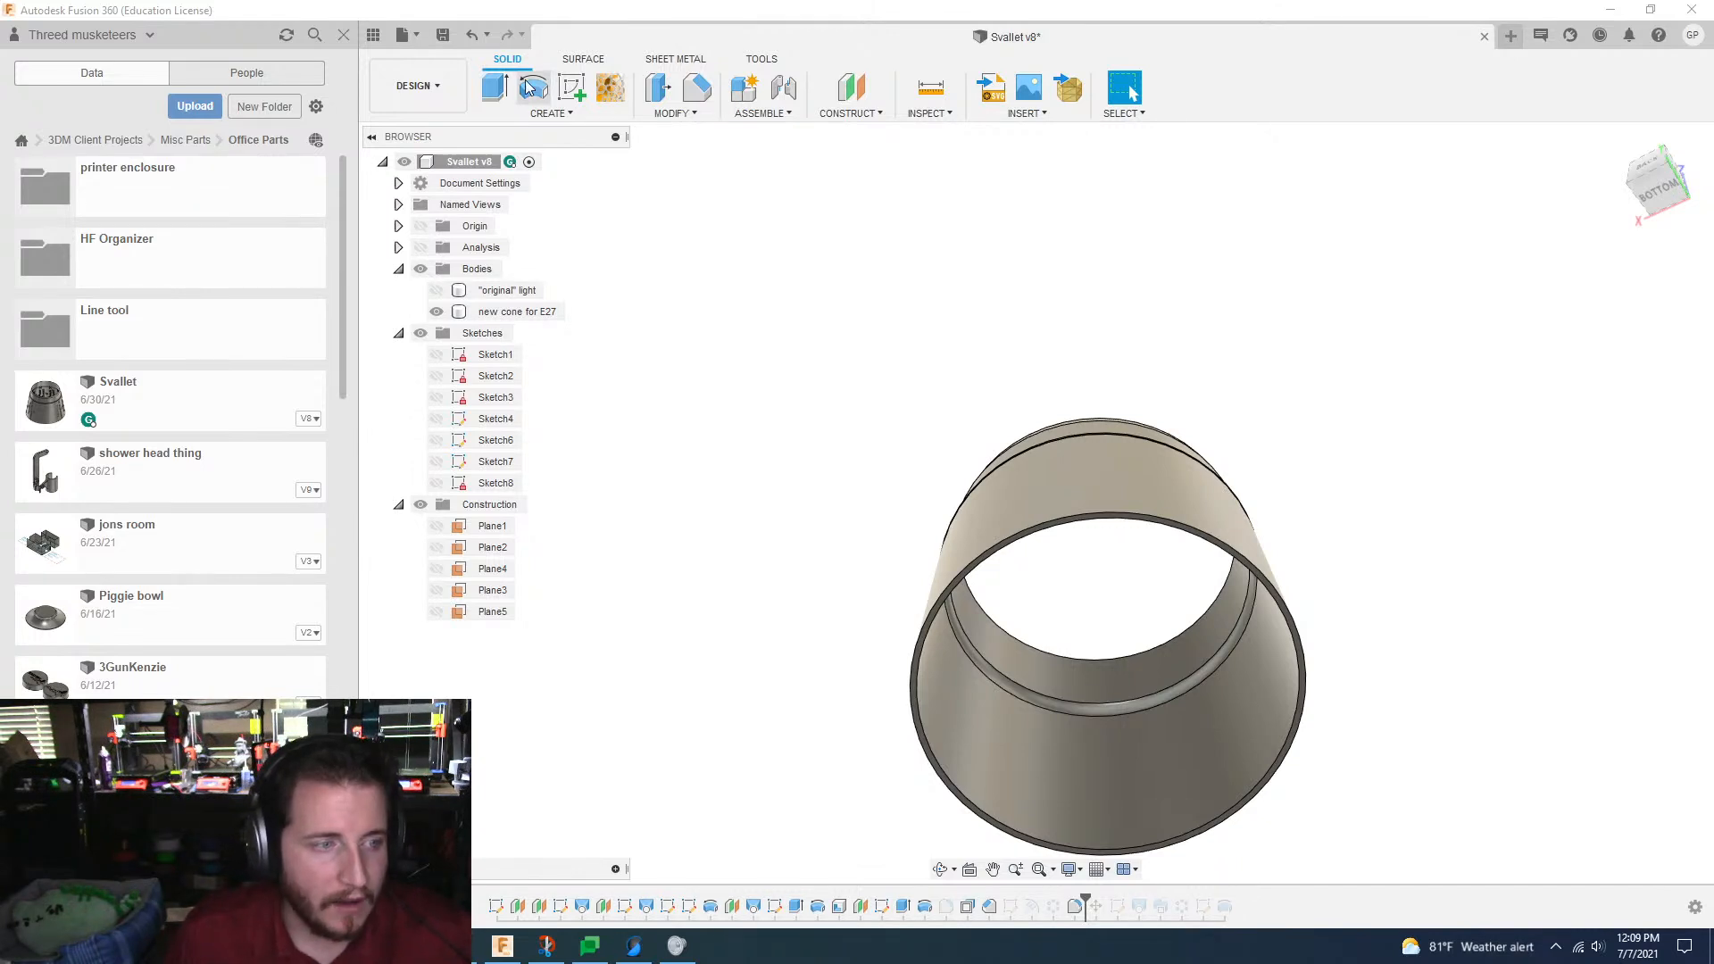
Step: Create a new design and start a sketch on the horizontal XY origin plane
{"action": "left_click", "coordinate": [630, 279]}
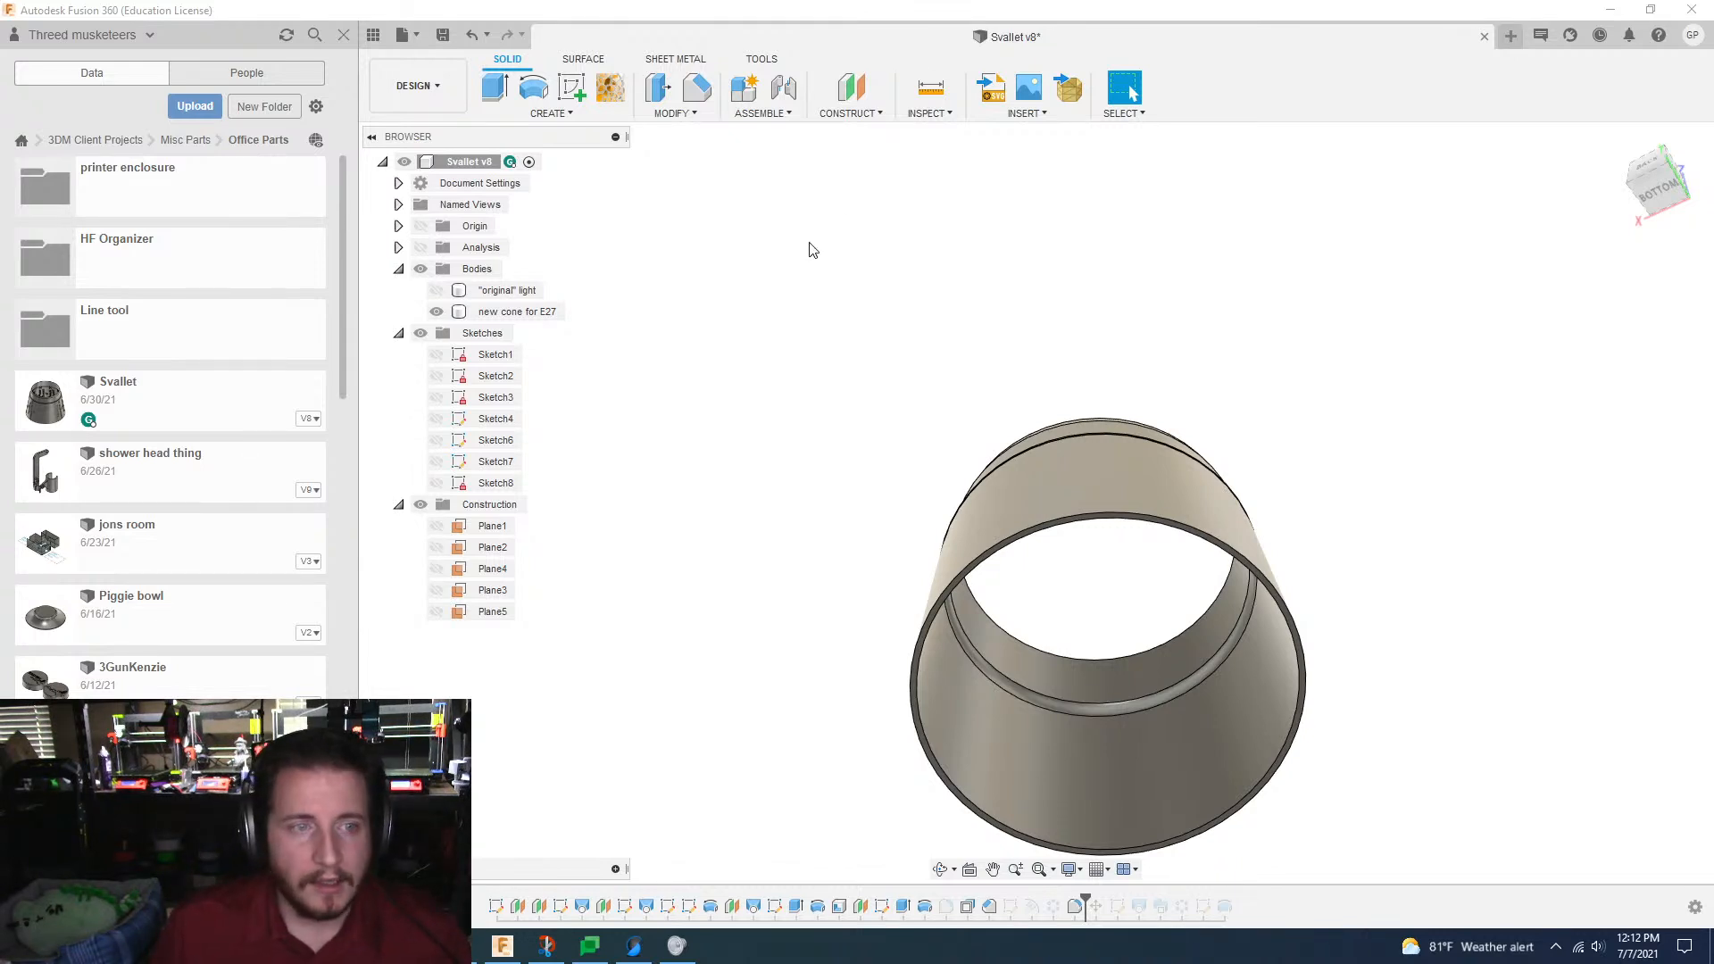
{"action": "left_click", "coordinate": [399, 36]}
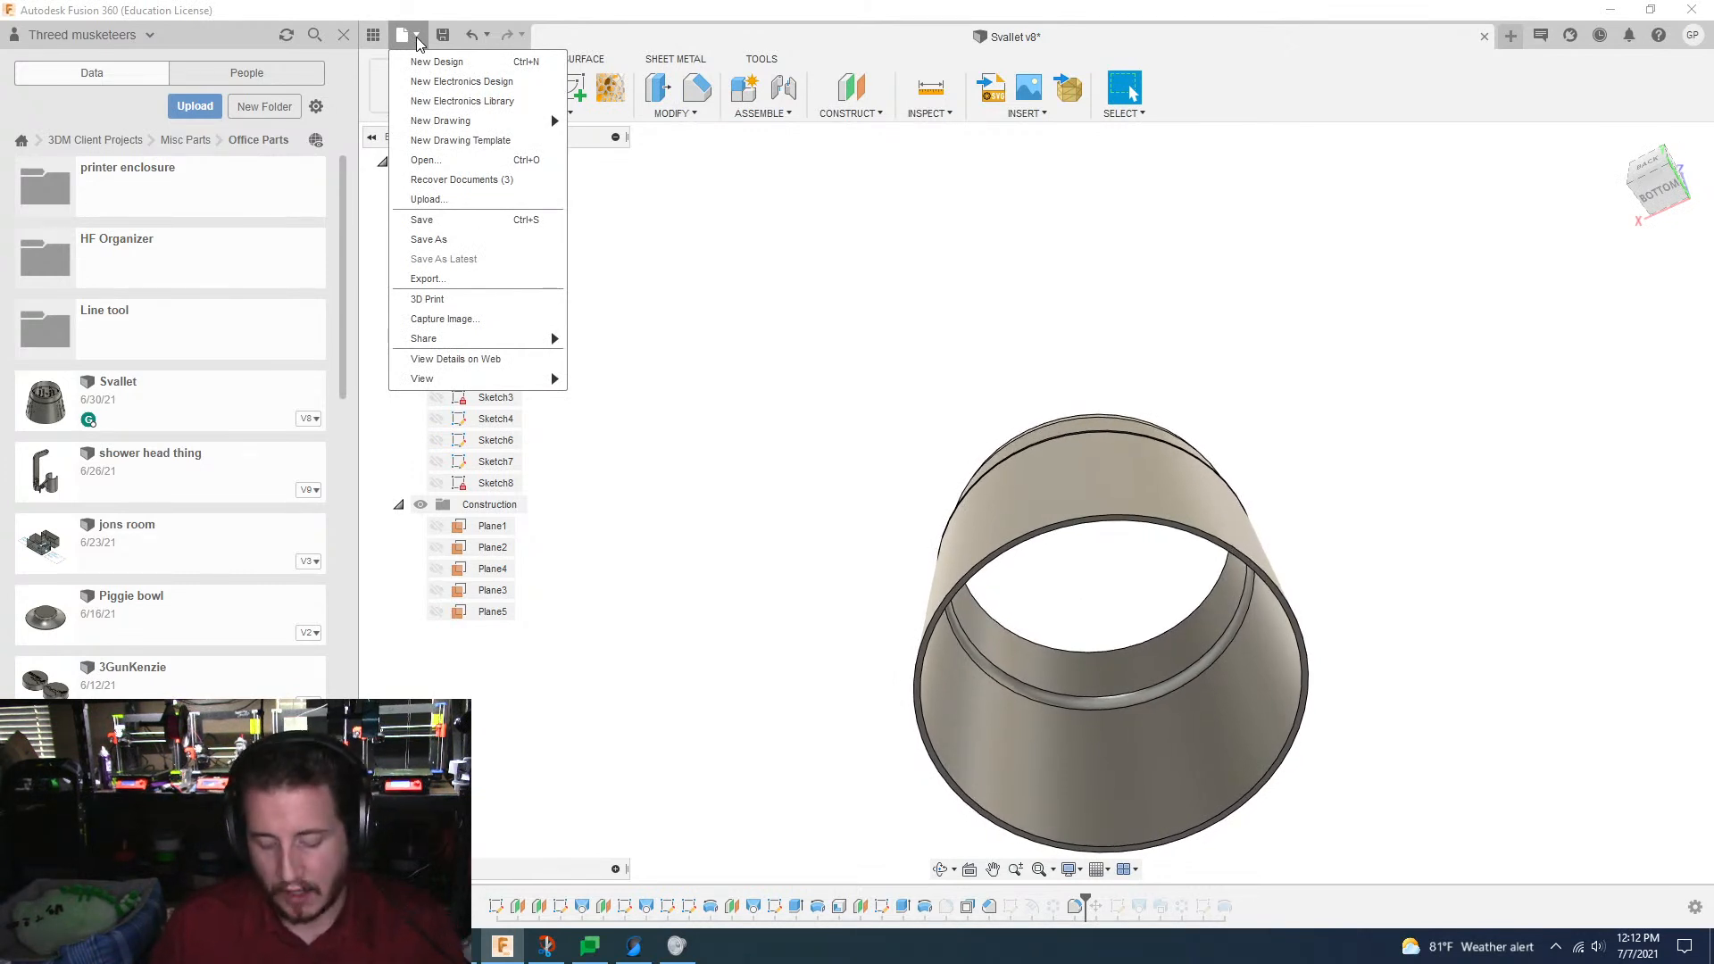
{"action": "left_click", "coordinate": [469, 65]}
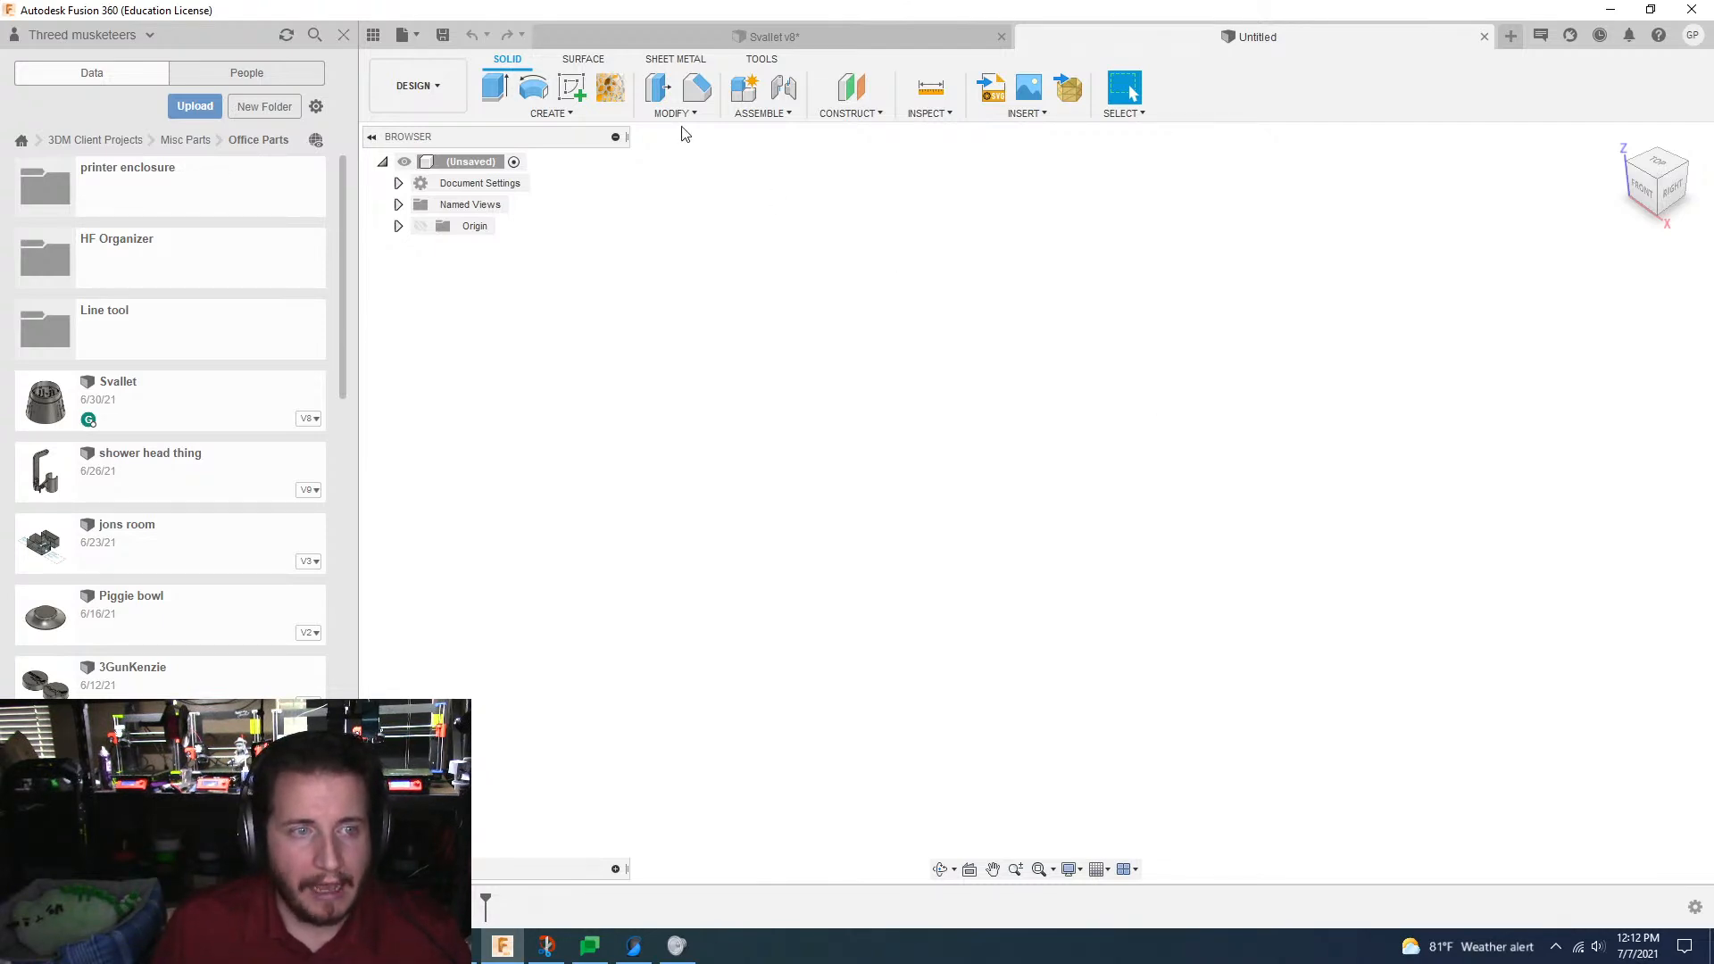
{"action": "left_click", "coordinate": [579, 94]}
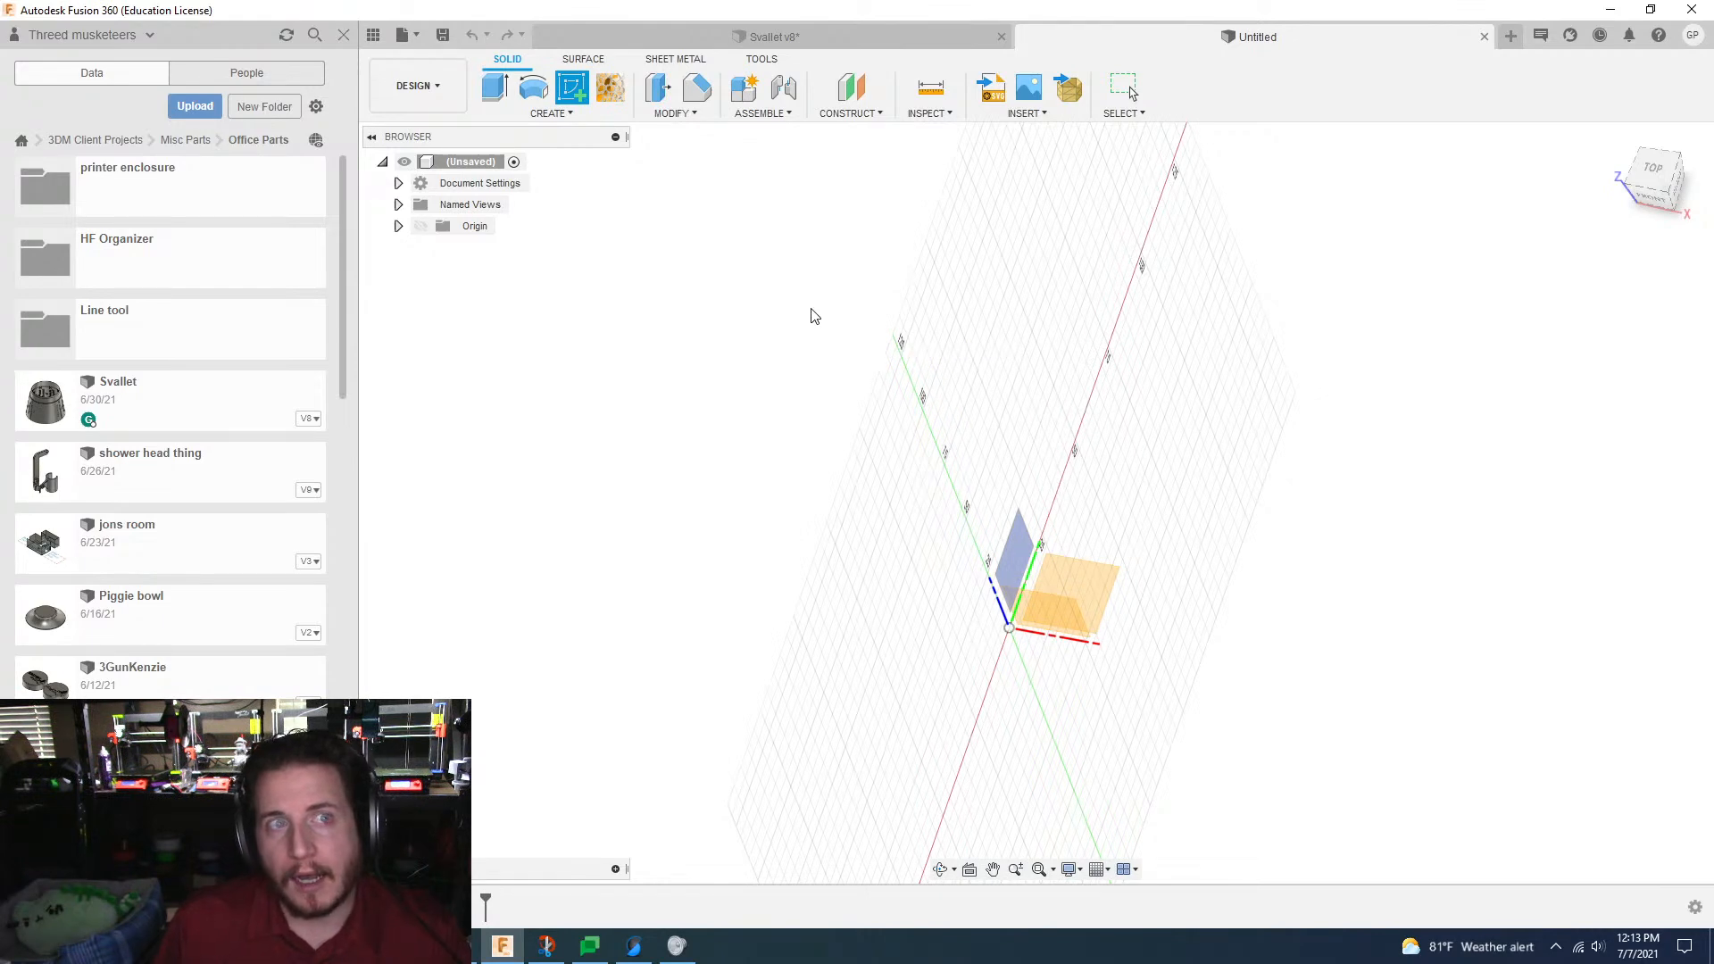
{"action": "left_click", "coordinate": [1045, 584]}
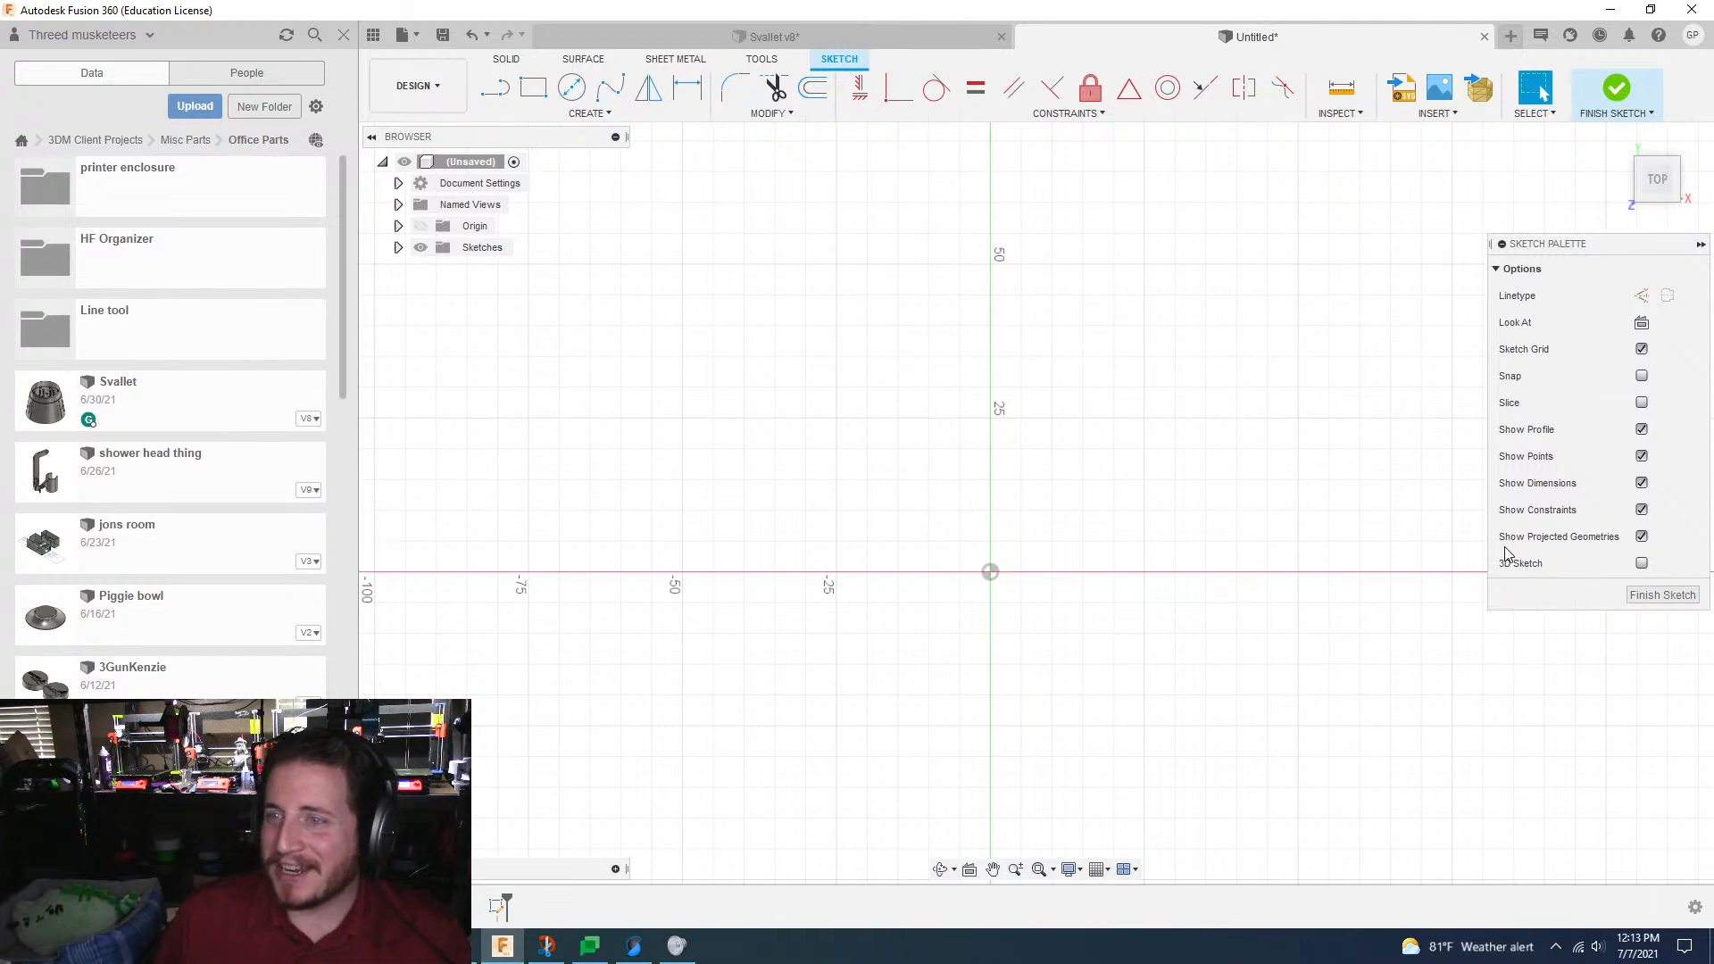
Step: Sketch a center rectangle on the origin, 25.4 mm high and 12.7 mm wide
{"action": "scroll", "coordinate": [1091, 571], "scroll_direction": "down", "scroll_amount": 1}
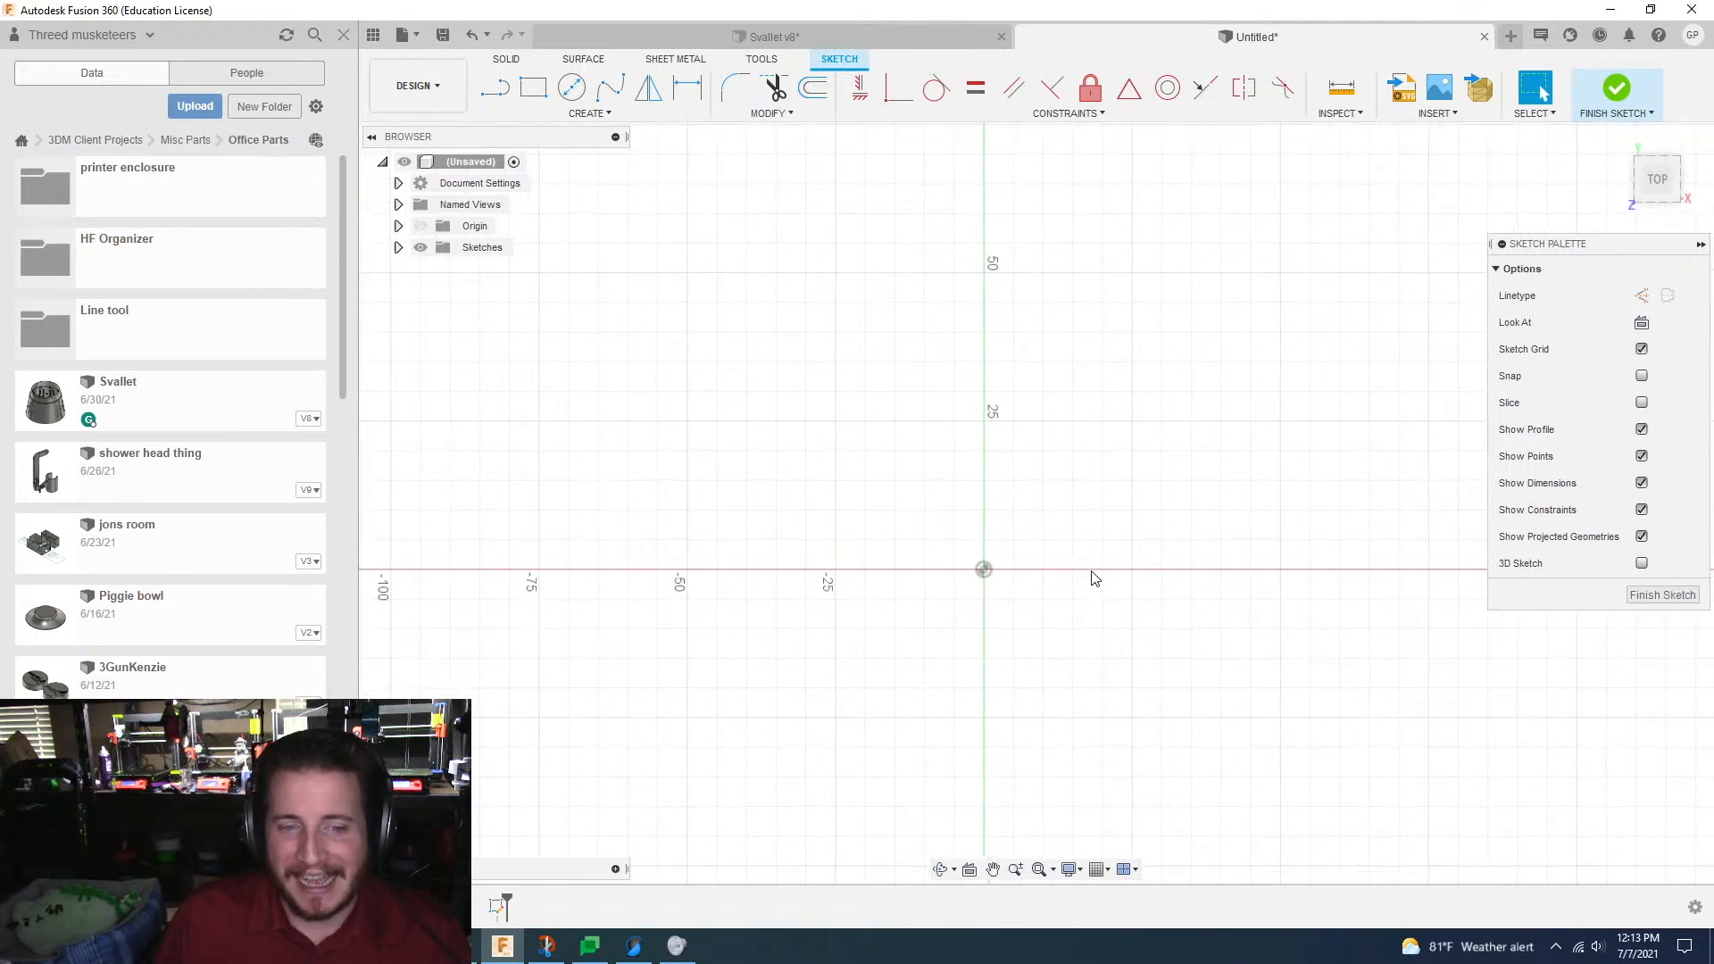
{"action": "scroll", "coordinate": [1095, 578], "scroll_direction": "down", "scroll_amount": 3}
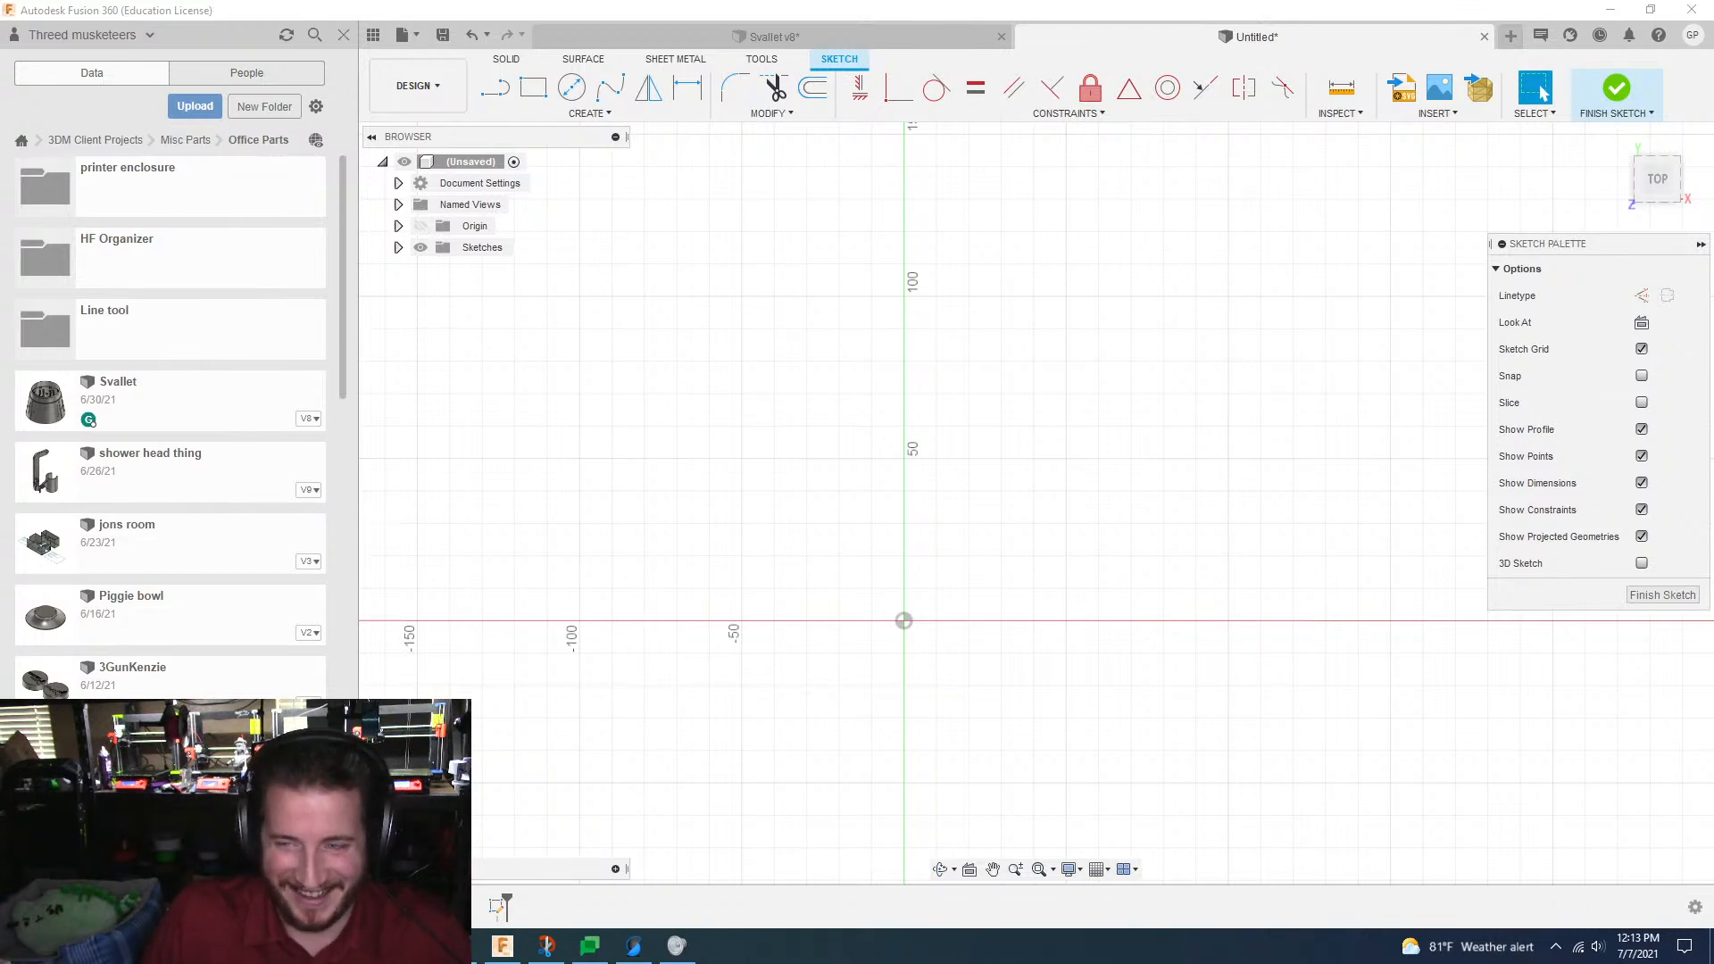
{"action": "scroll", "coordinate": [1112, 520], "scroll_direction": "down", "scroll_amount": 2}
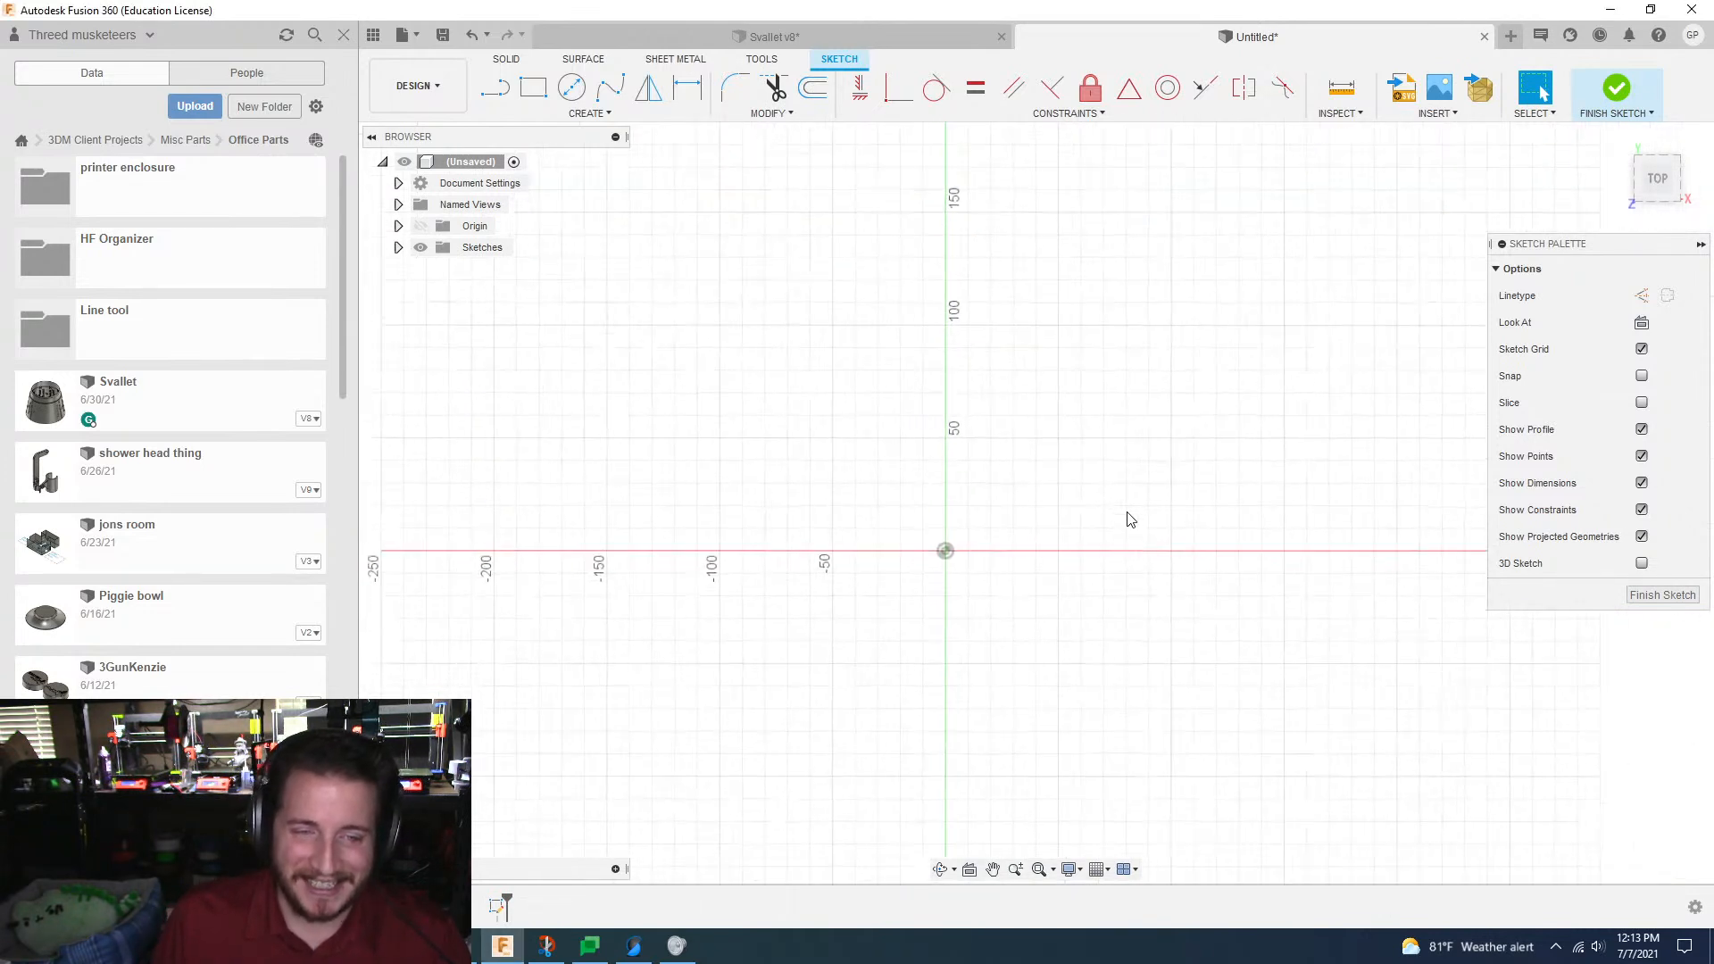
{"action": "scroll", "coordinate": [1131, 520], "scroll_direction": "down", "scroll_amount": 1}
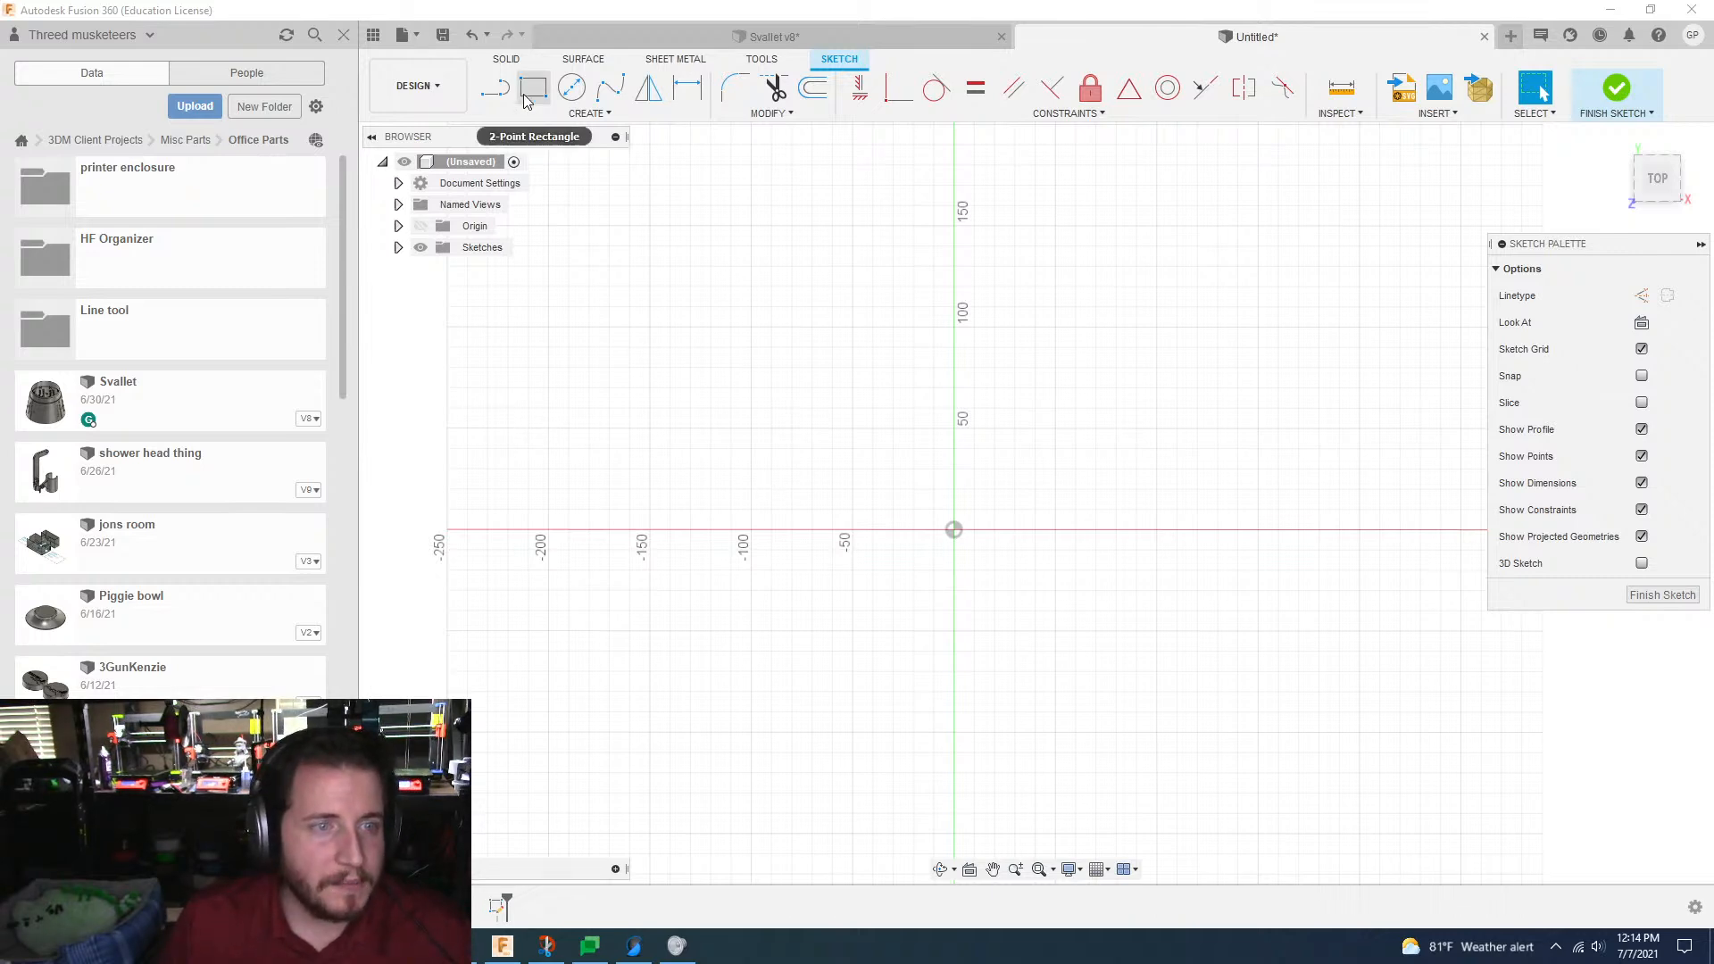
{"action": "left_click", "coordinate": [591, 118]}
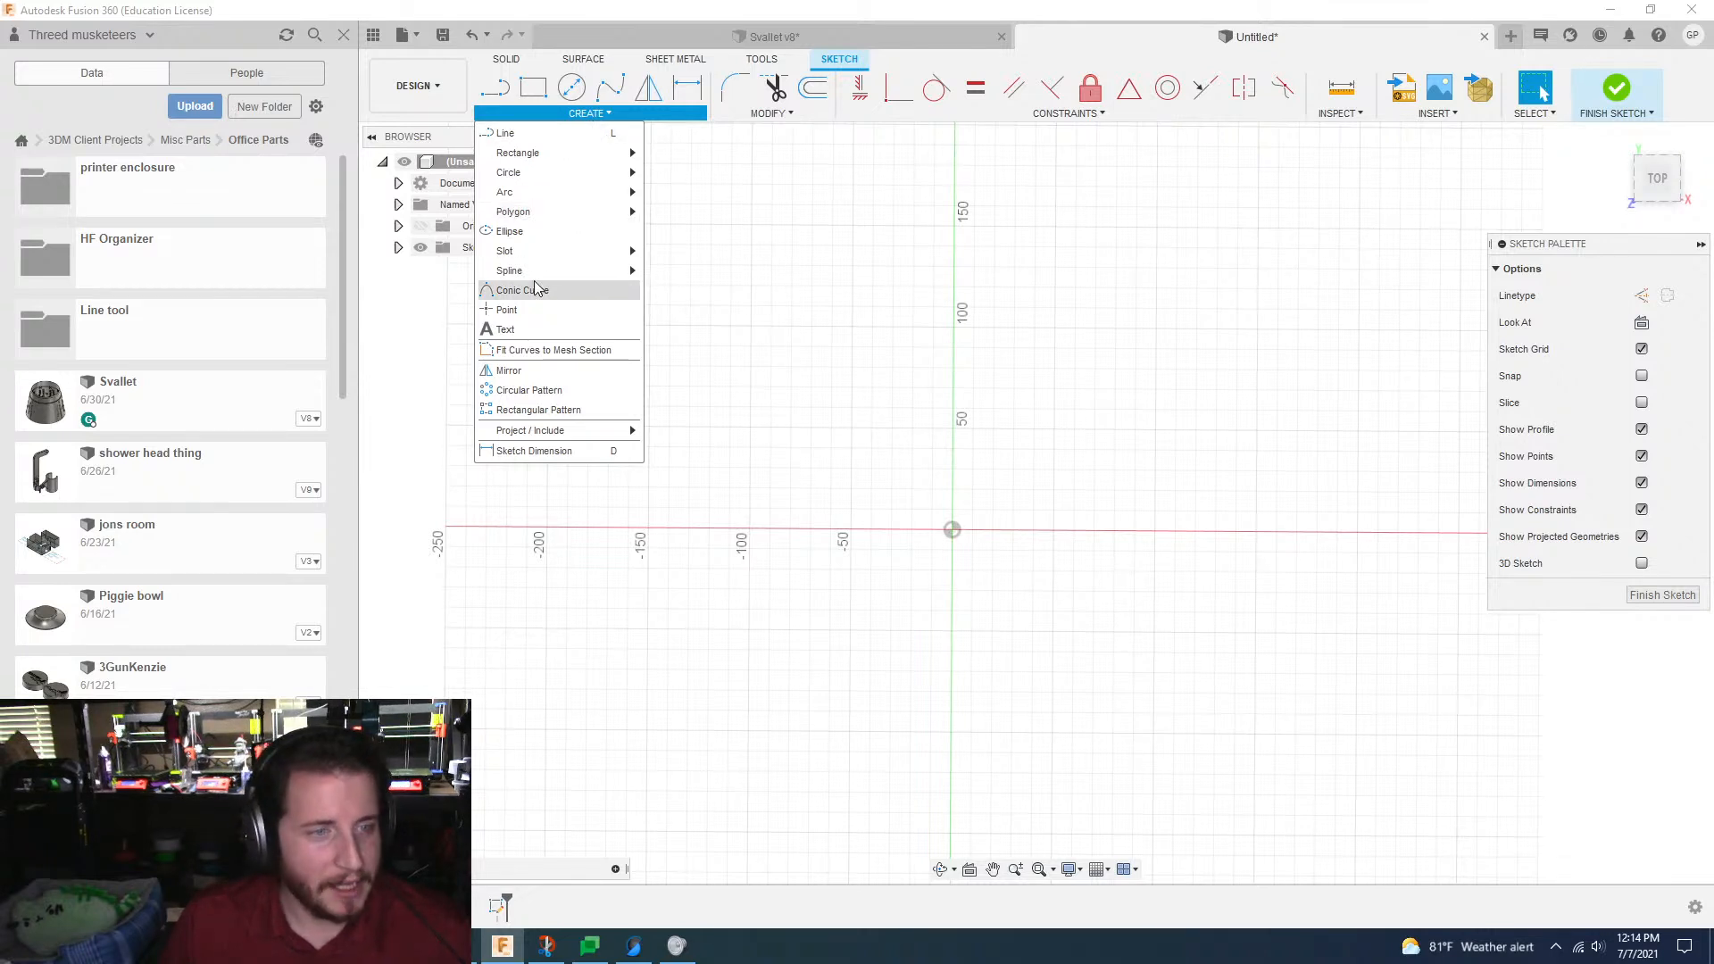
{"action": "mouse_move", "coordinate": [571, 153]}
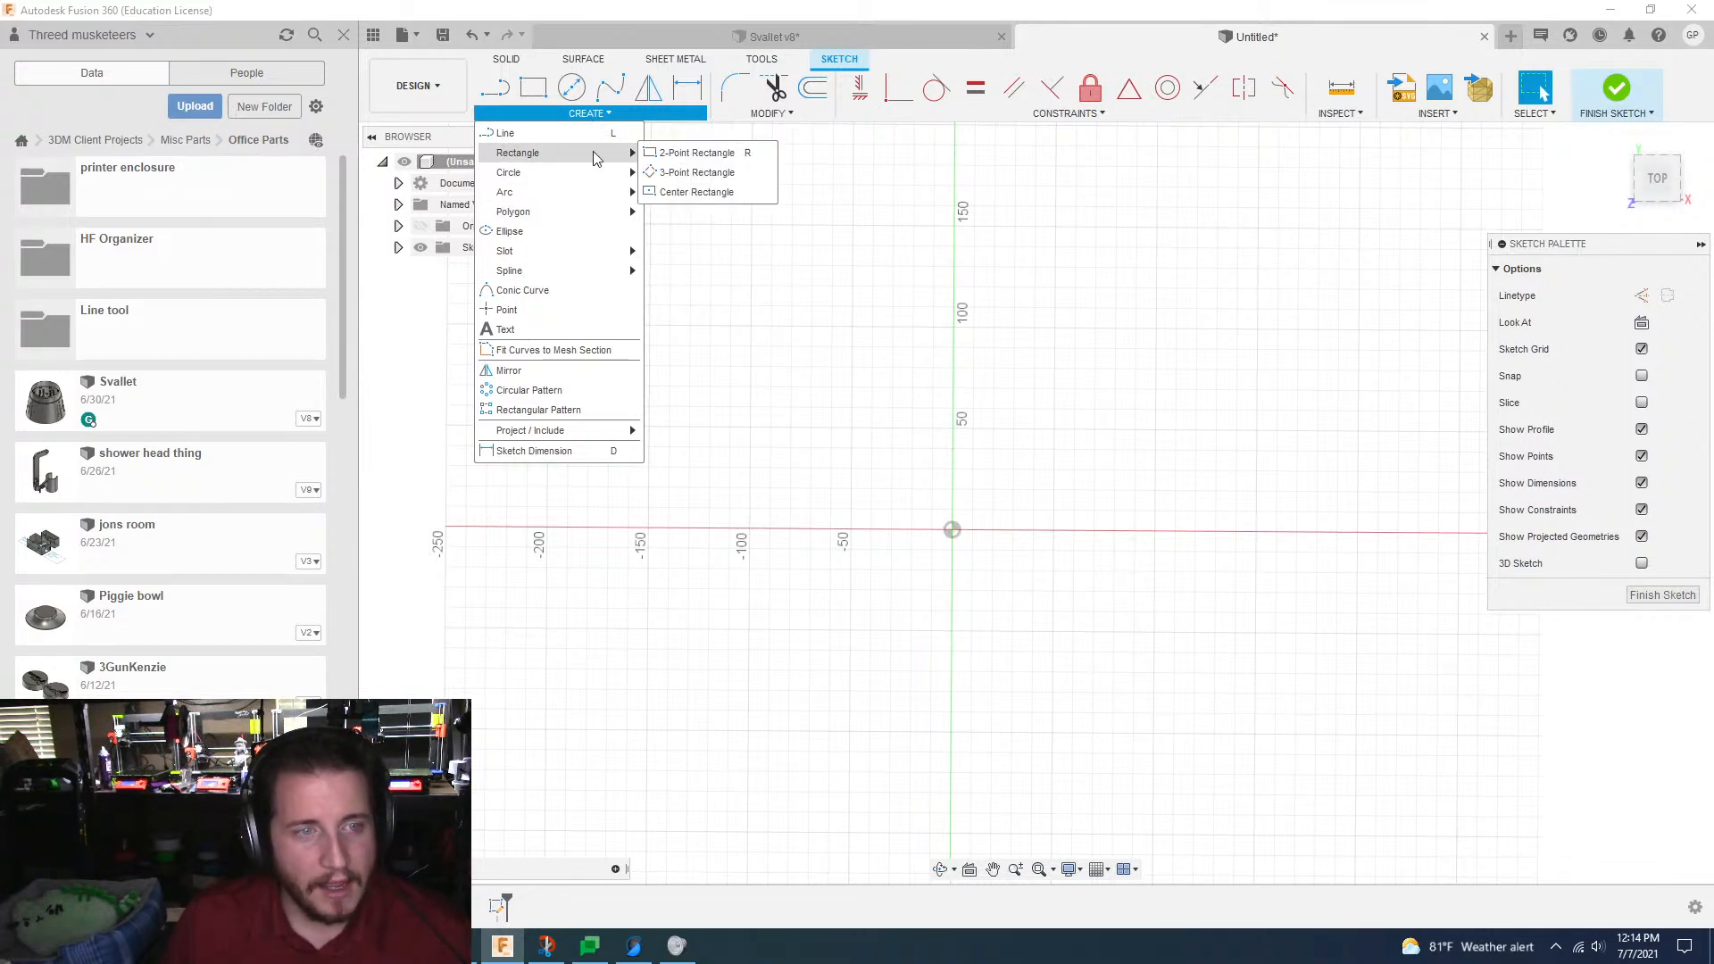
{"action": "left_click", "coordinate": [690, 194]}
{"action": "left_click", "coordinate": [952, 531]}
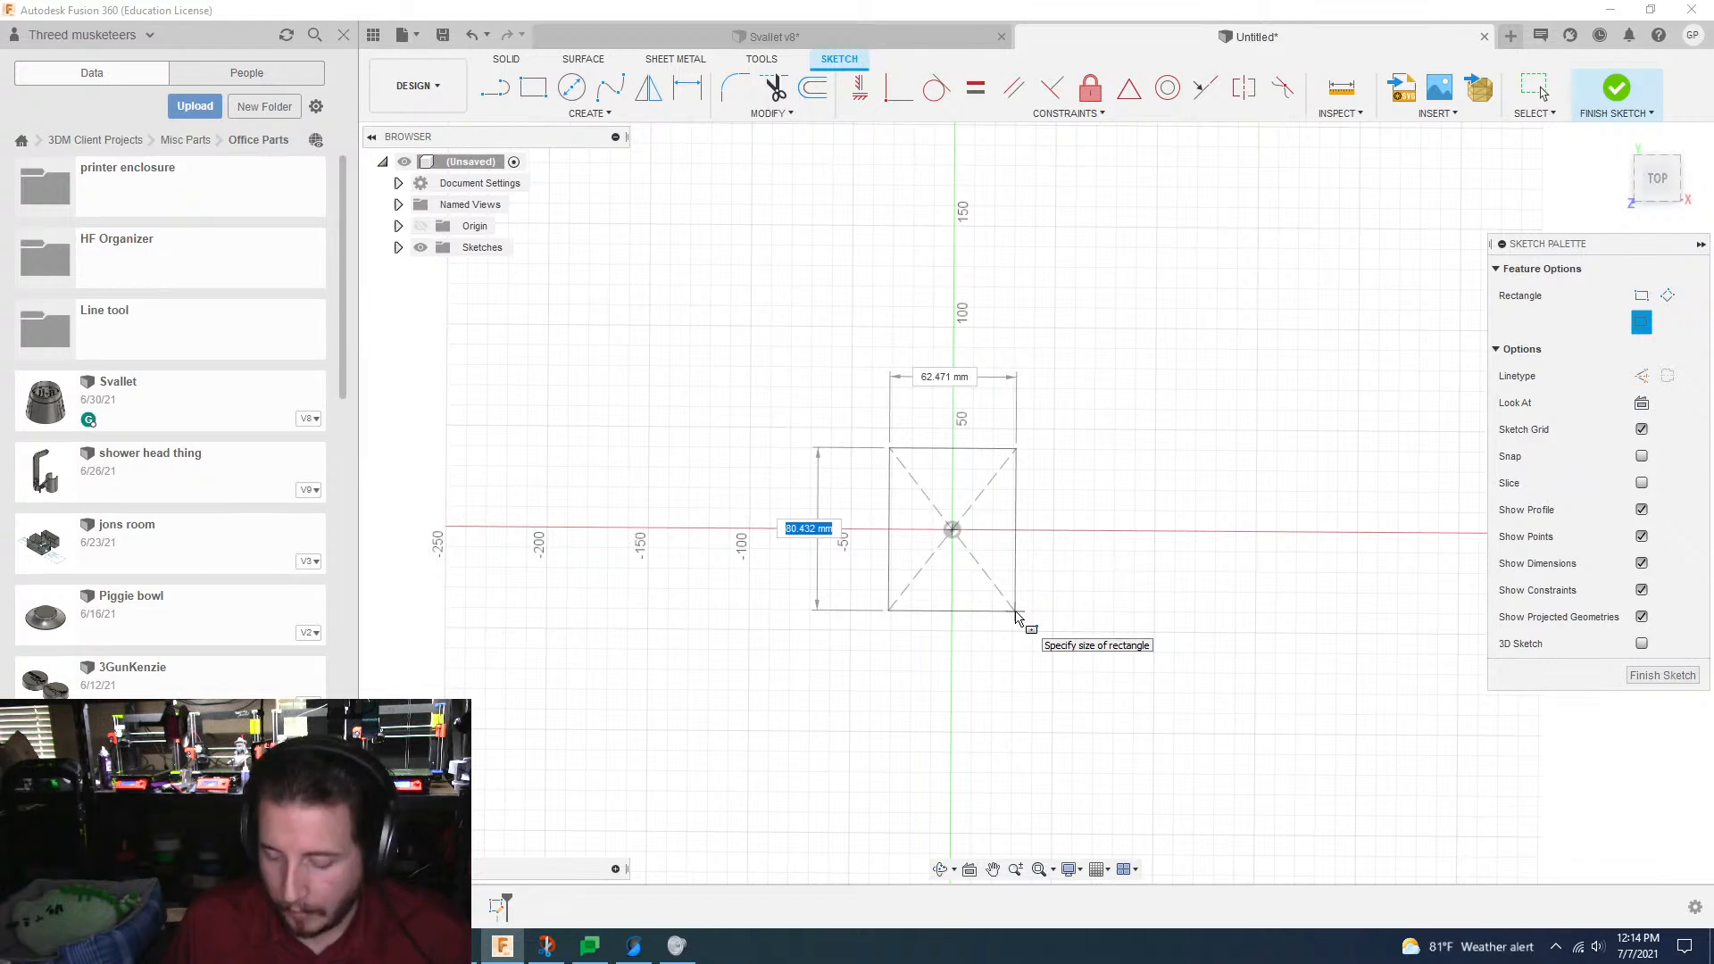
{"action": "type", "text": "25.4"}
{"action": "key", "text": "Tab"}
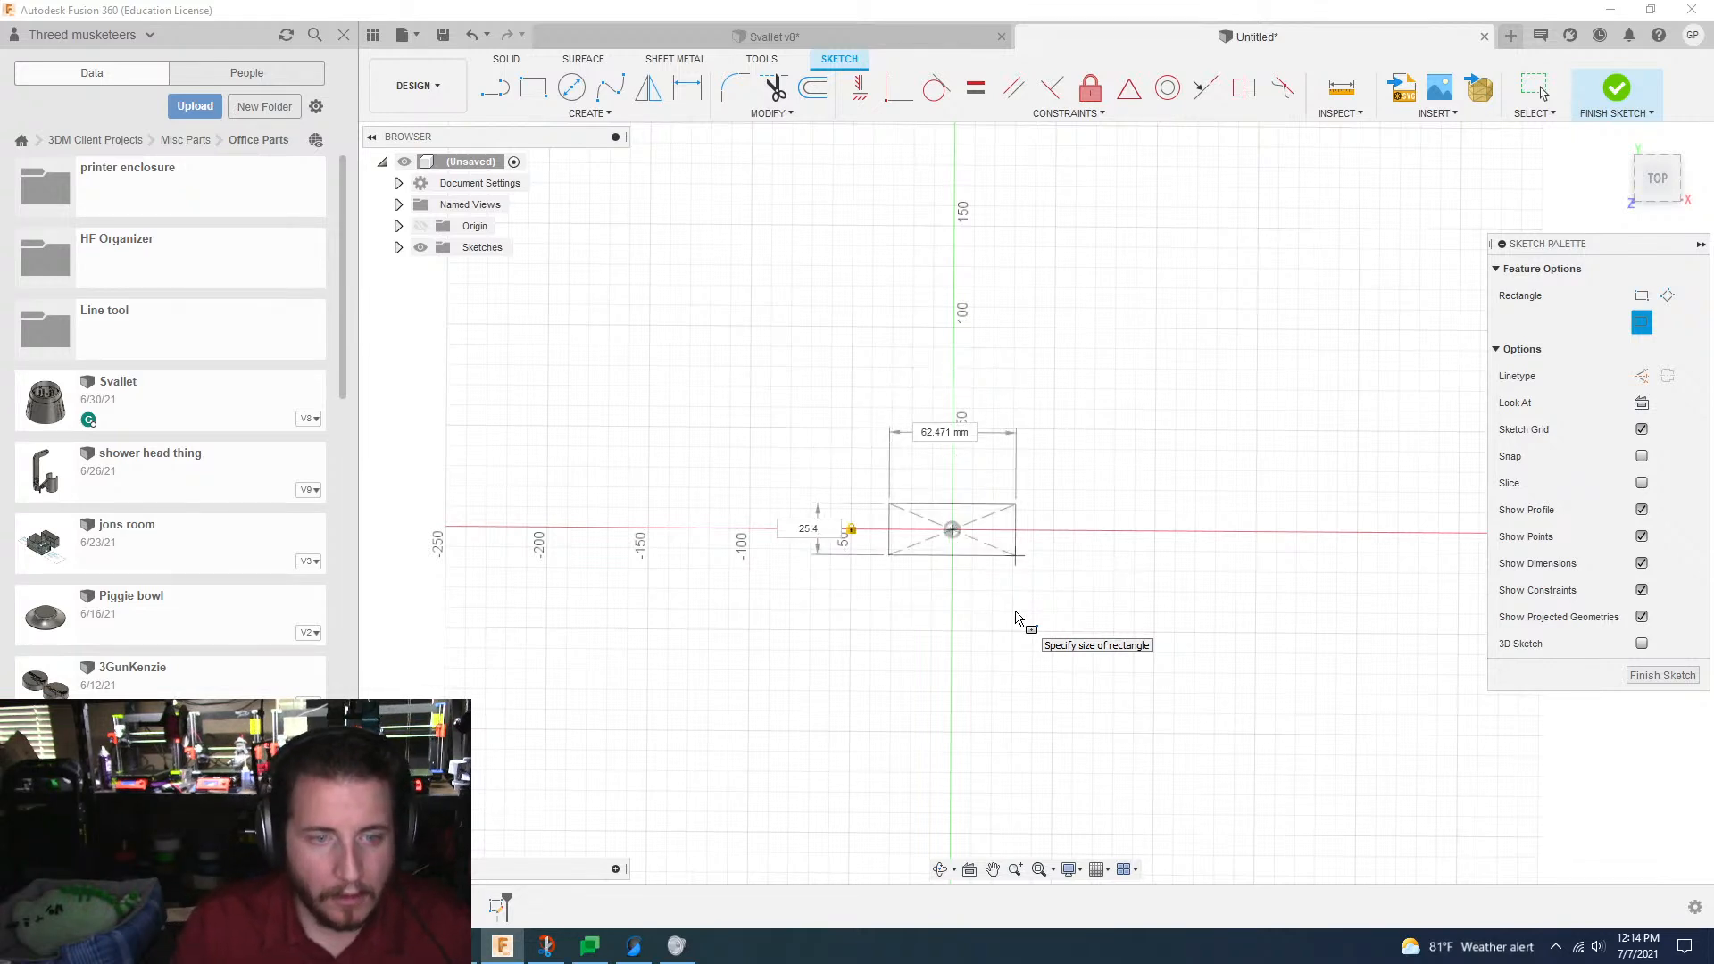
{"action": "type", "text": "12.7"}
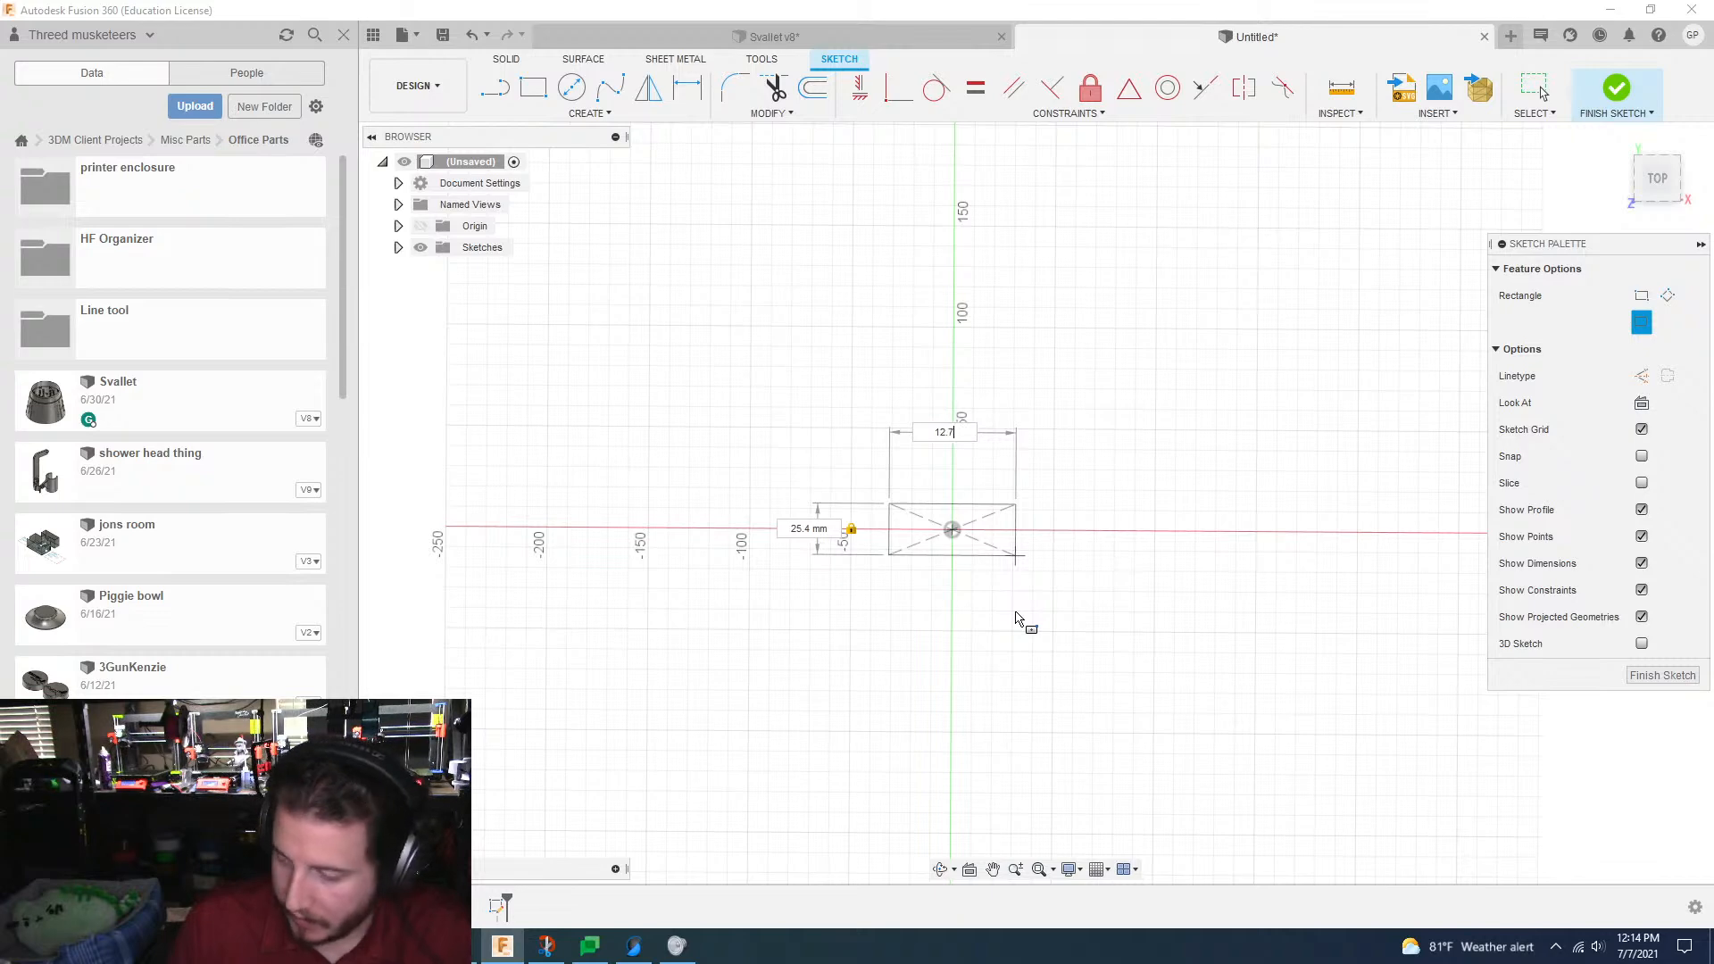
{"action": "key", "text": "Tab"}
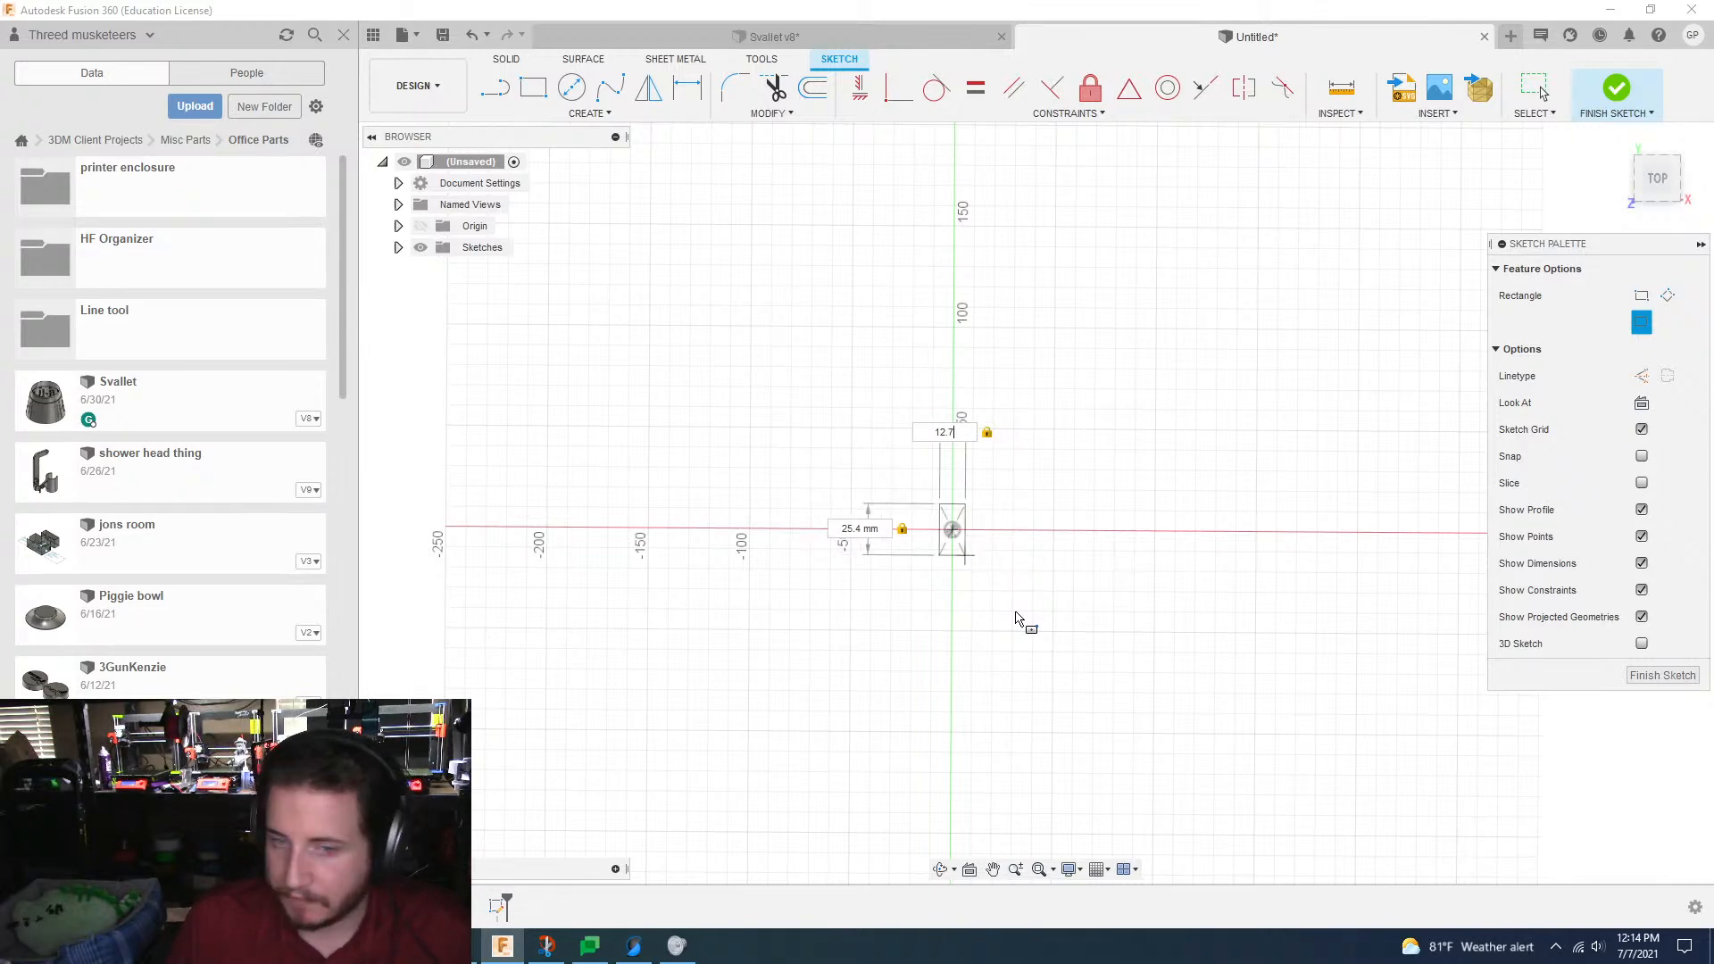
{"action": "key", "text": "Return"}
Step: Move the rectangle's width and height dimensions closer to its edges
{"action": "scroll", "coordinate": [1017, 619], "scroll_direction": "up", "scroll_amount": 4}
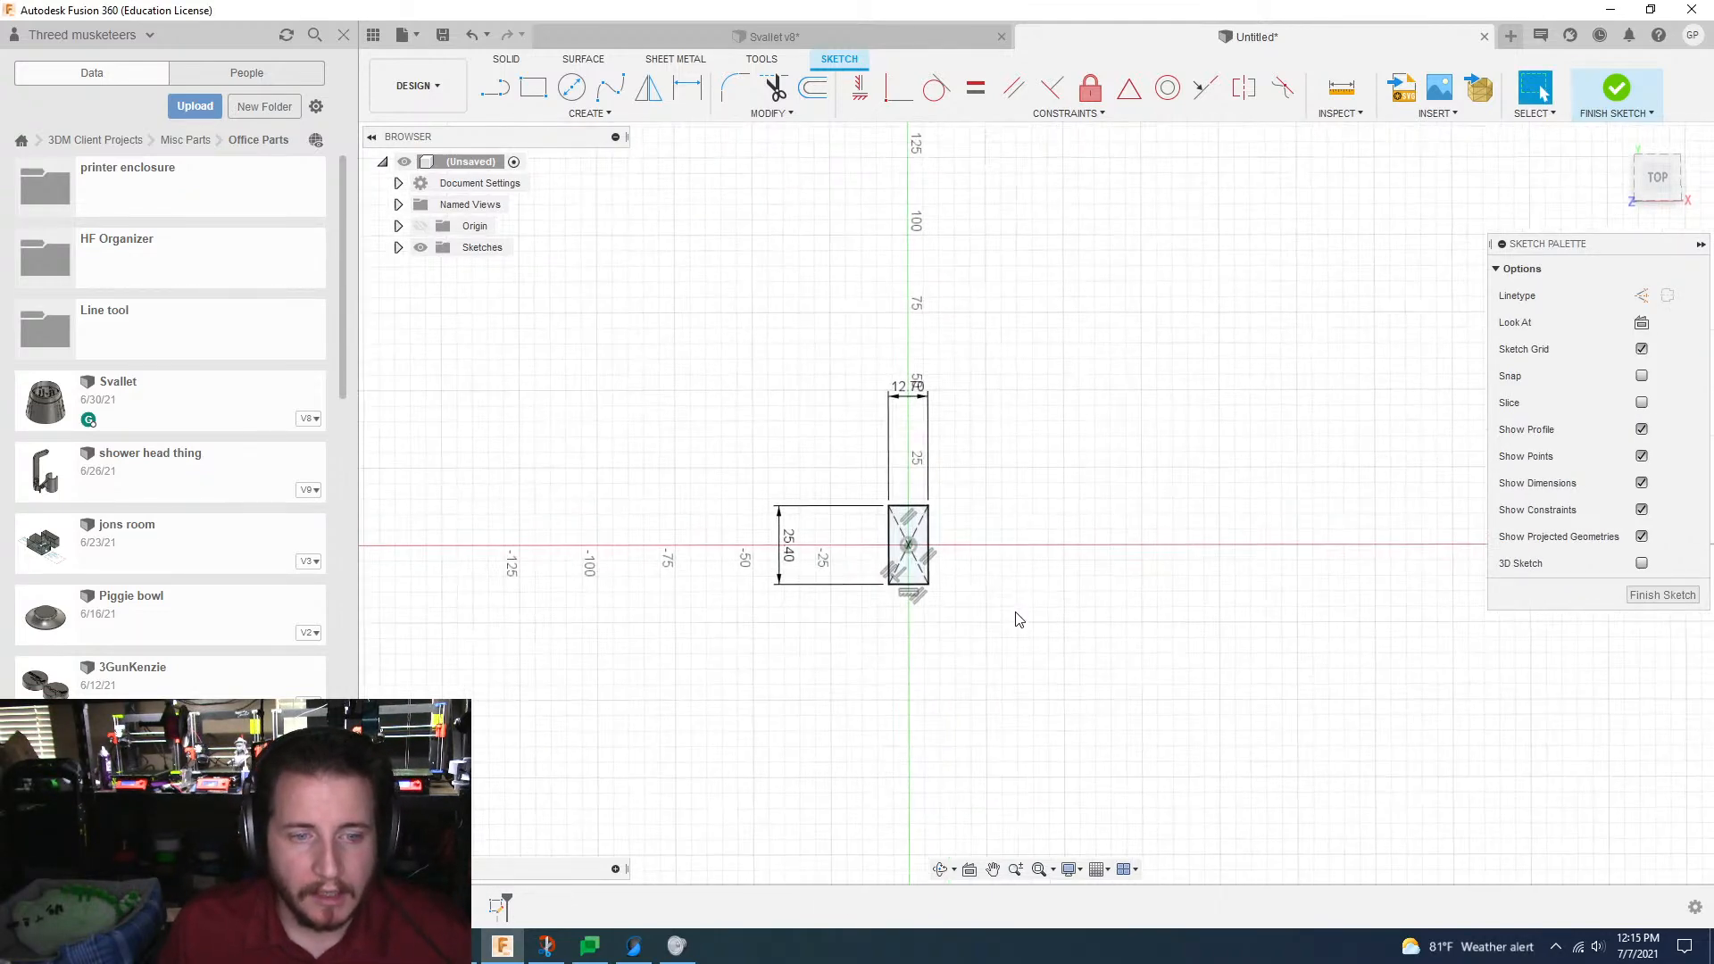
{"action": "scroll", "coordinate": [1017, 614], "scroll_direction": "up", "scroll_amount": 4}
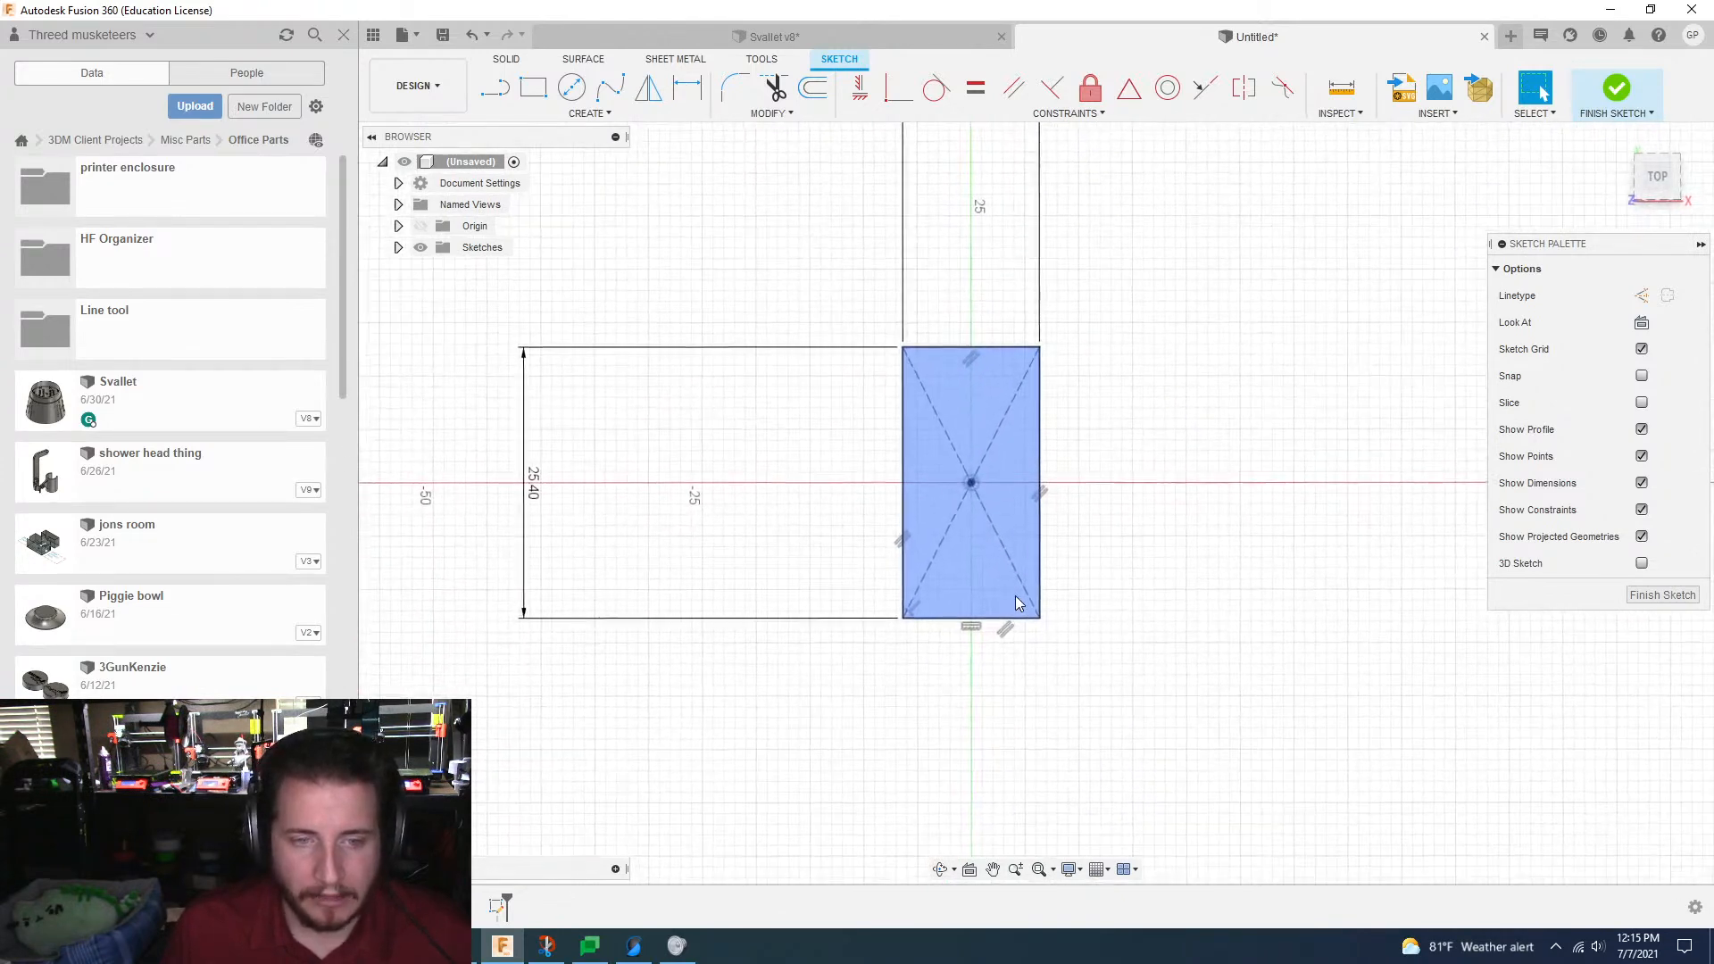
{"action": "scroll", "coordinate": [1027, 634], "scroll_direction": "up", "scroll_amount": 2}
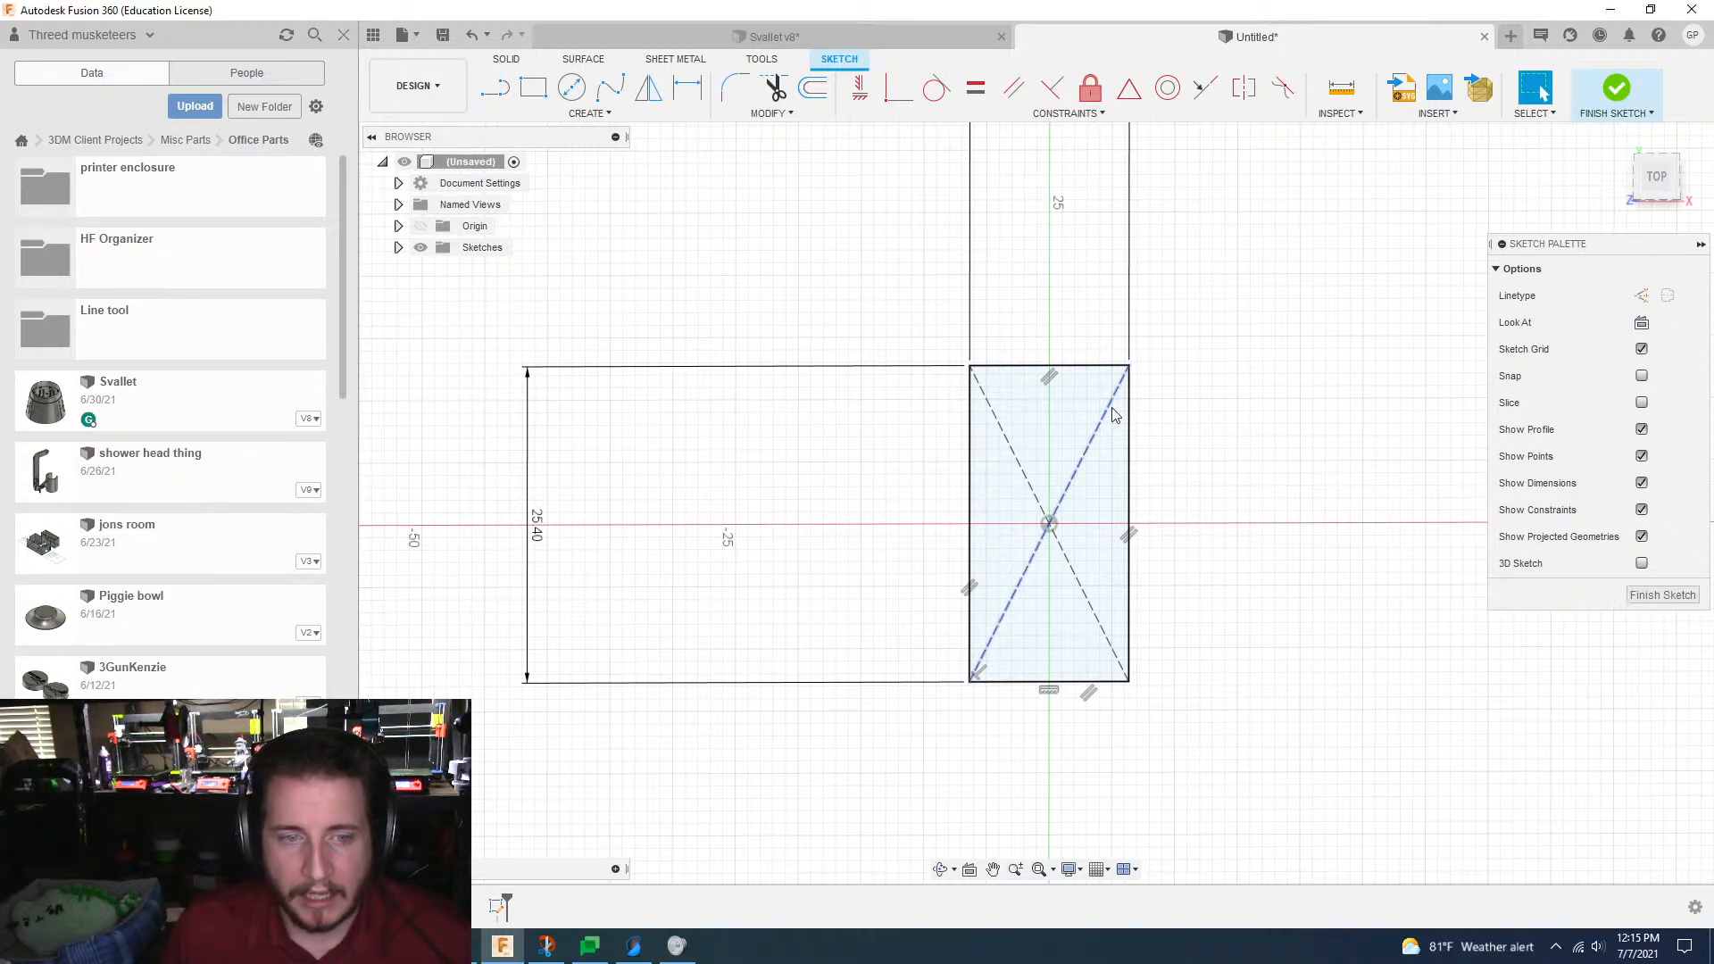
{"action": "scroll", "coordinate": [1033, 559], "scroll_direction": "down", "scroll_amount": 3}
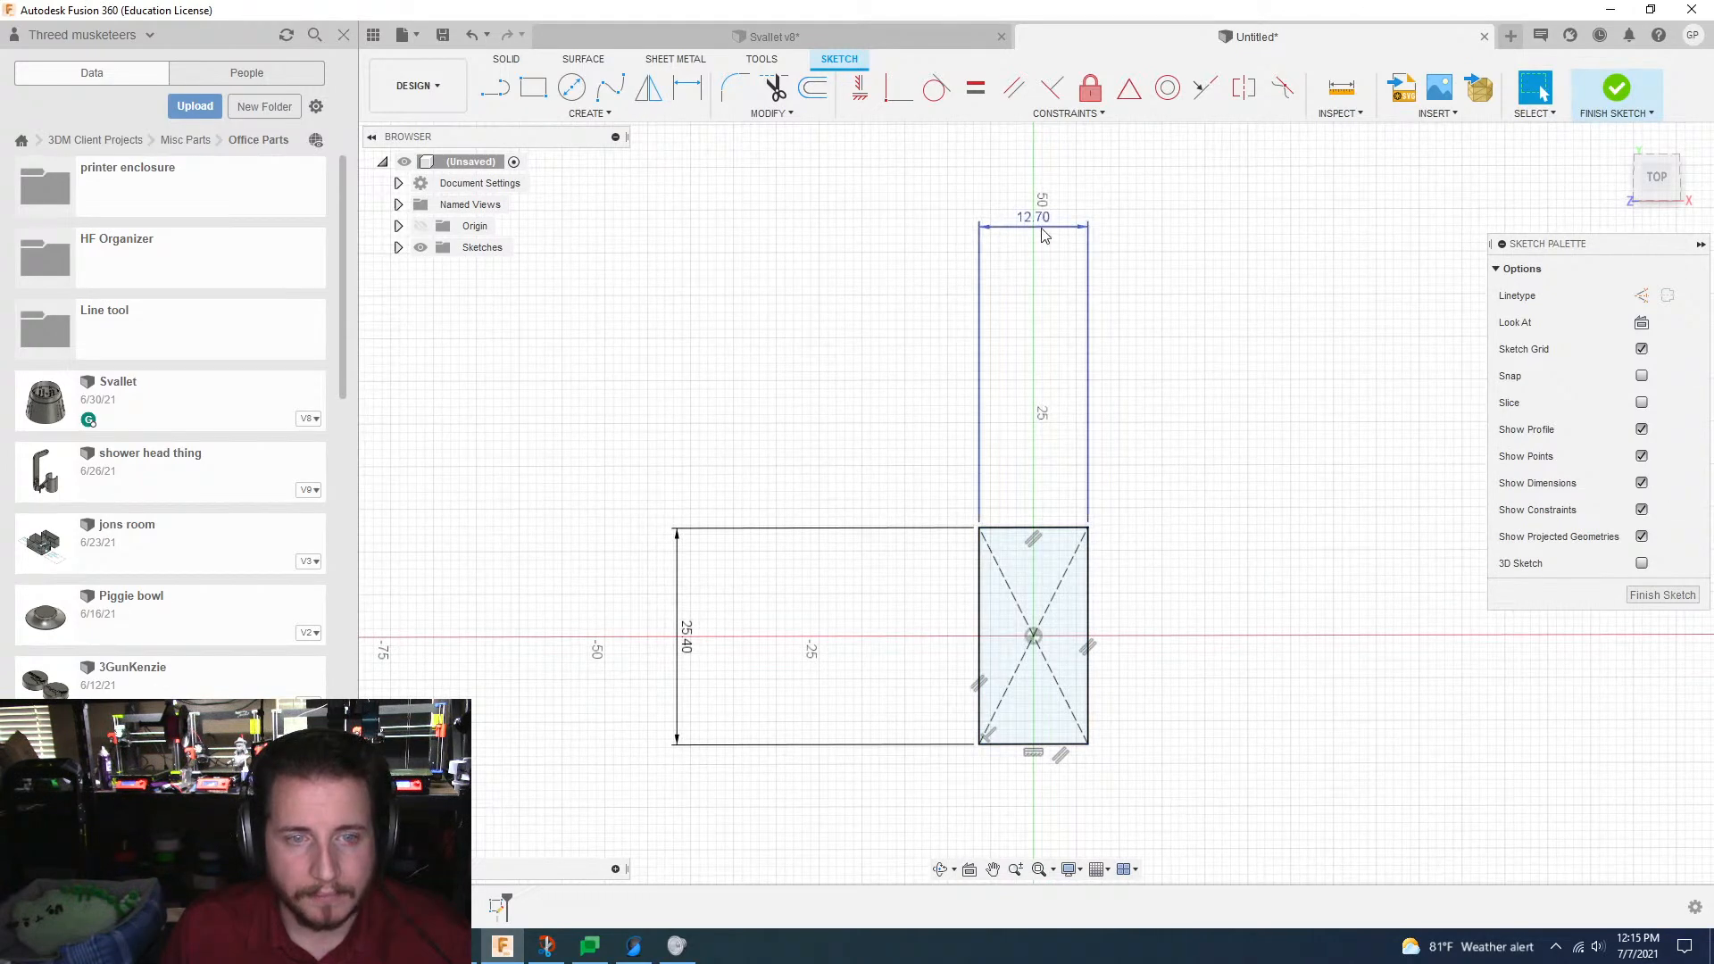
{"action": "left_click_drag", "start_coordinate": [1046, 231], "coordinate": [1049, 444]}
{"action": "left_click_drag", "start_coordinate": [689, 636], "coordinate": [900, 623]}
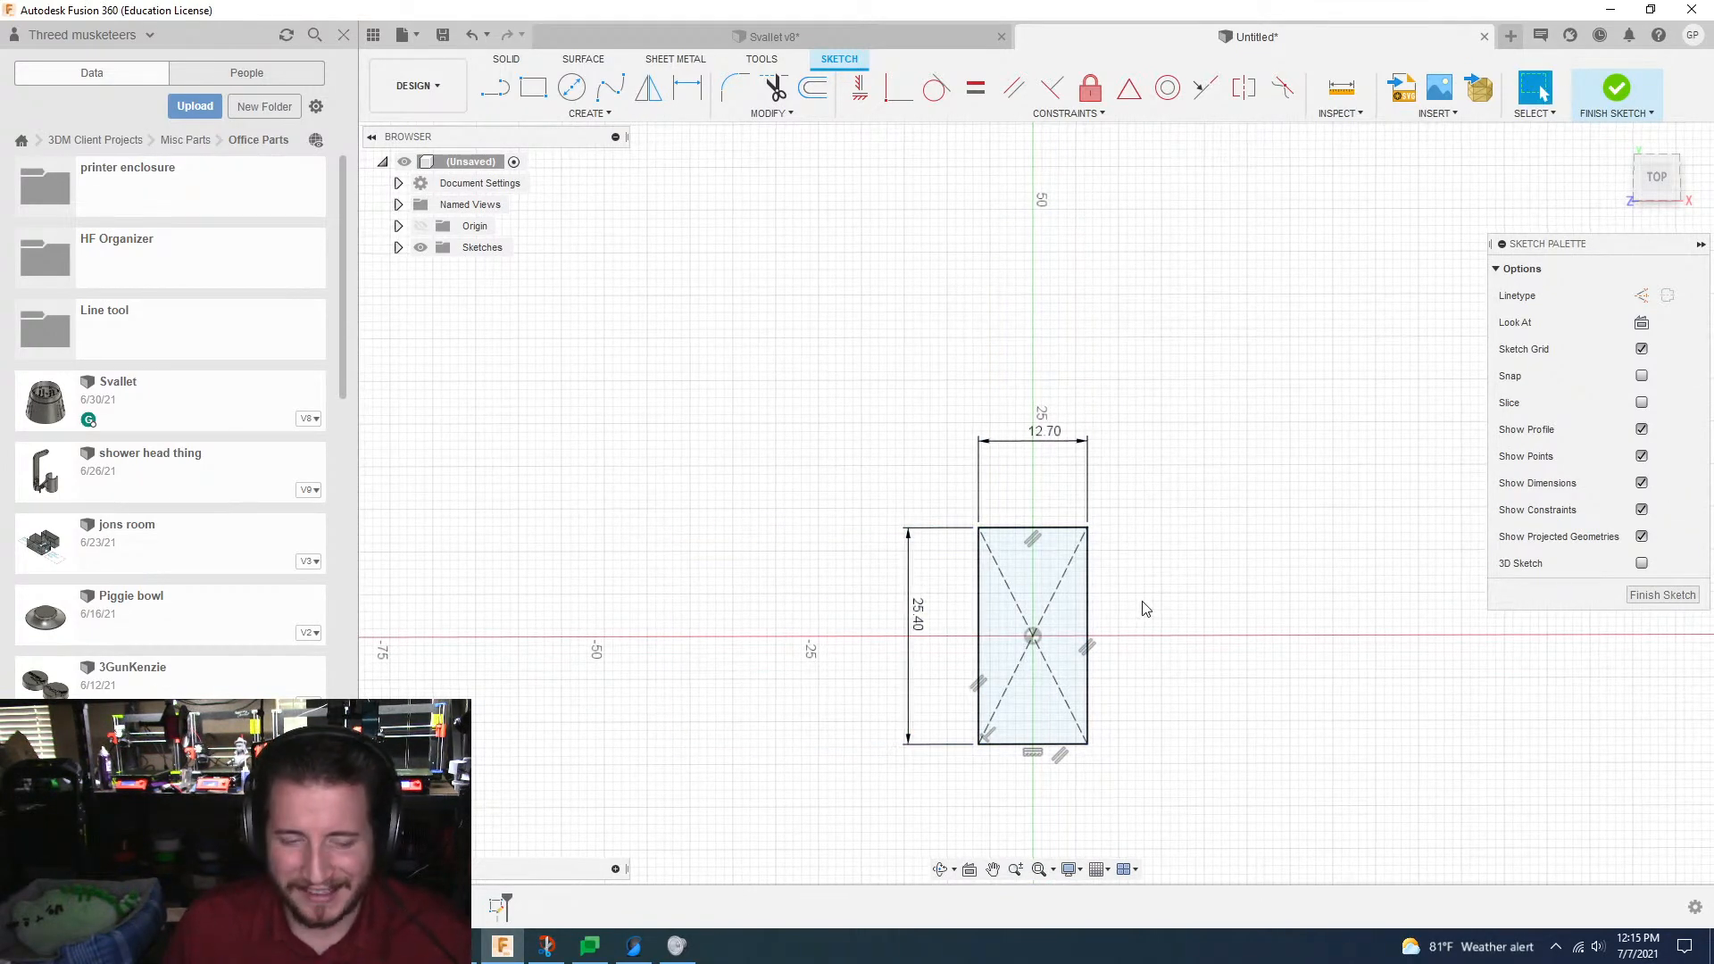
Step: Offset the rectangle's outline 1.5 mm inward with chain selection
{"action": "scroll", "coordinate": [1142, 606], "scroll_direction": "up", "scroll_amount": 4}
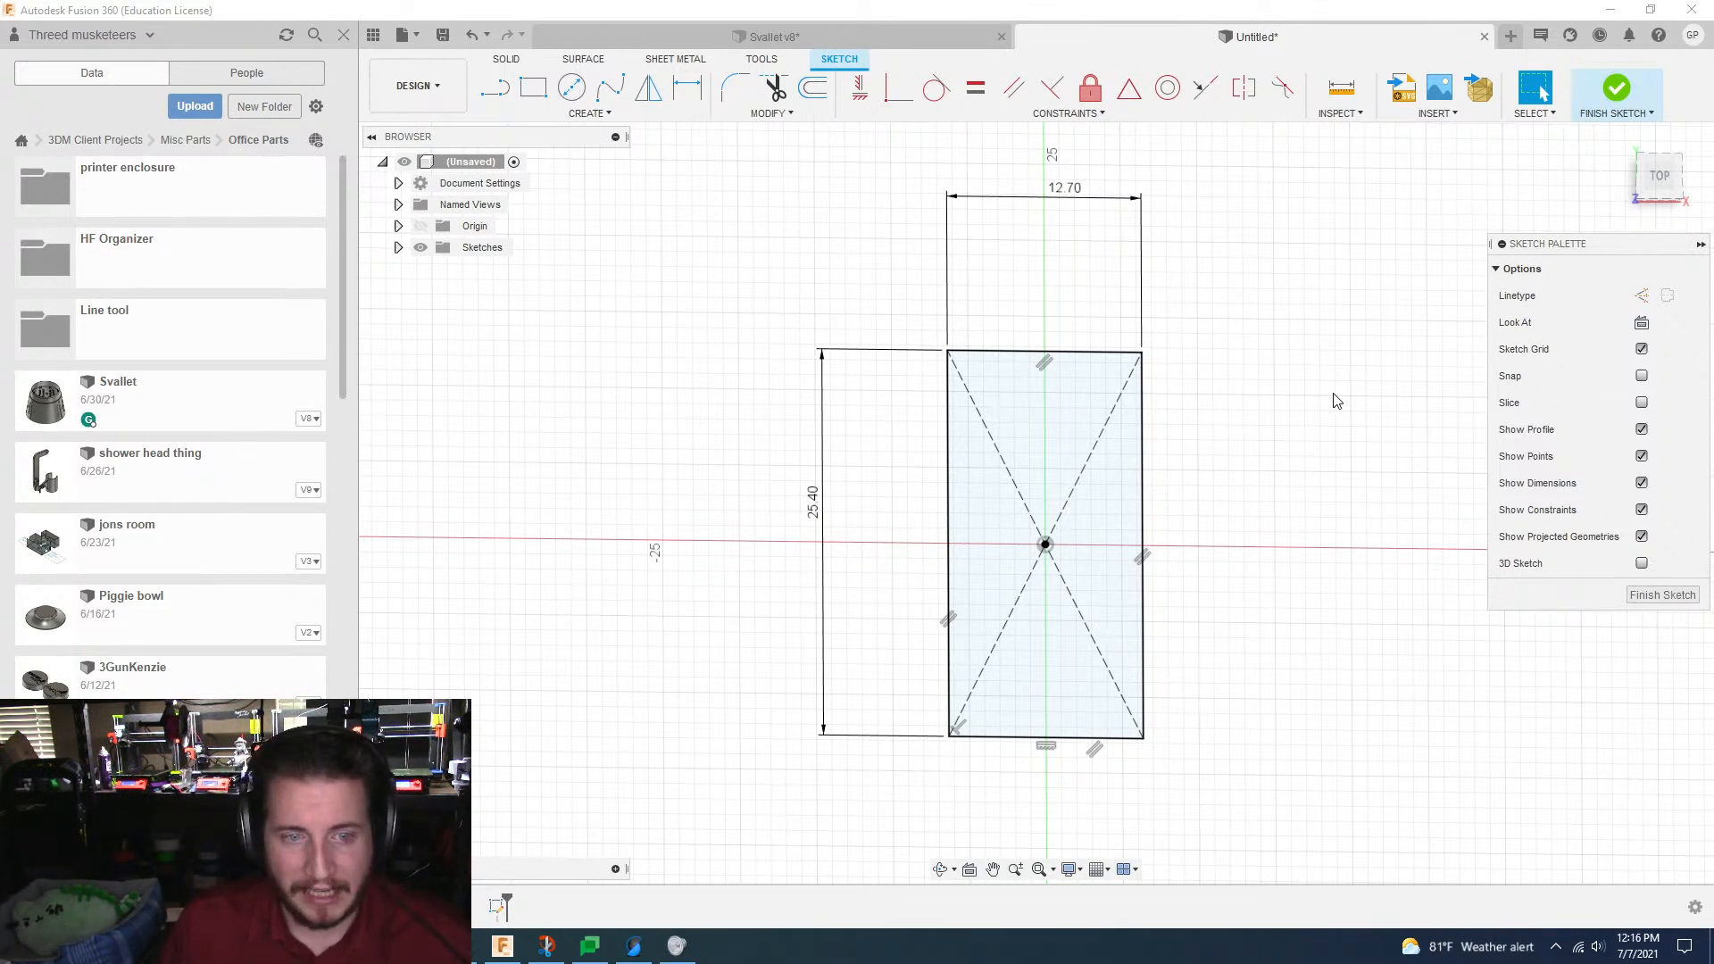
{"action": "scroll", "coordinate": [1299, 376], "scroll_direction": "up", "scroll_amount": 3}
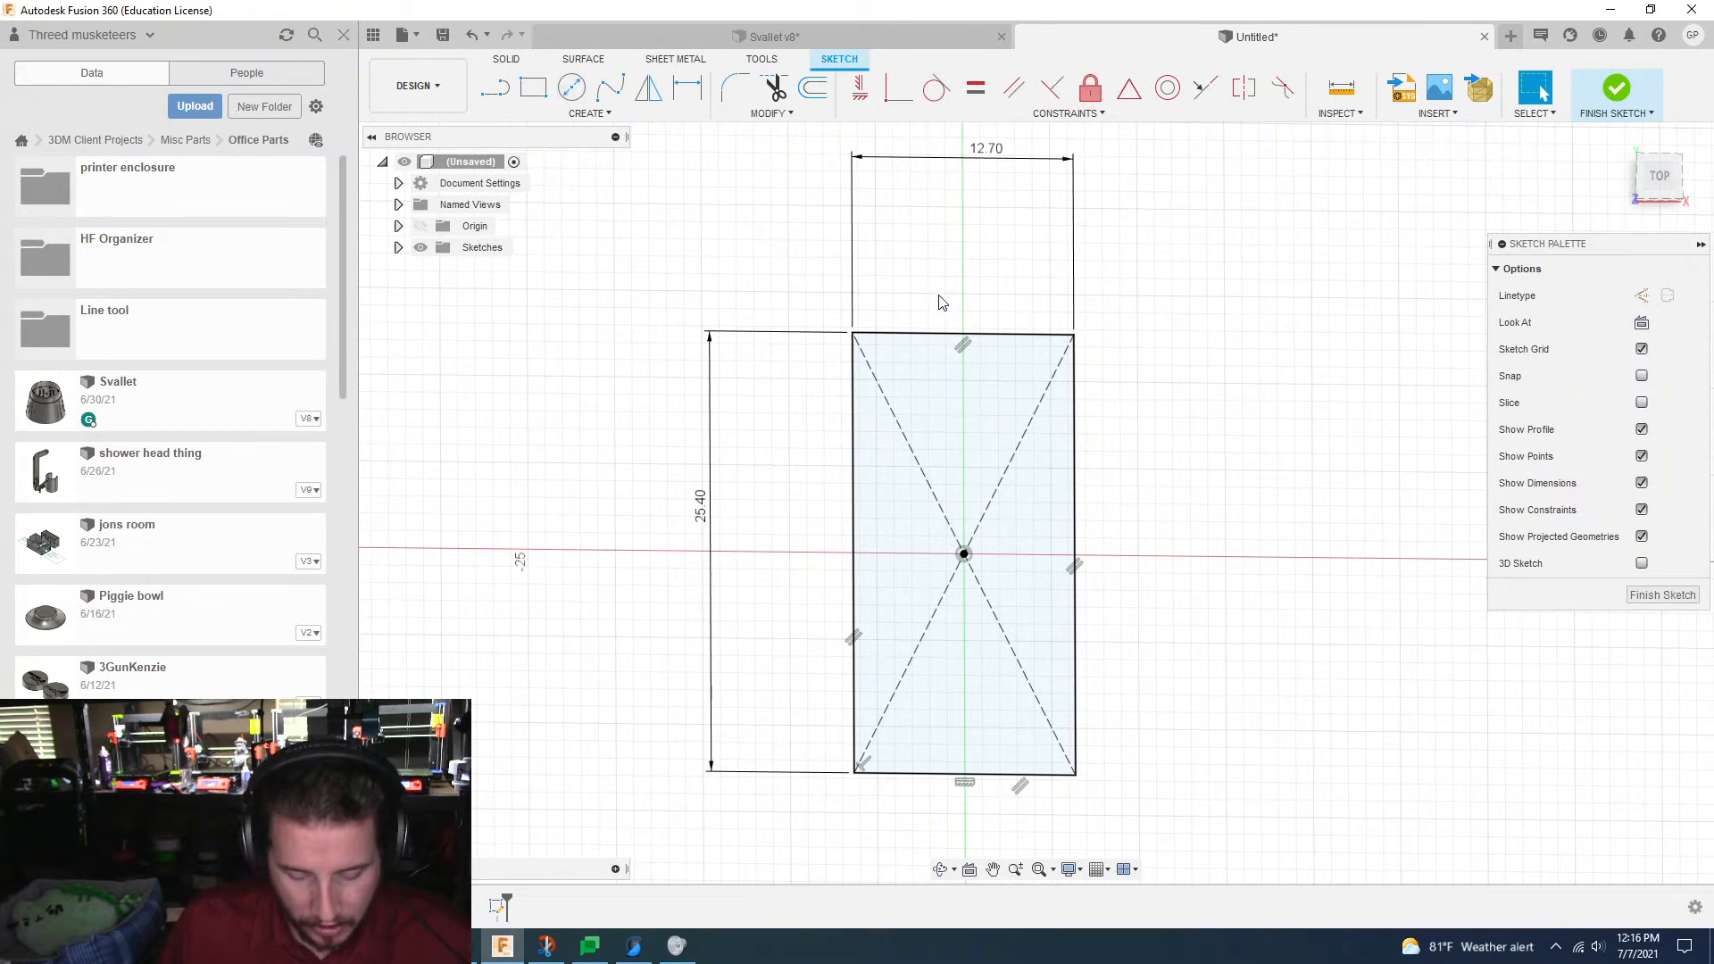
{"action": "key", "text": "o"}
{"action": "left_click", "coordinate": [1075, 373]}
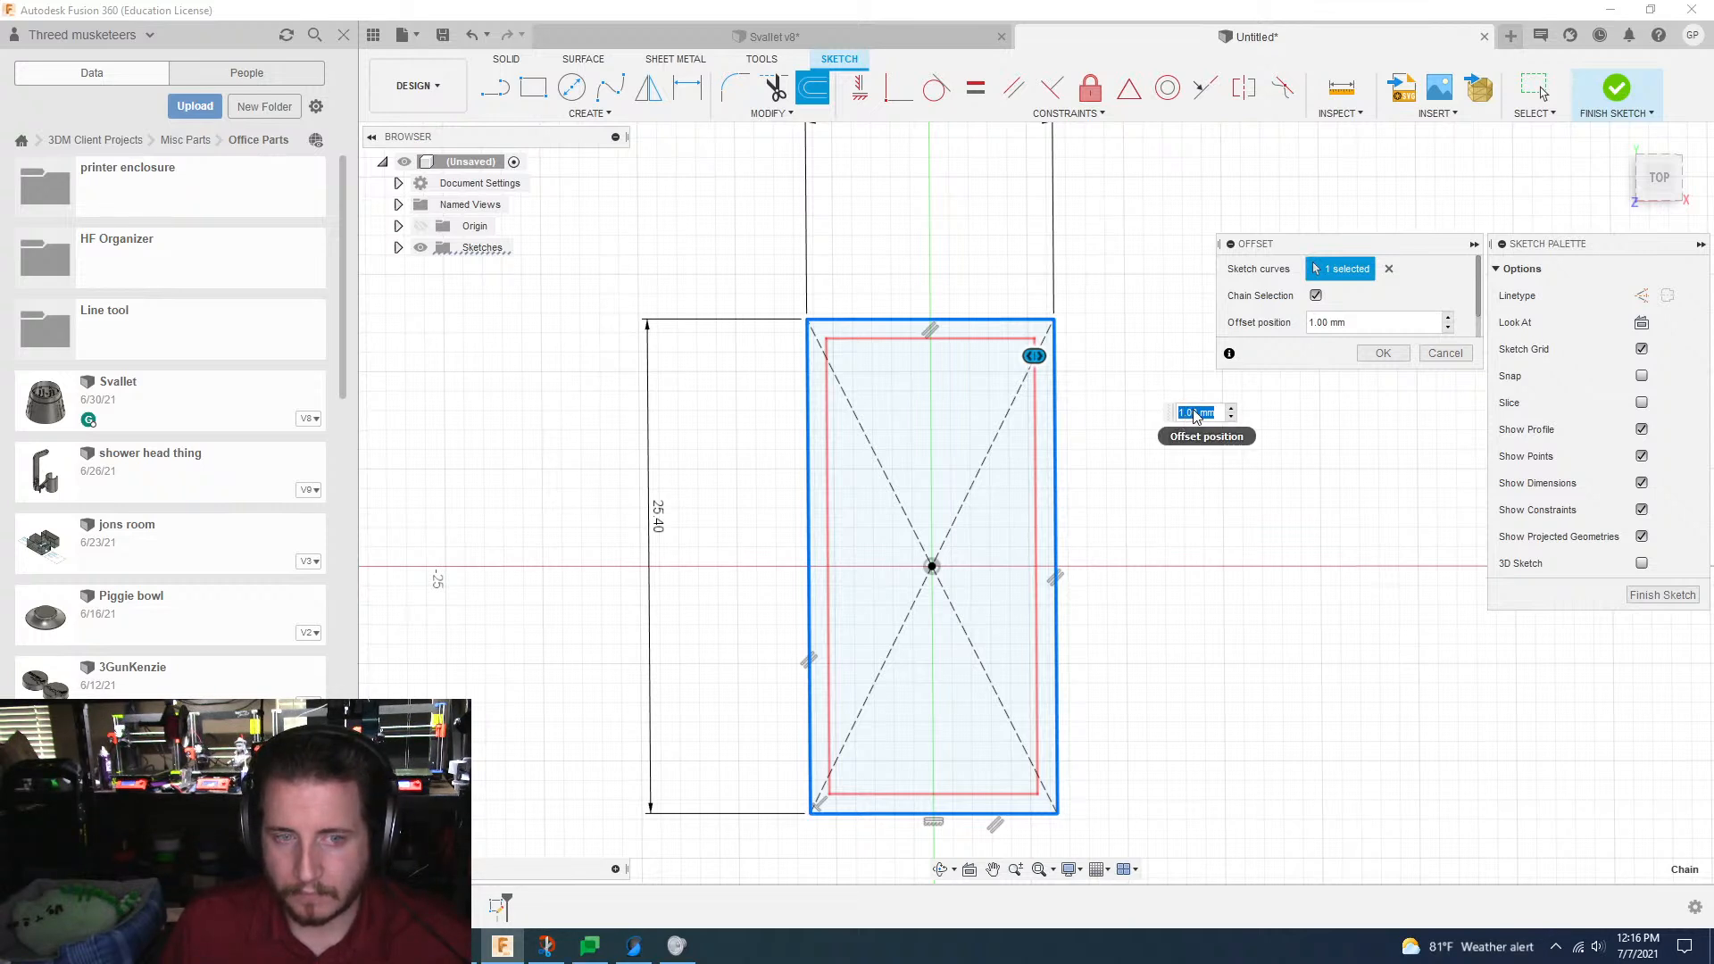
{"action": "left_click", "coordinate": [1183, 412]}
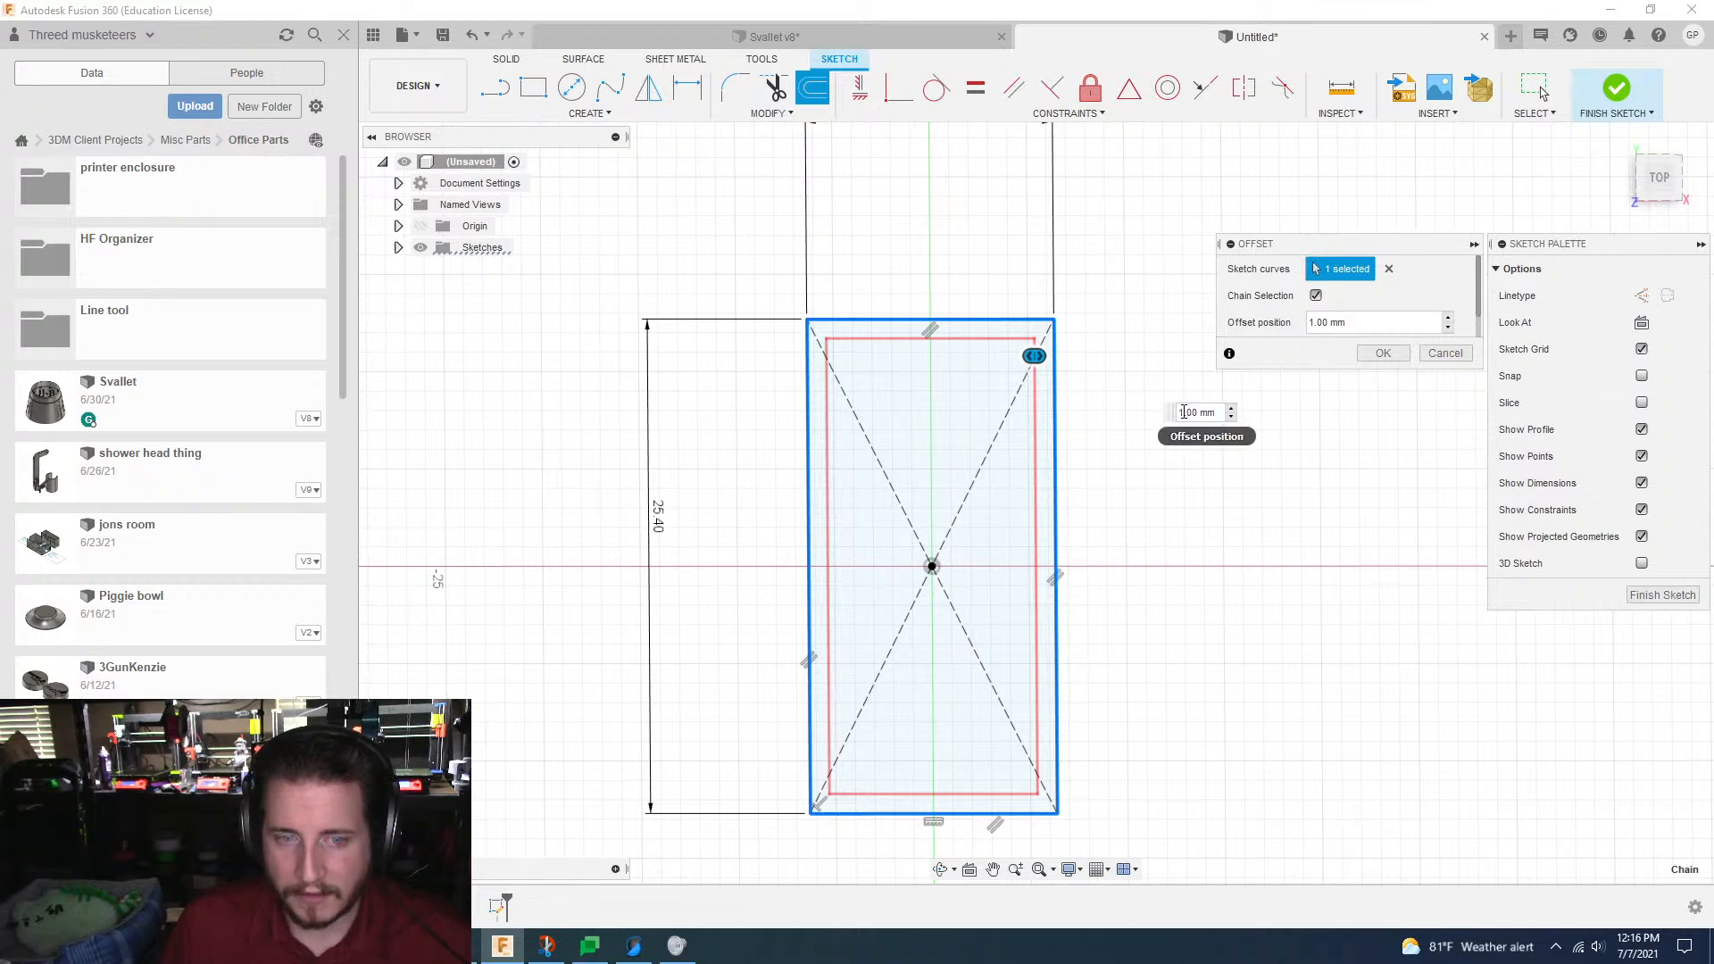
{"action": "left_click_drag", "start_coordinate": [1184, 412], "coordinate": [1176, 413]}
{"action": "type", "text": "3"}
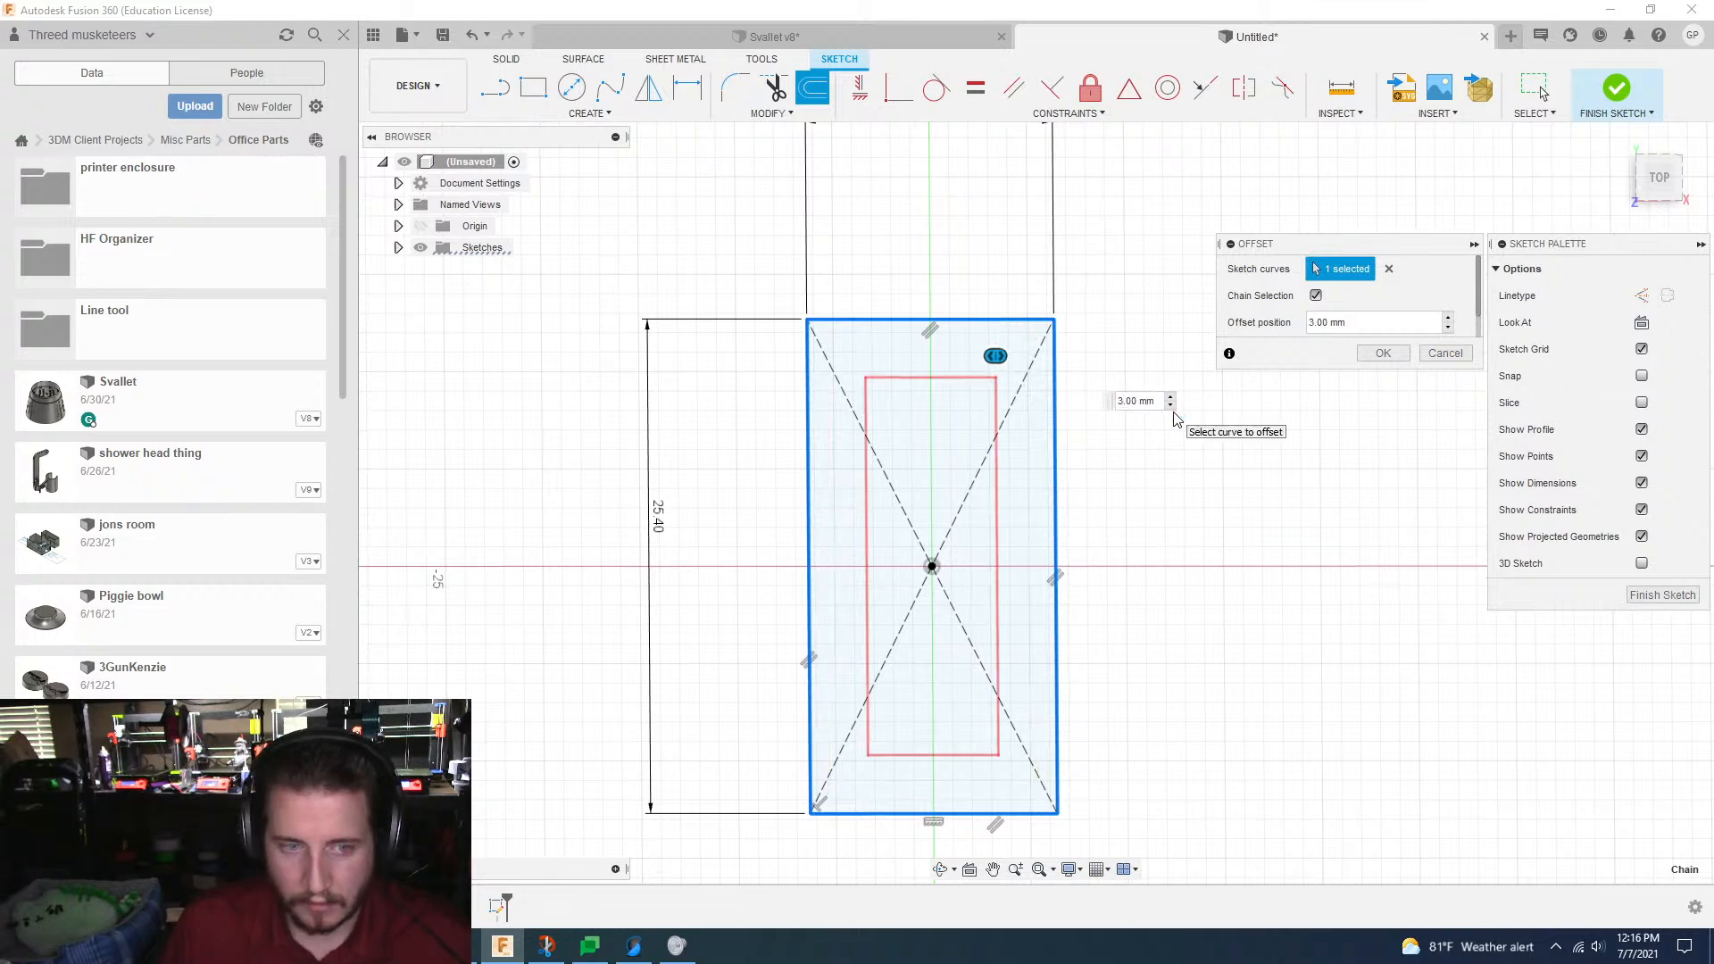
{"action": "key", "text": "BackSpace"}
{"action": "type", "text": "1."}
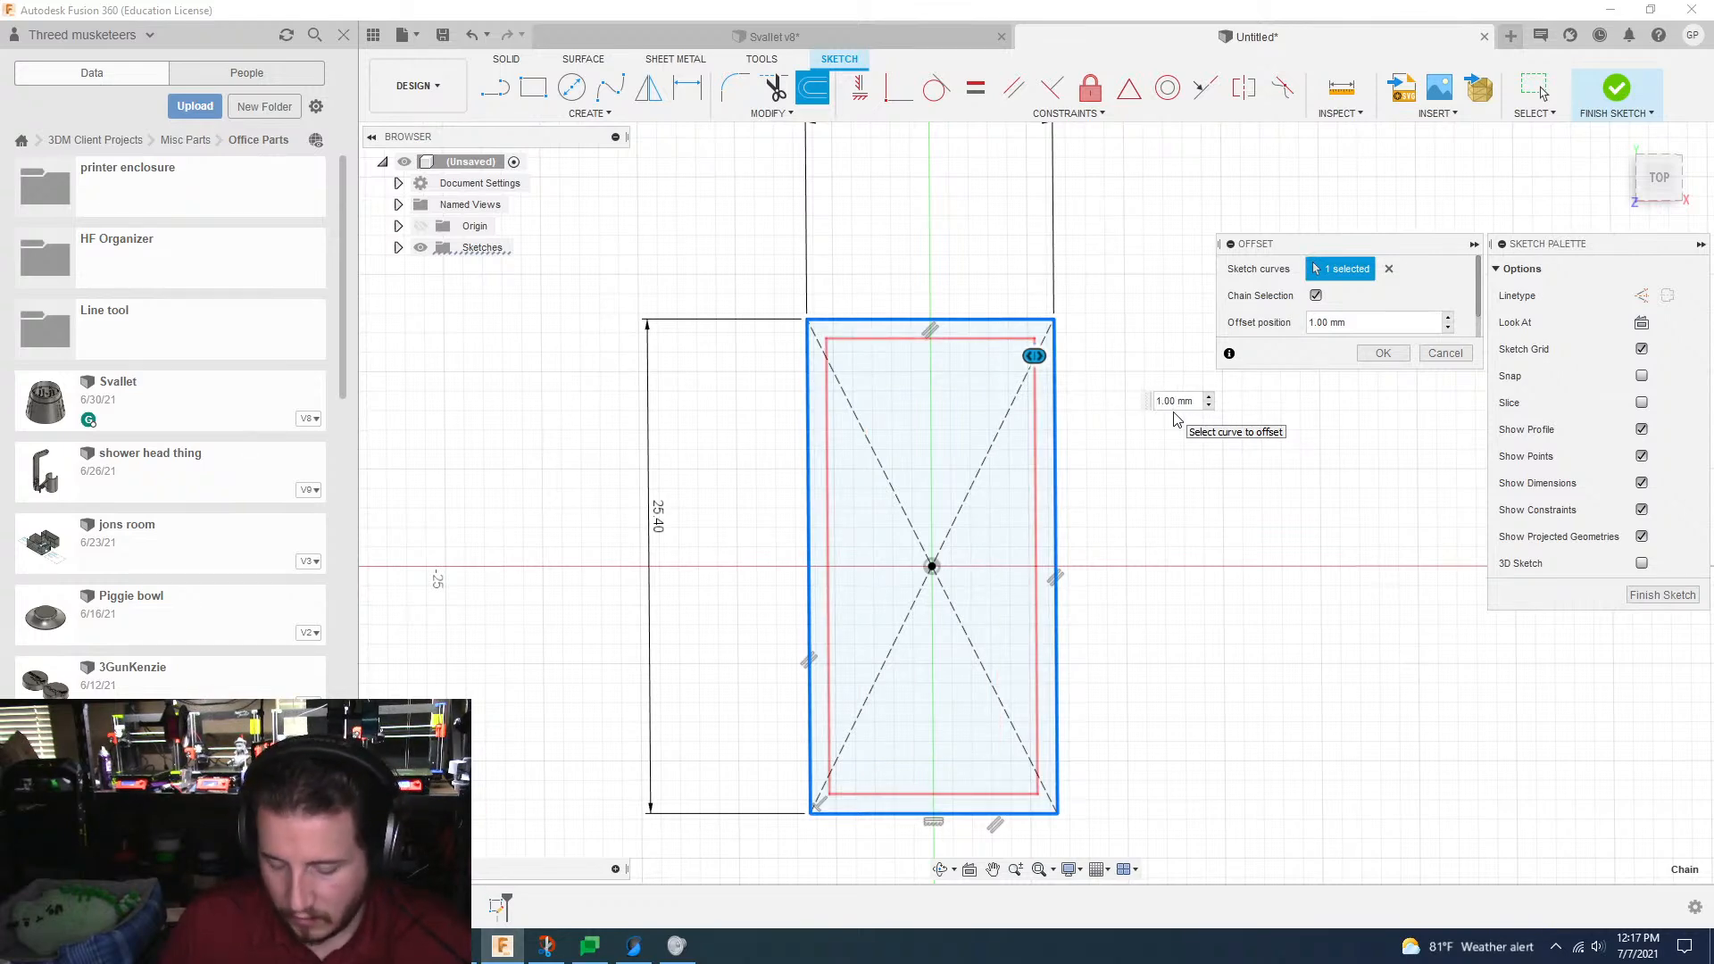
{"action": "type", "text": "5"}
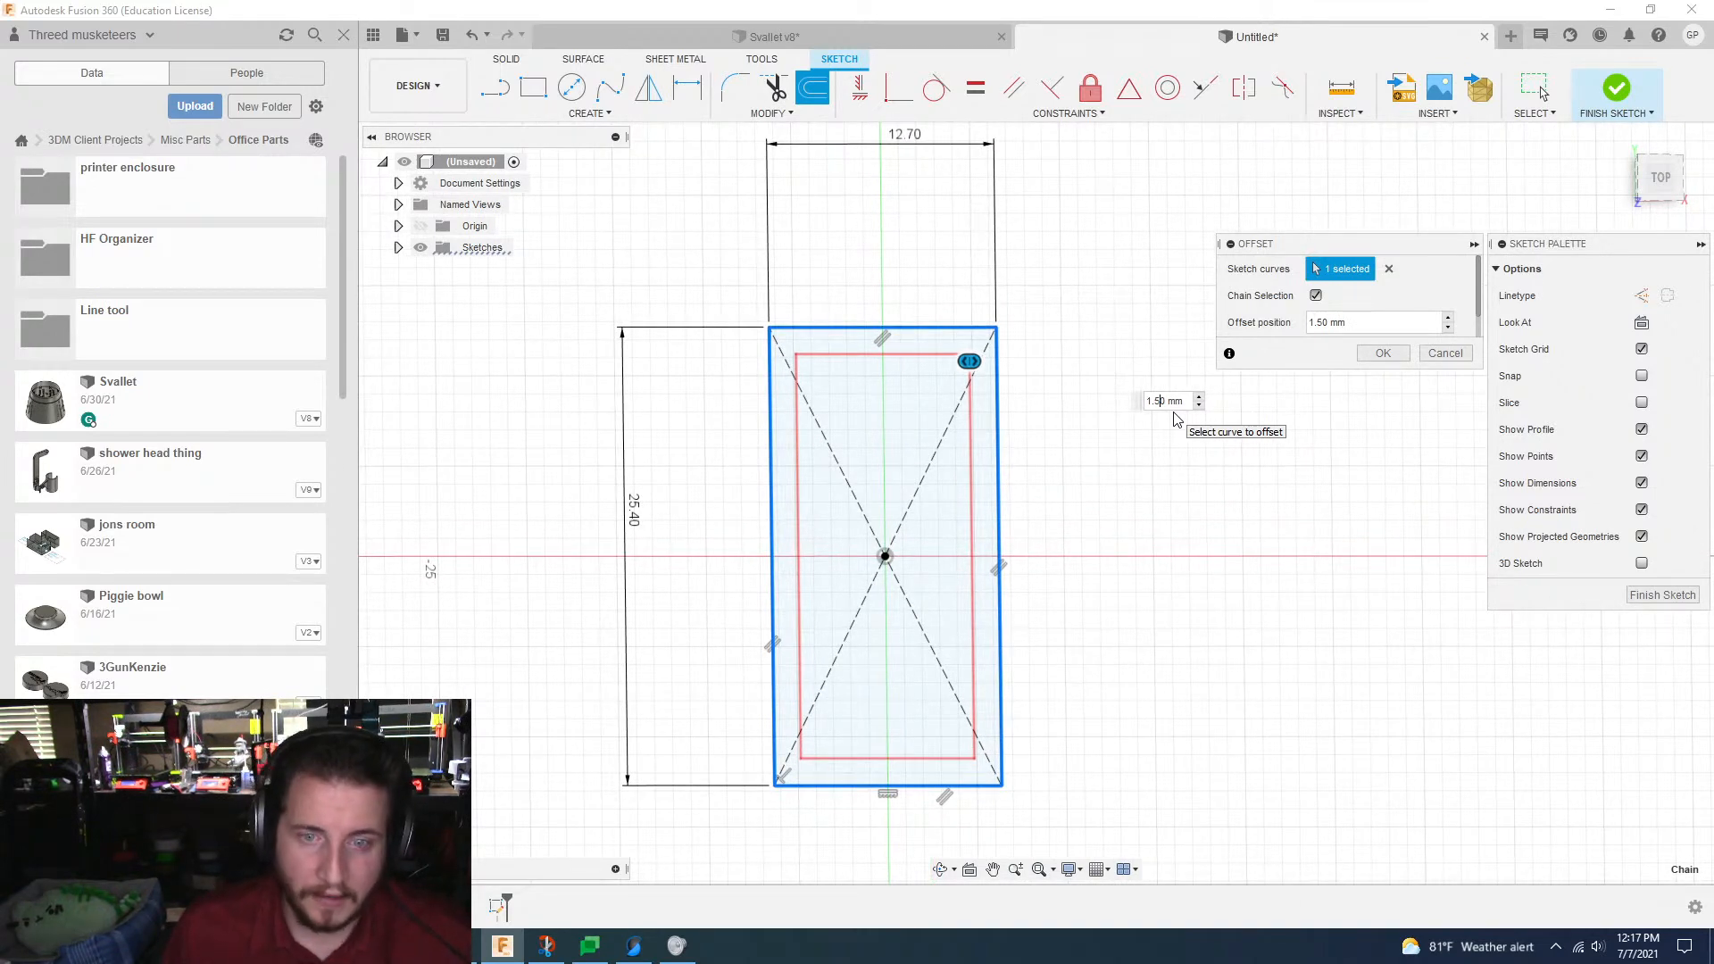
{"action": "left_click", "coordinate": [1366, 356]}
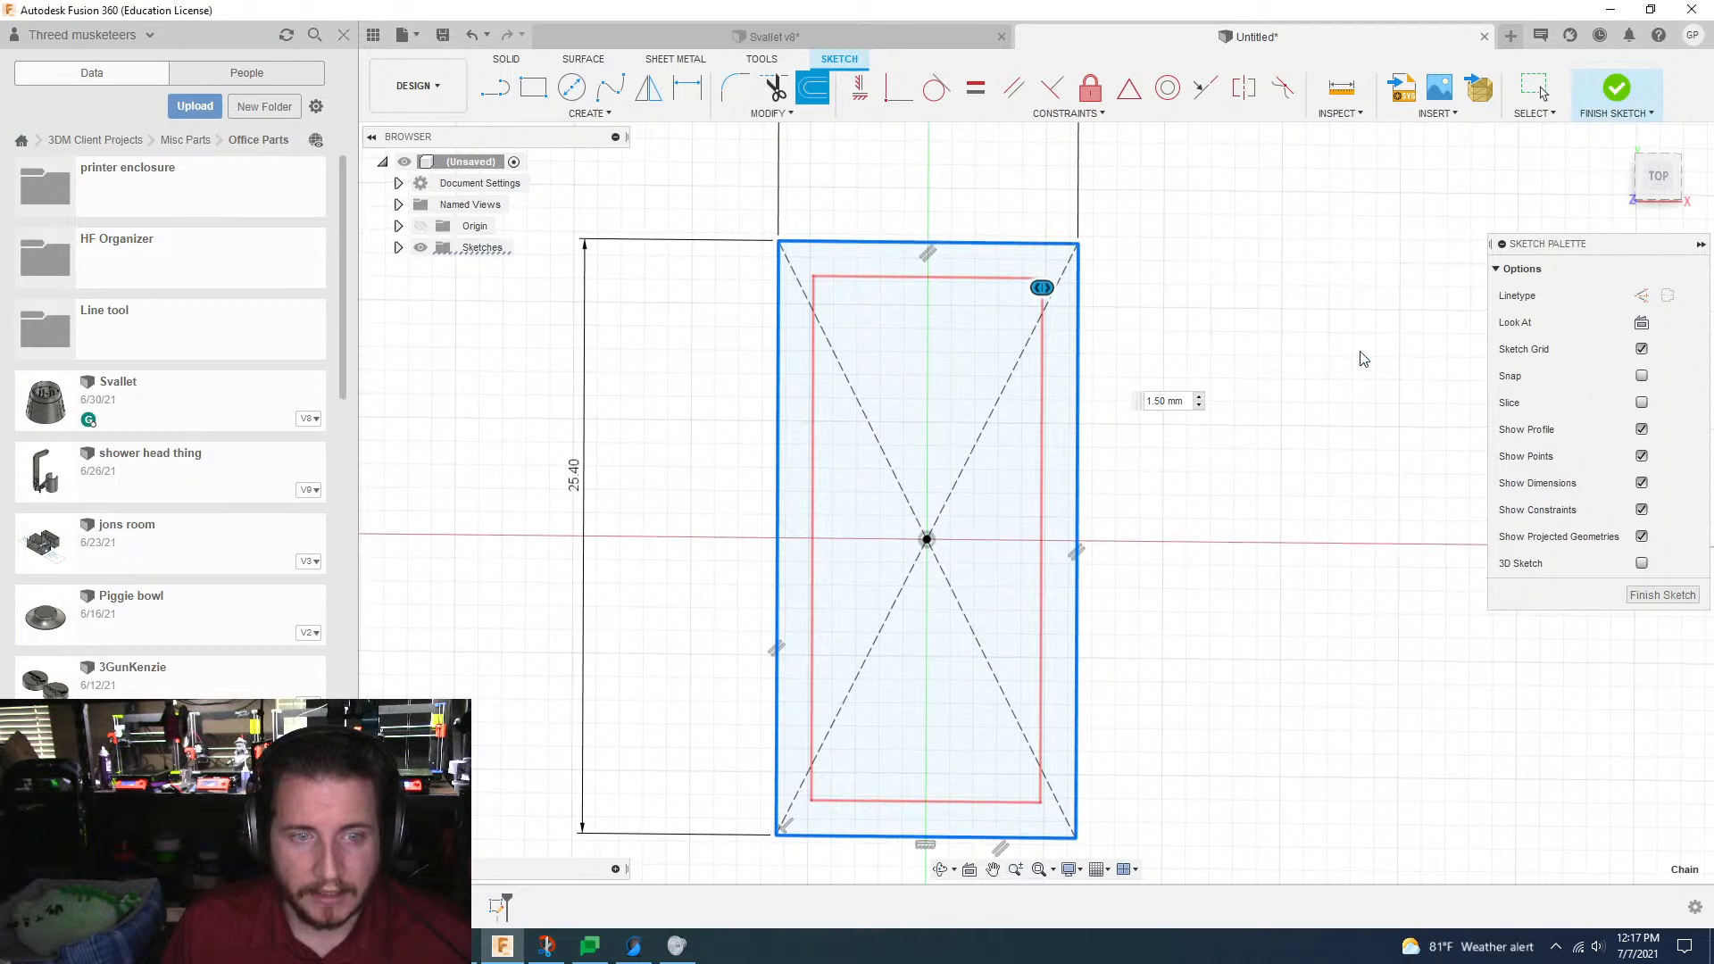
Step: Offset the outer rectangle inward a second time, at 2 mm from its edges
{"action": "key", "text": "o"}
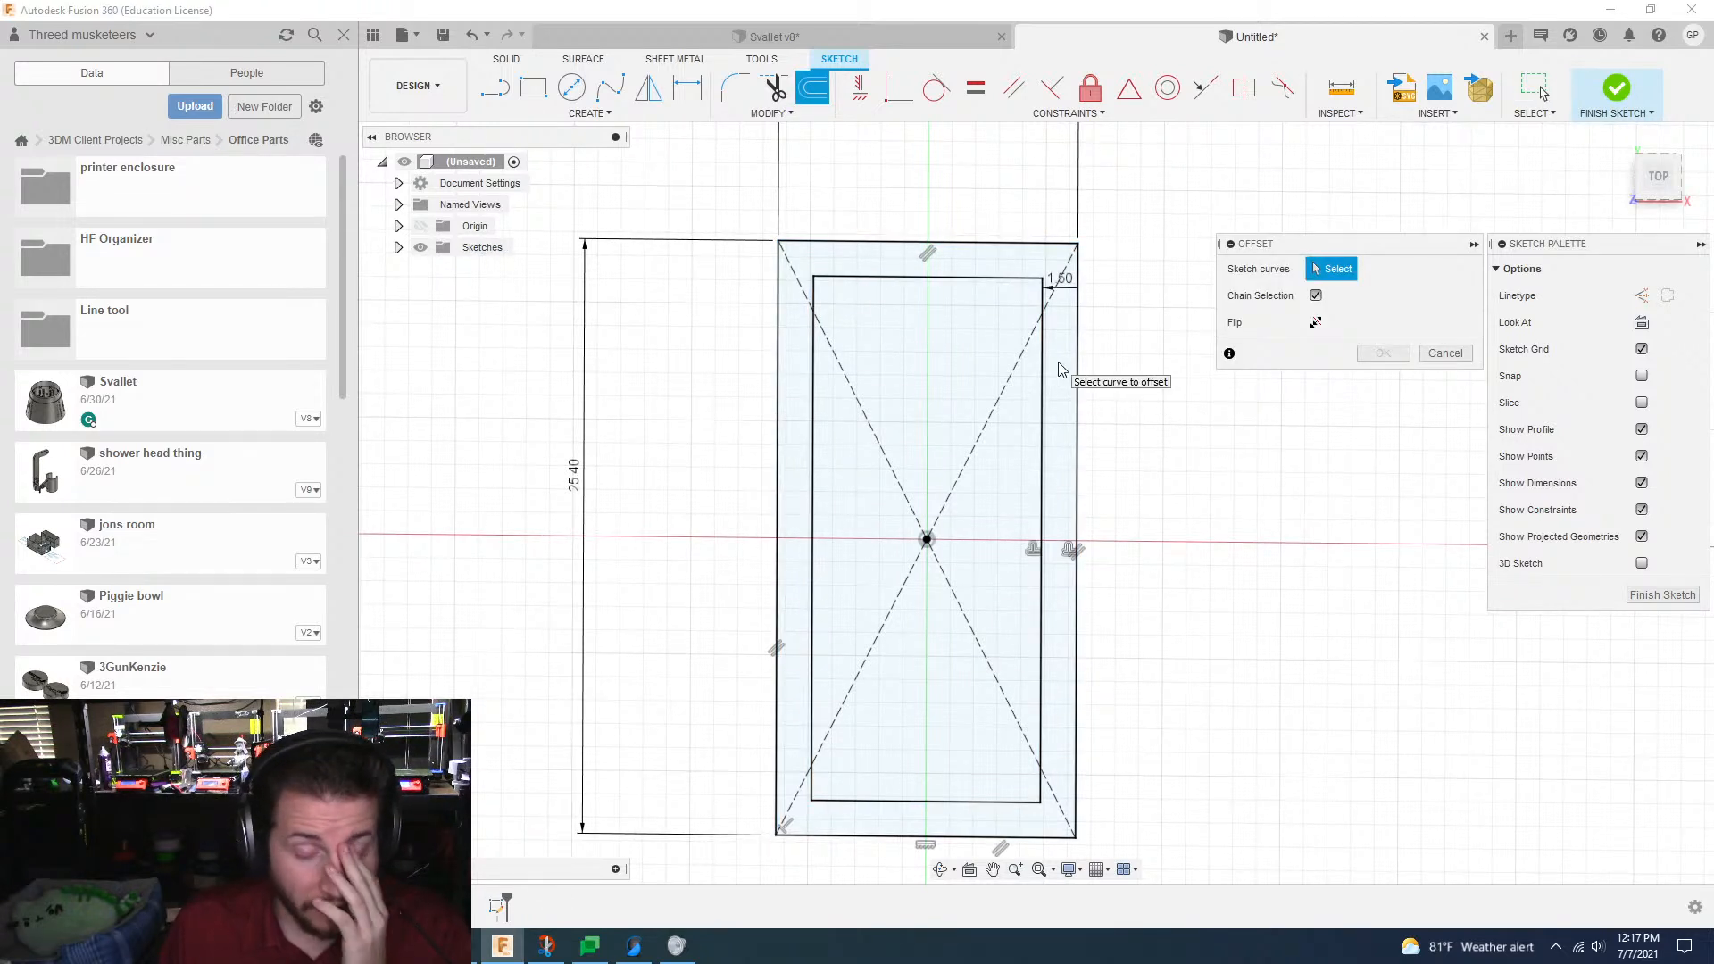
{"action": "left_click", "coordinate": [1059, 369]}
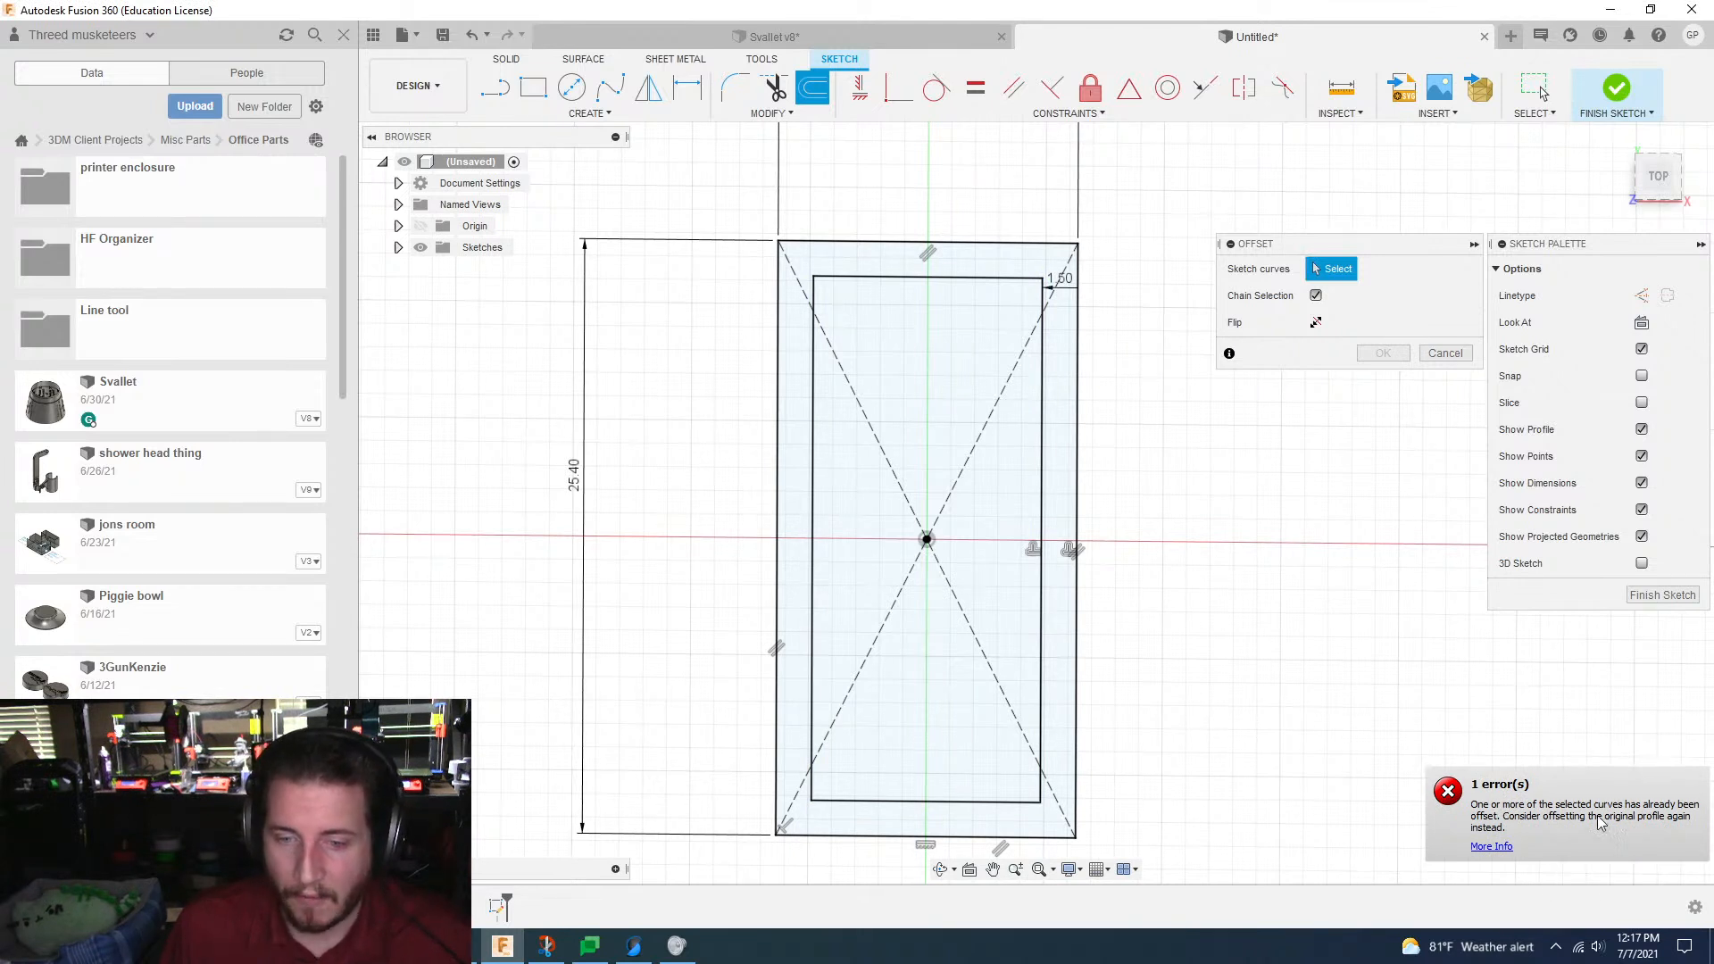
{"action": "left_click", "coordinate": [1076, 435]}
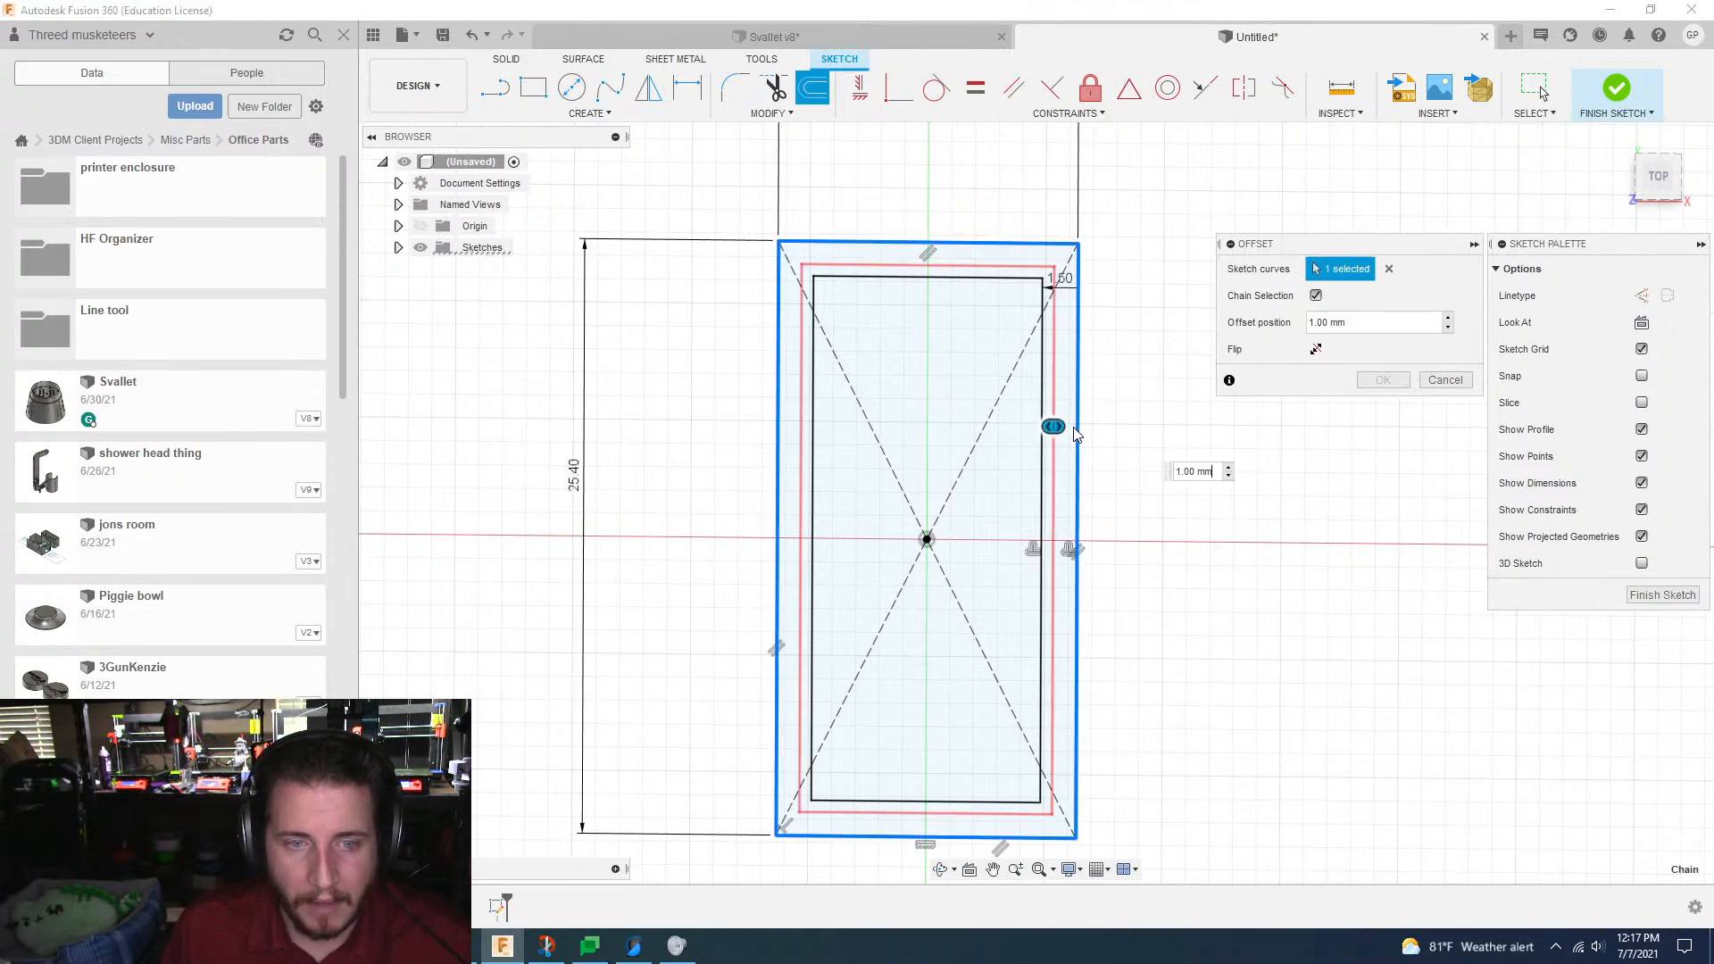
{"action": "left_click", "coordinate": [1204, 471]}
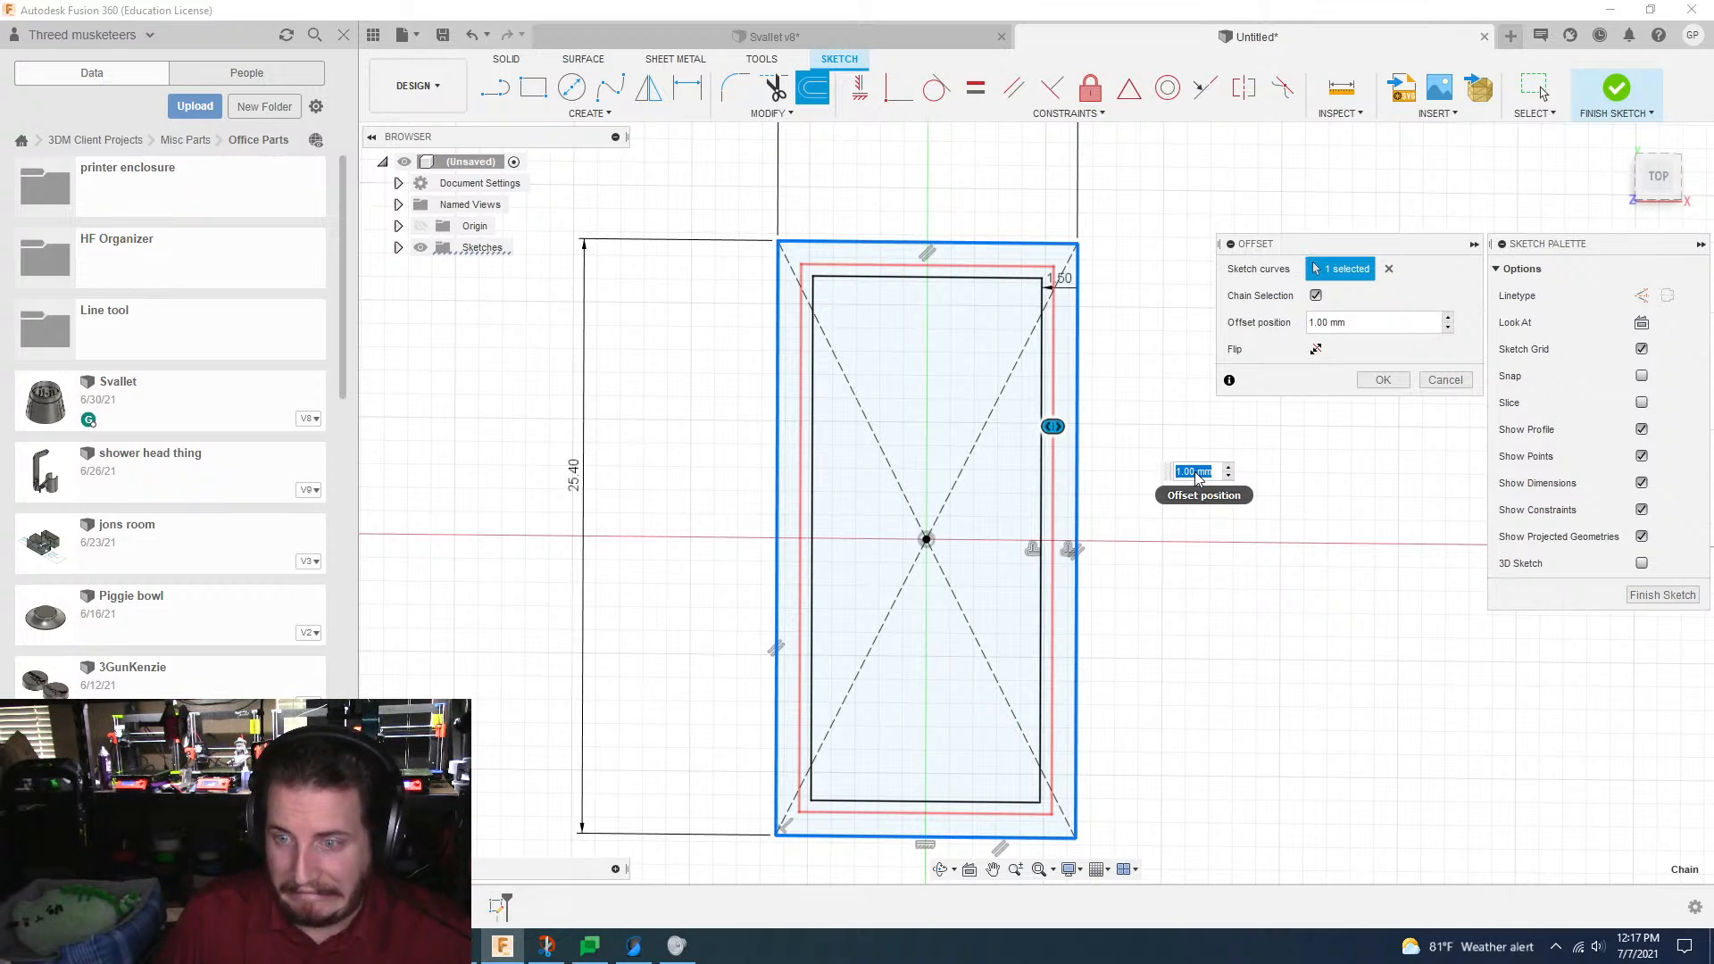
{"action": "type", "text": "2"}
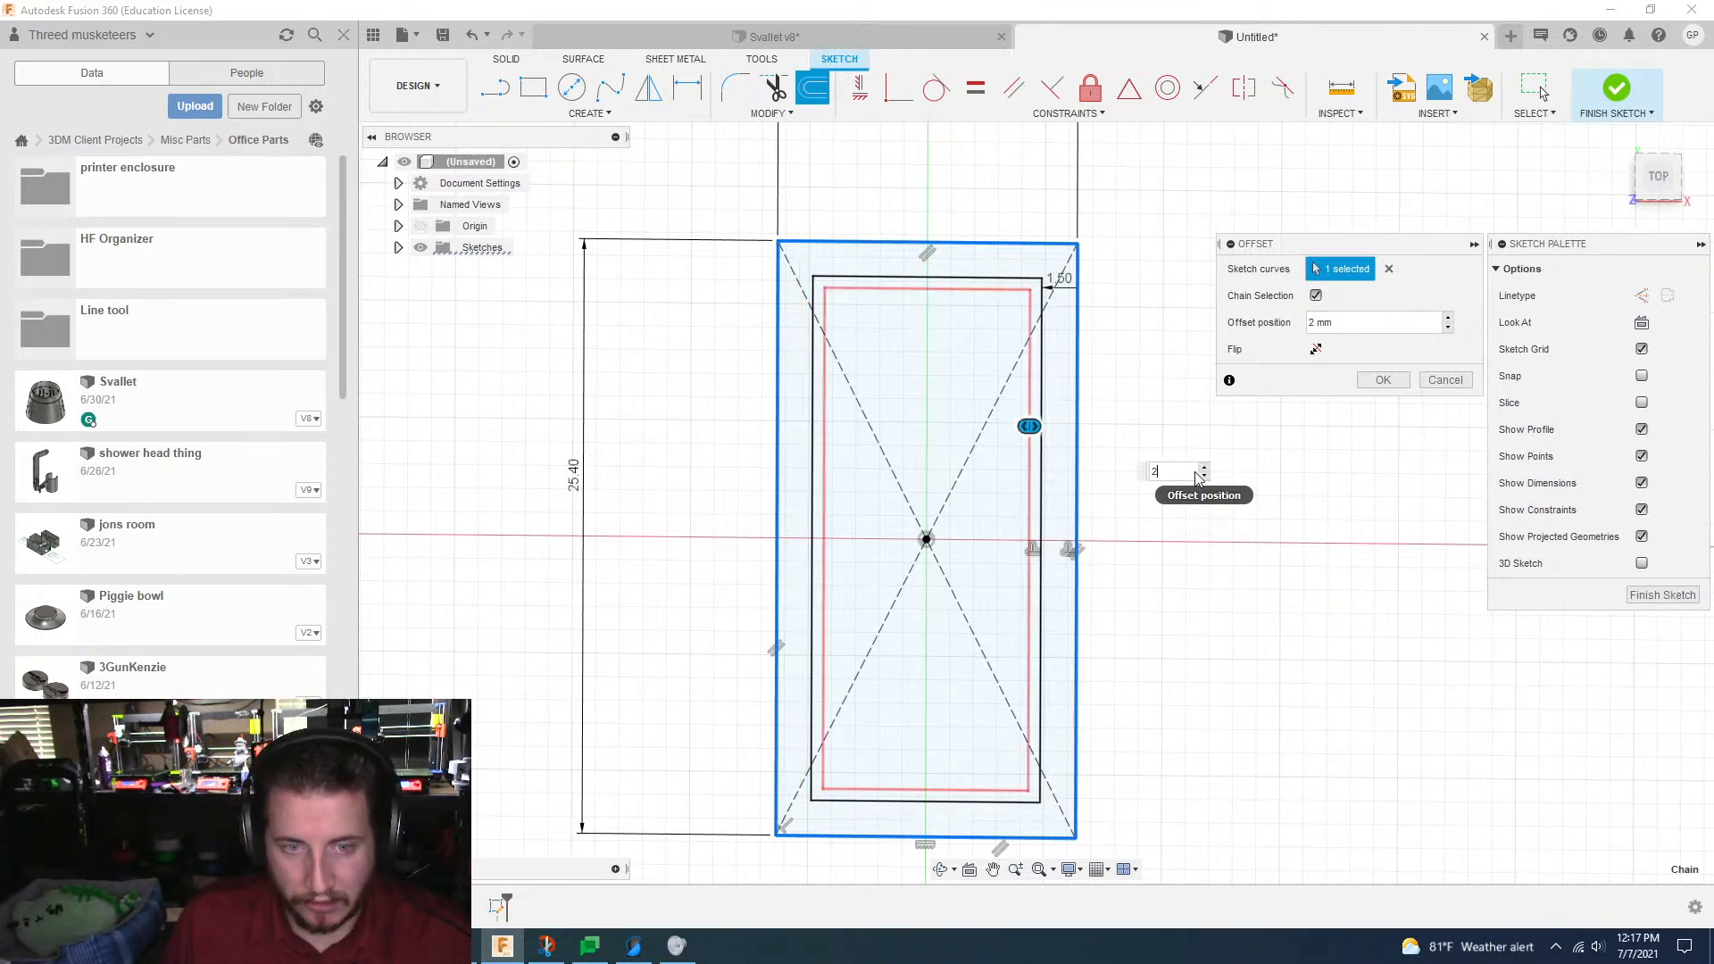
{"action": "key", "text": "Return"}
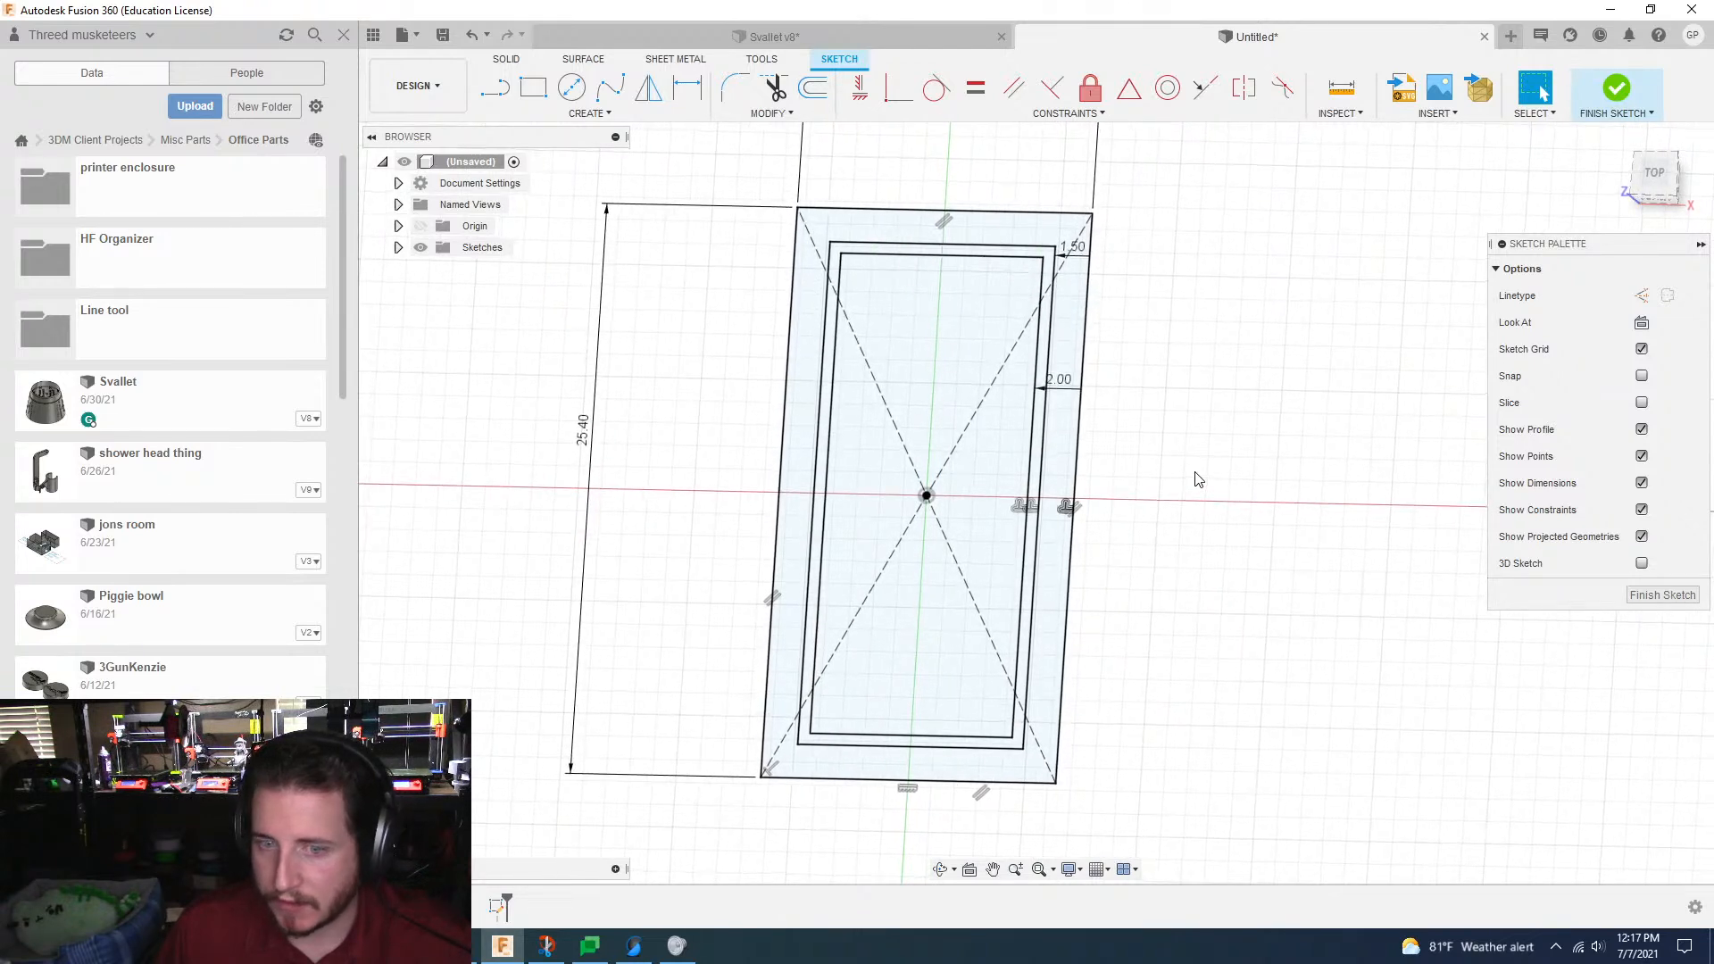
Step: Finish the sketch and extrude all three nested rectangle profiles 2 mm as a new body
{"action": "left_click", "coordinate": [1650, 594]}
{"action": "key", "text": "e"}
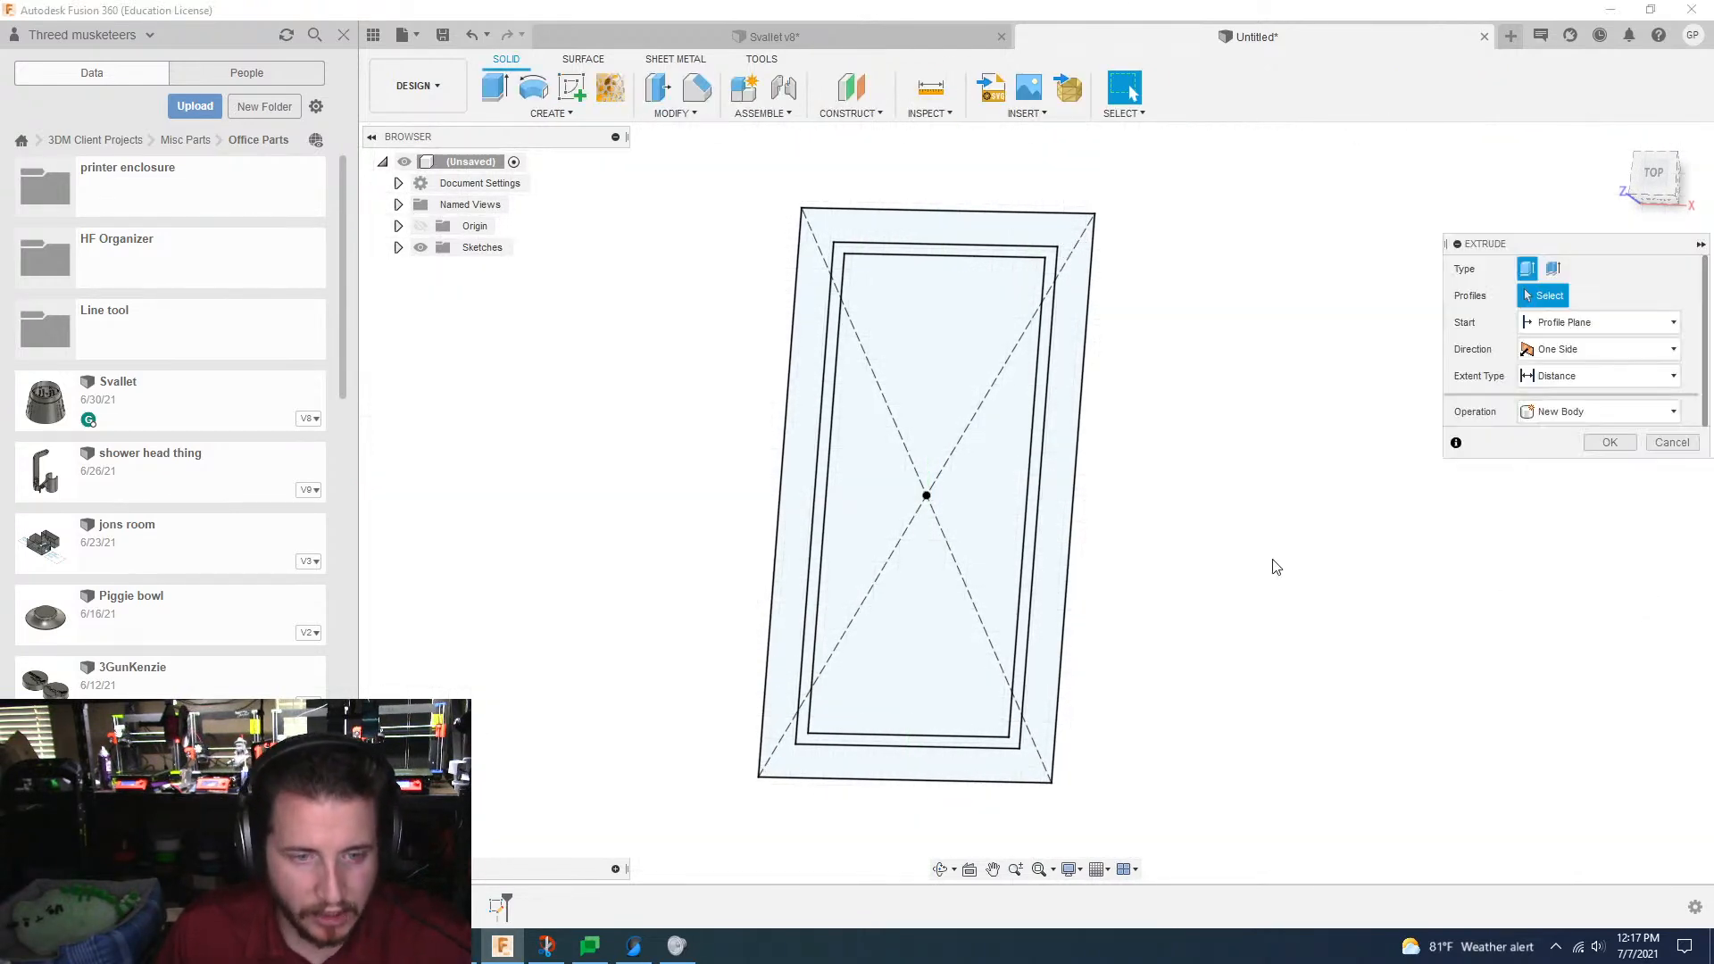
{"action": "left_click", "coordinate": [1052, 477]}
{"action": "left_click", "coordinate": [1038, 479]}
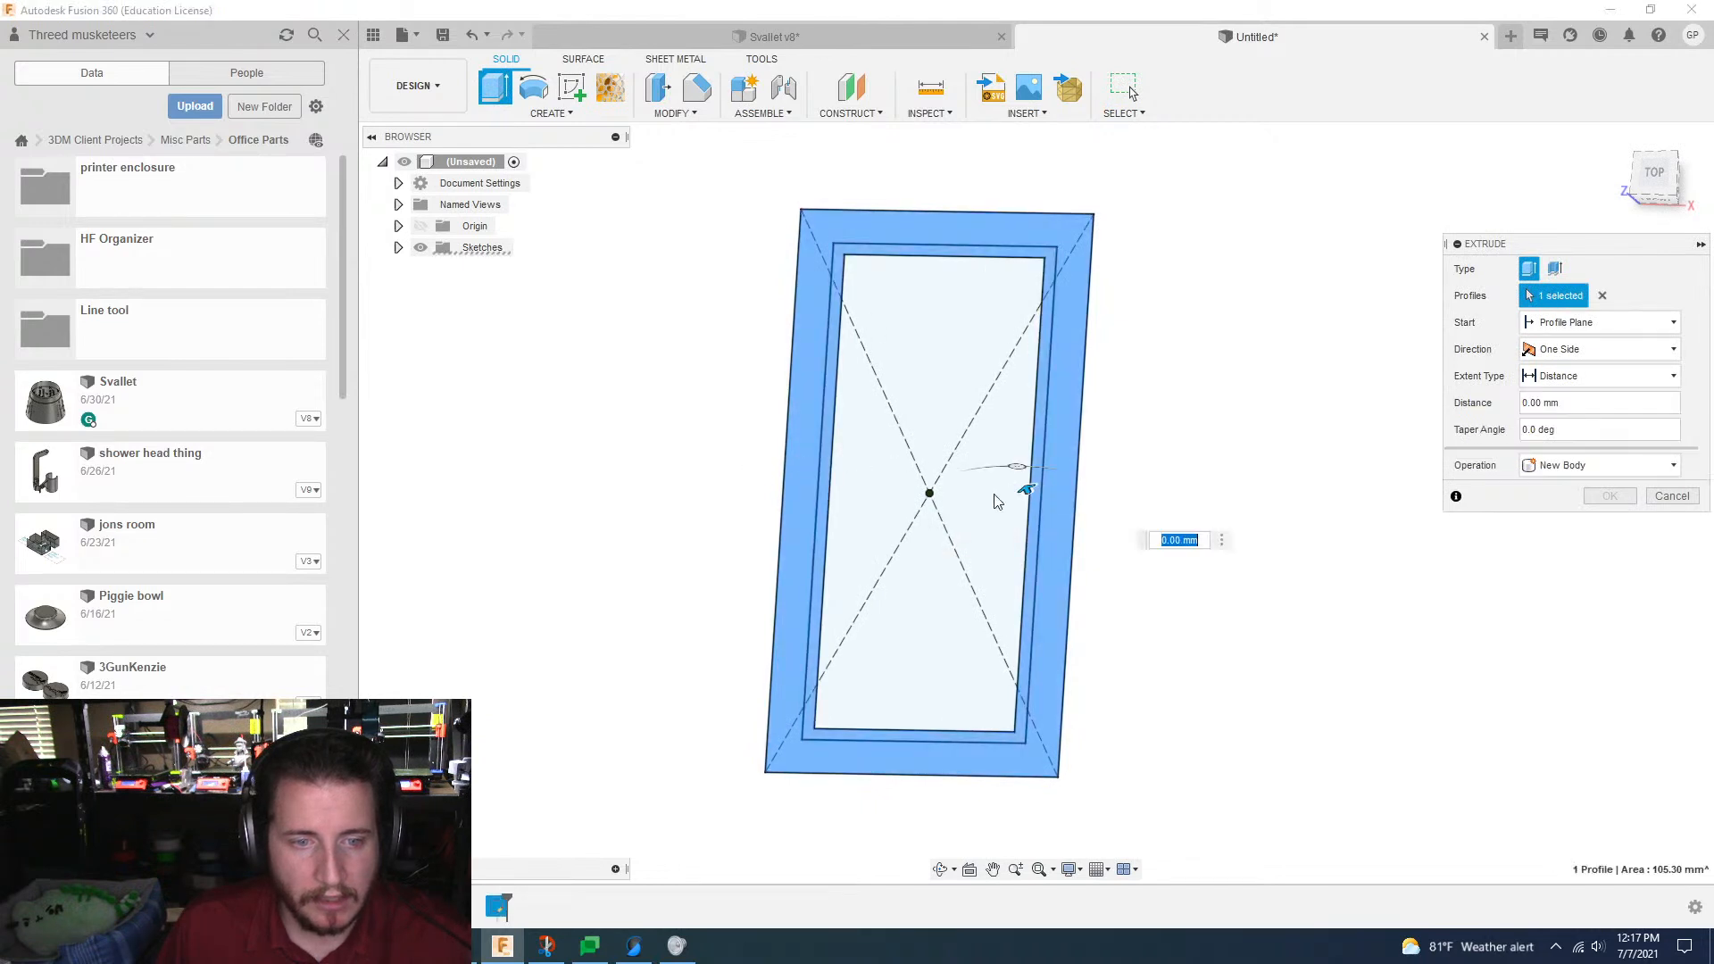
{"action": "left_click", "coordinate": [990, 495]}
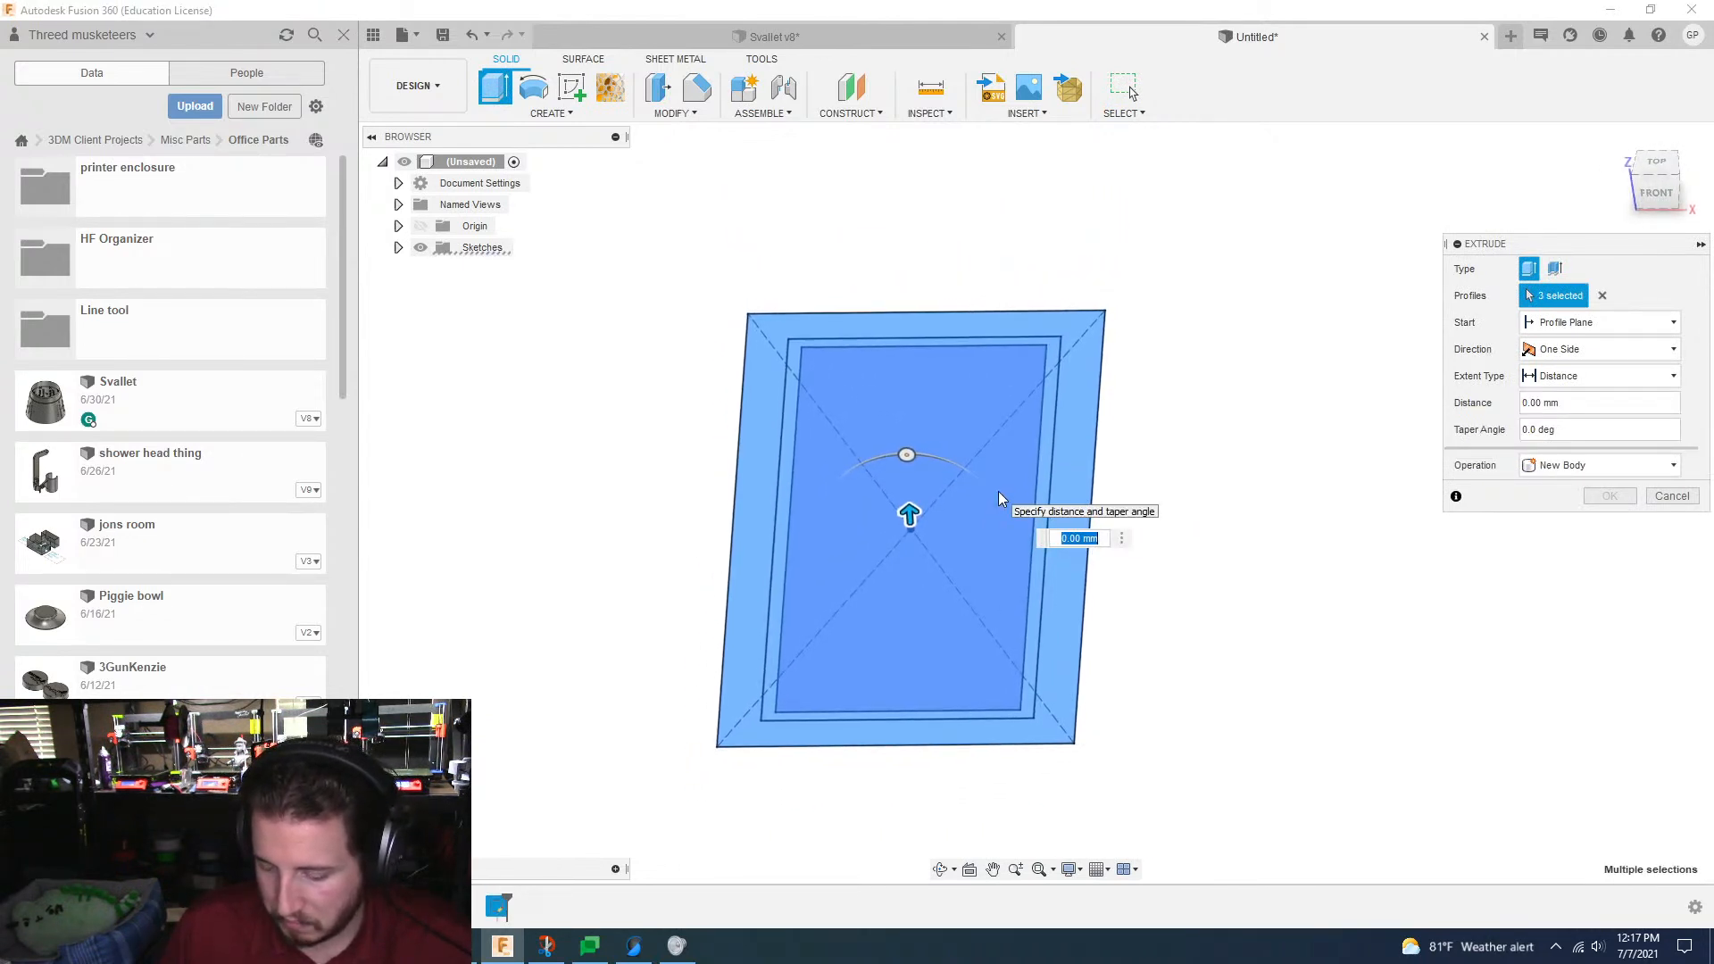
{"action": "type", "text": "2"}
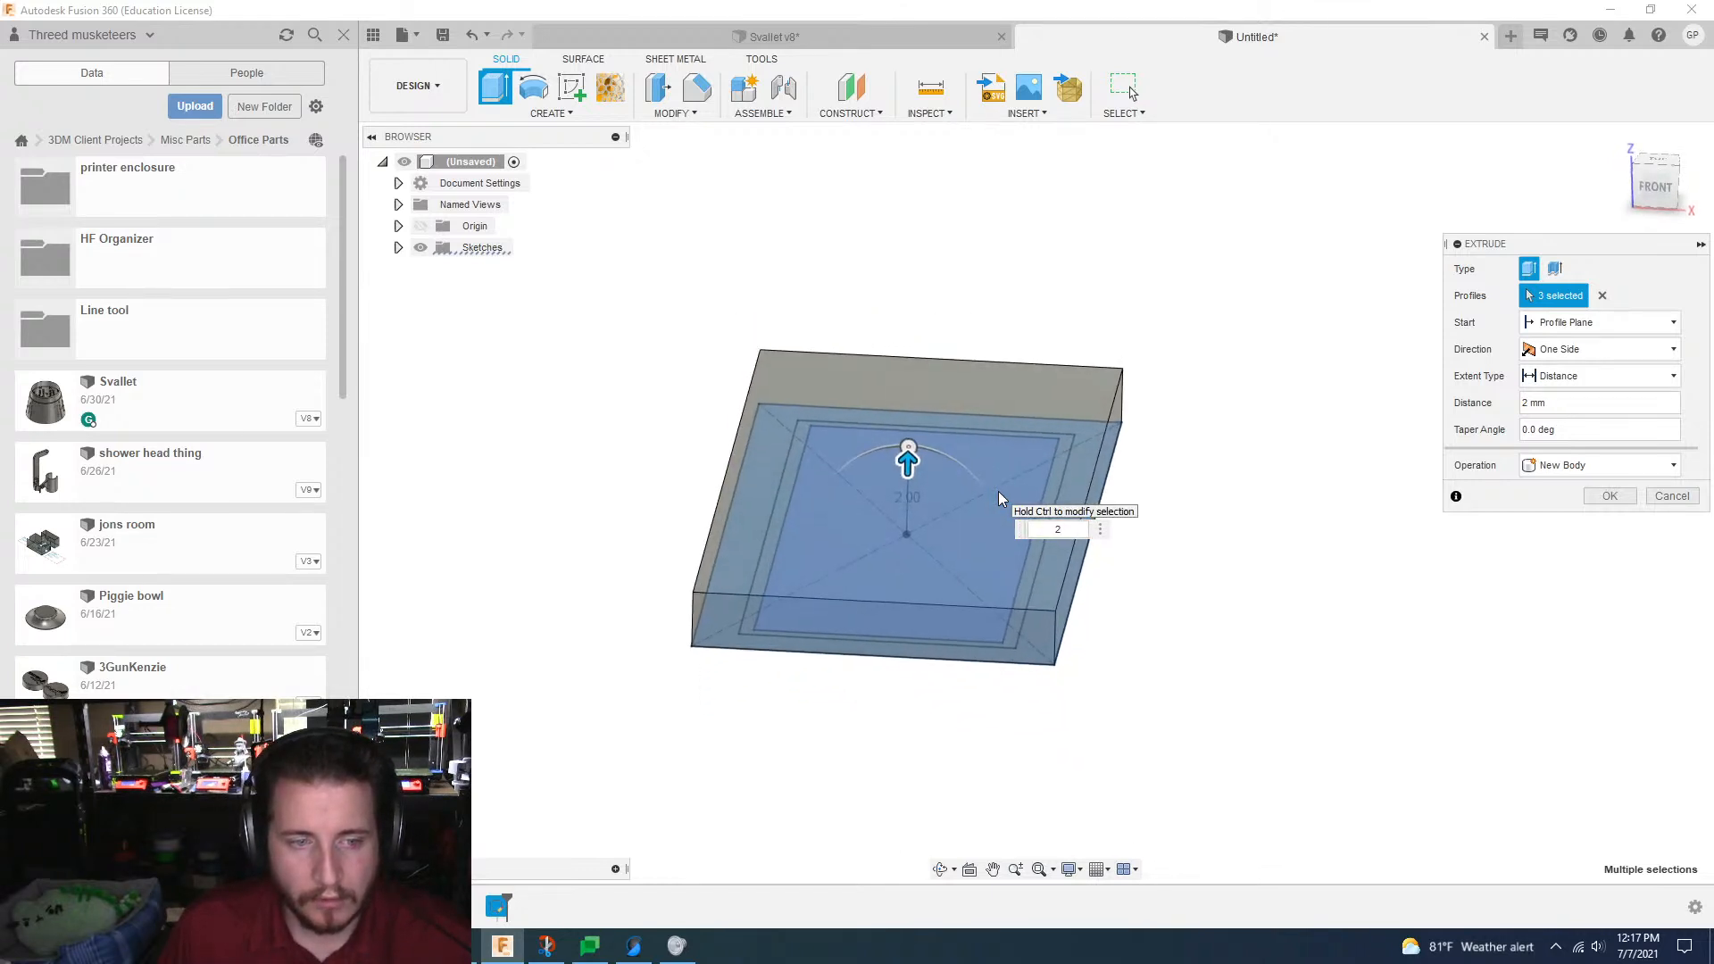
{"action": "key", "text": "Return"}
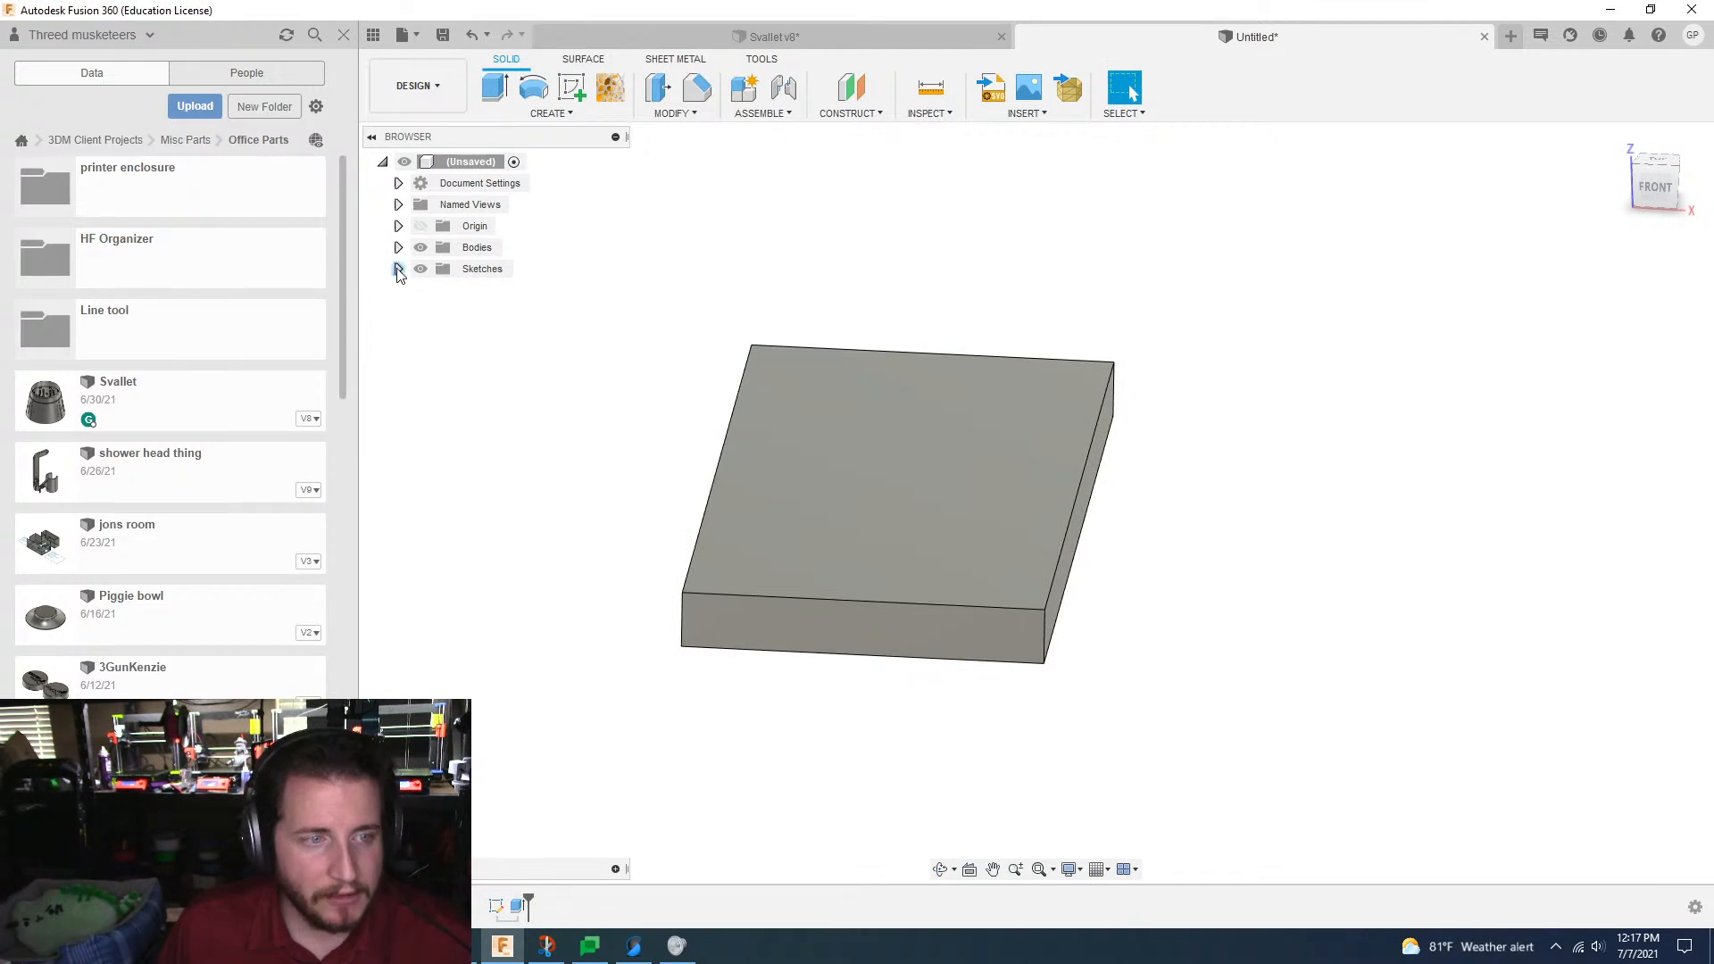
Step: Make Sketch1 visible again so its profiles can be reused on the solid block
{"action": "left_click", "coordinate": [399, 268]}
{"action": "left_click", "coordinate": [437, 290]}
{"action": "middle_click_drag", "start_coordinate": [551, 609], "coordinate": [553, 611], "text": "shift"}
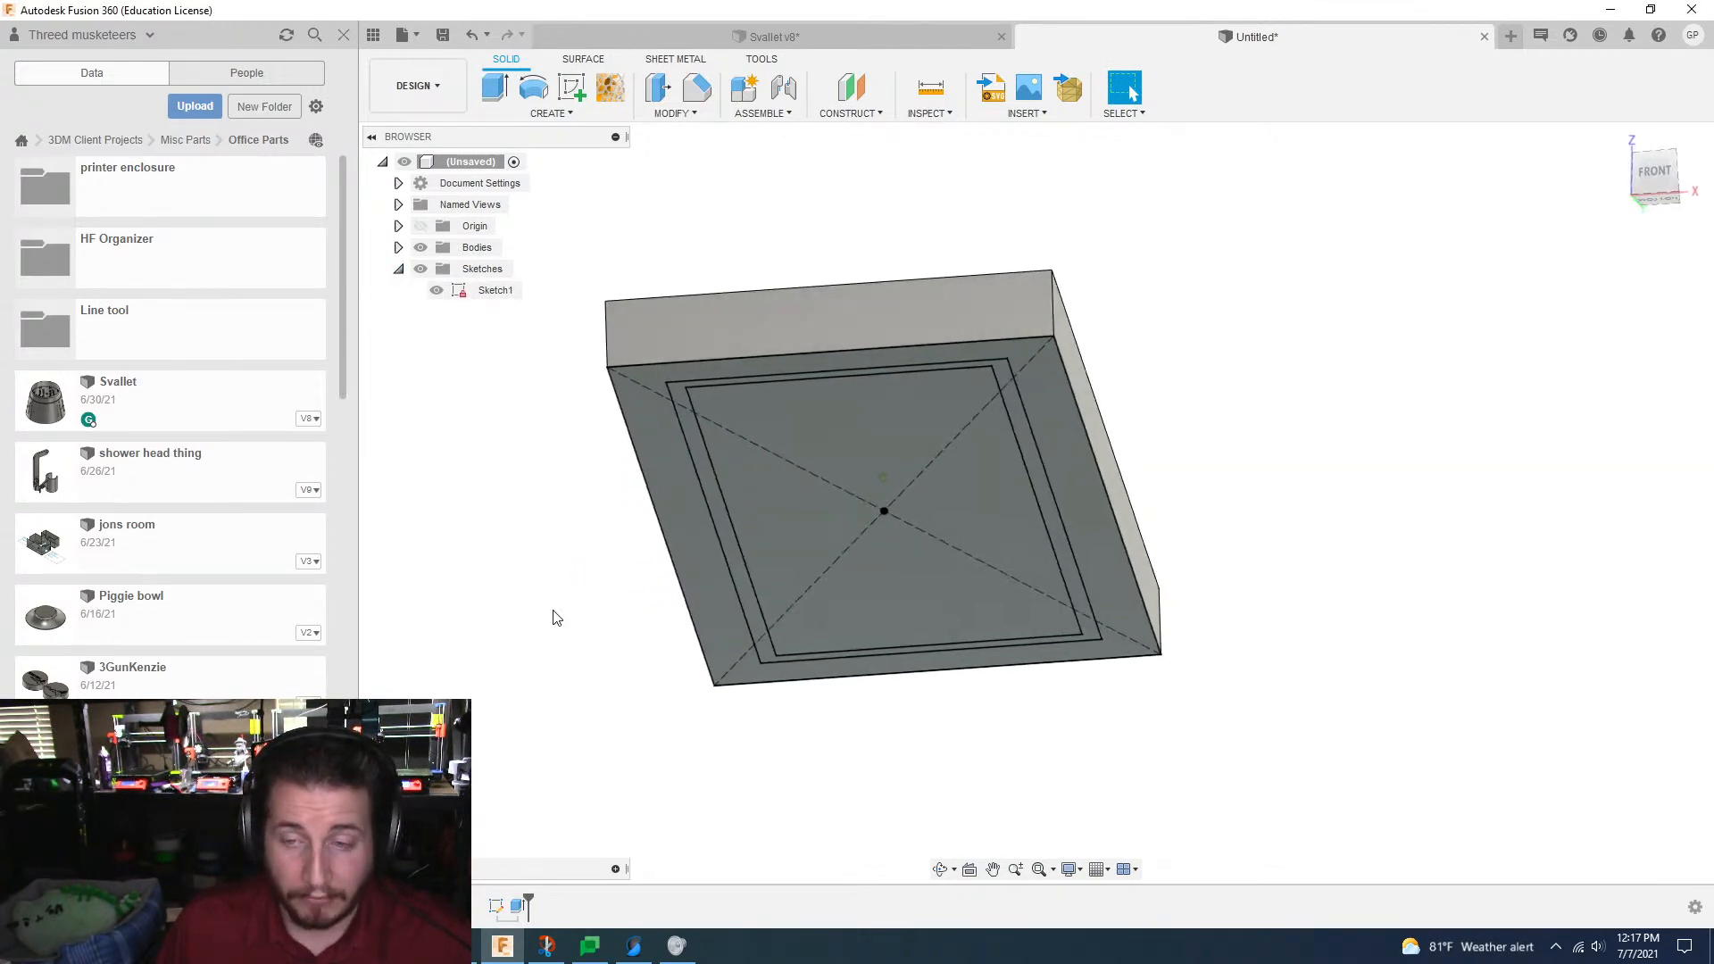
Step: Extrude the two inner profiles of Sketch1 3 mm upward through the block, using the Join operation
{"action": "scroll", "coordinate": [556, 618], "scroll_direction": "up", "scroll_amount": 3}
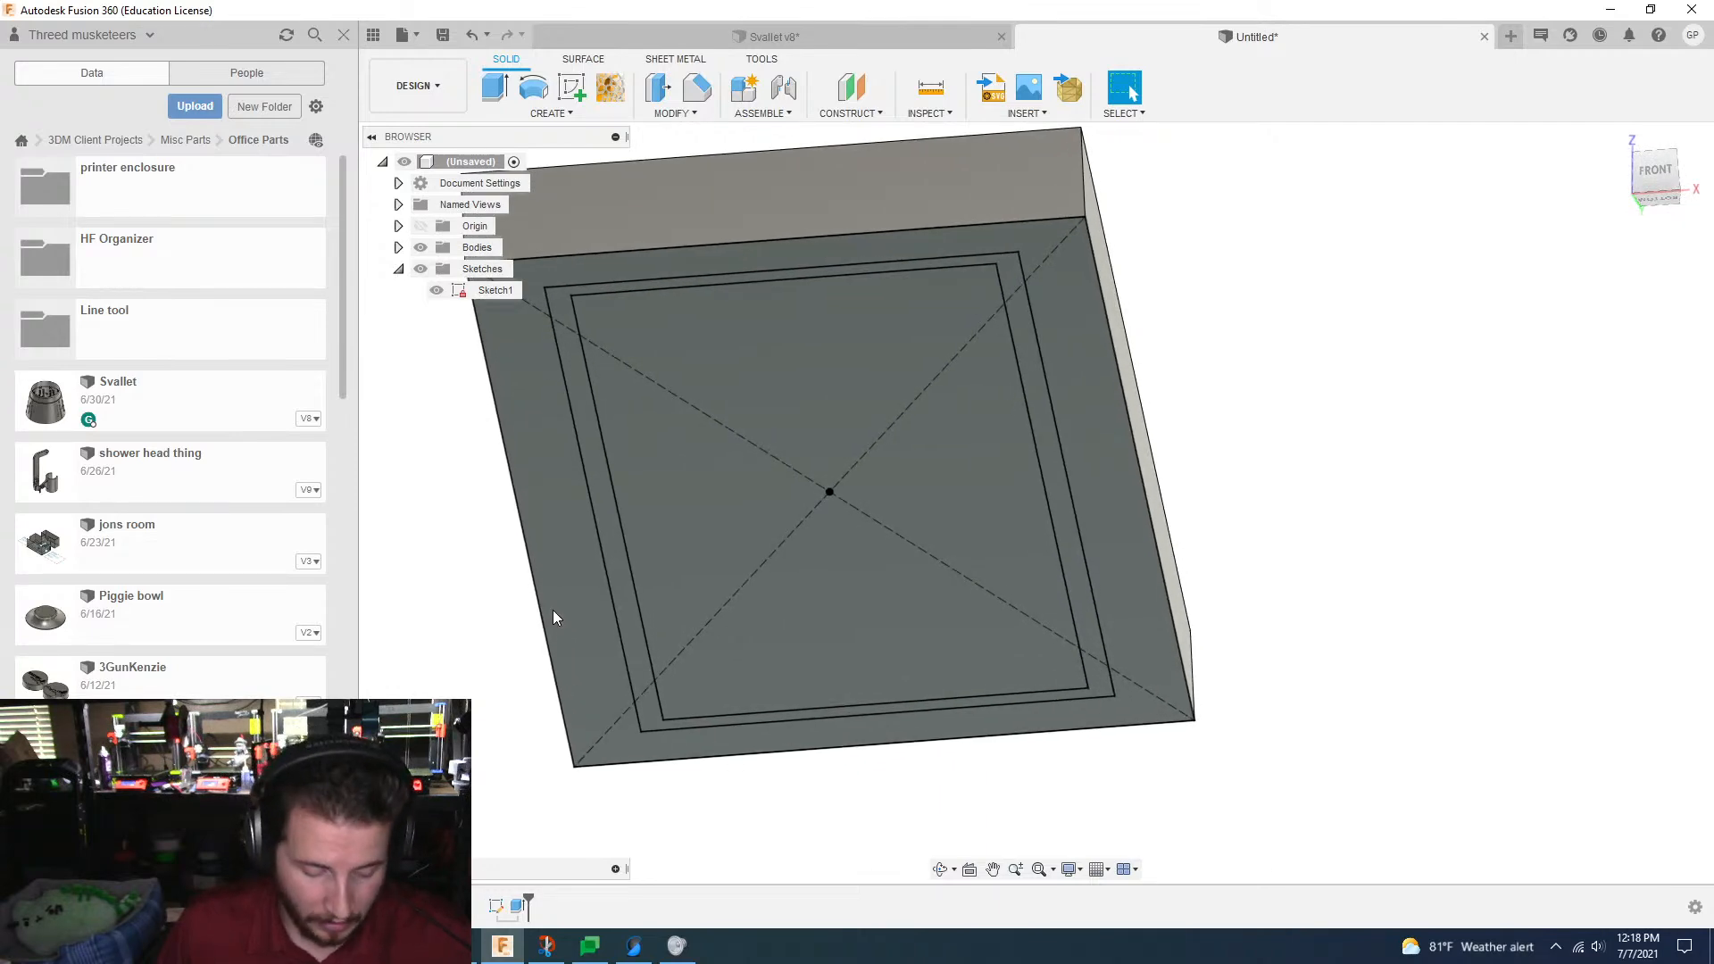
{"action": "key", "text": "e"}
{"action": "left_click", "coordinate": [593, 470]}
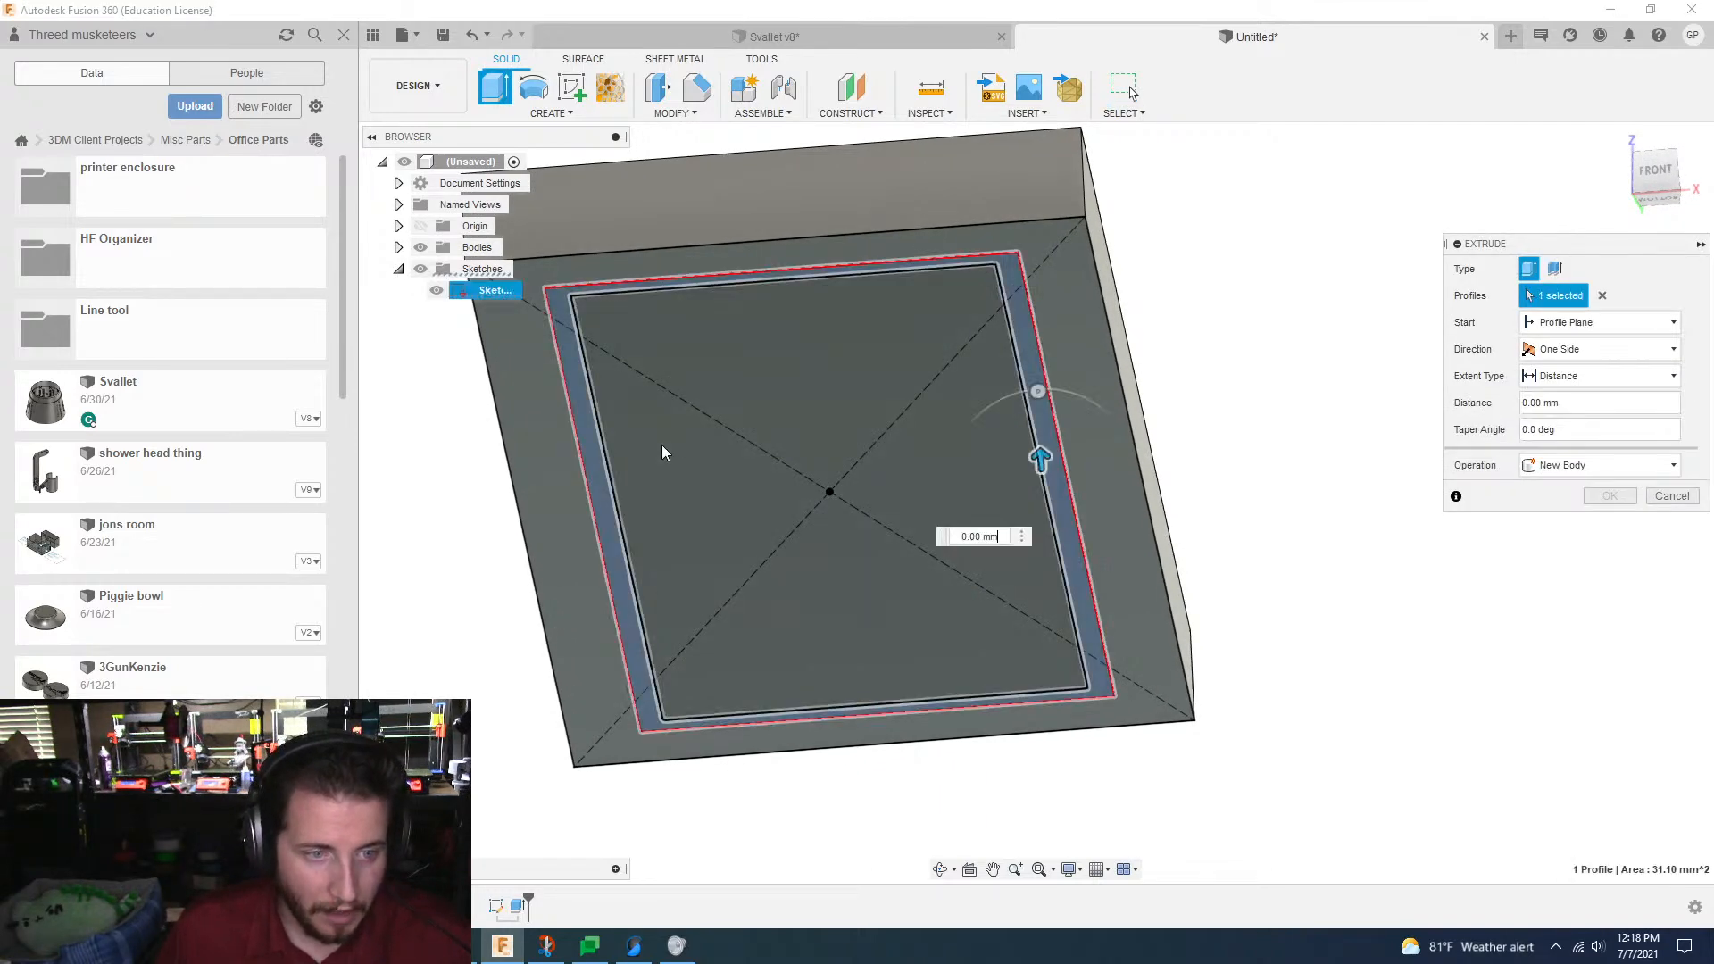
{"action": "left_click", "coordinate": [661, 445]}
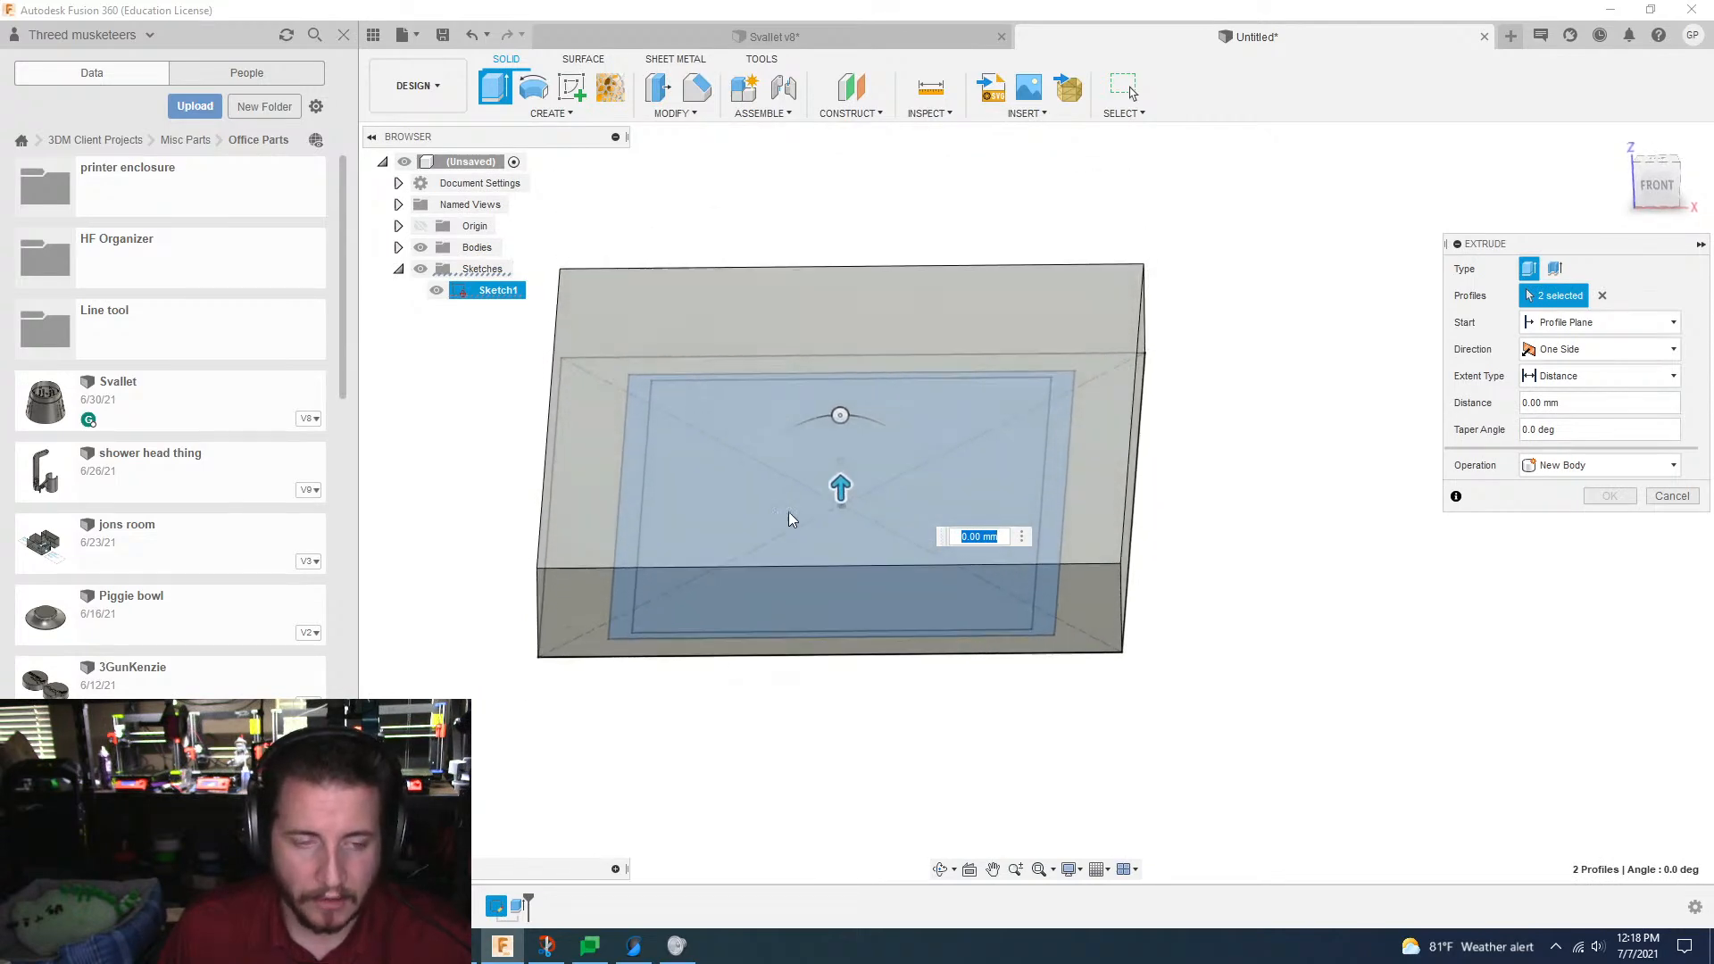
{"action": "middle_click_drag", "start_coordinate": [790, 512], "coordinate": [854, 502], "text": "shift"}
{"action": "left_click_drag", "start_coordinate": [874, 461], "coordinate": [866, 402]}
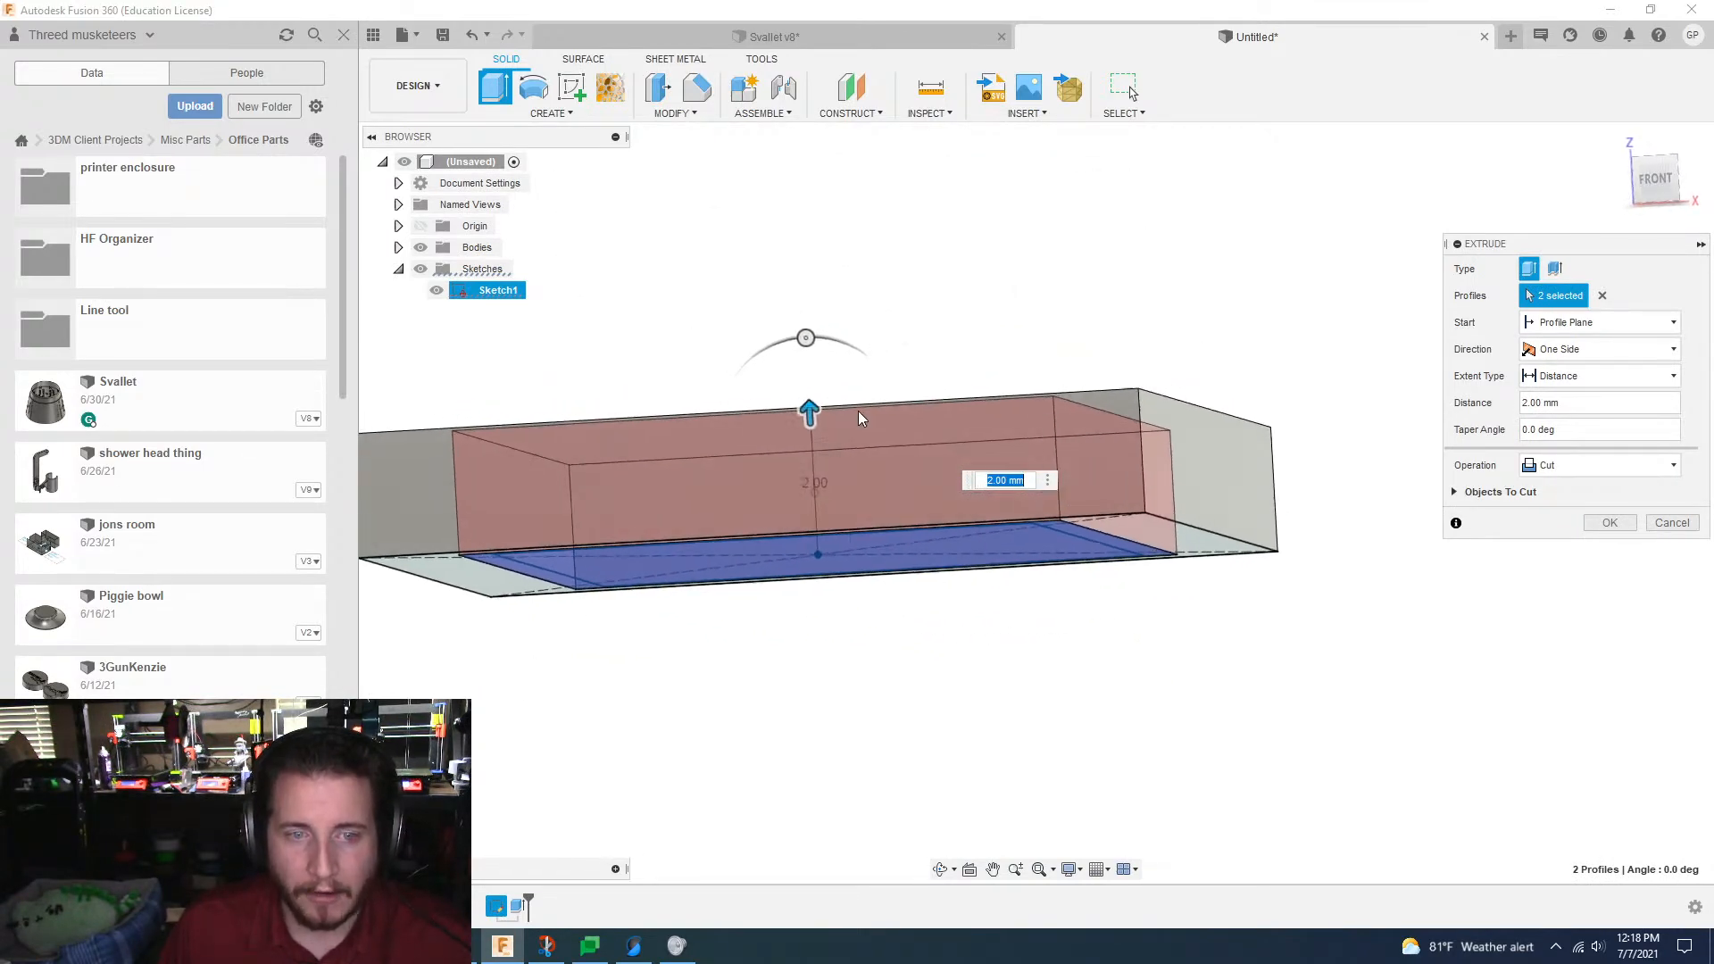
{"action": "middle_click_drag", "start_coordinate": [866, 423], "coordinate": [897, 453], "text": "shift"}
{"action": "mouse_move", "coordinate": [920, 453]}
{"action": "left_mouse_down"}
{"action": "mouse_move", "coordinate": [921, 390]}
{"action": "mouse_move", "coordinate": [925, 420]}
{"action": "left_mouse_up"}
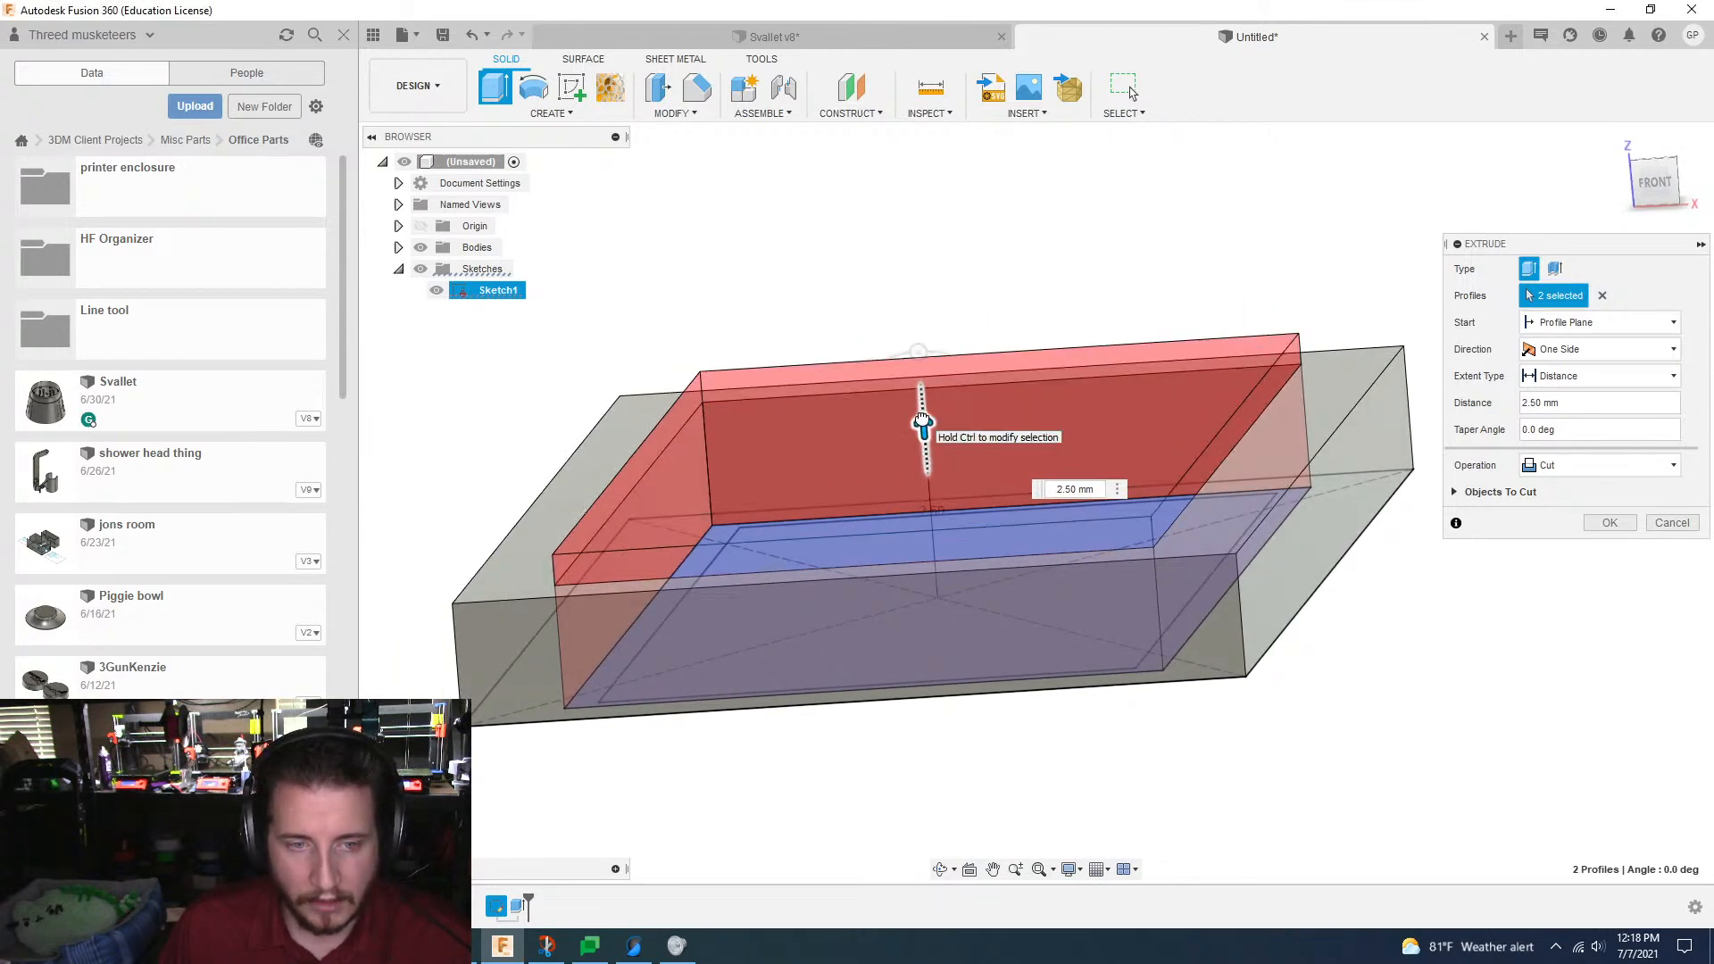
{"action": "middle_click_drag", "start_coordinate": [923, 420], "coordinate": [925, 420], "text": "shift"}
{"action": "left_click_drag", "start_coordinate": [926, 424], "coordinate": [923, 383]}
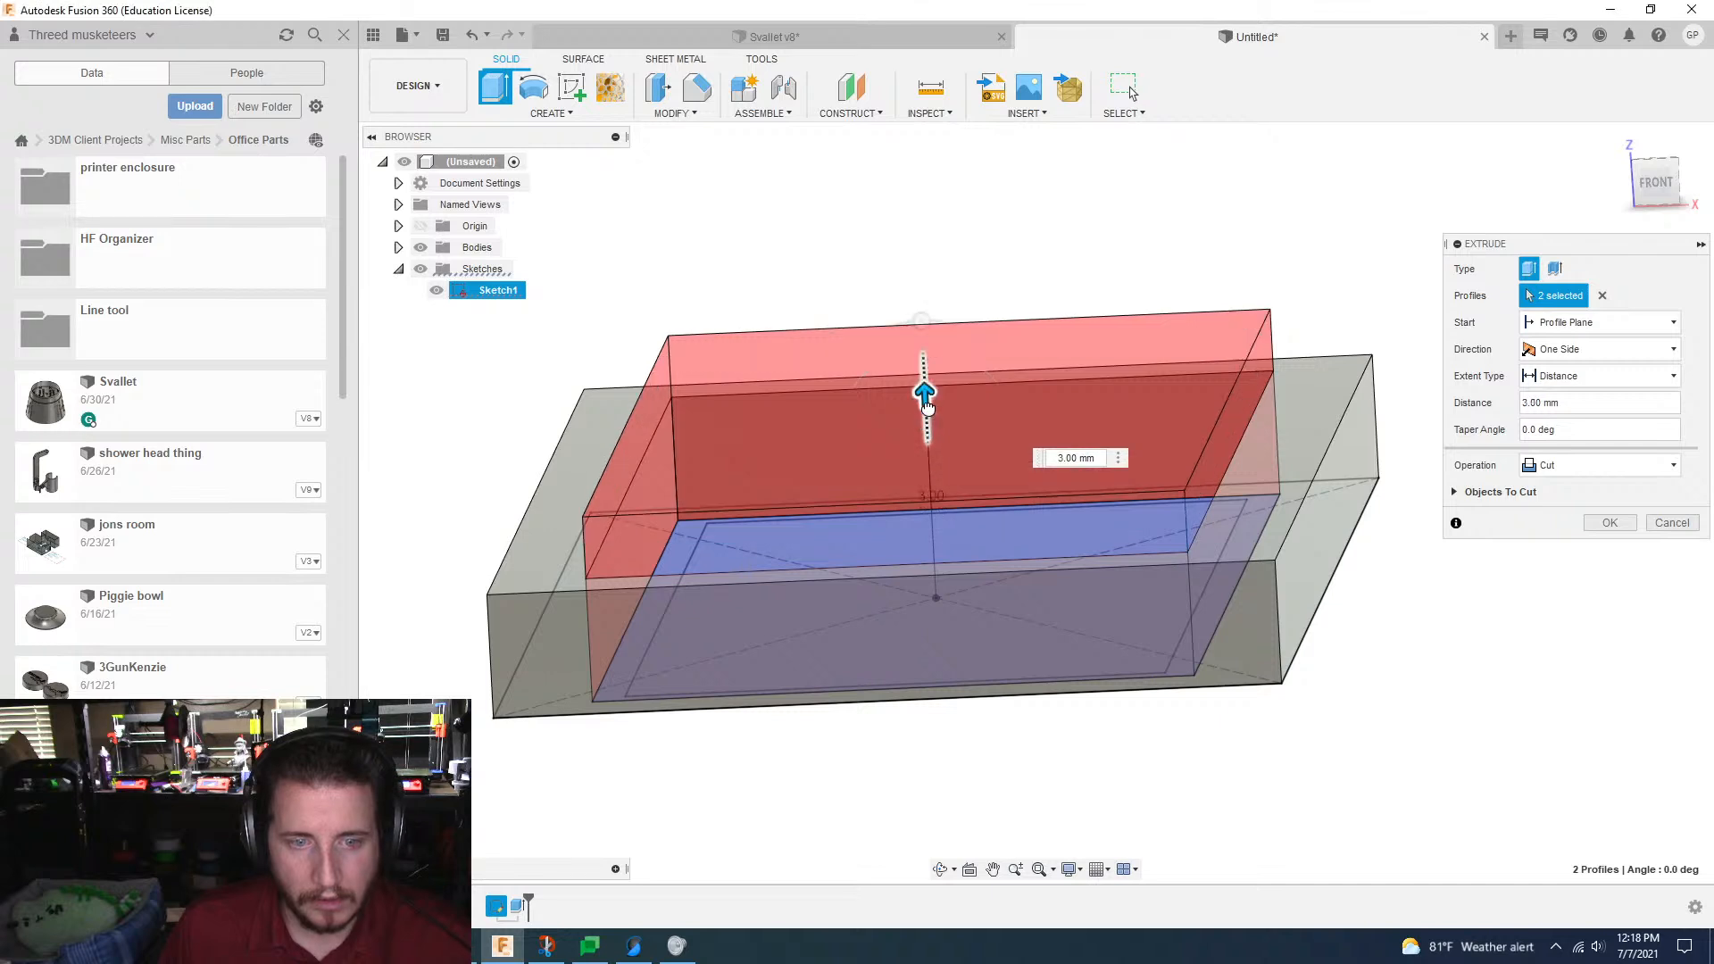
{"action": "middle_click_drag", "start_coordinate": [923, 390], "coordinate": [902, 393], "text": "shift"}
{"action": "left_click", "coordinate": [1533, 469]}
{"action": "left_click", "coordinate": [1533, 491]}
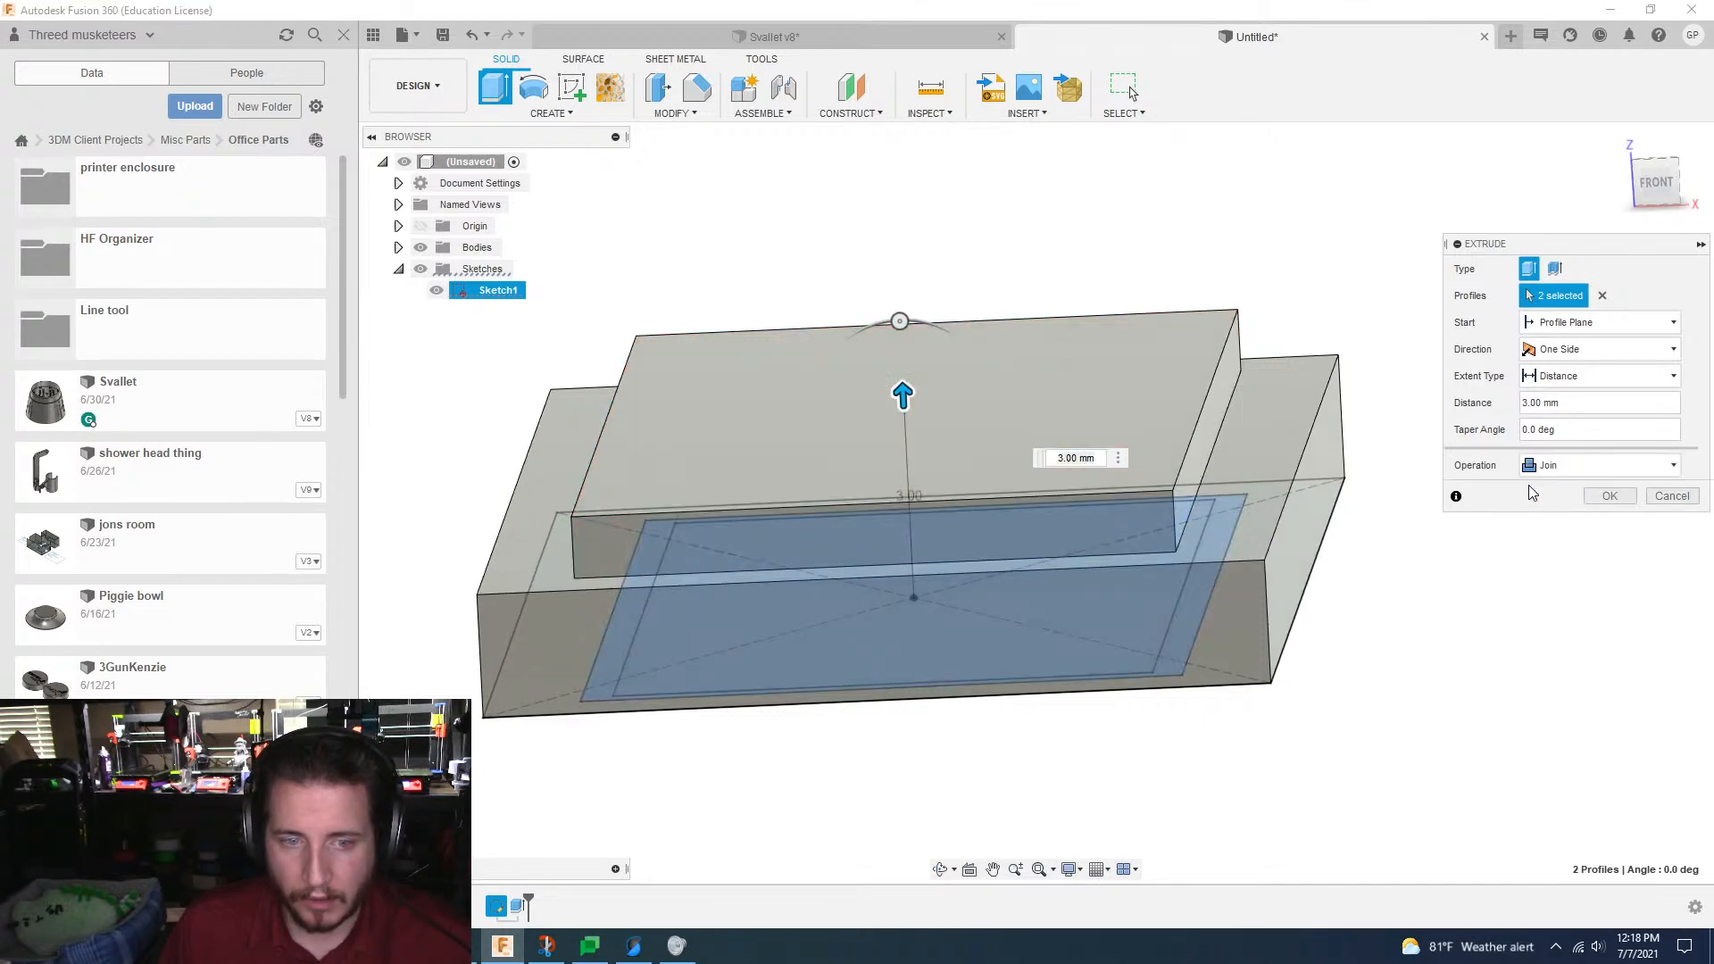
{"action": "middle_click_drag", "start_coordinate": [1533, 493], "coordinate": [1599, 497], "text": "shift"}
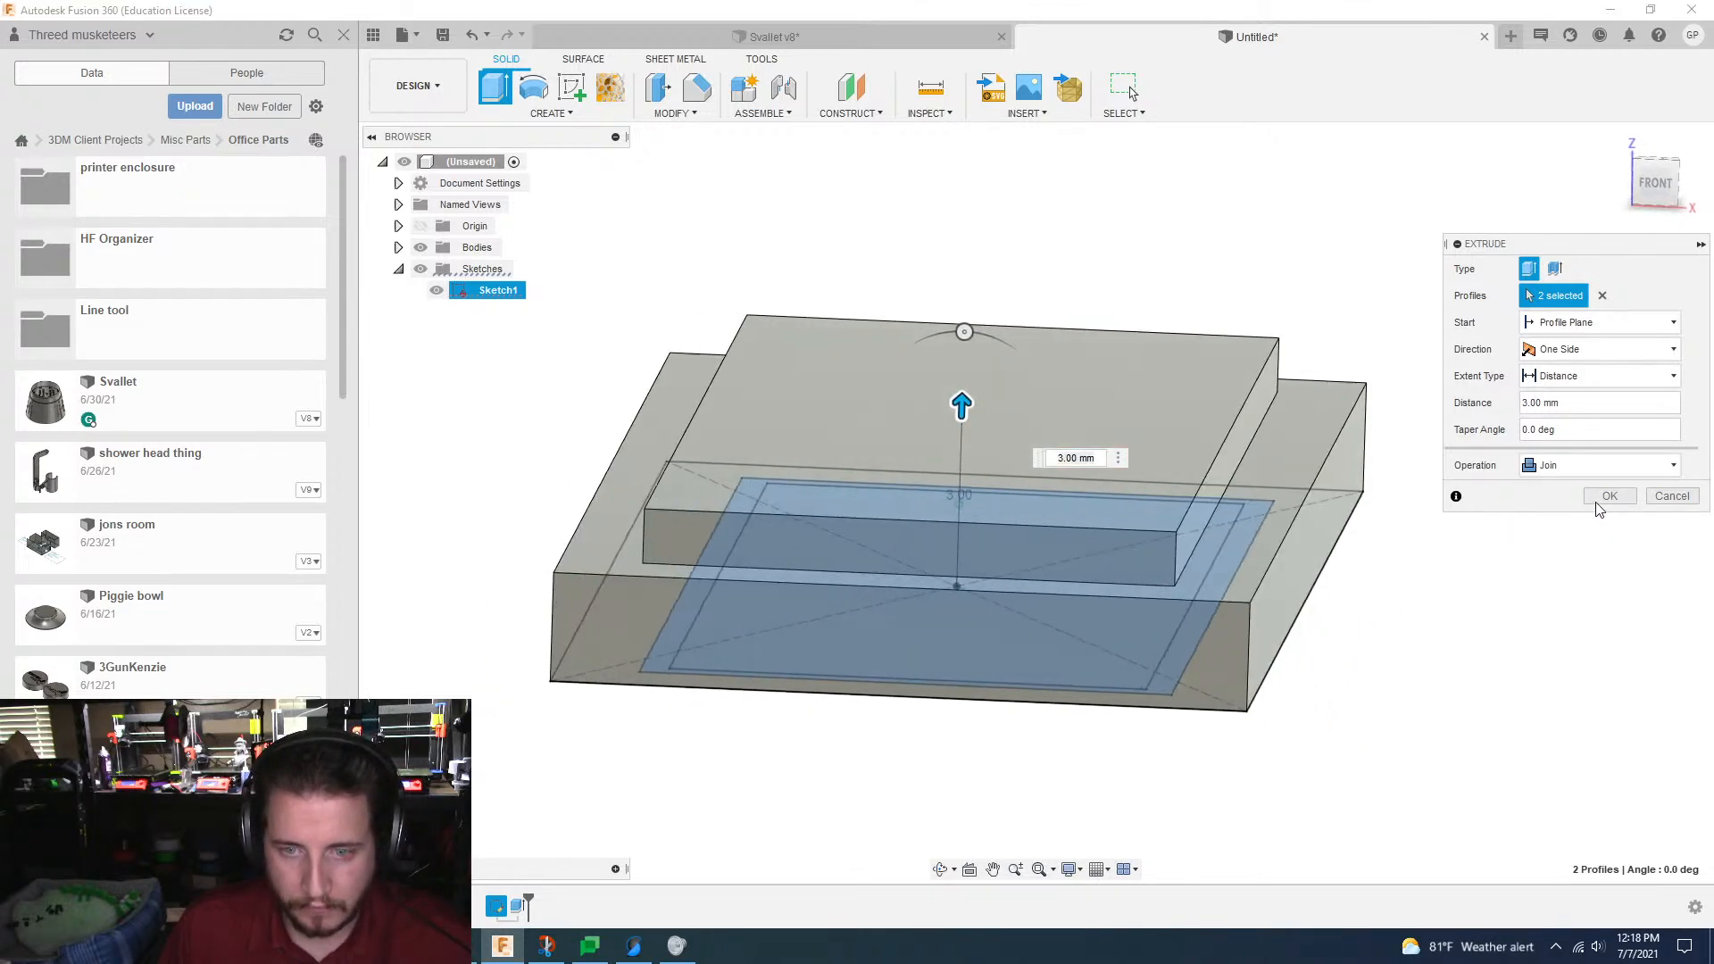
{"action": "left_click", "coordinate": [1601, 496]}
Step: Cut a recess into the raised block by extruding the innermost profile -0.5 mm from a 3 mm start offset
{"action": "key", "text": "e"}
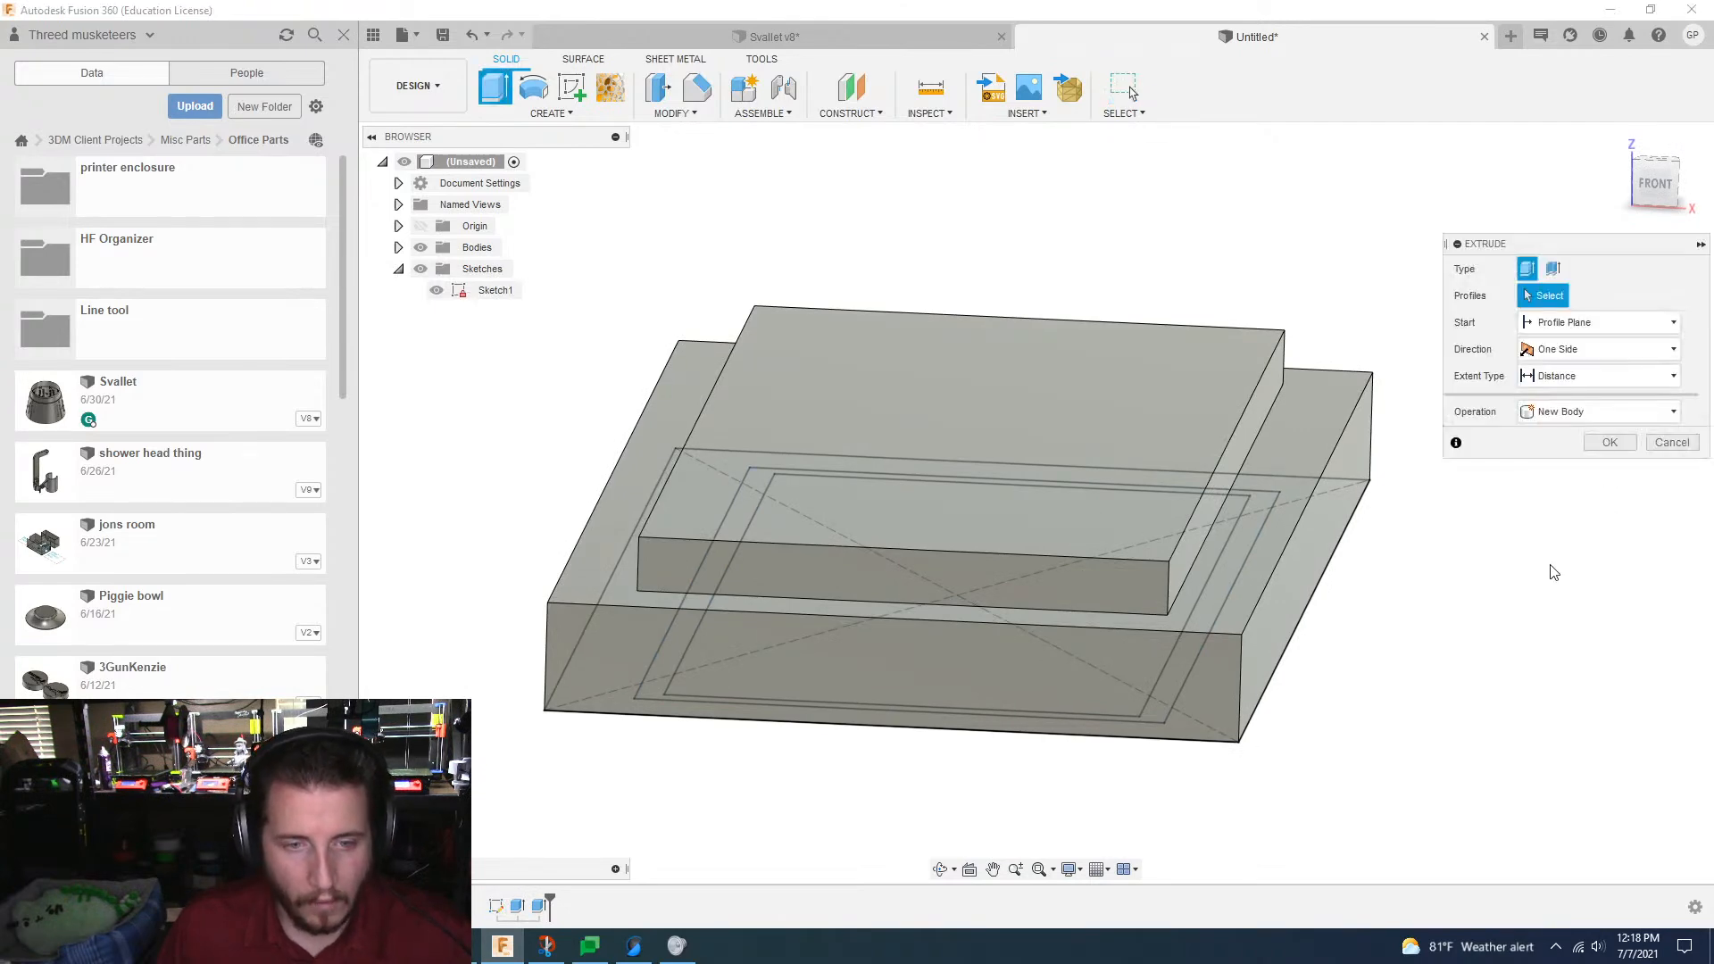
{"action": "middle_click_drag", "start_coordinate": [1551, 574], "coordinate": [1604, 372], "text": "shift"}
{"action": "left_click", "coordinate": [983, 475]}
{"action": "left_click", "coordinate": [1595, 329]}
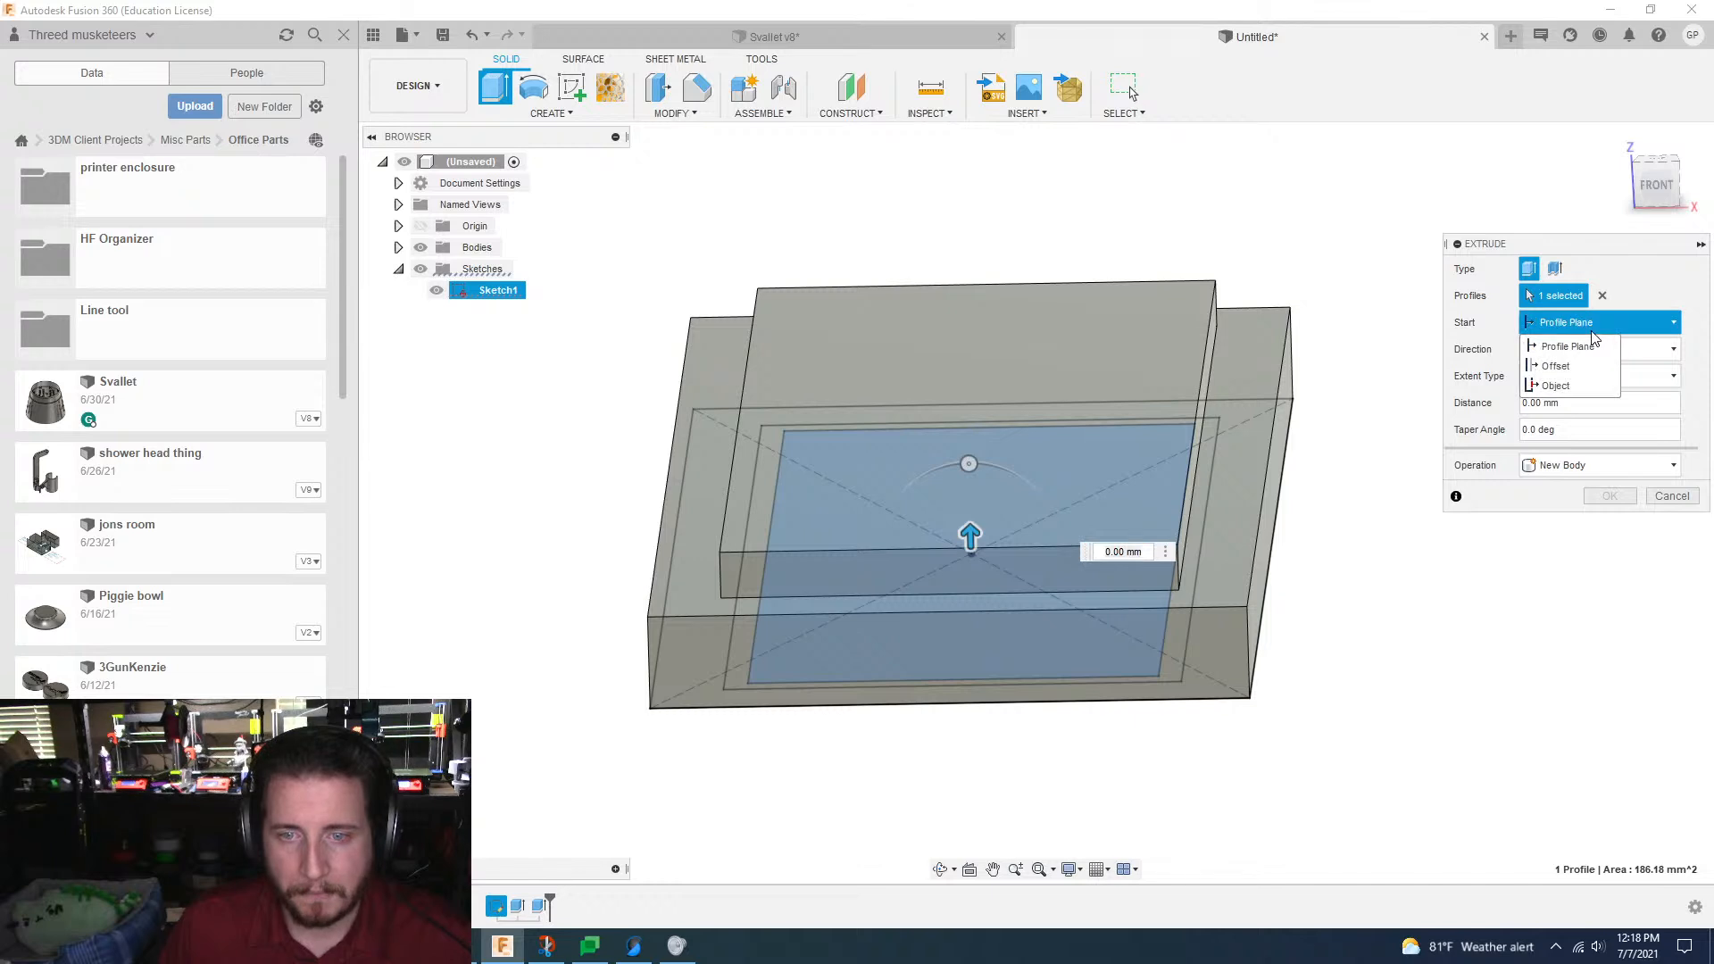
{"action": "left_click", "coordinate": [1554, 359]}
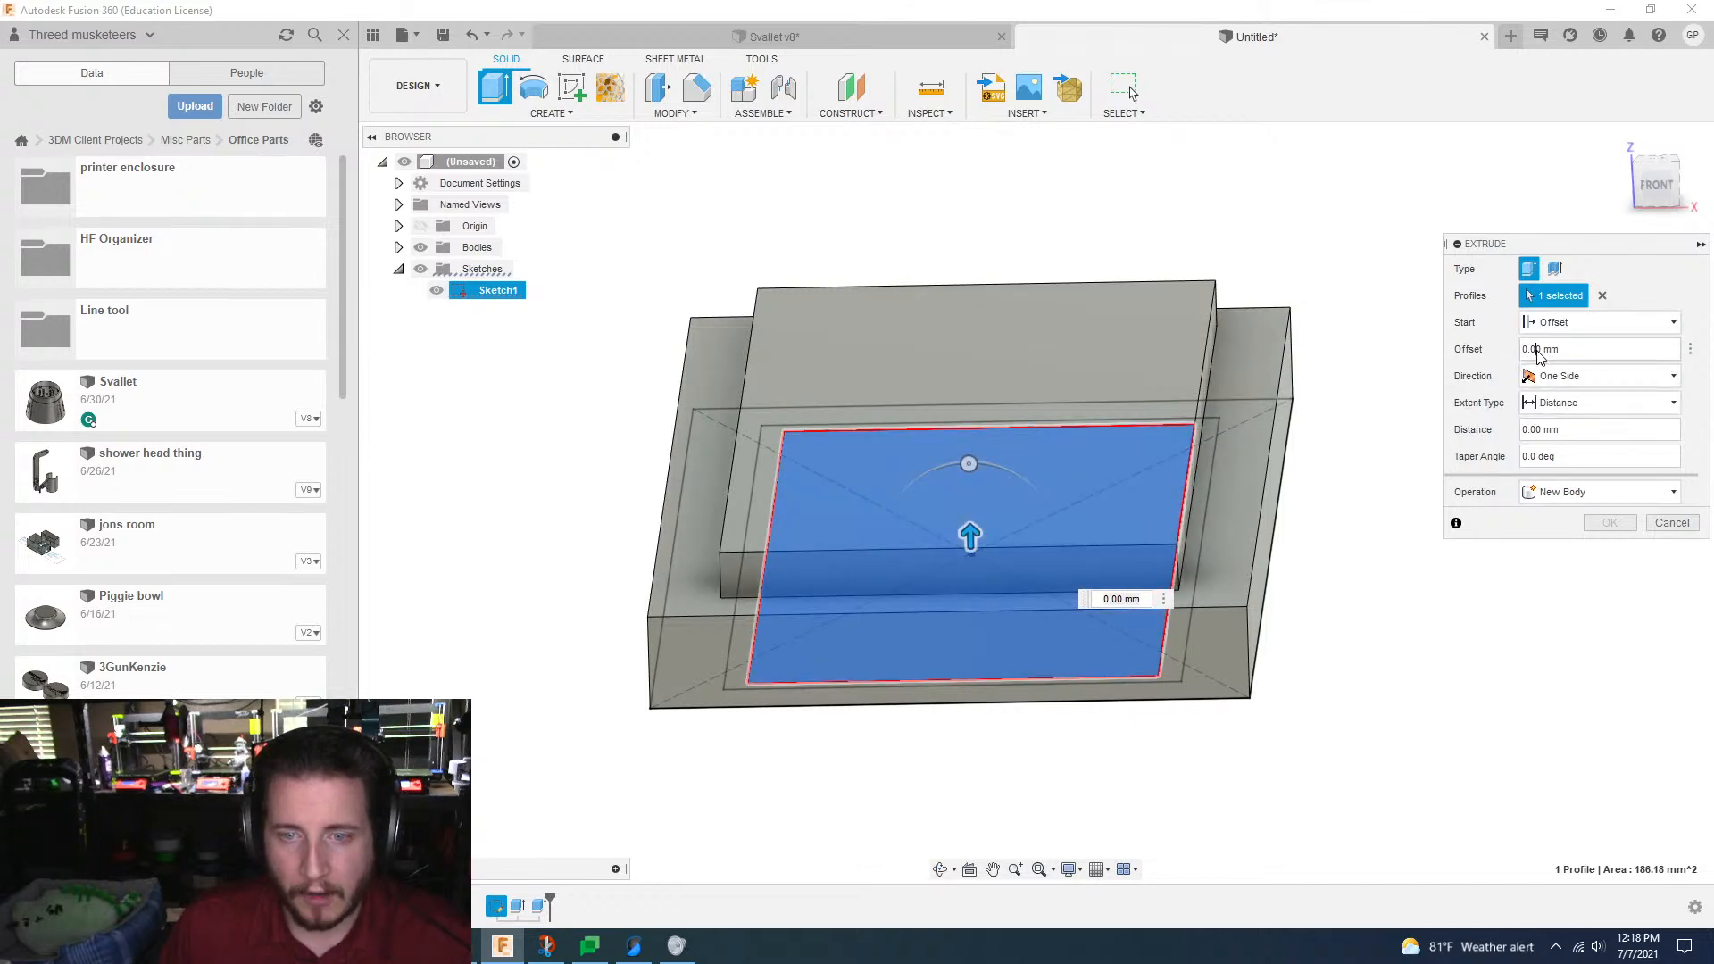
{"action": "double_click", "coordinate": [1539, 349]}
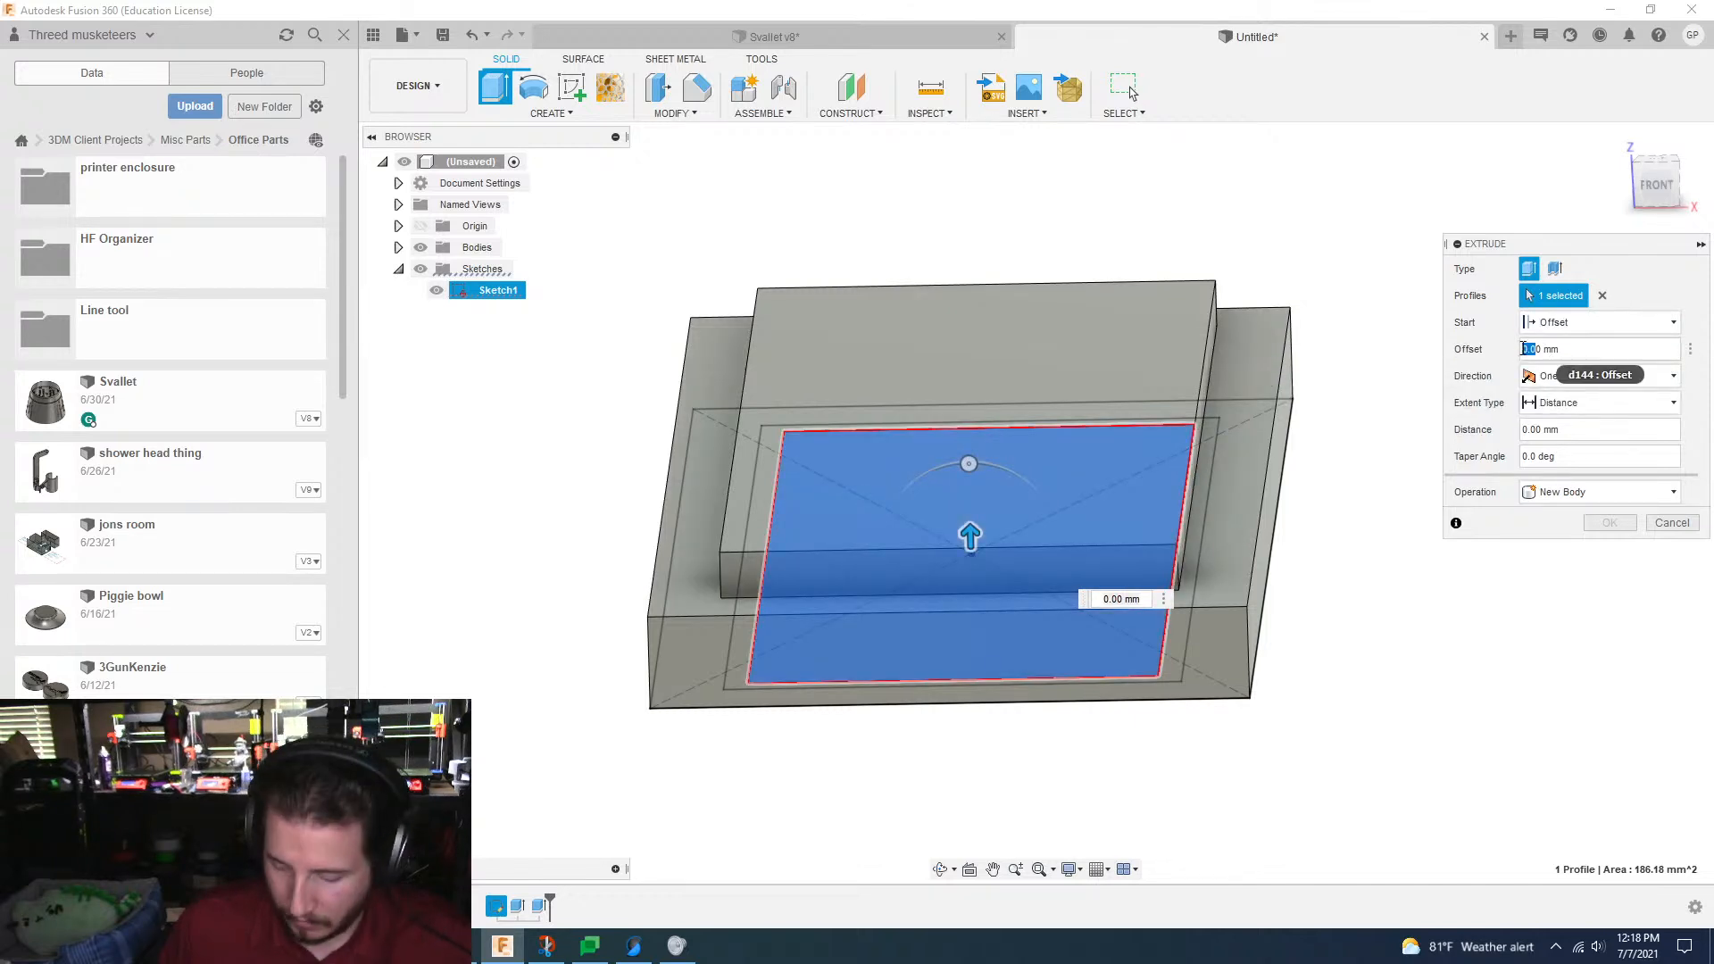
{"action": "type", "text": "3"}
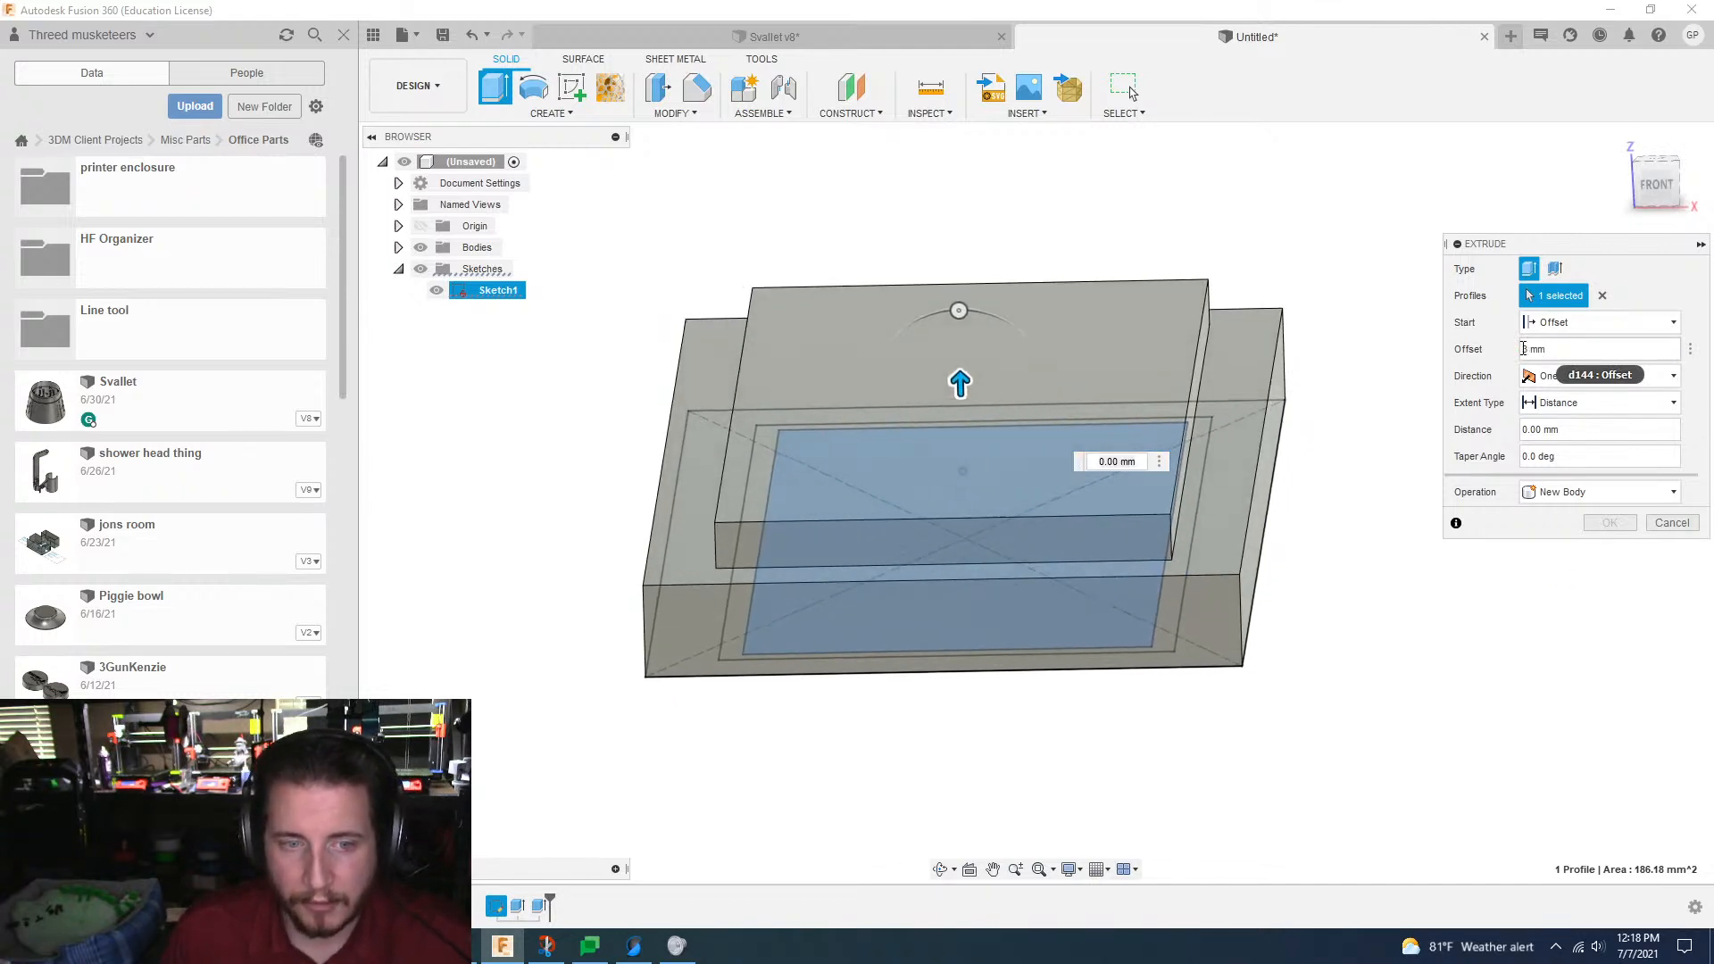
{"action": "left_click", "coordinate": [1538, 430]}
{"action": "type", "text": "-.5"}
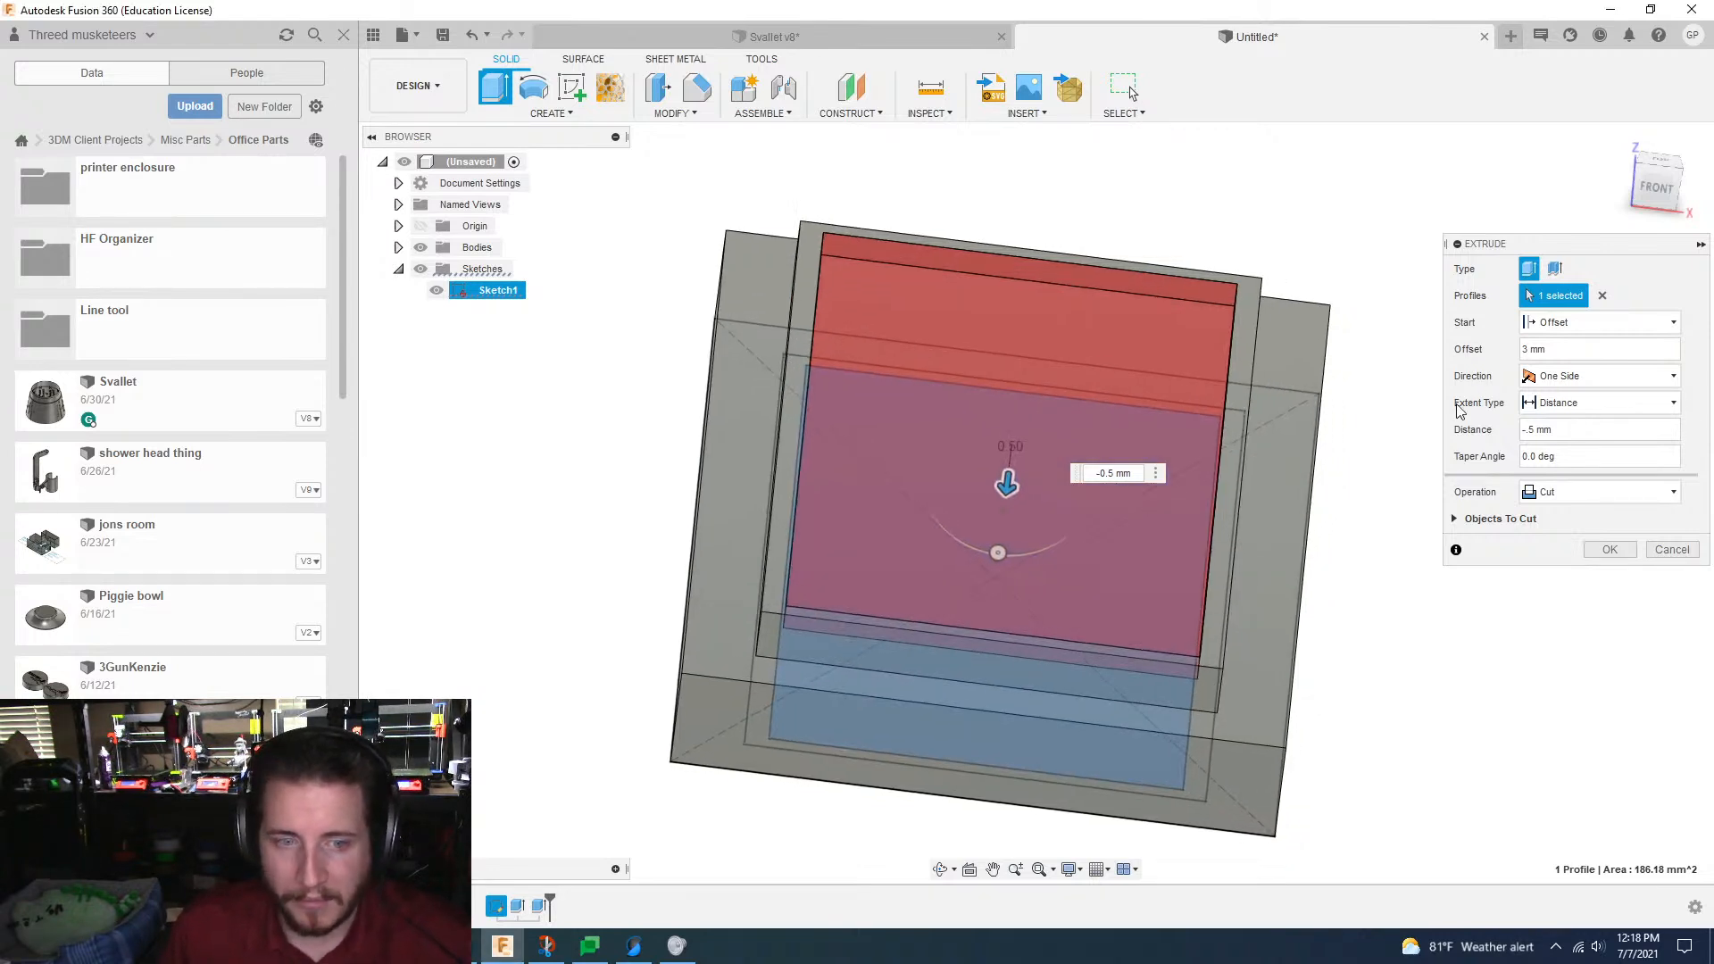
{"action": "left_click", "coordinate": [1598, 548]}
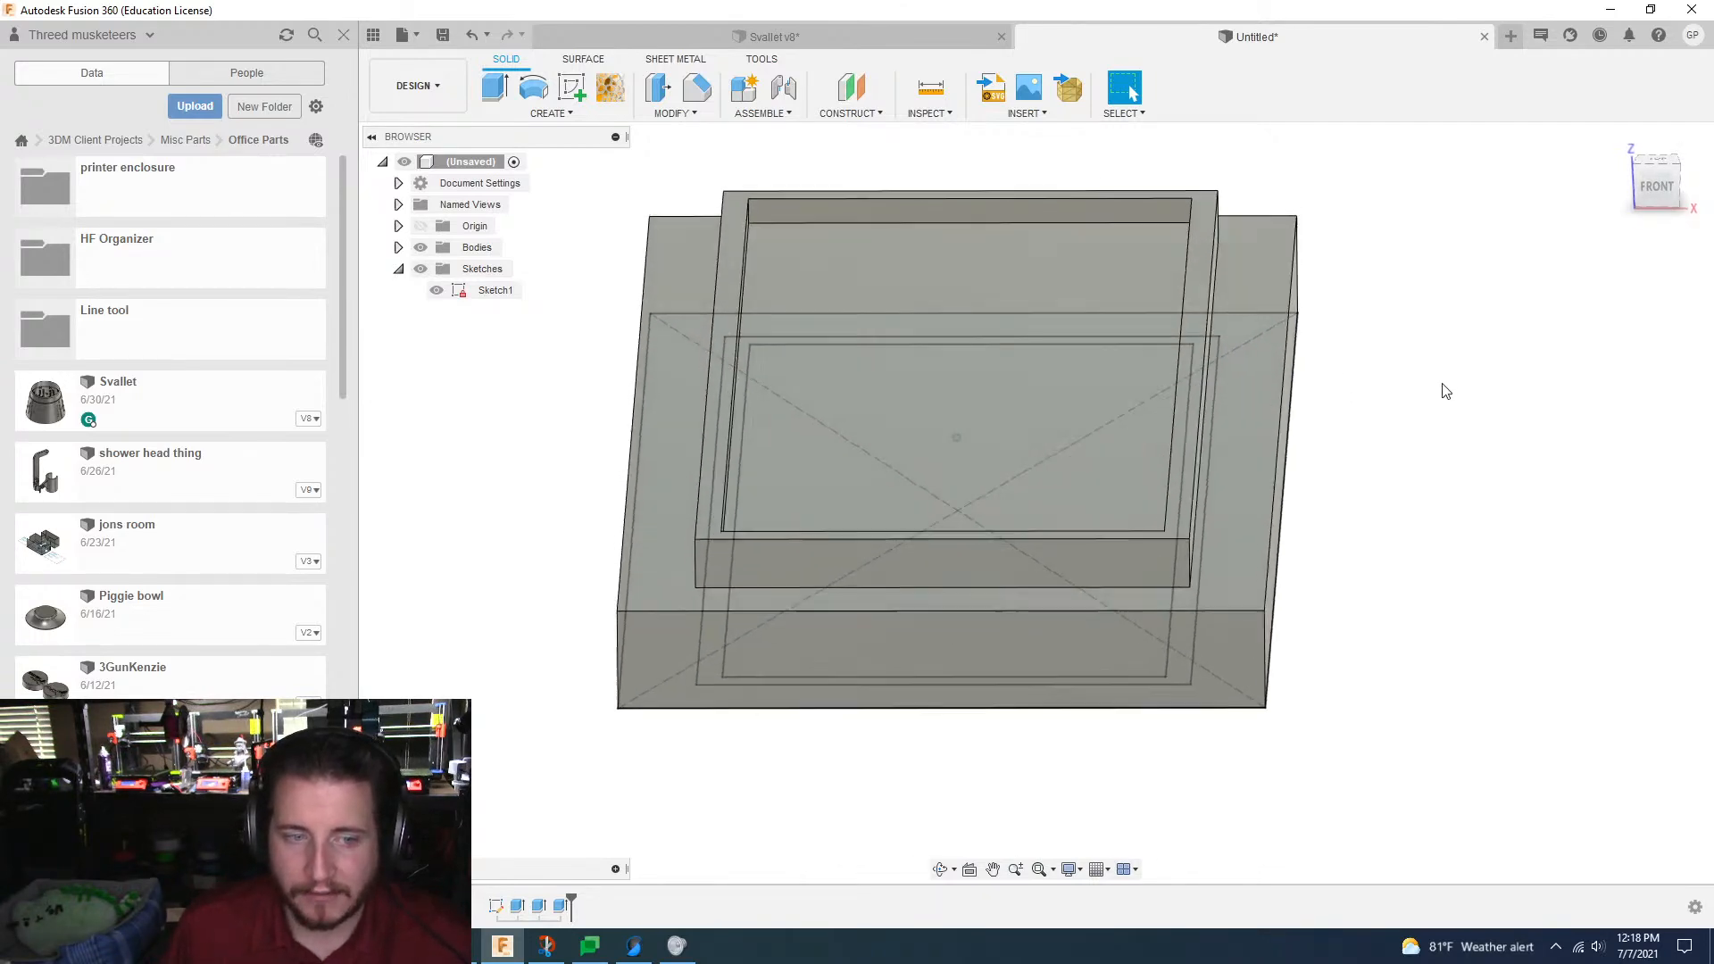
Step: Hide Sketch1 and apply a 1 mm equal-distance chamfer to the four edges where the raised block meets the base
{"action": "left_click", "coordinate": [696, 87]}
{"action": "left_click", "coordinate": [855, 543]}
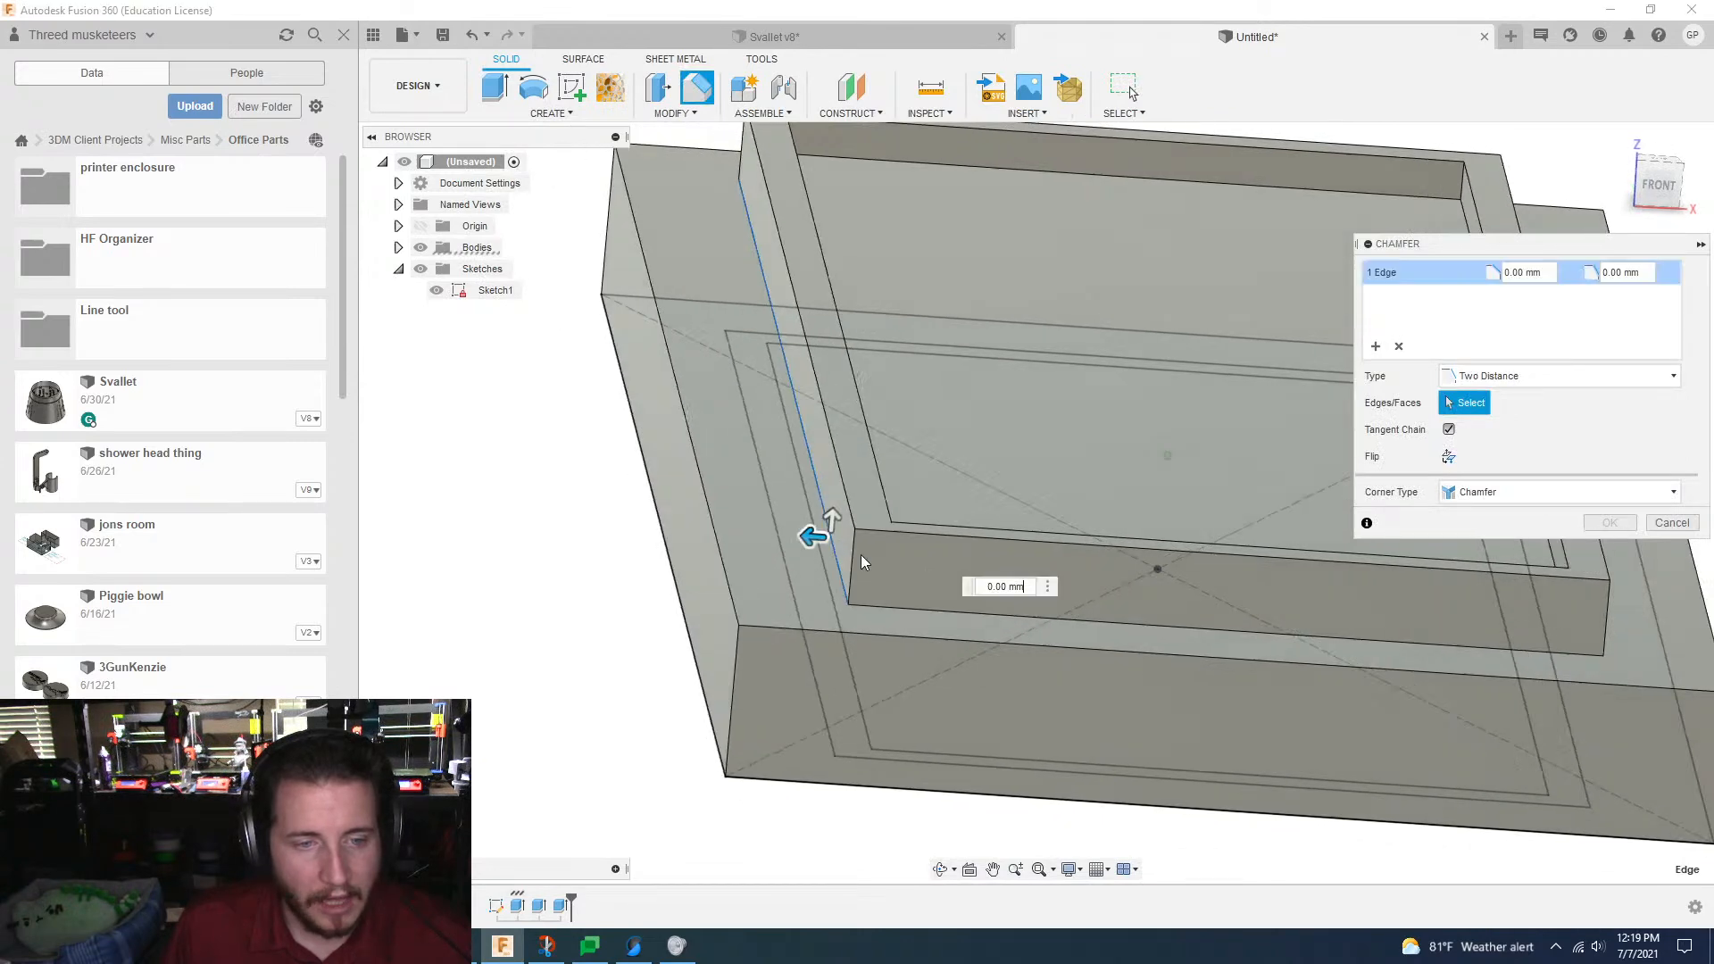
{"action": "left_click", "coordinate": [846, 608]}
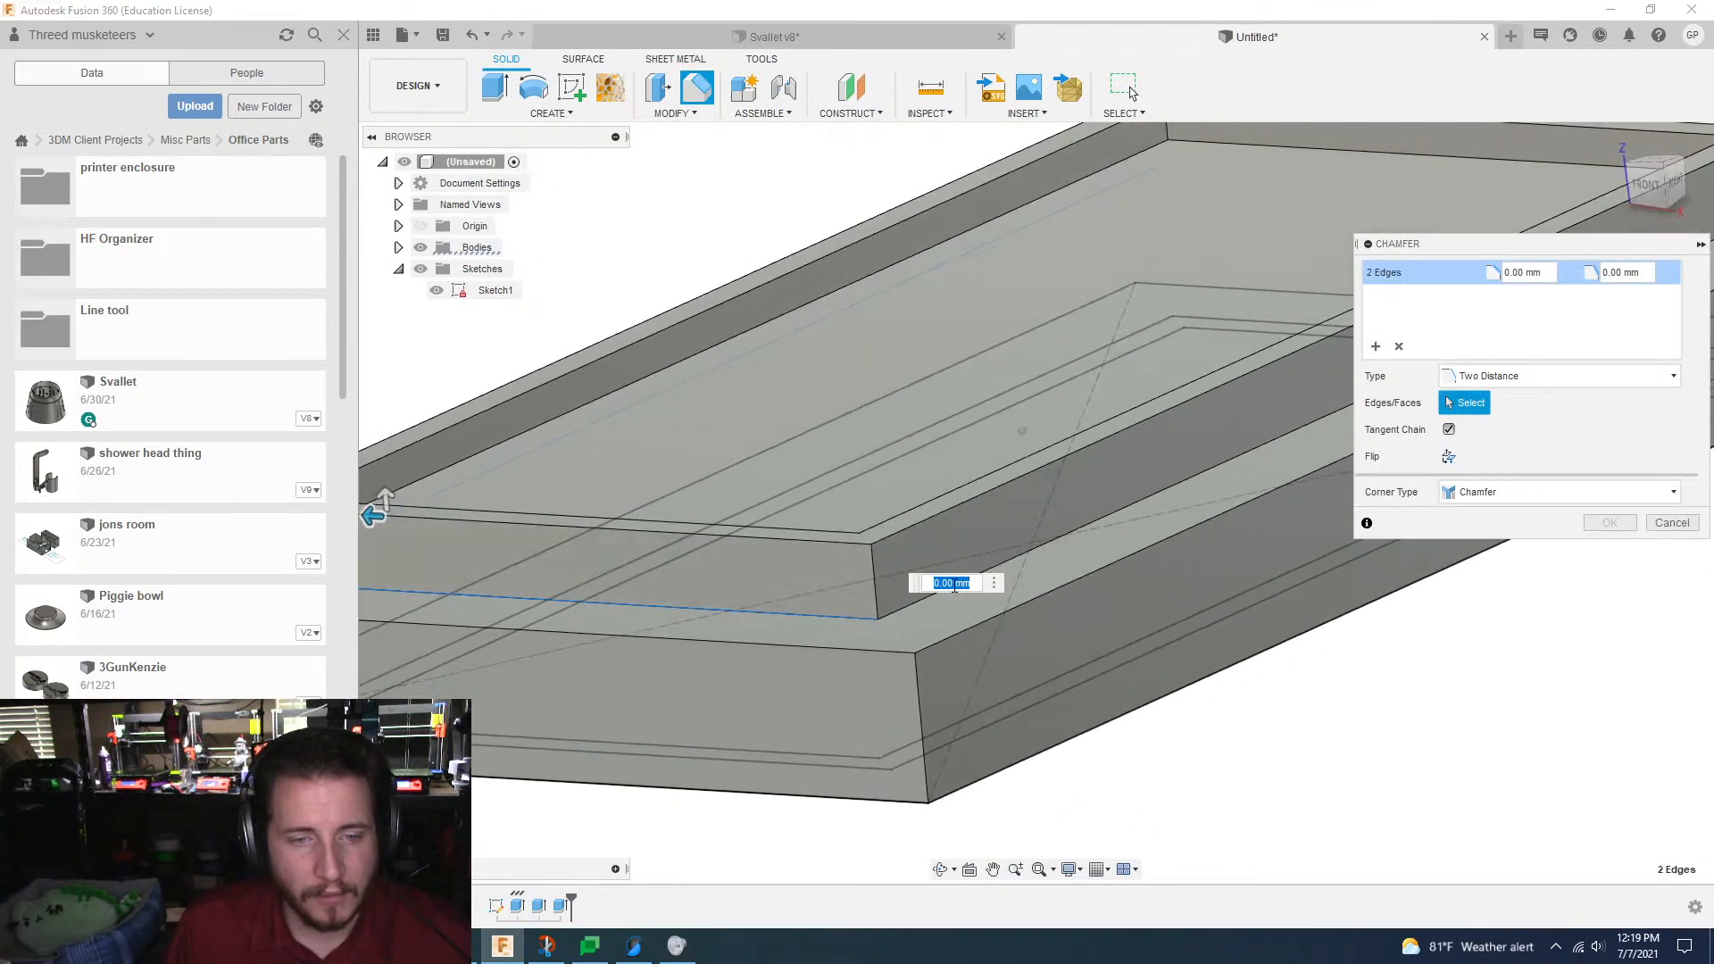
{"action": "left_click", "coordinate": [845, 603]}
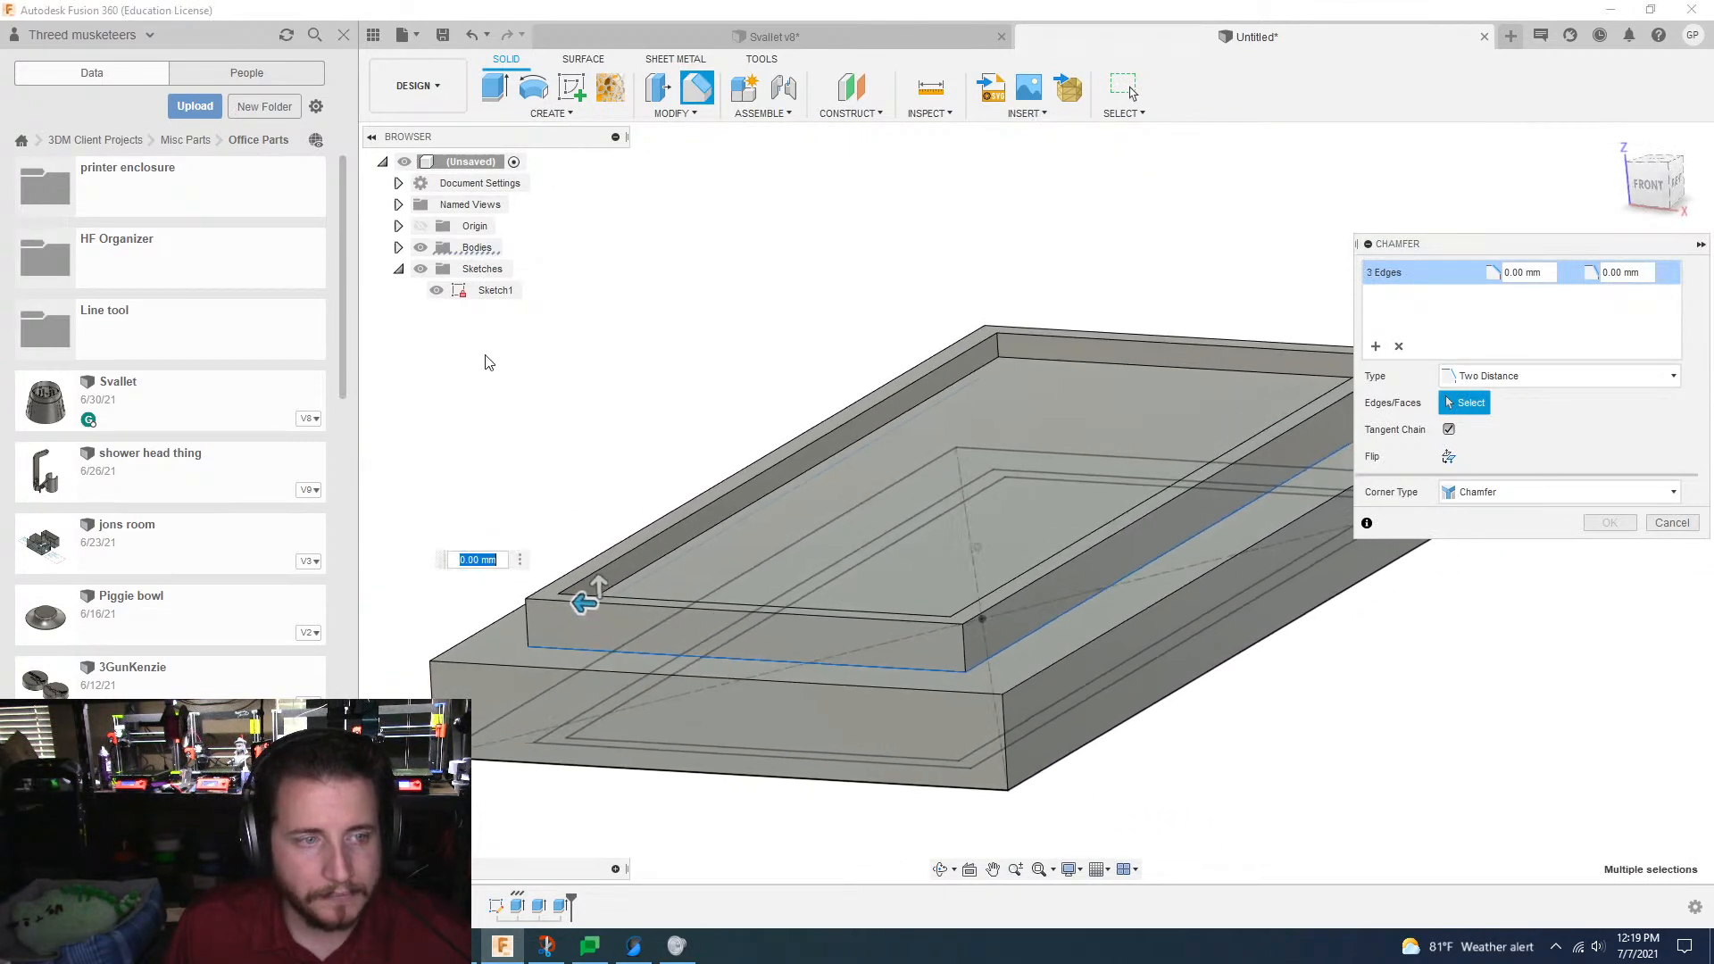
{"action": "left_click", "coordinate": [437, 290]}
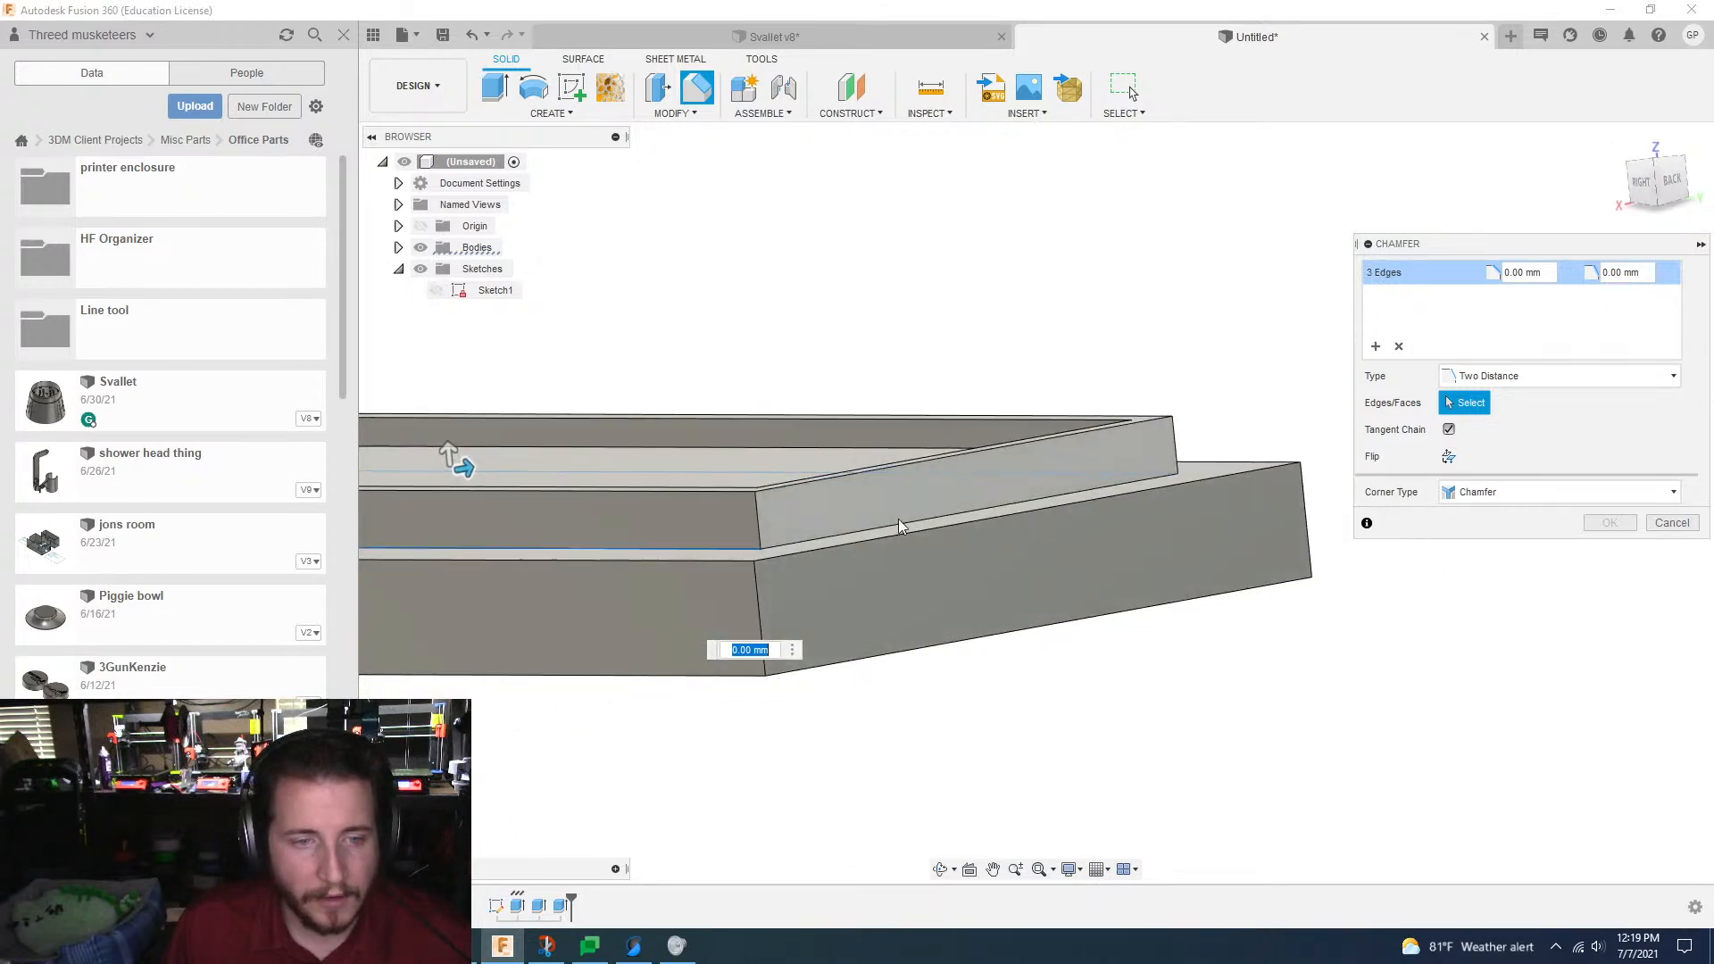
{"action": "left_click", "coordinate": [899, 521]}
{"action": "left_click", "coordinate": [900, 521]}
{"action": "left_click", "coordinate": [899, 525]}
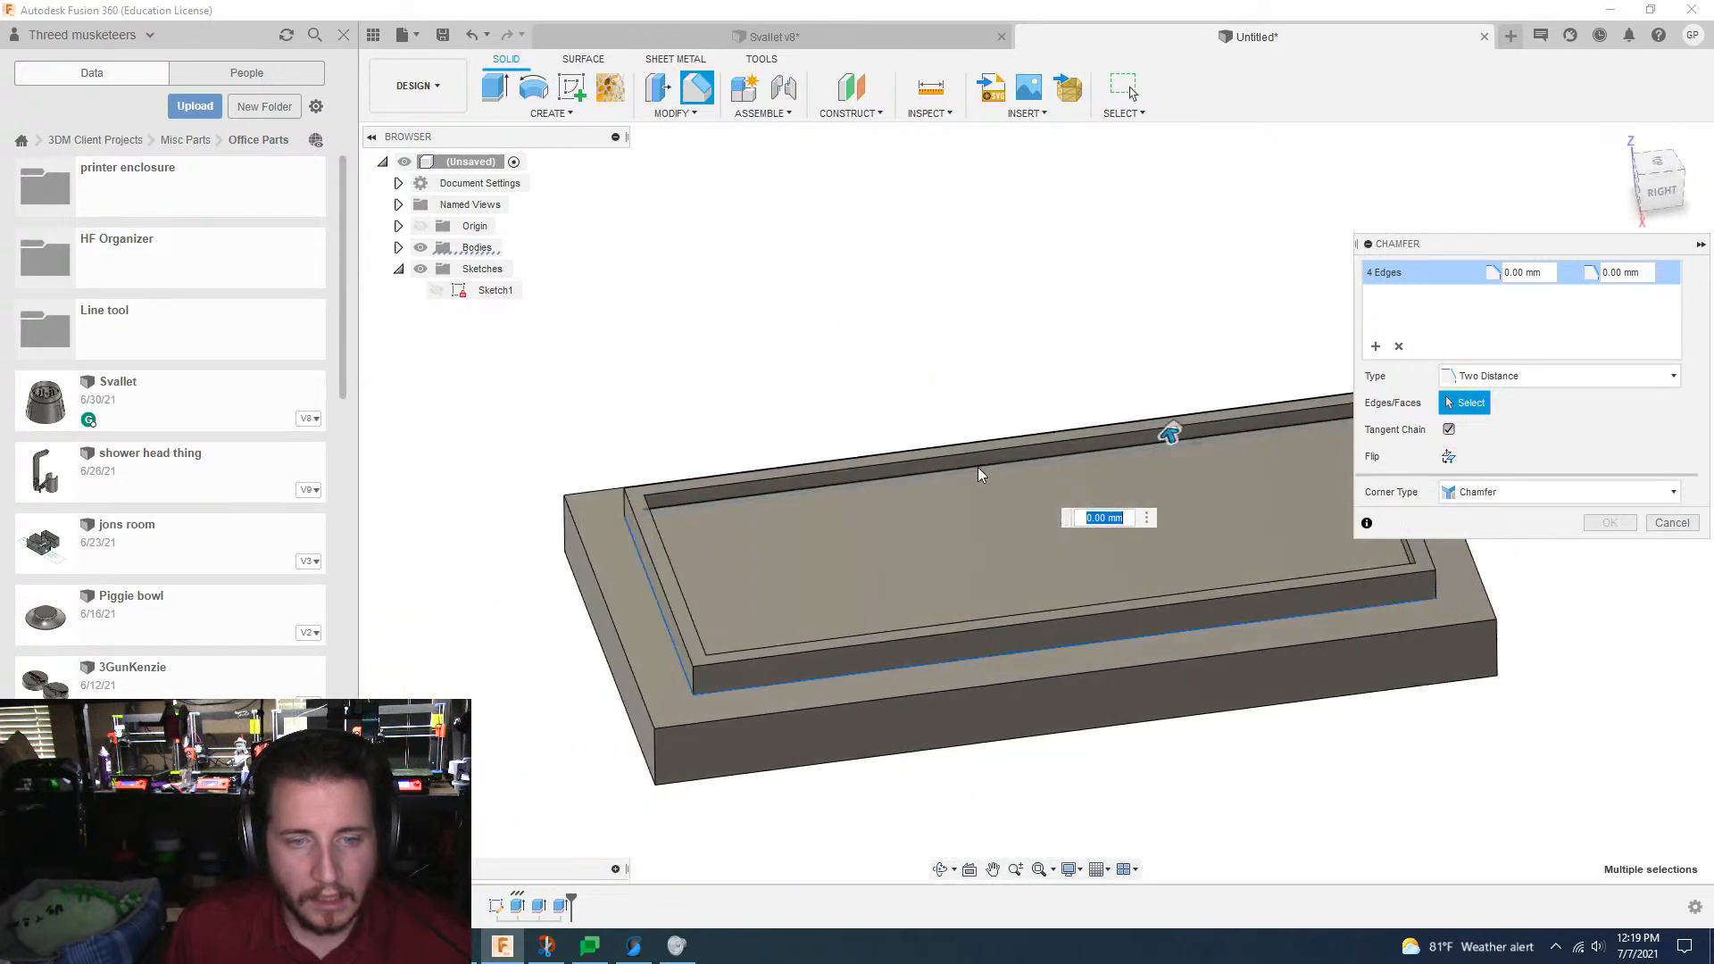
{"action": "left_click", "coordinate": [1558, 376]}
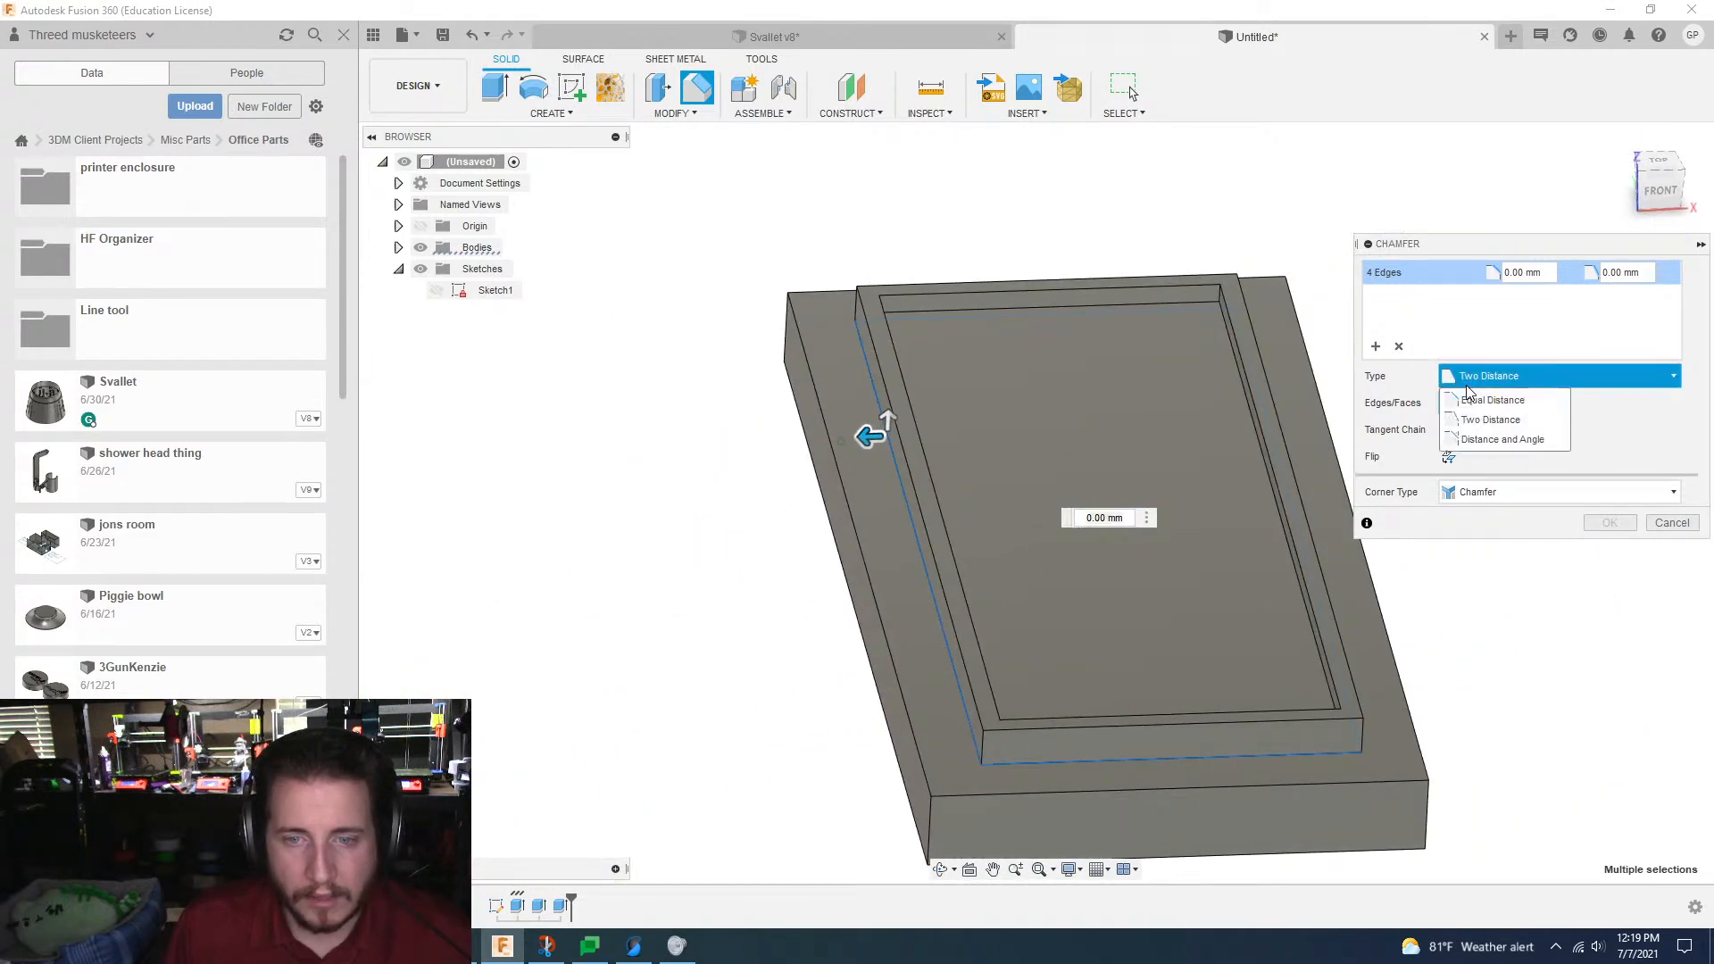
{"action": "left_click", "coordinate": [1500, 390]}
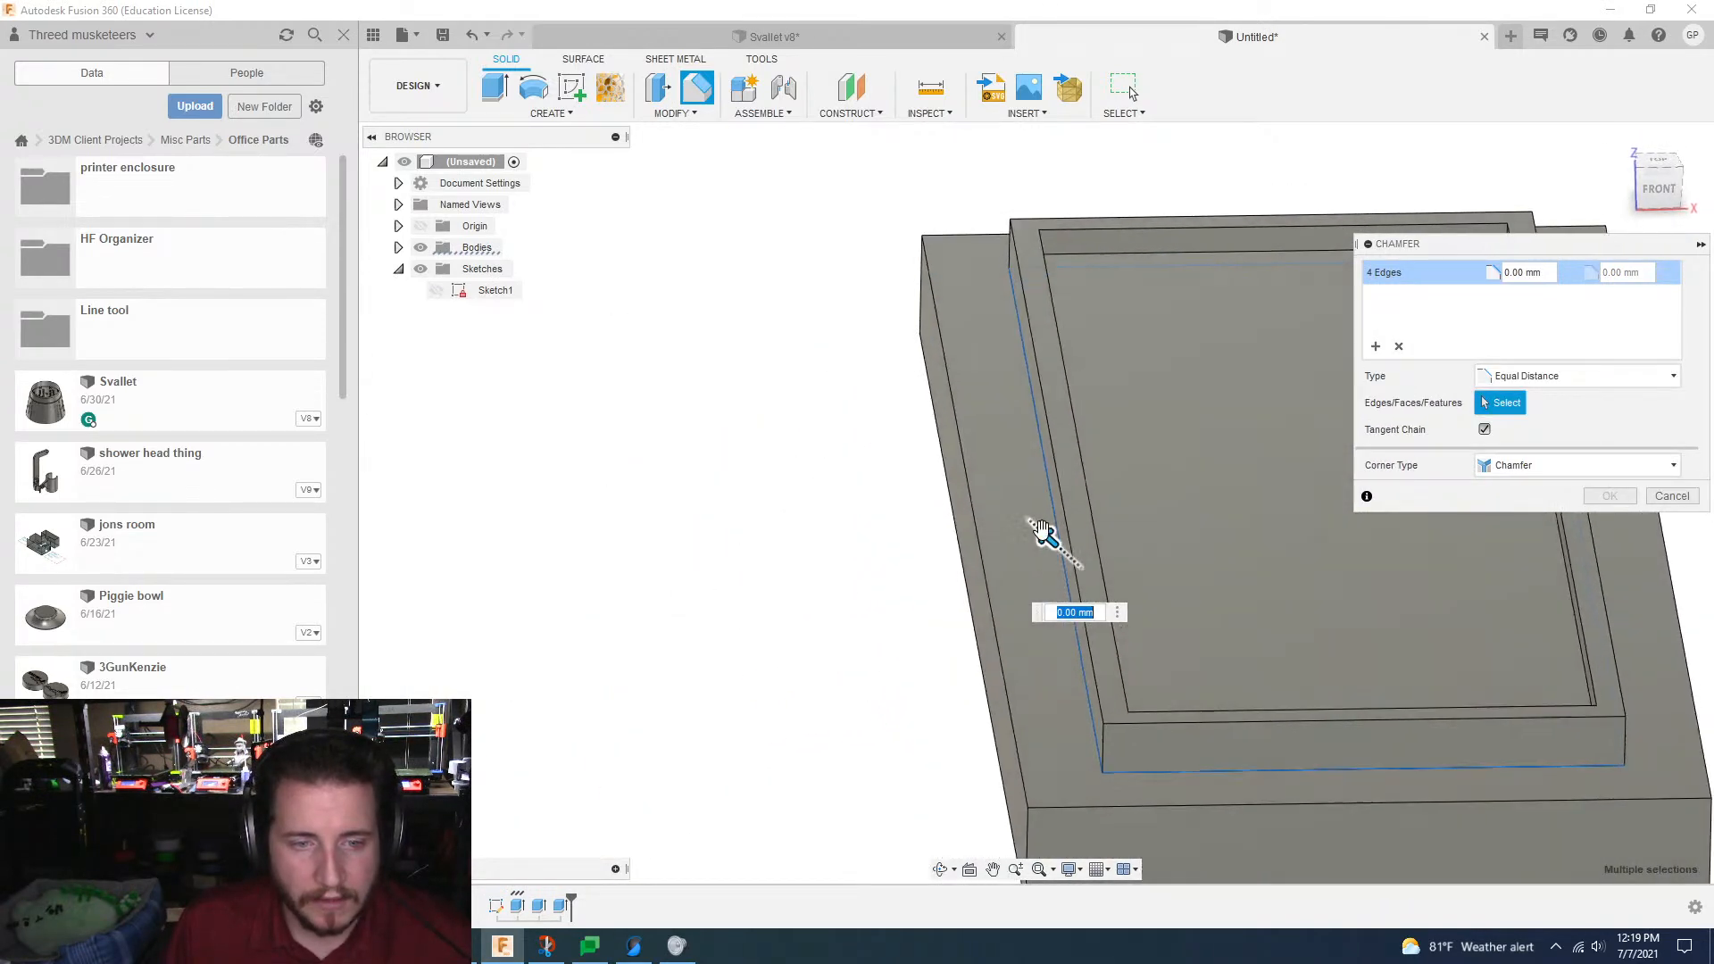
{"action": "left_click_drag", "start_coordinate": [1045, 527], "coordinate": [1019, 507]}
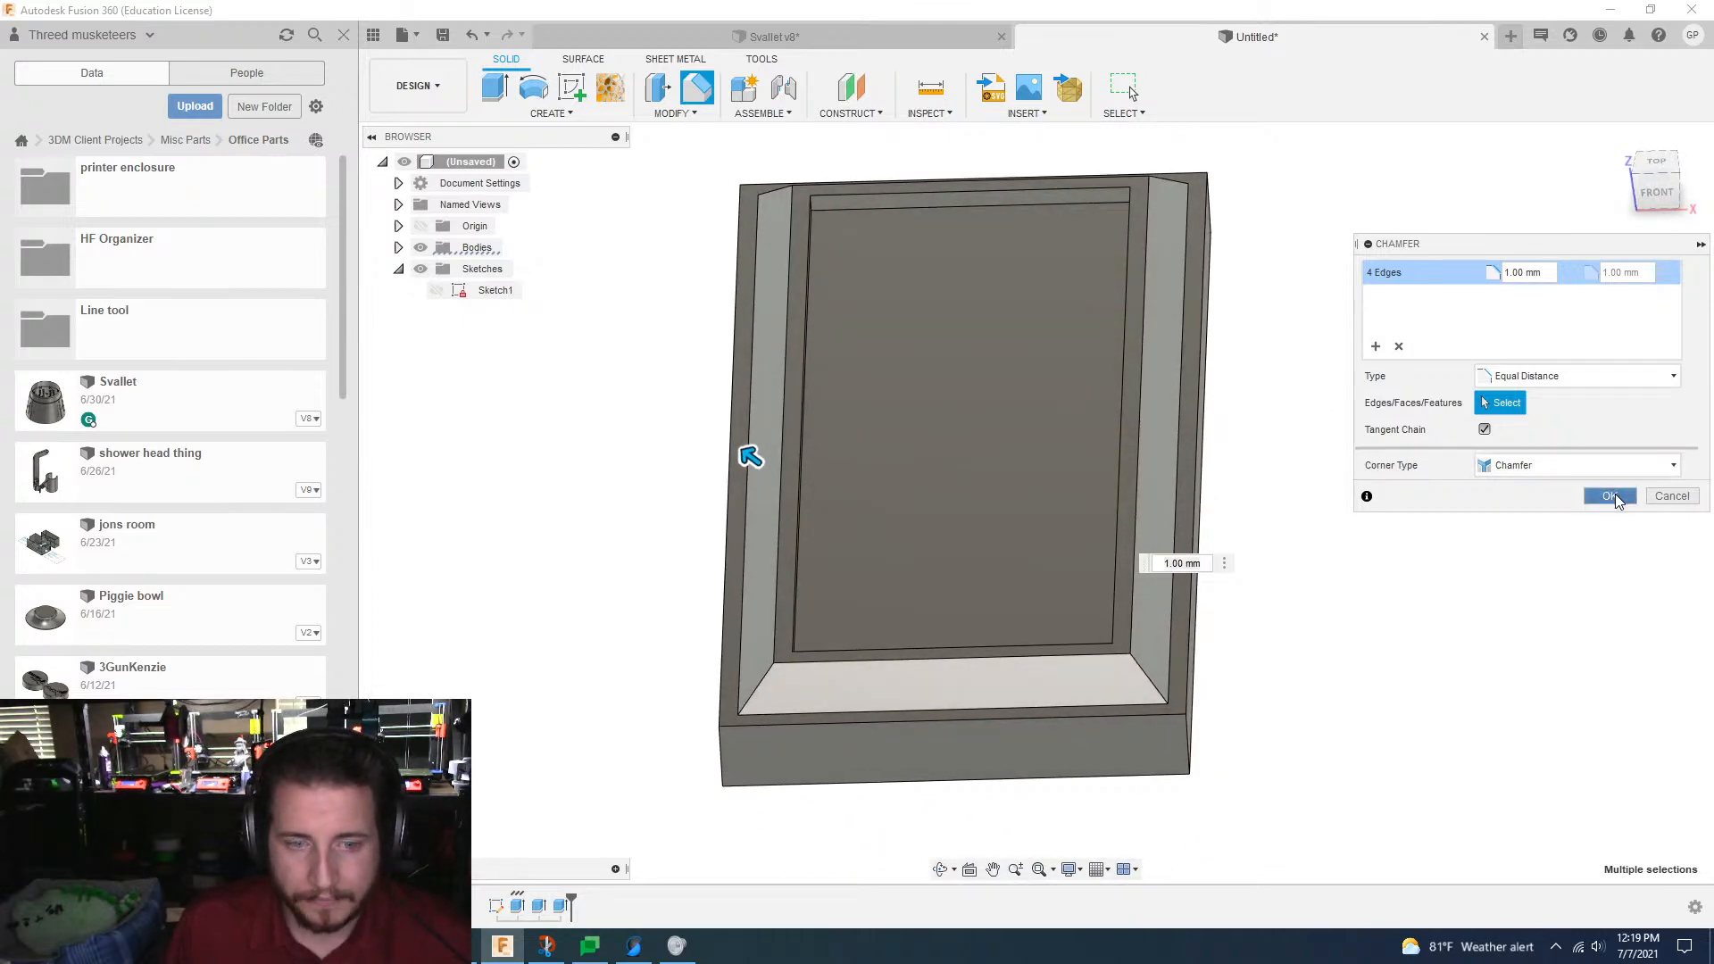
{"action": "left_click", "coordinate": [1612, 497]}
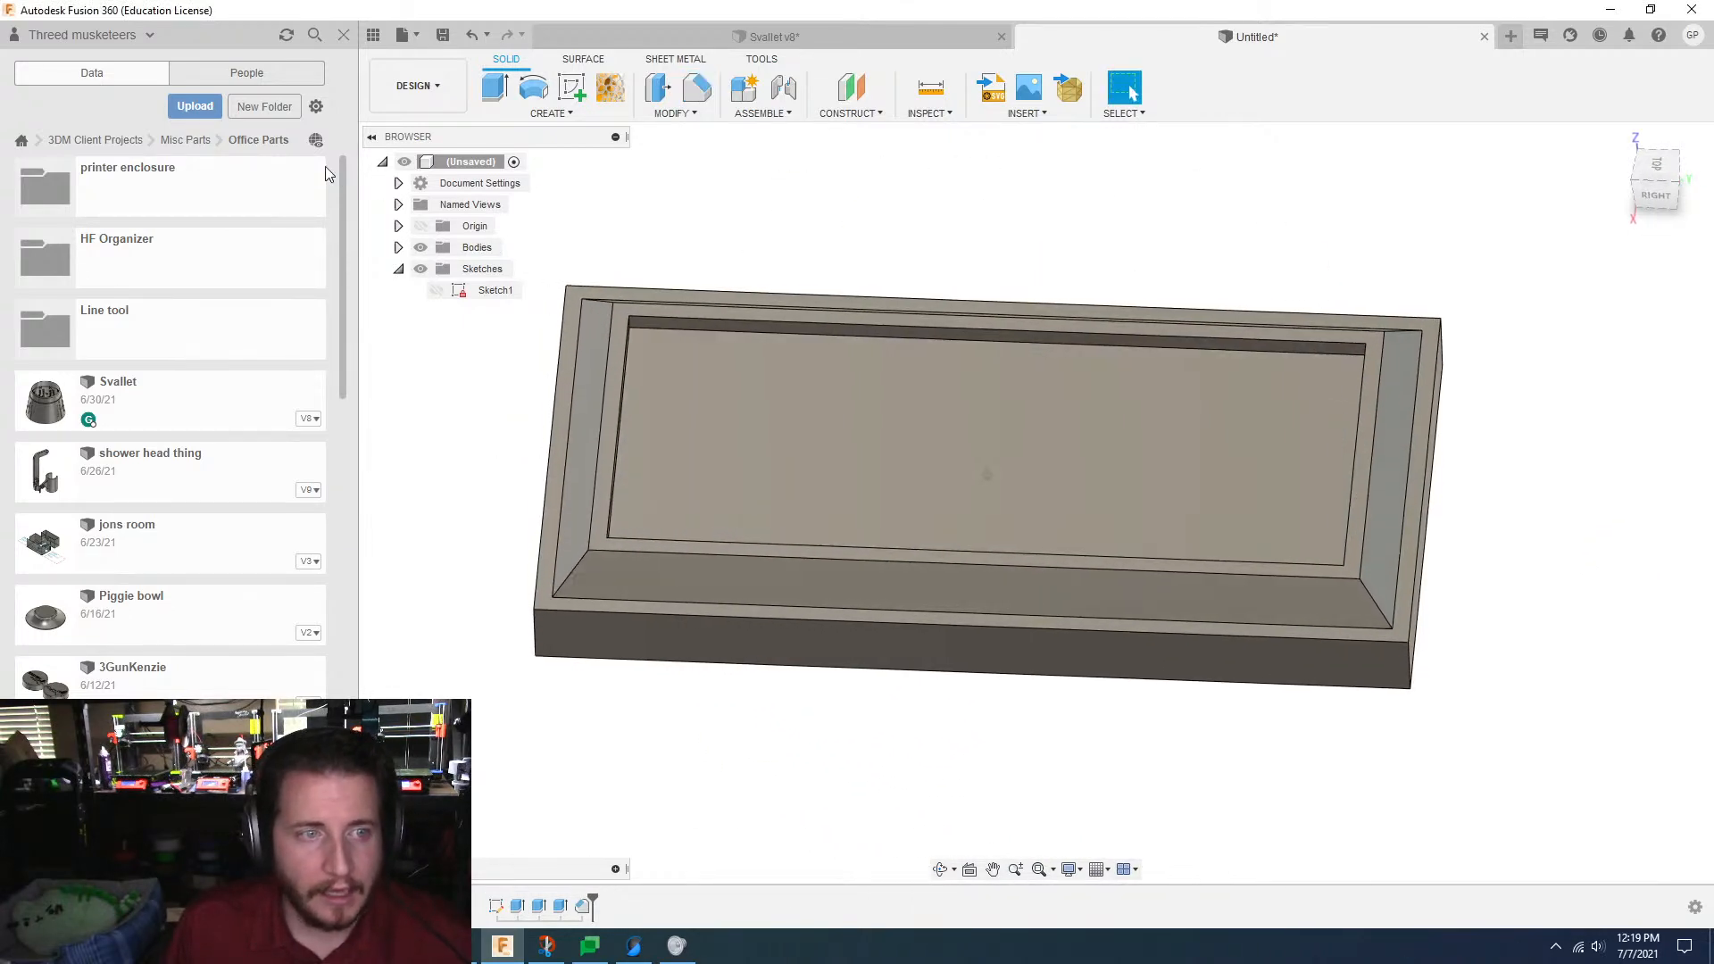
Step: Create a new sketch on the recess floor and project that face's outline into it with Projection Link enabled
{"action": "left_click", "coordinate": [572, 86]}
{"action": "left_click", "coordinate": [898, 457]}
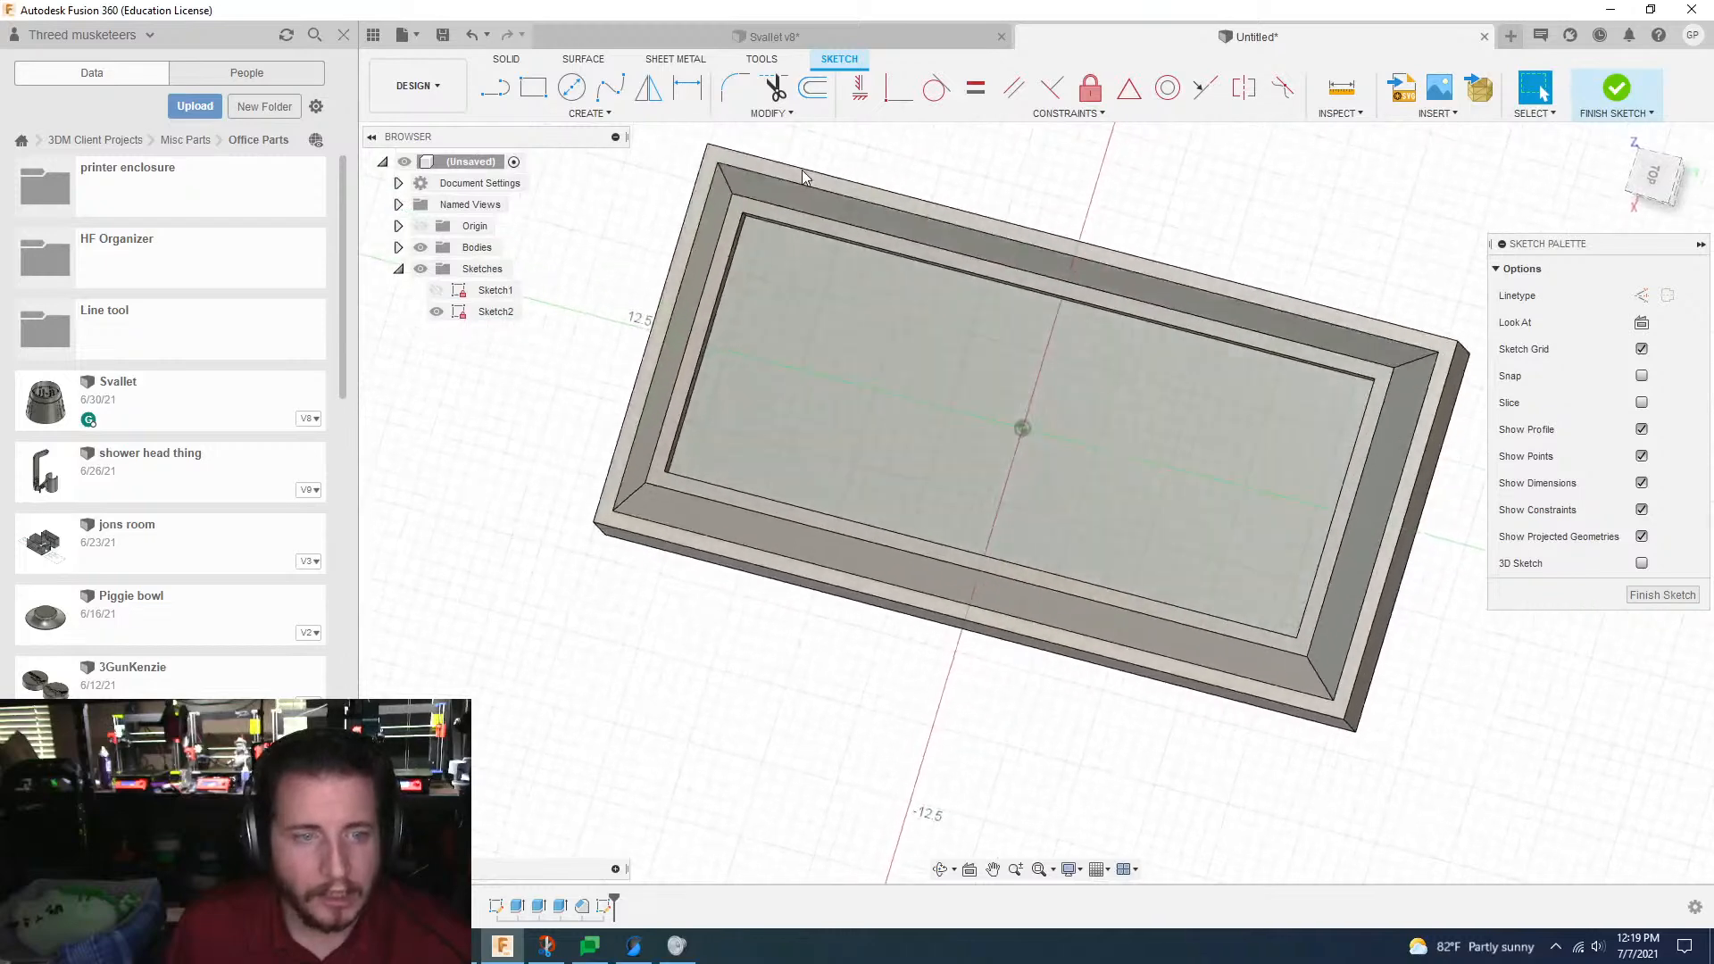
{"action": "key", "text": "p"}
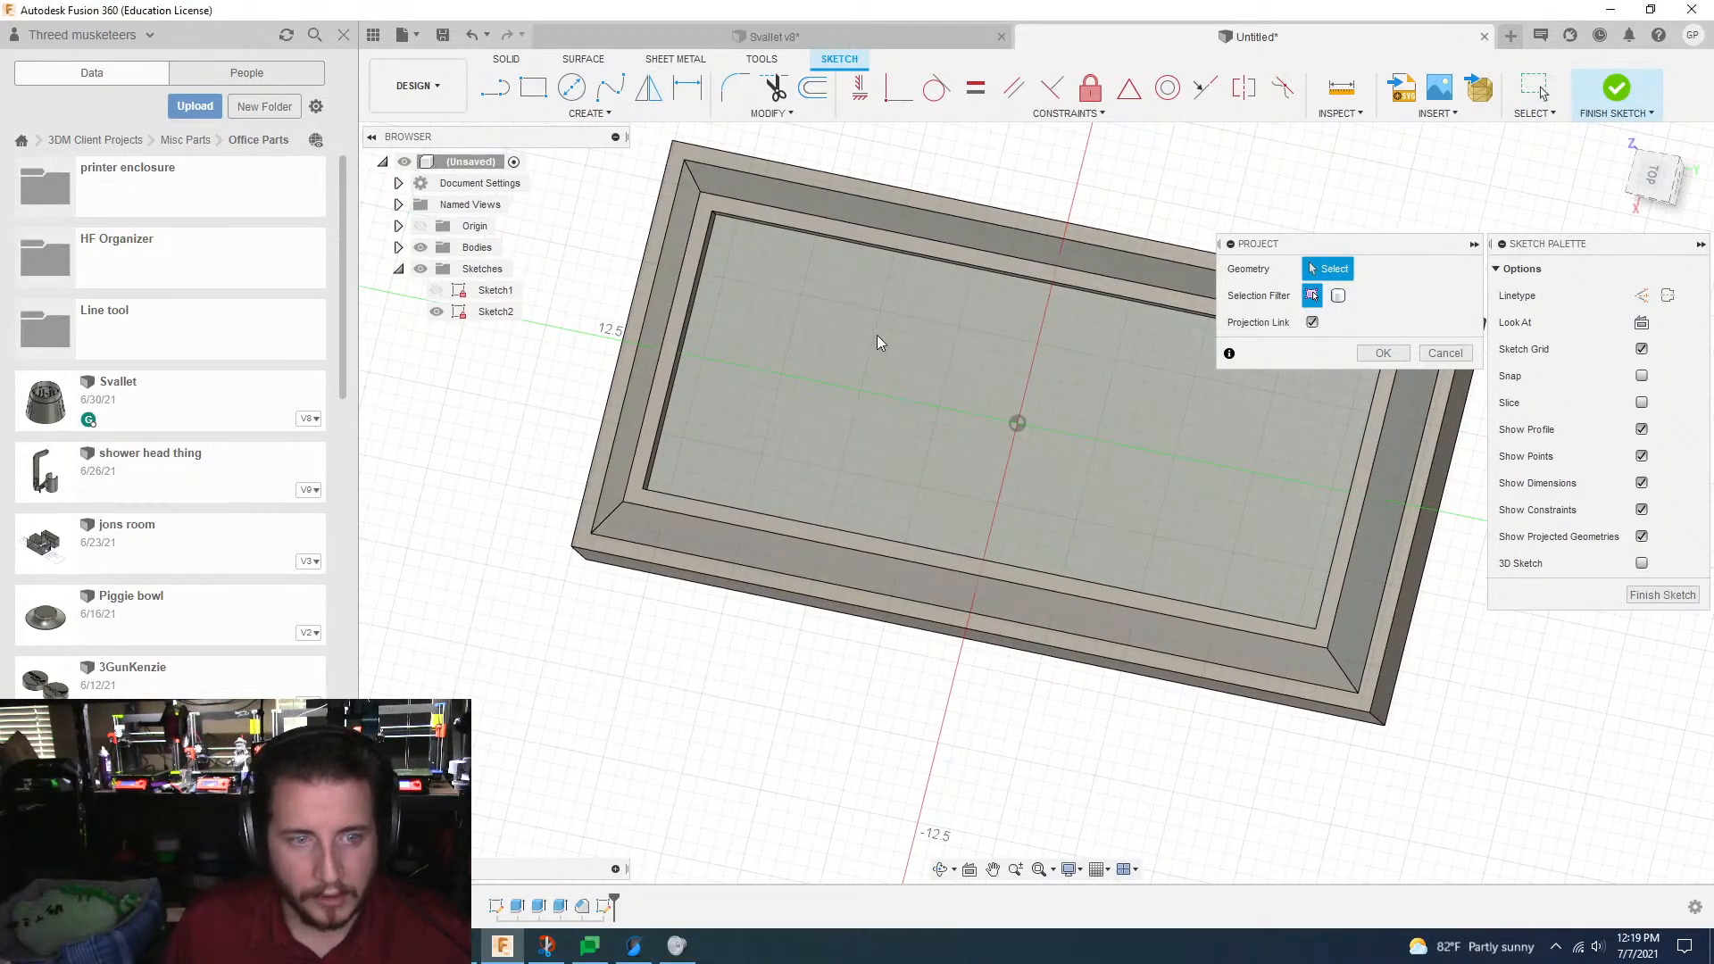
{"action": "left_click", "coordinate": [877, 343]}
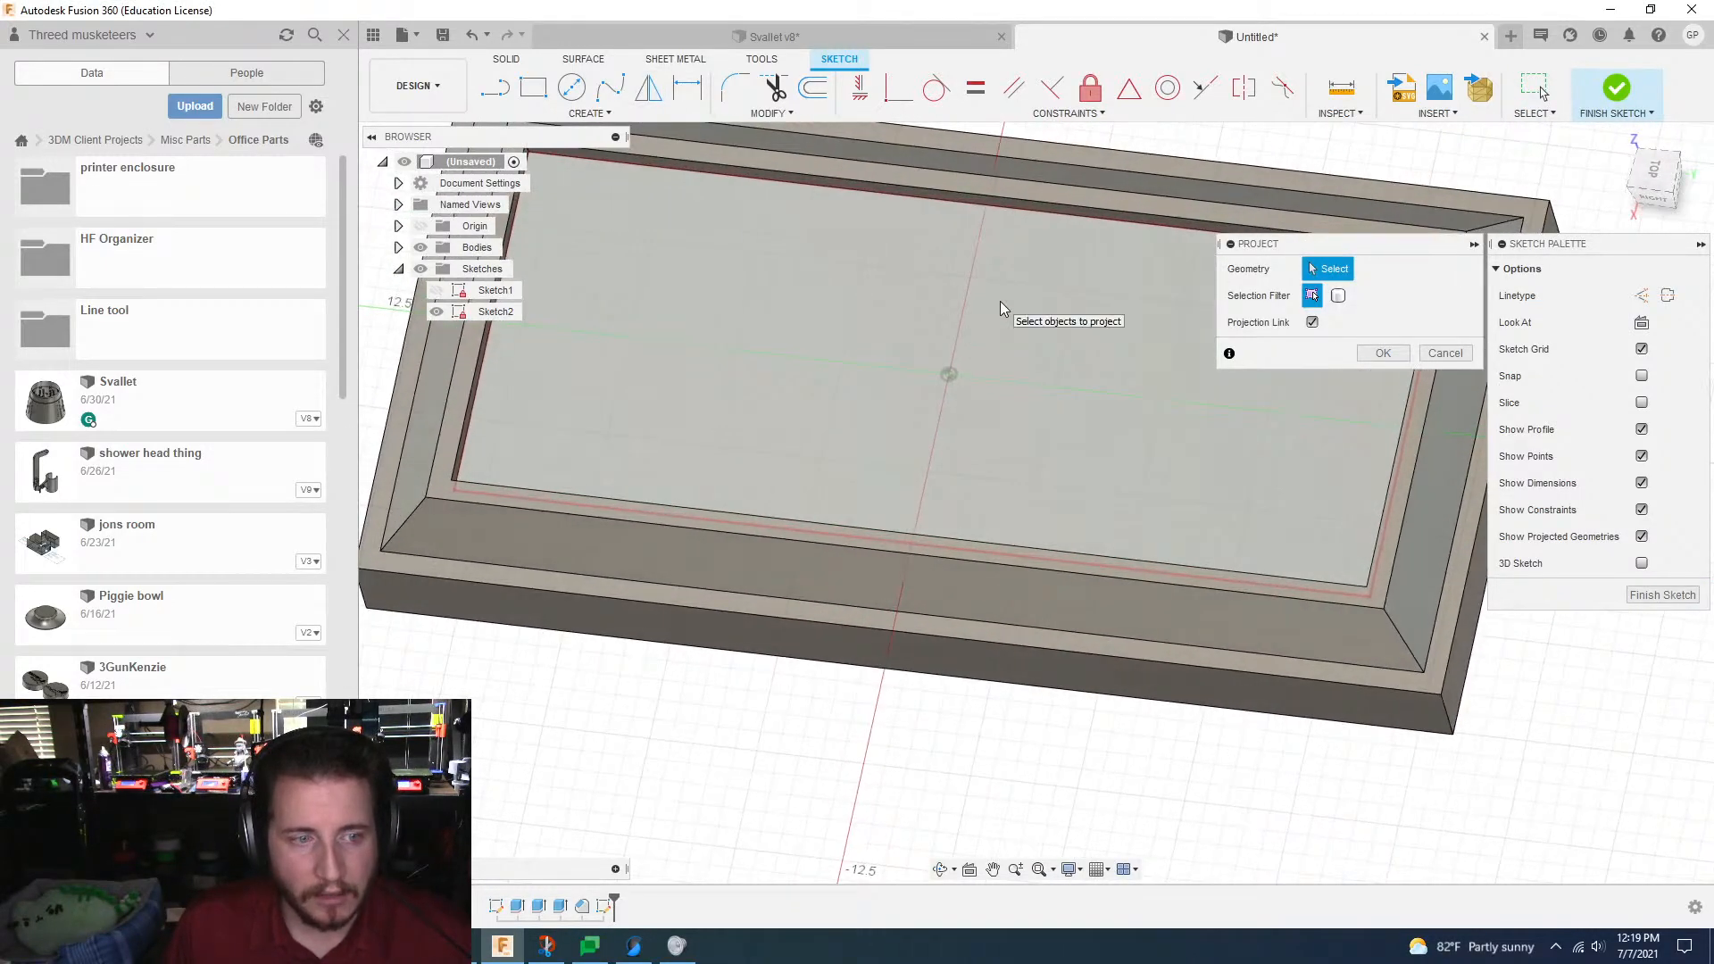
{"action": "left_click", "coordinate": [1041, 346]}
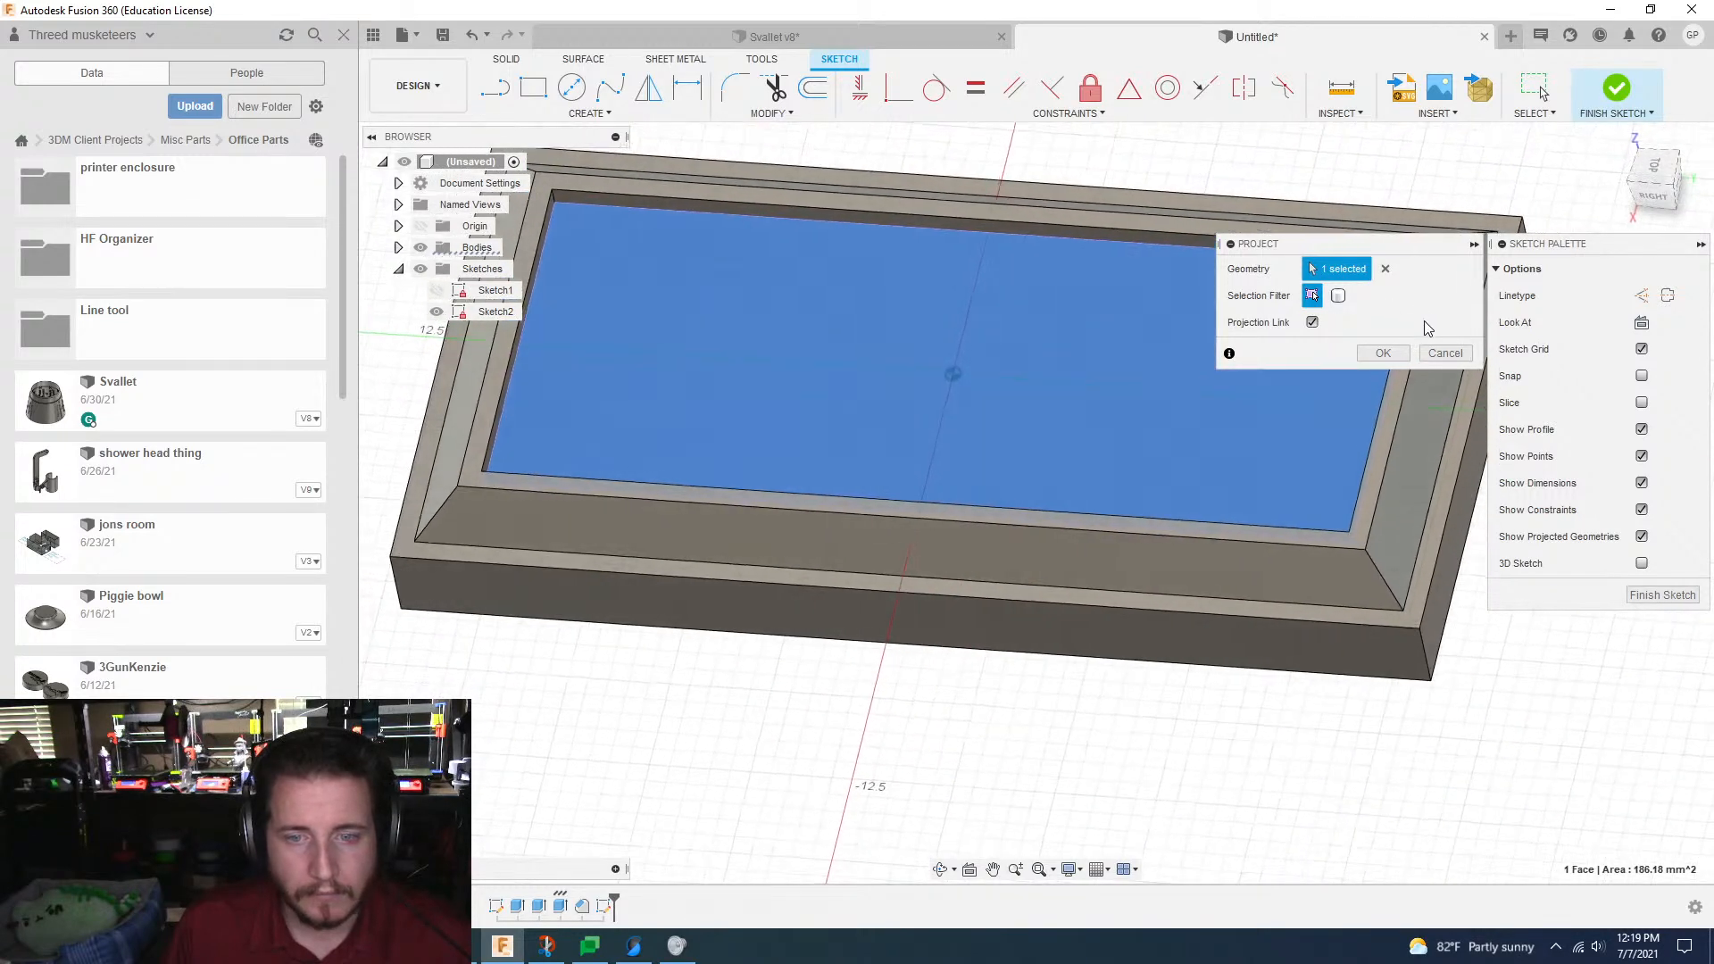
{"action": "left_click", "coordinate": [1384, 354]}
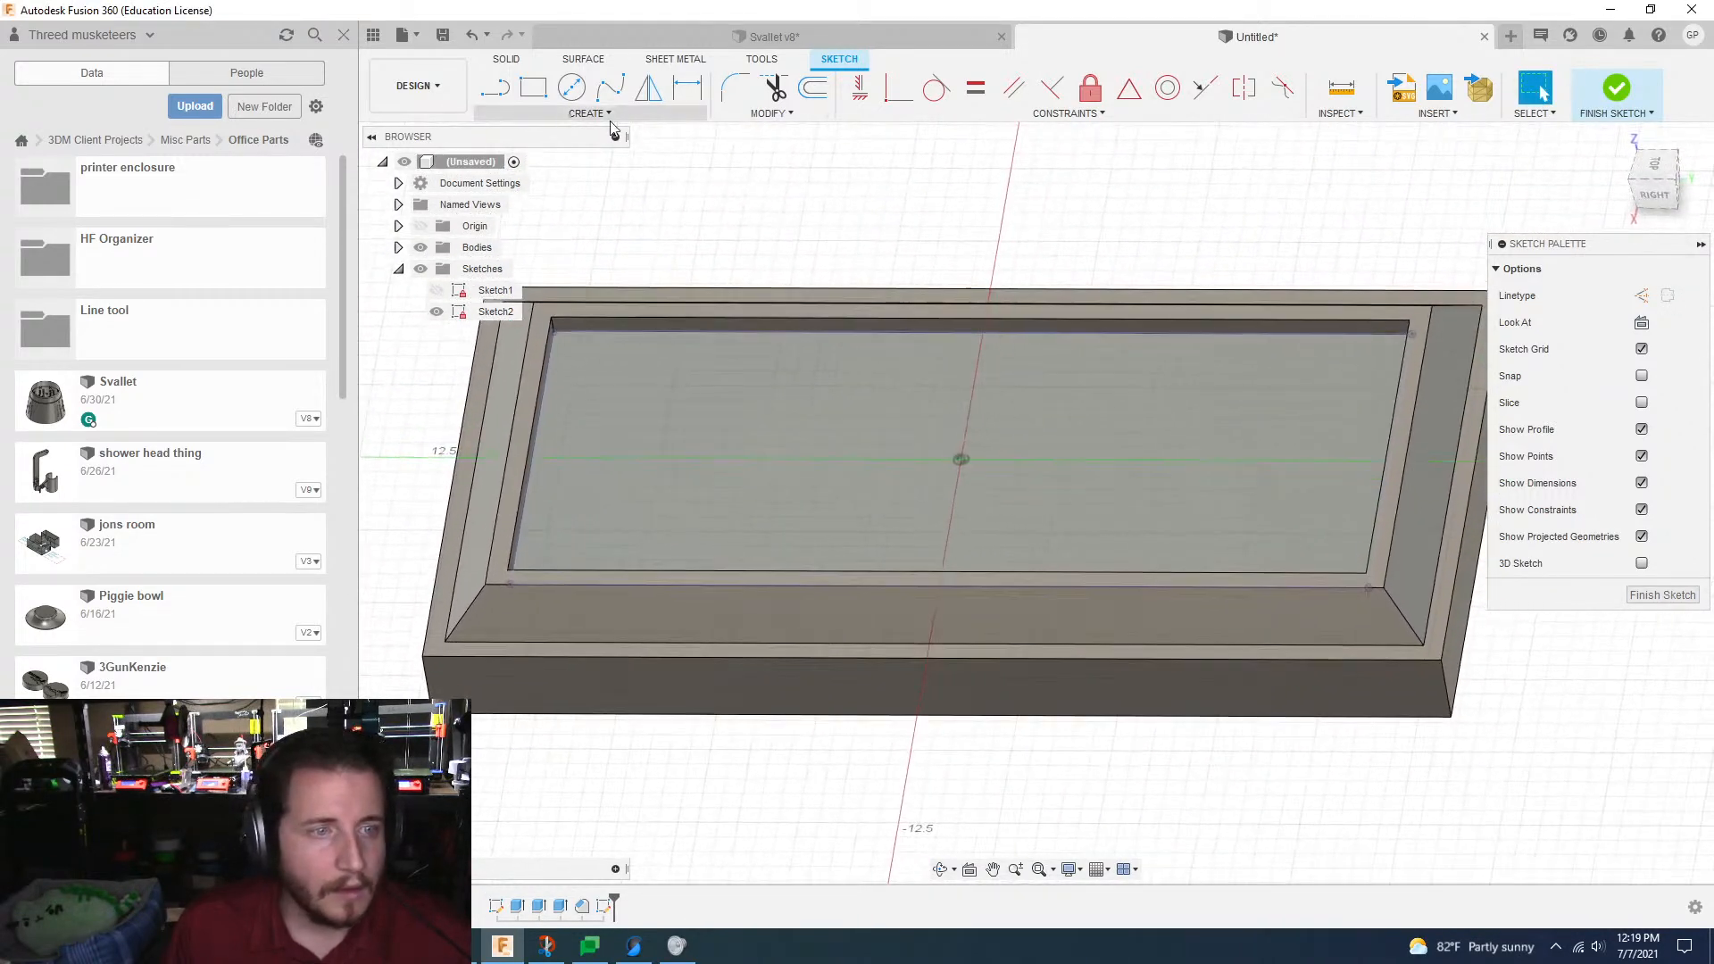
Step: Place a text frame corner to corner across the recess floor, with 5 mm text reading "3D Musketeers"
{"action": "left_click", "coordinate": [609, 116]}
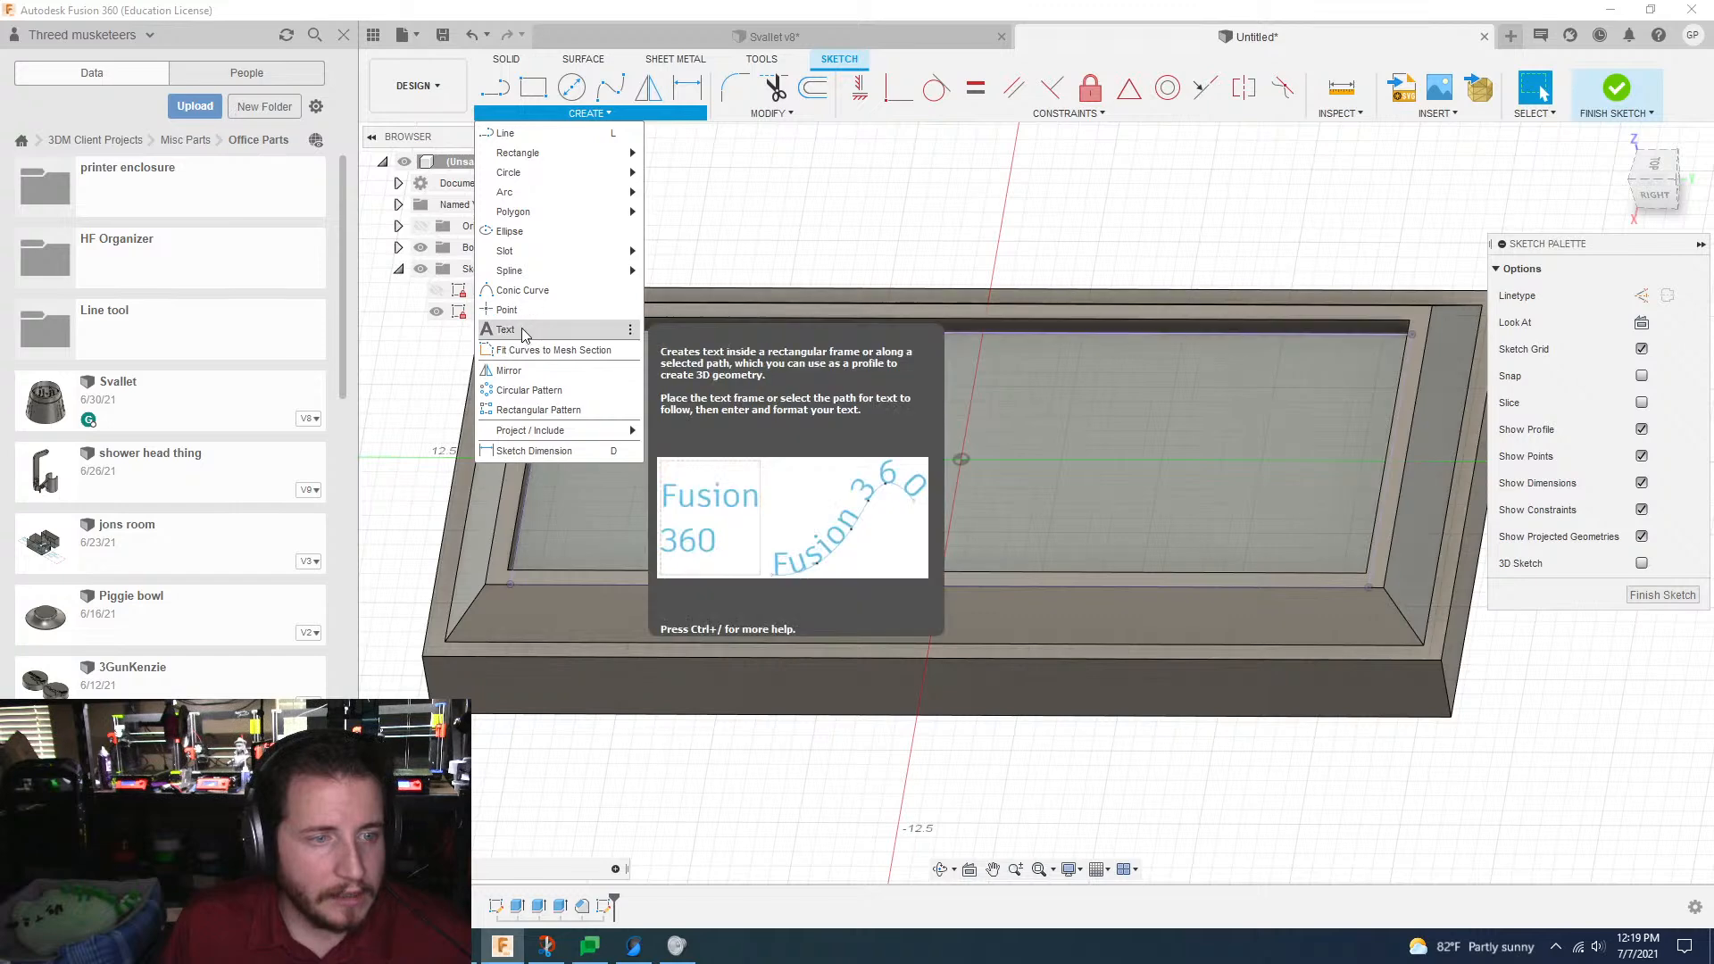
{"action": "left_click", "coordinate": [505, 329]}
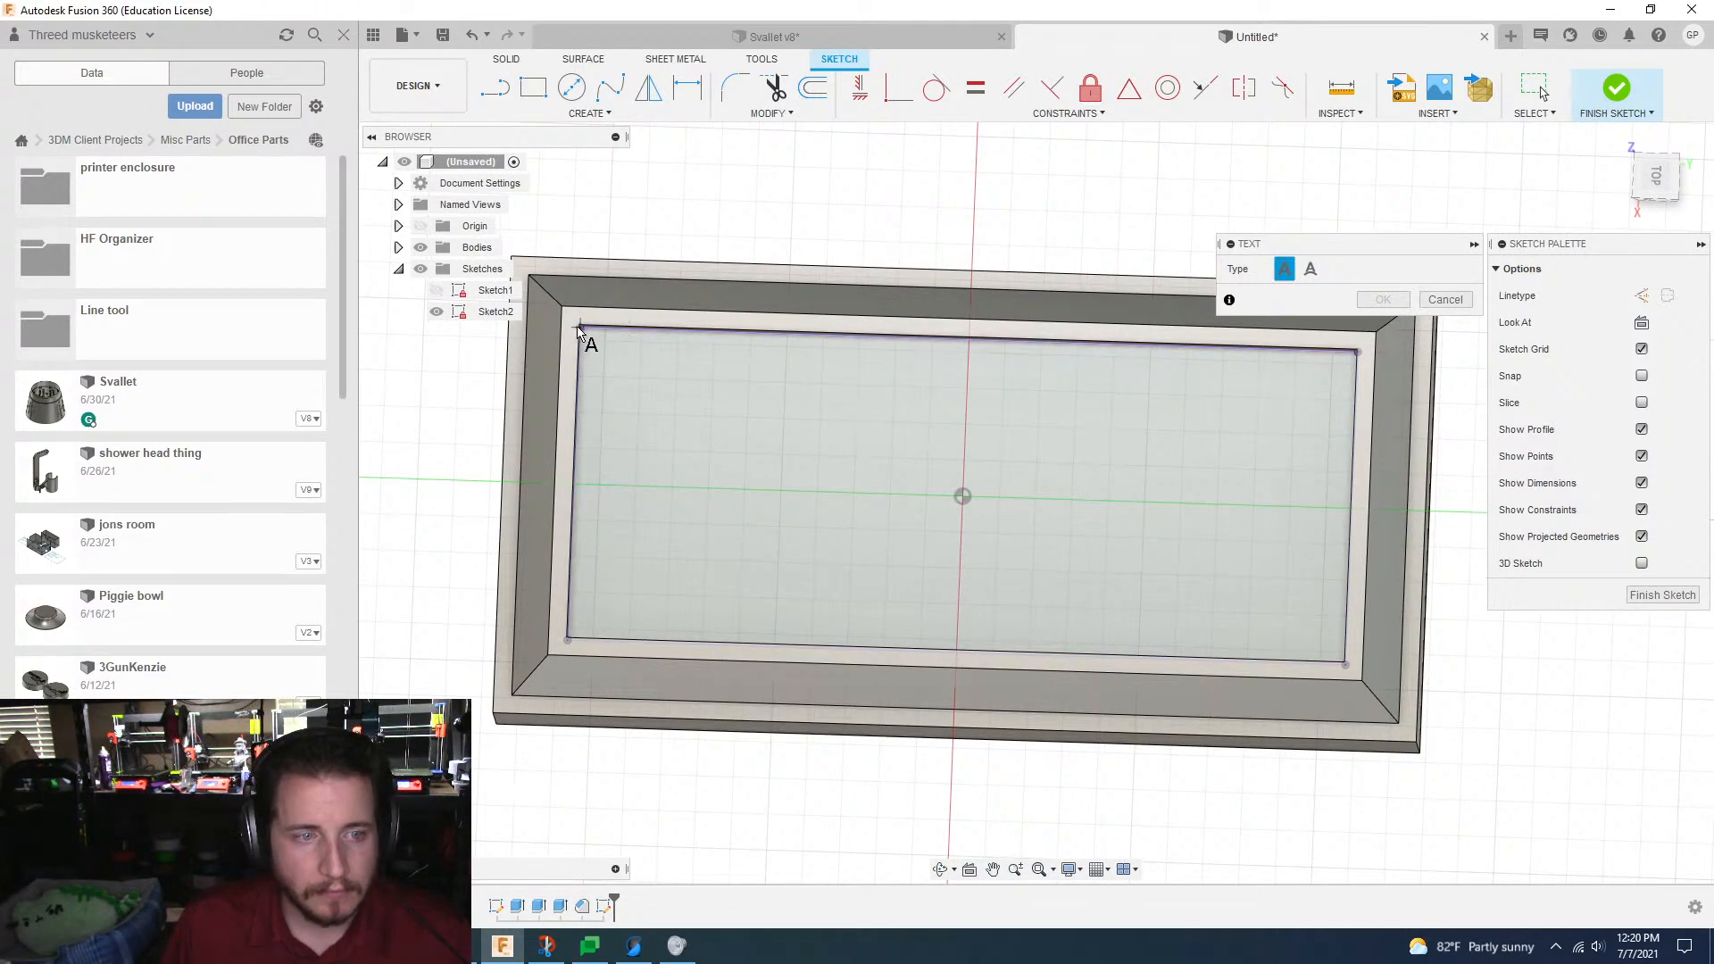
{"action": "left_click", "coordinate": [1347, 670]}
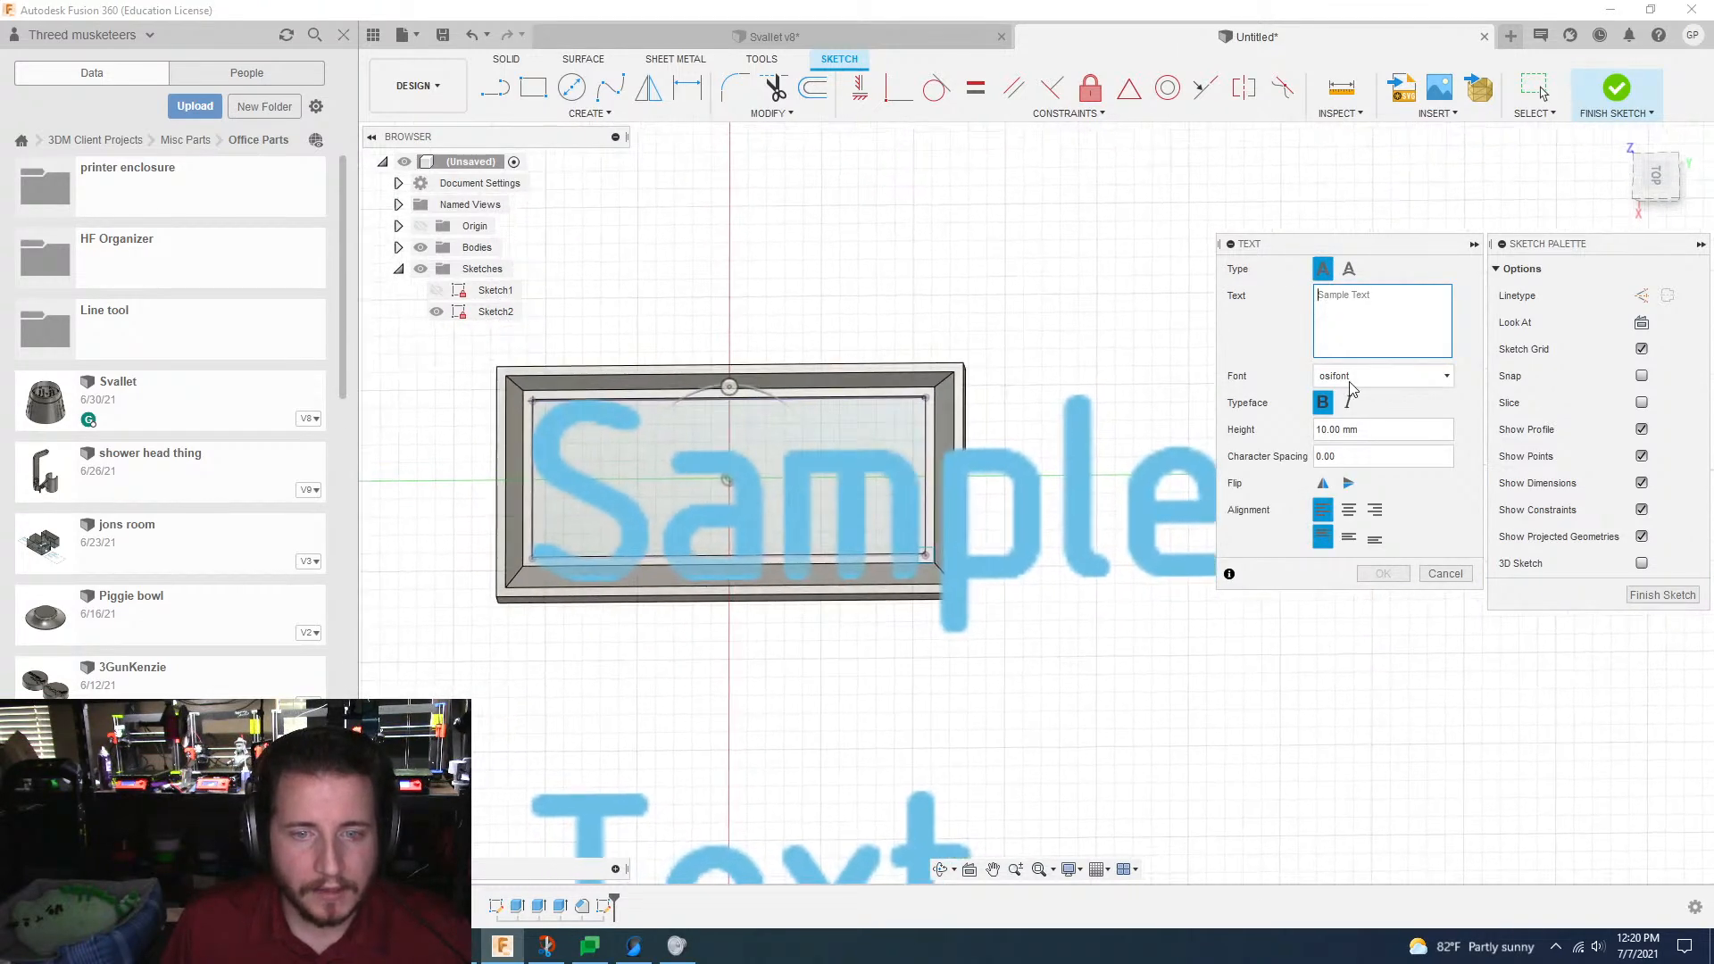
{"action": "scroll", "coordinate": [1350, 388], "scroll_direction": "up", "scroll_amount": 3}
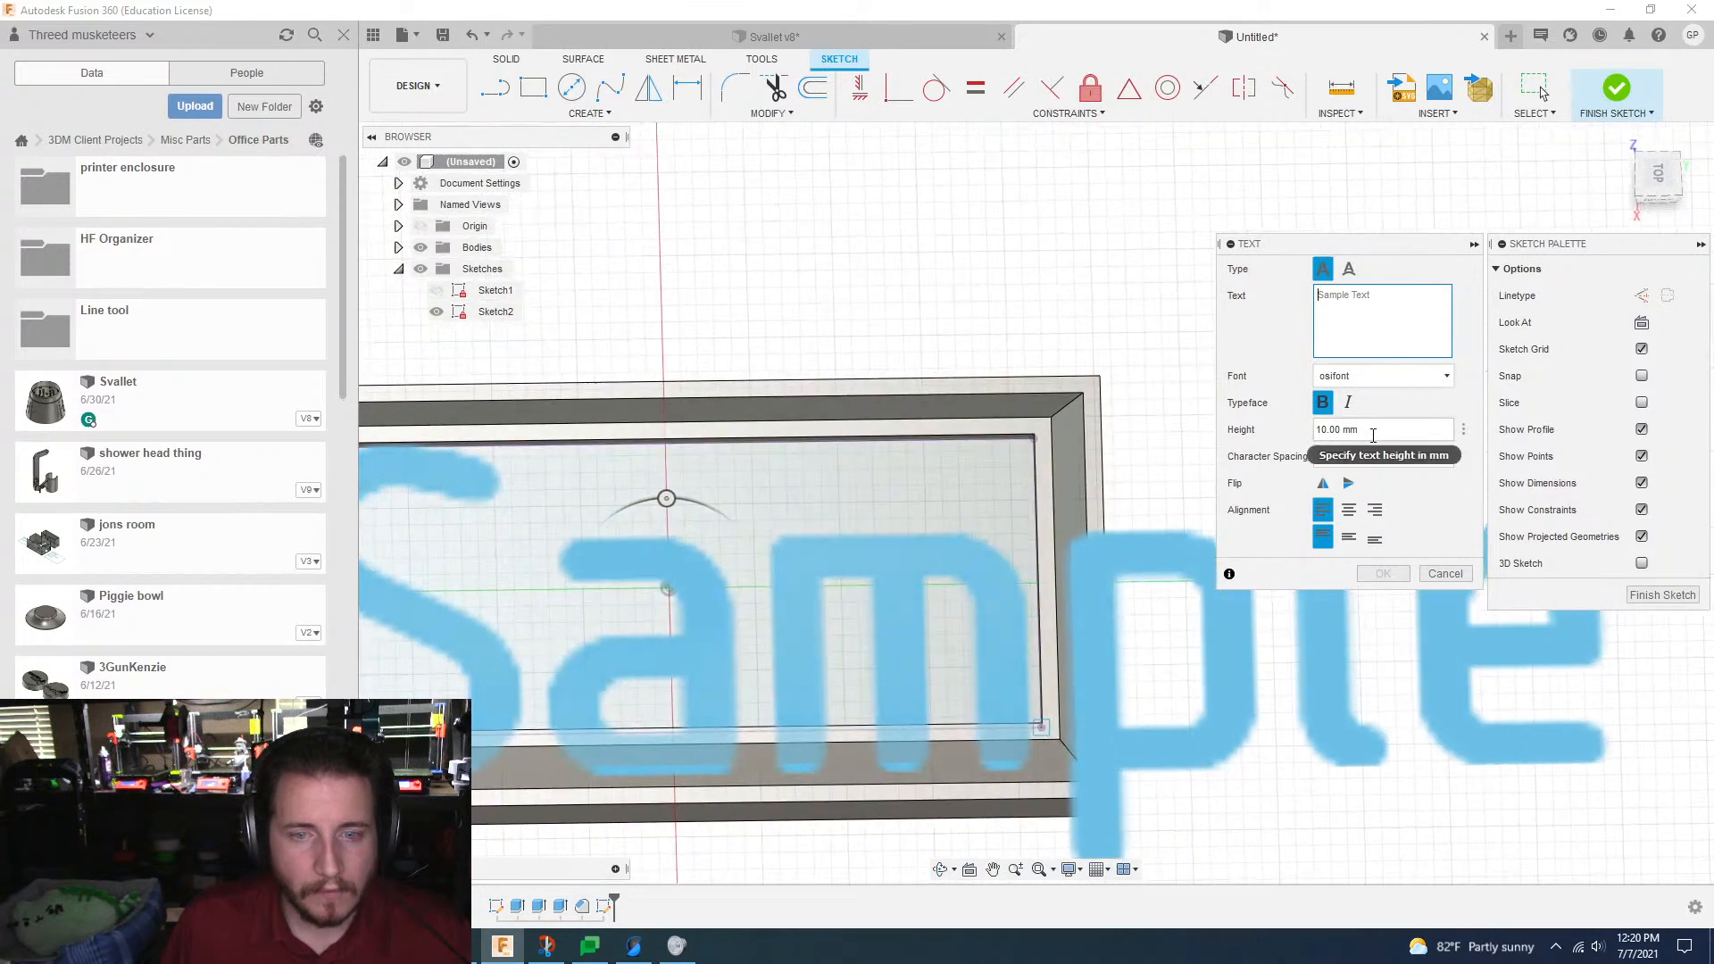
{"action": "double_click", "coordinate": [1373, 432]}
{"action": "type", "text": "5"}
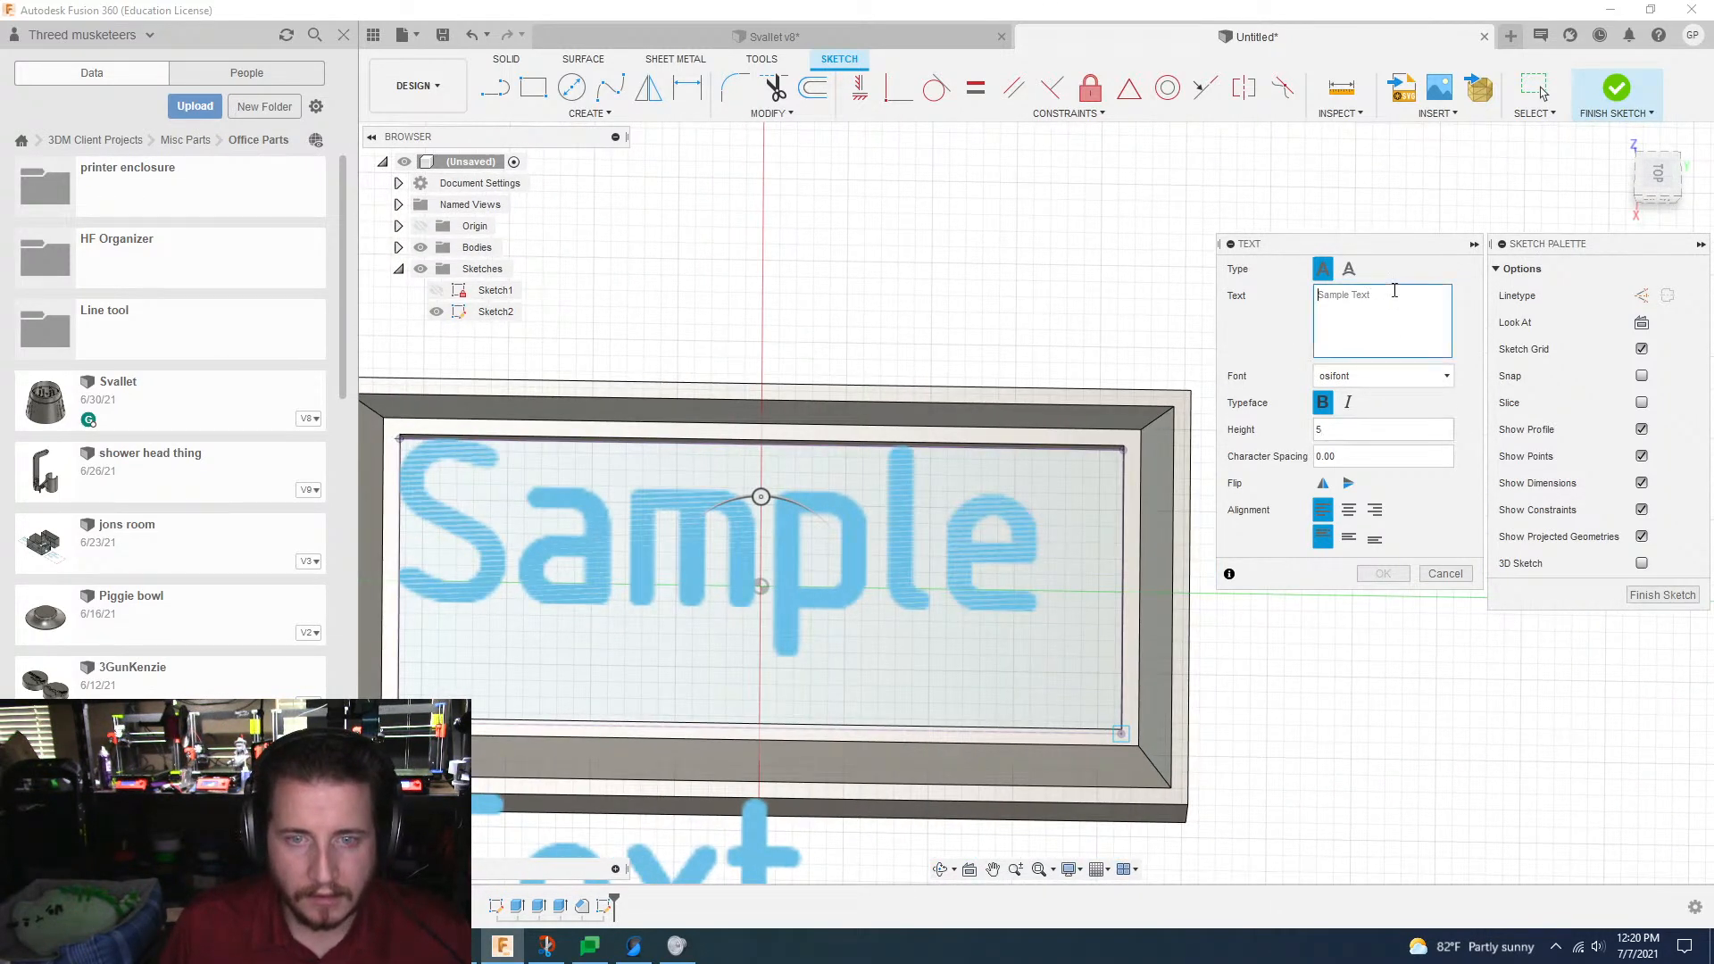
{"action": "left_click", "coordinate": [1364, 307]}
{"action": "type", "text": "3D Muske"}
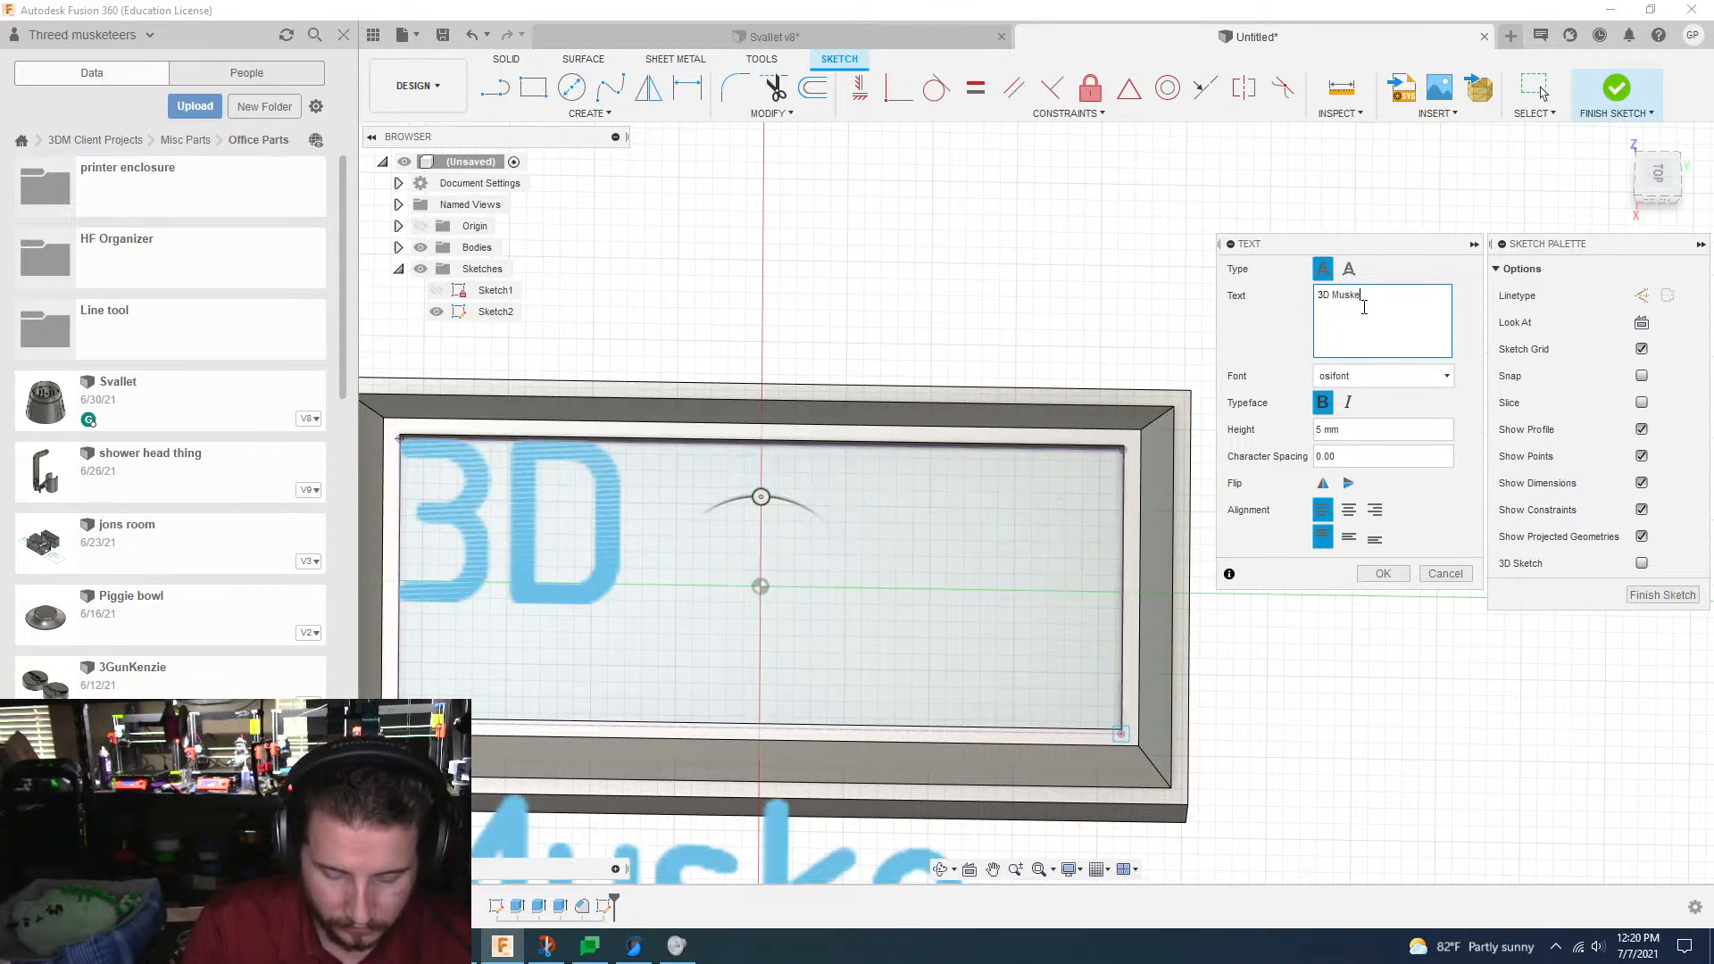
{"action": "type", "text": "teers"}
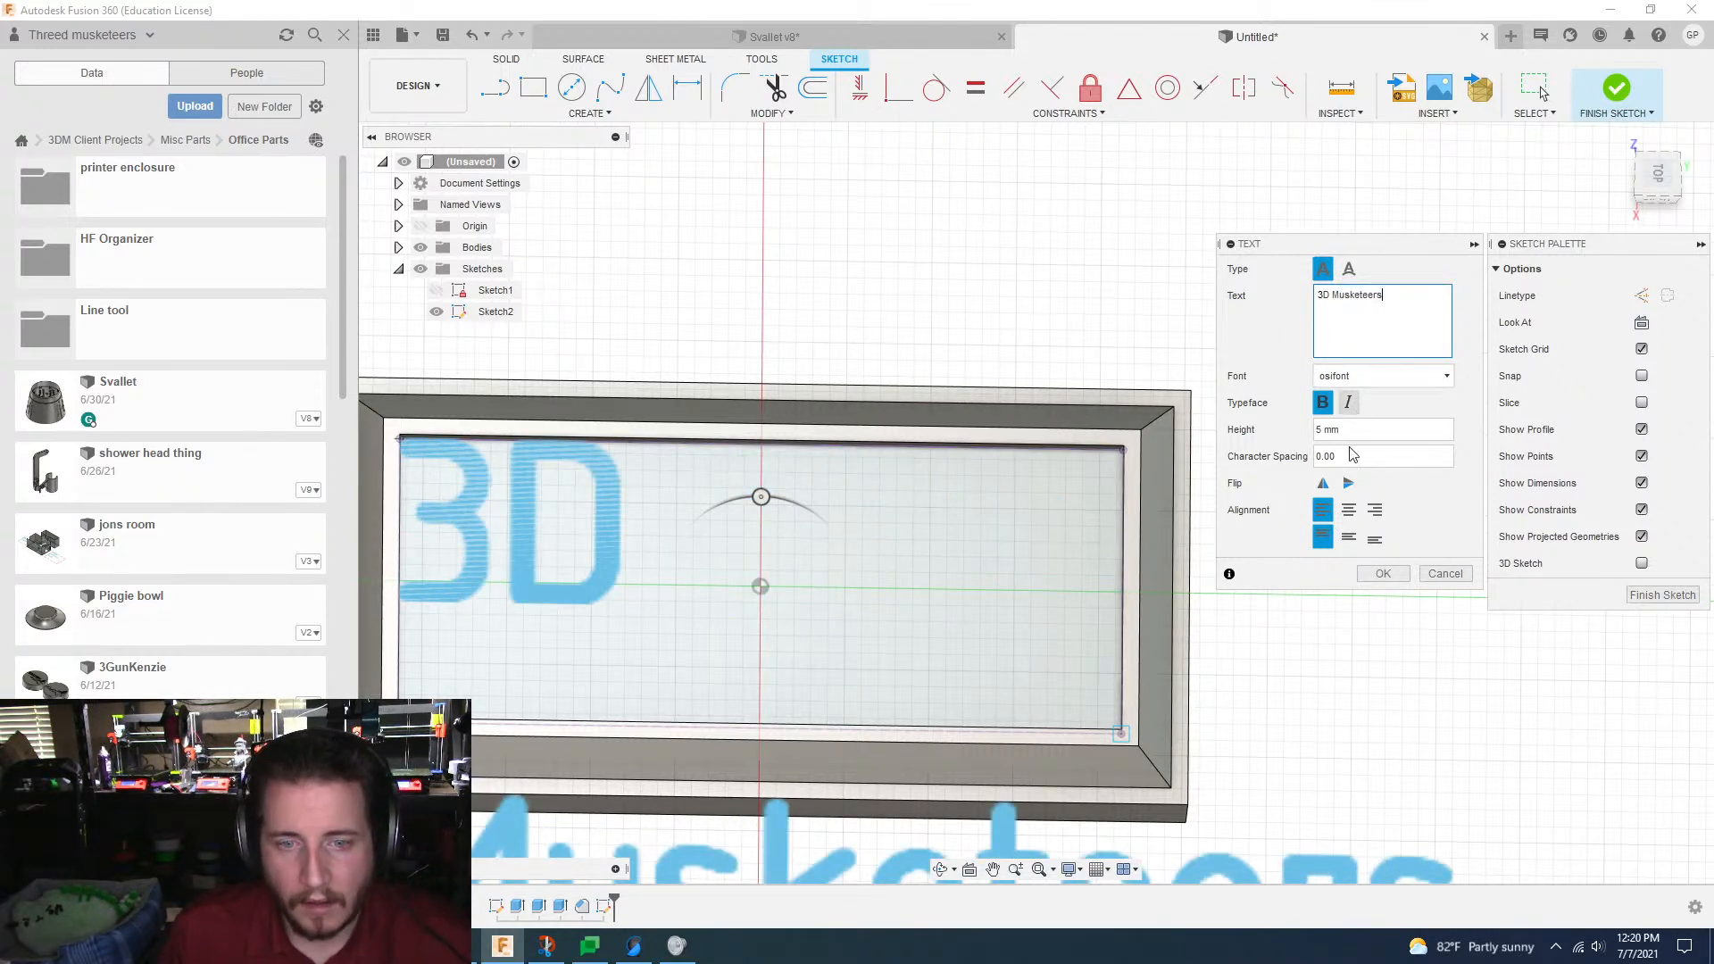
Step: Center the text horizontally and vertically in its frame and set its height to 2.5 mm
{"action": "left_click", "coordinate": [1348, 510]}
{"action": "left_click", "coordinate": [1348, 535]}
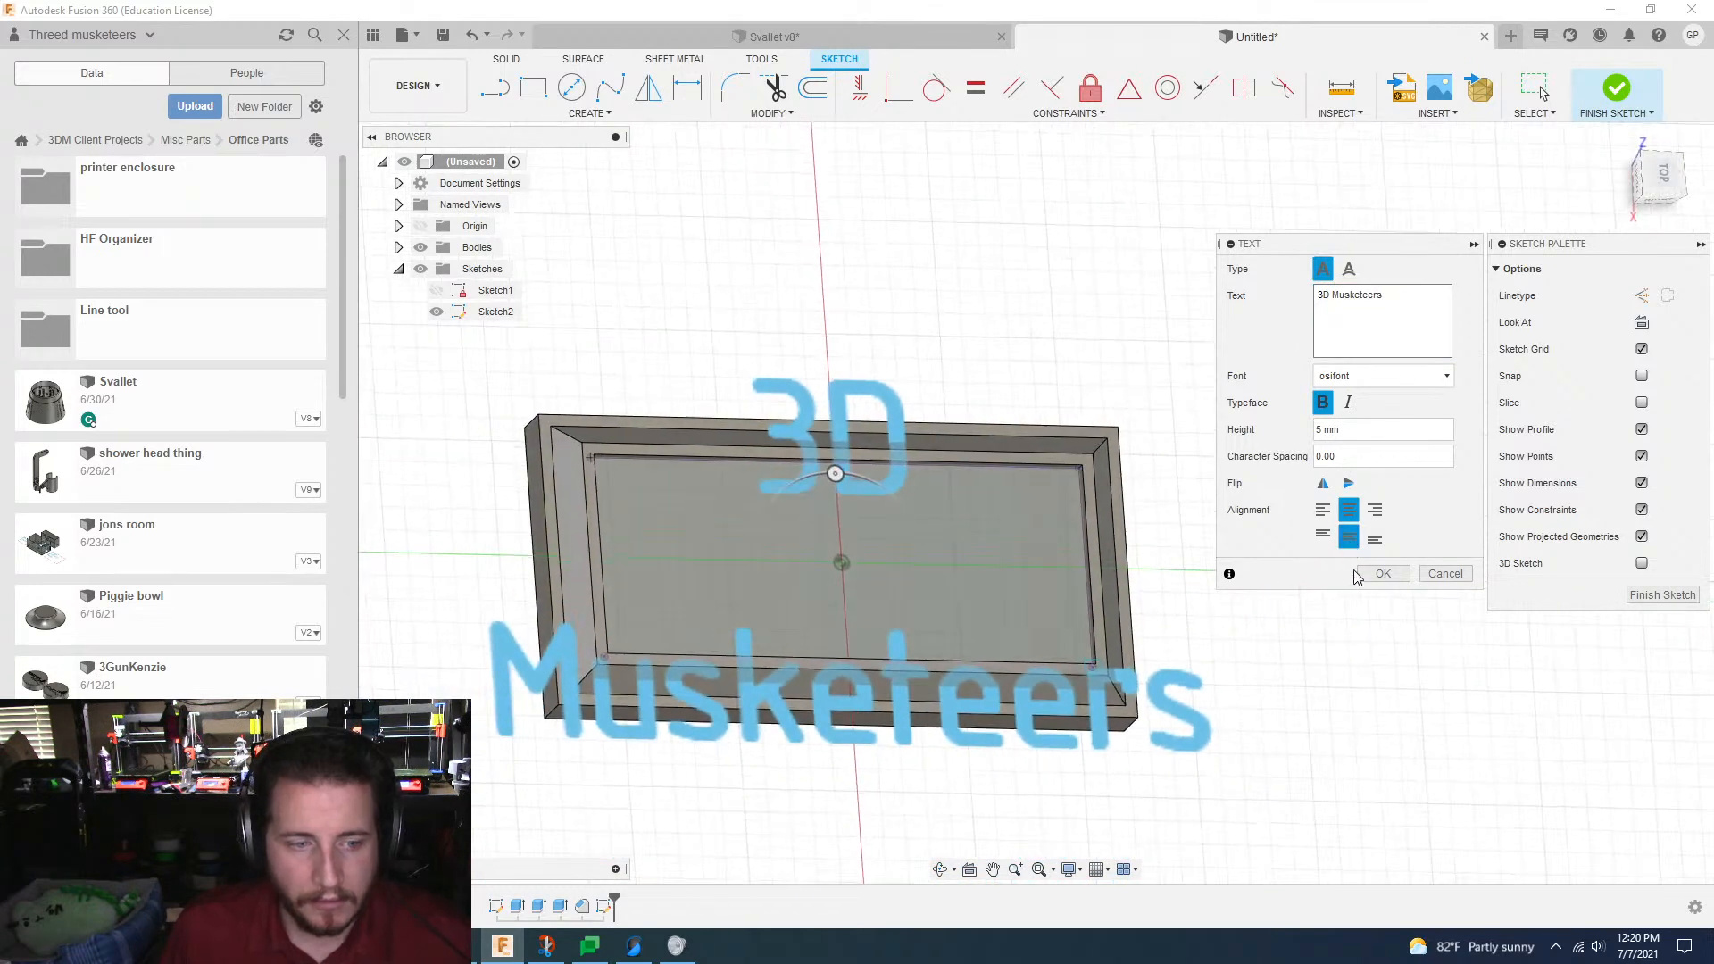
{"action": "left_click", "coordinate": [1320, 432]}
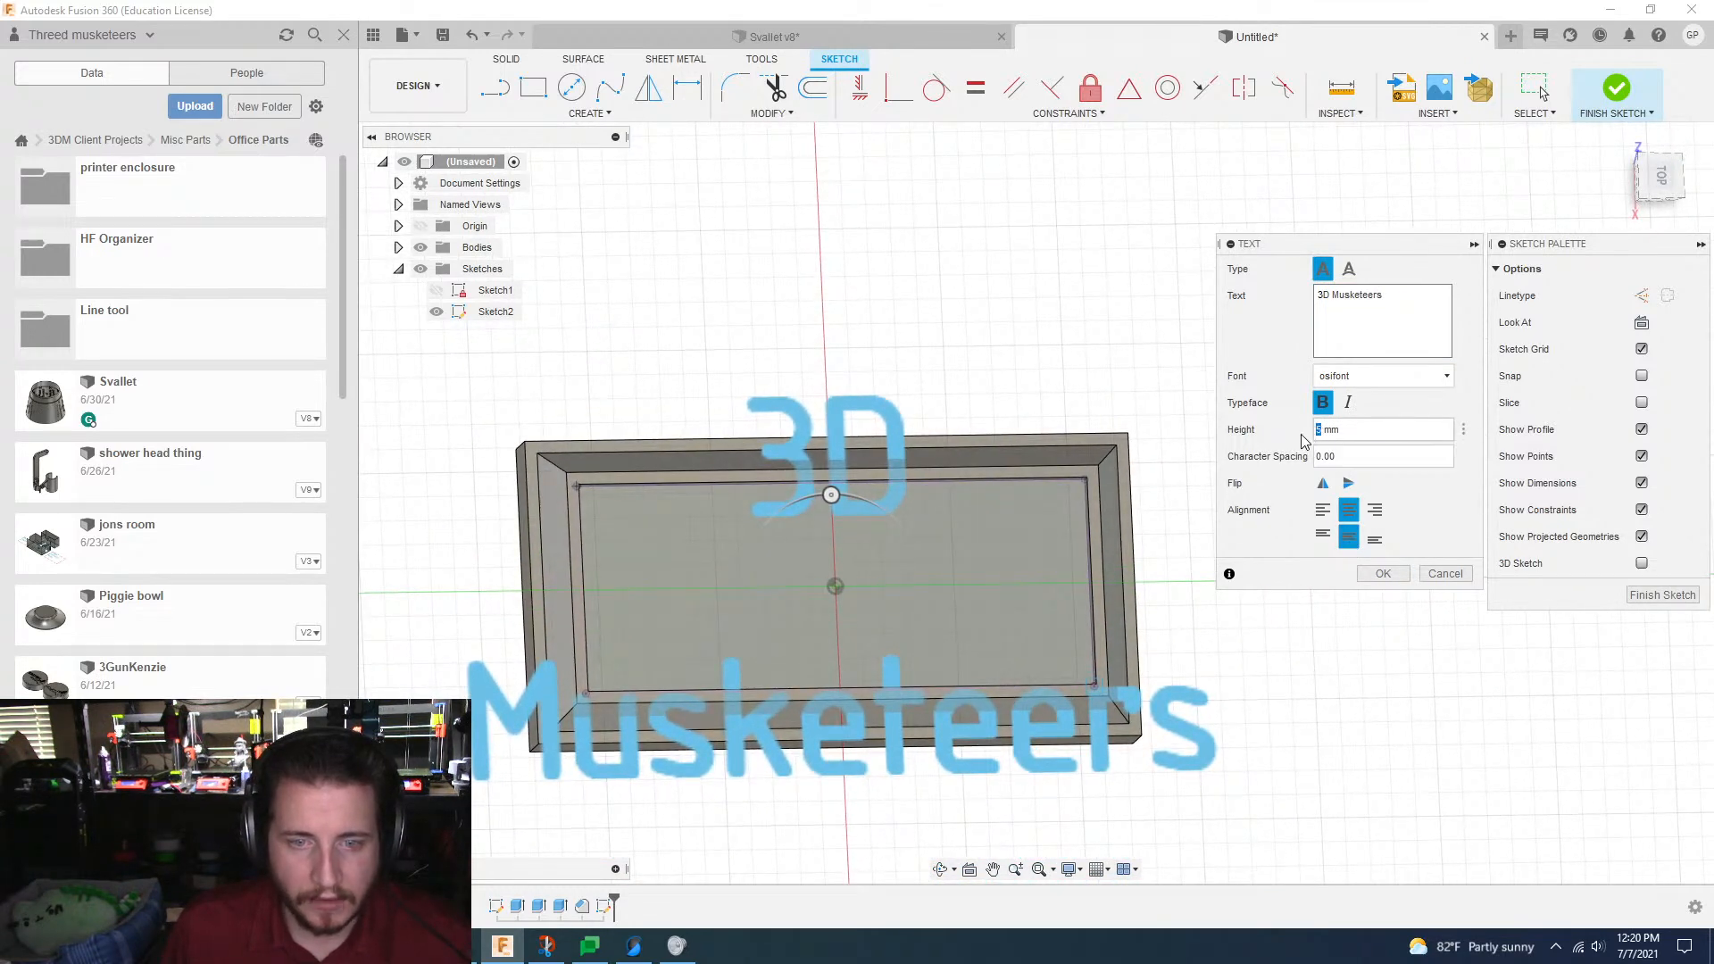
{"action": "type", "text": "3"}
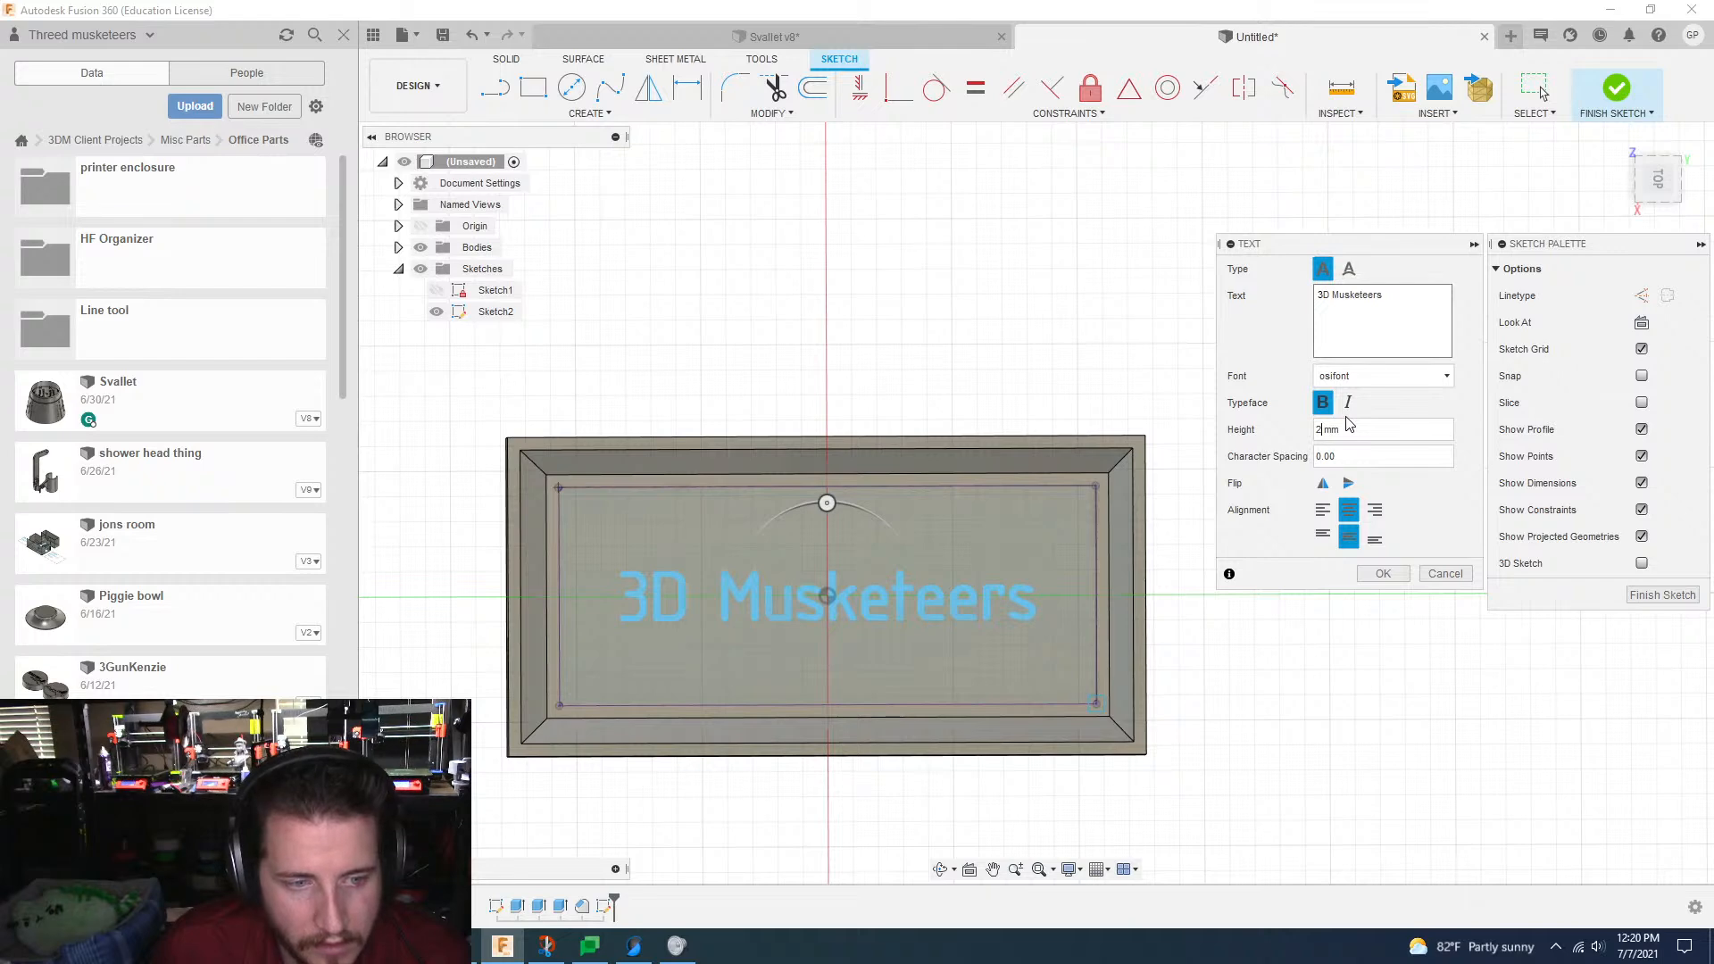
{"action": "type", "text": ".5"}
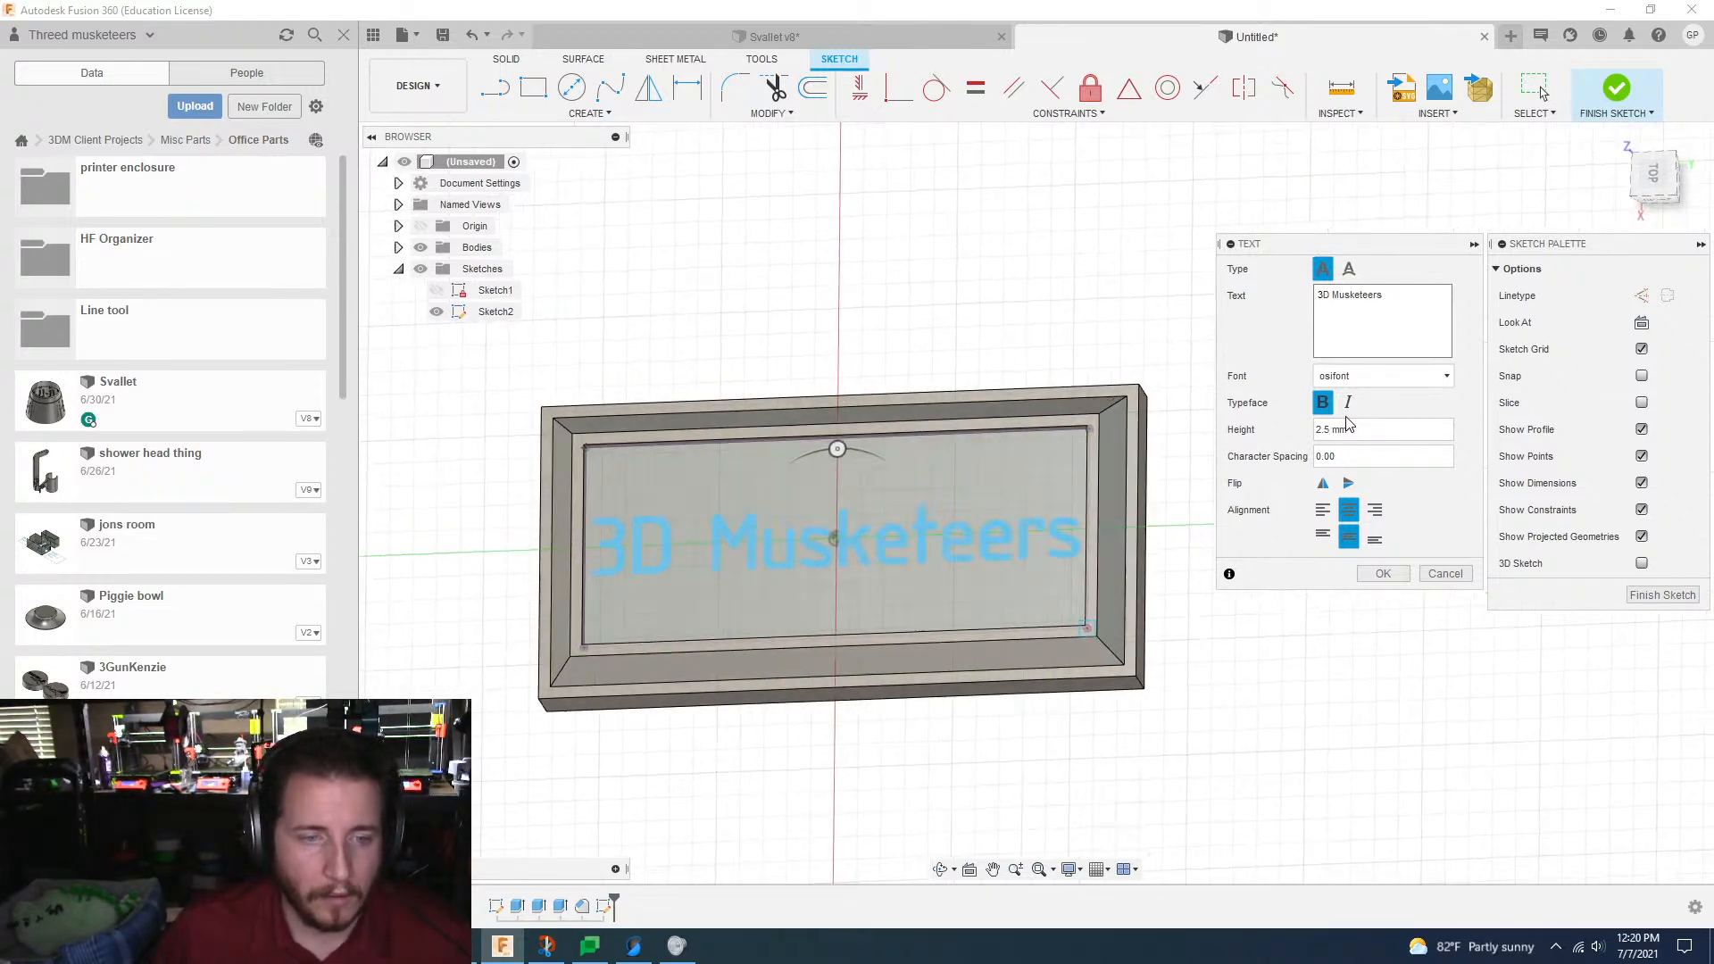
{"action": "left_click", "coordinate": [1373, 582]}
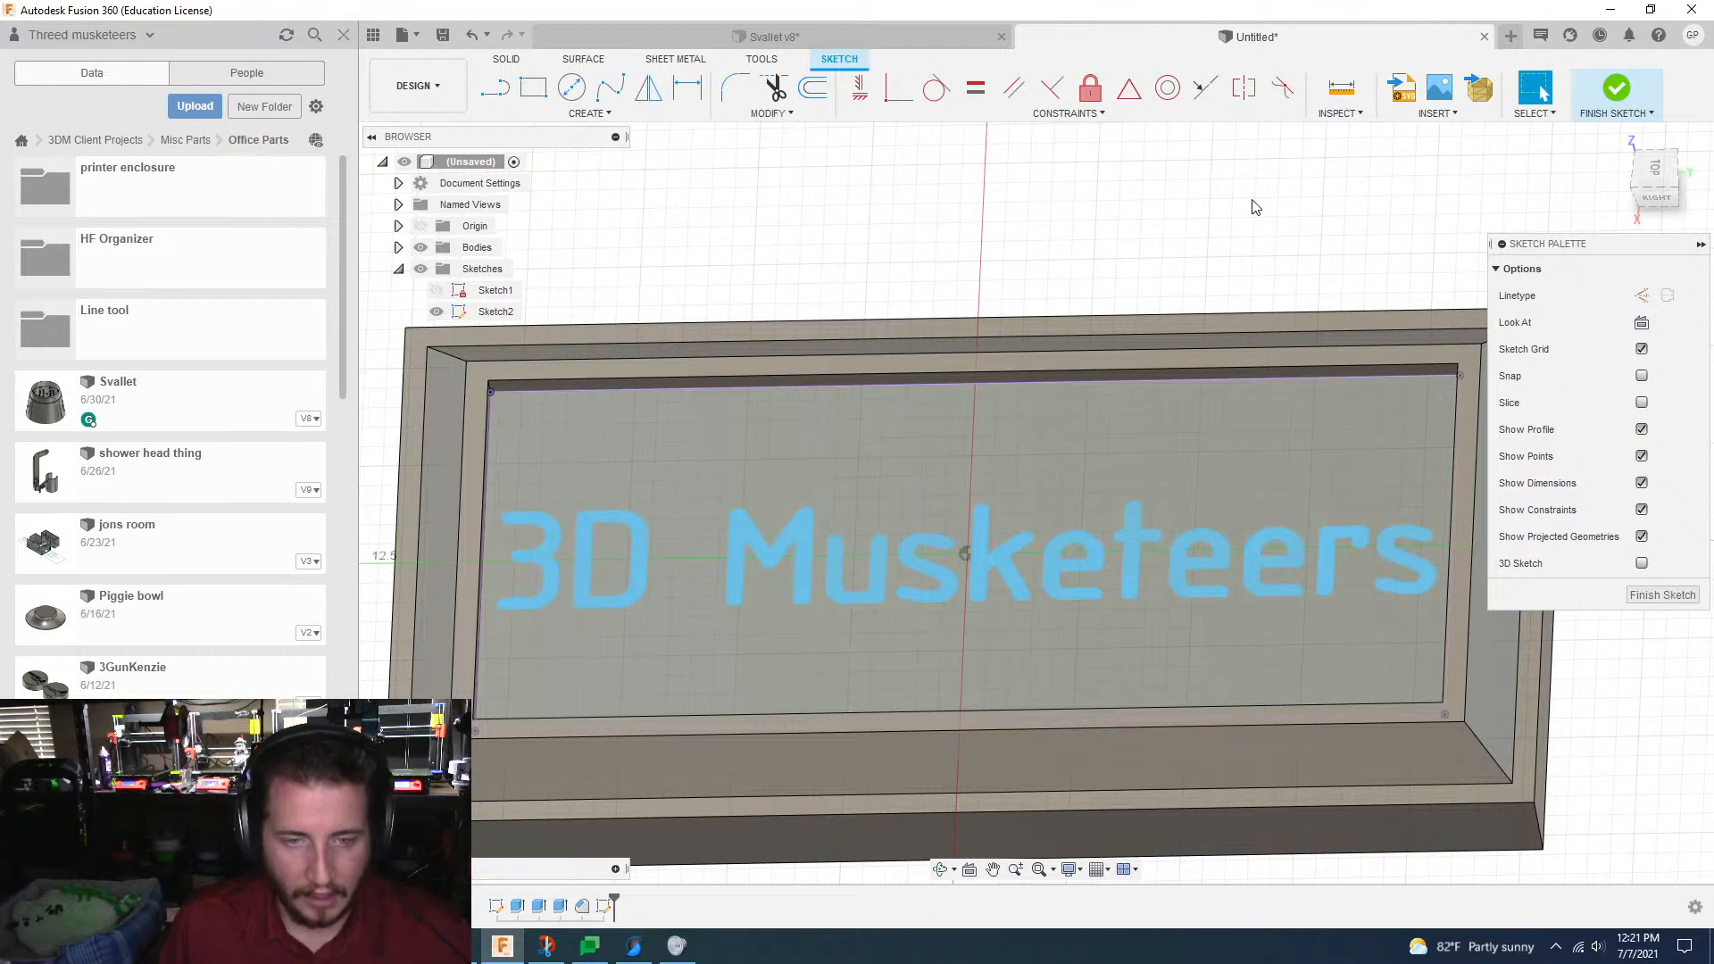
Step: Try to cut the "3D Musketeers" text into the recess floor with a -0.5 mm extrusion
{"action": "key", "text": "e"}
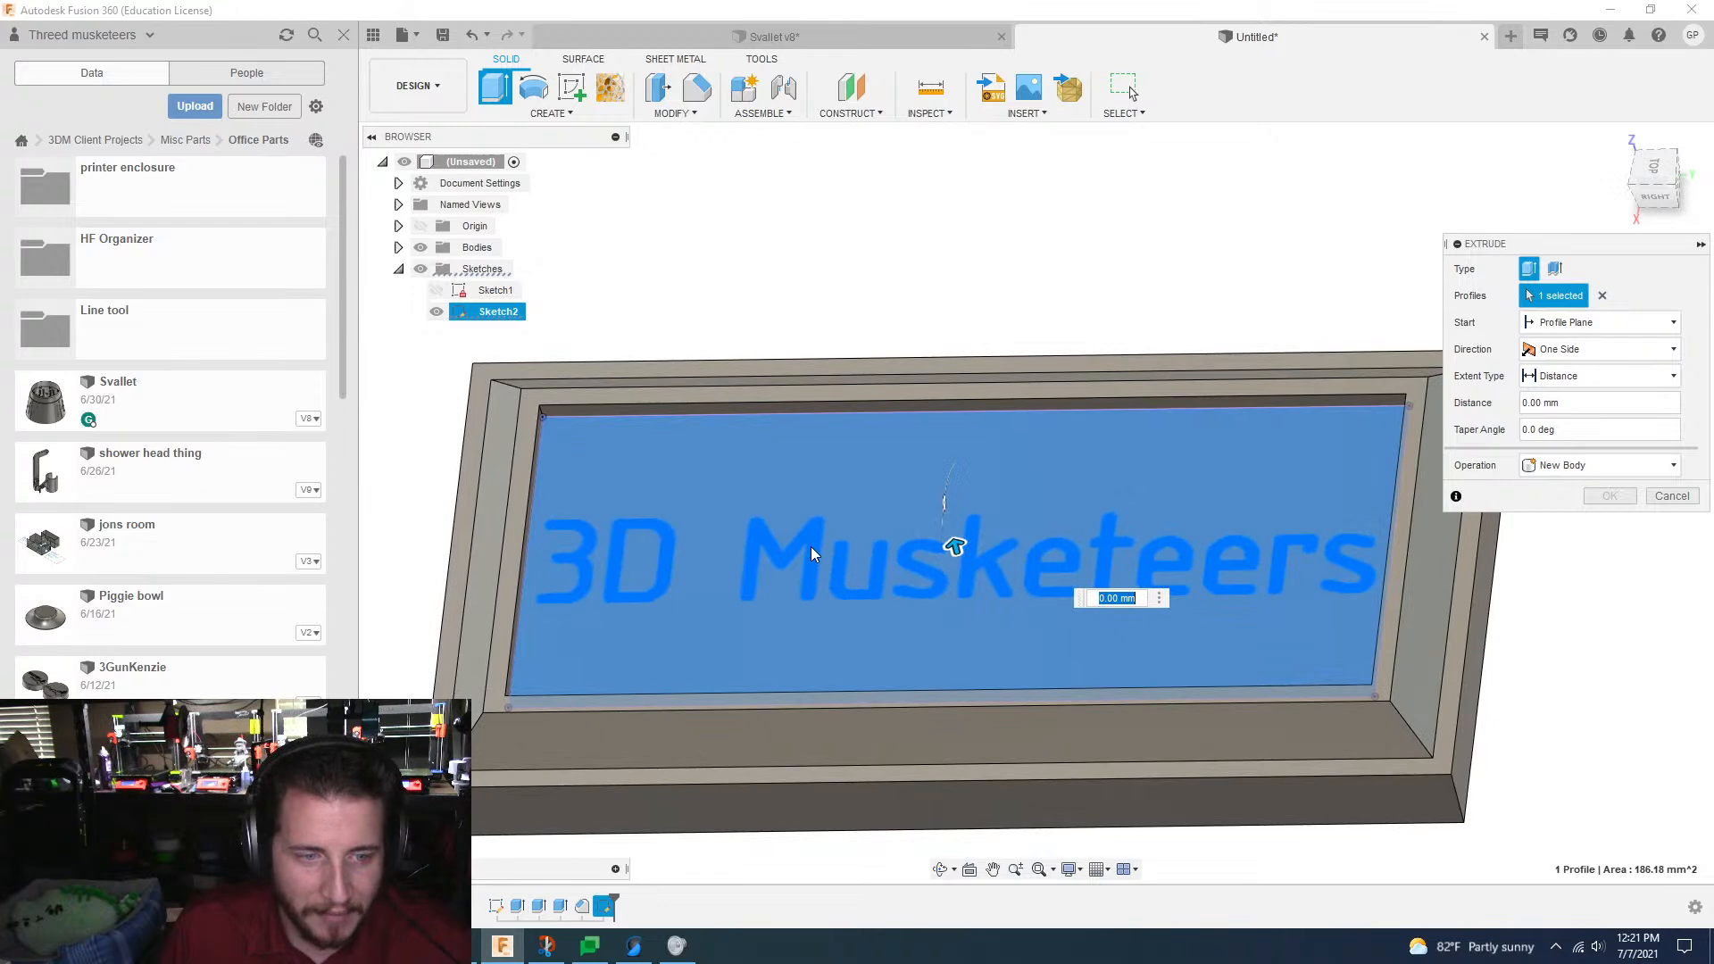
{"action": "left_click", "coordinate": [811, 547]}
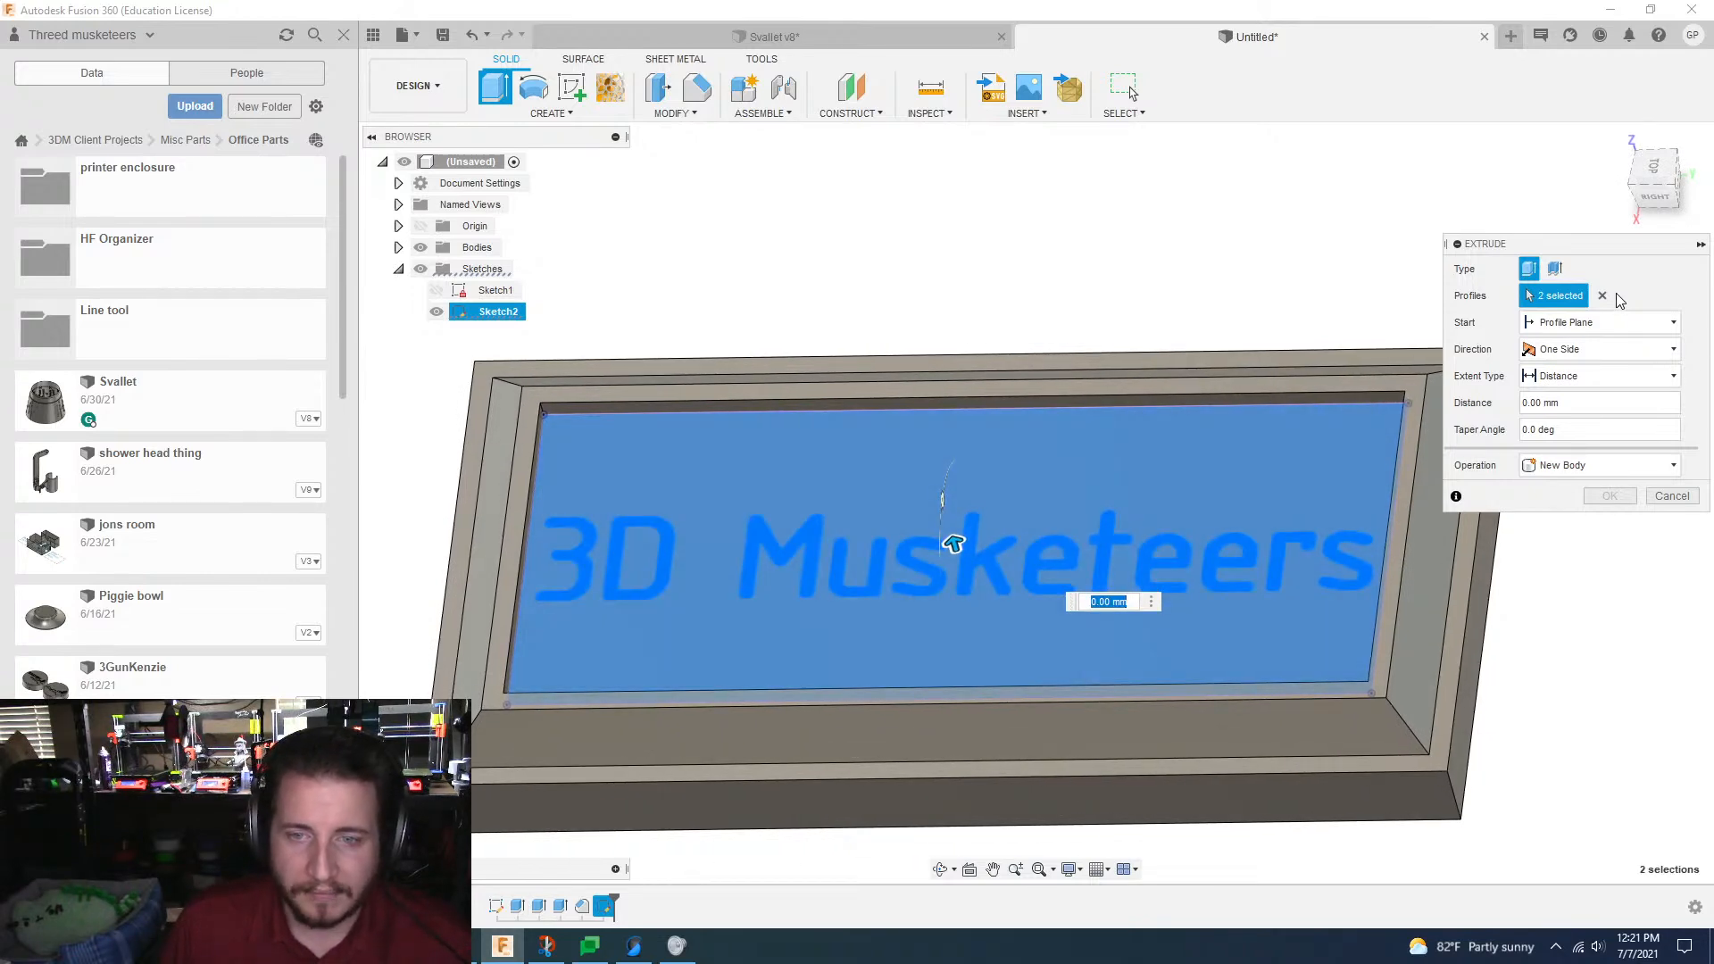
{"action": "left_click", "coordinate": [1602, 295]}
{"action": "left_click", "coordinate": [790, 508]}
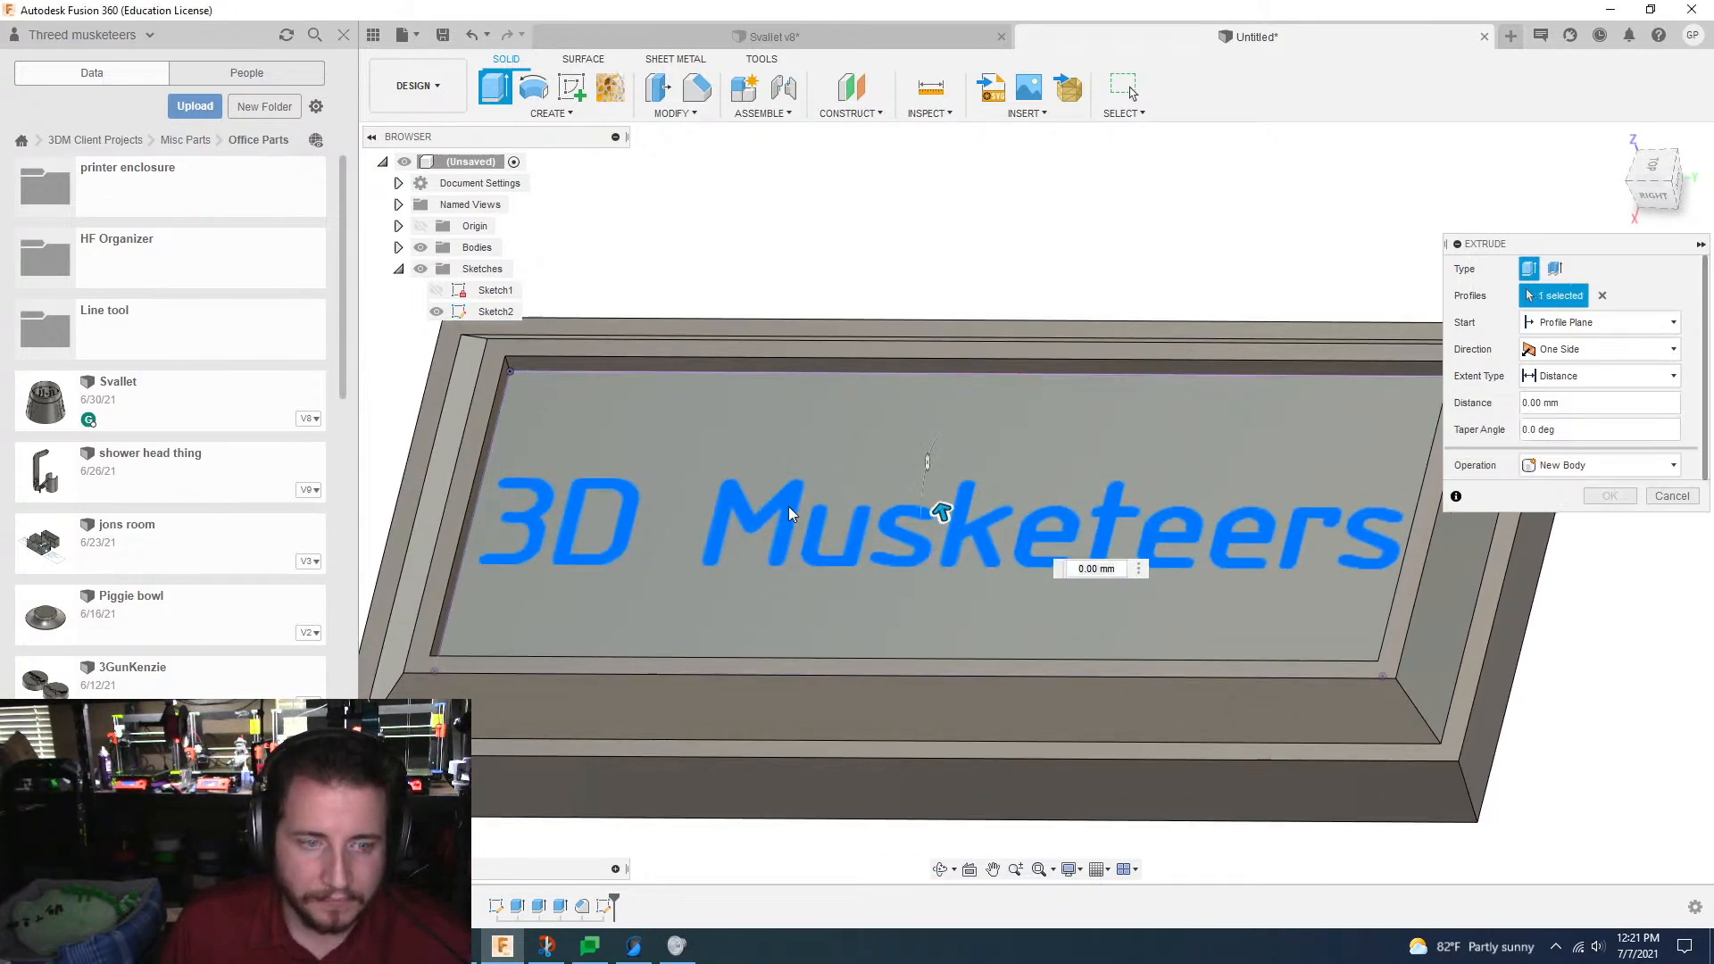
{"action": "middle_click_drag", "start_coordinate": [790, 507], "coordinate": [822, 505], "text": "shift"}
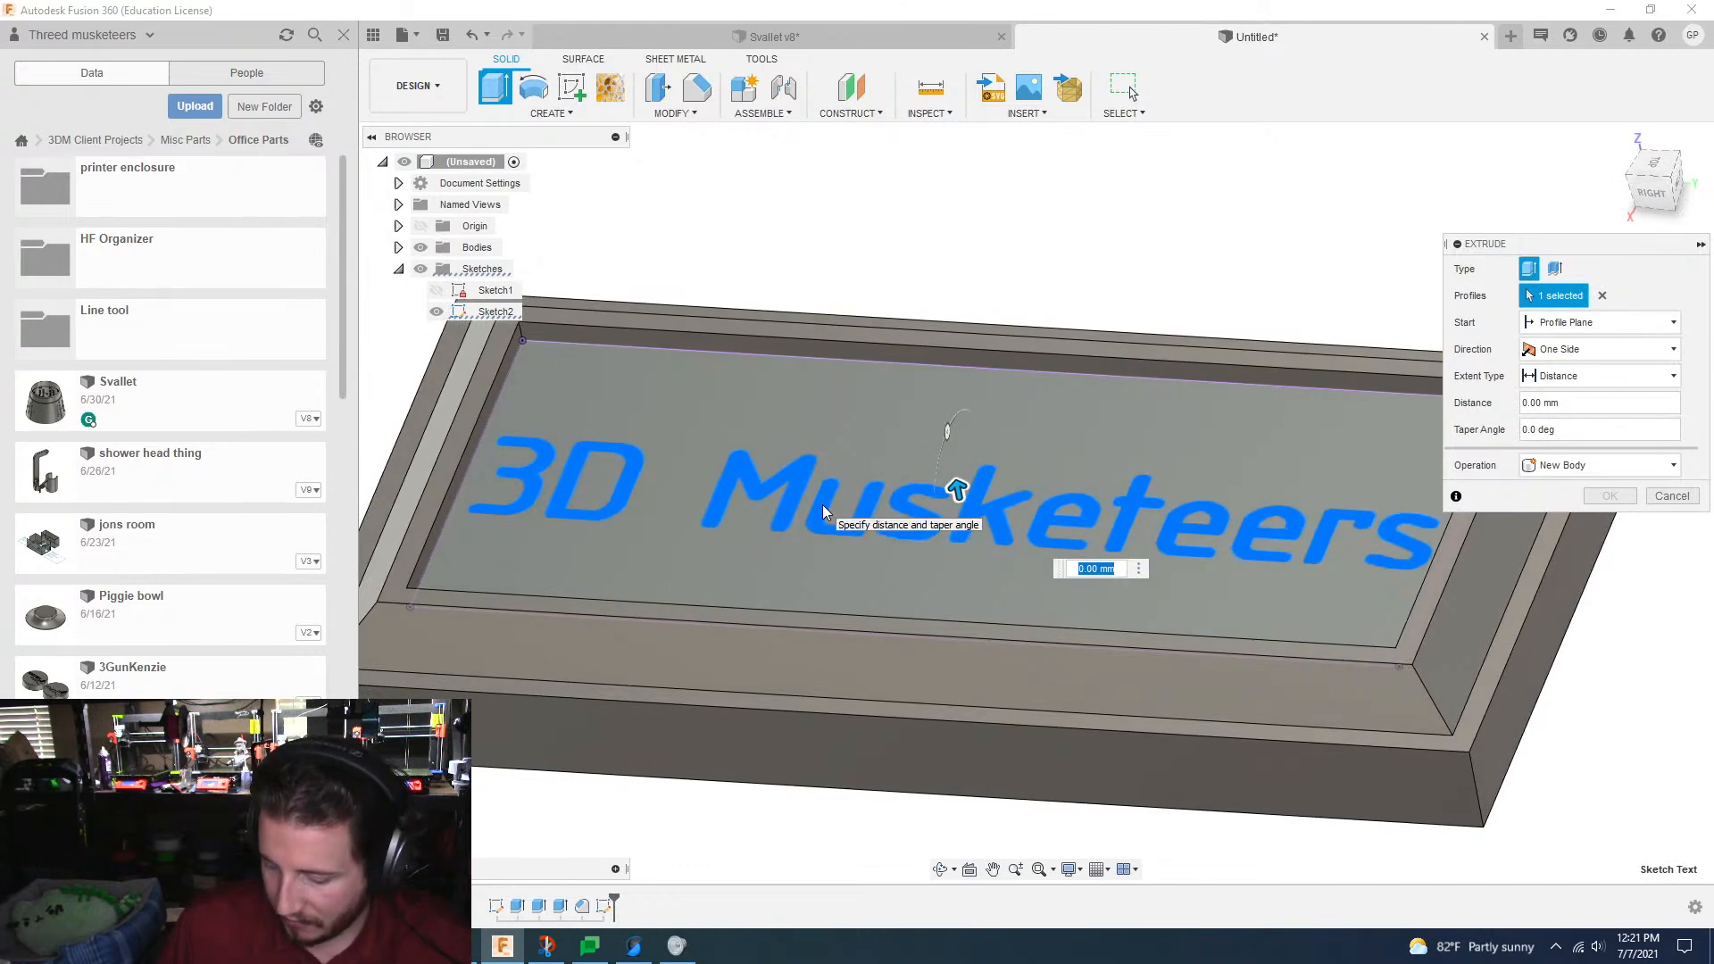
{"action": "type", "text": "-.5"}
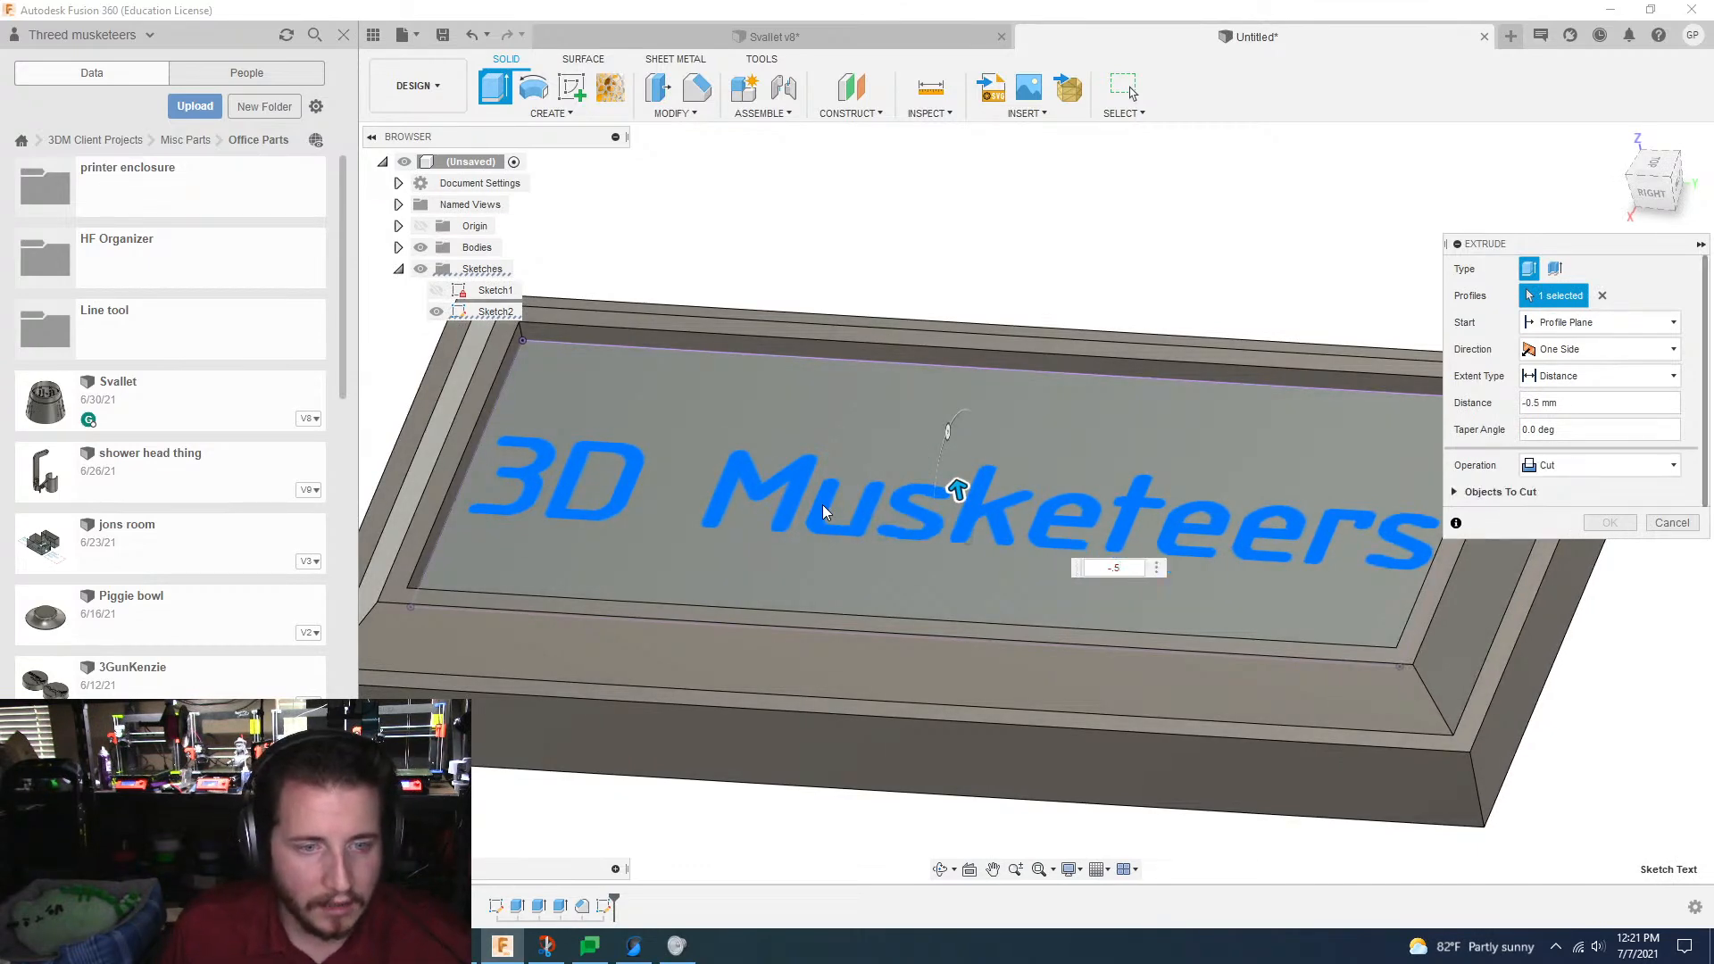
{"action": "middle_click_drag", "start_coordinate": [822, 506], "coordinate": [822, 505], "text": "shift"}
{"action": "middle_click_drag", "start_coordinate": [447, 514], "coordinate": [658, 578]}
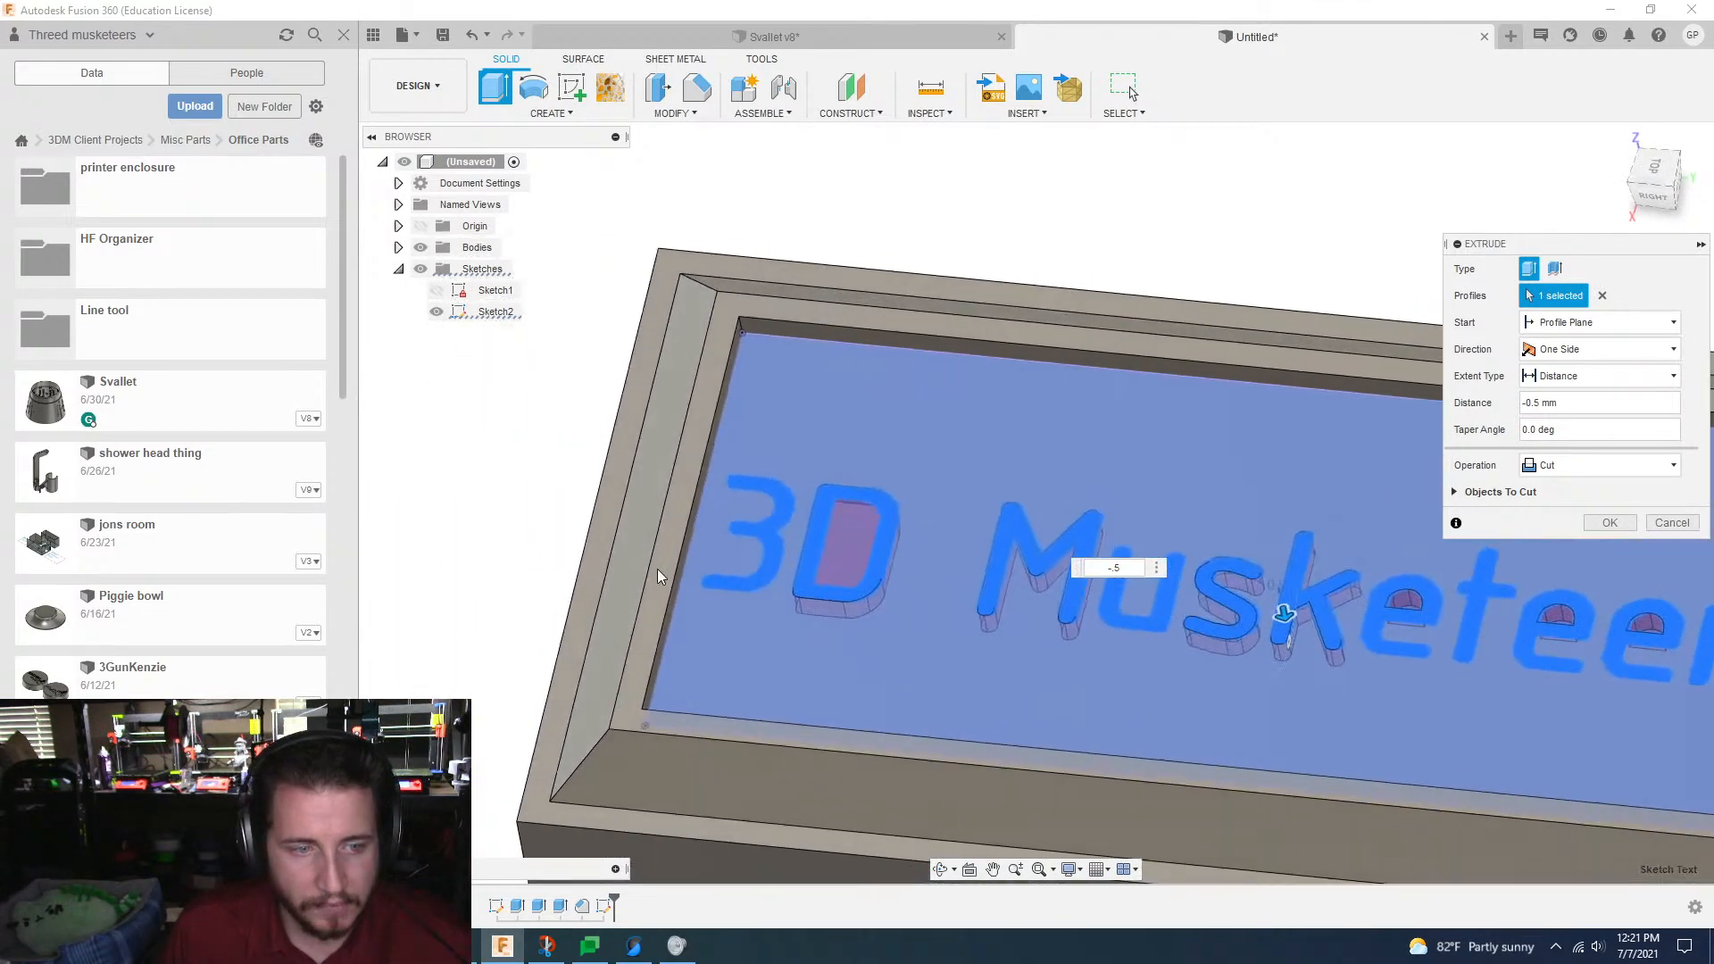
{"action": "scroll", "coordinate": [884, 815], "scroll_direction": "down", "scroll_amount": 3}
{"action": "middle_click_drag", "start_coordinate": [912, 794], "coordinate": [926, 779], "text": "shift"}
{"action": "scroll", "coordinate": [1088, 745], "scroll_direction": "up", "scroll_amount": 3}
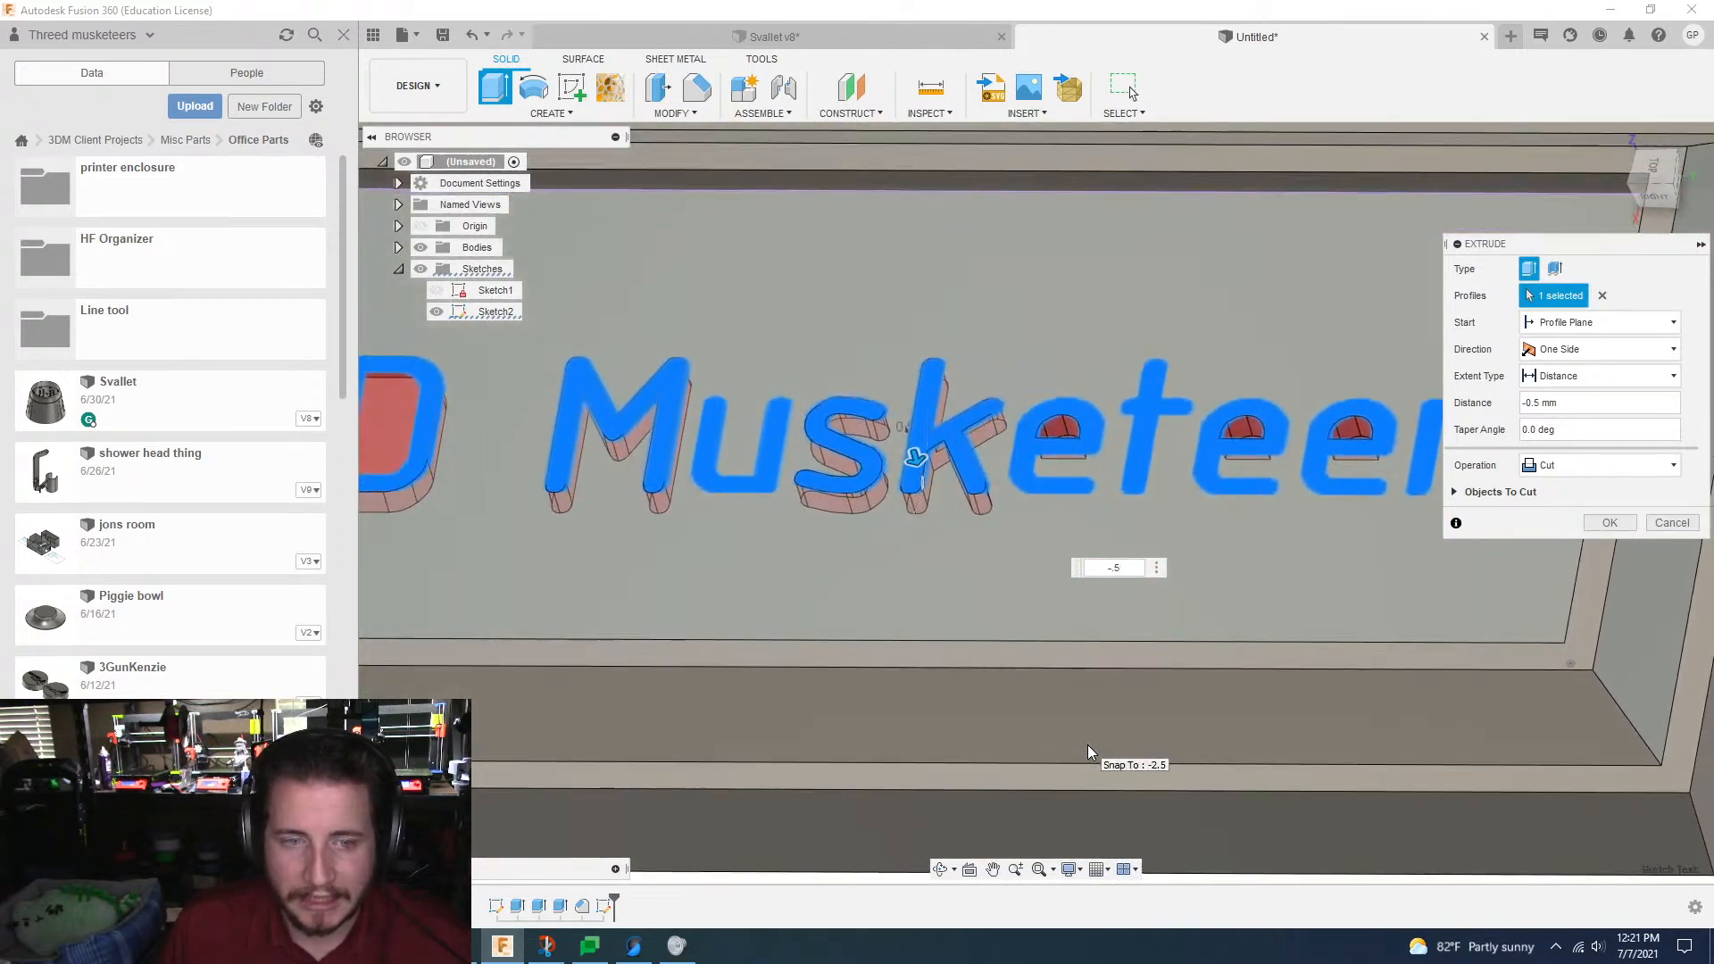
{"action": "left_click", "coordinate": [1662, 528]}
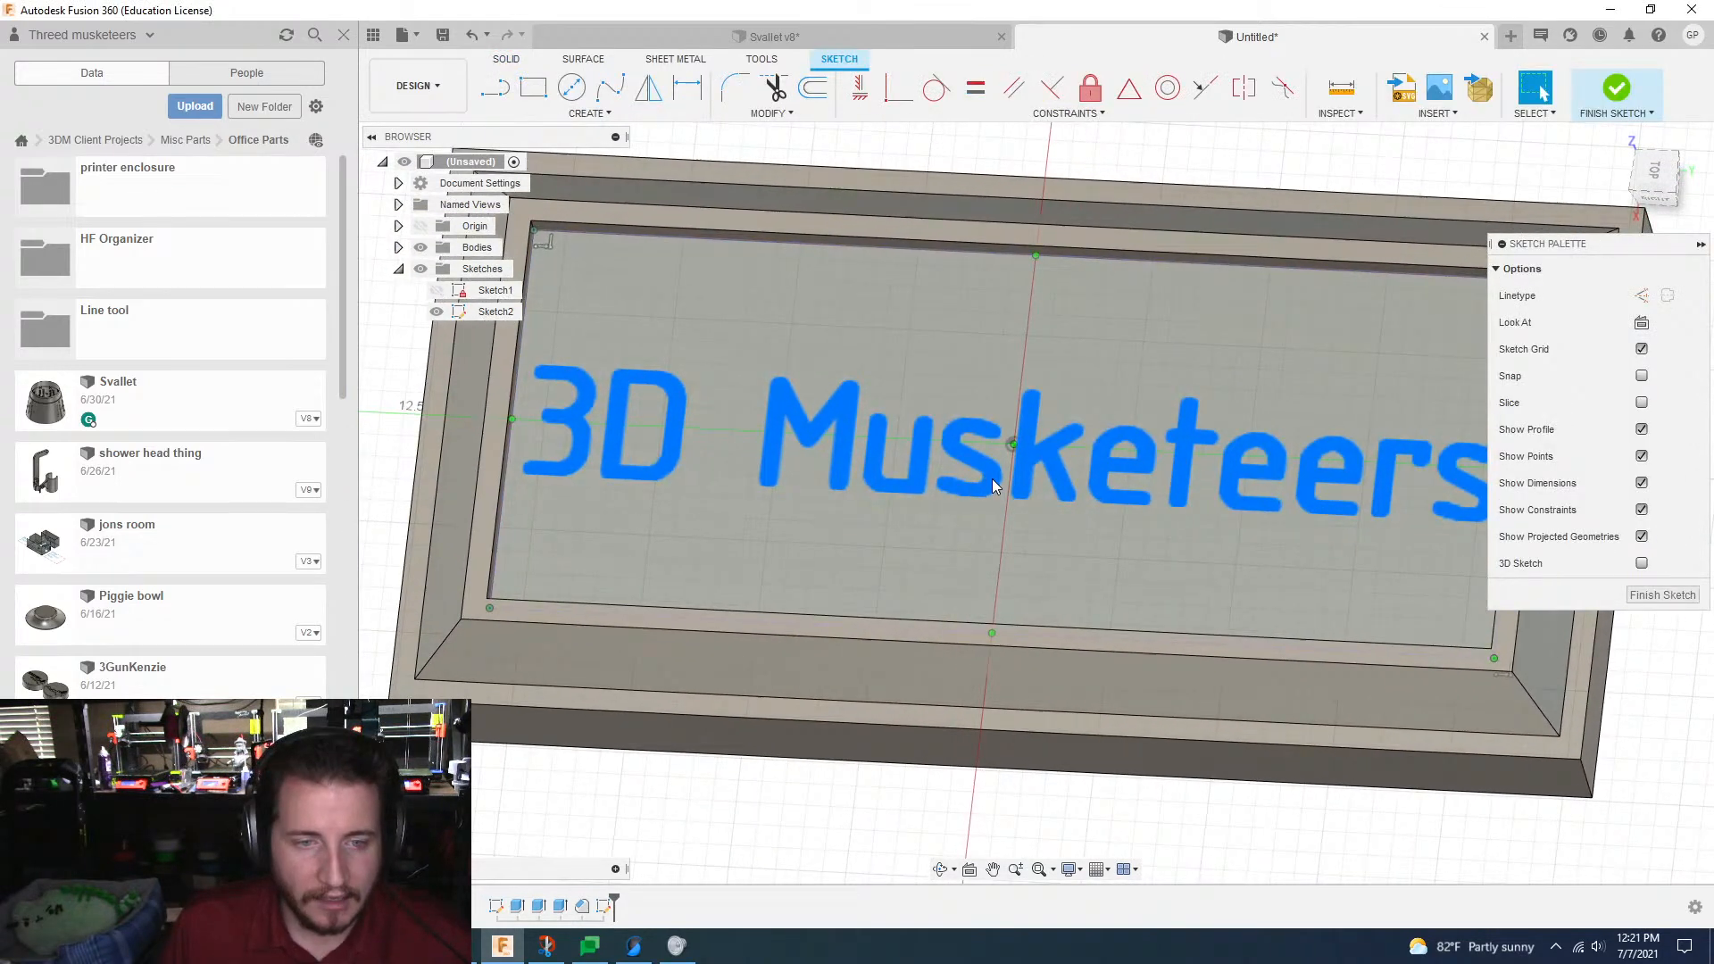
Step: Try exploding the "3D Musketeers" text into sketch curves and inspect the letter outlines
{"action": "right_click", "coordinate": [993, 479]}
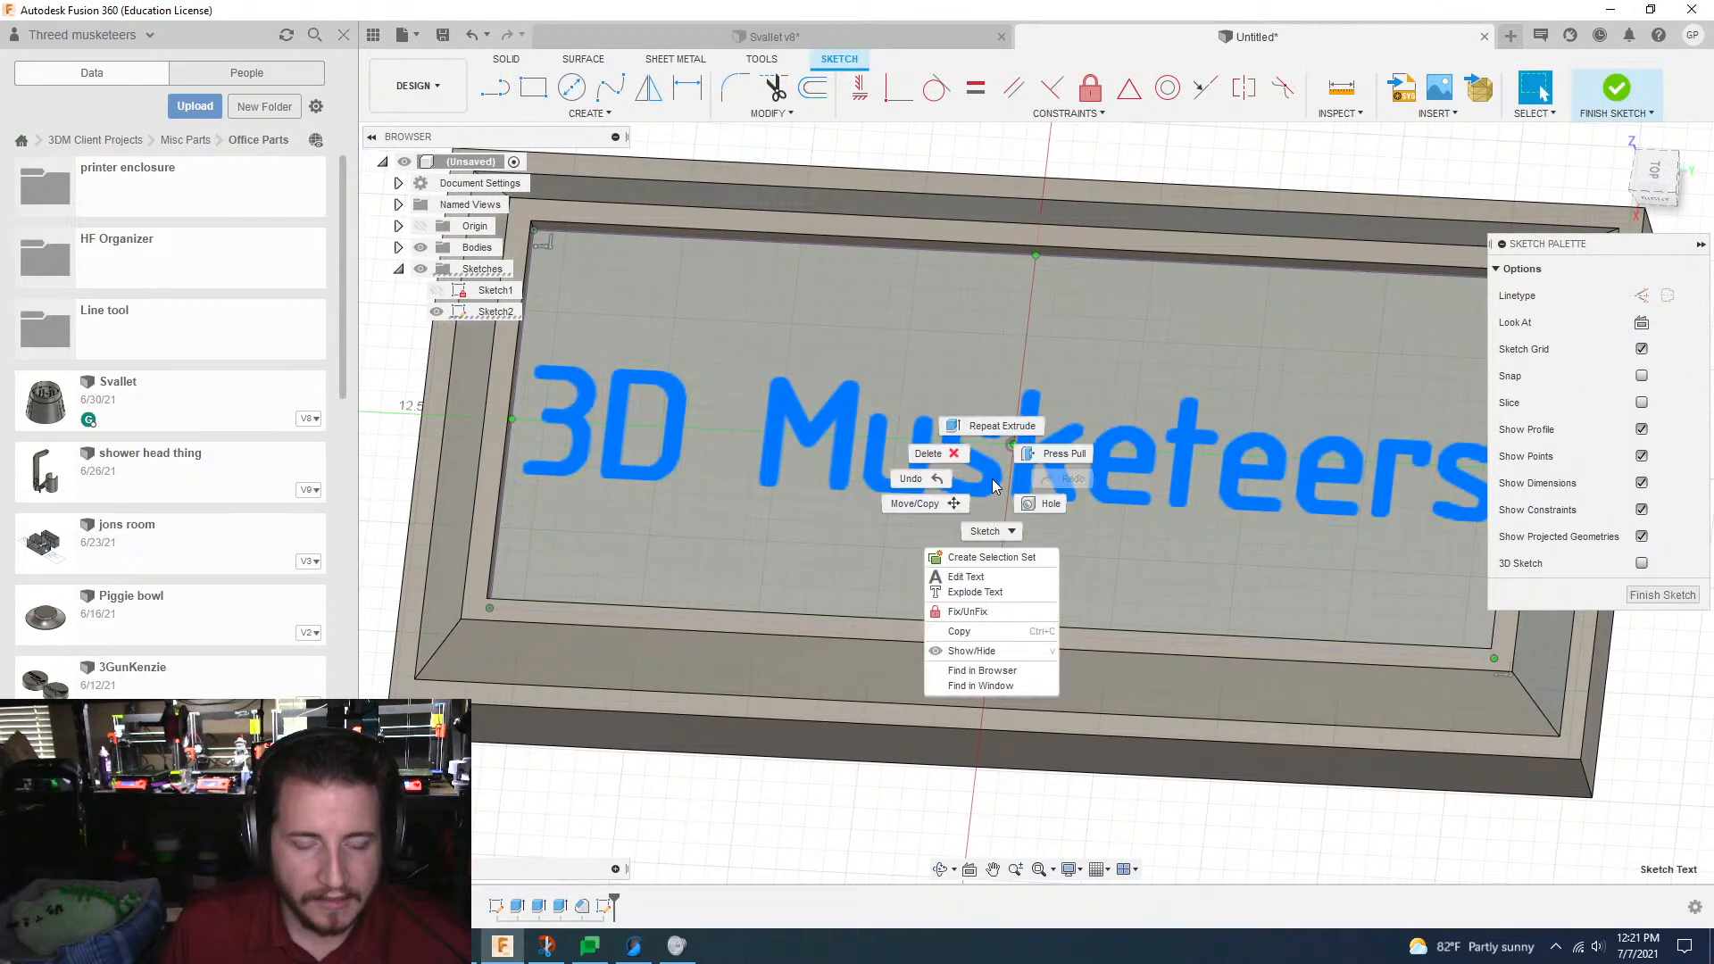
{"action": "left_click", "coordinate": [972, 593]}
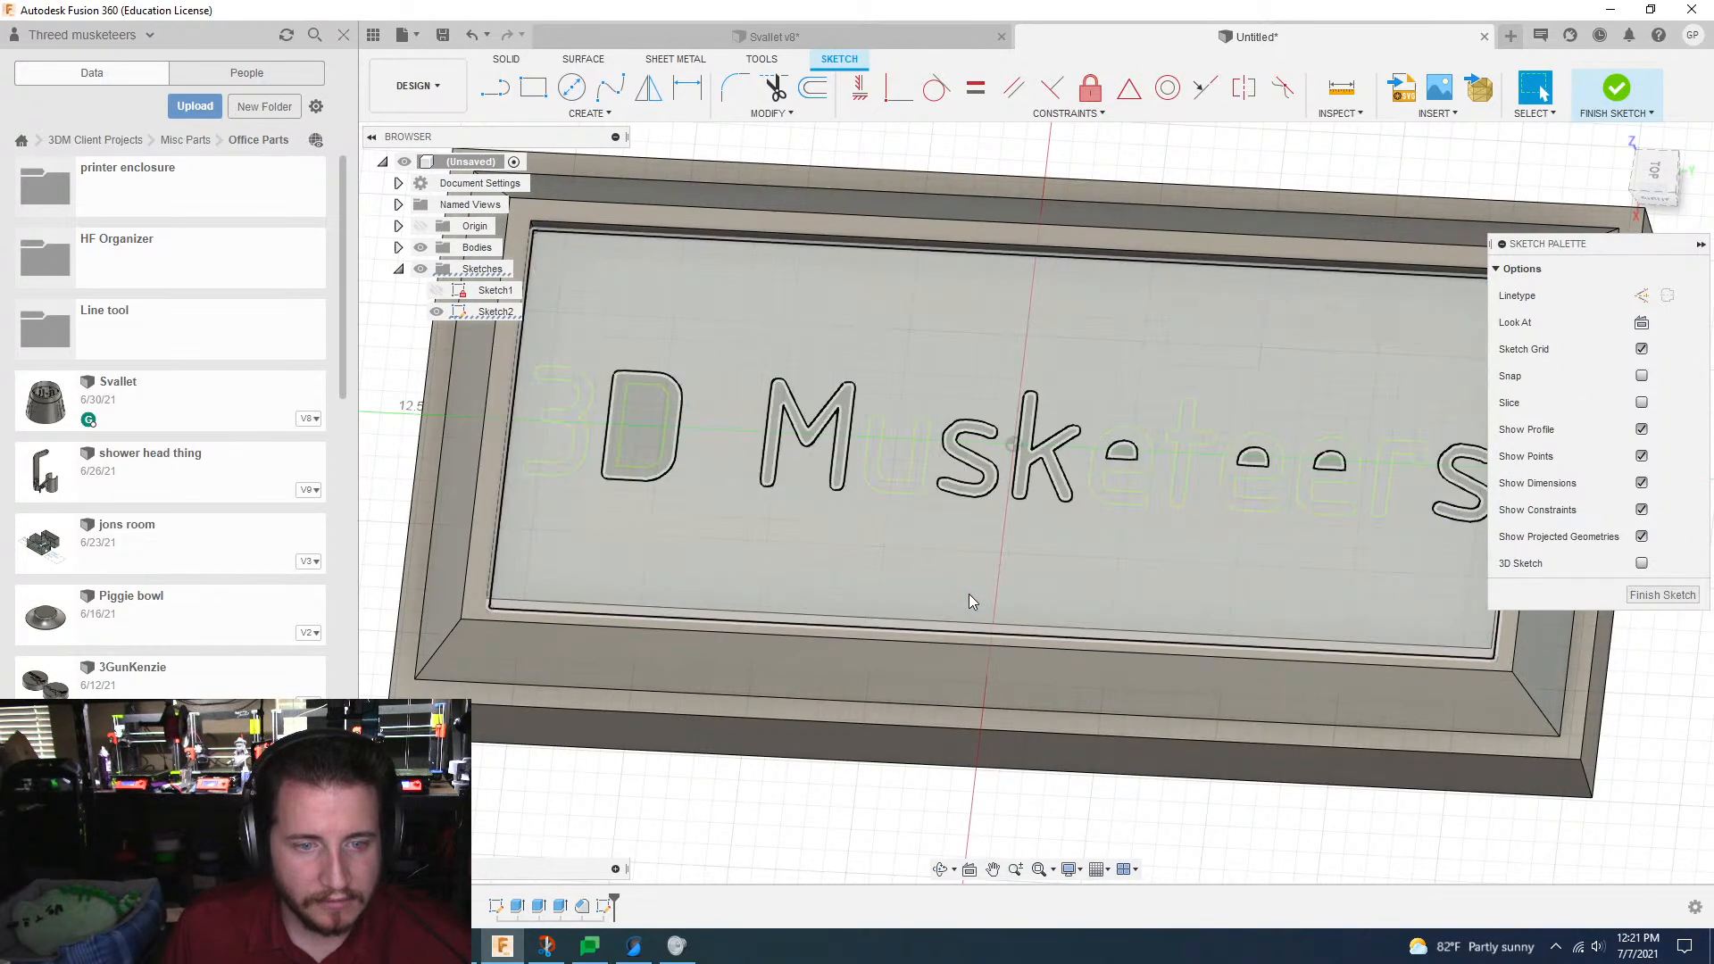
{"action": "scroll", "coordinate": [970, 594], "scroll_direction": "down", "scroll_amount": 2}
{"action": "scroll", "coordinate": [972, 593], "scroll_direction": "up", "scroll_amount": 5}
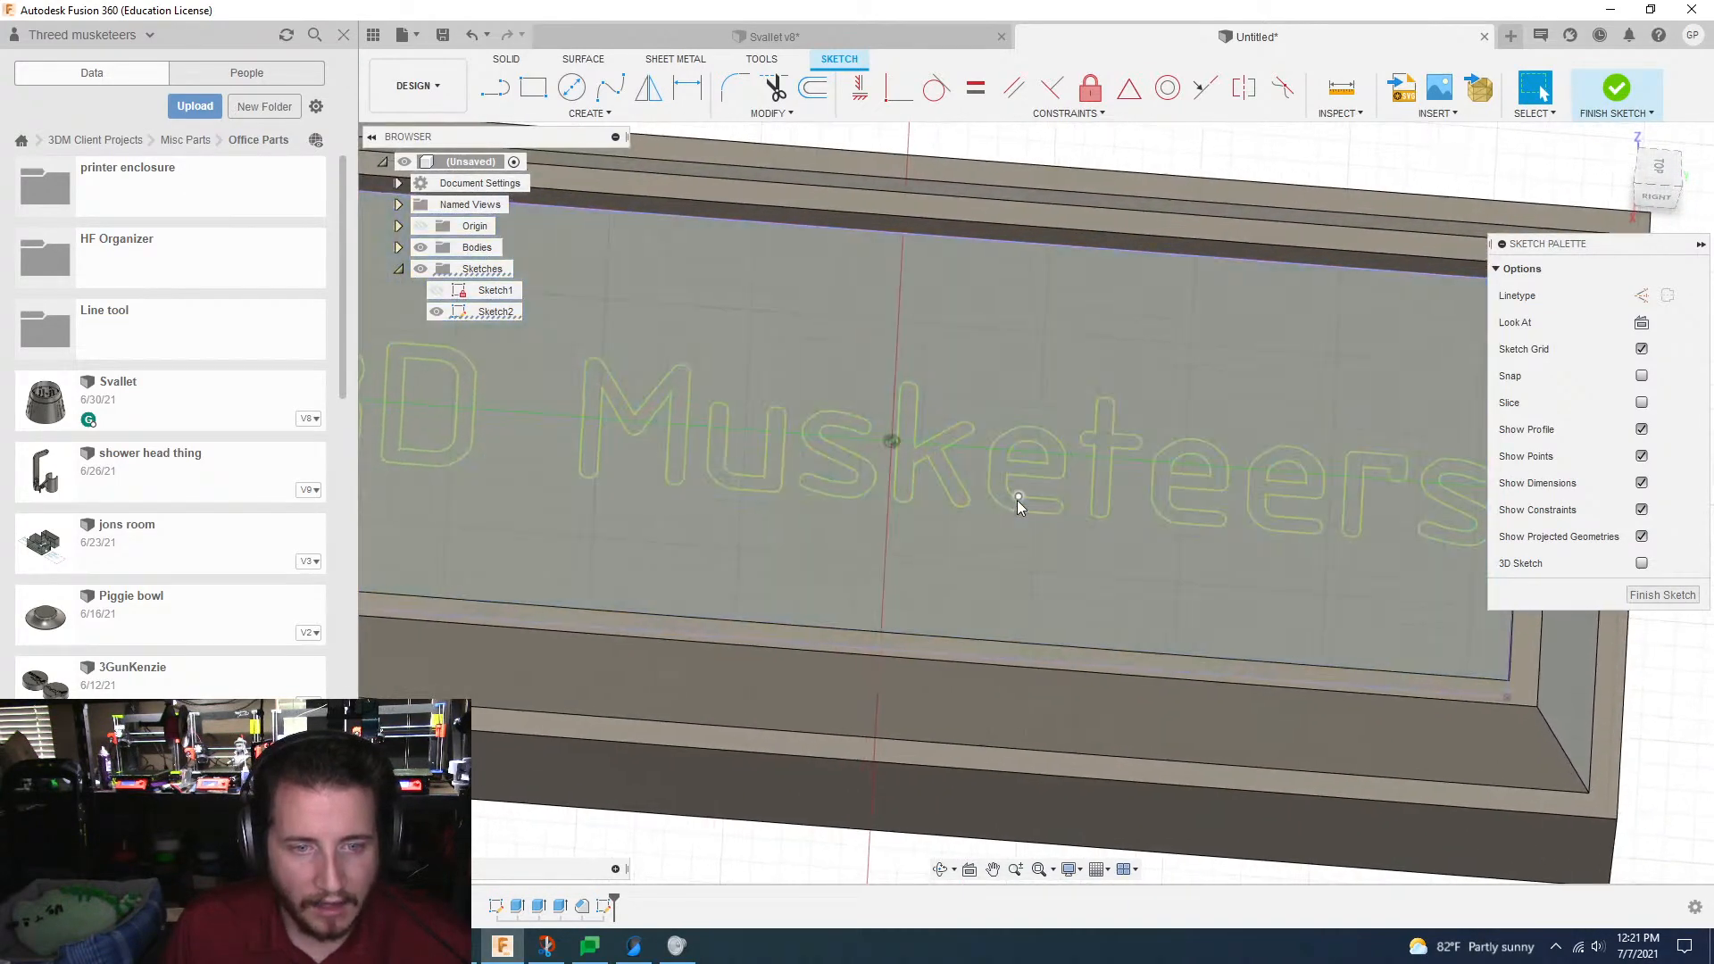
{"action": "mouse_move", "coordinate": [972, 779]}
{"action": "middle_mouse_down", "text": "shift"}
{"action": "mouse_move", "coordinate": [842, 879]}
{"action": "mouse_move", "coordinate": [796, 834]}
{"action": "middle_mouse_up", "text": "shift"}
{"action": "scroll", "coordinate": [916, 518], "scroll_direction": "up", "scroll_amount": 5}
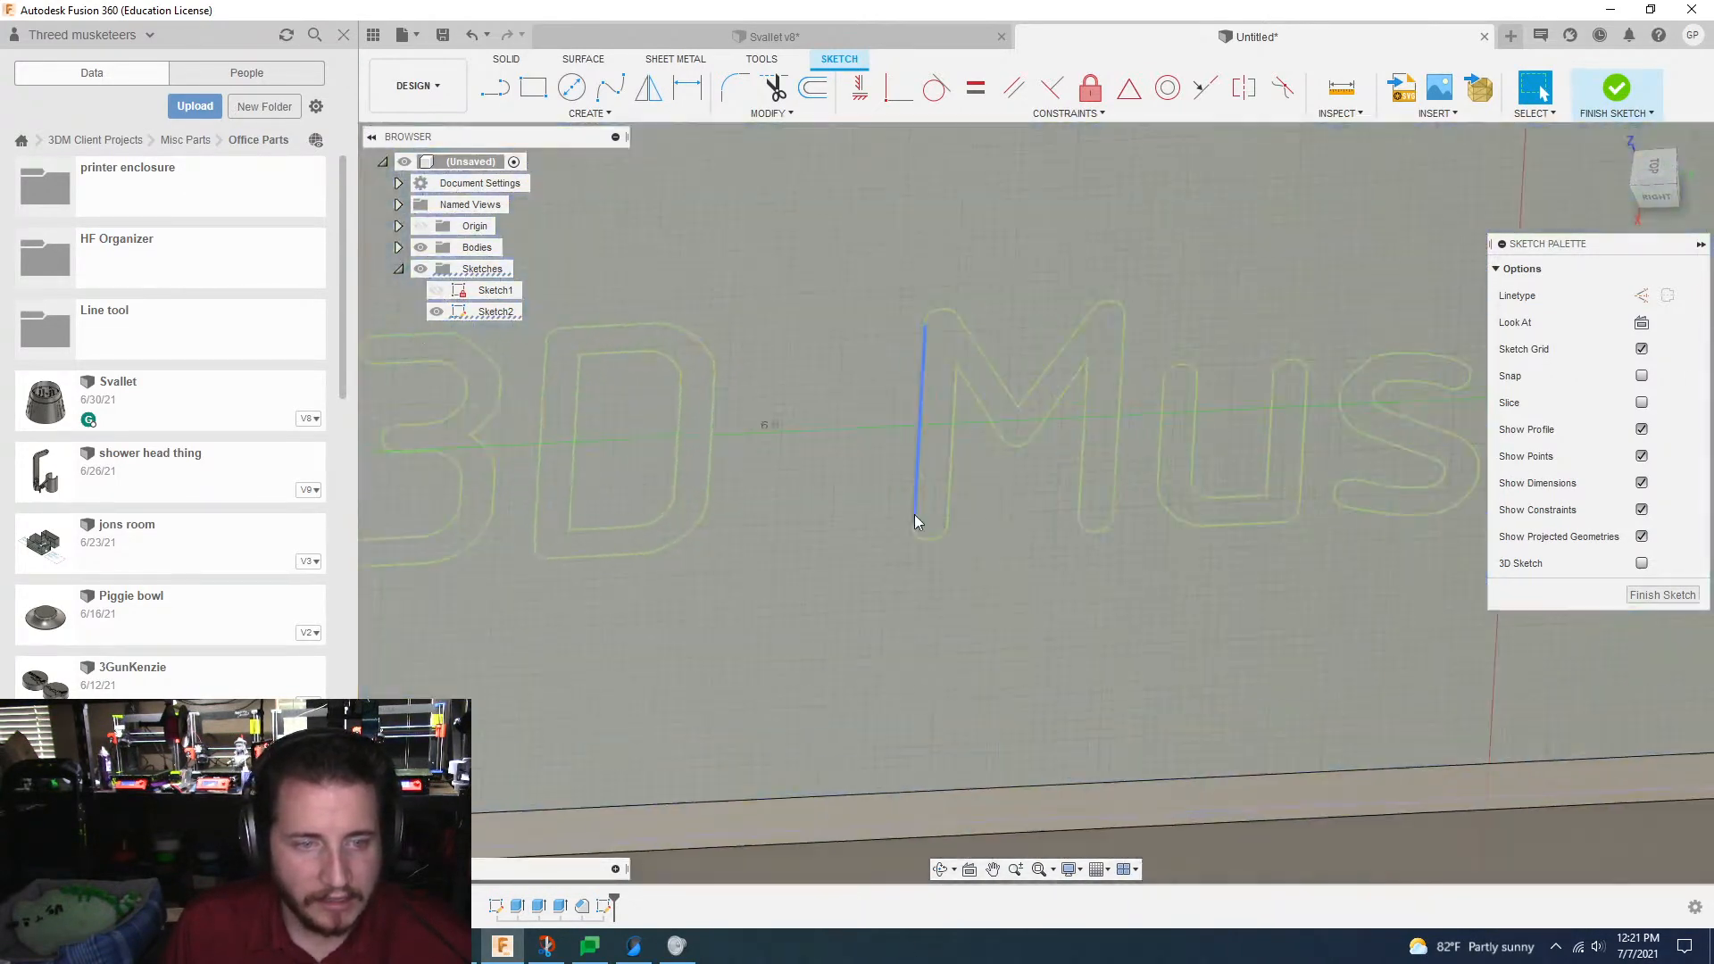
{"action": "middle_click_drag", "start_coordinate": [916, 518], "coordinate": [956, 604], "text": "shift"}
{"action": "scroll", "coordinate": [1069, 521], "scroll_direction": "up", "scroll_amount": 2}
{"action": "middle_click_drag", "start_coordinate": [1051, 377], "coordinate": [984, 484]}
{"action": "scroll", "coordinate": [909, 630], "scroll_direction": "up", "scroll_amount": 10}
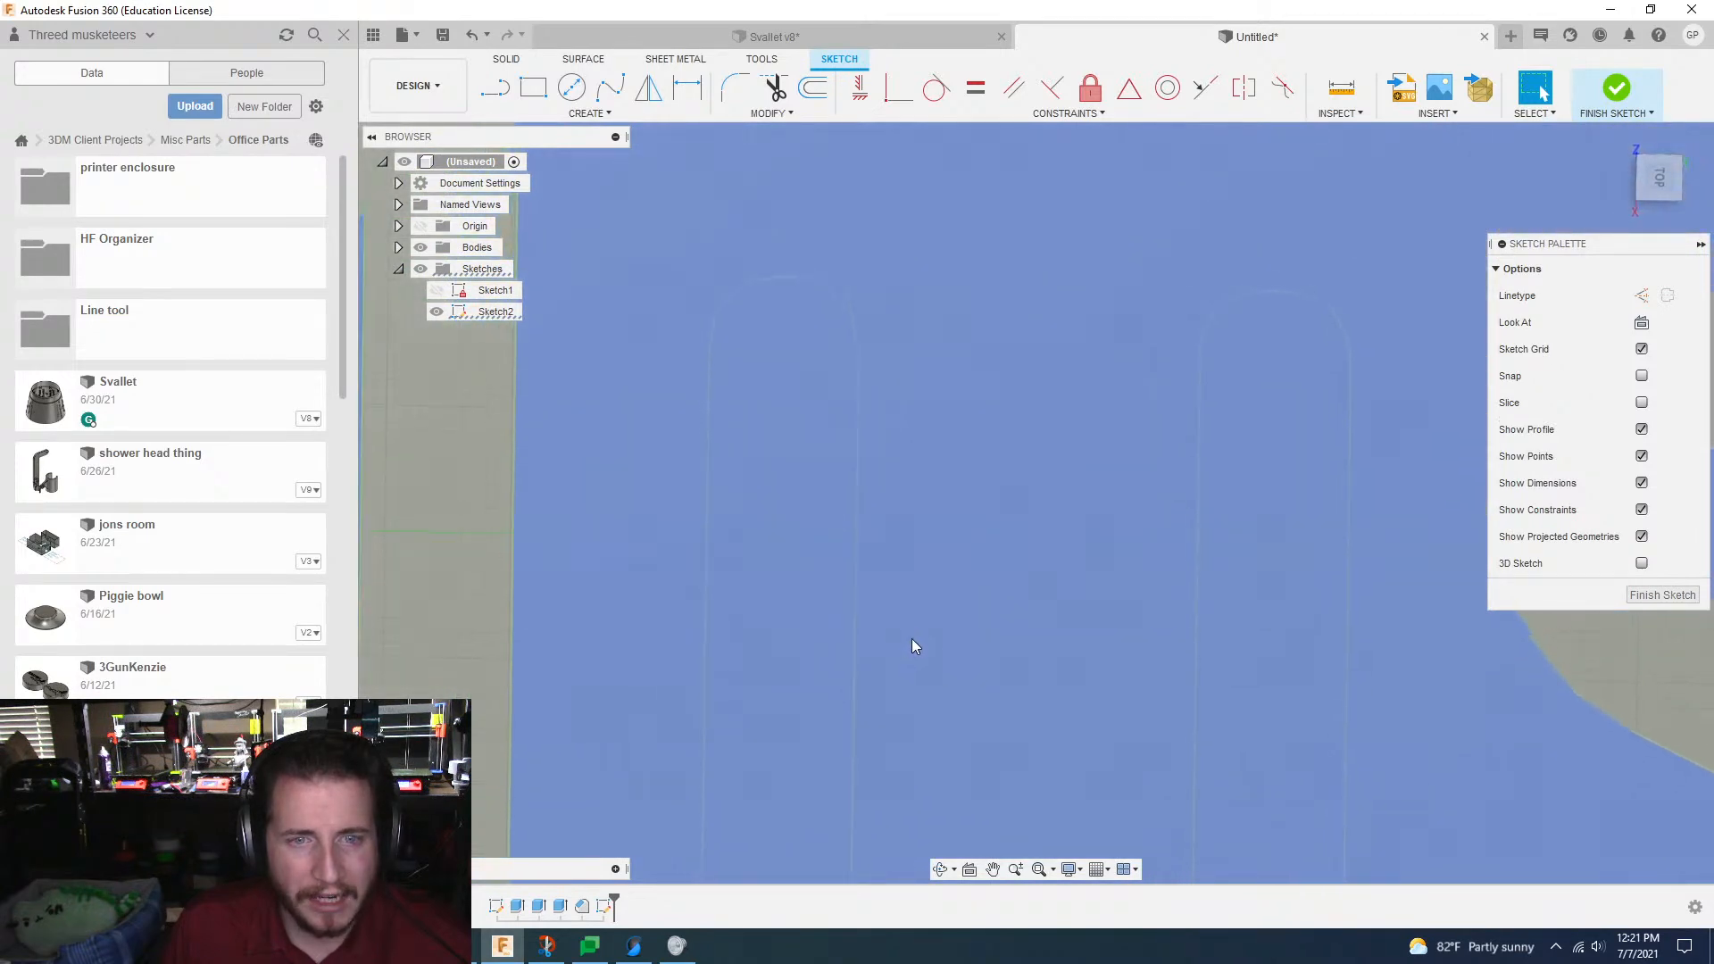
{"action": "scroll", "coordinate": [913, 639], "scroll_direction": "up", "scroll_amount": 3}
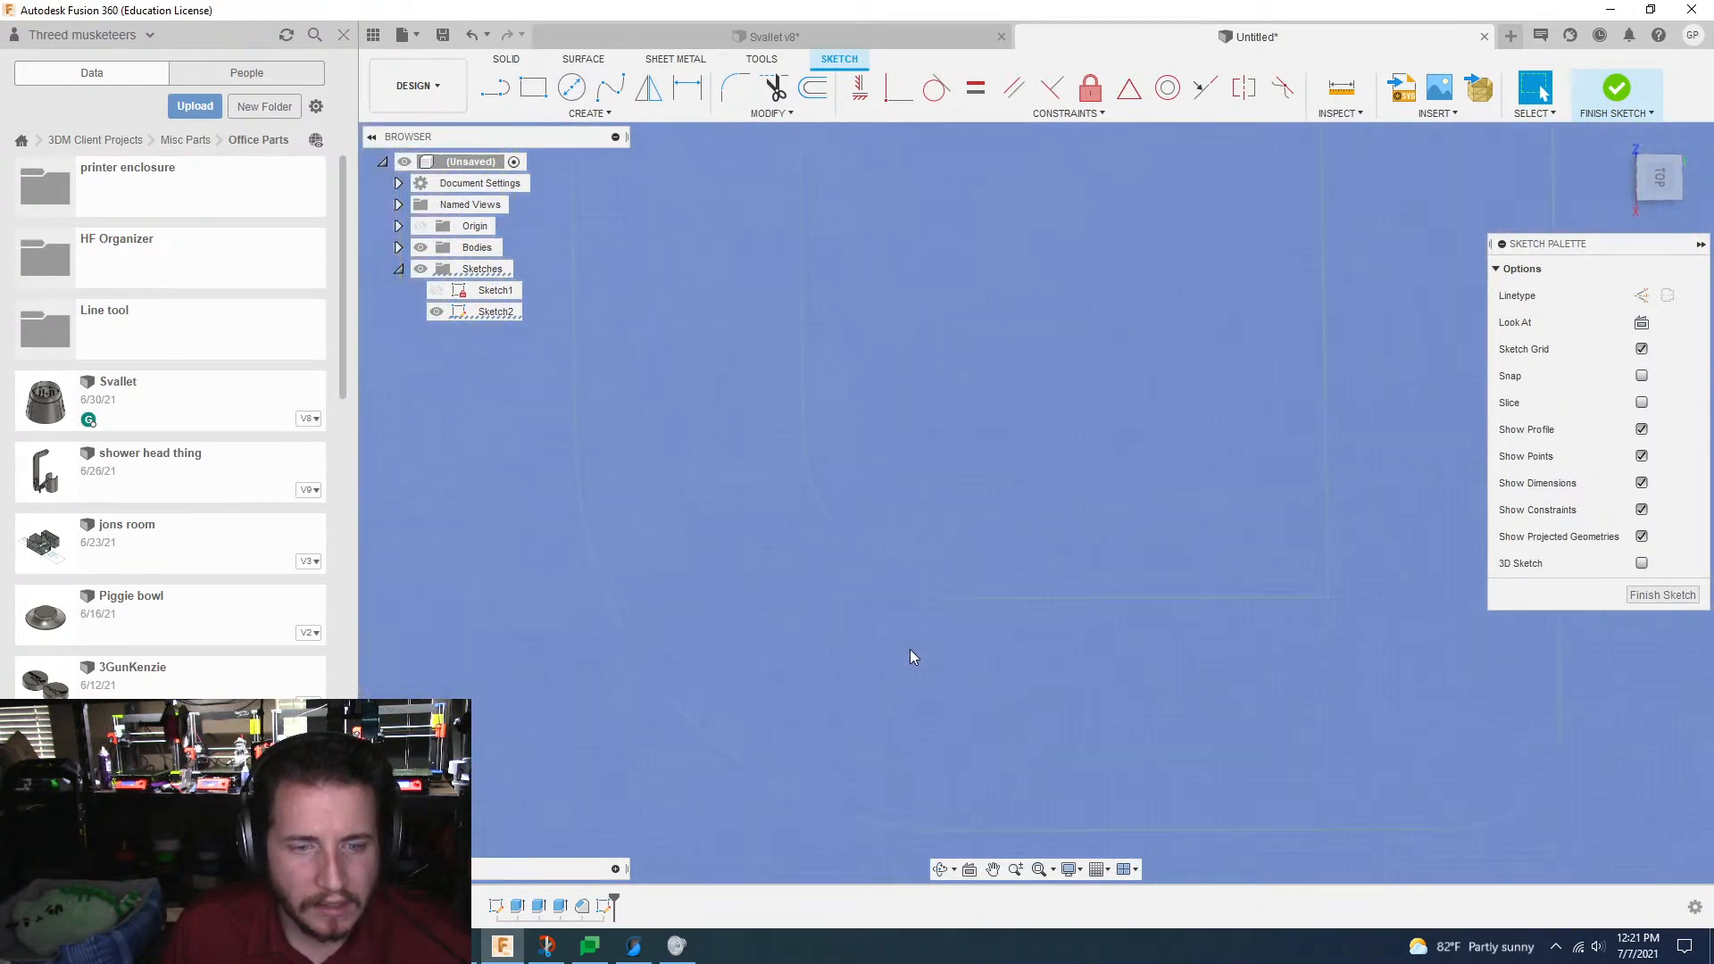
{"action": "scroll", "coordinate": [909, 650], "scroll_direction": "down", "scroll_amount": 10}
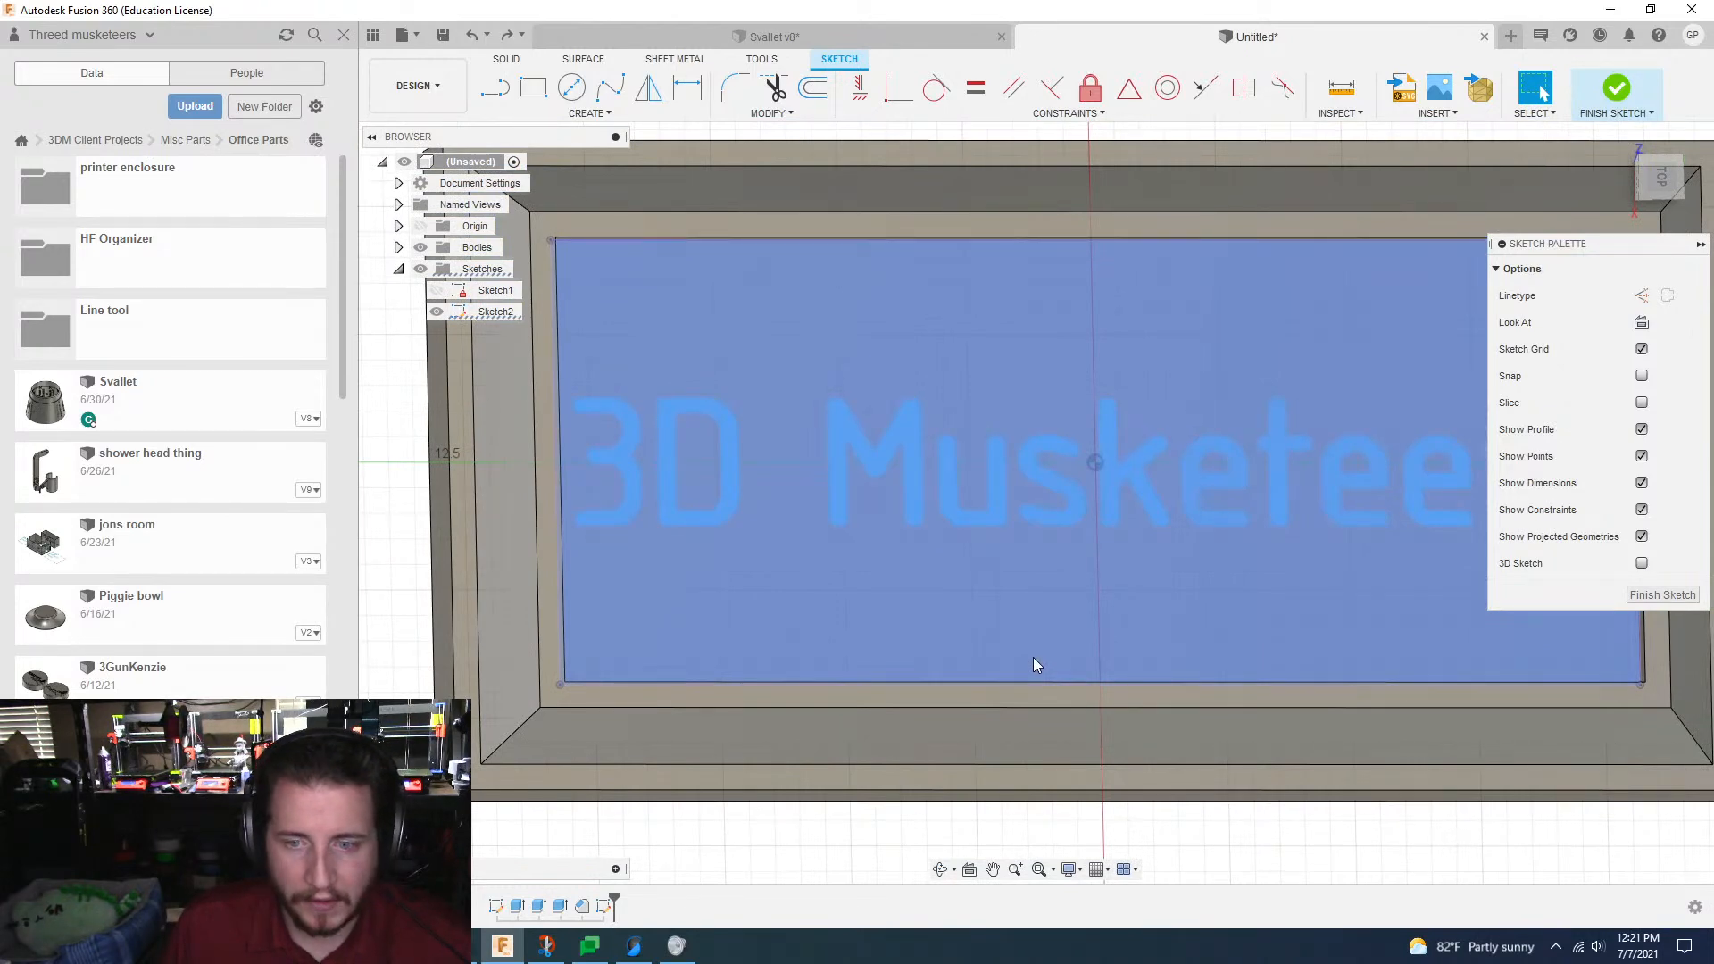
Step: Edit the "3D Musketeers" text to use the Arial font without bold
{"action": "scroll", "coordinate": [931, 452], "scroll_direction": "down", "scroll_amount": 2}
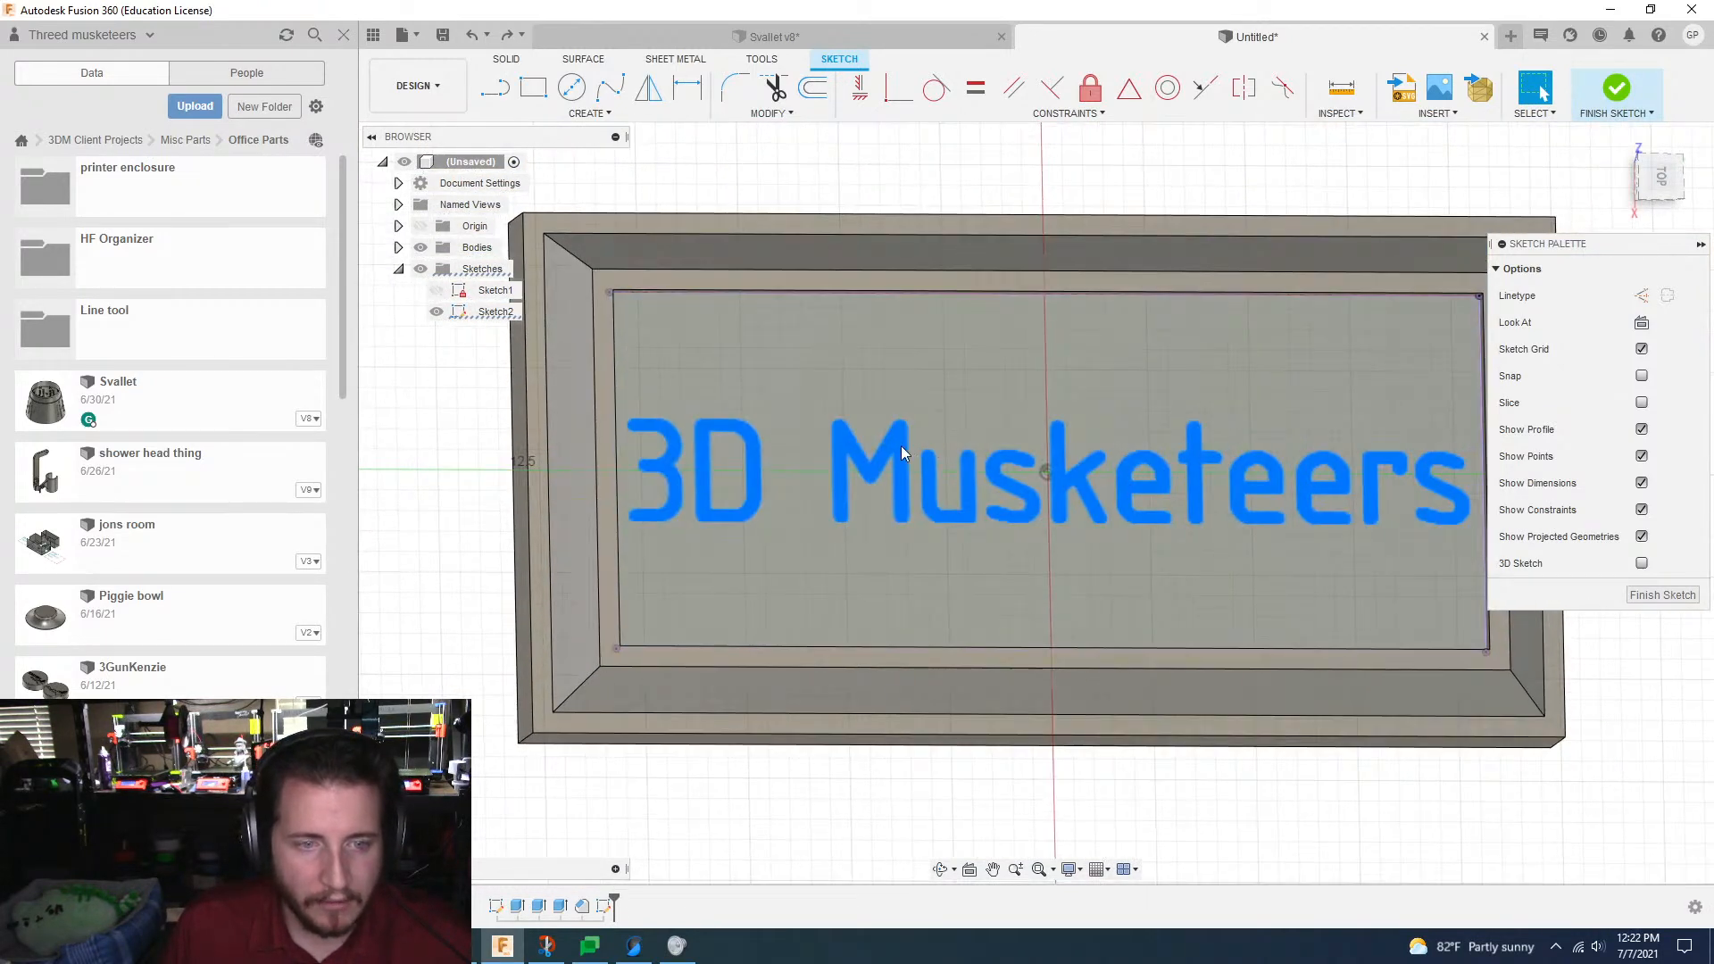
{"action": "double_click", "coordinate": [902, 445]}
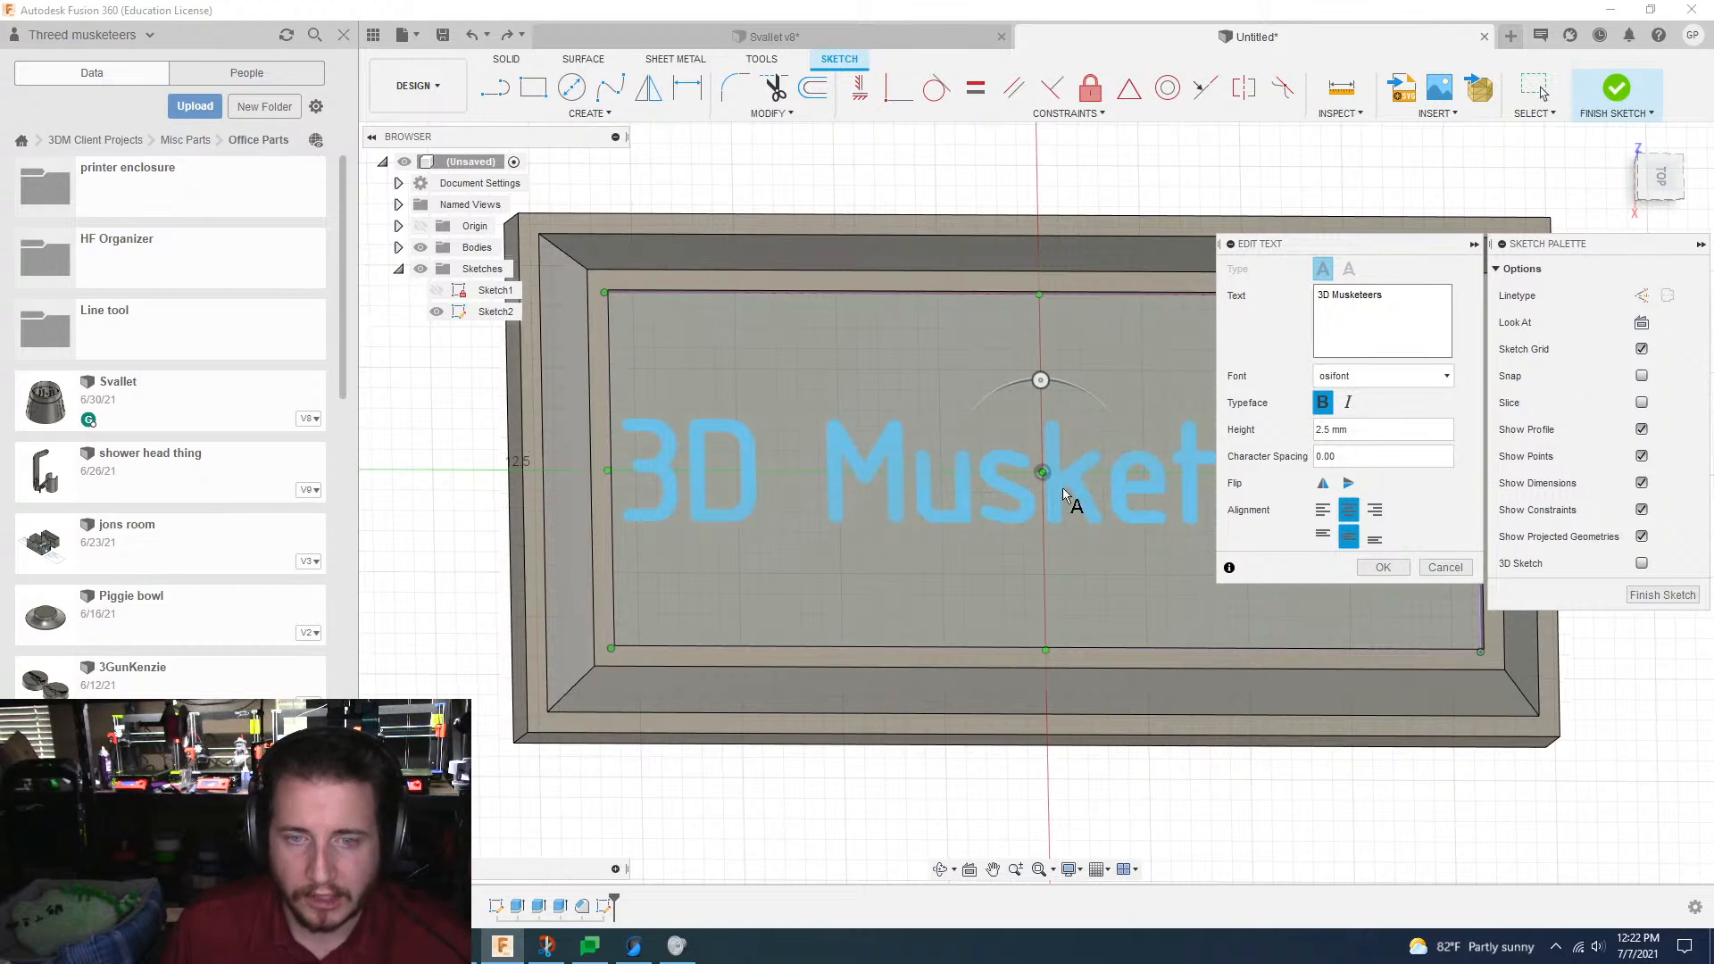
{"action": "scroll", "coordinate": [1062, 488], "scroll_direction": "down", "scroll_amount": 2}
{"action": "scroll", "coordinate": [1190, 479], "scroll_direction": "down", "scroll_amount": 2}
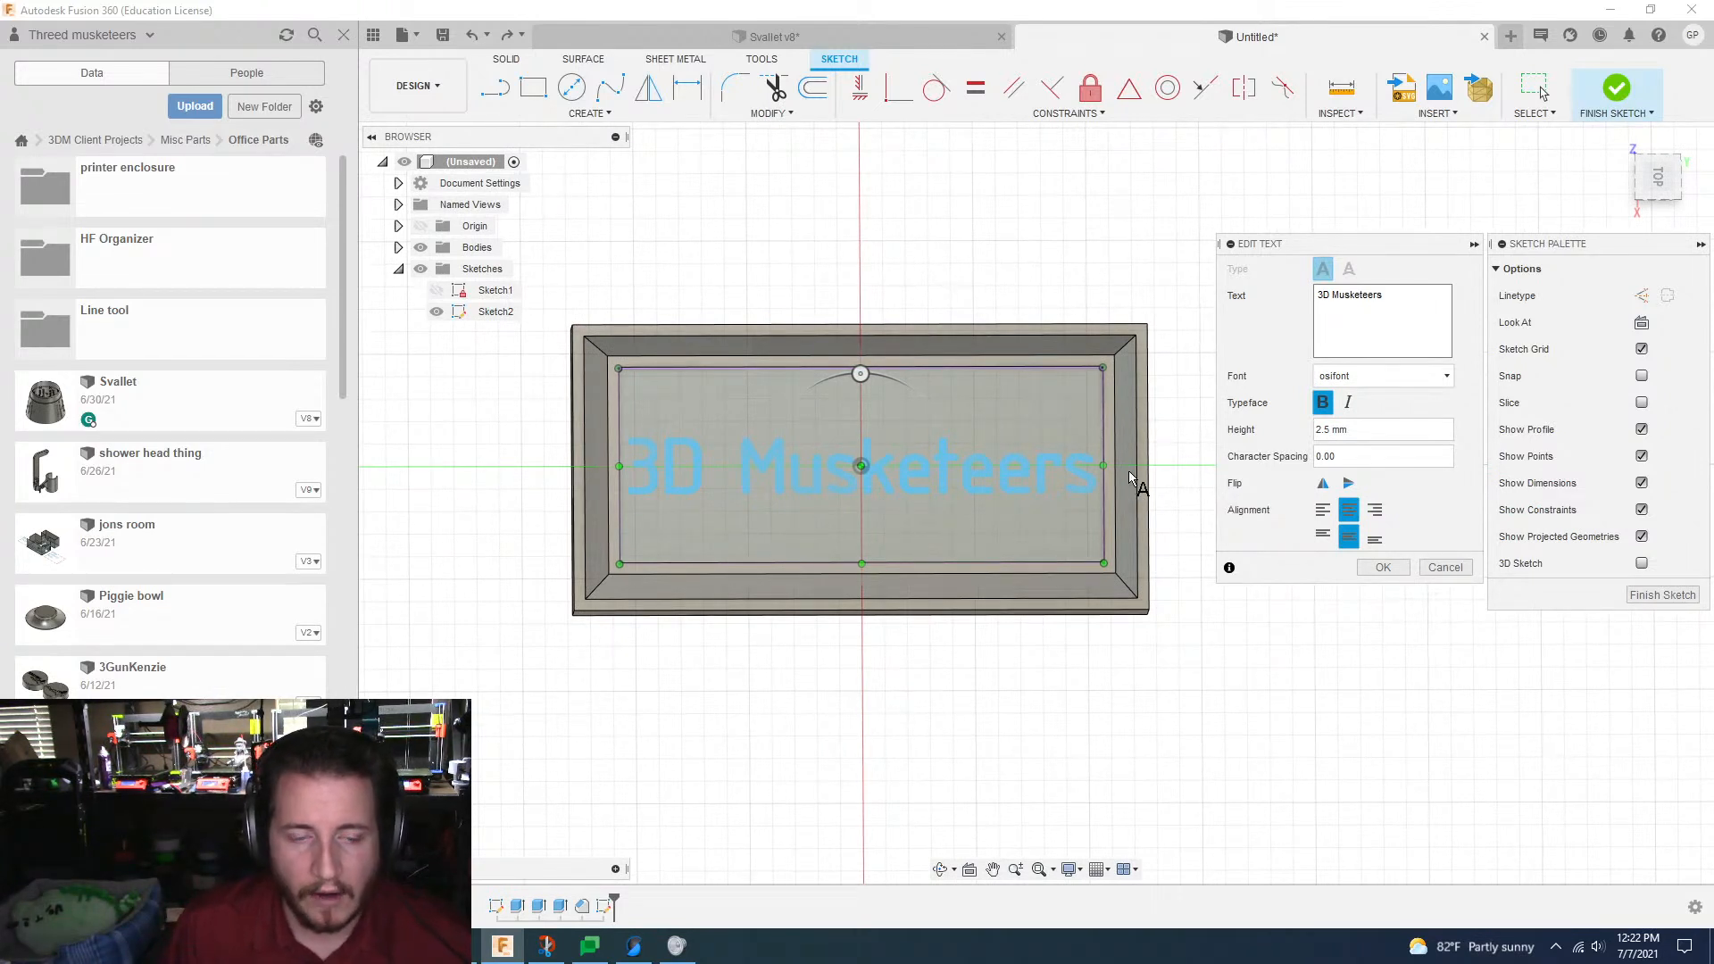
{"action": "left_click", "coordinate": [1370, 379]}
{"action": "scroll", "coordinate": [1366, 411], "scroll_direction": "up", "scroll_amount": 6}
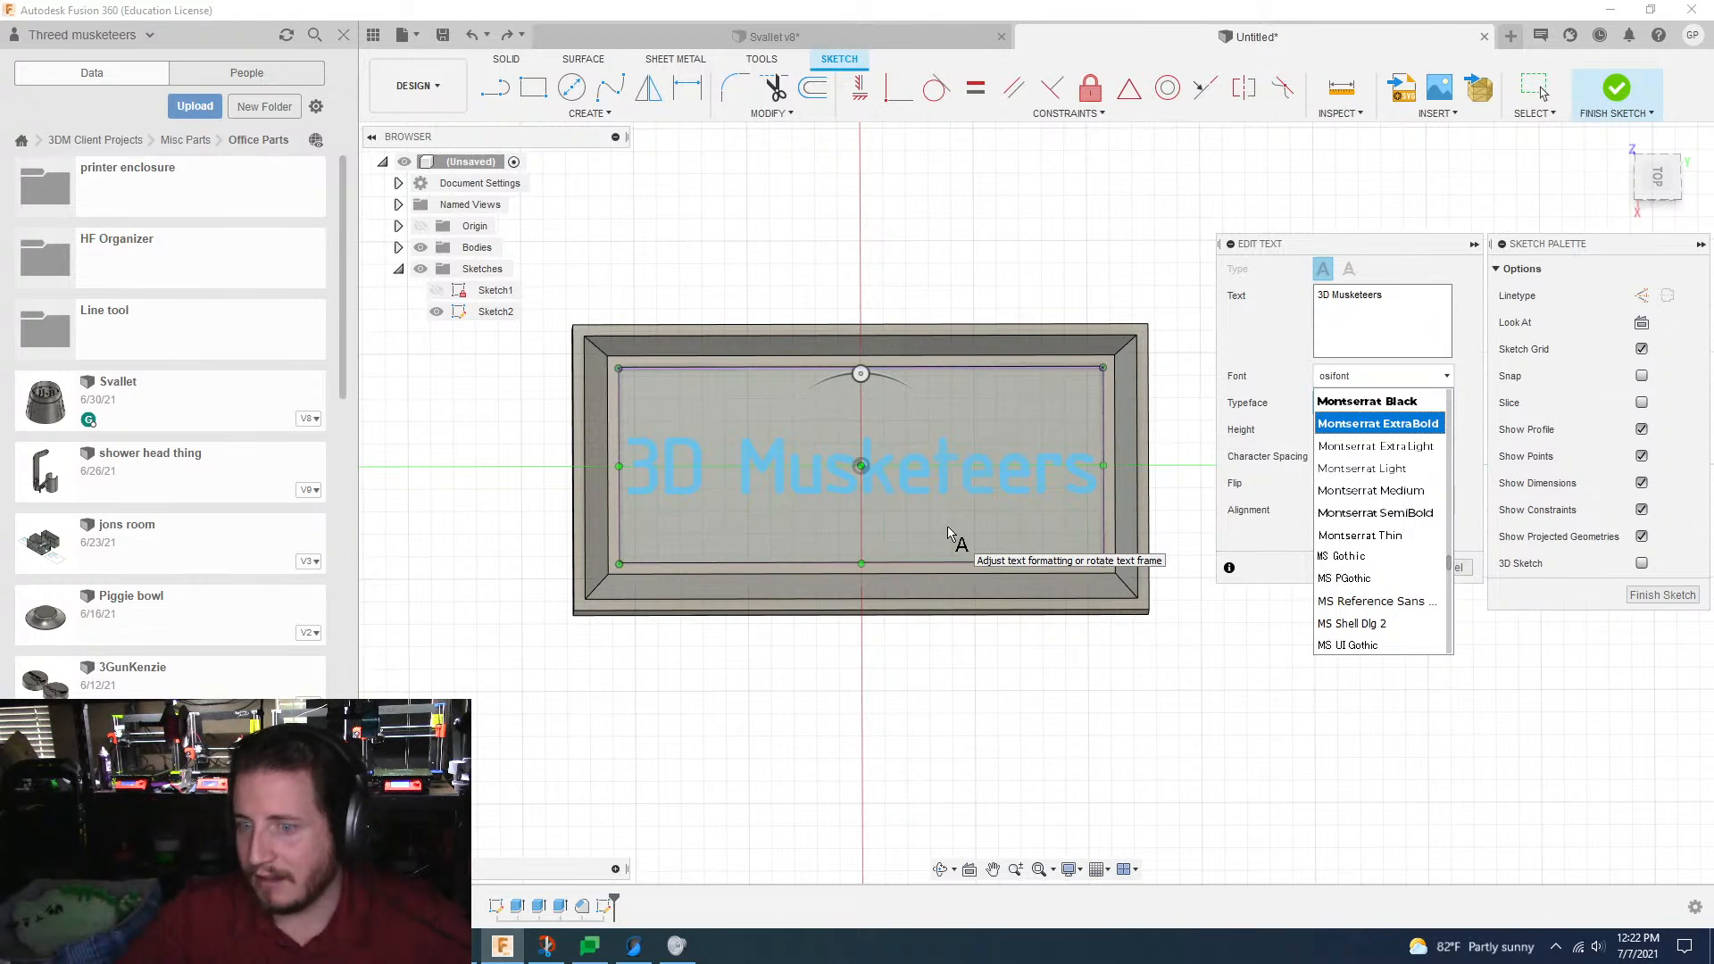
{"action": "scroll", "coordinate": [1346, 464], "scroll_direction": "up", "scroll_amount": 8}
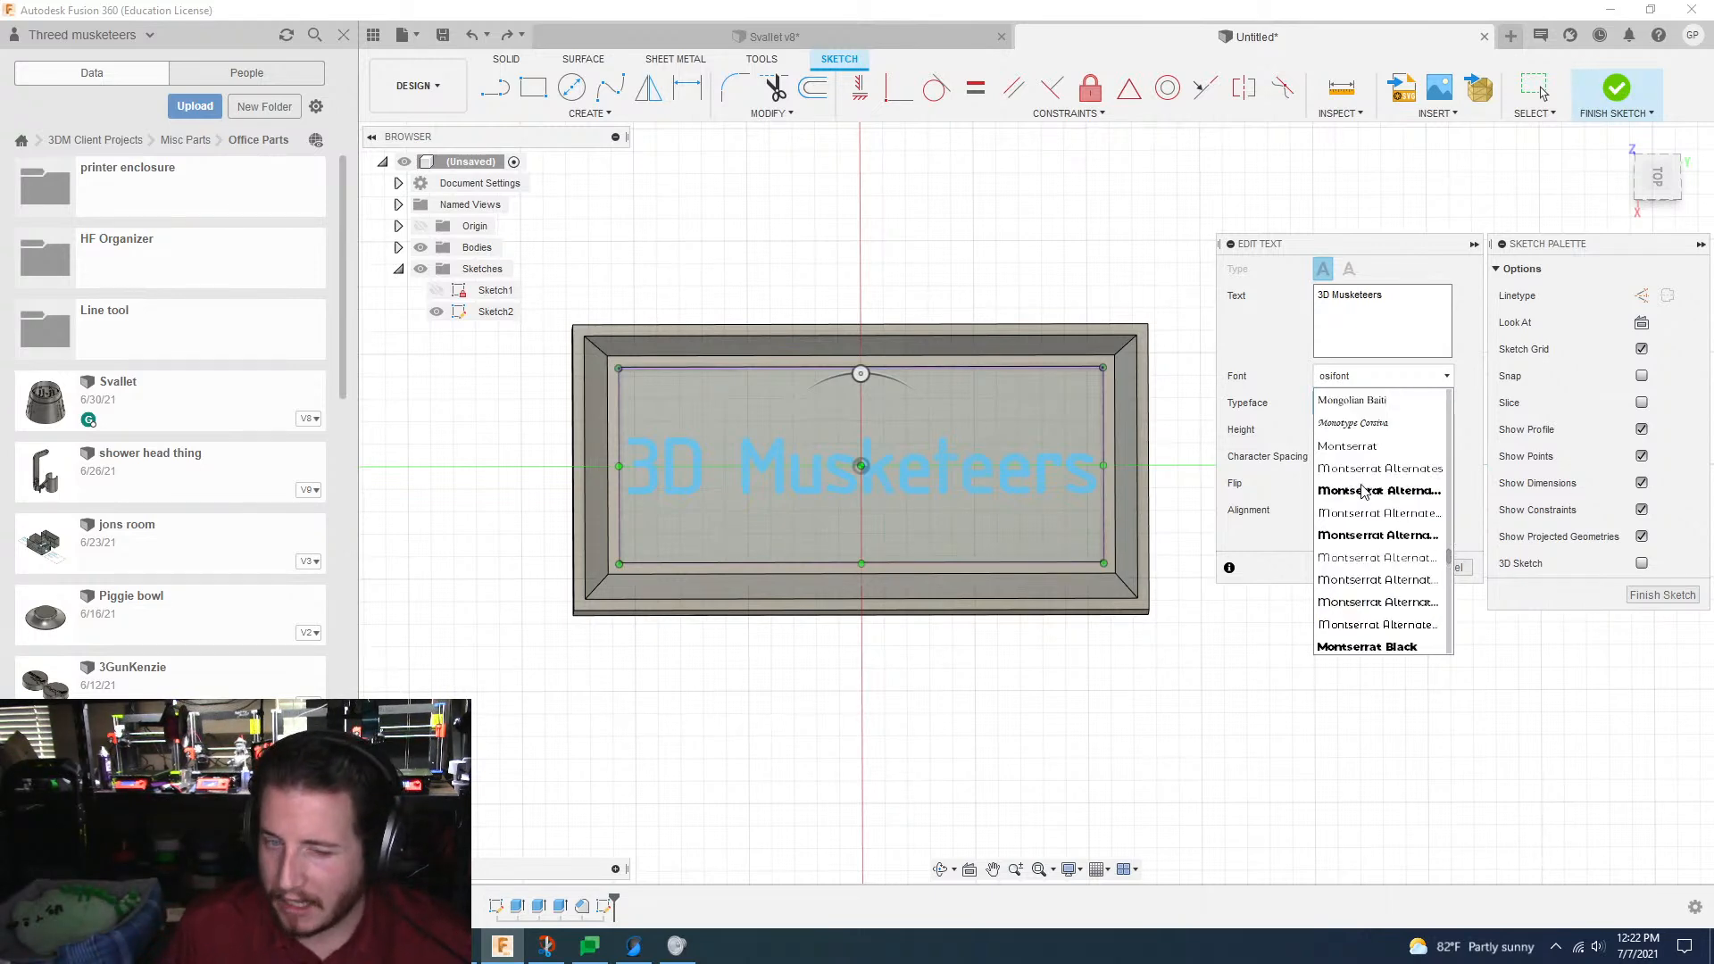
{"action": "scroll", "coordinate": [1450, 554], "scroll_direction": "up", "scroll_amount": 20}
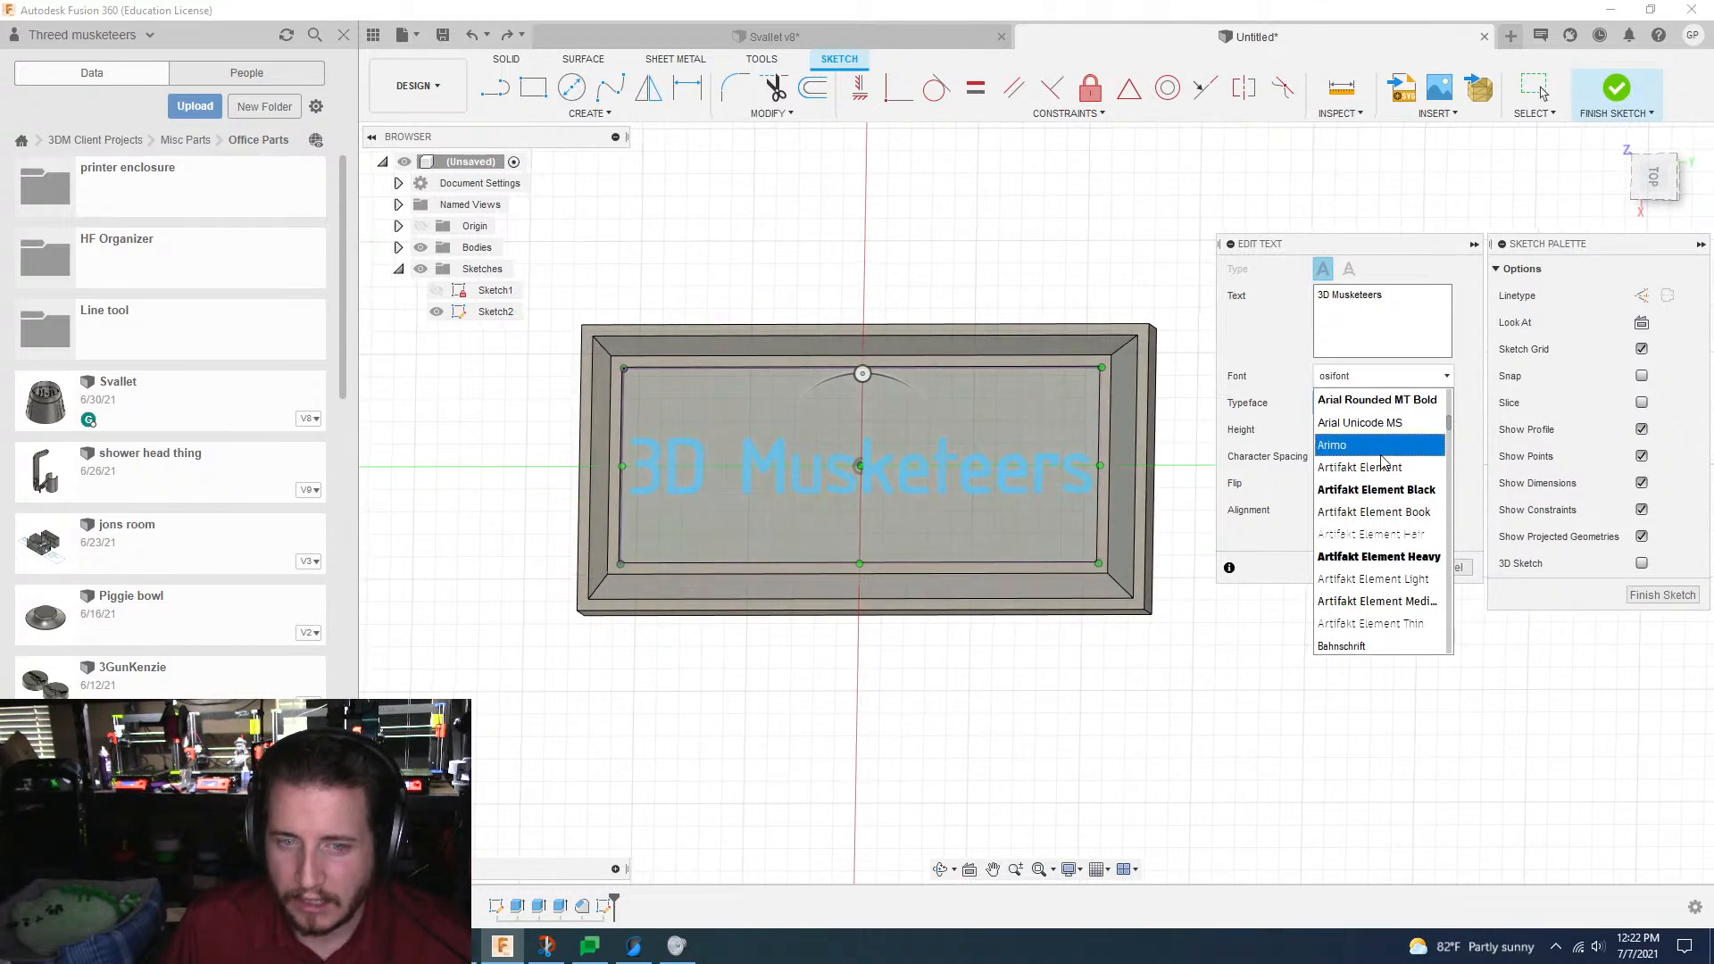
{"action": "scroll", "coordinate": [1375, 464], "scroll_direction": "up", "scroll_amount": 2}
{"action": "left_click", "coordinate": [1348, 468]}
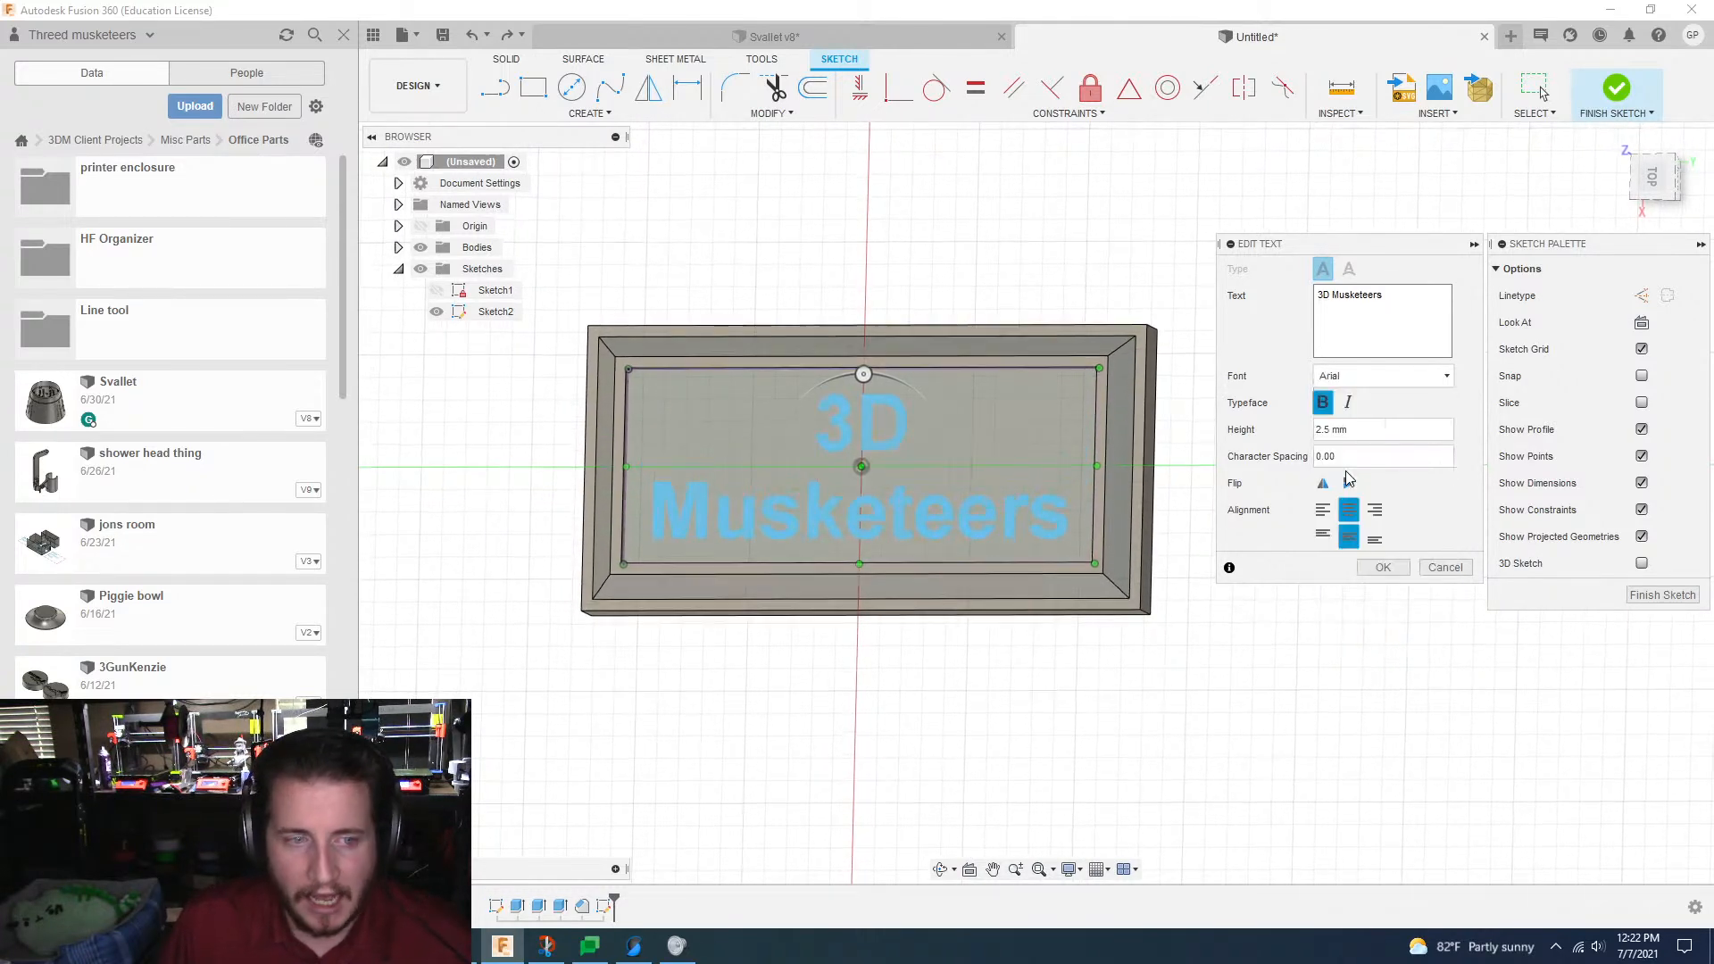
{"action": "left_click", "coordinate": [1325, 404]}
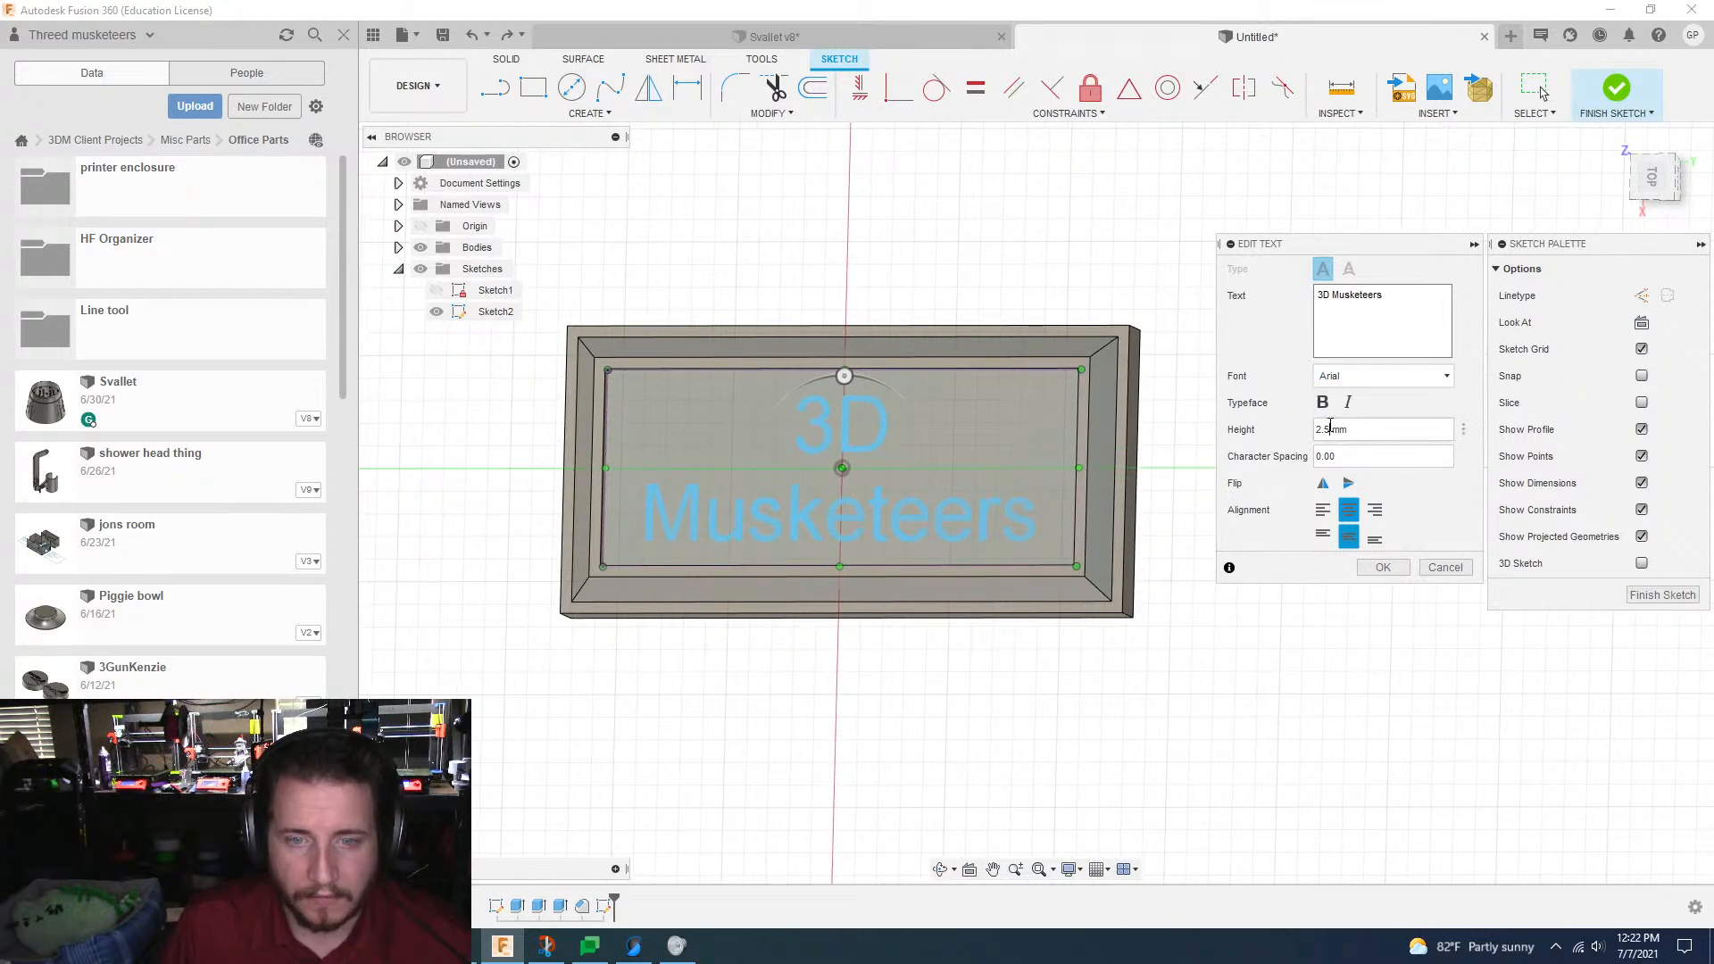
Step: Set the "3D Musketeers" text height to 2.25 mm and apply the text edit
{"action": "key", "text": "BackSpace"}
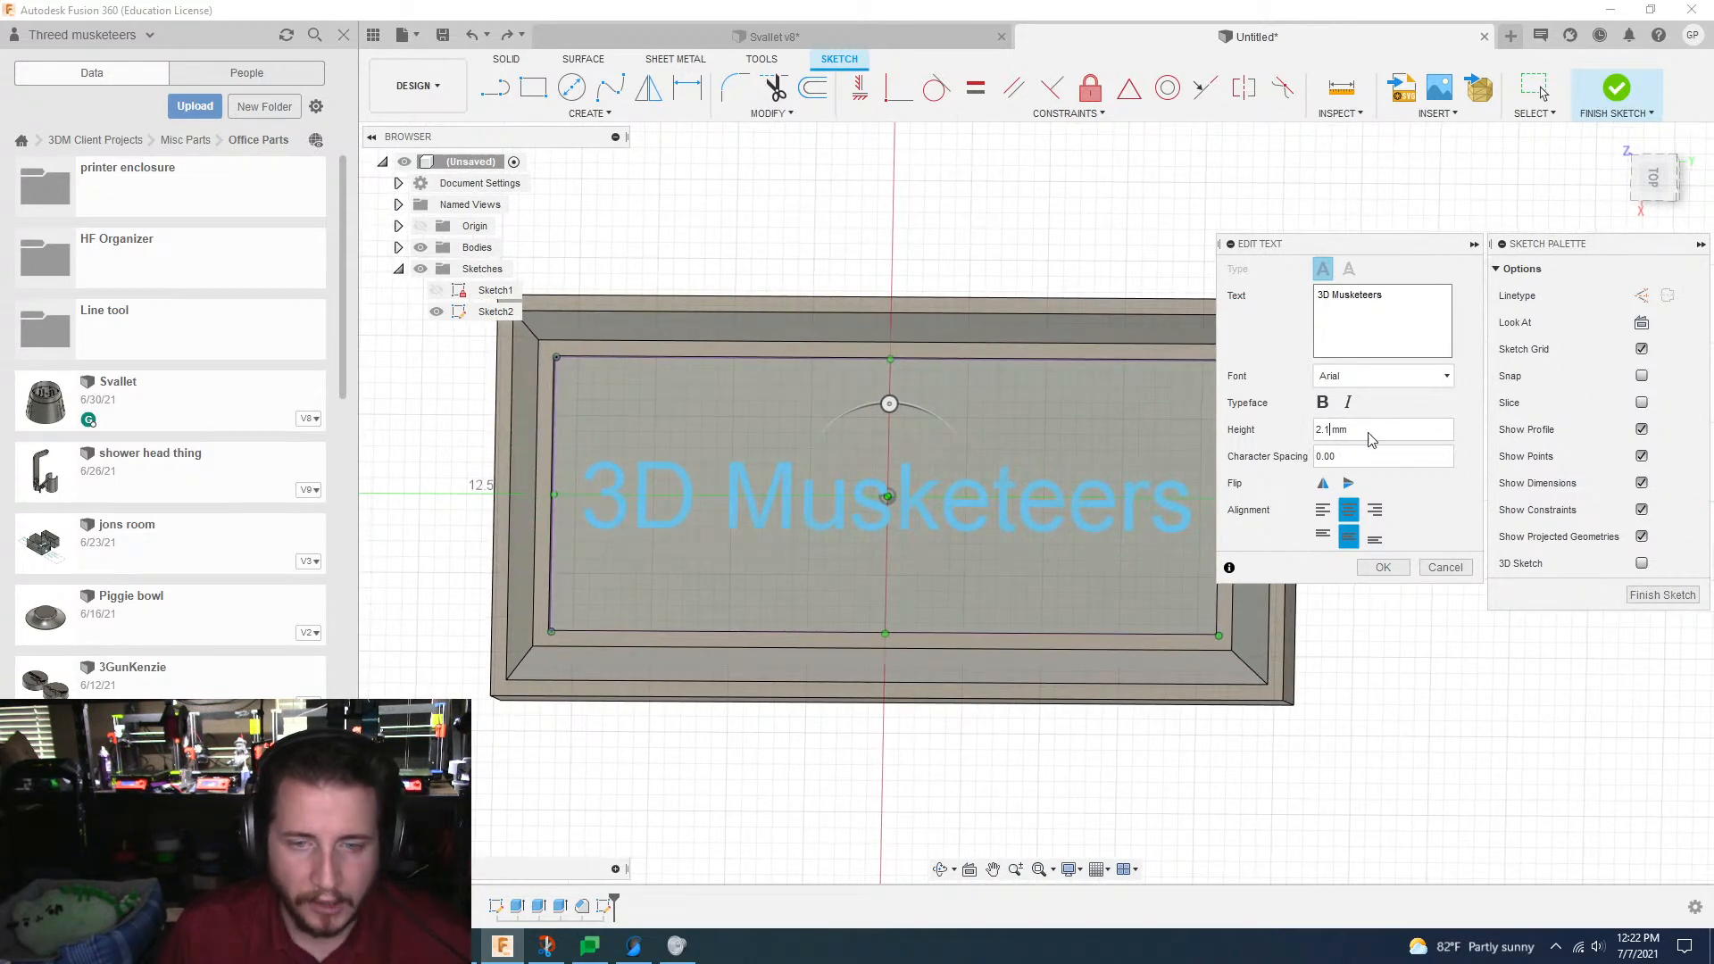
{"action": "key", "text": "BackSpace"}
{"action": "key", "text": "BackSpace"}
{"action": "type", "text": ".25"}
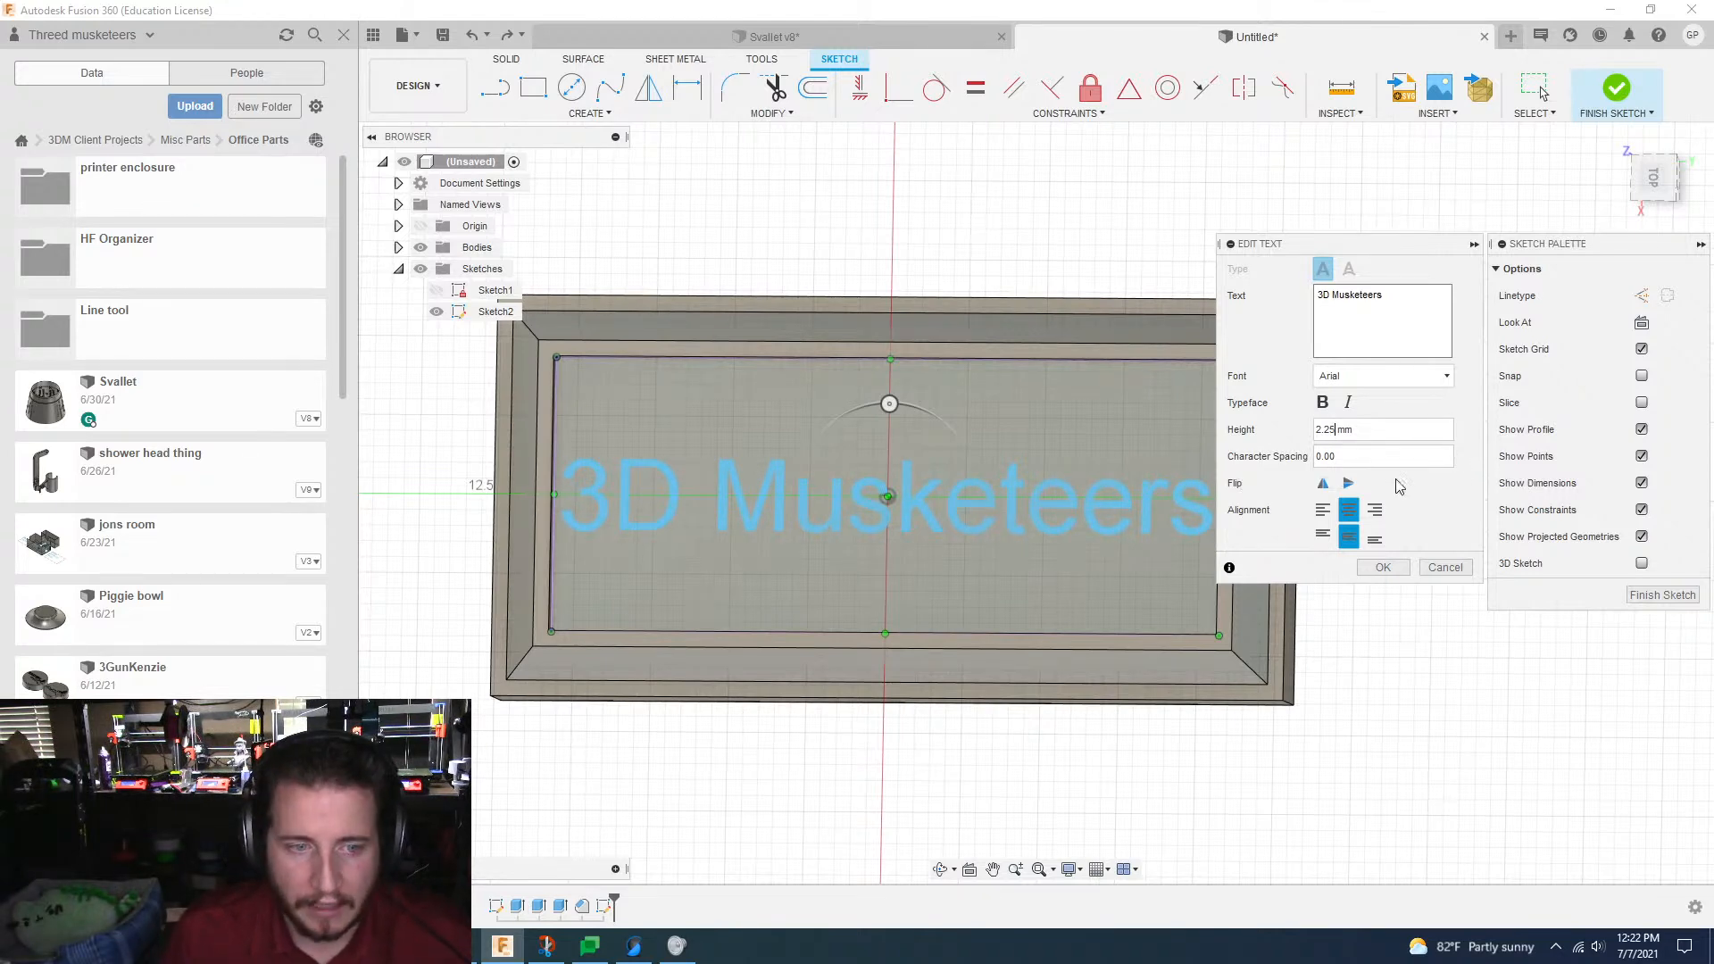
{"action": "left_click", "coordinate": [1382, 567]}
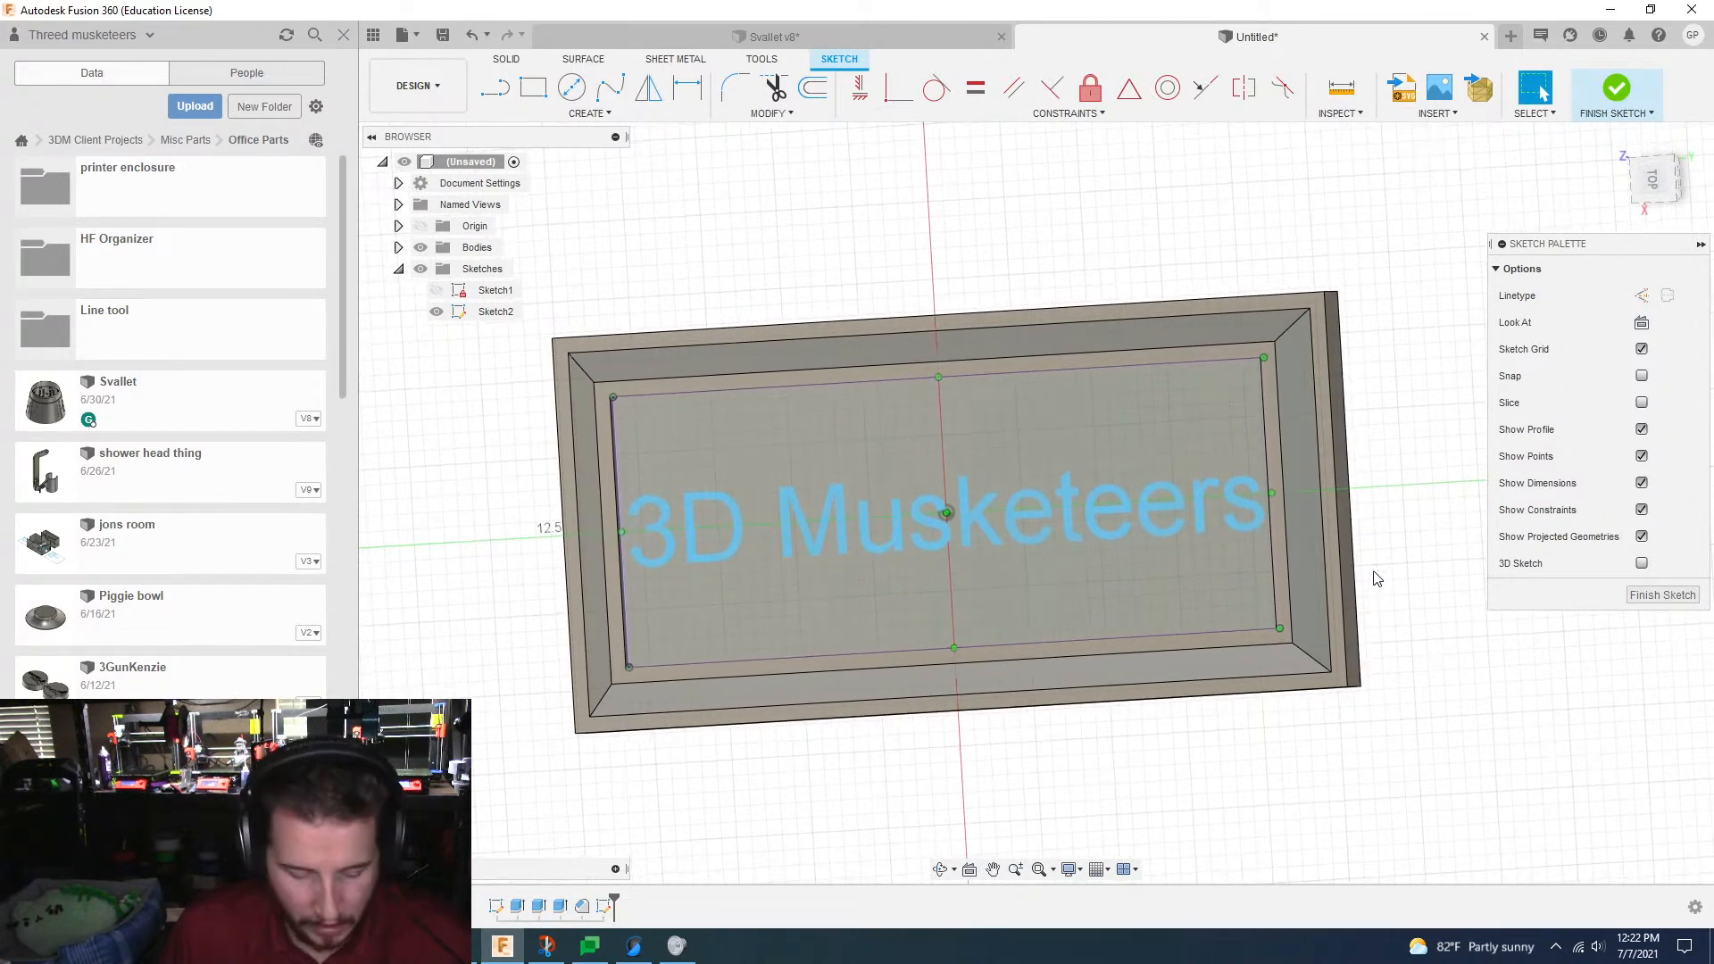
Step: Extrude only the "3D Musketeers" text by -0.5 mm as a cut into the recess floor
{"action": "key", "text": "e"}
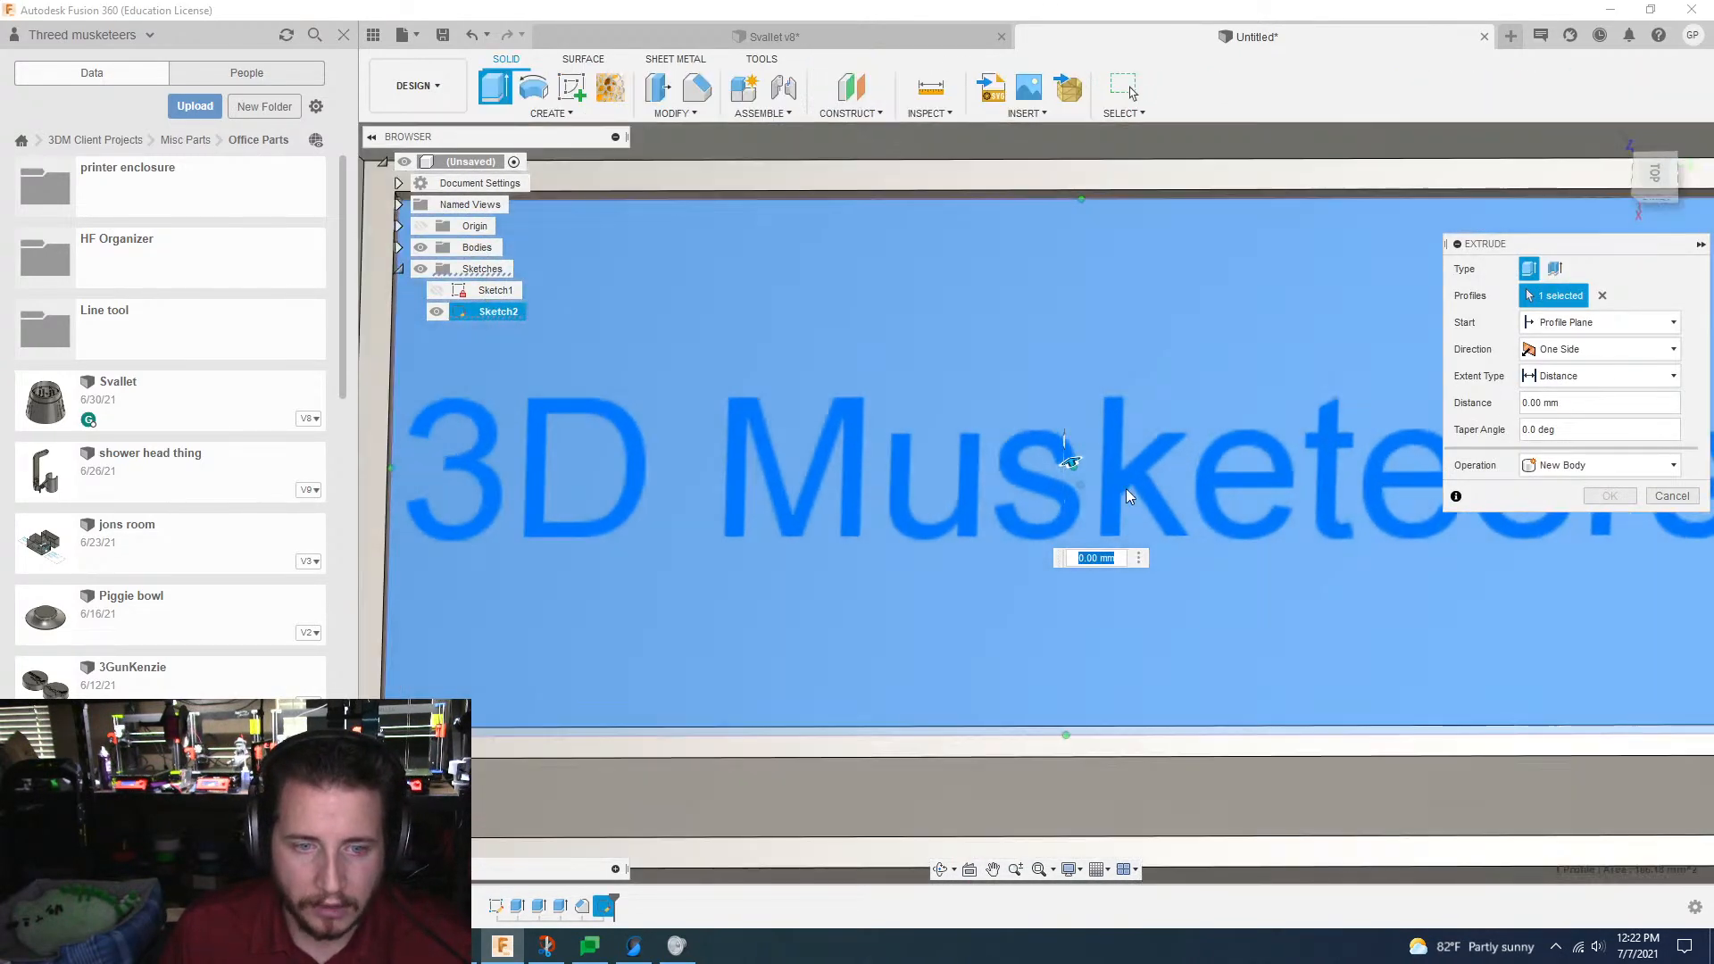
{"action": "left_click", "coordinate": [1123, 475]}
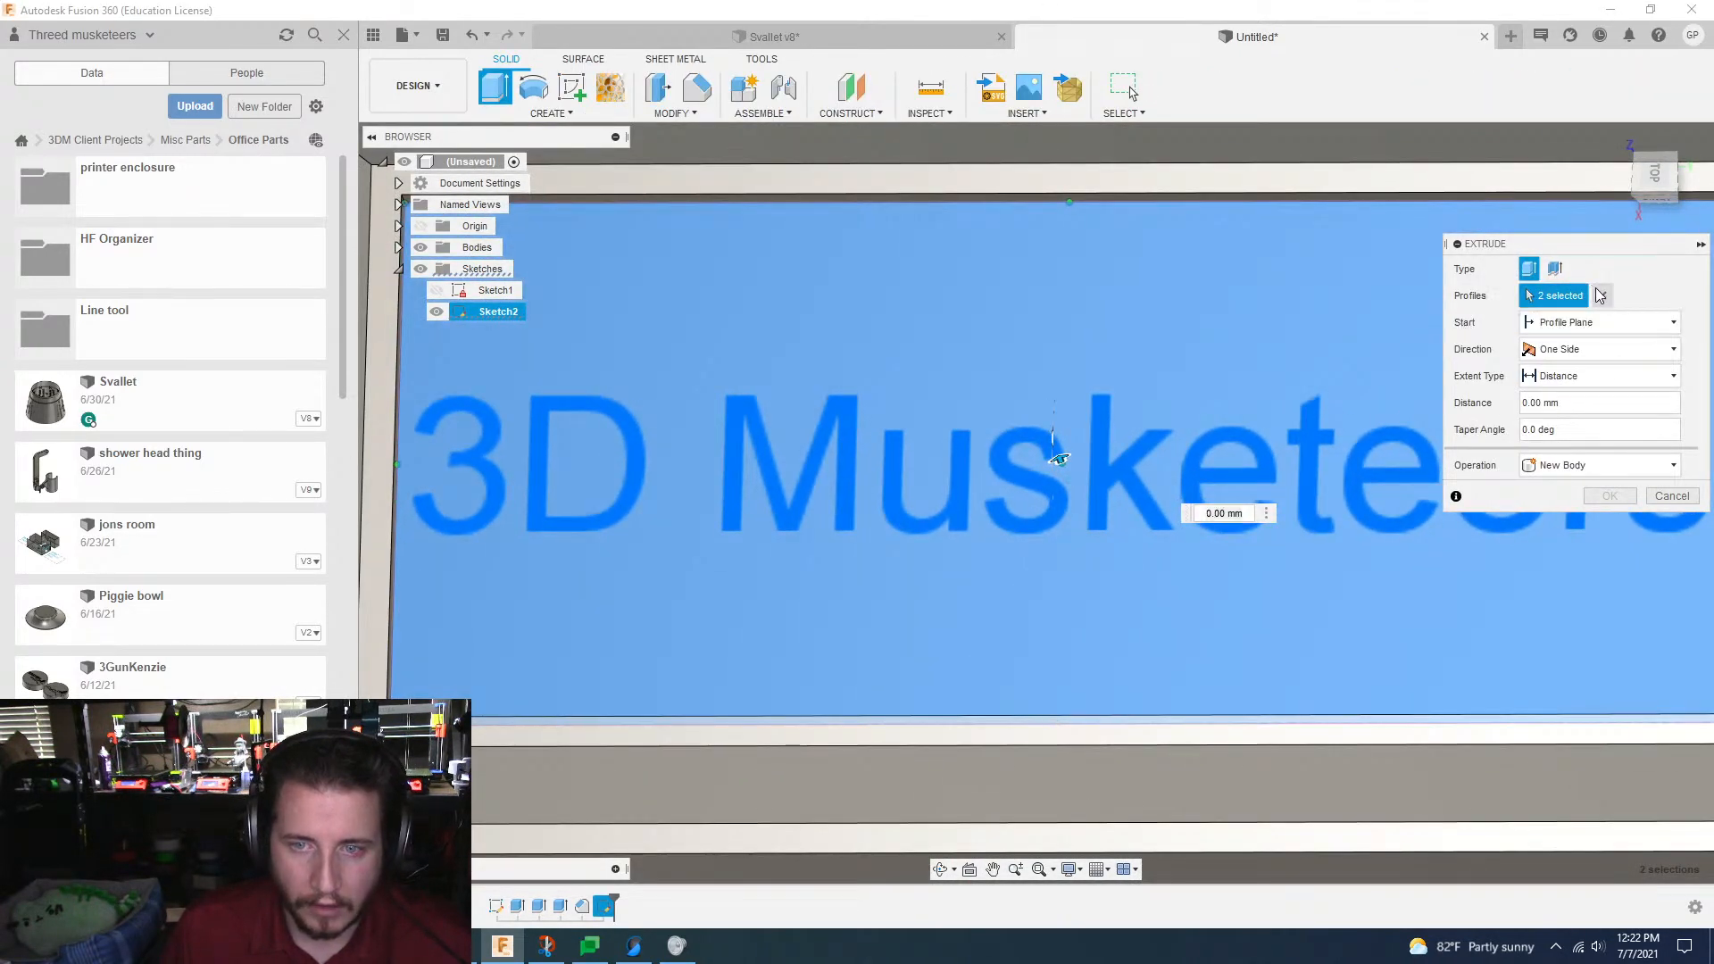
{"action": "left_click", "coordinate": [1602, 295]}
{"action": "left_click", "coordinate": [1126, 475]}
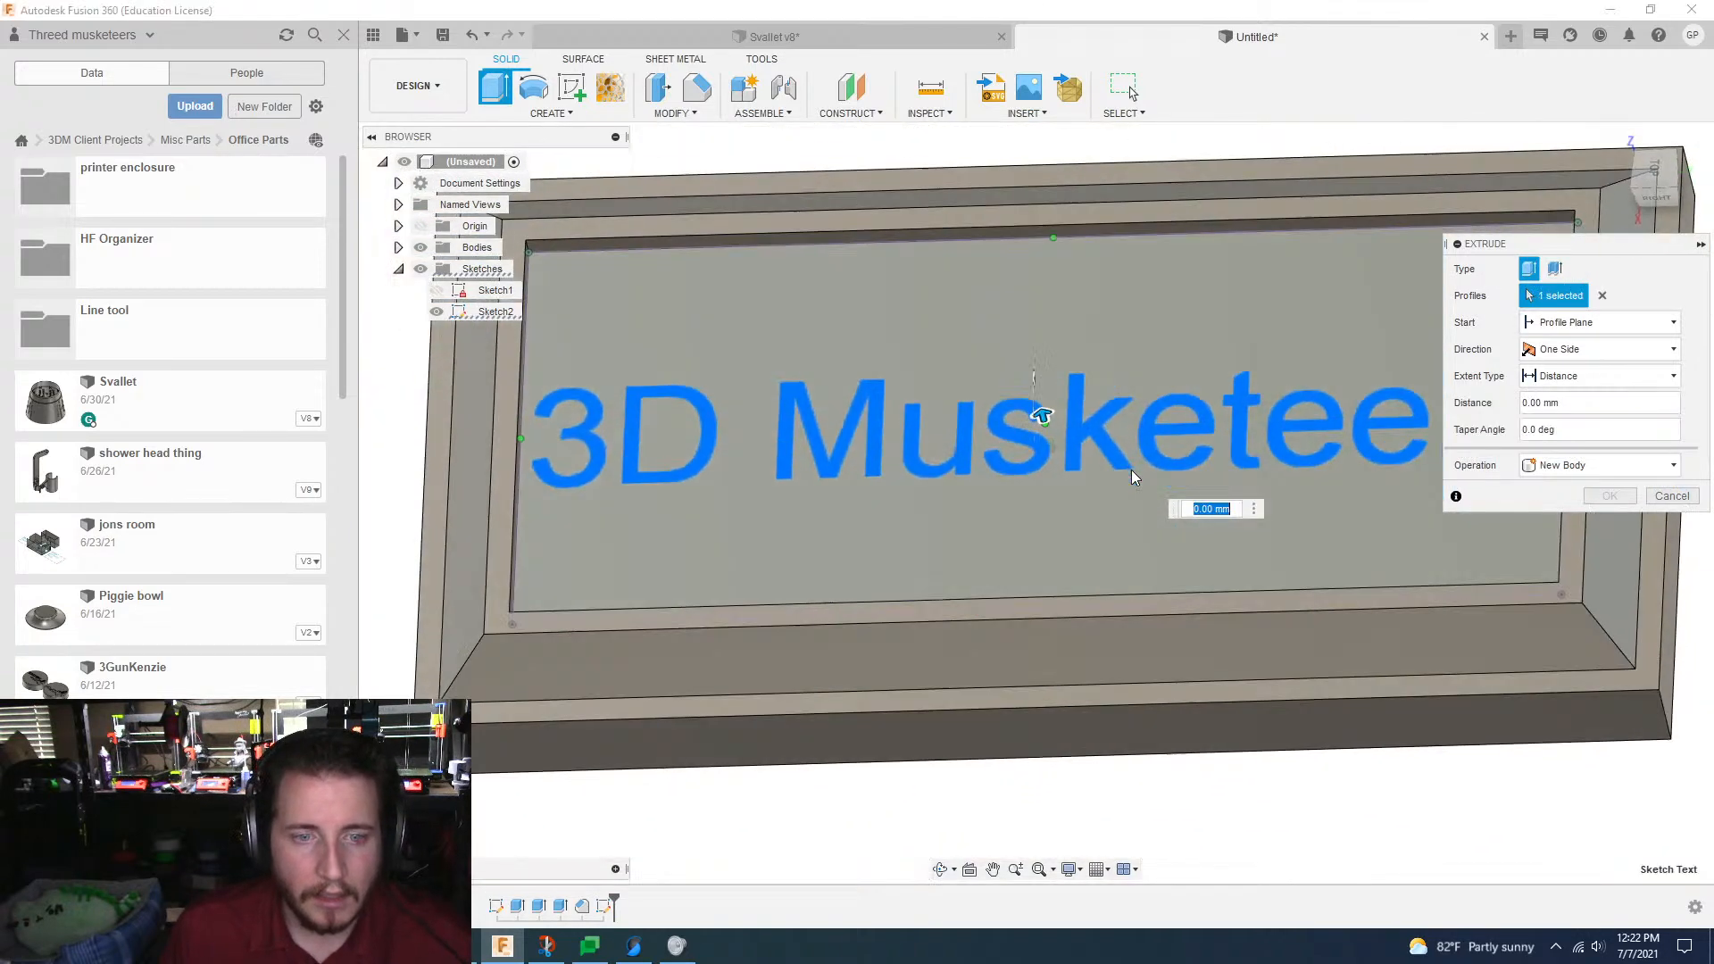
{"action": "type", "text": "-.5"}
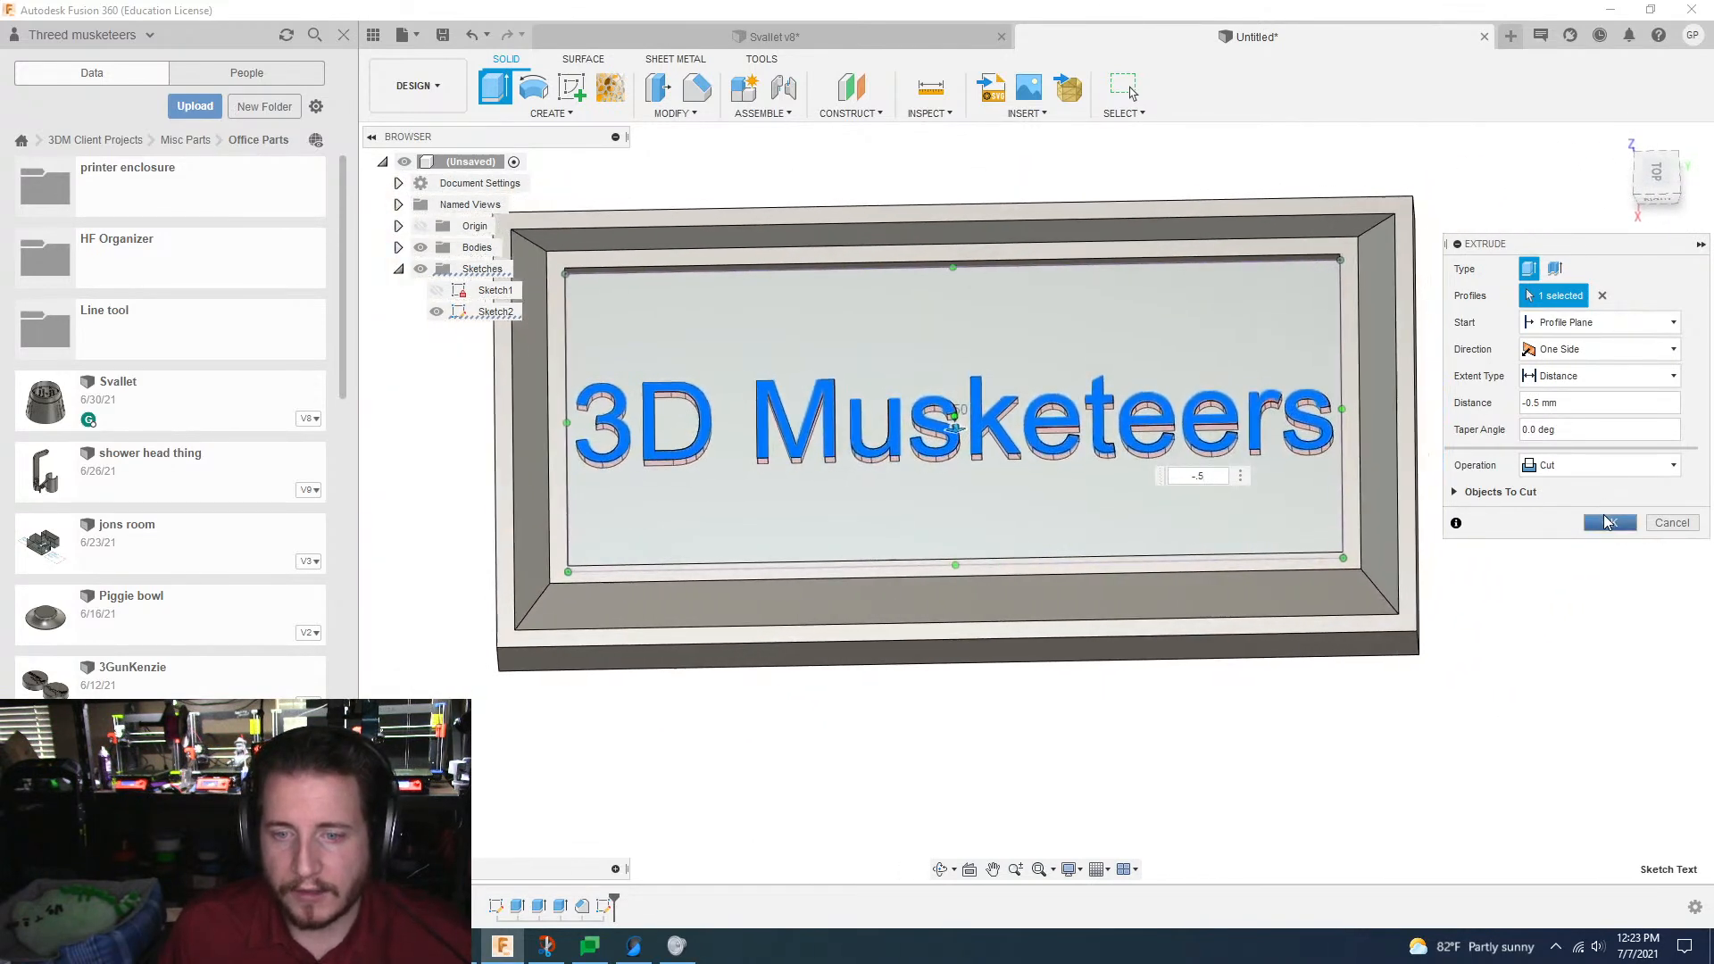
{"action": "left_click", "coordinate": [1607, 522]}
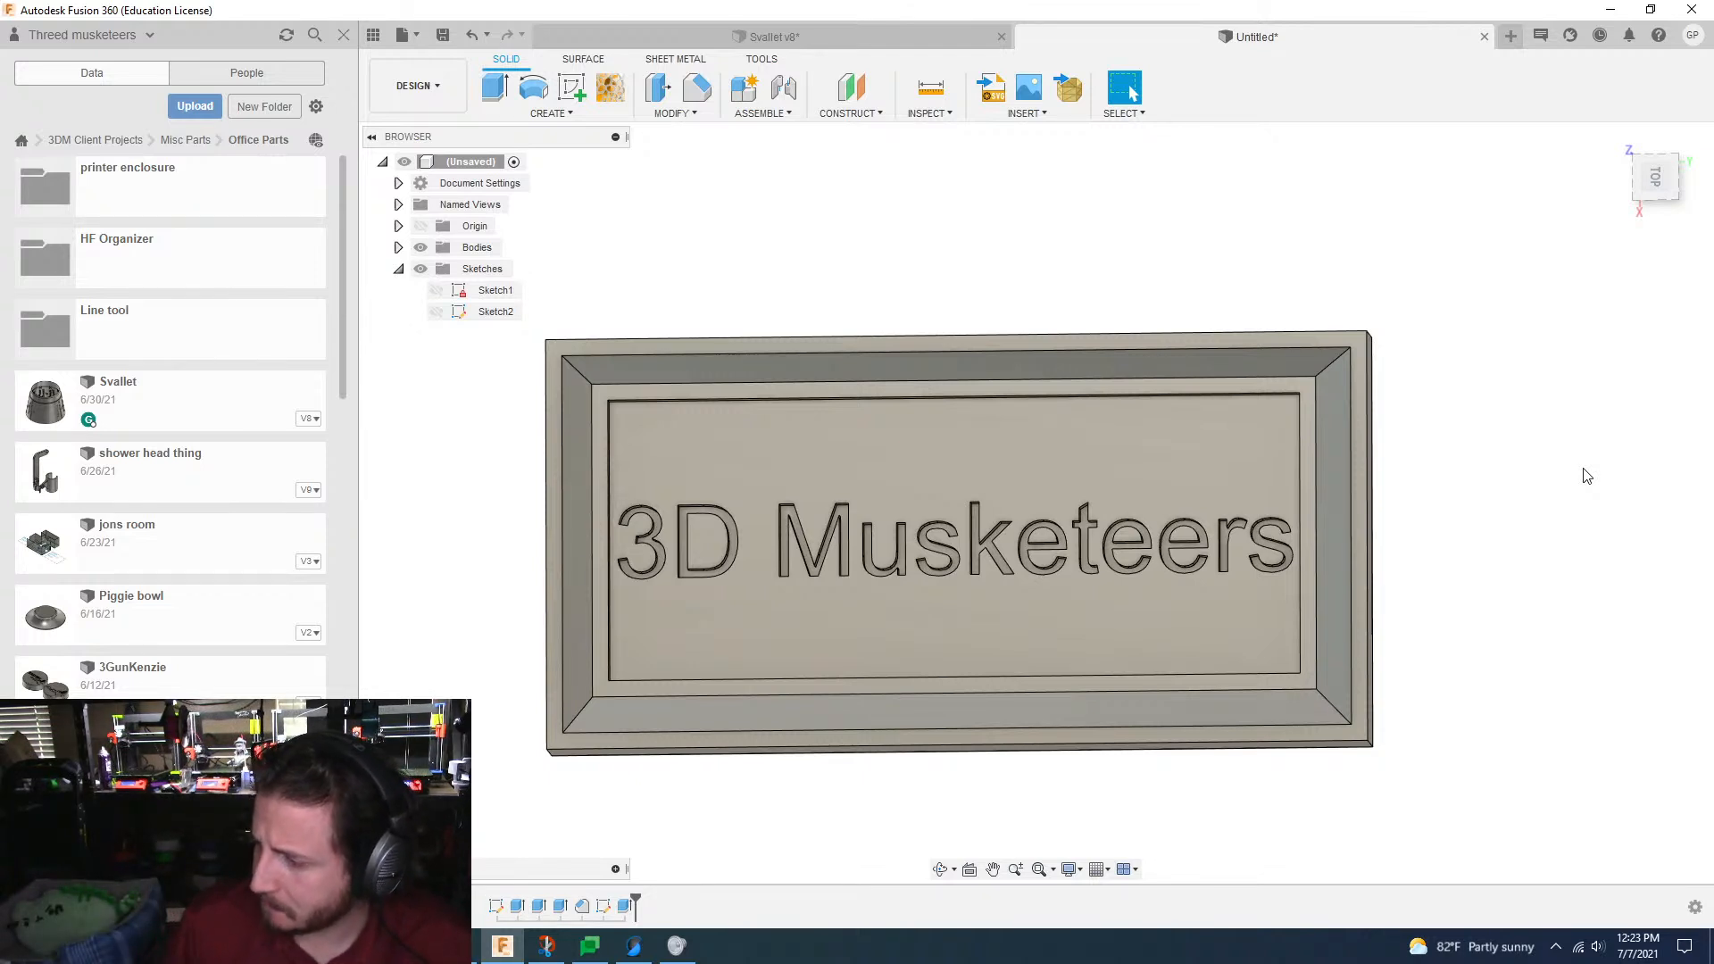
Step: Search Windows for "ink" and open the Inkscape web result
{"action": "left_click", "coordinate": [21, 946]}
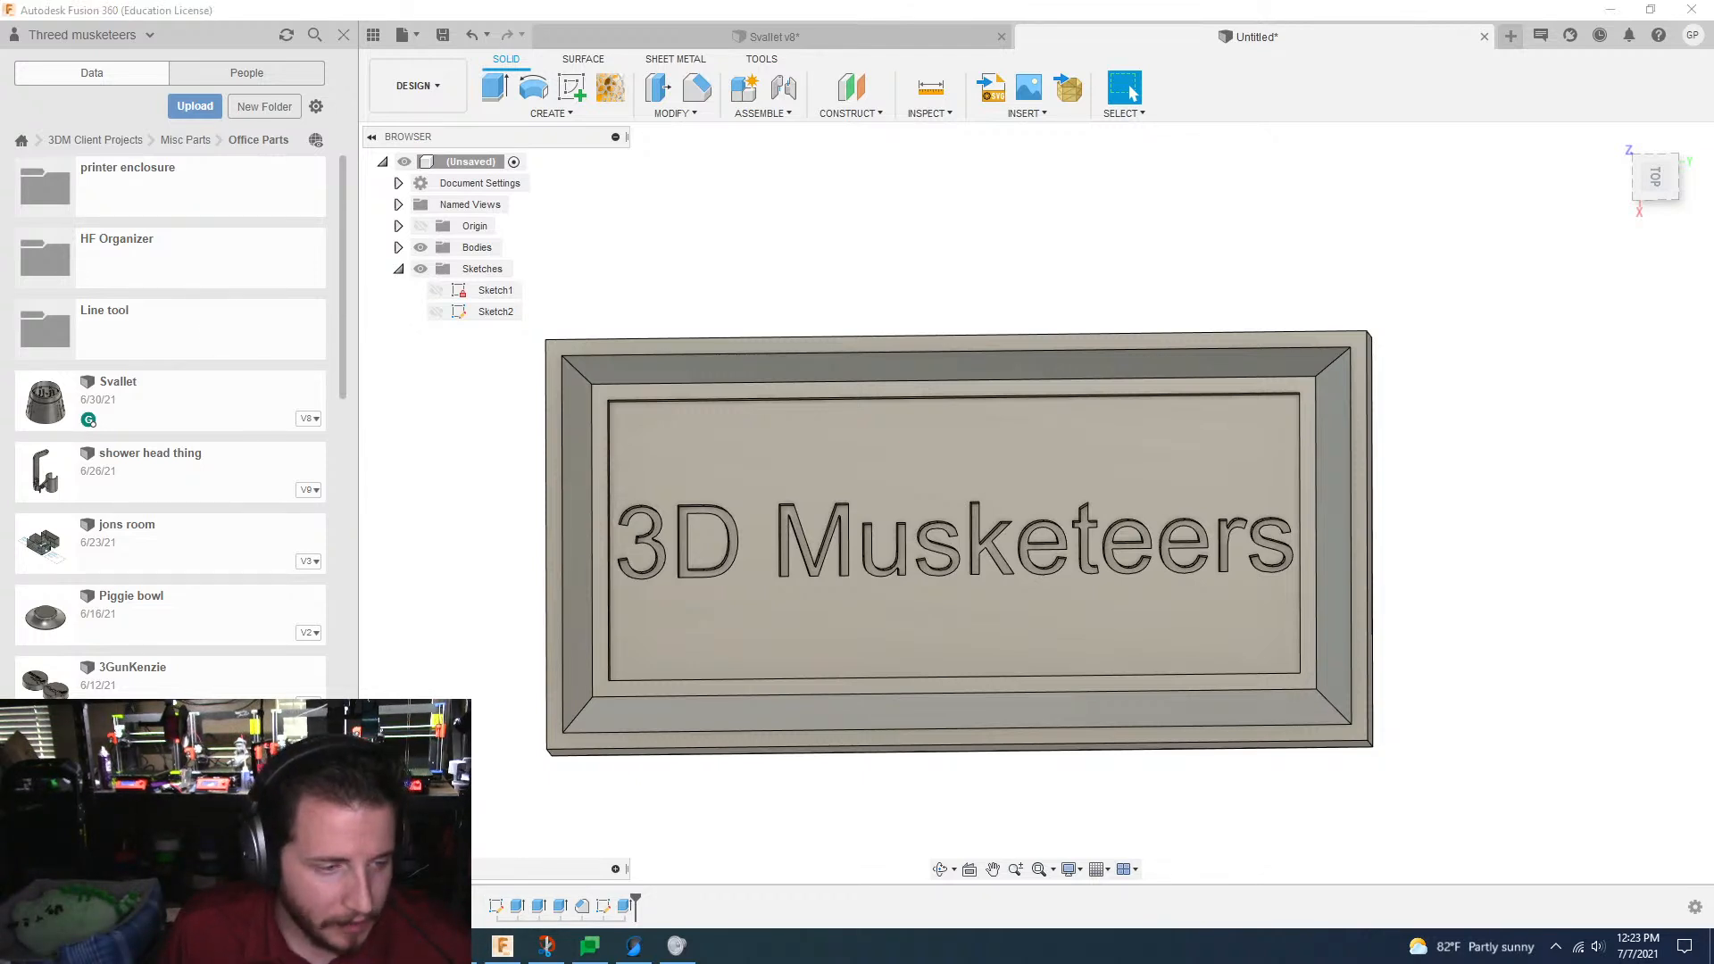
{"action": "type", "text": "ink"}
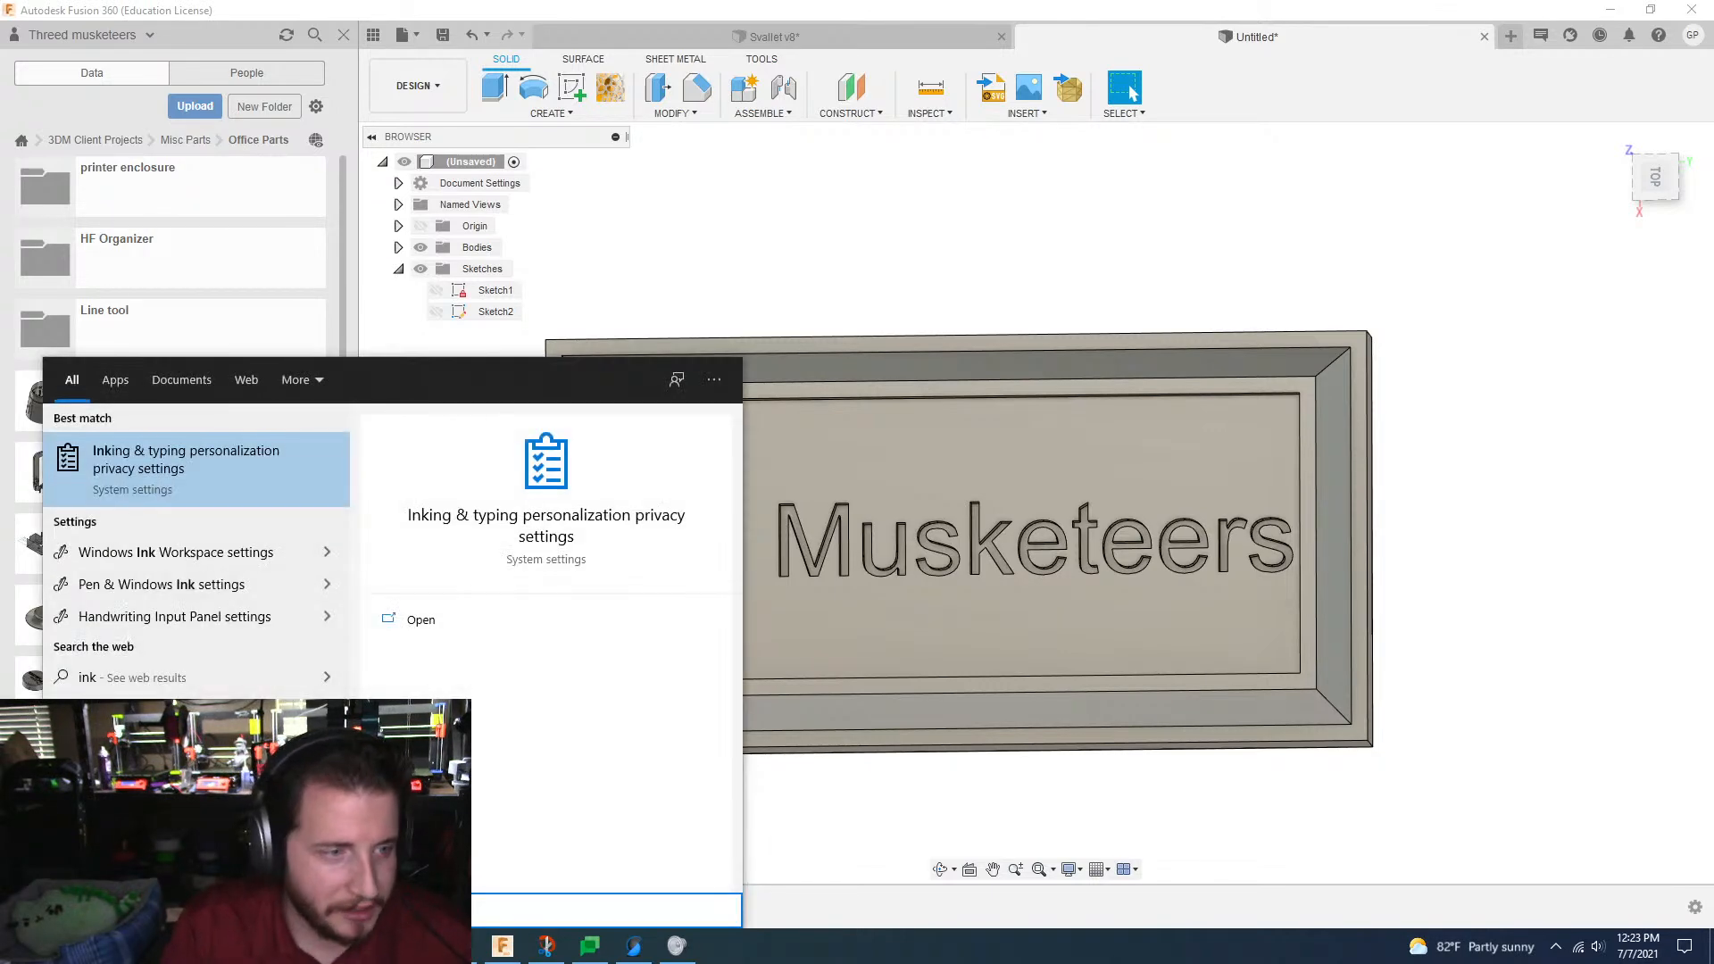
{"action": "key", "text": "Down"}
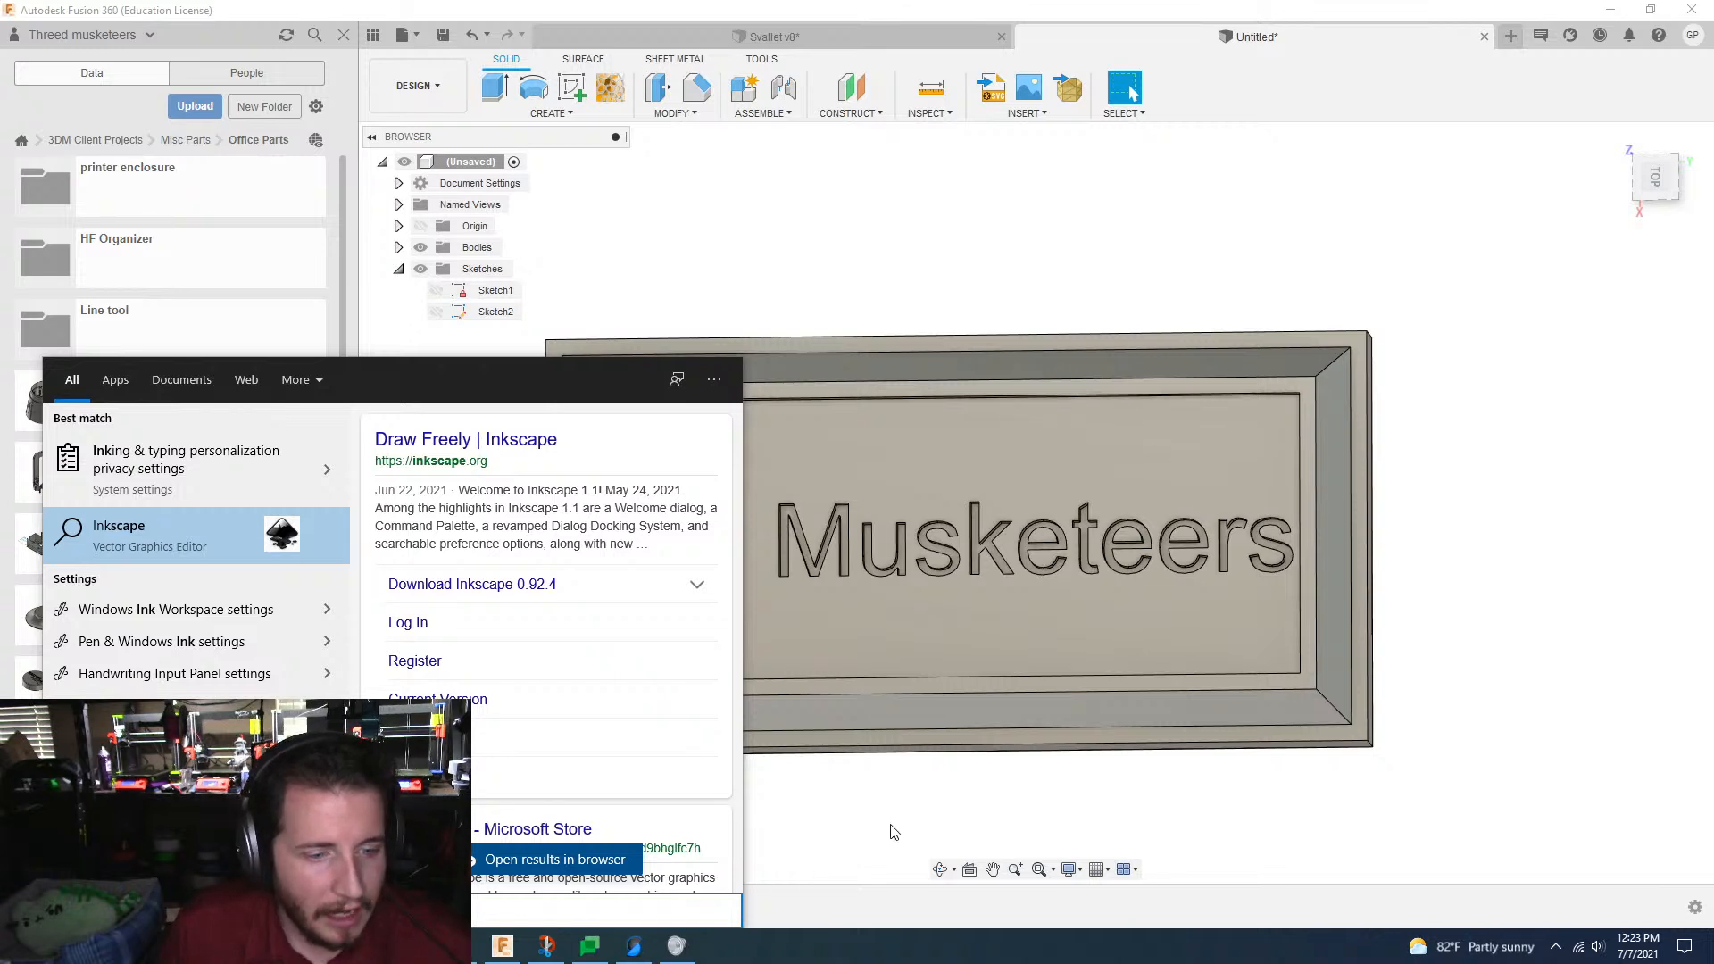
{"action": "key", "text": "Return"}
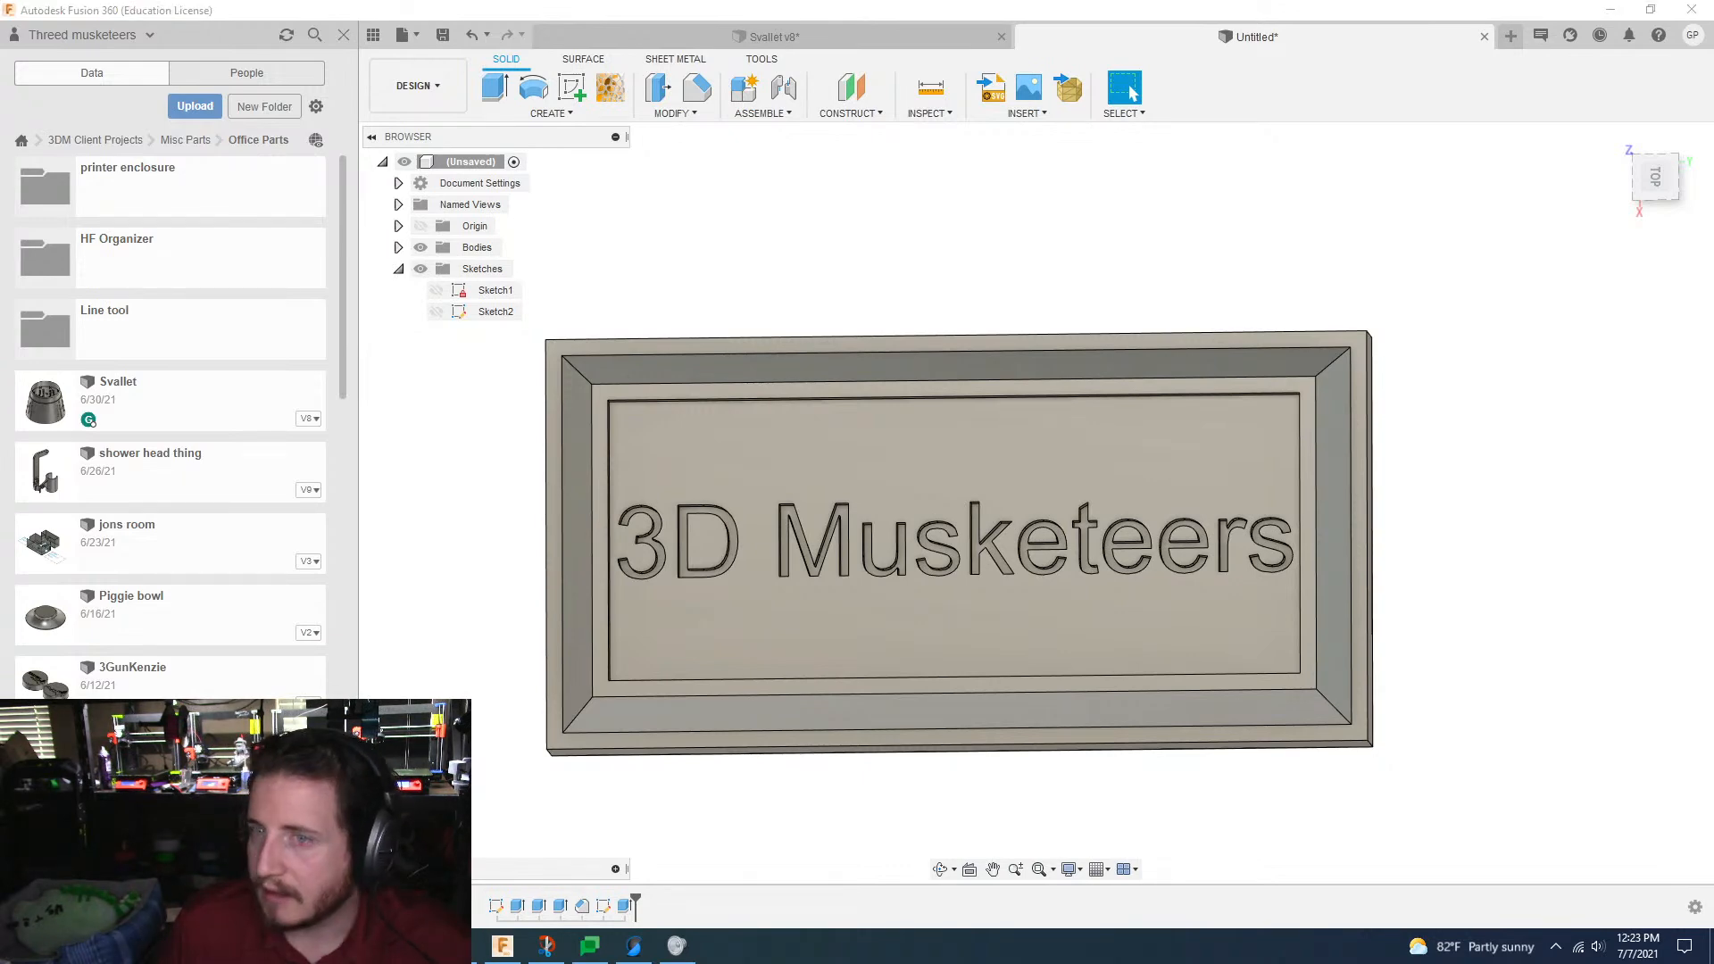
Step: Switch to Chrome, search the web for "inkscape" and open the official inkscape.org site
{"action": "left_click_drag", "start_coordinate": [1713, 43], "coordinate": [334, 59]}
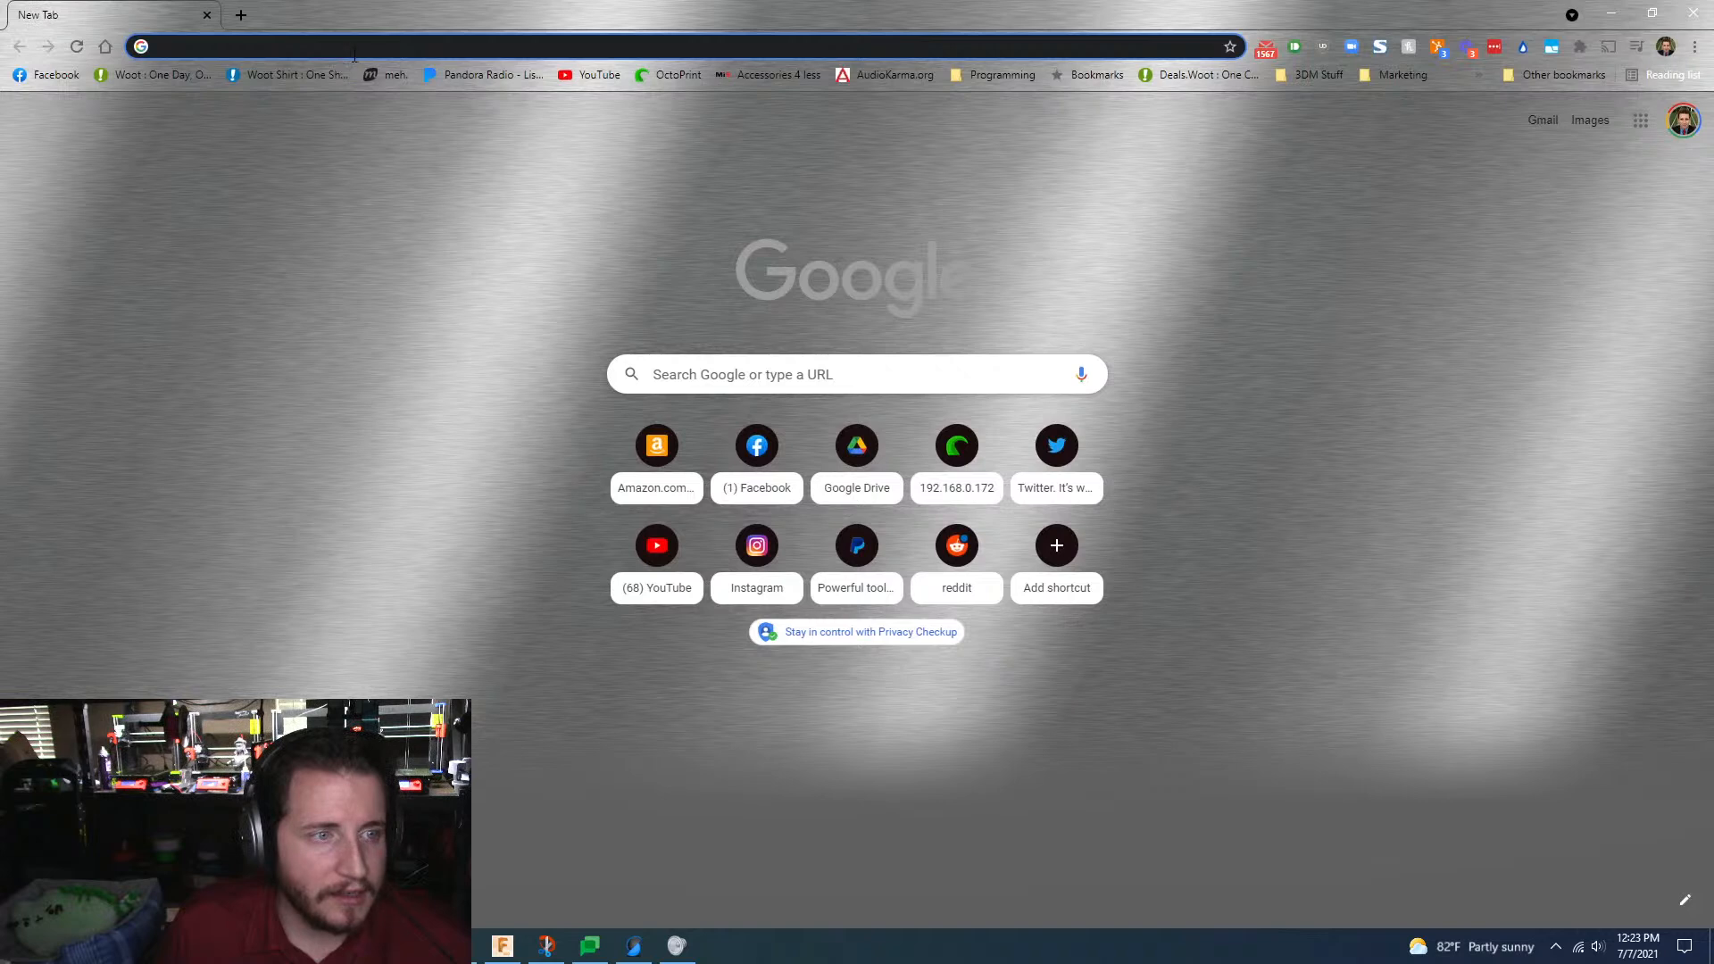
{"action": "type", "text": "inkscape"}
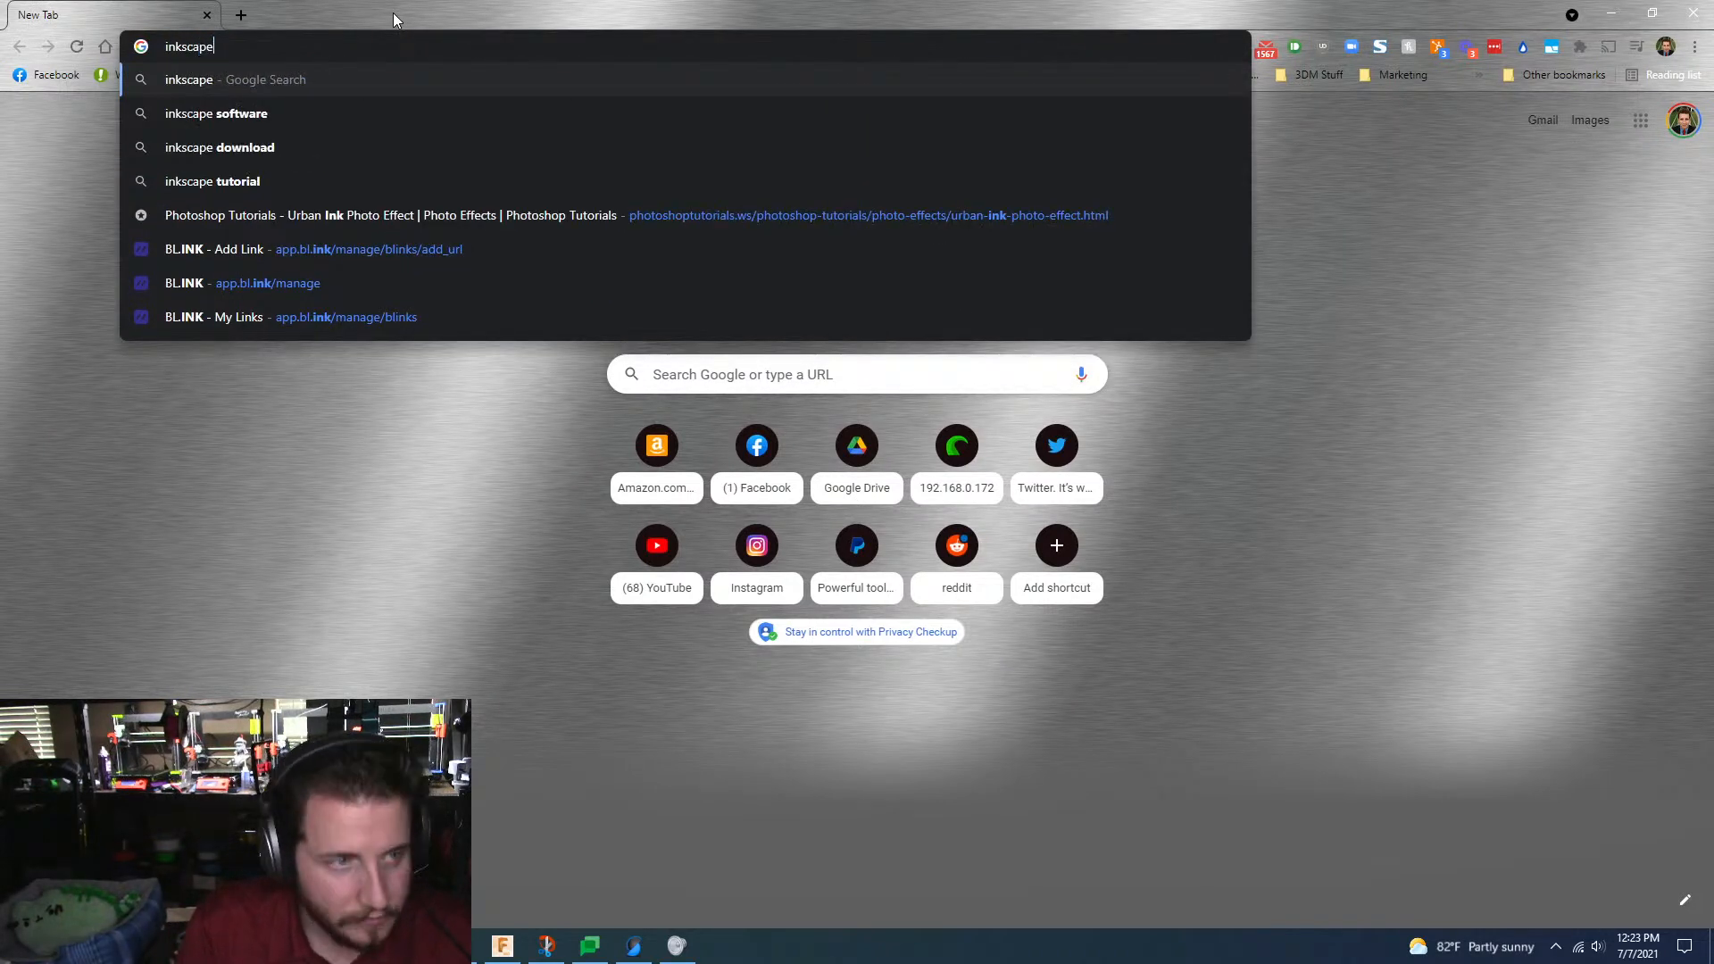
{"action": "key", "text": "Return"}
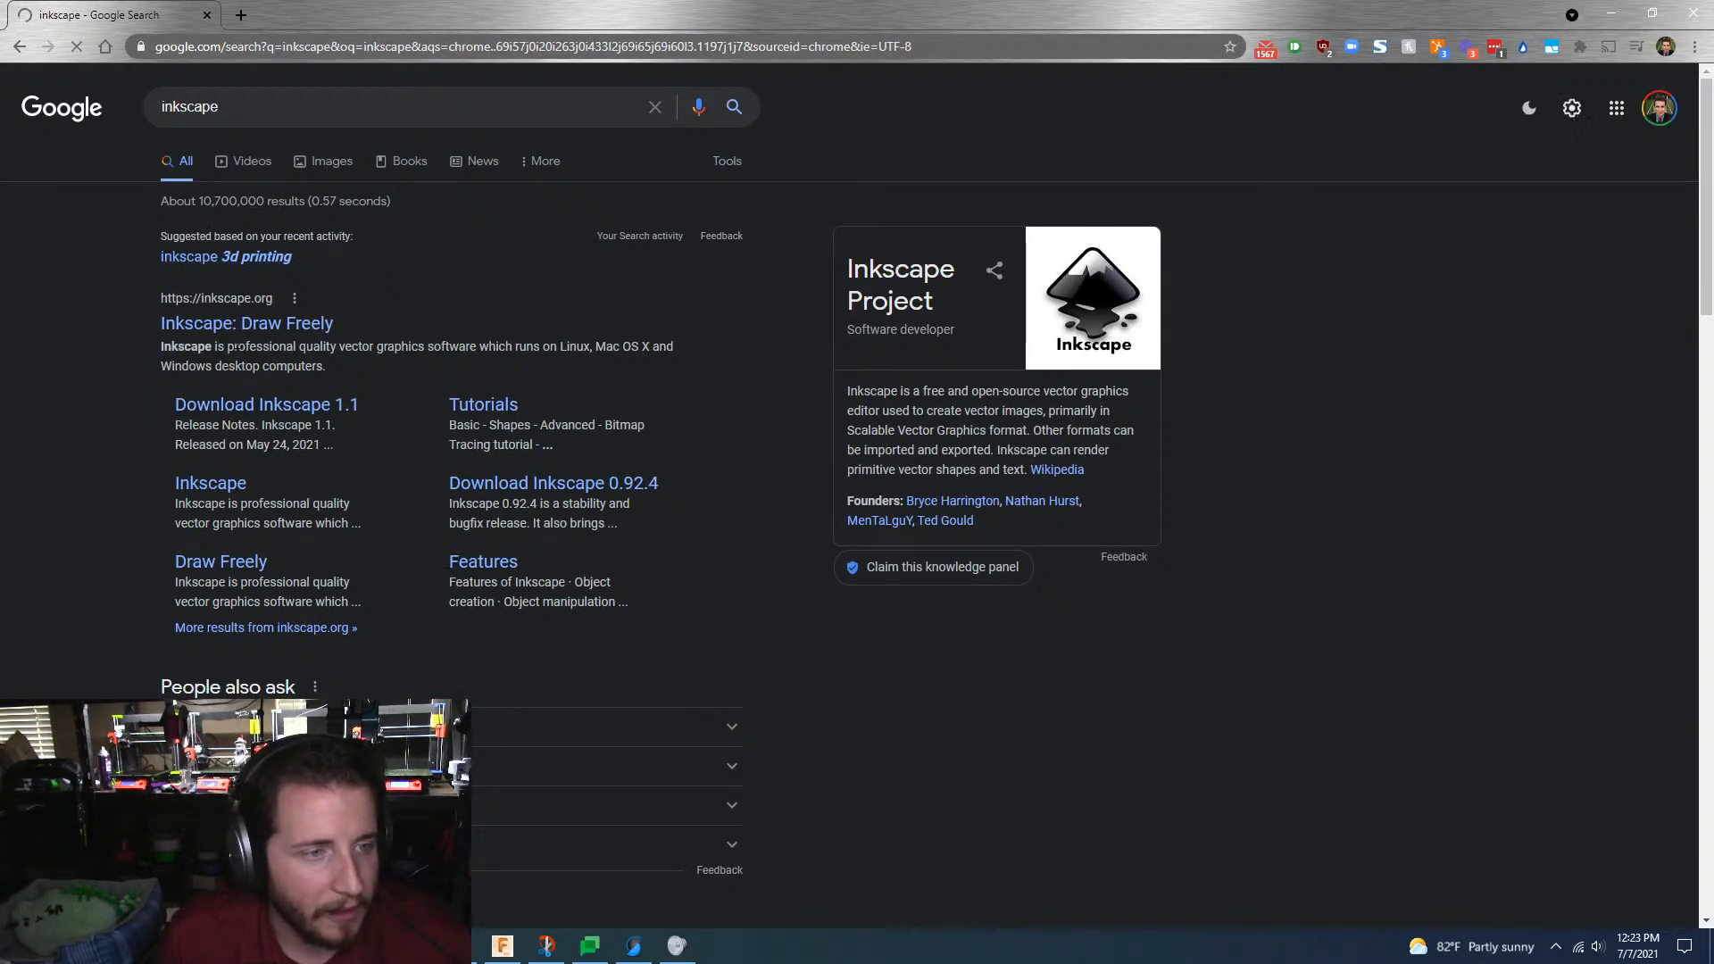
{"action": "left_click", "coordinate": [232, 332]}
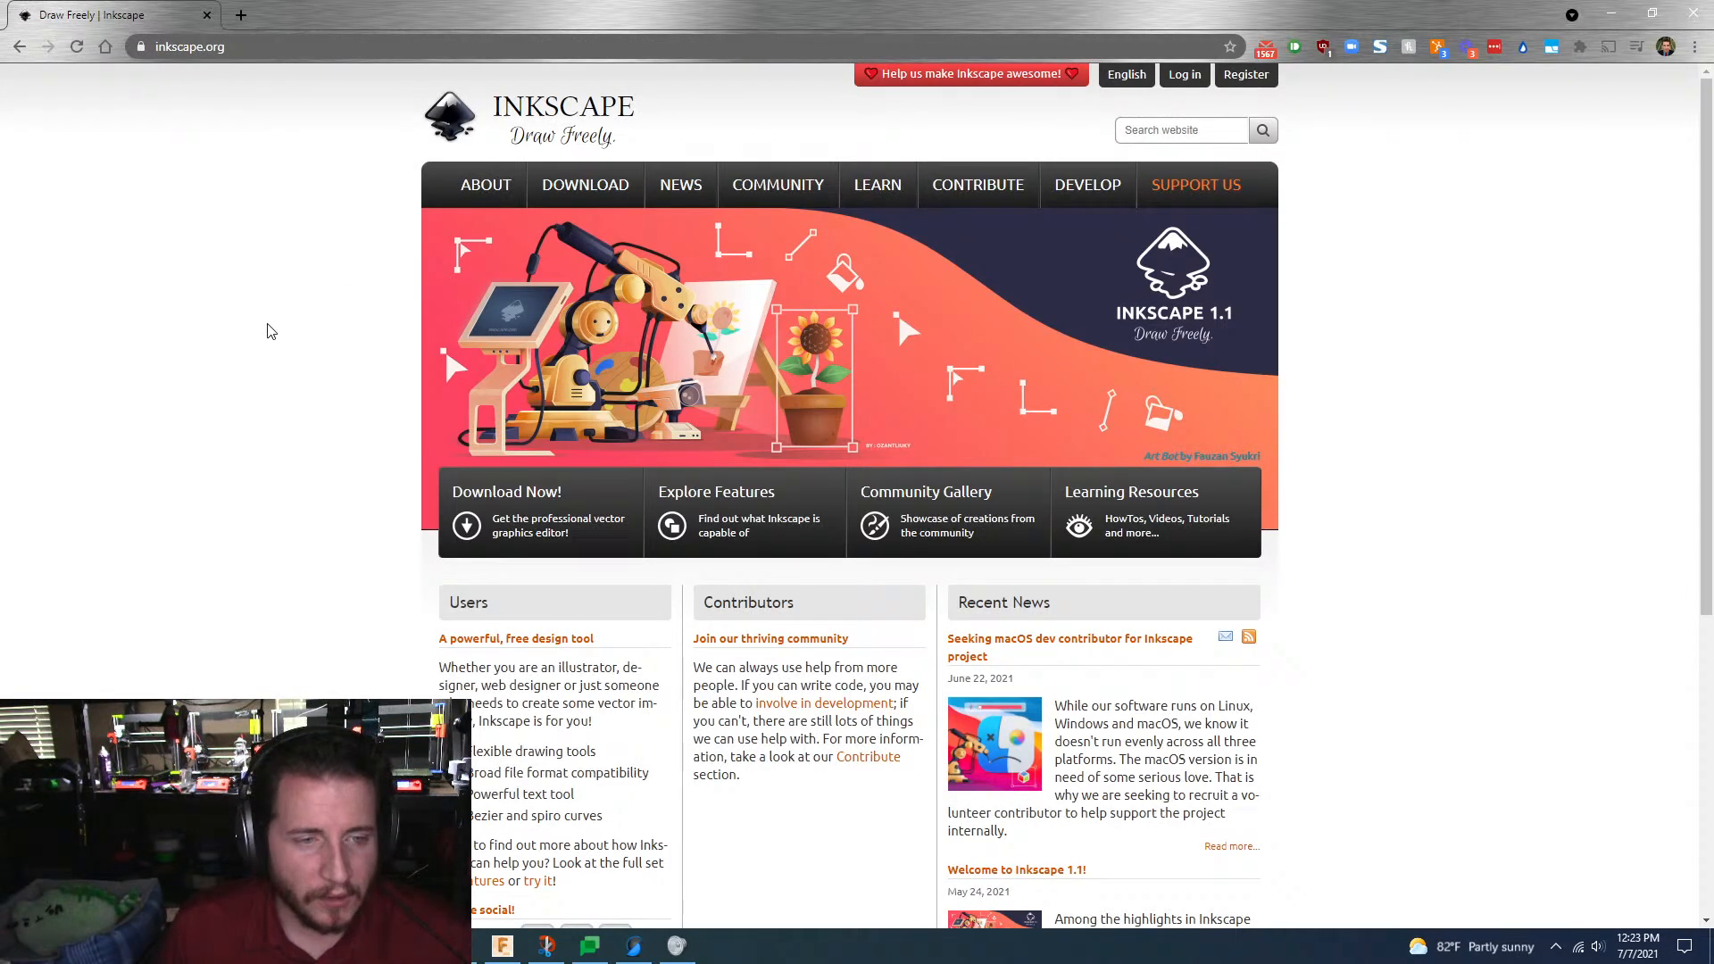
Step: Download the Inkscape 1.1 installer for 64-bit Windows in .exe format and minimize the browser
{"action": "left_click", "coordinate": [546, 527]}
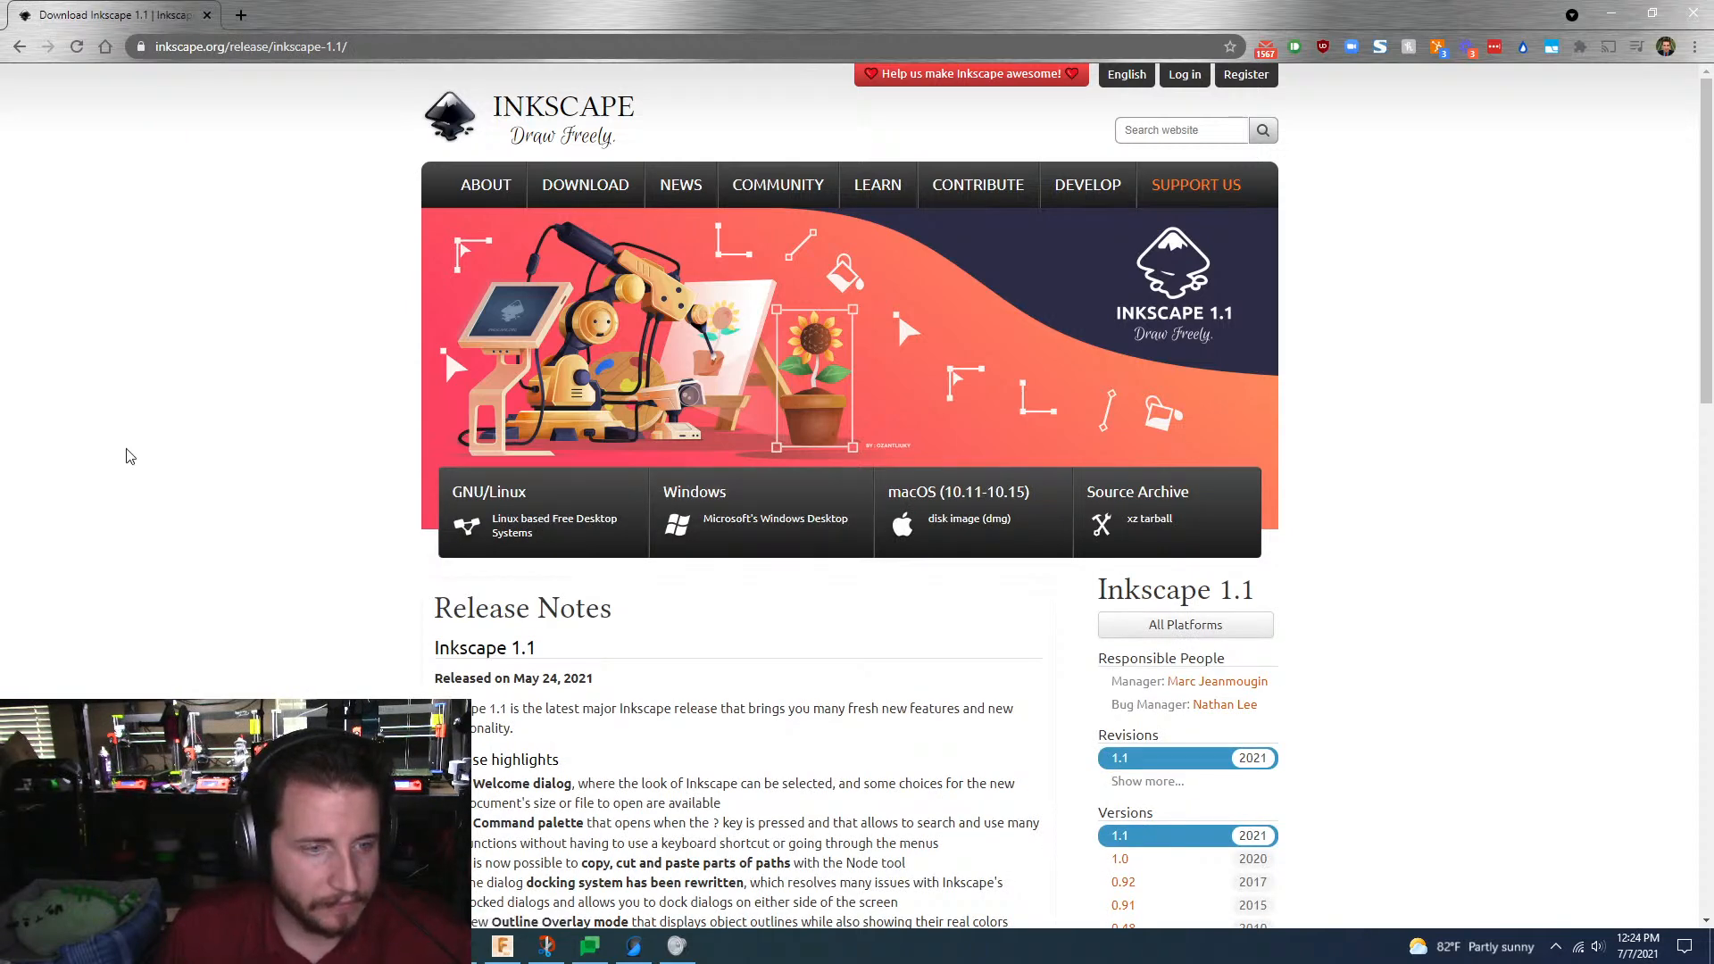
{"action": "left_click", "coordinate": [798, 547]}
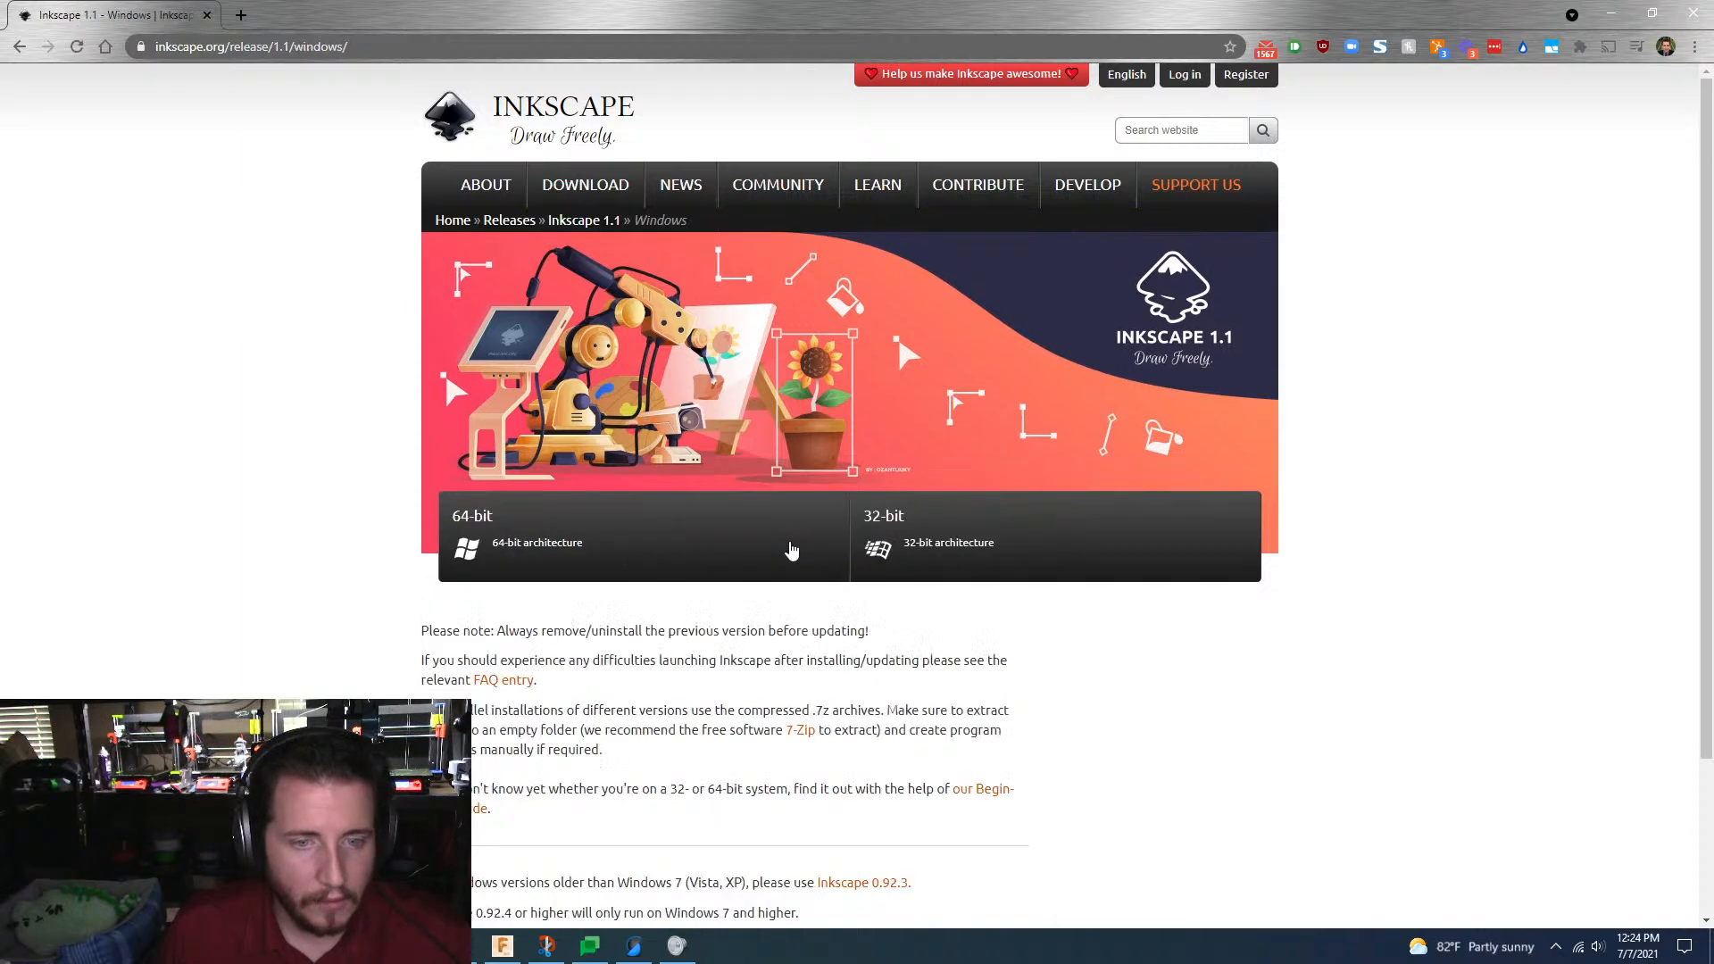
{"action": "left_click", "coordinate": [682, 547]}
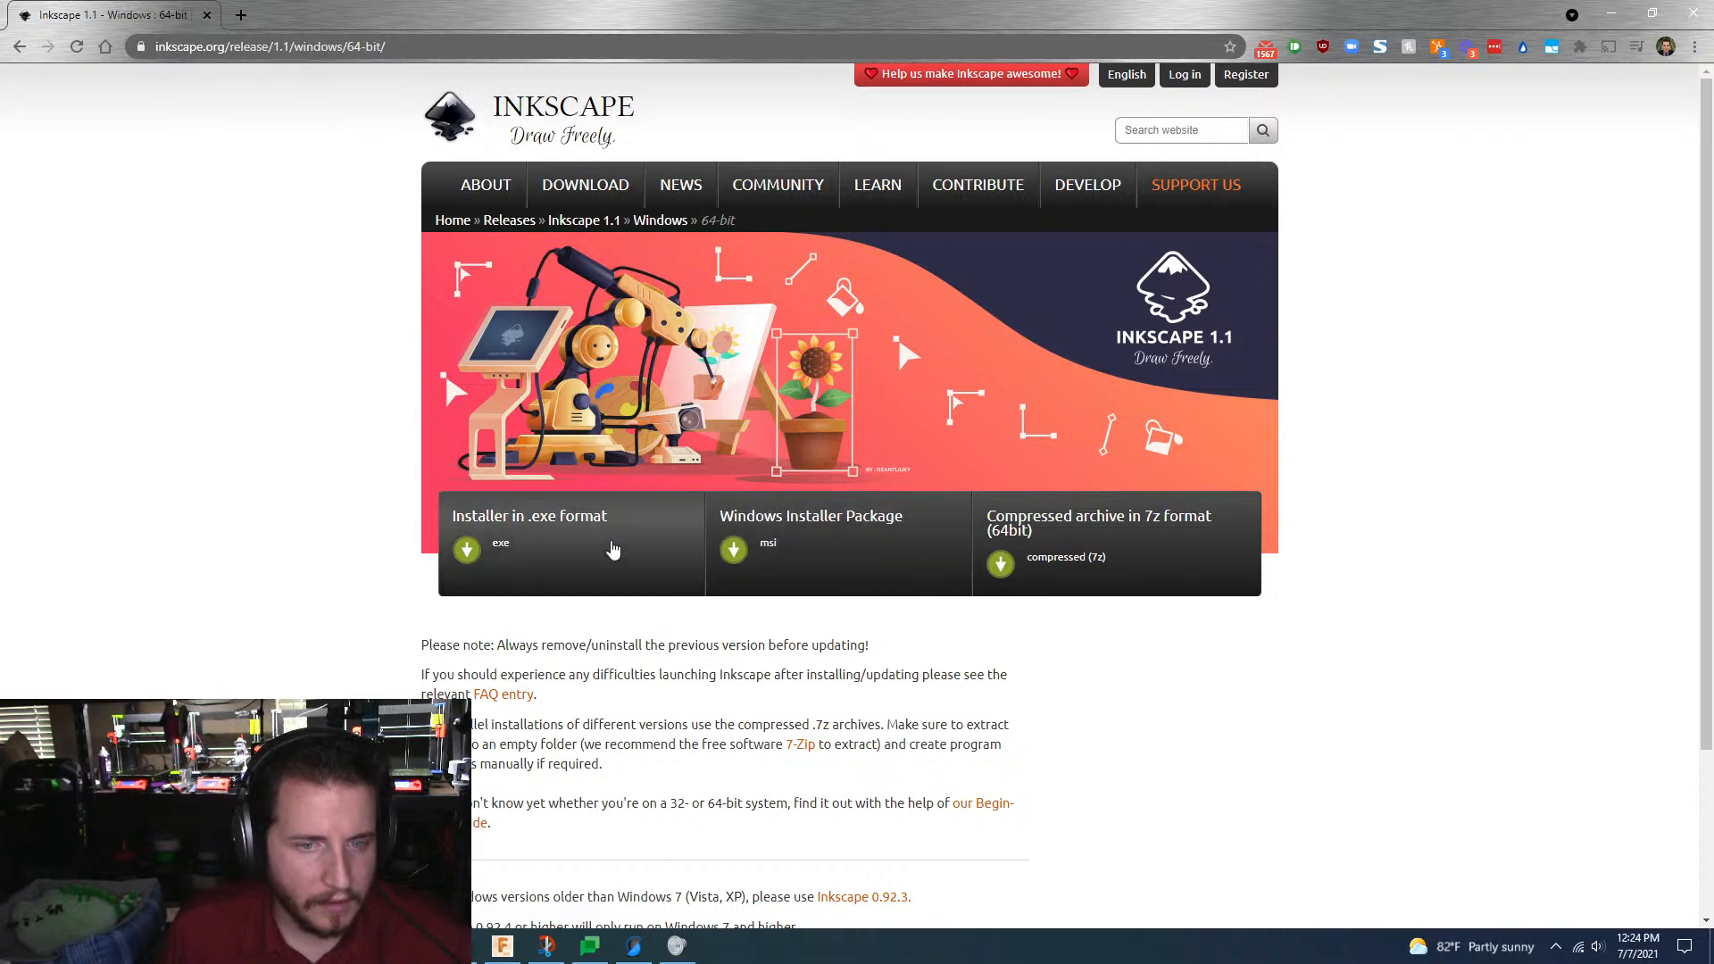
{"action": "left_click", "coordinate": [614, 549]}
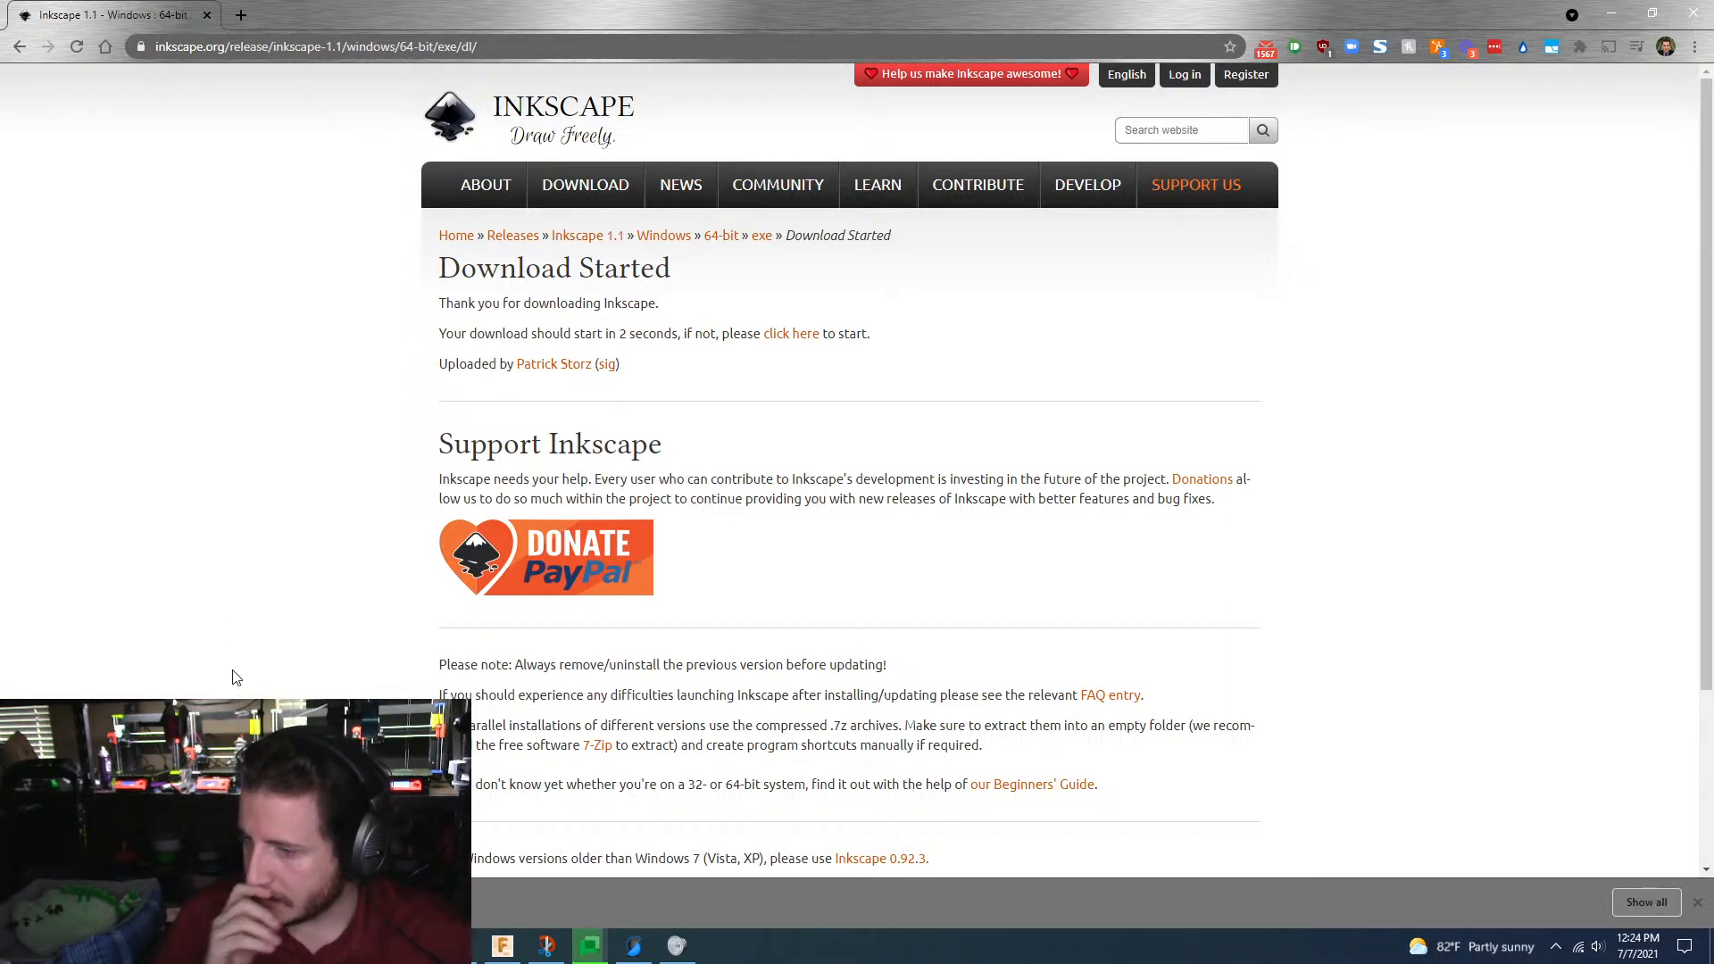
{"action": "left_click", "coordinate": [1612, 12]}
{"action": "left_click", "coordinate": [1618, 9]}
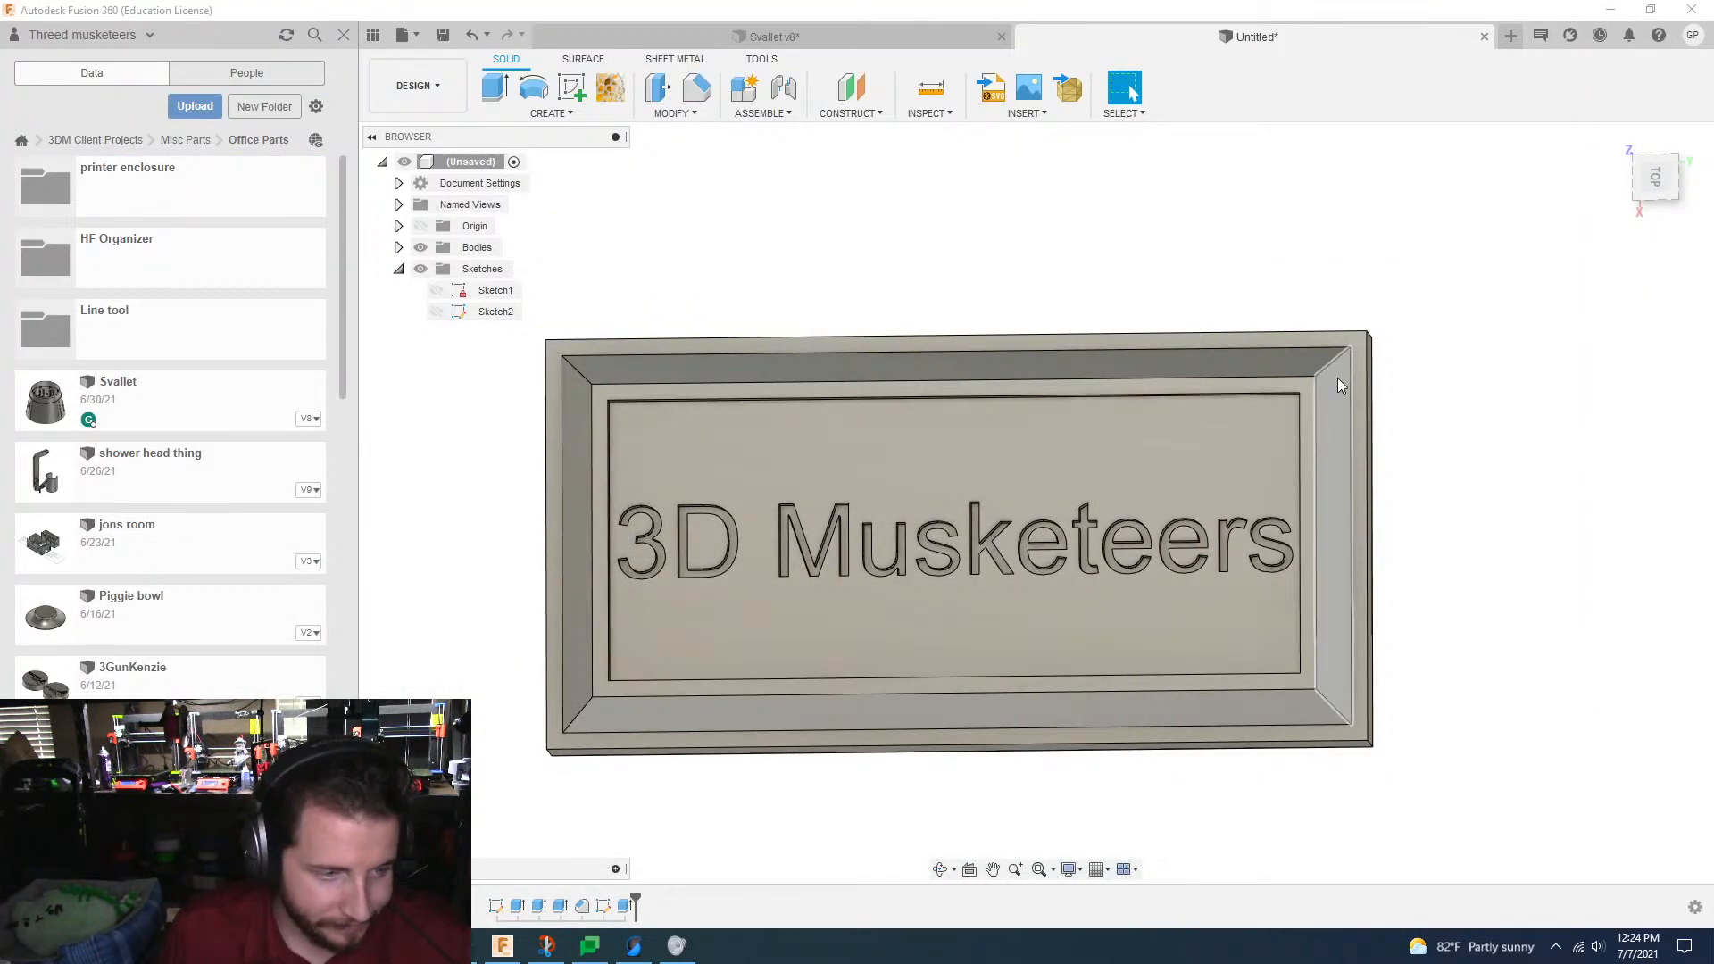
Step: Open the Downloads folder on the 2TB (E:) drive in File Explorer and close the extra Time Lapses a100 window
{"action": "mouse_move", "coordinate": [677, 945]}
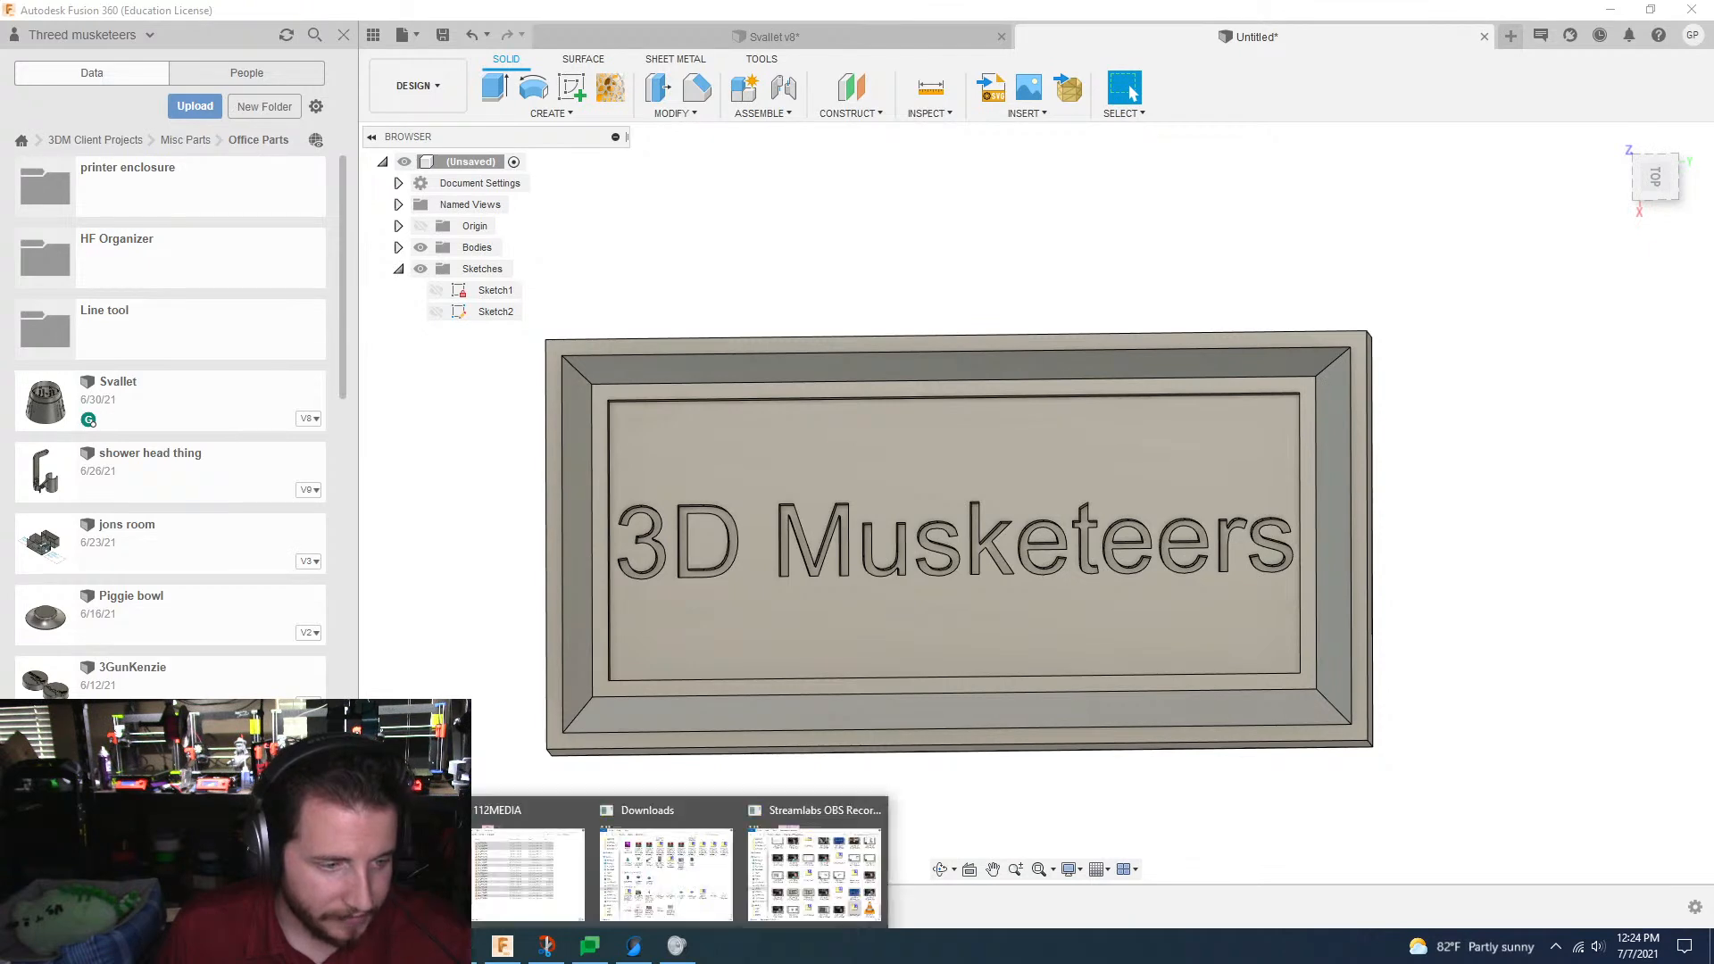
{"action": "left_click", "coordinate": [817, 871]}
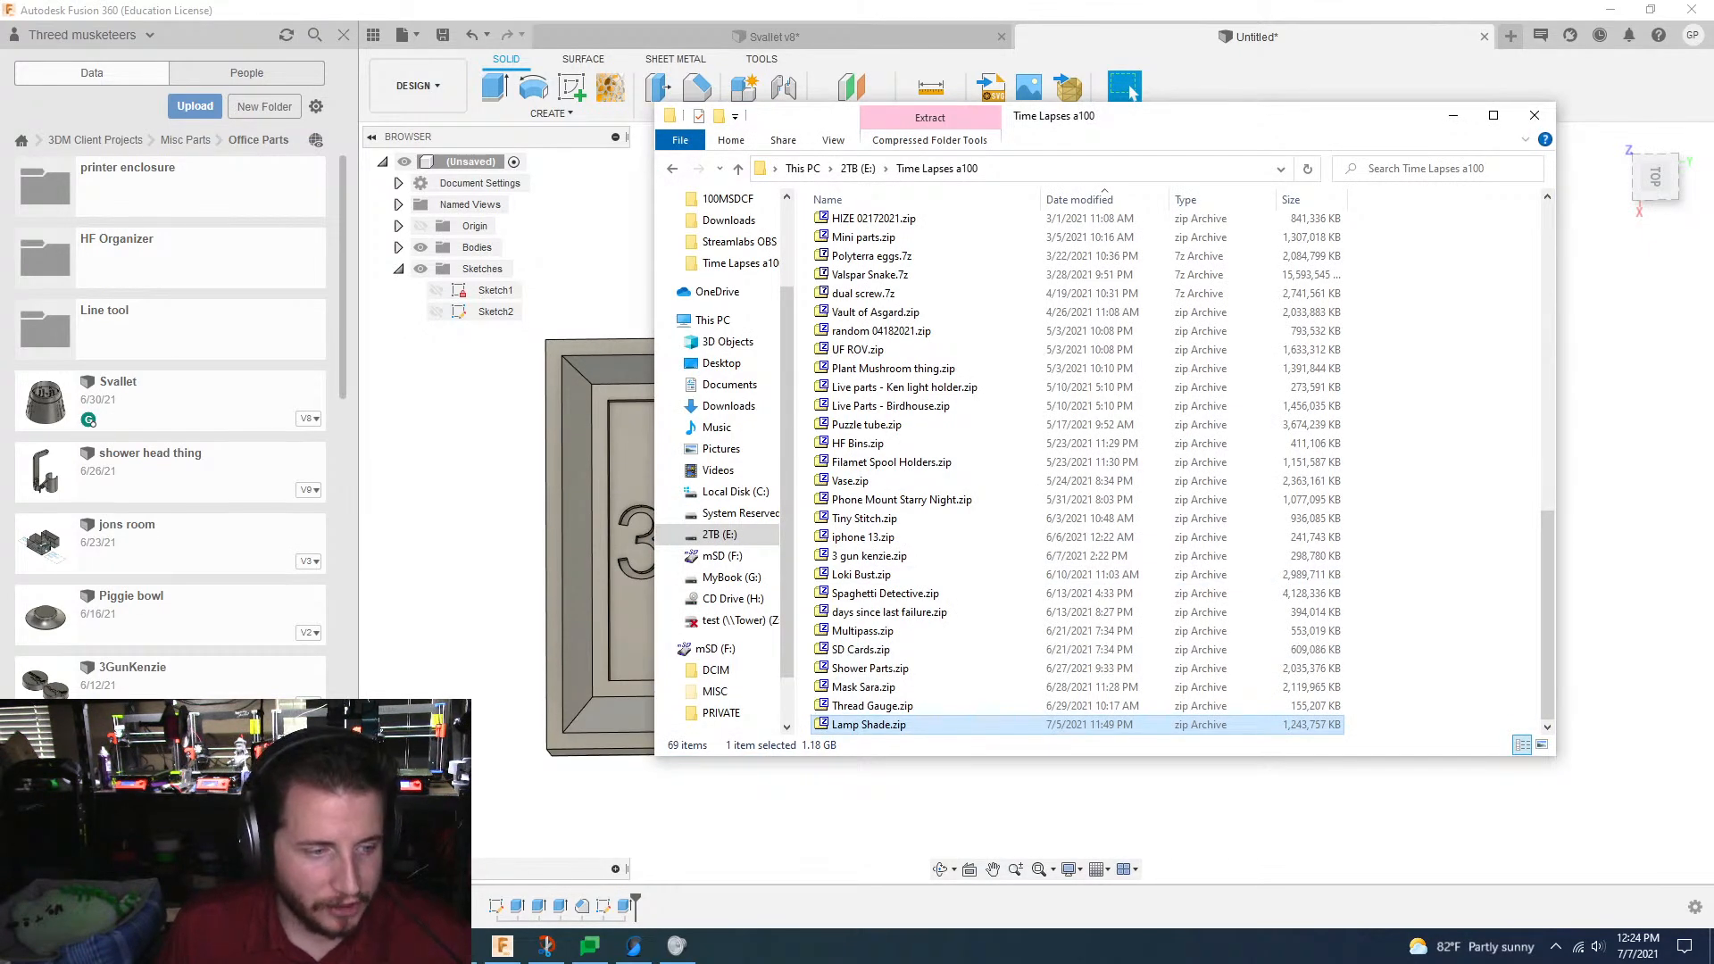
{"action": "left_click", "coordinate": [416, 946]}
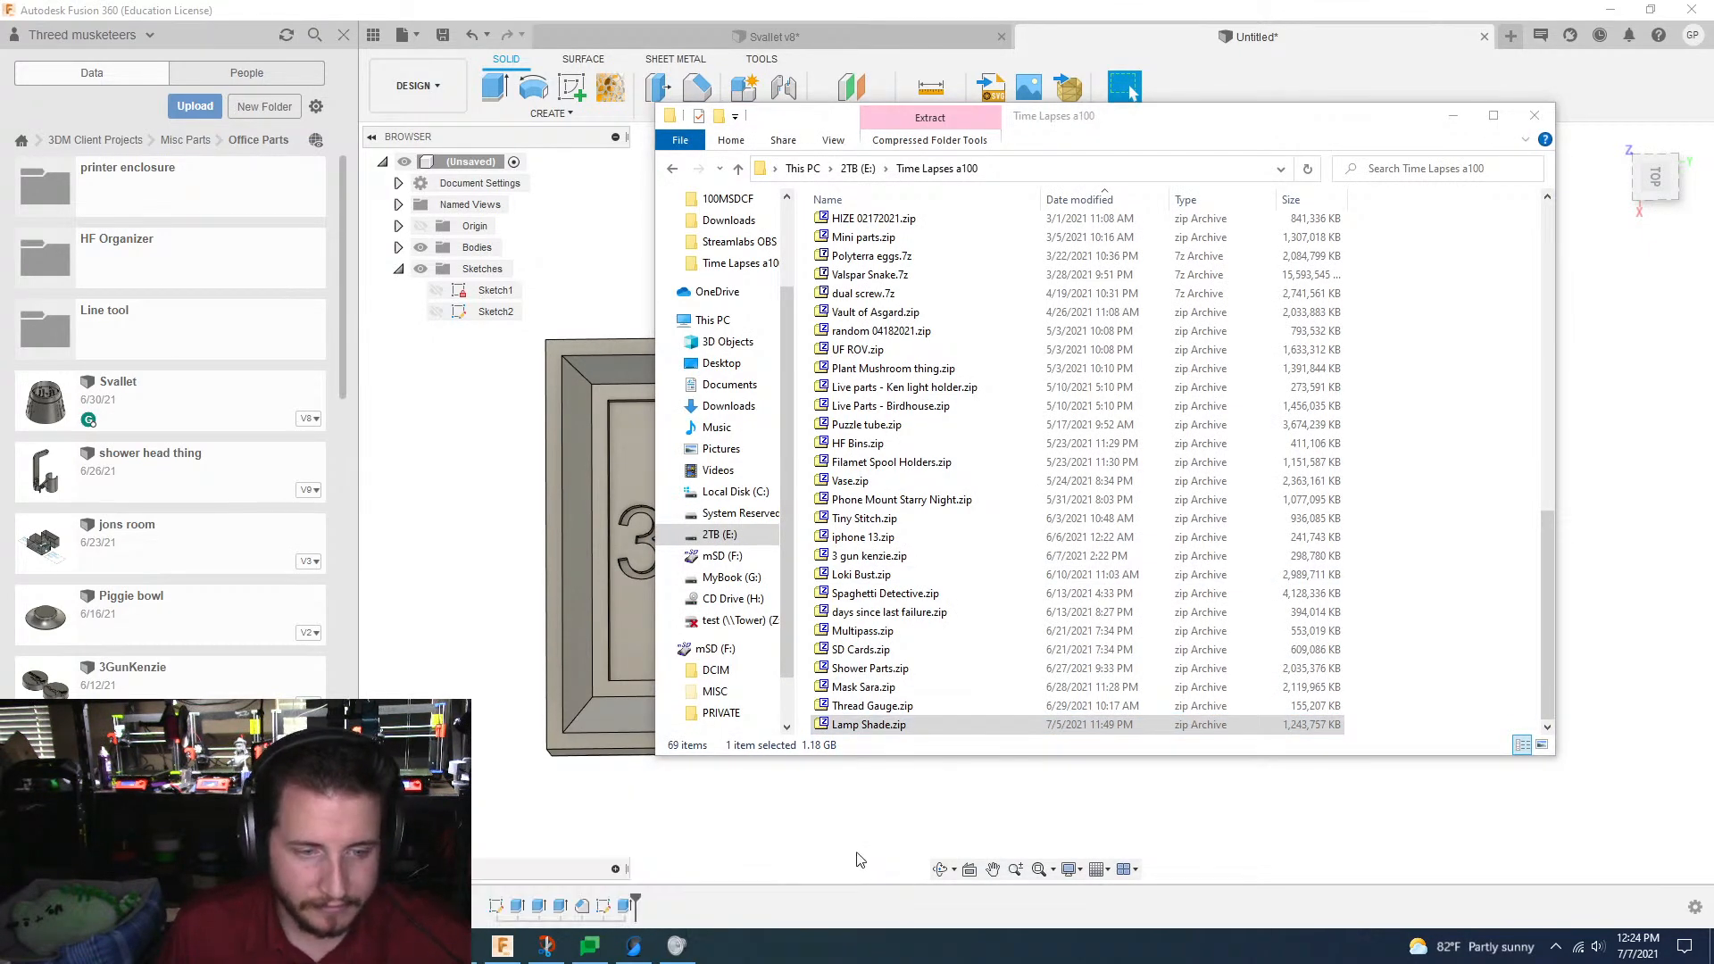
{"action": "mouse_move", "coordinate": [416, 947]}
{"action": "left_click", "coordinate": [370, 875]}
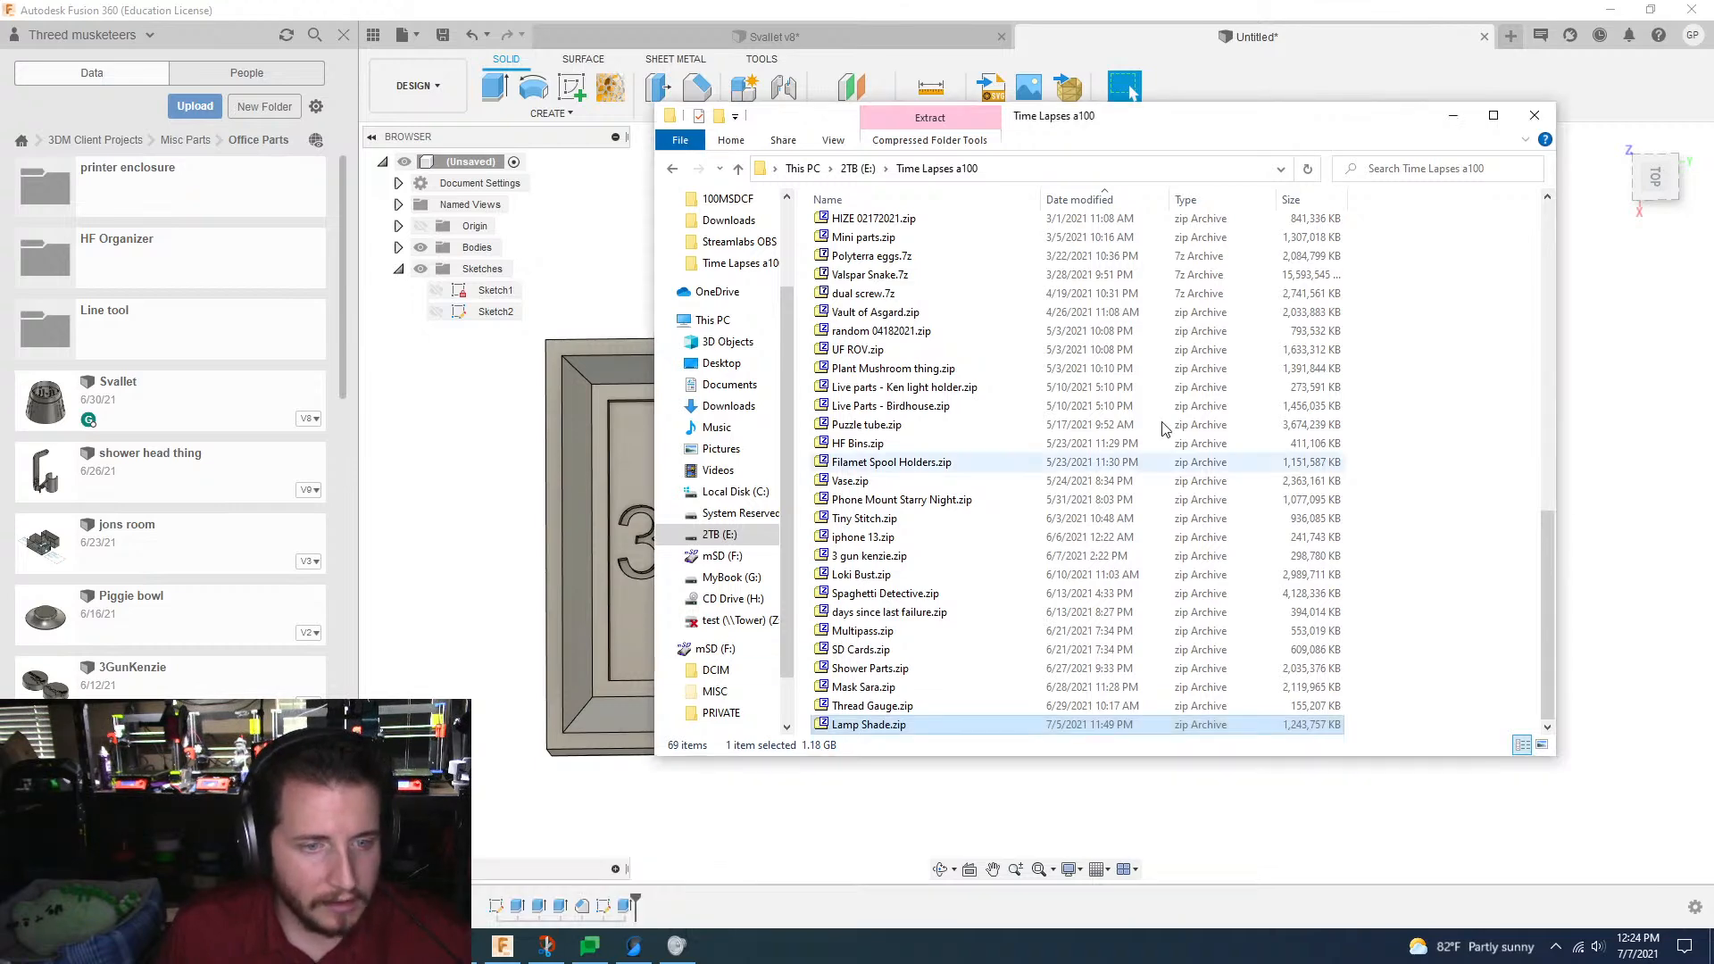
{"action": "key", "text": "ctrl+n"}
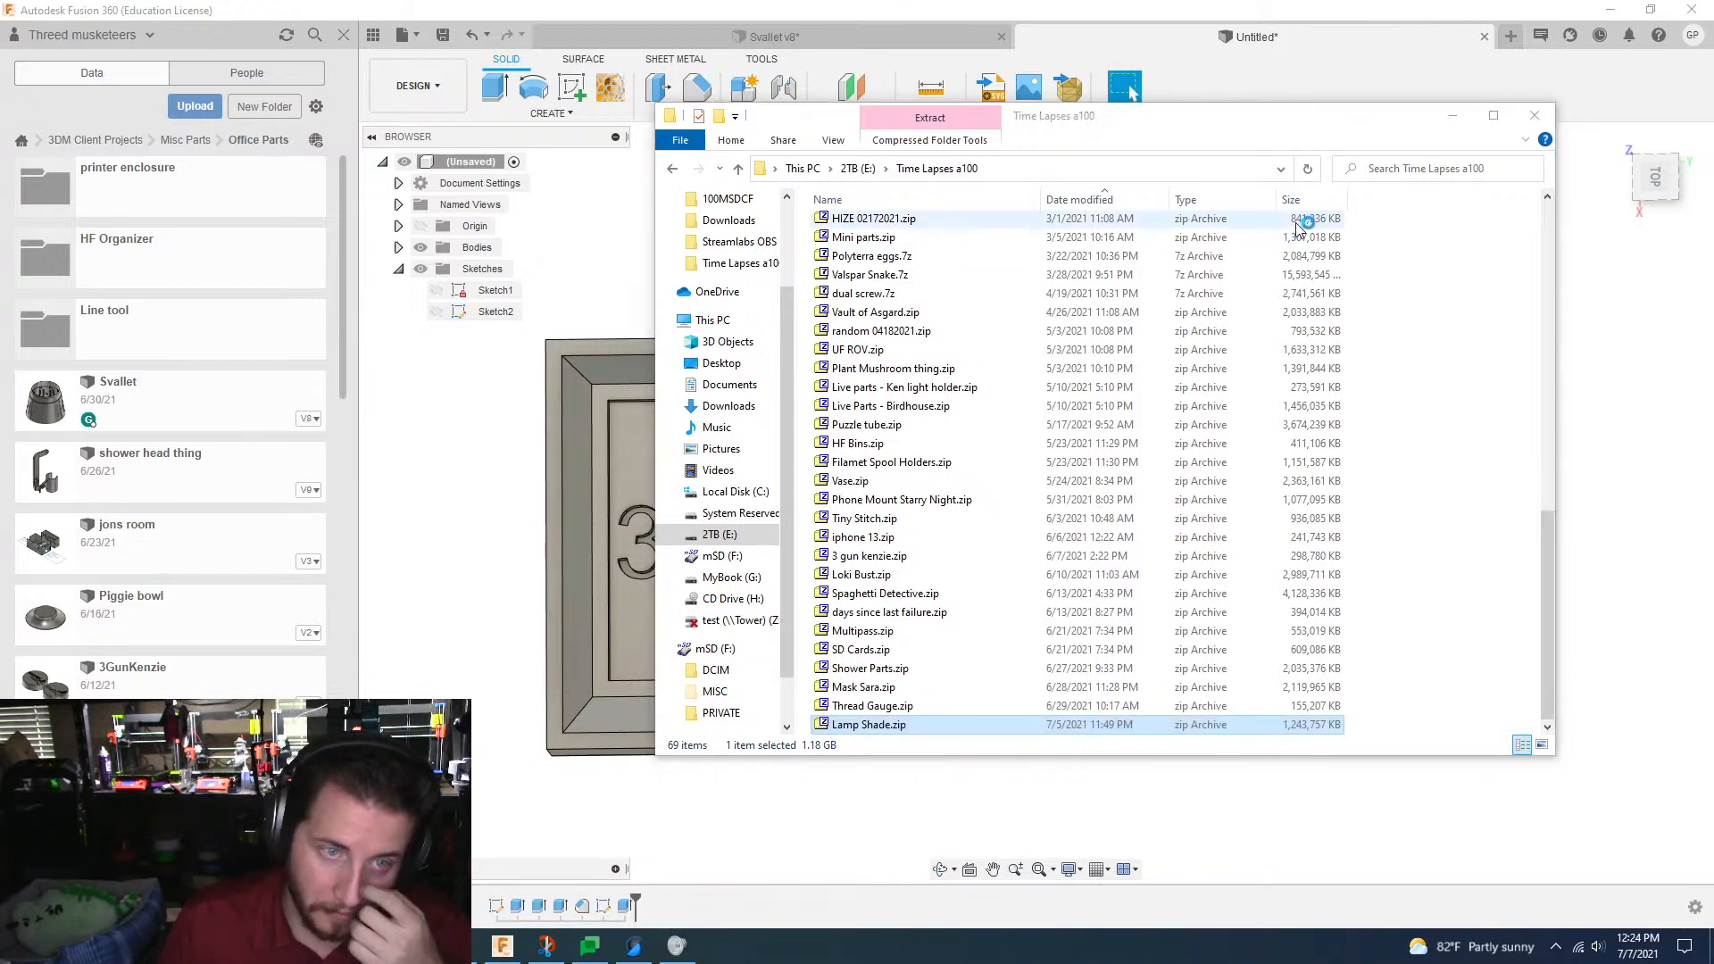
{"action": "left_click", "coordinate": [828, 116]}
{"action": "scroll", "coordinate": [733, 253], "scroll_direction": "up", "scroll_amount": 1}
{"action": "left_click", "coordinate": [730, 245]}
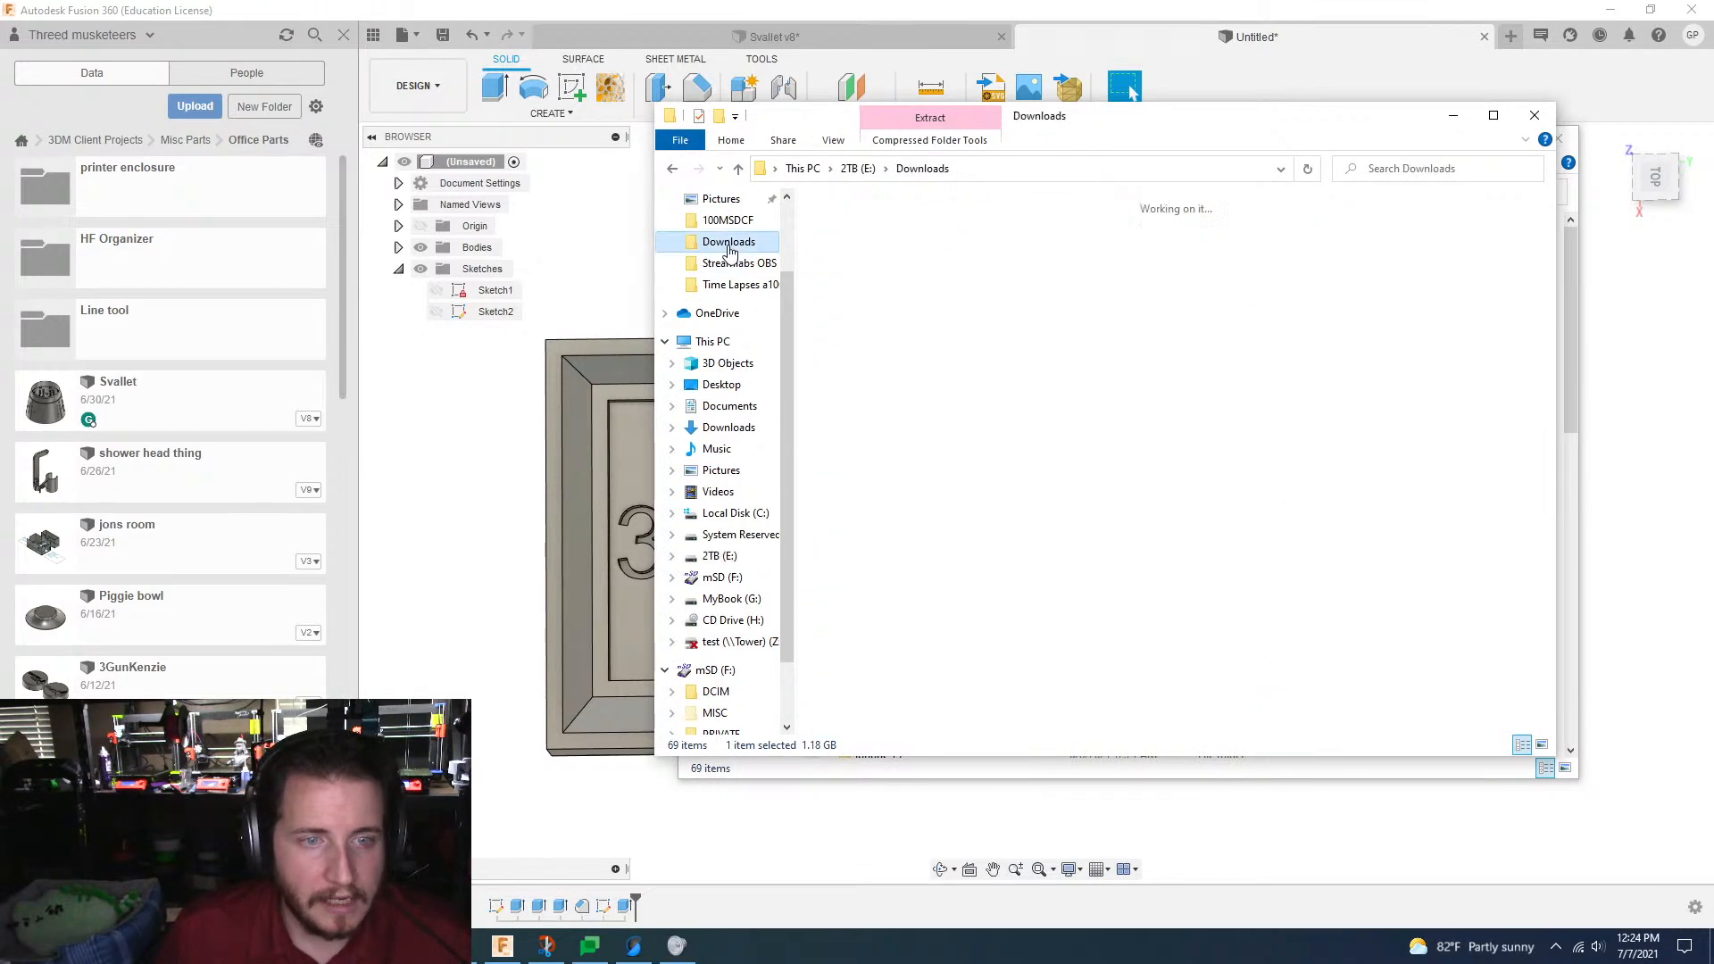
{"action": "left_click_drag", "start_coordinate": [1110, 126], "coordinate": [737, 170]}
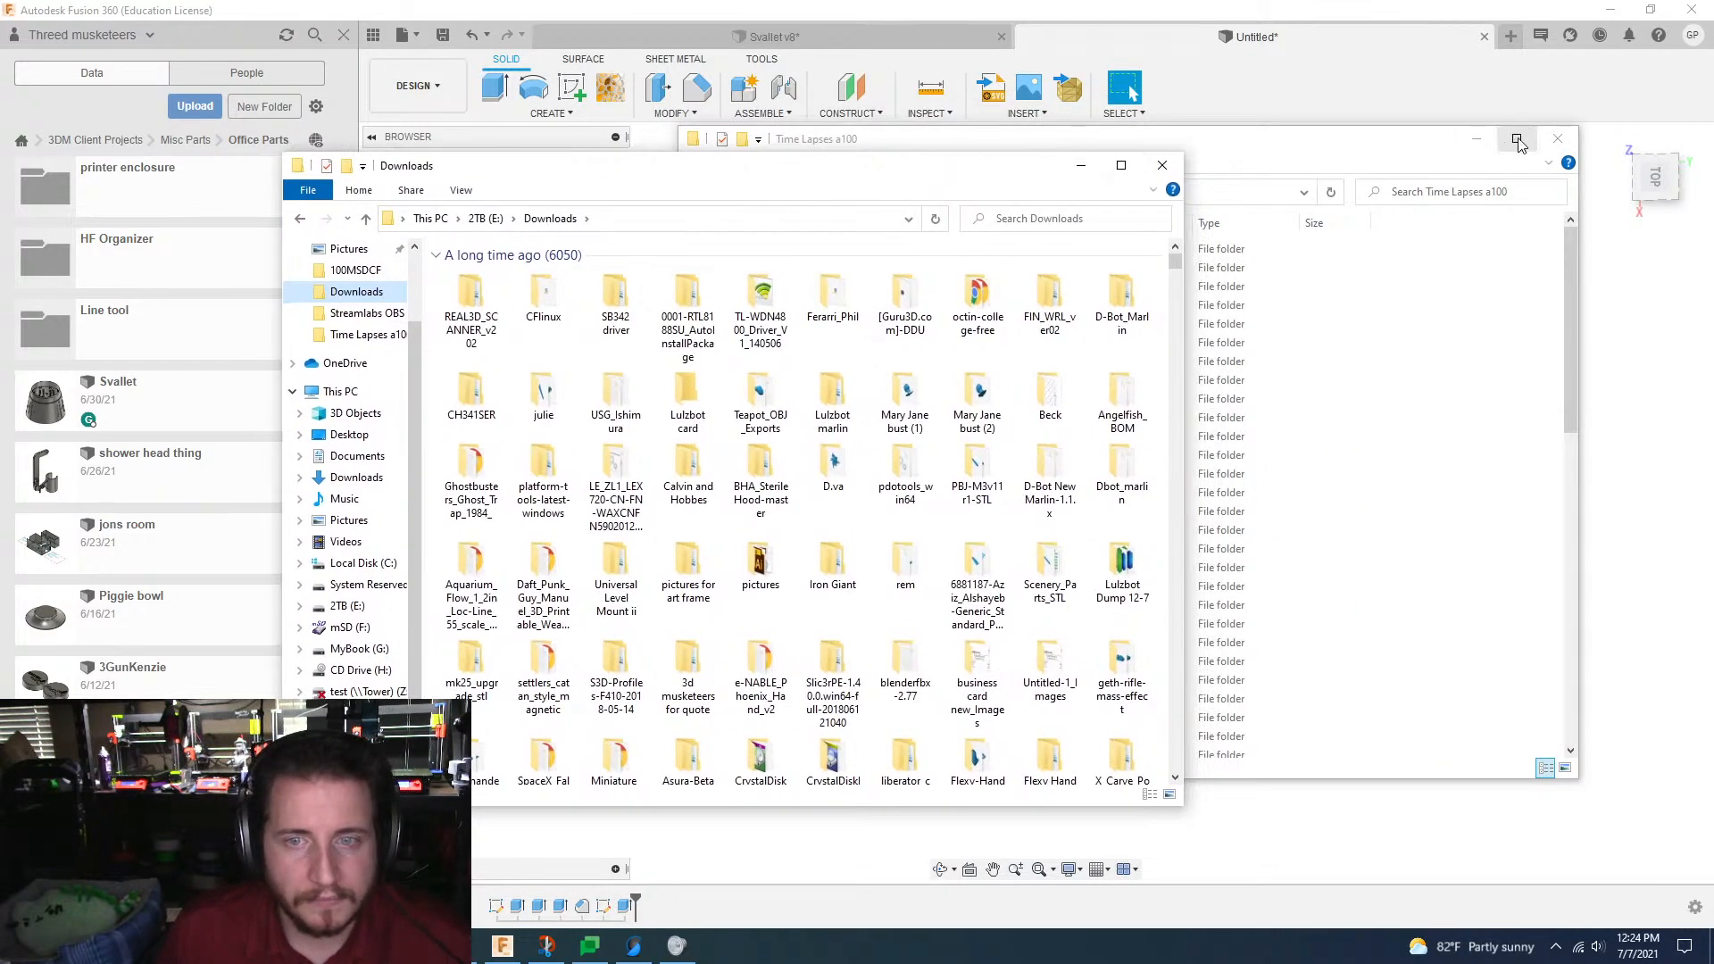
{"action": "left_click", "coordinate": [1558, 138]}
Step: Run the downloaded Inkscape installer and agree to uninstall the old version before installing the new one
{"action": "left_click_drag", "start_coordinate": [1175, 264], "coordinate": [1175, 763]}
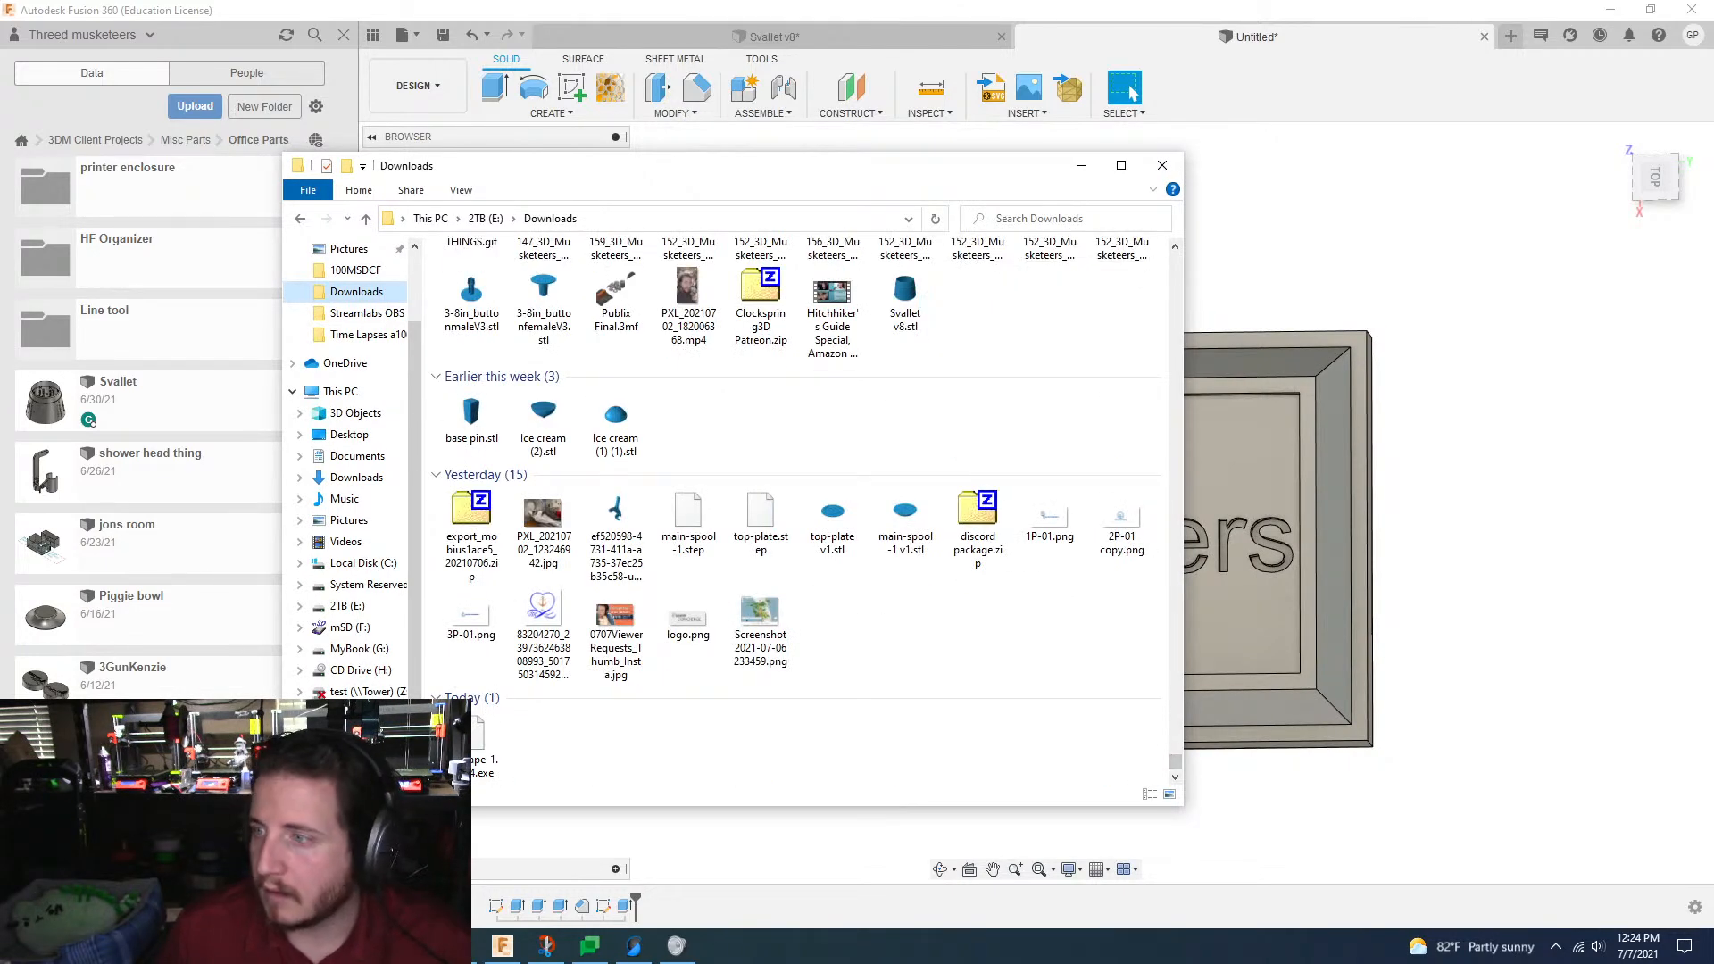
{"action": "left_click", "coordinate": [485, 741]}
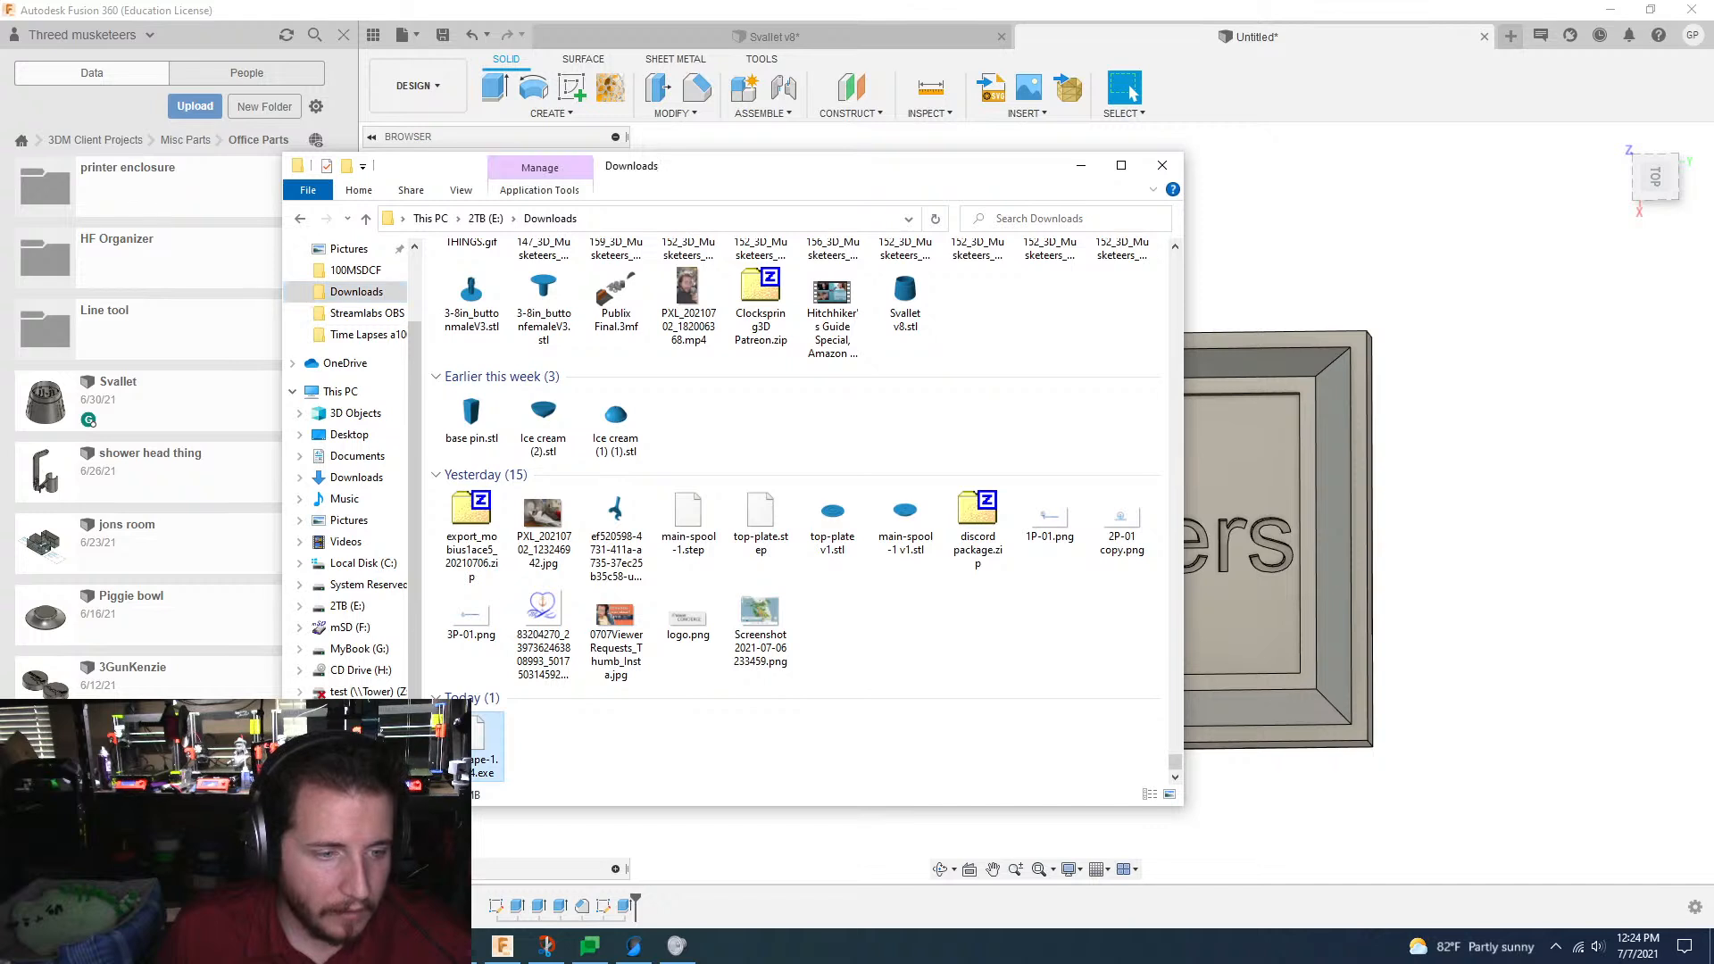
{"action": "double_click", "coordinate": [467, 751]}
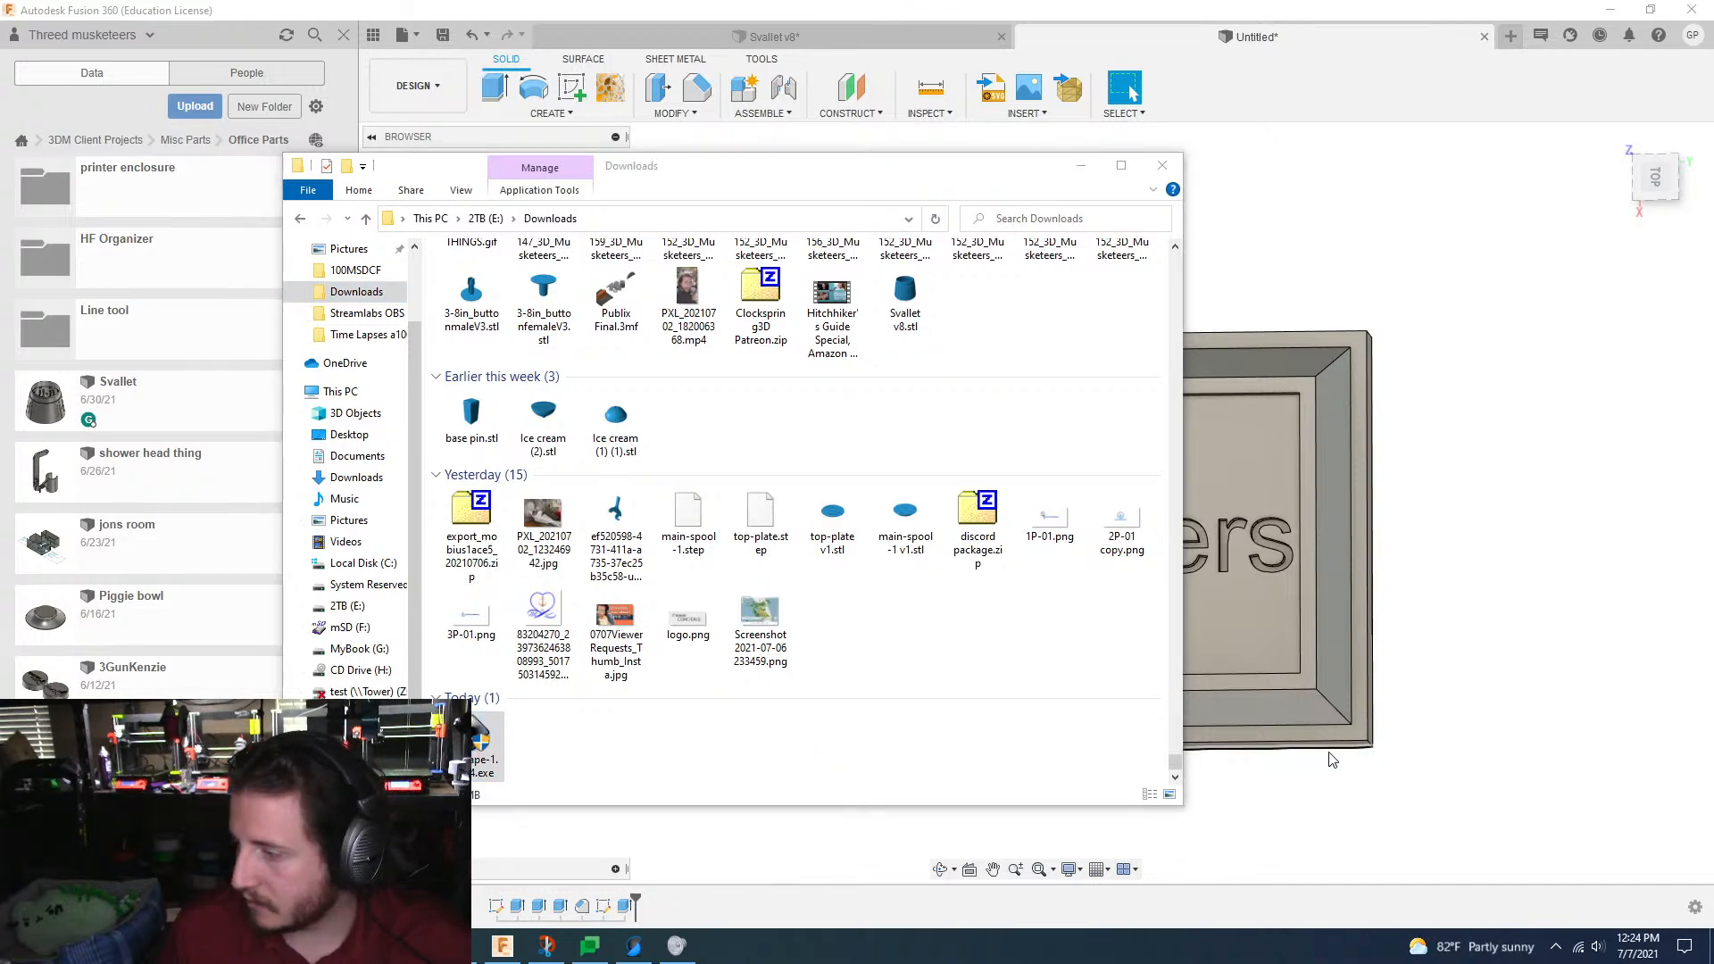
{"action": "double_click", "coordinate": [487, 746]}
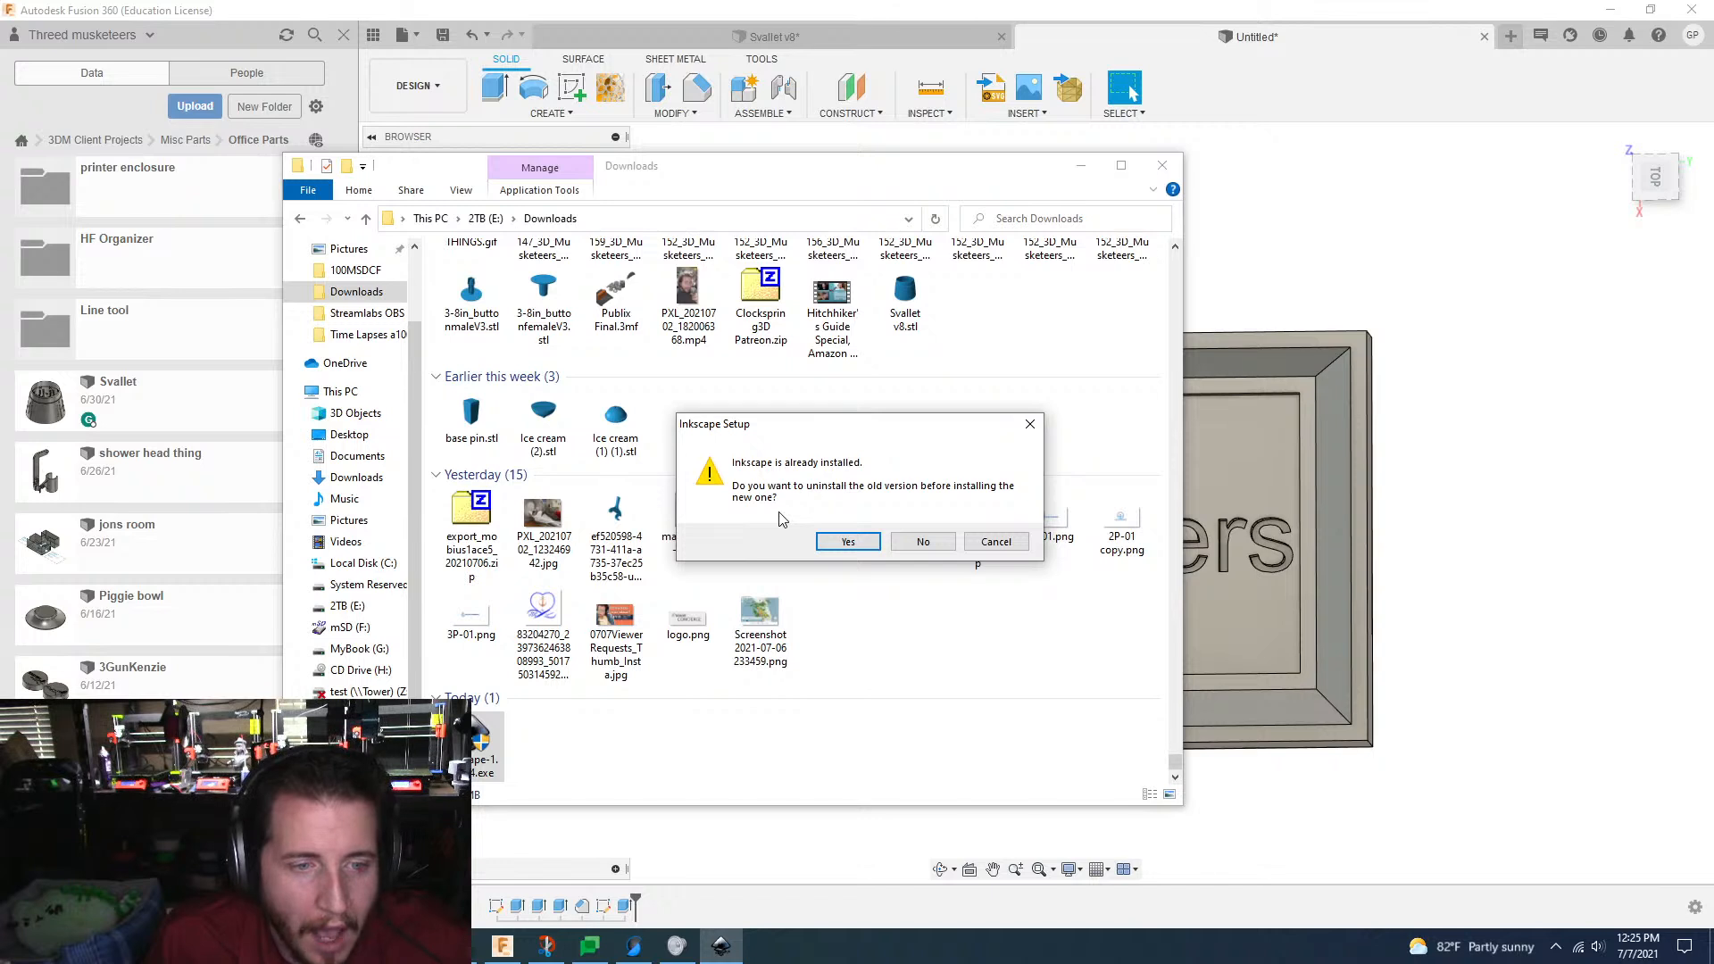
{"action": "left_click", "coordinate": [844, 543]}
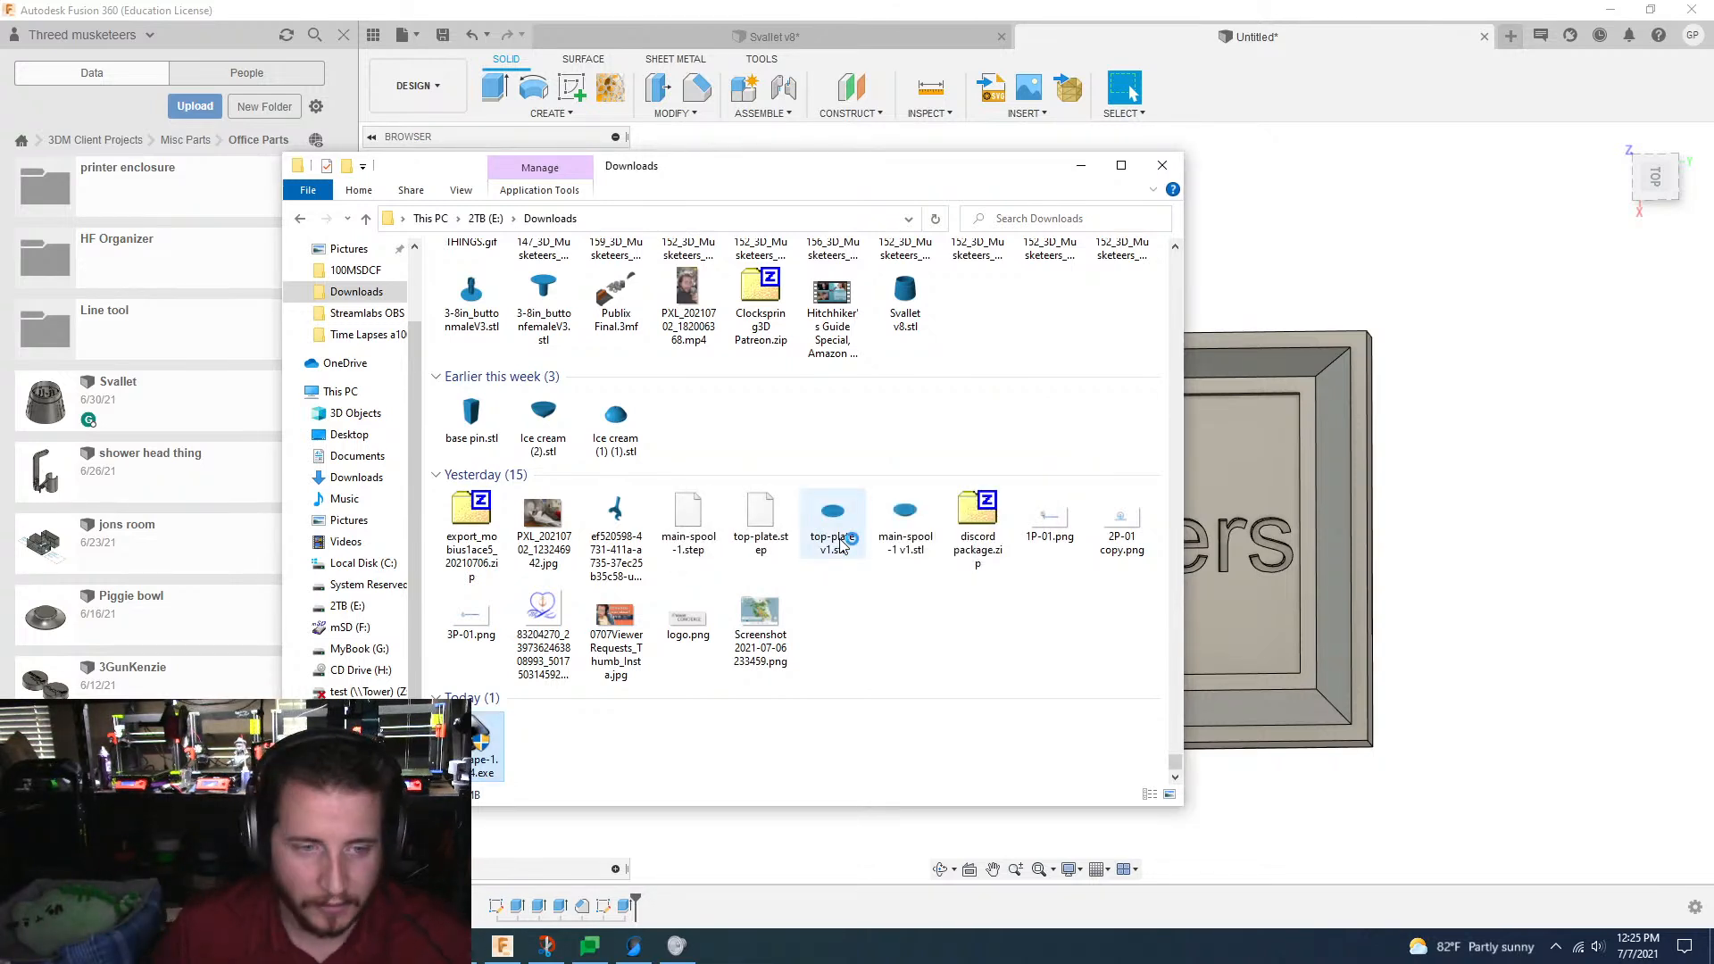
Step: Switch back to Fusion 360 and view the engraved "3D Musketeers" part from a tilted angle
{"action": "left_click", "coordinate": [1539, 528]}
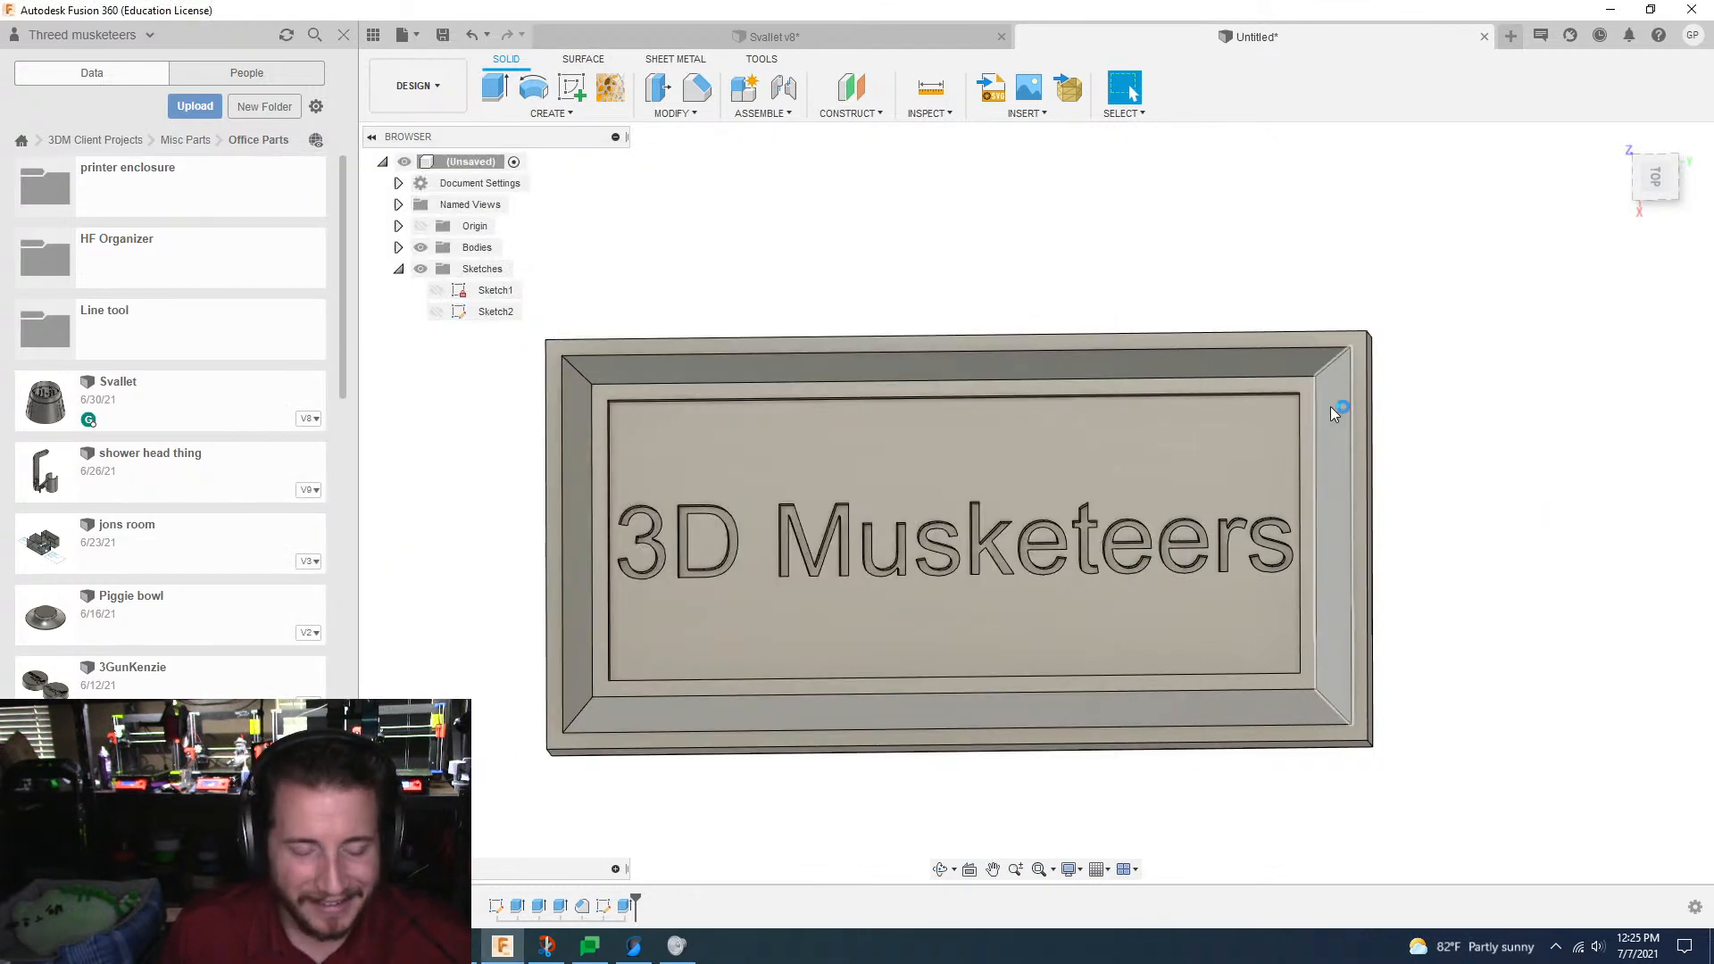
{"action": "middle_click_drag", "start_coordinate": [1332, 412], "coordinate": [1464, 441], "text": "shift"}
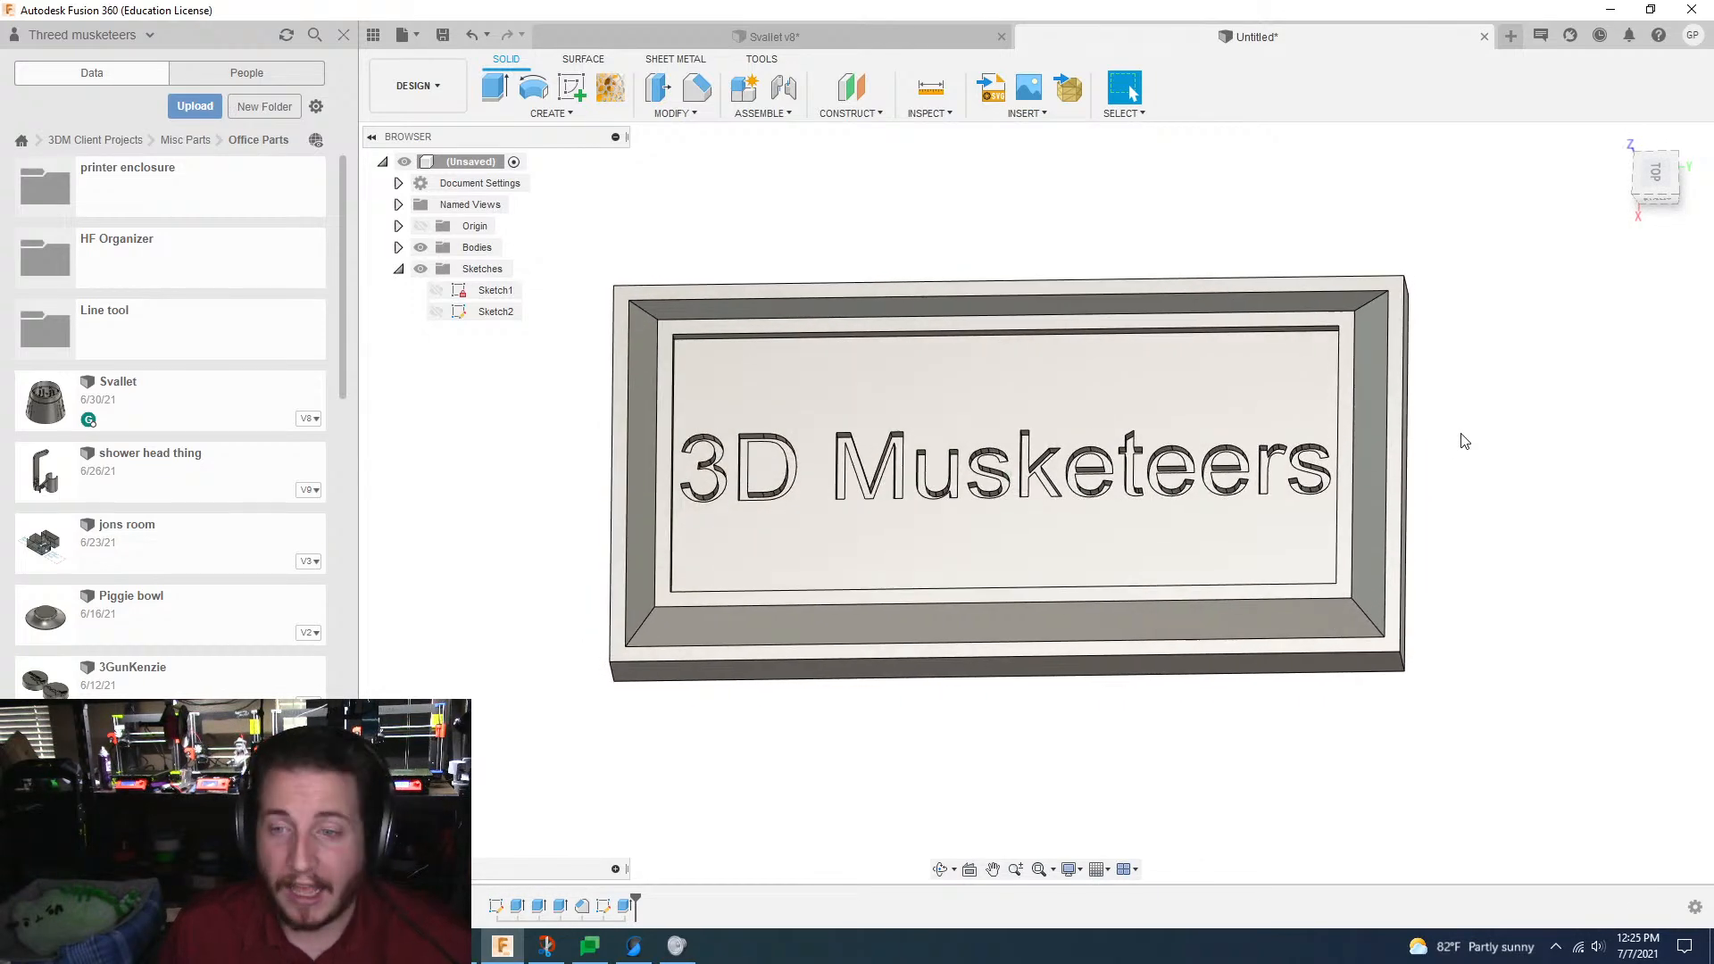
Step: Switch to SuperSlicer to view the voron_design_cube_v6 model on the build plate, and return to Fusion 360
{"action": "left_click", "coordinate": [634, 946]}
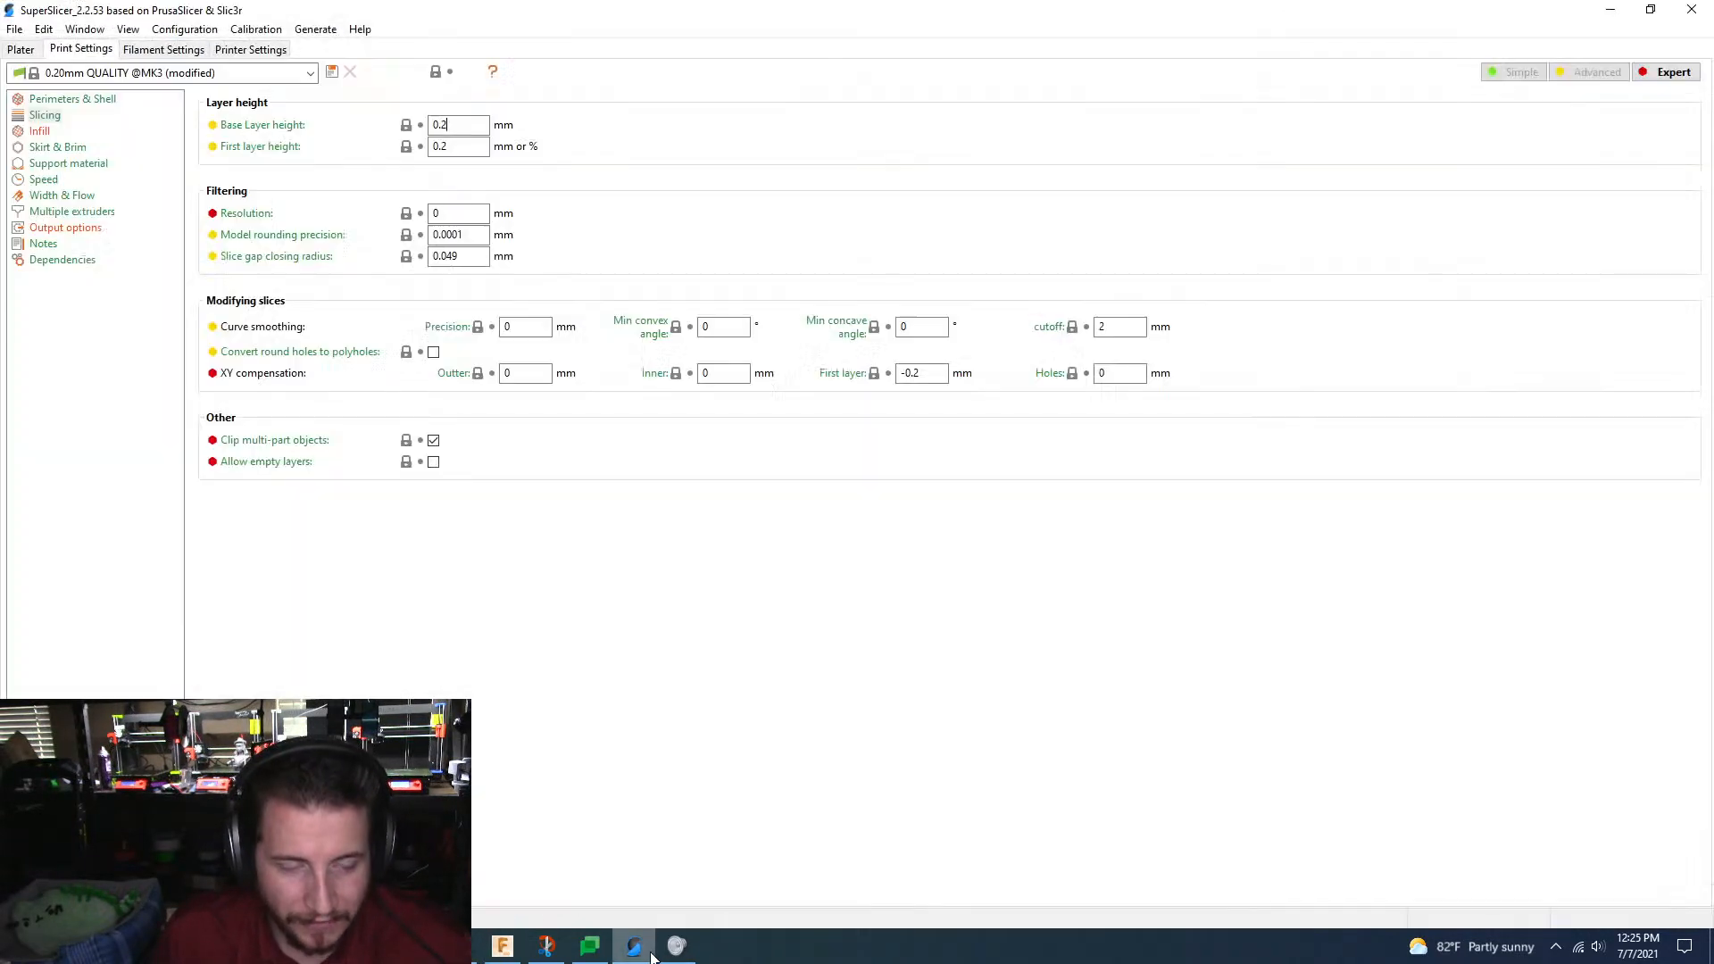
{"action": "left_click", "coordinate": [21, 49]}
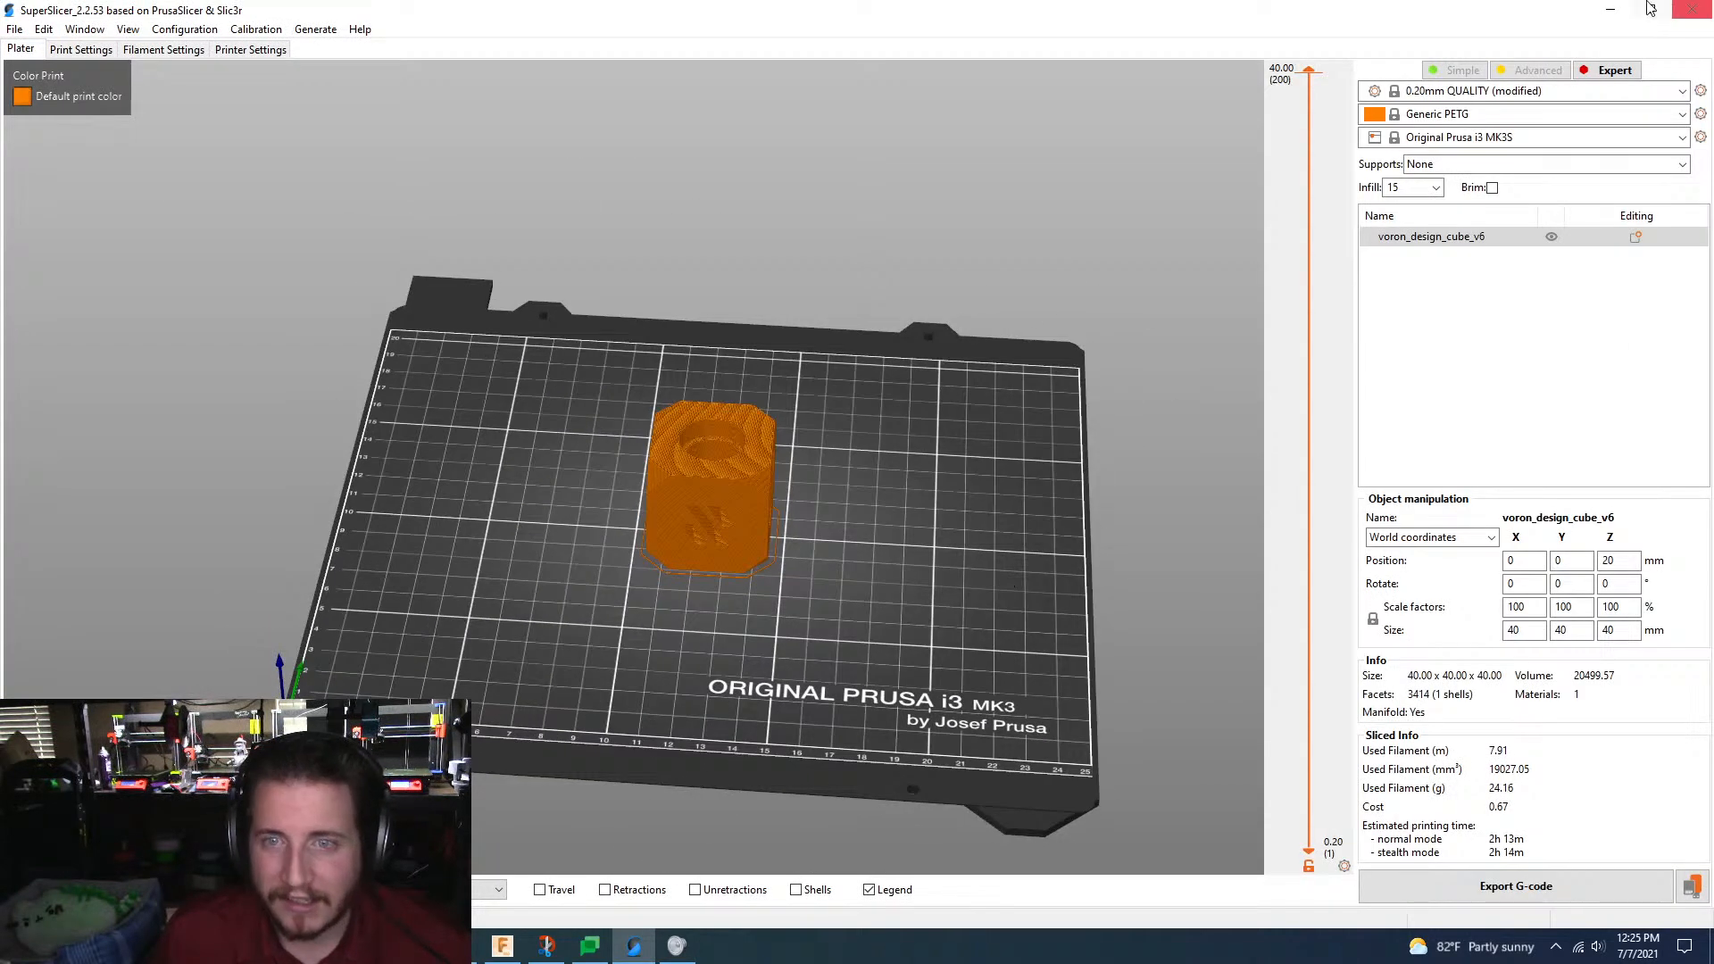
{"action": "left_click", "coordinate": [1611, 10]}
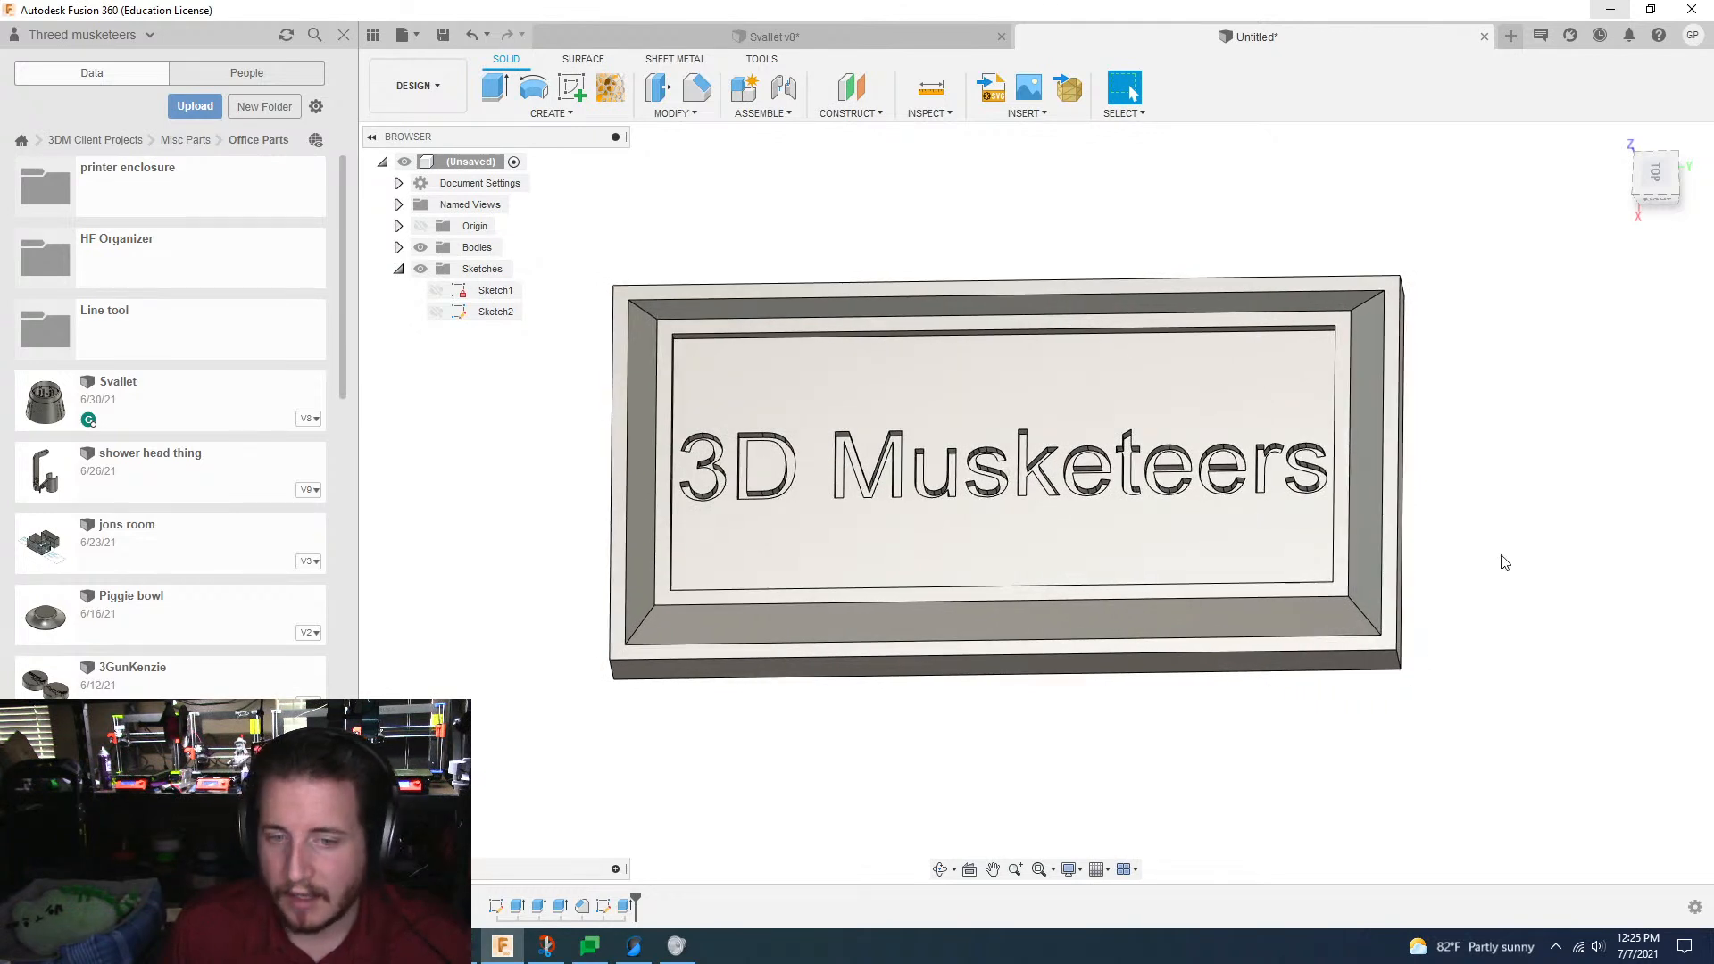
{"action": "scroll", "coordinate": [1503, 560], "scroll_direction": "down", "scroll_amount": 2}
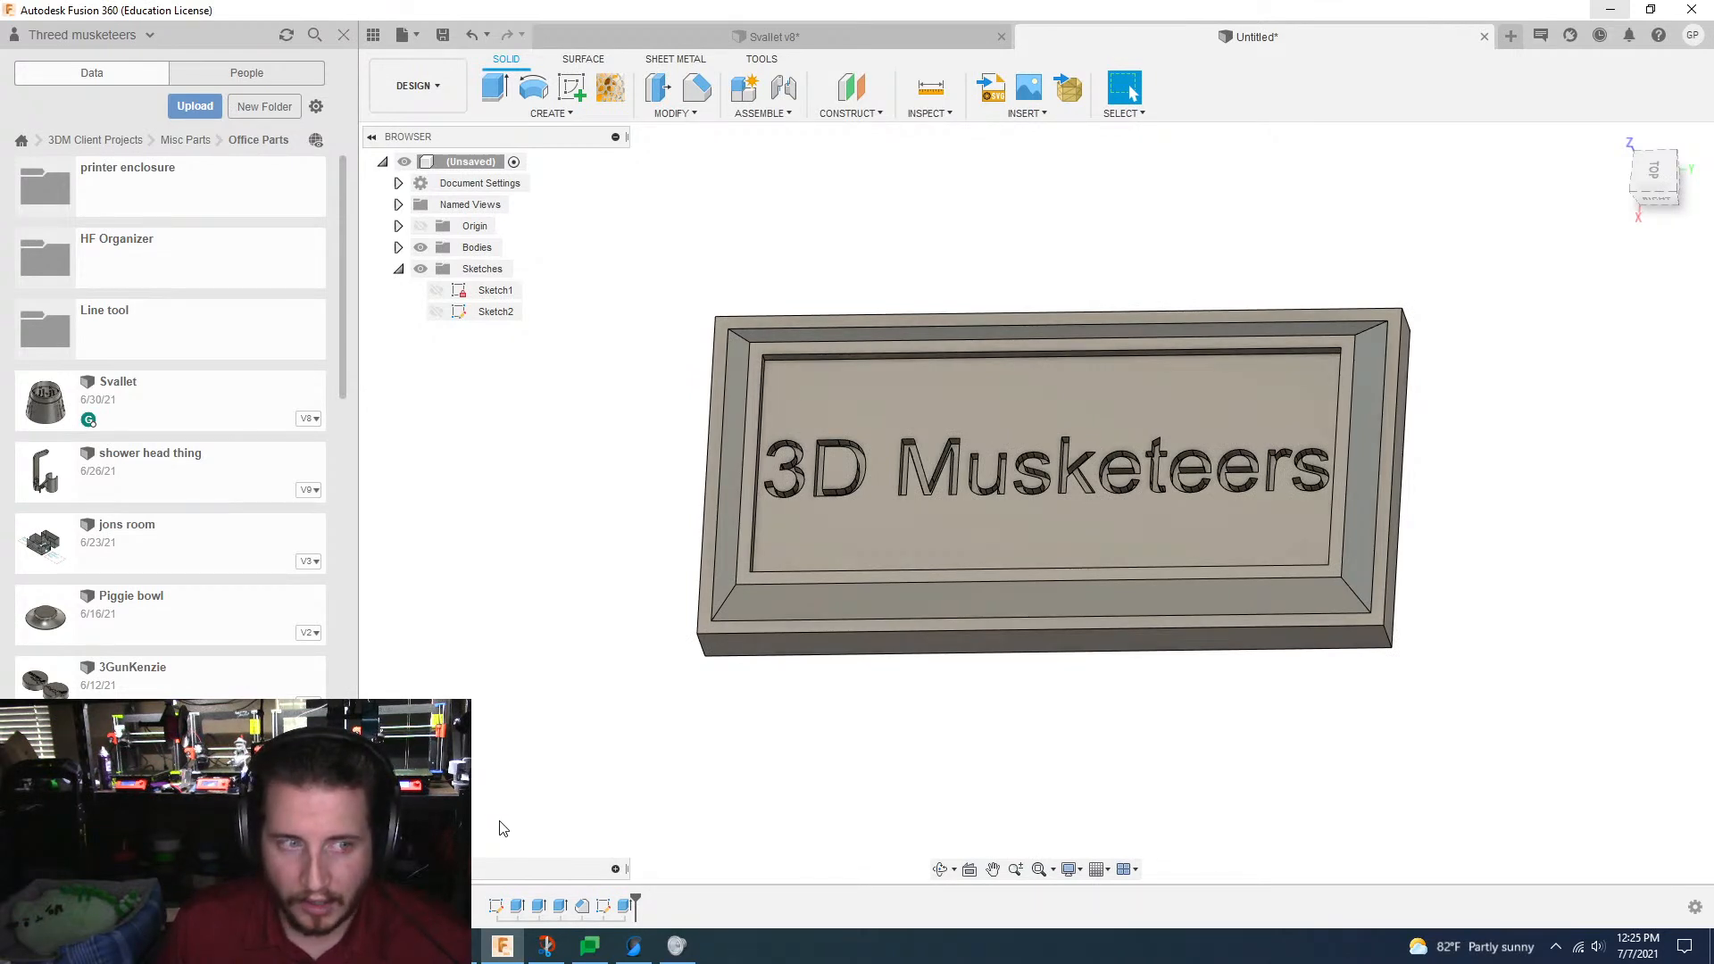
Step: Launch LightBurn and decline the download of the newer version
{"action": "key", "text": "super"}
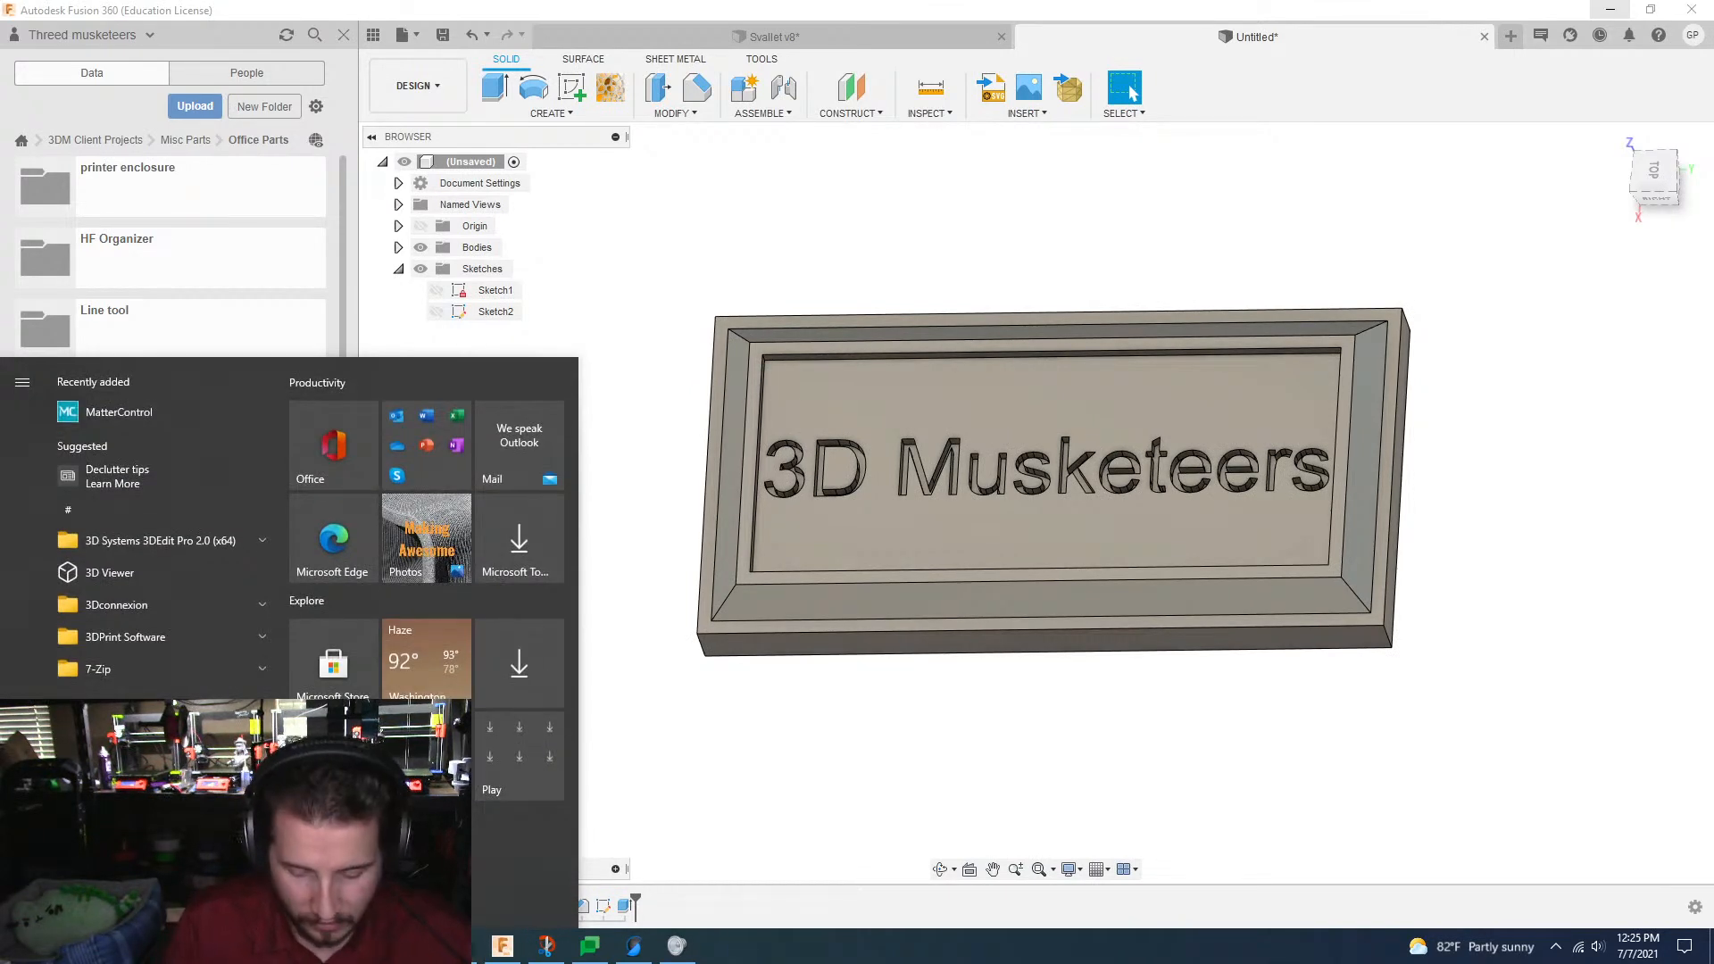
{"action": "type", "text": "light"}
{"action": "key", "text": "Return"}
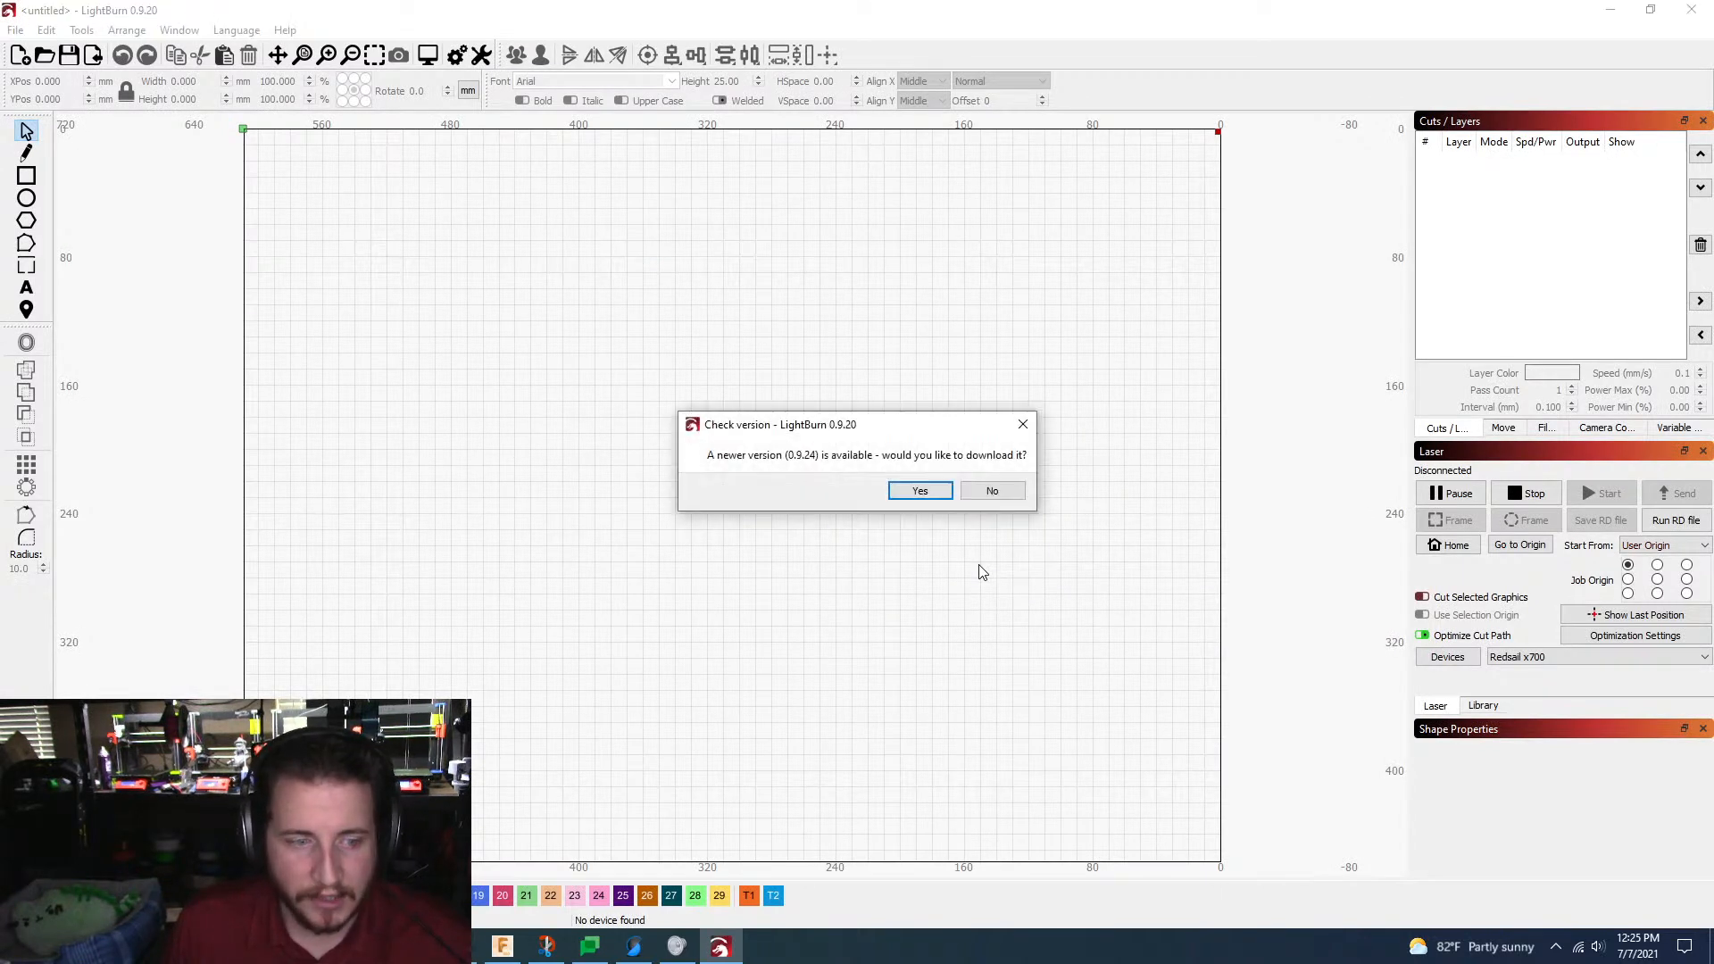
{"action": "left_click", "coordinate": [992, 491]}
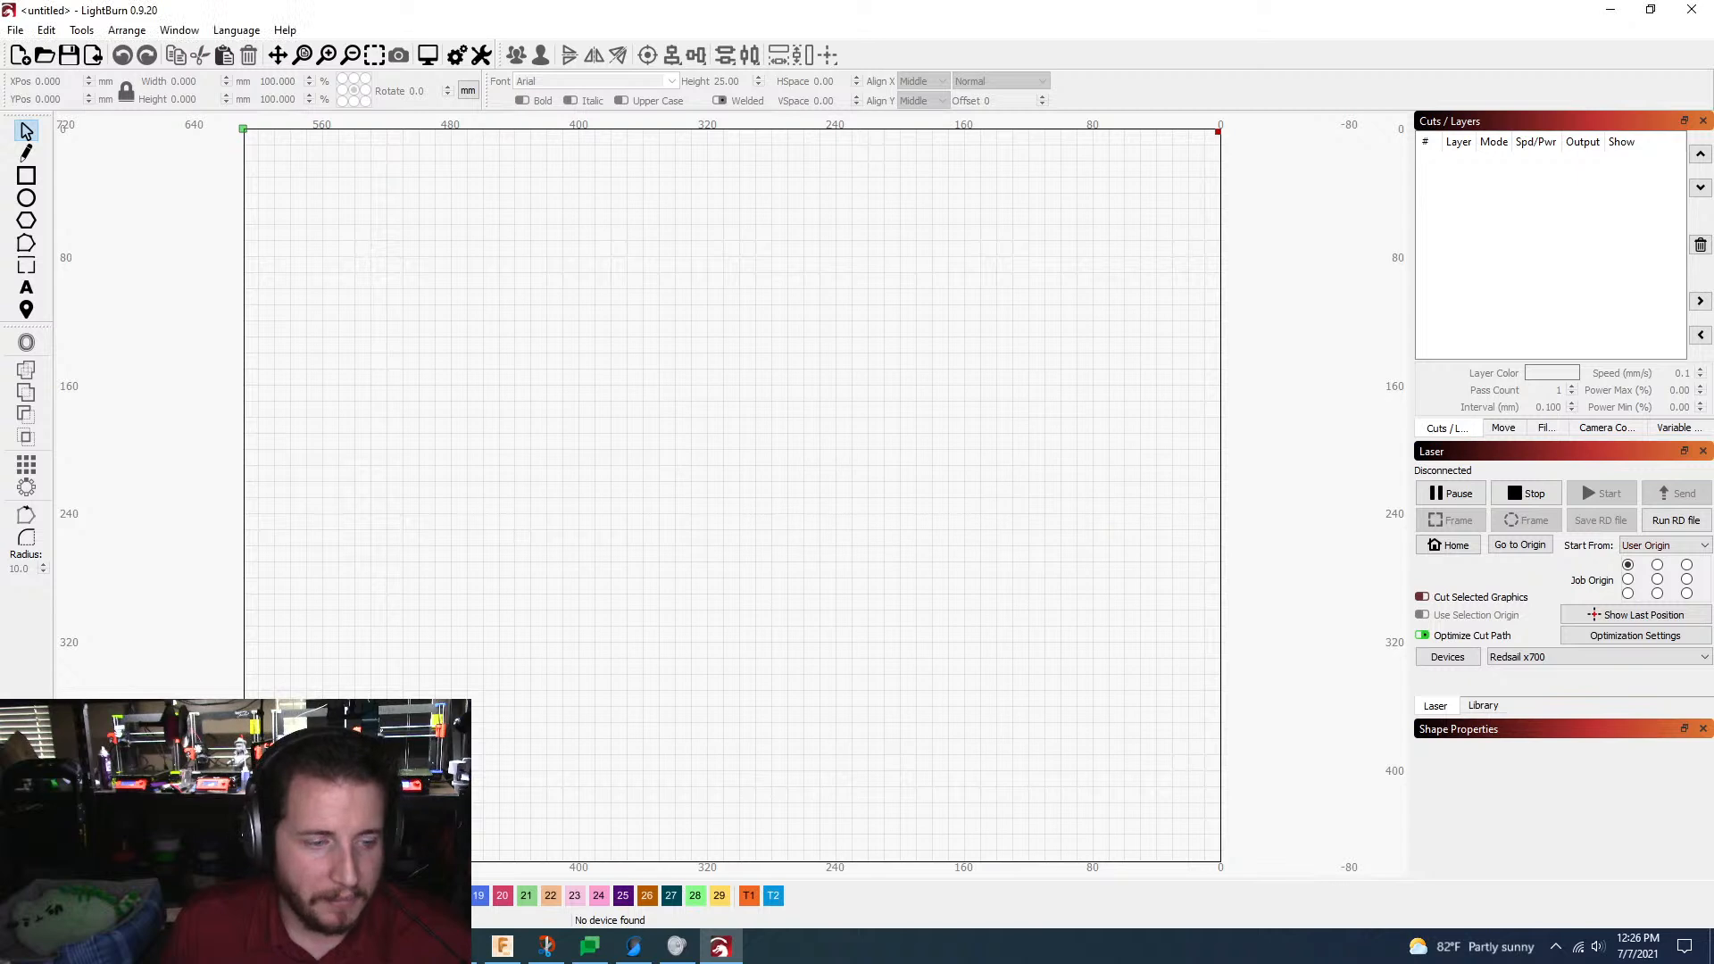
{"action": "left_click", "coordinate": [415, 946]}
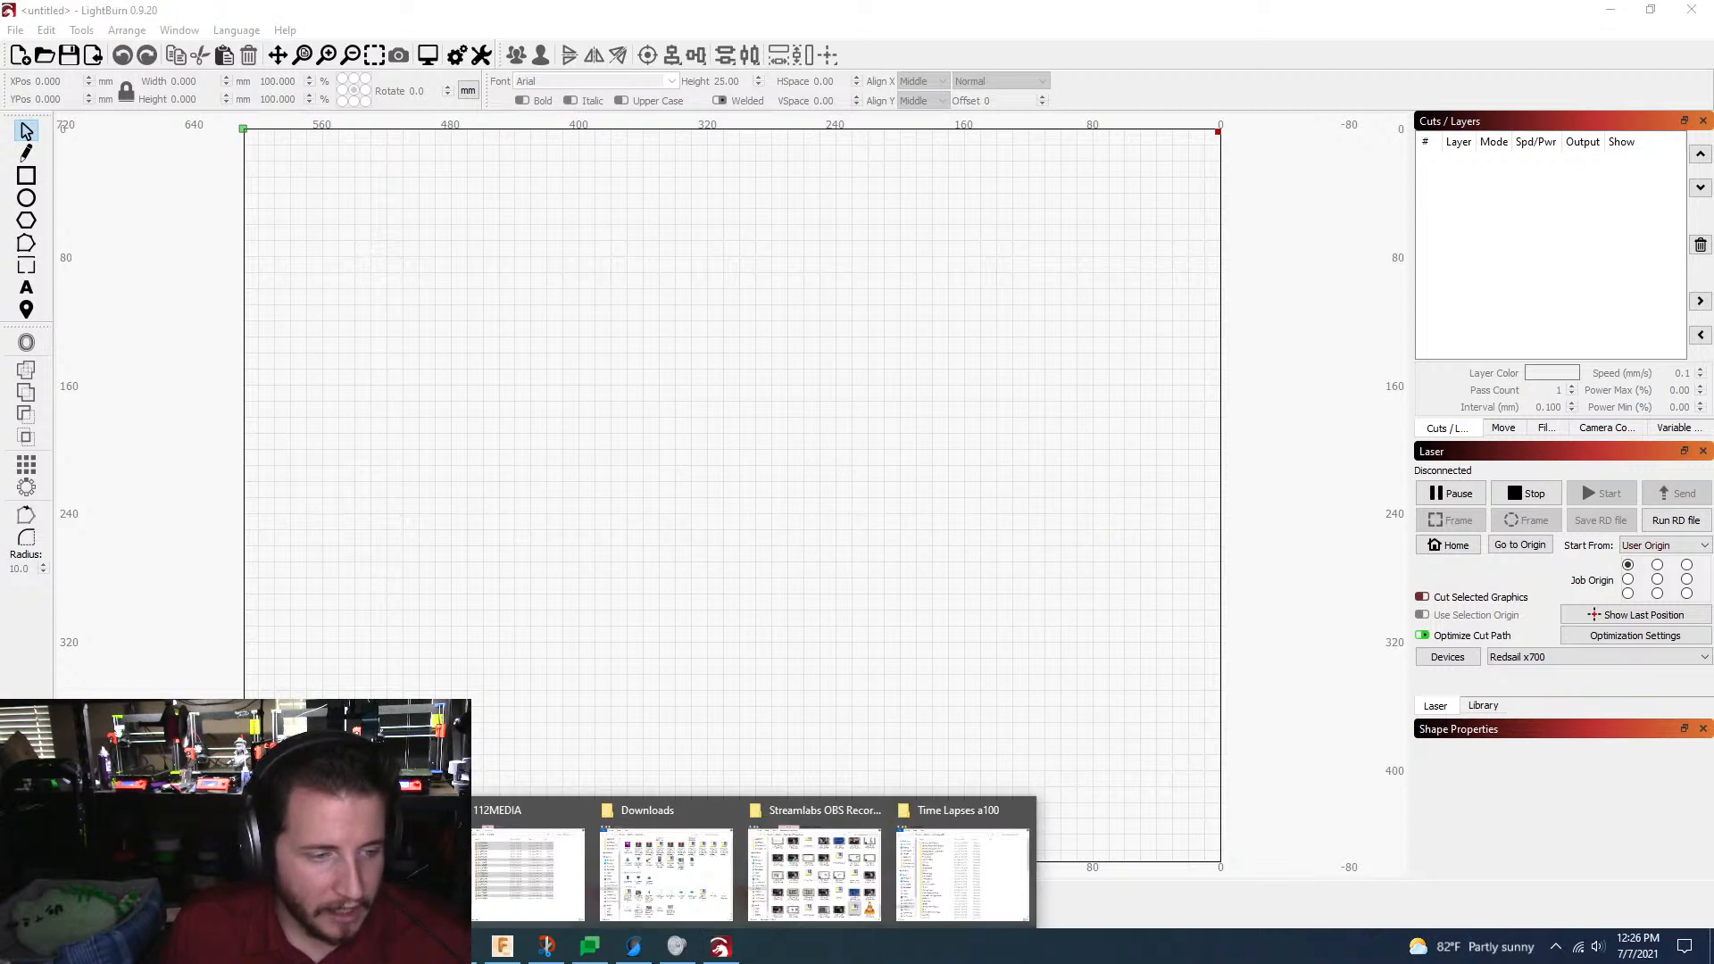
Step: Add the text "3D Musketeers" in osifont at 25 mm height and move it fully inside the work area
{"action": "left_click", "coordinate": [26, 289]}
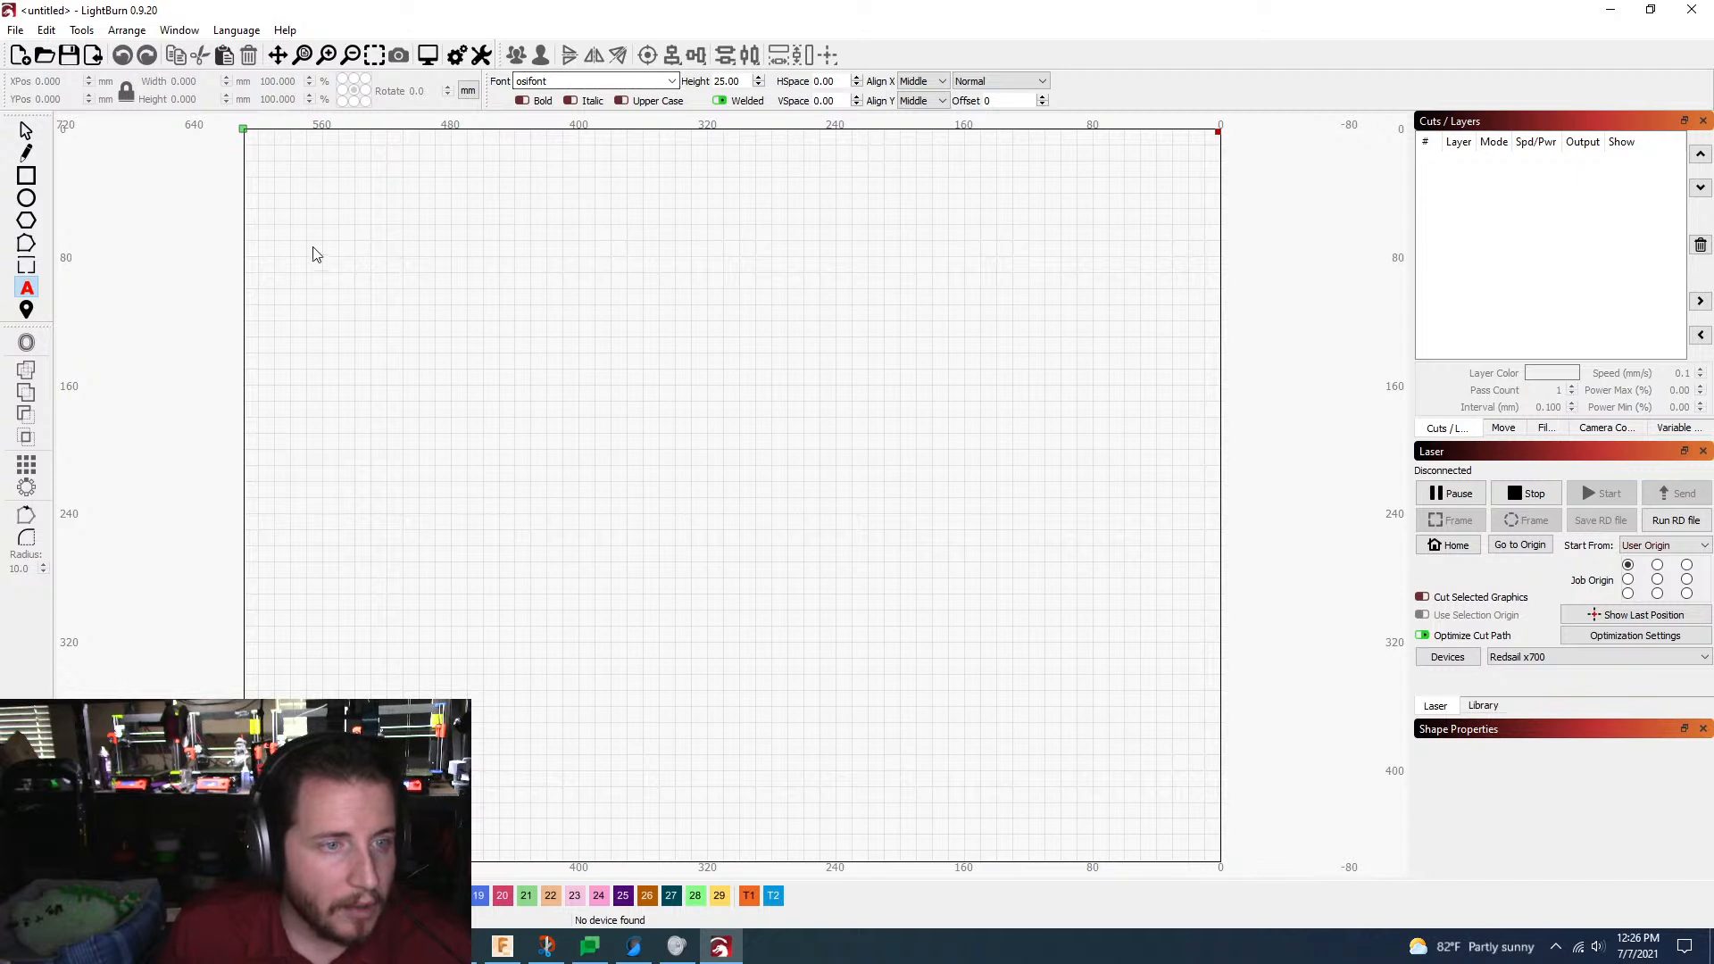
{"action": "left_click", "coordinate": [281, 237]}
{"action": "type", "text": "3D "}
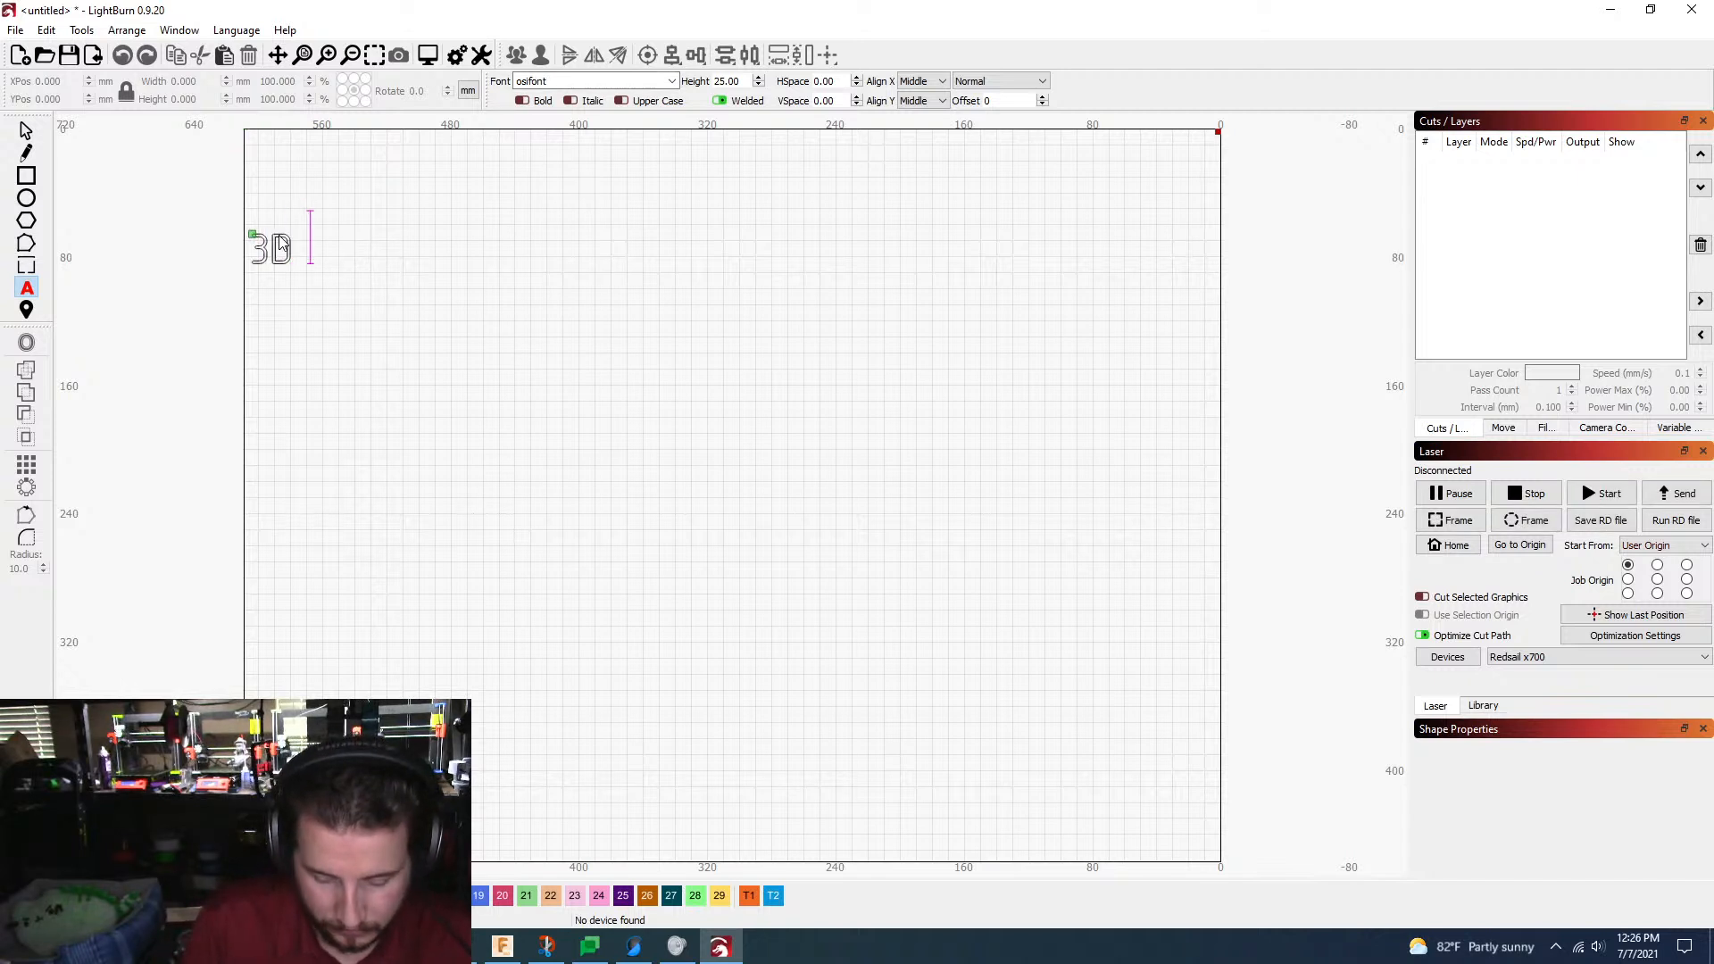
{"action": "type", "text": "Musketeers"}
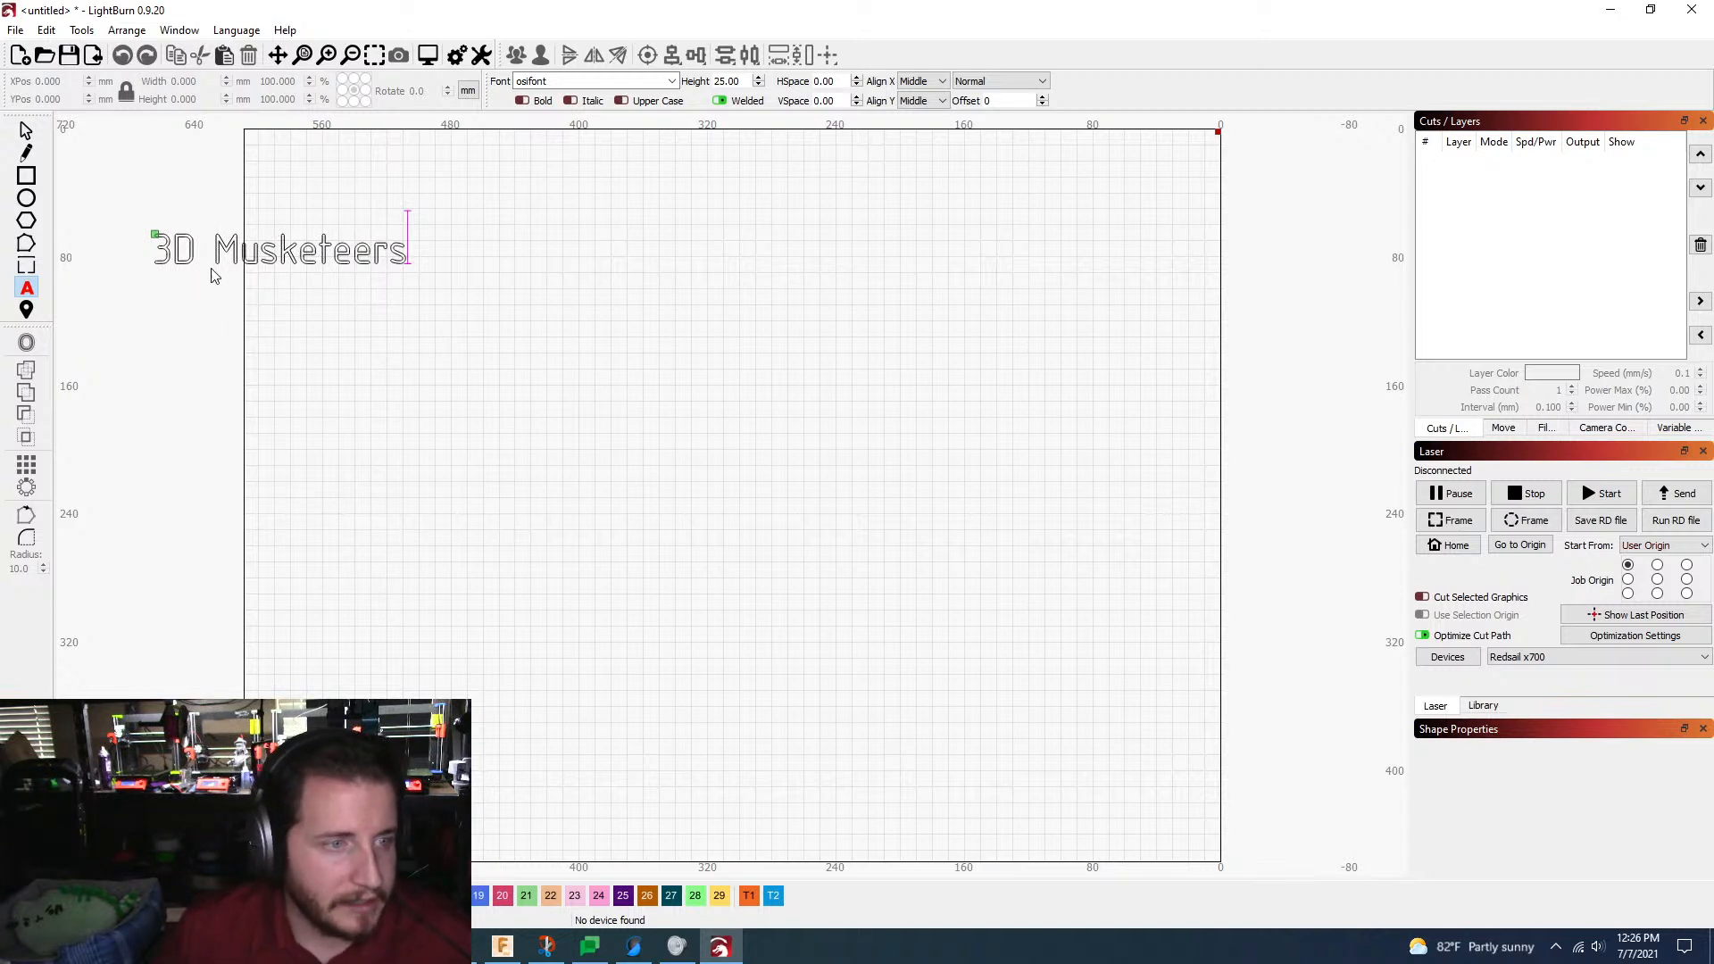
{"action": "key", "text": "Escape"}
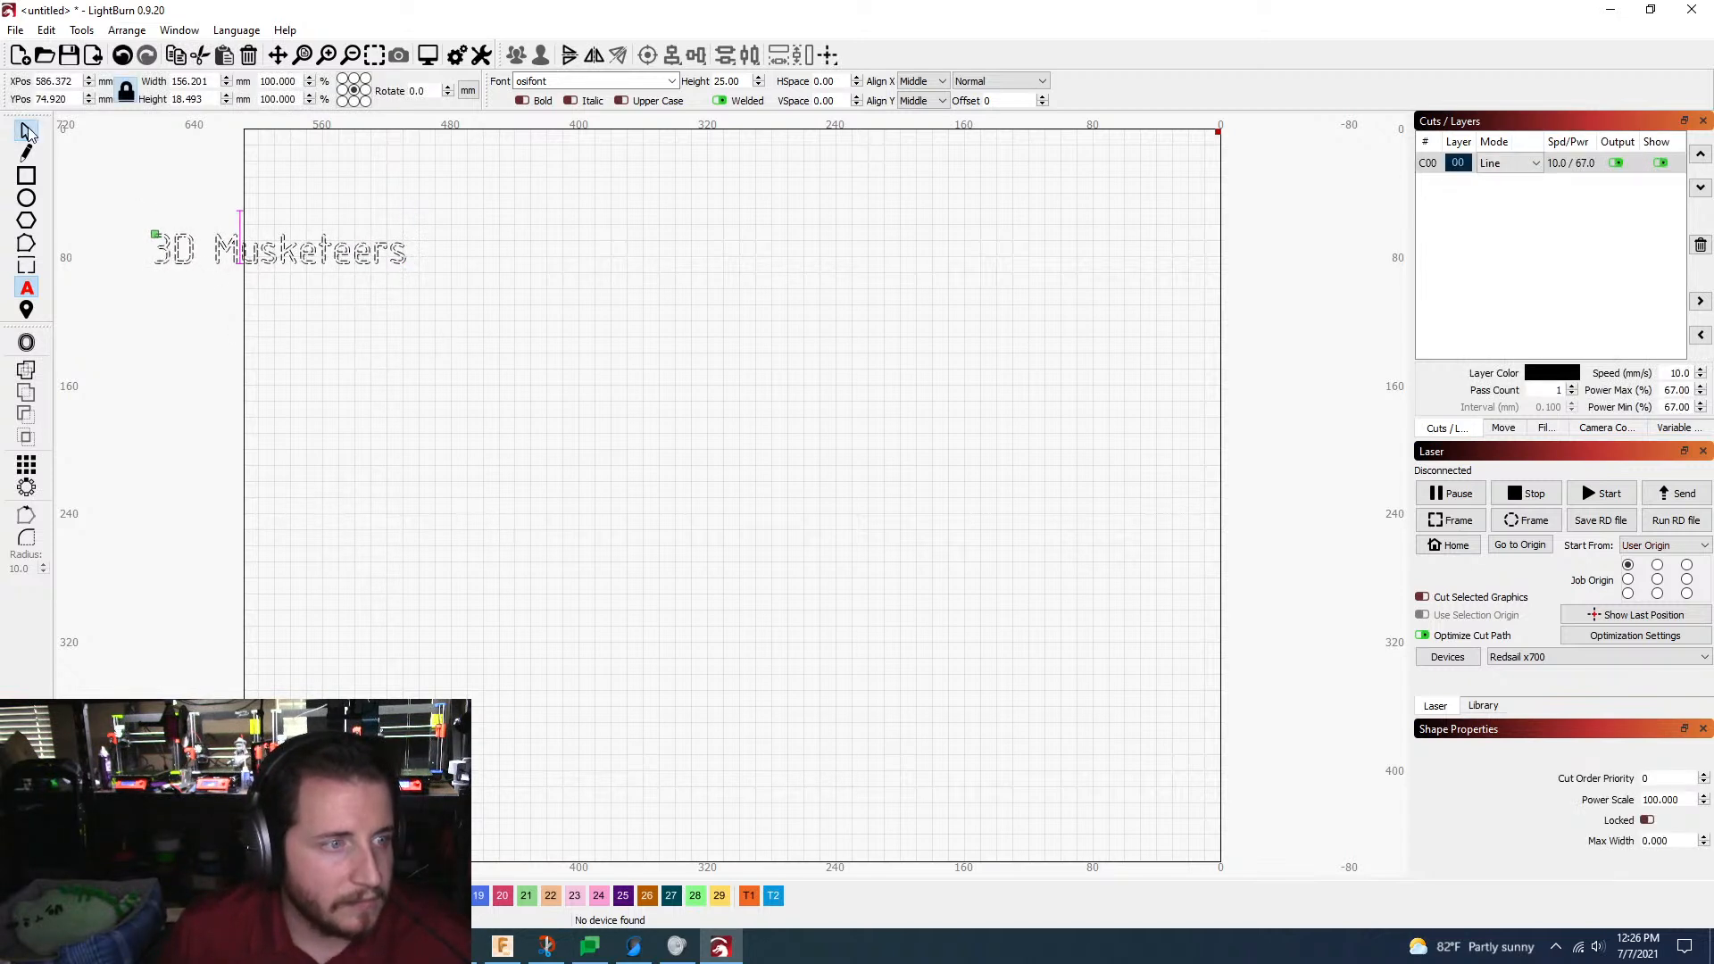
{"action": "left_click_drag", "start_coordinate": [282, 252], "coordinate": [436, 198]}
{"action": "right_click", "coordinate": [435, 199]}
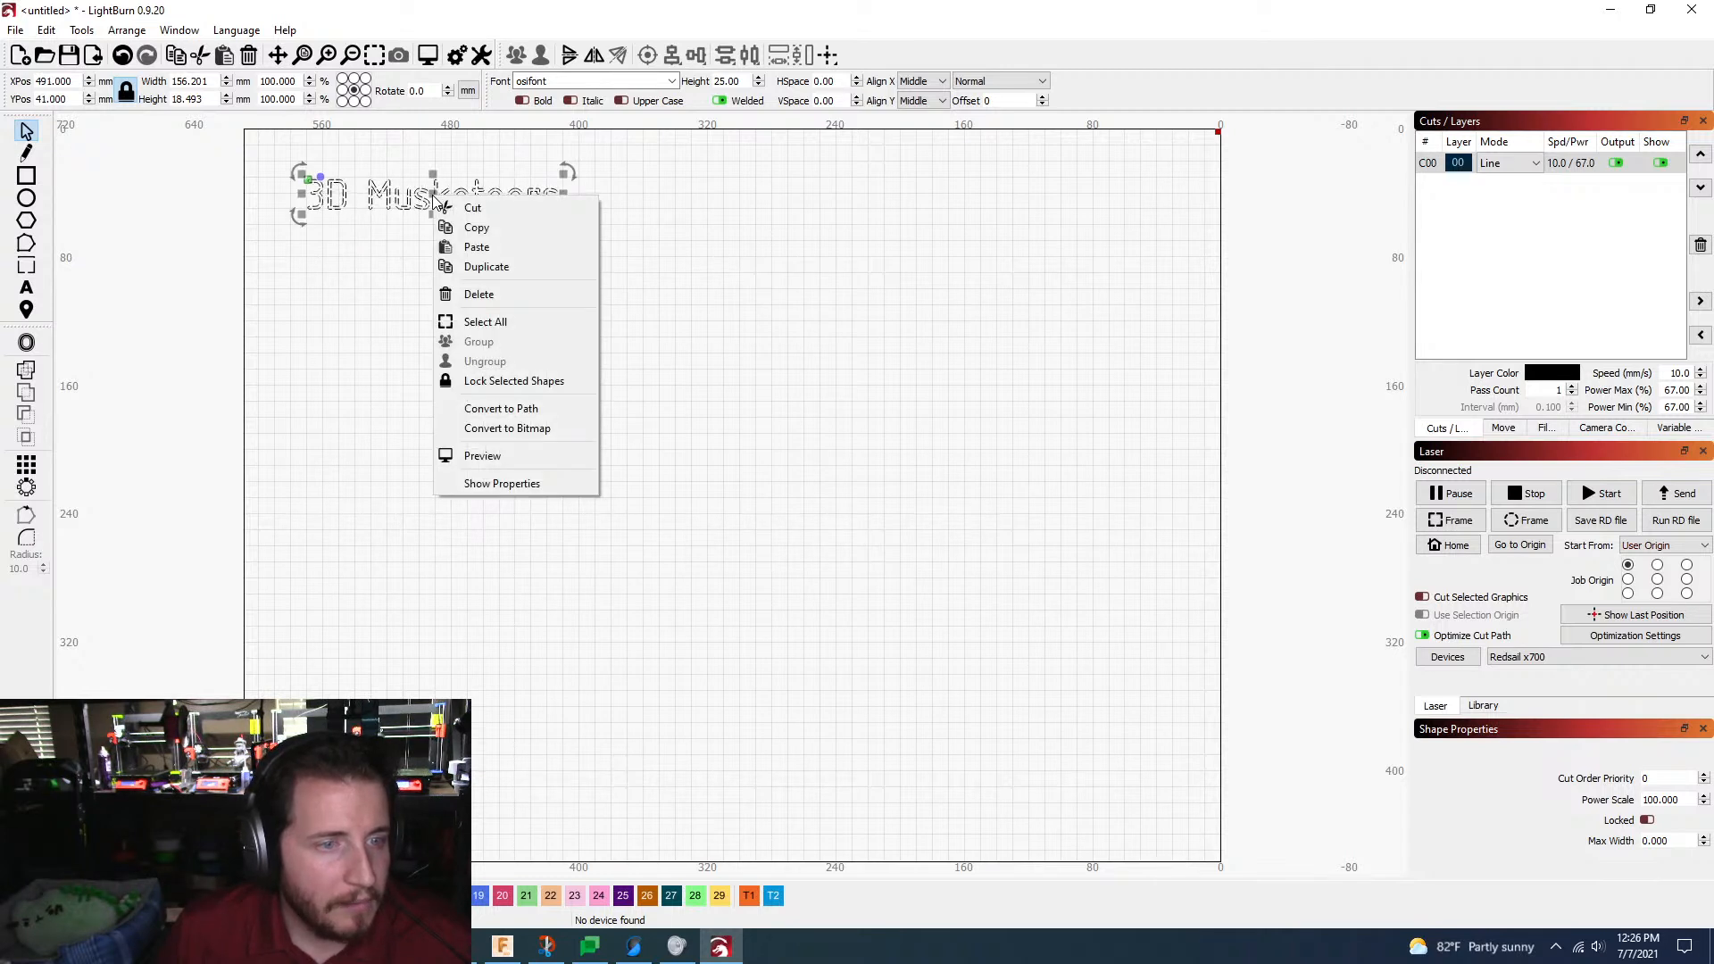
Step: Export the selected text as an SVG file named "3dm osifont" to the Downloads folder on the 2TB (E:) drive
{"action": "left_click", "coordinate": [16, 29]}
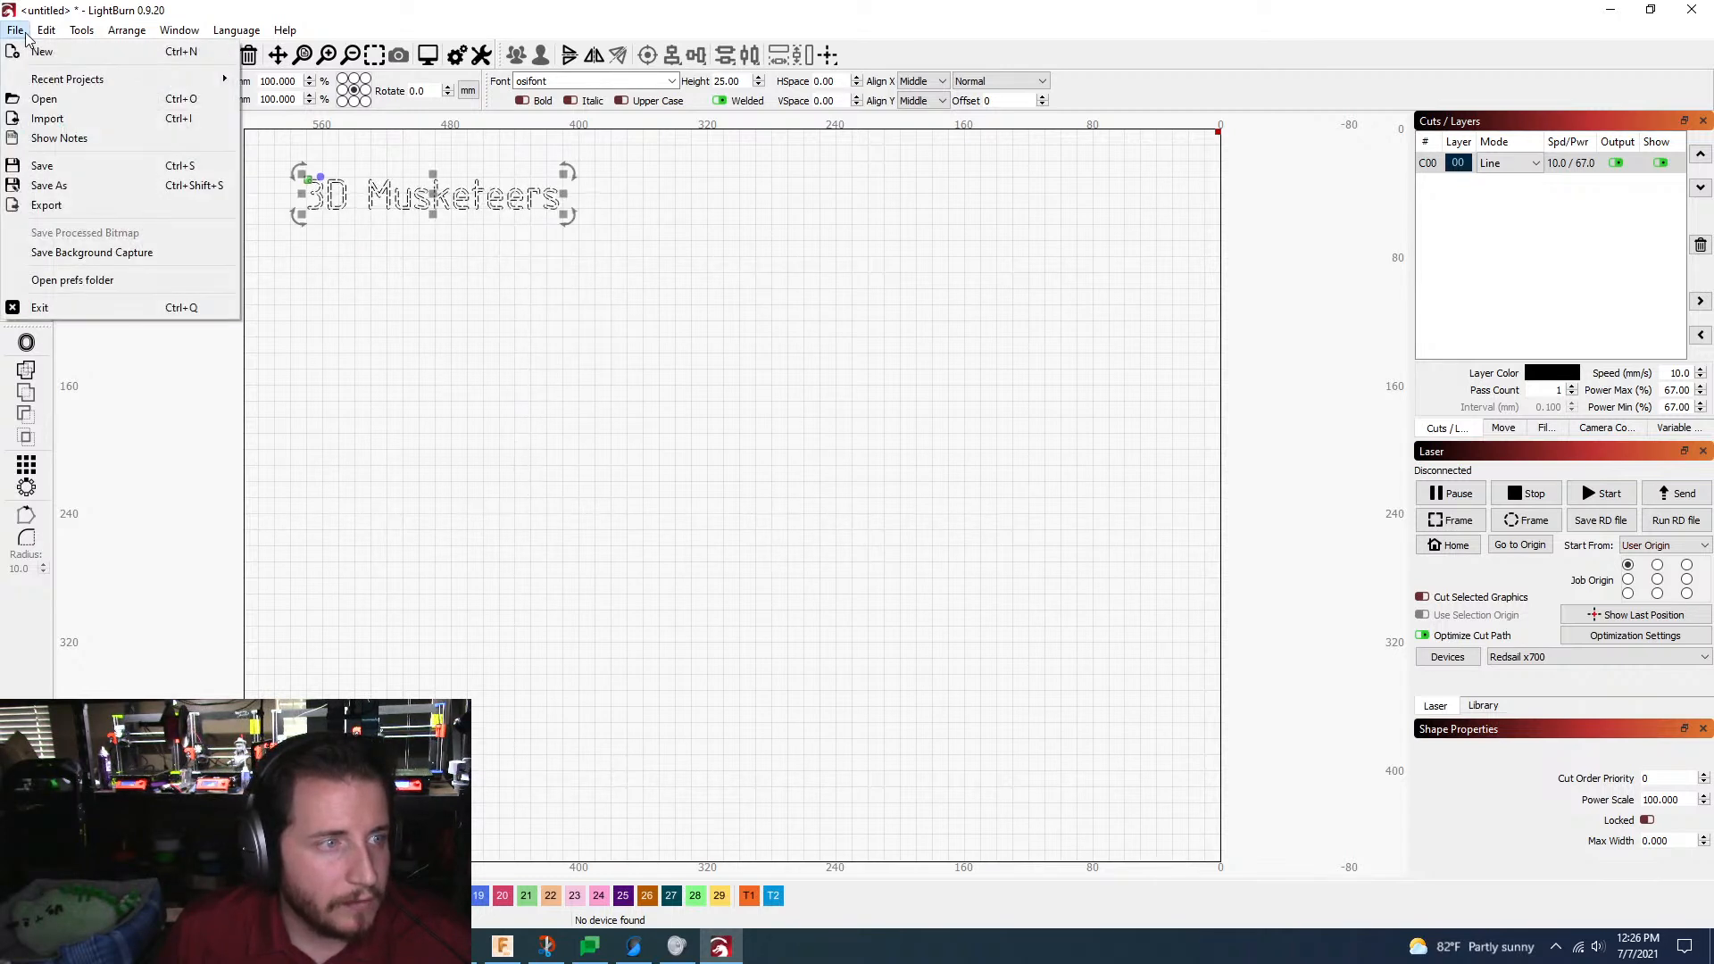
{"action": "left_click", "coordinate": [66, 211]}
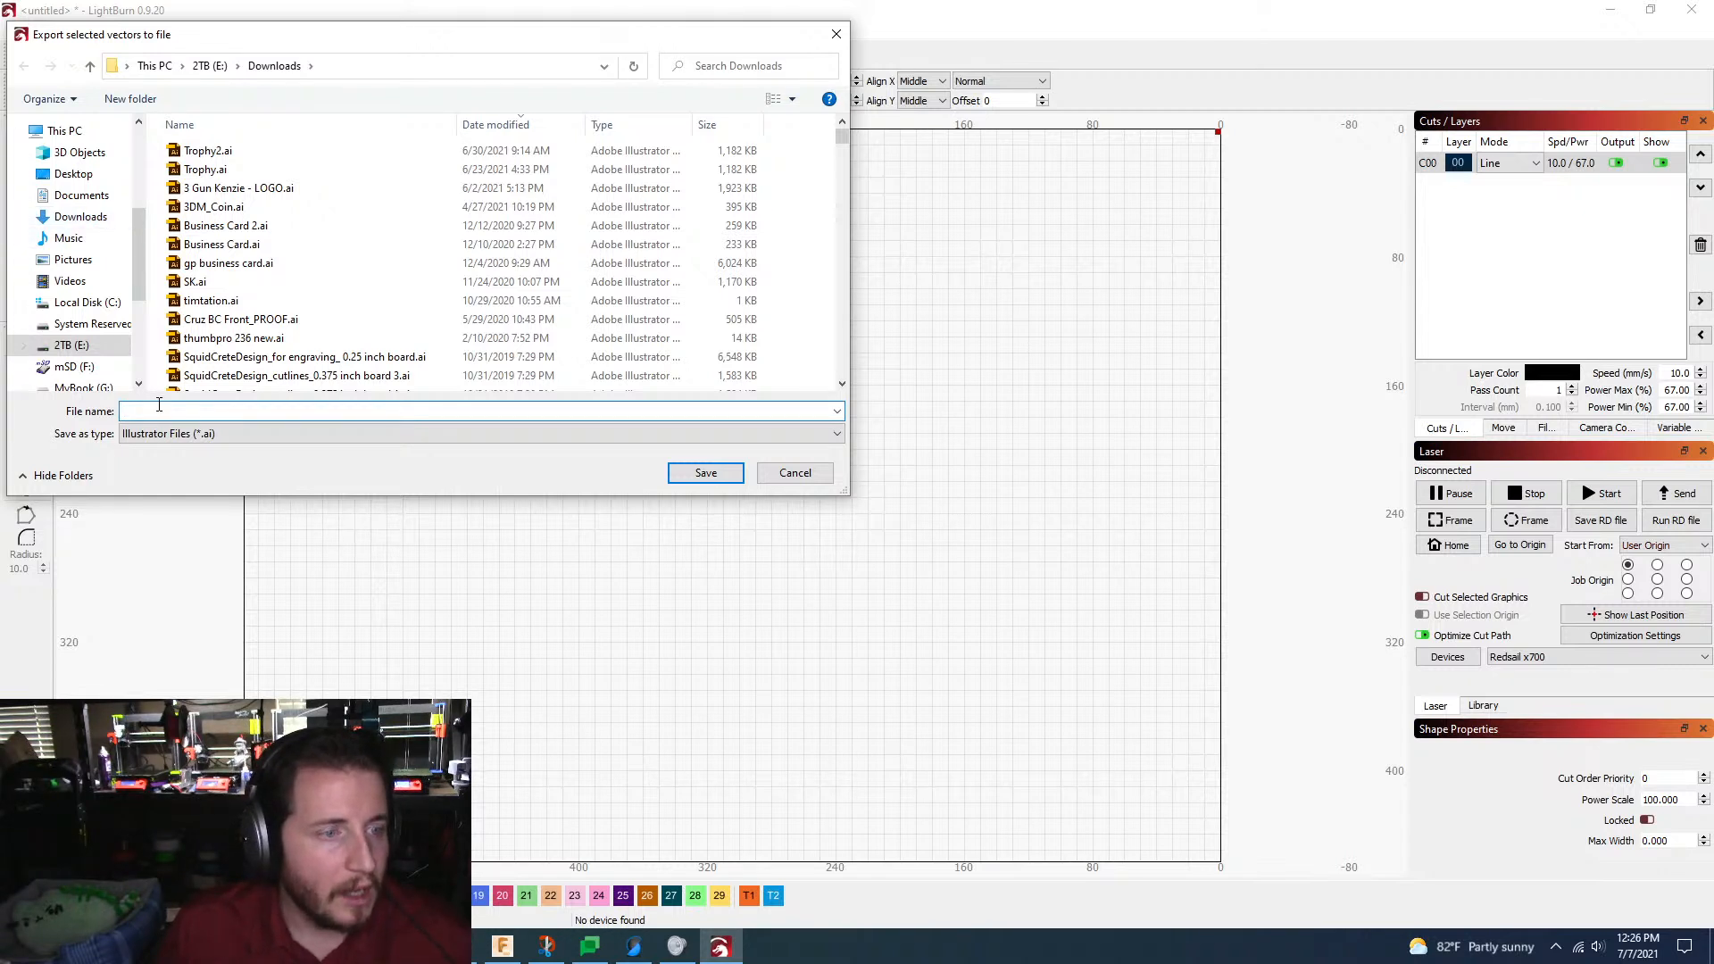
{"action": "left_click", "coordinate": [214, 434]}
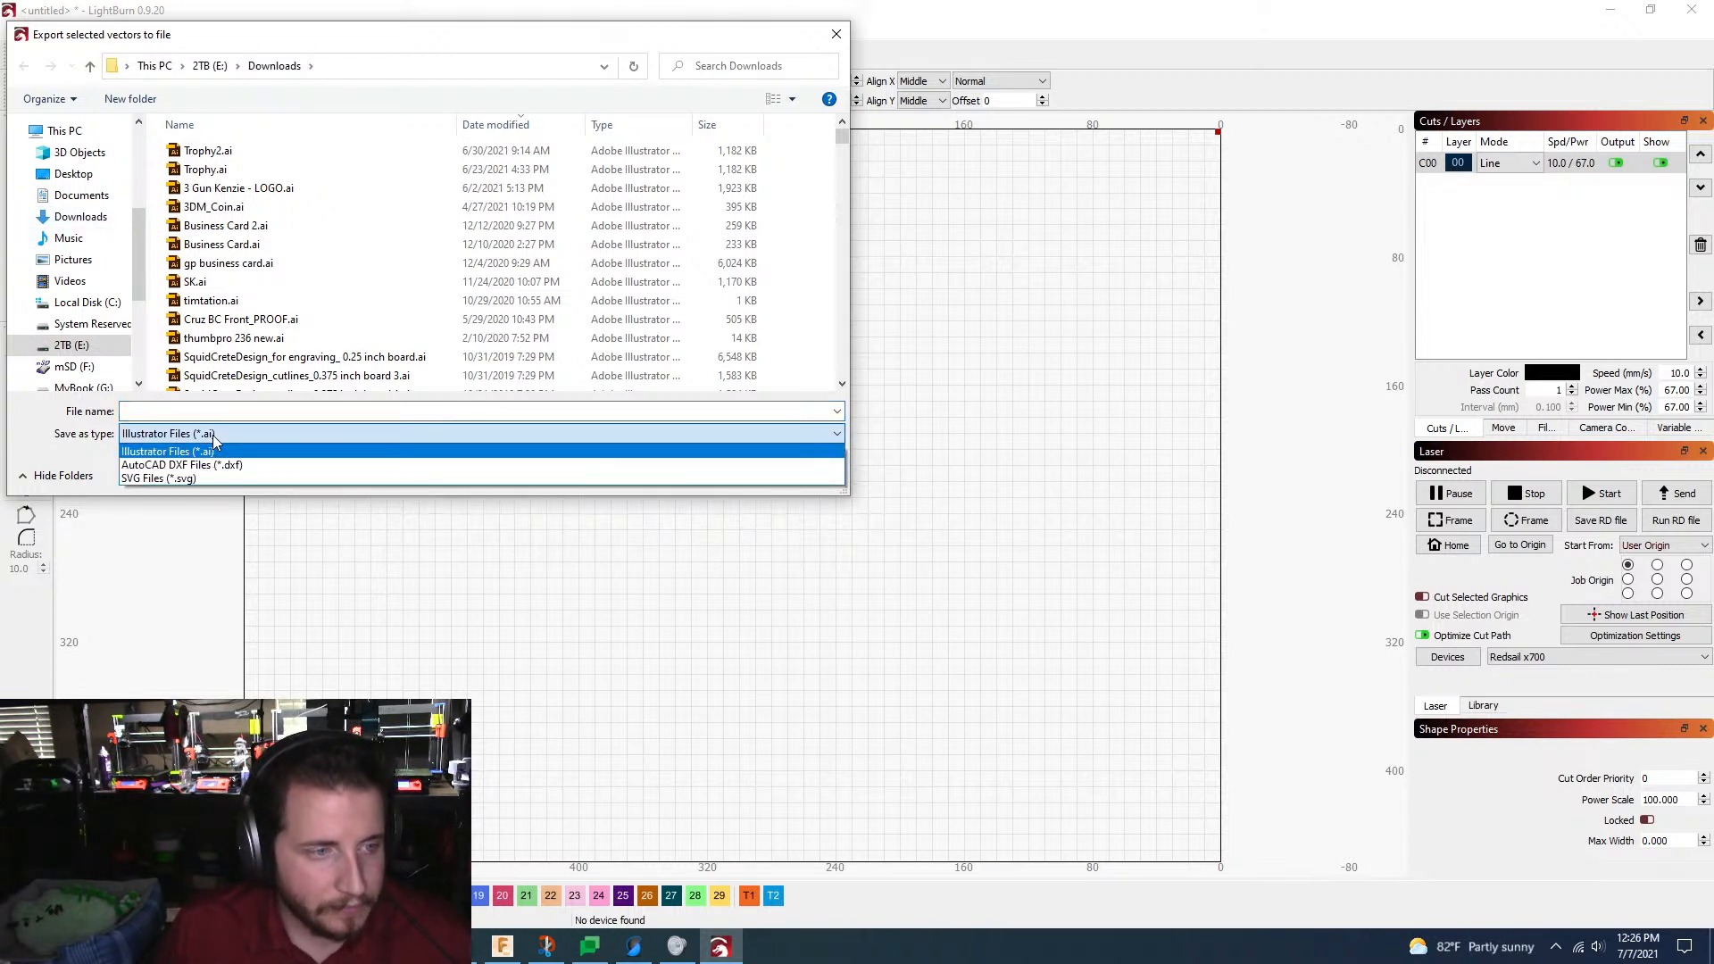
{"action": "left_click", "coordinate": [197, 477]}
{"action": "left_click", "coordinate": [179, 410]}
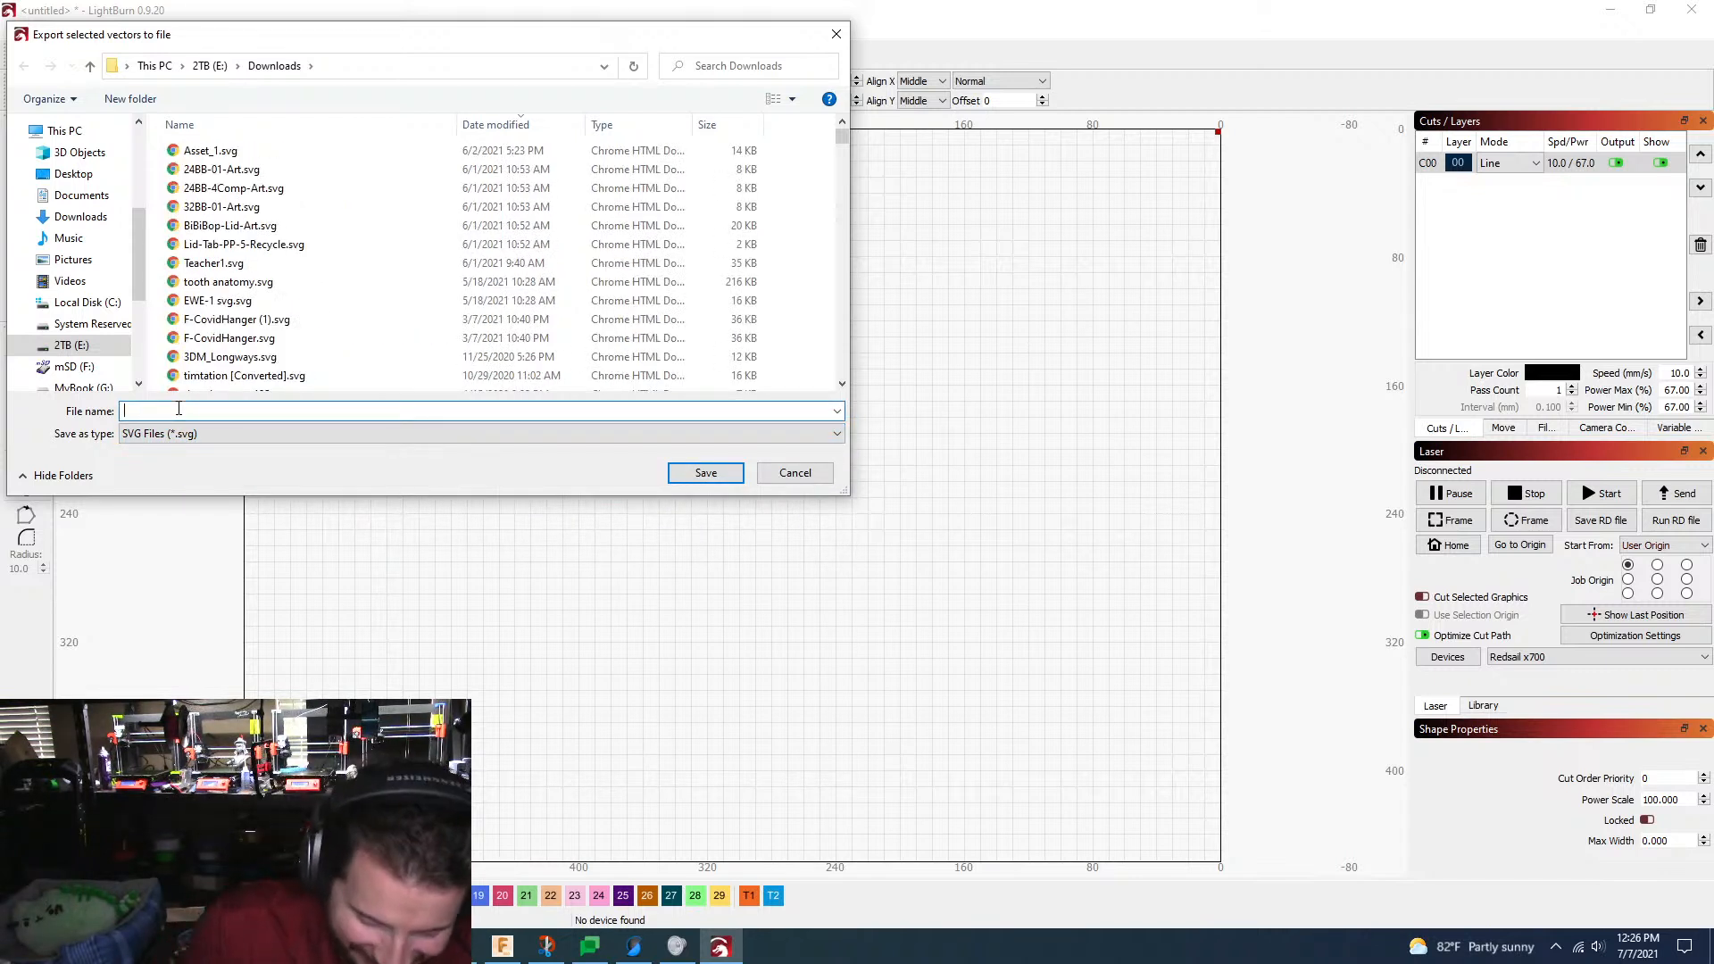
{"action": "type", "text": "3dm osifon"}
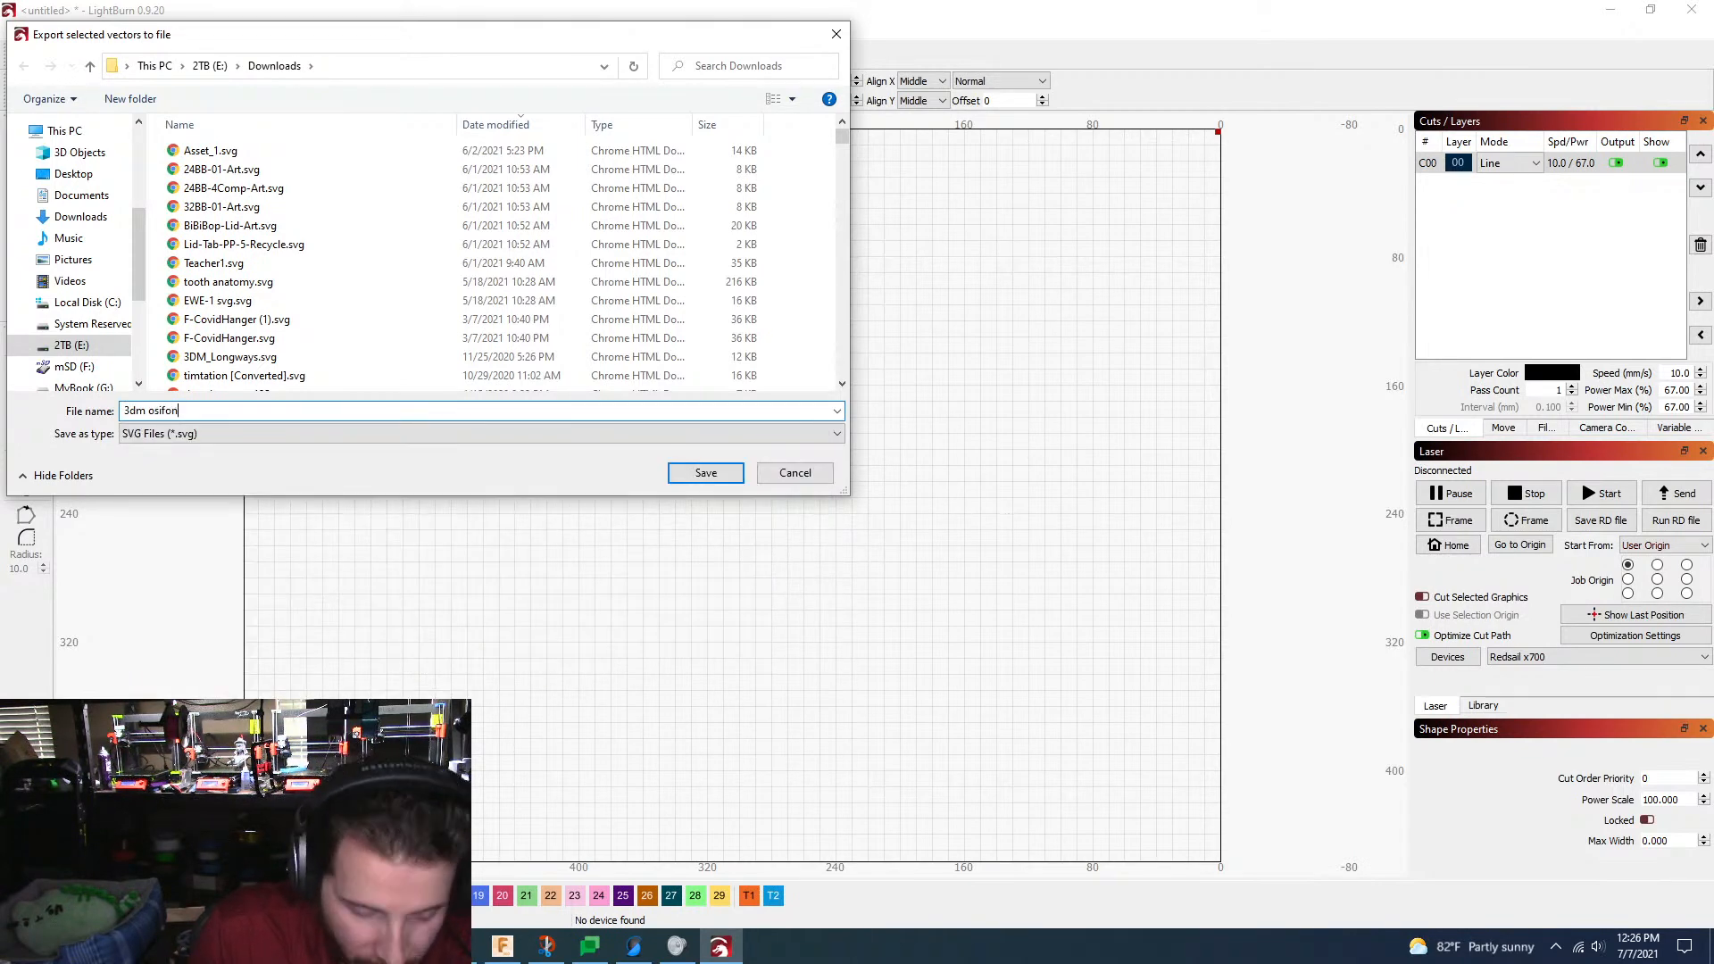
{"action": "key", "text": "Return"}
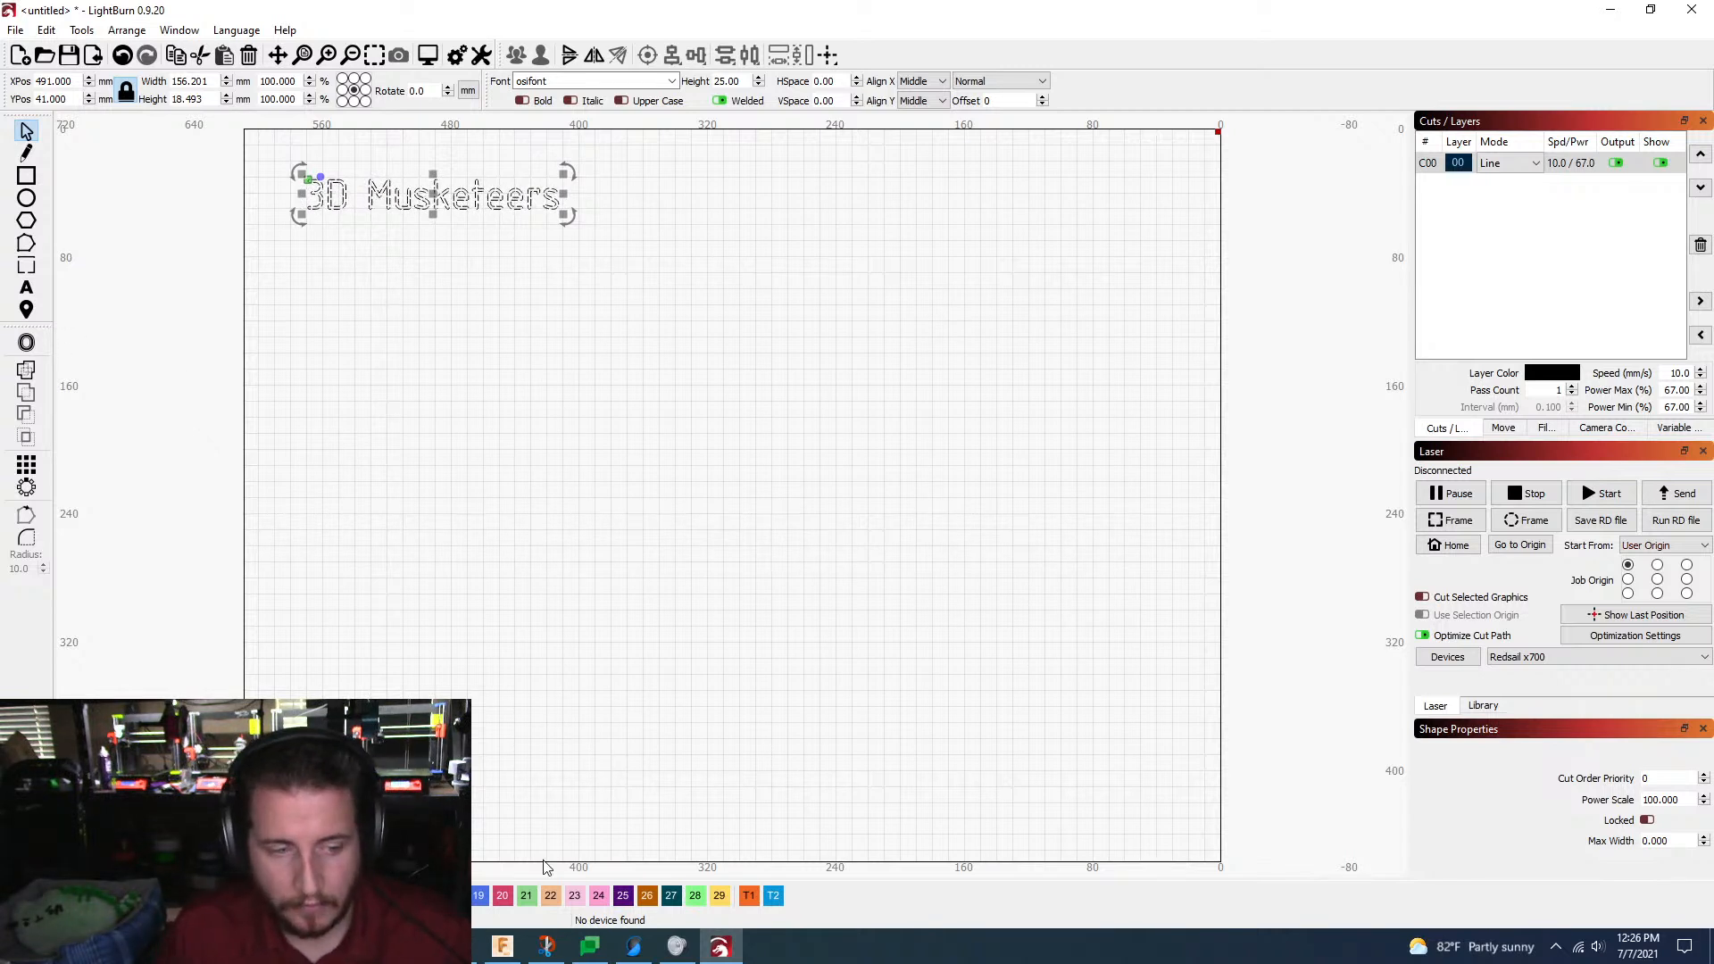
Step: Switch back to Fusion 360 and load "3dm osifont.svg" from the computer for insertion, with the recess floor as its sketch plane
{"action": "left_click", "coordinate": [1611, 9]}
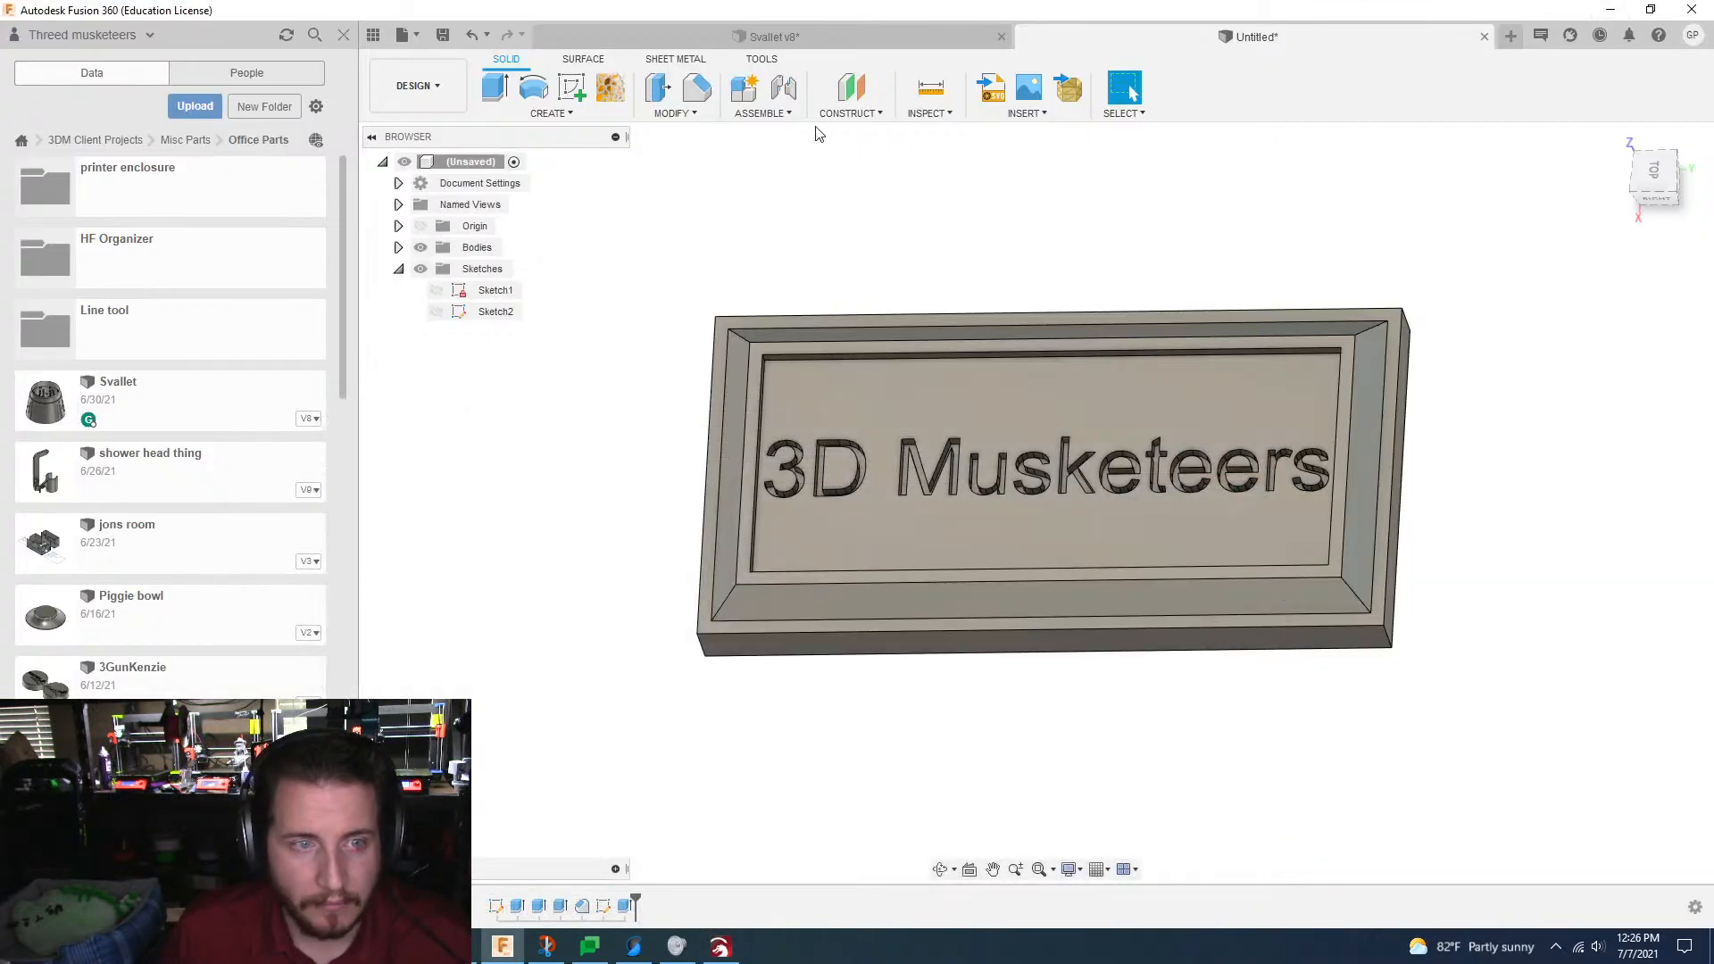
{"action": "middle_click_drag", "start_coordinate": [569, 460], "coordinate": [556, 484]}
{"action": "scroll", "coordinate": [1010, 218], "scroll_direction": "up", "scroll_amount": 1}
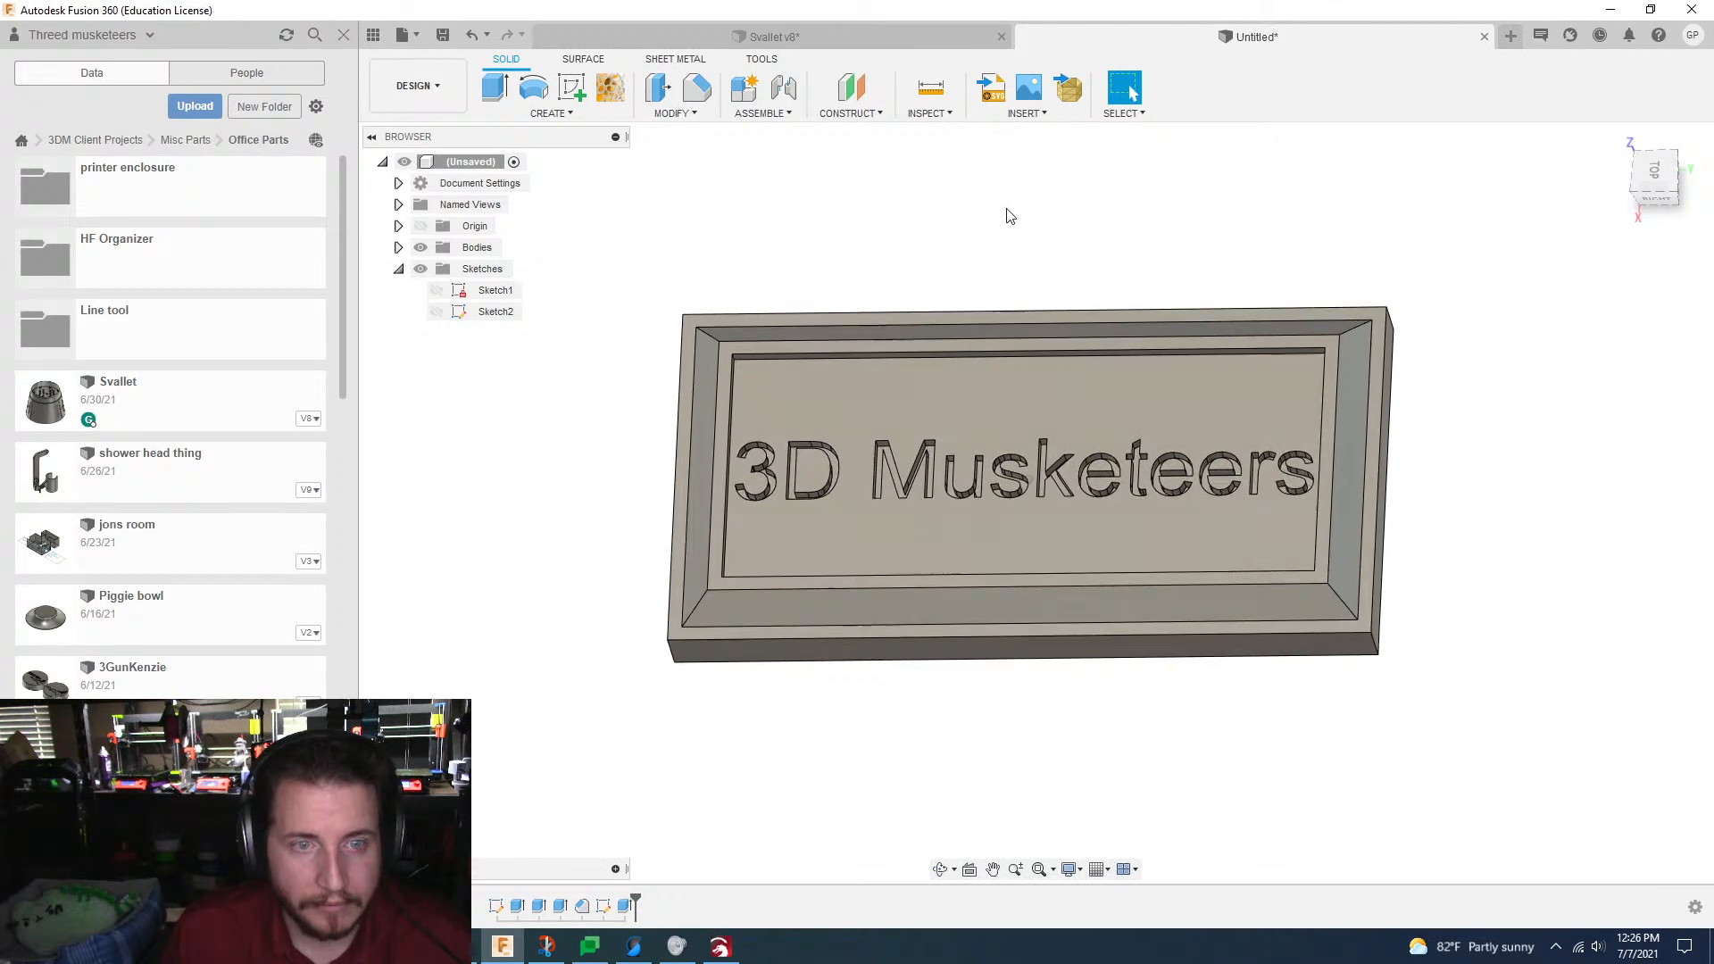
{"action": "left_click", "coordinate": [993, 89]}
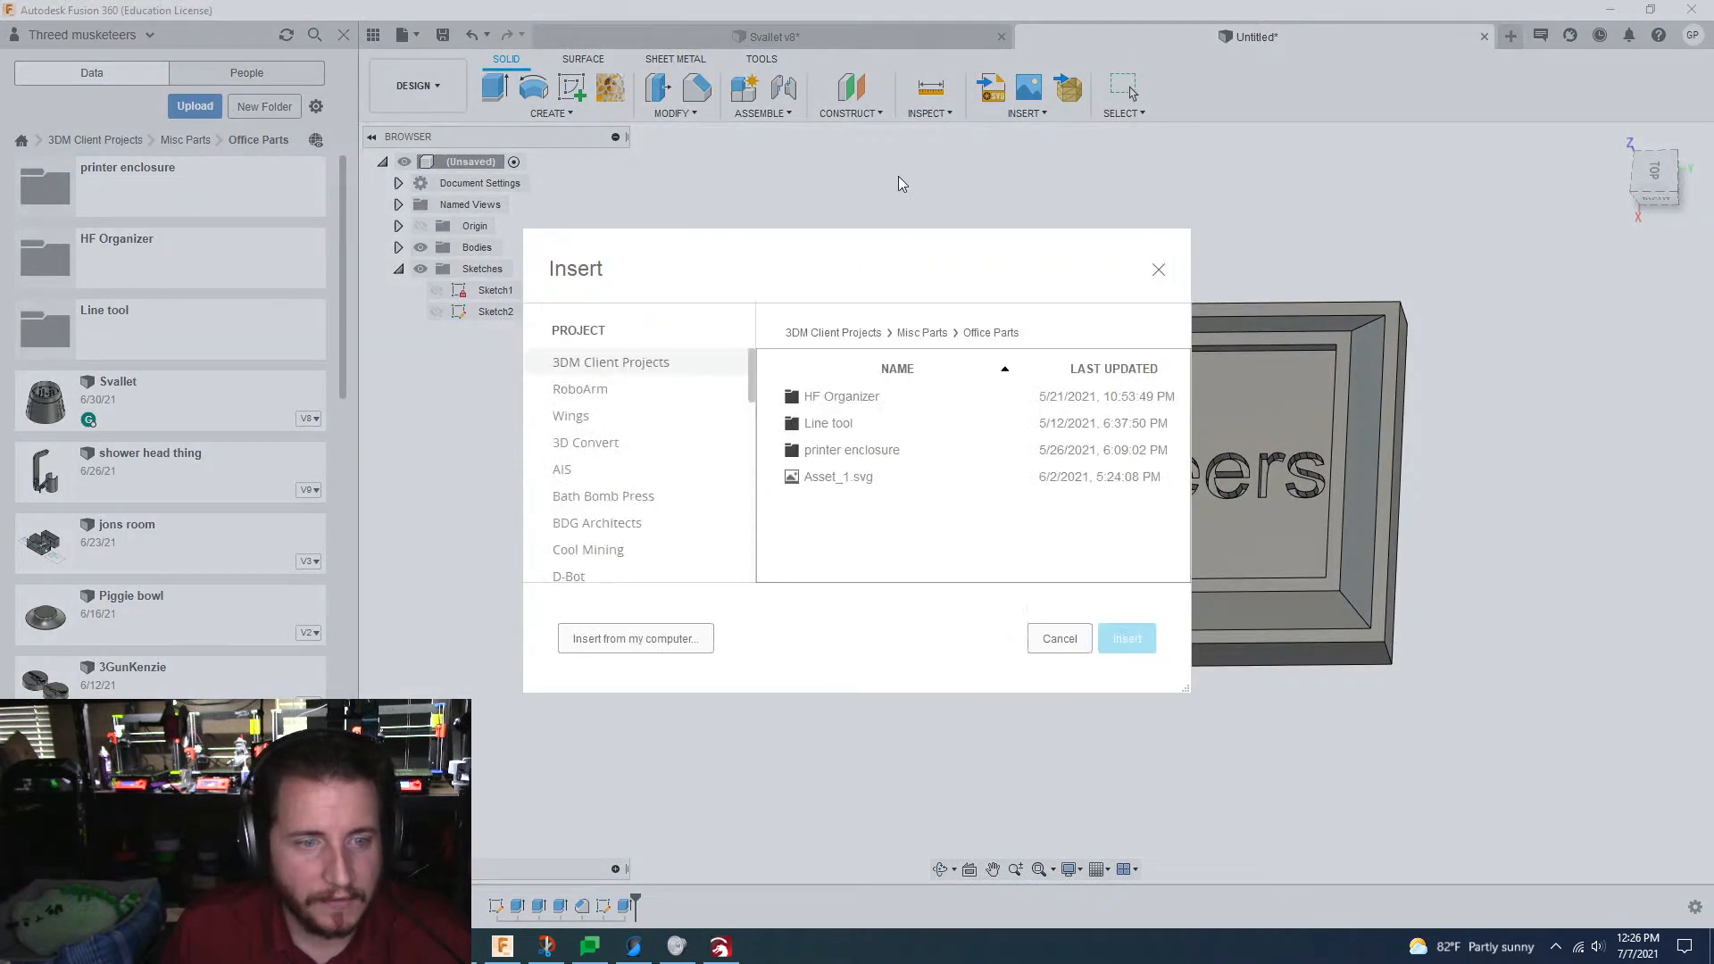
{"action": "left_click", "coordinate": [615, 649]}
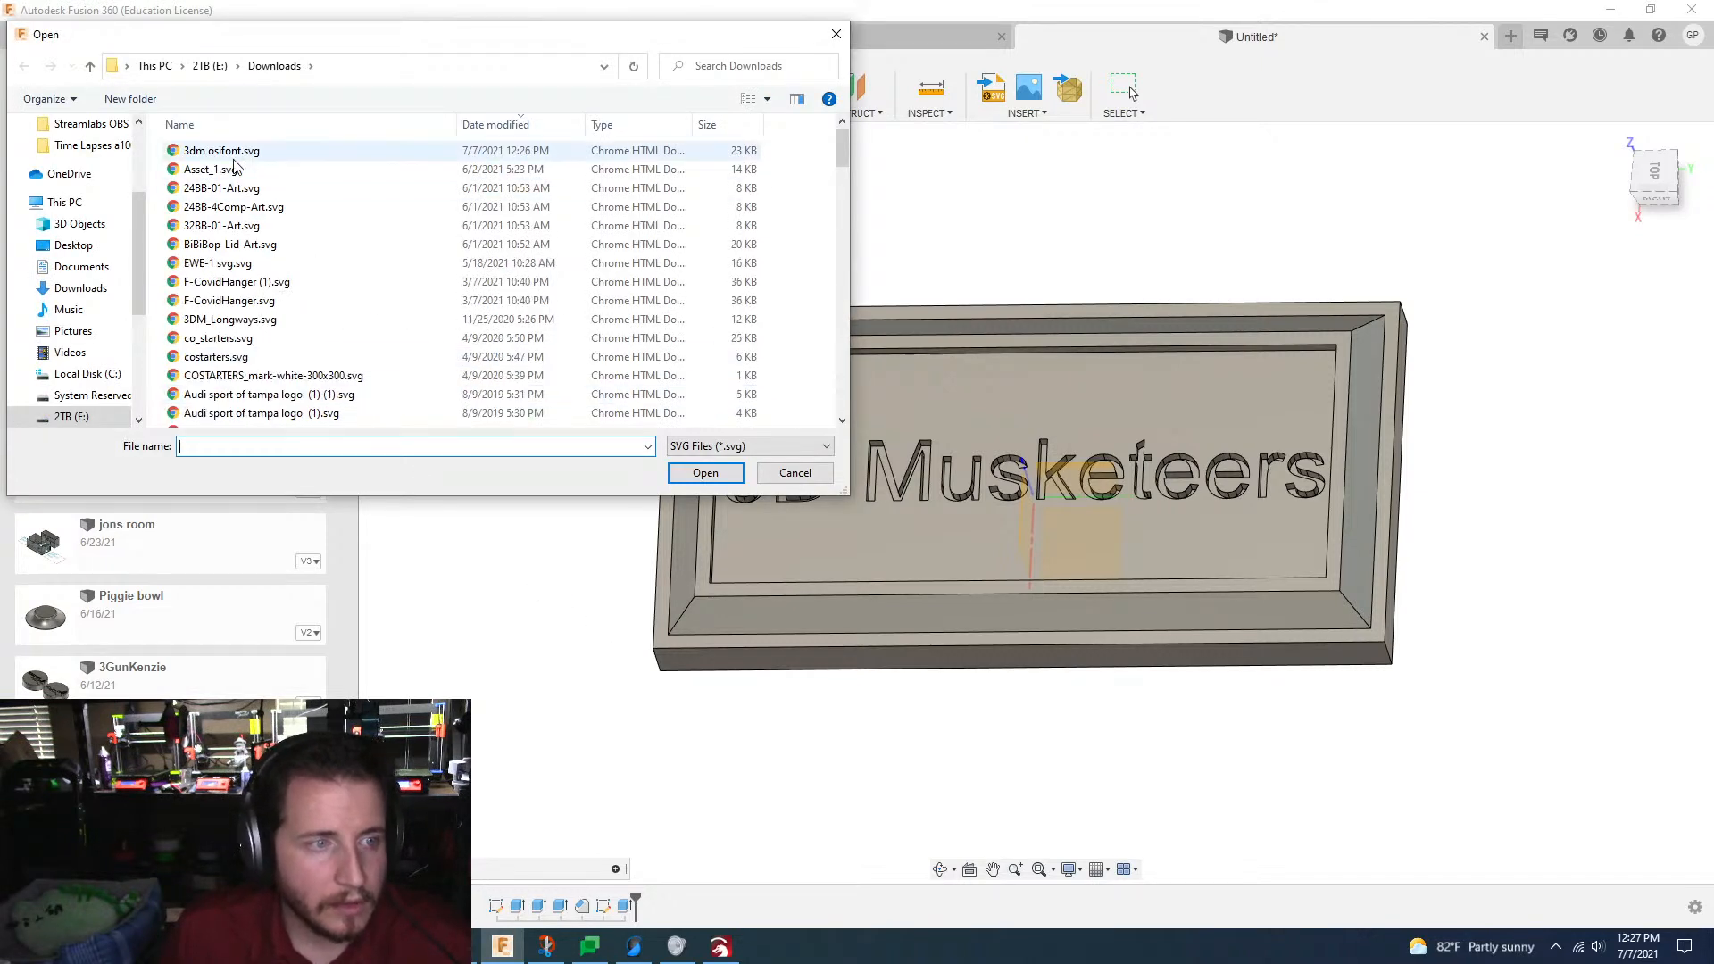
{"action": "left_click", "coordinate": [232, 153]}
{"action": "double_click", "coordinate": [235, 153]}
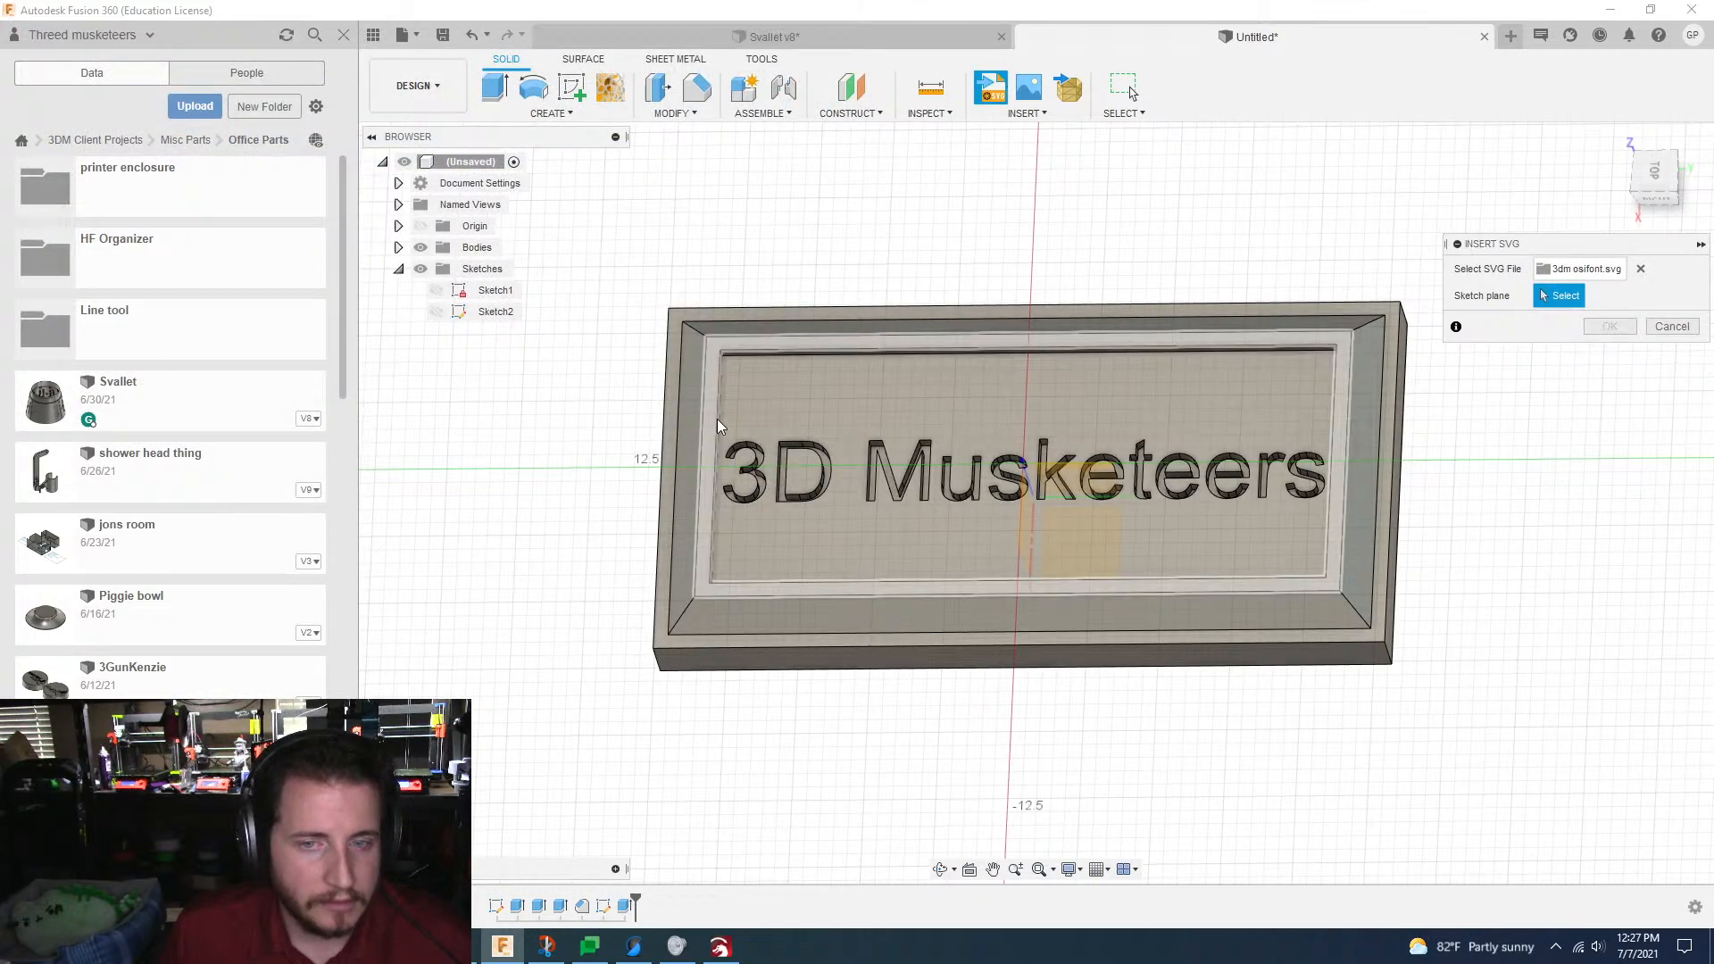
{"action": "middle_click_drag", "start_coordinate": [720, 425], "coordinate": [887, 429], "text": "shift"}
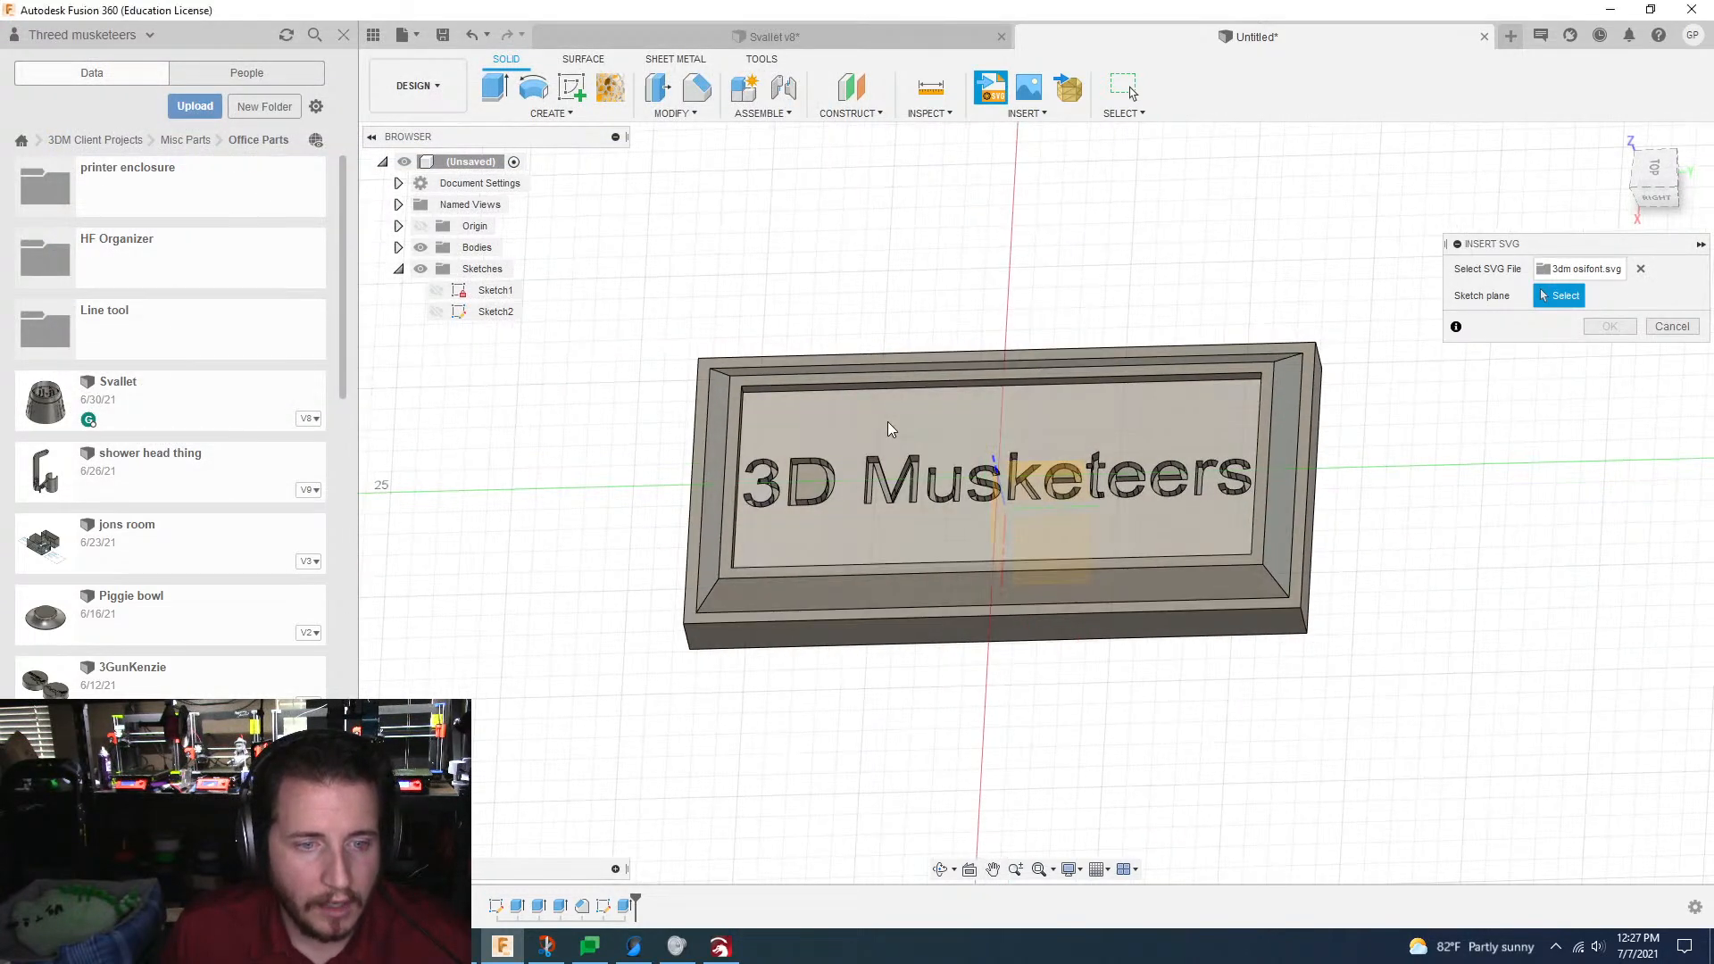
{"action": "left_click", "coordinate": [889, 424]}
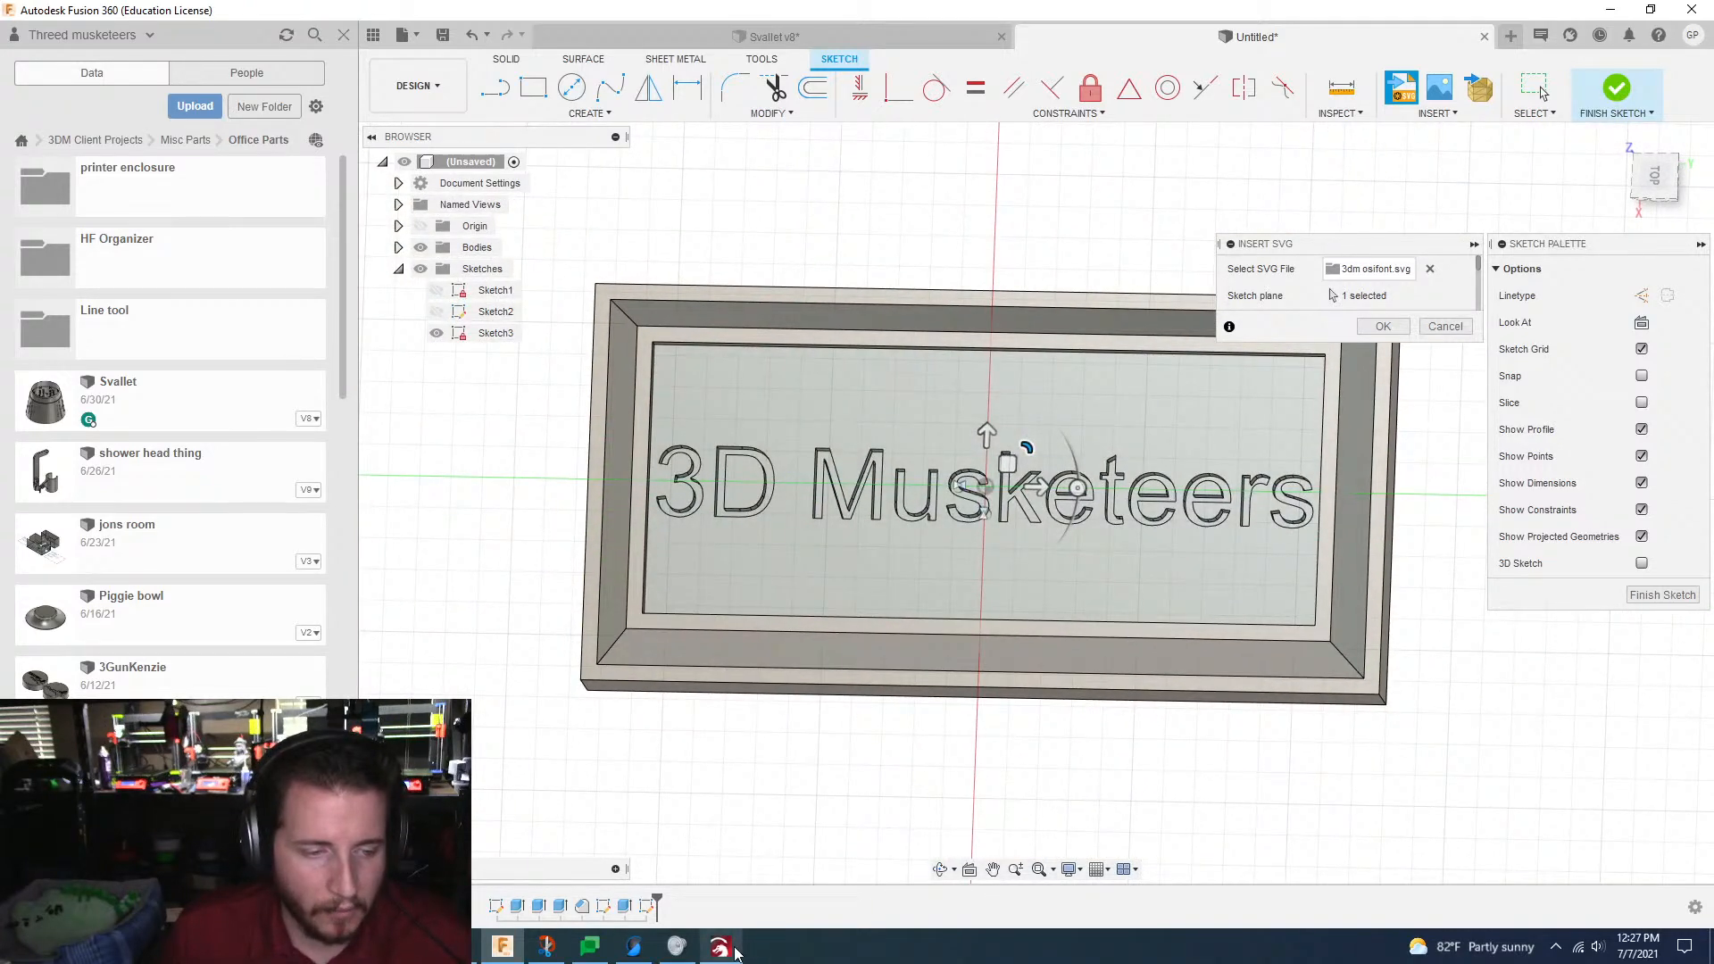
Step: Switch to LightBurn and export the selected text as an AutoCAD DXF file named "3dm osifont" in the same Downloads folder
{"action": "left_click", "coordinate": [736, 952]}
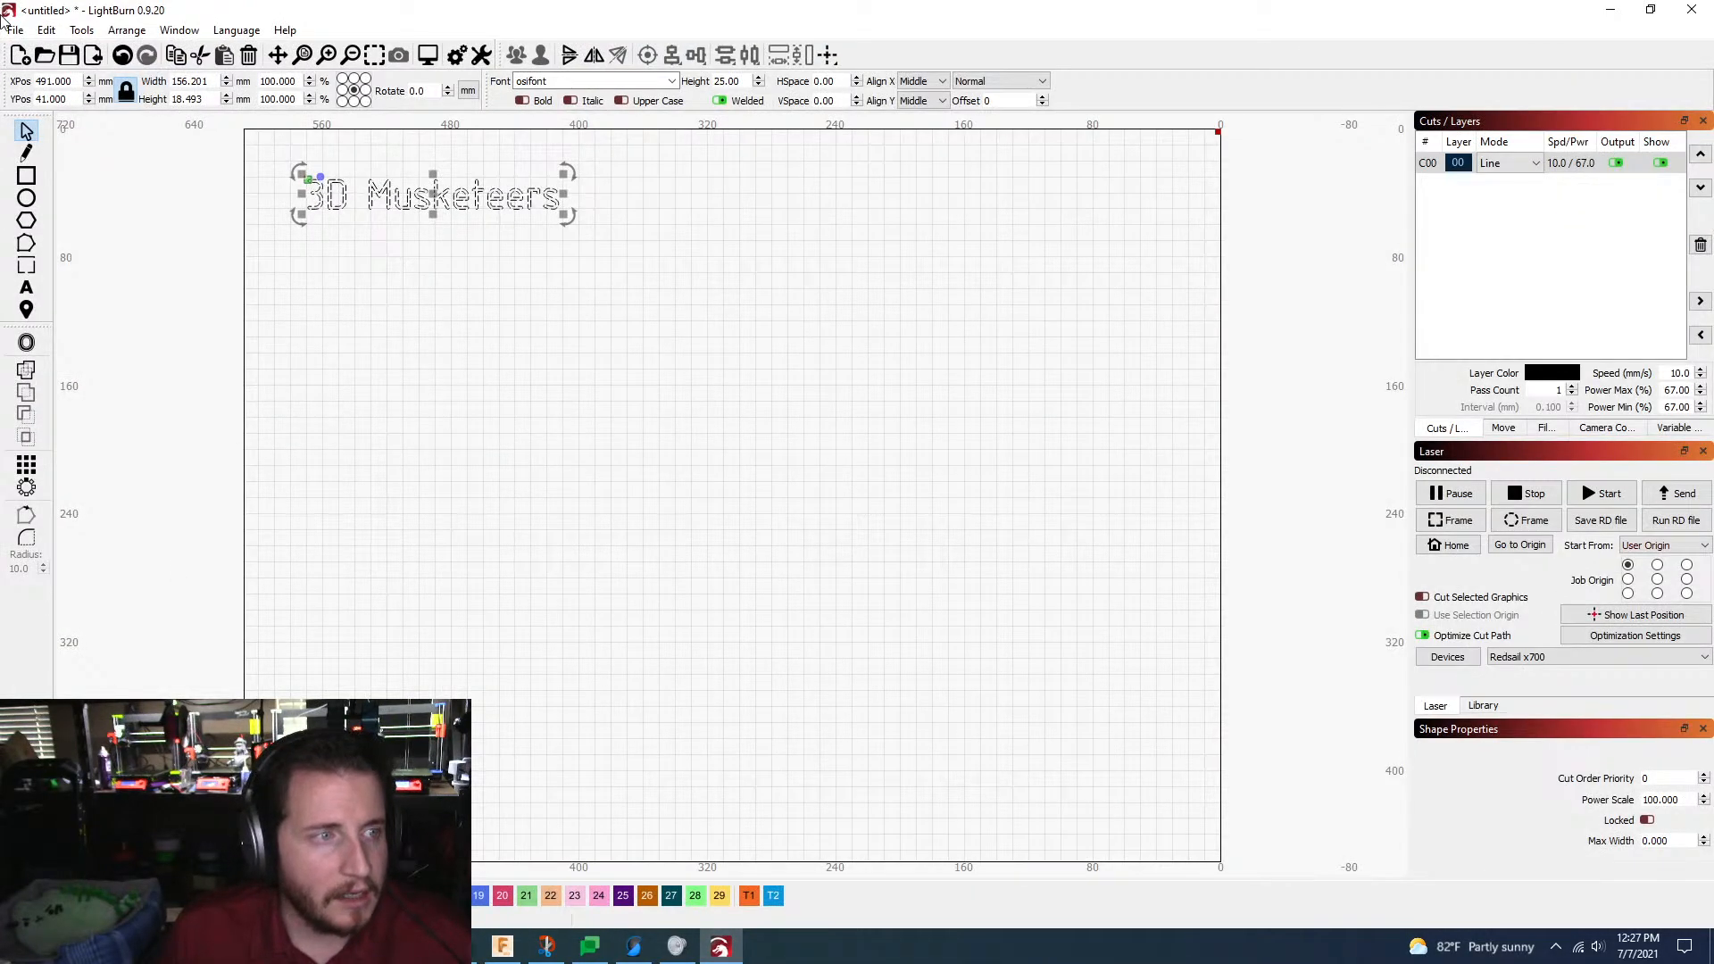
{"action": "left_click", "coordinate": [15, 30]}
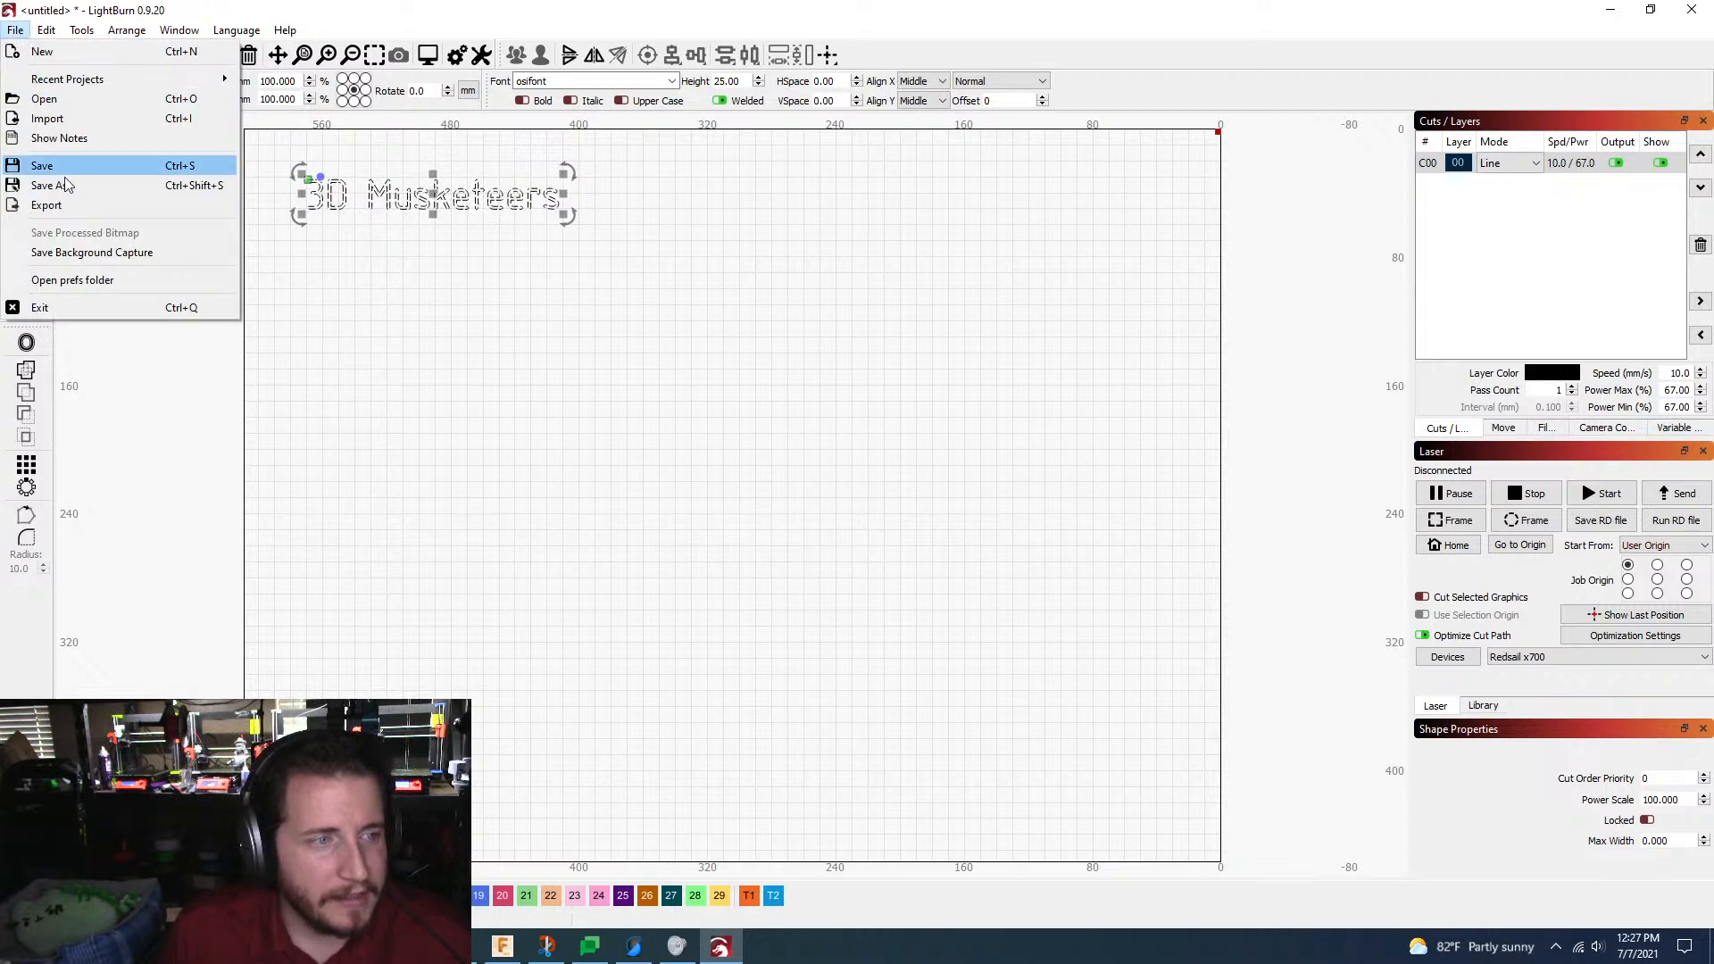
{"action": "left_click", "coordinate": [72, 207]}
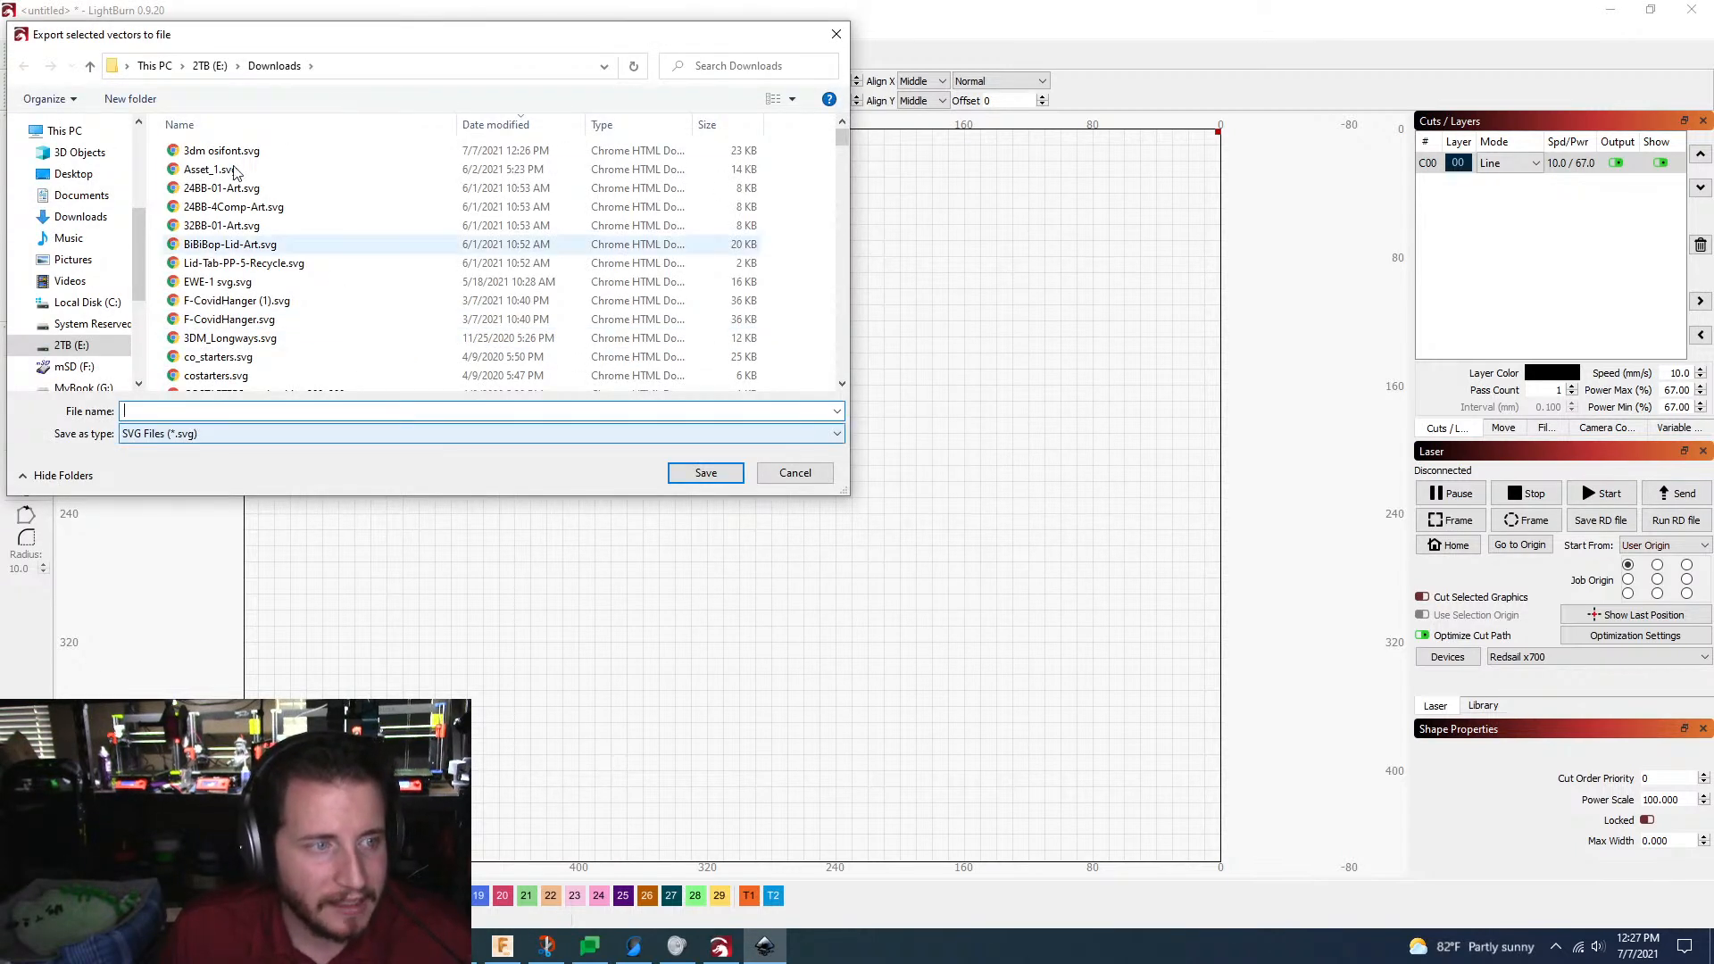
{"action": "left_click", "coordinate": [225, 150]}
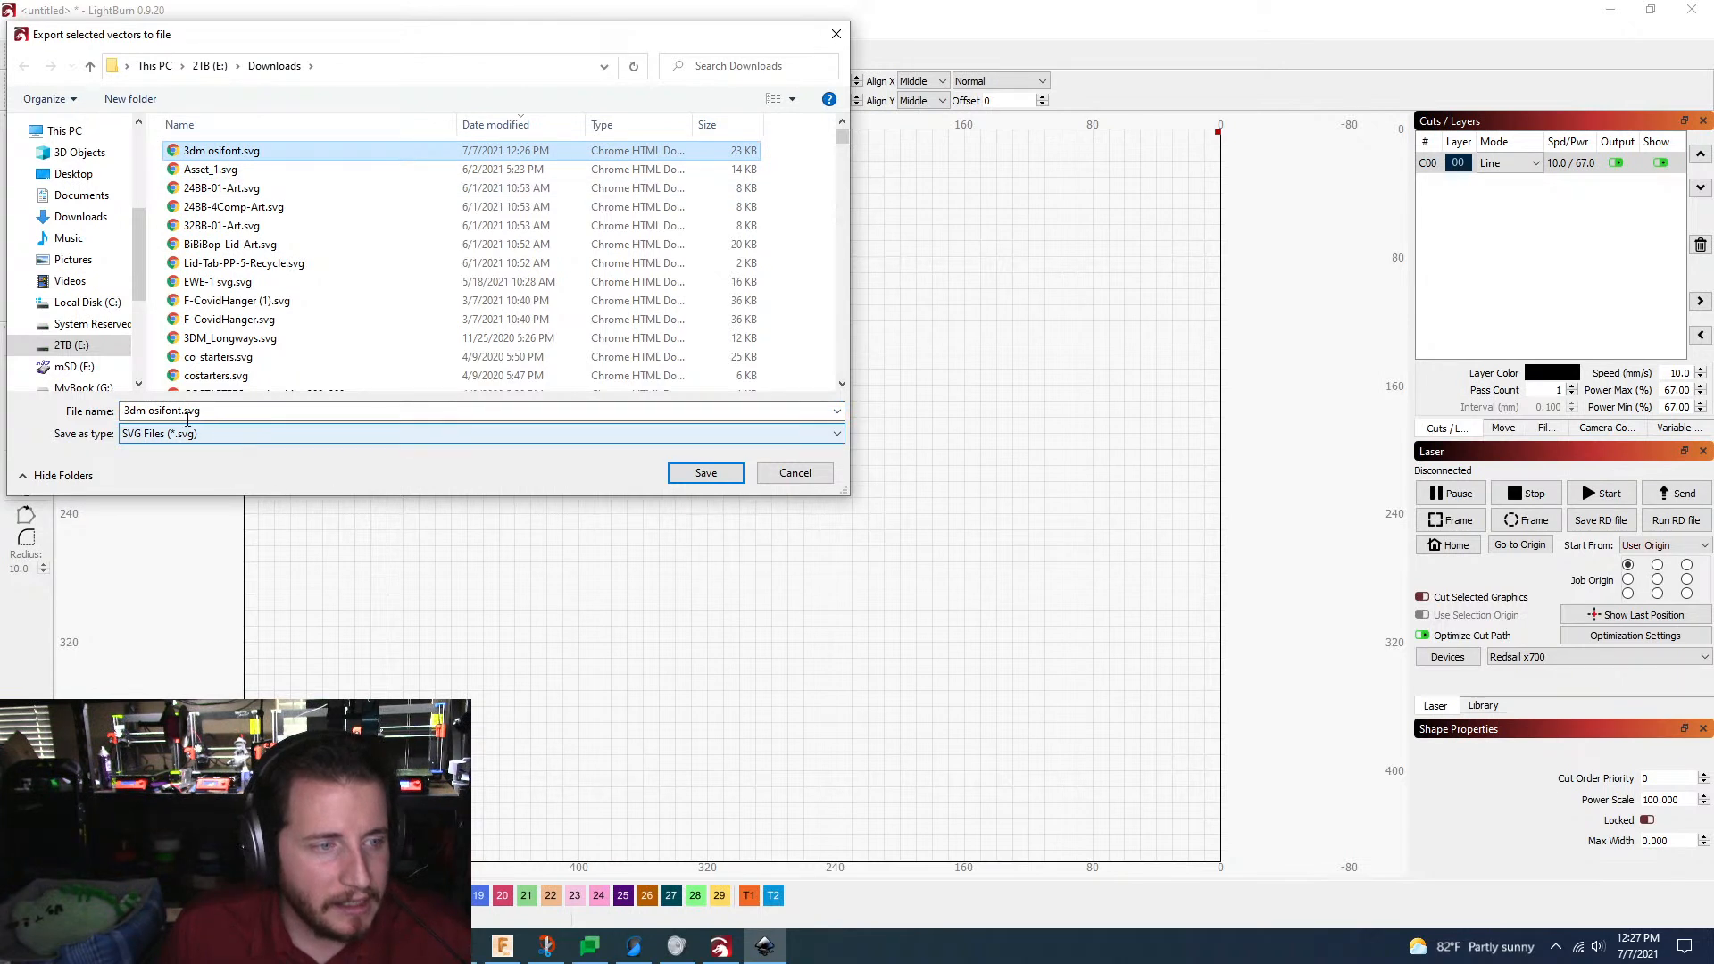
{"action": "left_click", "coordinate": [188, 413]}
{"action": "left_click", "coordinate": [220, 411]}
{"action": "key", "text": "BackSpace"}
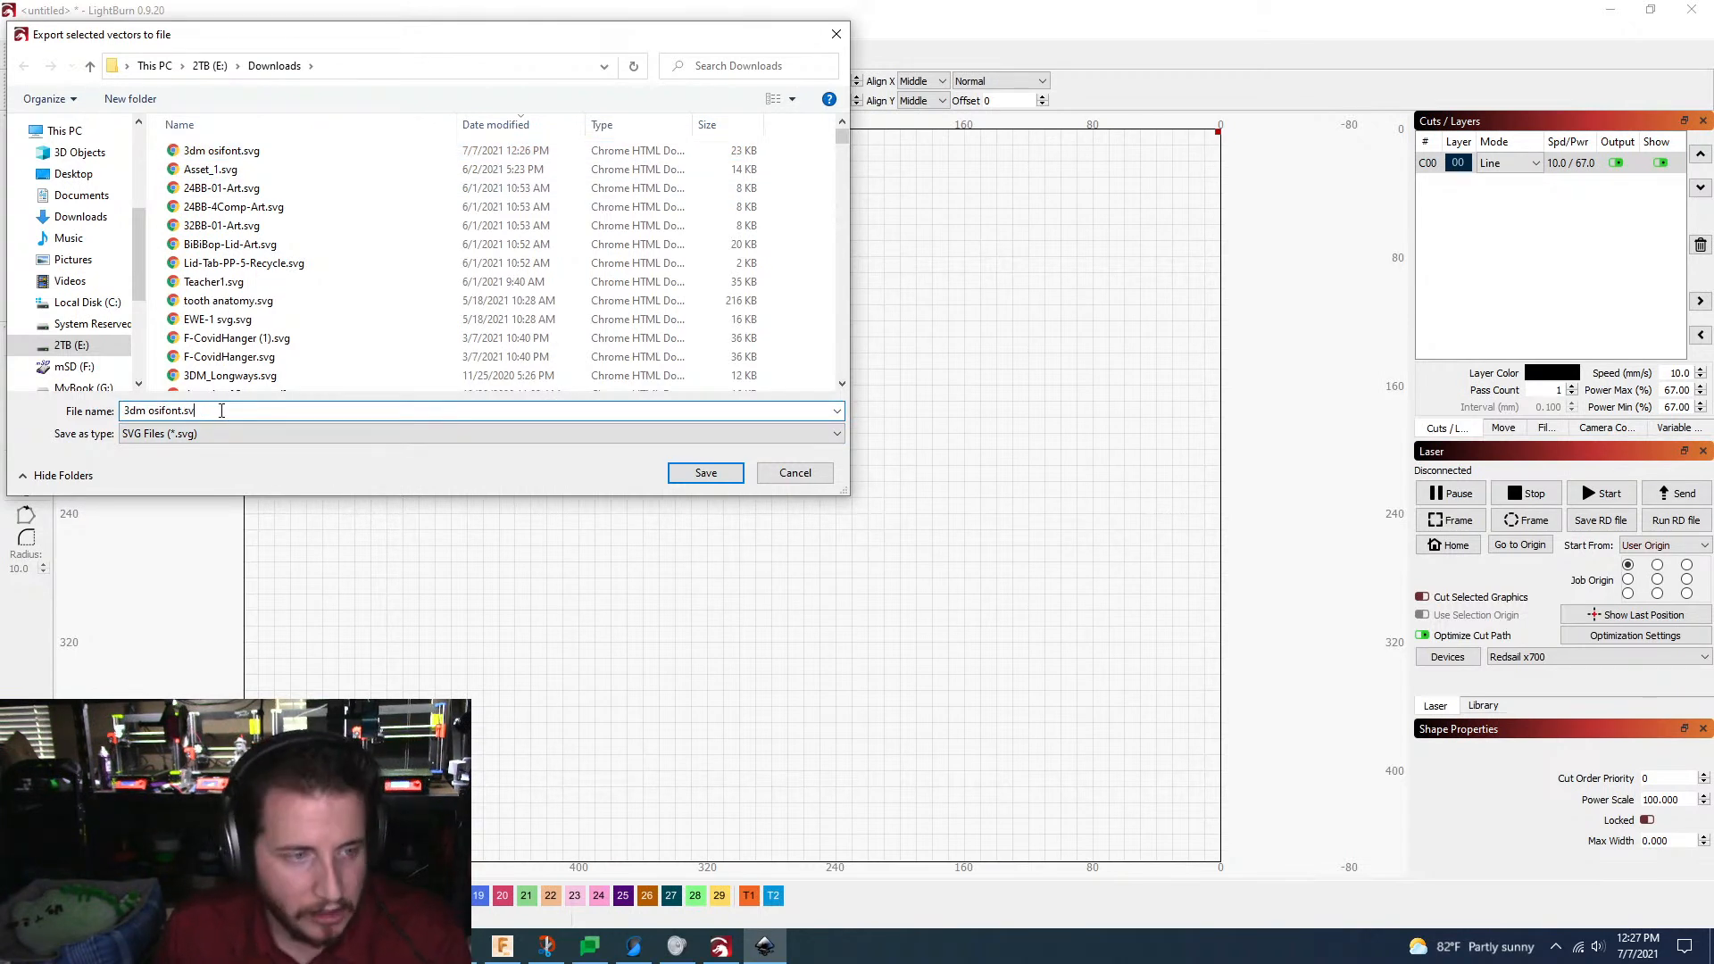
{"action": "key", "text": "BackSpace"}
{"action": "key", "text": "BackSpace"}
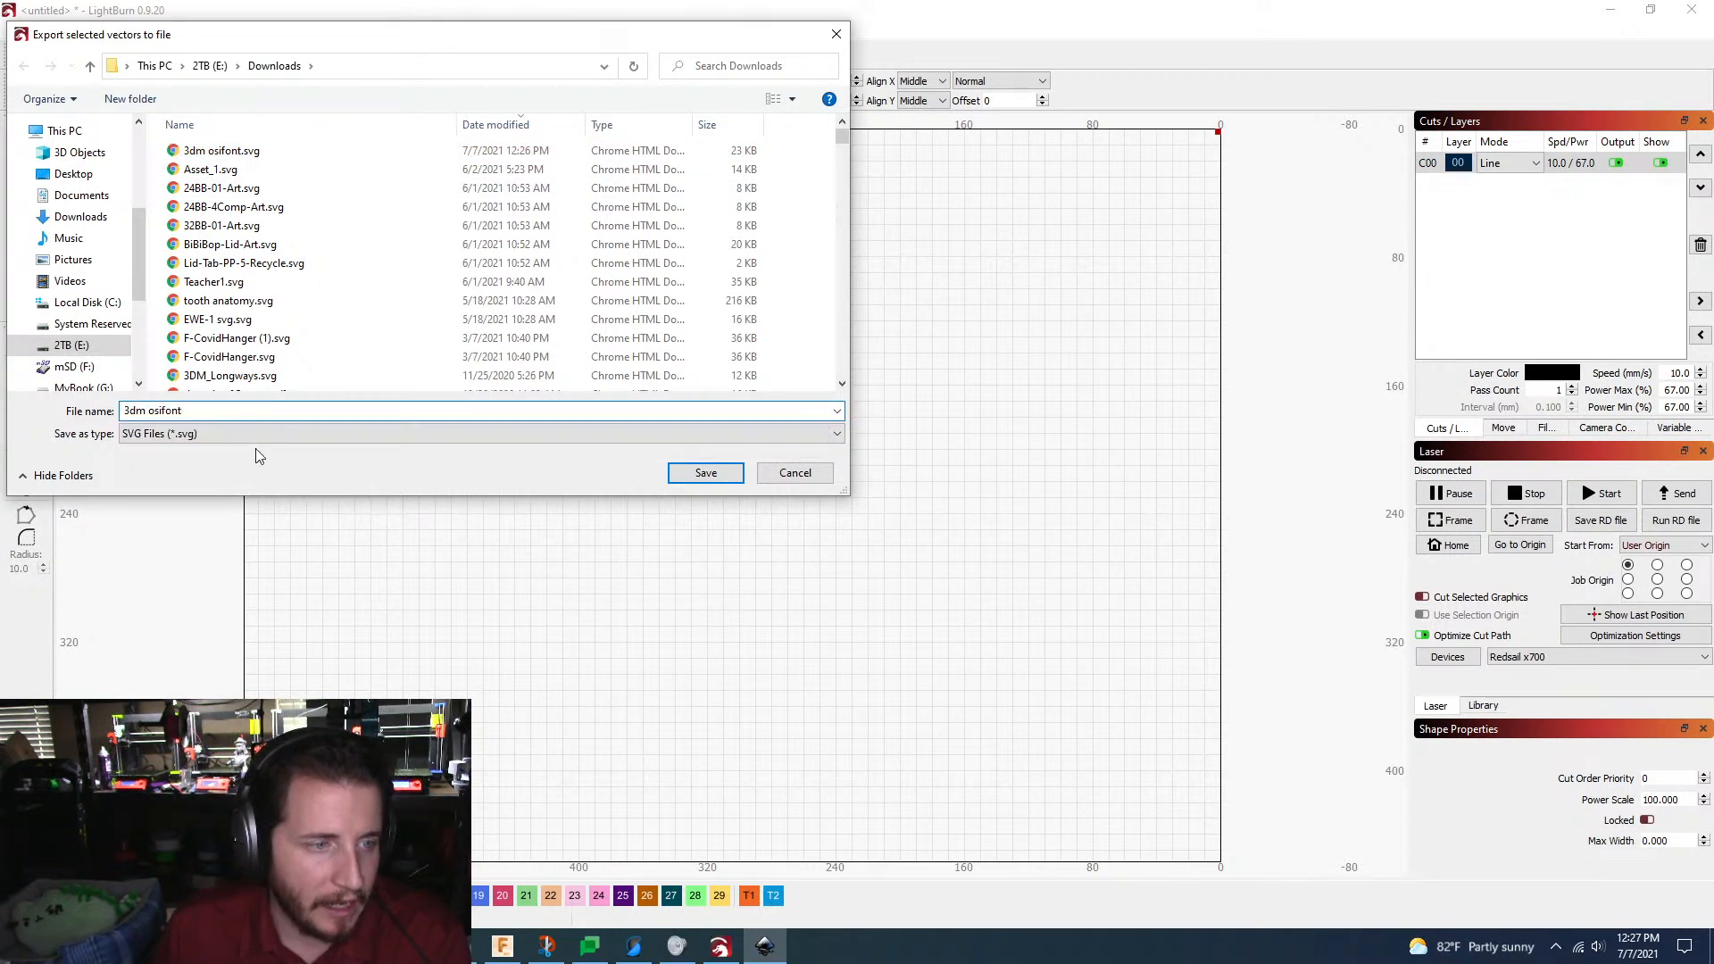
{"action": "left_click", "coordinate": [259, 434]}
{"action": "left_click", "coordinate": [220, 465]}
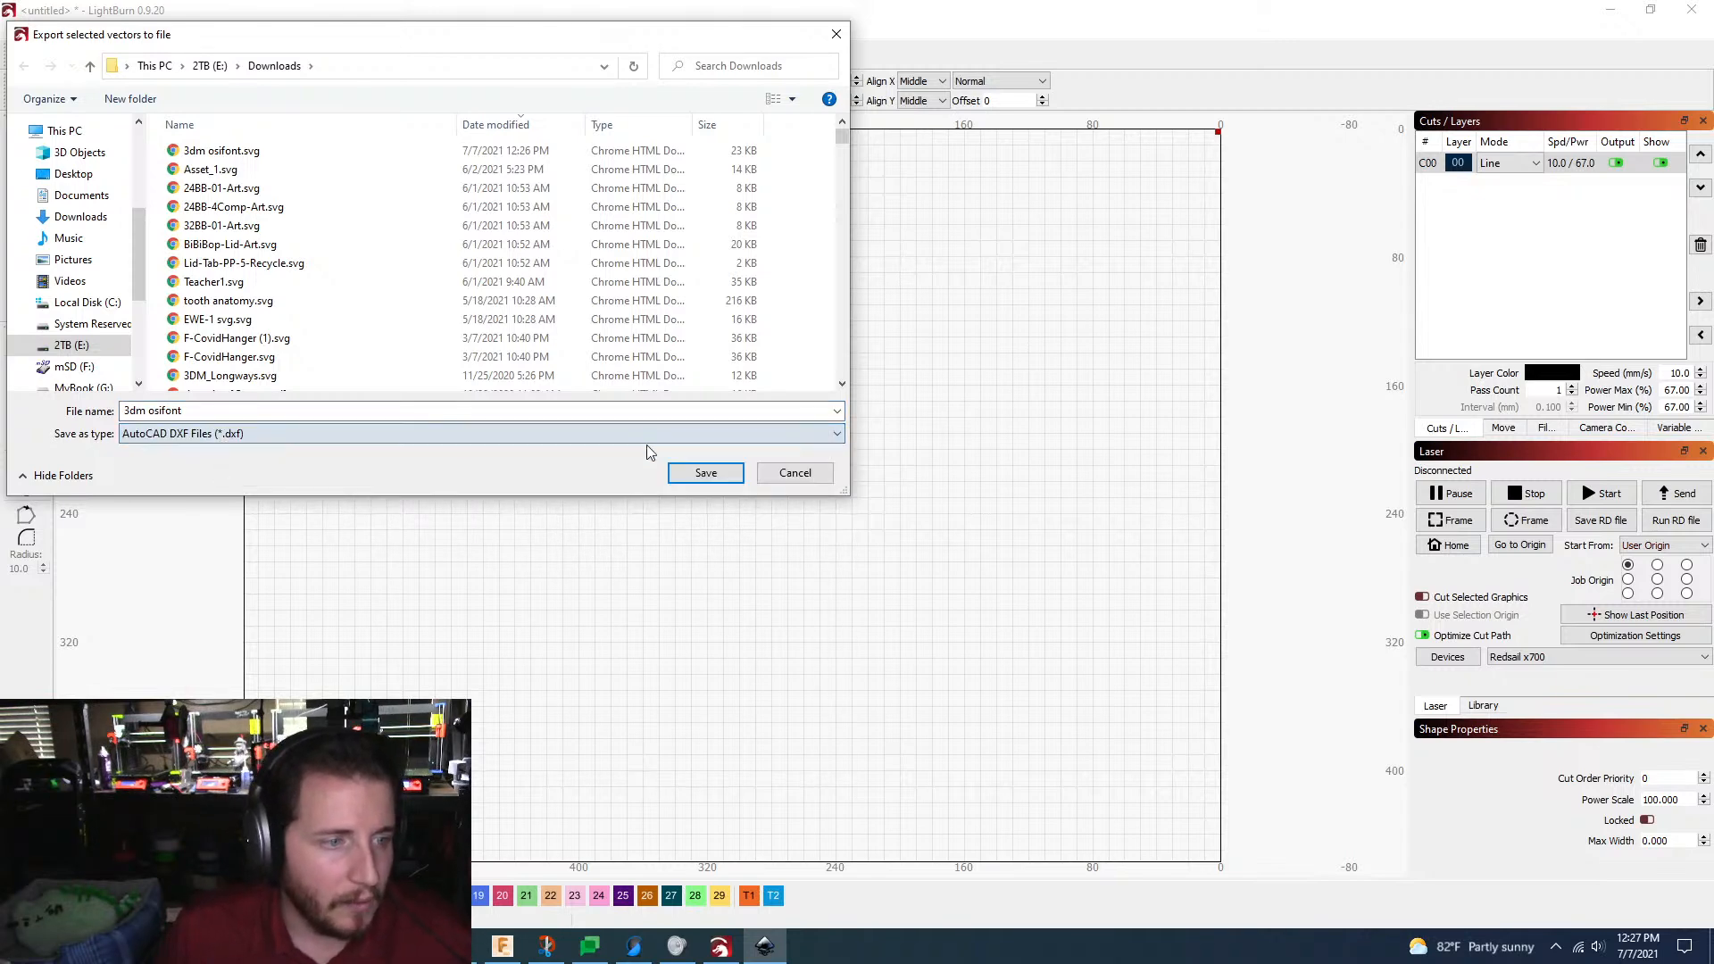
{"action": "left_click", "coordinate": [702, 471]}
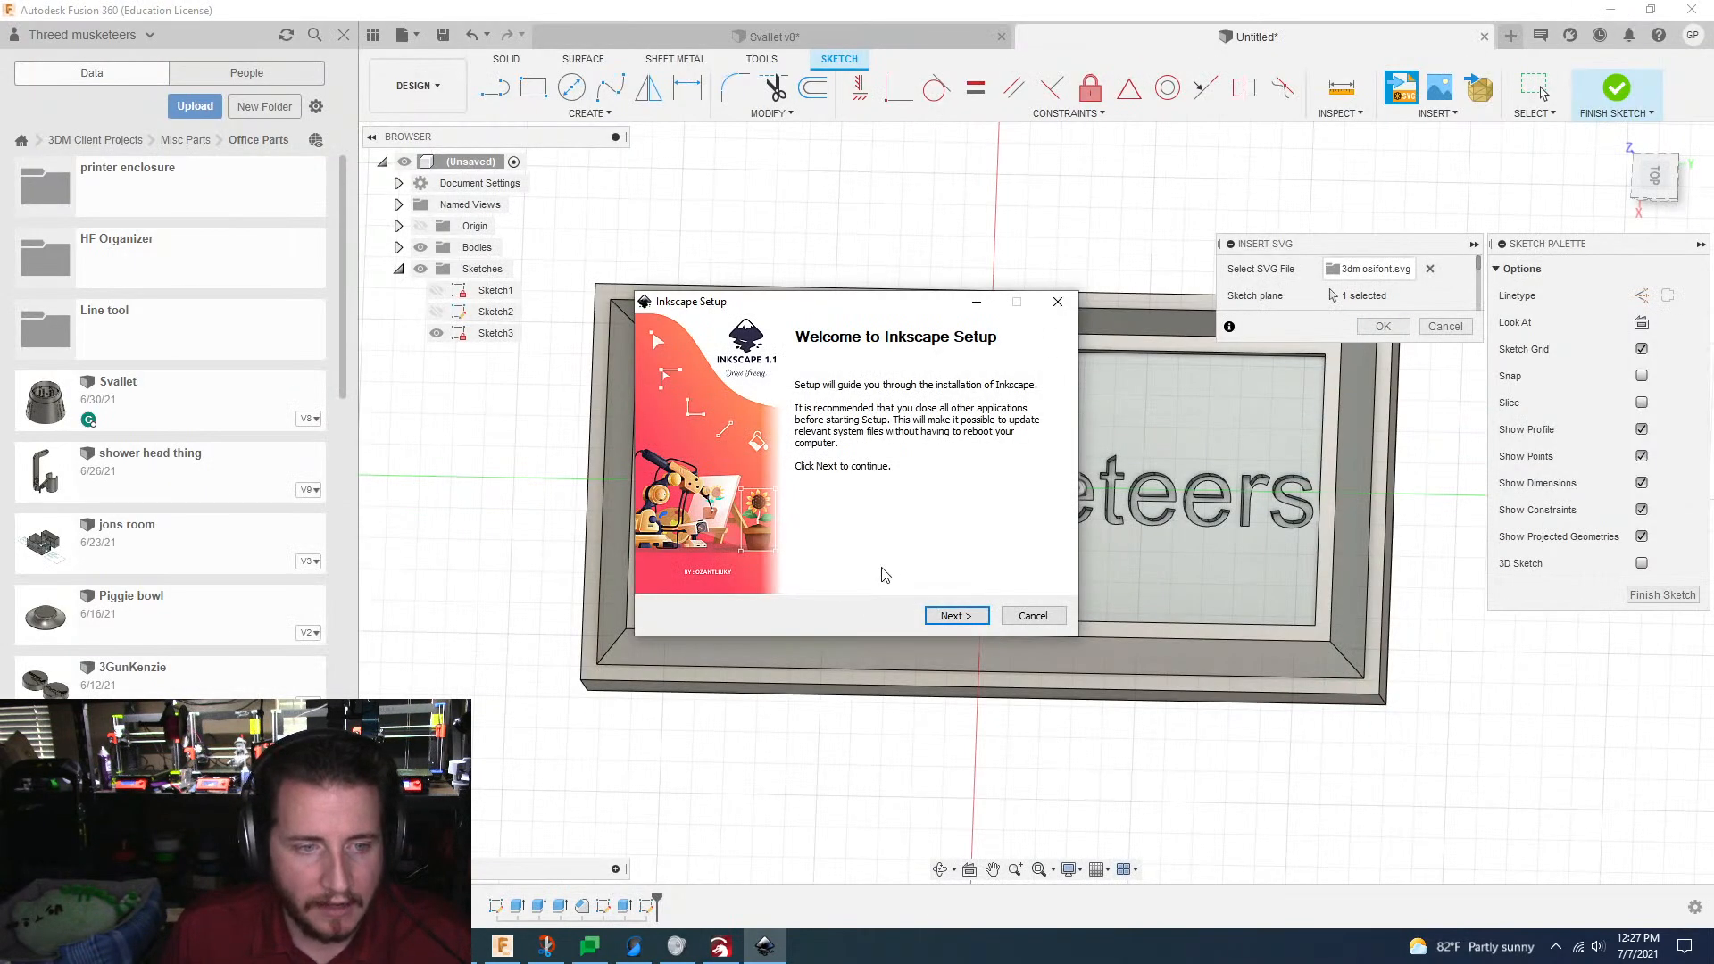
Step: Accept the Inkscape licence, leave the system PATH unchanged, and set the destination folder to E:\Program Files\Inkscape
{"action": "left_click", "coordinate": [952, 615]}
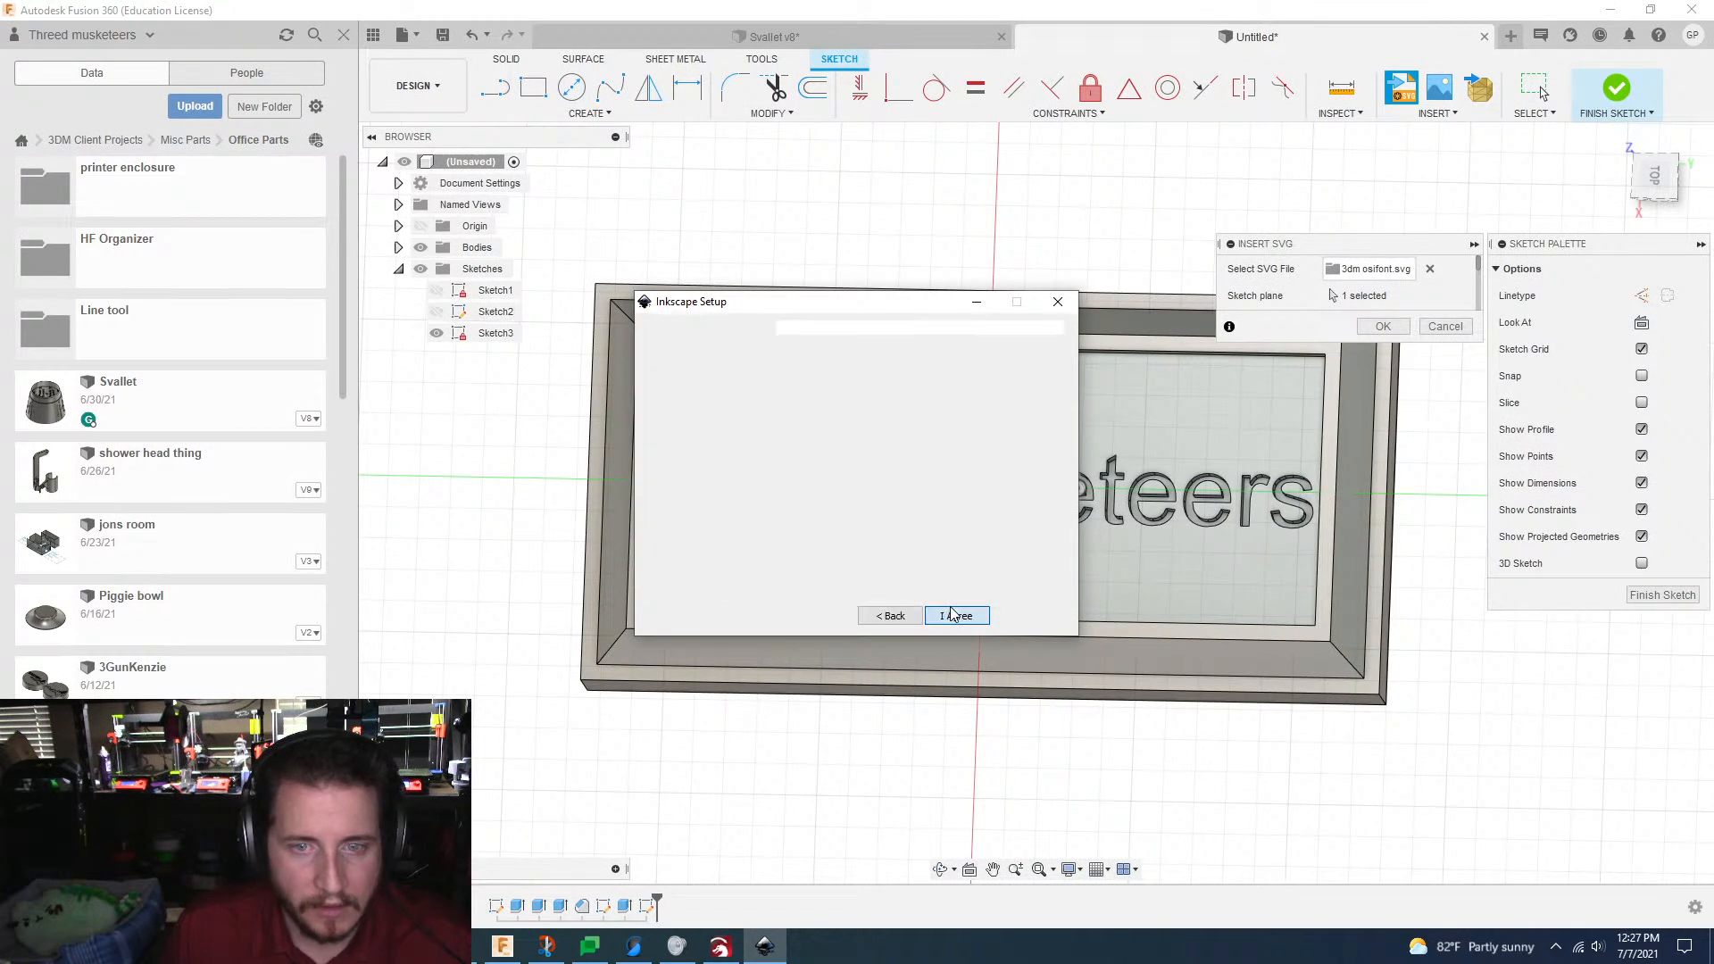
{"action": "left_click", "coordinate": [954, 615]}
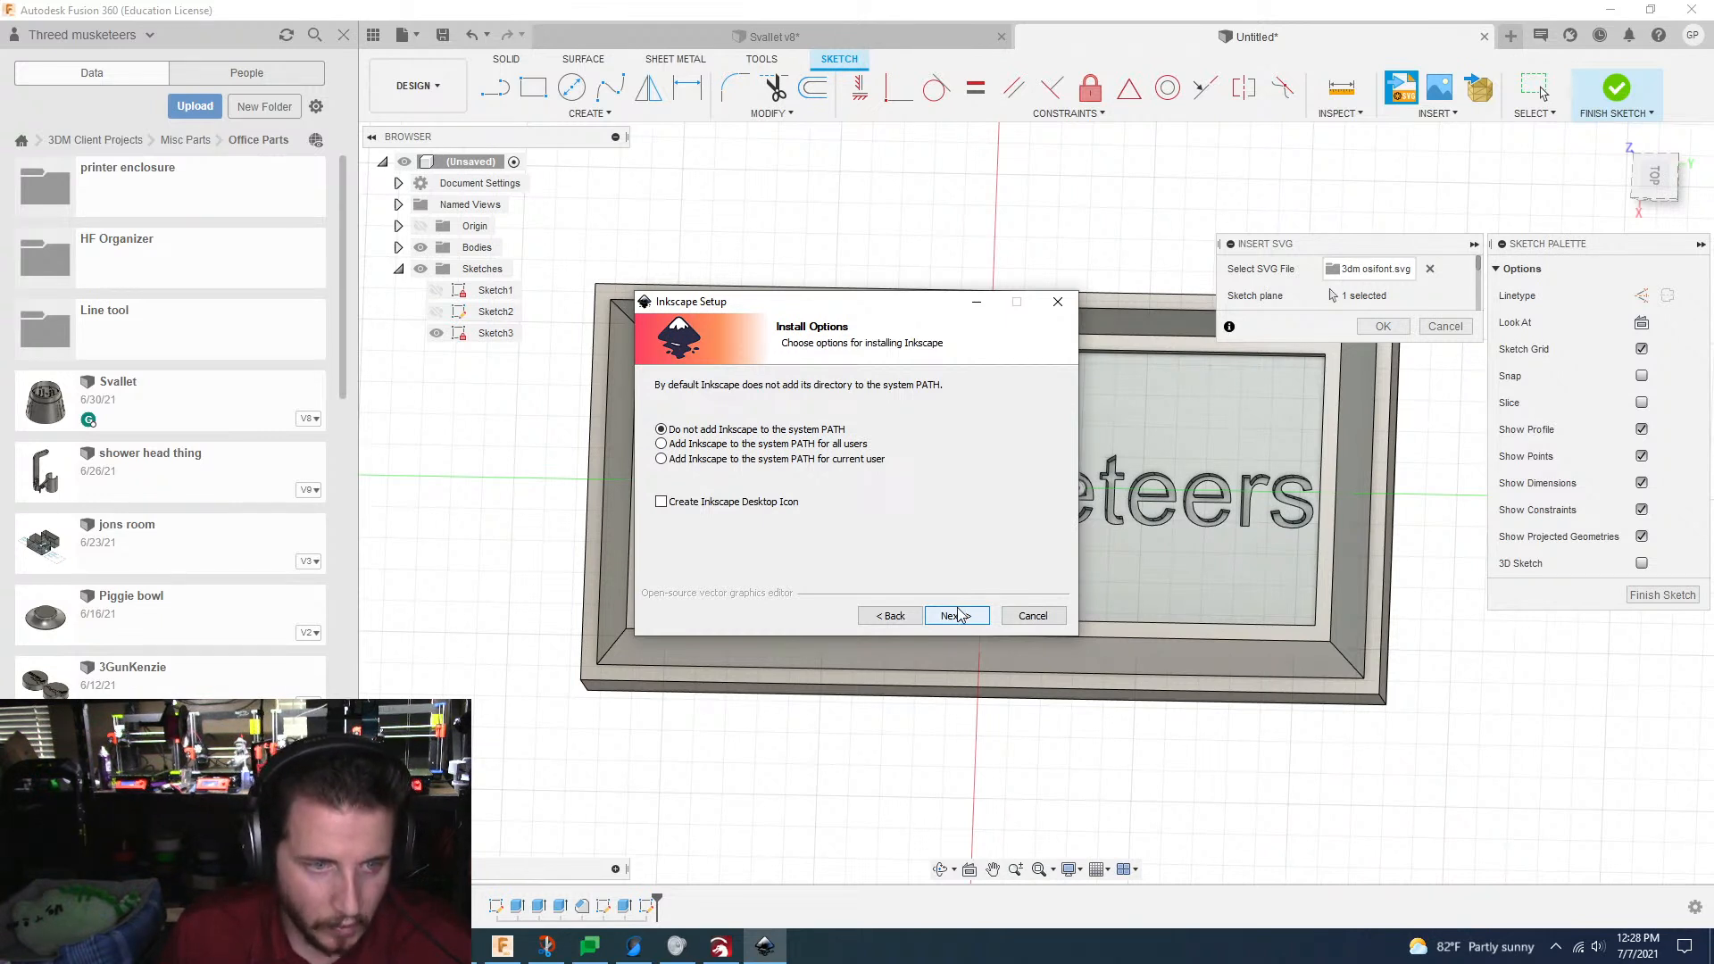
{"action": "left_click", "coordinate": [959, 615]}
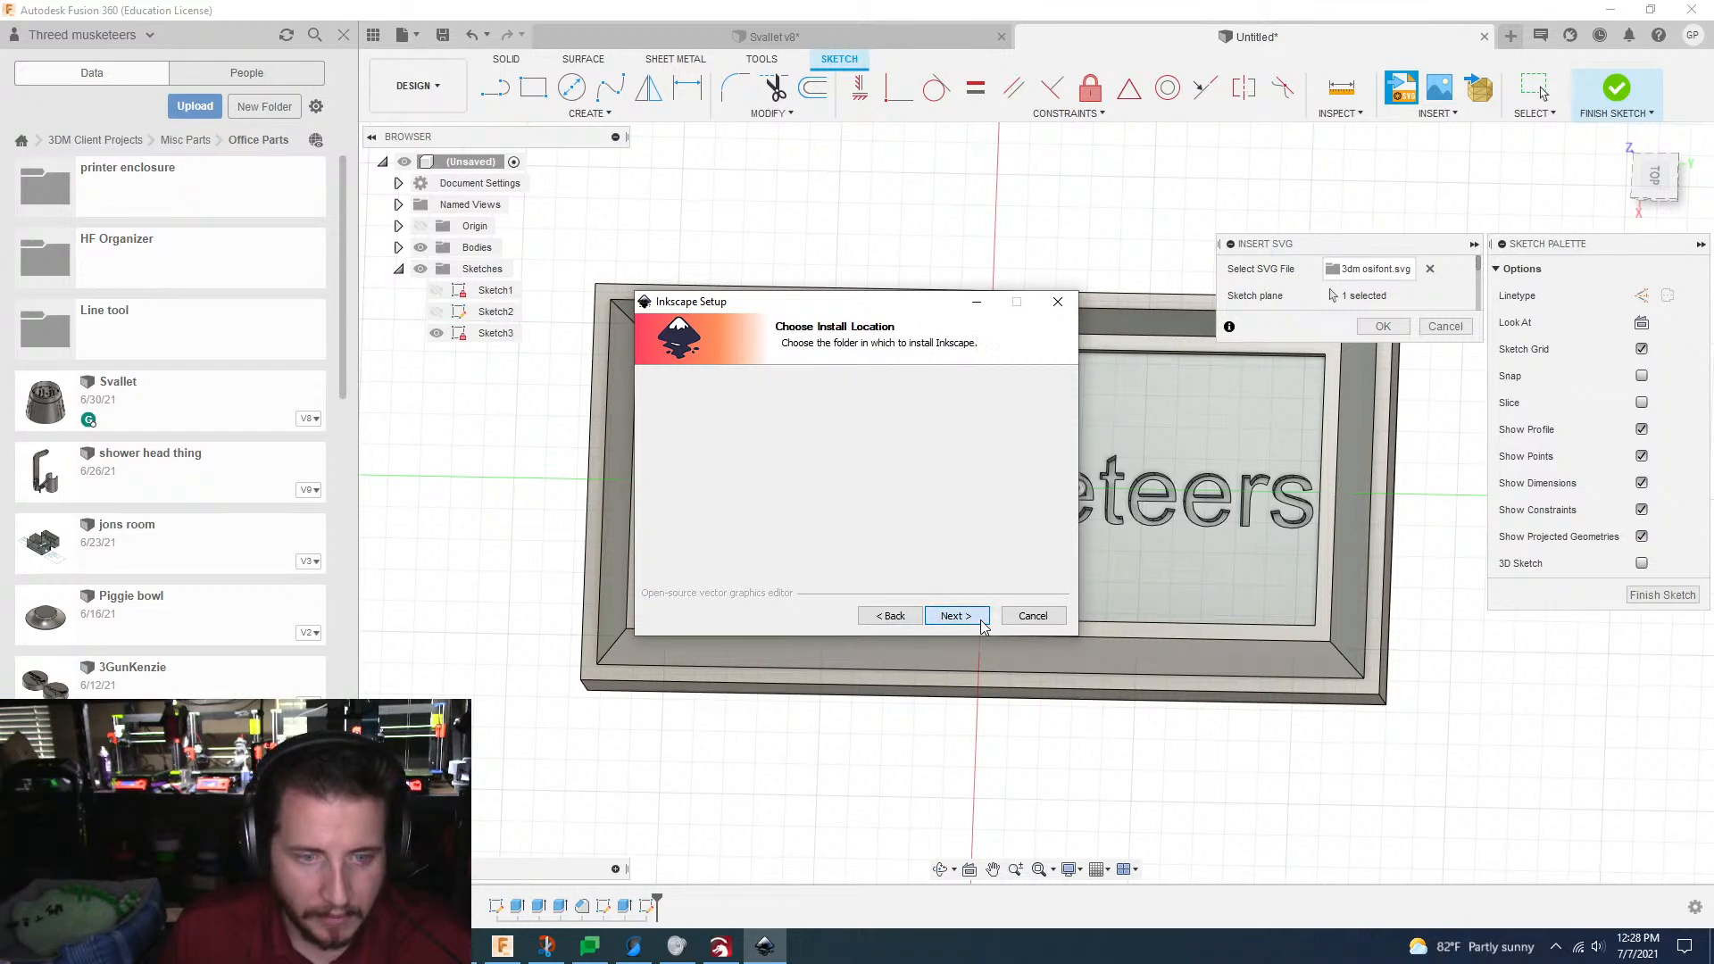
{"action": "left_click", "coordinate": [681, 509]}
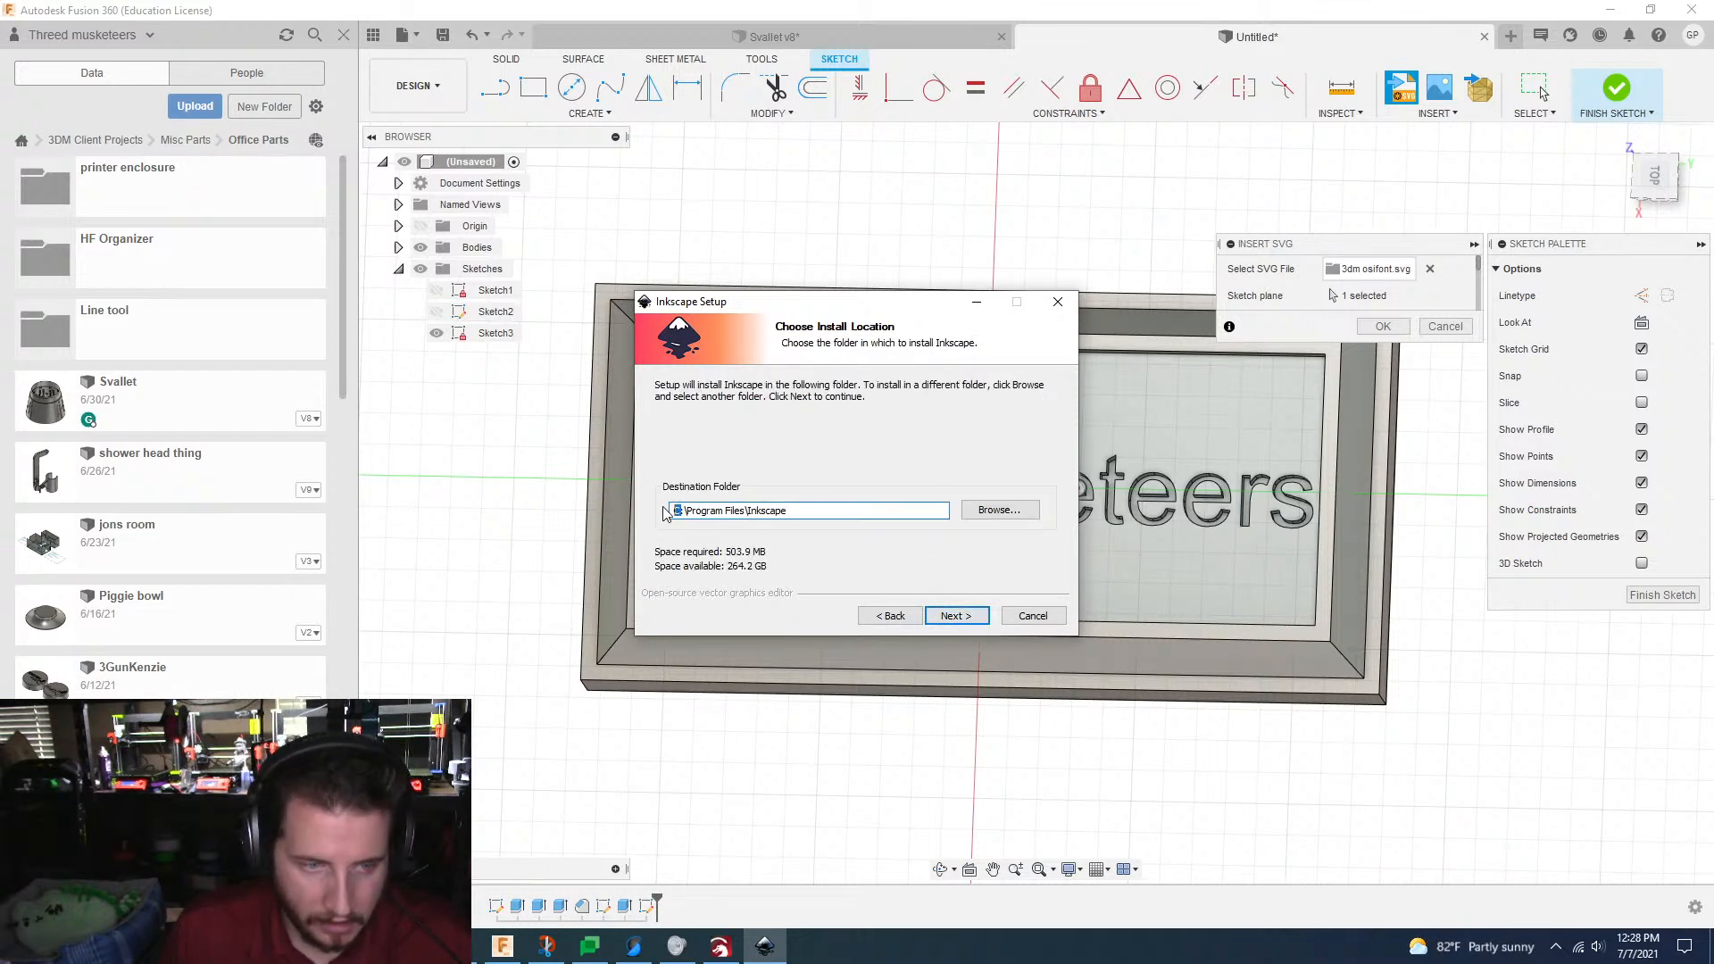
{"action": "type", "text": "E"}
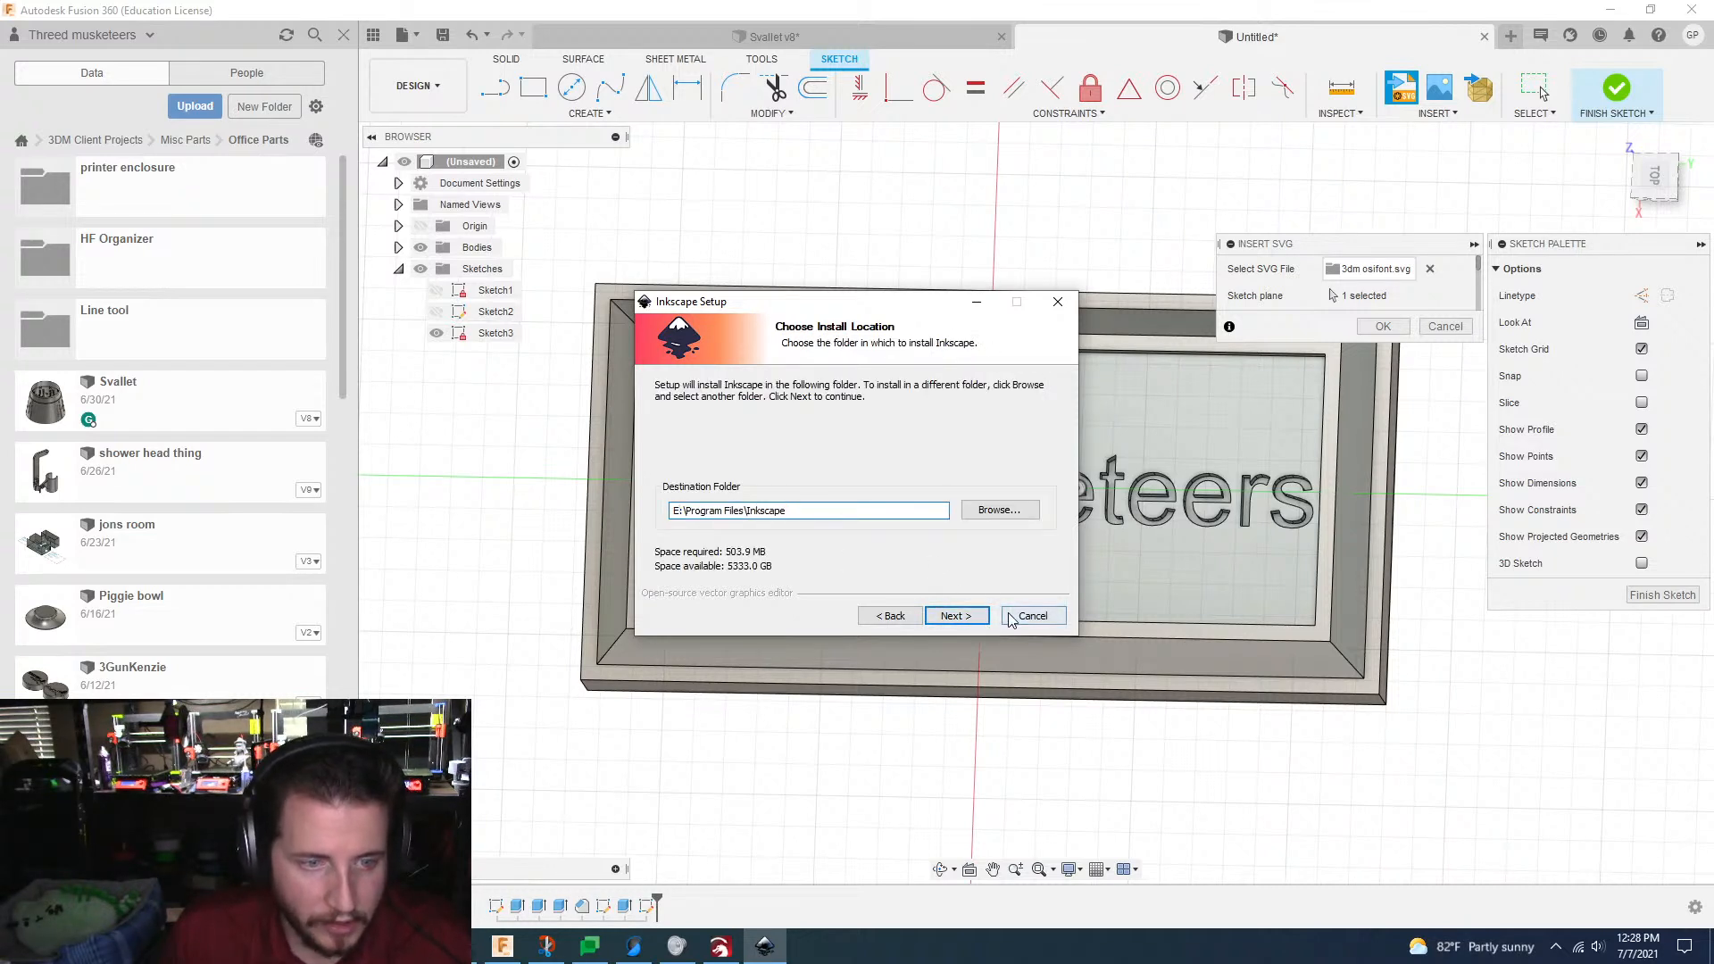
{"action": "left_click", "coordinate": [973, 618]}
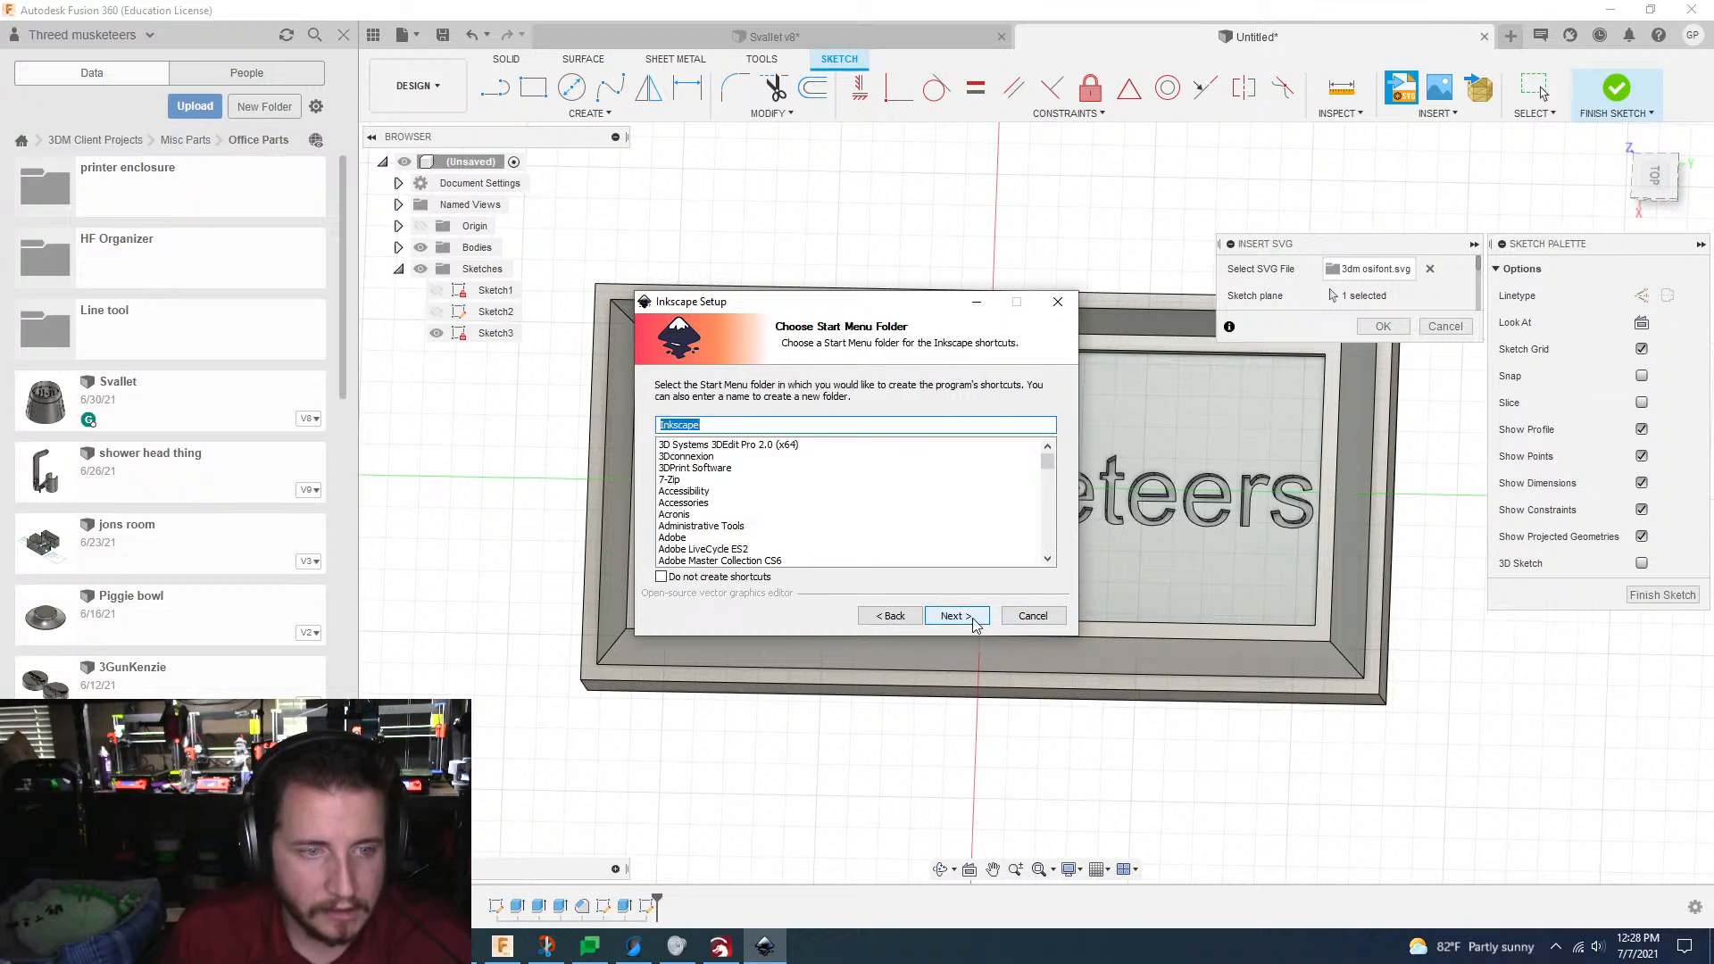
Step: Keep Inkscape as the Start Menu folder, start the Full installation, and minimize the installer
{"action": "left_click", "coordinate": [956, 616]}
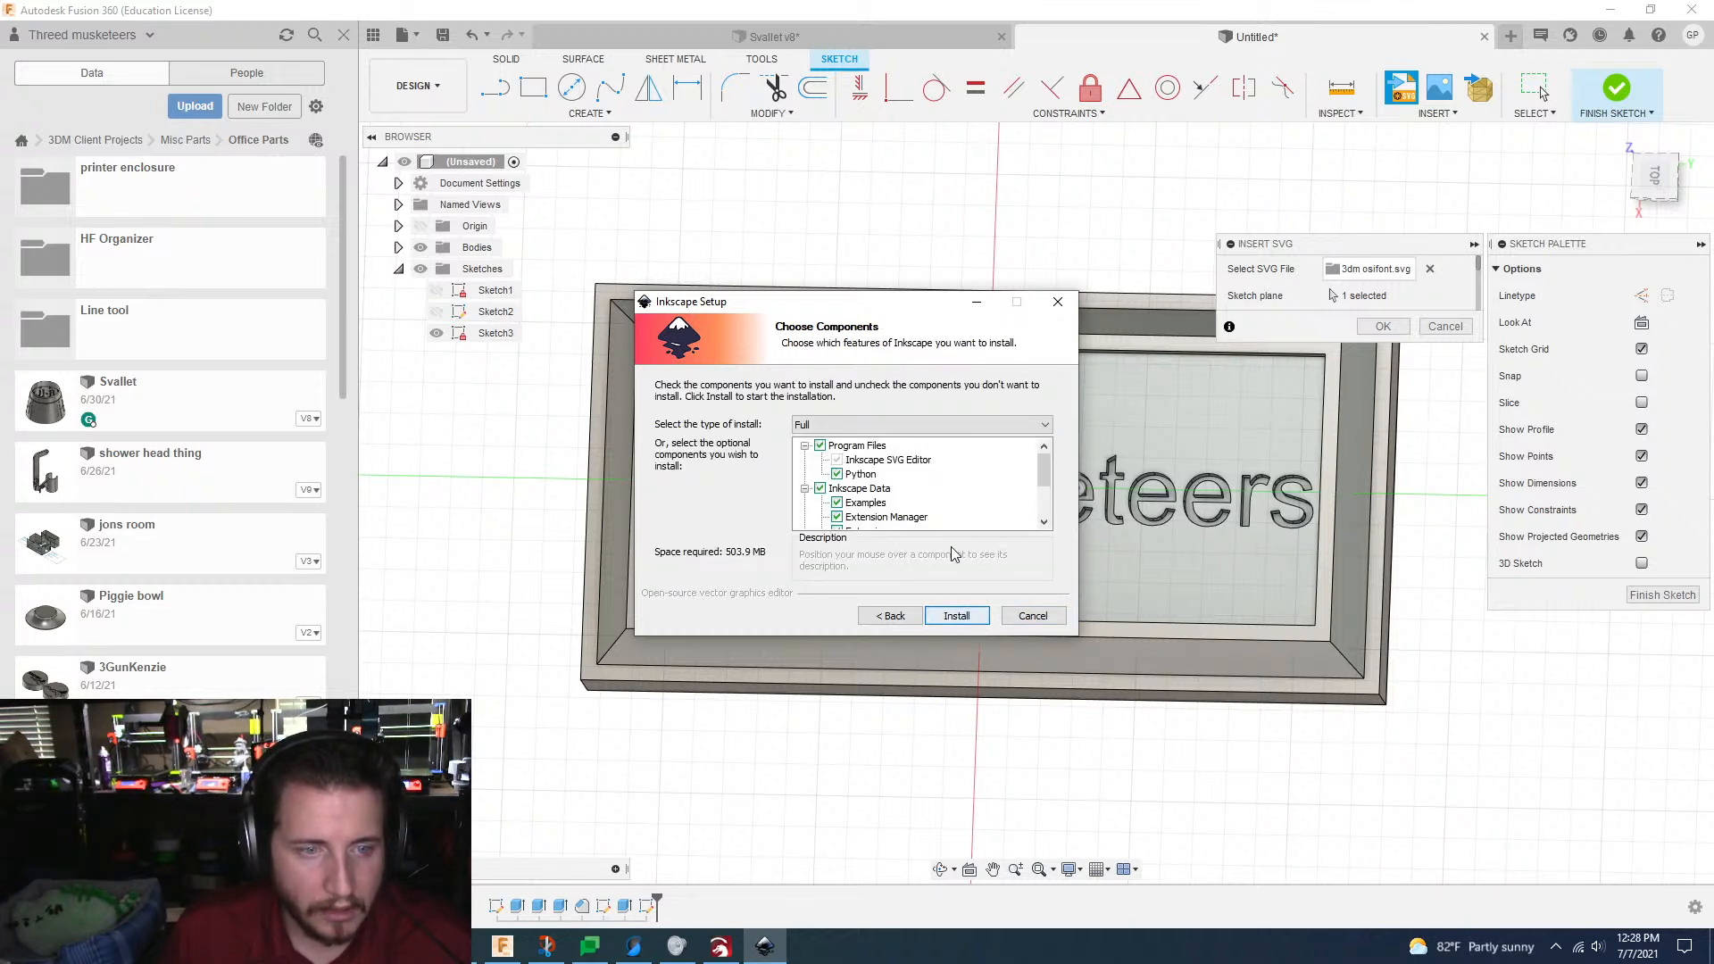
{"action": "scroll", "coordinate": [930, 475], "scroll_direction": "down", "scroll_amount": 2}
{"action": "scroll", "coordinate": [933, 482], "scroll_direction": "up", "scroll_amount": 3}
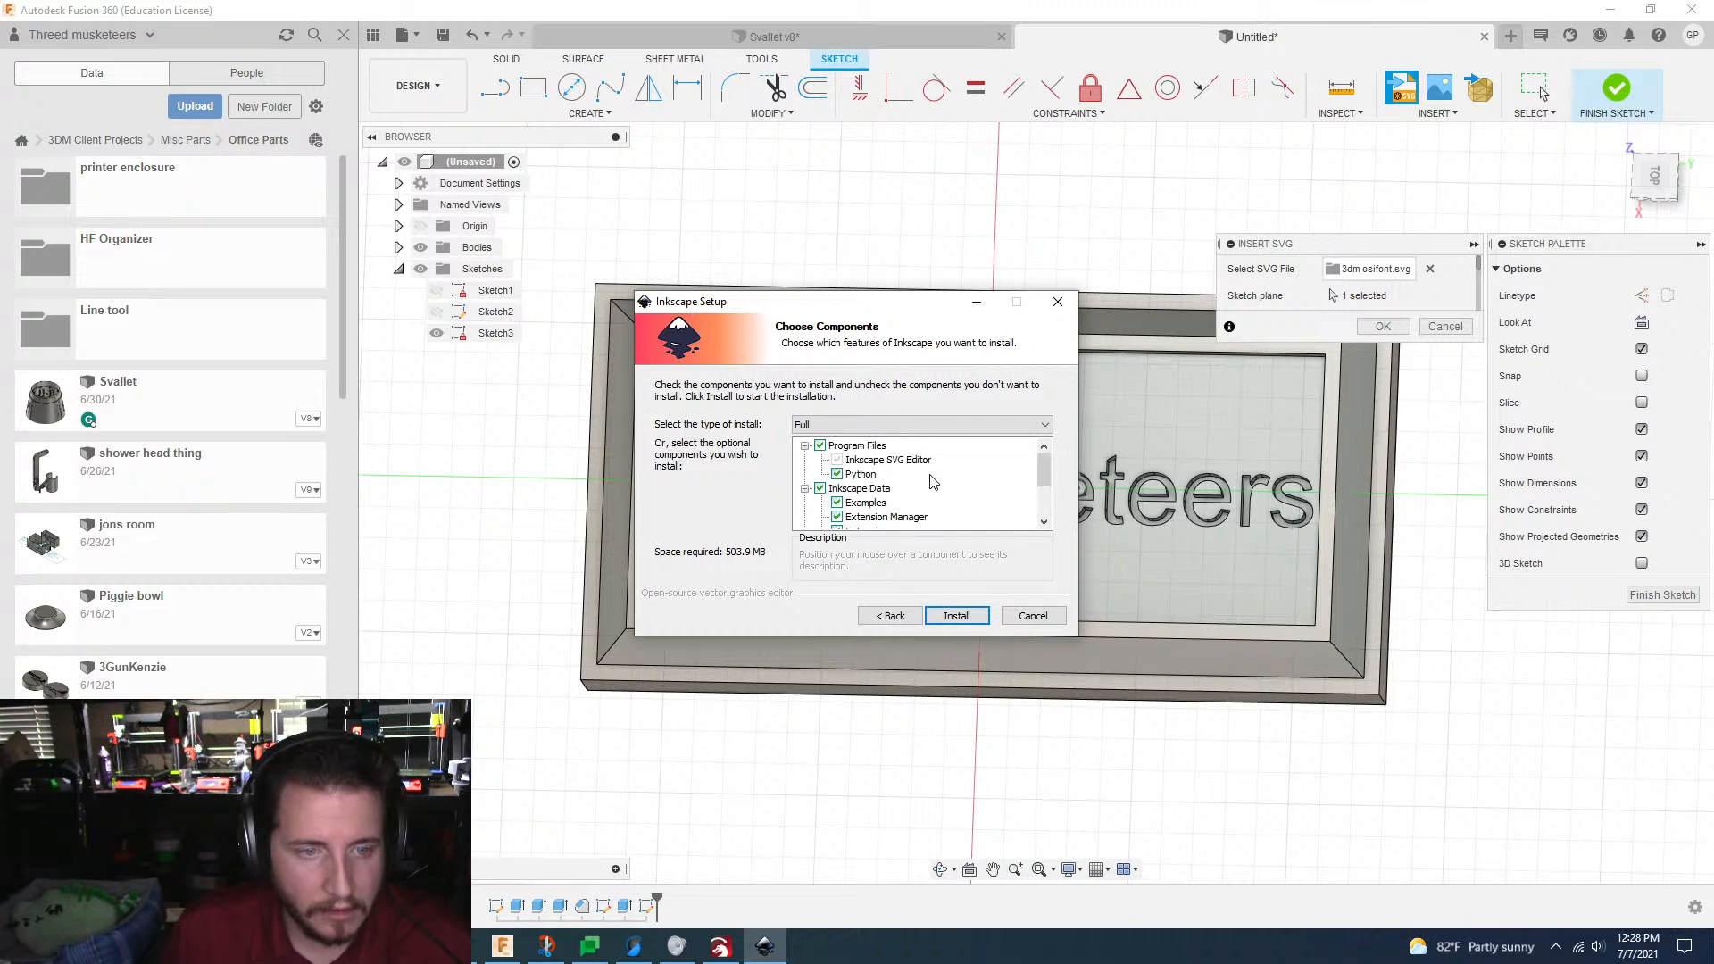
{"action": "left_click", "coordinate": [939, 623]}
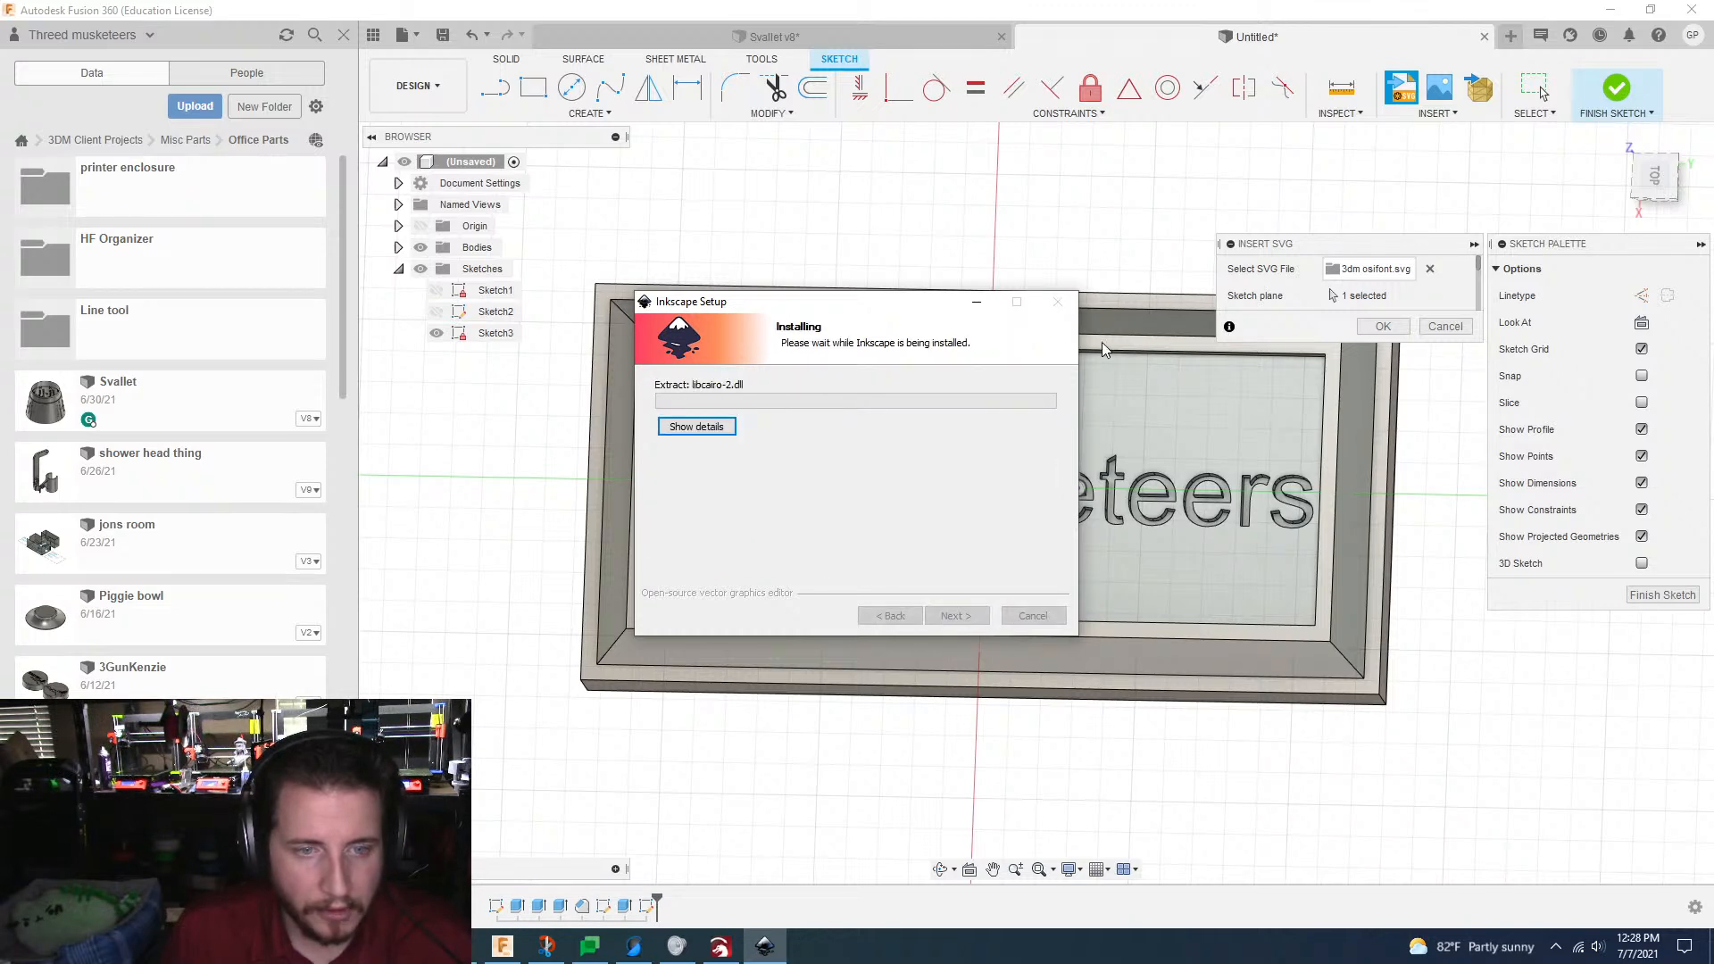
{"action": "left_click", "coordinate": [973, 302]}
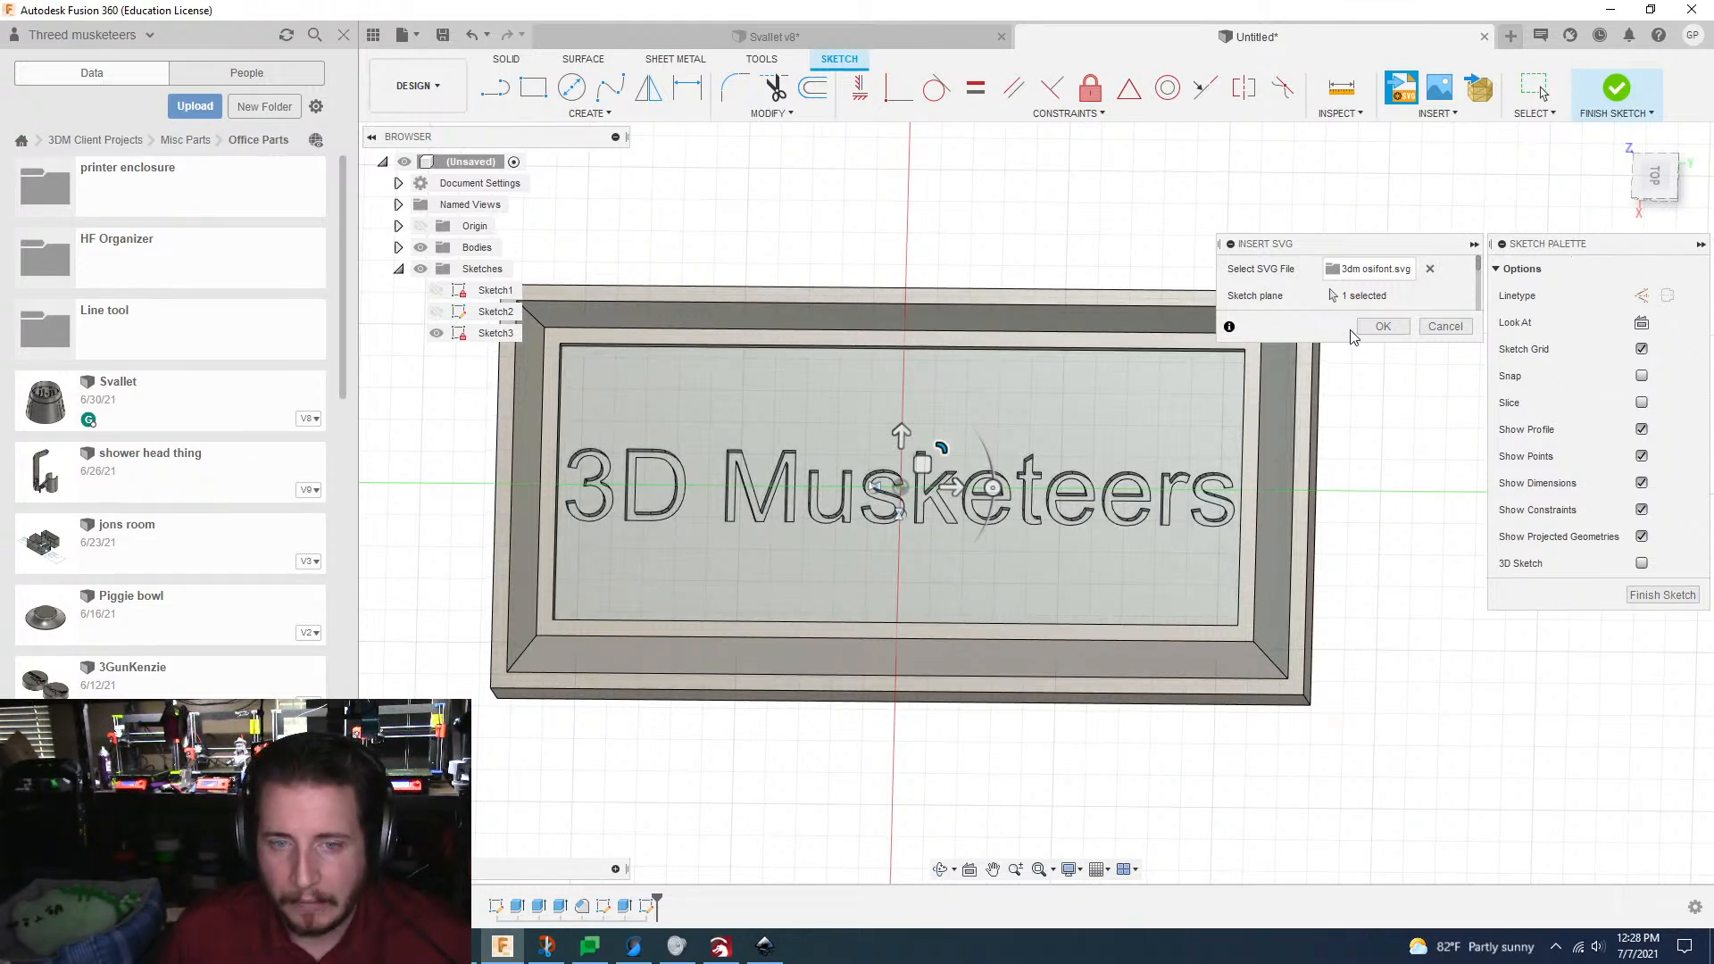
Step: Discard the loaded "3dm osifont.svg", look for other importable file types, and cancel the SVG insertion
{"action": "left_click", "coordinate": [1382, 327]}
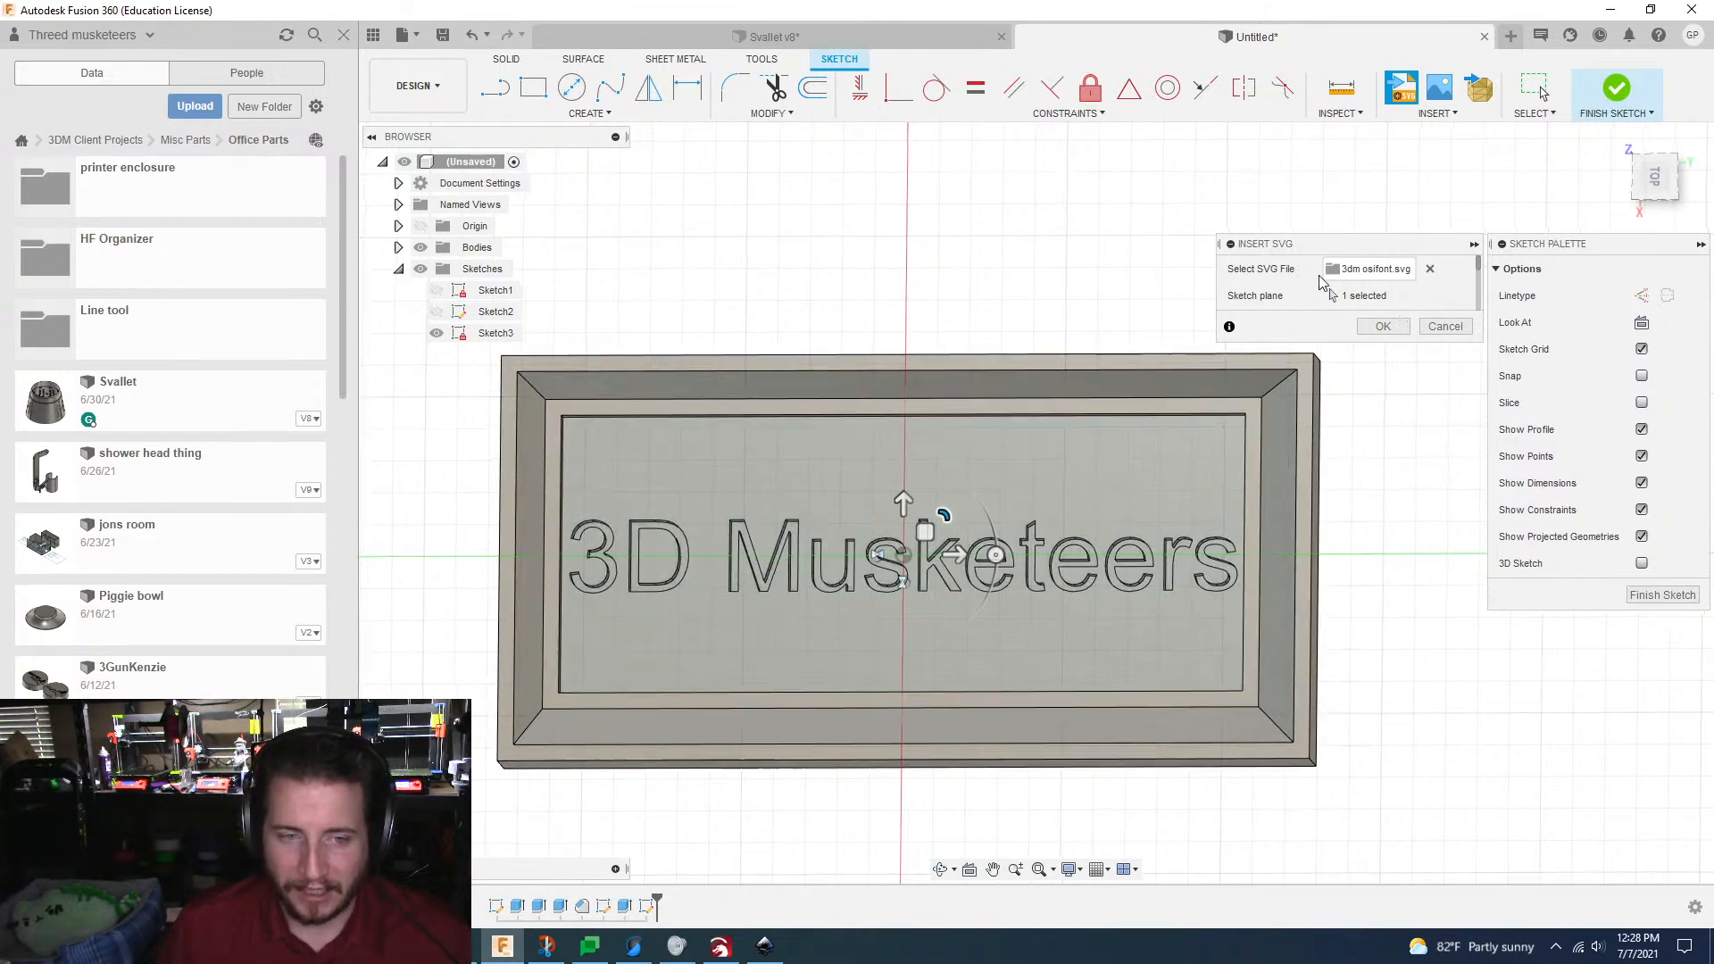
{"action": "left_click", "coordinate": [1434, 270]}
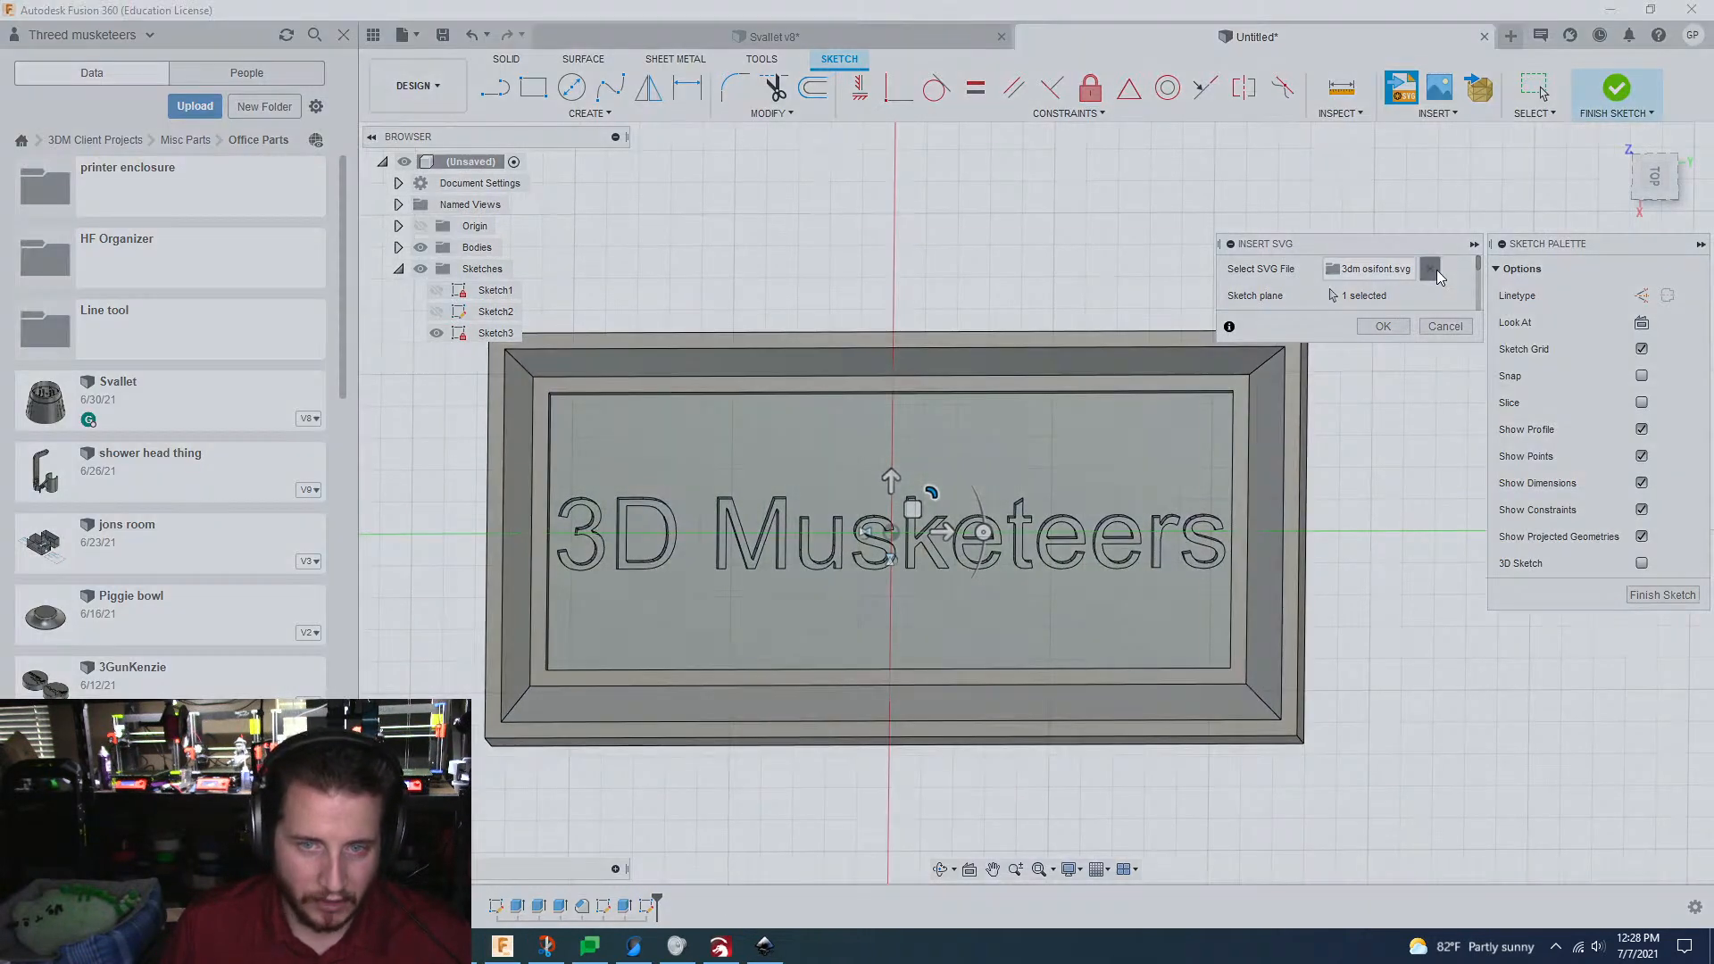
{"action": "left_click", "coordinate": [592, 636]}
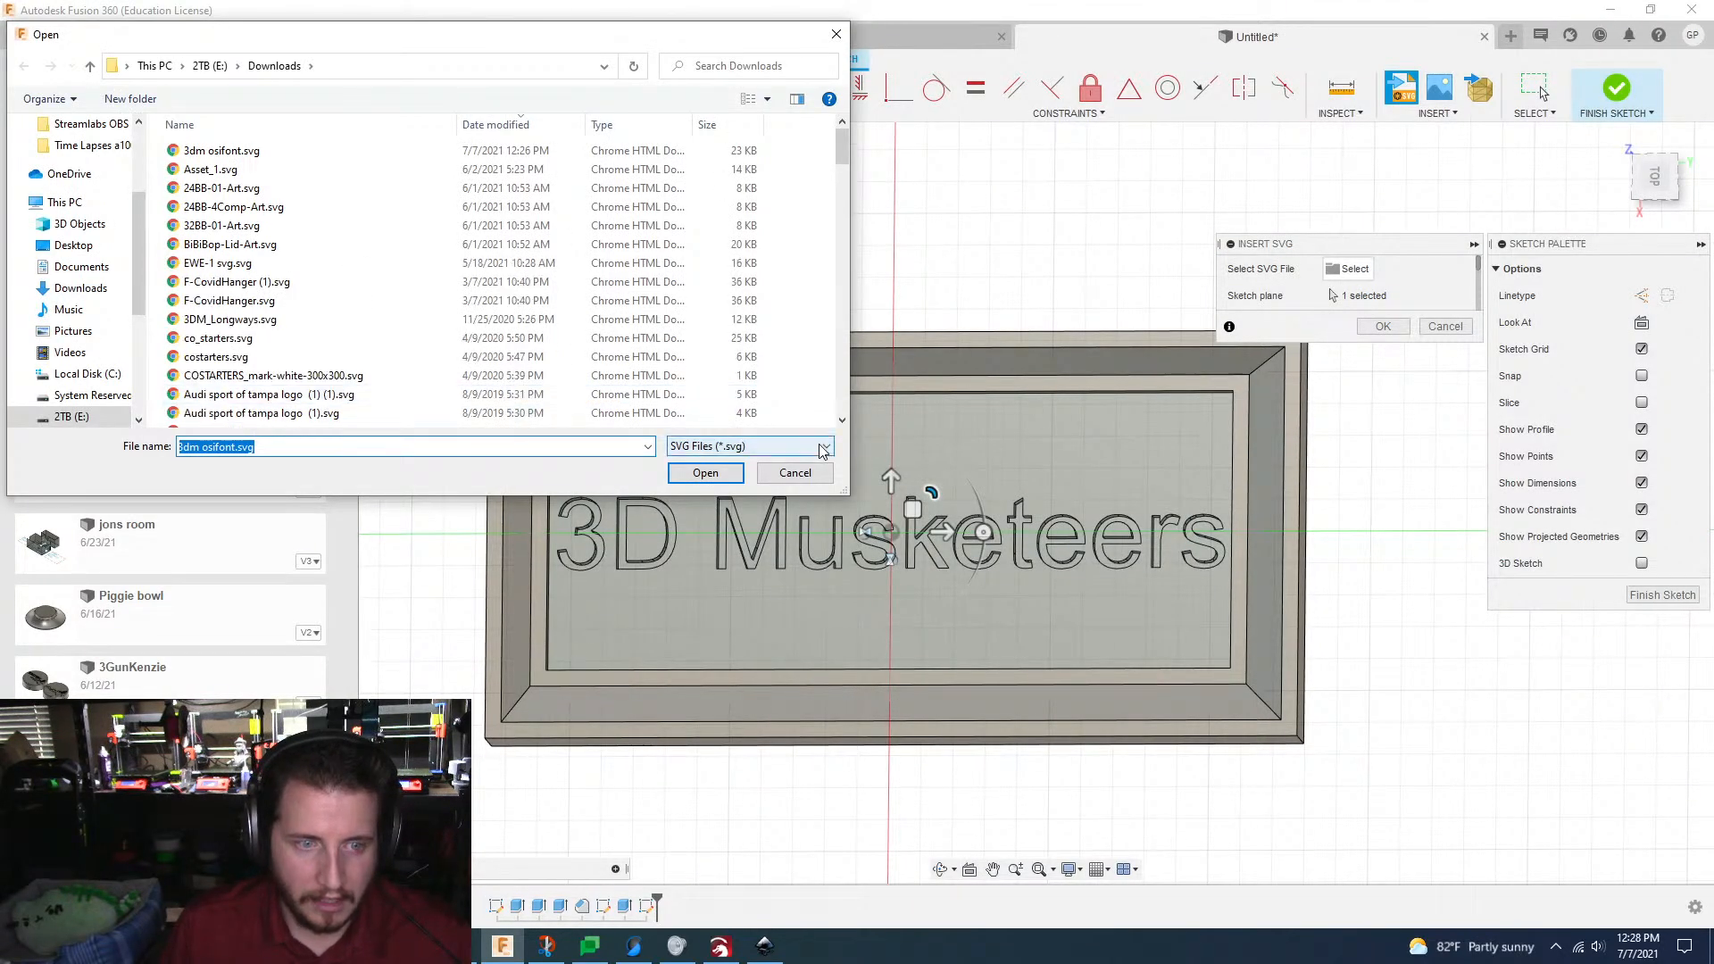
{"action": "left_click", "coordinate": [822, 446]}
{"action": "left_click", "coordinate": [823, 449]}
{"action": "left_click", "coordinate": [794, 472]}
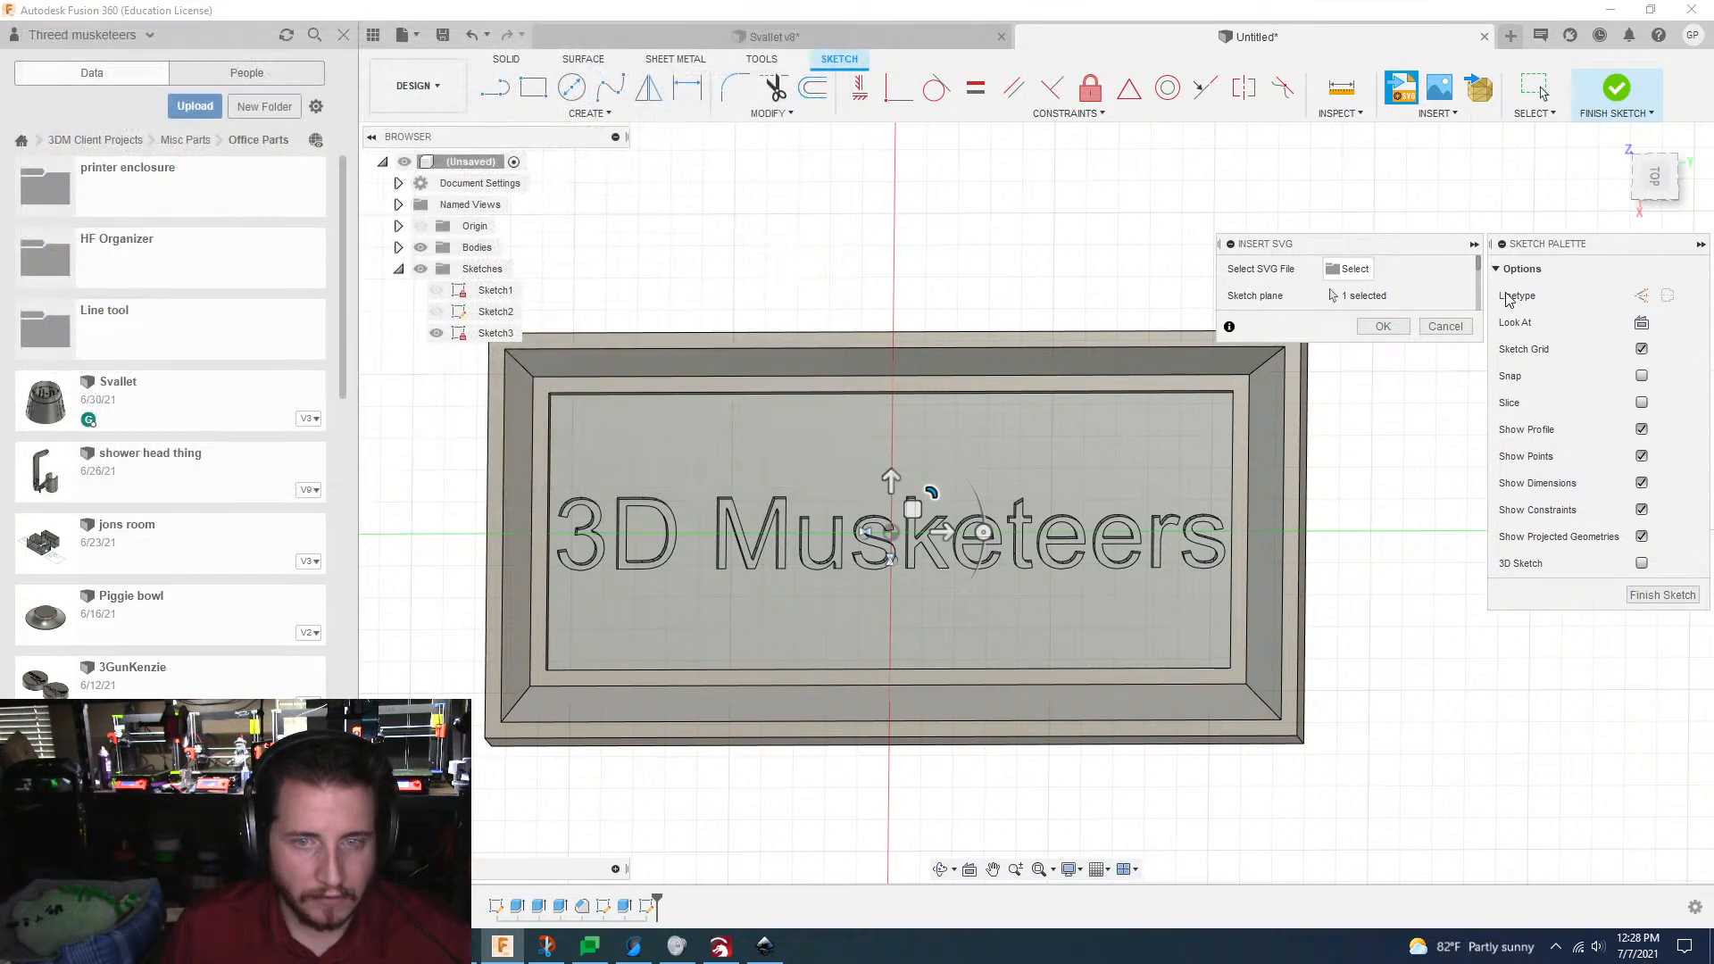
{"action": "left_click", "coordinate": [1060, 639]}
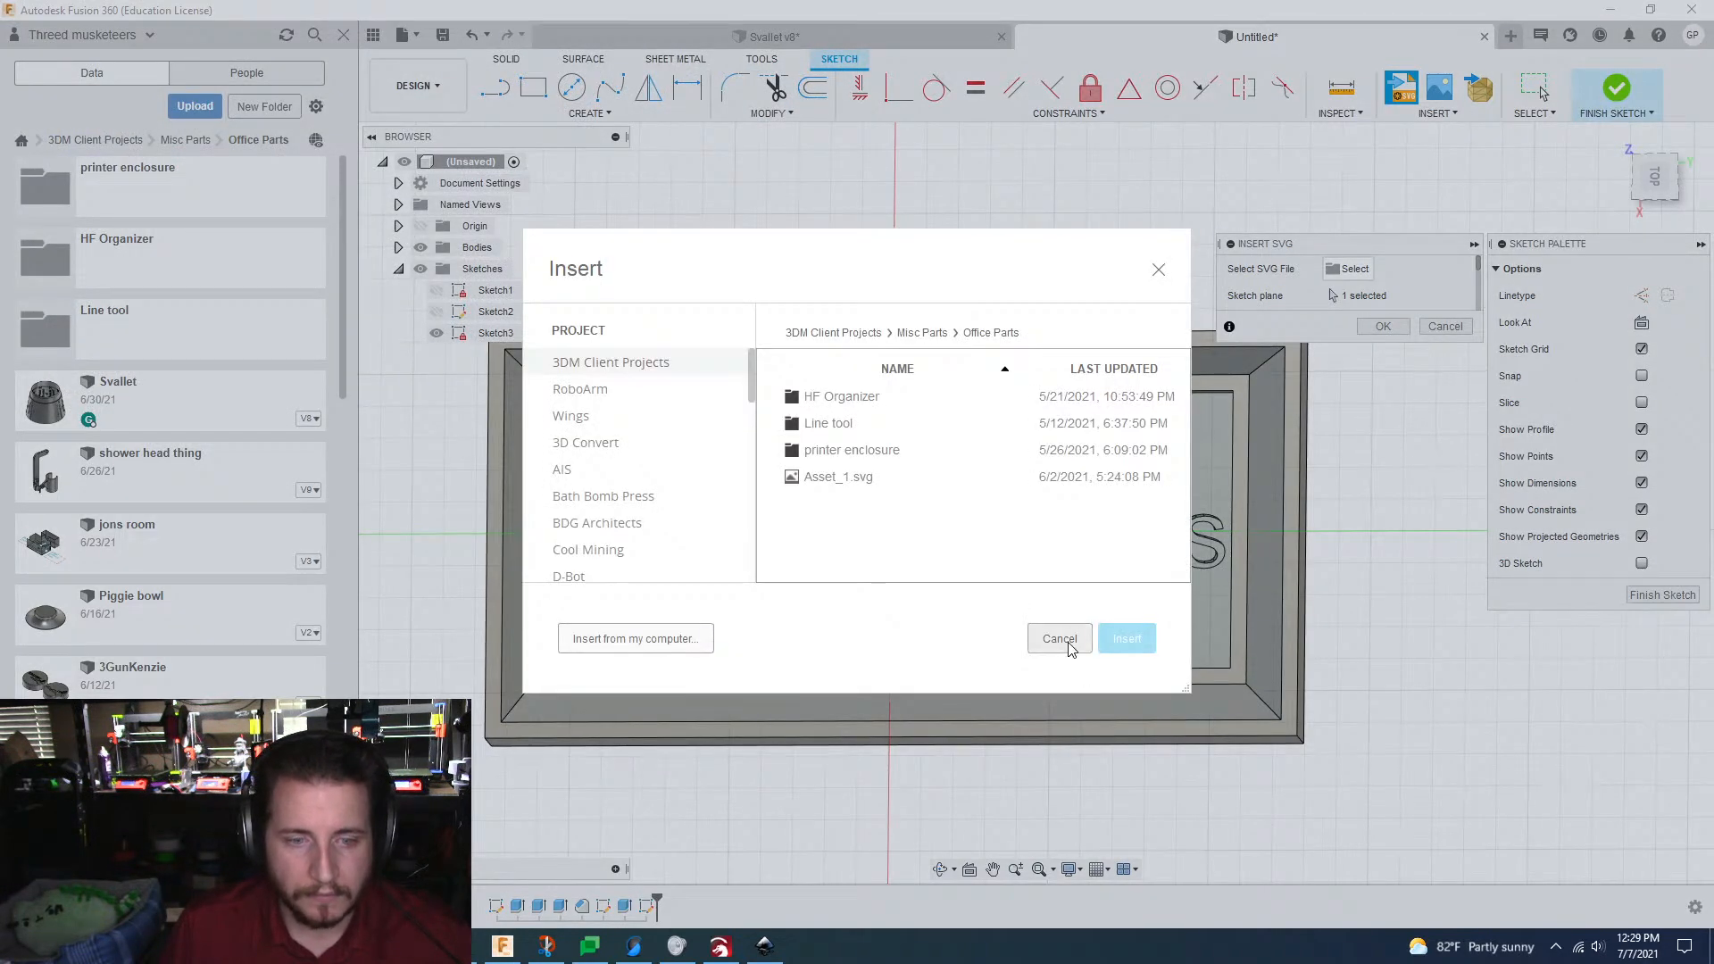
{"action": "left_click", "coordinate": [1446, 326]}
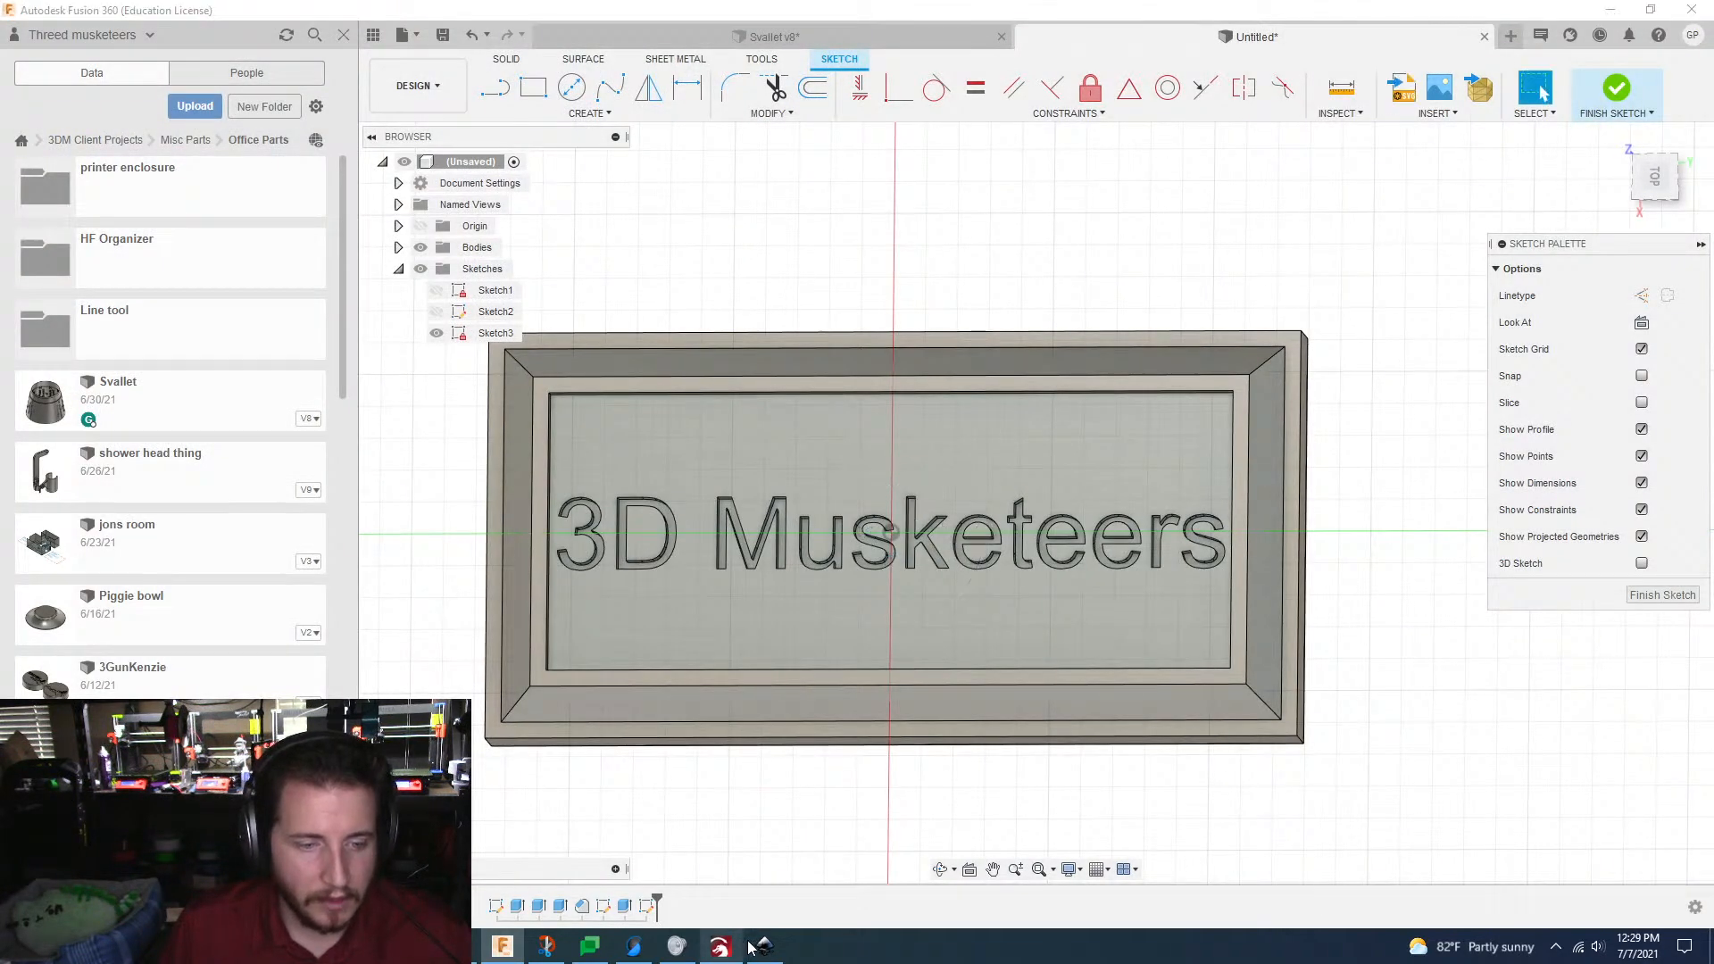
{"action": "left_click", "coordinate": [721, 948]}
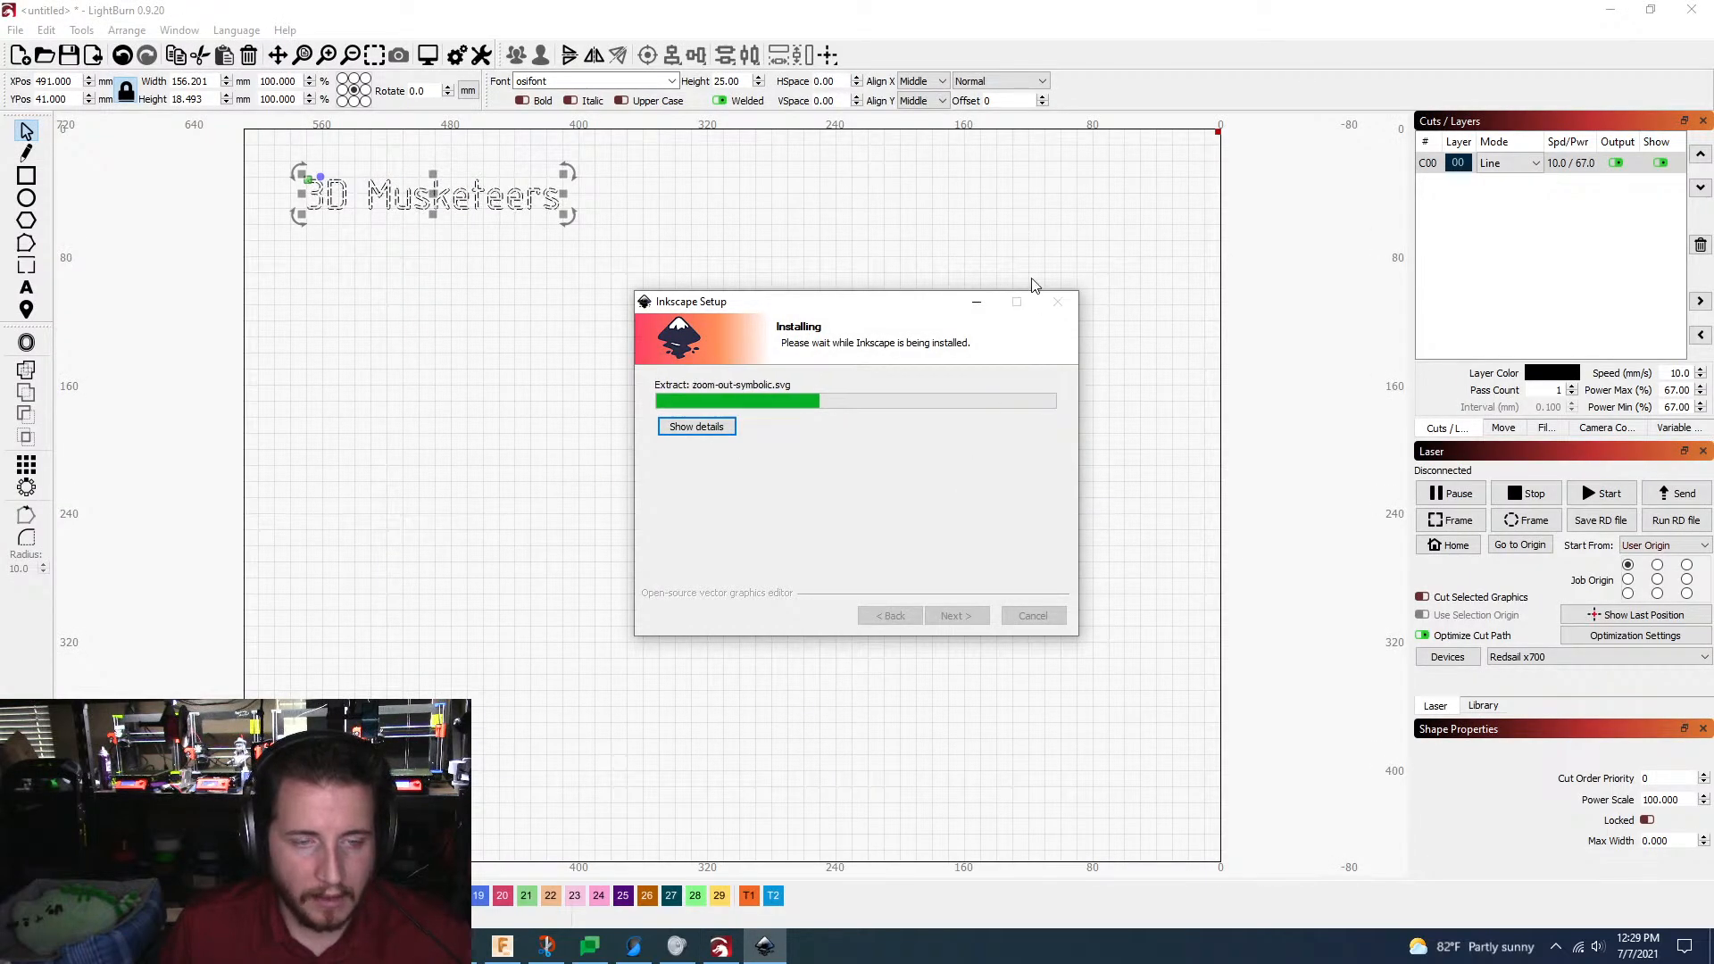
{"action": "left_click", "coordinate": [976, 301]}
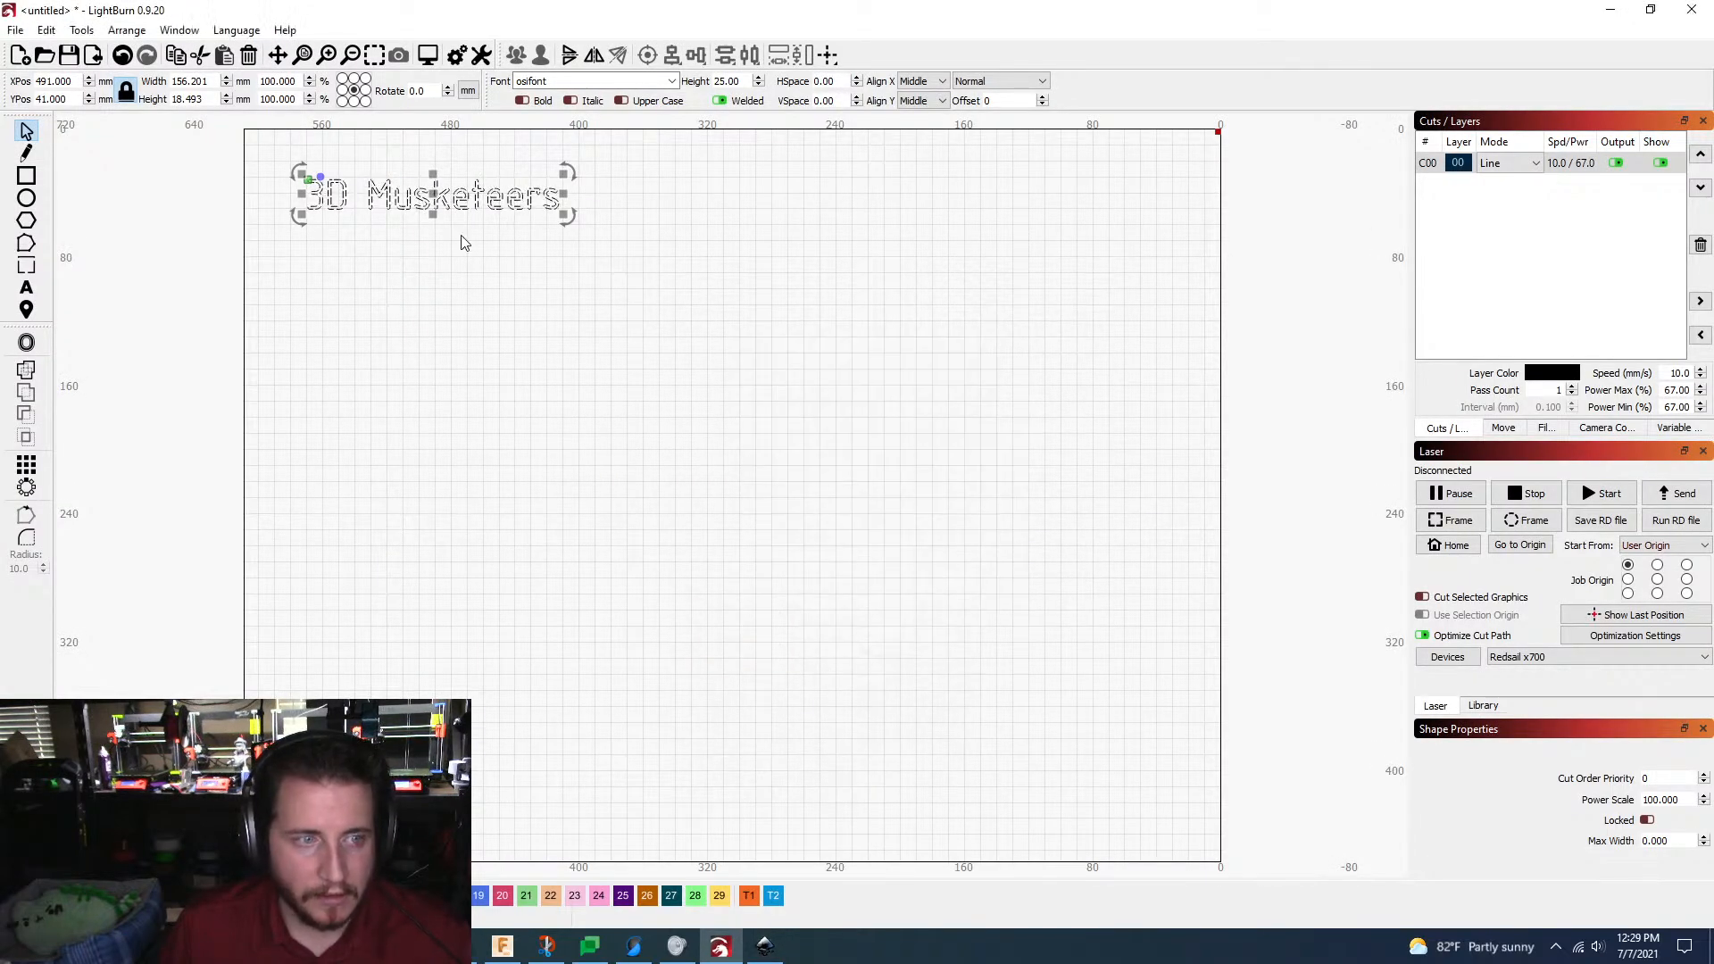
{"action": "left_click", "coordinate": [1611, 10]}
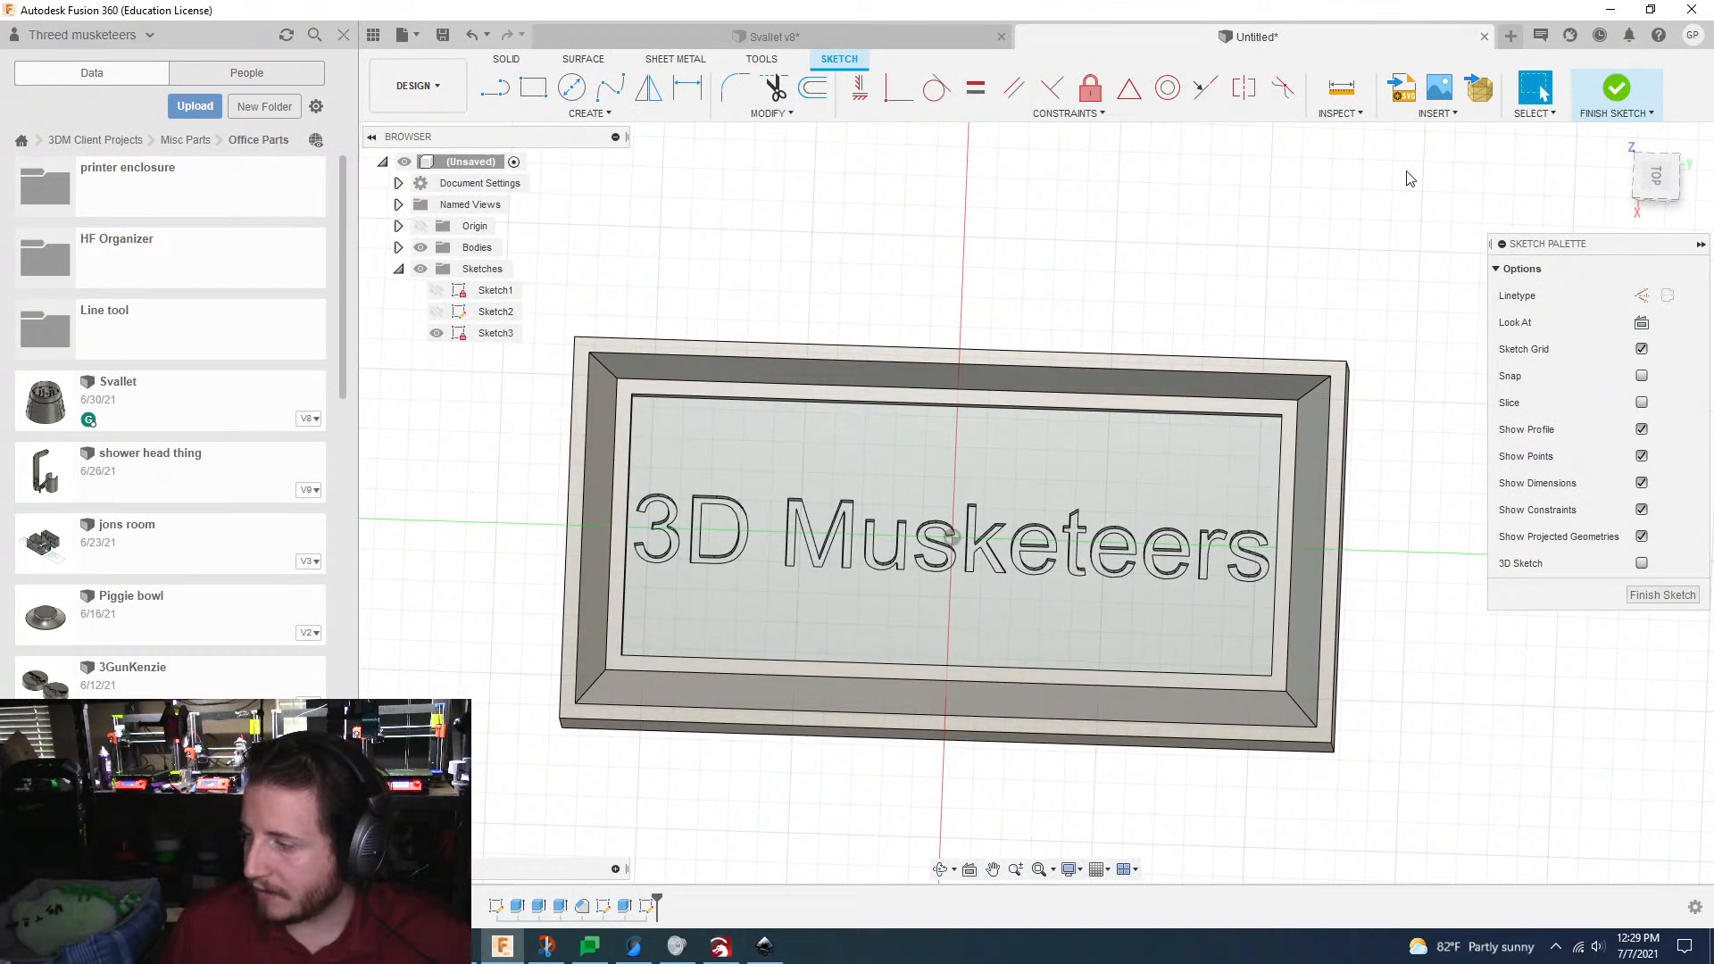
Step: Load "3dm osifont.dxf" from the Downloads folder on the 2TB (E:) drive for insertion into the current sketch
{"action": "left_click", "coordinate": [1459, 117]}
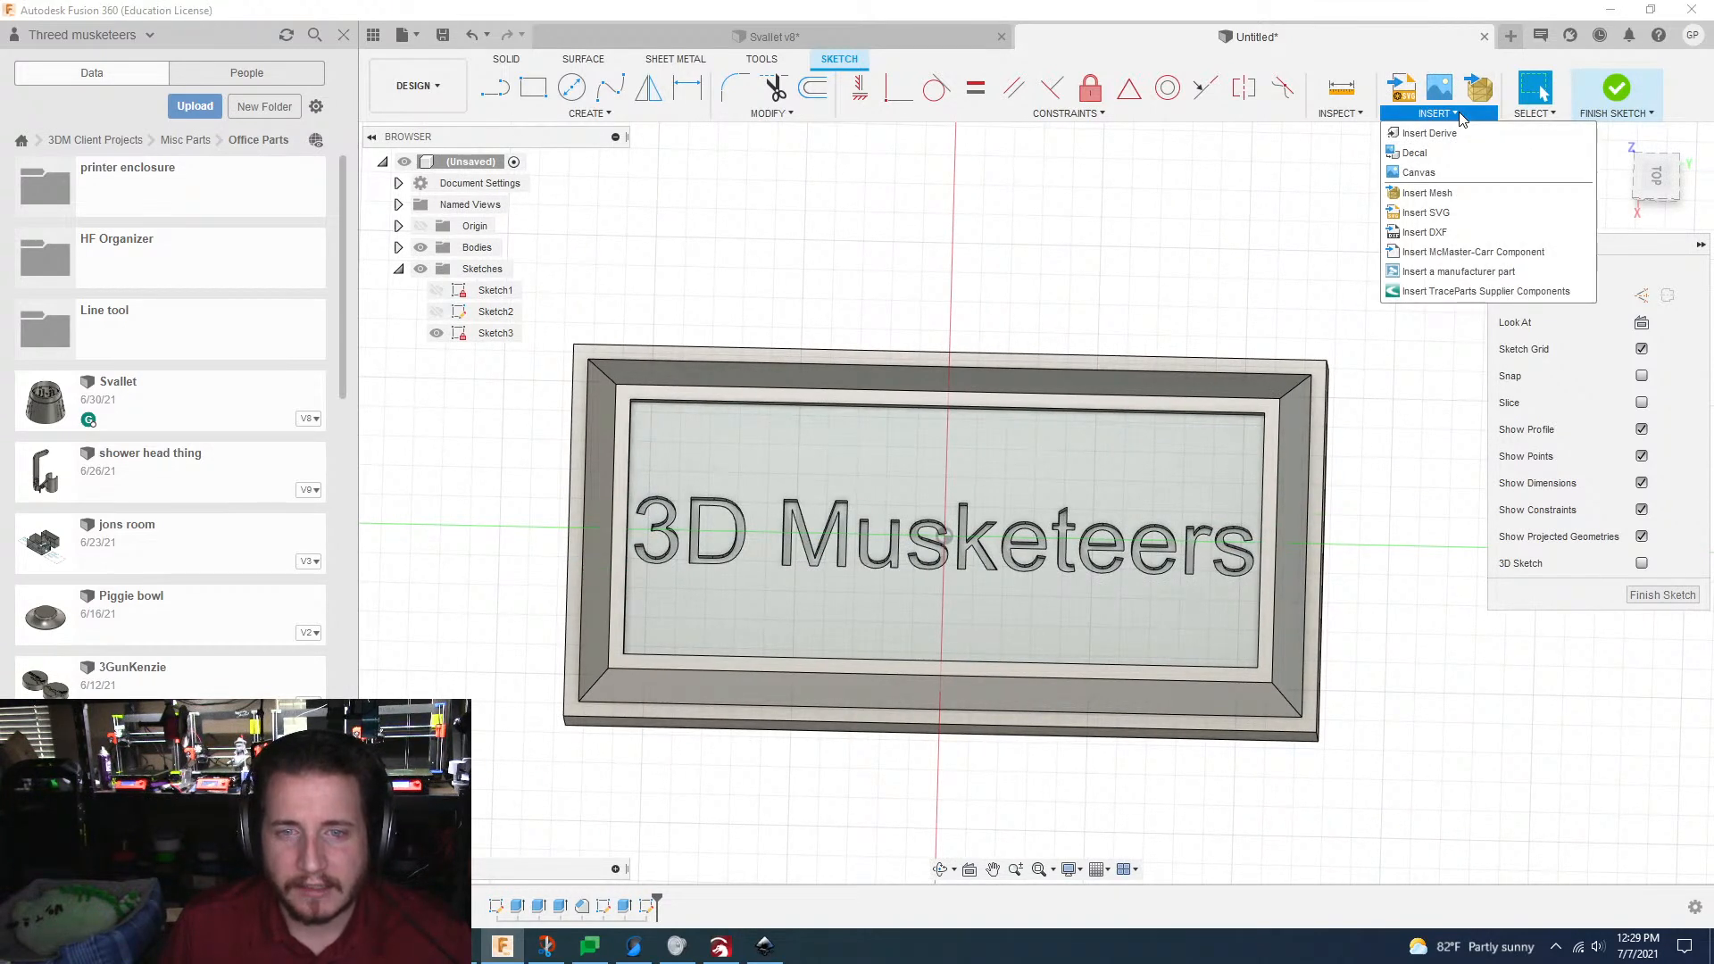
{"action": "left_click", "coordinate": [1425, 232]}
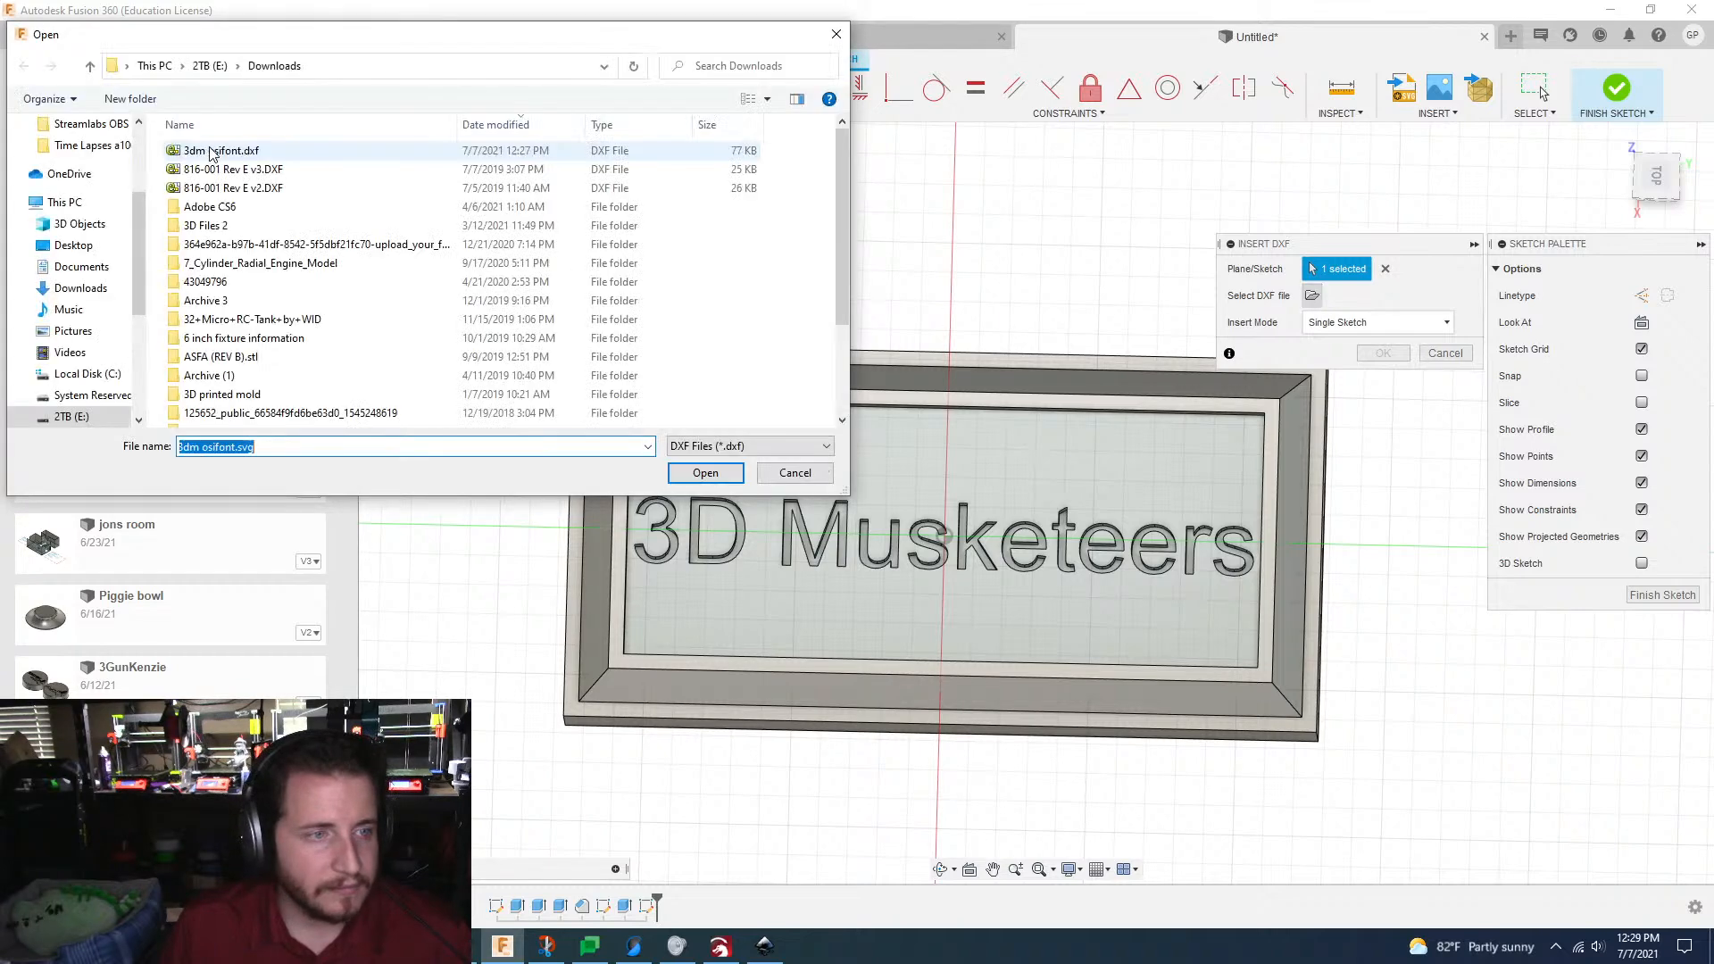
{"action": "double_click", "coordinate": [236, 149]}
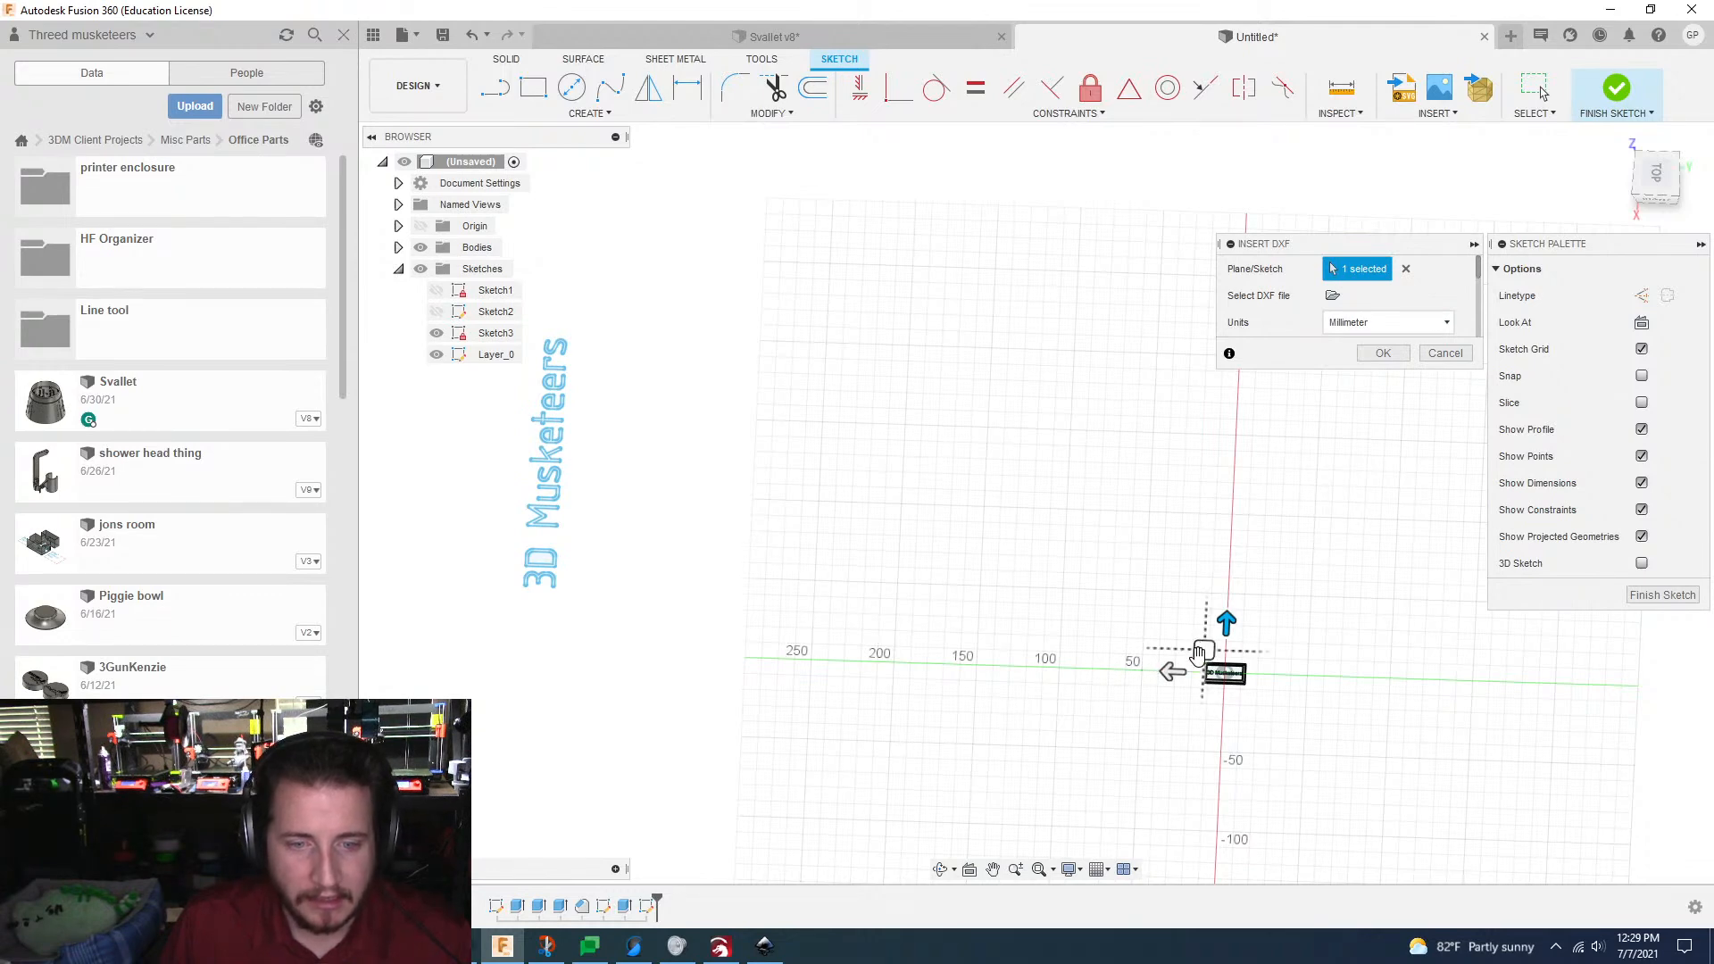
Step: Shift the DXF lettering 410 mm along the green axis so it lines up above the part
{"action": "scroll", "coordinate": [1196, 655], "scroll_direction": "down", "scroll_amount": 1}
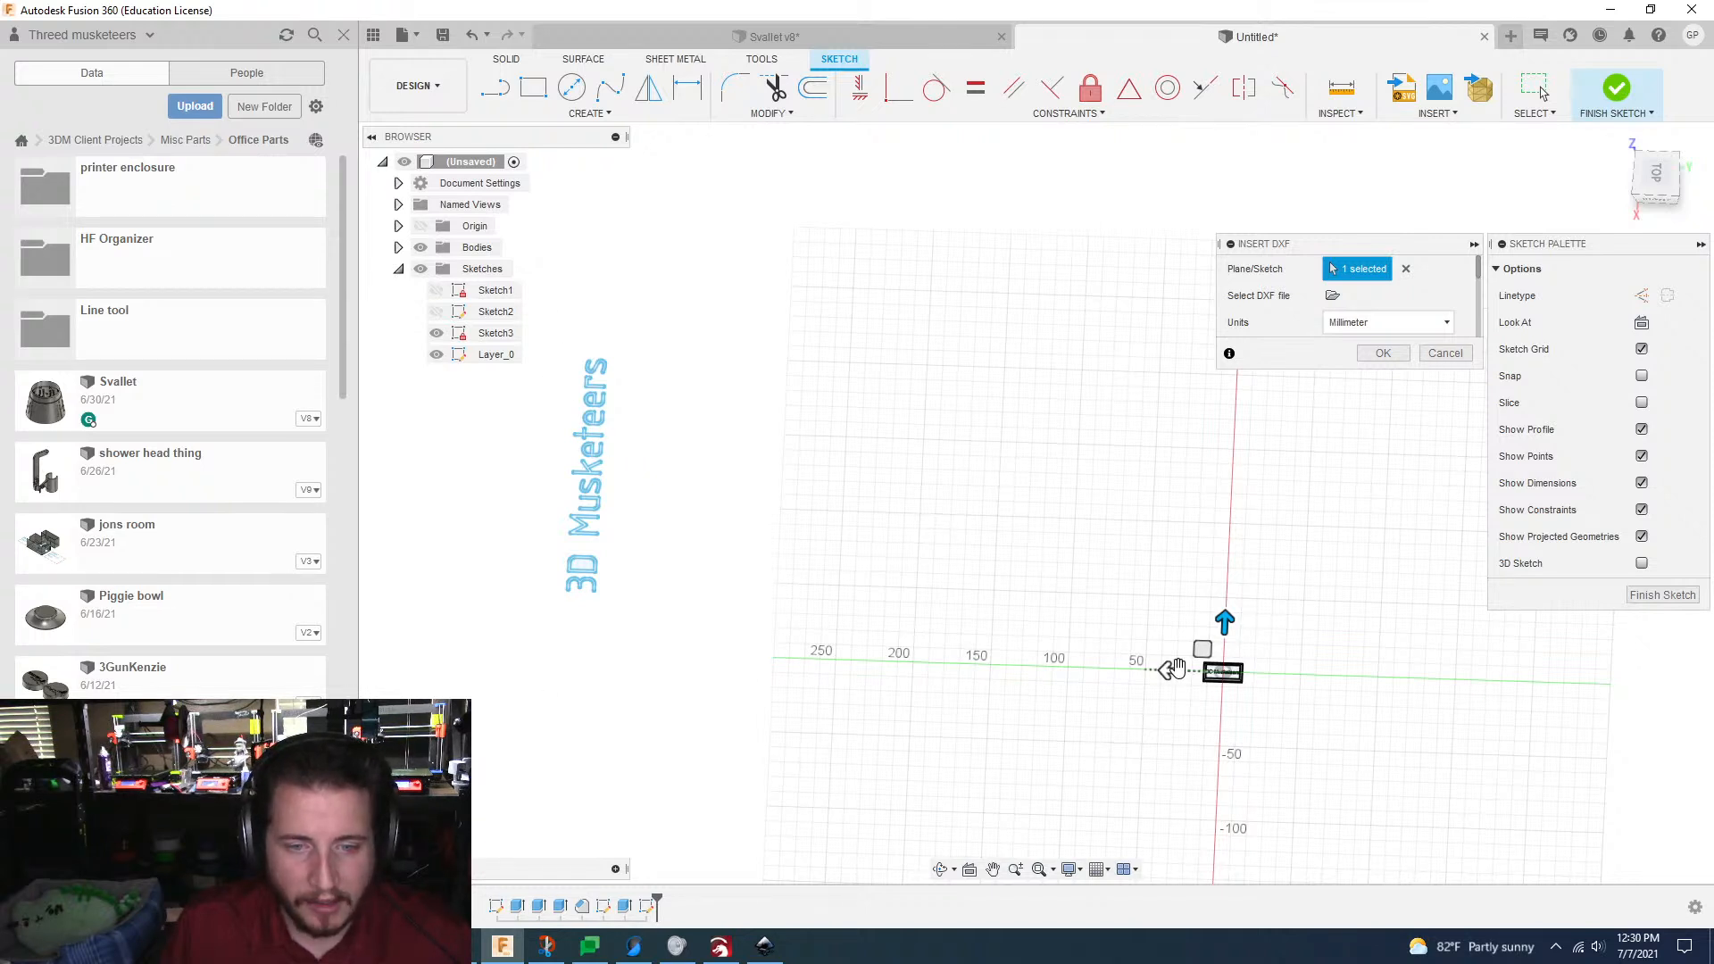
{"action": "left_click_drag", "start_coordinate": [1175, 669], "coordinate": [1275, 699]}
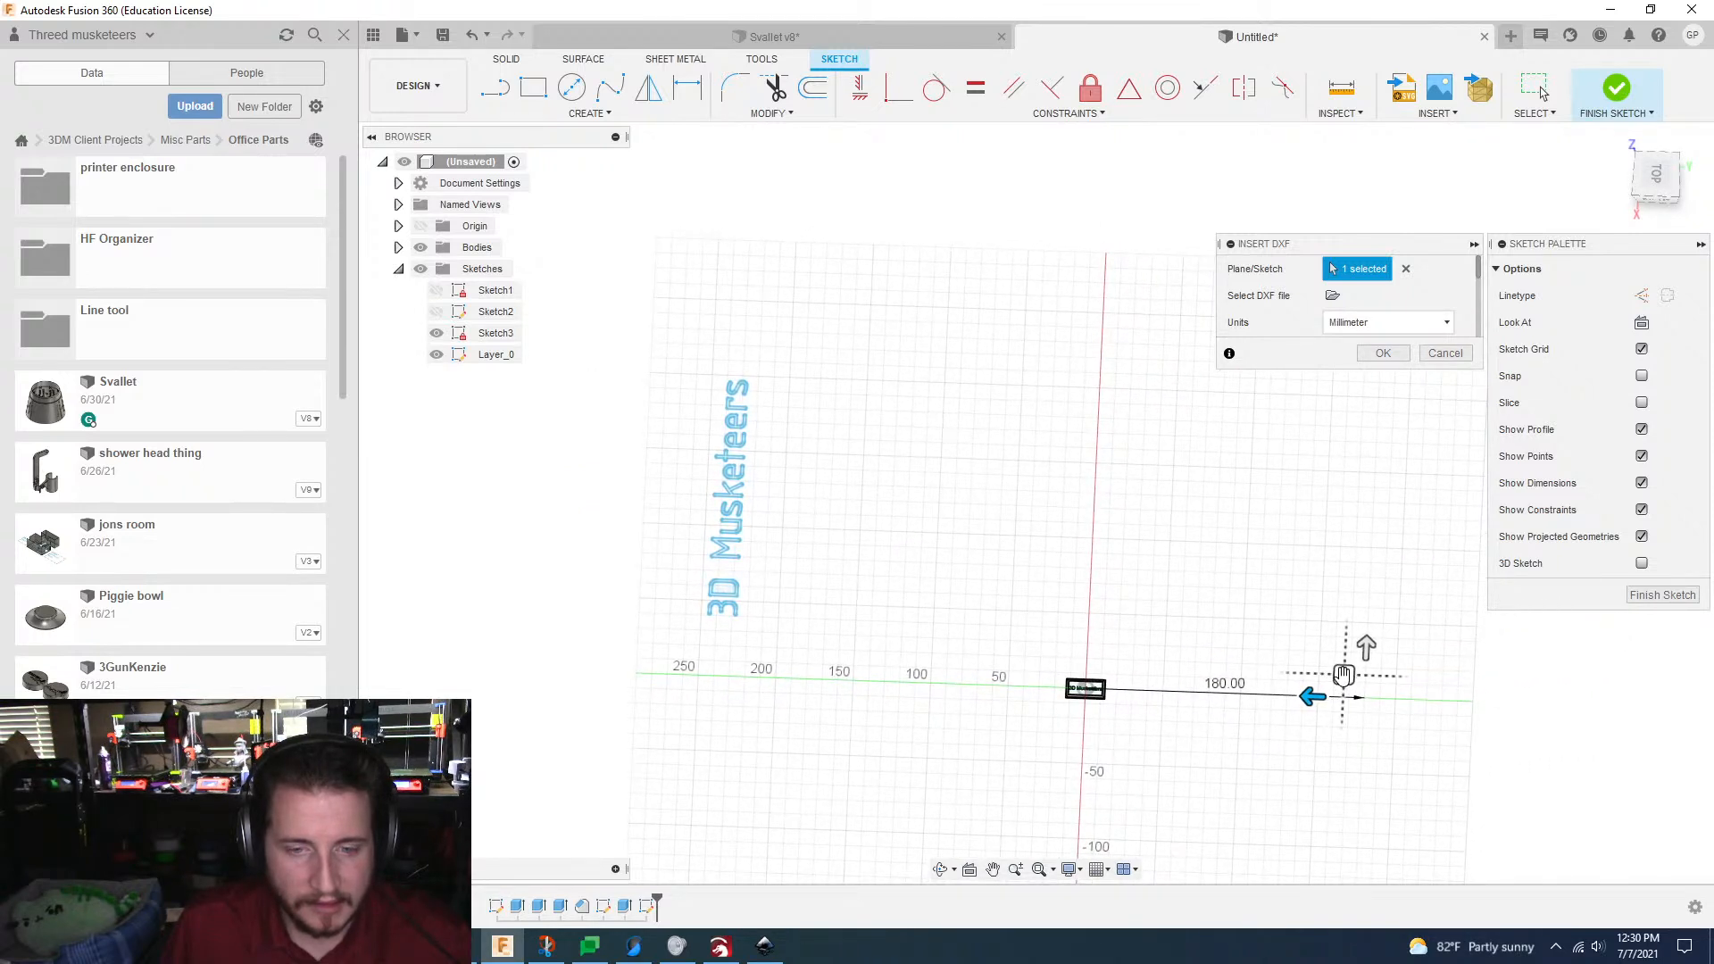
{"action": "left_click_drag", "start_coordinate": [1313, 696], "coordinate": [1666, 704]}
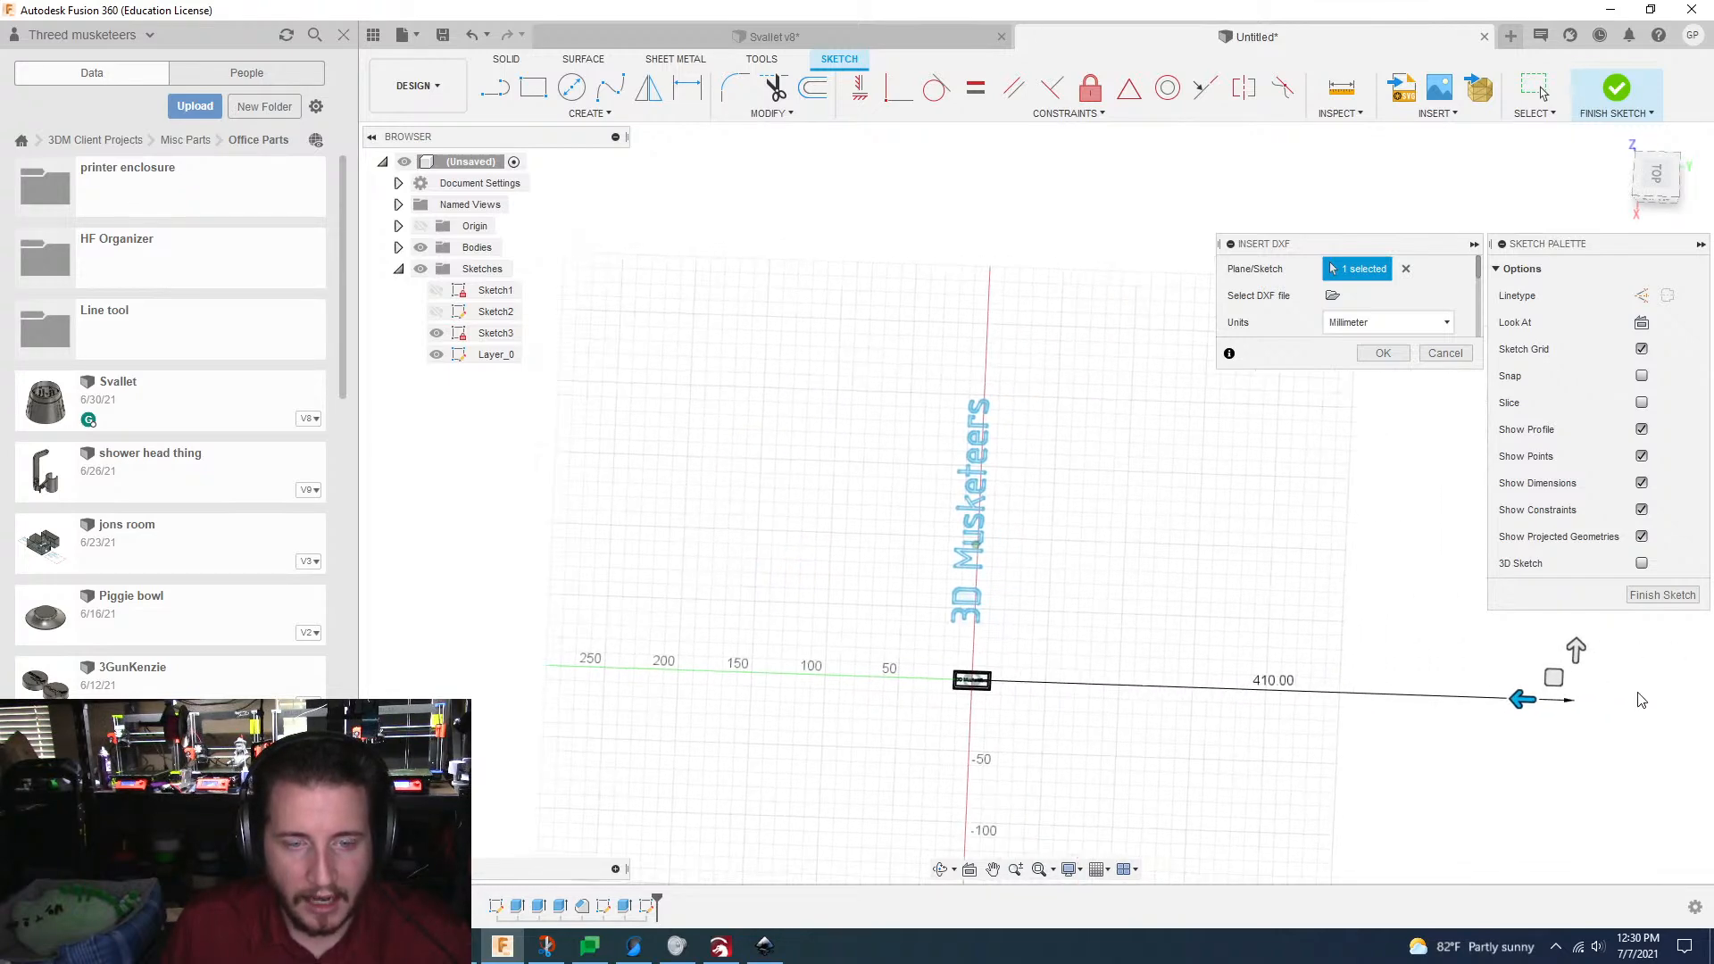
{"action": "scroll", "coordinate": [1390, 680], "scroll_direction": "up", "scroll_amount": 4}
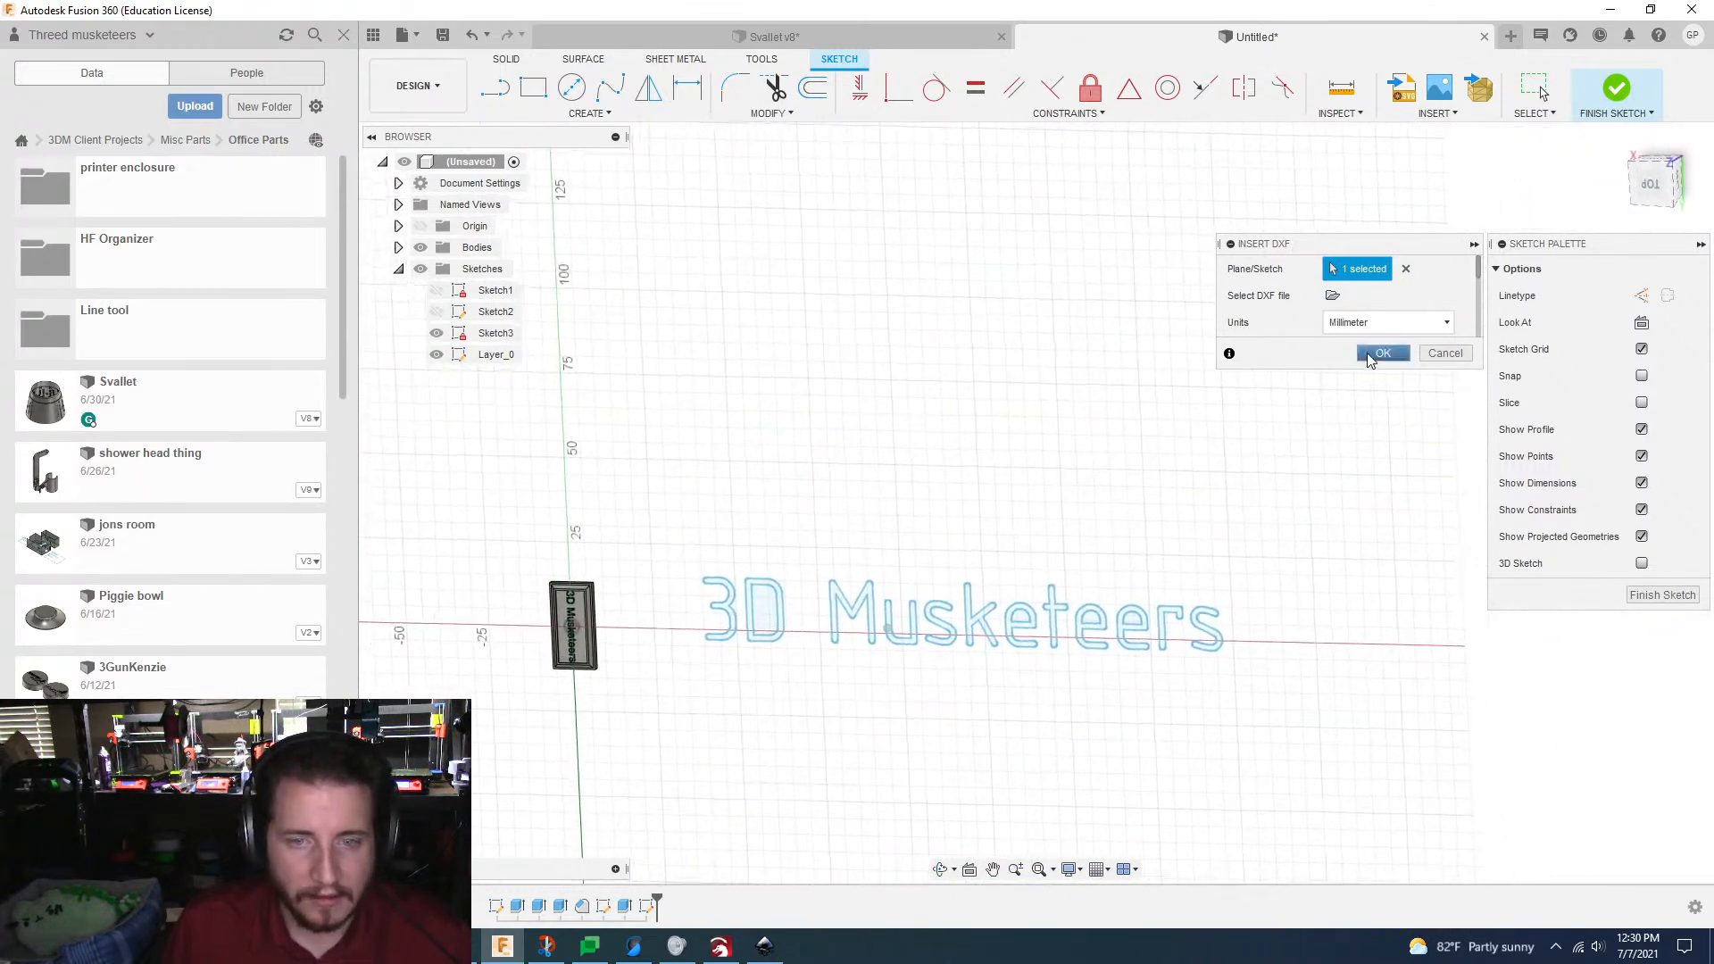
Step: Try Inch as the DXF units, return them to Millimeter, and complete the insertion
{"action": "left_click", "coordinate": [1448, 323]}
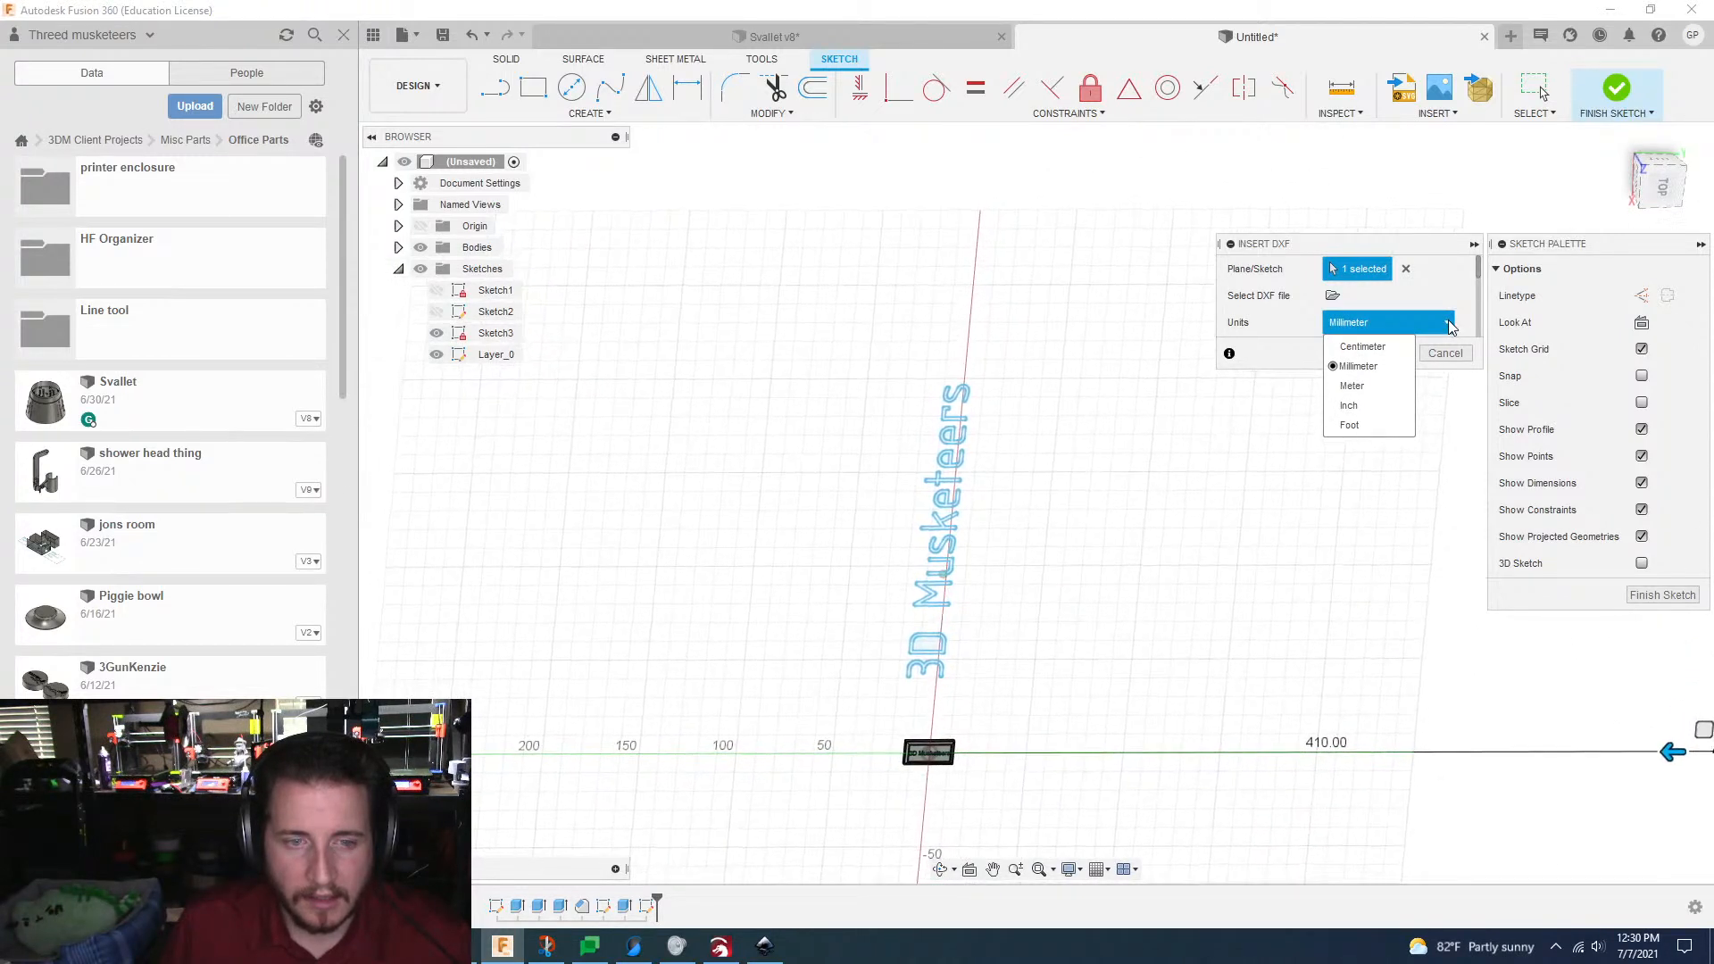
{"action": "left_click", "coordinate": [1366, 410]}
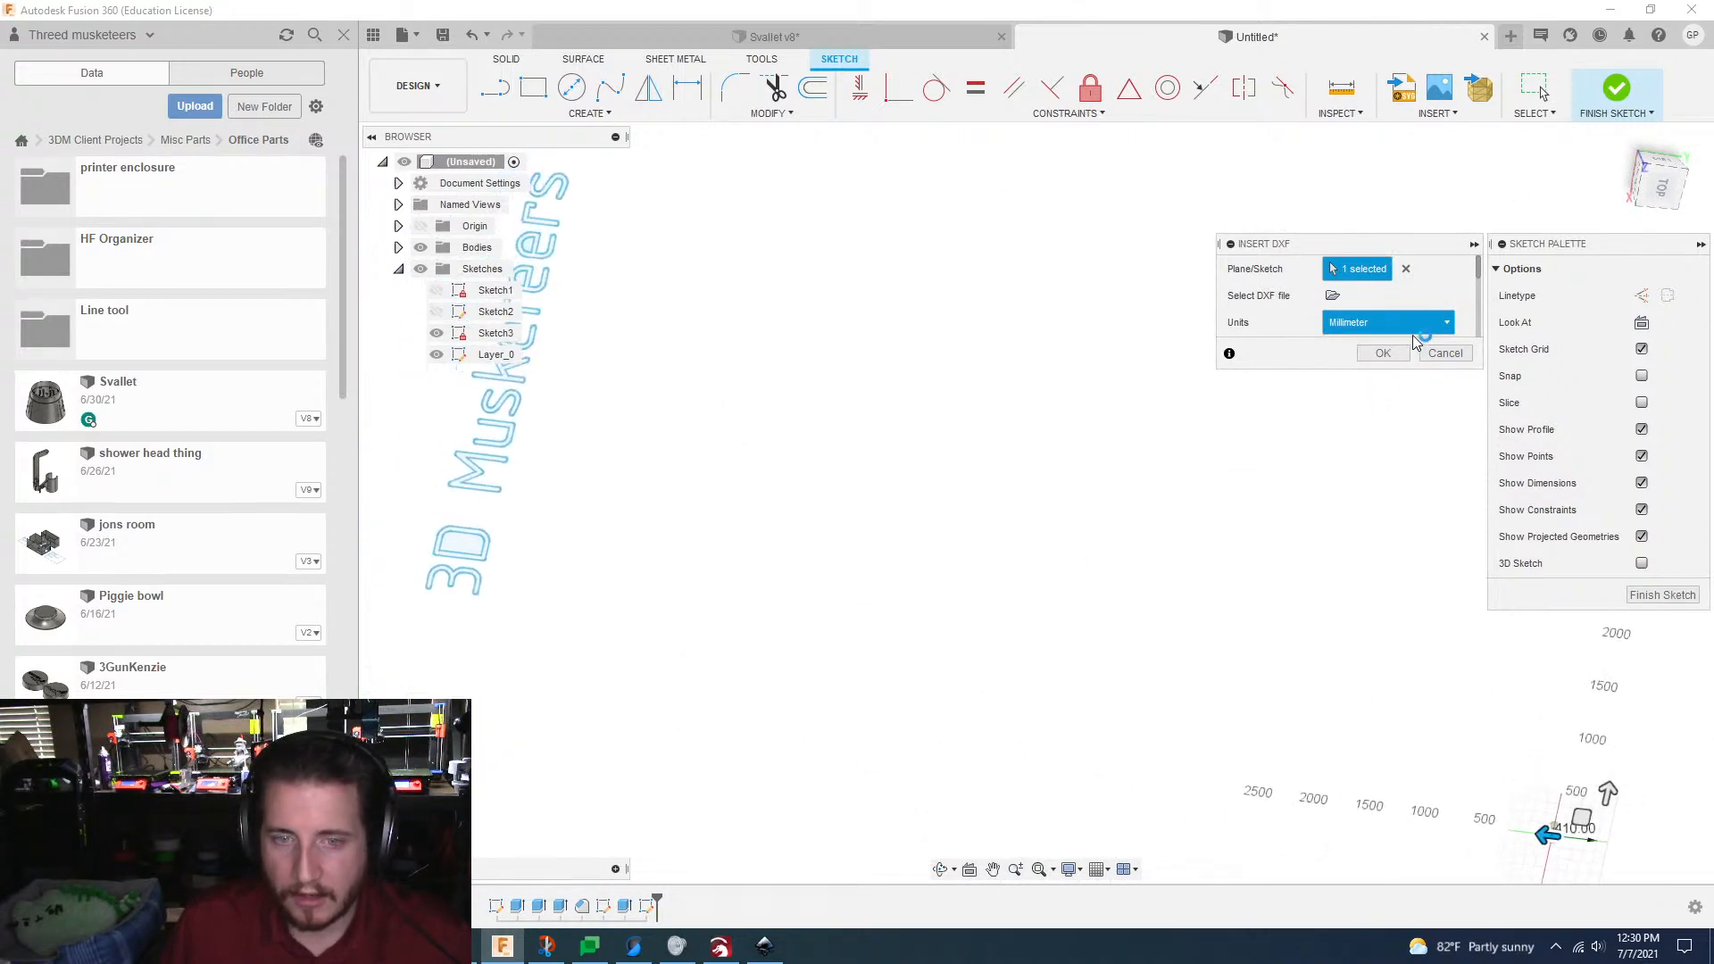
{"action": "left_click", "coordinate": [1447, 326]}
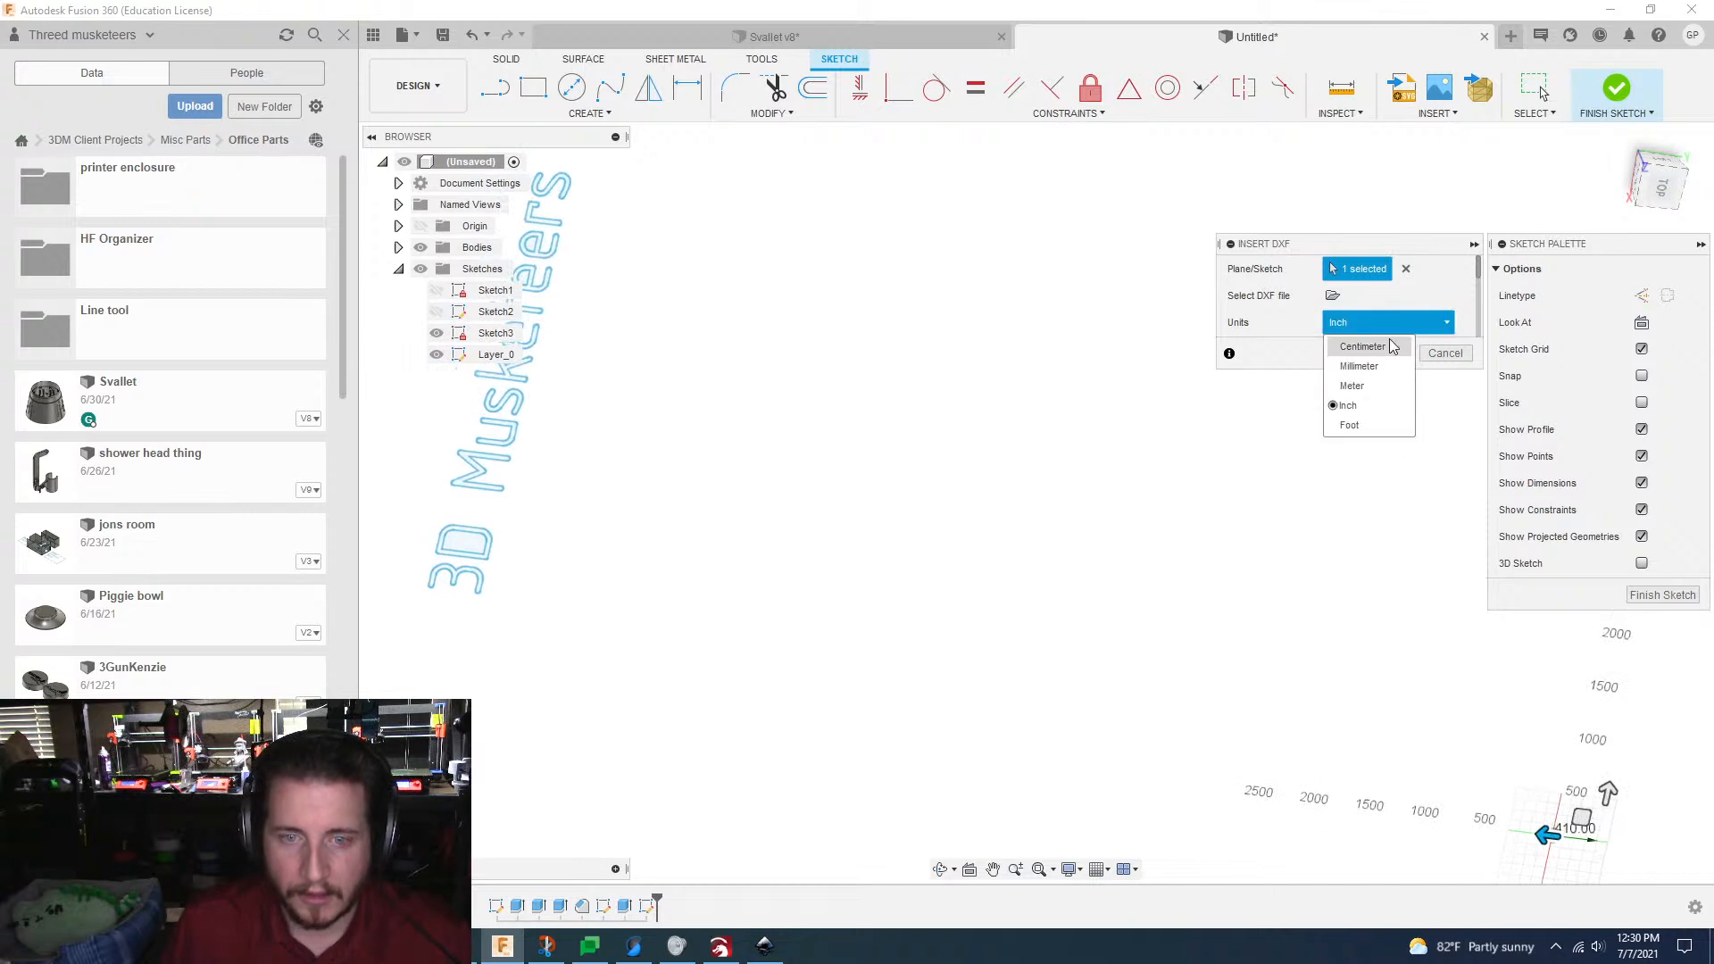
{"action": "left_click", "coordinate": [1366, 378]}
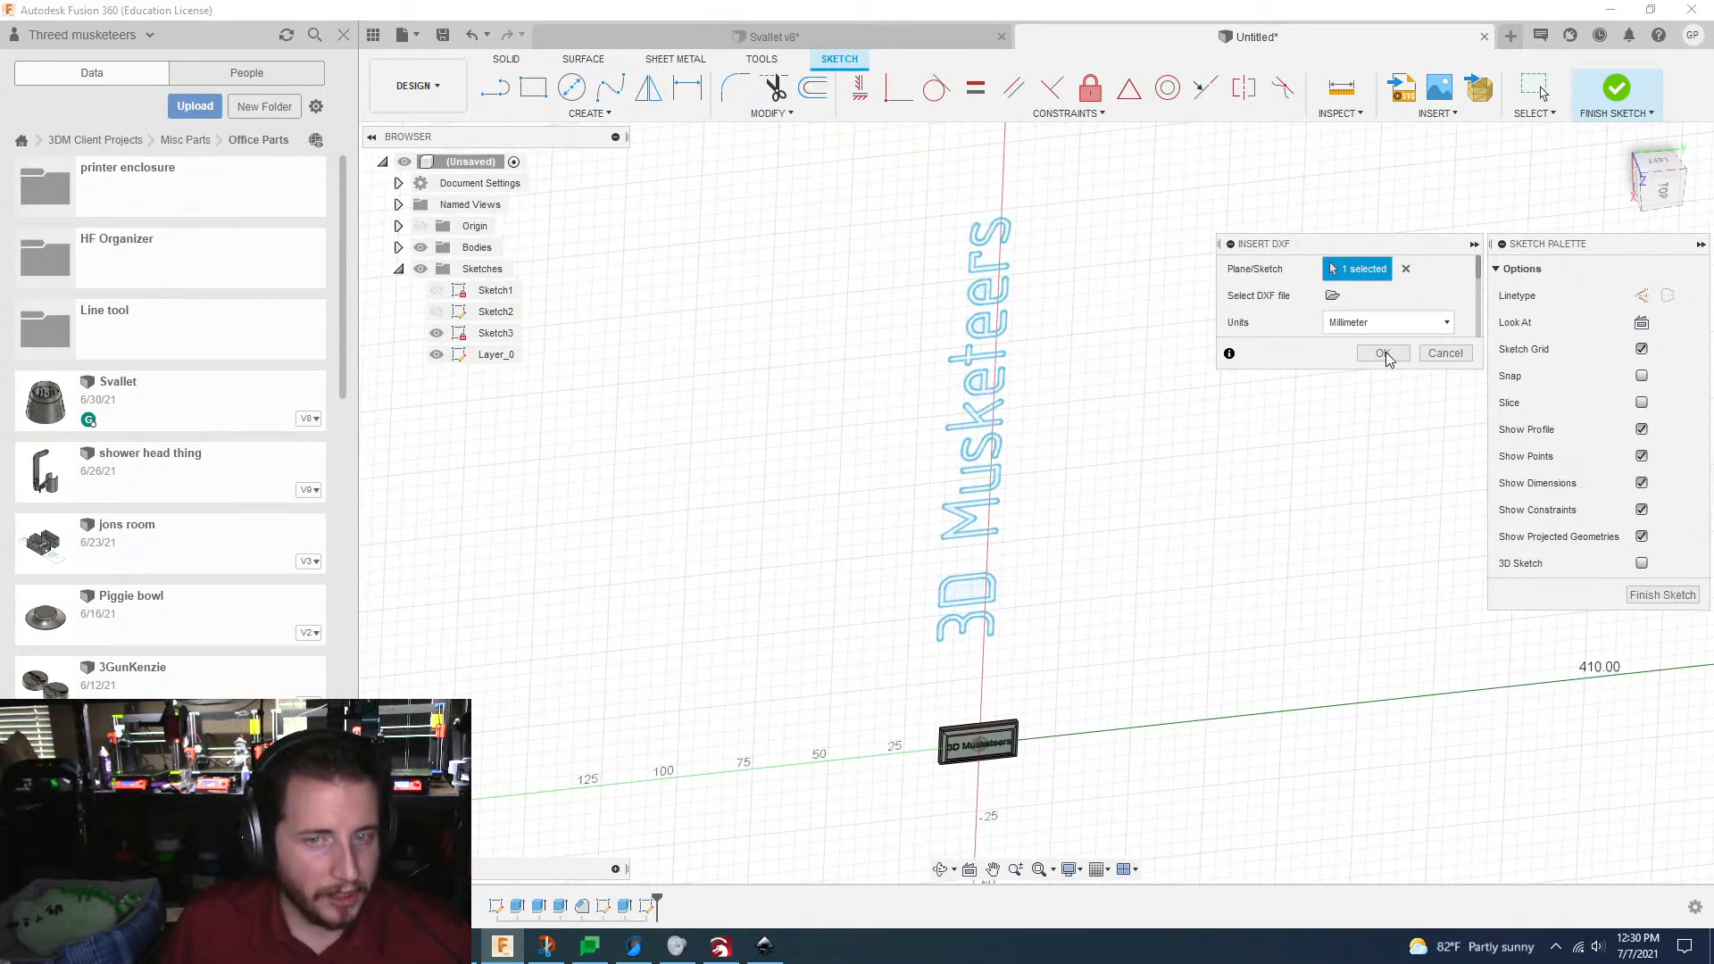
{"action": "left_click", "coordinate": [1382, 353]}
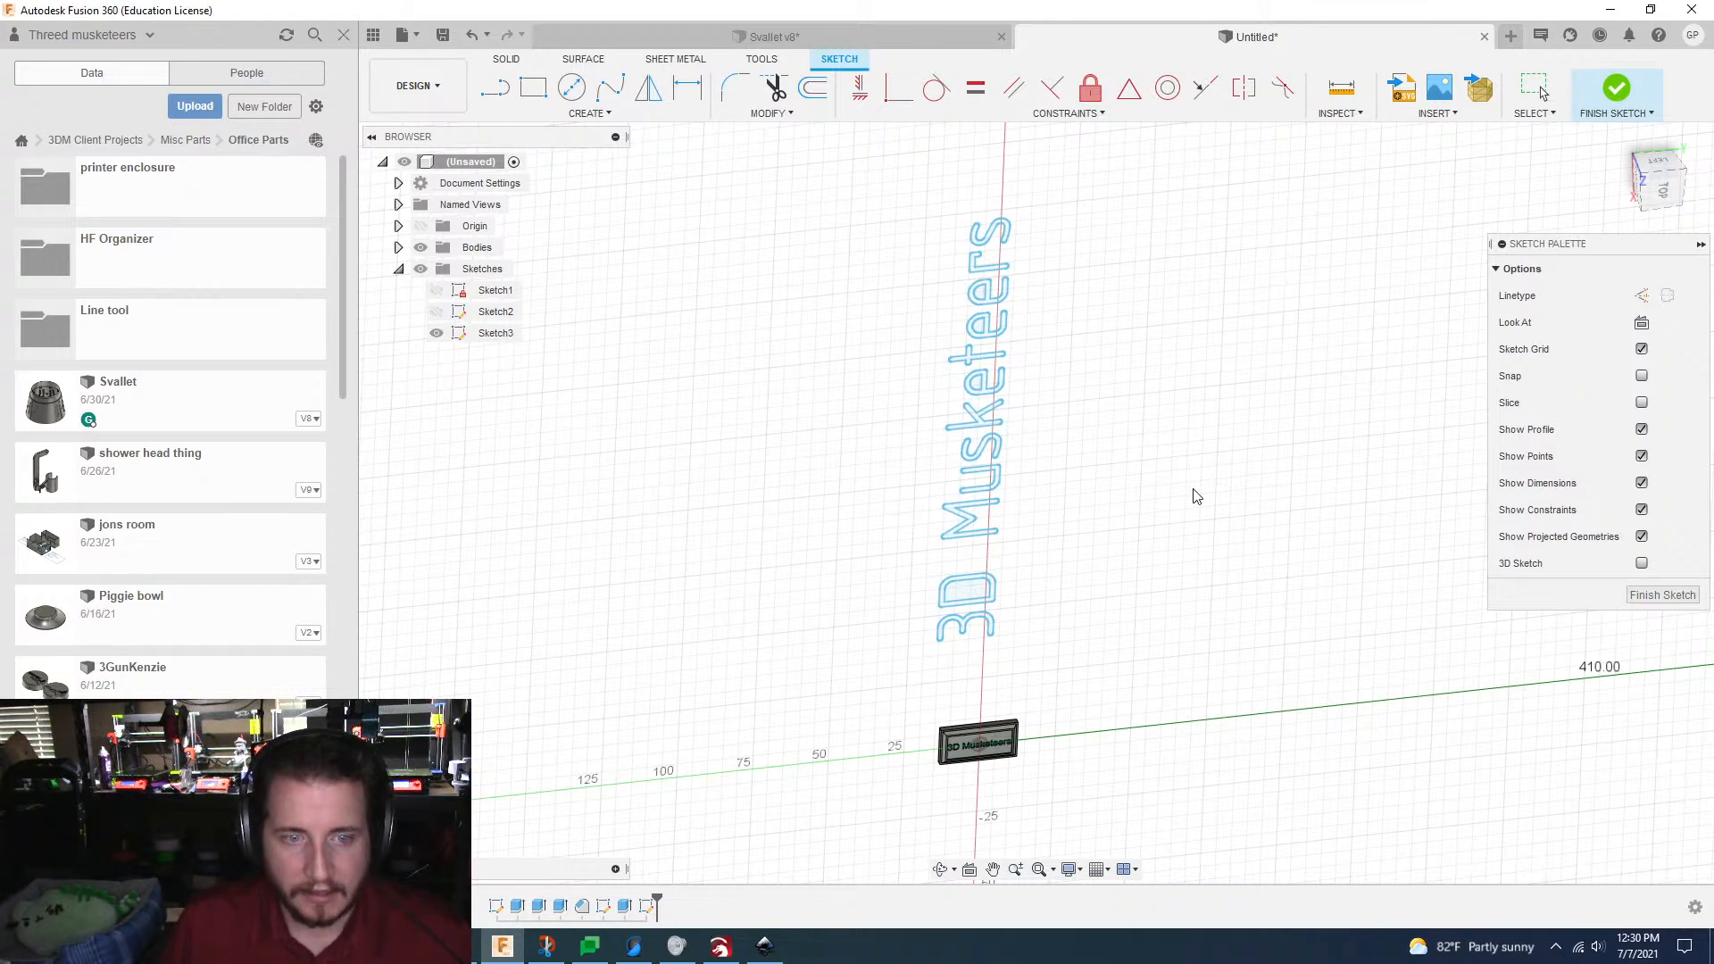
Step: Rotate all the imported "3D Musketeers" lettering -90 degrees and shift it -85 mm toward the part
{"action": "mouse_move", "coordinate": [1196, 496]}
{"action": "middle_mouse_down", "text": "shift"}
{"action": "mouse_move", "coordinate": [1198, 513]}
{"action": "mouse_move", "coordinate": [1075, 477]}
{"action": "middle_mouse_up", "text": "shift"}
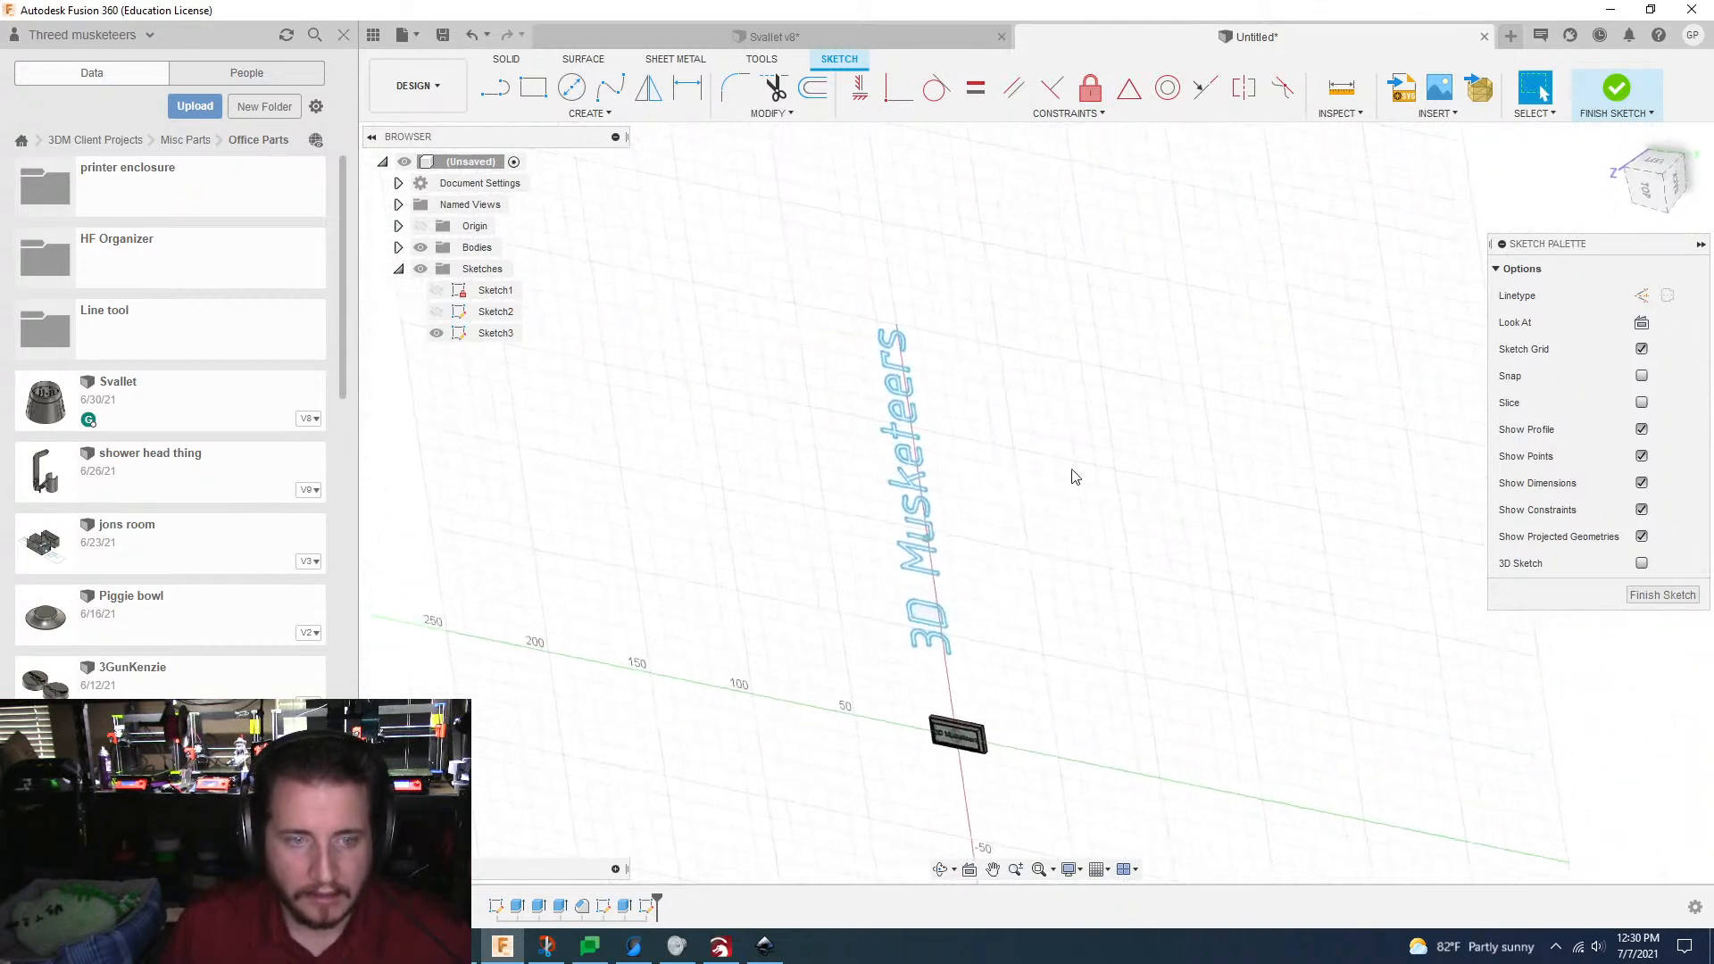
{"action": "mouse_move", "coordinate": [826, 249]}
{"action": "left_mouse_down"}
{"action": "mouse_move", "coordinate": [1027, 708]}
{"action": "mouse_move", "coordinate": [1061, 689]}
{"action": "left_mouse_up"}
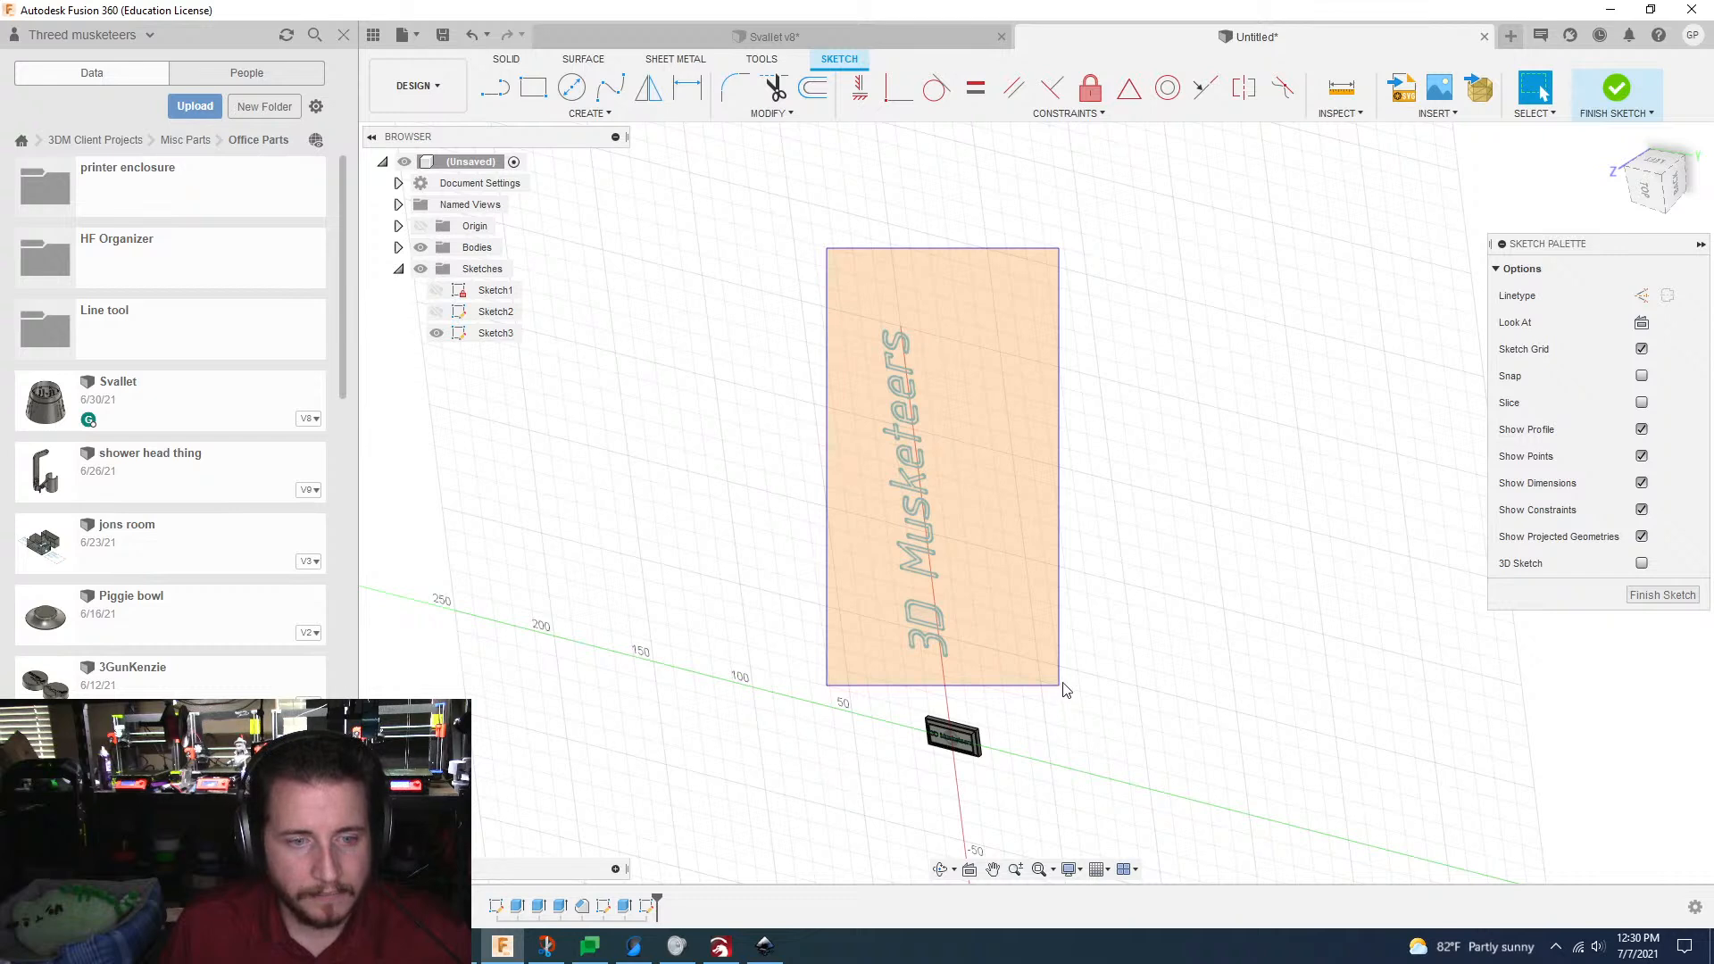
{"action": "left_click_drag", "start_coordinate": [1064, 689], "coordinate": [1065, 689]}
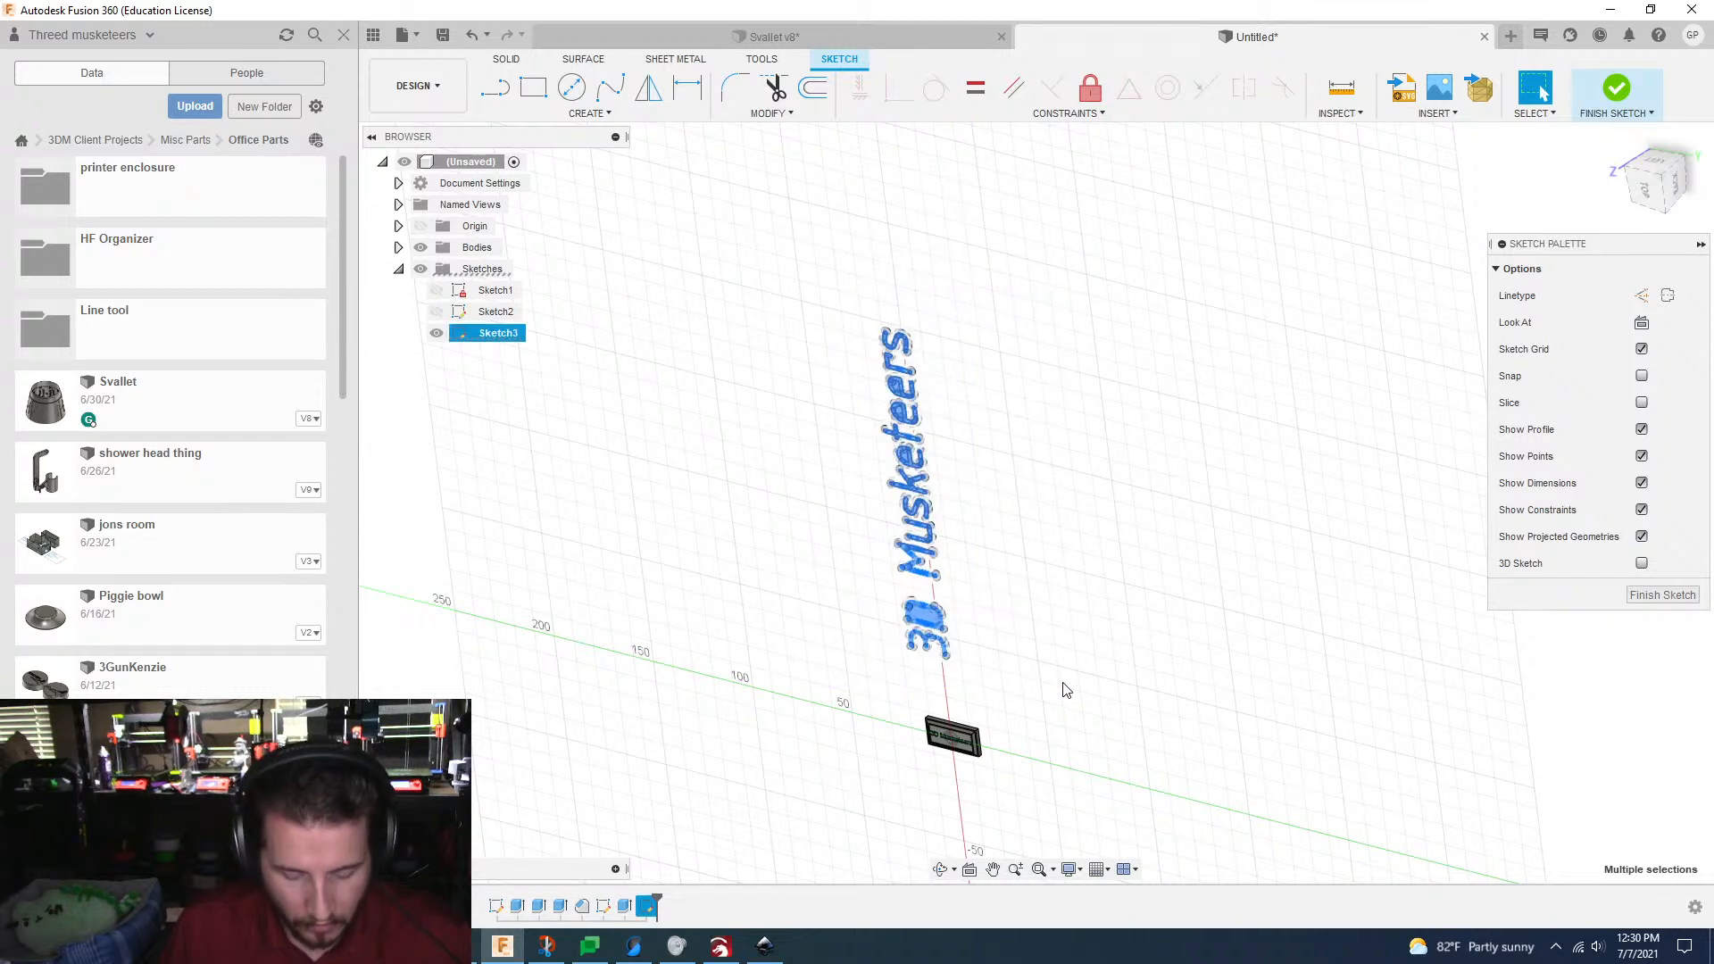
{"action": "key", "text": "m"}
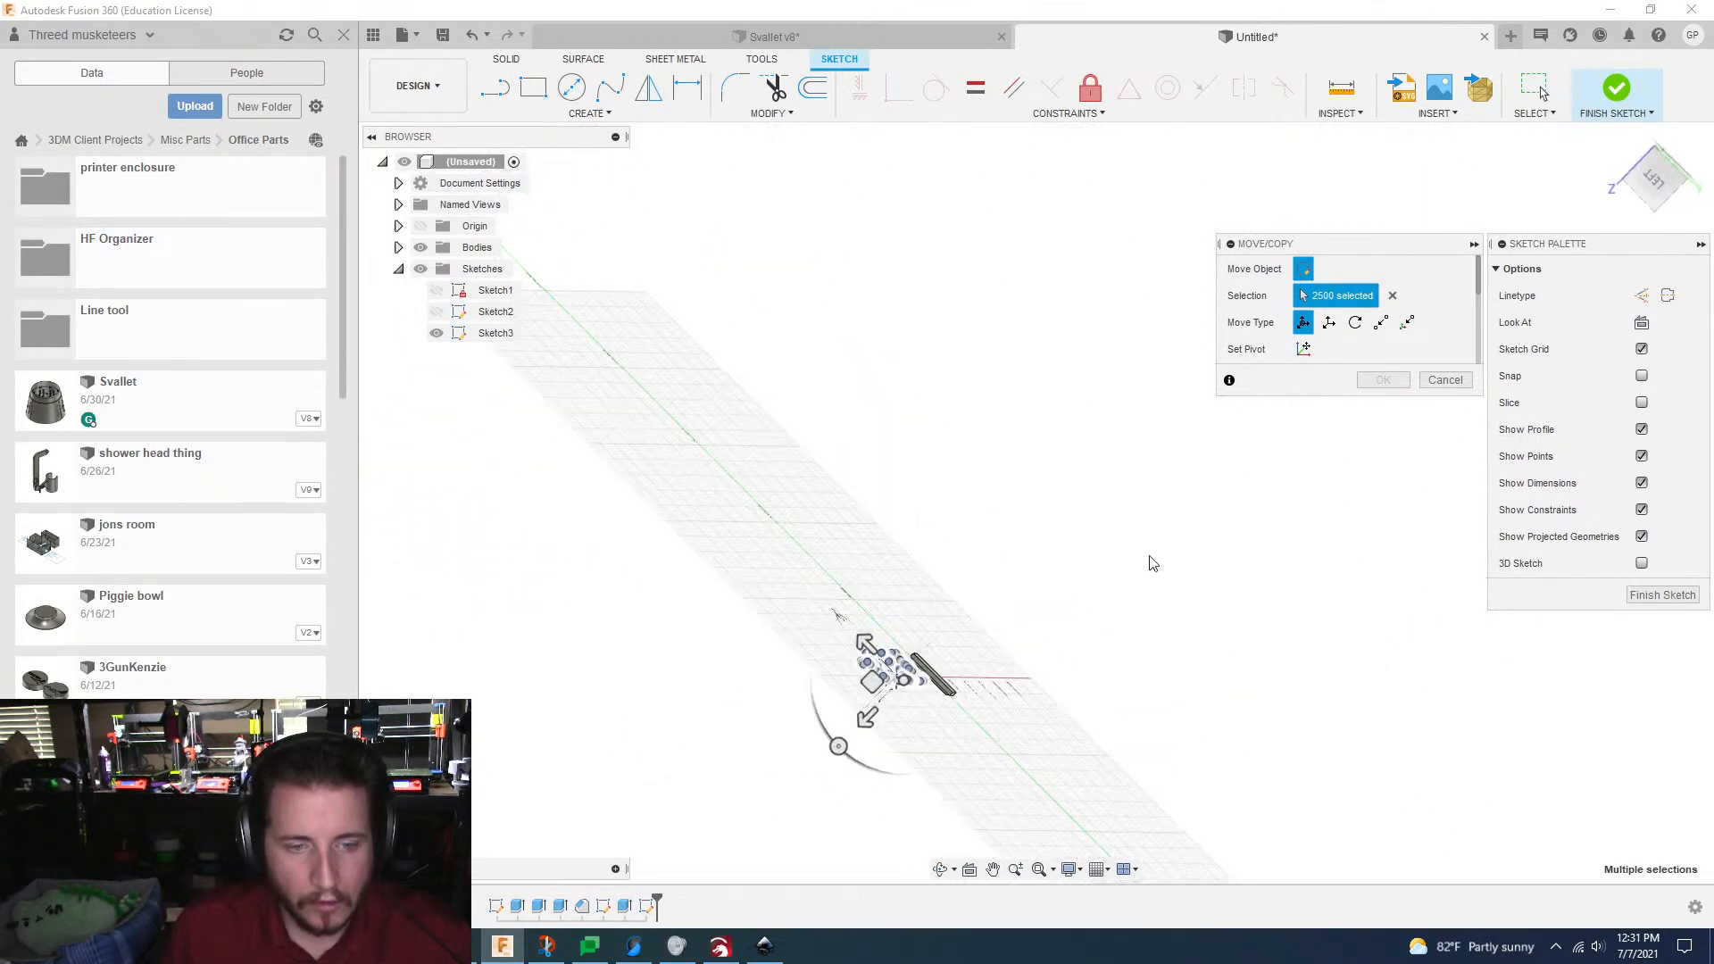
{"action": "mouse_move", "coordinate": [1152, 562]}
{"action": "middle_mouse_down", "text": "shift"}
{"action": "mouse_move", "coordinate": [978, 602]}
{"action": "mouse_move", "coordinate": [1075, 601]}
{"action": "mouse_move", "coordinate": [947, 652]}
{"action": "mouse_move", "coordinate": [920, 684]}
{"action": "mouse_move", "coordinate": [1122, 795]}
{"action": "mouse_move", "coordinate": [1275, 844]}
{"action": "mouse_move", "coordinate": [1224, 860]}
{"action": "mouse_move", "coordinate": [1177, 795]}
{"action": "middle_mouse_up", "text": "shift"}
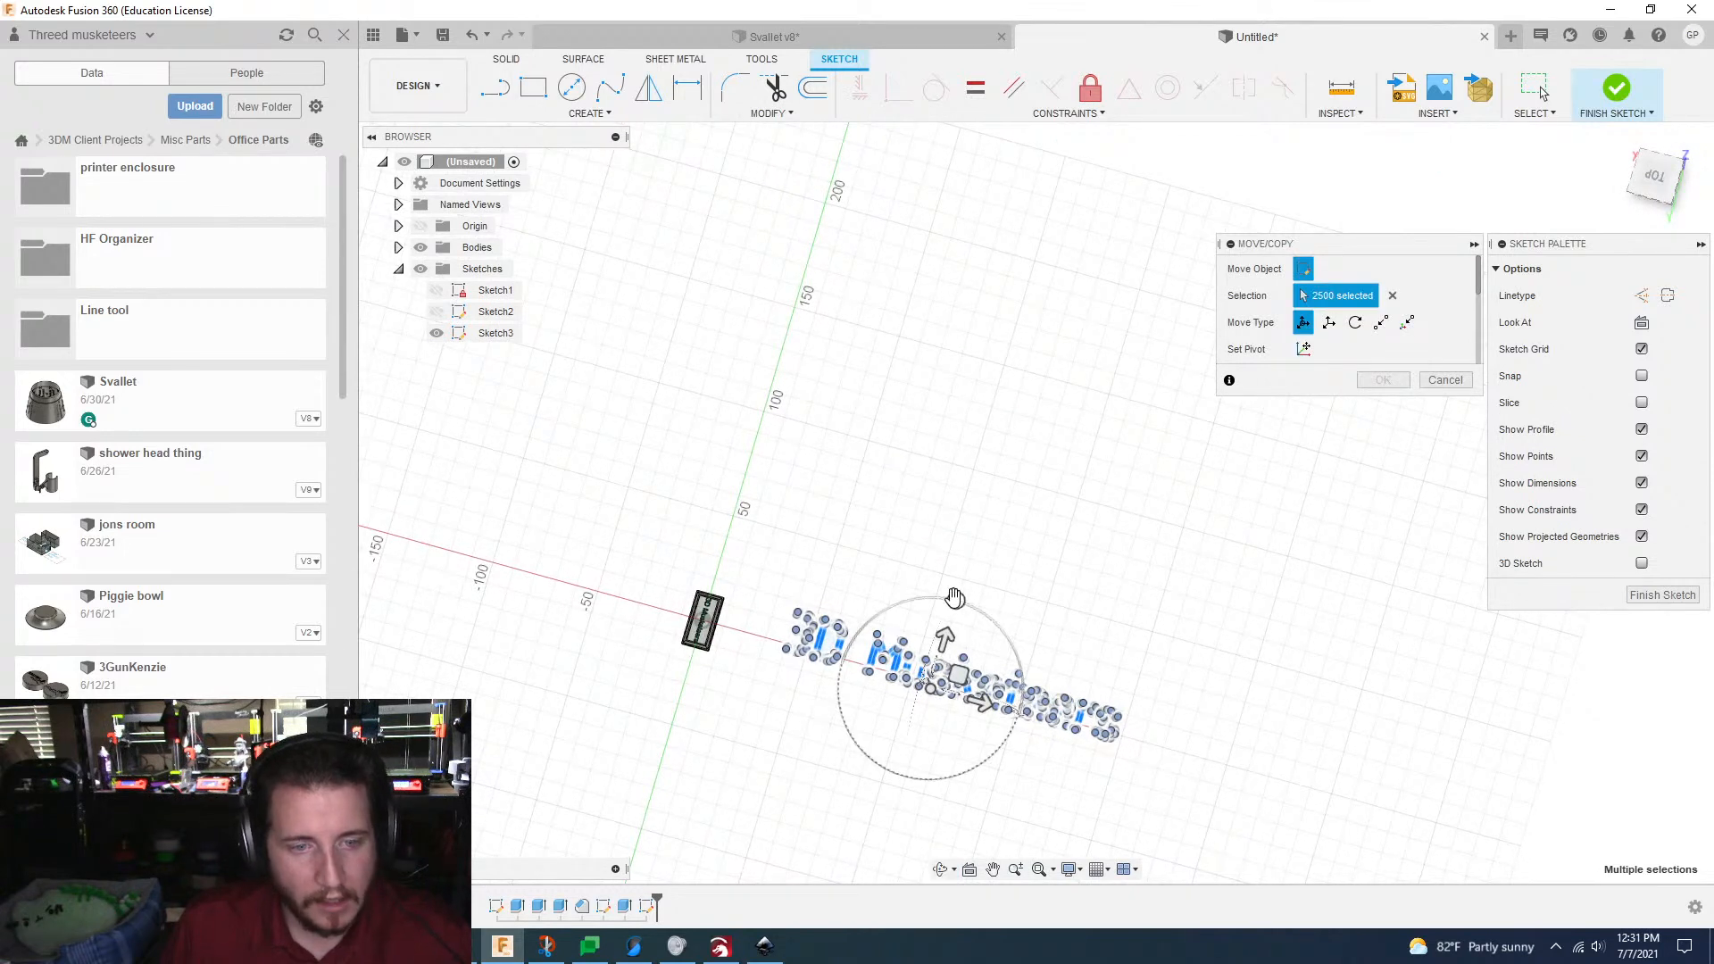
{"action": "left_click", "coordinate": [955, 598]}
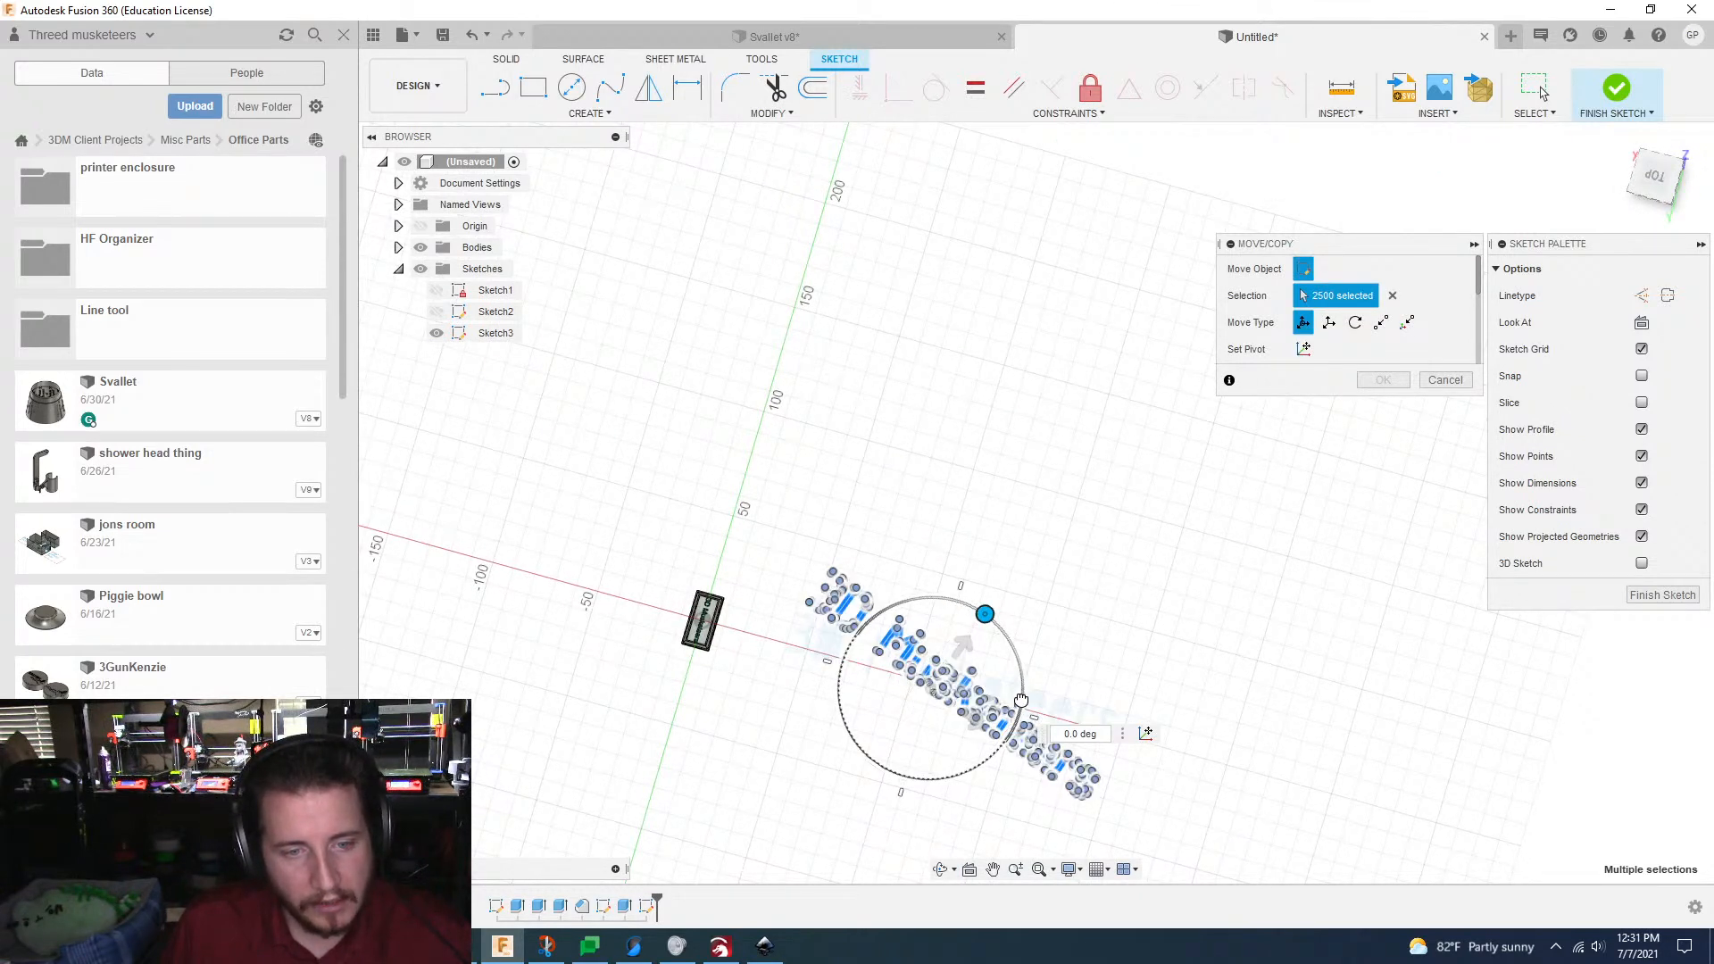
{"action": "mouse_move", "coordinate": [1020, 701]}
{"action": "left_mouse_down"}
{"action": "mouse_move", "coordinate": [1034, 760]}
{"action": "mouse_move", "coordinate": [1025, 708]}
{"action": "left_mouse_up"}
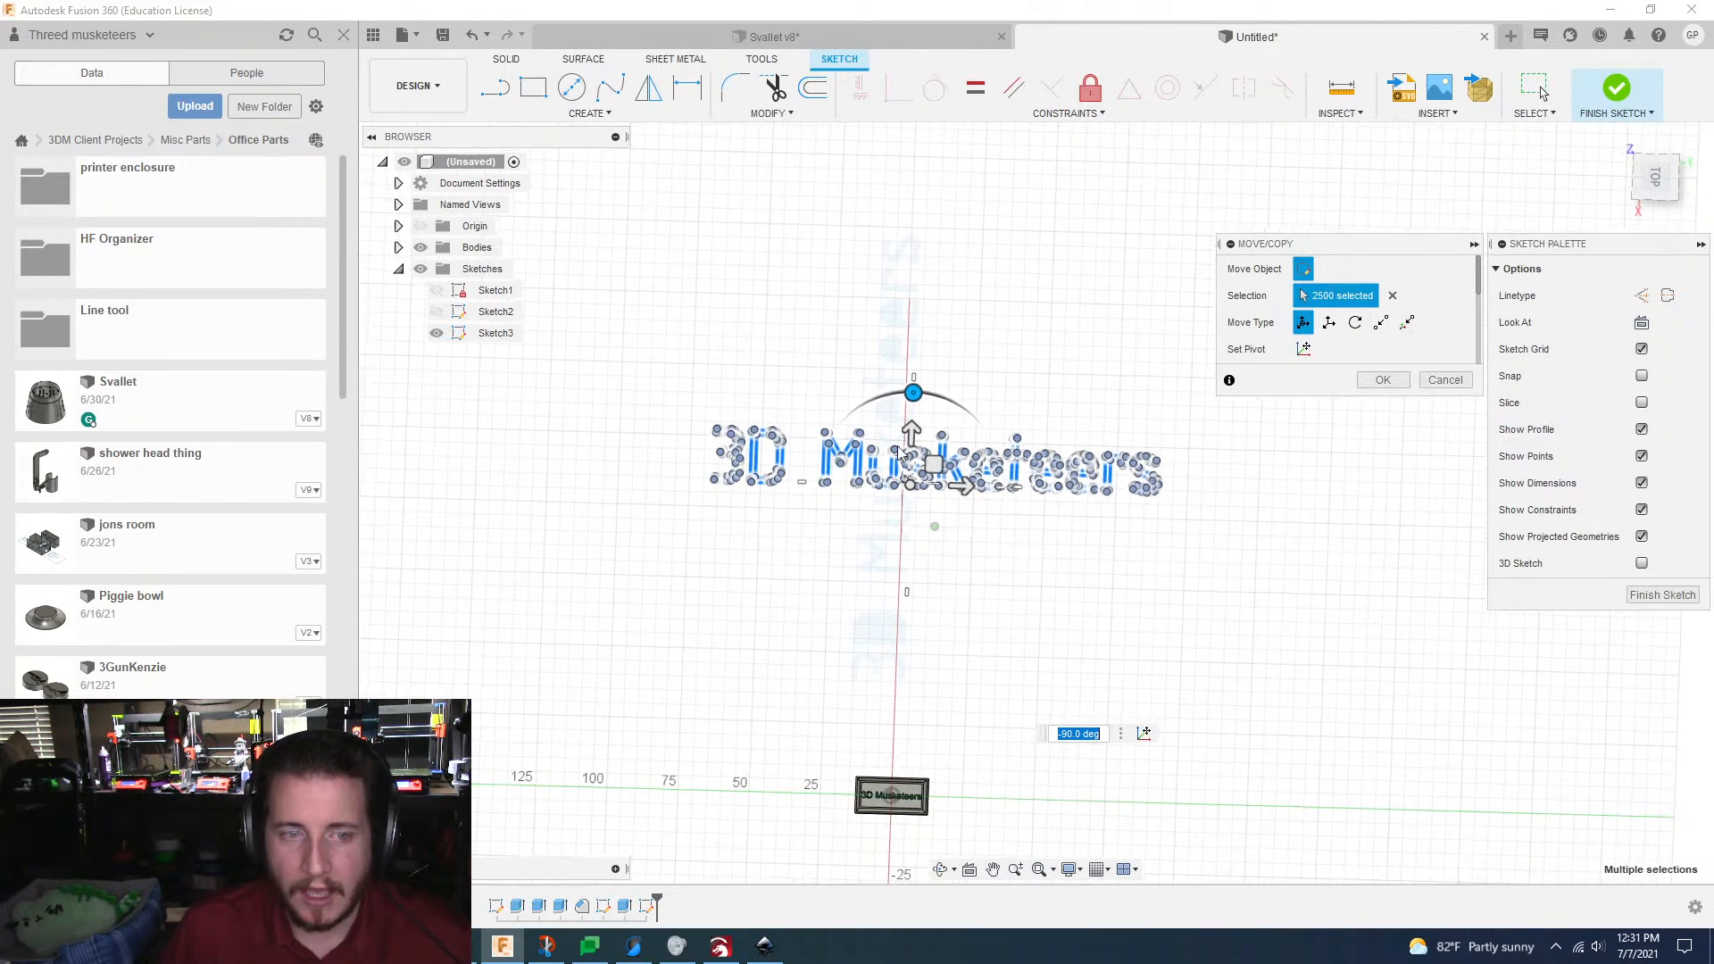
{"action": "left_click_drag", "start_coordinate": [911, 435], "coordinate": [912, 481]}
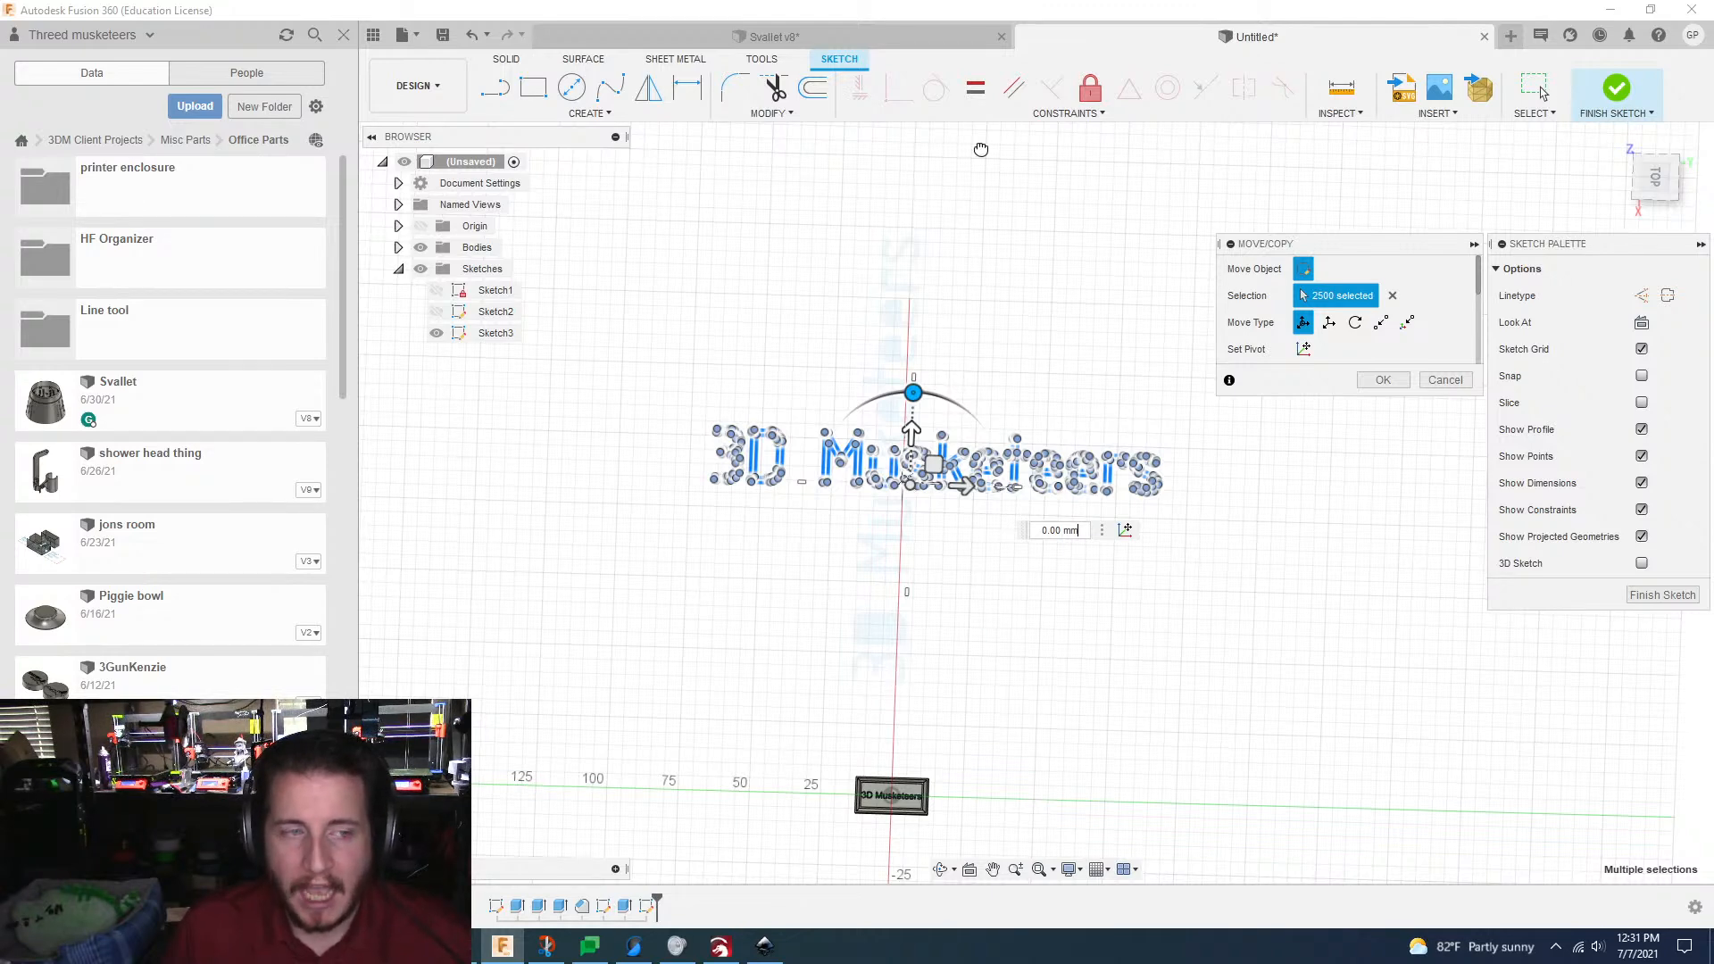
Step: Check the CPU performance in Task Manager, and minimize it to return to the sketch
{"action": "key", "text": "ctrl+shift+Escape"}
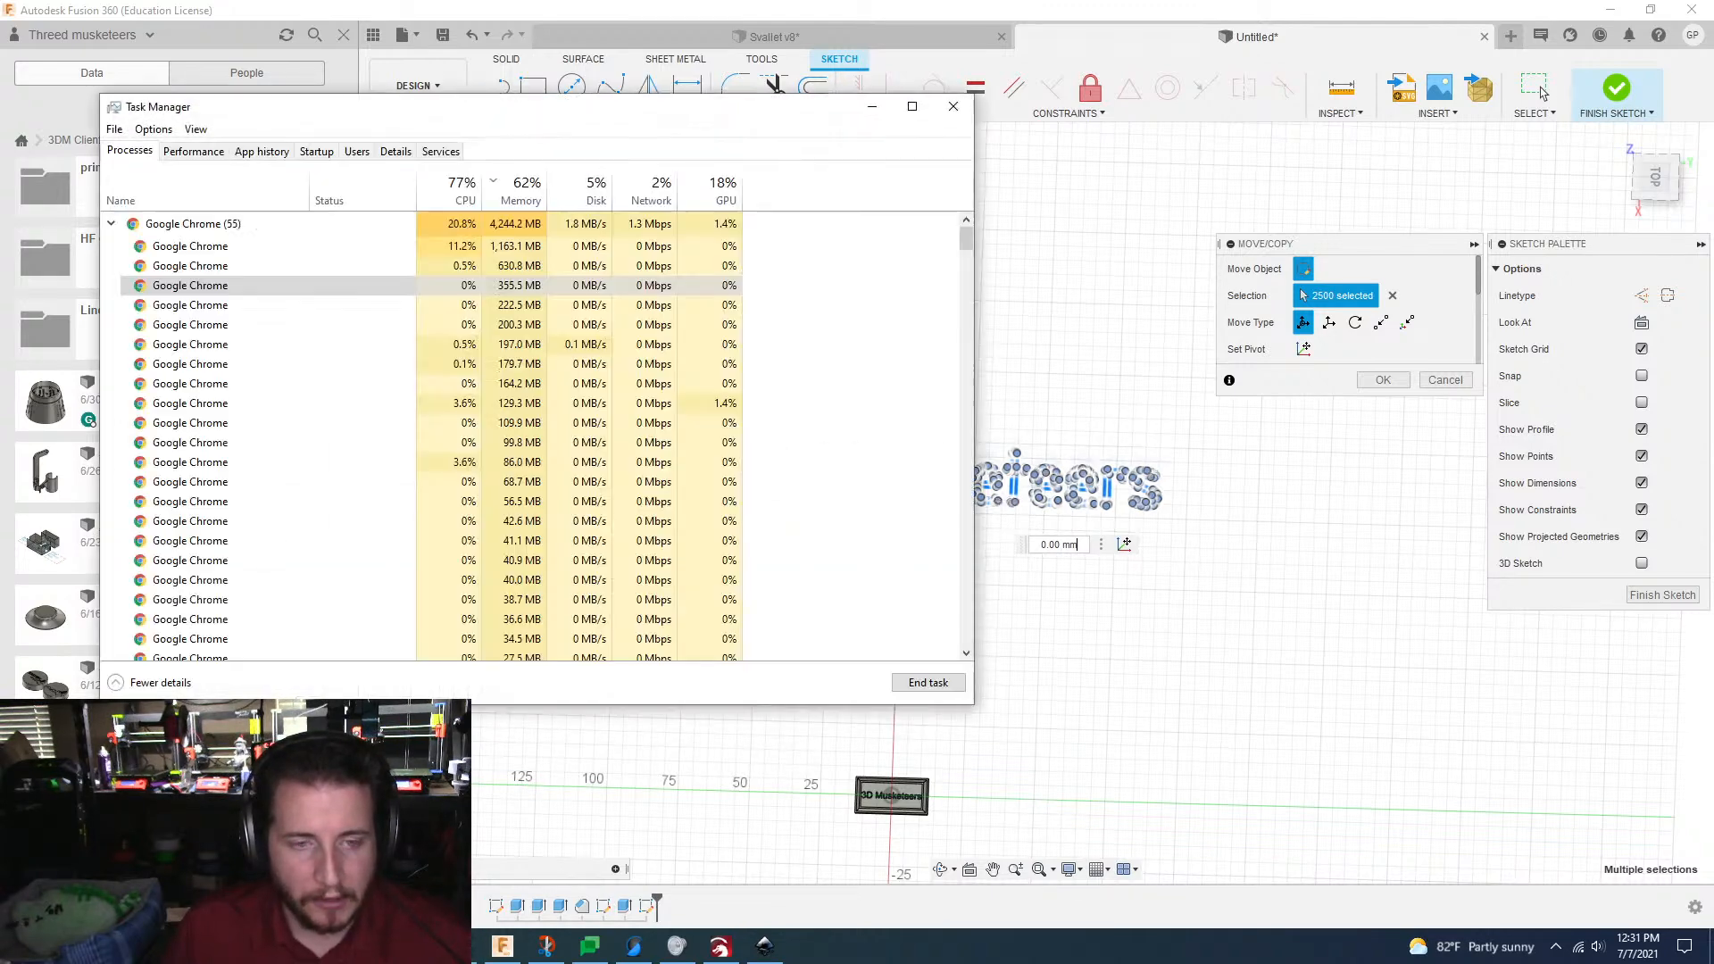
{"action": "left_click", "coordinate": [193, 150]}
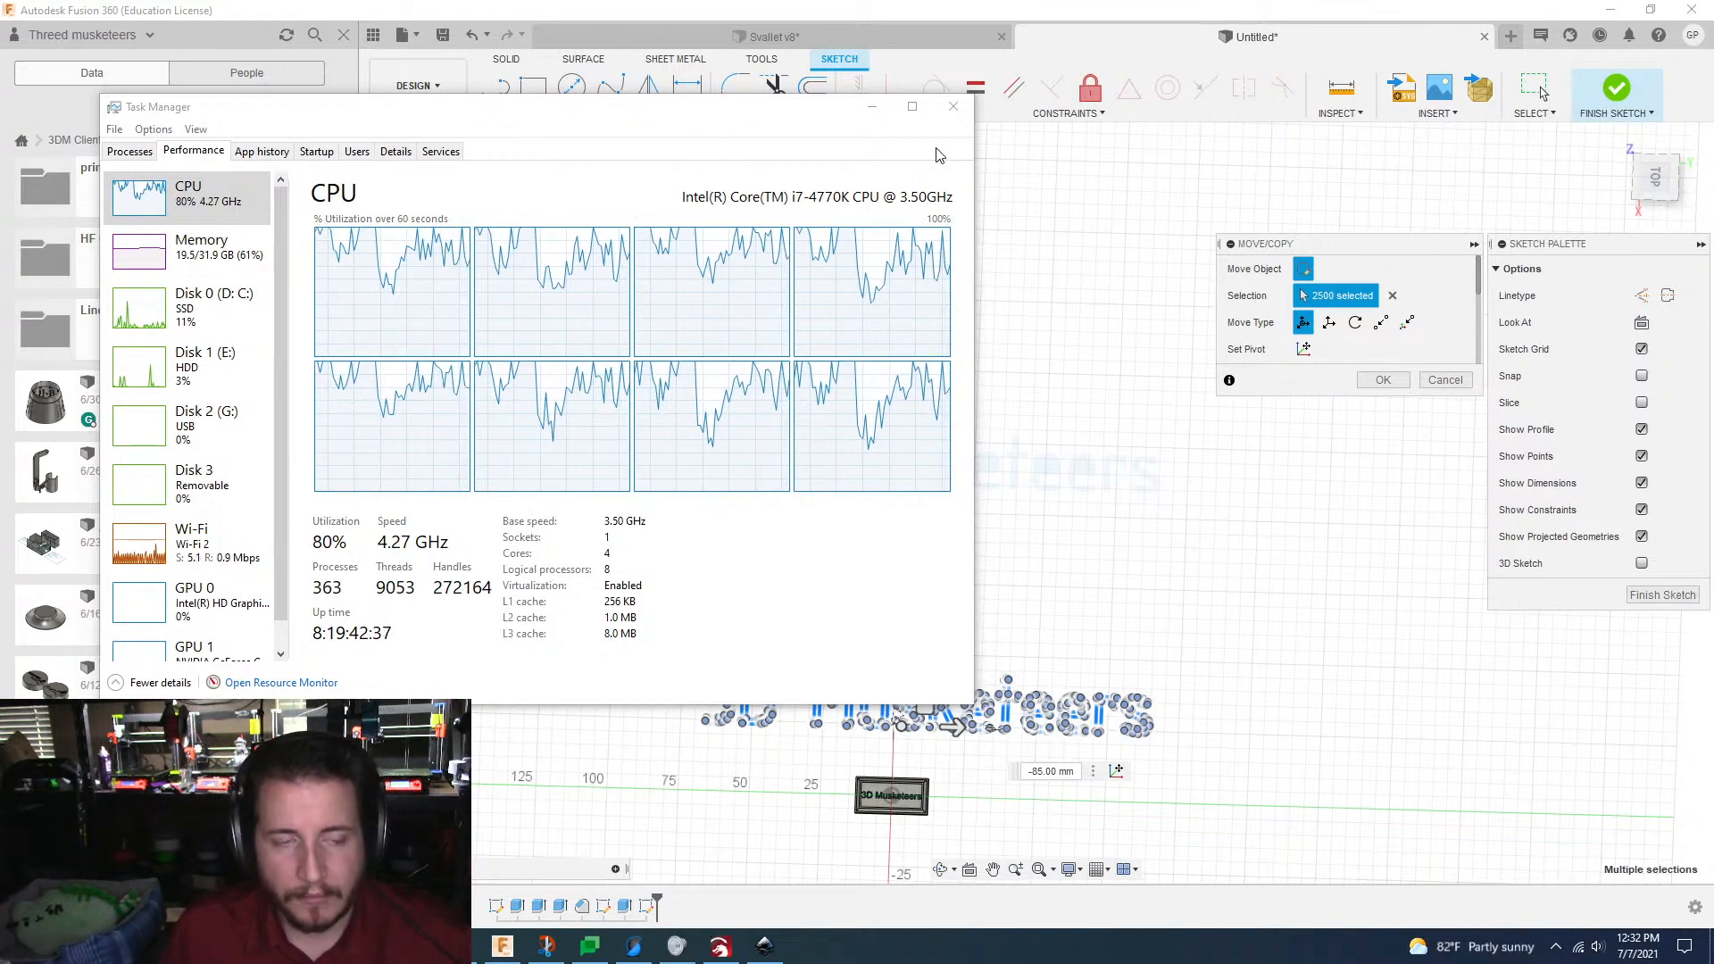
{"action": "left_click", "coordinate": [871, 106]}
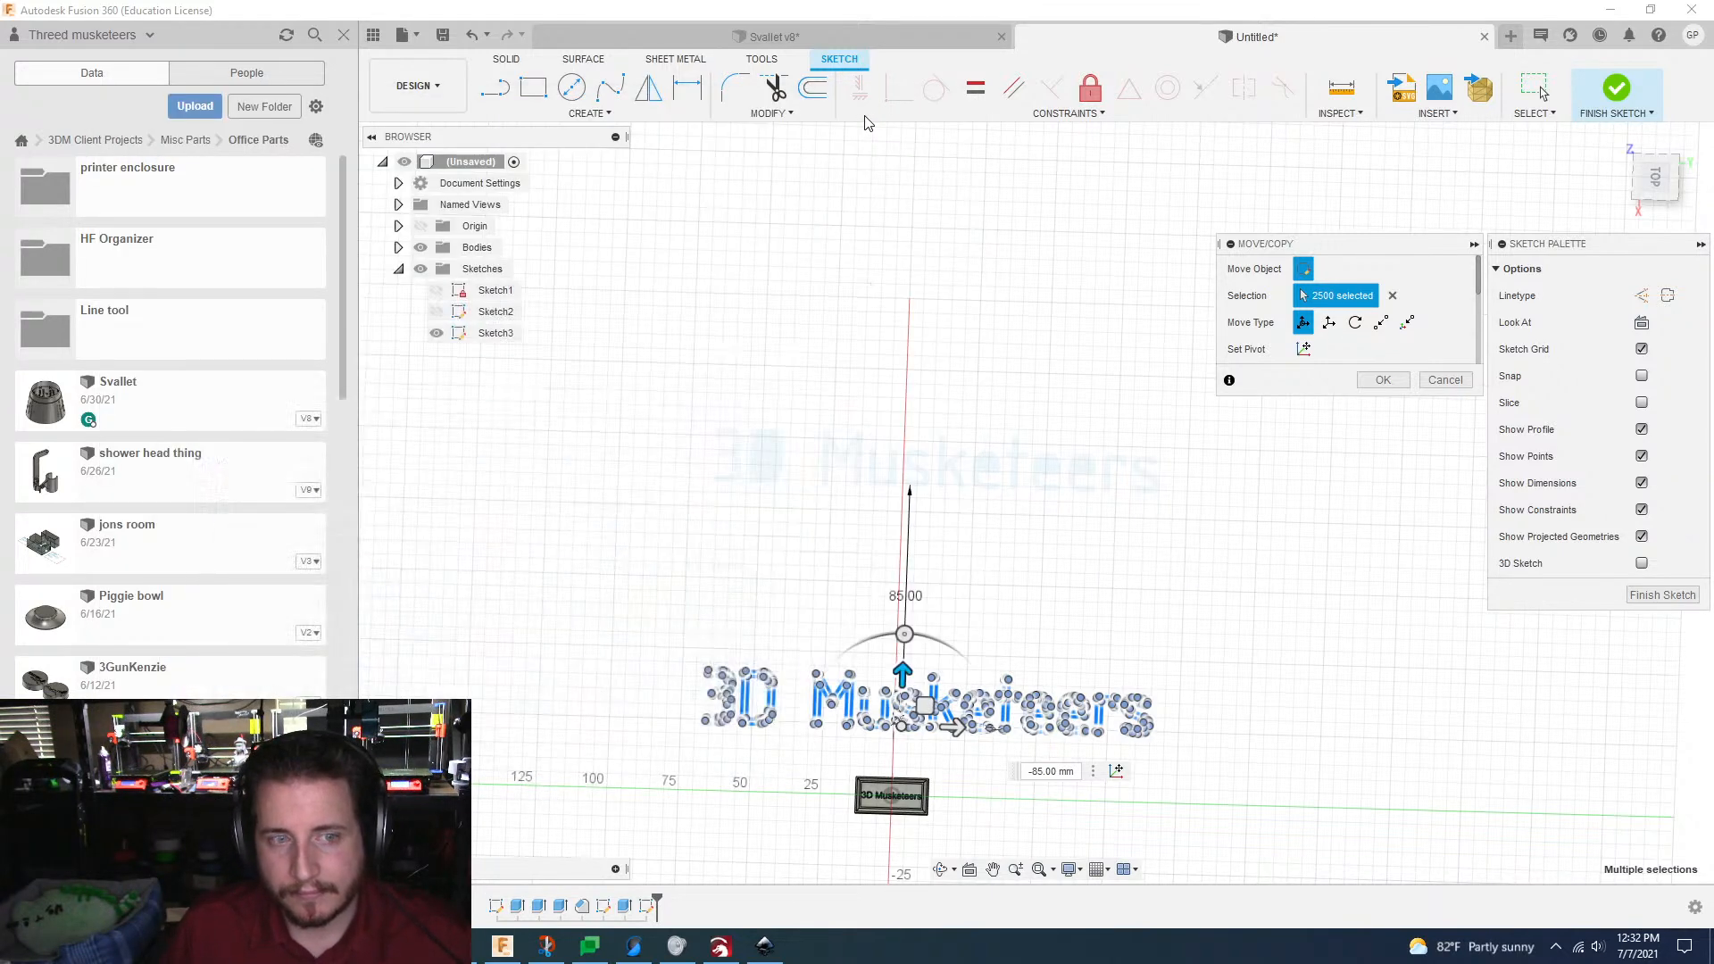
Step: Check the repositioned lettering against the part and apply the Move/Copy operation
{"action": "scroll", "coordinate": [1038, 527], "scroll_direction": "up", "scroll_amount": 1}
{"action": "left_click", "coordinate": [1045, 527]}
{"action": "scroll", "coordinate": [1045, 526], "scroll_direction": "down", "scroll_amount": 2}
{"action": "scroll", "coordinate": [1046, 527], "scroll_direction": "up", "scroll_amount": 5}
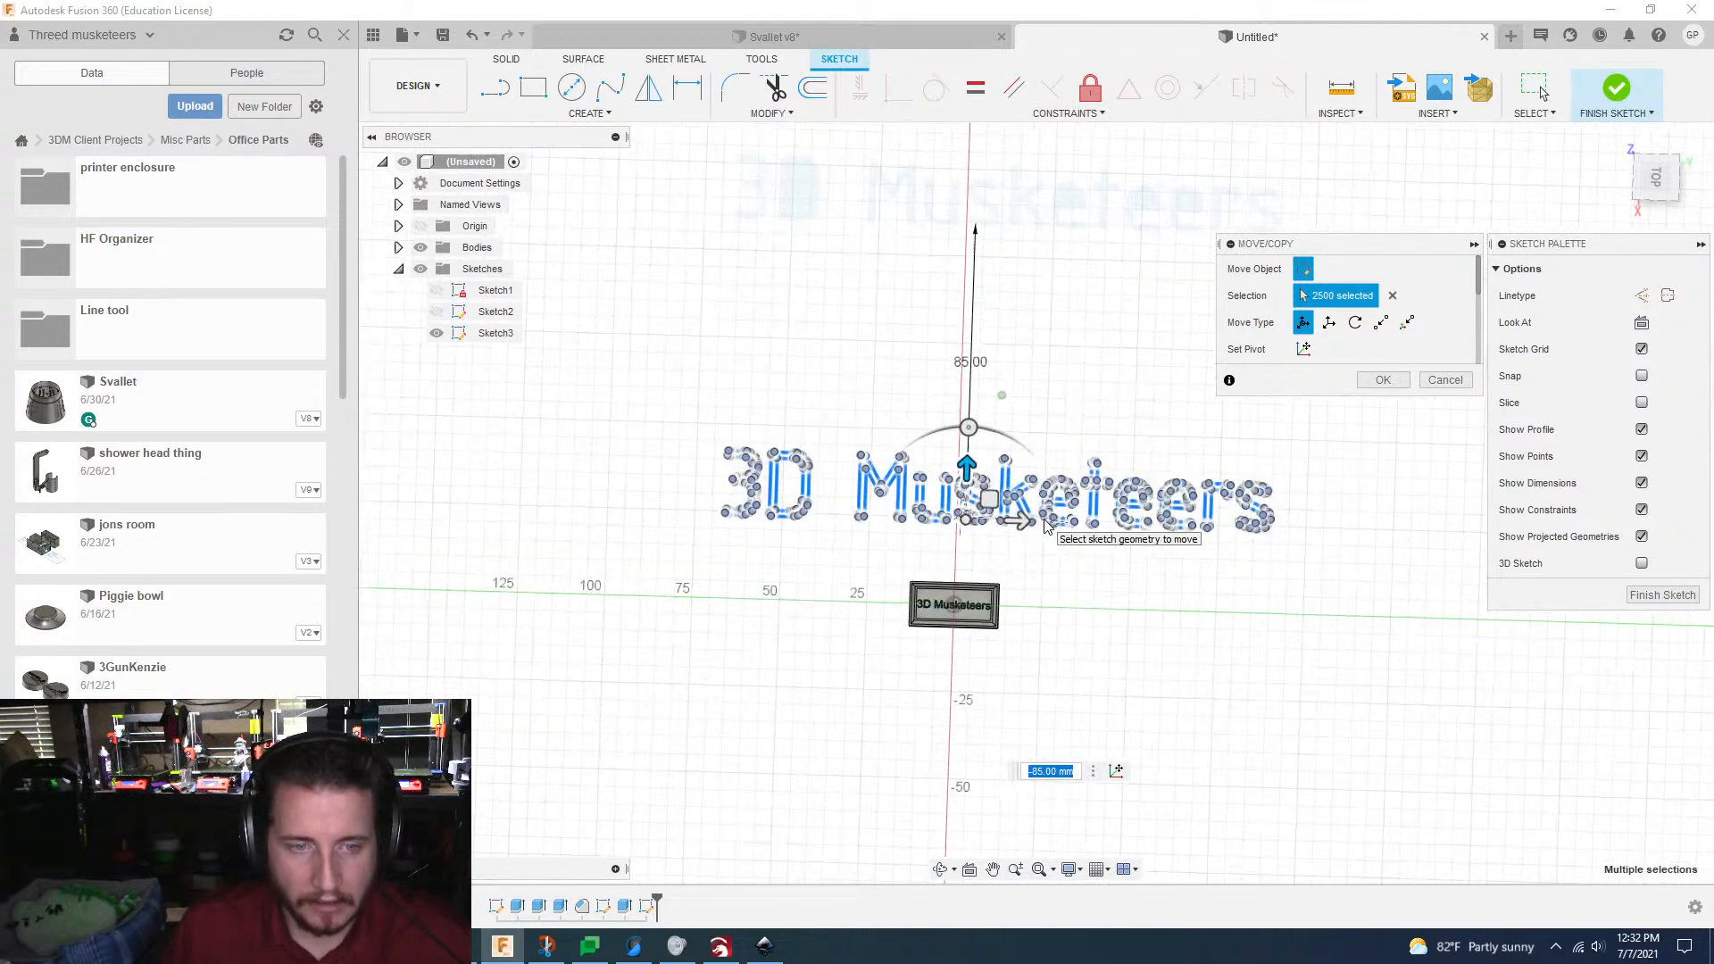
{"action": "middle_click_drag", "start_coordinate": [1044, 529], "coordinate": [1035, 532]}
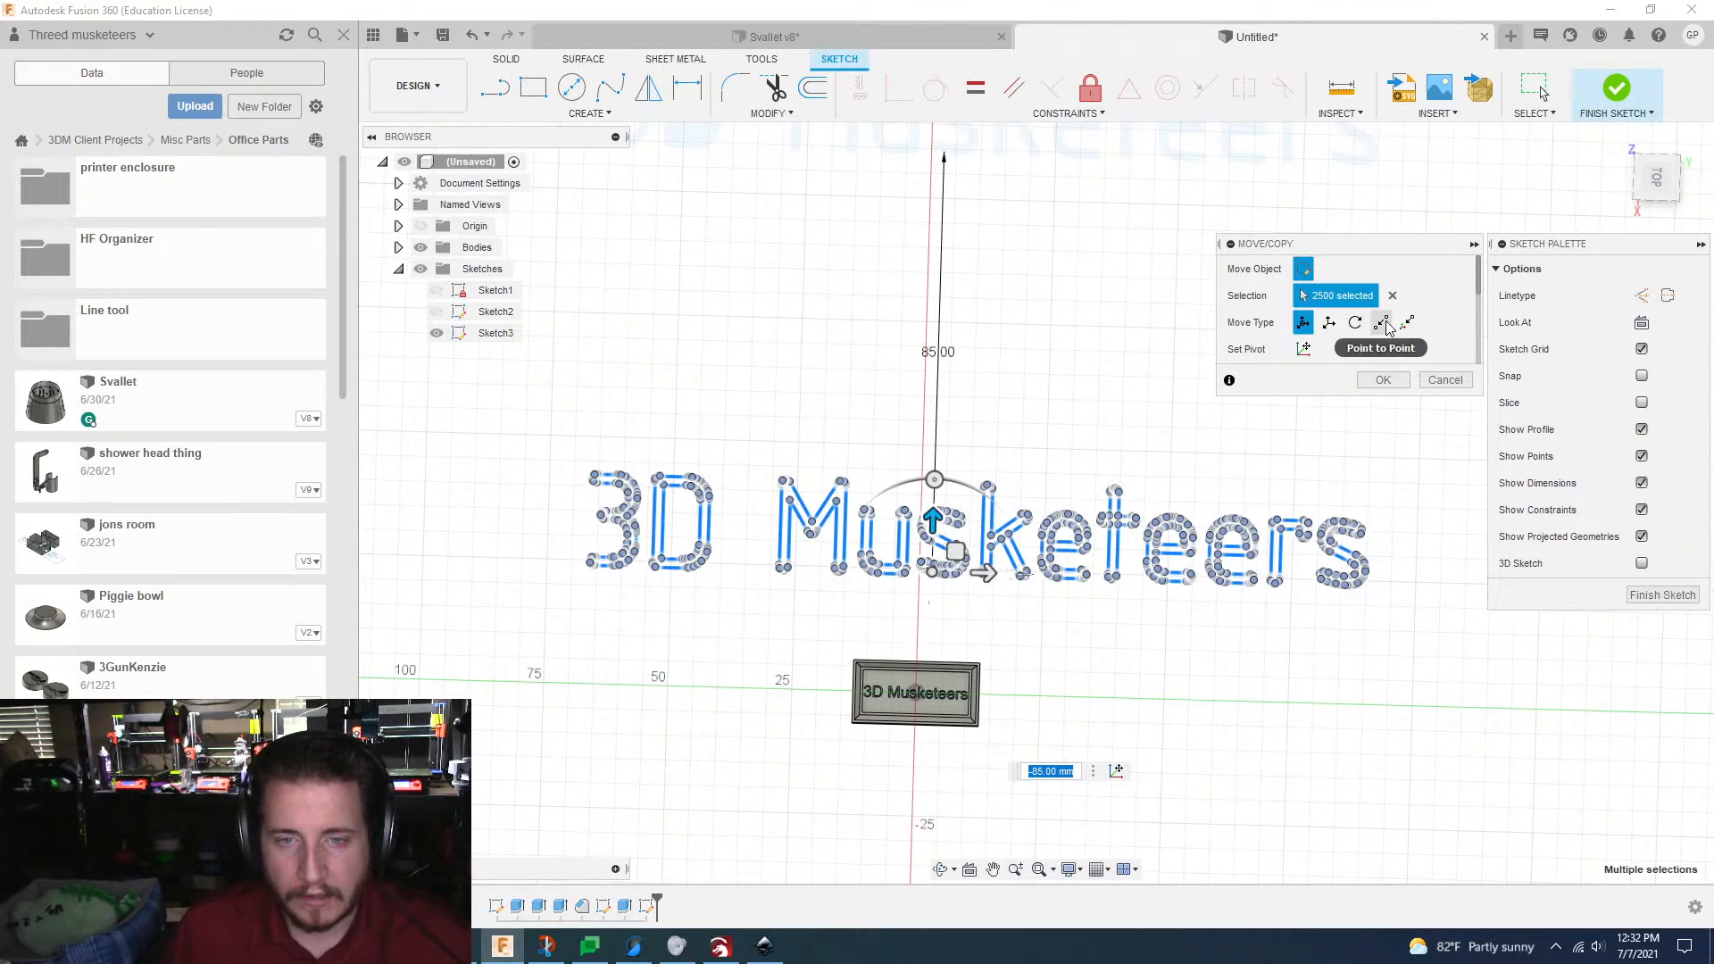
{"action": "left_click", "coordinate": [1379, 381]}
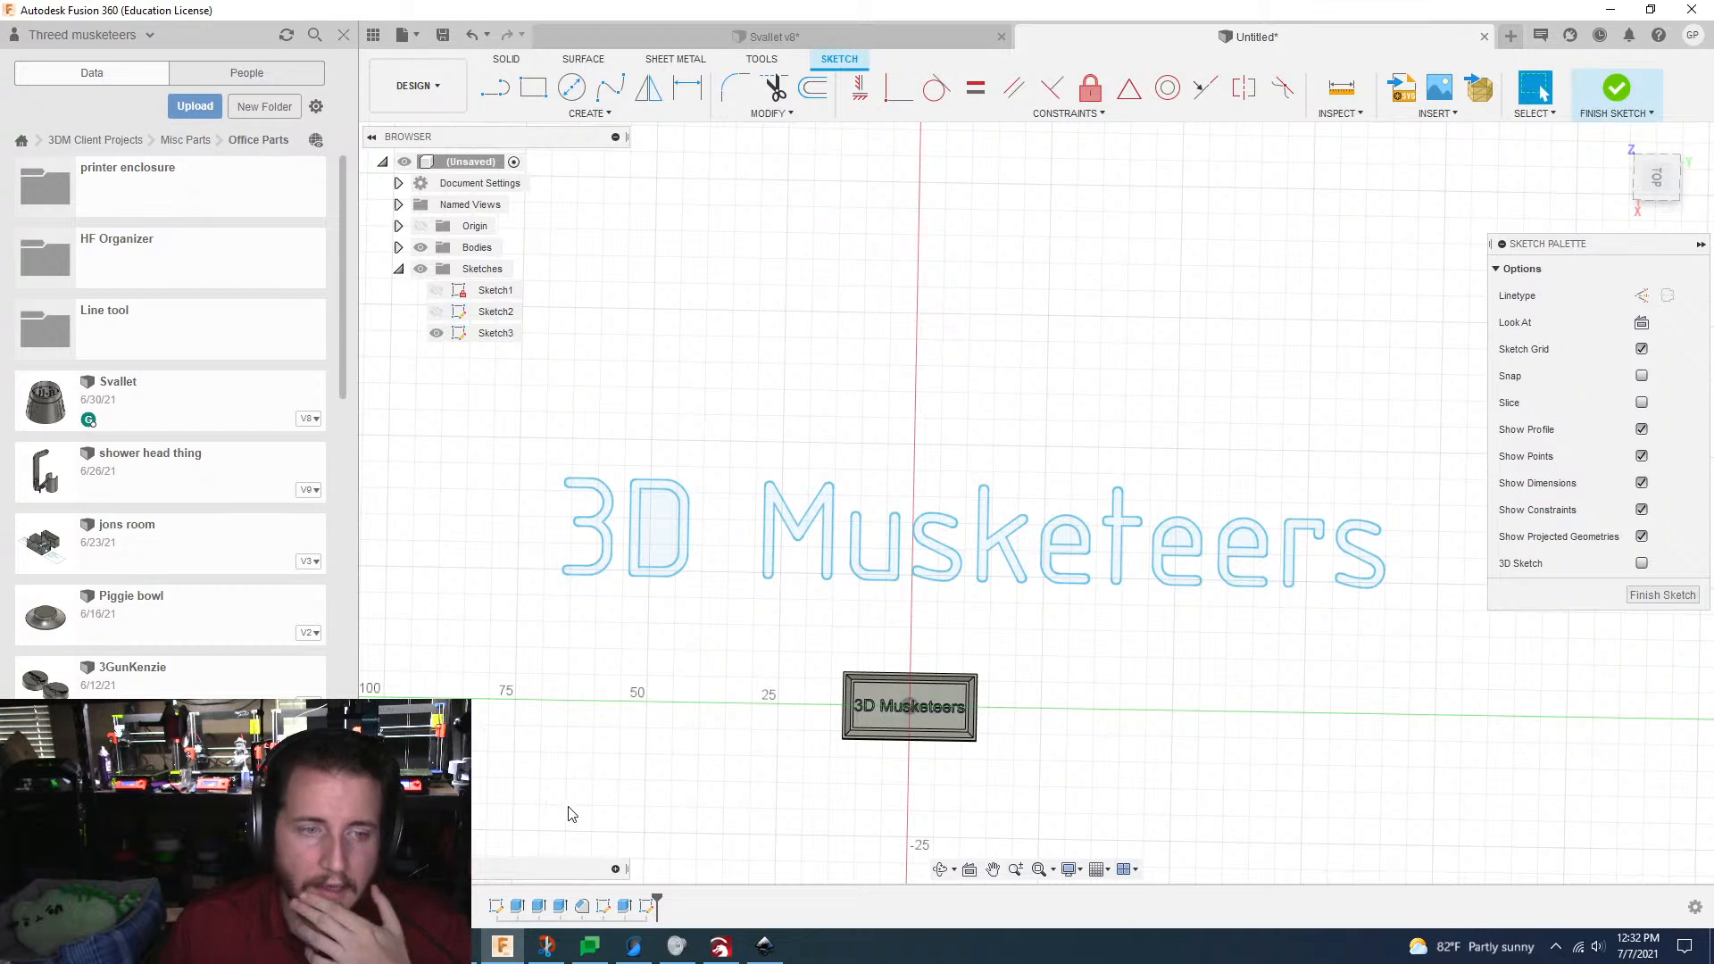
Step: Set up a 5 mm New Body extrusion of all twelve letter profiles in "3D Musketeers", leaving the enclosed areas of the letters out
{"action": "key", "text": "e"}
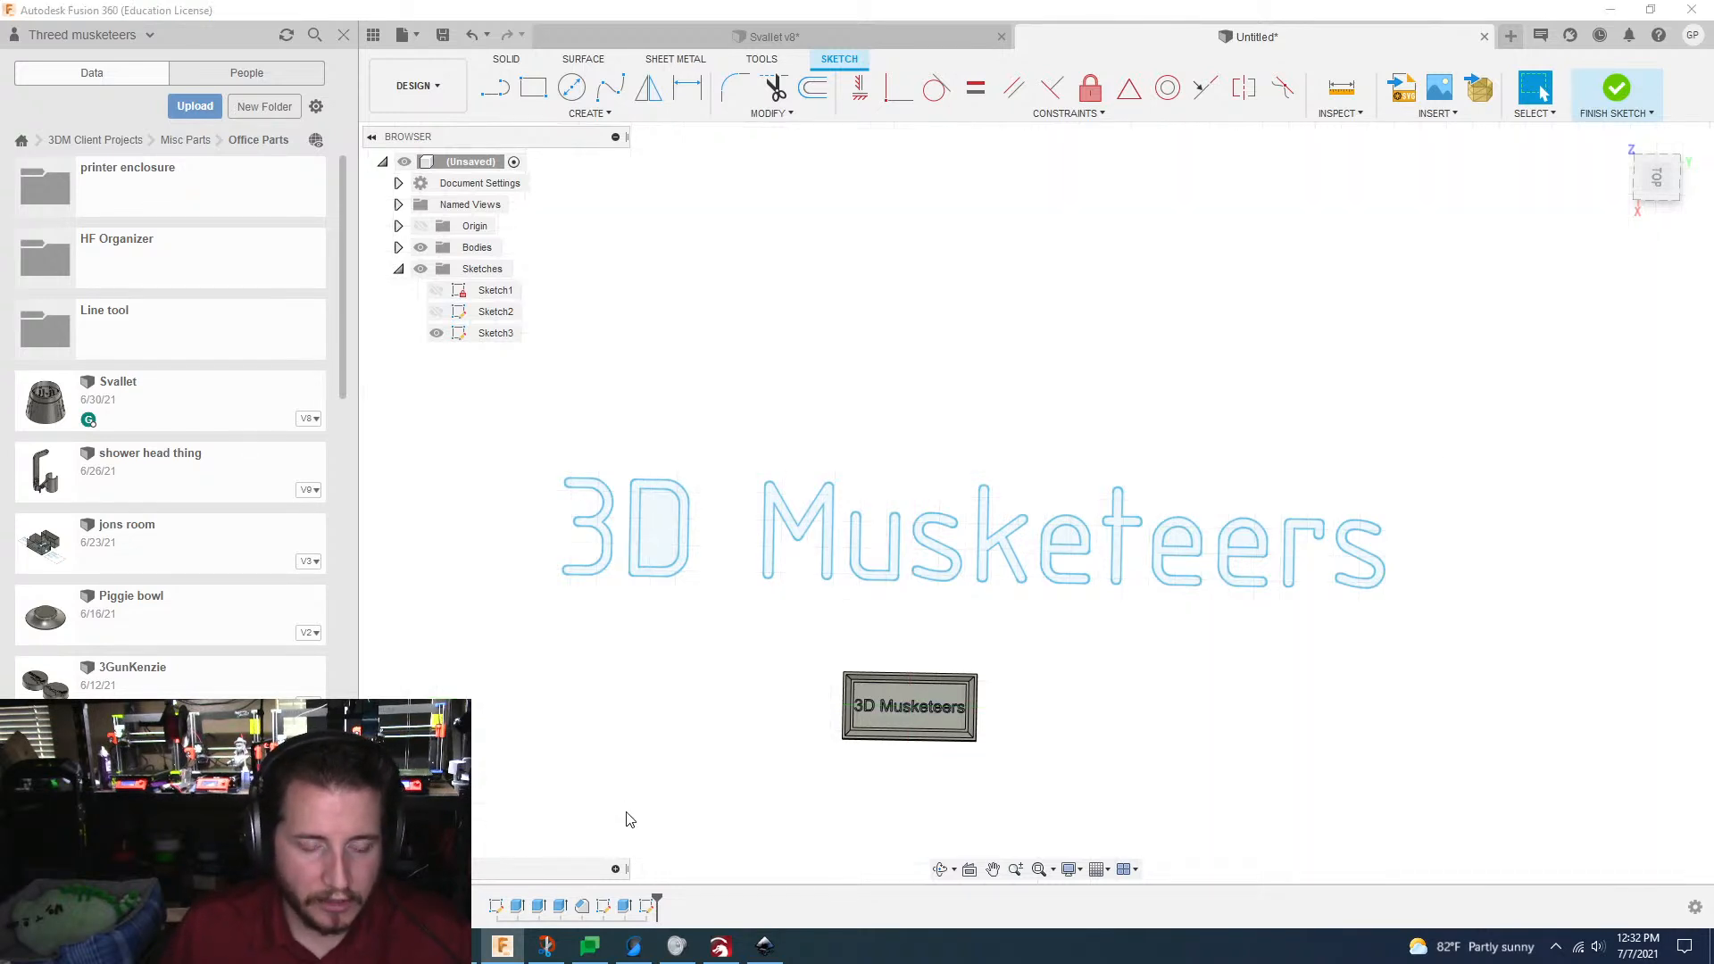
{"action": "left_click", "coordinate": [602, 527]}
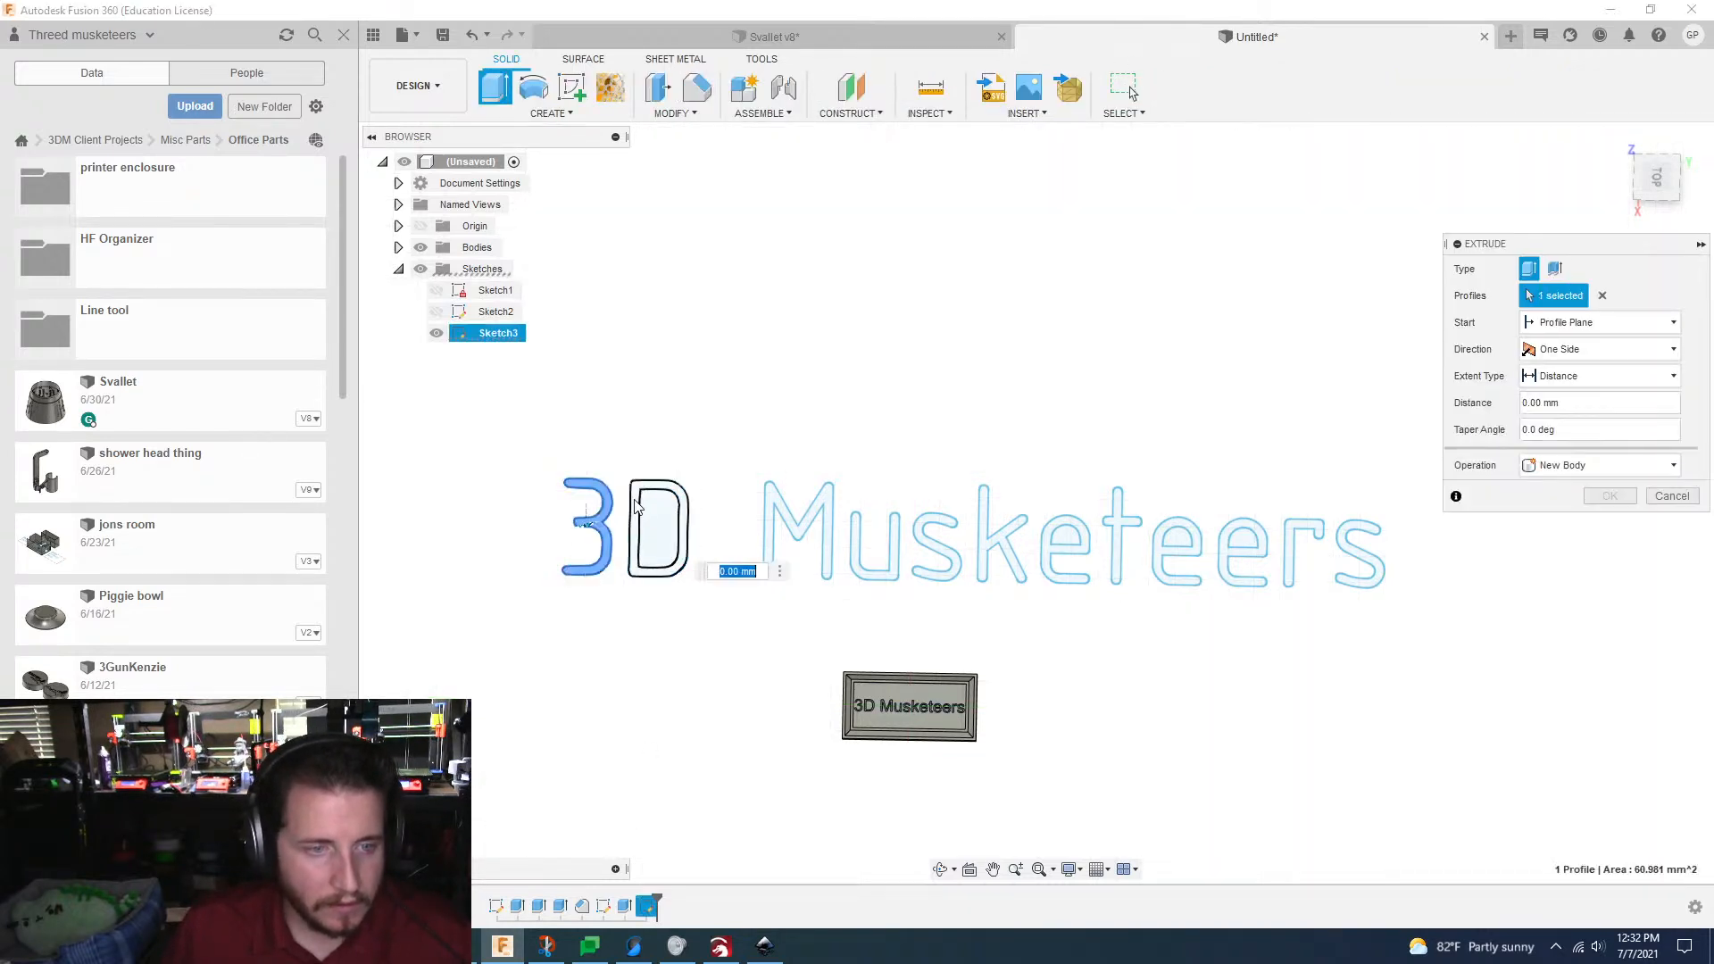
{"action": "left_click", "coordinate": [636, 527]}
{"action": "left_click", "coordinate": [795, 527]}
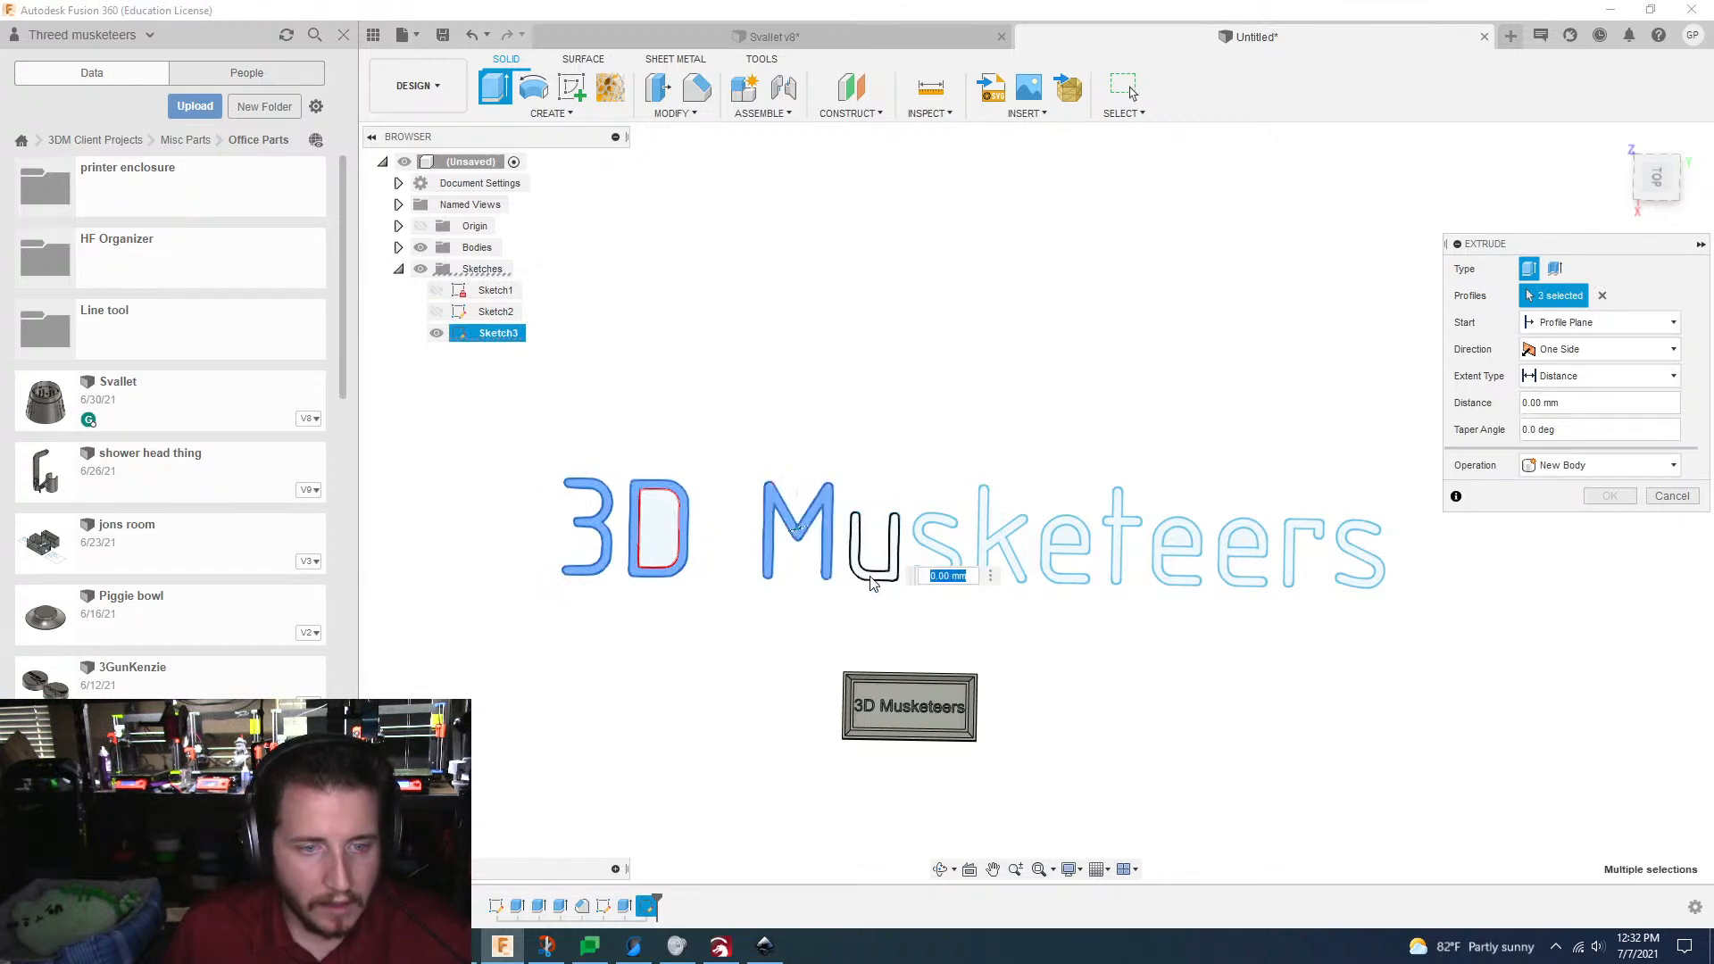
{"action": "left_click", "coordinate": [875, 567]}
{"action": "left_click", "coordinate": [927, 547]}
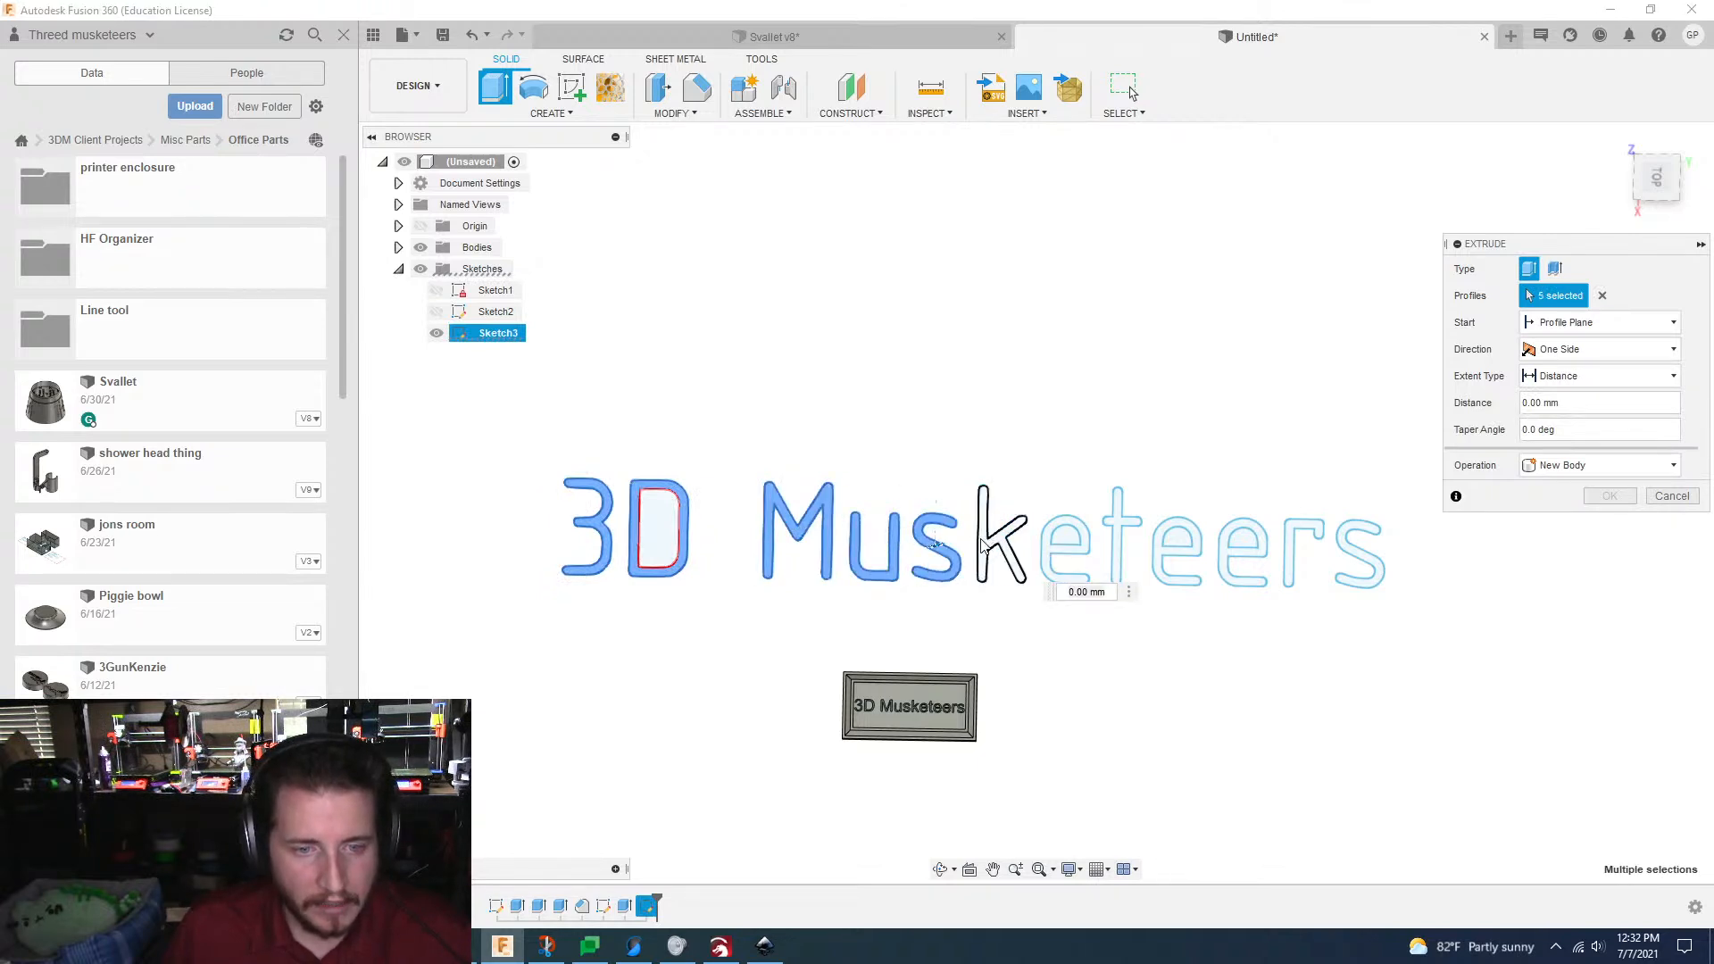
{"action": "left_click", "coordinate": [989, 545]}
{"action": "left_click", "coordinate": [1055, 552]}
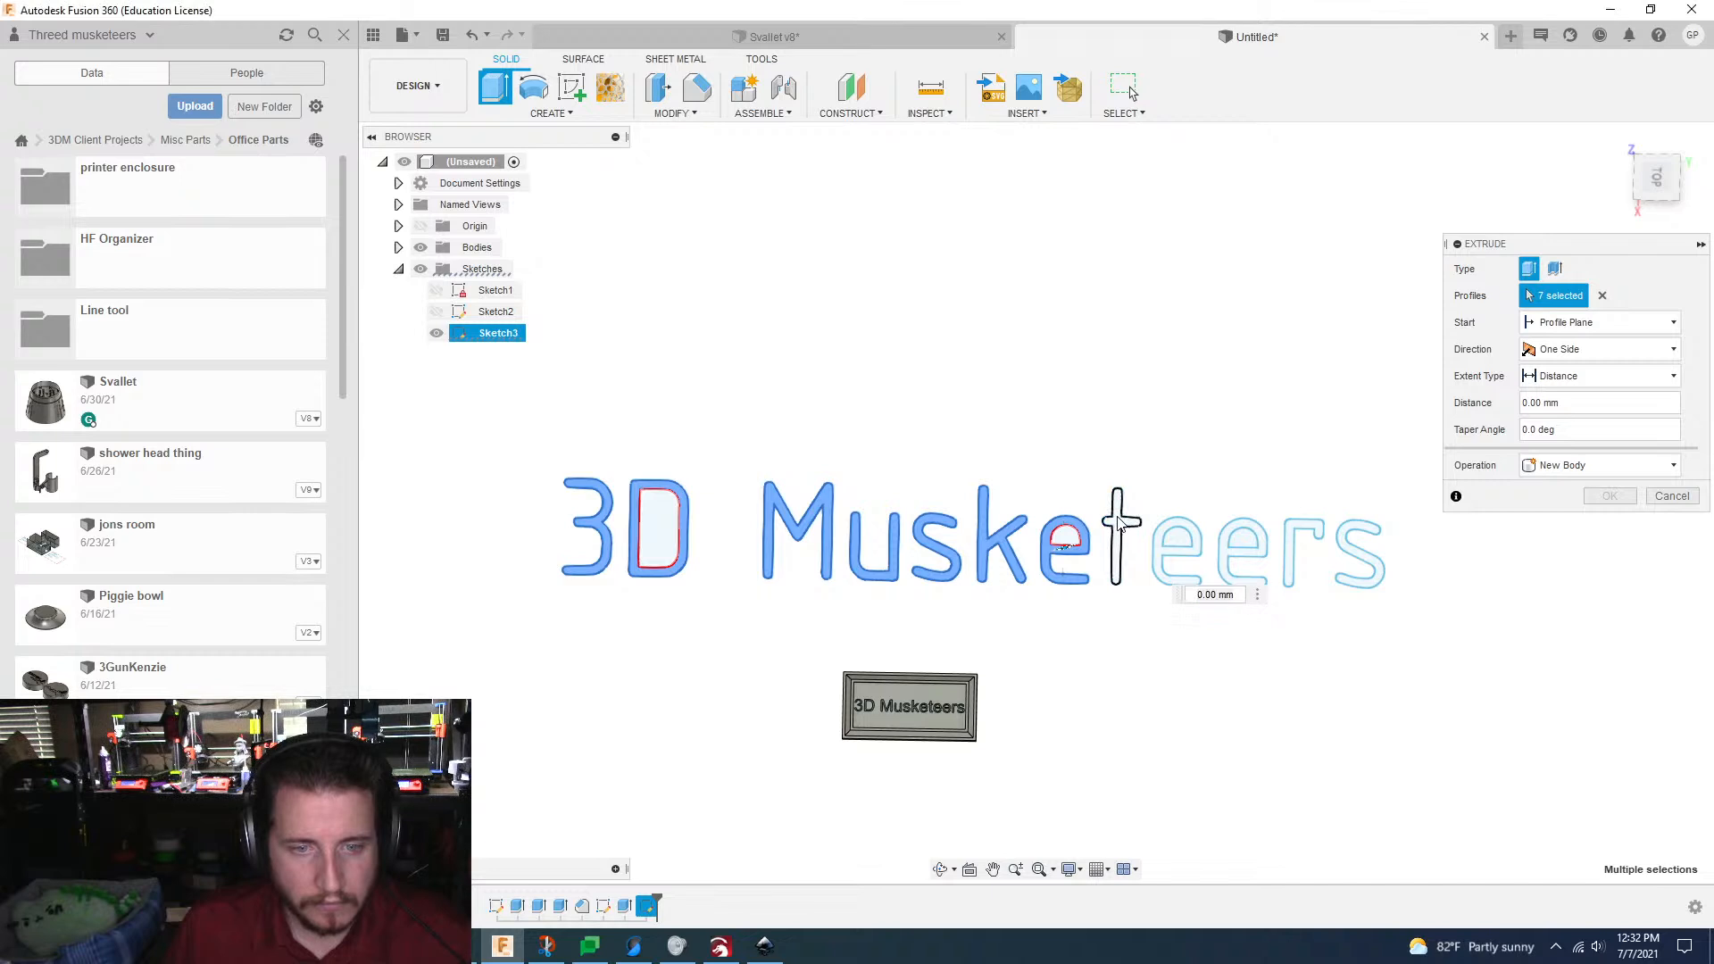
{"action": "left_click", "coordinate": [1121, 536]}
{"action": "left_click", "coordinate": [1185, 558]}
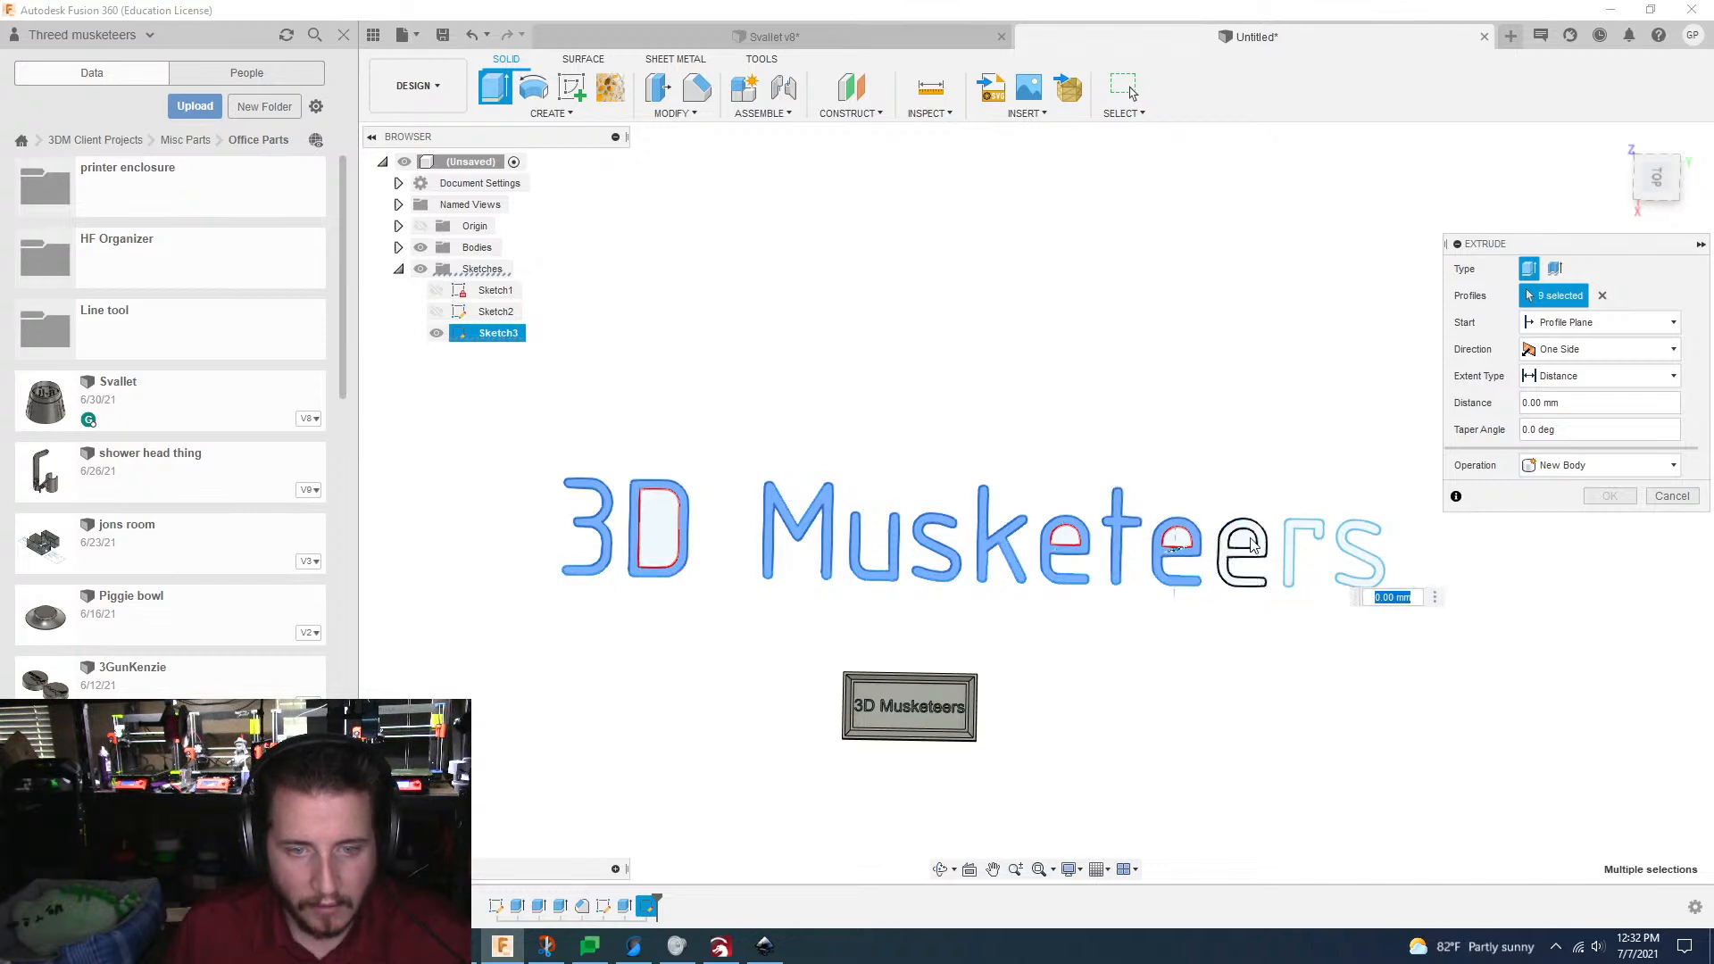
{"action": "left_click", "coordinate": [1241, 549]}
{"action": "left_click", "coordinate": [1305, 544]}
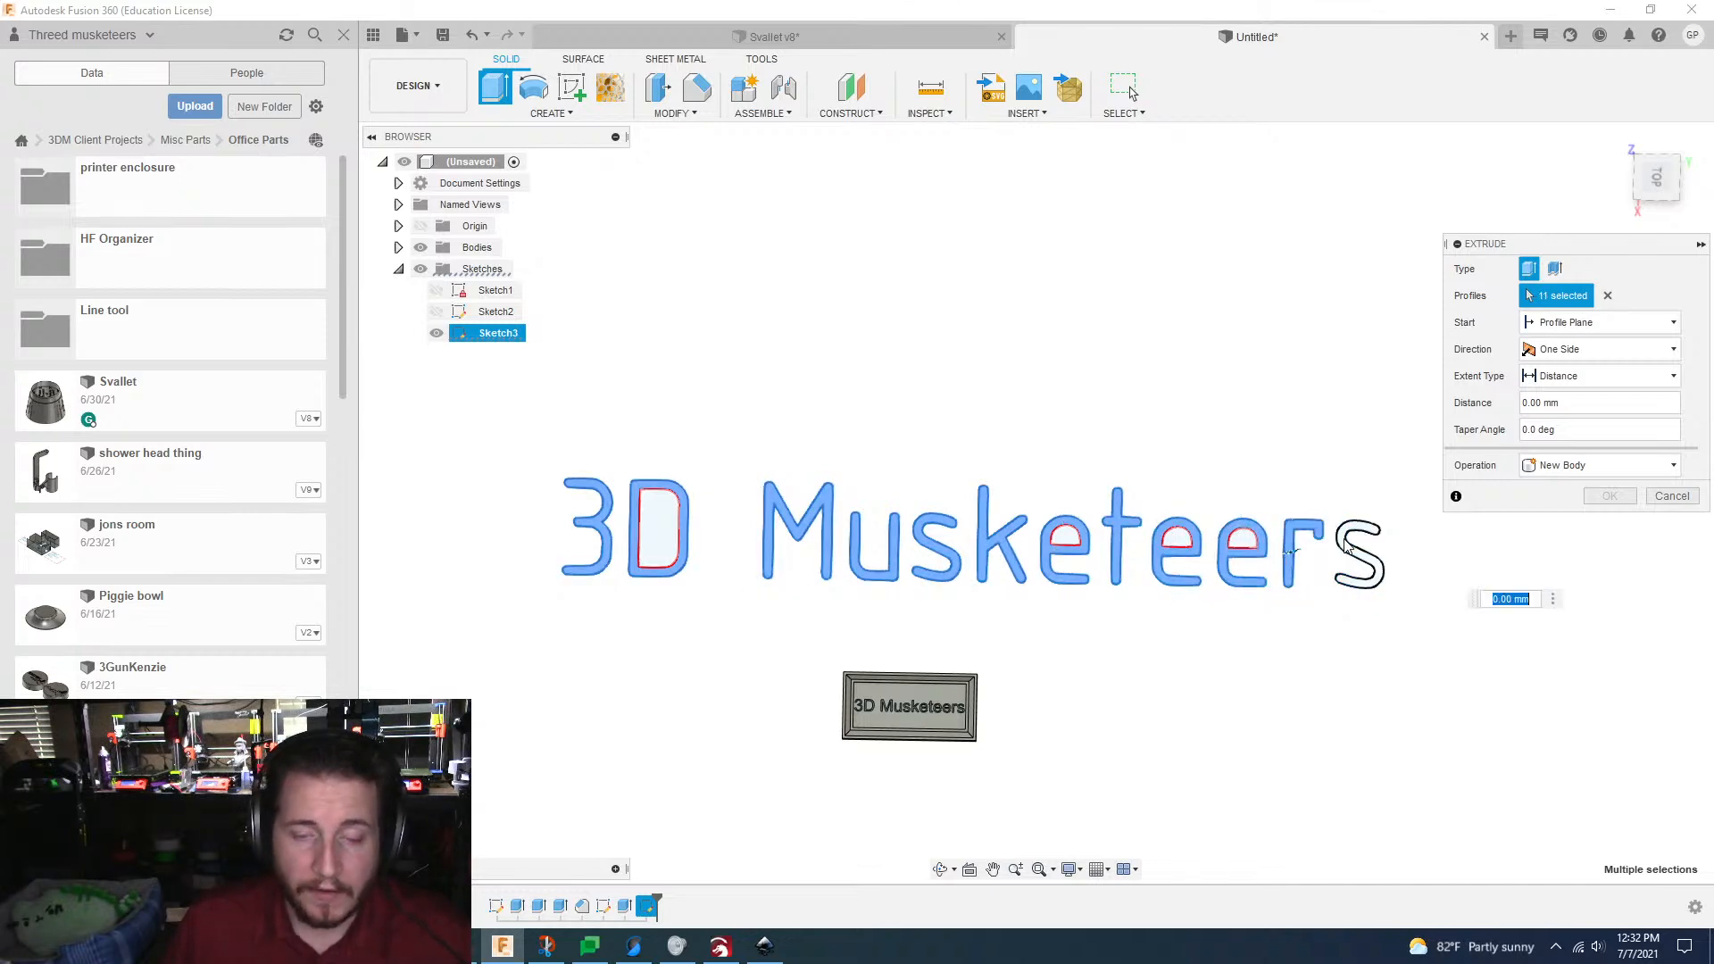
{"action": "left_click", "coordinate": [1339, 565]}
{"action": "middle_click_drag", "start_coordinate": [1327, 566], "coordinate": [1301, 588], "text": "shift"}
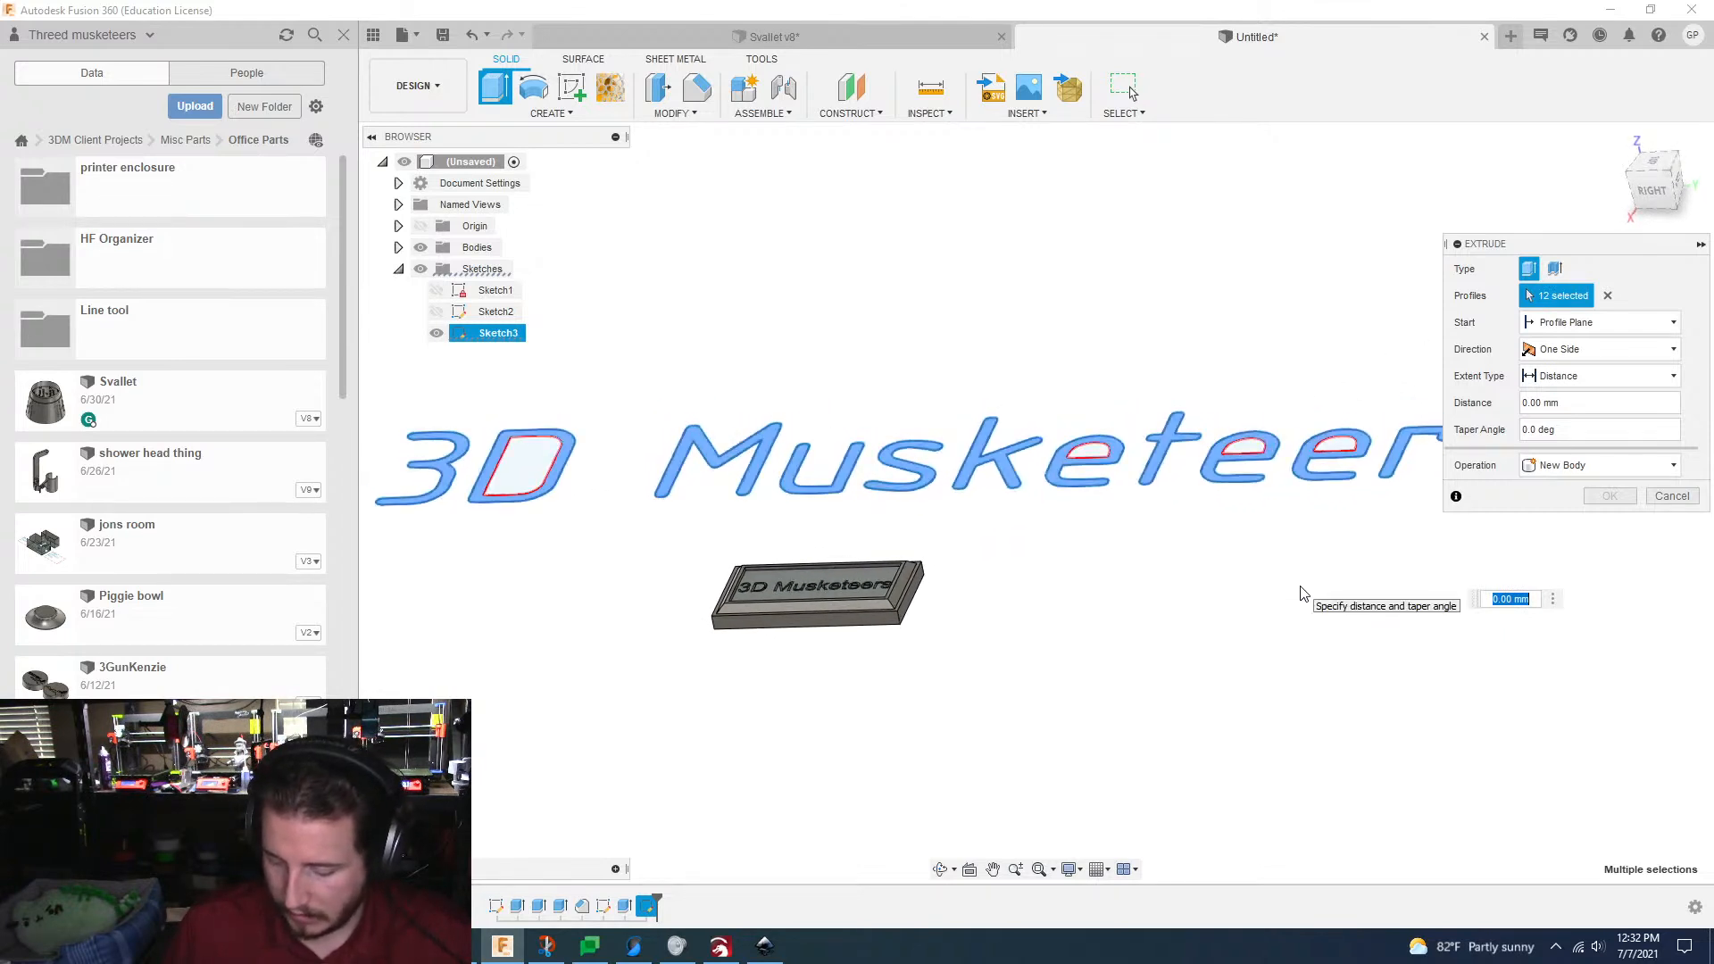
{"action": "scroll", "coordinate": [1301, 594], "scroll_direction": "down", "scroll_amount": 4}
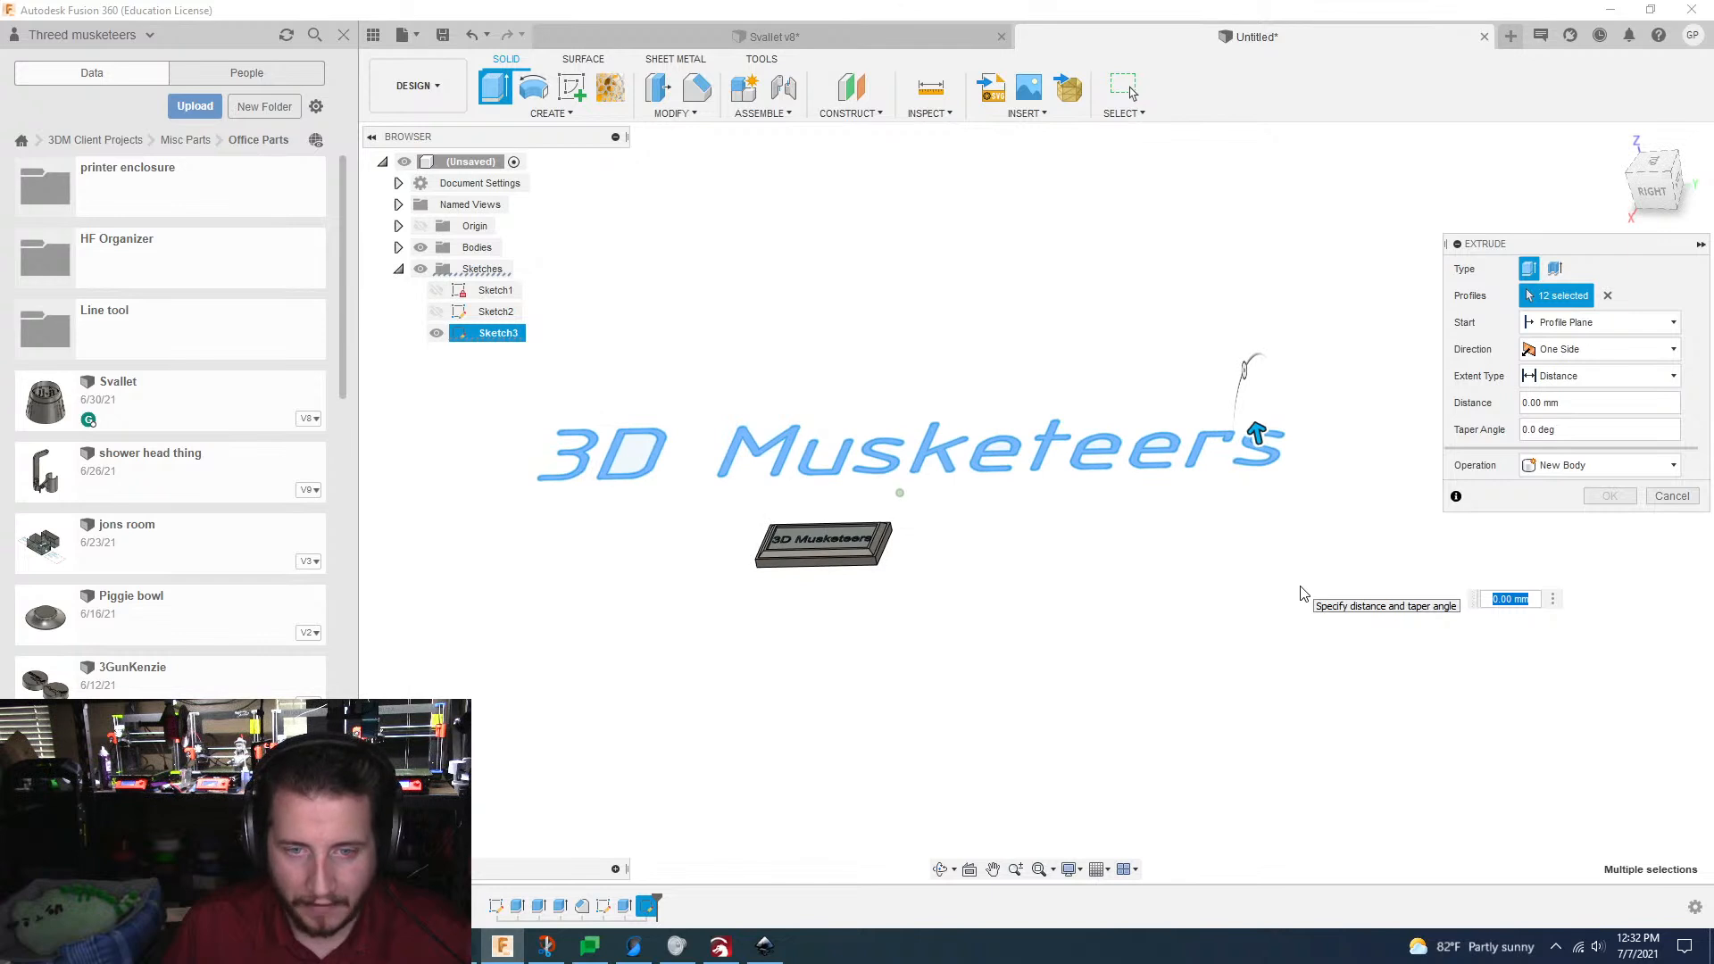
{"action": "type", "text": "5"}
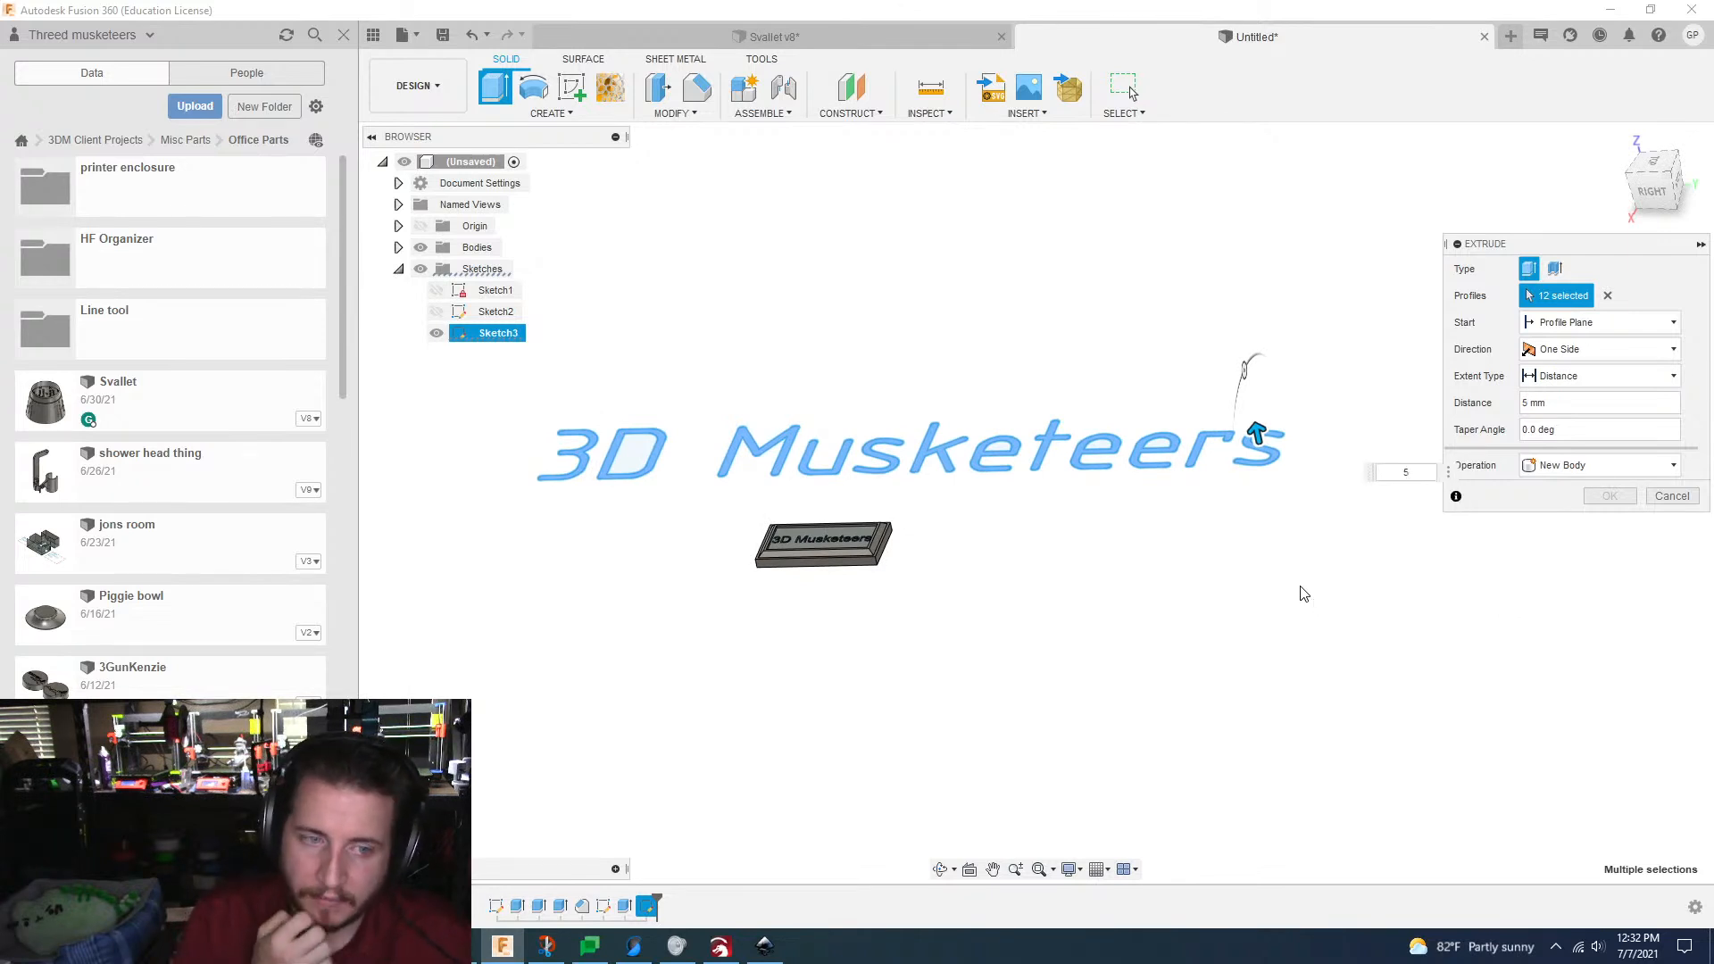
{"action": "scroll", "coordinate": [1304, 594], "scroll_direction": "up", "scroll_amount": 1}
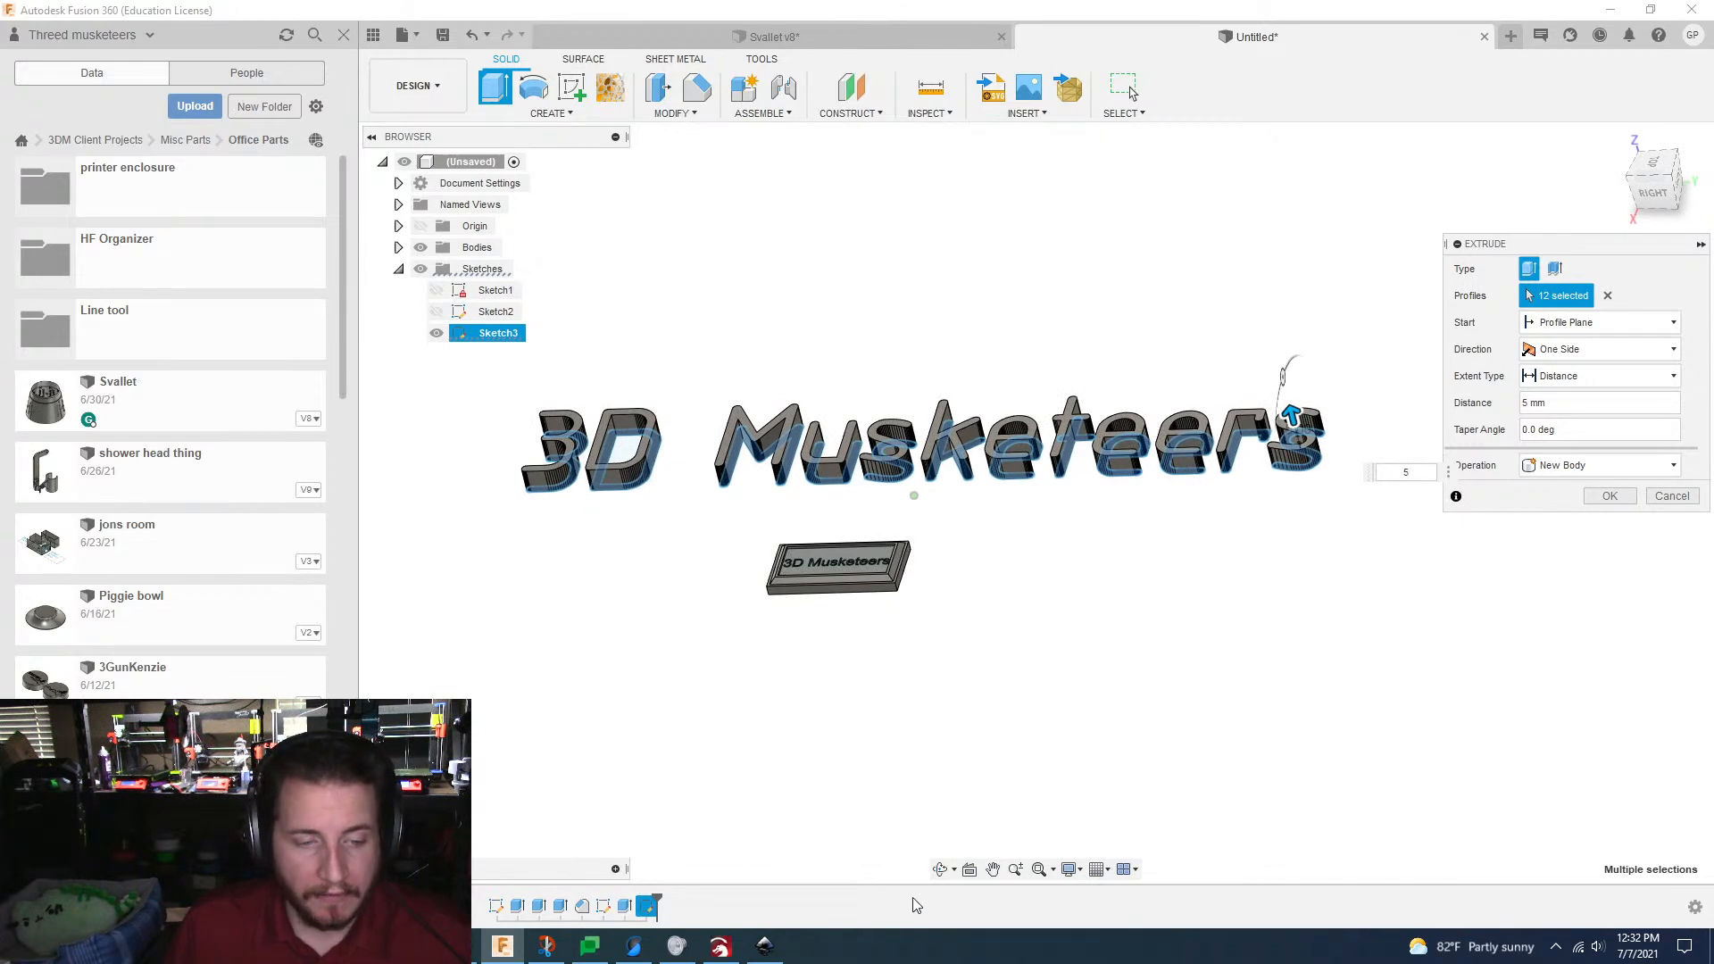
Step: Finish the Inkscape setup with Run Inkscape left enabled, and accept the lettering extrusion
{"action": "left_click", "coordinate": [764, 945]}
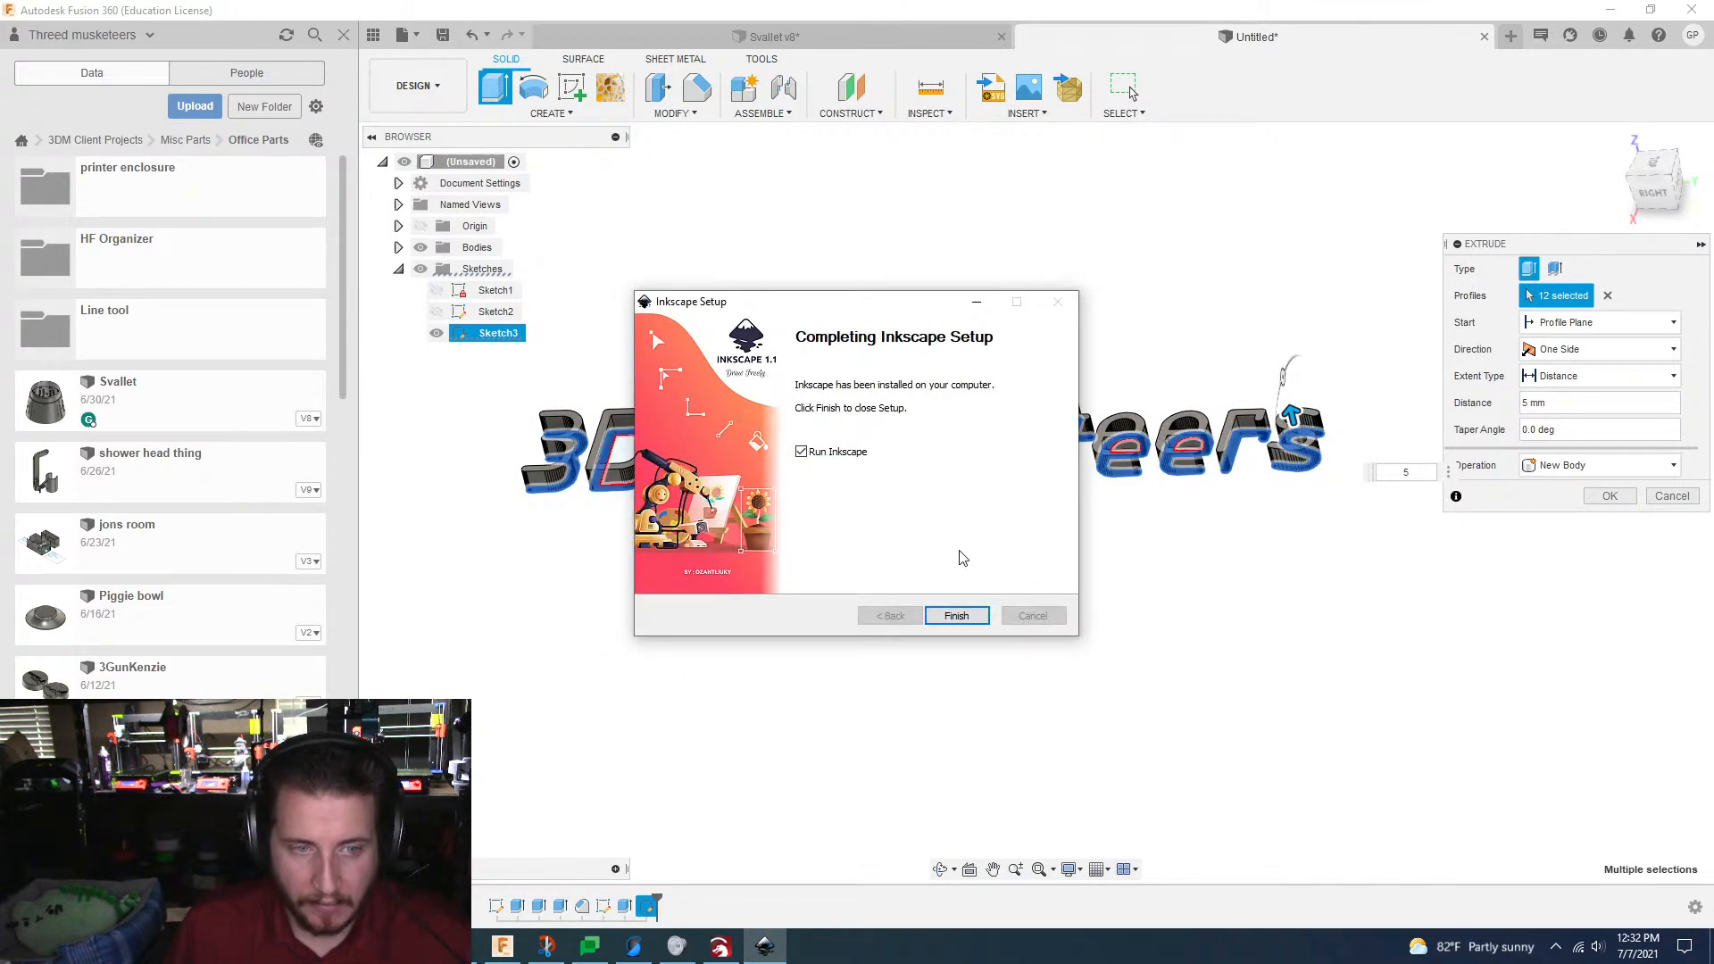
{"action": "left_click", "coordinate": [956, 615]}
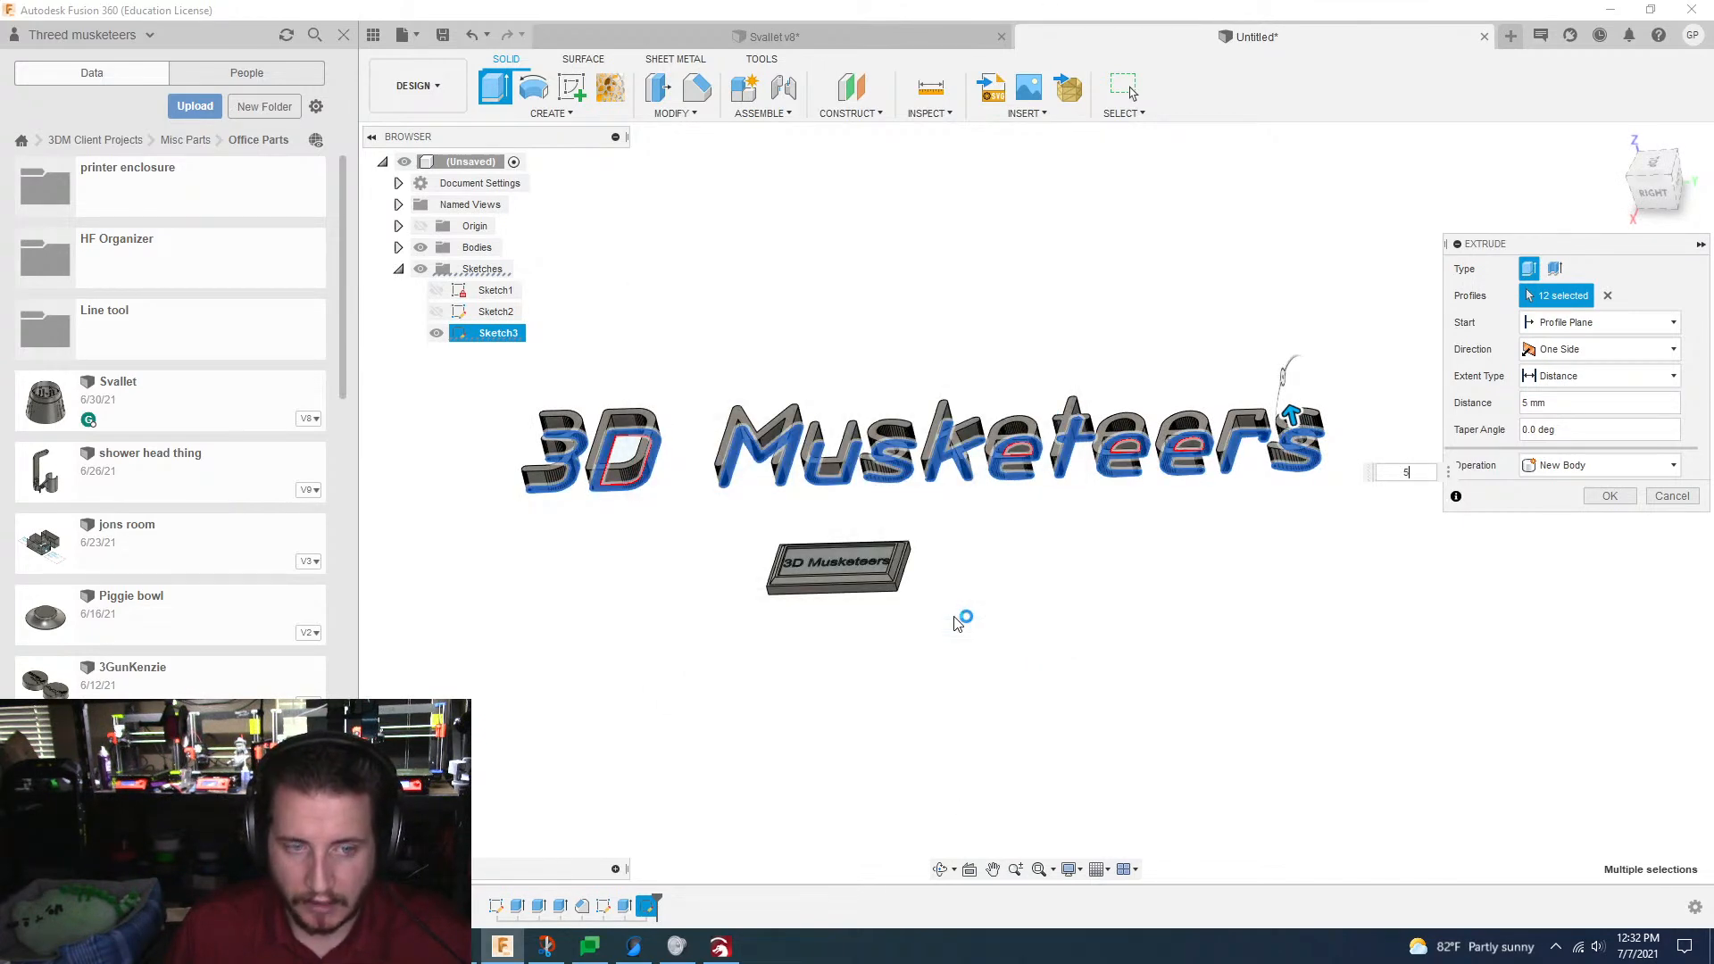
{"action": "left_click", "coordinate": [1047, 550]}
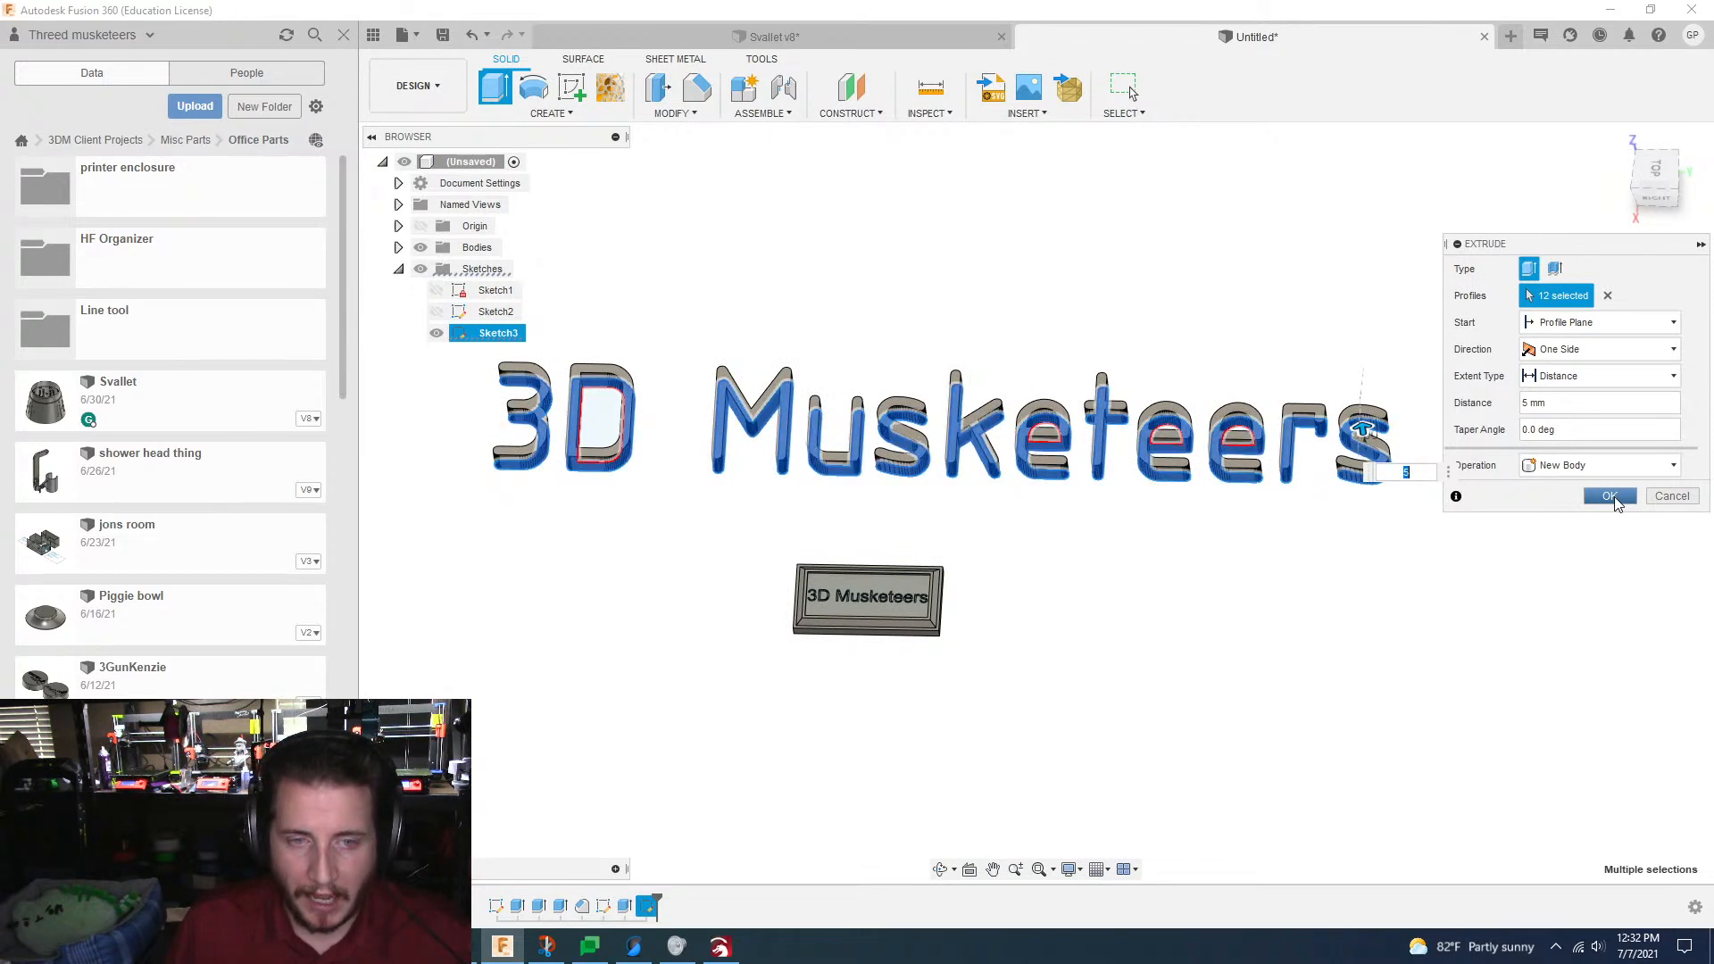
{"action": "left_click", "coordinate": [1610, 497]}
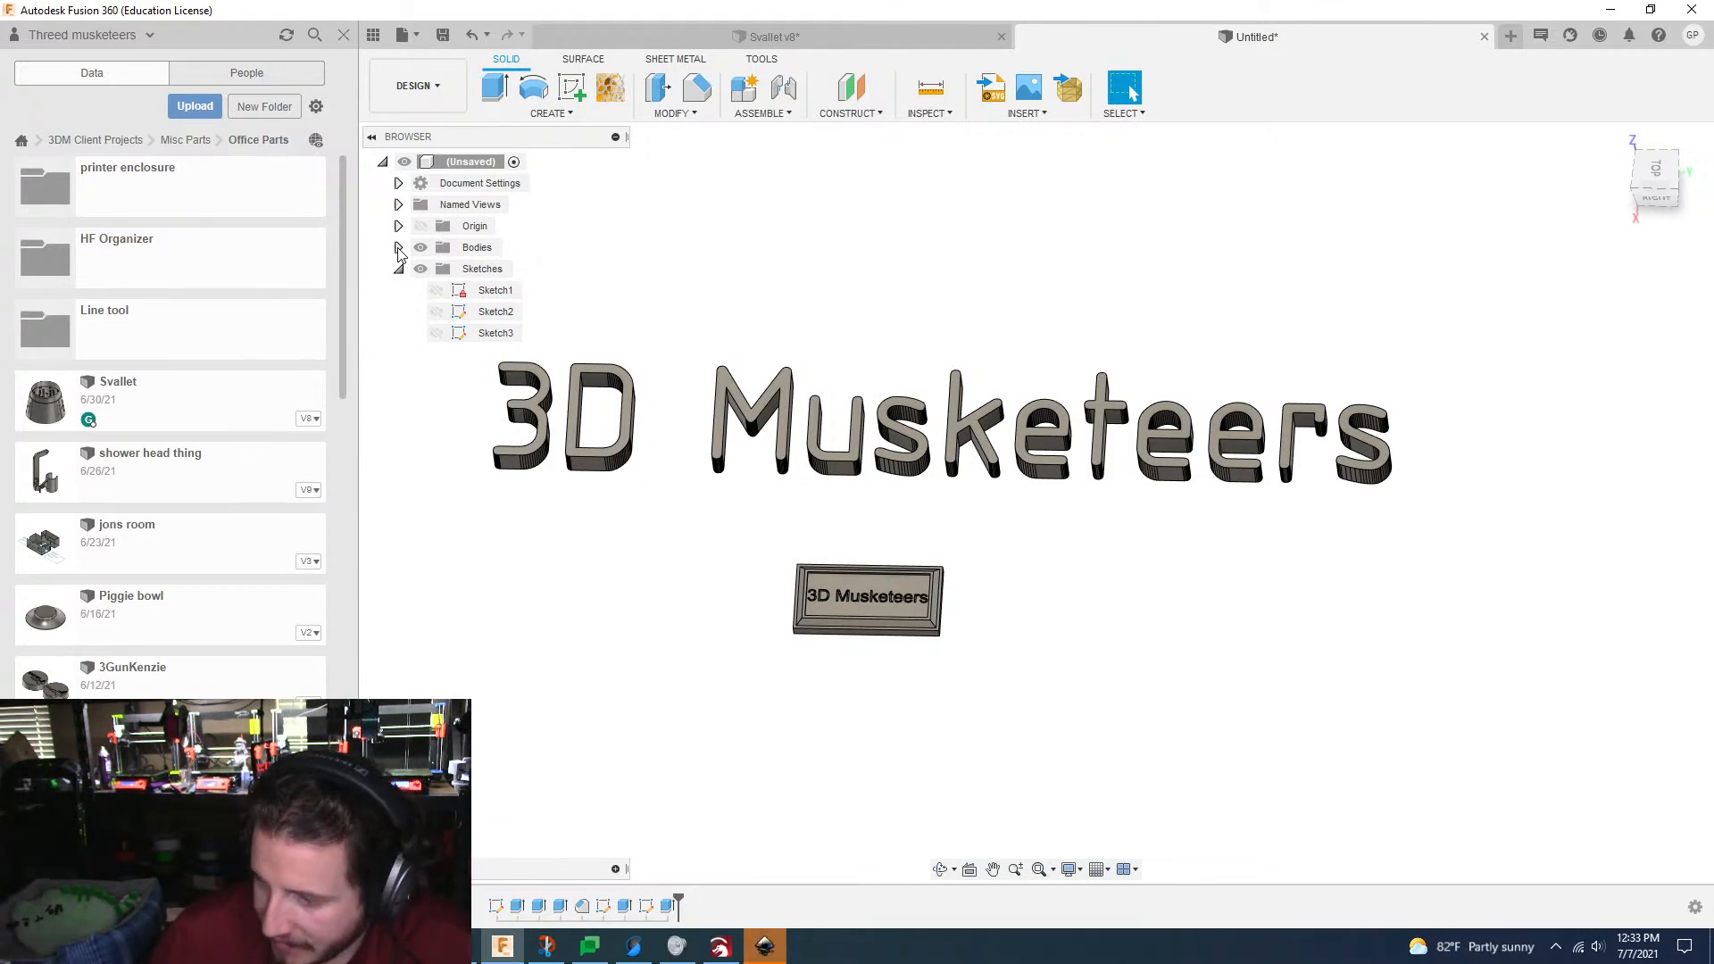
Step: Switch to Inkscape's welcome screen and set the canvas to Dark
{"action": "left_click", "coordinate": [768, 948]}
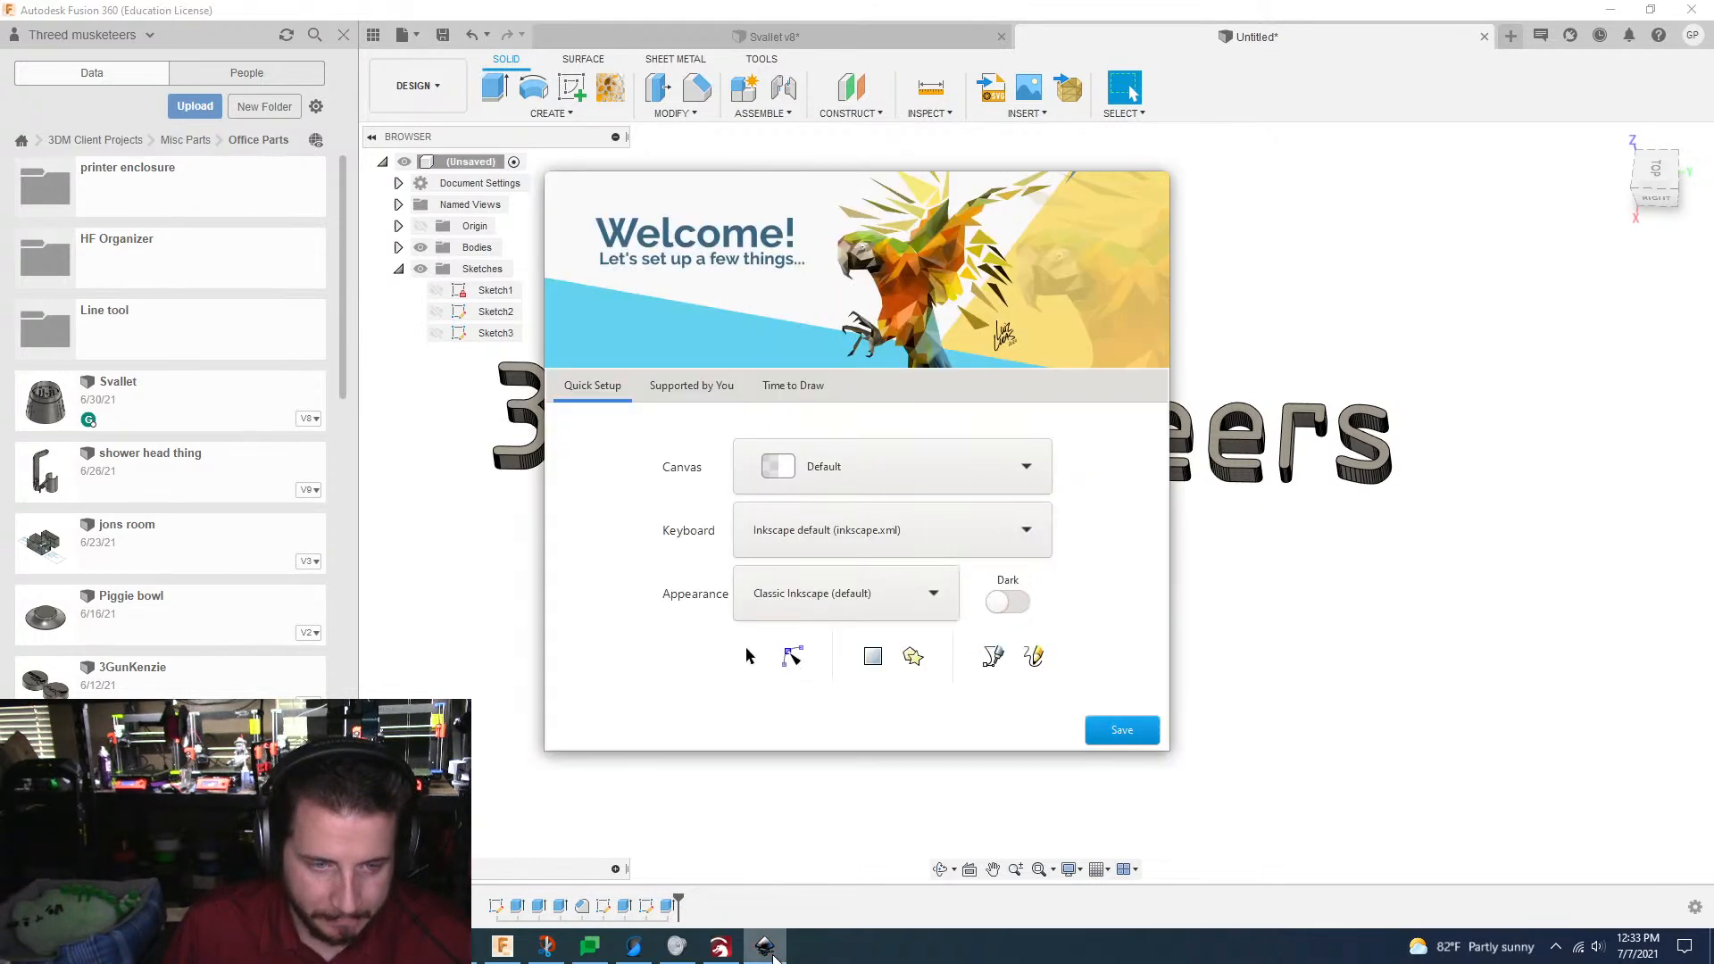
{"action": "left_click", "coordinate": [916, 471]}
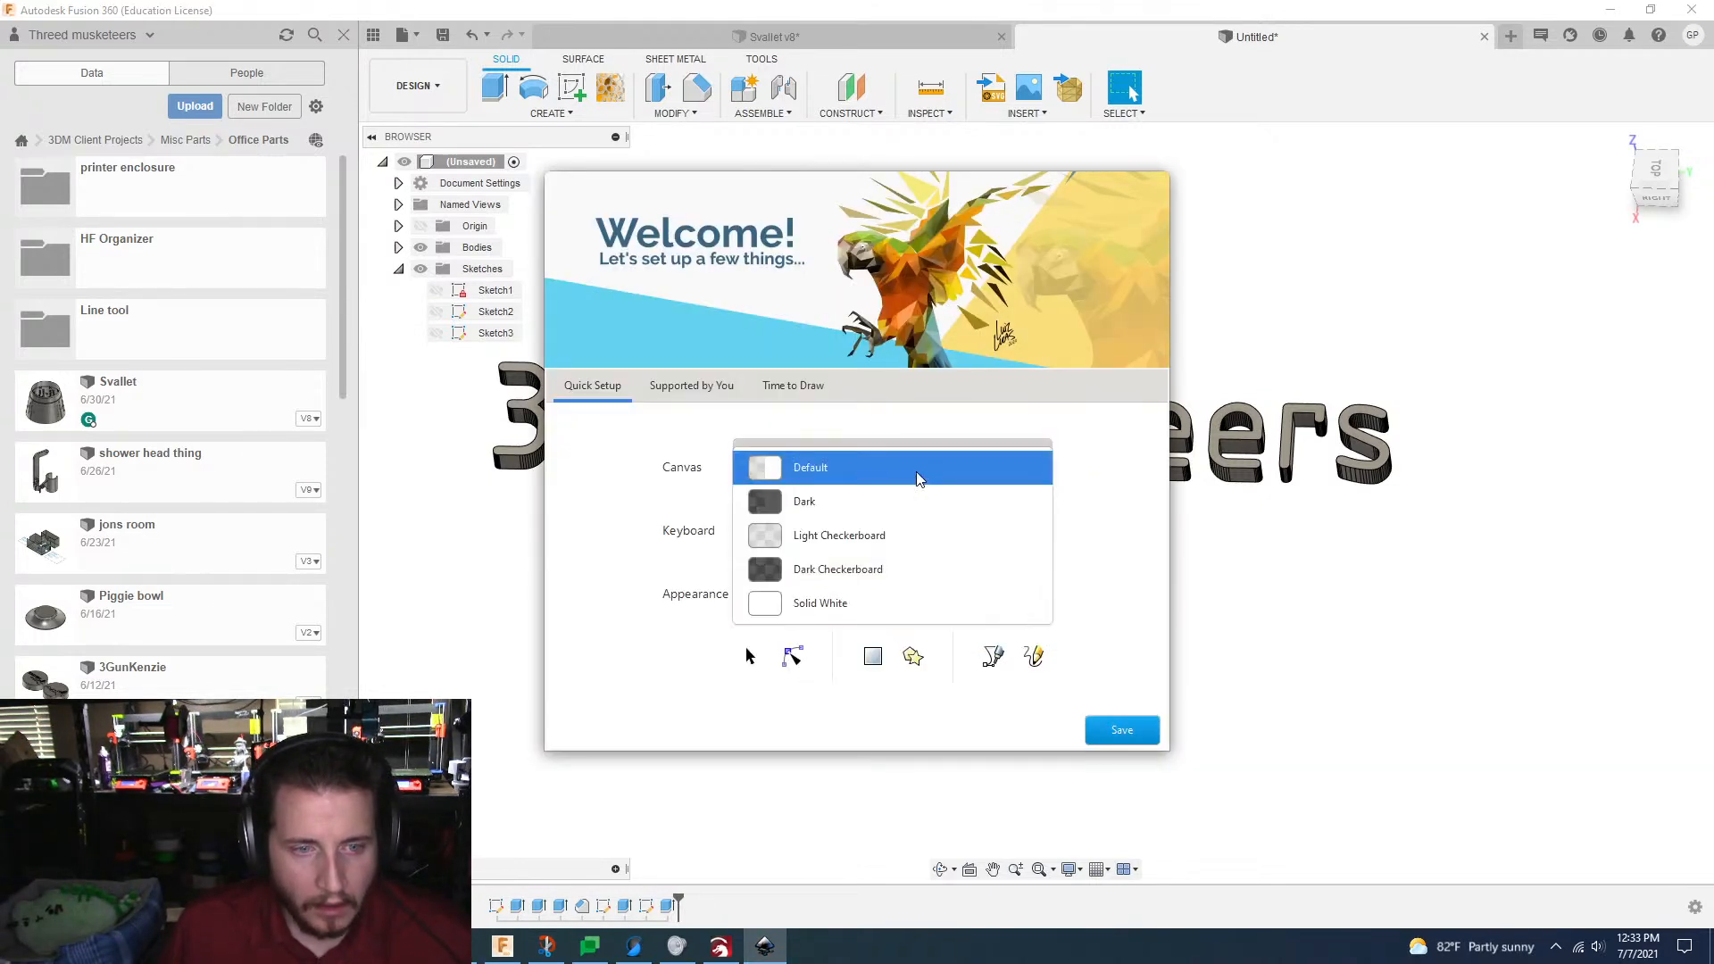
{"action": "left_click", "coordinate": [850, 502]}
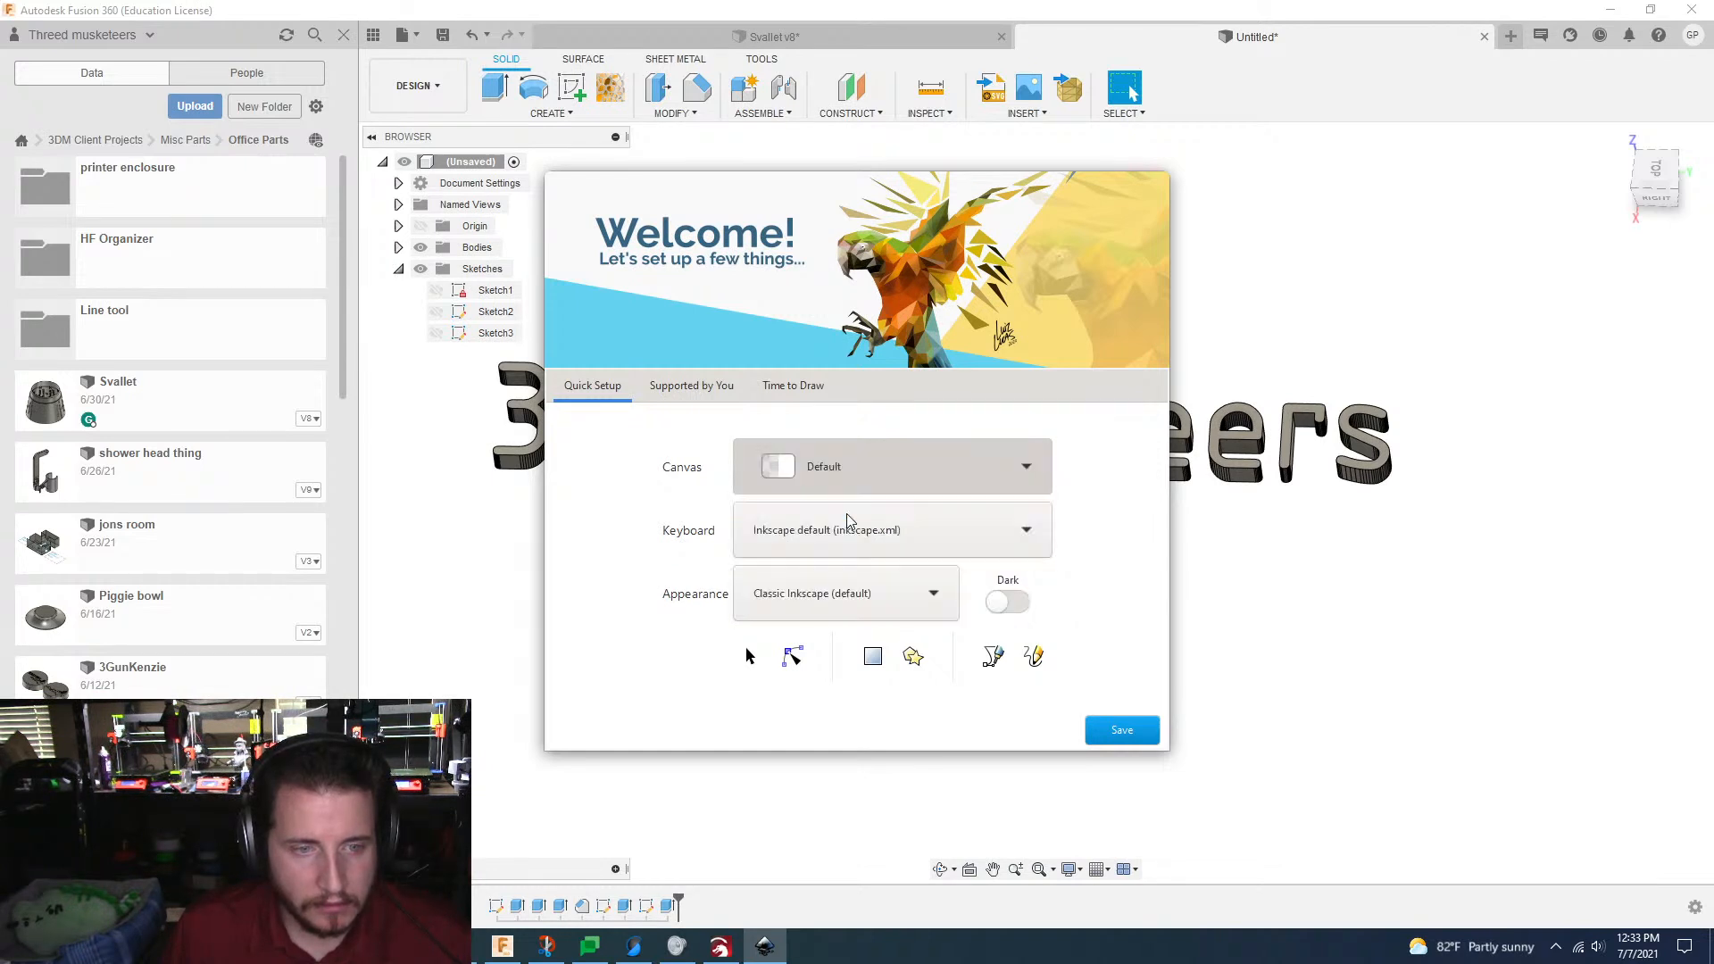
Step: Look through the keyboard and appearance choices in Inkscape's quick setup and try the dark theme
{"action": "left_click", "coordinate": [961, 538]}
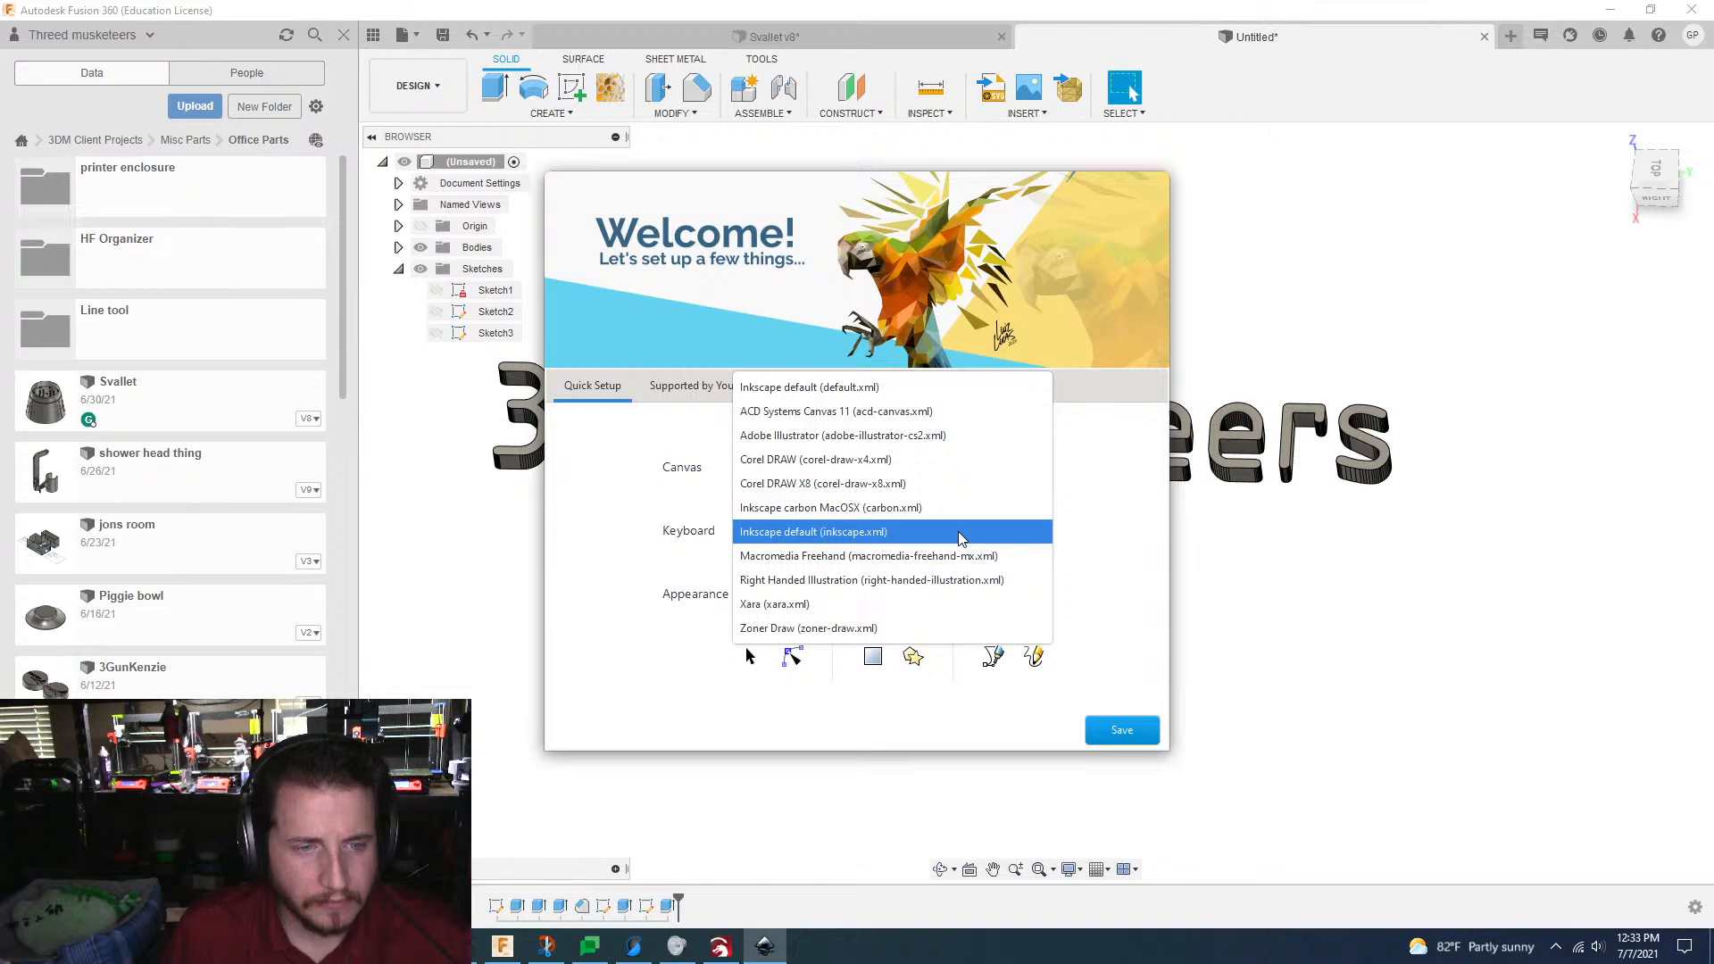
{"action": "left_click", "coordinate": [1112, 520]}
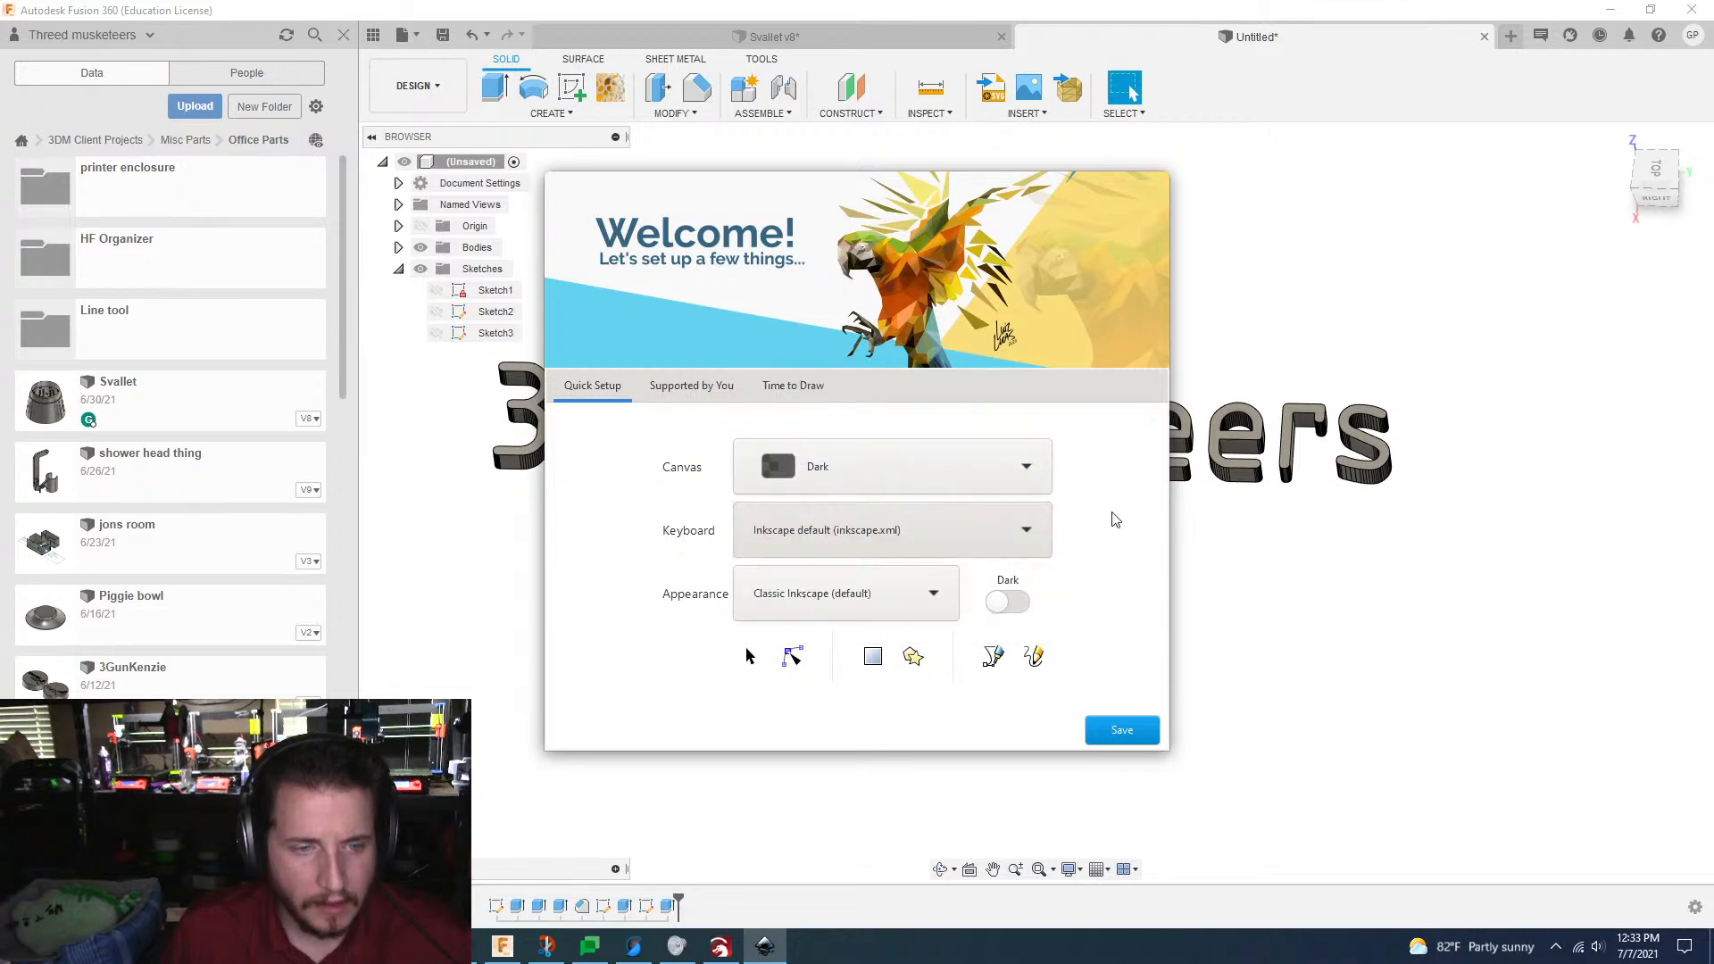
{"action": "left_click", "coordinate": [889, 593]}
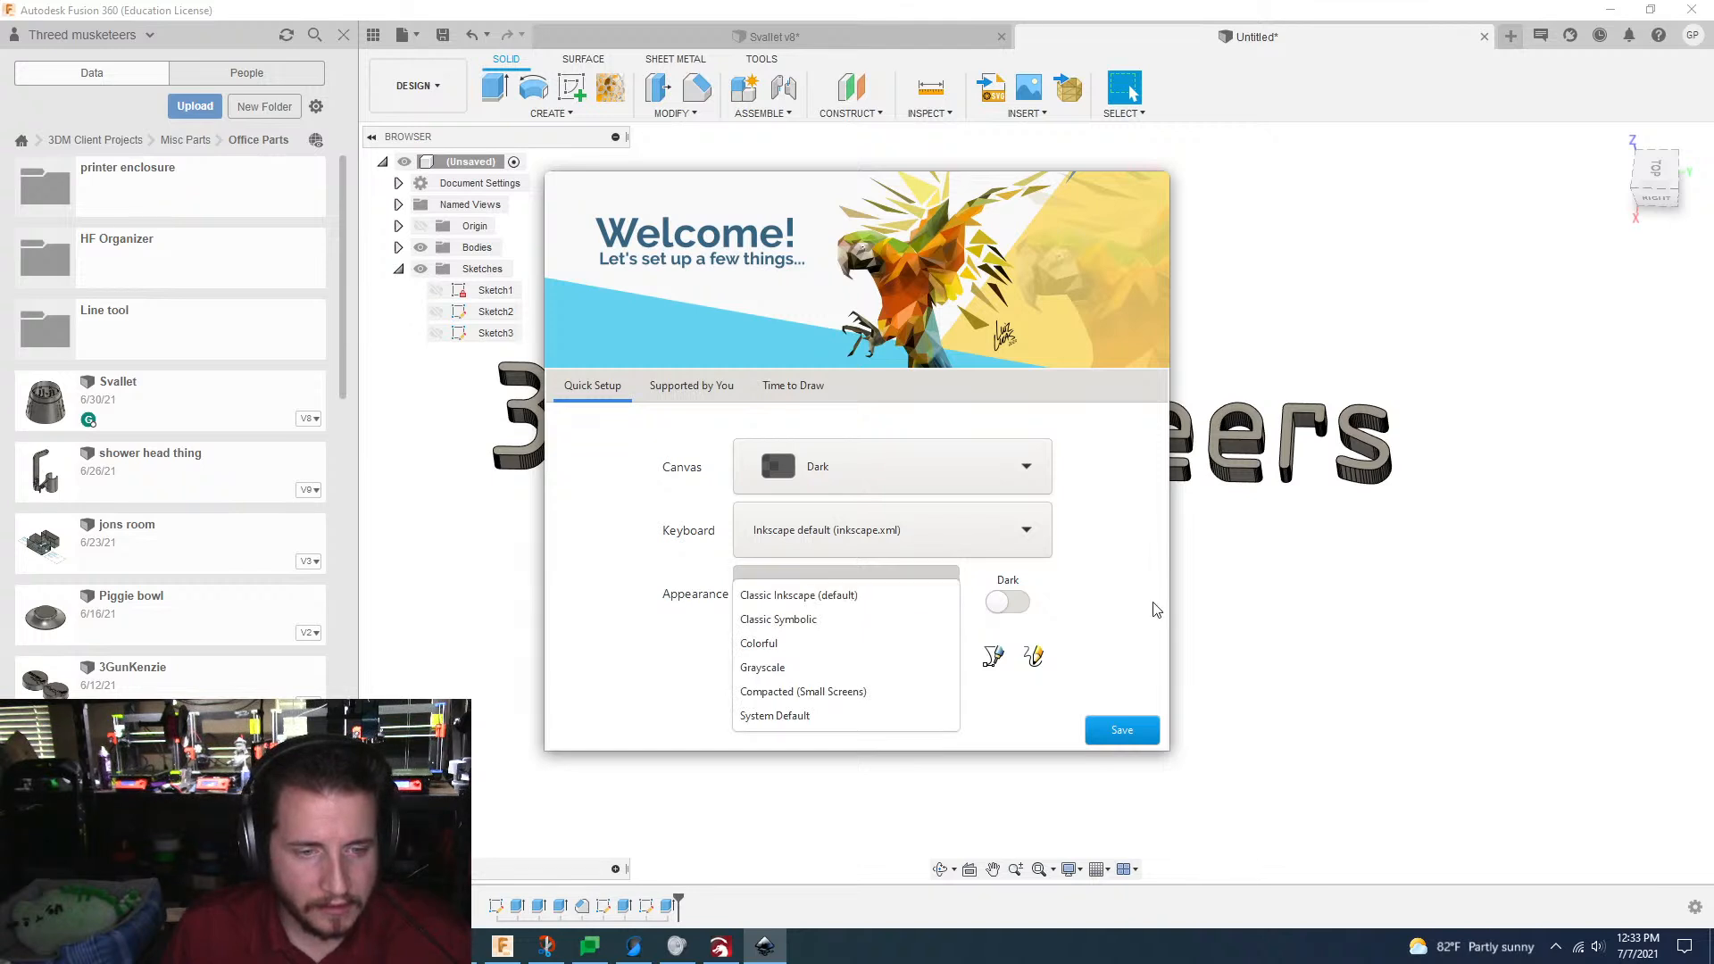
{"action": "left_click", "coordinate": [1095, 611]}
{"action": "left_click", "coordinate": [998, 601]}
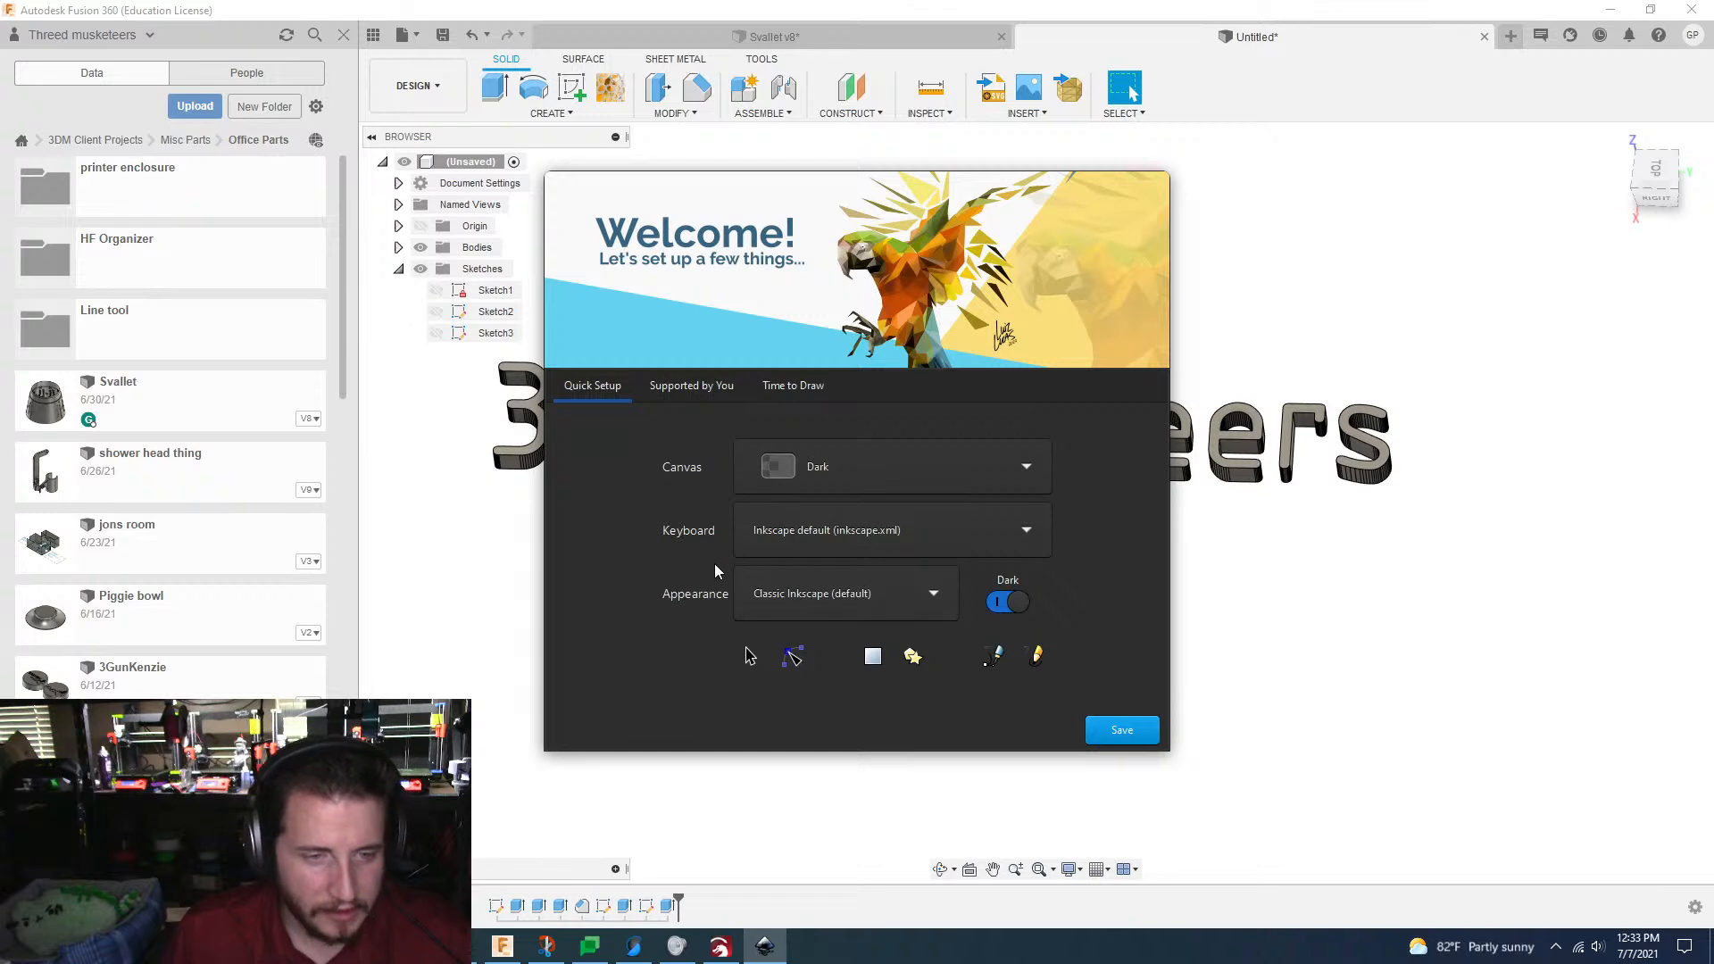
{"action": "left_click", "coordinate": [1013, 602]}
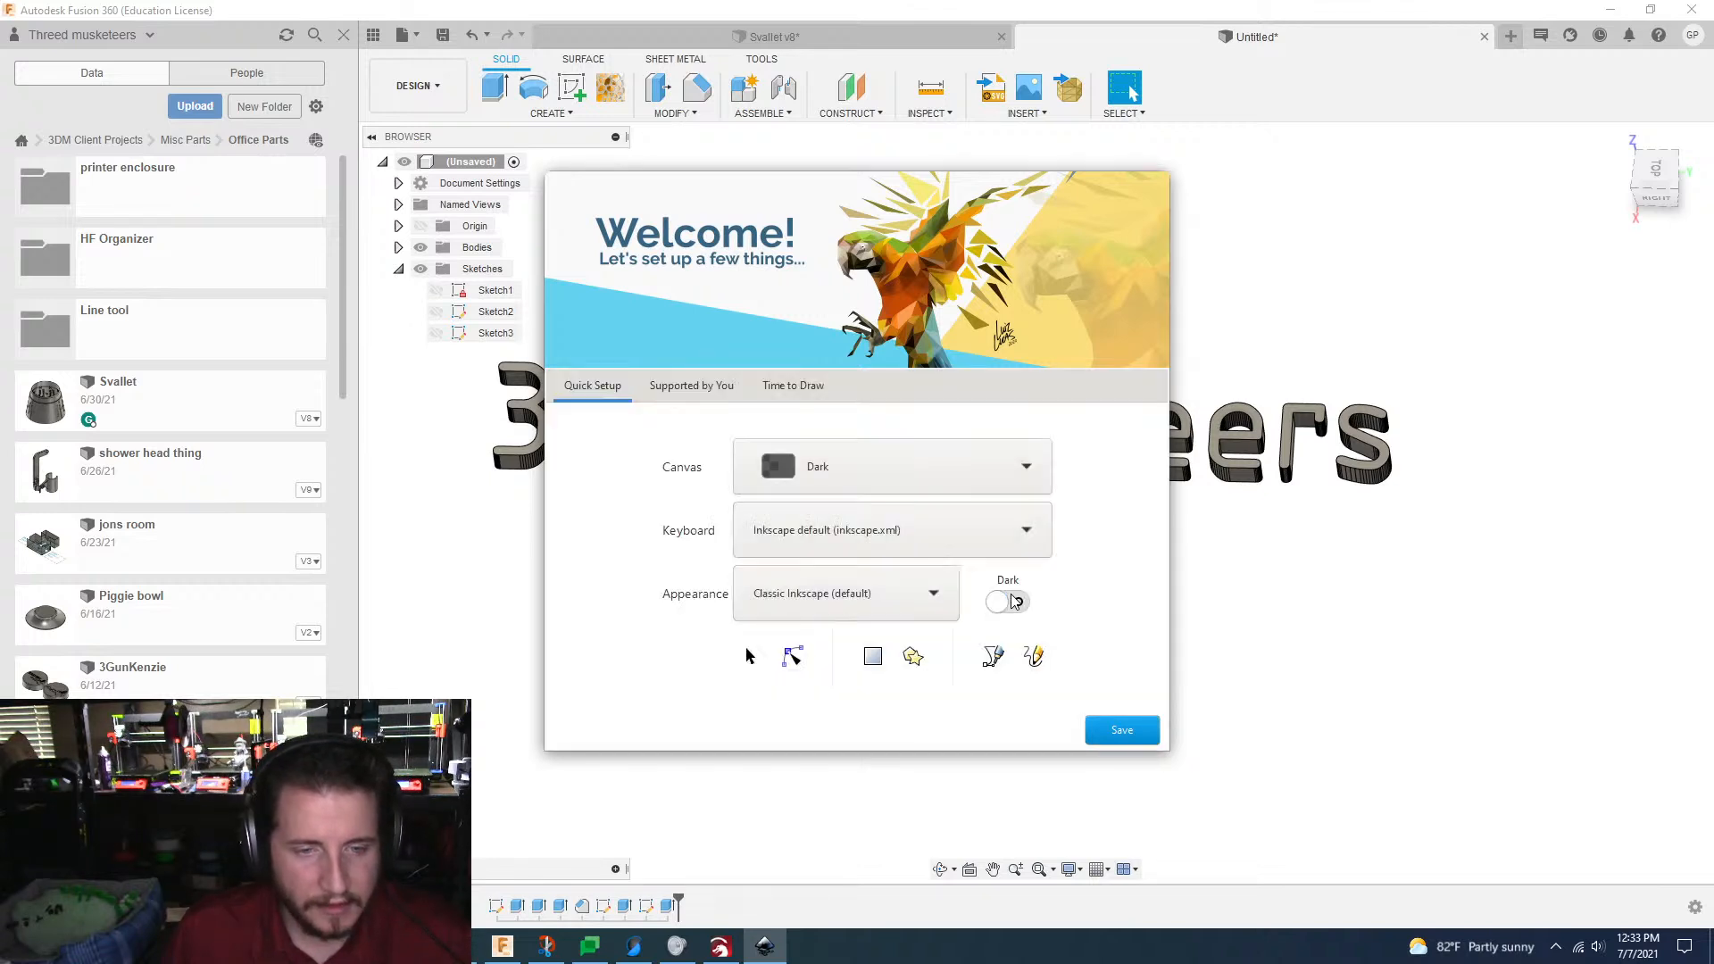
Step: Save Inkscape's quick setup choices, continue through the welcome pages to a new document, and return to Fusion 360
{"action": "left_click", "coordinate": [688, 402]}
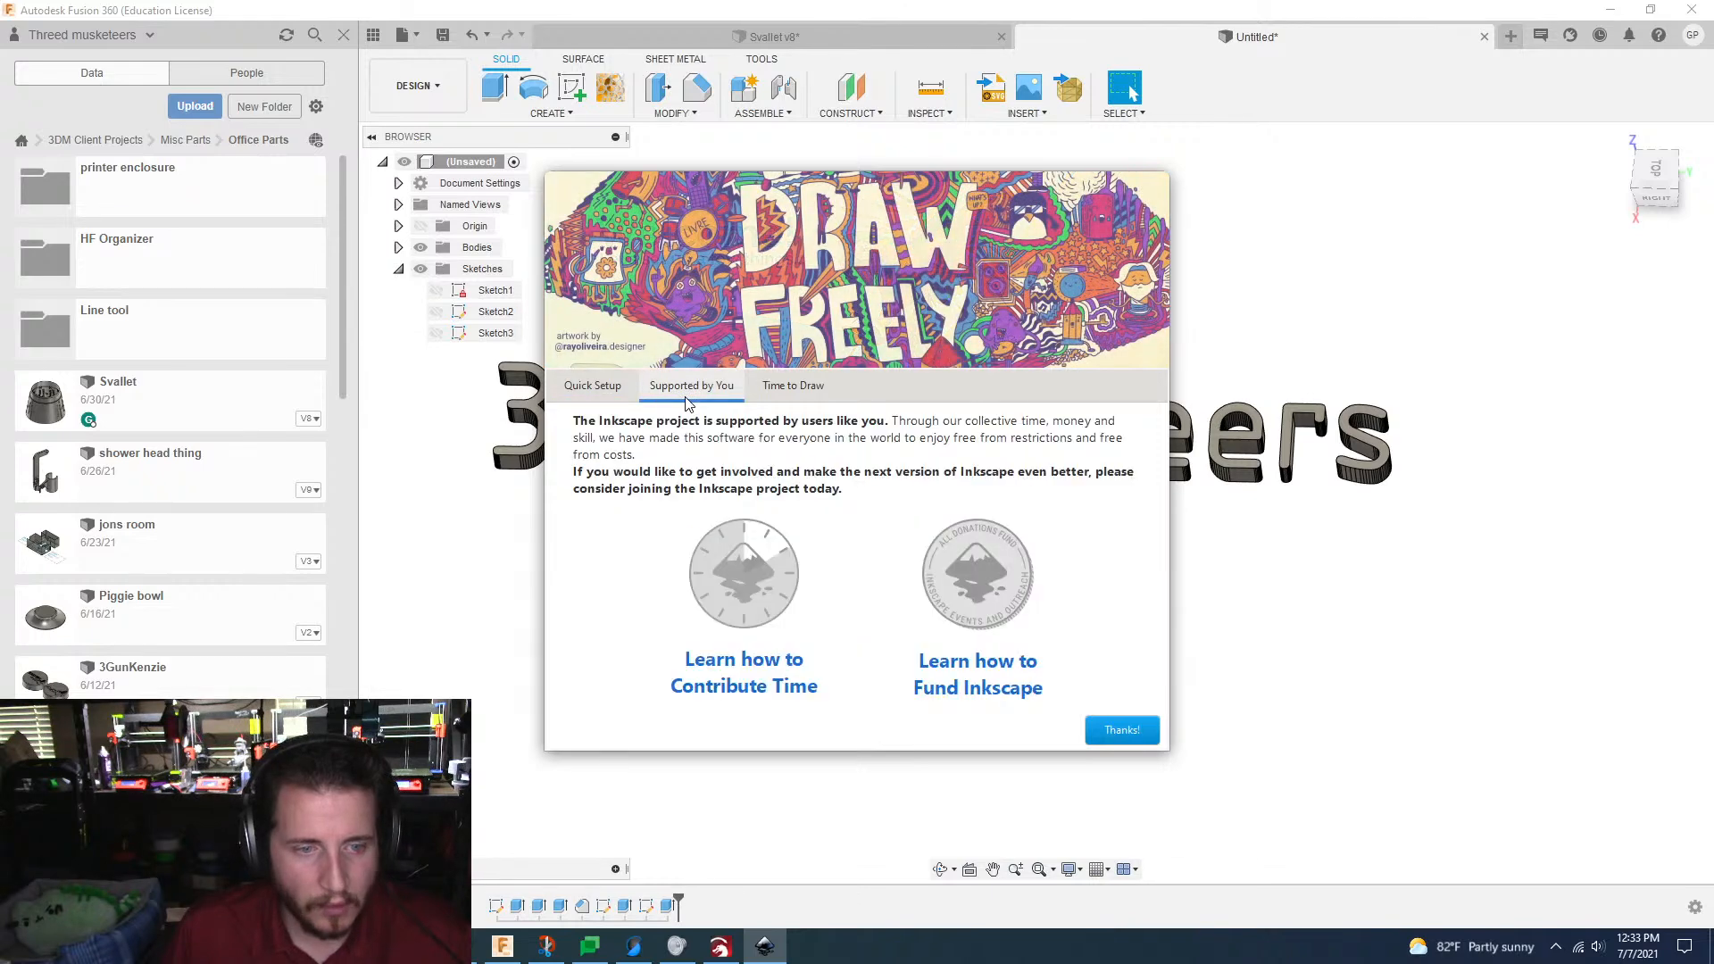
{"action": "left_click", "coordinate": [793, 392]}
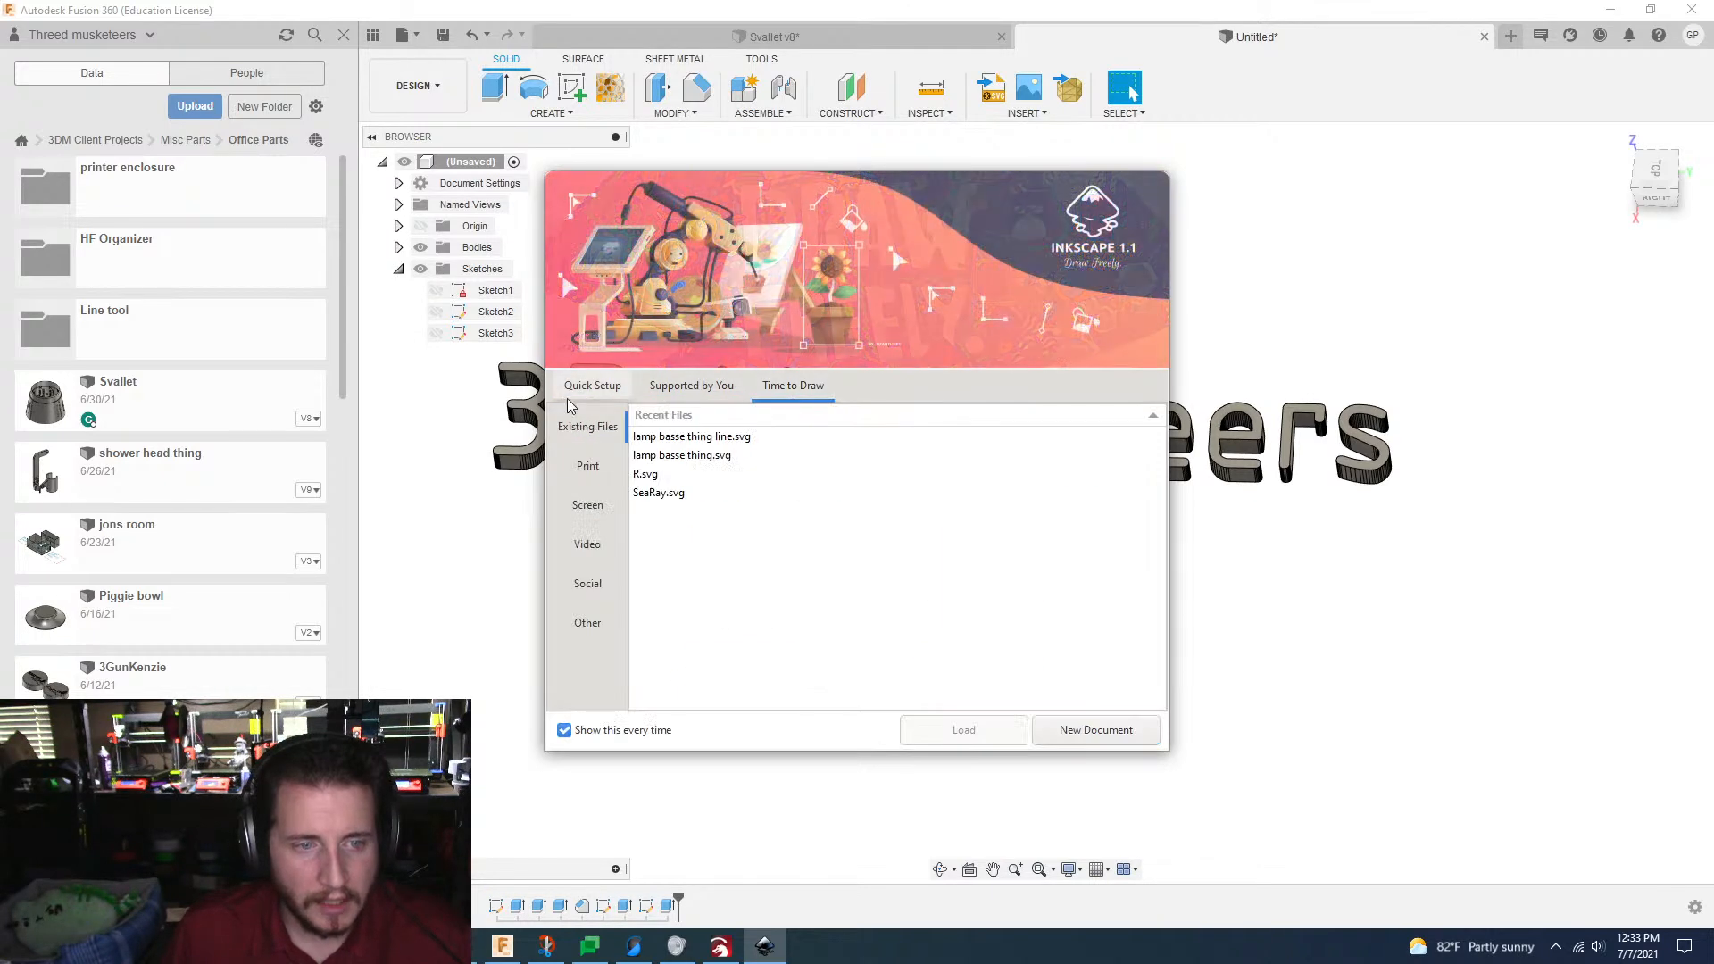
{"action": "left_click", "coordinate": [594, 389]}
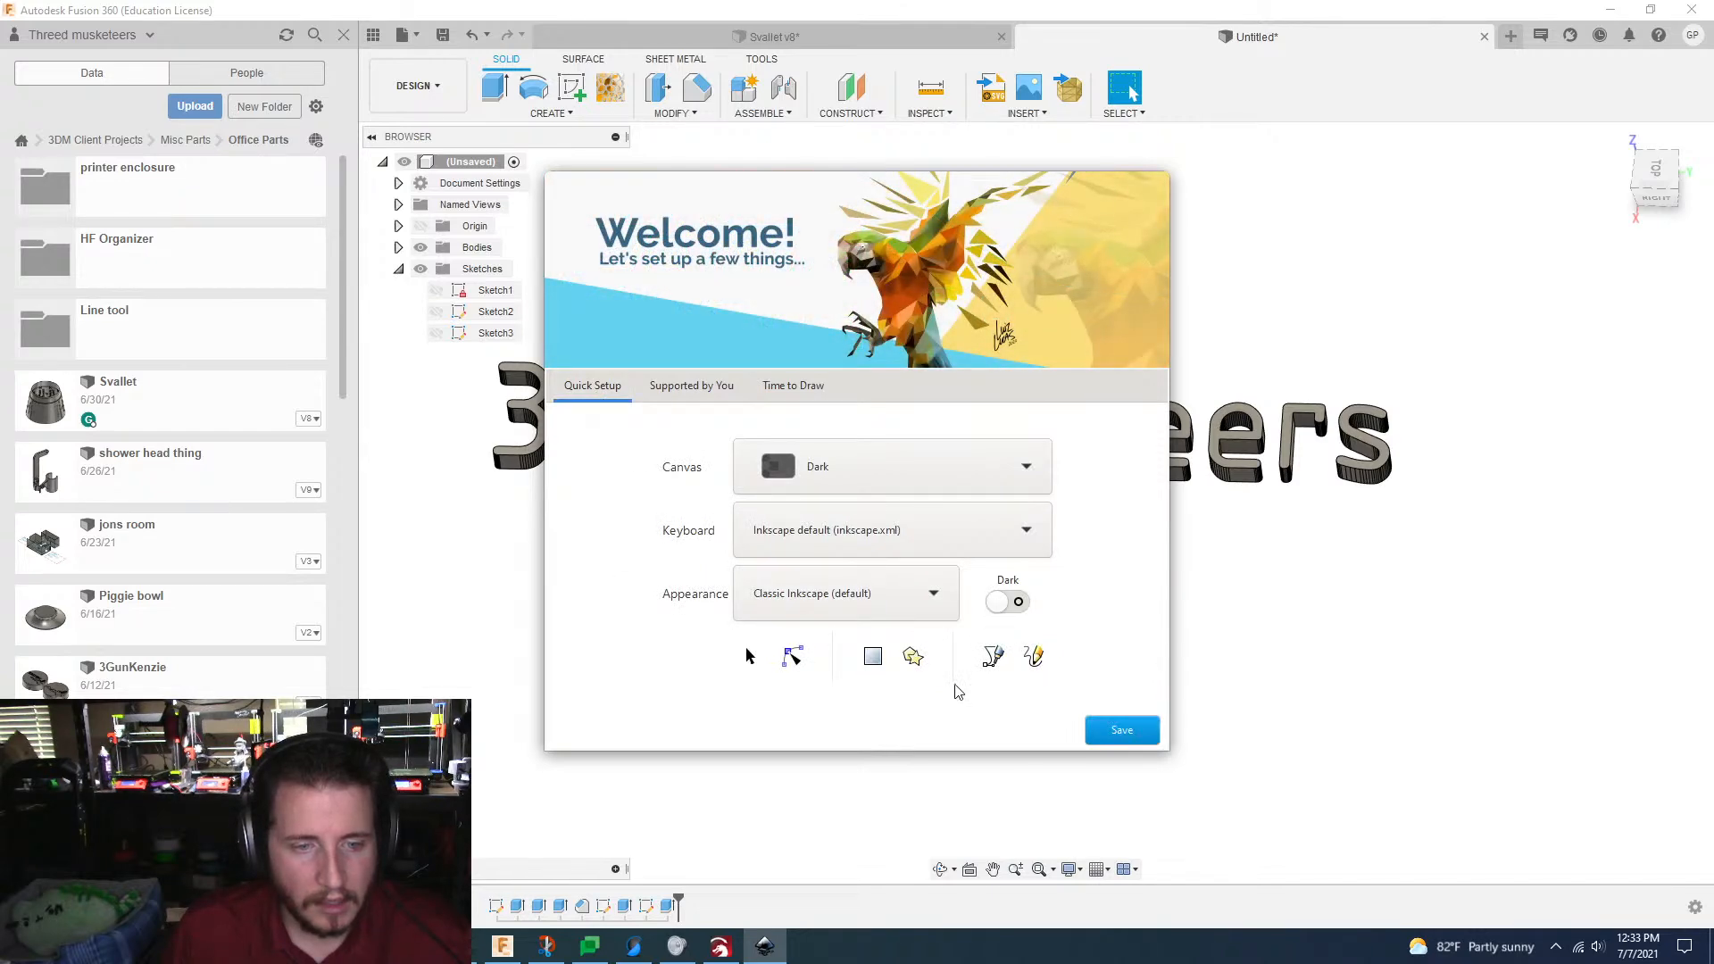
{"action": "left_click", "coordinate": [1122, 731]}
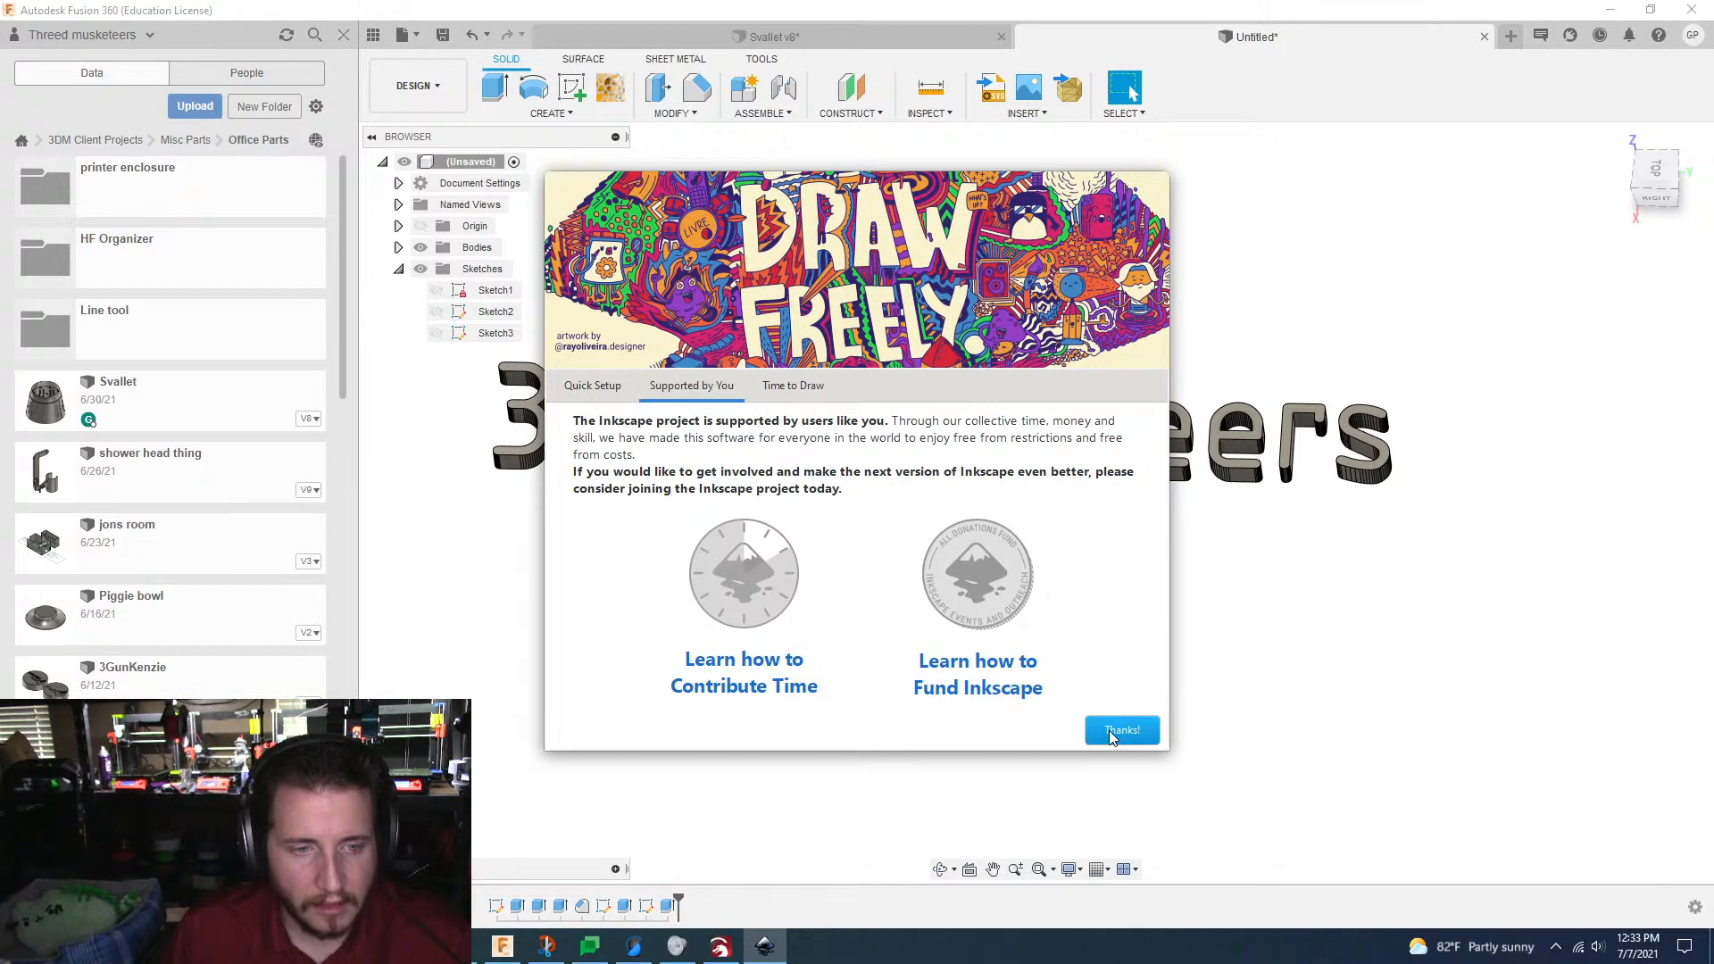
{"action": "left_click", "coordinate": [1111, 737]}
{"action": "left_click", "coordinate": [1111, 737]}
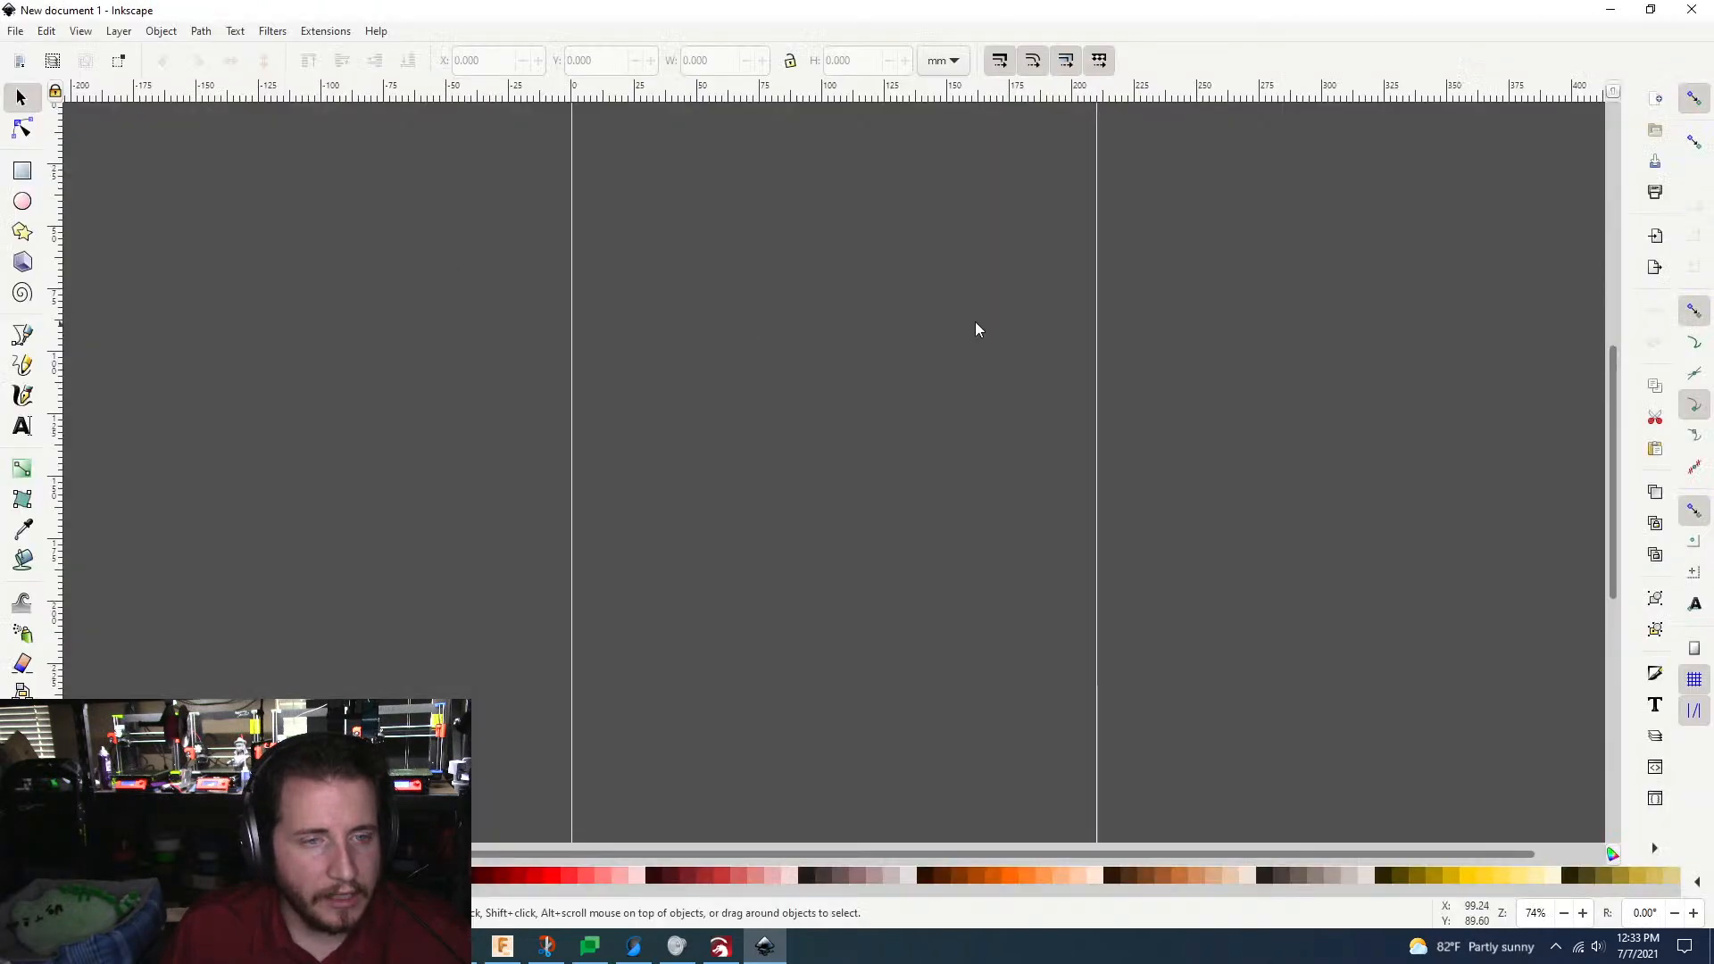
{"action": "left_click", "coordinate": [1611, 10]}
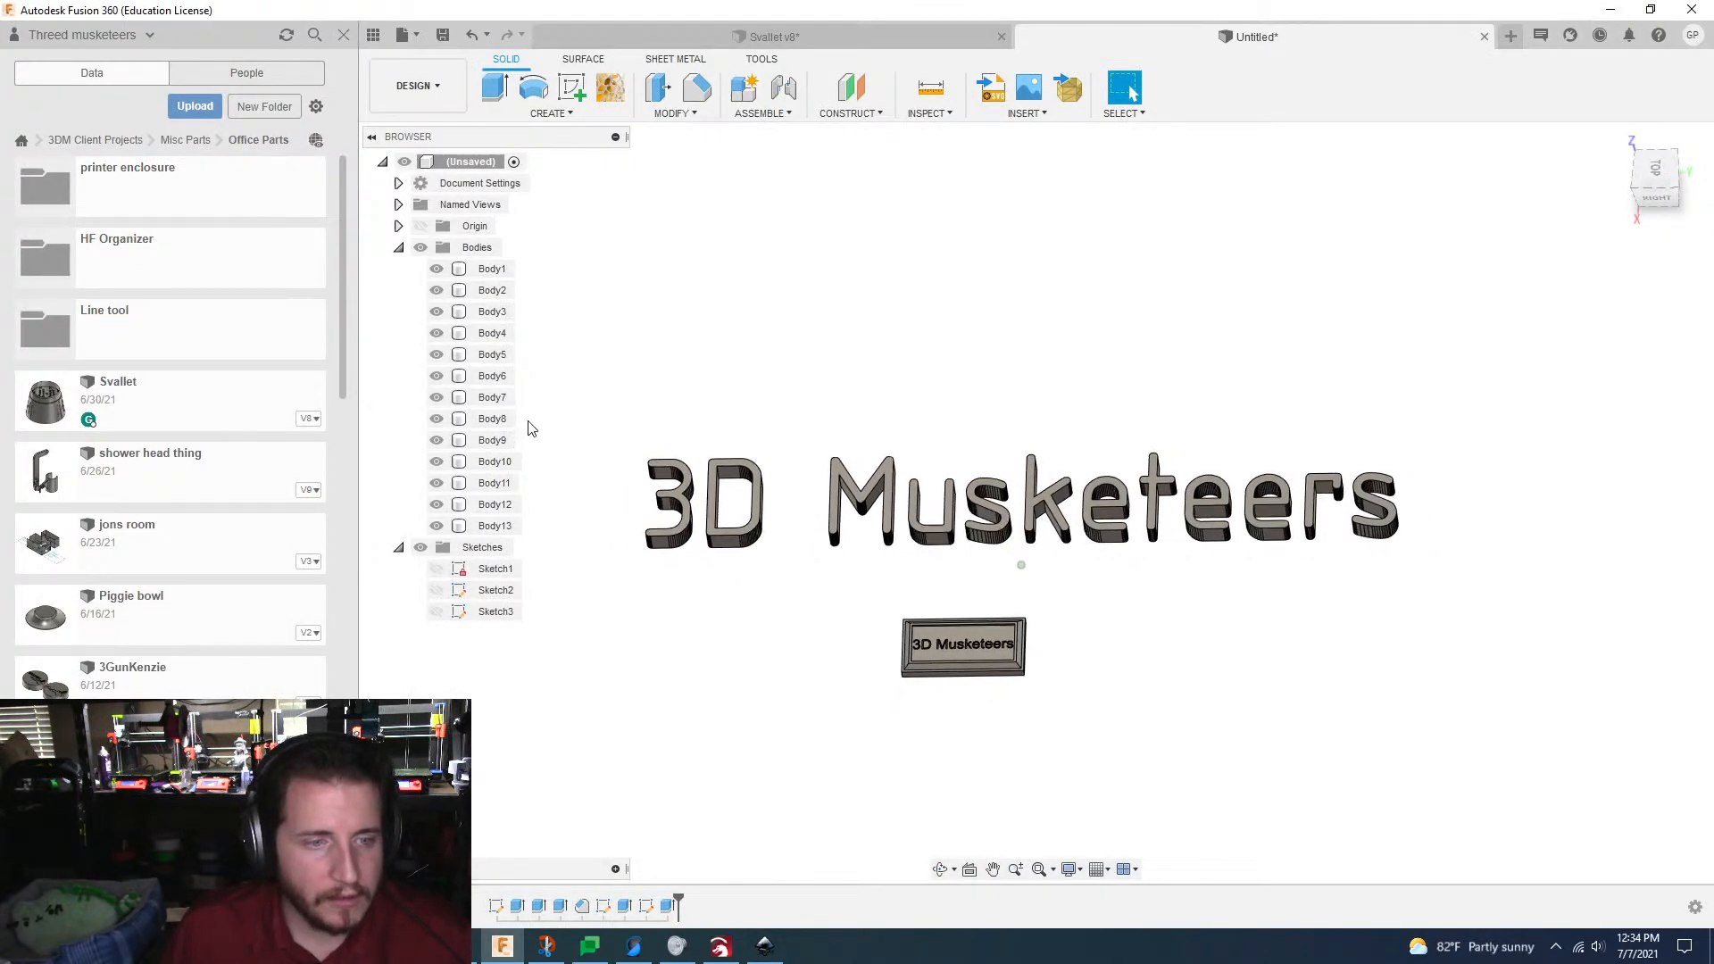
Step: Try enclosing and crossing box selections over the large "3D Musketeers" lettering to compare which letter bodies each one picks
{"action": "left_click_drag", "start_coordinate": [601, 361], "coordinate": [1516, 608]}
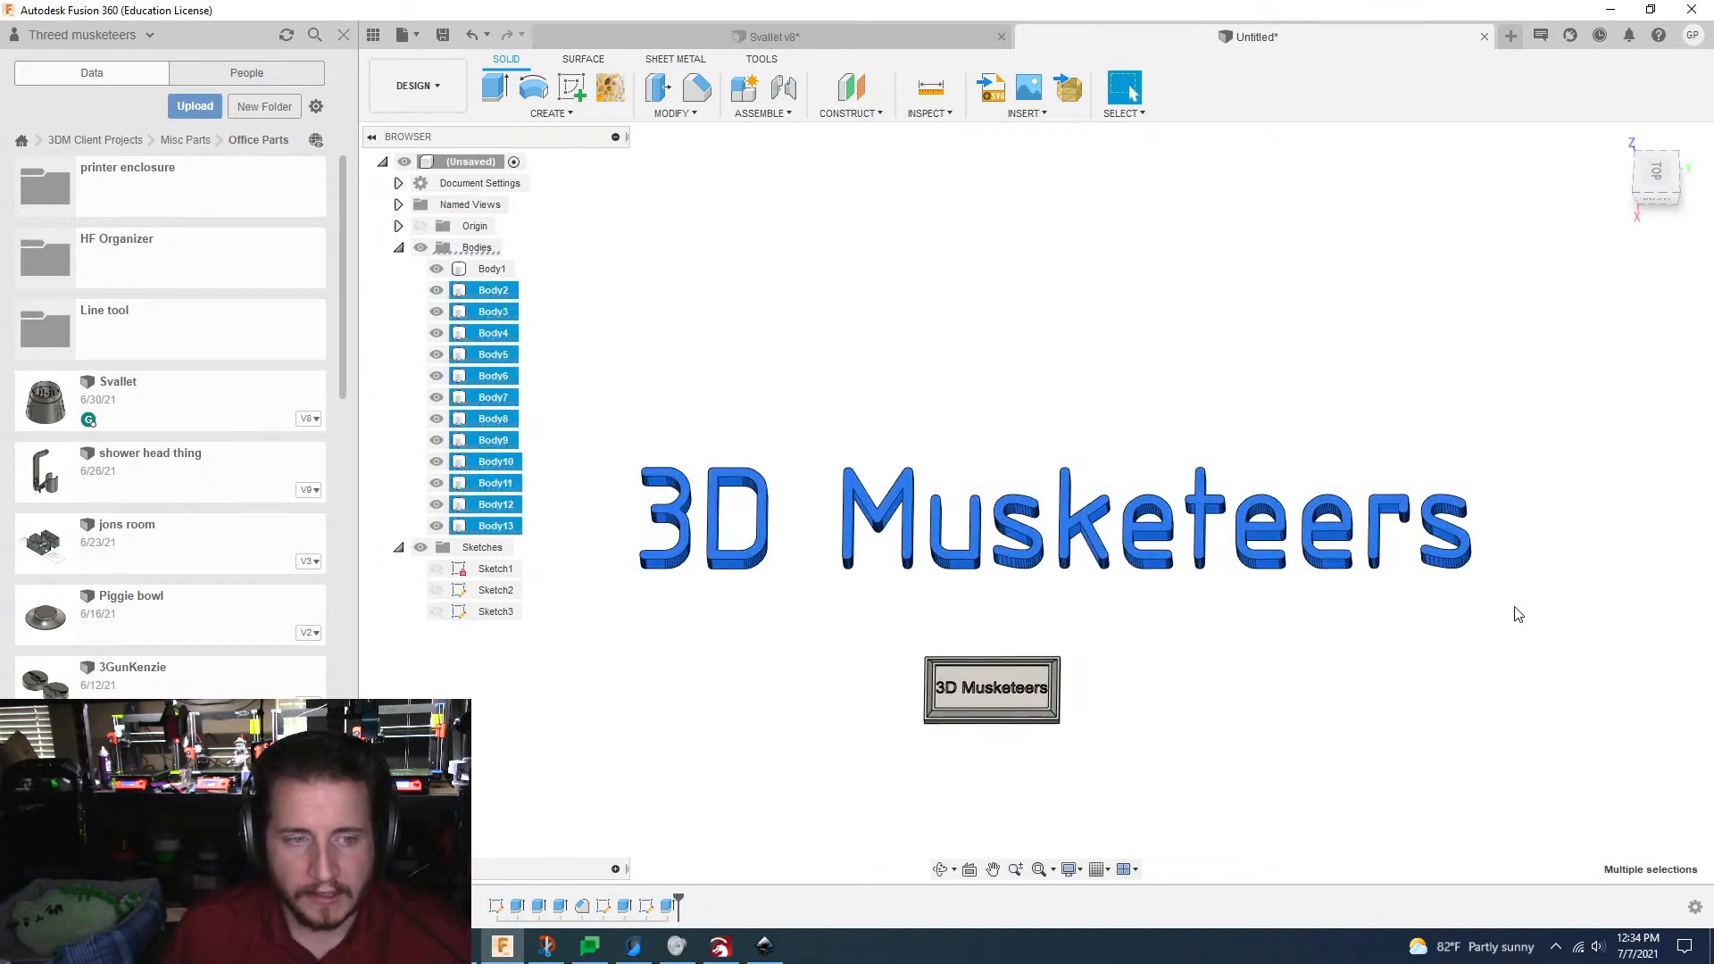
{"action": "left_click", "coordinate": [1519, 610]}
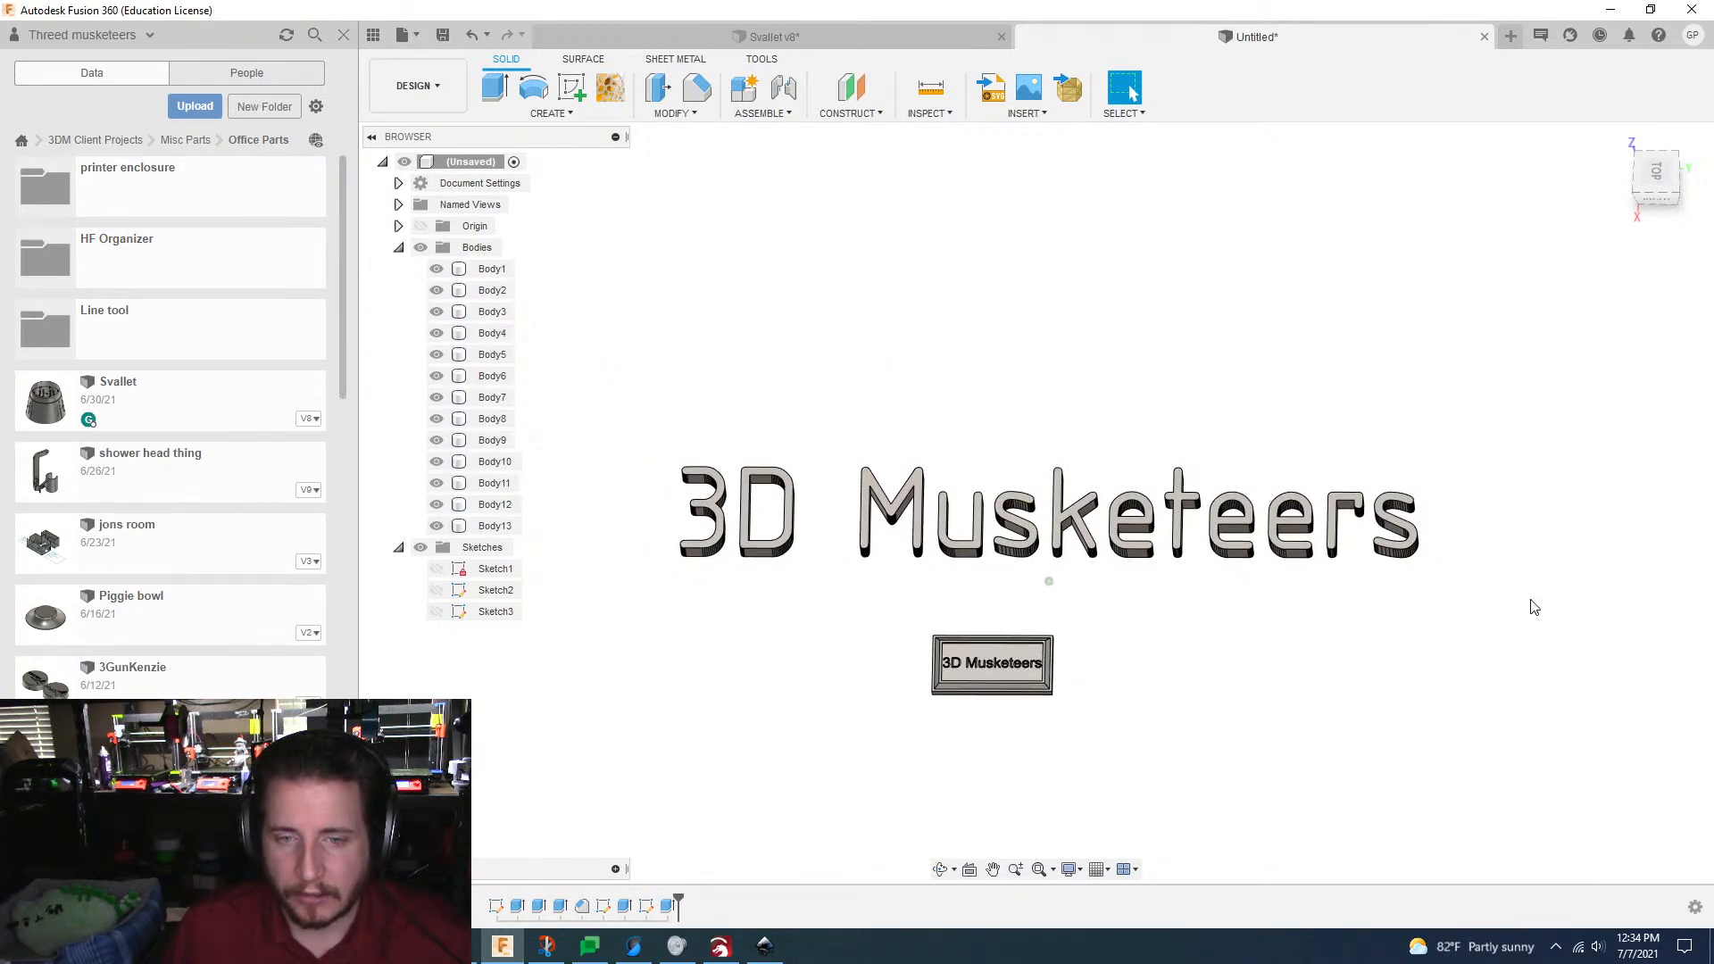
{"action": "left_click_drag", "start_coordinate": [1516, 606], "coordinate": [918, 262]}
{"action": "middle_click_drag", "start_coordinate": [1068, 593], "coordinate": [1049, 531]}
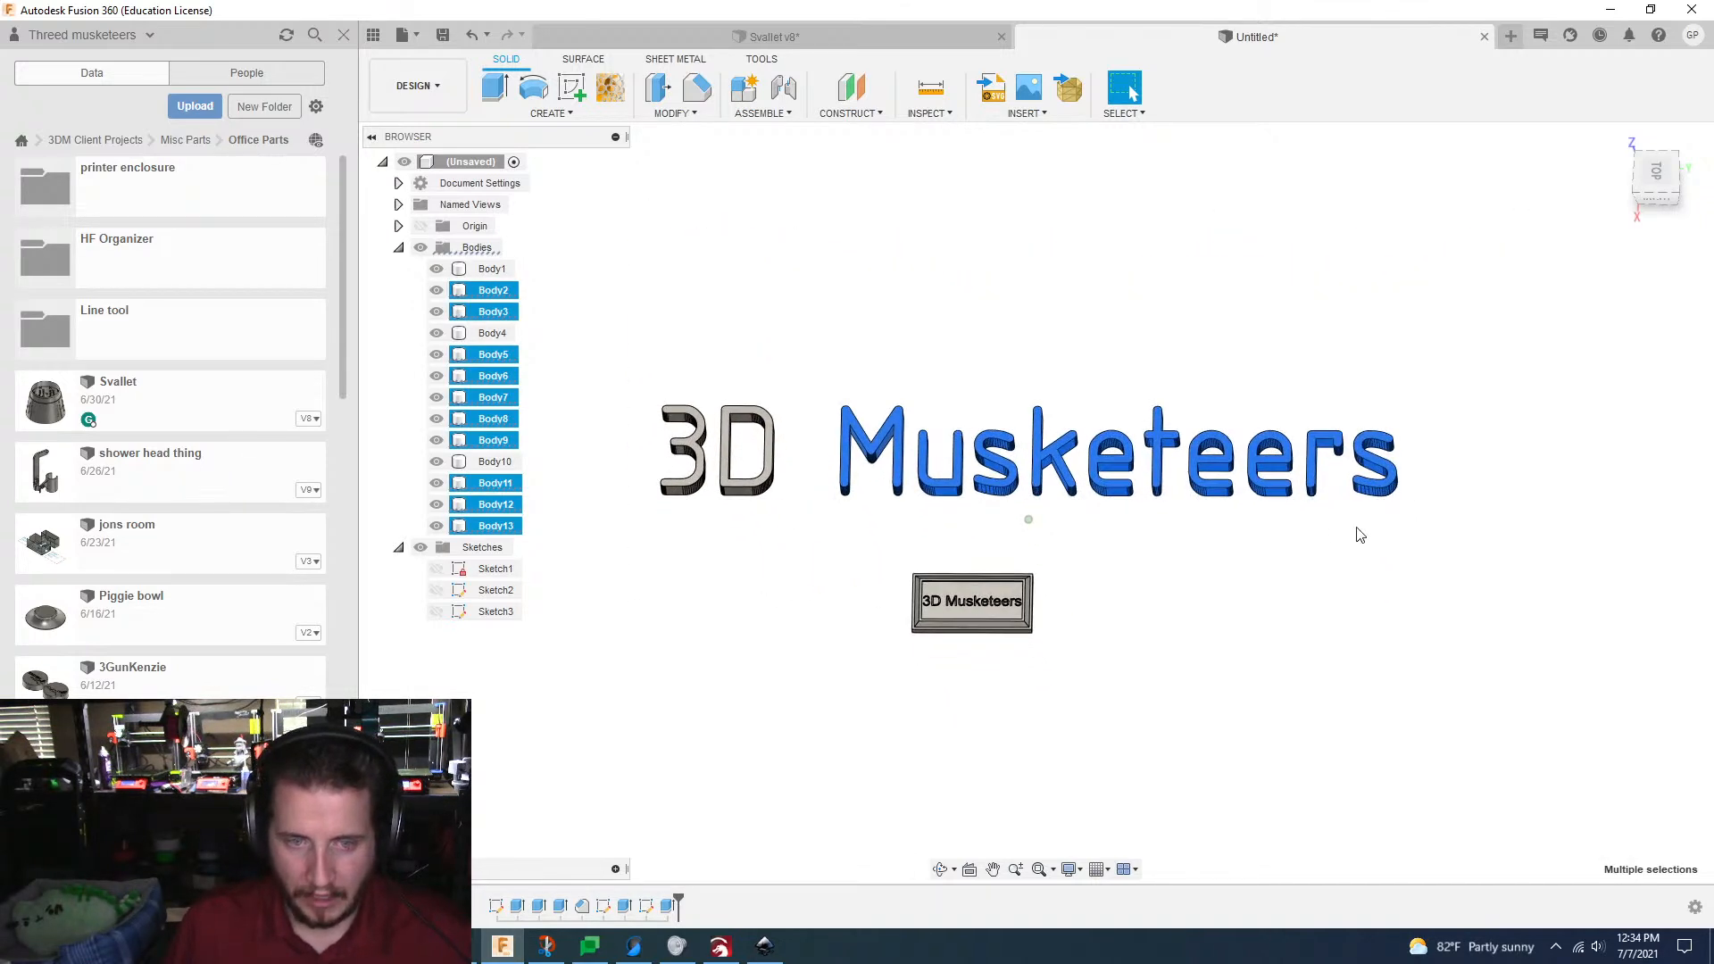
{"action": "left_click_drag", "start_coordinate": [1475, 570], "coordinate": [791, 500]}
{"action": "left_click", "coordinate": [808, 373]}
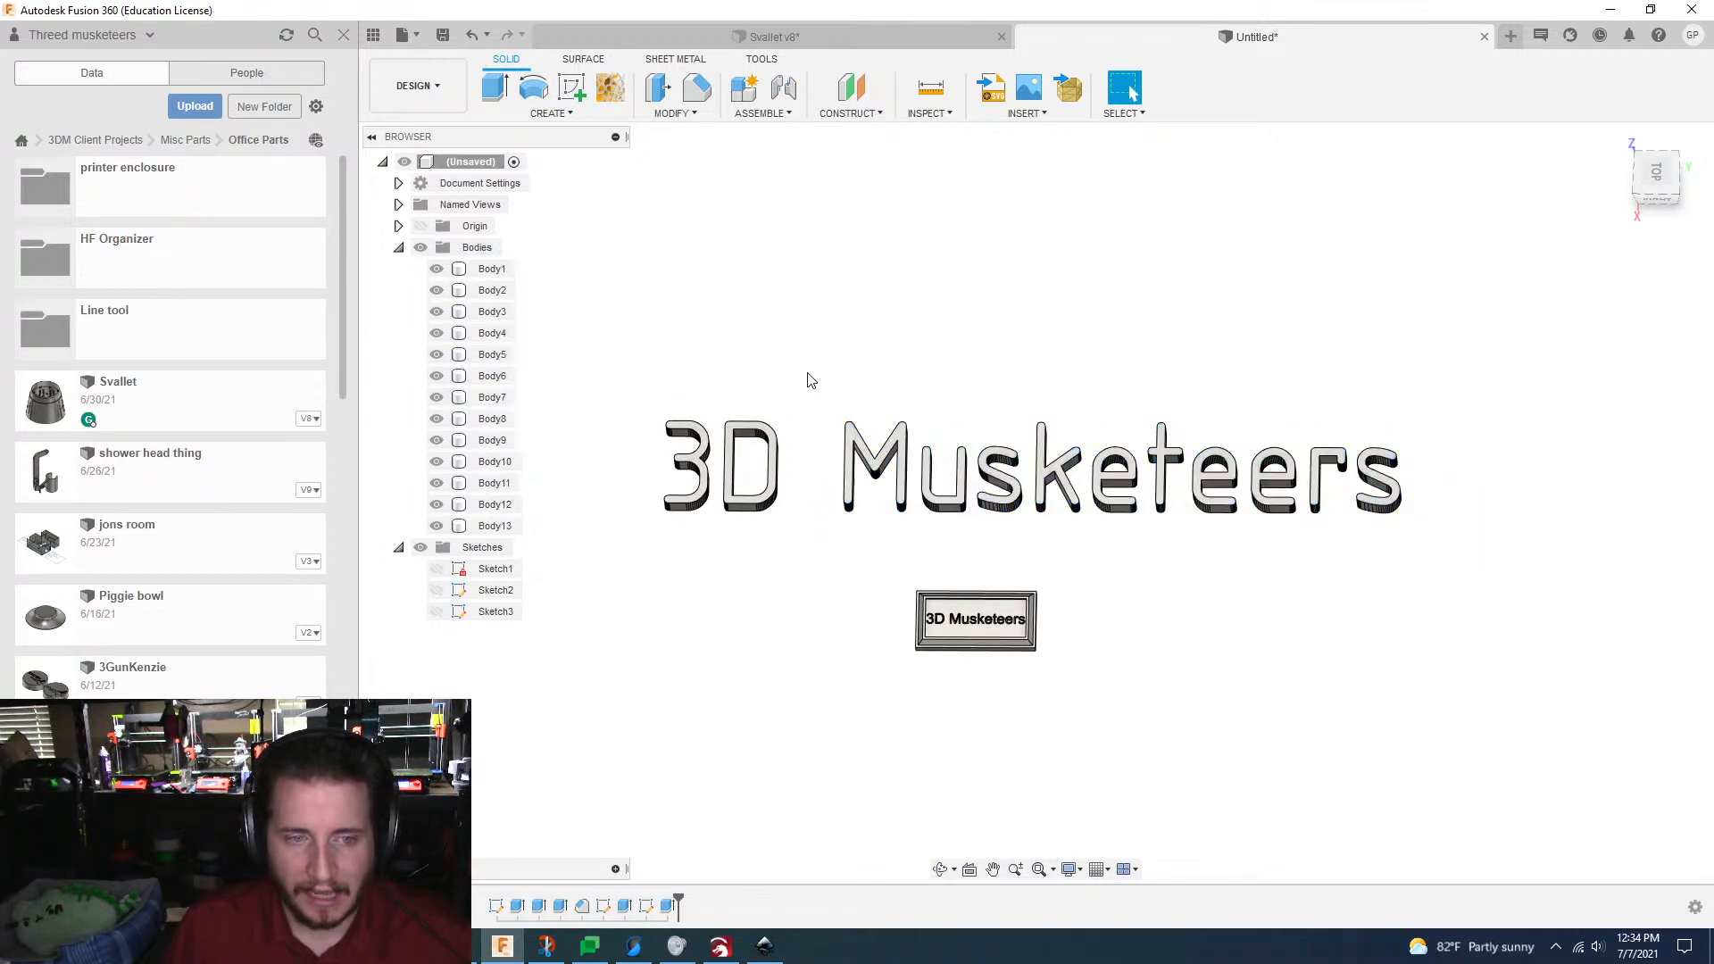
{"action": "left_click_drag", "start_coordinate": [606, 326], "coordinate": [1124, 541]}
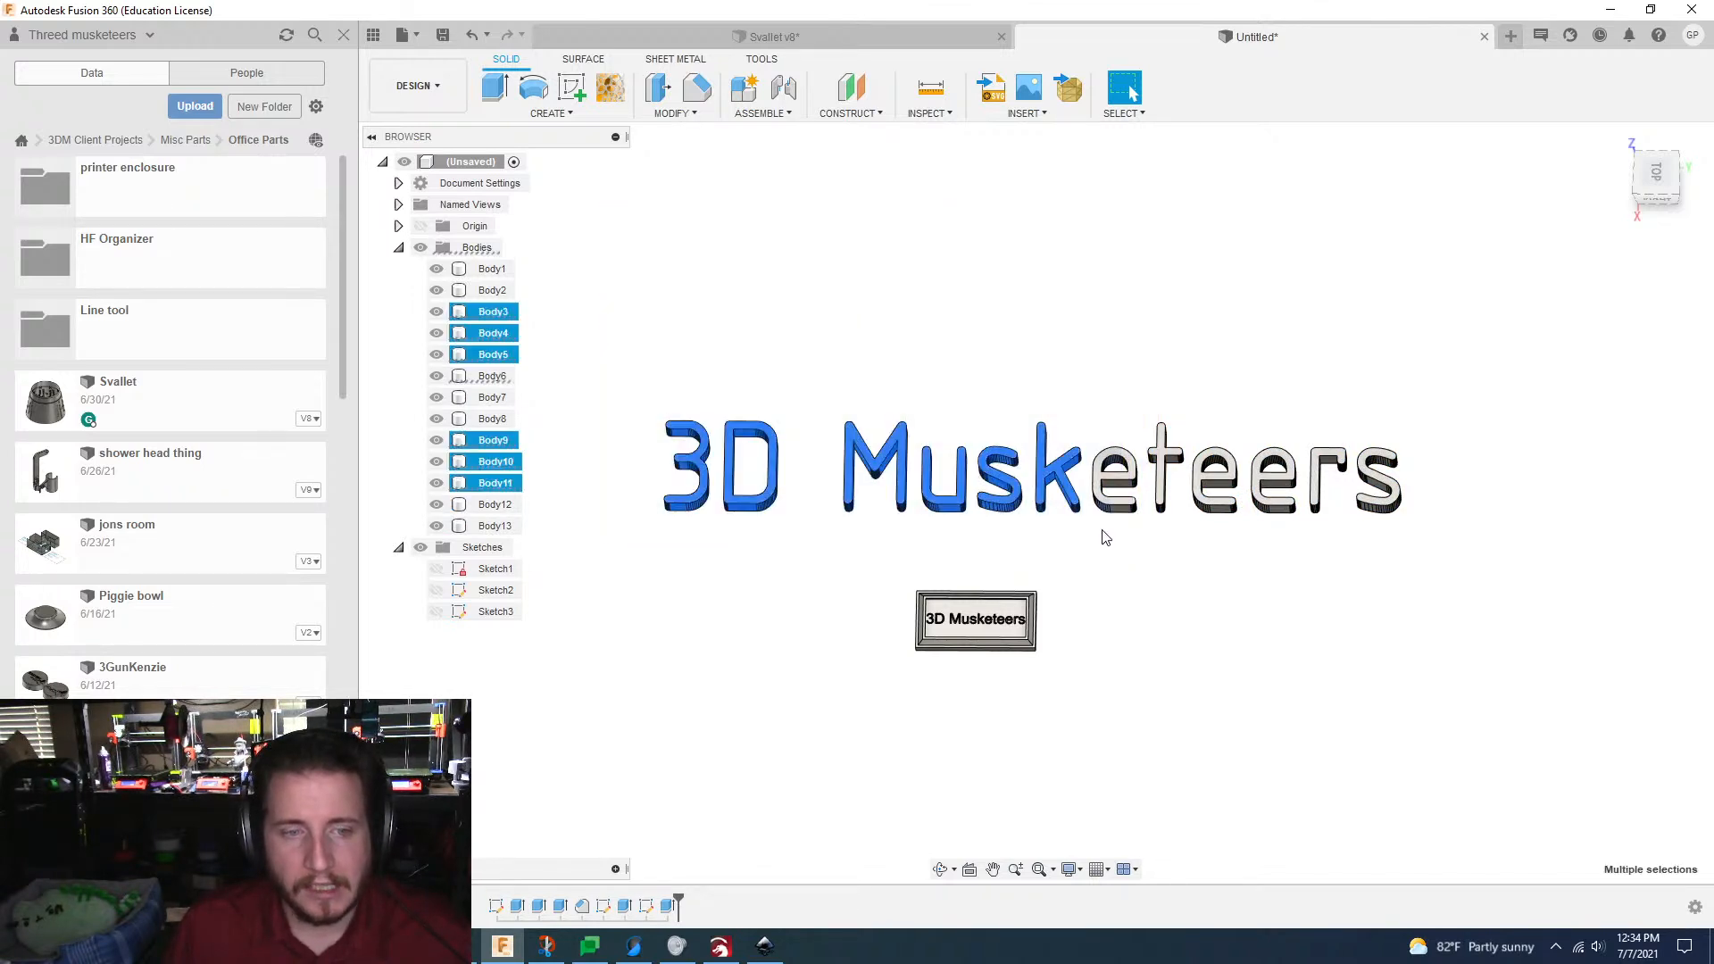
{"action": "left_click_drag", "start_coordinate": [629, 349], "coordinate": [996, 548]}
Step: Select all twelve large letter bodies and scale them uniformly by a factor of 0.25
{"action": "left_click_drag", "start_coordinate": [627, 364], "coordinate": [1467, 565]}
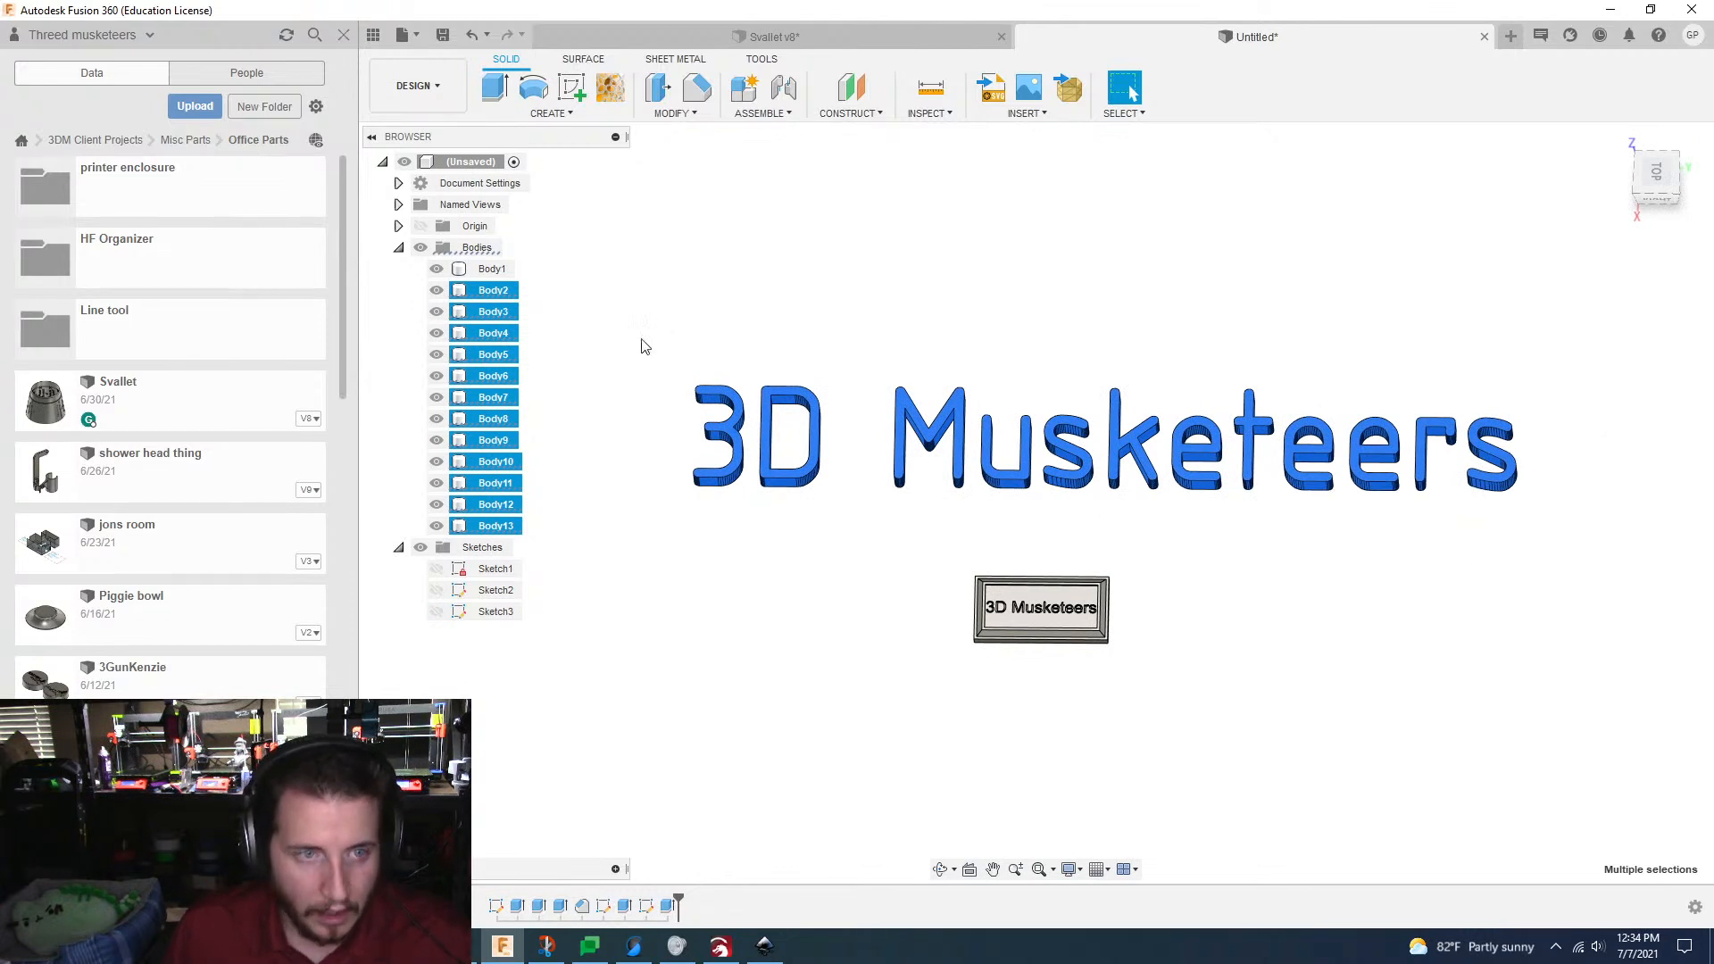
{"action": "left_click", "coordinate": [693, 115]}
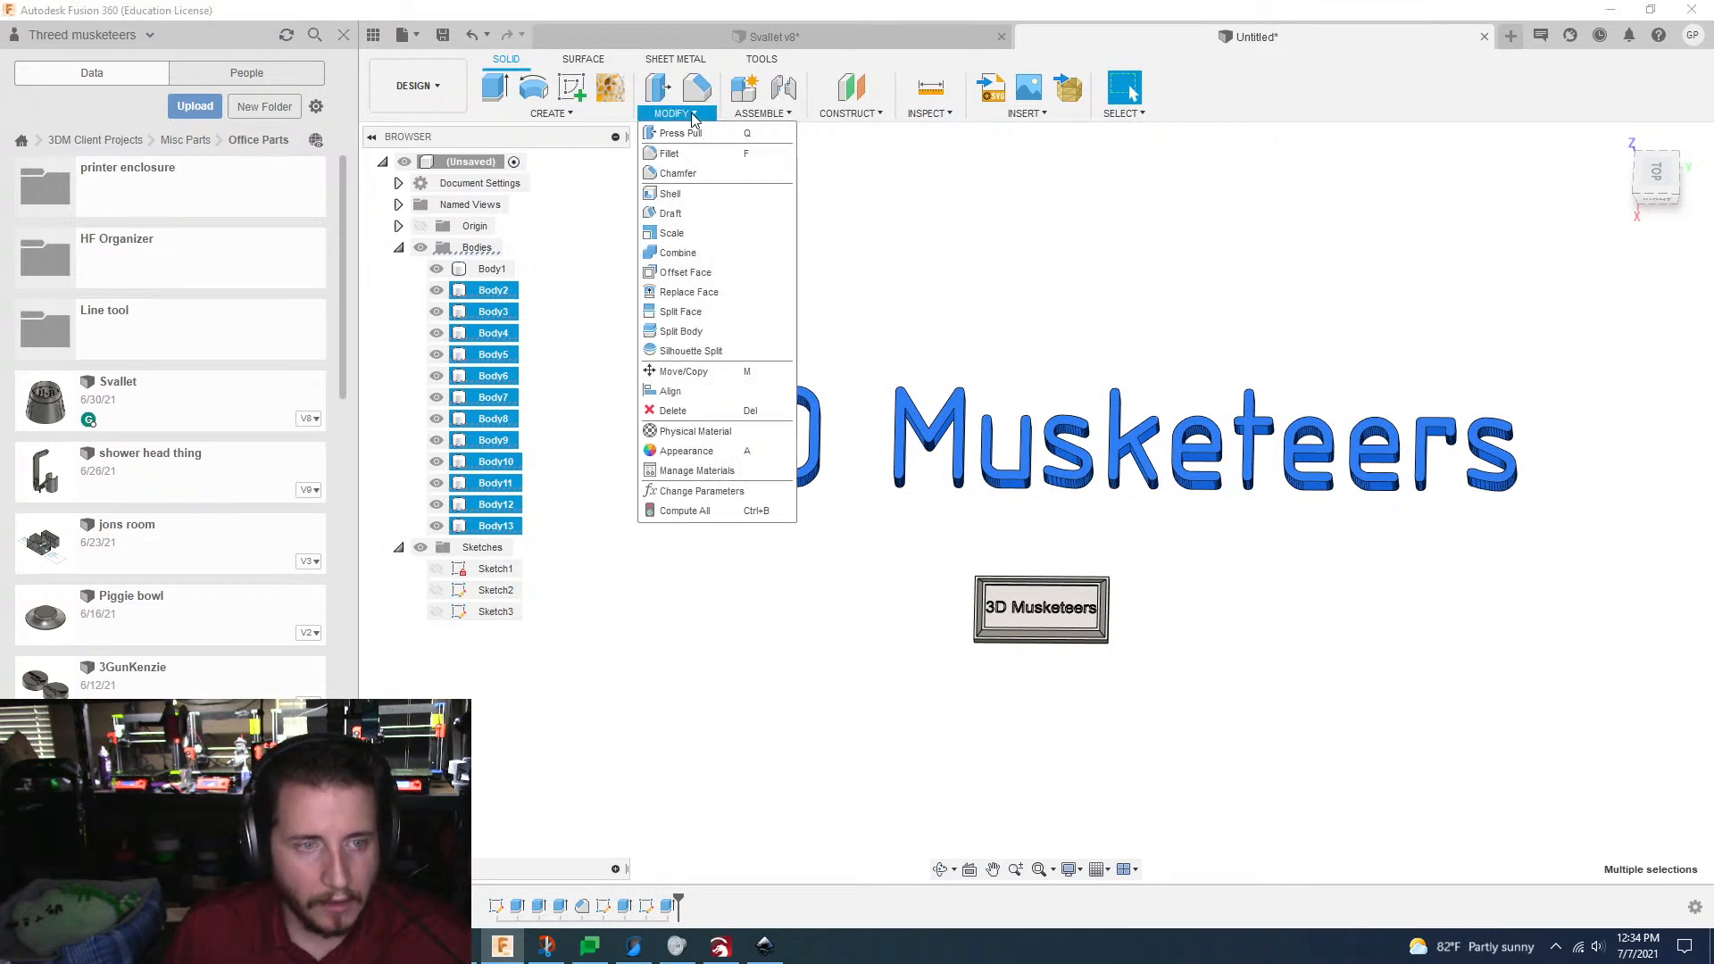
{"action": "left_click", "coordinate": [695, 233]}
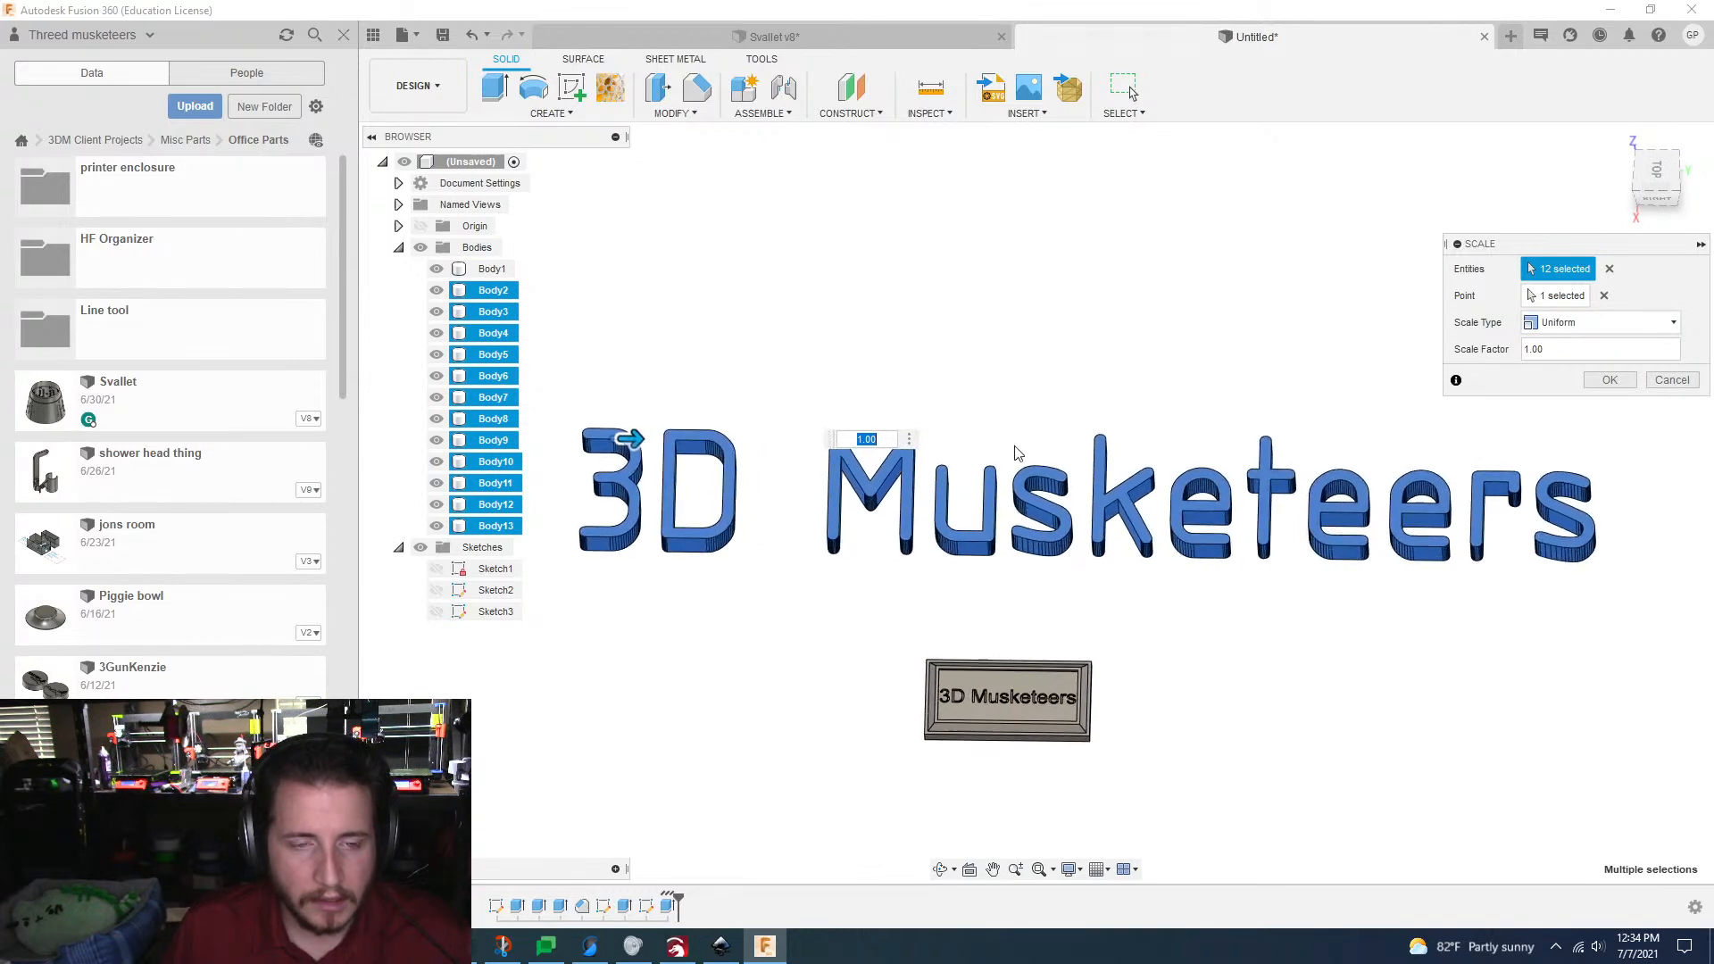
{"action": "left_click", "coordinate": [1552, 348]}
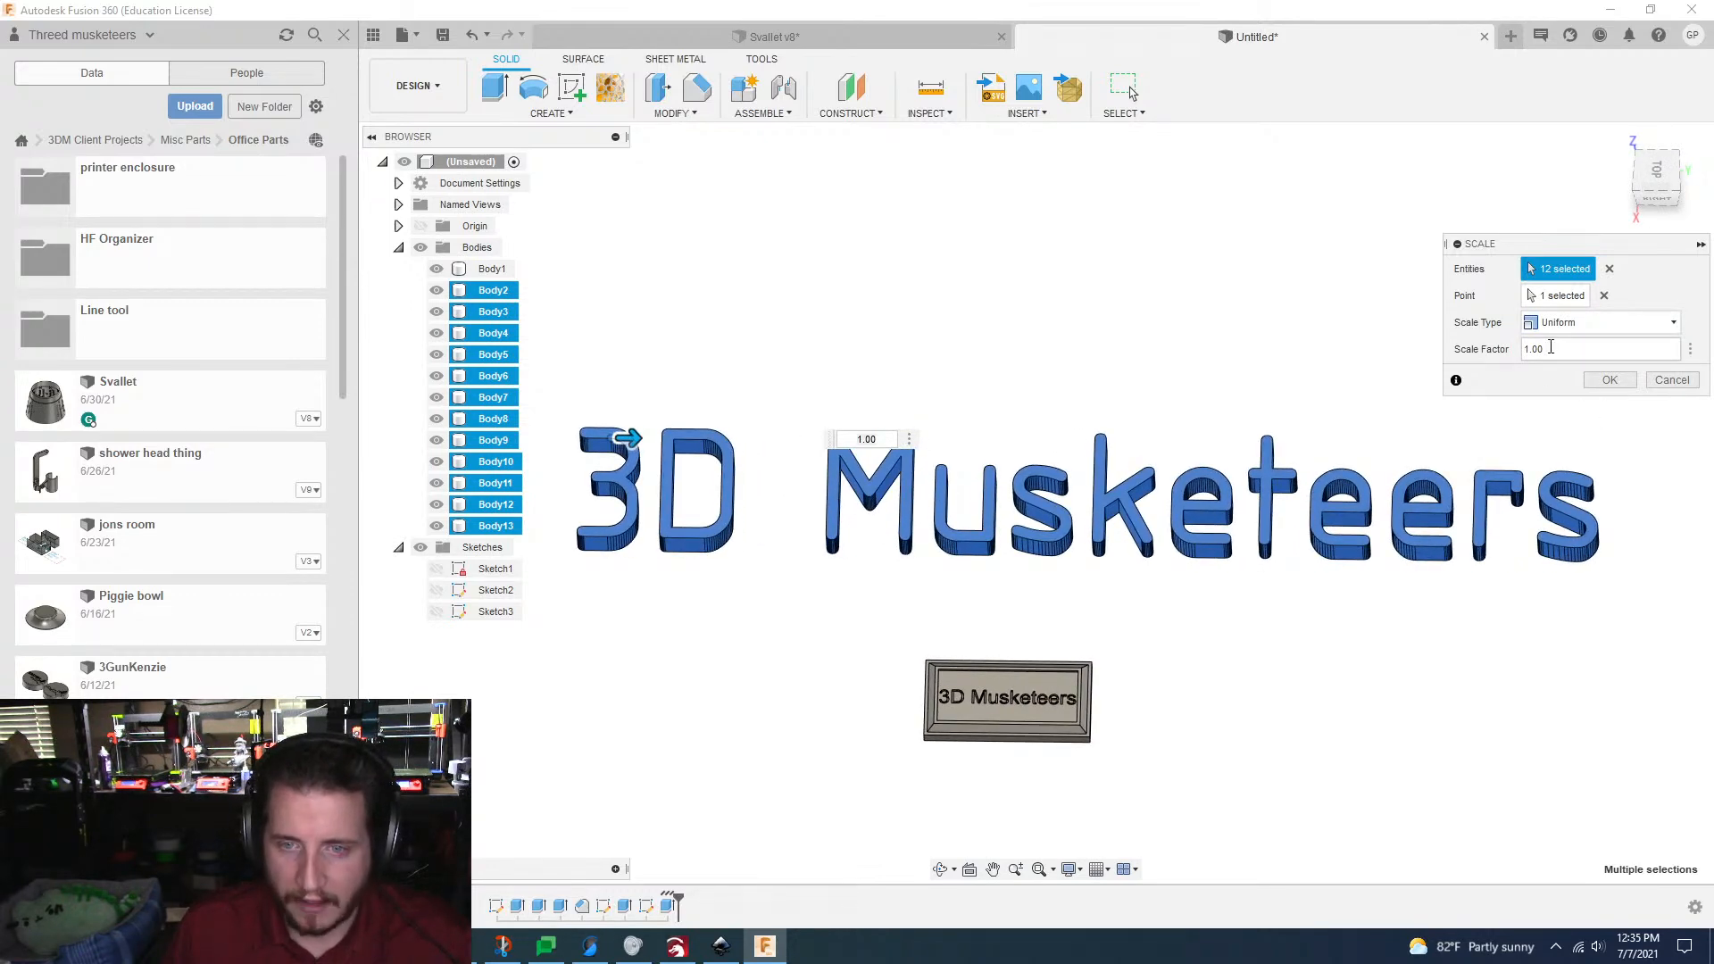
{"action": "left_click_drag", "start_coordinate": [1551, 348], "coordinate": [1515, 355]}
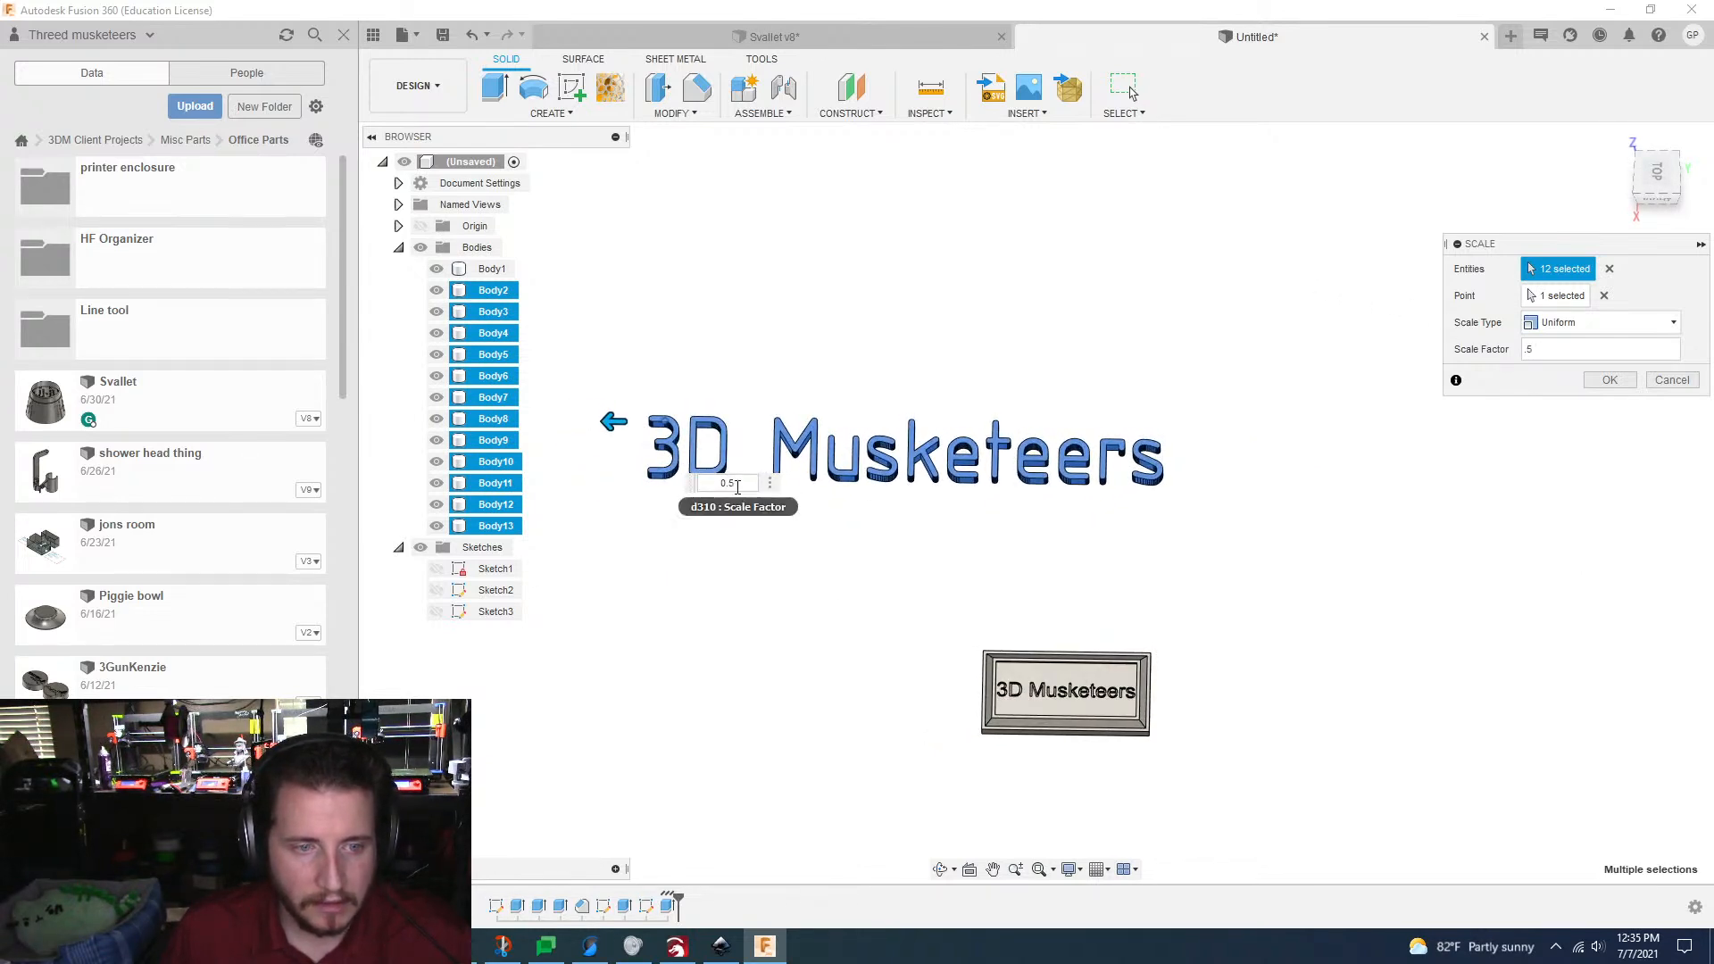
{"action": "type", "text": "4"}
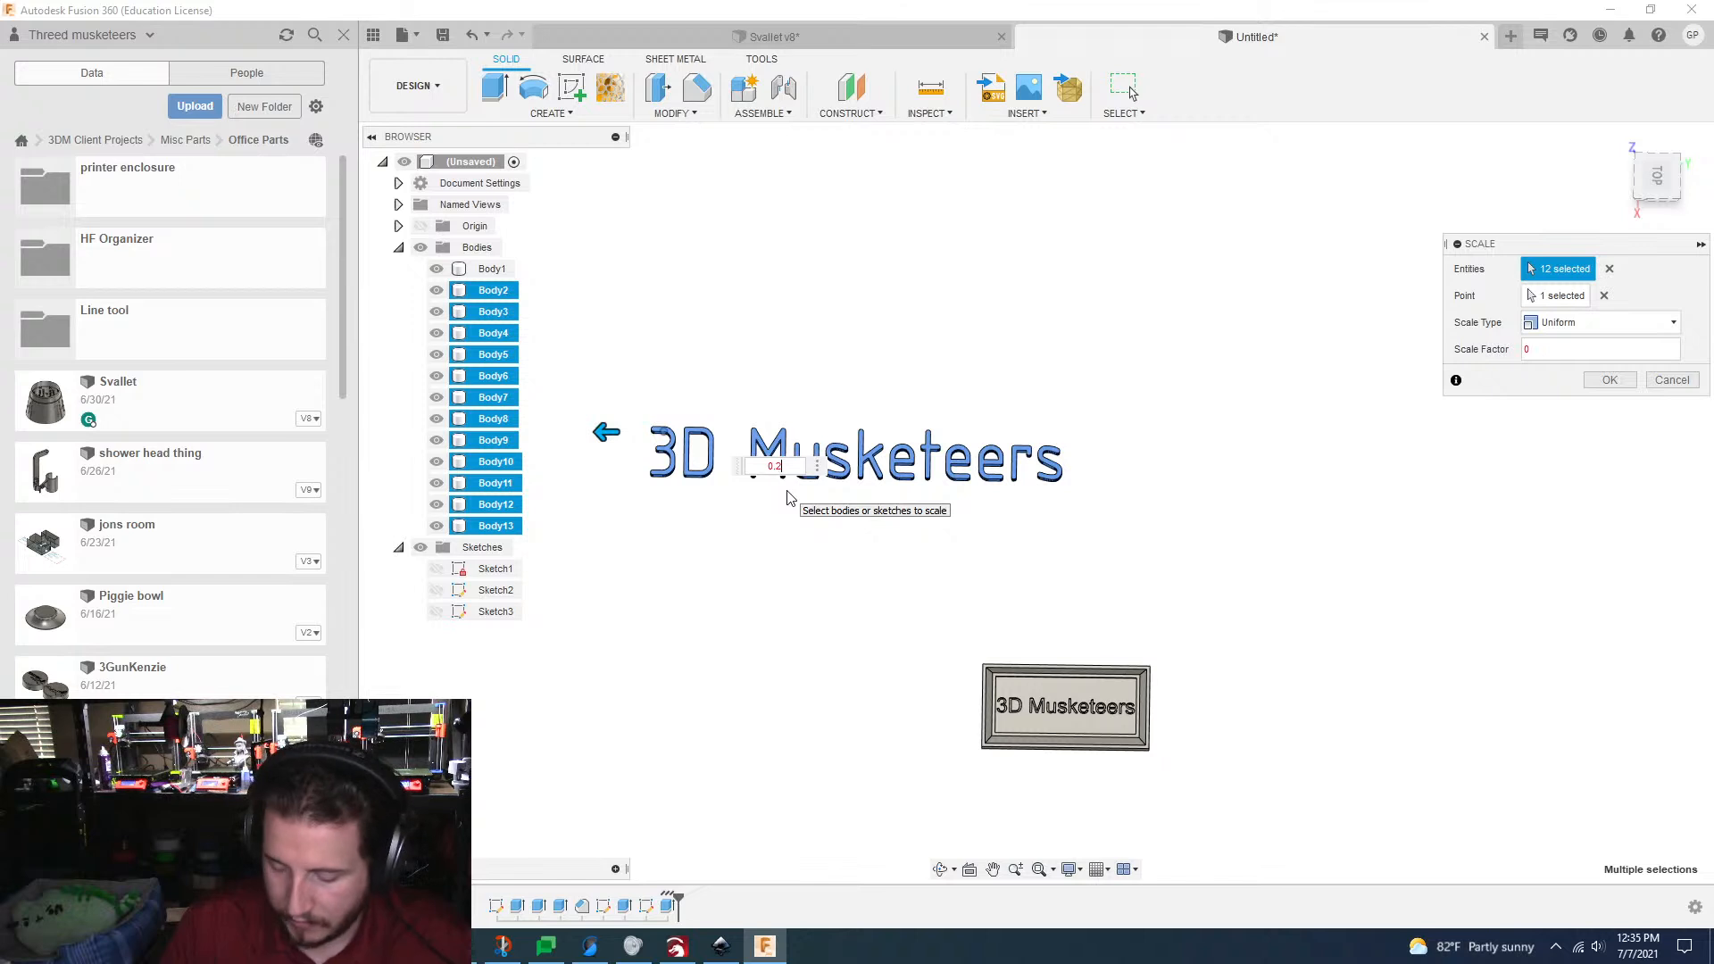
{"action": "type", "text": "5"}
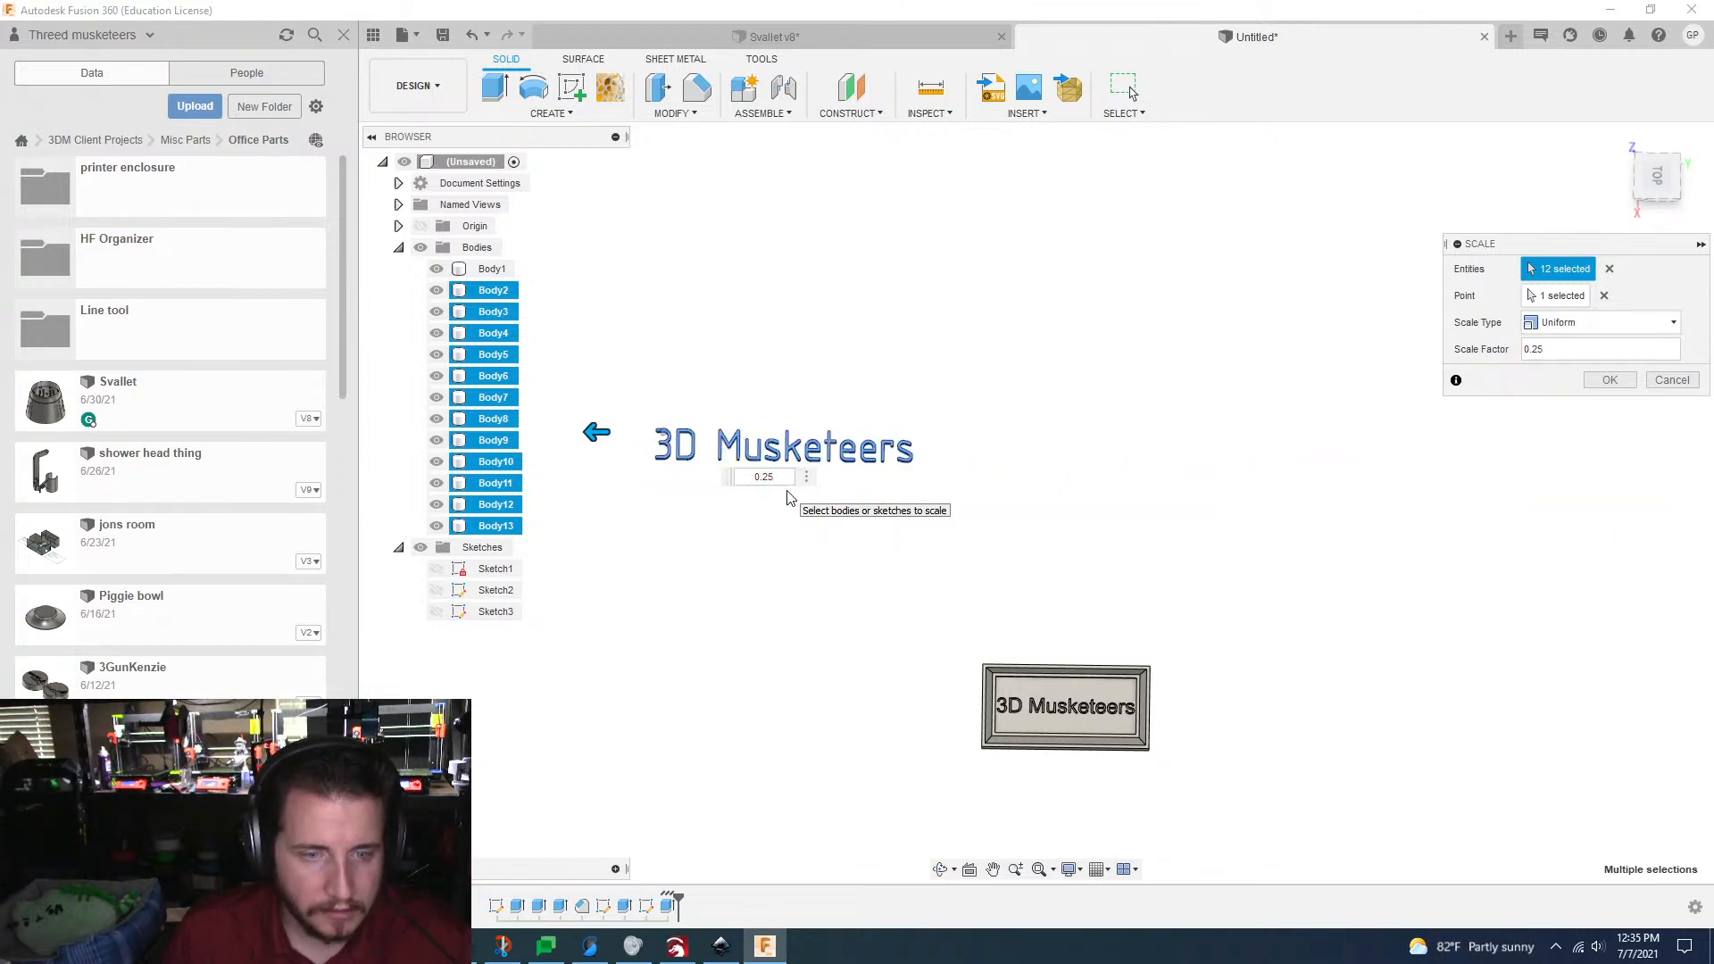
{"action": "left_click", "coordinate": [1610, 379]}
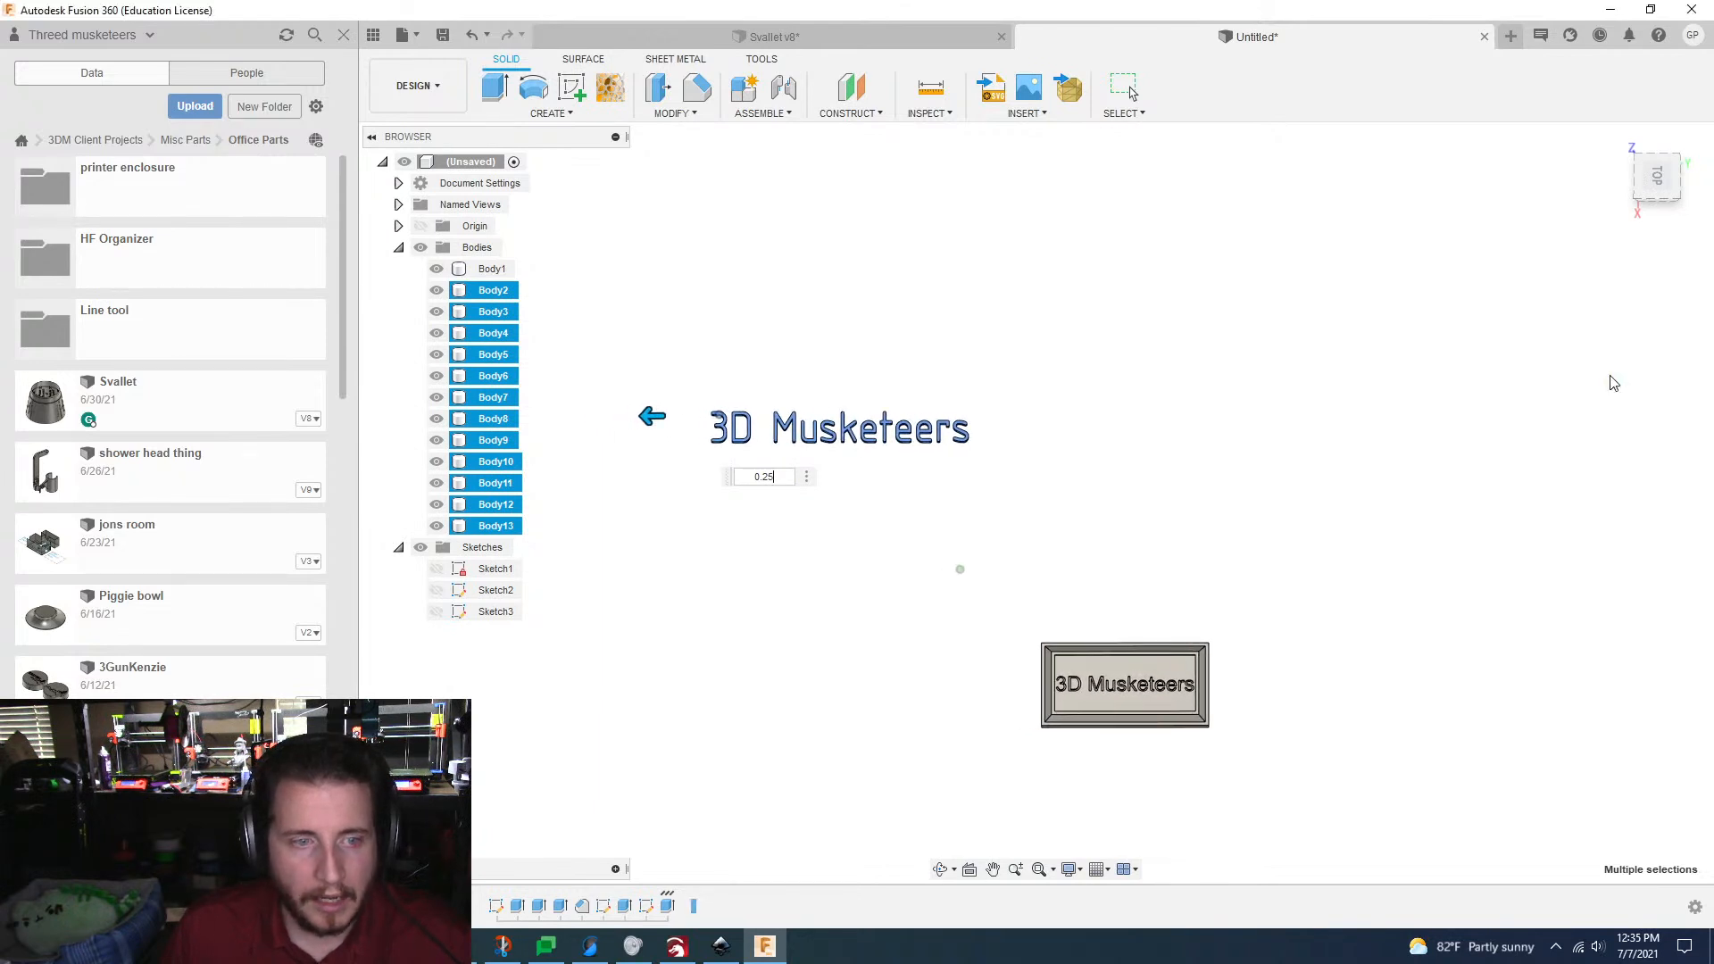
Step: Start a Move/Copy of the twelve scaled letter bodies and shift them 50 mm along X towards the framed plate
{"action": "left_click_drag", "start_coordinate": [676, 370], "coordinate": [1133, 497]}
{"action": "key", "text": "m"}
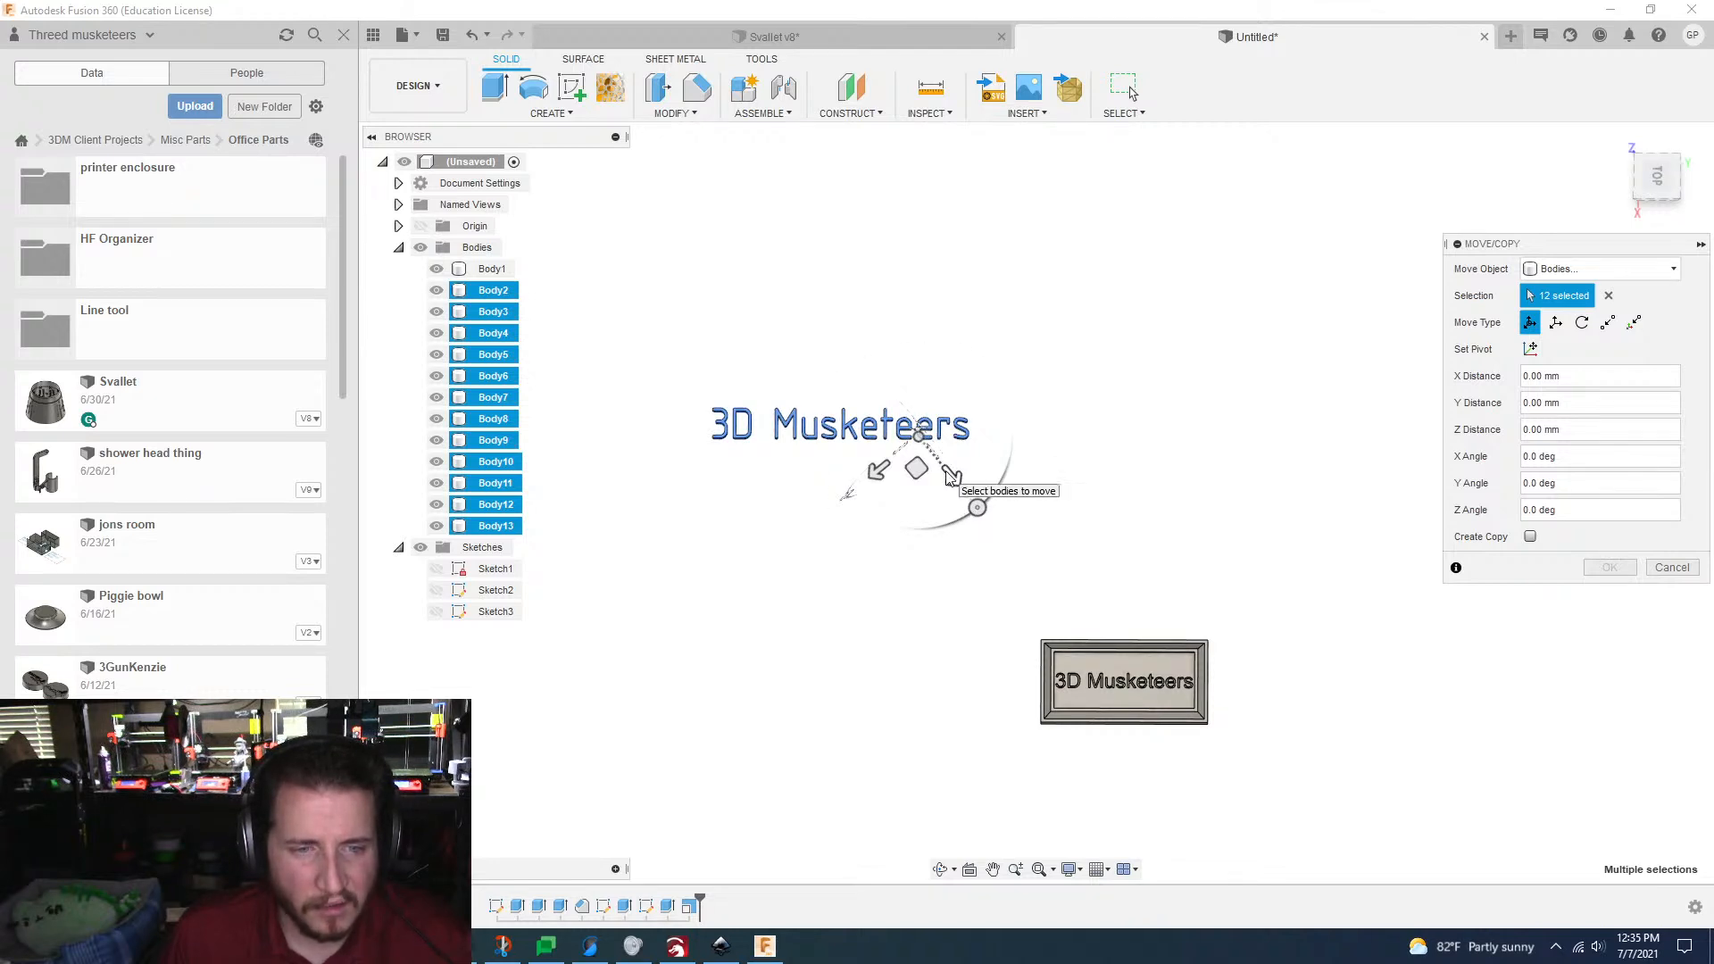
{"action": "scroll", "coordinate": [772, 563], "scroll_direction": "up", "scroll_amount": 4}
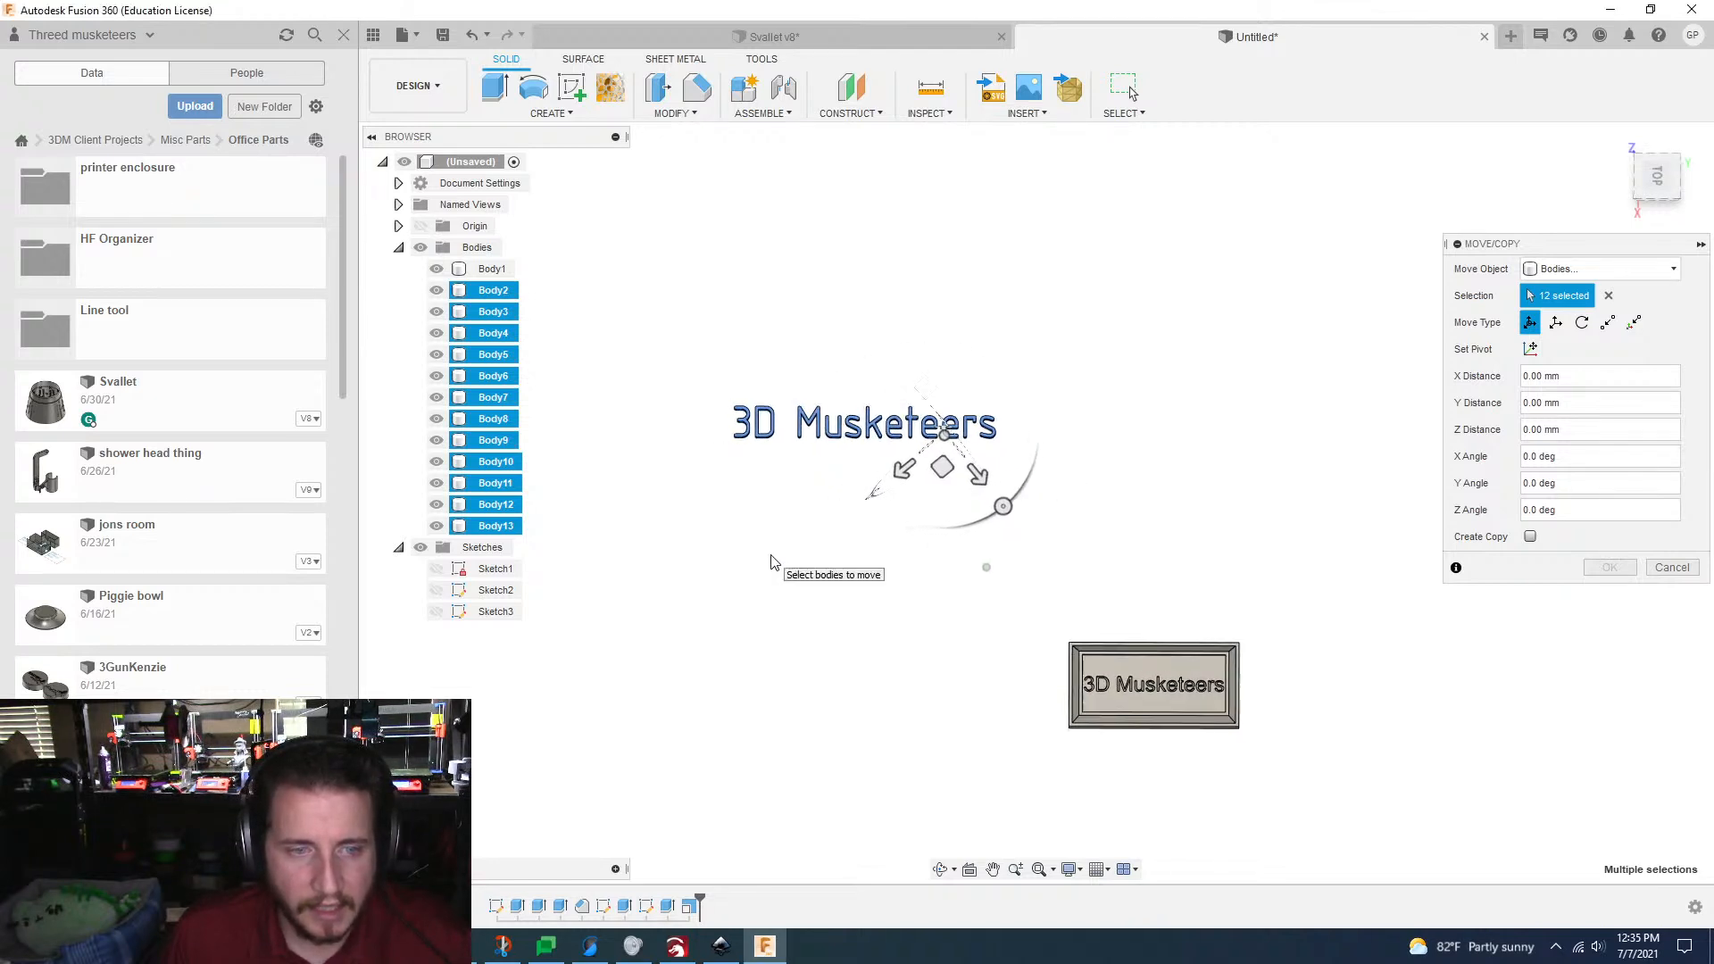
{"action": "scroll", "coordinate": [773, 562], "scroll_direction": "up", "scroll_amount": 1}
{"action": "scroll", "coordinate": [1172, 466], "scroll_direction": "down", "scroll_amount": 3}
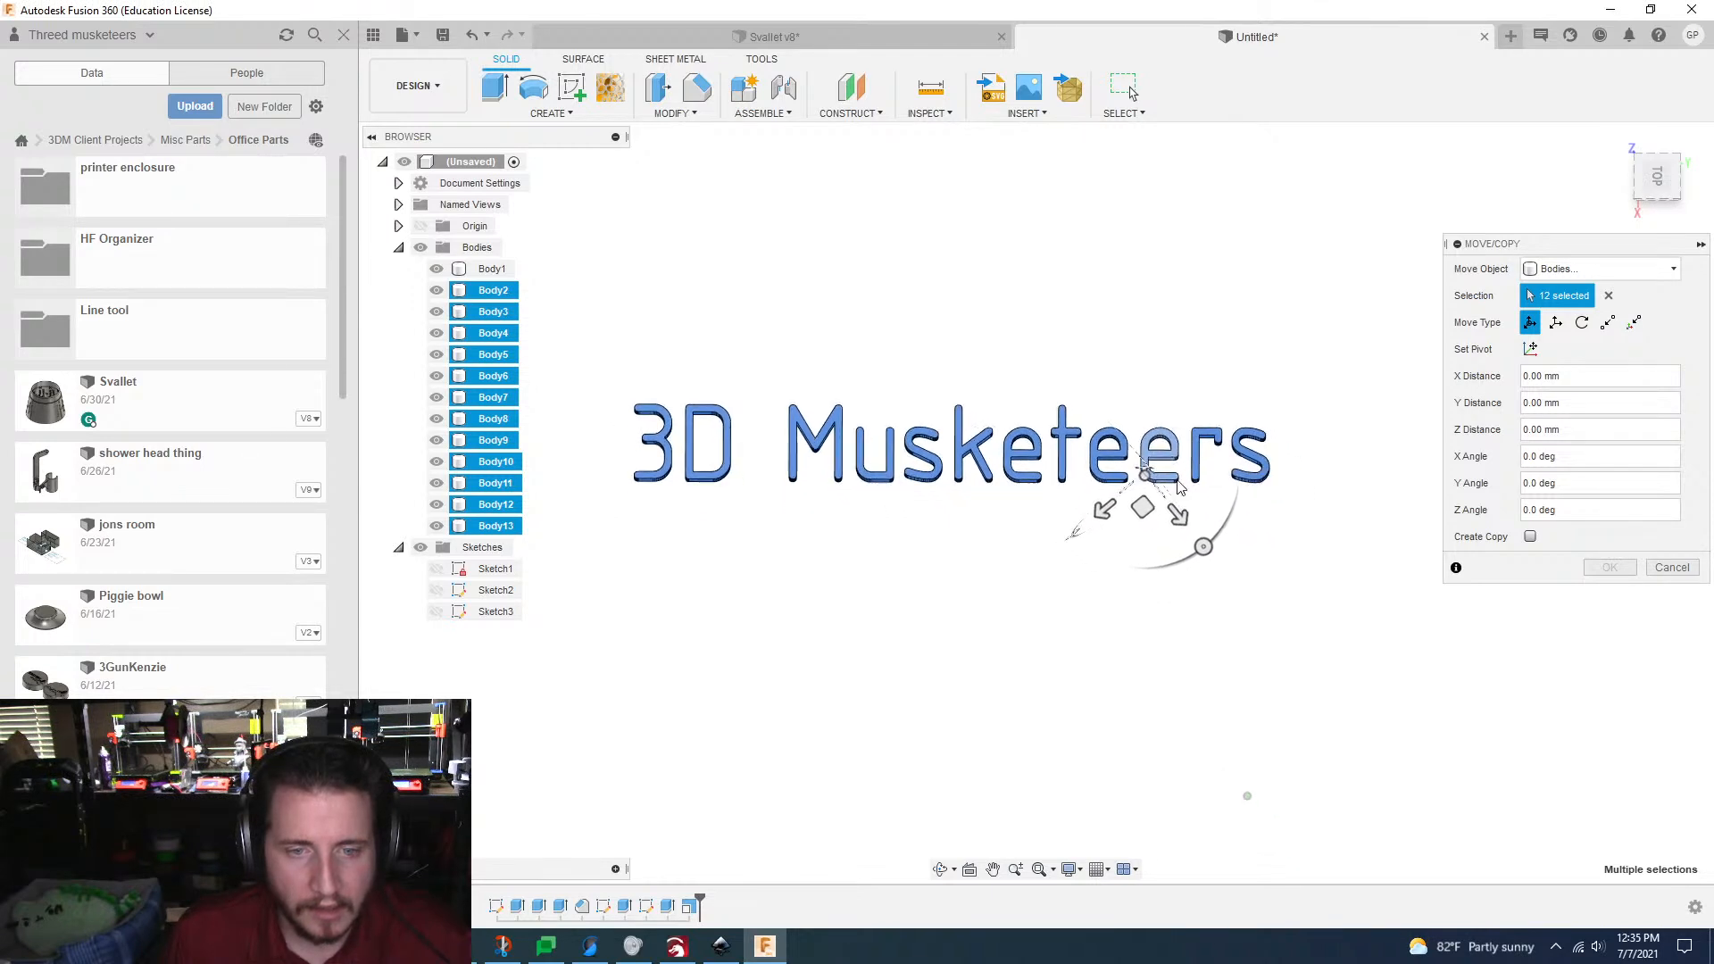
{"action": "left_click", "coordinate": [1019, 406]}
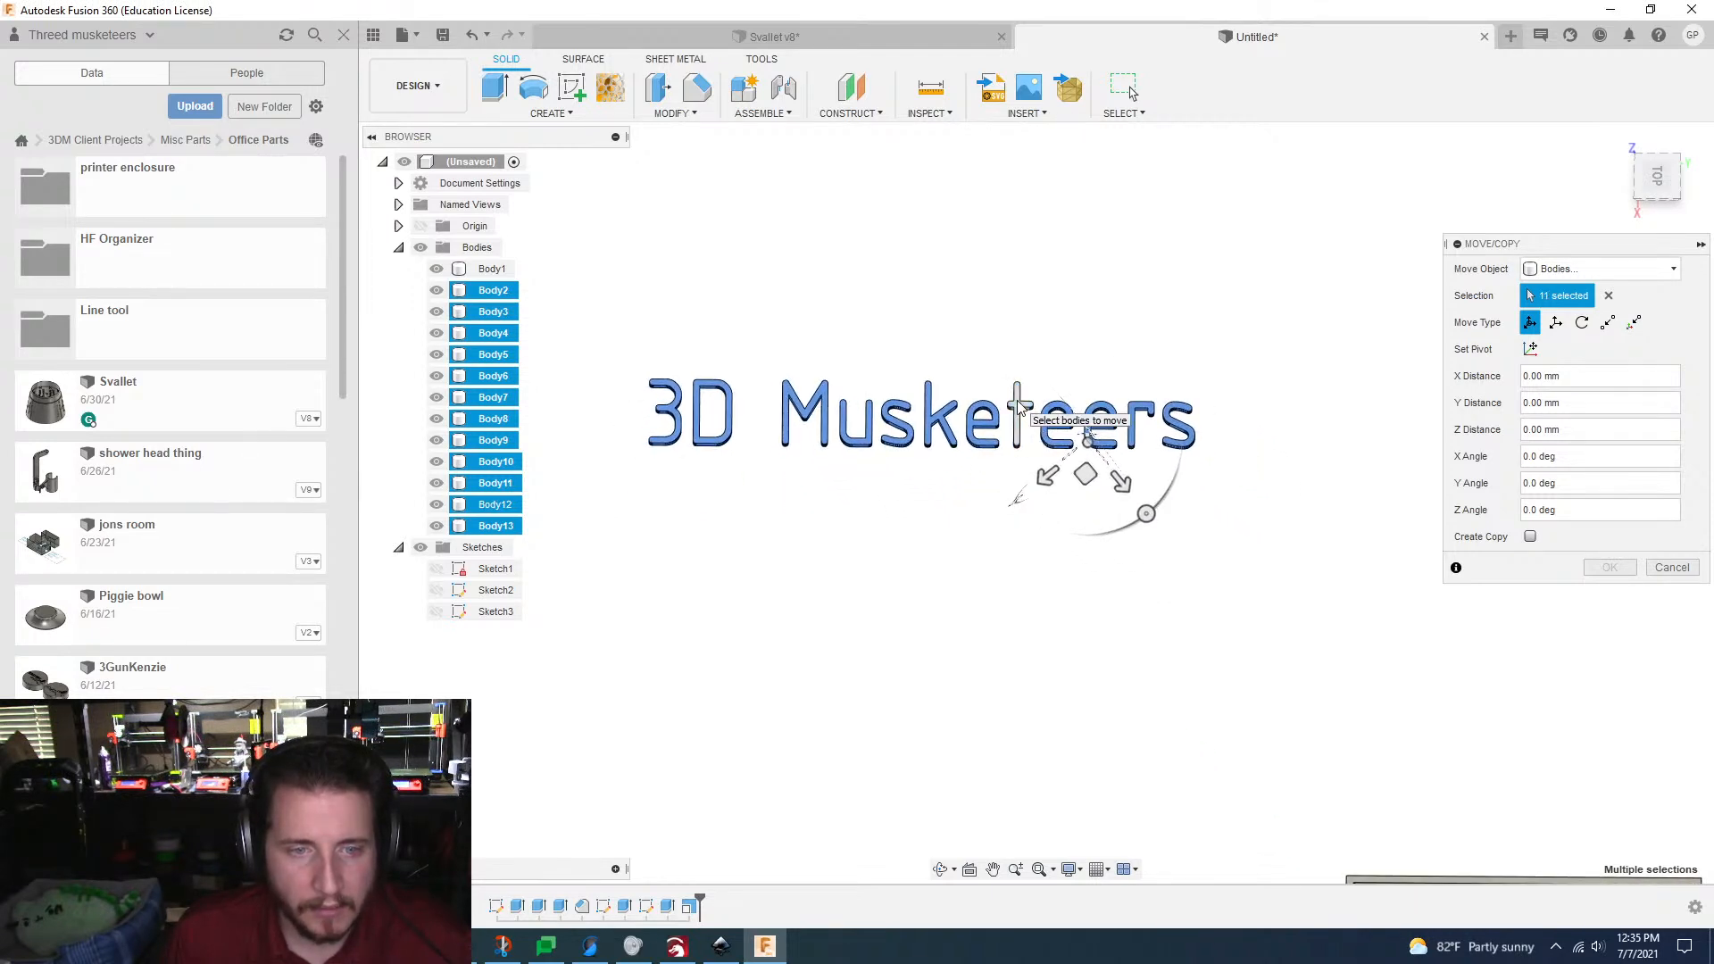
{"action": "left_click", "coordinate": [1019, 407]}
{"action": "scroll", "coordinate": [1113, 605], "scroll_direction": "down", "scroll_amount": 2}
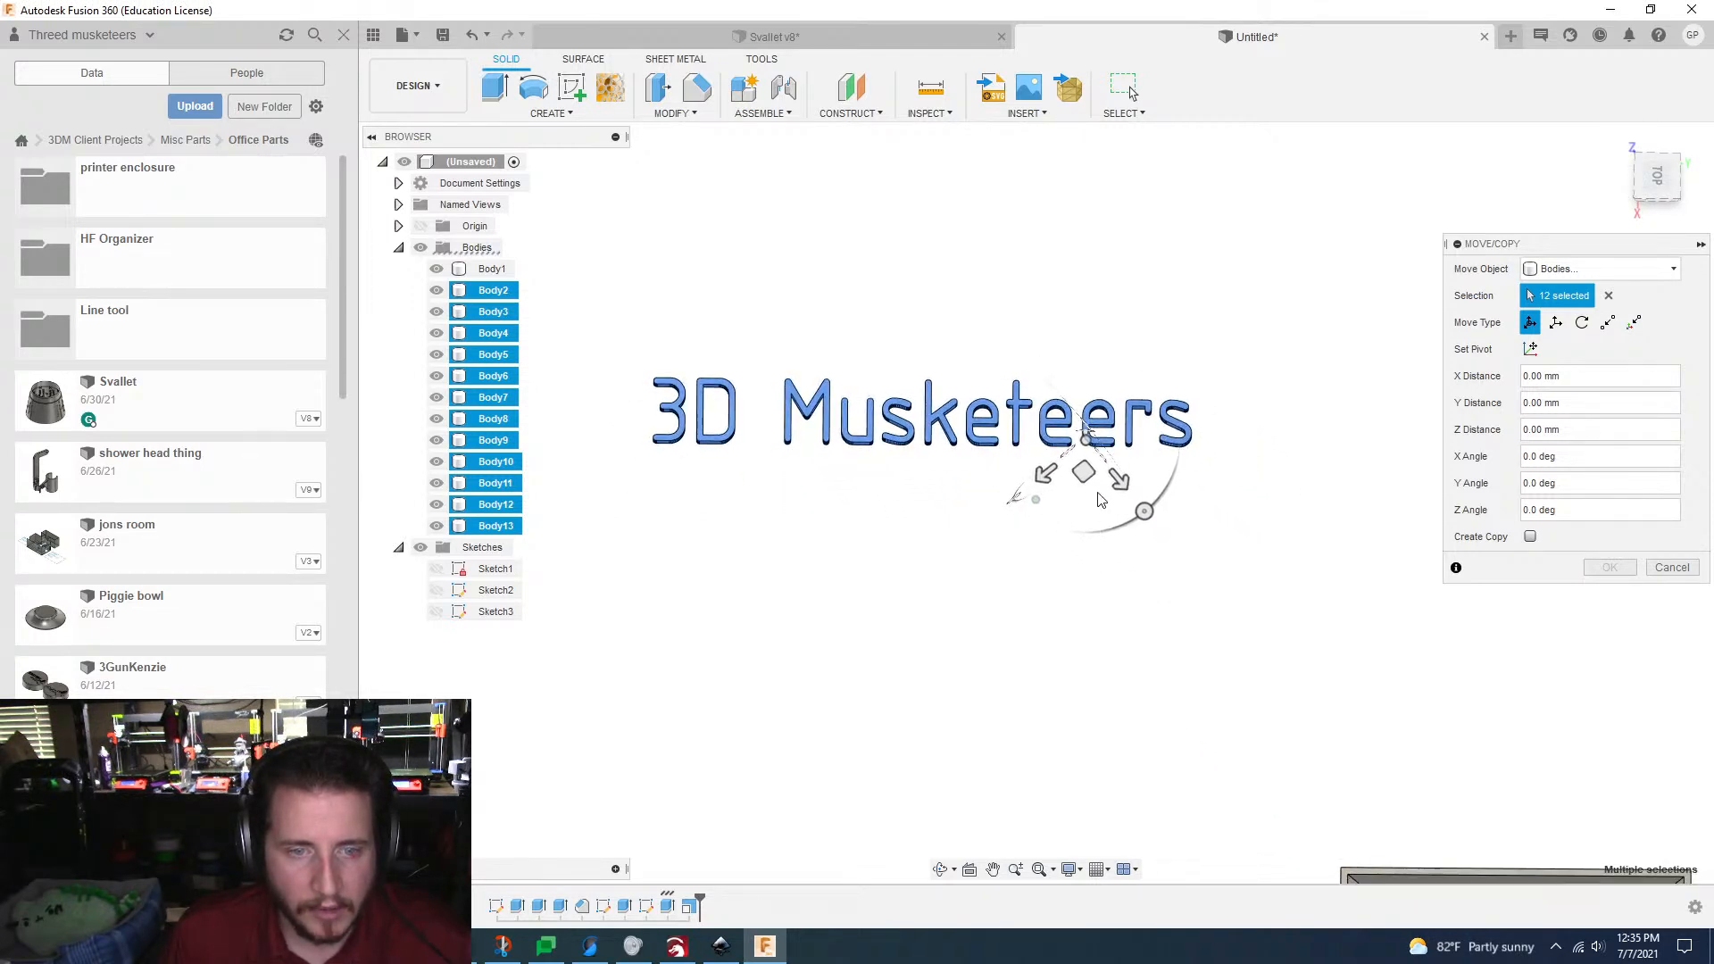
{"action": "scroll", "coordinate": [1113, 476], "scroll_direction": "down", "scroll_amount": 3}
{"action": "left_click_drag", "start_coordinate": [1027, 465], "coordinate": [1344, 757]}
{"action": "scroll", "coordinate": [1344, 757], "scroll_direction": "up", "scroll_amount": 5}
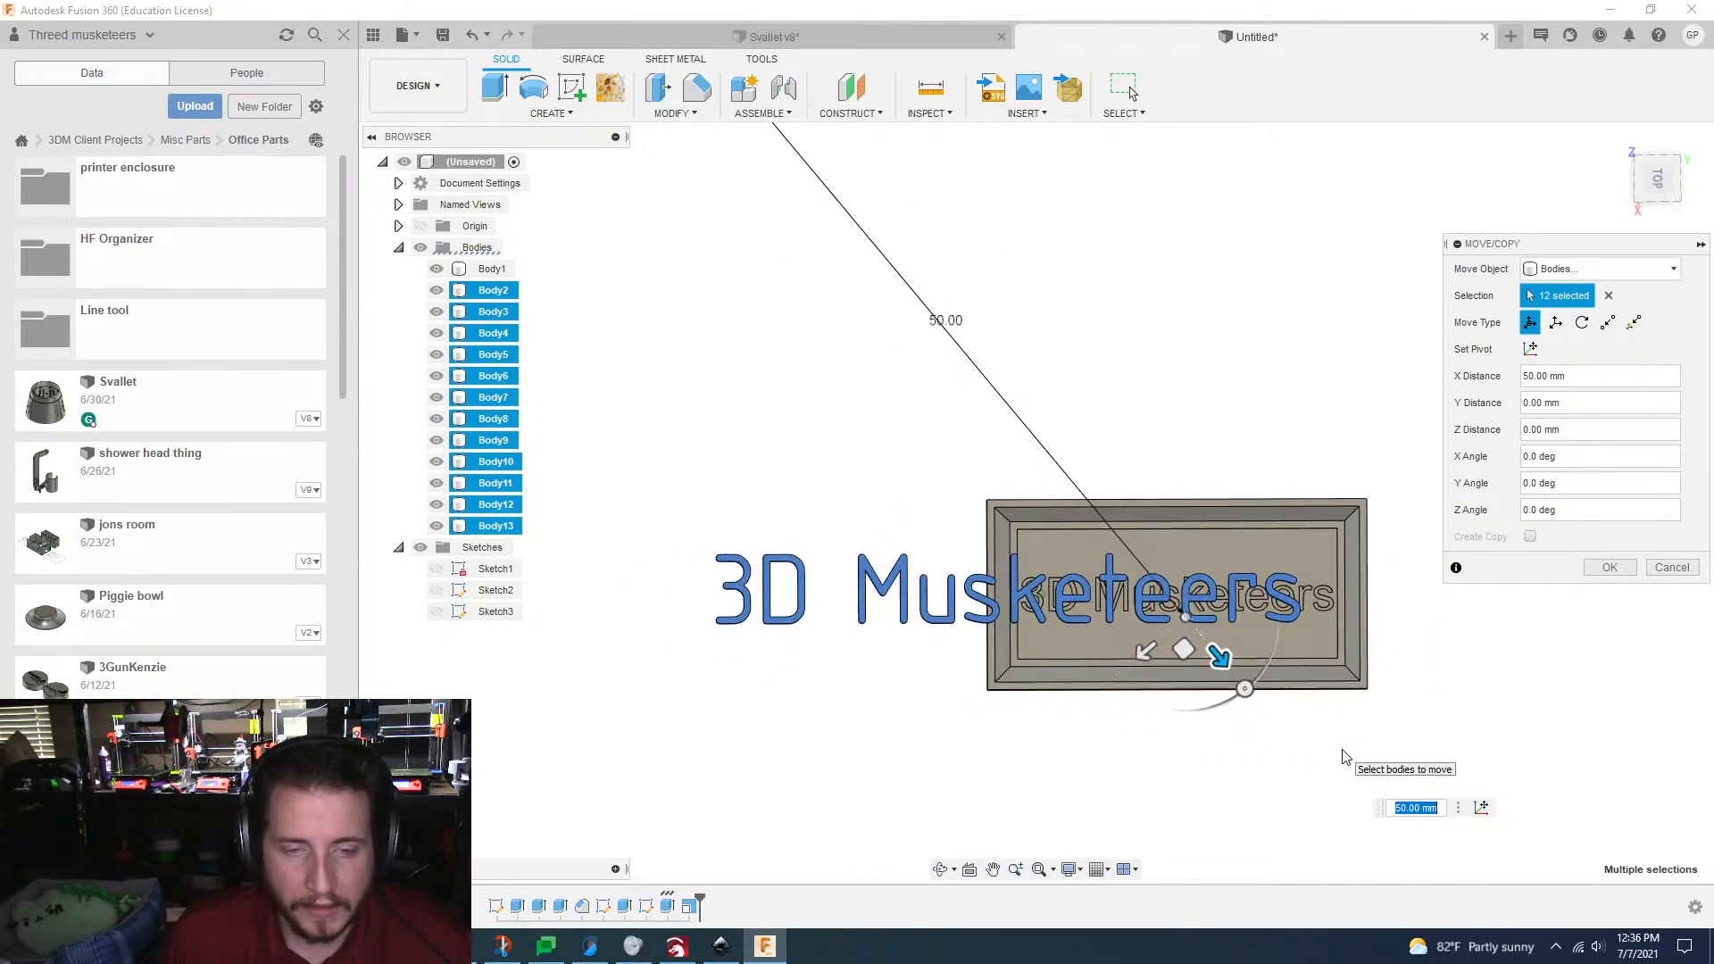
Step: Shift the lettering a further -4 mm along Y and 3 mm along X over the plate, and apply the move
{"action": "left_click_drag", "start_coordinate": [1219, 508], "coordinate": [1212, 545]}
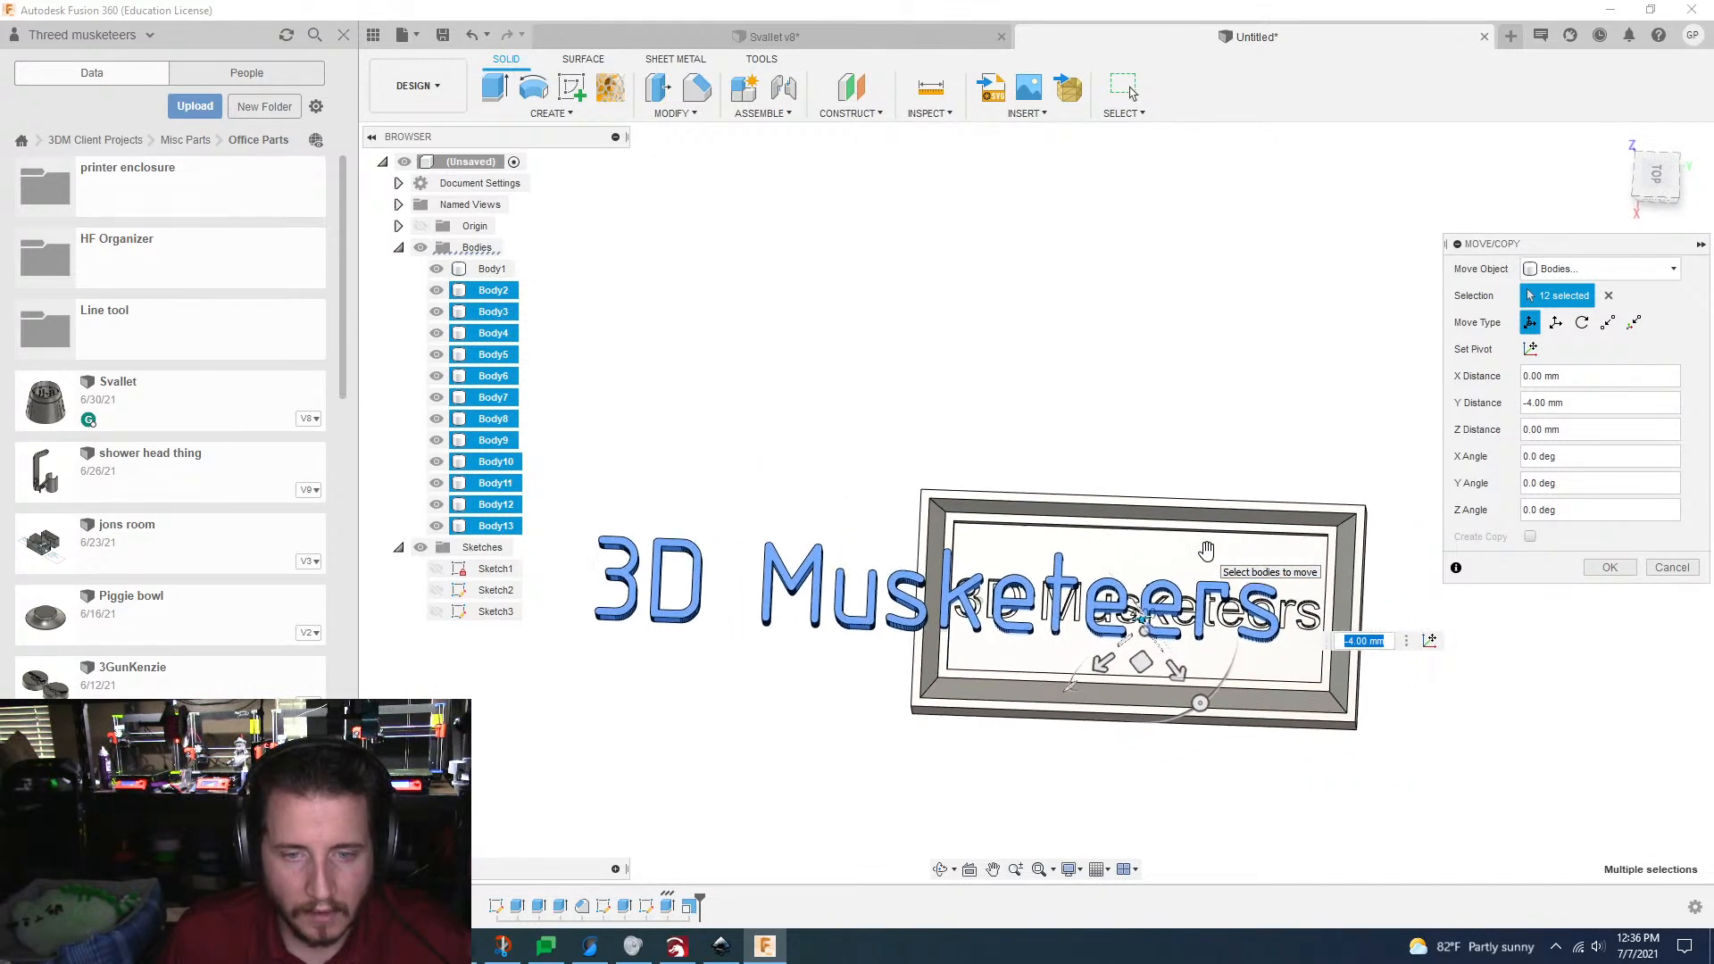
{"action": "mouse_move", "coordinate": [1180, 674]}
{"action": "left_mouse_down"}
{"action": "mouse_move", "coordinate": [1209, 700]}
{"action": "mouse_move", "coordinate": [1150, 692]}
{"action": "mouse_move", "coordinate": [1248, 651]}
{"action": "mouse_move", "coordinate": [1286, 612]}
{"action": "mouse_move", "coordinate": [1301, 658]}
{"action": "left_mouse_up"}
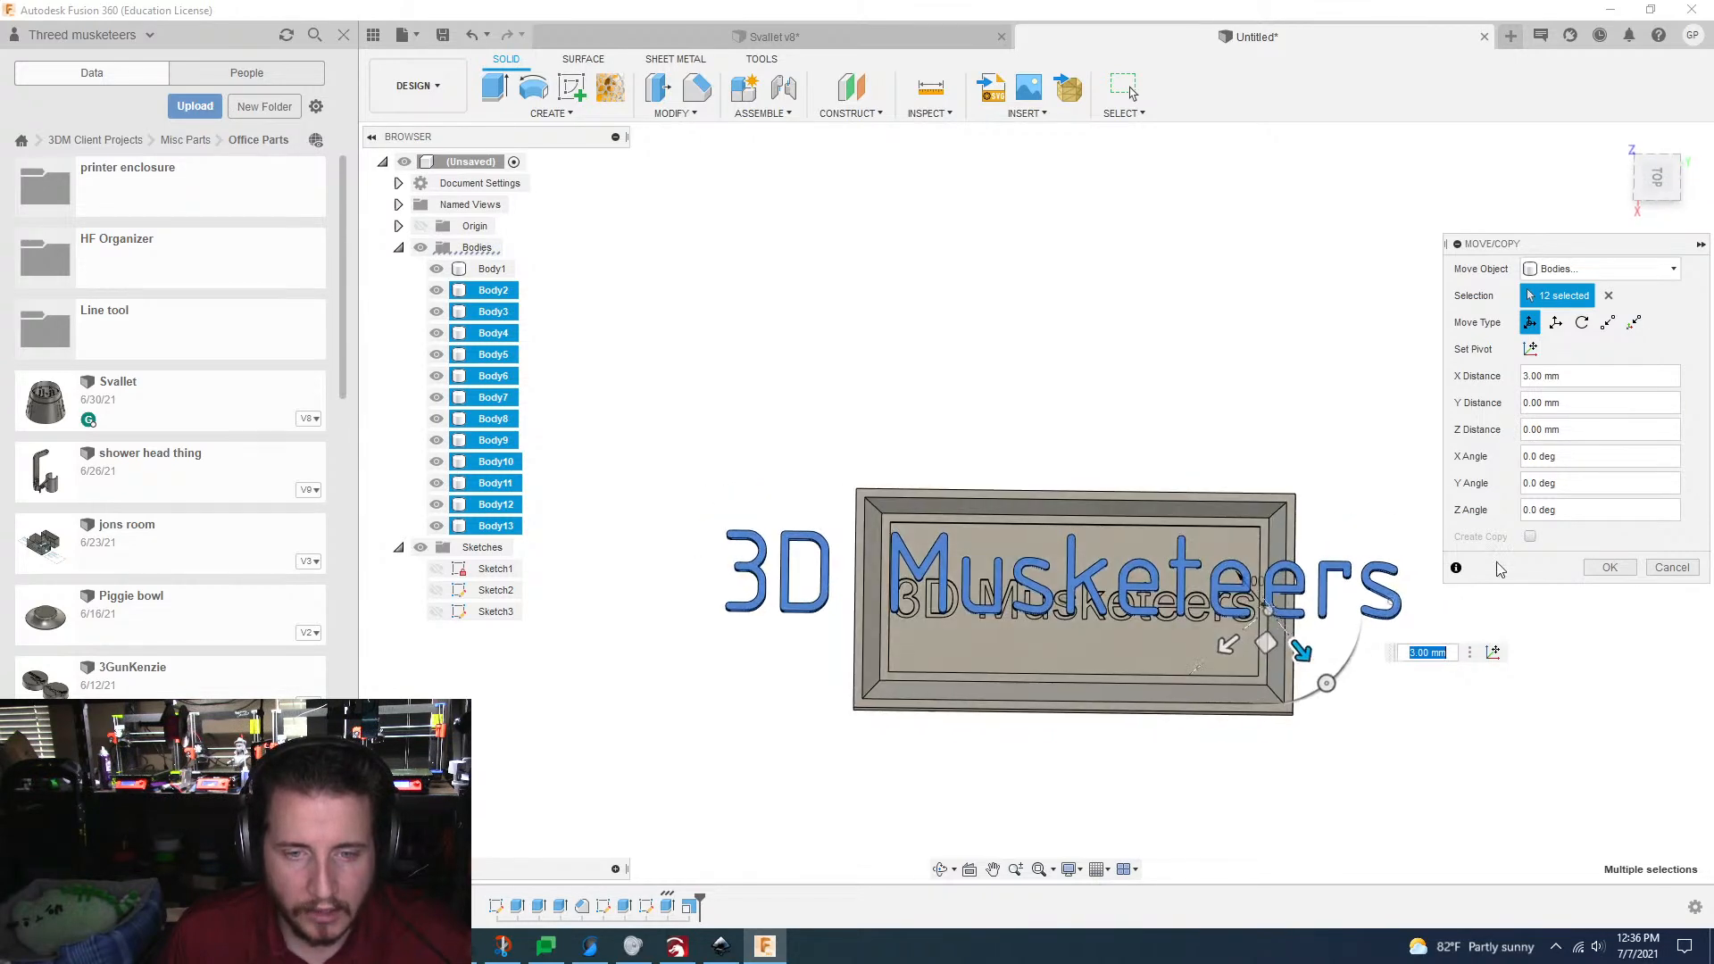
{"action": "left_click", "coordinate": [1612, 567]}
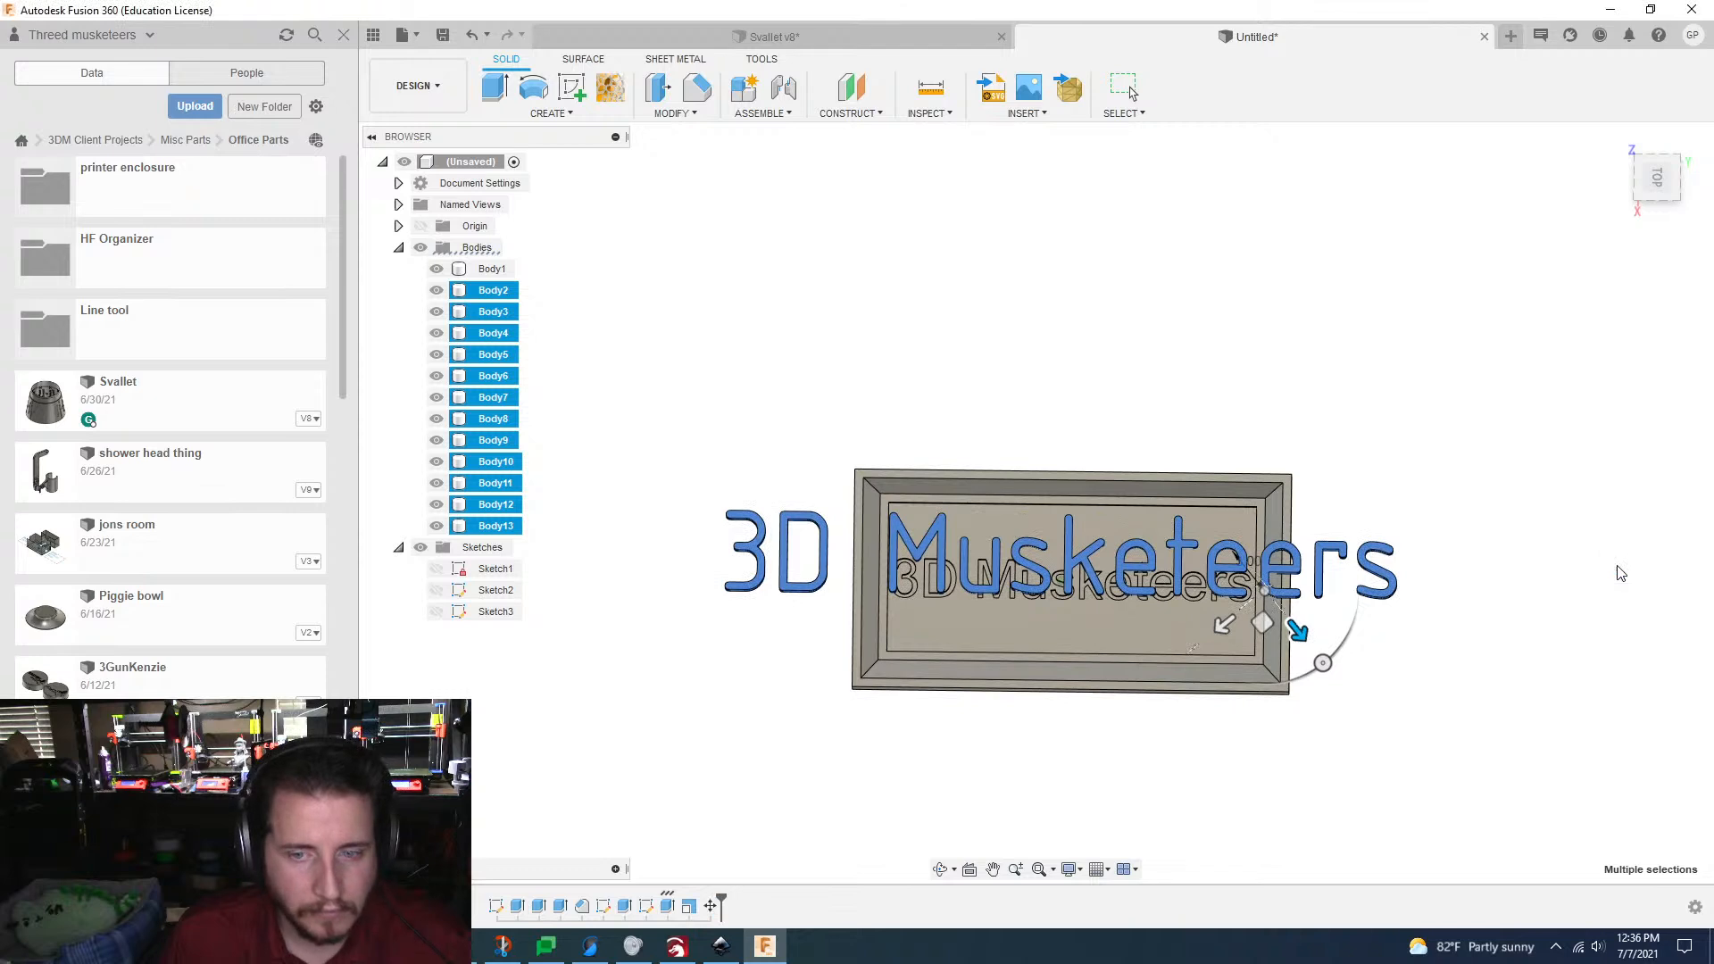
Step: Reselect the twelve letter bodies with the plate temporarily hidden, show the plate again, and start the Scale command
{"action": "left_click", "coordinate": [437, 268]}
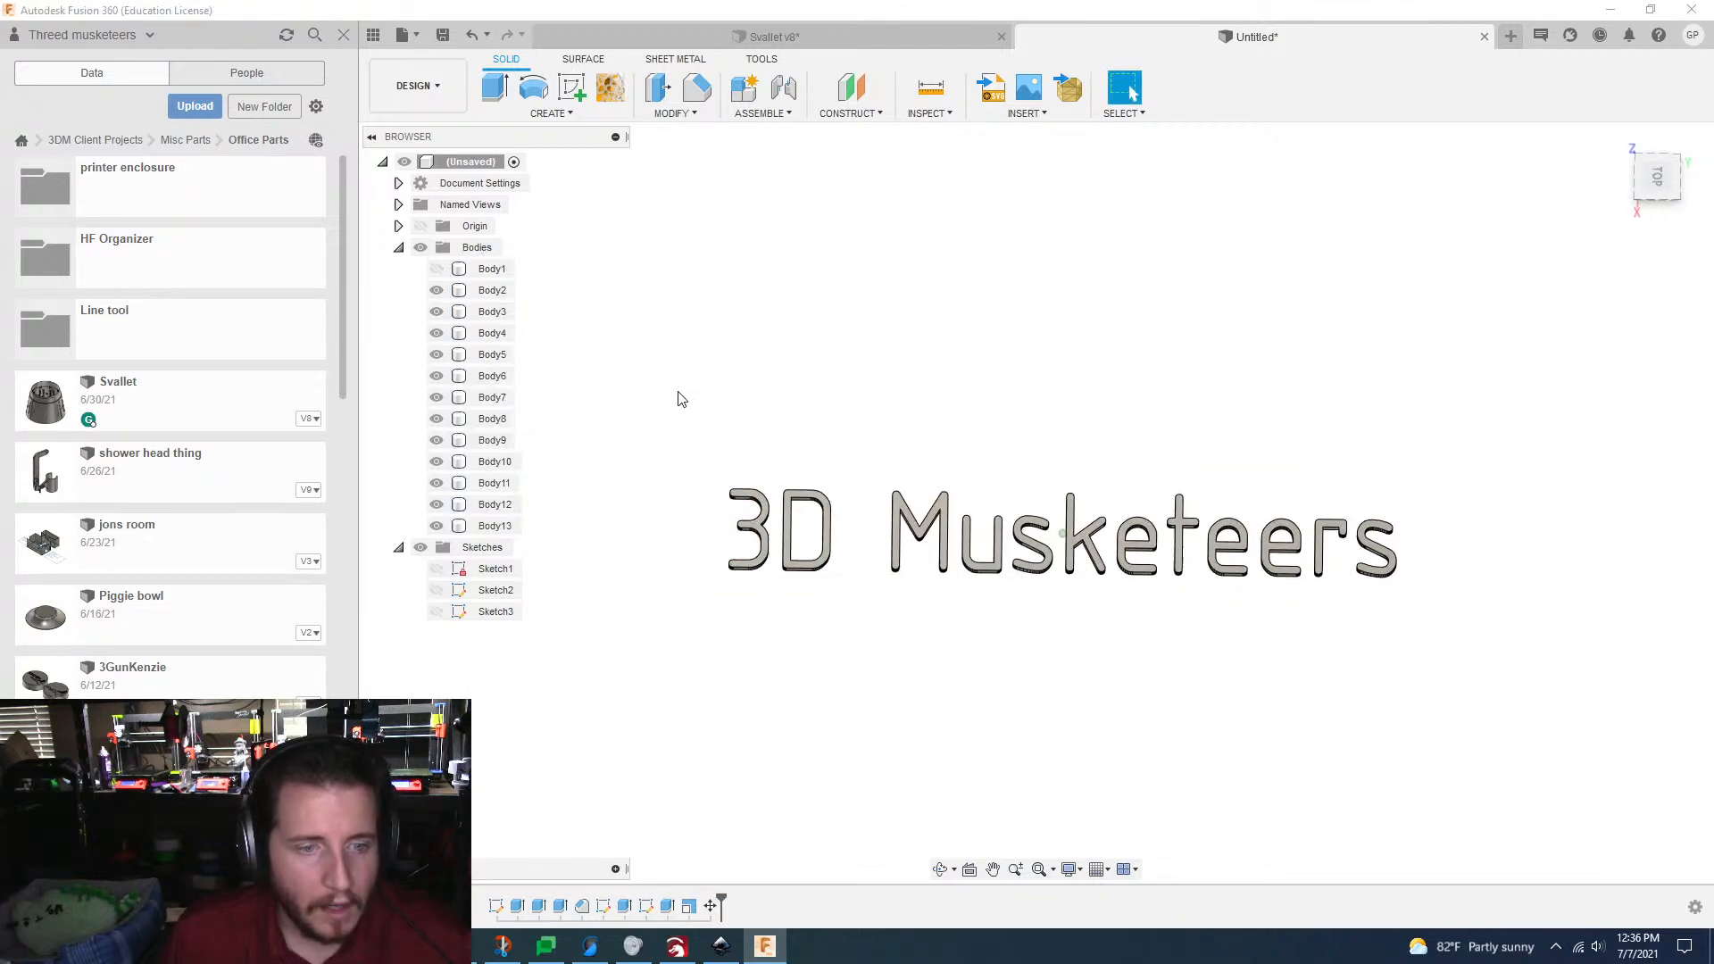
{"action": "left_click_drag", "start_coordinate": [682, 399], "coordinate": [1477, 658]}
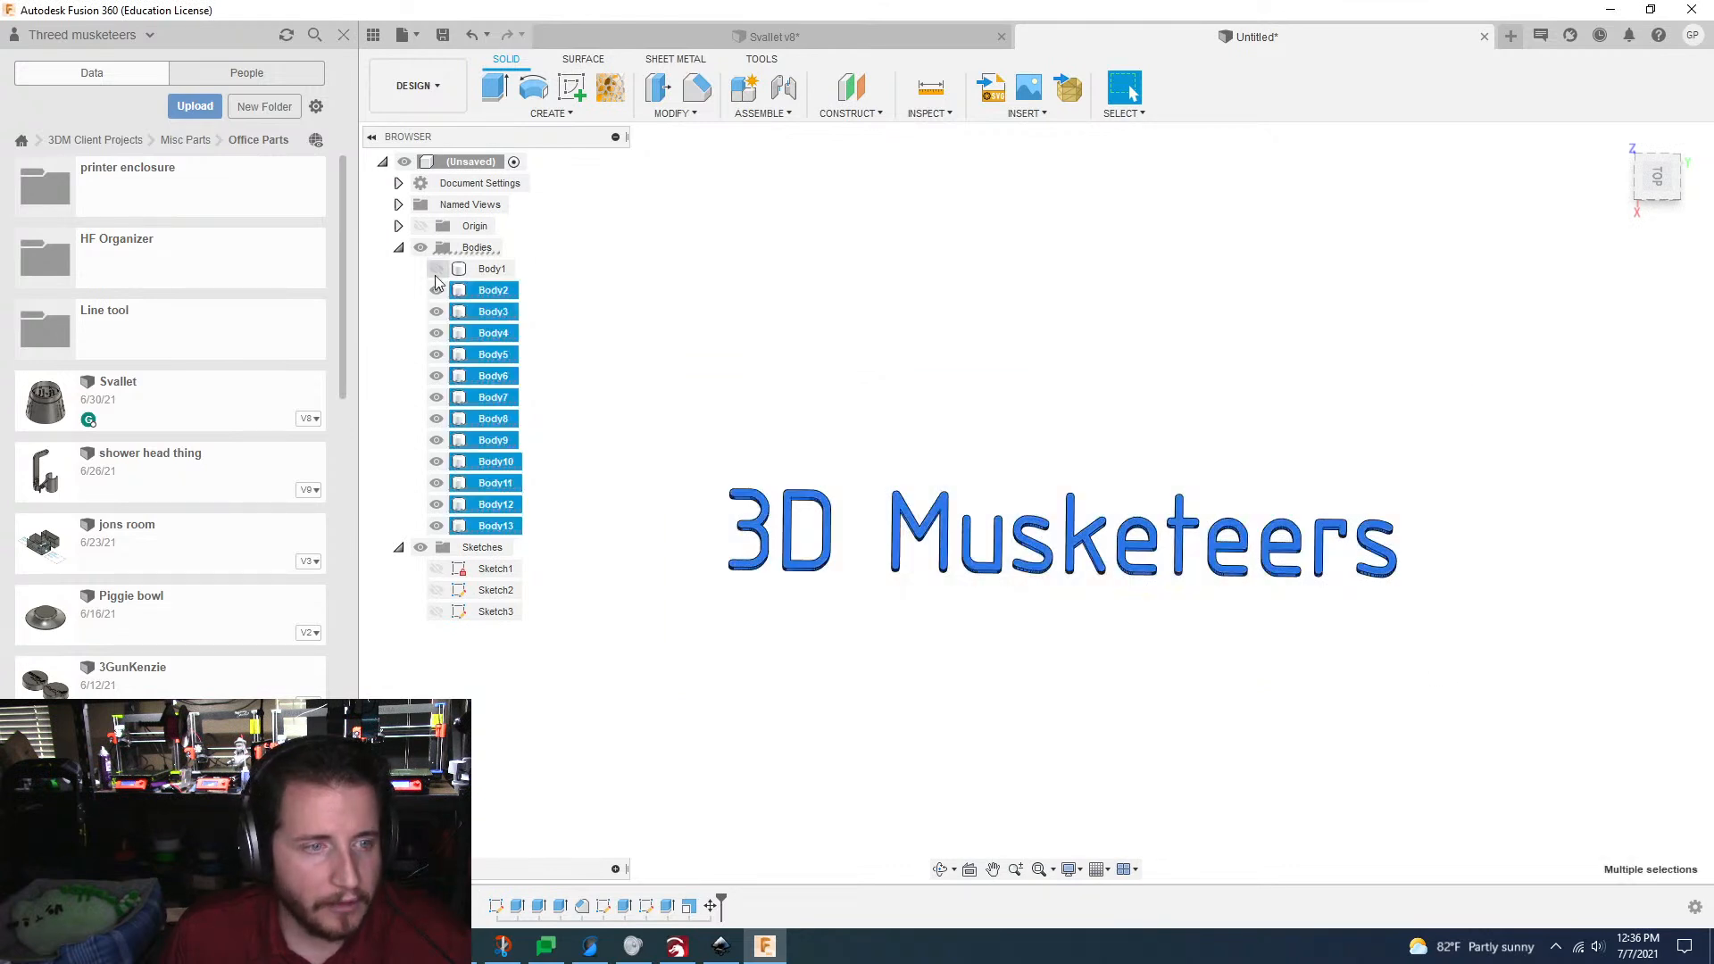
{"action": "left_click", "coordinate": [436, 273]}
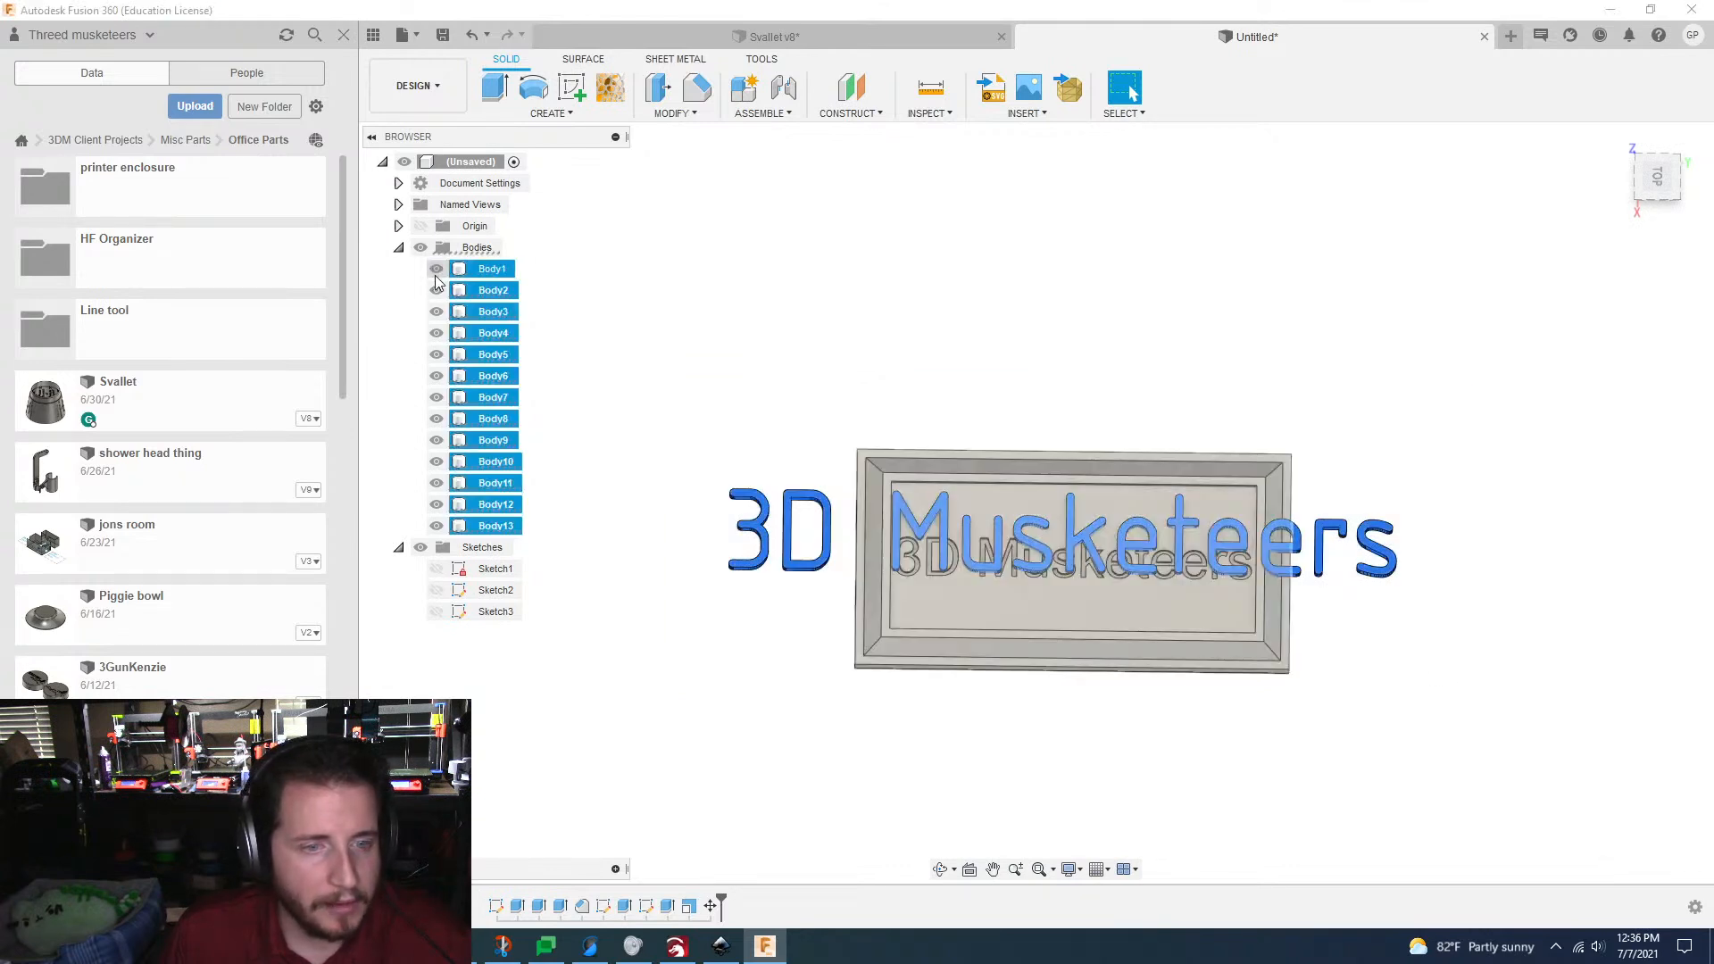
{"action": "left_click", "coordinate": [672, 113]}
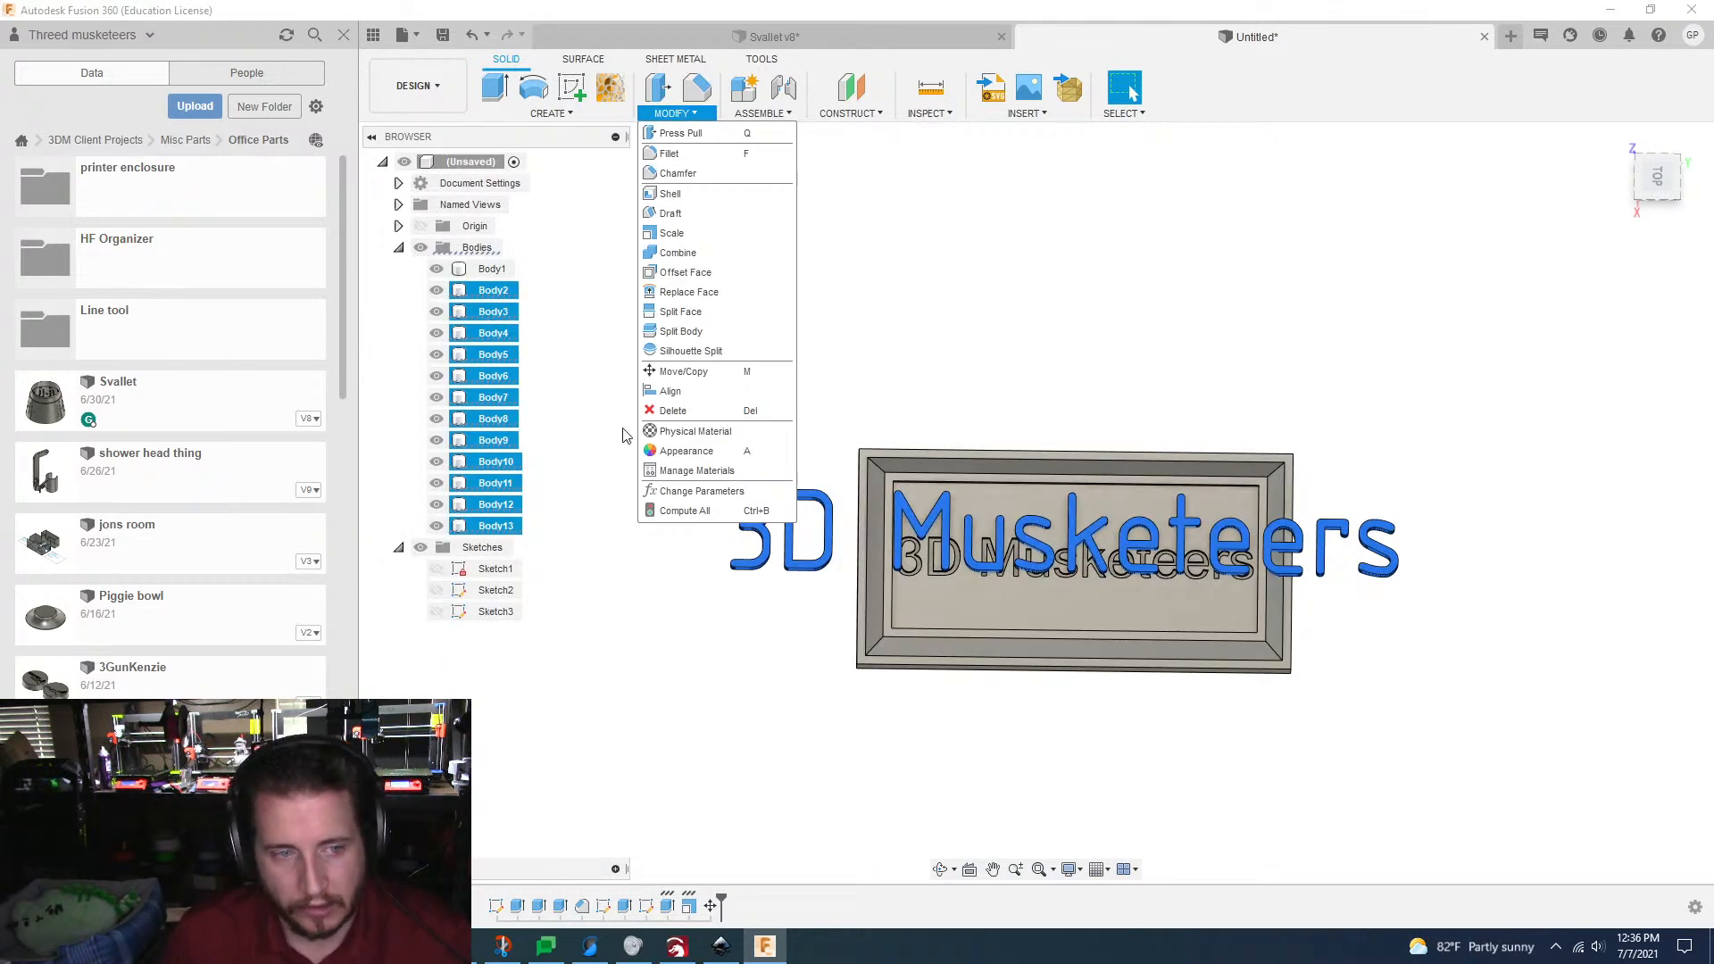
{"action": "left_click", "coordinate": [698, 232]}
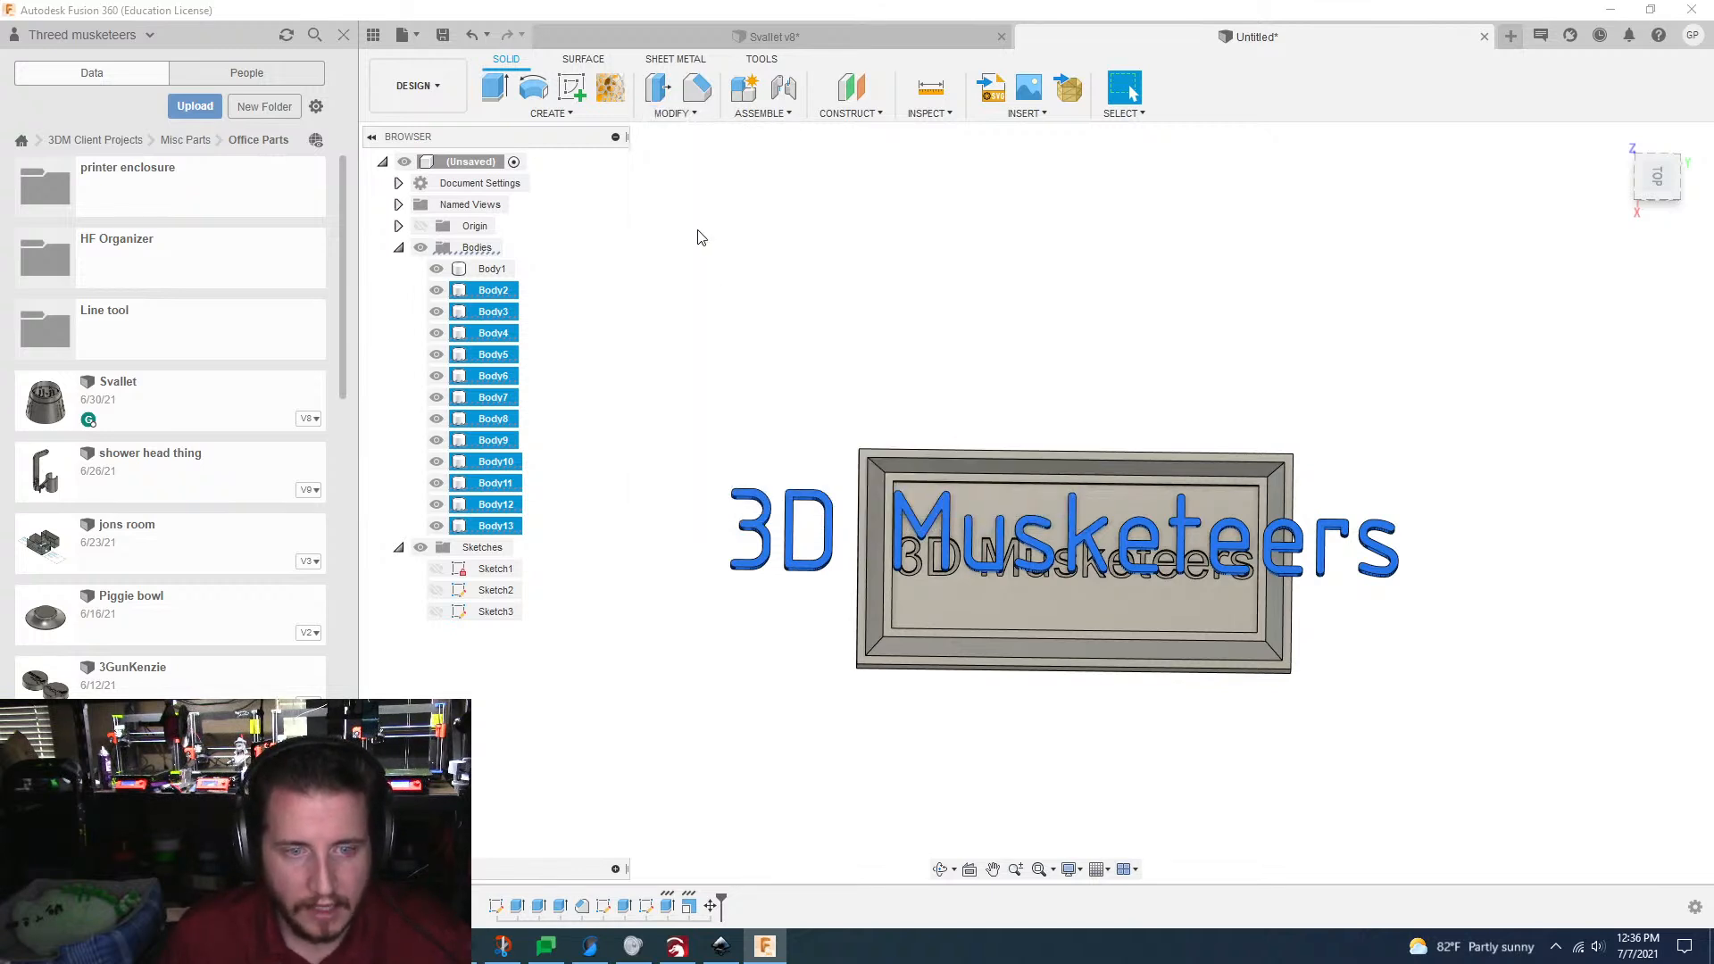
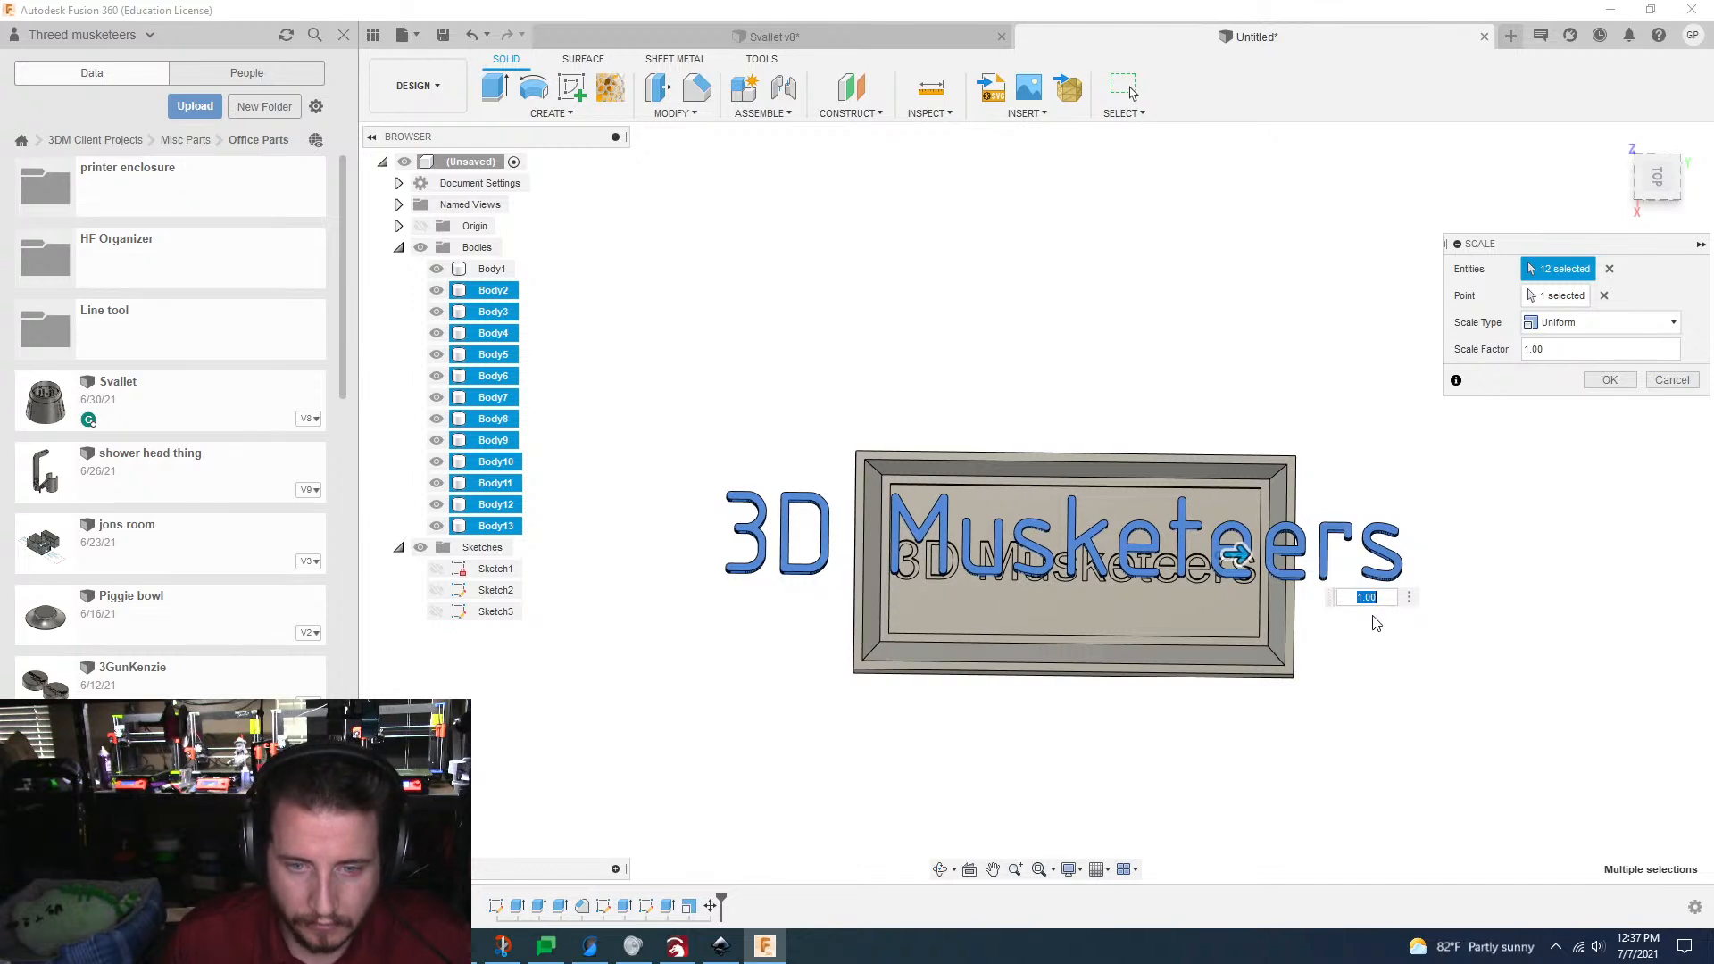
Step: Scale the twelve letter bodies uniformly by a factor of 0.55 and apply the scale
{"action": "scroll", "coordinate": [1382, 600], "scroll_direction": "up", "scroll_amount": 2}
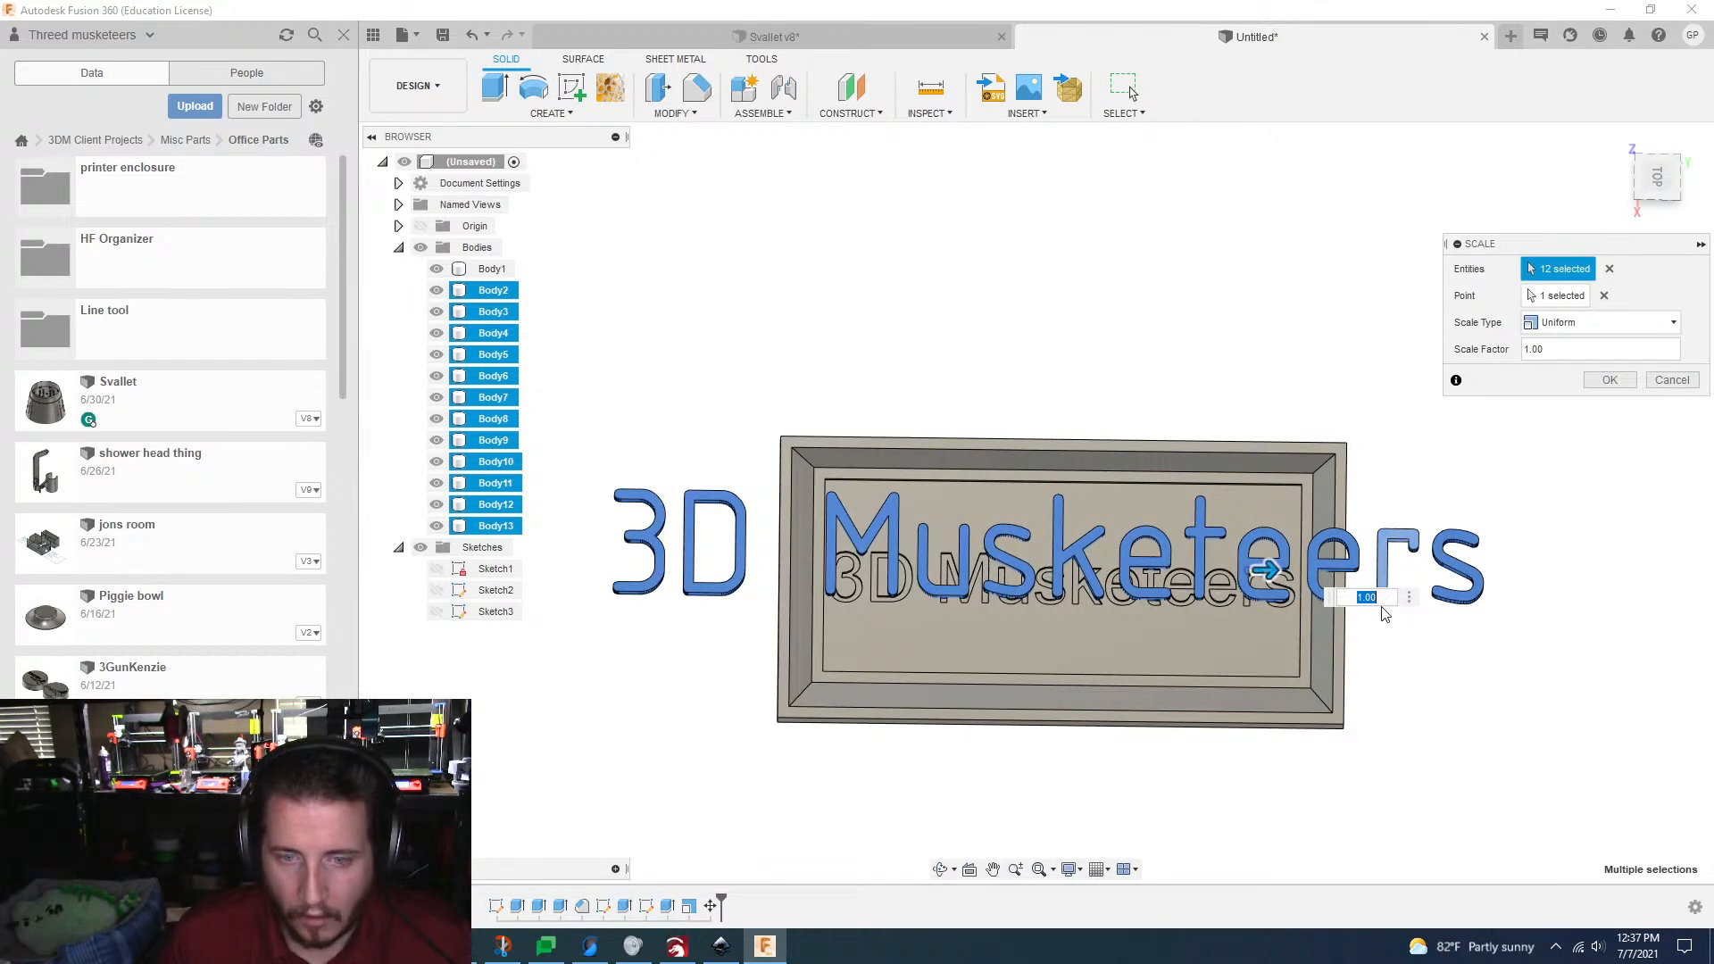
{"action": "type", "text": ".75"}
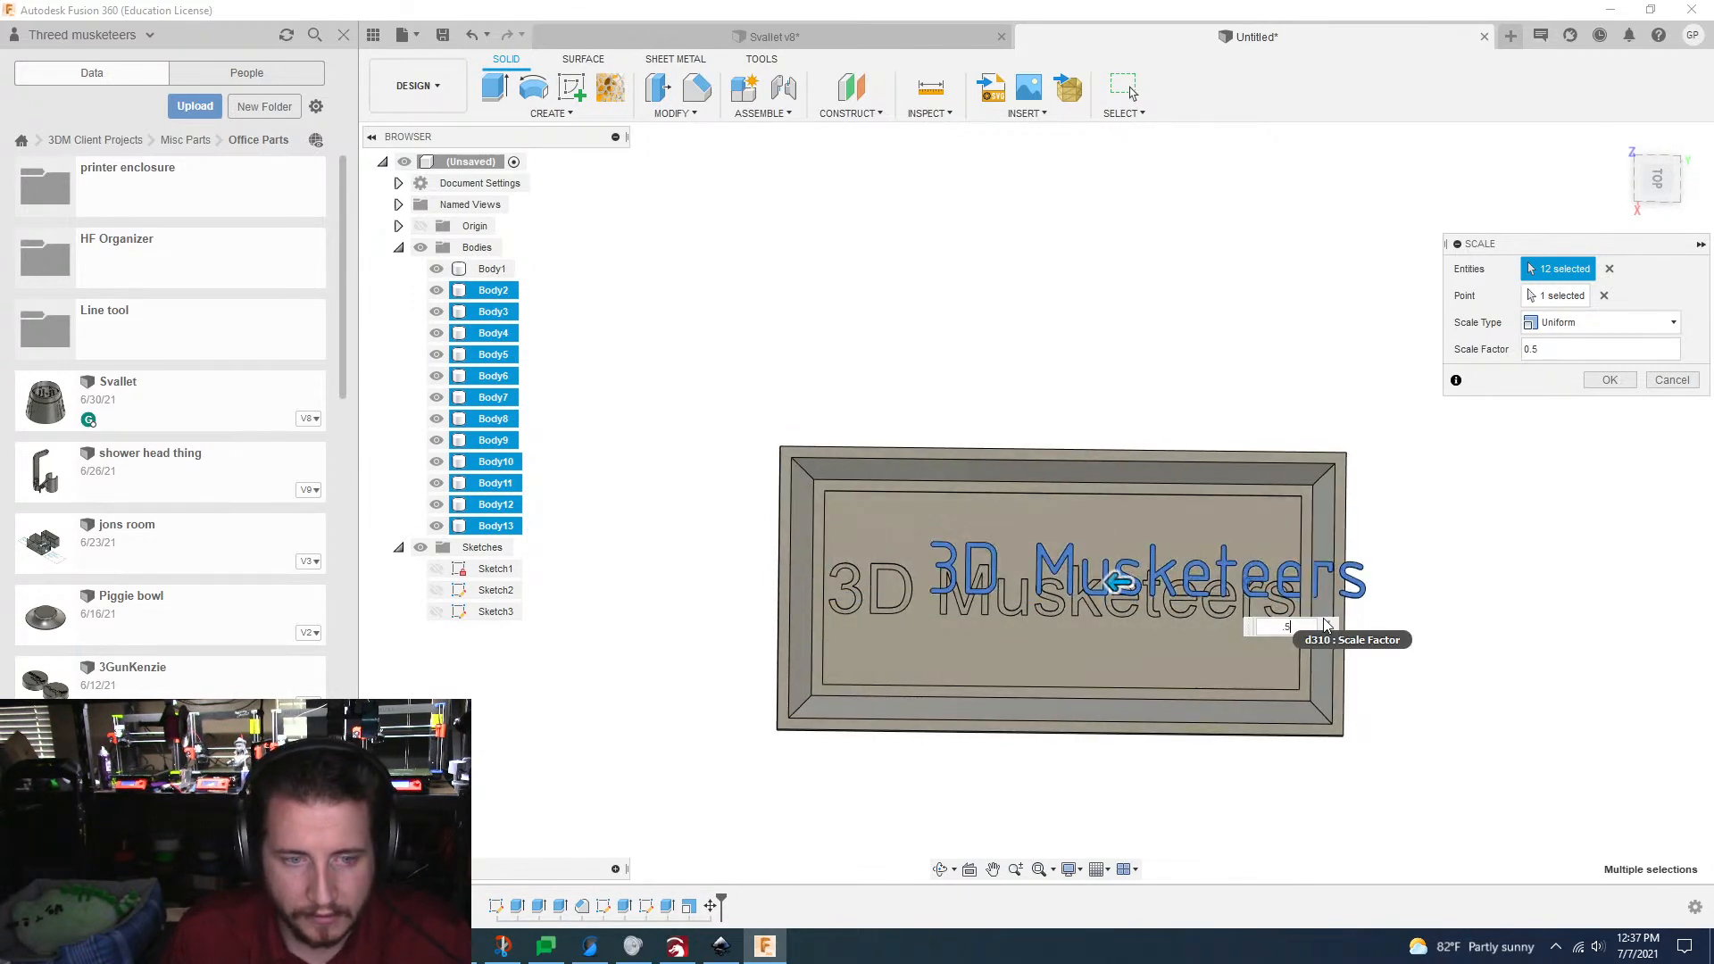
{"action": "middle_click_drag", "start_coordinate": [1325, 625], "coordinate": [1131, 584], "text": "shift"}
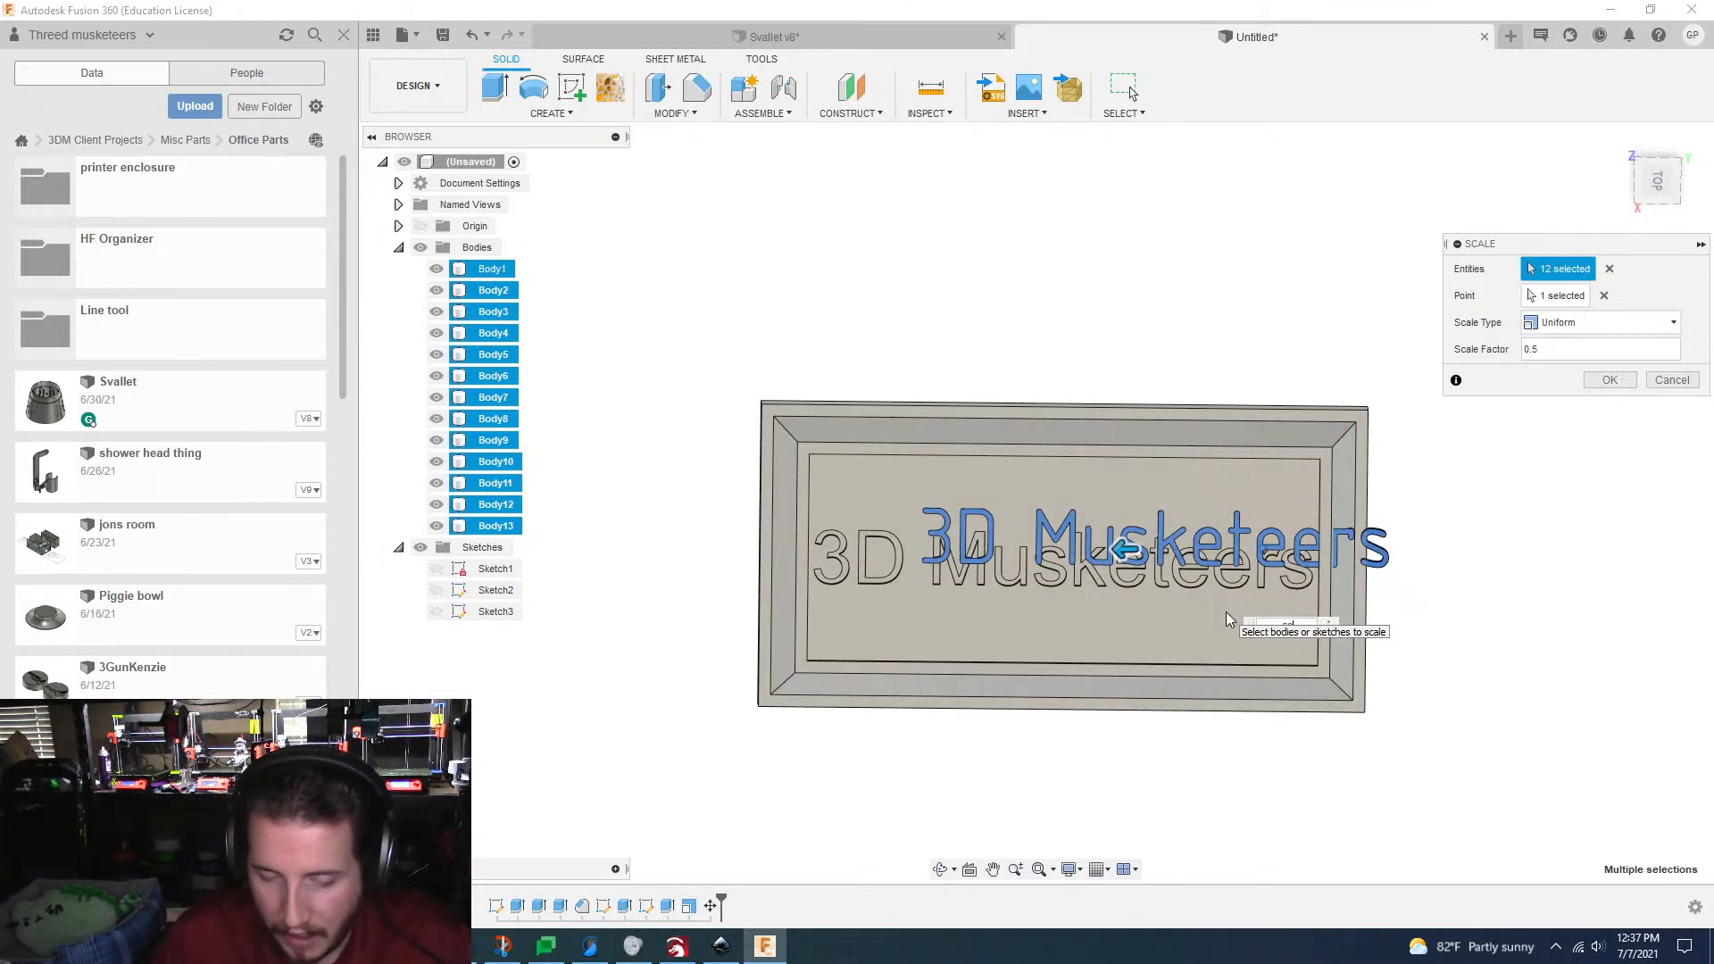
{"action": "type", "text": "6"}
{"action": "scroll", "coordinate": [1226, 613], "scroll_direction": "down", "scroll_amount": 1}
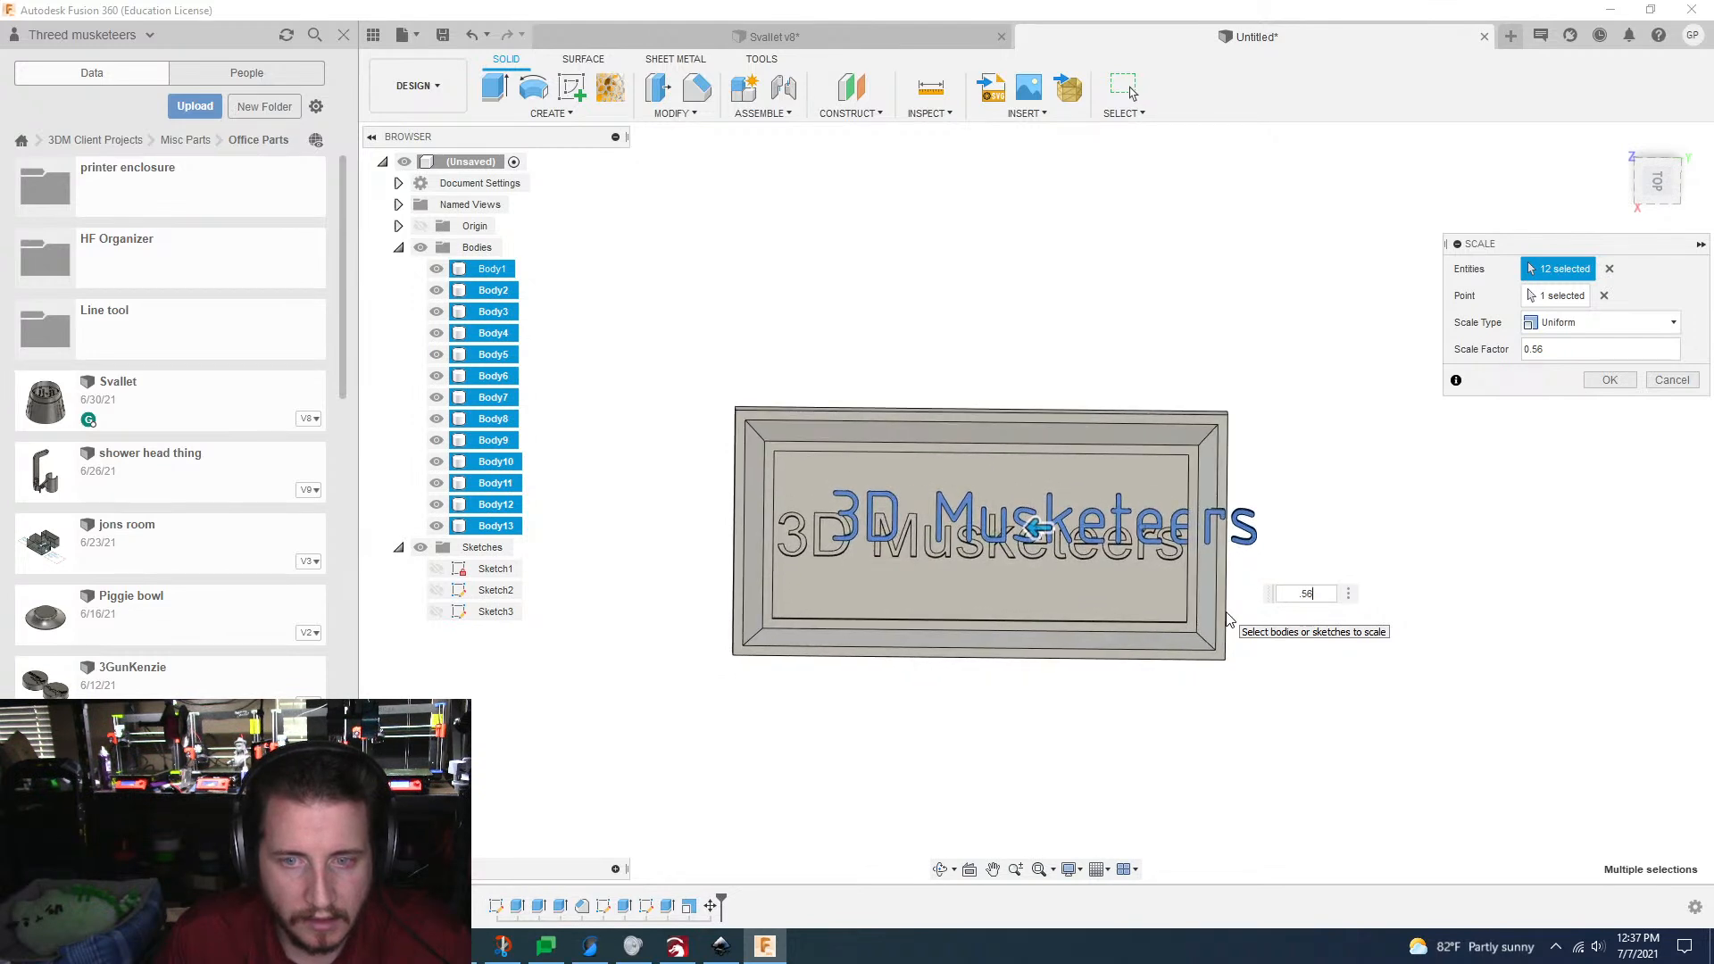
{"action": "scroll", "coordinate": [1225, 613], "scroll_direction": "up", "scroll_amount": 1}
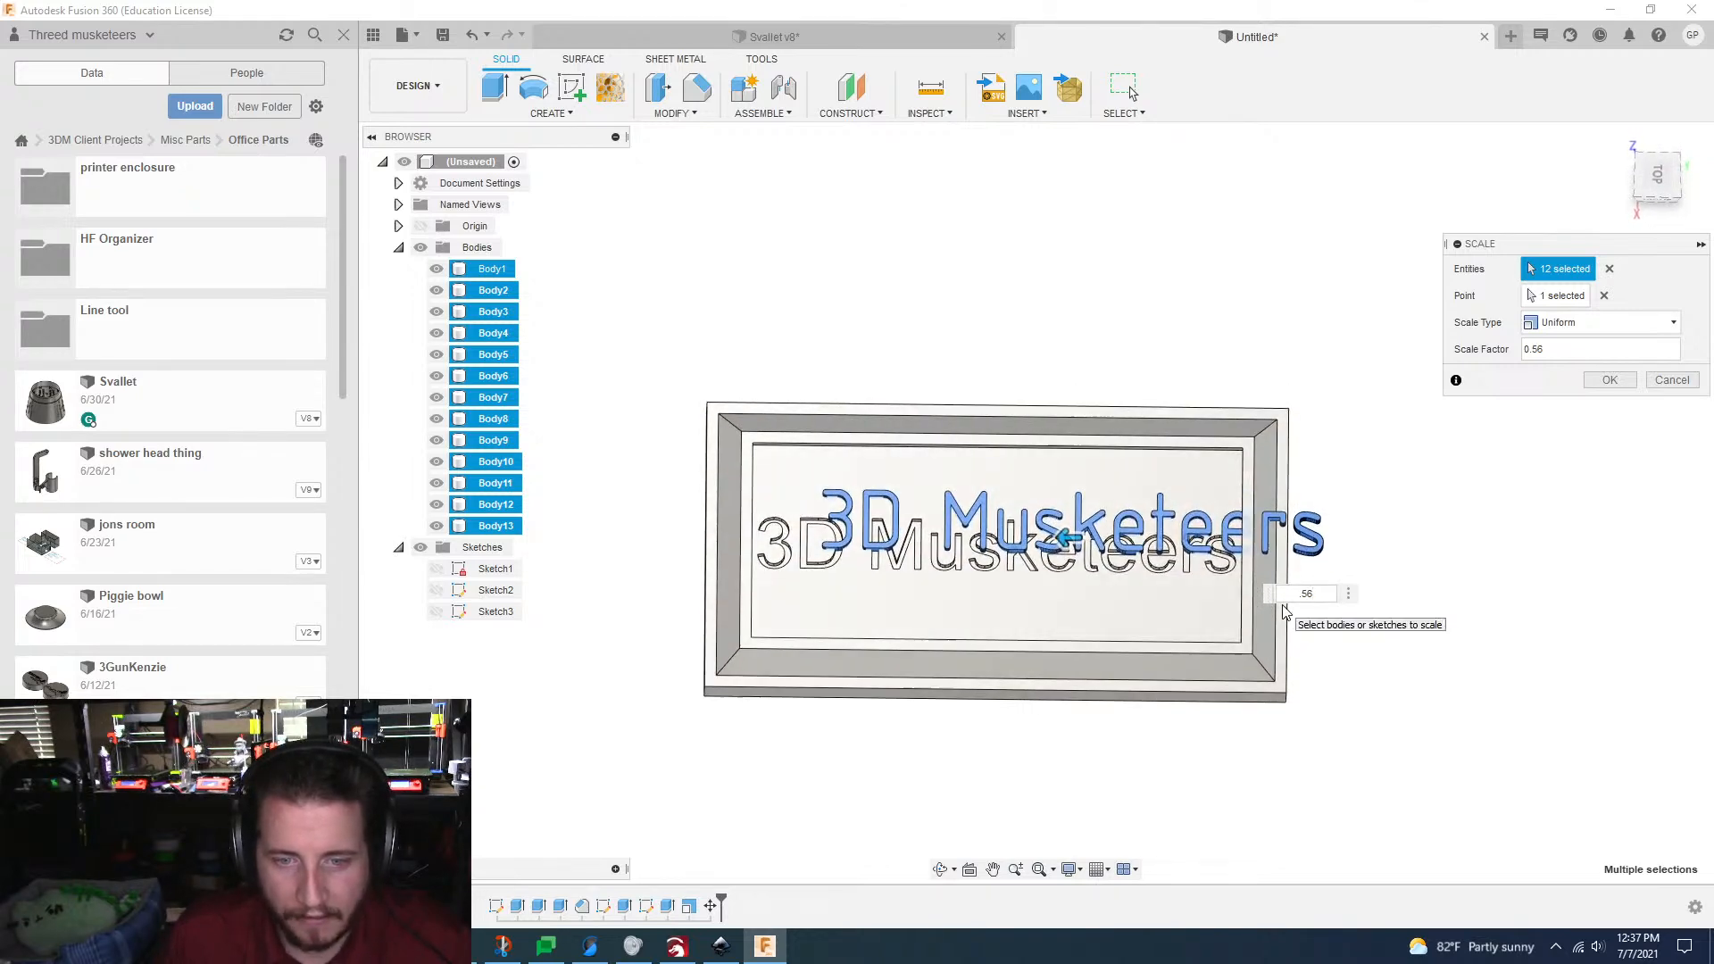
{"action": "key", "text": "BackSpace"}
{"action": "type", "text": "5"}
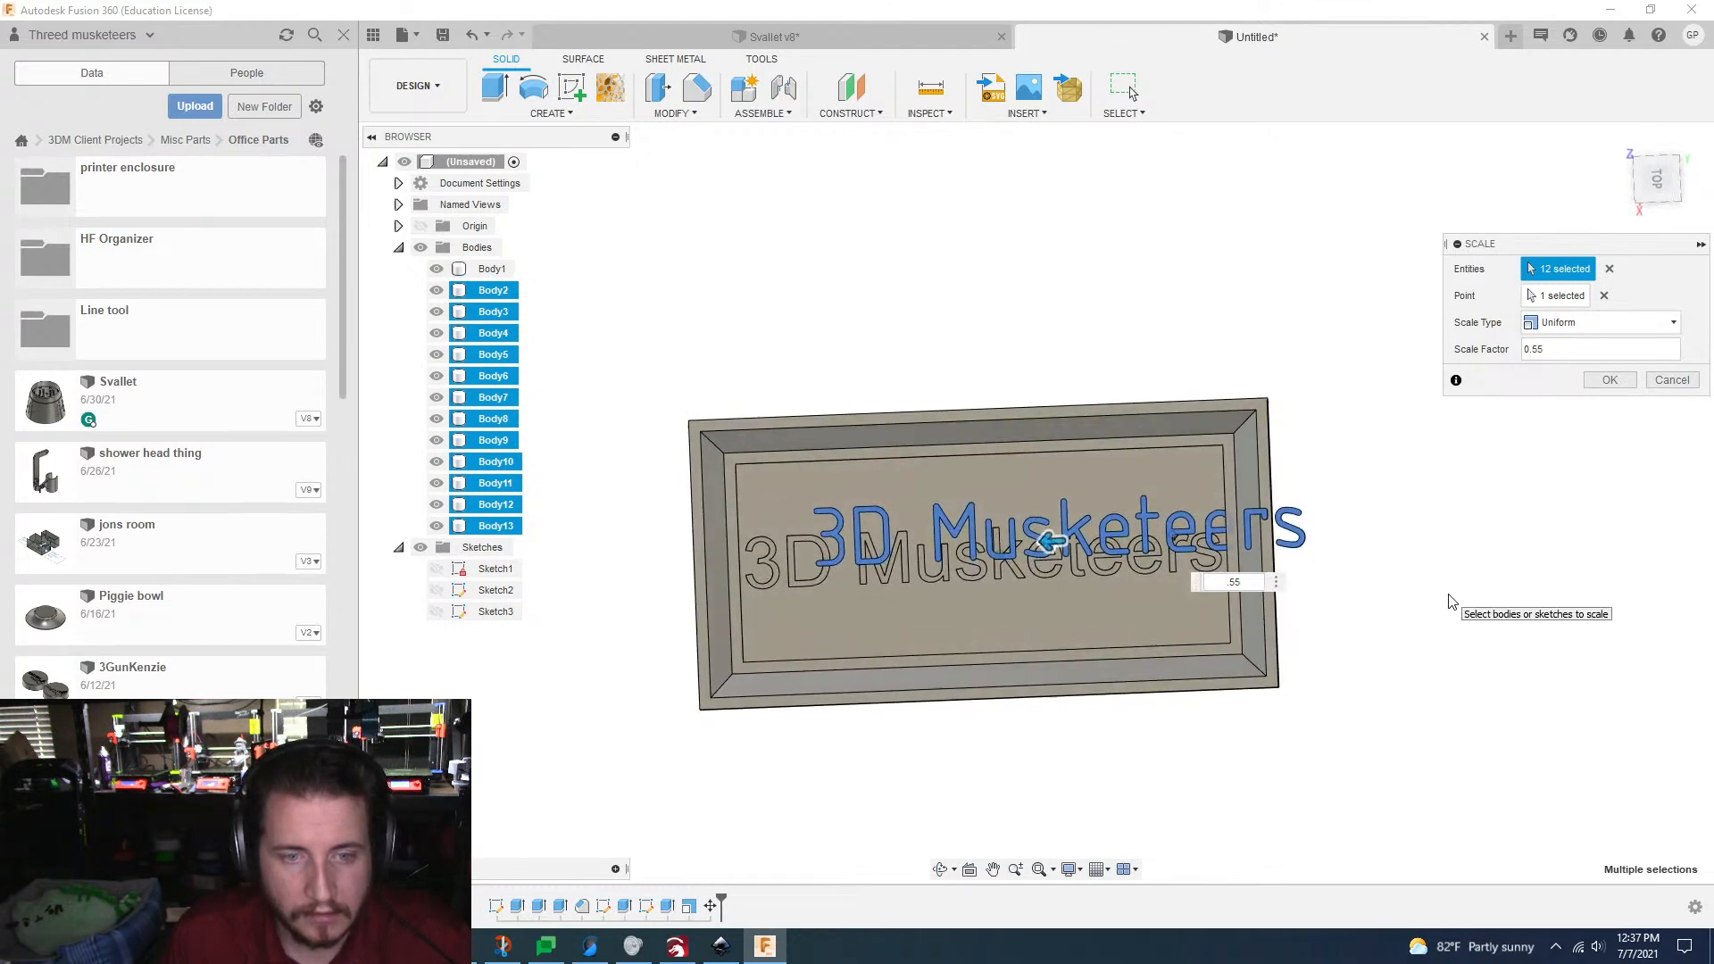
{"action": "left_click", "coordinate": [1625, 382]}
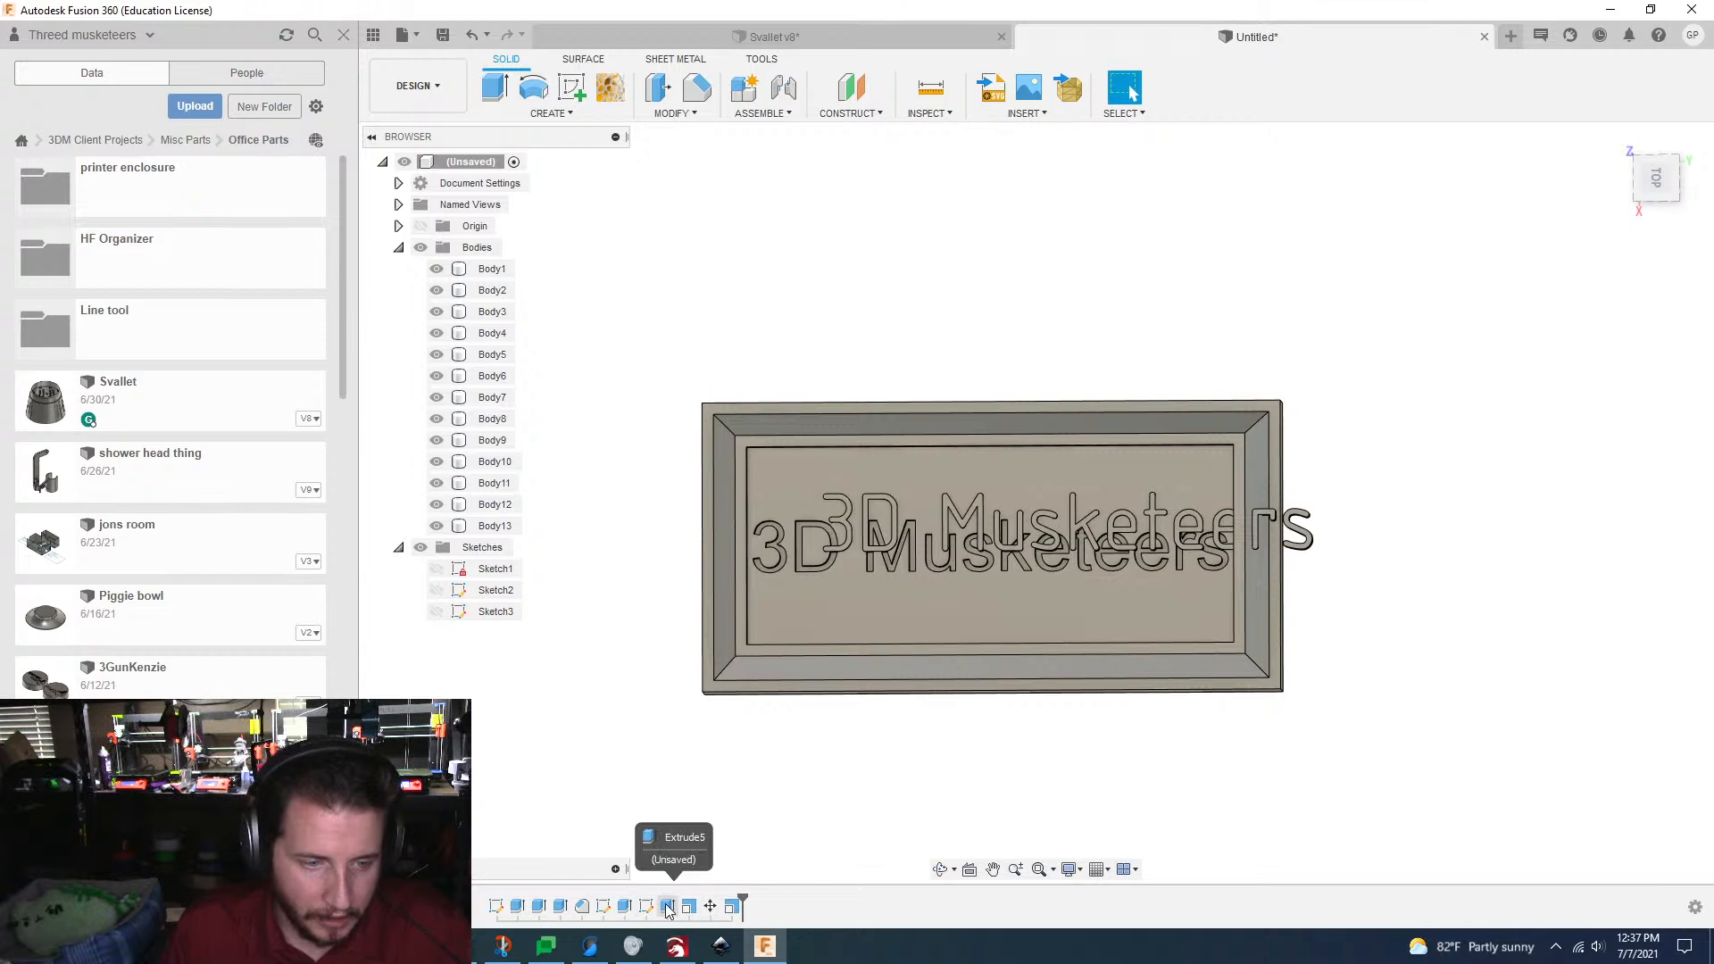
Step: Suppress the extrude feature that forms the original "3D Musketeers" text in the plate
{"action": "left_click", "coordinate": [623, 907]}
{"action": "right_click", "coordinate": [620, 904]}
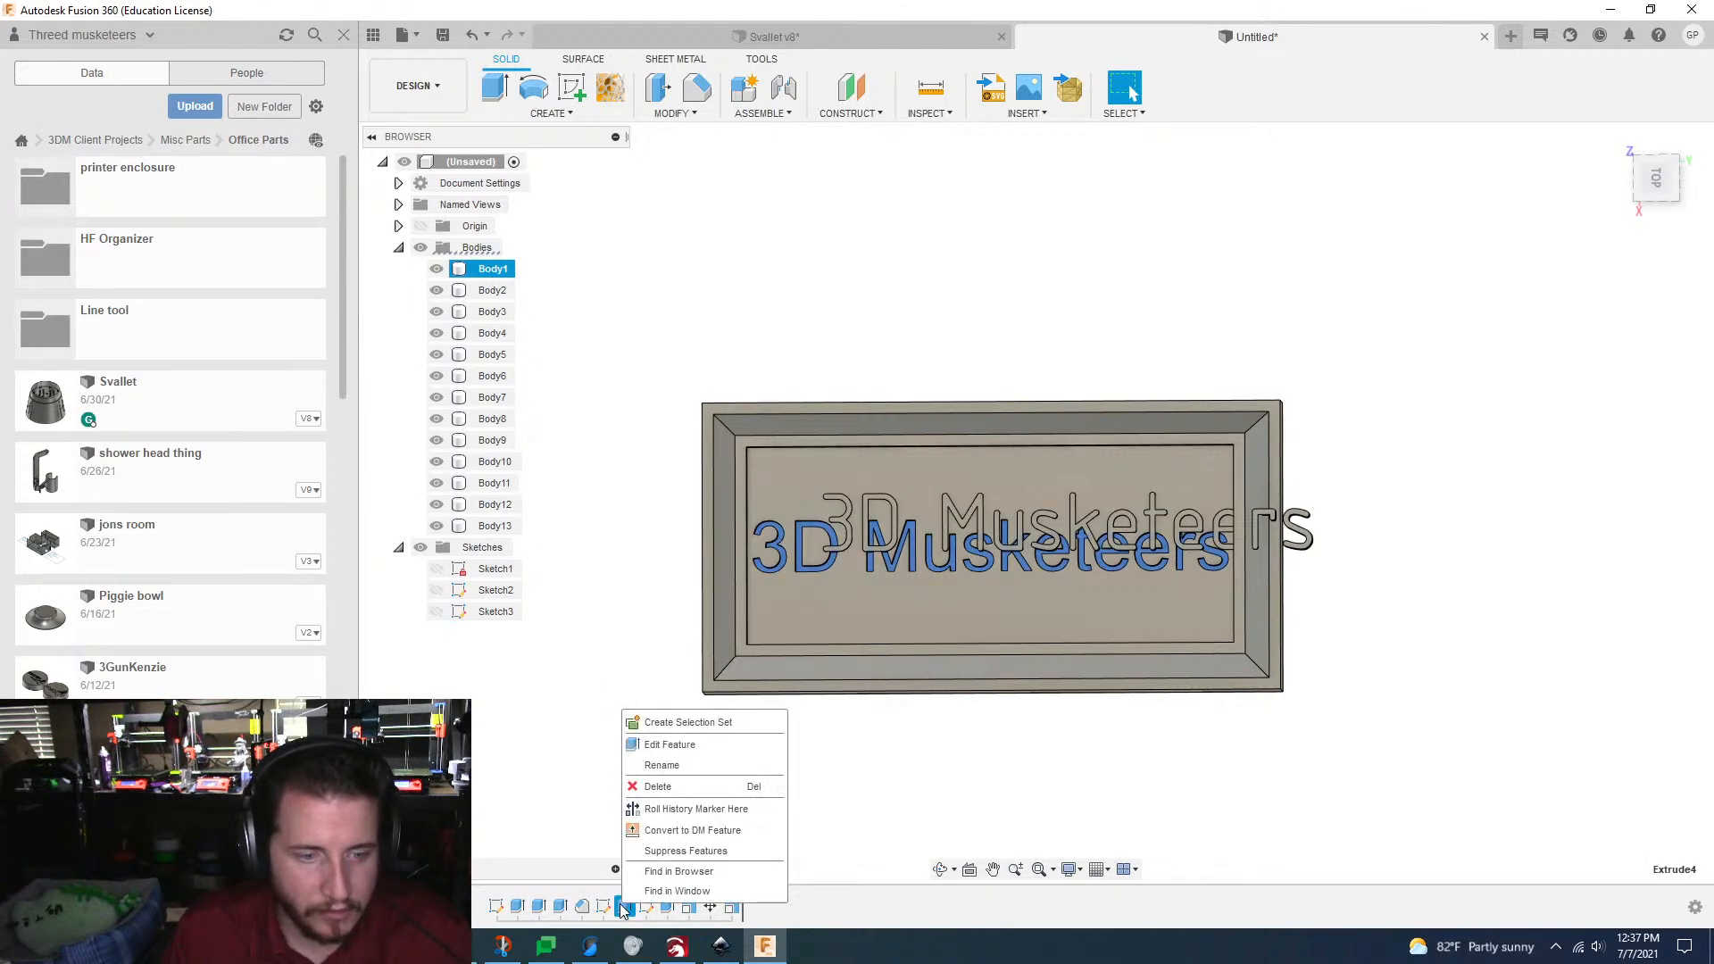
{"action": "left_click", "coordinate": [661, 851]}
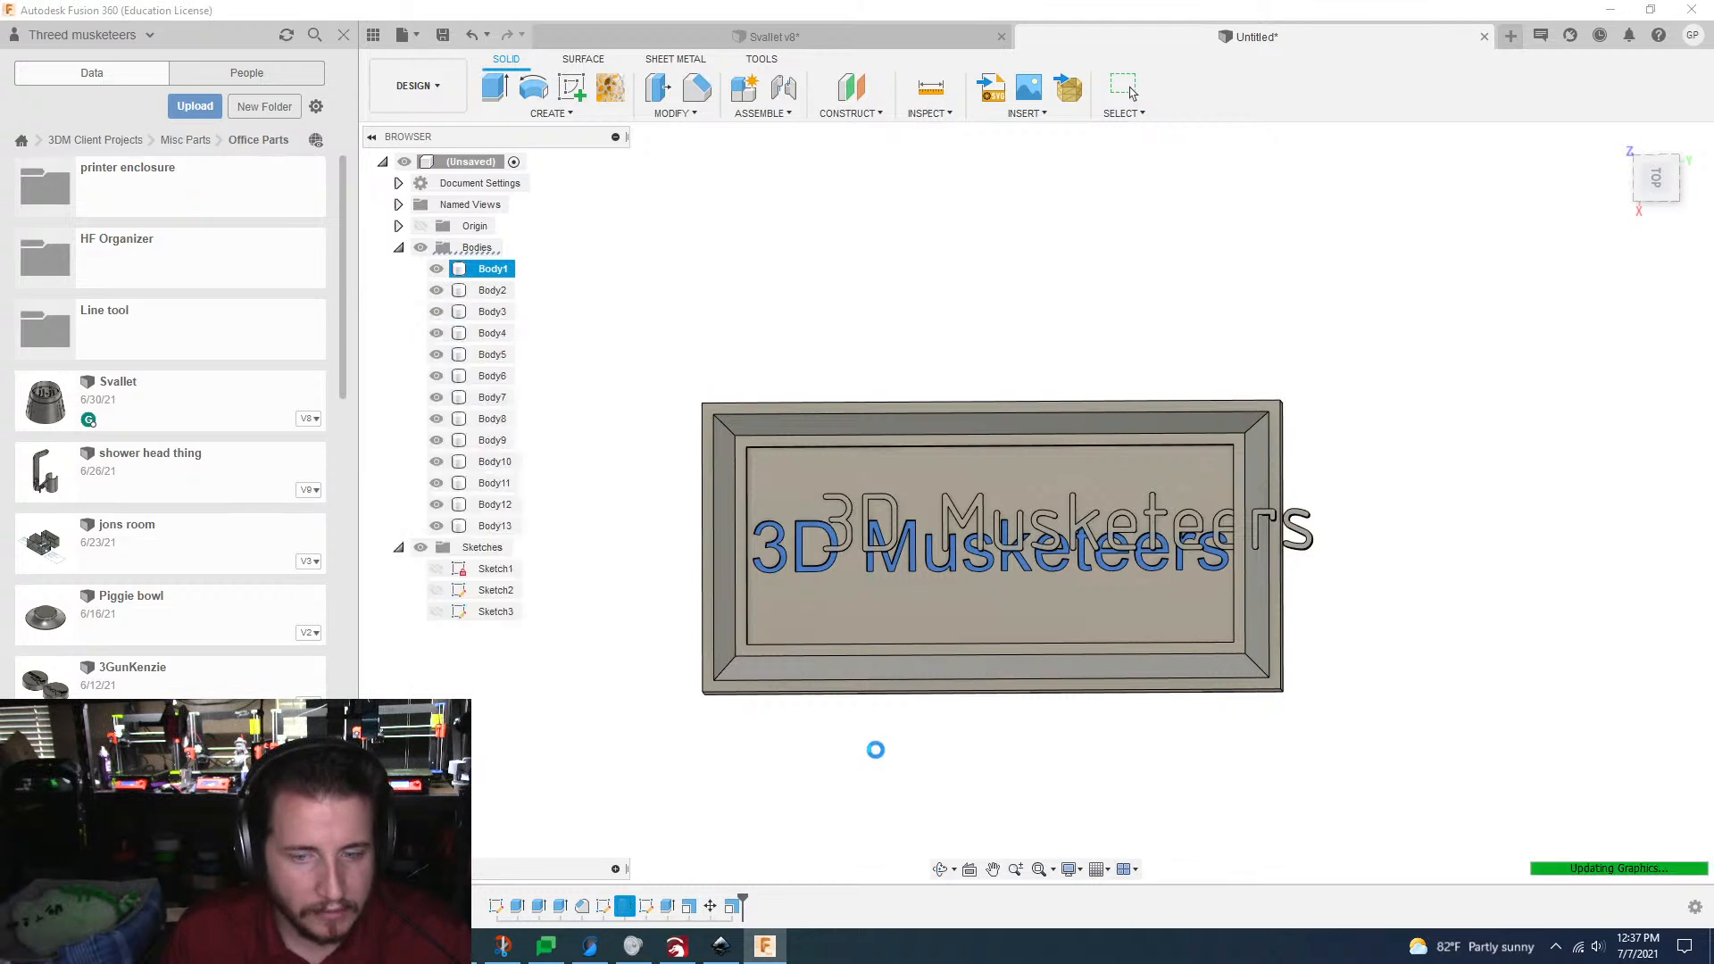
Step: Move the twelve scaled letter bodies -3 mm along Y and 1 mm along X over the plate's recess, and apply the move
{"action": "left_click", "coordinate": [490, 292]}
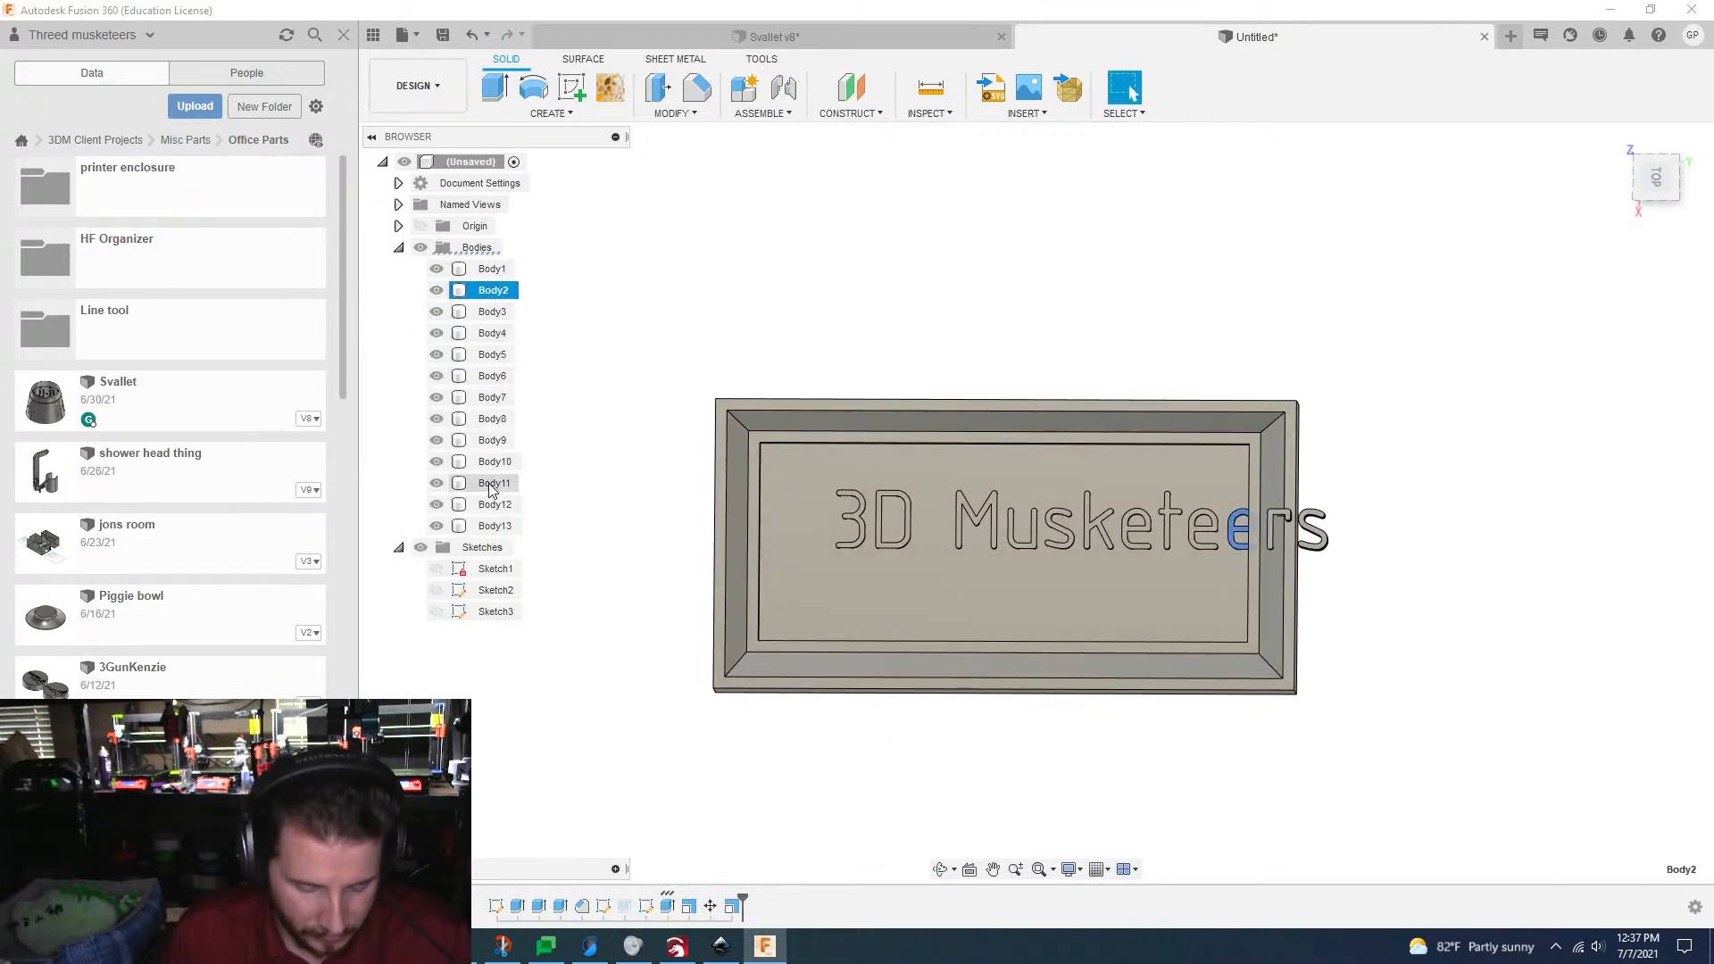
{"action": "left_click", "coordinate": [496, 526], "text": "shift"}
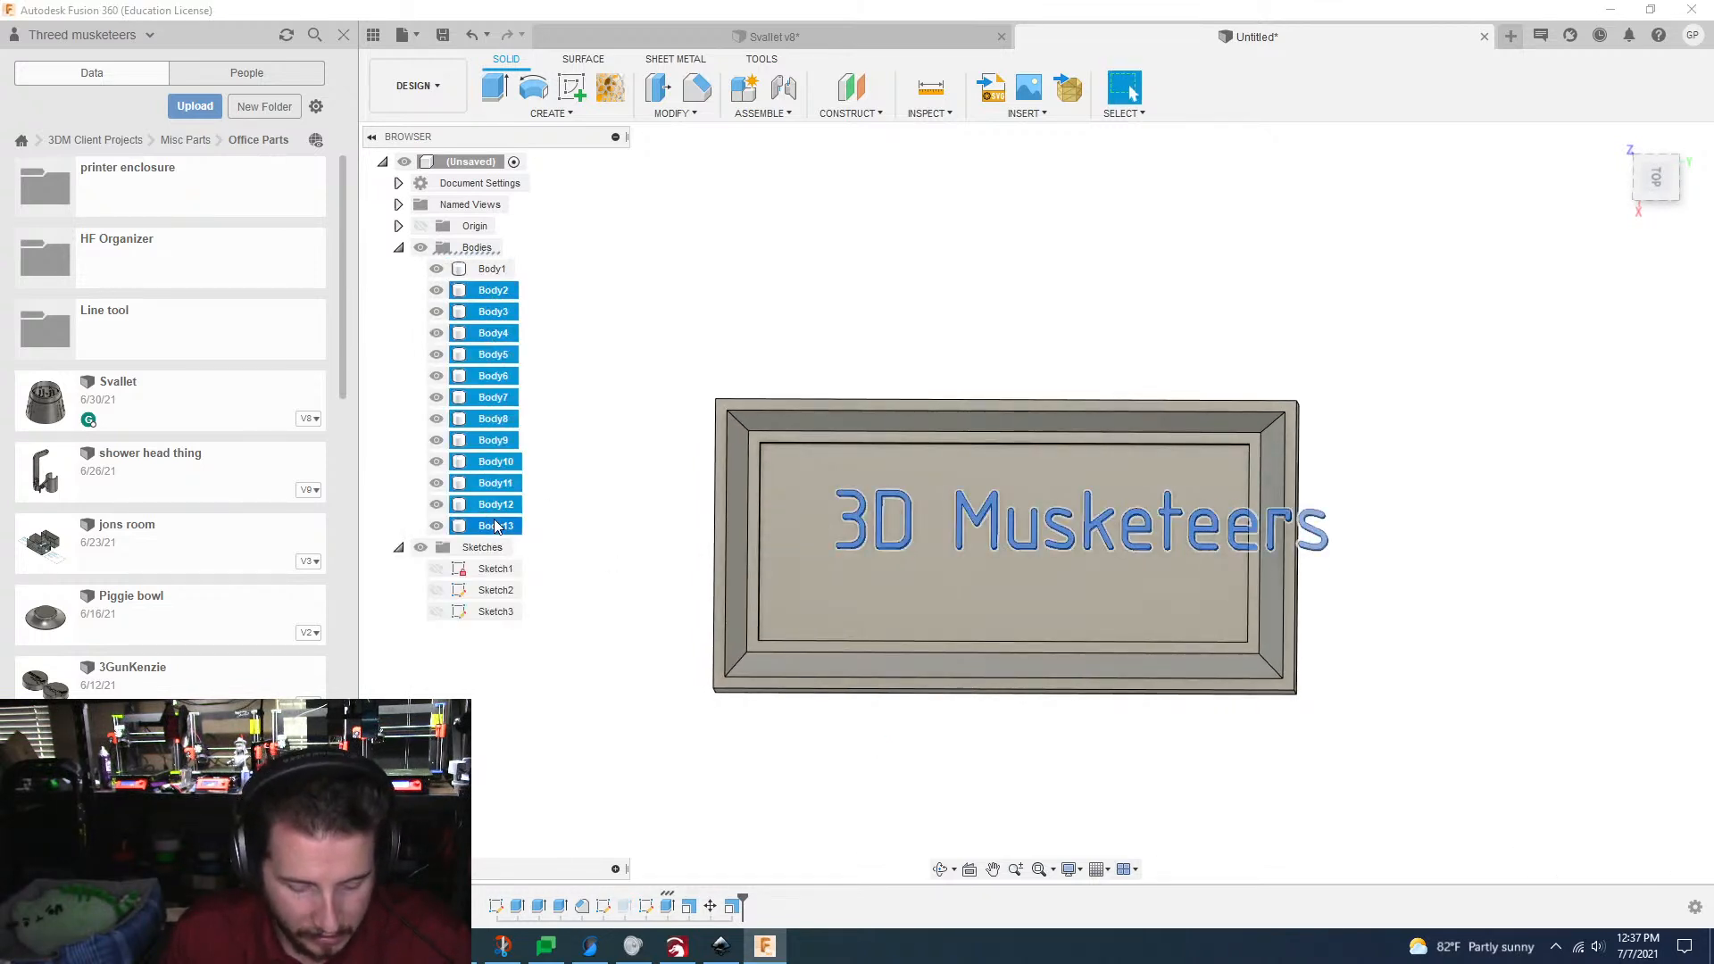
{"action": "key", "text": "m"}
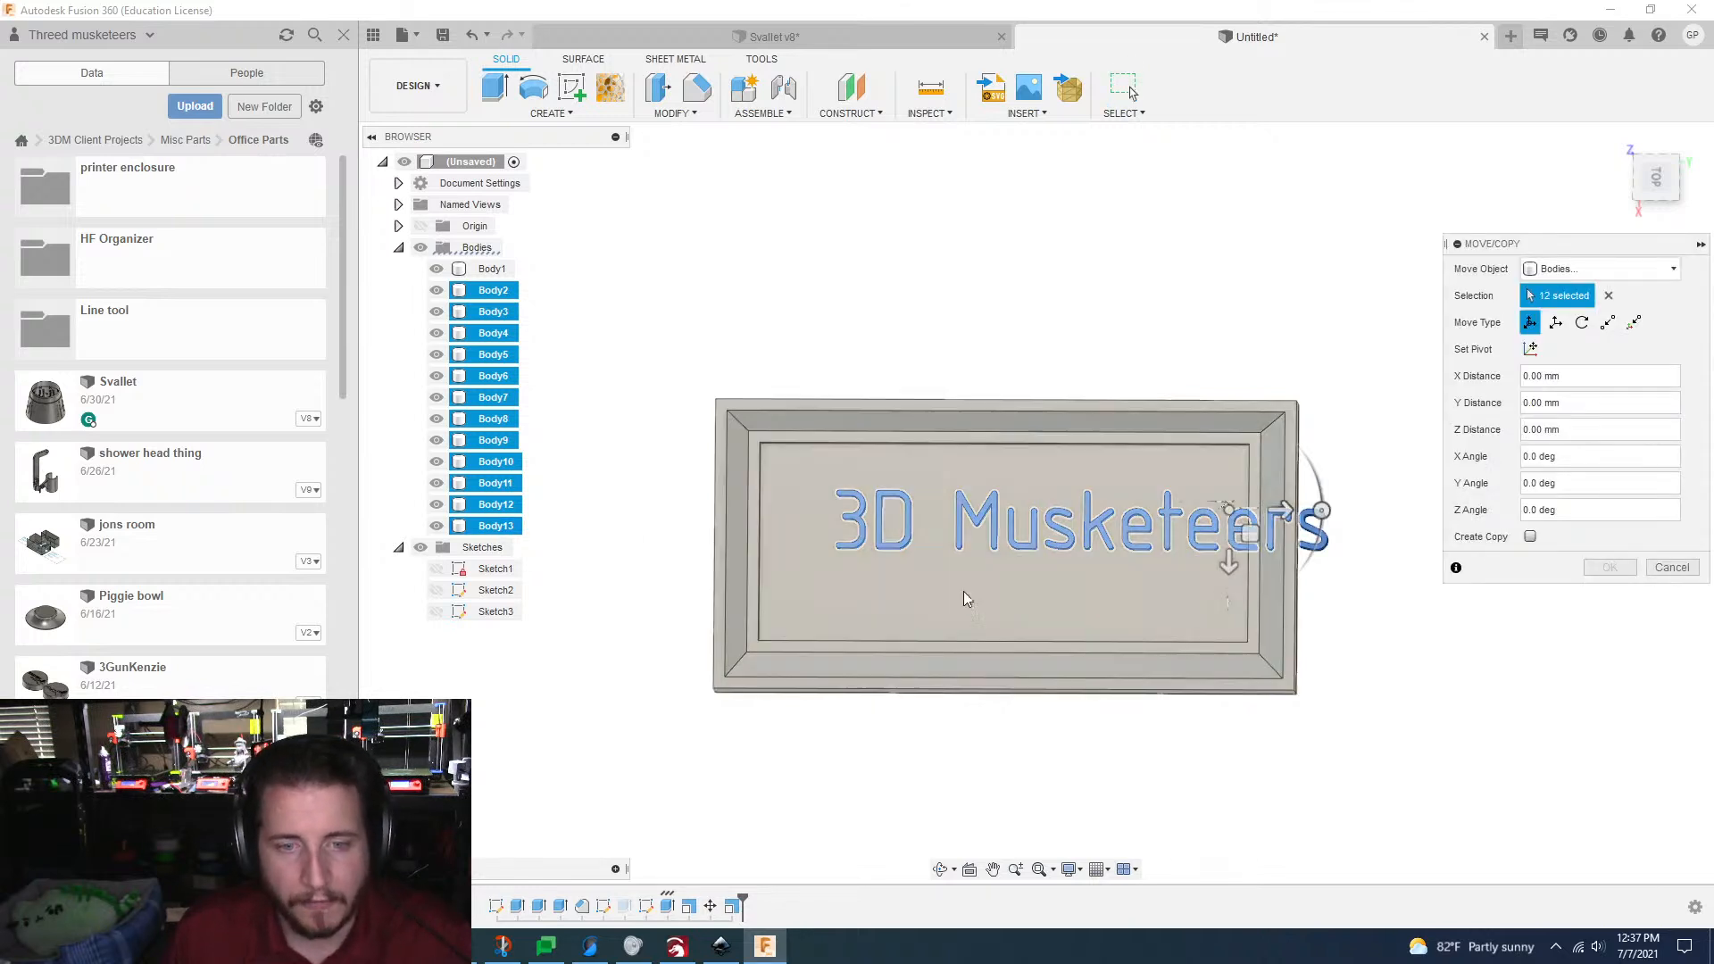
{"action": "left_click_drag", "start_coordinate": [1289, 512], "coordinate": [1220, 521]}
{"action": "scroll", "coordinate": [1286, 558], "scroll_direction": "up", "scroll_amount": 3}
{"action": "middle_click_drag", "start_coordinate": [1308, 565], "coordinate": [1238, 484], "text": "shift"}
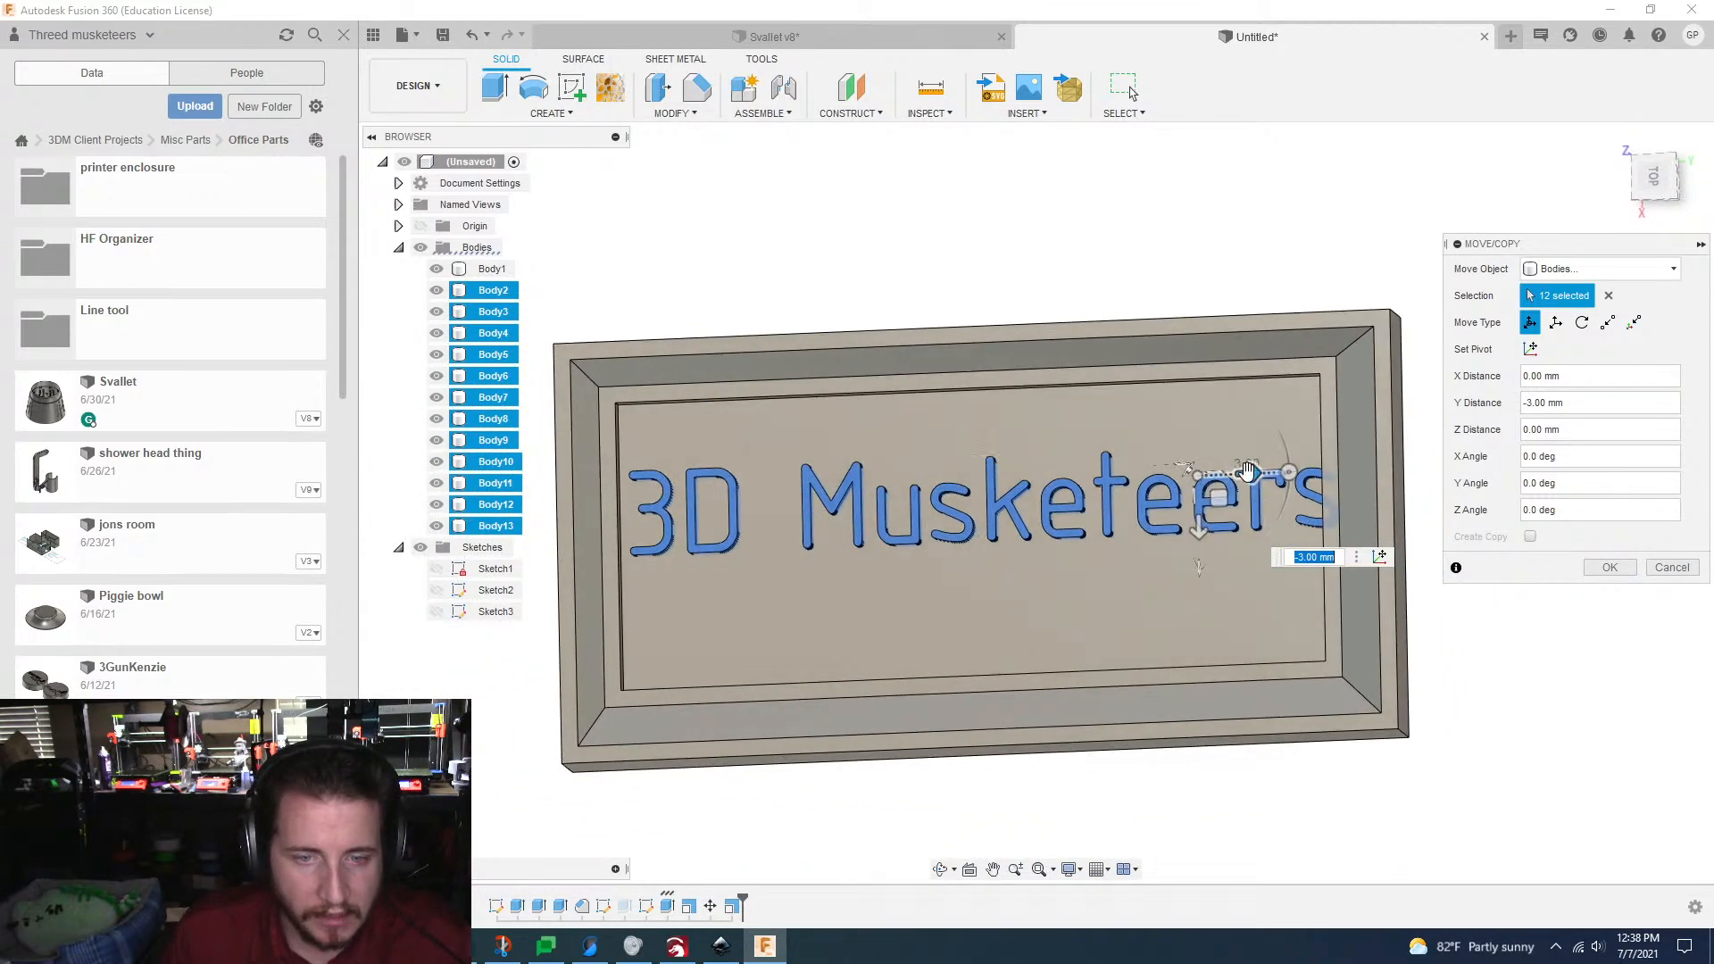
{"action": "left_click_drag", "start_coordinate": [1232, 475], "coordinate": [1235, 475]}
{"action": "middle_click_drag", "start_coordinate": [1236, 475], "coordinate": [1284, 475]}
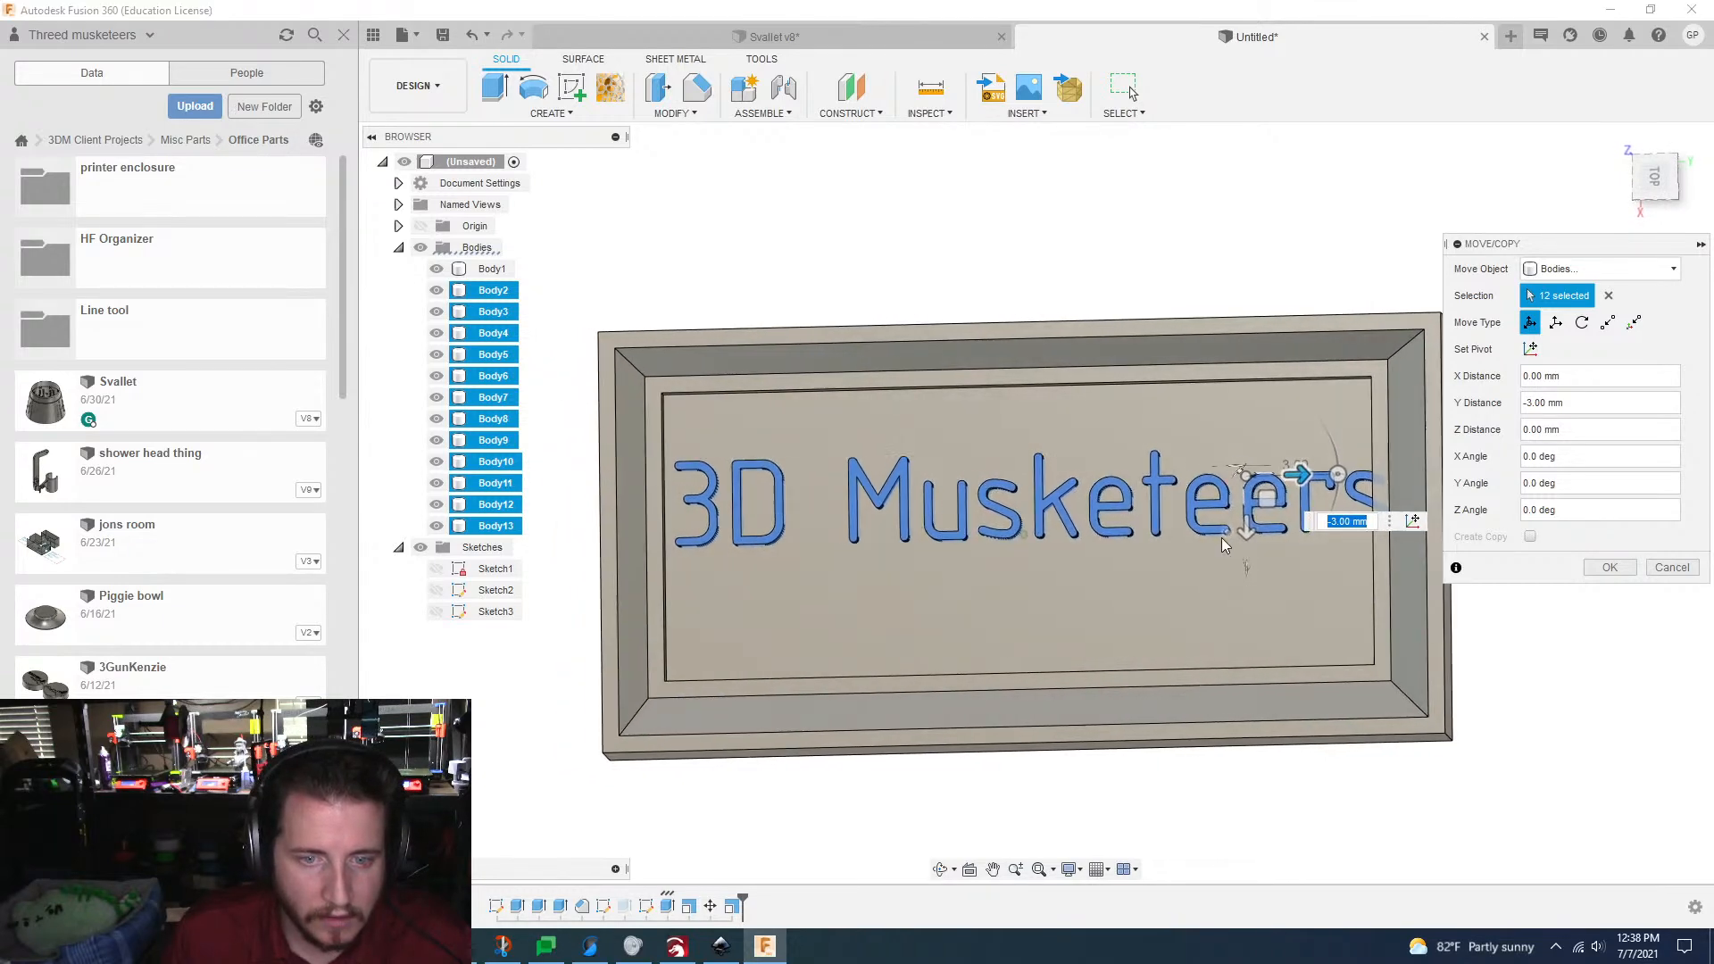
{"action": "left_click_drag", "start_coordinate": [1243, 533], "coordinate": [1240, 561]}
{"action": "scroll", "coordinate": [1241, 561], "scroll_direction": "down", "scroll_amount": 2}
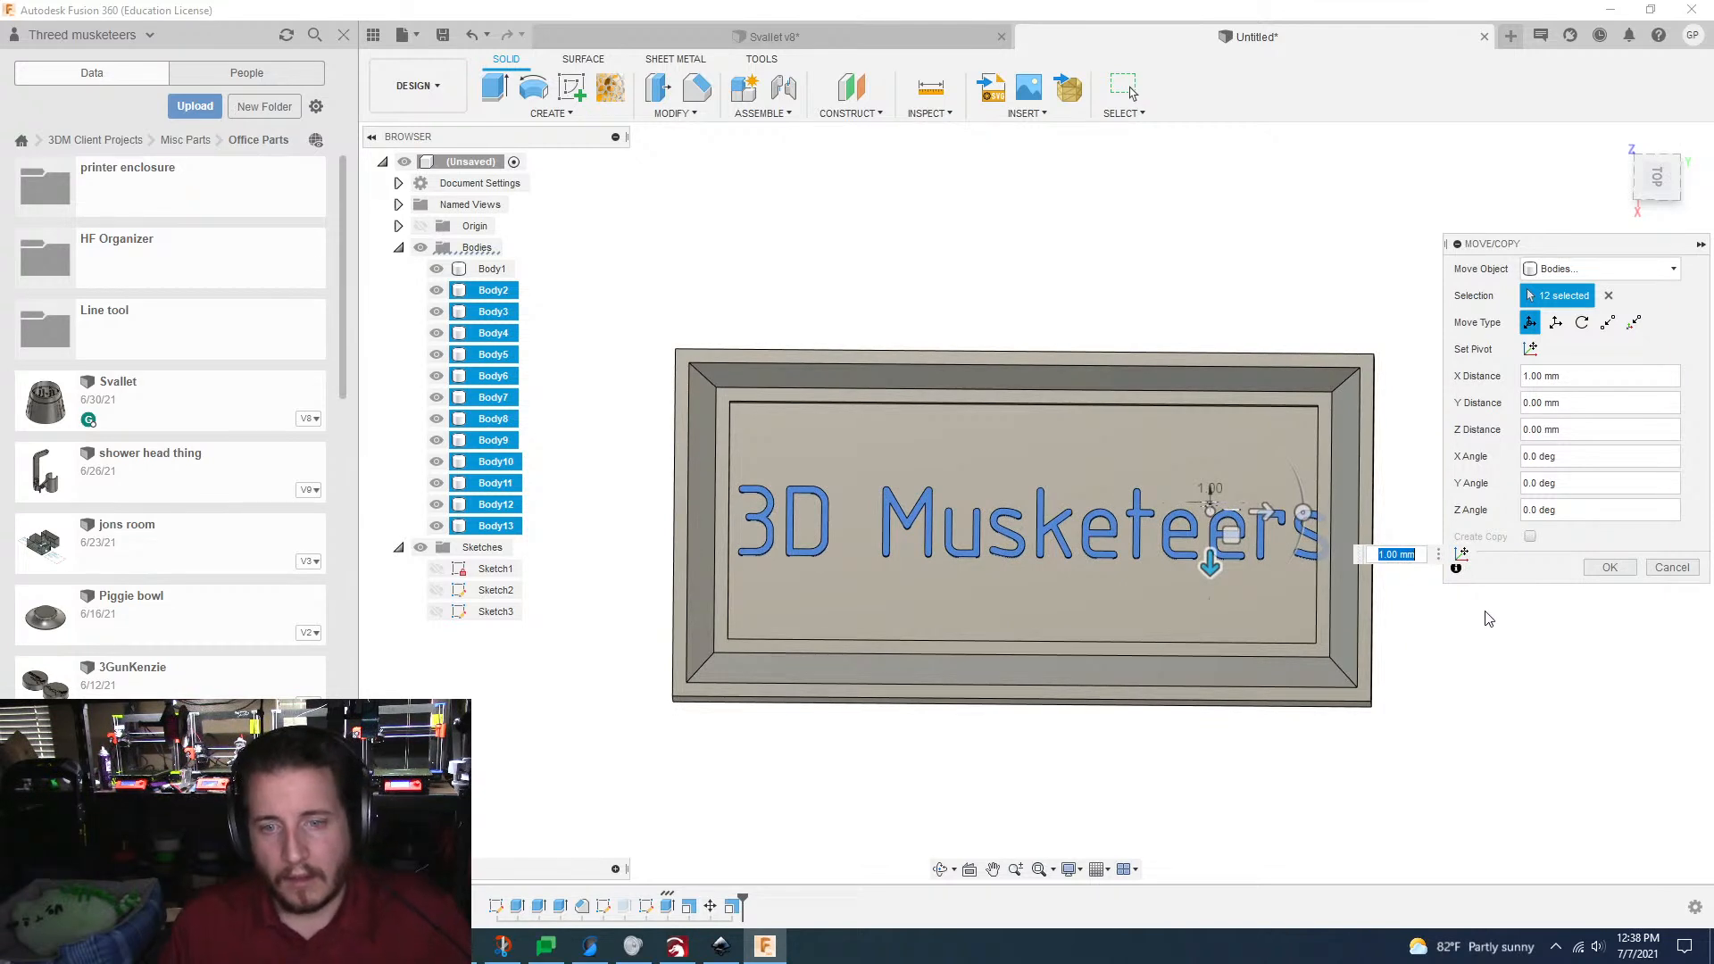
{"action": "left_click", "coordinate": [1607, 568]}
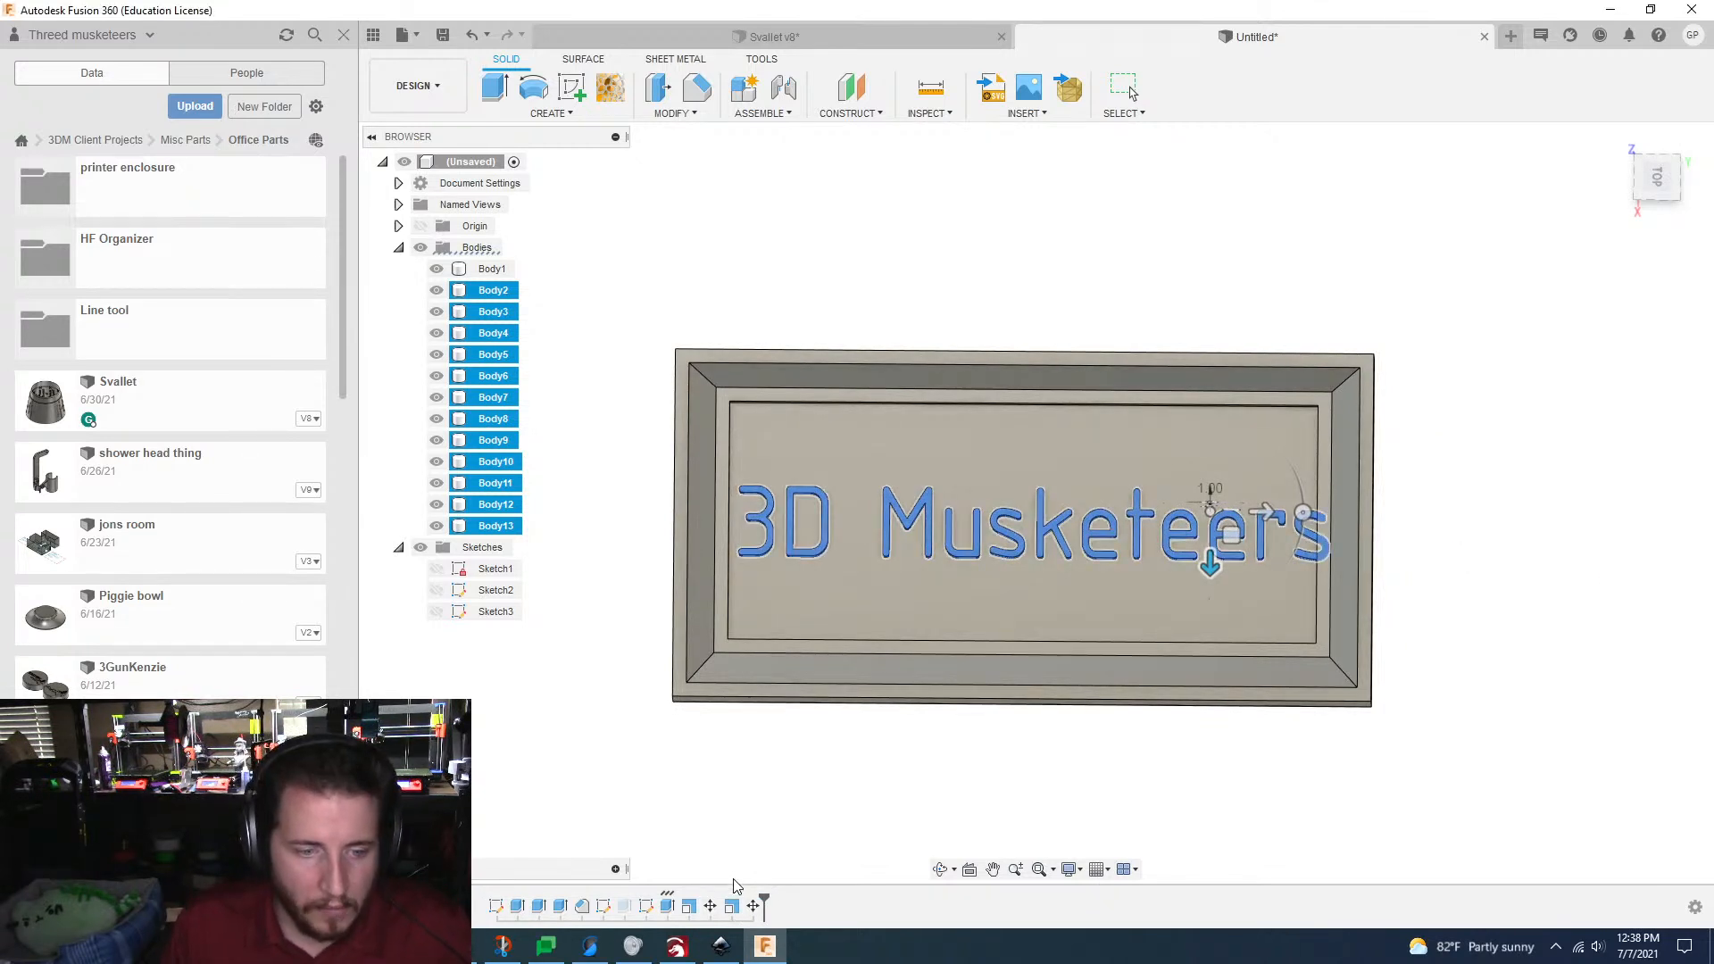
Step: Edit the latest Scale feature of the letter bodies and set its scale factor to 0.5
{"action": "double_click", "coordinate": [732, 906]}
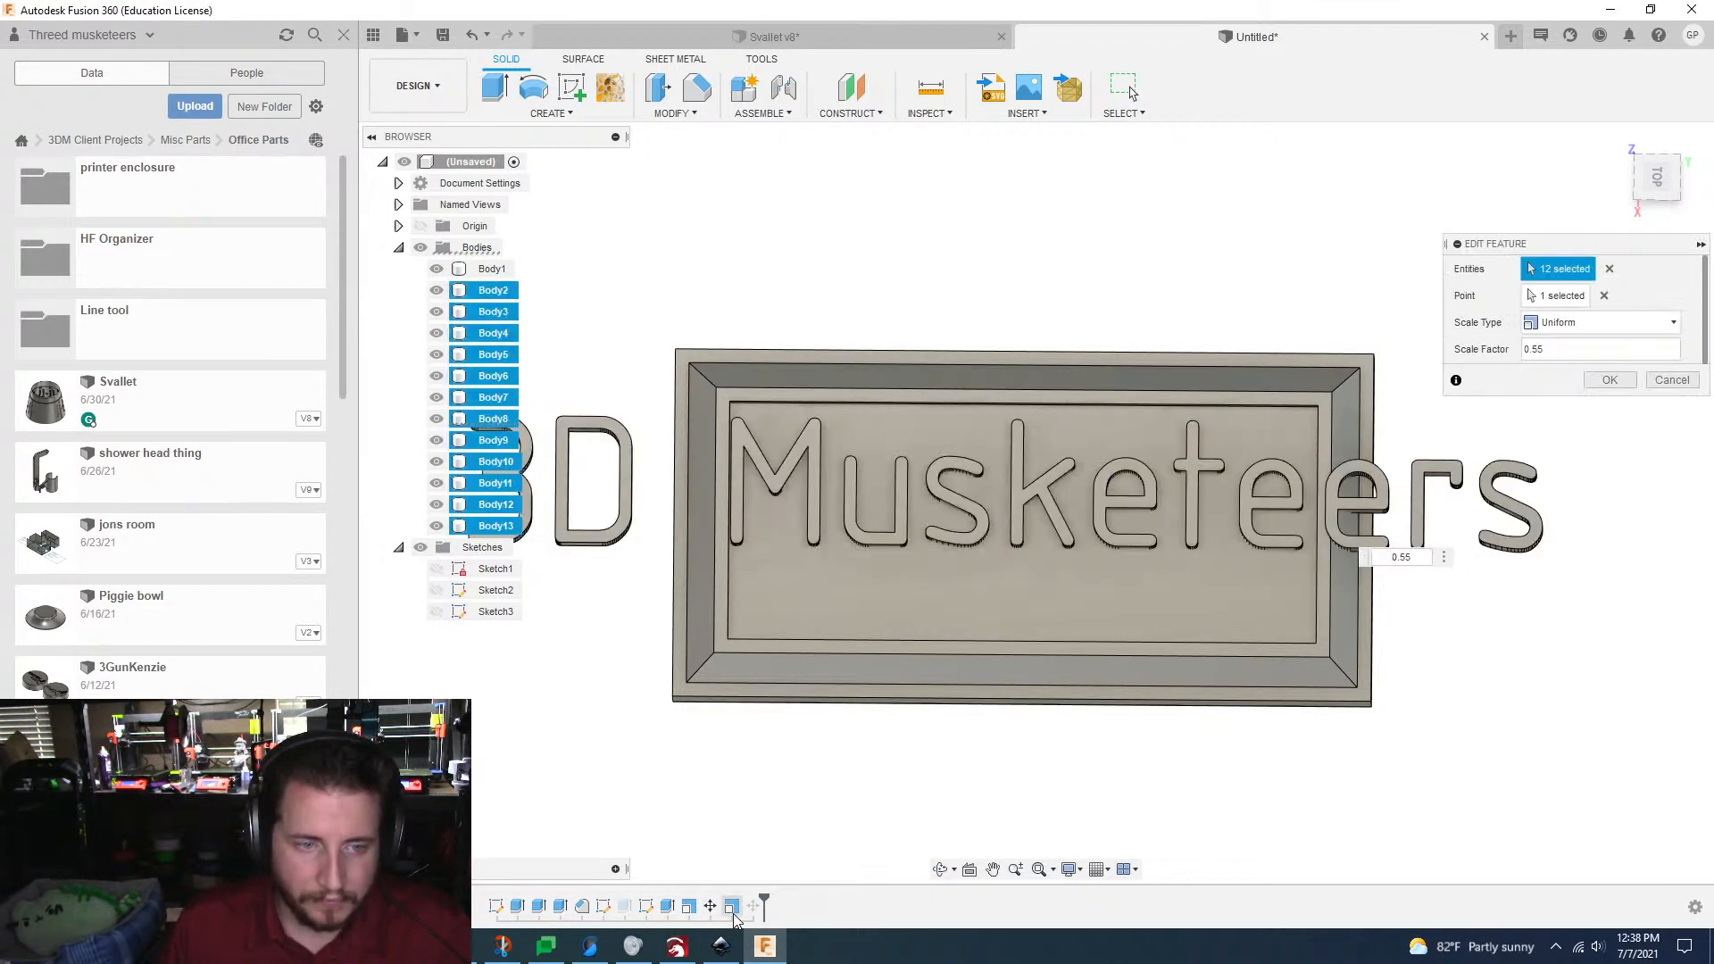
{"action": "left_click", "coordinate": [1544, 352]}
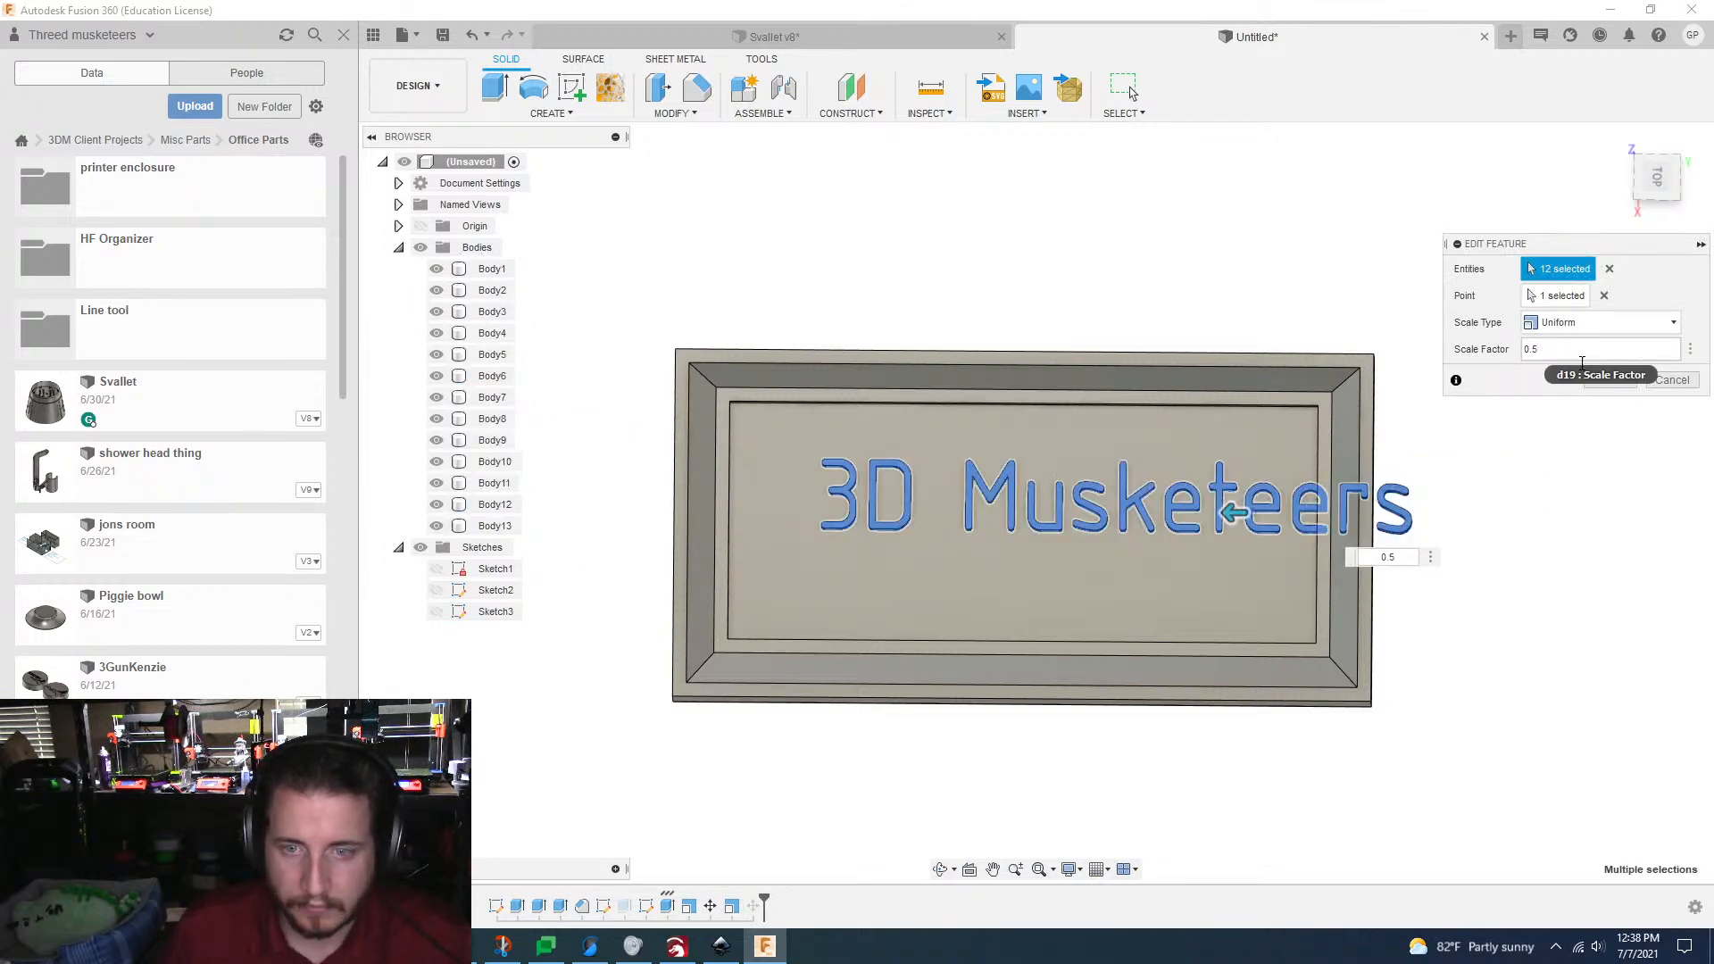
{"action": "left_click", "coordinate": [1611, 380]}
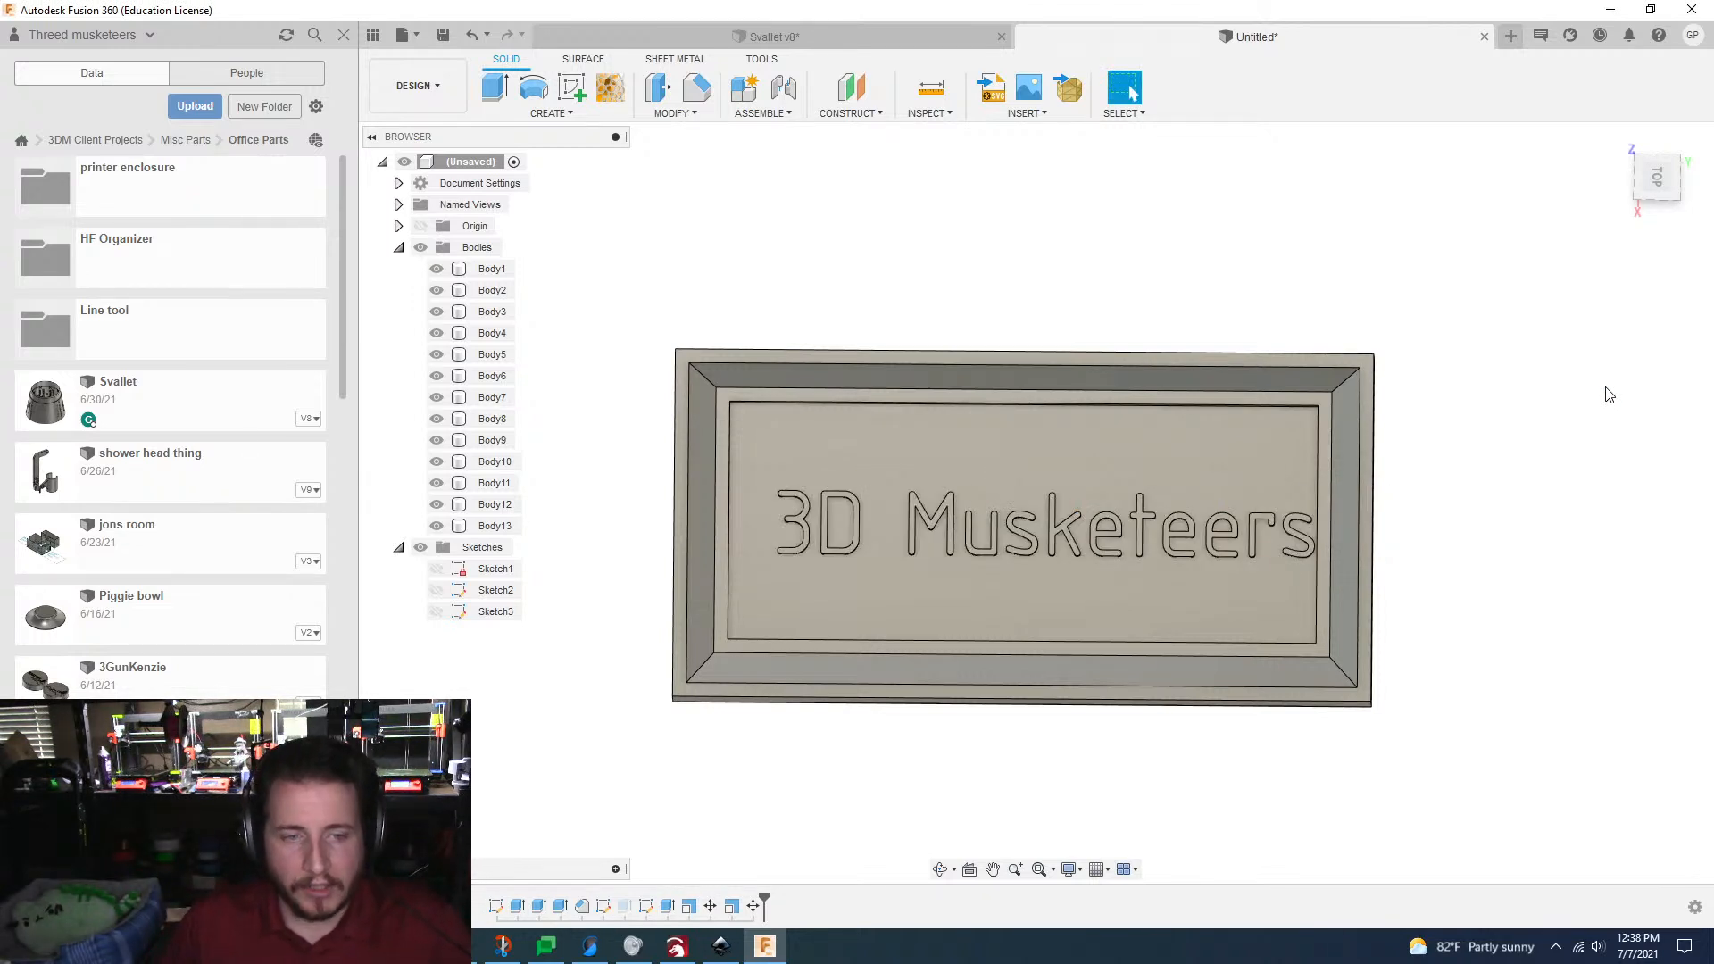
Step: Edit the latest Move feature to shift the lettering a further -1 mm along Y within the recess
{"action": "double_click", "coordinate": [755, 906]}
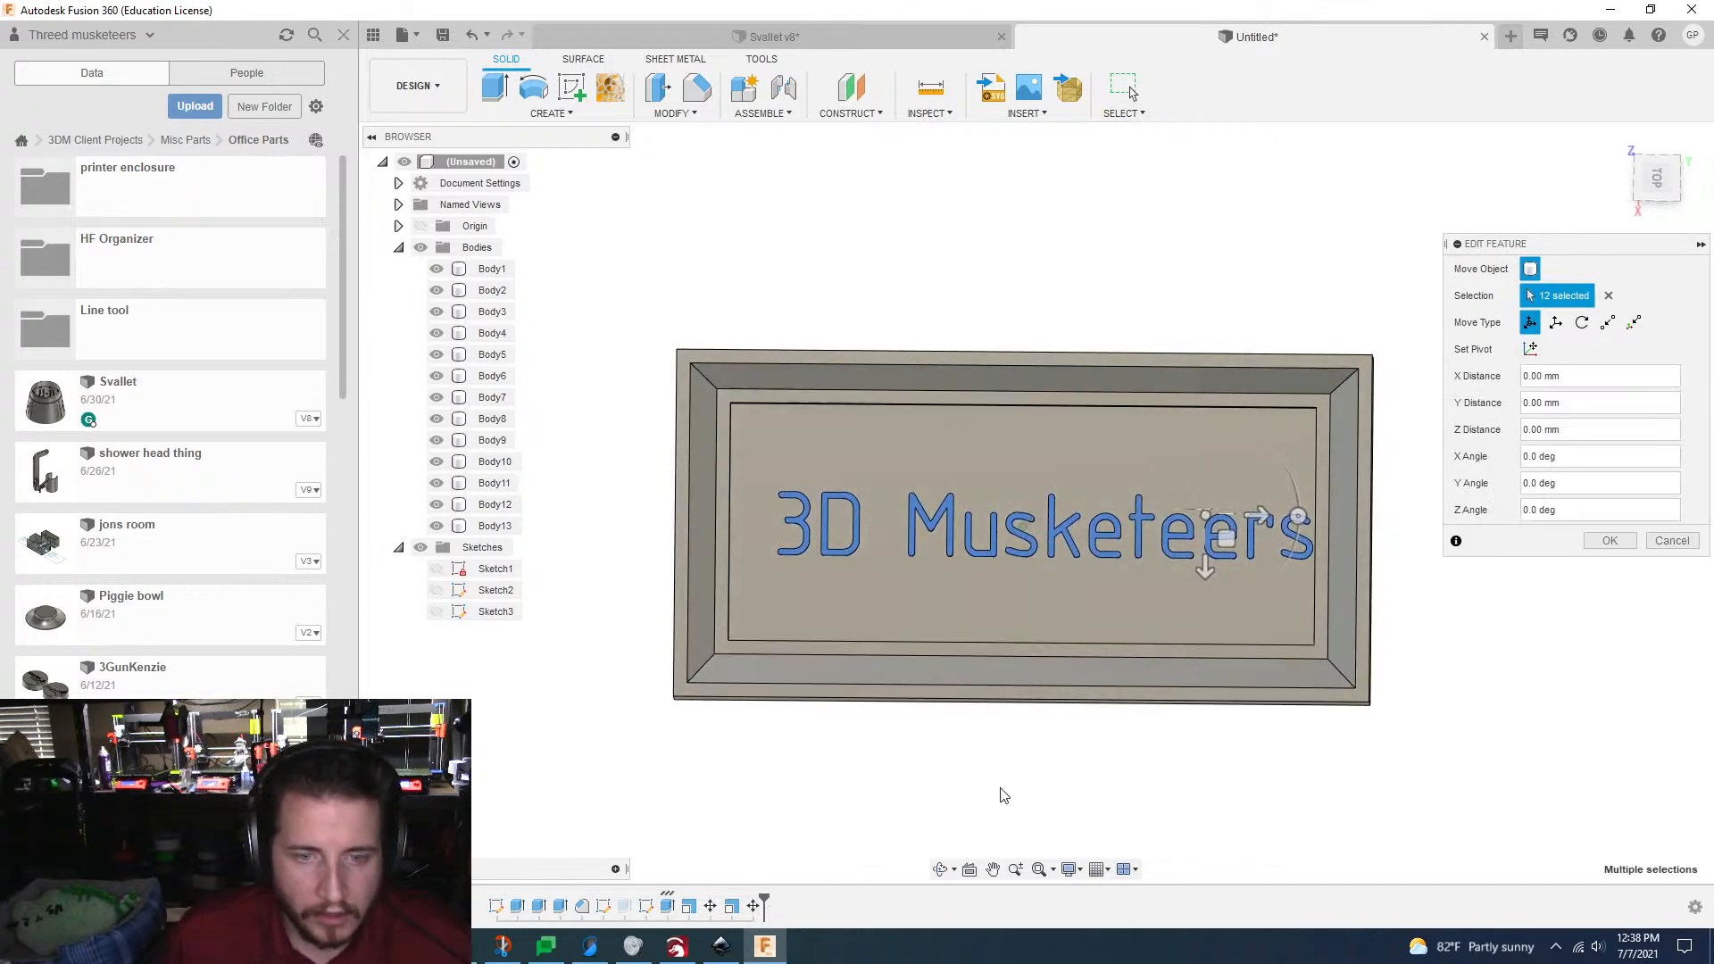
{"action": "scroll", "coordinate": [1232, 528], "scroll_direction": "up", "scroll_amount": 4}
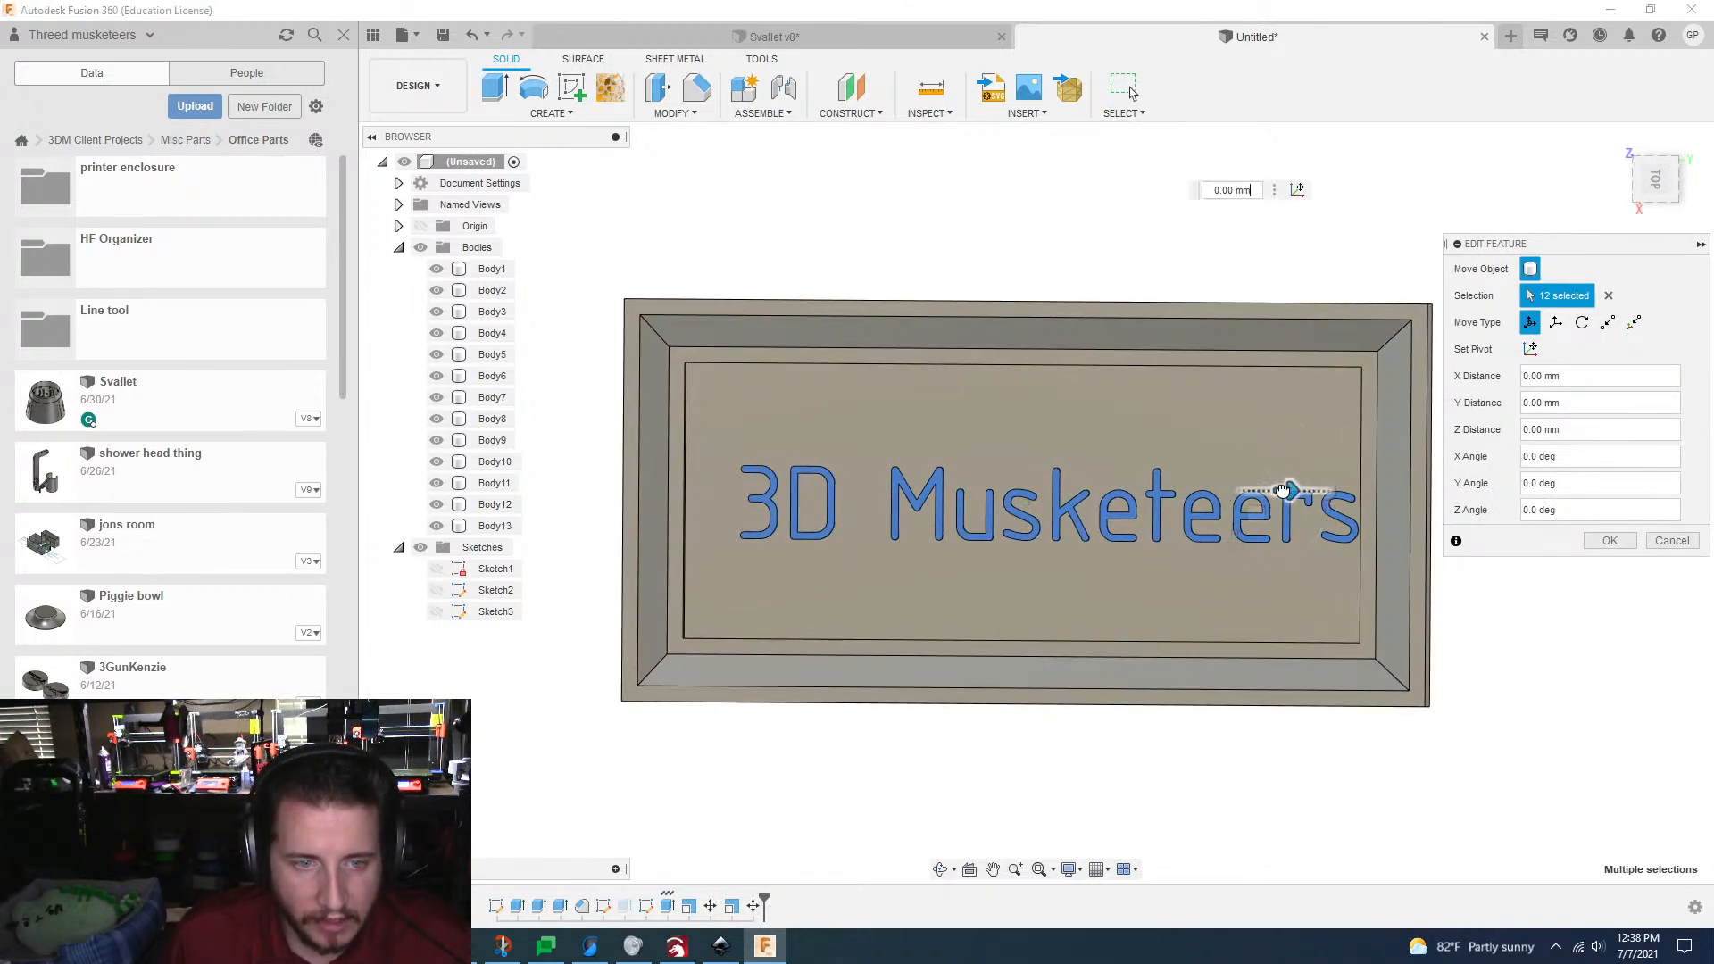
{"action": "left_click_drag", "start_coordinate": [1290, 490], "coordinate": [1270, 490]}
{"action": "scroll", "coordinate": [1346, 617], "scroll_direction": "down", "scroll_amount": 2}
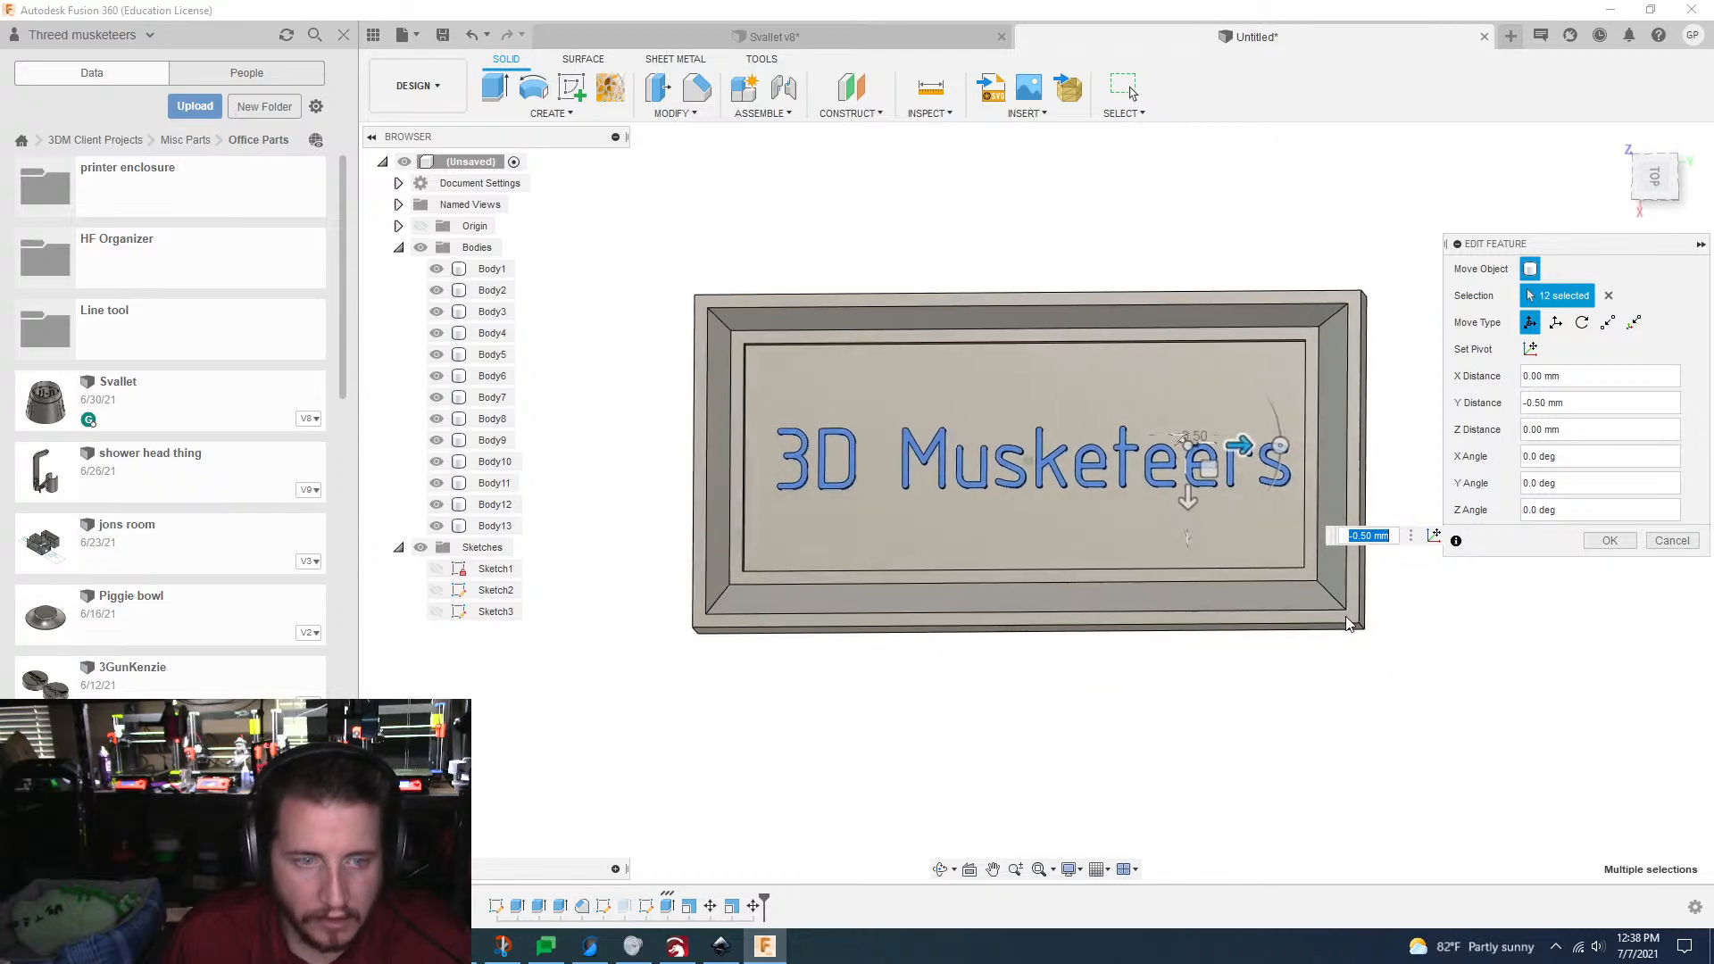
{"action": "scroll", "coordinate": [1291, 529], "scroll_direction": "up", "scroll_amount": 2}
{"action": "left_click_drag", "start_coordinate": [1308, 434], "coordinate": [1289, 433]}
{"action": "middle_click_drag", "start_coordinate": [1289, 433], "coordinate": [1503, 511], "text": "shift"}
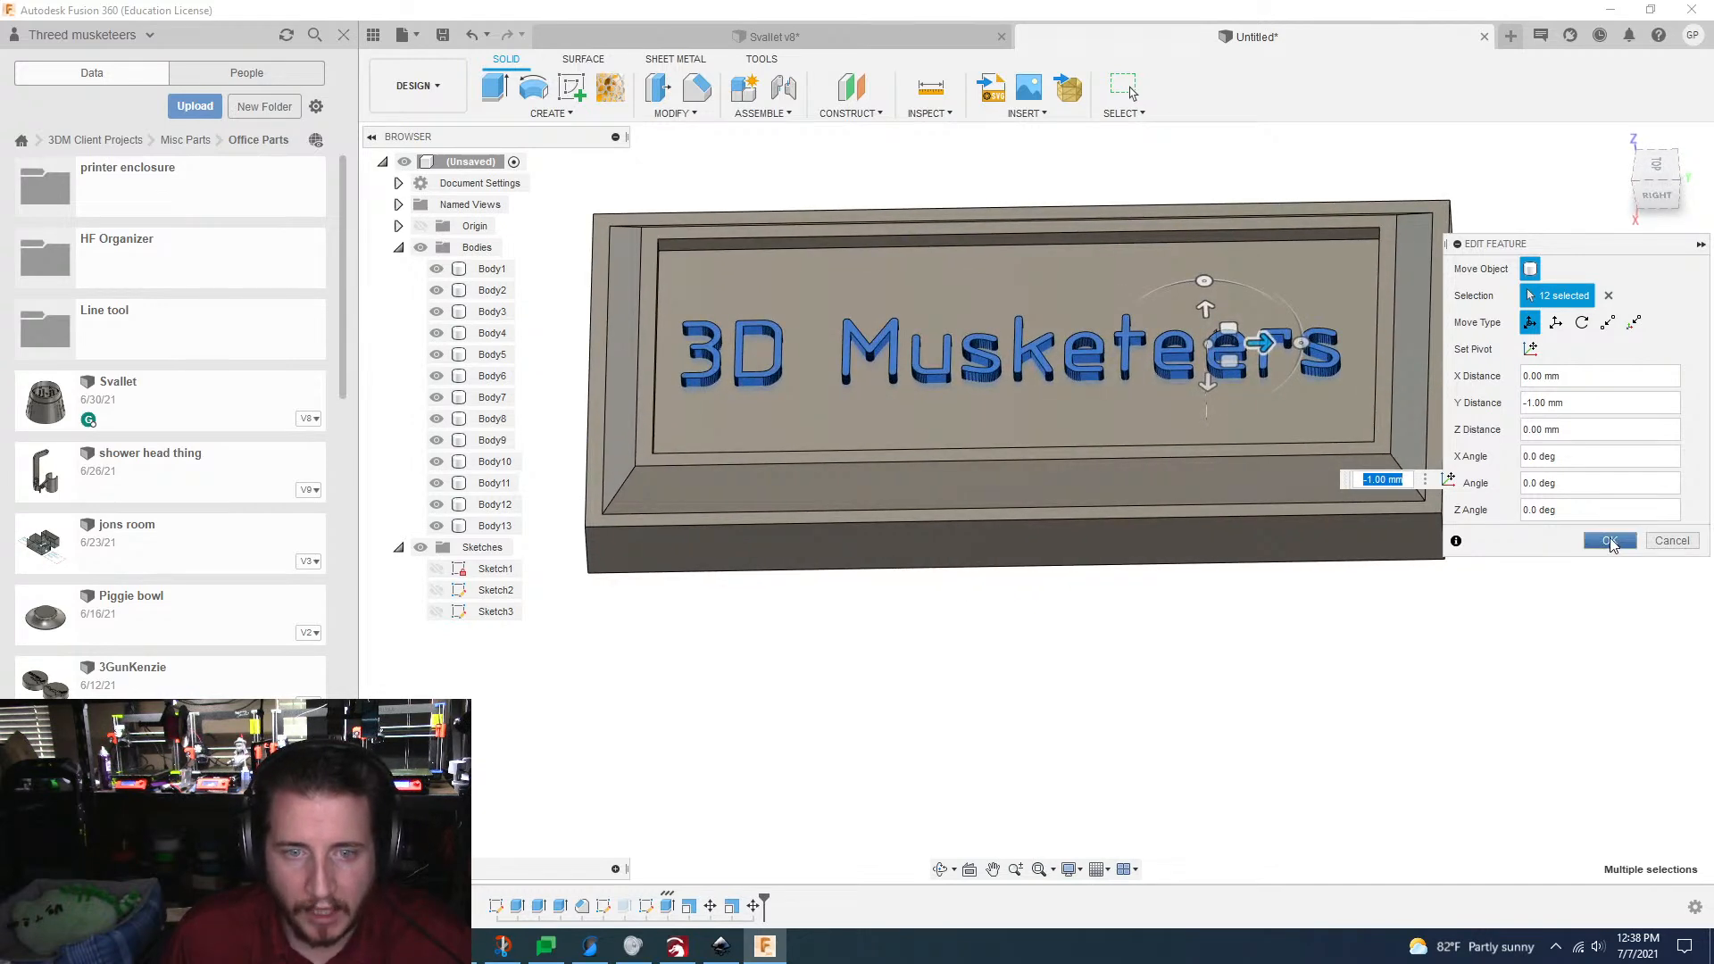
{"action": "left_click", "coordinate": [1610, 541]}
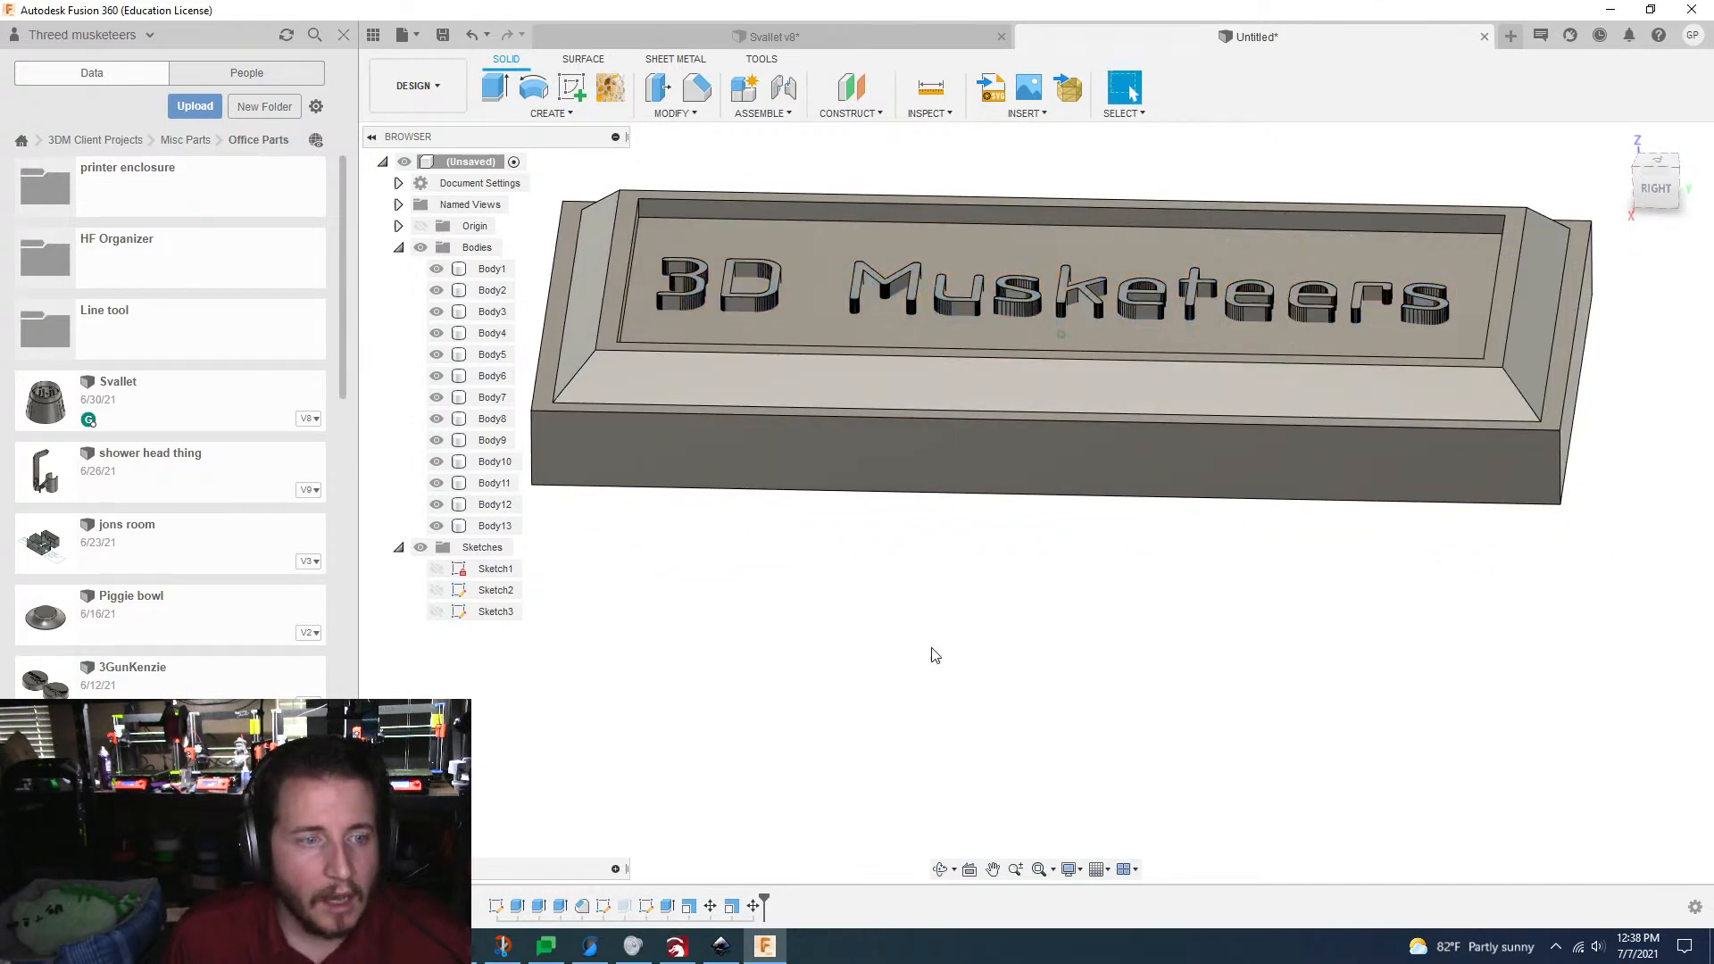
Step: Combine the twelve letter bodies with the plate as a cut, and edit the feature so that the tool bodies are not kept
{"action": "scroll", "coordinate": [930, 651], "scroll_direction": "down", "scroll_amount": 3}
{"action": "left_click_drag", "start_coordinate": [671, 213], "coordinate": [1550, 558]}
{"action": "left_click", "coordinate": [642, 272]}
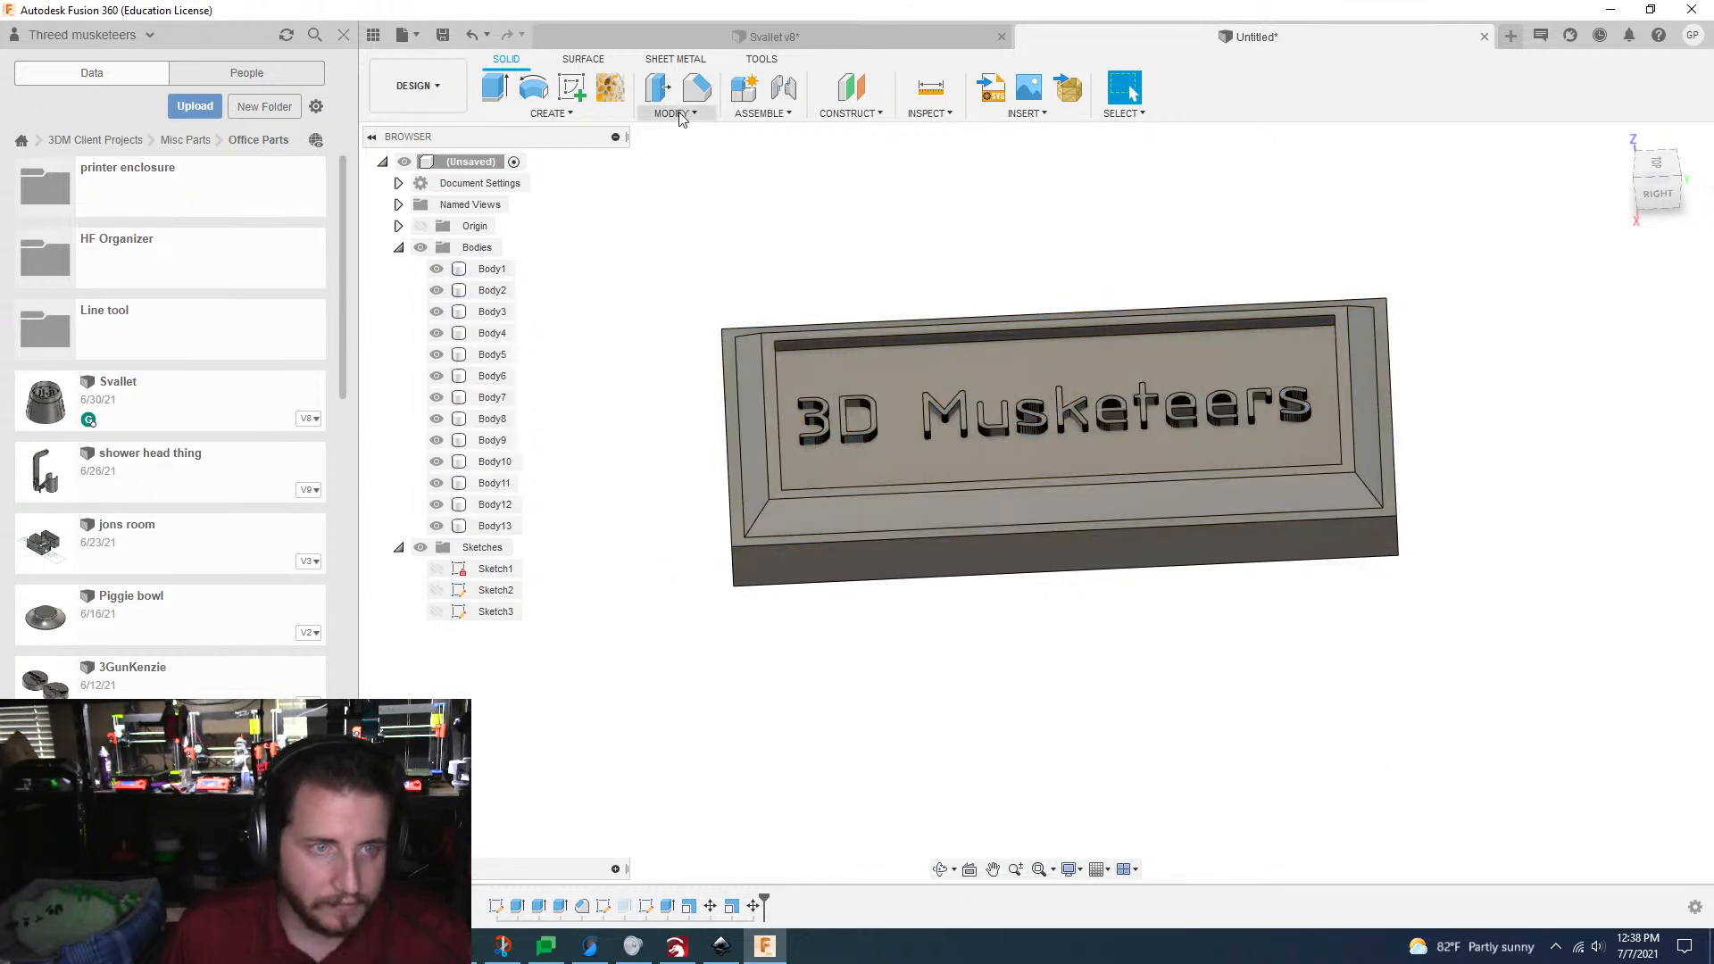
{"action": "left_click", "coordinate": [676, 114]}
{"action": "left_click", "coordinate": [678, 253]}
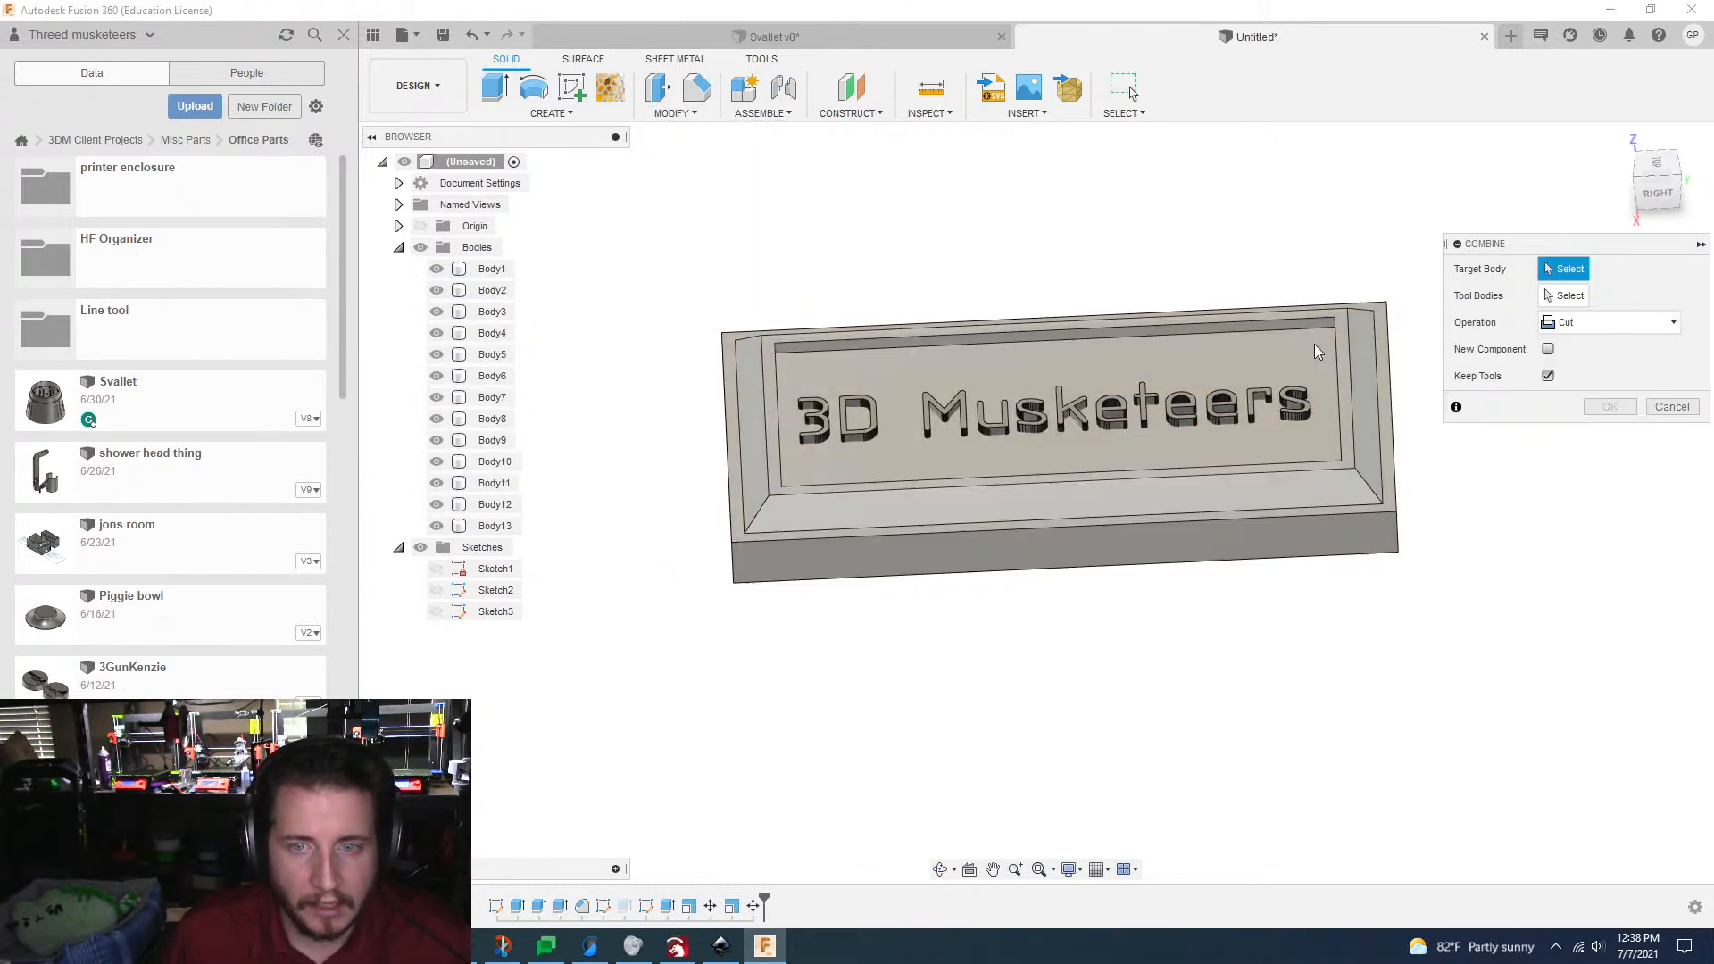
{"action": "left_click", "coordinate": [1079, 523]}
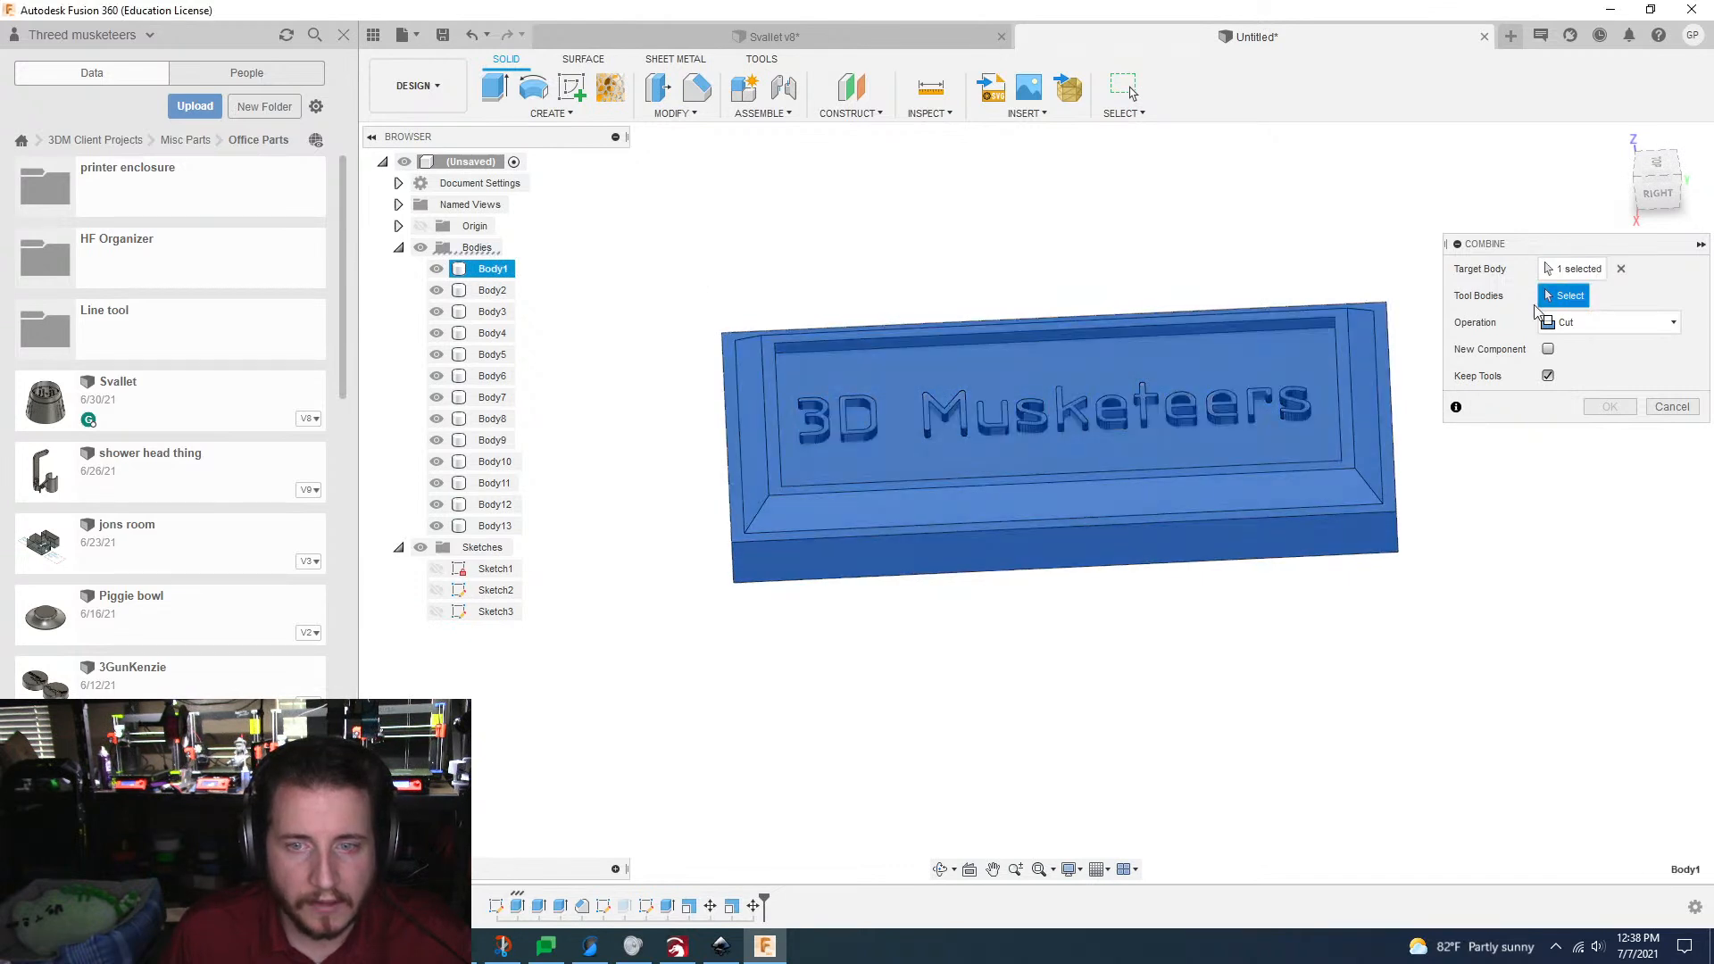
{"action": "left_click", "coordinate": [494, 290]}
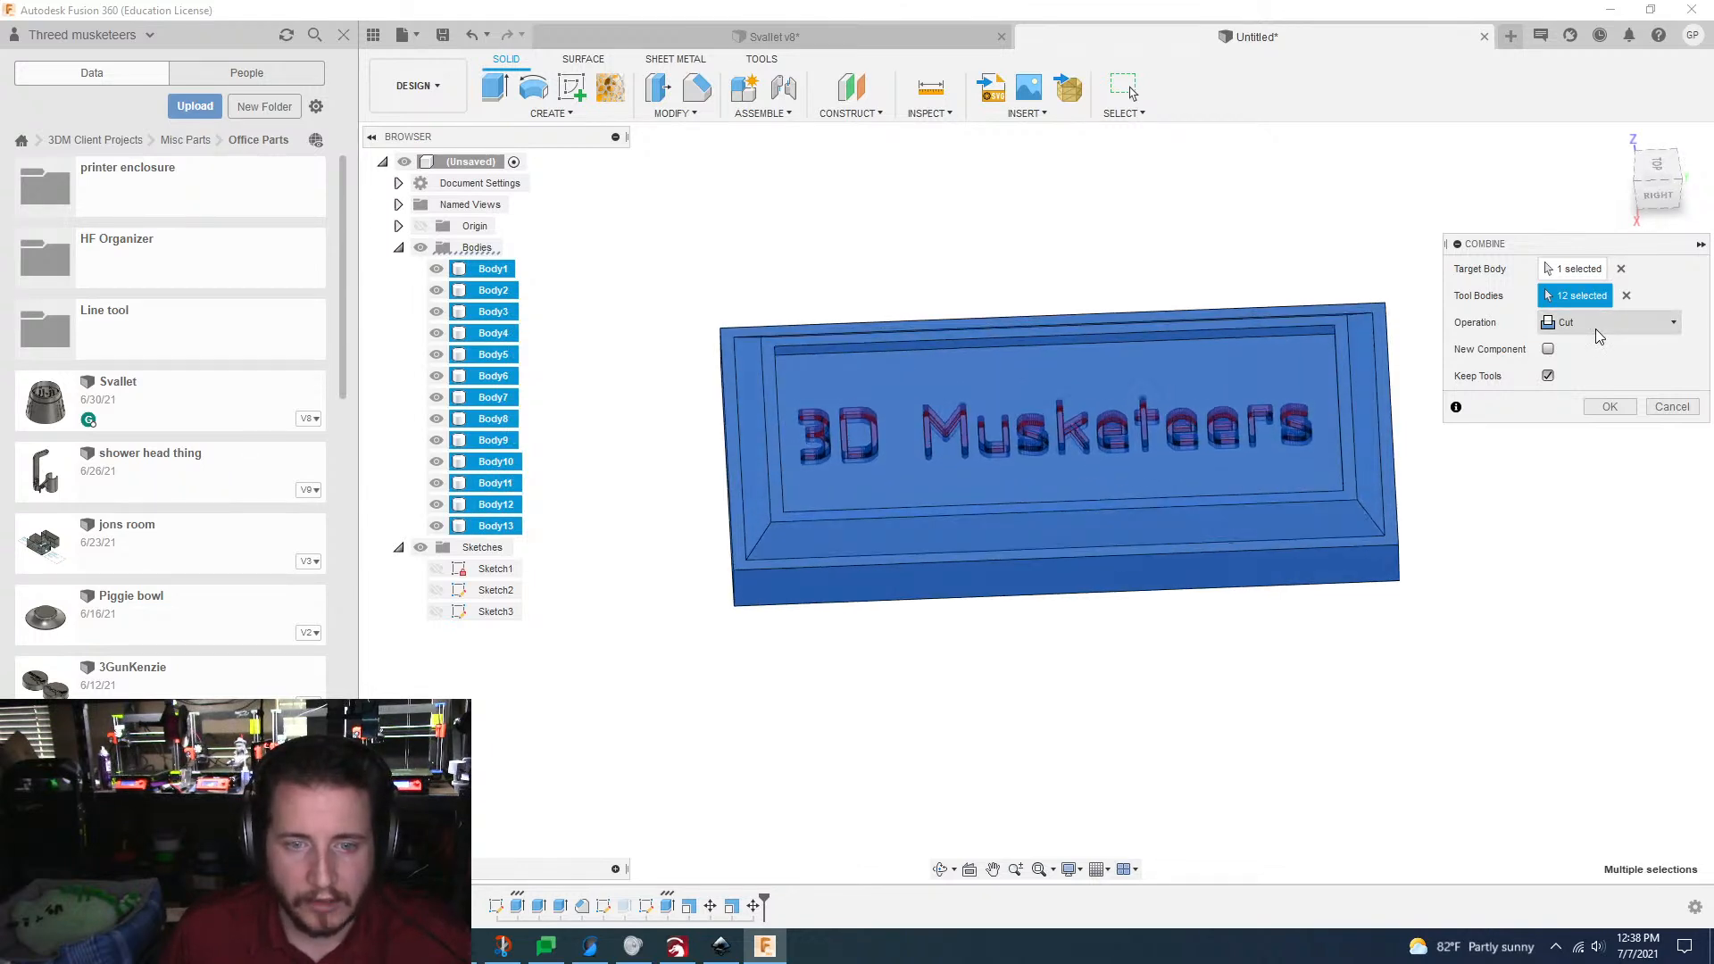
{"action": "left_click", "coordinate": [1622, 406]}
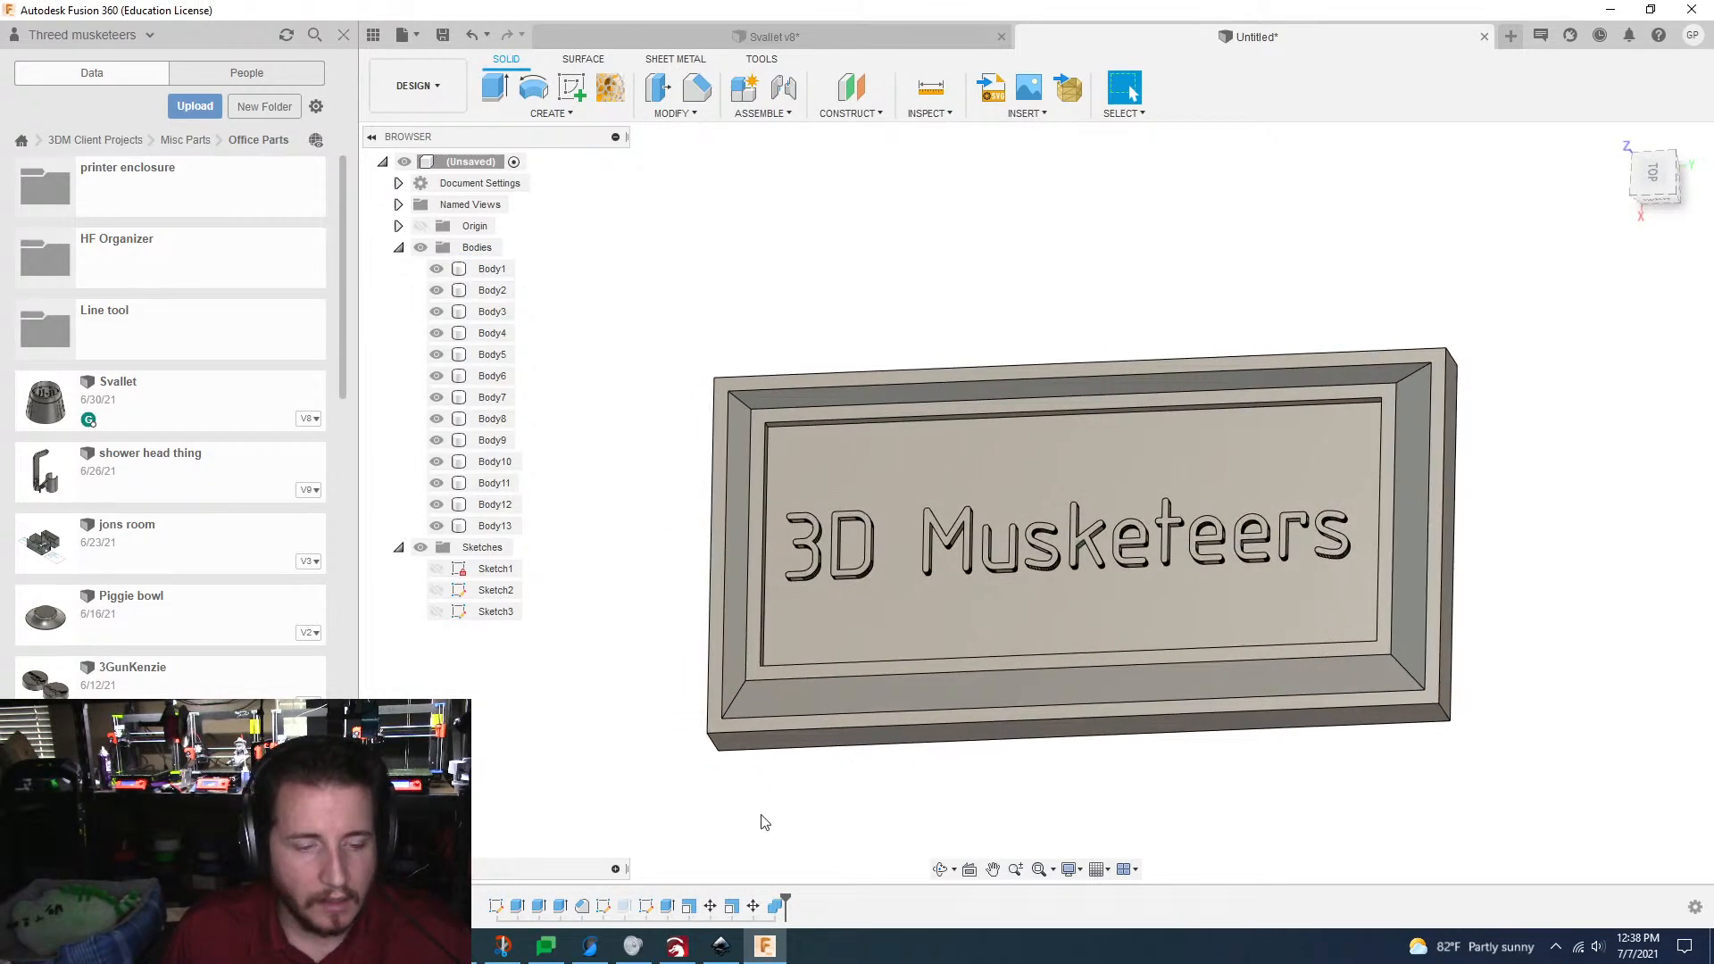
{"action": "double_click", "coordinate": [777, 909]}
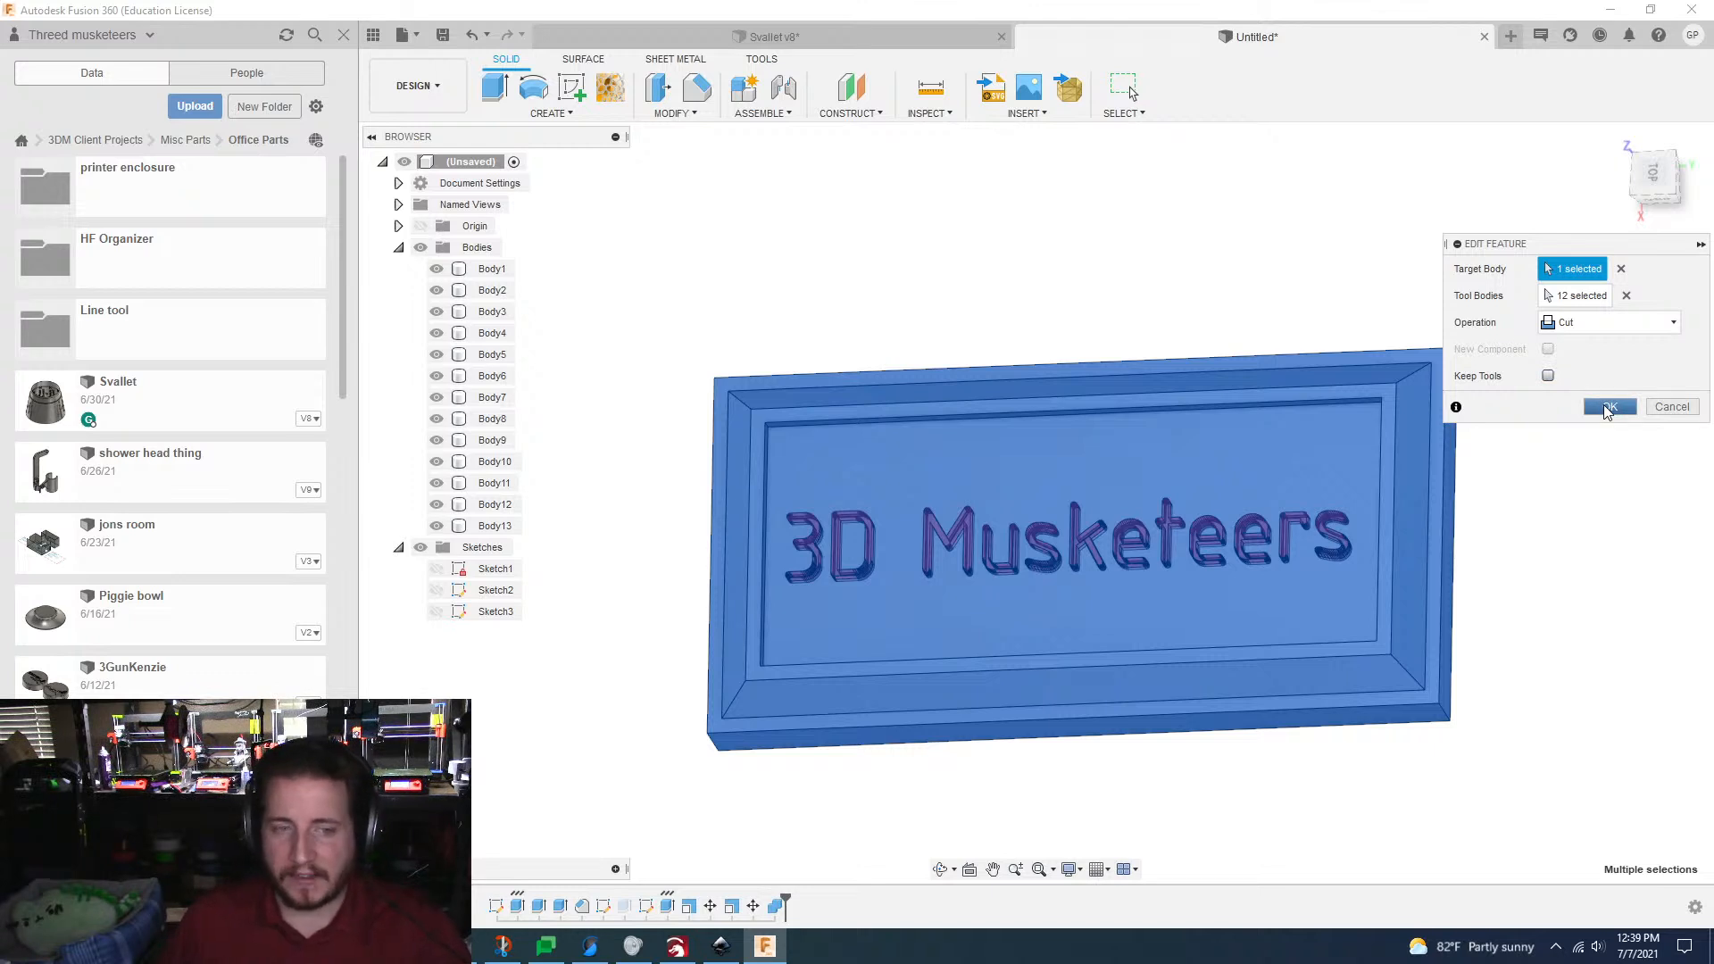
{"action": "left_click", "coordinate": [1607, 408]}
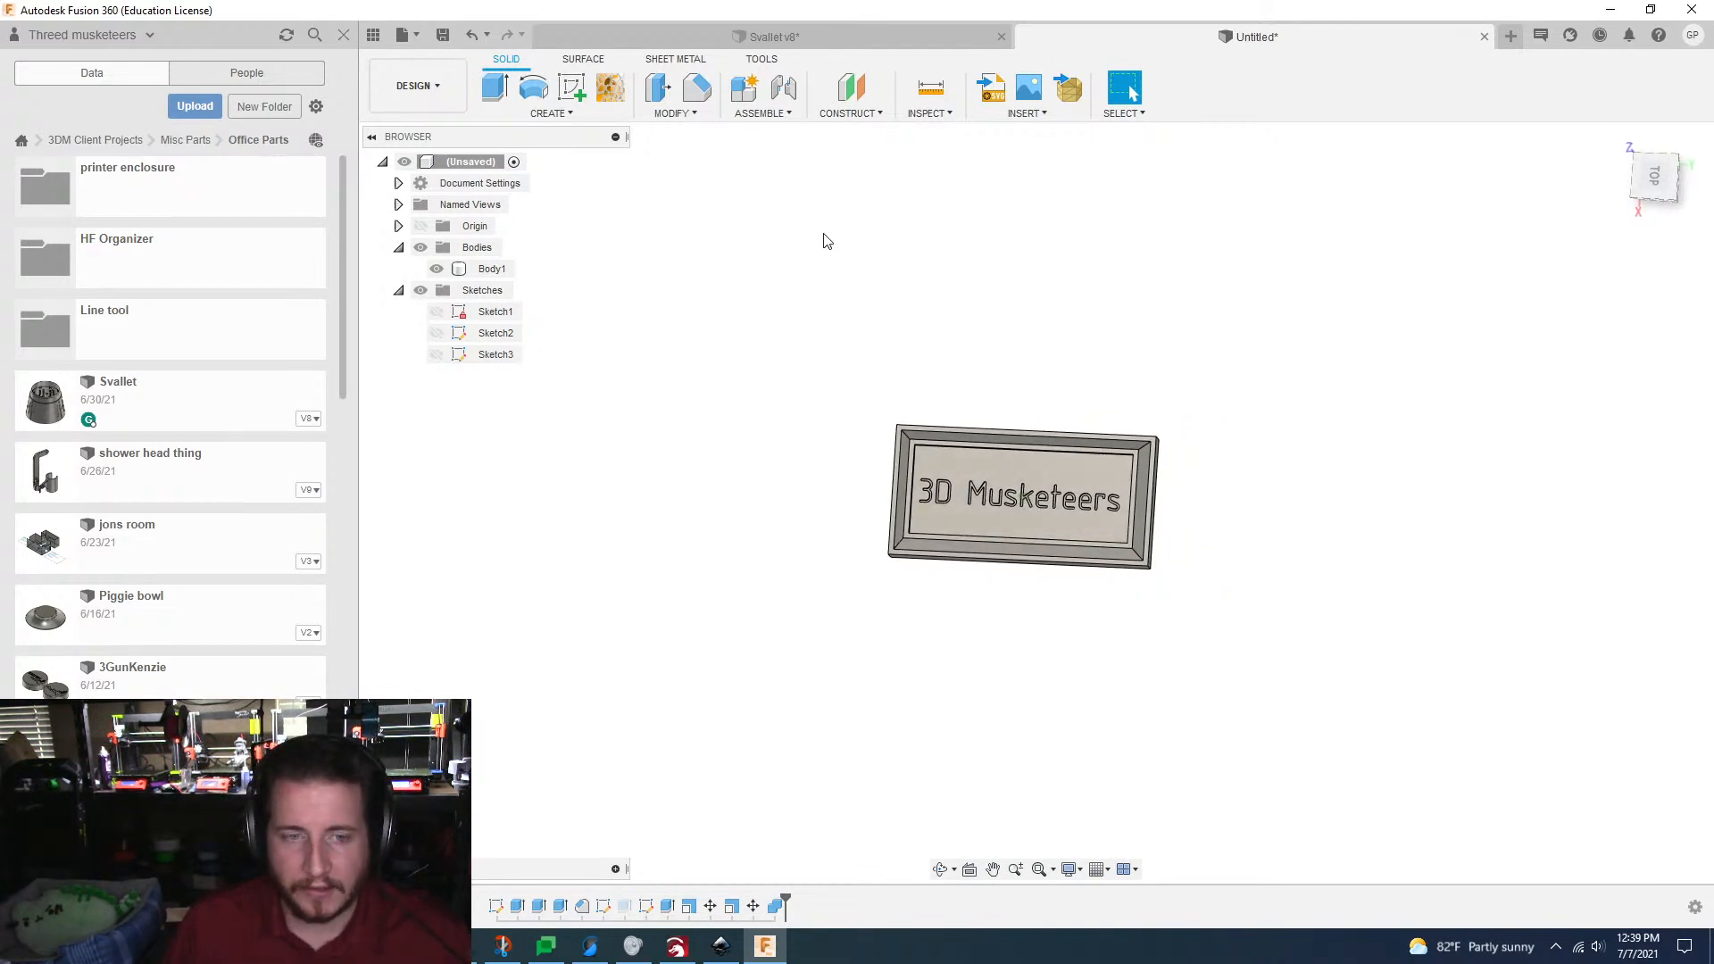
Step: Start a rectangular pattern of the engraved plate with type Bodies, using the X axis as its direction
{"action": "left_click", "coordinate": [1067, 561]}
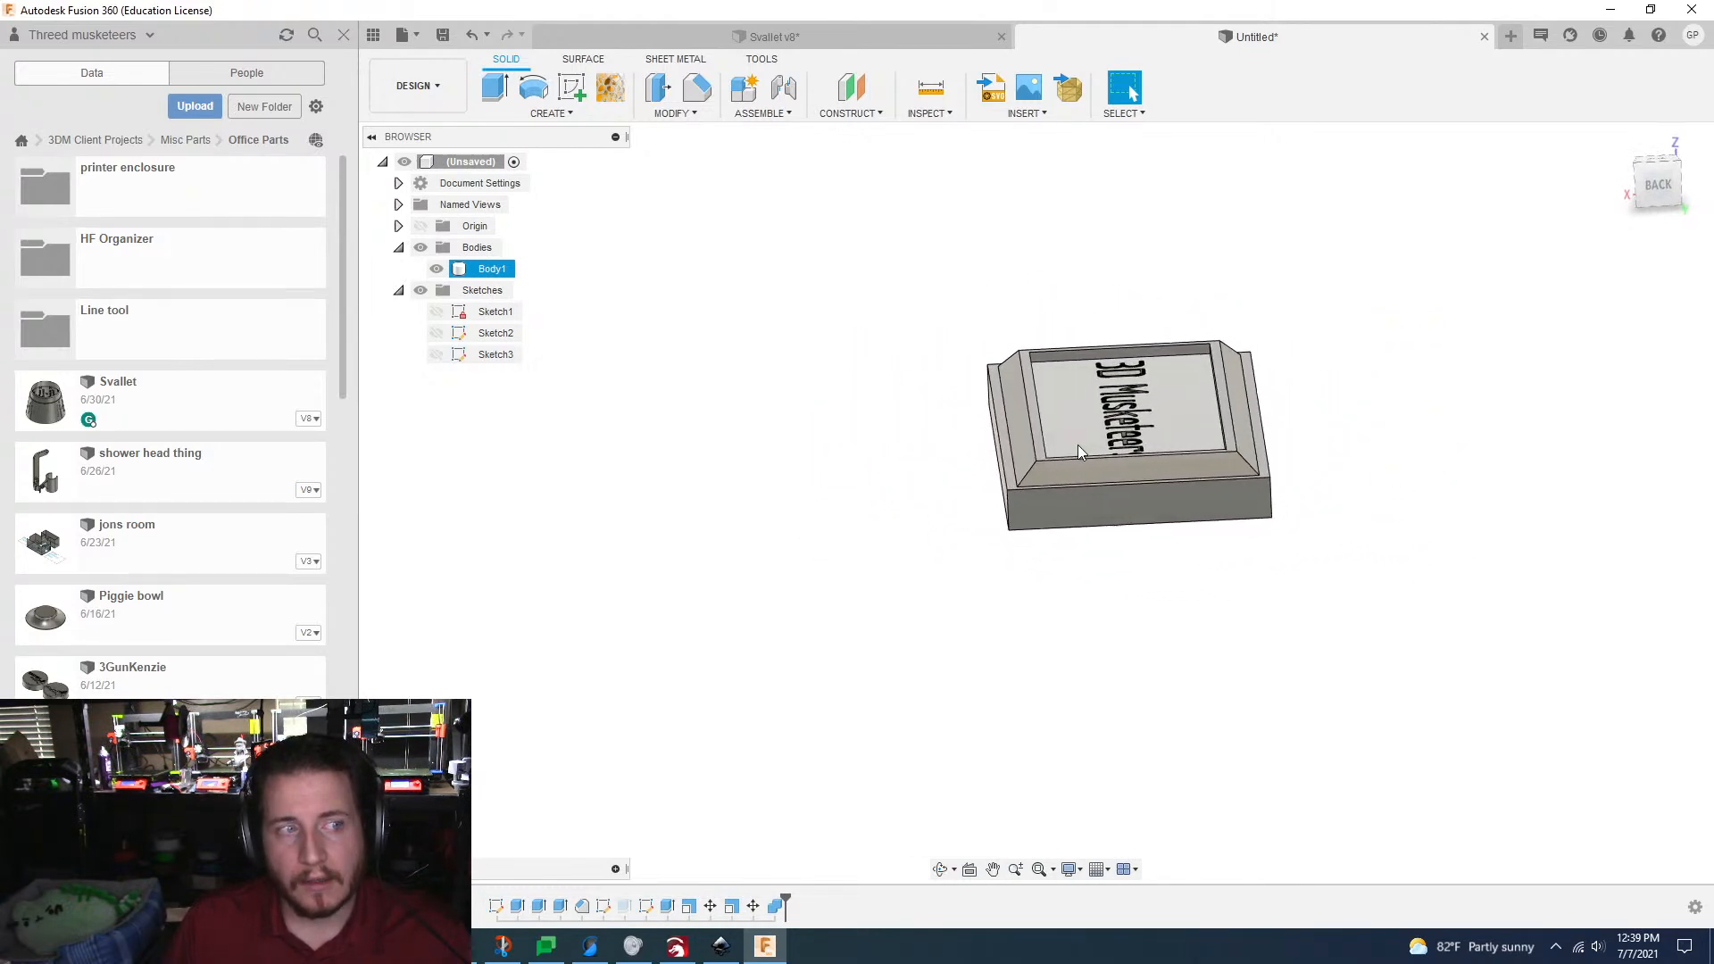
{"action": "left_click", "coordinate": [926, 332]}
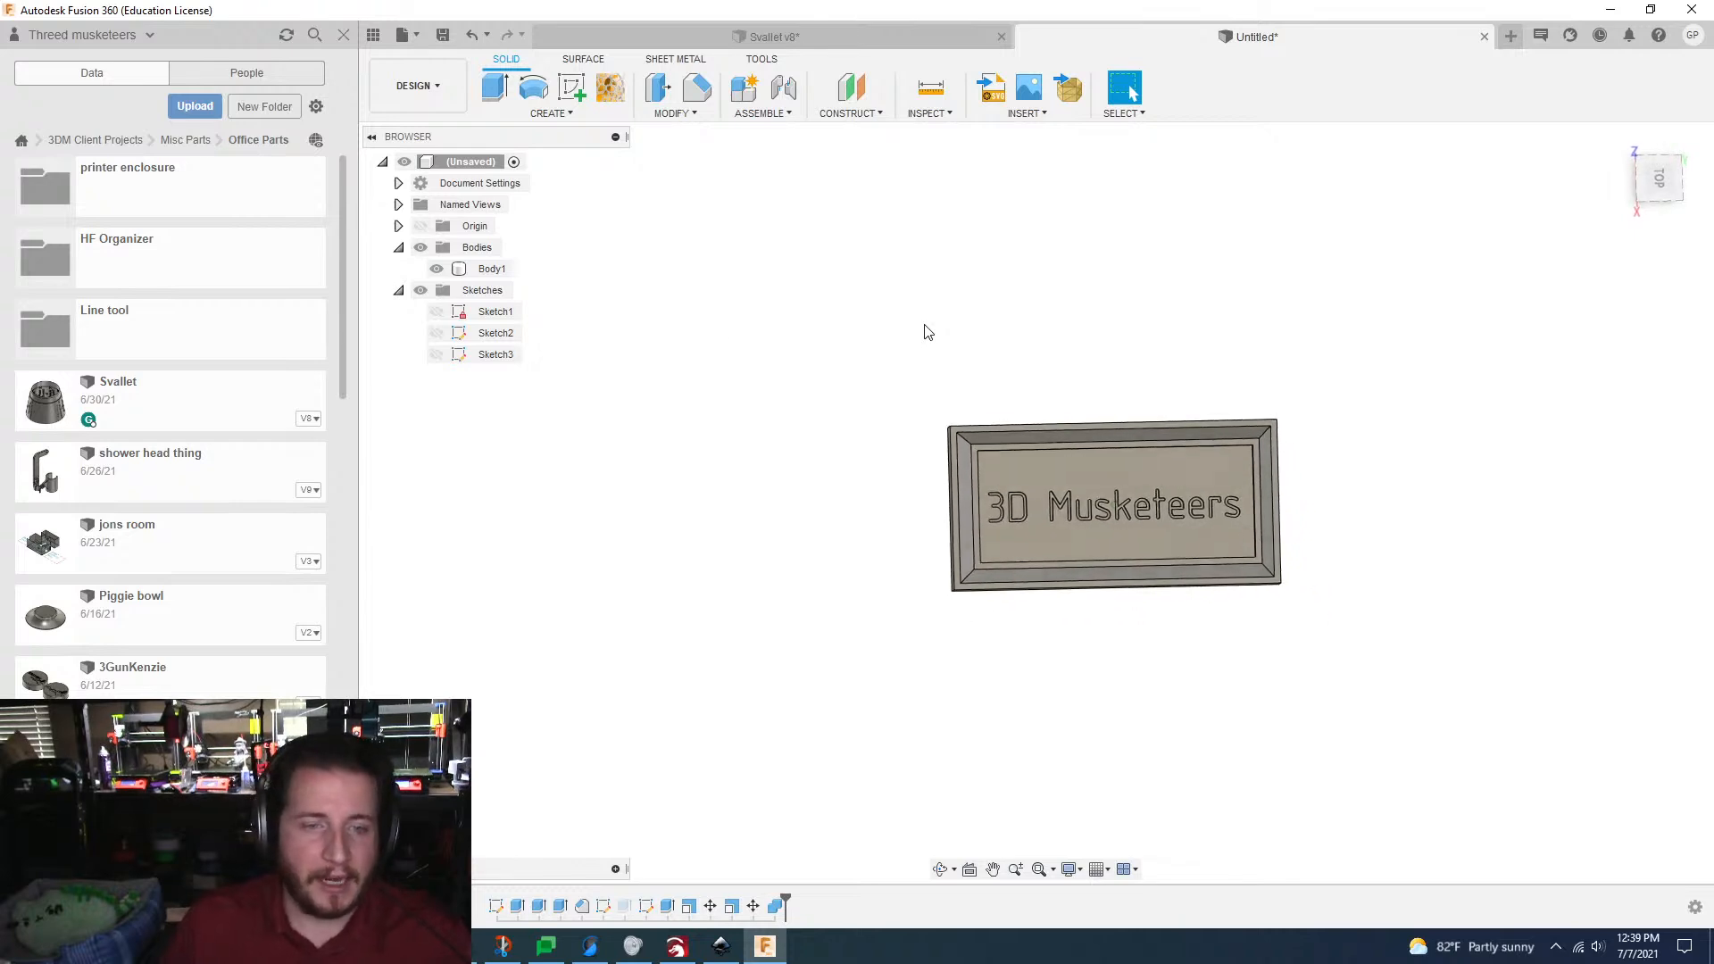
{"action": "left_click", "coordinate": [549, 115]}
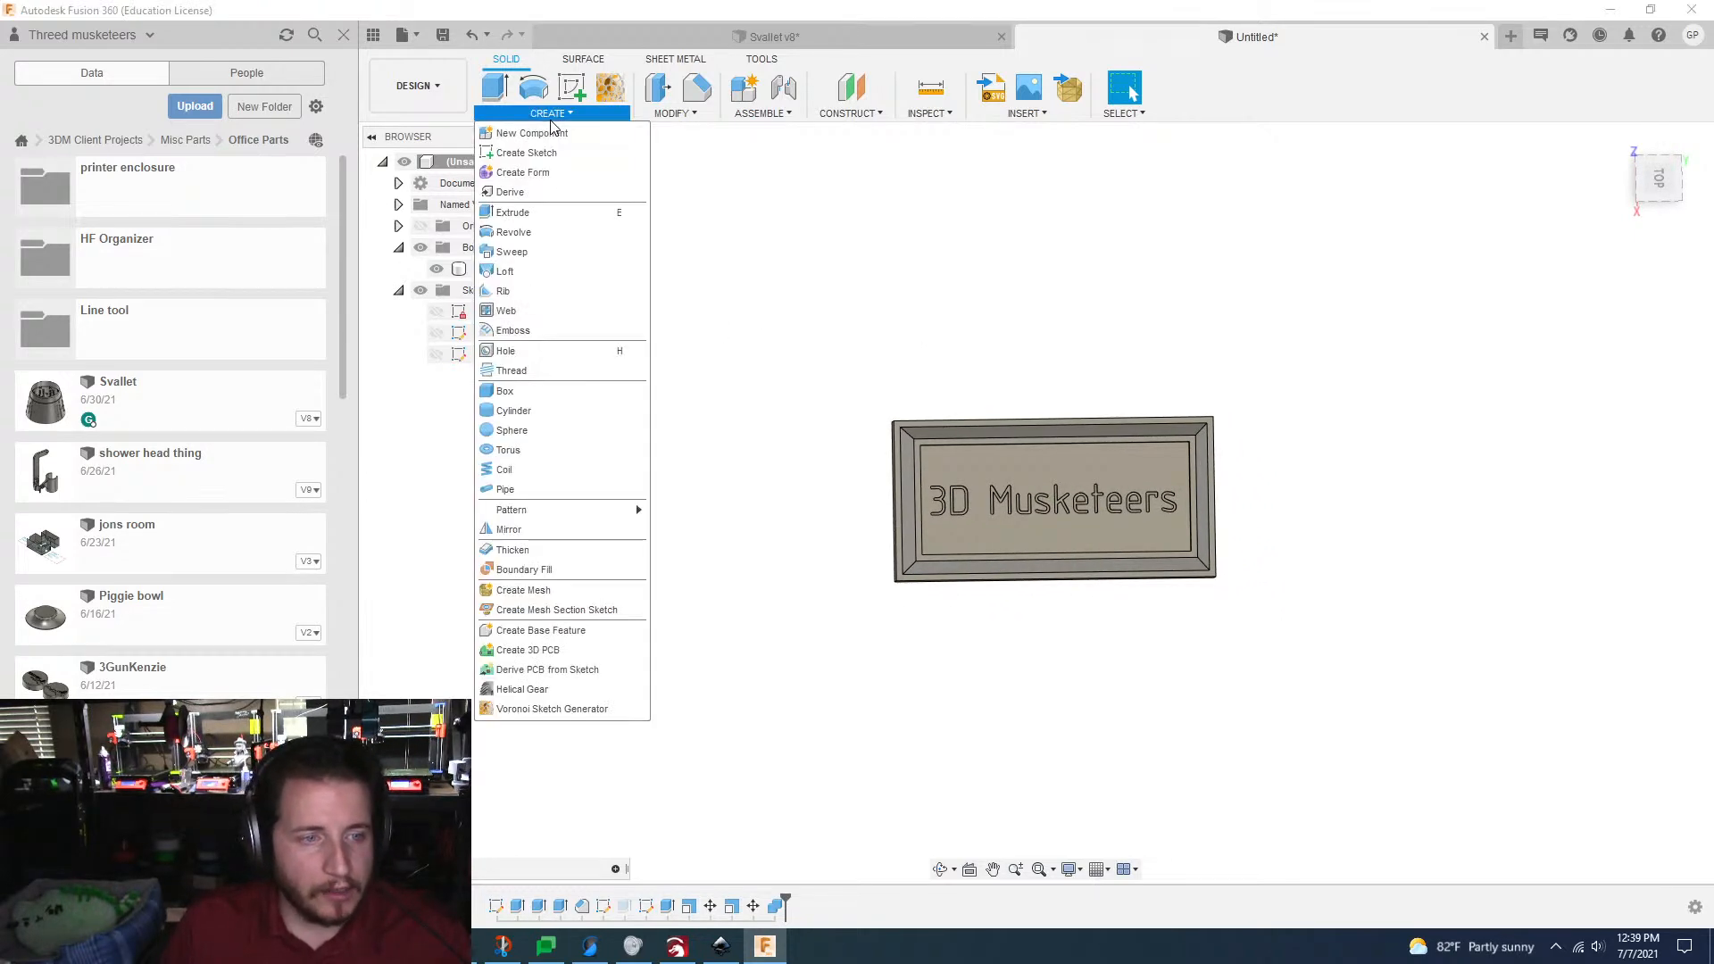
{"action": "mouse_move", "coordinate": [570, 512]}
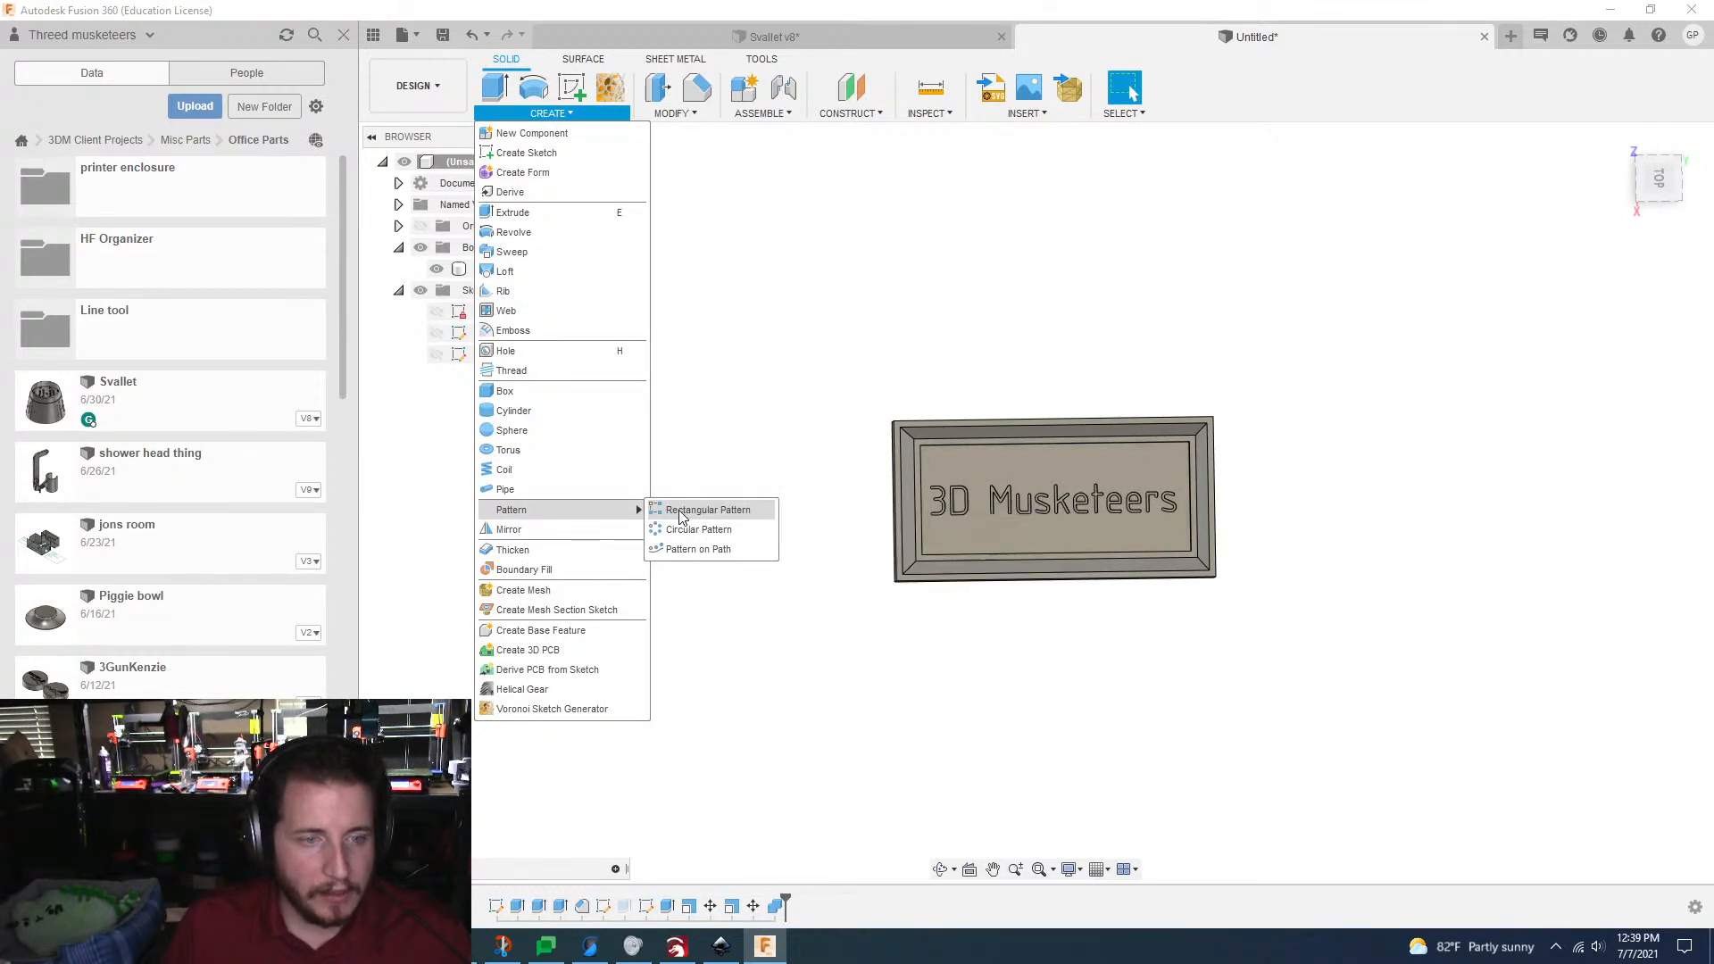
{"action": "left_click", "coordinate": [678, 510]}
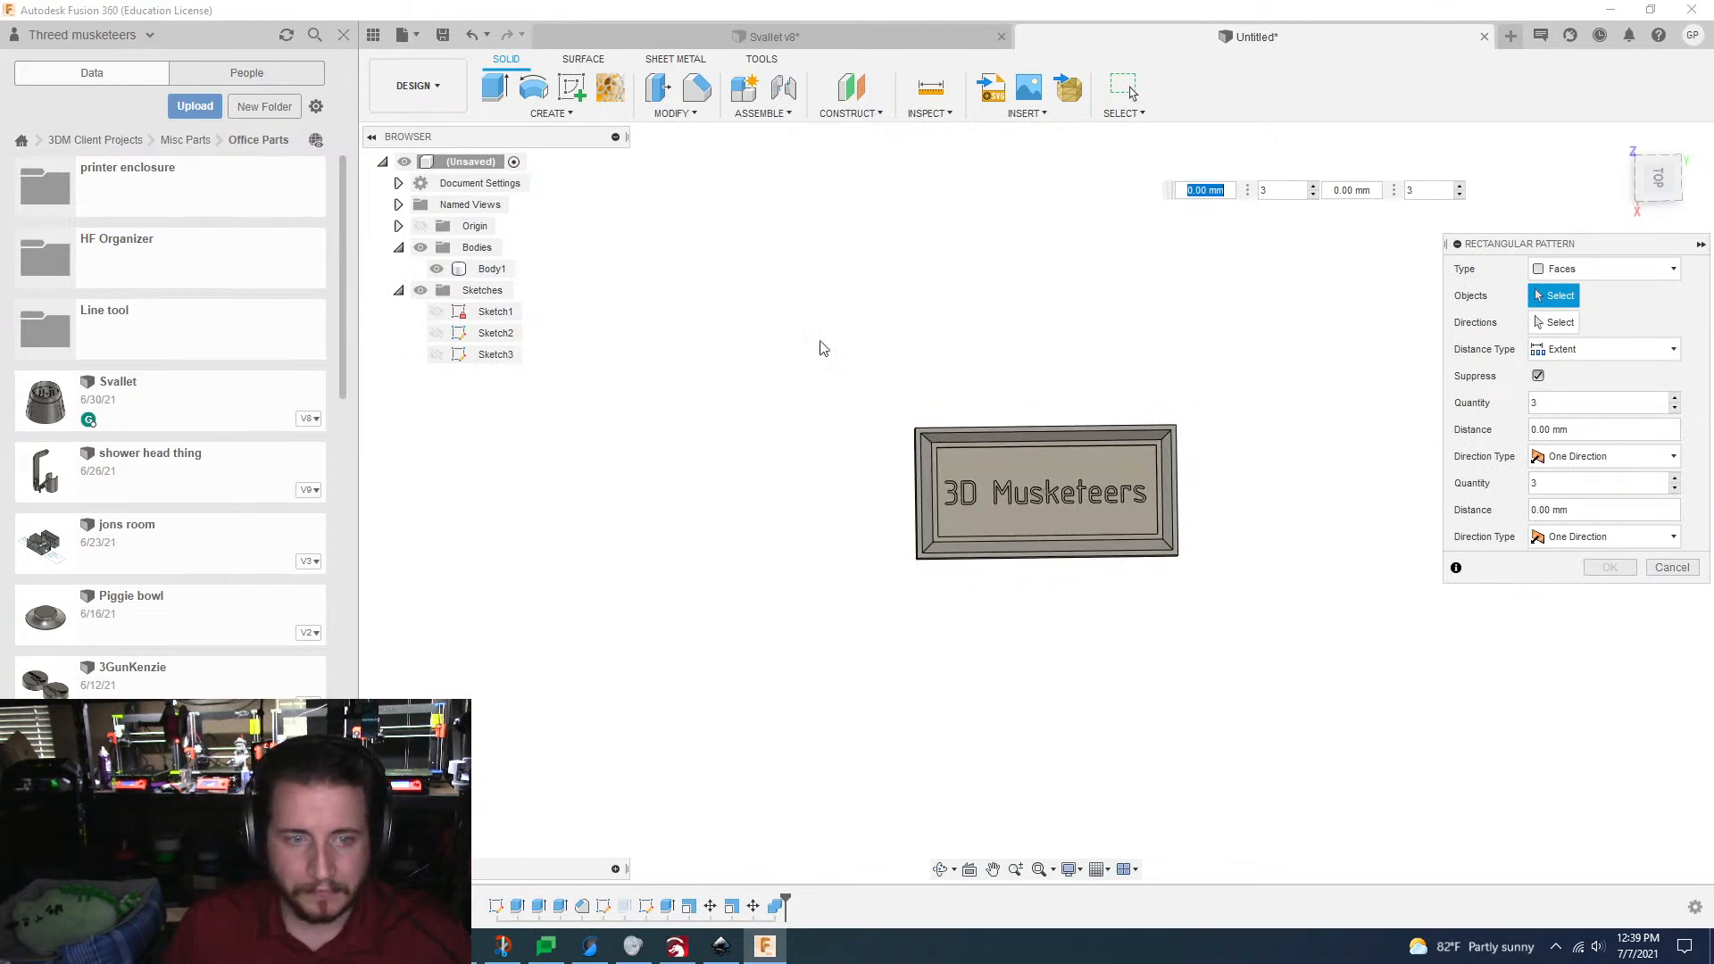
{"action": "left_click", "coordinate": [1629, 267]}
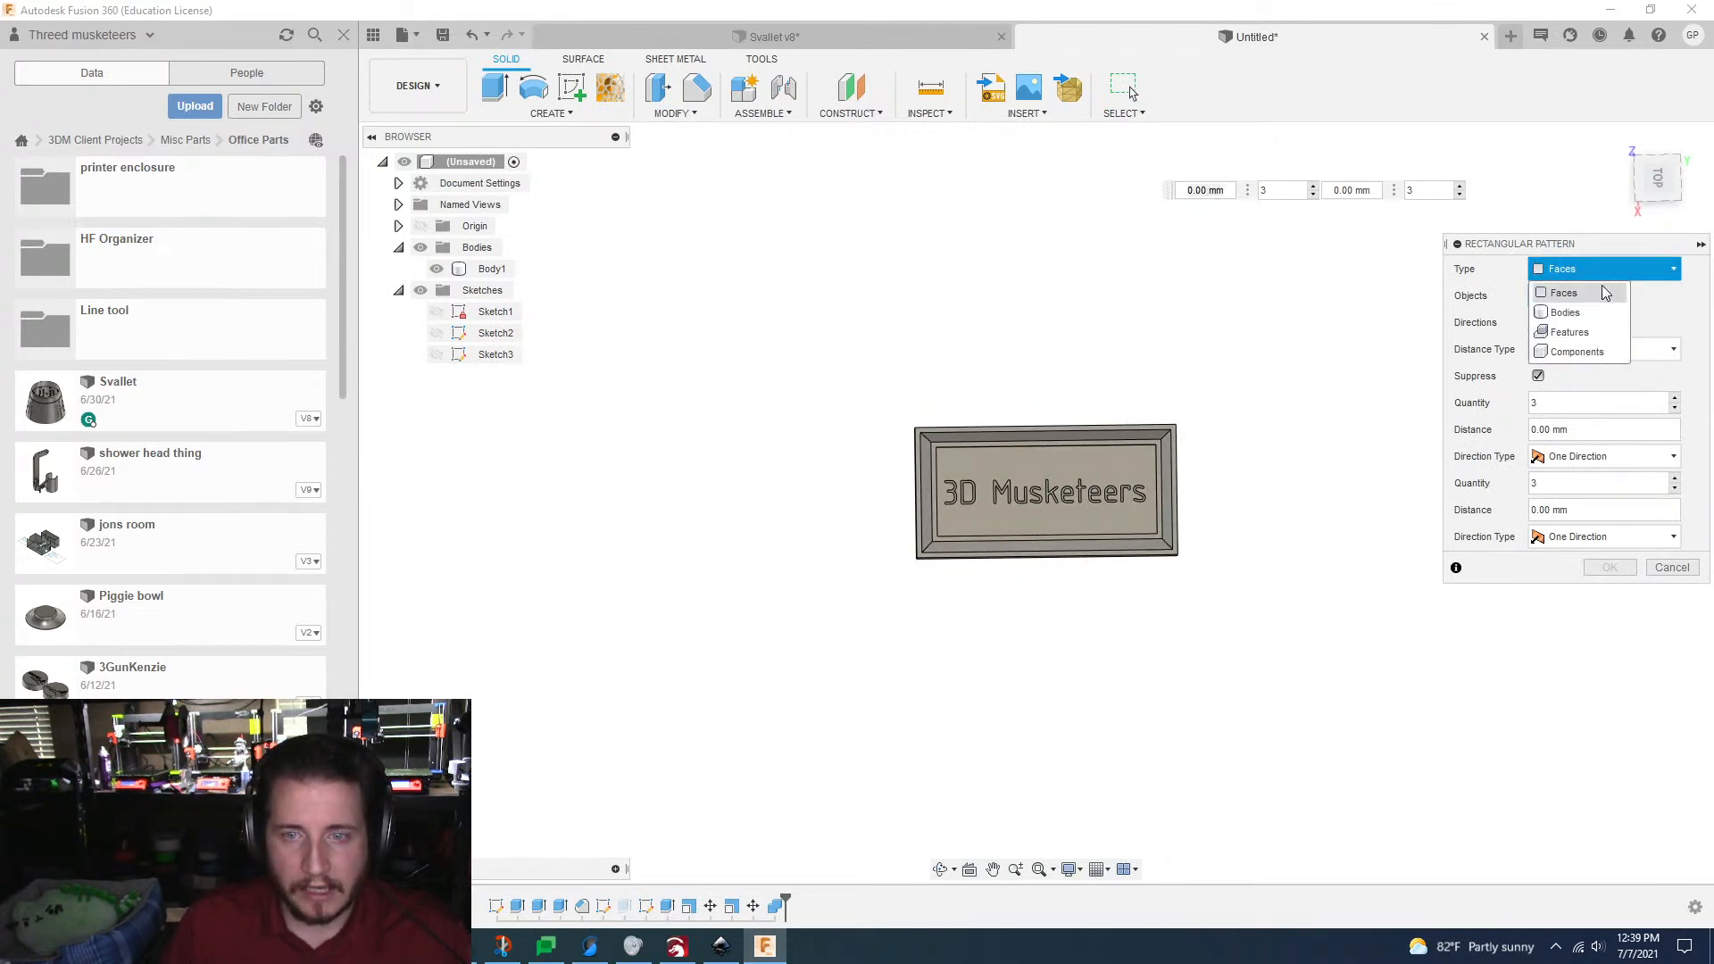
{"action": "left_click", "coordinate": [1562, 310]}
{"action": "left_click", "coordinate": [1000, 493]}
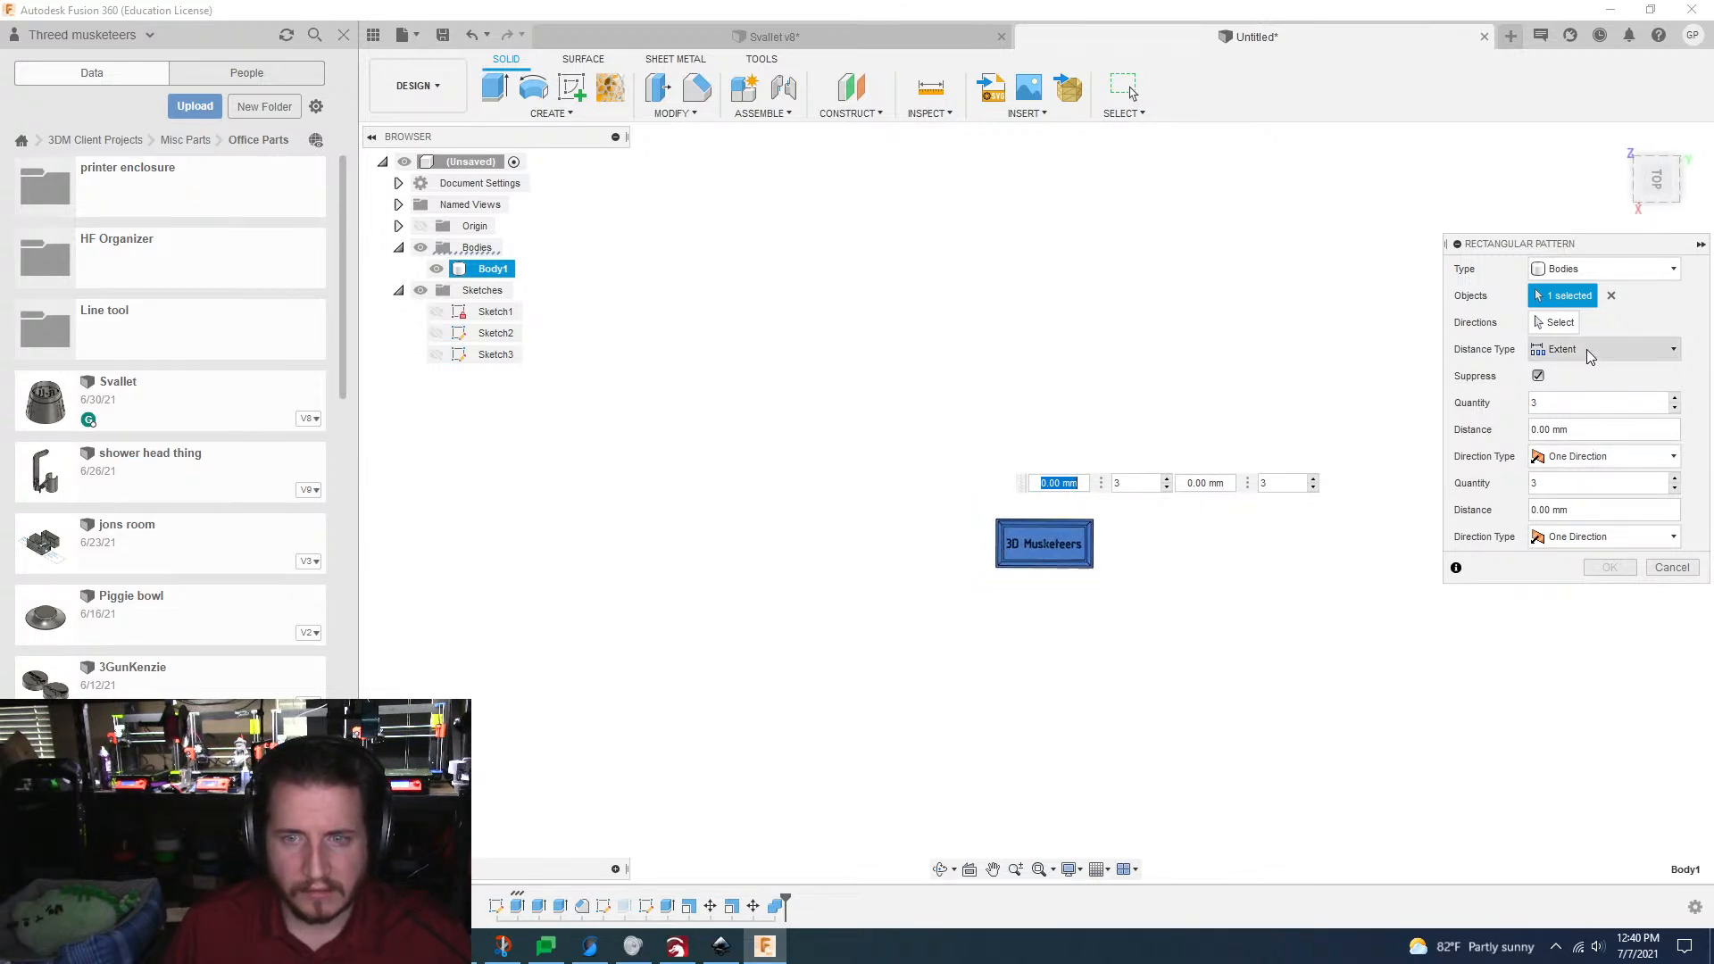
{"action": "left_click", "coordinate": [1555, 323]}
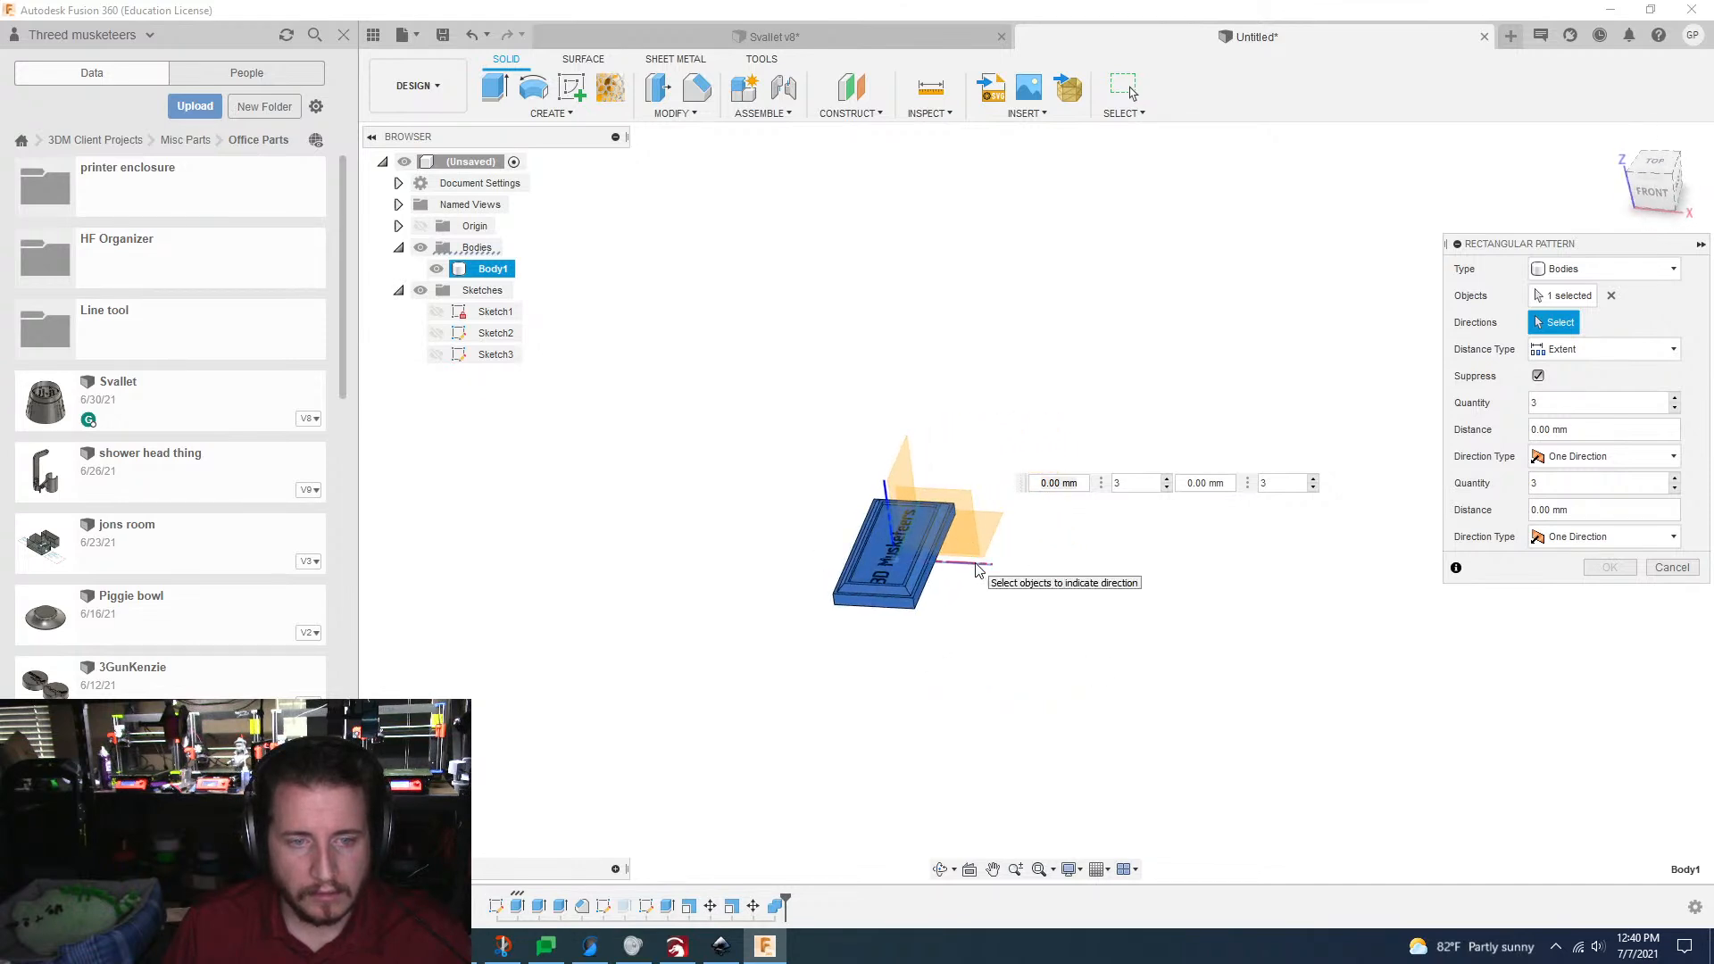
{"action": "left_click", "coordinate": [978, 569]}
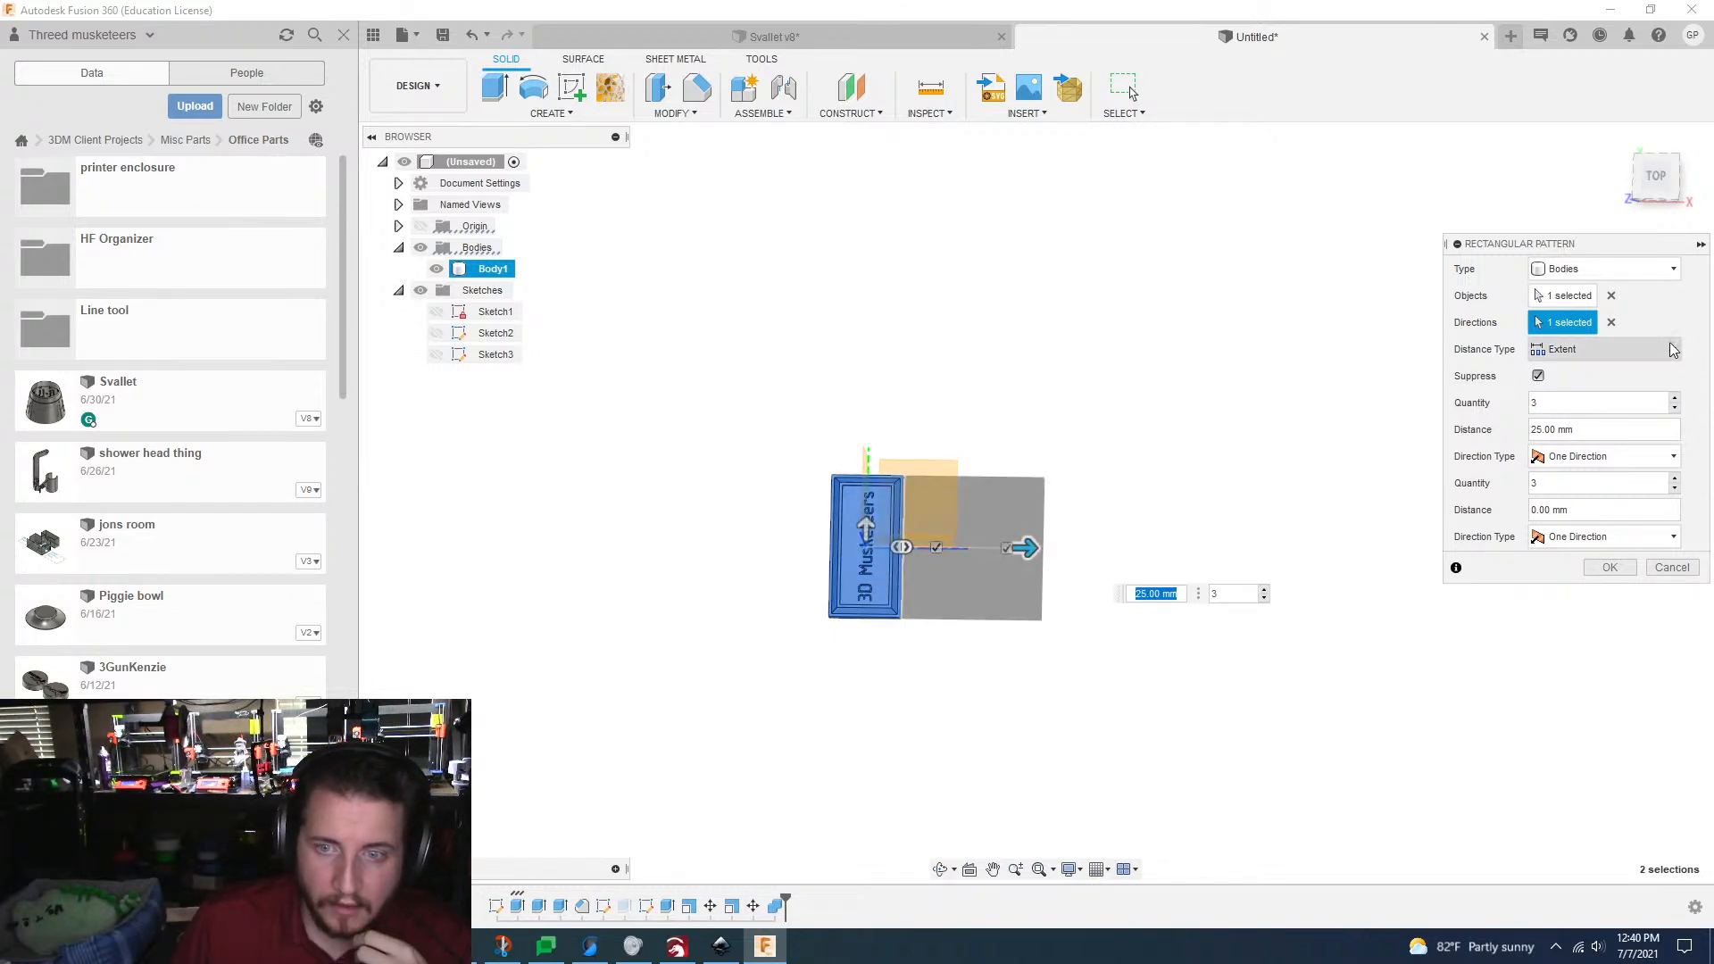
Step: Try the Spacing distance type with a 0 mm distance for the pattern, and switch back to Extent
{"action": "left_click", "coordinate": [1673, 349]}
{"action": "left_click", "coordinate": [1571, 393]}
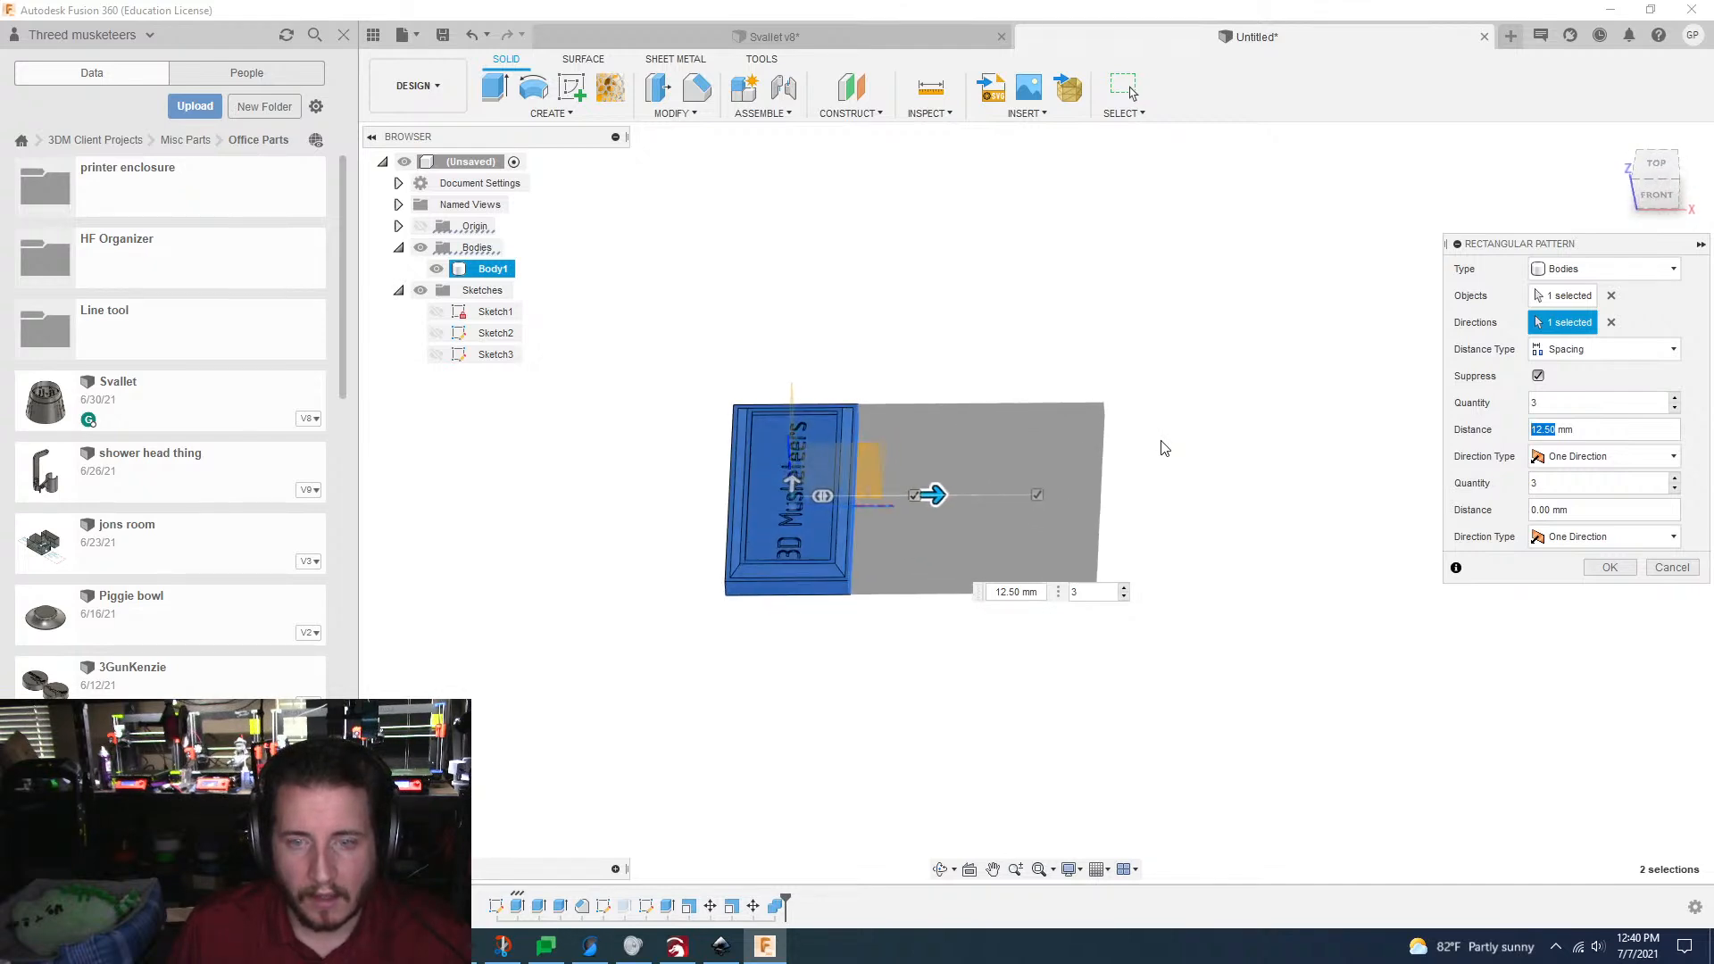
{"action": "type", "text": "0"}
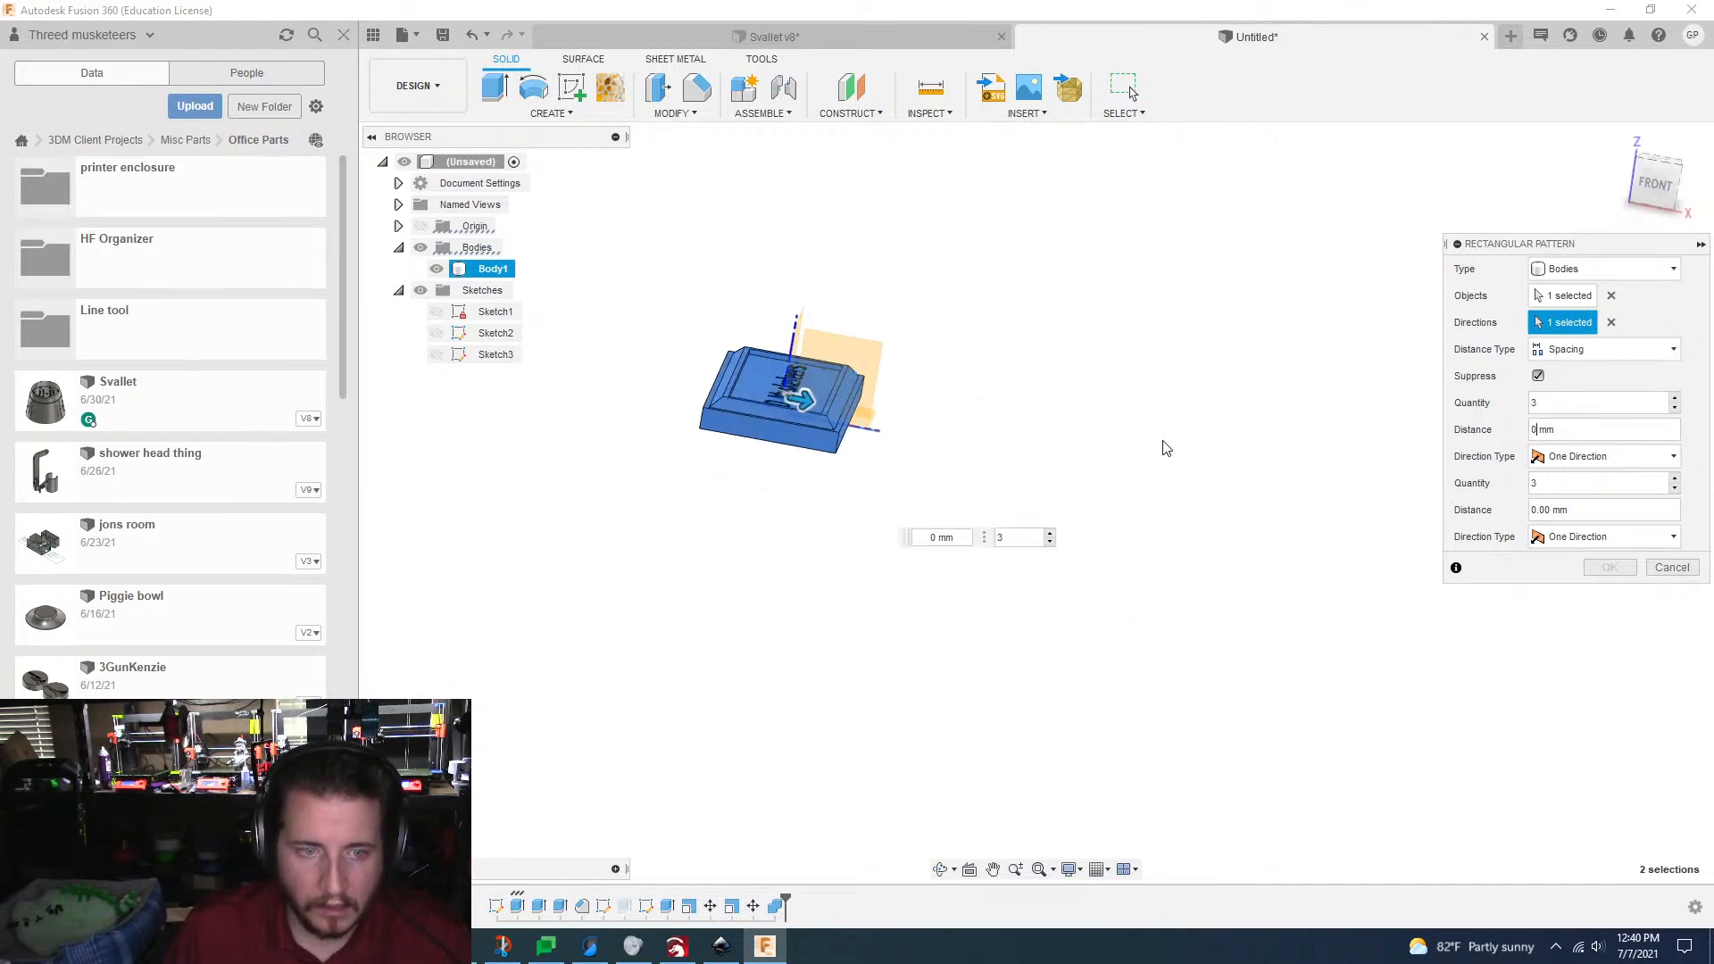
{"action": "left_click", "coordinate": [1604, 357]}
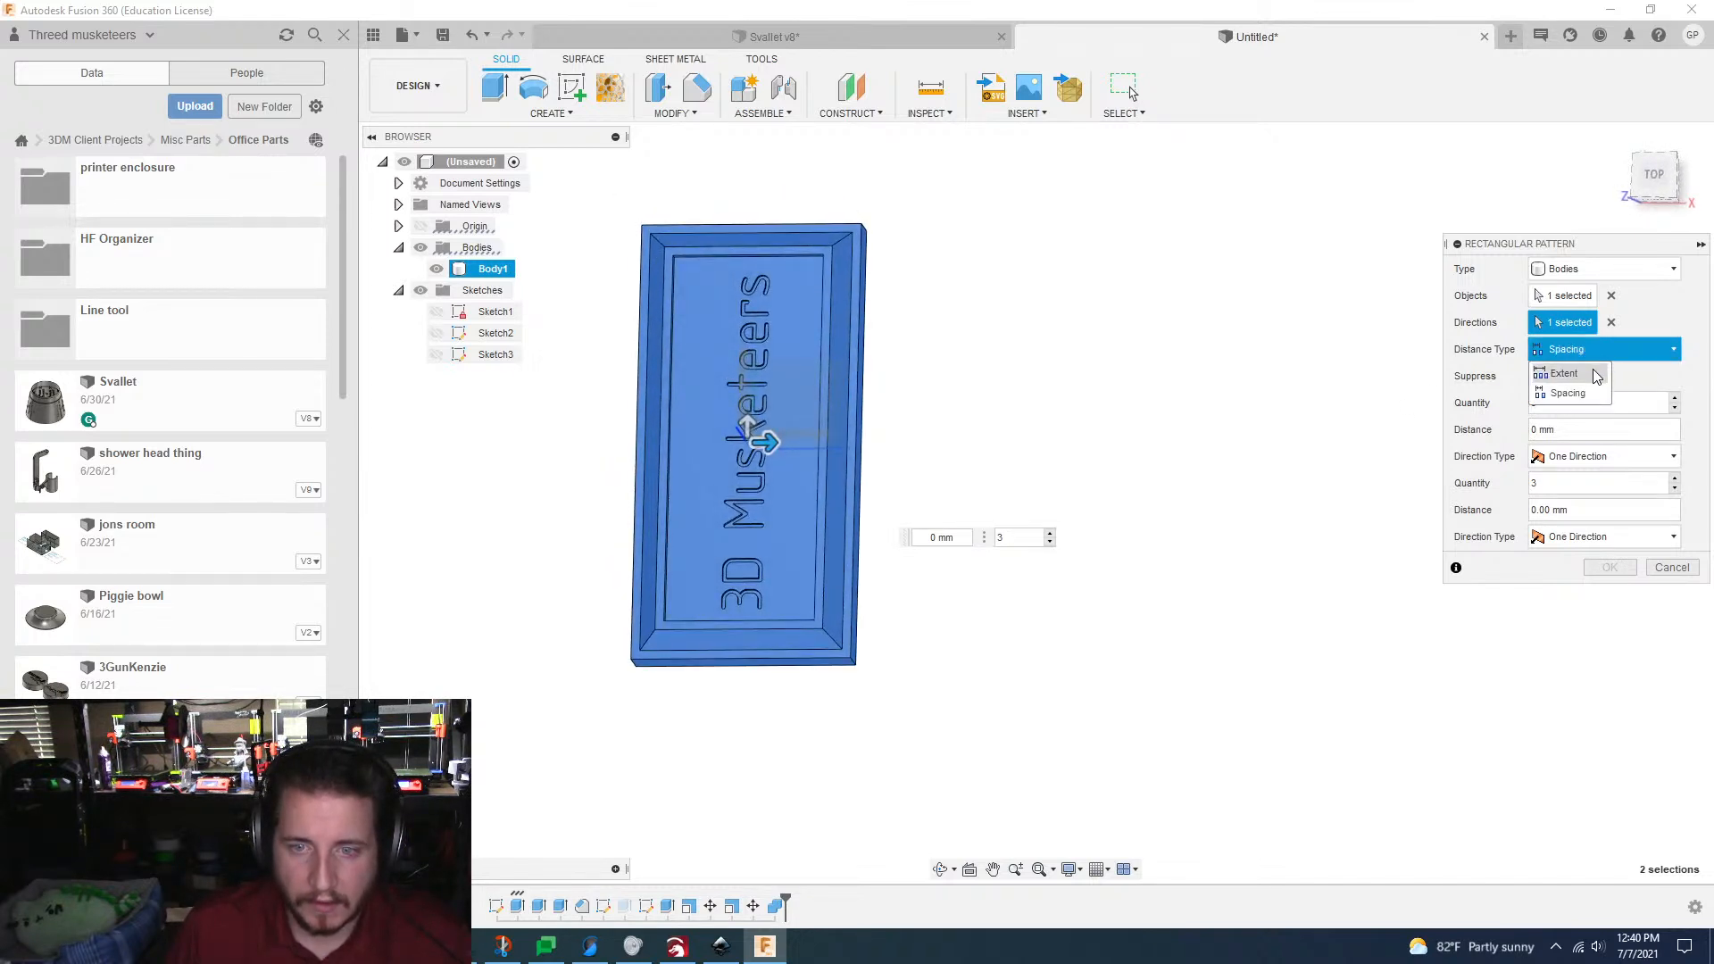
{"action": "left_click", "coordinate": [1596, 375]}
Step: Set the pattern to a quantity of 4 over a 40 mm extent along X, and create it
{"action": "left_click_drag", "start_coordinate": [715, 408], "coordinate": [1124, 399]}
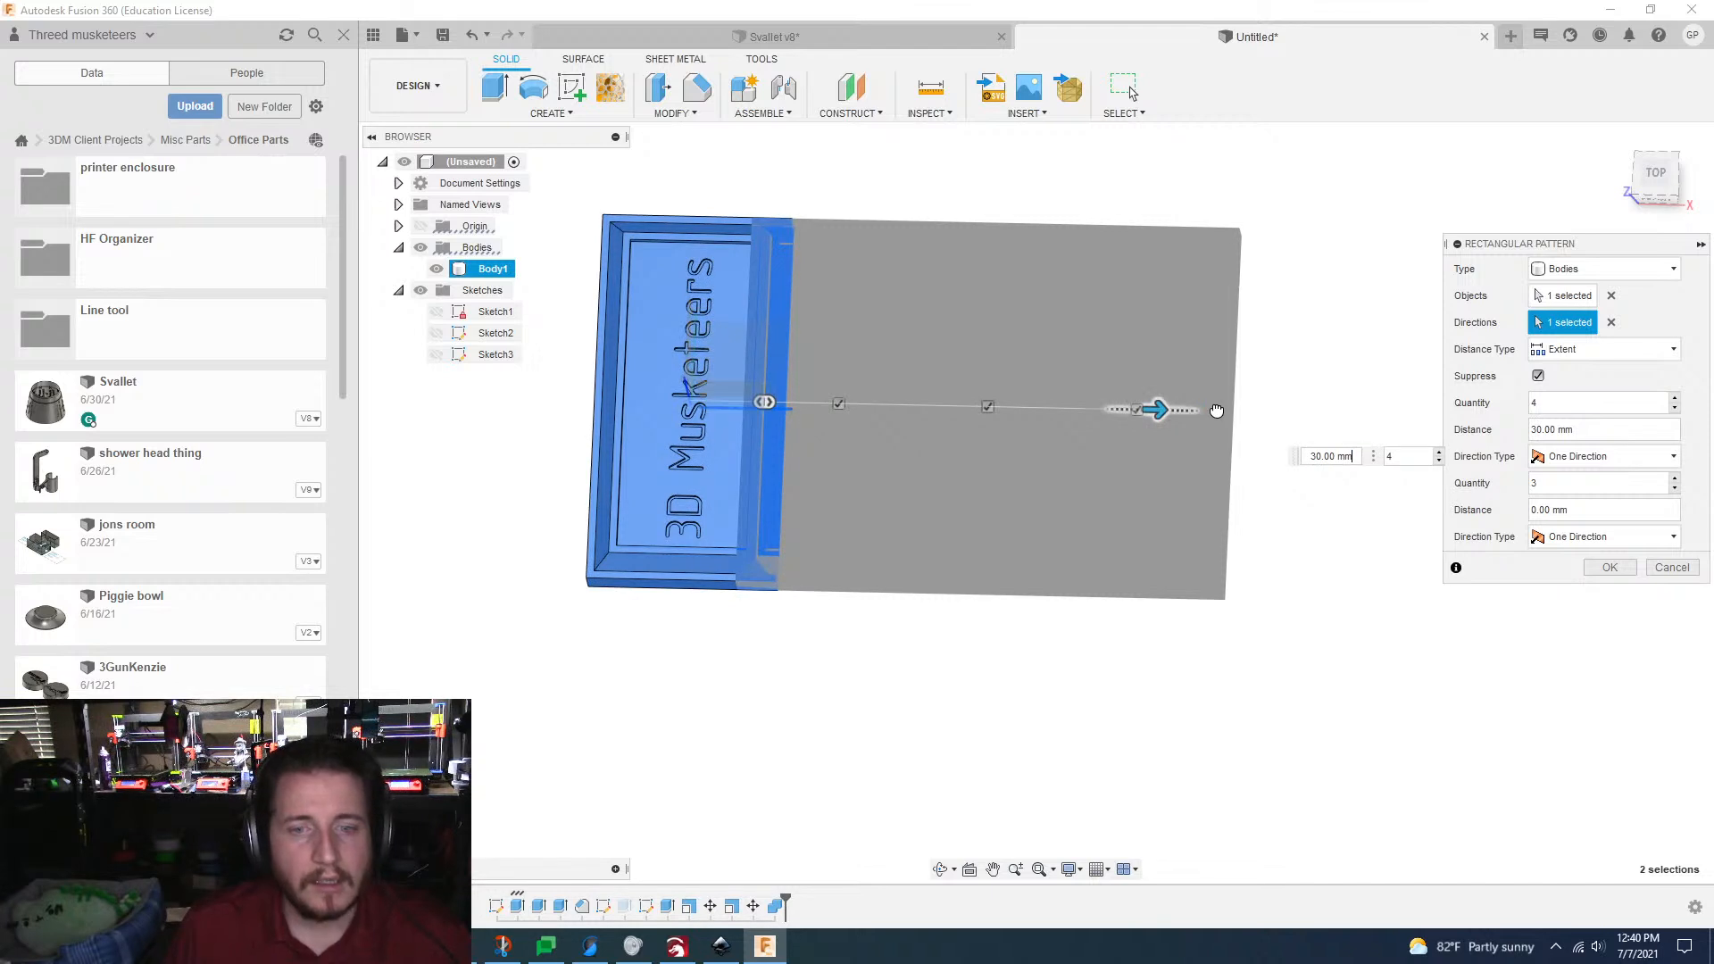
{"action": "left_click_drag", "start_coordinate": [1217, 411], "coordinate": [1218, 409]}
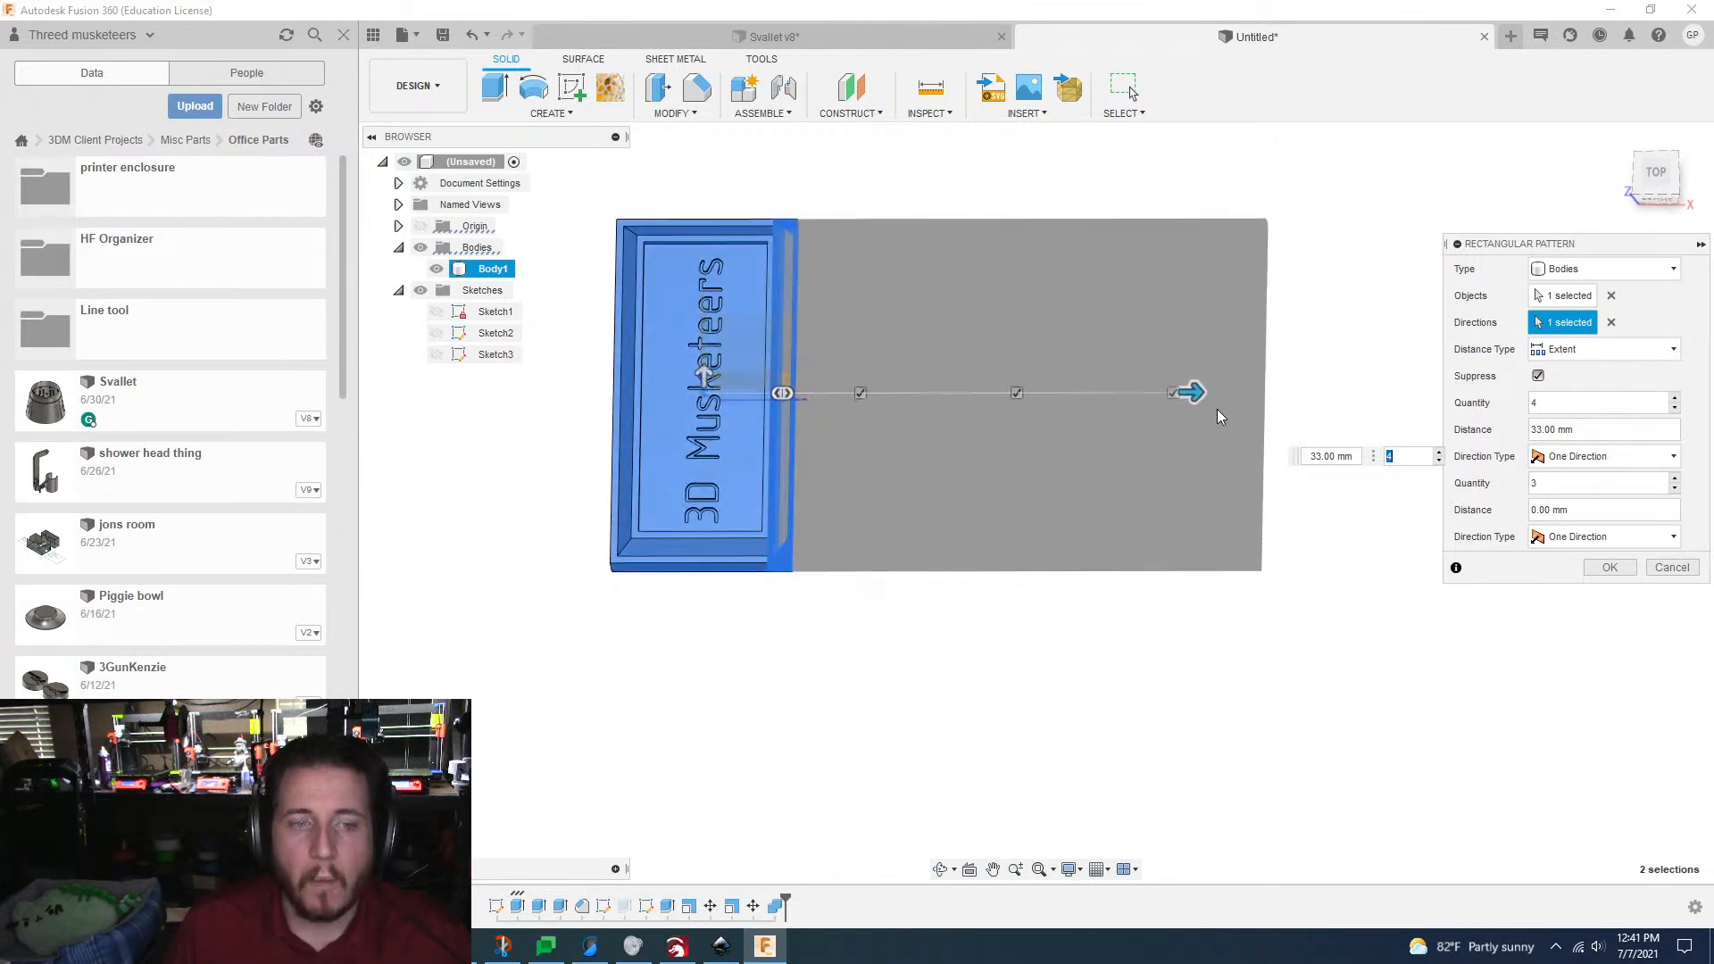
{"action": "left_click_drag", "start_coordinate": [1210, 391], "coordinate": [1216, 388]}
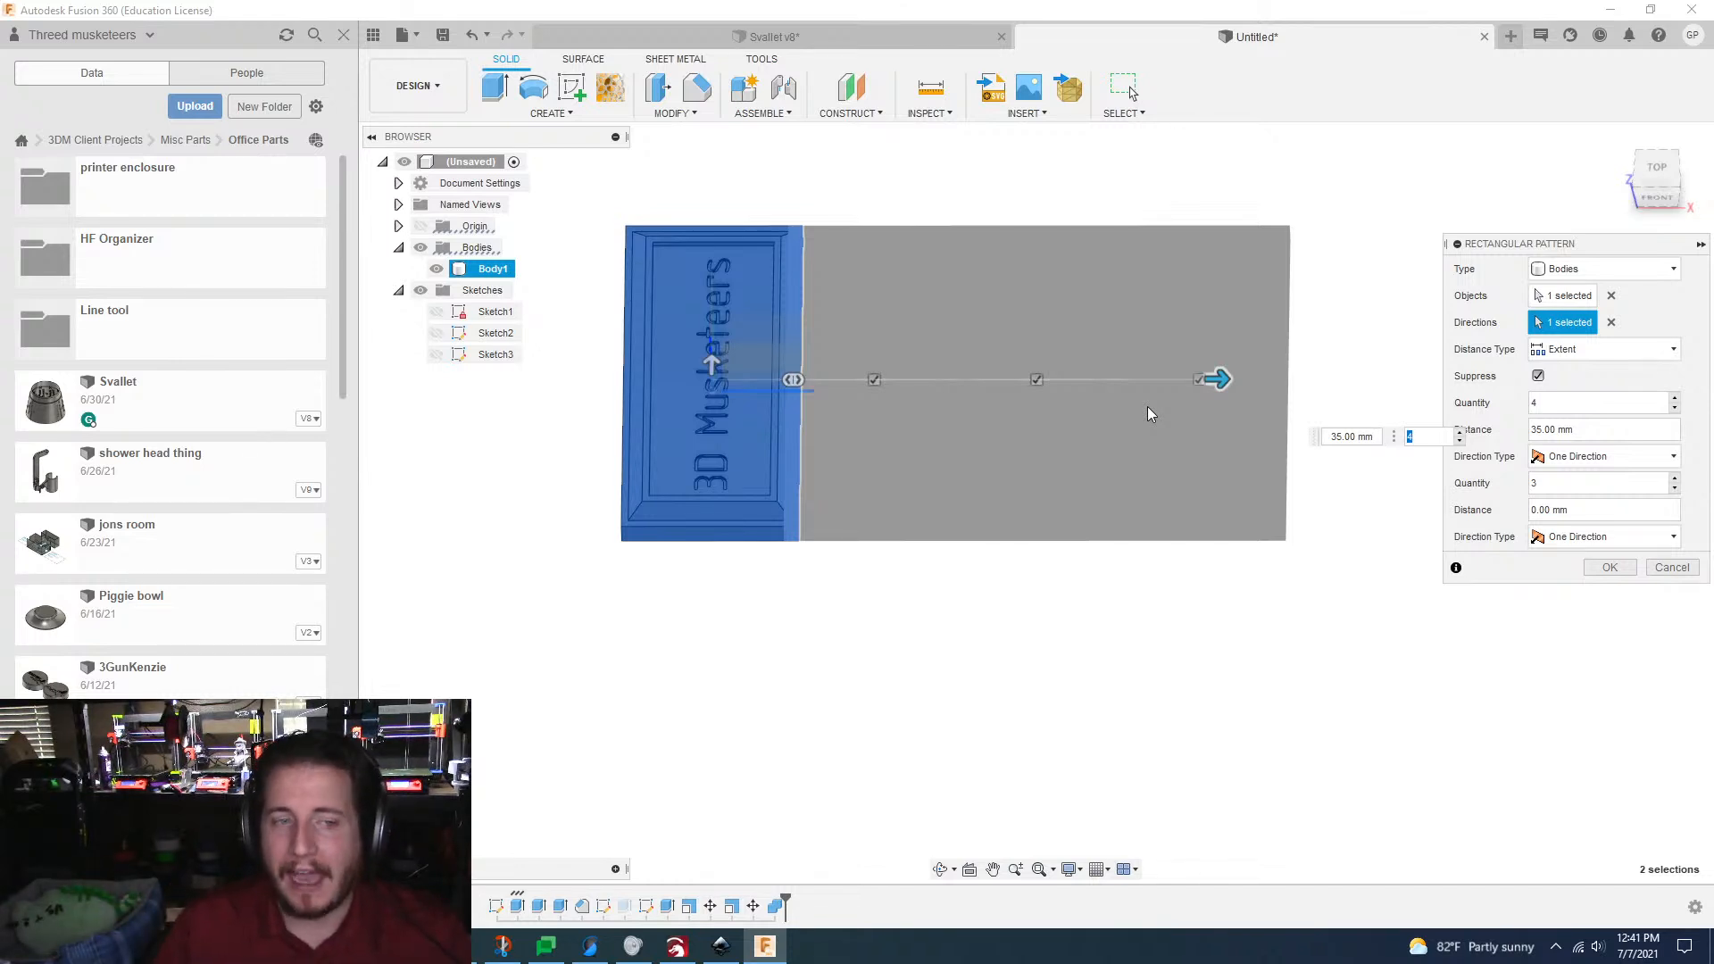
{"action": "key", "text": "Tab"}
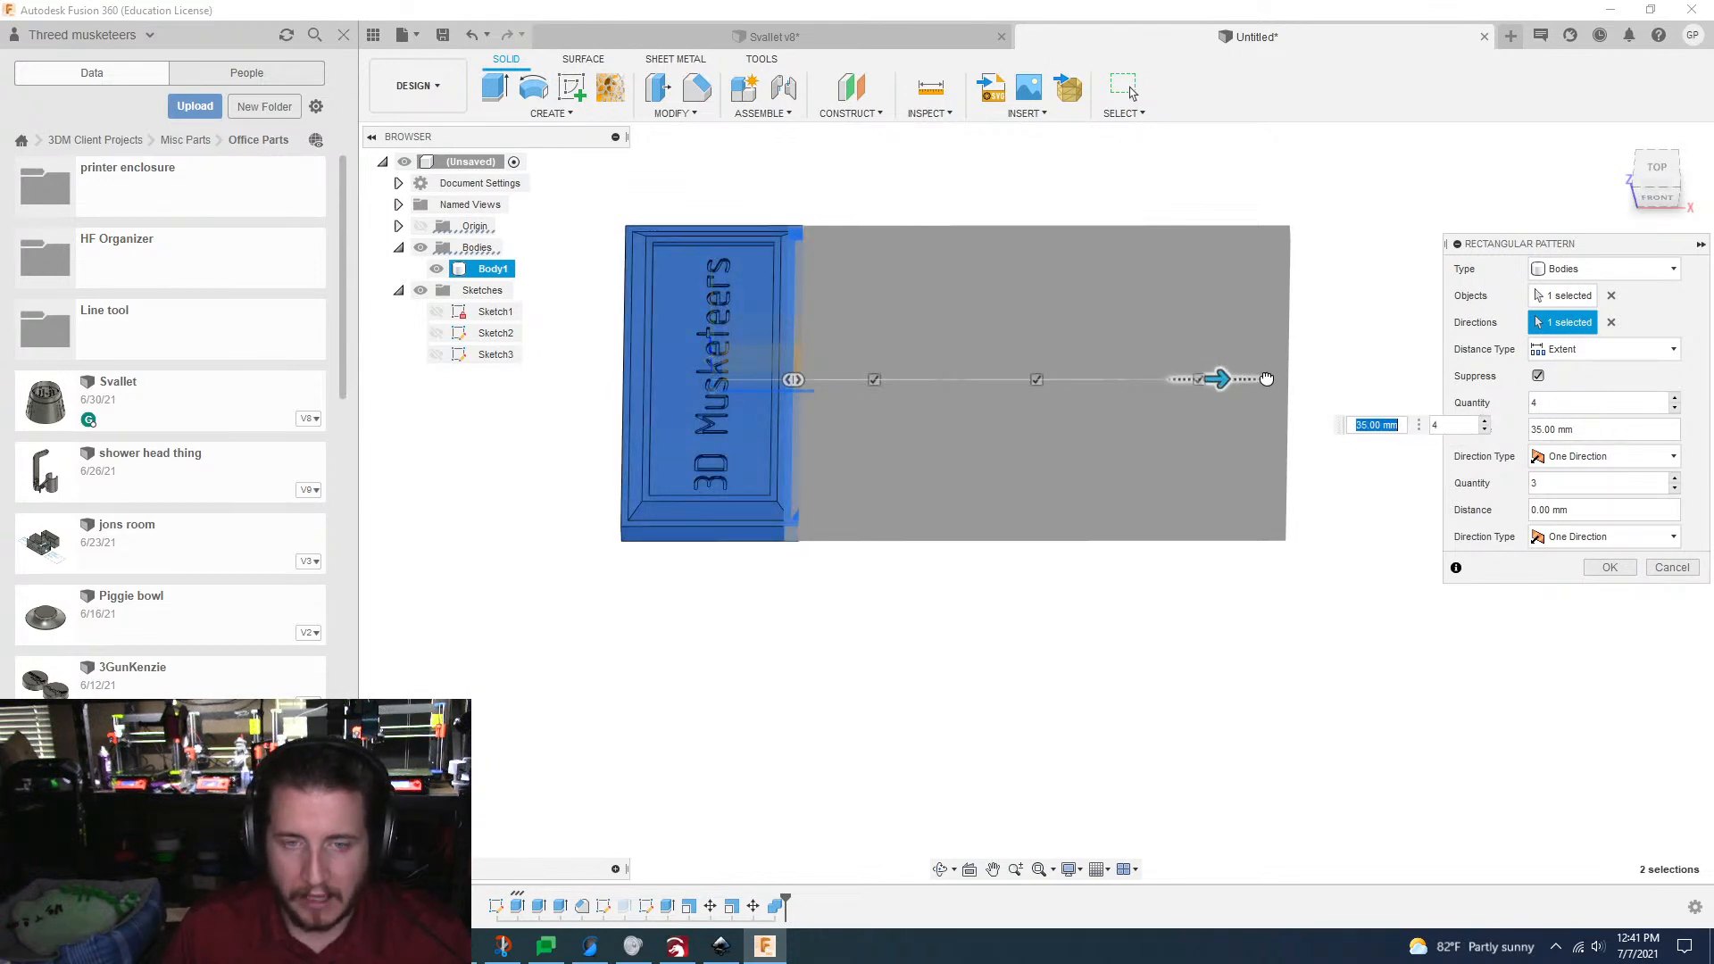
{"action": "type", "text": "37"}
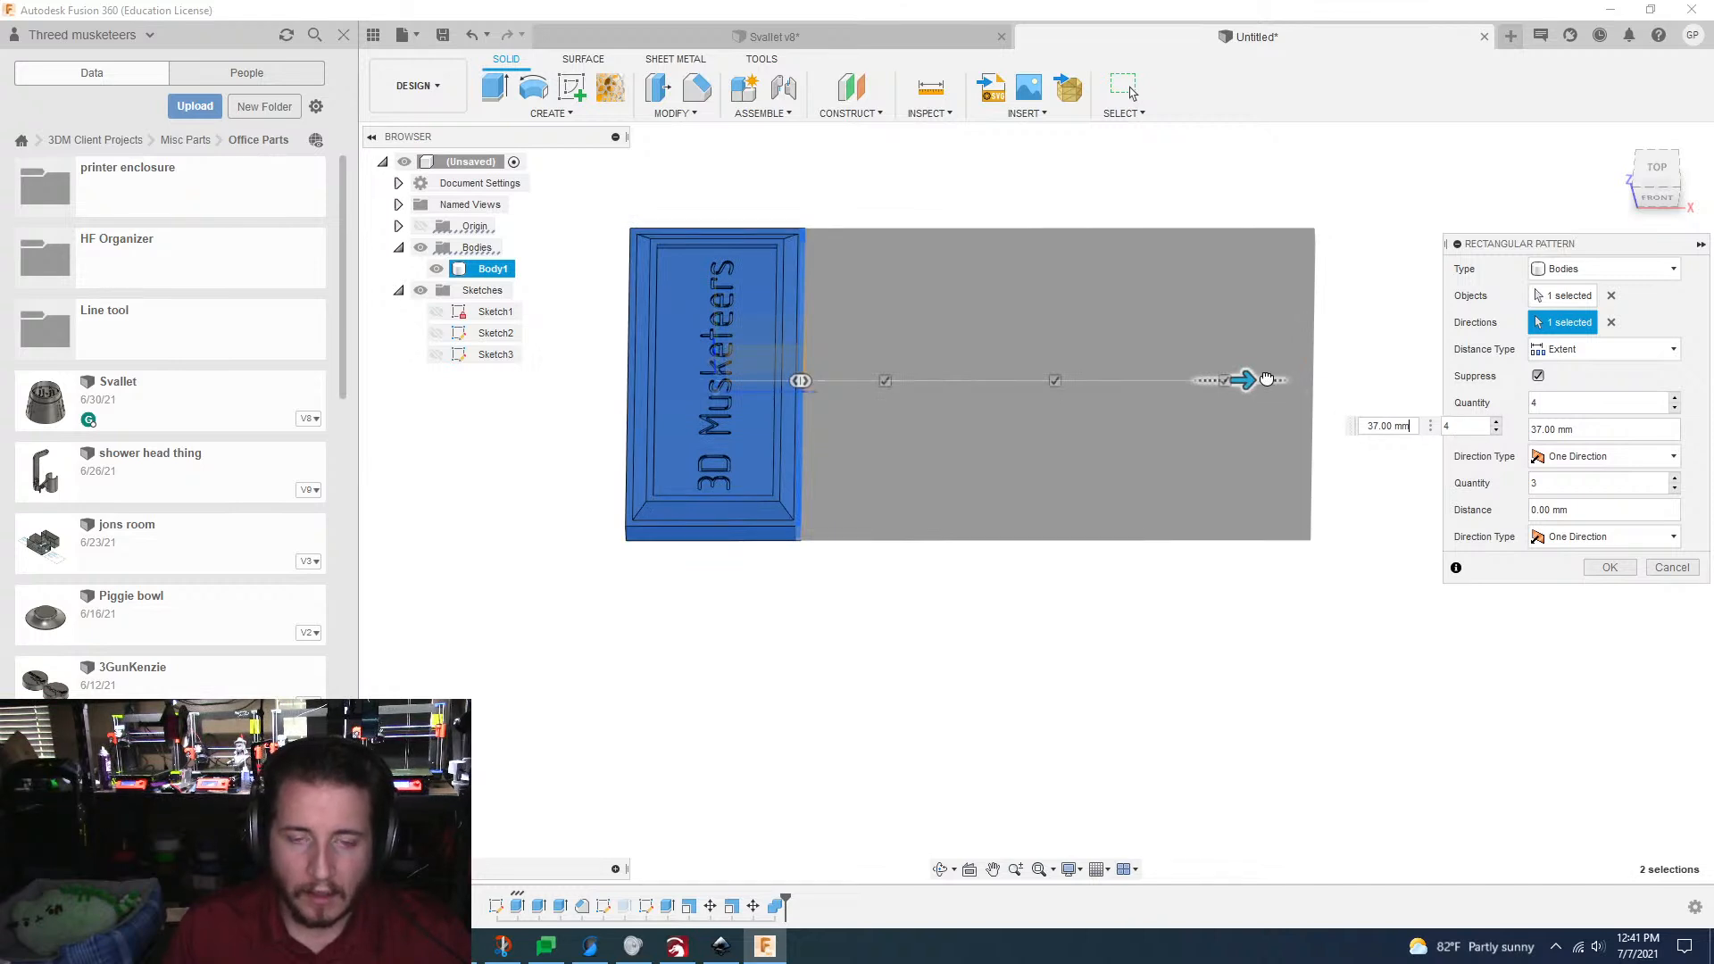
{"action": "left_click_drag", "start_coordinate": [1254, 384], "coordinate": [1269, 387]}
{"action": "key", "text": "Tab"}
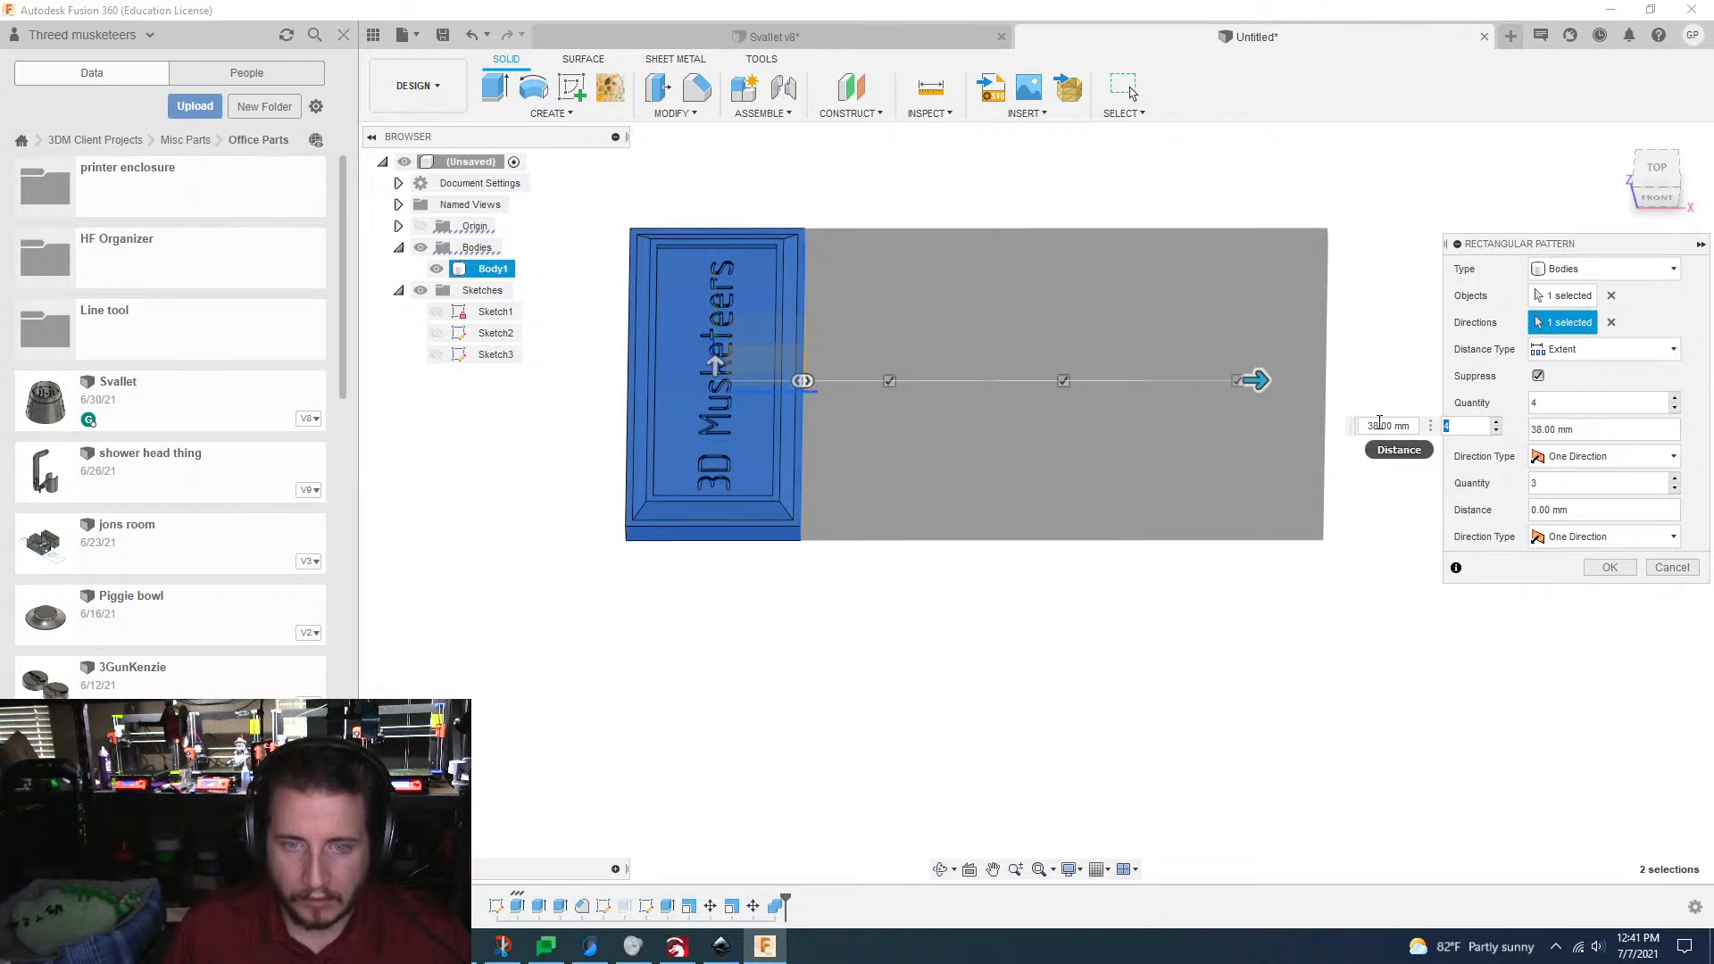
{"action": "left_click_drag", "start_coordinate": [1380, 425], "coordinate": [1361, 425]}
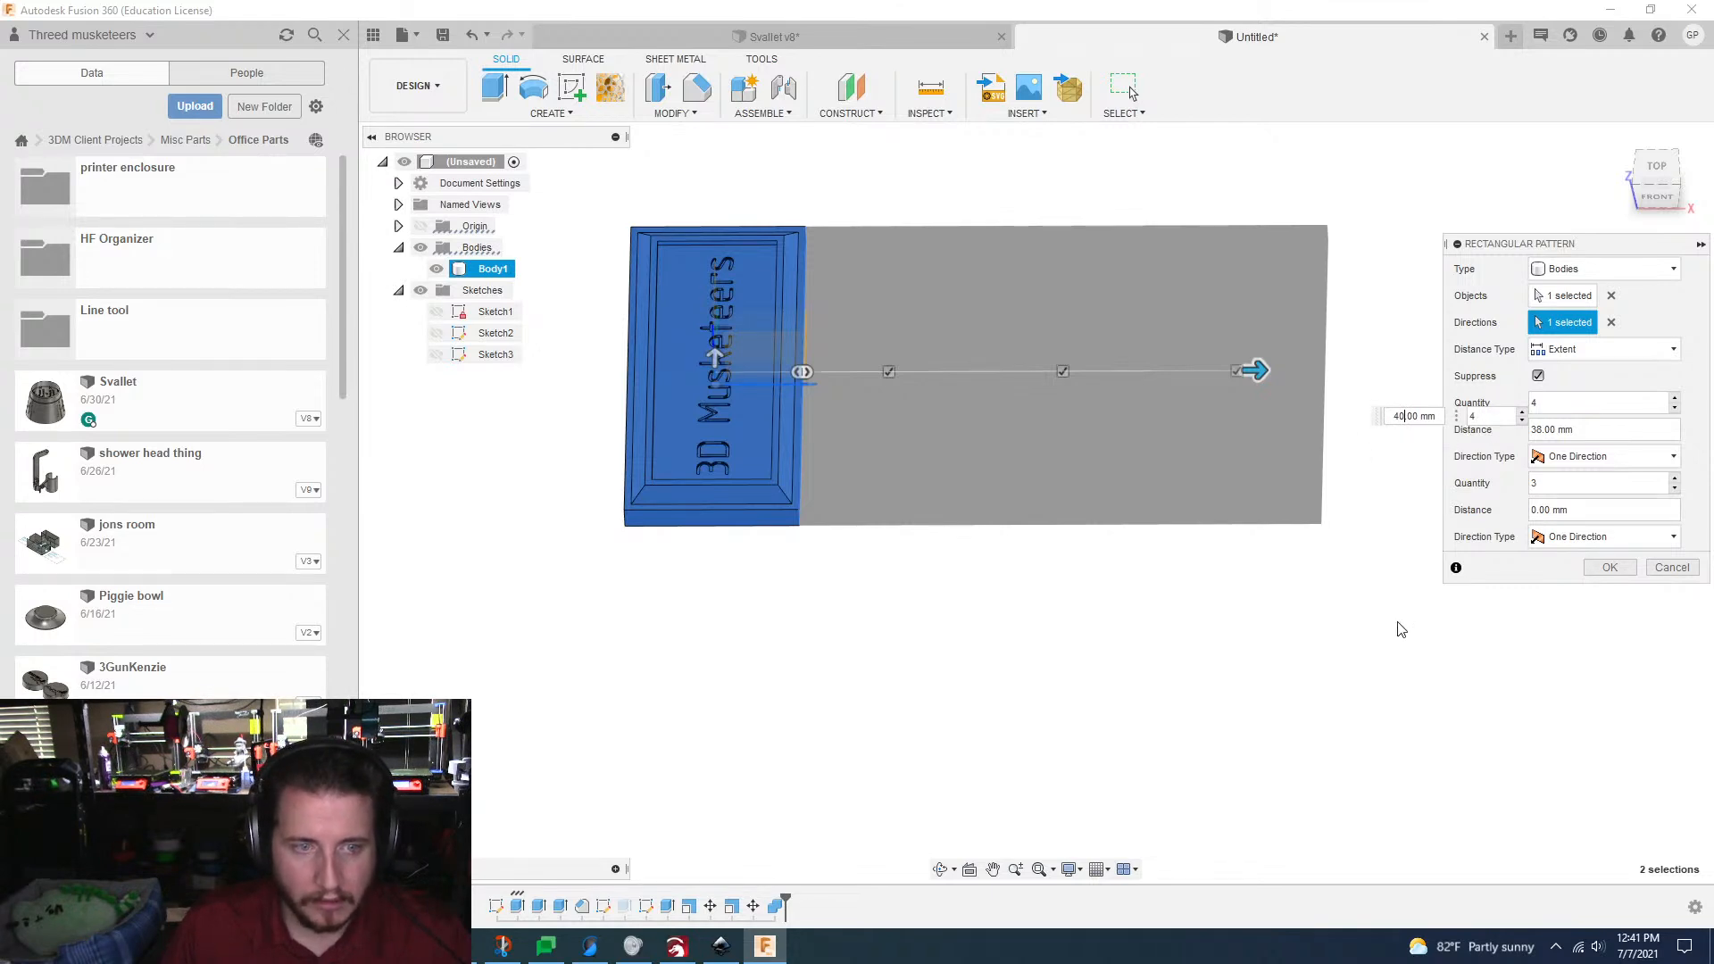
{"action": "key", "text": "Return"}
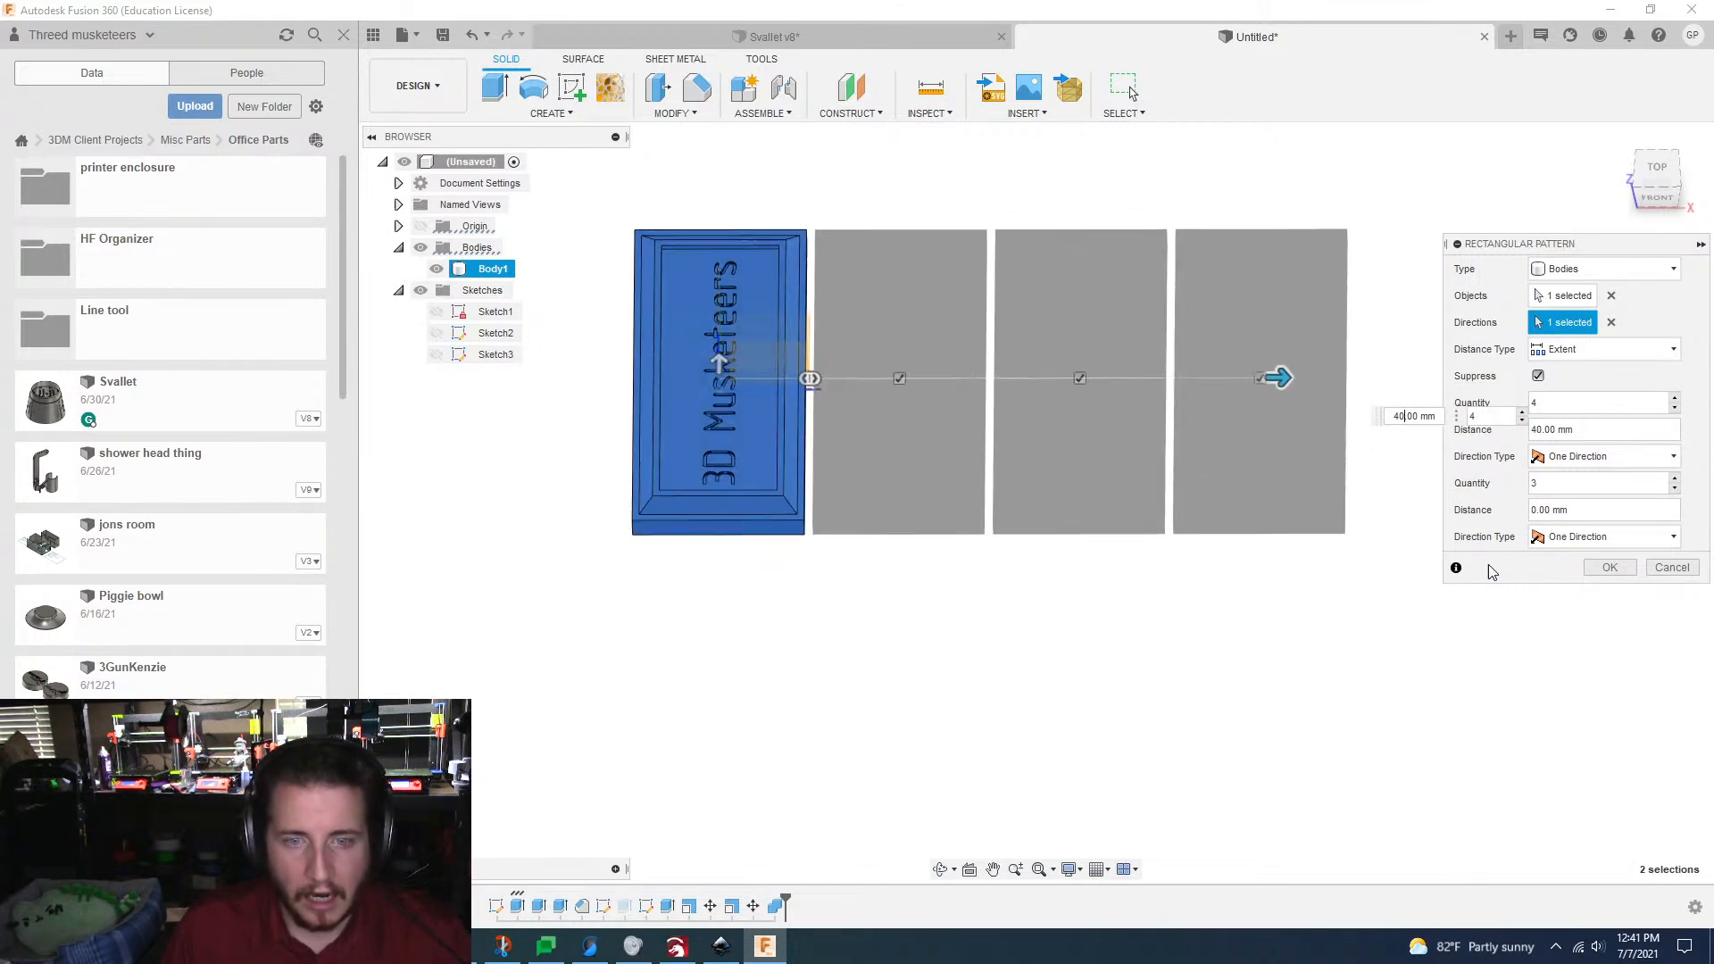
{"action": "left_click", "coordinate": [1608, 568]}
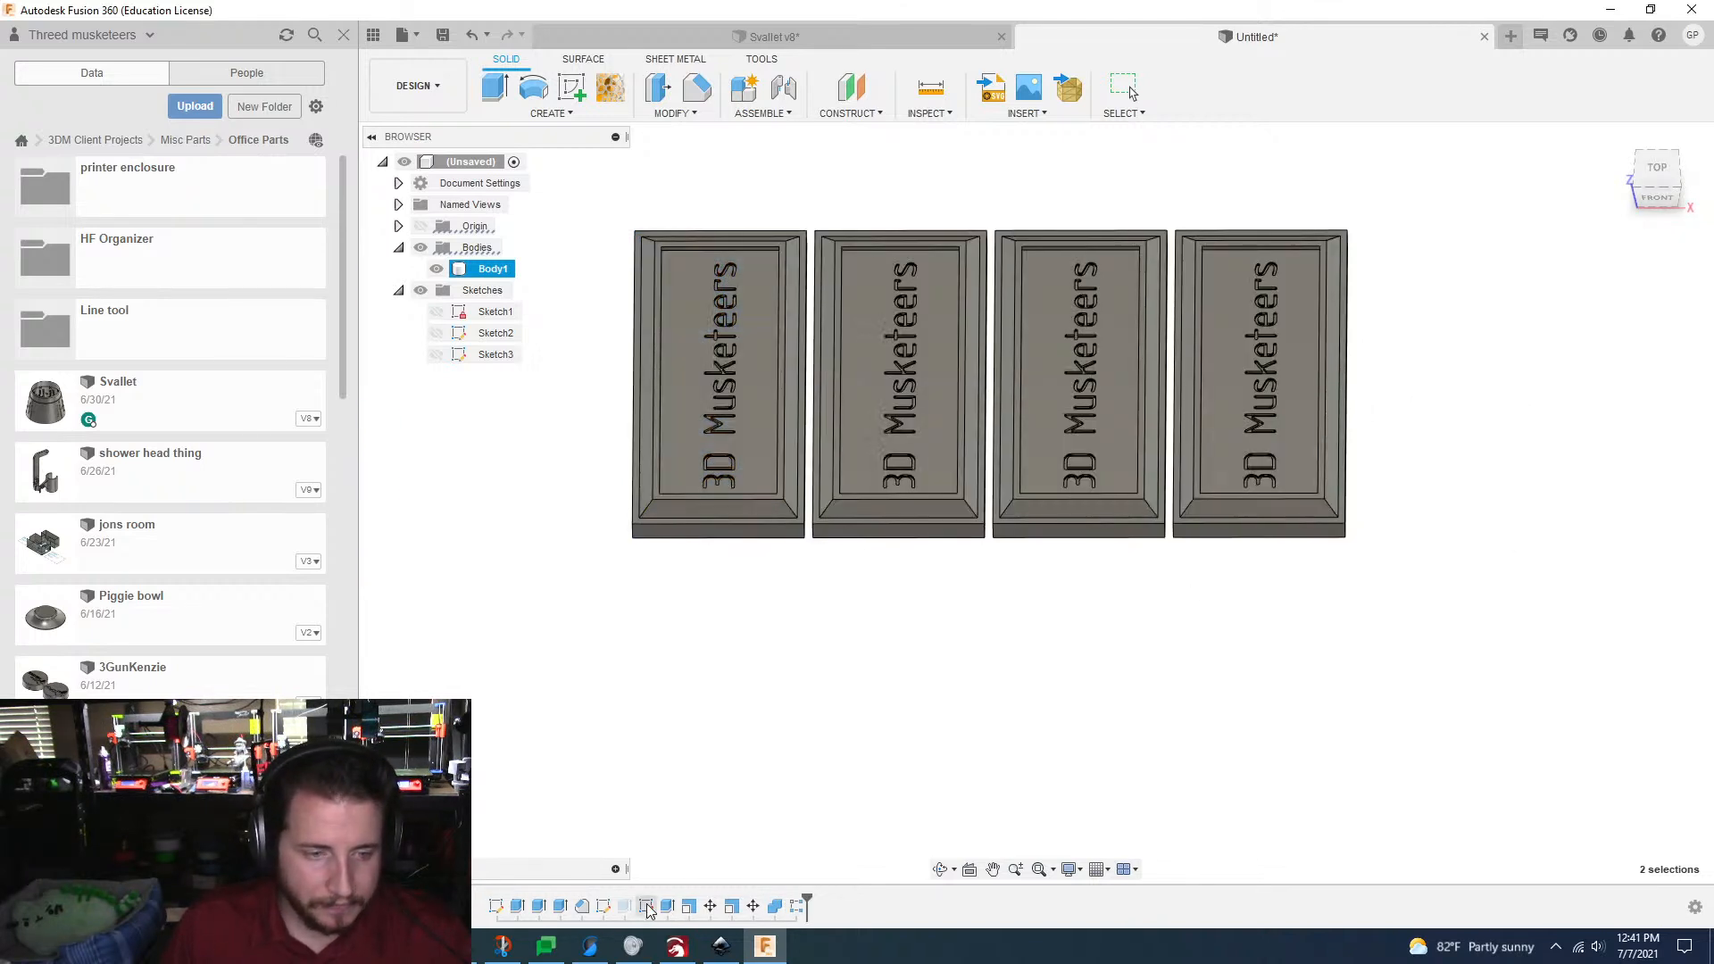
Step: Suppress the DXF lettering features from the third sketch through the combine, and unsuppress the earlier text extrusion
{"action": "left_click", "coordinate": [783, 912], "text": "shift"}
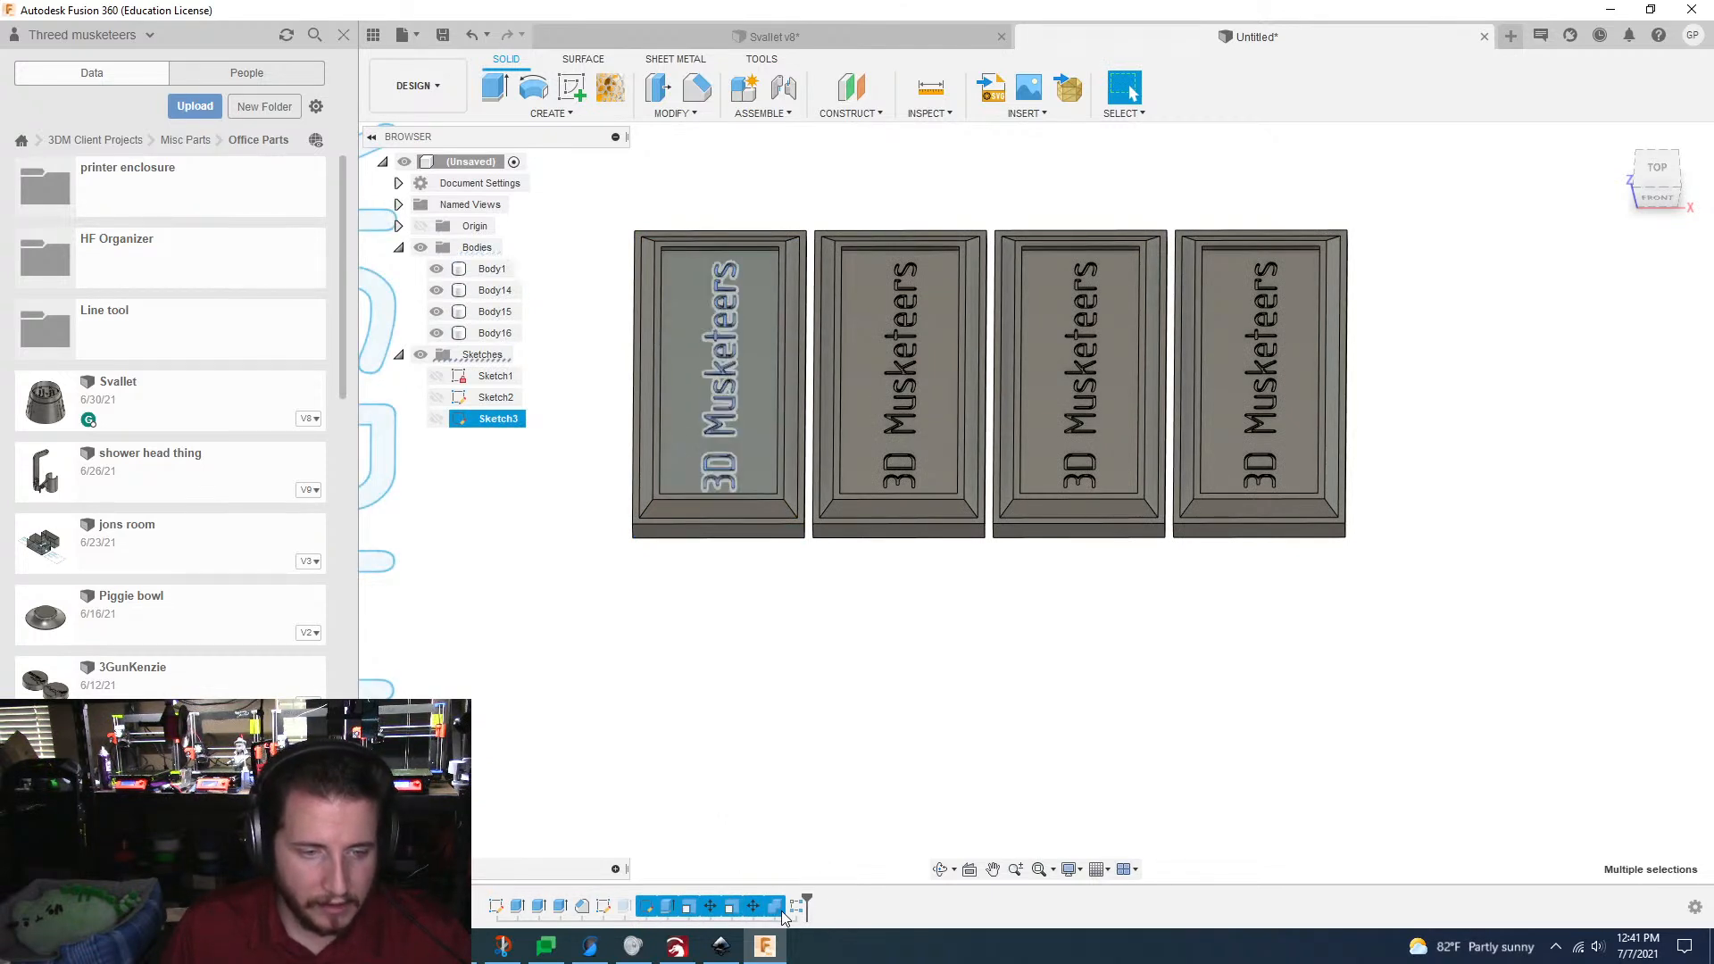
{"action": "right_click", "coordinate": [784, 913]}
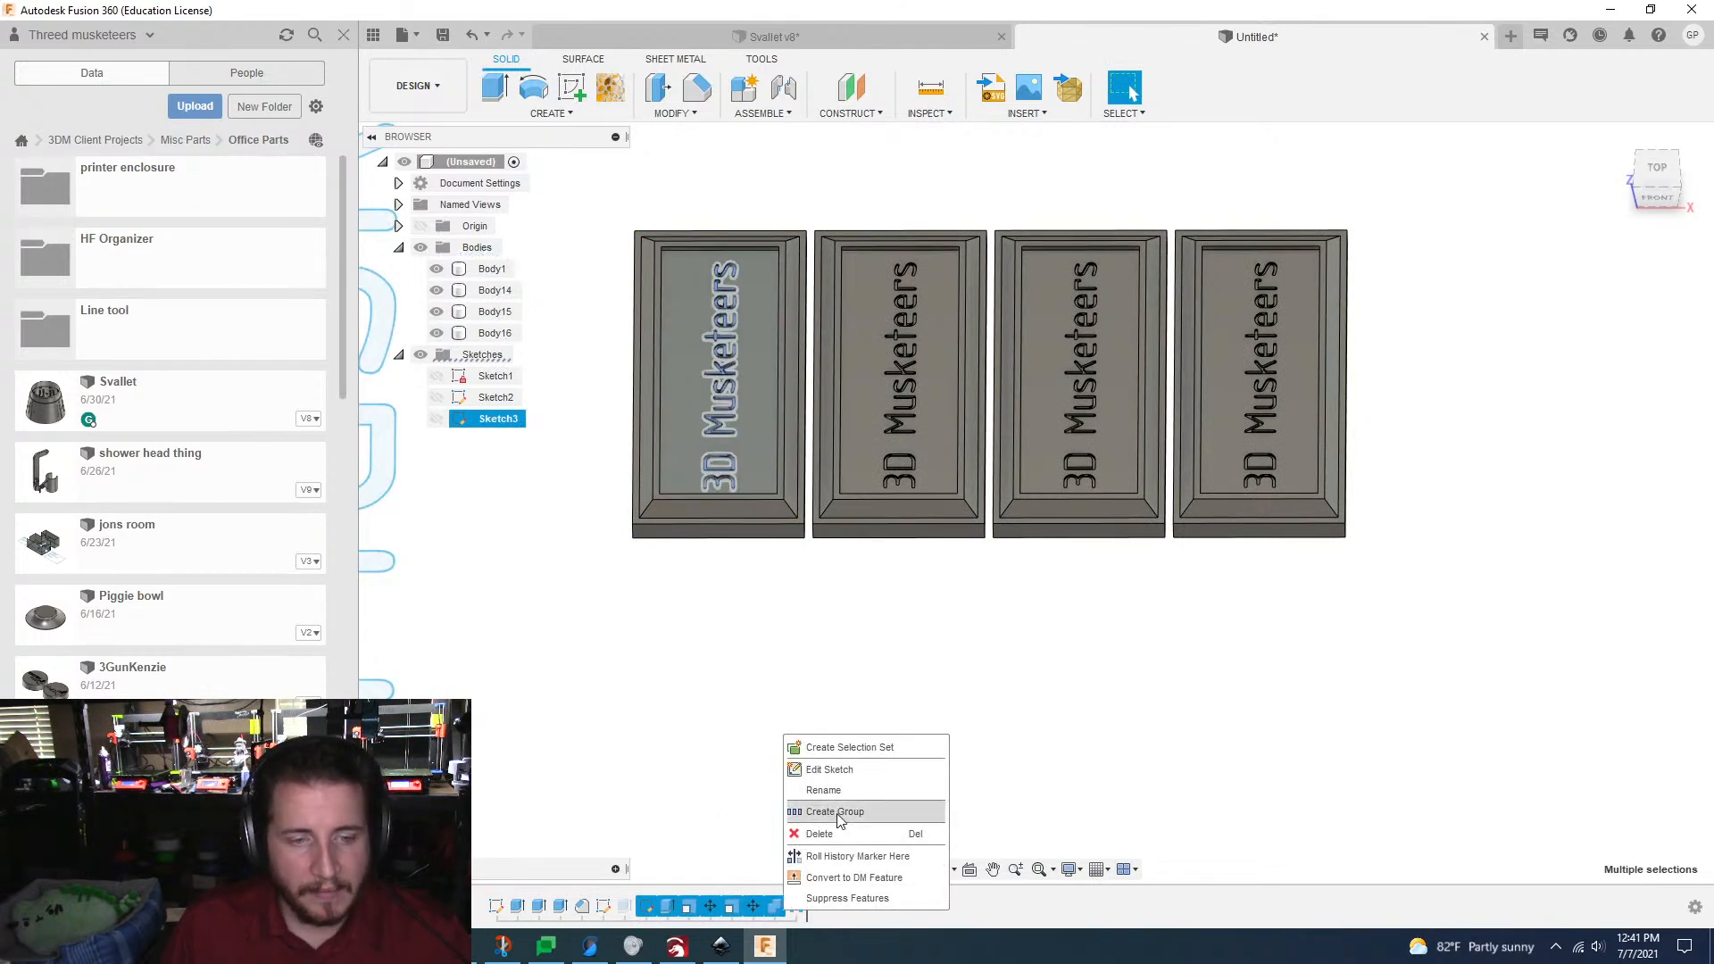
{"action": "left_click", "coordinate": [823, 896]}
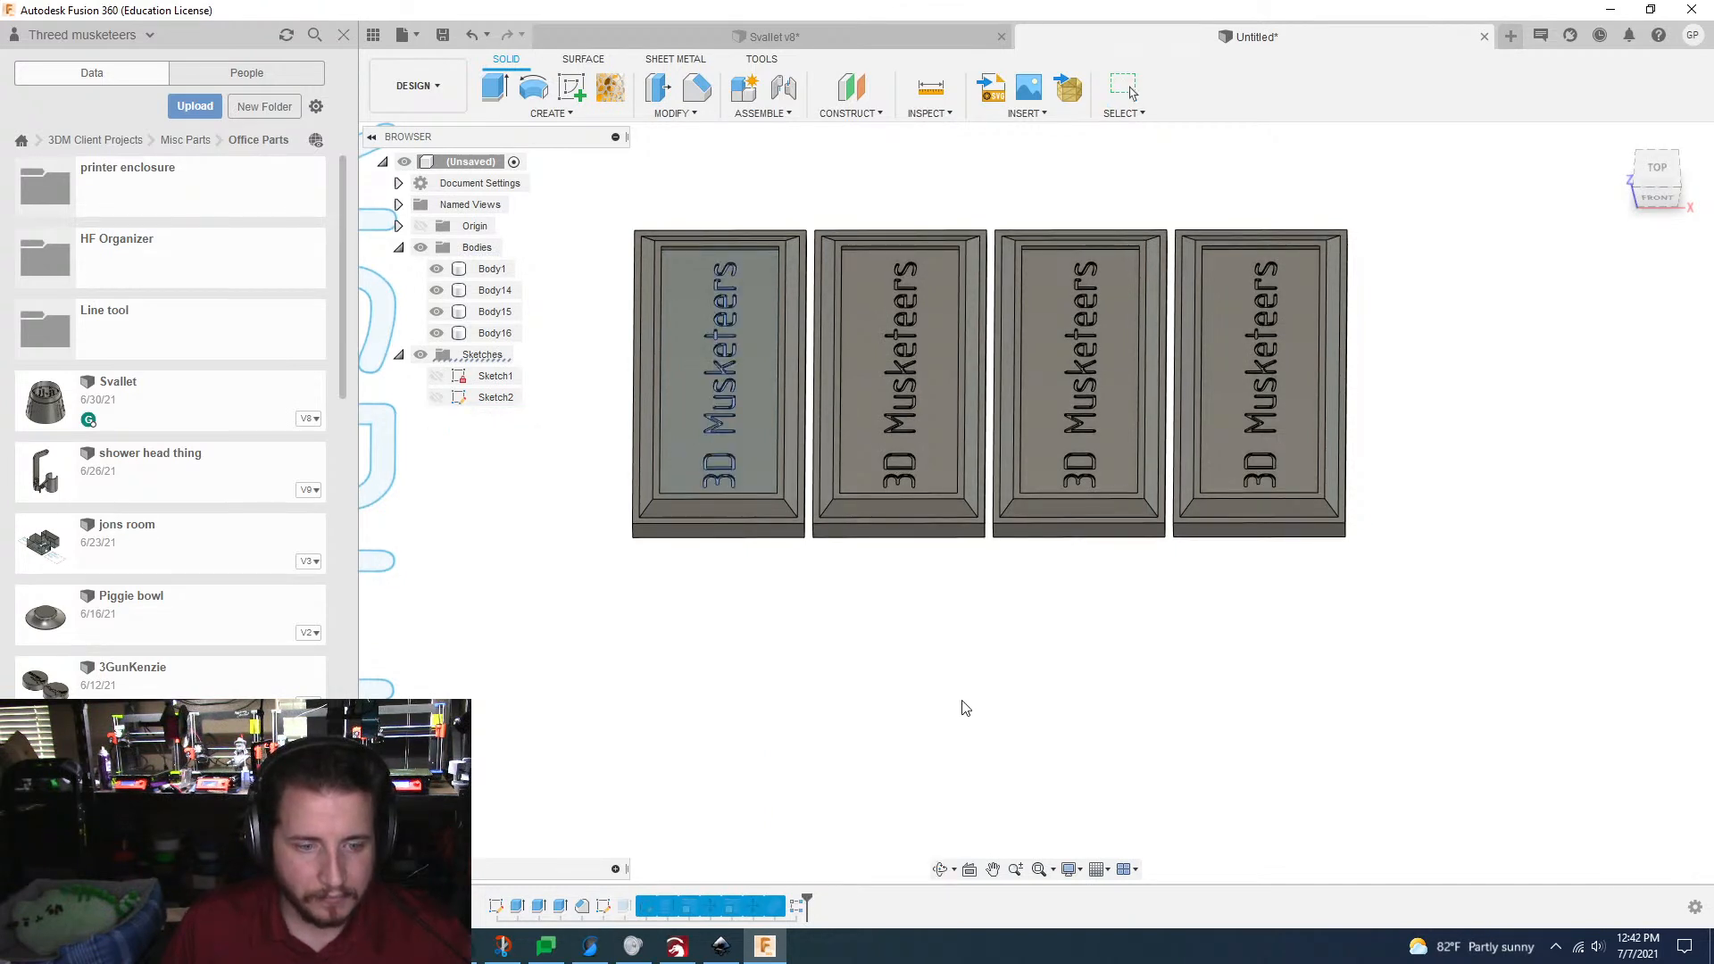
{"action": "right_click", "coordinate": [625, 906]}
{"action": "left_click", "coordinate": [657, 861]}
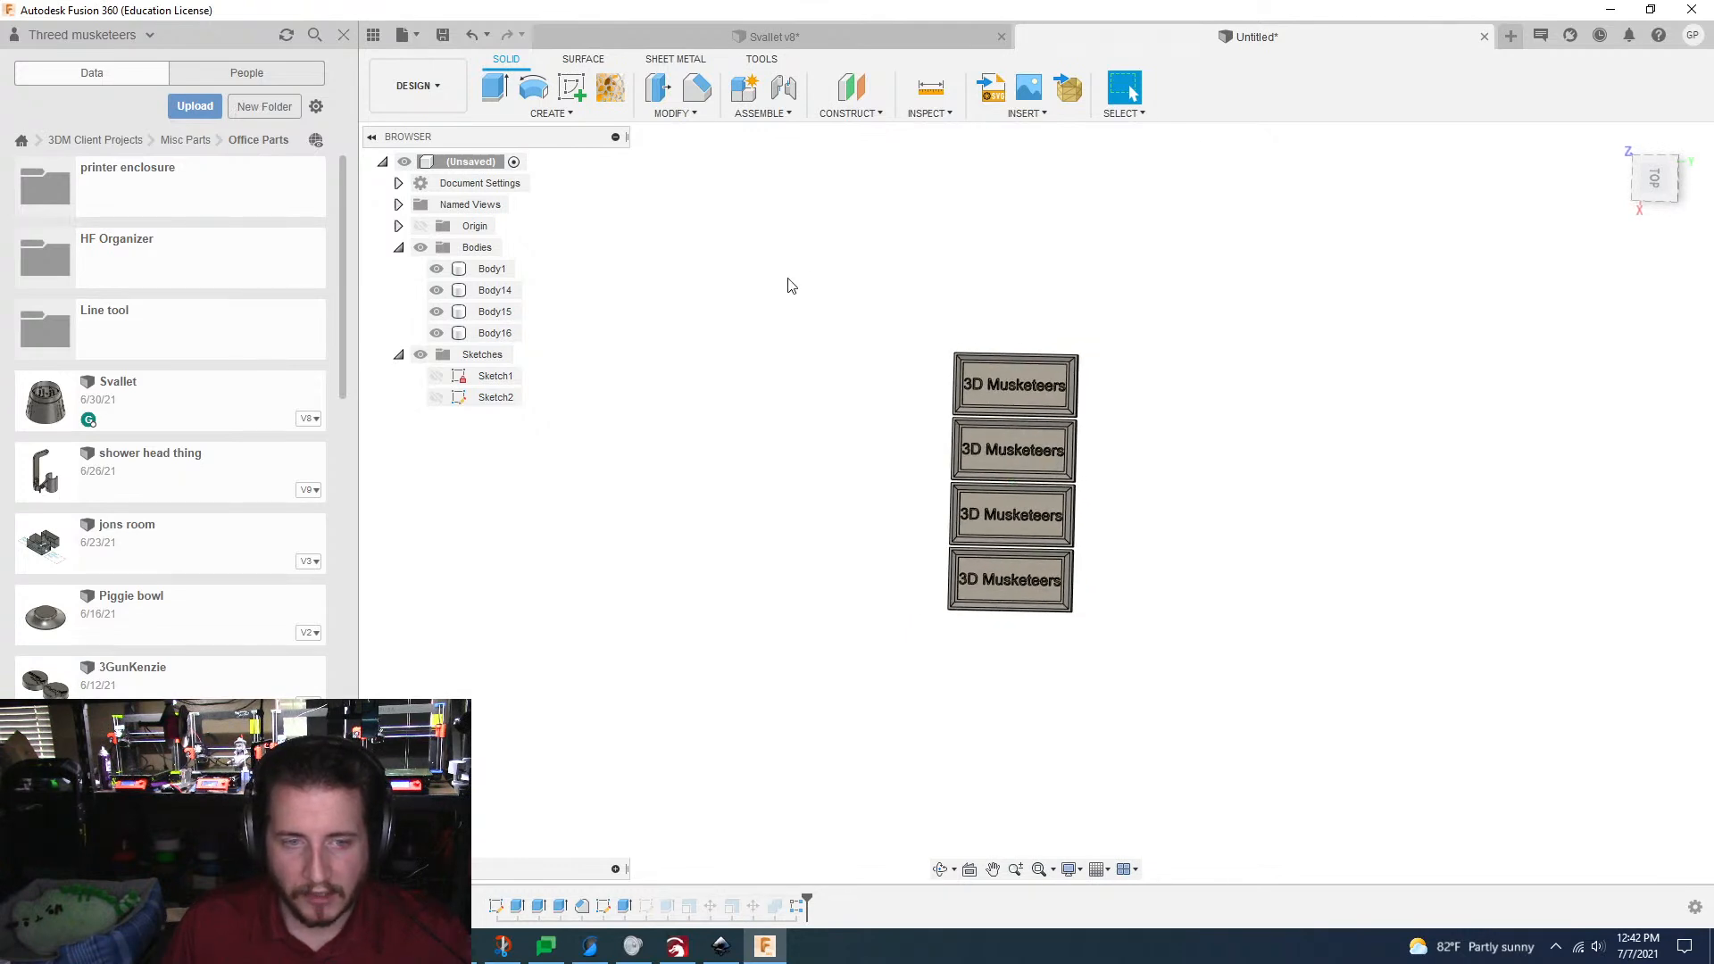
Step: Start a second rectangular pattern with type Bodies and all four lettered plates as its objects
{"action": "left_click_drag", "start_coordinate": [830, 281], "coordinate": [1195, 691]}
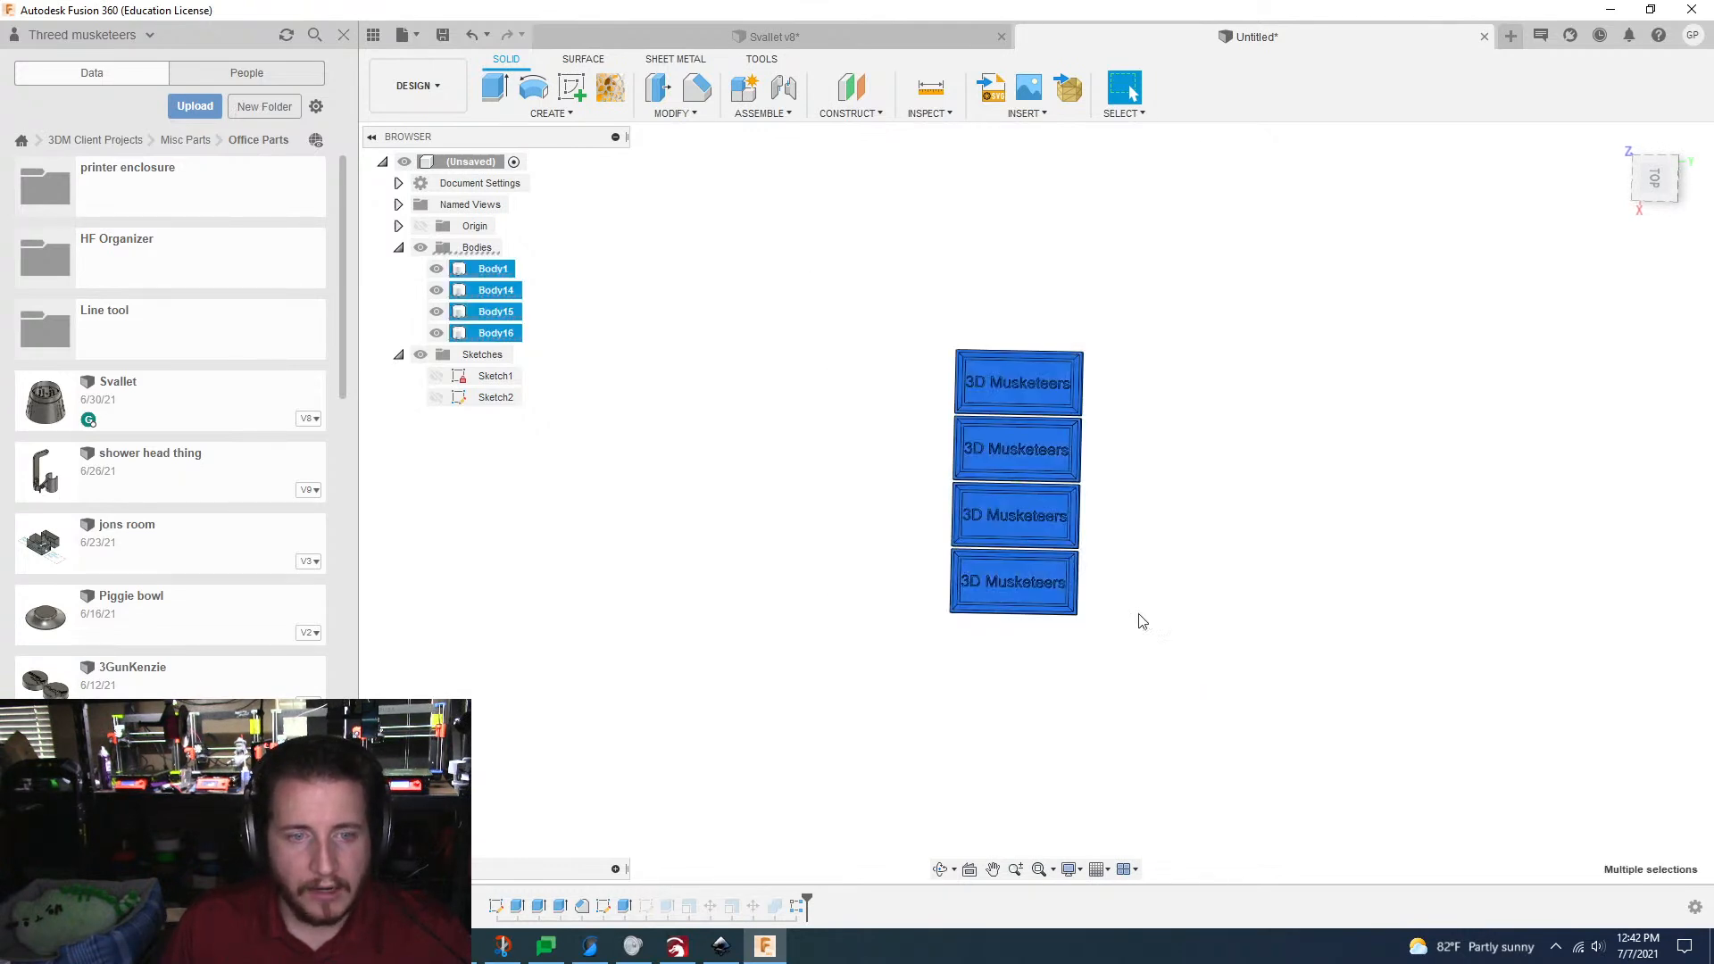
{"action": "left_click", "coordinate": [548, 112]}
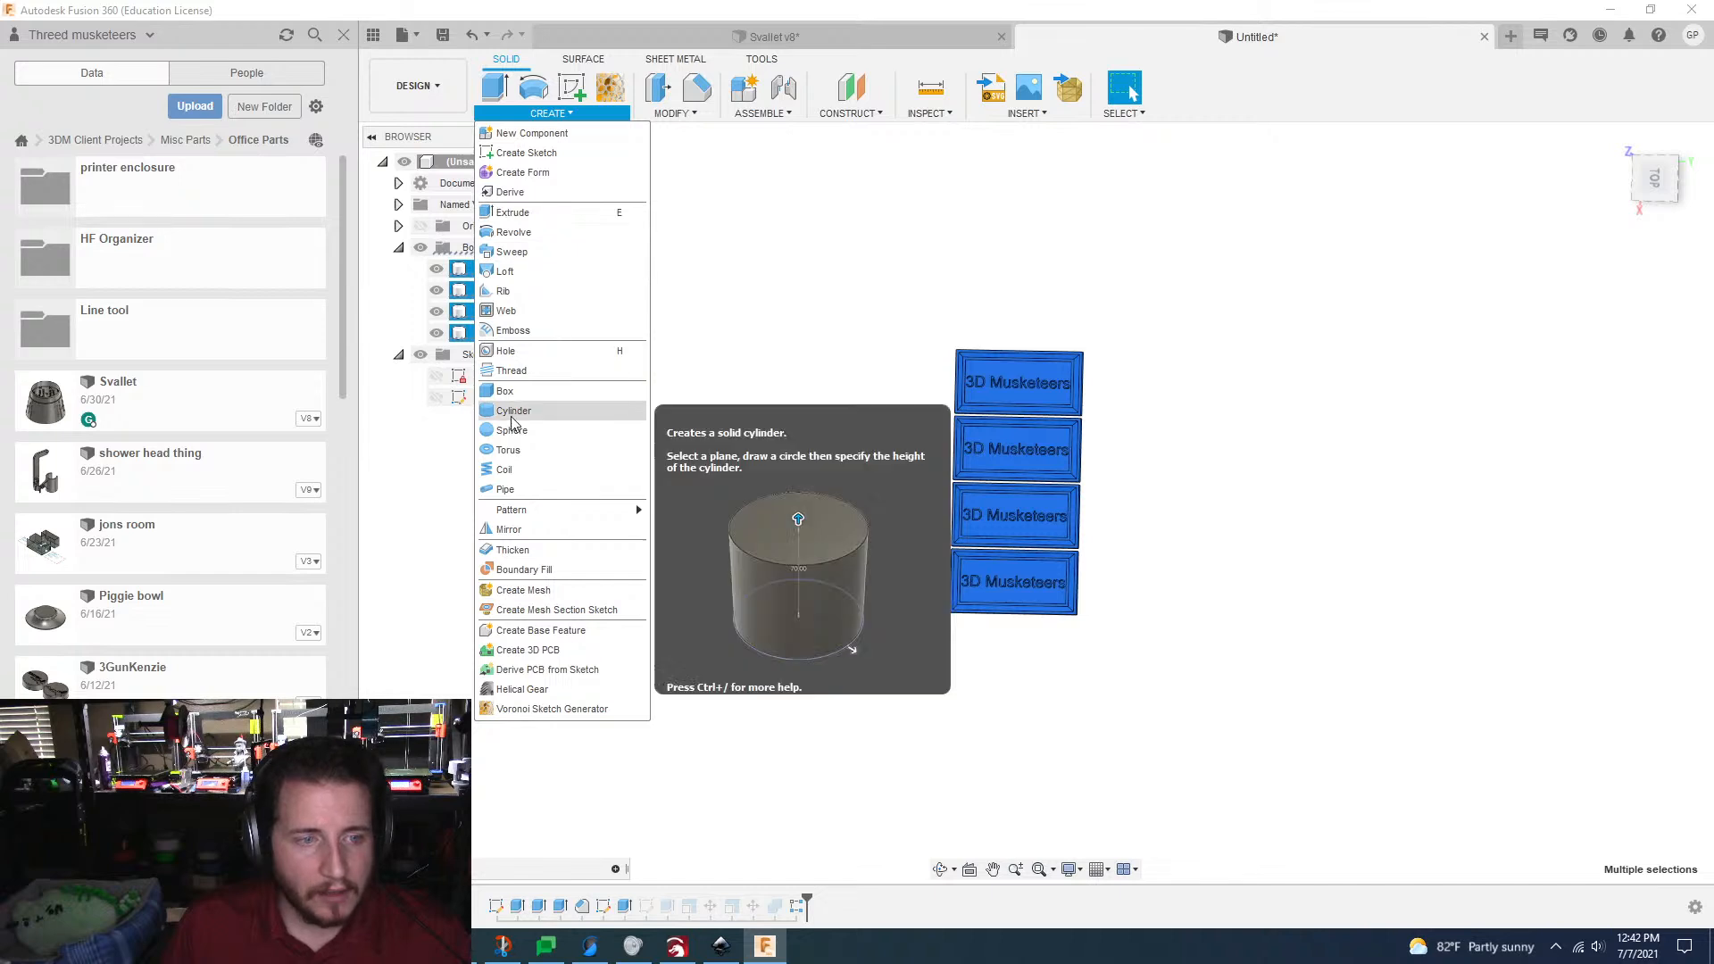
{"action": "mouse_move", "coordinate": [529, 510]}
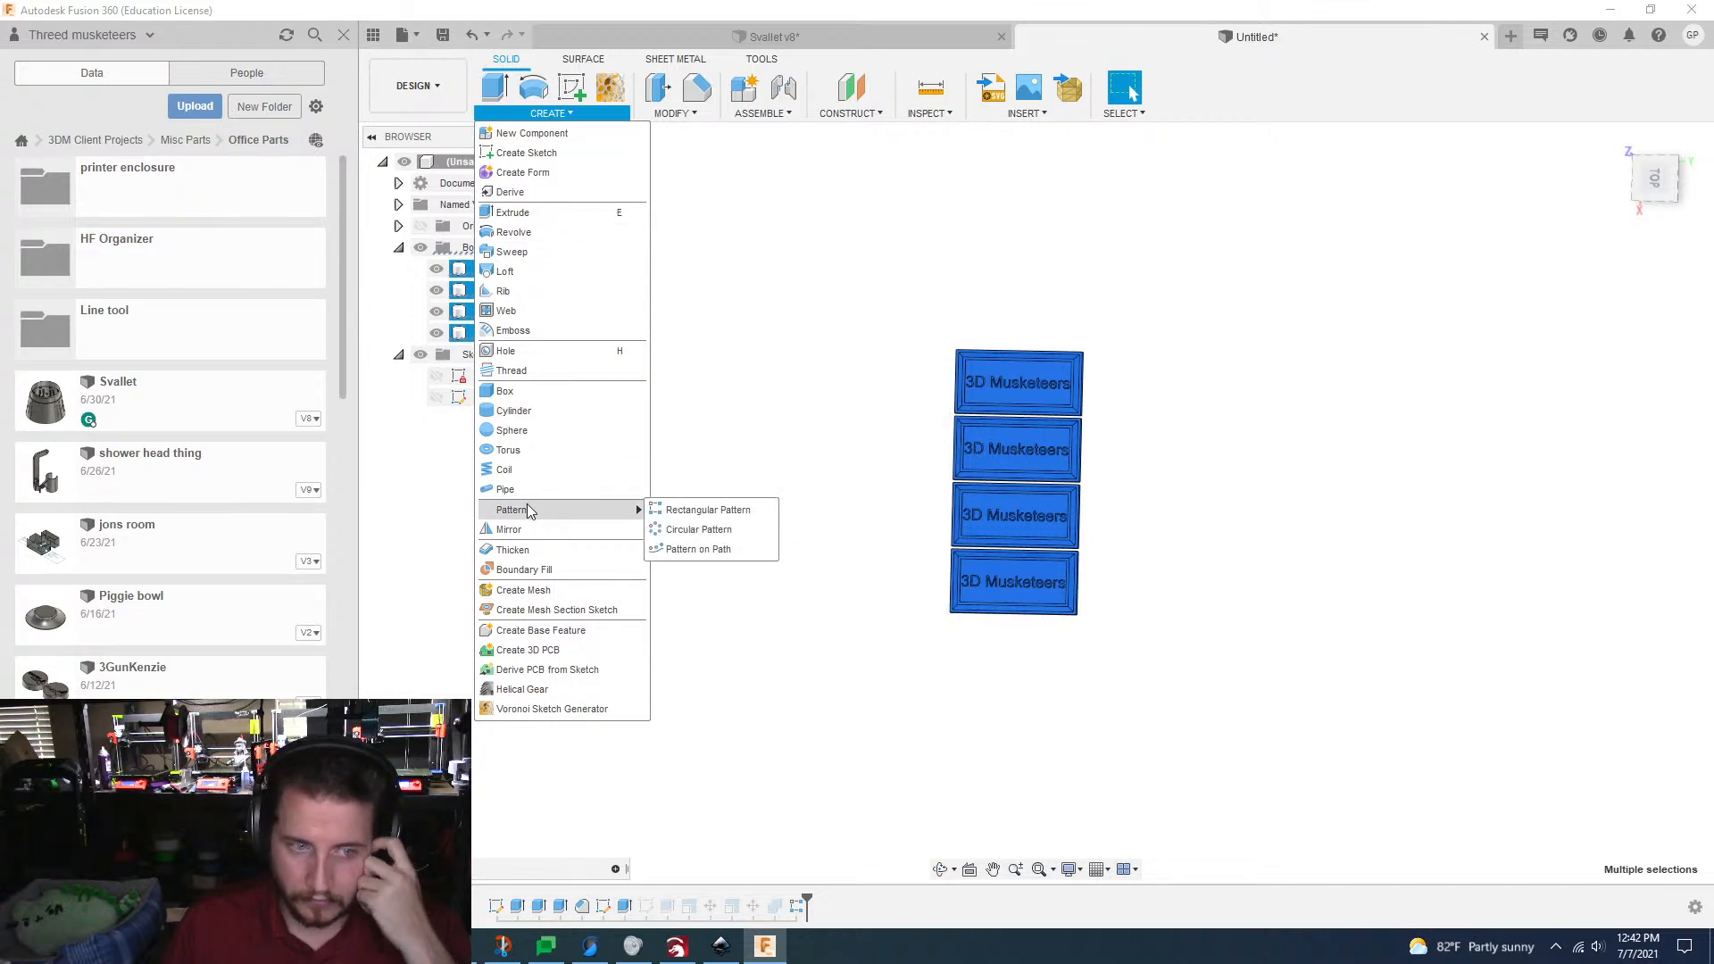
{"action": "left_click", "coordinate": [689, 510]}
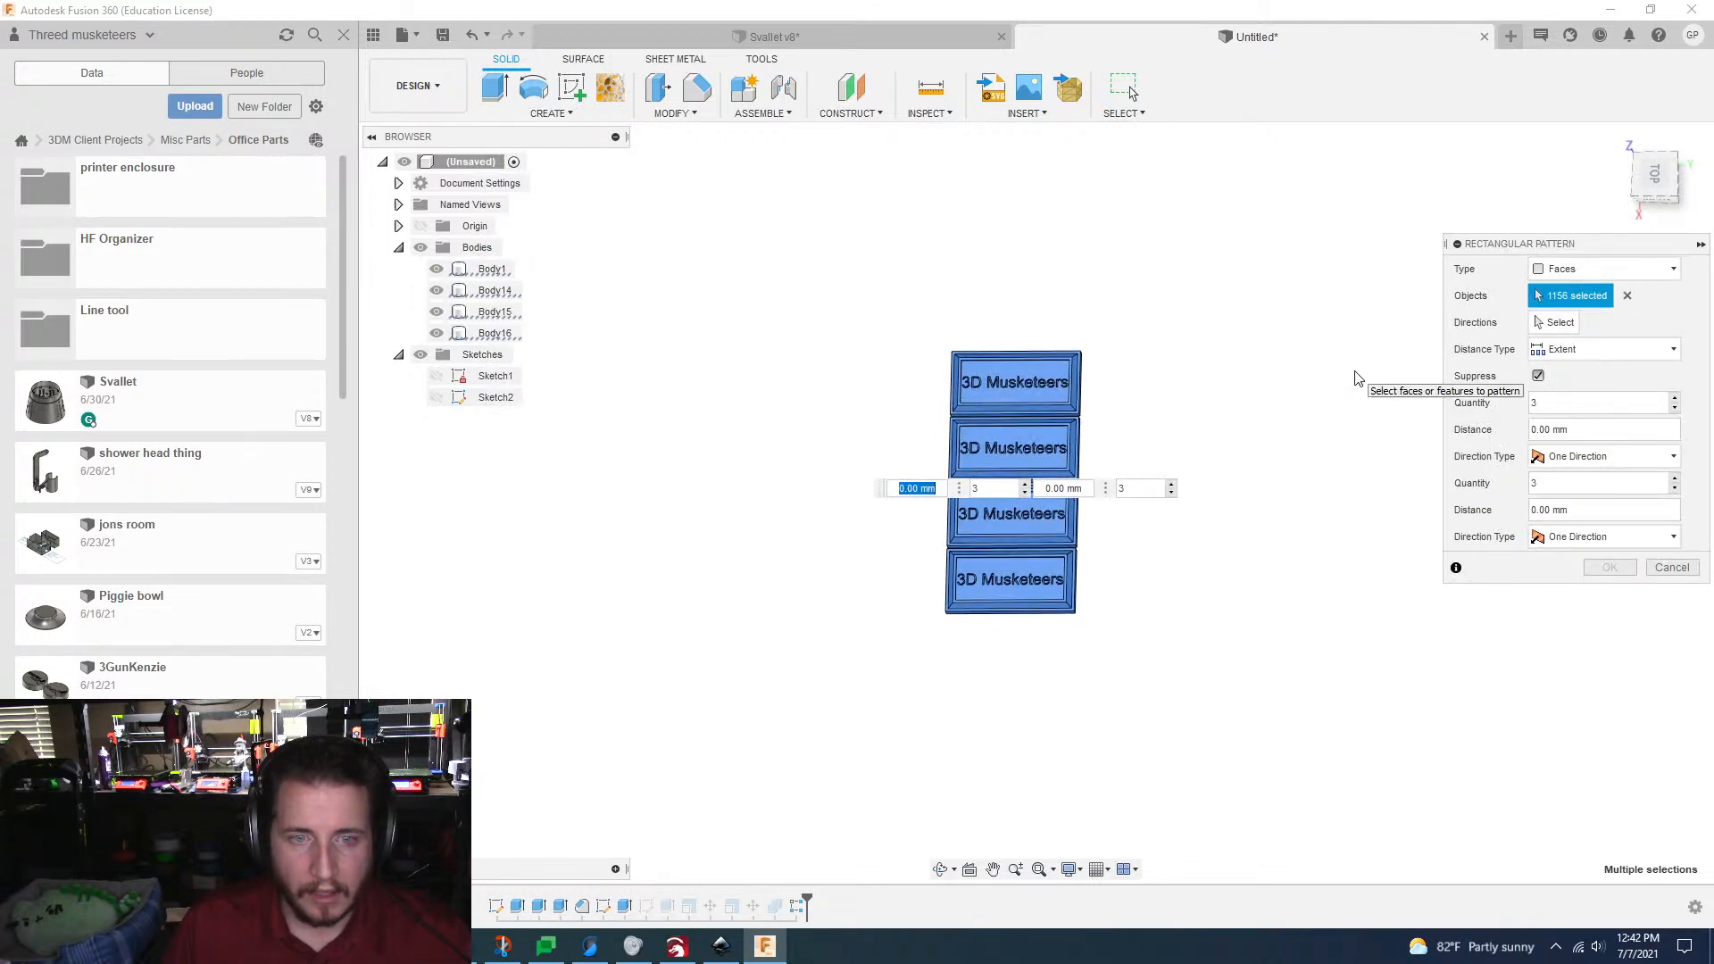
{"action": "left_click", "coordinate": [1594, 270]}
{"action": "left_click", "coordinate": [1565, 312]}
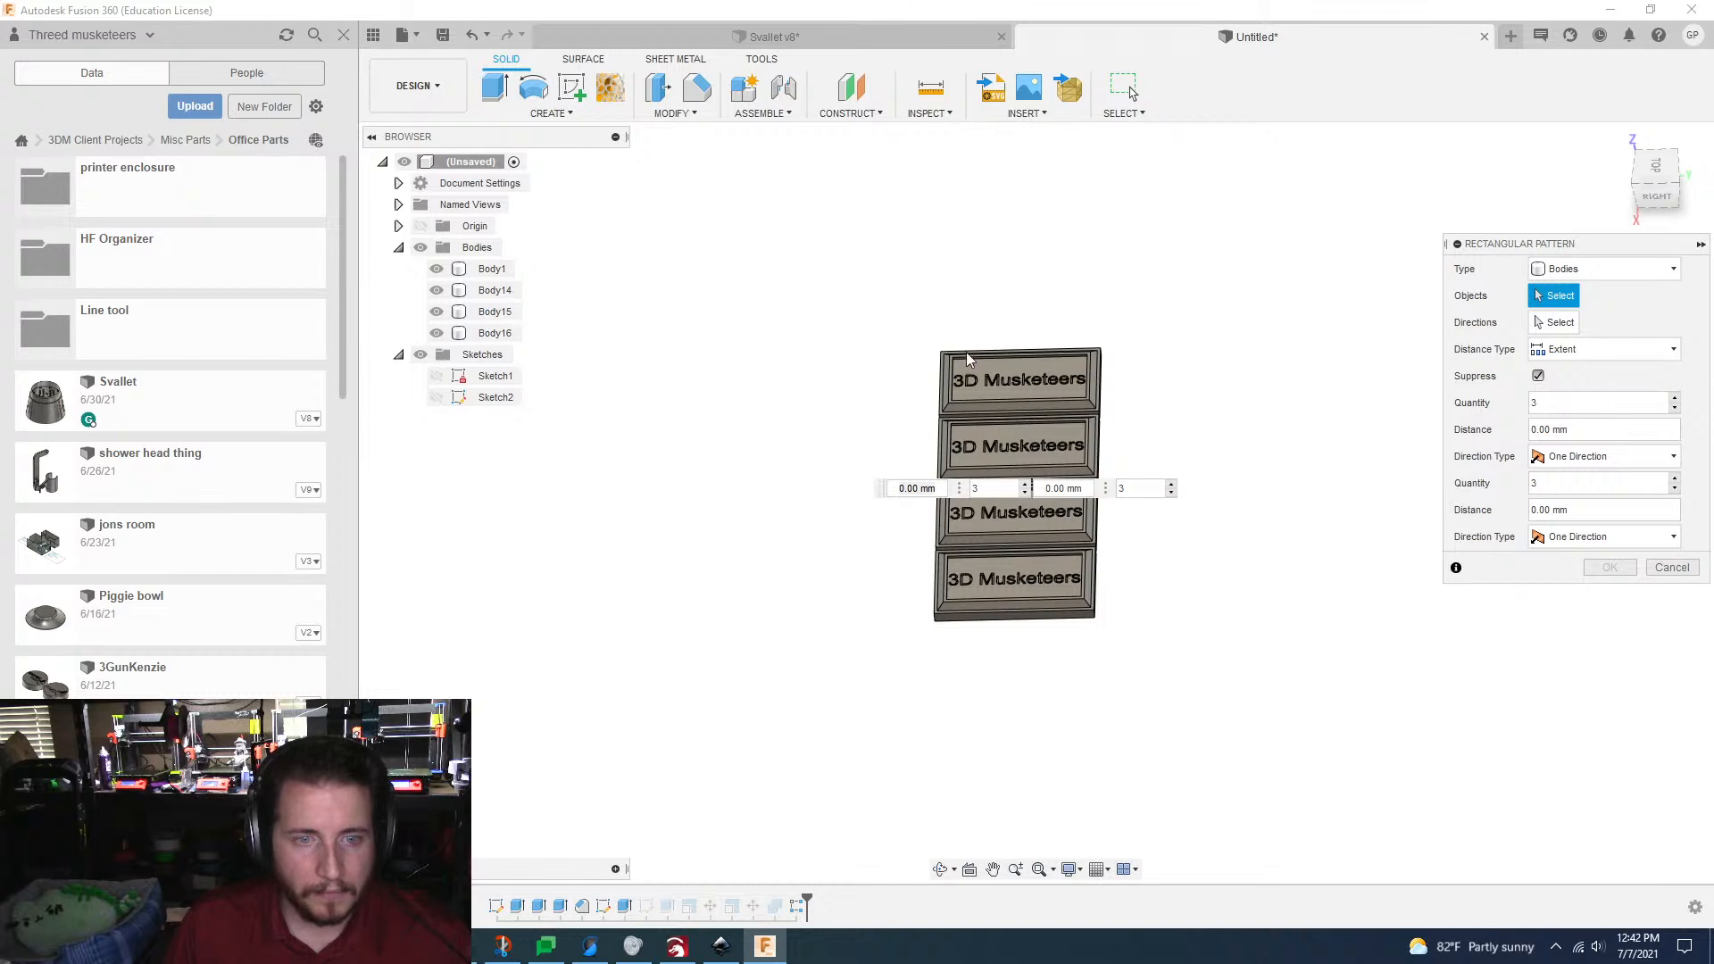
{"action": "left_click", "coordinate": [993, 367]}
{"action": "left_click", "coordinate": [1011, 443]}
{"action": "left_click", "coordinate": [1016, 511]}
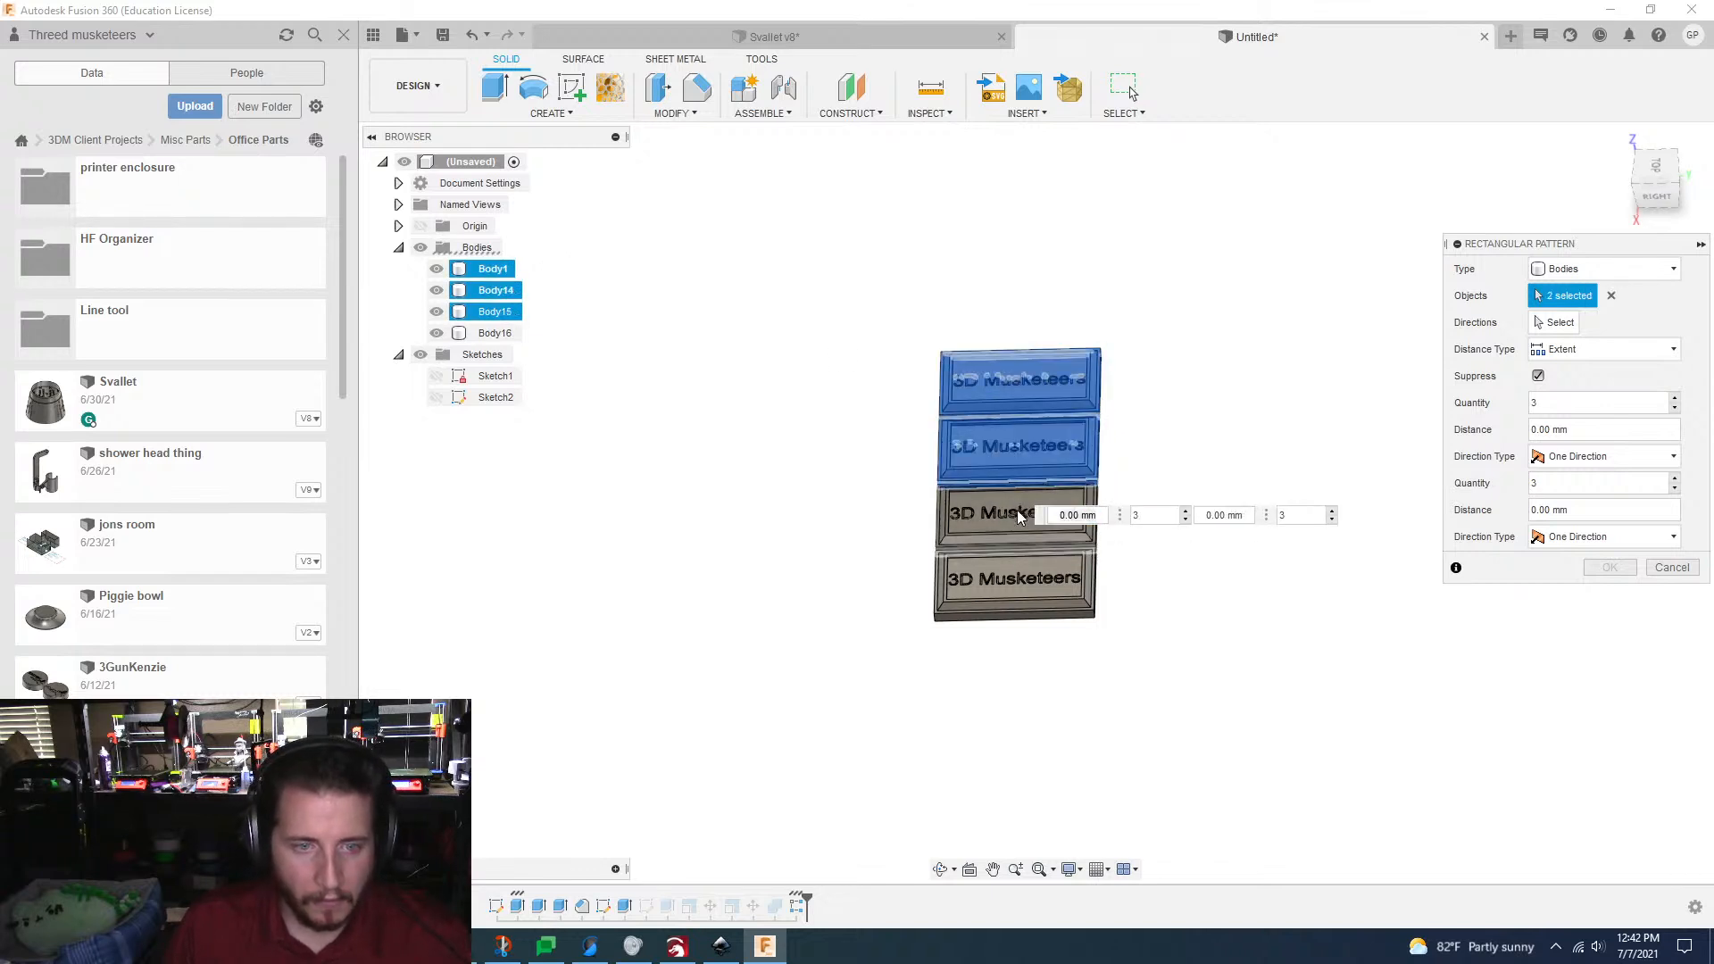
{"action": "left_click", "coordinate": [1007, 588]}
Step: Choose the Y direction, across the column of plates, and stretch the three-copy pattern to a 55 mm extent
{"action": "left_click", "coordinate": [1552, 326]}
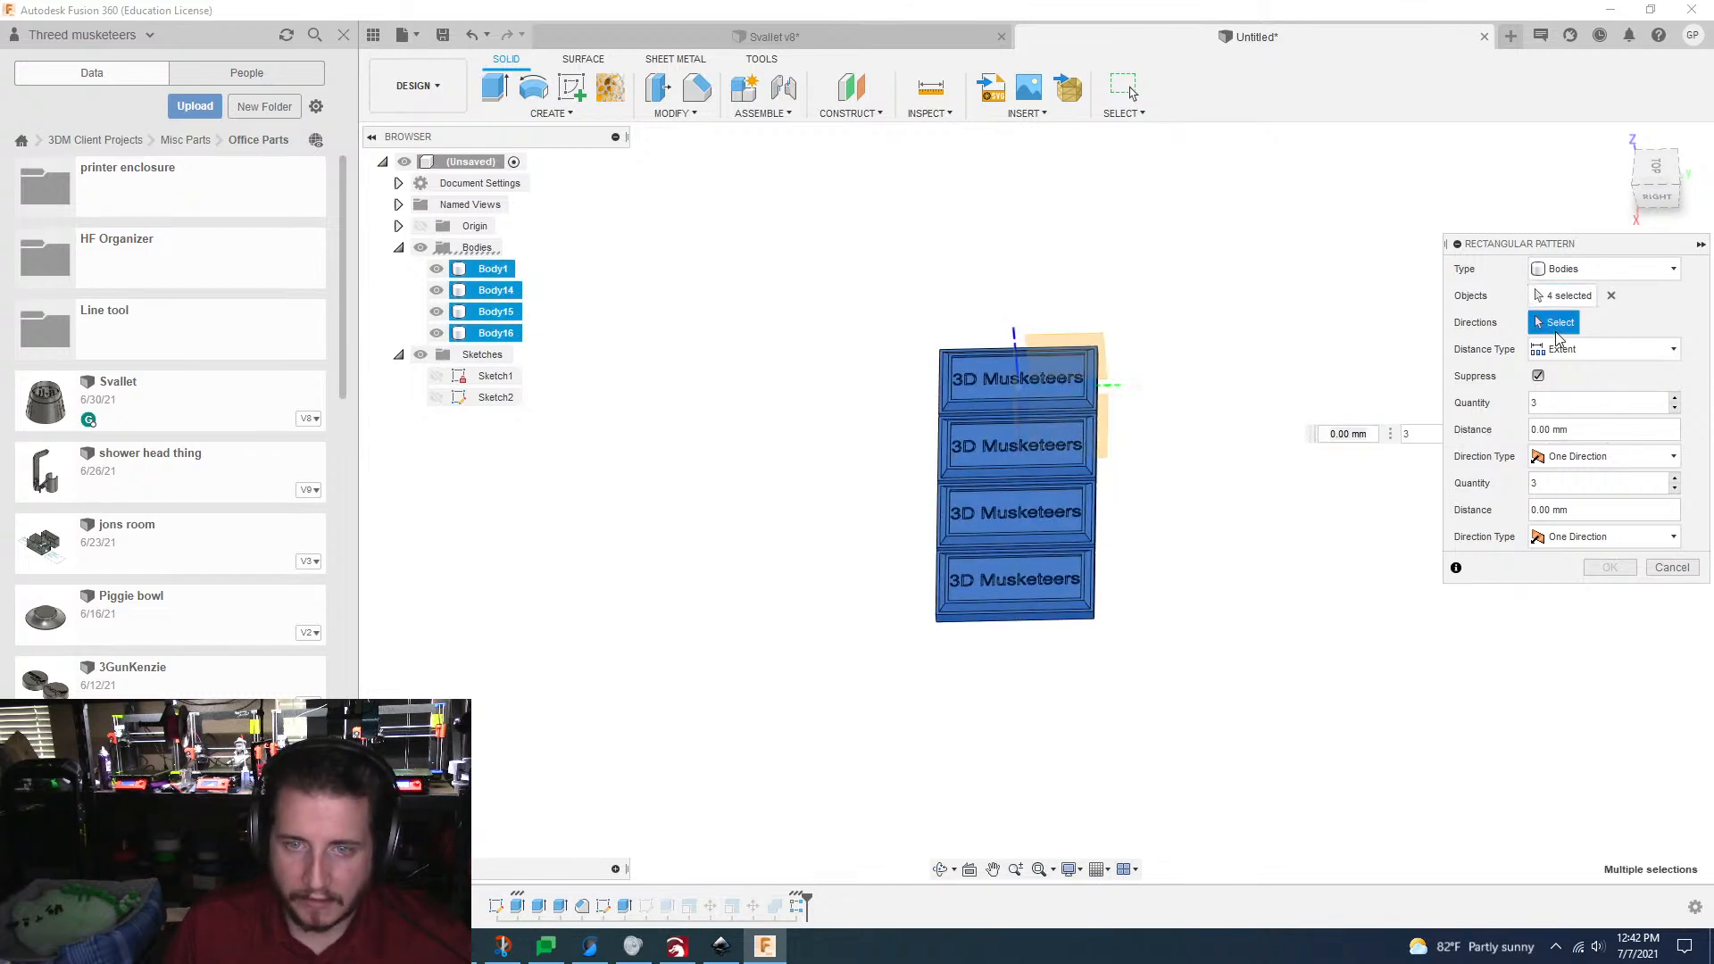
{"action": "middle_click_drag", "start_coordinate": [972, 339], "coordinate": [1008, 577], "text": "shift"}
{"action": "scroll", "coordinate": [1075, 474], "scroll_direction": "up", "scroll_amount": 3}
{"action": "left_click", "coordinate": [1038, 435]}
{"action": "left_click_drag", "start_coordinate": [1010, 580], "coordinate": [1326, 565]}
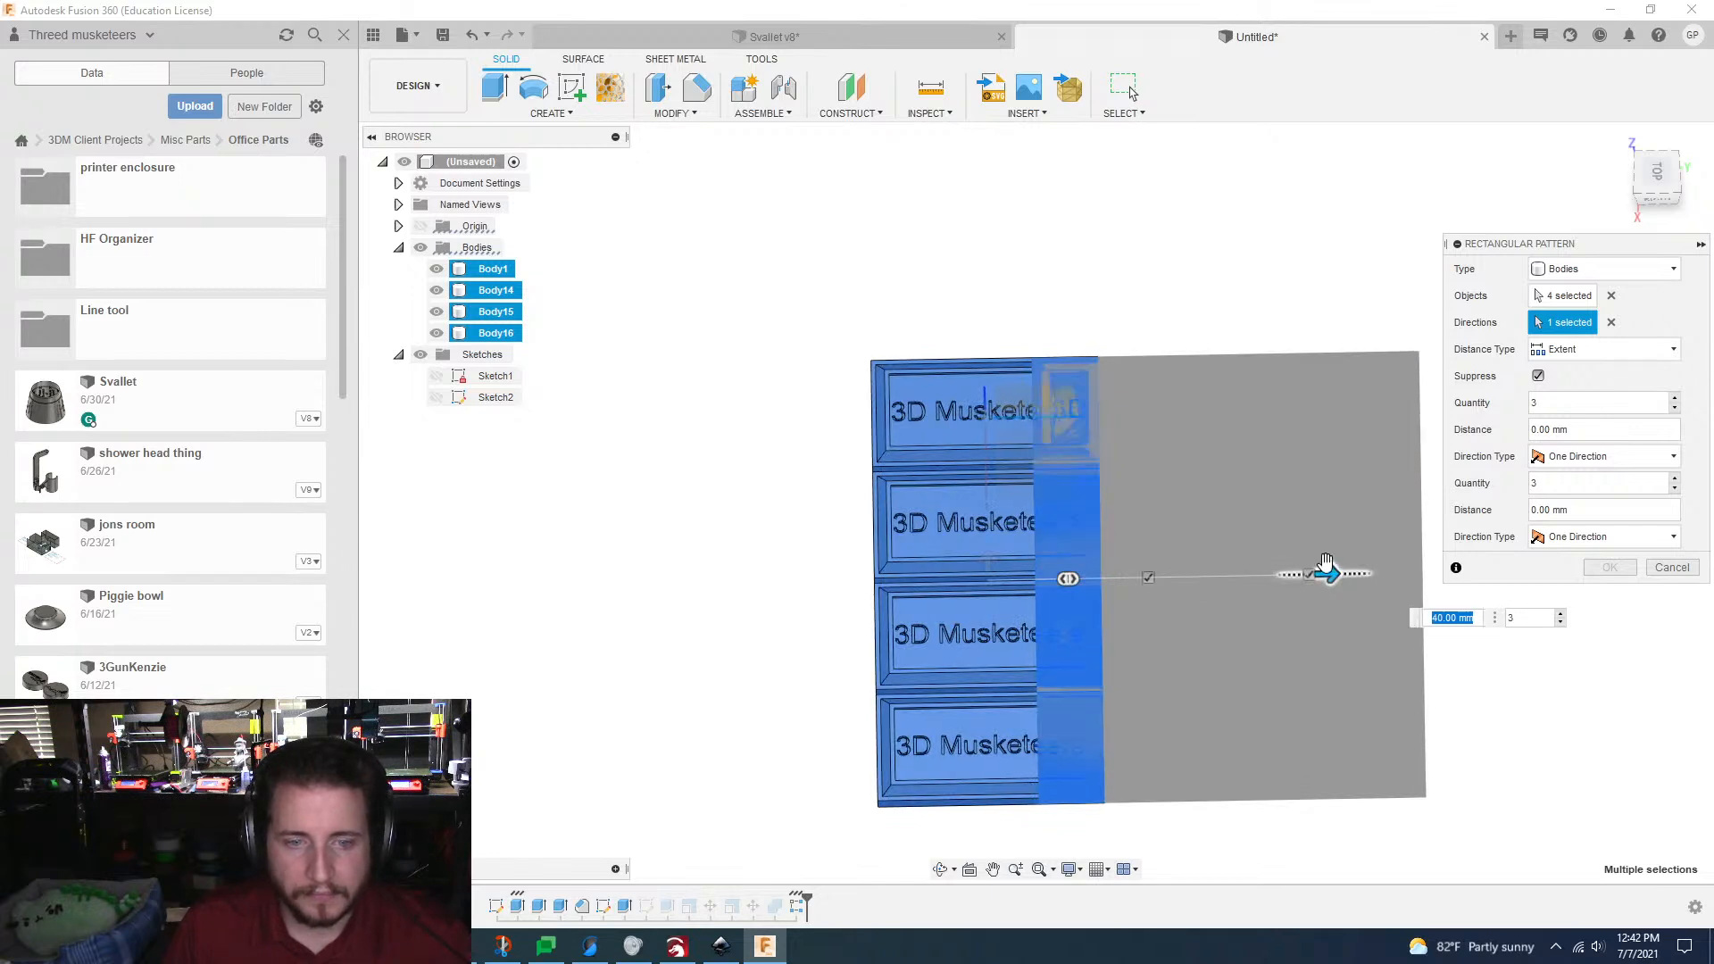
{"action": "key", "text": "Tab"}
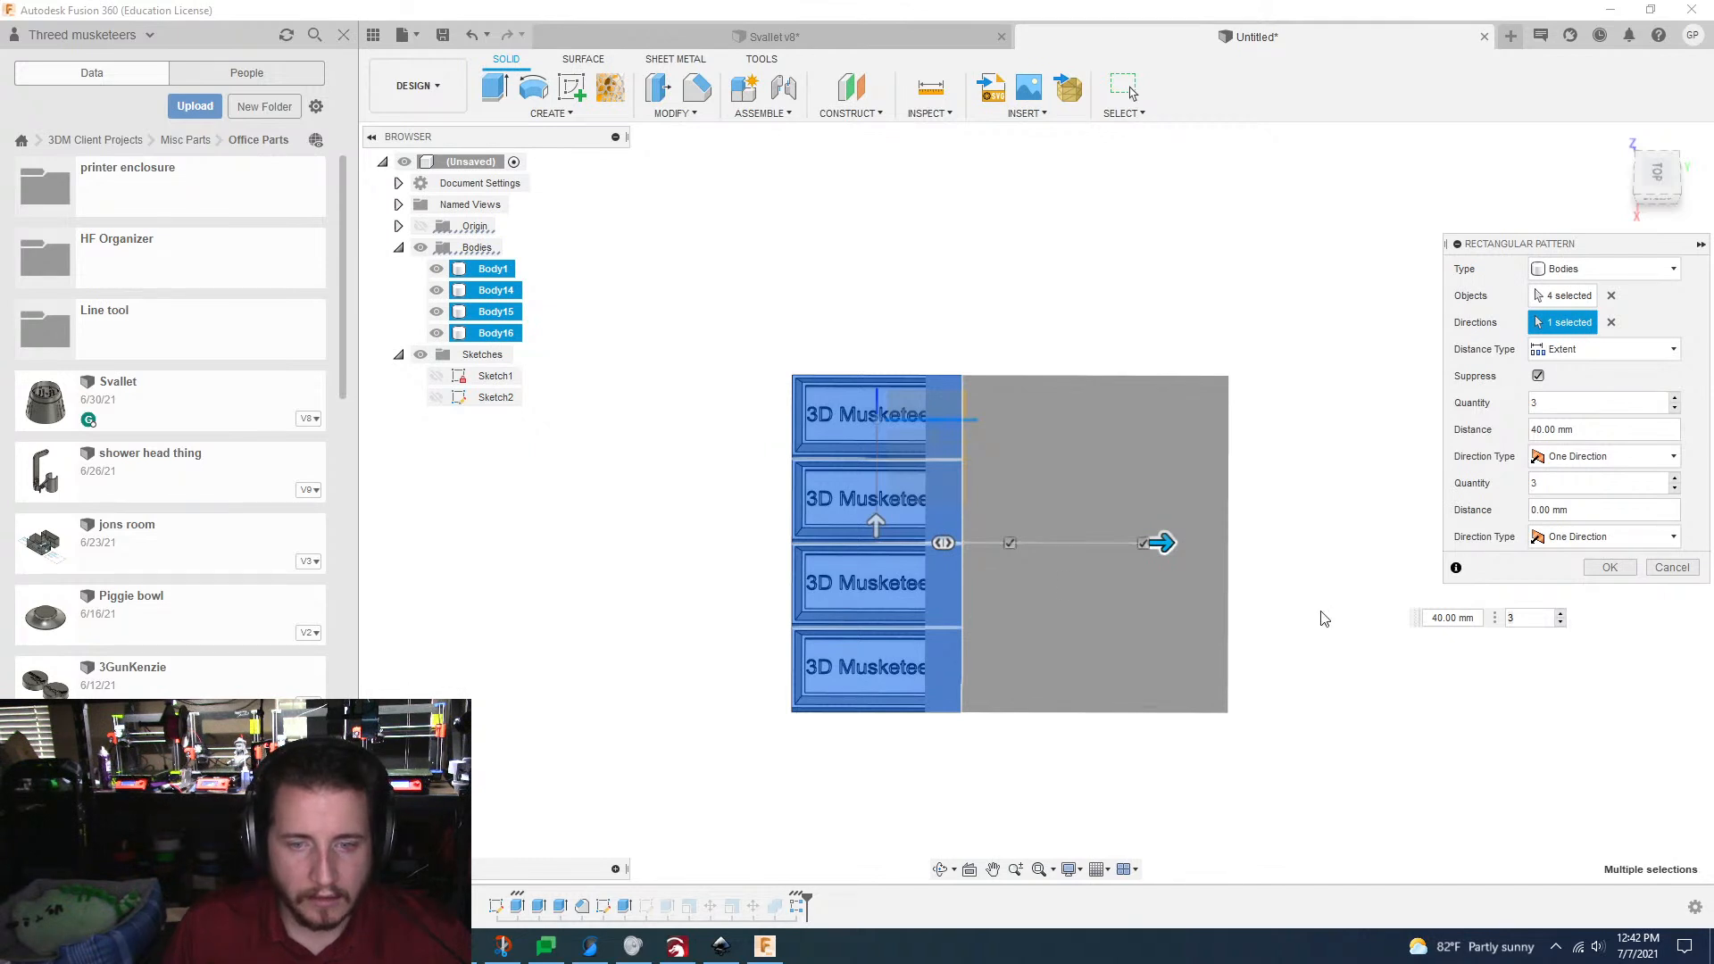
{"action": "middle_click_drag", "start_coordinate": [1076, 536], "coordinate": [1025, 538]}
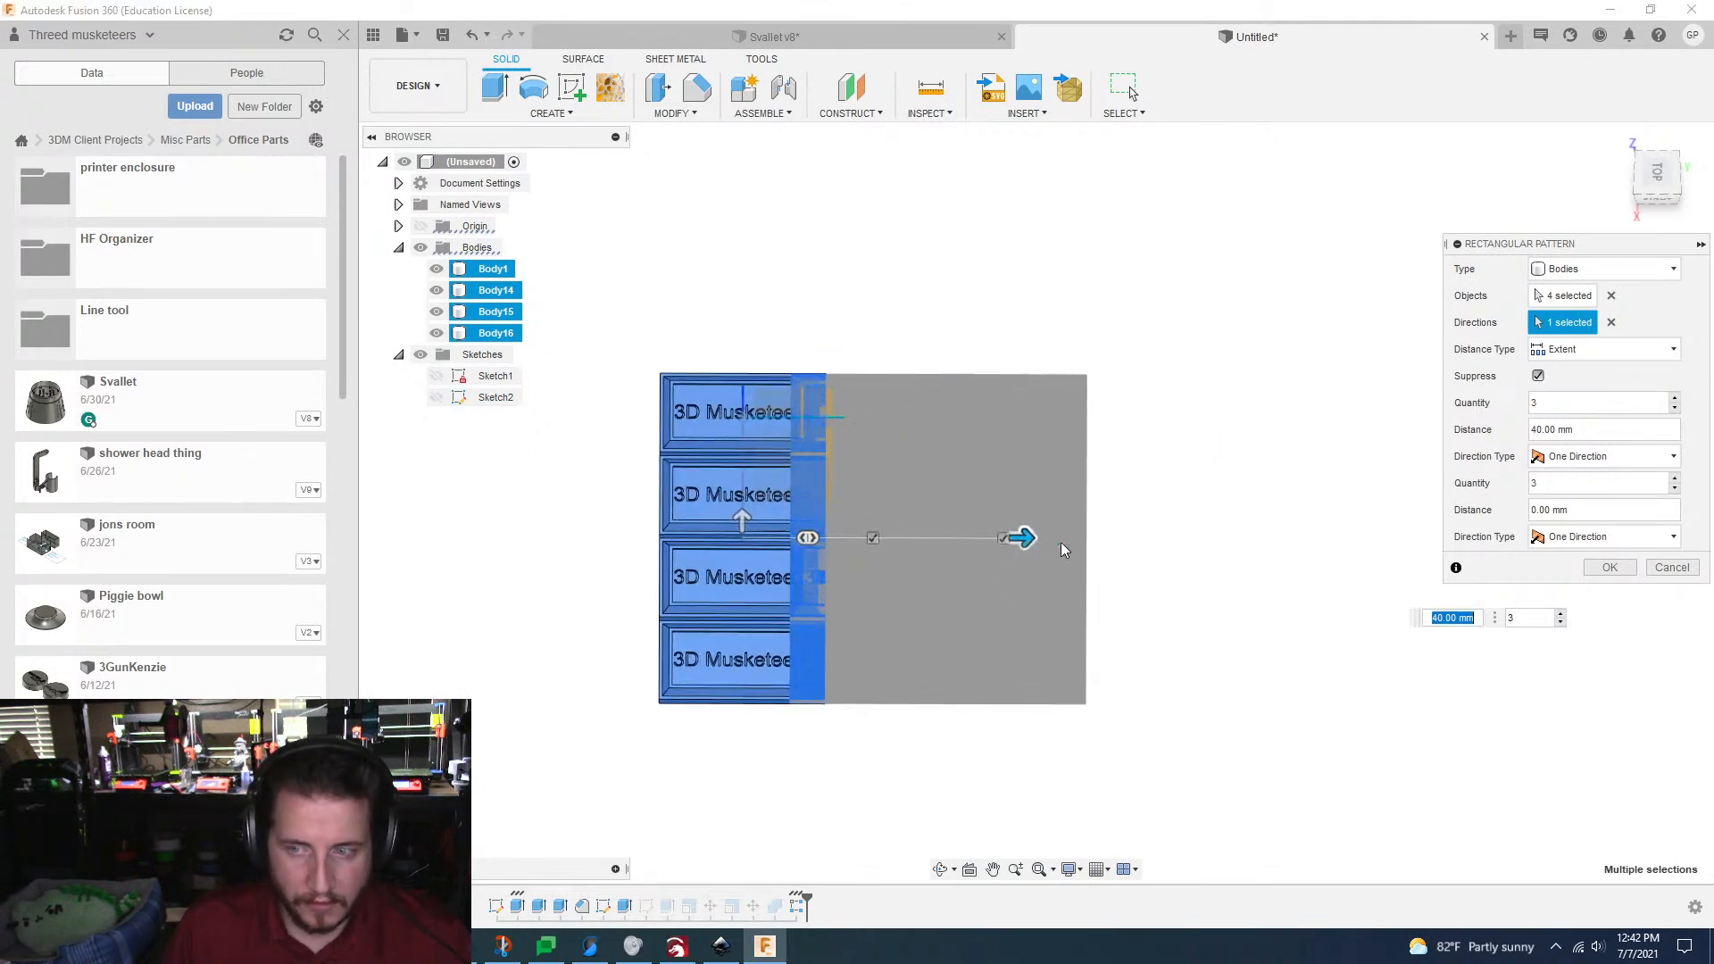
{"action": "left_click_drag", "start_coordinate": [1032, 545], "coordinate": [1144, 569]}
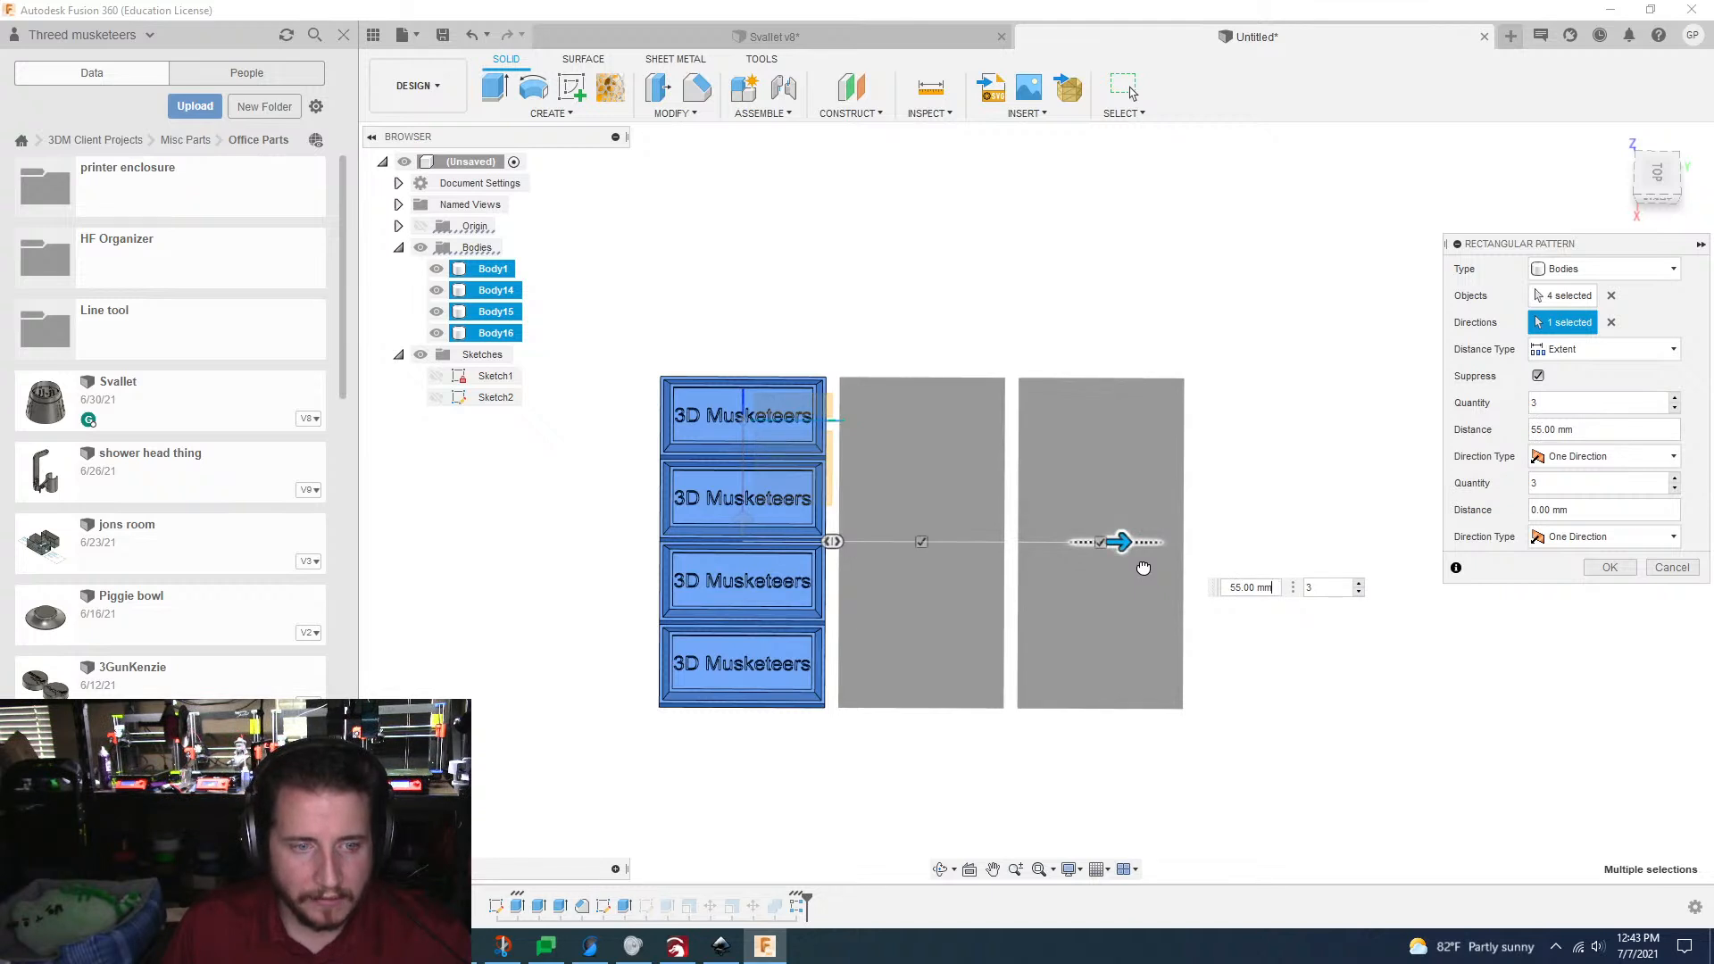
{"action": "key", "text": "Tab"}
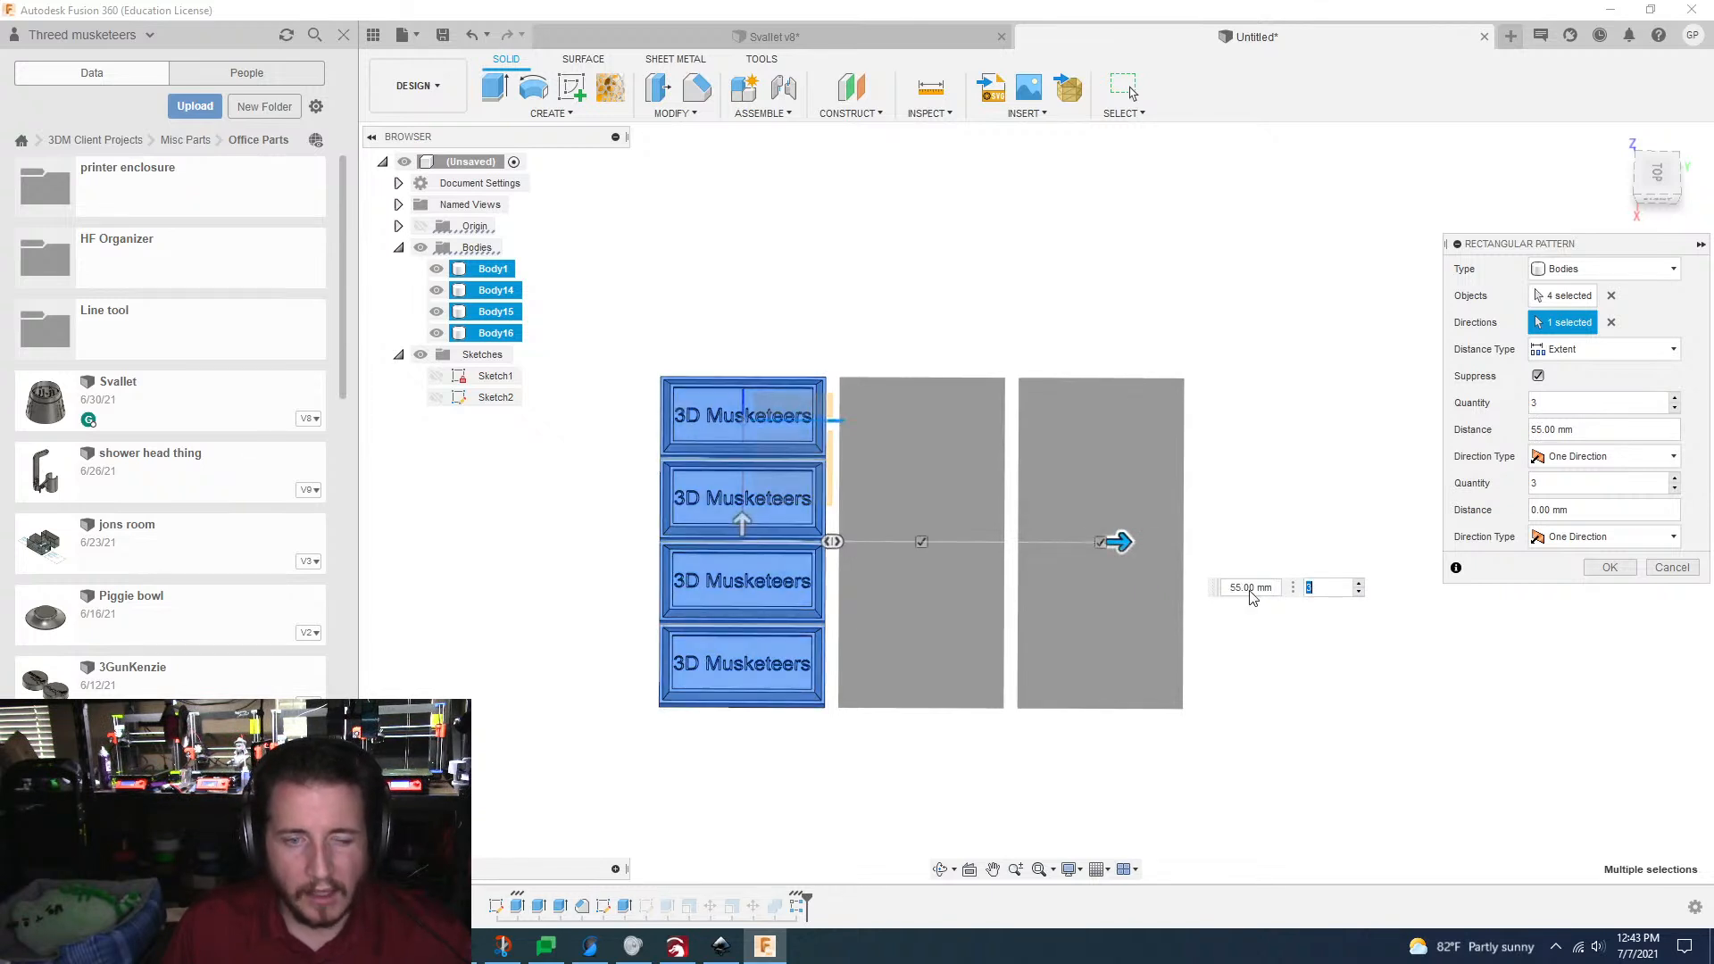
Step: Switch the pattern's distance type to Spacing with a 25.4 mm distance and create it
{"action": "left_click", "coordinate": [1582, 348]}
{"action": "left_click", "coordinate": [1554, 395]}
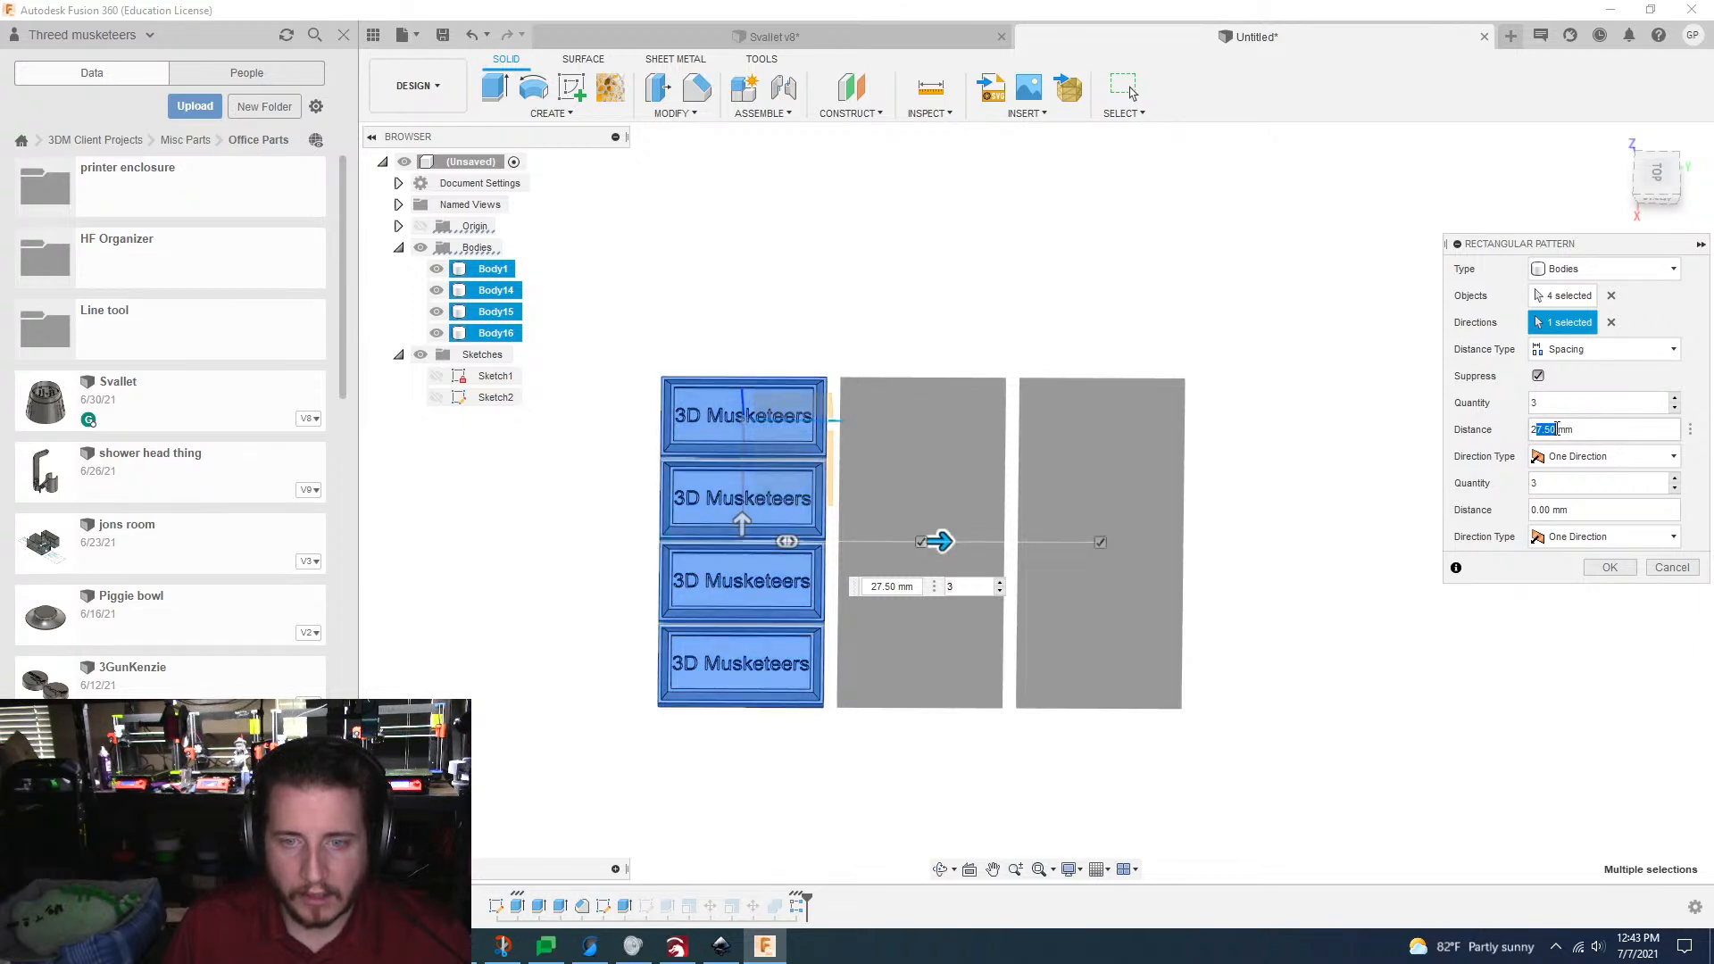
{"action": "type", "text": ".4"}
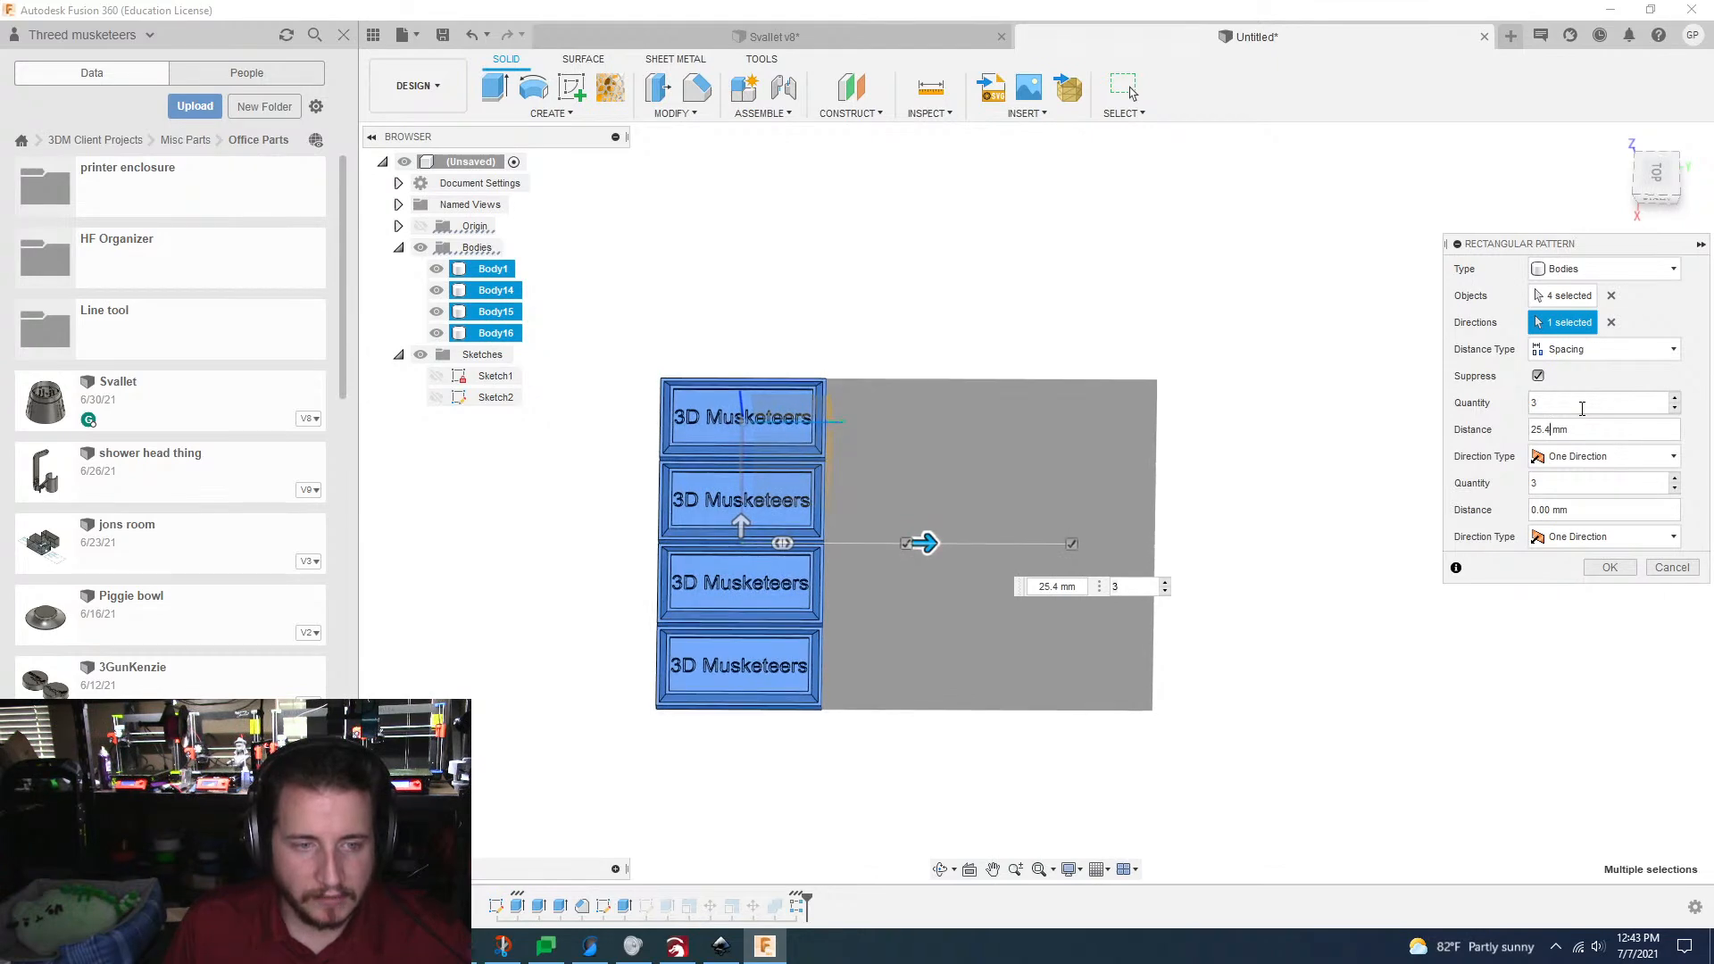
{"action": "left_click", "coordinate": [1609, 568]}
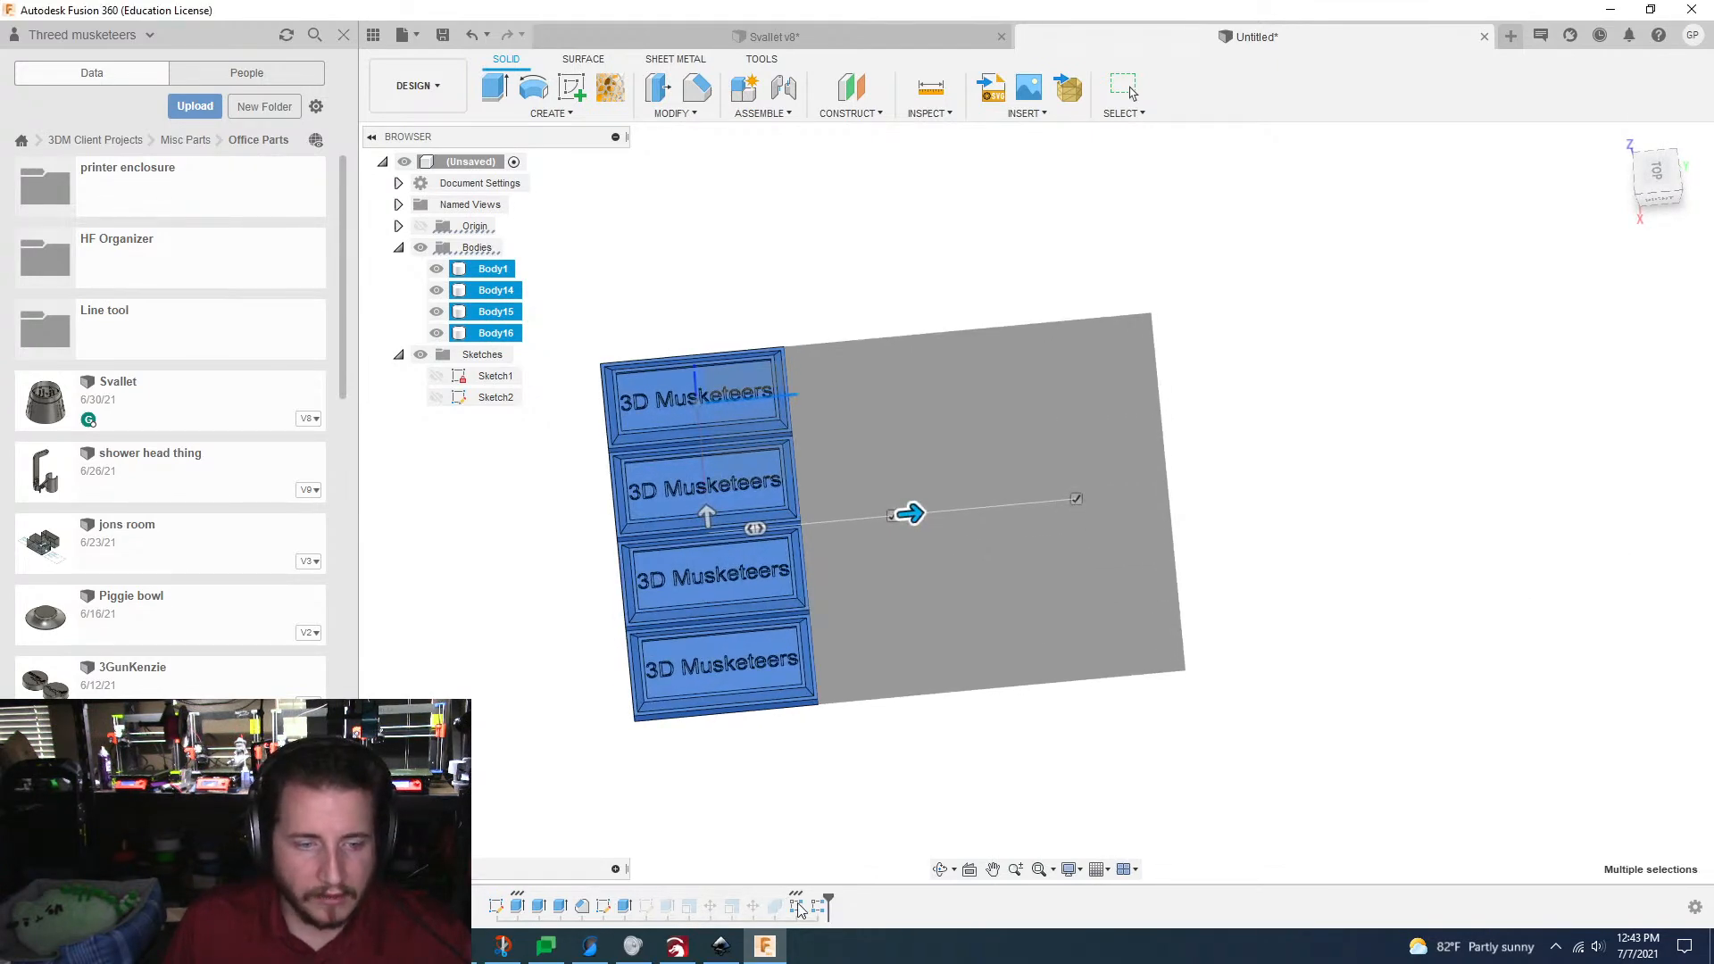
Step: Edit the first rectangular pattern to use Spacing as the distance type with a 12.7 mm distance
{"action": "double_click", "coordinate": [797, 907]}
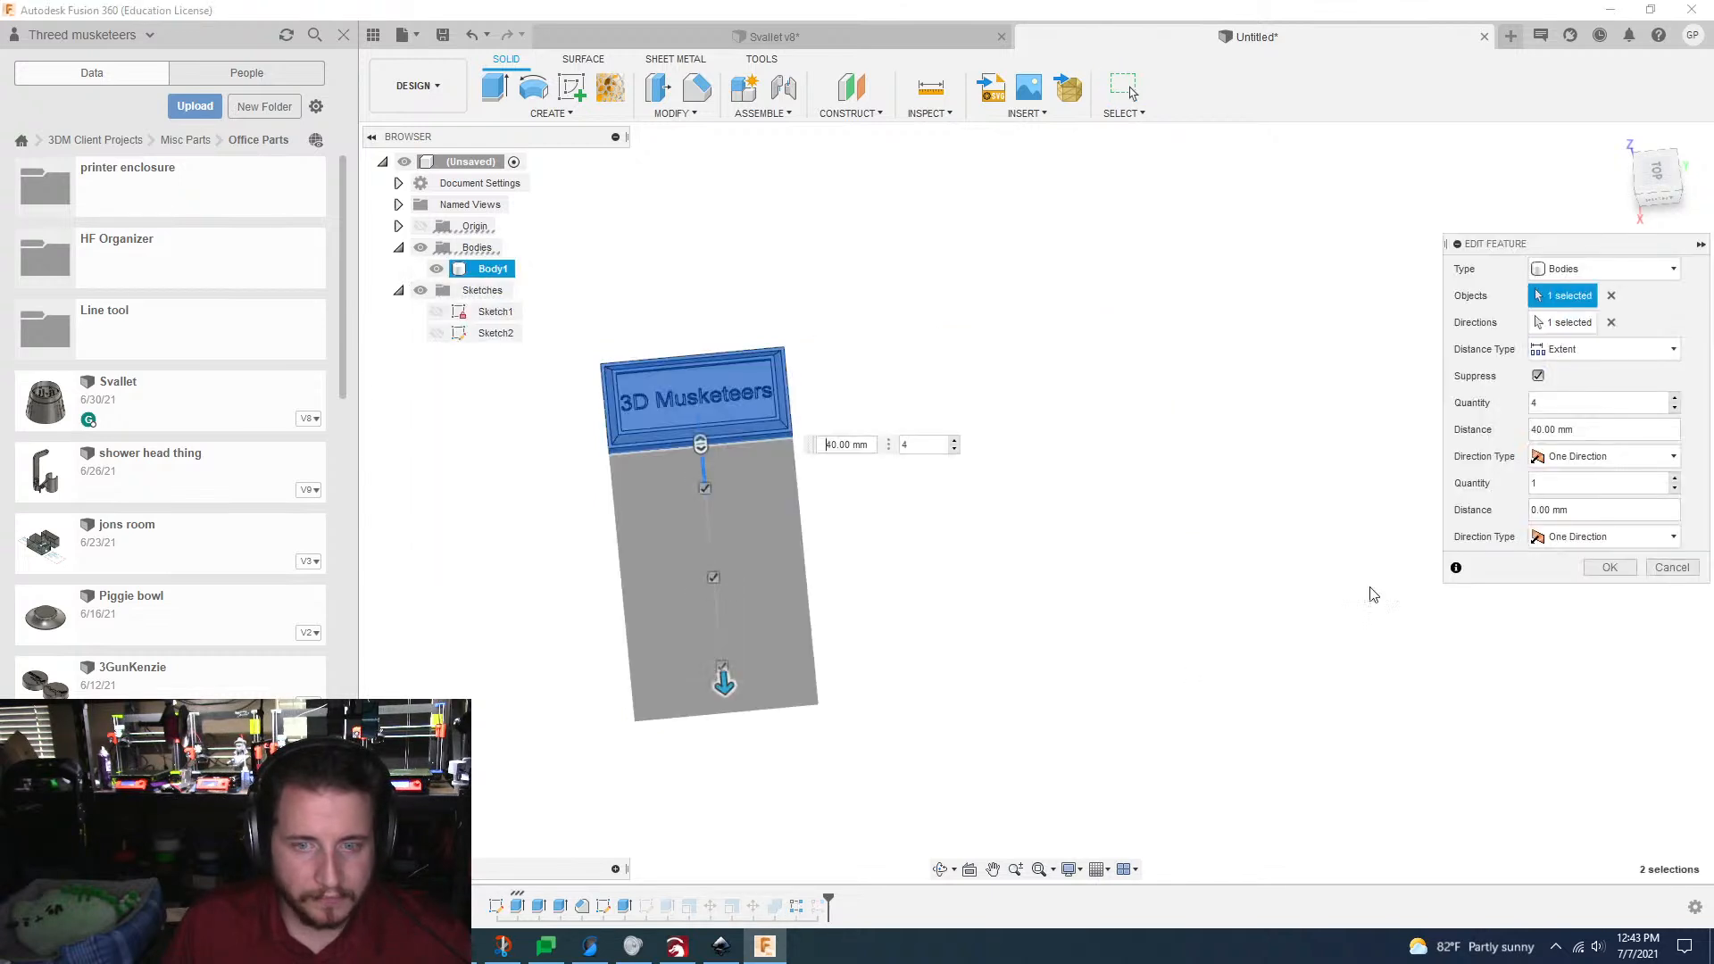
{"action": "left_click", "coordinate": [1607, 349]}
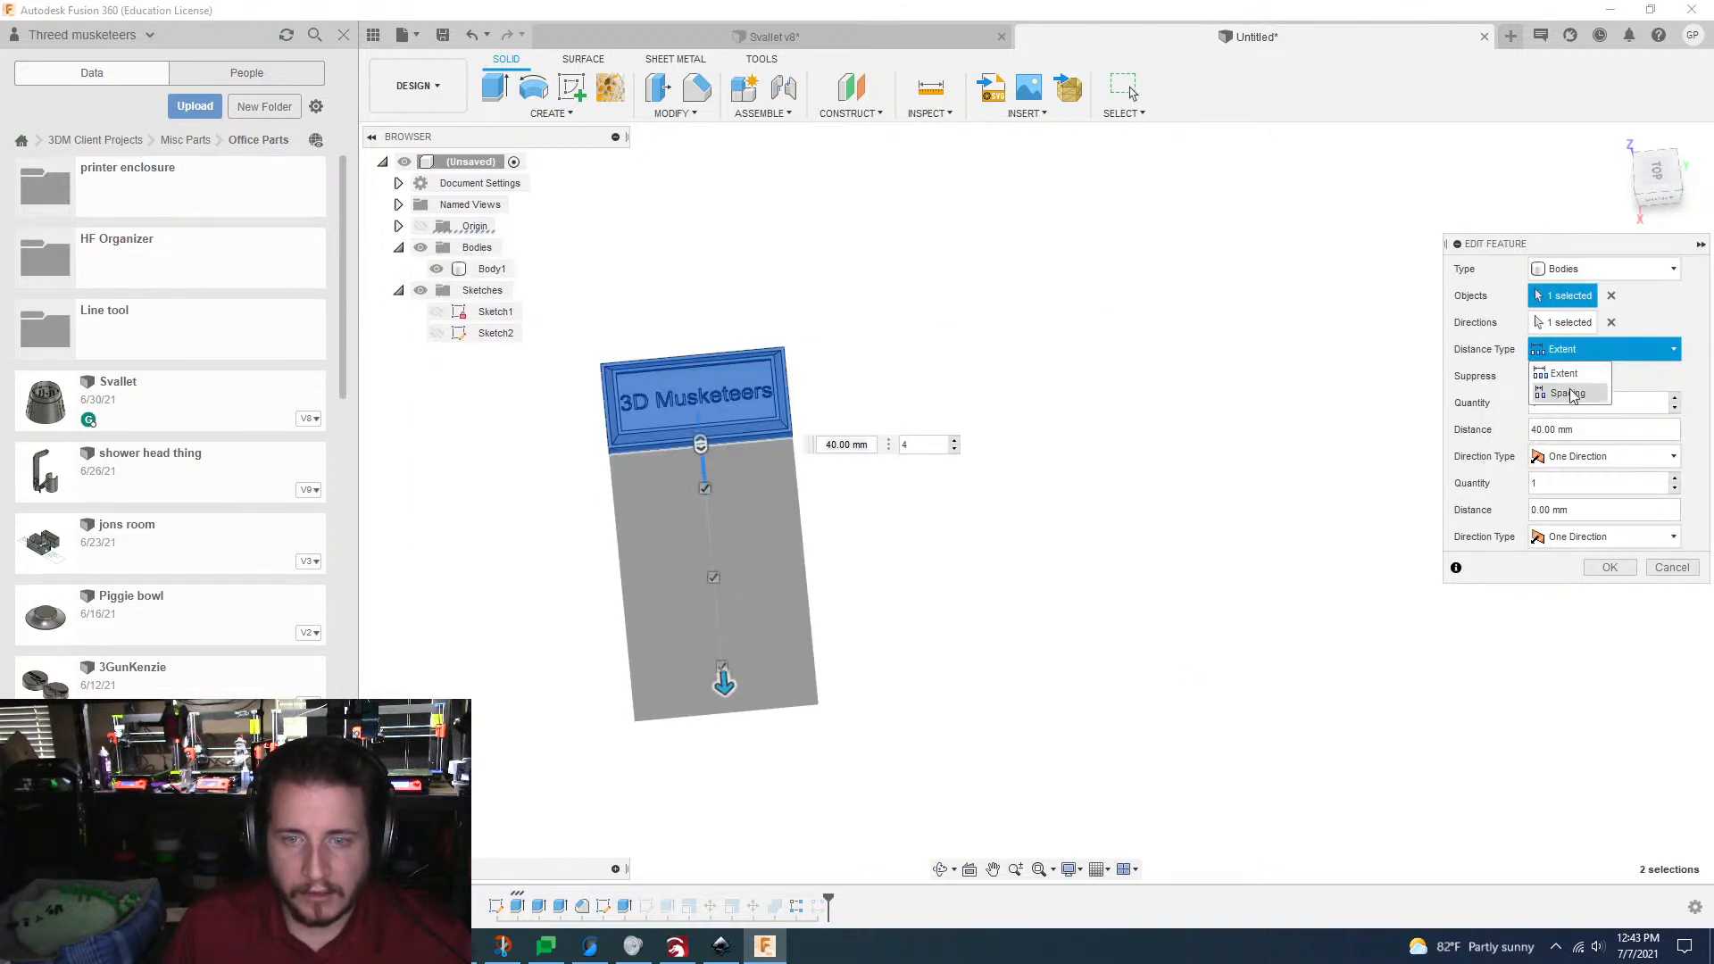
{"action": "left_click", "coordinate": [1570, 393]}
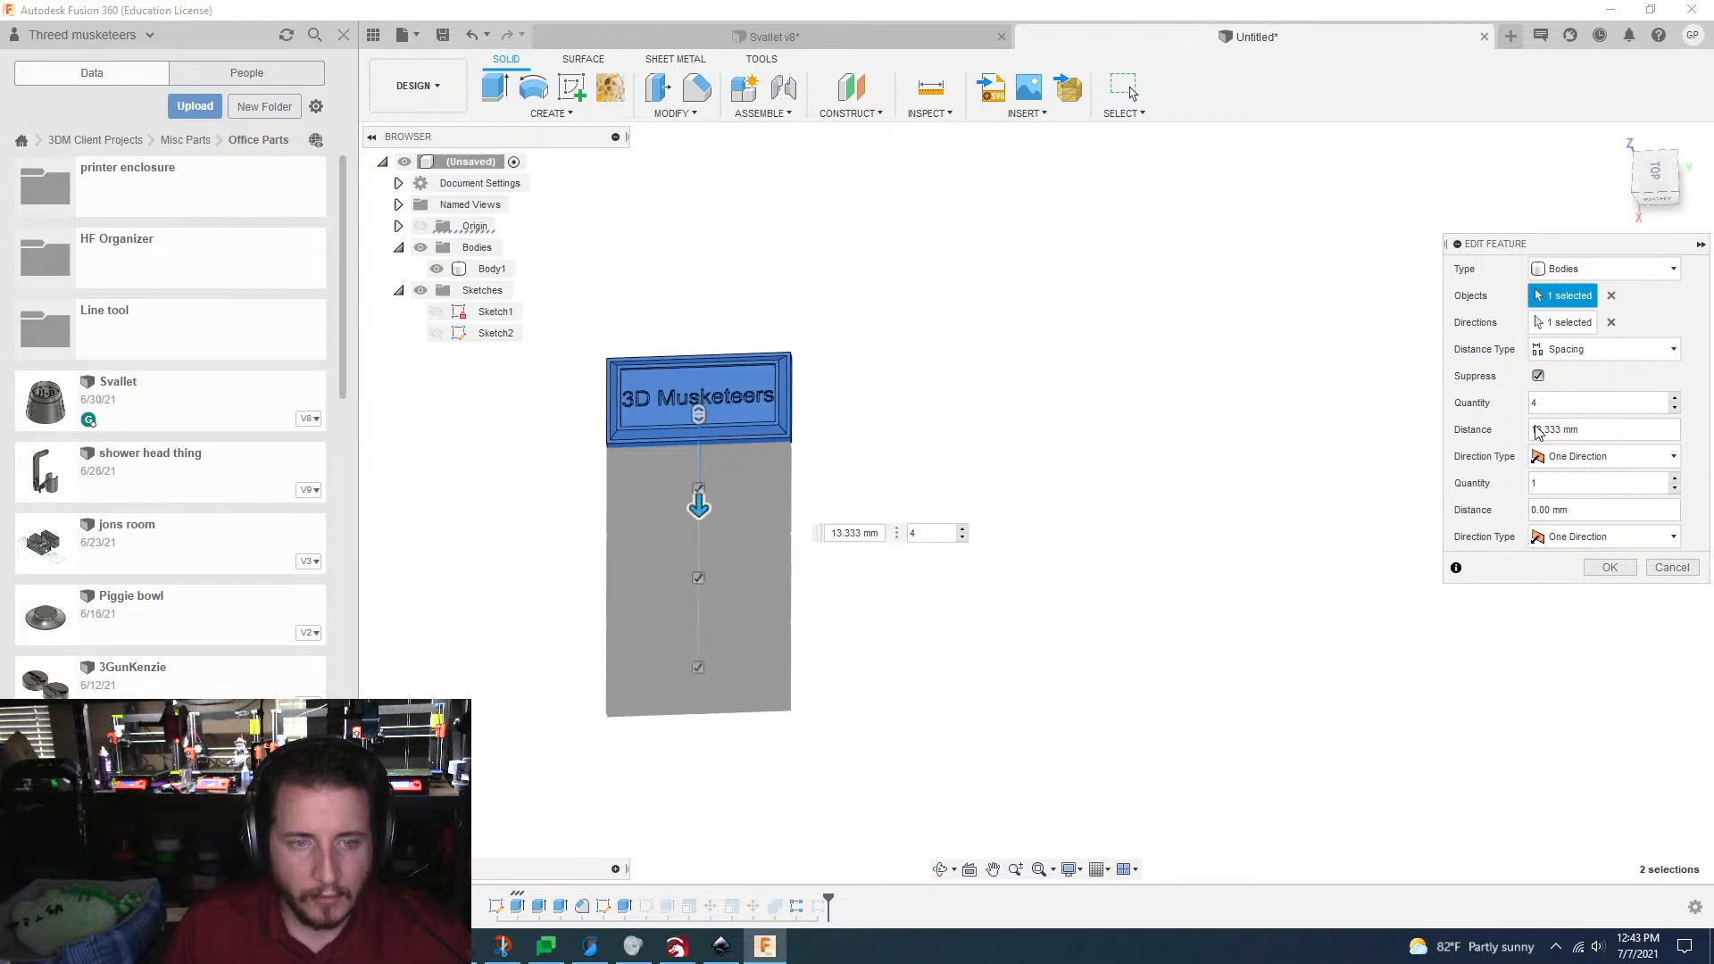
{"action": "left_click", "coordinate": [1562, 435]}
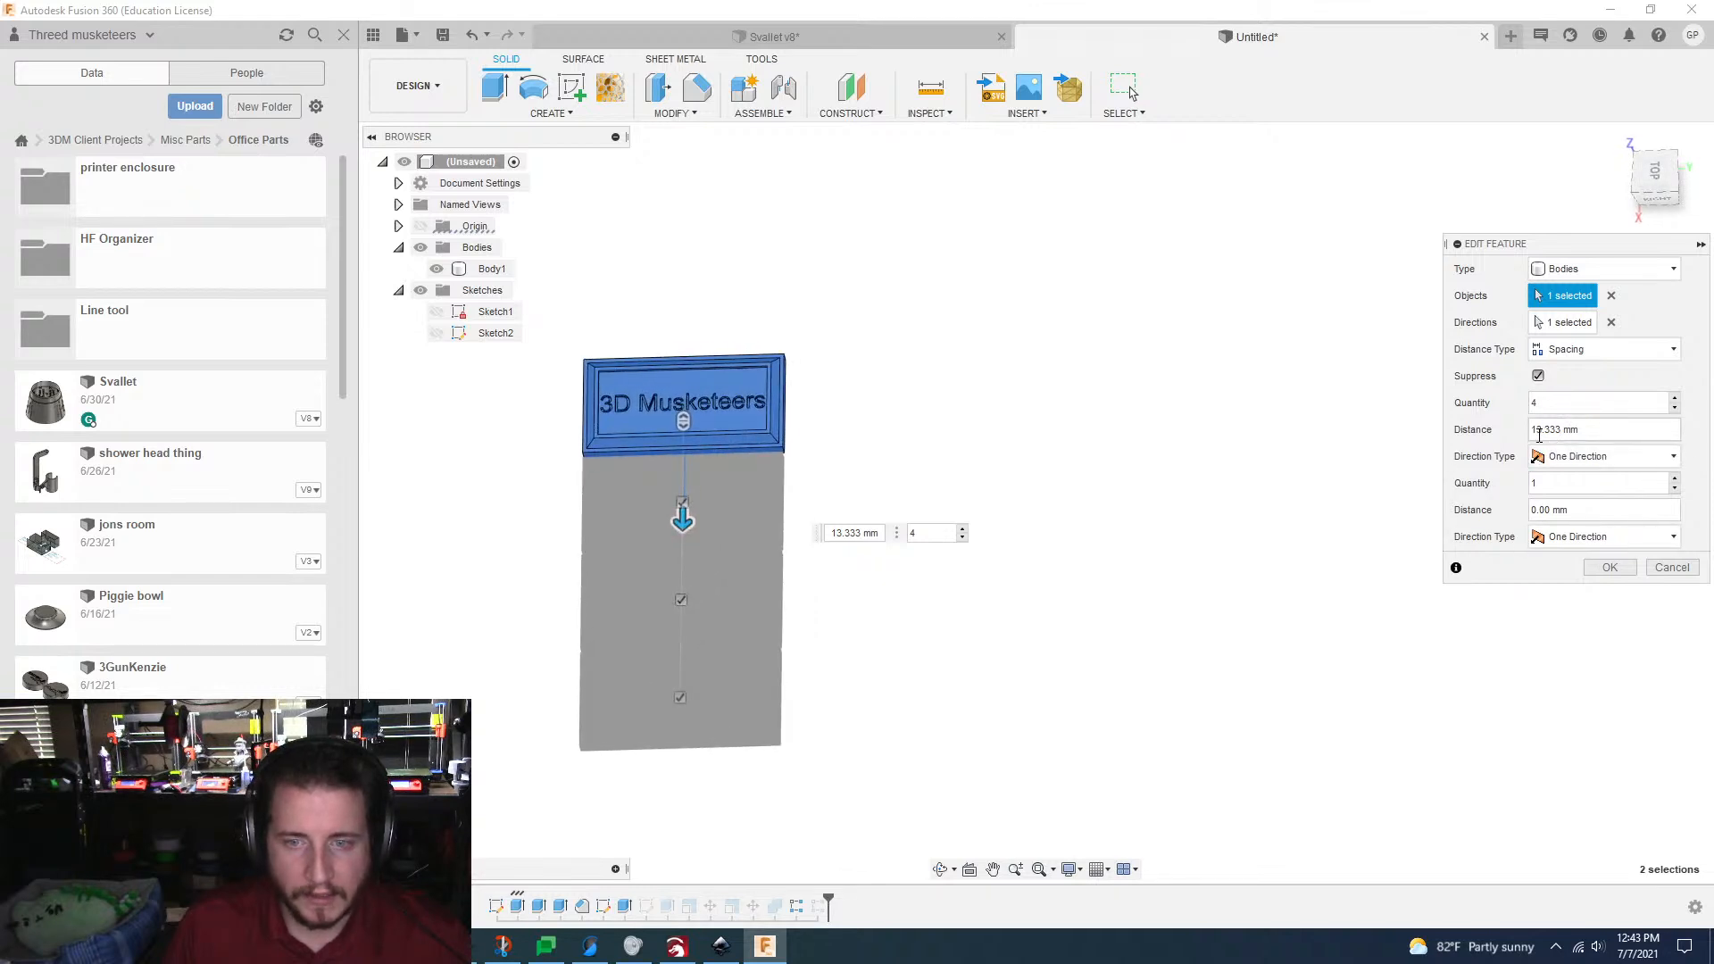
{"action": "left_click_drag", "start_coordinate": [1537, 431], "coordinate": [1561, 428]}
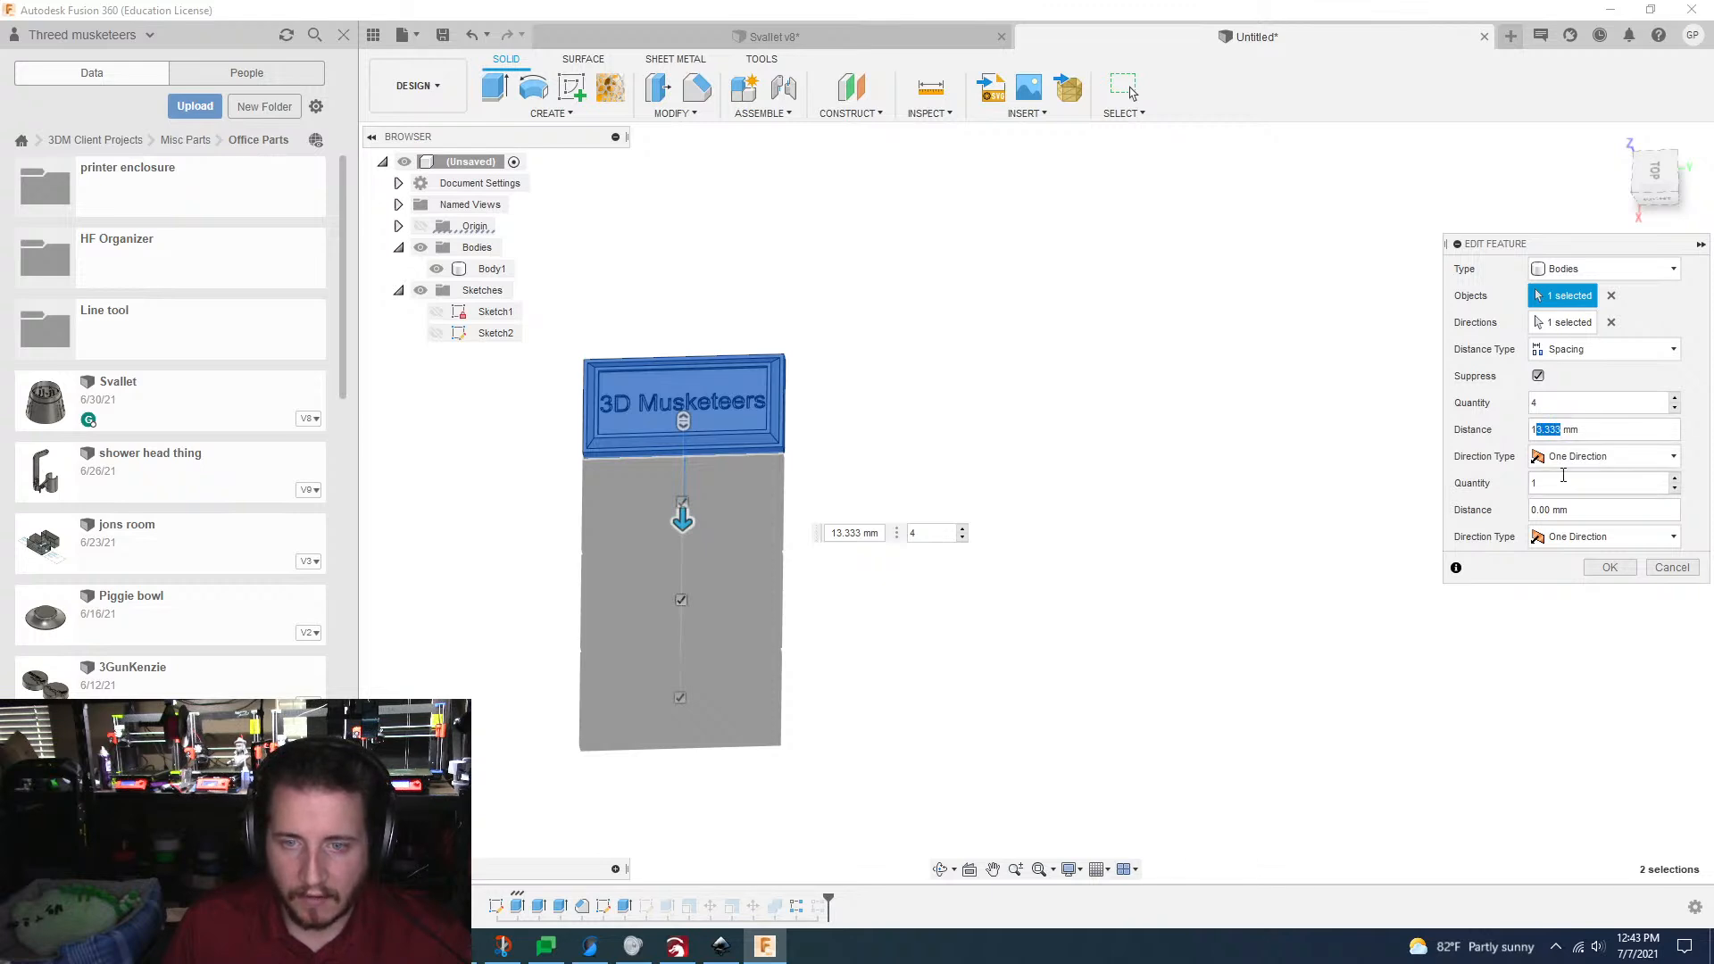
{"action": "type", "text": "2.7"}
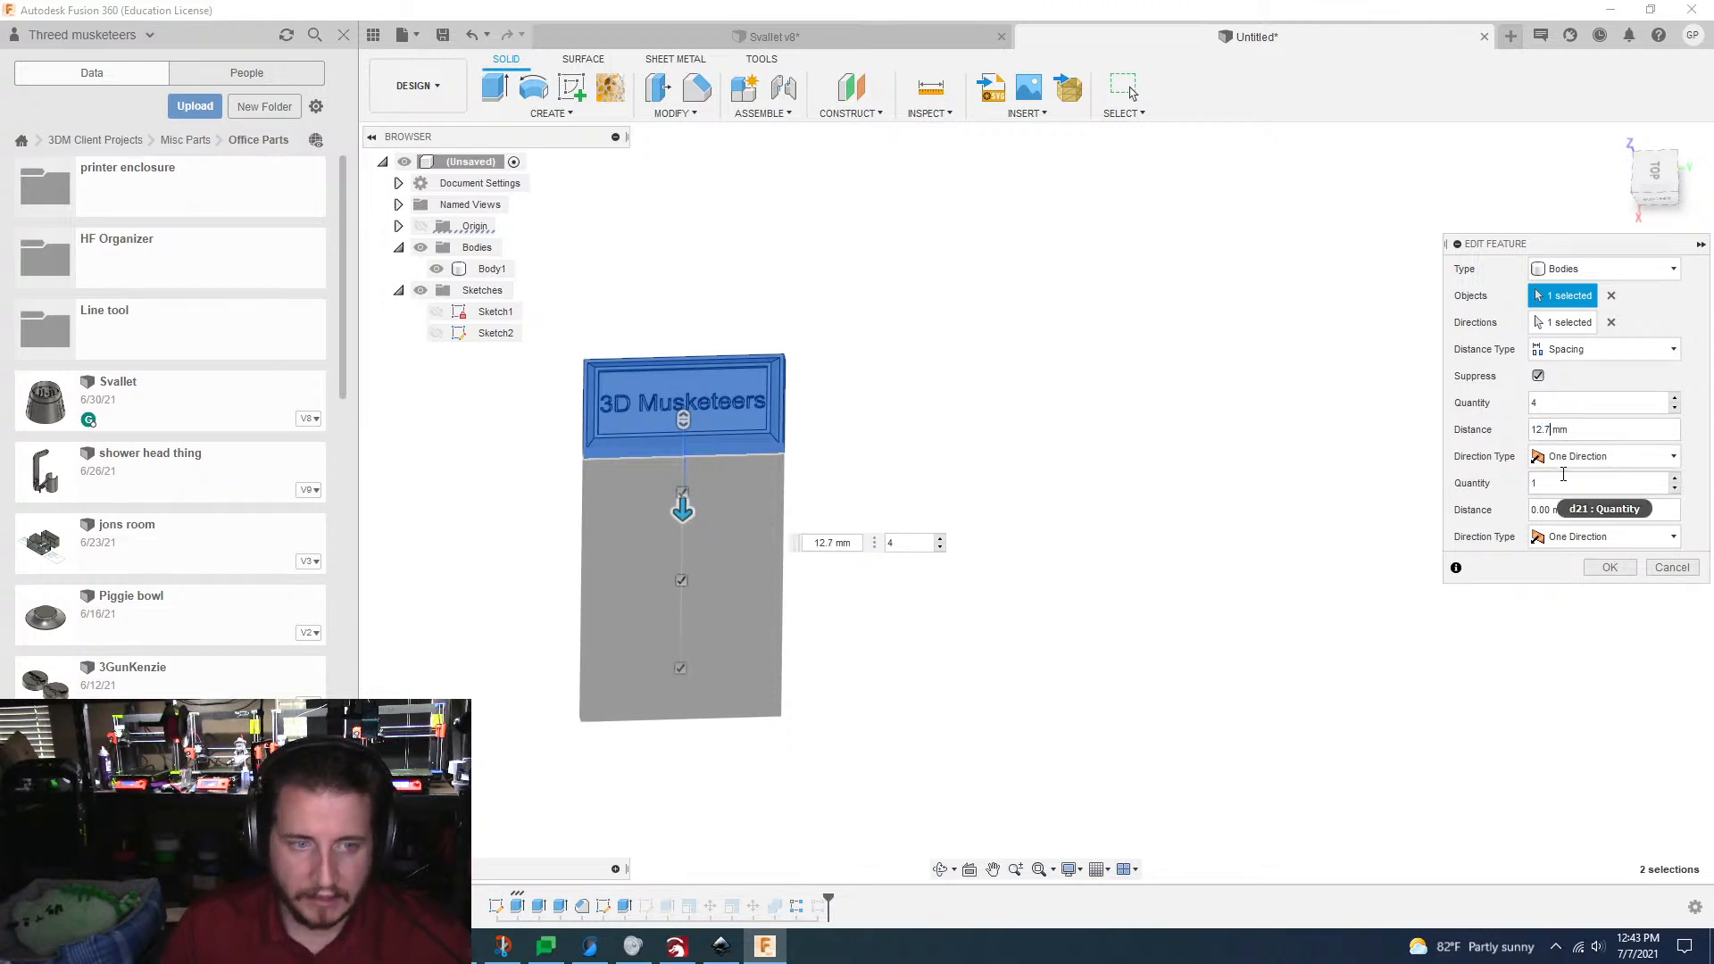
{"action": "key", "text": "Return"}
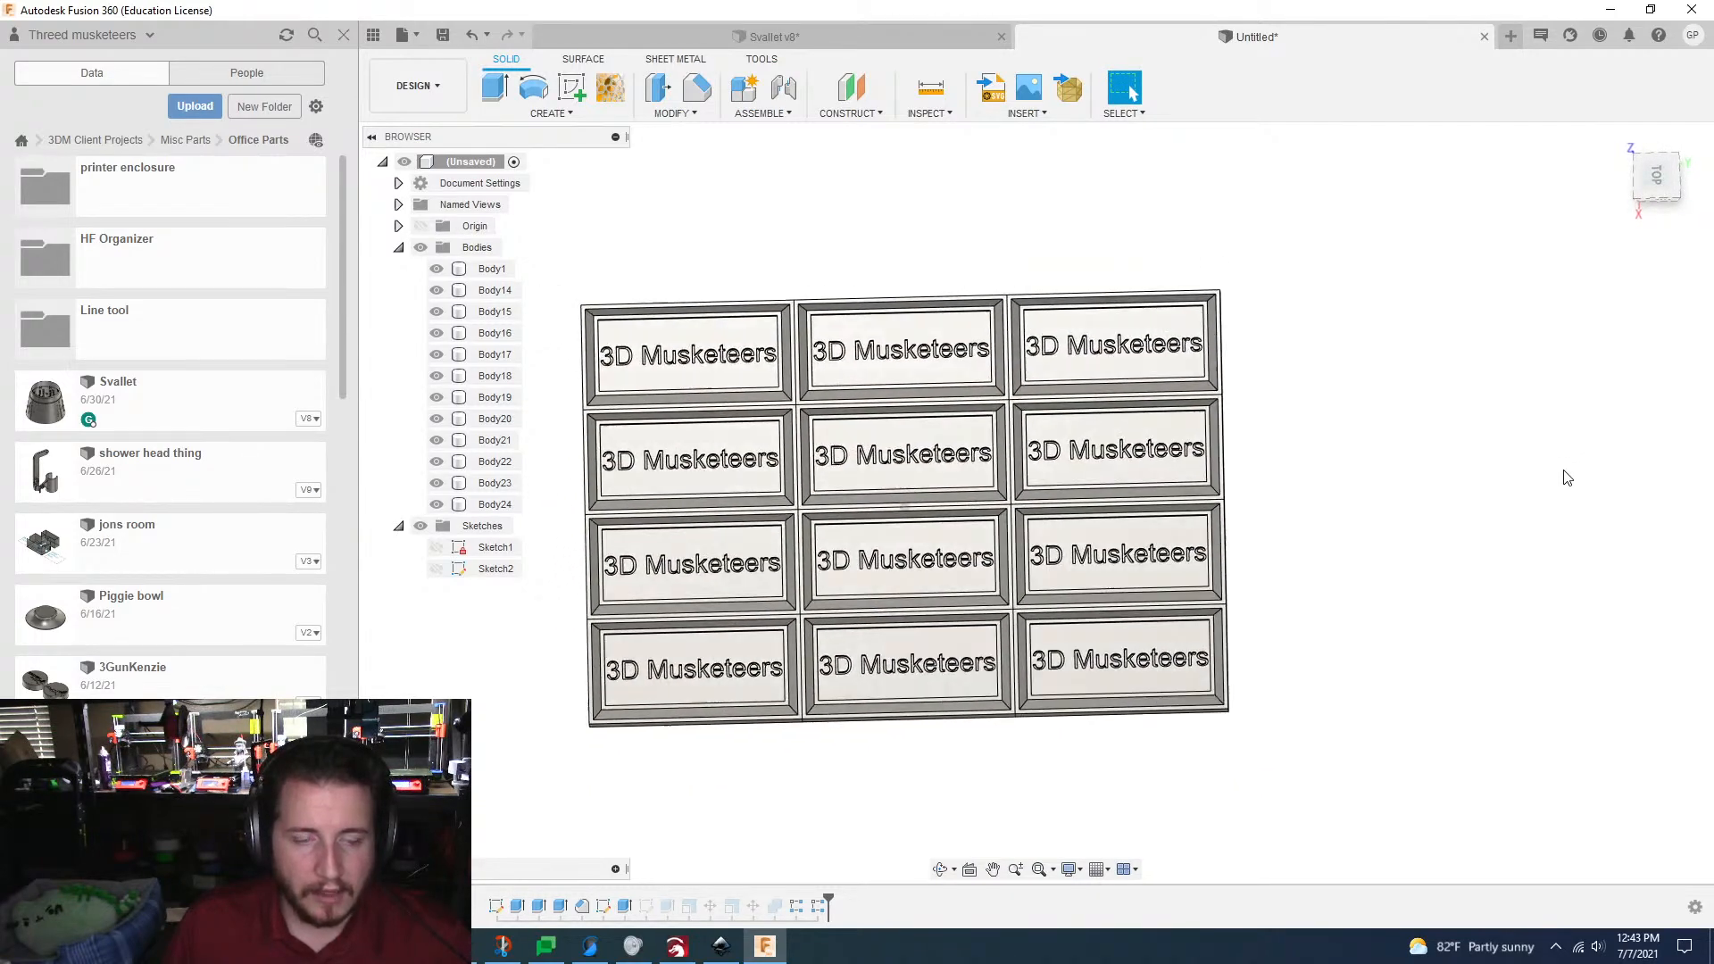
Step: Try to open the second rectangular pattern for editing, and check the processor load in Task Manager
{"action": "left_click", "coordinate": [817, 908]}
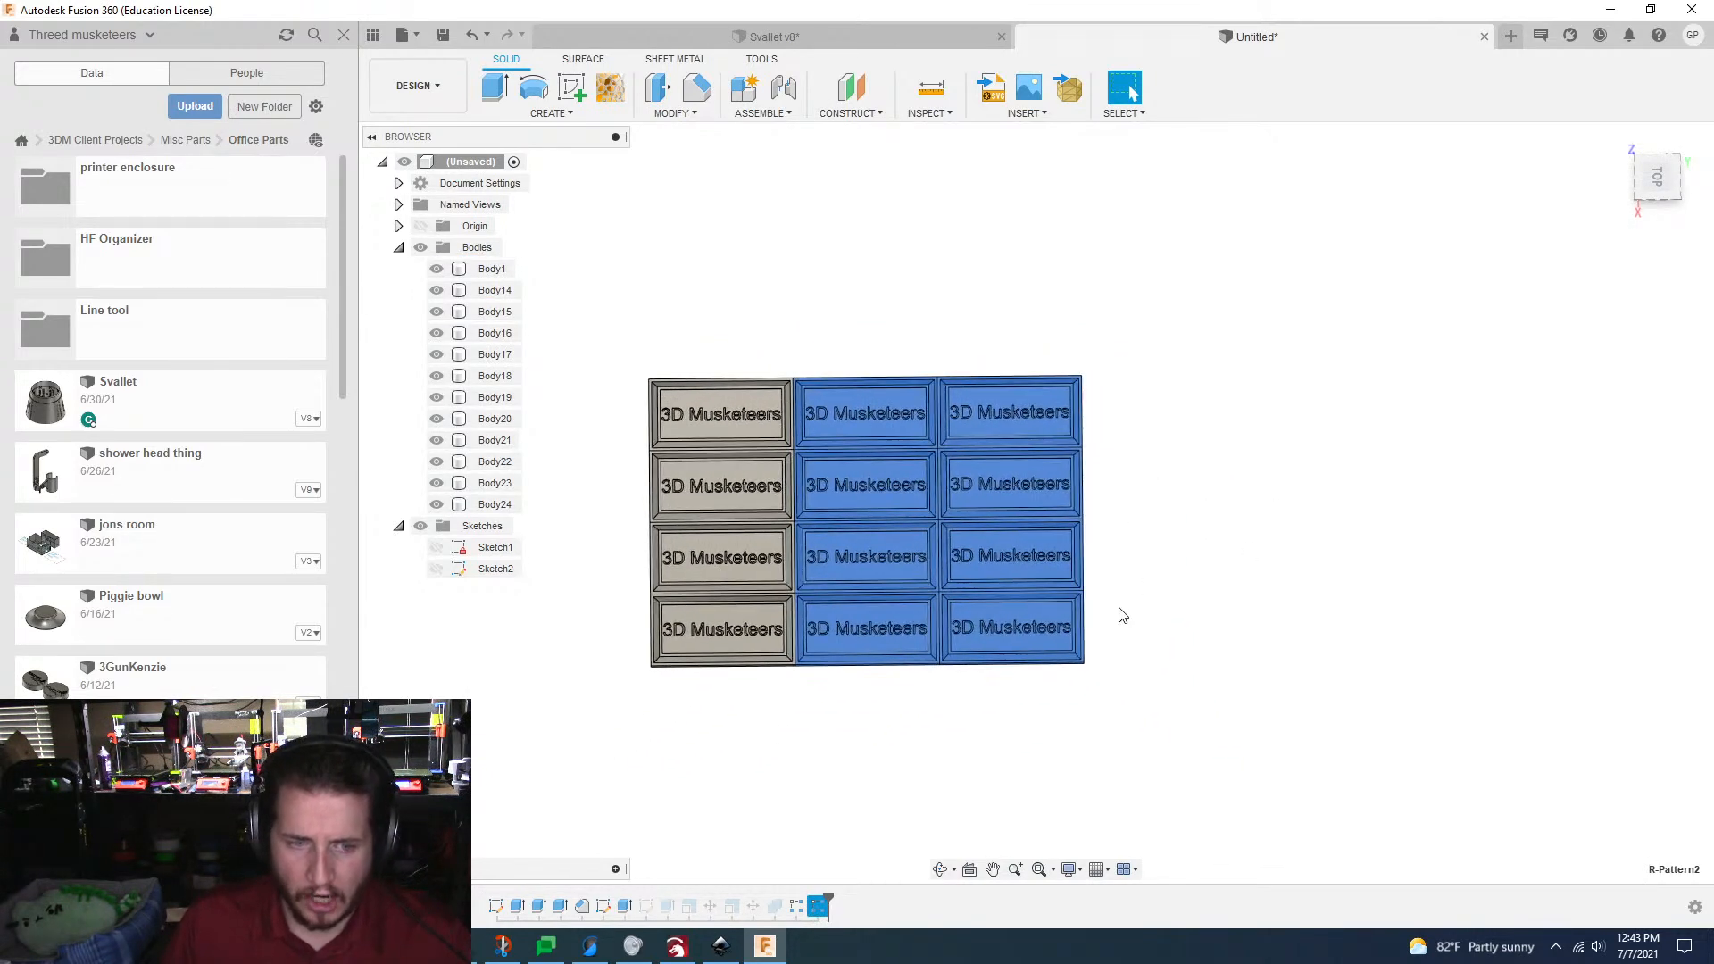
{"action": "double_click", "coordinate": [824, 913]}
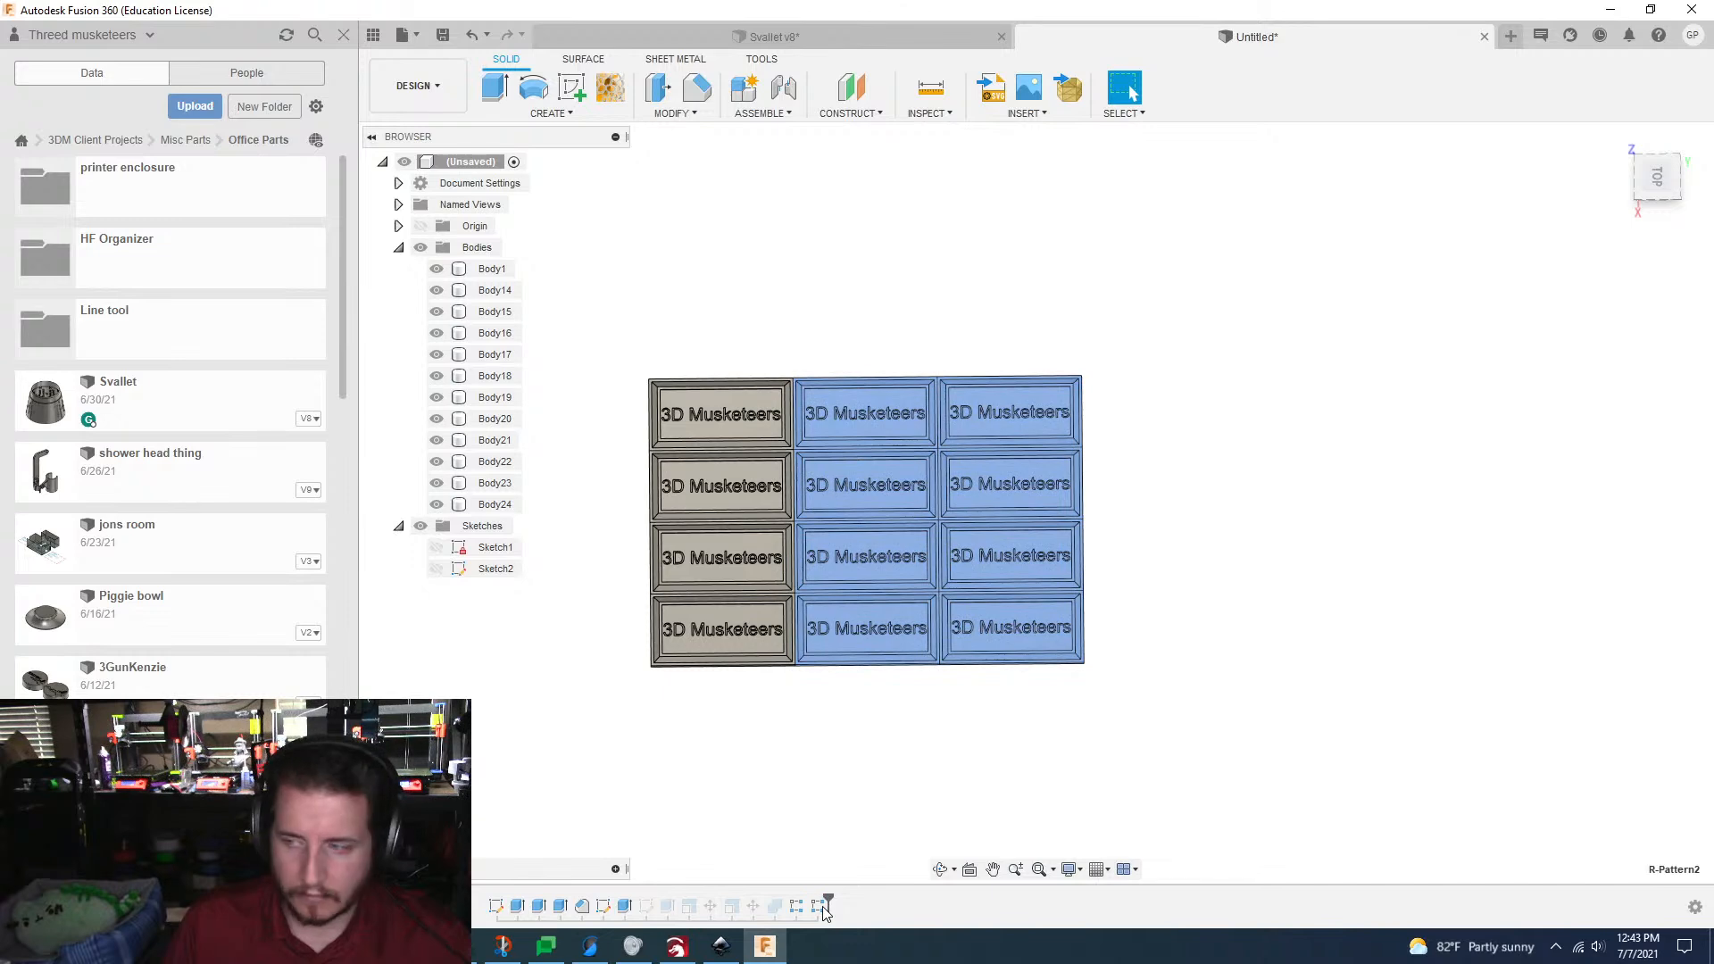
{"action": "left_click", "coordinate": [824, 907]}
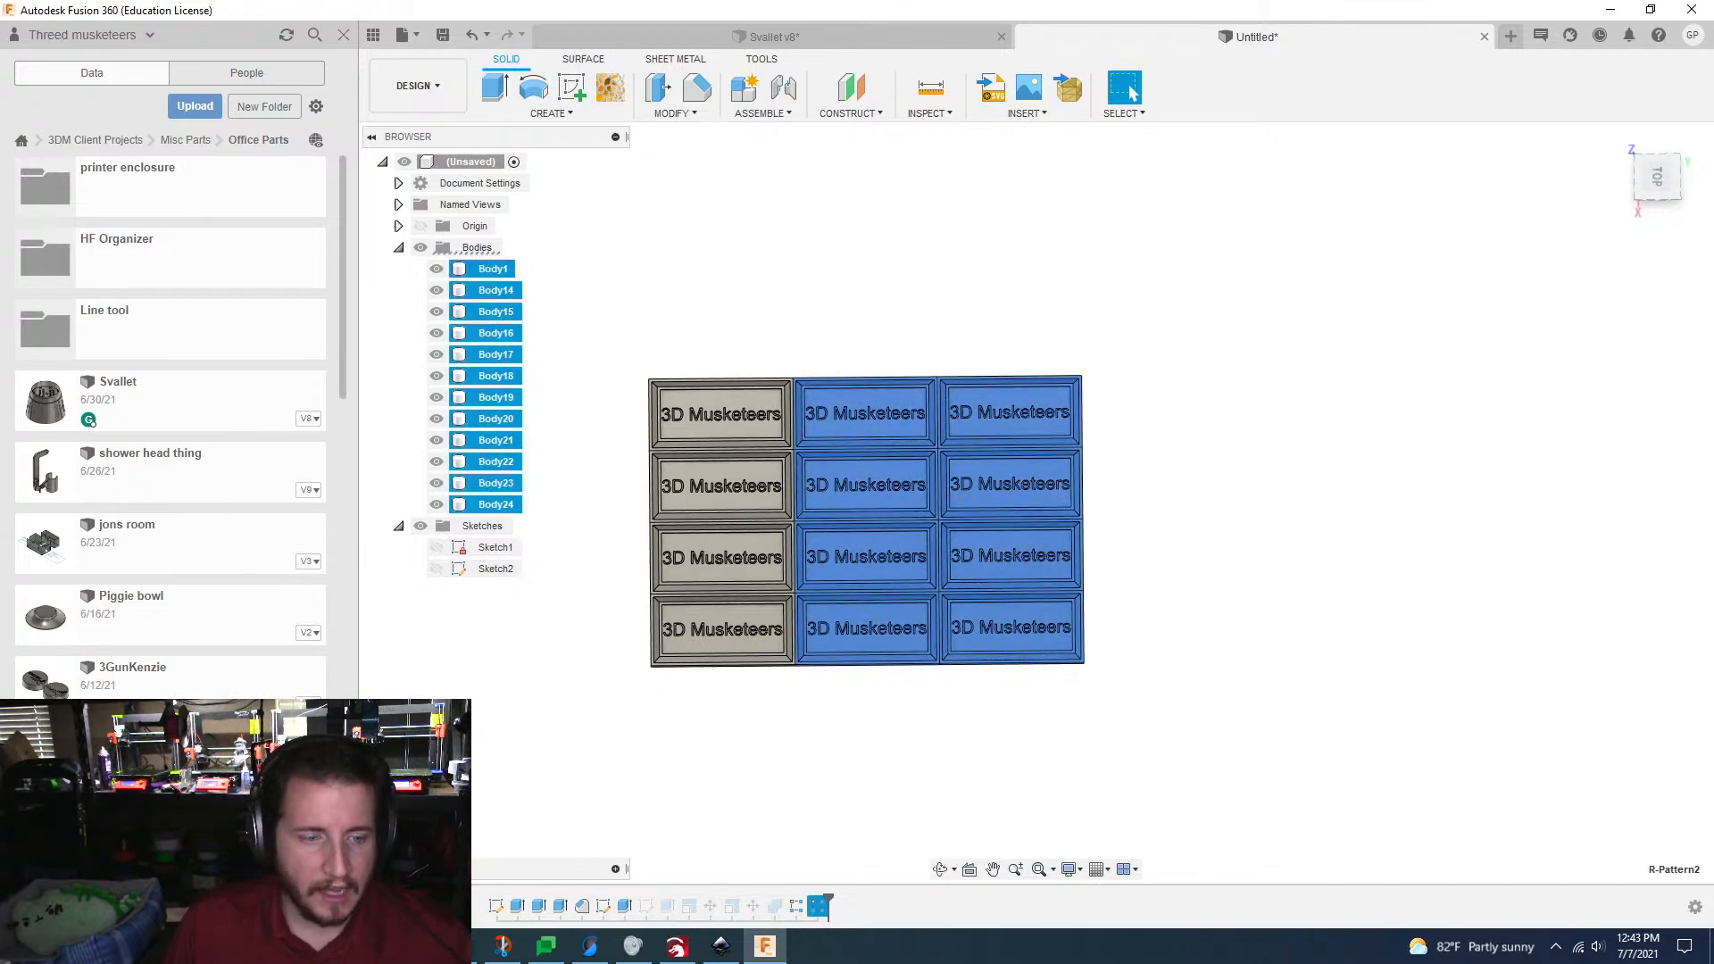
{"action": "key", "text": "ctrl+shift+Escape"}
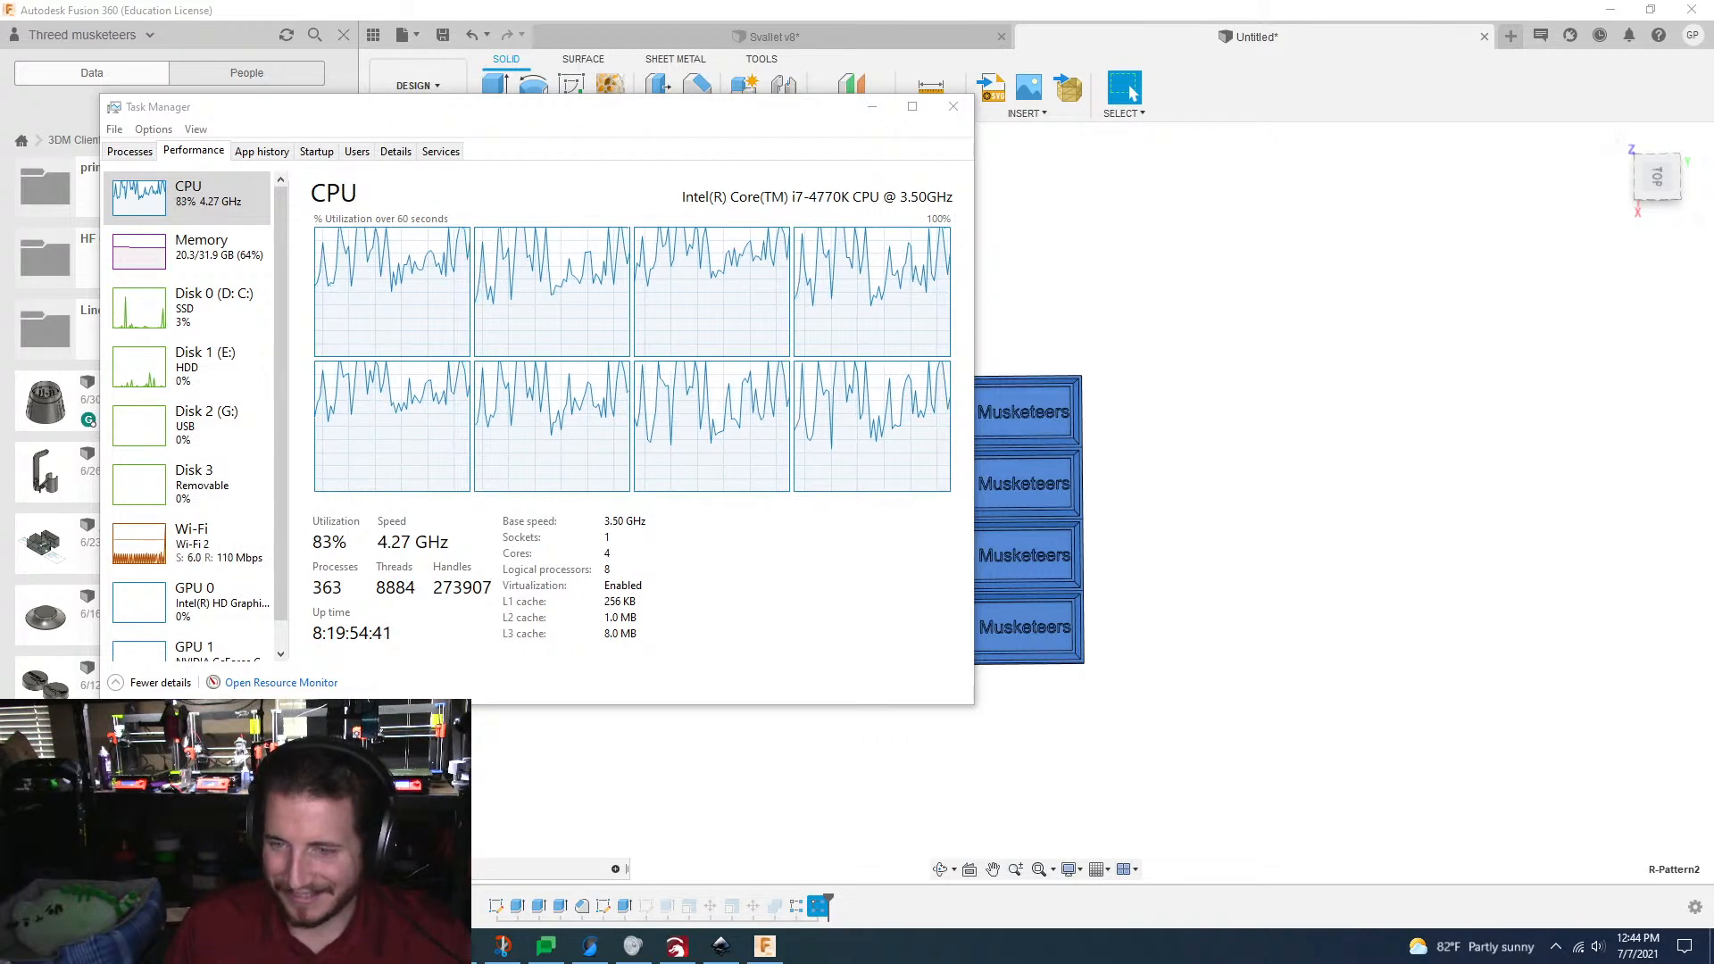
{"action": "left_click", "coordinate": [1283, 495]}
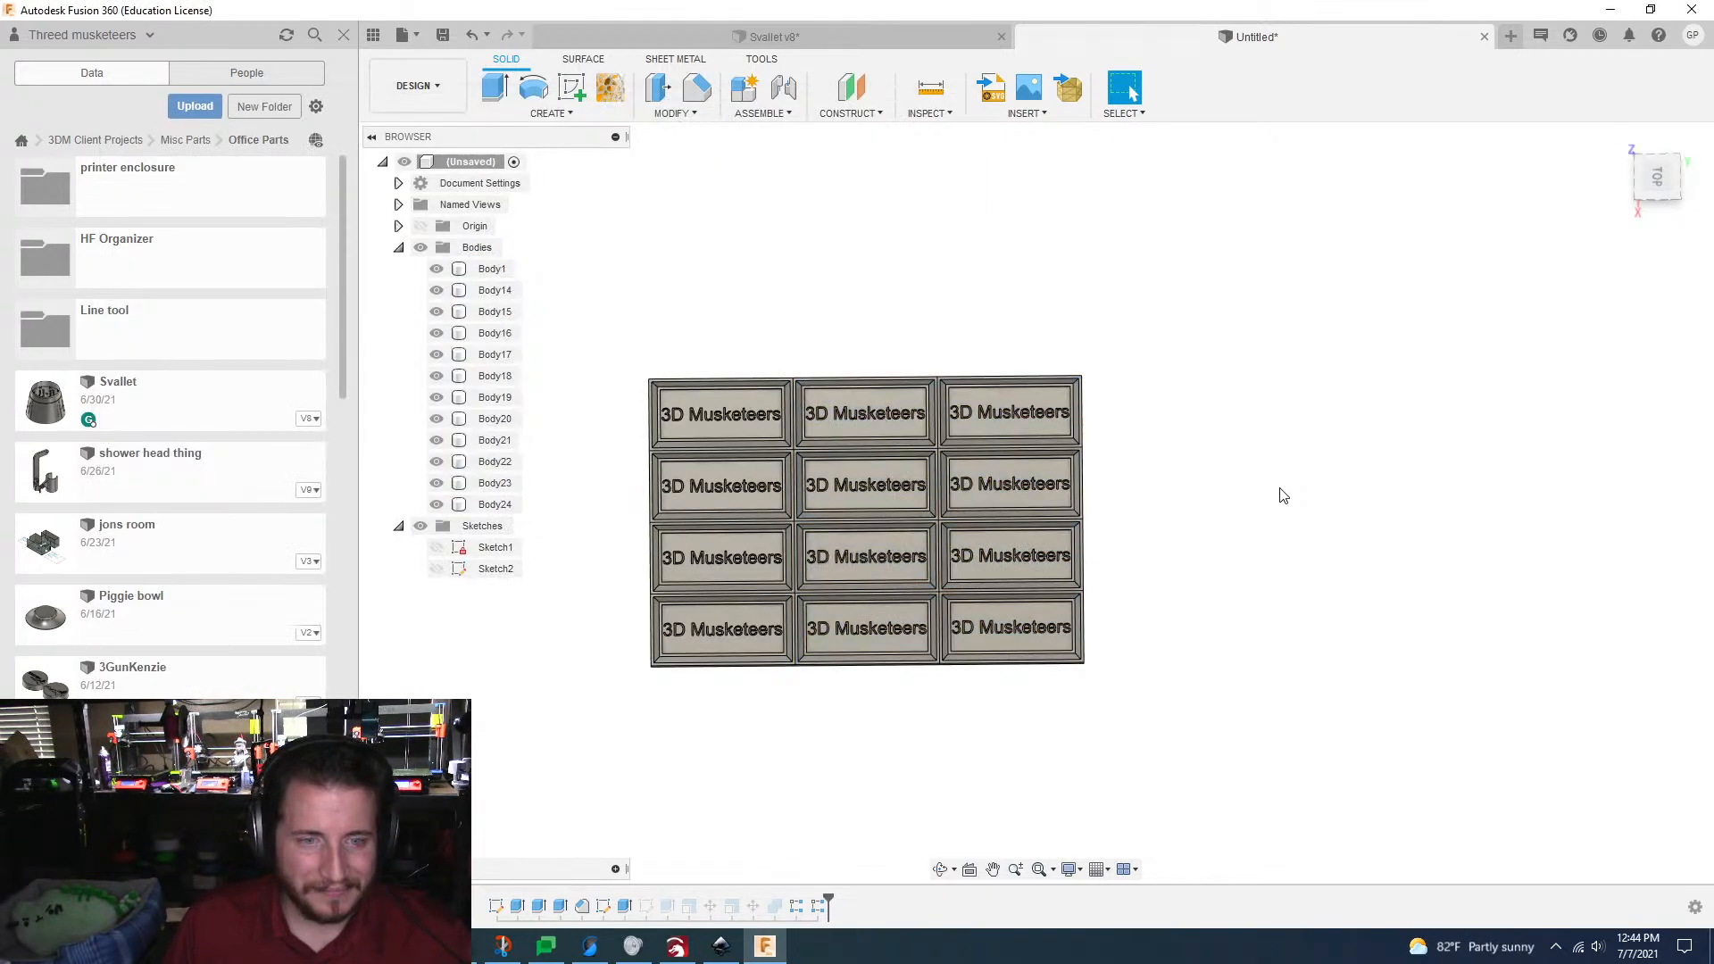
Step: Edit the second rectangular pattern to a quantity of 5 along its direction
{"action": "left_click", "coordinate": [817, 908]}
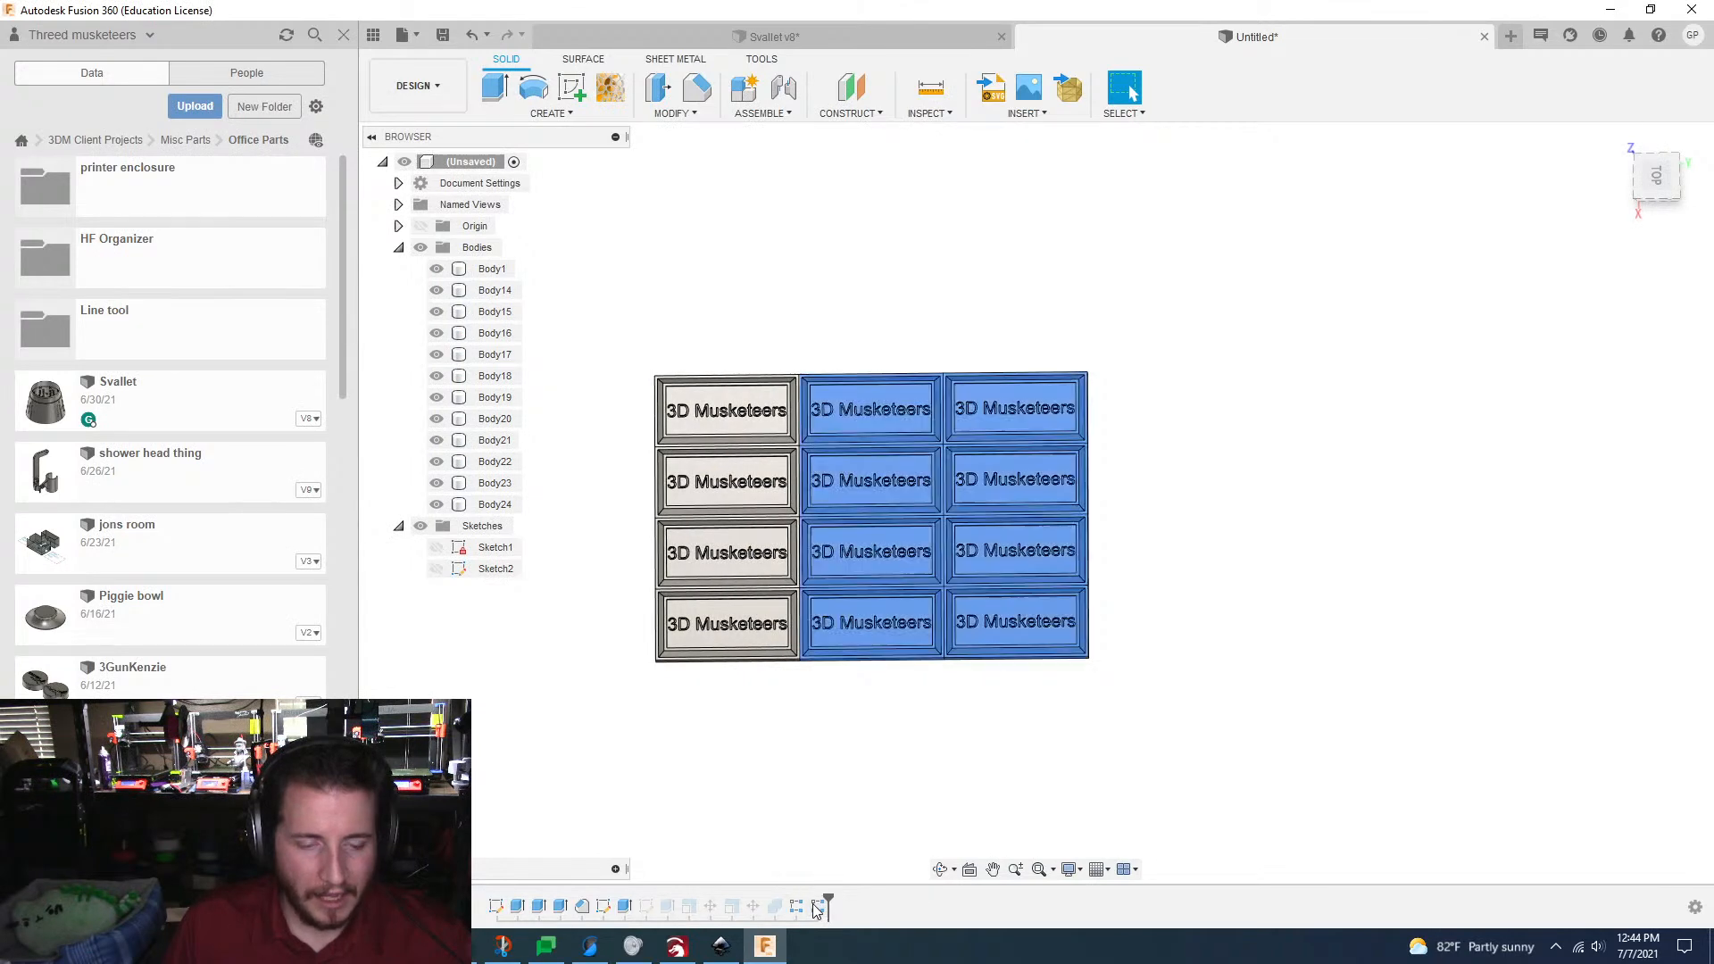
{"action": "left_click", "coordinate": [817, 907]}
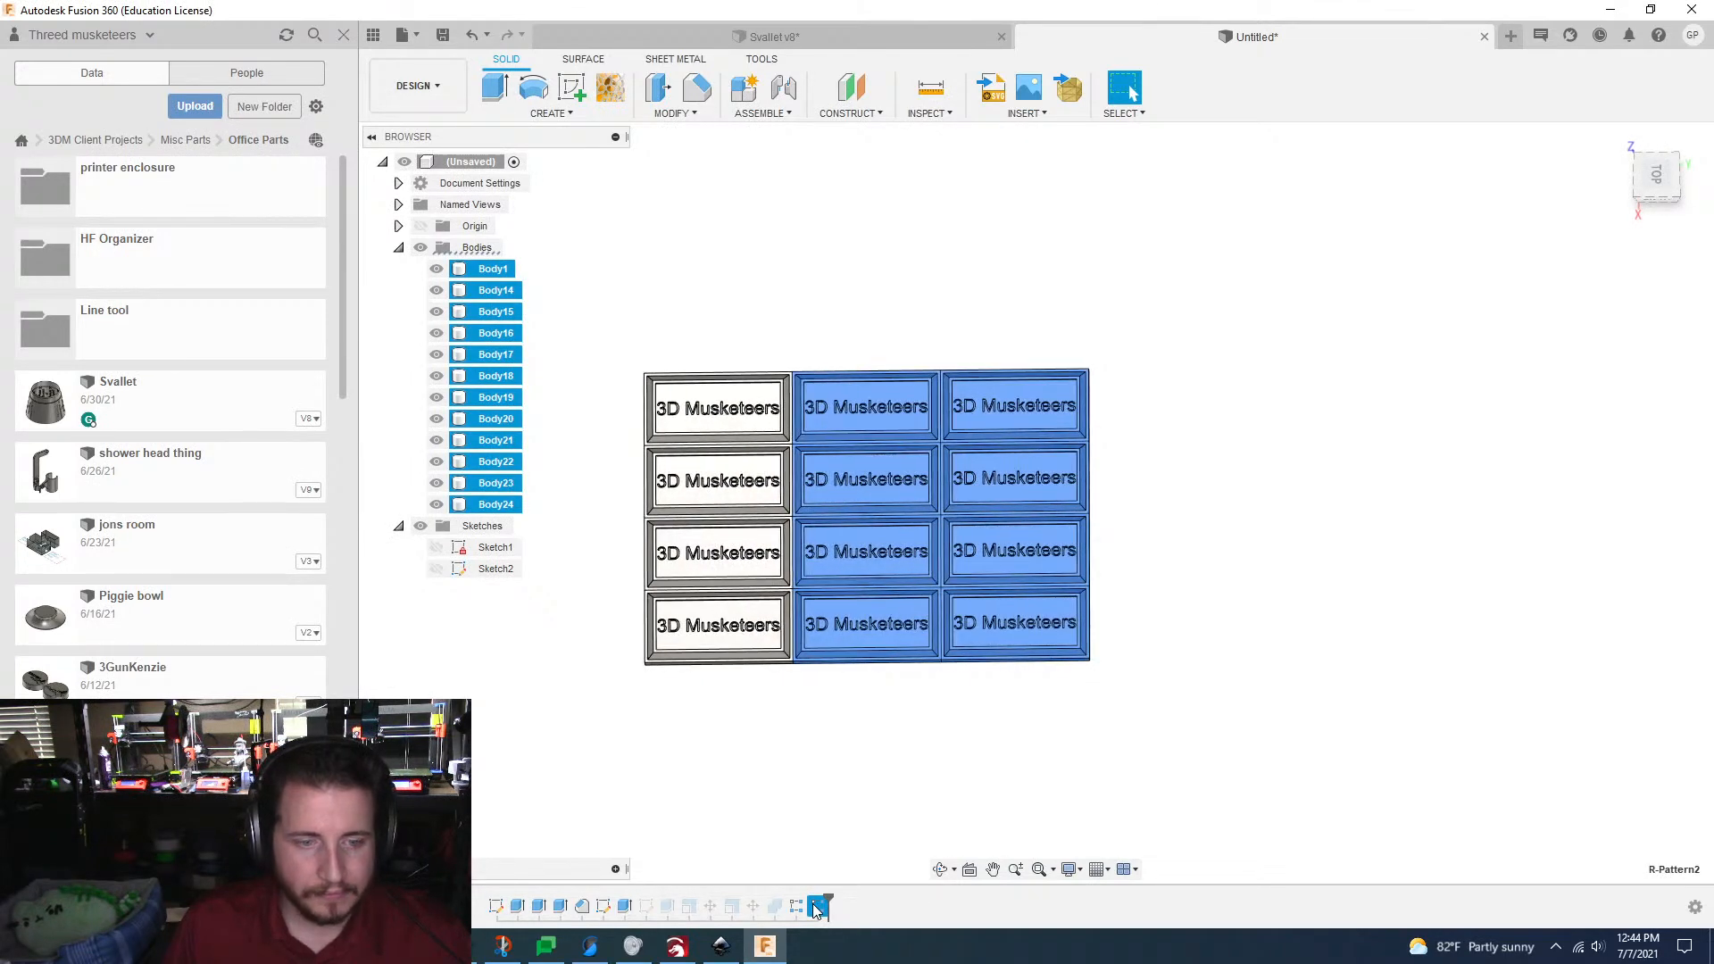
{"action": "right_click", "coordinate": [818, 907]}
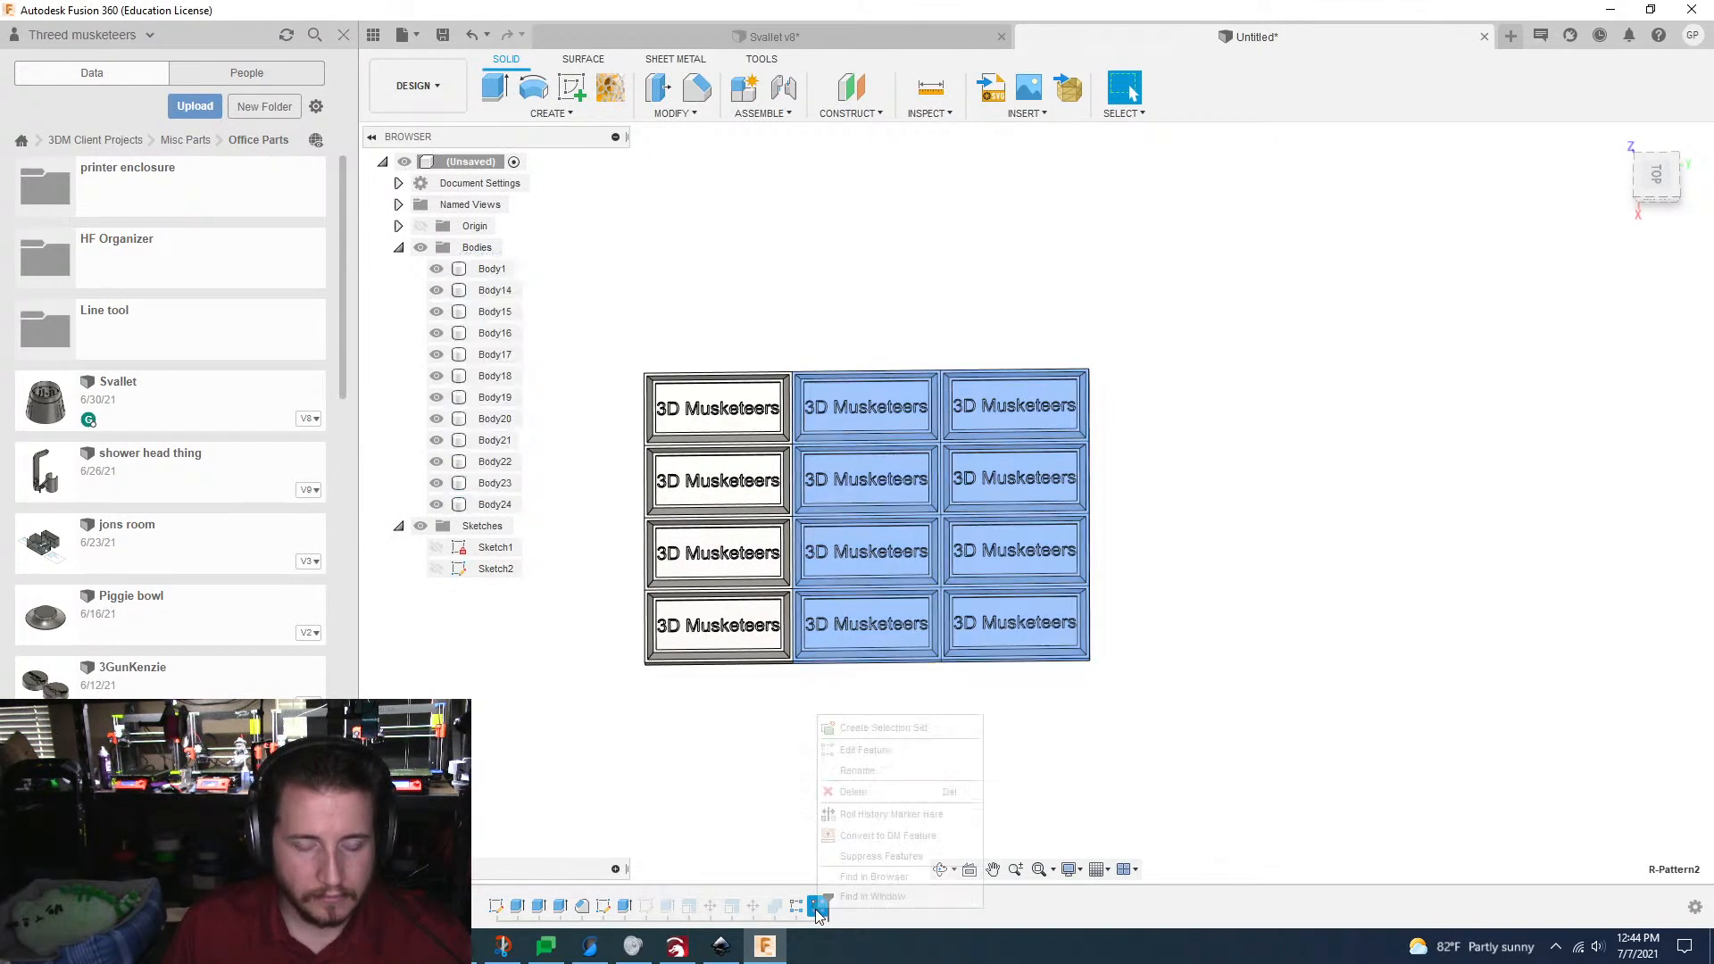
{"action": "left_click", "coordinate": [873, 754]}
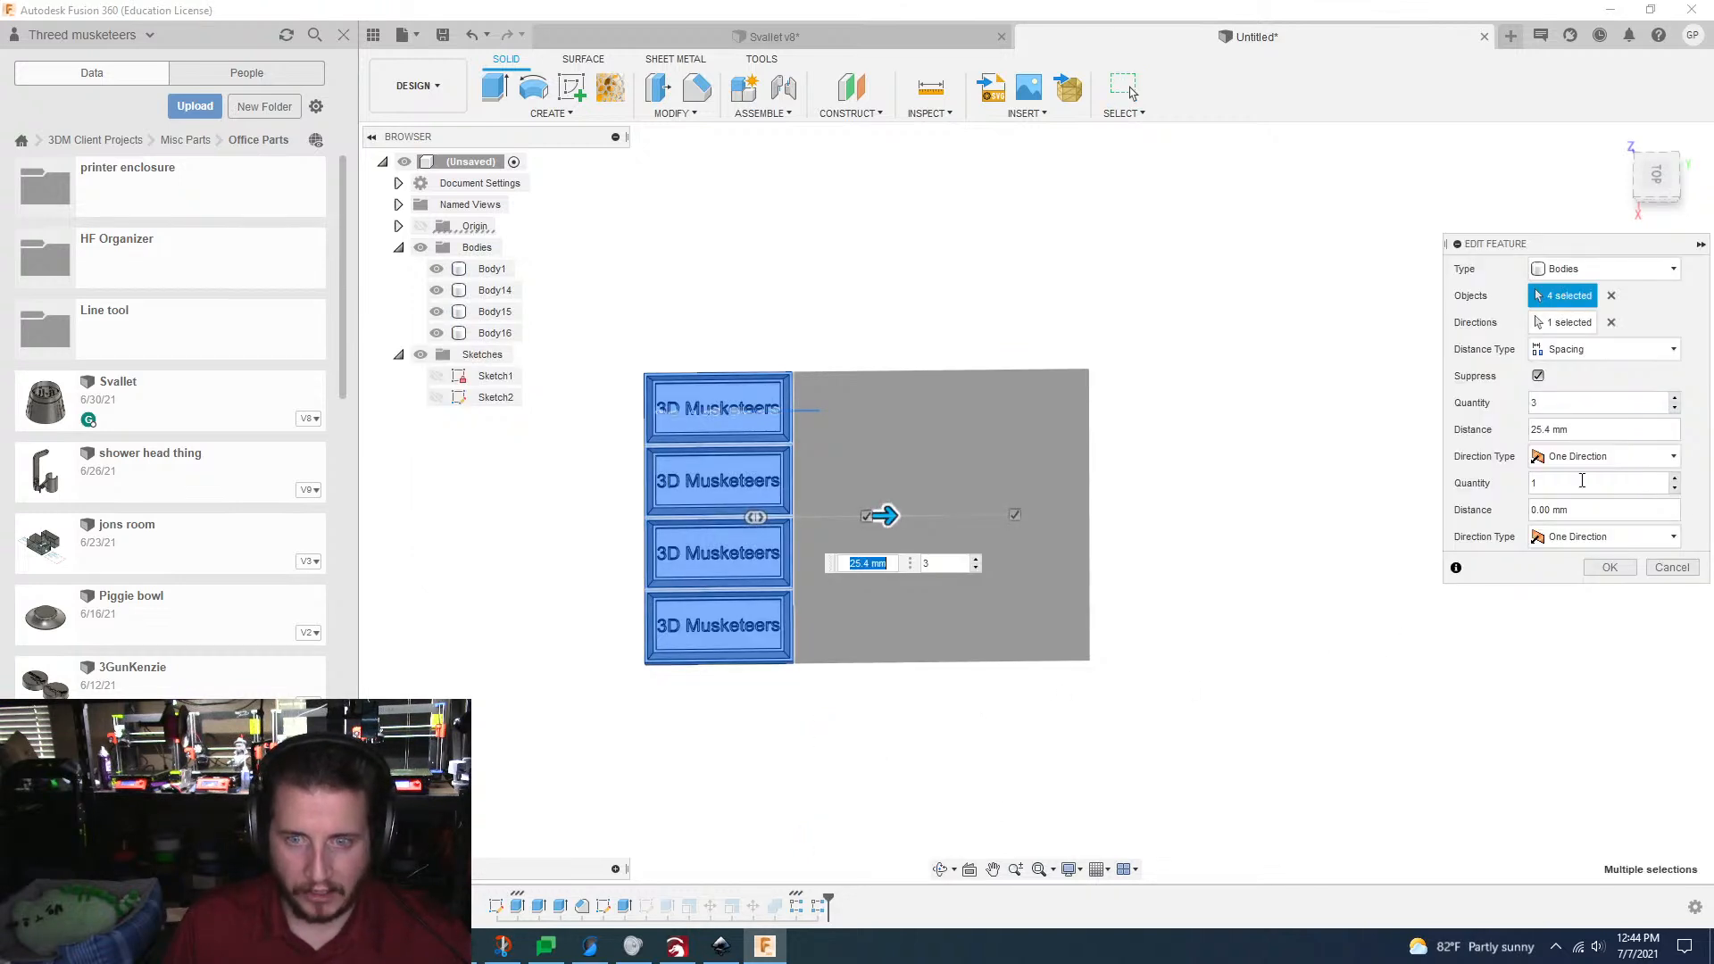
{"action": "left_click", "coordinate": [1675, 398]}
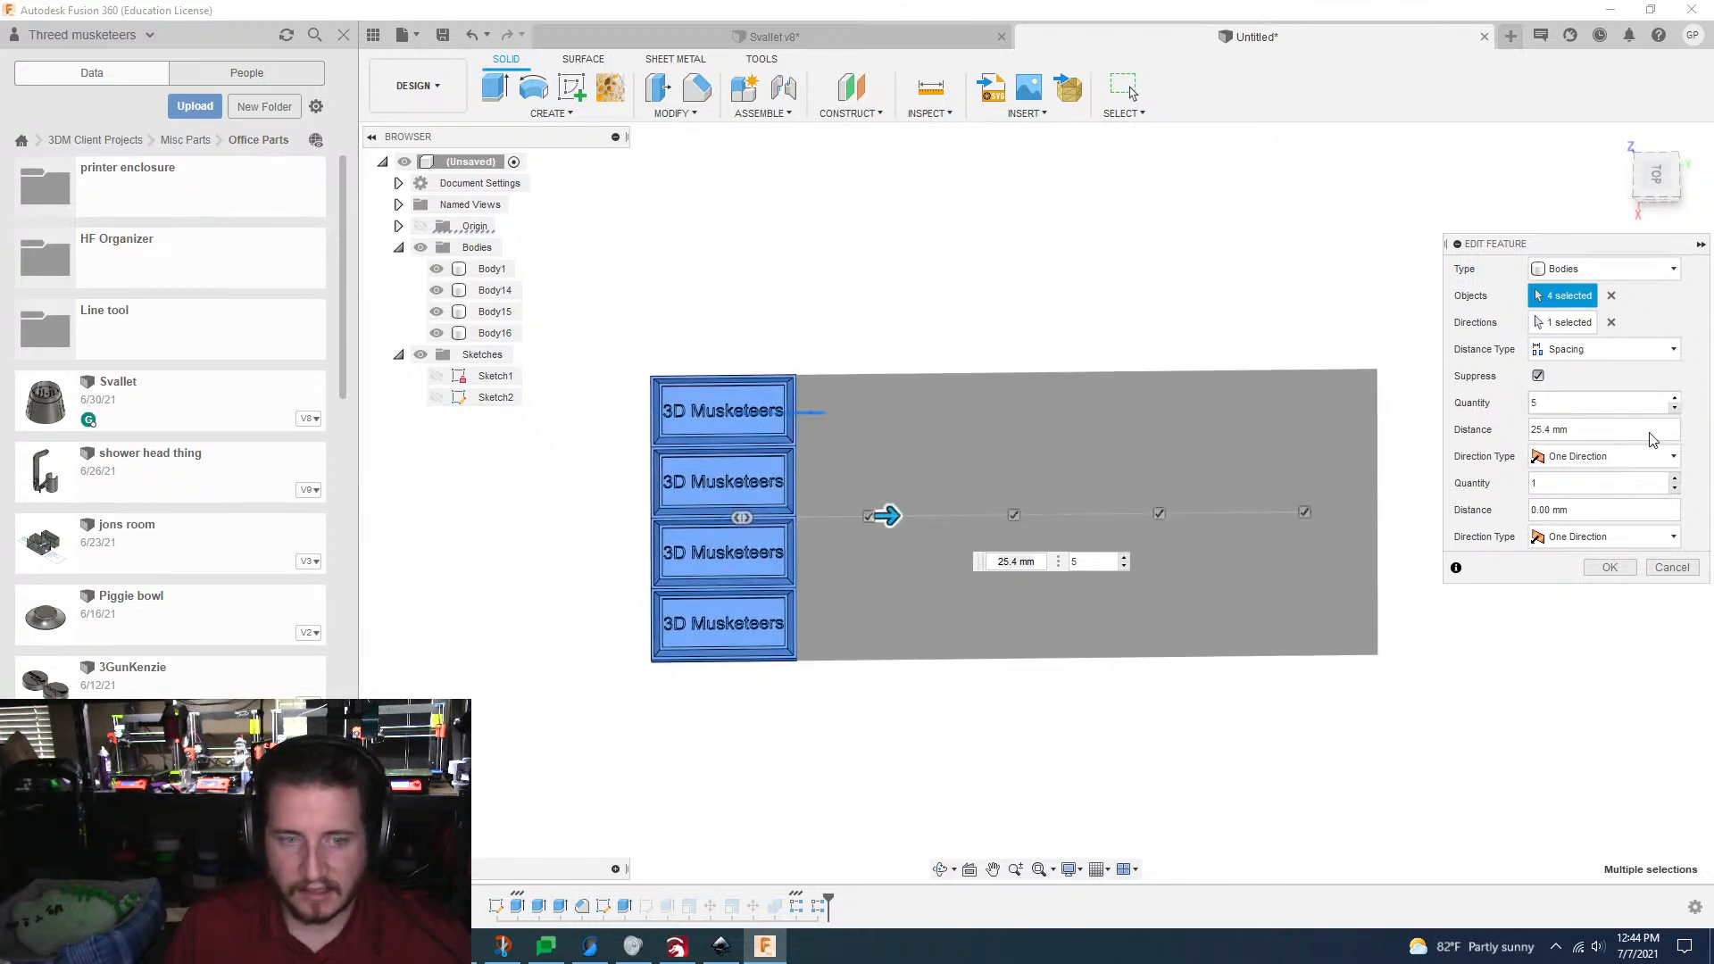
{"action": "left_click", "coordinate": [1612, 567]}
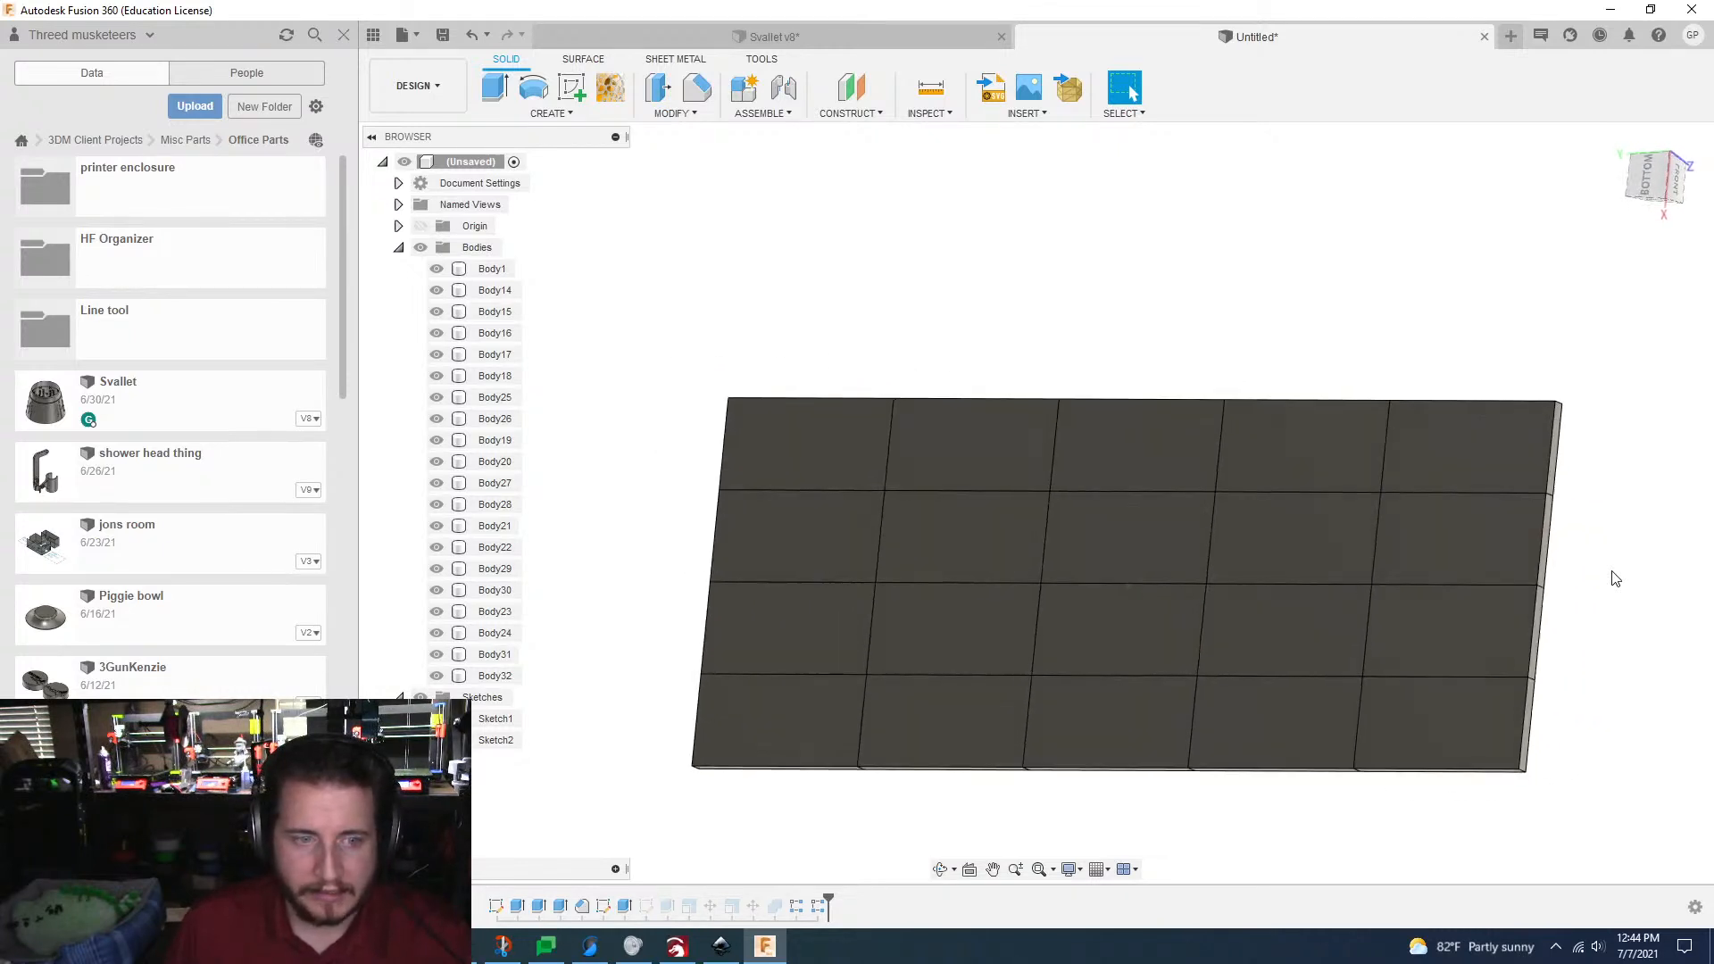
Step: Start a new sketch on the underside of the plate grid
{"action": "left_click", "coordinate": [1171, 479]}
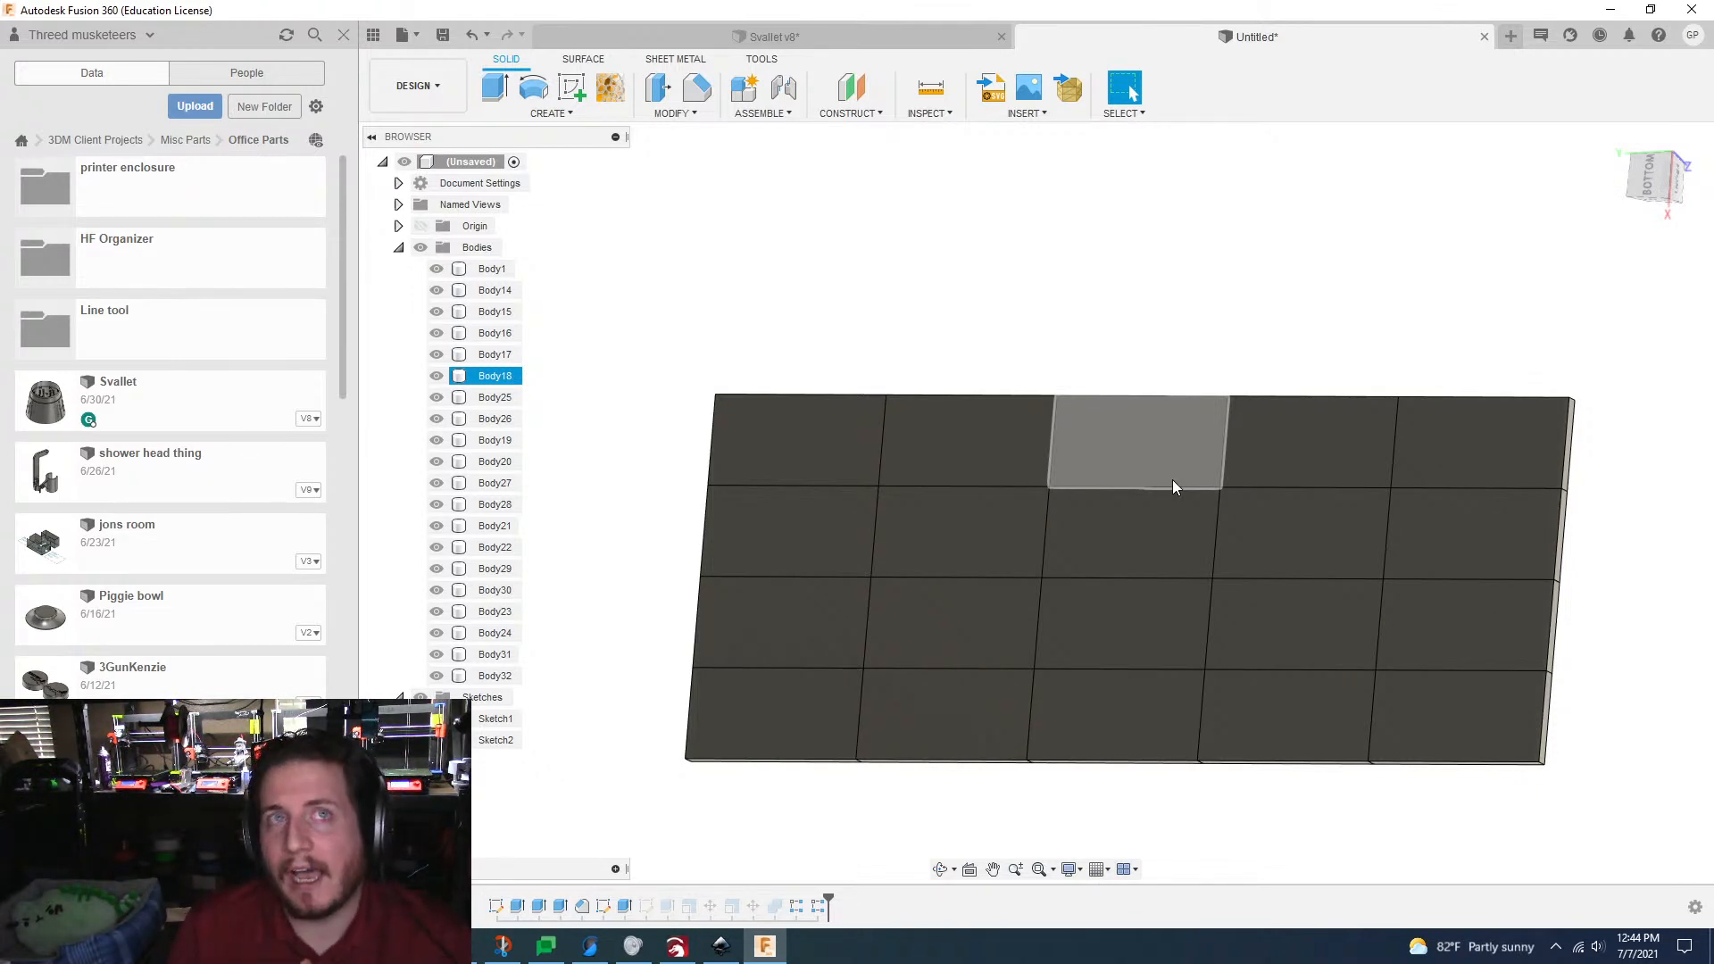
{"action": "left_click", "coordinate": [571, 86]}
{"action": "left_click", "coordinate": [1420, 482]}
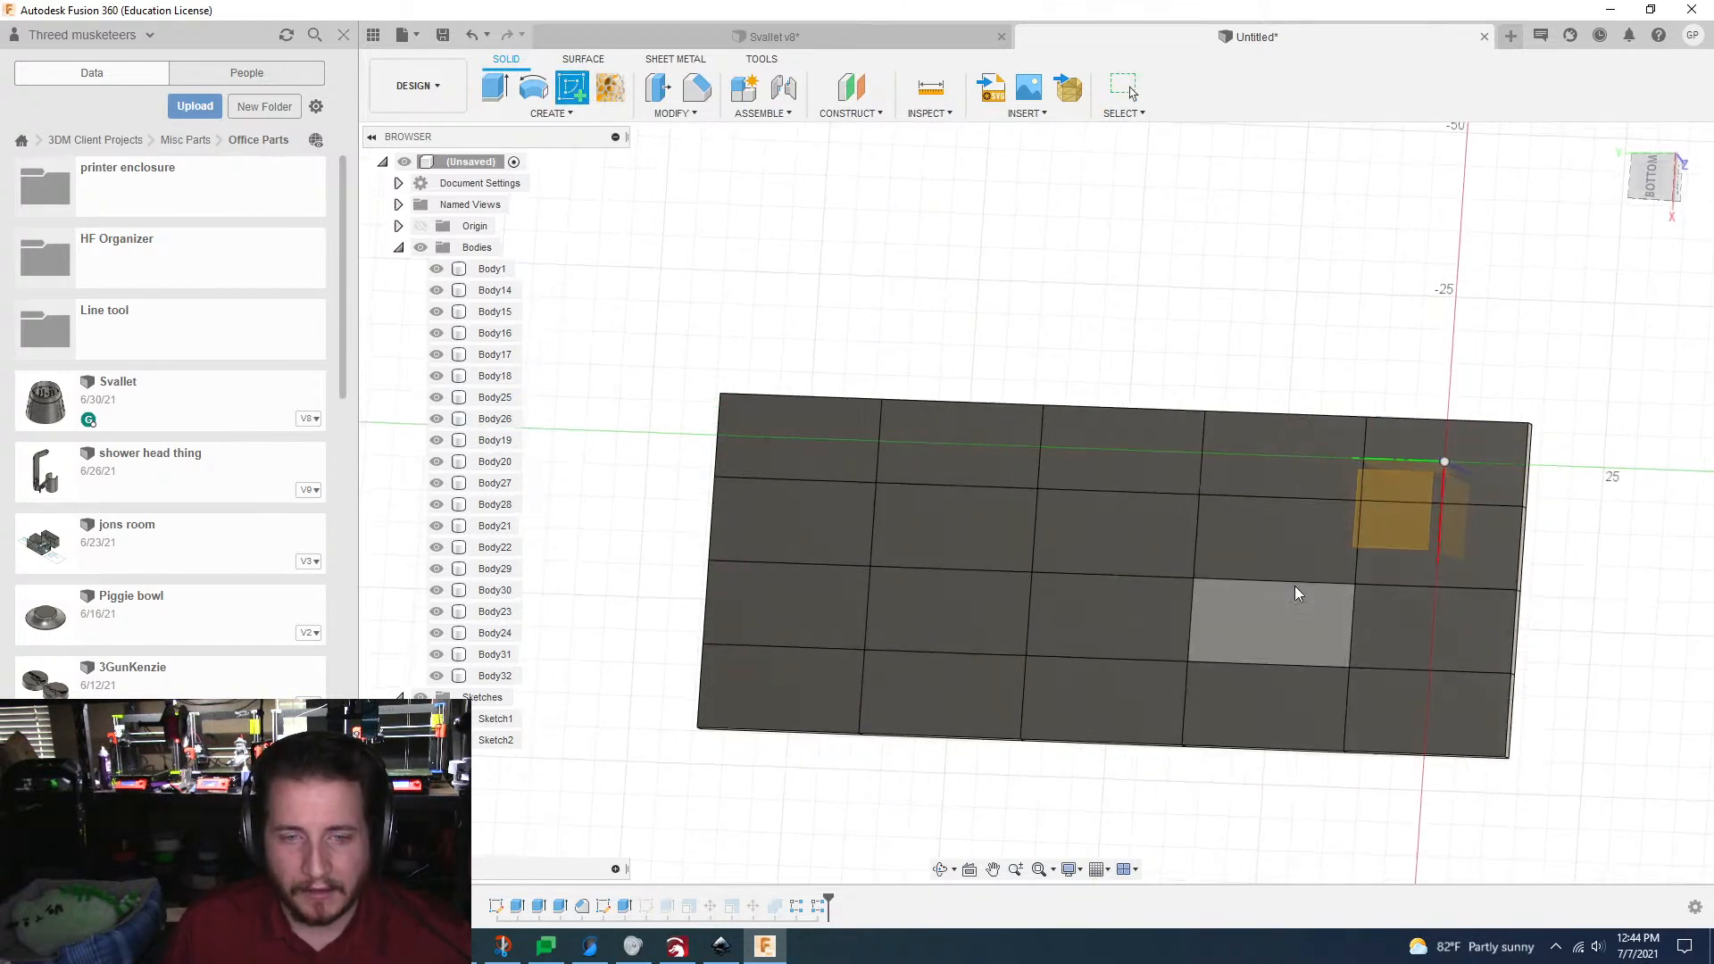
{"action": "left_click", "coordinate": [1277, 565]}
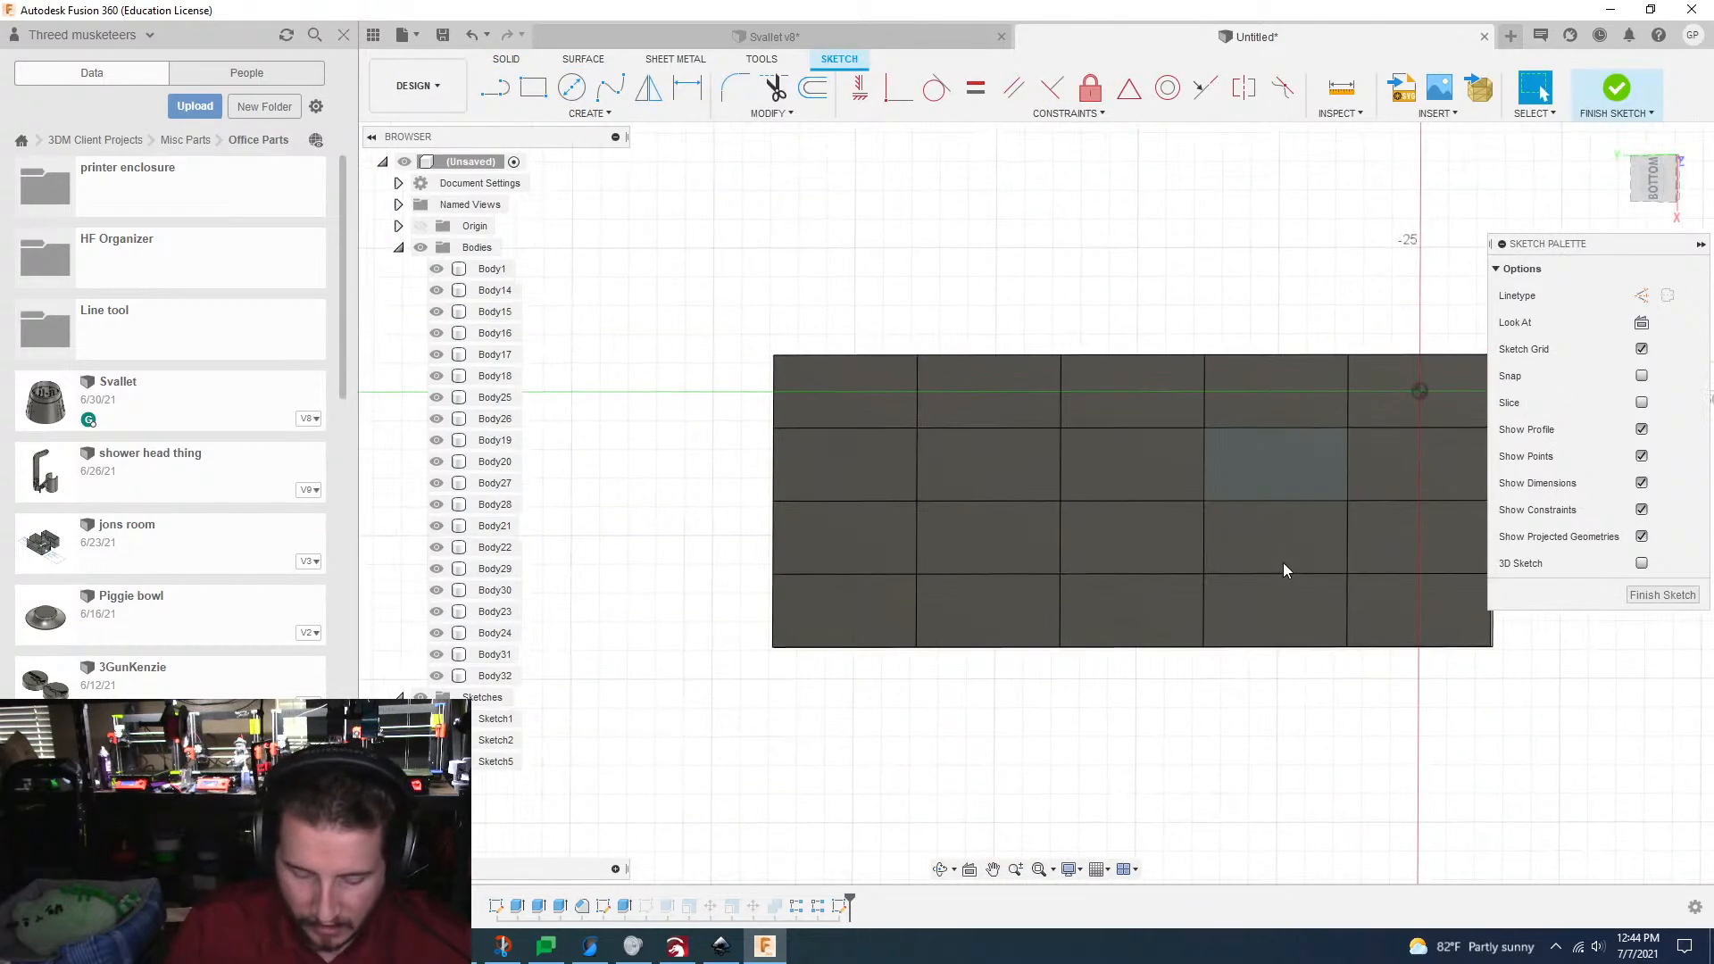
Step: Project the bottom faces of all twenty plates into the sketch with Projection Link enabled
{"action": "key", "text": "p"}
{"action": "left_click", "coordinate": [730, 403]}
{"action": "left_click", "coordinate": [722, 473]}
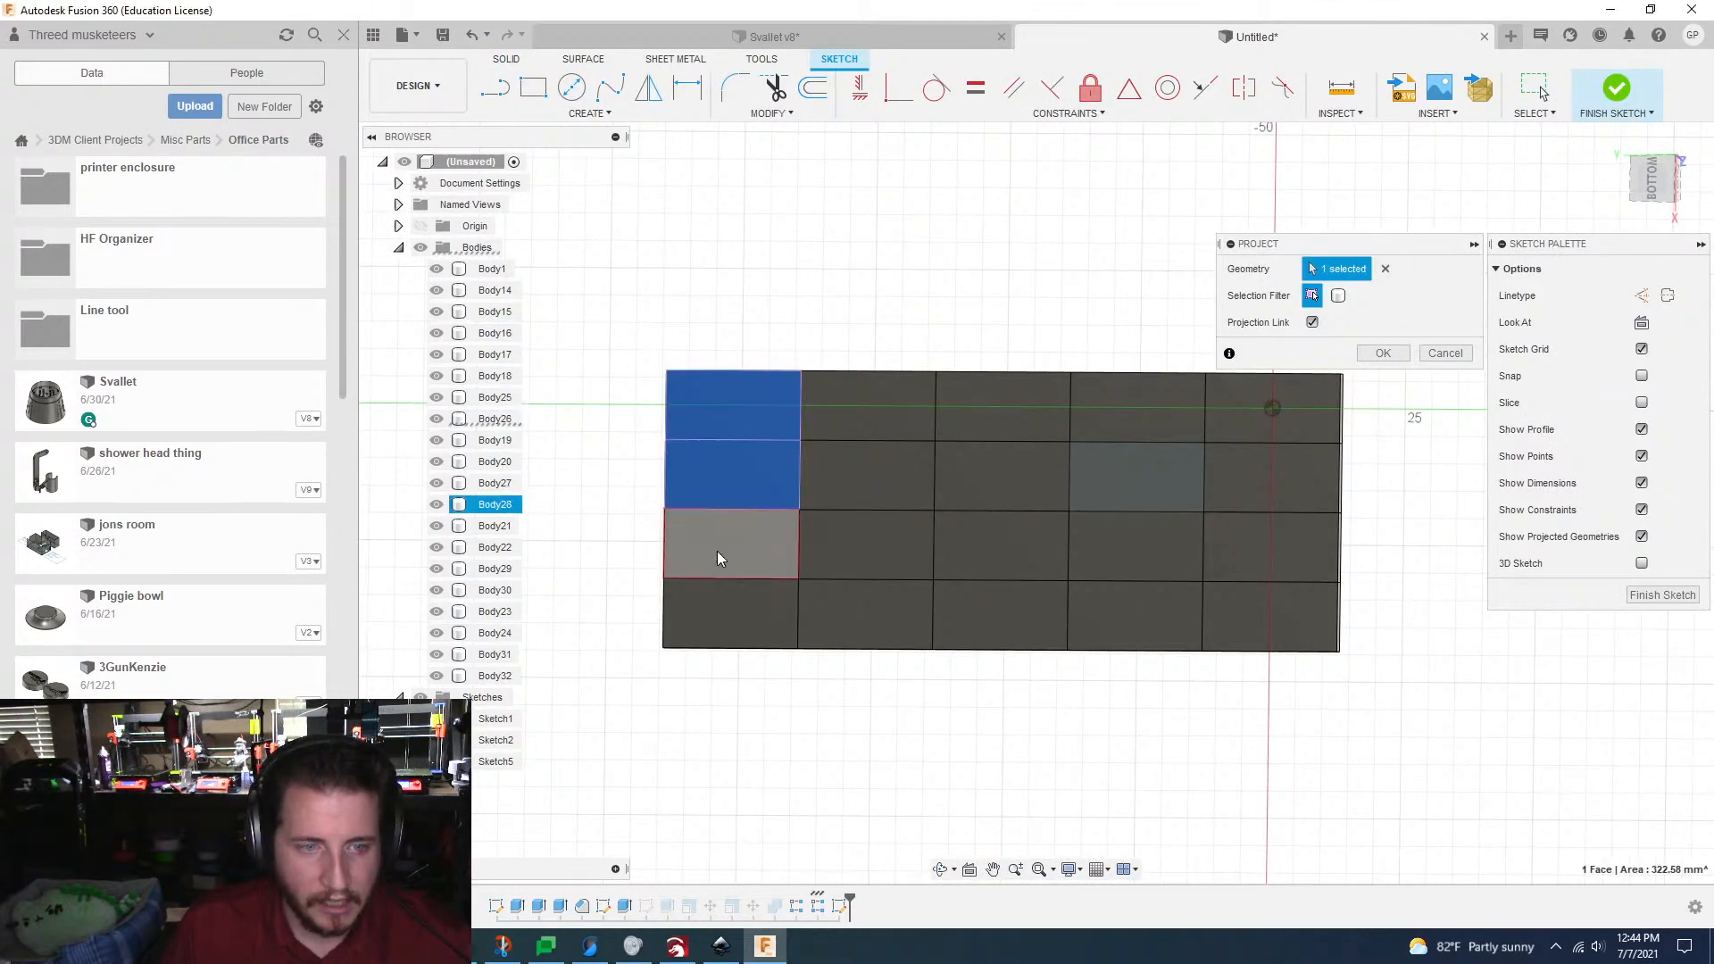
{"action": "left_click", "coordinate": [716, 550]}
{"action": "left_click", "coordinate": [721, 619]}
{"action": "left_click", "coordinate": [849, 607]}
{"action": "left_click", "coordinate": [853, 544]}
{"action": "left_click", "coordinate": [856, 482]}
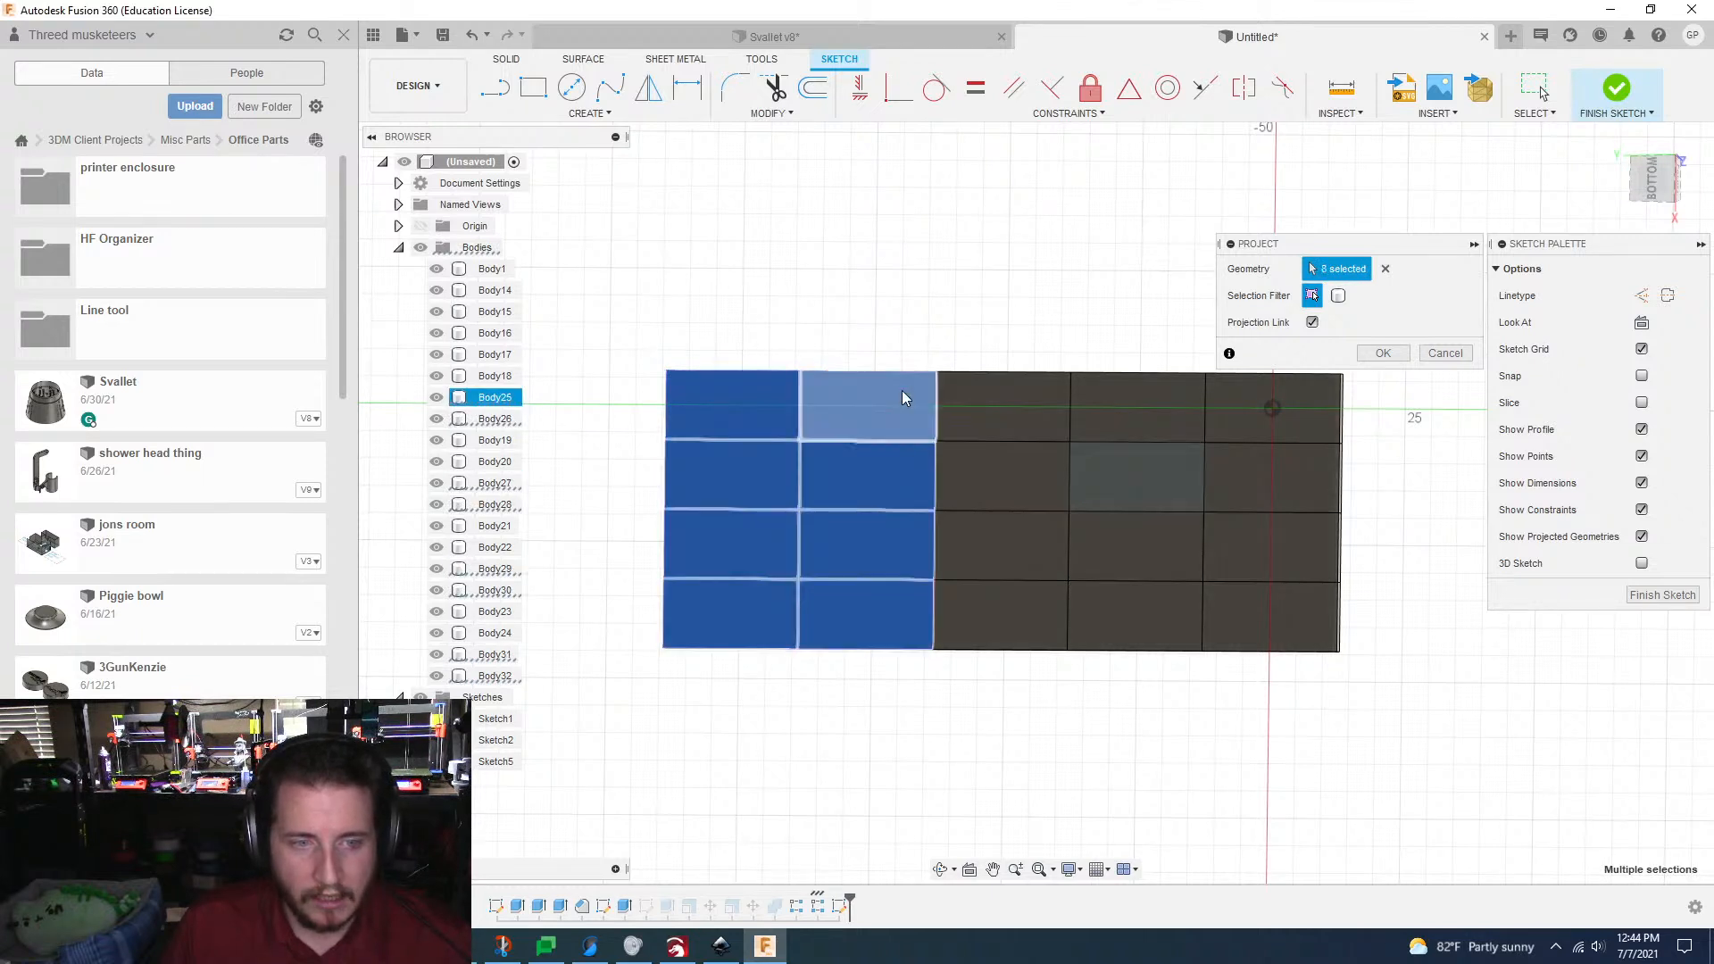
{"action": "left_click", "coordinate": [902, 393]}
{"action": "left_click", "coordinate": [1000, 407]}
{"action": "left_click", "coordinate": [1007, 462]}
{"action": "left_click", "coordinate": [1009, 545]}
{"action": "left_click", "coordinate": [1014, 595]}
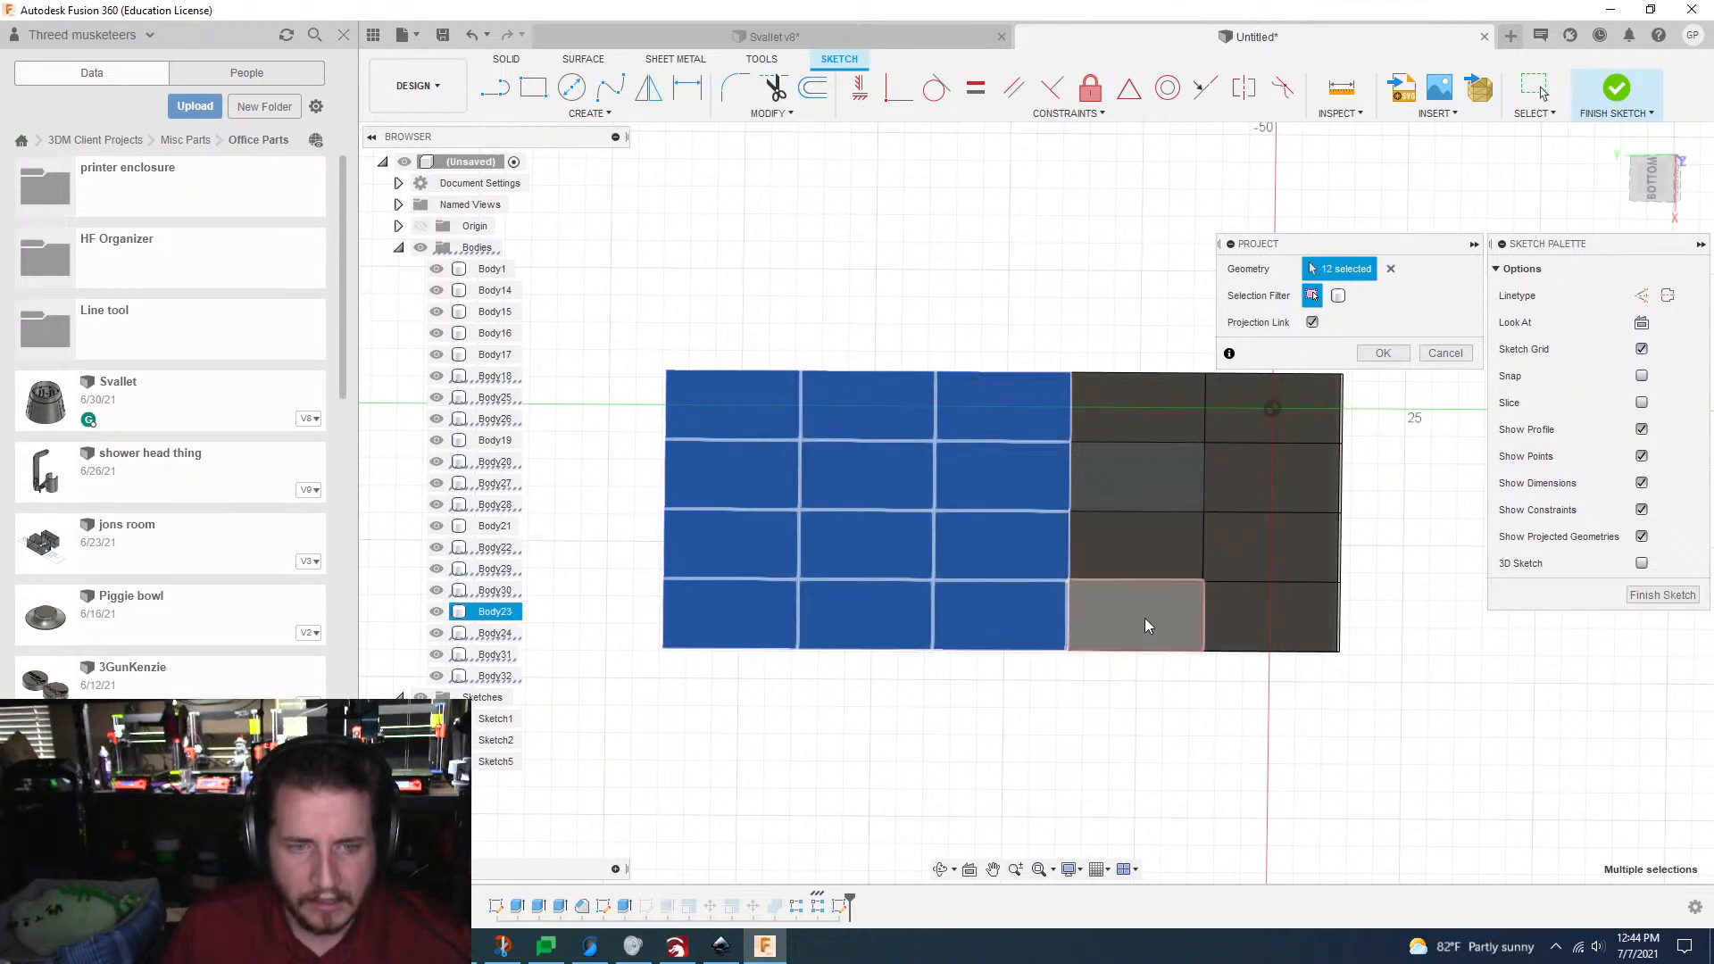
{"action": "left_click", "coordinate": [1145, 618]}
{"action": "left_click", "coordinate": [1127, 523]}
{"action": "left_click", "coordinate": [1136, 473]}
{"action": "left_click", "coordinate": [1143, 400]}
{"action": "left_click", "coordinate": [1231, 394]}
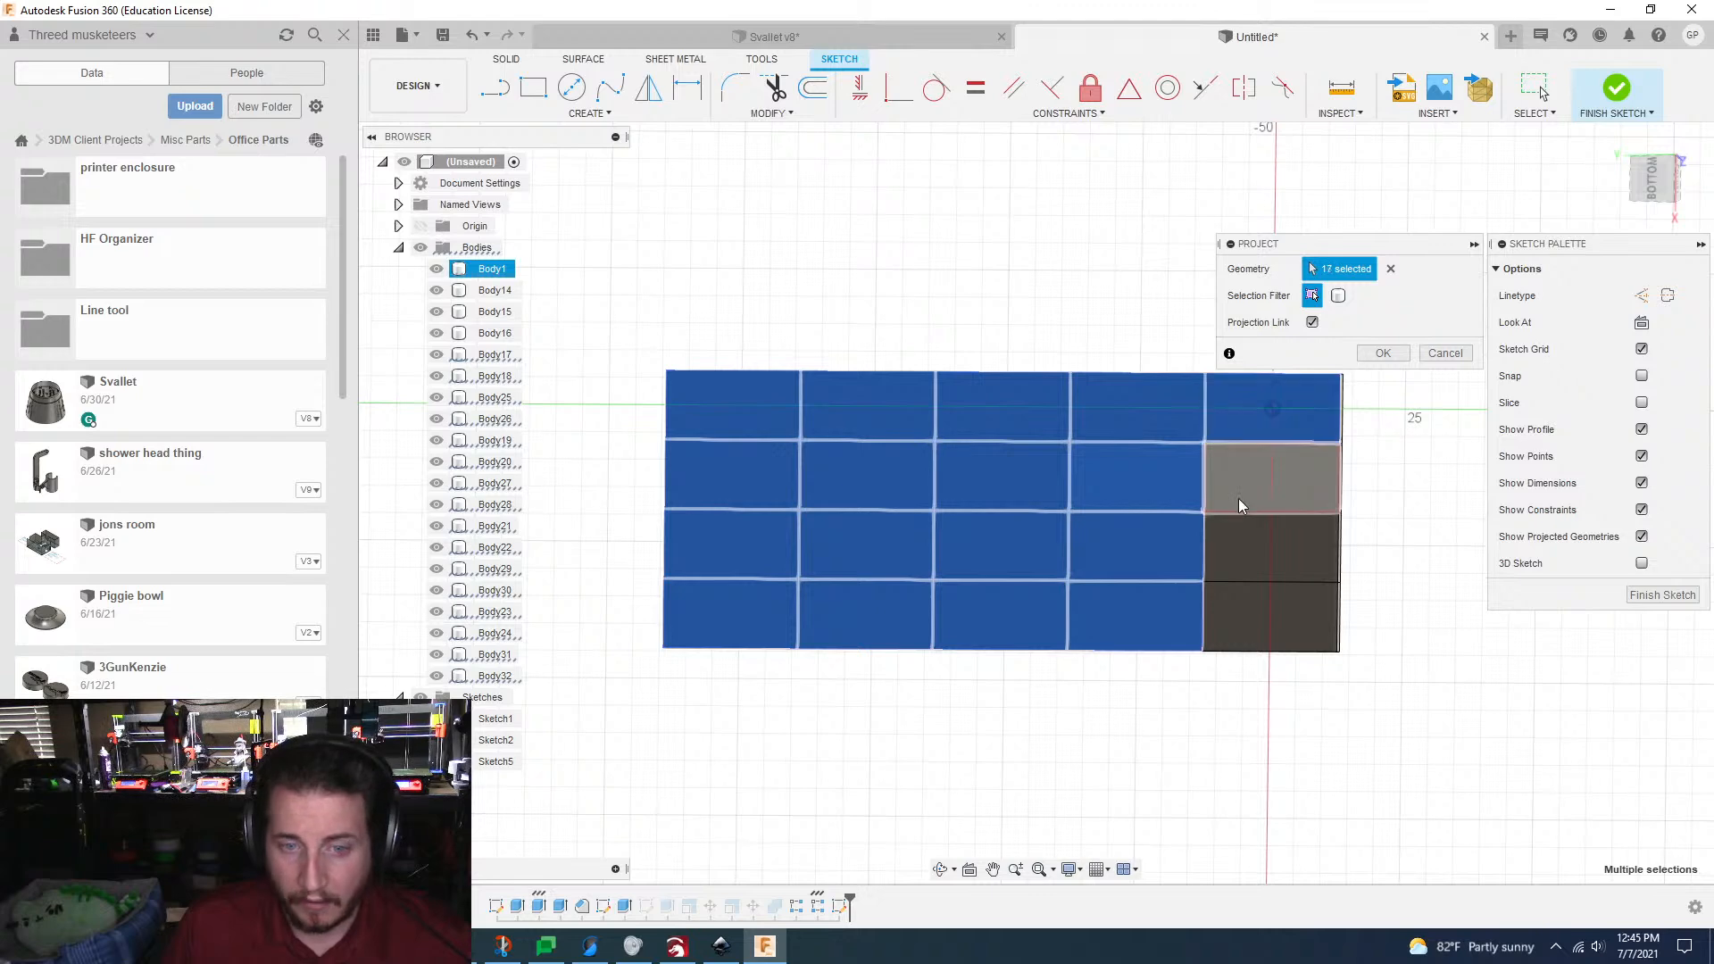
{"action": "left_click", "coordinate": [1239, 498]}
{"action": "left_click", "coordinate": [1236, 551]}
{"action": "left_click", "coordinate": [1238, 635]}
{"action": "left_click", "coordinate": [1381, 355]}
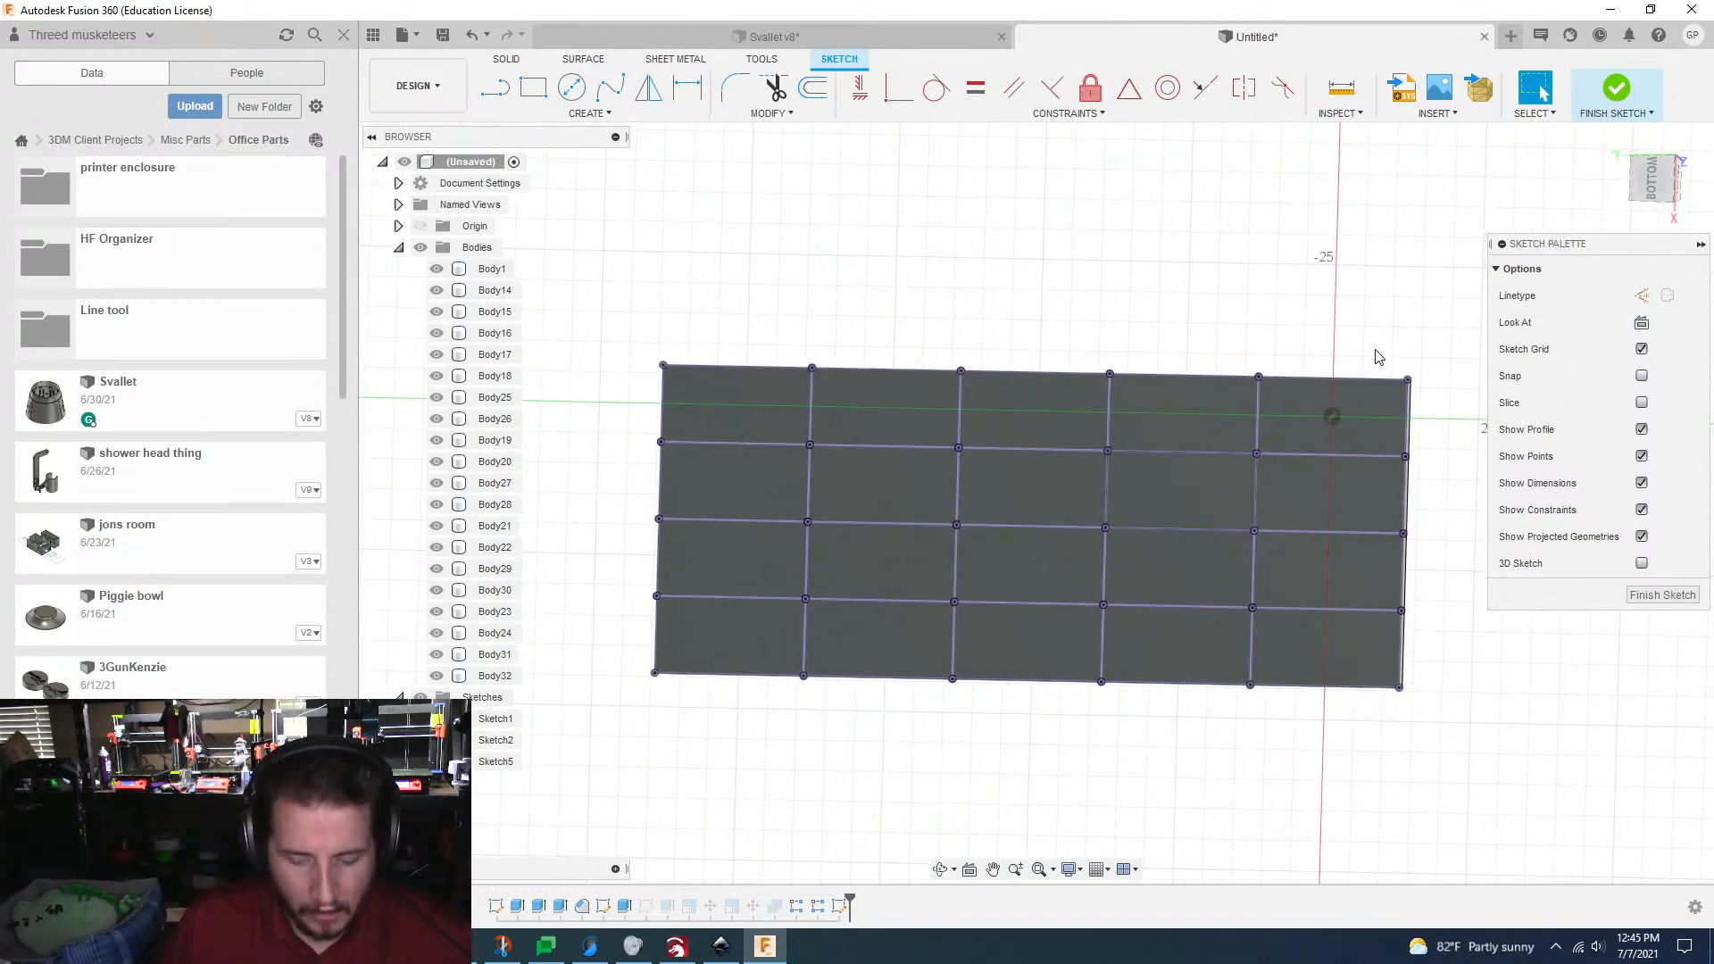
Step: Draw a 127 by 50.8 mm two-point rectangle over the outer outline of the projected plate grid
{"action": "key", "text": "r"}
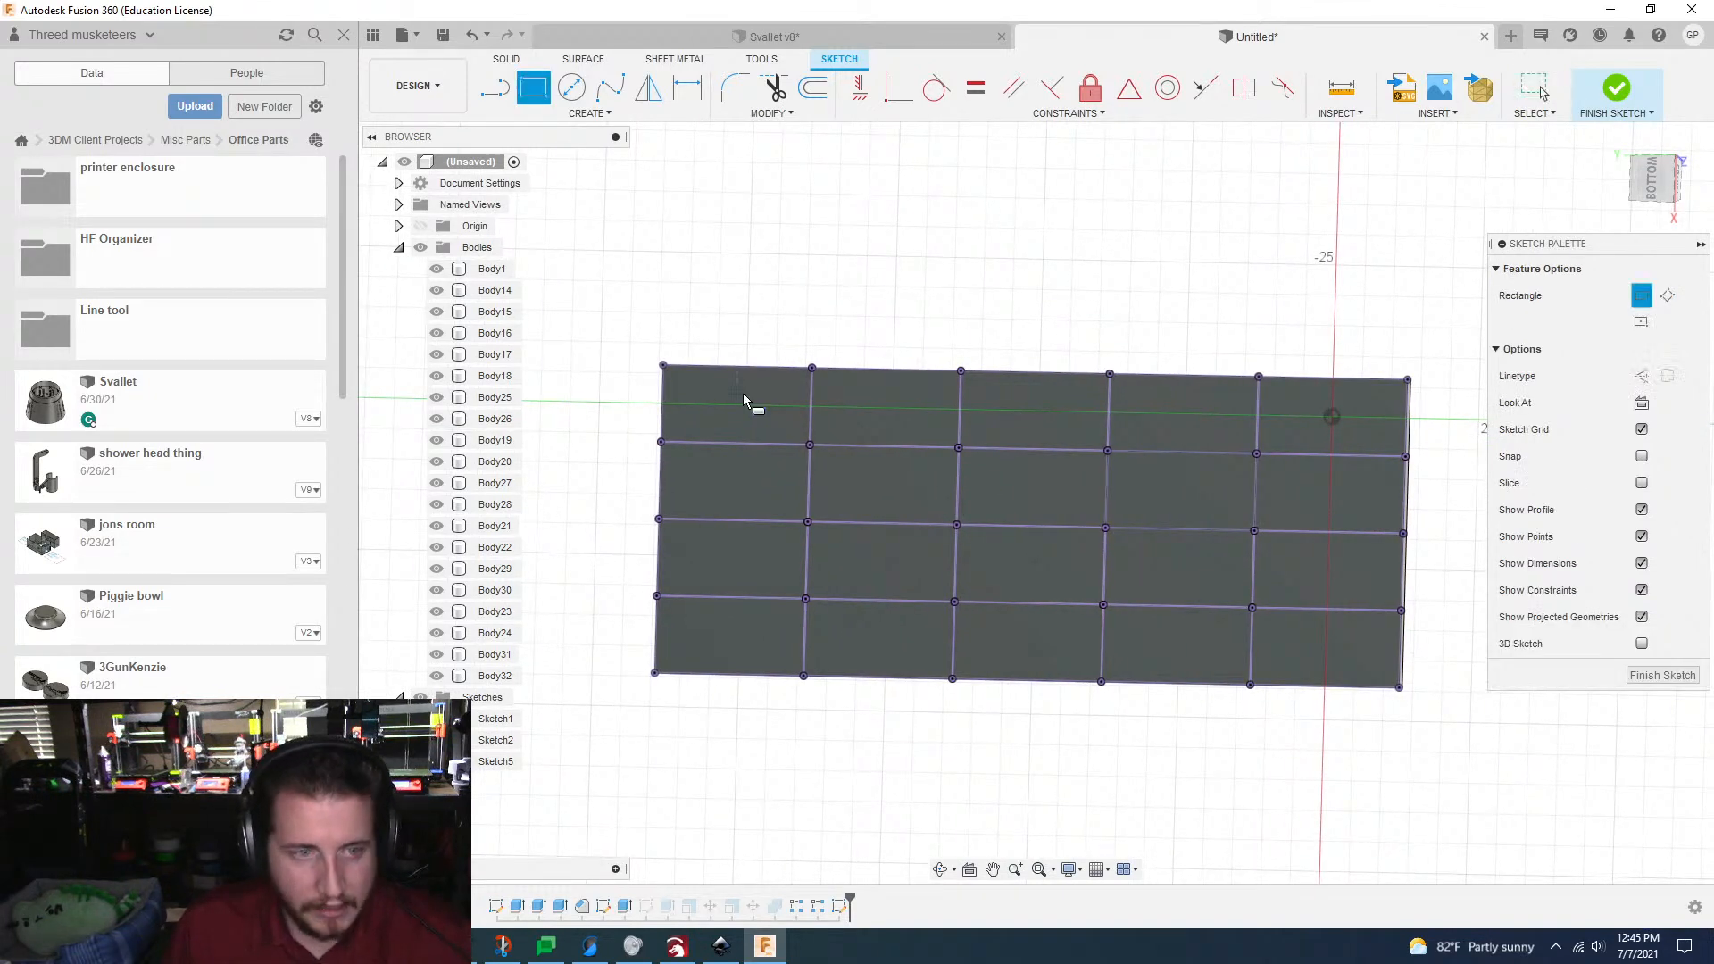
{"action": "left_click", "coordinate": [663, 365]}
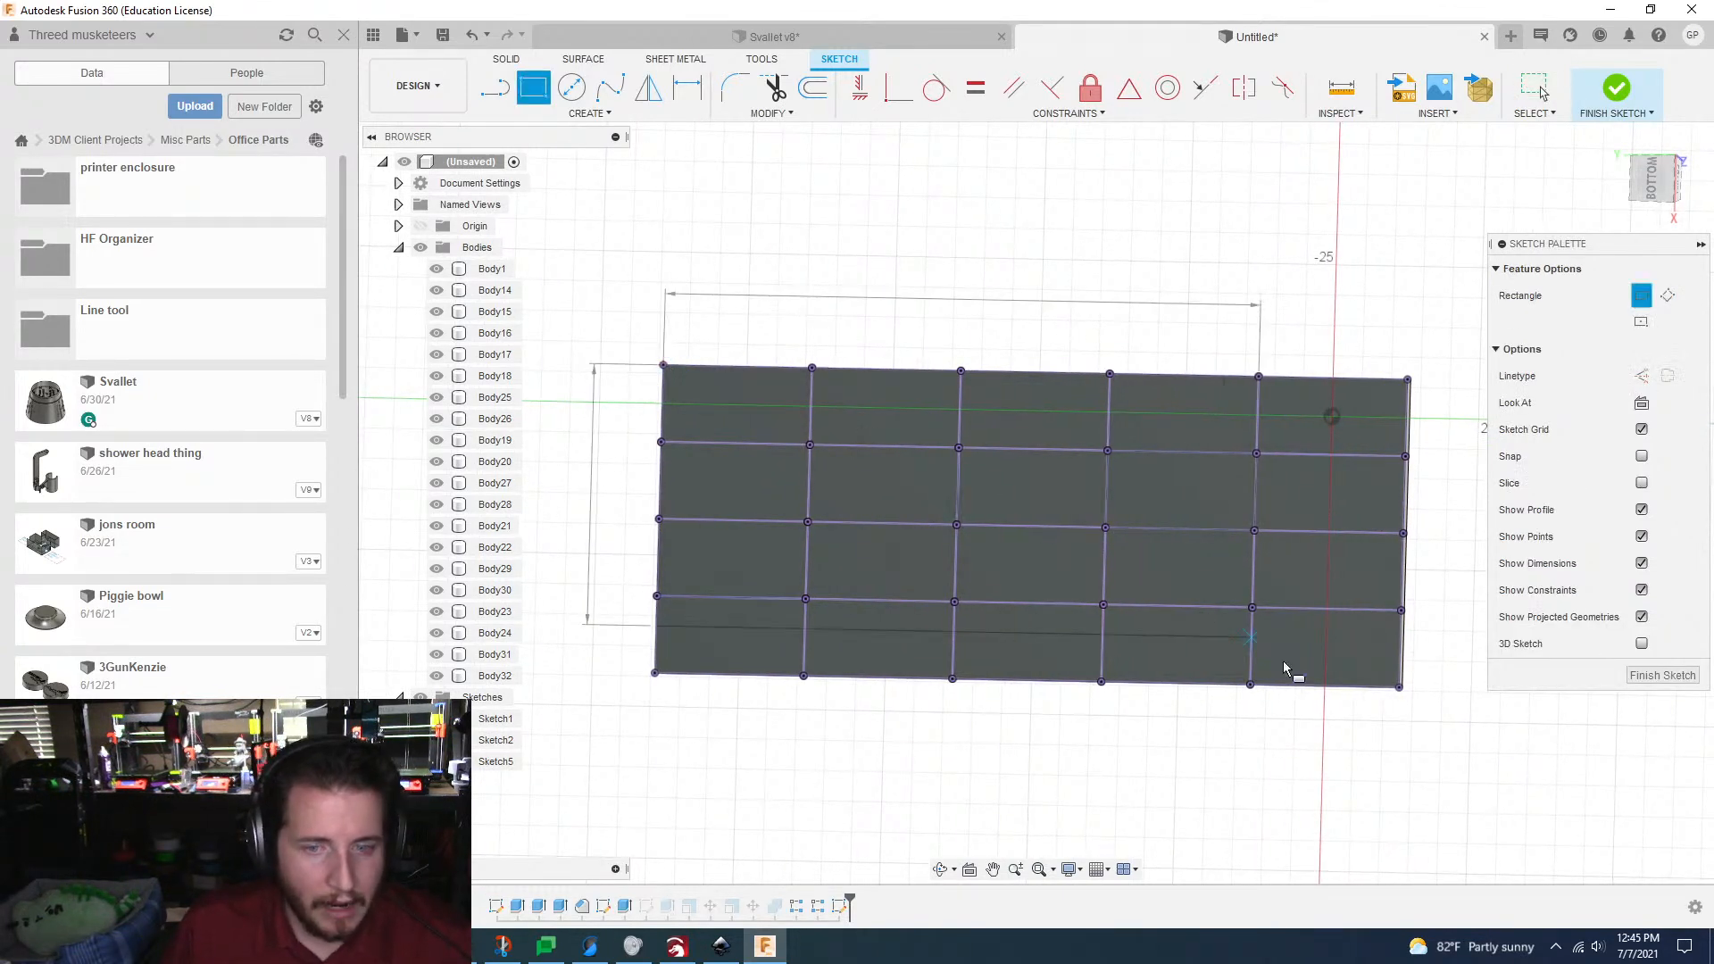
{"action": "left_click", "coordinate": [1401, 692]}
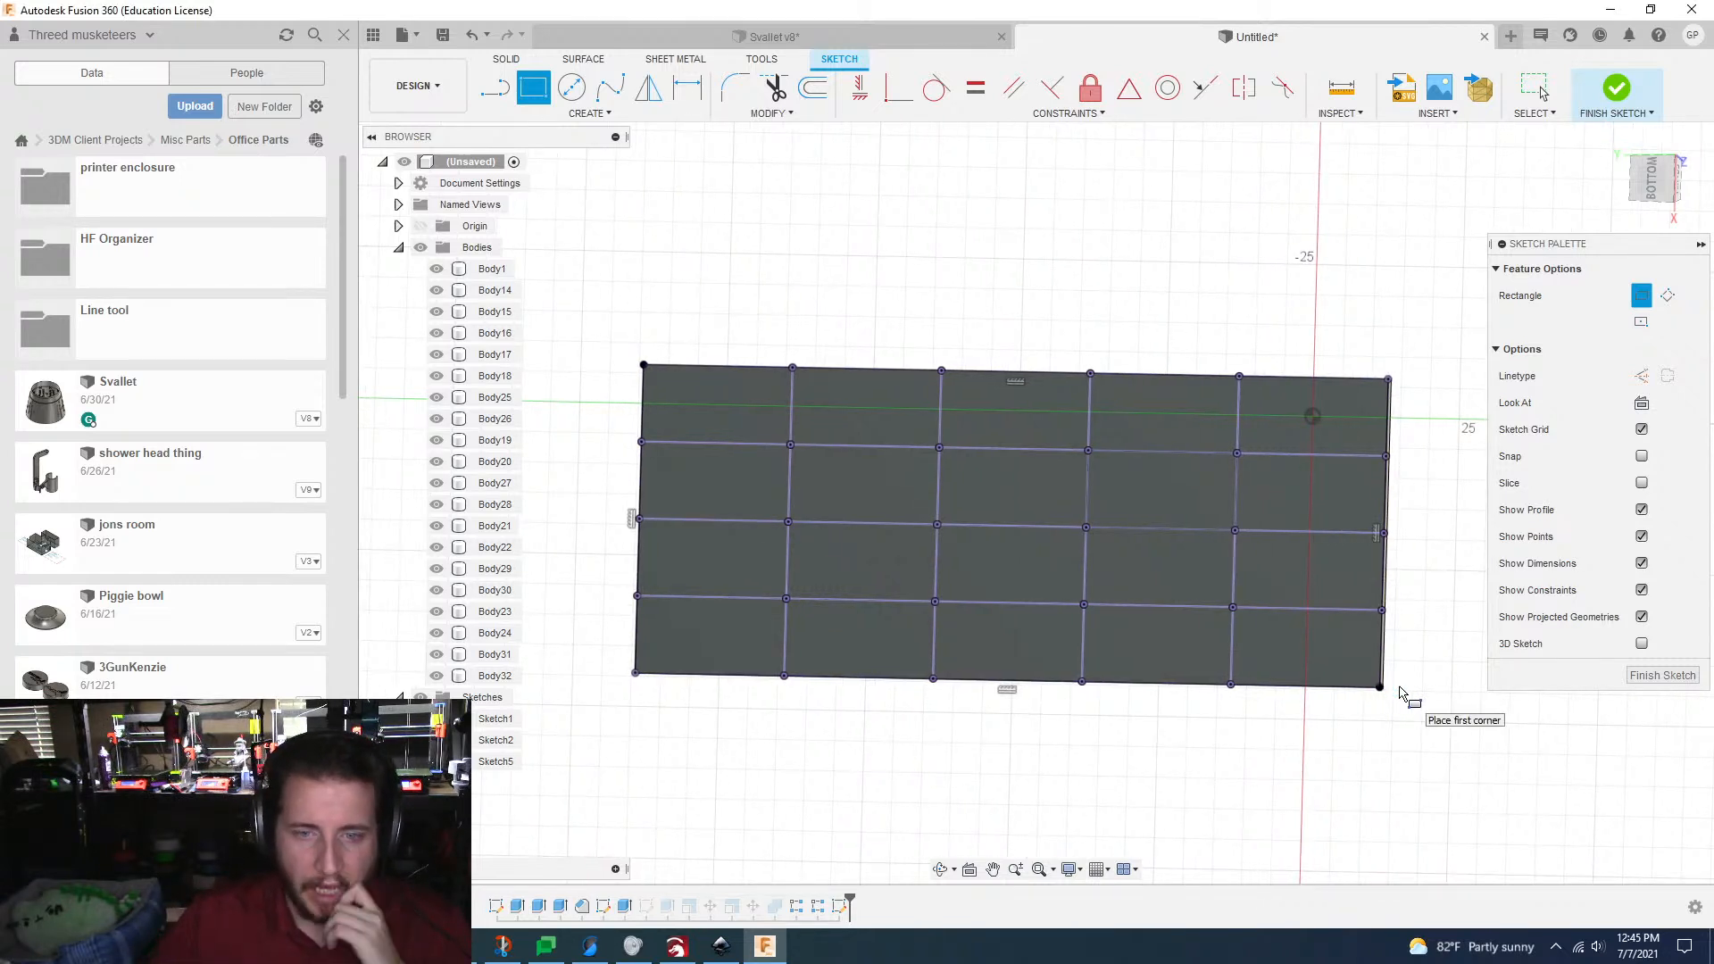
Step: Draw three full-length lines over the interior grid lines that run along the rectangle's long direction
{"action": "key", "text": "l"}
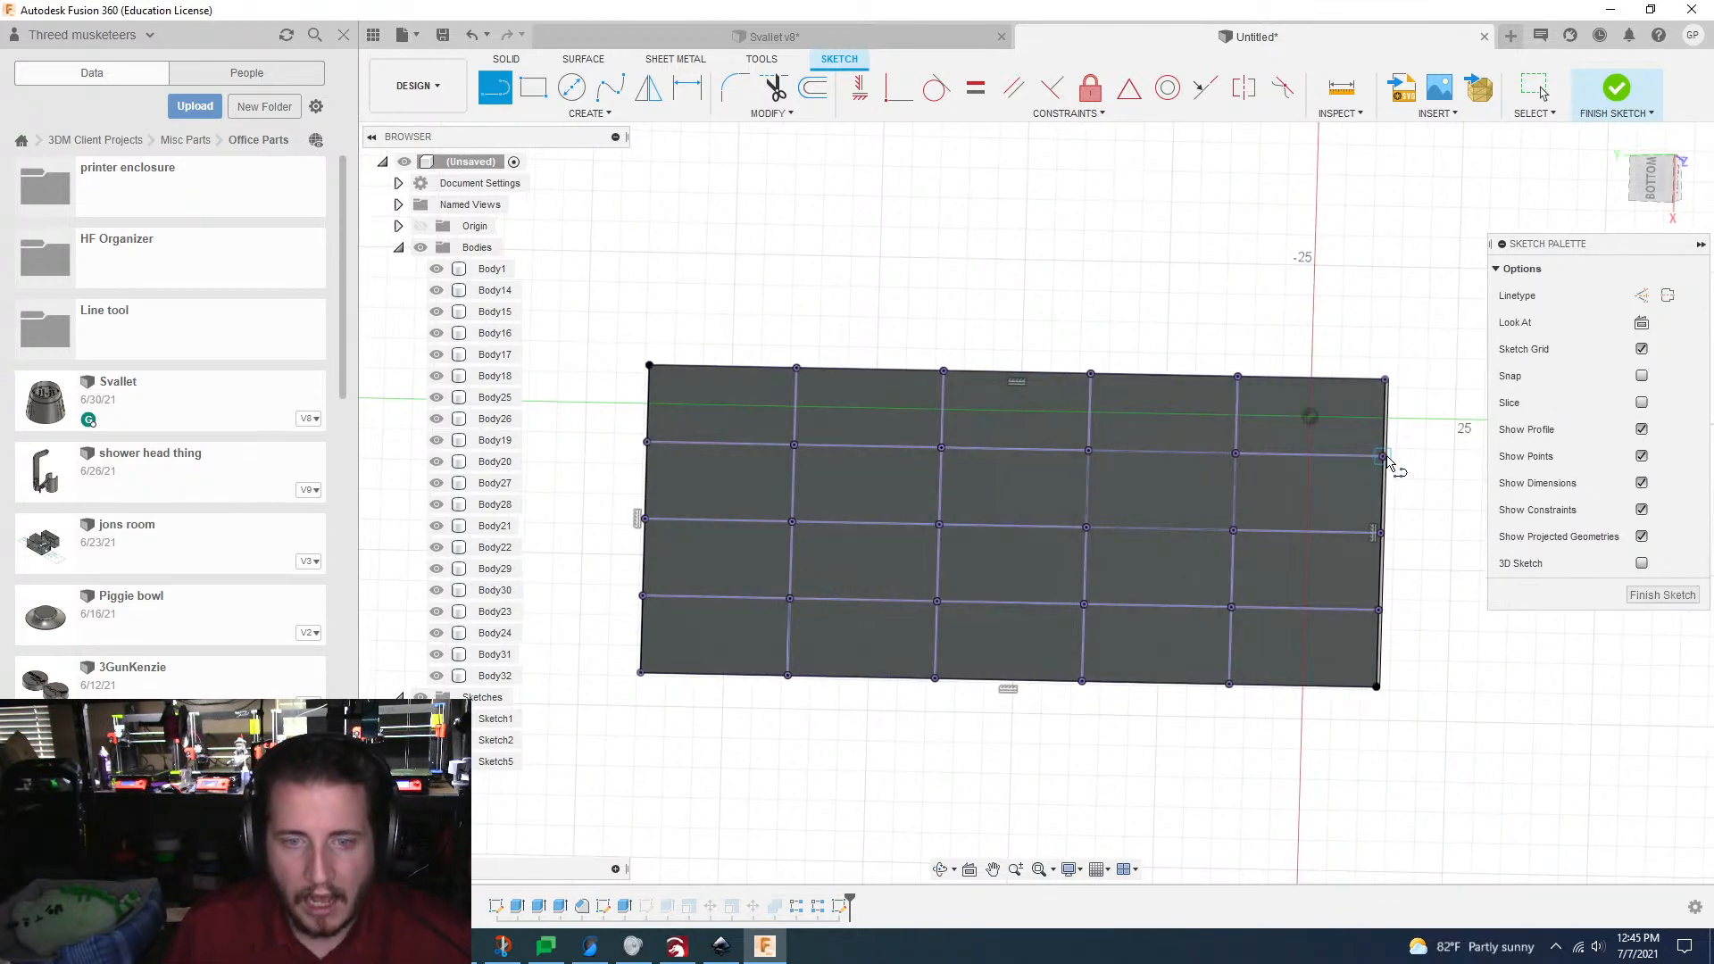
{"action": "left_click", "coordinate": [1385, 455]}
{"action": "left_click", "coordinate": [647, 441]}
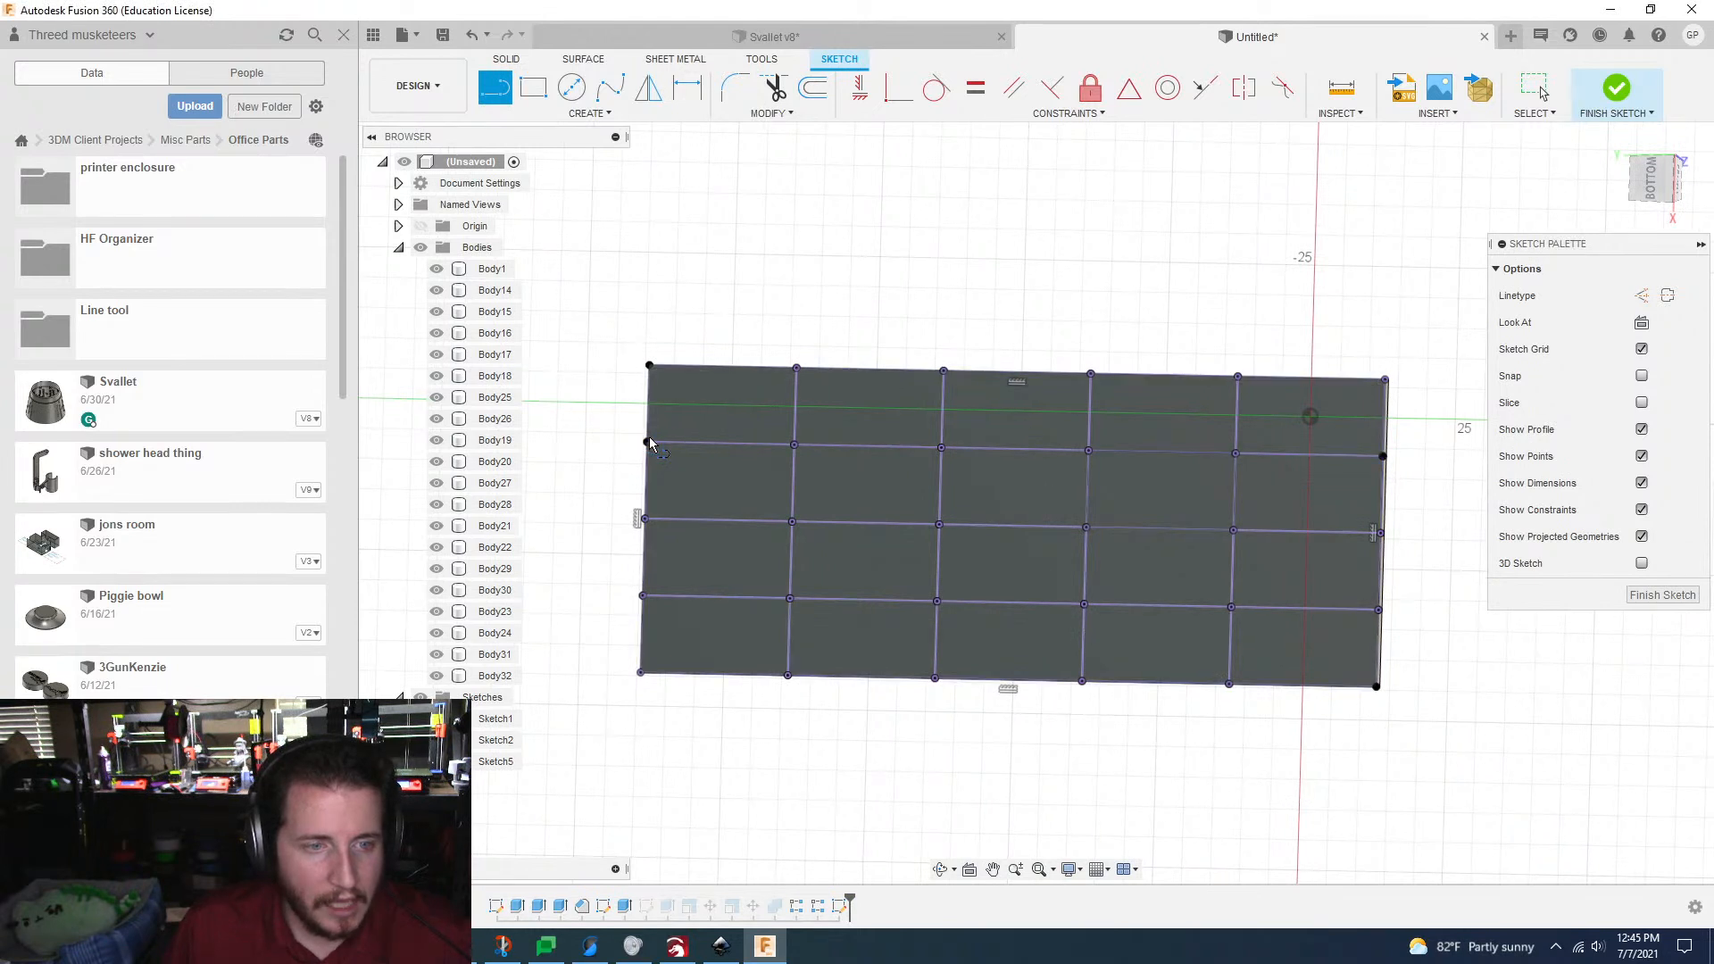
{"action": "left_click", "coordinate": [646, 518]}
{"action": "left_click", "coordinate": [1381, 534]}
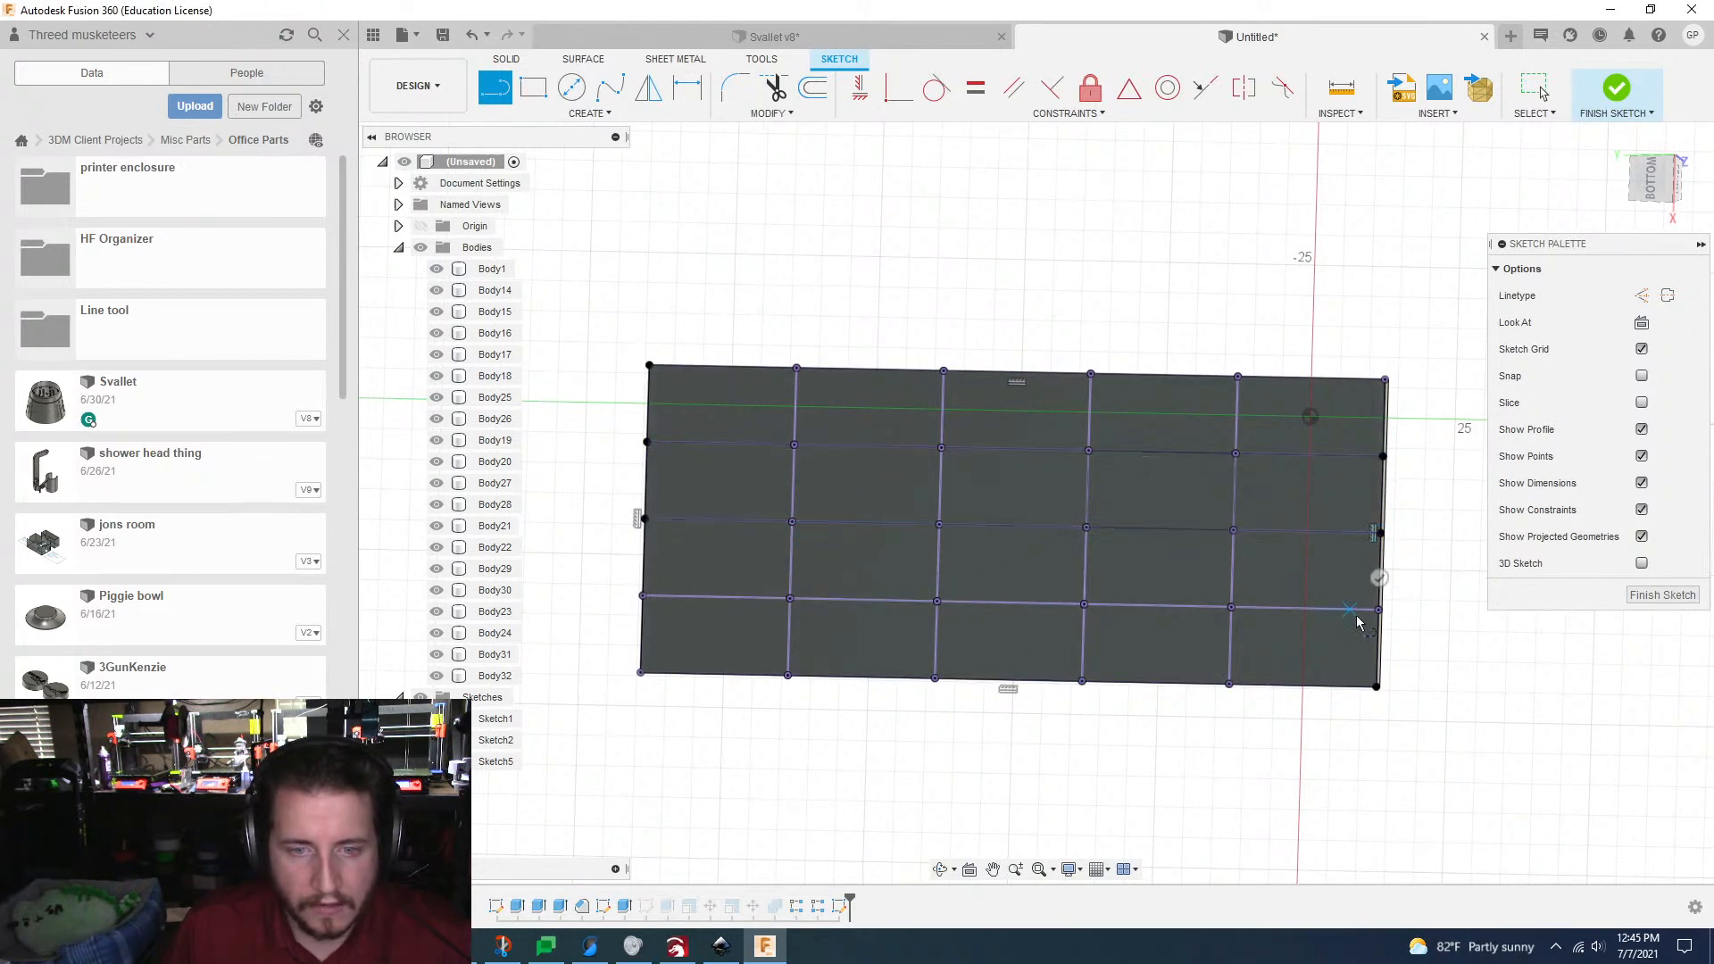
{"action": "left_click", "coordinate": [1380, 611]}
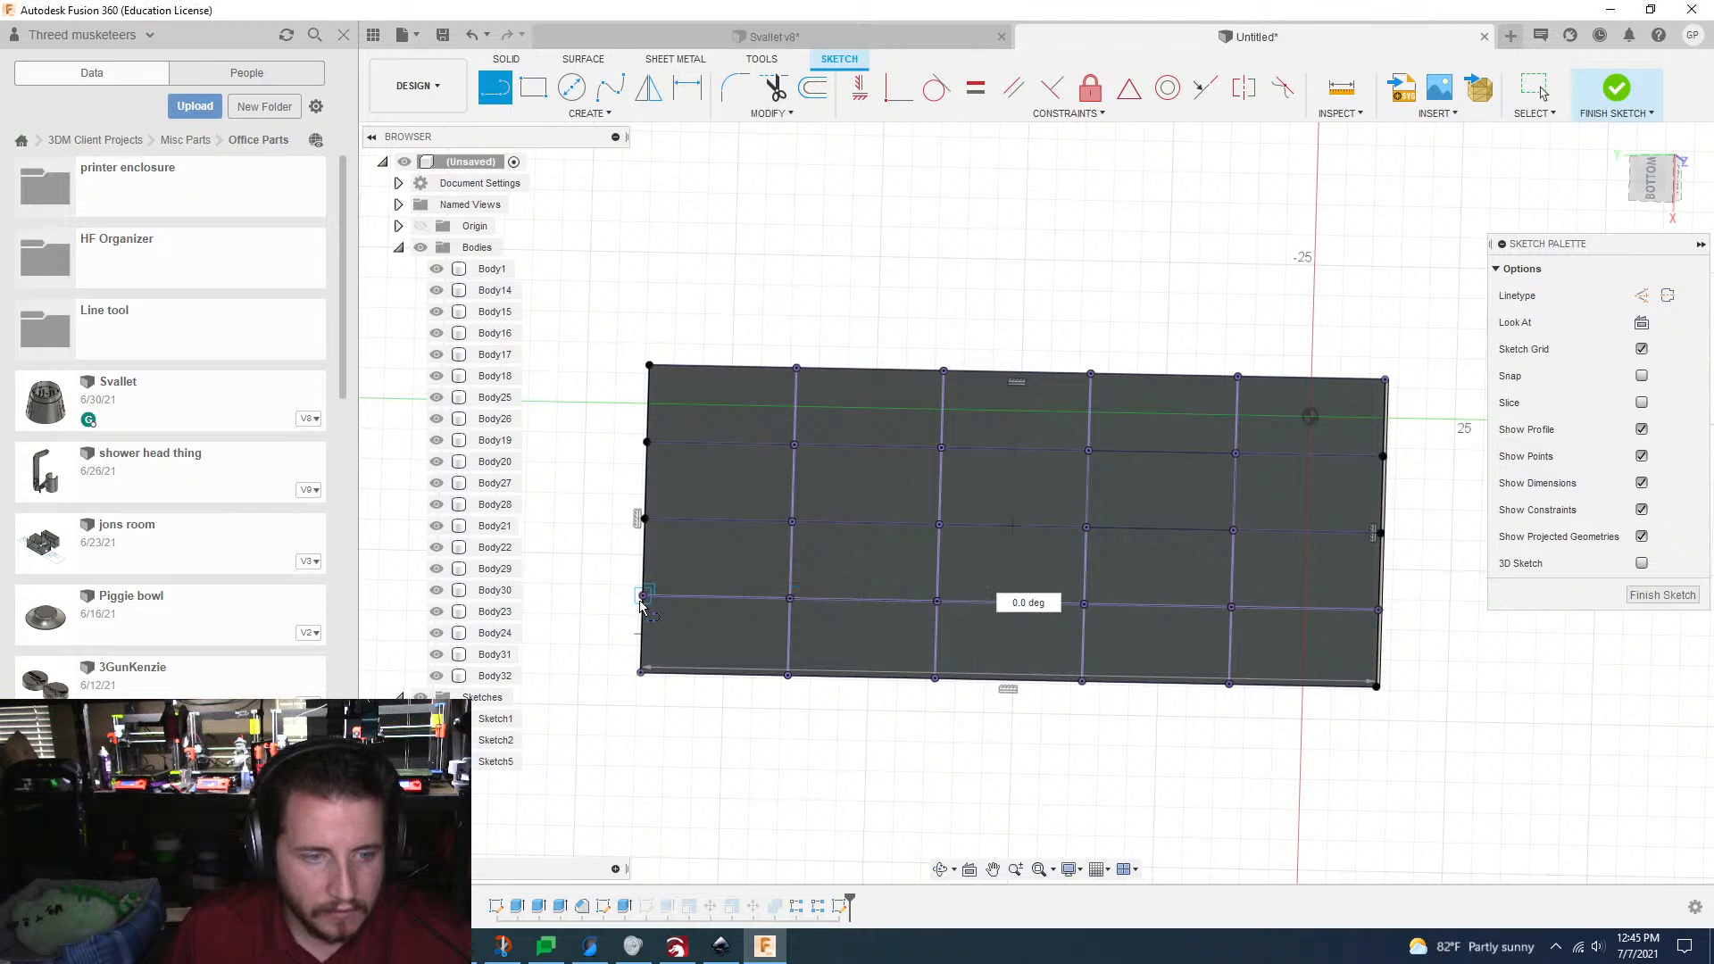
{"action": "left_click", "coordinate": [643, 596]}
Step: Draw a cross line over the first short-direction grid line from the left and make its upper endpoint coincident with the outline
{"action": "left_click", "coordinate": [788, 676]}
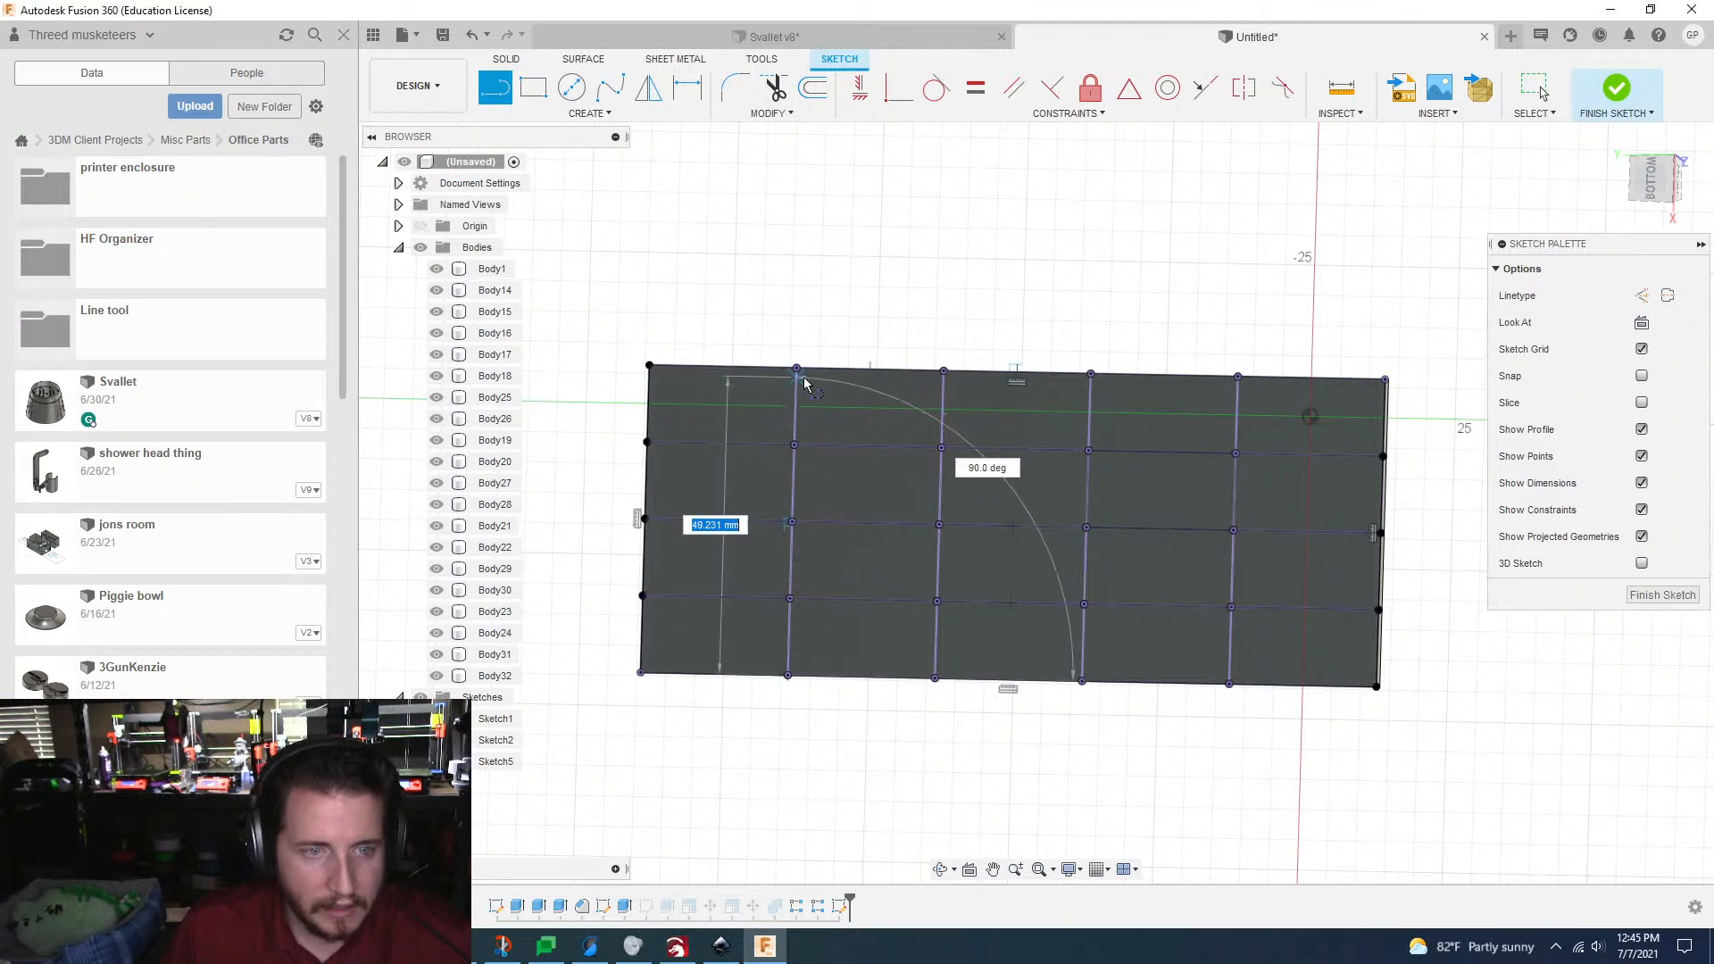
{"action": "left_click", "coordinate": [797, 368]}
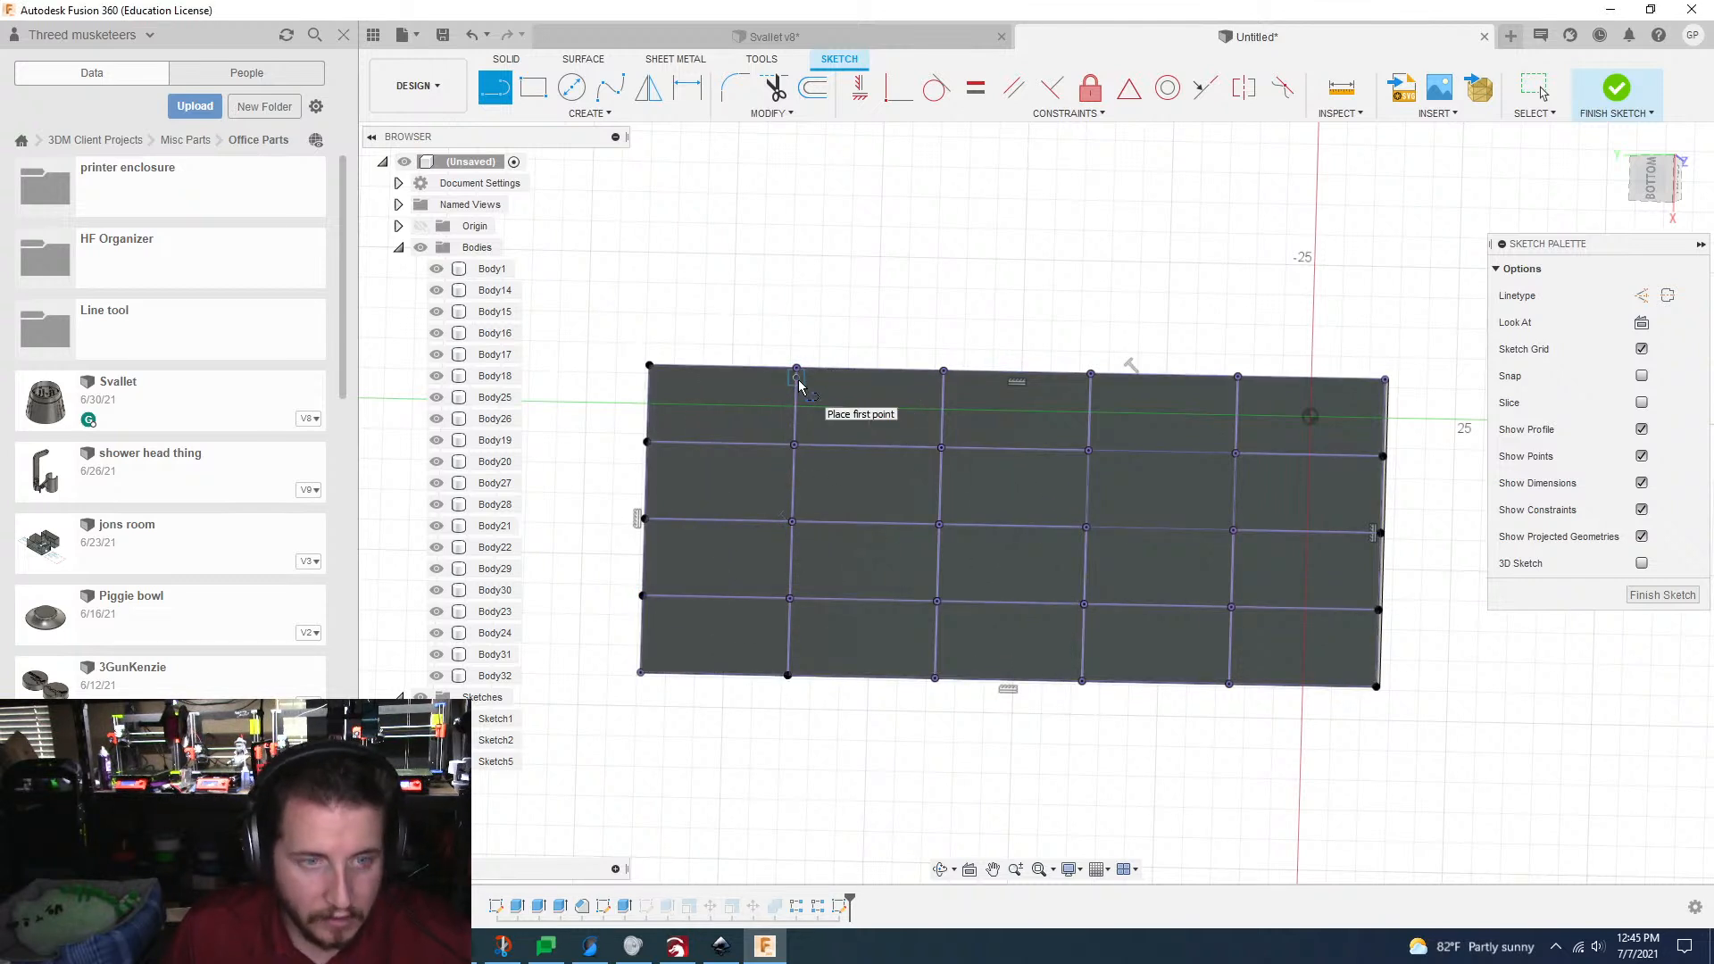
{"action": "left_click", "coordinate": [898, 87]}
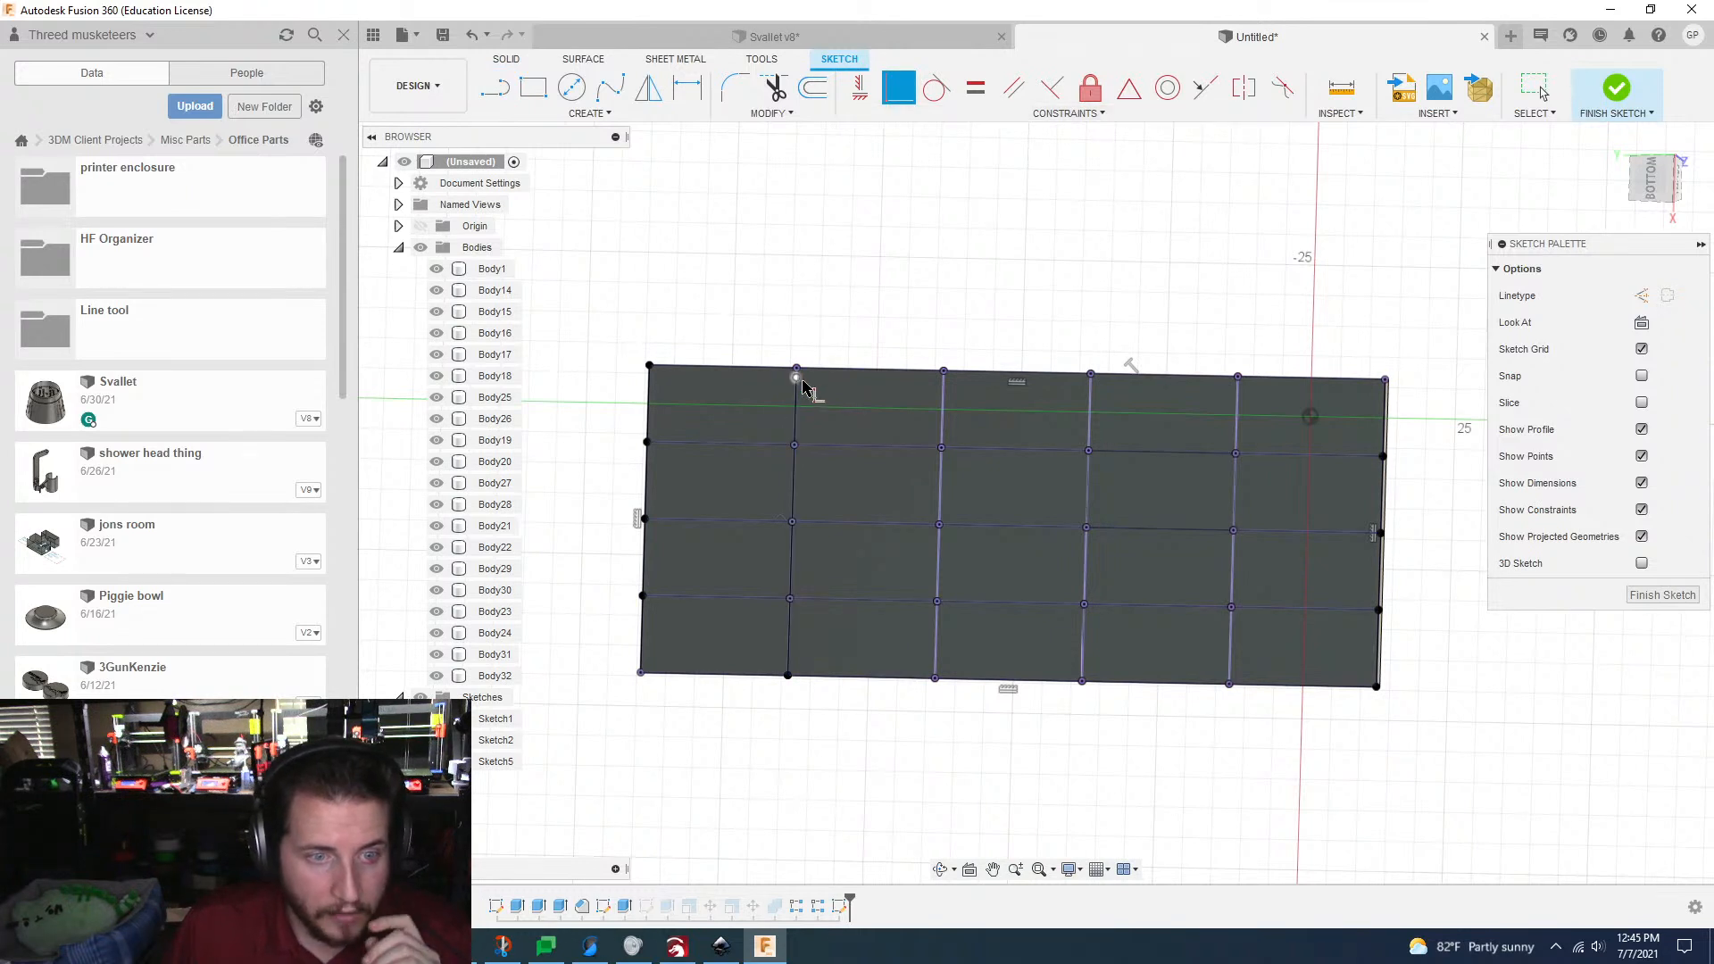
{"action": "left_click", "coordinate": [796, 384]}
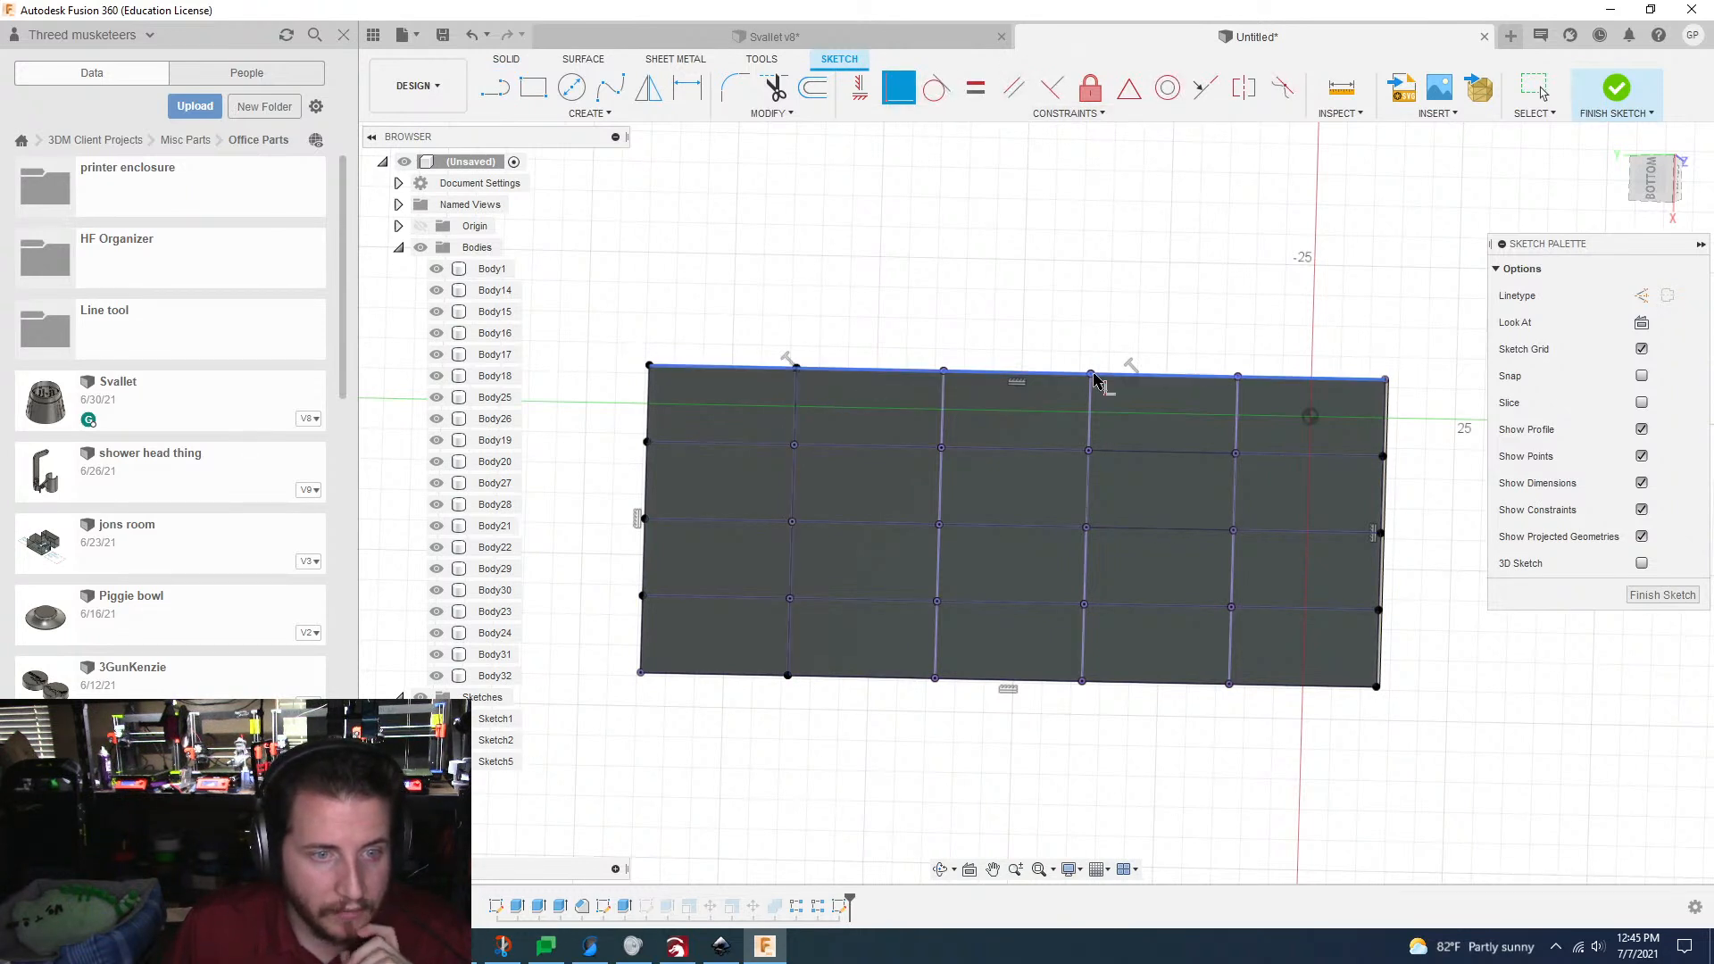
Step: Draw two more cross lines over the second and third short-direction grid lines, spanning the full outline
{"action": "key", "text": "l"}
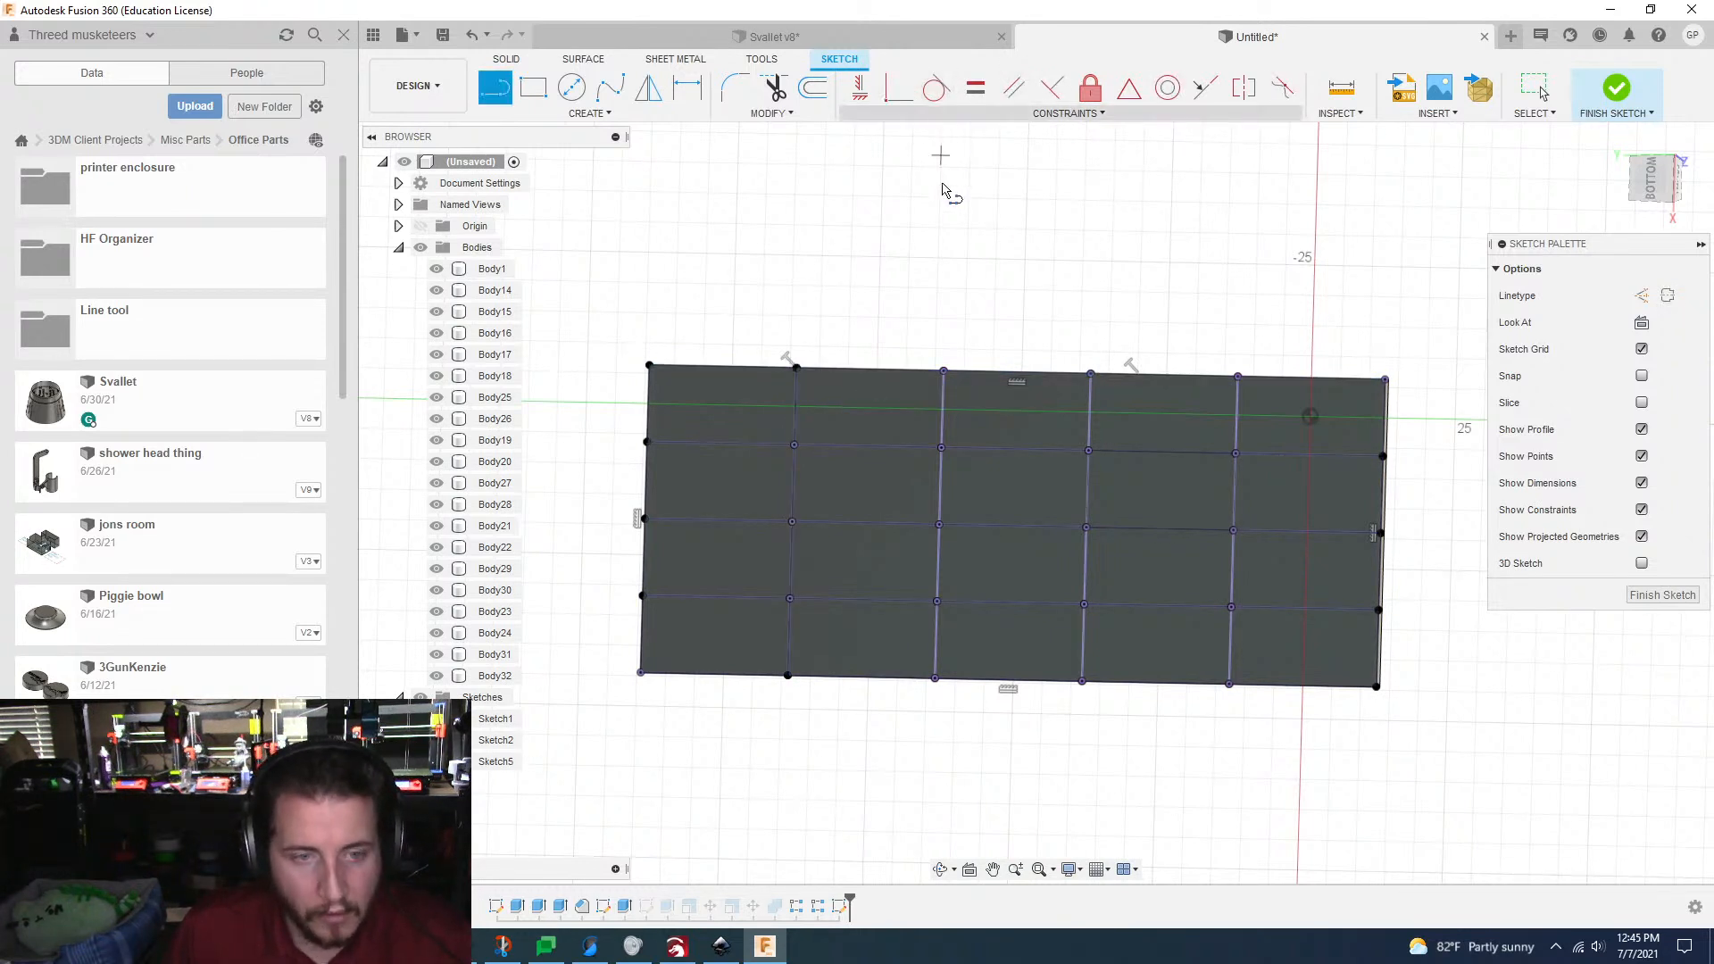
{"action": "left_click", "coordinate": [944, 371]}
{"action": "left_click", "coordinate": [935, 679]}
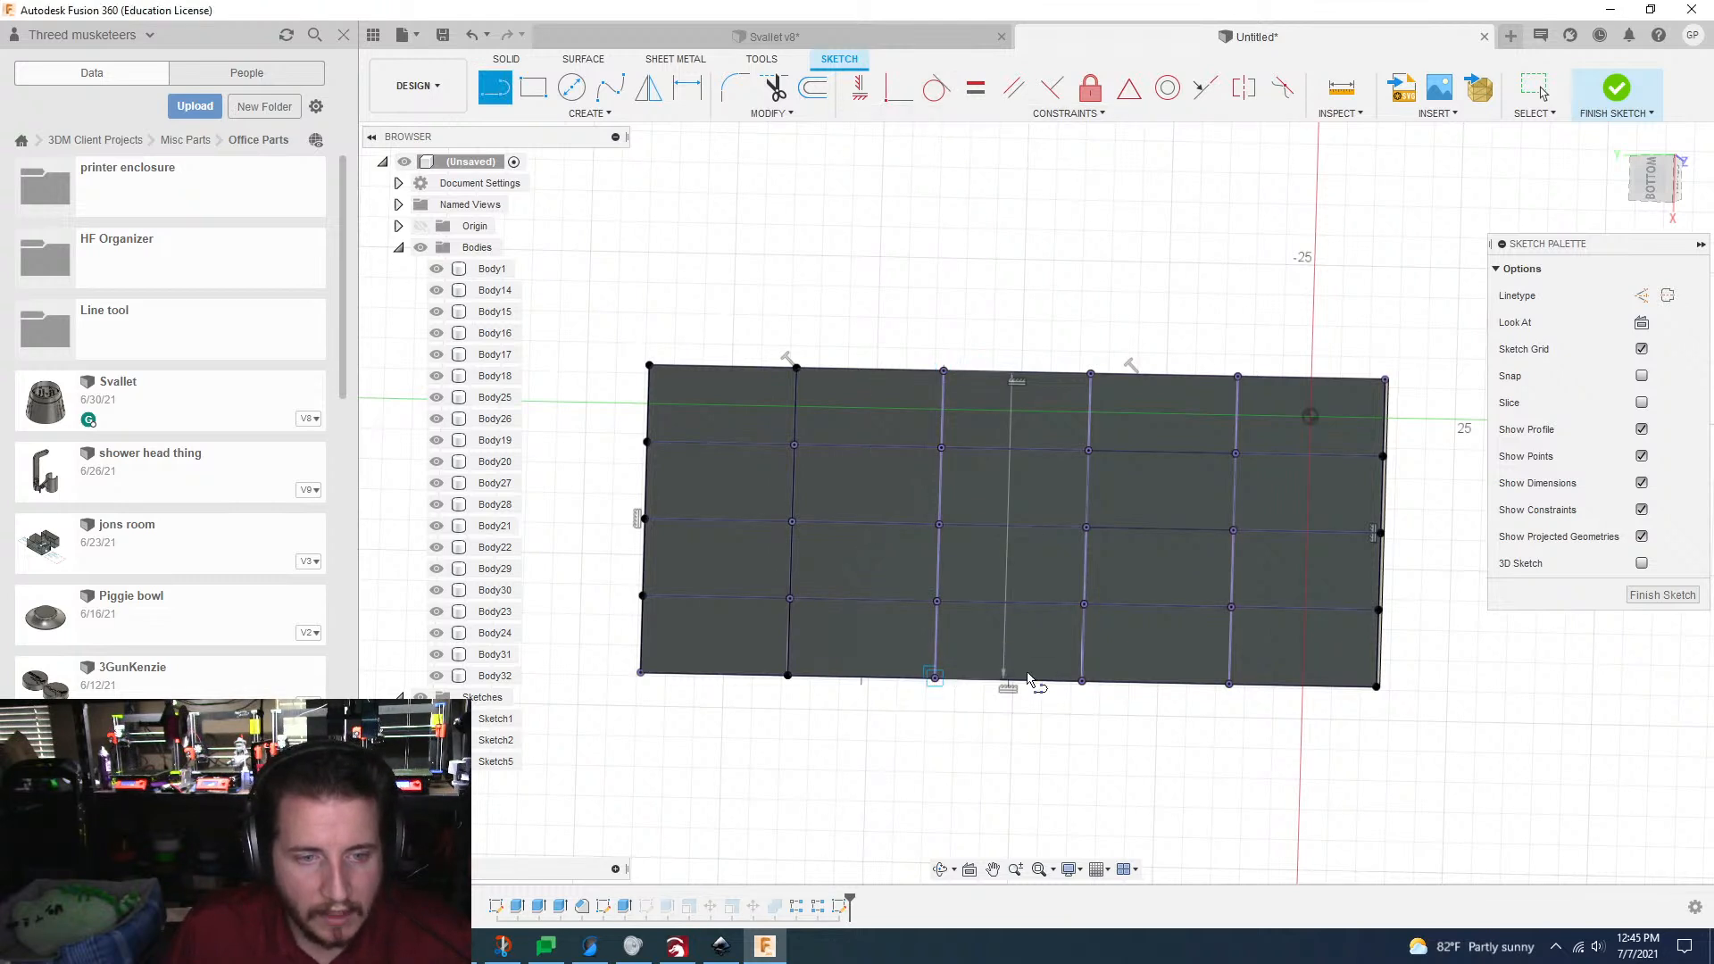
{"action": "left_click", "coordinate": [1082, 681]}
{"action": "left_click", "coordinate": [1091, 374]}
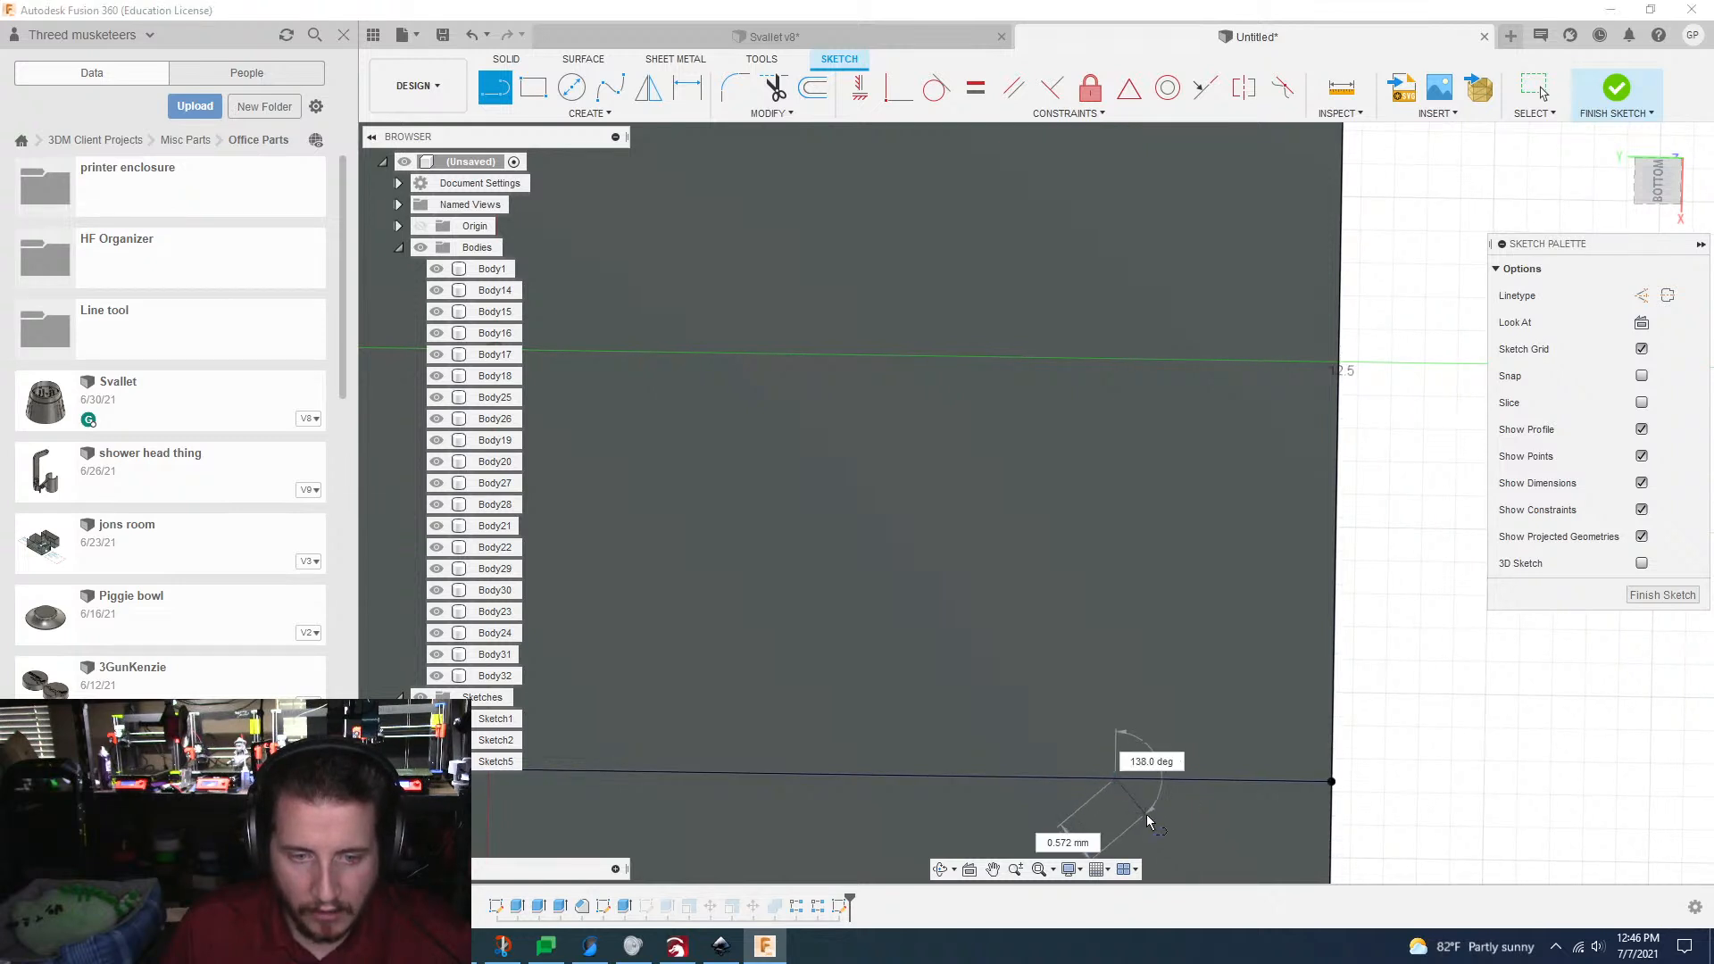
Step: Sketch a connected trapezoidal zigzag of lines across the first long grid line, close to the grid's right edge
{"action": "left_click", "coordinate": [1136, 808]}
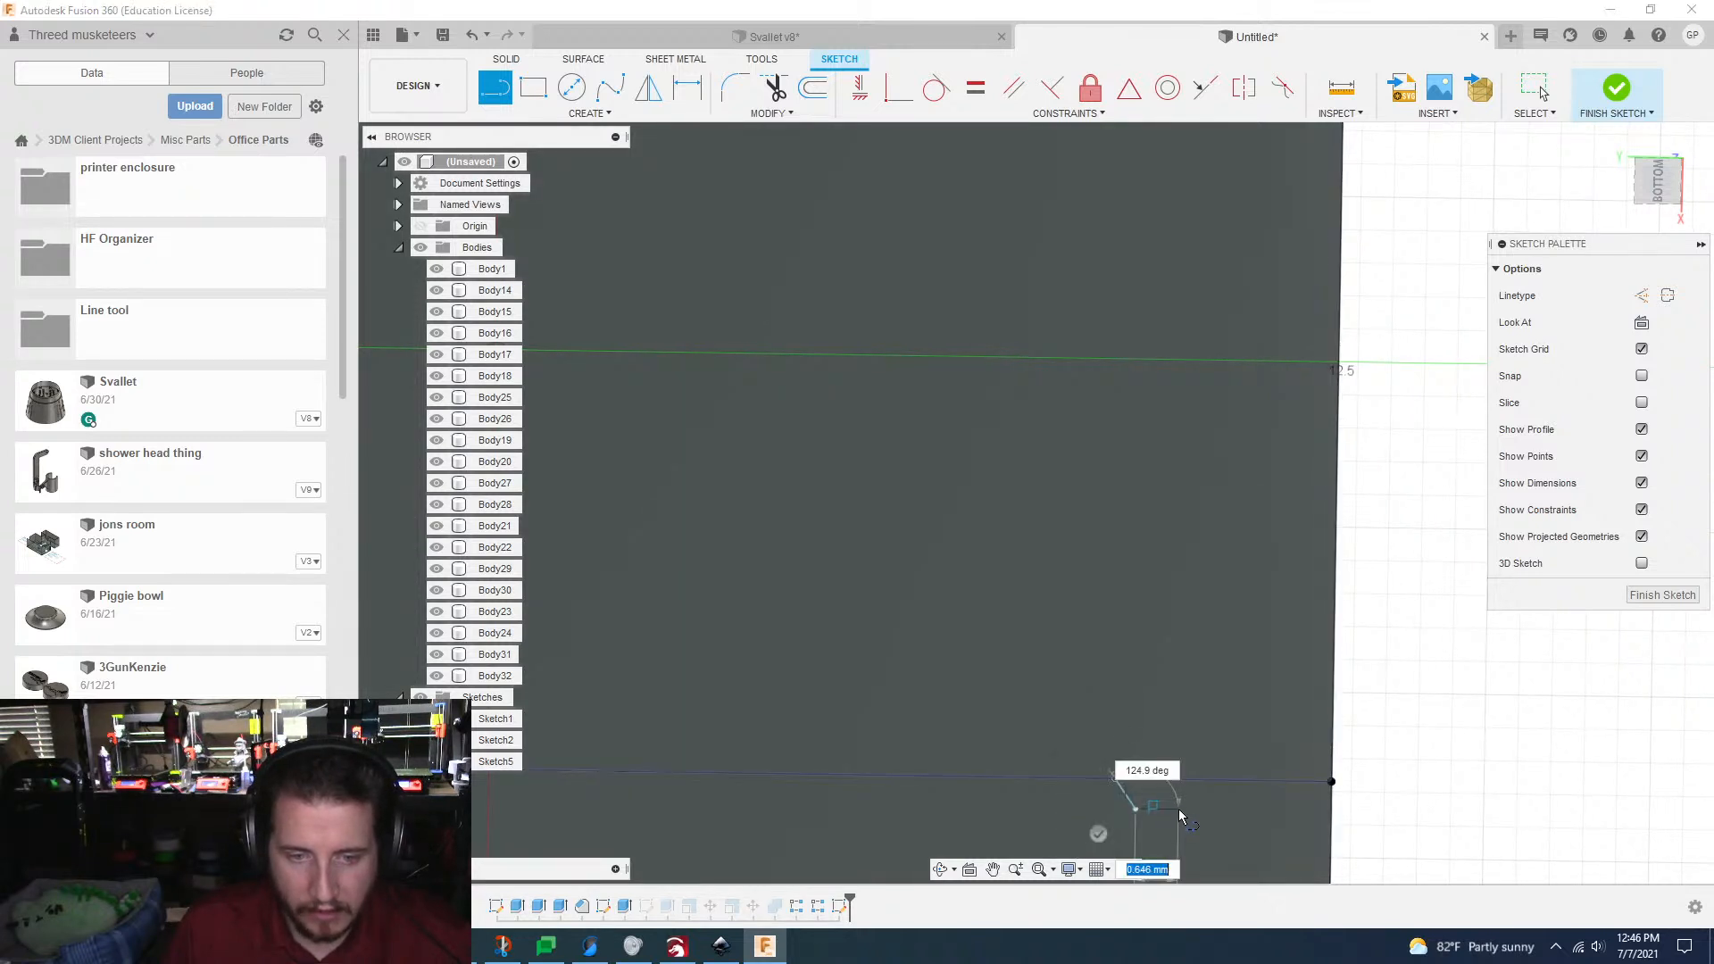
{"action": "left_click", "coordinate": [1178, 811]}
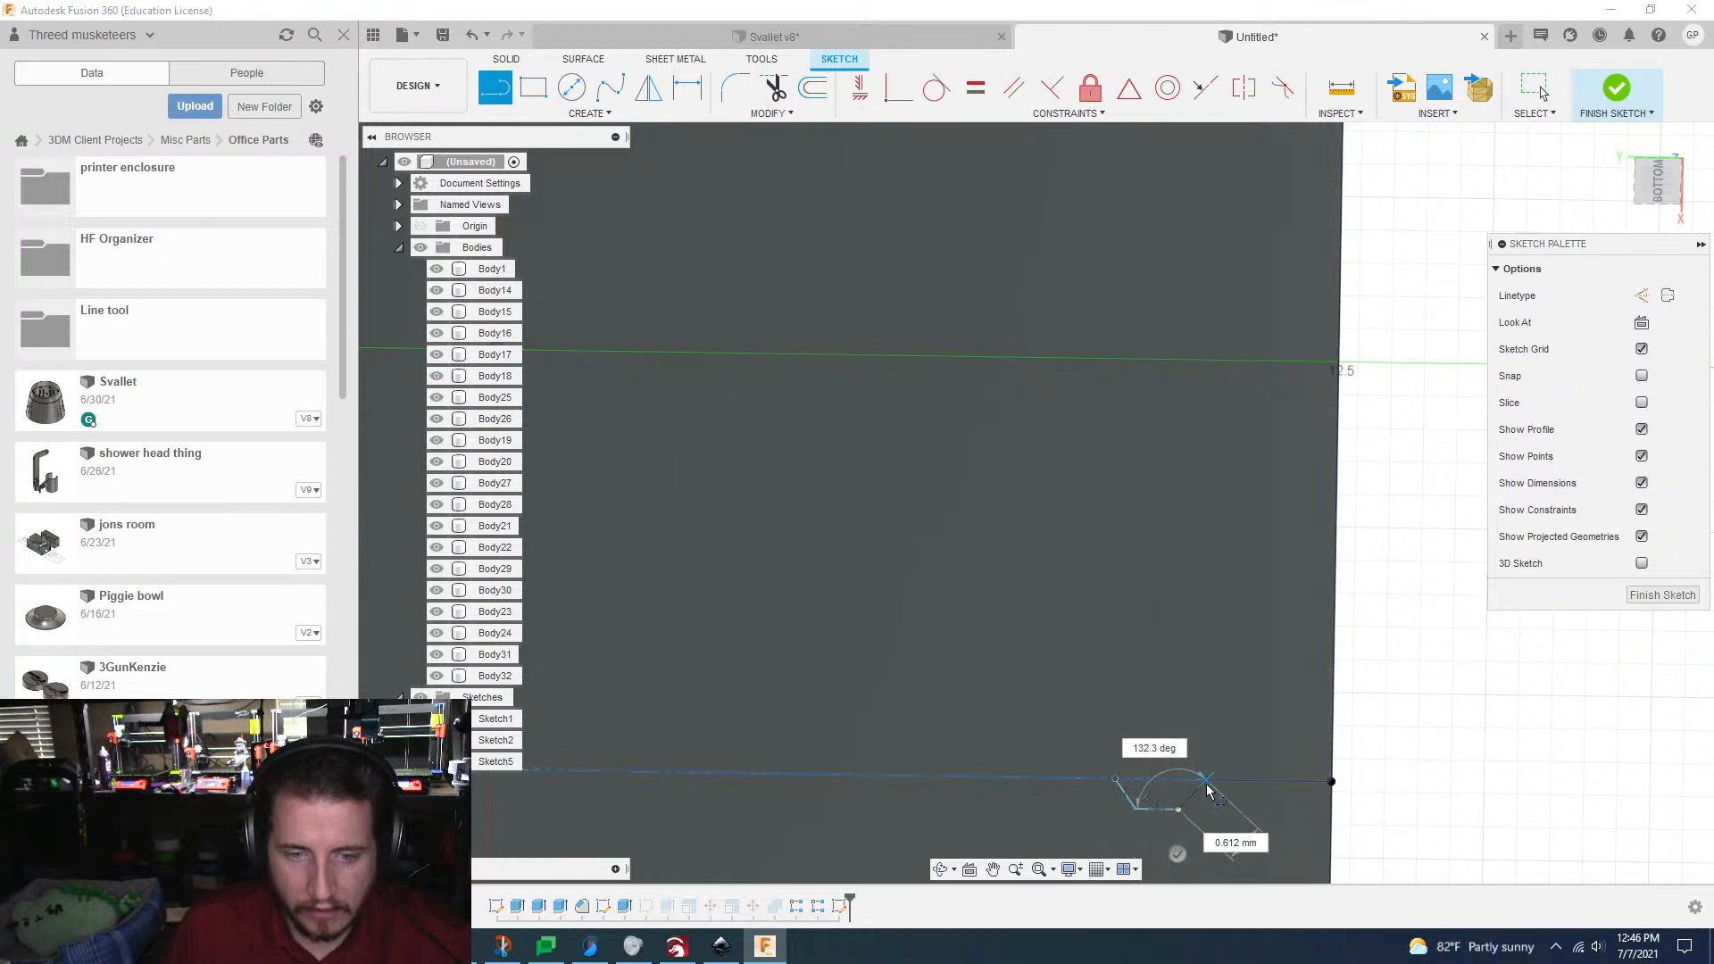
{"action": "left_click", "coordinate": [1238, 742]}
{"action": "left_click", "coordinate": [1279, 744]}
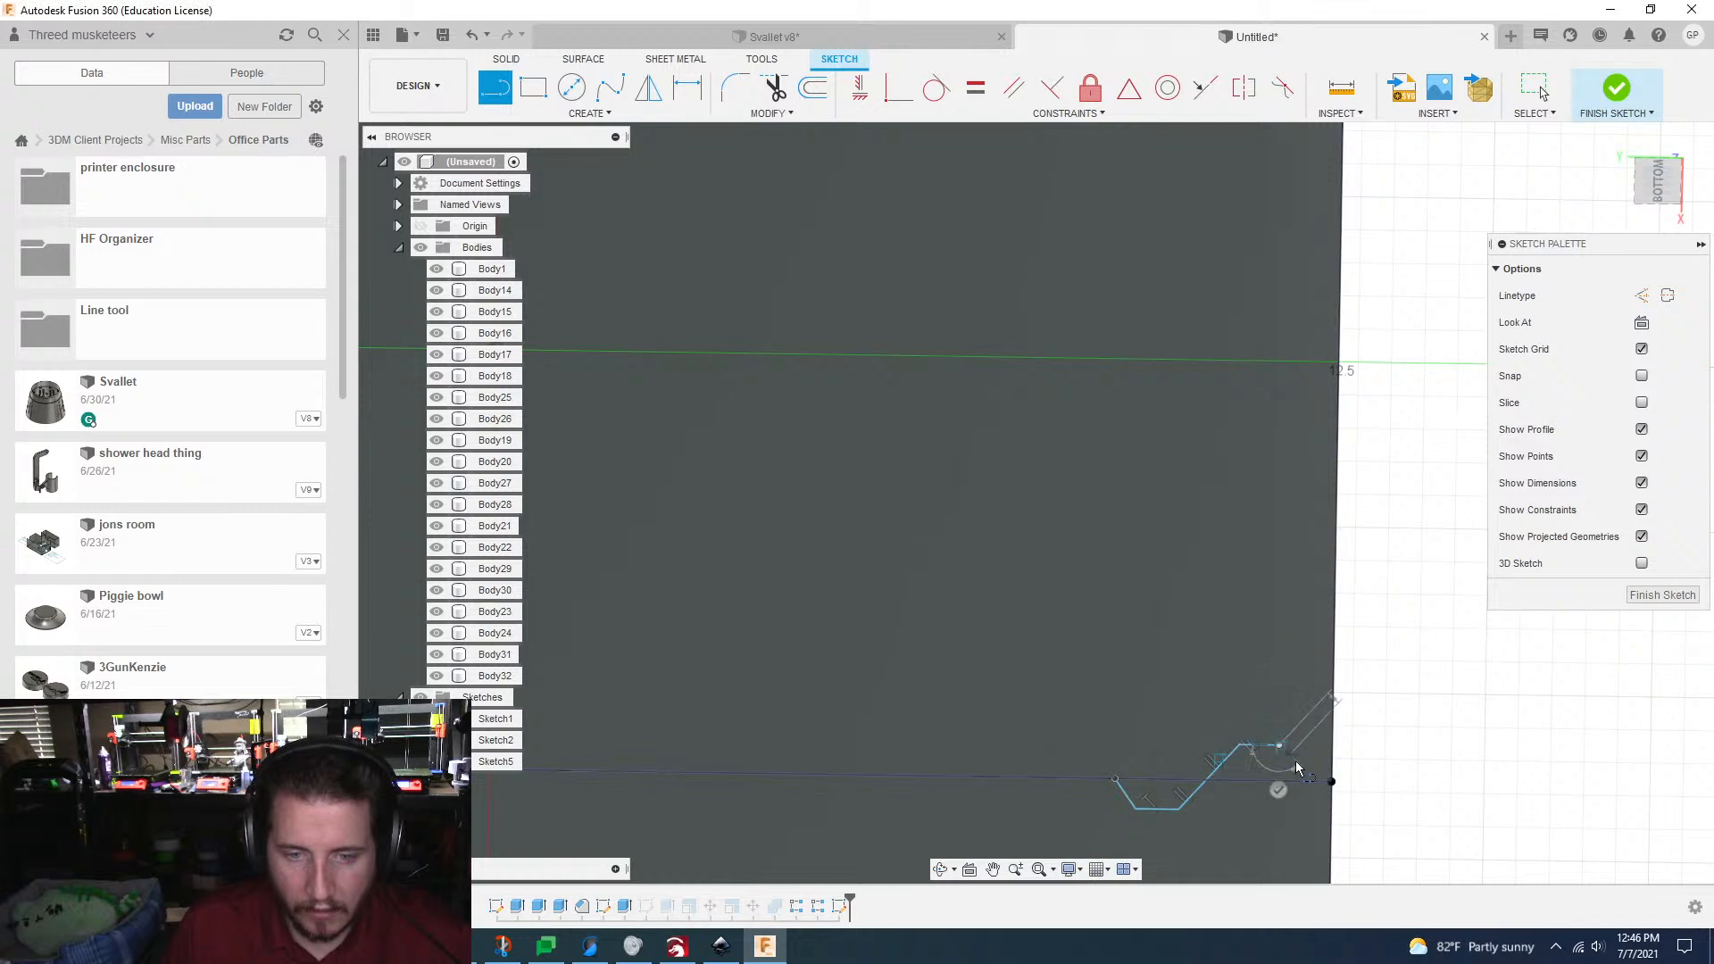
{"action": "left_click", "coordinate": [1303, 783]}
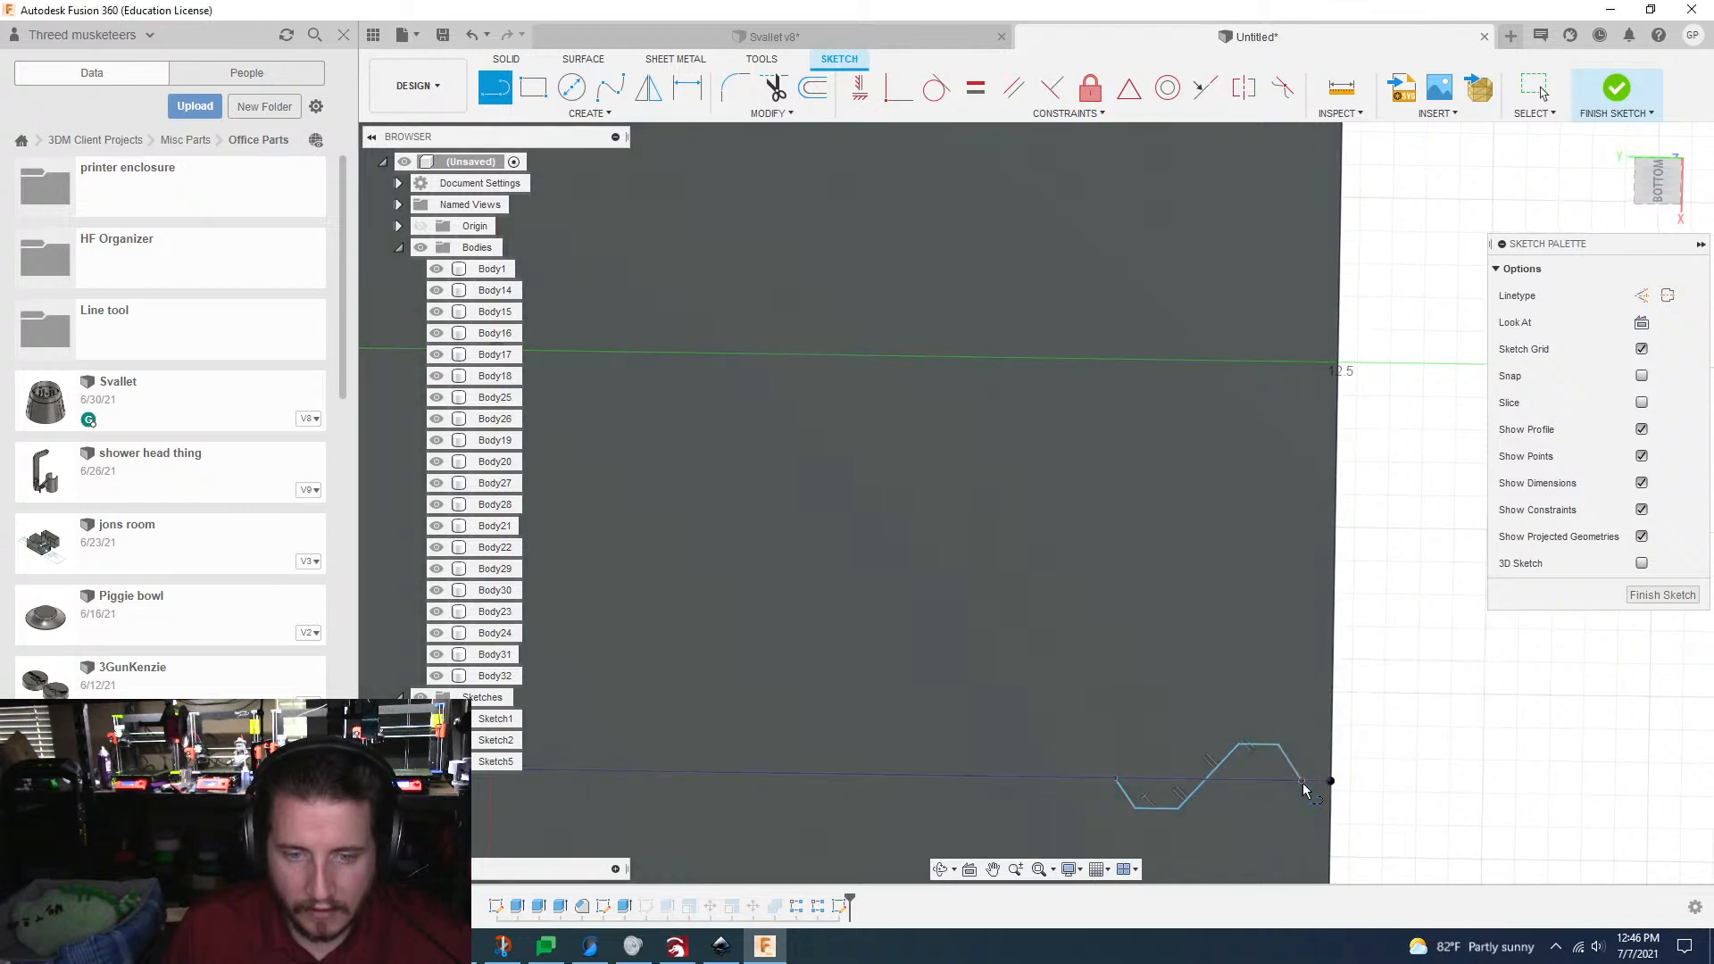
{"action": "scroll", "coordinate": [1304, 785], "scroll_direction": "down", "scroll_amount": 2}
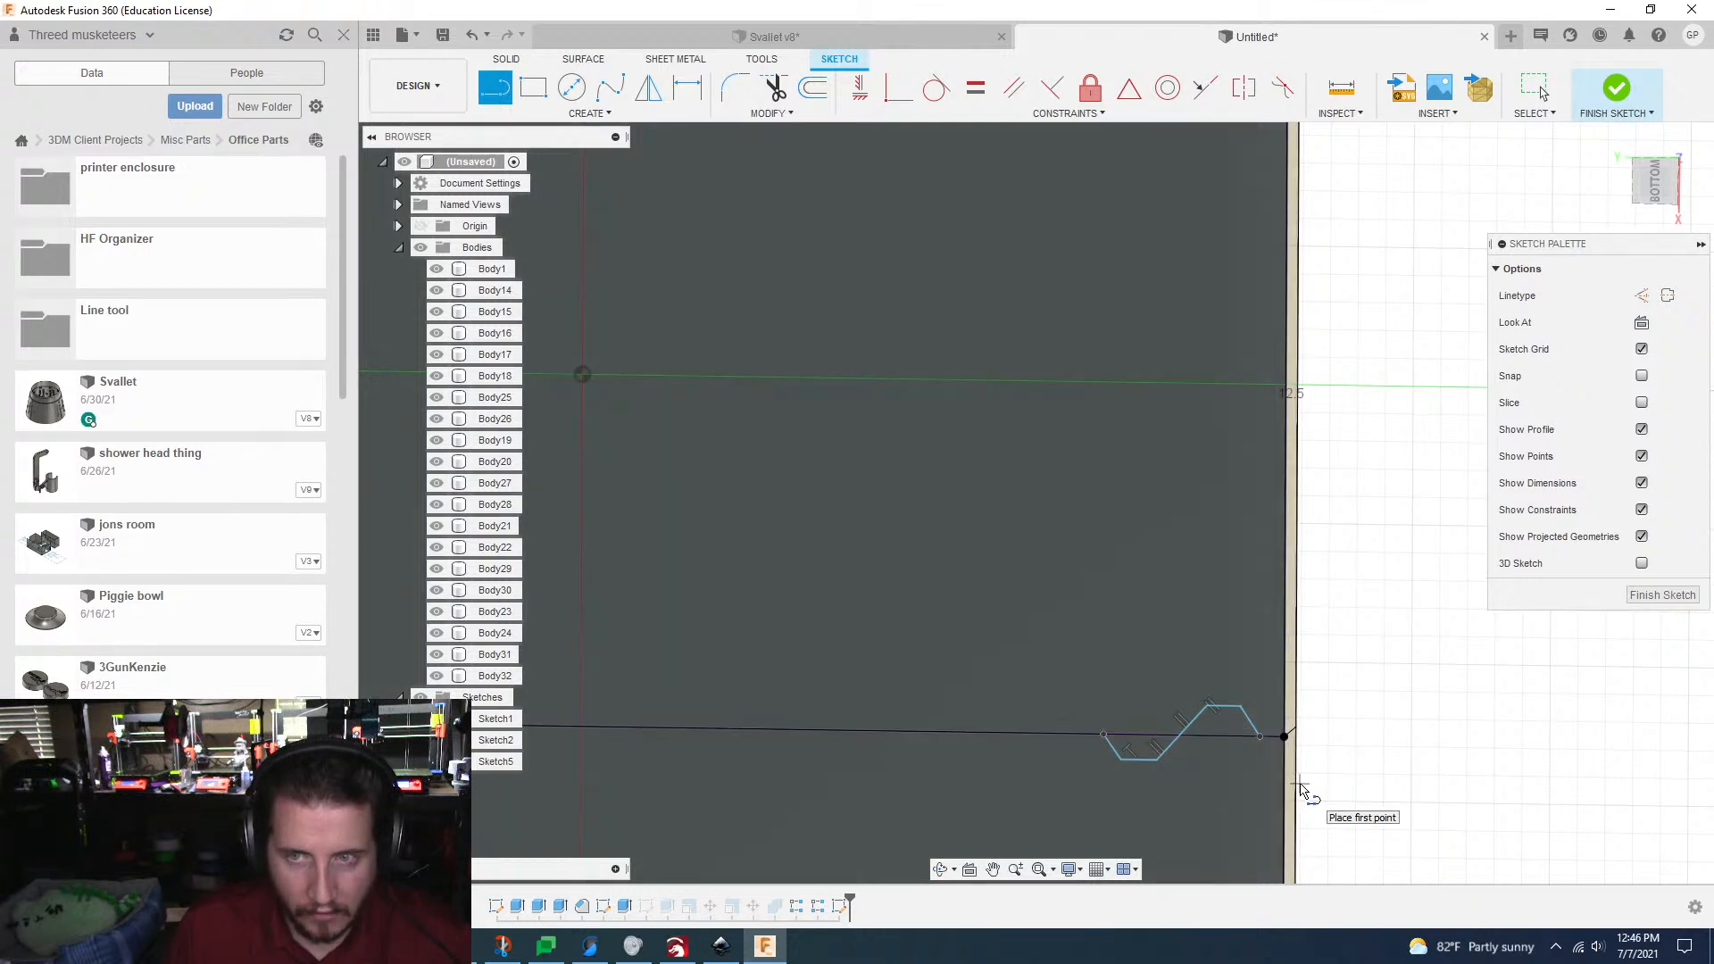
{"action": "scroll", "coordinate": [1300, 784], "scroll_direction": "up", "scroll_amount": 1}
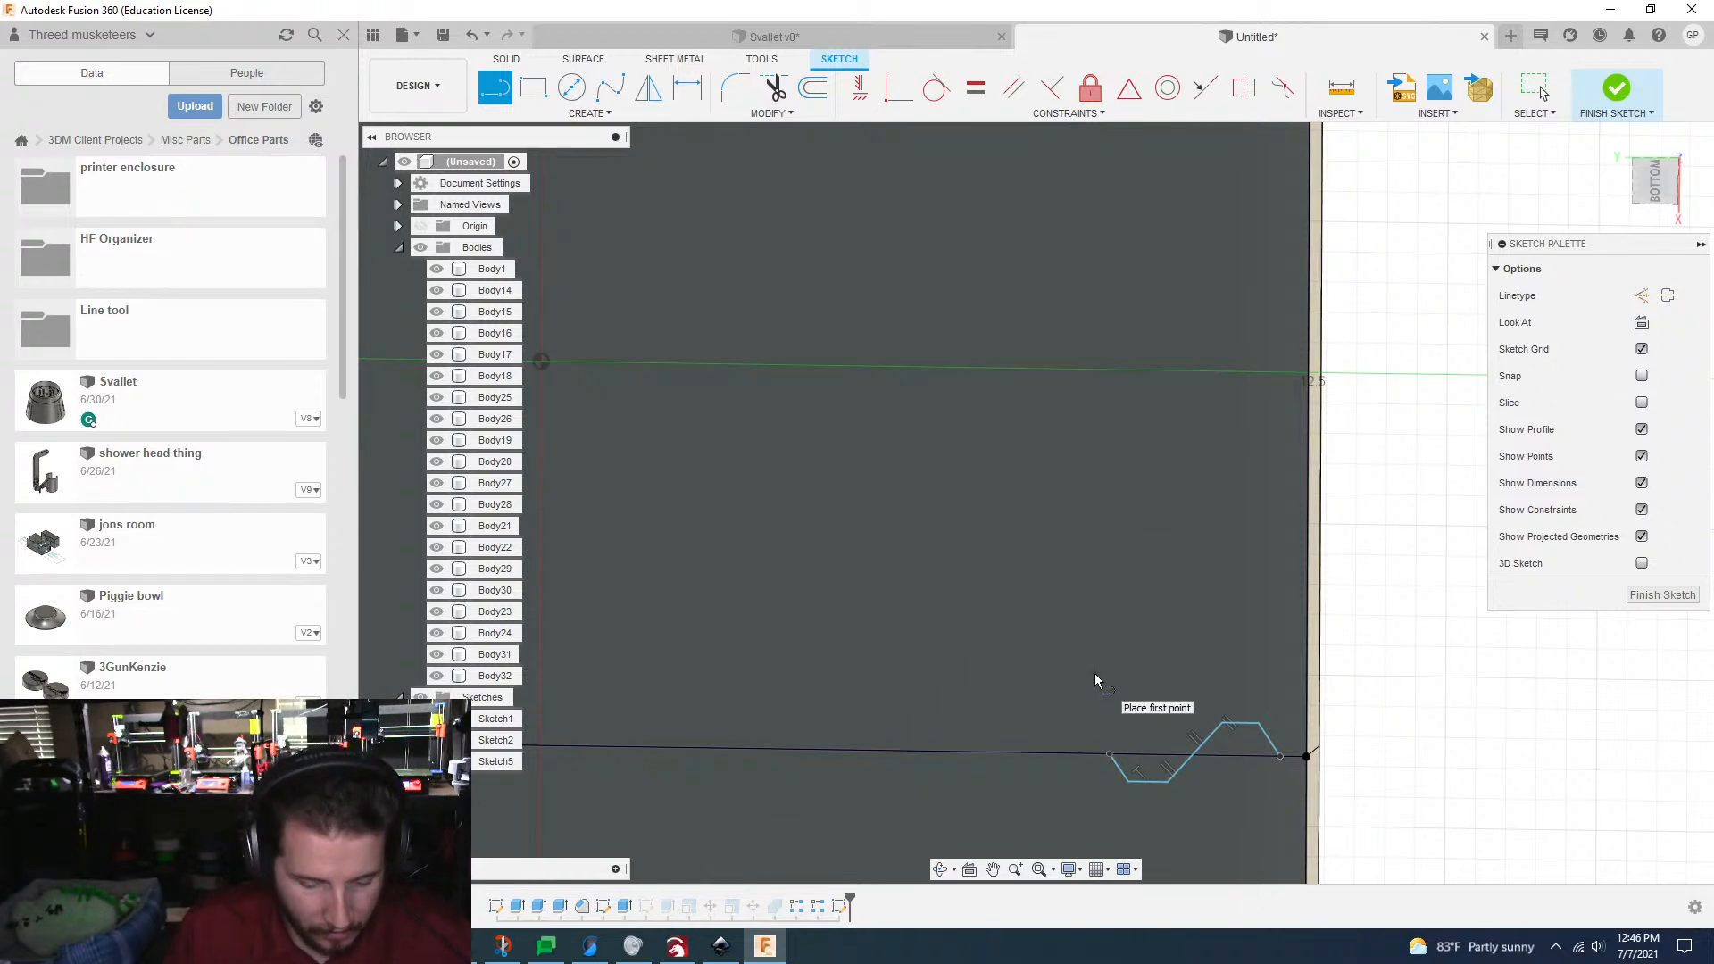
Step: Delete all line segments of the zigzag near the grid's right edge
{"action": "key", "text": "Escape"}
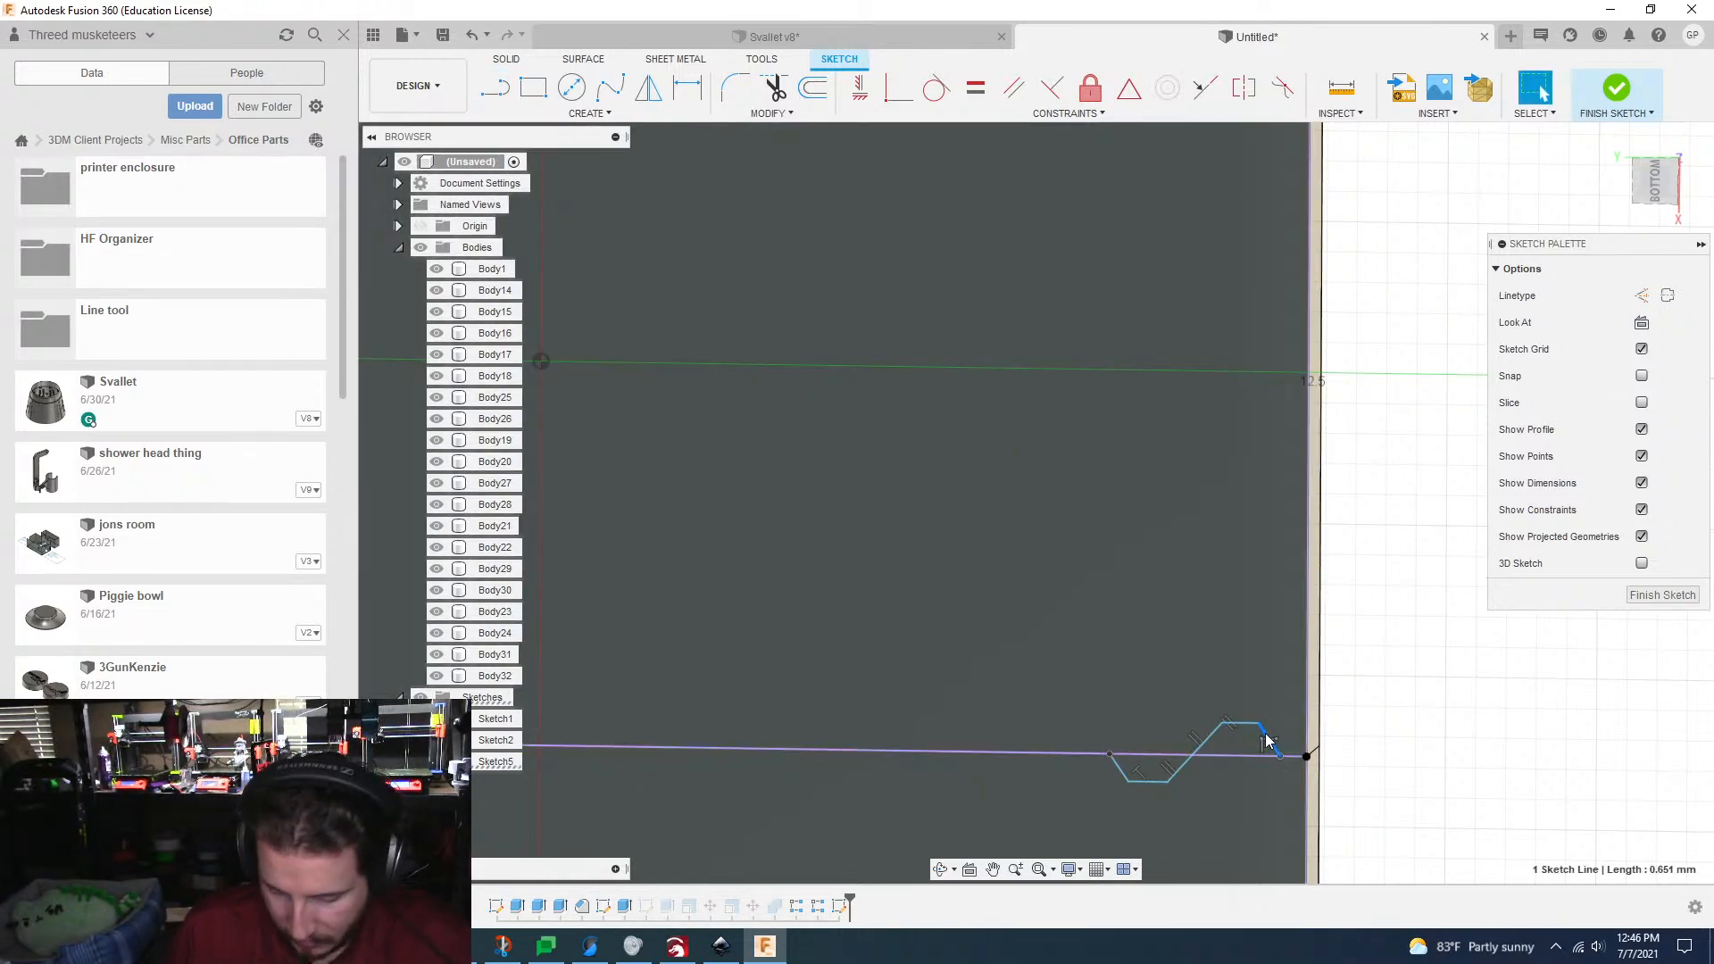
{"action": "key", "text": "Delete"}
{"action": "left_click", "coordinate": [1203, 744]}
{"action": "key", "text": "Delete"}
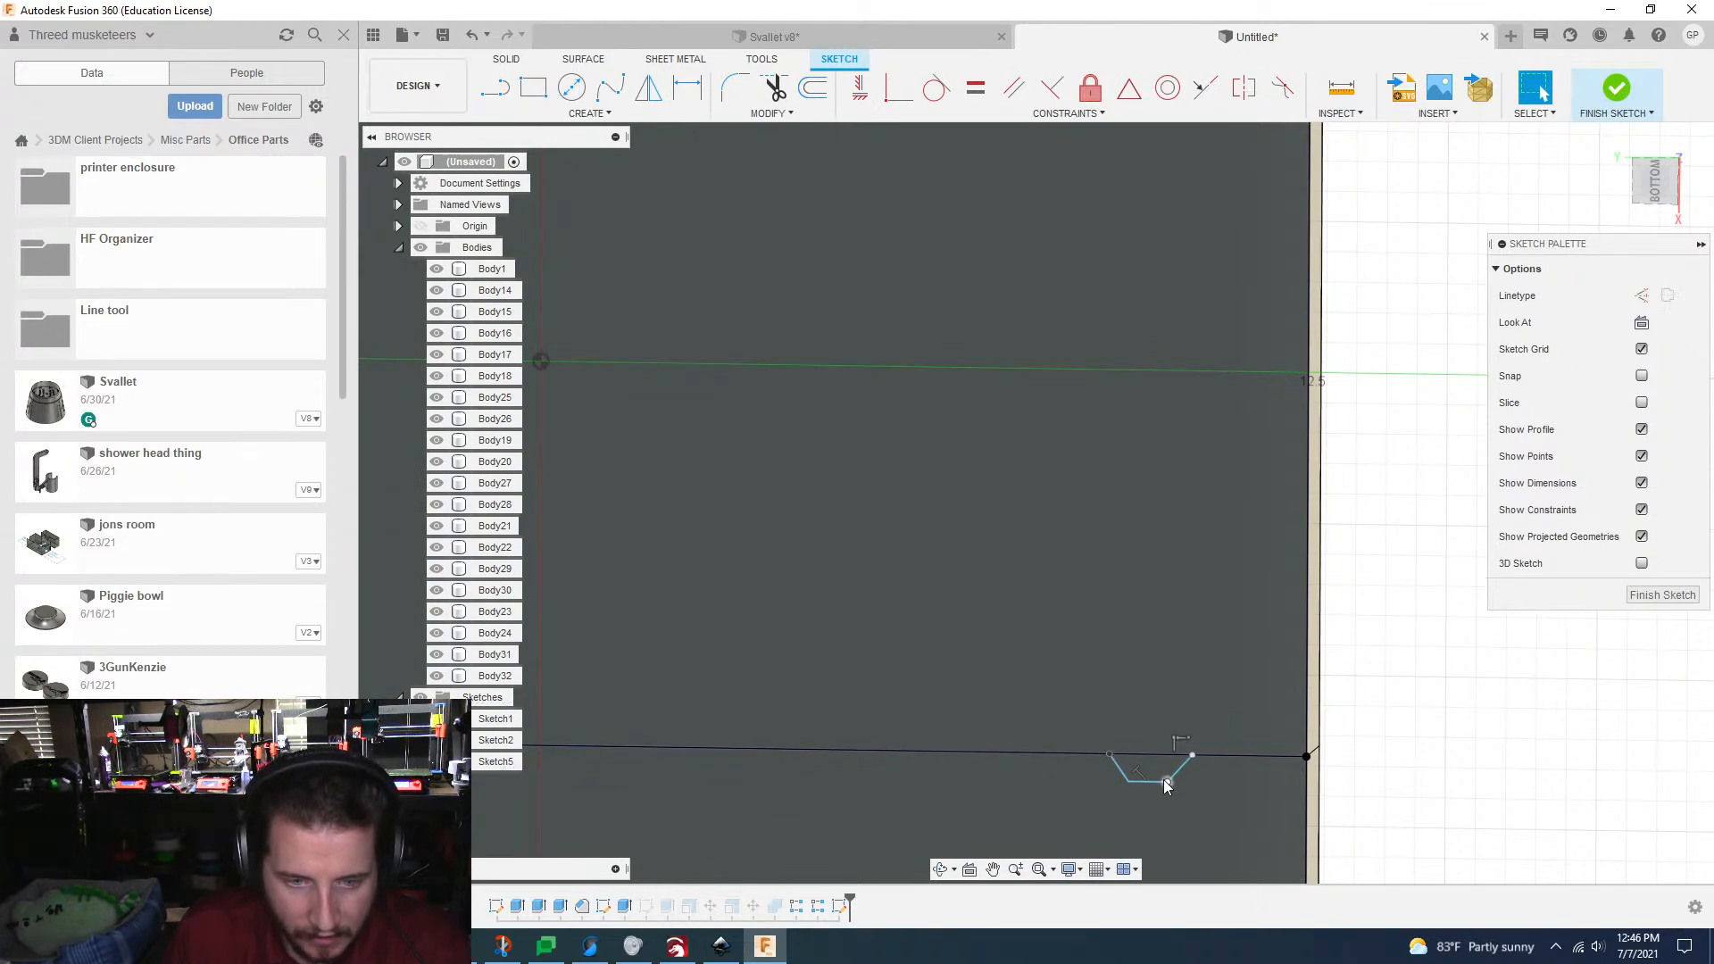
{"action": "left_click", "coordinate": [1173, 774]}
{"action": "key", "text": "Delete"}
{"action": "left_click", "coordinate": [1151, 783]}
{"action": "key", "text": "Delete"}
{"action": "left_click", "coordinate": [1121, 771]}
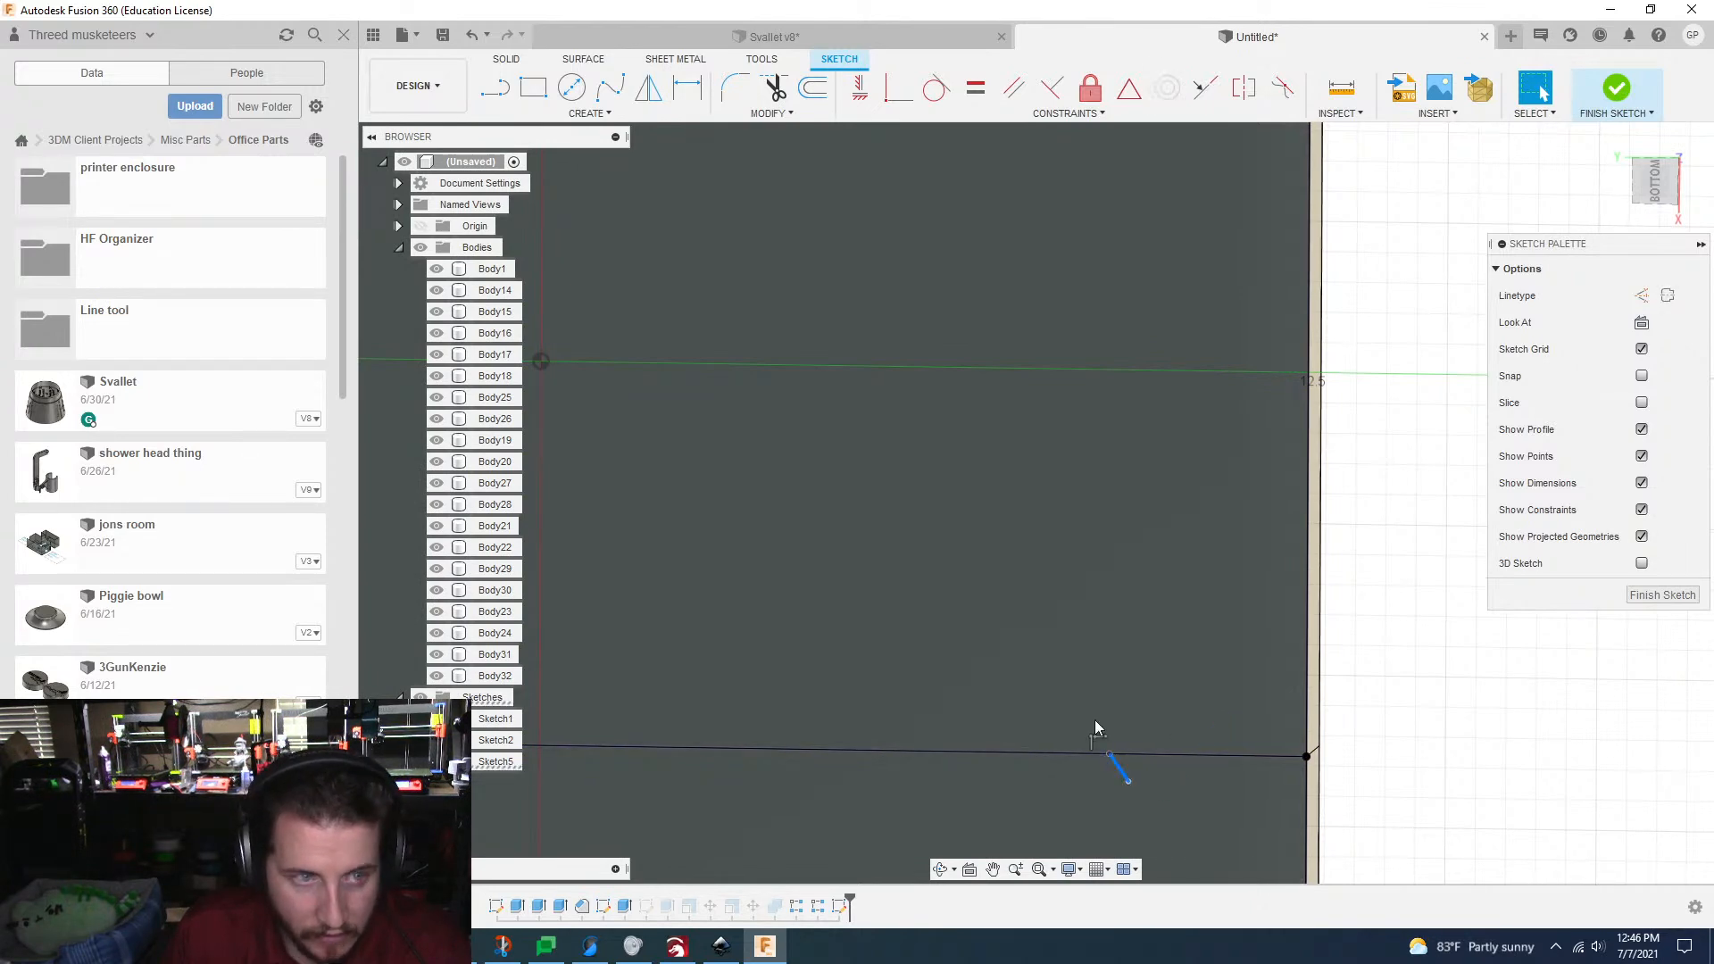
{"action": "key", "text": "Delete"}
Step: Draw a 1.5 by 0.5 mm center rectangle centred on the first long grid line near the grid's right edge
{"action": "left_click", "coordinate": [596, 117]}
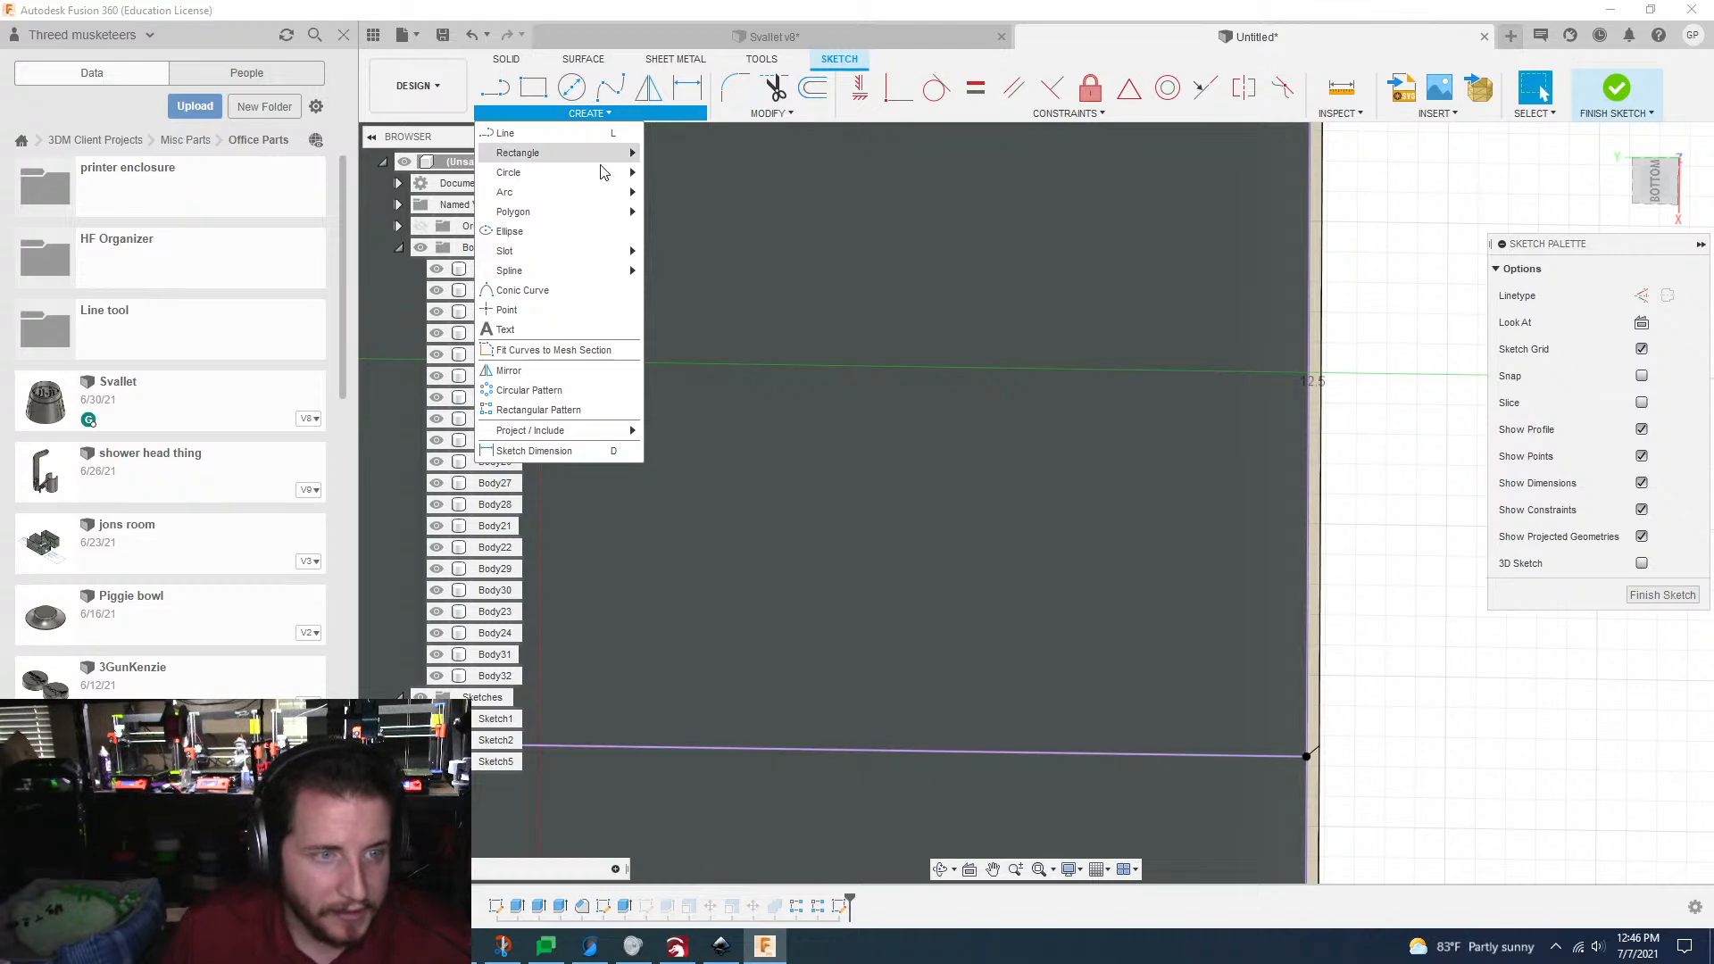
{"action": "mouse_move", "coordinate": [625, 153]}
{"action": "left_click", "coordinate": [687, 154]}
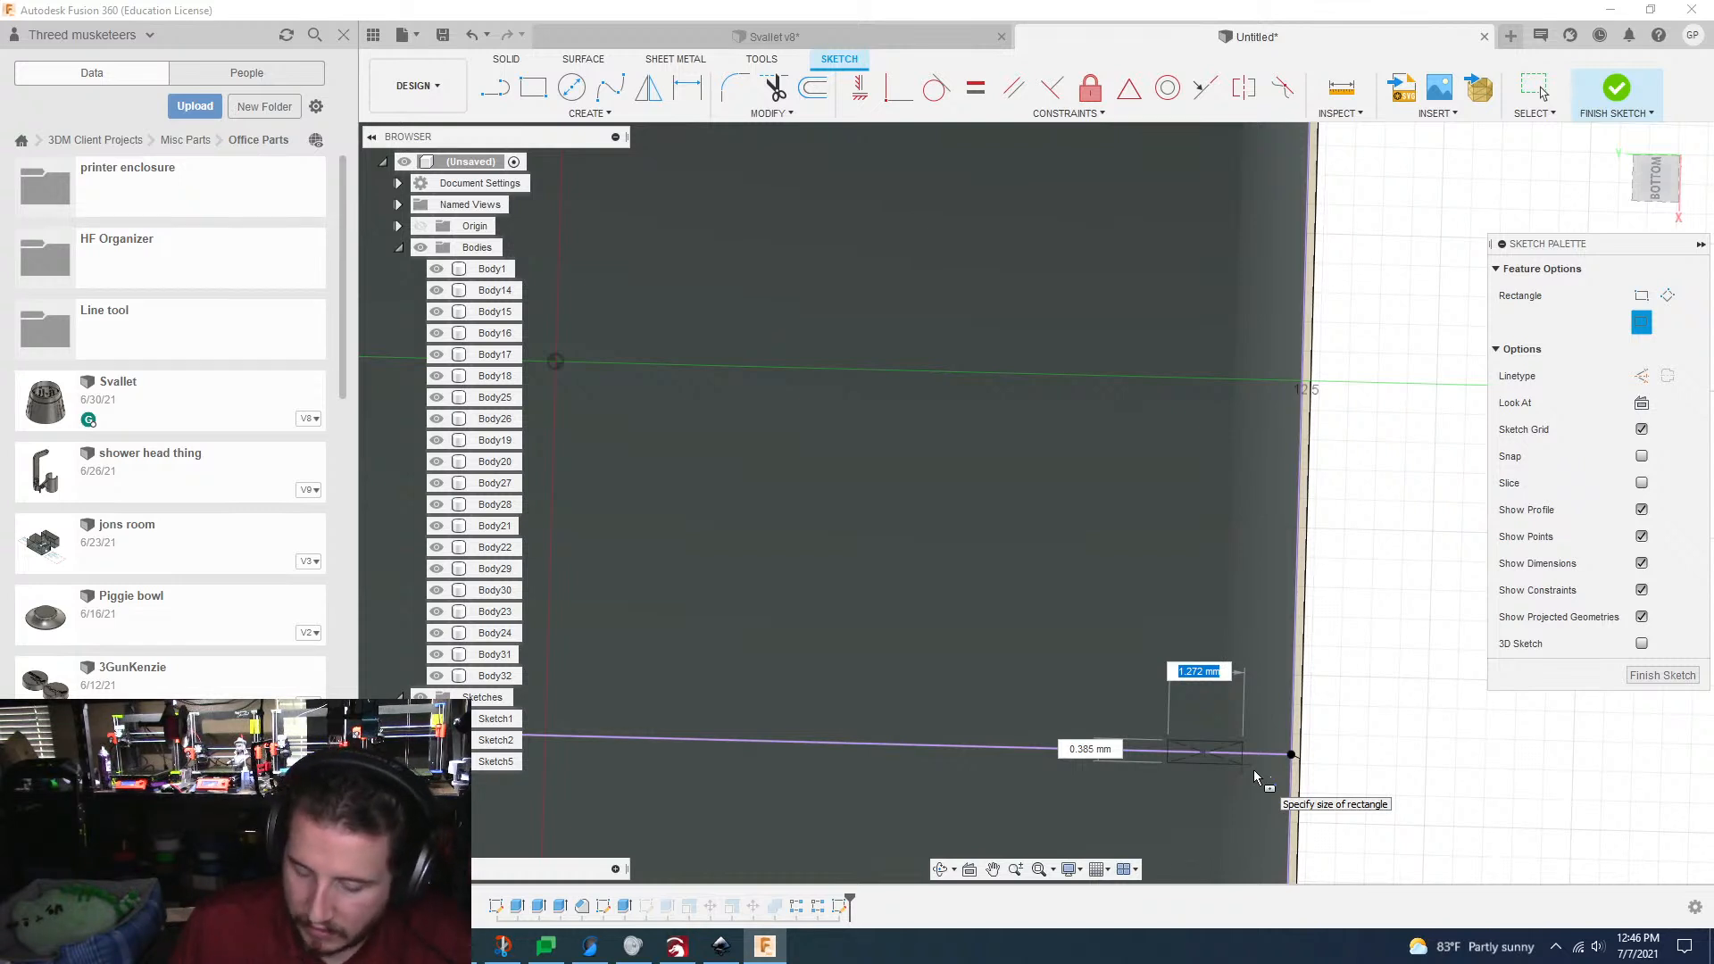
{"action": "type", "text": "1.5"}
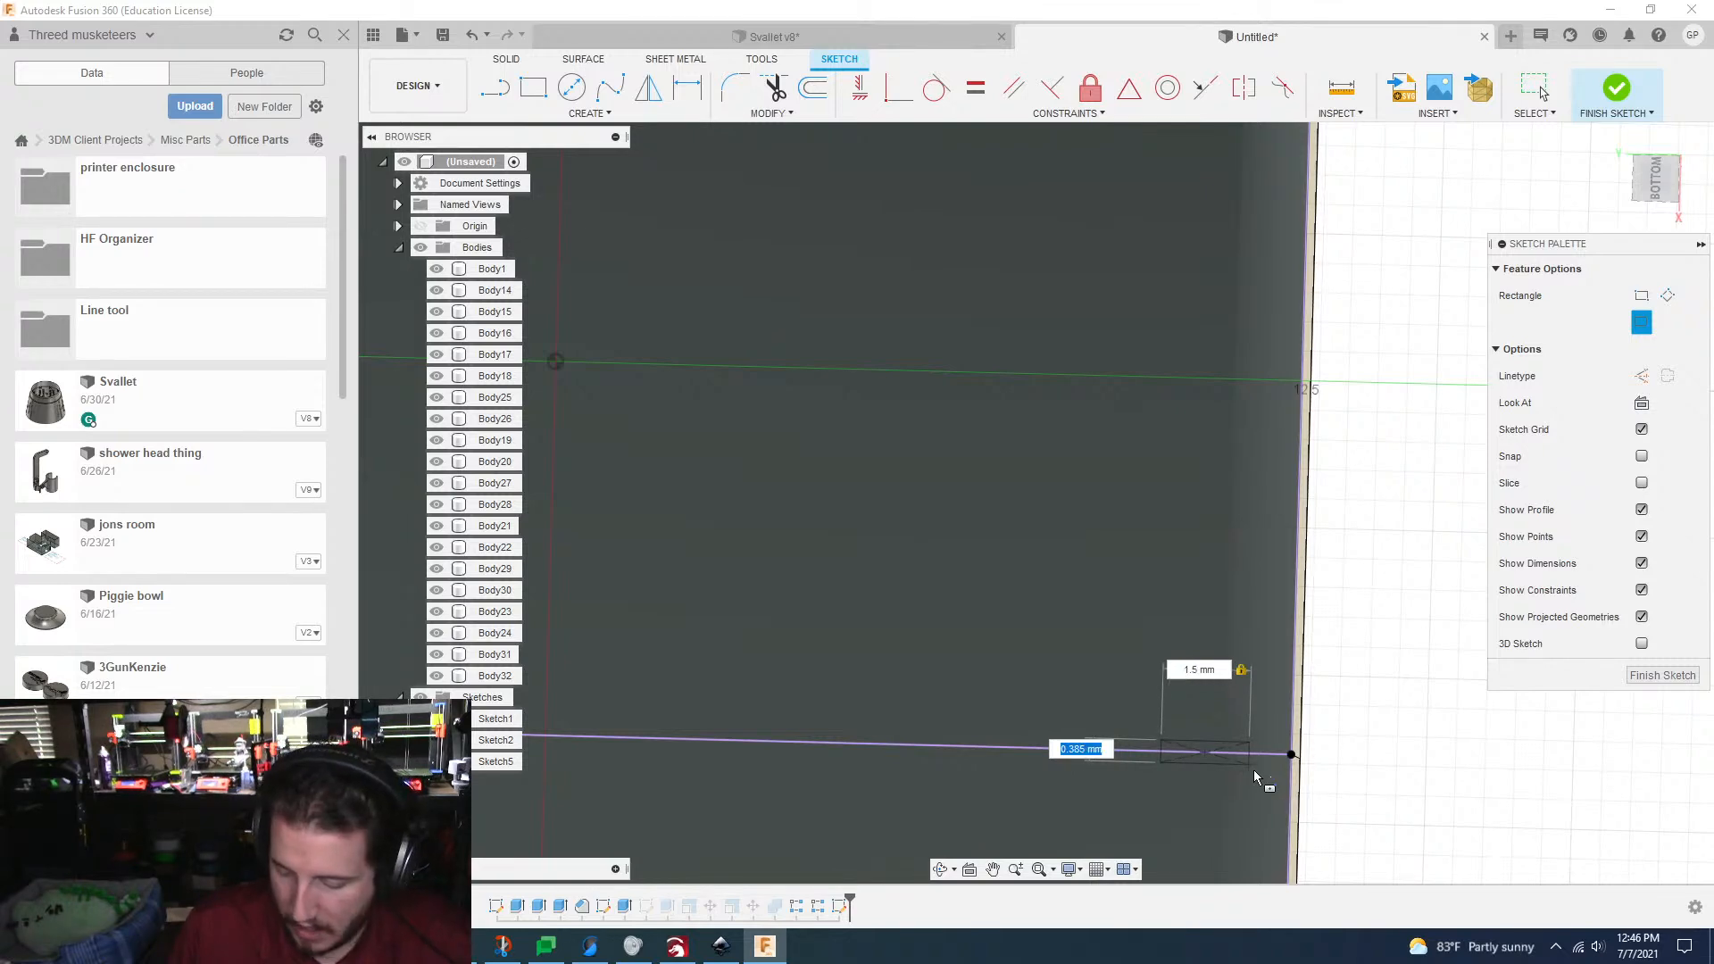
{"action": "type", "text": "0.5"}
{"action": "key", "text": "Tab"}
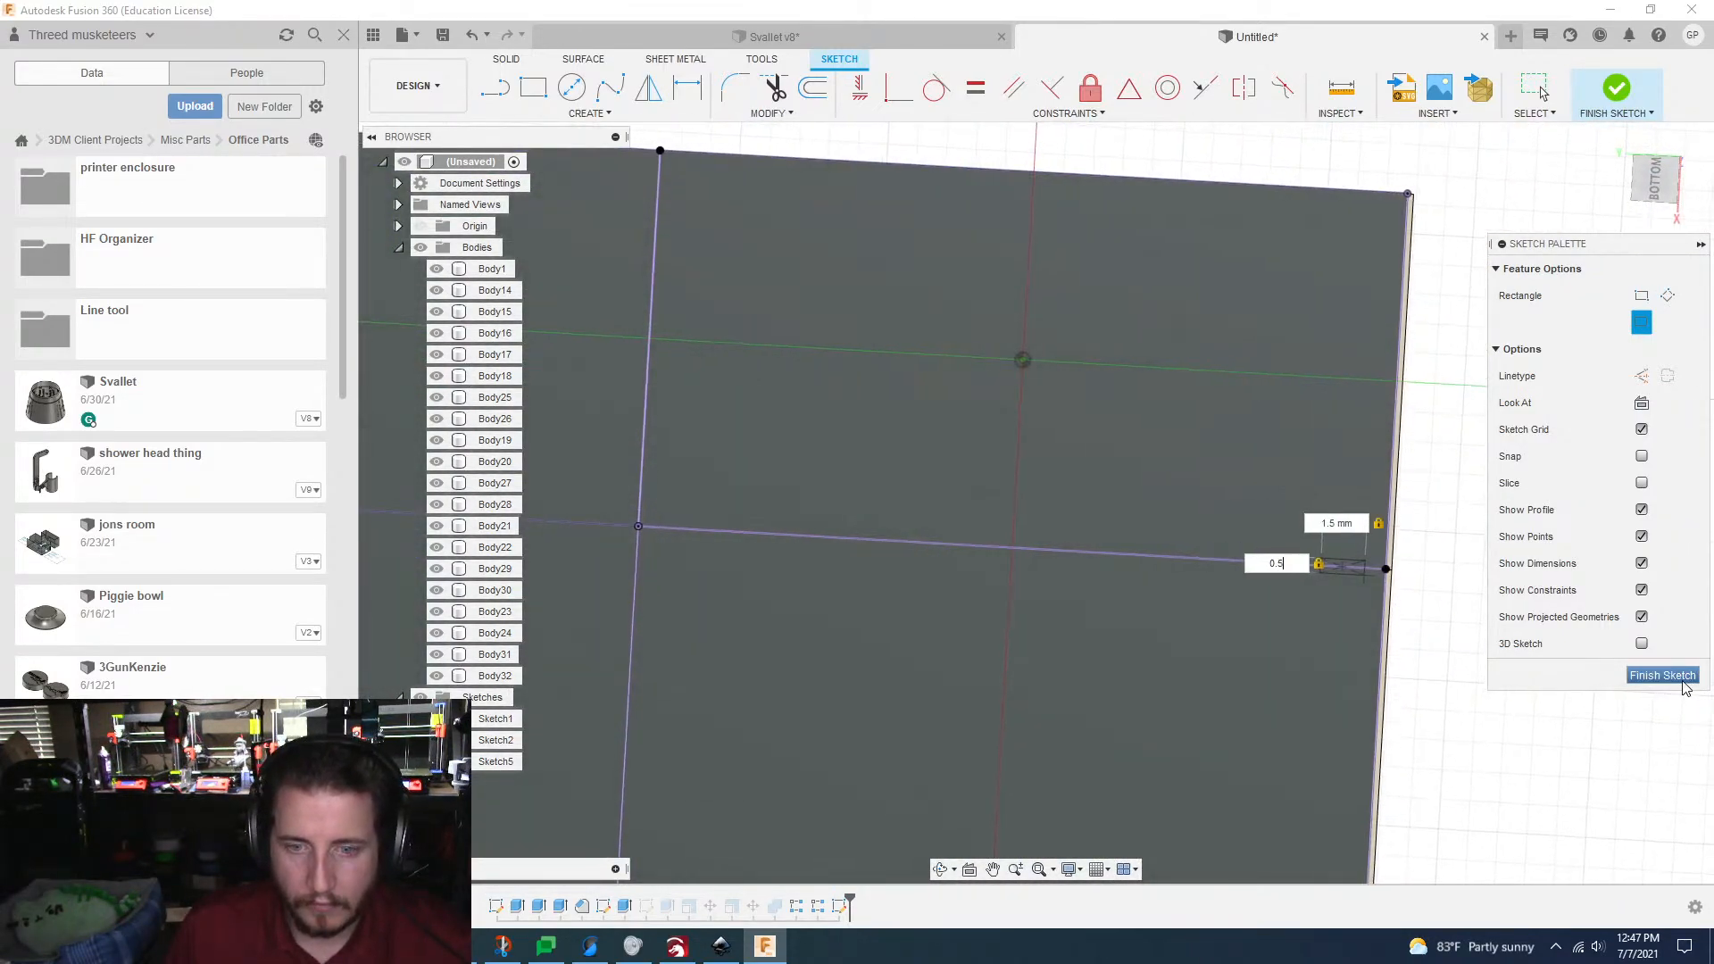
Step: Start a rectangular sketch pattern with all geometry of the 1.5 by 0.5 mm rectangle as its objects
{"action": "left_click", "coordinate": [584, 113]}
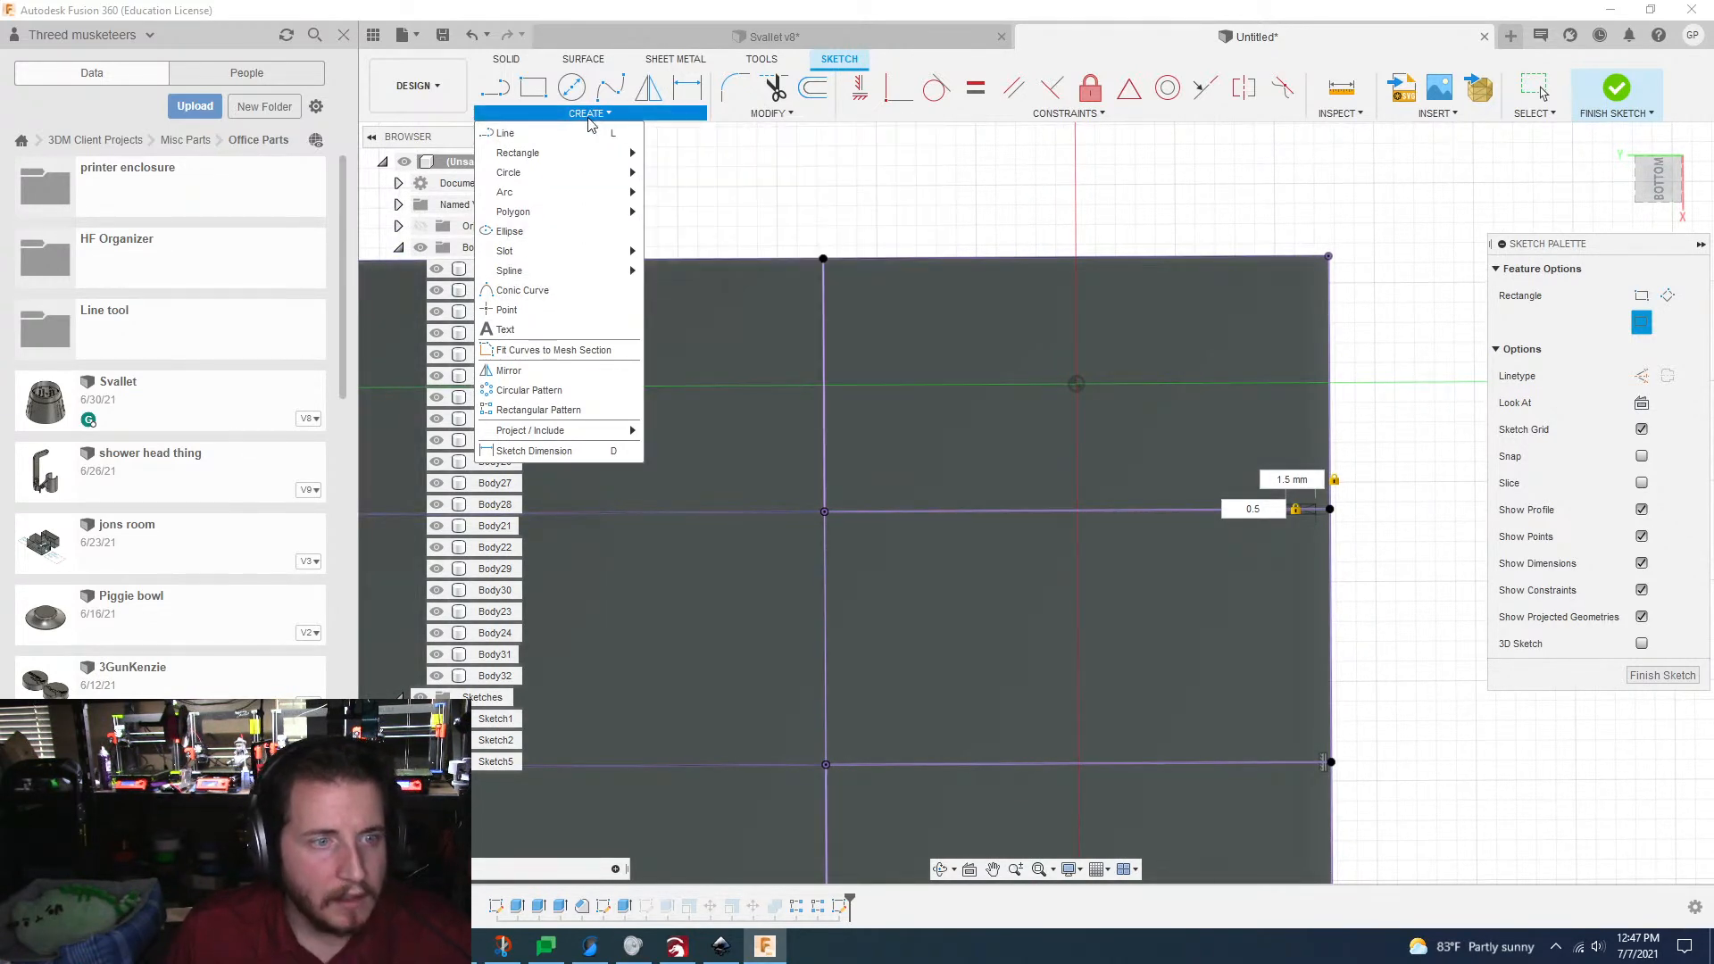
{"action": "key", "text": "Escape"}
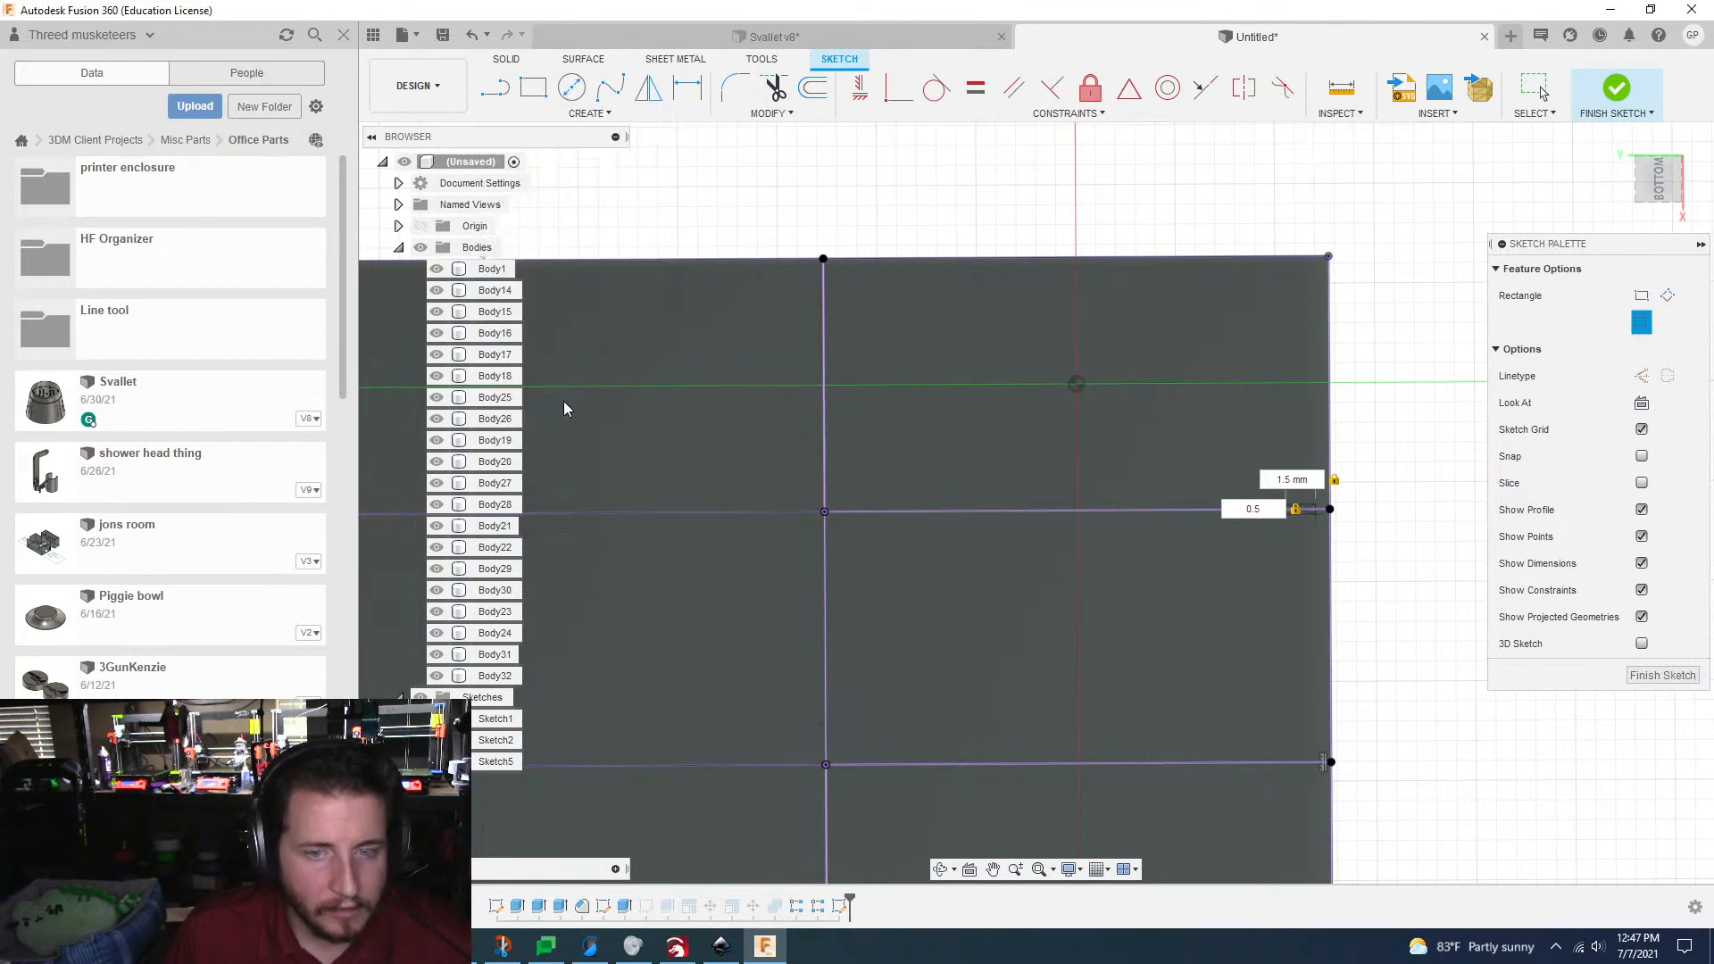
{"action": "middle_click_drag", "start_coordinate": [565, 402], "coordinate": [561, 503]}
{"action": "scroll", "coordinate": [561, 503], "scroll_direction": "up", "scroll_amount": 3}
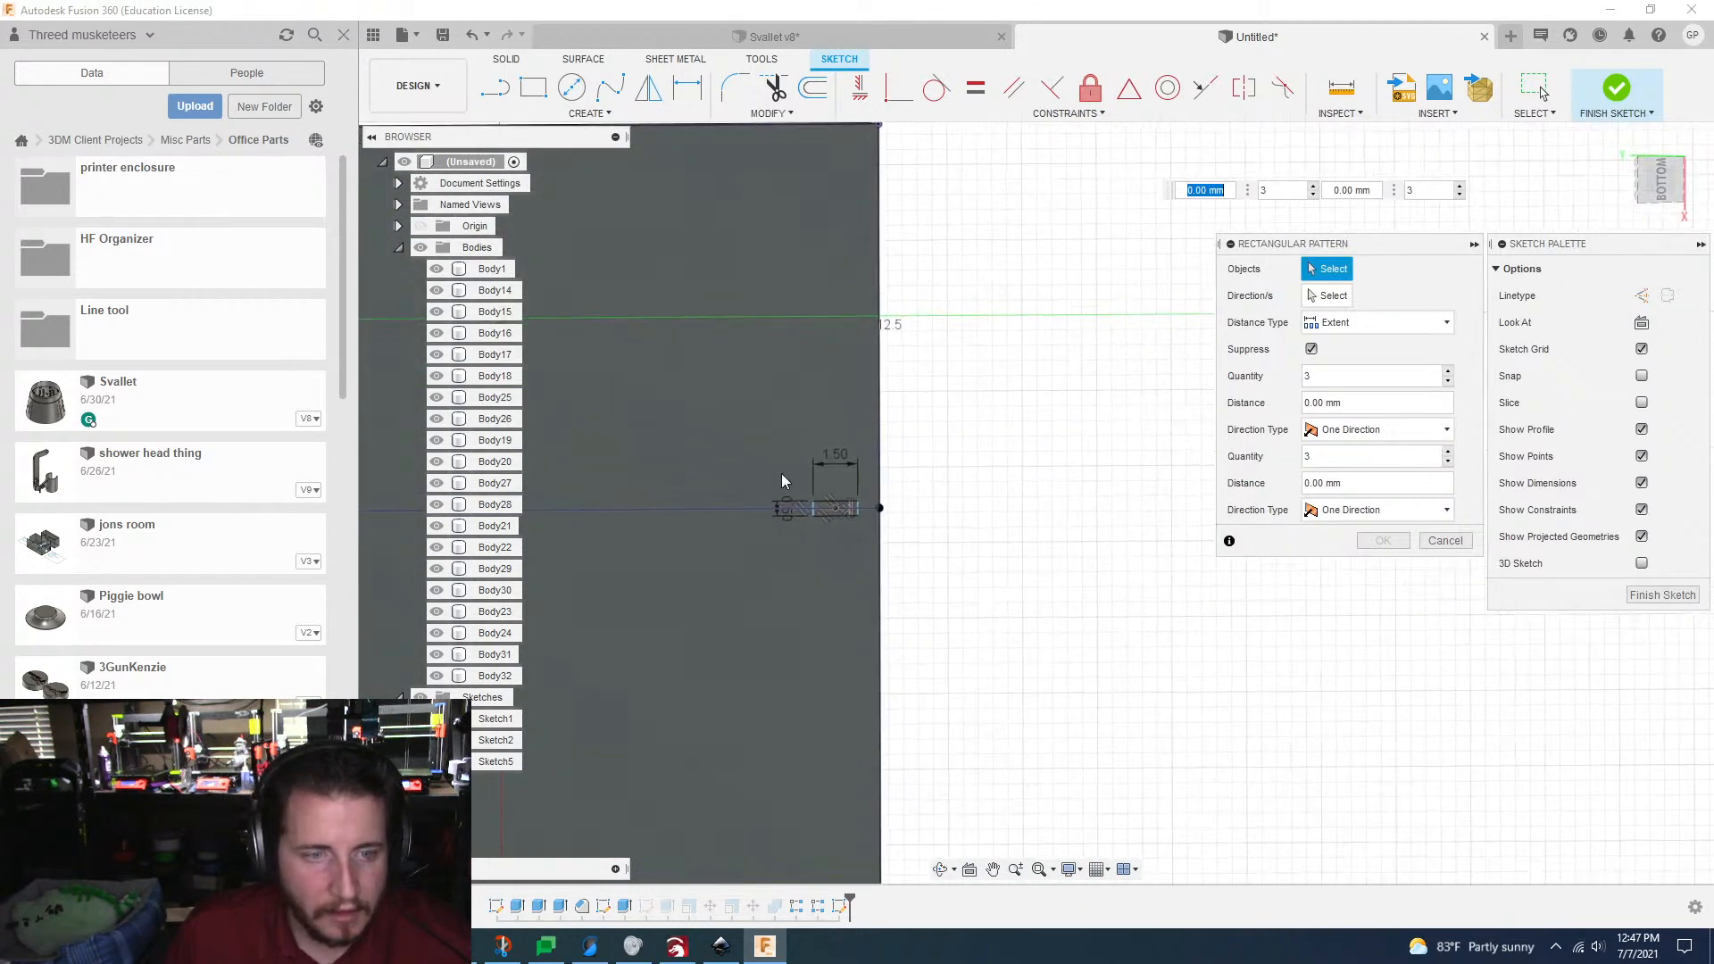
{"action": "scroll", "coordinate": [781, 481], "scroll_direction": "up", "scroll_amount": 3}
{"action": "mouse_move", "coordinate": [707, 473]}
{"action": "left_mouse_down"}
{"action": "mouse_move", "coordinate": [804, 568]}
{"action": "mouse_move", "coordinate": [830, 566]}
{"action": "left_mouse_up"}
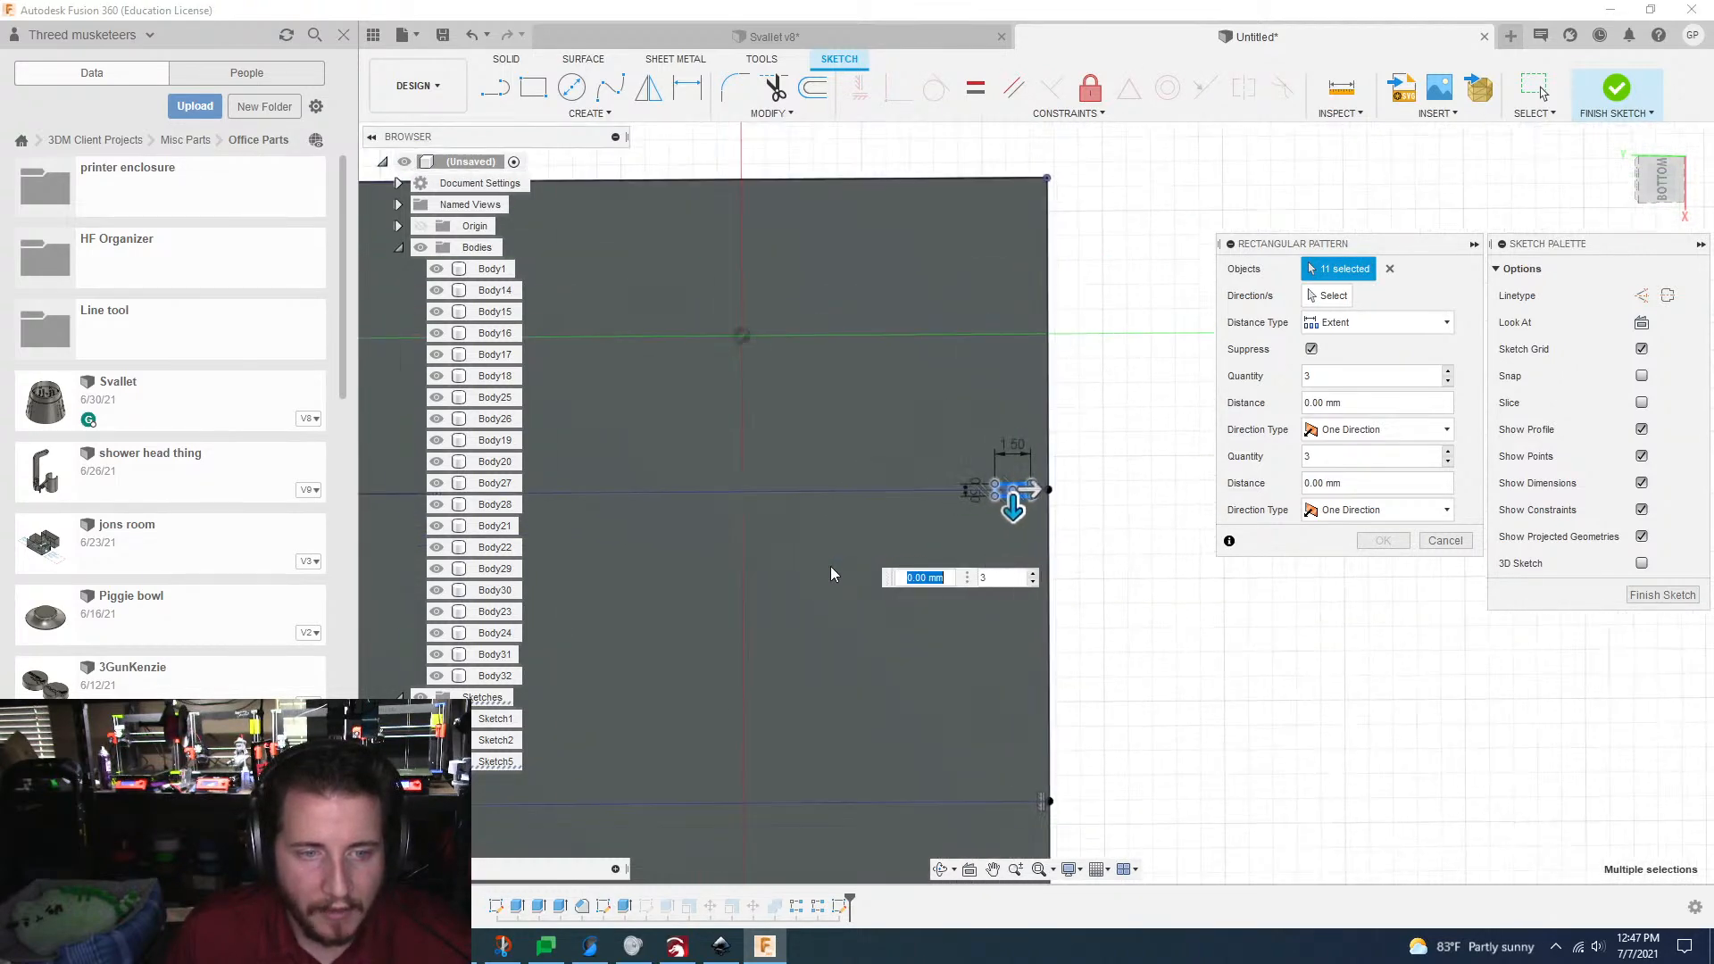
Step: Extend the pattern's first direction 25.4 mm with 3 instances so the copies land on the three long grid lines
{"action": "scroll", "coordinate": [918, 555], "scroll_direction": "down", "scroll_amount": 4}
{"action": "middle_click_drag", "start_coordinate": [918, 556], "coordinate": [870, 291]}
{"action": "mouse_move", "coordinate": [1076, 477]}
{"action": "middle_mouse_down"}
{"action": "mouse_move", "coordinate": [986, 489]}
{"action": "mouse_move", "coordinate": [1094, 481]}
{"action": "middle_mouse_up"}
{"action": "left_click_drag", "start_coordinate": [862, 284], "coordinate": [855, 637]}
{"action": "scroll", "coordinate": [851, 622], "scroll_direction": "up", "scroll_amount": 5}
{"action": "middle_click_drag", "start_coordinate": [852, 622], "coordinate": [845, 689], "text": "shift"}
{"action": "left_click_drag", "start_coordinate": [859, 685], "coordinate": [856, 653]}
{"action": "key", "text": "Tab"}
{"action": "scroll", "coordinate": [865, 670], "scroll_direction": "up", "scroll_amount": 8}
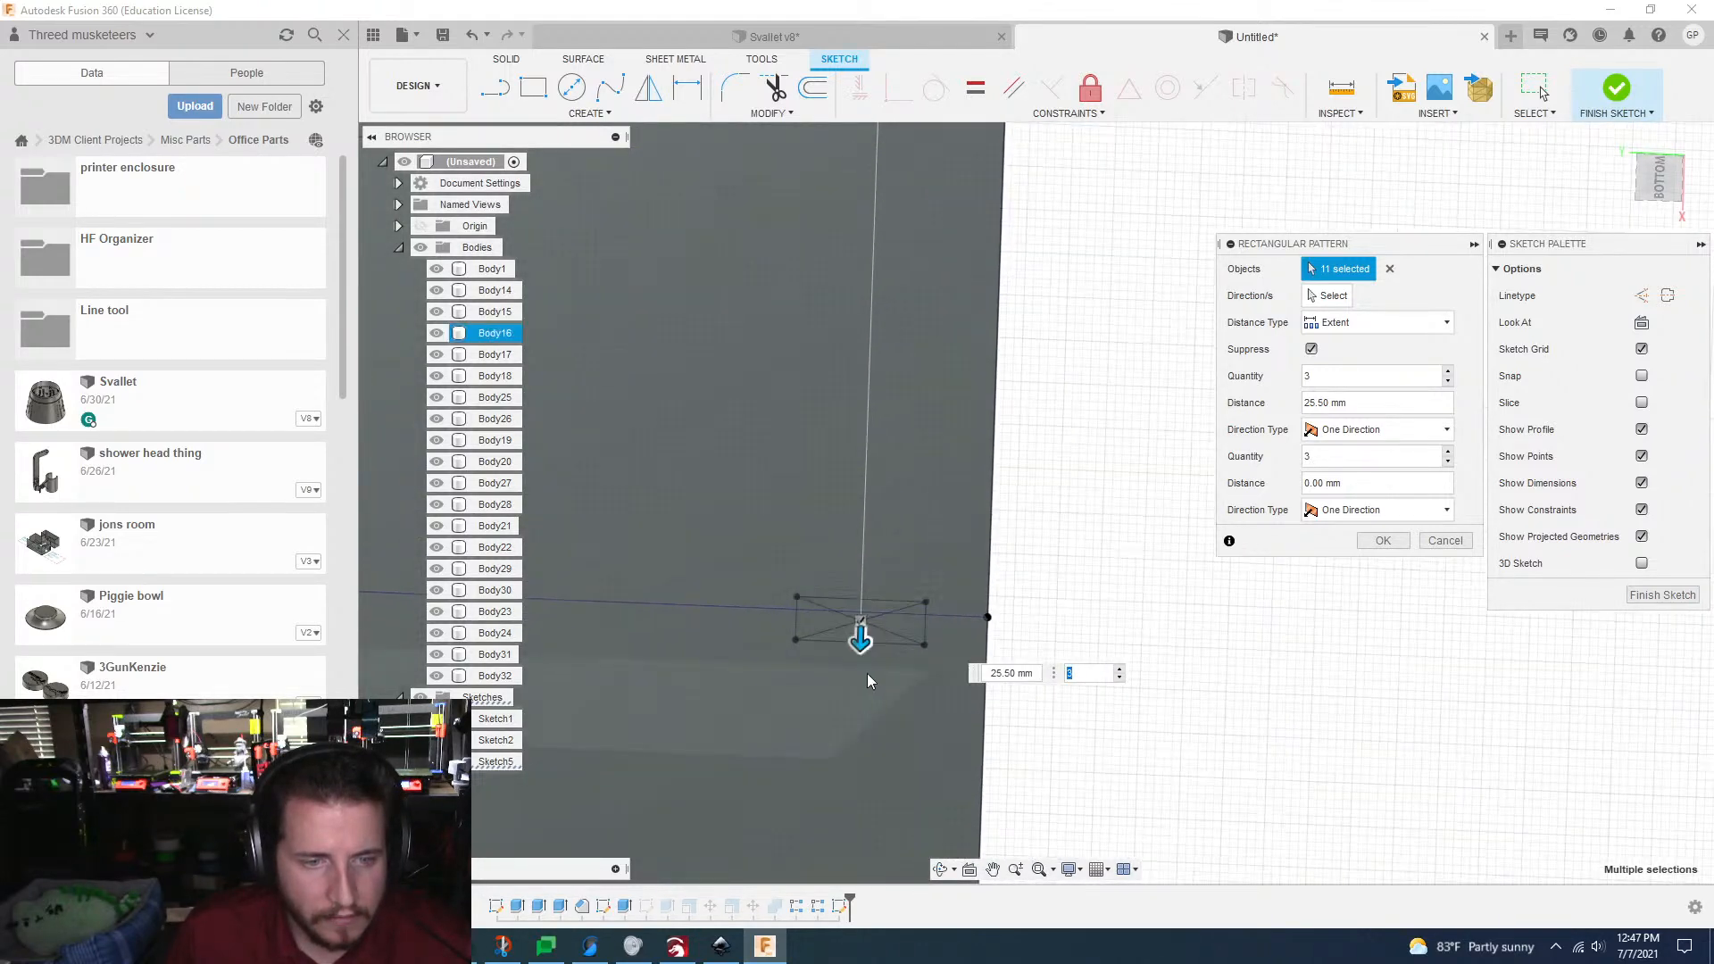
{"action": "scroll", "coordinate": [813, 424], "scroll_direction": "down", "scroll_amount": 5}
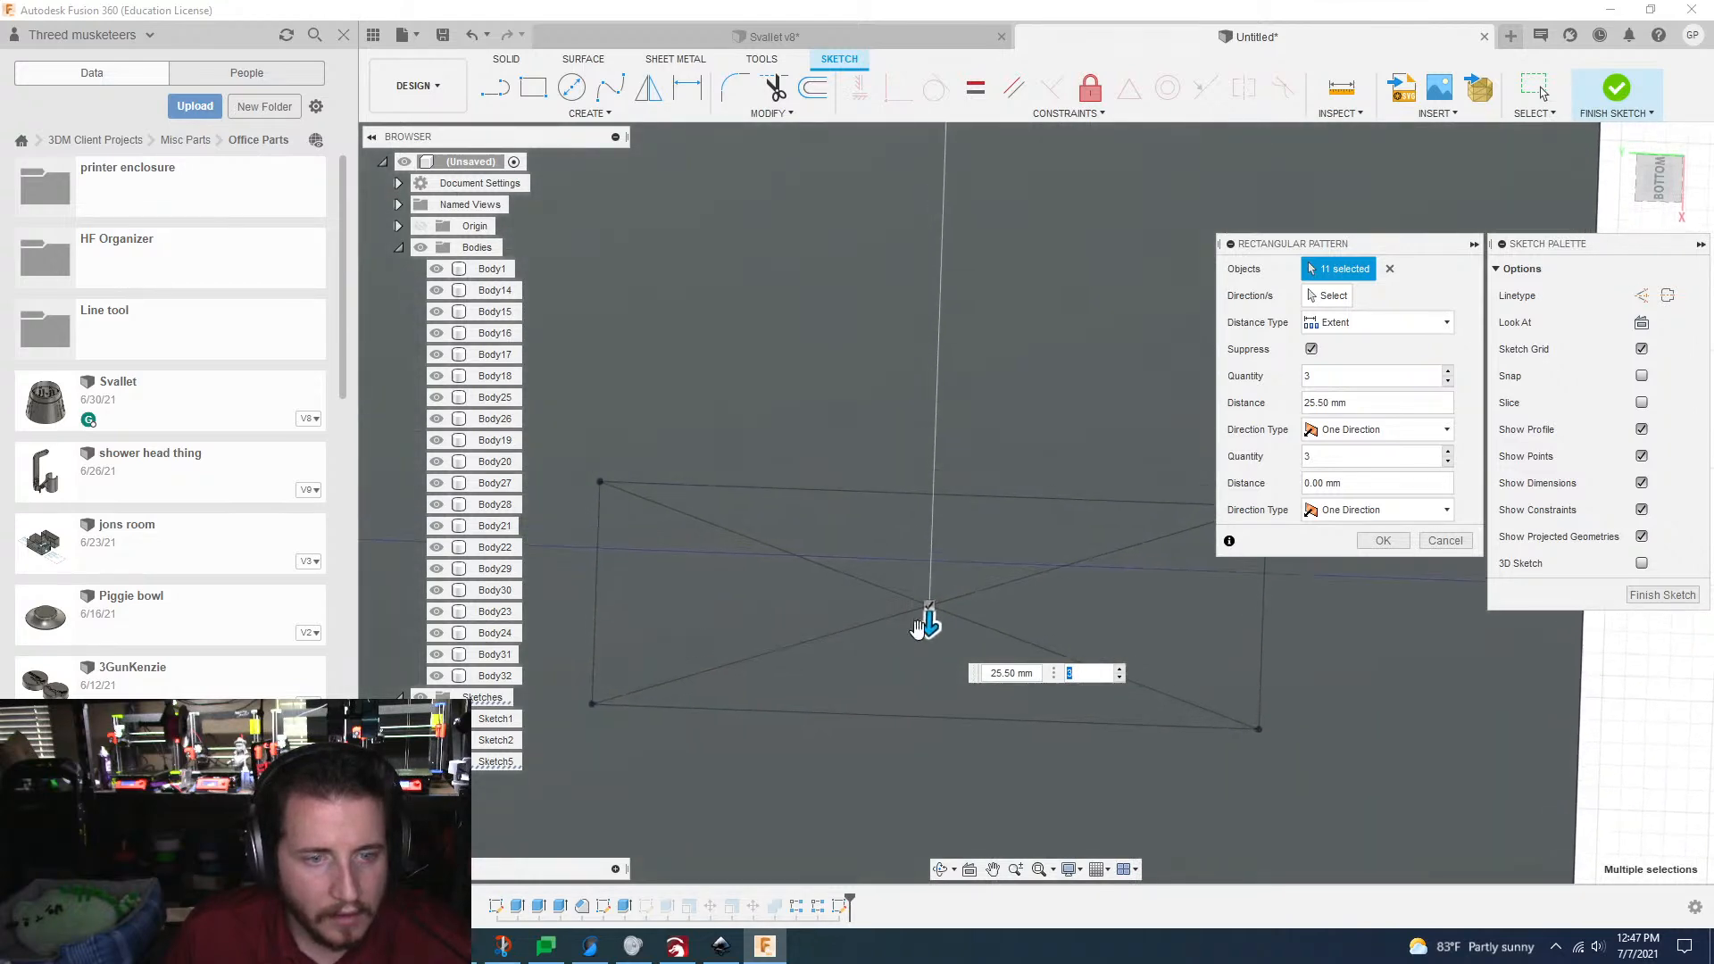
{"action": "left_click_drag", "start_coordinate": [929, 625], "coordinate": [929, 575]}
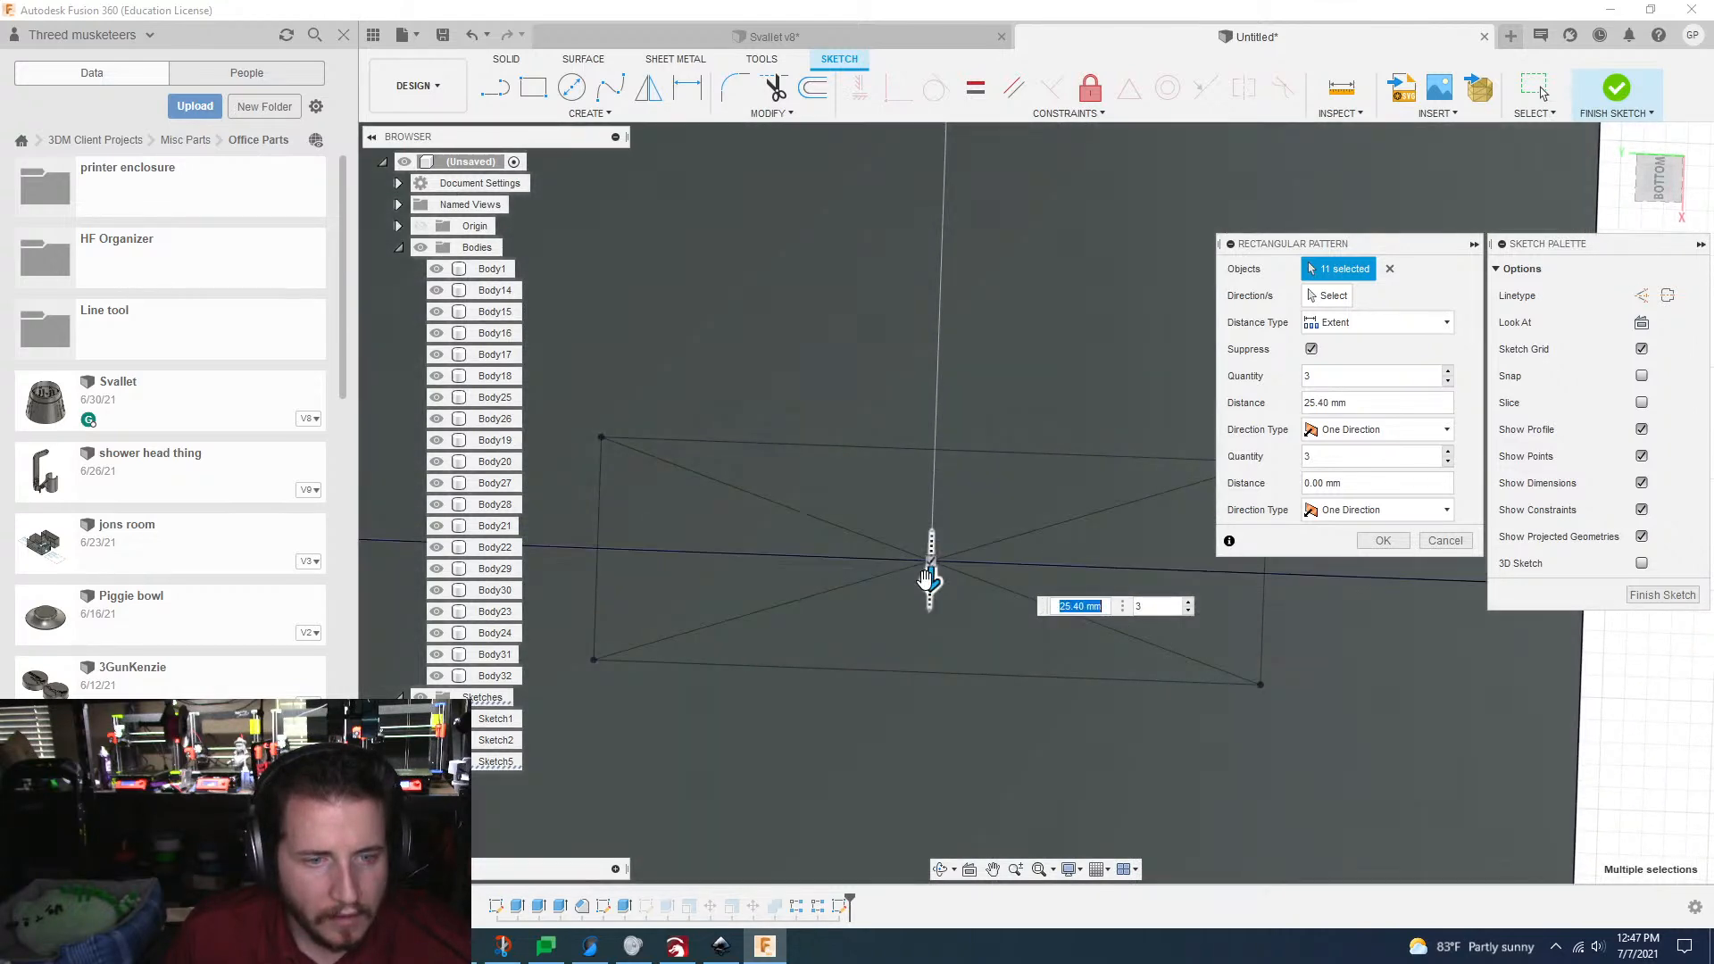
{"action": "scroll", "coordinate": [925, 579], "scroll_direction": "down", "scroll_amount": 3}
{"action": "scroll", "coordinate": [924, 579], "scroll_direction": "up", "scroll_amount": 8}
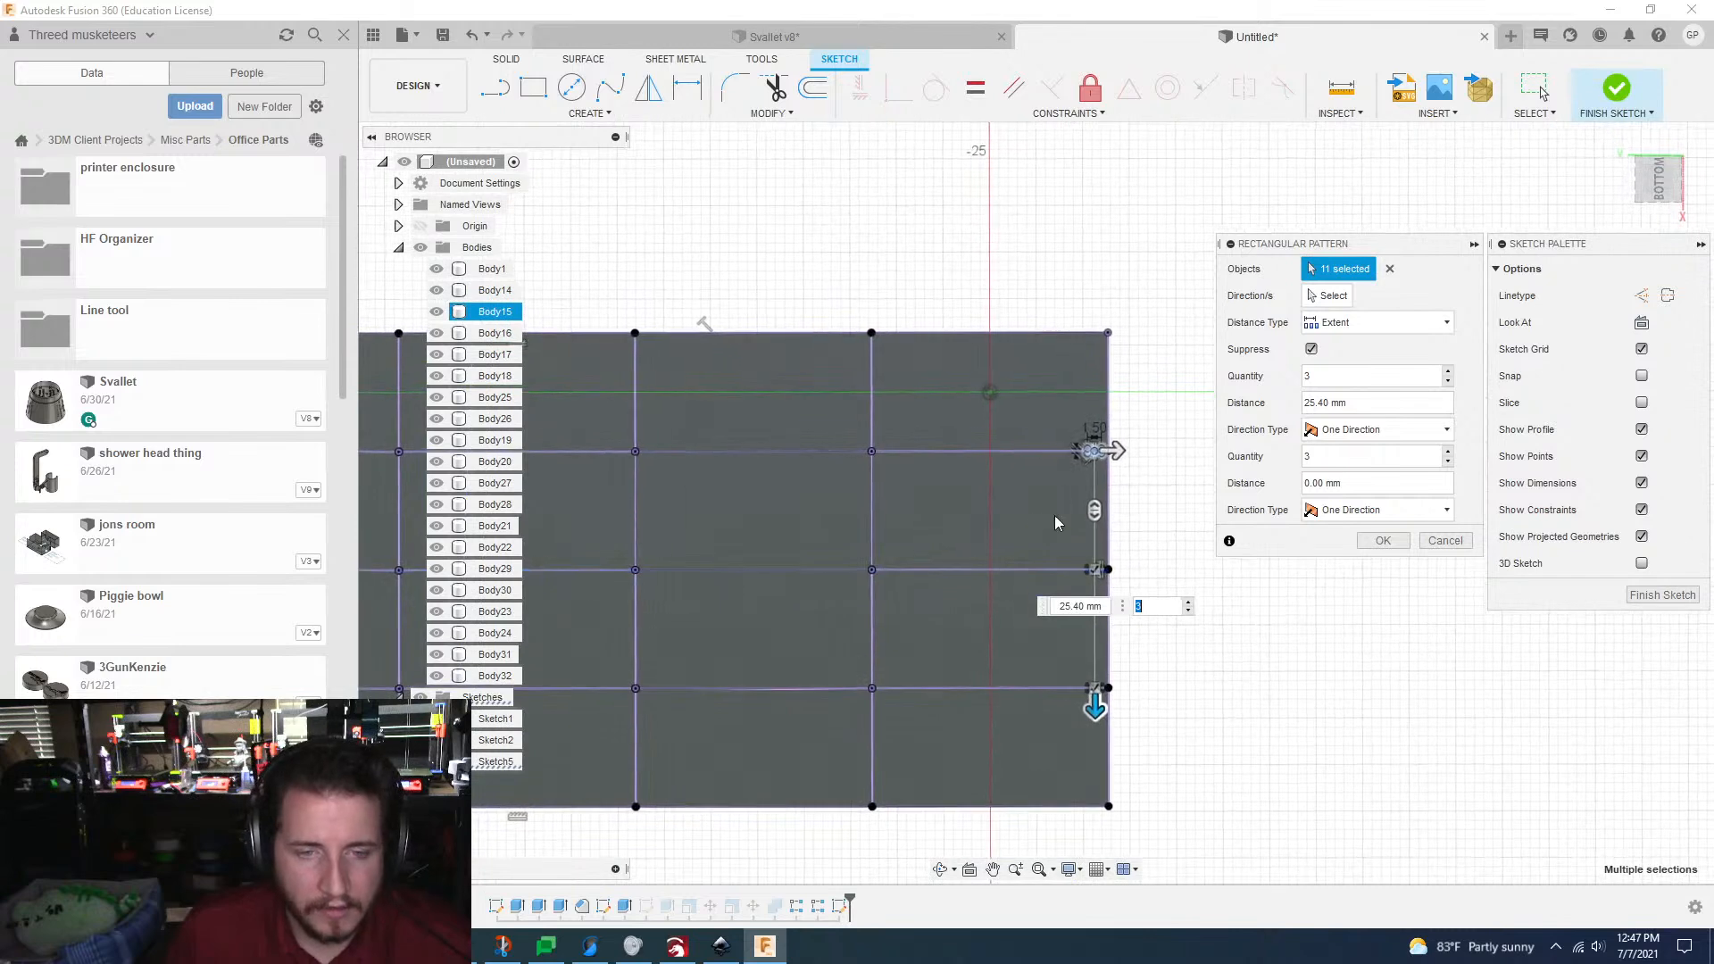
{"action": "key", "text": "Tab"}
Step: Extend the pattern's second direction -124 mm along the long grid lines with a quantity of 25
{"action": "middle_click_drag", "start_coordinate": [1150, 461], "coordinate": [1184, 460]}
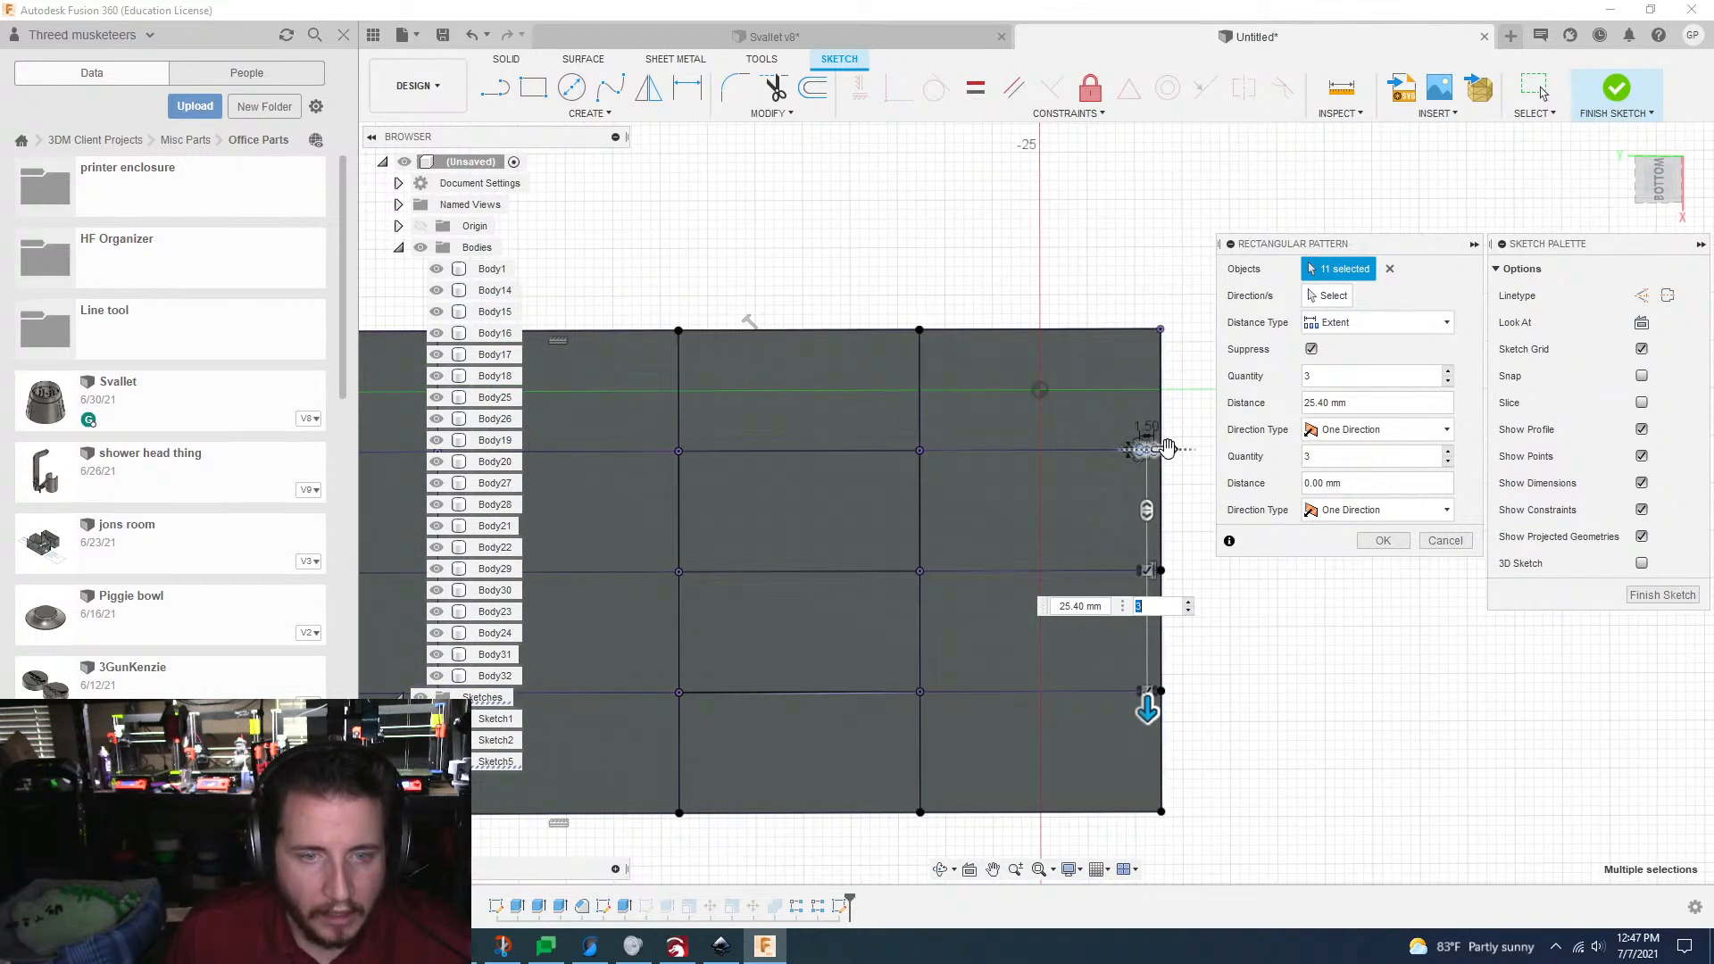
{"action": "left_click_drag", "start_coordinate": [1168, 446], "coordinate": [675, 475]}
{"action": "key", "text": "Tab"}
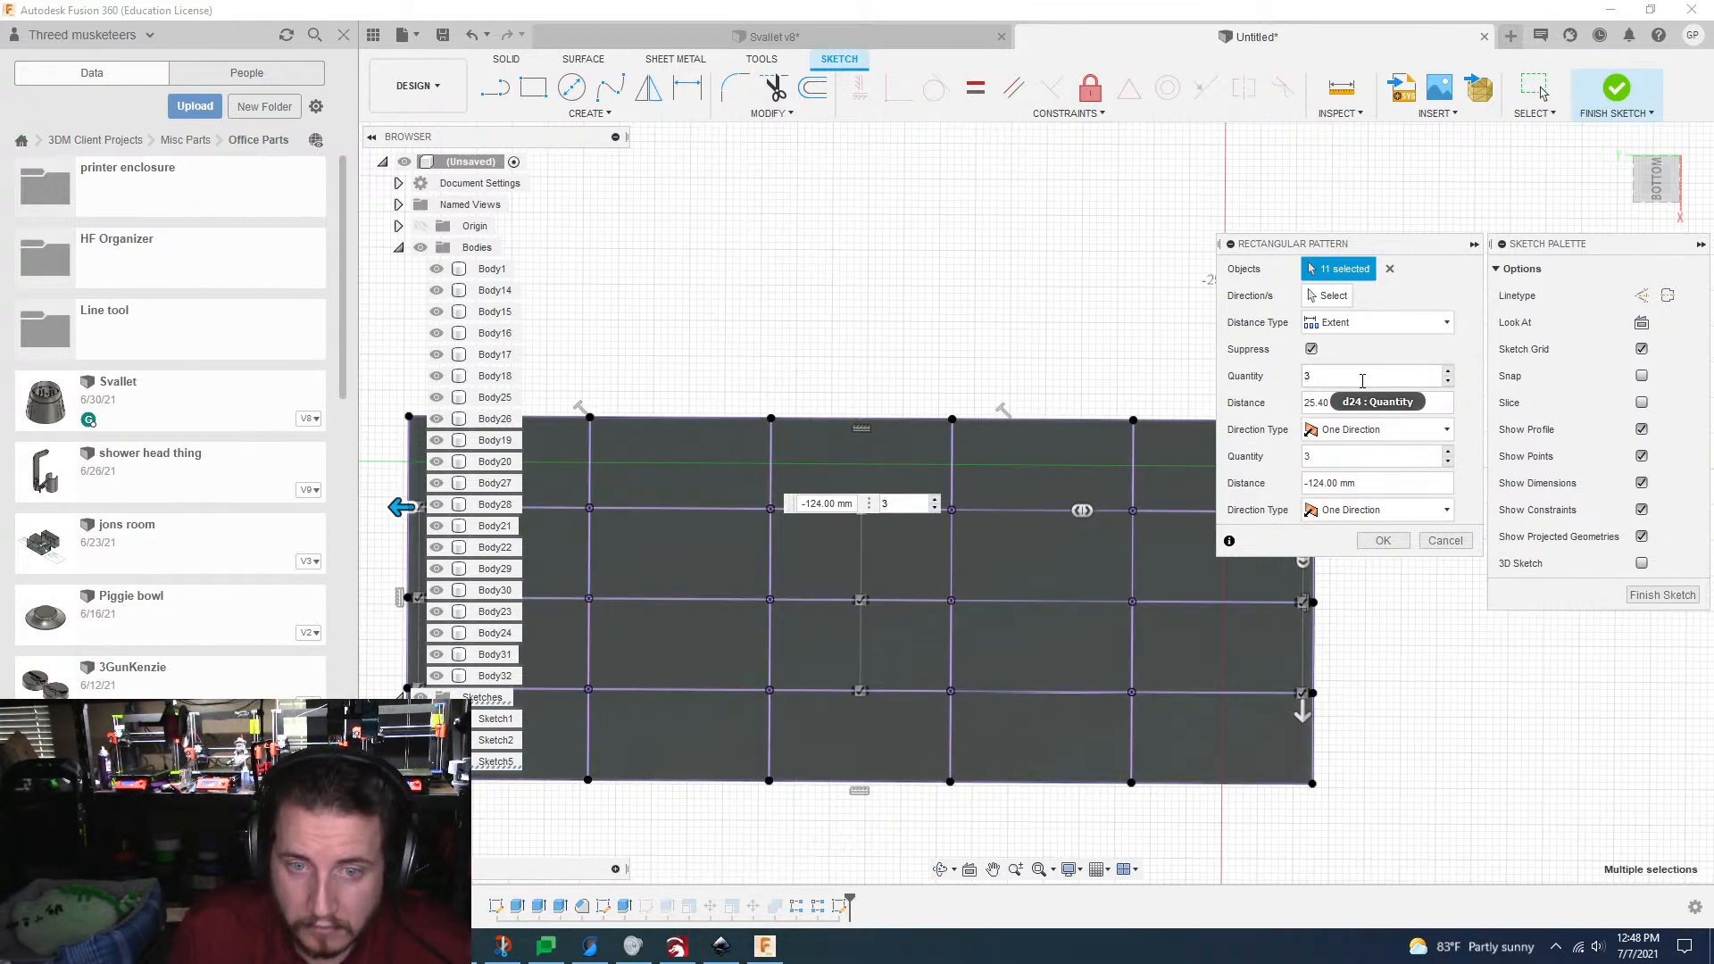
{"action": "type", "text": "25"}
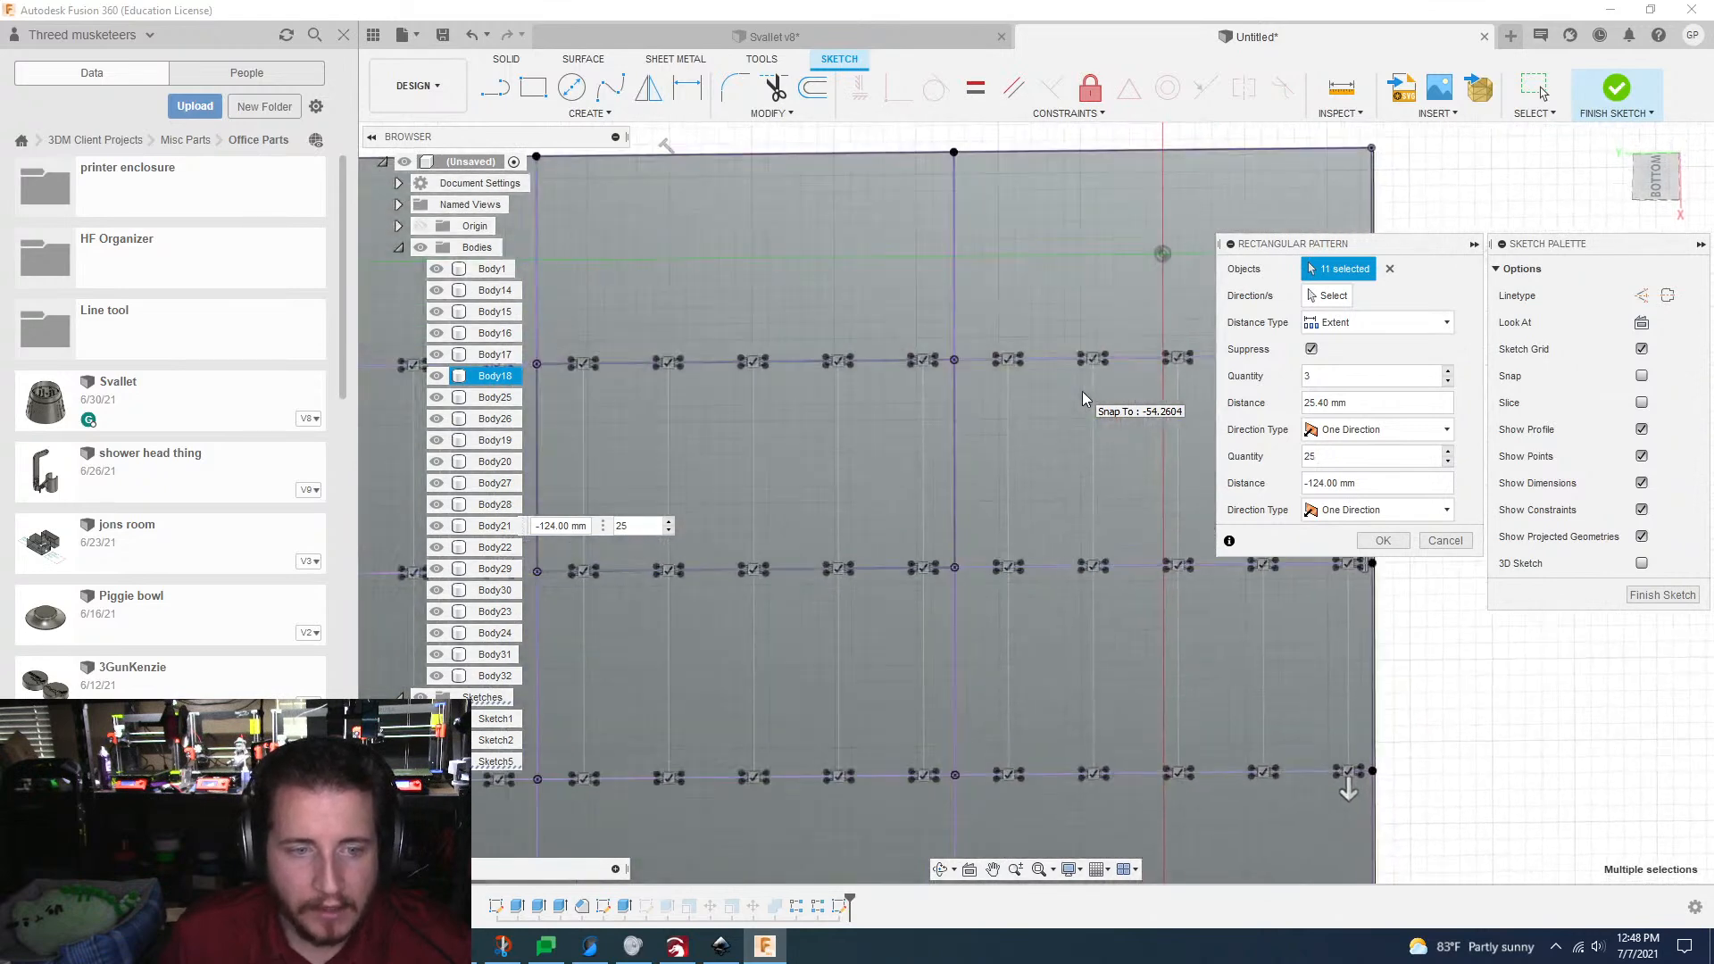
Step: Raise the quantity of the pattern's second direction to 27
{"action": "left_click", "coordinate": [1427, 454]}
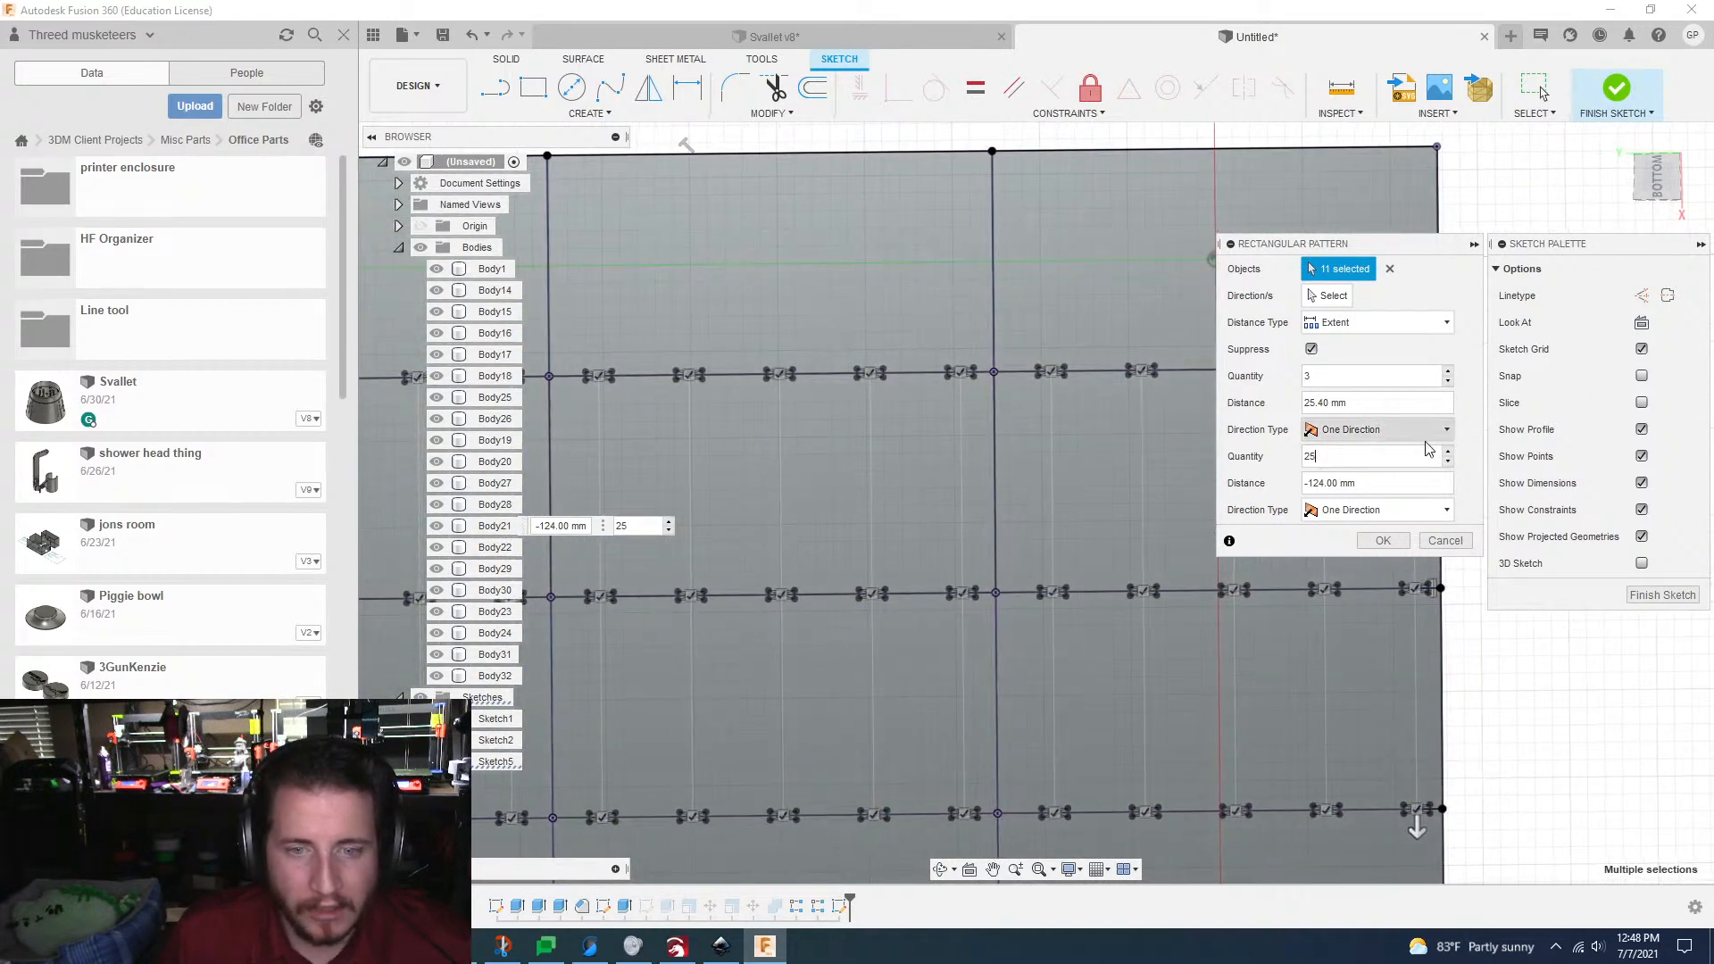
{"action": "left_click", "coordinate": [1447, 452]}
{"action": "left_click", "coordinate": [1447, 451]}
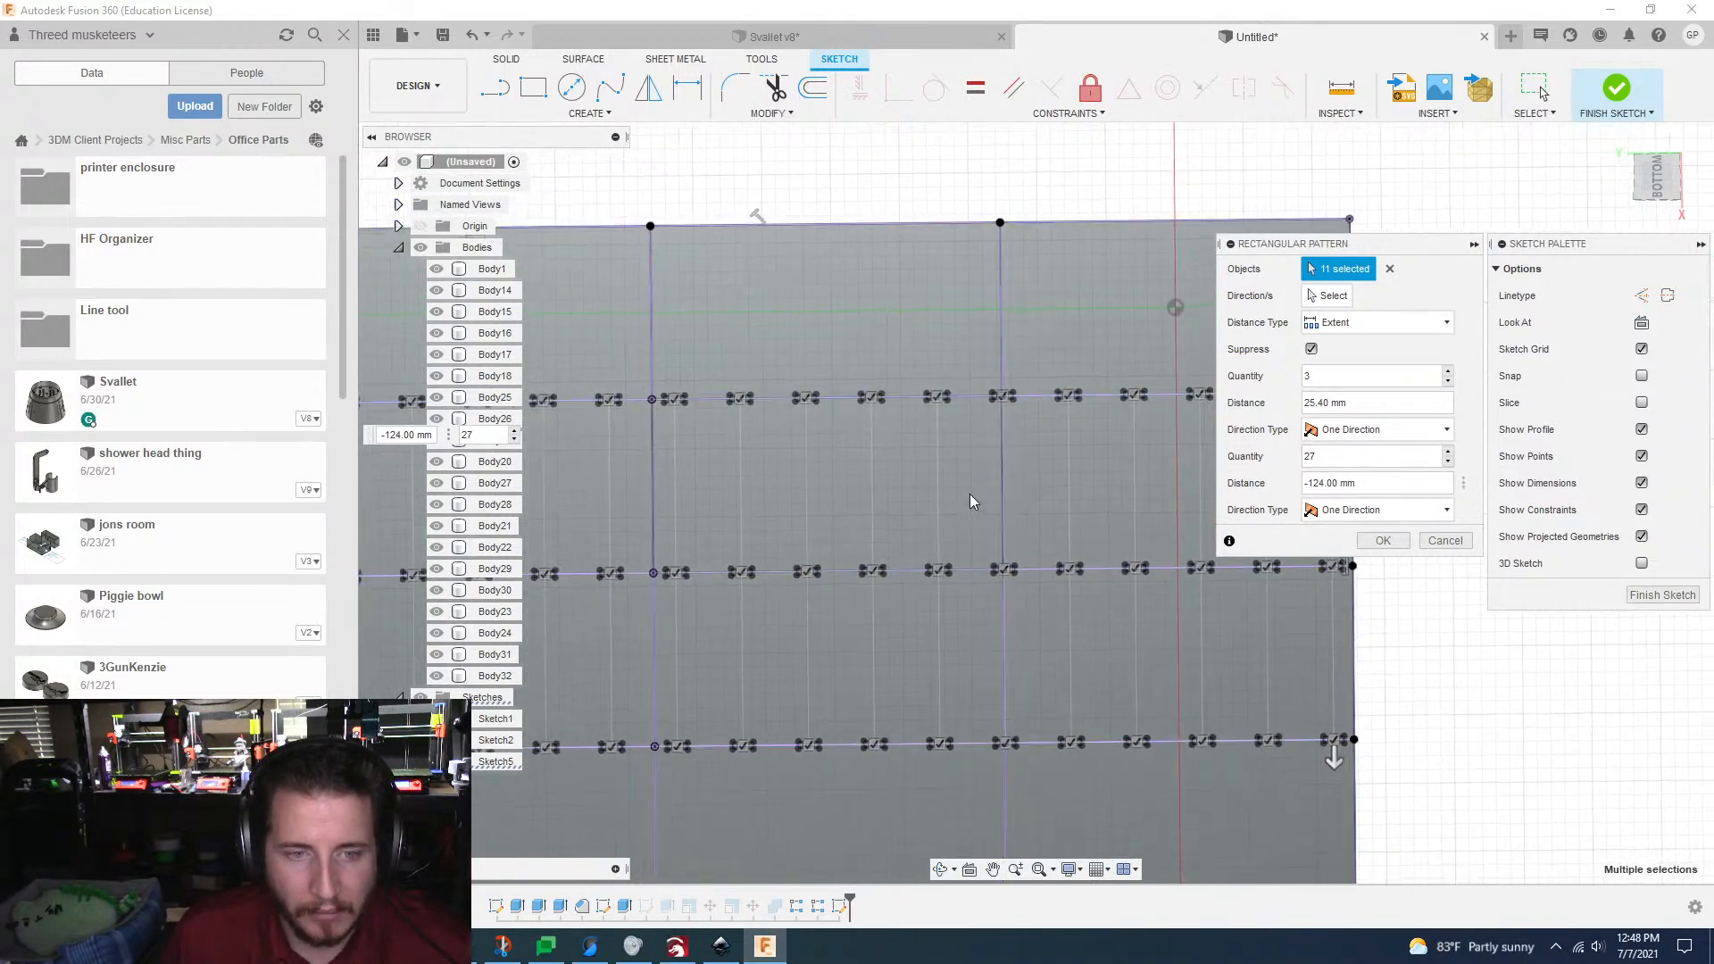
Step: Set the extent of the pattern's second direction to -125 mm, reaching towards the grid's far short edge
{"action": "scroll", "coordinate": [972, 501], "scroll_direction": "down", "scroll_amount": 2}
{"action": "middle_click_drag", "start_coordinate": [1051, 398], "coordinate": [1049, 393]}
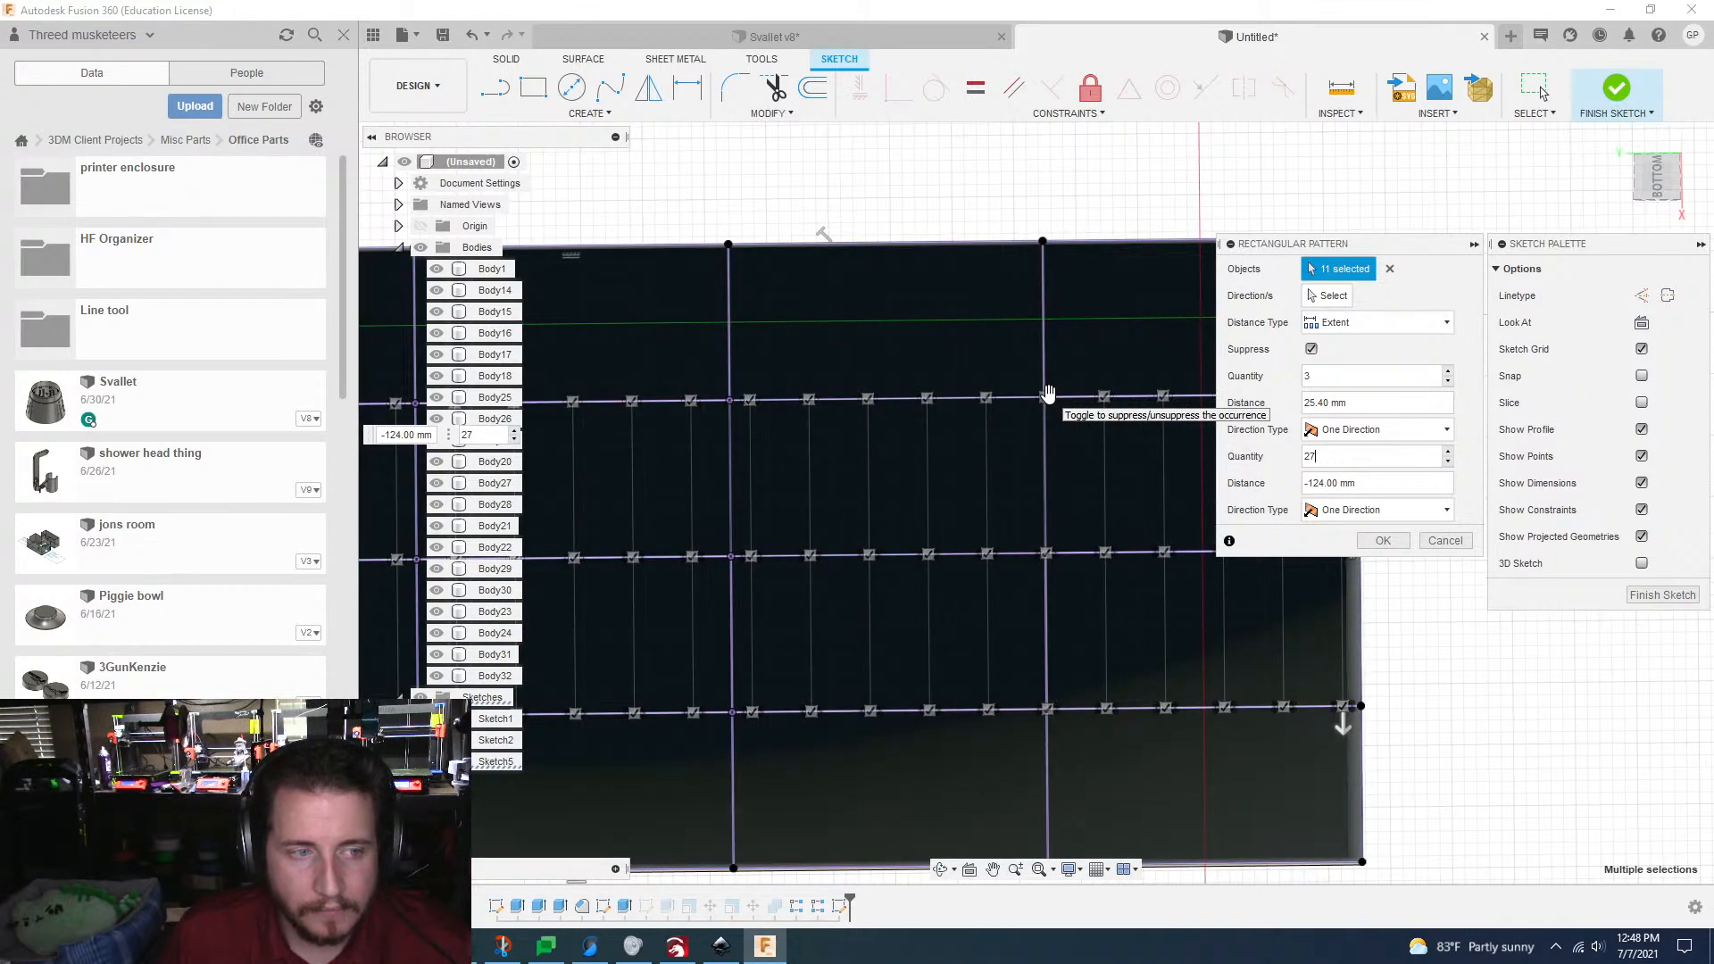
{"action": "scroll", "coordinate": [910, 496], "scroll_direction": "down", "scroll_amount": 3}
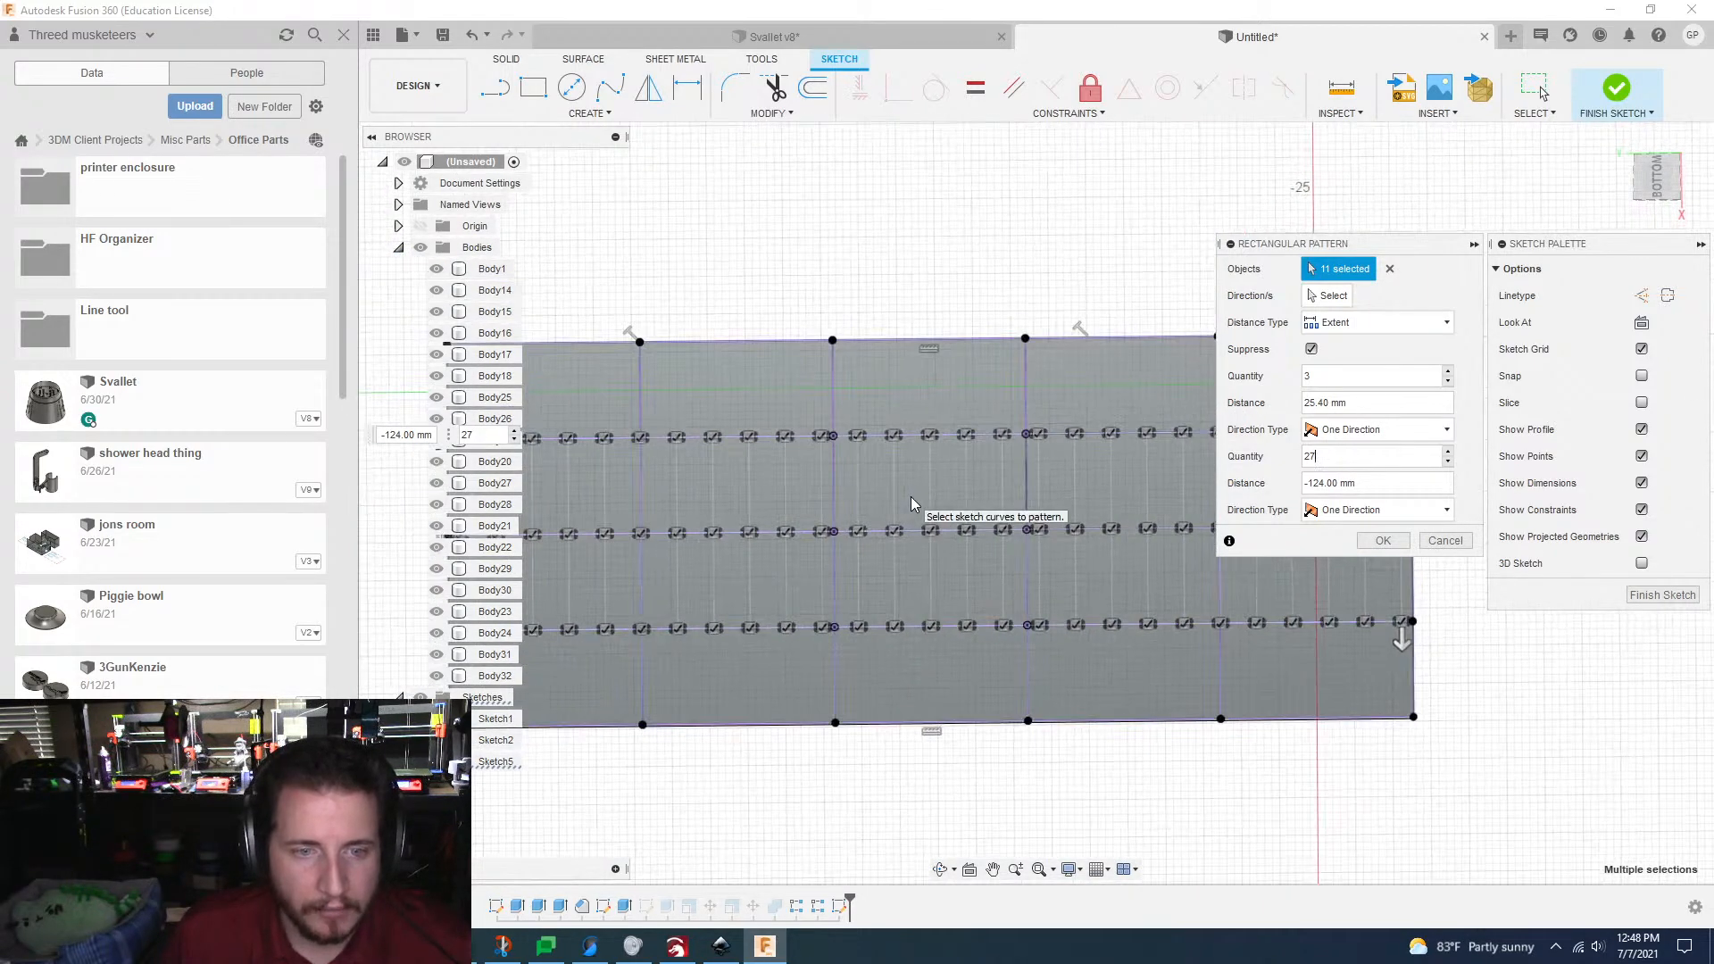
{"action": "scroll", "coordinate": [913, 497], "scroll_direction": "up", "scroll_amount": 2}
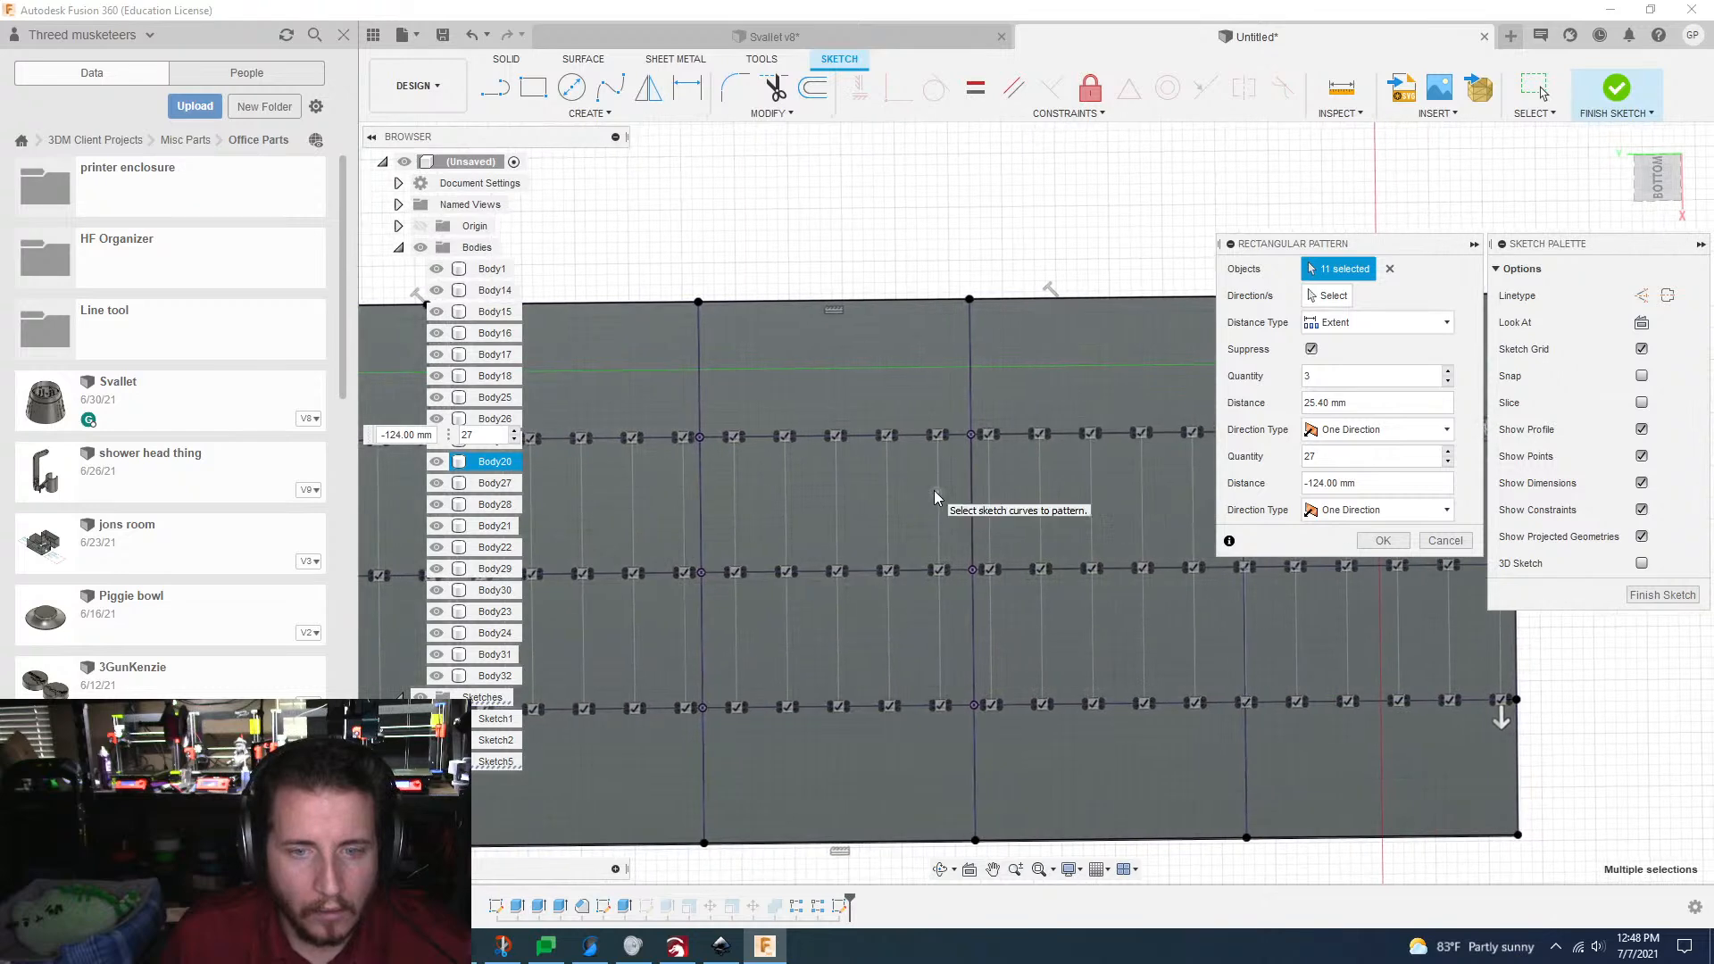
{"action": "middle_click_drag", "start_coordinate": [934, 490], "coordinate": [1097, 514]}
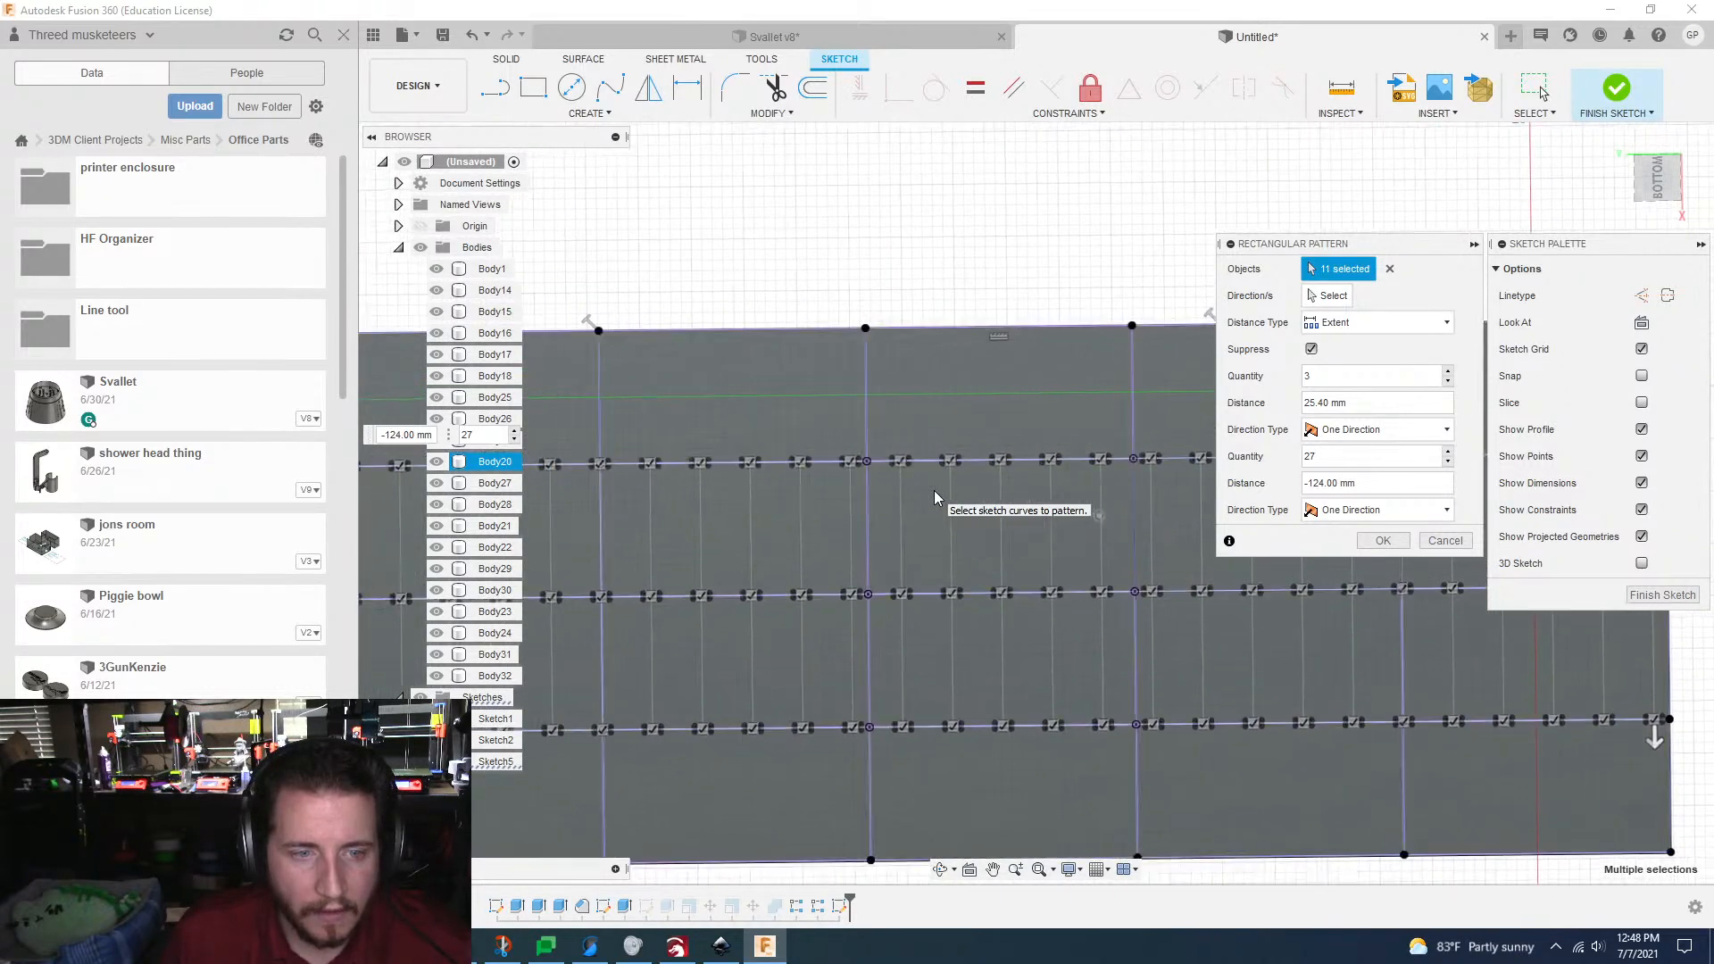
{"action": "scroll", "coordinate": [710, 489], "scroll_direction": "up", "scroll_amount": 3}
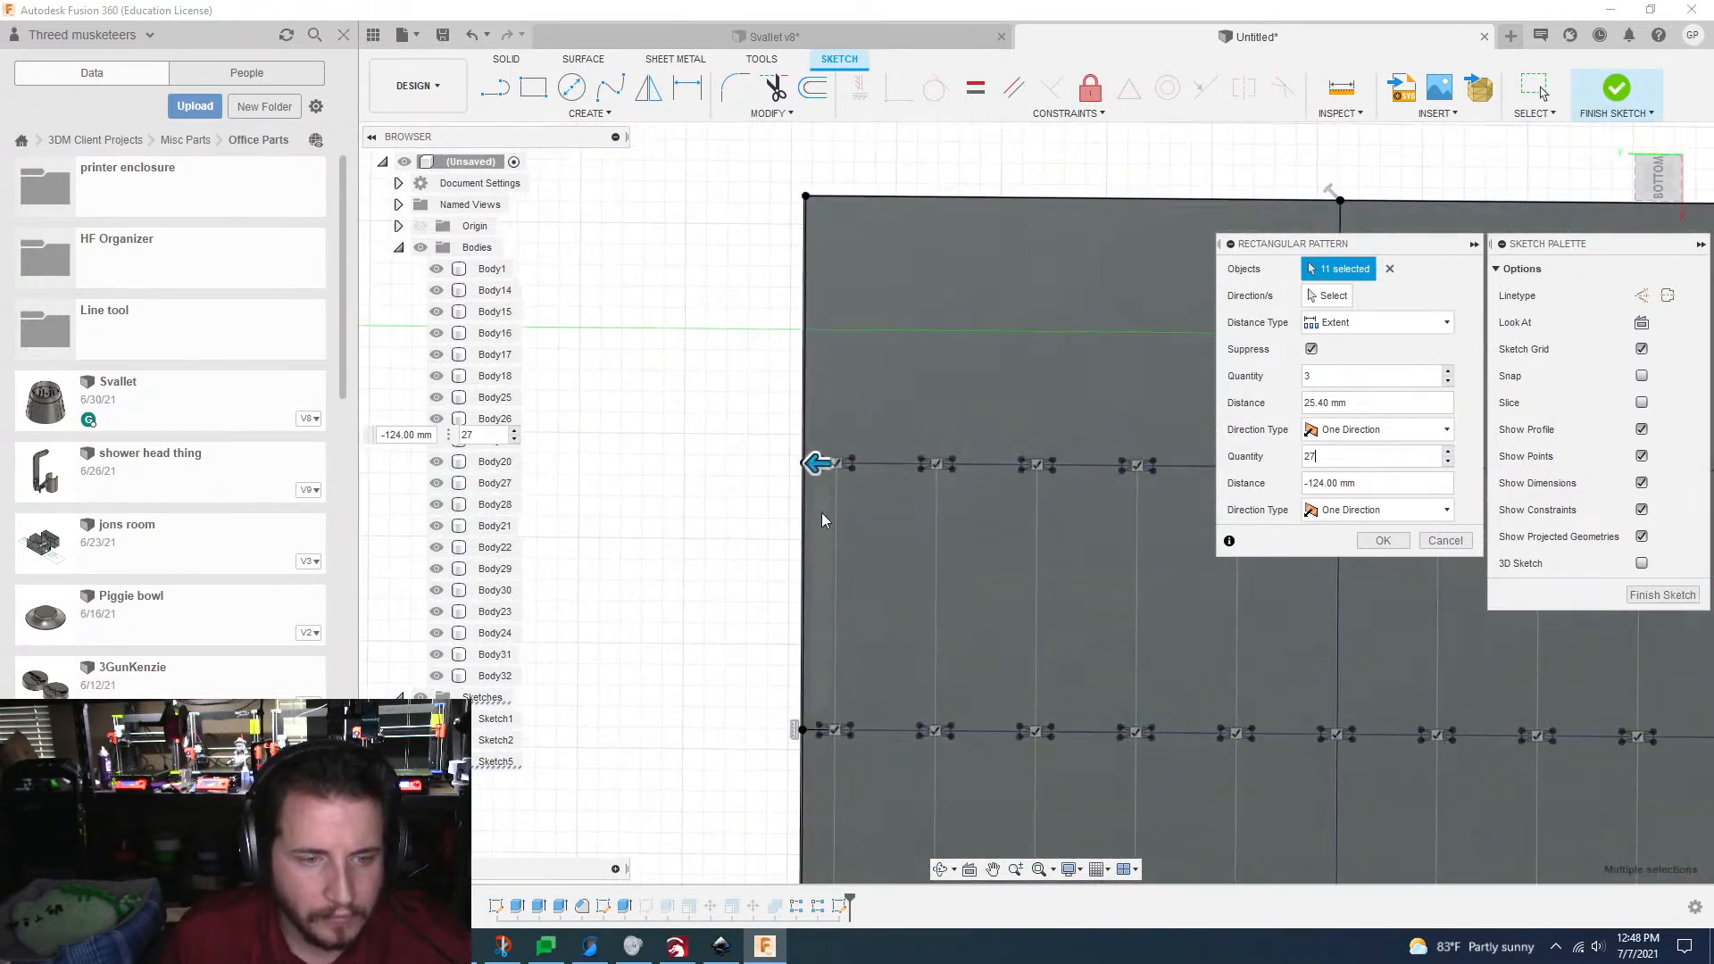
{"action": "scroll", "coordinate": [820, 516], "scroll_direction": "up", "scroll_amount": 1}
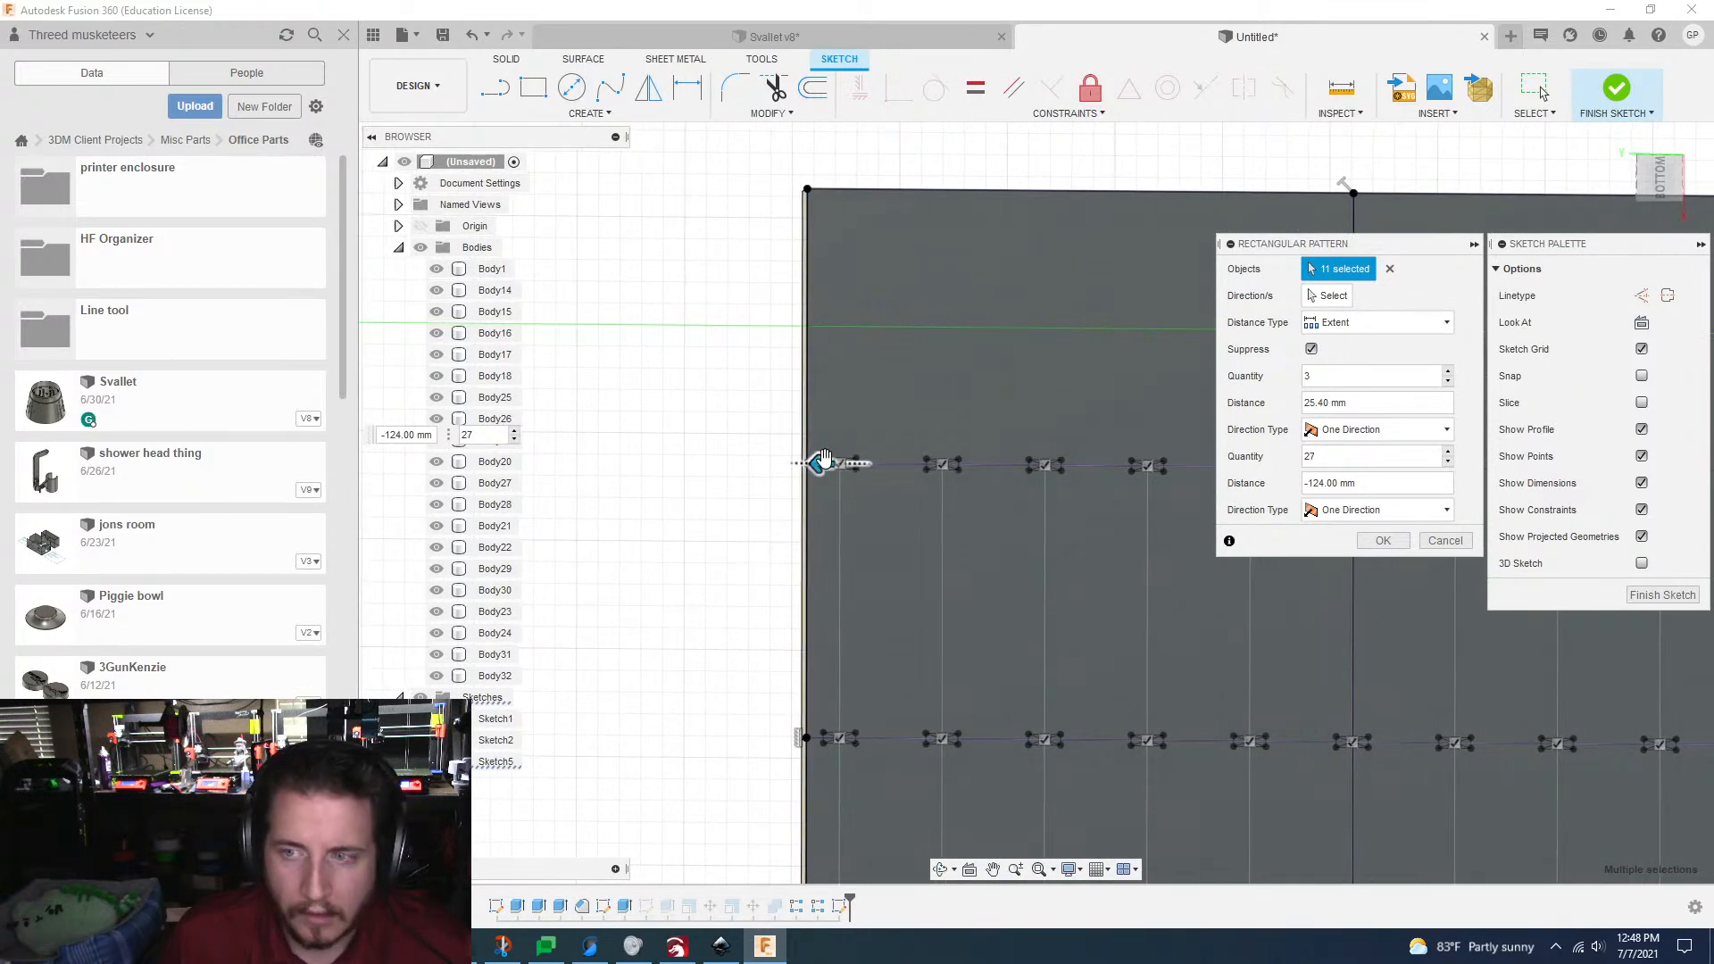
{"action": "left_click_drag", "start_coordinate": [824, 459], "coordinate": [808, 461]}
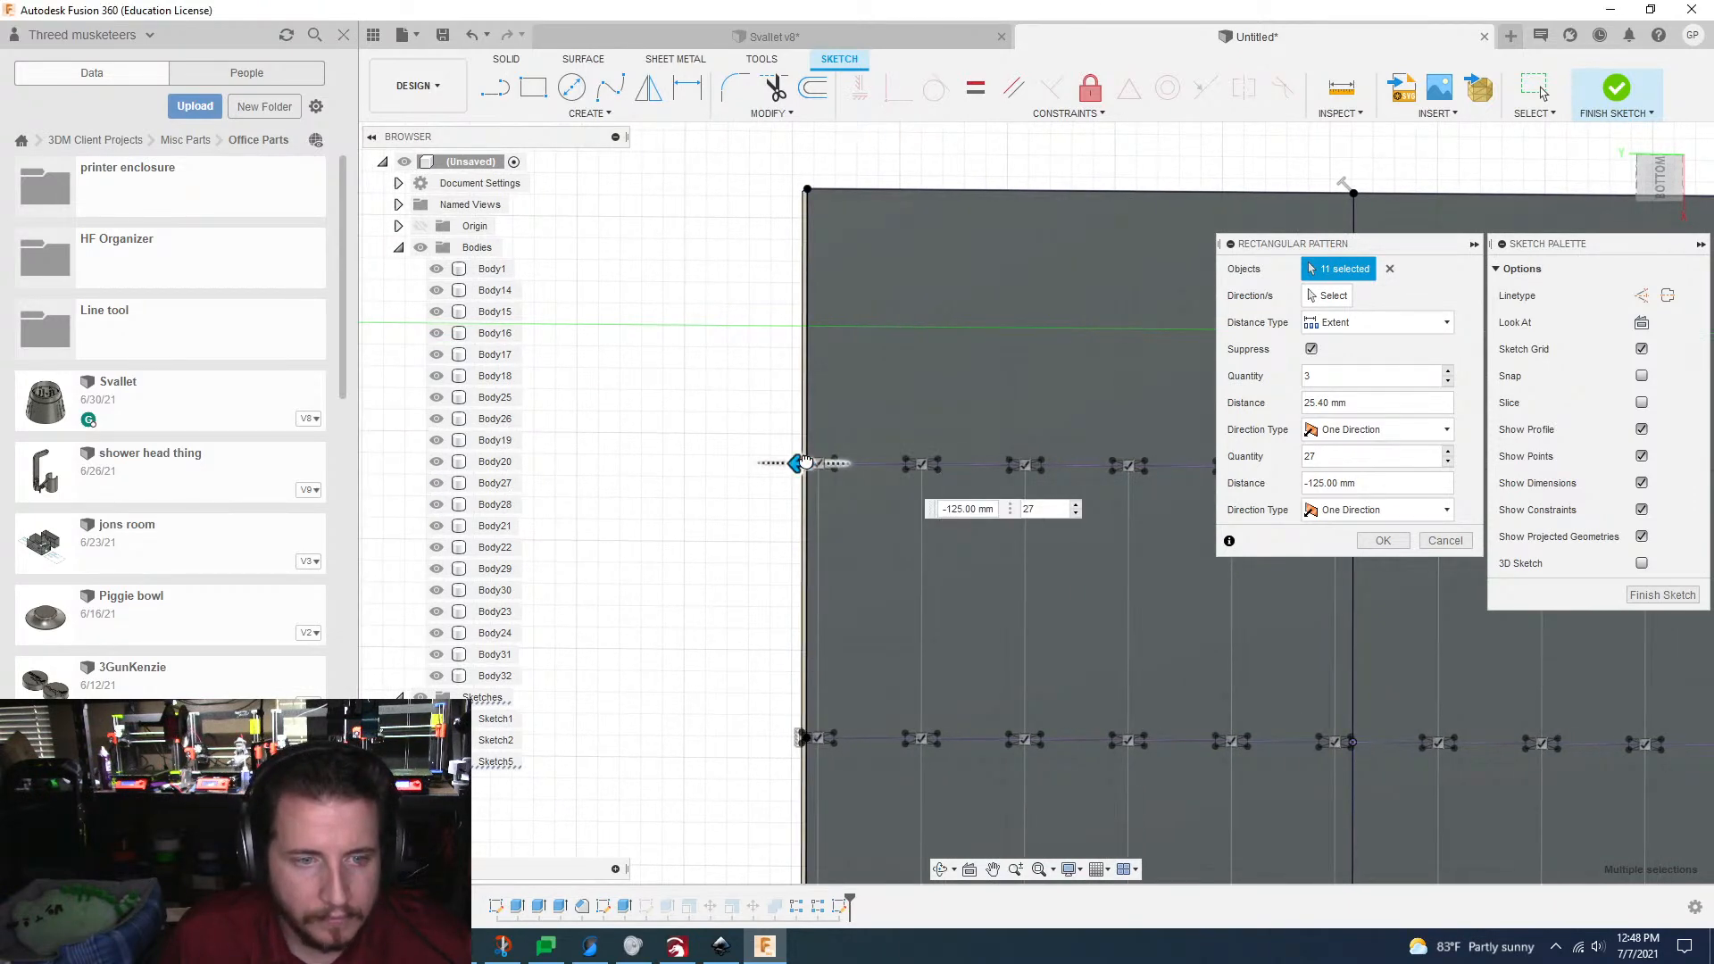
Step: Check the tab spacing across the whole grid and apply the rectangular pattern
{"action": "scroll", "coordinate": [808, 462], "scroll_direction": "down", "scroll_amount": 3}
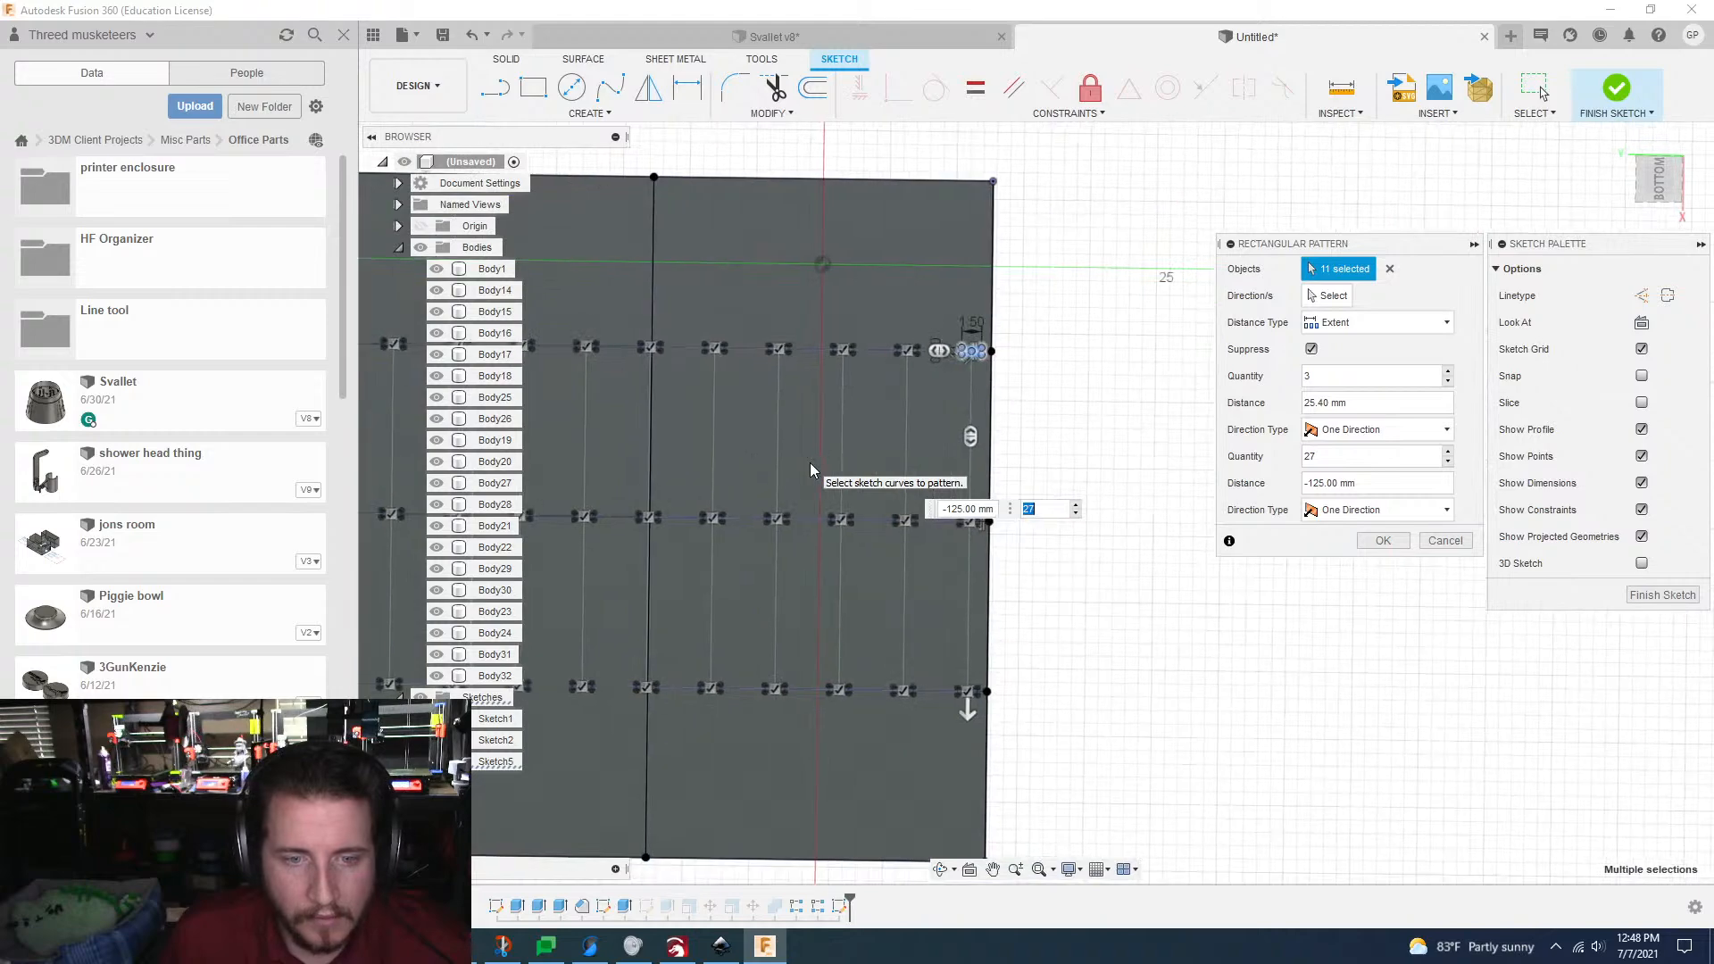
{"action": "scroll", "coordinate": [1295, 561], "scroll_direction": "down", "scroll_amount": 3}
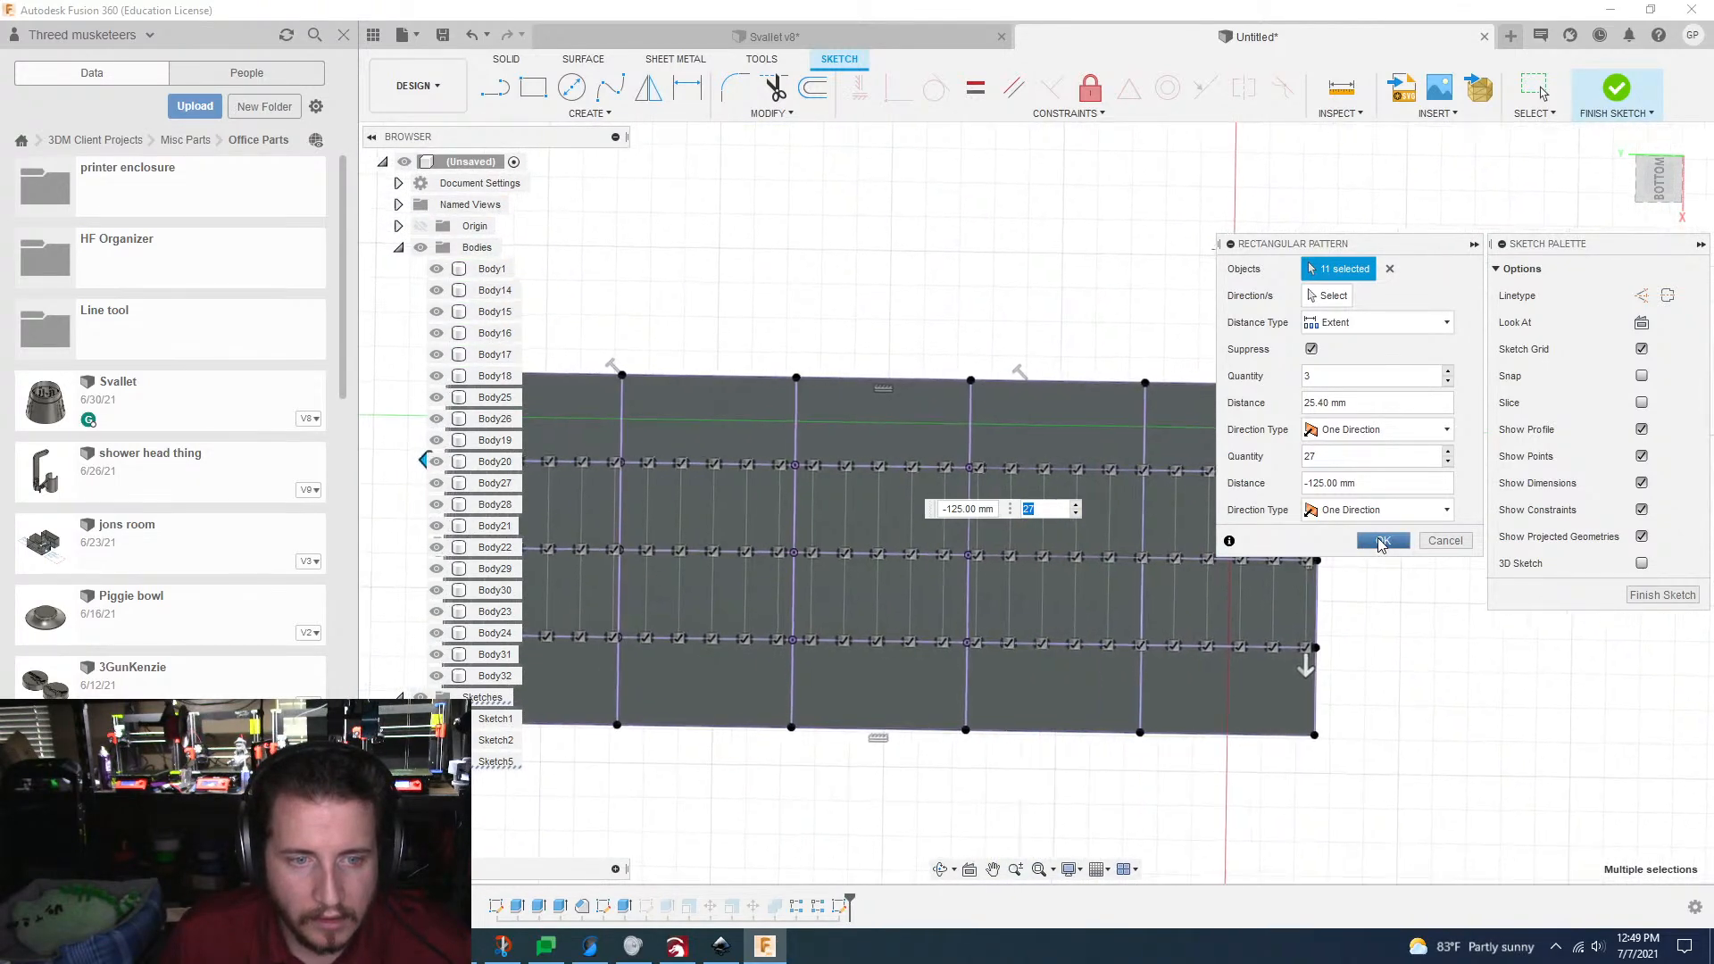
{"action": "scroll", "coordinate": [1382, 545], "scroll_direction": "up", "scroll_amount": 2}
{"action": "scroll", "coordinate": [1381, 545], "scroll_direction": "up", "scroll_amount": 1}
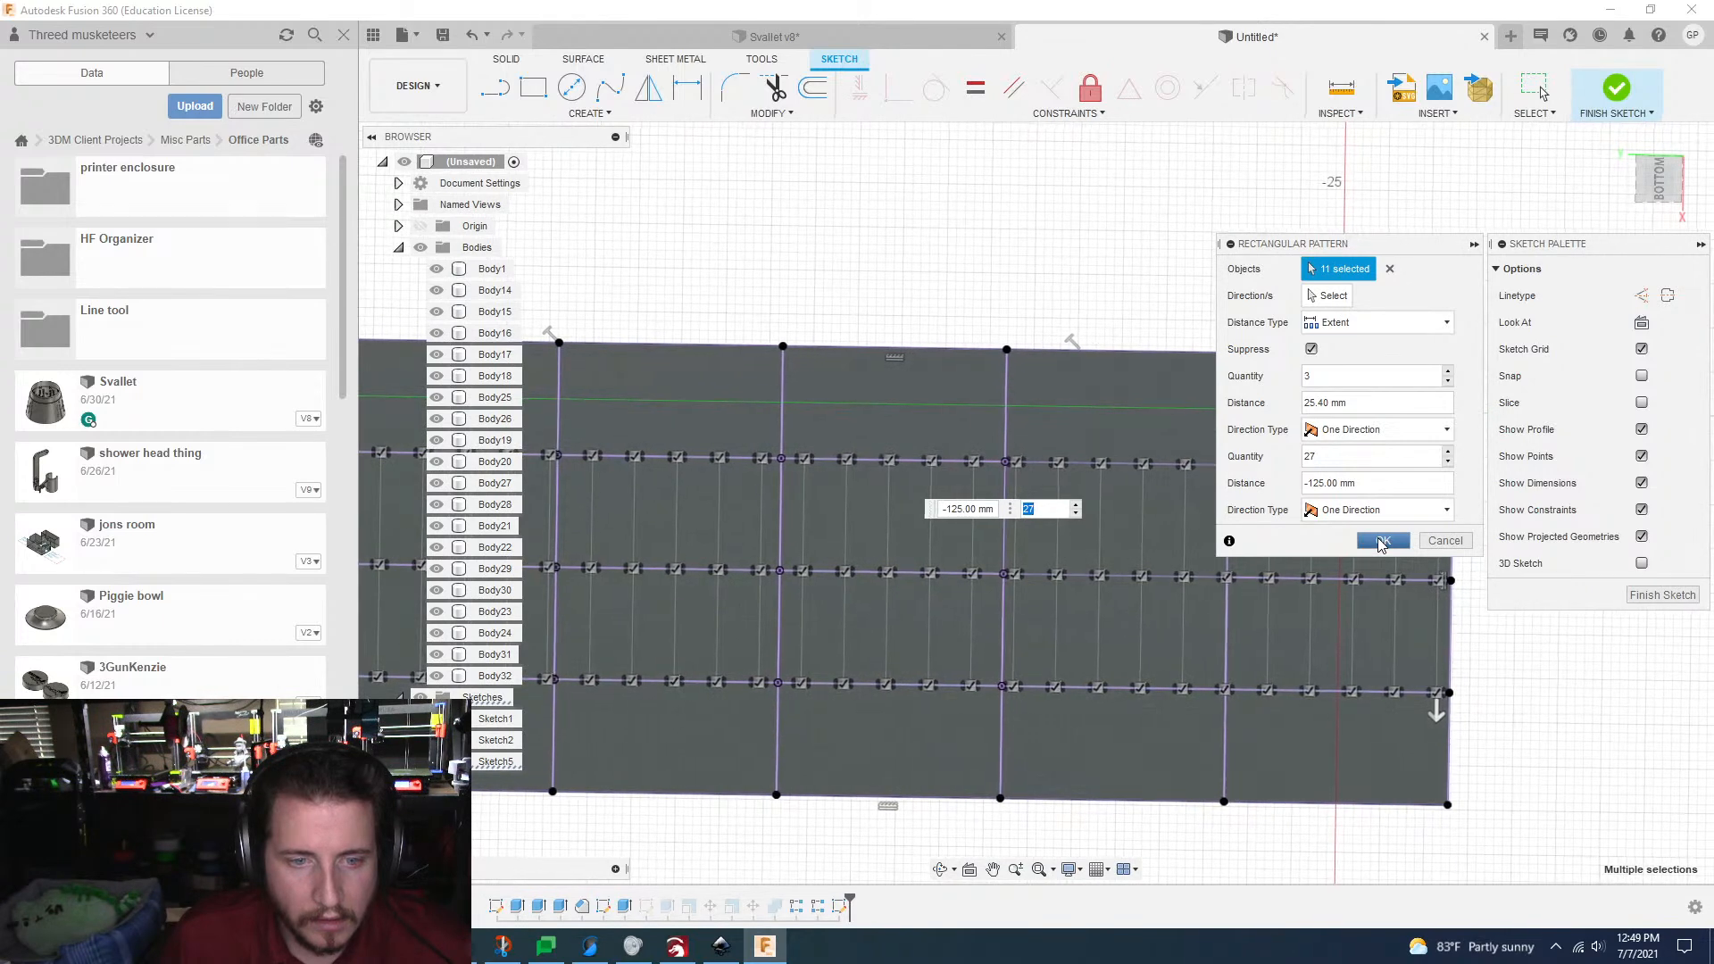
{"action": "scroll", "coordinate": [1381, 544], "scroll_direction": "down", "scroll_amount": 1}
{"action": "scroll", "coordinate": [1382, 545], "scroll_direction": "down", "scroll_amount": 2}
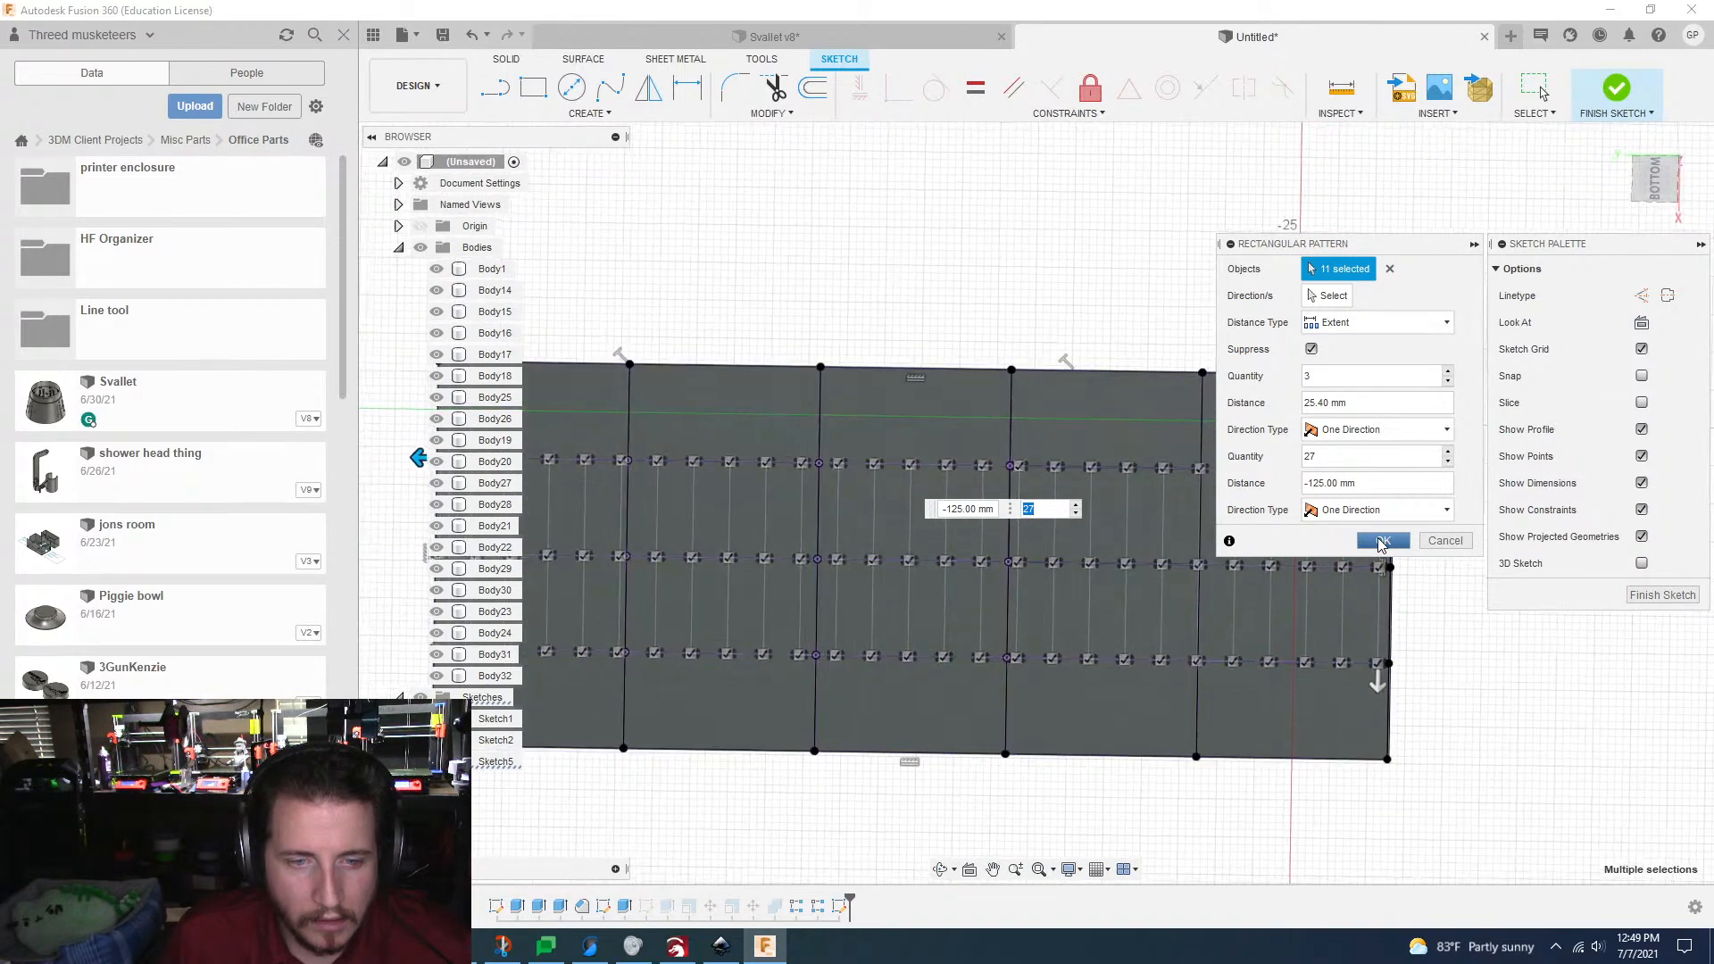
{"action": "scroll", "coordinate": [1381, 545], "scroll_direction": "down", "scroll_amount": 2}
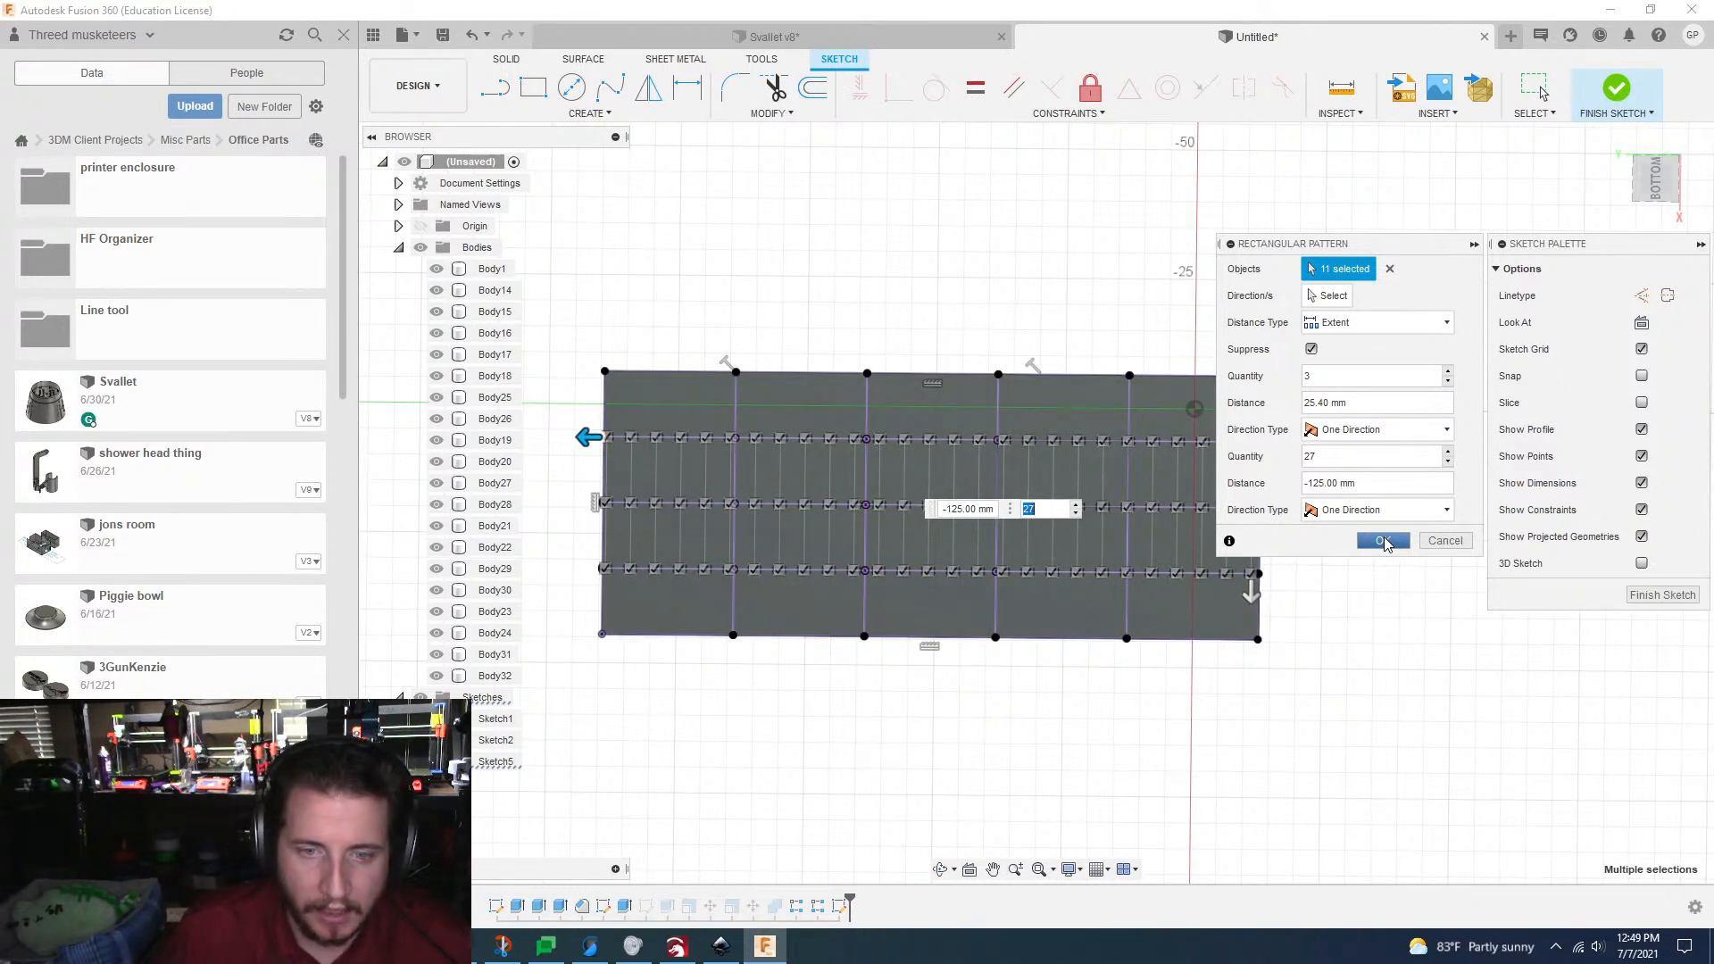
{"action": "left_click", "coordinate": [1384, 542]}
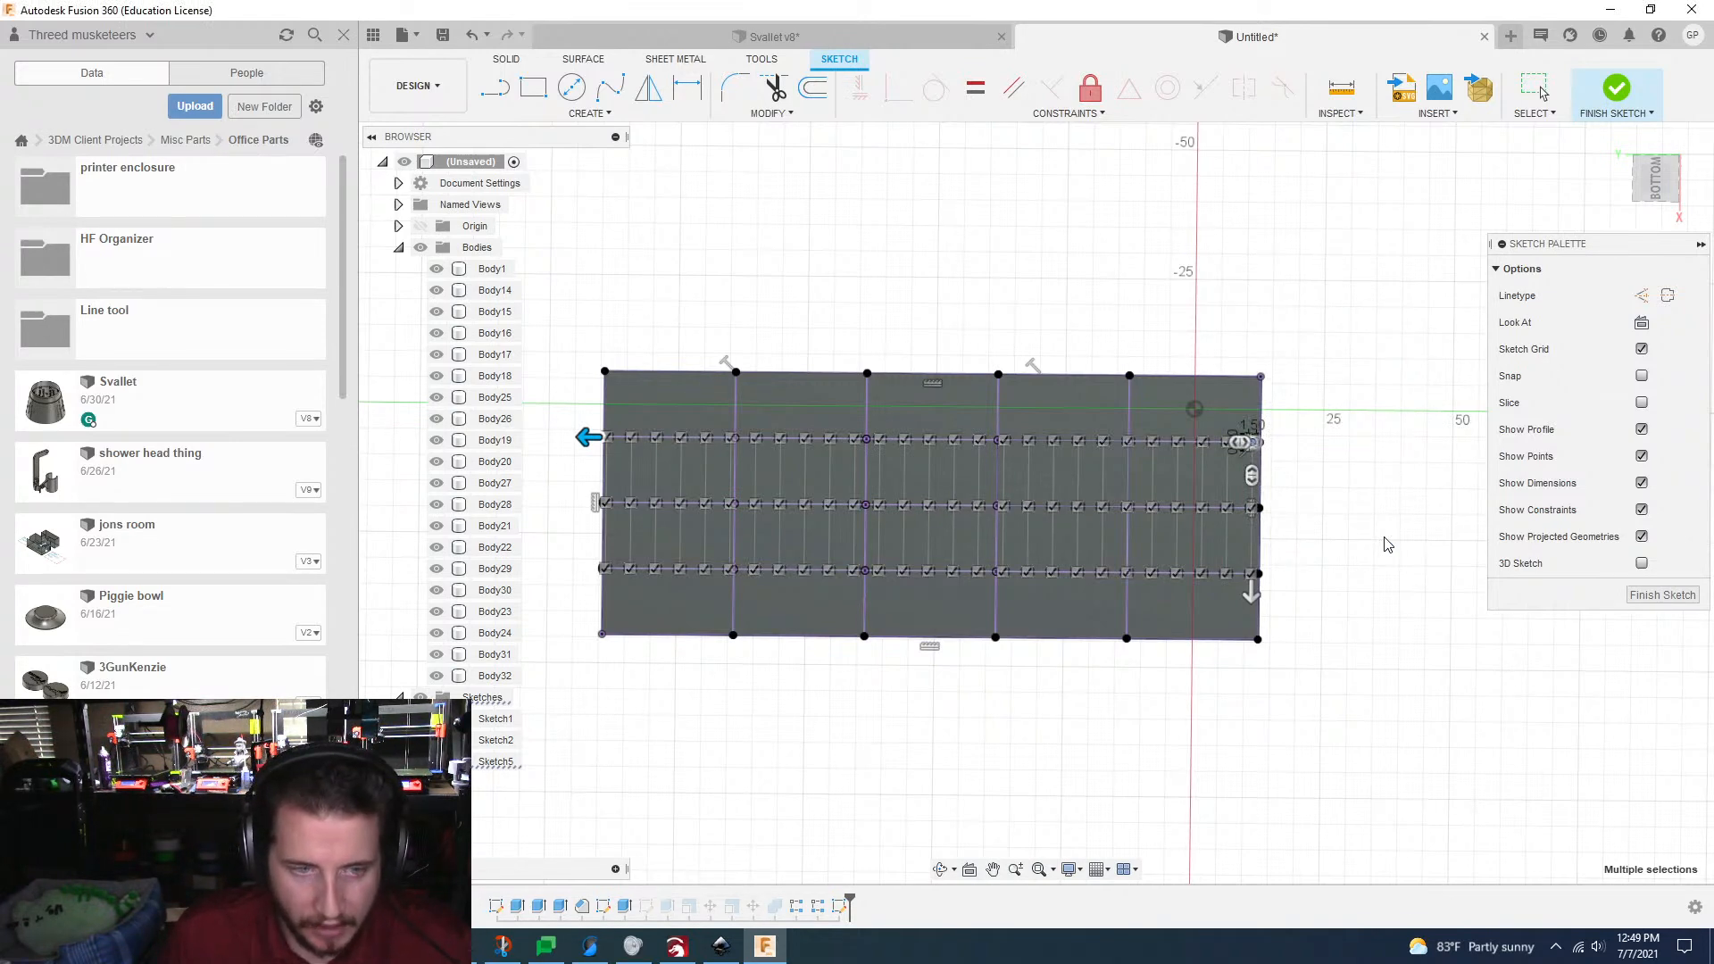
{"action": "scroll", "coordinate": [1388, 544], "scroll_direction": "up", "scroll_amount": 10}
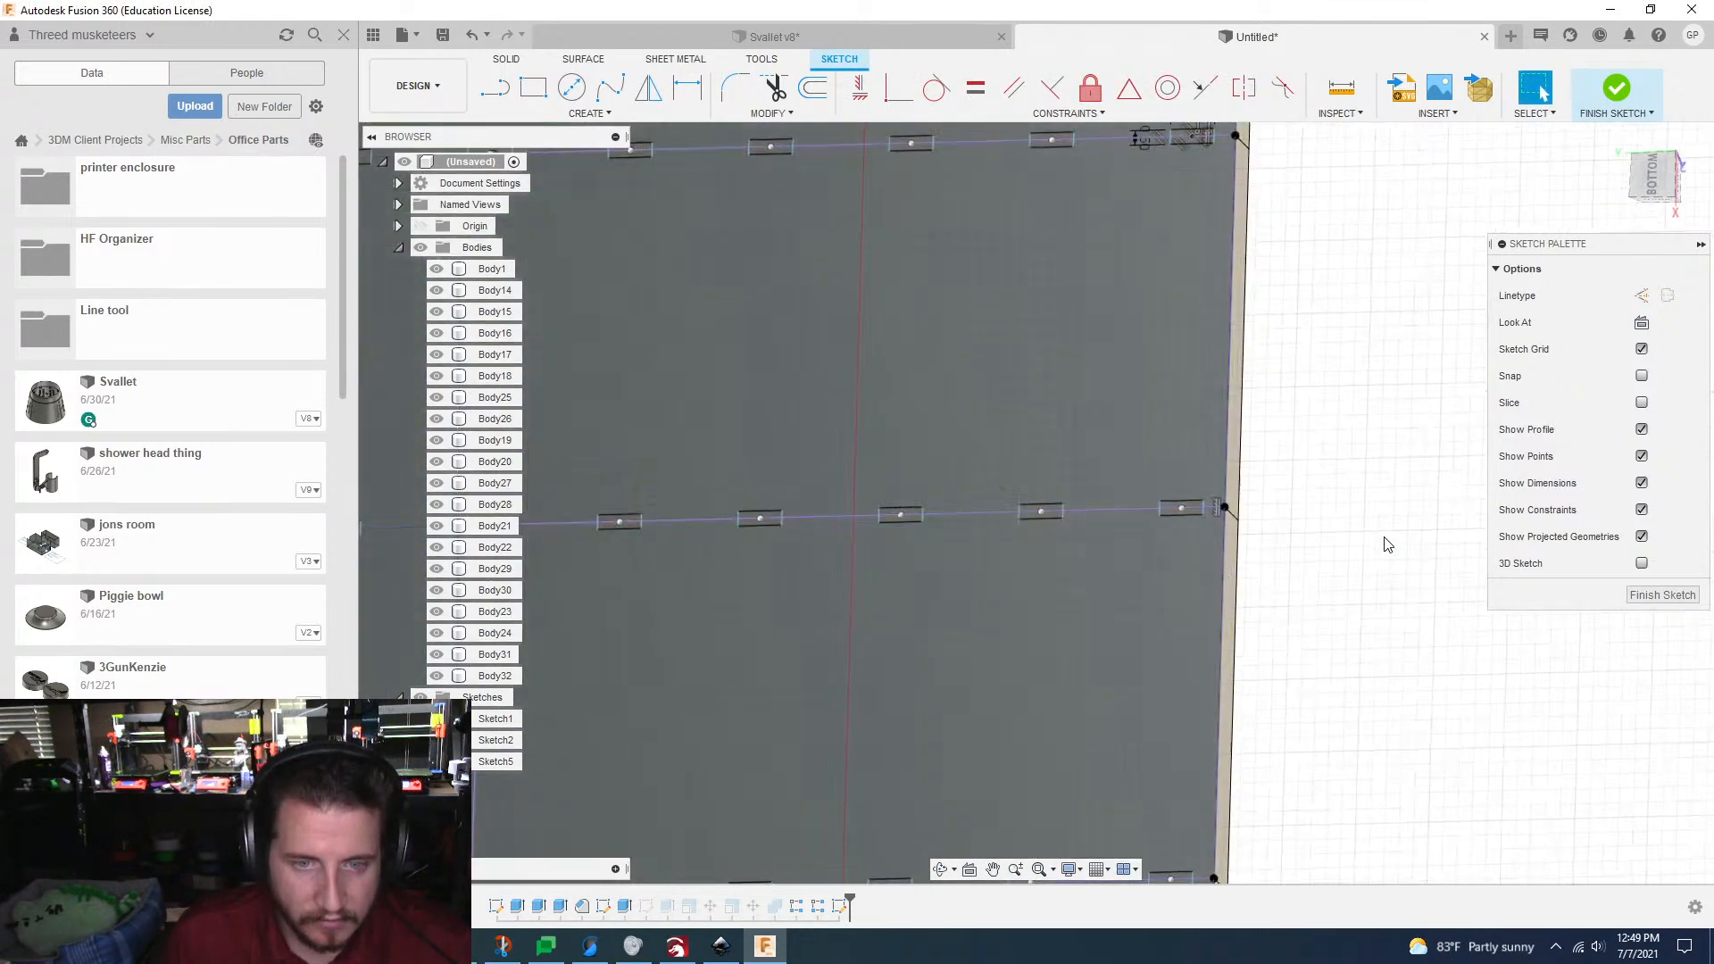
{"action": "scroll", "coordinate": [1282, 559], "scroll_direction": "up", "scroll_amount": 2}
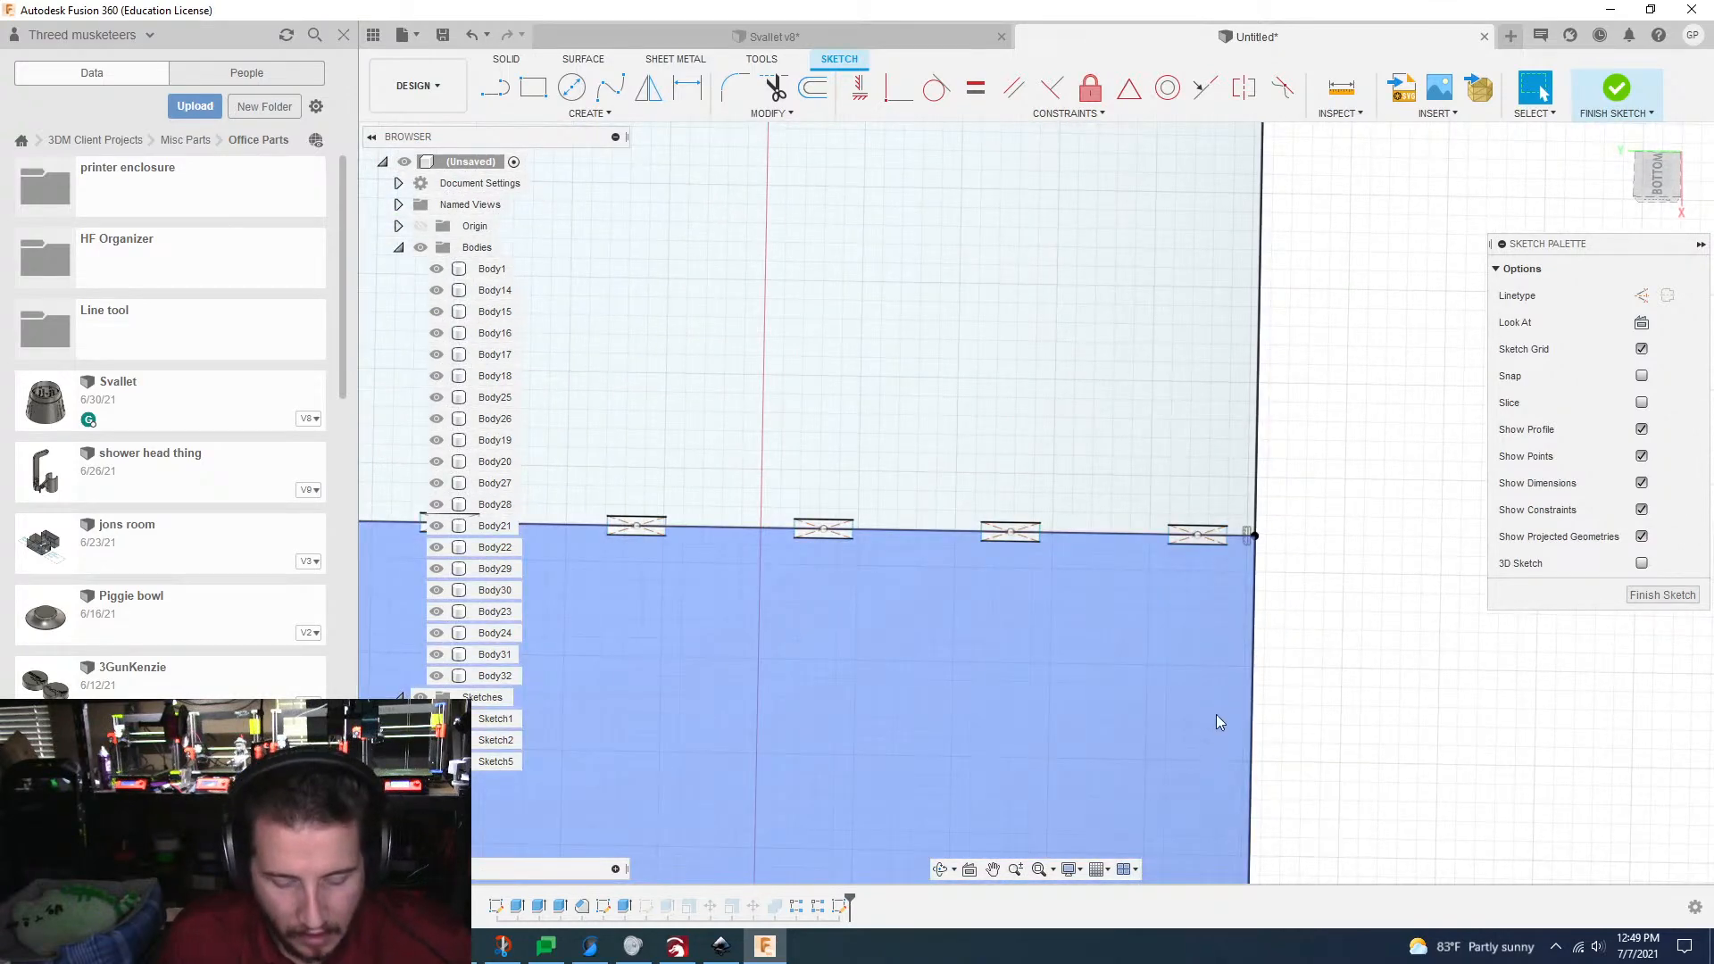
{"action": "key", "text": "d"}
{"action": "scroll", "coordinate": [1234, 538], "scroll_direction": "up", "scroll_amount": 4}
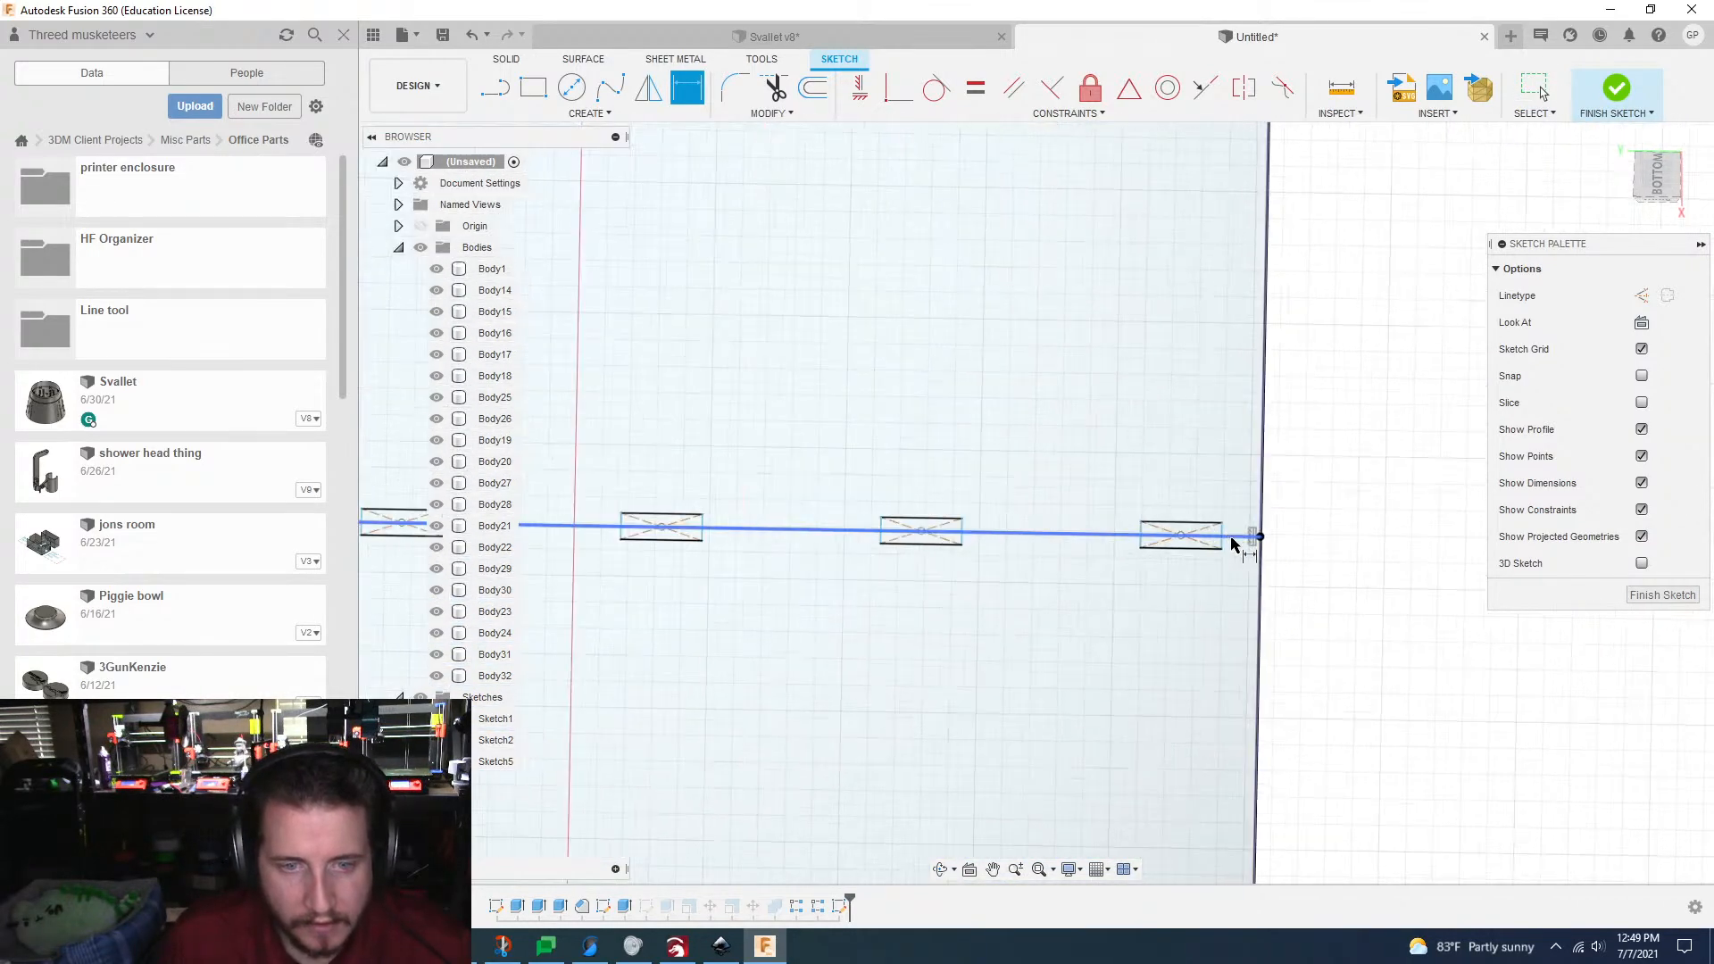
{"action": "scroll", "coordinate": [1246, 522], "scroll_direction": "down", "scroll_amount": 8}
{"action": "scroll", "coordinate": [1247, 521], "scroll_direction": "up", "scroll_amount": 8}
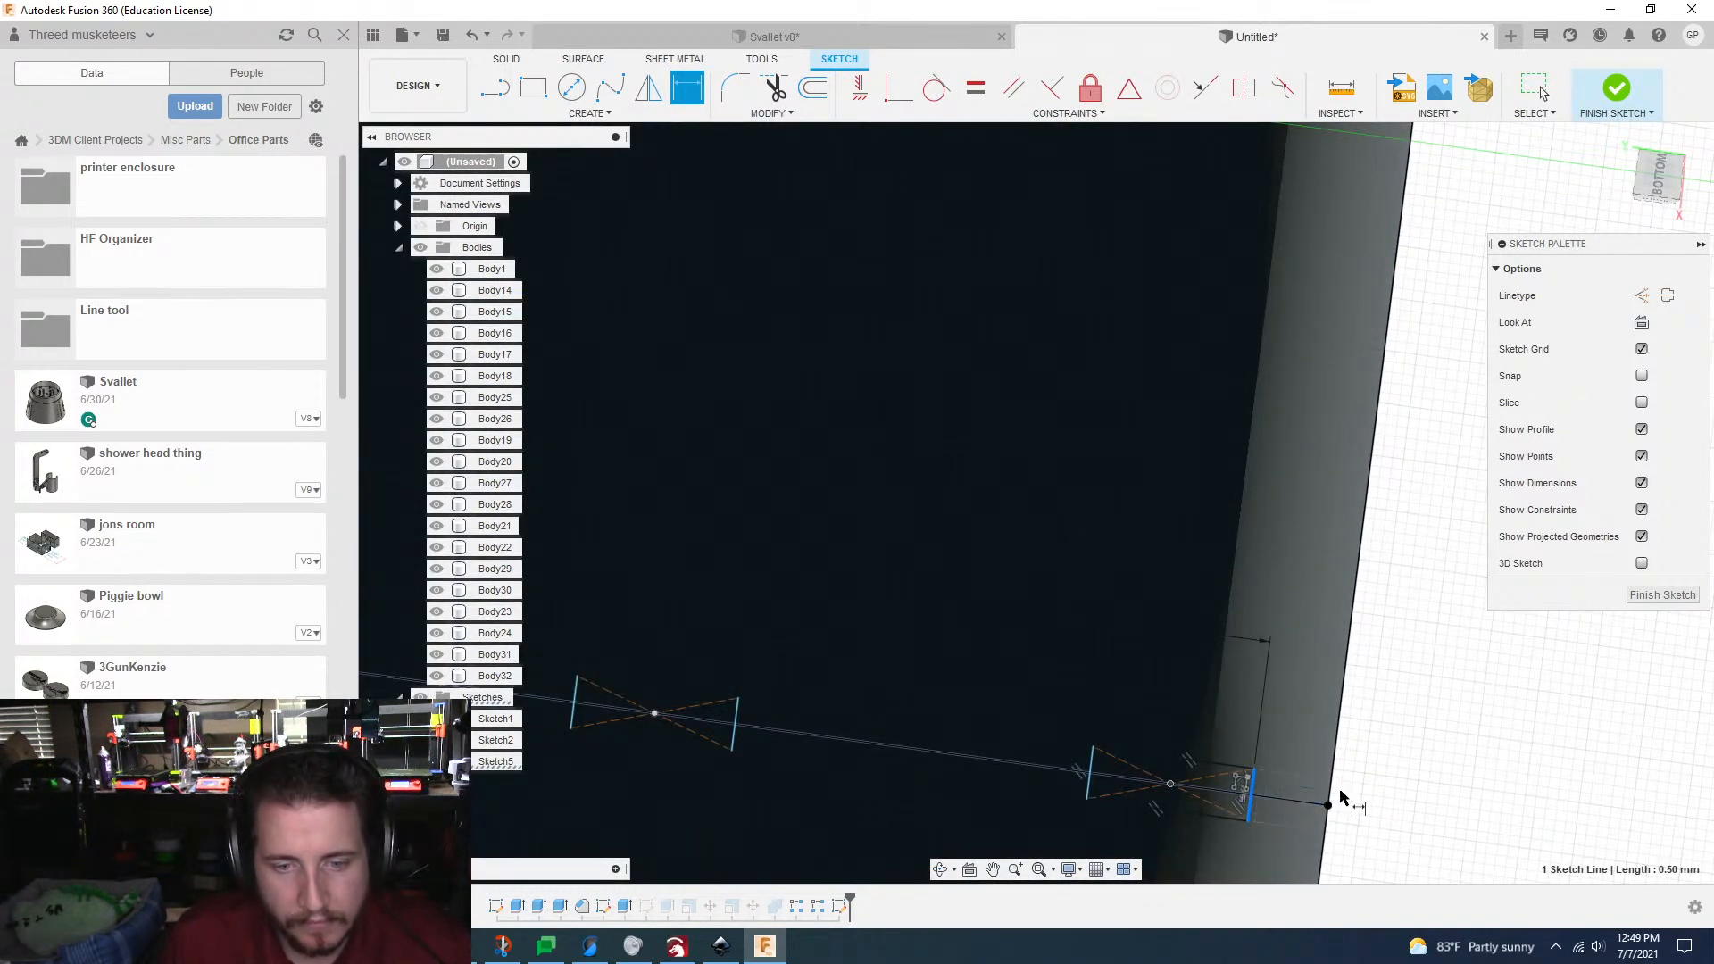
{"action": "key", "text": "Escape"}
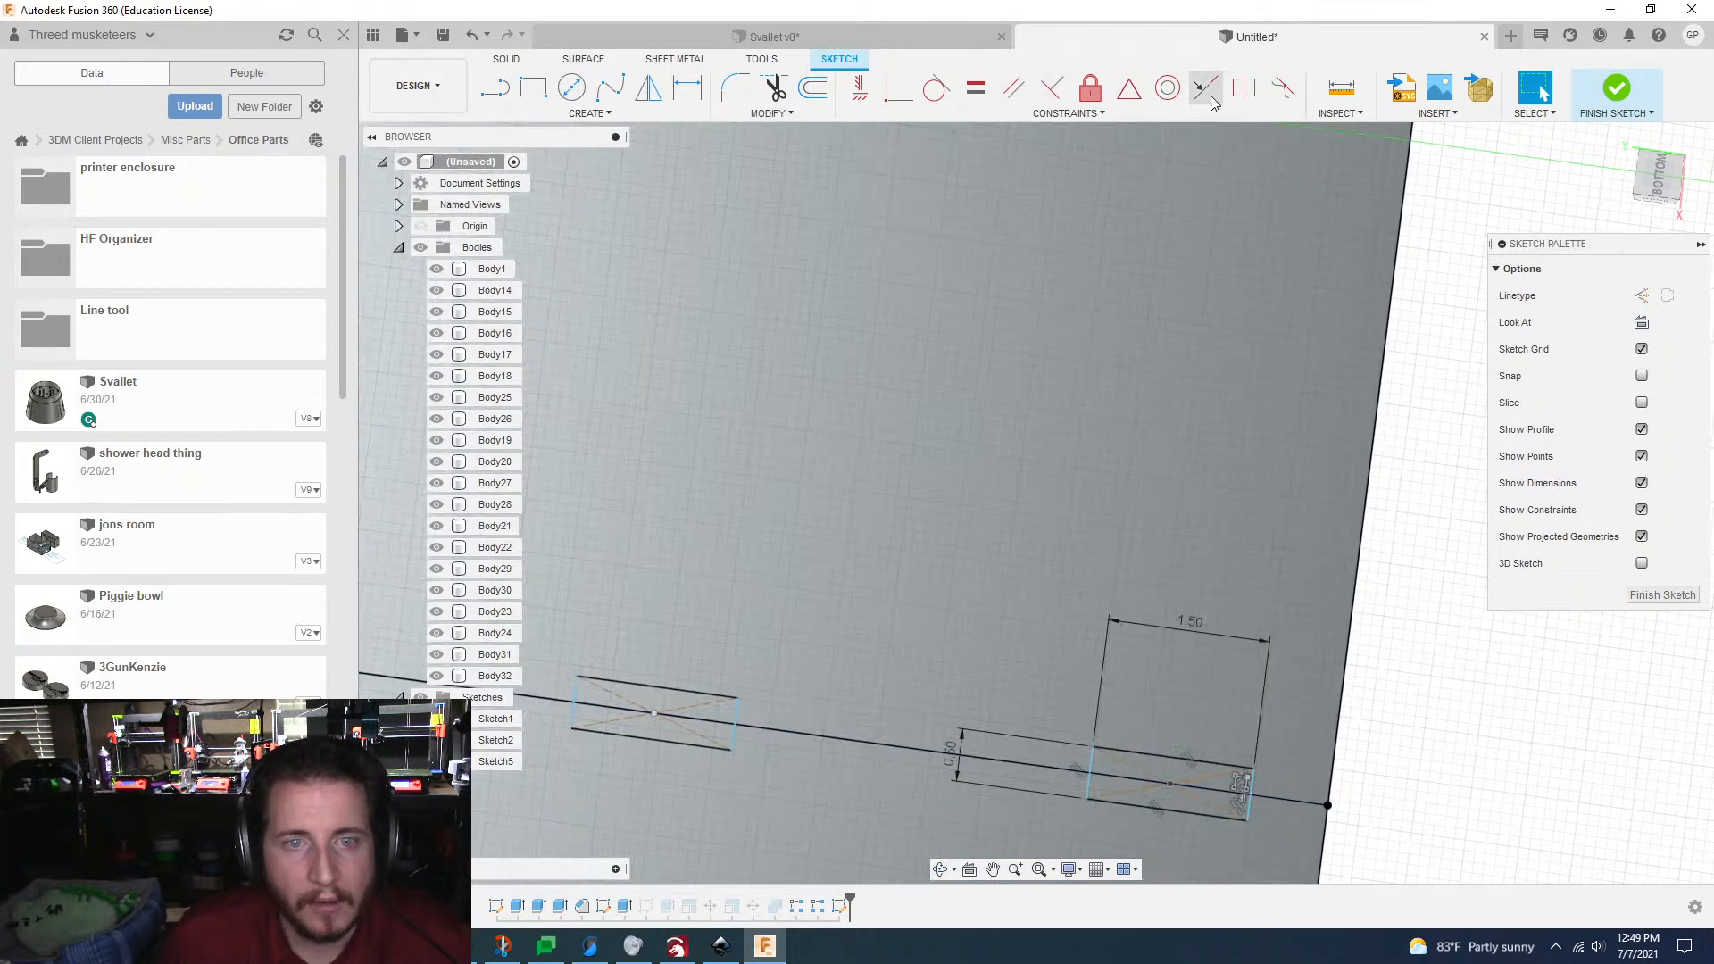
Step: Constrain the outer short side of the original 1.5 by 0.5 mm rectangle collinear with the grid's right edge
{"action": "left_click", "coordinate": [1251, 791]}
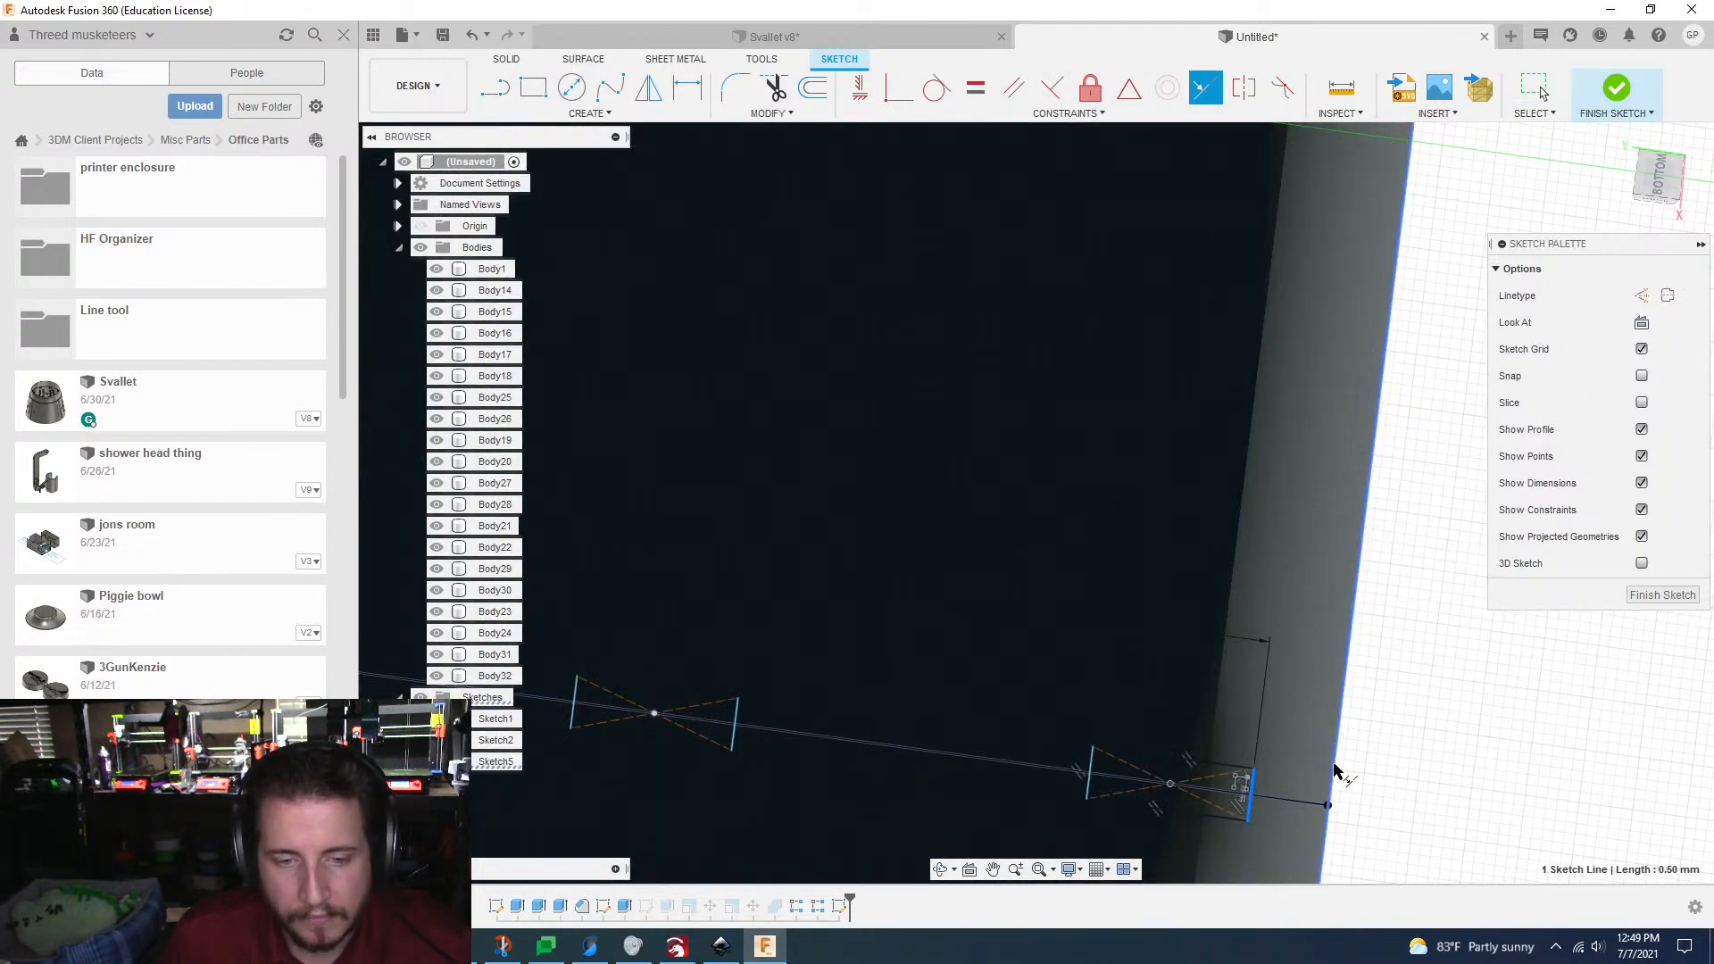
{"action": "left_click", "coordinate": [1334, 772]}
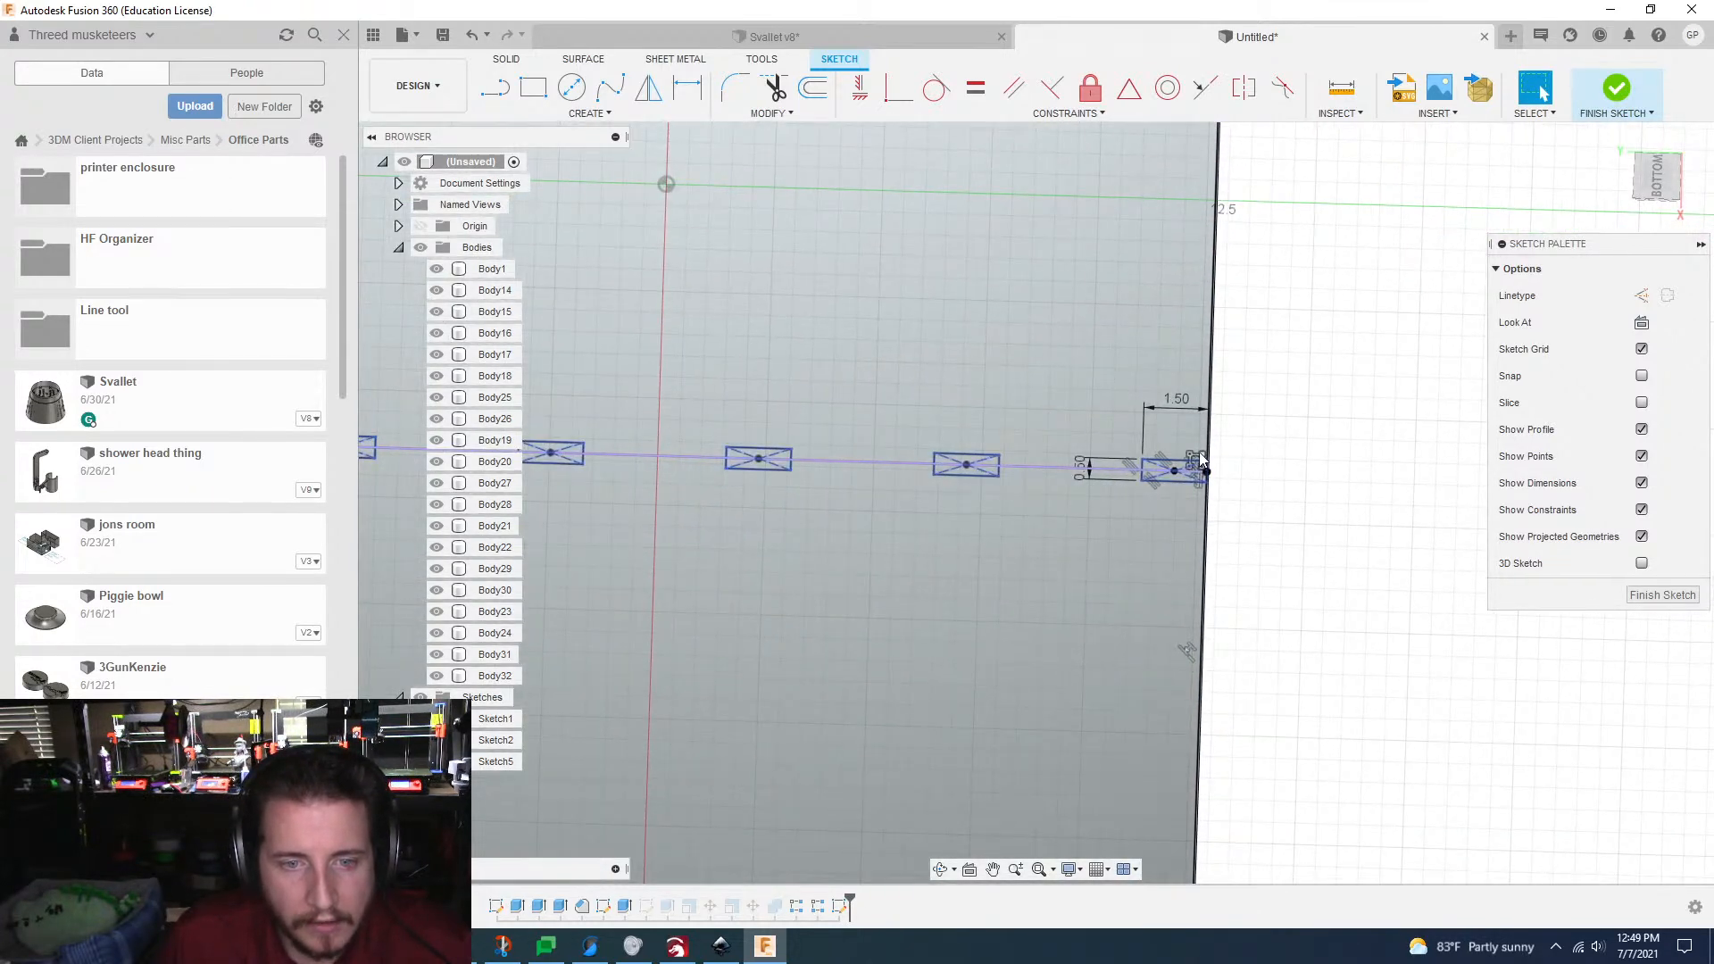
Step: Reopen the tab pattern for editing and adjust its second direction's extent to -125.5 mm at the grid's far short edge
{"action": "double_click", "coordinate": [1201, 458]}
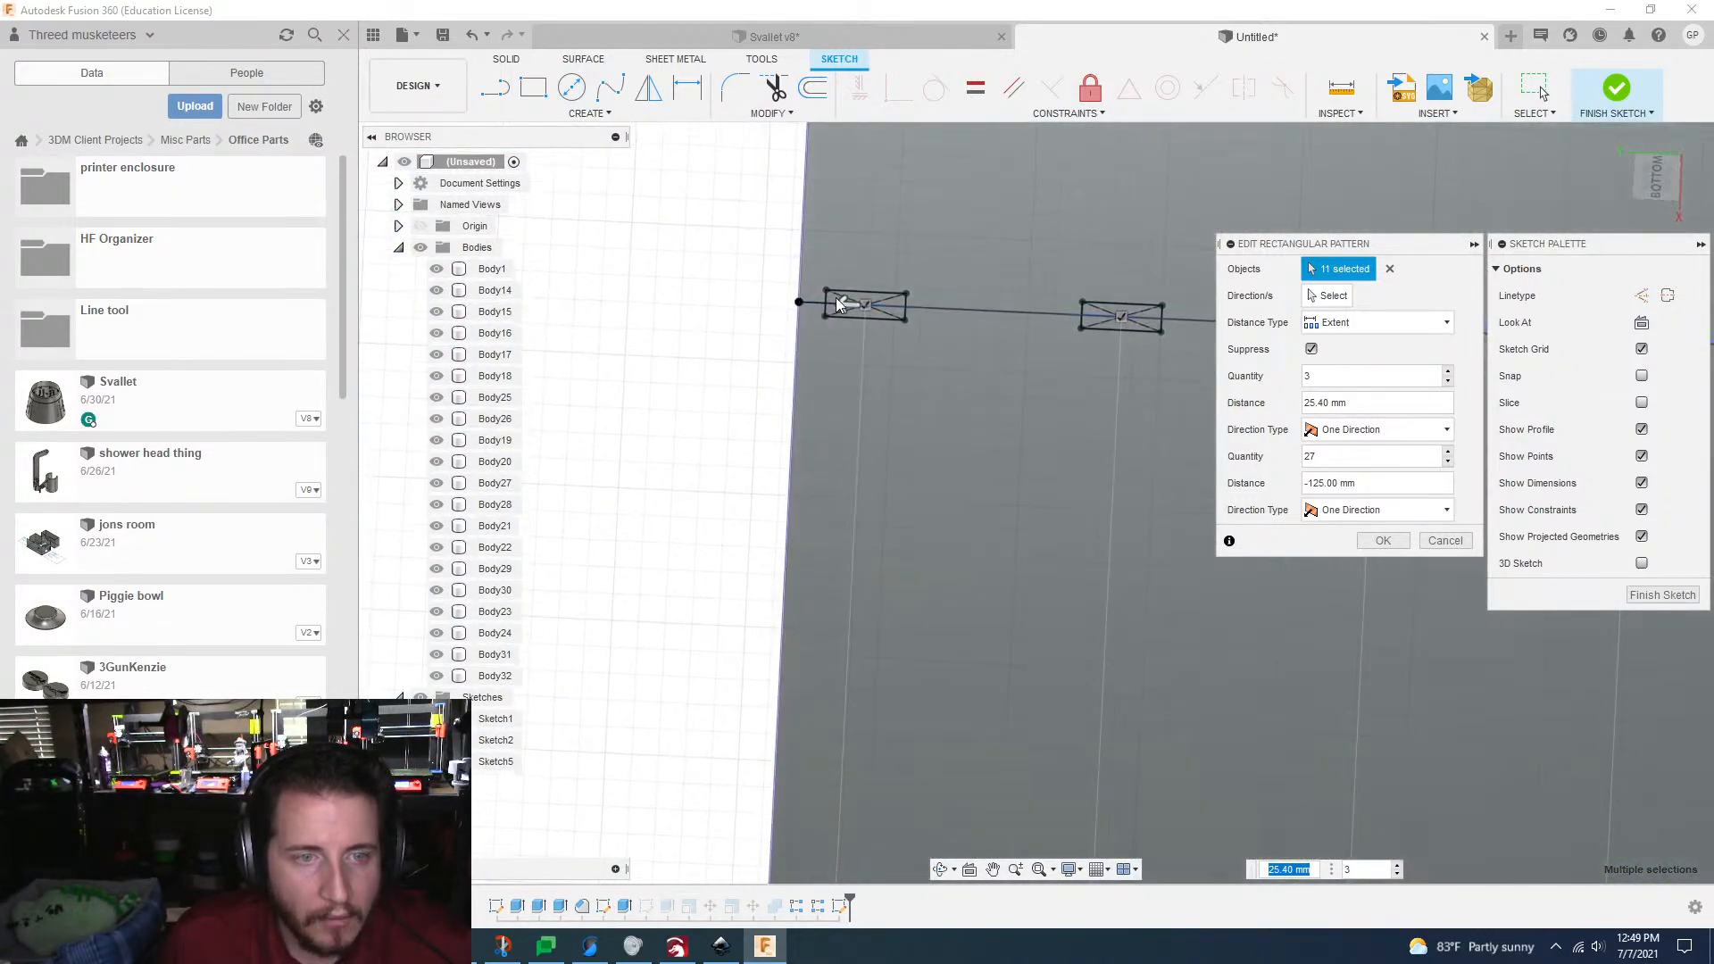
{"action": "left_click_drag", "start_coordinate": [856, 308], "coordinate": [870, 311]}
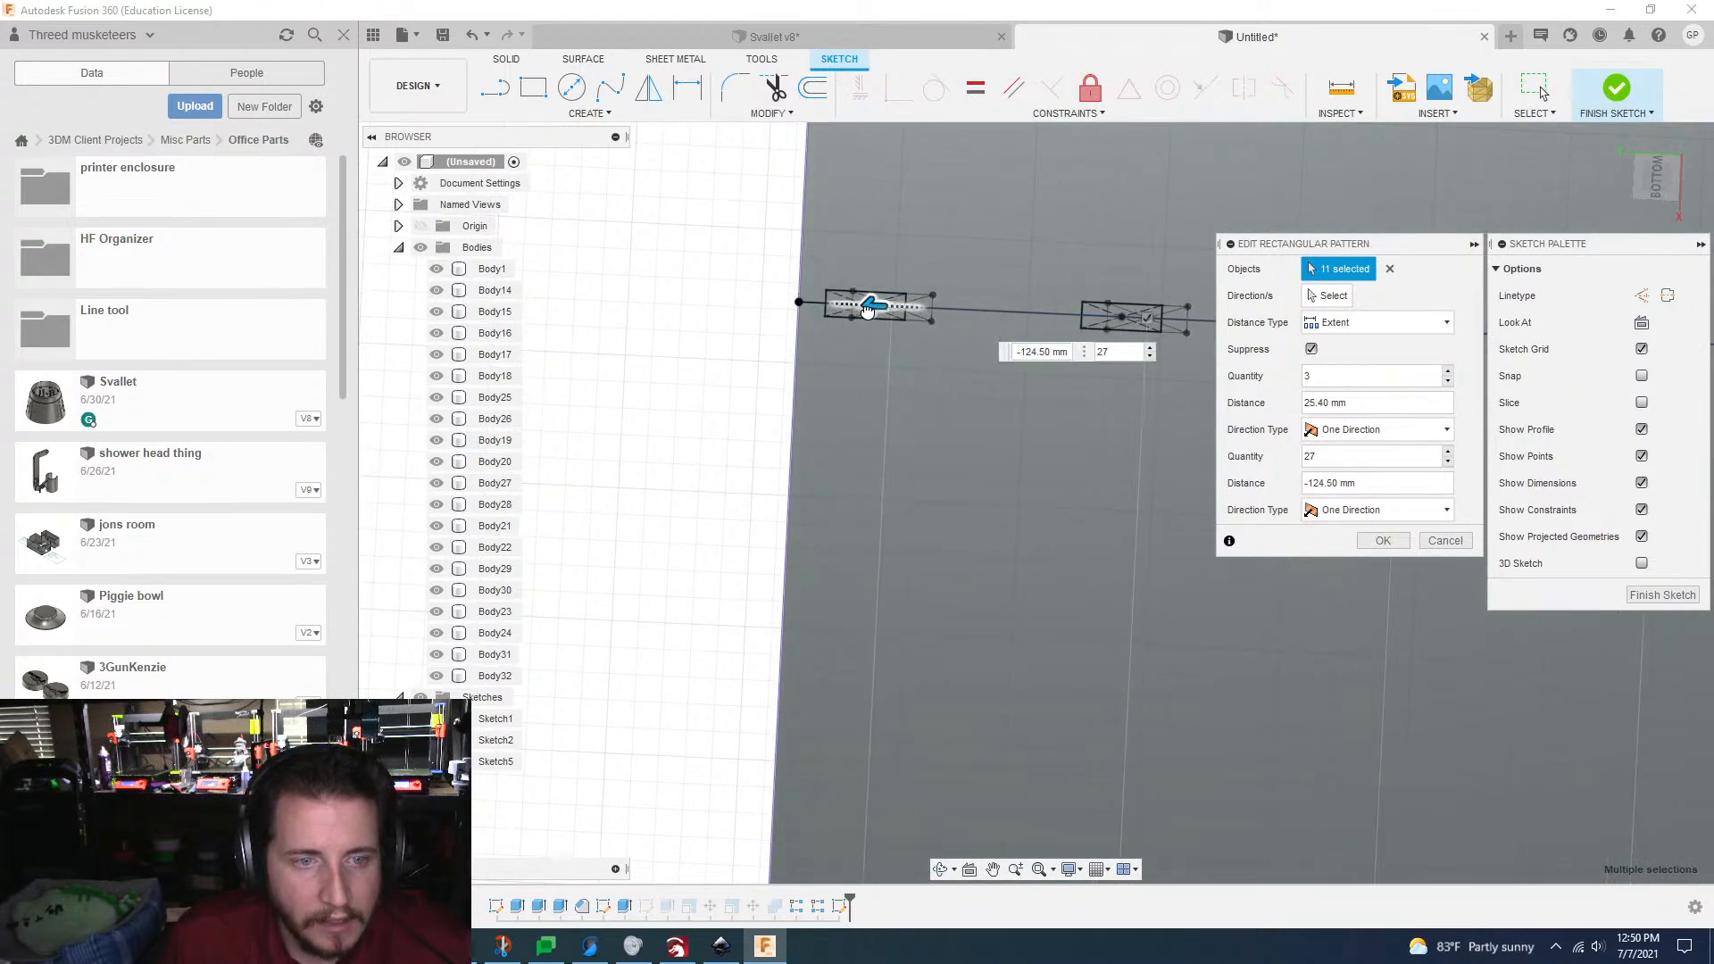
{"action": "key", "text": "Tab"}
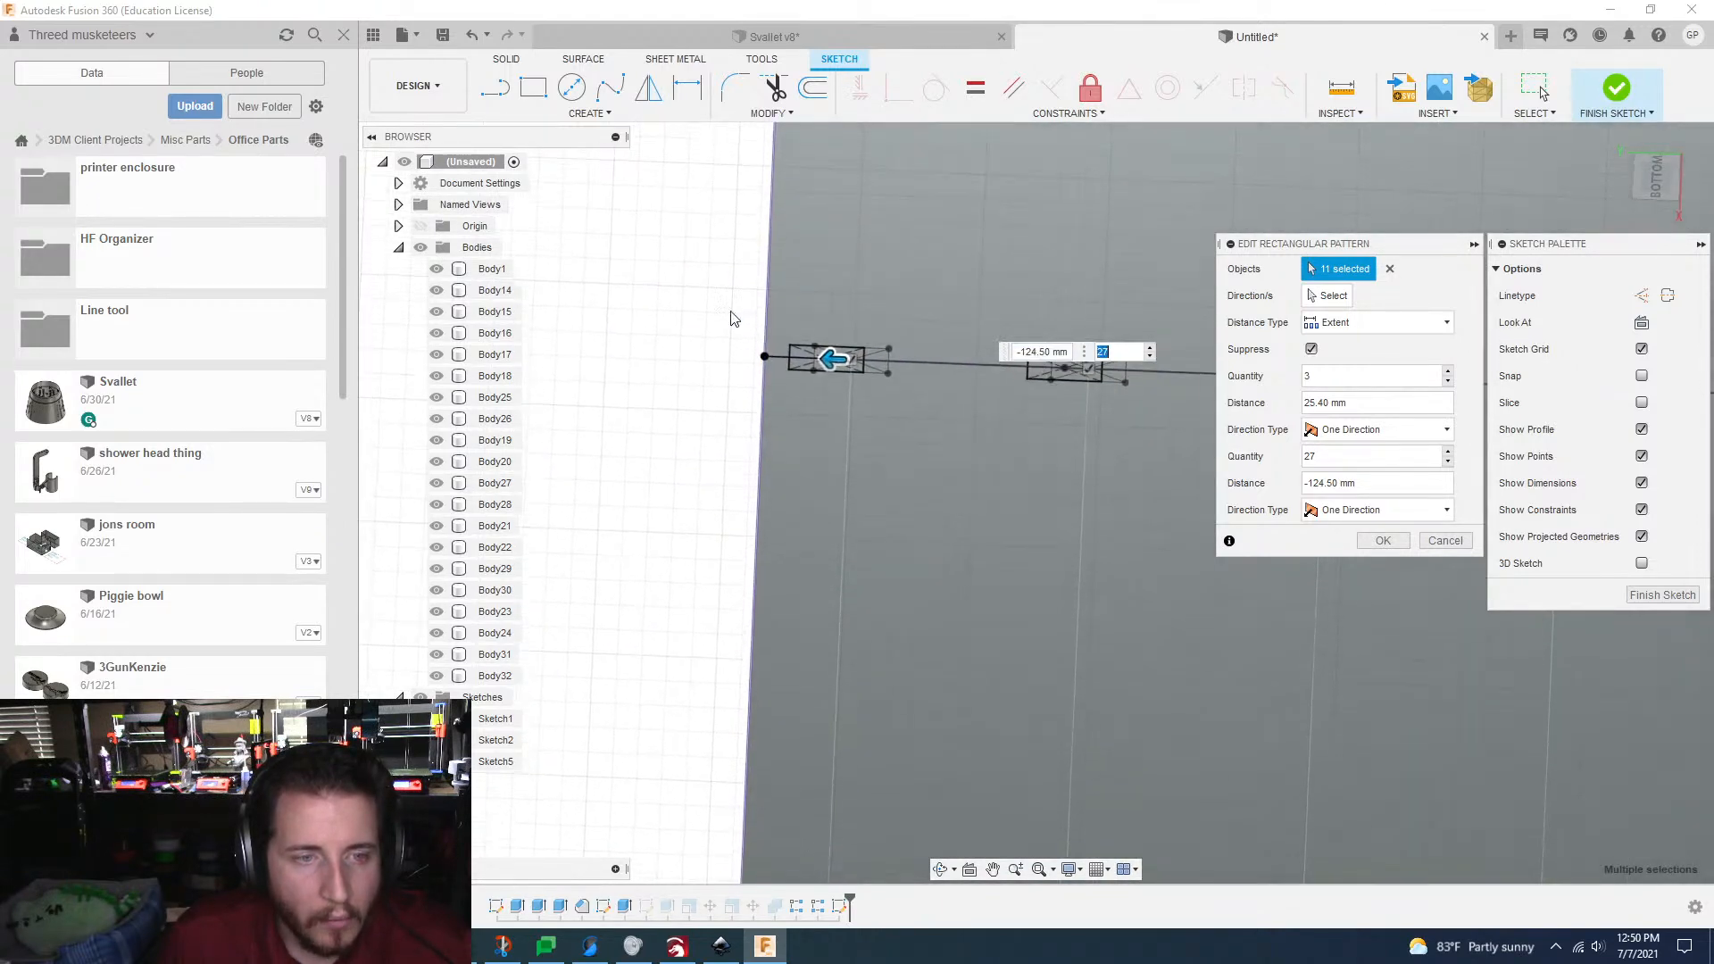
{"action": "left_click_drag", "start_coordinate": [805, 373], "coordinate": [826, 375]}
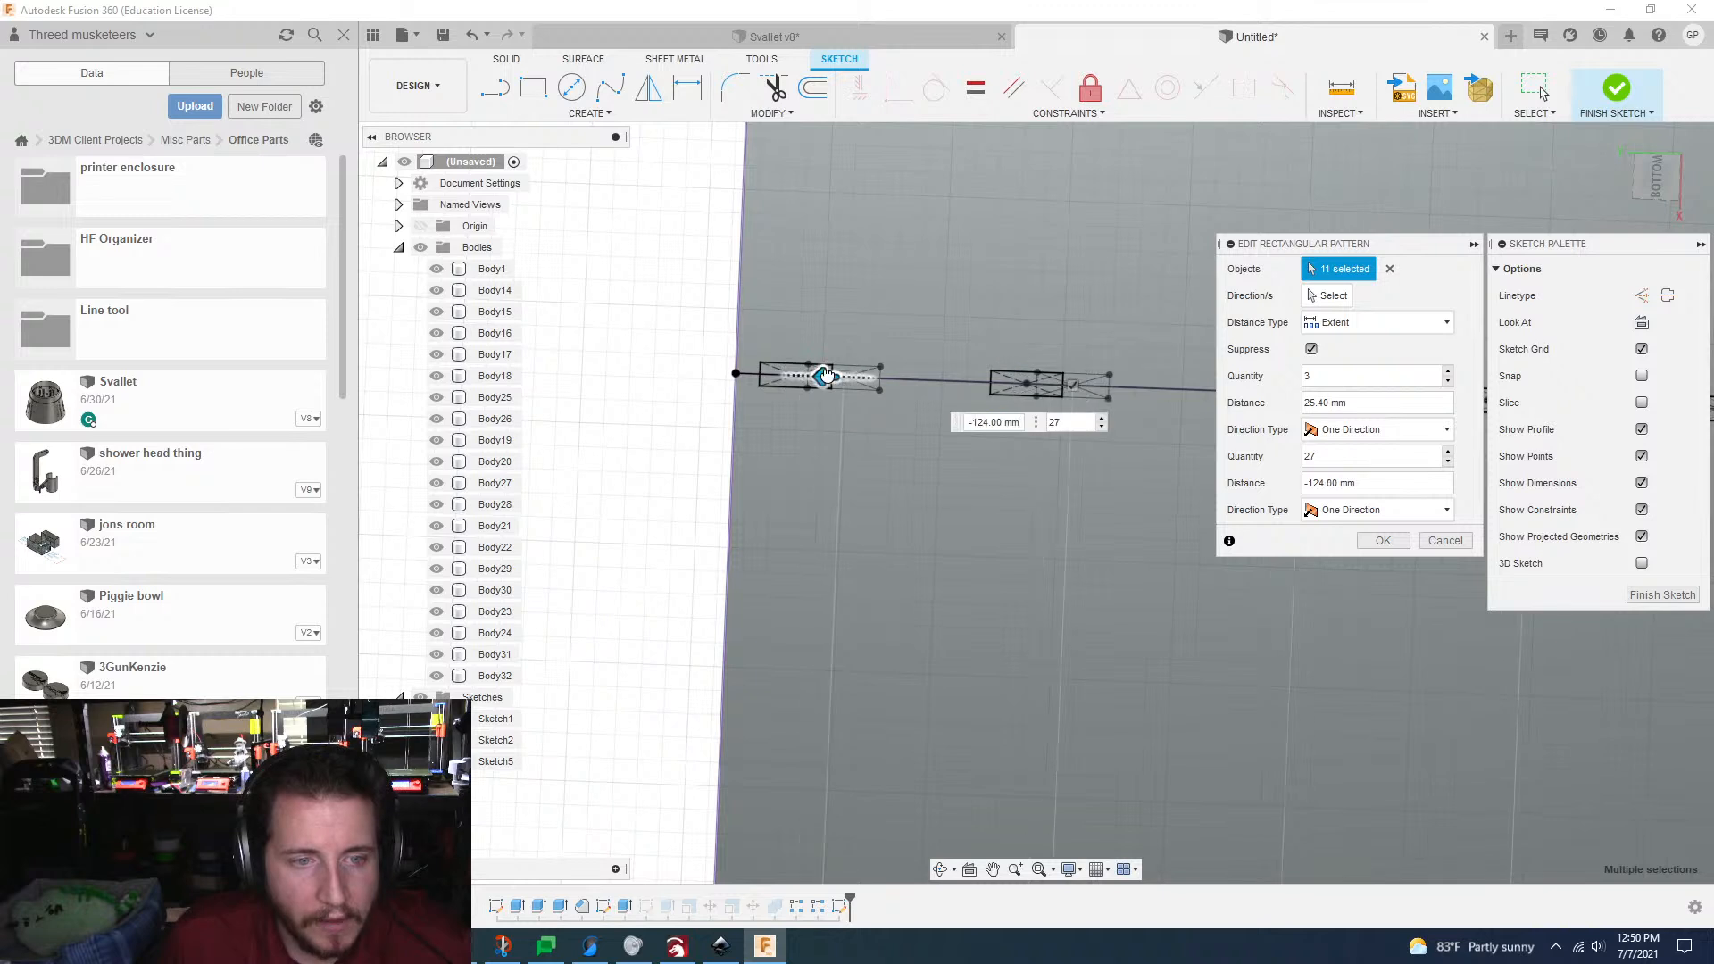
{"action": "key", "text": "Tab"}
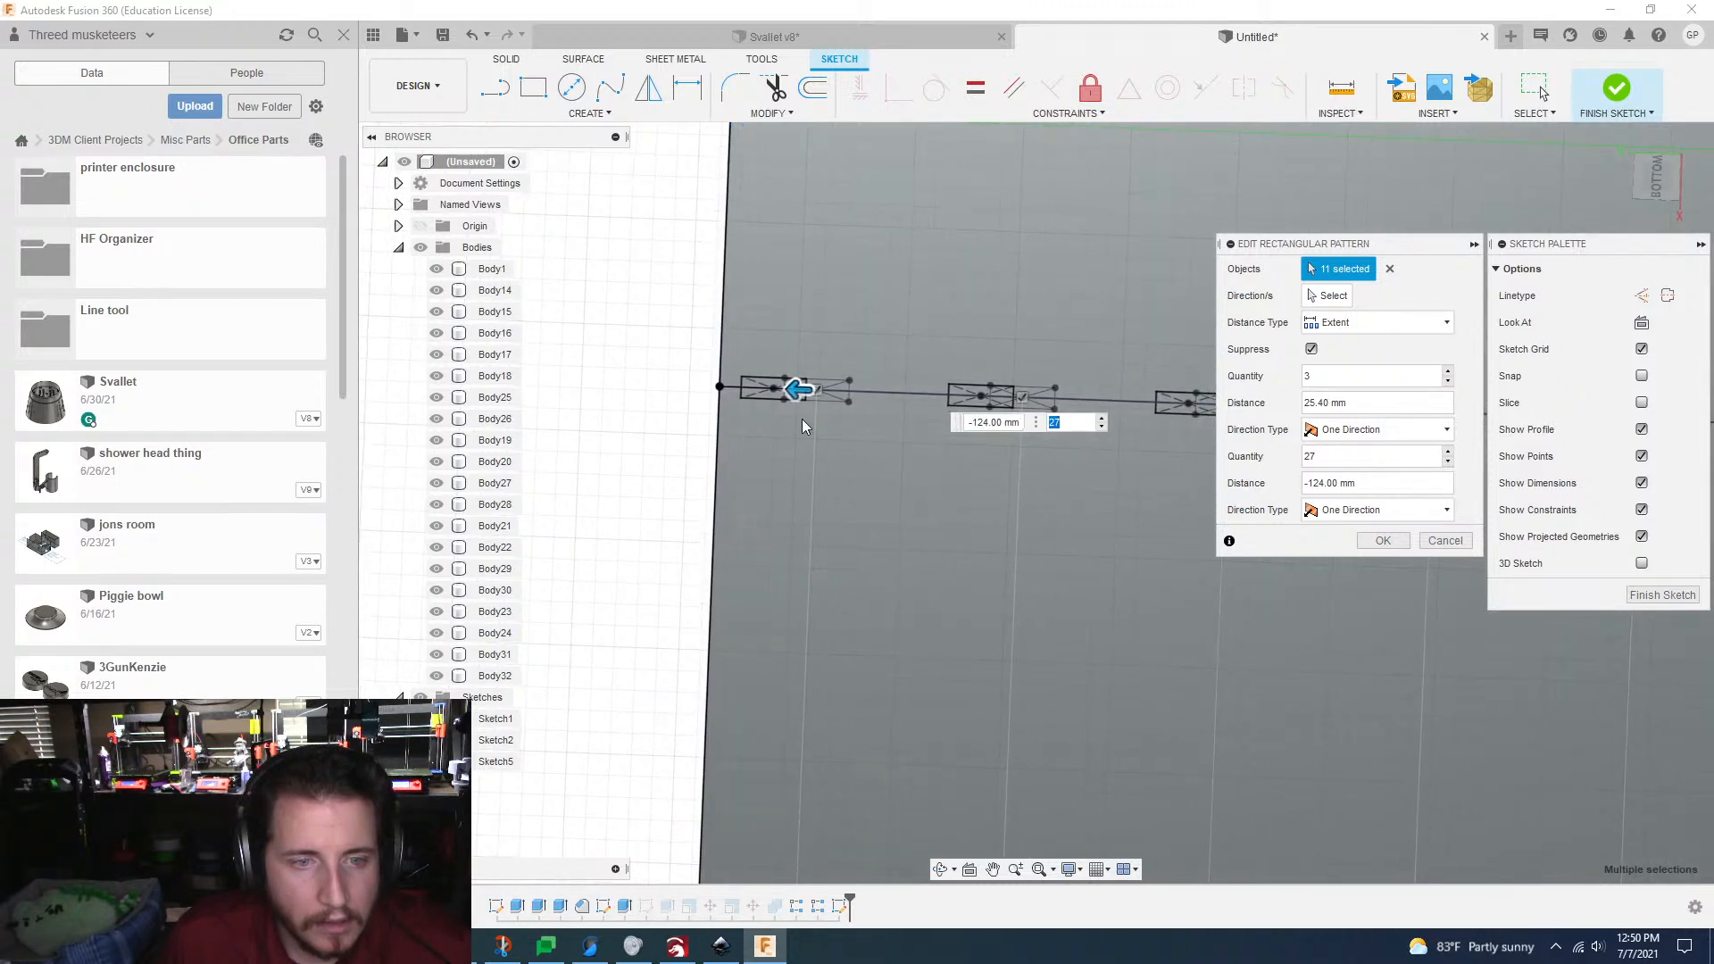
{"action": "mouse_move", "coordinate": [805, 389]}
{"action": "left_mouse_down"}
{"action": "mouse_move", "coordinate": [820, 390]}
{"action": "mouse_move", "coordinate": [720, 384]}
{"action": "left_mouse_up"}
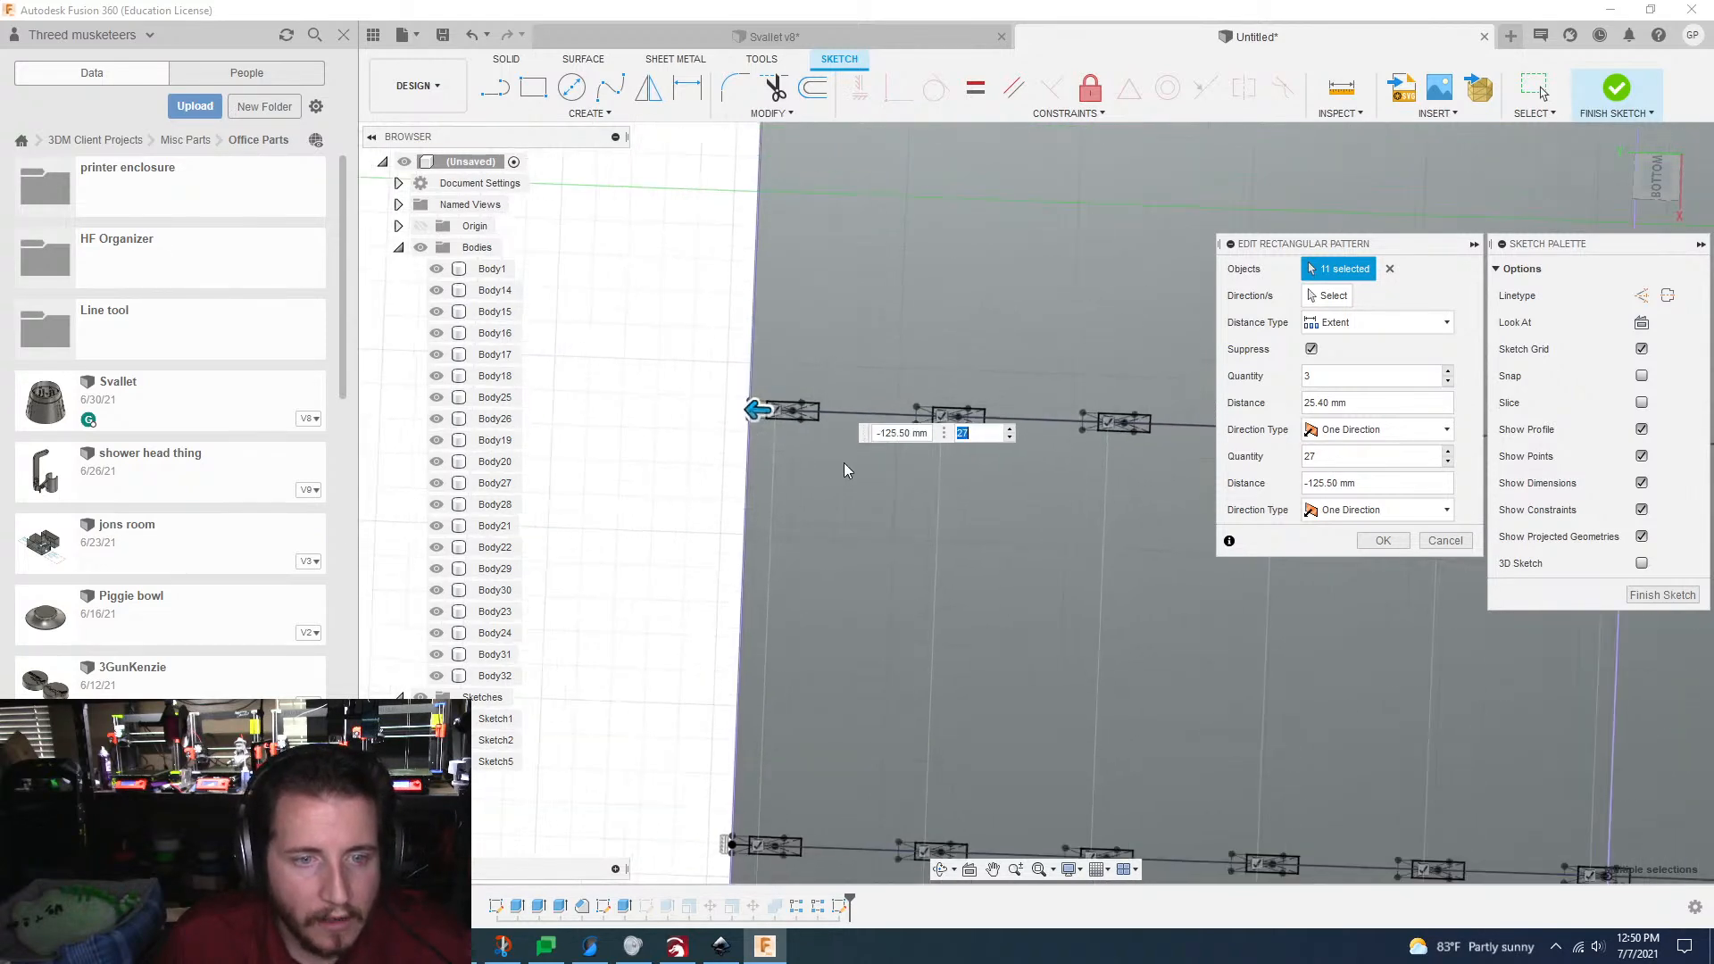
{"action": "scroll", "coordinate": [844, 462], "scroll_direction": "down", "scroll_amount": 1}
{"action": "middle_click_drag", "start_coordinate": [844, 462], "coordinate": [819, 409]}
{"action": "left_click_drag", "start_coordinate": [764, 360], "coordinate": [760, 360]}
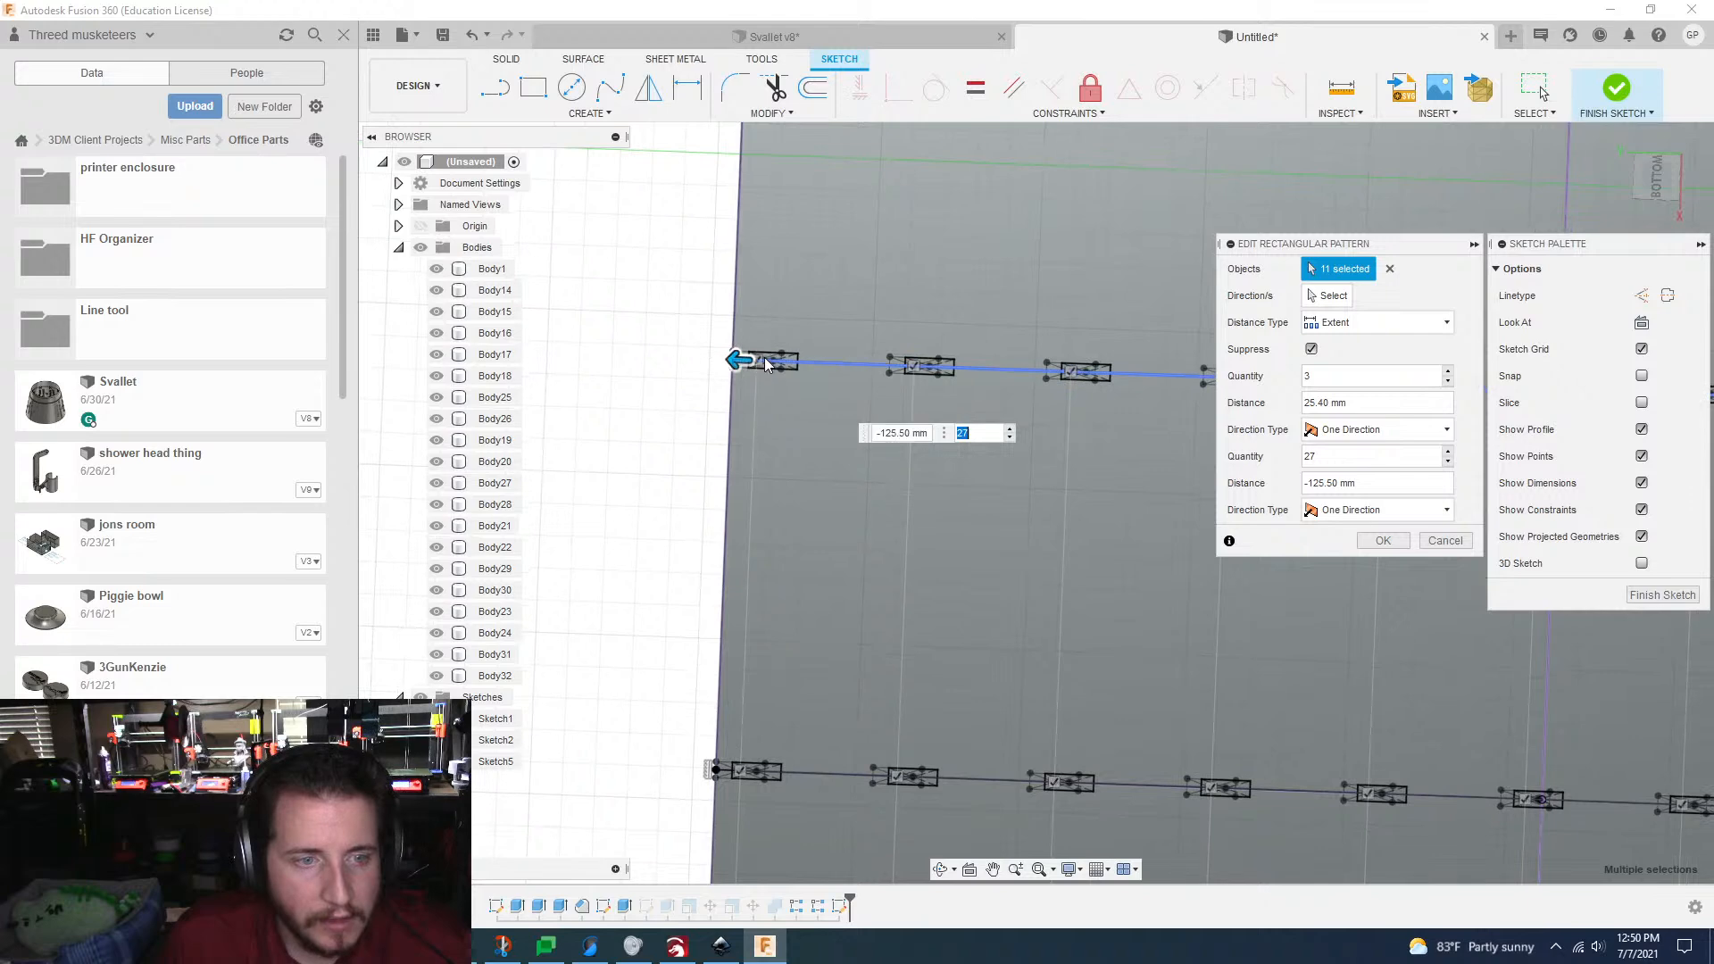
{"action": "scroll", "coordinate": [765, 361], "scroll_direction": "up", "scroll_amount": 6}
{"action": "scroll", "coordinate": [755, 521], "scroll_direction": "down", "scroll_amount": 10}
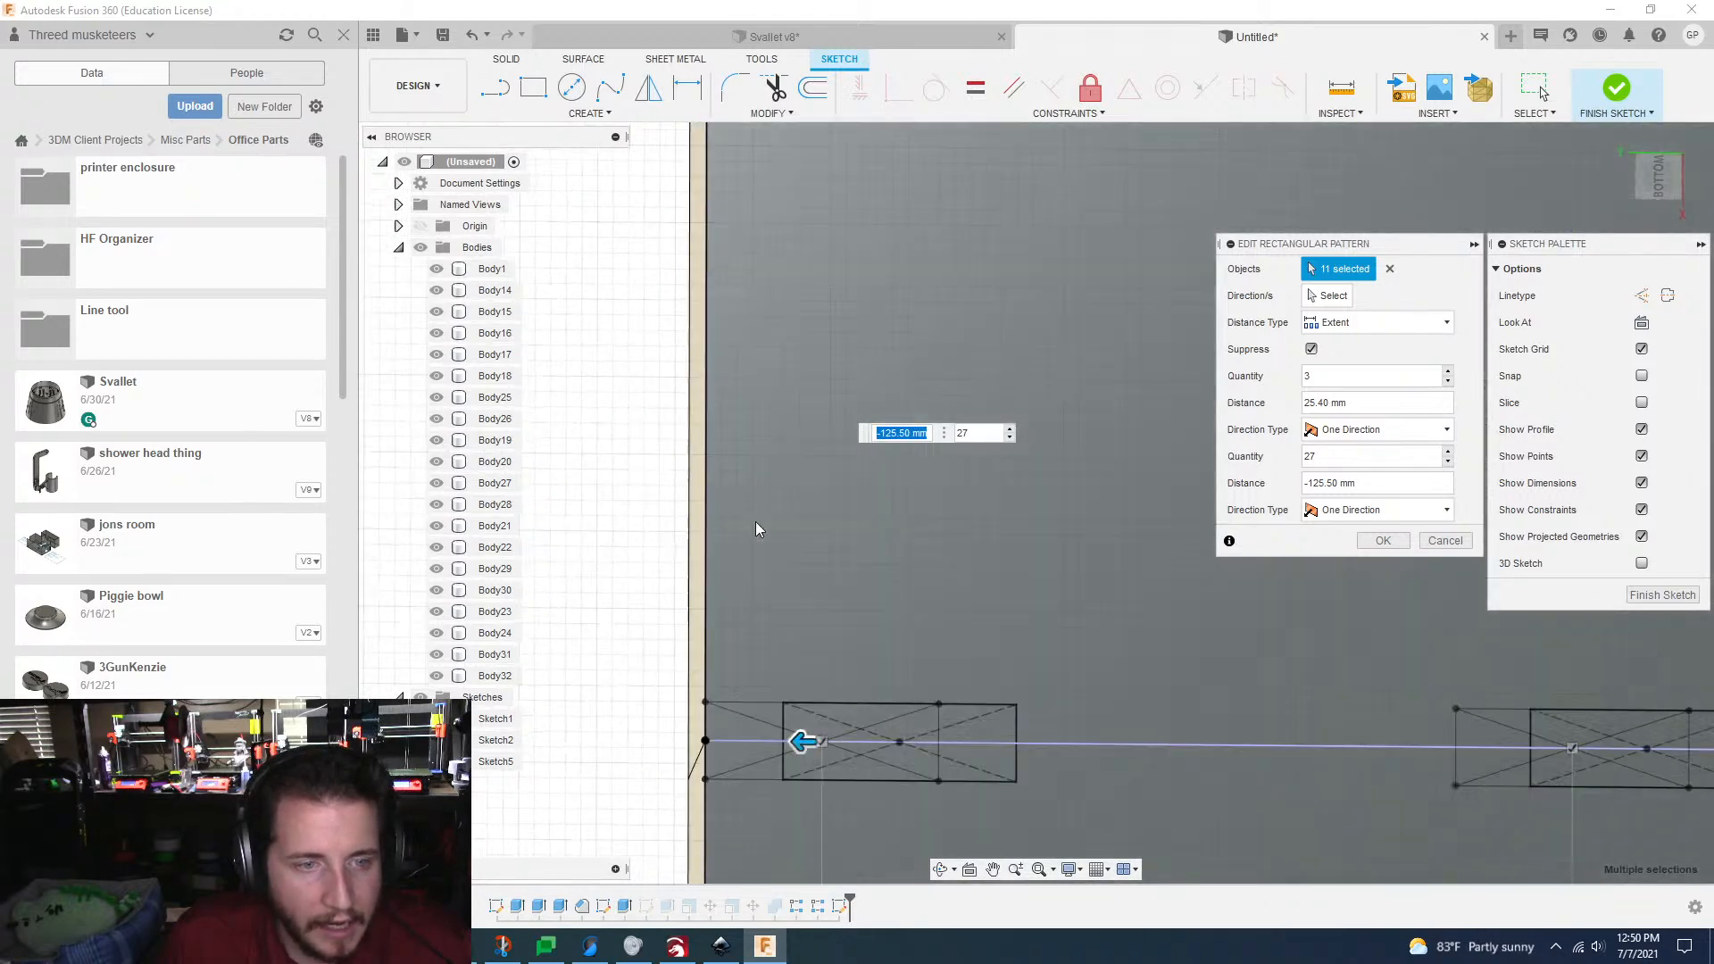
Step: Suppress the outermost tab instances along the grid's far short edge and apply the edited rectangular pattern
{"action": "key", "text": "Tab"}
{"action": "middle_click_drag", "start_coordinate": [777, 638], "coordinate": [751, 283], "text": "shift"}
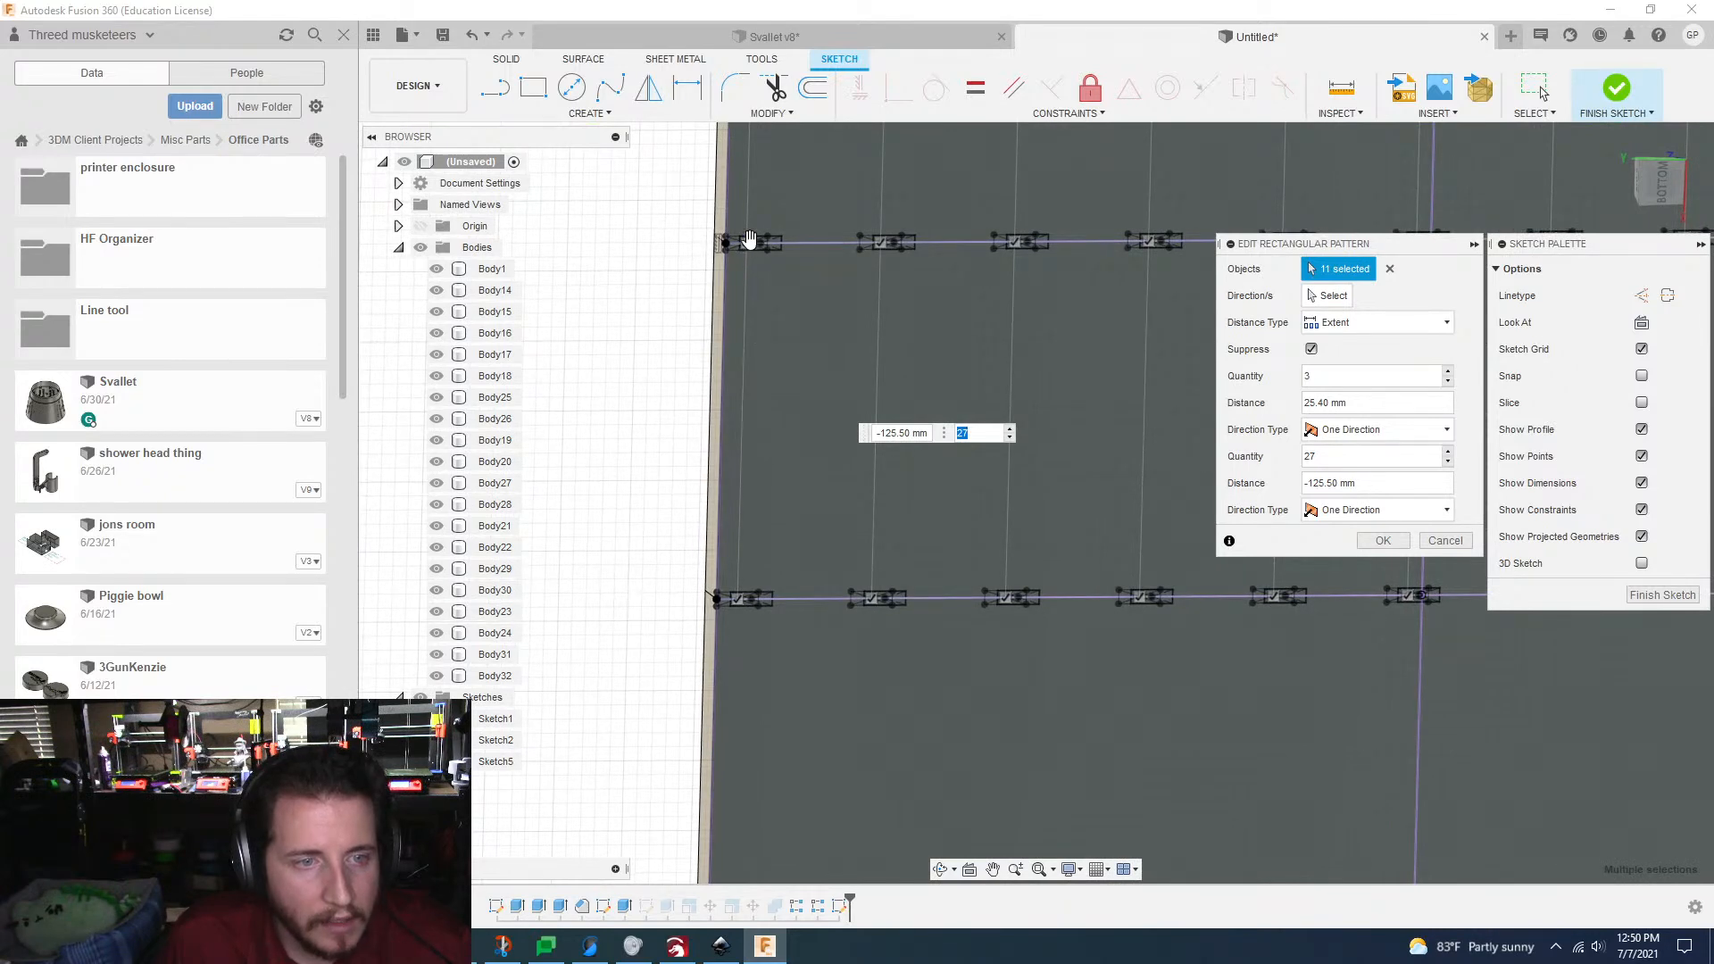
{"action": "key", "text": "Tab"}
{"action": "left_click", "coordinate": [737, 596]}
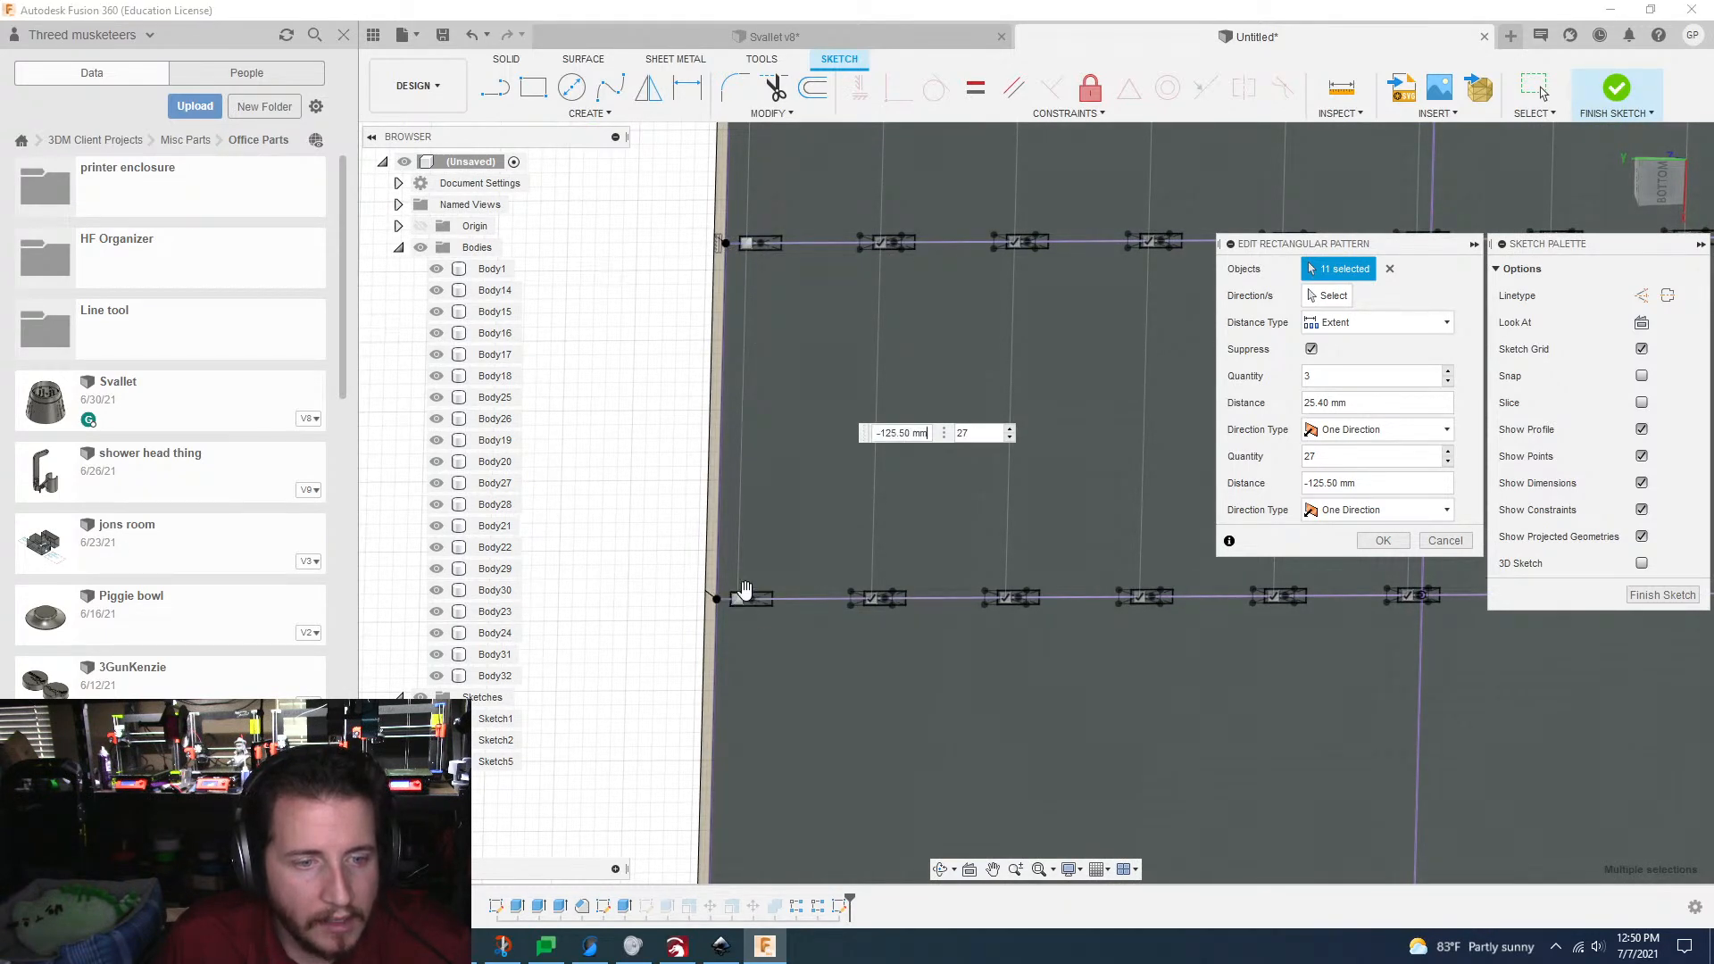
{"action": "mouse_move", "coordinate": [797, 616]}
{"action": "middle_mouse_down", "text": "shift"}
{"action": "mouse_move", "coordinate": [837, 448]}
{"action": "mouse_move", "coordinate": [843, 308]}
{"action": "middle_mouse_up", "text": "shift"}
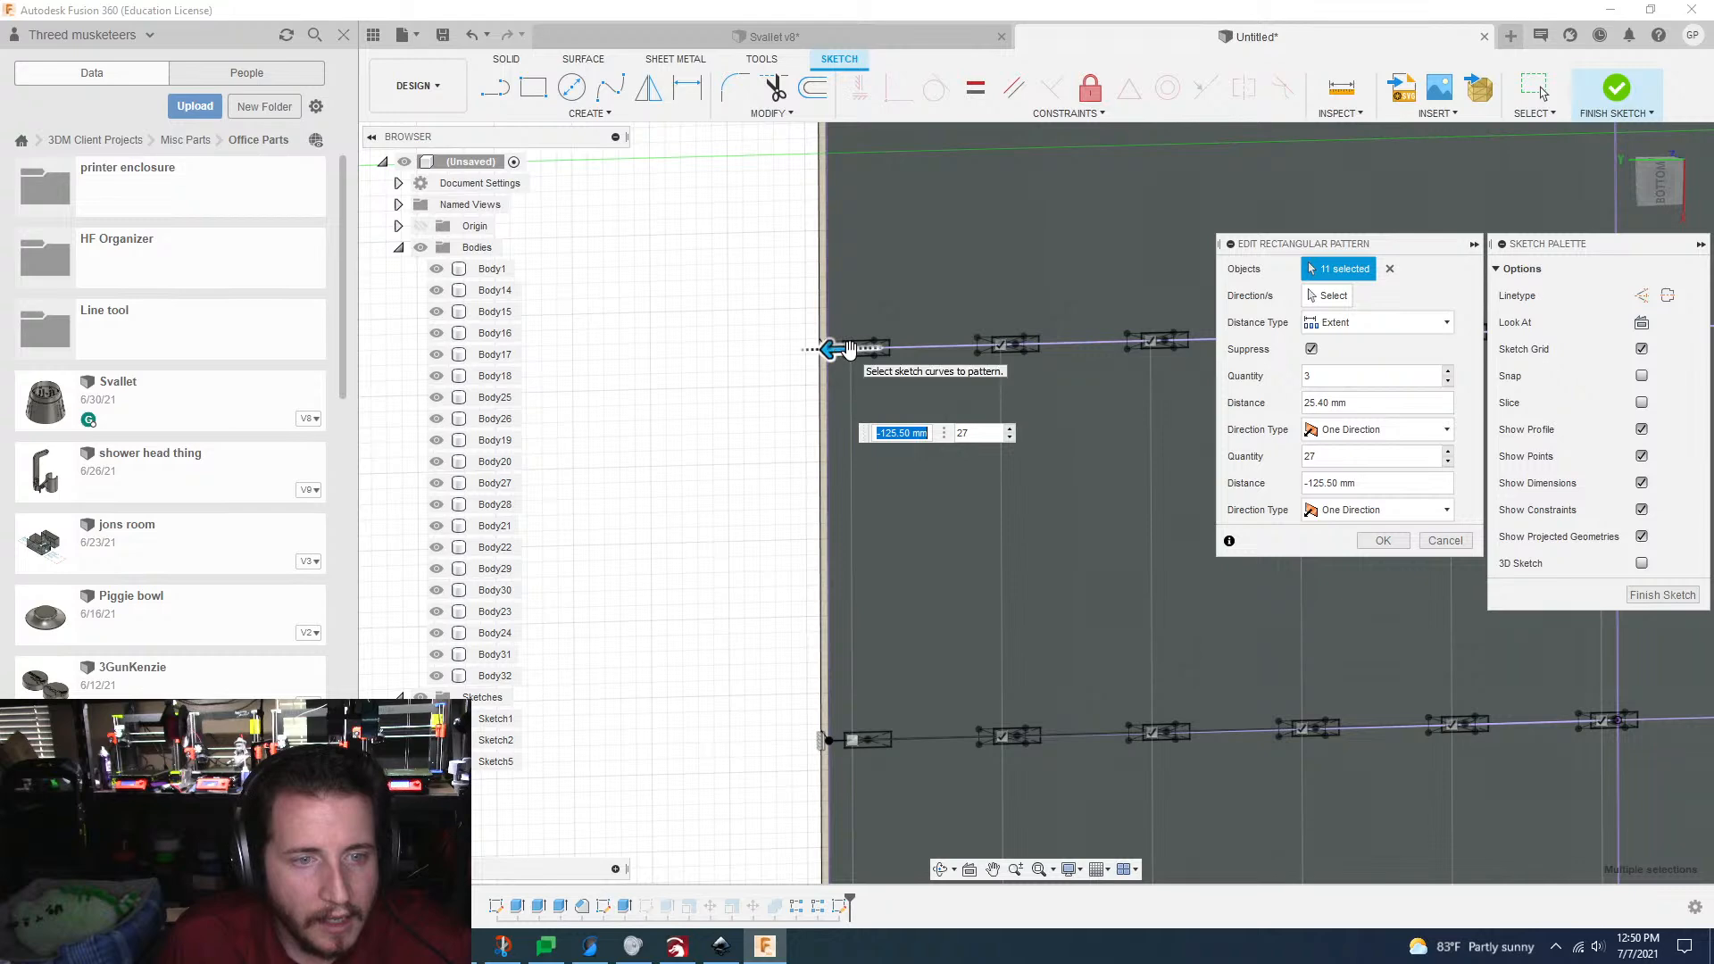
{"action": "left_click", "coordinate": [853, 344]}
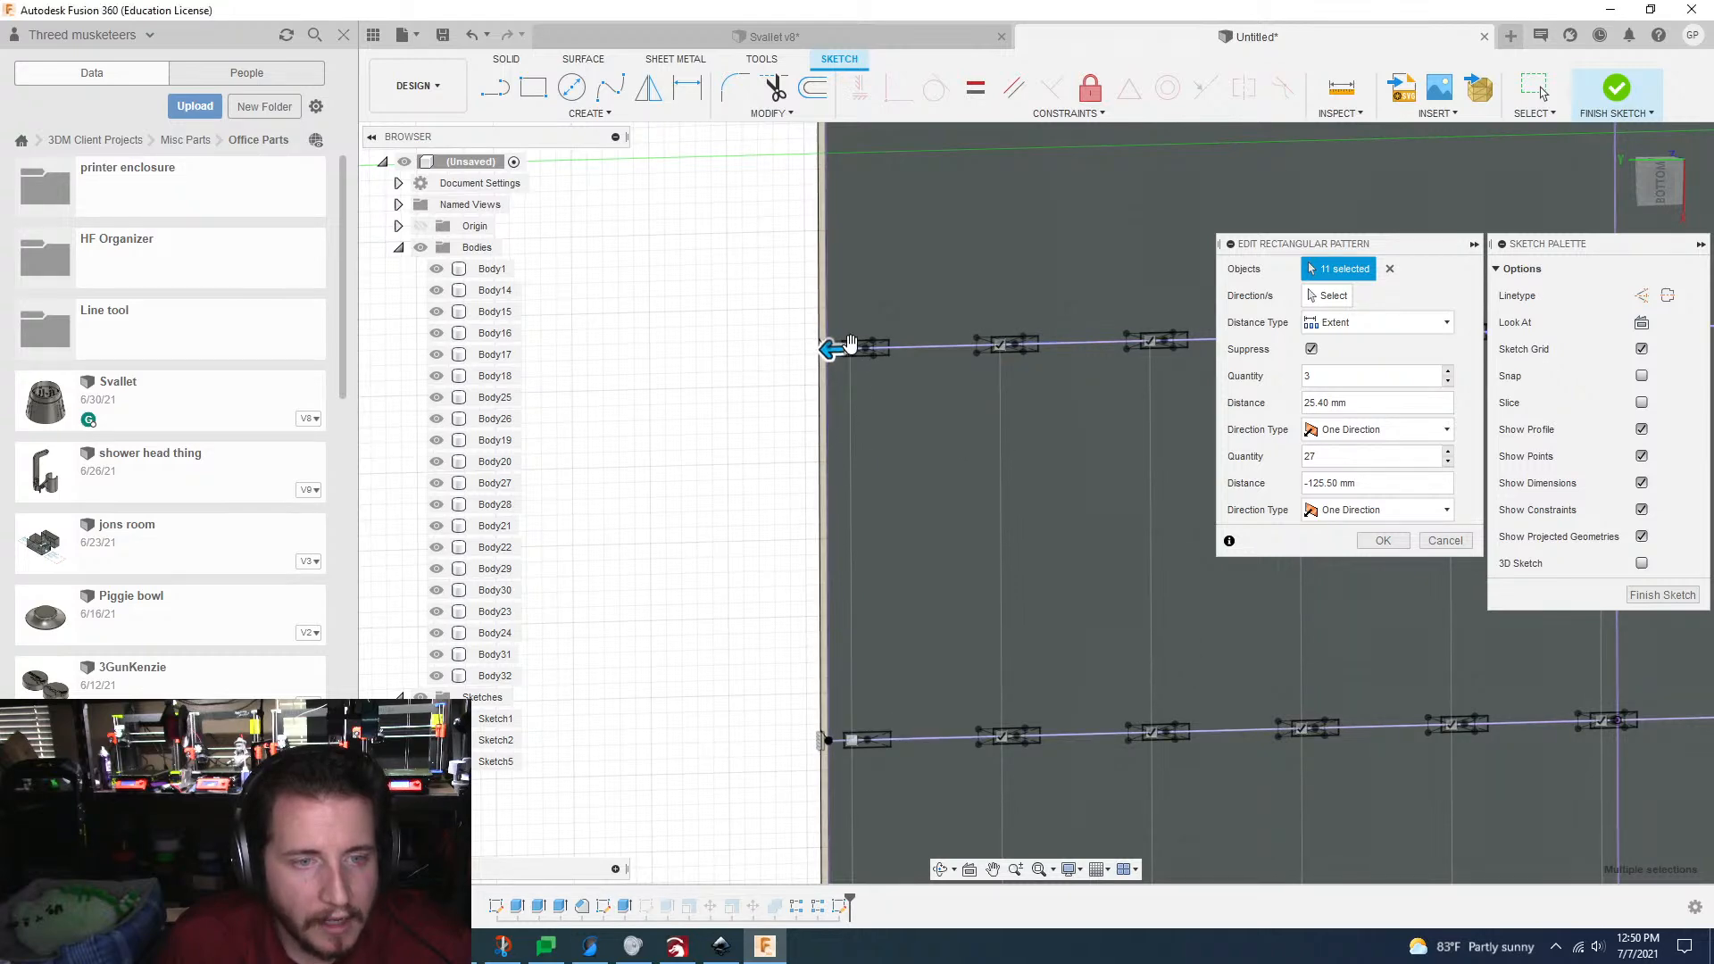
{"action": "scroll", "coordinate": [881, 357], "scroll_direction": "down", "scroll_amount": 5}
{"action": "scroll", "coordinate": [1375, 547], "scroll_direction": "down", "scroll_amount": 5}
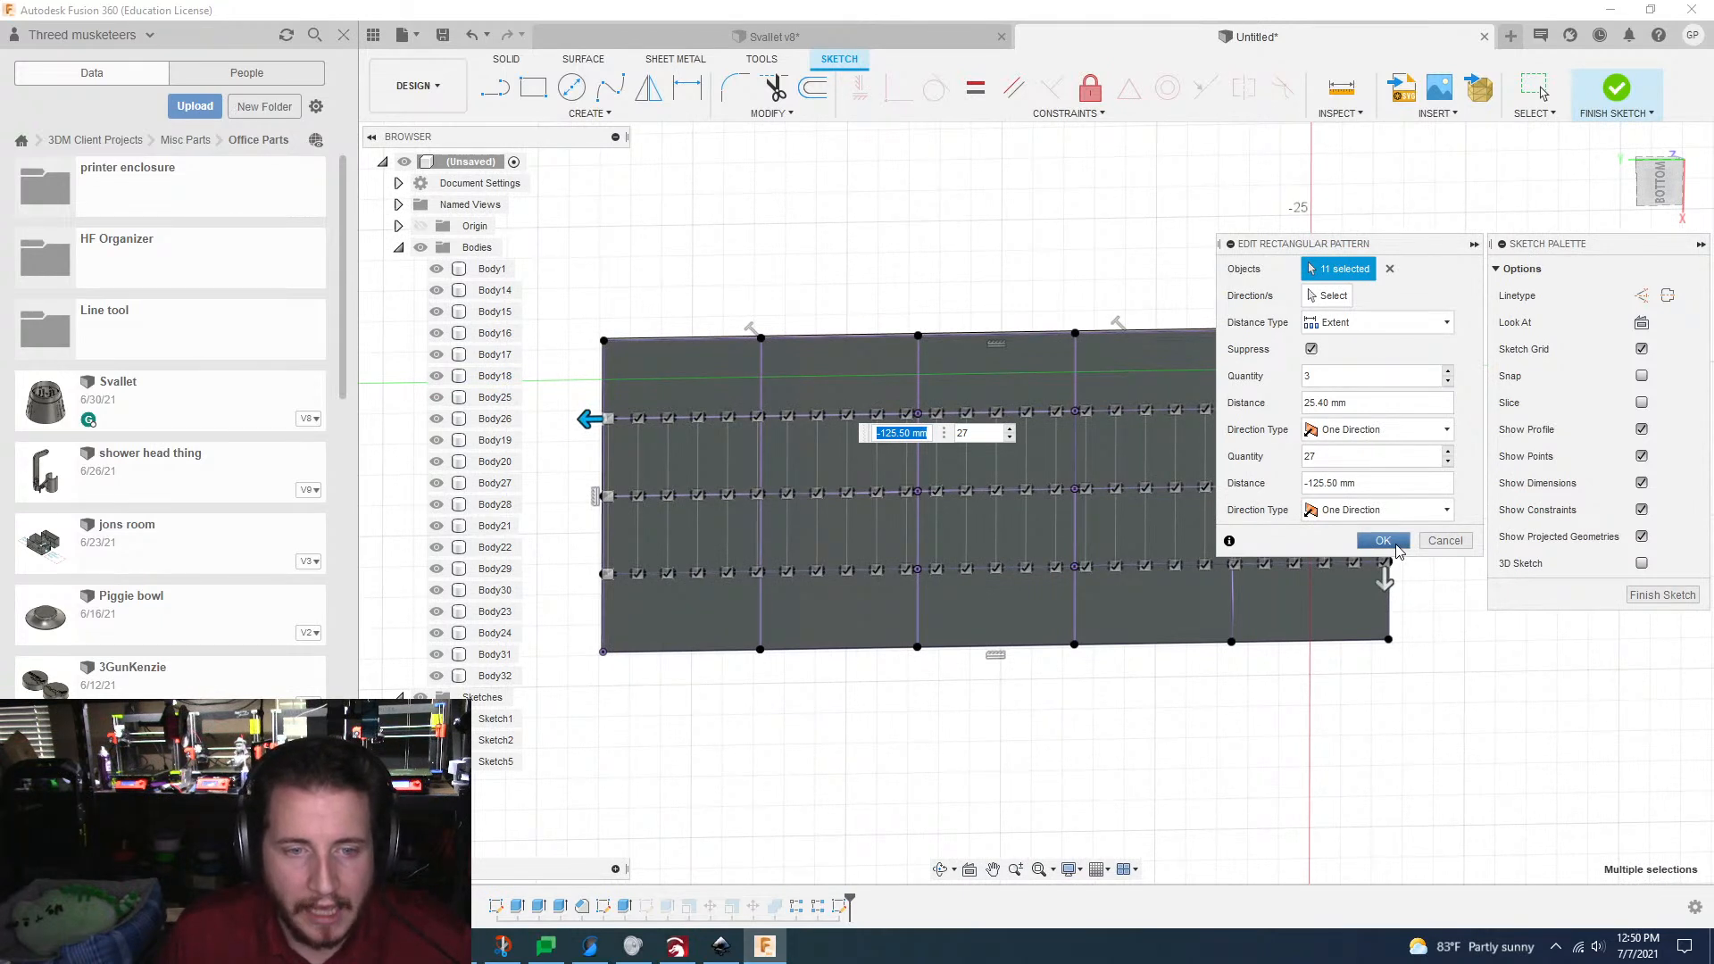
{"action": "left_click", "coordinate": [1382, 541]}
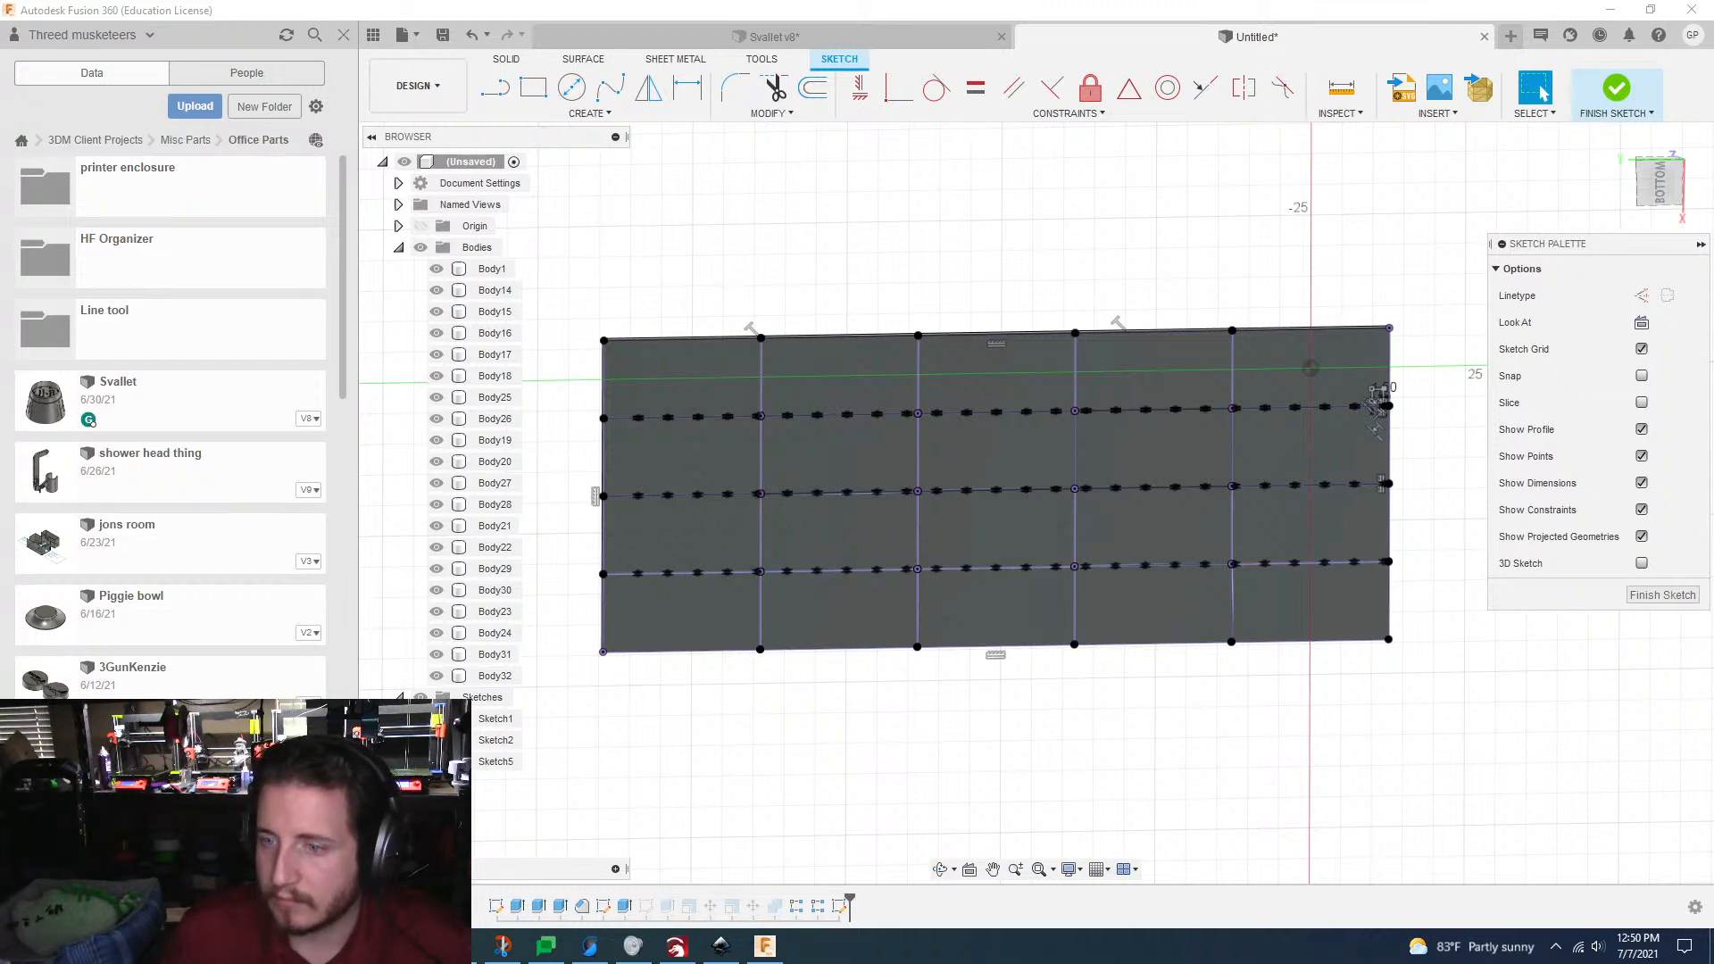
Step: Examine the tab rows on the three long grid lines and the crossing grid lines that have no tabs
{"action": "scroll", "coordinate": [997, 712], "scroll_direction": "up", "scroll_amount": 6}
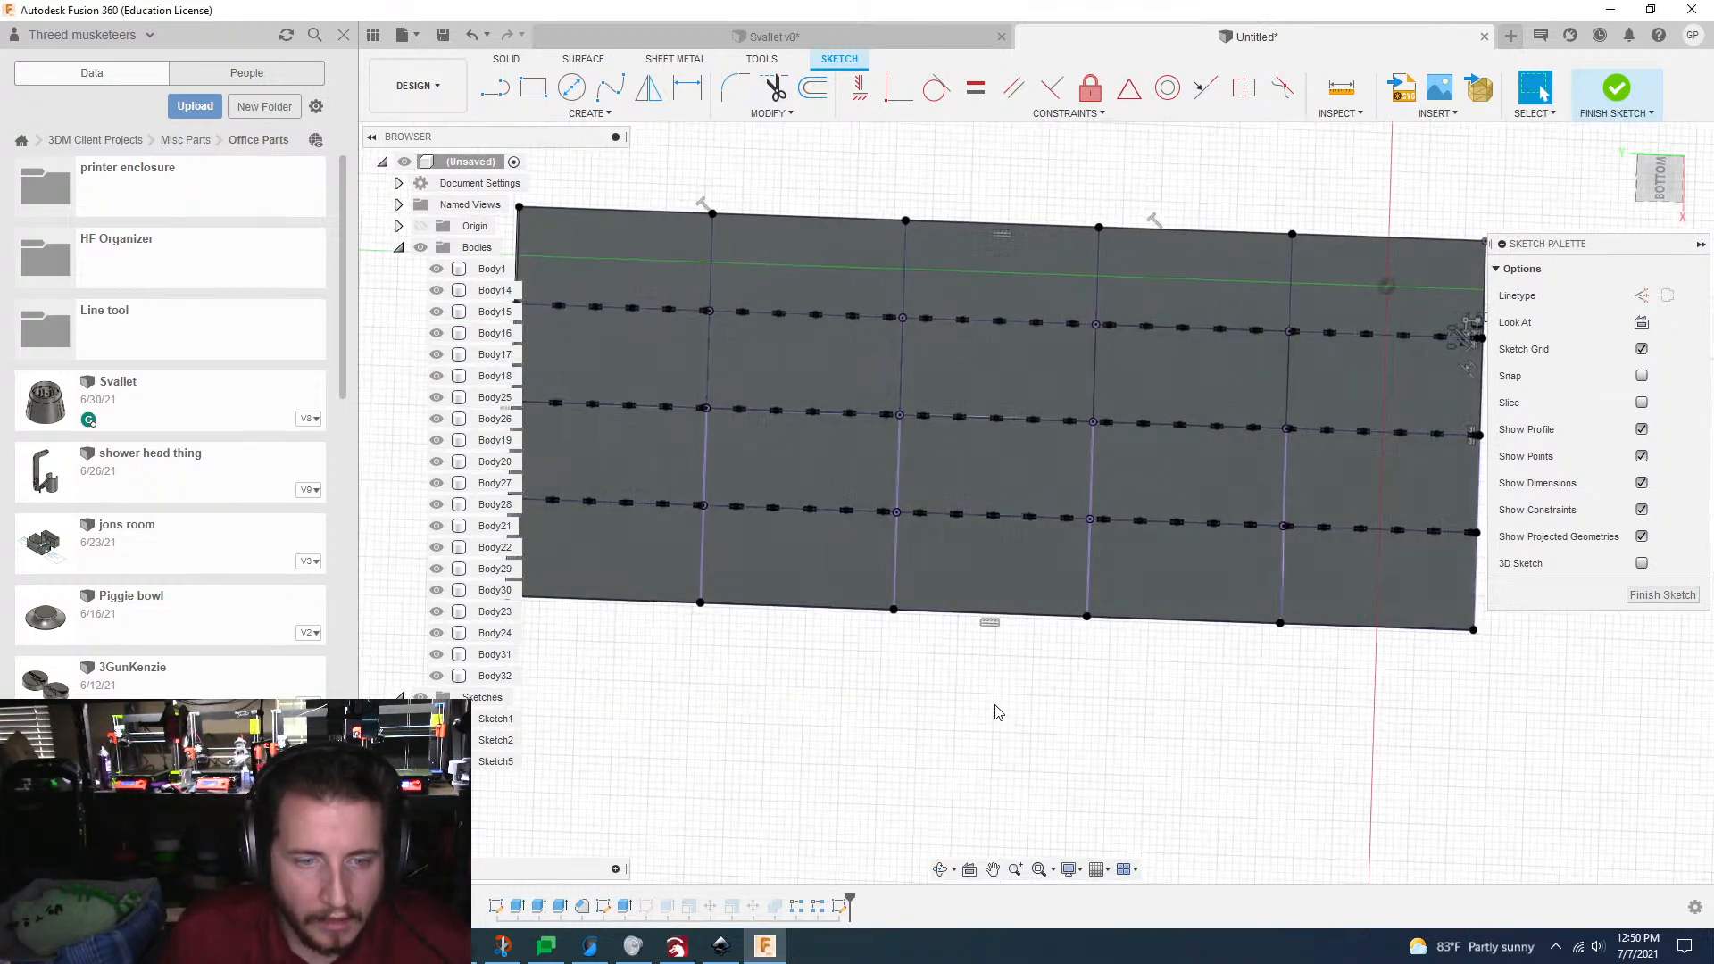
{"action": "scroll", "coordinate": [1052, 675], "scroll_direction": "up", "scroll_amount": 5}
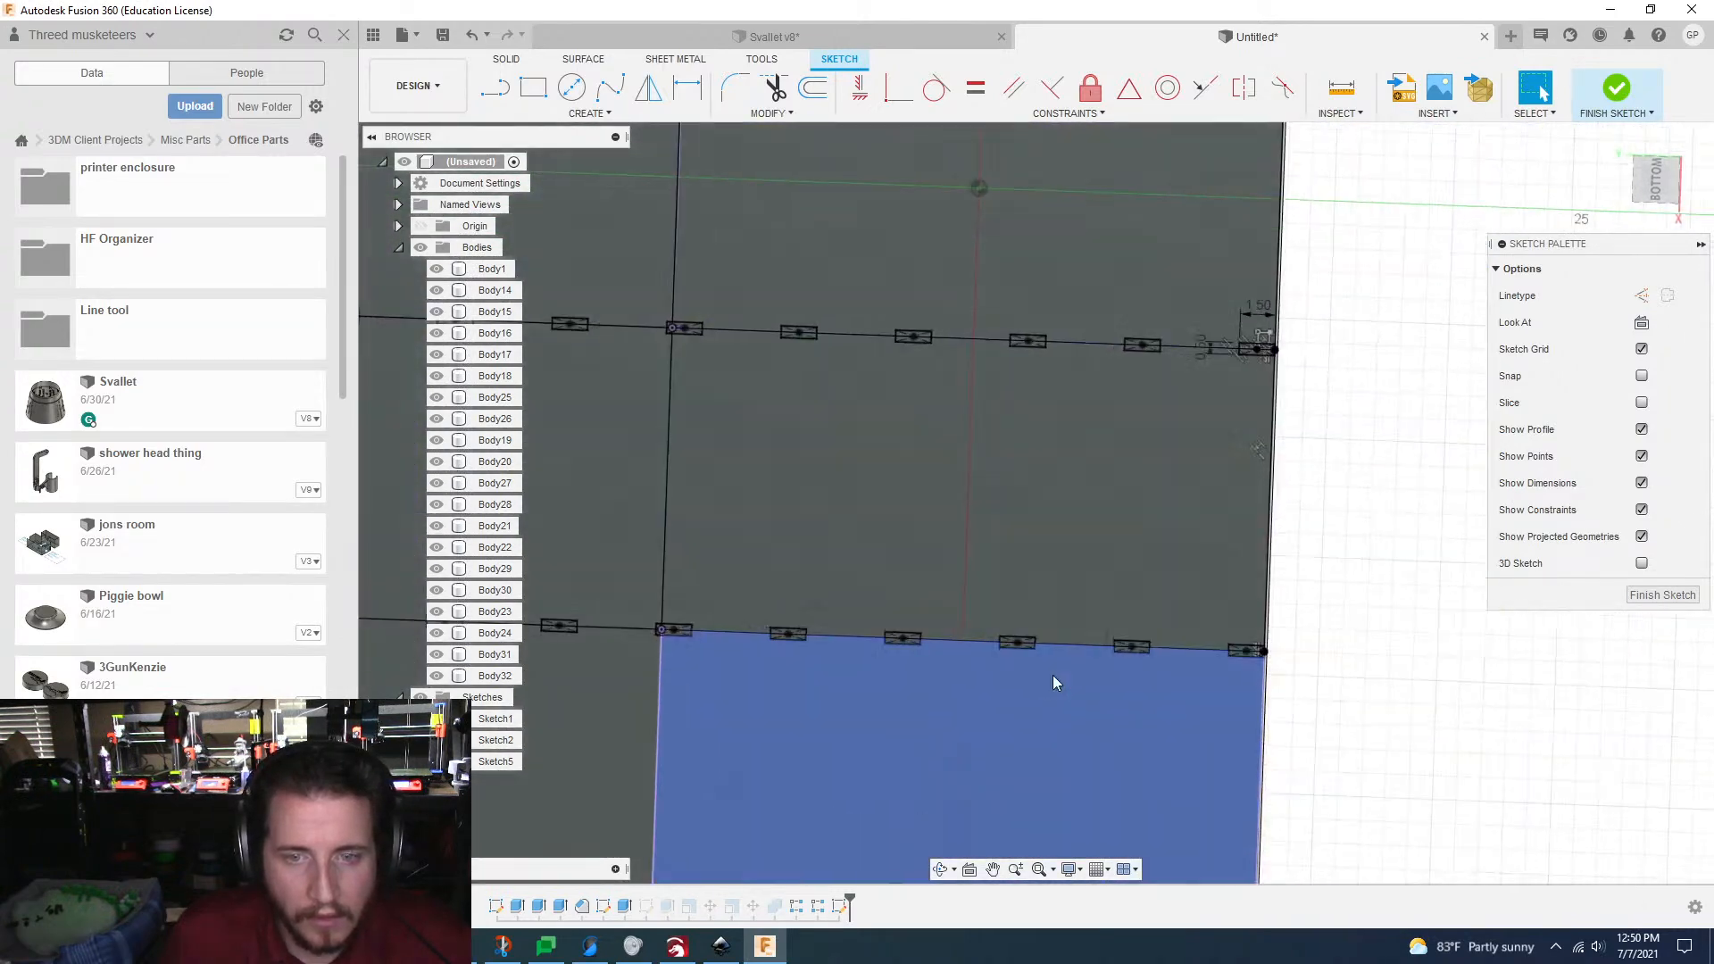
{"action": "scroll", "coordinate": [1053, 682], "scroll_direction": "down", "scroll_amount": 5}
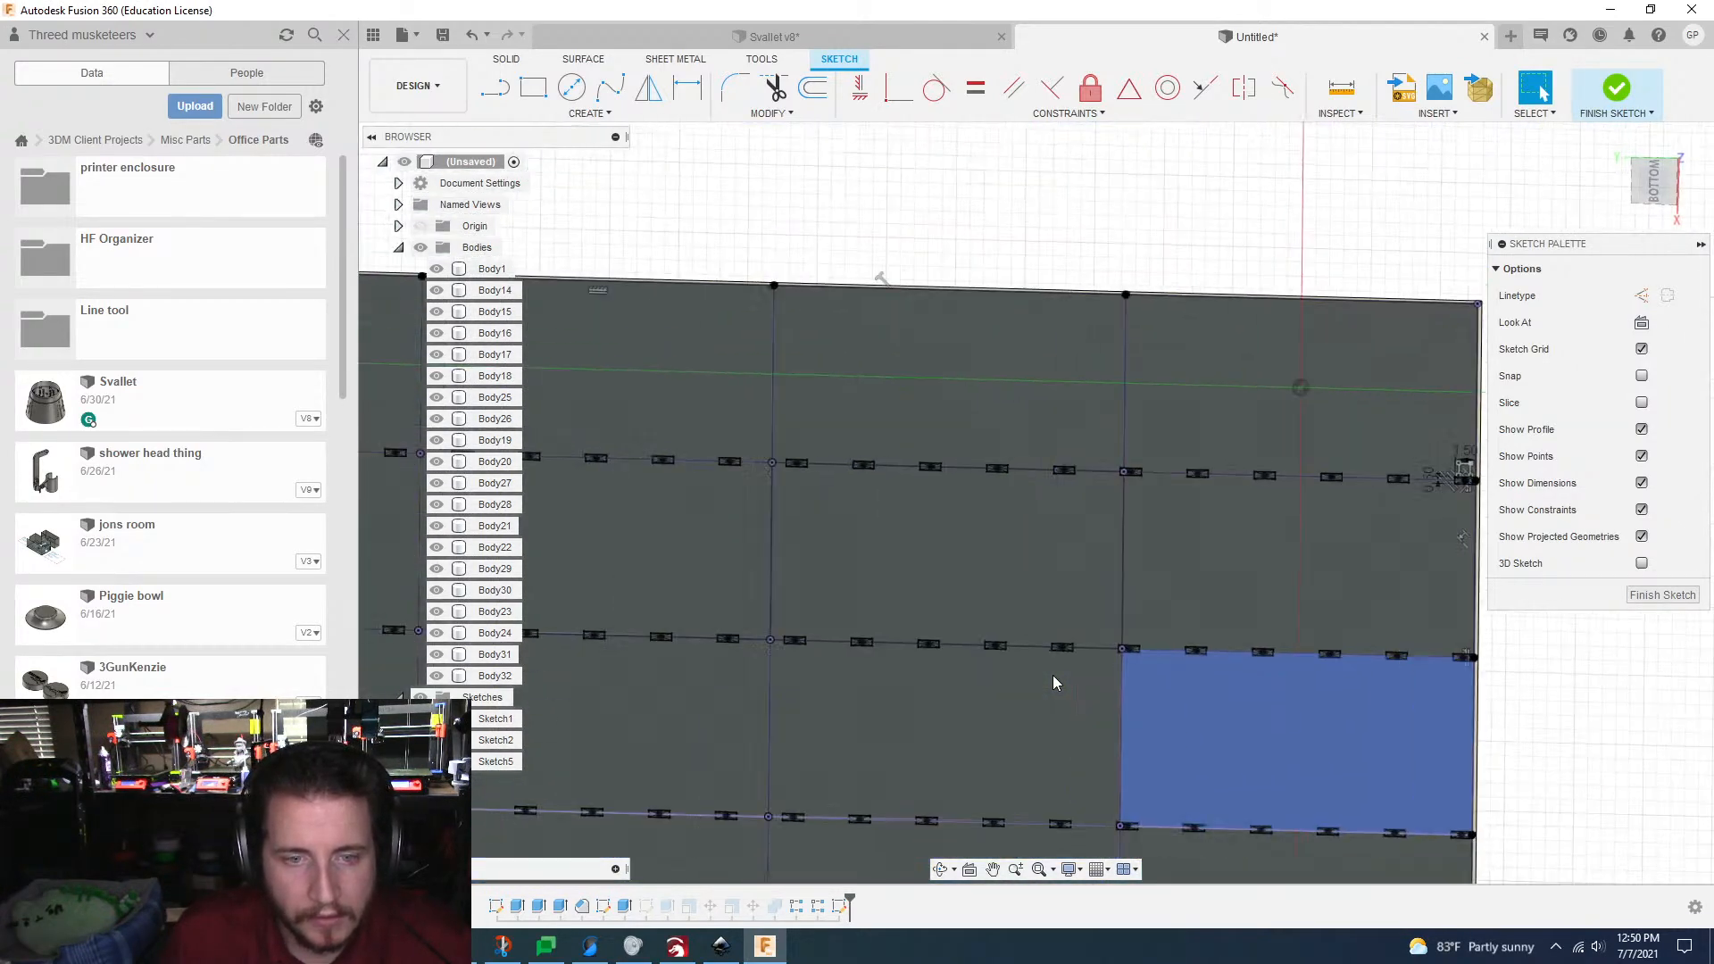
{"action": "scroll", "coordinate": [1154, 661], "scroll_direction": "up", "scroll_amount": 6}
{"action": "scroll", "coordinate": [1059, 464], "scroll_direction": "down", "scroll_amount": 6}
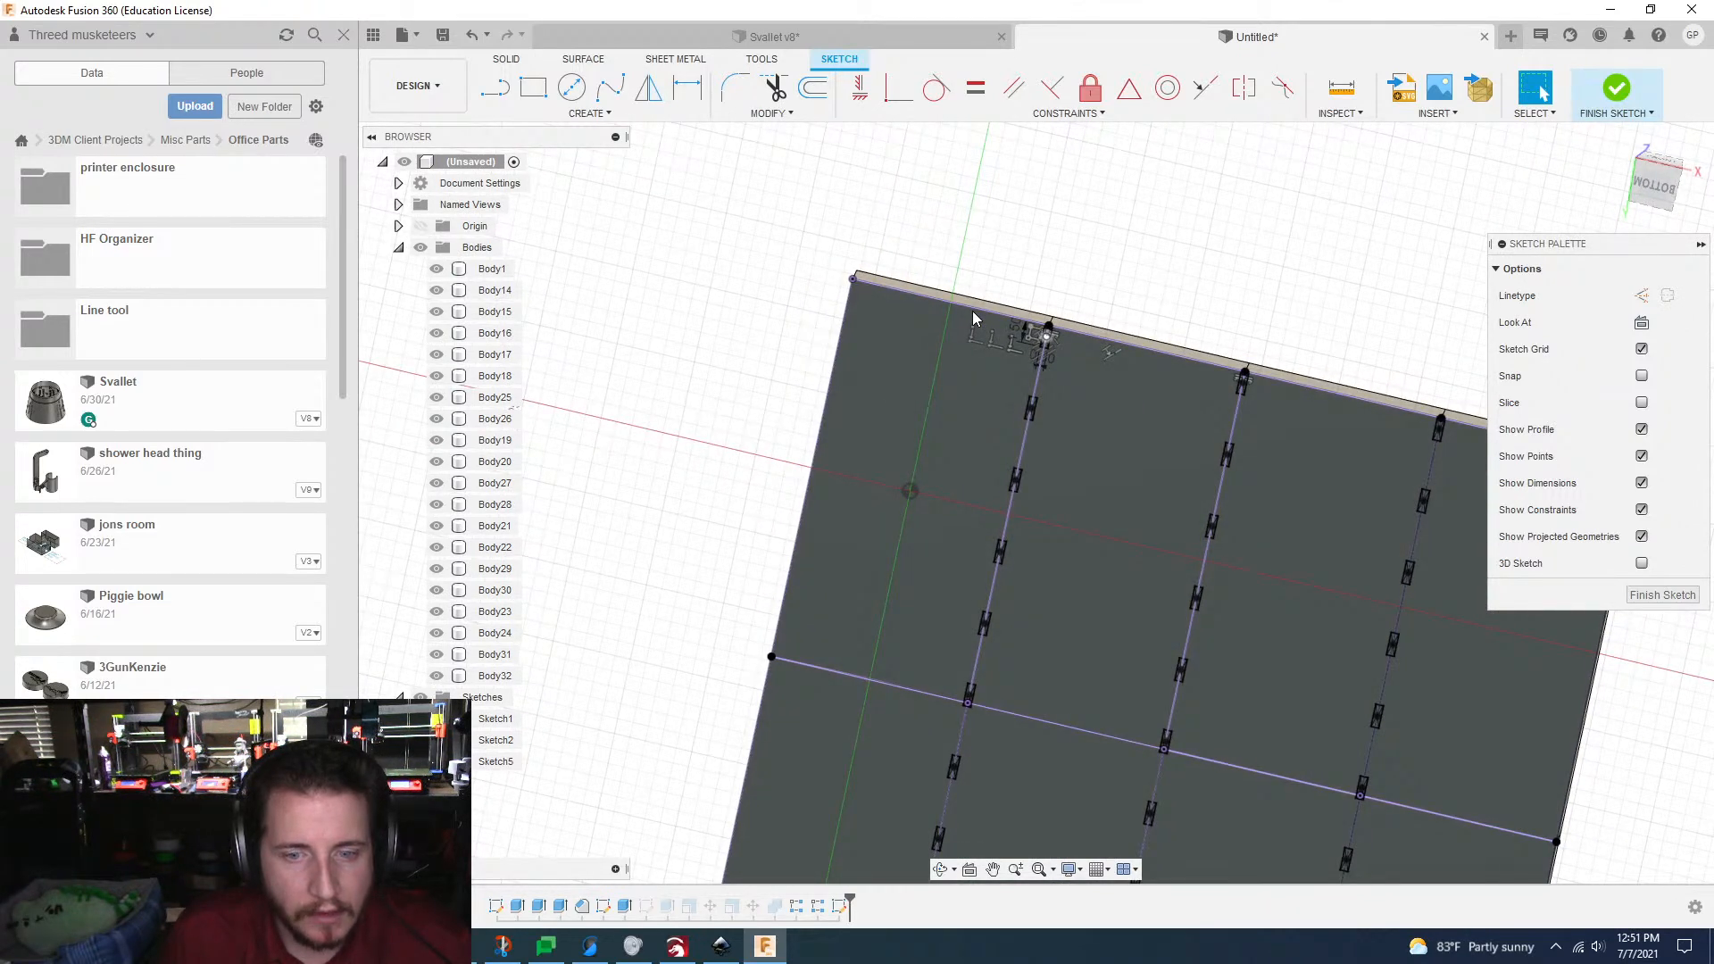
{"action": "scroll", "coordinate": [982, 319], "scroll_direction": "down", "scroll_amount": 6}
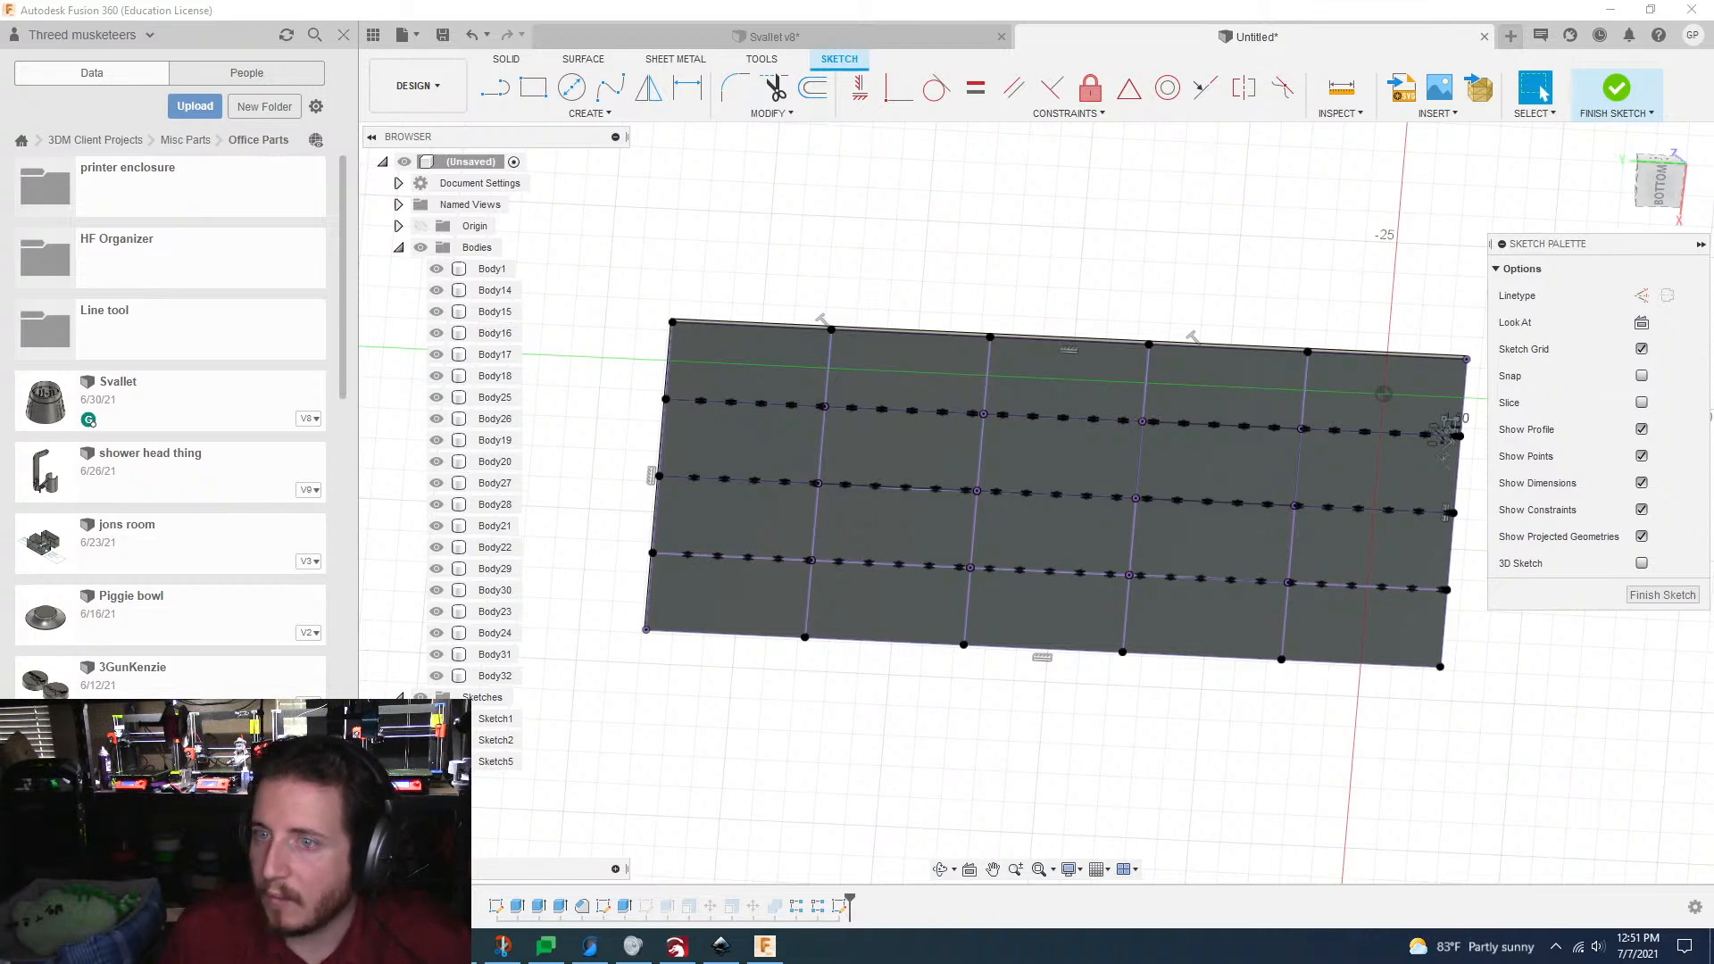
{"action": "middle_click_drag", "start_coordinate": [991, 802], "coordinate": [1010, 746], "text": "shift"}
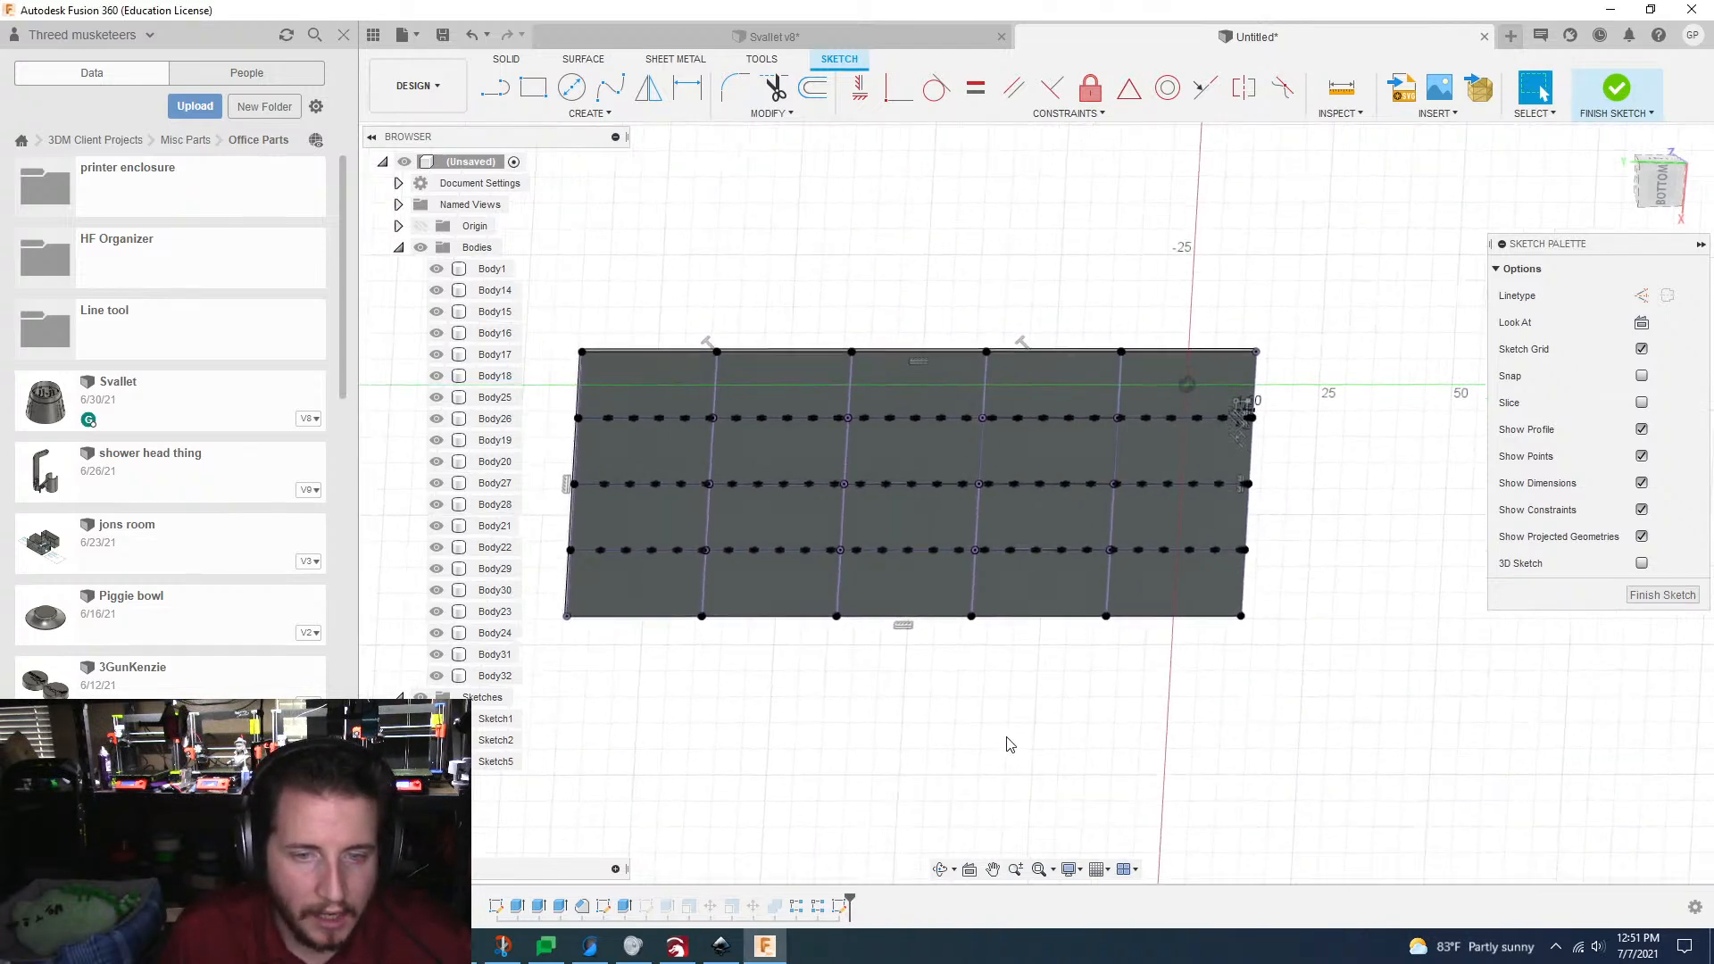
Step: Sketch a 0.5 by 1.5 mm rectangle inward from the grid's long edge, beside the end of the first crossing grid line
{"action": "scroll", "coordinate": [989, 758], "scroll_direction": "up", "scroll_amount": 3}
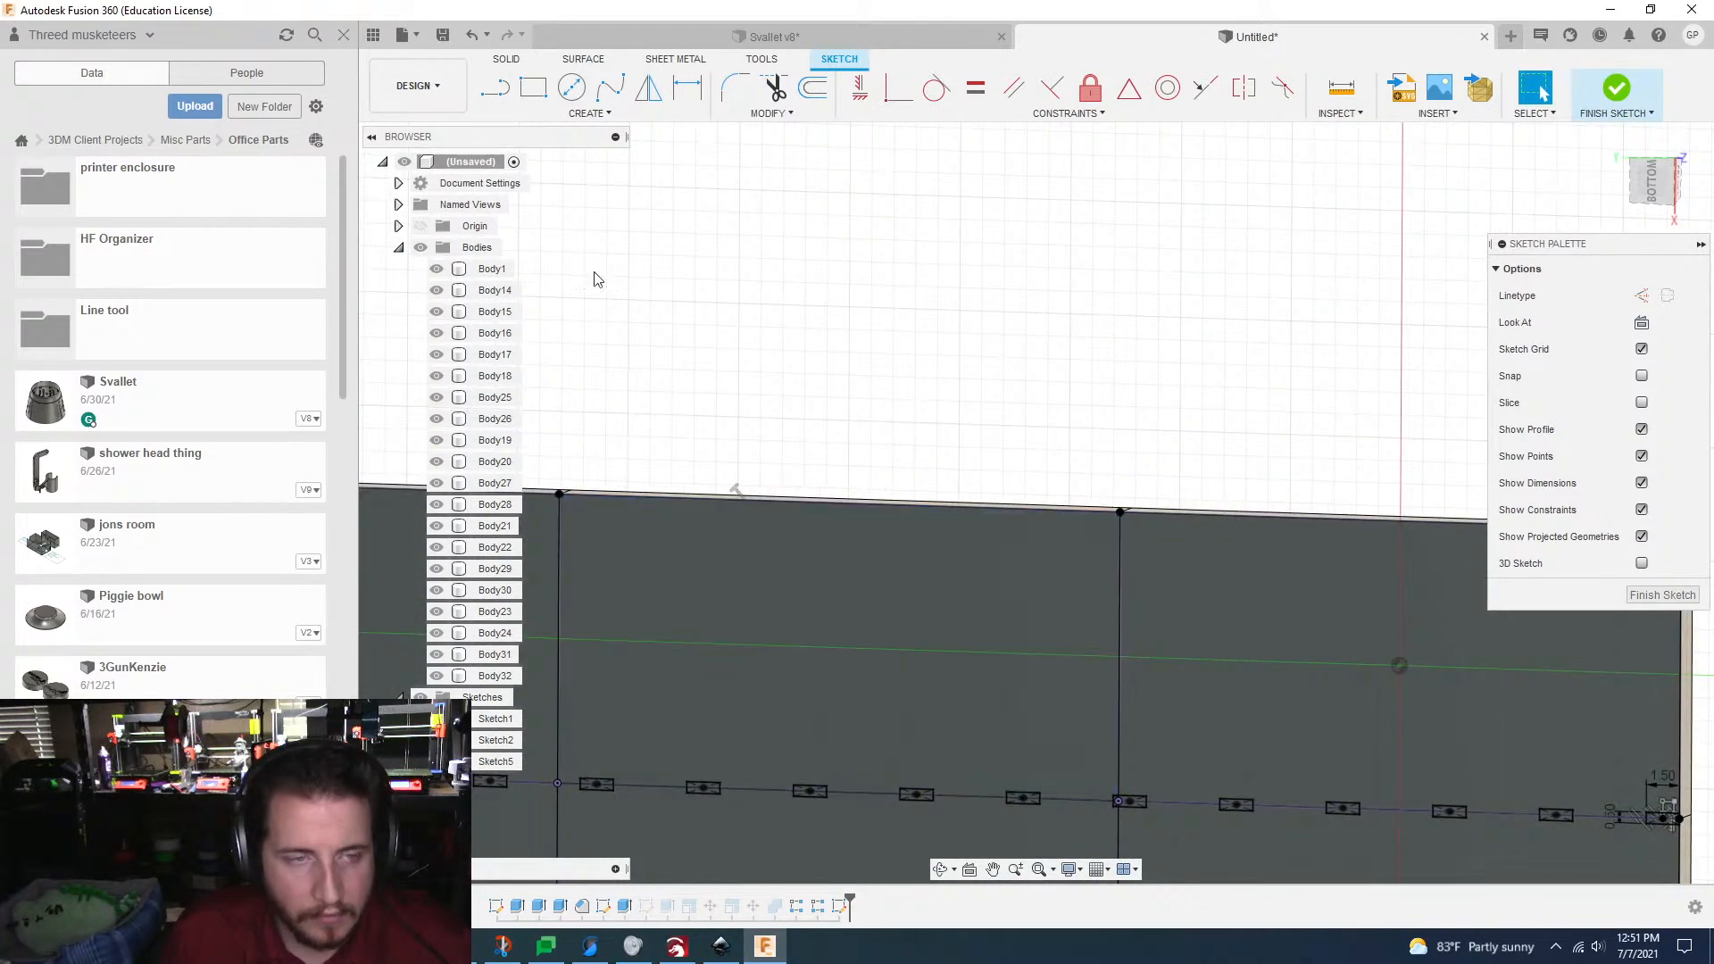
{"action": "left_click", "coordinate": [533, 89]}
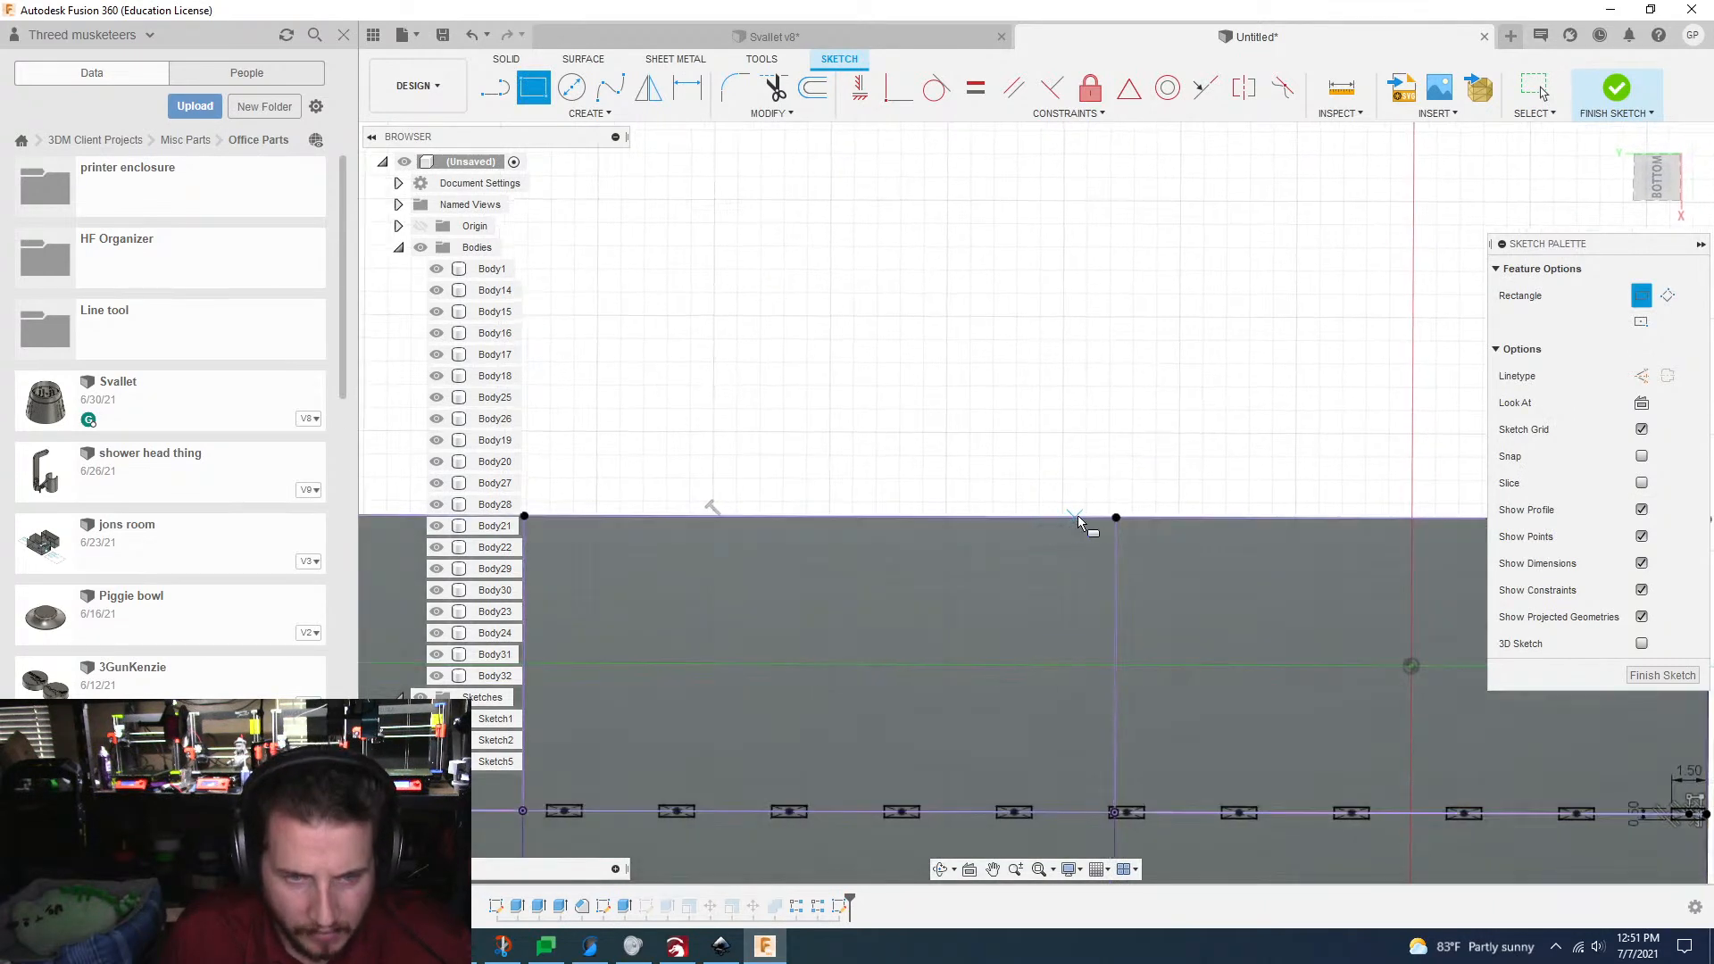
{"action": "left_click", "coordinate": [1096, 518]}
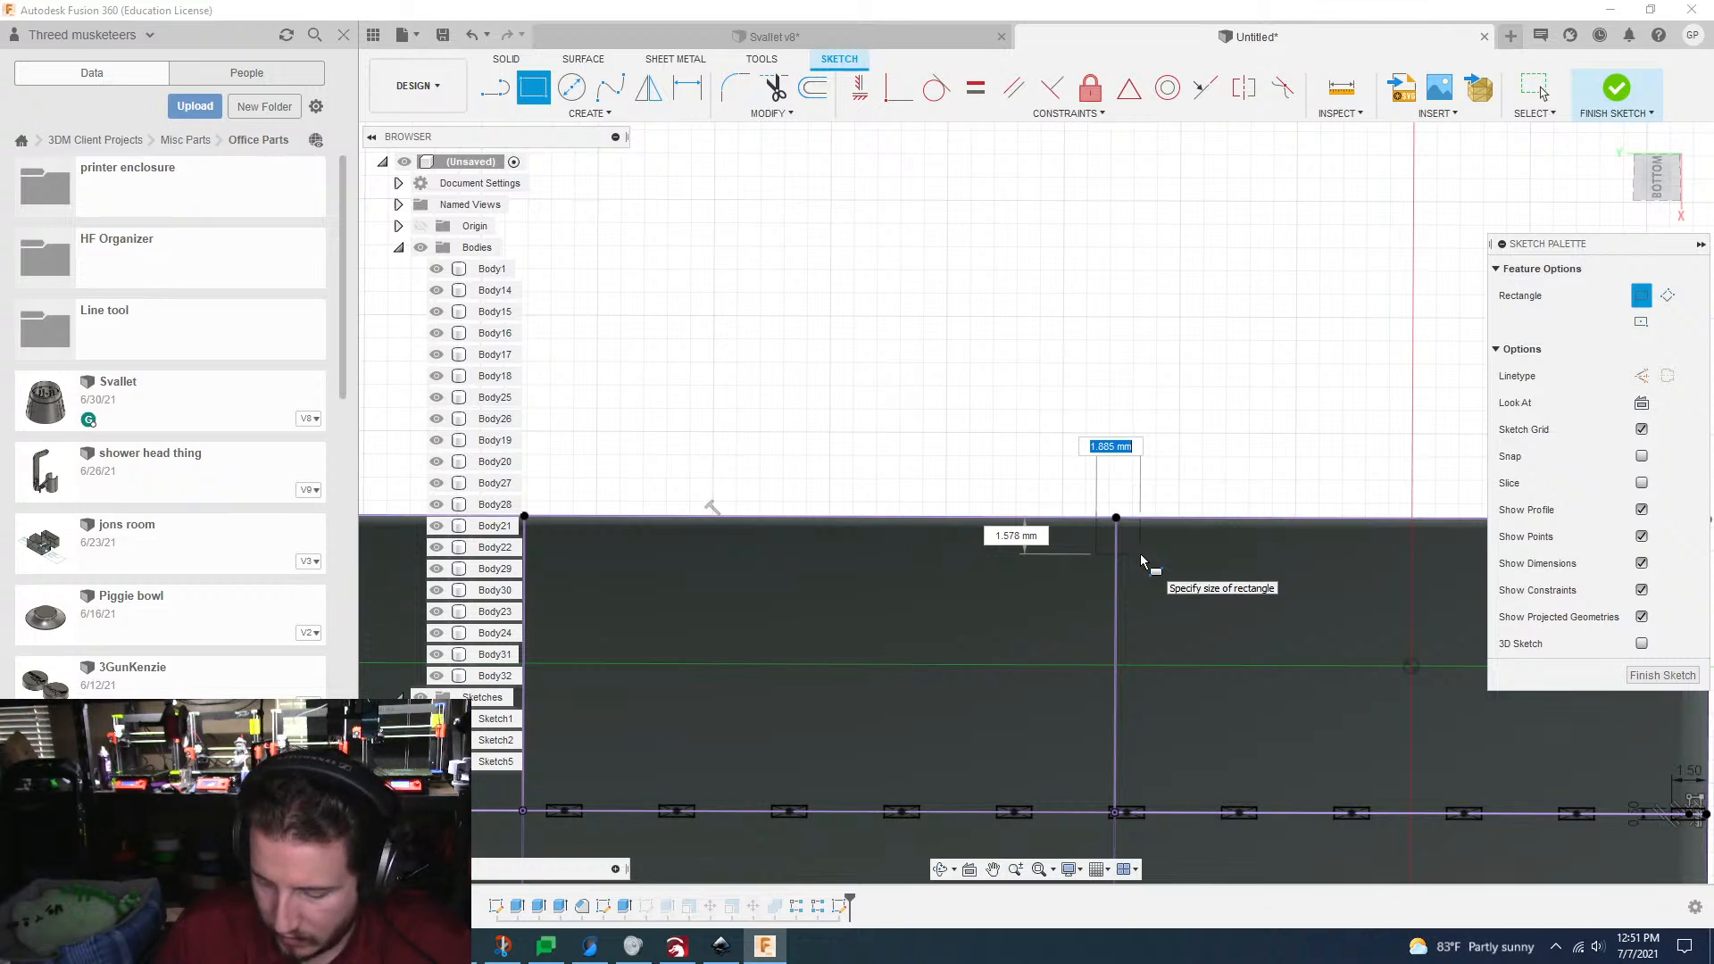
{"action": "type", "text": "0.5"}
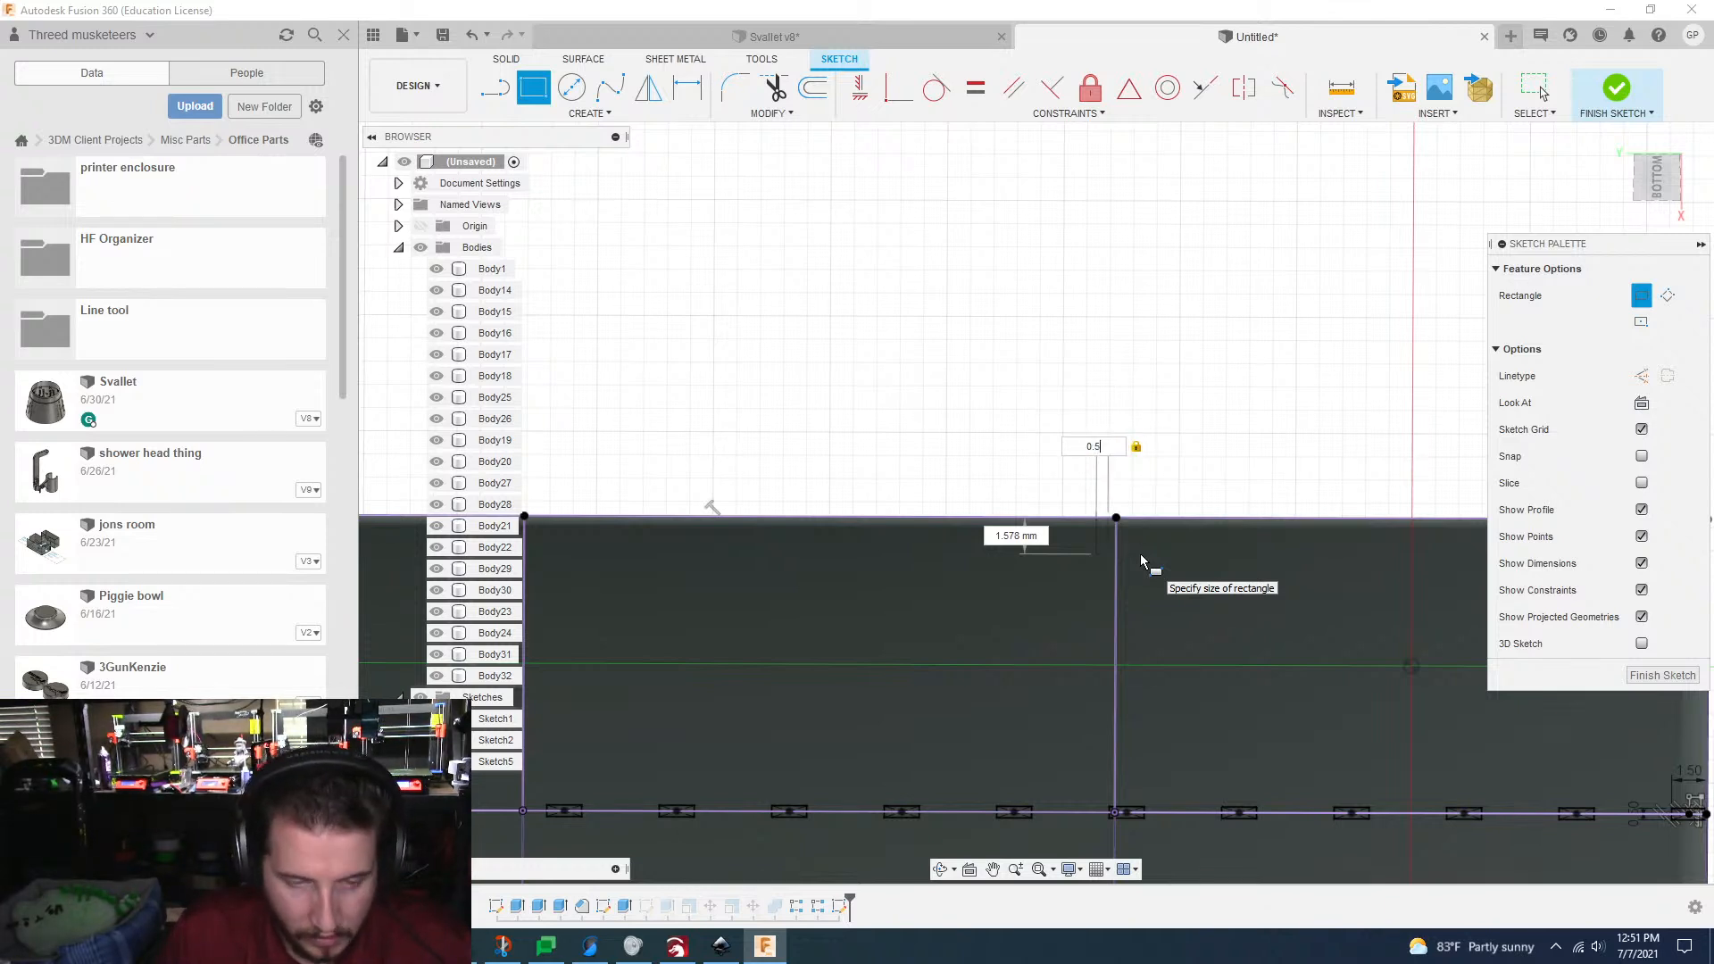
{"action": "key", "text": "Tab"}
{"action": "type", "text": "1.5"}
{"action": "key", "text": "Tab"}
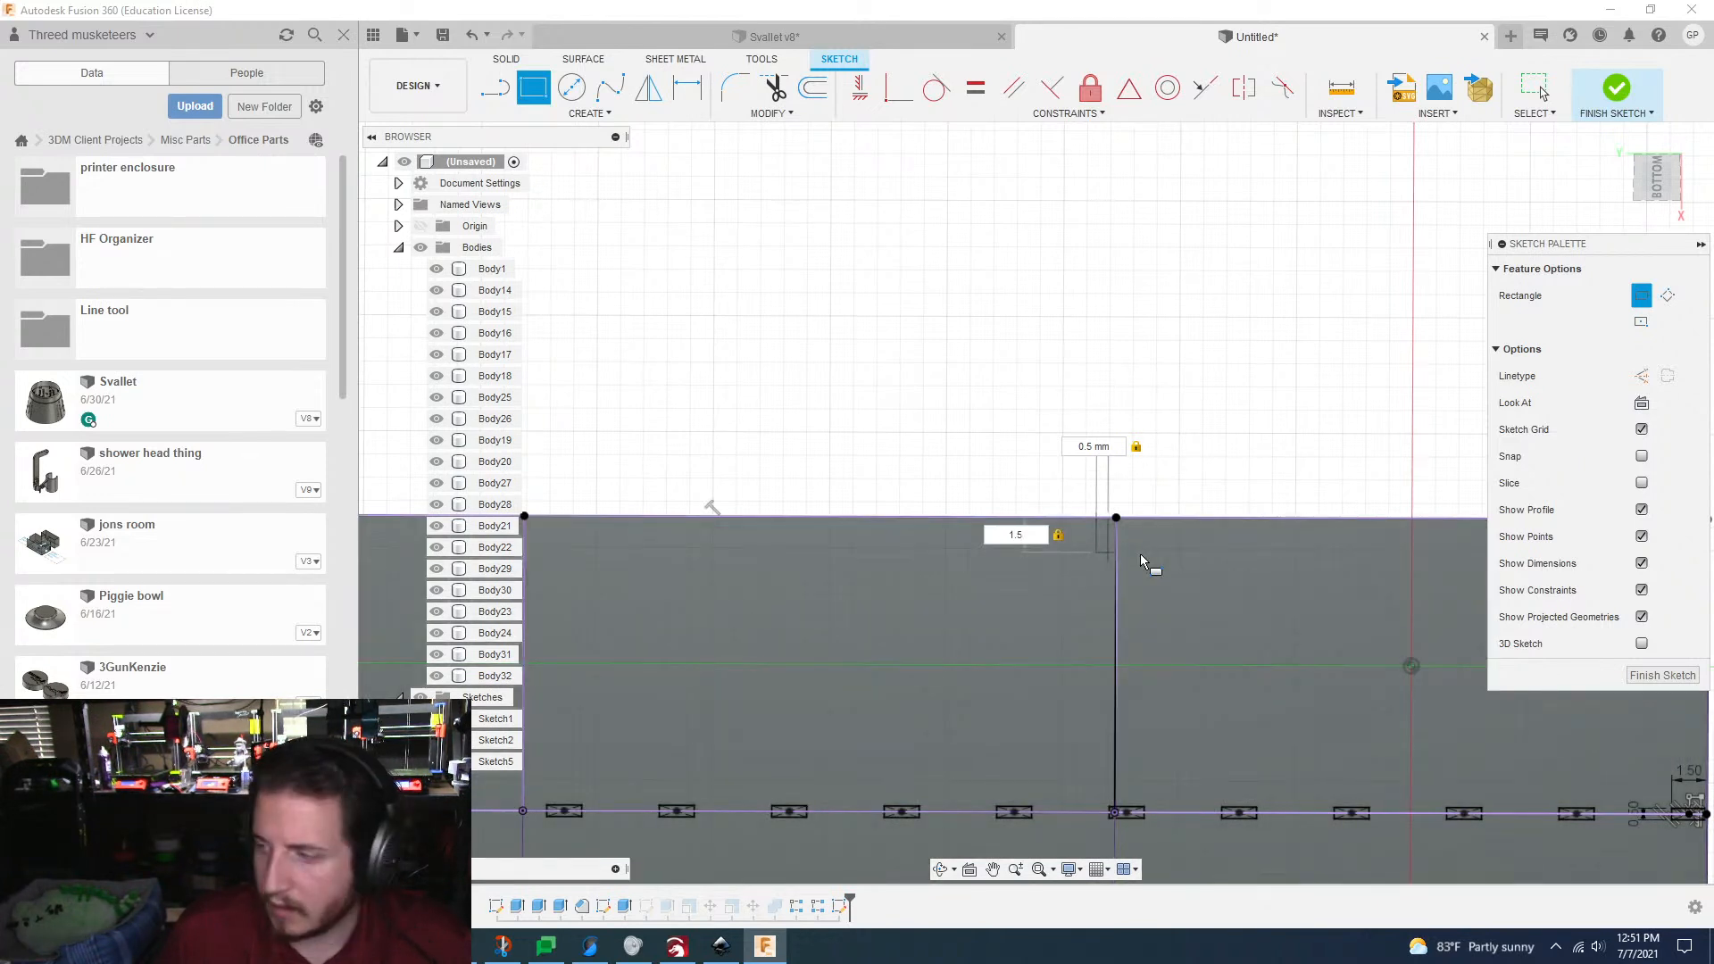
{"action": "key", "text": "Return"}
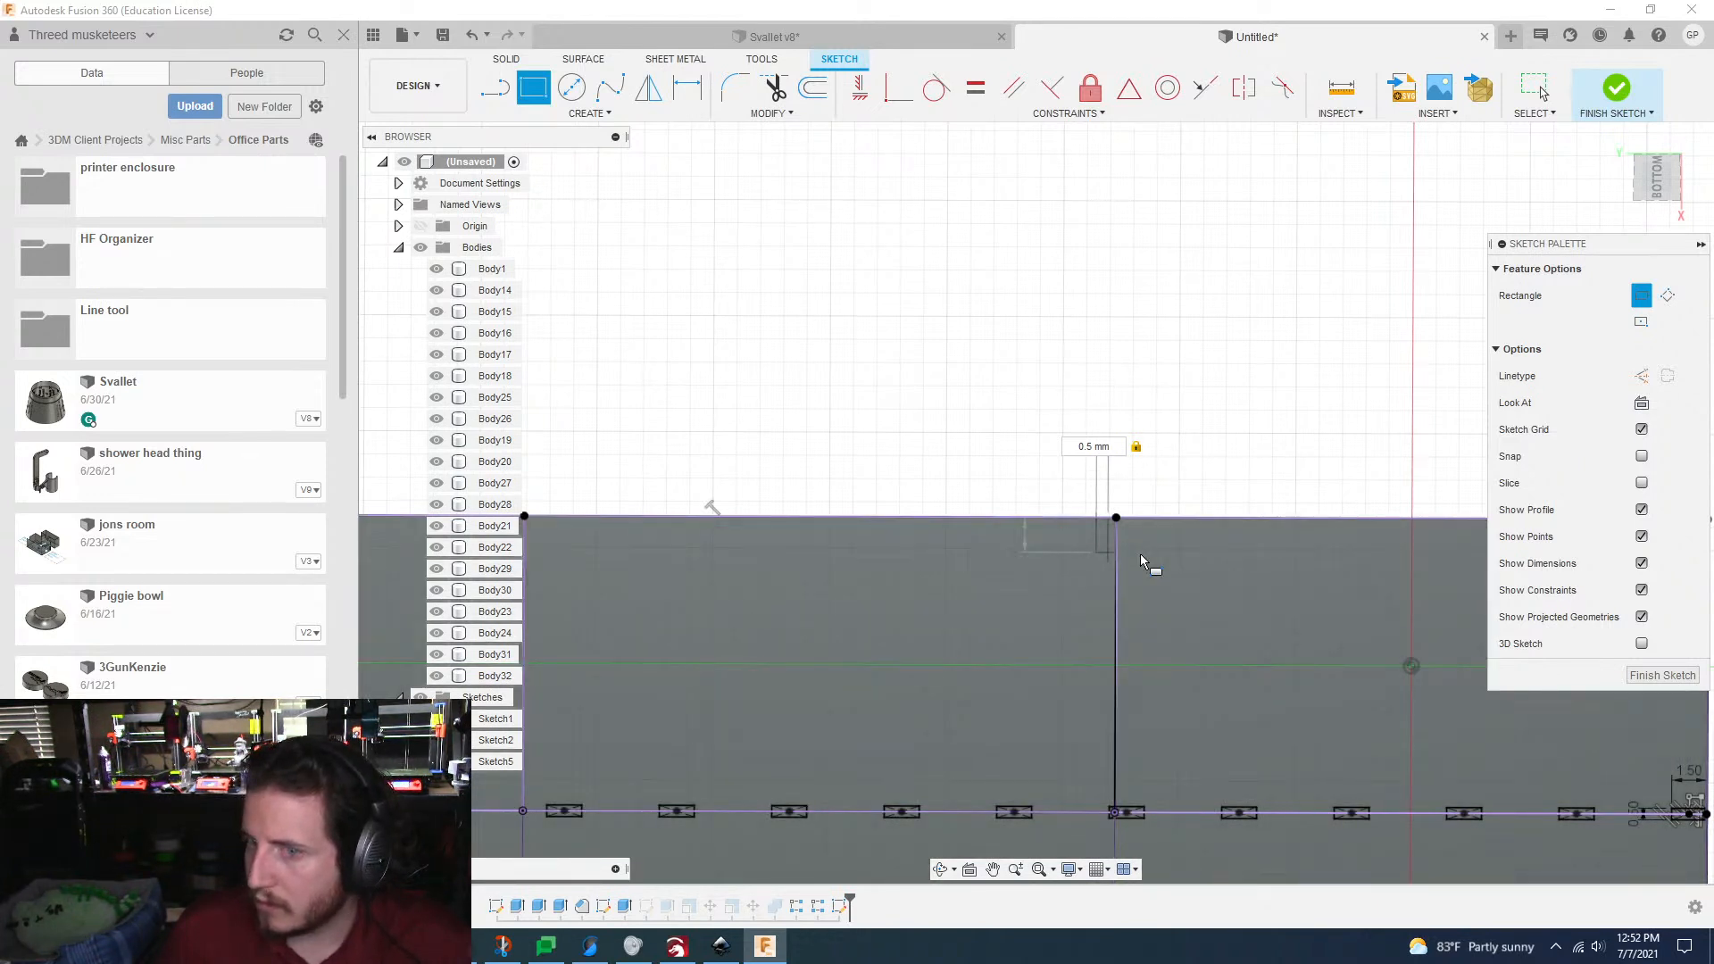
Step: Place a point at the midpoint of the new rectangle's inner short side and make it coincident with the crossing grid line
{"action": "scroll", "coordinate": [1140, 556], "scroll_direction": "up", "scroll_amount": 6}
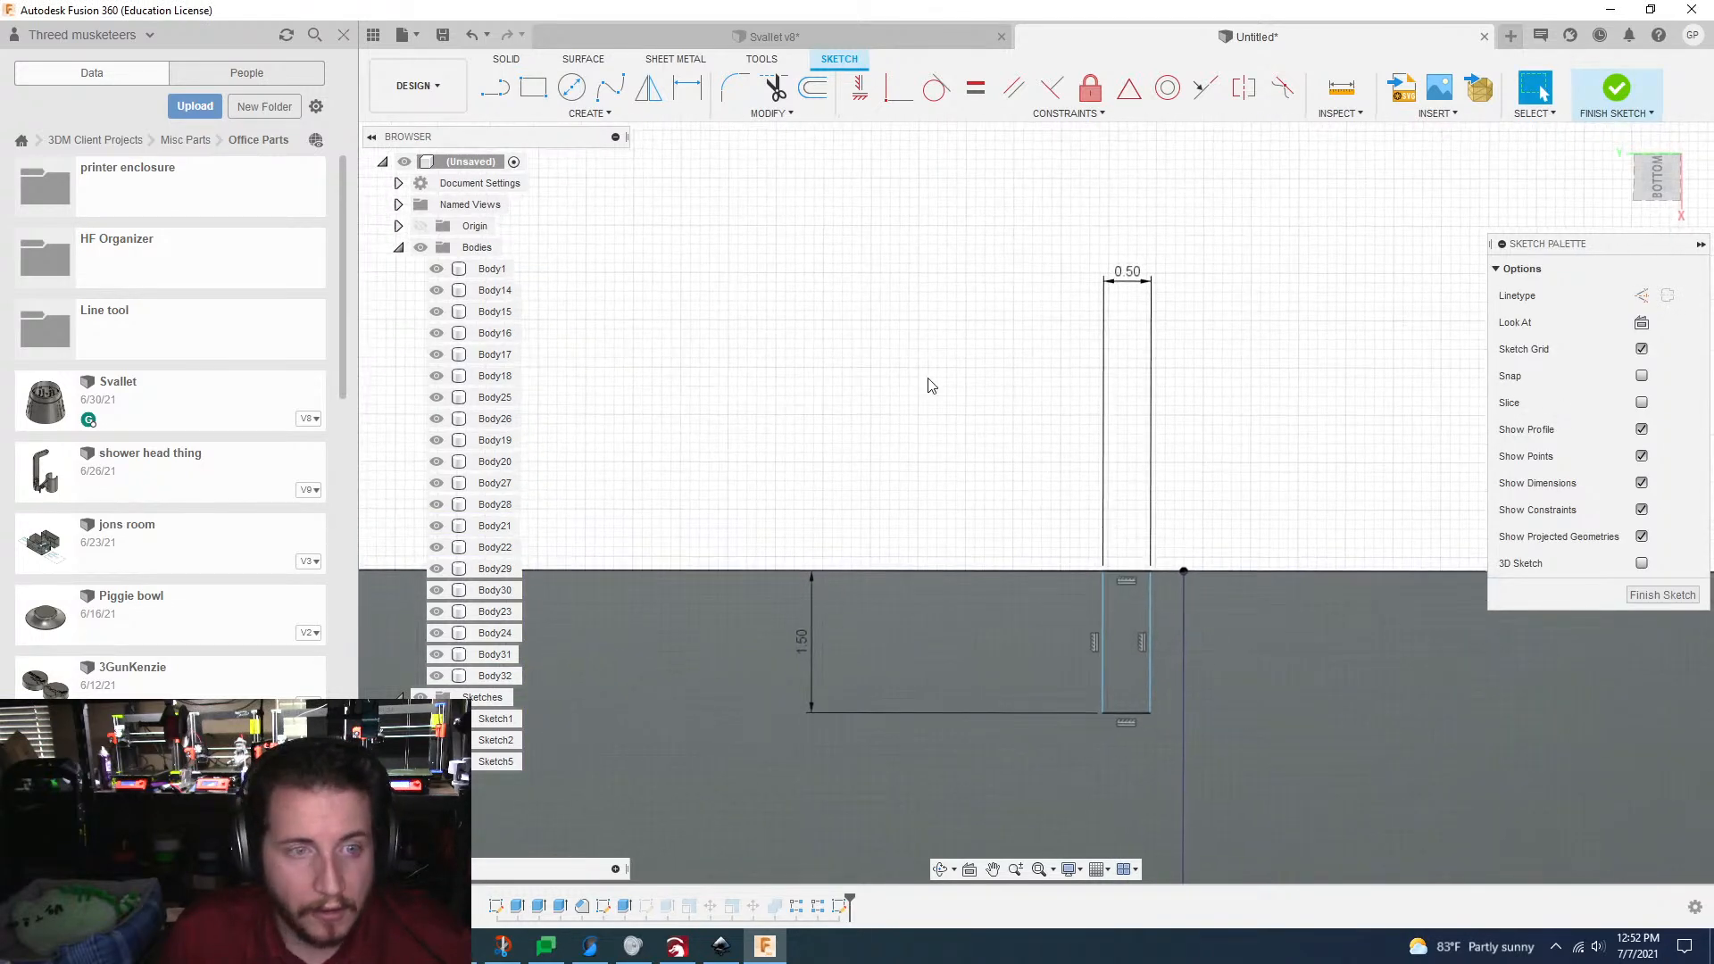
{"action": "left_click", "coordinate": [576, 114]}
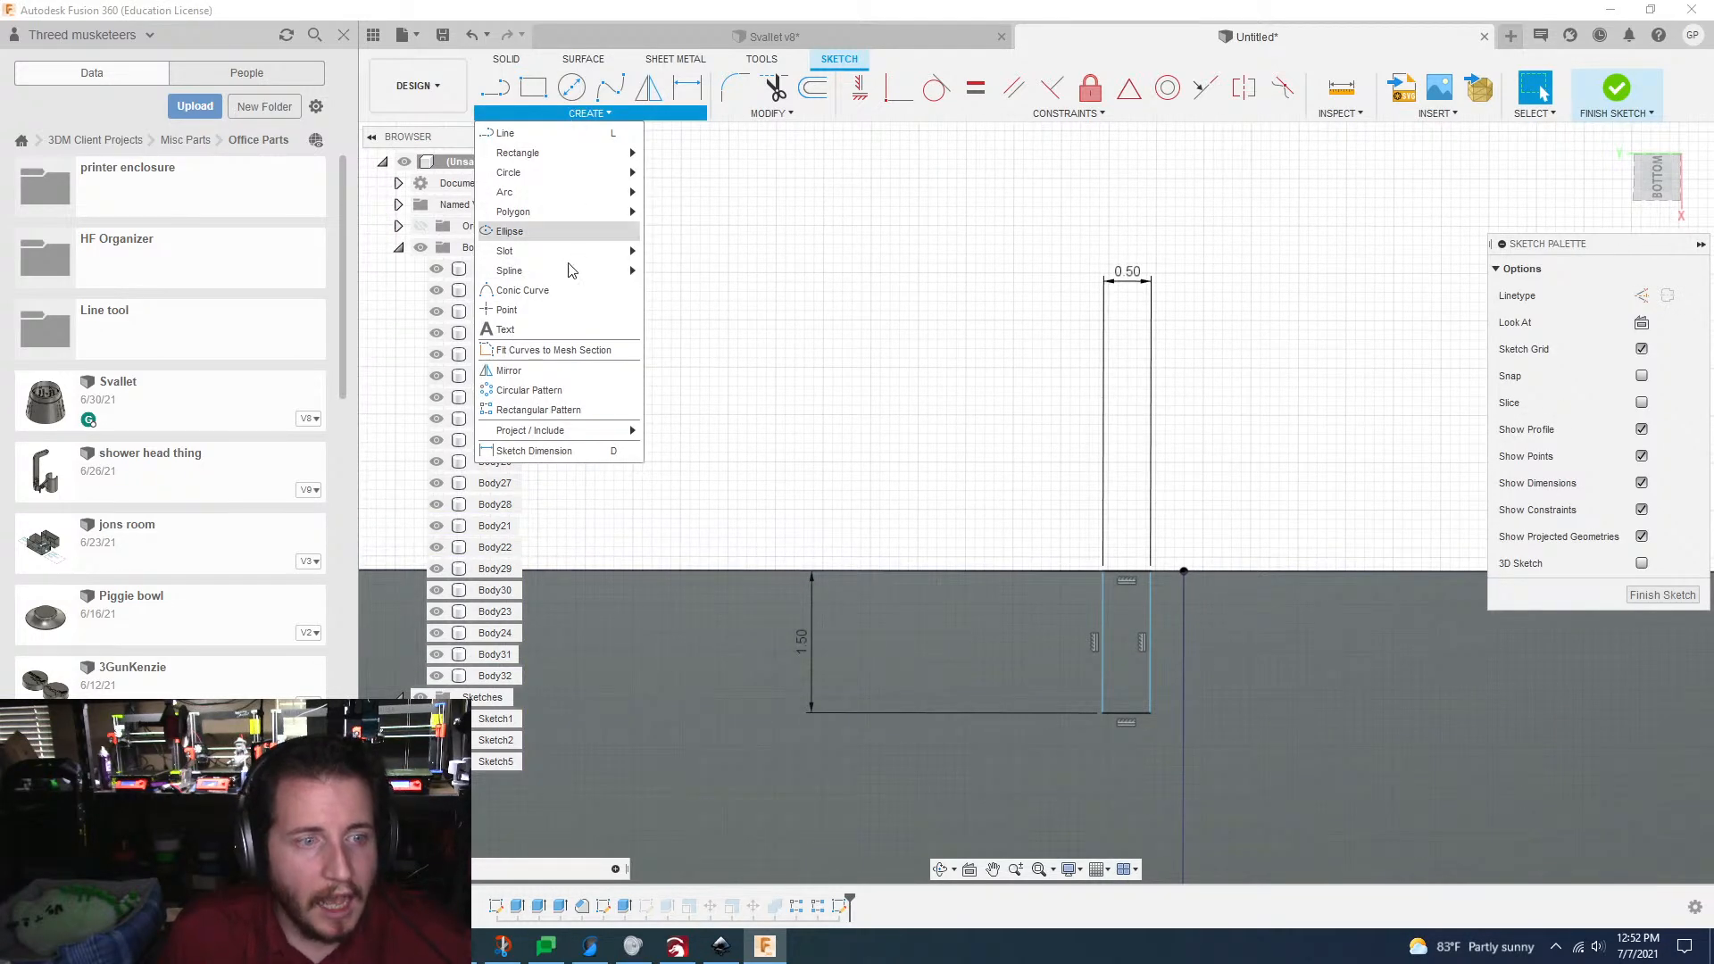
{"action": "left_click", "coordinate": [572, 310]}
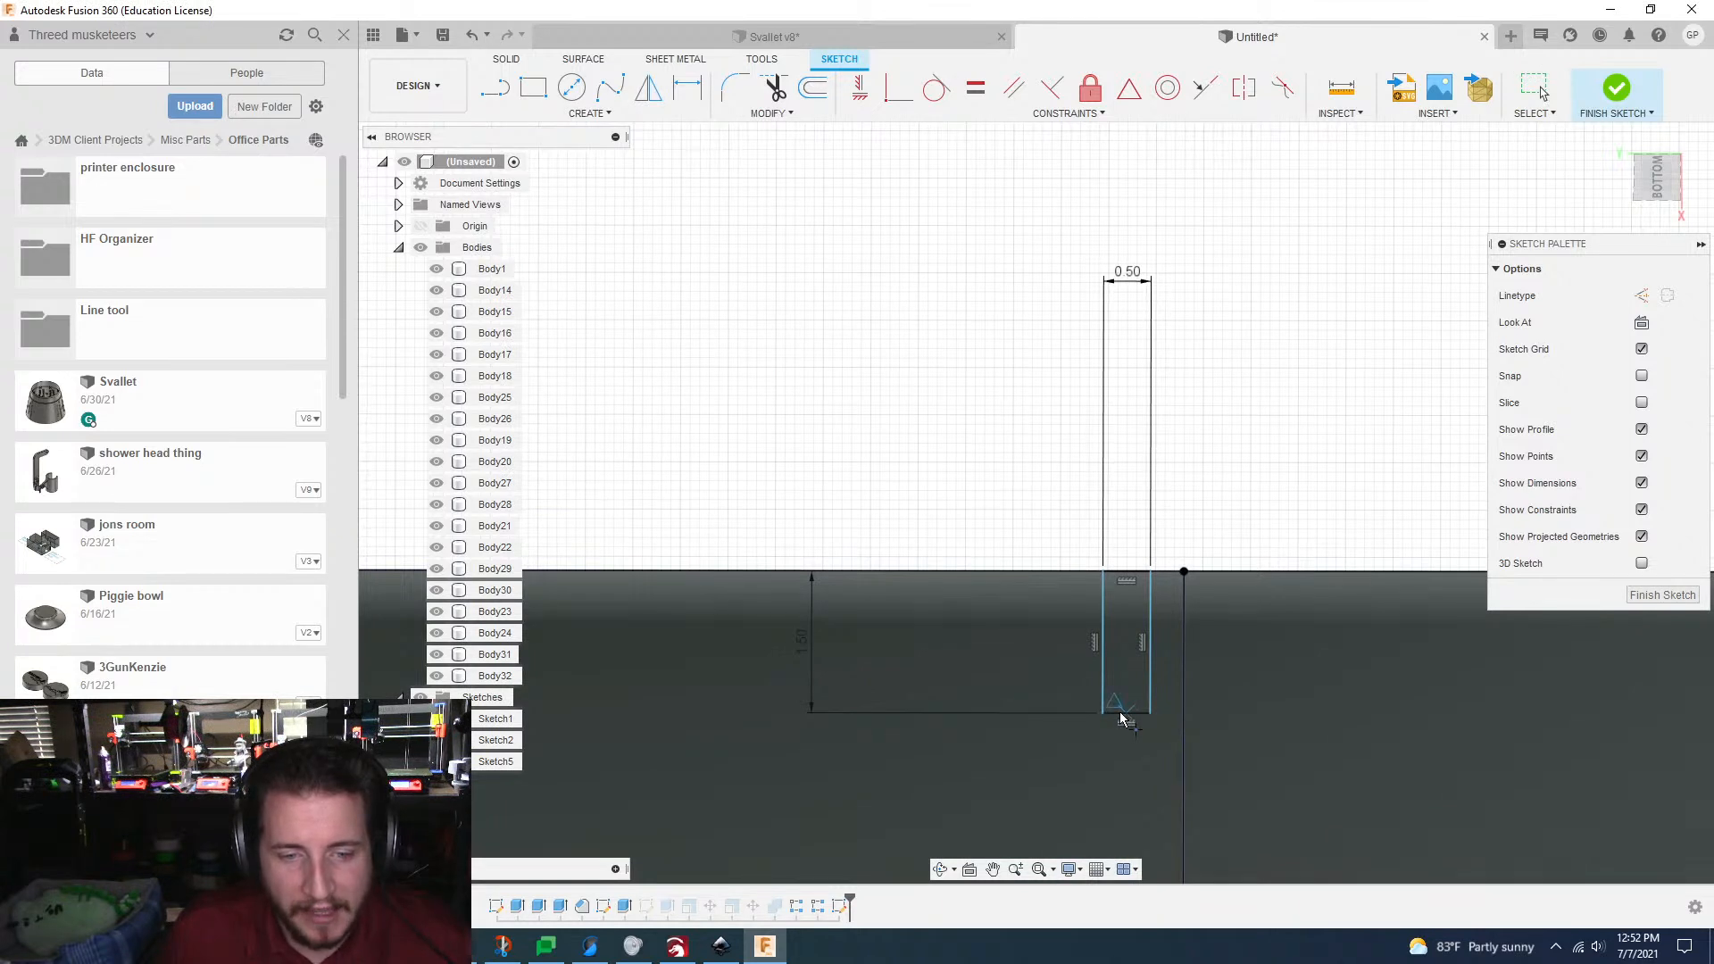
{"action": "left_click", "coordinate": [1125, 714]}
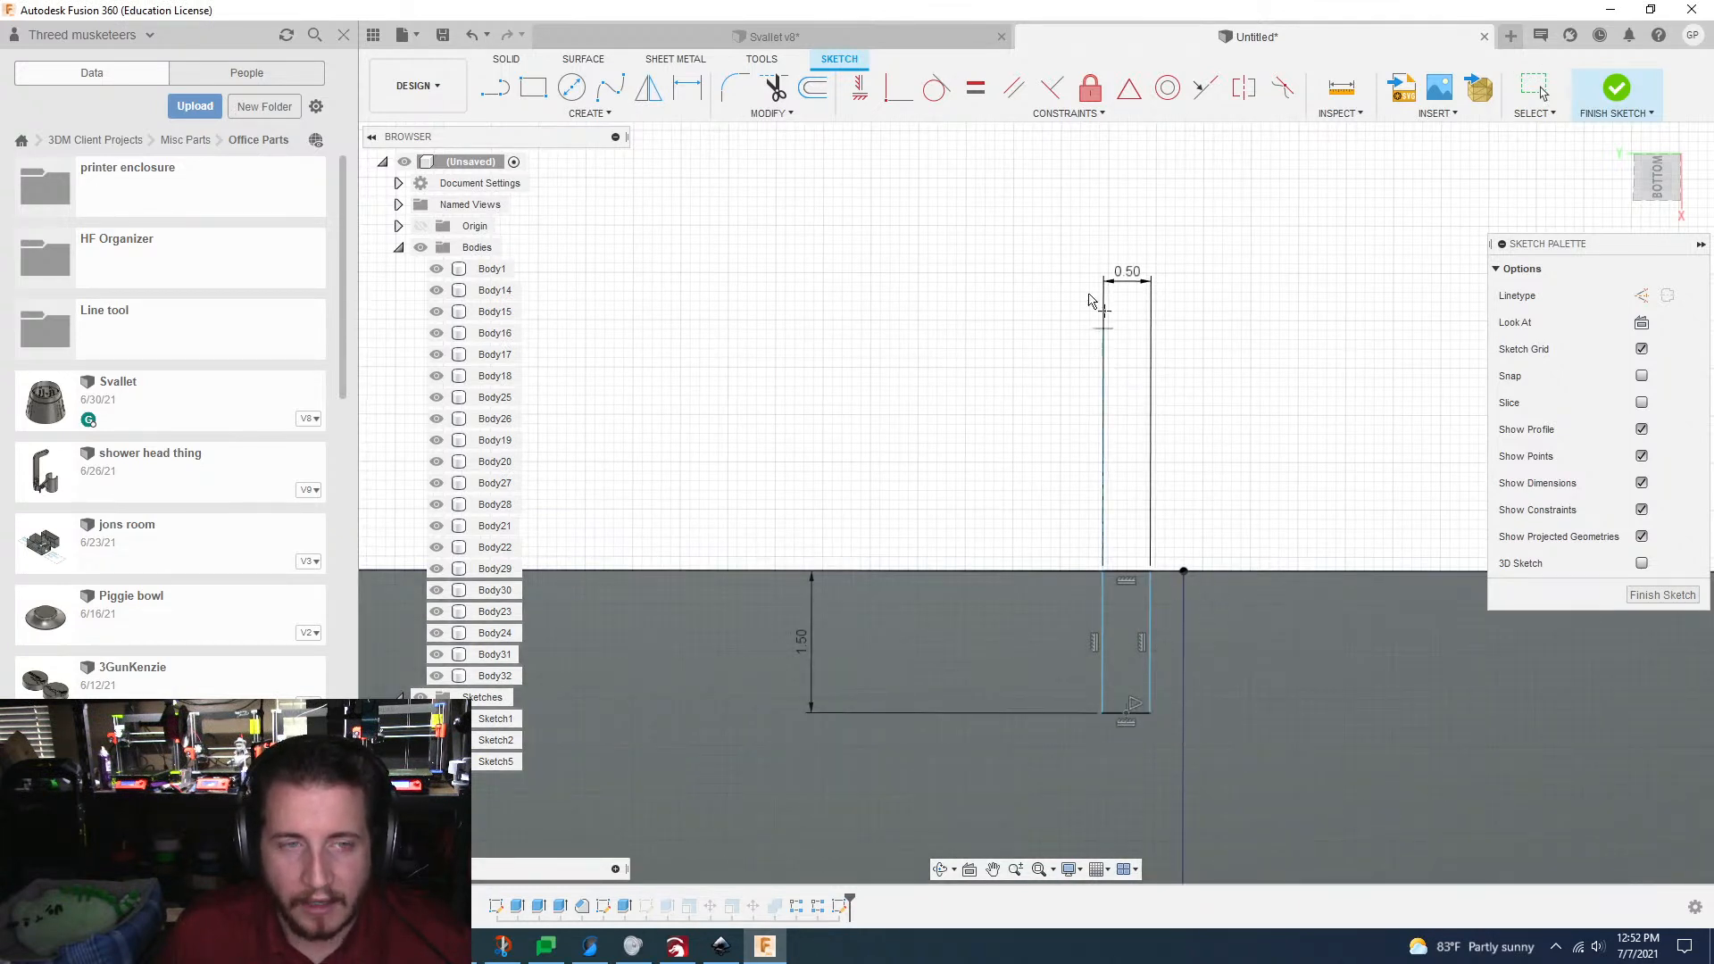
{"action": "left_click", "coordinate": [900, 90]}
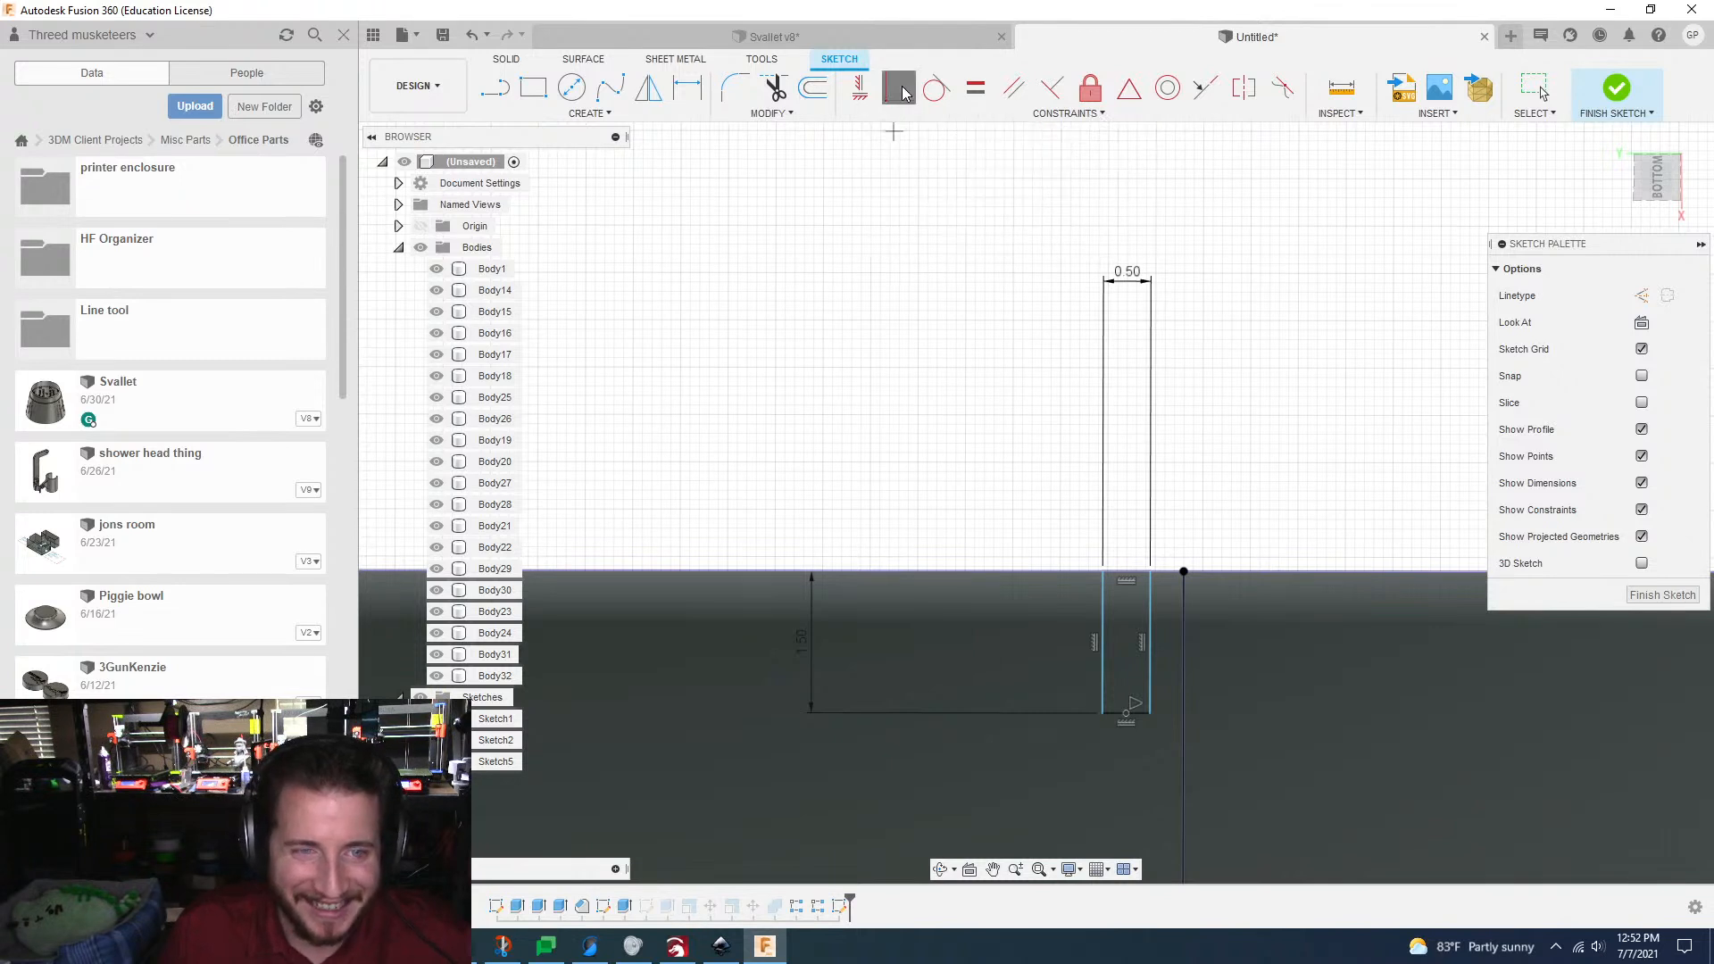
{"action": "left_click", "coordinate": [1127, 715]}
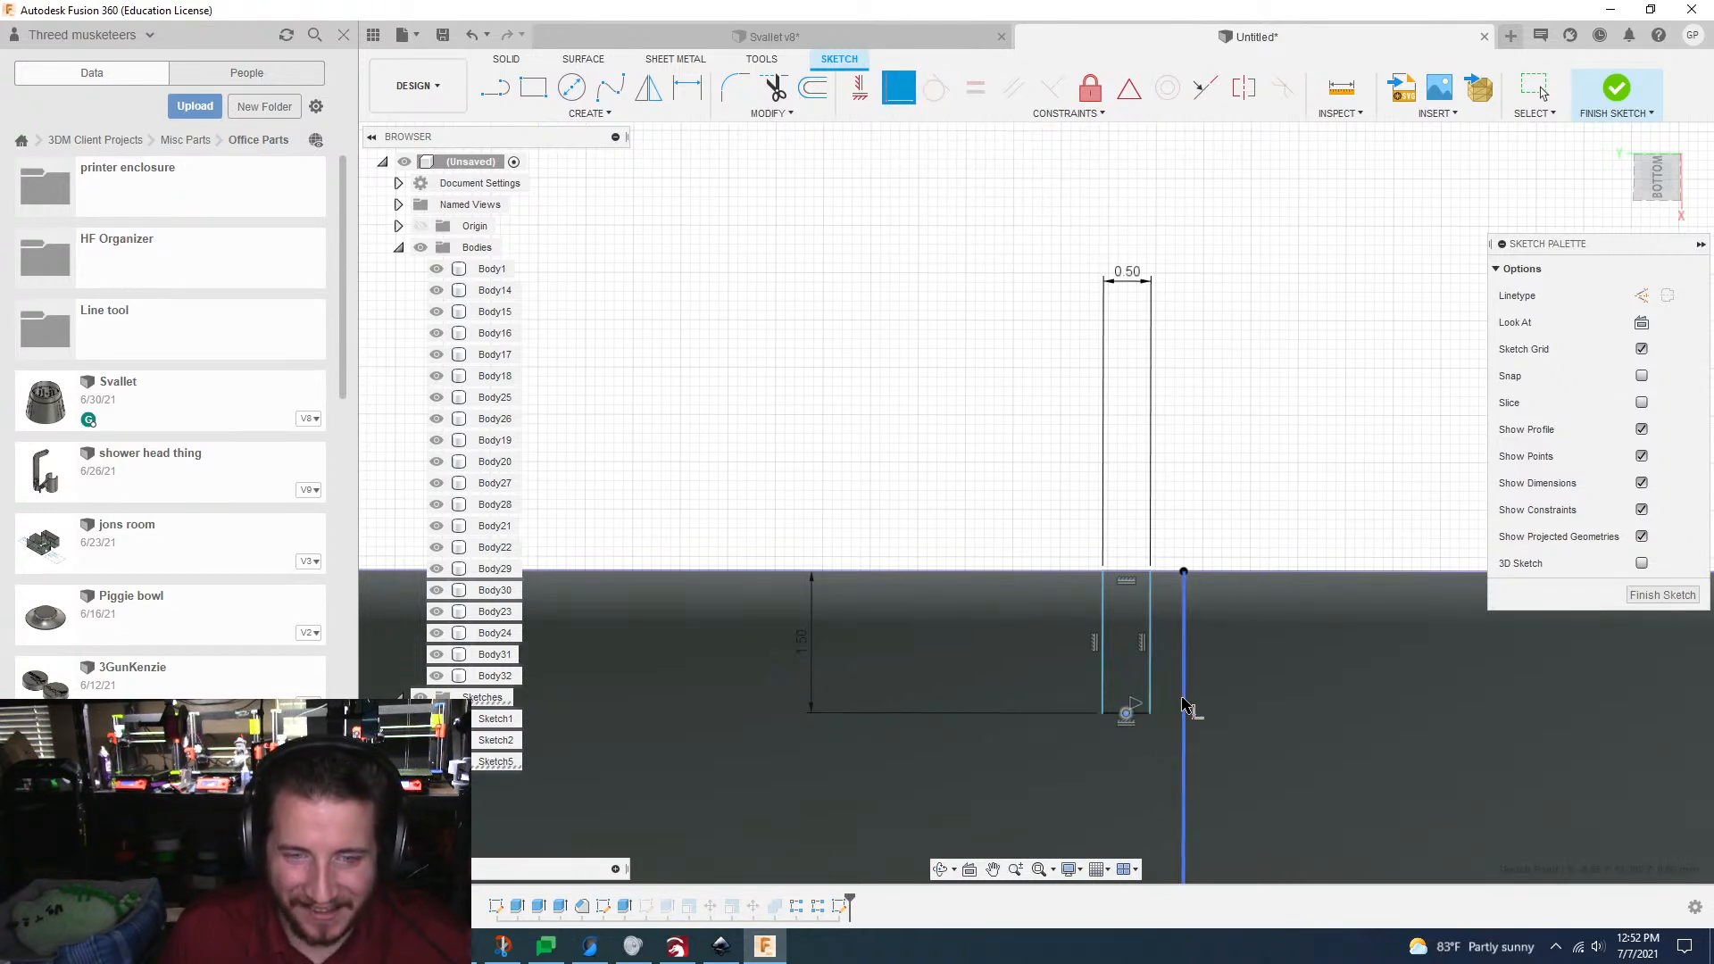
{"action": "left_click", "coordinate": [1183, 710]}
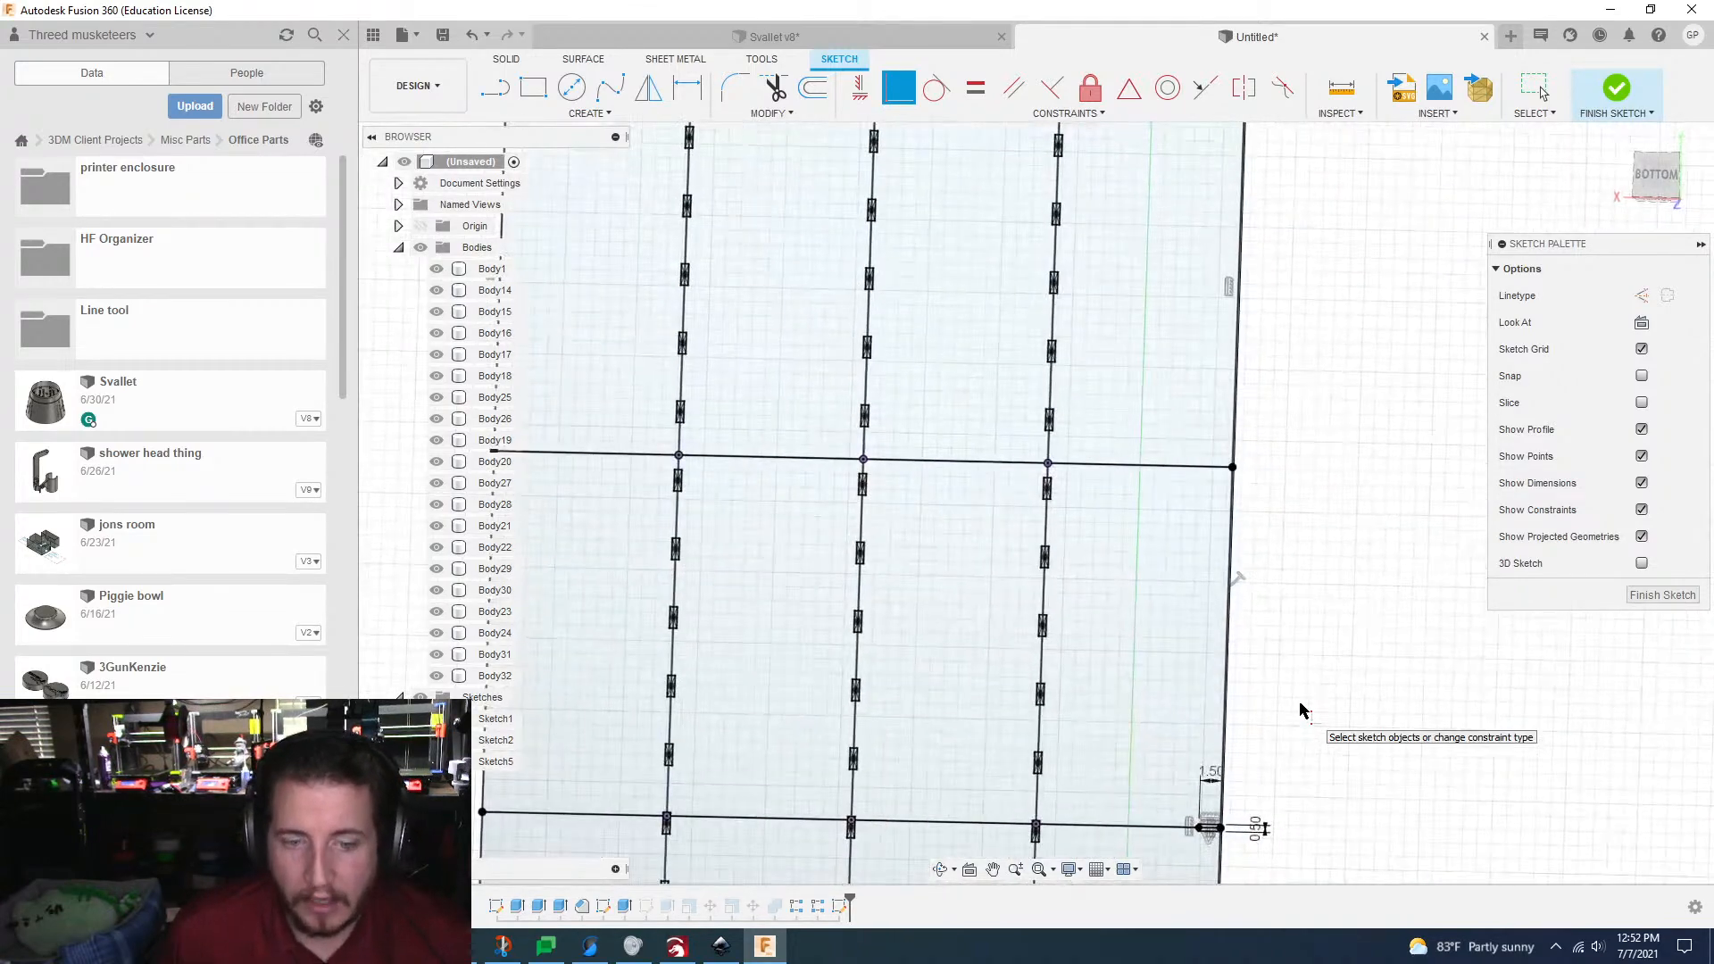
Step: Start a rectangular pattern of the 0.5 by 1.5 mm tab sketch and extend it 49.3 mm along the crossing grid line
{"action": "left_click", "coordinate": [564, 116]}
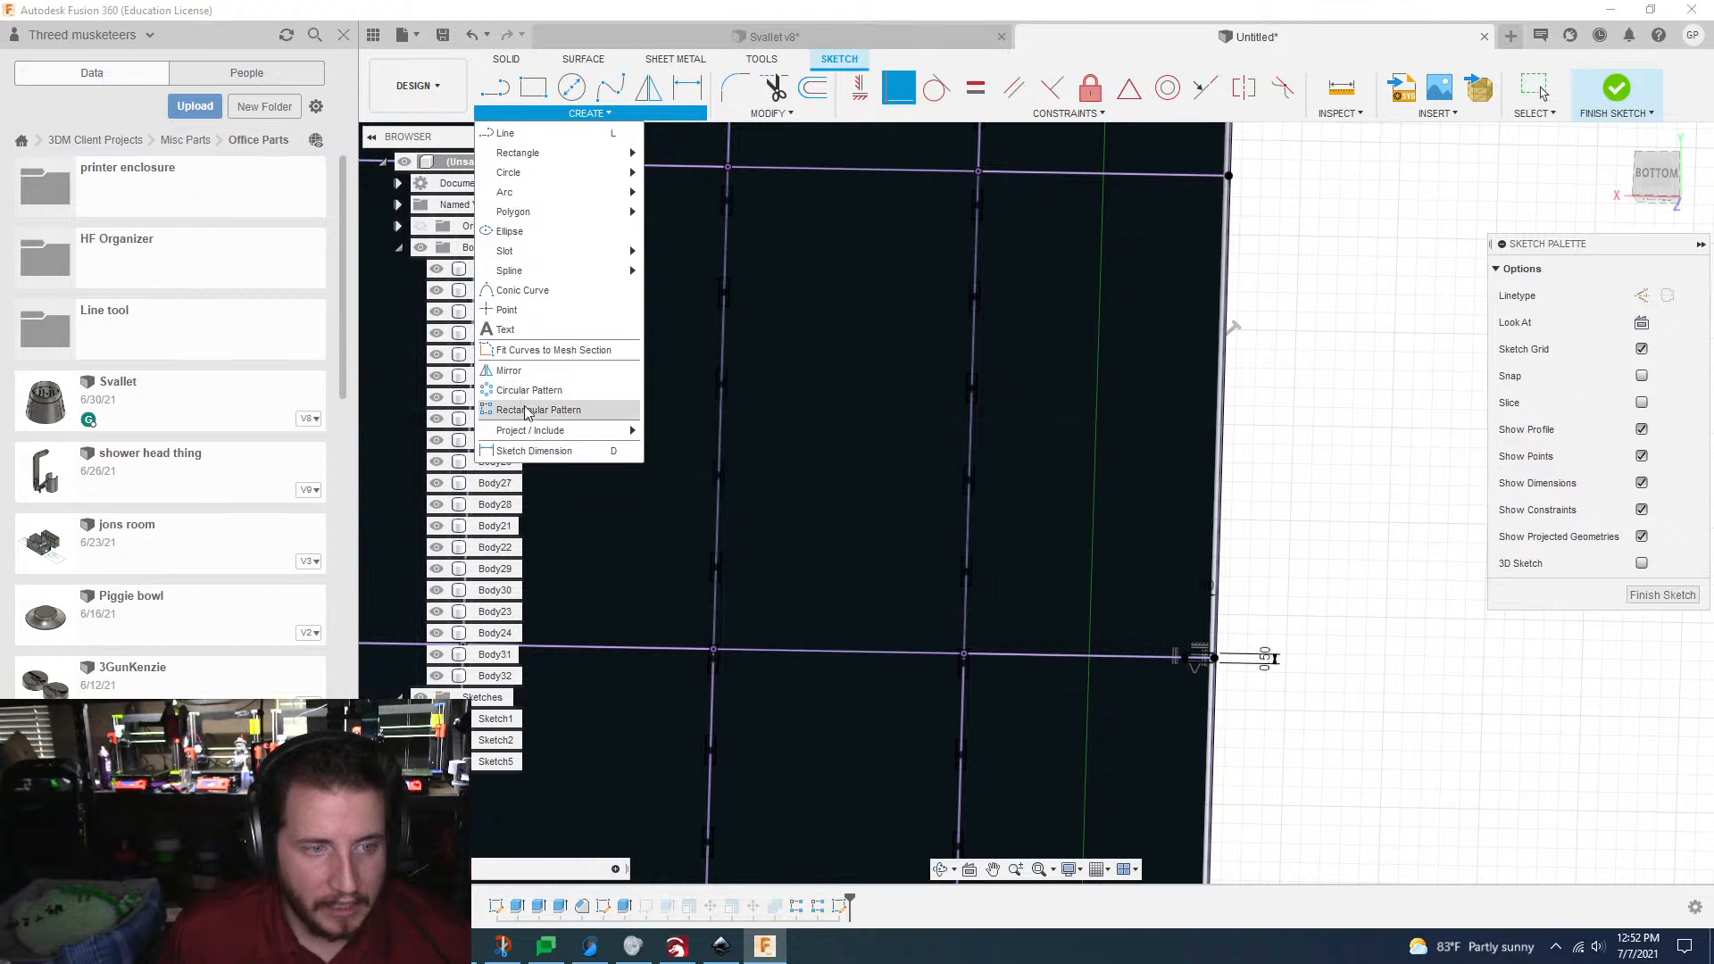
{"action": "left_click", "coordinate": [527, 411]}
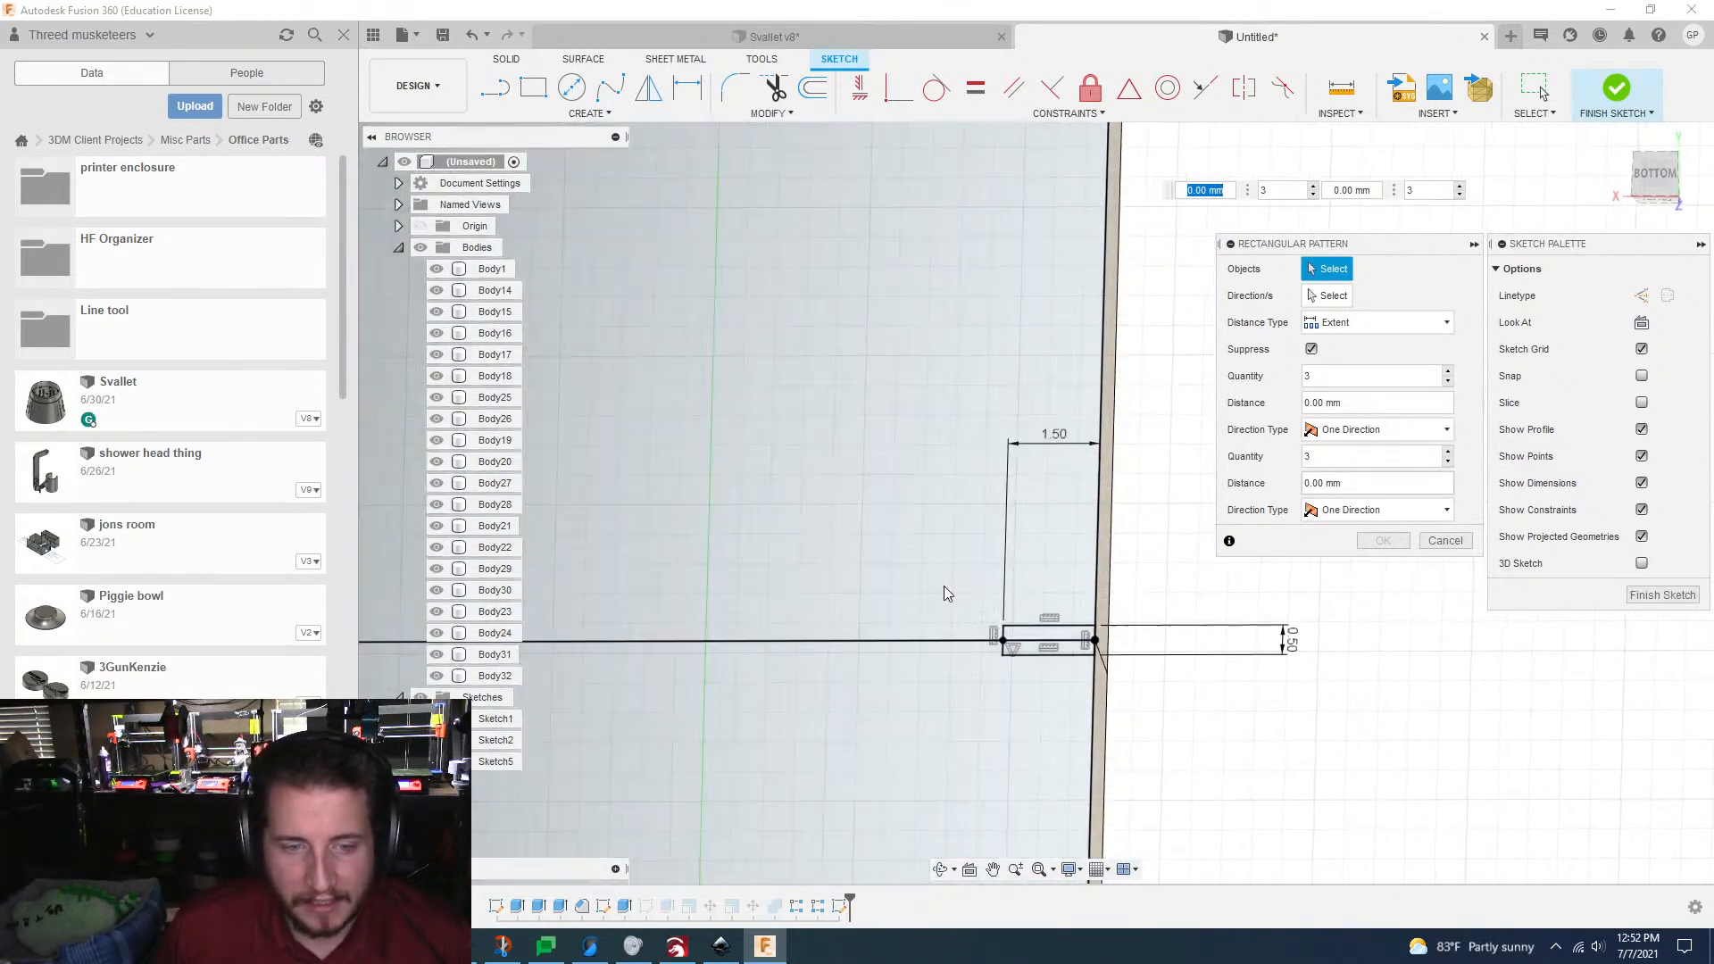
{"action": "mouse_move", "coordinate": [950, 584]}
{"action": "left_mouse_down"}
{"action": "mouse_move", "coordinate": [1026, 700]}
{"action": "mouse_move", "coordinate": [1132, 723]}
{"action": "left_mouse_up"}
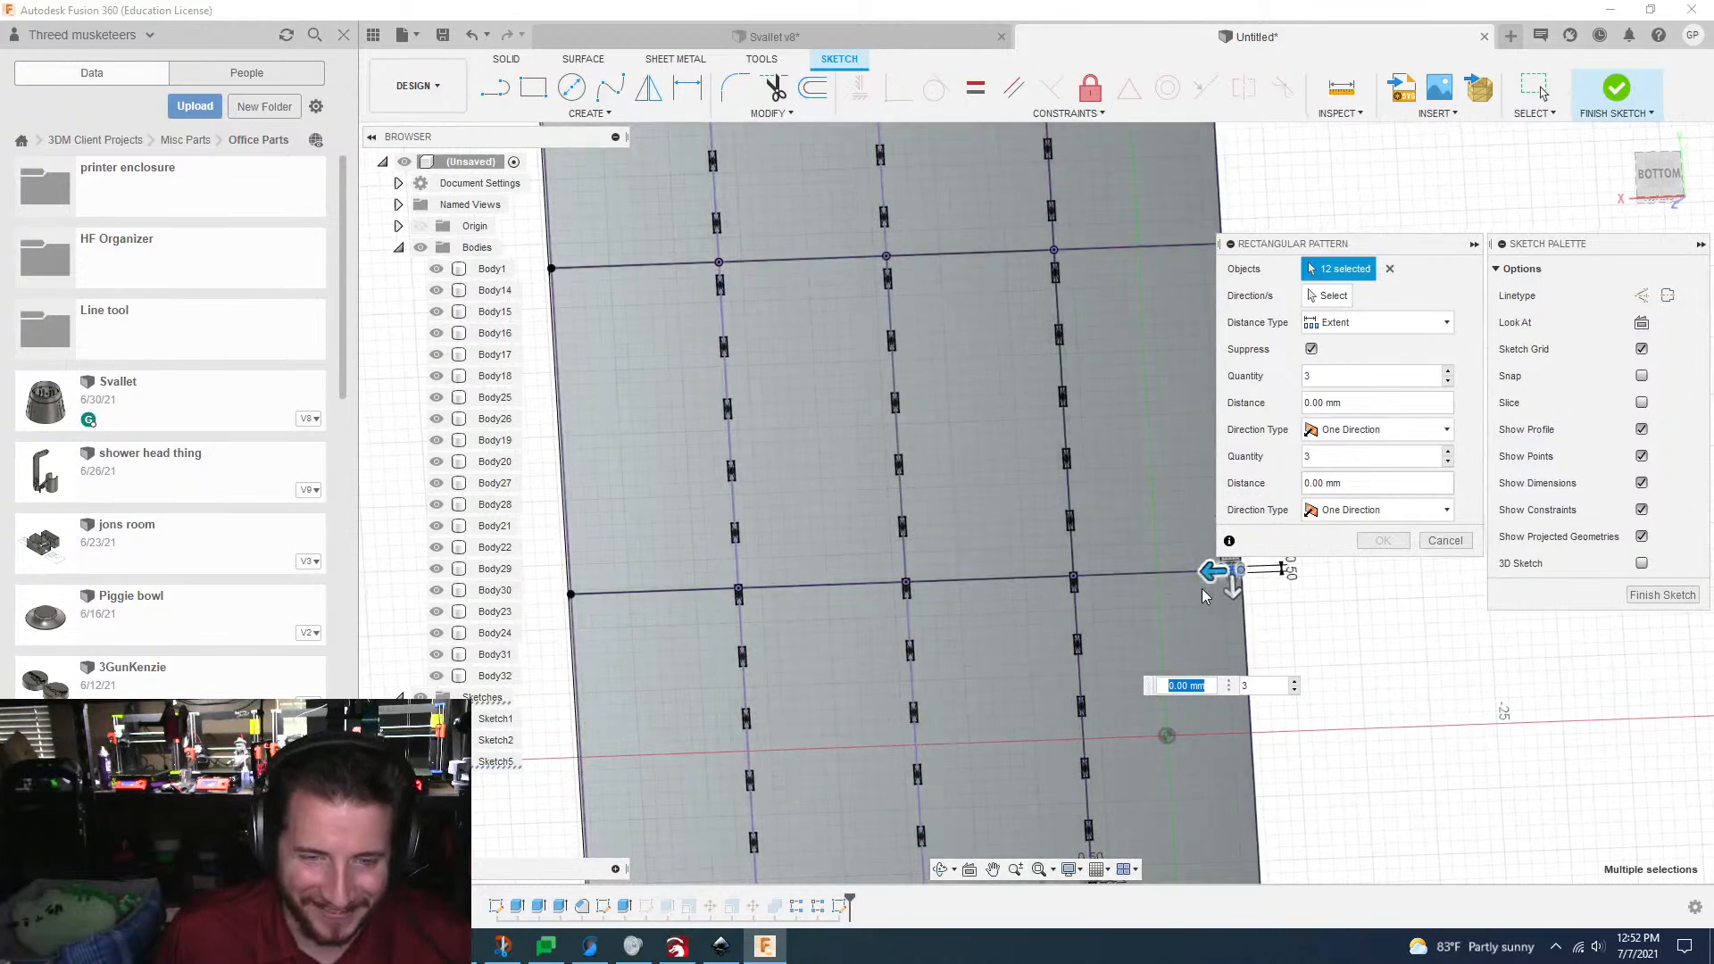
{"action": "left_click_drag", "start_coordinate": [1210, 574], "coordinate": [569, 566]}
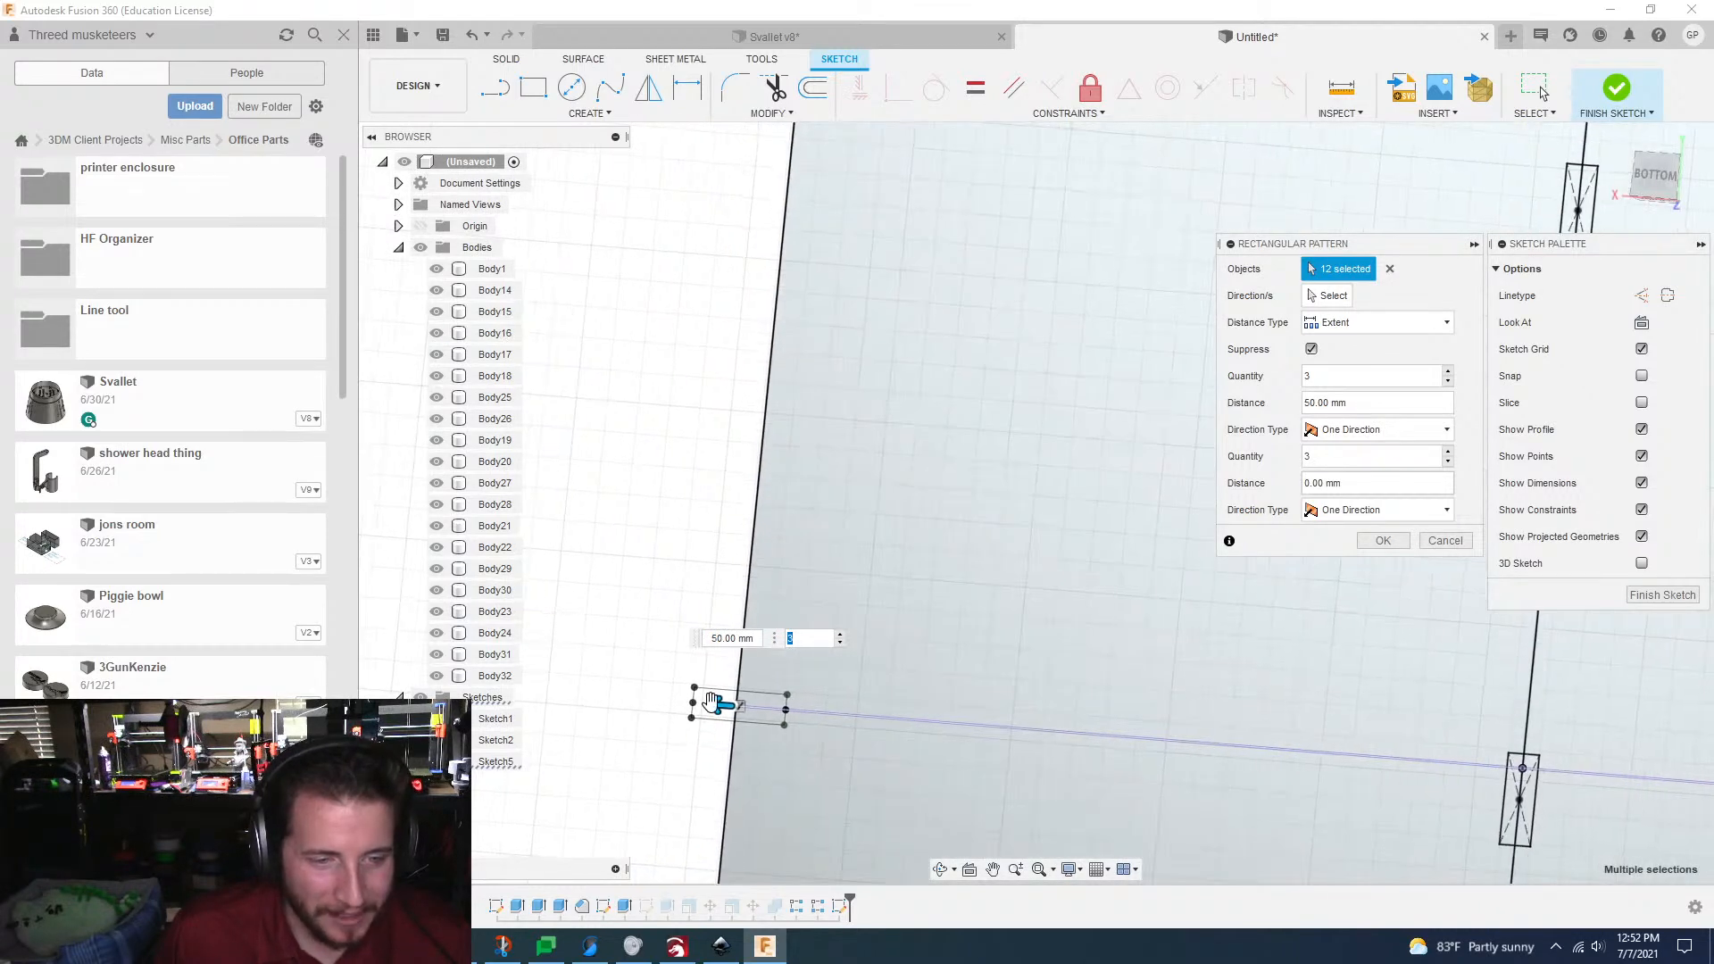
{"action": "left_click_drag", "start_coordinate": [711, 702], "coordinate": [755, 720]}
{"action": "key", "text": "Tab"}
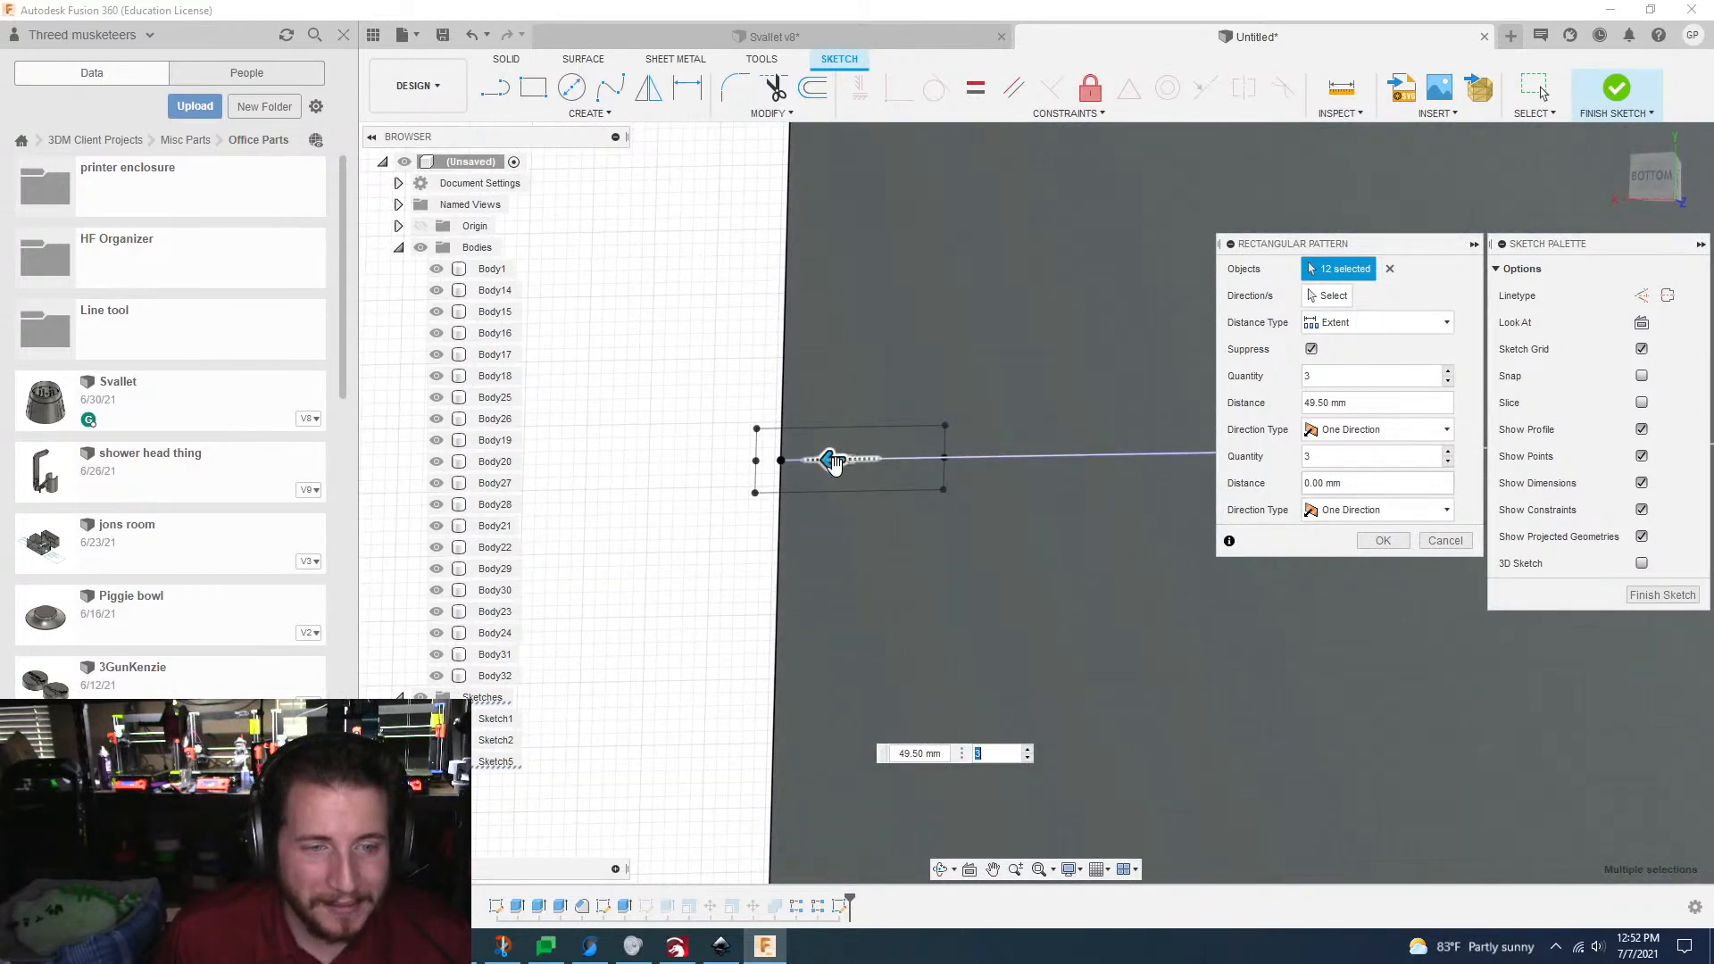
{"action": "left_click_drag", "start_coordinate": [834, 461], "coordinate": [860, 462]}
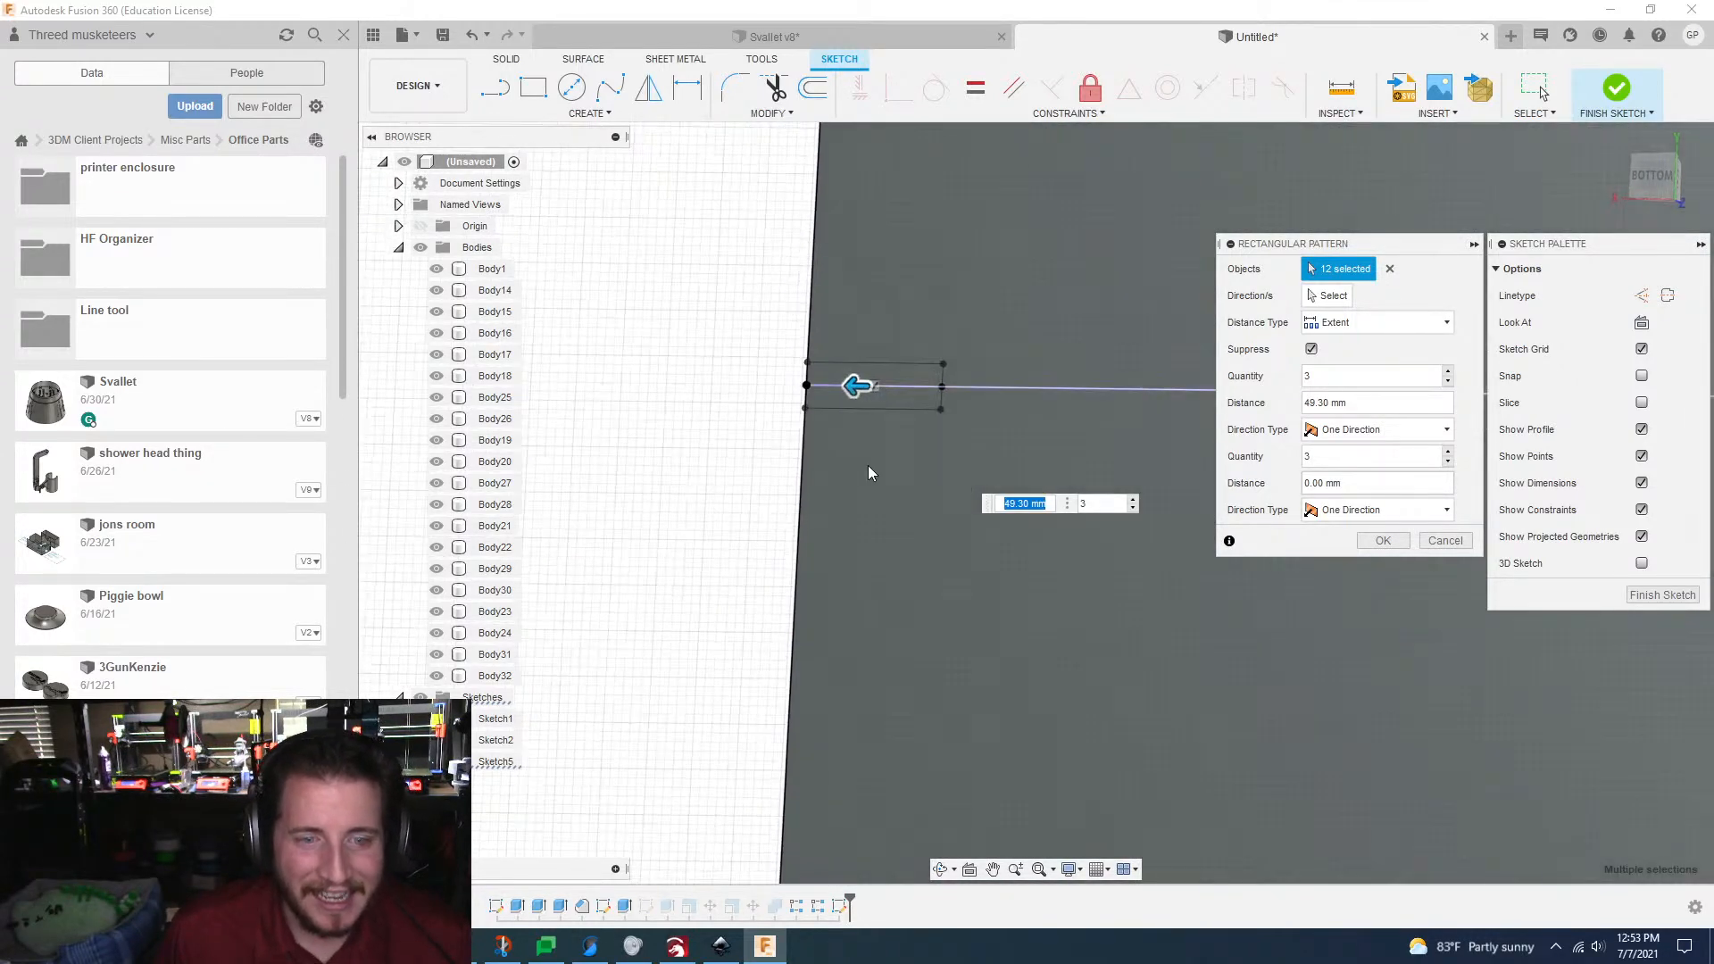
{"action": "key", "text": "Tab"}
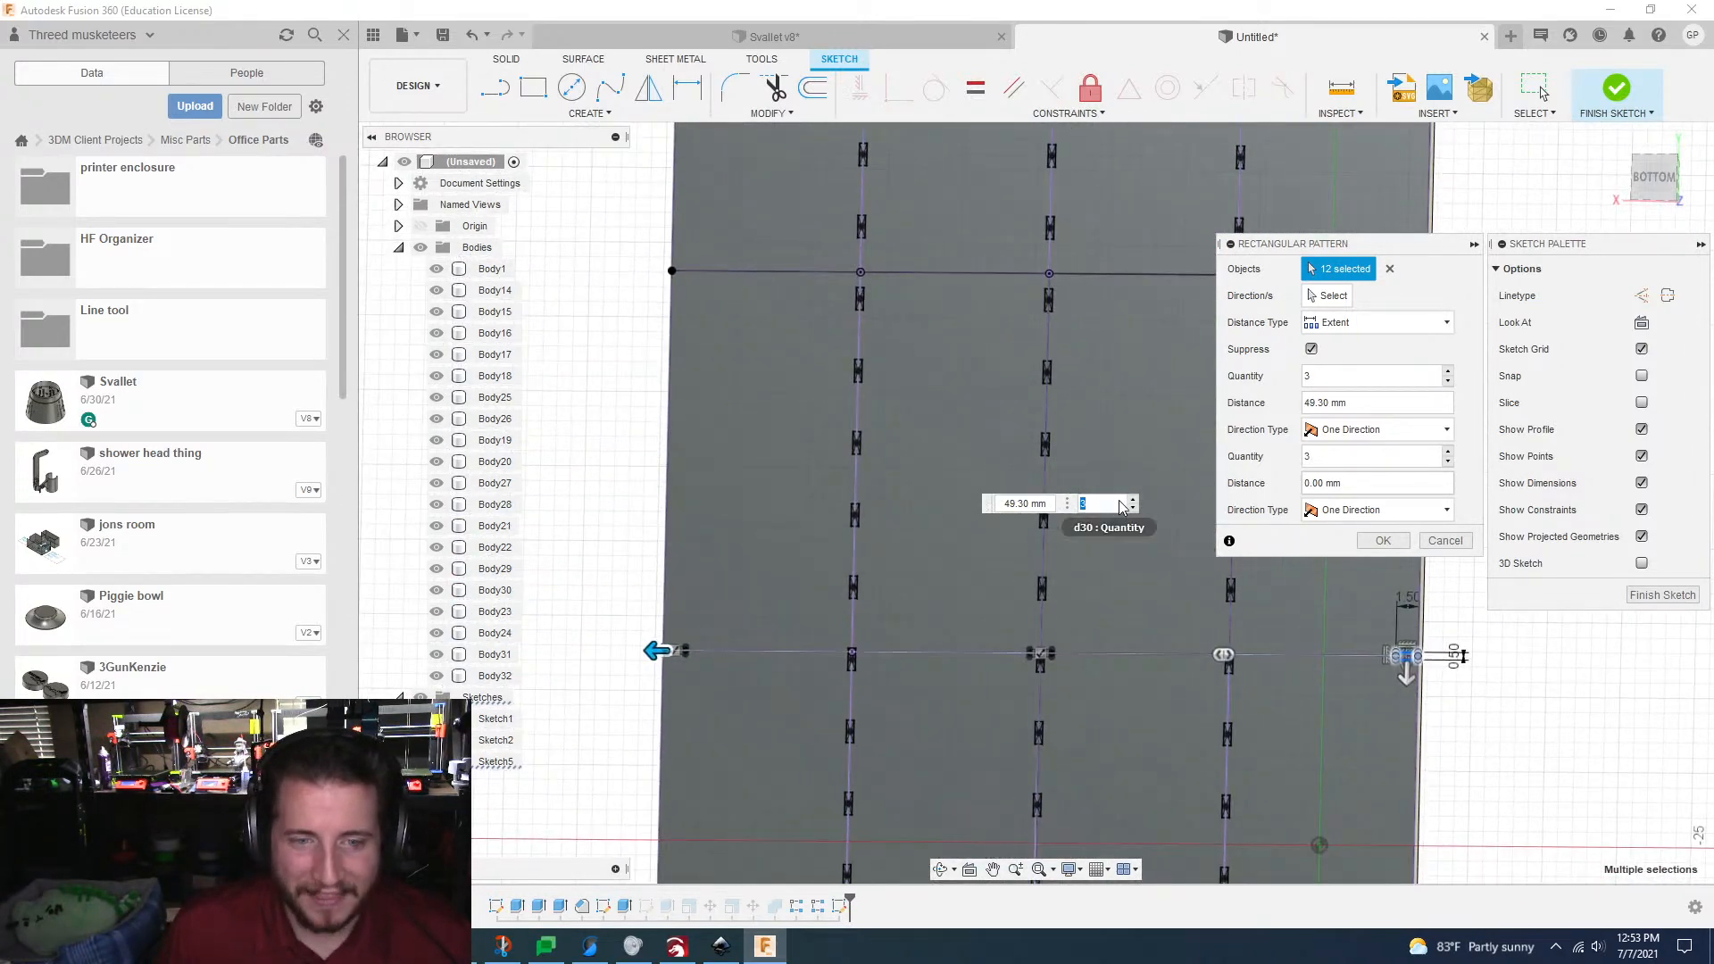
Step: Set the pattern's quantity along the crossing grid line to 11
{"action": "type", "text": "4"}
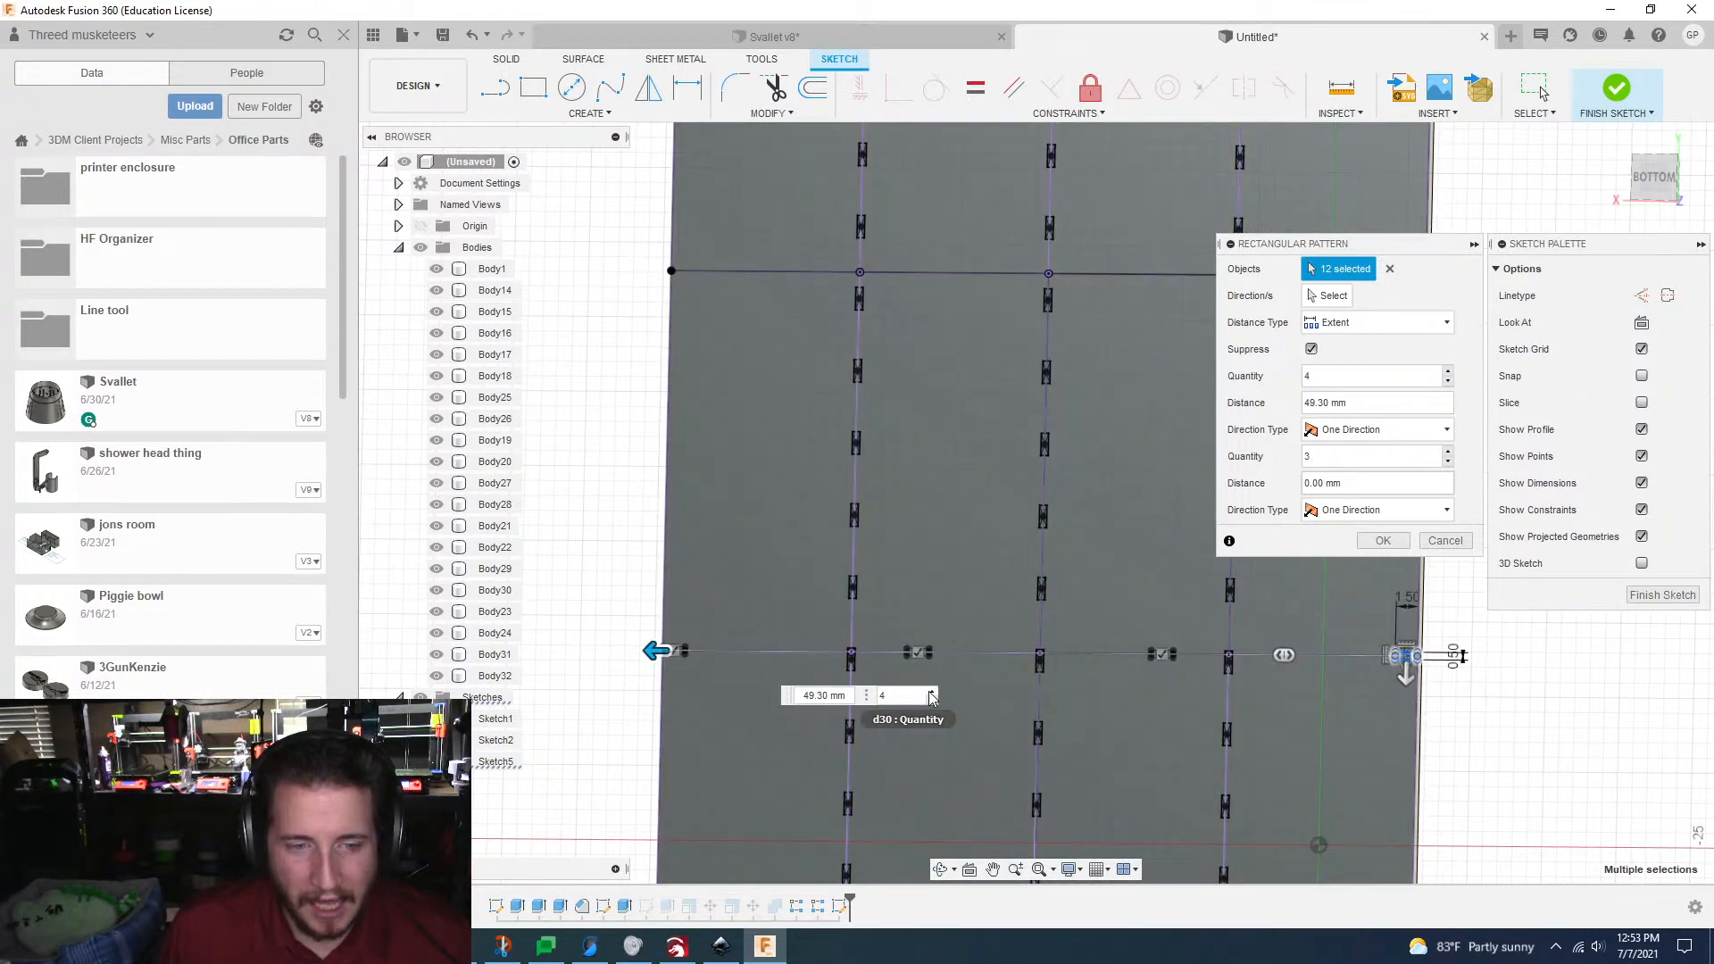
{"action": "left_click", "coordinate": [930, 693]}
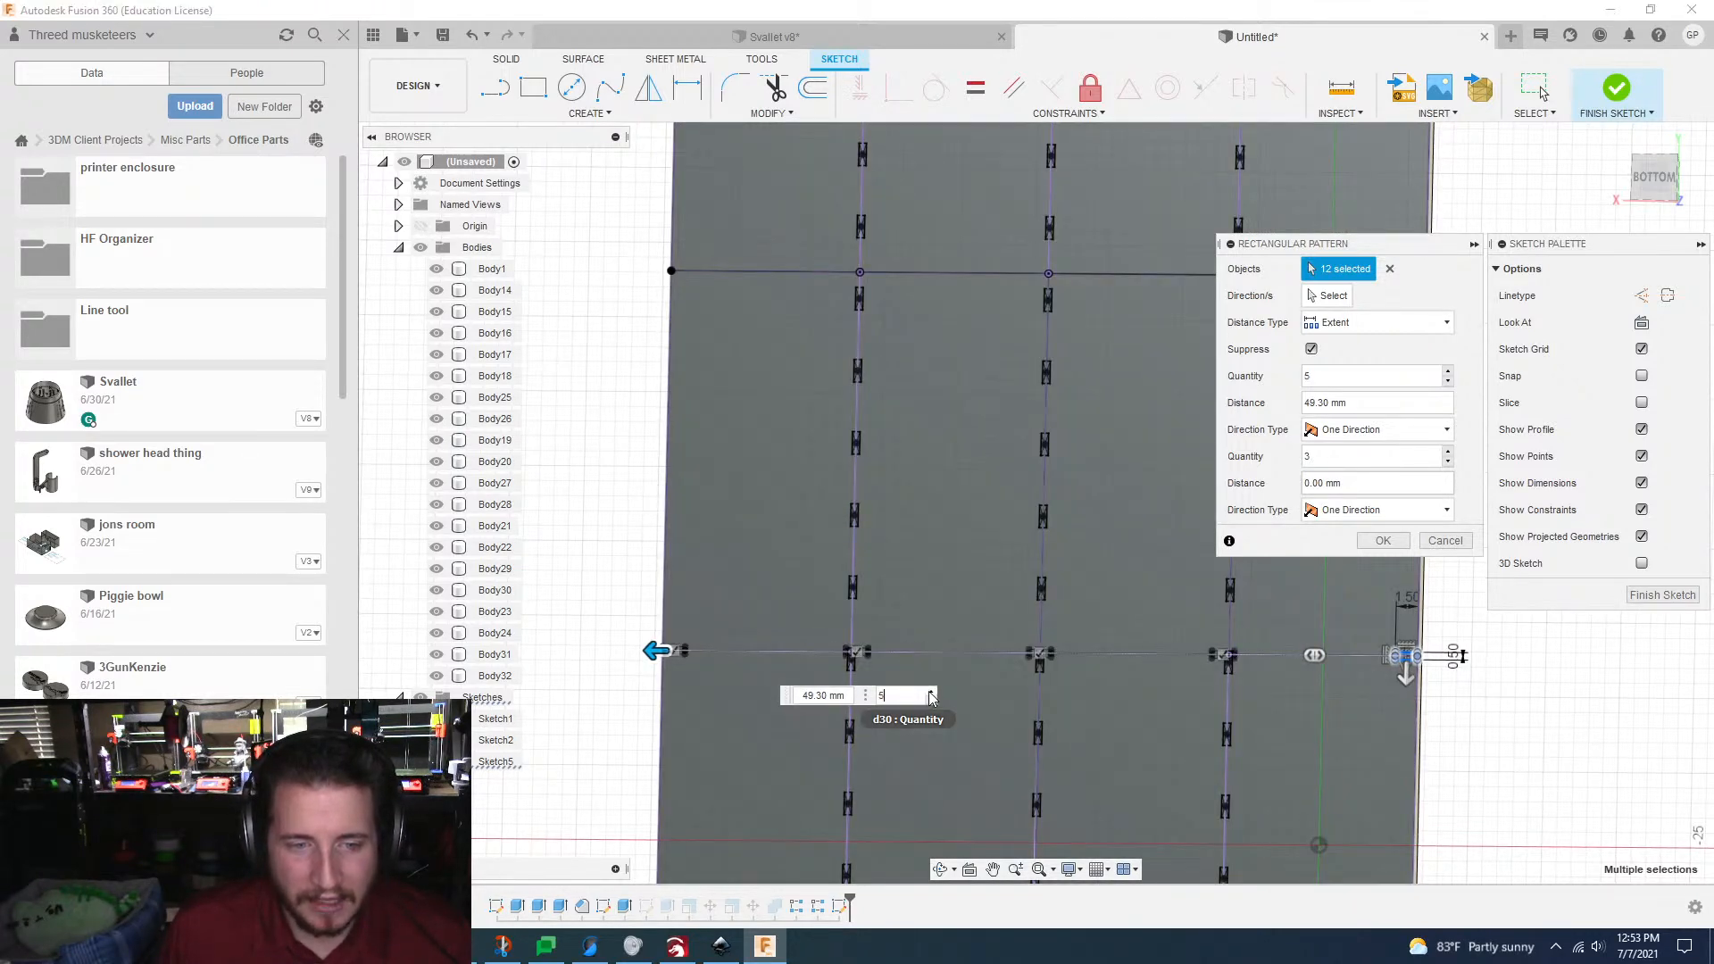
{"action": "left_click", "coordinate": [929, 692]}
{"action": "left_click", "coordinate": [929, 693]}
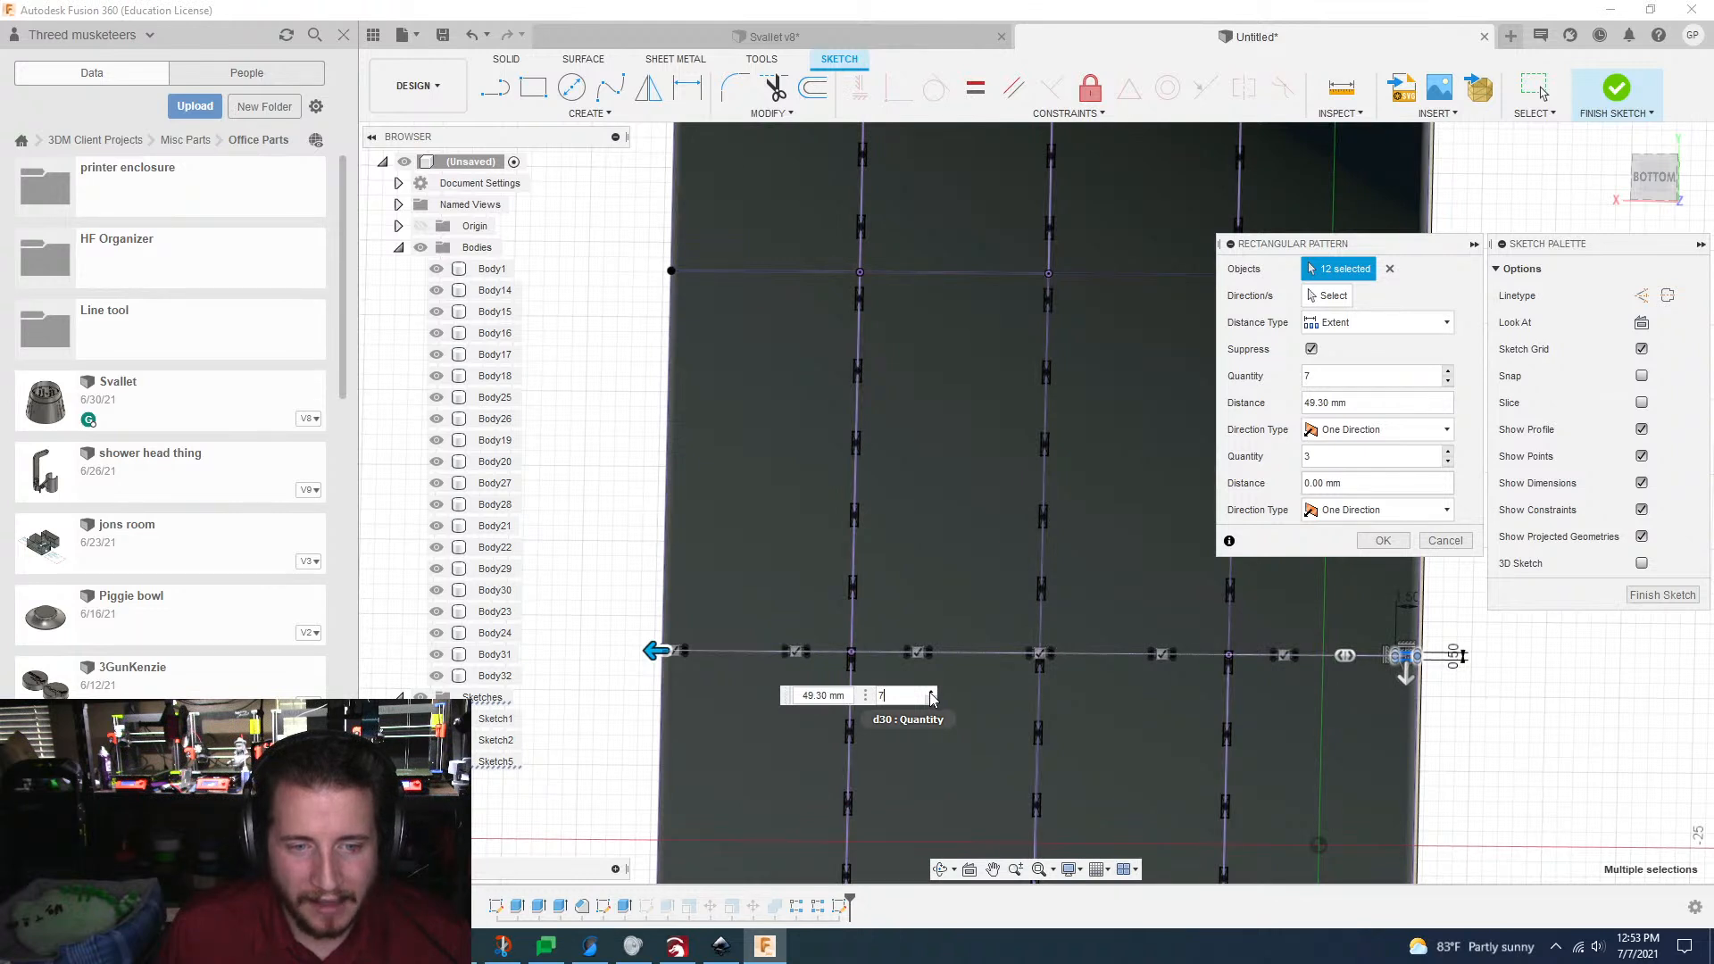
{"action": "left_click", "coordinate": [929, 693]}
{"action": "left_click", "coordinate": [930, 693]}
{"action": "left_click", "coordinate": [930, 693]}
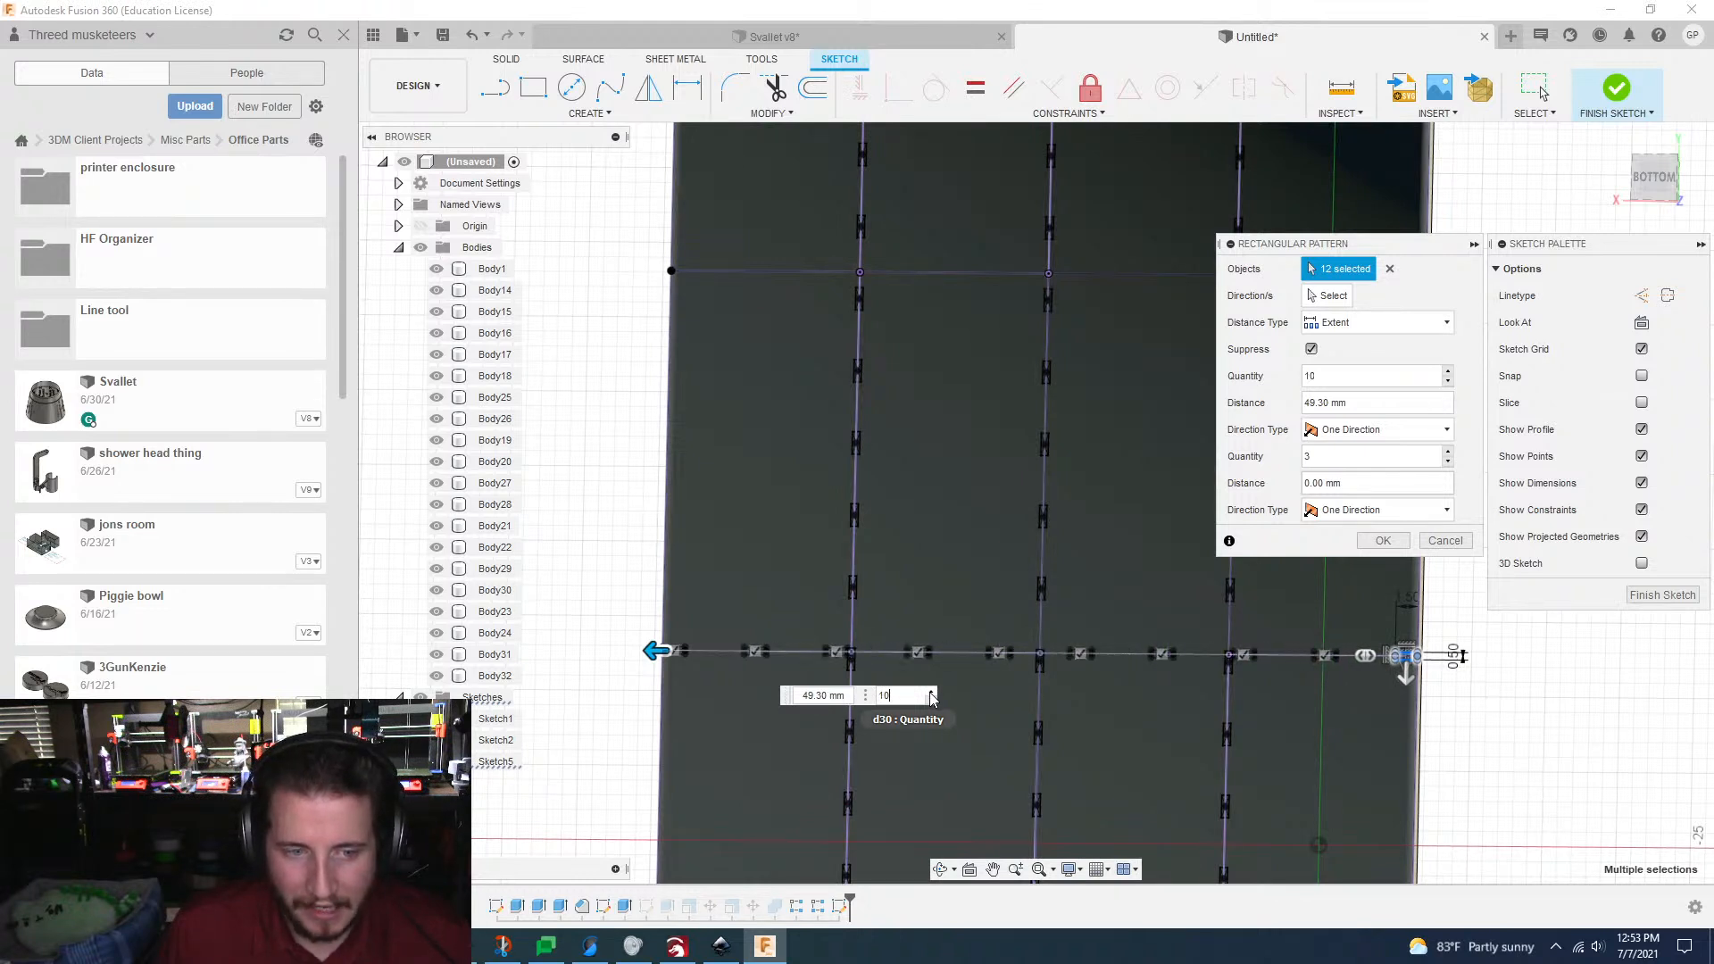
{"action": "left_click", "coordinate": [930, 693]}
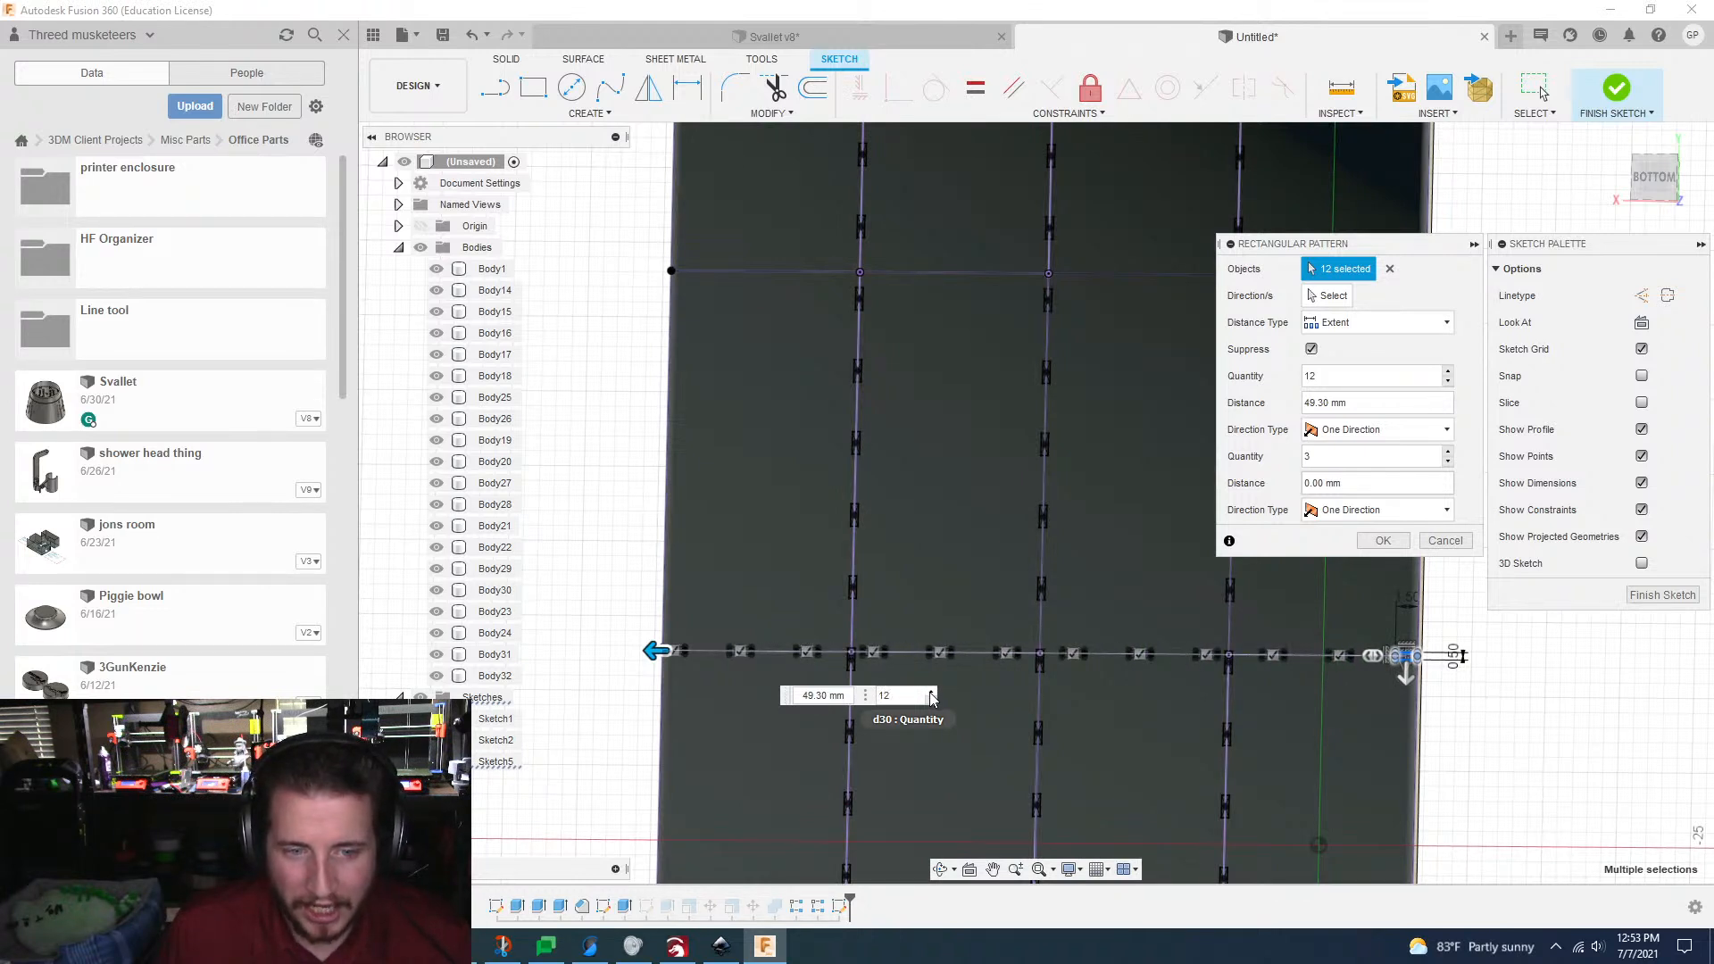
{"action": "scroll", "coordinate": [931, 699], "scroll_direction": "down", "scroll_amount": 1}
{"action": "left_click", "coordinate": [931, 701]}
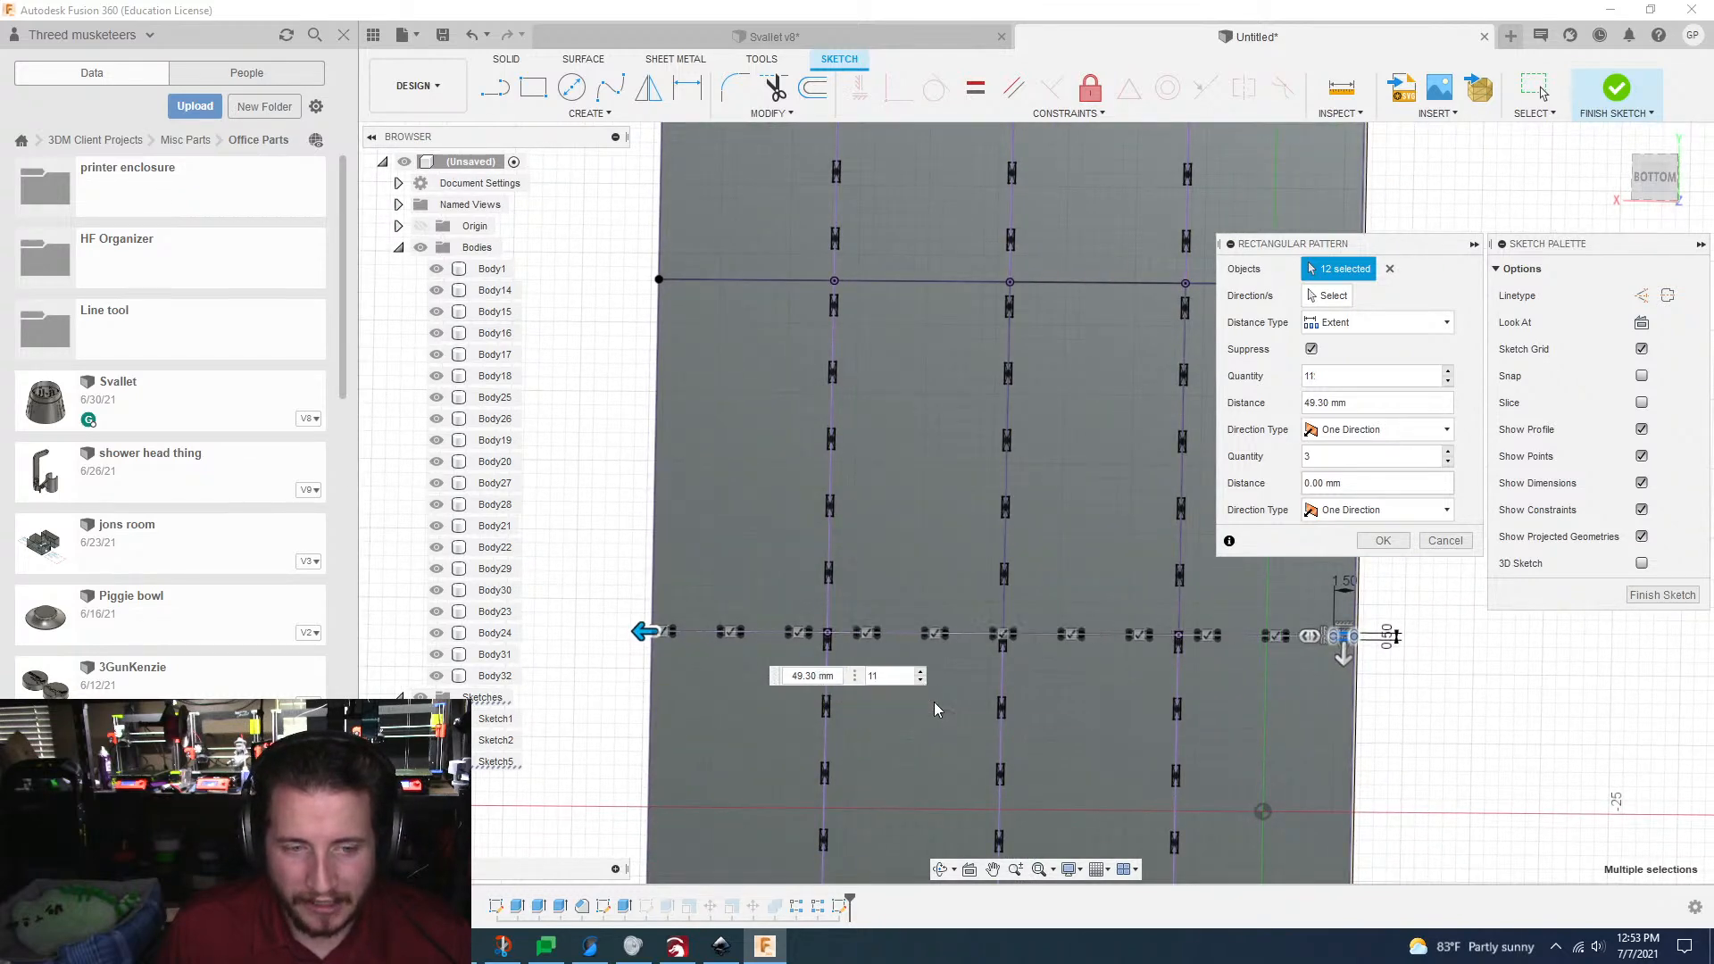
Step: Extend the pattern's second direction to -102 mm, toward the grid's far short edge
{"action": "scroll", "coordinate": [934, 709], "scroll_direction": "down", "scroll_amount": 2}
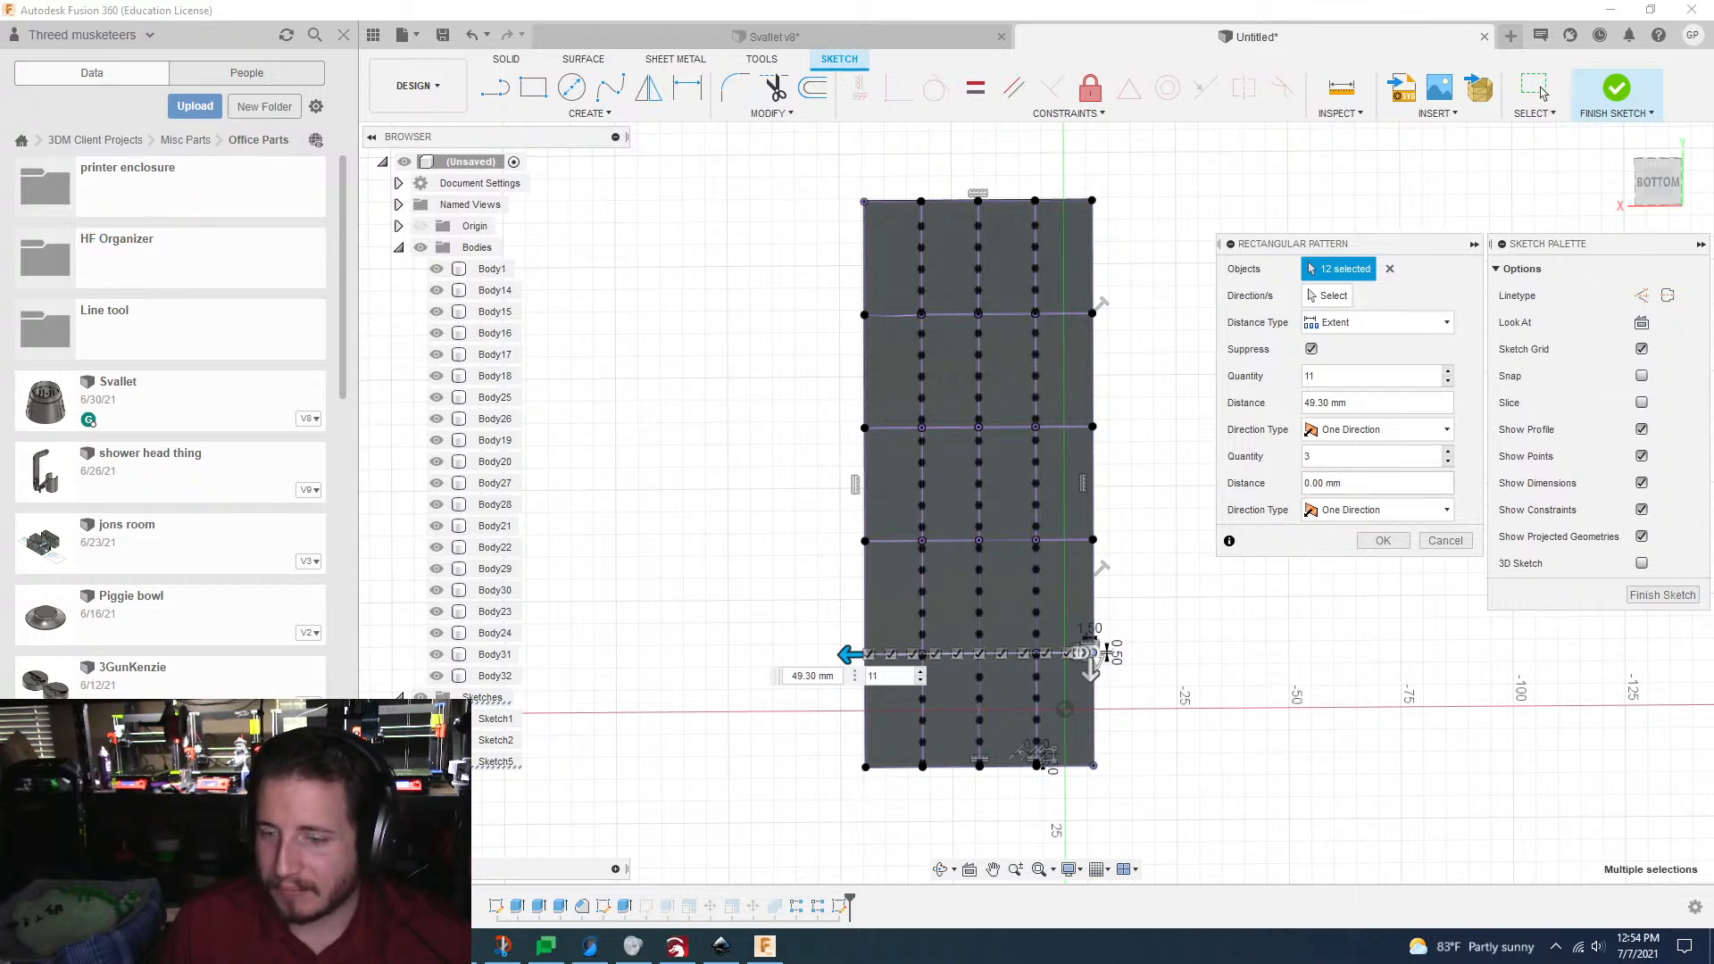
{"action": "scroll", "coordinate": [1132, 581], "scroll_direction": "up", "scroll_amount": 3}
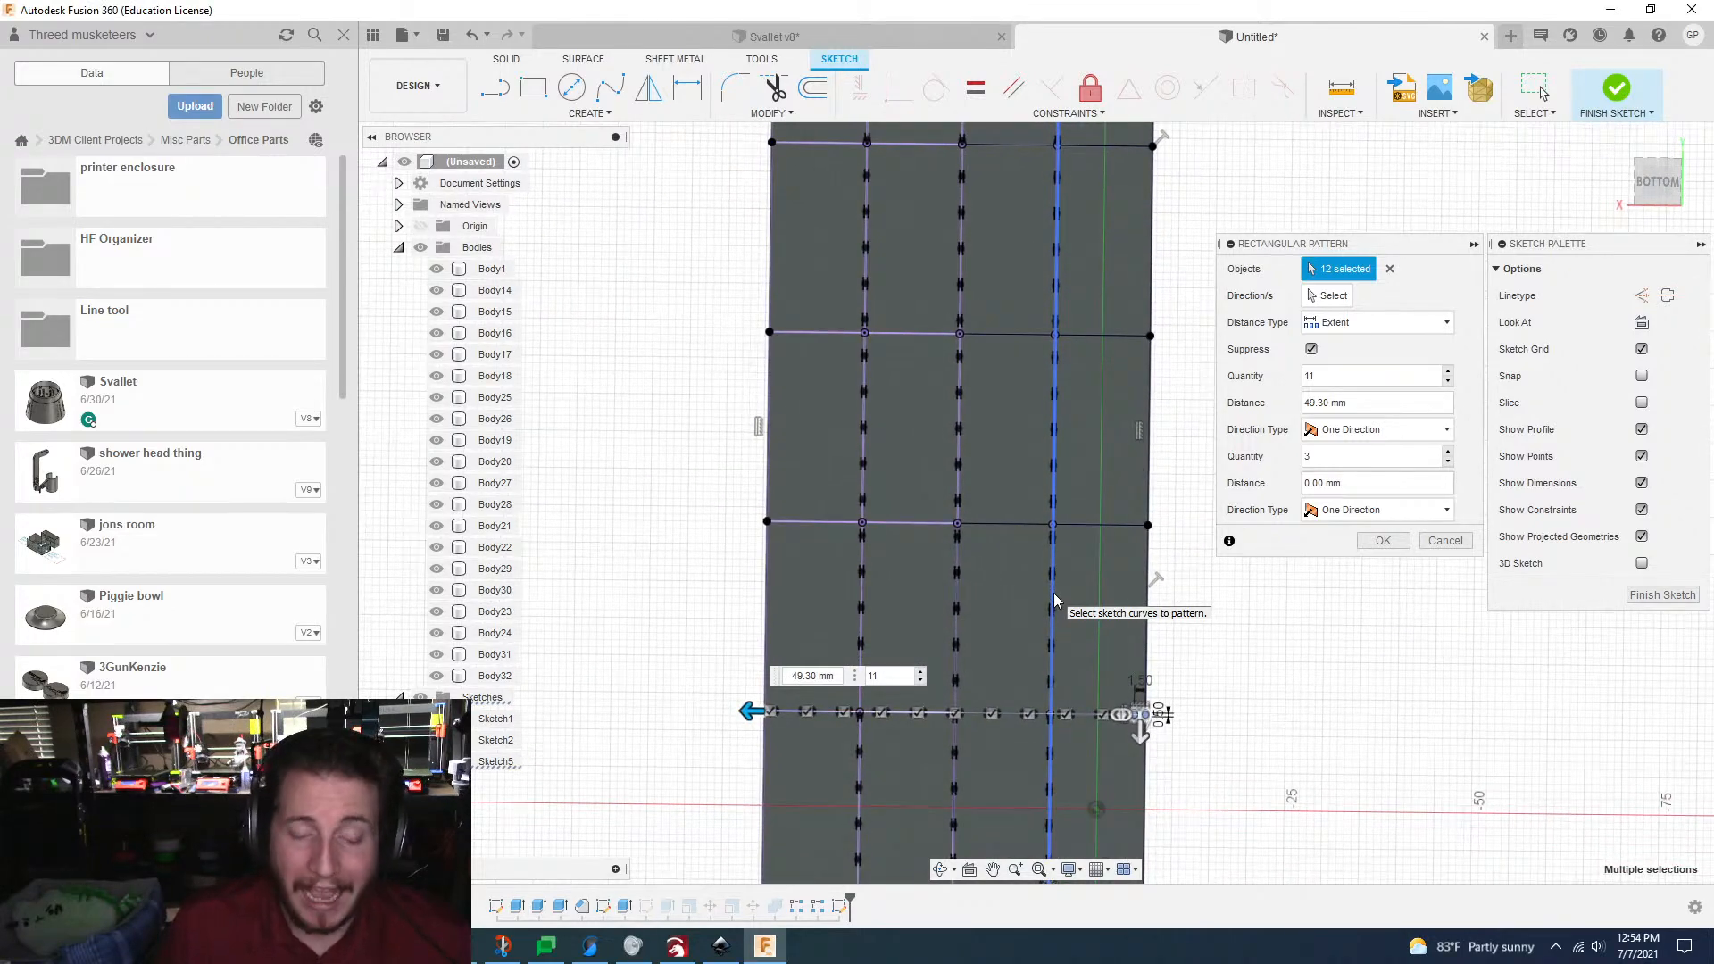
{"action": "middle_click_drag", "start_coordinate": [1053, 593], "coordinate": [1055, 600], "text": "shift"}
{"action": "scroll", "coordinate": [1054, 593], "scroll_direction": "up", "scroll_amount": 3}
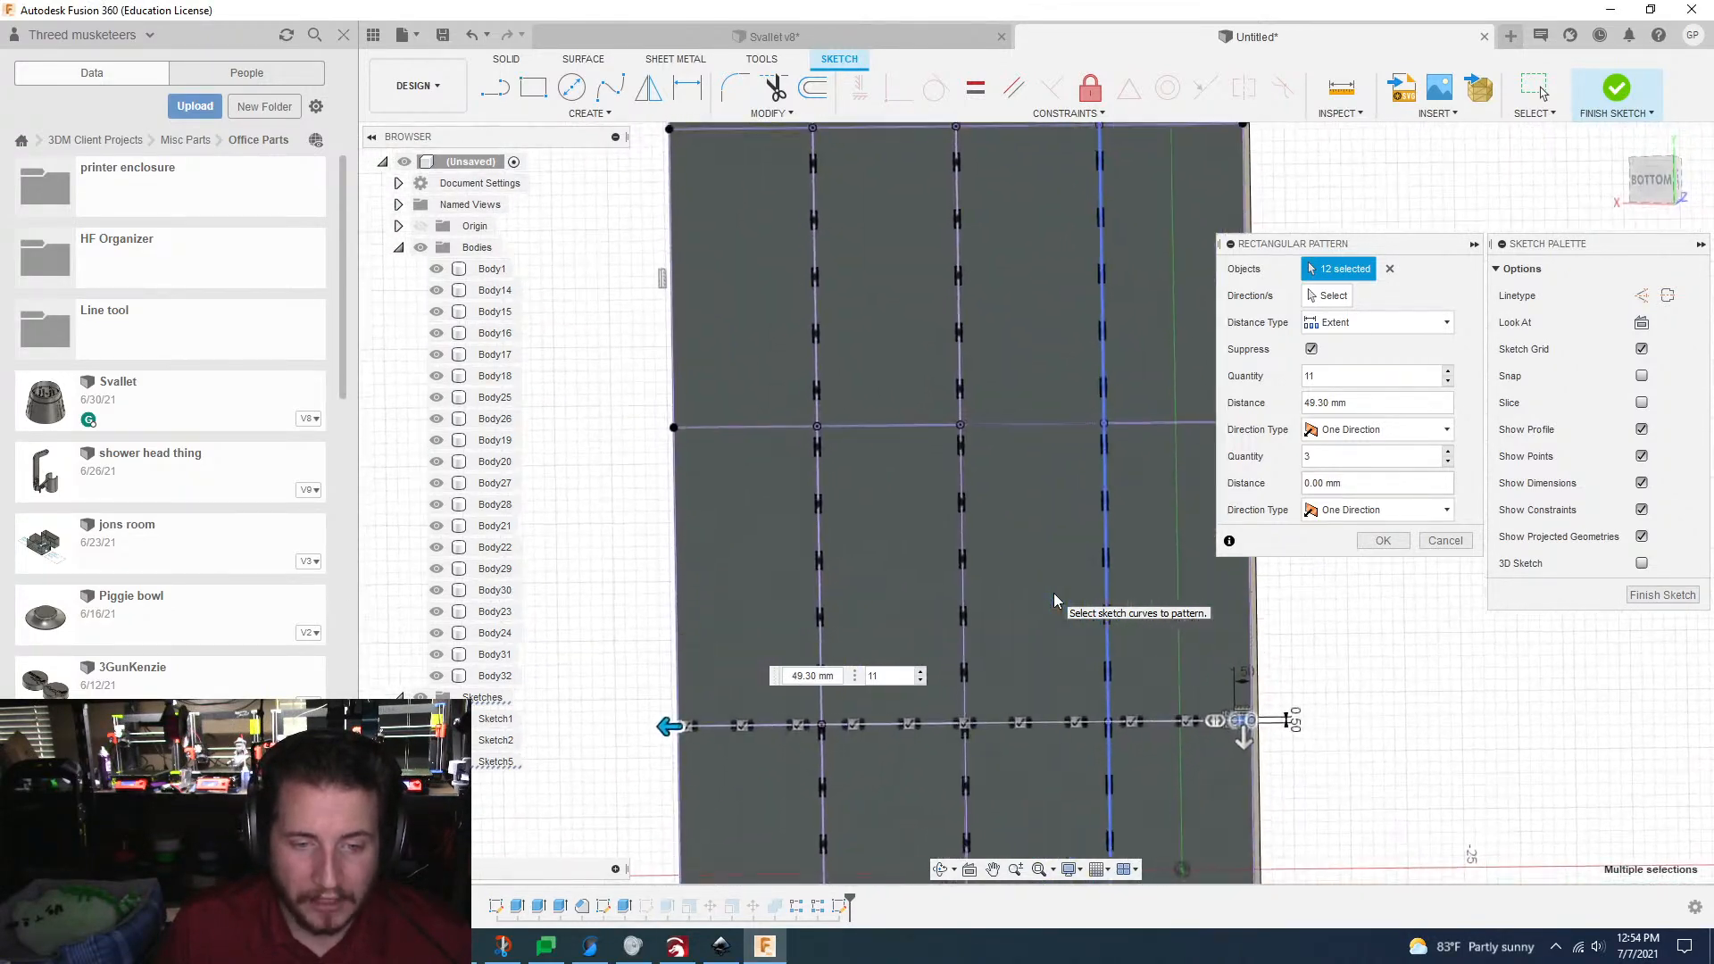
{"action": "scroll", "coordinate": [1053, 594], "scroll_direction": "down", "scroll_amount": 4}
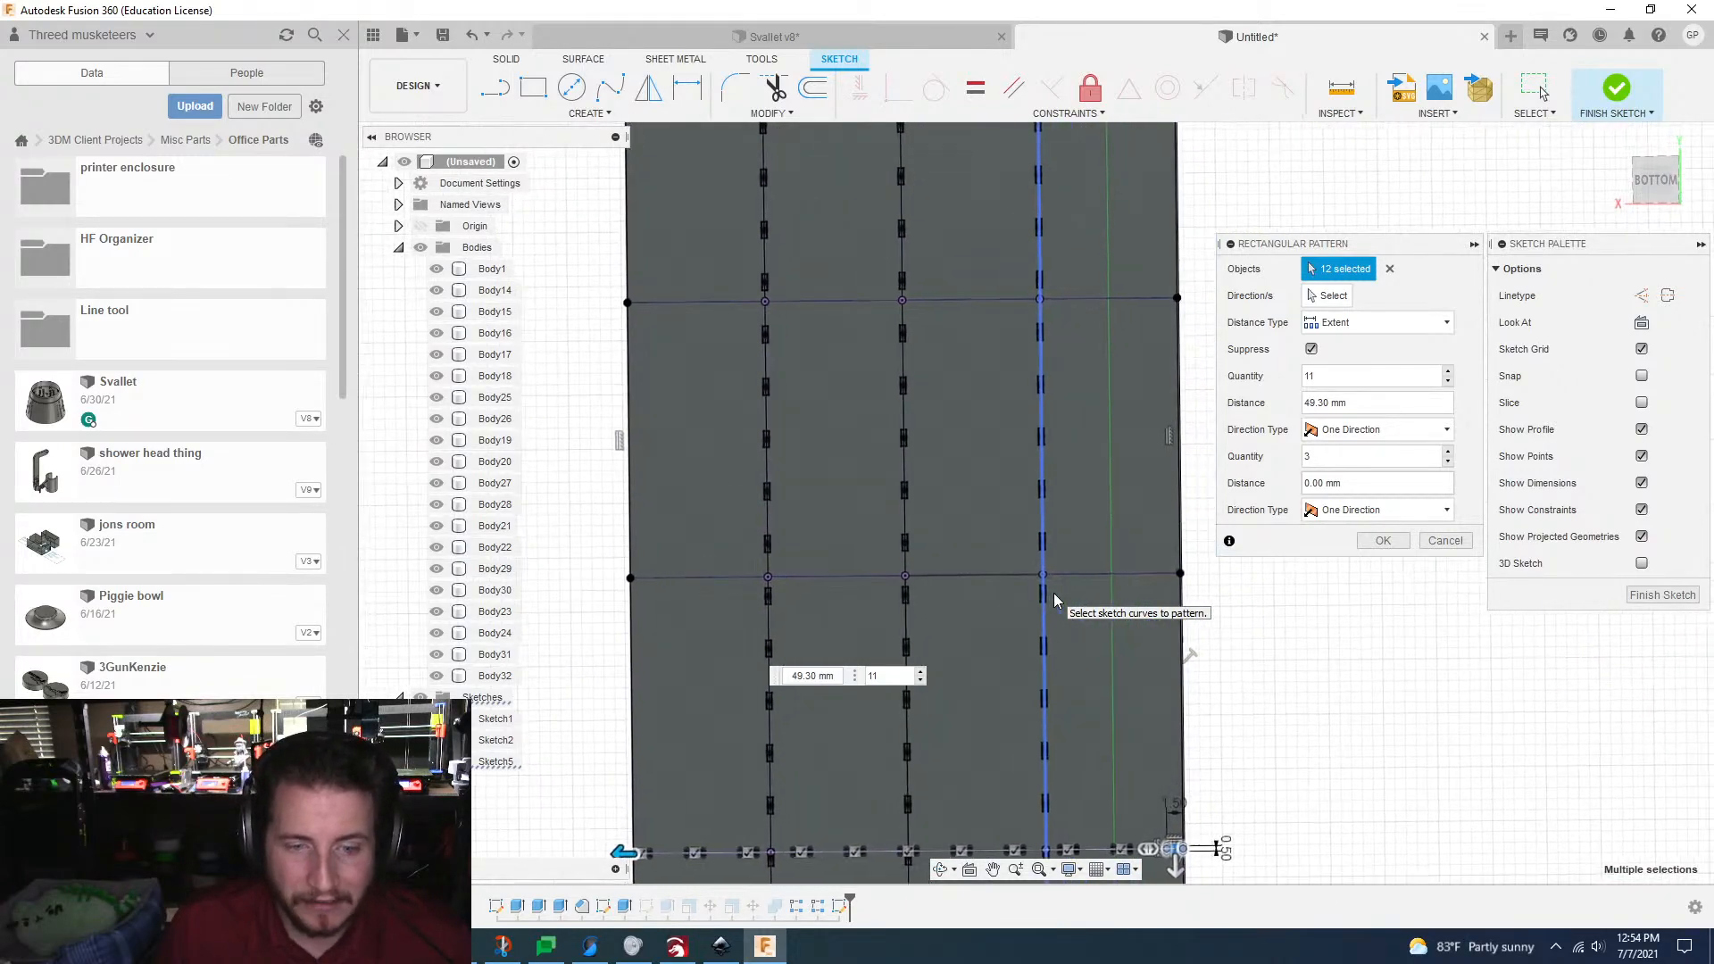
{"action": "middle_click_drag", "start_coordinate": [1000, 645], "coordinate": [1026, 765]}
{"action": "scroll", "coordinate": [1027, 765], "scroll_direction": "up", "scroll_amount": 1}
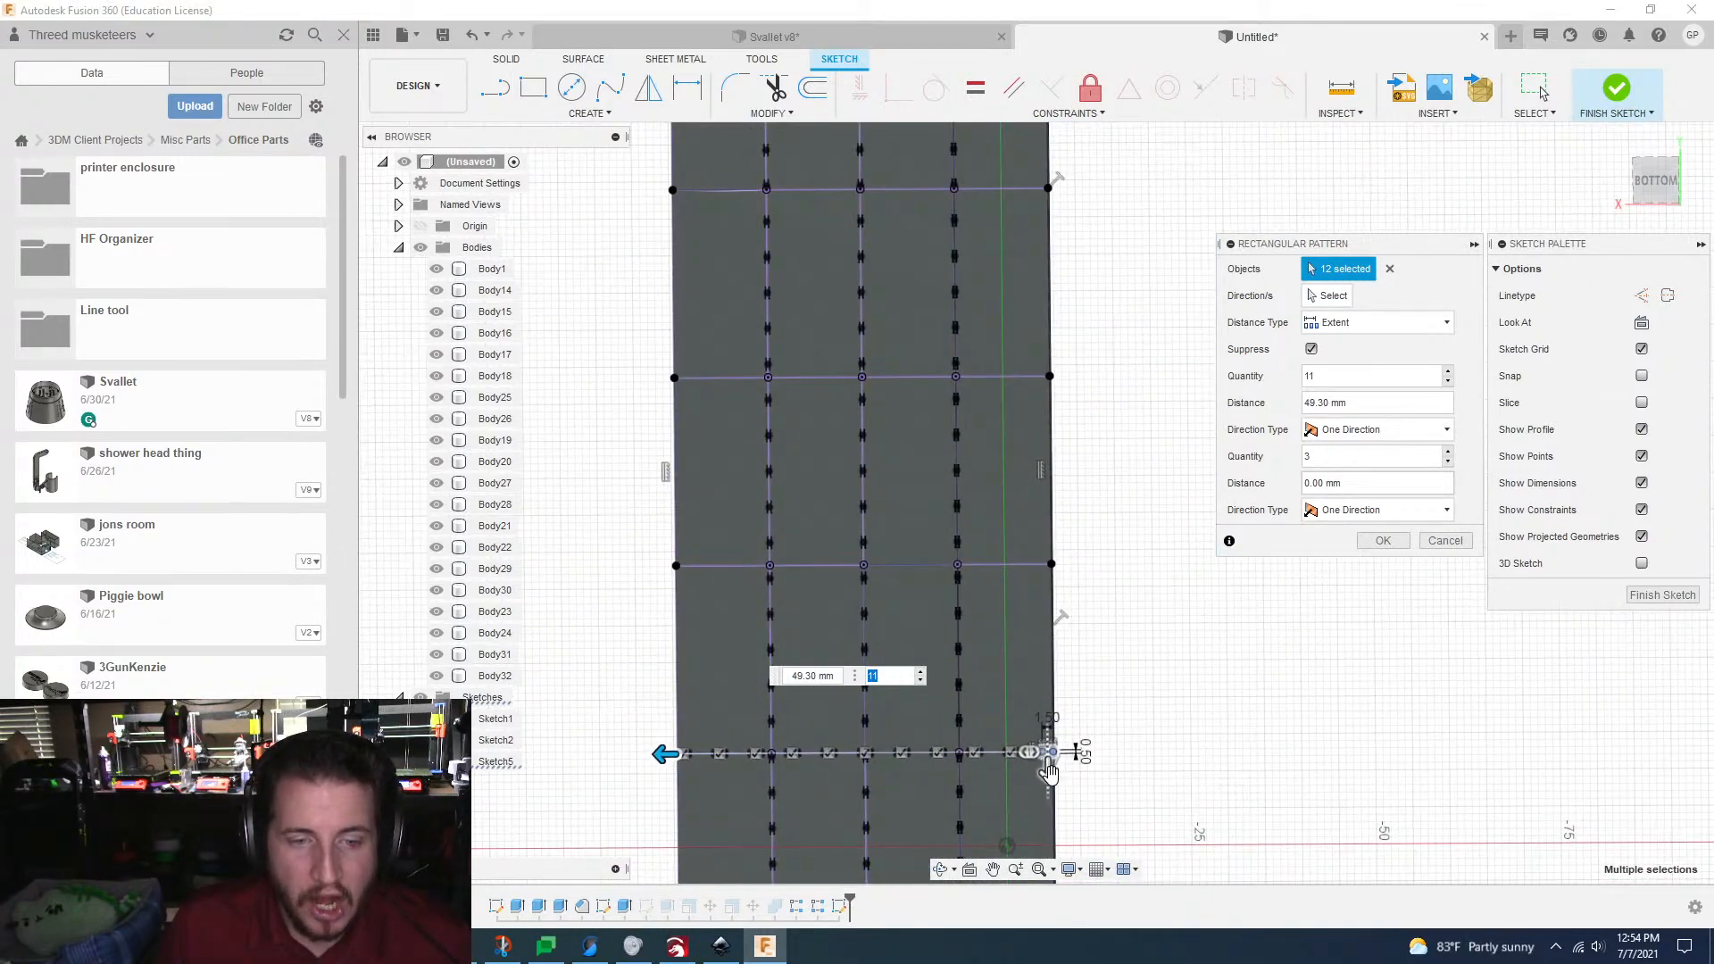
{"action": "left_click_drag", "start_coordinate": [1049, 773], "coordinate": [1056, 410]}
{"action": "type", "text": "-76"}
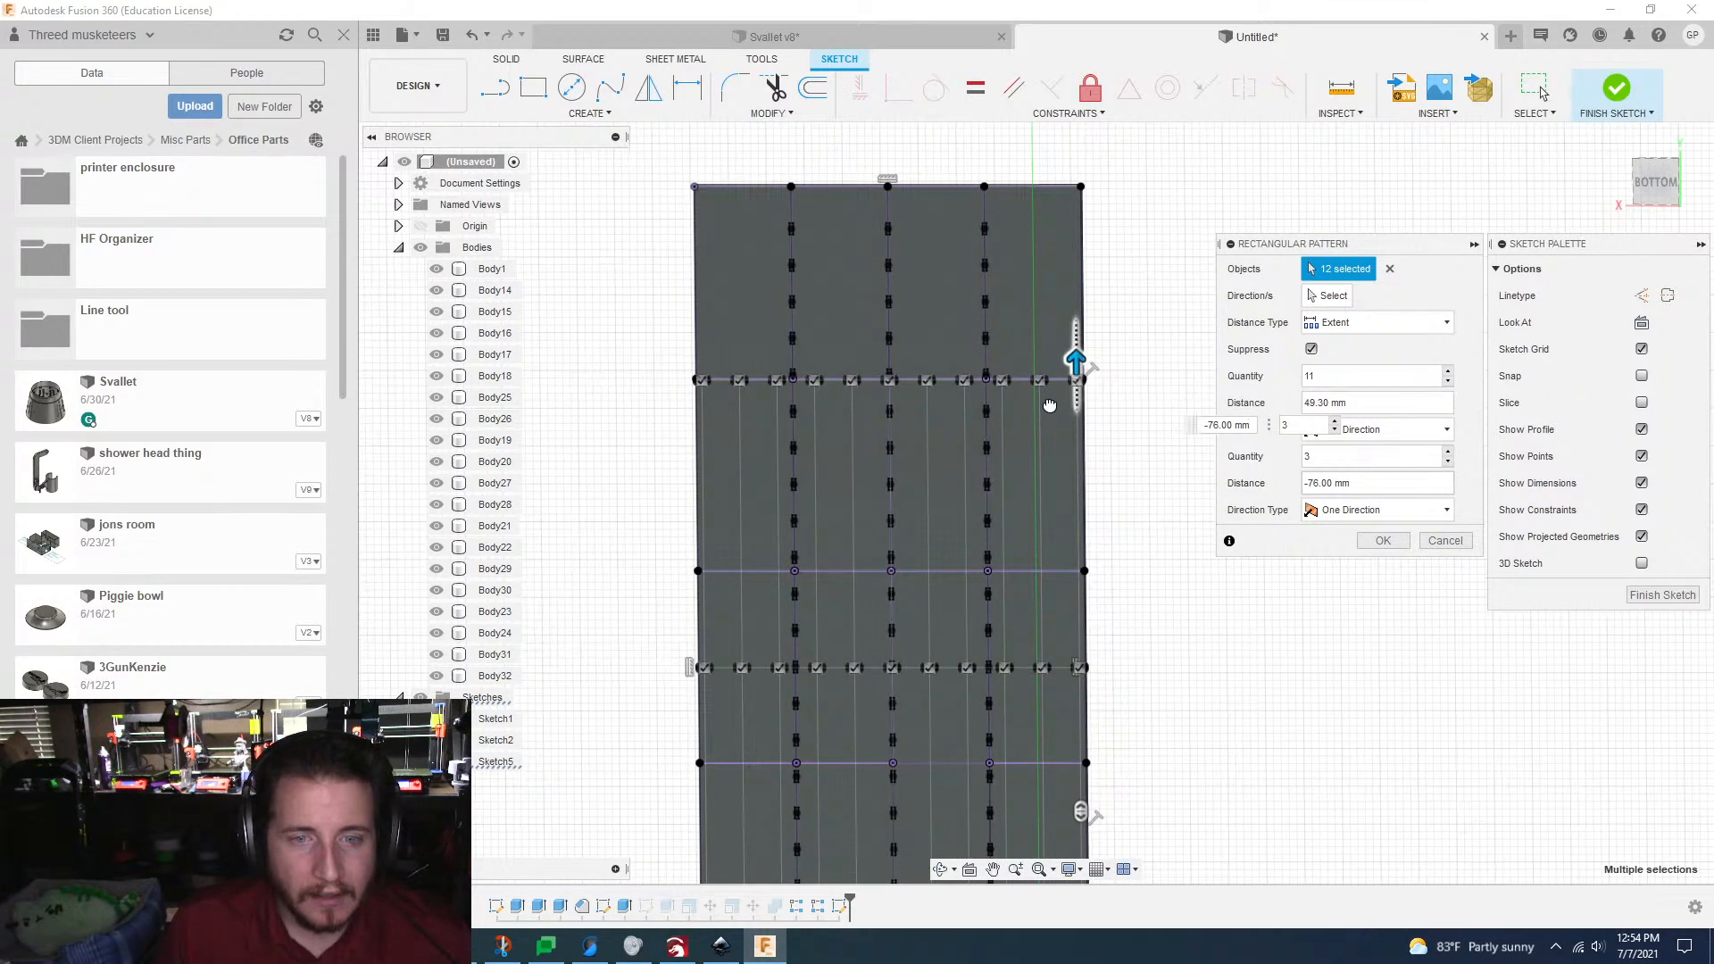
{"action": "left_click_drag", "start_coordinate": [1050, 406], "coordinate": [1024, 238]}
{"action": "scroll", "coordinate": [1039, 326], "scroll_direction": "up", "scroll_amount": 3}
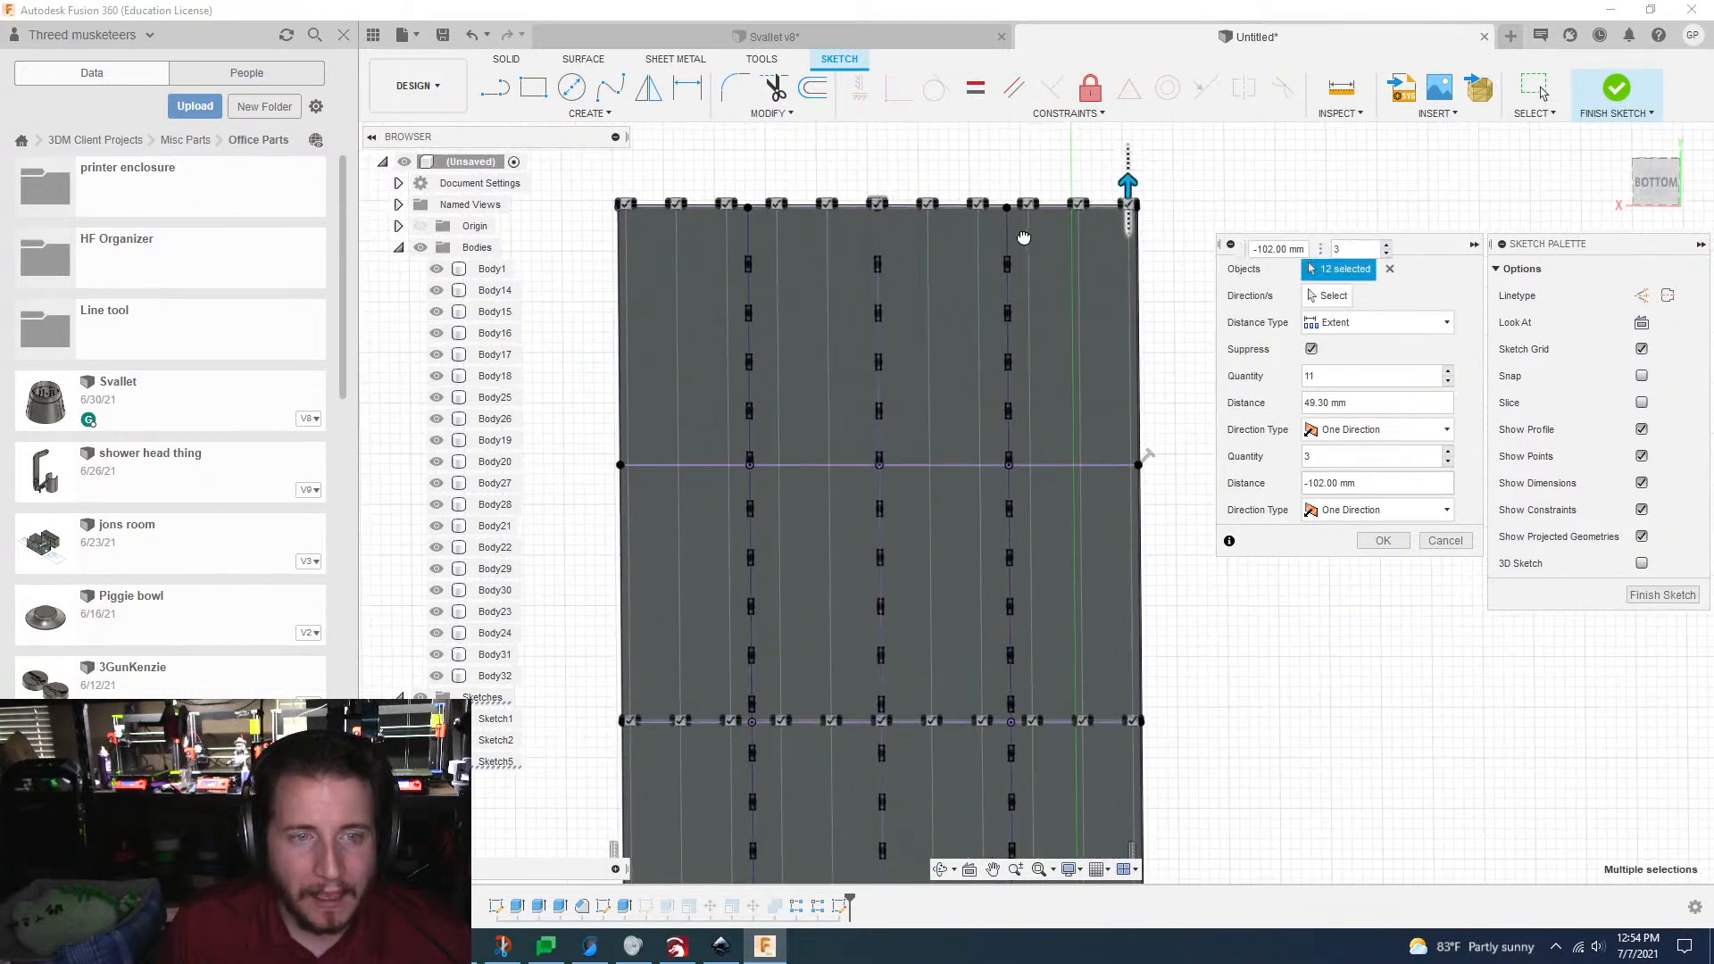
{"action": "key", "text": "Tab"}
Step: Adjust the second direction's distance to -101.6 mm so the last tab row sits centred on the far short edge
{"action": "scroll", "coordinate": [1110, 286], "scroll_direction": "up", "scroll_amount": 5}
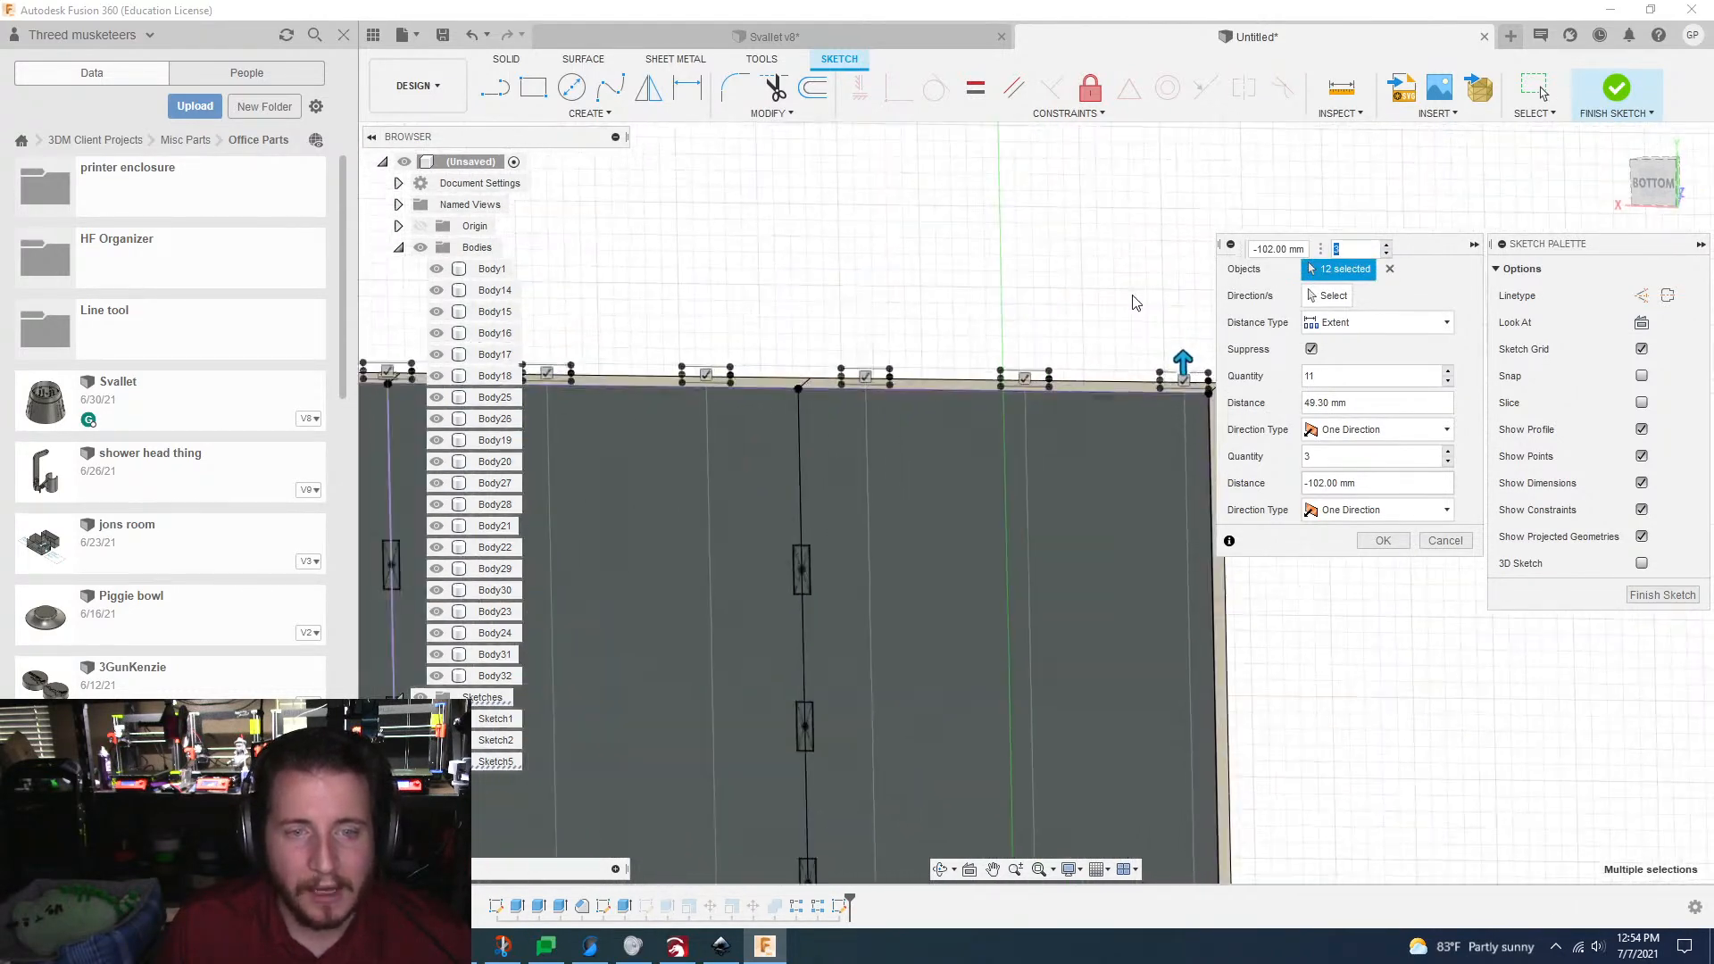
{"action": "mouse_move", "coordinate": [1216, 396]}
{"action": "middle_mouse_down", "text": "shift"}
{"action": "mouse_move", "coordinate": [1236, 462]}
{"action": "mouse_move", "coordinate": [1091, 593]}
{"action": "mouse_move", "coordinate": [1179, 558]}
{"action": "middle_mouse_up", "text": "shift"}
{"action": "left_click_drag", "start_coordinate": [1166, 543], "coordinate": [1170, 558]}
{"action": "scroll", "coordinate": [1170, 562], "scroll_direction": "up", "scroll_amount": 5}
{"action": "middle_click_drag", "start_coordinate": [1181, 548], "coordinate": [1001, 504]}
{"action": "key", "text": "Tab"}
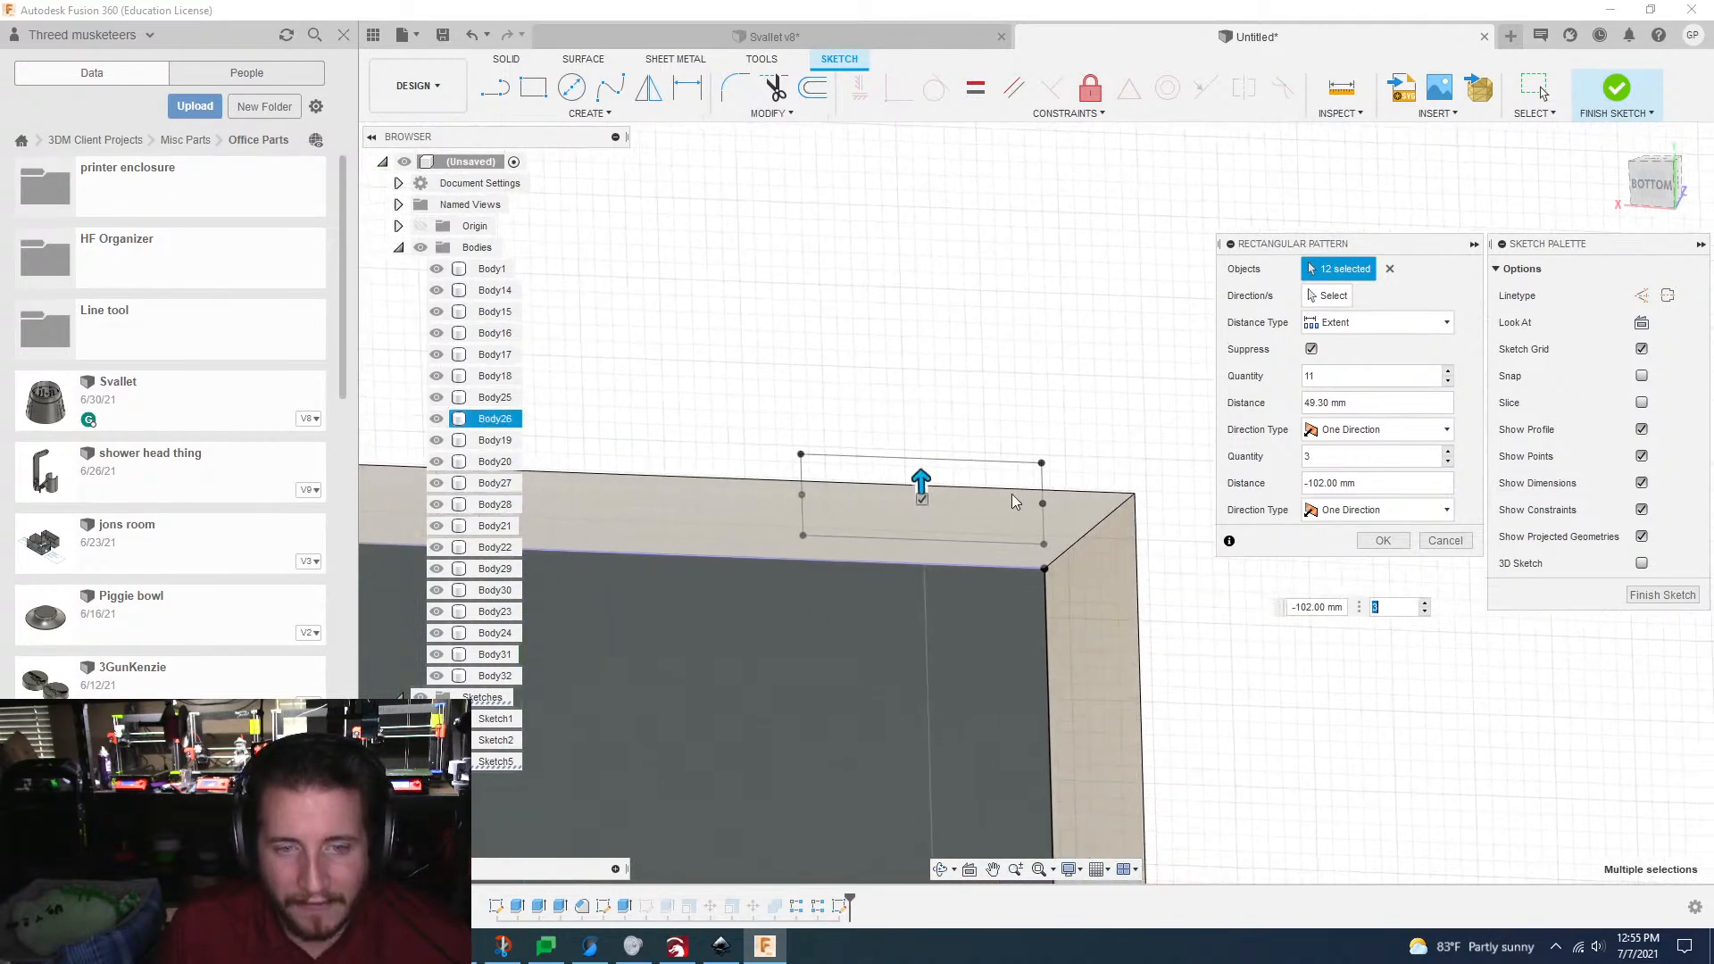
{"action": "left_click_drag", "start_coordinate": [915, 480], "coordinate": [916, 542]}
{"action": "scroll", "coordinate": [924, 541], "scroll_direction": "down", "scroll_amount": 10}
{"action": "key", "text": "Tab"}
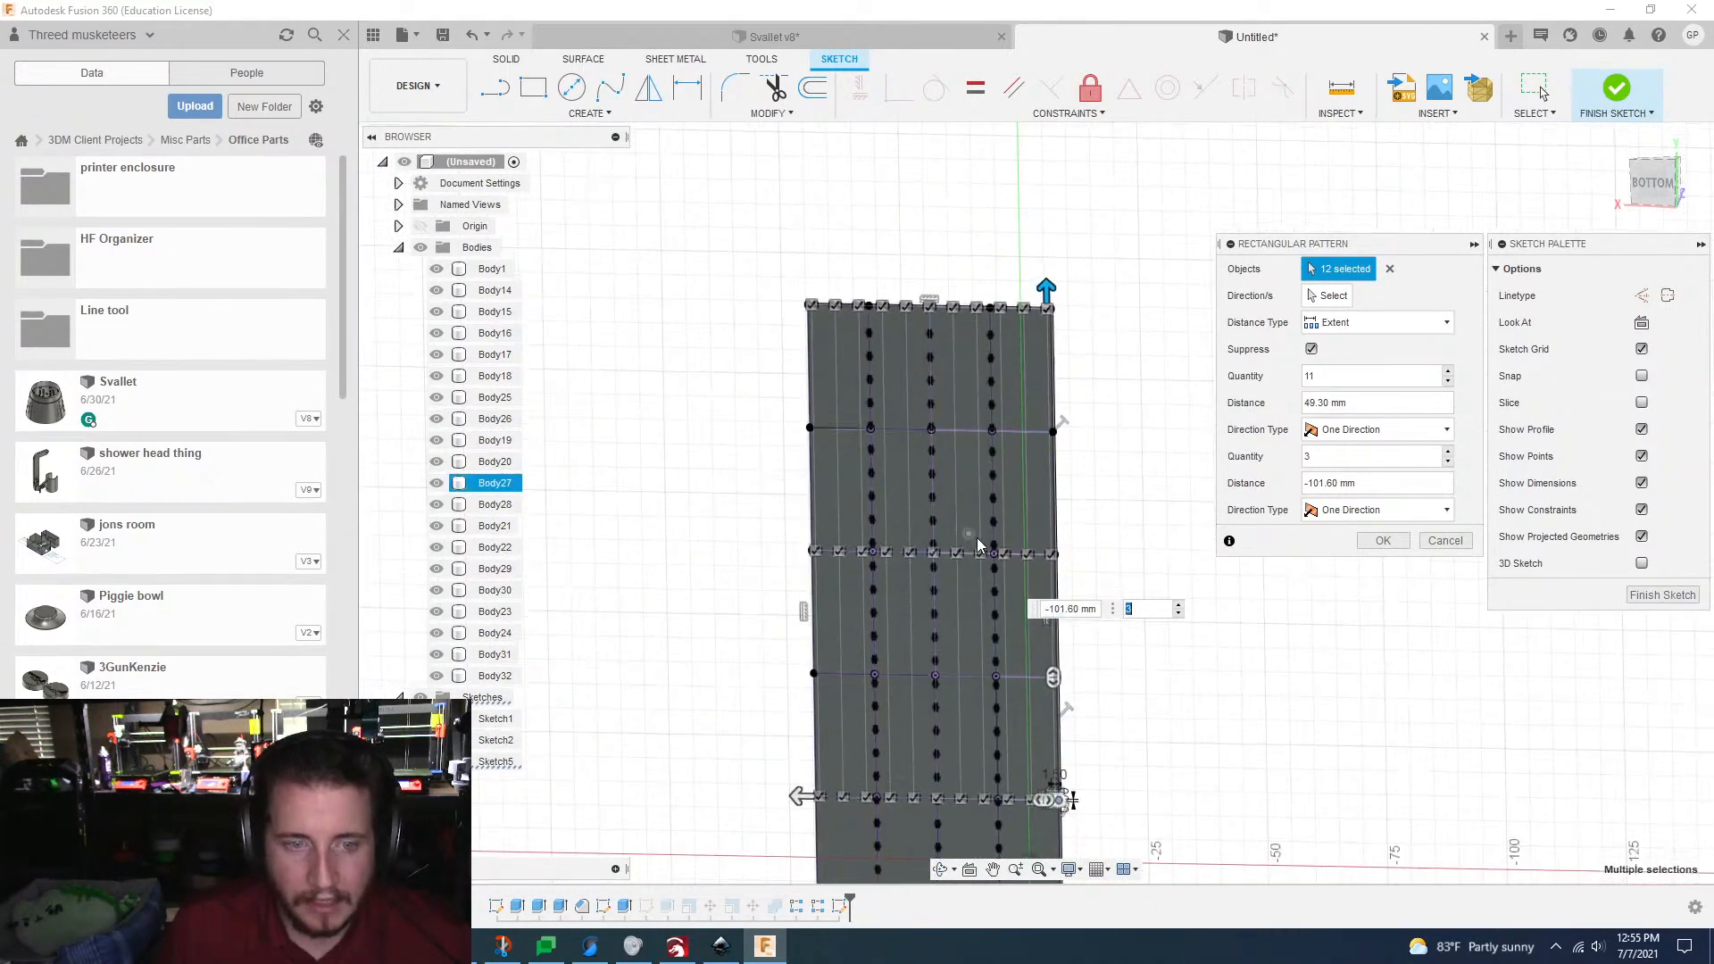
Step: Set the second direction's quantity to 5 and apply the rectangular pattern
{"action": "left_click", "coordinate": [1448, 451]}
{"action": "left_click", "coordinate": [1448, 451]}
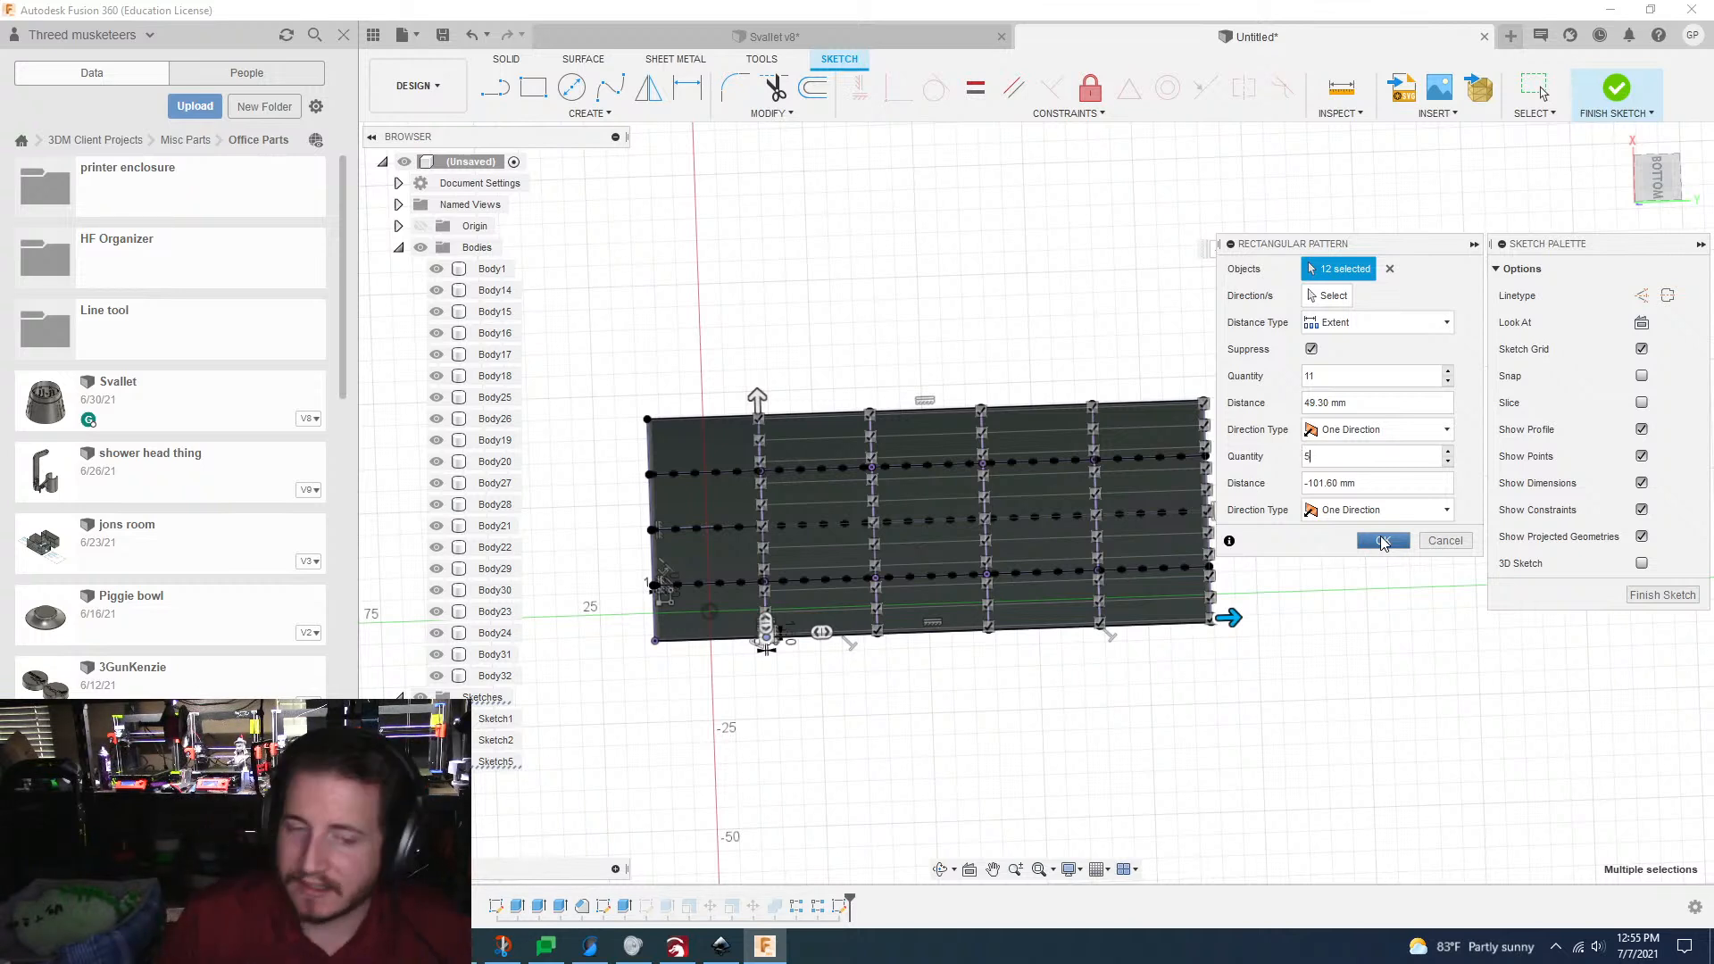
{"action": "left_click", "coordinate": [1382, 541]}
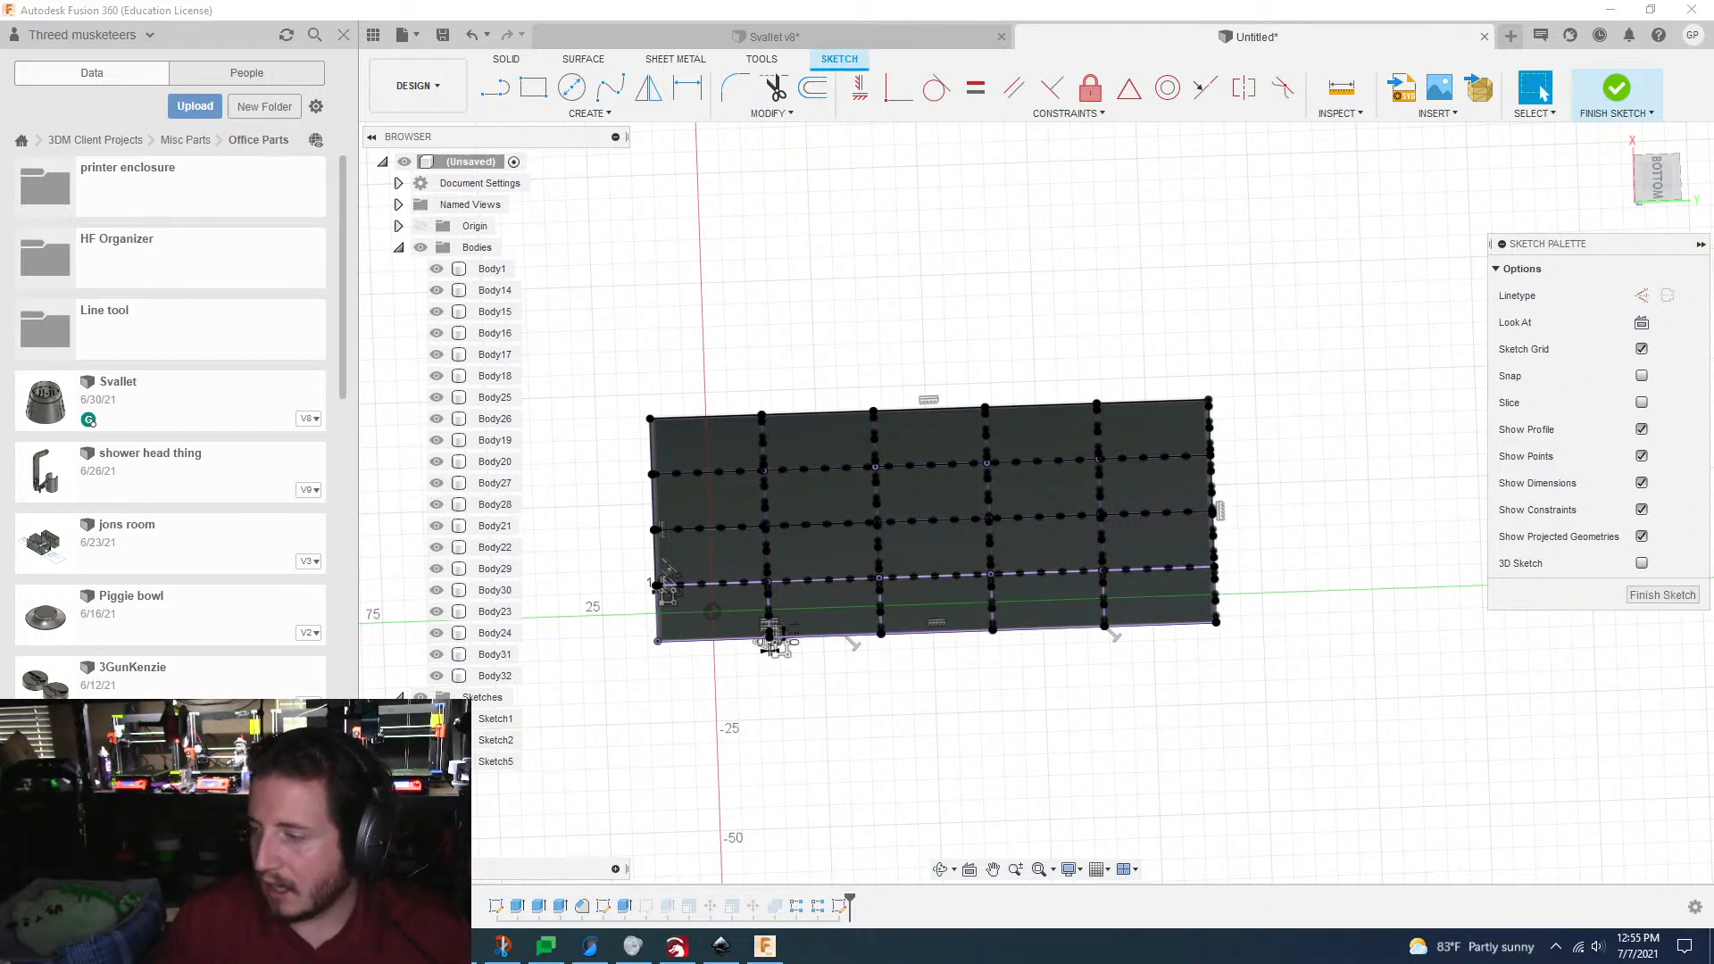
Step: Examine the tab rows along both directions of the grid, including the line intersections and the outer edges
{"action": "left_click", "coordinate": [968, 710]}
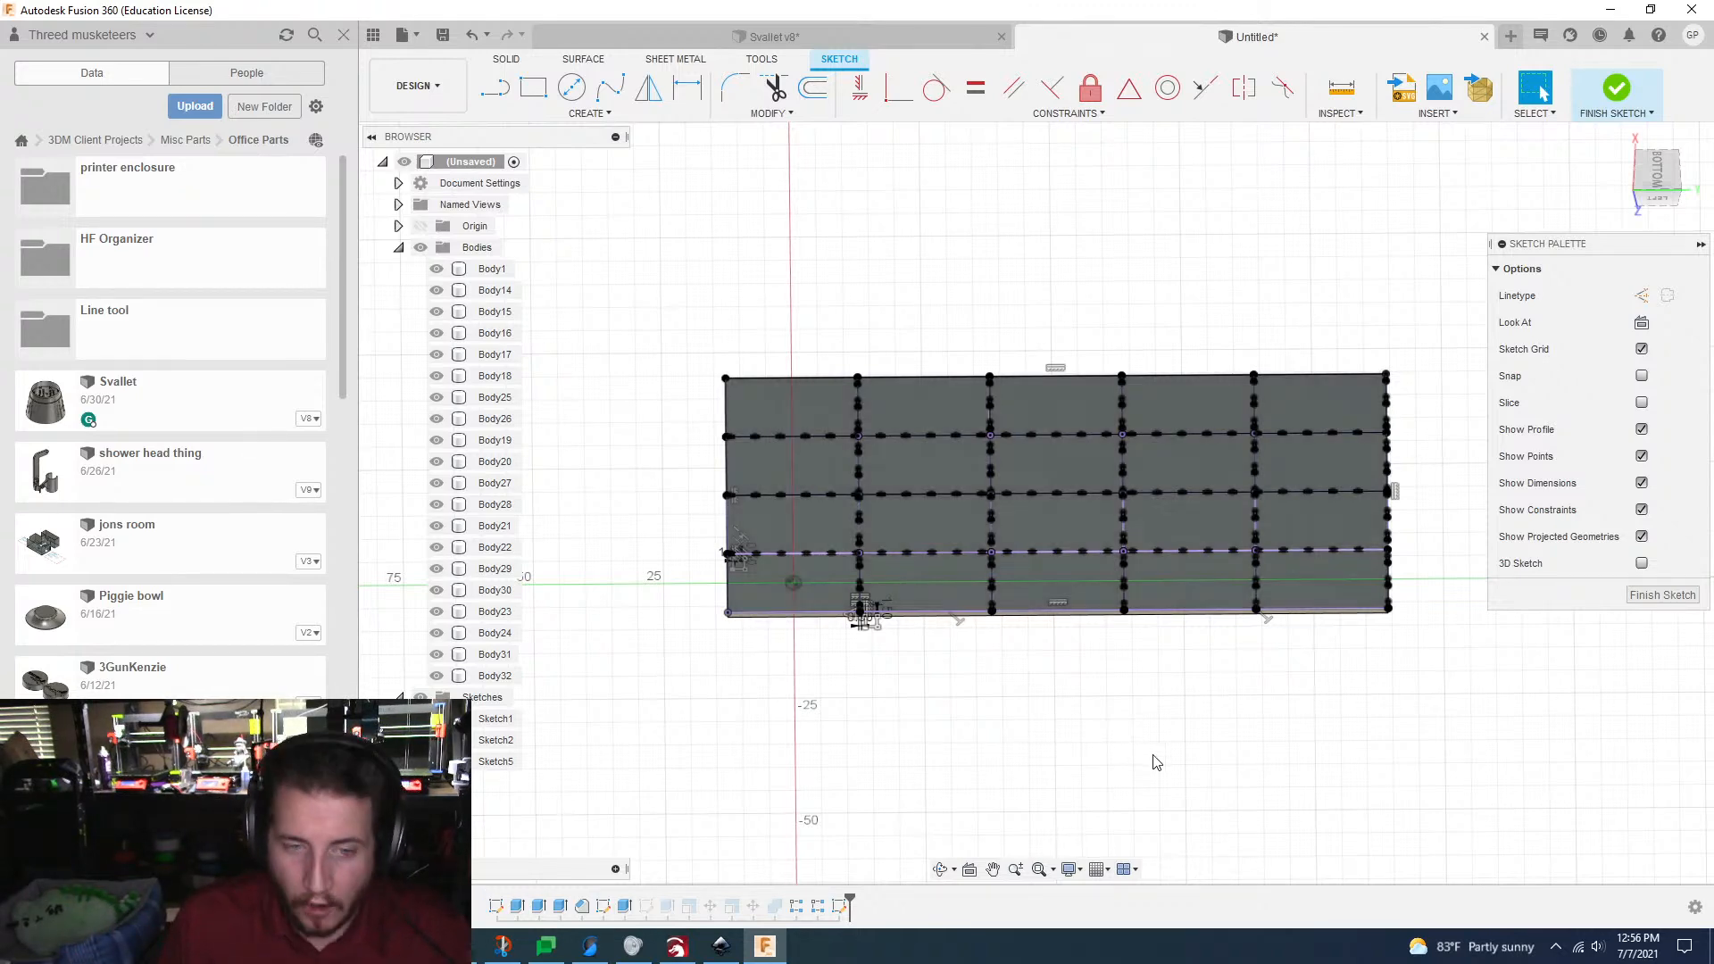
{"action": "scroll", "coordinate": [1157, 761], "scroll_direction": "up", "scroll_amount": 5}
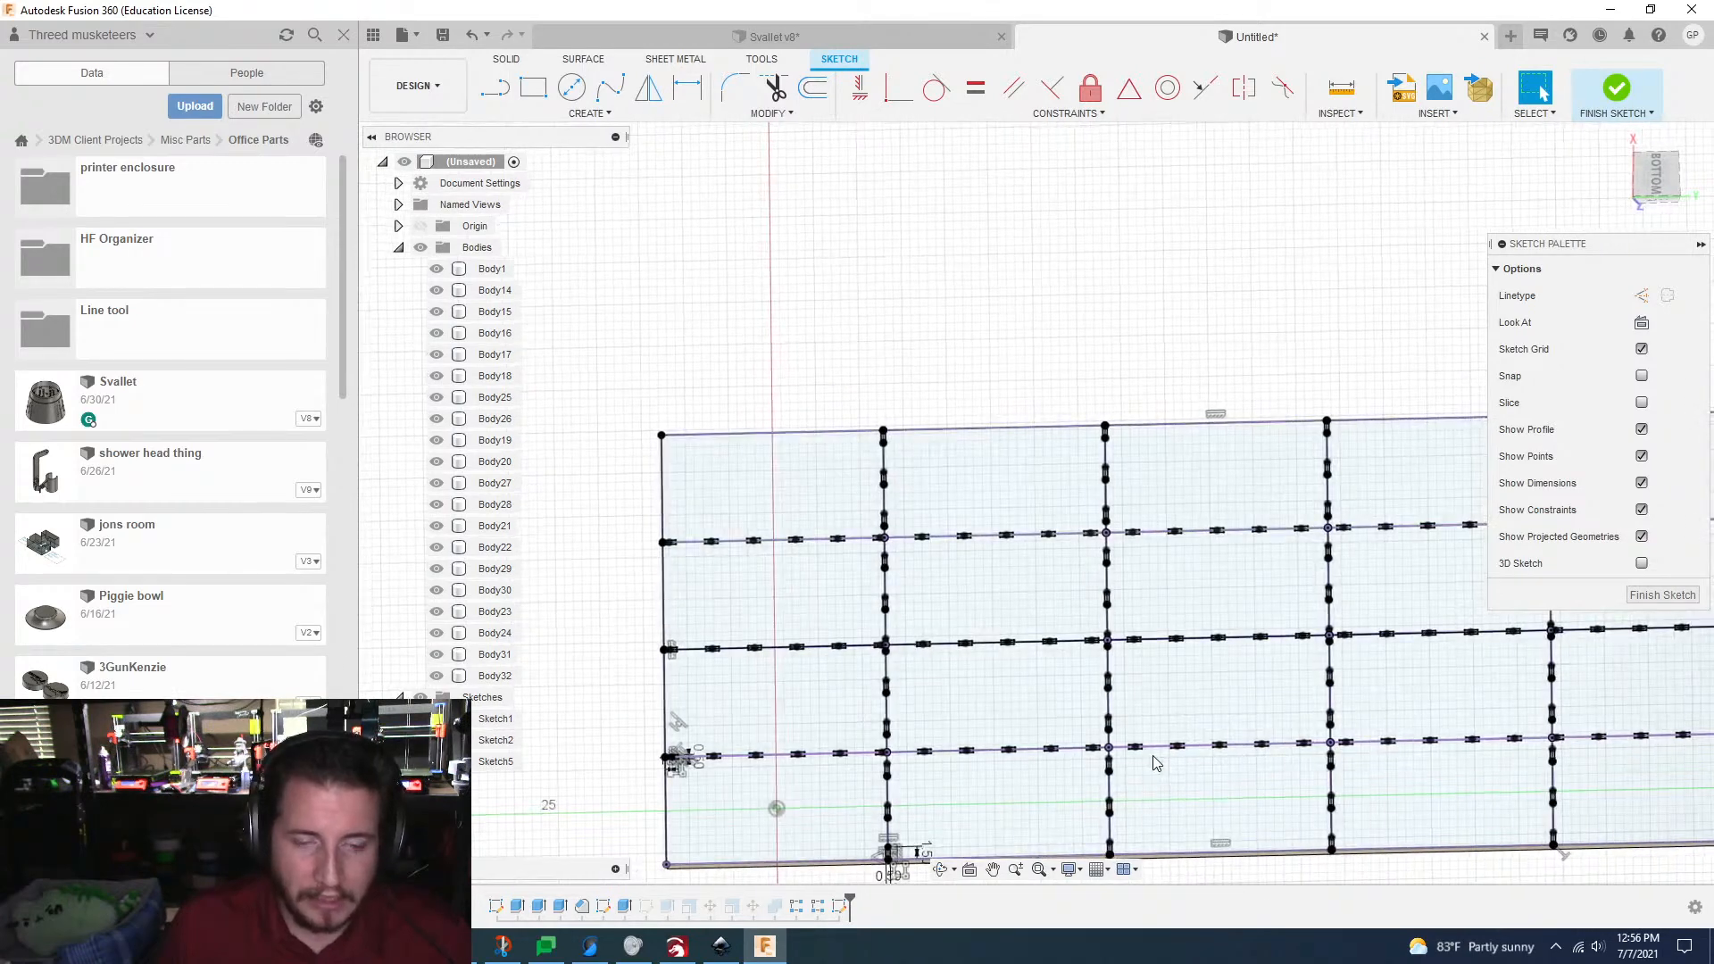
{"action": "scroll", "coordinate": [855, 658], "scroll_direction": "up", "scroll_amount": 3}
{"action": "scroll", "coordinate": [657, 790], "scroll_direction": "down", "scroll_amount": 5}
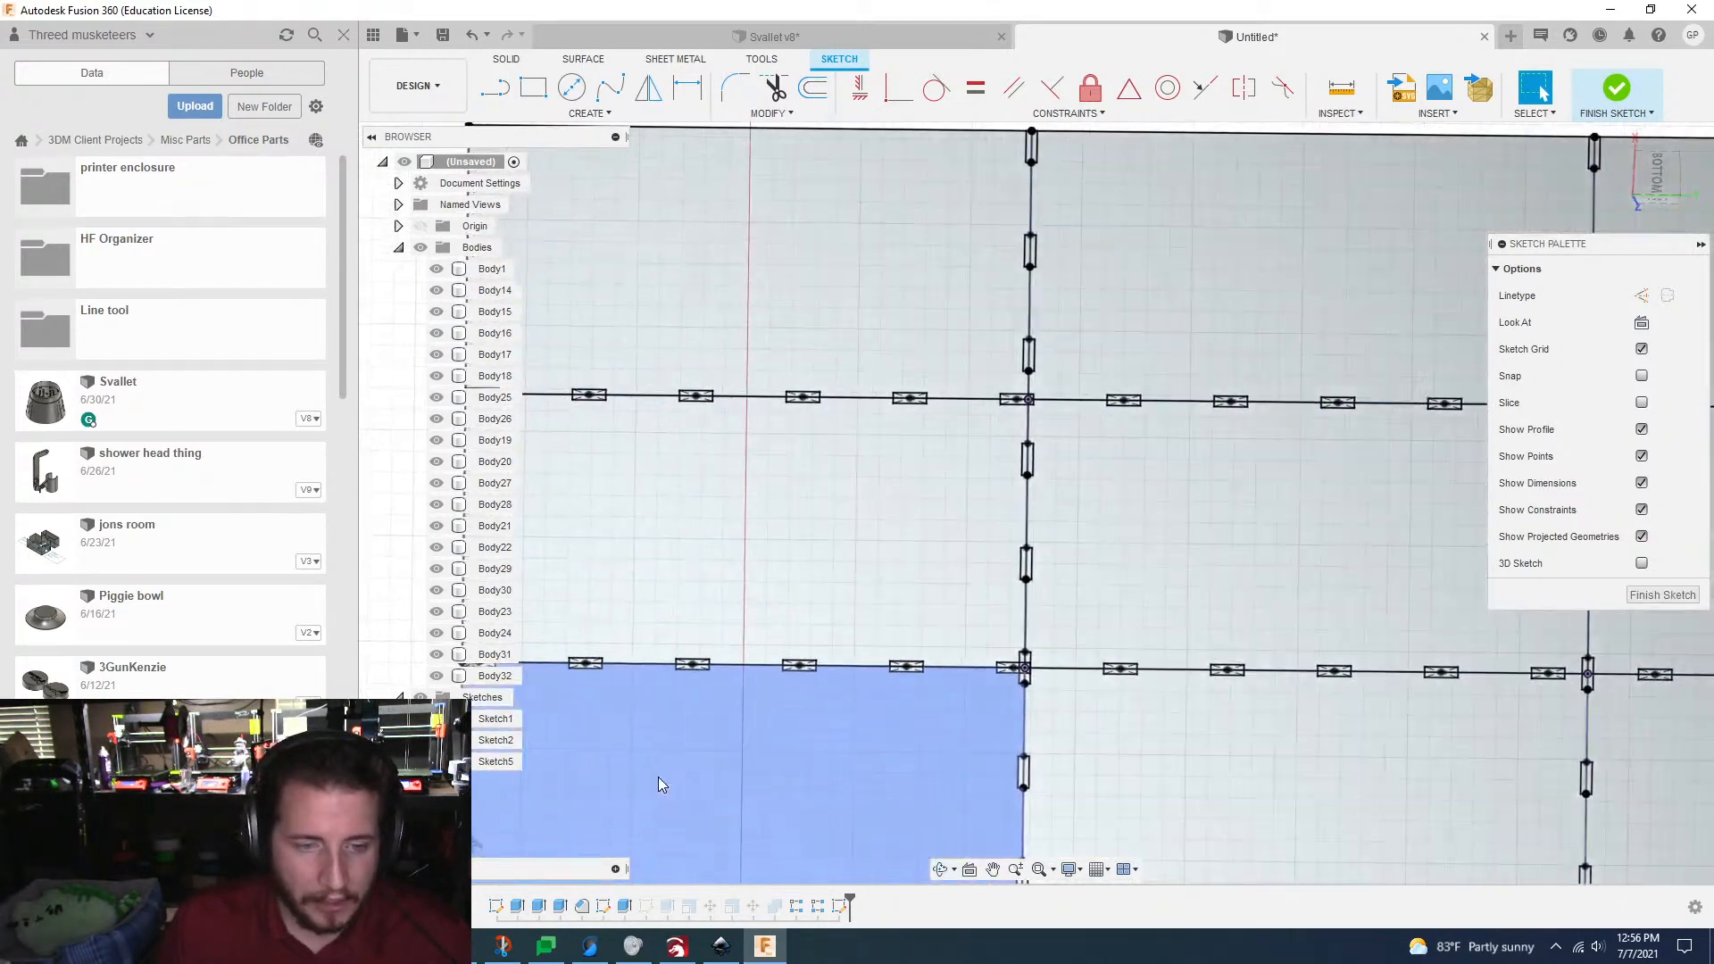
{"action": "scroll", "coordinate": [696, 768], "scroll_direction": "down", "scroll_amount": 3}
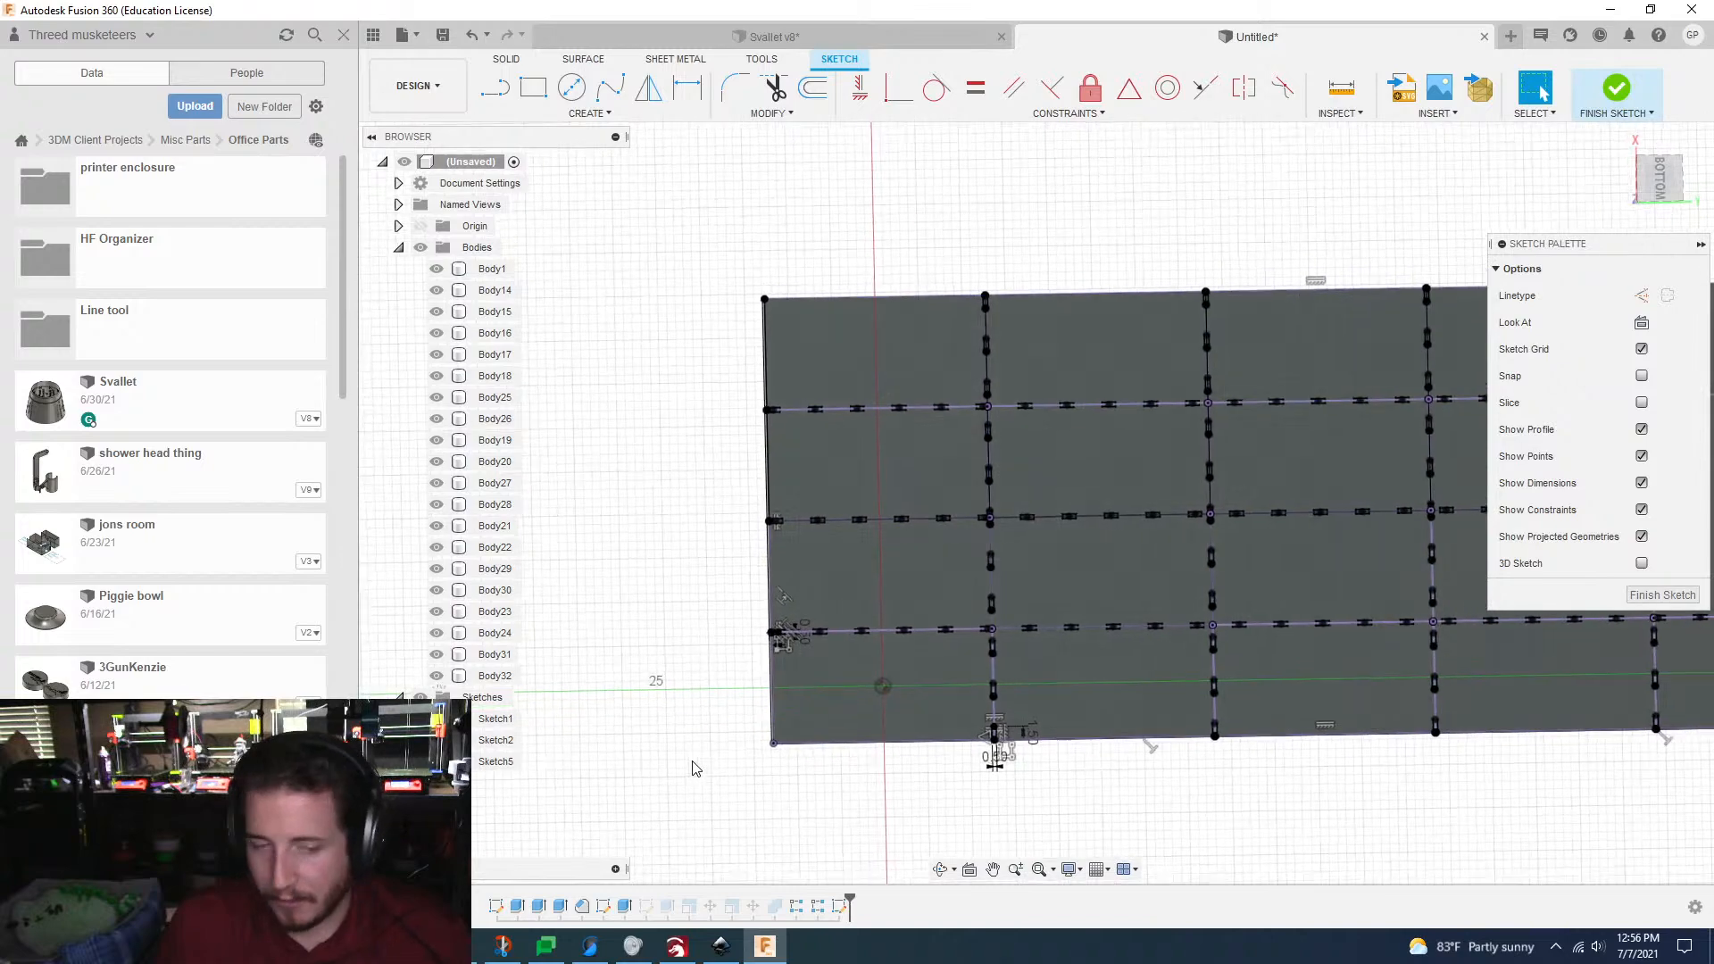
{"action": "scroll", "coordinate": [696, 769], "scroll_direction": "up", "scroll_amount": 4}
{"action": "scroll", "coordinate": [697, 732], "scroll_direction": "down", "scroll_amount": 1}
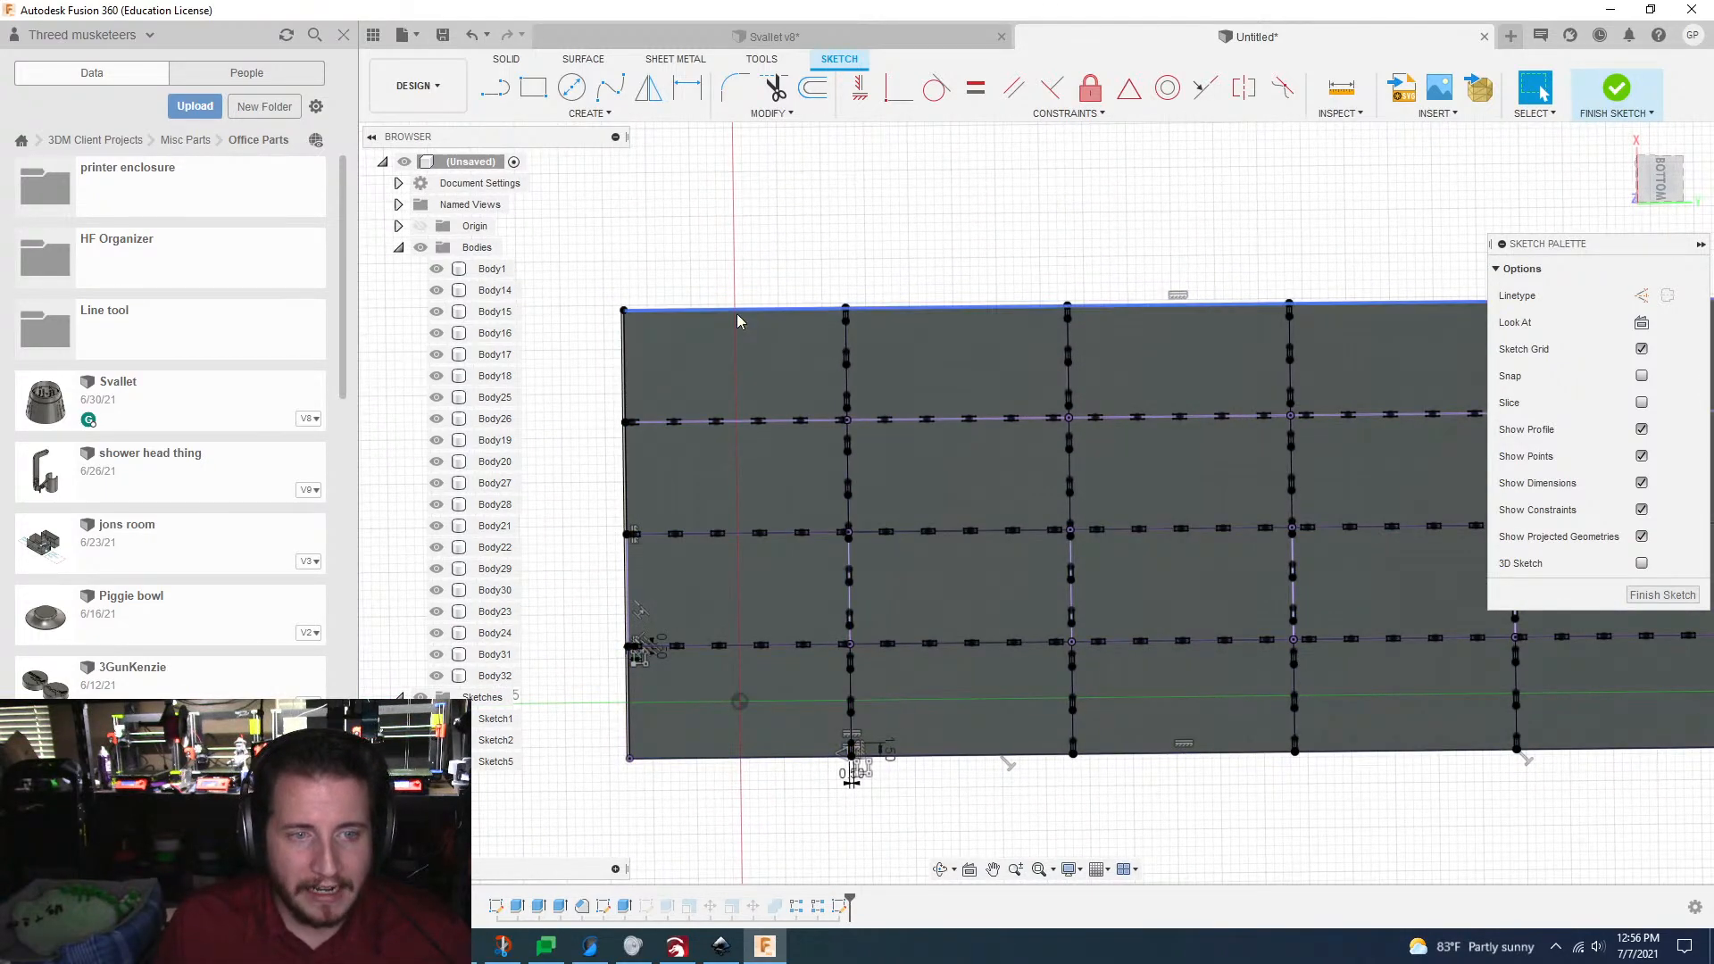
{"action": "scroll", "coordinate": [737, 313], "scroll_direction": "down", "scroll_amount": 1}
{"action": "scroll", "coordinate": [737, 313], "scroll_direction": "down", "scroll_amount": 1}
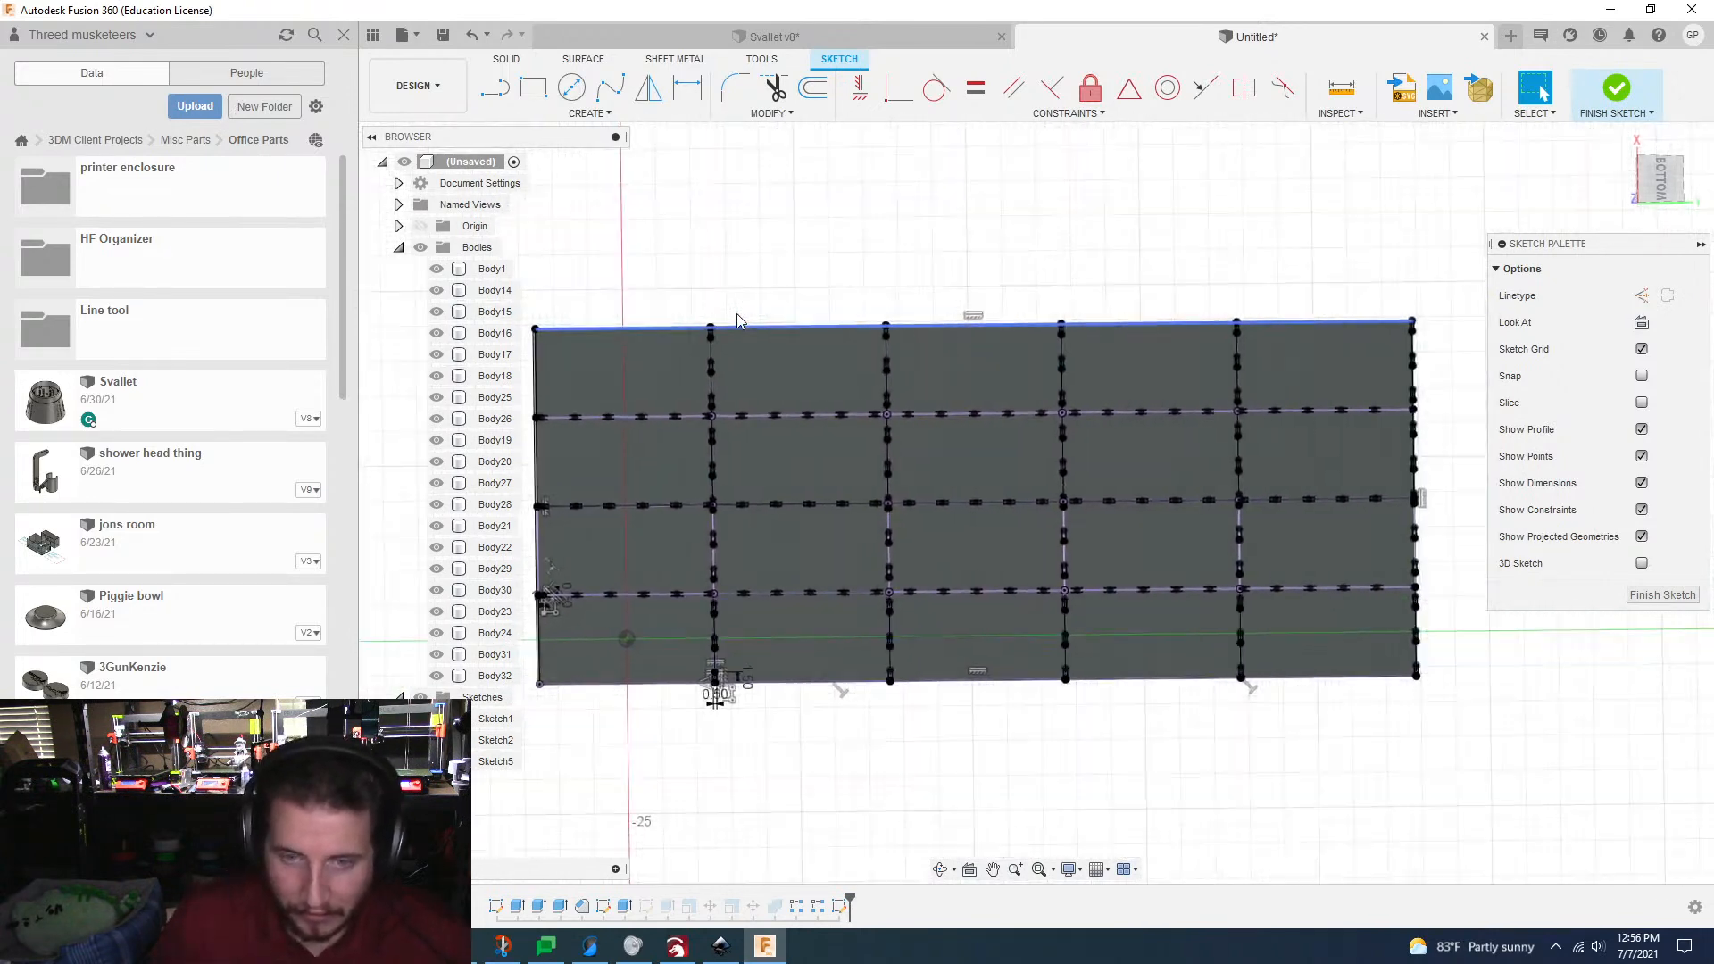
{"action": "middle_click_drag", "start_coordinate": [1075, 357], "coordinate": [1176, 523]}
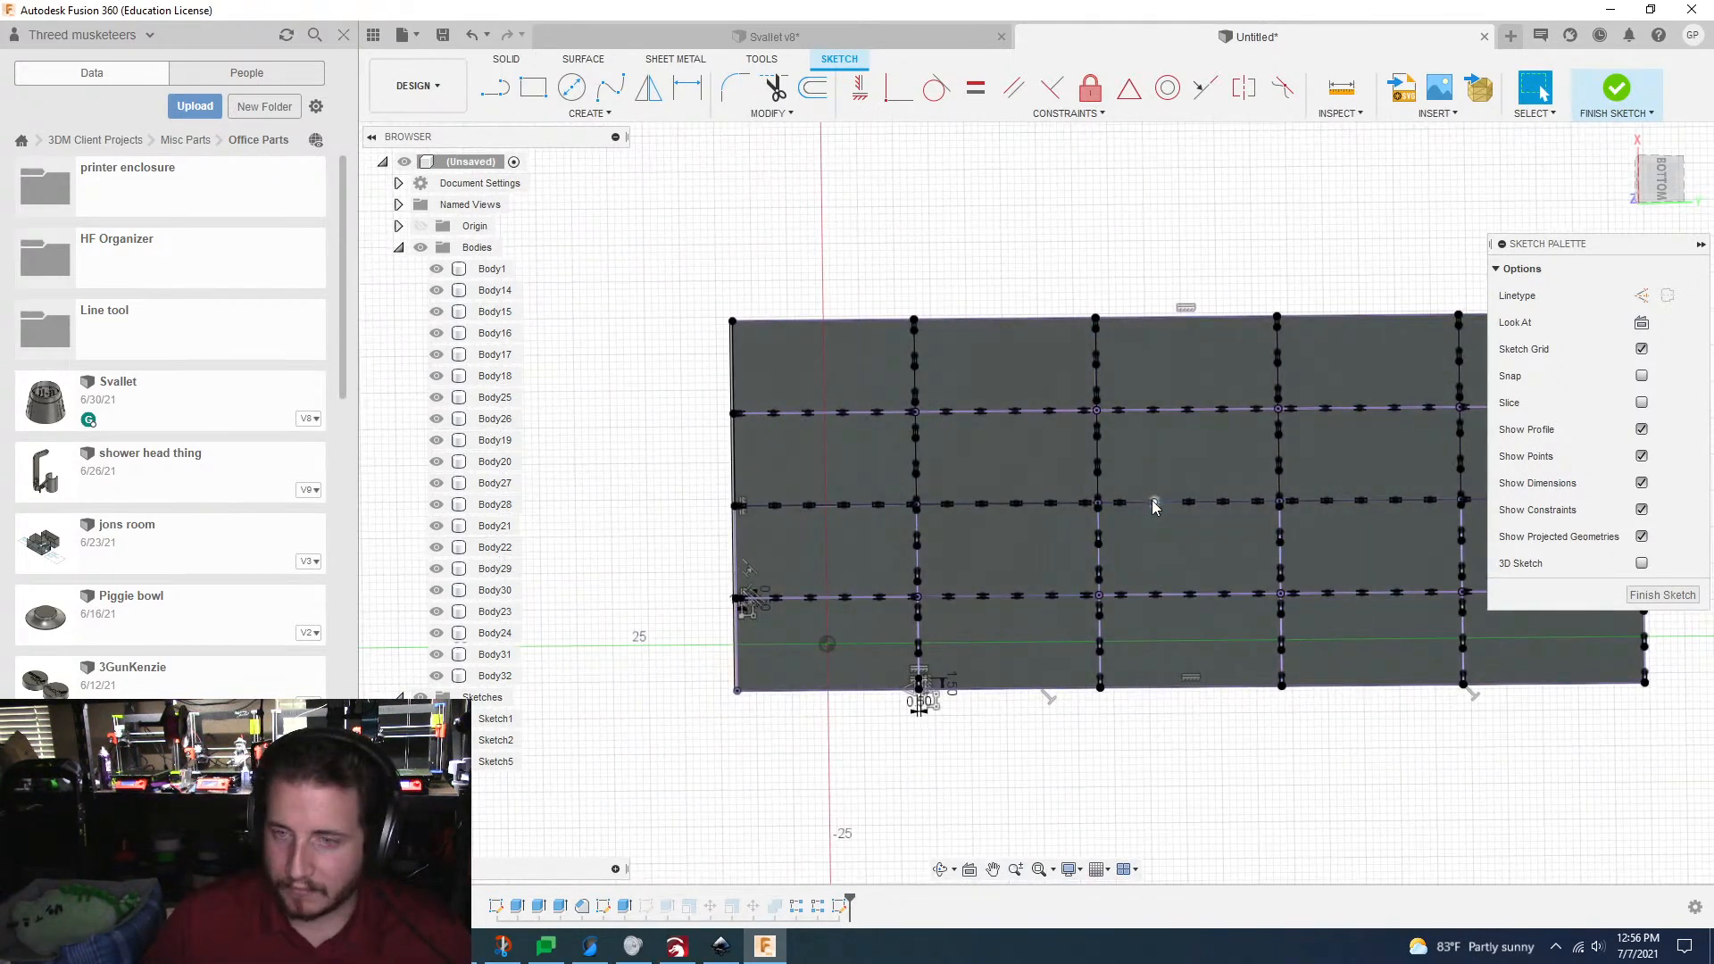
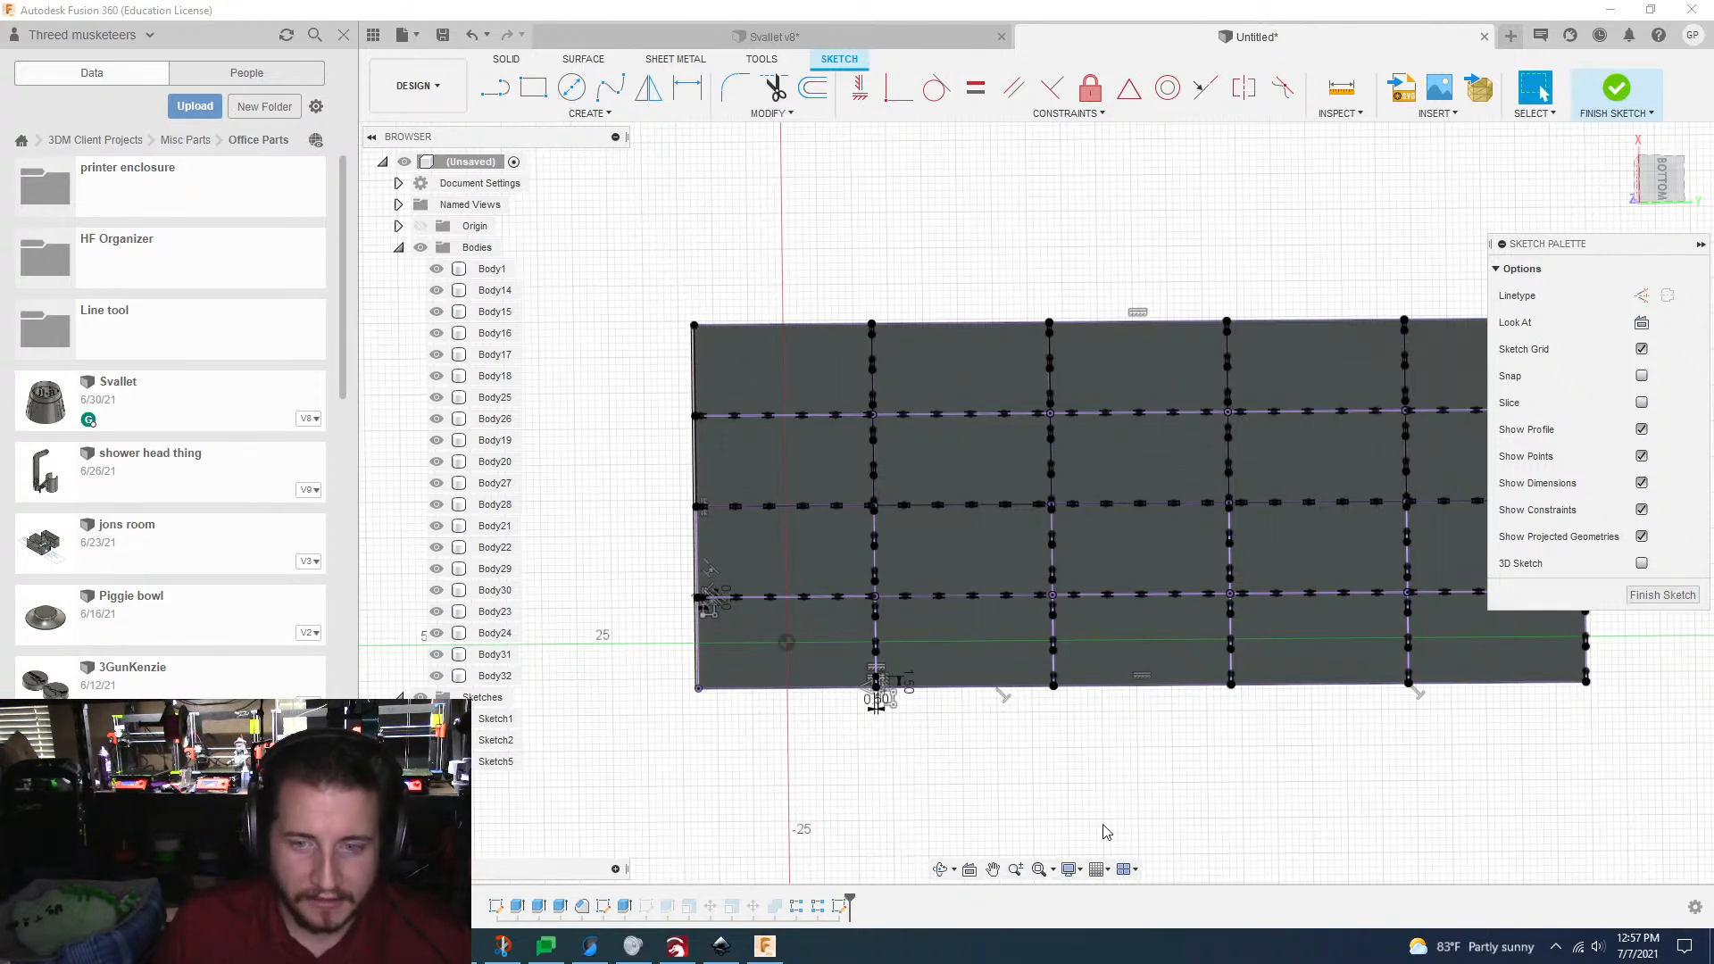
Step: Reopen the rectangular pattern of tabs on the long grid lines and set its first direction's quantity to 4
{"action": "scroll", "coordinate": [715, 643], "scroll_direction": "up", "scroll_amount": 3}
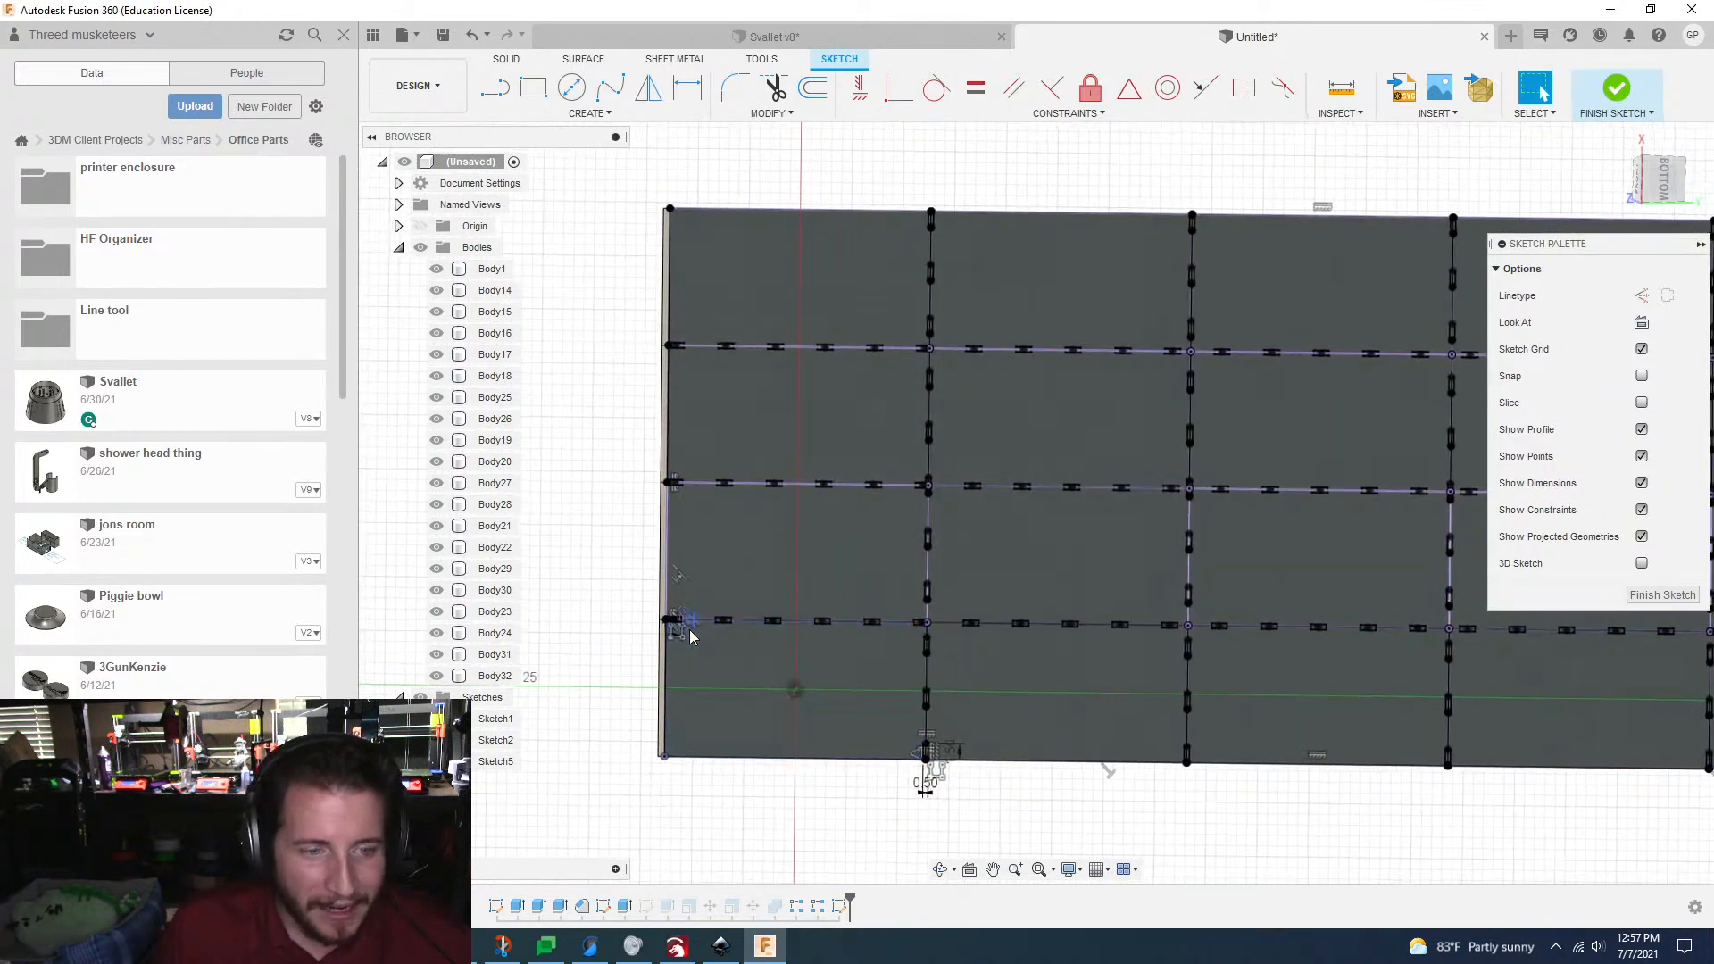
{"action": "scroll", "coordinate": [692, 638], "scroll_direction": "up", "scroll_amount": 6}
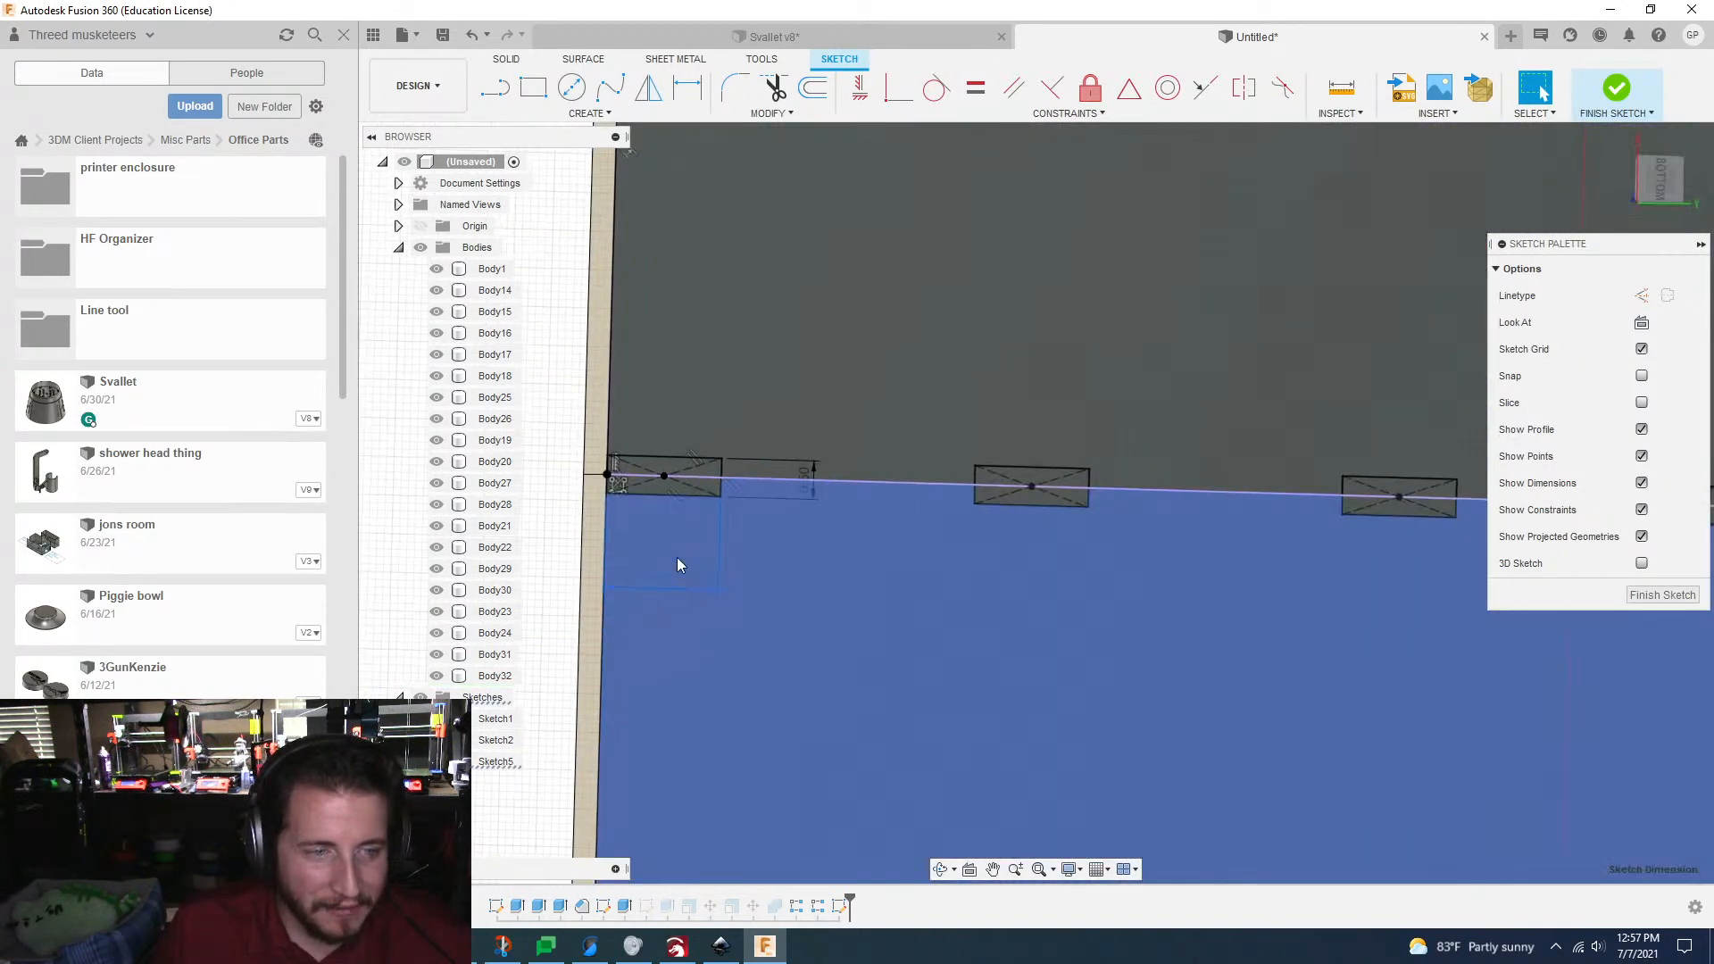
{"action": "scroll", "coordinate": [571, 625], "scroll_direction": "down", "scroll_amount": 2}
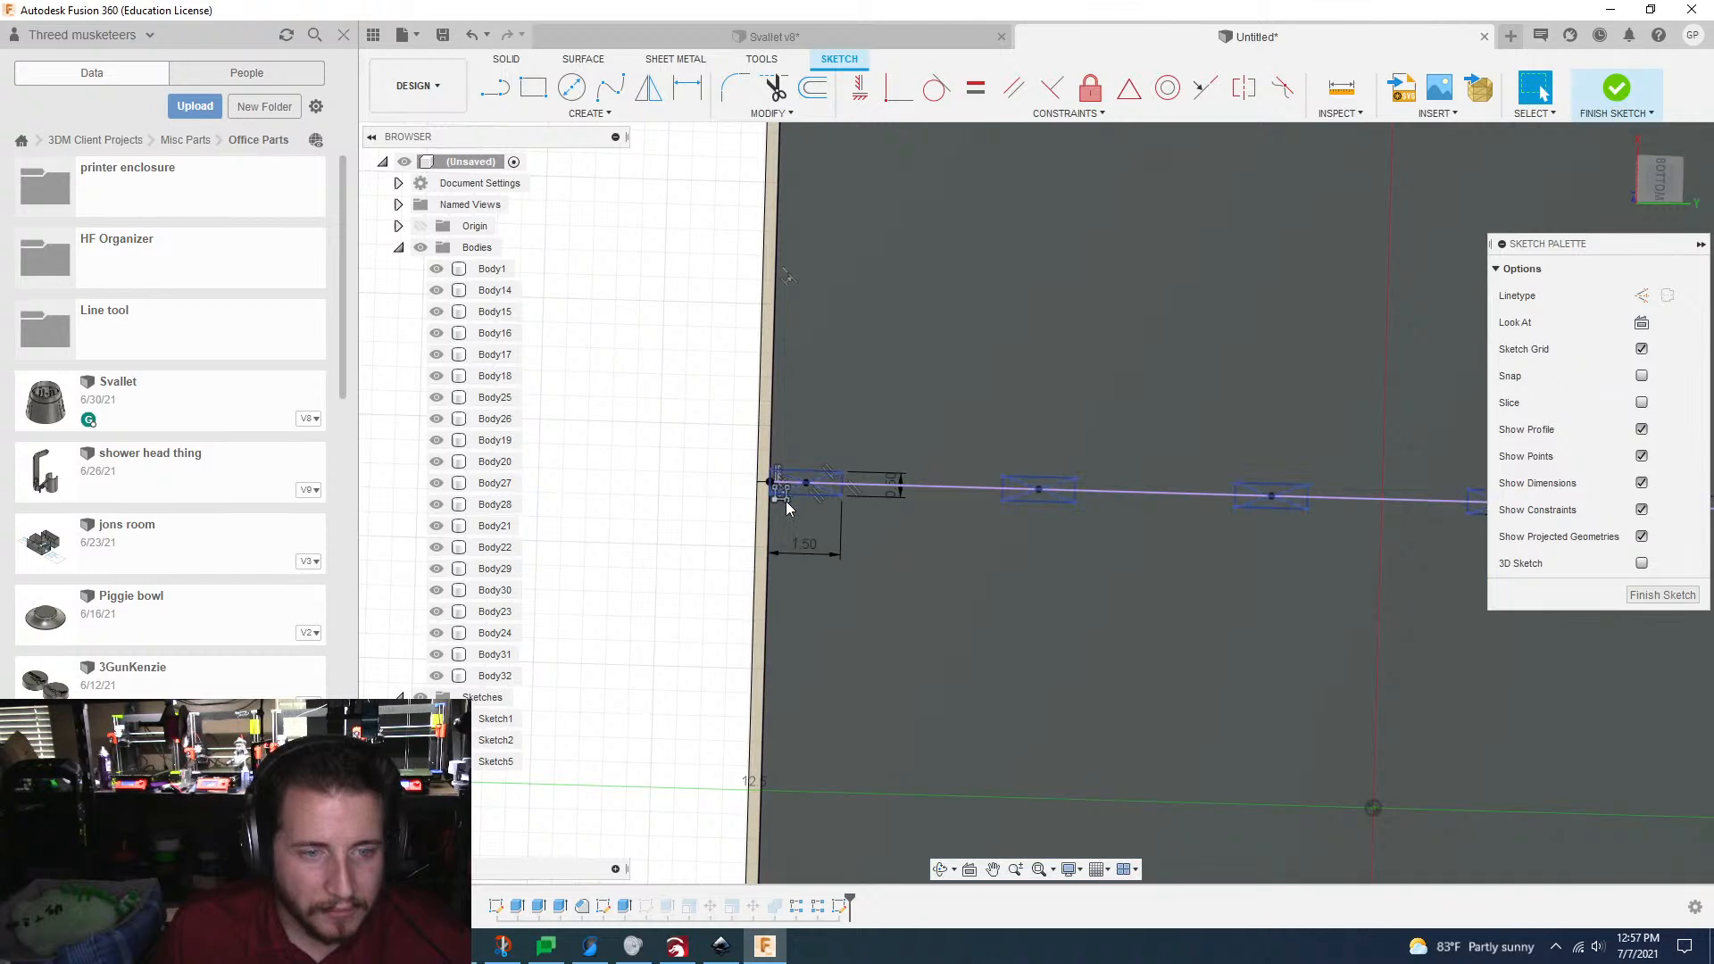
{"action": "scroll", "coordinate": [782, 502], "scroll_direction": "up", "scroll_amount": 3}
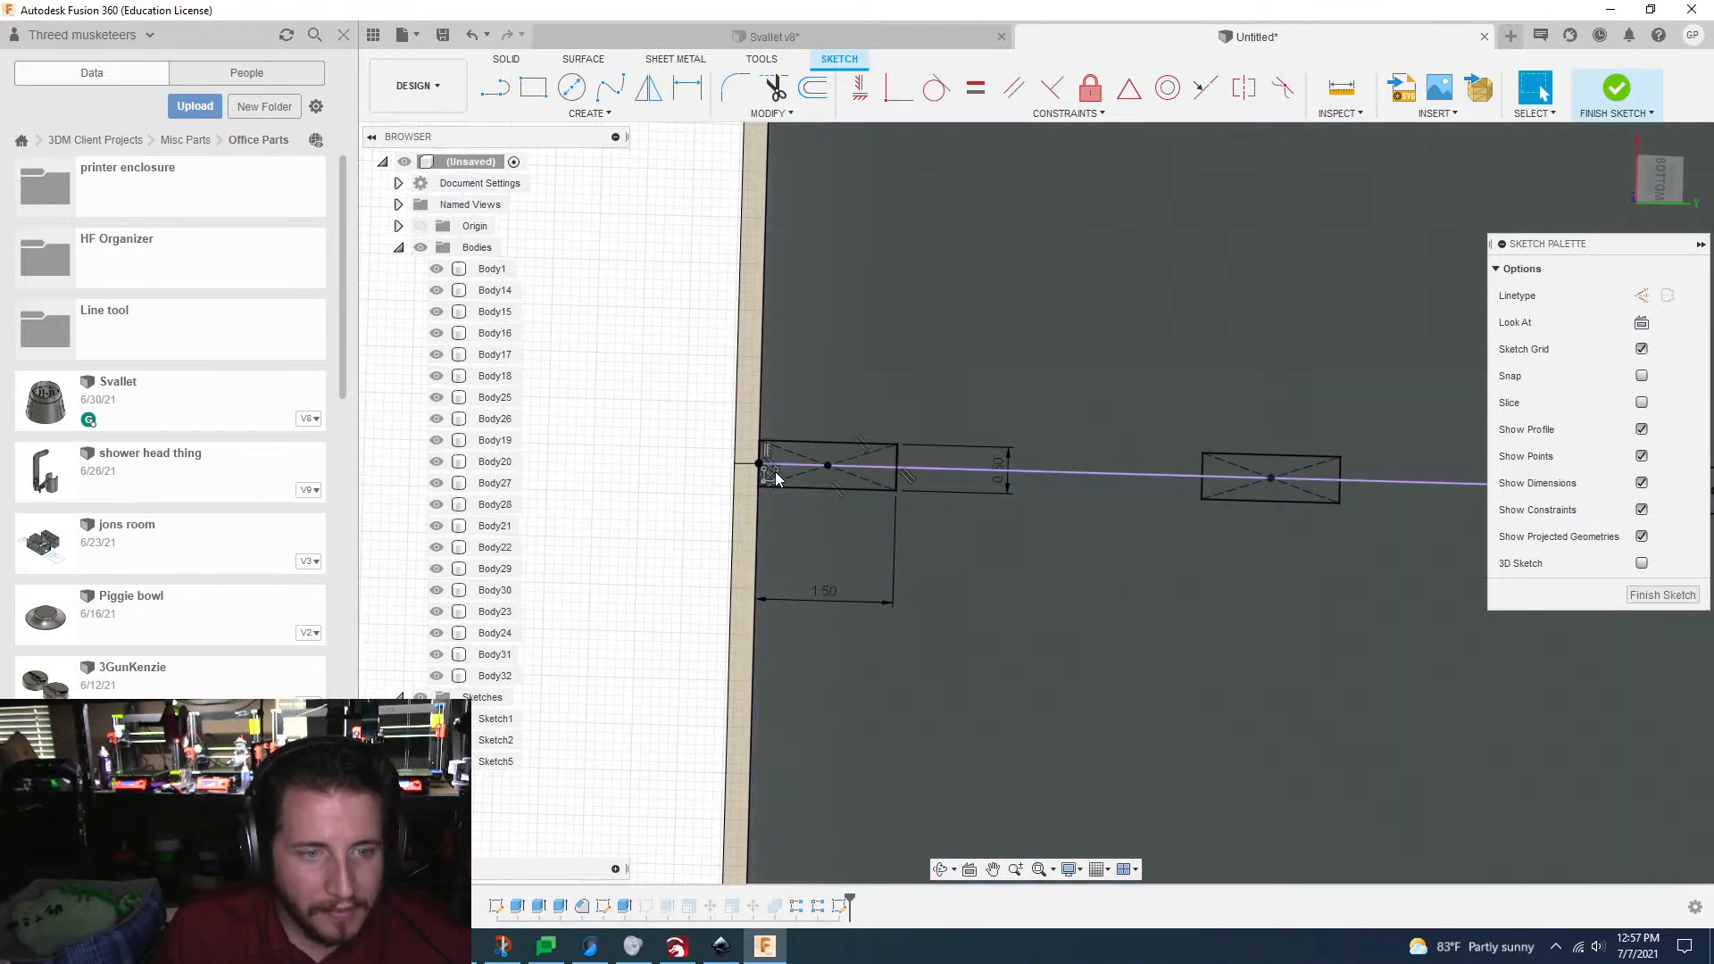
{"action": "key", "text": "Delete"}
{"action": "double_click", "coordinate": [771, 475]}
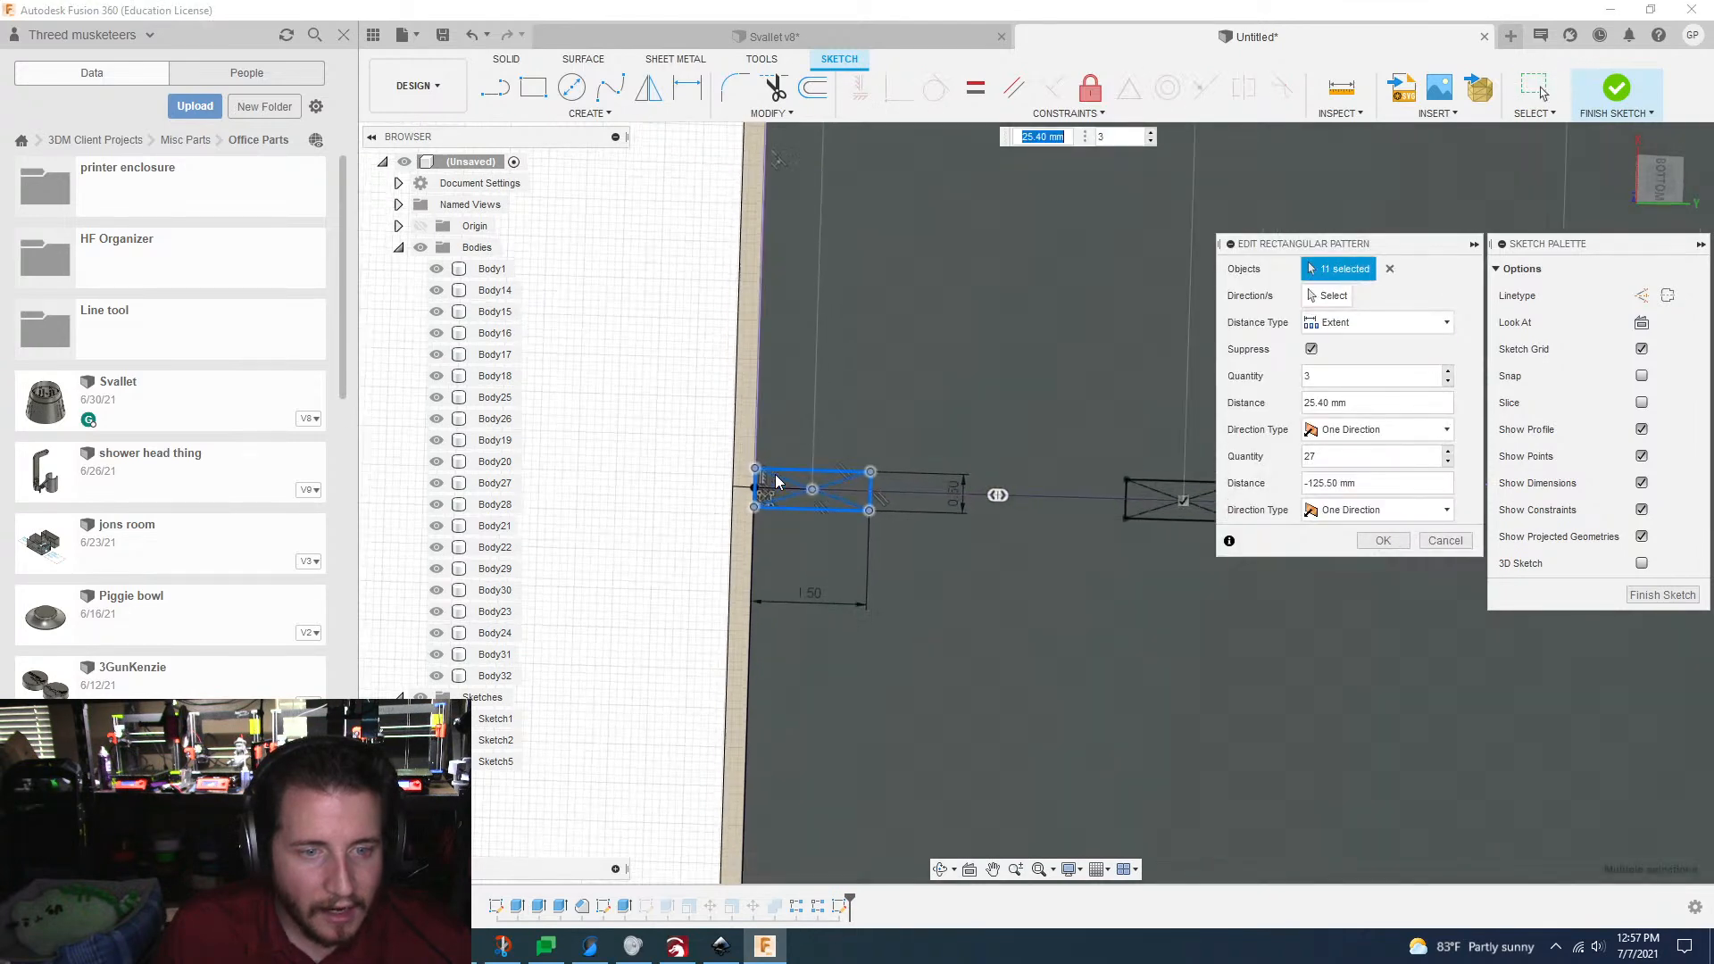
{"action": "scroll", "coordinate": [771, 482], "scroll_direction": "down", "scroll_amount": 3}
{"action": "scroll", "coordinate": [775, 475], "scroll_direction": "down", "scroll_amount": 2}
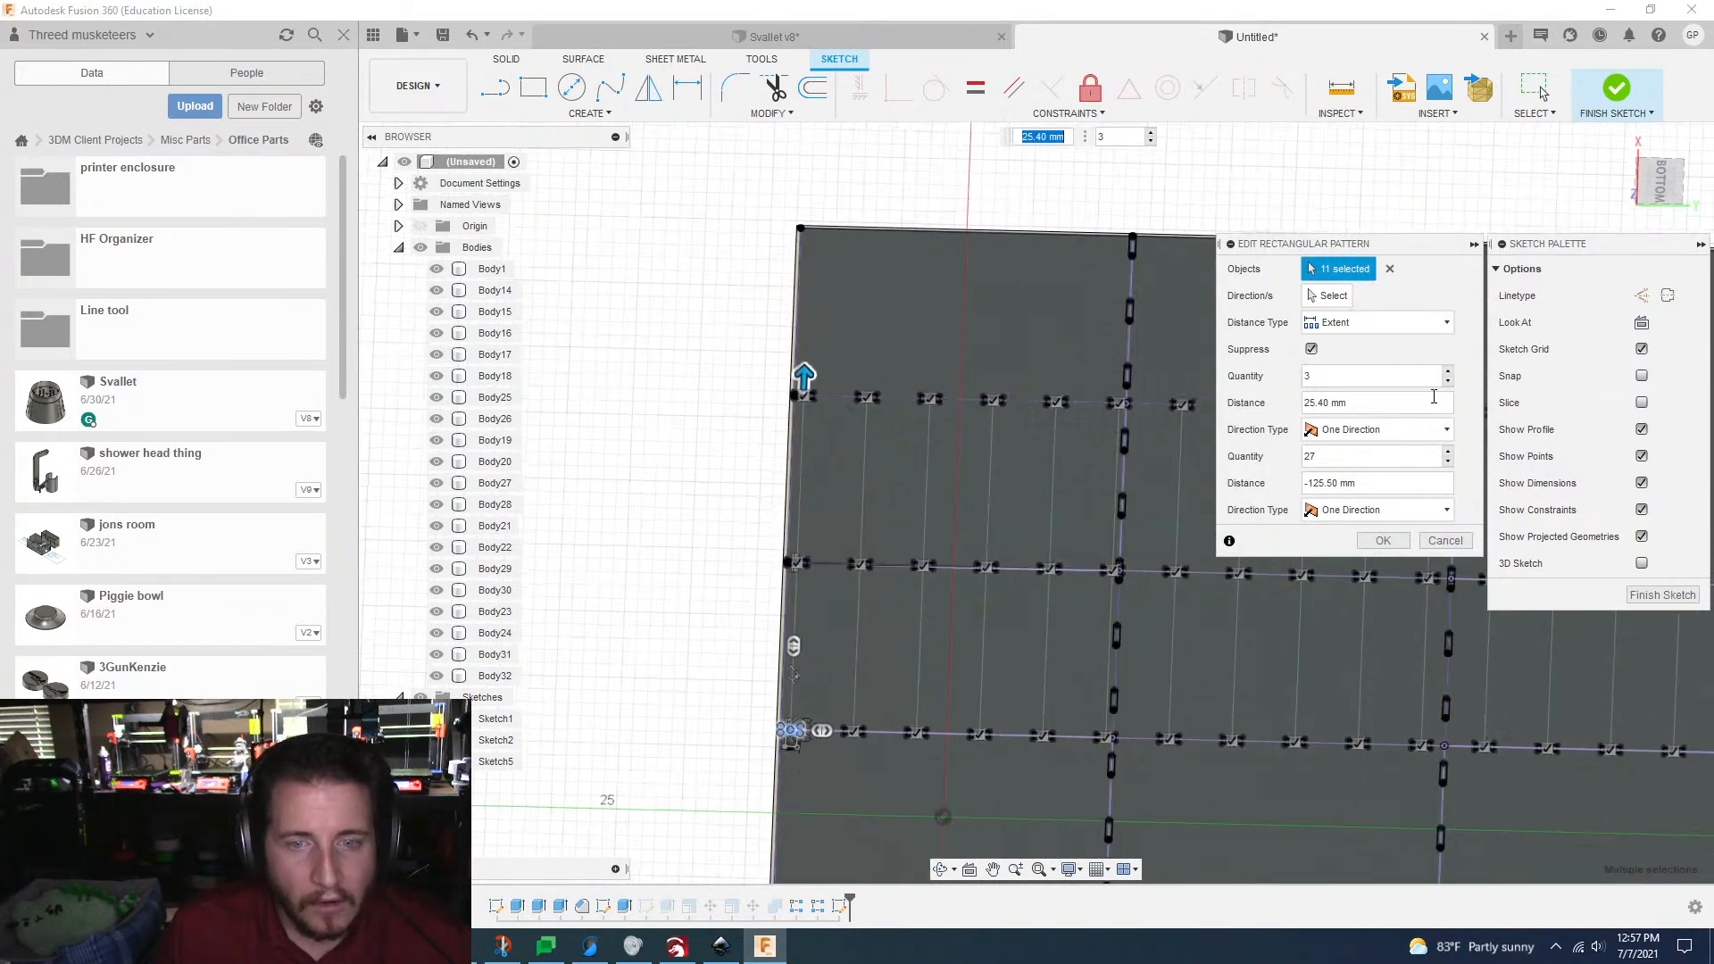
{"action": "left_click", "coordinate": [1449, 372]}
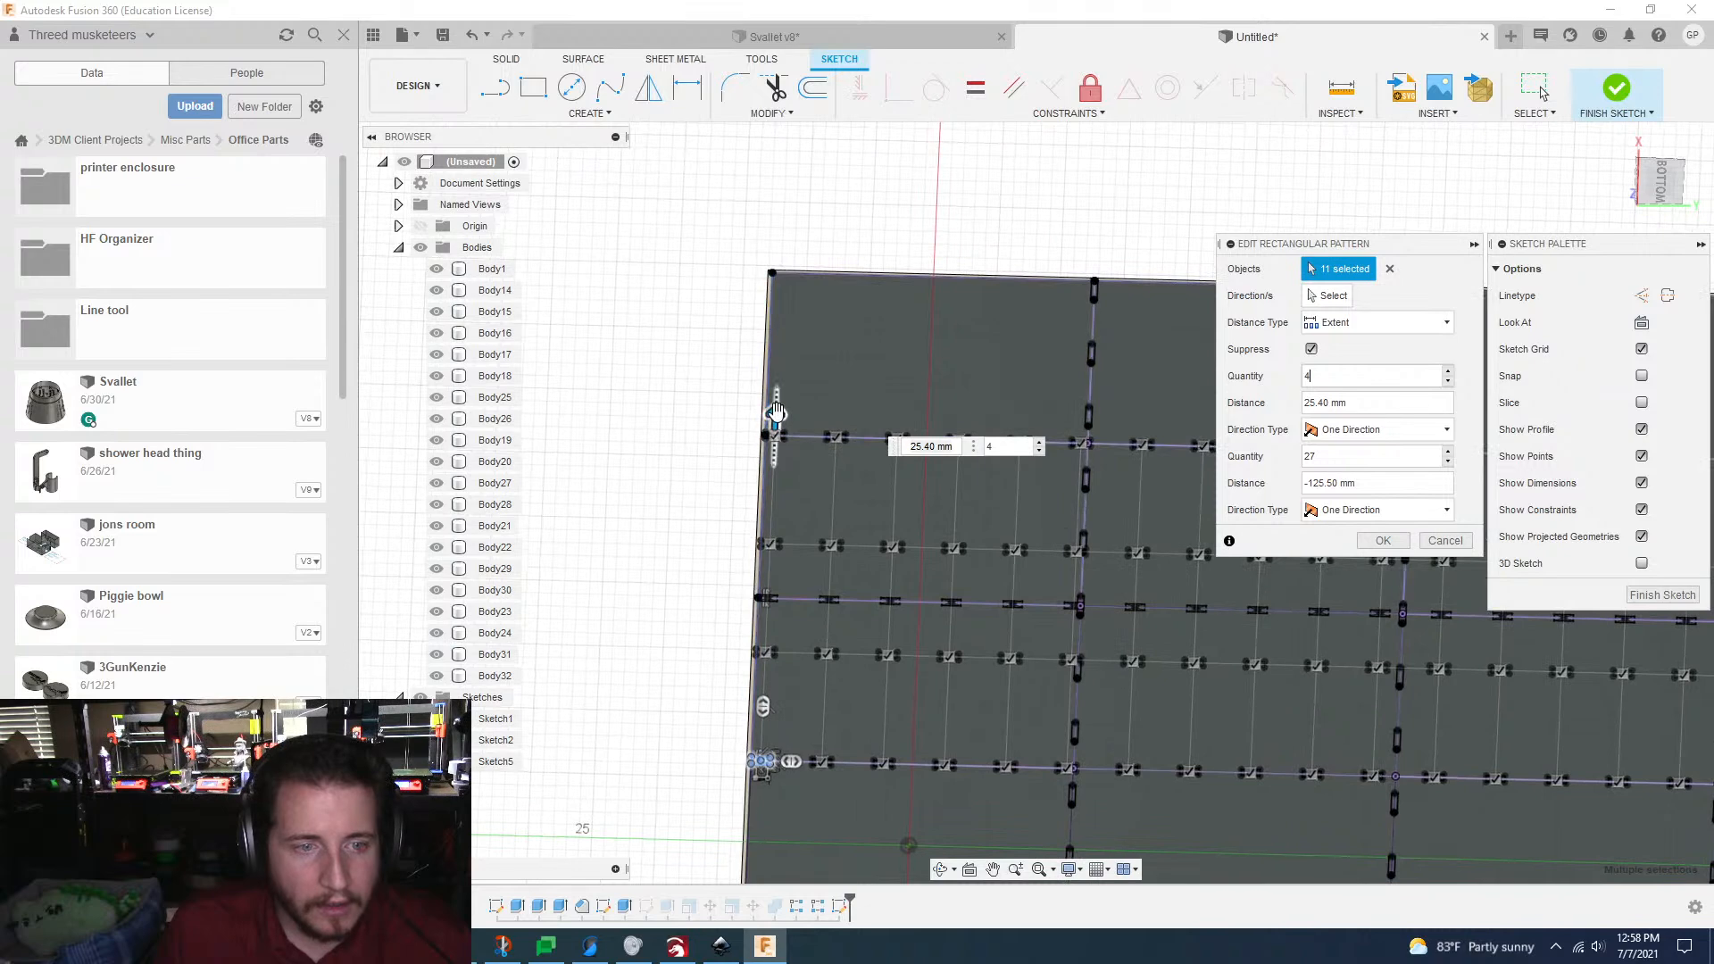
Step: Extend the pattern's first direction to 38 mm, up to the grid's far long edge, and apply the pattern
{"action": "left_click_drag", "start_coordinate": [791, 318], "coordinate": [790, 313]}
{"action": "scroll", "coordinate": [771, 372], "scroll_direction": "up", "scroll_amount": 4}
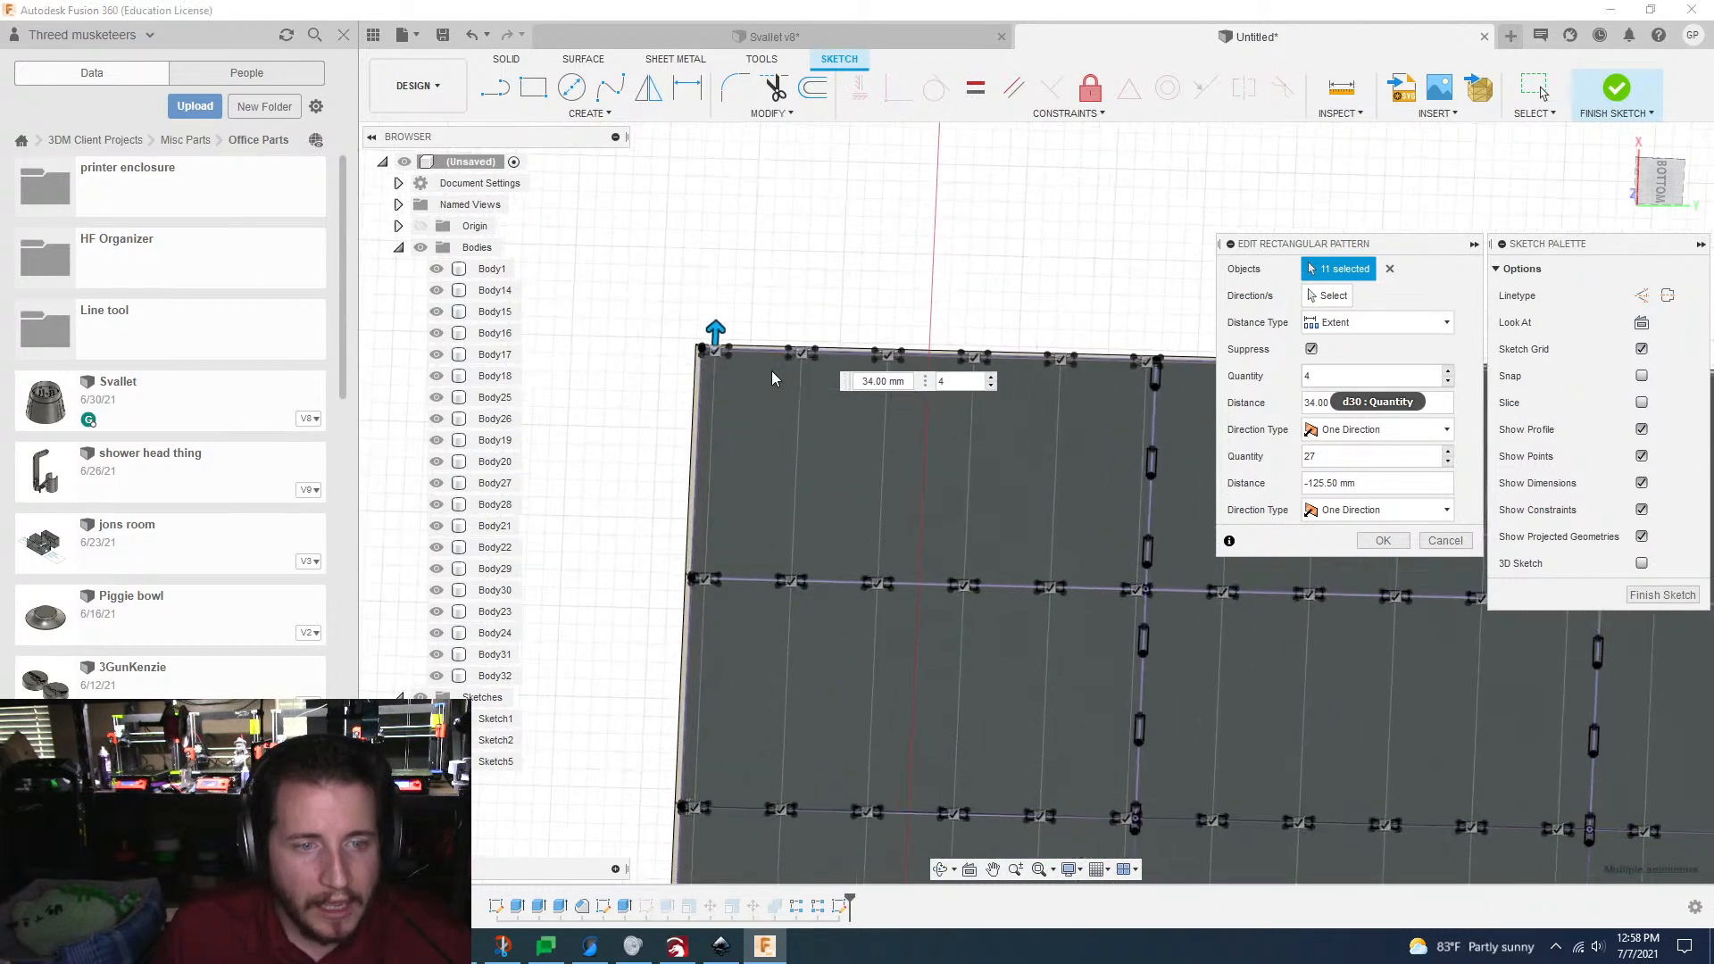
{"action": "scroll", "coordinate": [762, 407], "scroll_direction": "up", "scroll_amount": 5}
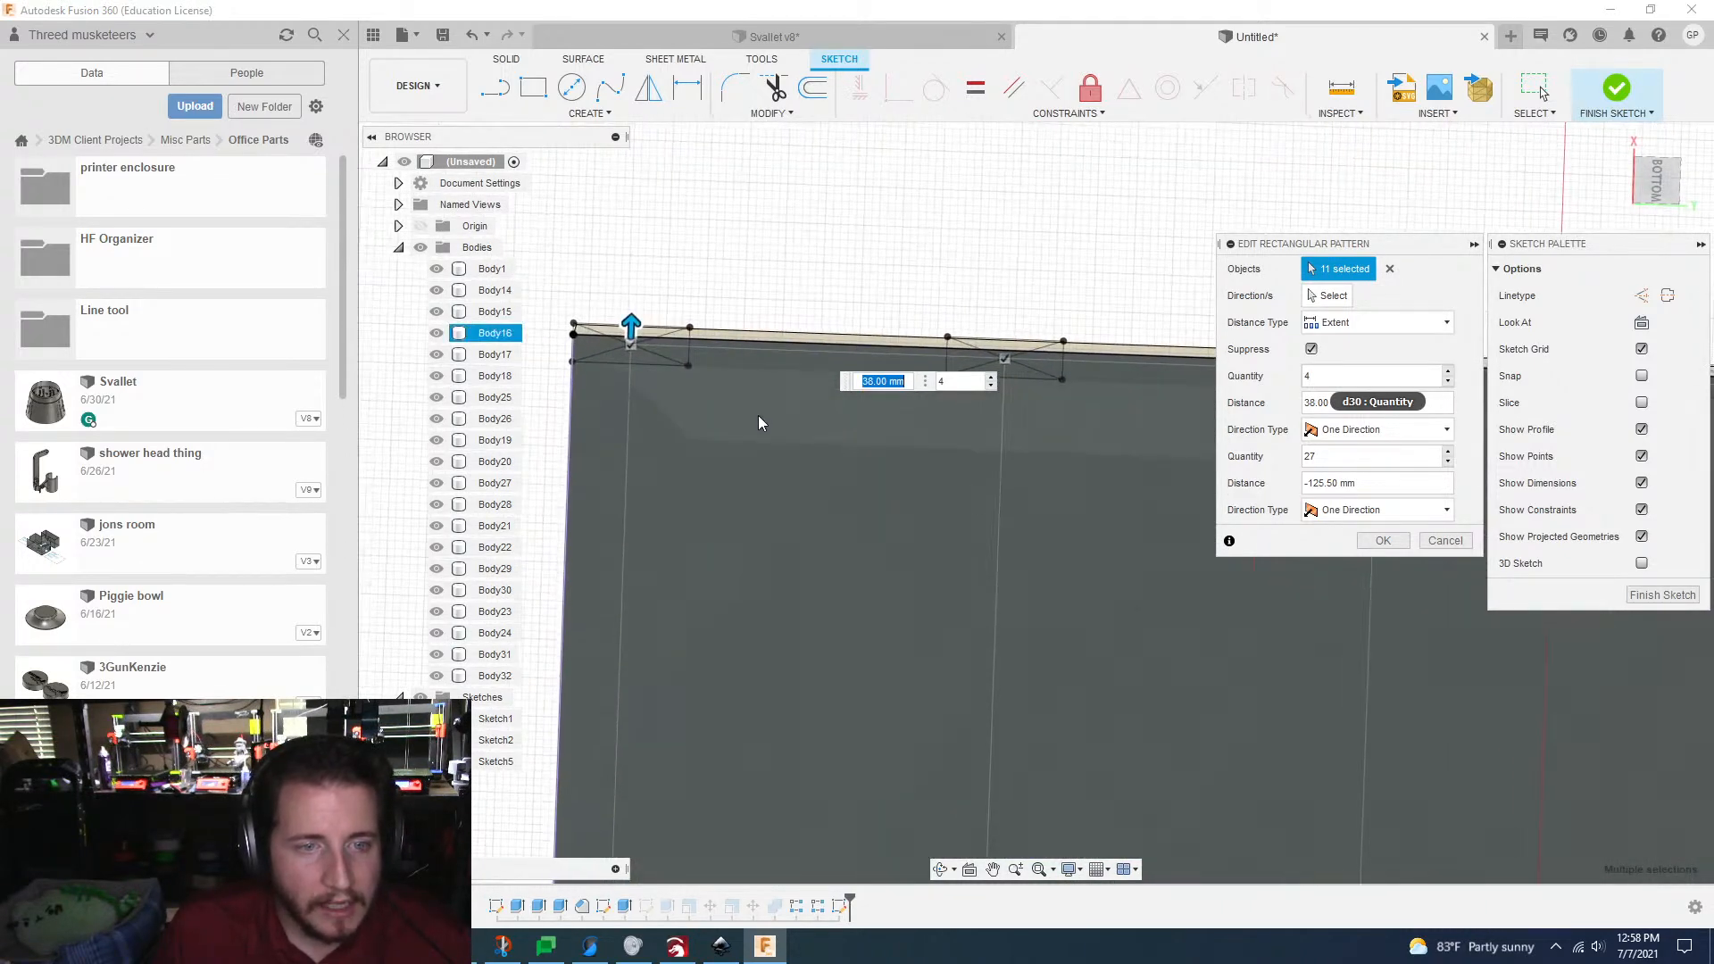
{"action": "scroll", "coordinate": [756, 429], "scroll_direction": "down", "scroll_amount": 3}
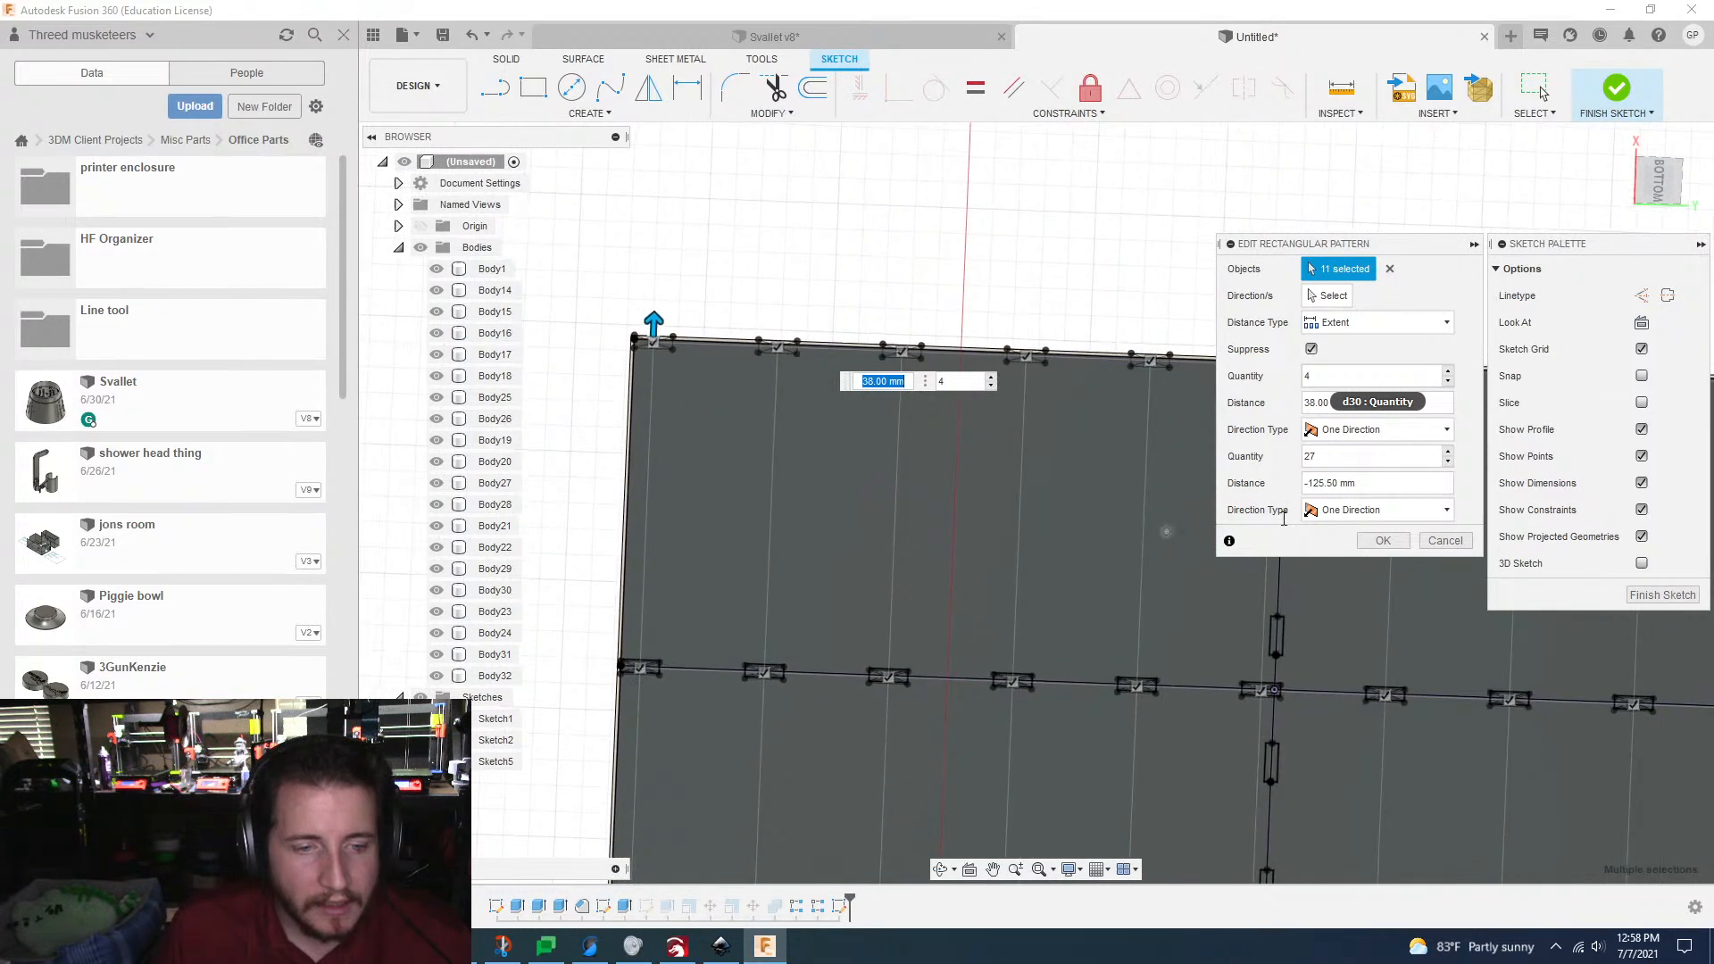
{"action": "left_click", "coordinate": [1387, 540]}
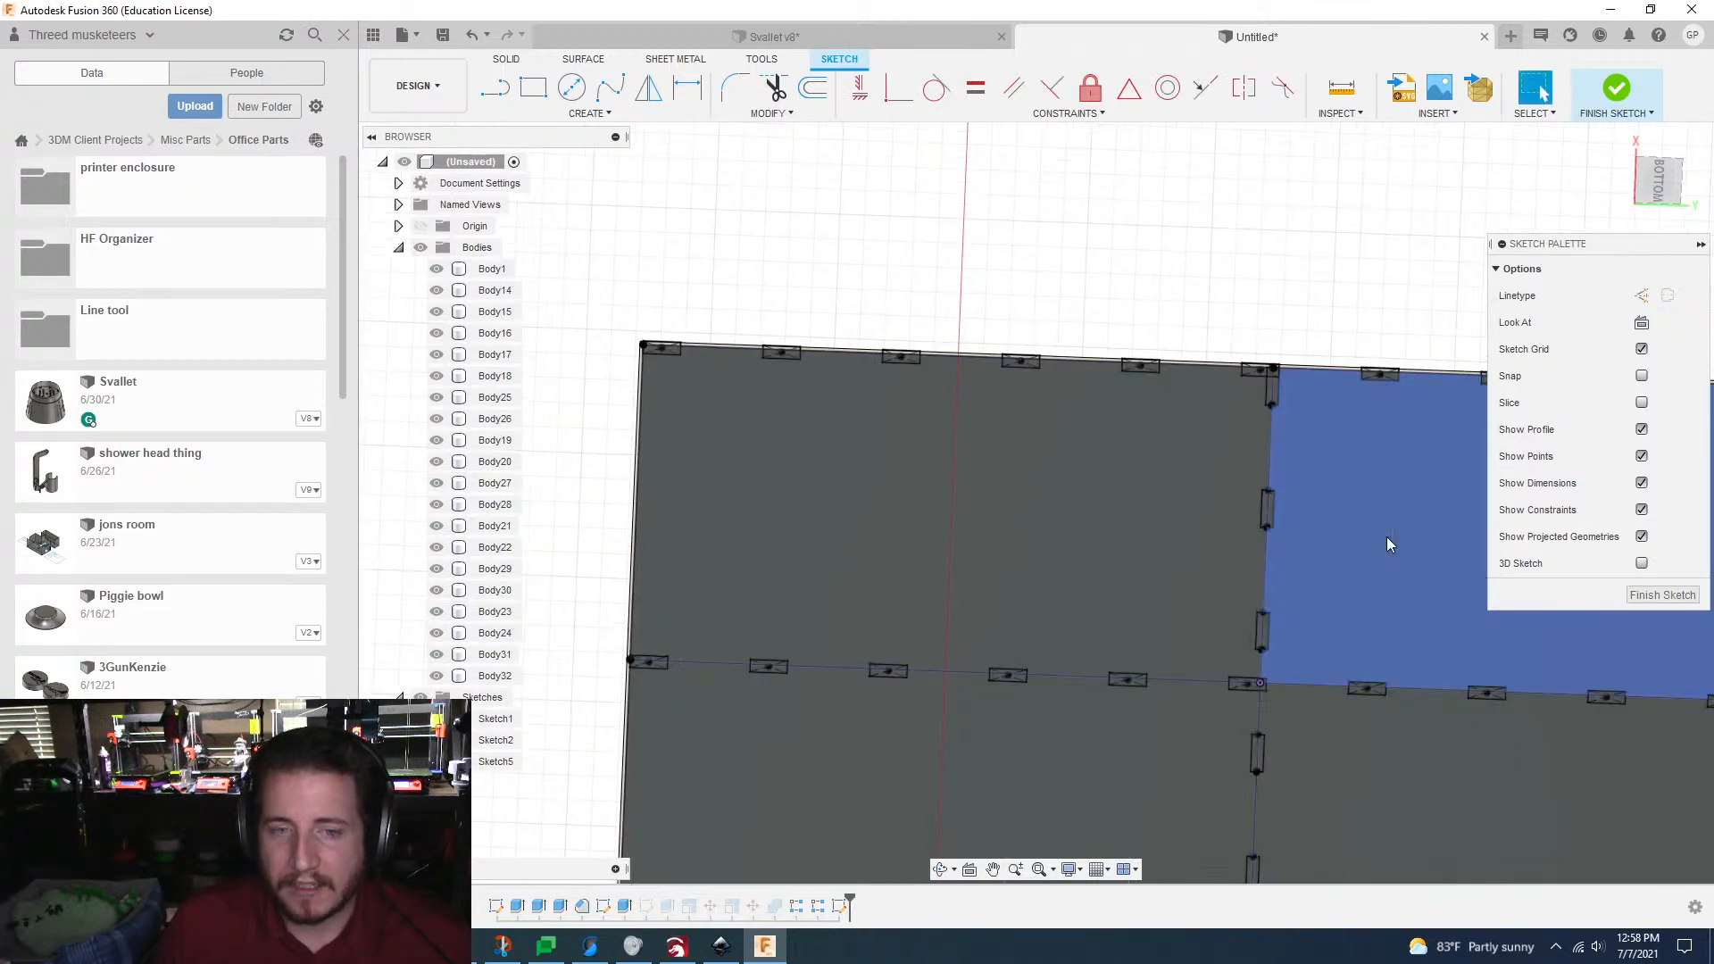
Step: Save the design as "3dm chocolate" in the Office Parts folder
{"action": "scroll", "coordinate": [1380, 532], "scroll_direction": "down", "scroll_amount": 4}
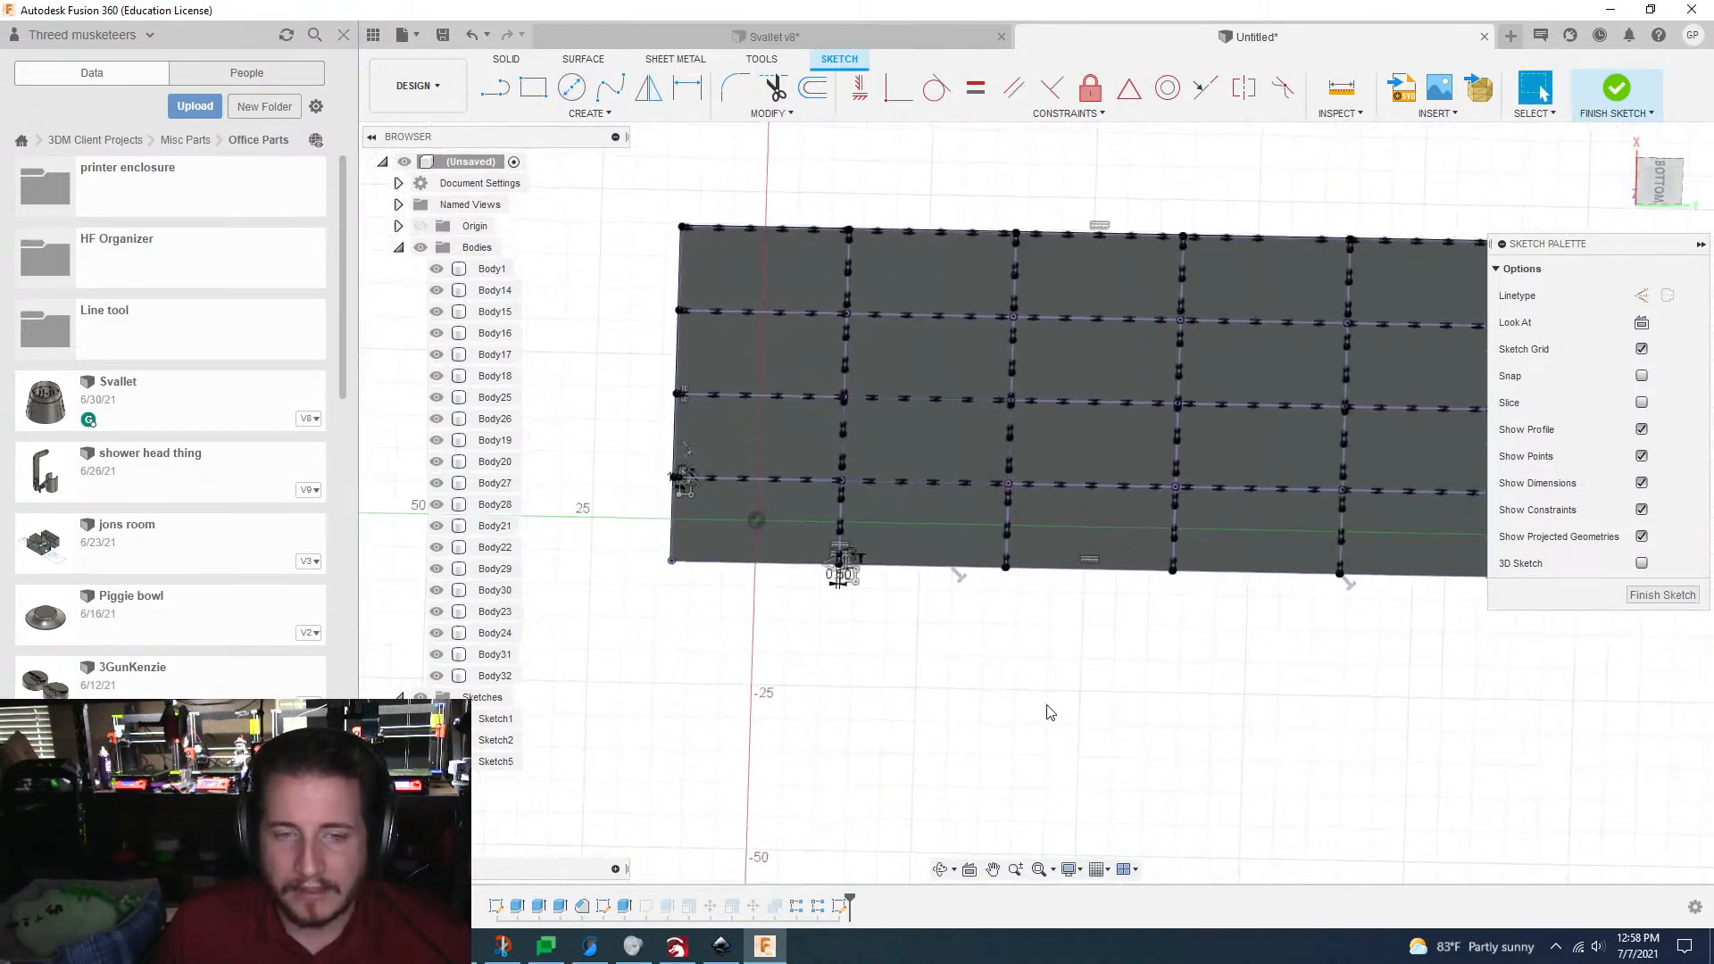
{"action": "middle_click_drag", "start_coordinate": [1056, 691], "coordinate": [1060, 672], "text": "shift"}
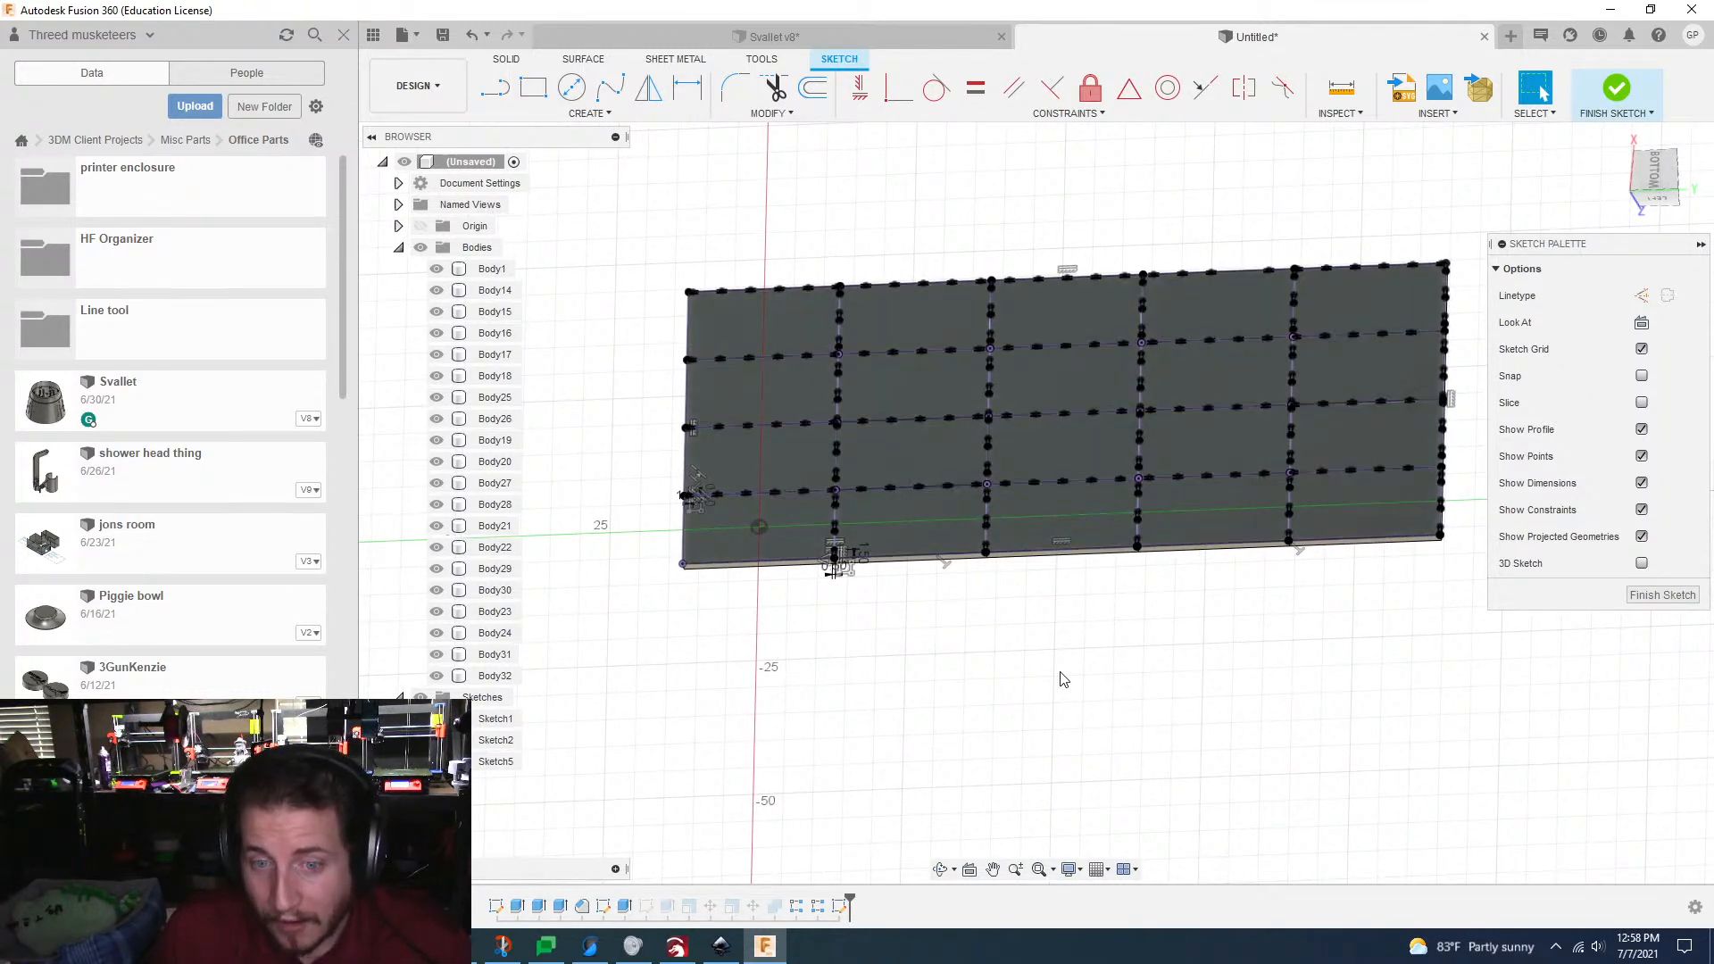
{"action": "middle_click_drag", "start_coordinate": [1061, 673], "coordinate": [1062, 680], "text": "shift"}
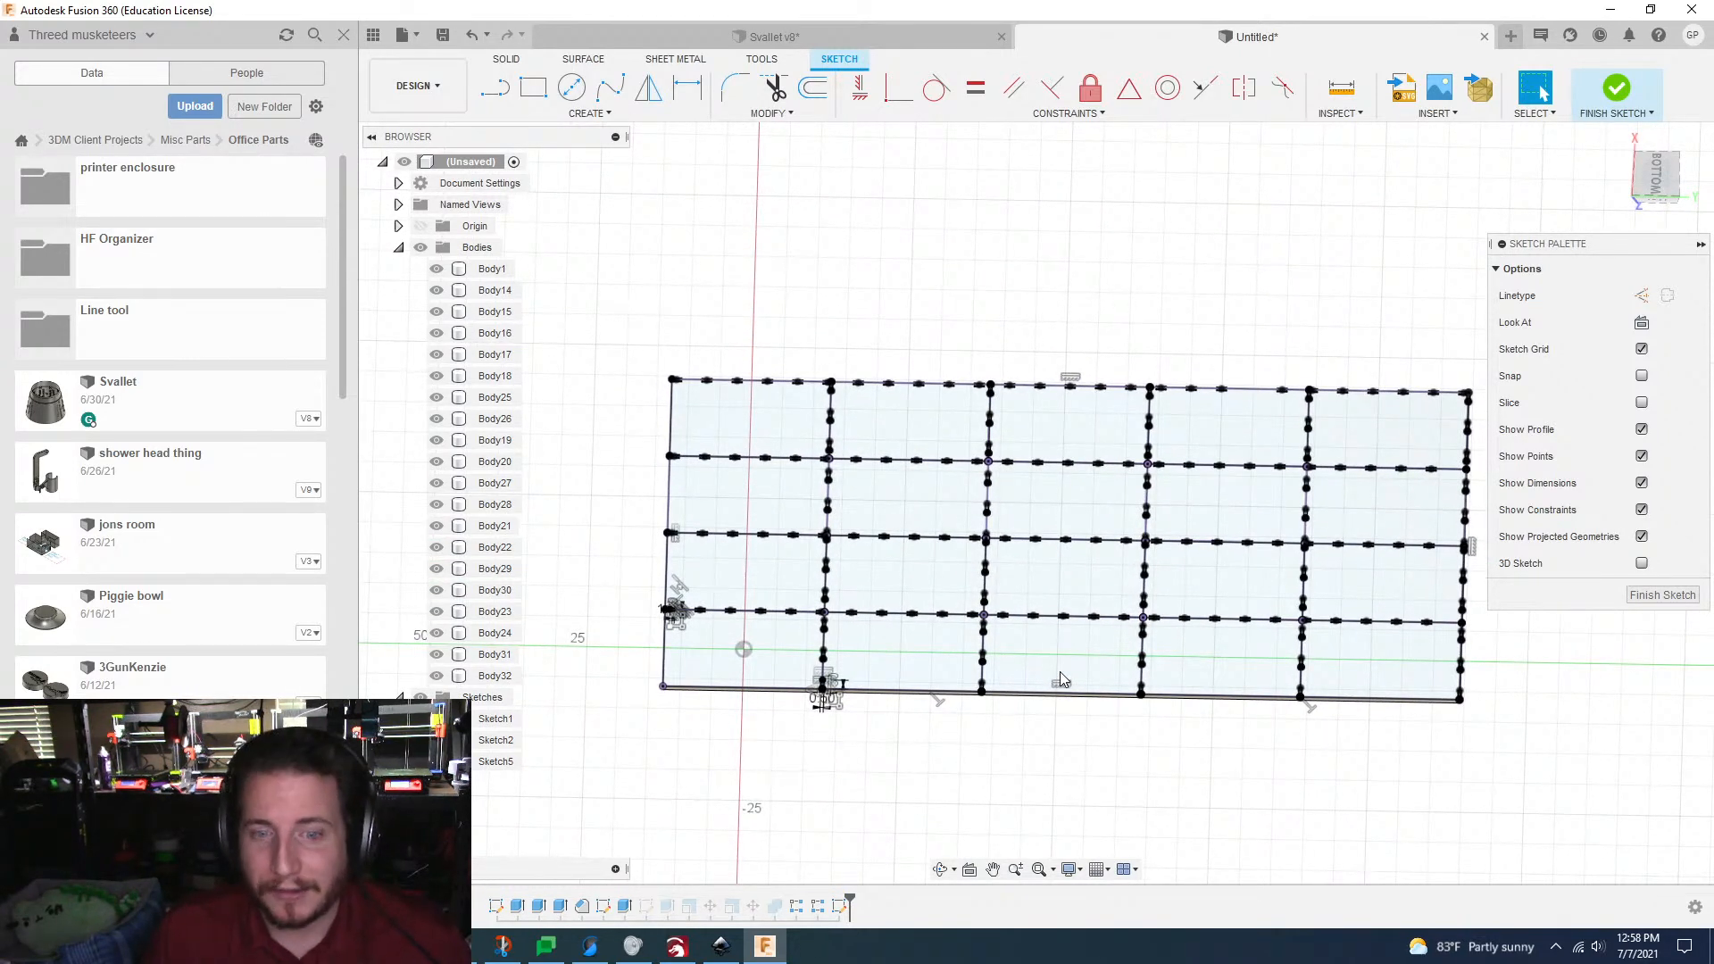
{"action": "left_click", "coordinate": [442, 37]}
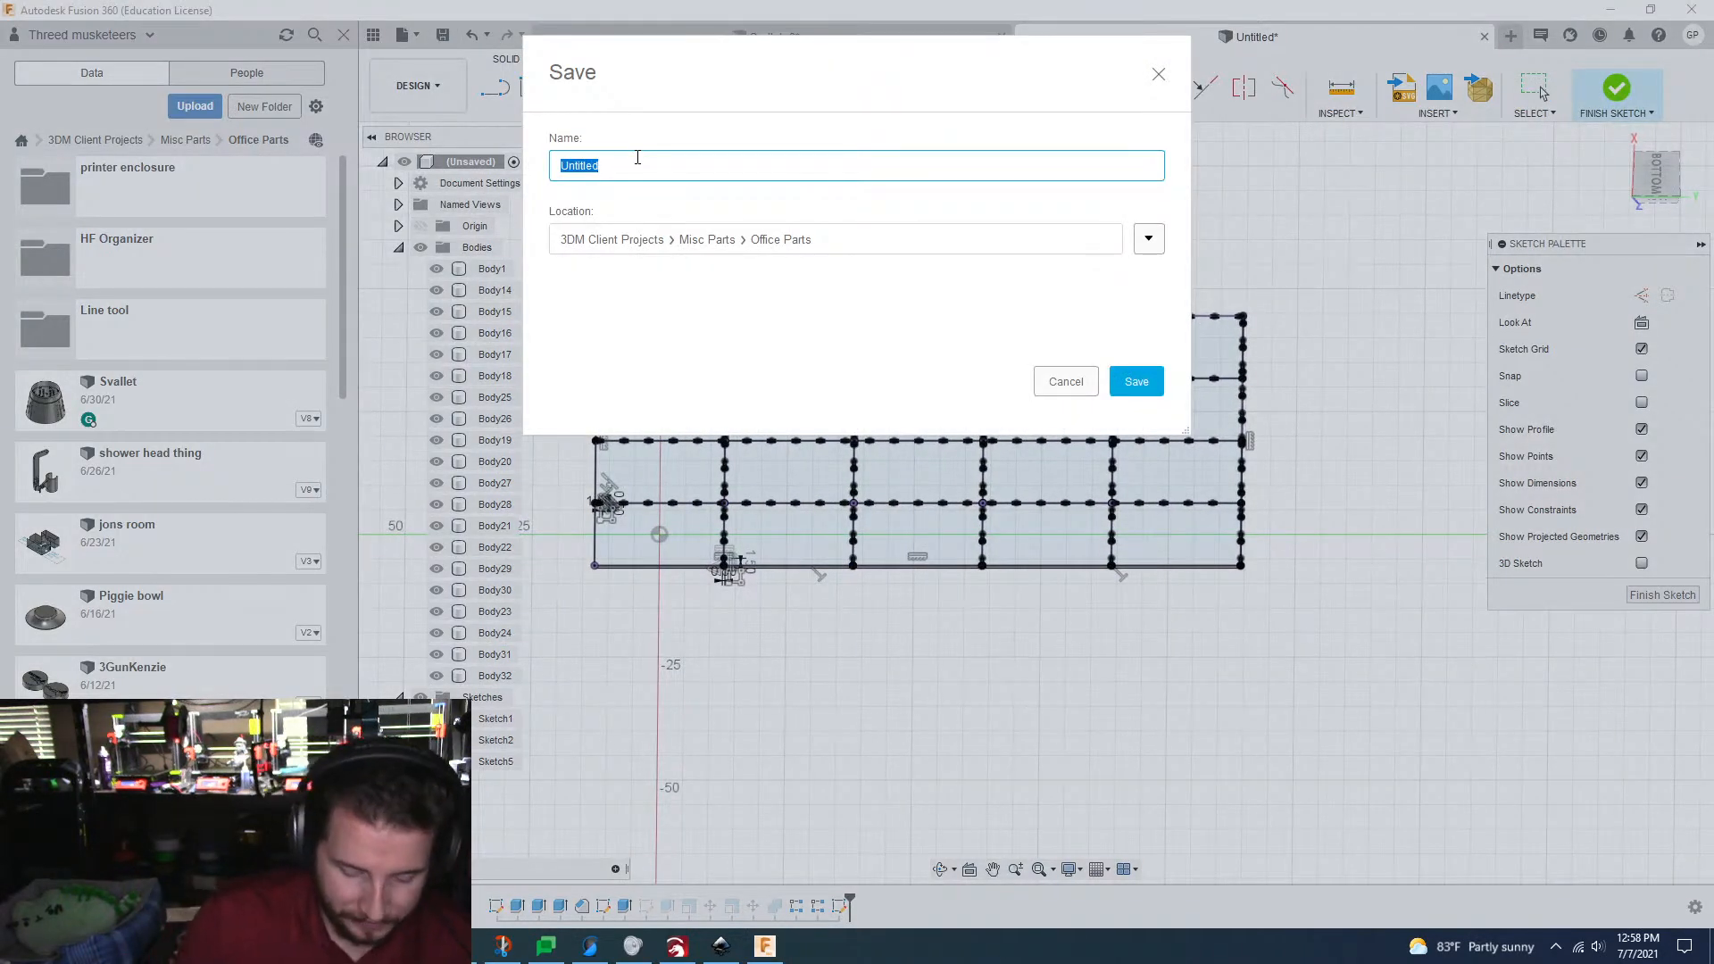
{"action": "type", "text": "3dm chocolate"}
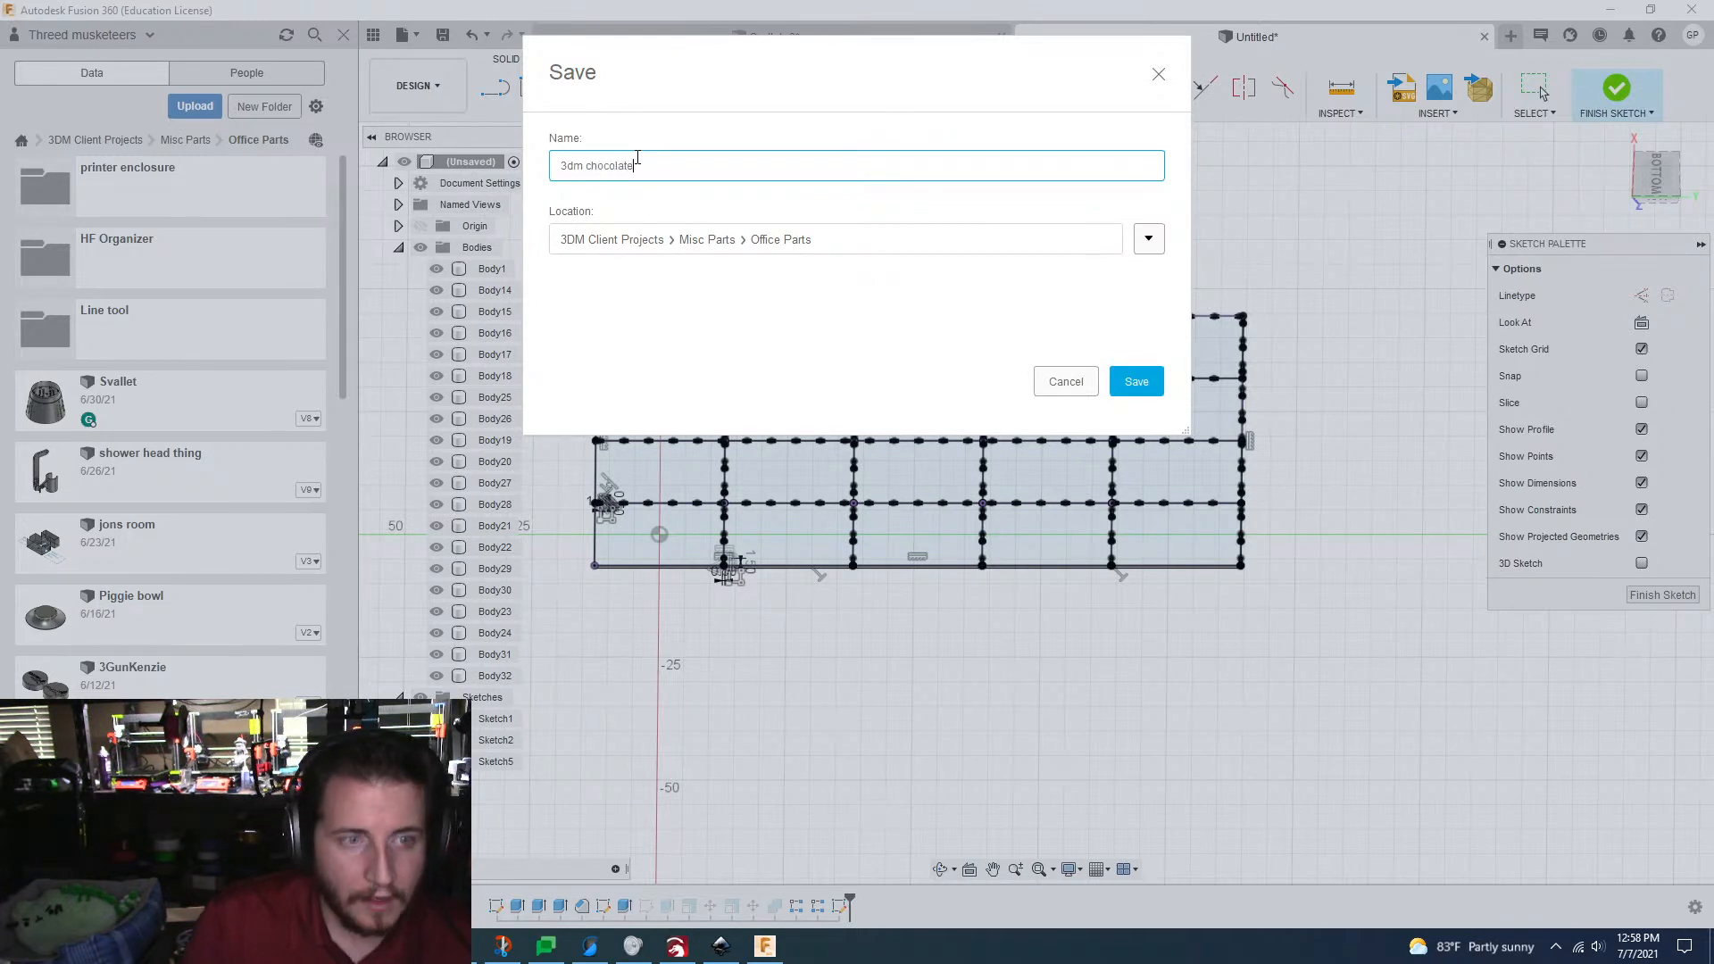
{"action": "key", "text": "Return"}
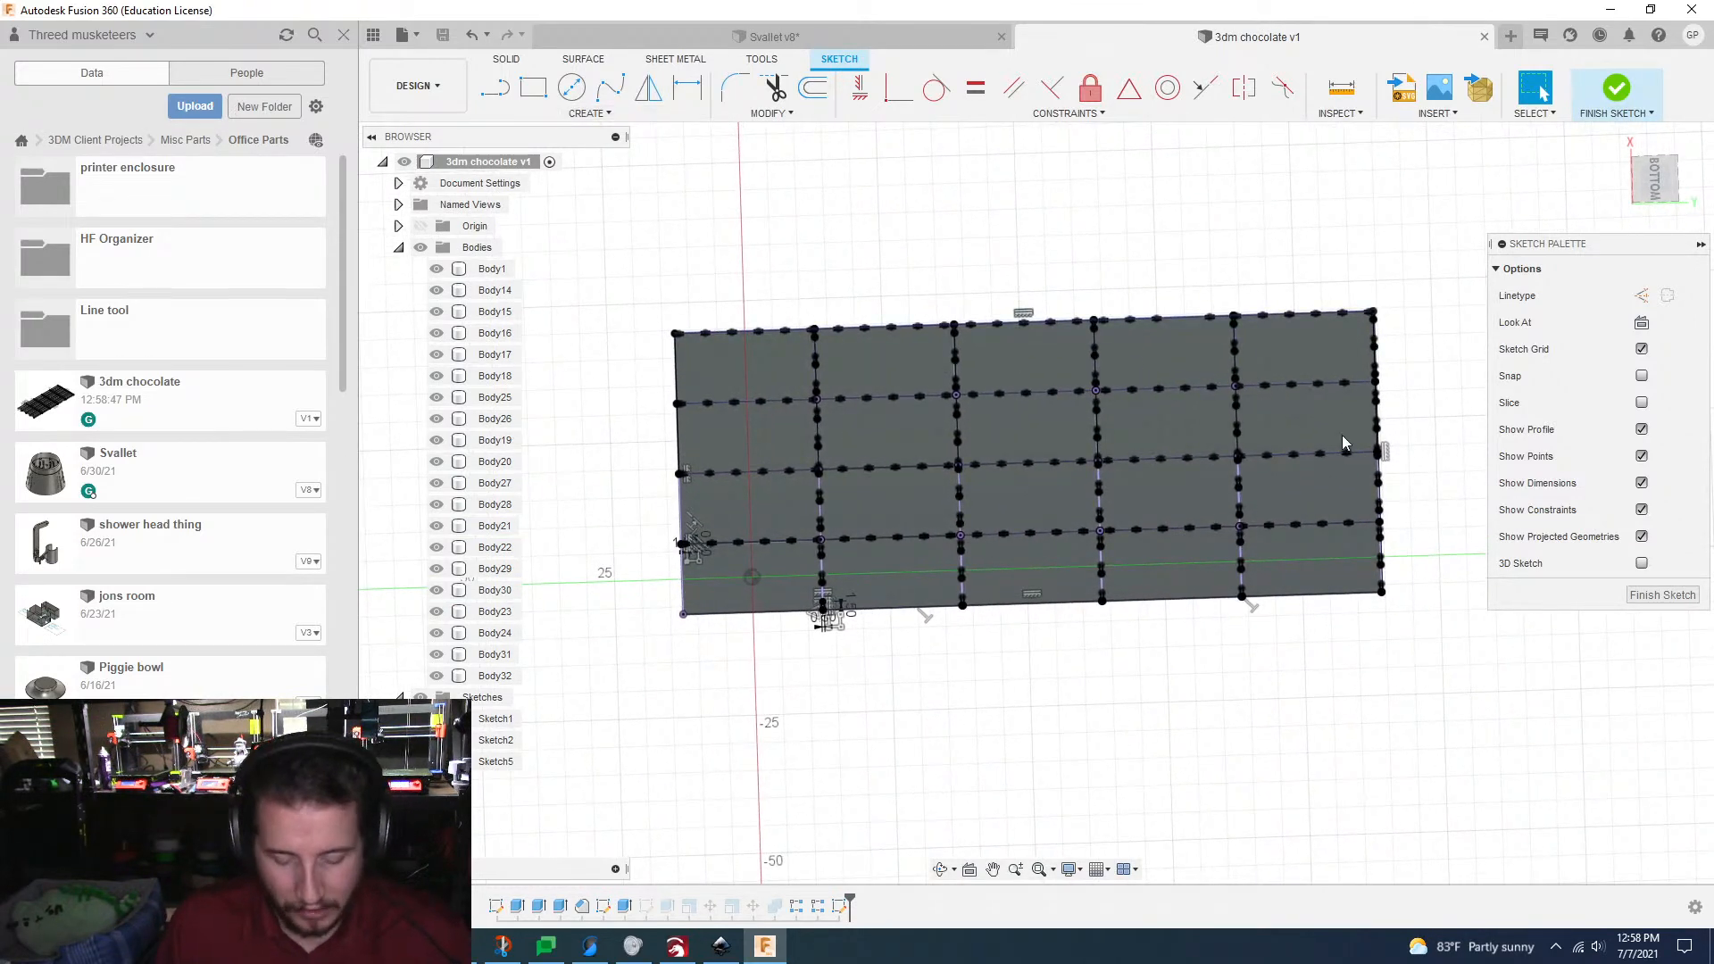
Step: Finish the tab sketch and start an Extrude with every profile across the grid selected
{"action": "left_click", "coordinate": [1663, 595]}
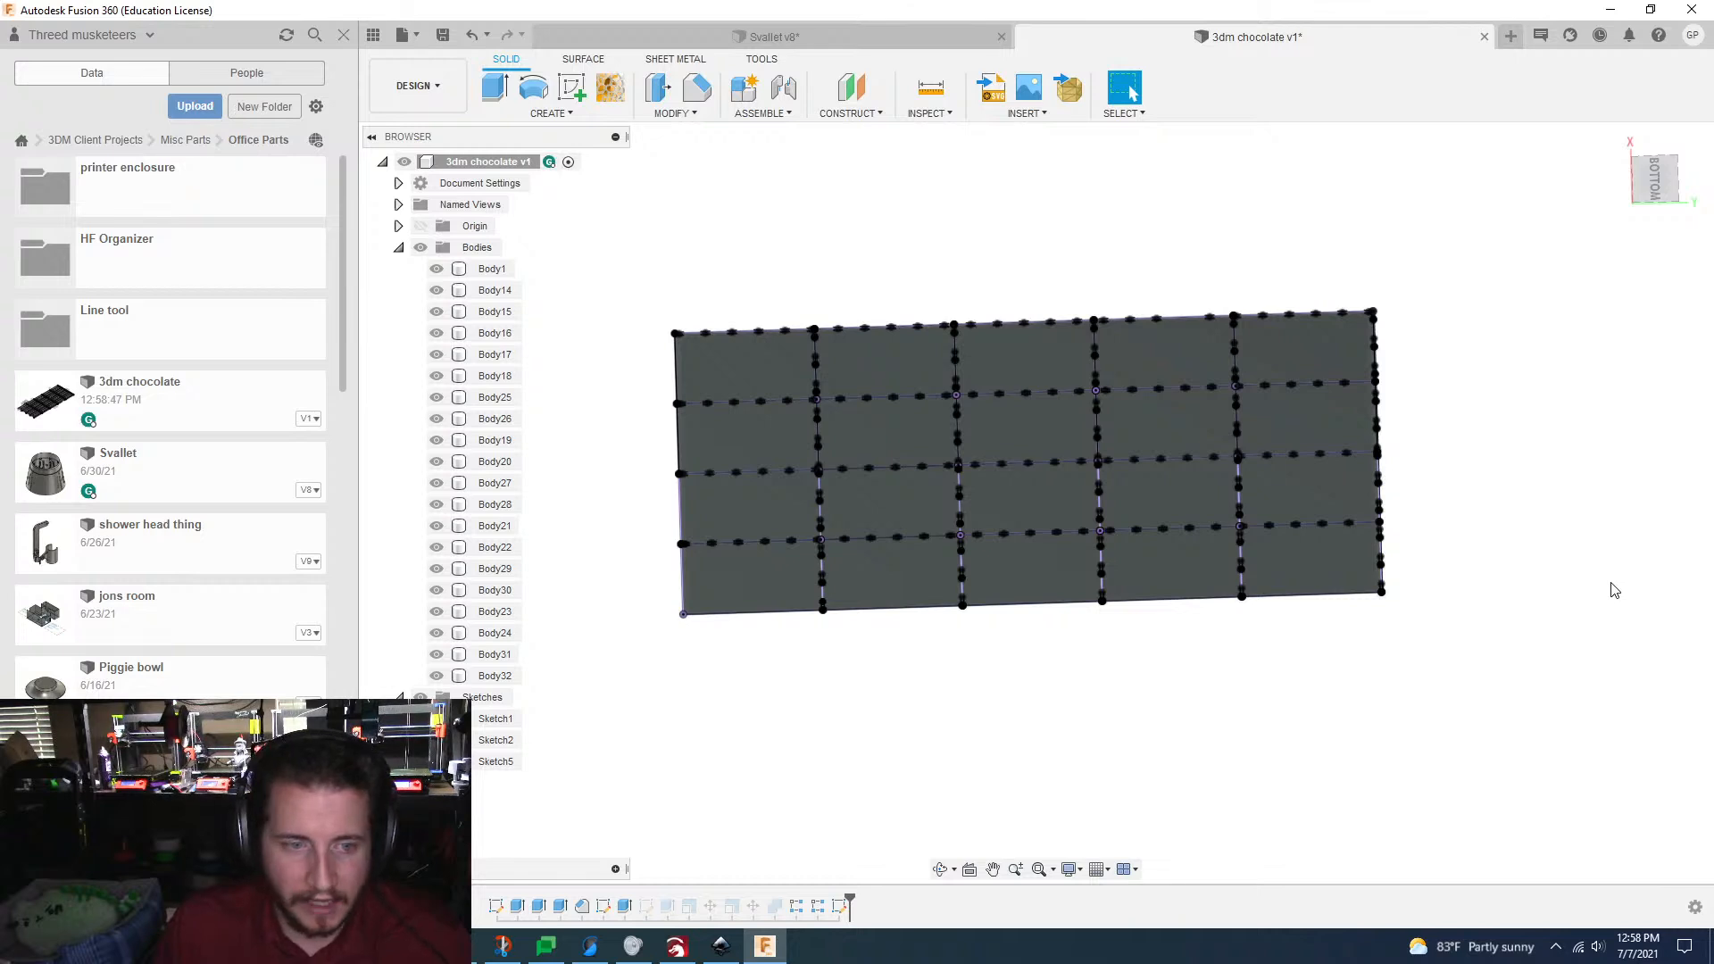
{"action": "key", "text": "e"}
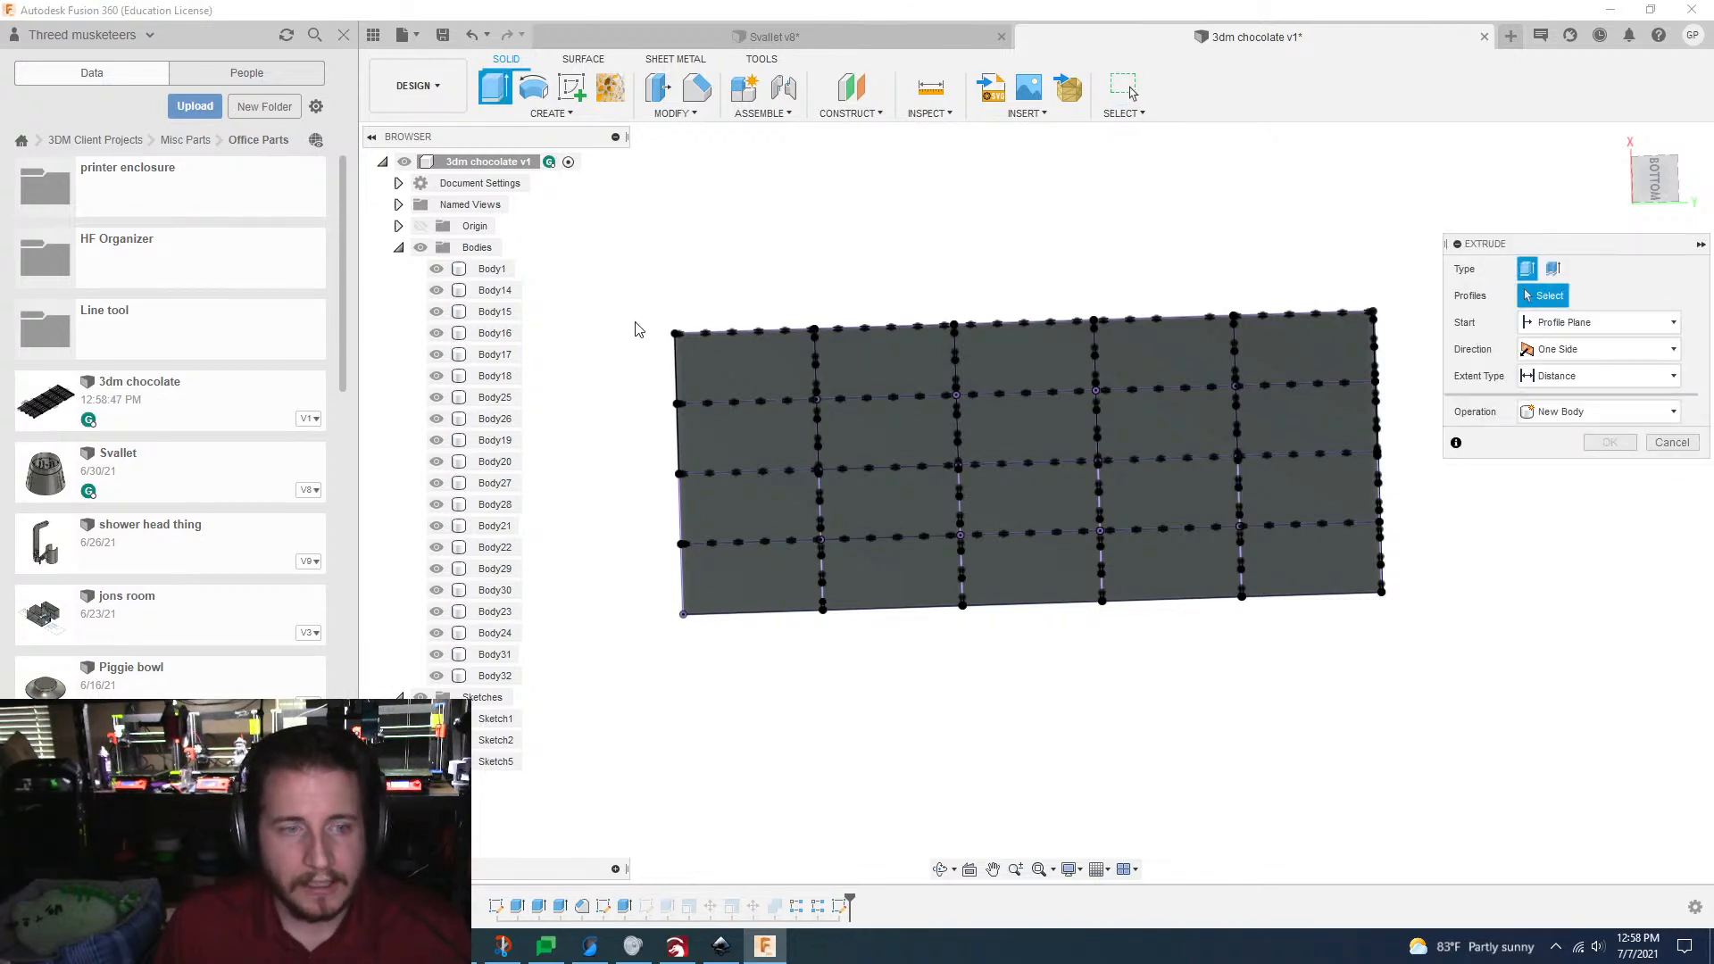
{"action": "left_click_drag", "start_coordinate": [618, 252], "coordinate": [1480, 638]}
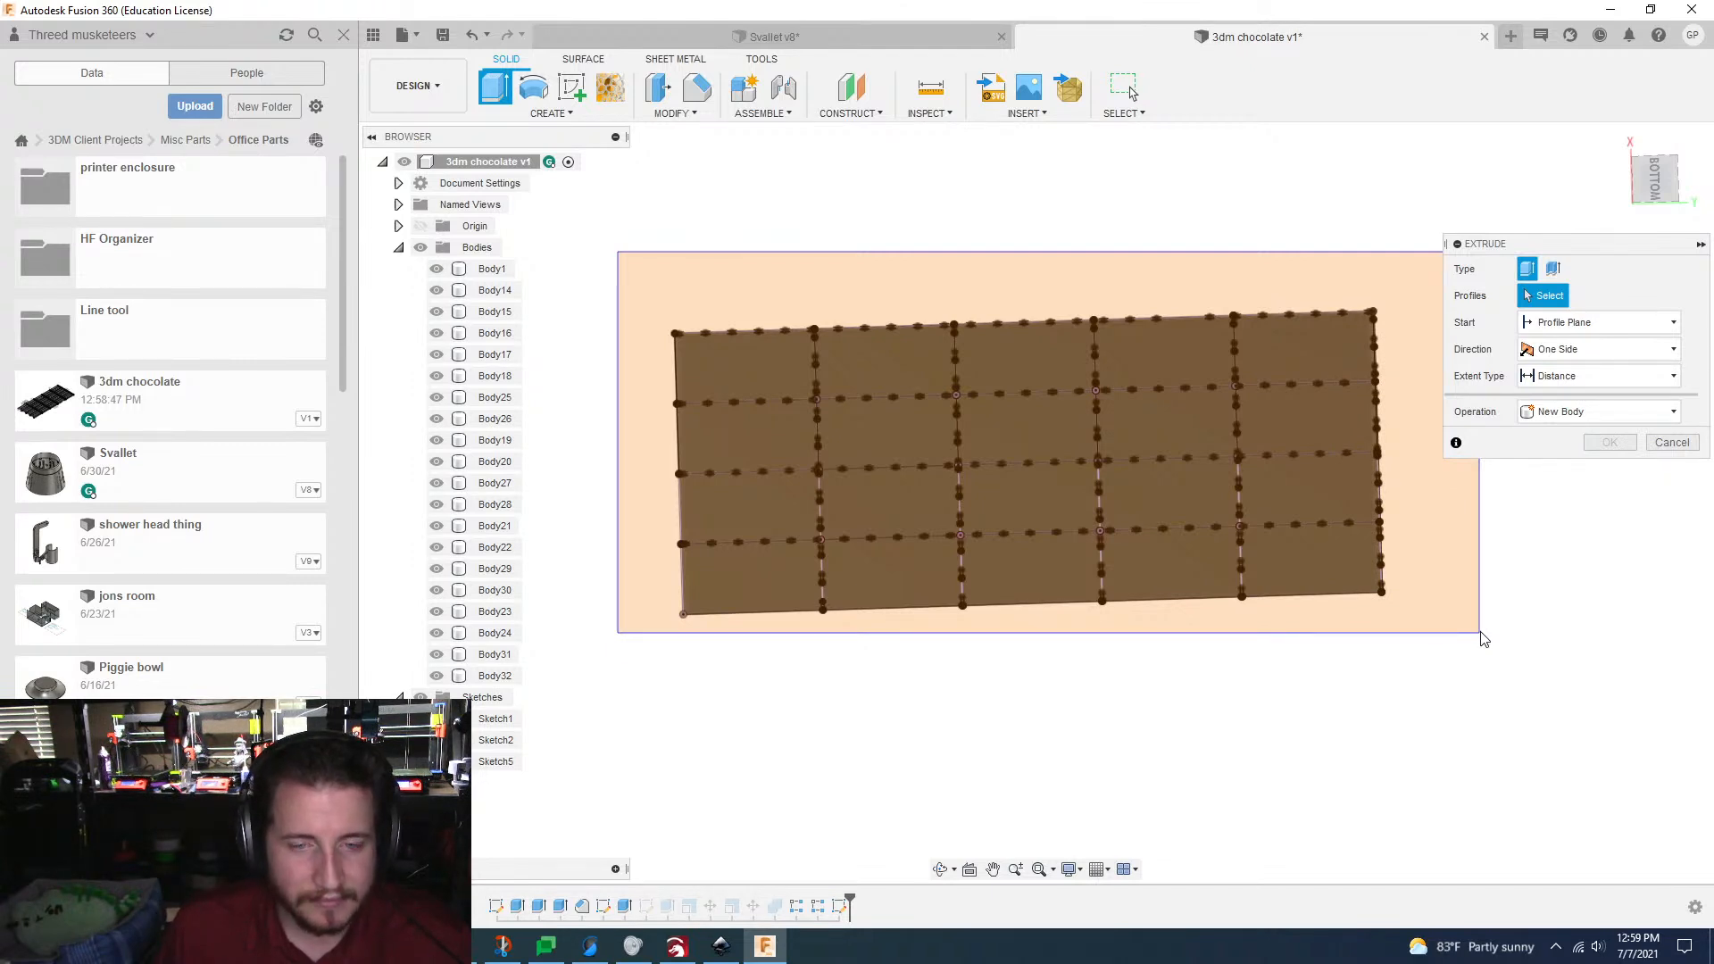
{"action": "left_click_drag", "start_coordinate": [1483, 639], "coordinate": [1479, 632]}
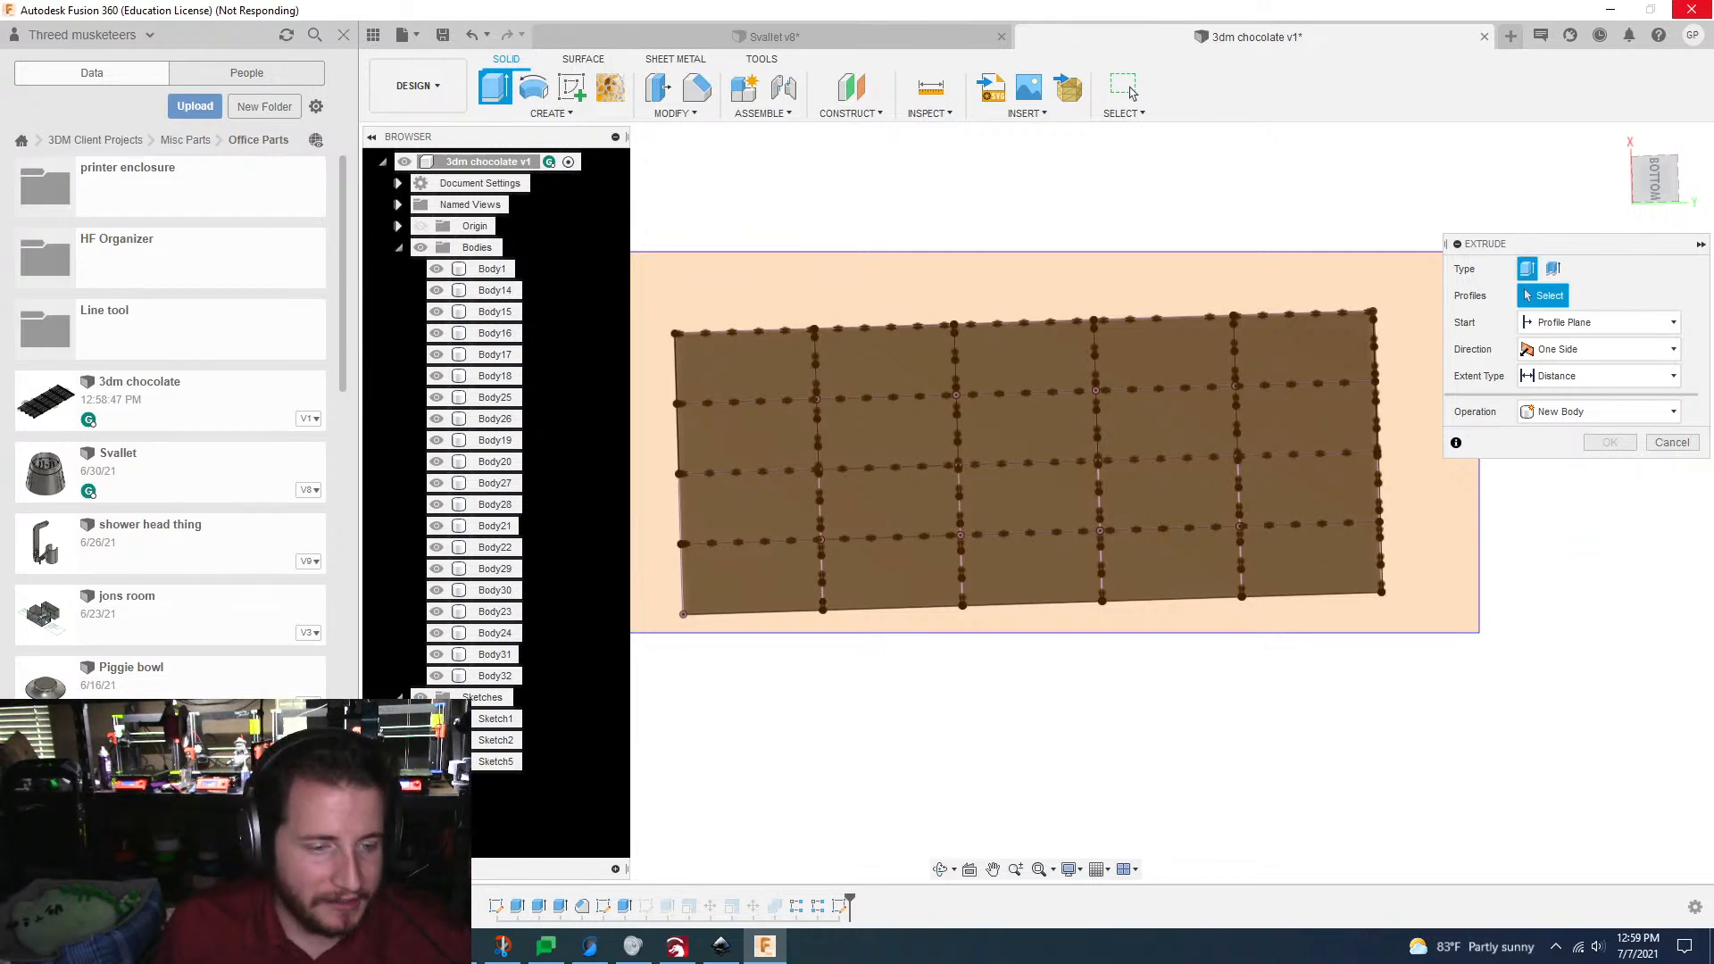
Step: Check the processor load in Task Manager and close it again
{"action": "key", "text": "ctrl+shift+Escape"}
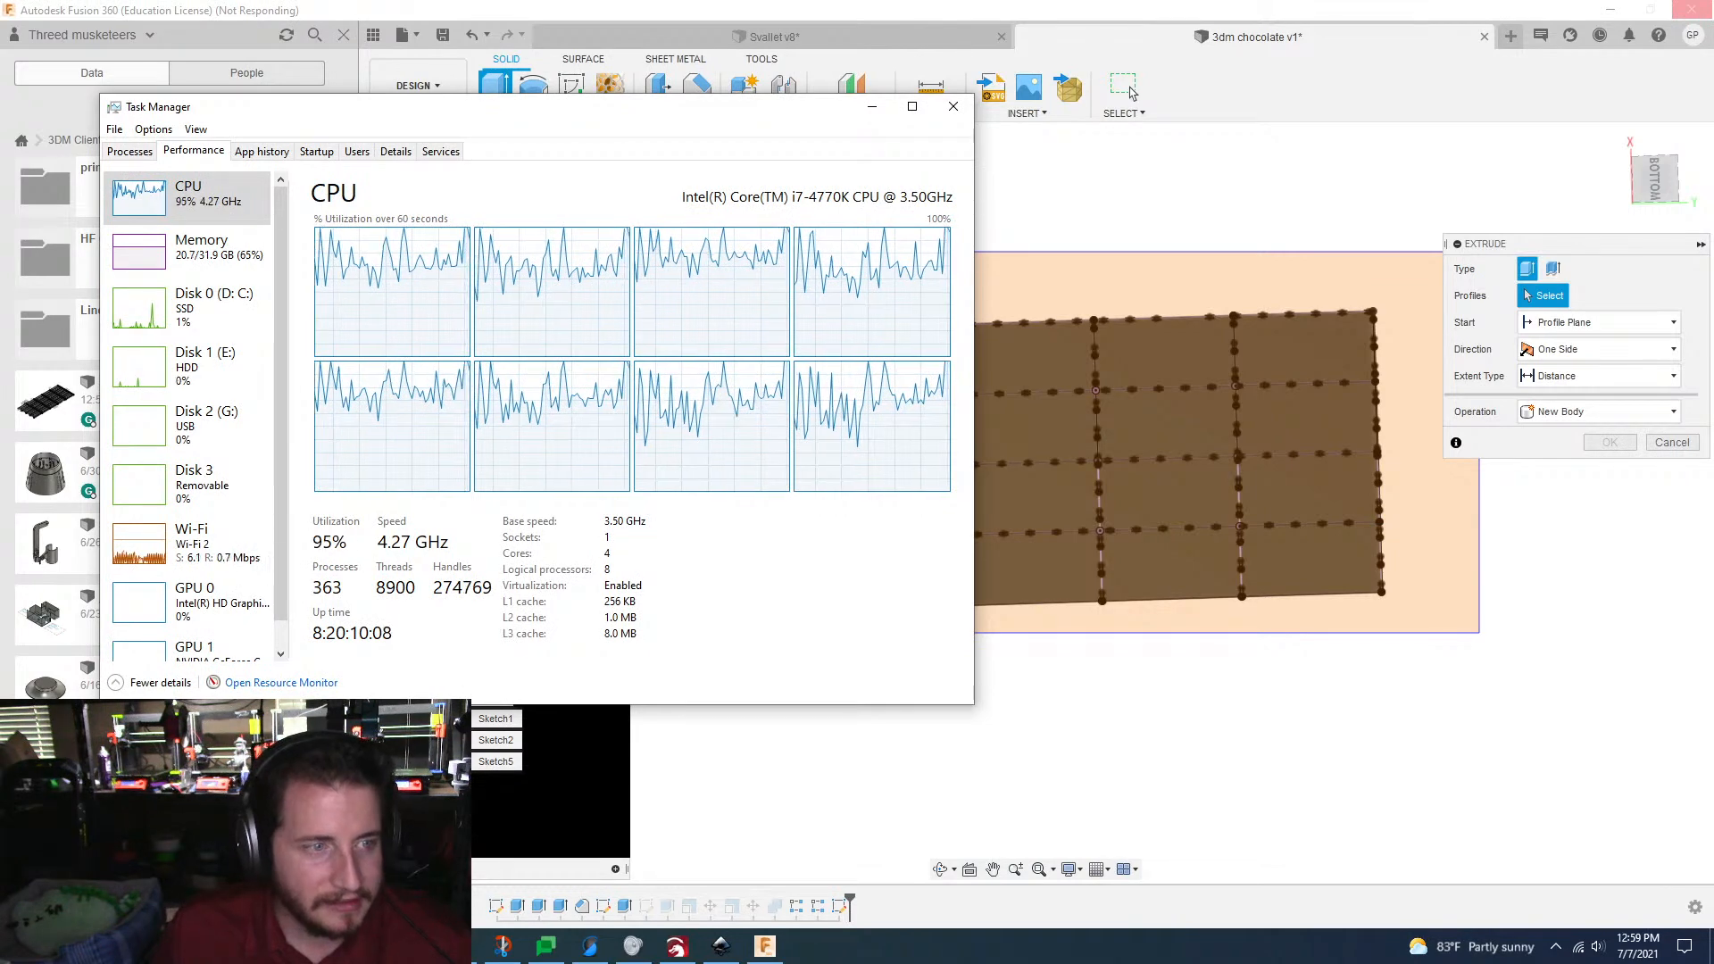
{"action": "key", "text": "alt+F4"}
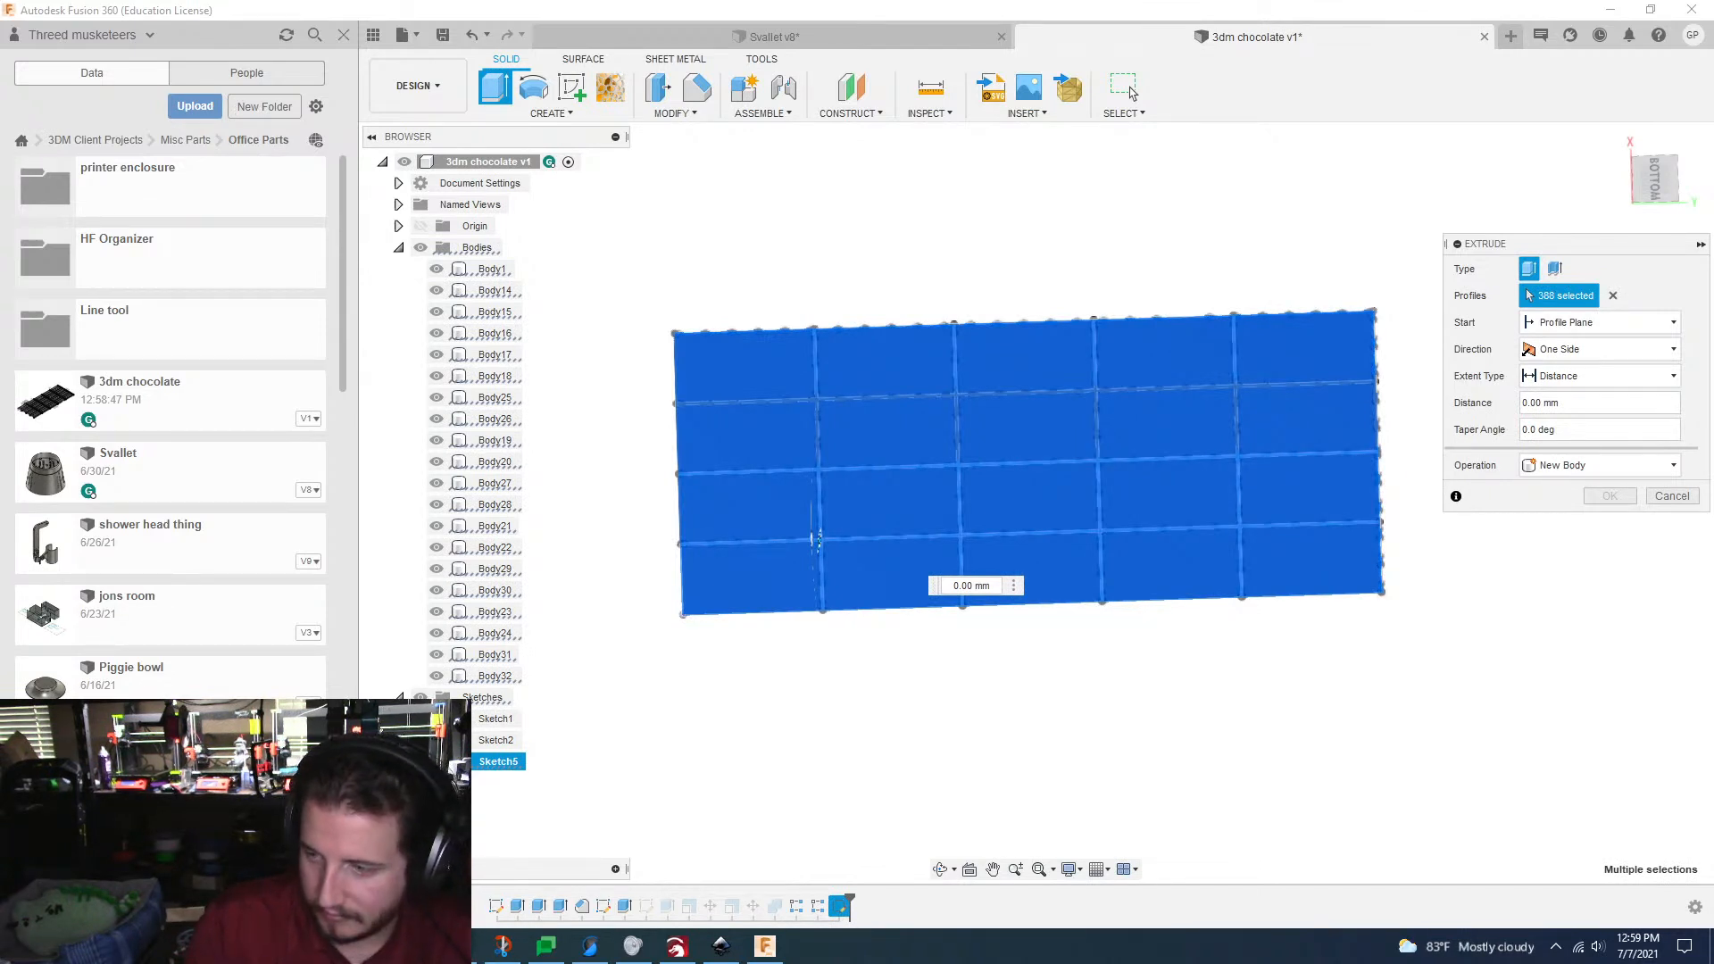
Step: Remove the large plate profiles from the extrude selection, keeping only the small tab rectangles
{"action": "left_click", "coordinate": [1309, 554]}
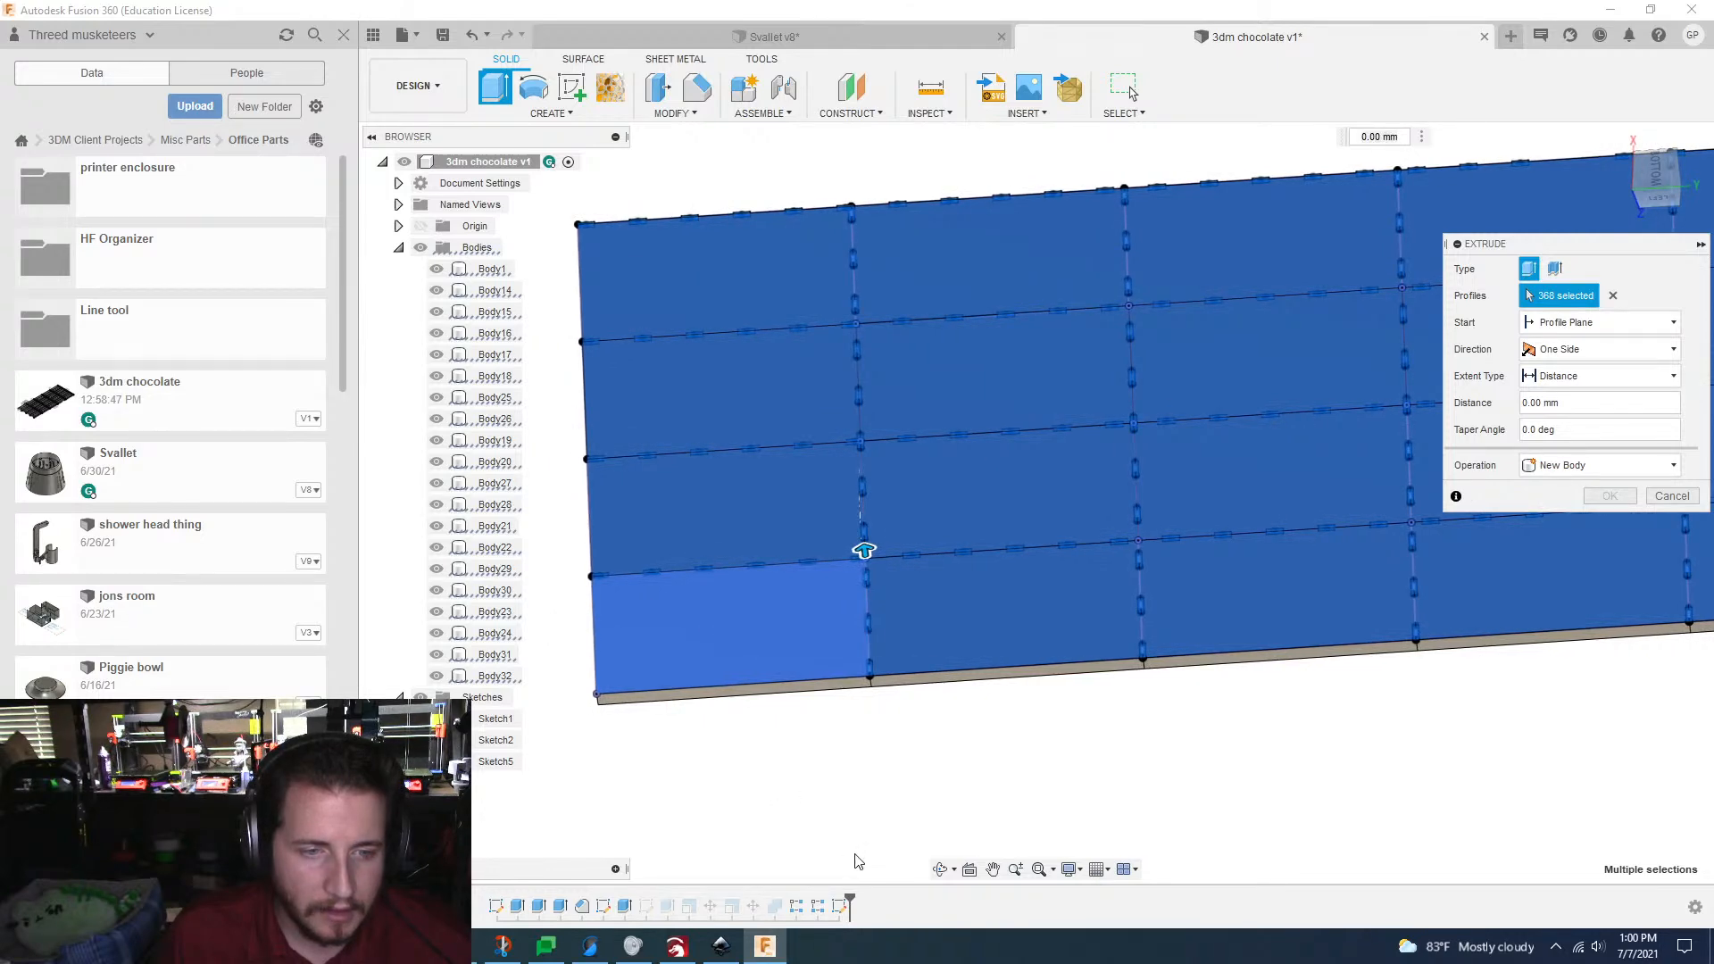
{"action": "left_click", "coordinate": [705, 665]}
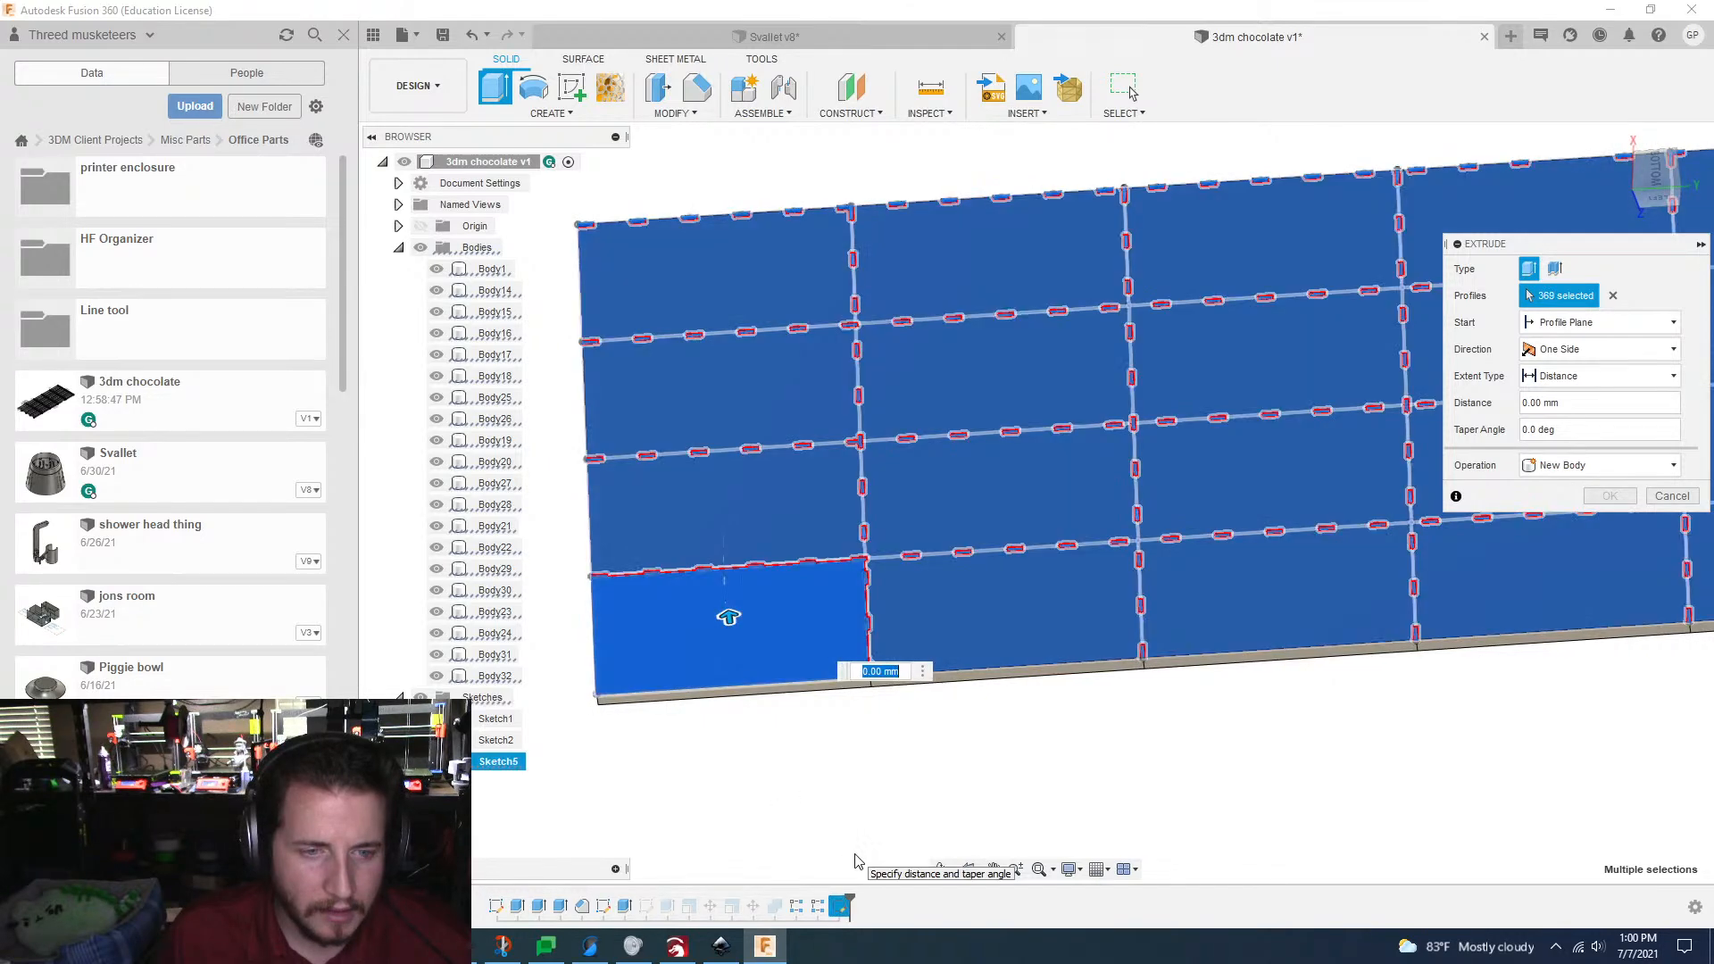
{"action": "left_click", "coordinate": [679, 641]}
Step: Extrude the selected tab profiles by -2 mm as a Cut into the plates
{"action": "middle_click_drag", "start_coordinate": [952, 612], "coordinate": [1117, 693], "text": "shift"}
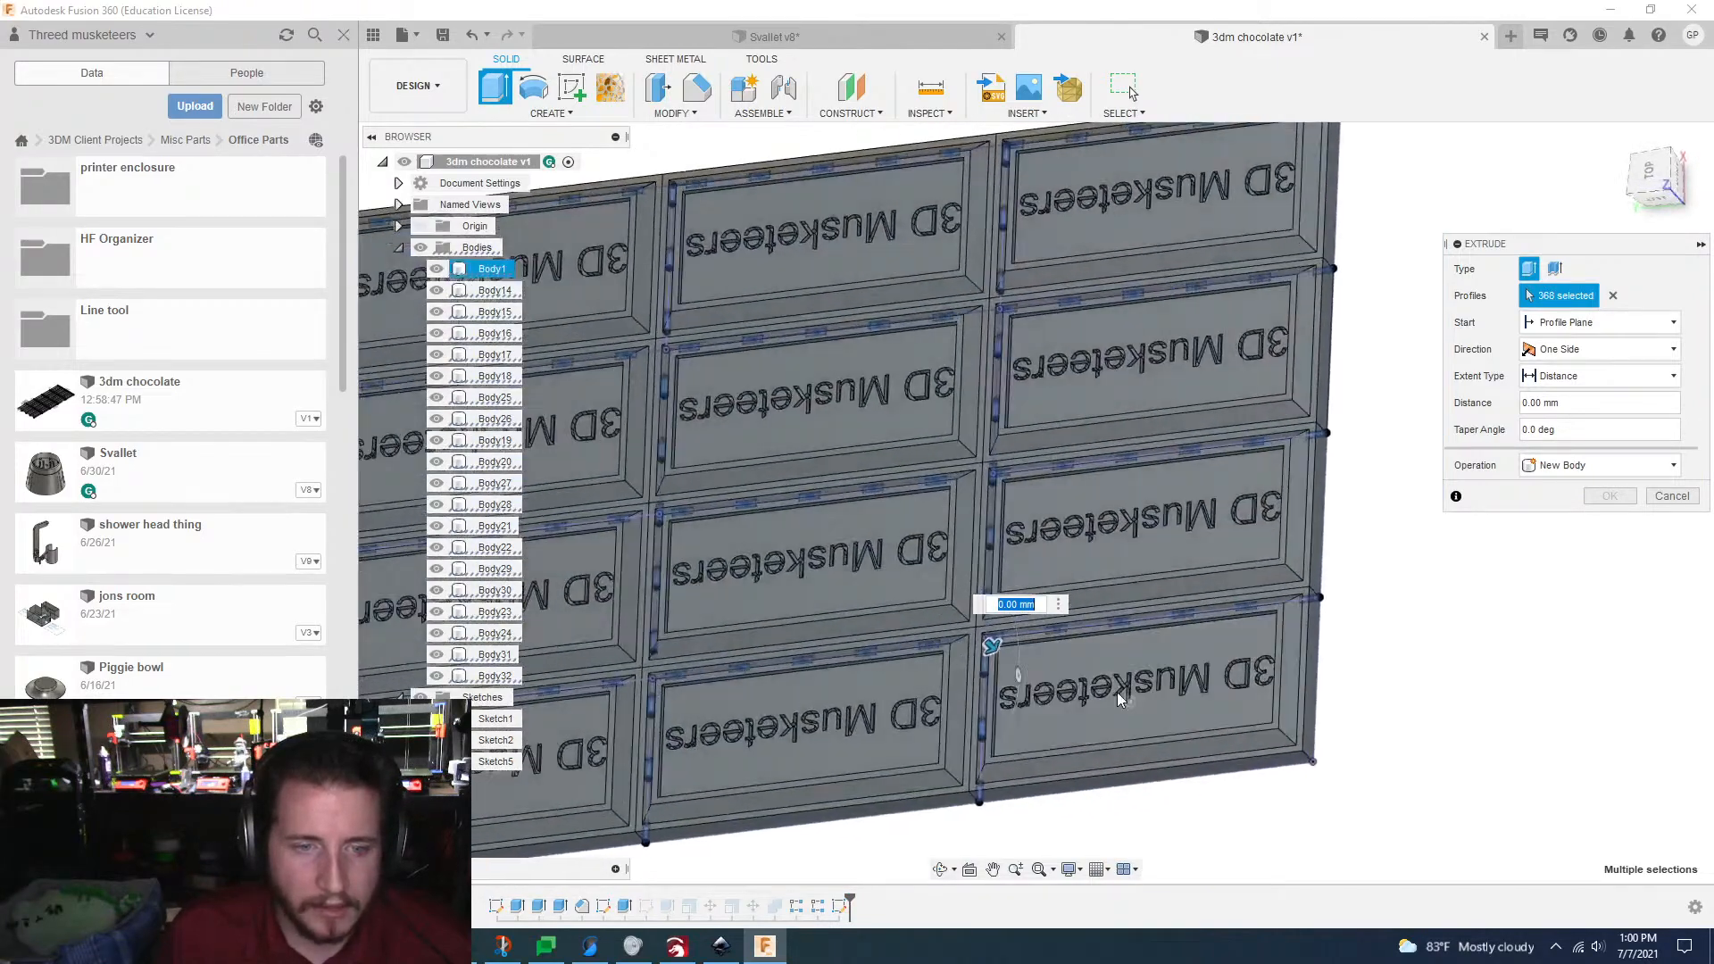
{"action": "scroll", "coordinate": [1005, 534], "scroll_direction": "up", "scroll_amount": 5}
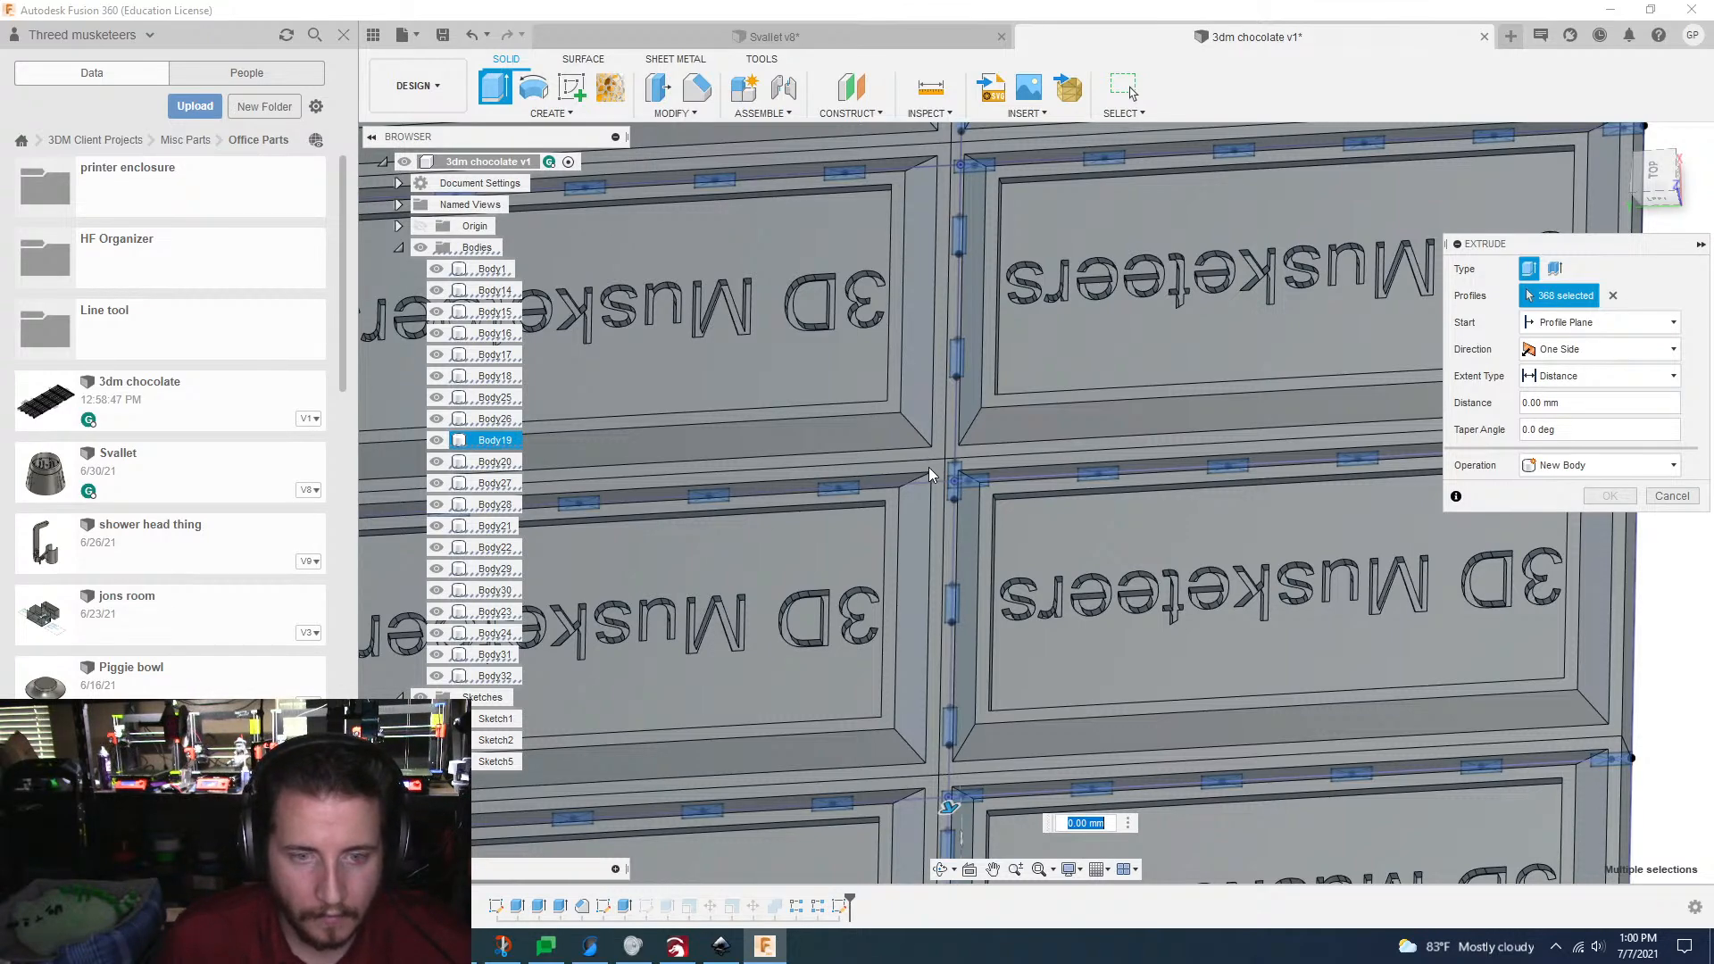
{"action": "type", "text": "-2"}
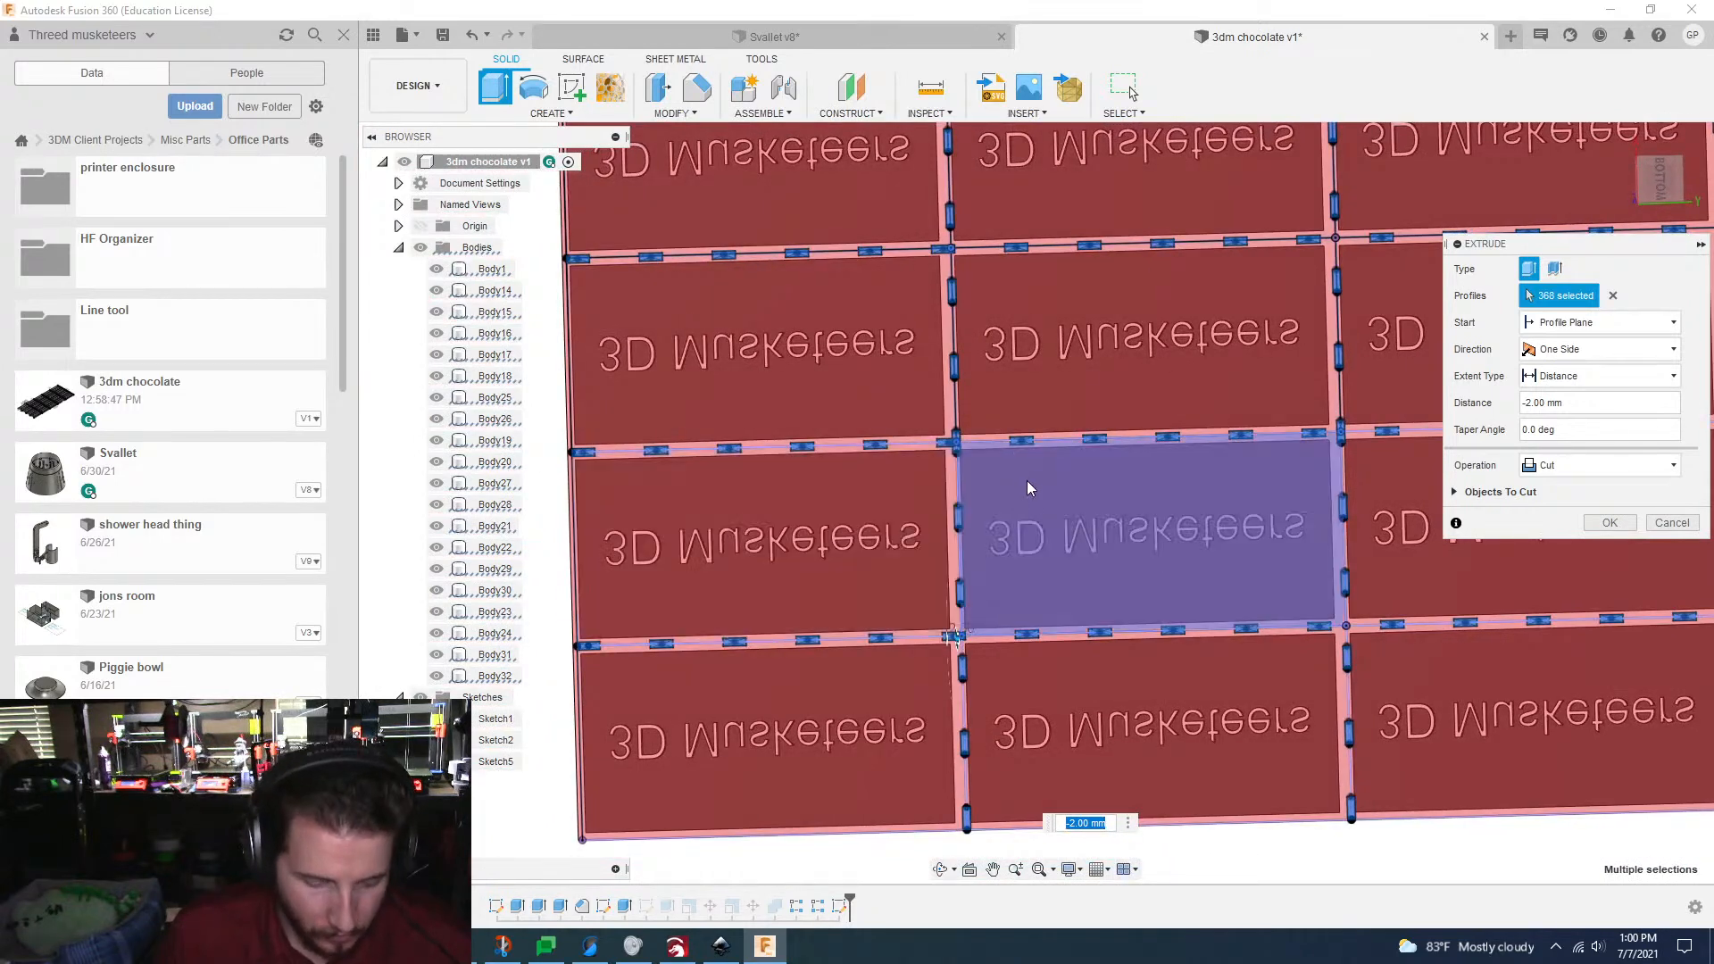
{"action": "left_click", "coordinate": [581, 582]}
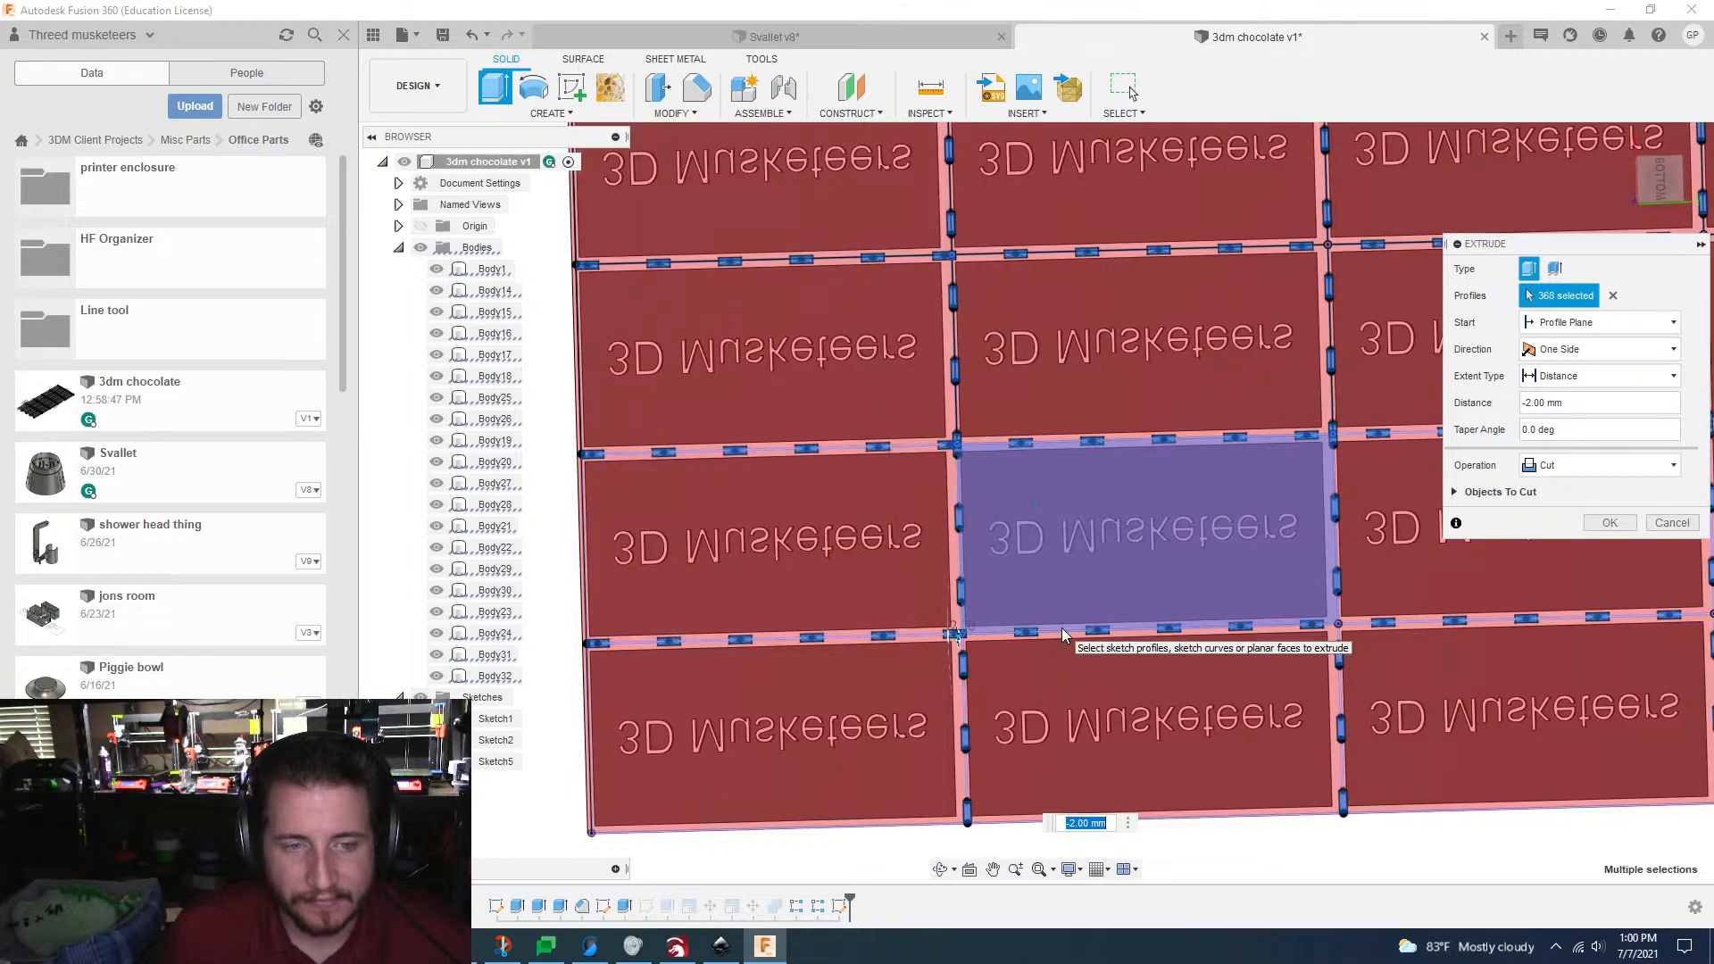
{"action": "scroll", "coordinate": [1063, 636], "scroll_direction": "down", "scroll_amount": 5}
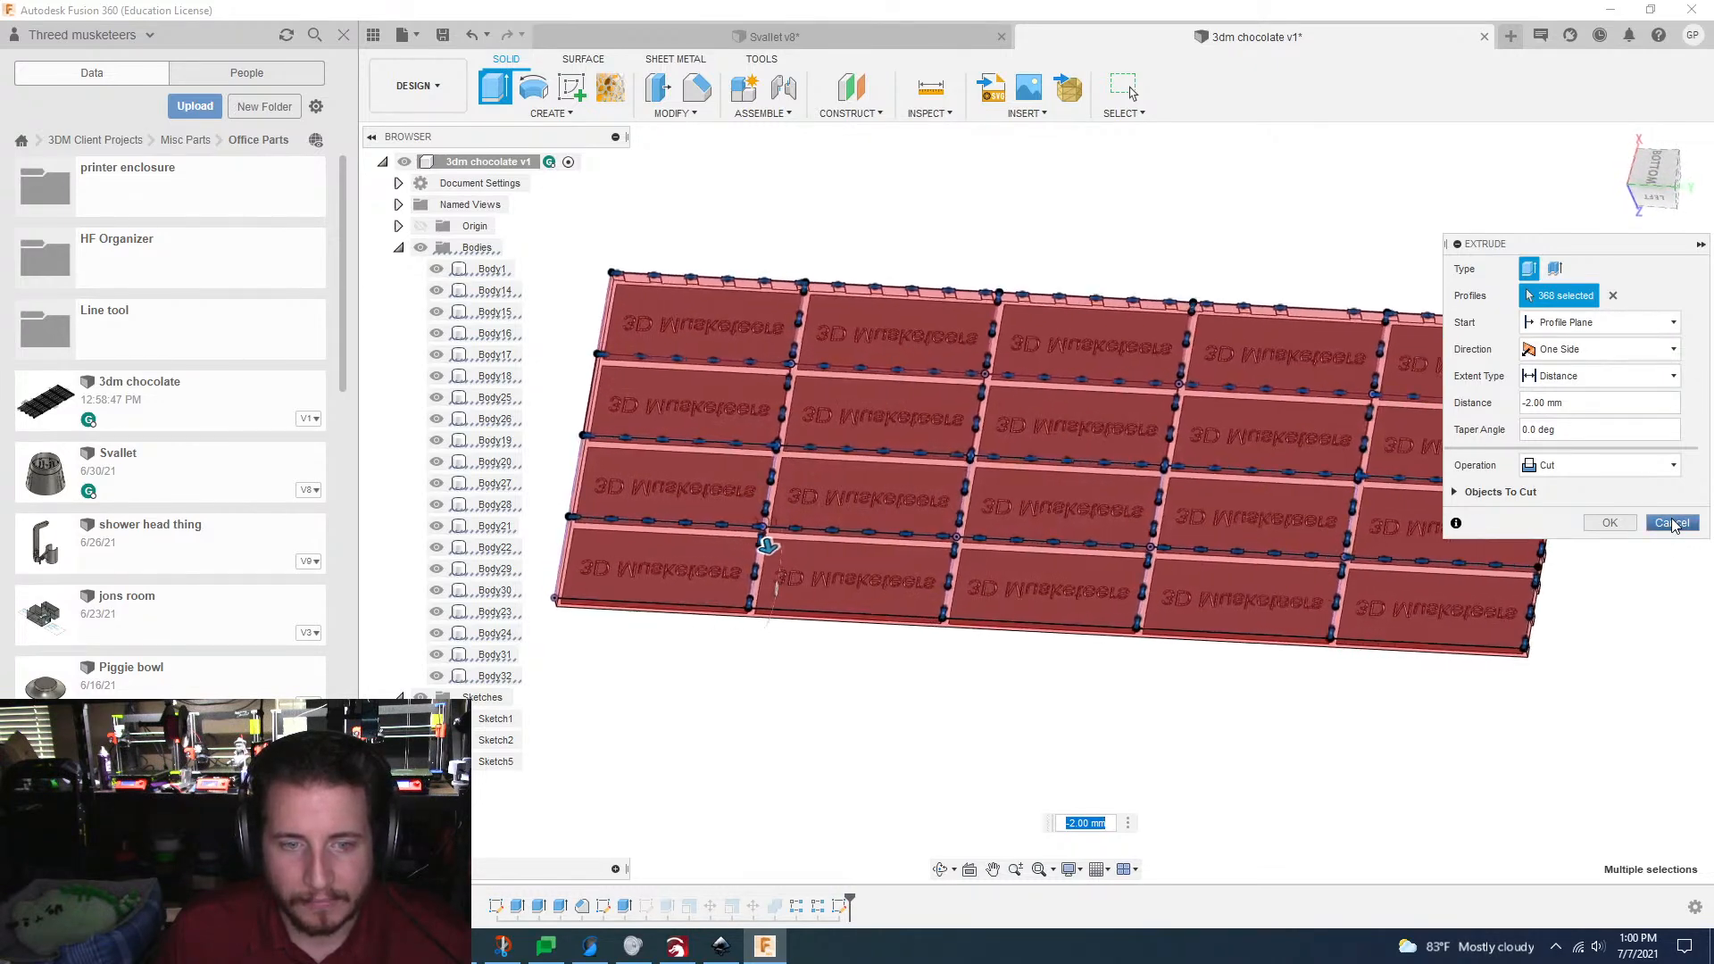
{"action": "left_click", "coordinate": [1610, 523]}
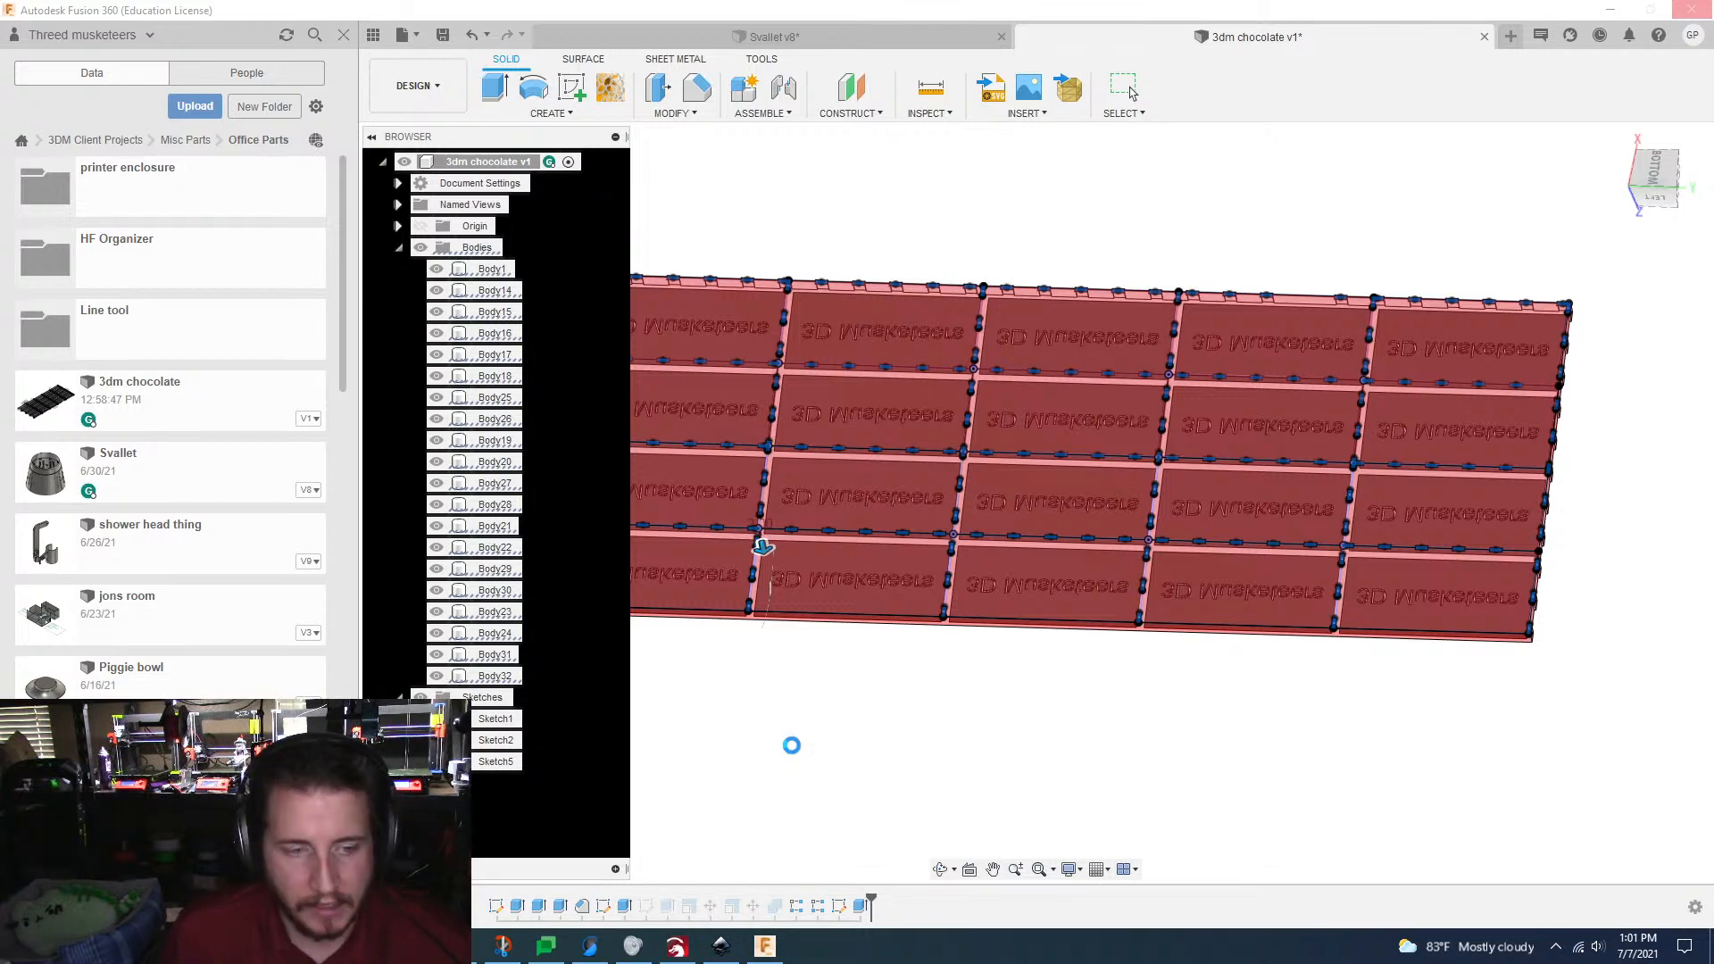
Step: Reopen the tab sketch for editing and delete the outline lines along the grid's two long edges and its upper short edge
{"action": "left_click", "coordinate": [840, 906]}
{"action": "double_click", "coordinate": [840, 906]}
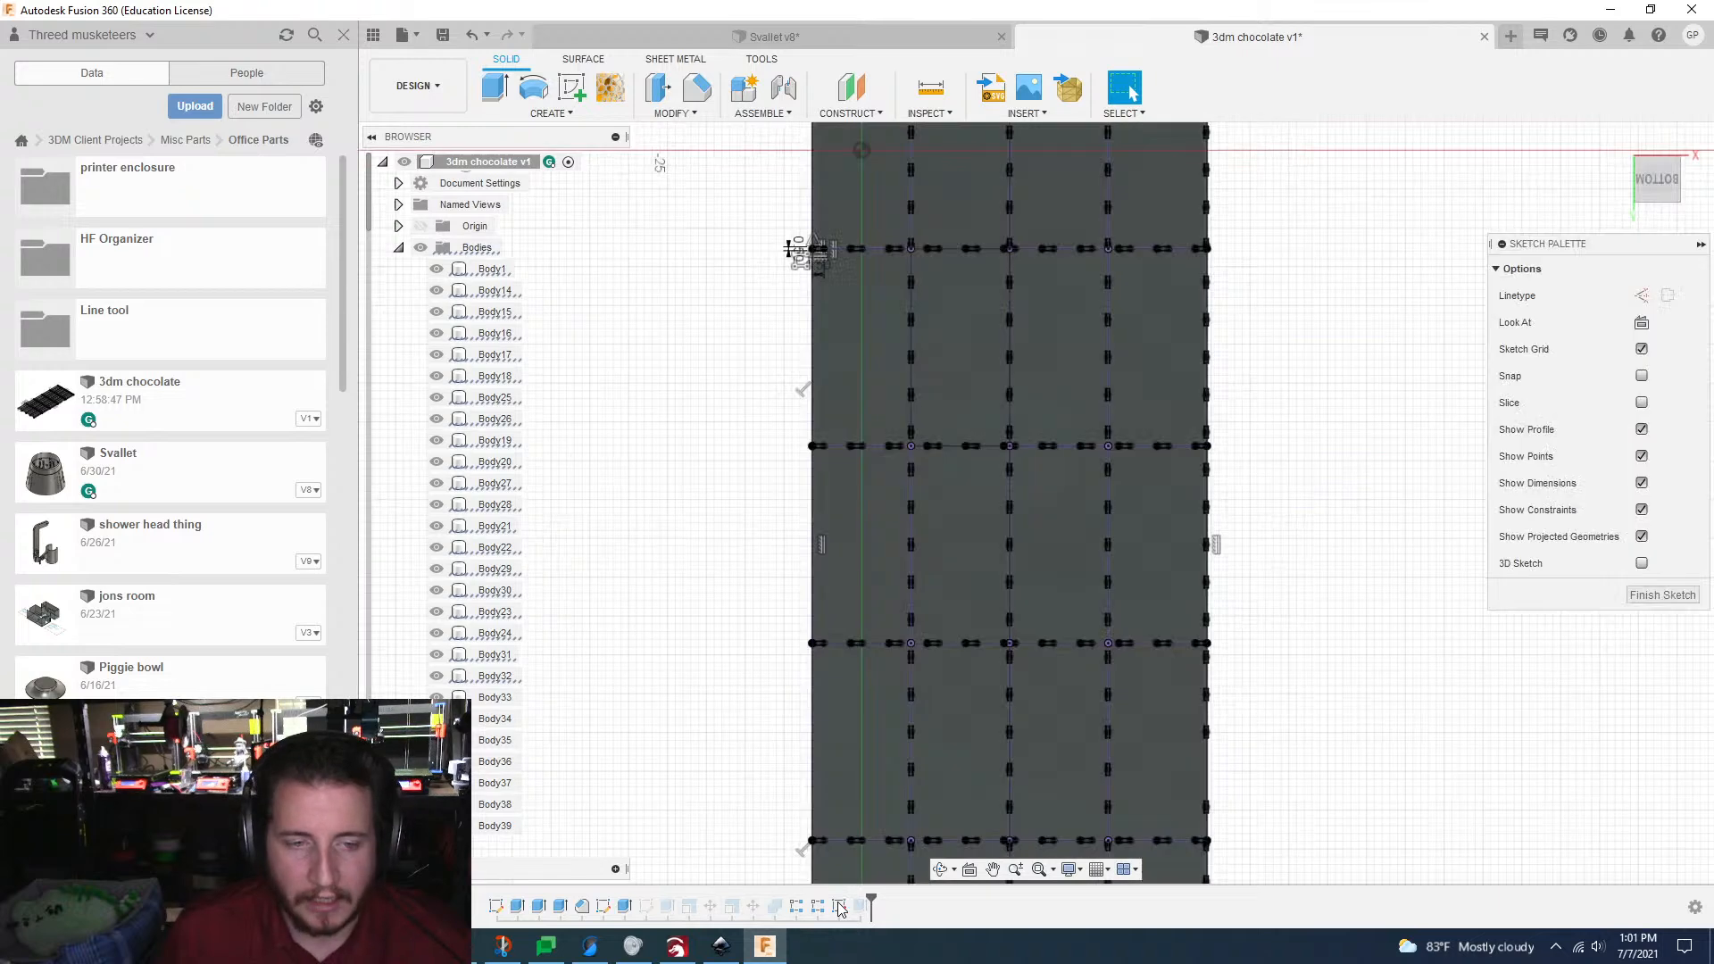
{"action": "left_click", "coordinate": [815, 544]}
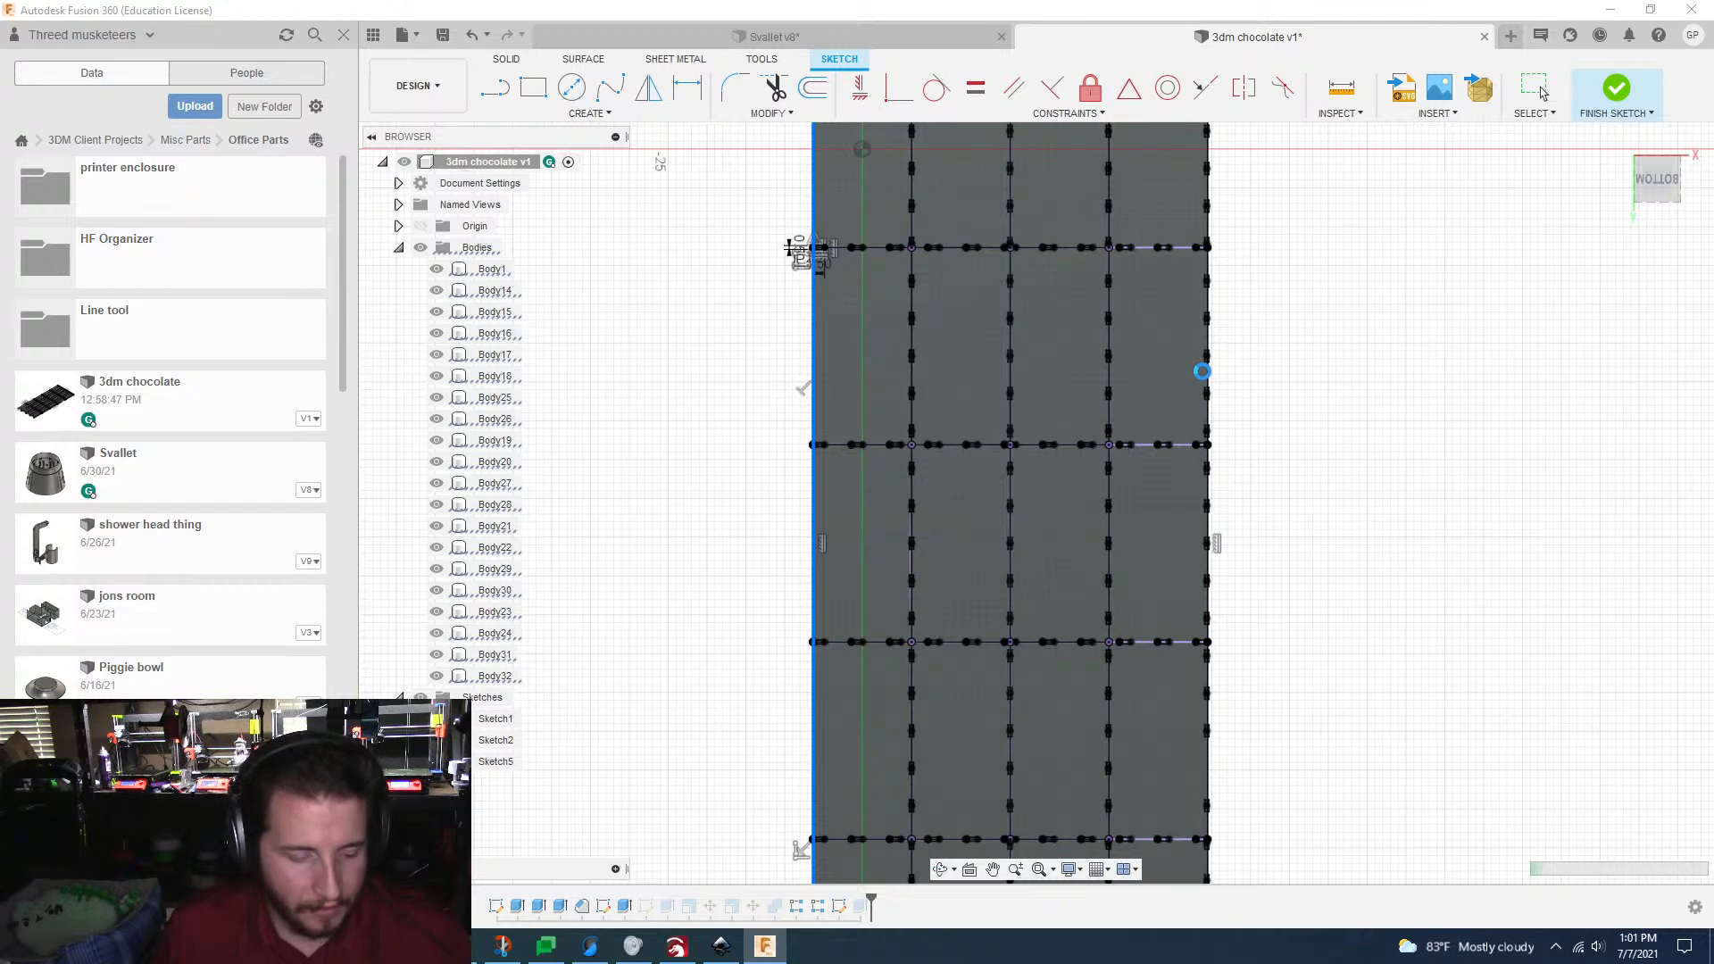
{"action": "scroll", "coordinate": [1203, 371], "scroll_direction": "down", "scroll_amount": 2}
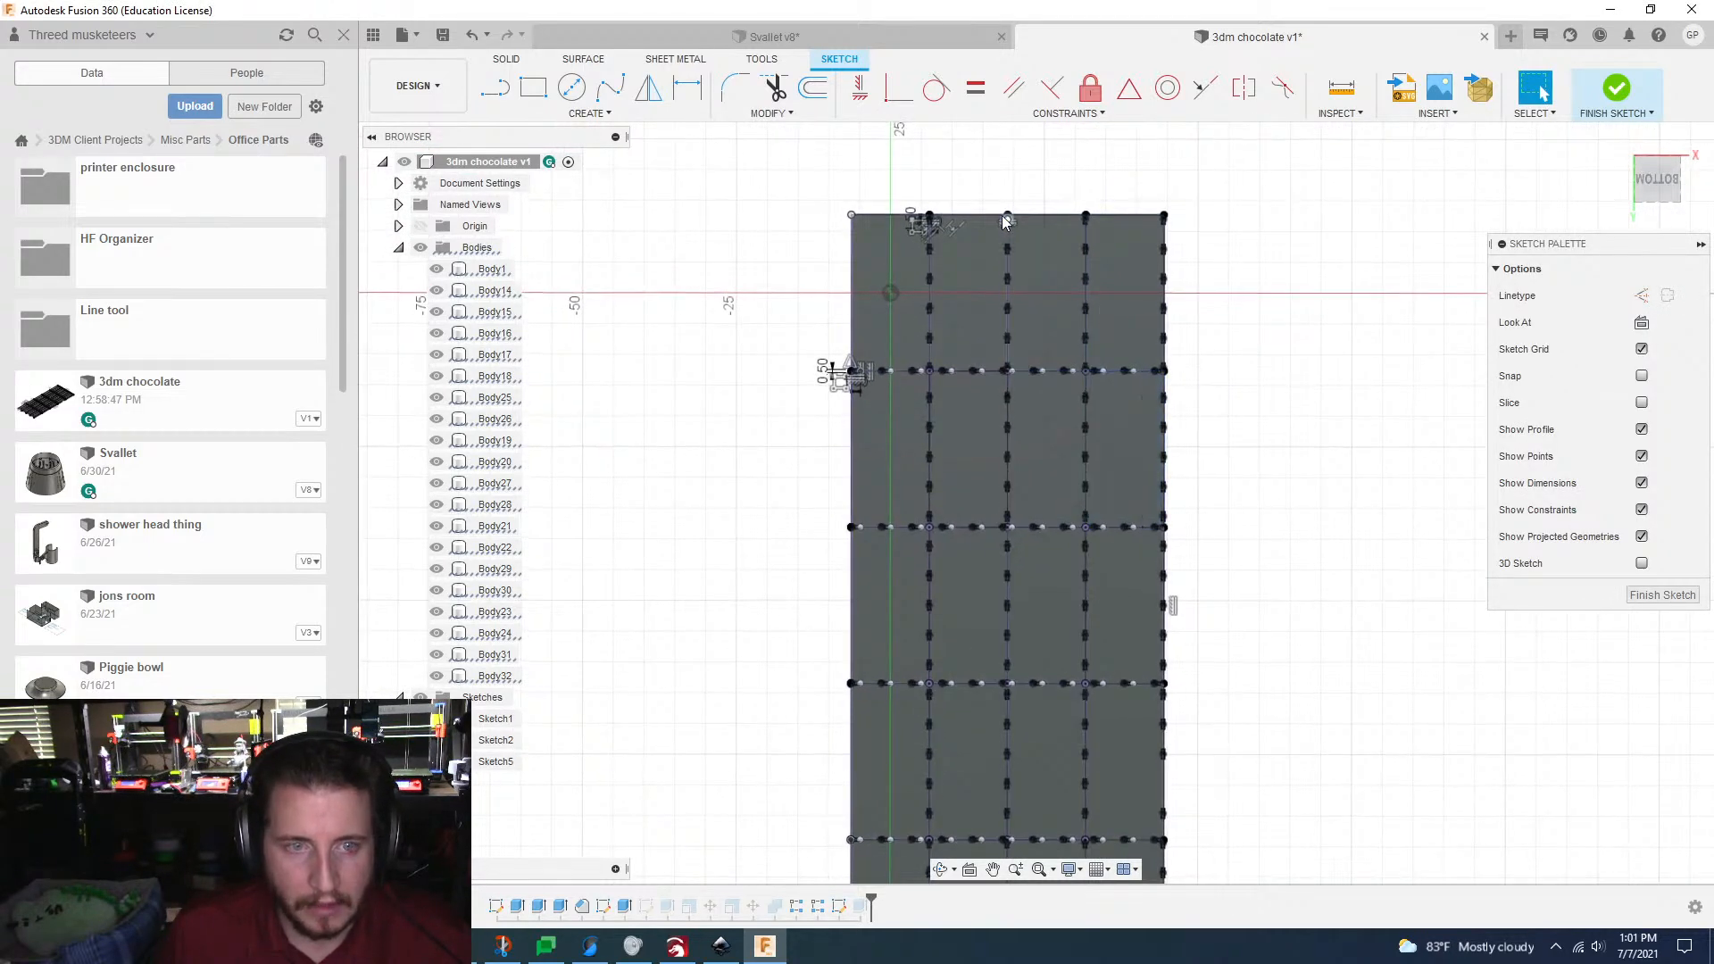
{"action": "left_click", "coordinate": [986, 219]}
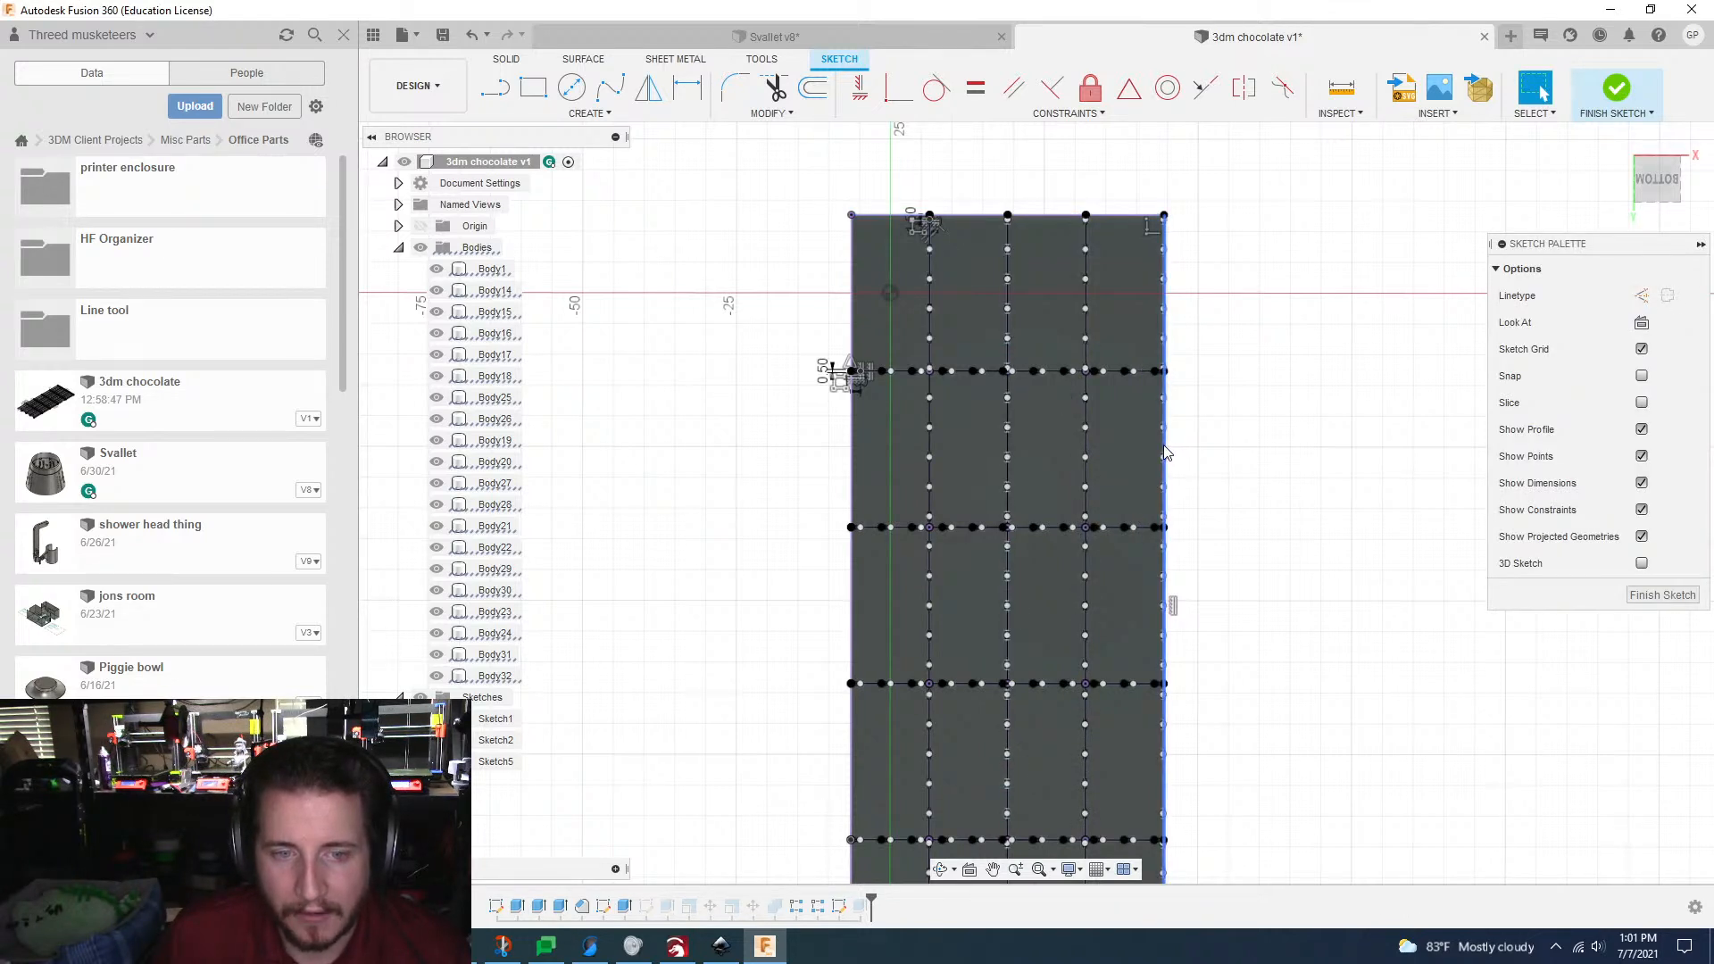
{"action": "left_click", "coordinate": [1164, 447]}
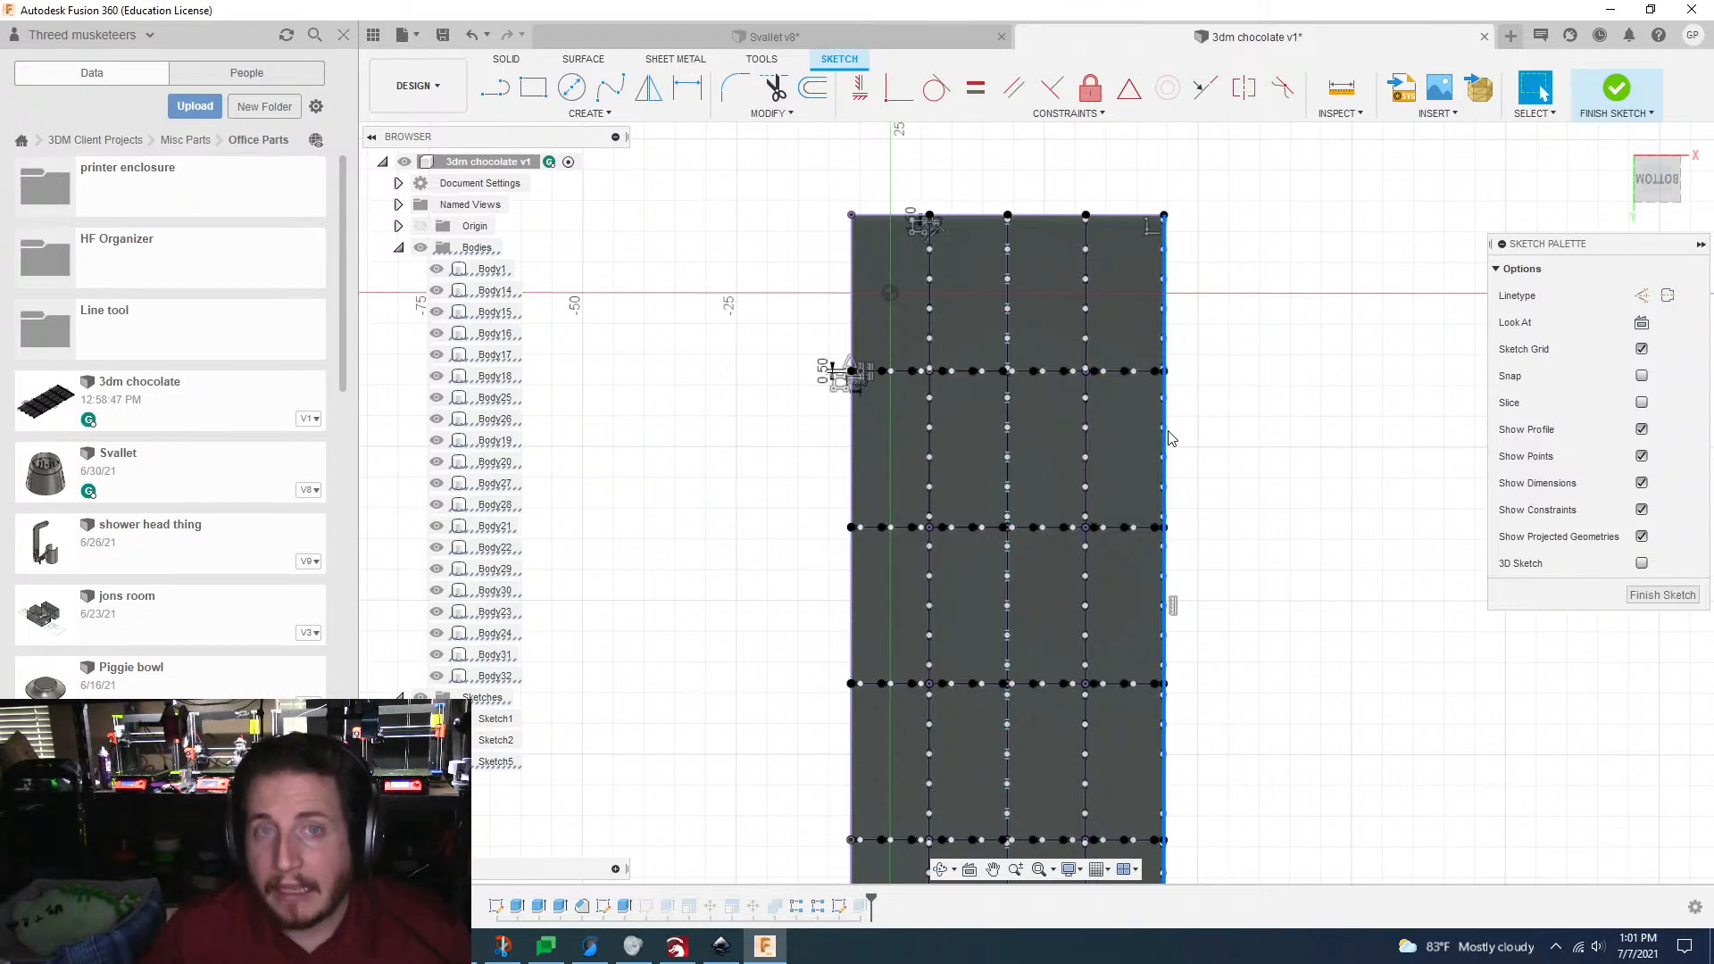
{"action": "key", "text": "Delete"}
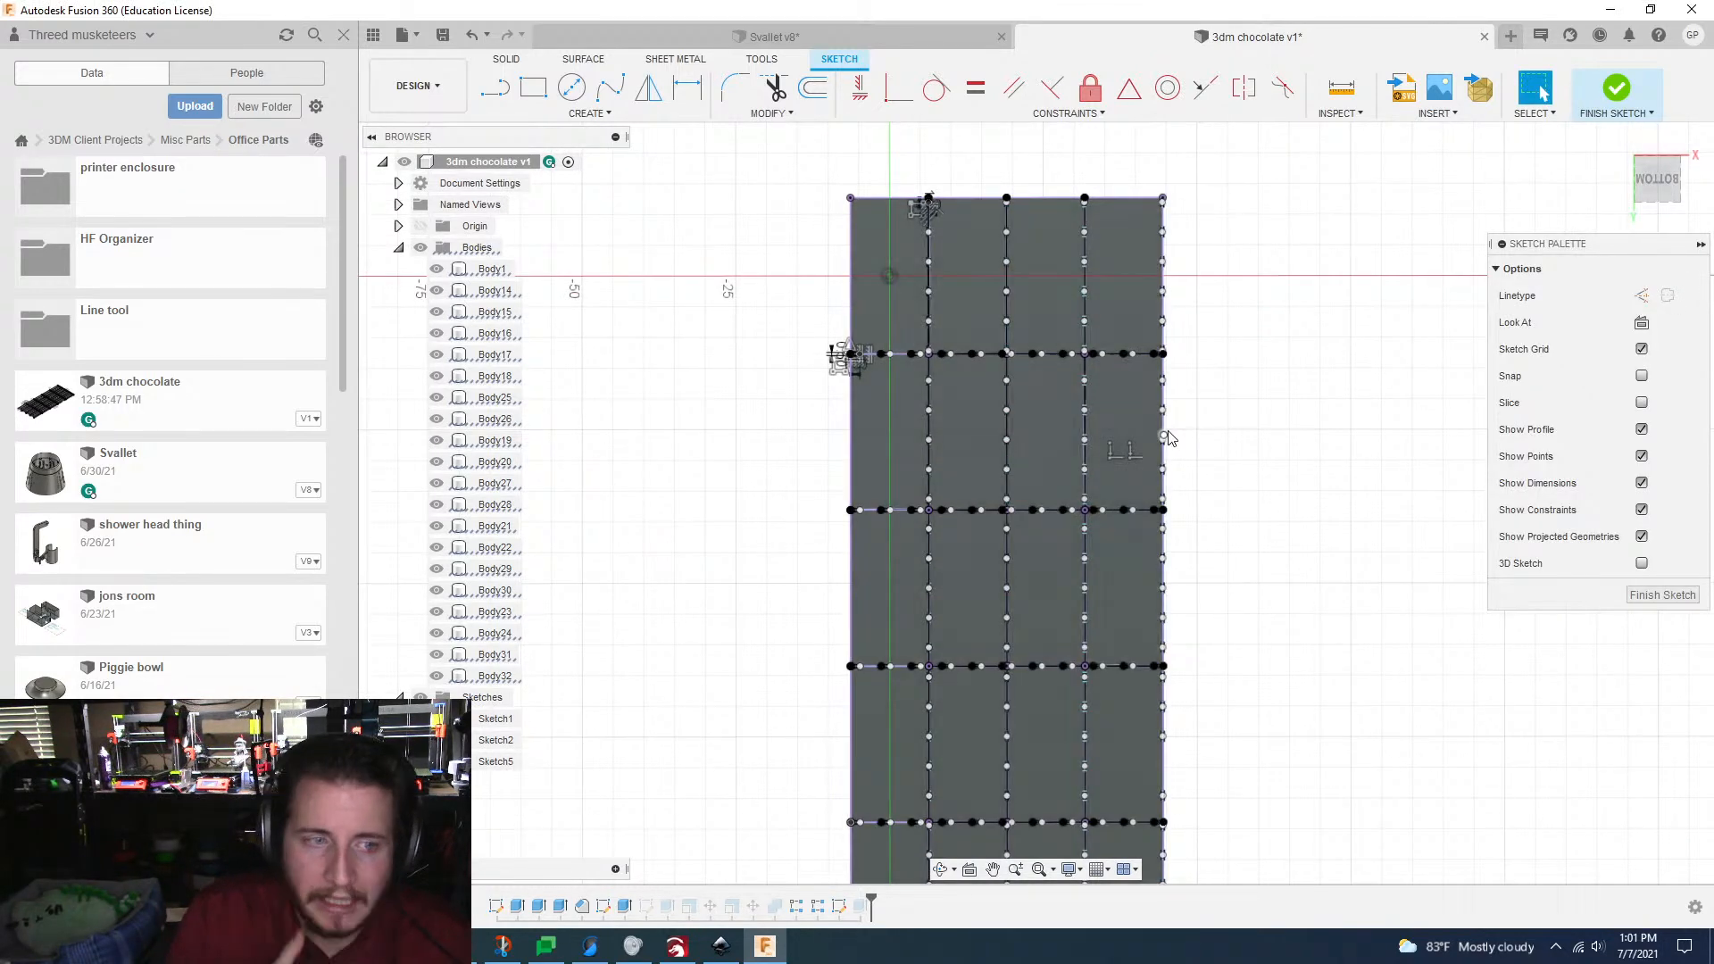
Step: Delete the outline line along the grid's lower short edge and finish the tab sketch
{"action": "scroll", "coordinate": [1169, 435], "scroll_direction": "down", "scroll_amount": 1}
{"action": "scroll", "coordinate": [1276, 633], "scroll_direction": "up", "scroll_amount": 3}
{"action": "scroll", "coordinate": [924, 413], "scroll_direction": "up", "scroll_amount": 2}
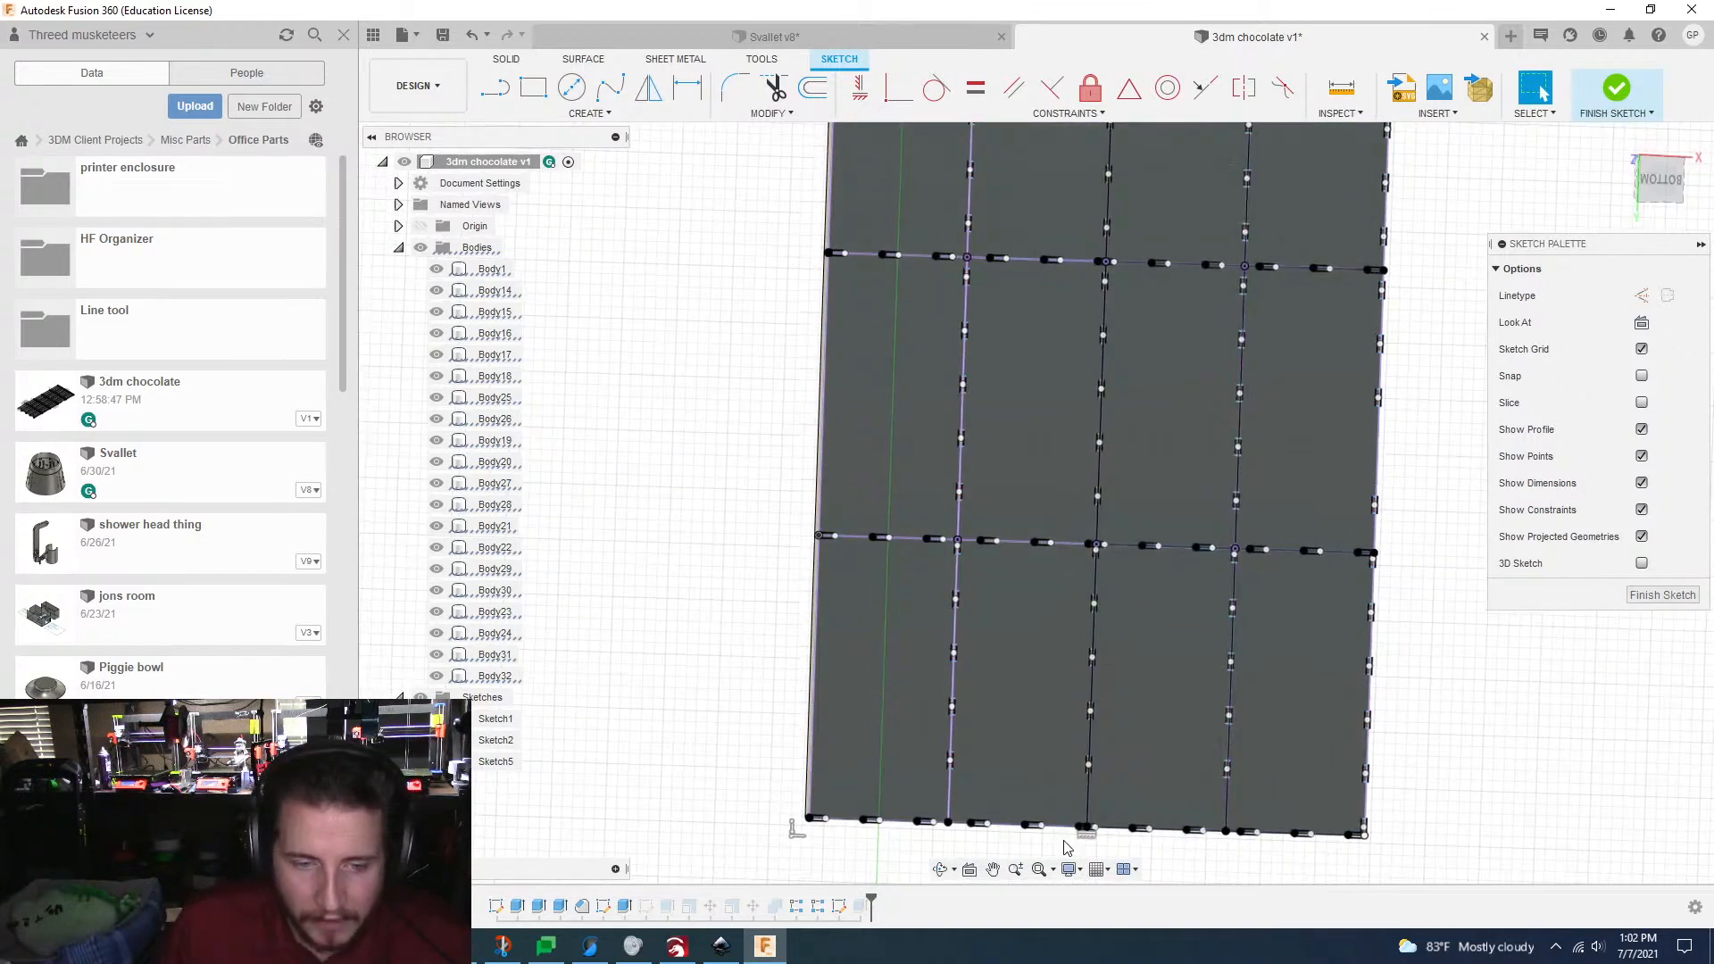
{"action": "left_click", "coordinate": [1006, 831]}
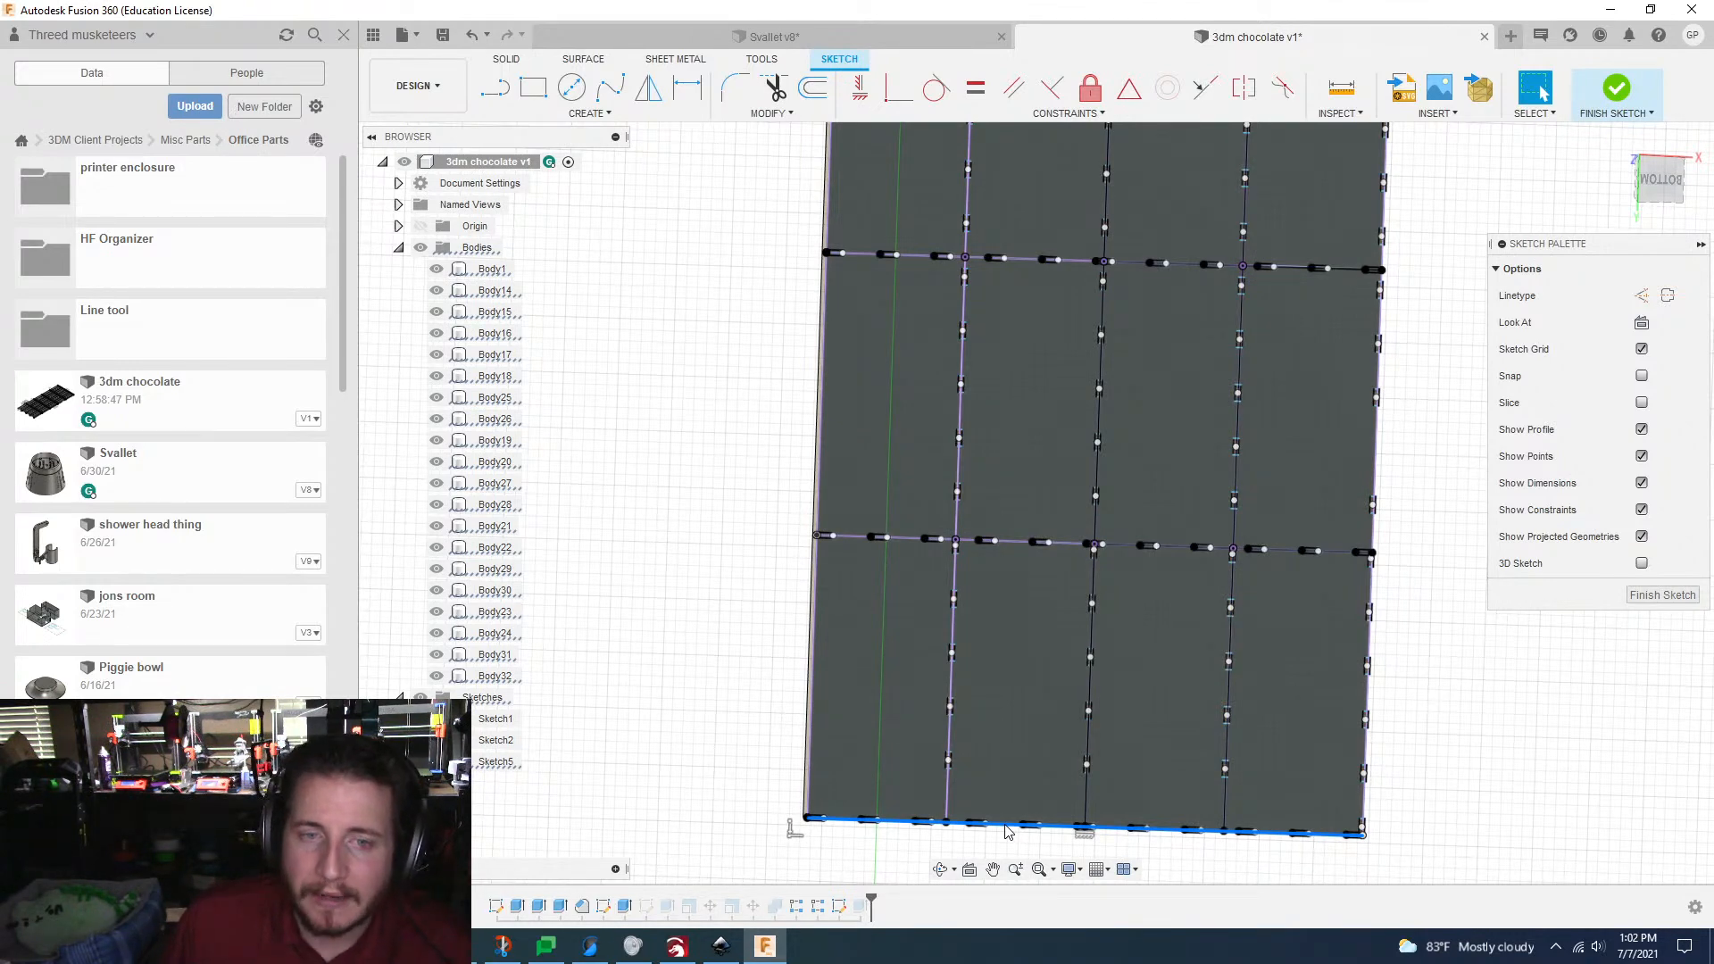
{"action": "key", "text": "Delete"}
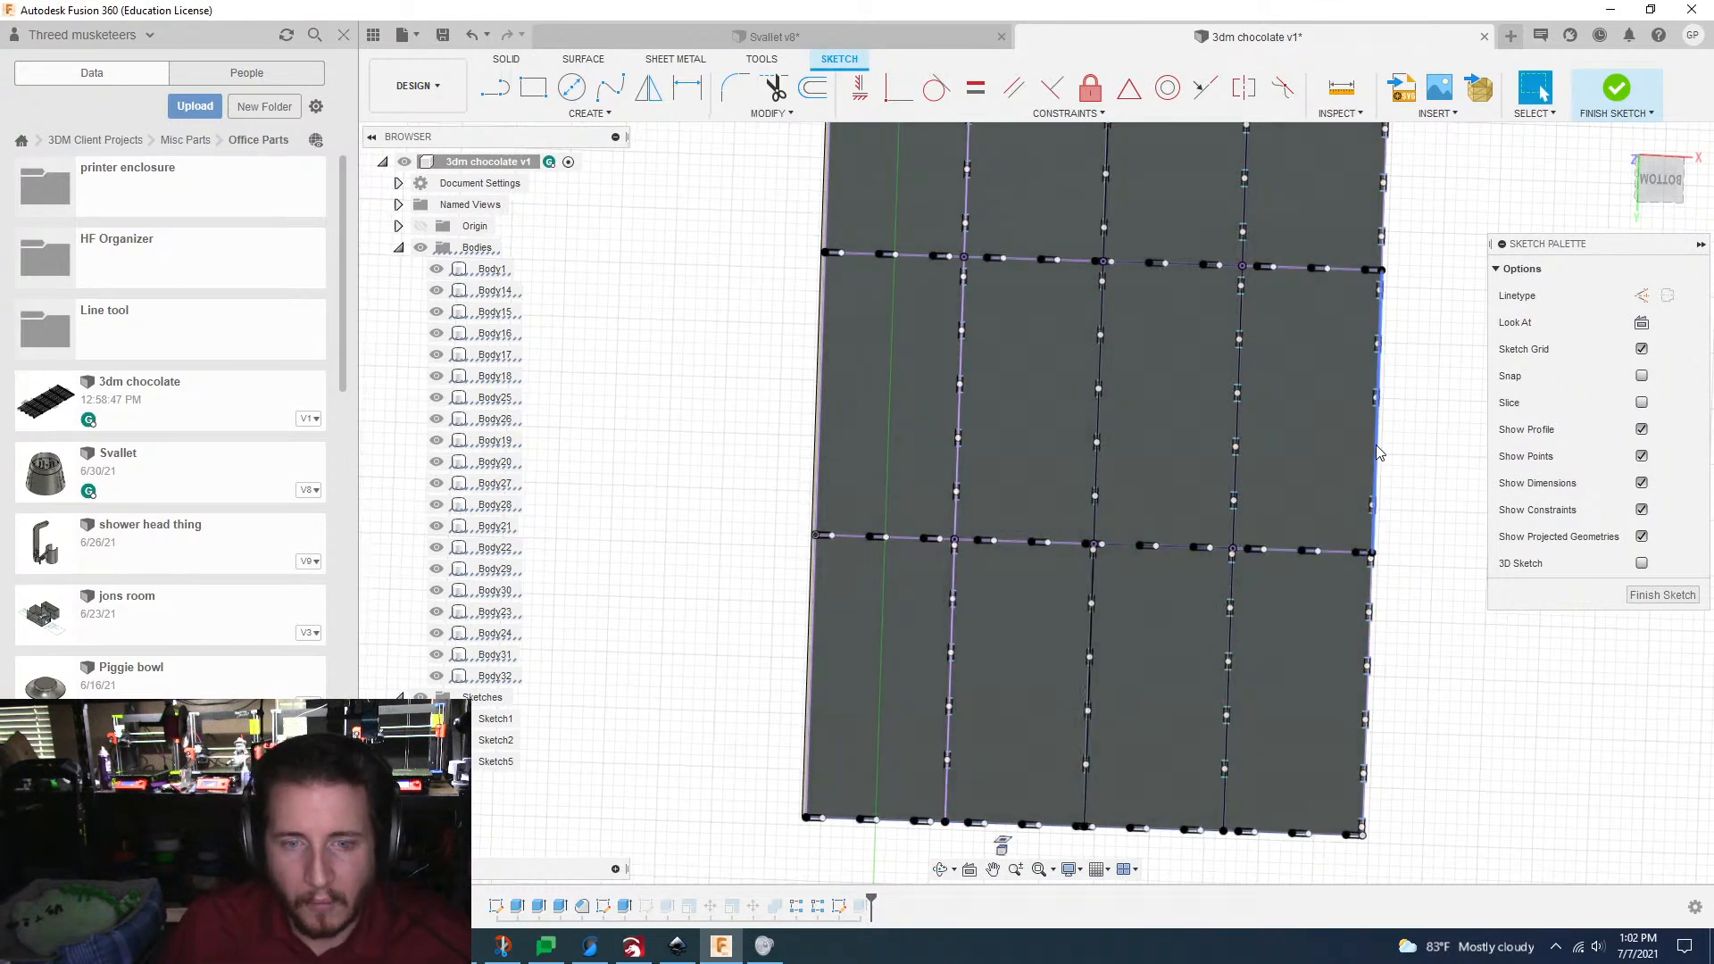
{"action": "scroll", "coordinate": [1375, 489], "scroll_direction": "up", "scroll_amount": 2}
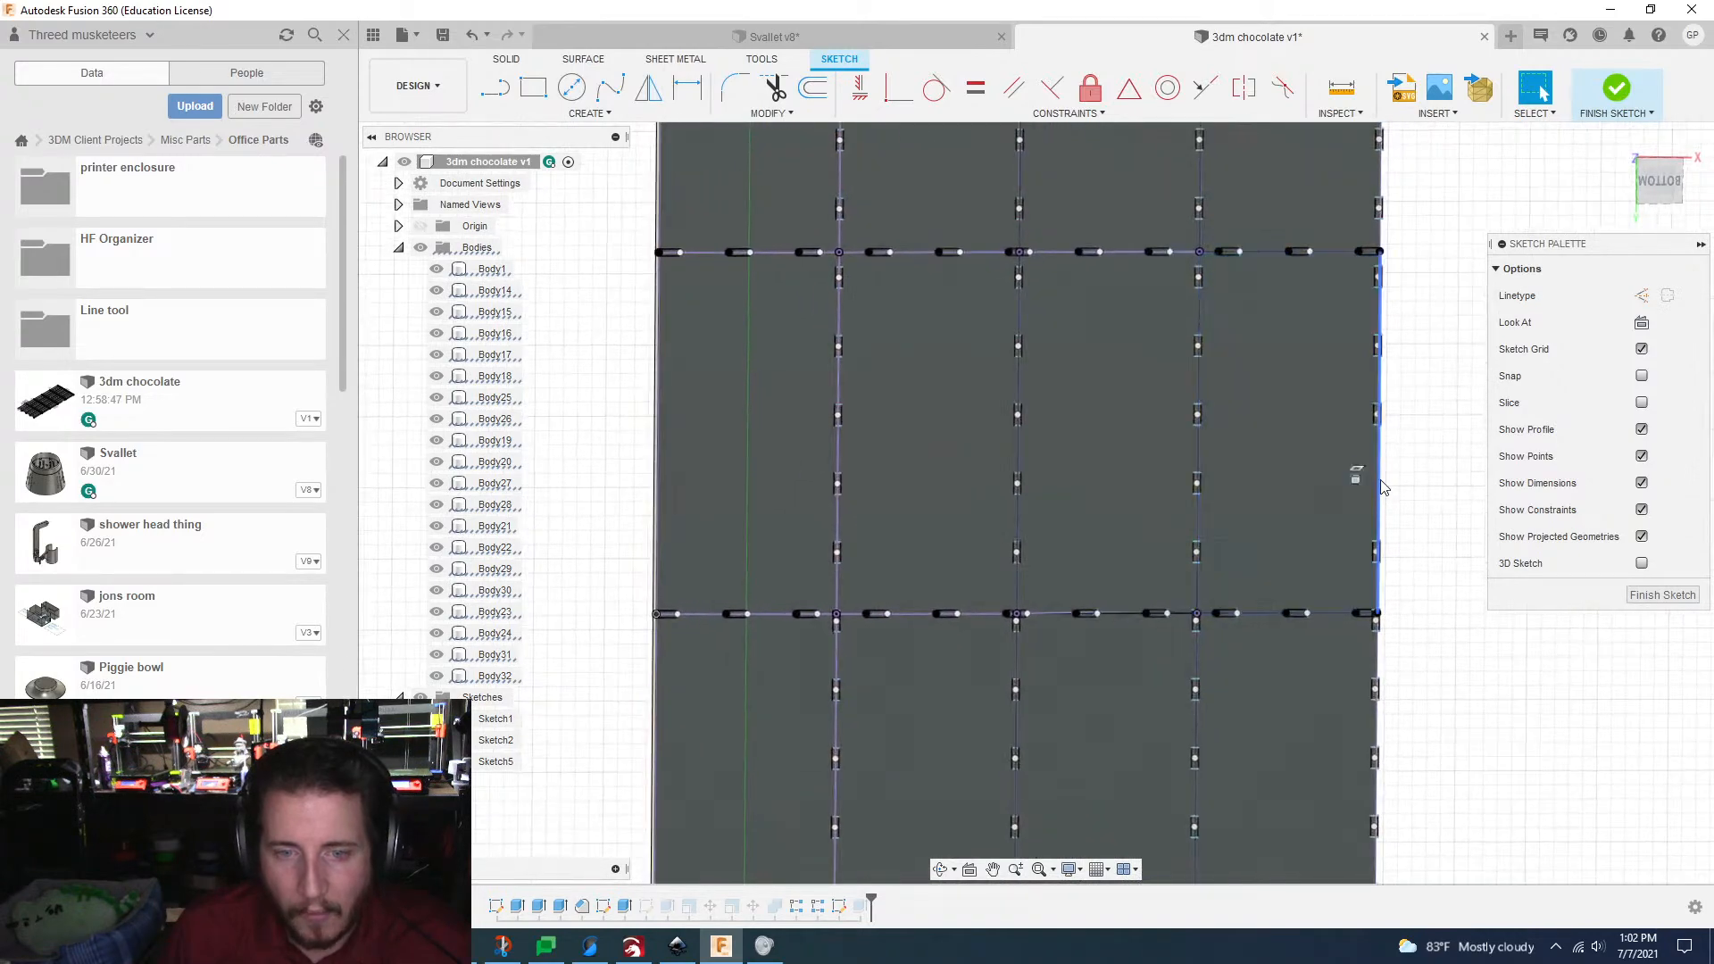
{"action": "scroll", "coordinate": [1476, 550], "scroll_direction": "down", "scroll_amount": 5}
{"action": "scroll", "coordinate": [1250, 549], "scroll_direction": "up", "scroll_amount": 3}
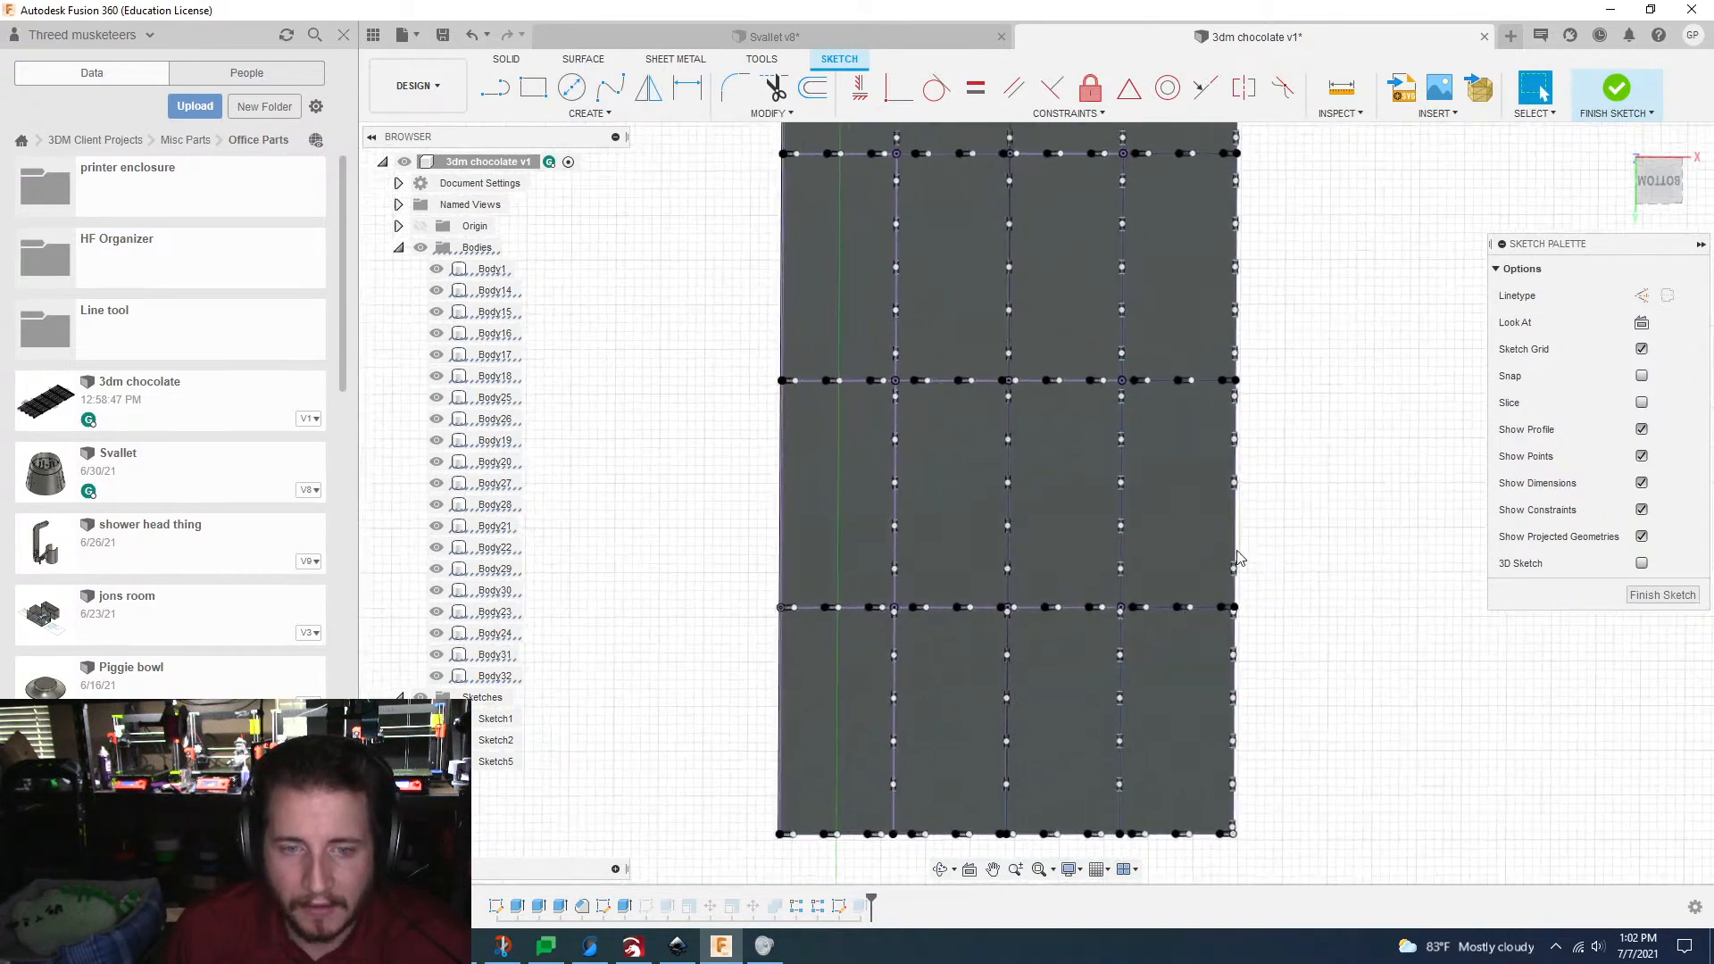
{"action": "left_click", "coordinate": [1647, 591]}
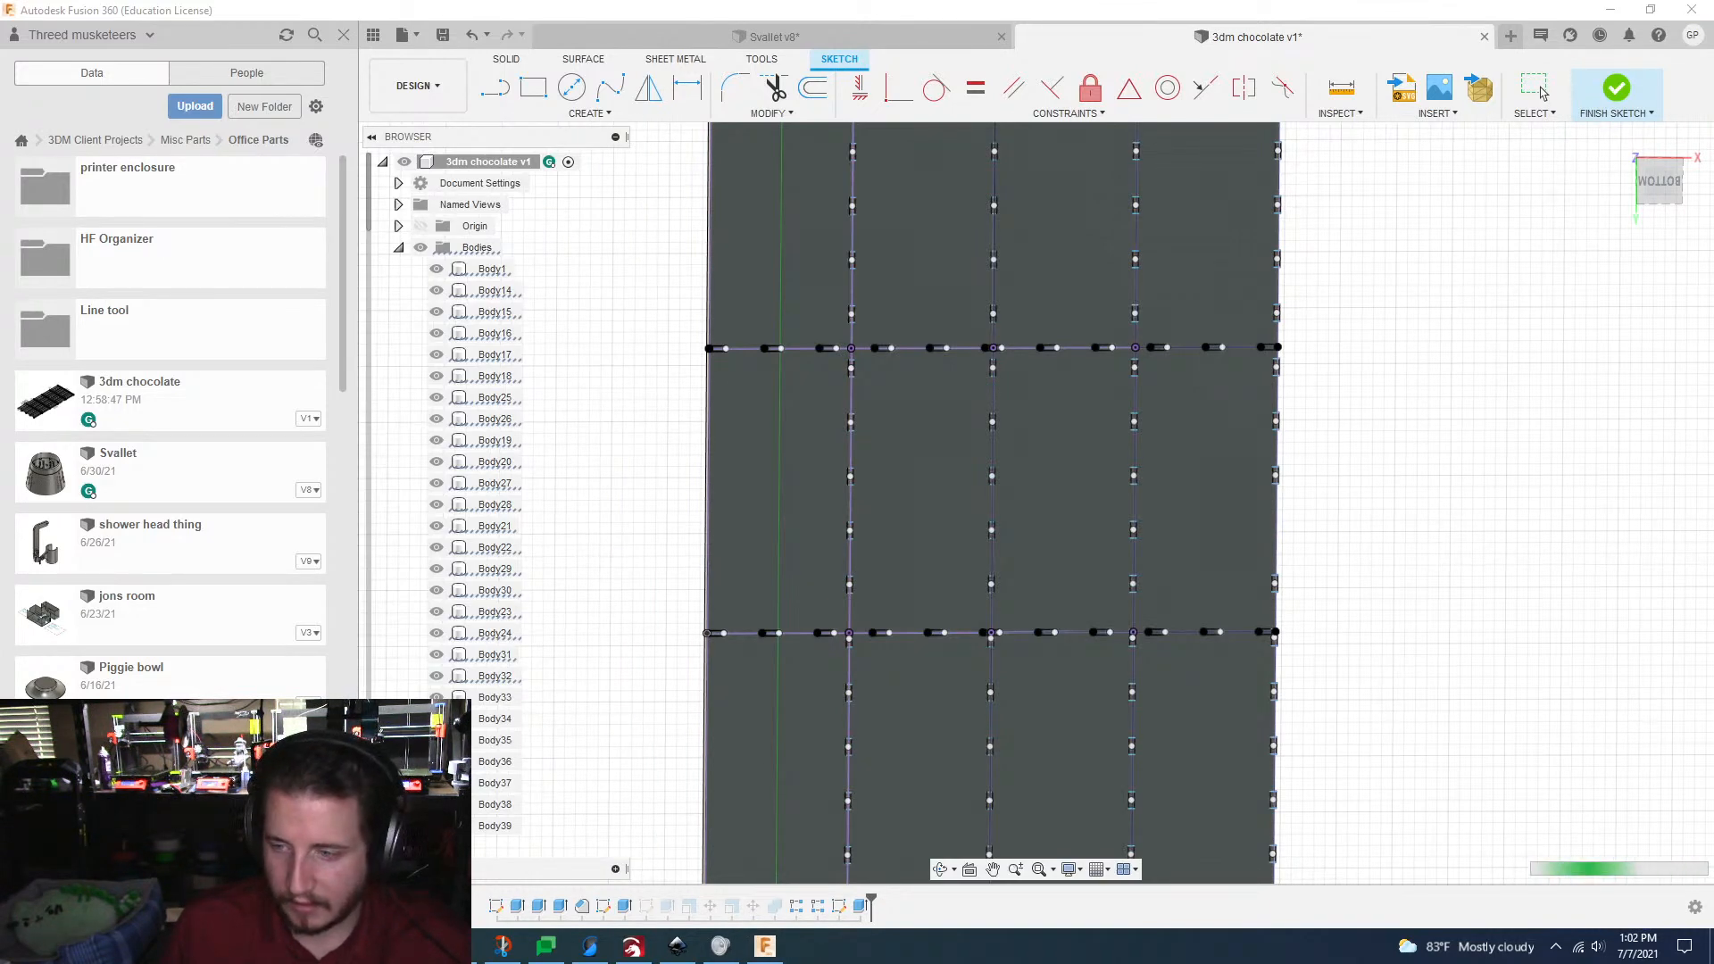
{"action": "left_click", "coordinate": [1616, 87]}
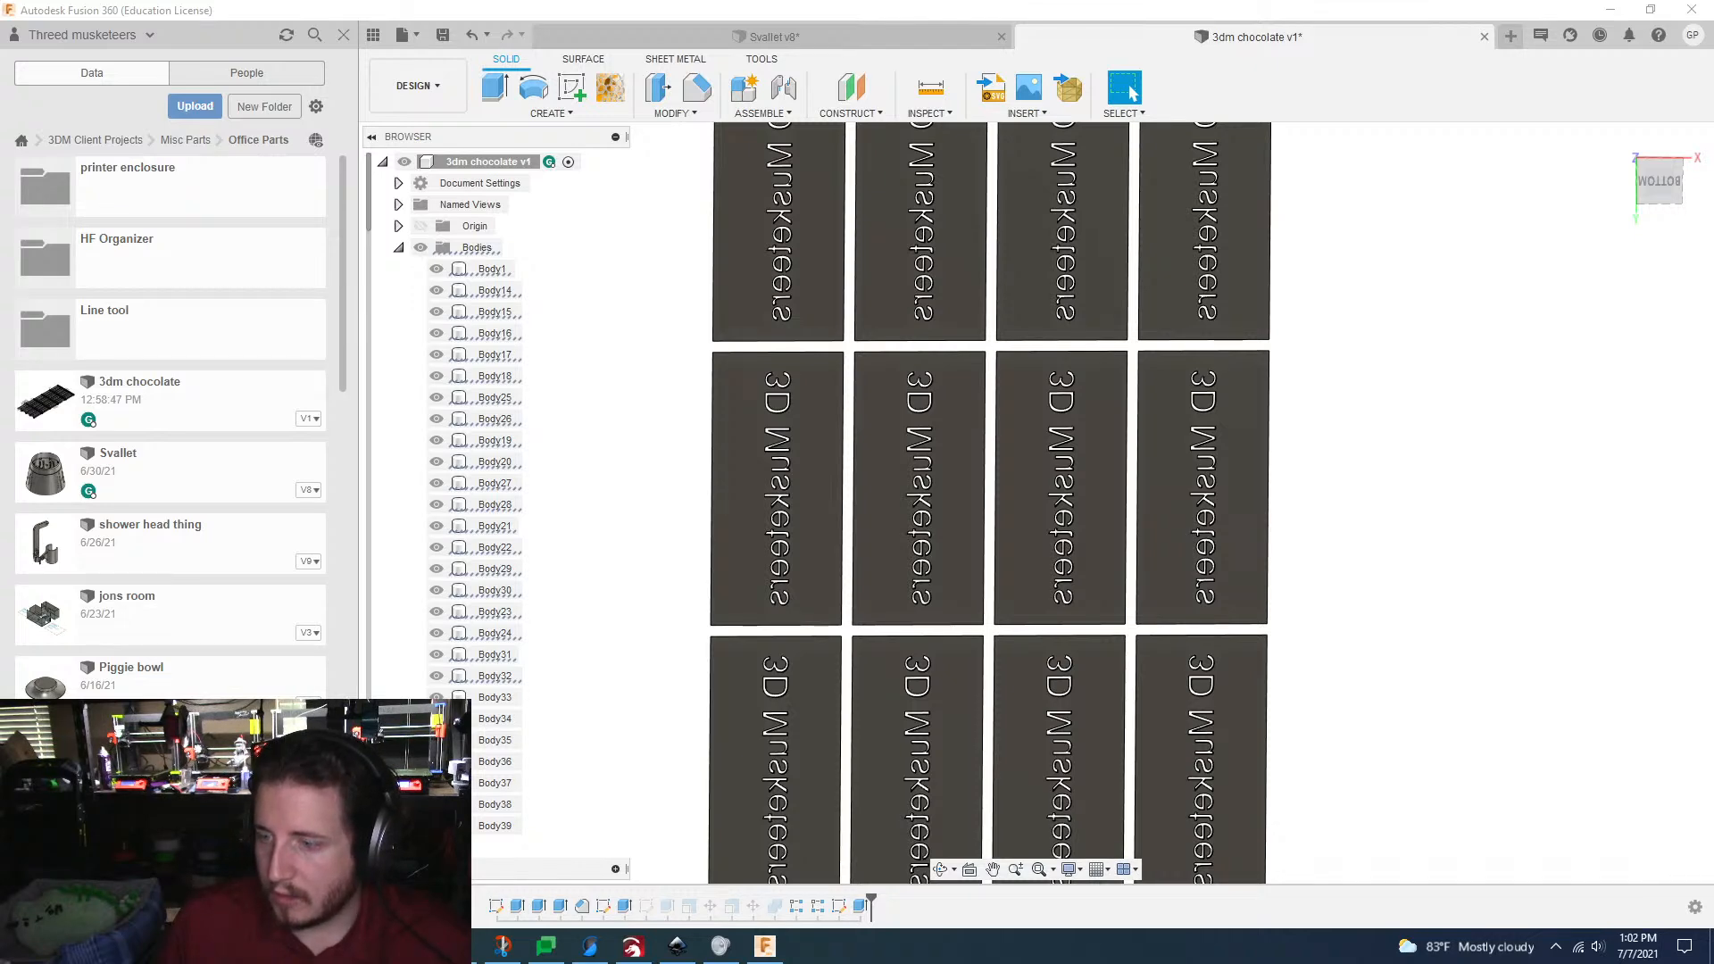
Step: Edit the tab Cut extrude and reselect every profile of the tab sketch across the grid, waiting for the program to respond
{"action": "left_click", "coordinate": [1371, 410]}
{"action": "scroll", "coordinate": [1366, 411], "scroll_direction": "down", "scroll_amount": 2}
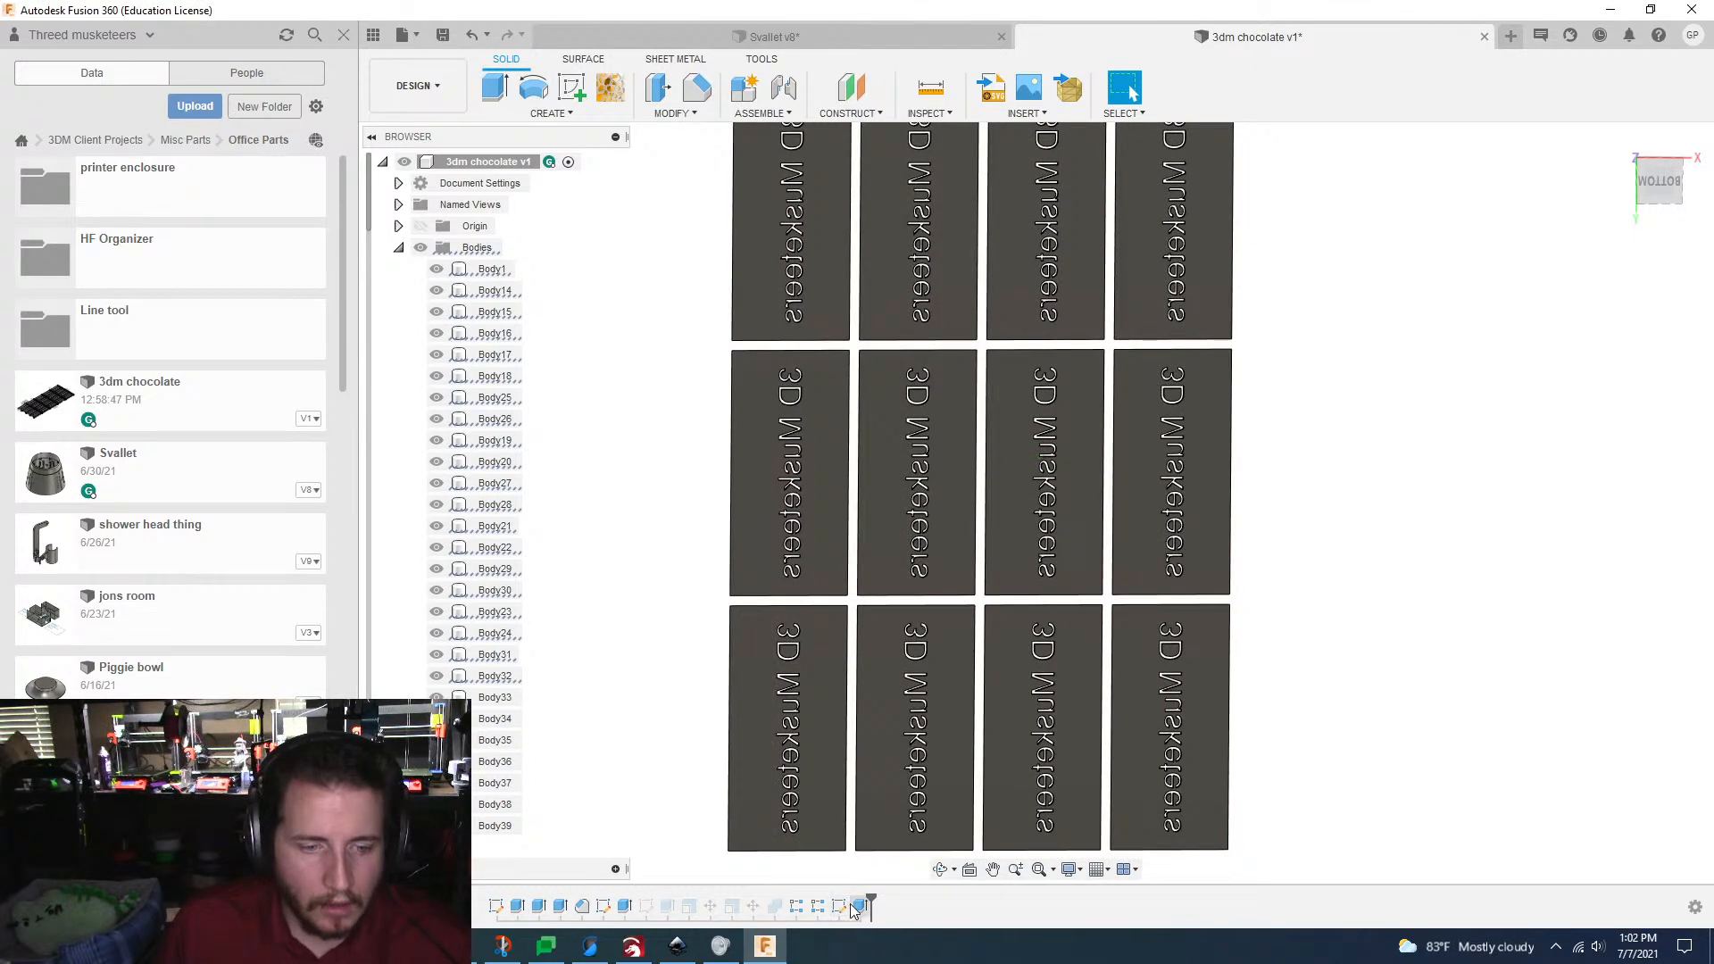
{"action": "left_click", "coordinate": [857, 907]}
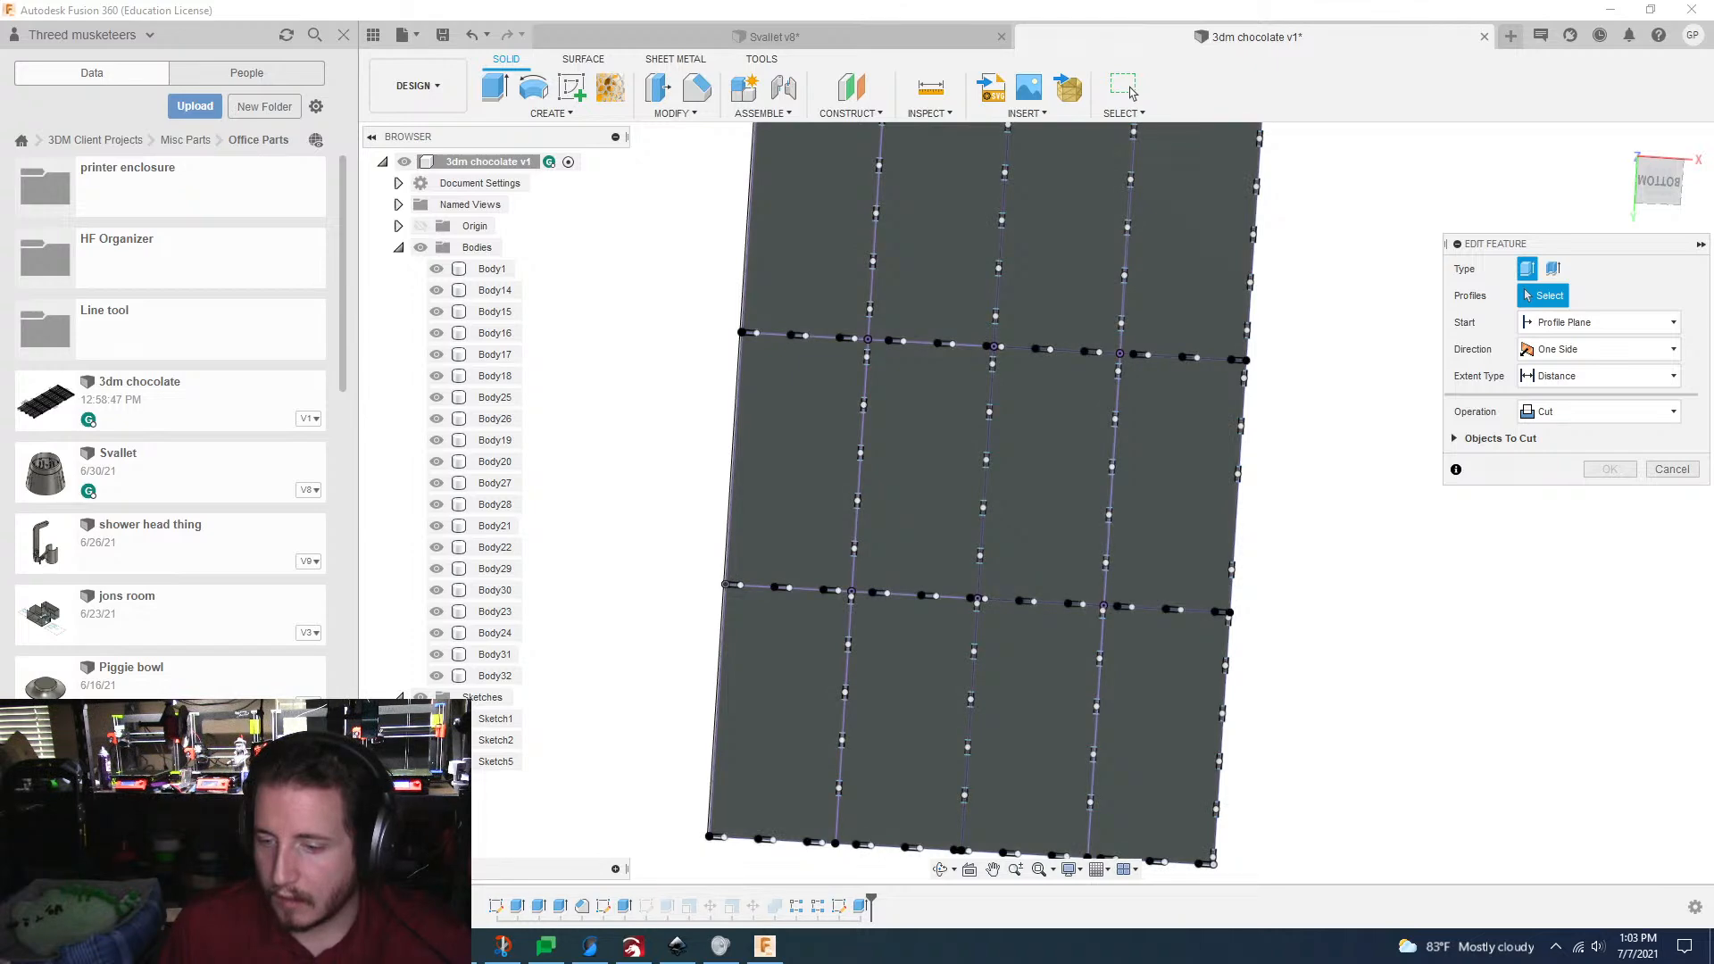
{"action": "left_click", "coordinate": [1382, 537]}
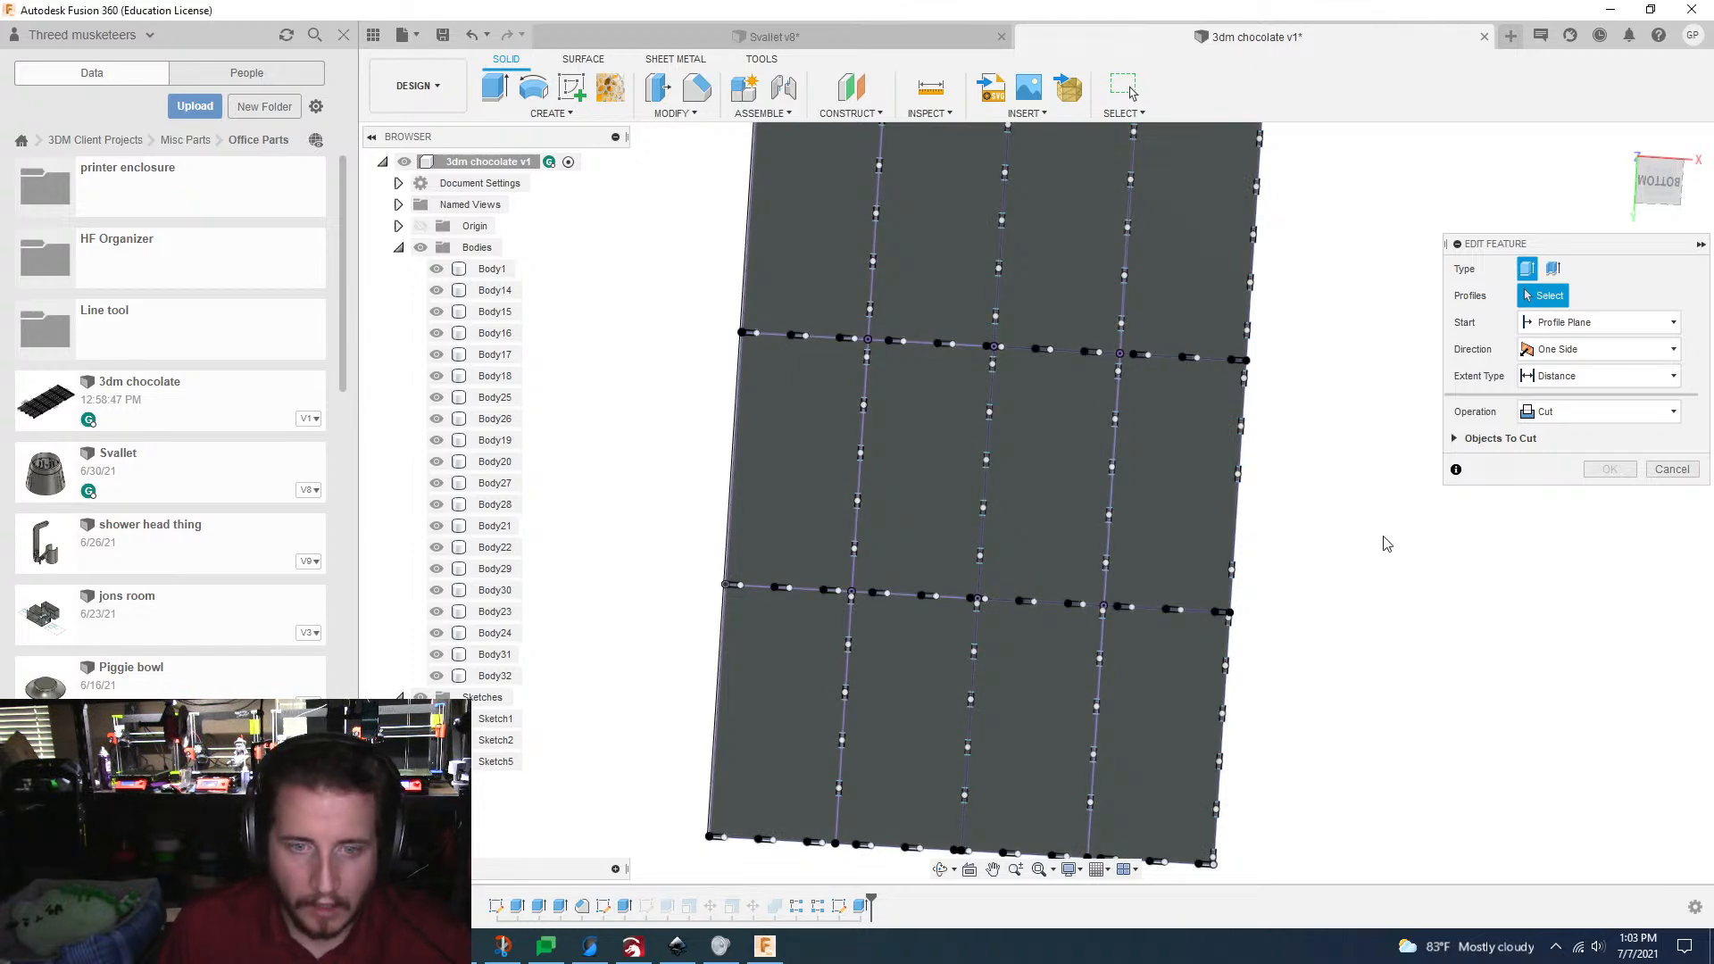
{"action": "scroll", "coordinate": [1008, 685], "scroll_direction": "up", "scroll_amount": 6}
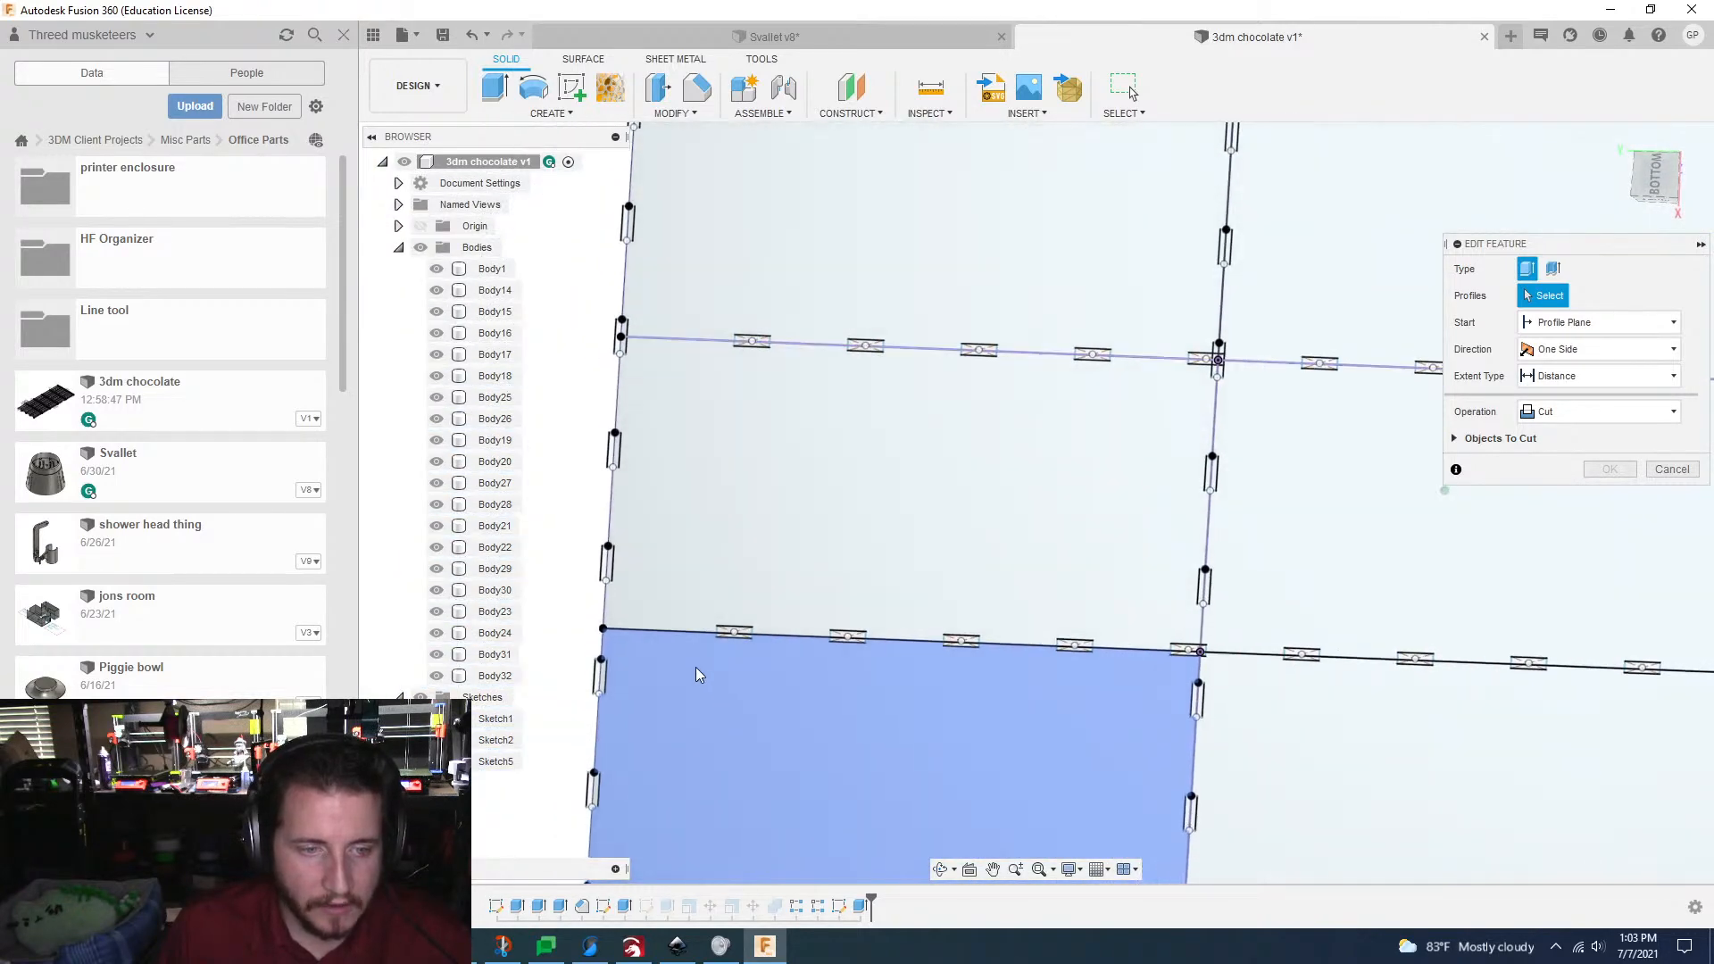
{"action": "scroll", "coordinate": [745, 643], "scroll_direction": "up", "scroll_amount": 3}
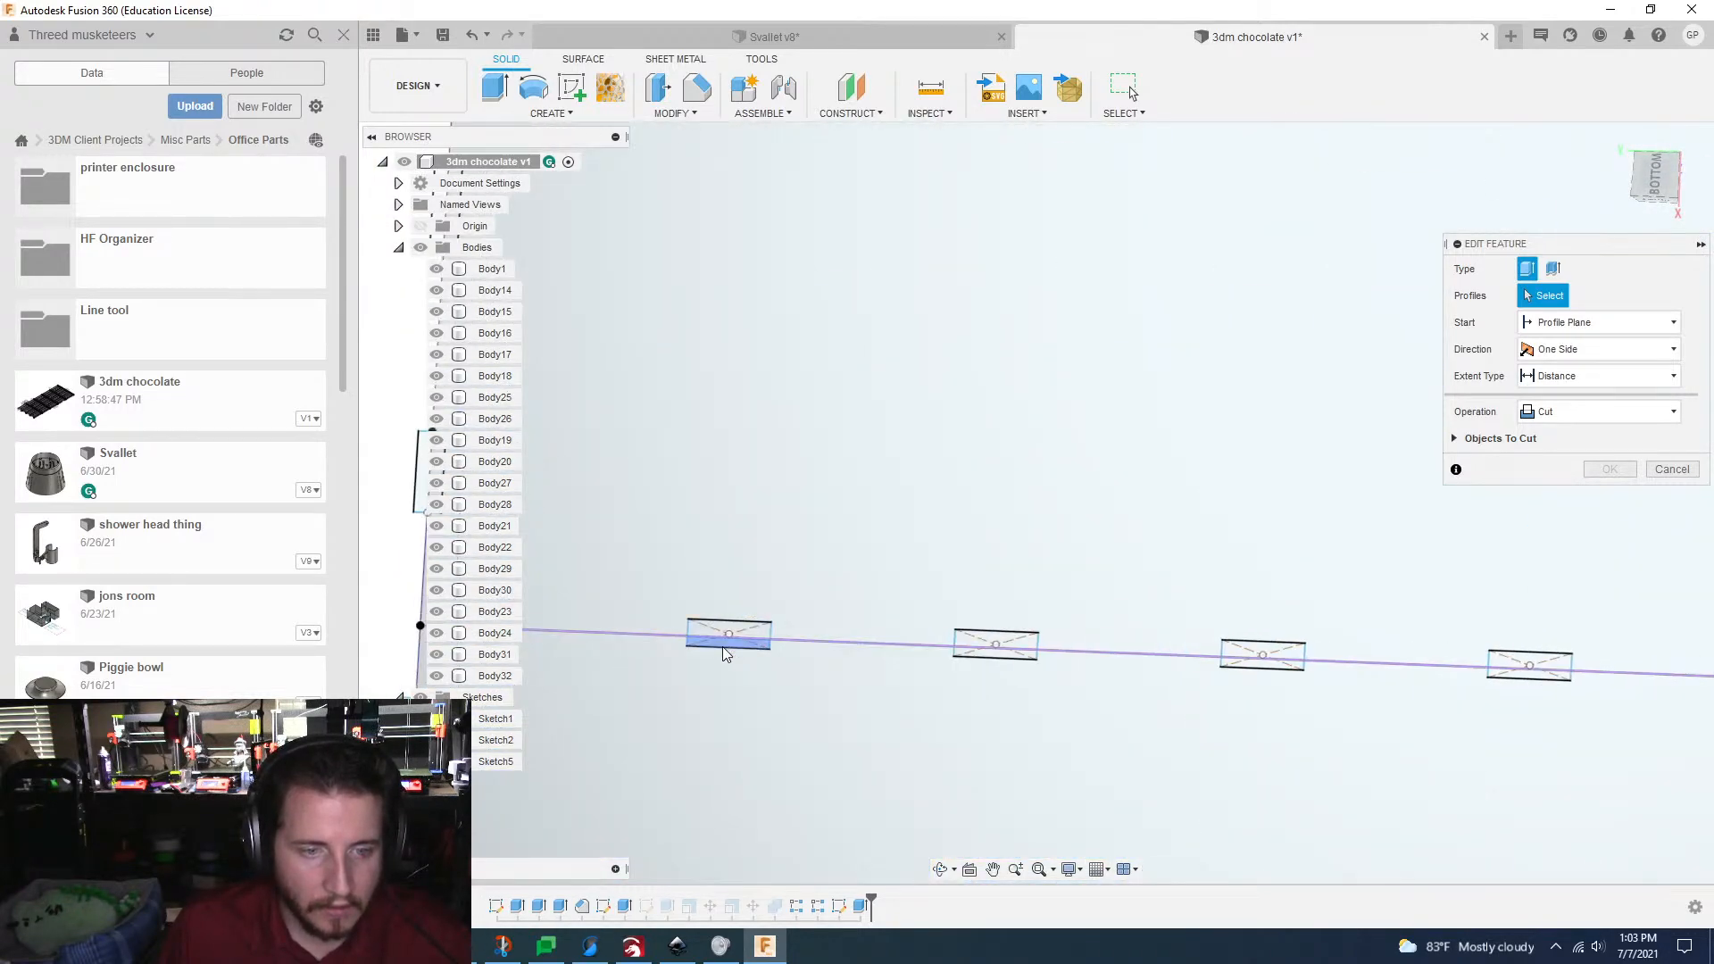
{"action": "scroll", "coordinate": [723, 655], "scroll_direction": "down", "scroll_amount": 7}
{"action": "scroll", "coordinate": [724, 654], "scroll_direction": "down", "scroll_amount": 5}
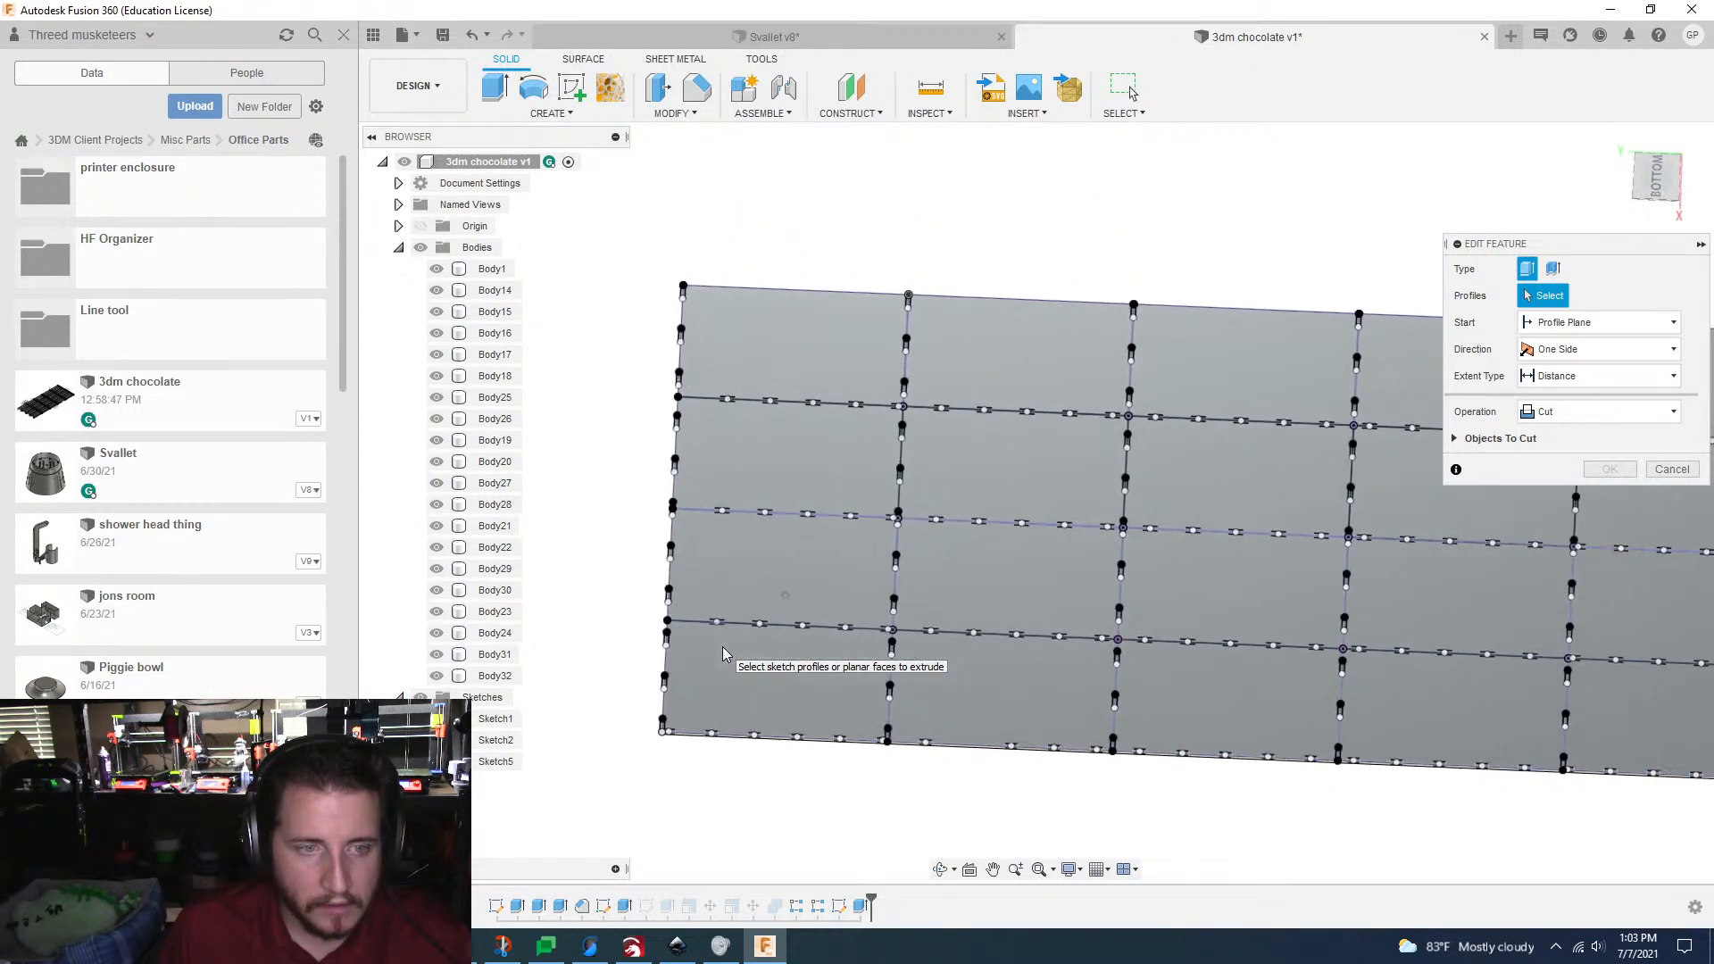
{"action": "mouse_move", "coordinate": [584, 295]}
{"action": "left_mouse_down"}
{"action": "mouse_move", "coordinate": [698, 664]}
{"action": "mouse_move", "coordinate": [1401, 764]}
{"action": "mouse_move", "coordinate": [1469, 757]}
{"action": "left_mouse_up"}
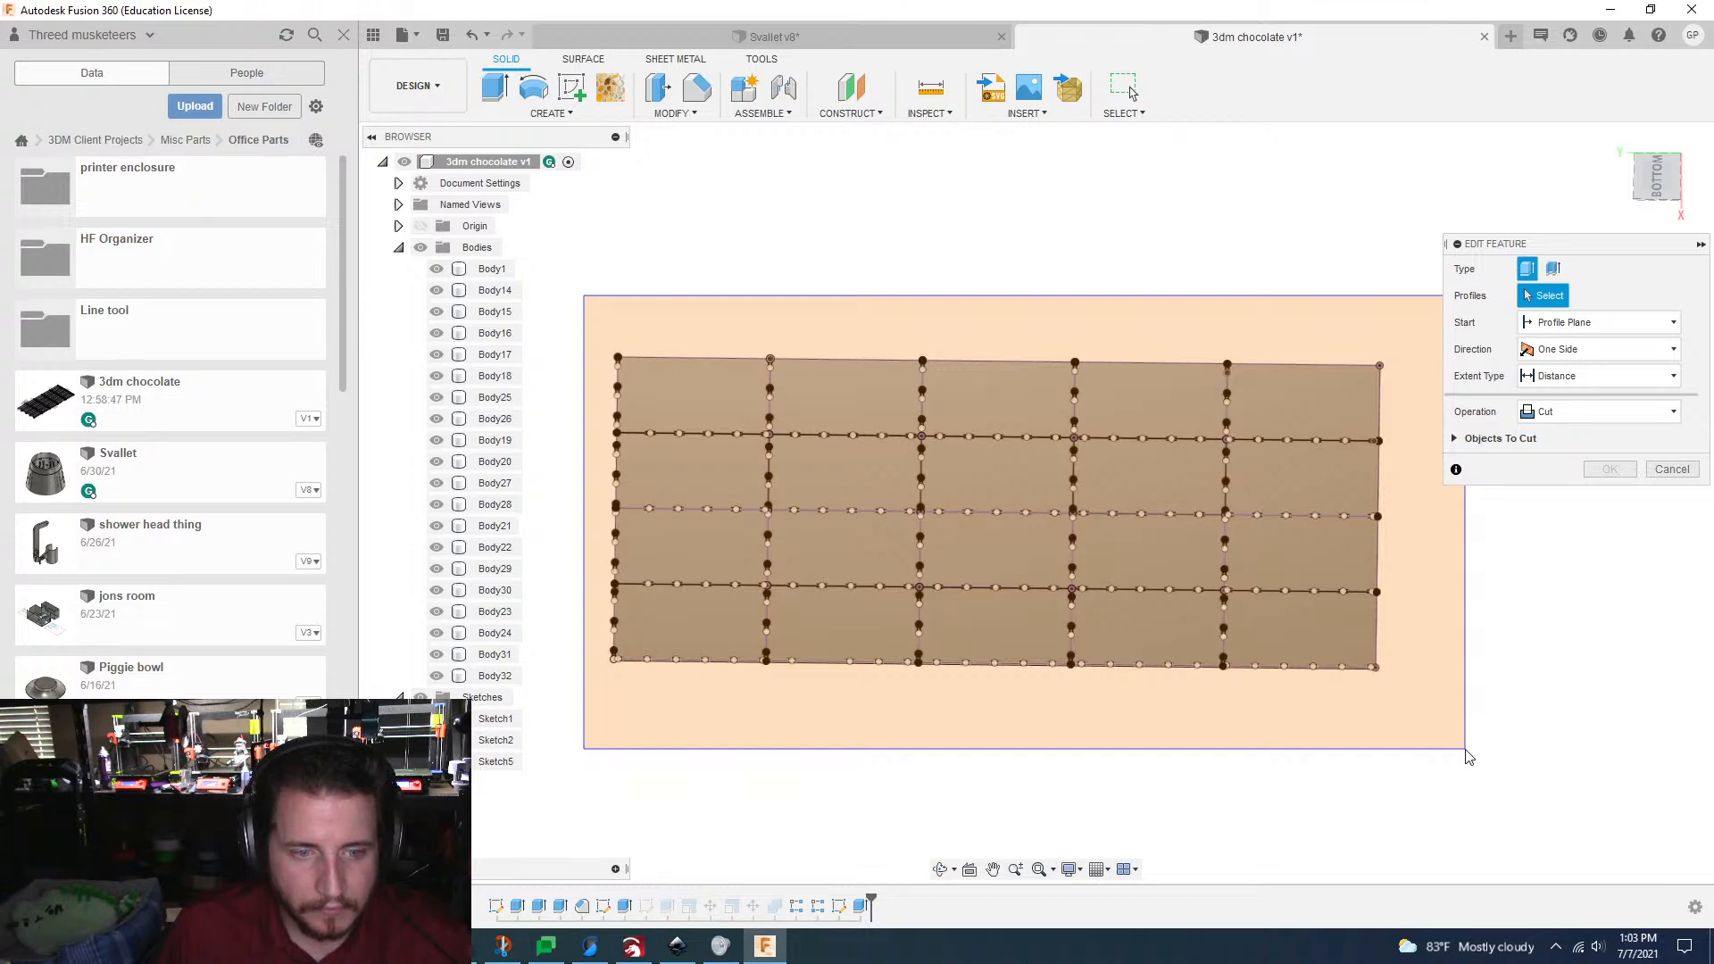
{"action": "left_click_drag", "start_coordinate": [1468, 757], "coordinate": [1465, 749]}
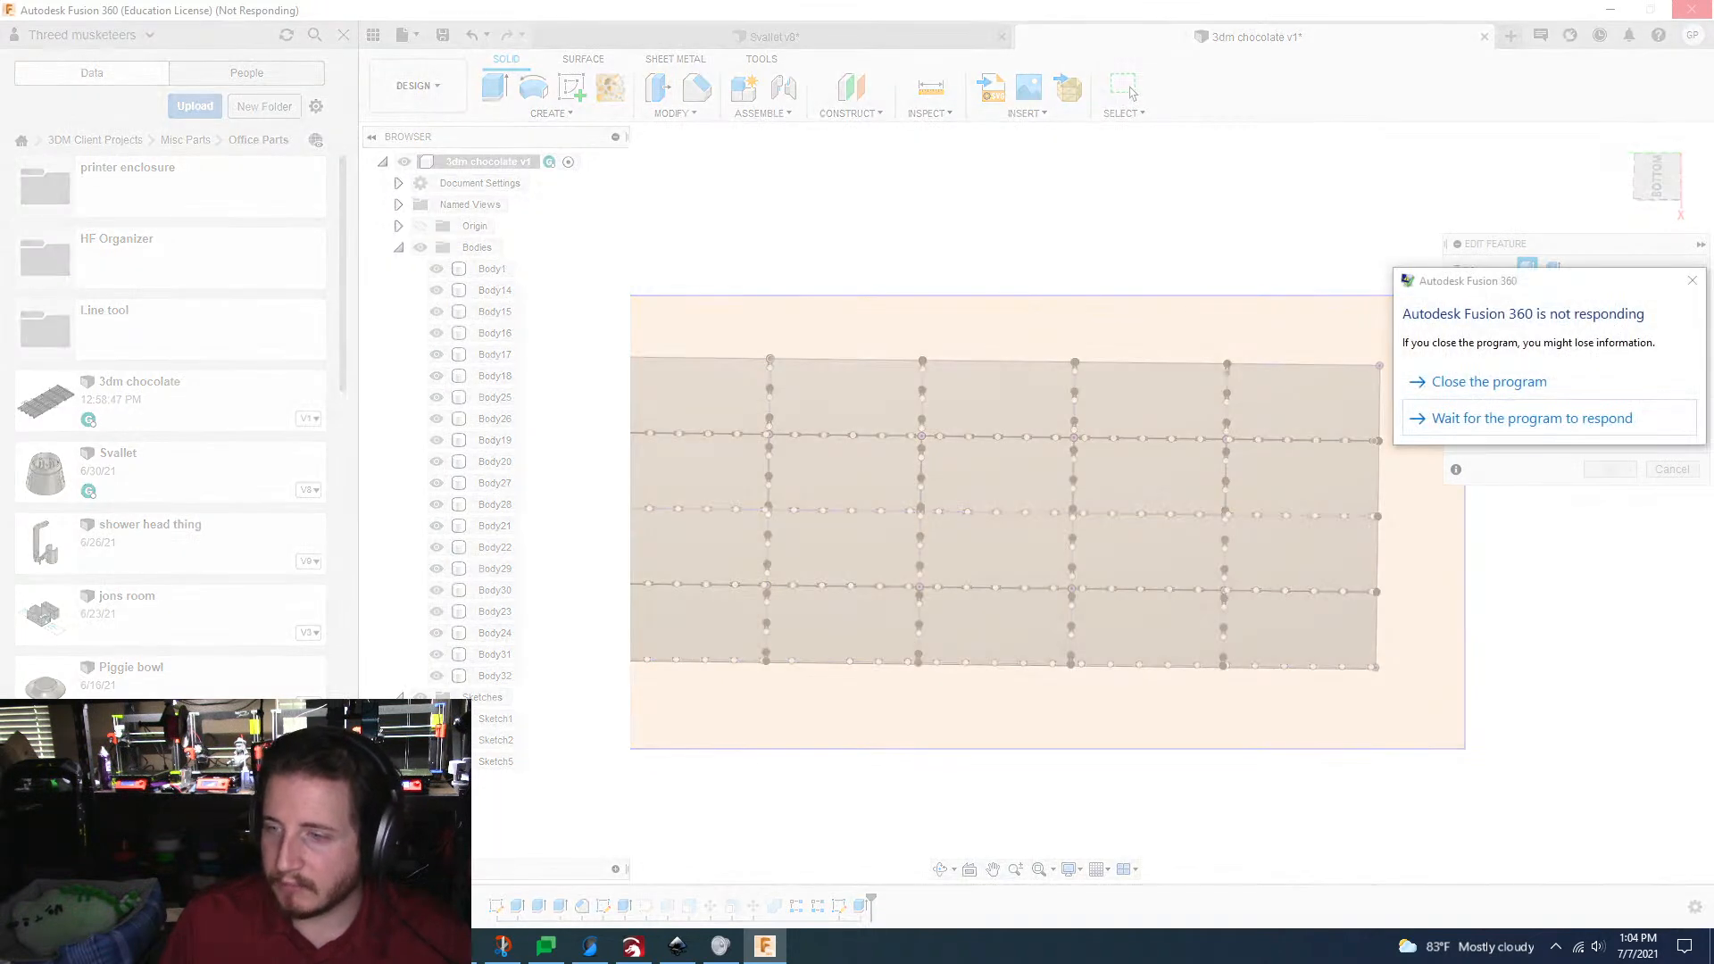
{"action": "left_click", "coordinate": [1460, 420]}
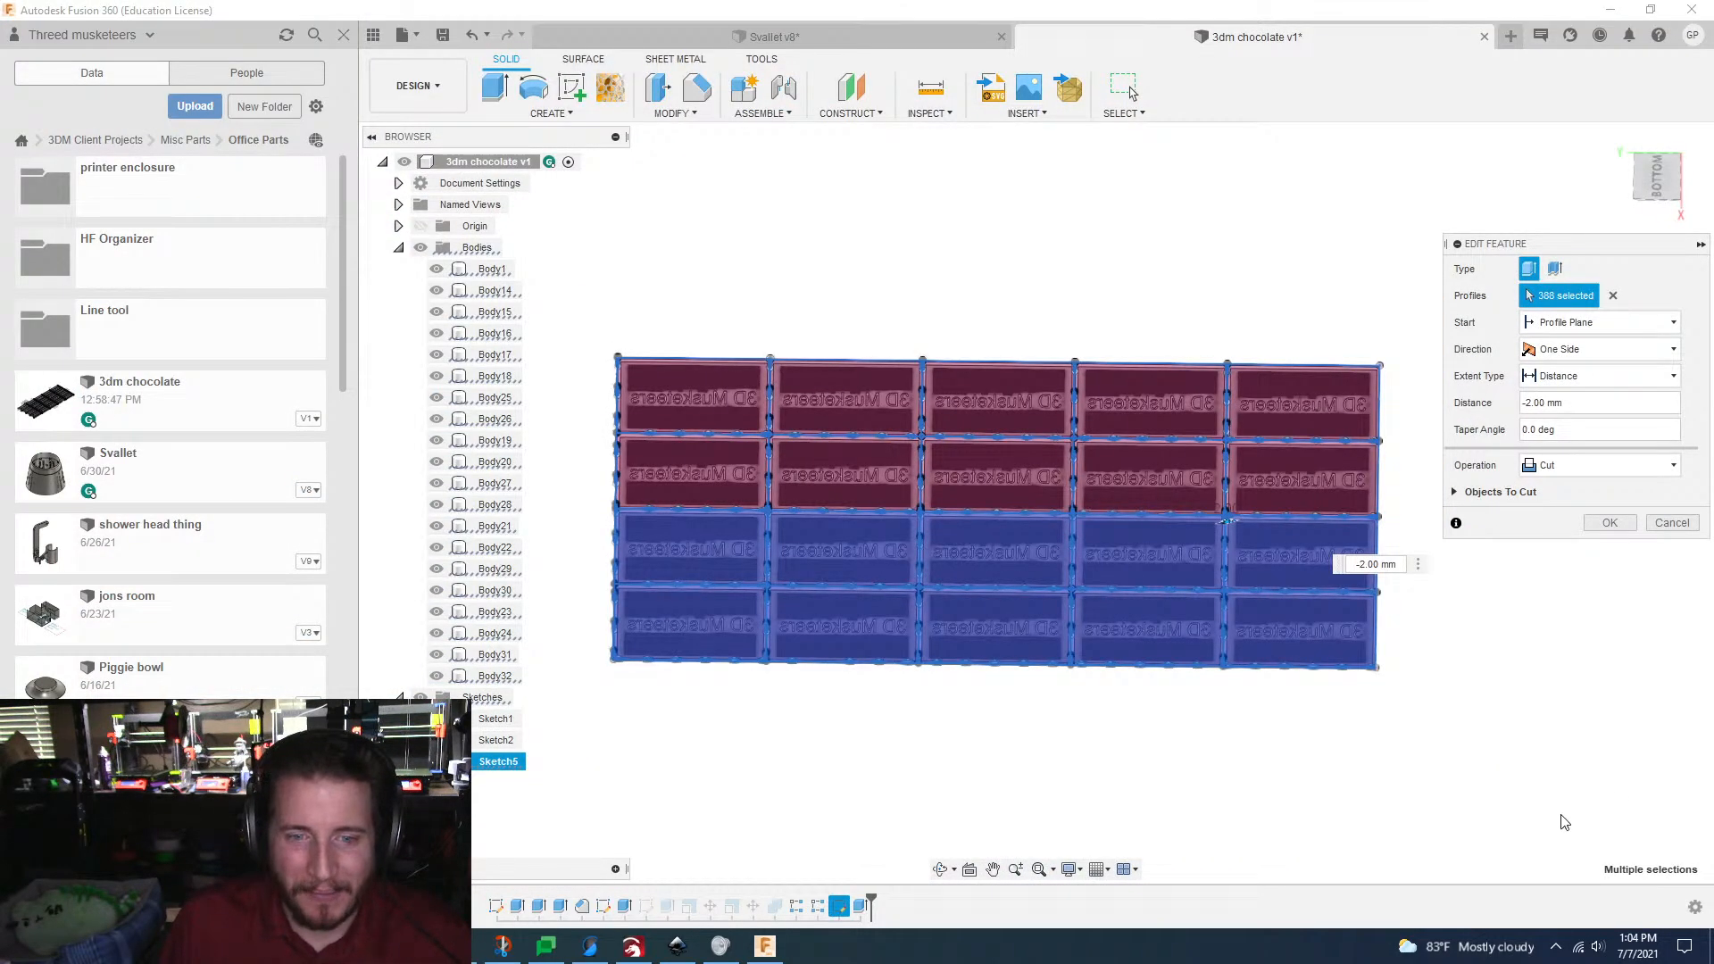
Step: Try to remove the large plate profiles from the Cut selection, starting with the first columns of the grid
{"action": "scroll", "coordinate": [1460, 745], "scroll_direction": "up", "scroll_amount": 2}
{"action": "middle_click_drag", "start_coordinate": [1018, 651], "coordinate": [1023, 650], "text": "shift"}
{"action": "scroll", "coordinate": [1025, 657], "scroll_direction": "up", "scroll_amount": 2}
{"action": "scroll", "coordinate": [1025, 657], "scroll_direction": "down", "scroll_amount": 3}
{"action": "scroll", "coordinate": [1023, 656], "scroll_direction": "up", "scroll_amount": 1}
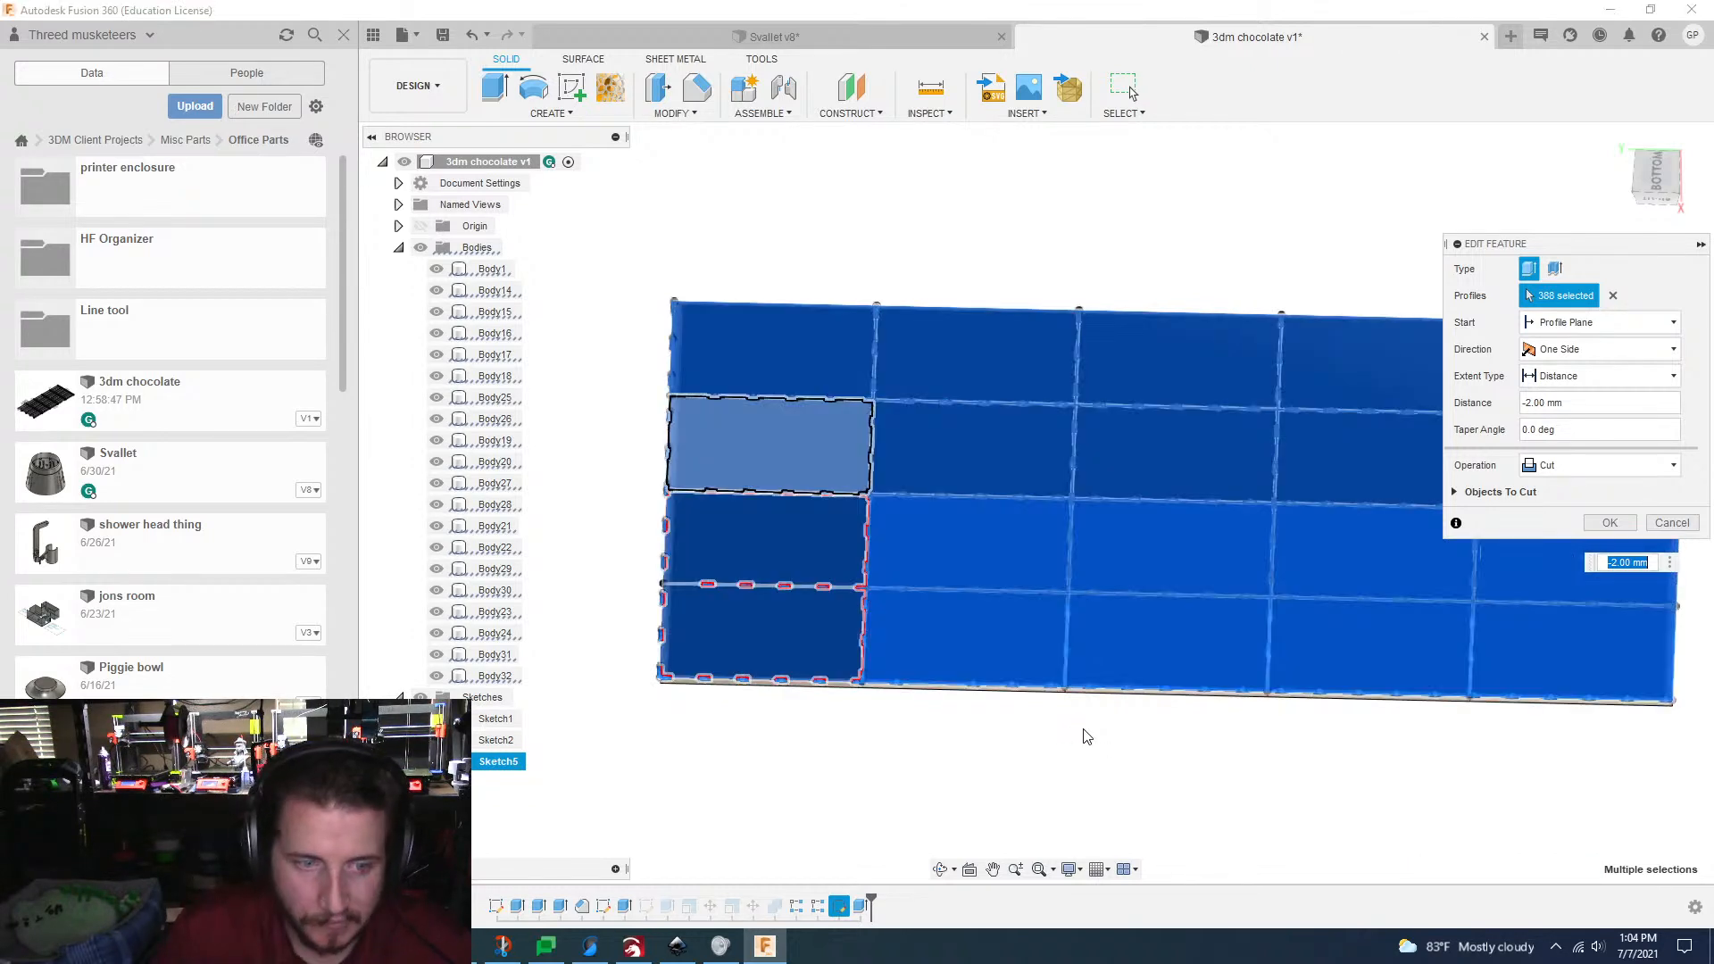
{"action": "left_click", "coordinate": [822, 724]}
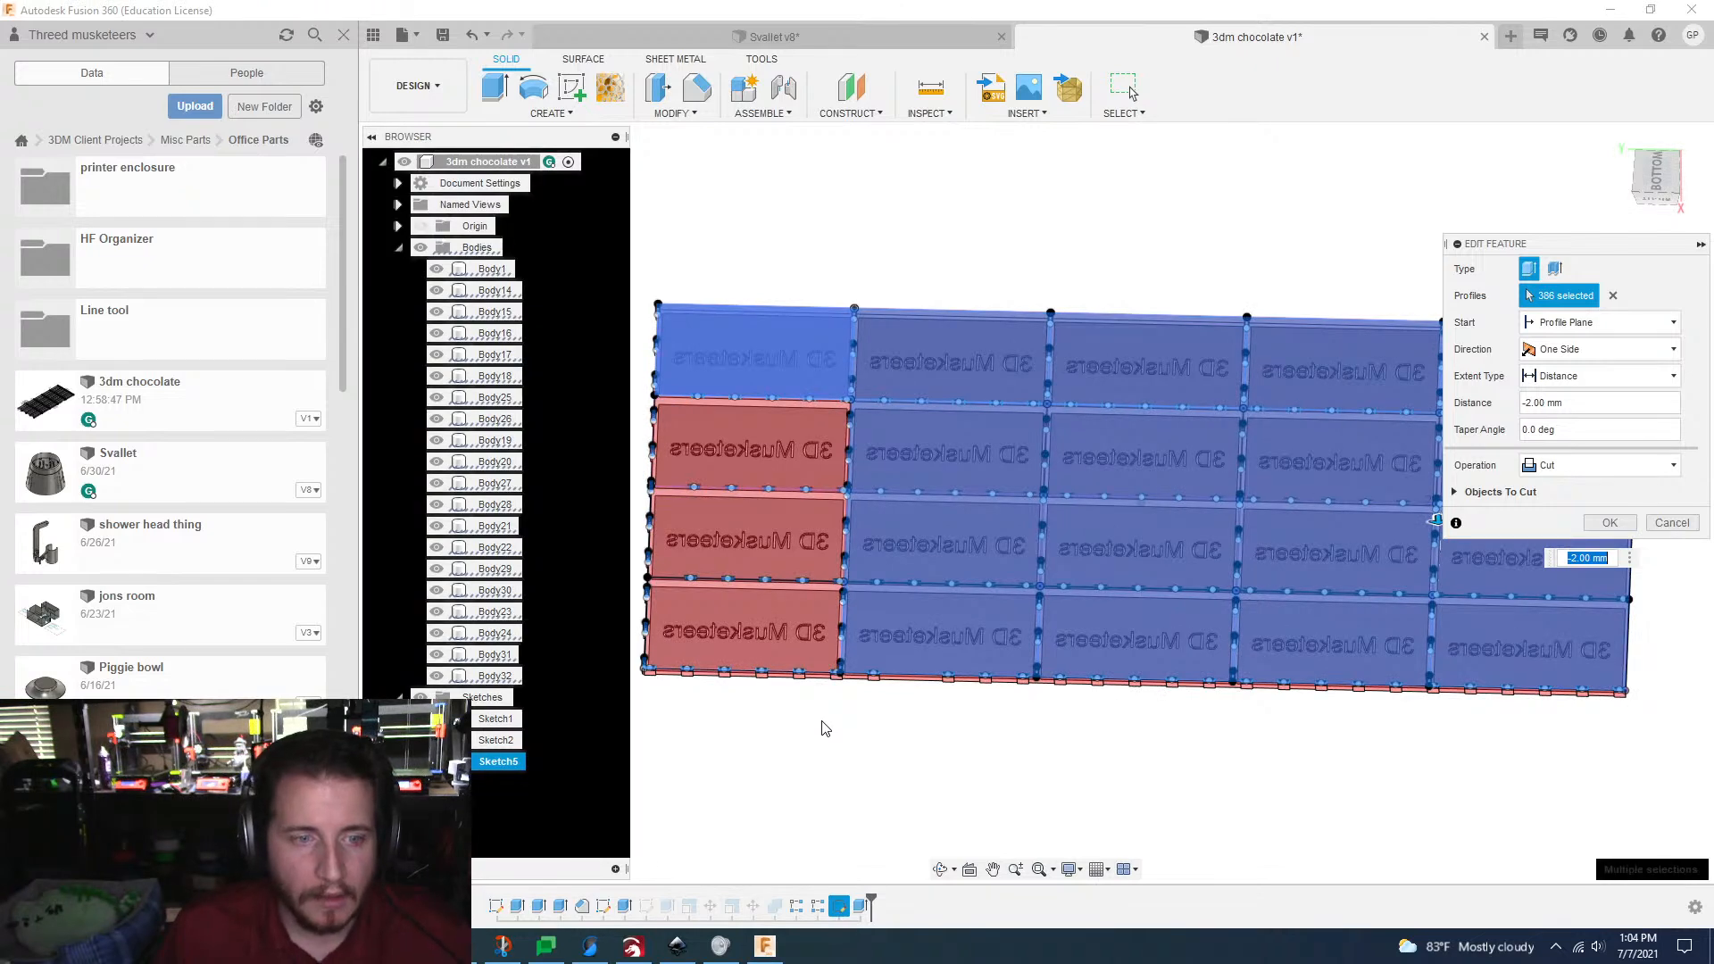
{"action": "left_click", "coordinate": [822, 724]}
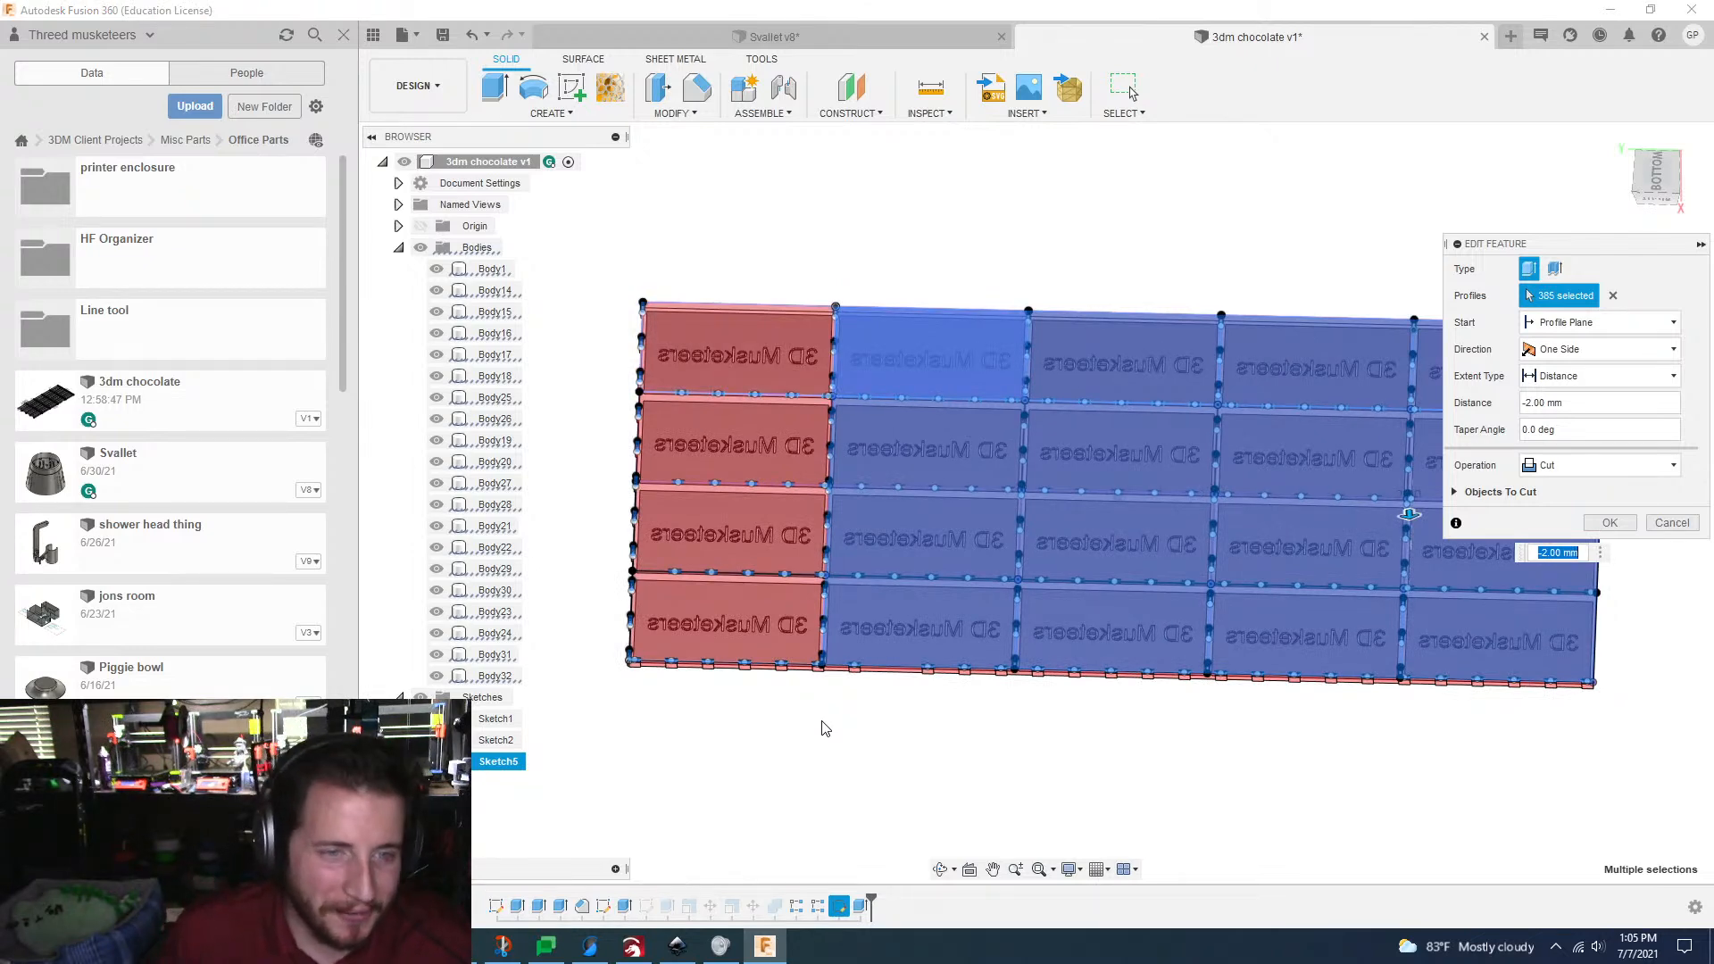
{"action": "left_click", "coordinate": [822, 724]}
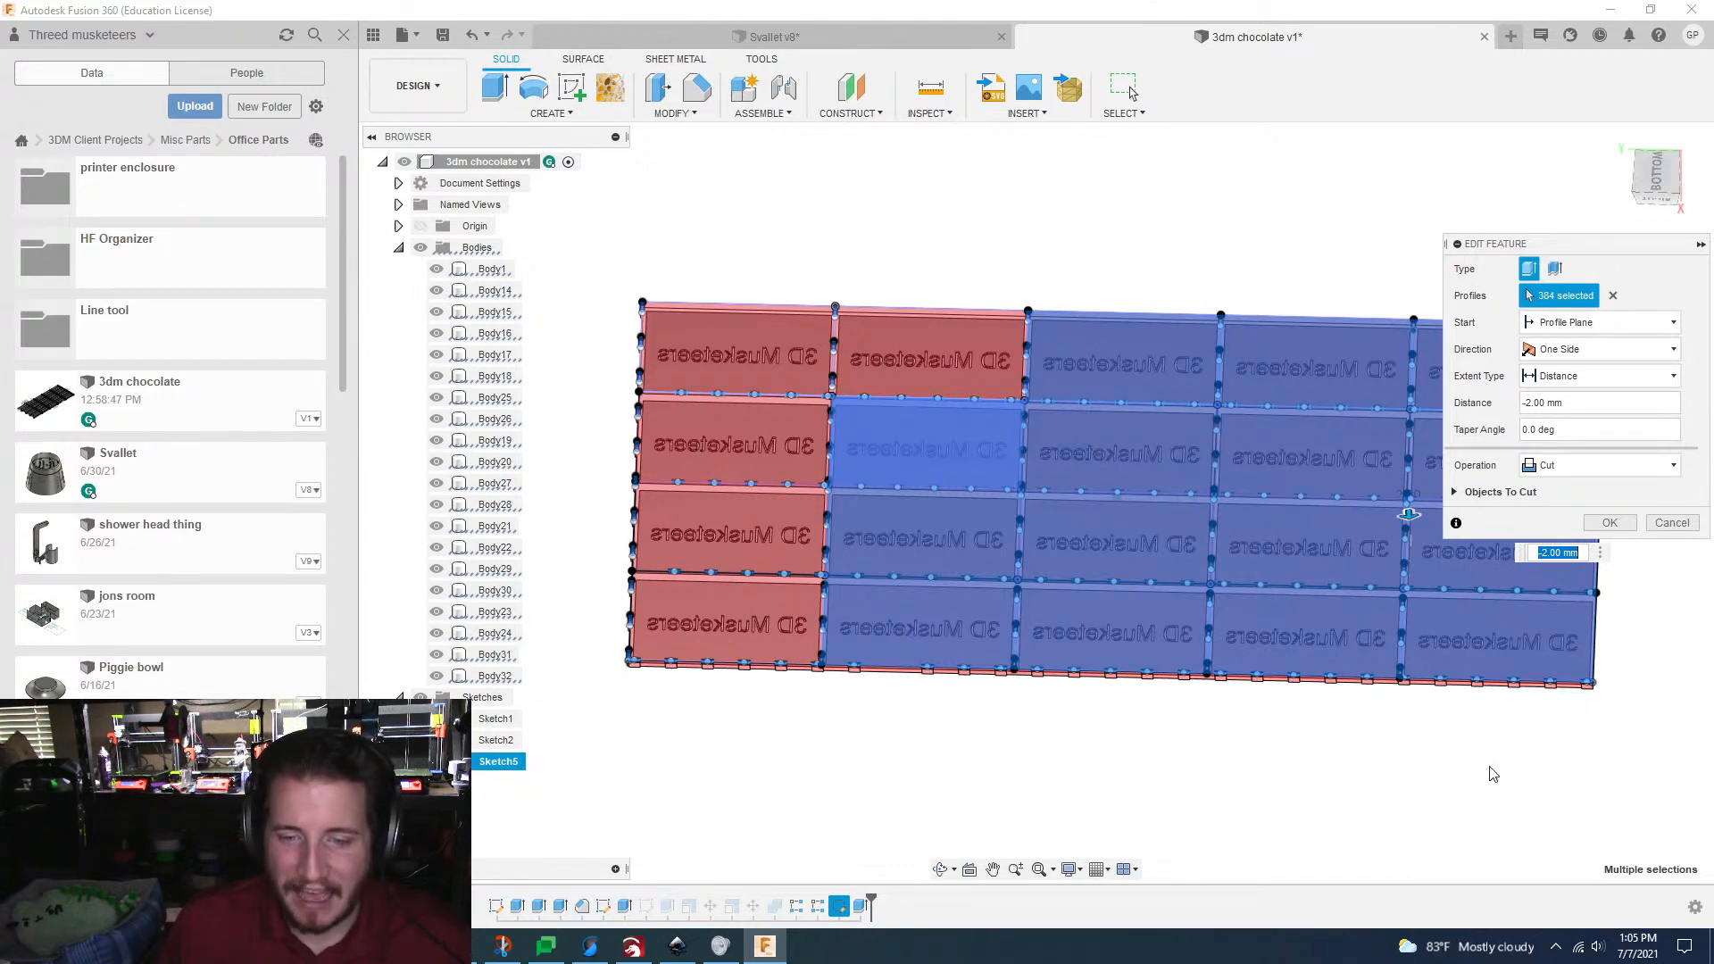
Step: Check the processor and graphics load in Task Manager, then minimize it
{"action": "key", "text": "ctrl+shift+Escape"}
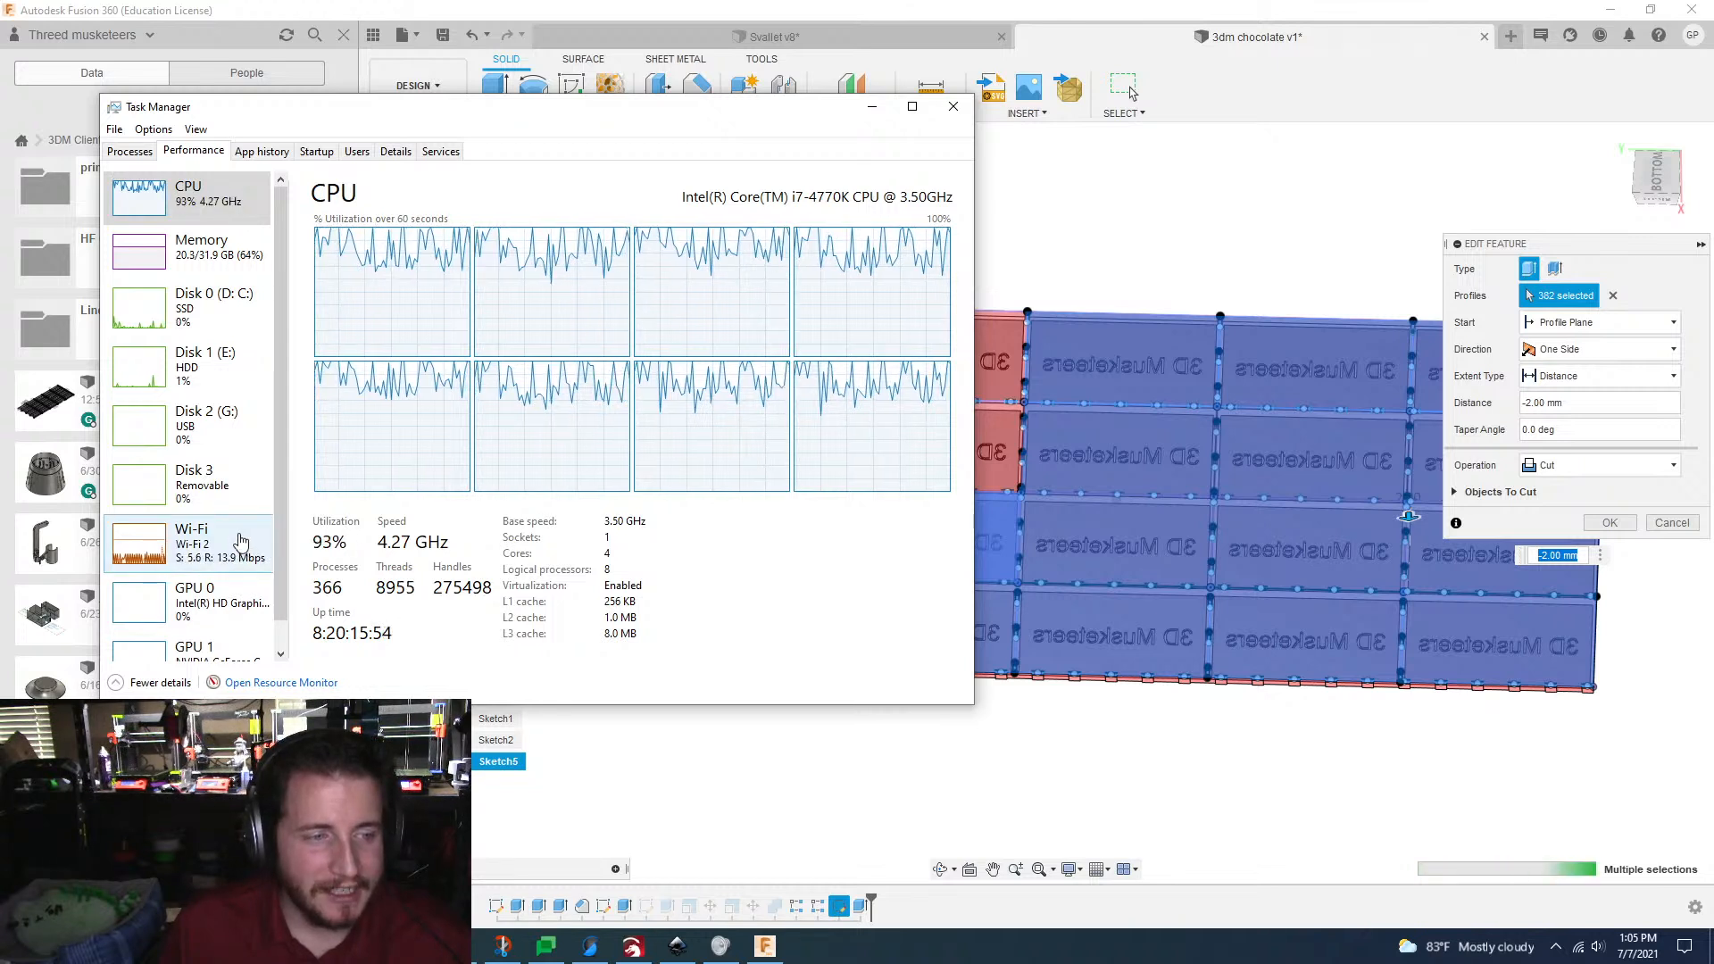
{"action": "scroll", "coordinate": [284, 571], "scroll_direction": "down", "scroll_amount": 1}
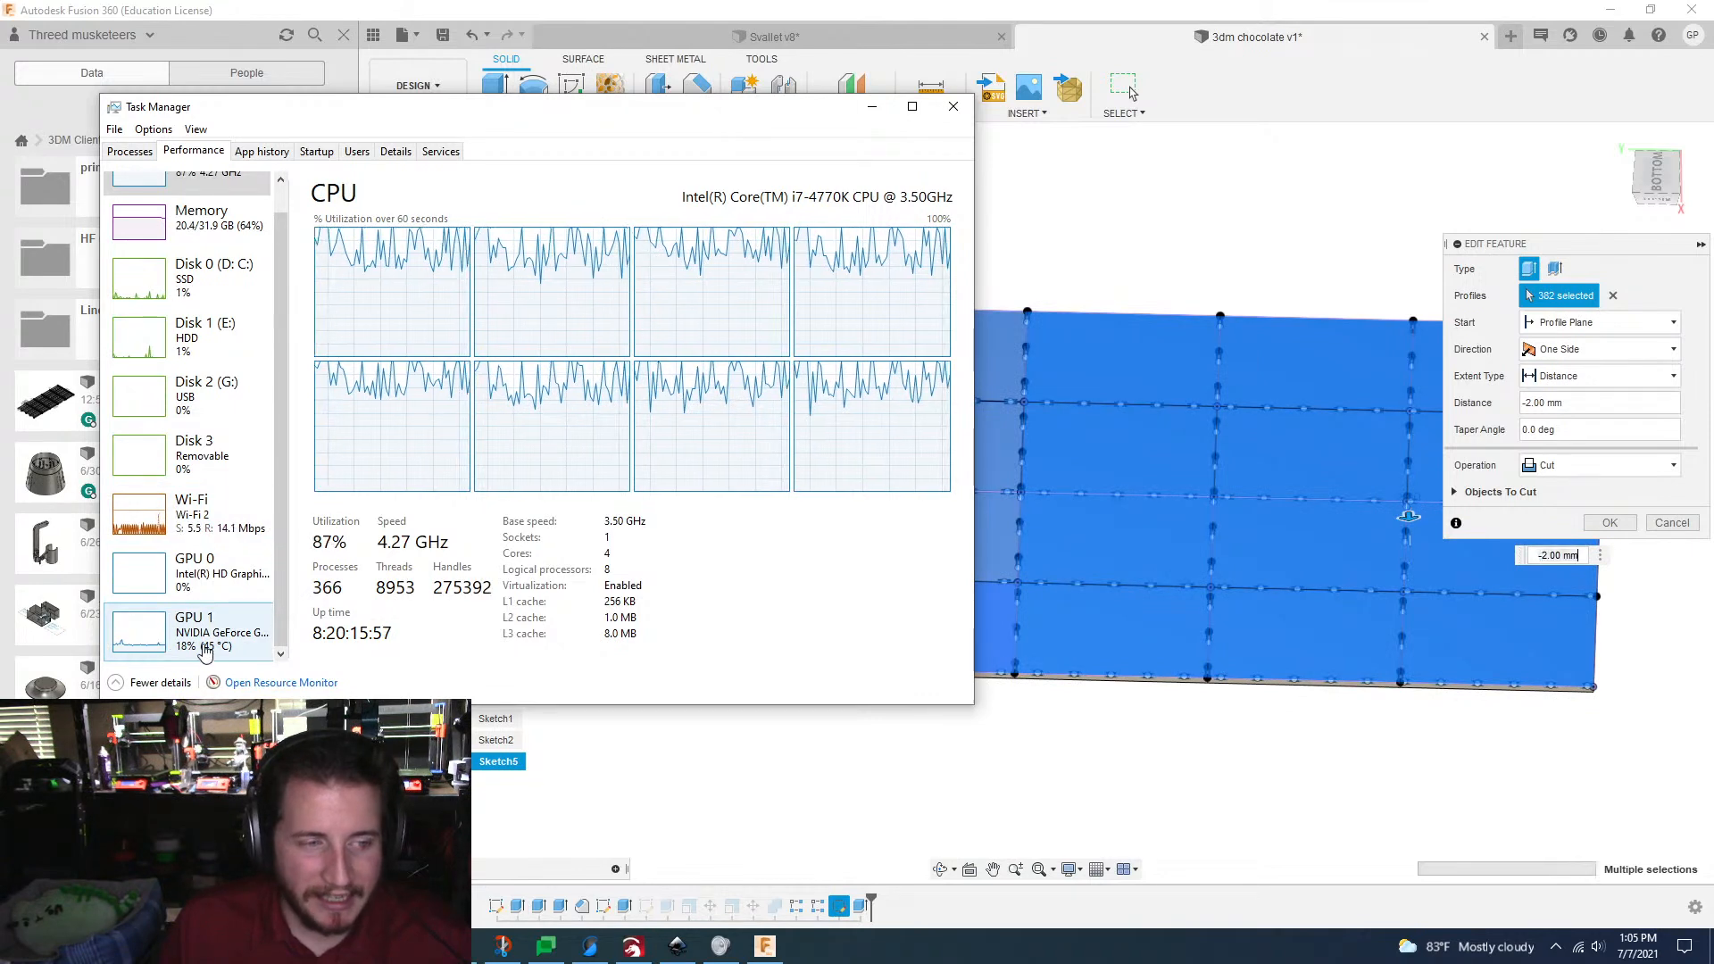
{"action": "scroll", "coordinate": [168, 644], "scroll_direction": "up", "scroll_amount": 1}
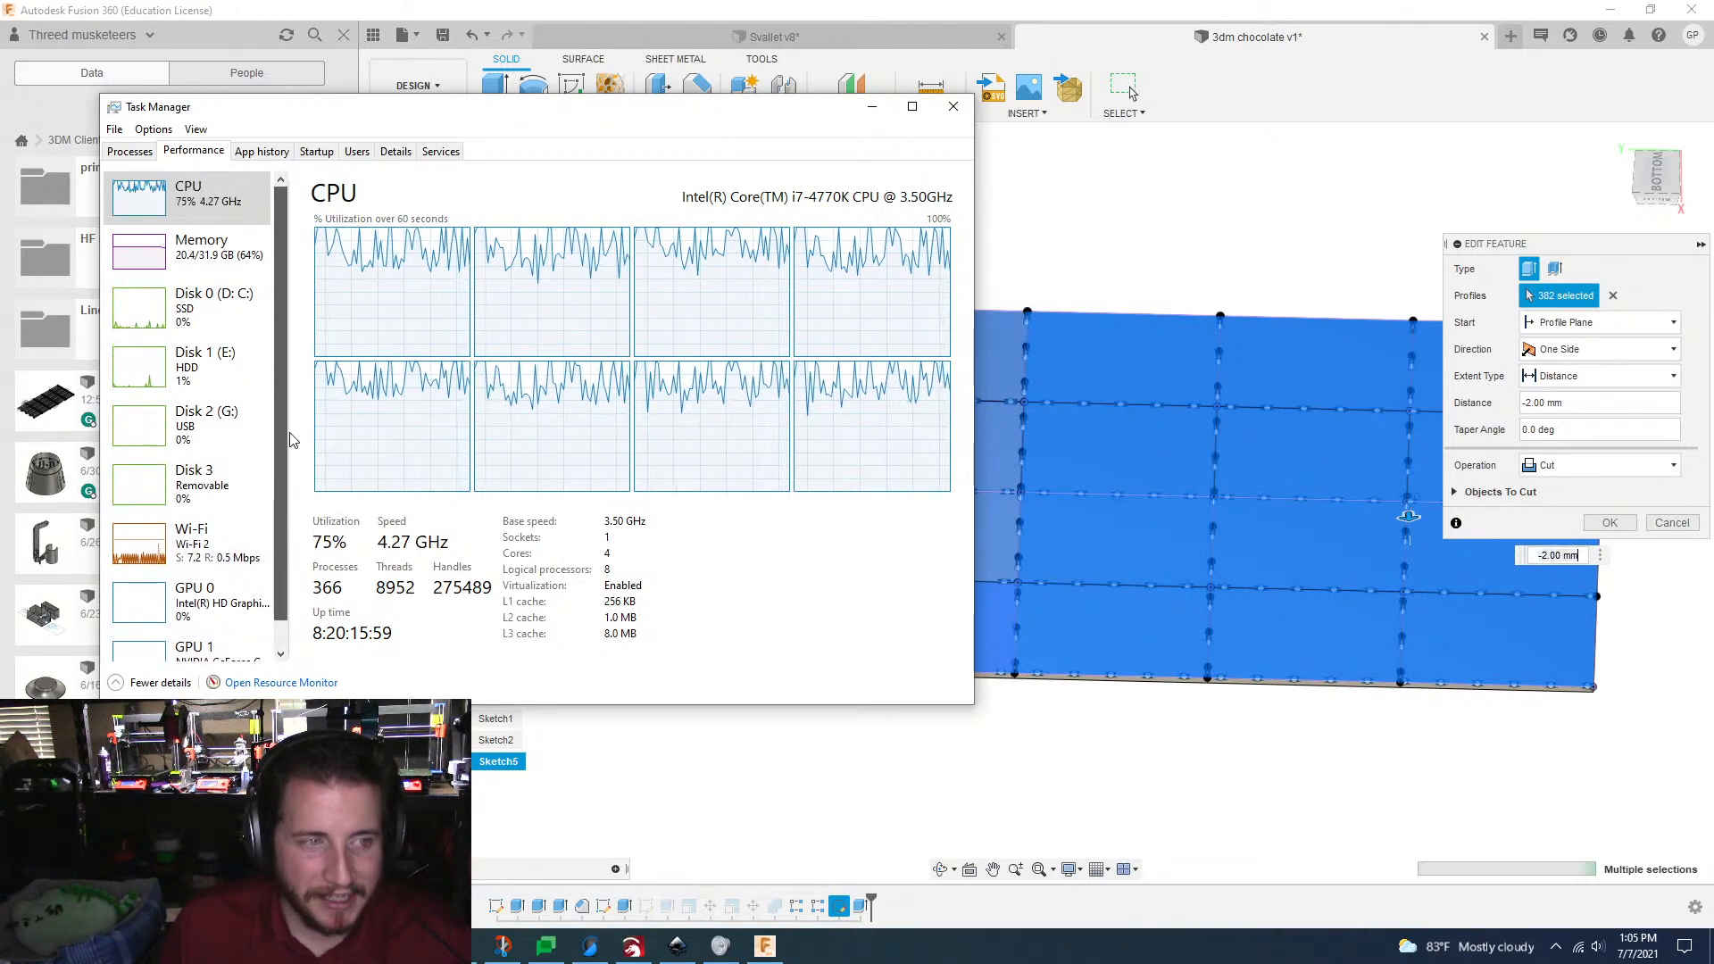
{"action": "left_click", "coordinate": [874, 106]}
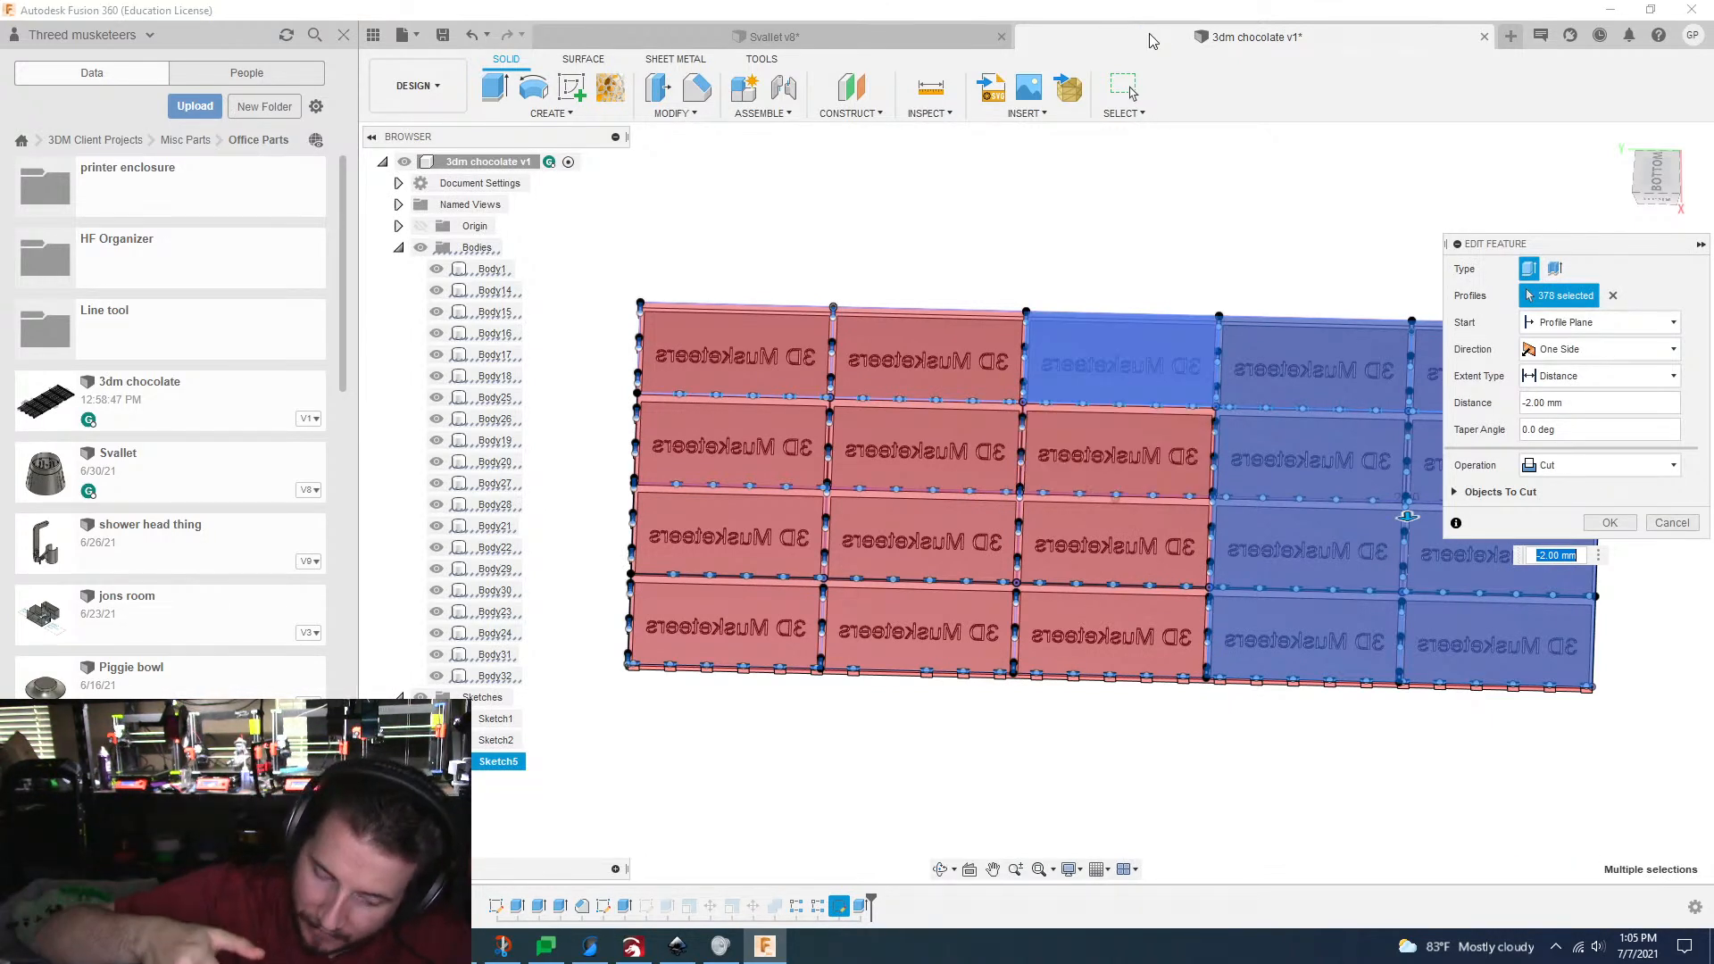
Step: Try to take the remaining large plate profiles out of the Cut selection, then cancel the extrude edit
{"action": "key", "text": "Return"}
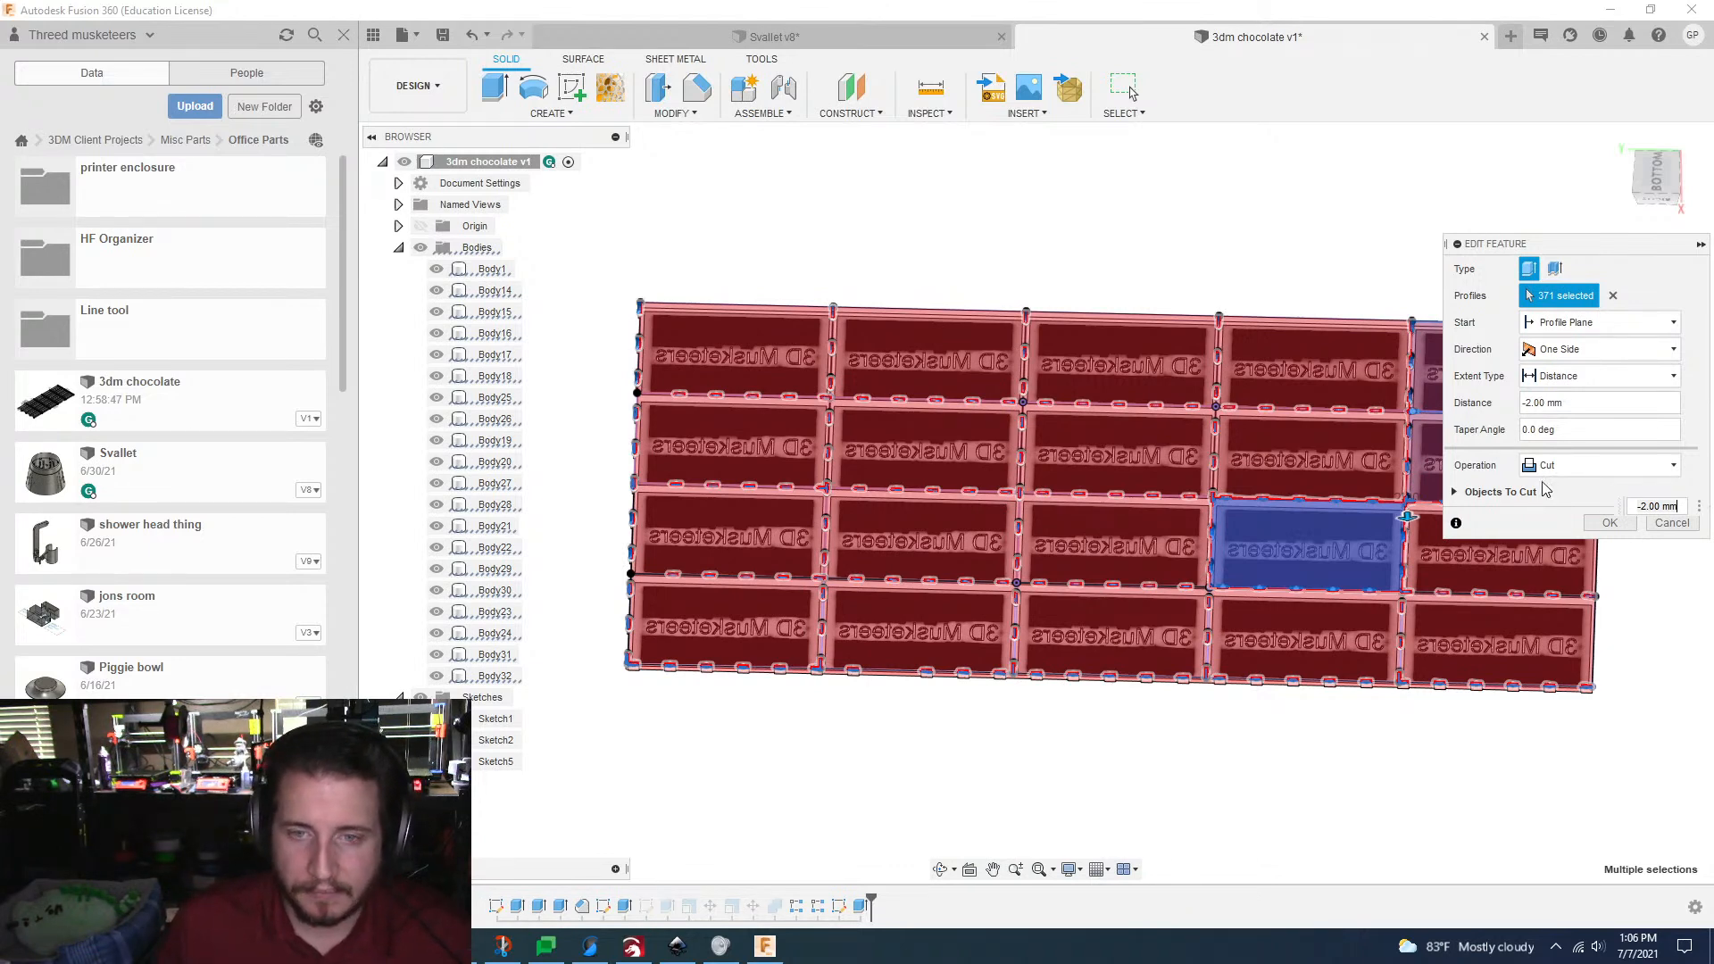
{"action": "scroll", "coordinate": [1122, 172], "scroll_direction": "up", "scroll_amount": 4}
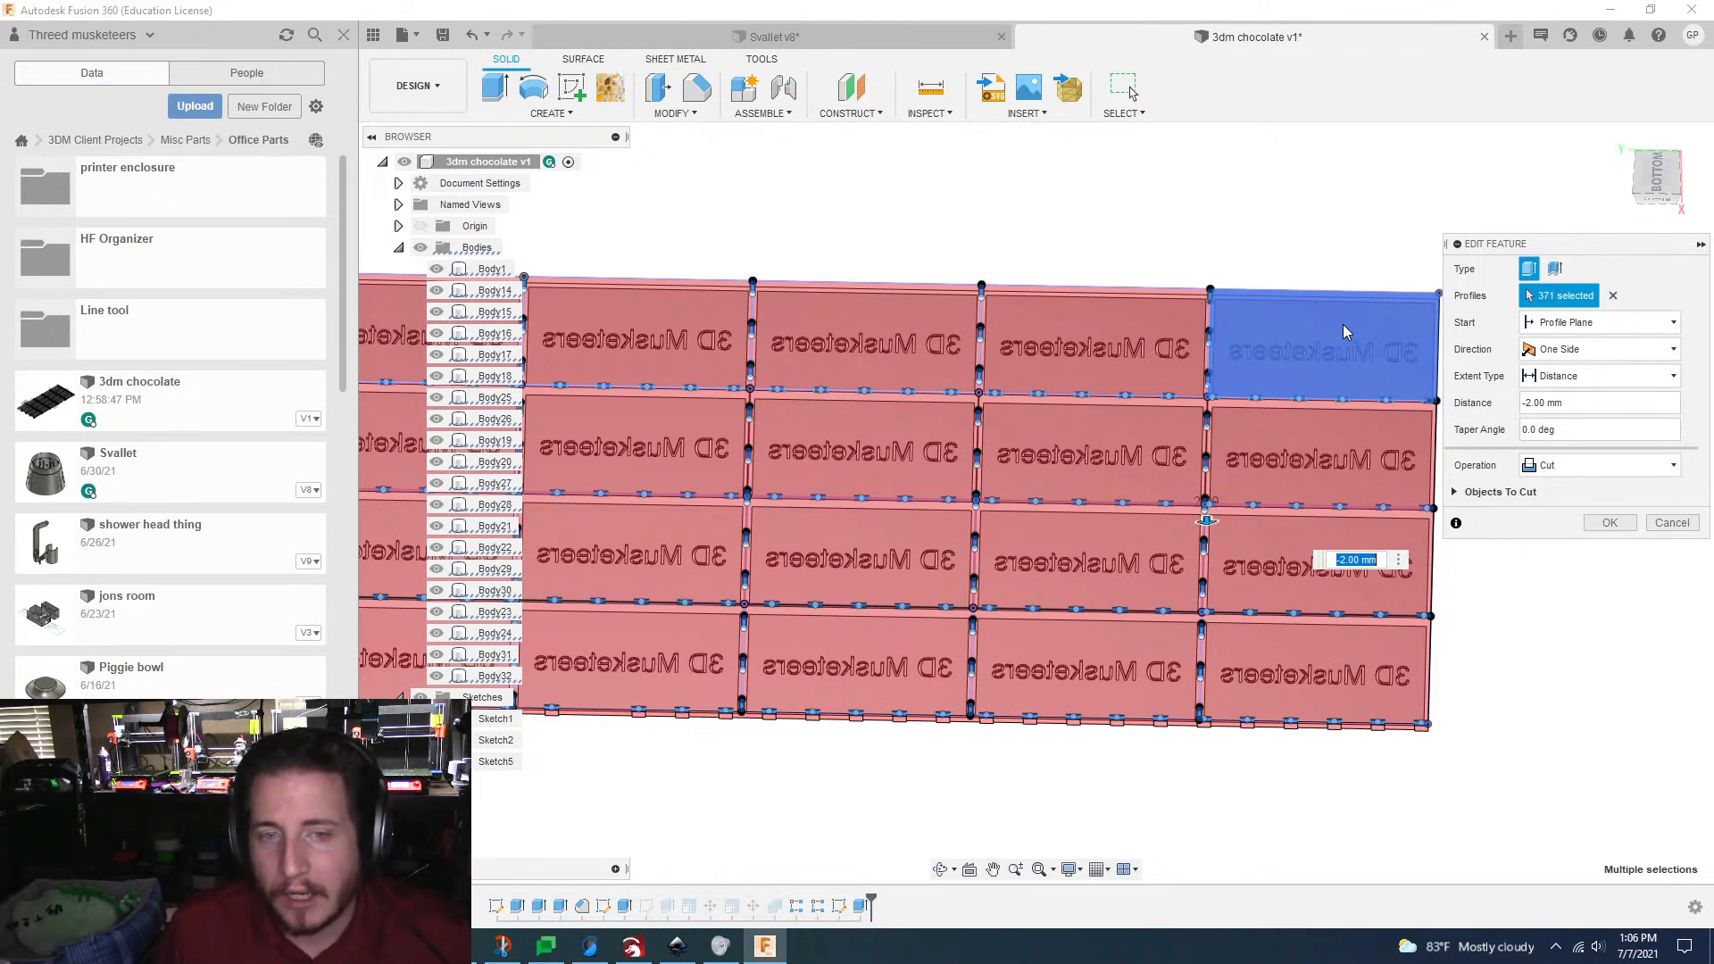
{"action": "left_click", "coordinate": [1343, 324]}
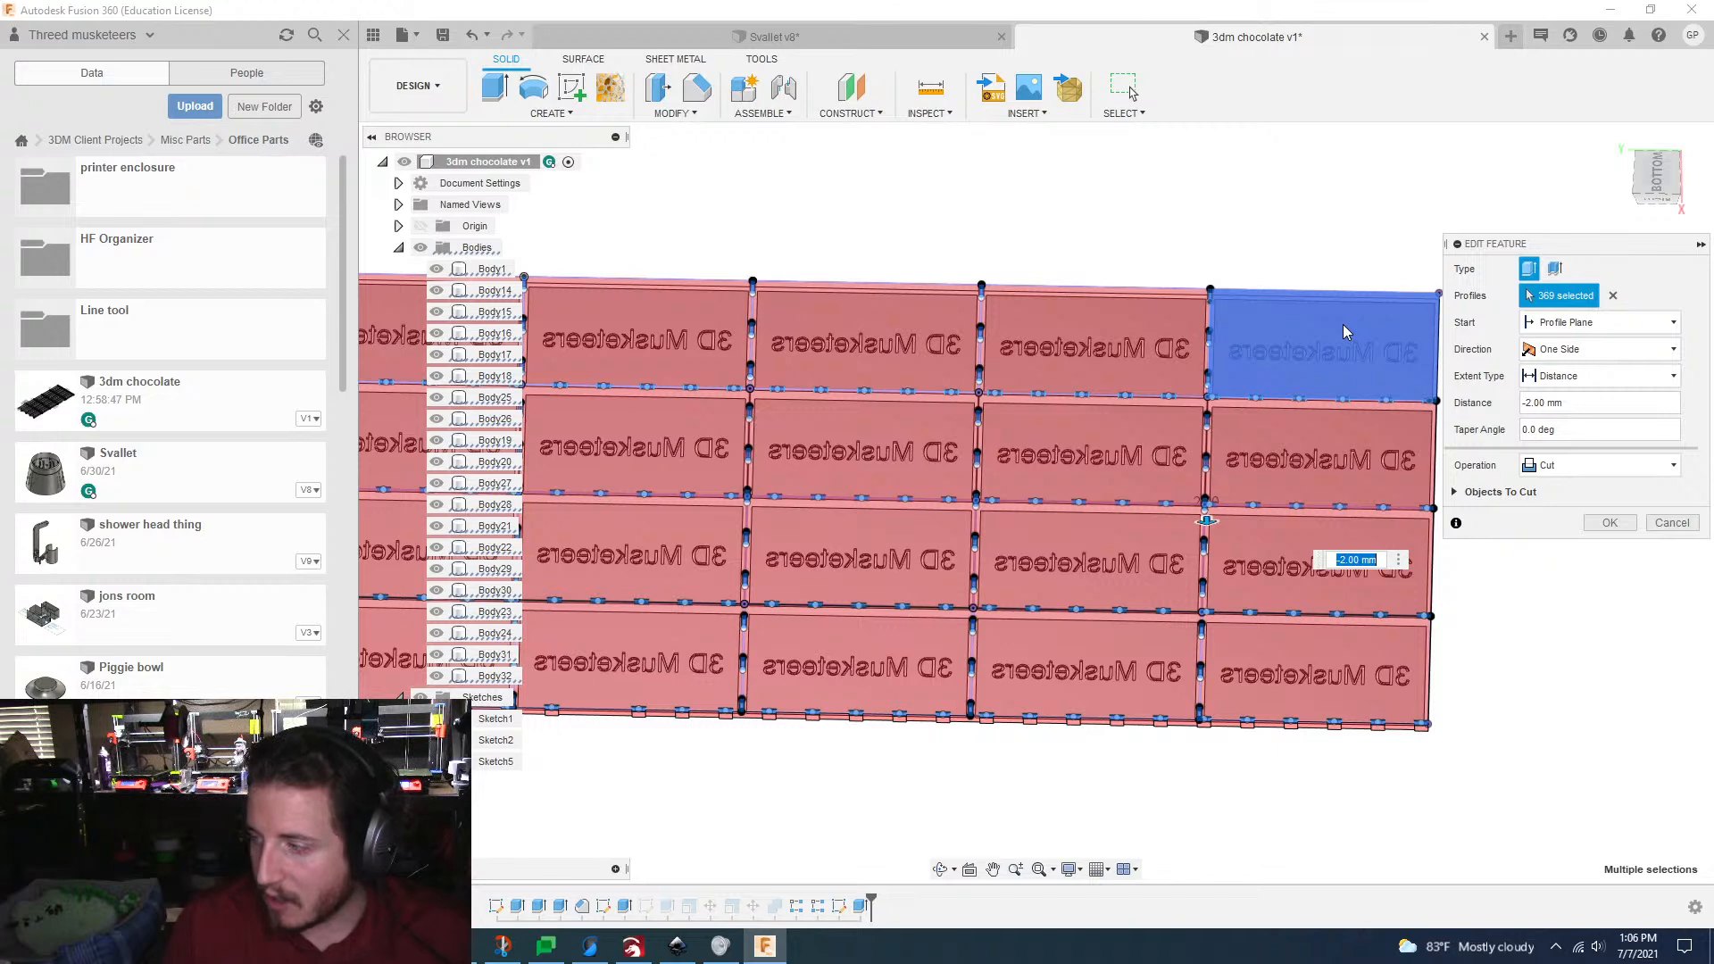
{"action": "left_click", "coordinate": [1344, 327]}
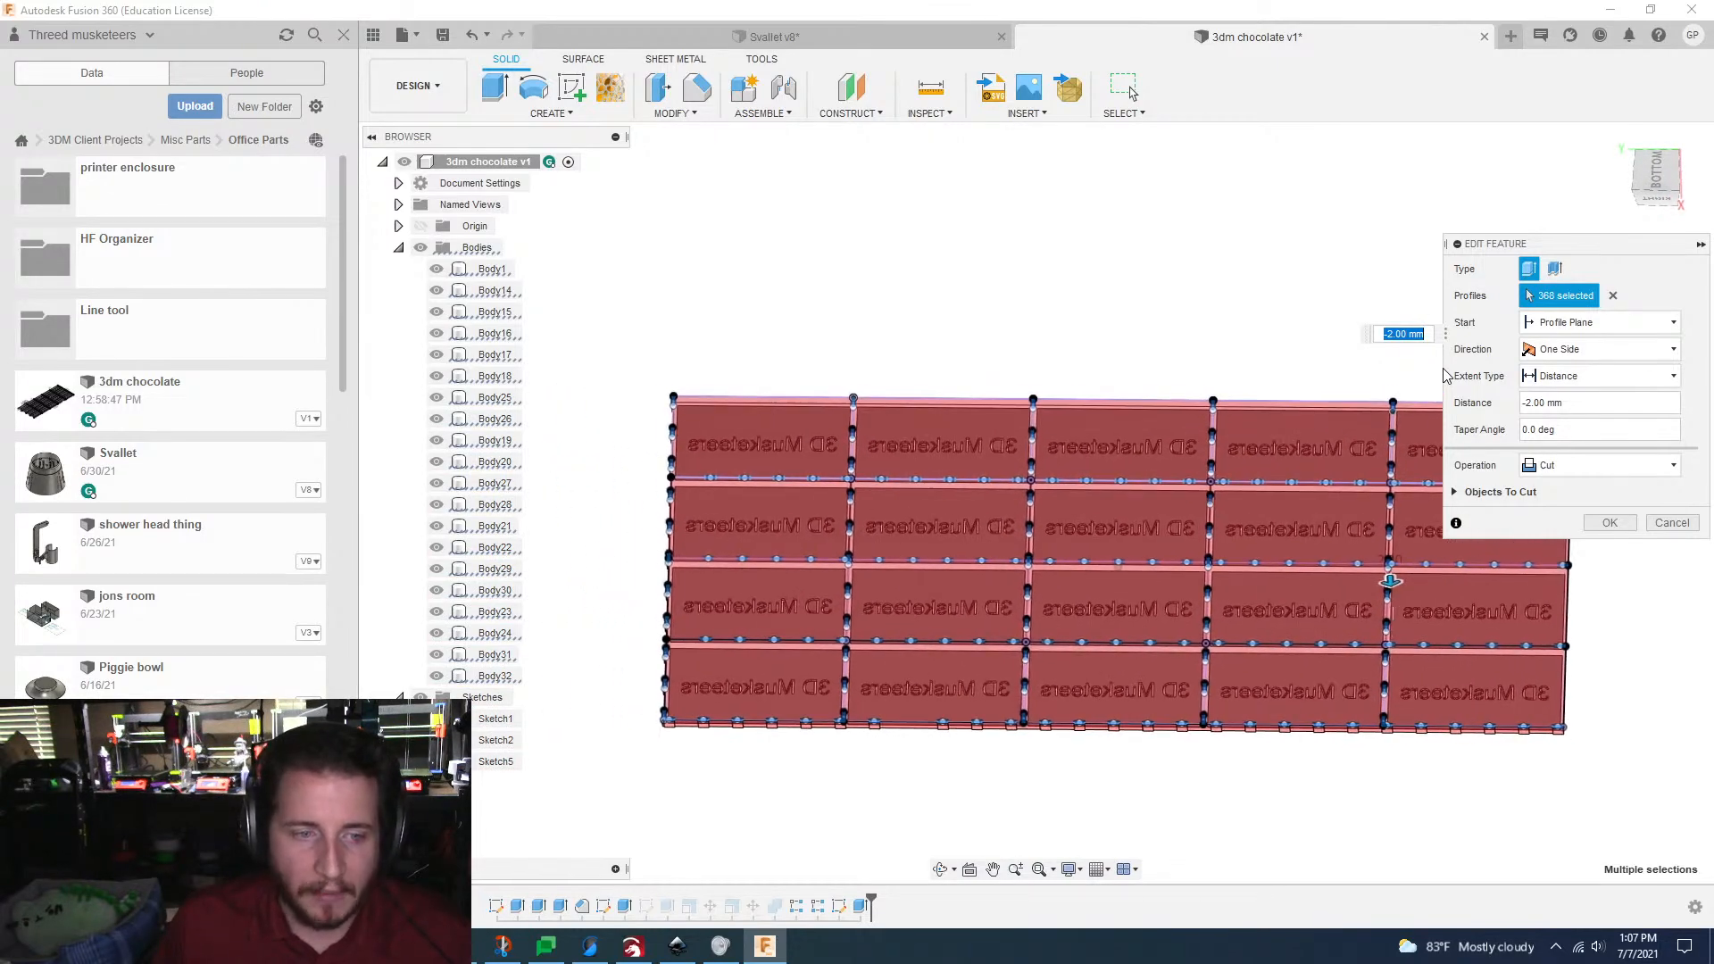
{"action": "left_click", "coordinate": [1673, 523]}
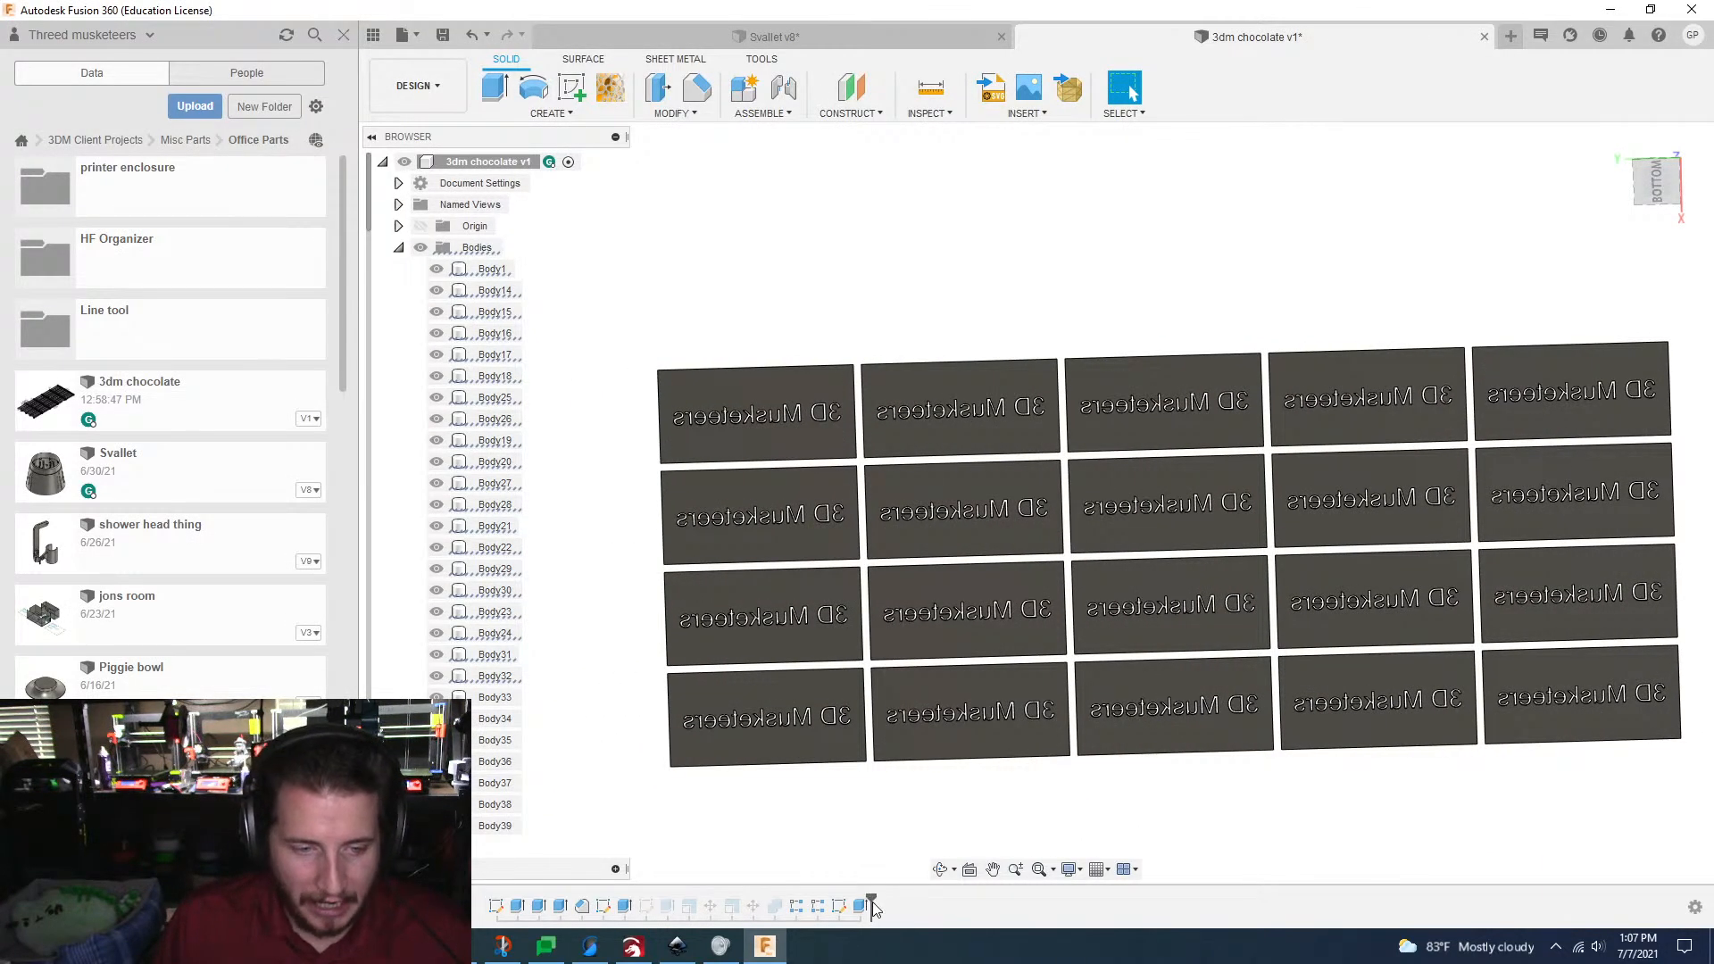
Step: Roll the design history back to before the tab Cut extrude and show the tab sketch
{"action": "left_click_drag", "start_coordinate": [872, 904], "coordinate": [841, 893]}
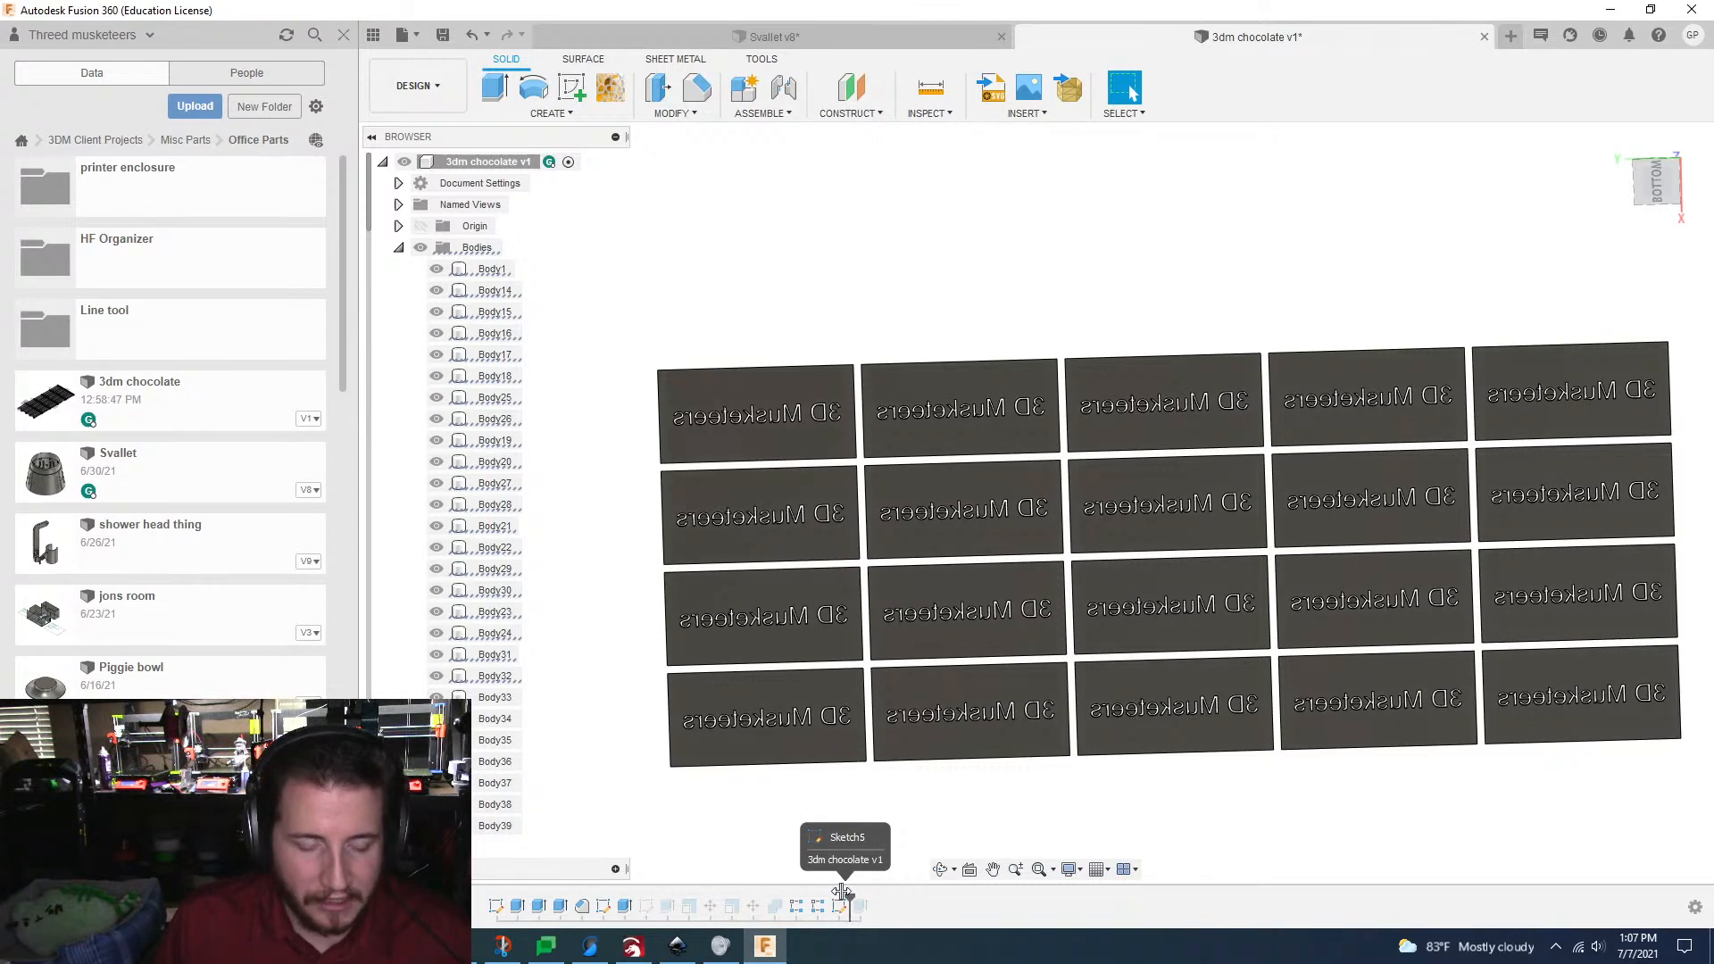
{"action": "scroll", "coordinate": [554, 588], "scroll_direction": "up", "scroll_amount": 5}
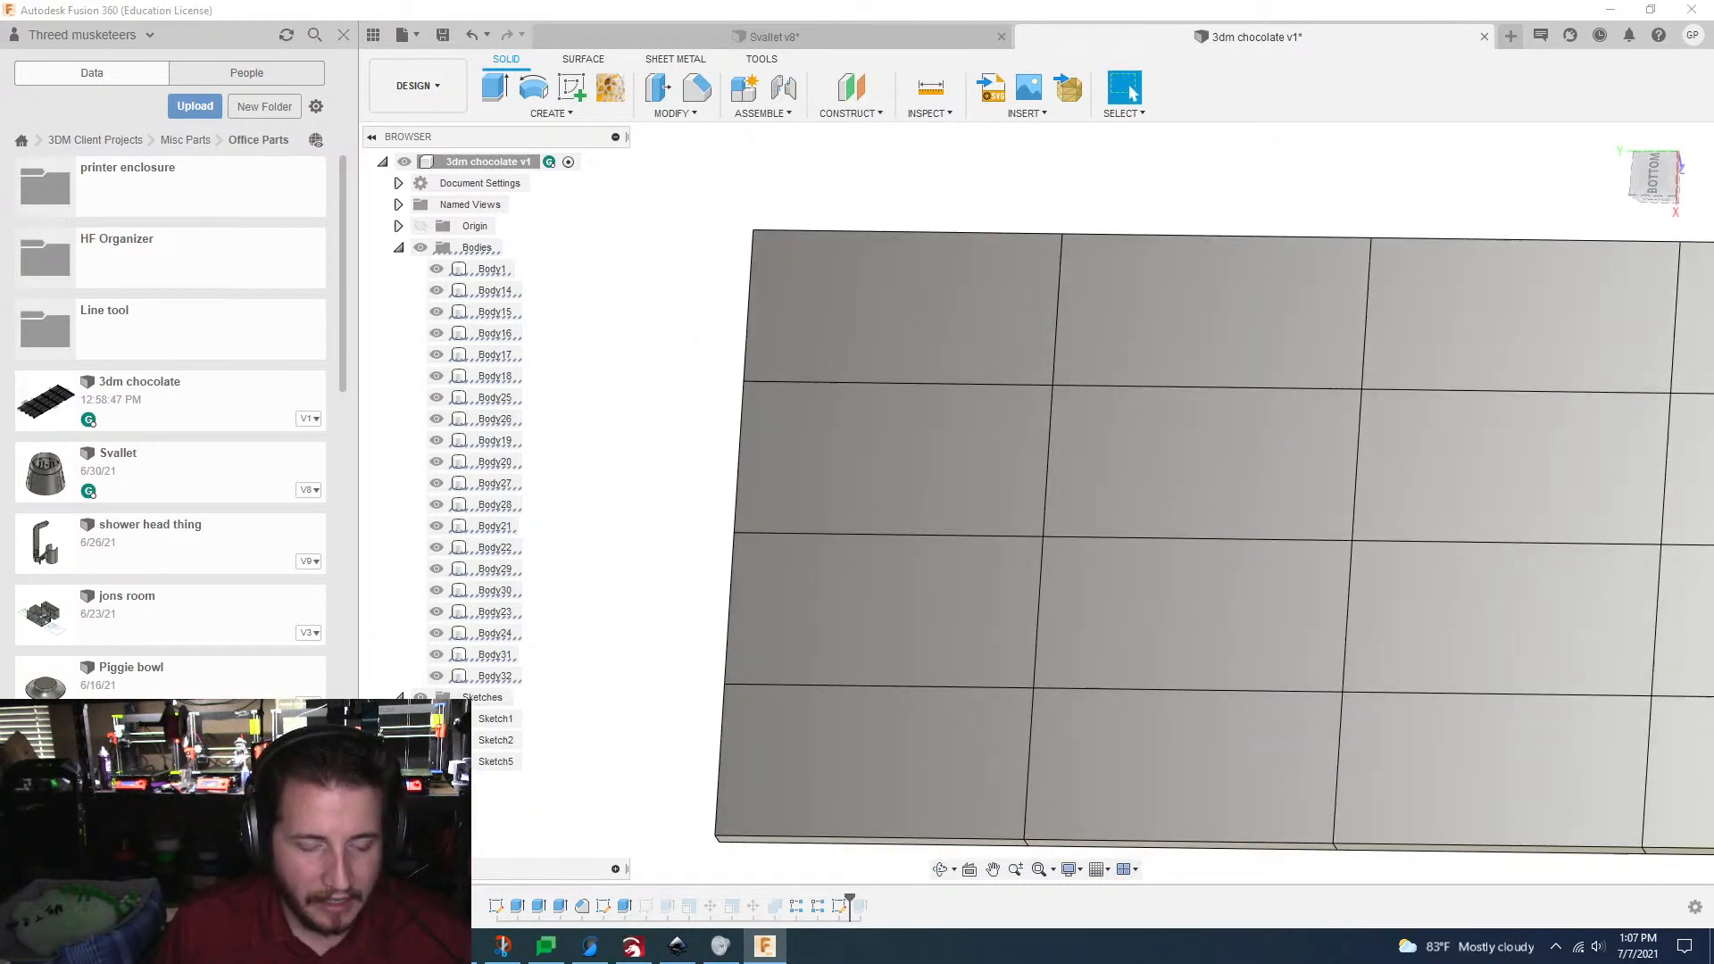
{"action": "left_click", "coordinate": [496, 762]}
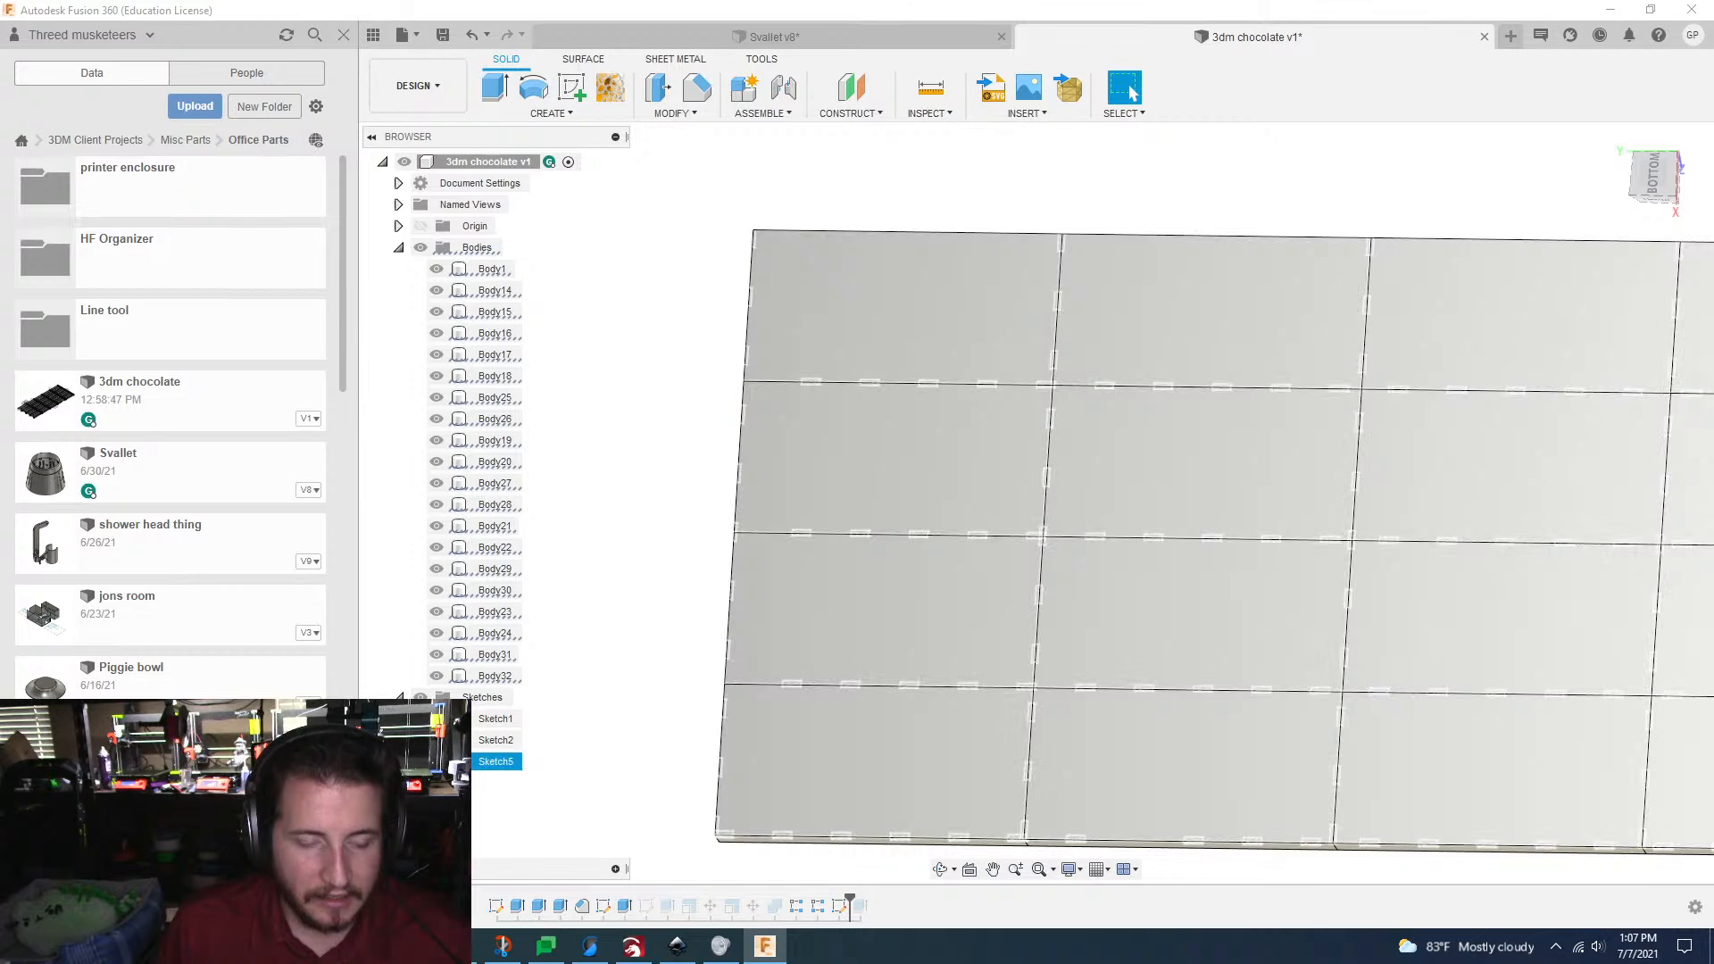
{"action": "left_click", "coordinate": [436, 761]}
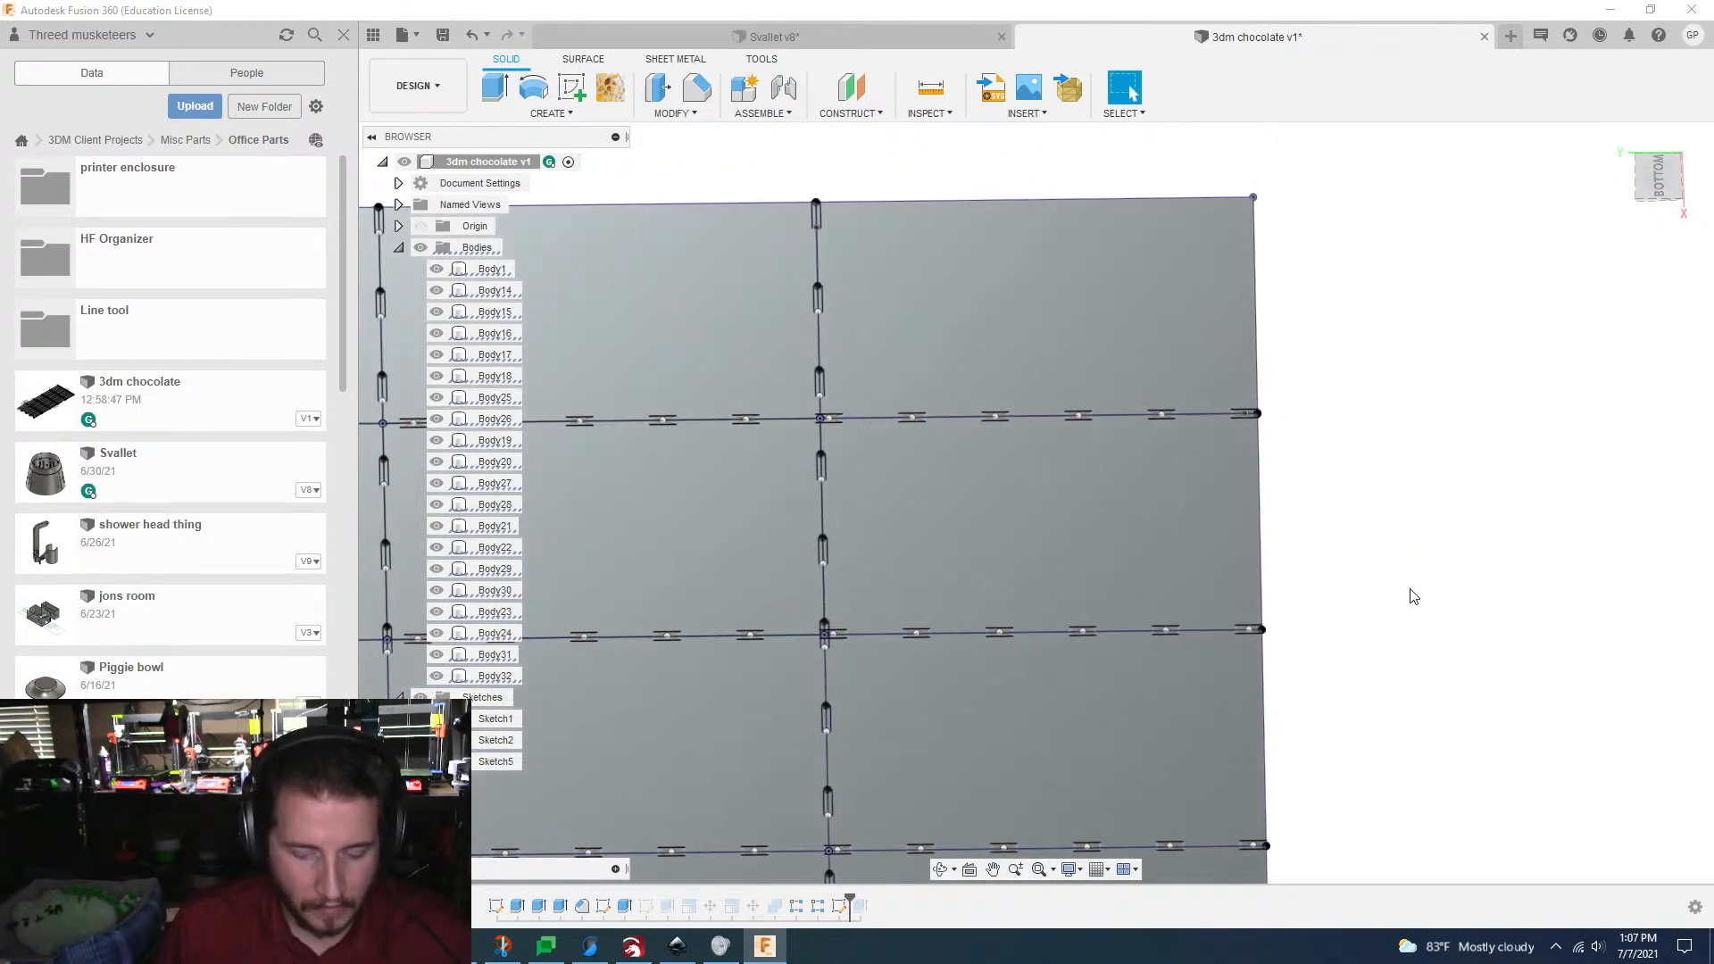
Step: Start an Extrude with both halves of the tab profile at the bar's outer edge on the first lengthwise grid line
{"action": "key", "text": "e"}
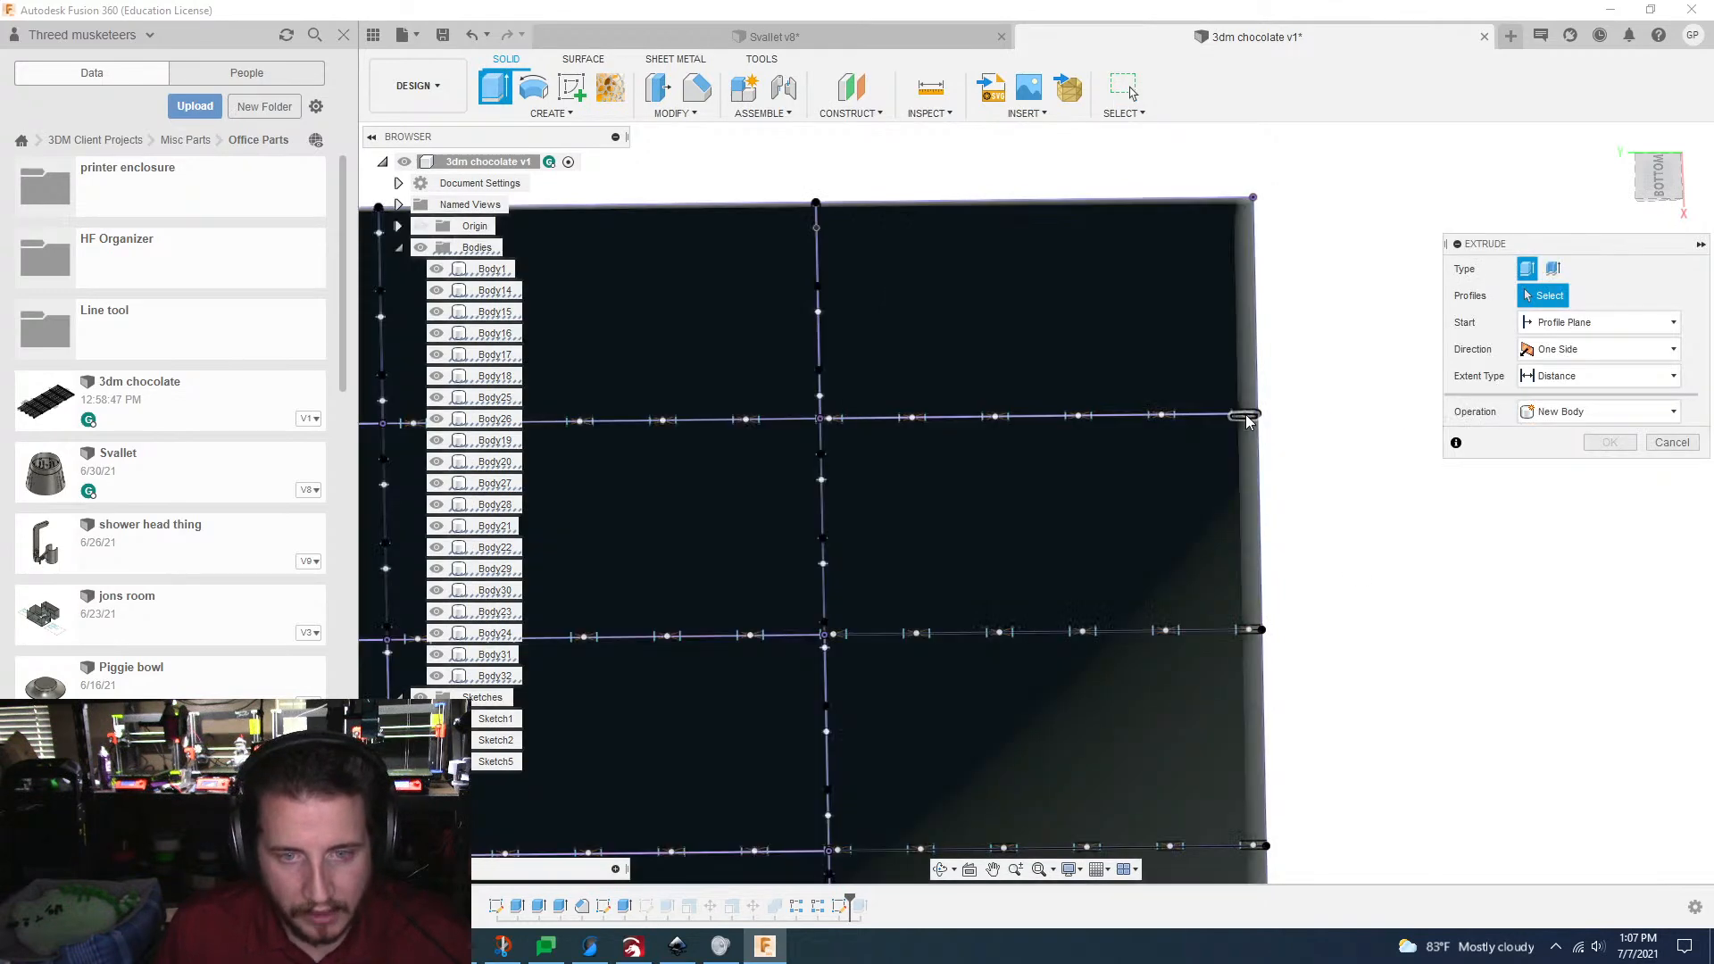
{"action": "scroll", "coordinate": [1246, 411], "scroll_direction": "up", "scroll_amount": 5}
{"action": "left_click", "coordinate": [1225, 406]}
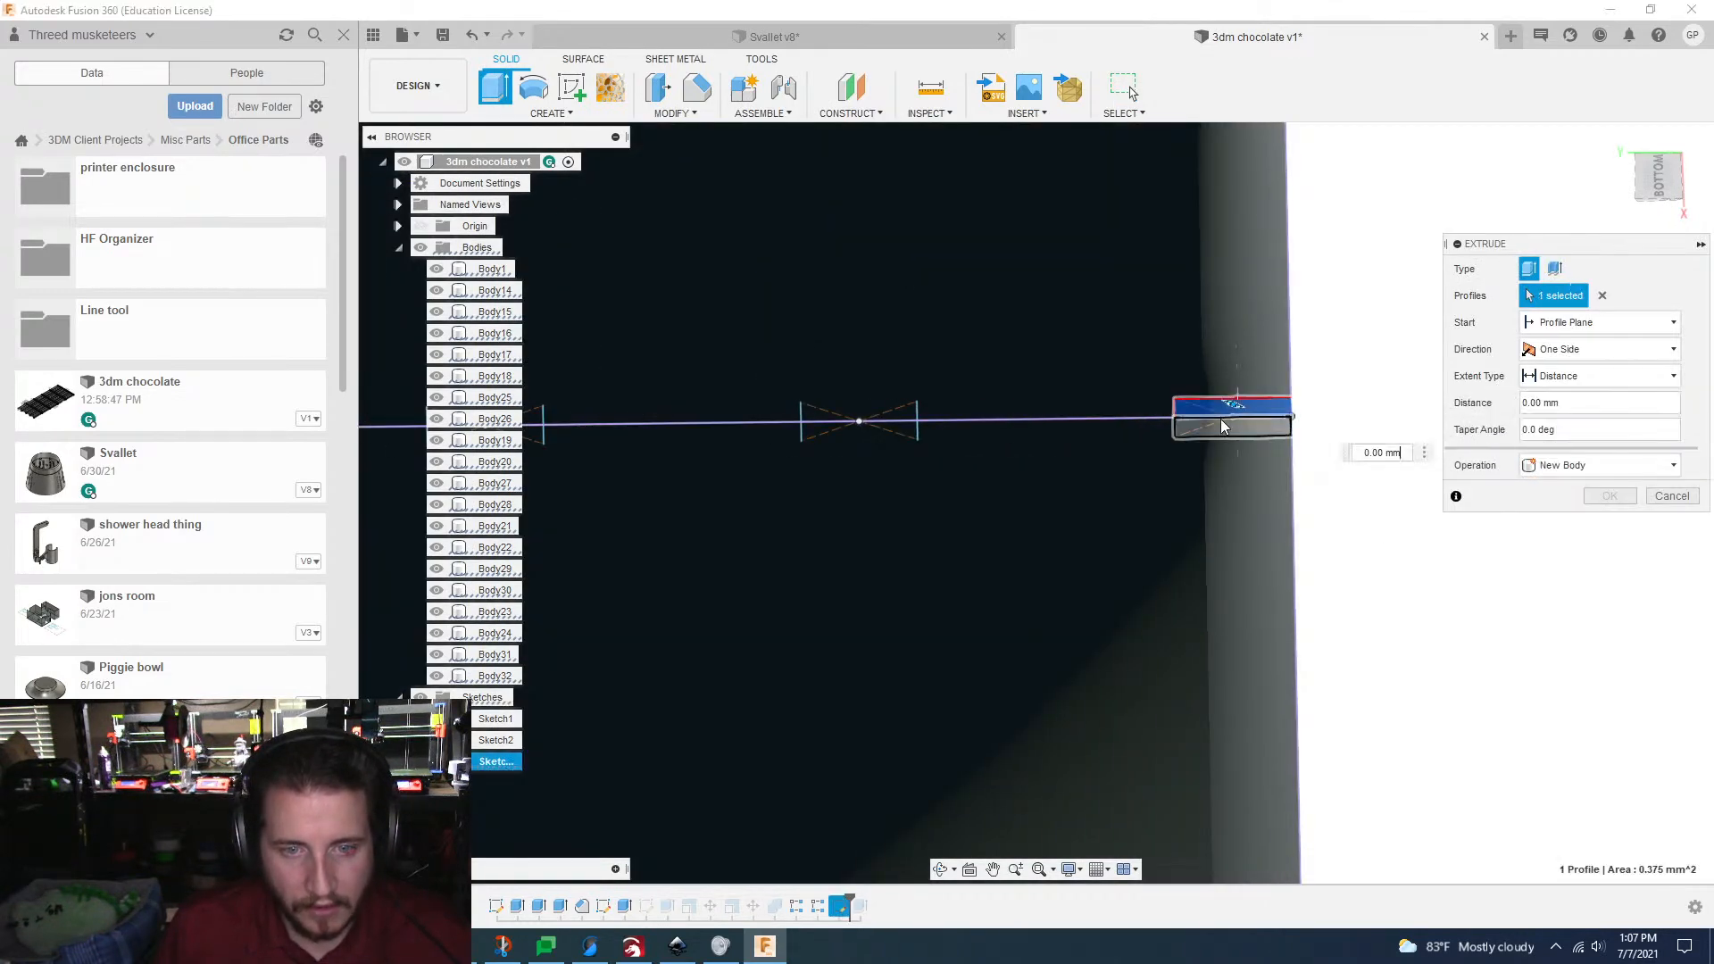
{"action": "left_click", "coordinate": [1221, 430]}
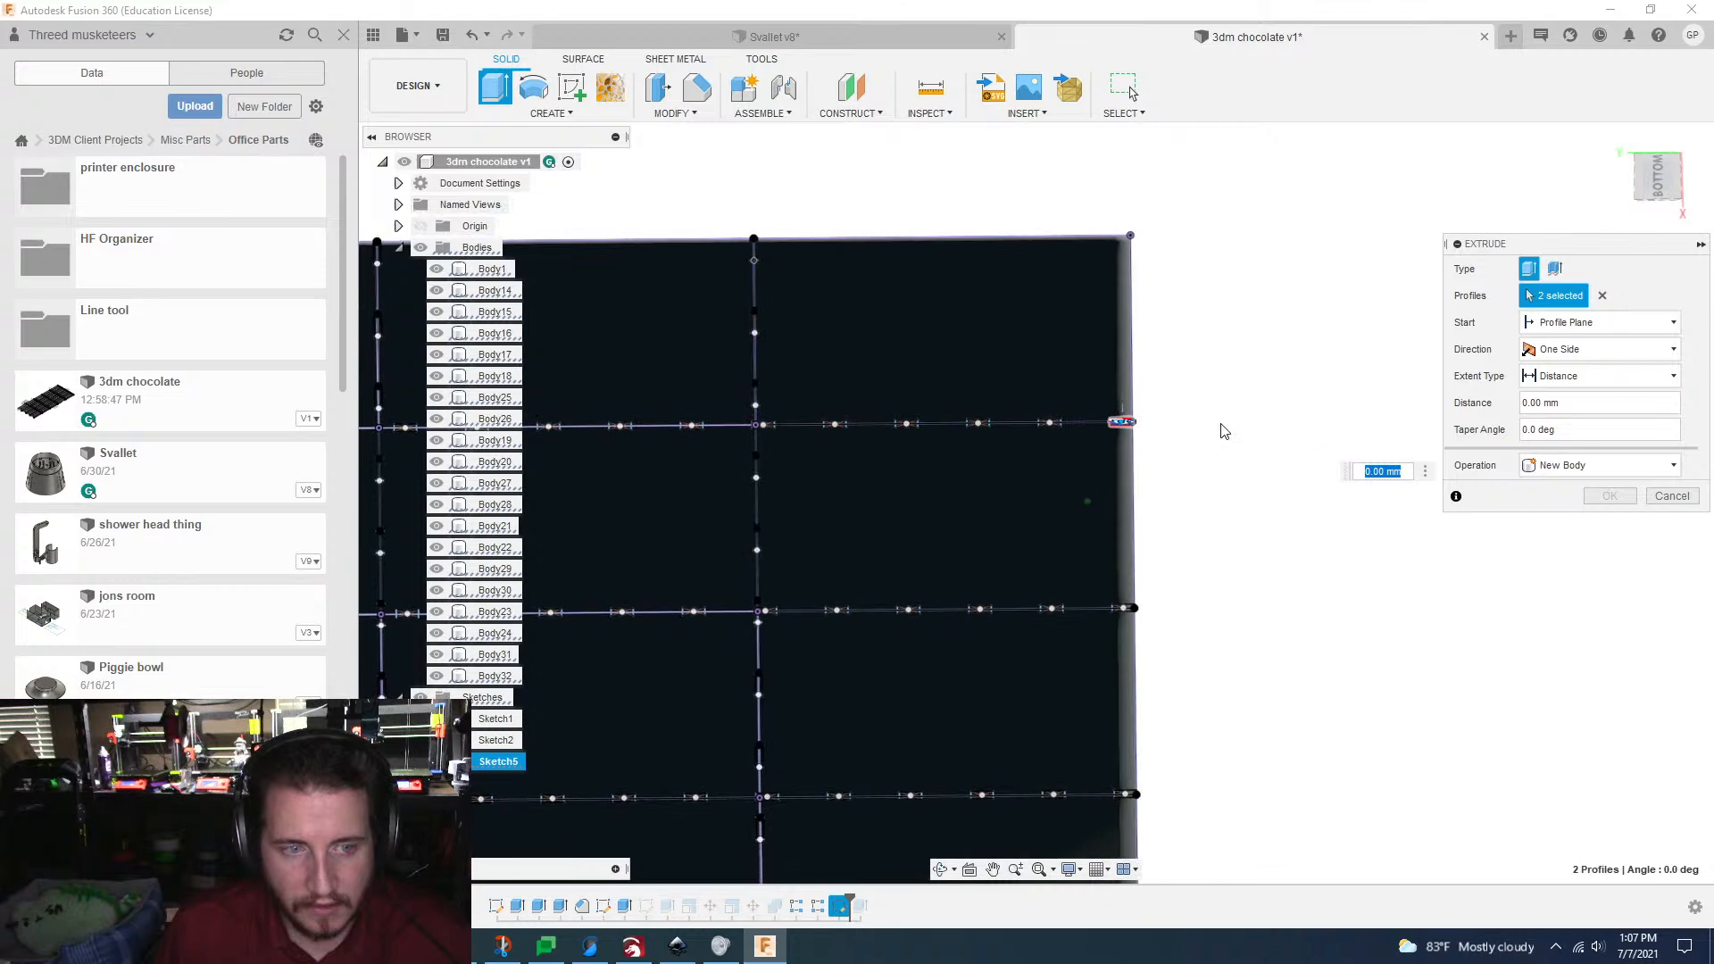
{"action": "middle_click_drag", "start_coordinate": [1222, 426], "coordinate": [1250, 456], "text": "shift"}
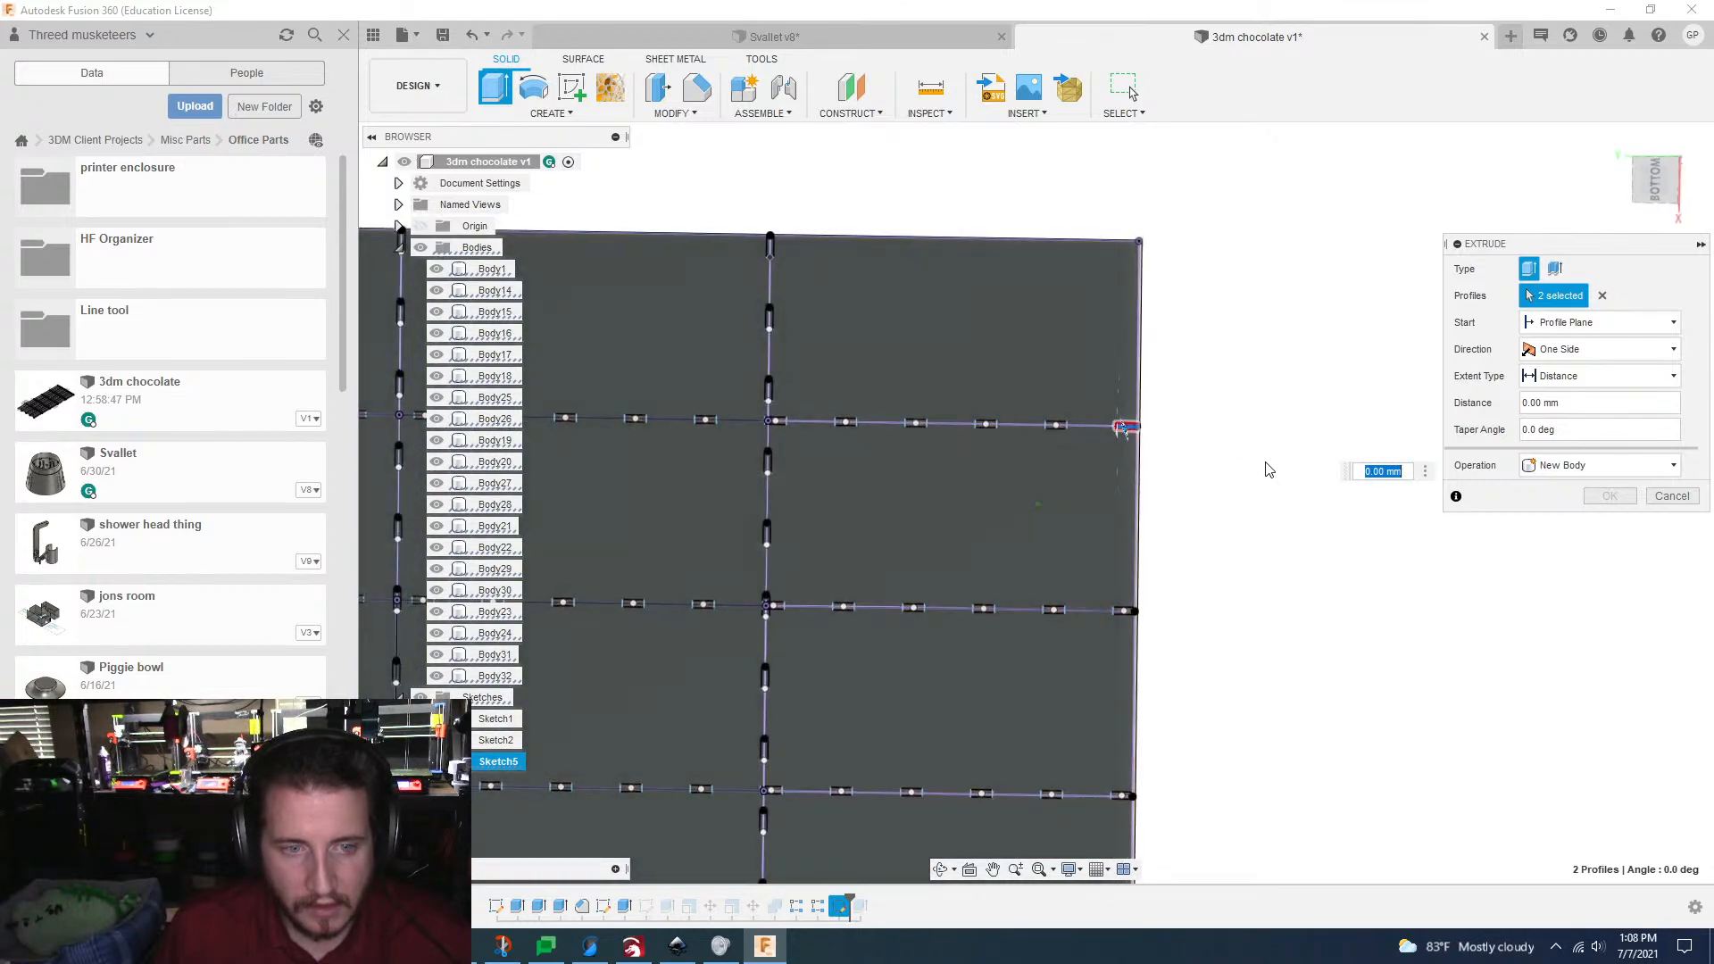
{"action": "scroll", "coordinate": [1271, 458], "scroll_direction": "down", "scroll_amount": 2}
{"action": "scroll", "coordinate": [1275, 461], "scroll_direction": "down", "scroll_amount": 1}
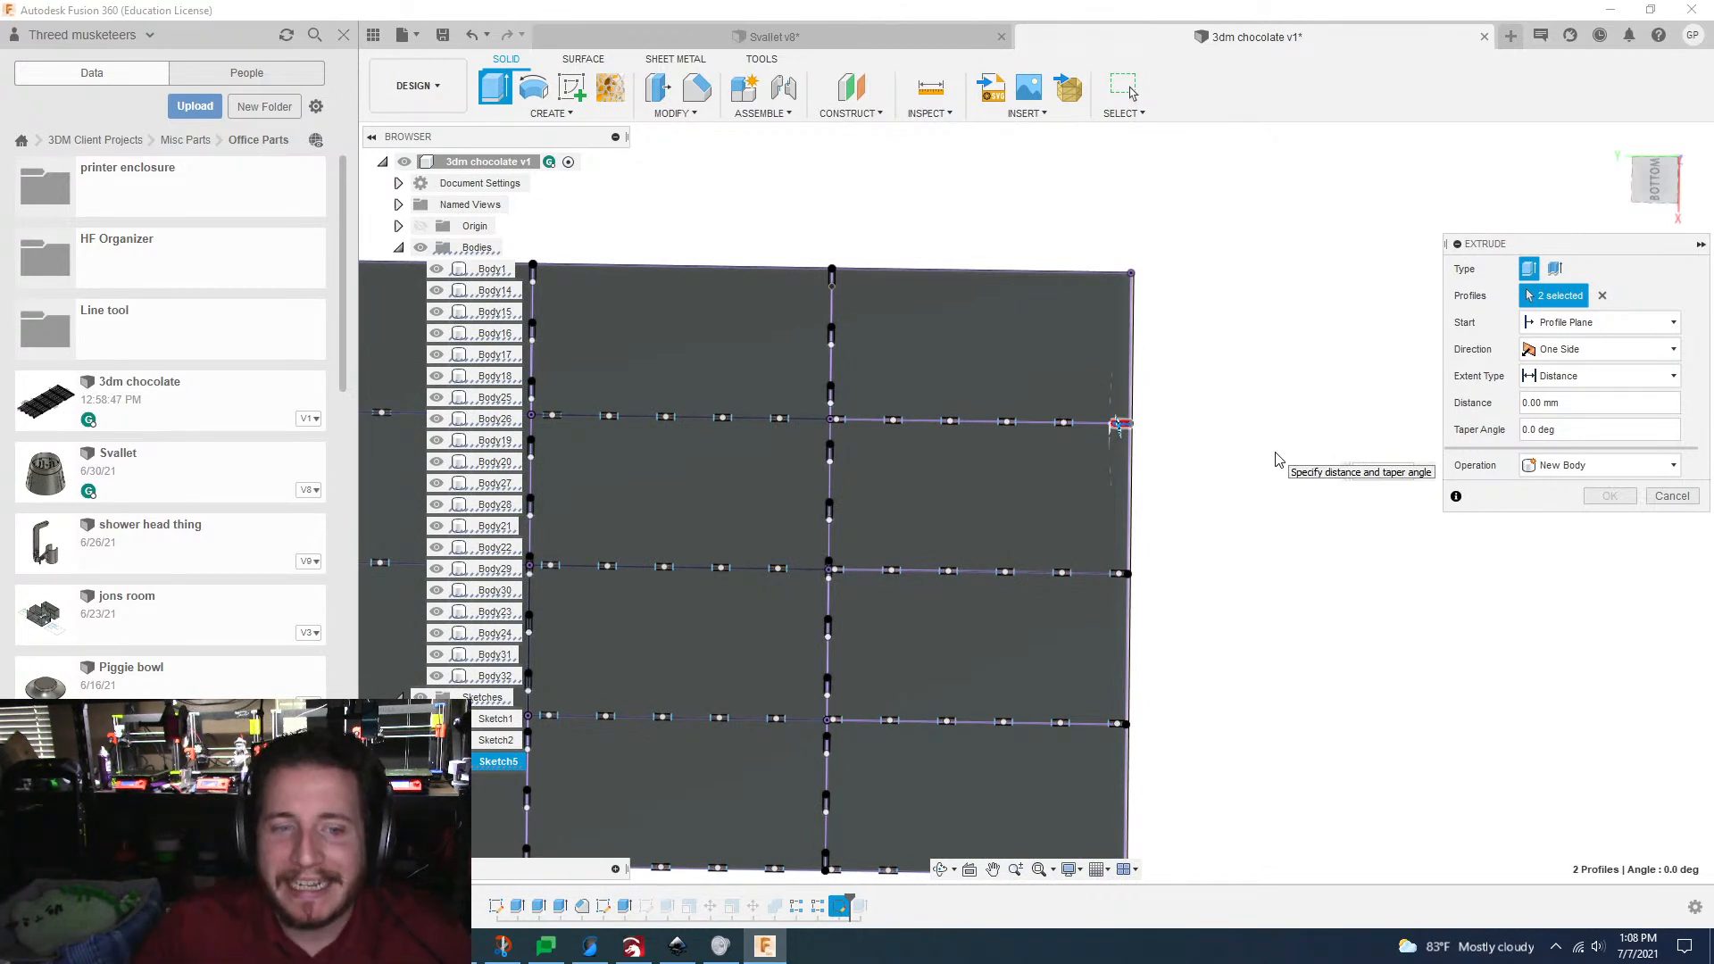
Step: Extrude the two tab profiles as a Cut with a distance of -2.00 mm through the bar's edge
{"action": "left_click", "coordinate": [1601, 466]}
{"action": "left_click", "coordinate": [1557, 504]}
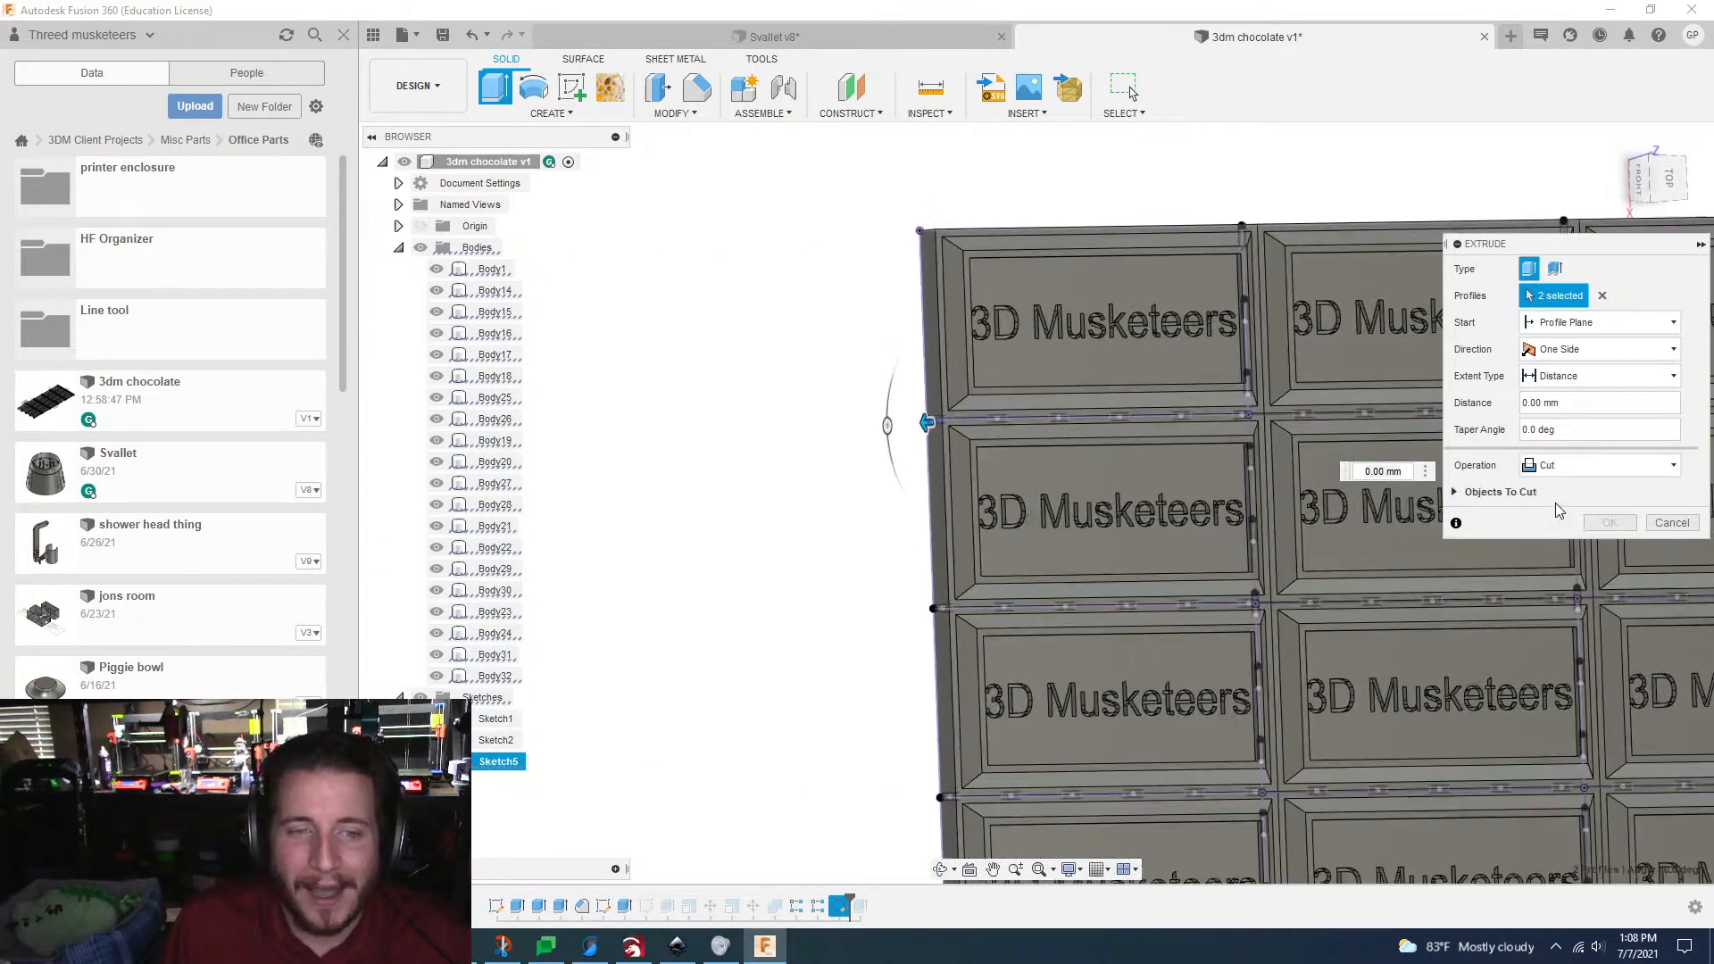
{"action": "scroll", "coordinate": [963, 470], "scroll_direction": "up", "scroll_amount": 5}
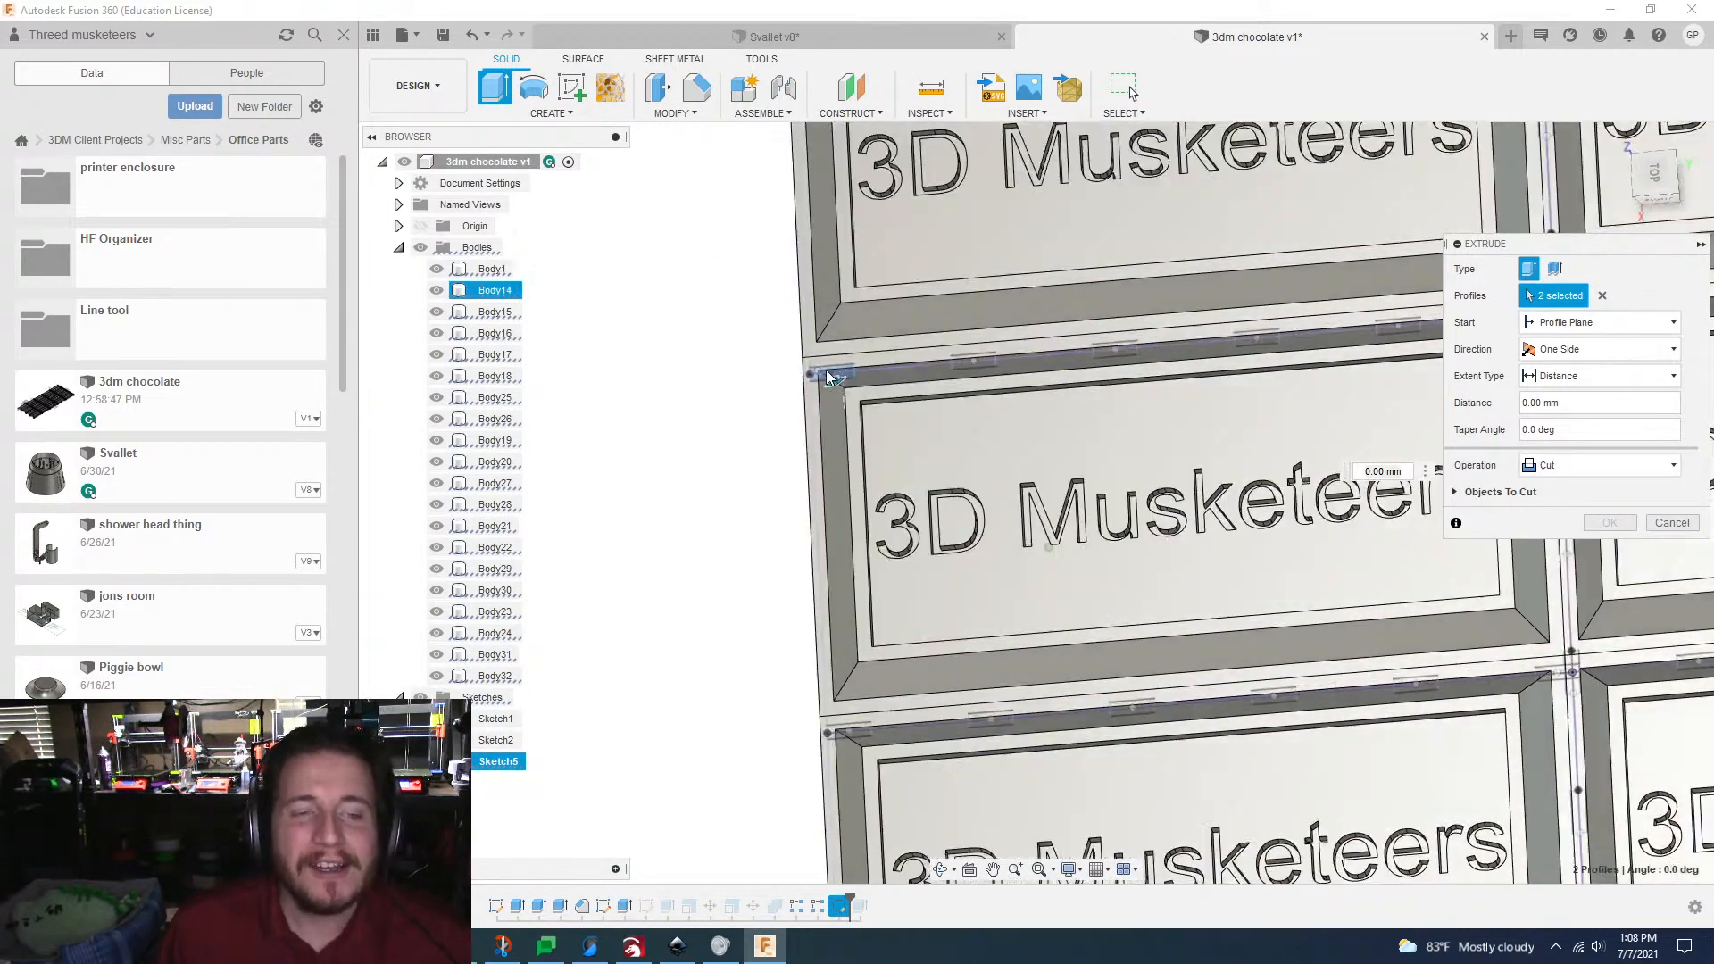
{"action": "scroll", "coordinate": [826, 375], "scroll_direction": "up", "scroll_amount": 4}
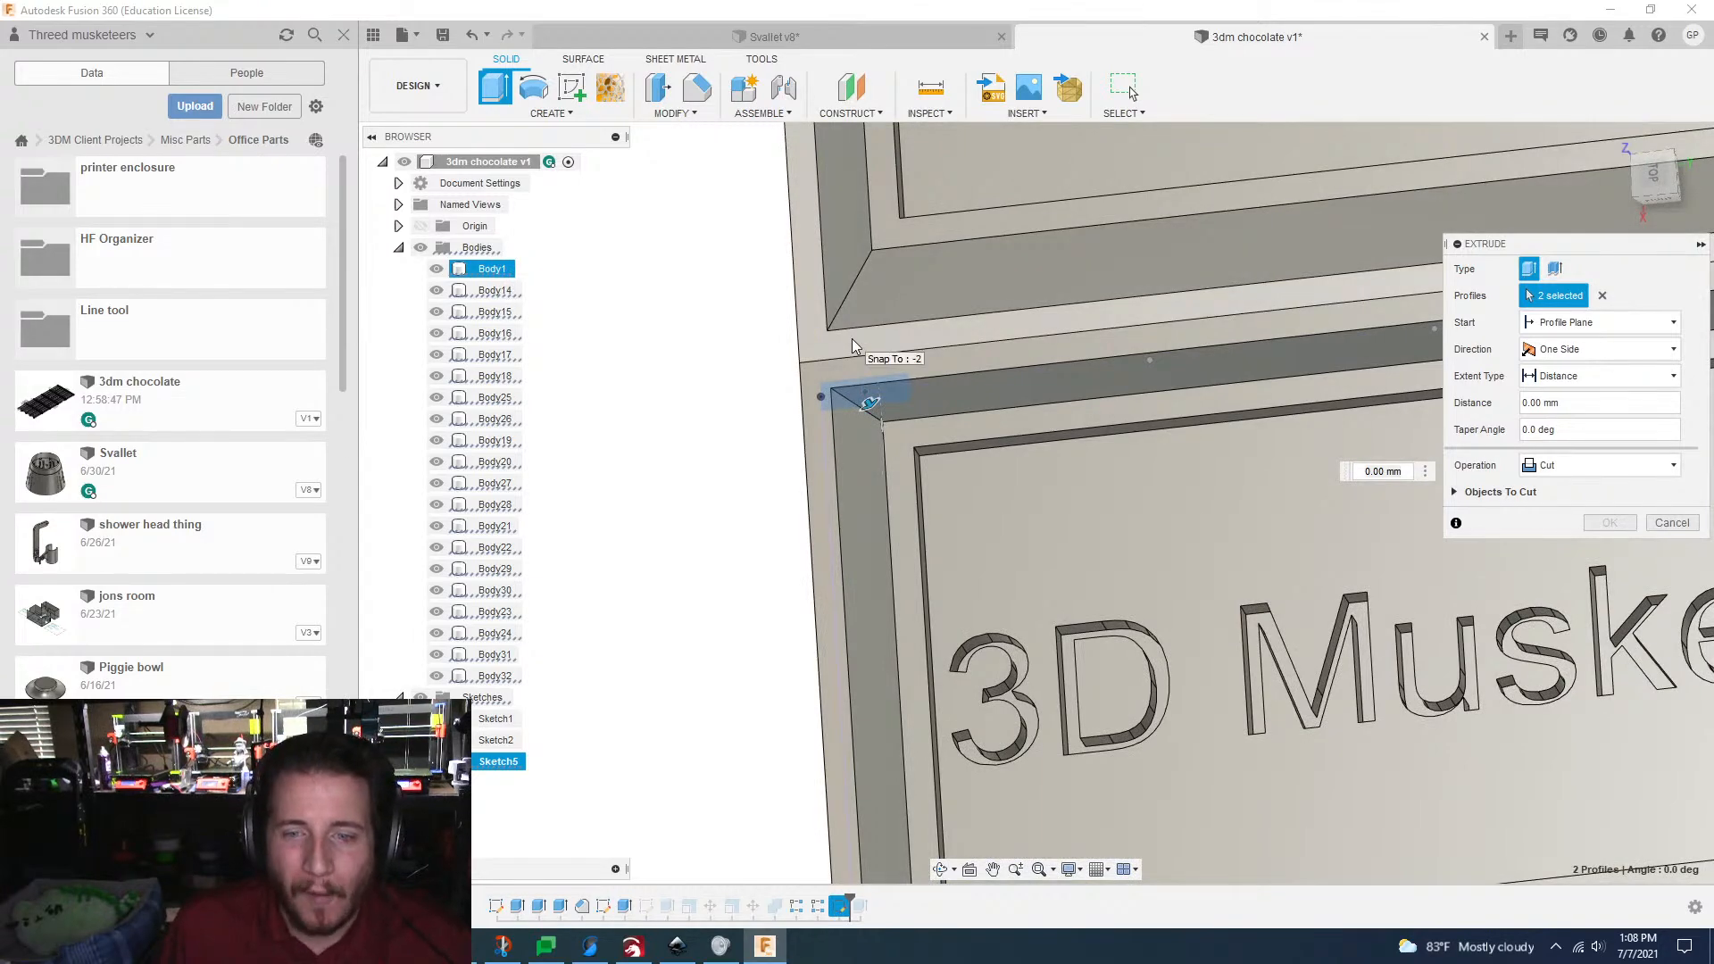
{"action": "left_click", "coordinate": [852, 339]}
{"action": "mouse_move", "coordinate": [852, 339]}
{"action": "middle_mouse_down", "text": "shift"}
{"action": "mouse_move", "coordinate": [1036, 509]}
{"action": "mouse_move", "coordinate": [871, 338]}
{"action": "middle_mouse_up", "text": "shift"}
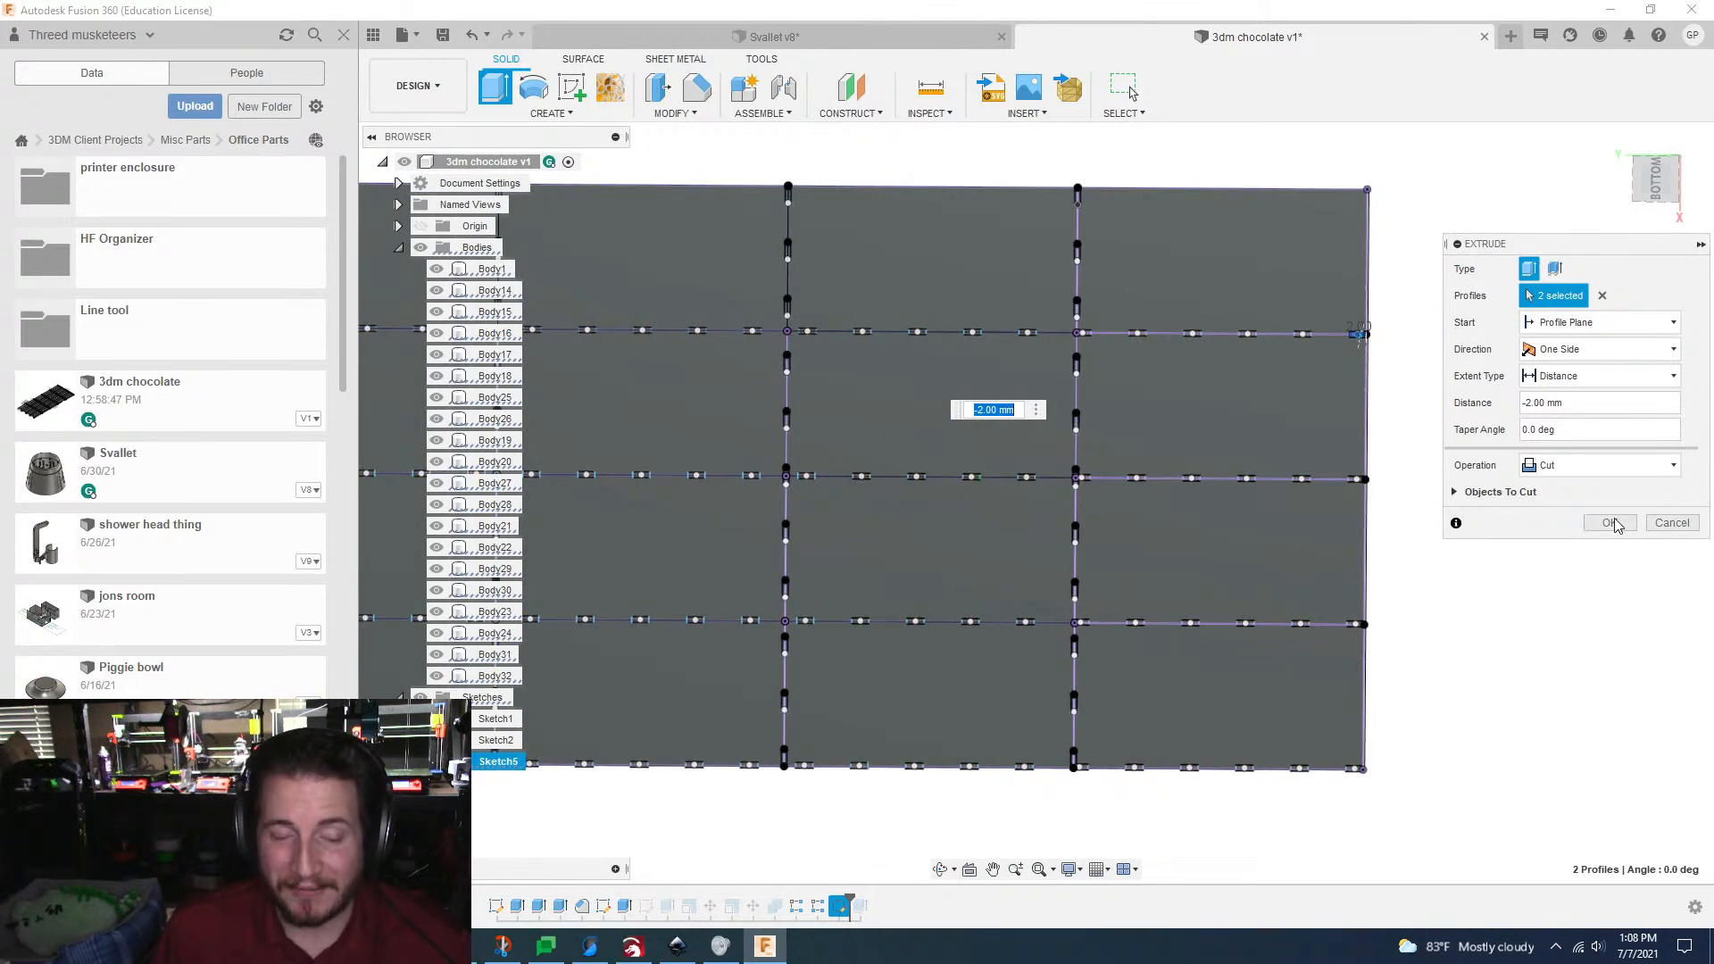
{"action": "left_click", "coordinate": [1610, 524]}
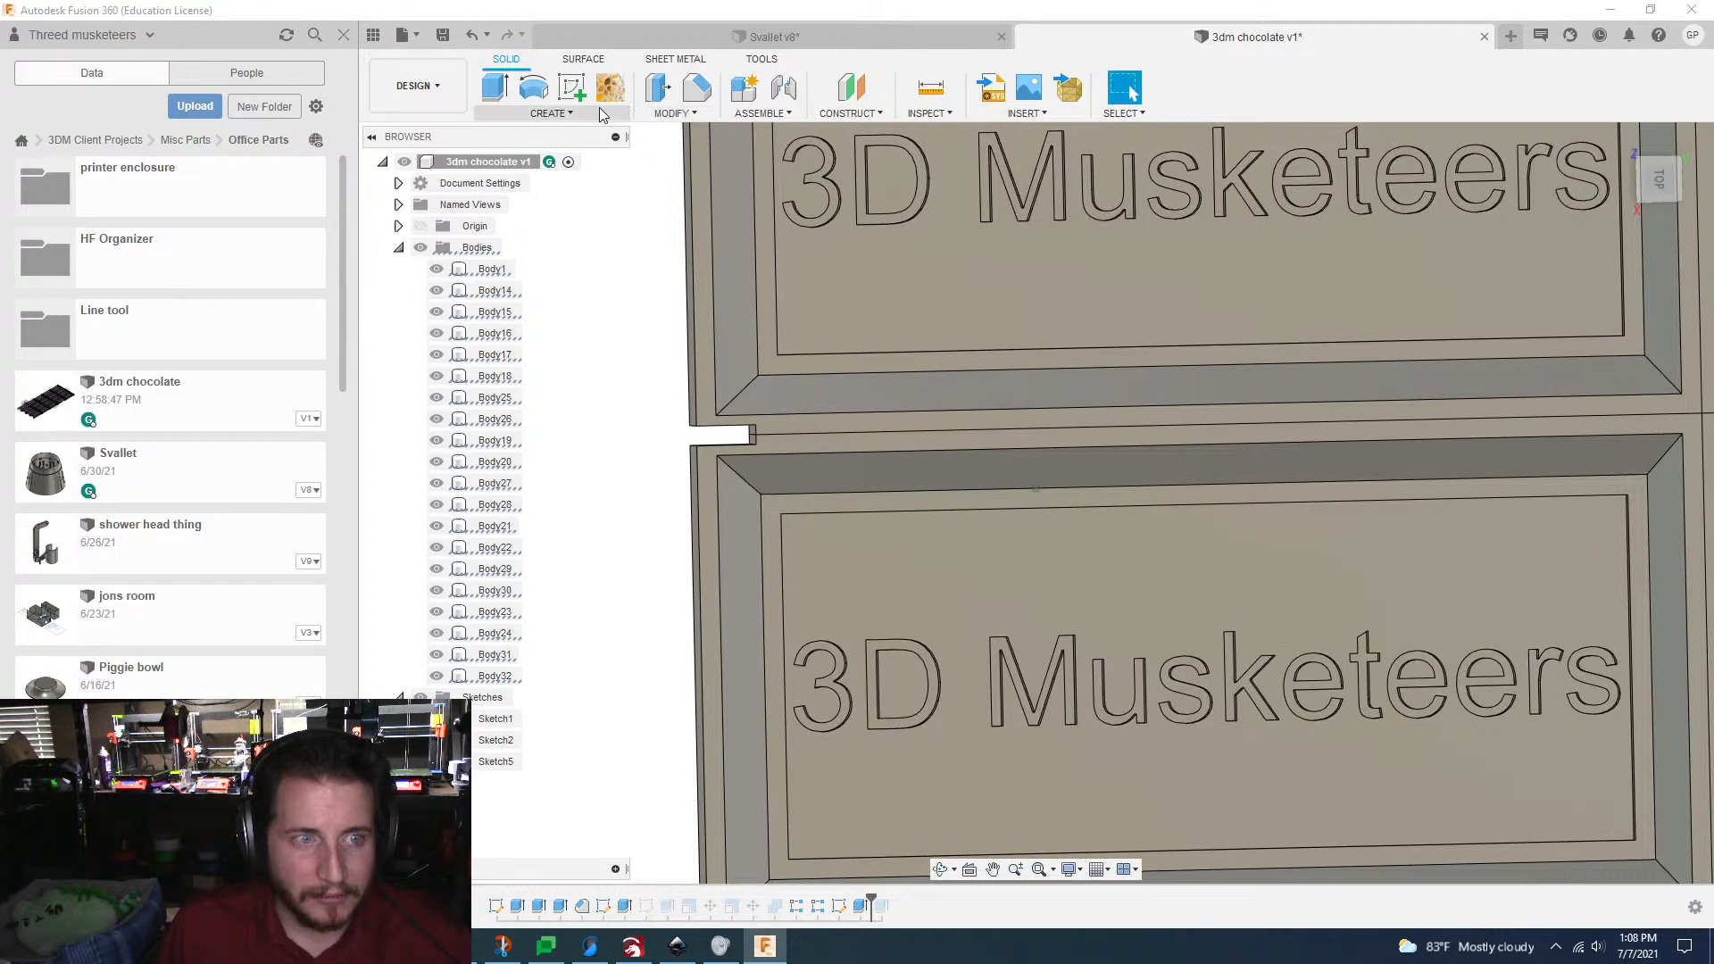
Step: Start a rectangular pattern of type Features with the new edge notch cut as its object
{"action": "left_click", "coordinate": [564, 114]}
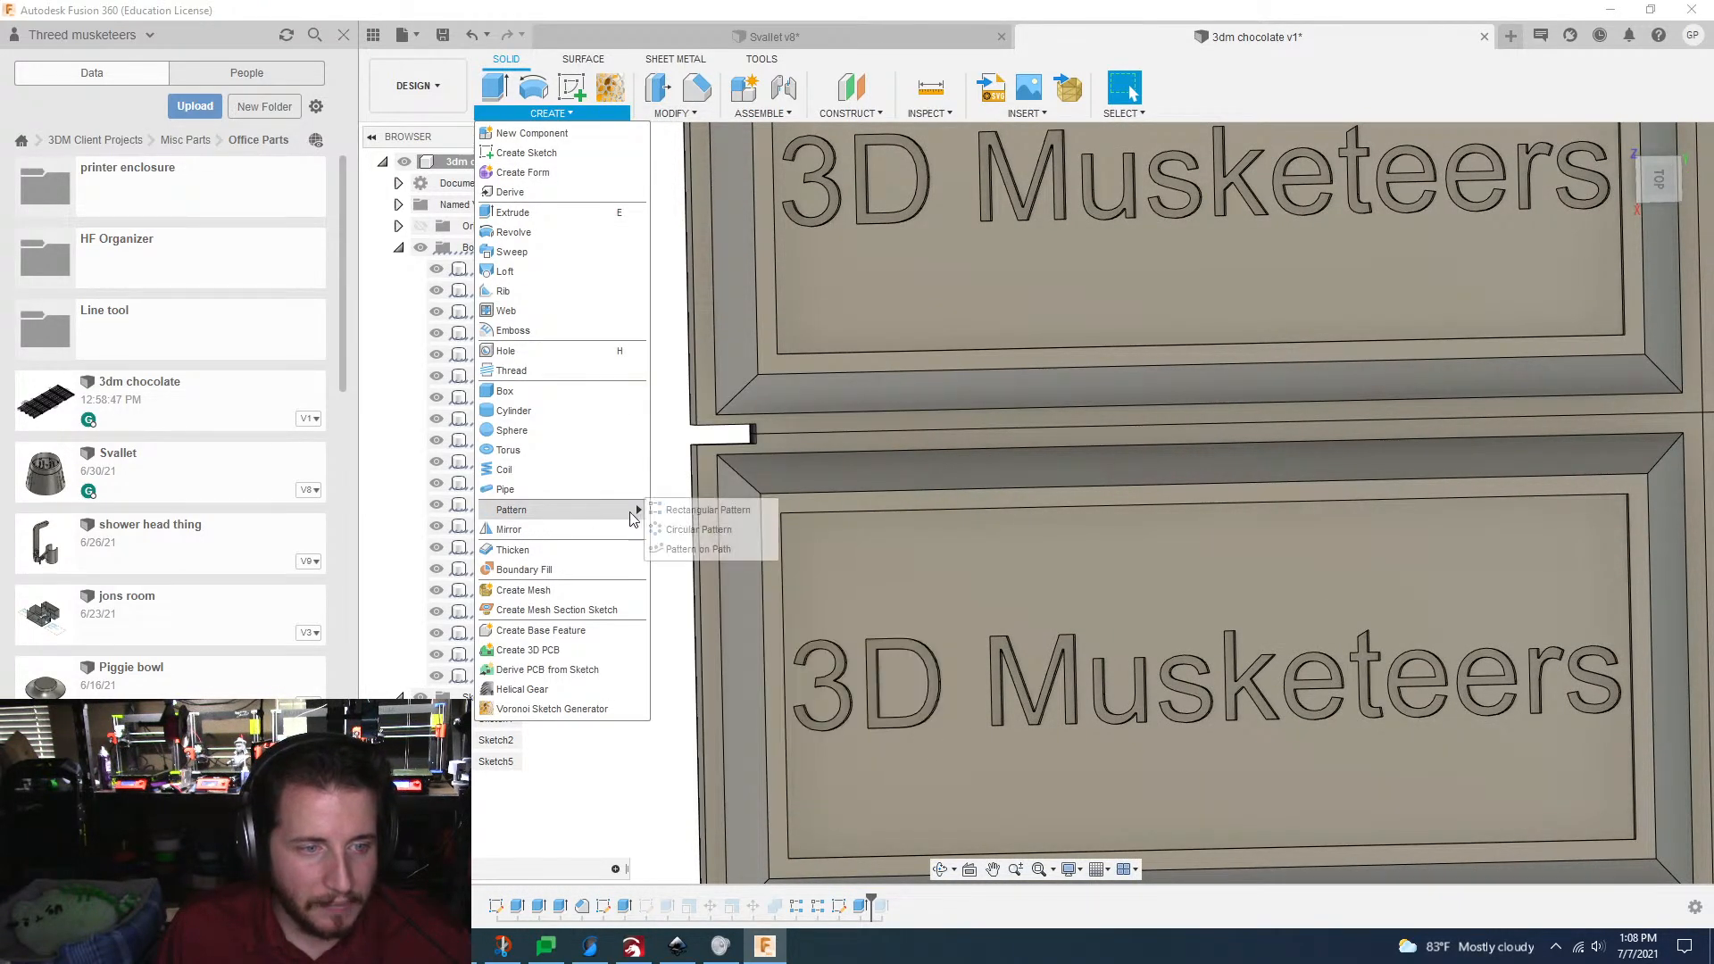
{"action": "left_click", "coordinate": [705, 510]}
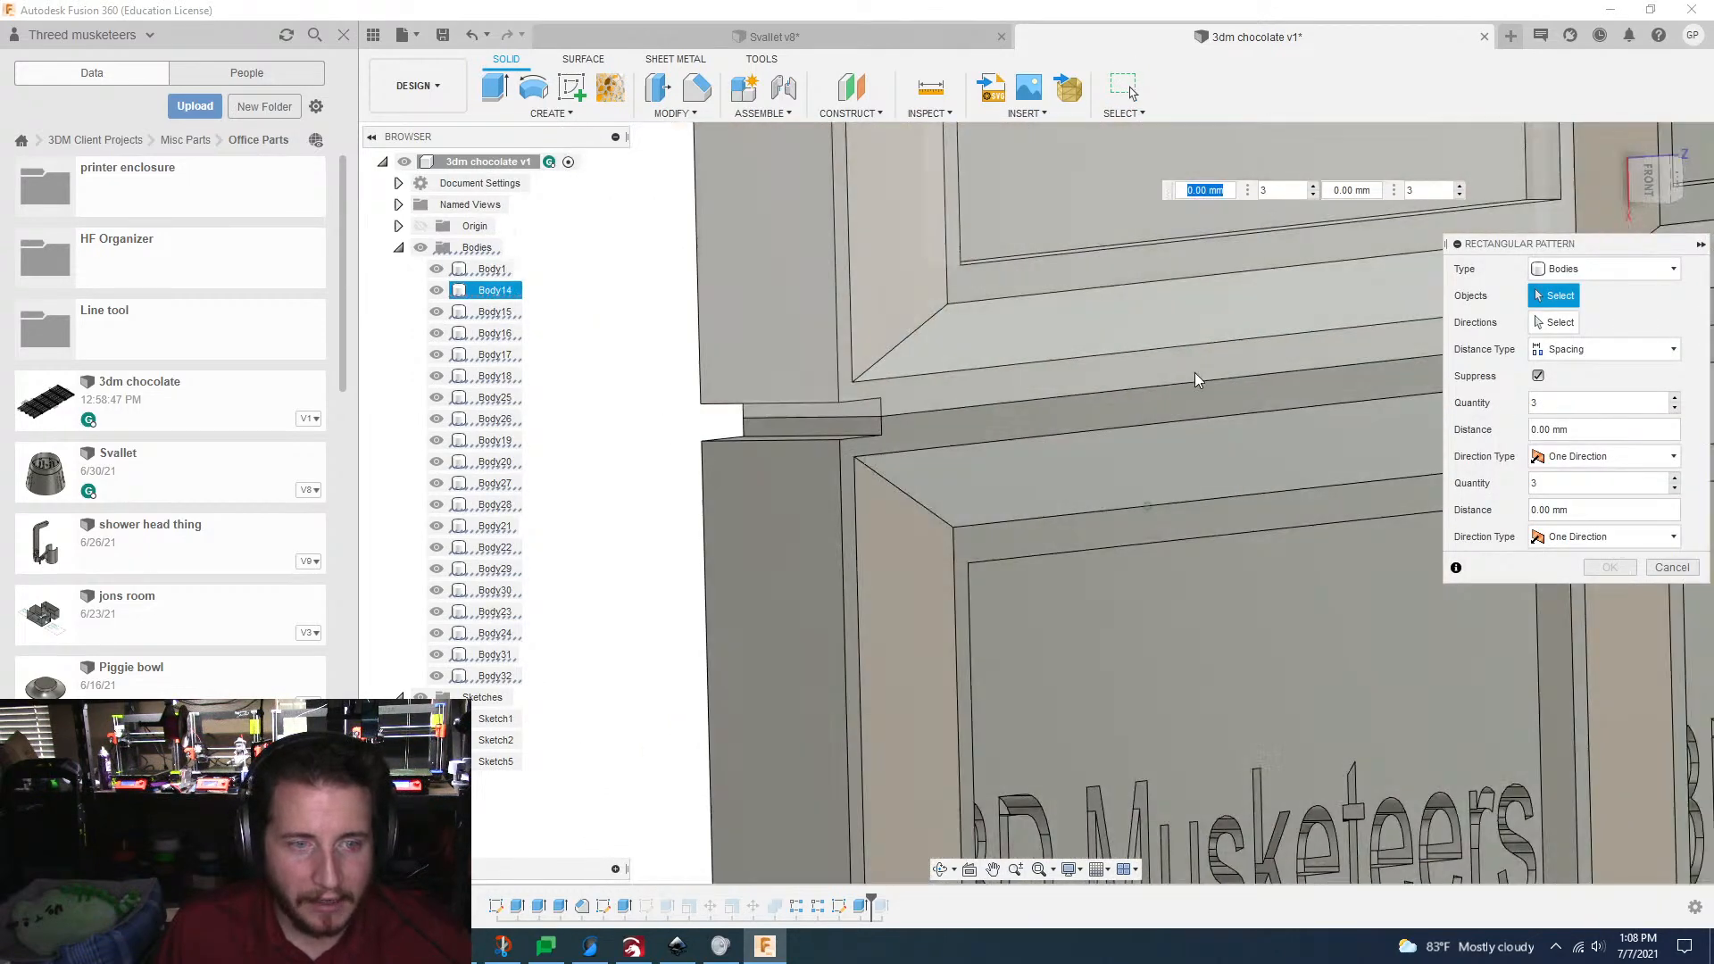
{"action": "left_click", "coordinate": [1601, 272]}
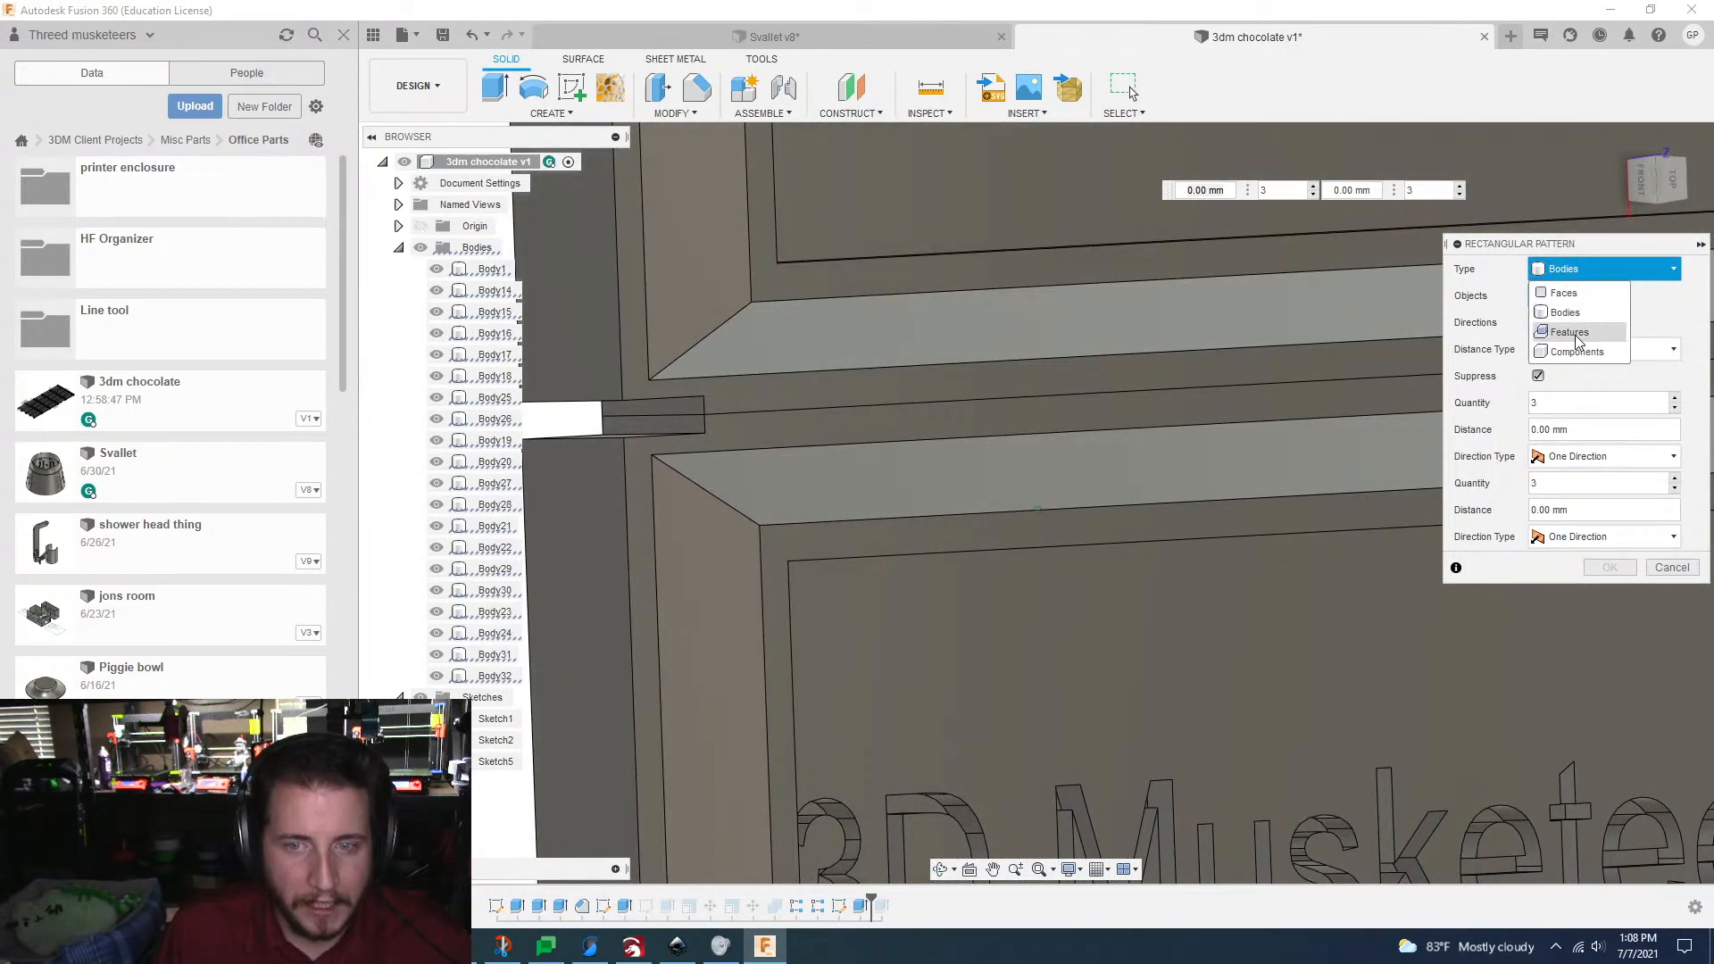
{"action": "left_click", "coordinate": [1571, 332]}
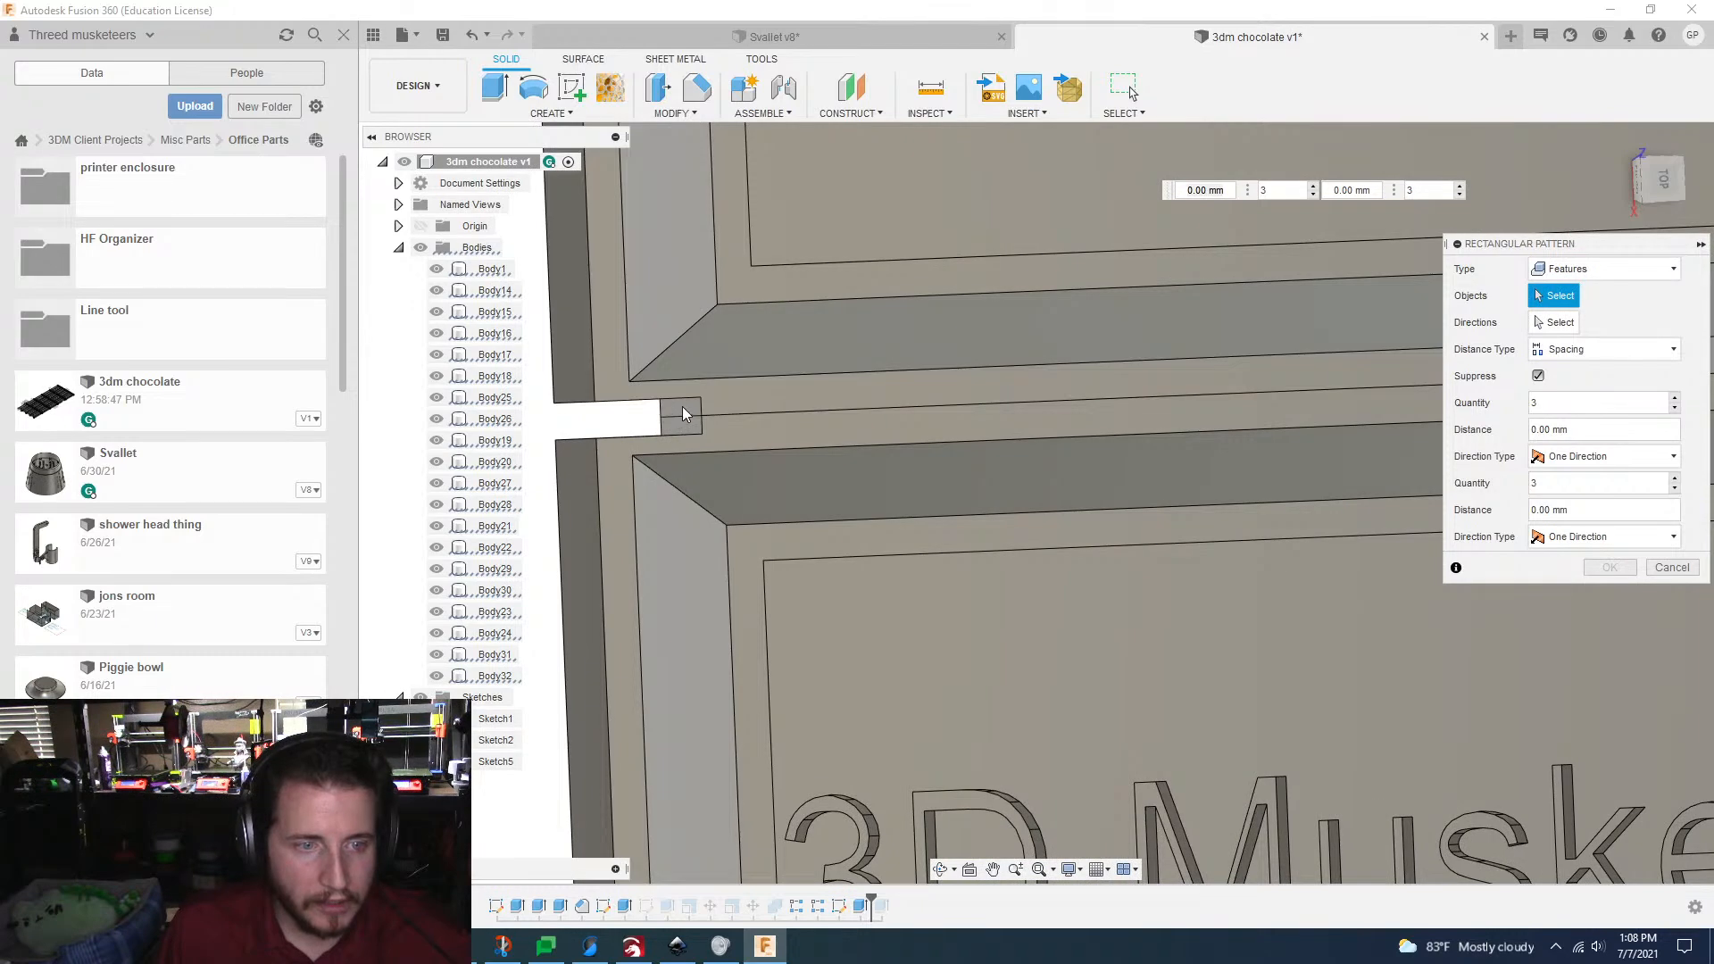
{"action": "left_click", "coordinate": [682, 405]}
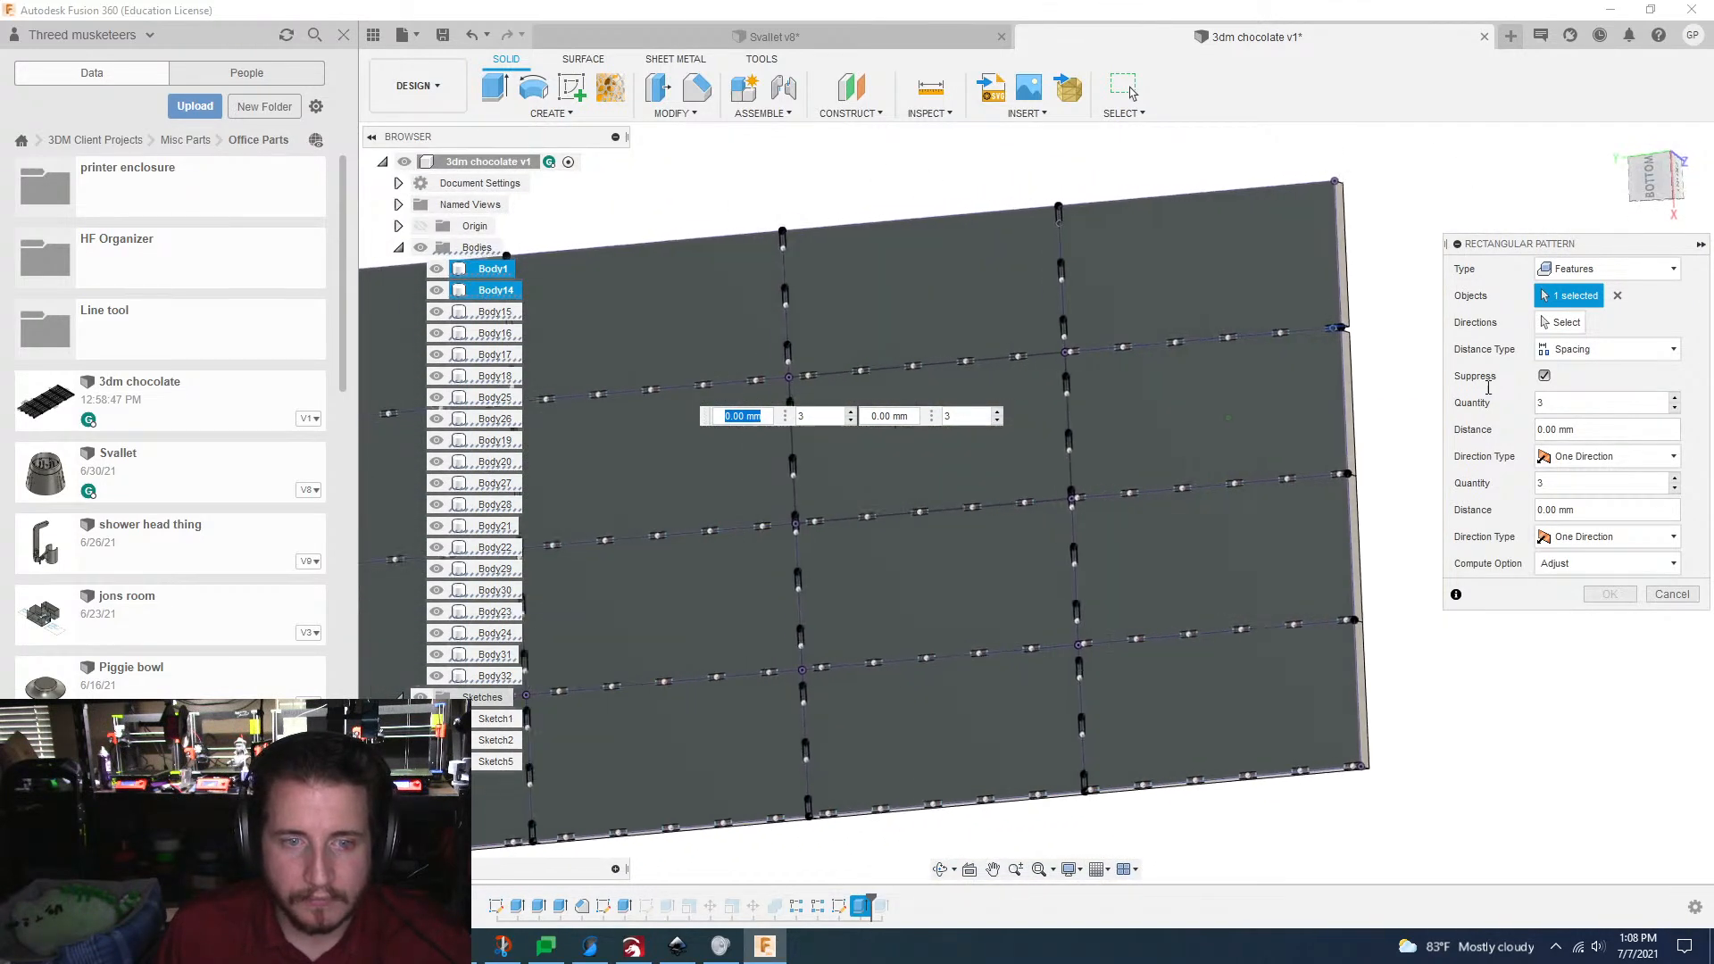
Step: Set the pattern directions along the bar's length and width, with a spacing of 125.50 mm along the length
{"action": "left_click", "coordinate": [1568, 322]}
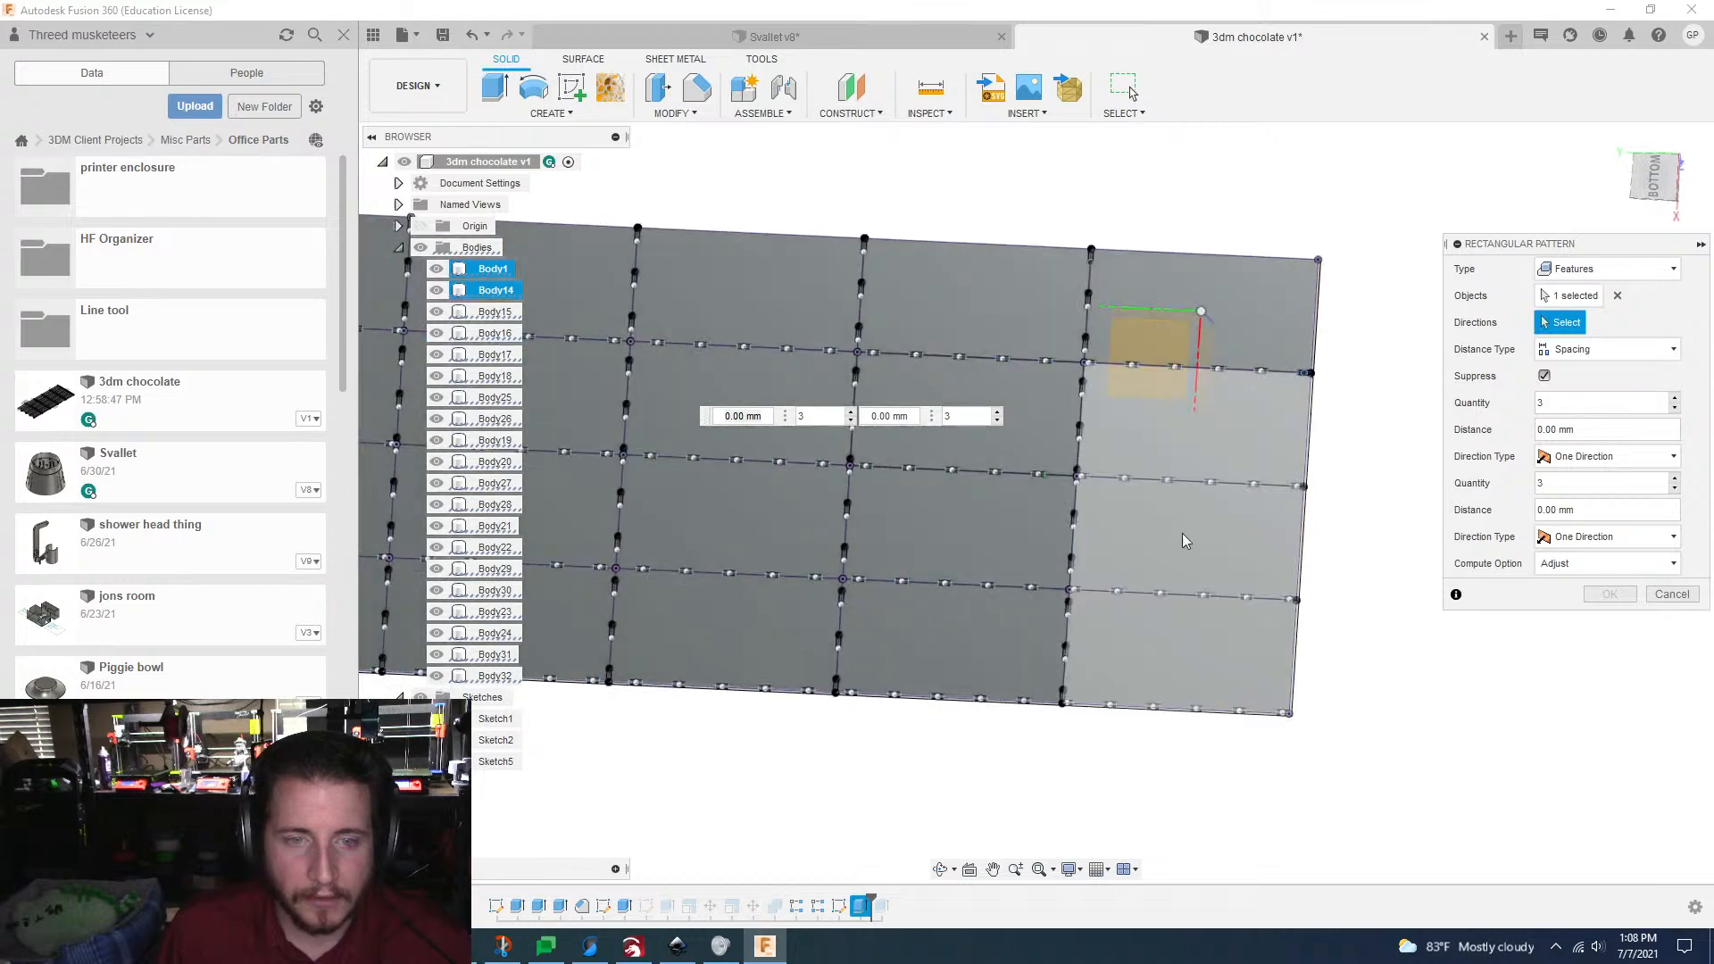
{"action": "left_click", "coordinate": [1166, 308]}
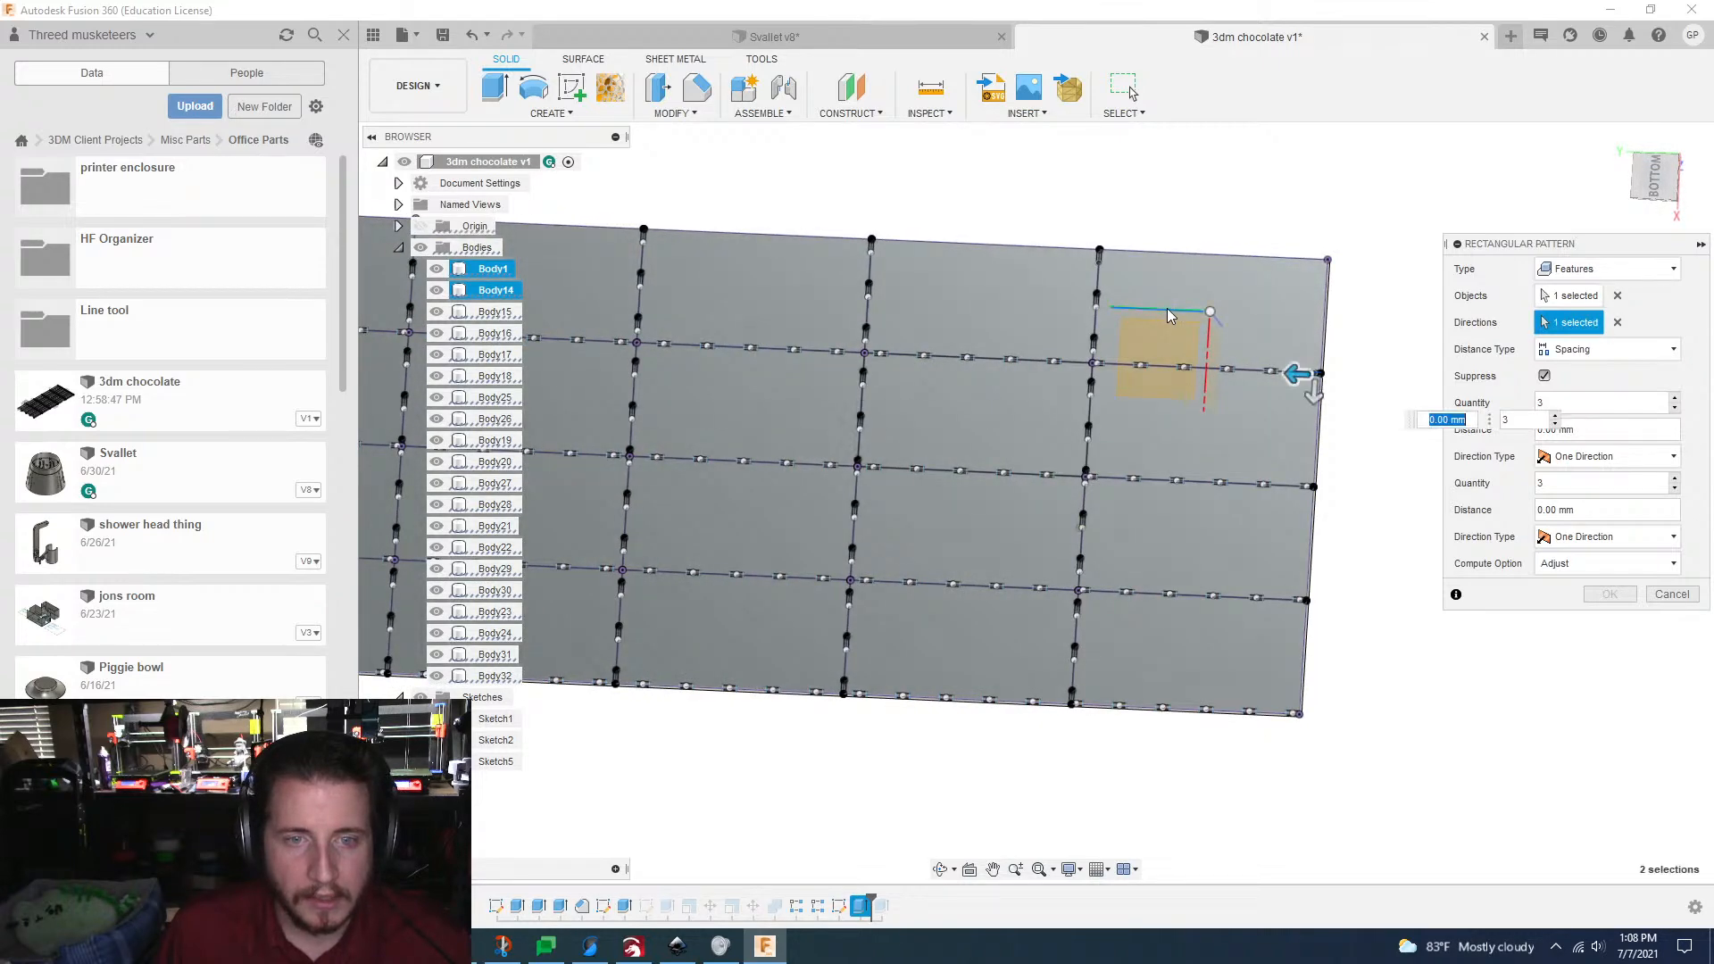
{"action": "left_click", "coordinate": [1211, 344]}
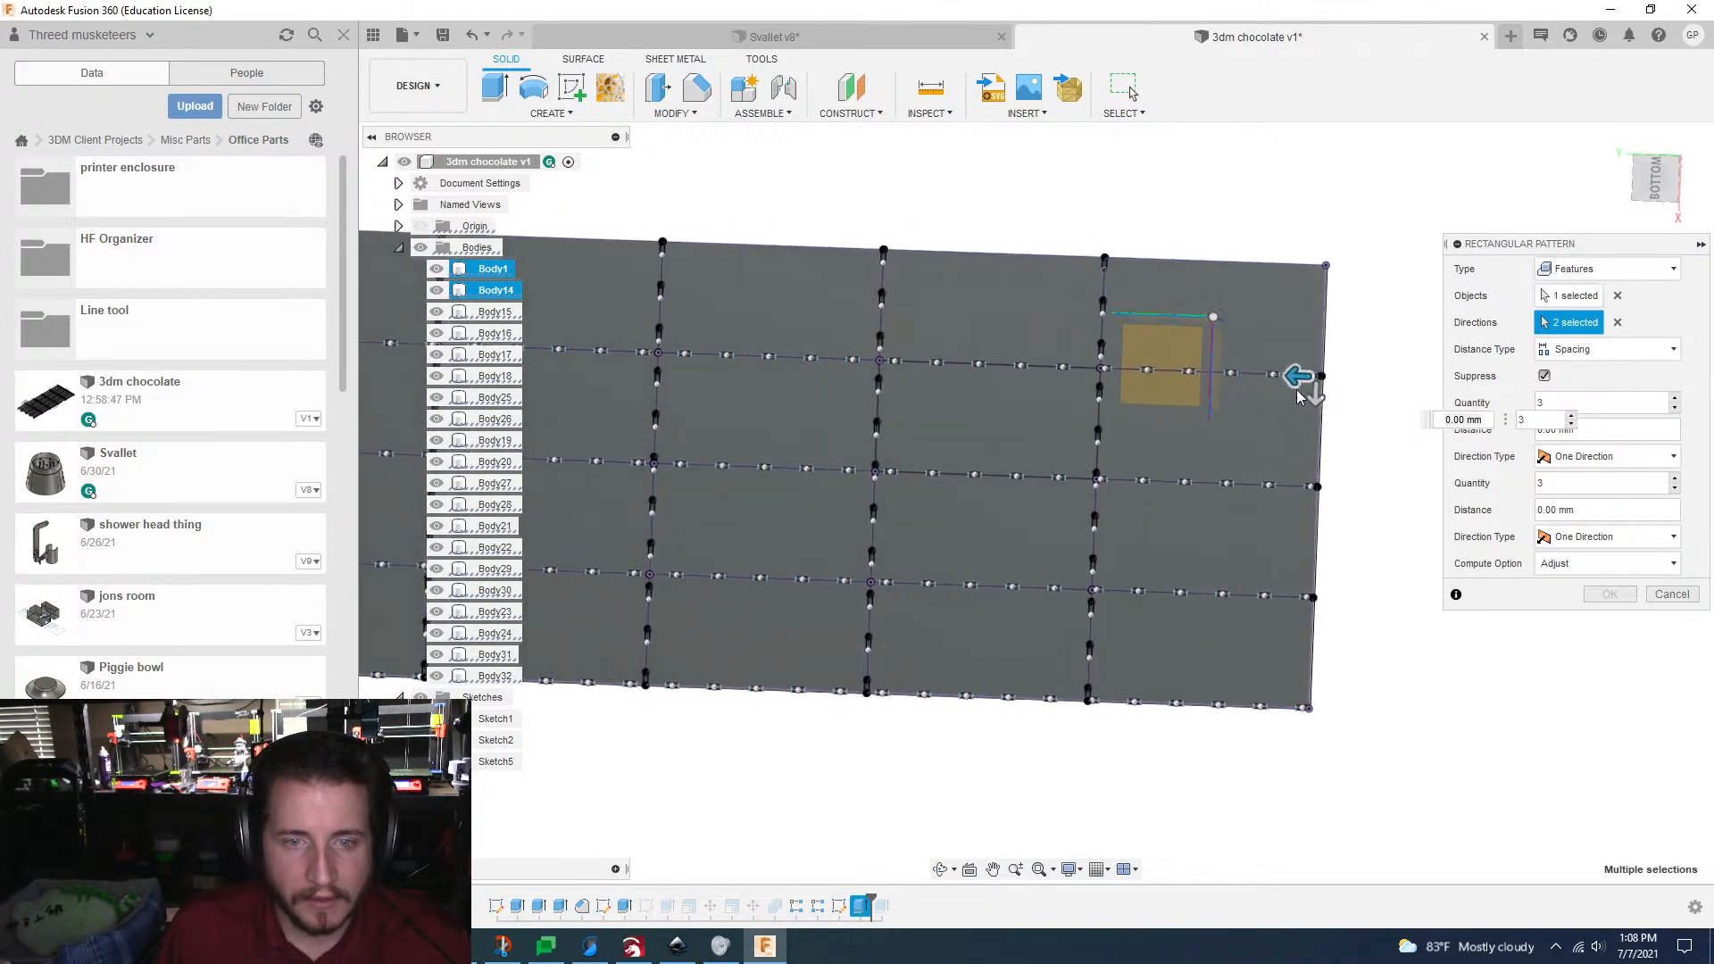
{"action": "left_click_drag", "start_coordinate": [1300, 369], "coordinate": [791, 371]}
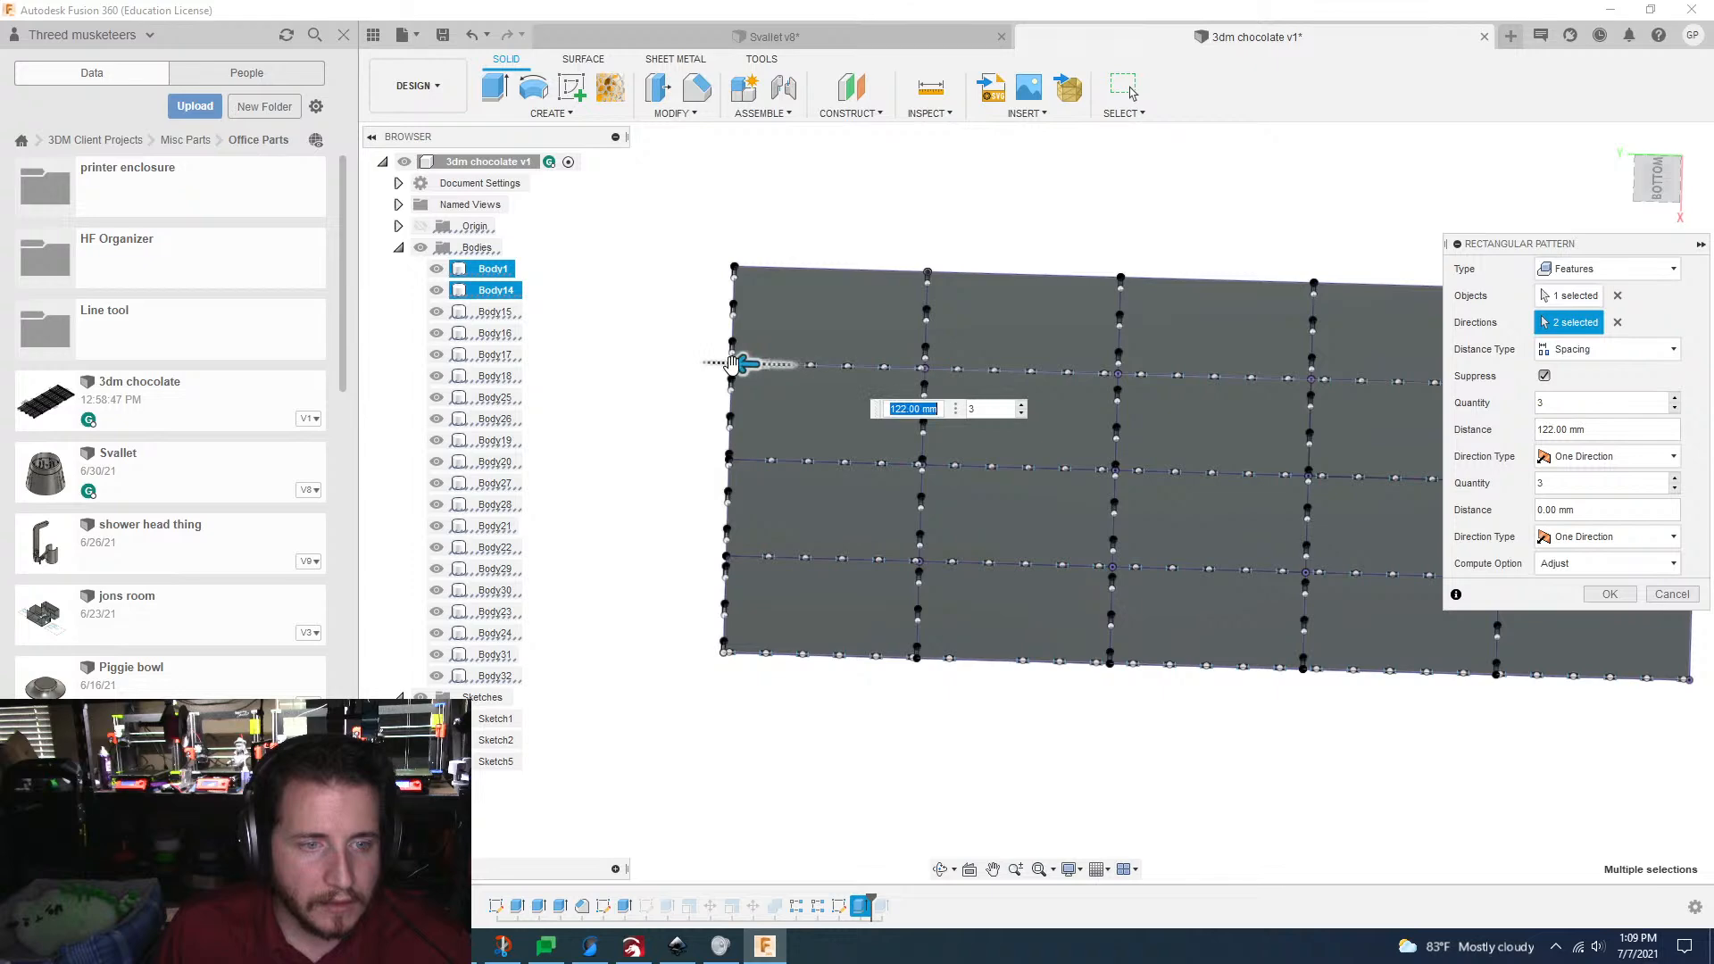
{"action": "scroll", "coordinate": [750, 366], "scroll_direction": "up", "scroll_amount": 8}
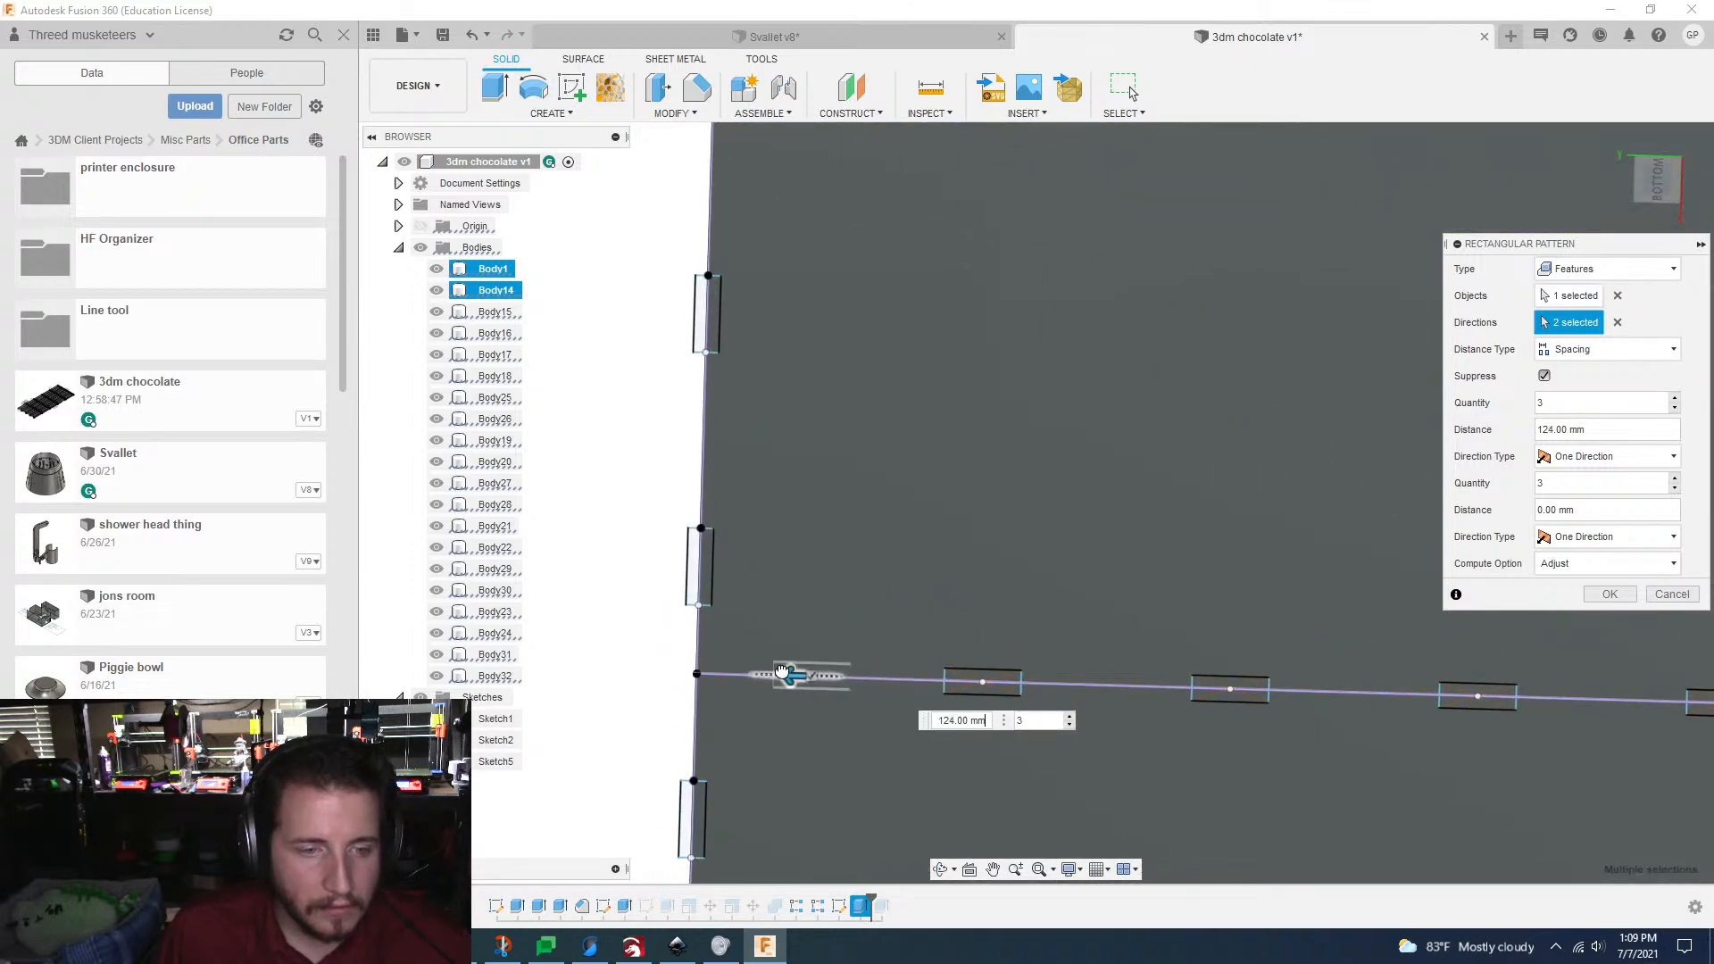
{"action": "scroll", "coordinate": [732, 679], "scroll_direction": "down", "scroll_amount": 10}
{"action": "key", "text": "Tab"}
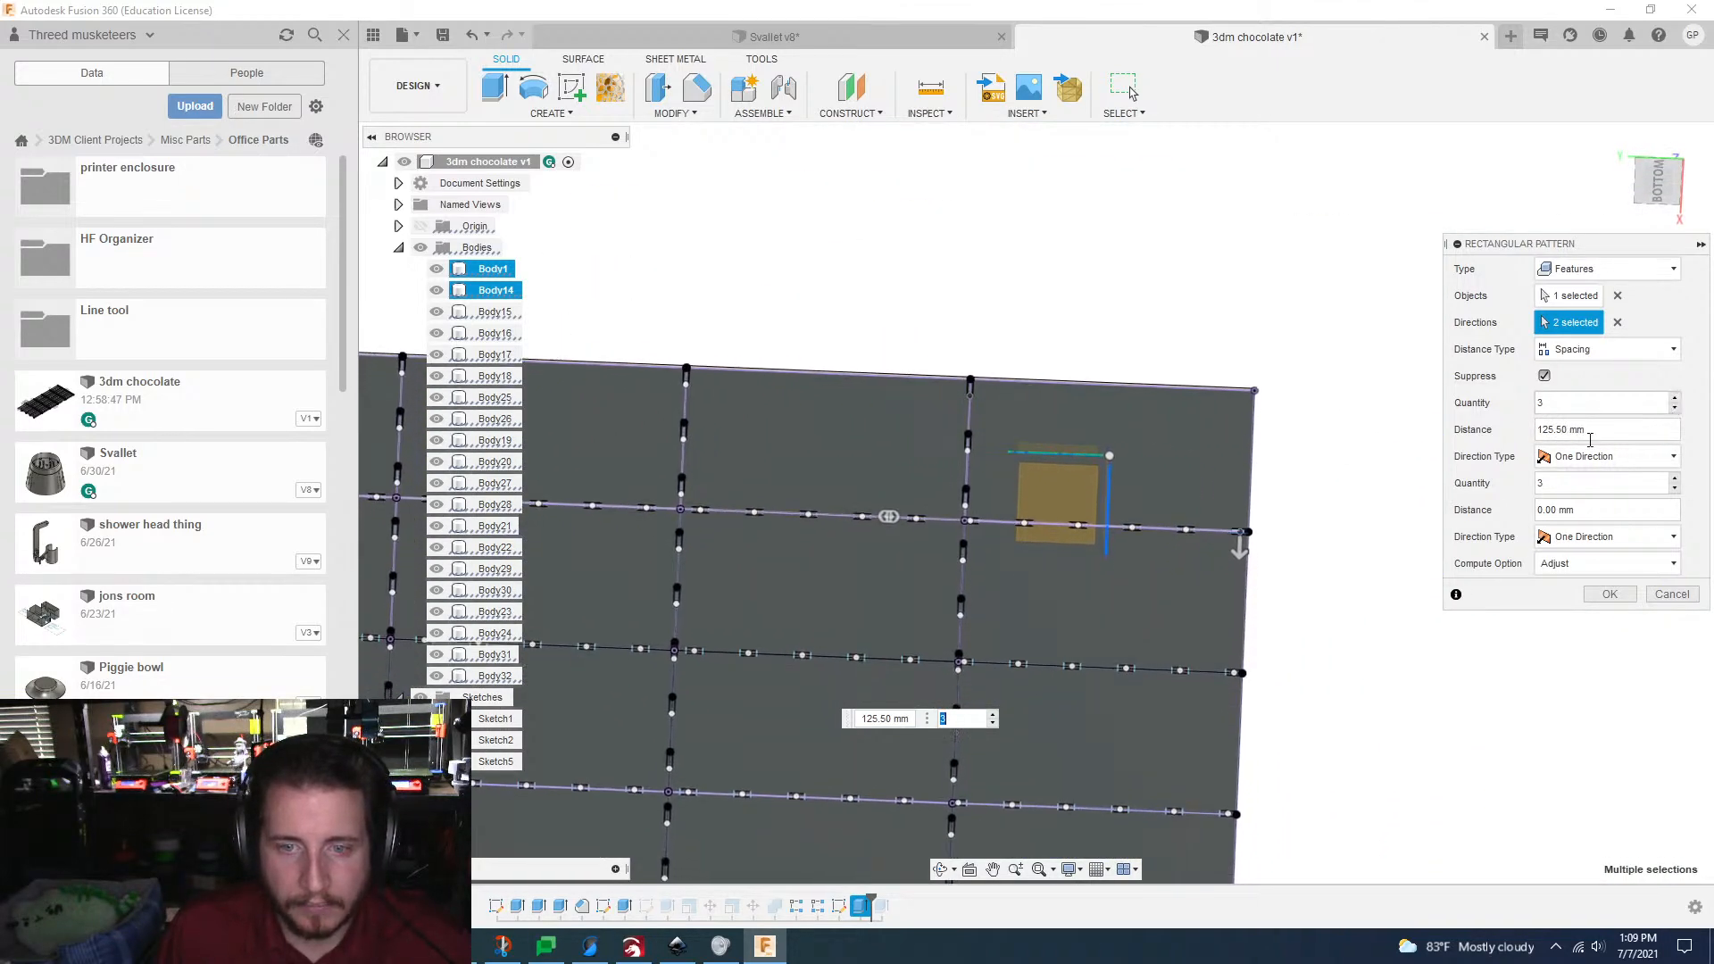
Step: Set the pattern across the bar's width to a quantity of 4 at 38.00 mm spacing
{"action": "scroll", "coordinate": [1164, 500], "scroll_direction": "down", "scroll_amount": 3}
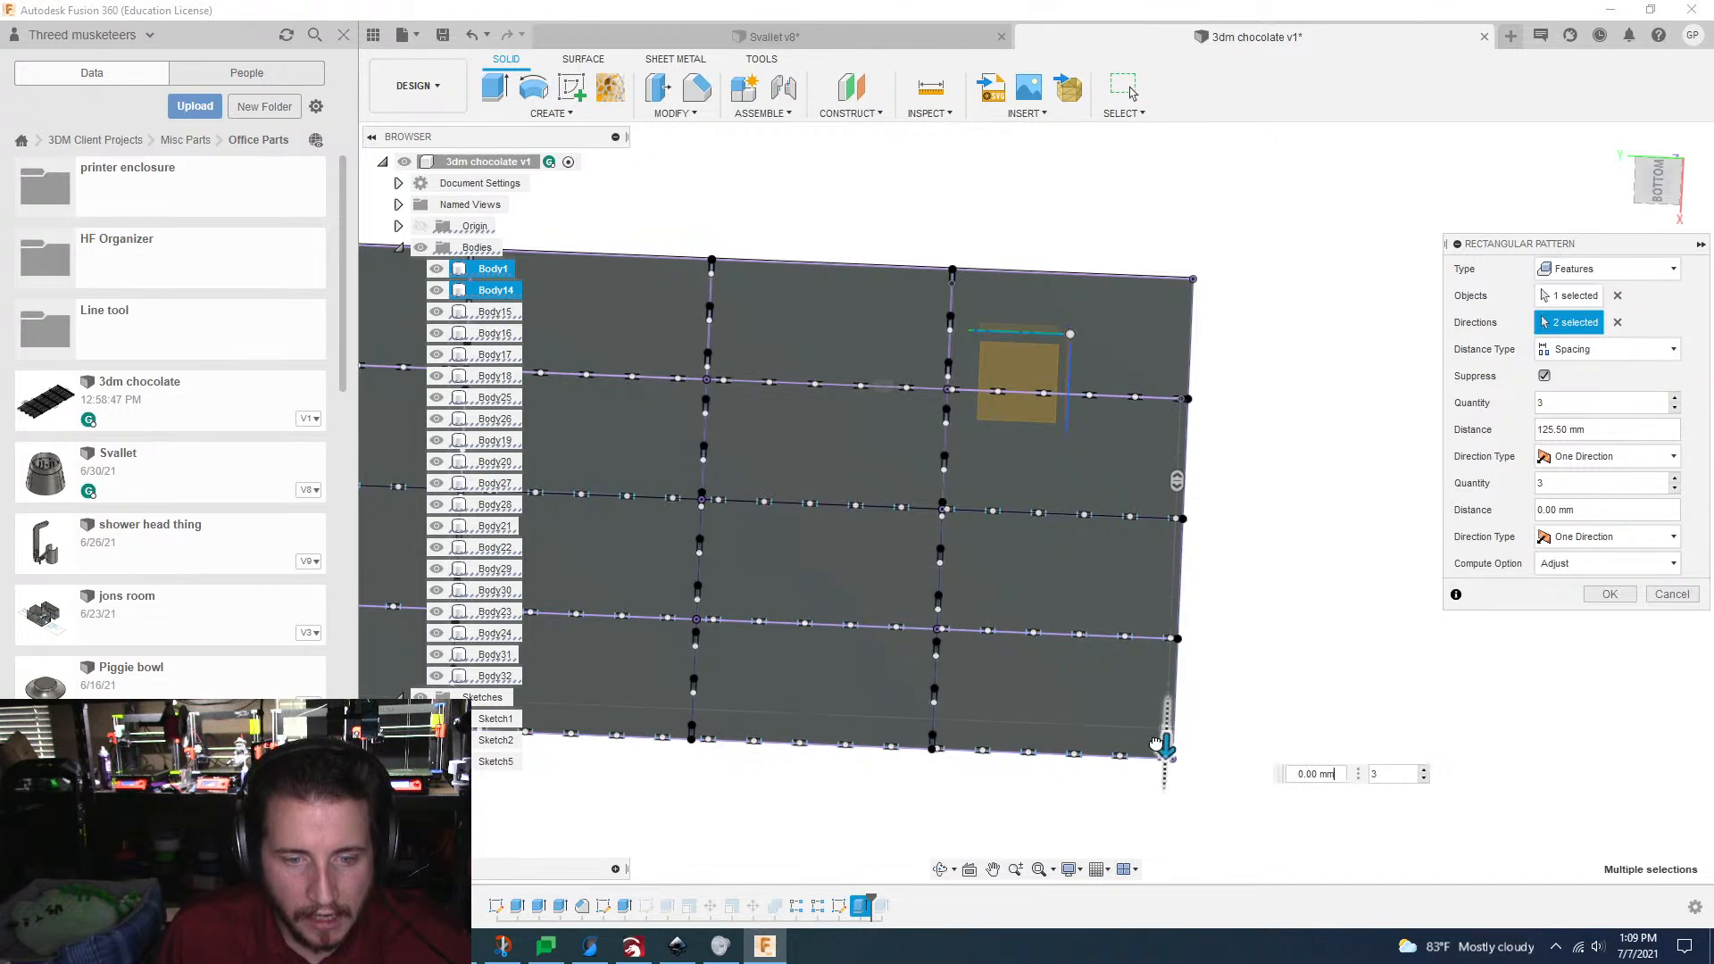
{"action": "left_click_drag", "start_coordinate": [1158, 744], "coordinate": [1166, 761]}
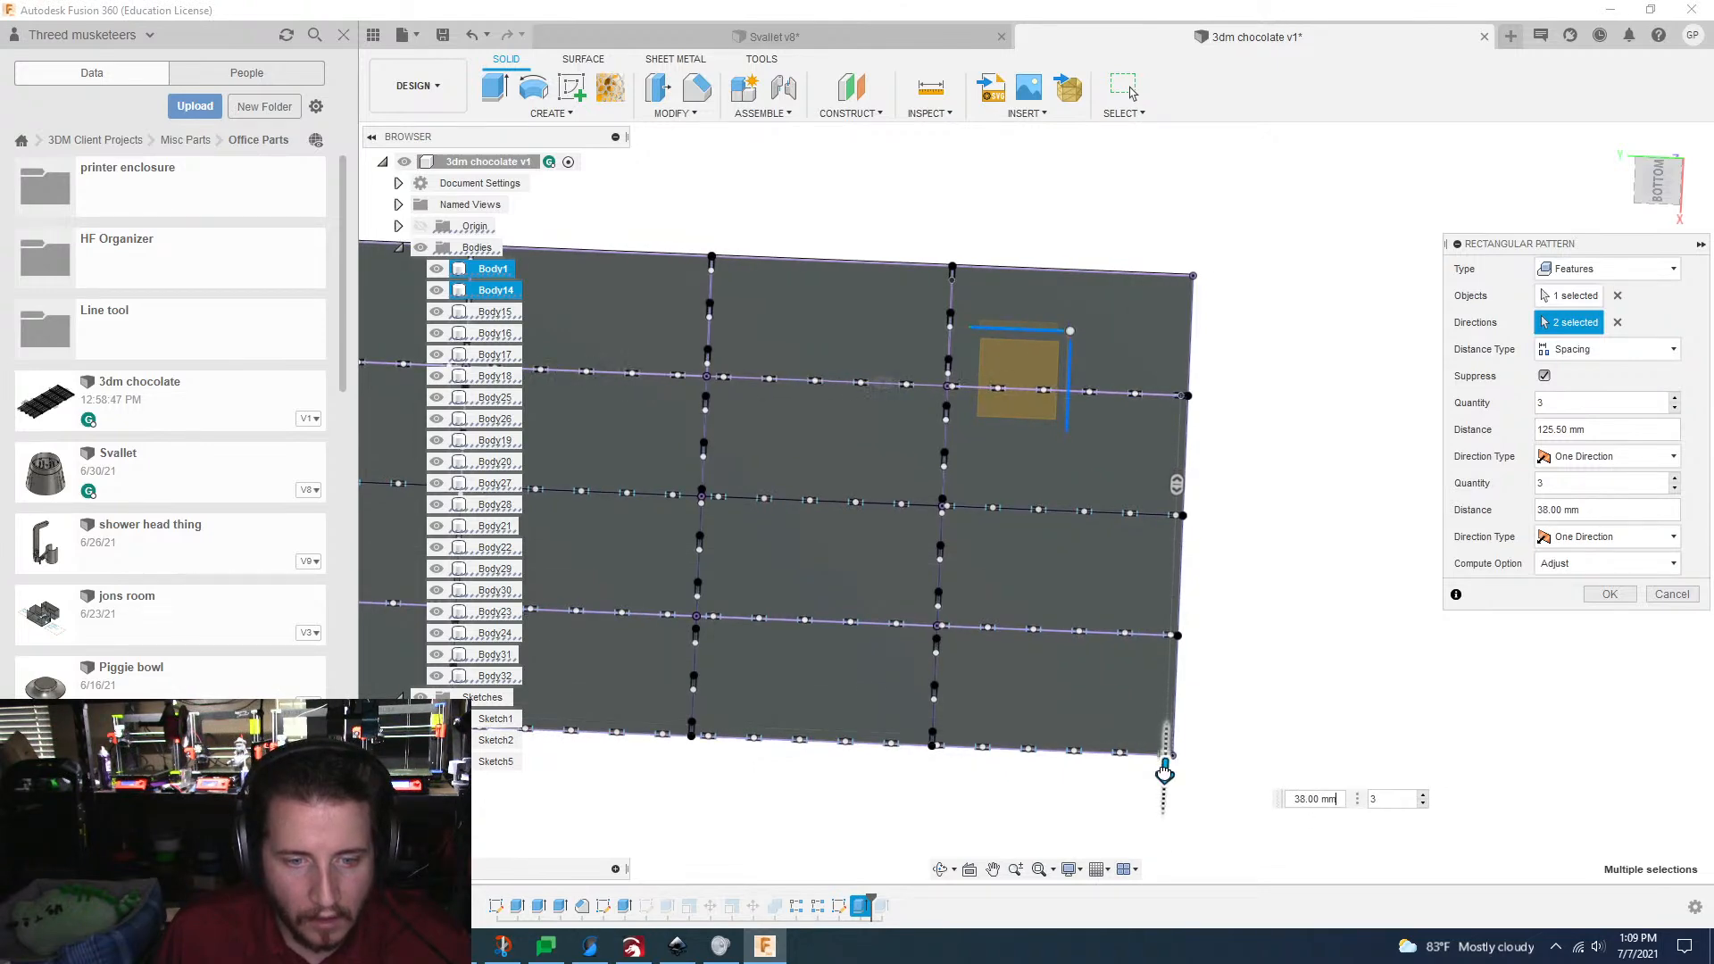
{"action": "scroll", "coordinate": [1429, 679], "scroll_direction": "up", "scroll_amount": 4}
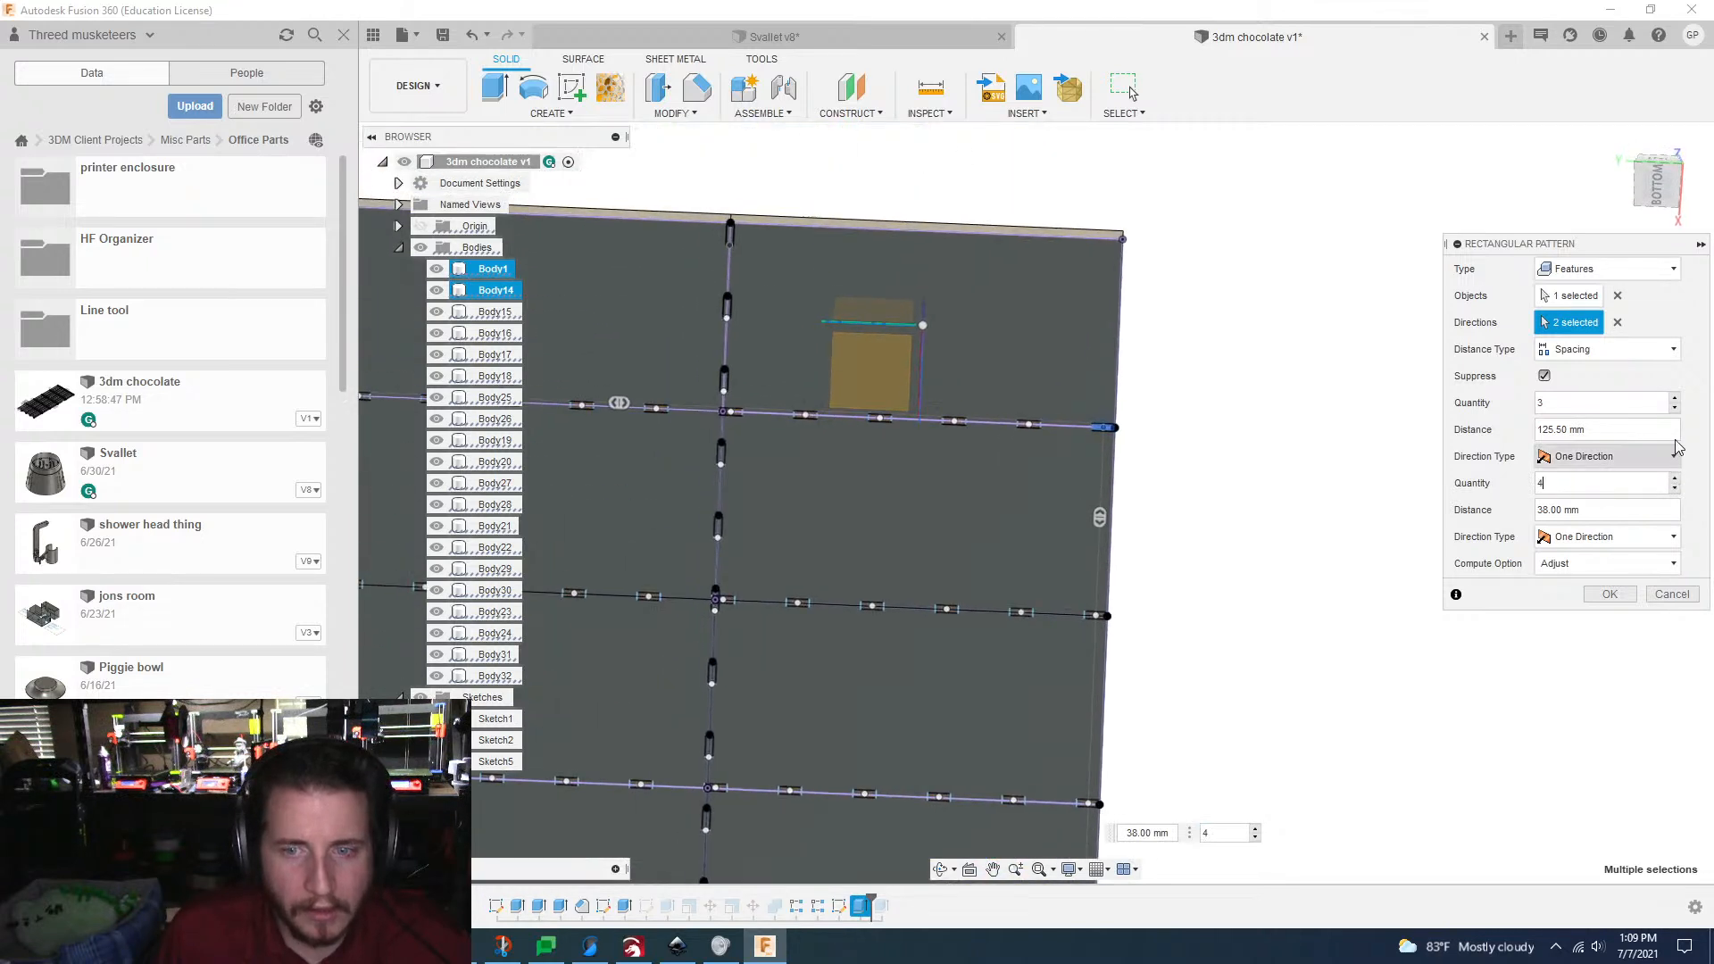
Step: Raise the lengthwise pattern quantity to 15 and set the compute option to Optimized
{"action": "left_click", "coordinate": [1675, 399]}
{"action": "left_click", "coordinate": [1676, 398]}
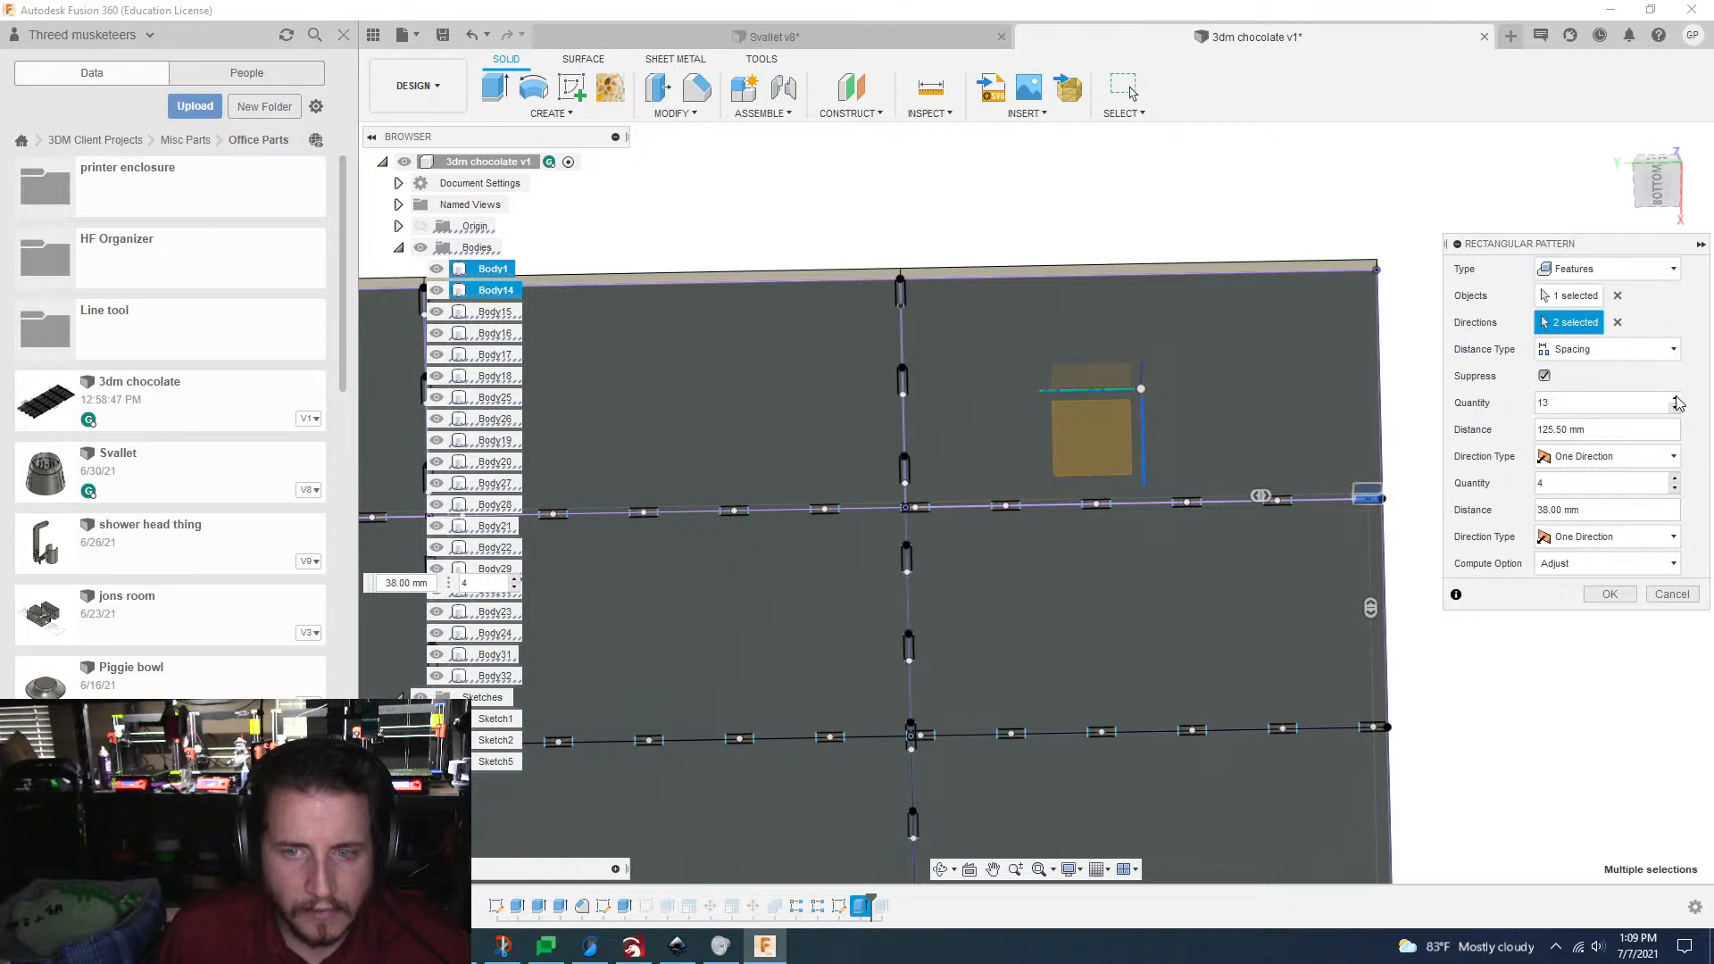
{"action": "left_click", "coordinate": [1676, 398]}
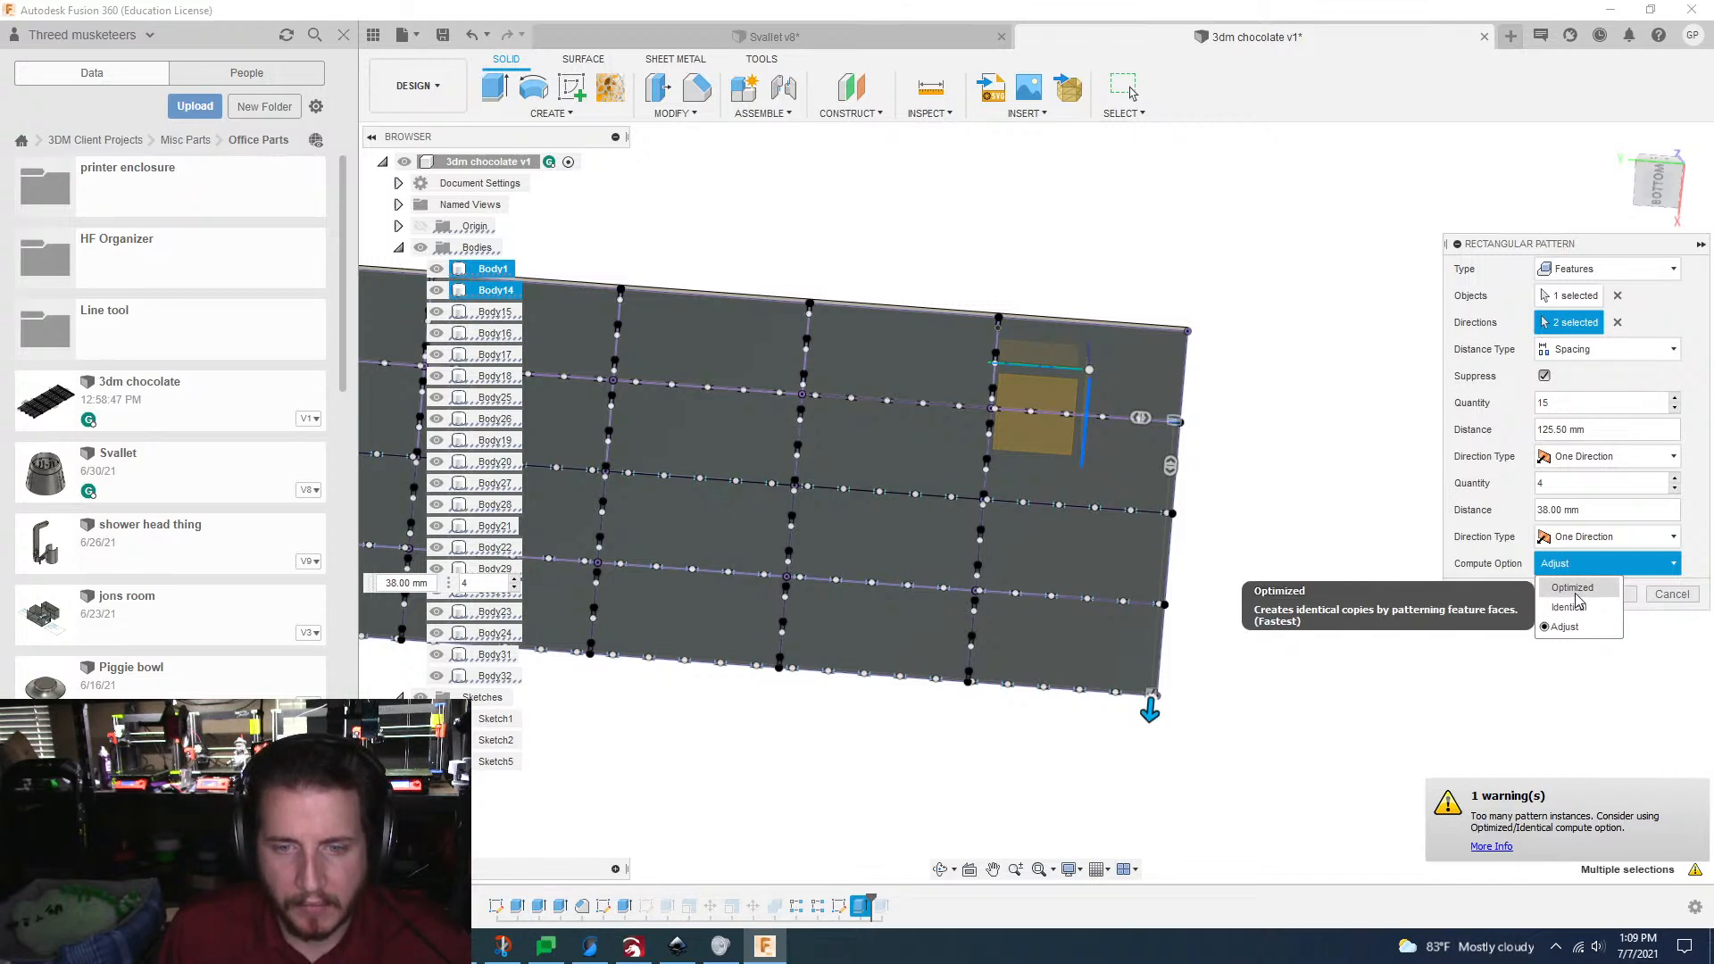
{"action": "key", "text": "Escape"}
{"action": "scroll", "coordinate": [1264, 561], "scroll_direction": "up", "scroll_amount": 5}
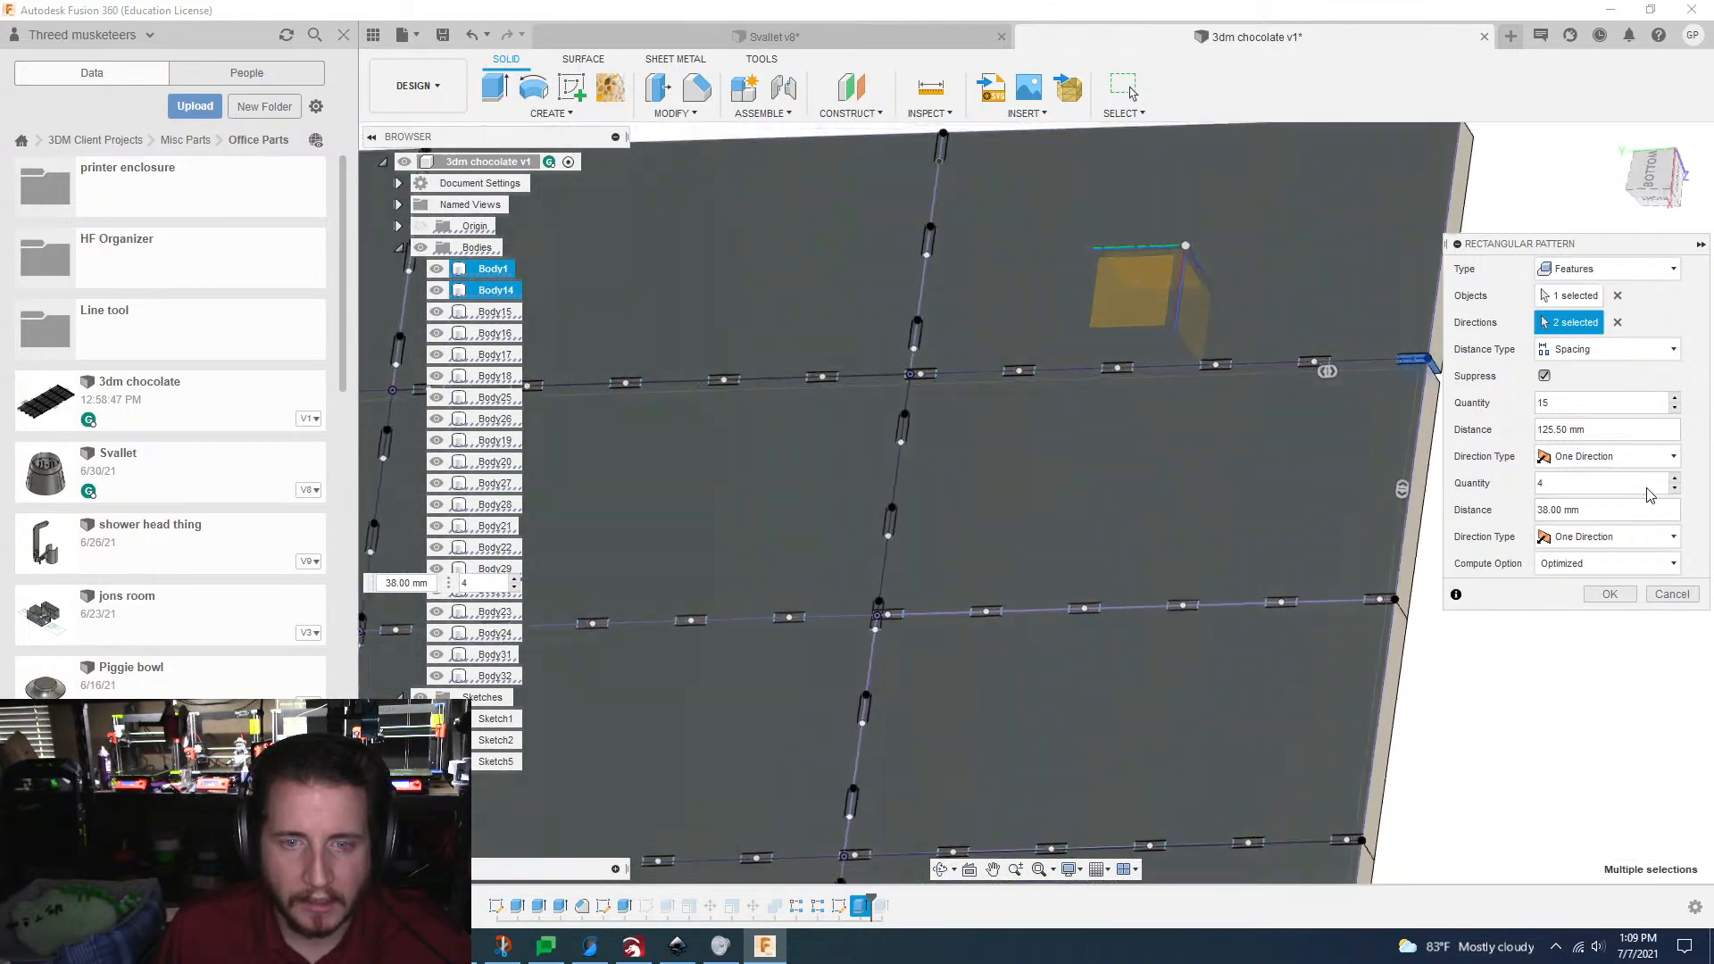
Step: Turn off Suppress, raise the lengthwise quantity to 20, and try to create the notch pattern
{"action": "left_click", "coordinate": [1674, 399]}
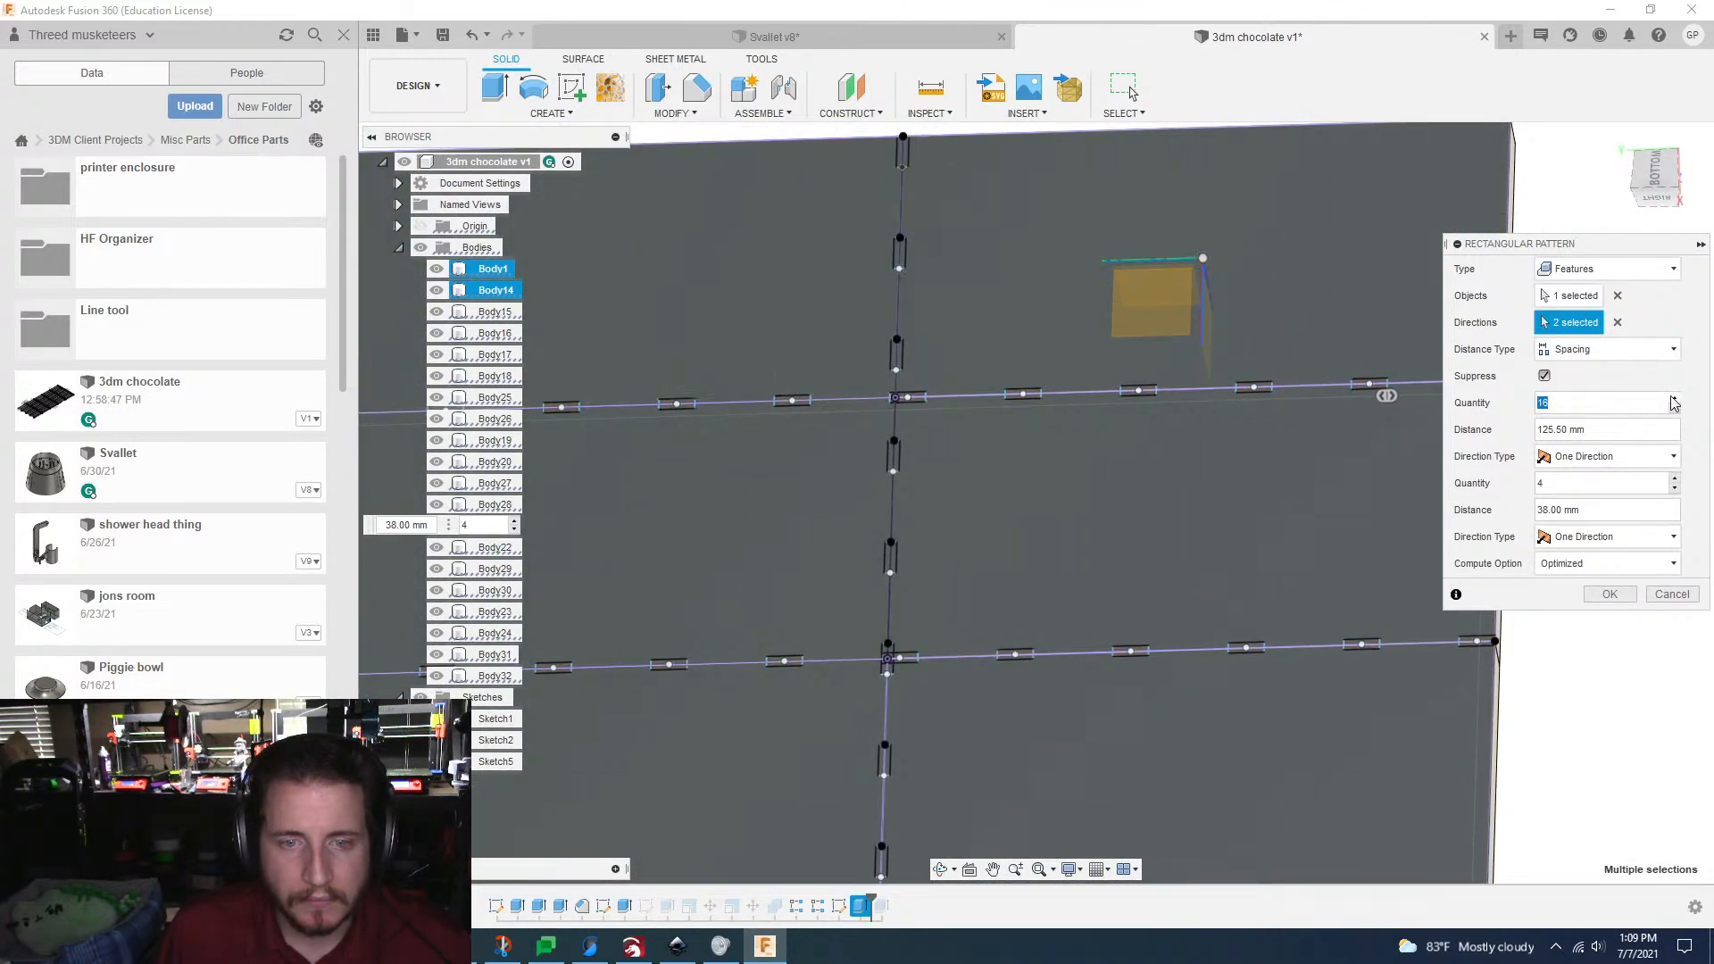
{"action": "left_click", "coordinate": [1674, 399]}
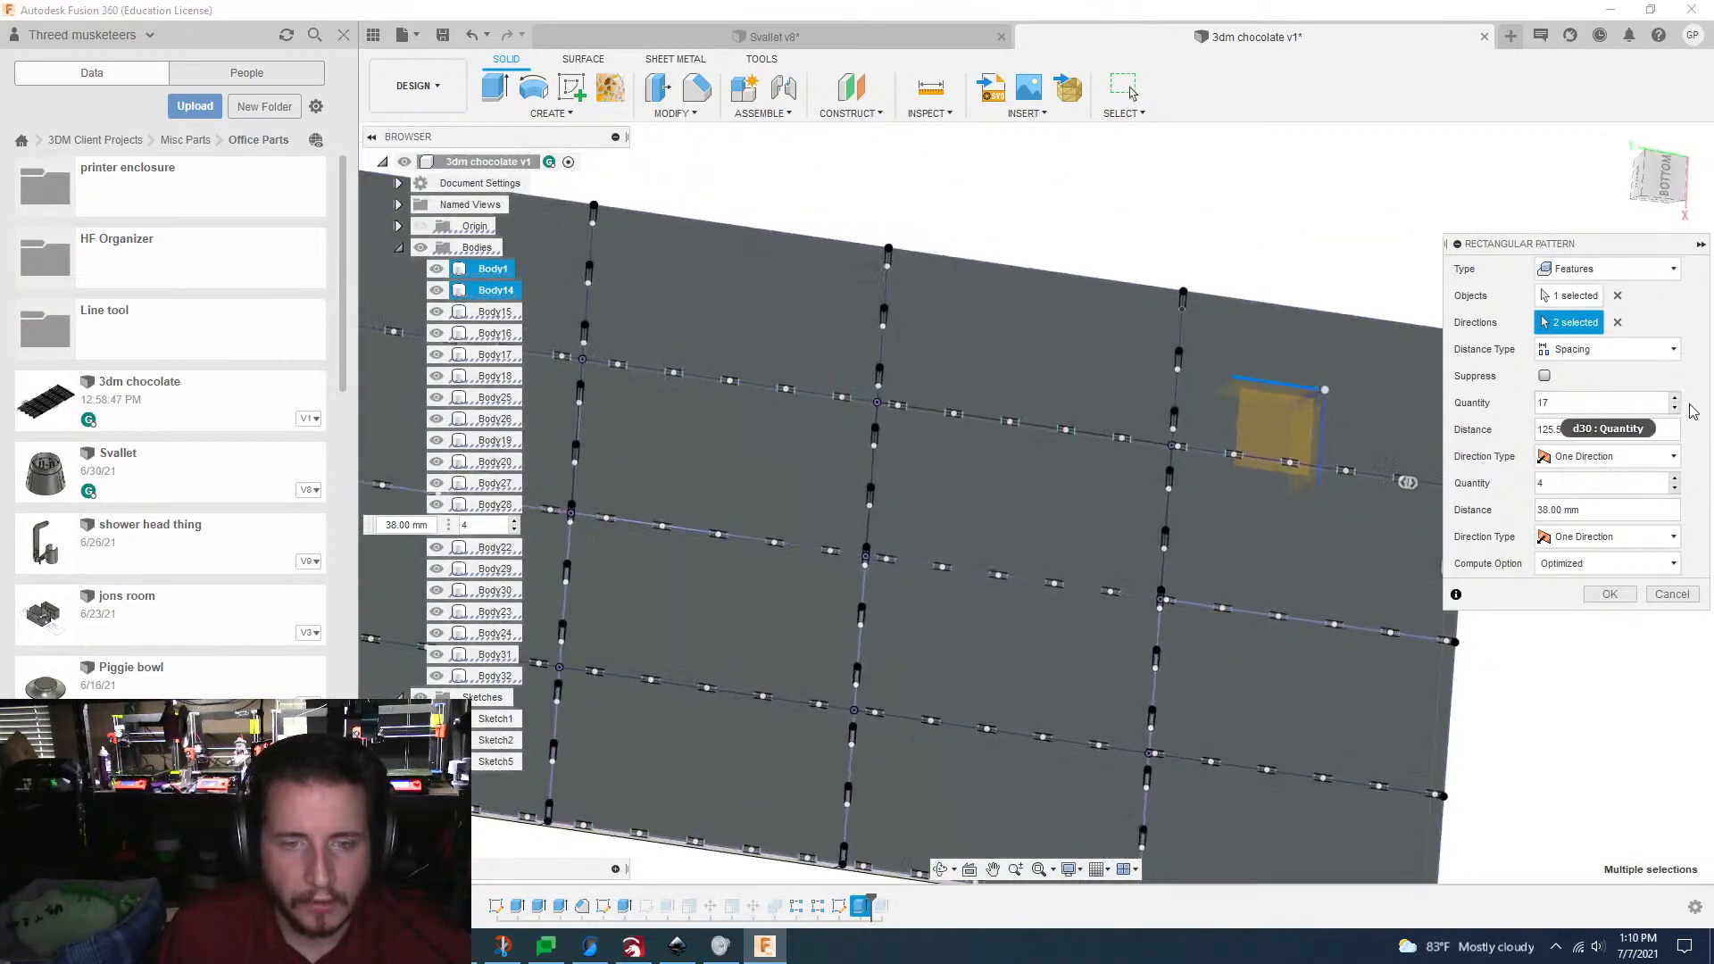
{"action": "left_click", "coordinate": [1675, 398]}
{"action": "left_click", "coordinate": [1675, 398]}
{"action": "left_click", "coordinate": [1675, 398]}
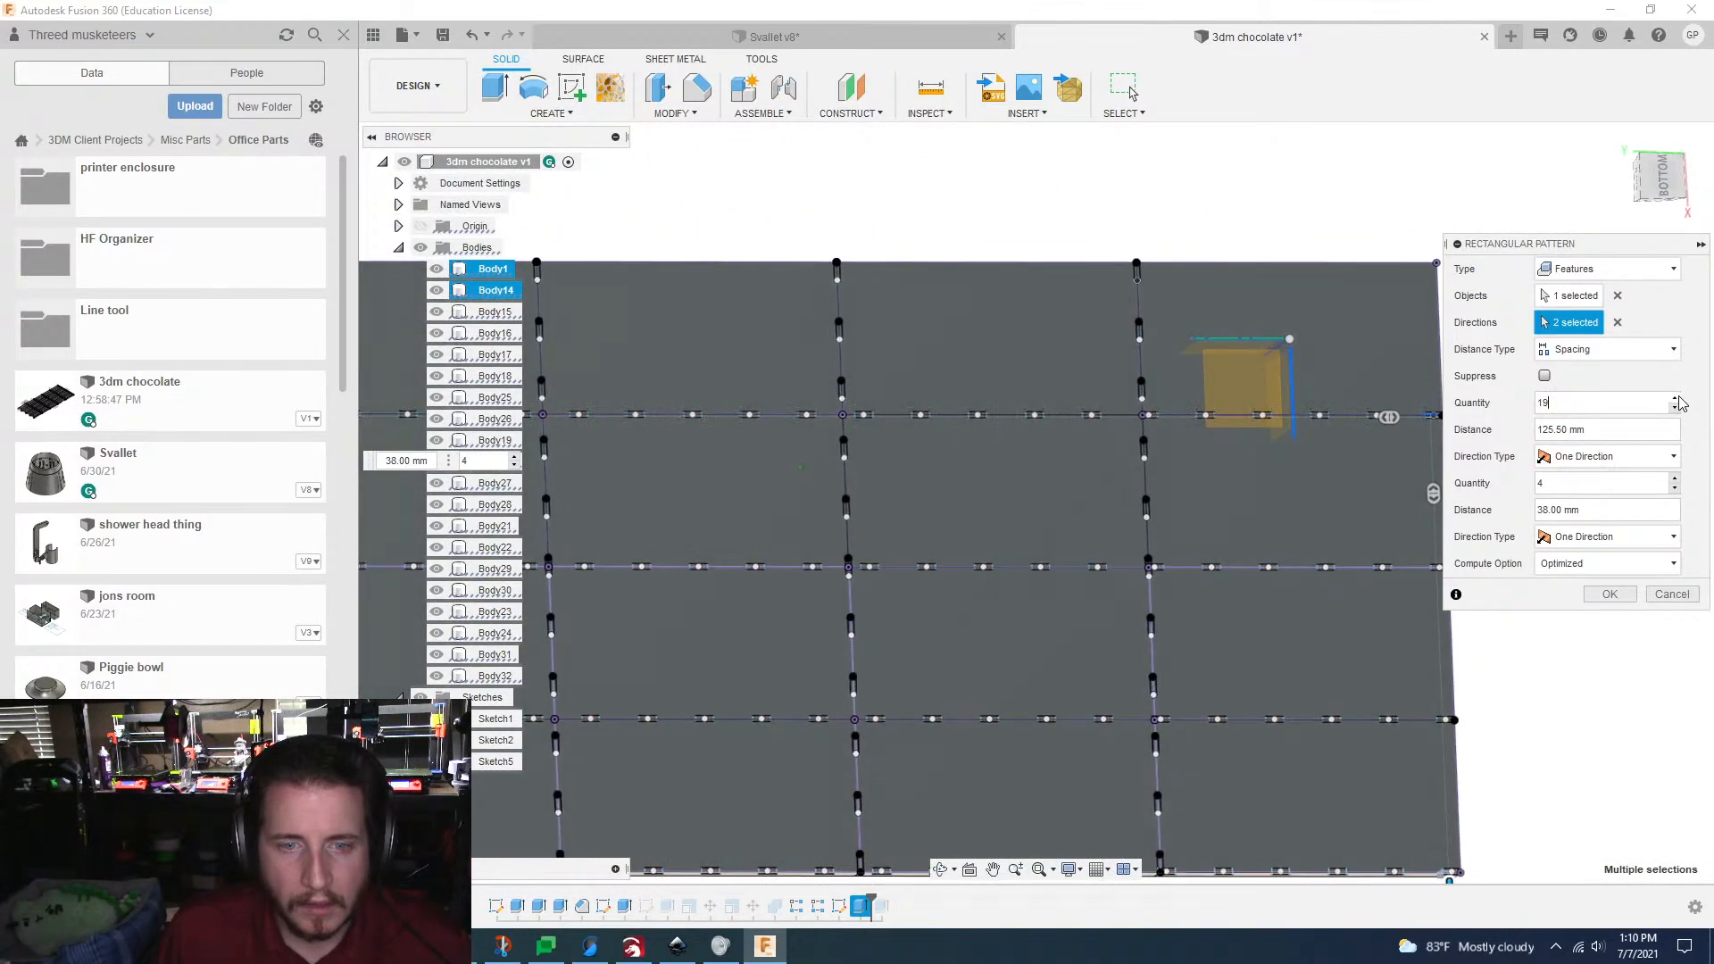
{"action": "left_click", "coordinate": [1675, 398]}
{"action": "left_click", "coordinate": [1675, 398]}
{"action": "left_click", "coordinate": [1675, 399]}
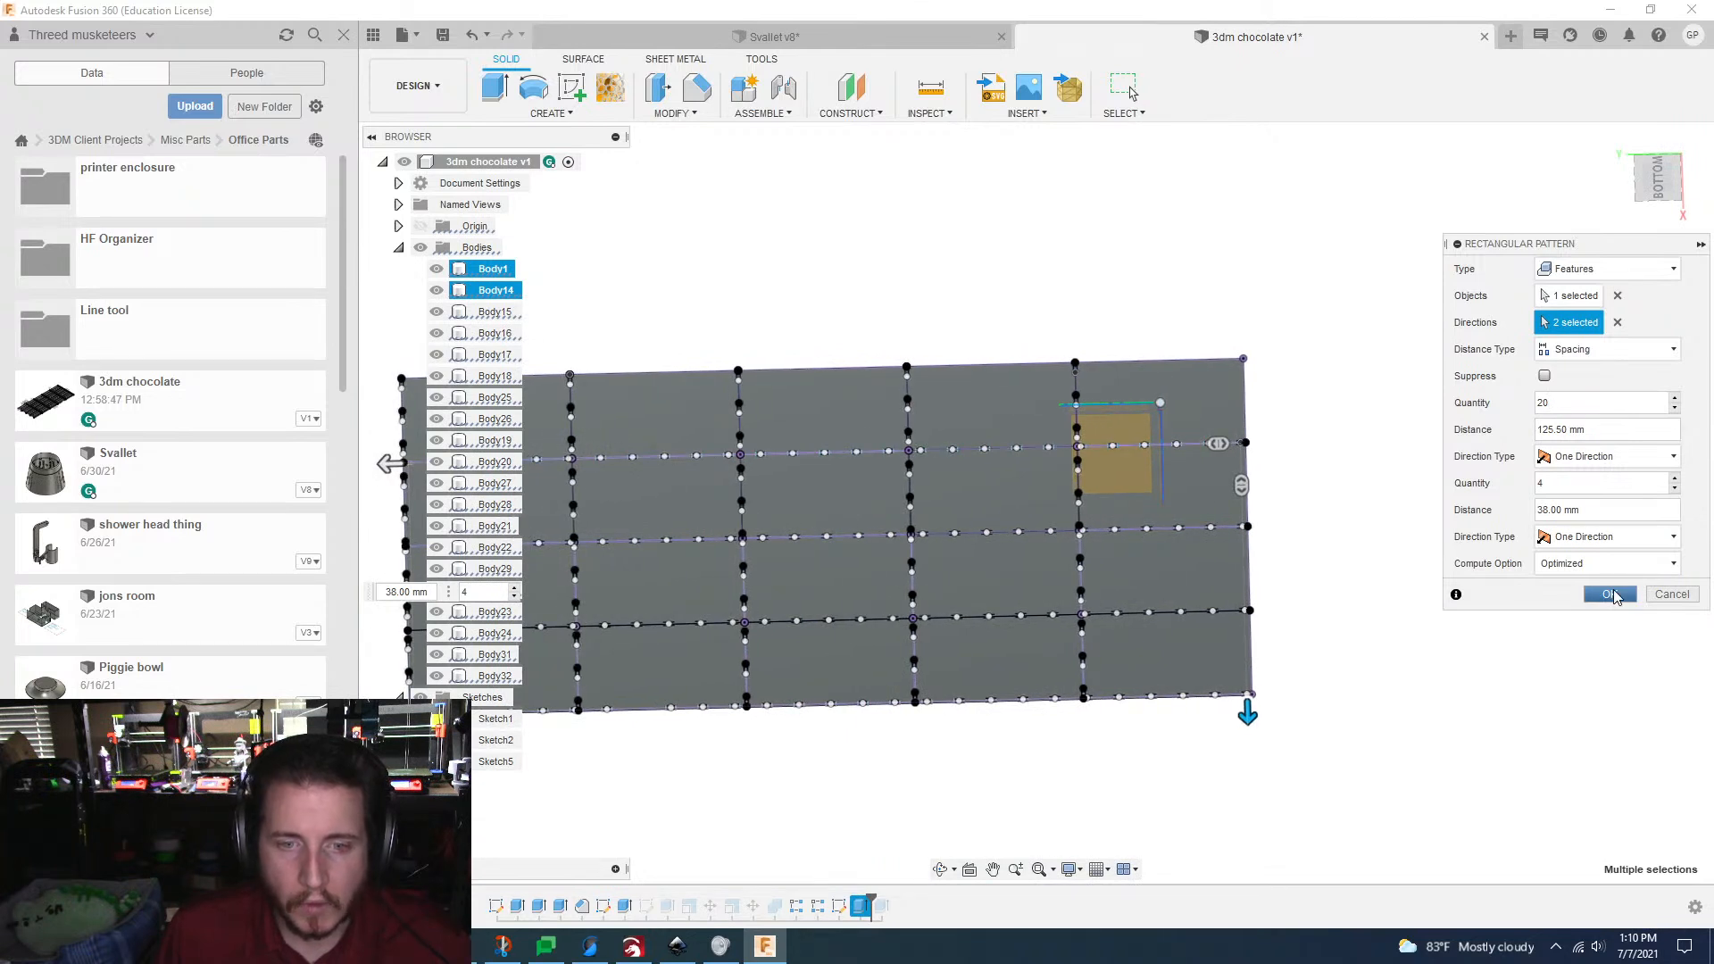
{"action": "left_click", "coordinate": [1612, 594]}
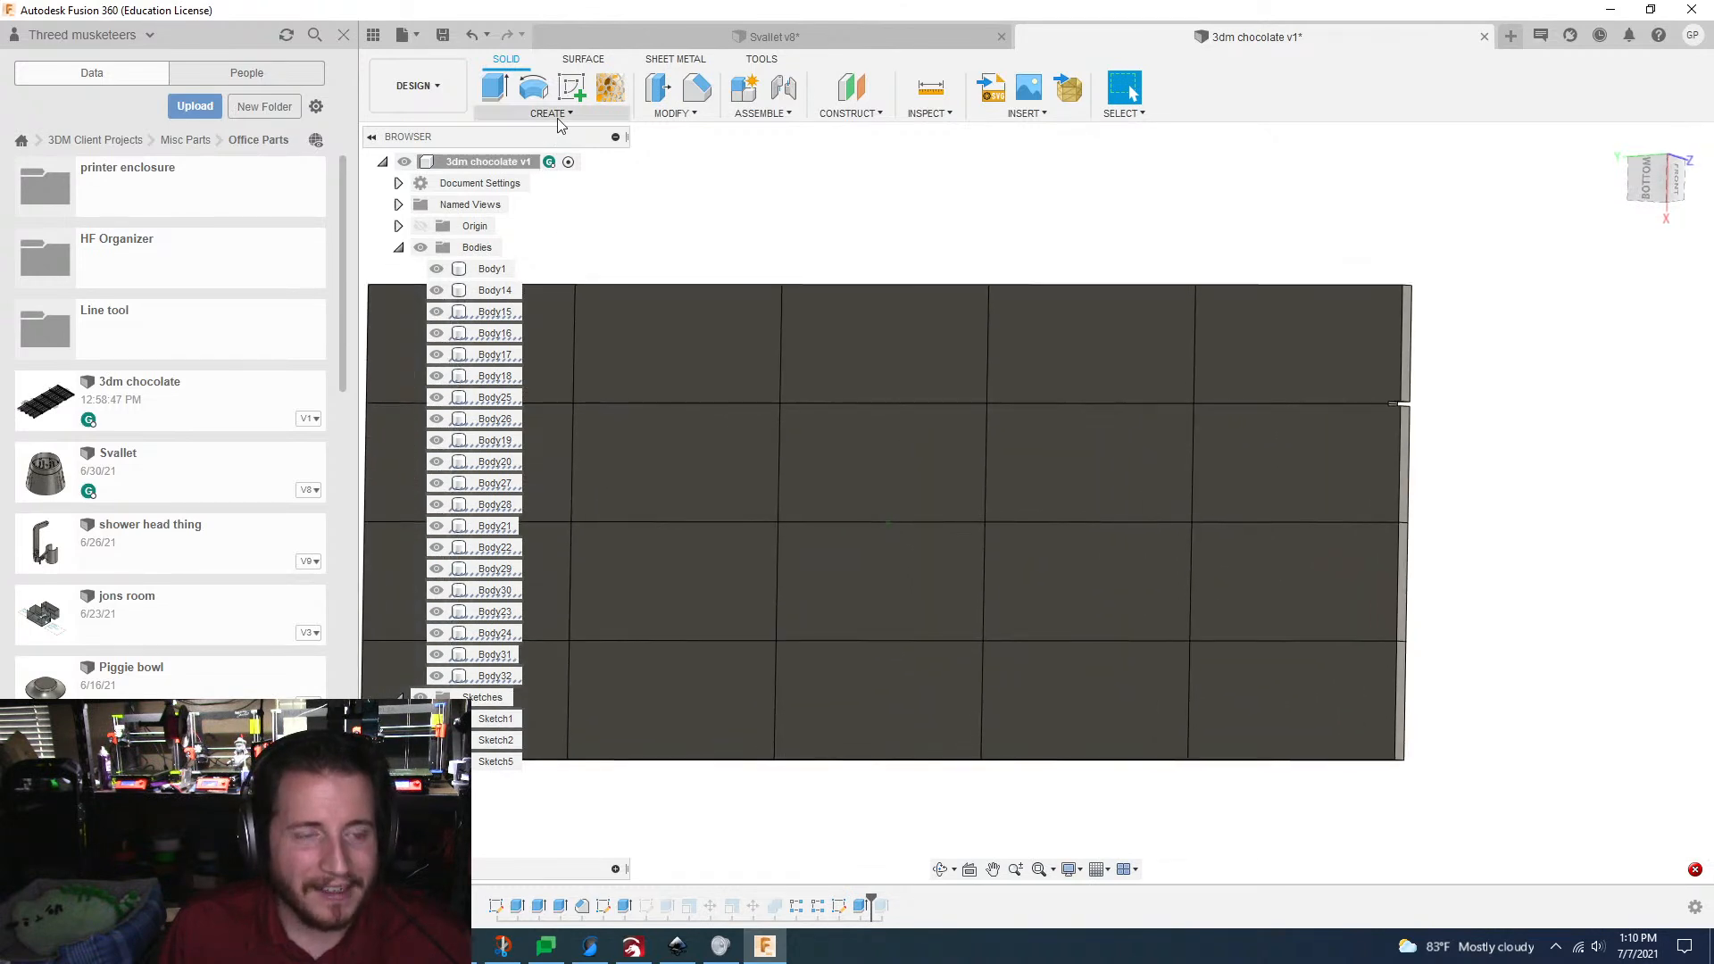
Step: Create a sketch on the bar's front face and project the front faces of the four end plates into it
{"action": "left_click", "coordinate": [557, 115]}
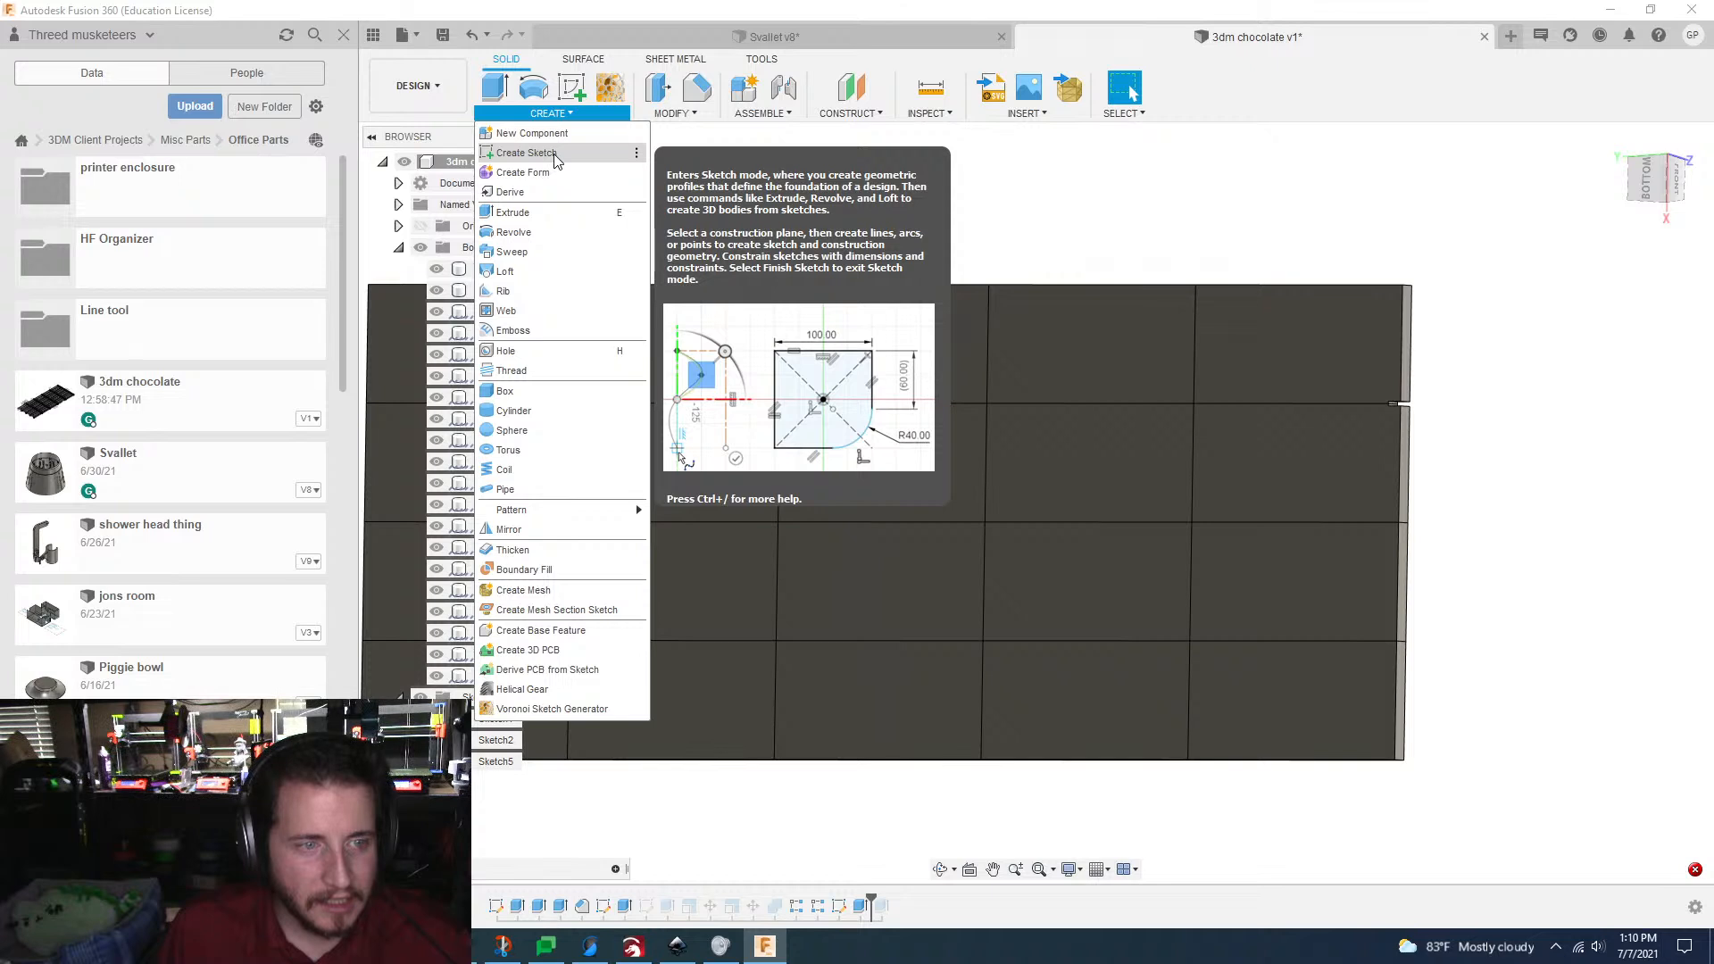
{"action": "left_click", "coordinate": [1486, 255]}
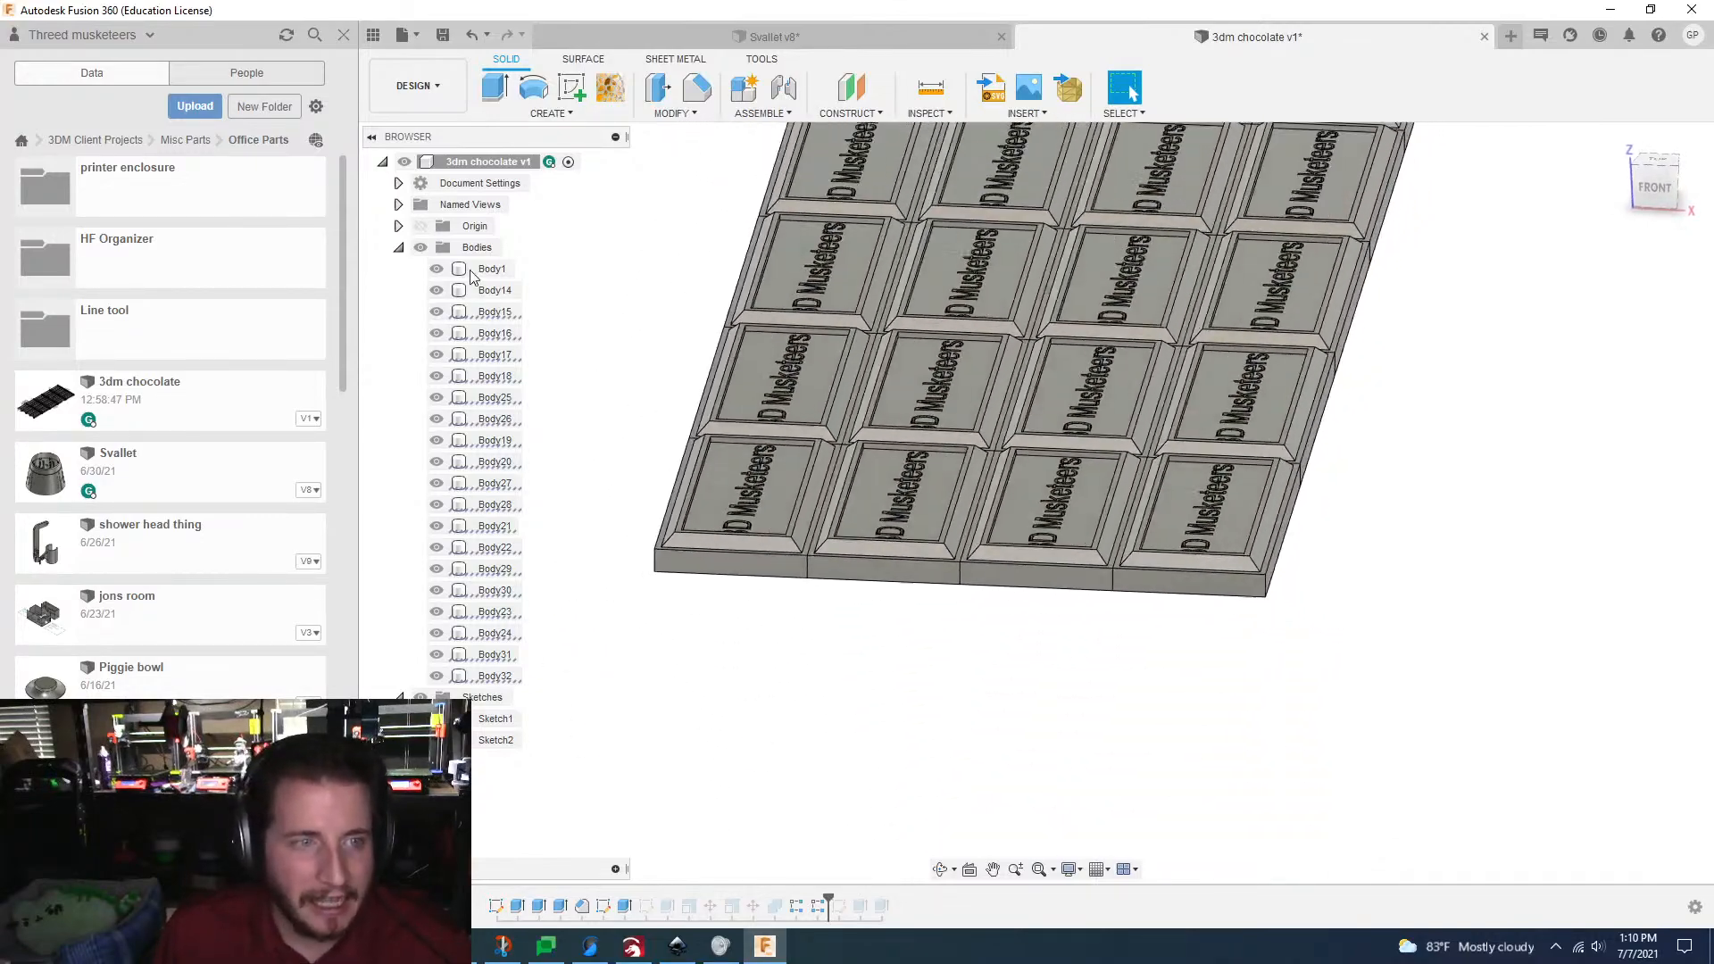
{"action": "left_click", "coordinate": [572, 96]}
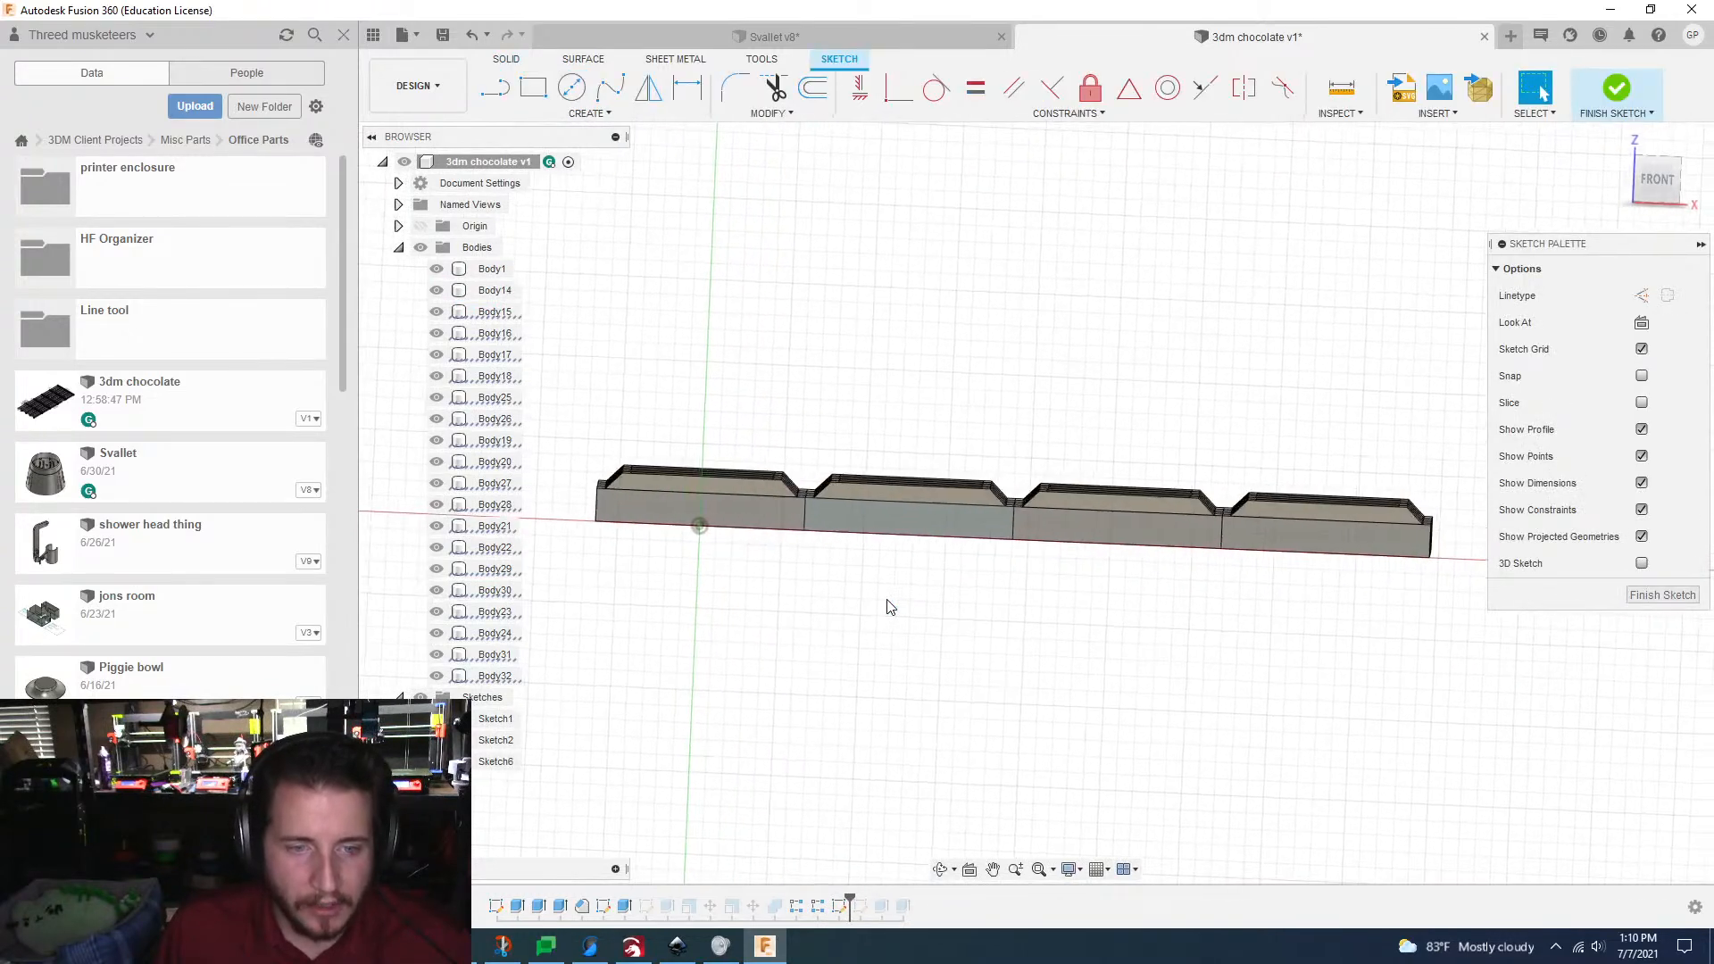
{"action": "key", "text": "p"}
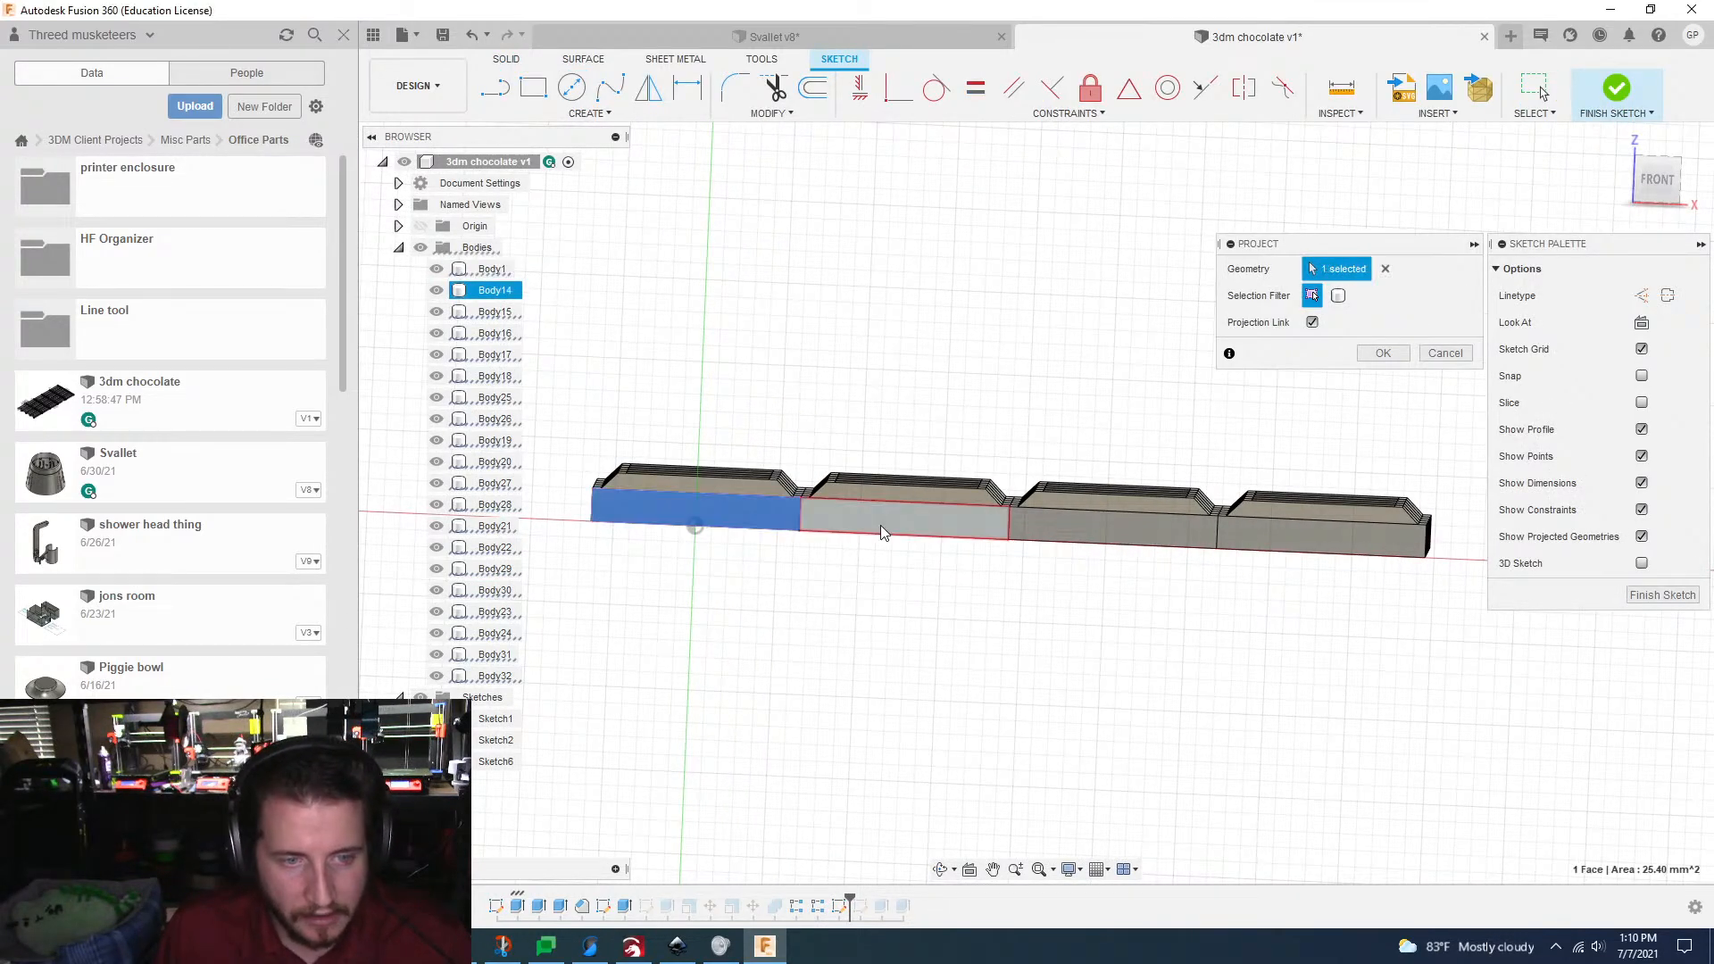
{"action": "left_click", "coordinate": [881, 533]}
{"action": "left_click", "coordinate": [1107, 532]}
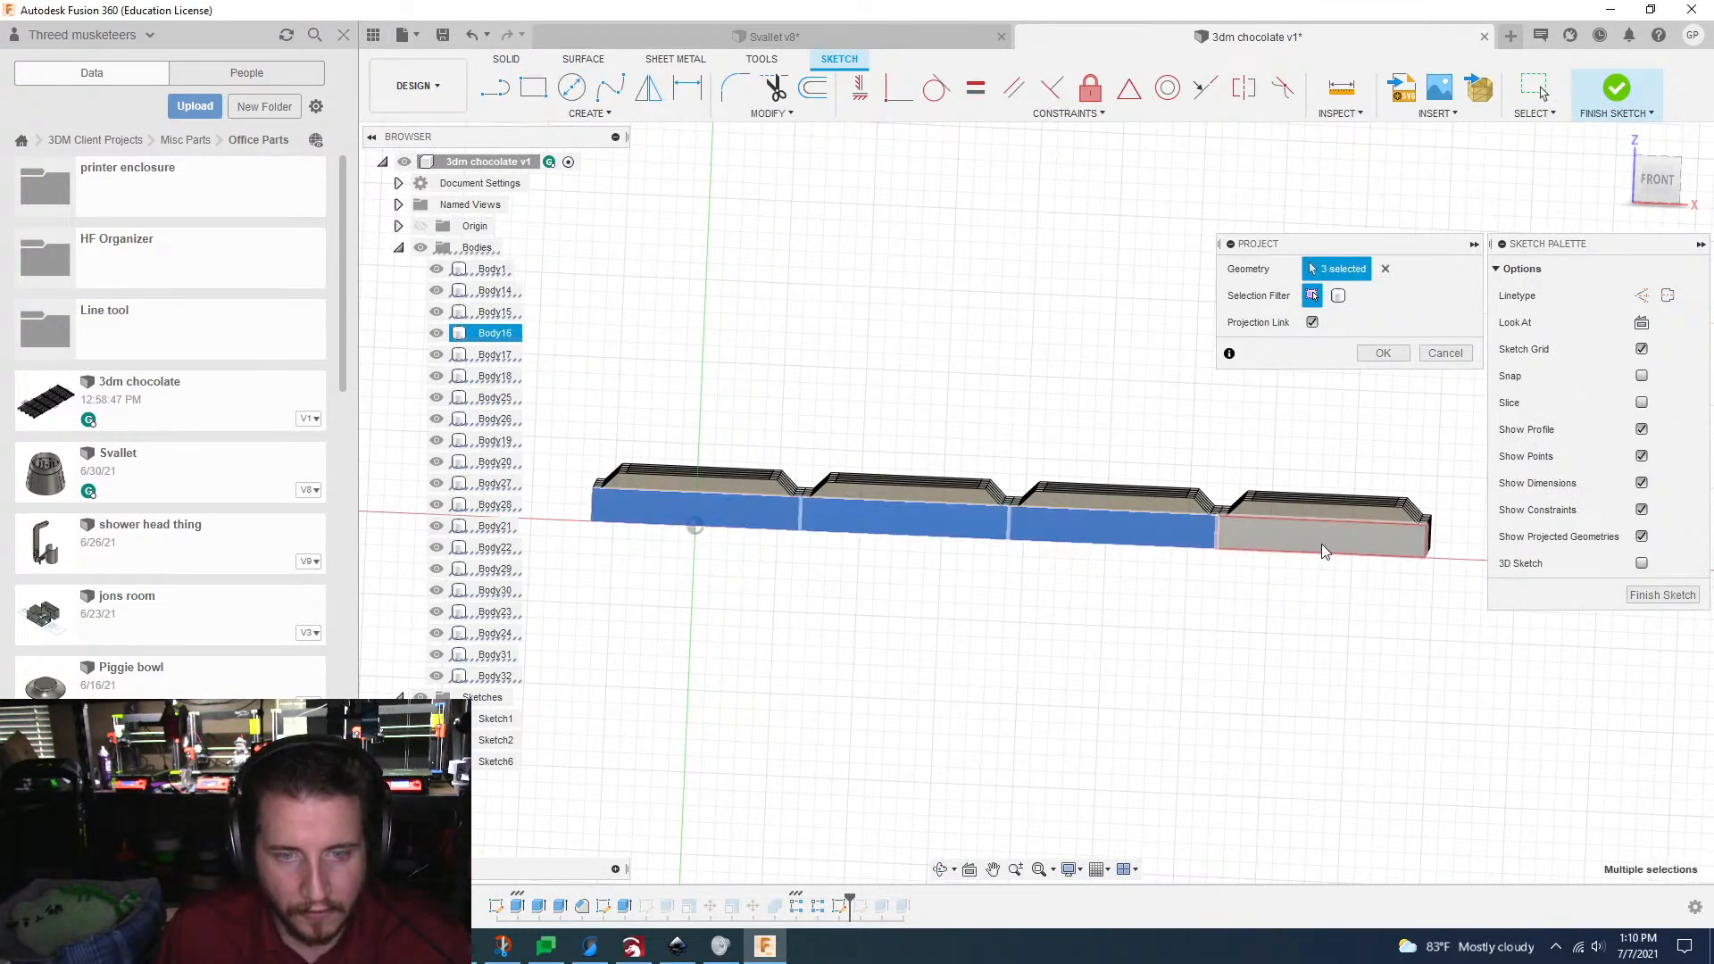
{"action": "left_click", "coordinate": [1383, 354]}
Step: Draw a short diagonal line from the top edge to the first plate joint line and set its vertical depth to 0.25 mm
{"action": "scroll", "coordinate": [1379, 354], "scroll_direction": "up", "scroll_amount": 5}
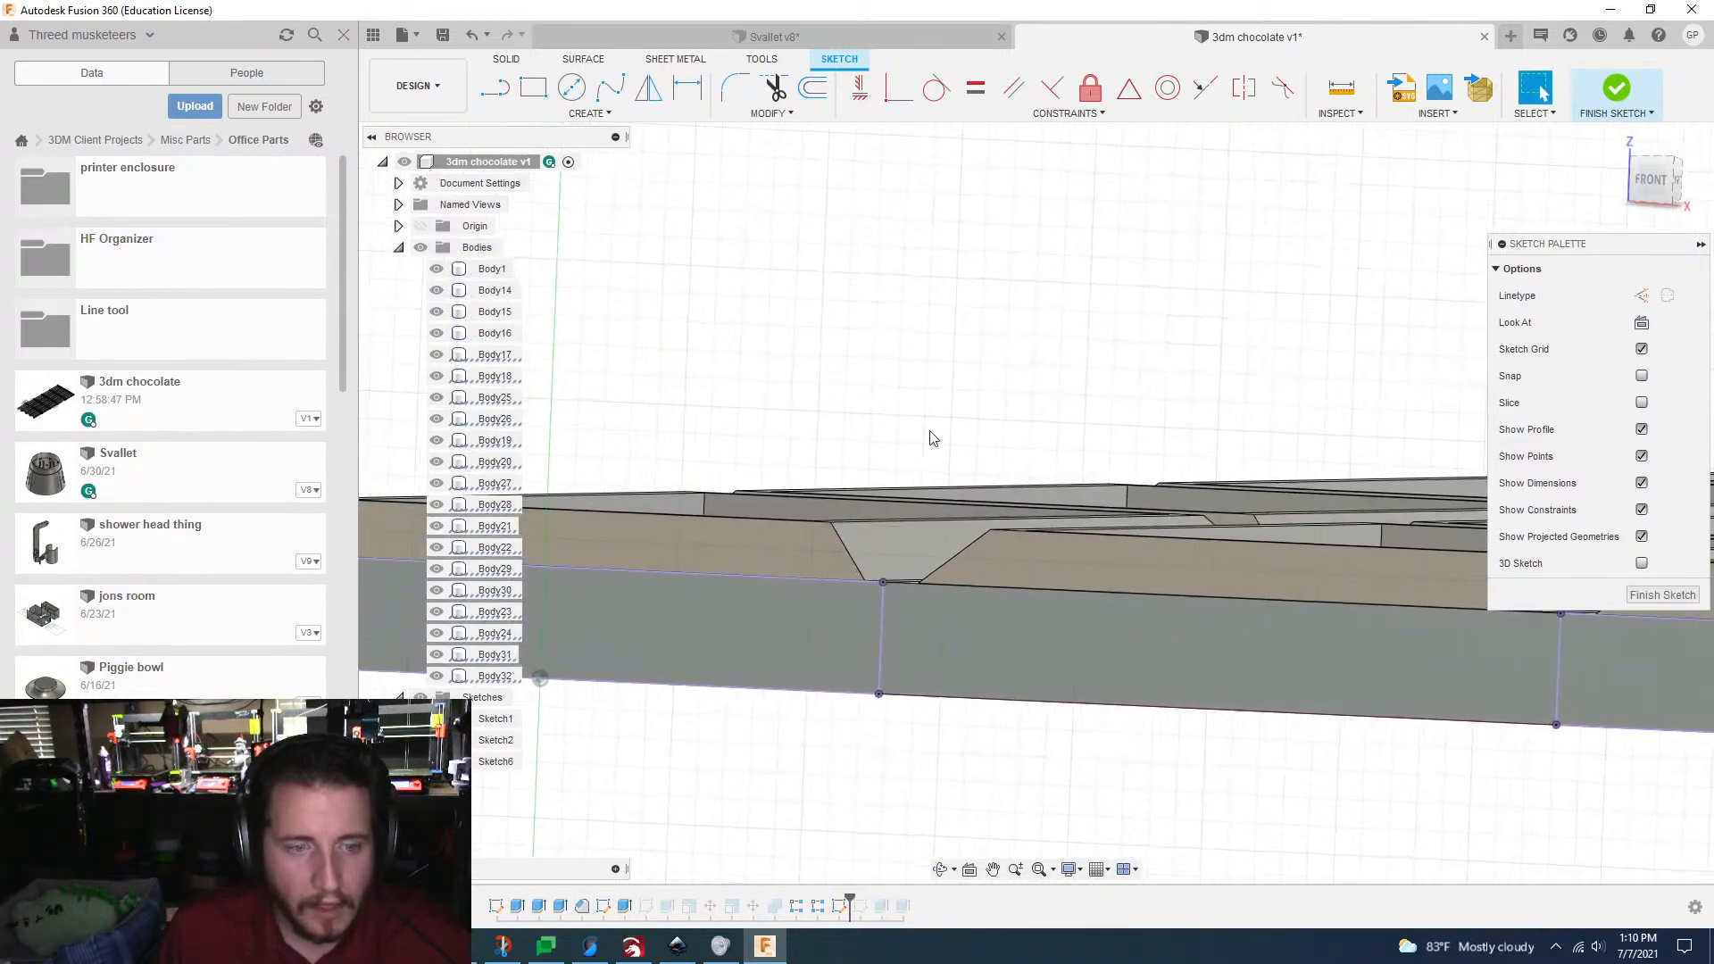
{"action": "left_click", "coordinate": [493, 92]}
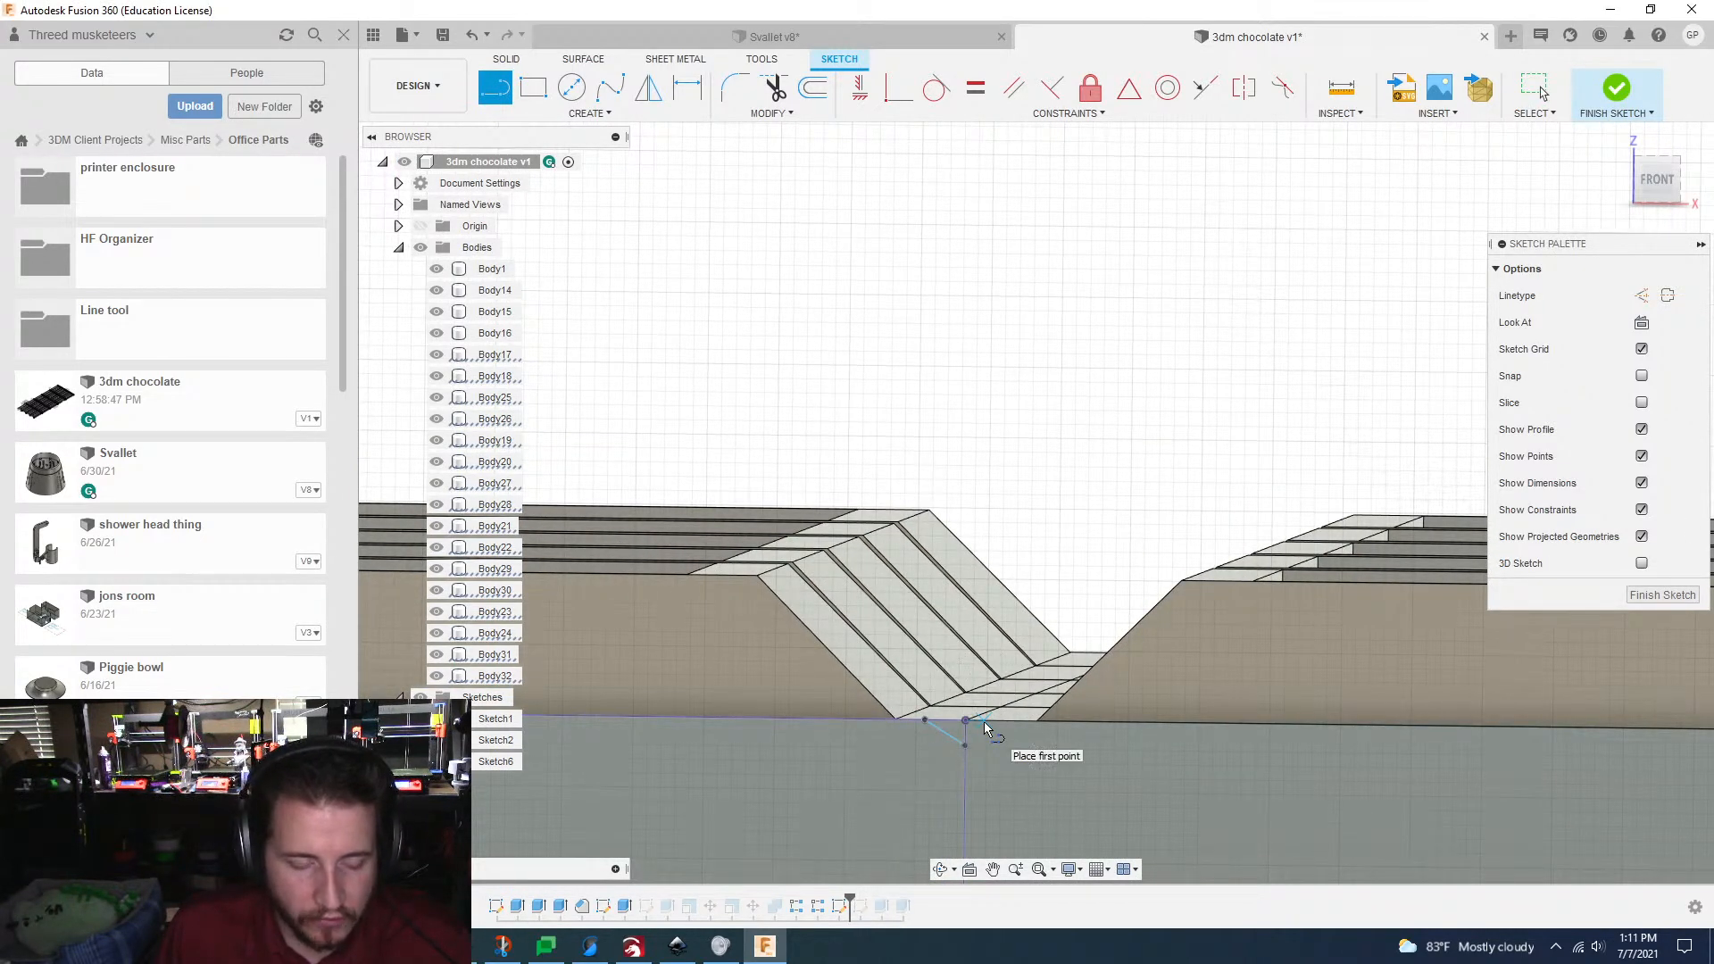
{"action": "left_click", "coordinate": [590, 114]}
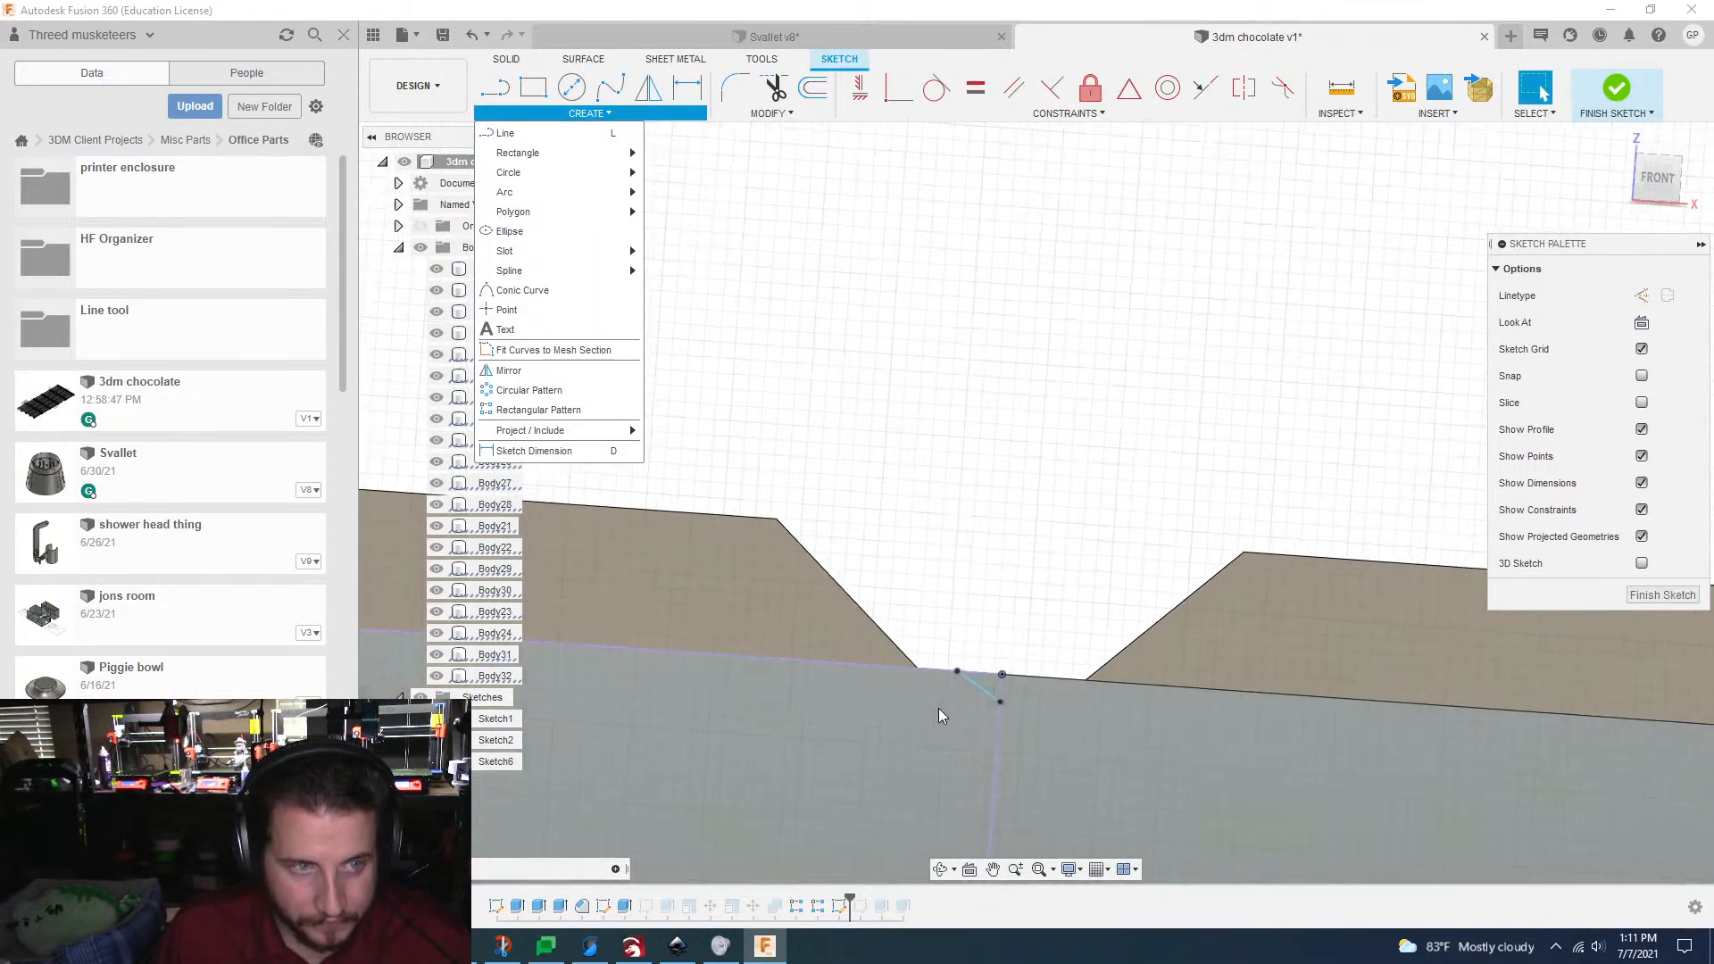
{"action": "left_click", "coordinate": [942, 290]}
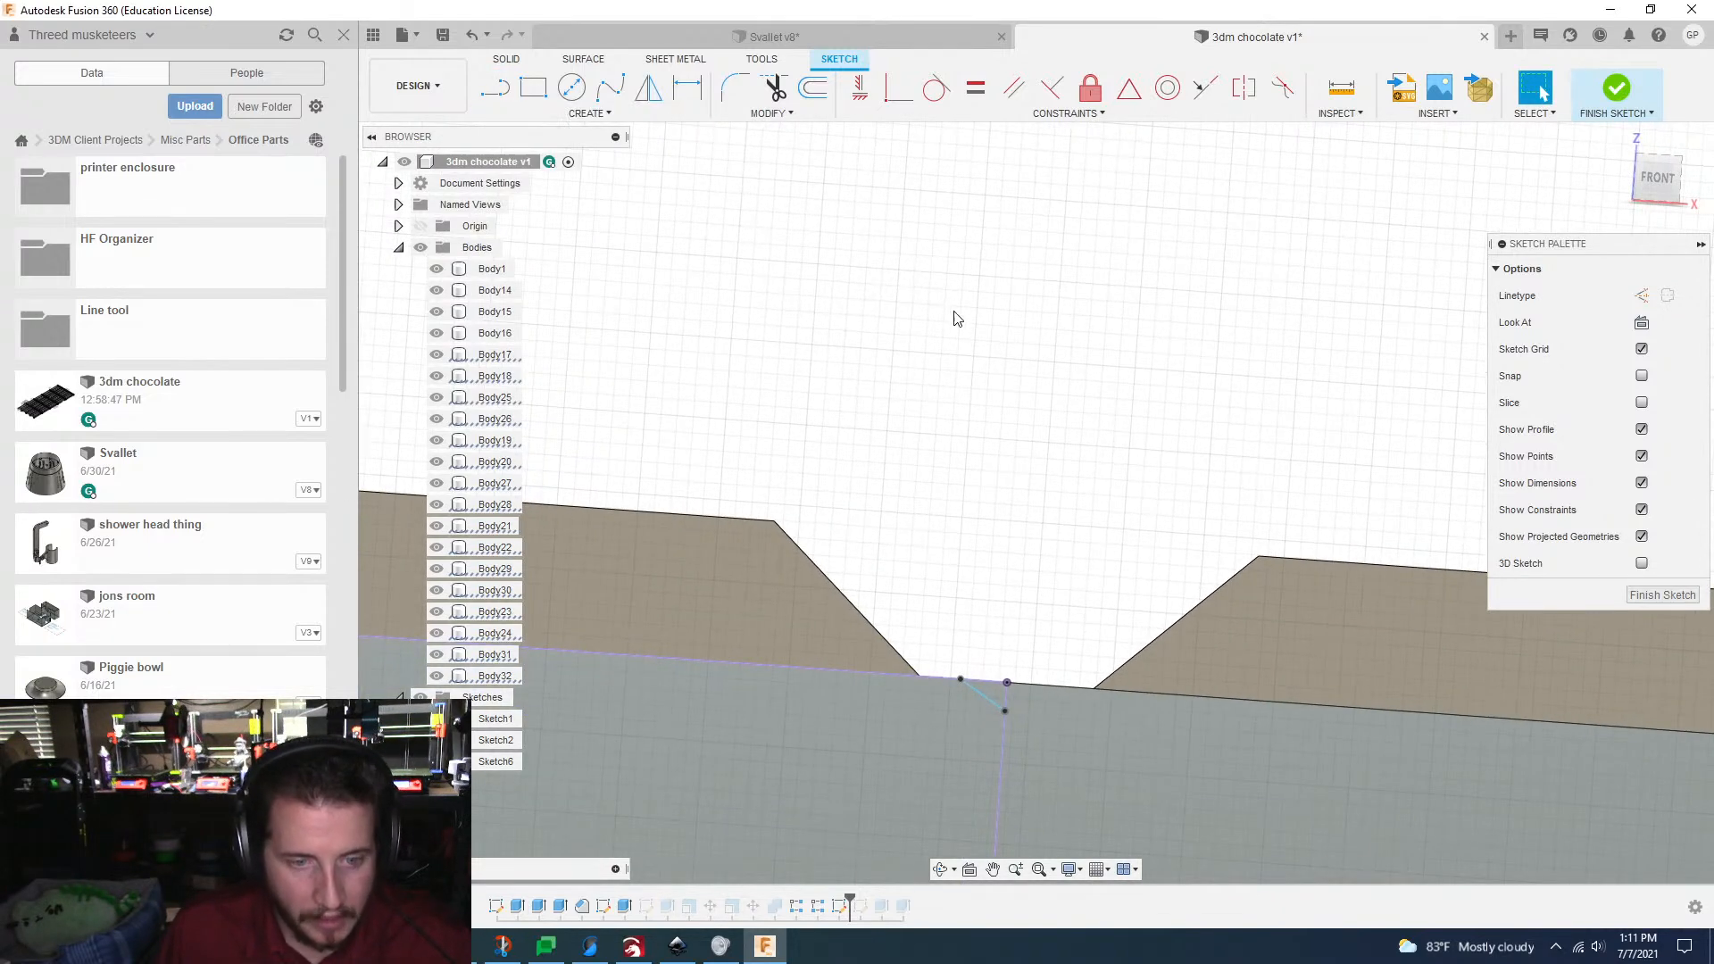
{"action": "left_click", "coordinate": [1007, 686]}
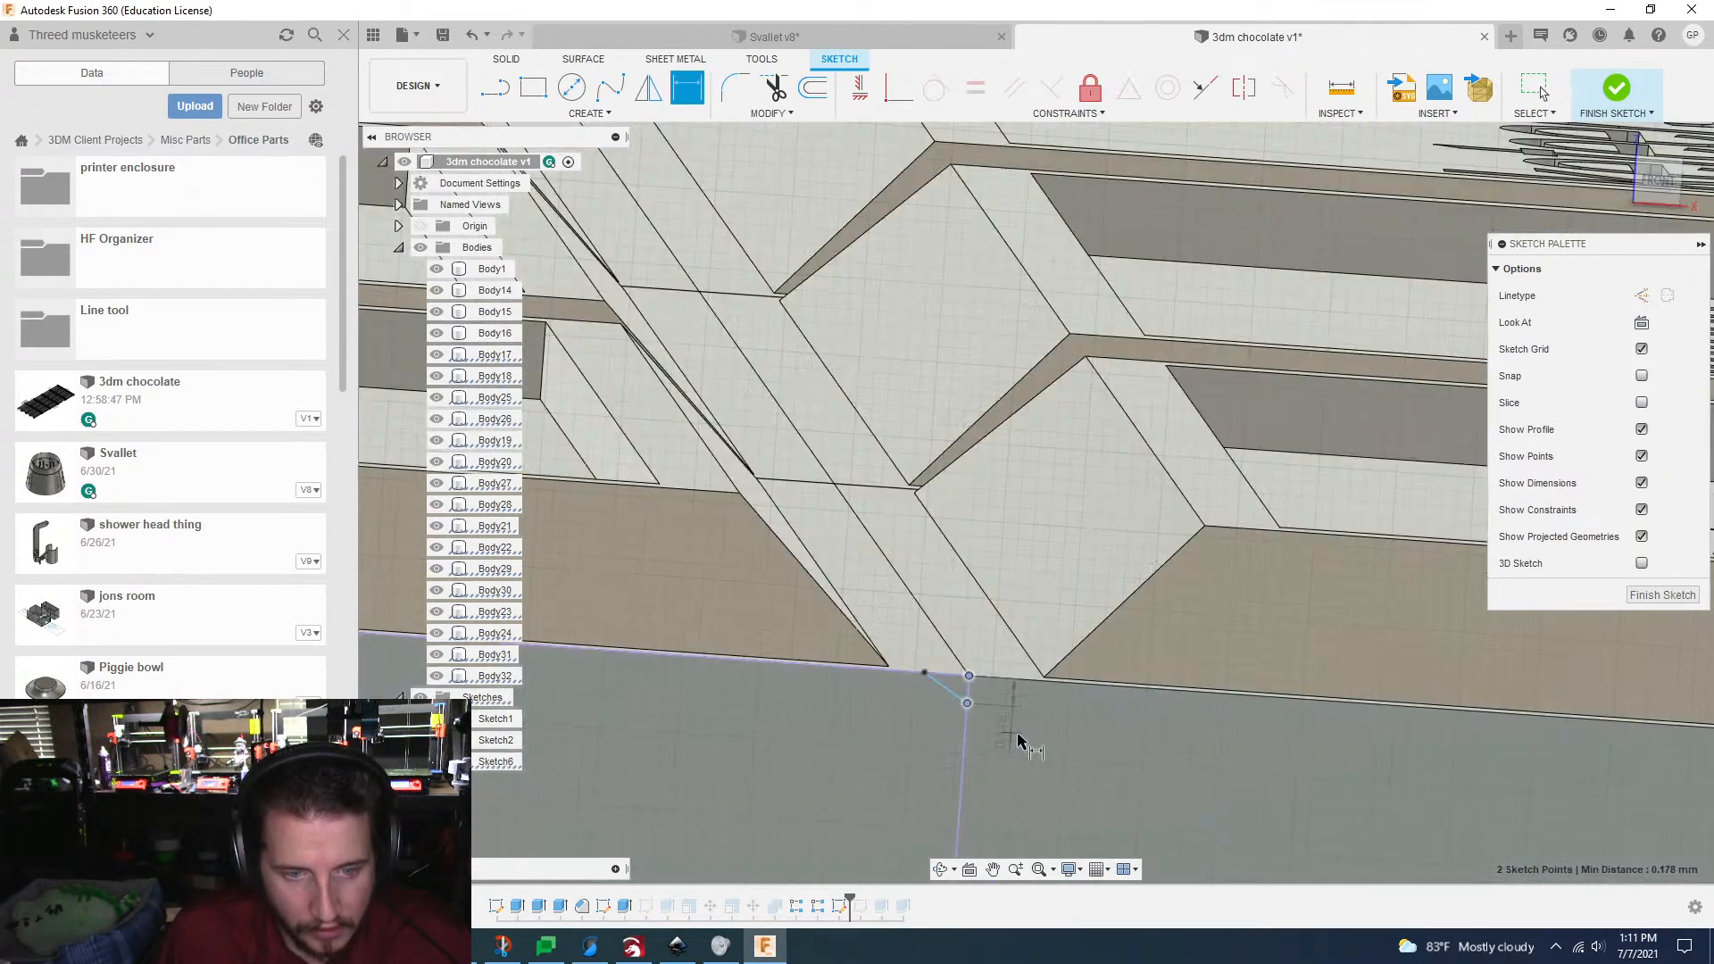
{"action": "left_click", "coordinate": [1011, 713]}
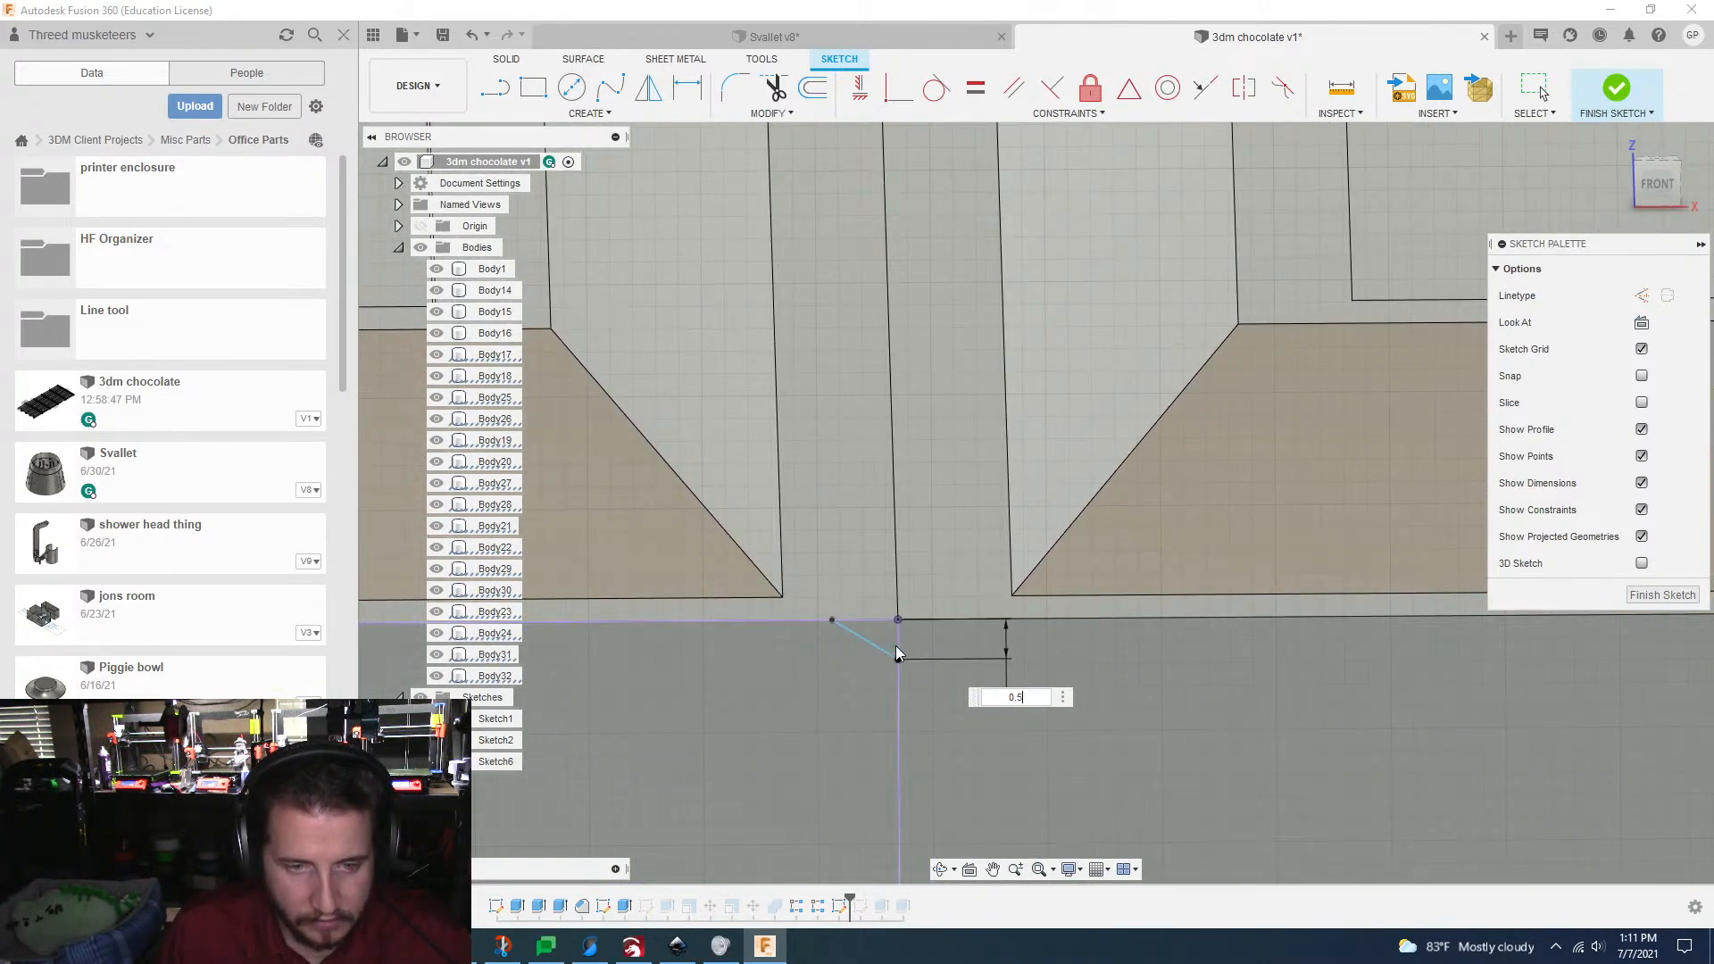
{"action": "key", "text": "Return"}
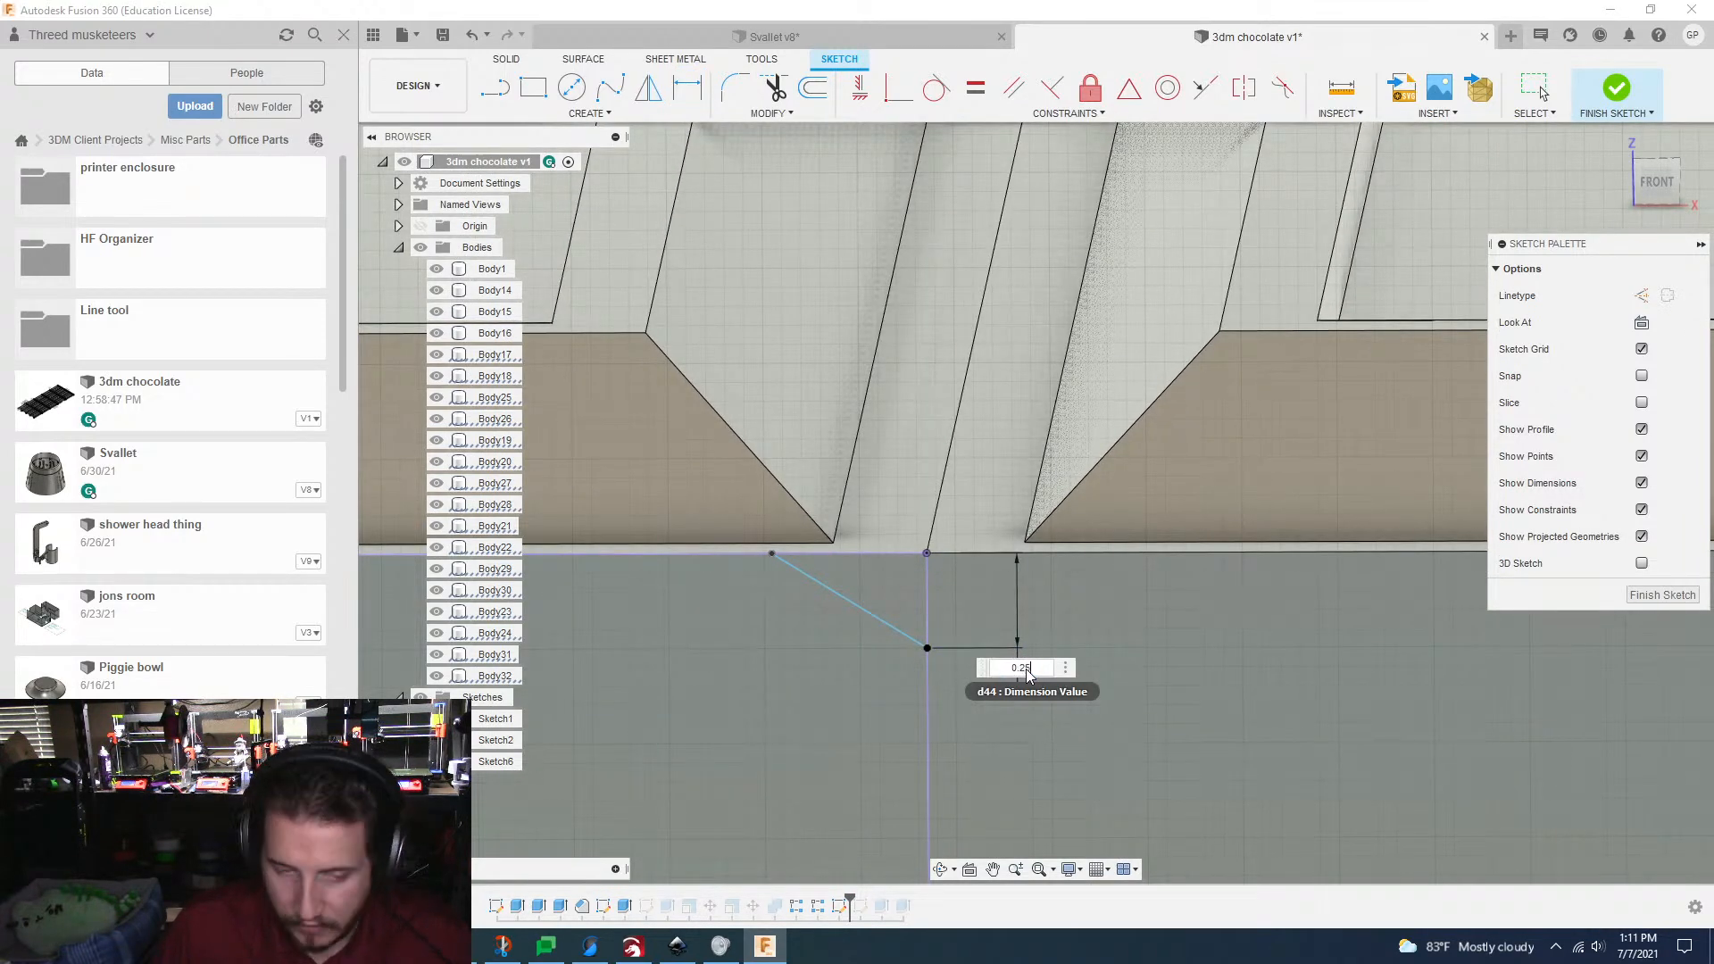
{"action": "key", "text": "Return"}
Step: Dimension the diagonal line's horizontal offset from the joint's top corner at 0.3 mm
{"action": "scroll", "coordinate": [1020, 613], "scroll_direction": "up", "scroll_amount": 1}
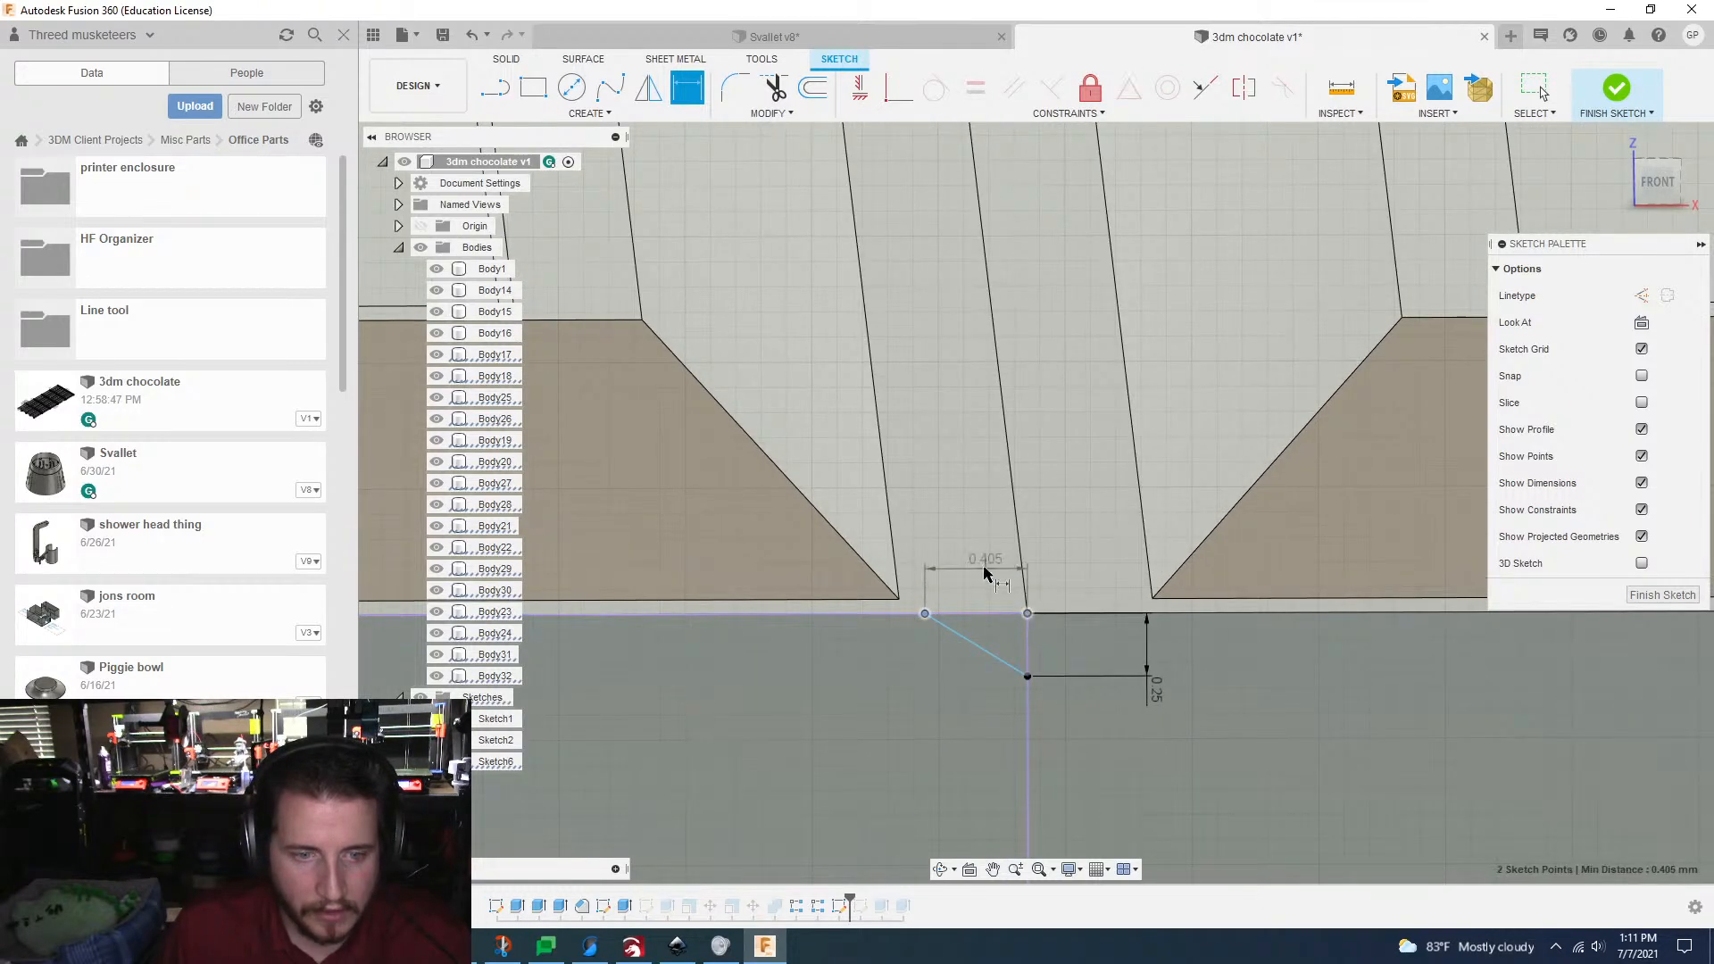
{"action": "left_click", "coordinate": [984, 572]}
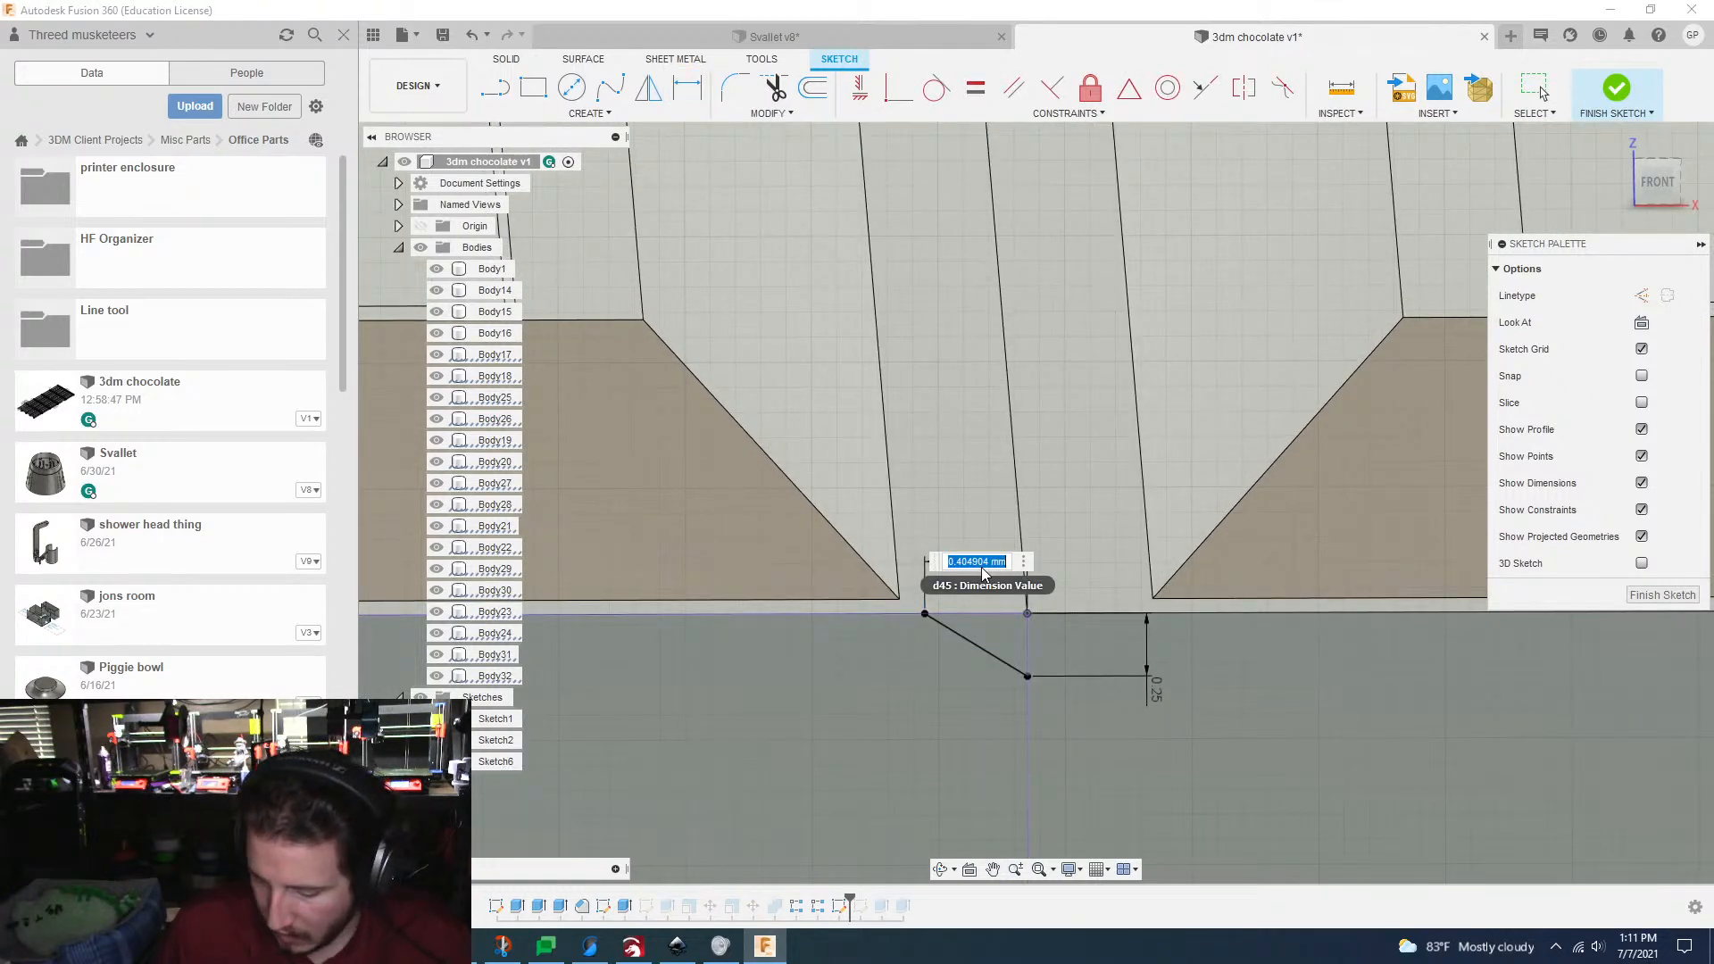
{"action": "type", "text": "0.3"}
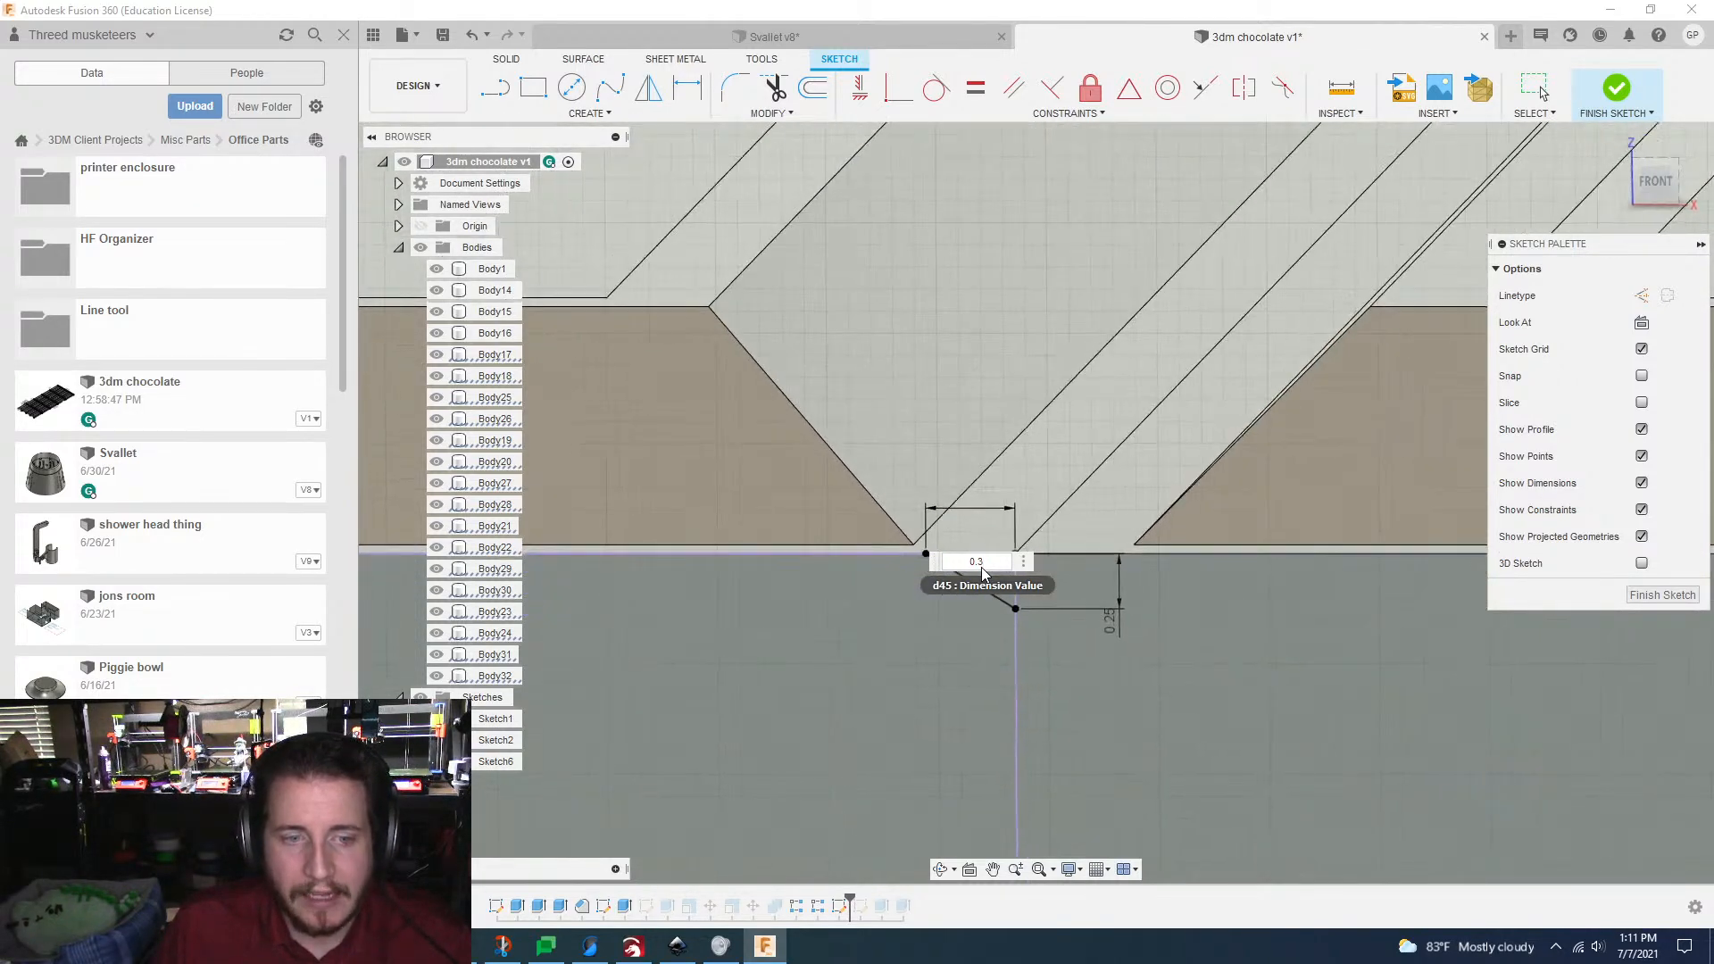
{"action": "key", "text": "Return"}
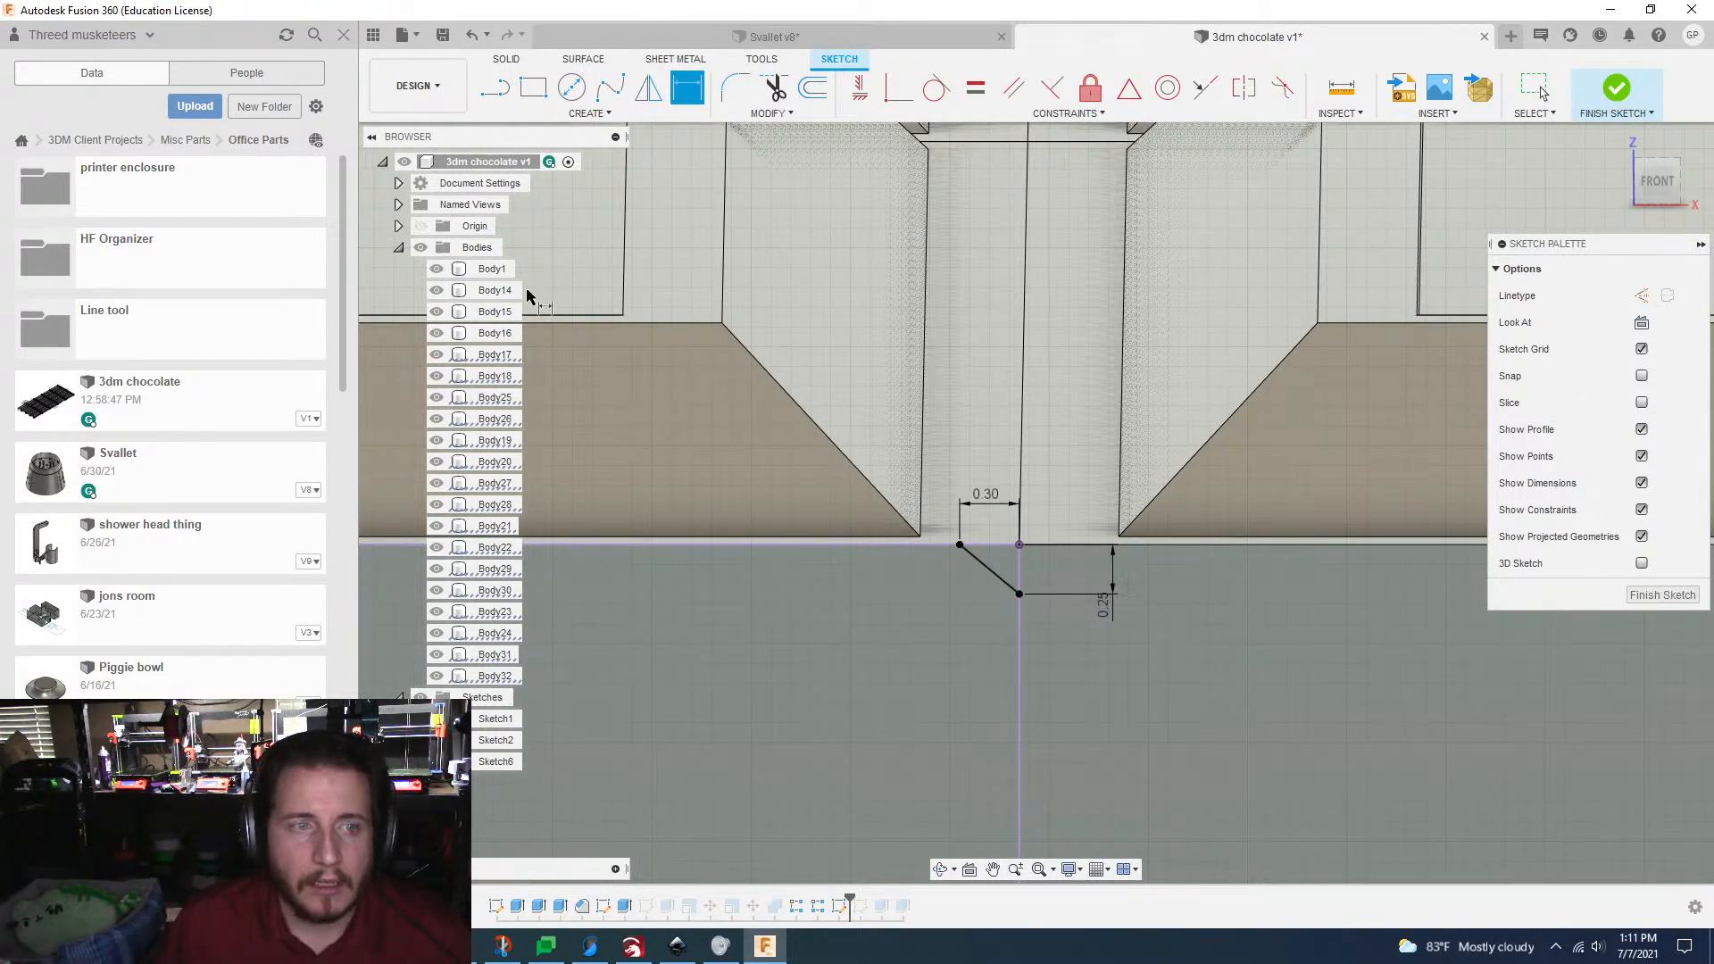
Step: Mirror the diagonal line about the vertical joint line to form a V profile
{"action": "left_click", "coordinate": [646, 88]}
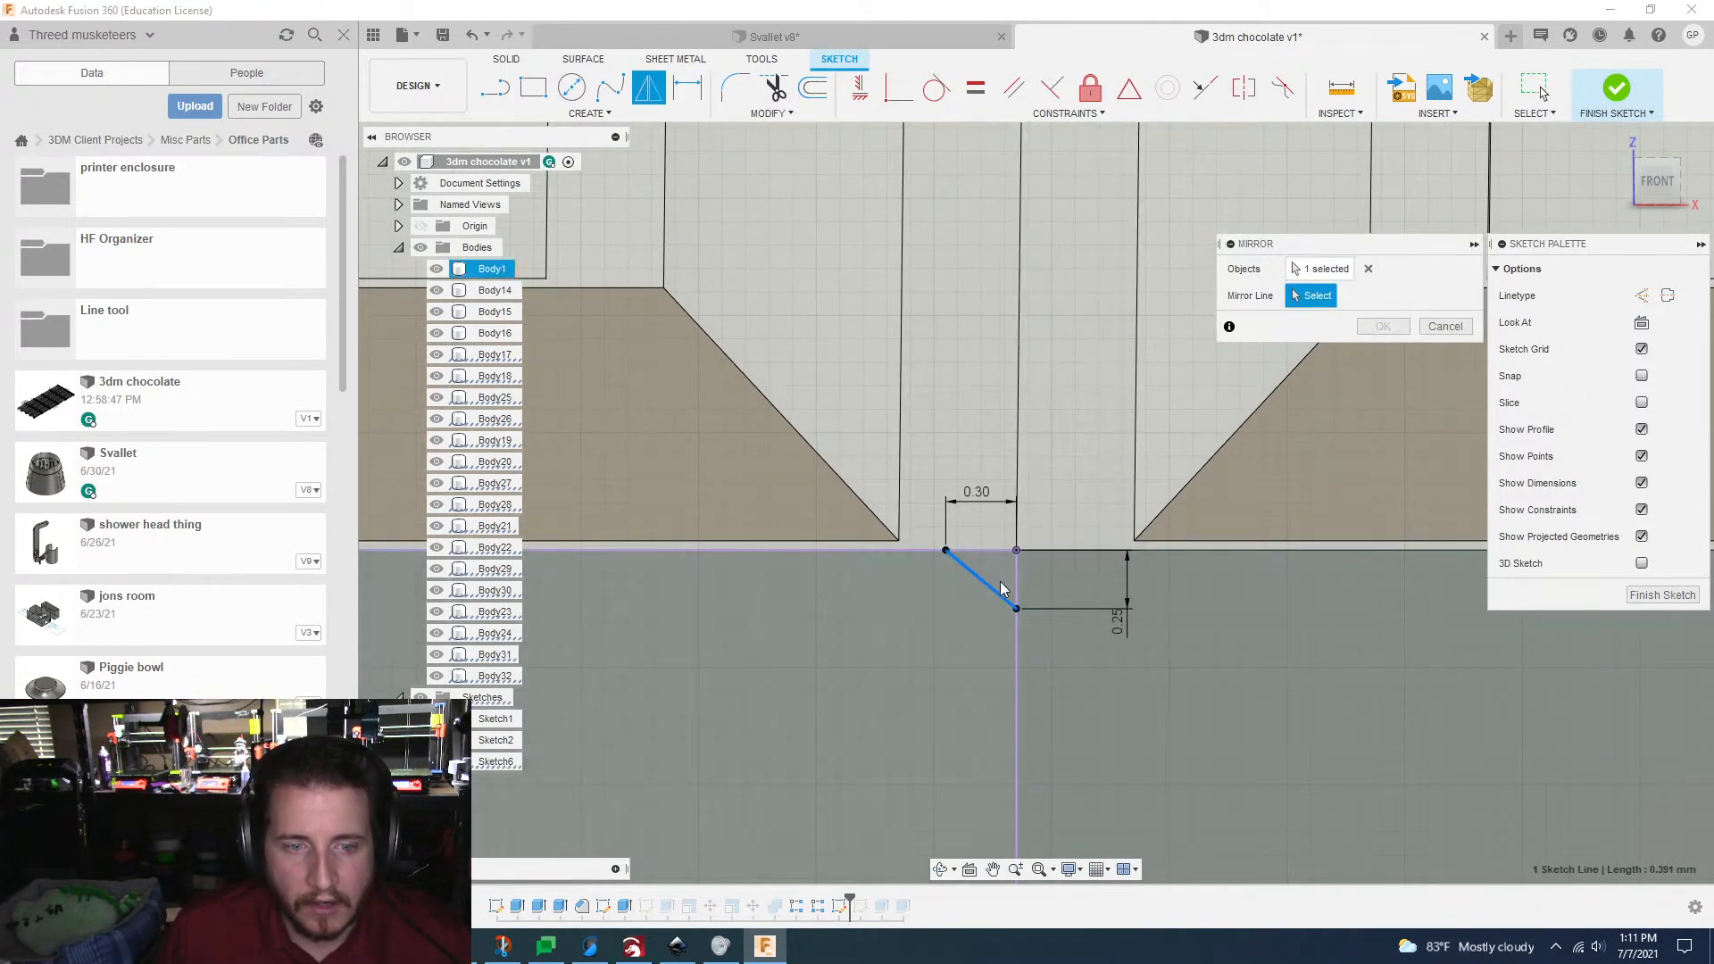
{"action": "left_click", "coordinate": [1017, 625]}
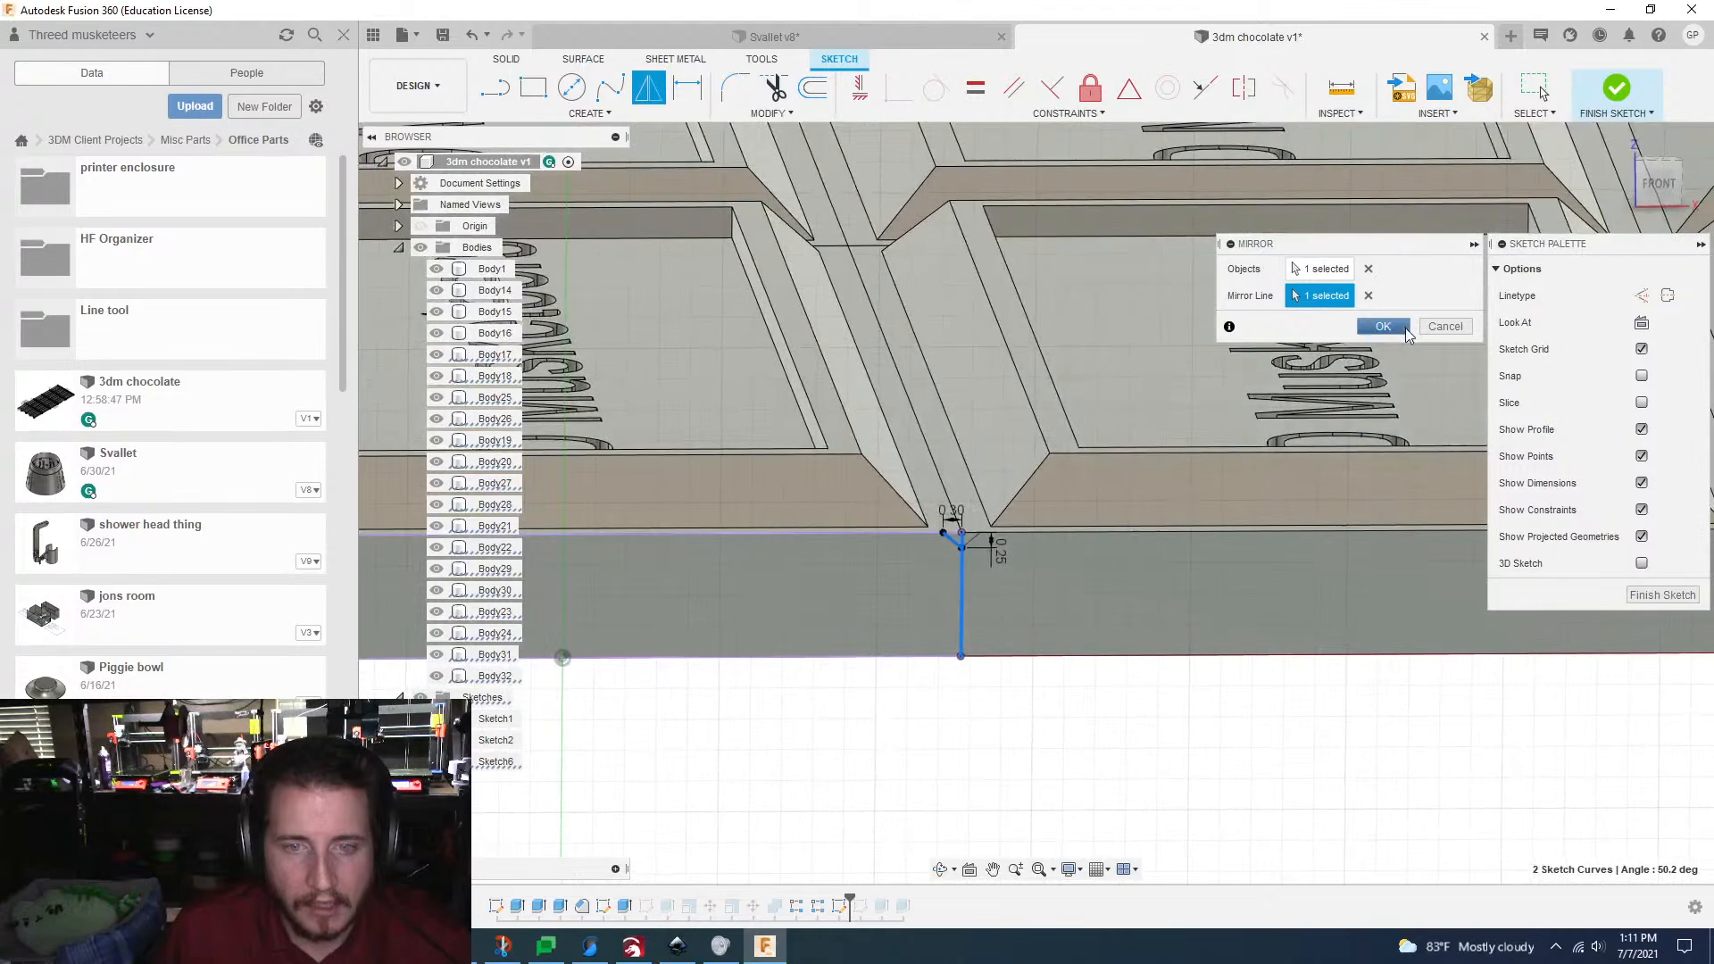
{"action": "left_click", "coordinate": [1383, 326]}
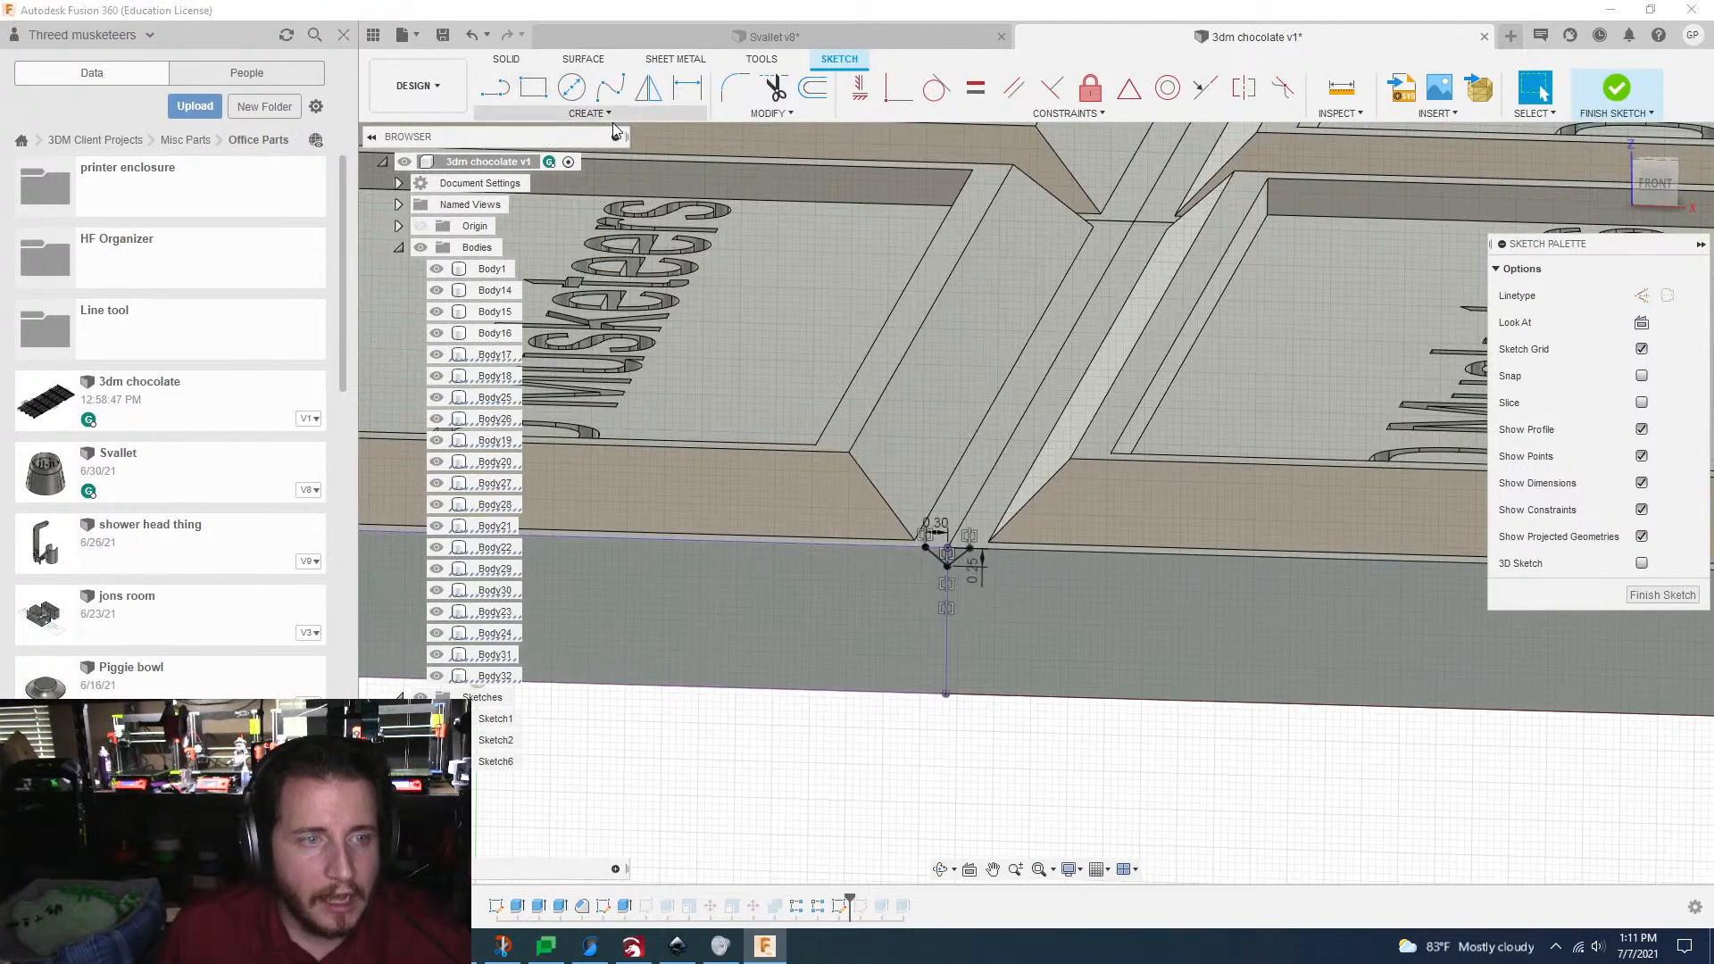
Step: Set up a rectangular pattern of both V lines across the bar's width with a distance of 38.10 mm, reaching the bar's outer edge
{"action": "left_click", "coordinate": [596, 114]}
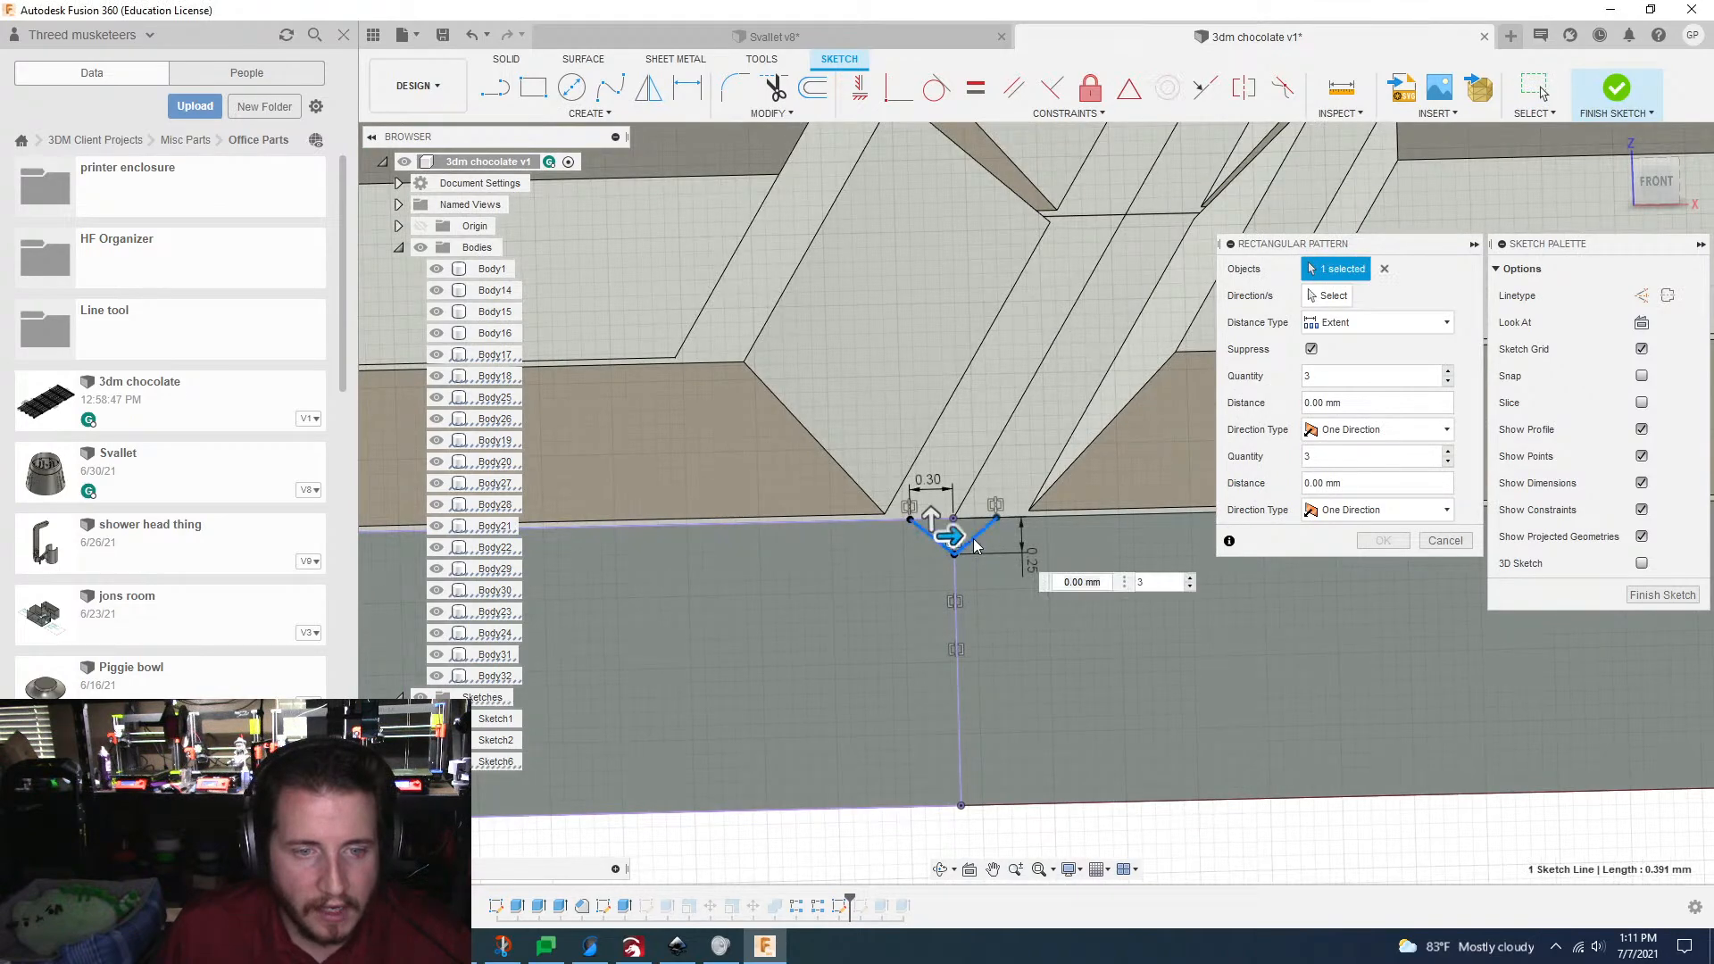
{"action": "left_click", "coordinate": [976, 547]}
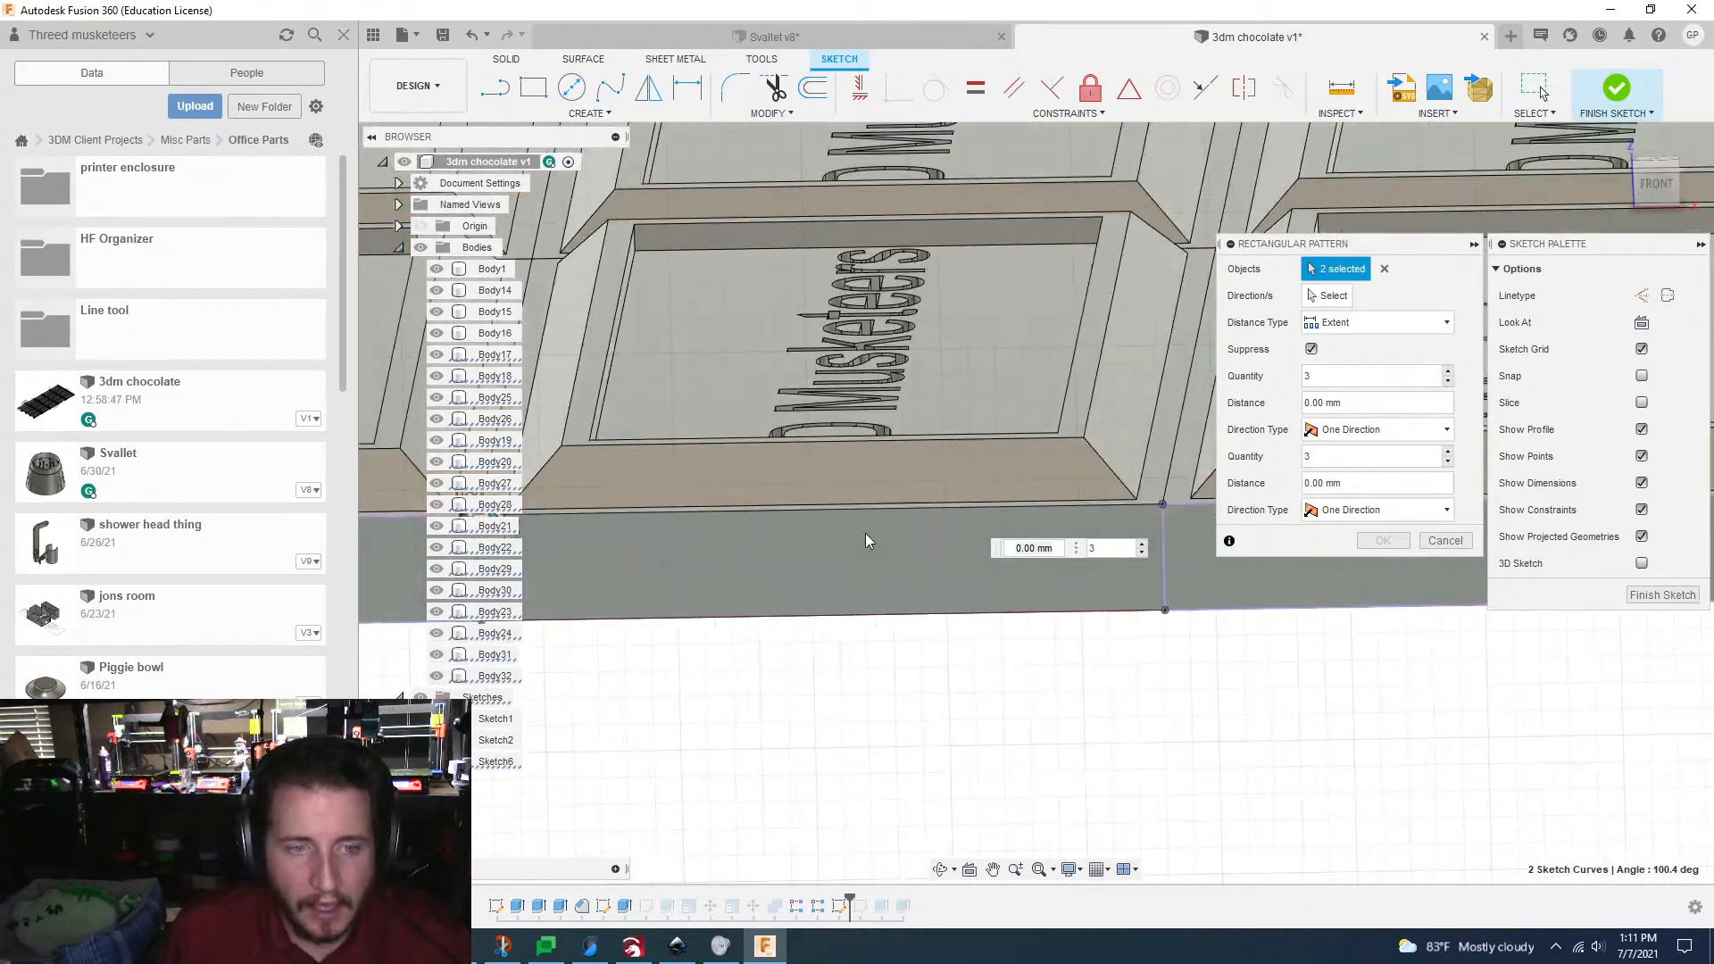
{"action": "scroll", "coordinate": [865, 533], "scroll_direction": "down", "scroll_amount": 6}
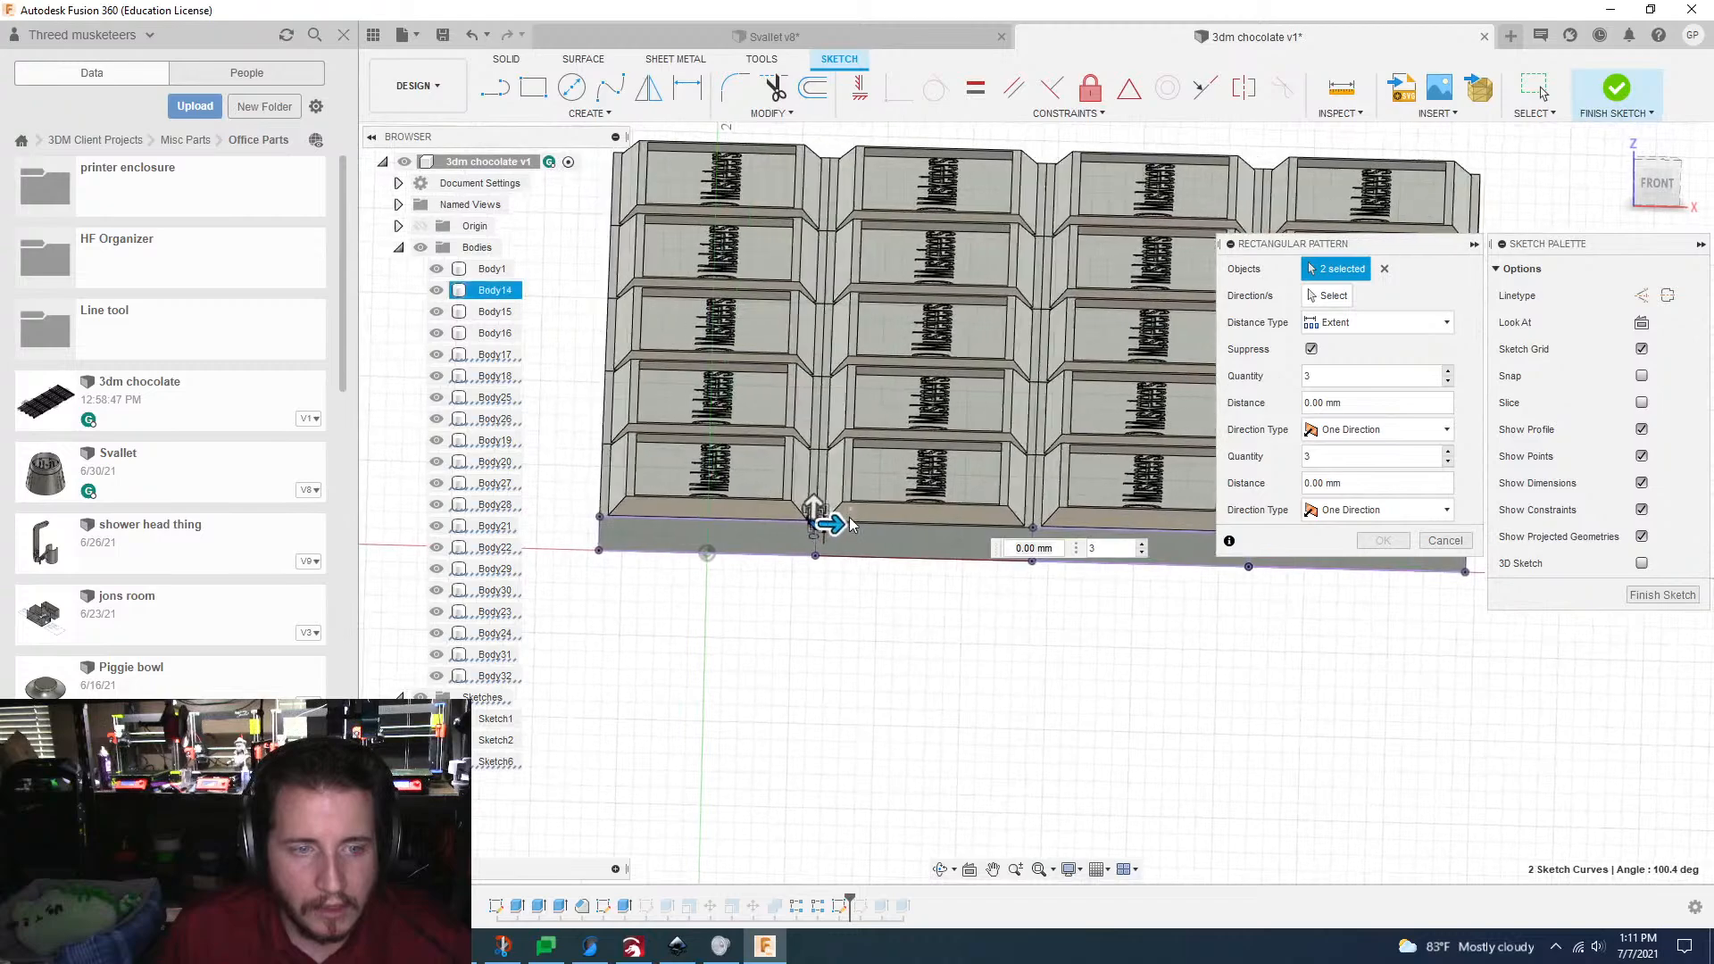
{"action": "left_click_drag", "start_coordinate": [835, 524], "coordinate": [1127, 547]}
{"action": "key", "text": "Tab"}
{"action": "scroll", "coordinate": [1147, 594], "scroll_direction": "up", "scroll_amount": 6}
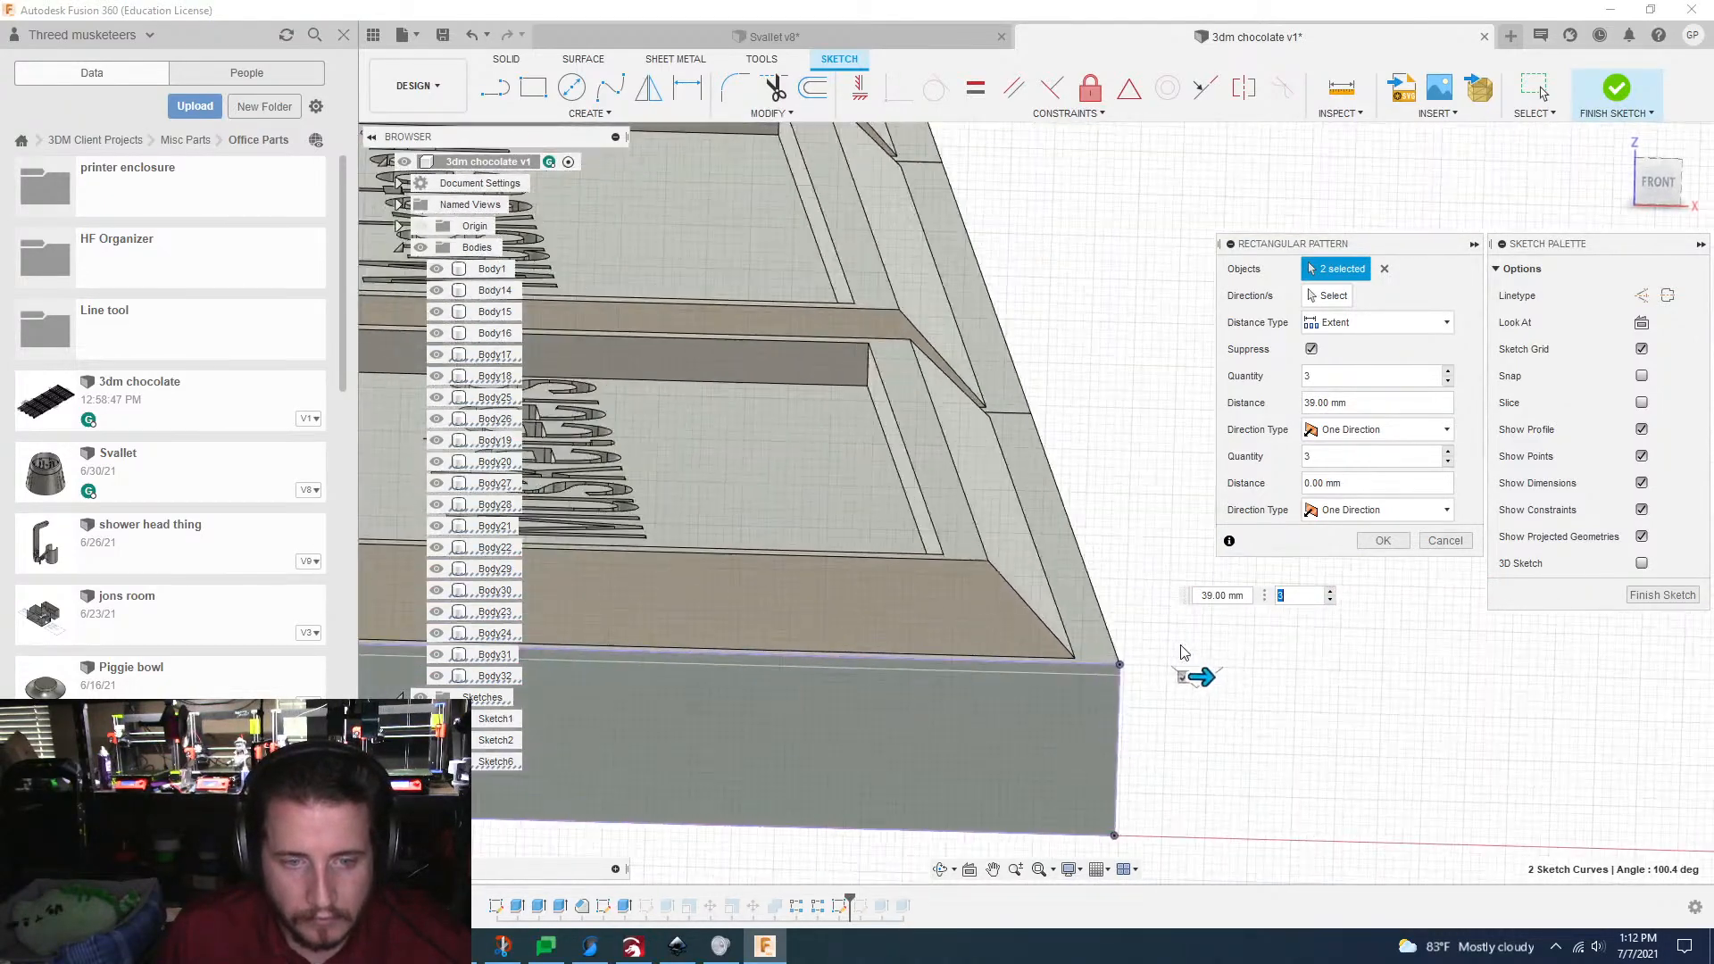
{"action": "left_click_drag", "start_coordinate": [1215, 727], "coordinate": [1121, 717]}
{"action": "scroll", "coordinate": [1141, 710], "scroll_direction": "down", "scroll_amount": 6}
{"action": "key", "text": "Tab"}
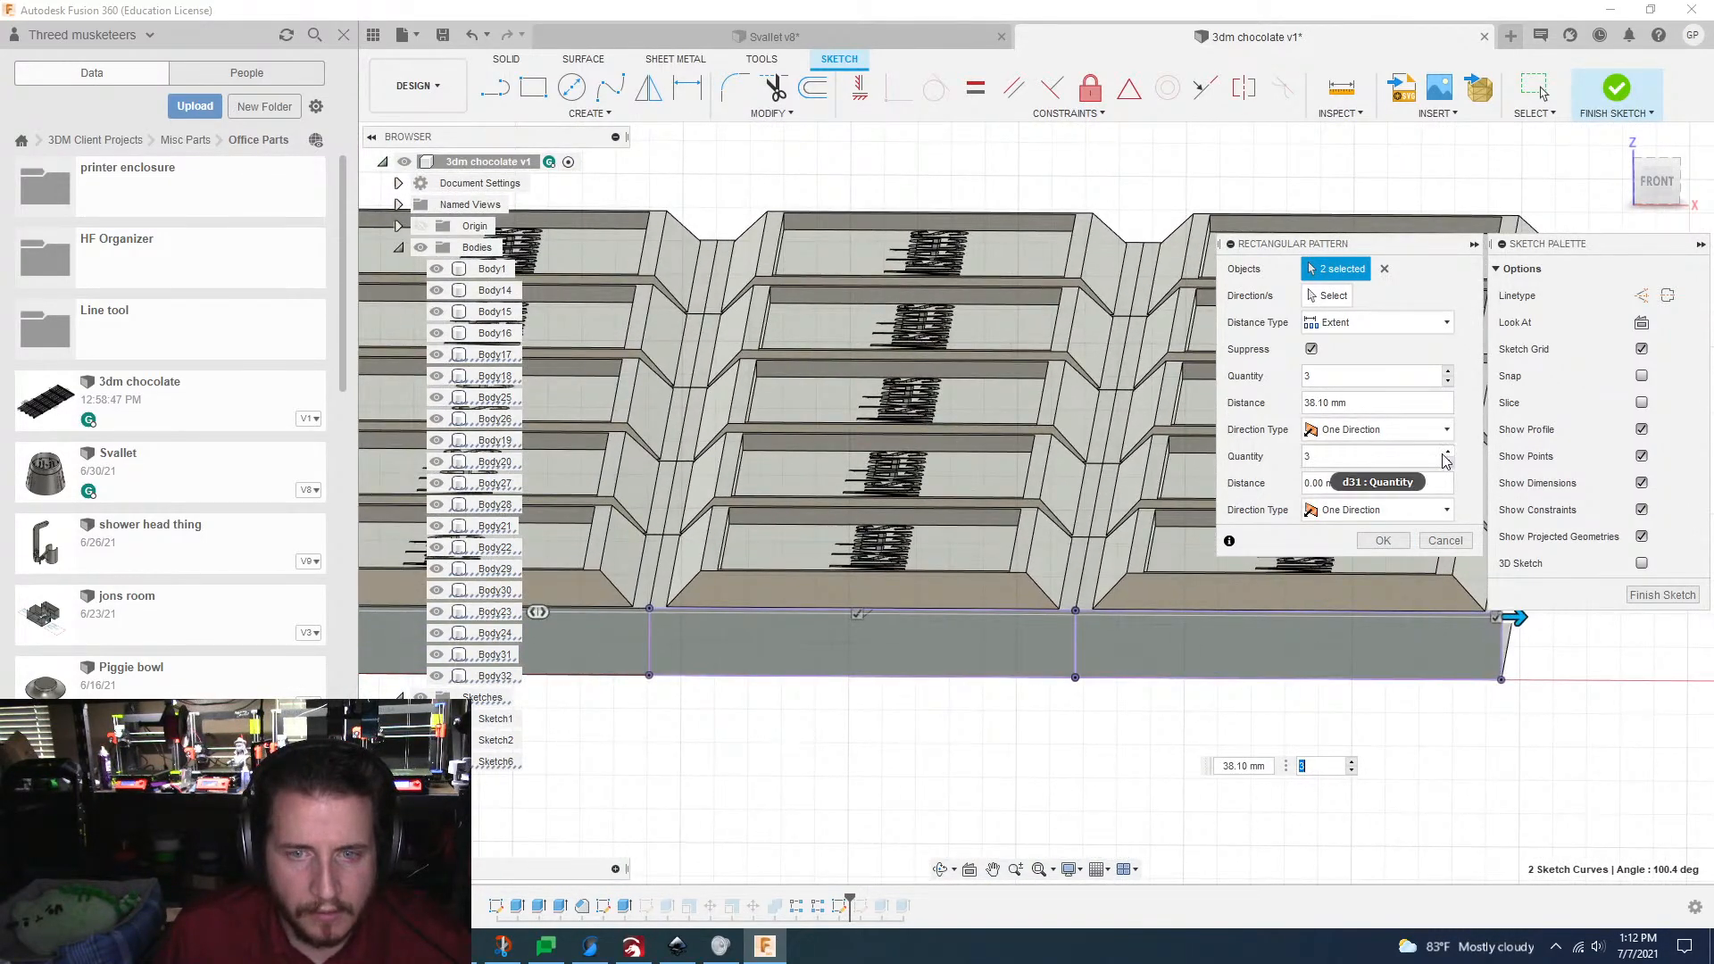
Step: Create the V pattern with quantity 4 across the width and 1 in the second direction, and finish the sketch
{"action": "left_click", "coordinate": [1449, 372]}
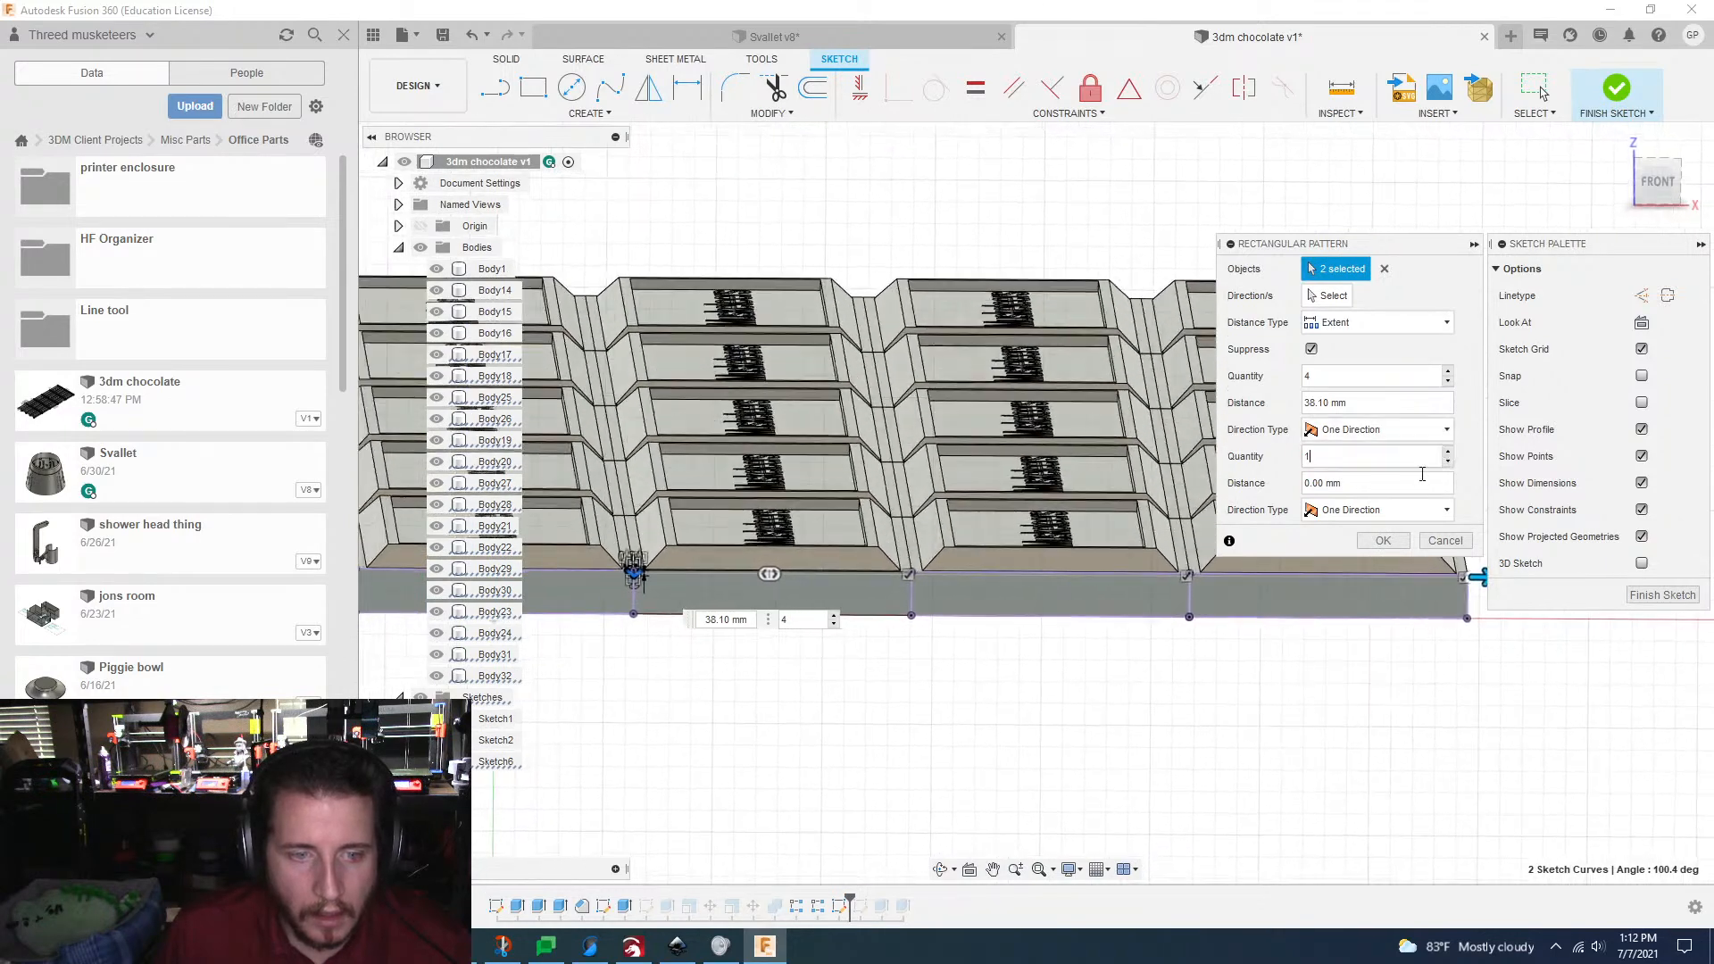
{"action": "left_click", "coordinate": [1375, 540]}
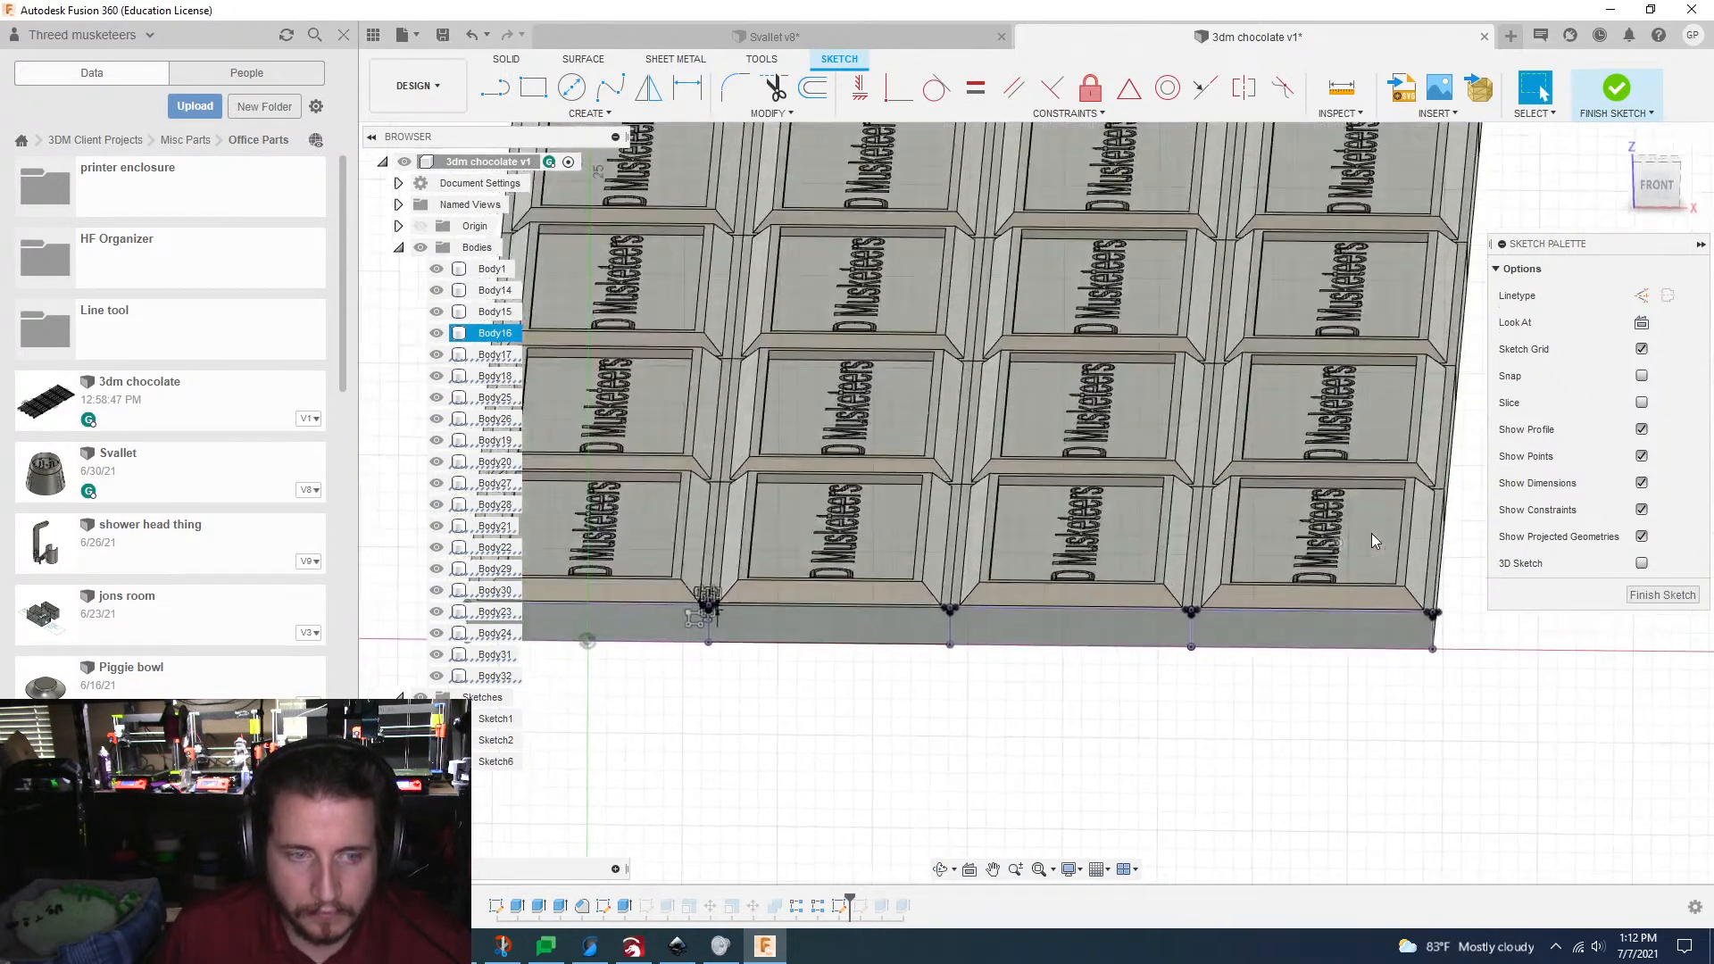
{"action": "left_click", "coordinate": [614, 114]}
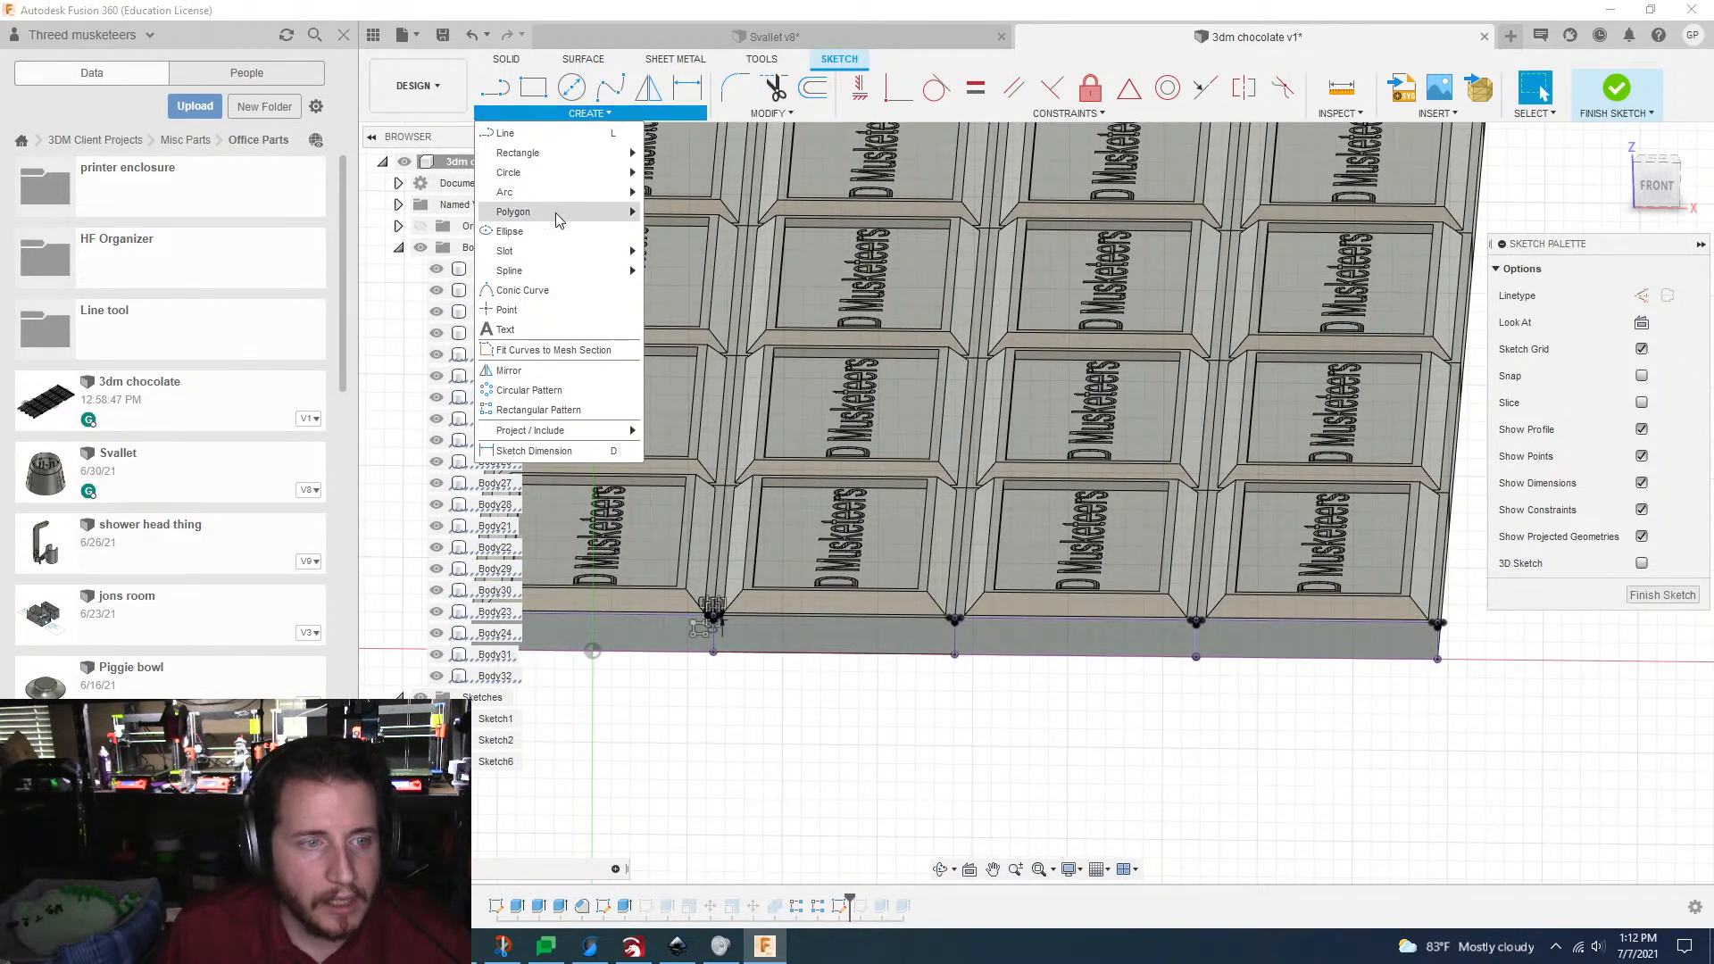
{"action": "mouse_move", "coordinate": [555, 221]}
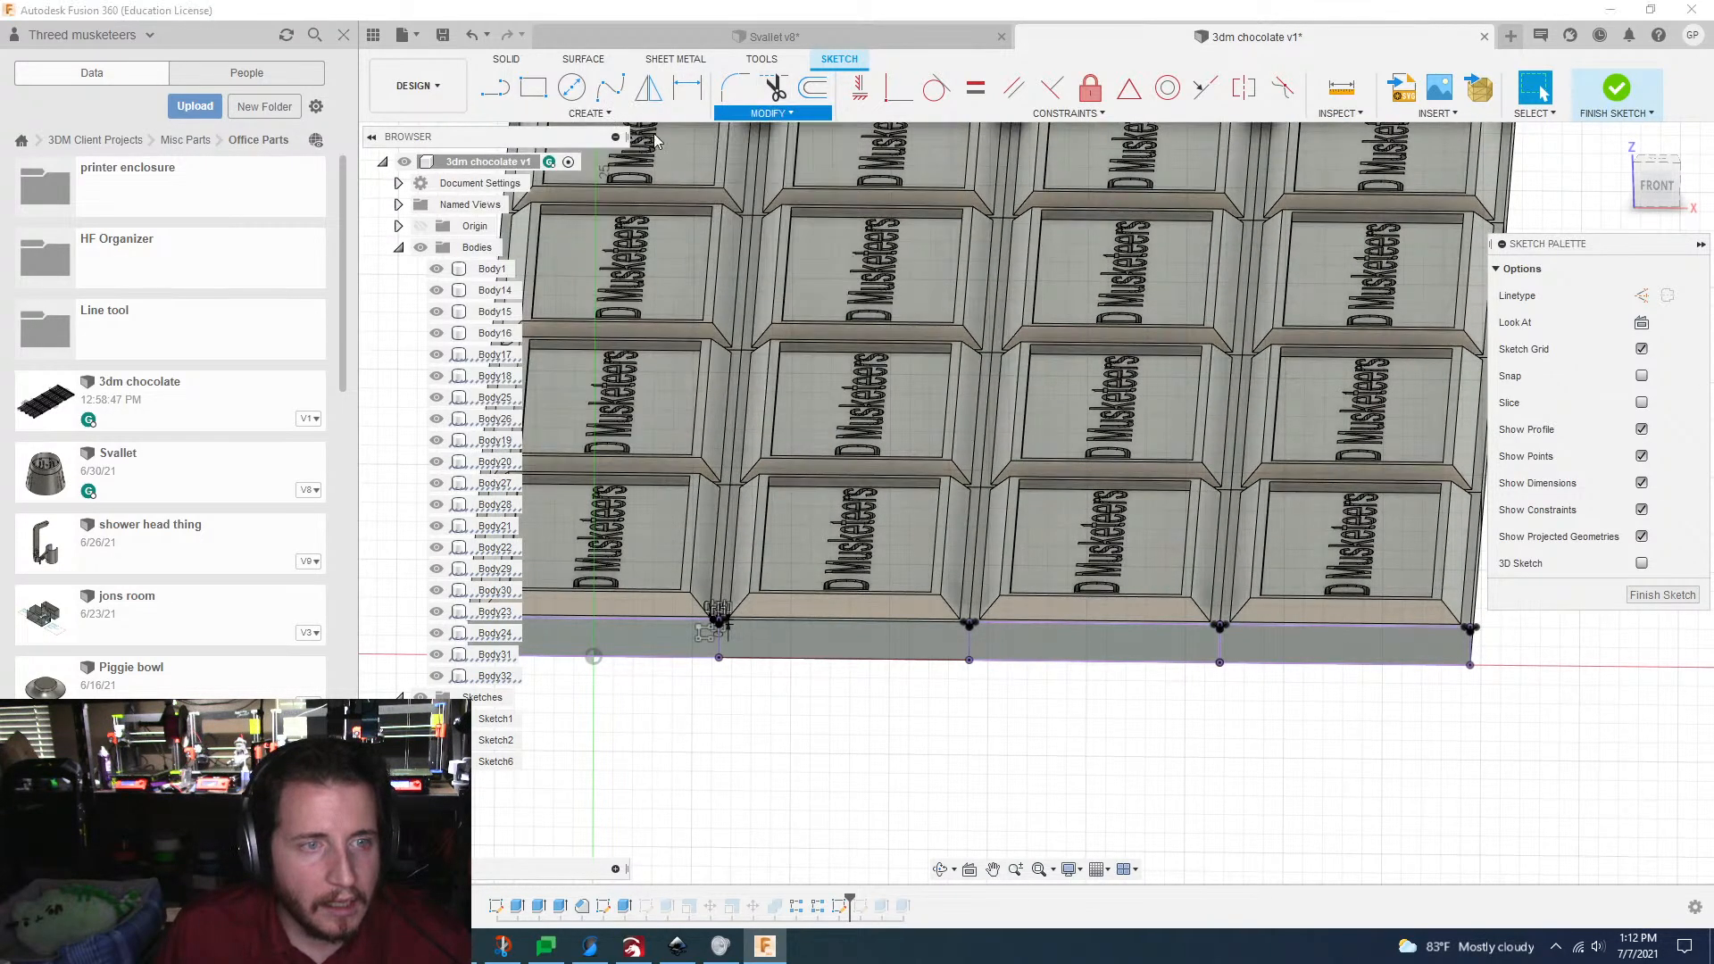
{"action": "left_click", "coordinate": [1665, 596]}
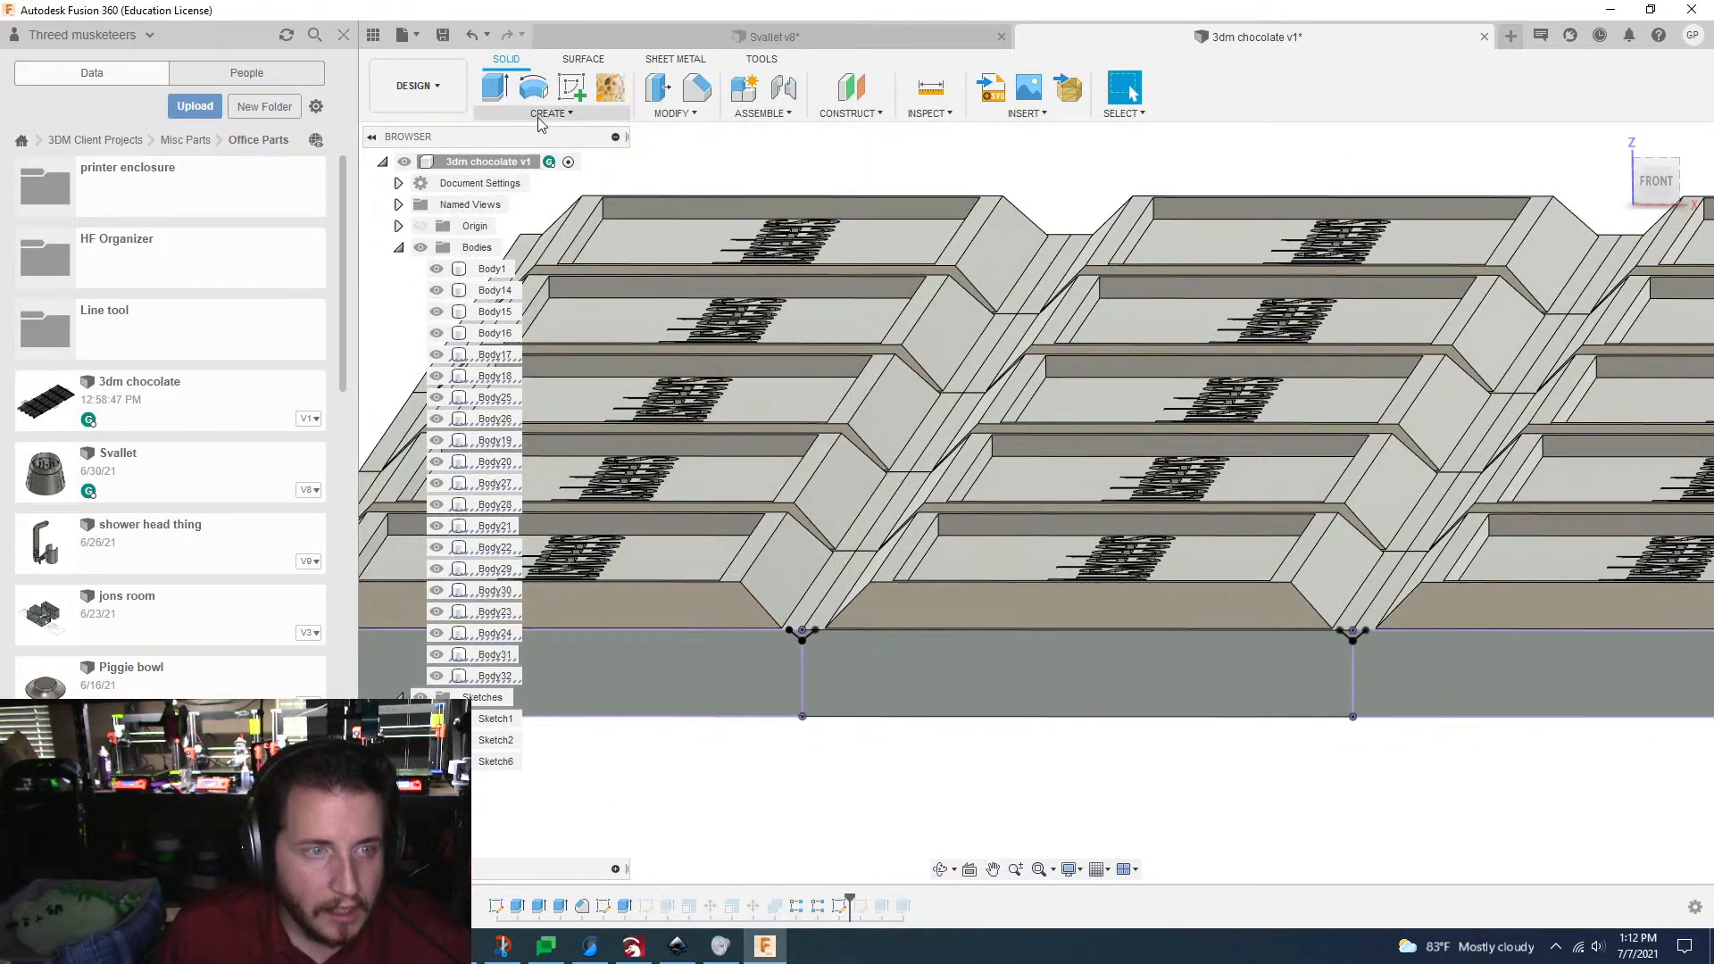
{"action": "left_click", "coordinate": [547, 114]}
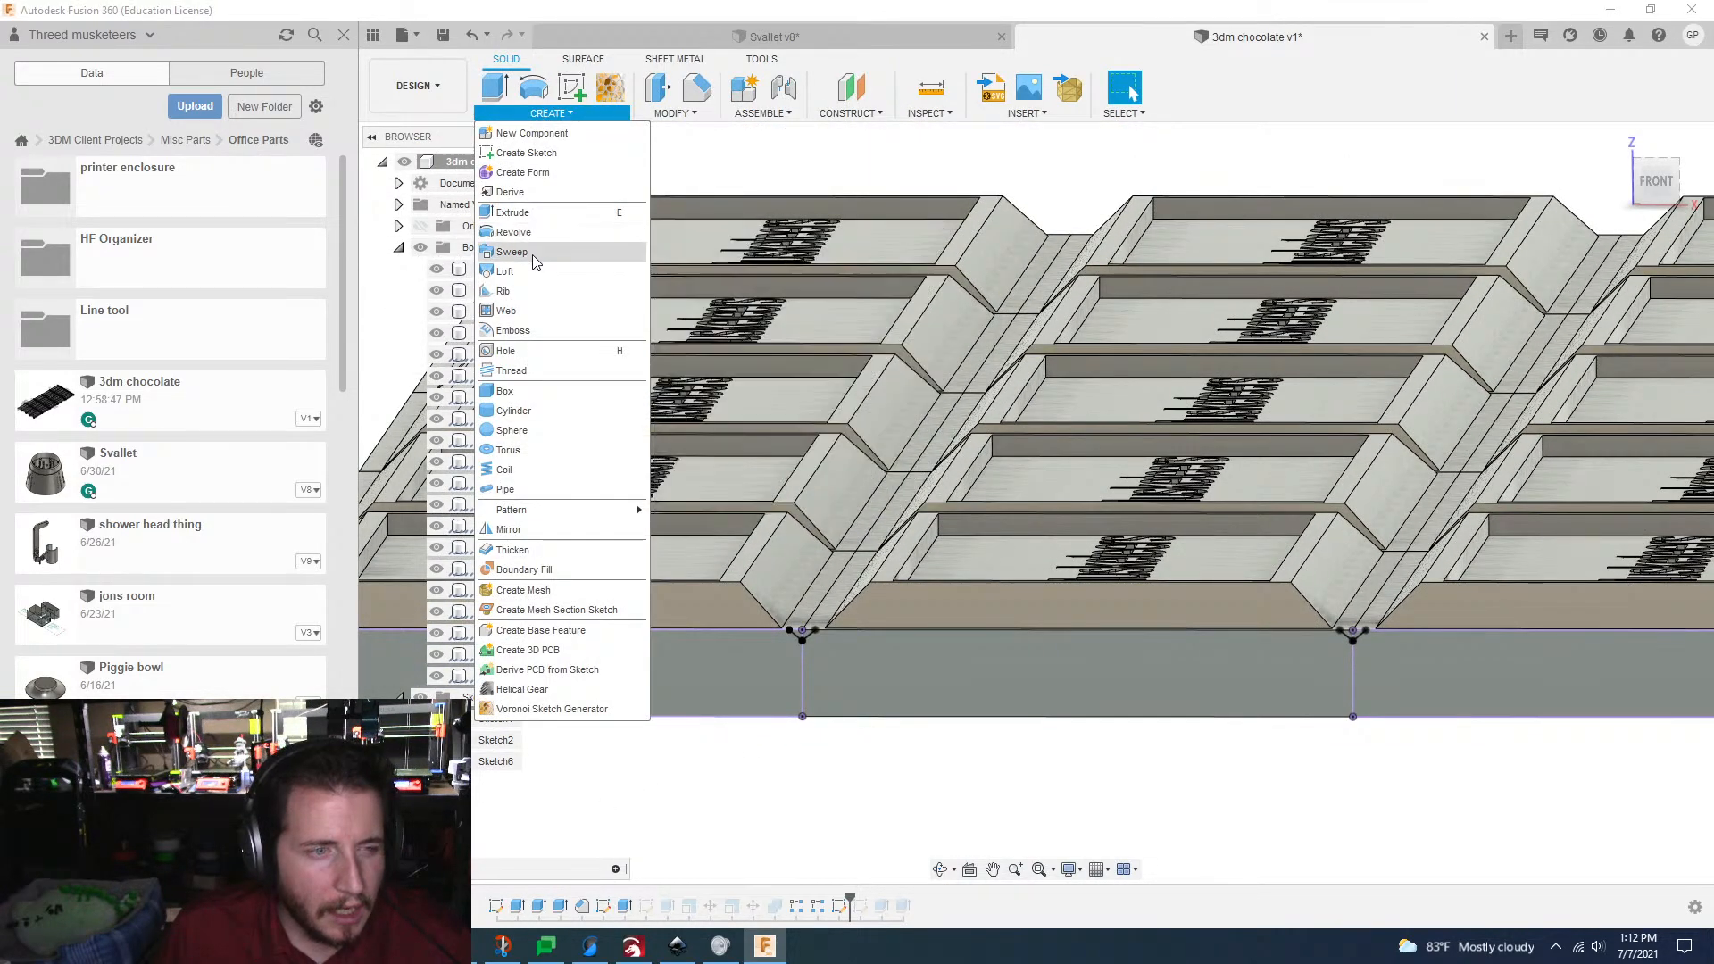
{"action": "left_click", "coordinate": [536, 253]}
{"action": "scroll", "coordinate": [808, 714], "scroll_direction": "up", "scroll_amount": 5}
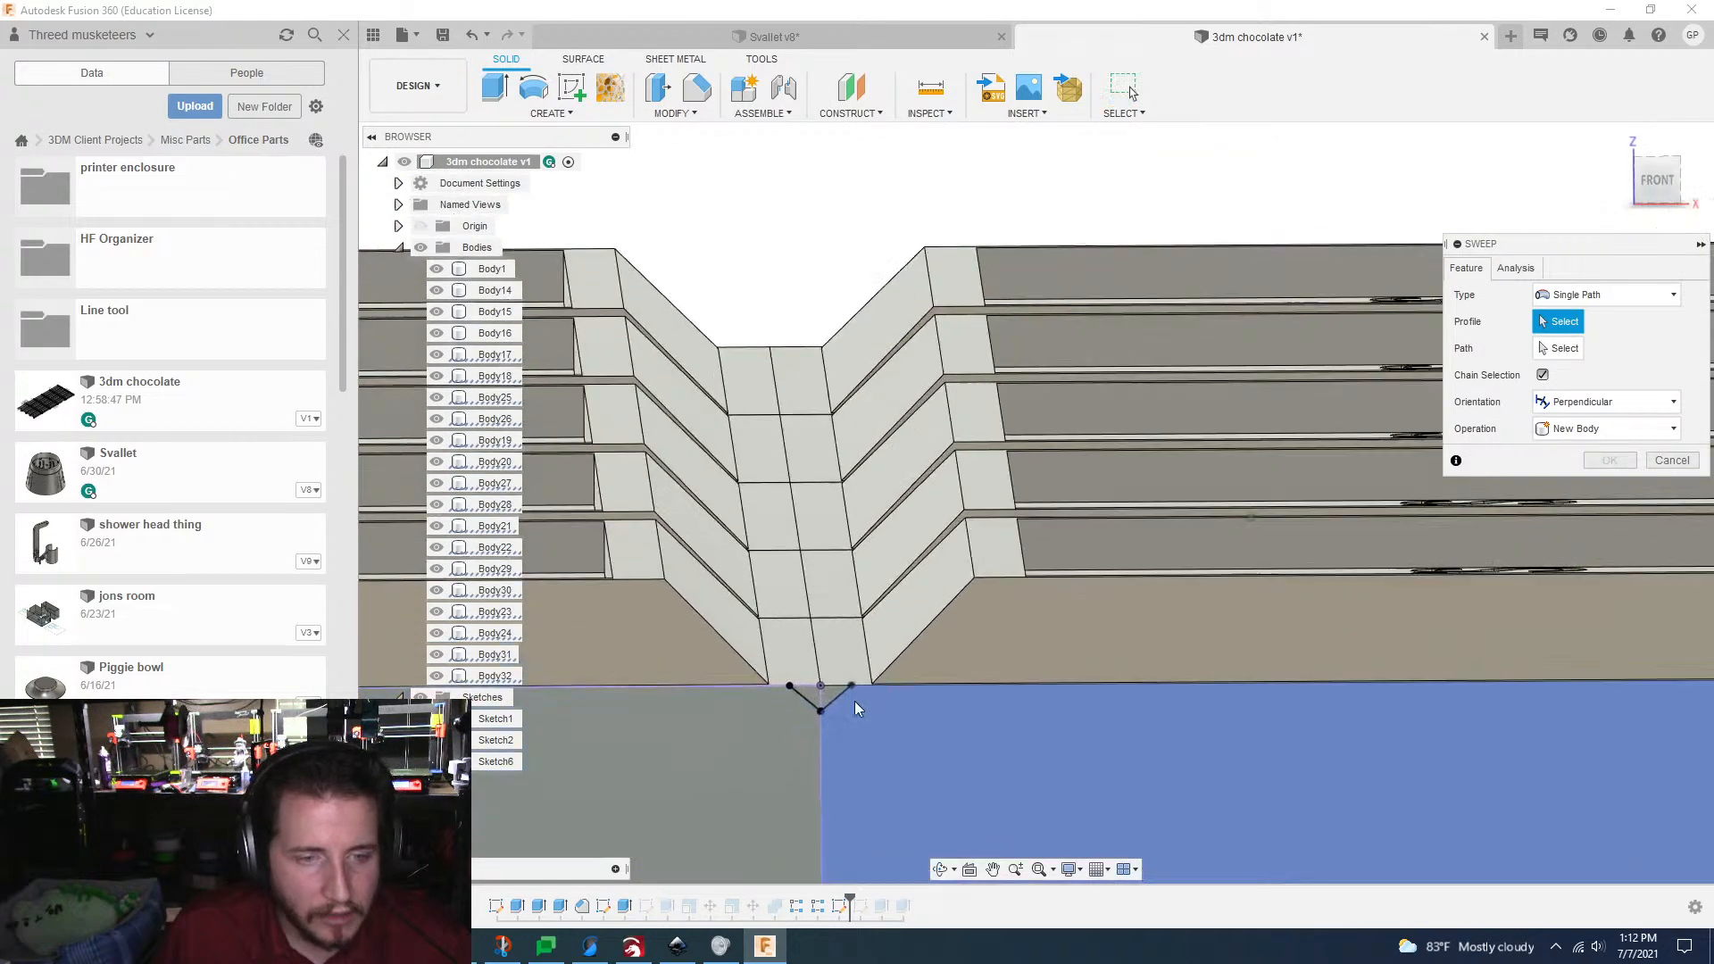
{"action": "left_click", "coordinate": [828, 719]}
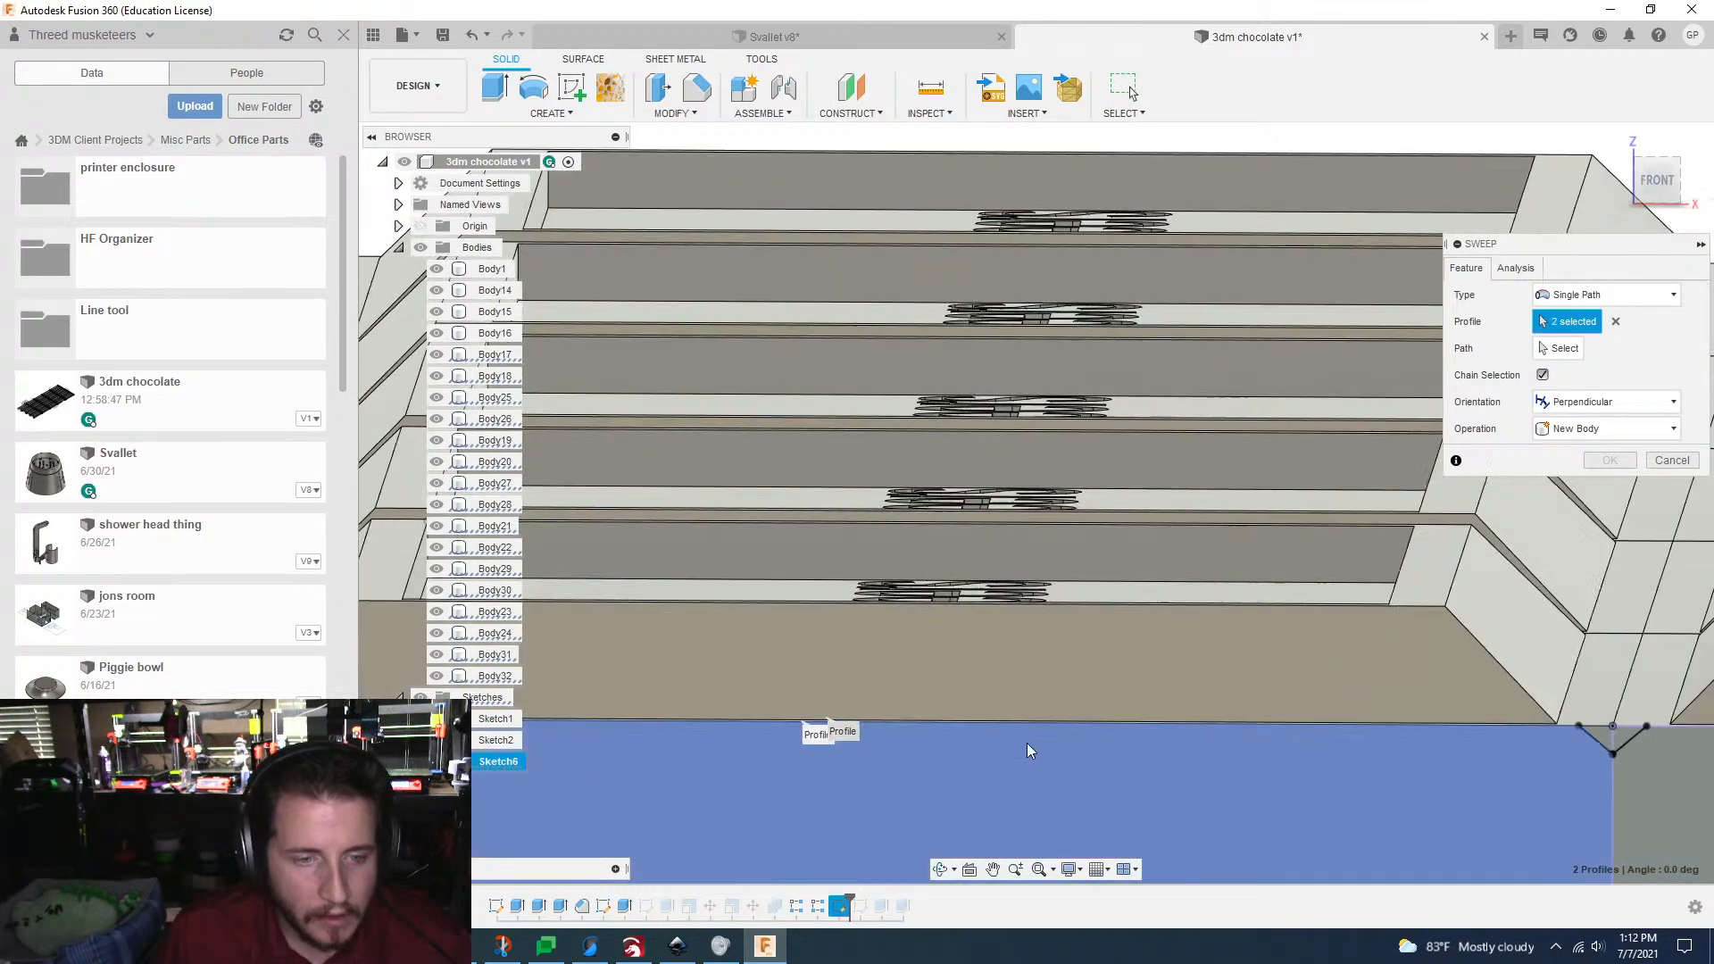
{"action": "left_click", "coordinate": [1243, 714]}
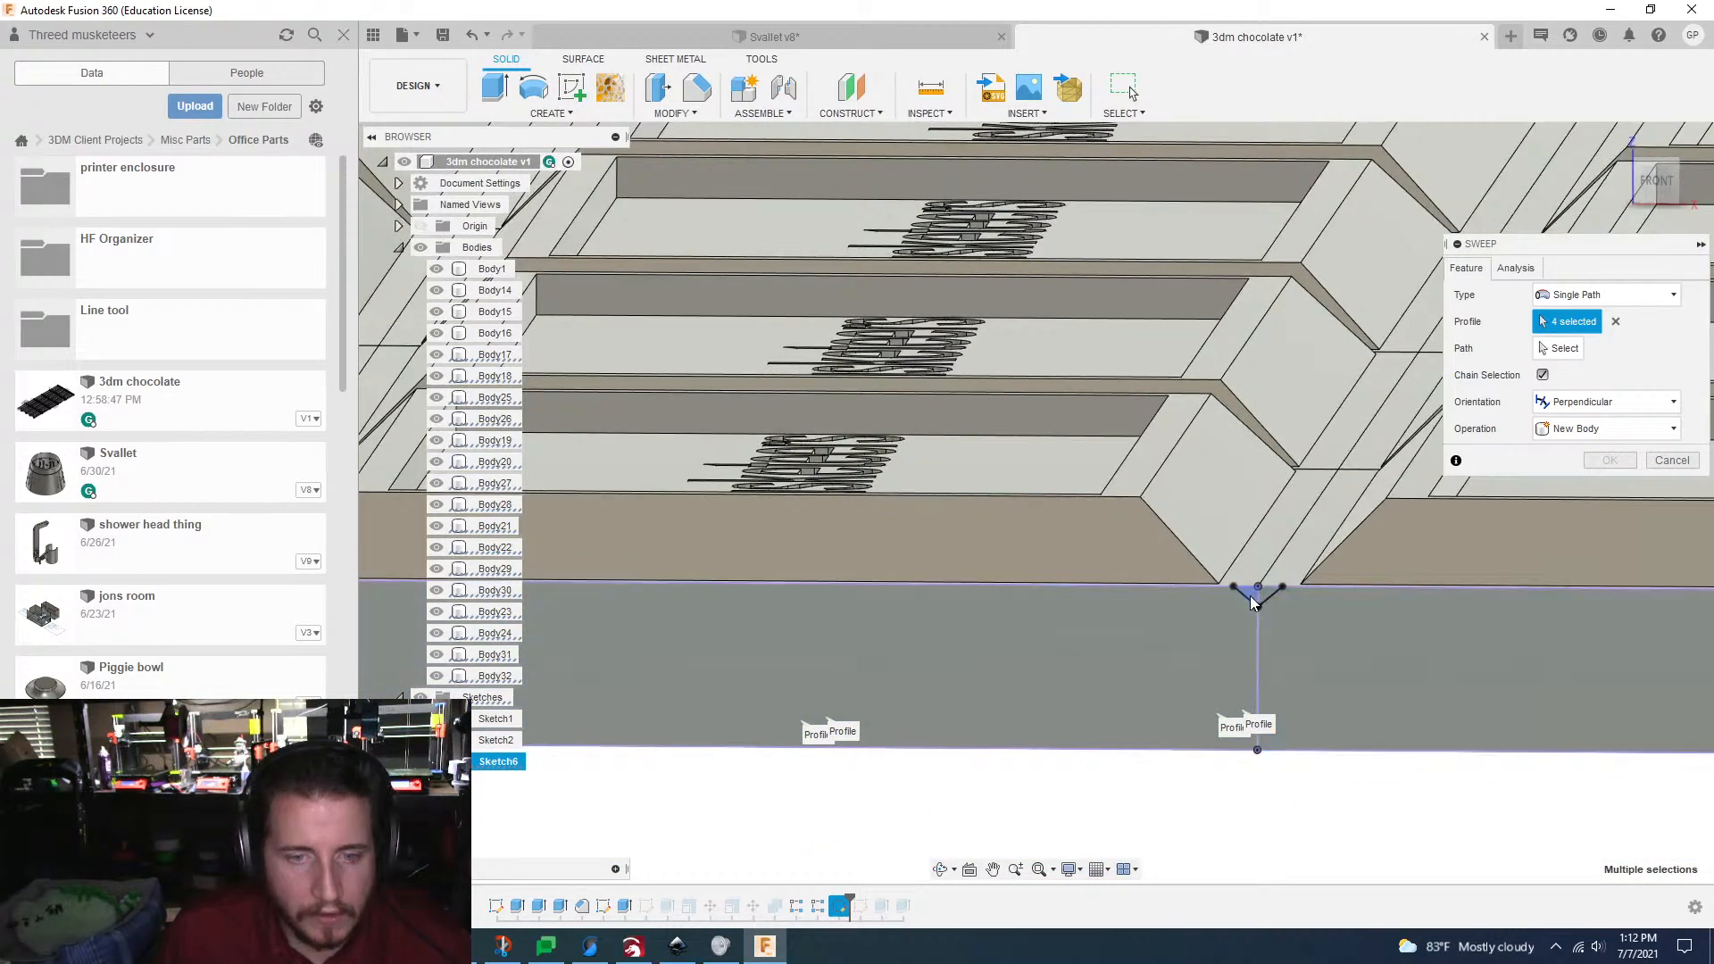
{"action": "left_click", "coordinate": [1275, 603]}
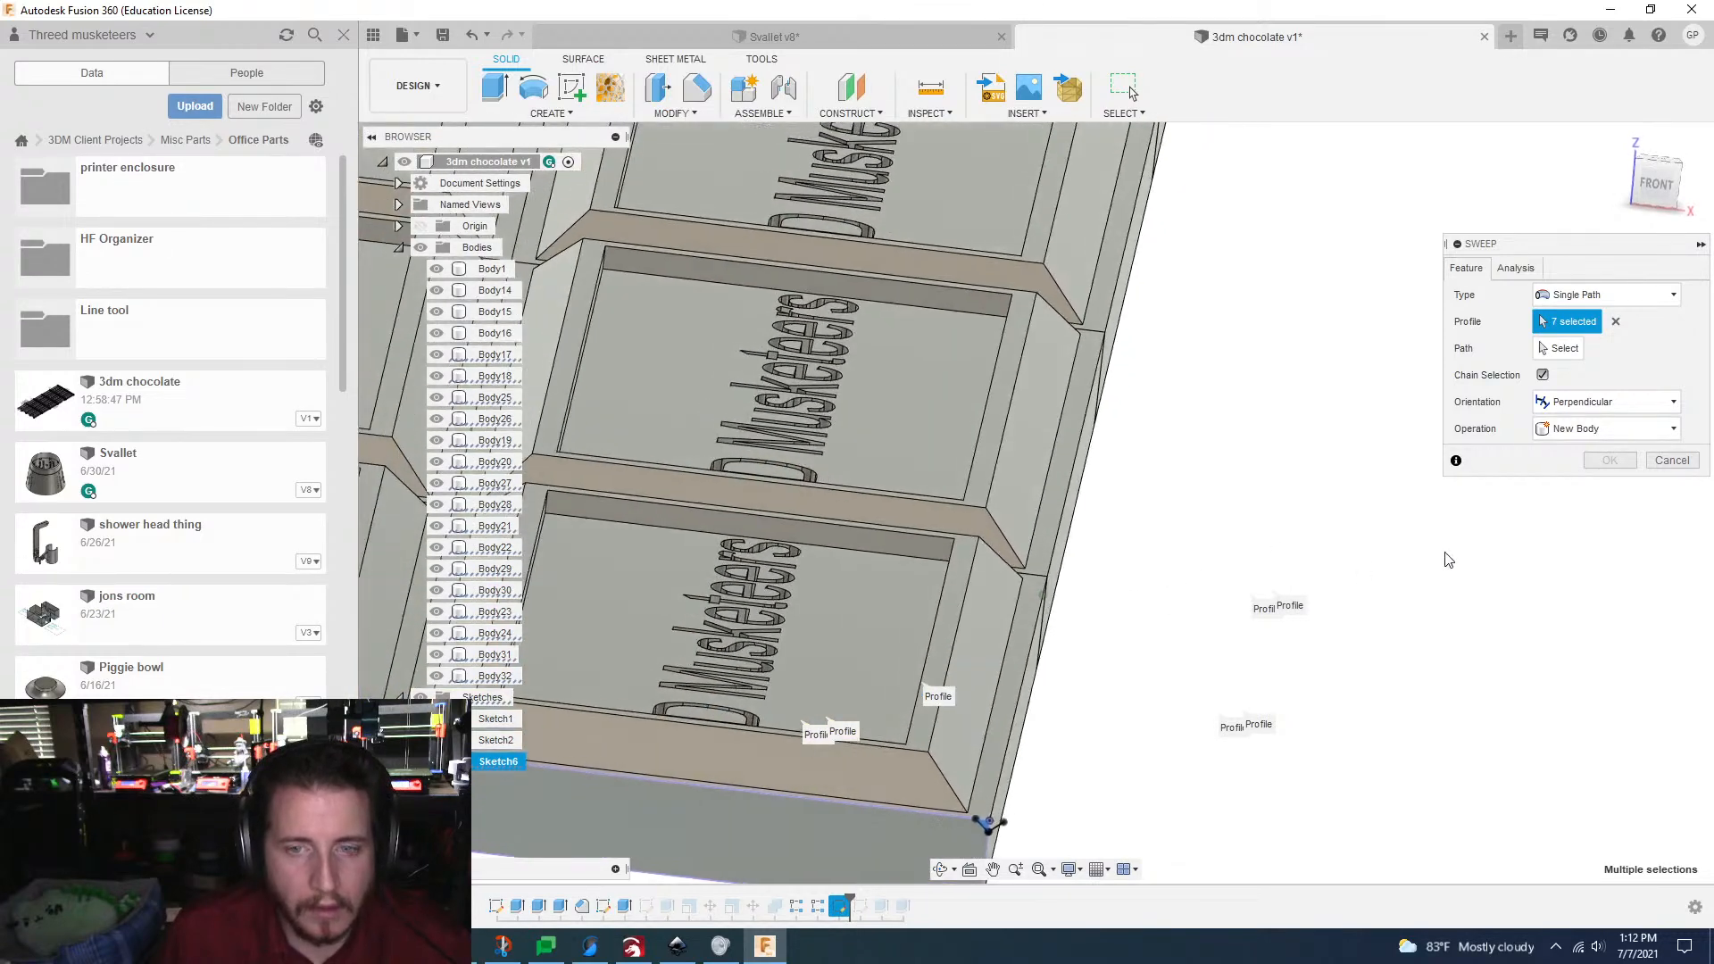
{"action": "left_click", "coordinate": [1554, 350]}
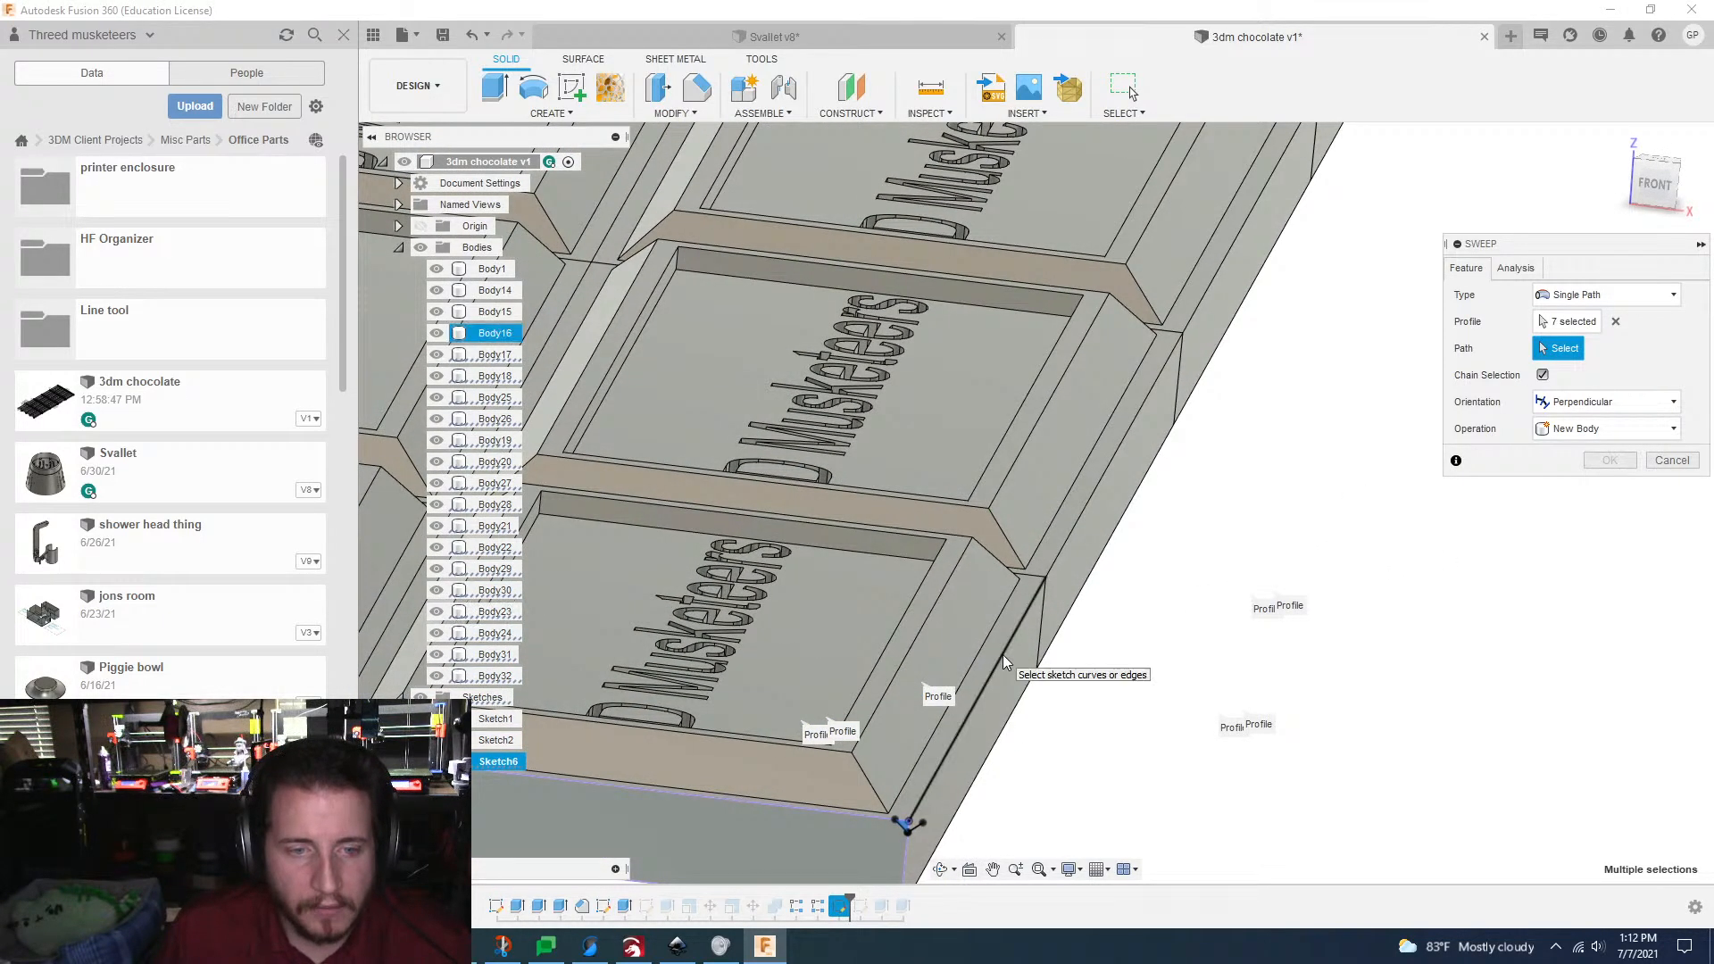
{"action": "left_click", "coordinate": [1004, 656]}
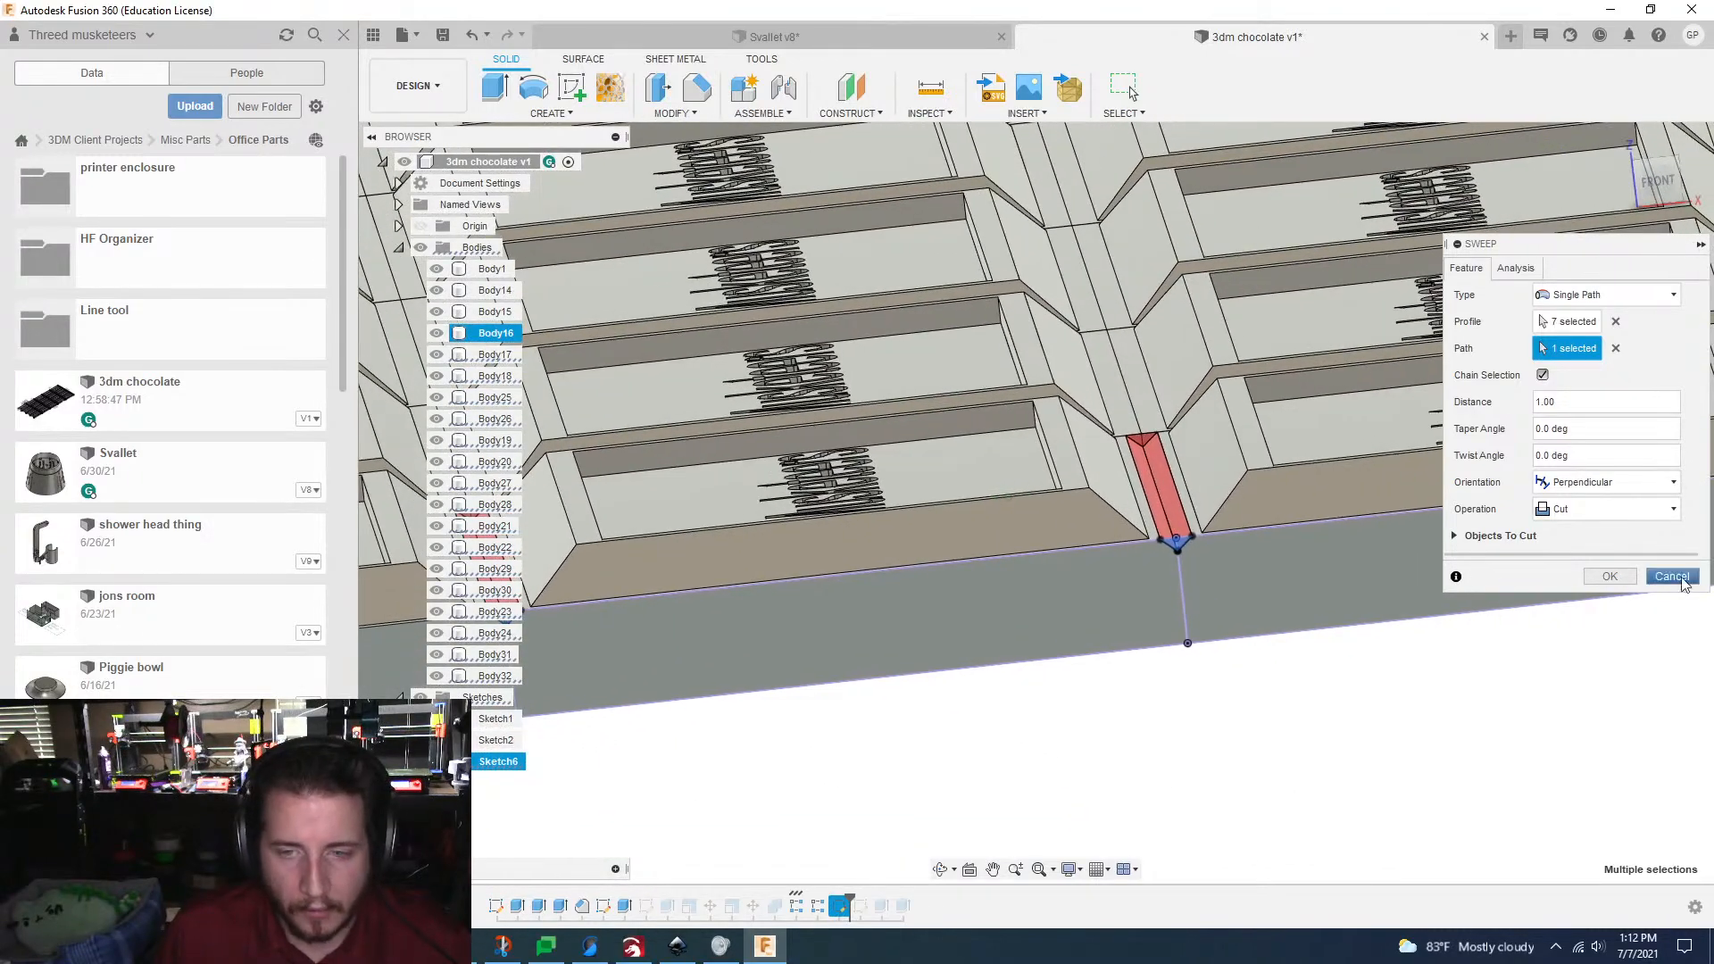
{"action": "left_click", "coordinate": [1672, 577]}
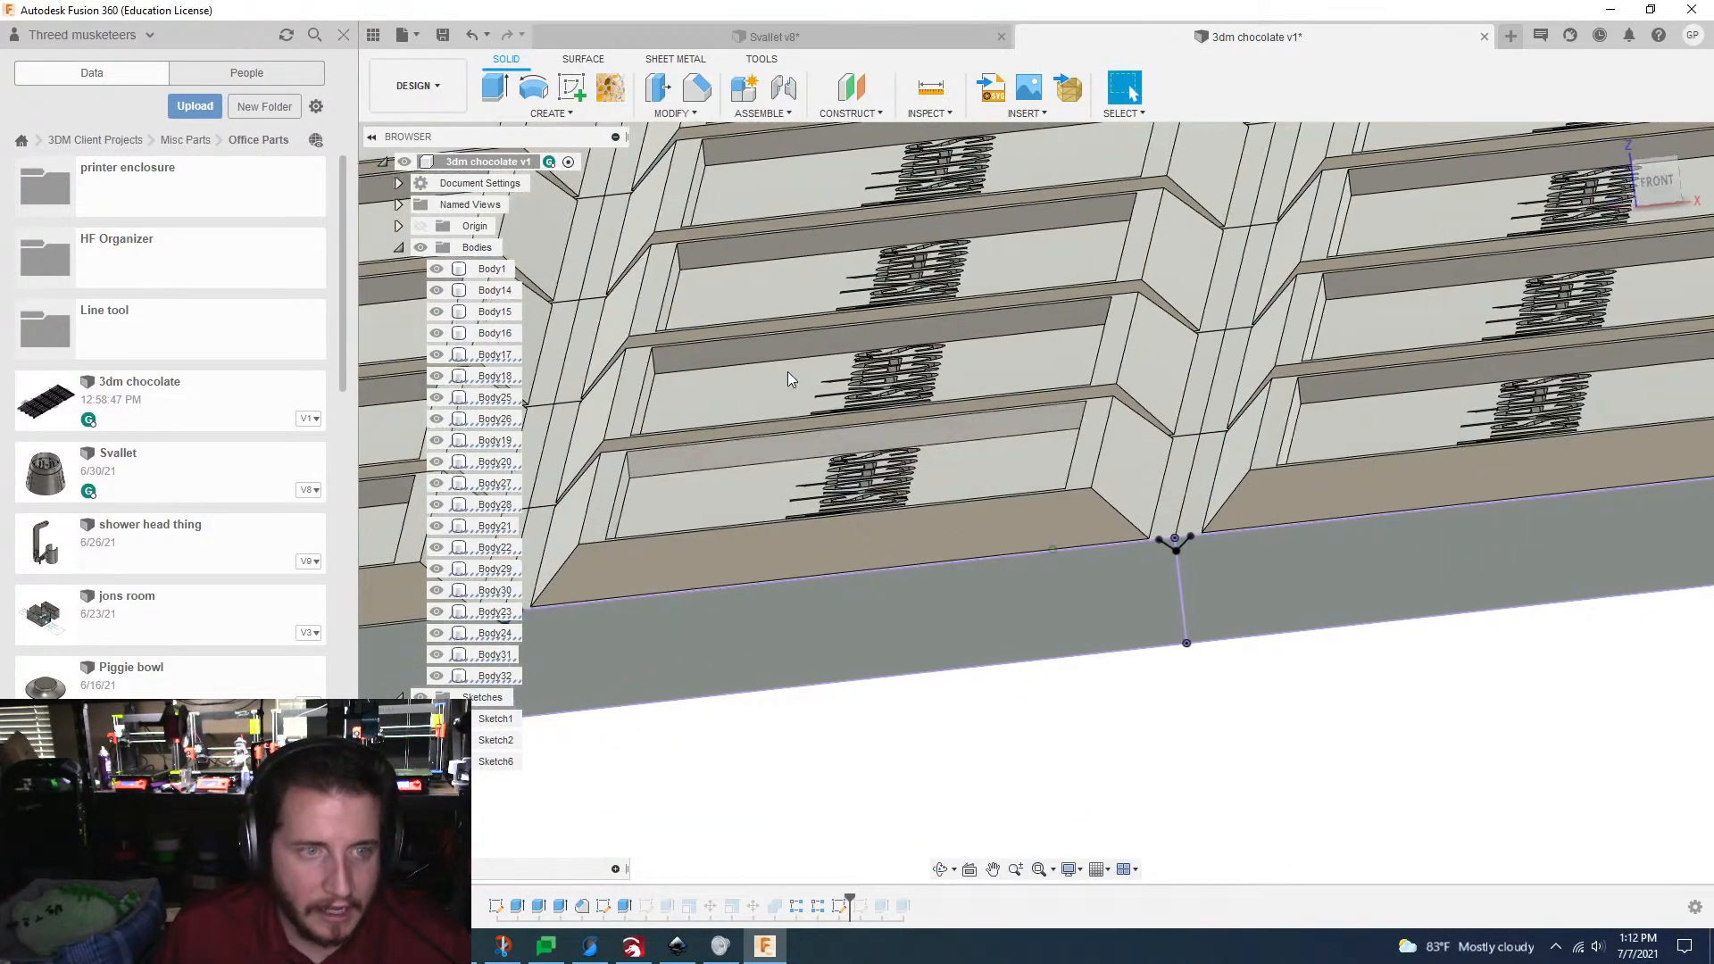
Step: Start an extrusion with the seven triangular V-groove profiles at the joints and outer corner of the bar's front face
{"action": "key", "text": "e"}
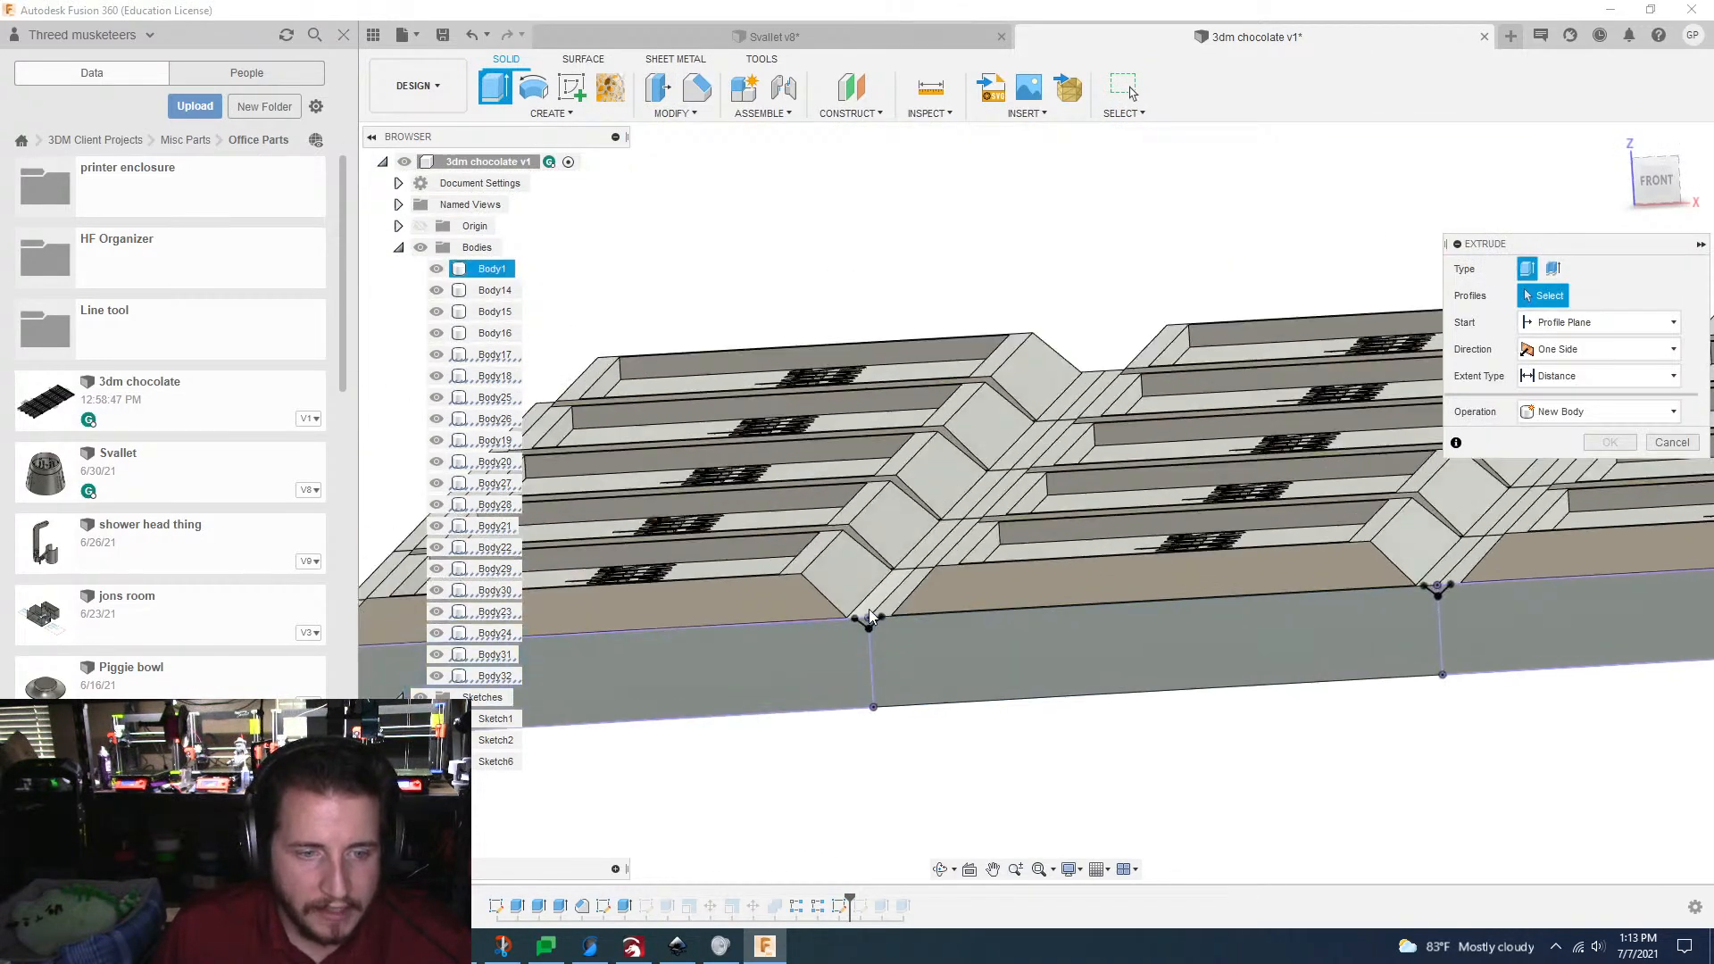
{"action": "scroll", "coordinate": [871, 614], "scroll_direction": "up", "scroll_amount": 5}
{"action": "left_click", "coordinate": [1026, 680]}
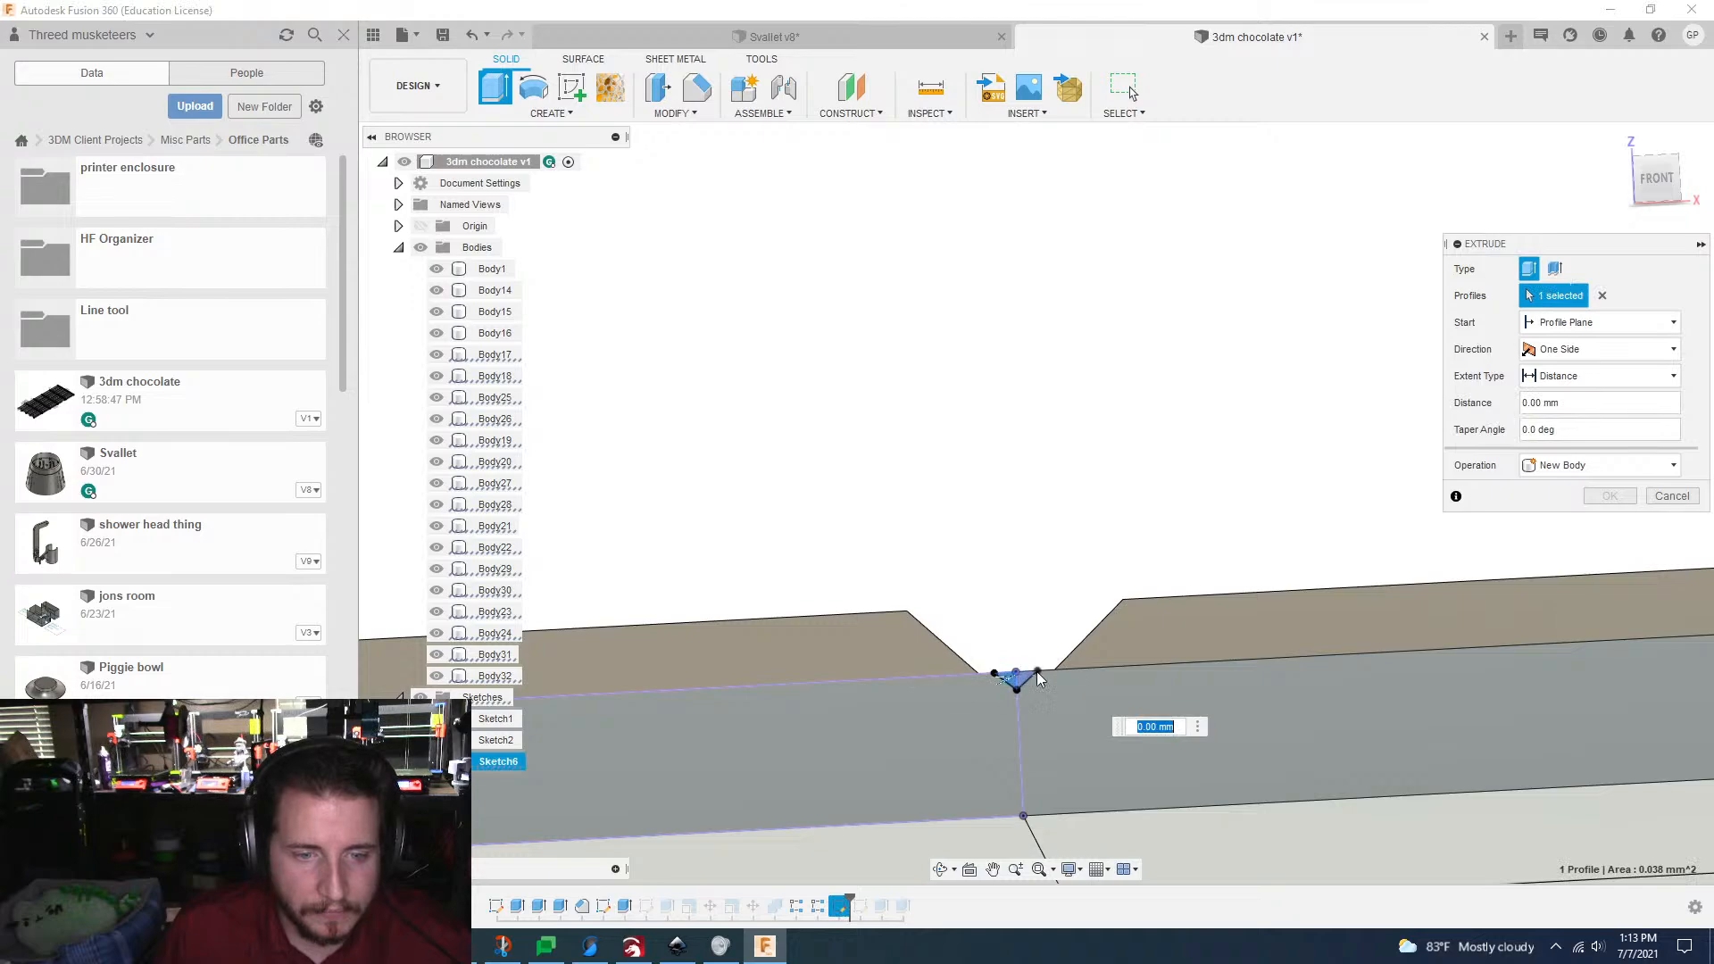
{"action": "left_click", "coordinate": [1026, 681]}
{"action": "scroll", "coordinate": [1029, 684], "scroll_direction": "down", "scroll_amount": 5}
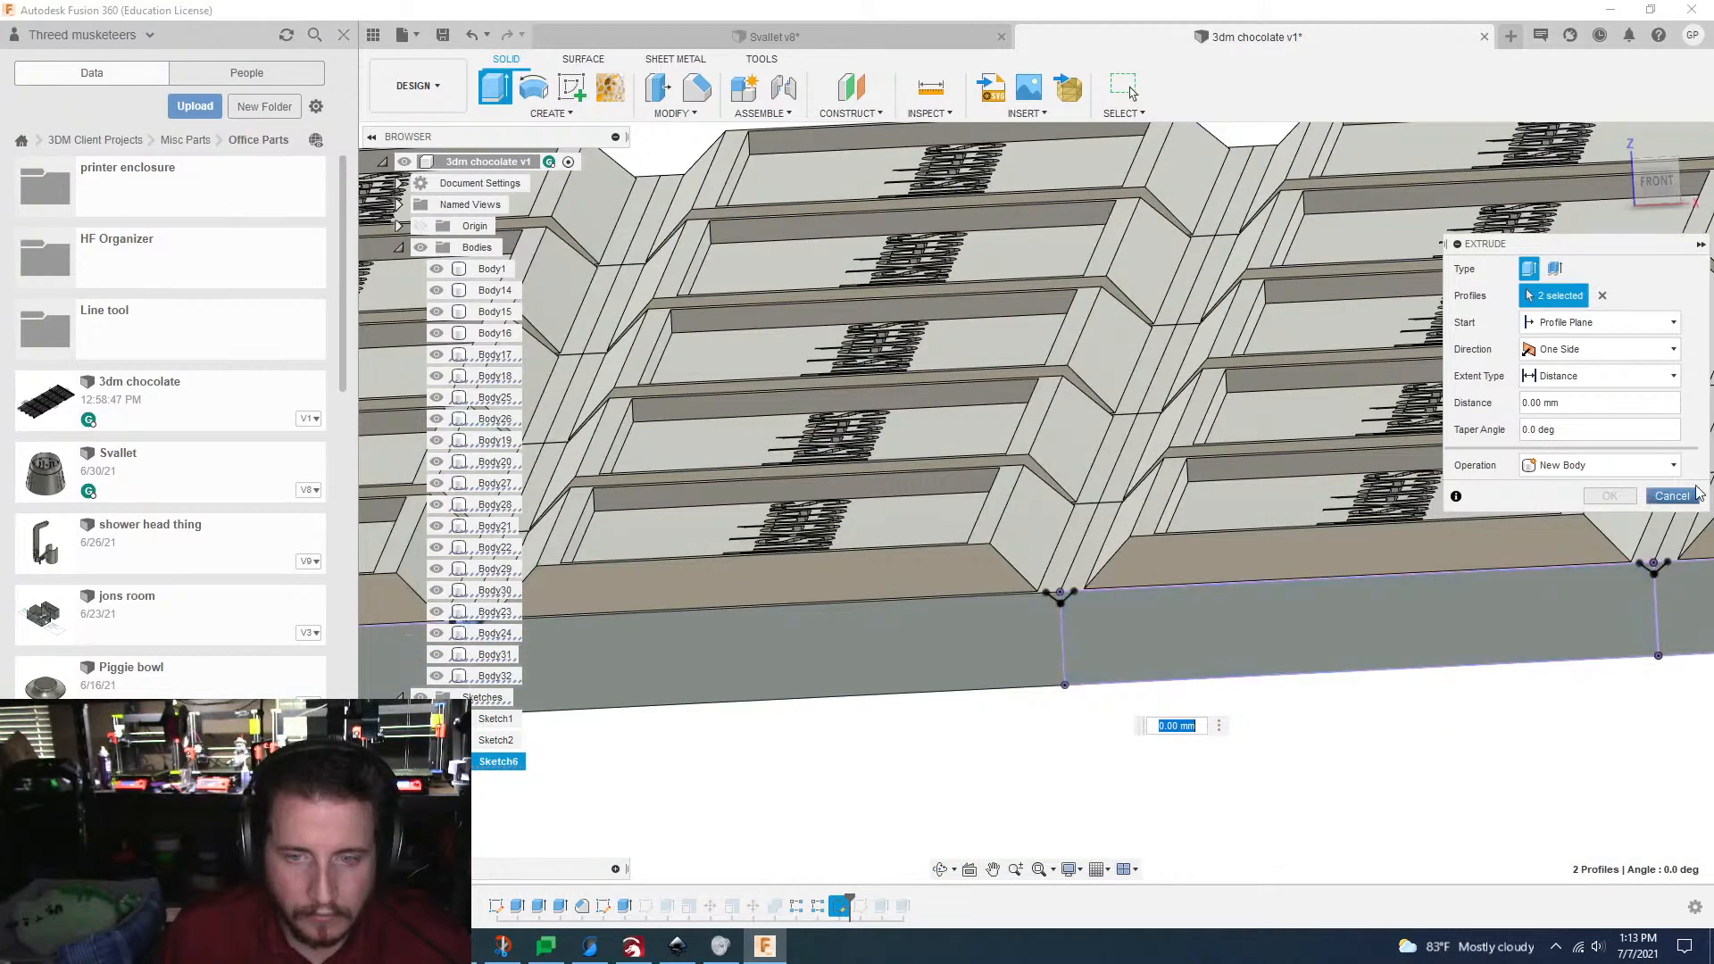
{"action": "middle_click_drag", "start_coordinate": [1027, 630], "coordinate": [1073, 605], "text": "shift"}
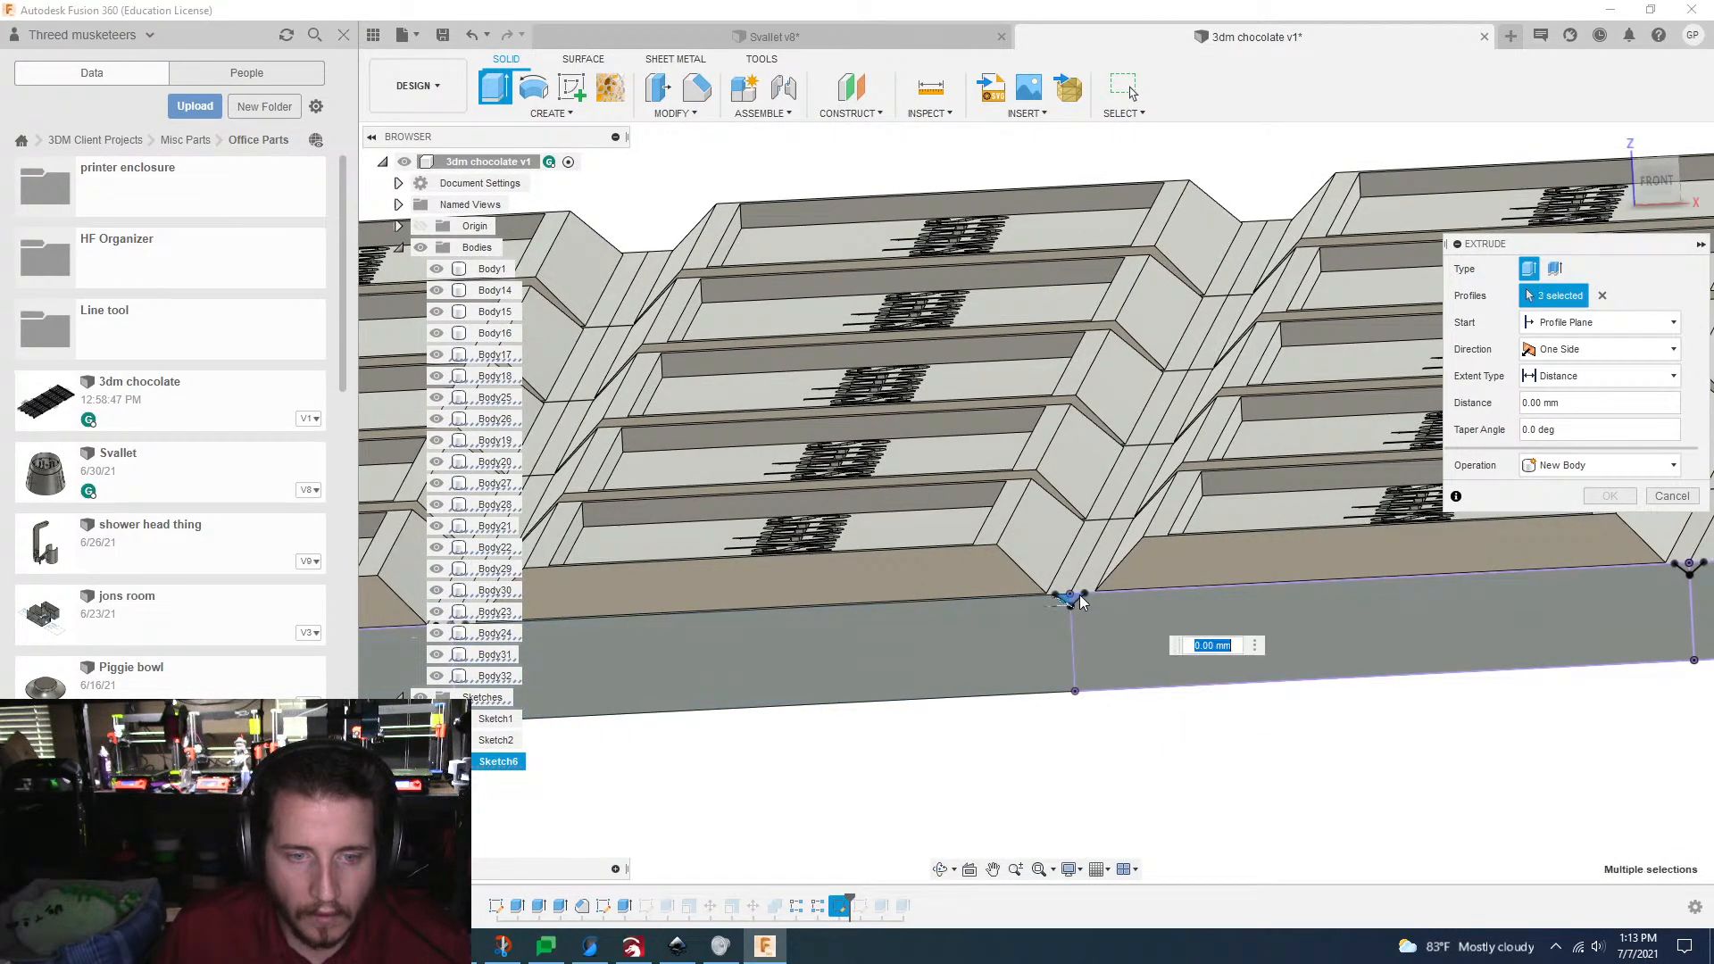
{"action": "left_click", "coordinate": [1078, 599]}
{"action": "scroll", "coordinate": [1080, 601], "scroll_direction": "down", "scroll_amount": 5}
{"action": "scroll", "coordinate": [1232, 600], "scroll_direction": "up", "scroll_amount": 5}
{"action": "middle_click_drag", "start_coordinate": [1232, 600], "coordinate": [1217, 562]}
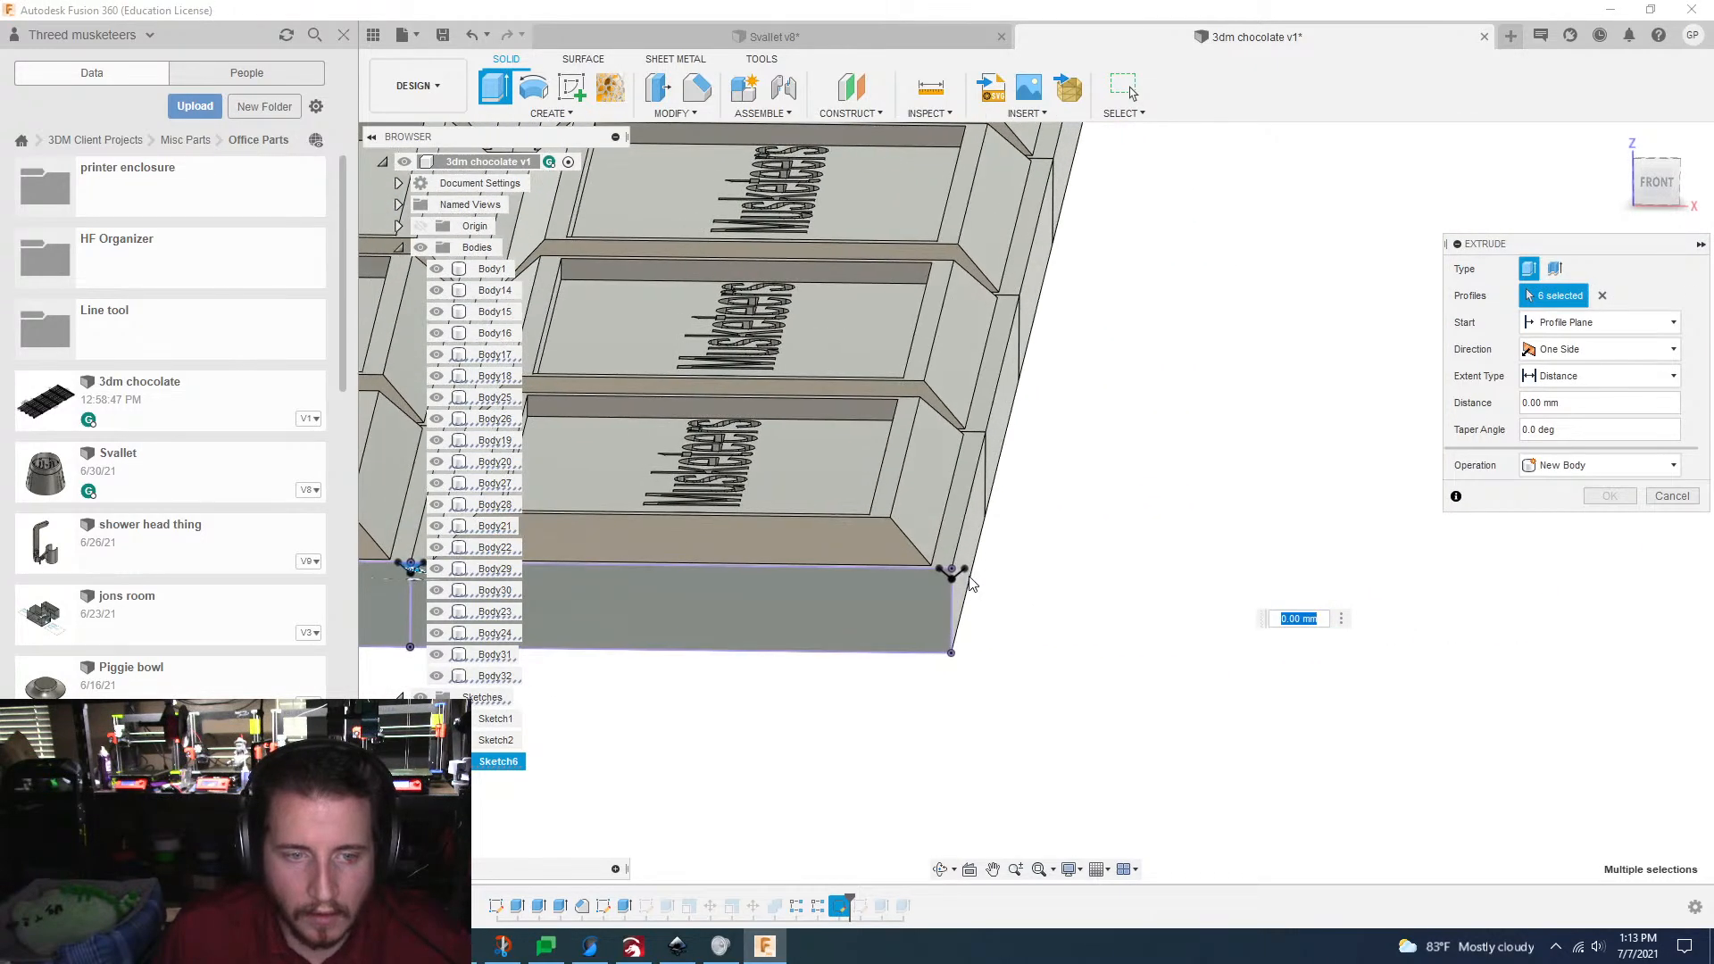
{"action": "scroll", "coordinate": [949, 574], "scroll_direction": "up", "scroll_amount": 5}
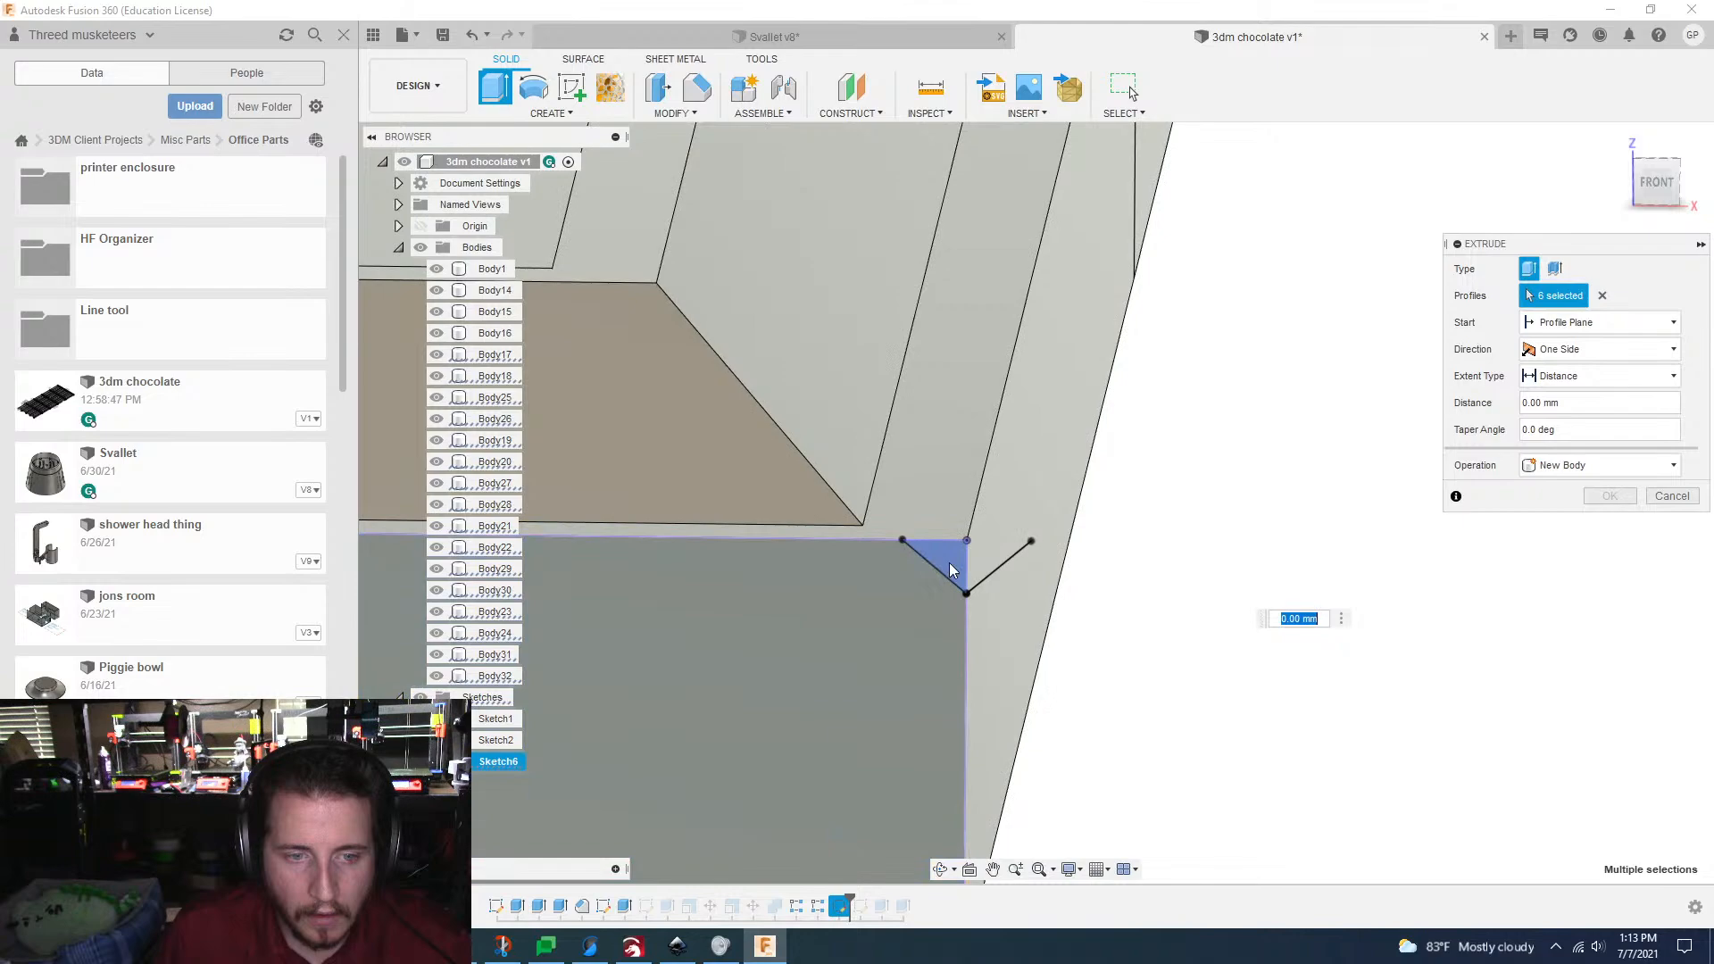
{"action": "left_click", "coordinate": [951, 571]}
Step: Extrude the seven selected groove profiles -132 mm as a cut along the full length of the bar
{"action": "scroll", "coordinate": [952, 573], "scroll_direction": "down", "scroll_amount": 8}
{"action": "middle_click_drag", "start_coordinate": [1237, 648], "coordinate": [1337, 903], "text": "shift"}
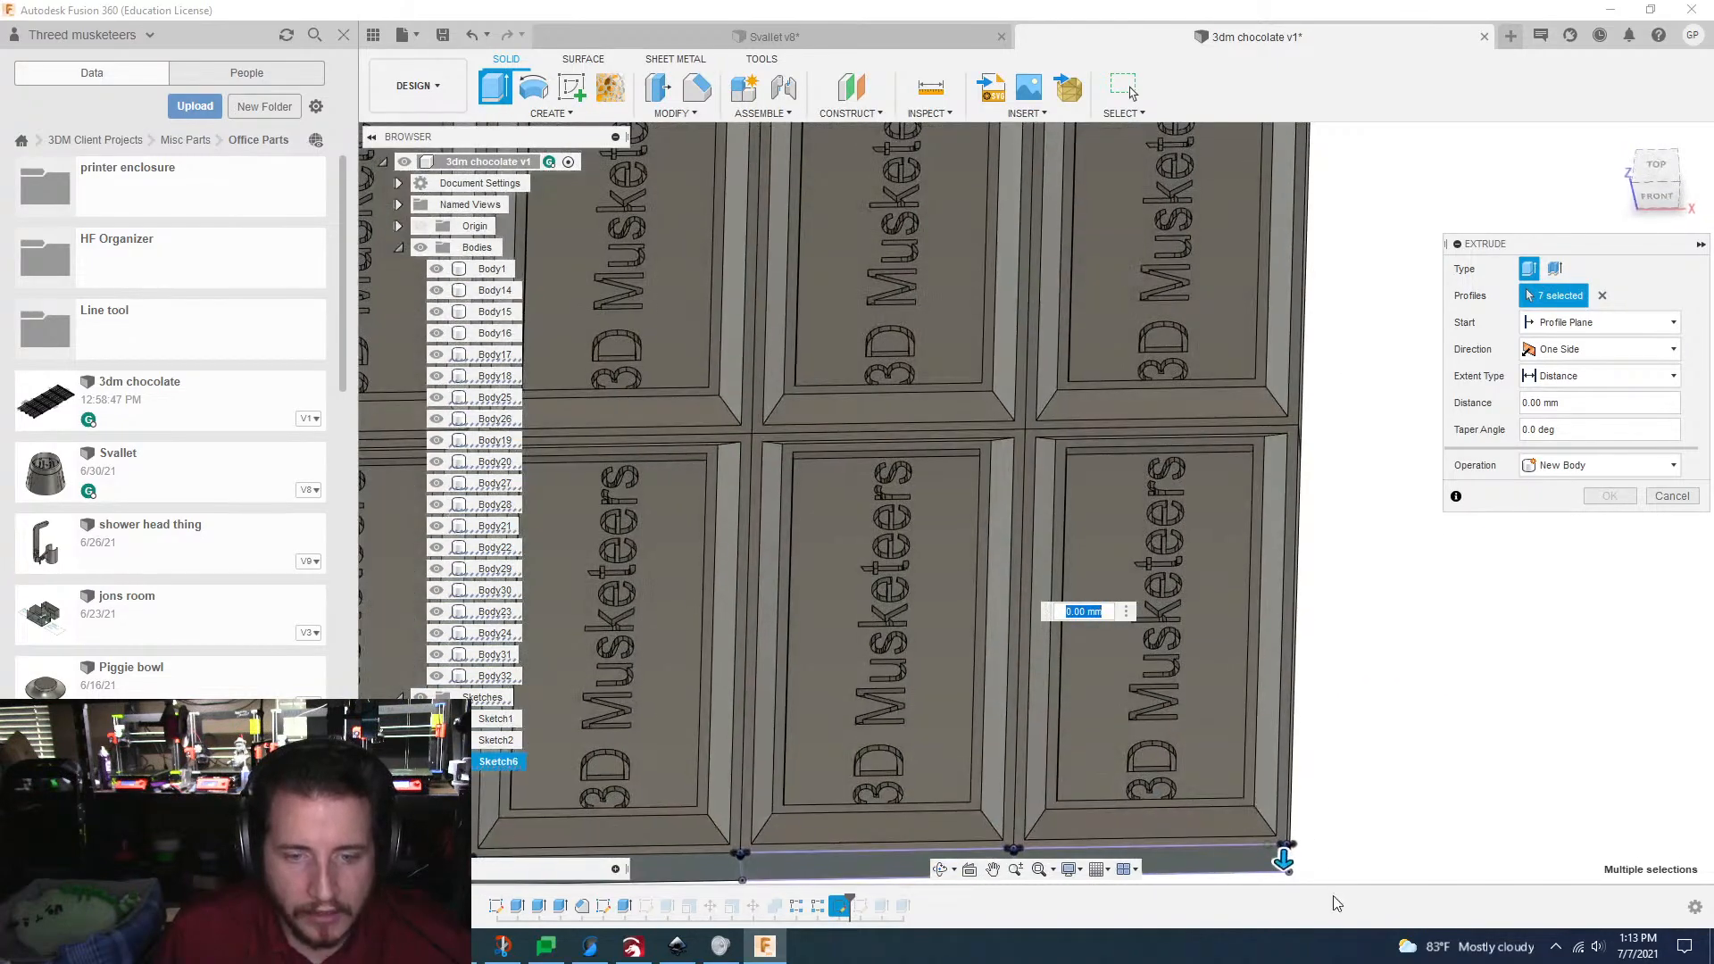
{"action": "left_click_drag", "start_coordinate": [1282, 676], "coordinate": [1213, 571]}
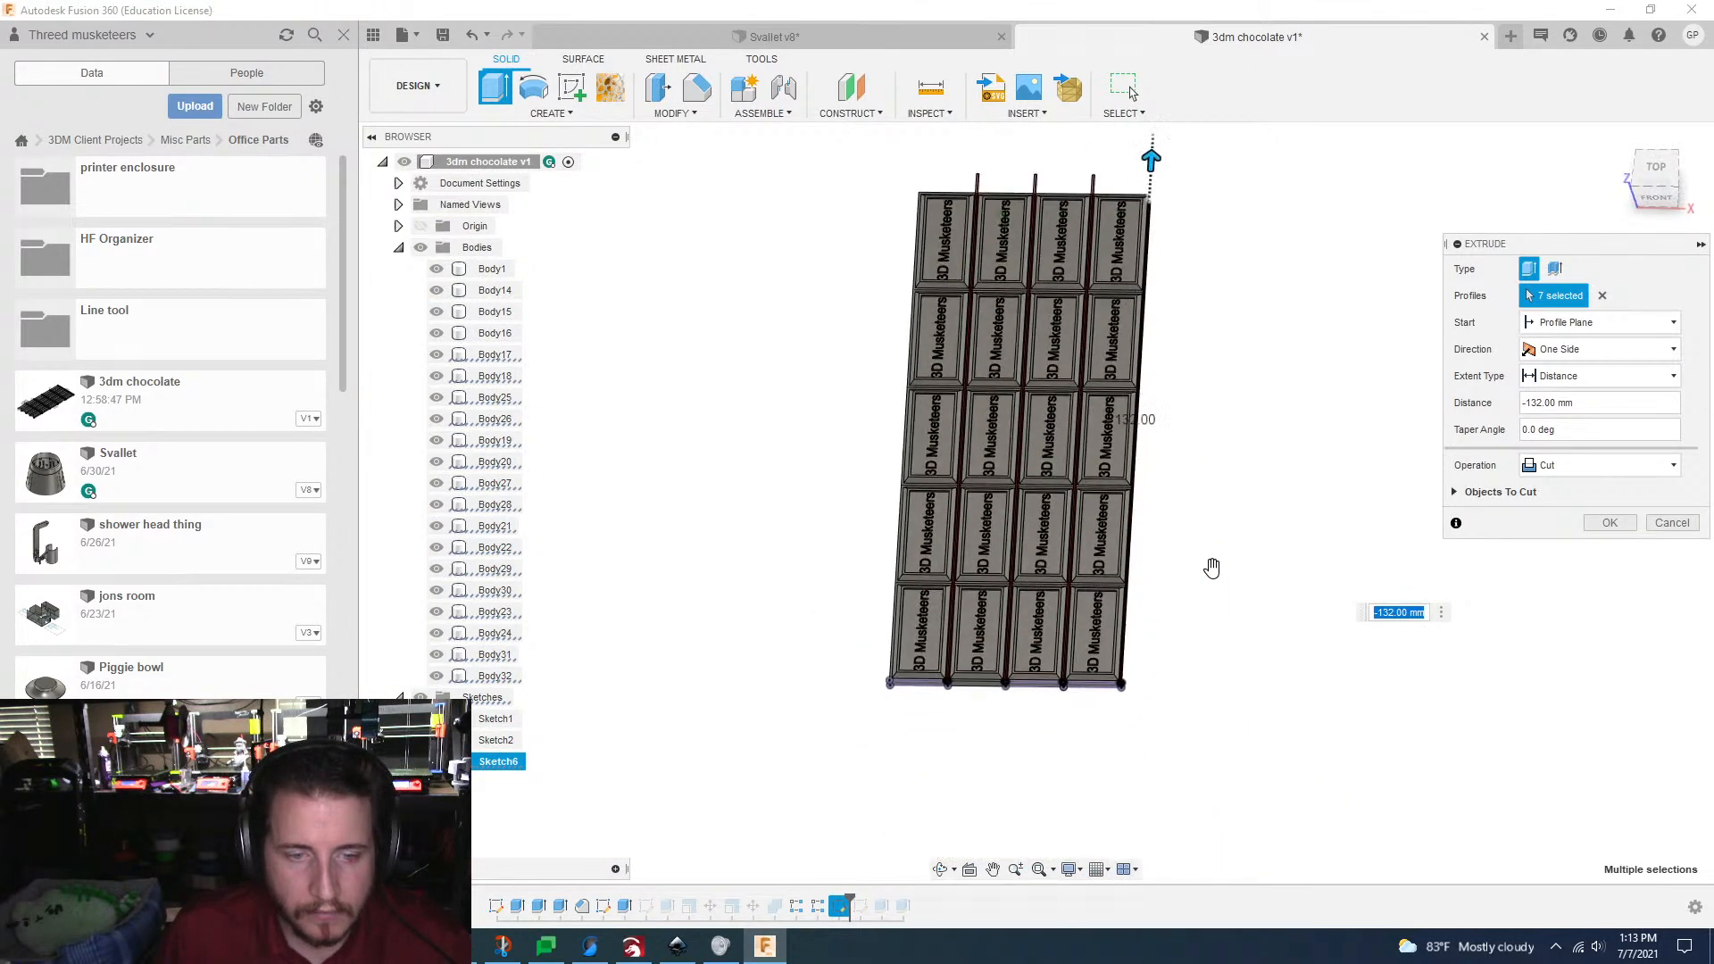
{"action": "scroll", "coordinate": [1261, 544], "scroll_direction": "up", "scroll_amount": 4}
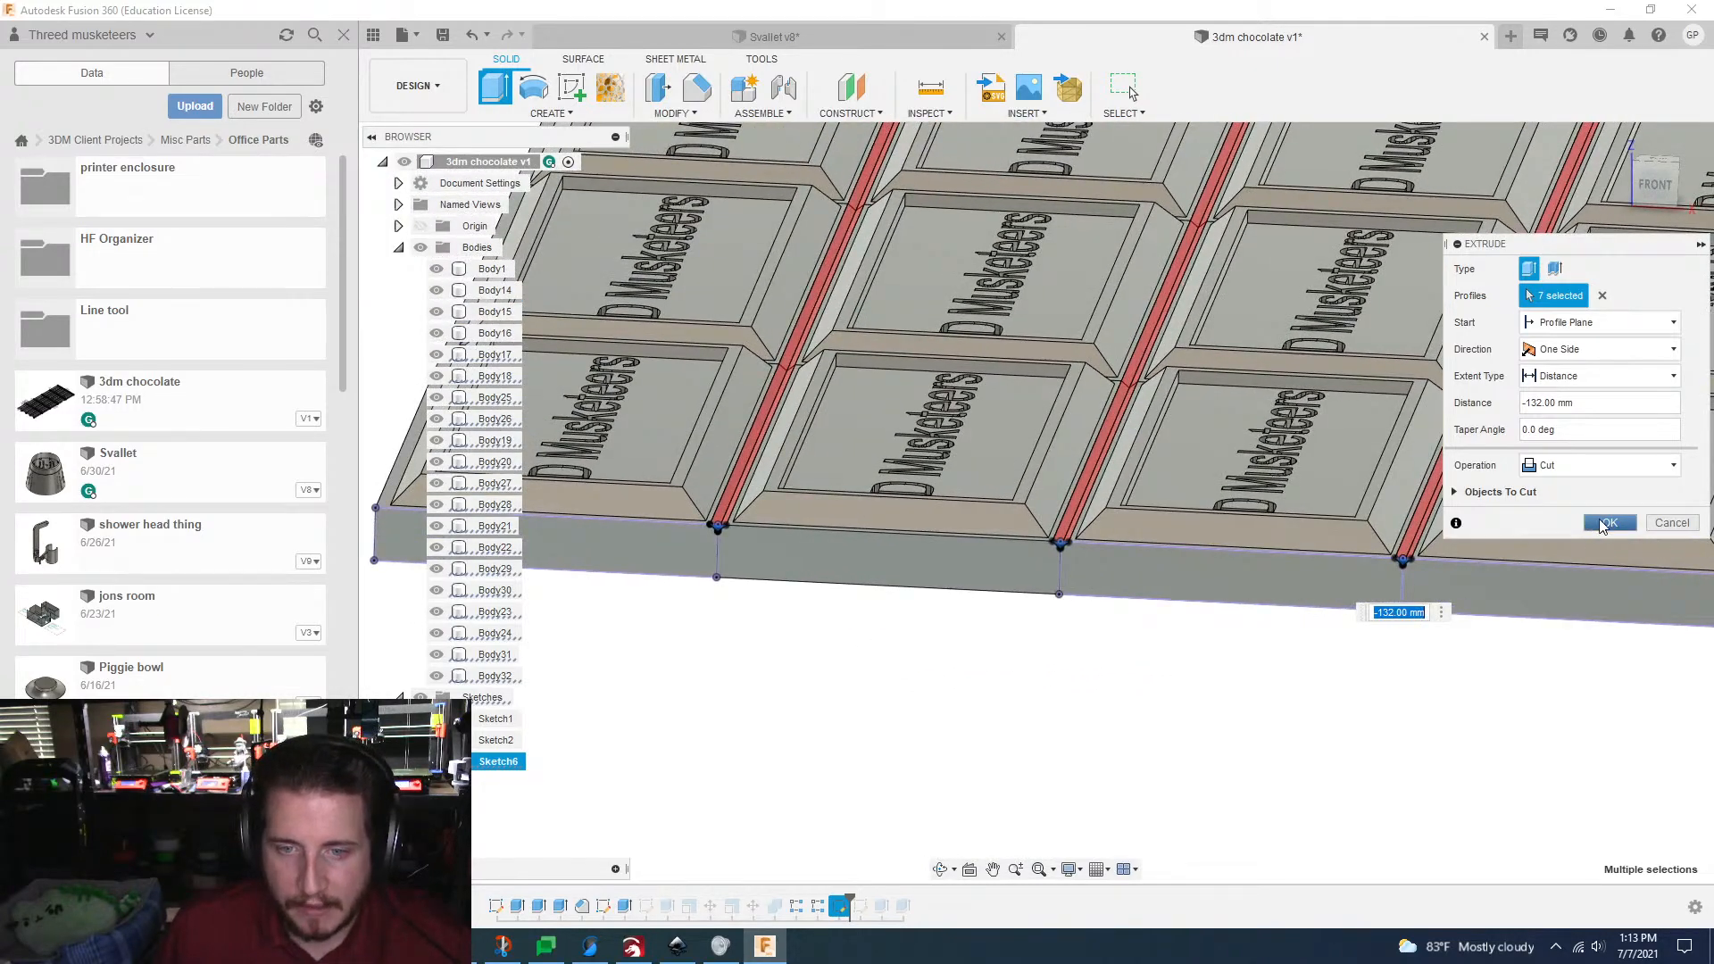
{"action": "left_click", "coordinate": [1607, 523]}
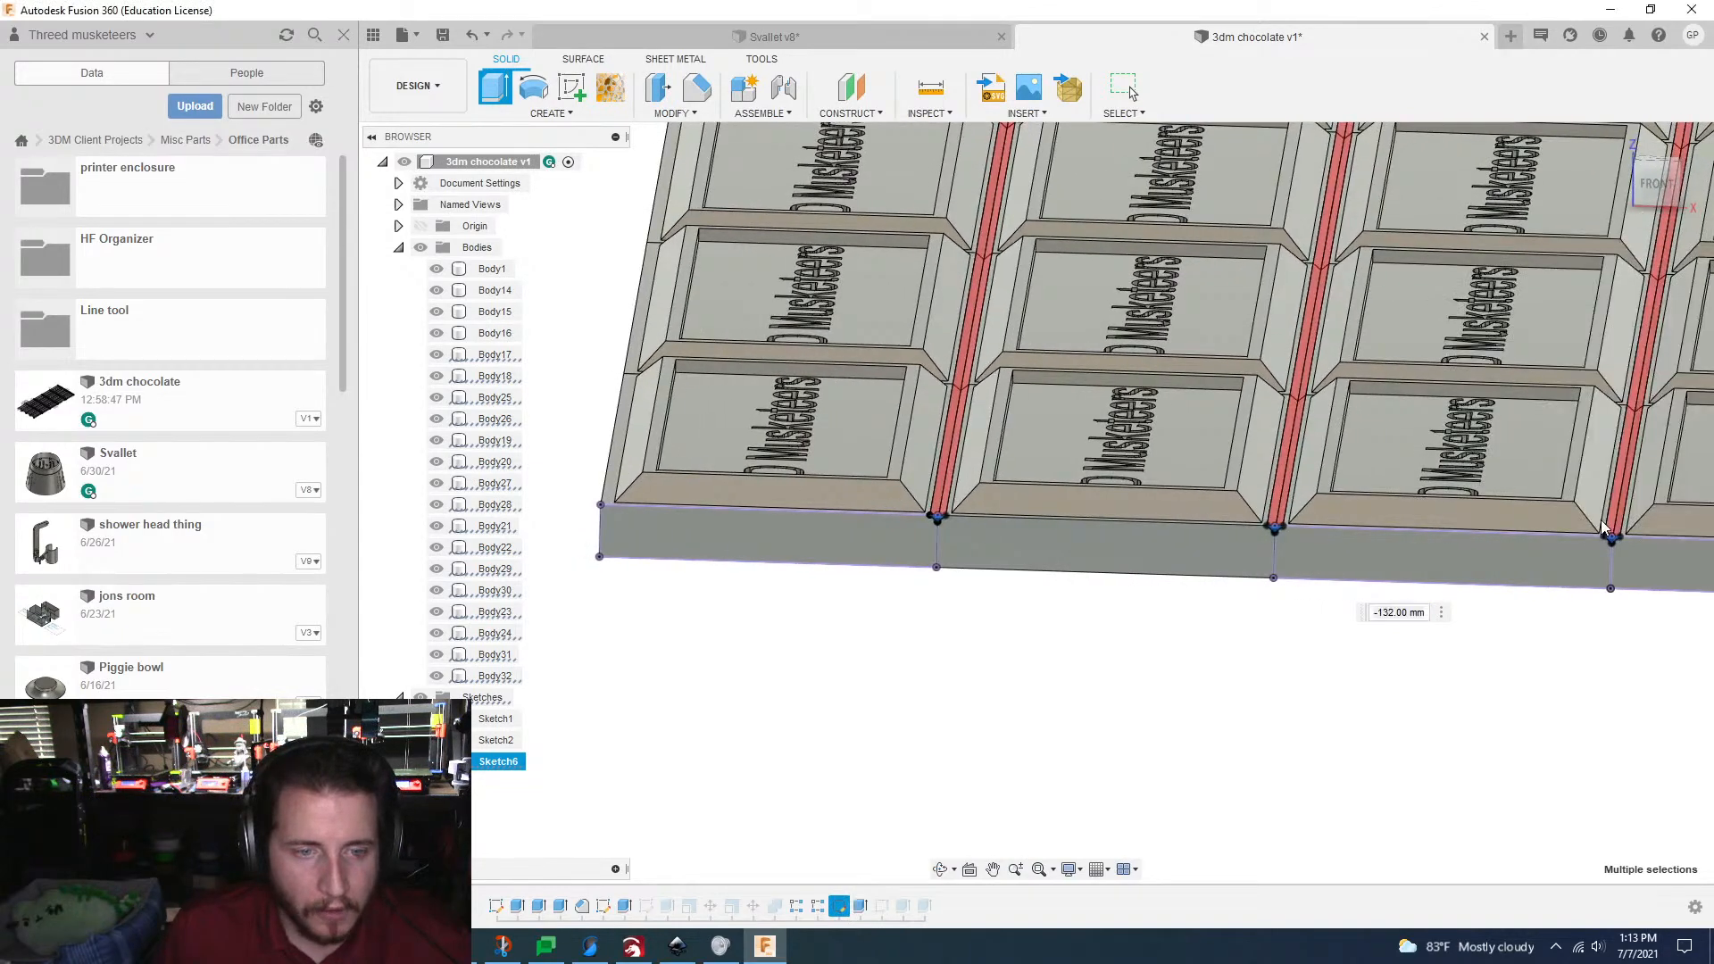
Step: Reopen the groove sketch and set up a rectangular pattern of the first joint's two V lines towards the bar's ungrooved outer edge
{"action": "double_click", "coordinate": [839, 906]}
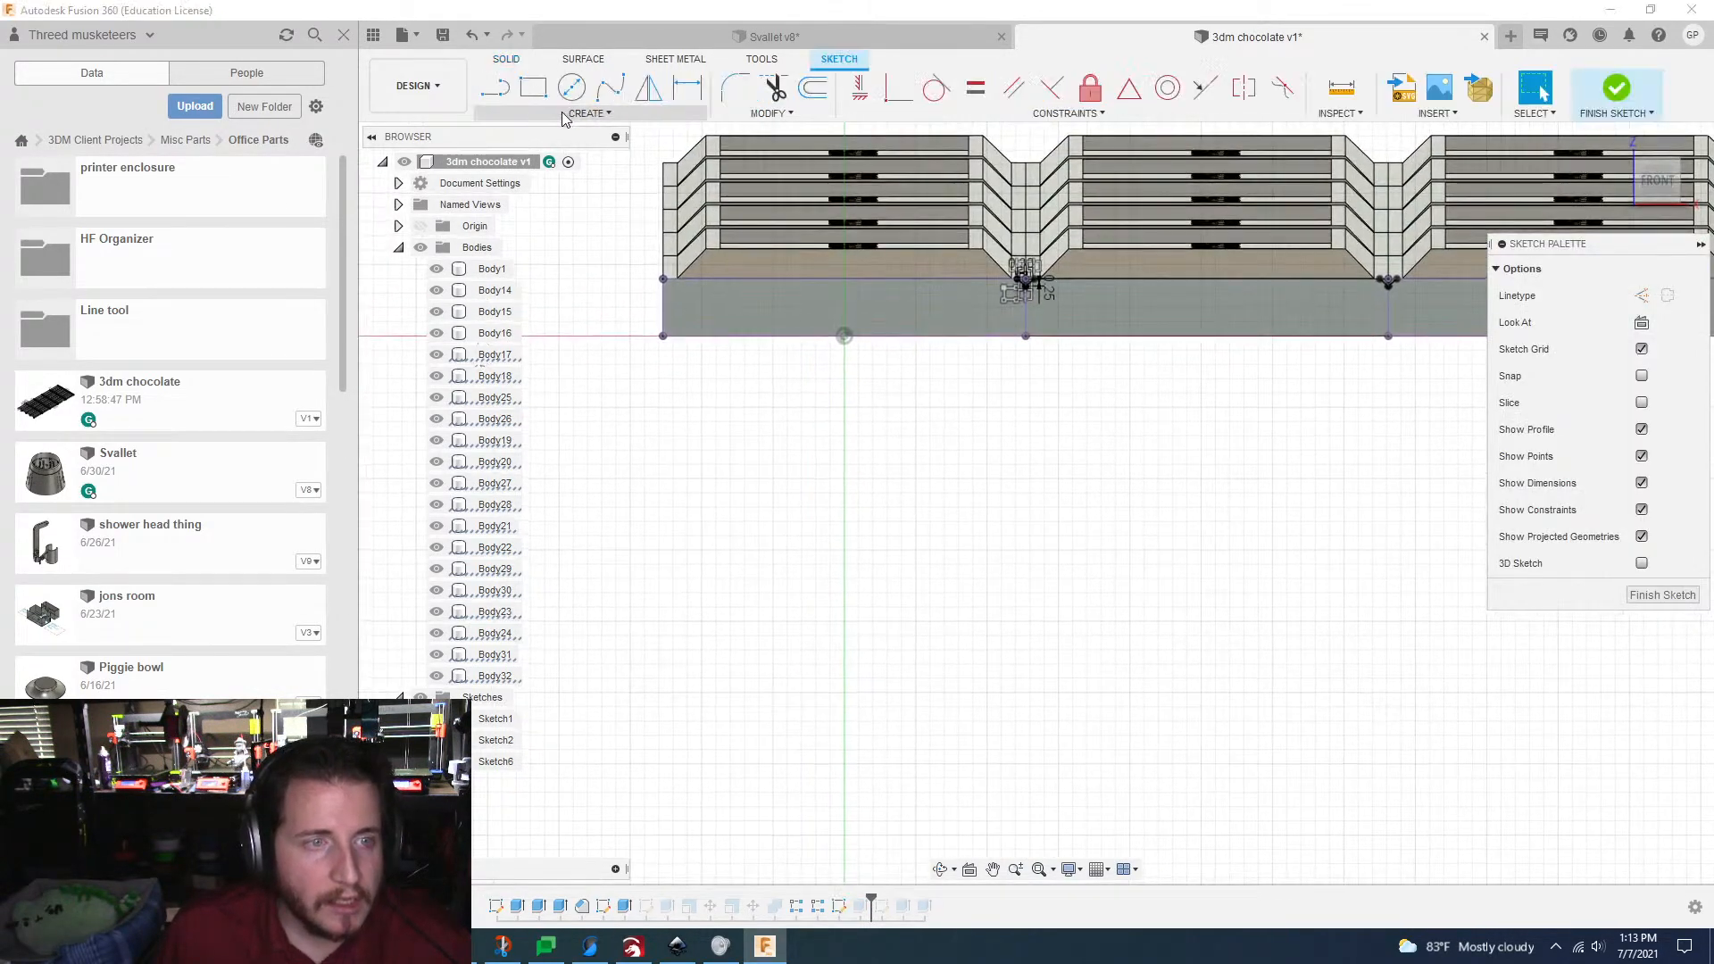
{"action": "left_click", "coordinate": [564, 116]}
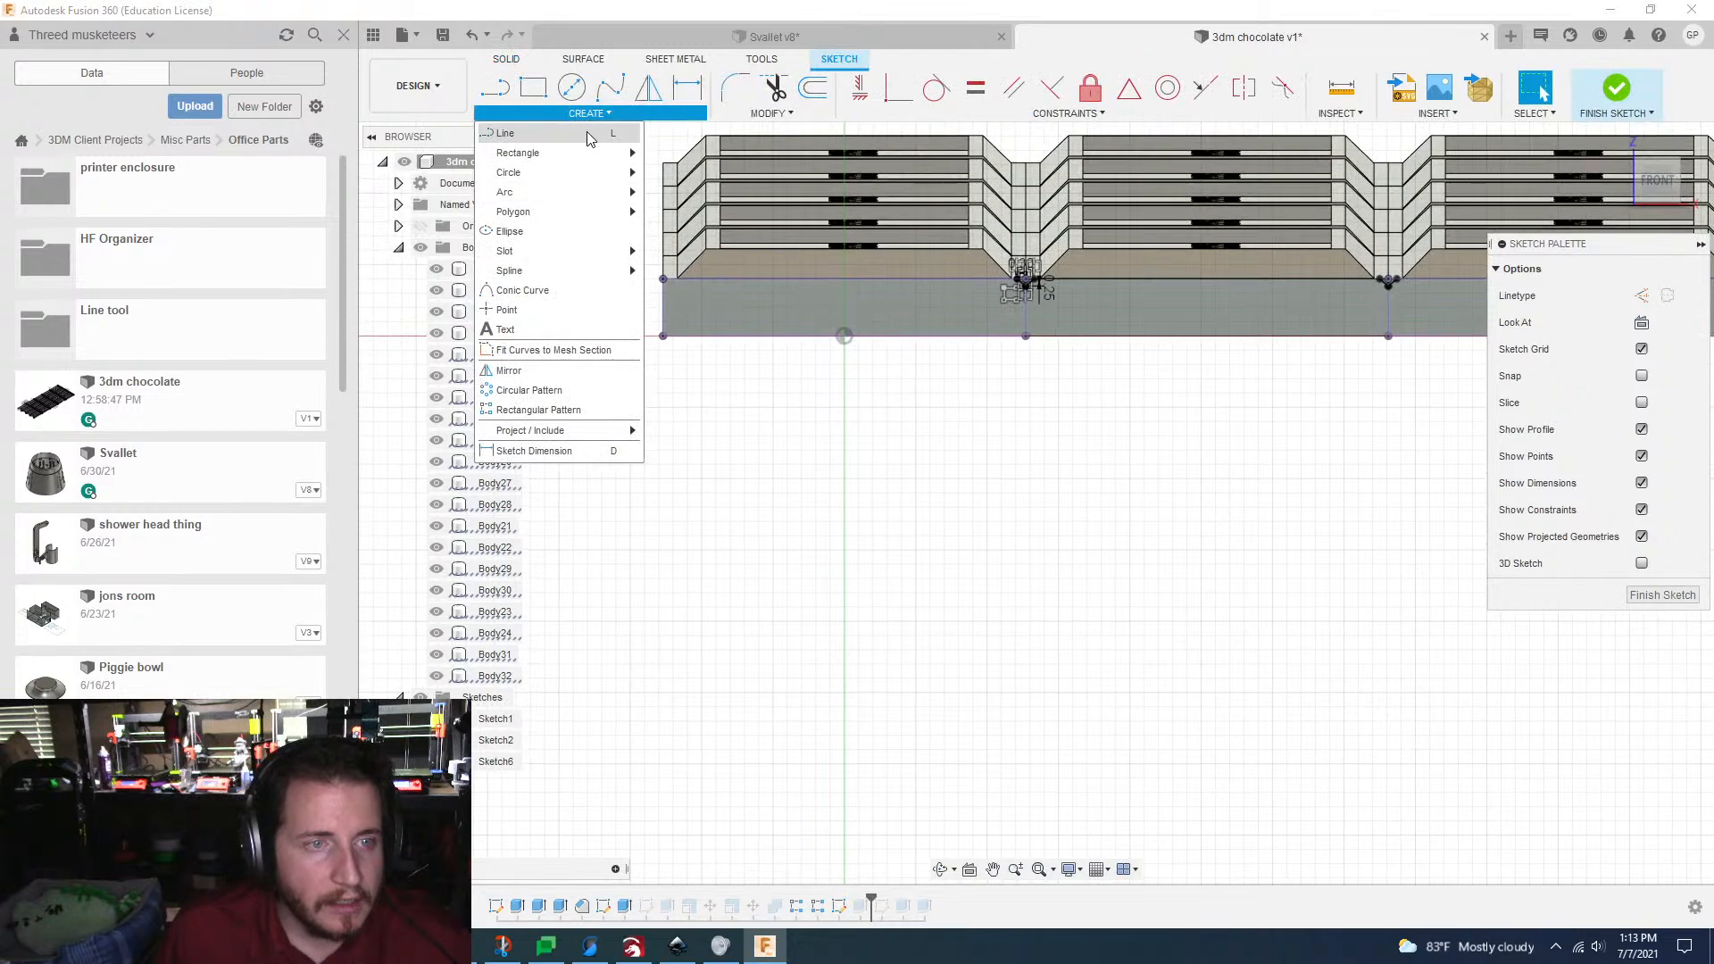
{"action": "left_click", "coordinate": [538, 410]}
{"action": "scroll", "coordinate": [1036, 308], "scroll_direction": "up", "scroll_amount": 5}
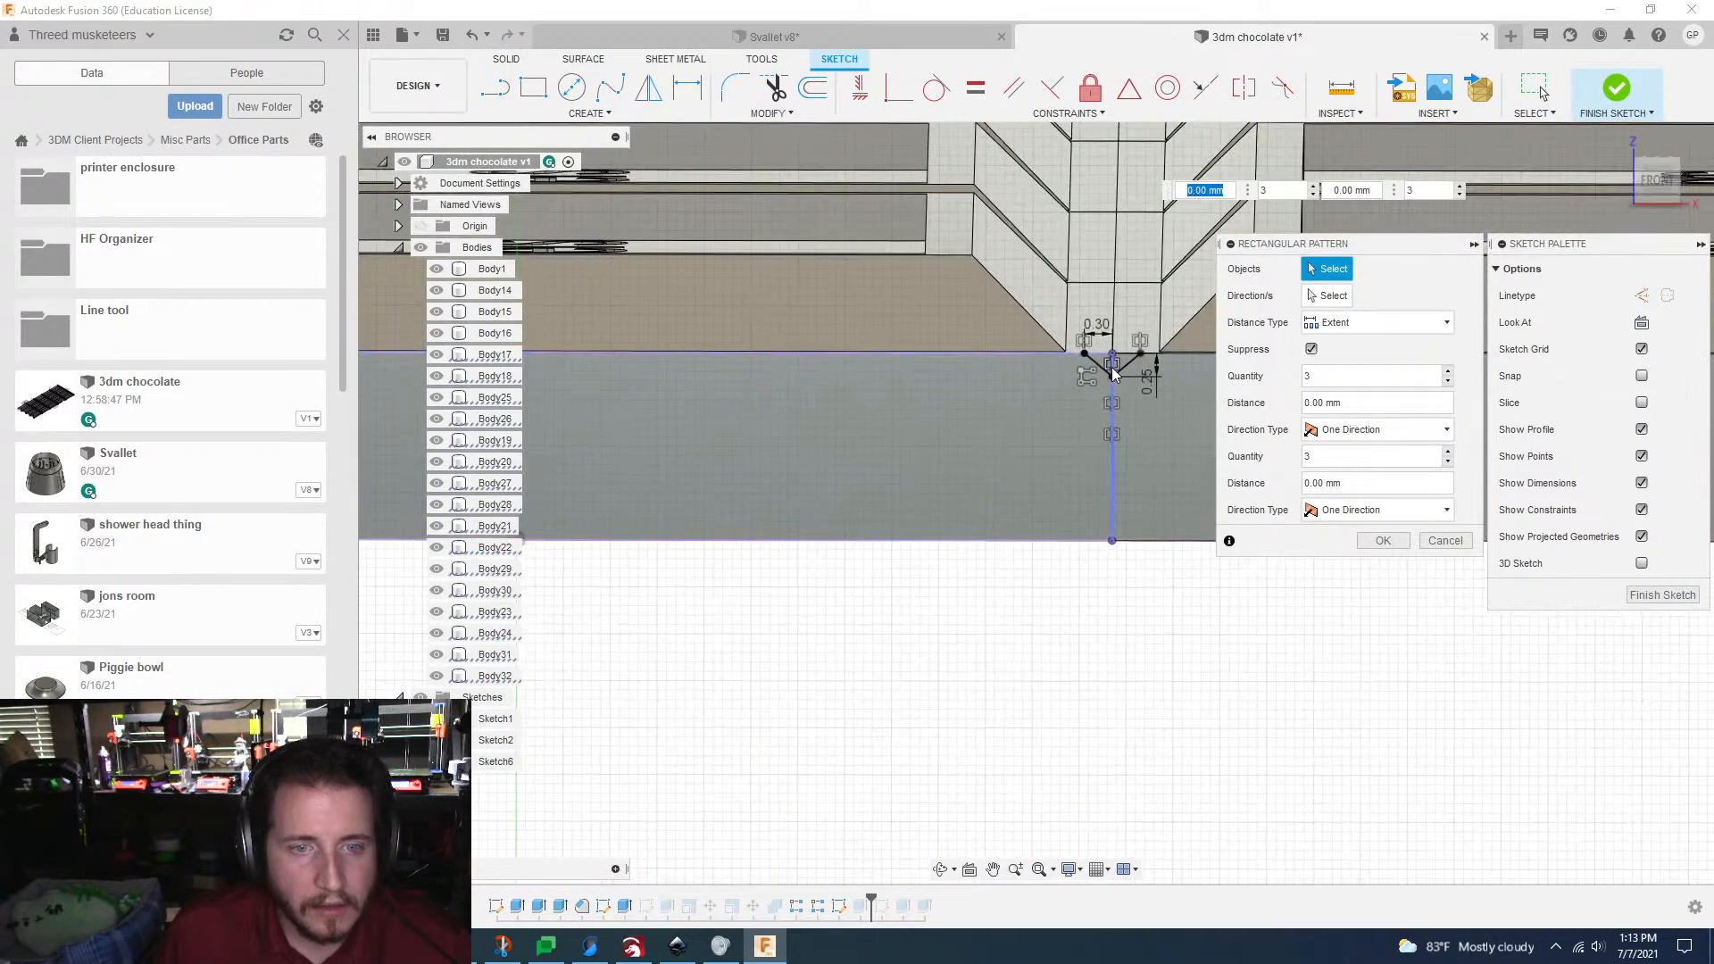
{"action": "key", "text": "Tab"}
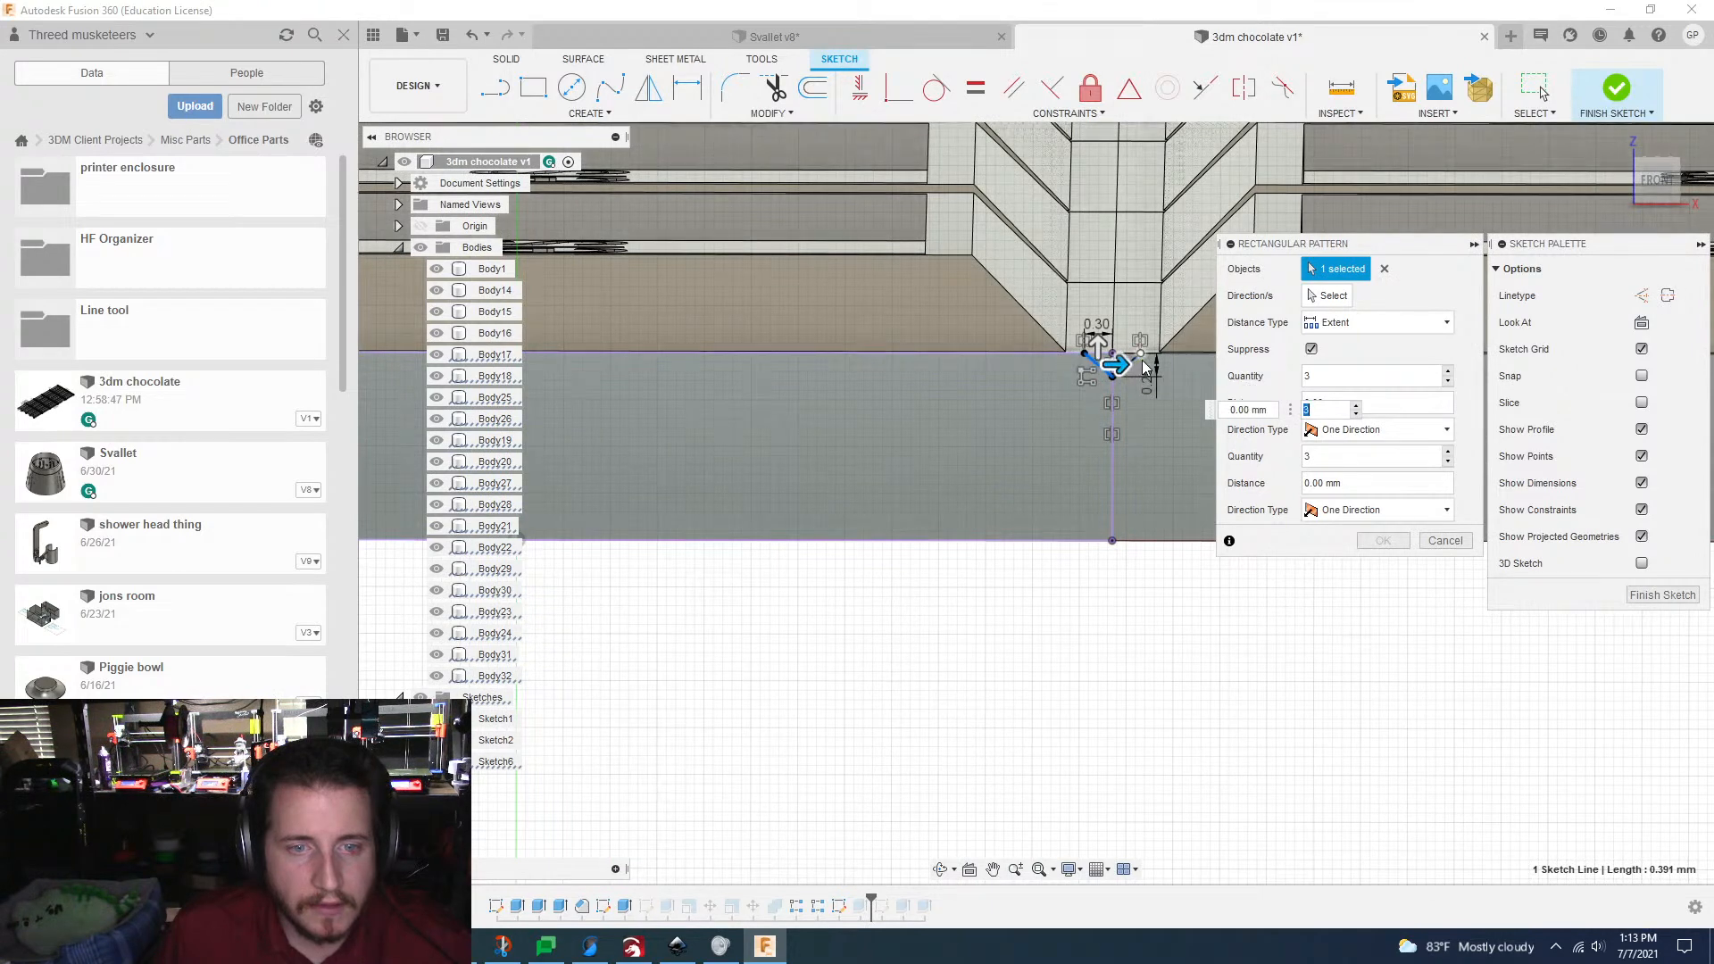
{"action": "scroll", "coordinate": [1136, 369], "scroll_direction": "down", "scroll_amount": 4}
{"action": "middle_click_drag", "start_coordinate": [1136, 369], "coordinate": [1207, 434]}
{"action": "left_click_drag", "start_coordinate": [1206, 434], "coordinate": [790, 433]}
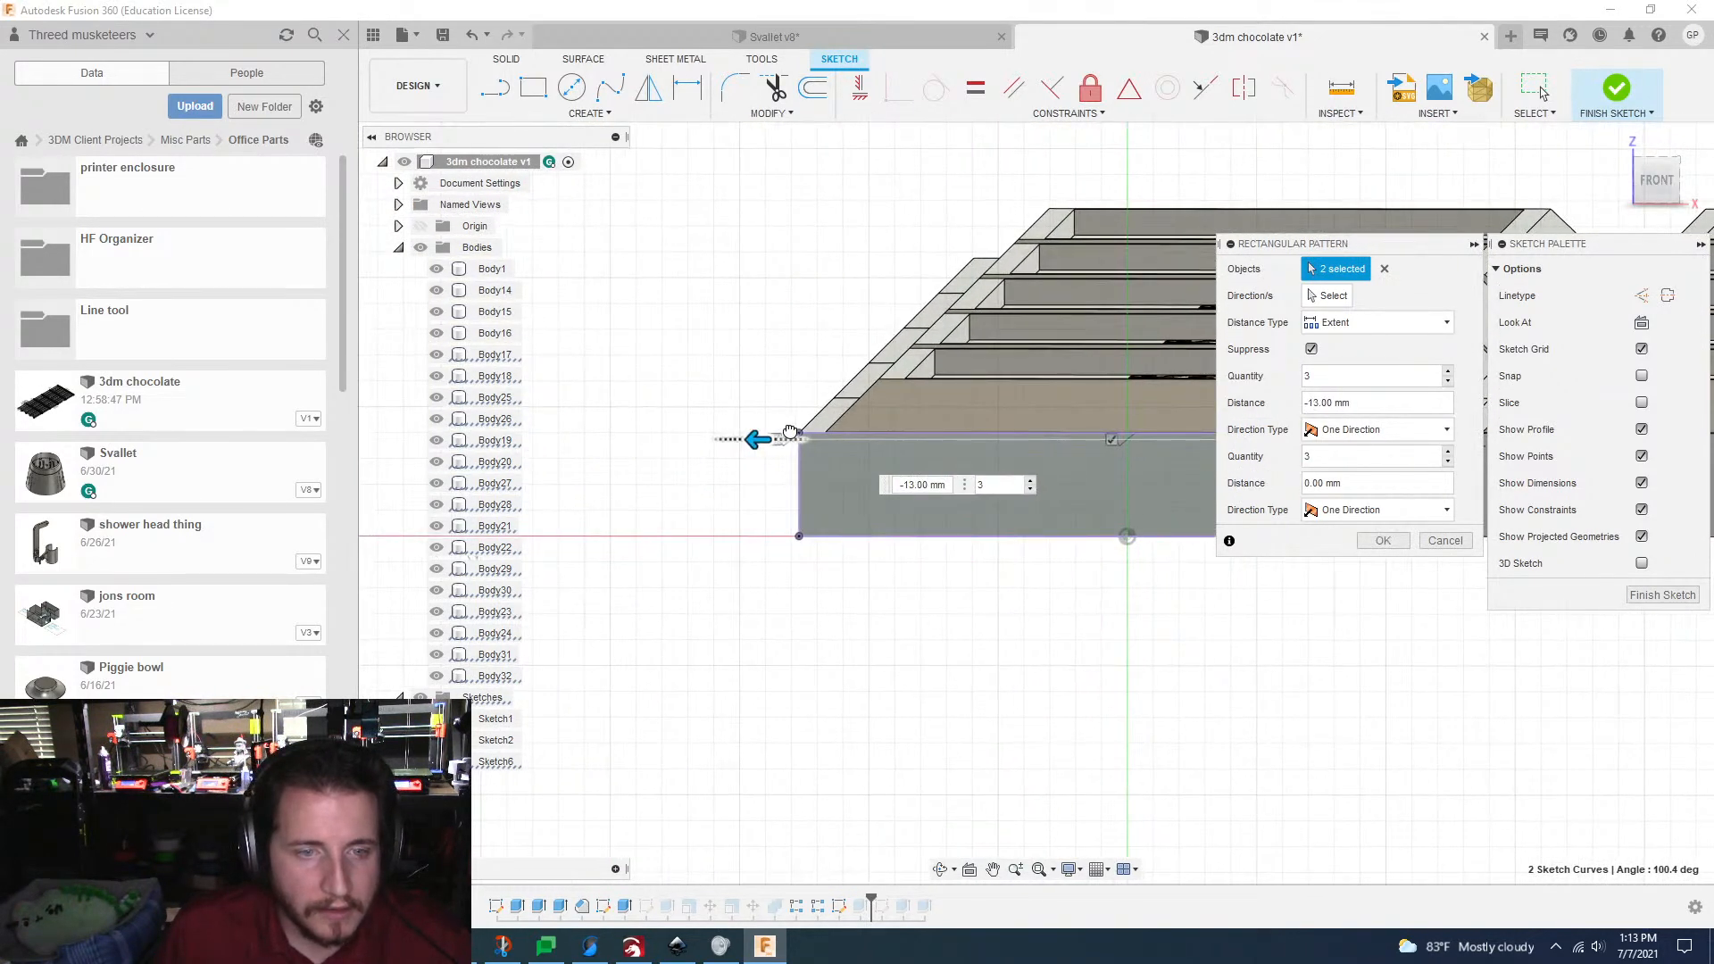
Step: Create the V pattern with quantities 2 and 1 and a distance of -12.70 mm, and finish the sketch
{"action": "left_click", "coordinate": [1447, 384]}
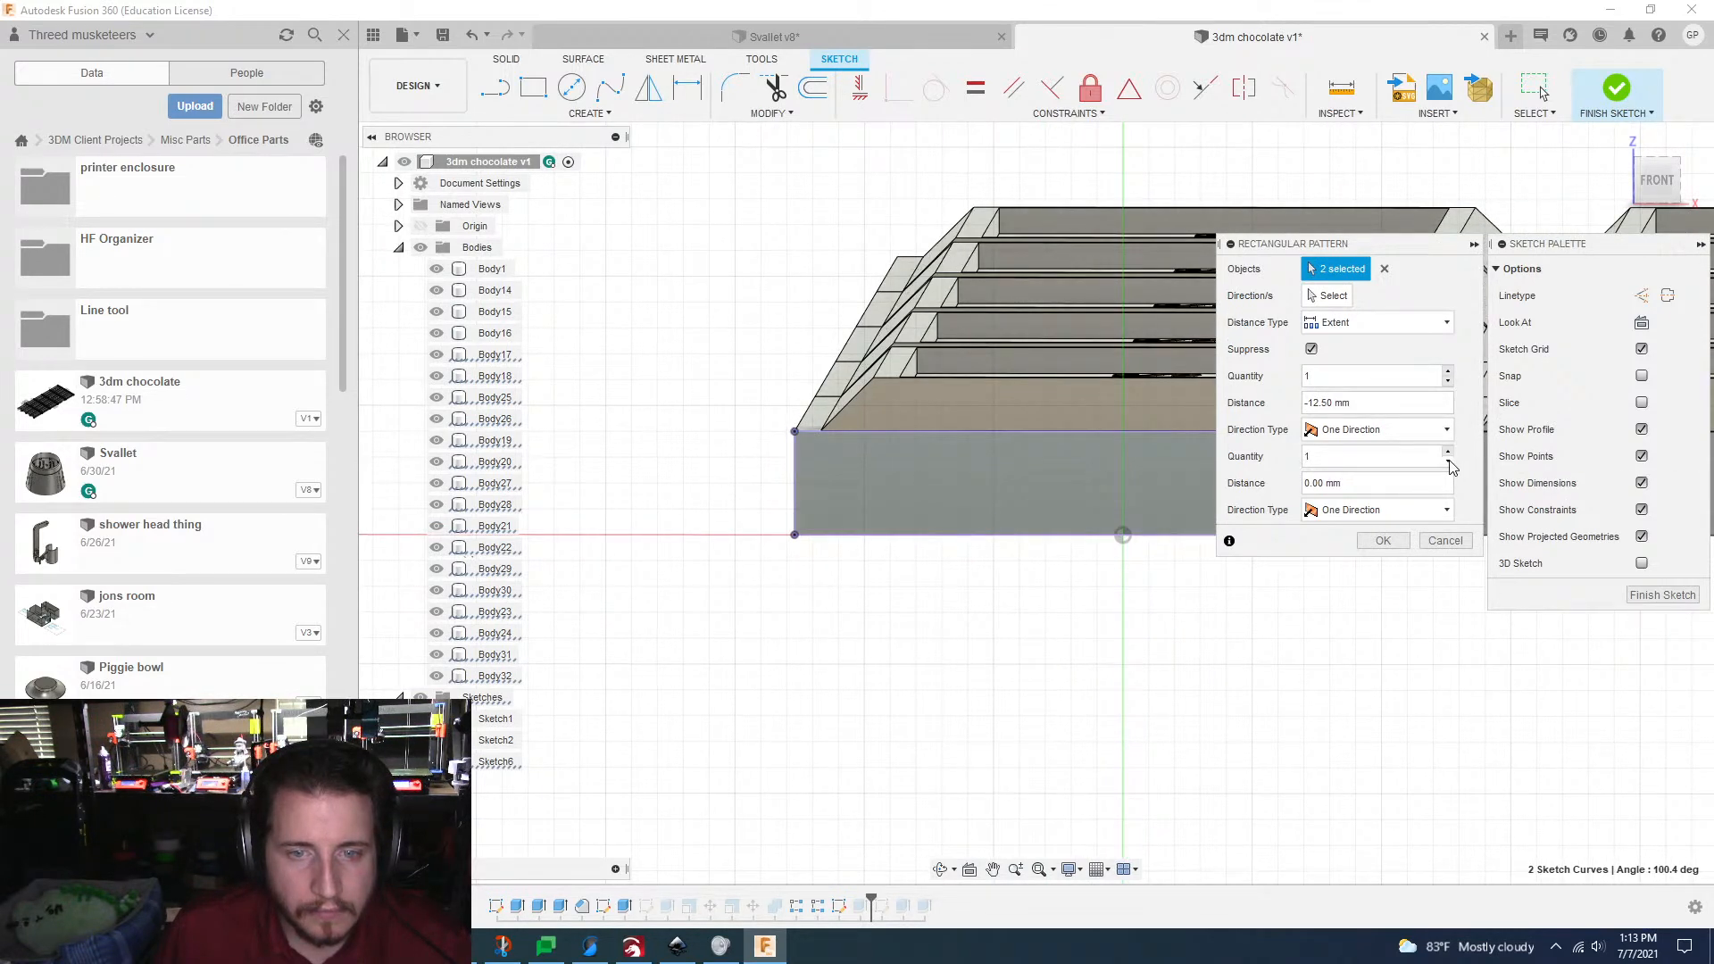
{"action": "left_click", "coordinate": [1449, 372]}
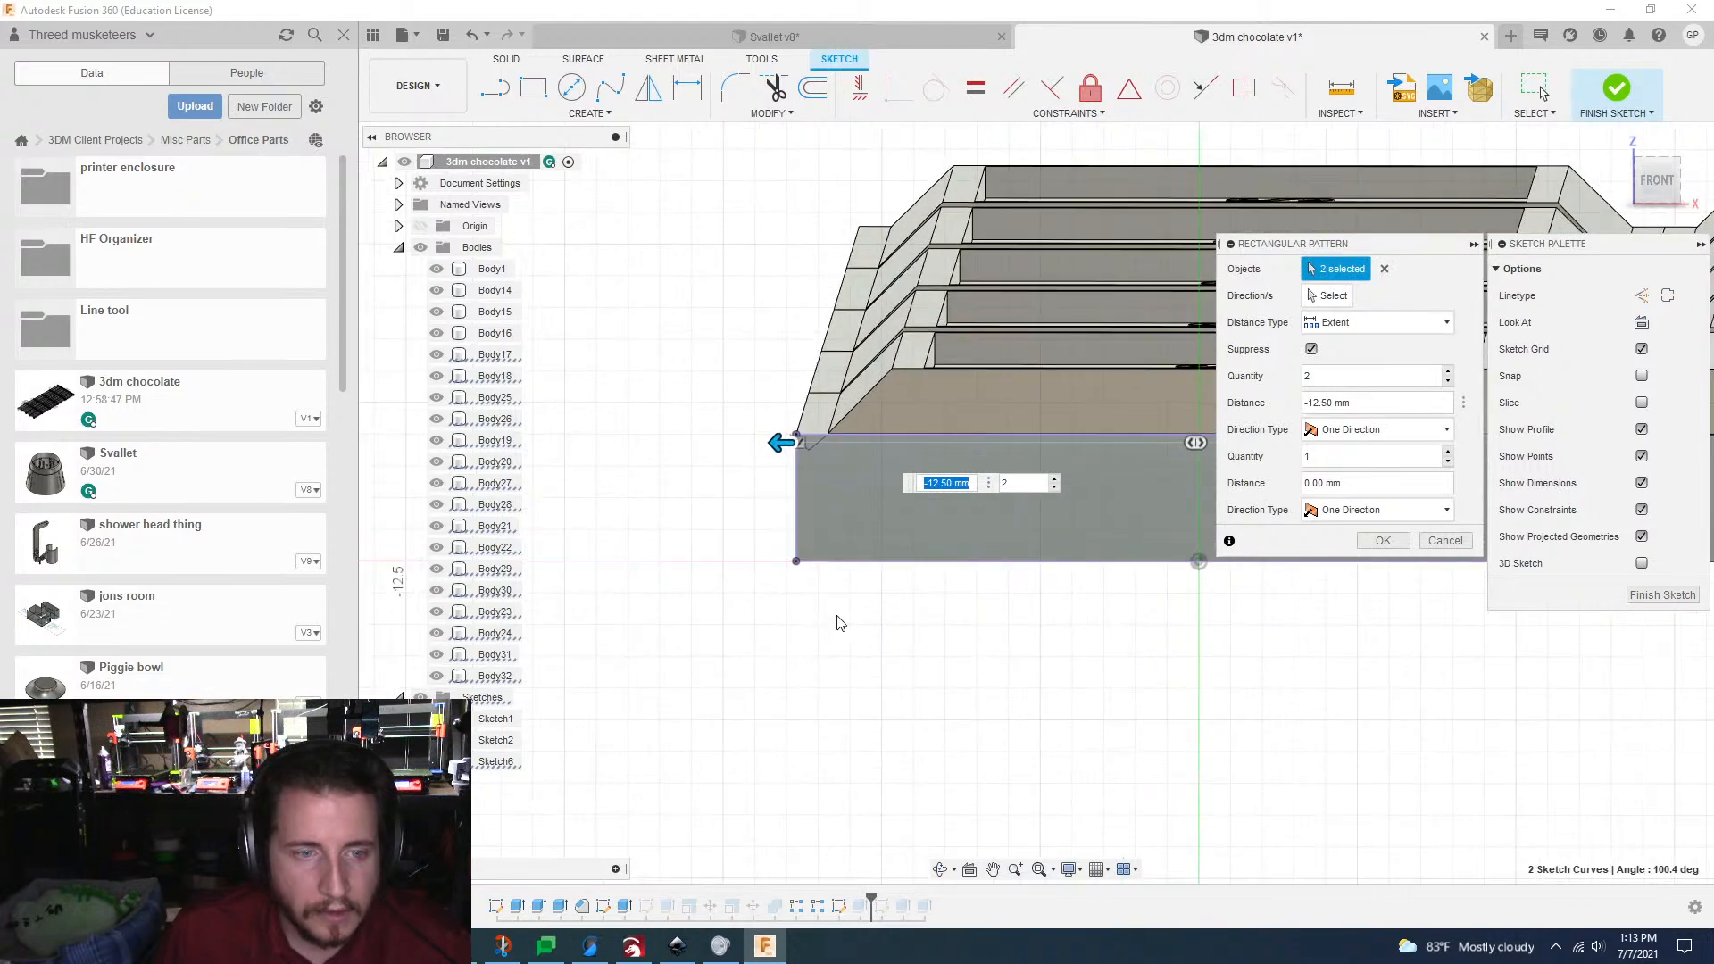
{"action": "scroll", "coordinate": [834, 572], "scroll_direction": "up", "scroll_amount": 4}
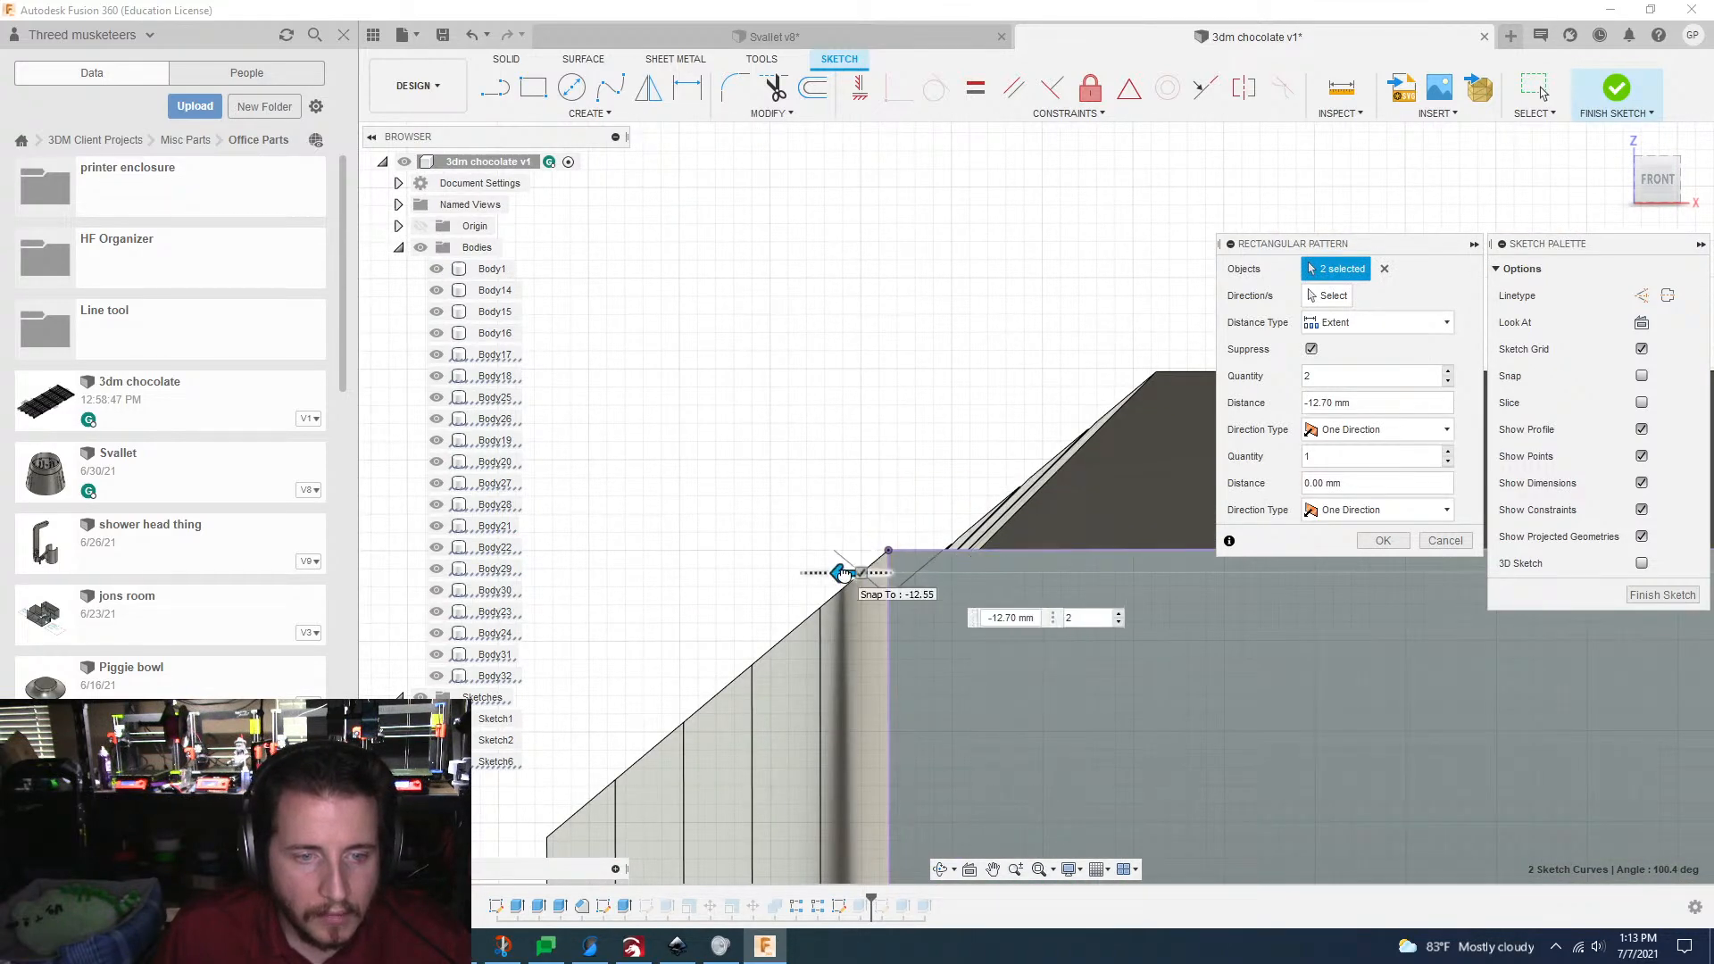
{"action": "scroll", "coordinate": [843, 573], "scroll_direction": "down", "scroll_amount": 3}
{"action": "left_click", "coordinate": [1383, 540]}
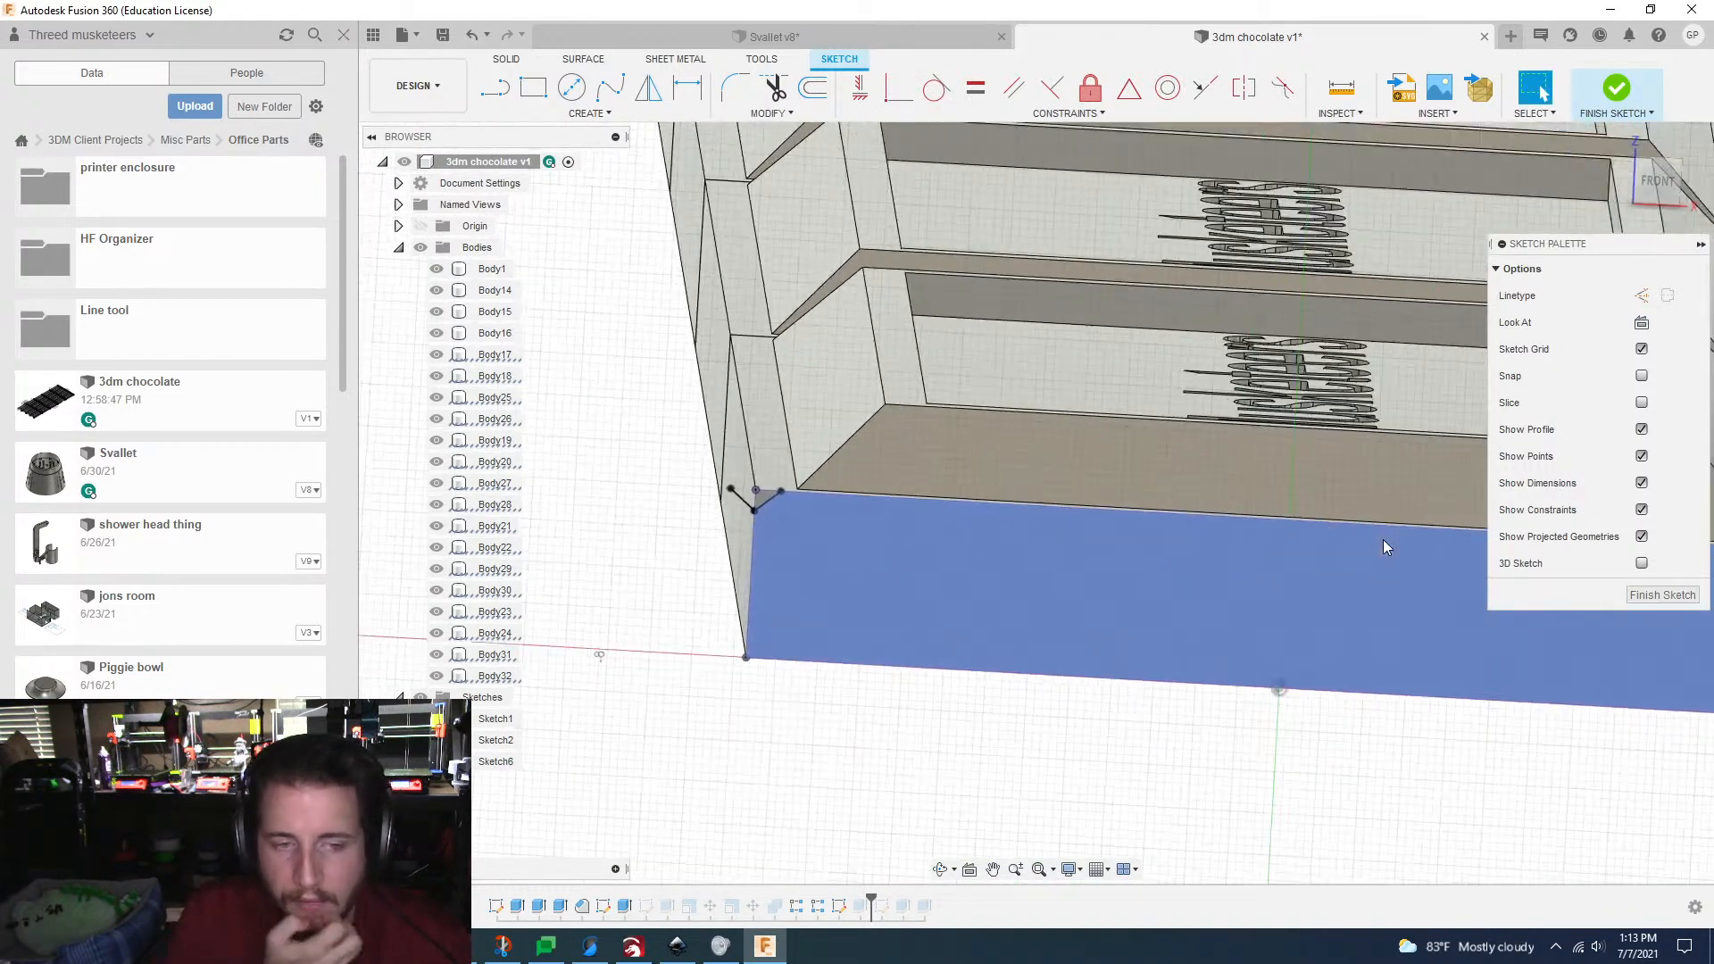
{"action": "scroll", "coordinate": [1384, 541], "scroll_direction": "down", "scroll_amount": 3}
{"action": "left_click", "coordinate": [1645, 590]}
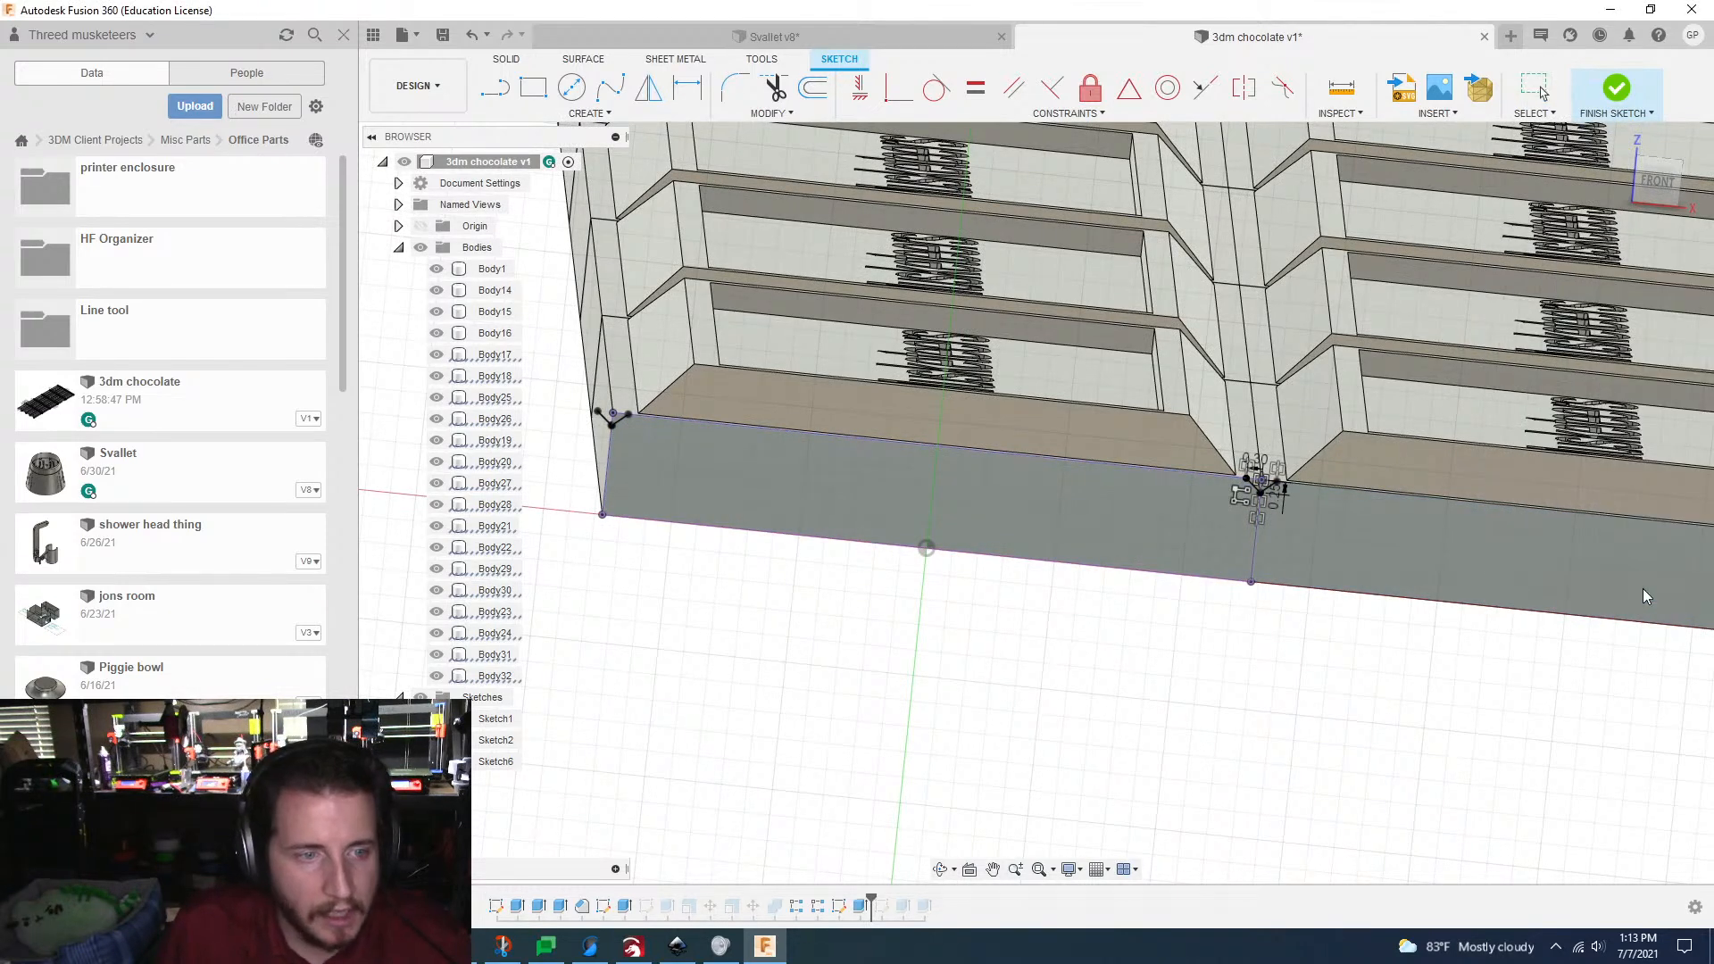
Step: Edit the groove cut to include the V profile at the bar's remaining outer corner
{"action": "left_click", "coordinate": [868, 908]}
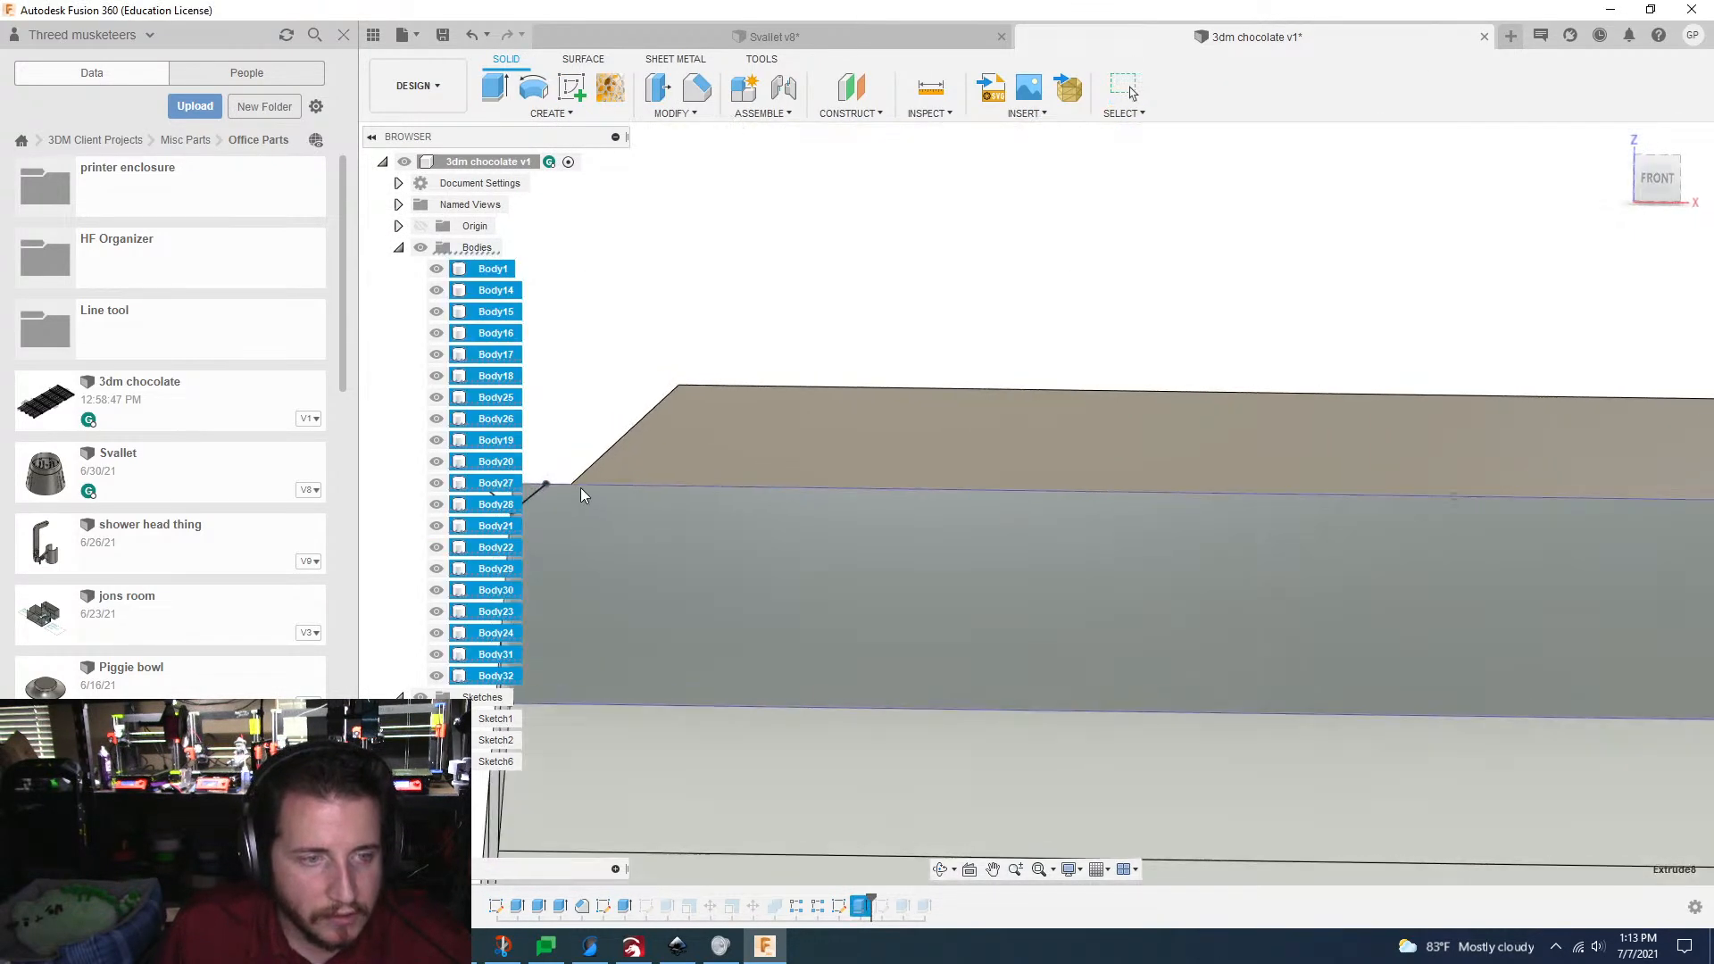
{"action": "middle_click_drag", "start_coordinate": [541, 510], "coordinate": [618, 512]}
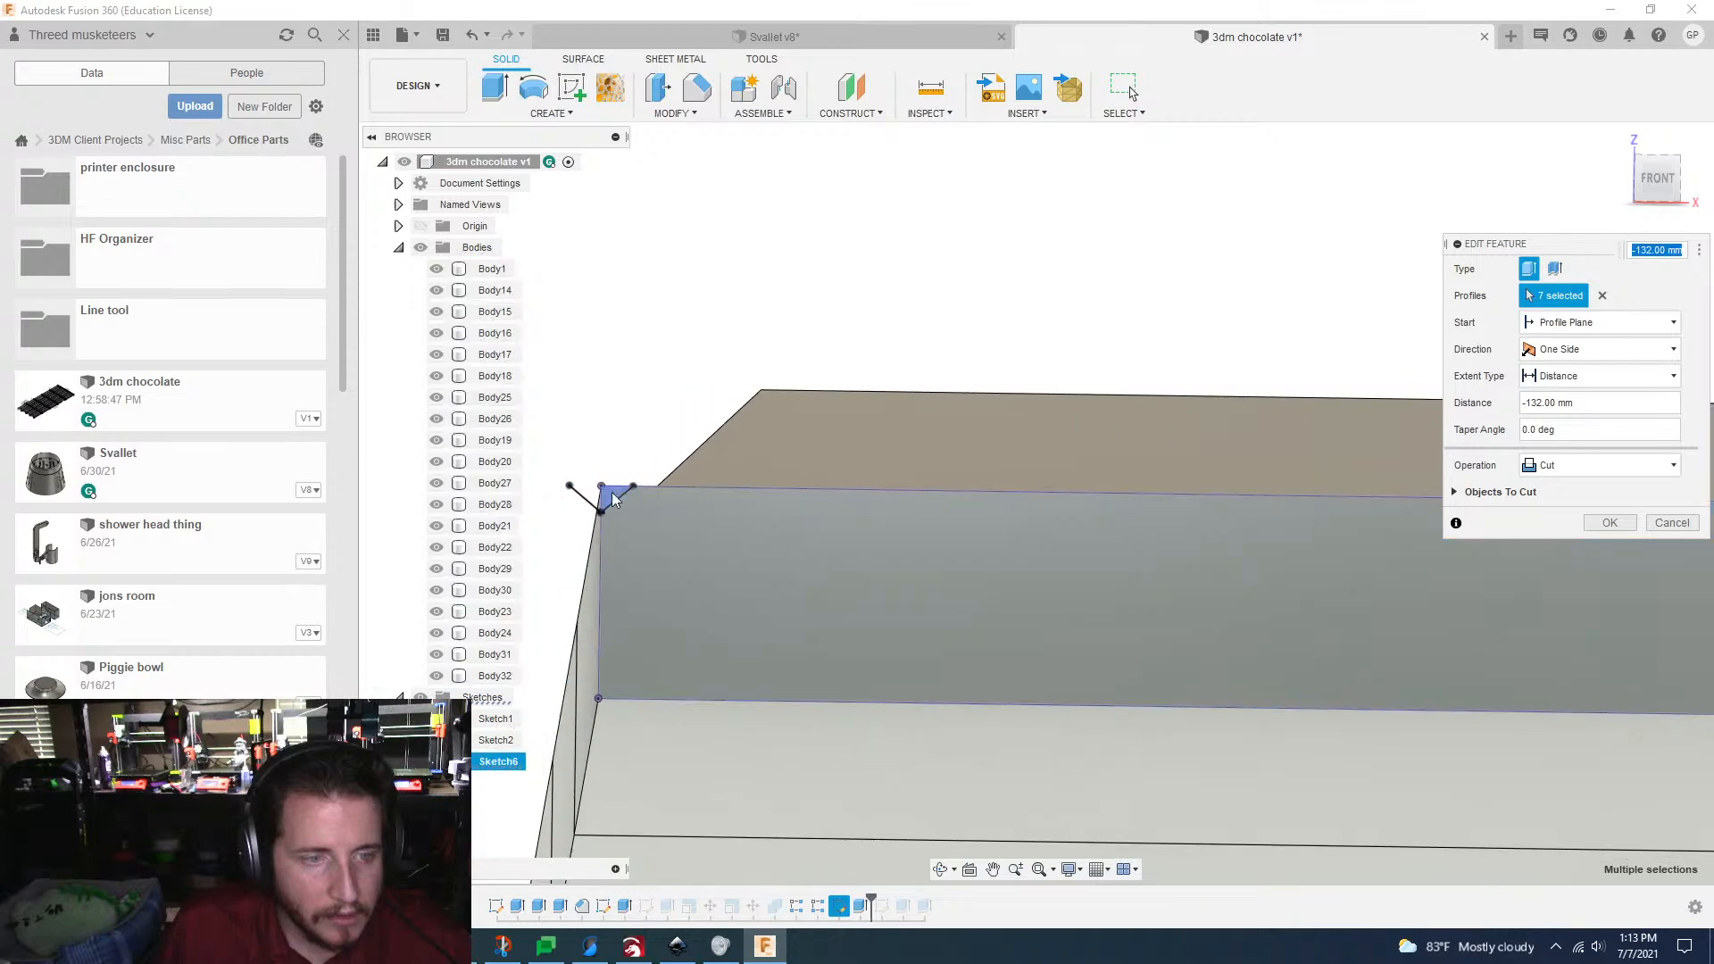
{"action": "left_click", "coordinate": [618, 497]}
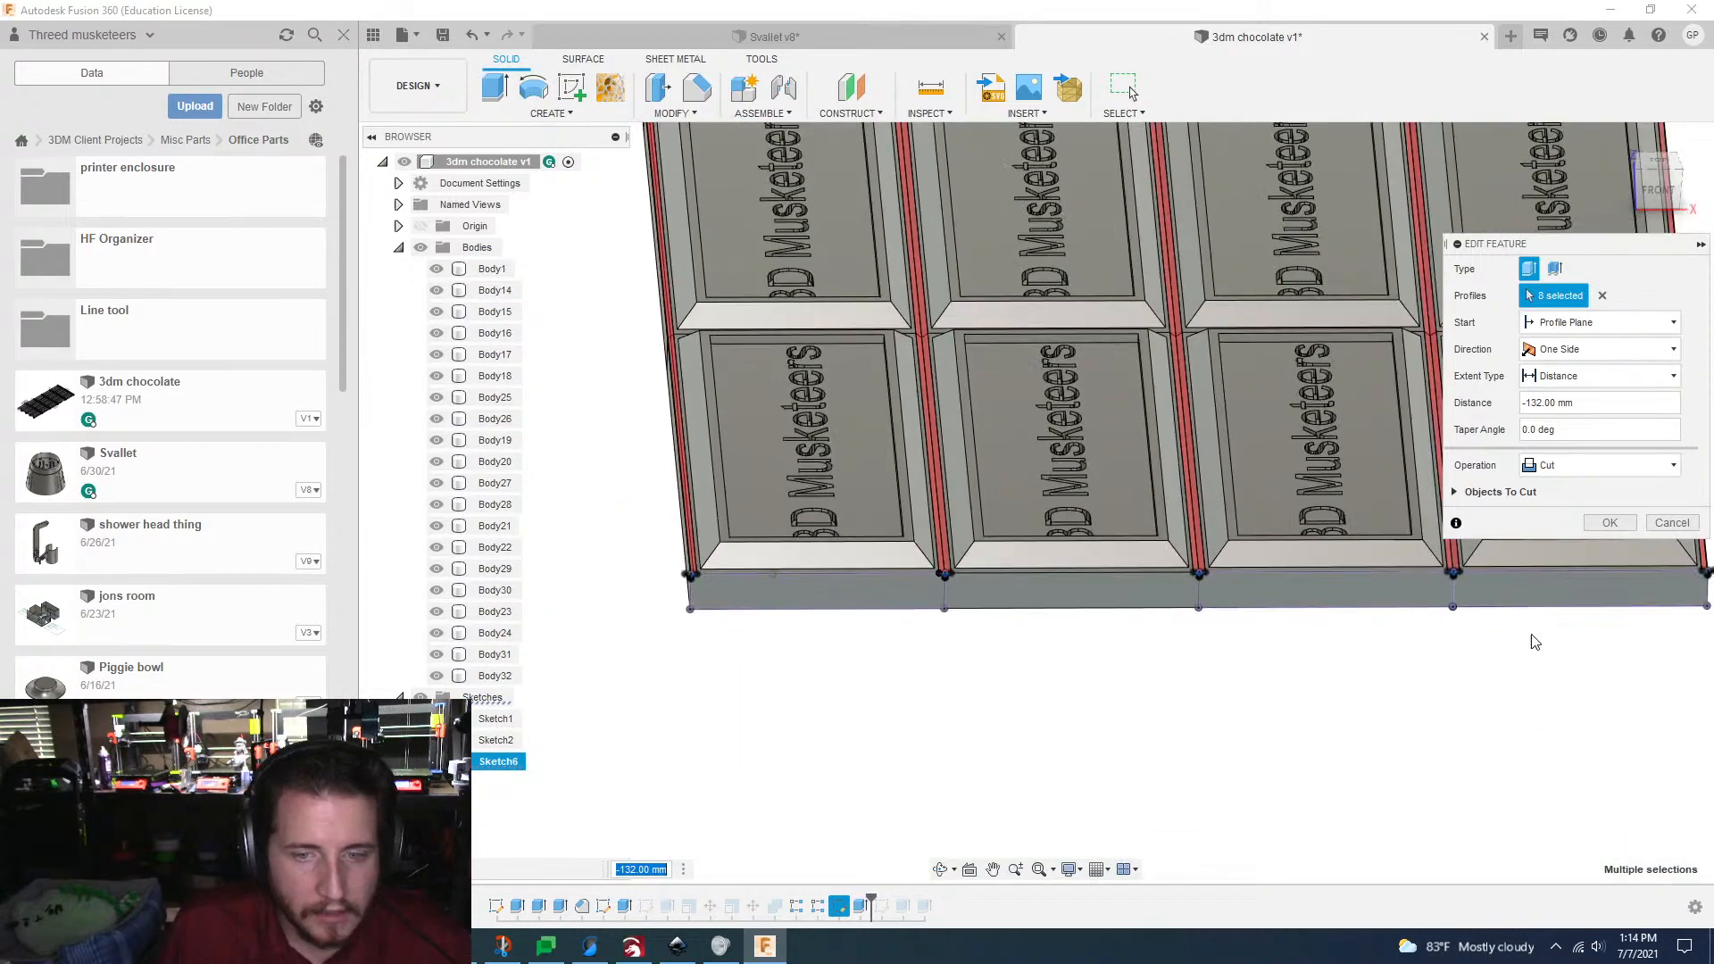
{"action": "left_click", "coordinate": [1625, 525]}
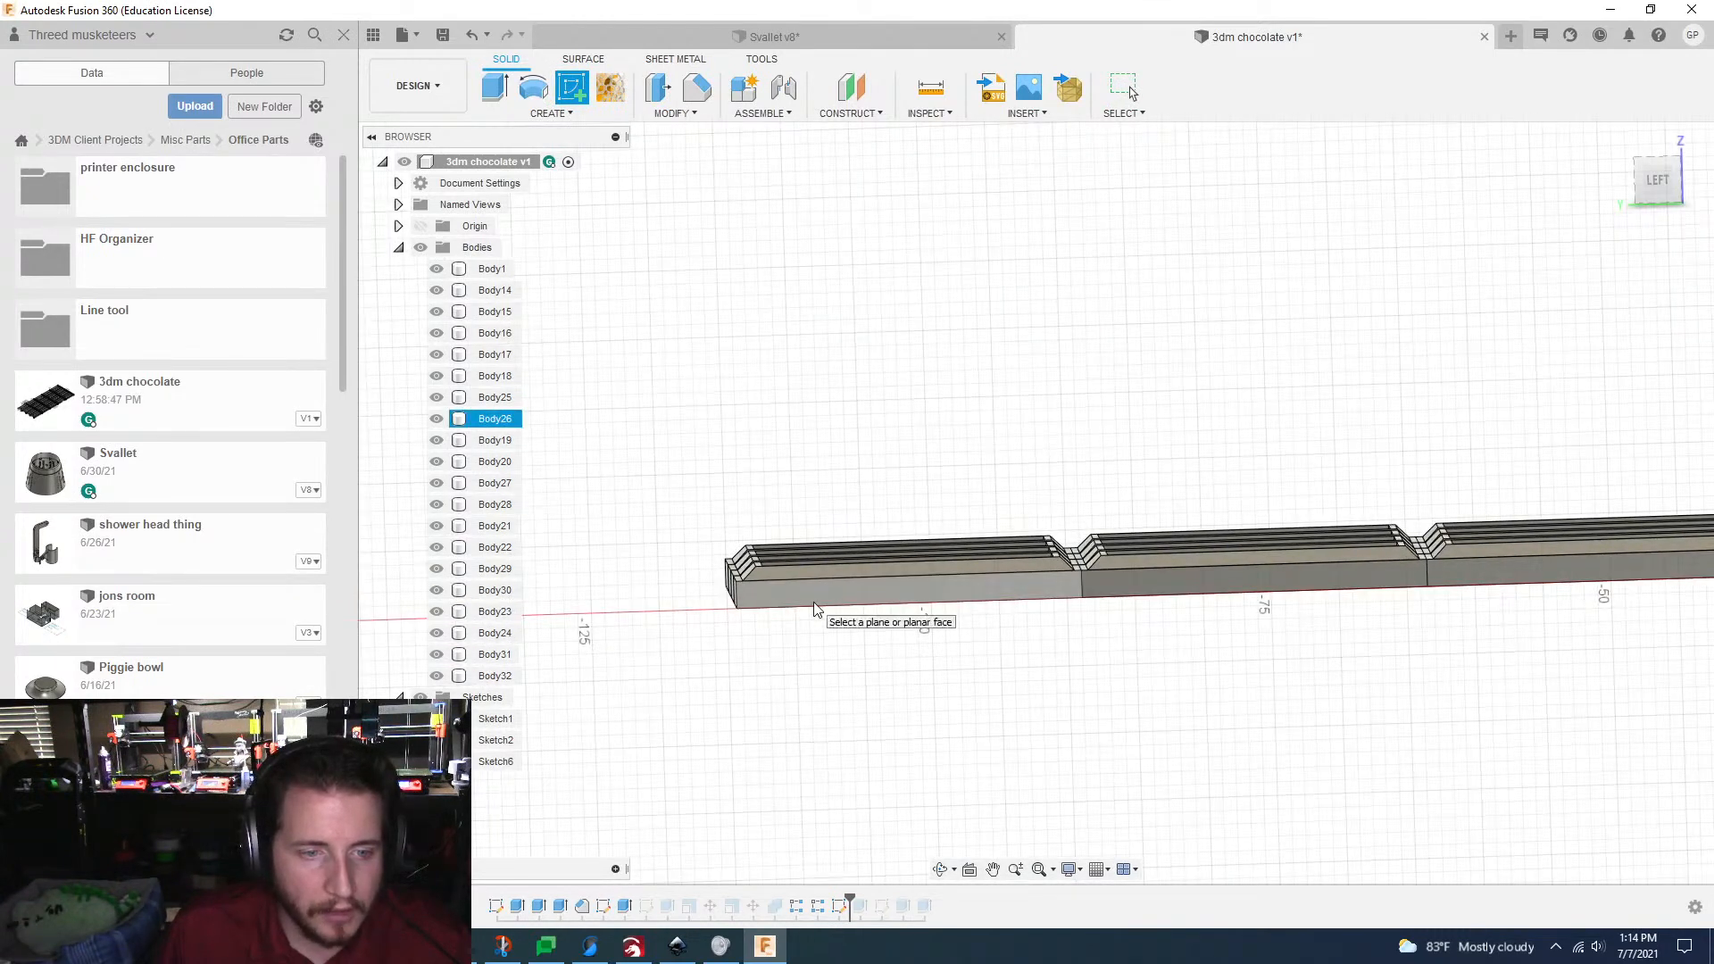
Step: Create a sketch on the end plate's outer face along the bar's long side and project that face's outline
{"action": "left_click", "coordinate": [815, 607]}
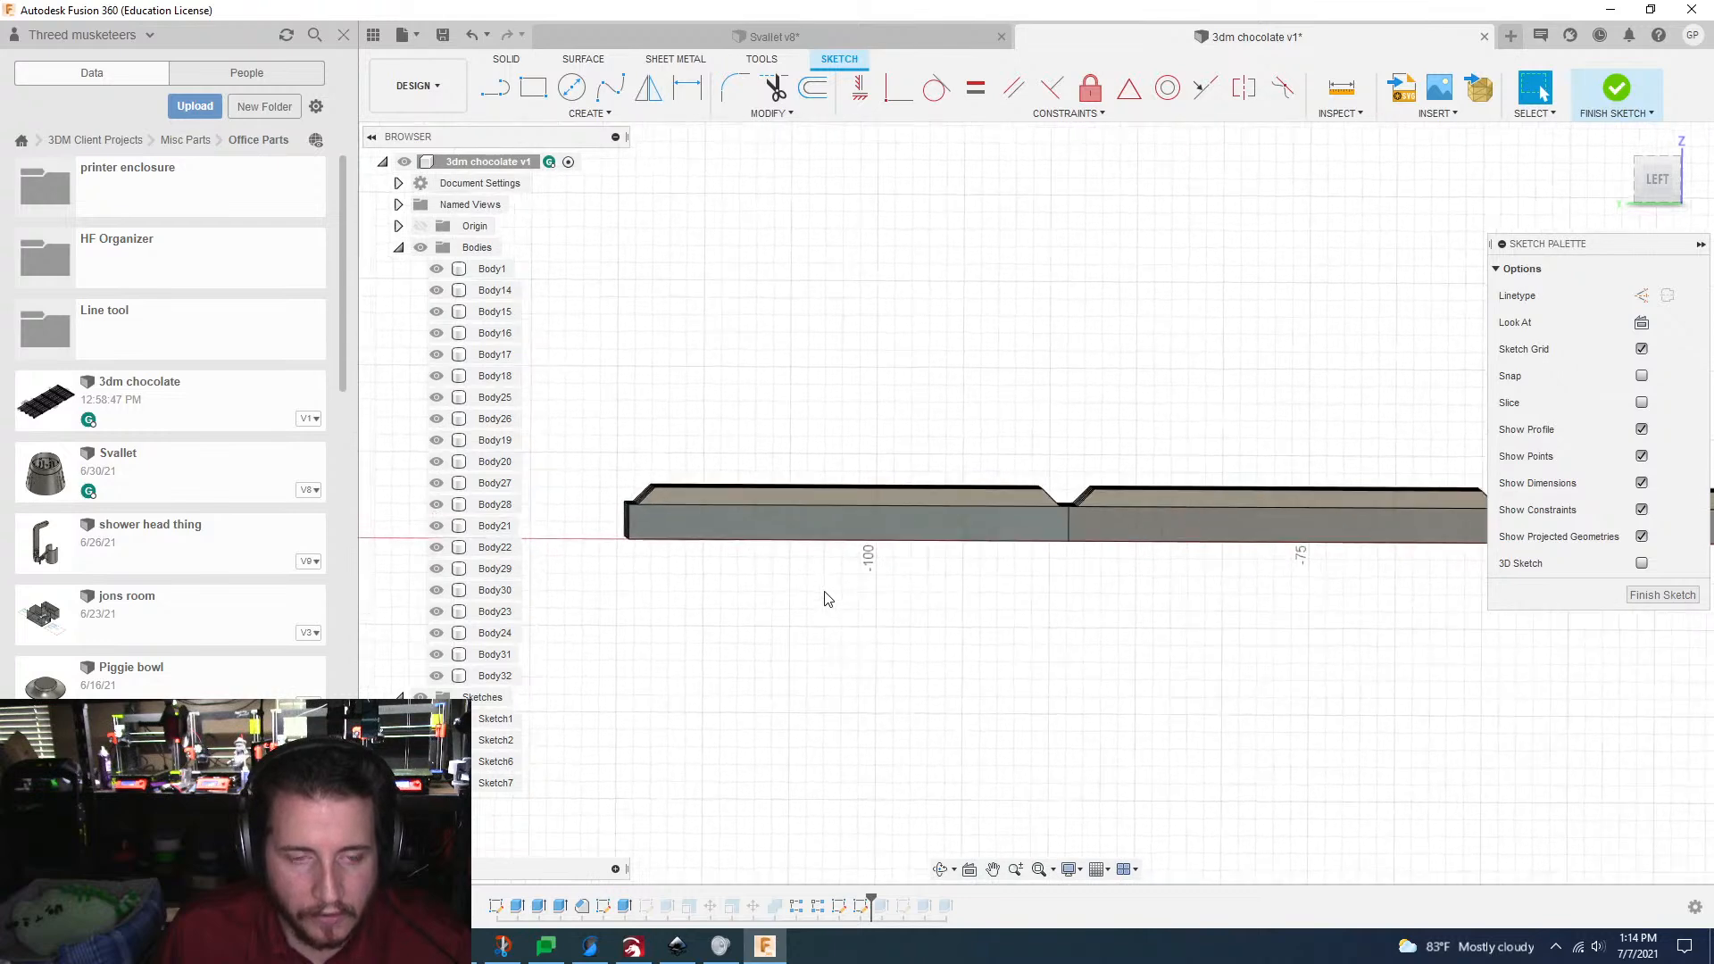
{"action": "key", "text": "p"}
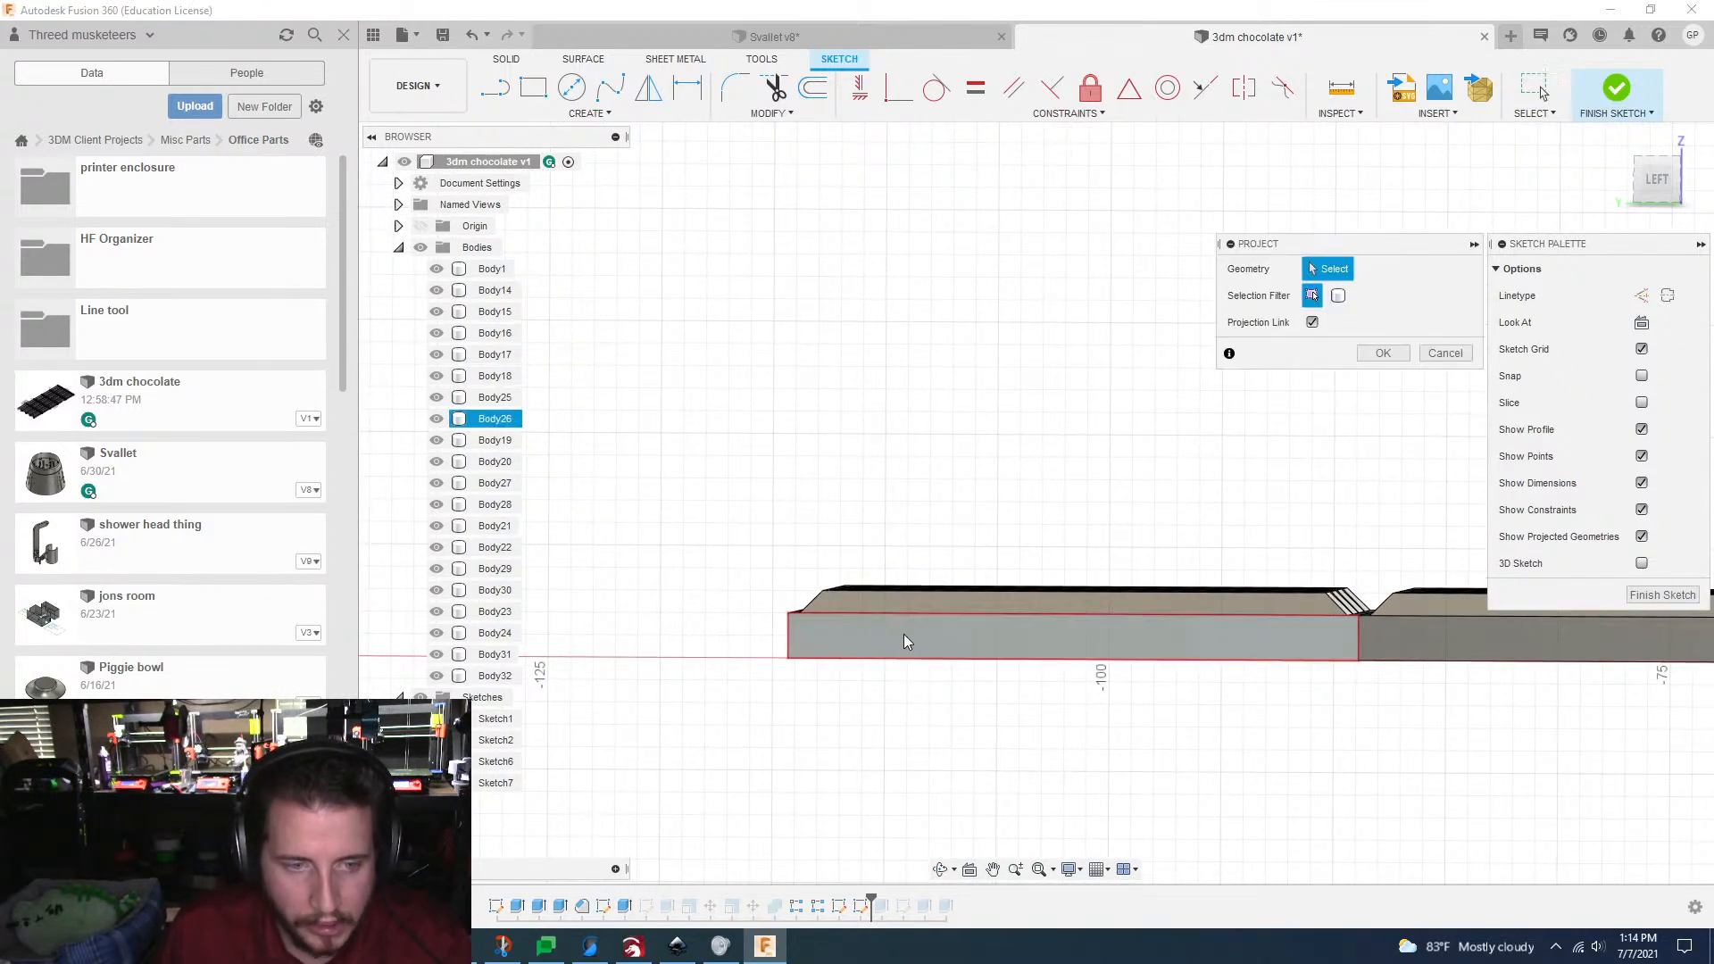
{"action": "left_click", "coordinate": [904, 634]}
{"action": "left_click", "coordinate": [1383, 353]}
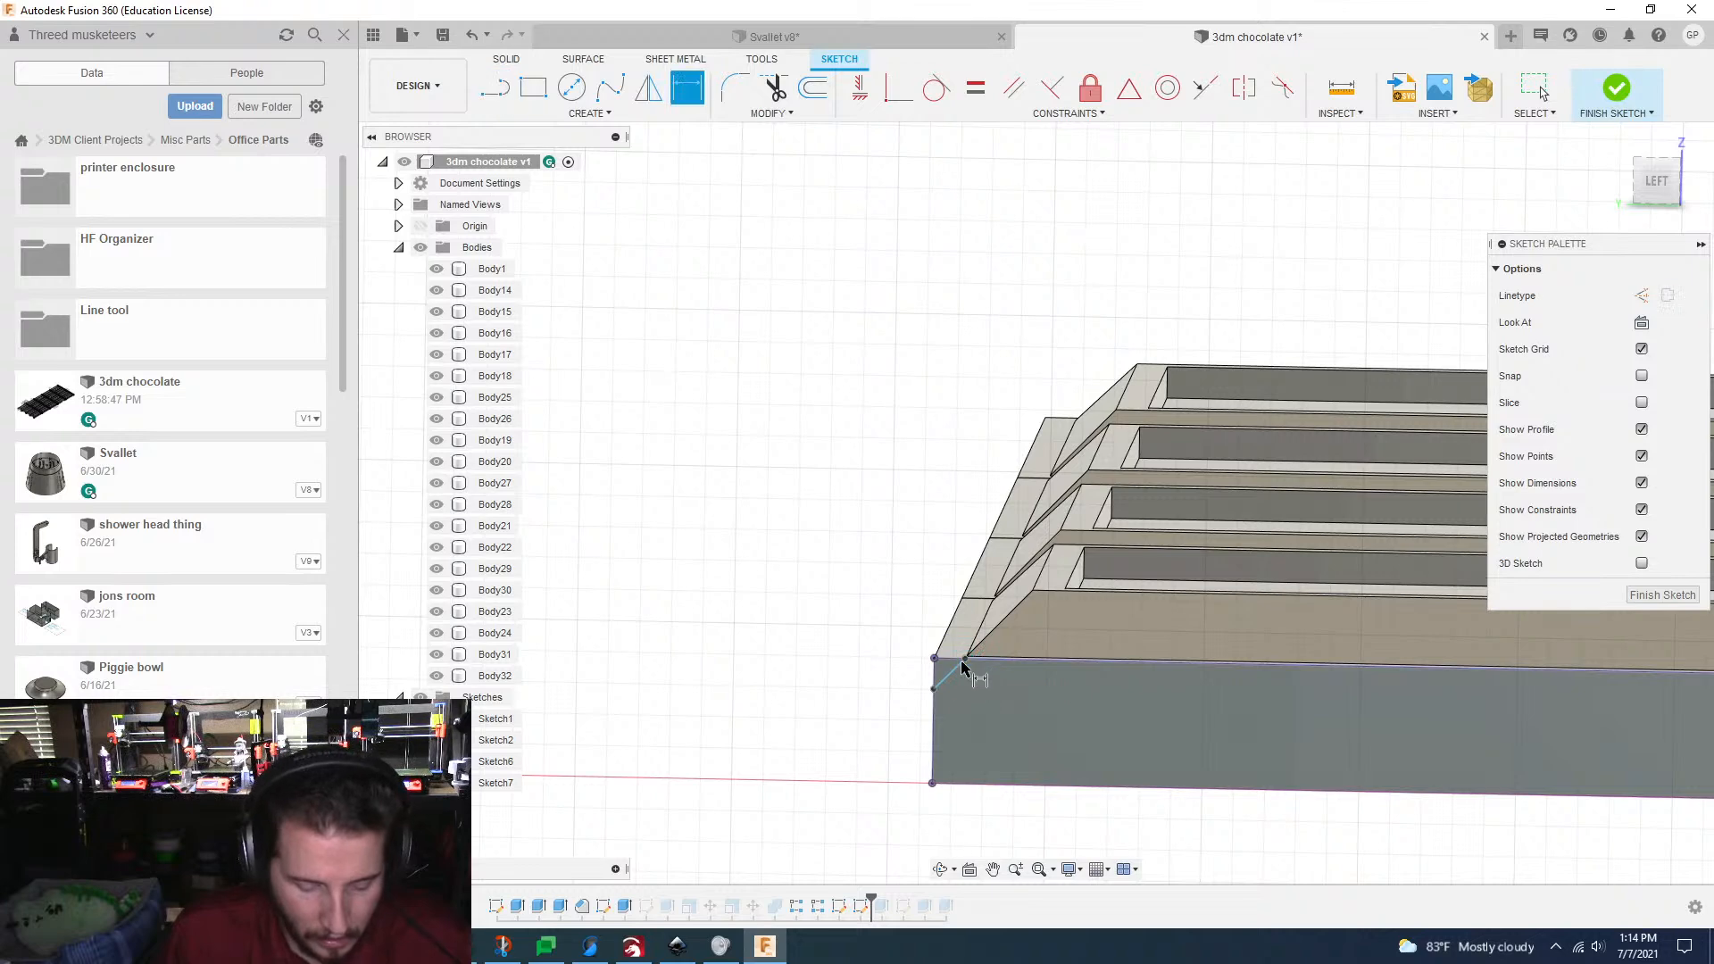
Step: Dimension the corner's diagonal line to sit 0.25 mm down the plate's vertical edge and 0.3 mm along its upper edge
{"action": "left_click", "coordinate": [935, 661]}
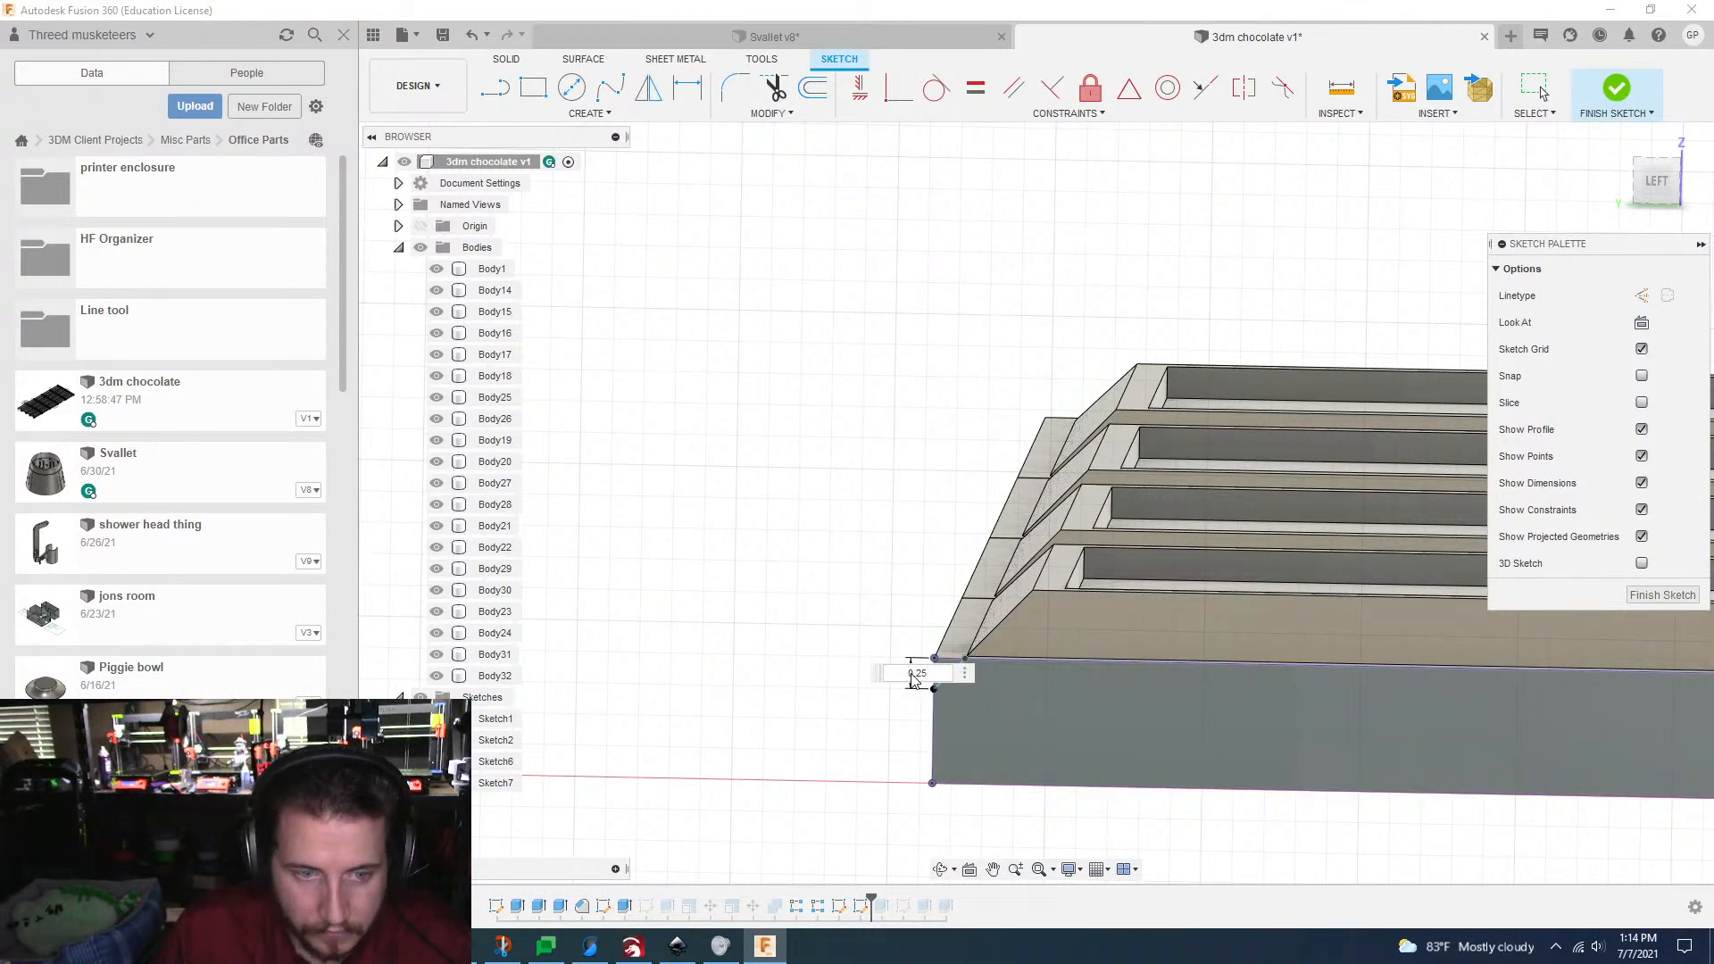
{"action": "key", "text": "Return"}
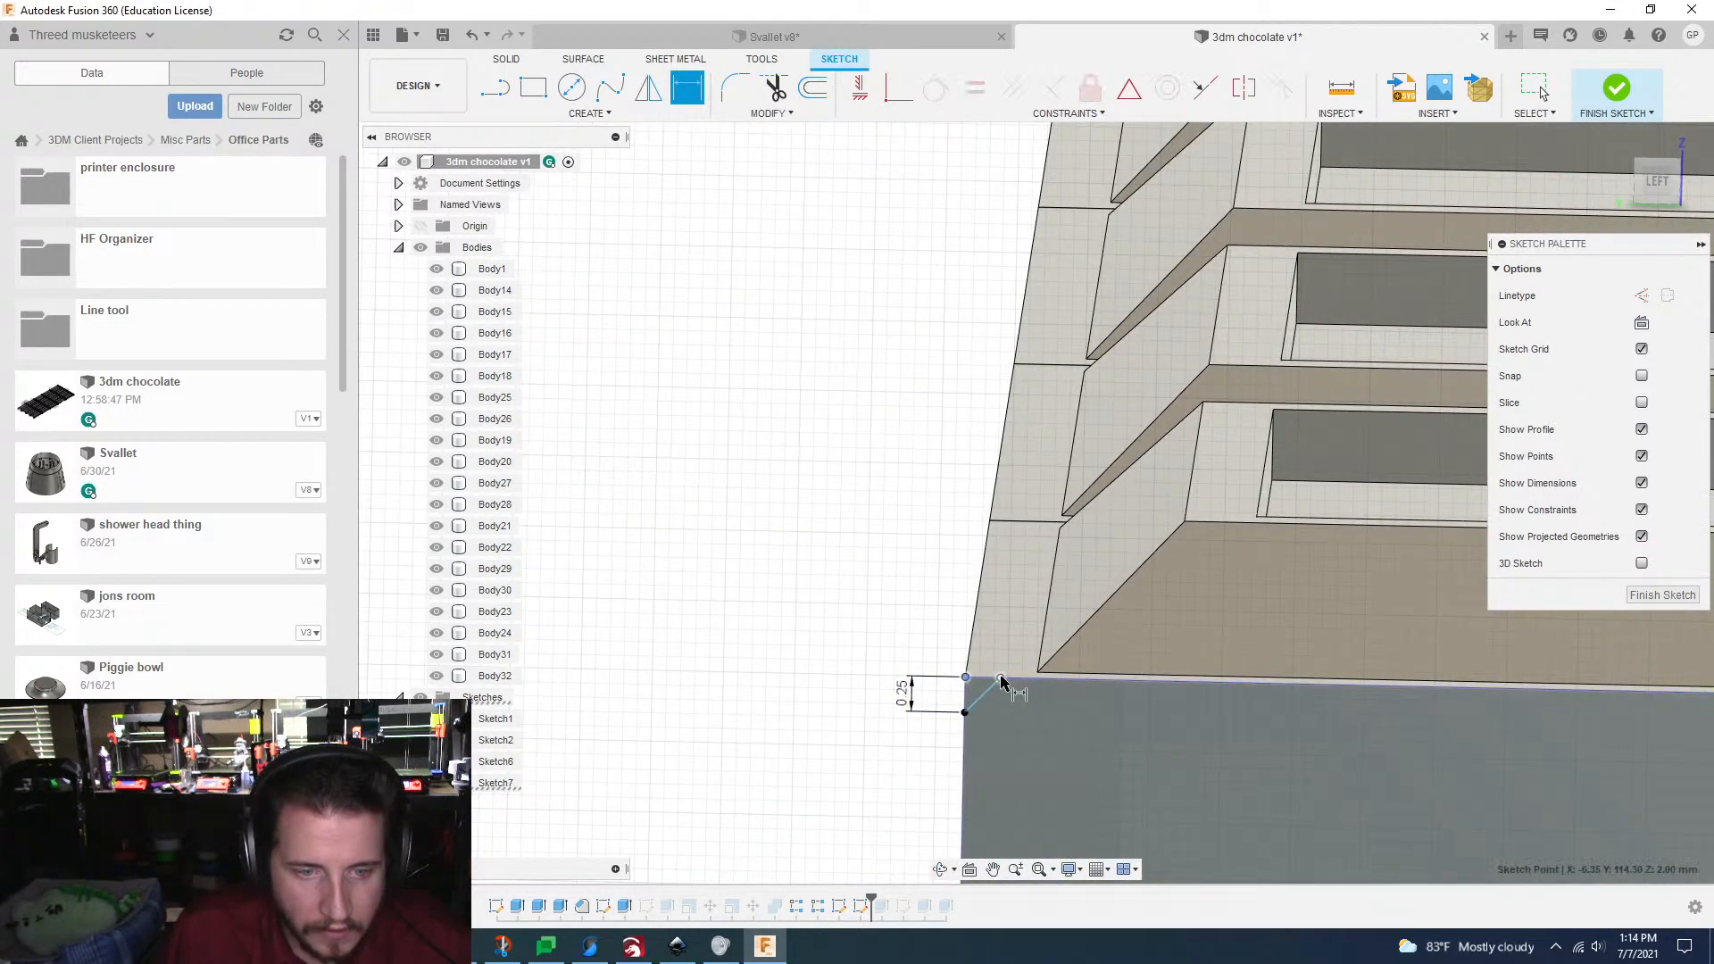
{"action": "left_click", "coordinate": [1004, 639]}
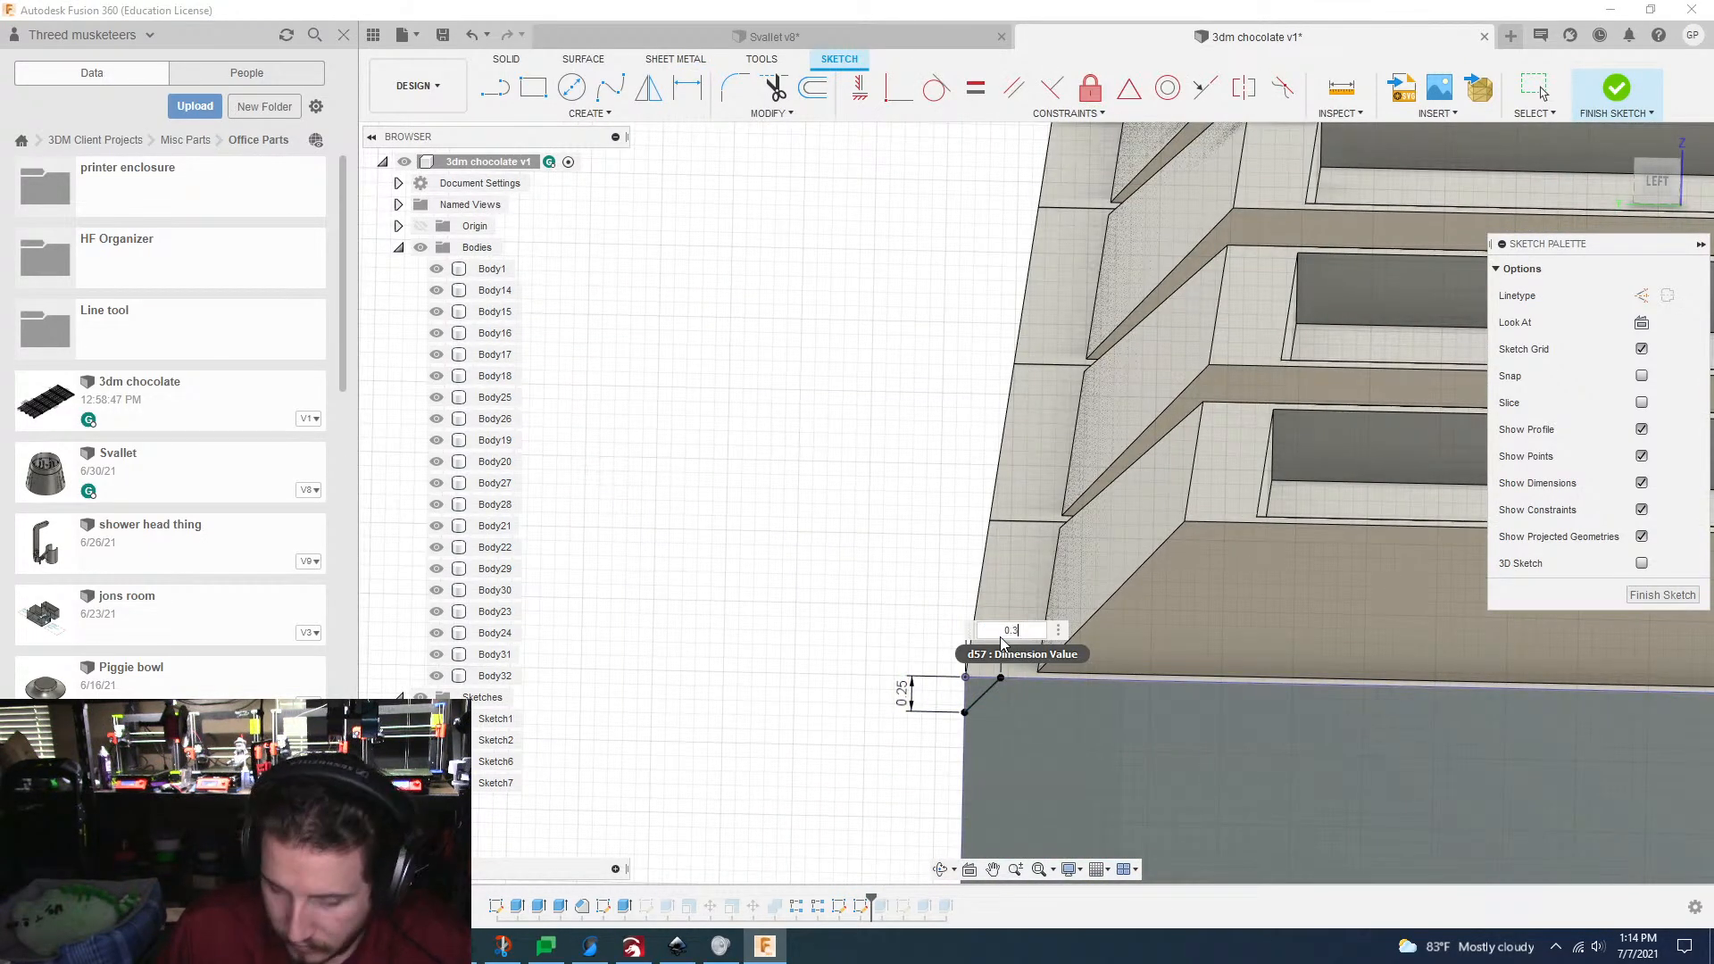
{"action": "type", "text": "0.3"}
{"action": "key", "text": "Return"}
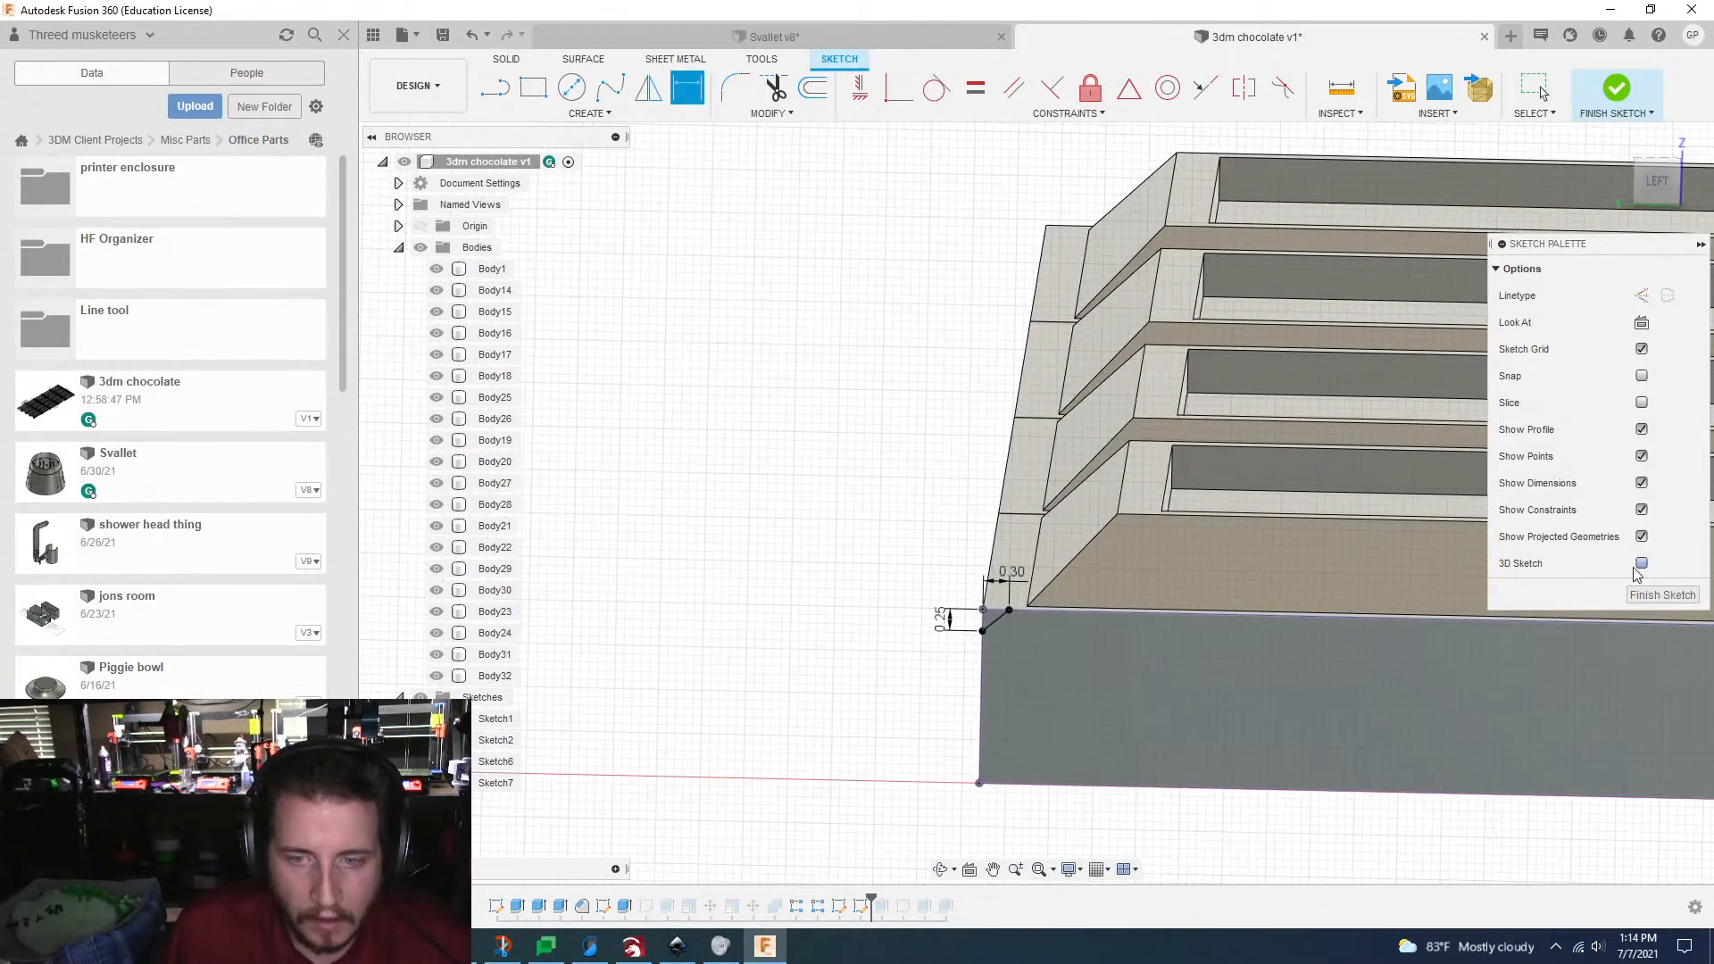
{"action": "left_click", "coordinate": [1675, 596]}
{"action": "left_click", "coordinate": [661, 89]}
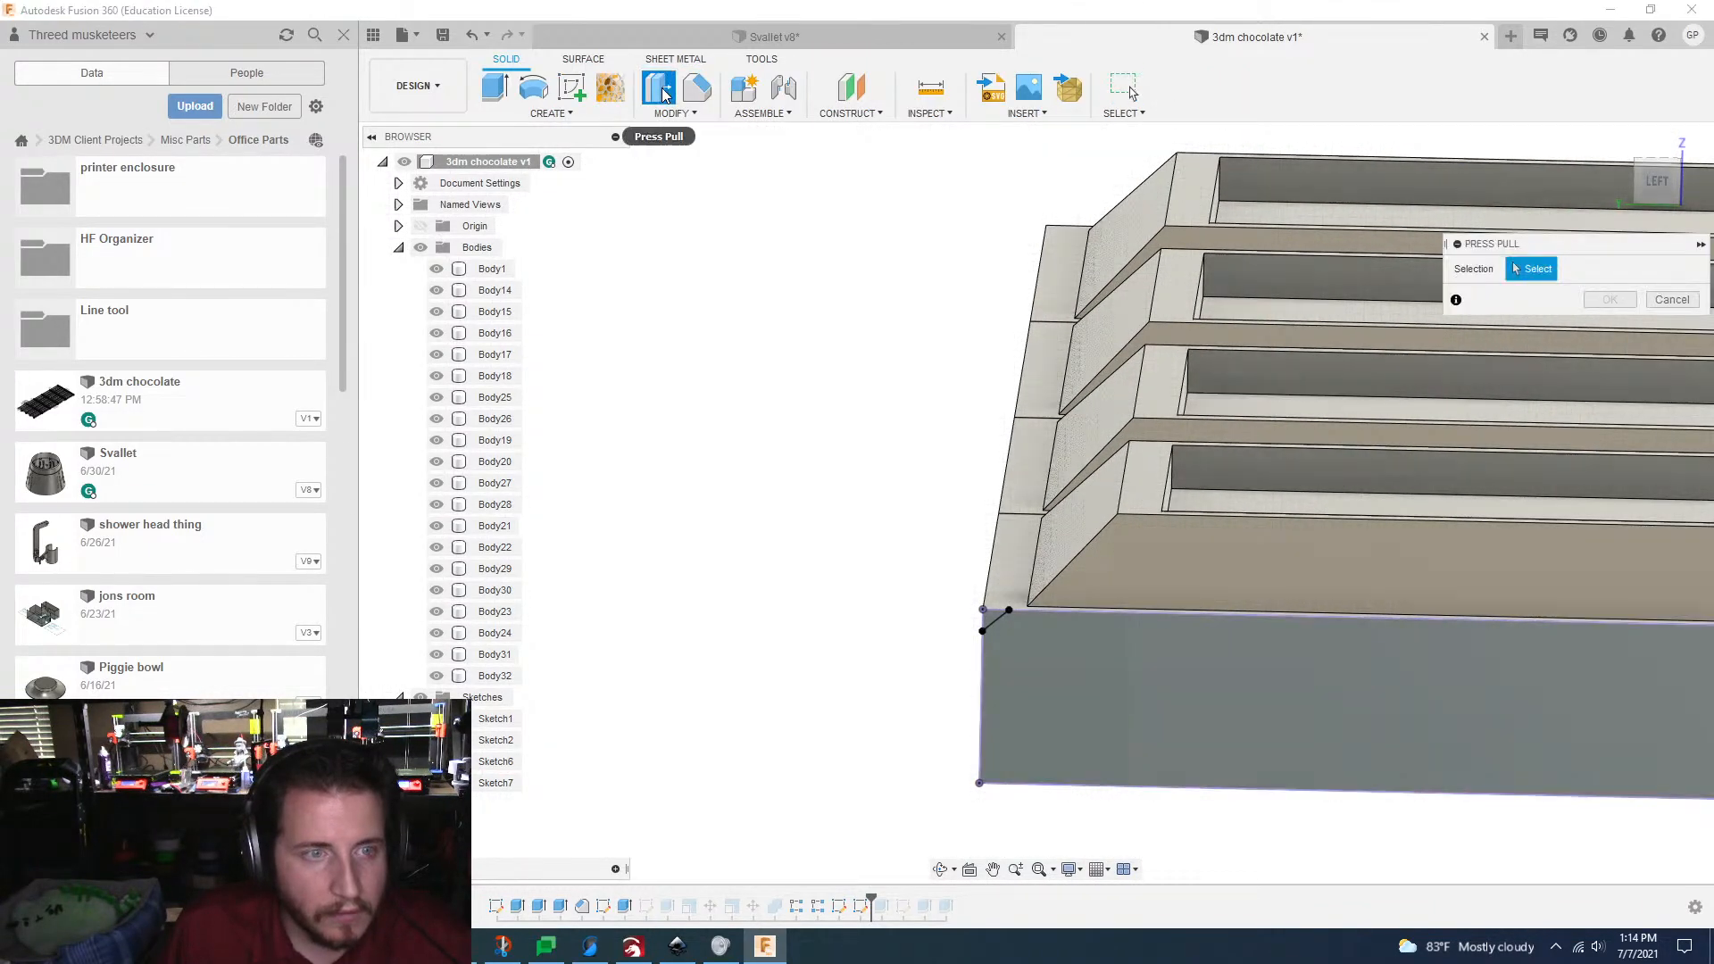
{"action": "left_click", "coordinate": [554, 115]}
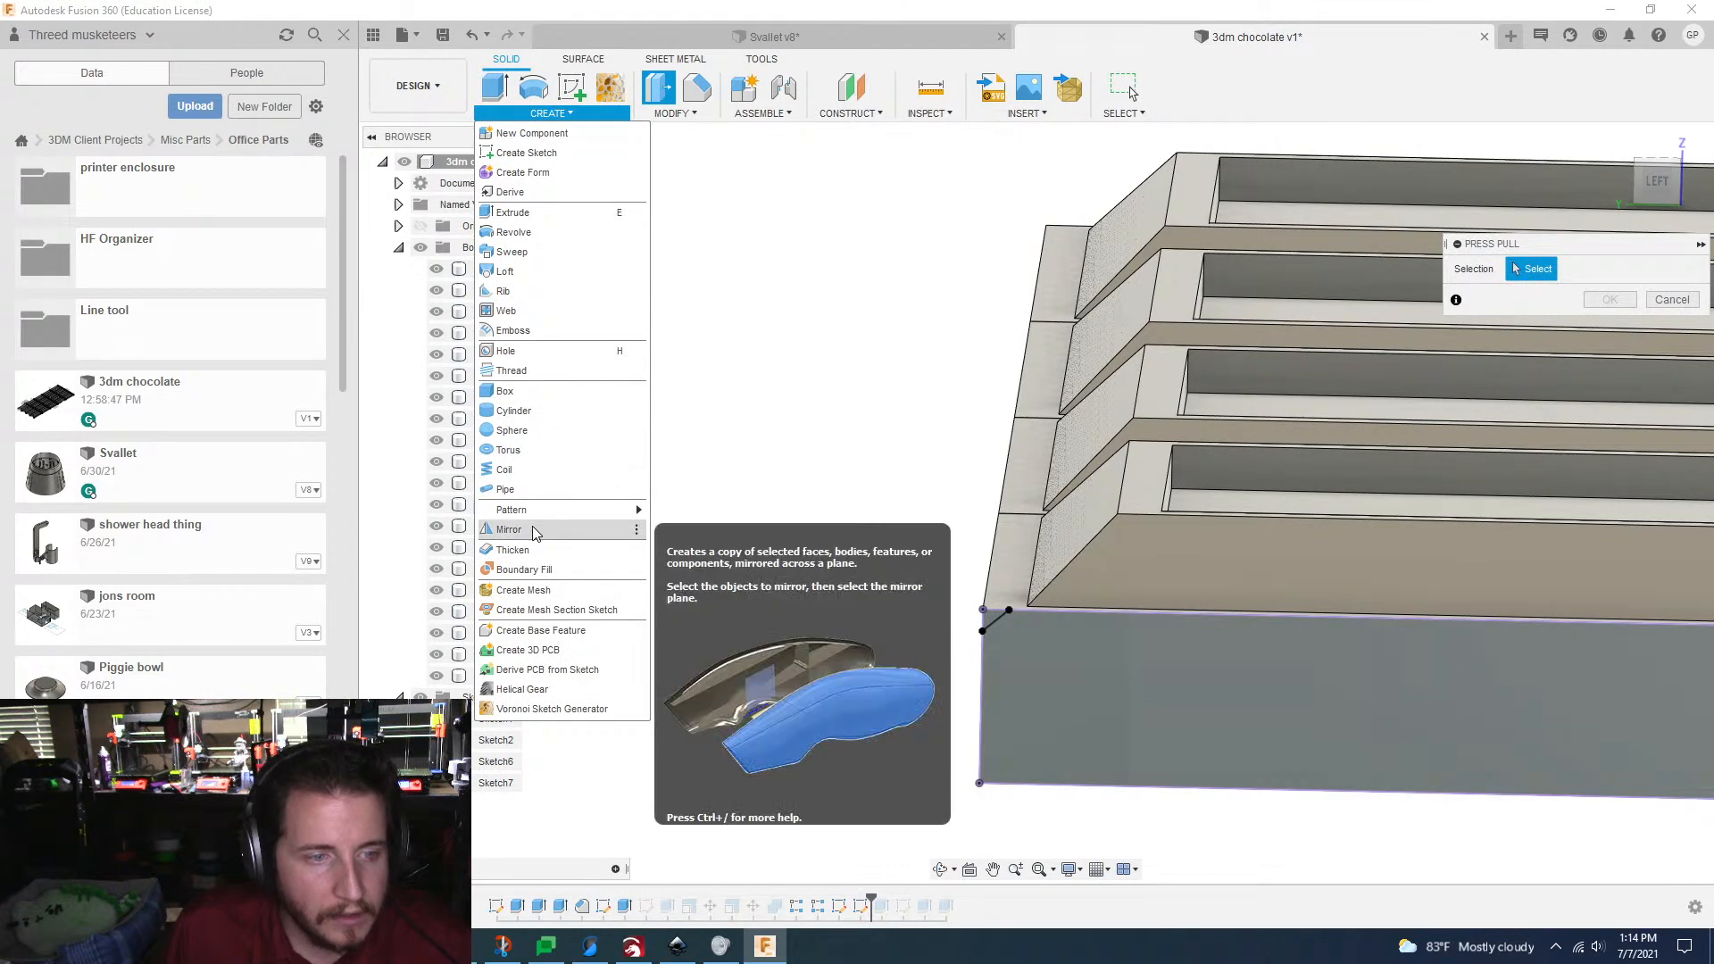
{"action": "left_click", "coordinate": [509, 530]}
{"action": "left_click", "coordinate": [1678, 354]}
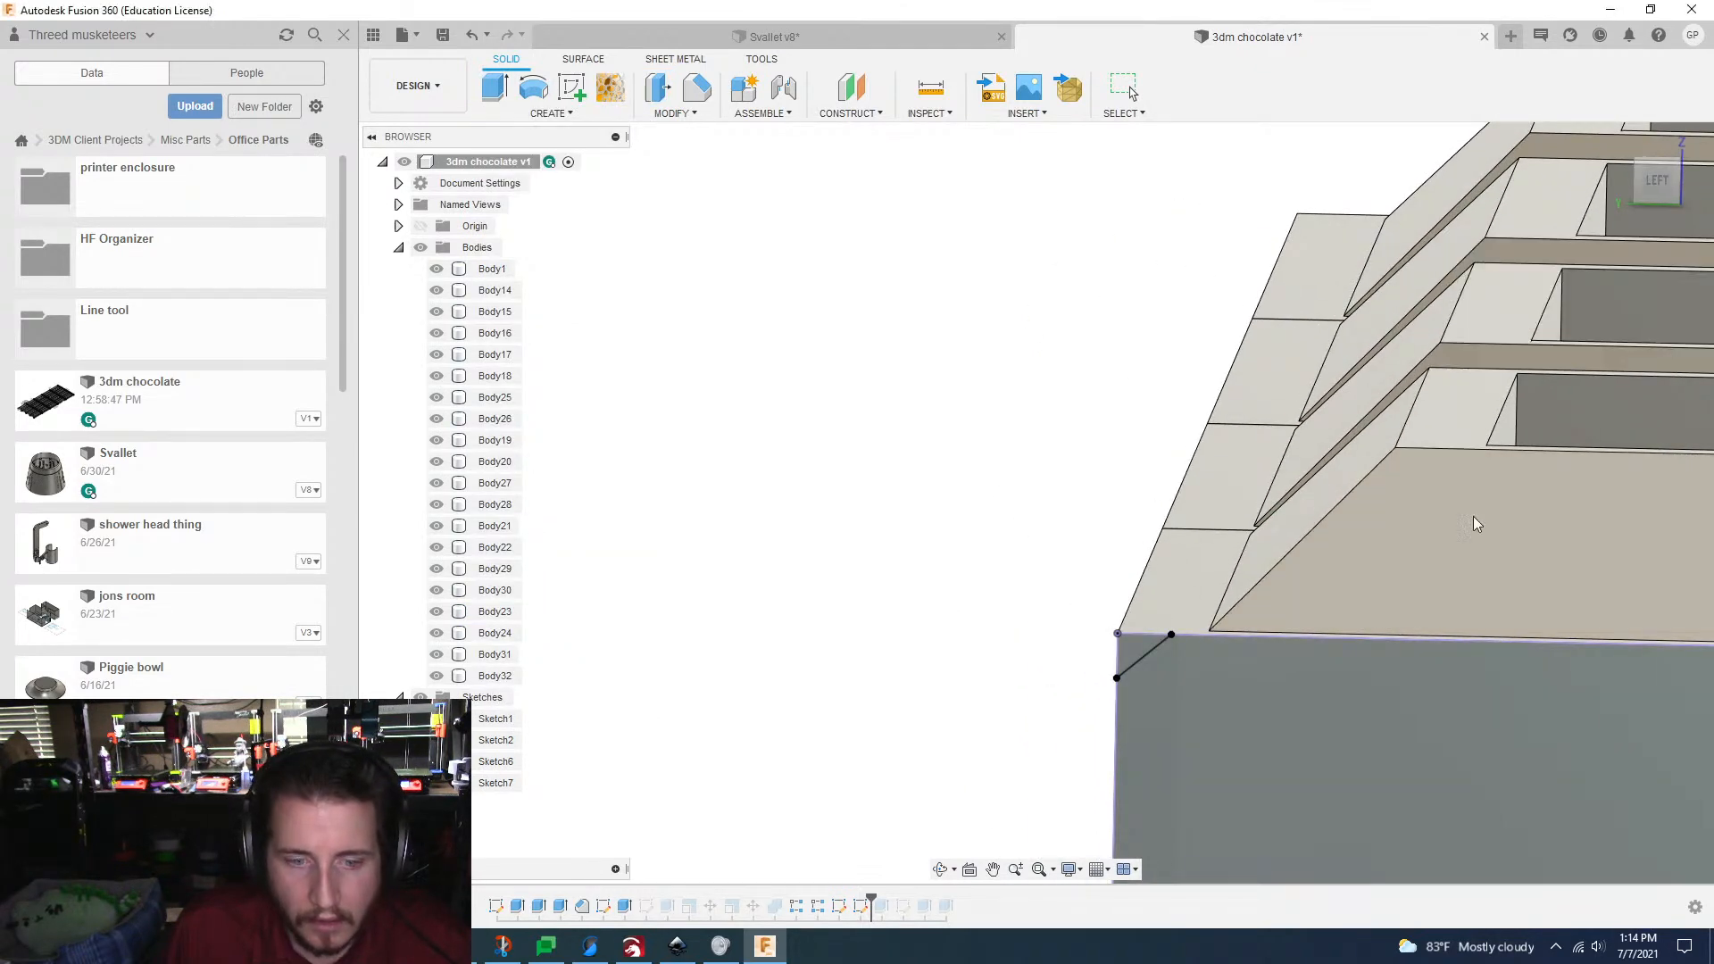
Step: Reopen the corner sketch and mirror the diagonal line across the plate's vertical outer edge to form a V
{"action": "double_click", "coordinate": [860, 908]}
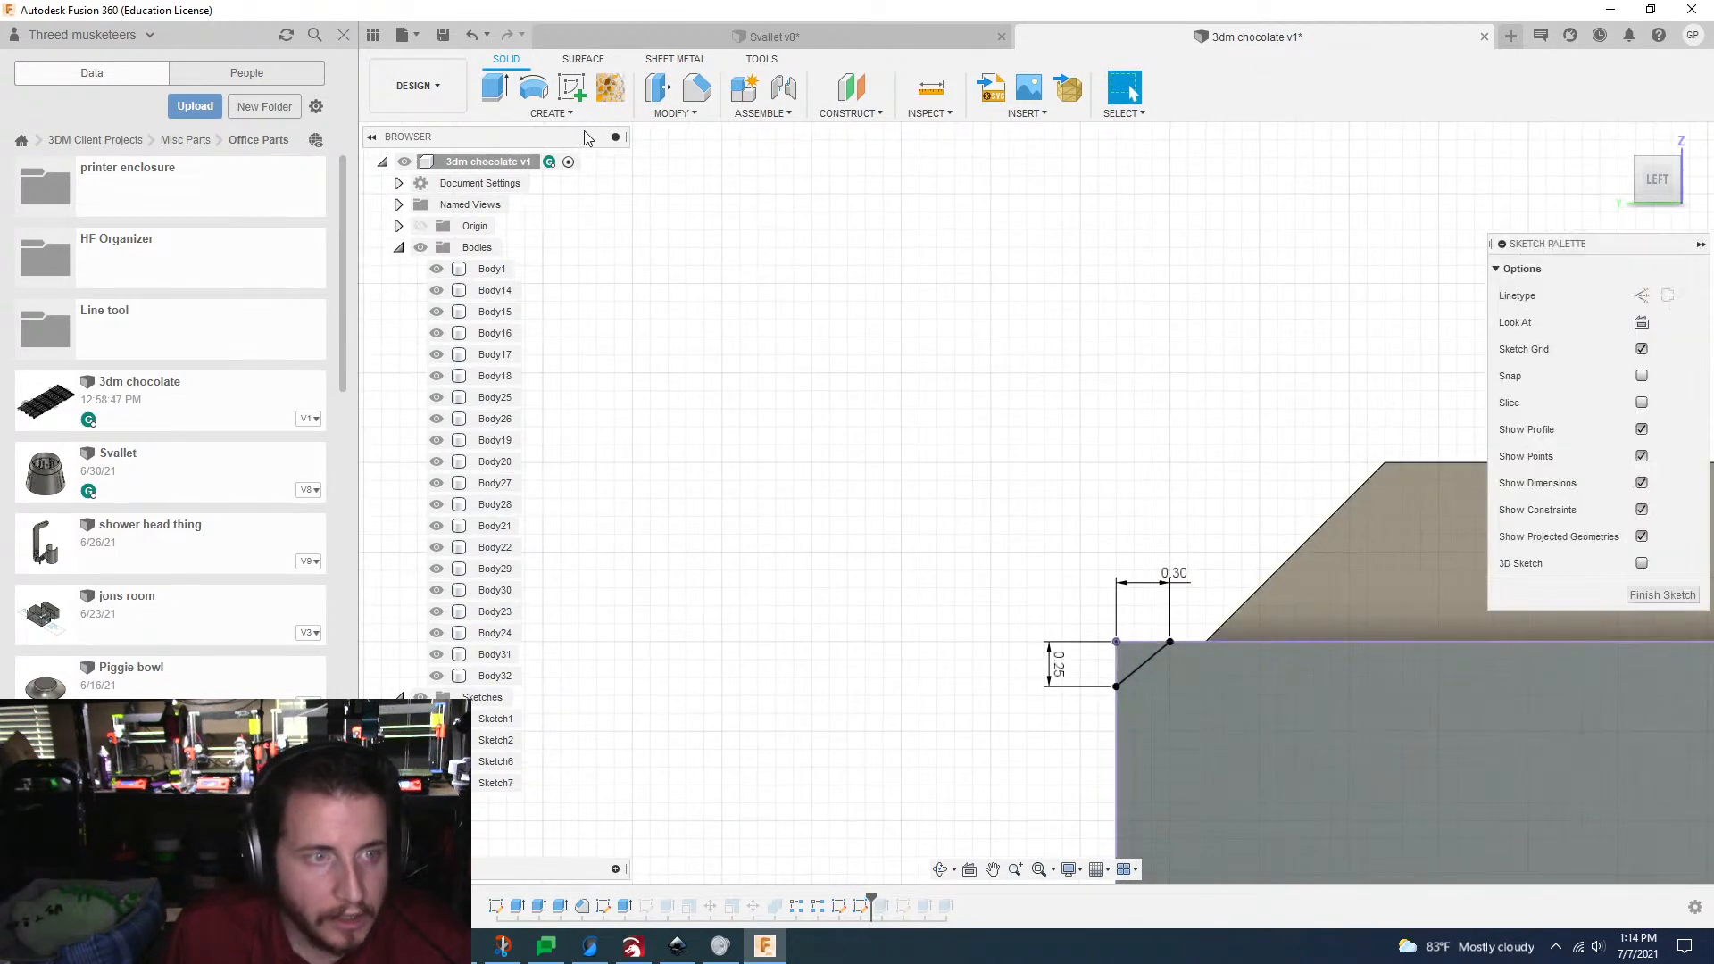
{"action": "left_click", "coordinate": [649, 89]}
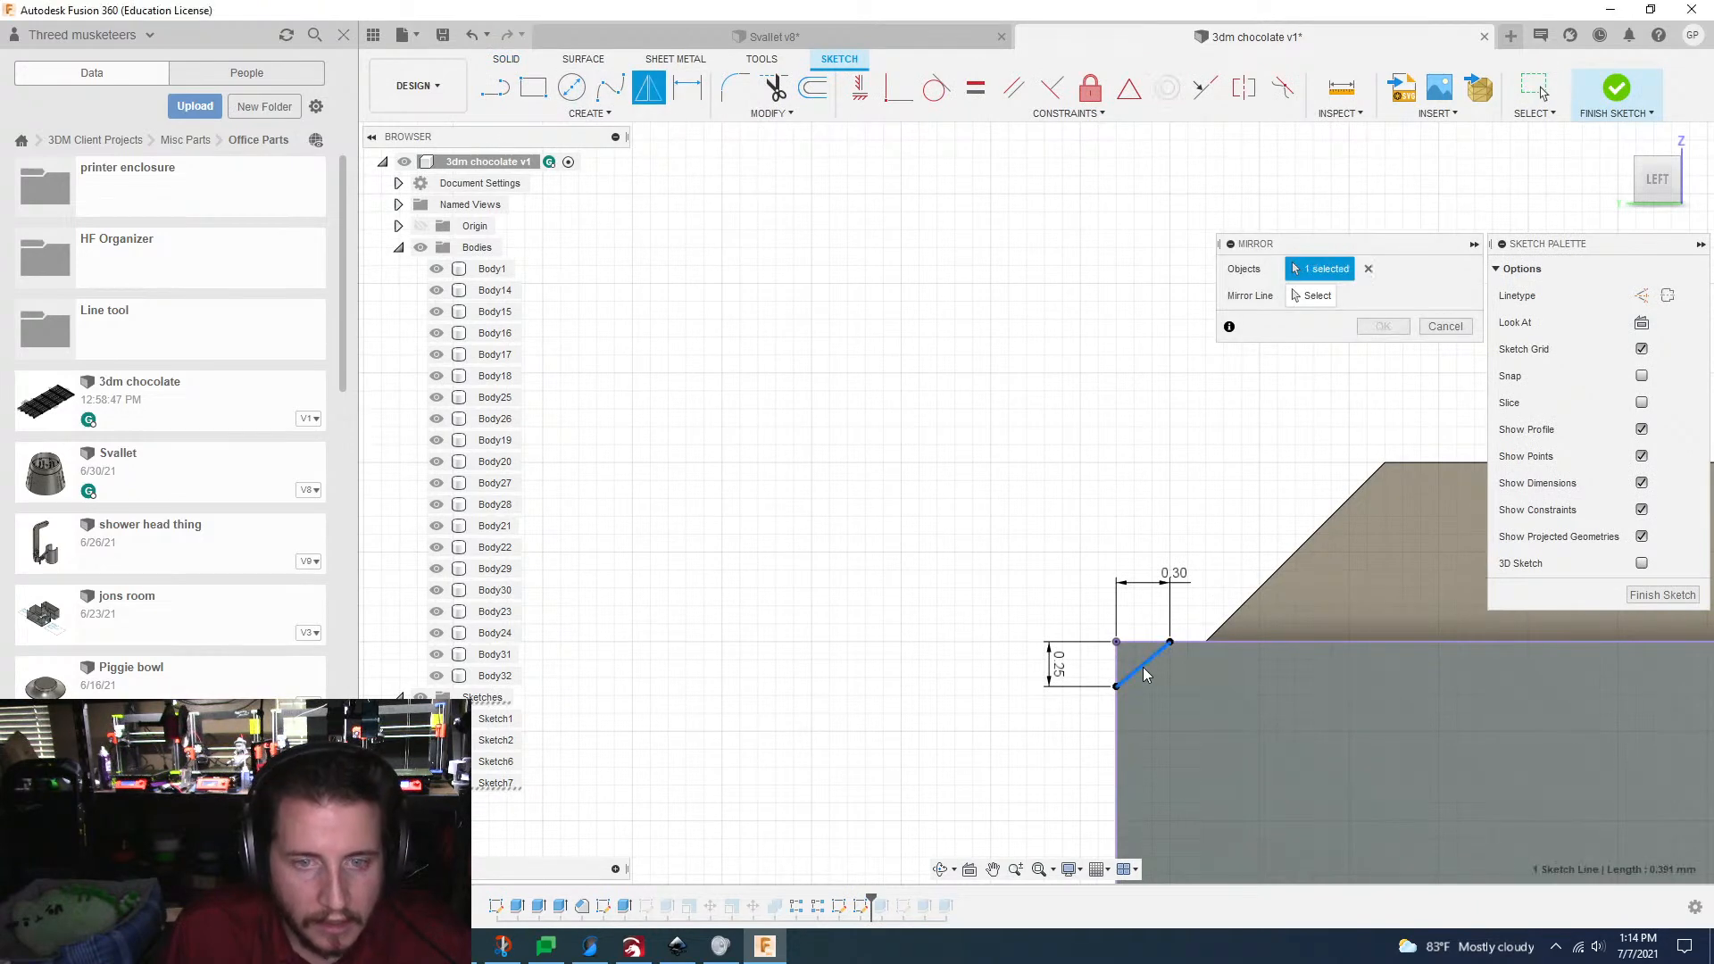
{"action": "left_click", "coordinate": [1313, 296]}
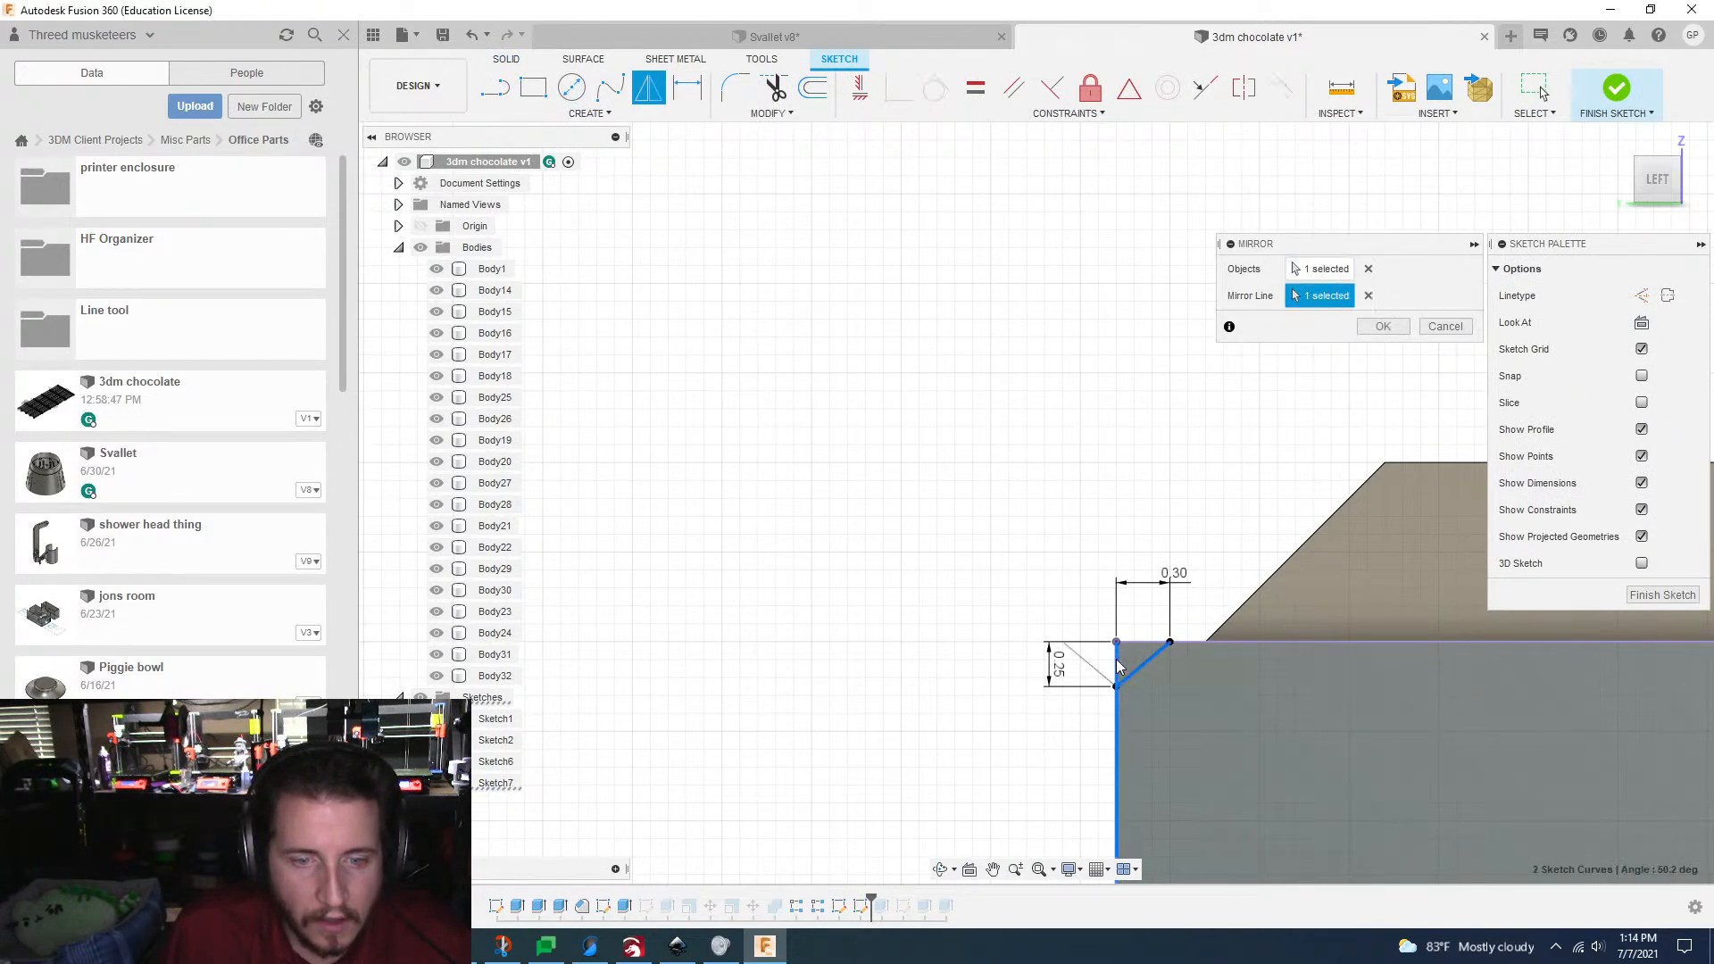
{"action": "left_click", "coordinate": [1401, 327]}
Step: Set up a rectangular pattern of the two V lines along the bar's long side with an extent of 127 mm
{"action": "left_click", "coordinate": [593, 115]}
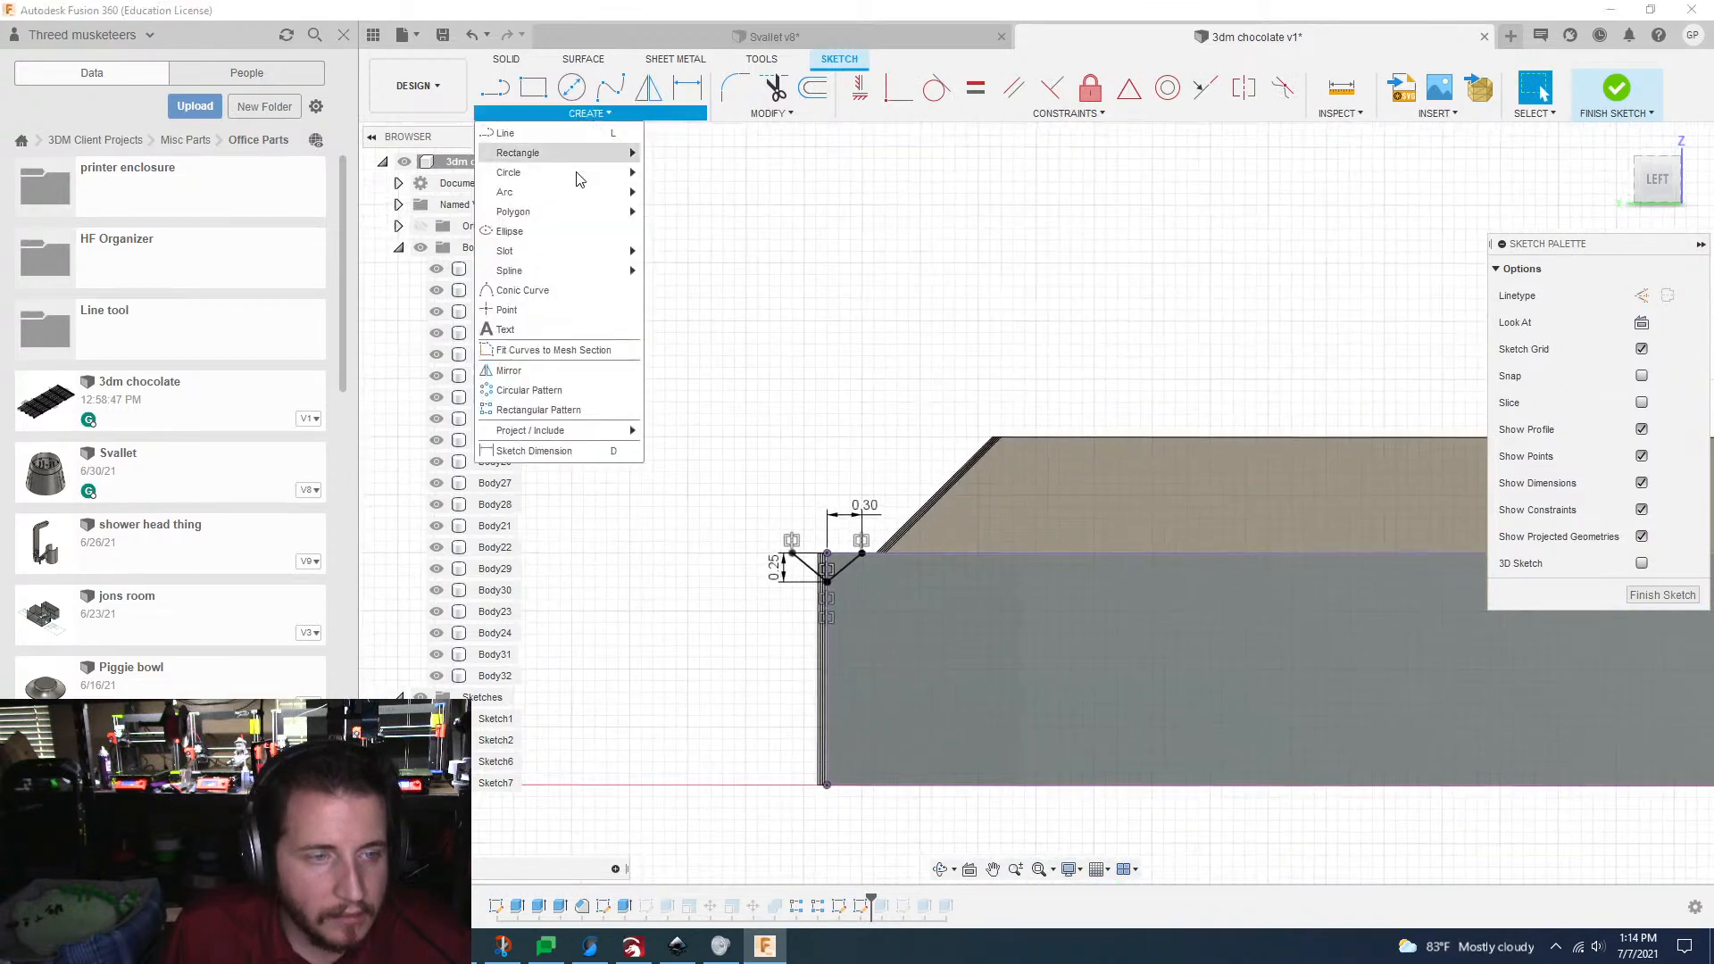
{"action": "left_click", "coordinate": [546, 411]}
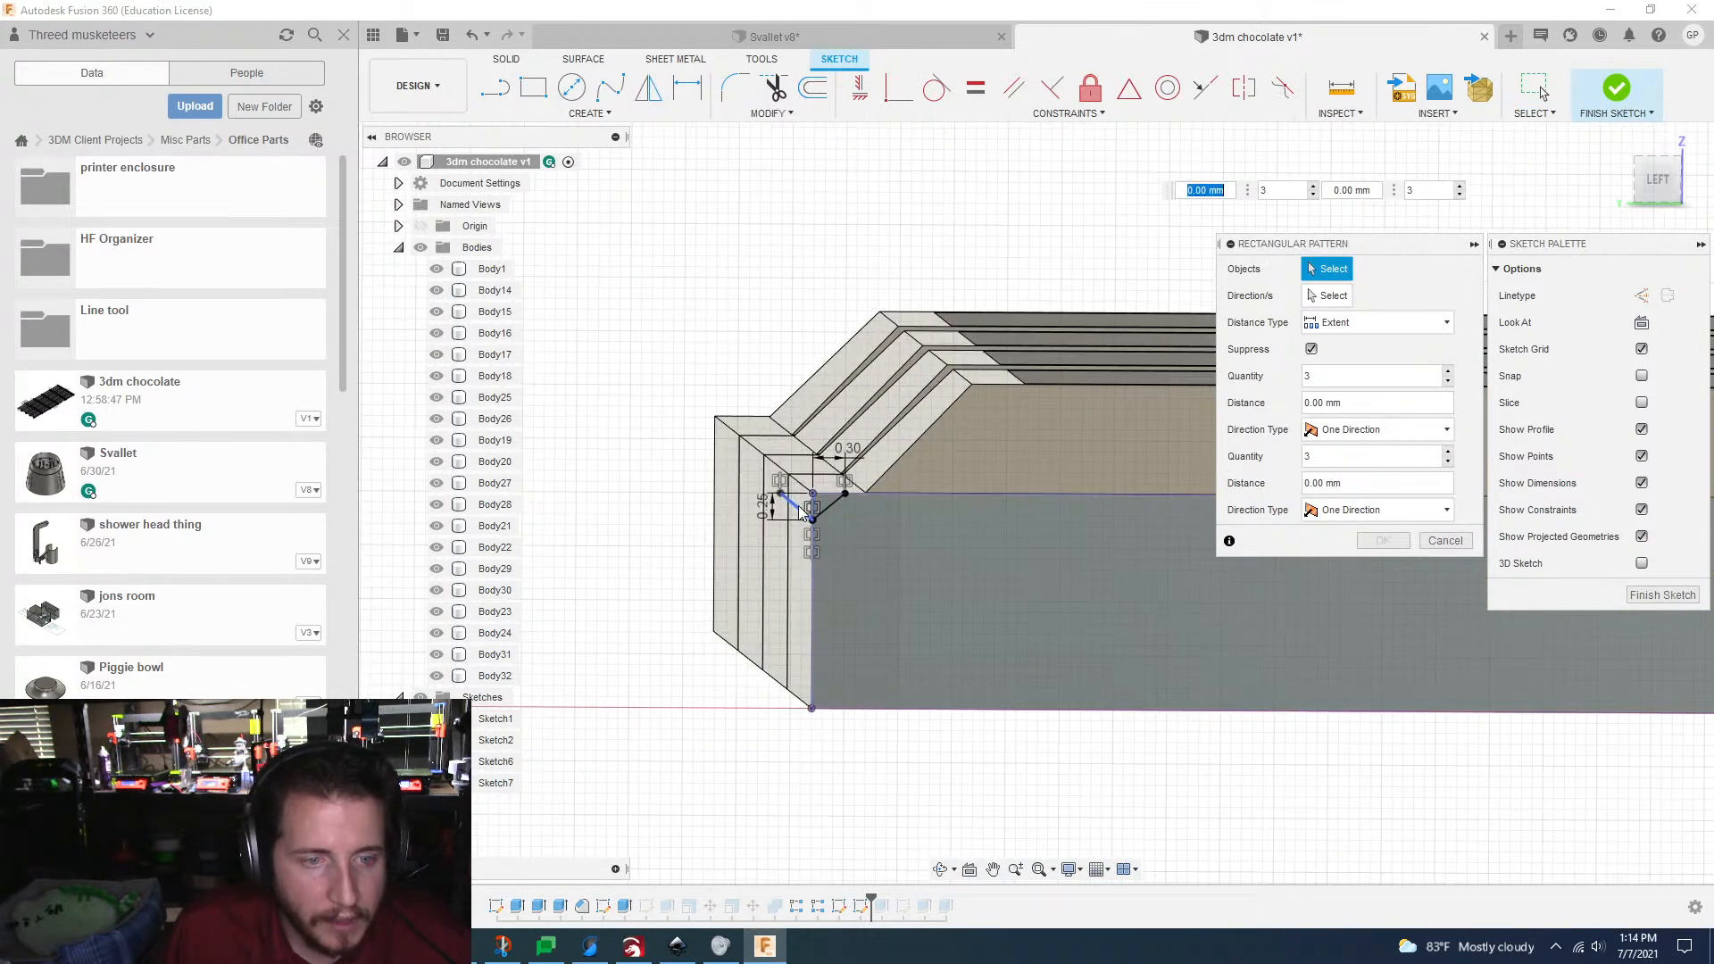
{"action": "left_click", "coordinate": [799, 507]}
{"action": "left_click", "coordinate": [831, 505]}
{"action": "scroll", "coordinate": [834, 511], "scroll_direction": "down", "scroll_amount": 8}
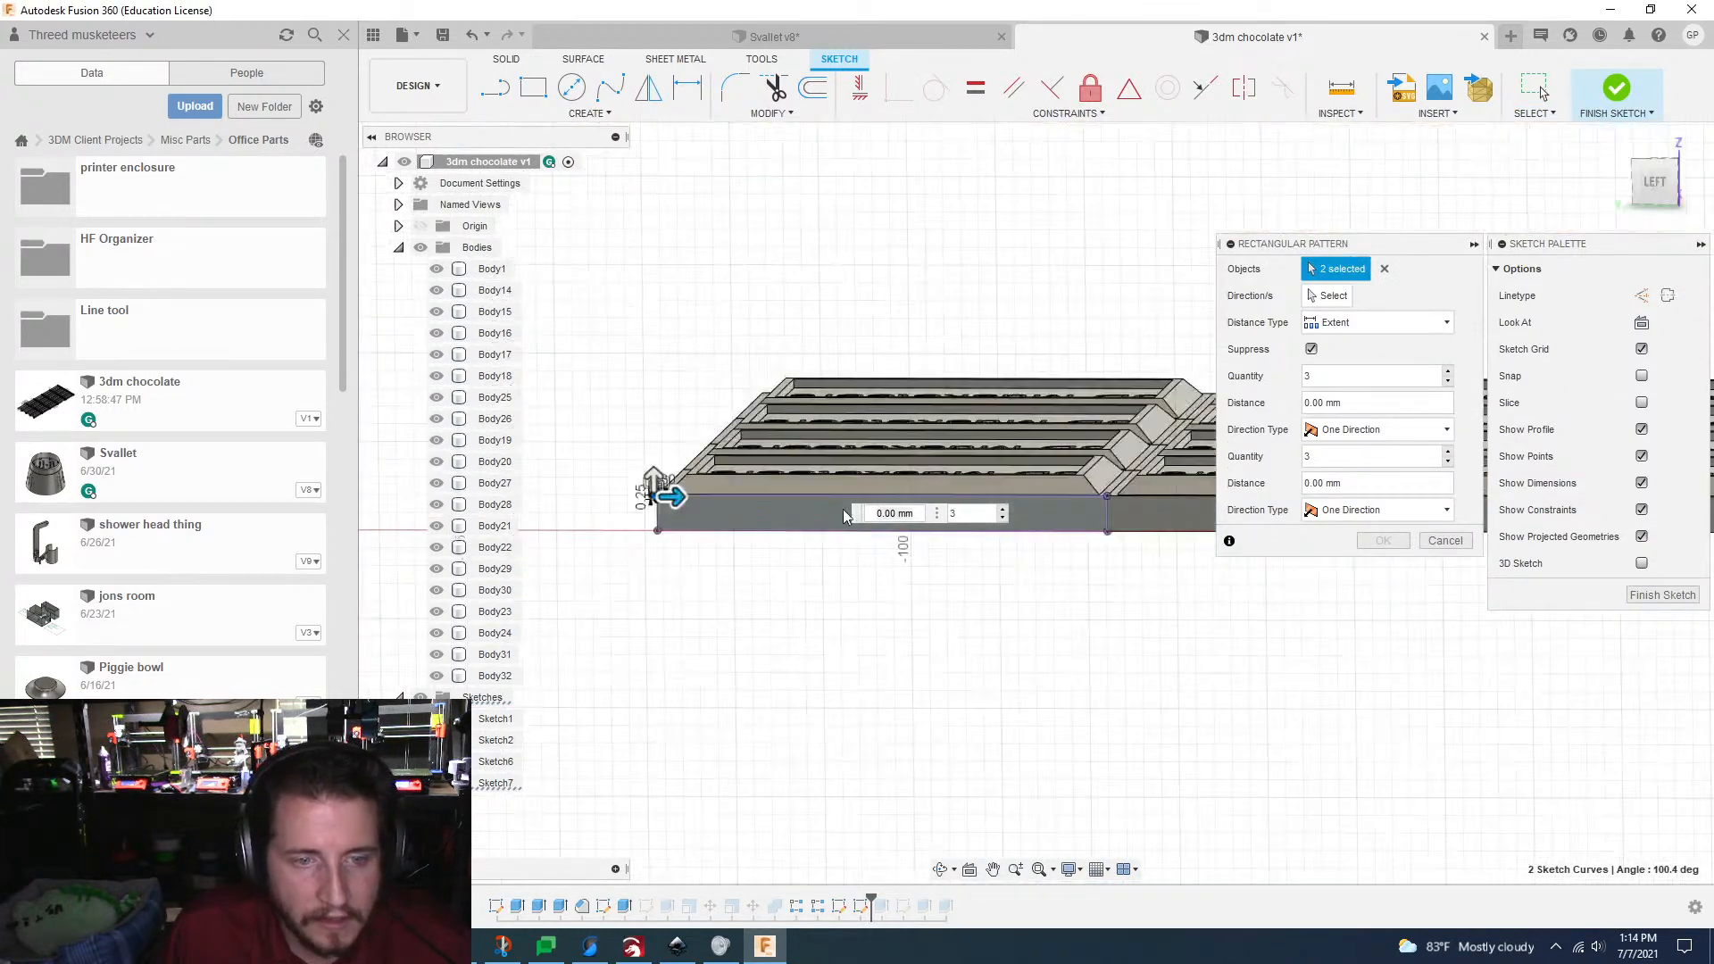
{"action": "scroll", "coordinate": [844, 516], "scroll_direction": "down", "scroll_amount": 5}
{"action": "middle_click_drag", "start_coordinate": [1083, 612], "coordinate": [727, 646], "text": "shift"}
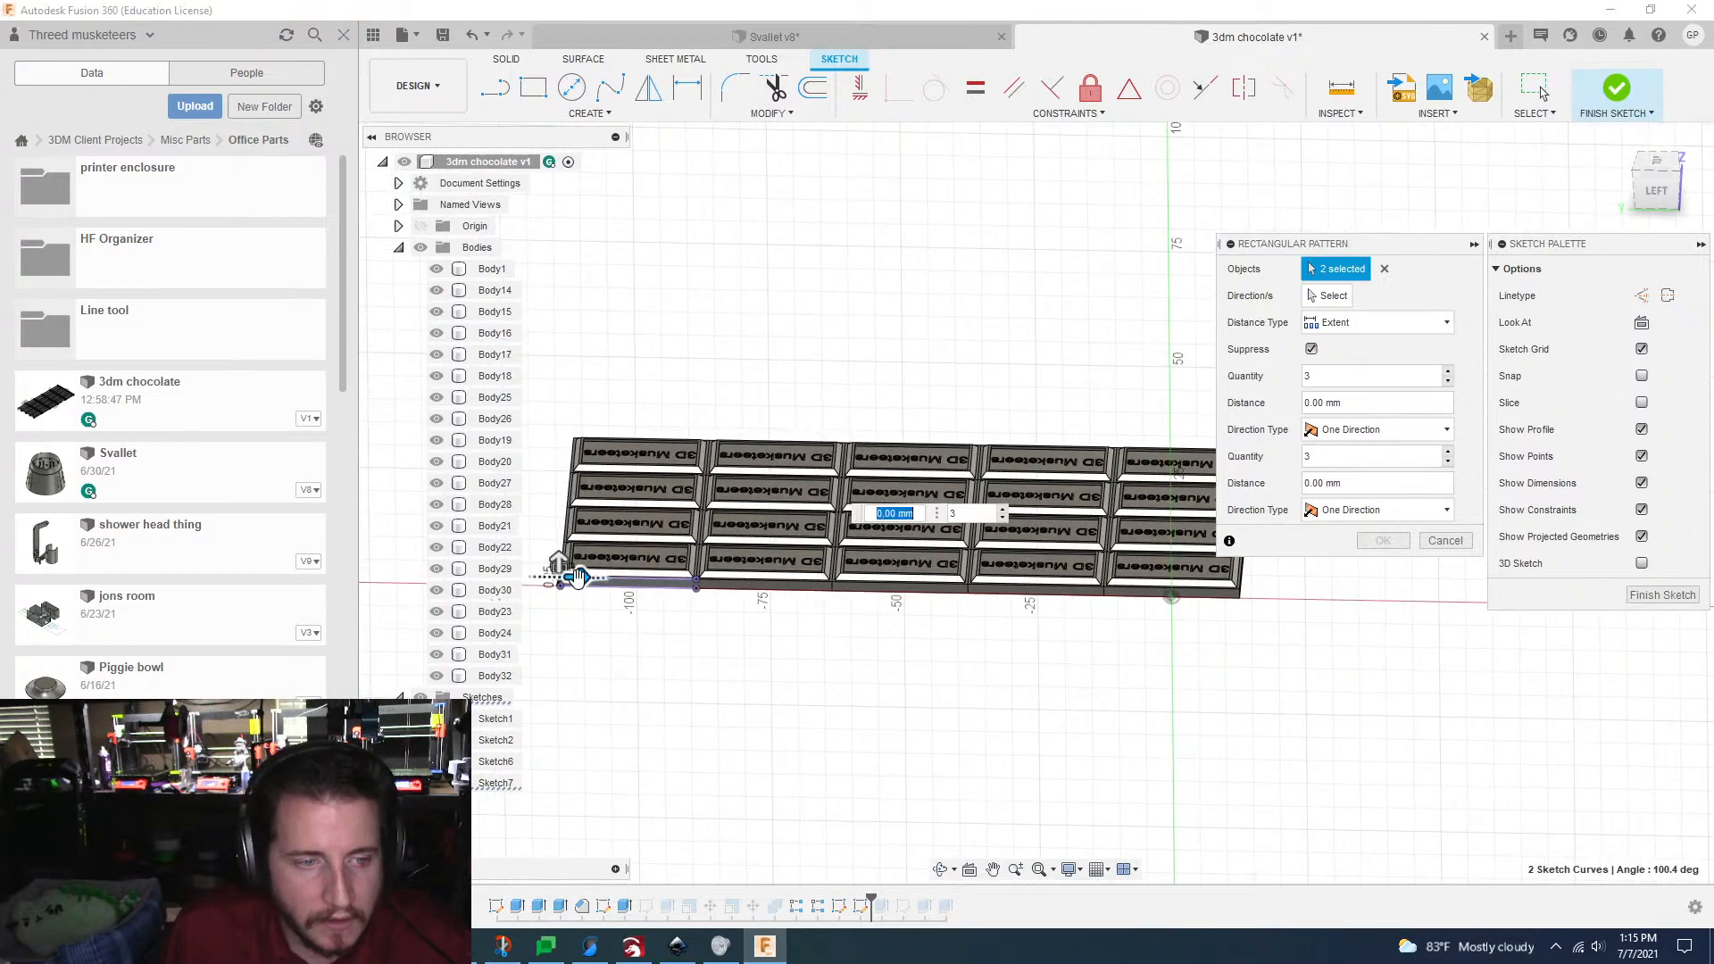
{"action": "left_click_drag", "start_coordinate": [618, 583], "coordinate": [1110, 594]}
{"action": "scroll", "coordinate": [1112, 604], "scroll_direction": "up", "scroll_amount": 5}
{"action": "scroll", "coordinate": [1111, 605], "scroll_direction": "up", "scroll_amount": 3}
{"action": "middle_click_drag", "start_coordinate": [964, 762], "coordinate": [902, 580], "text": "shift"}
{"action": "left_click_drag", "start_coordinate": [903, 583], "coordinate": [1328, 583]}
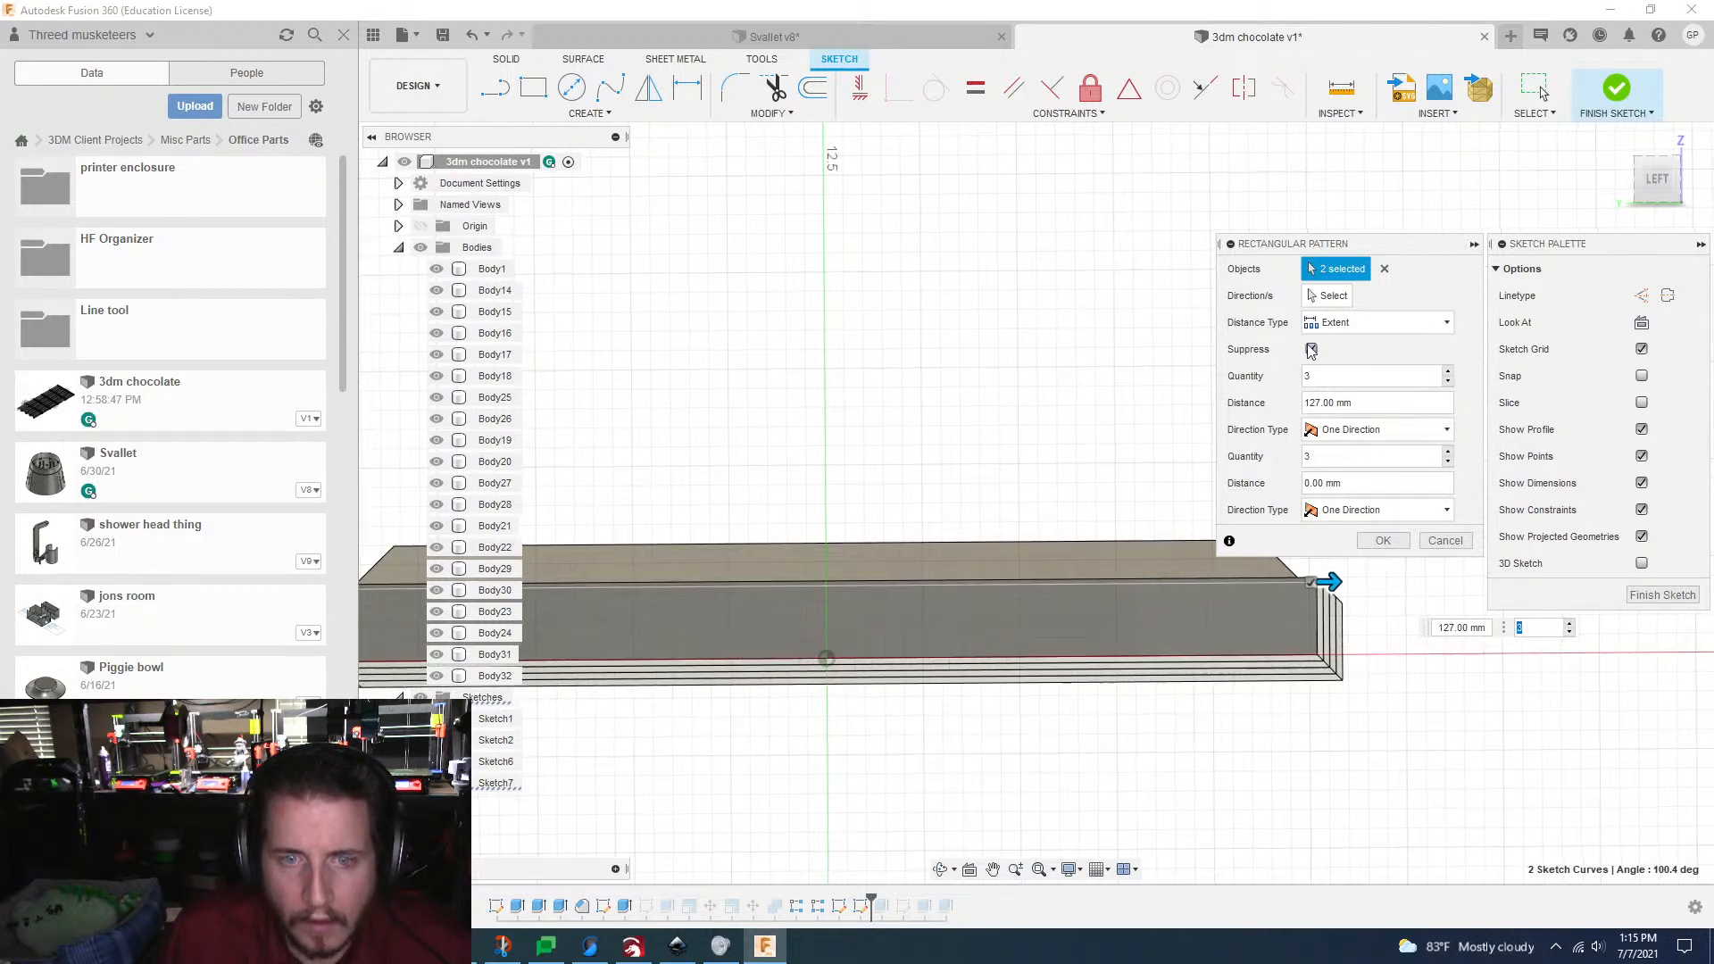
Step: Create the V pattern with suppression off and quantities of 6 and 2, and finish the sketch
{"action": "scroll", "coordinate": [1311, 354], "scroll_direction": "up", "scroll_amount": 5}
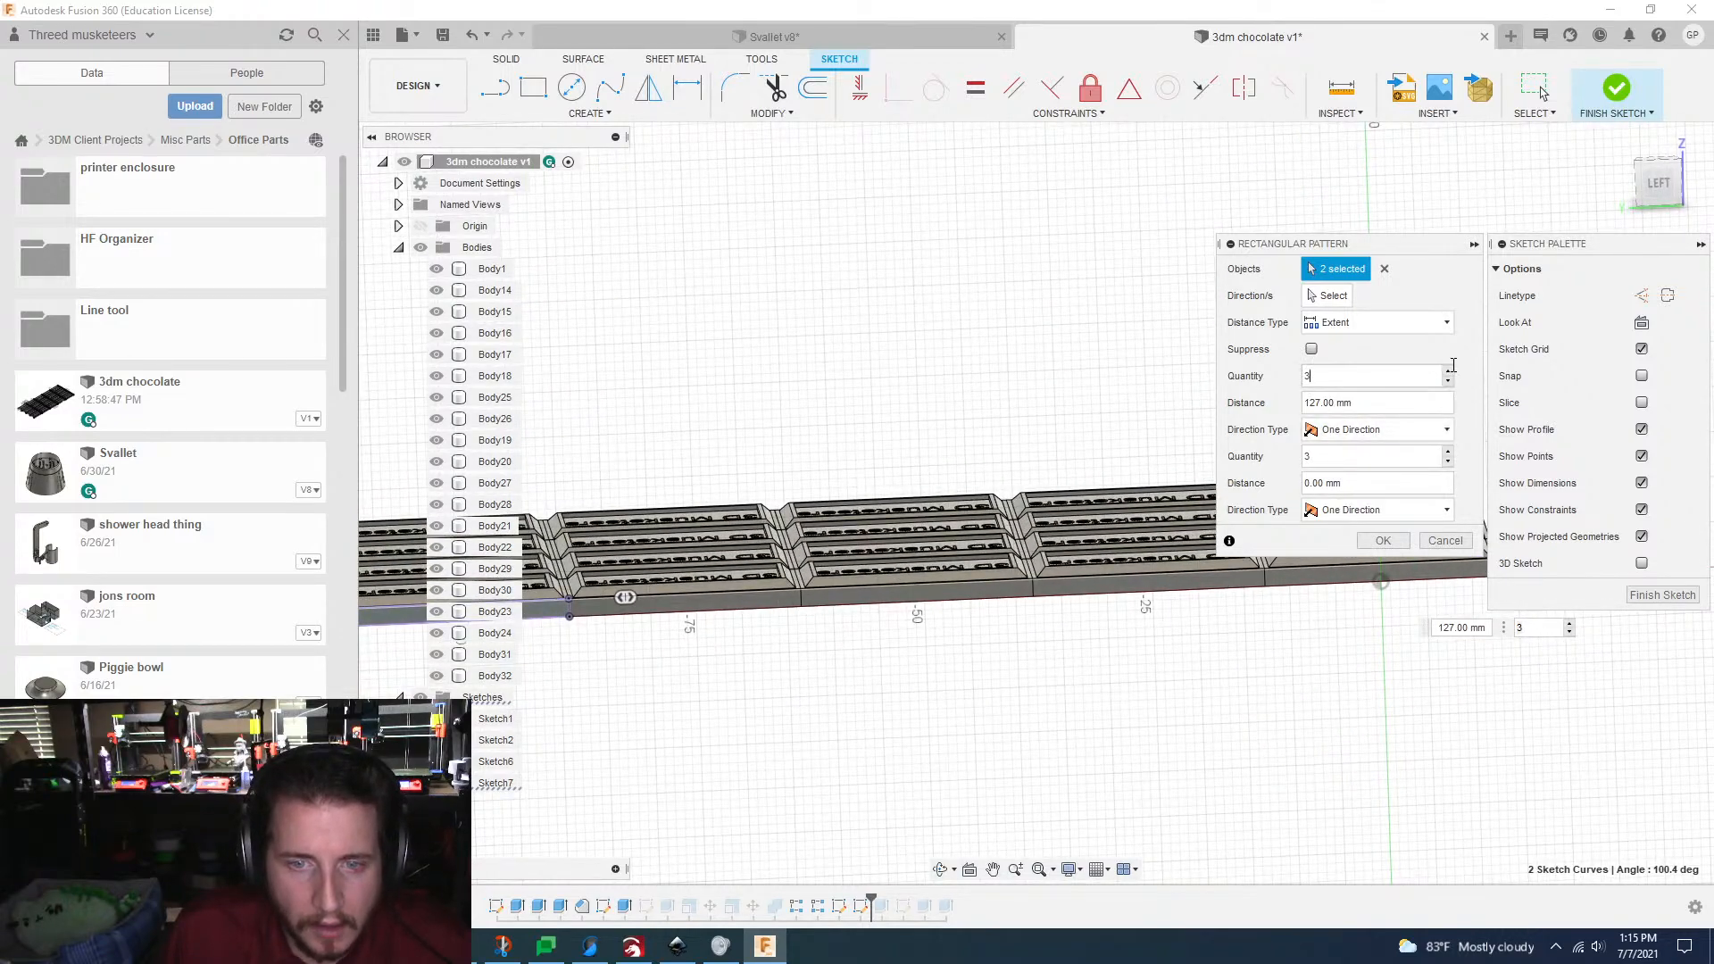
{"action": "left_click", "coordinate": [1448, 370]}
{"action": "left_click", "coordinate": [1449, 370]}
{"action": "left_click", "coordinate": [1448, 370]}
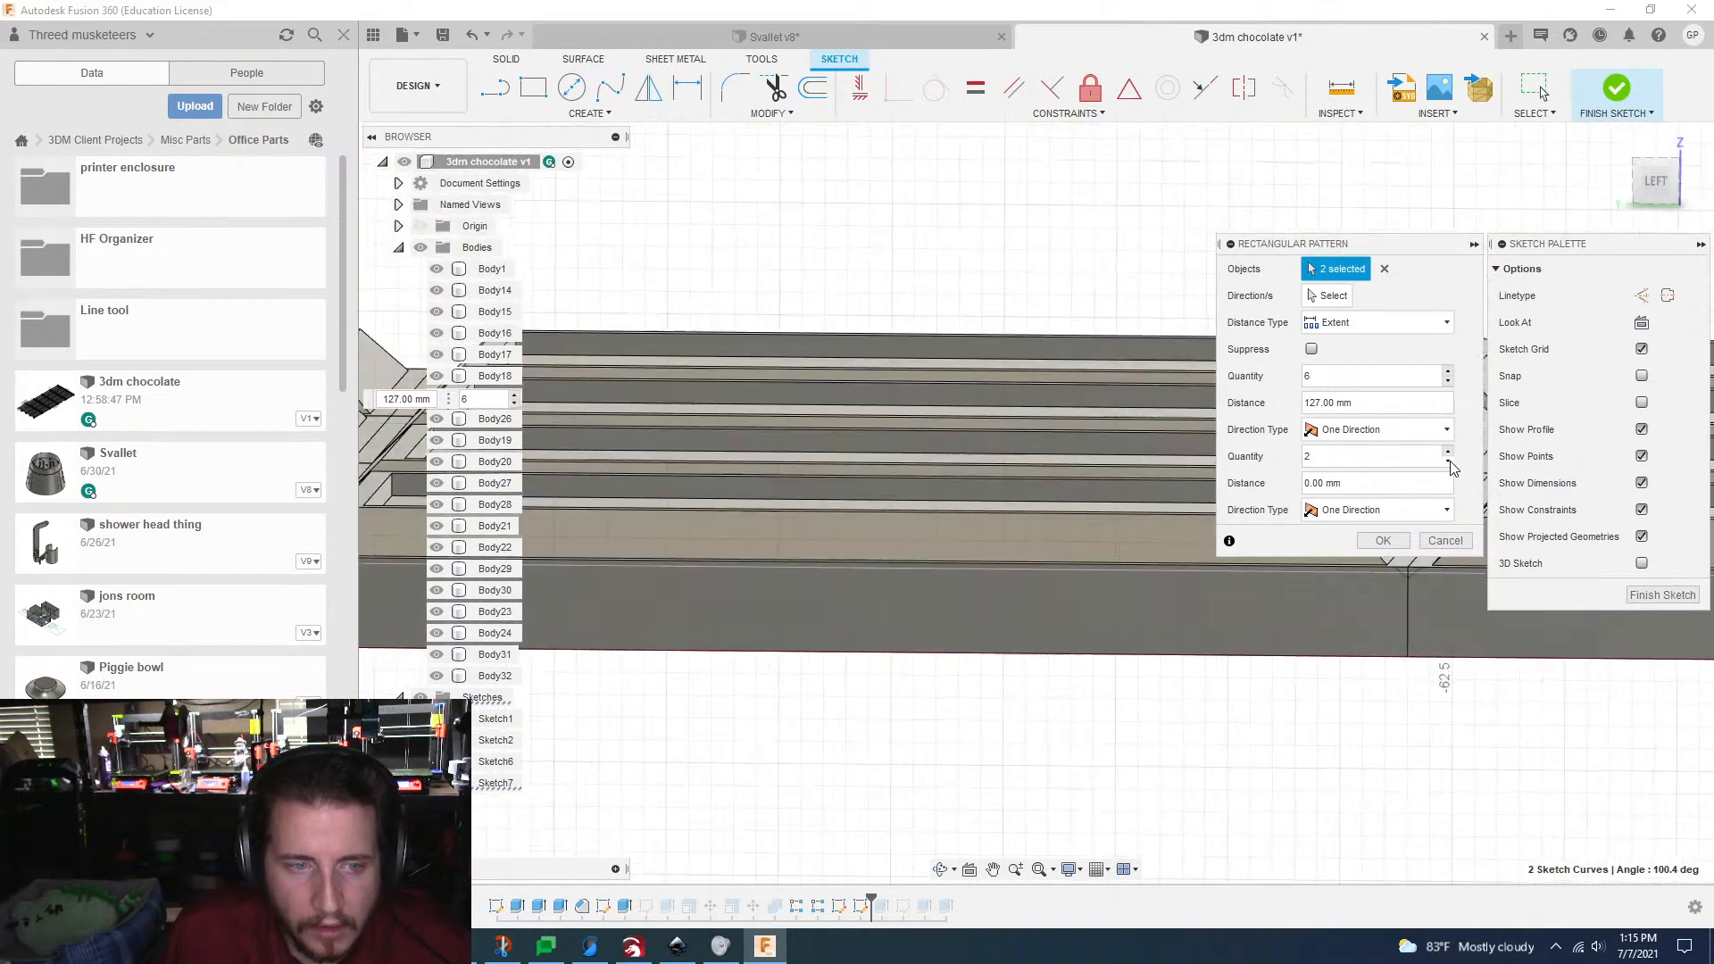
{"action": "left_click", "coordinate": [1383, 540]}
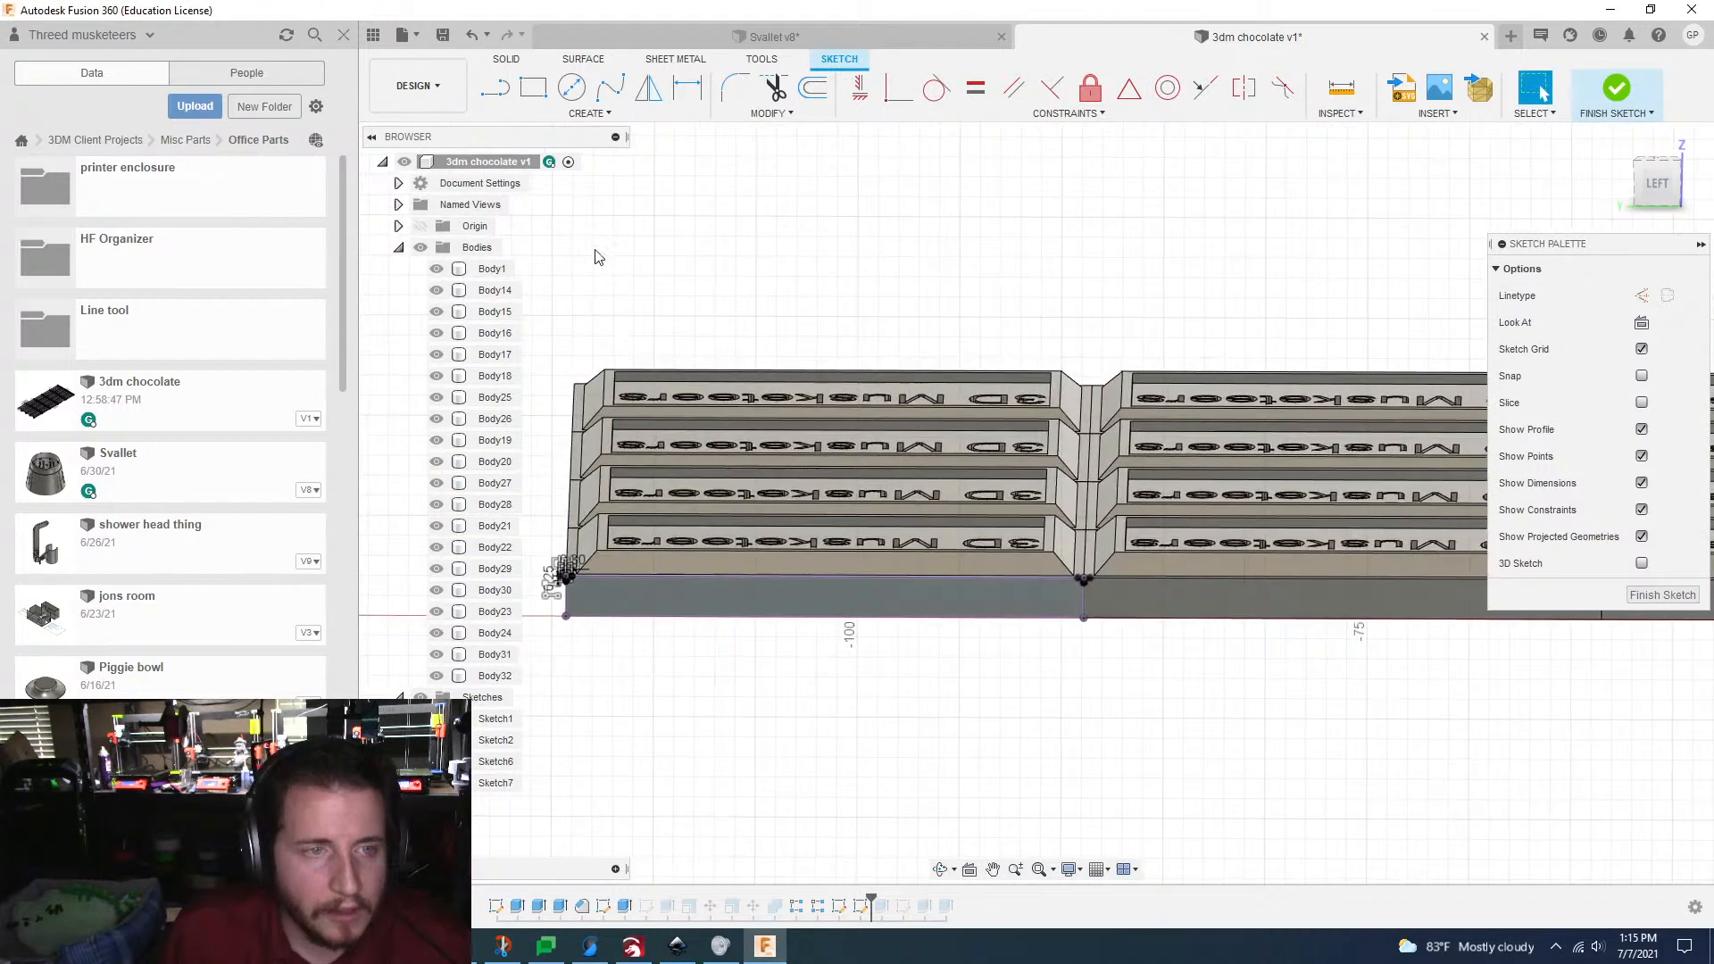
{"action": "left_click", "coordinate": [588, 114]}
{"action": "left_click", "coordinate": [589, 114]}
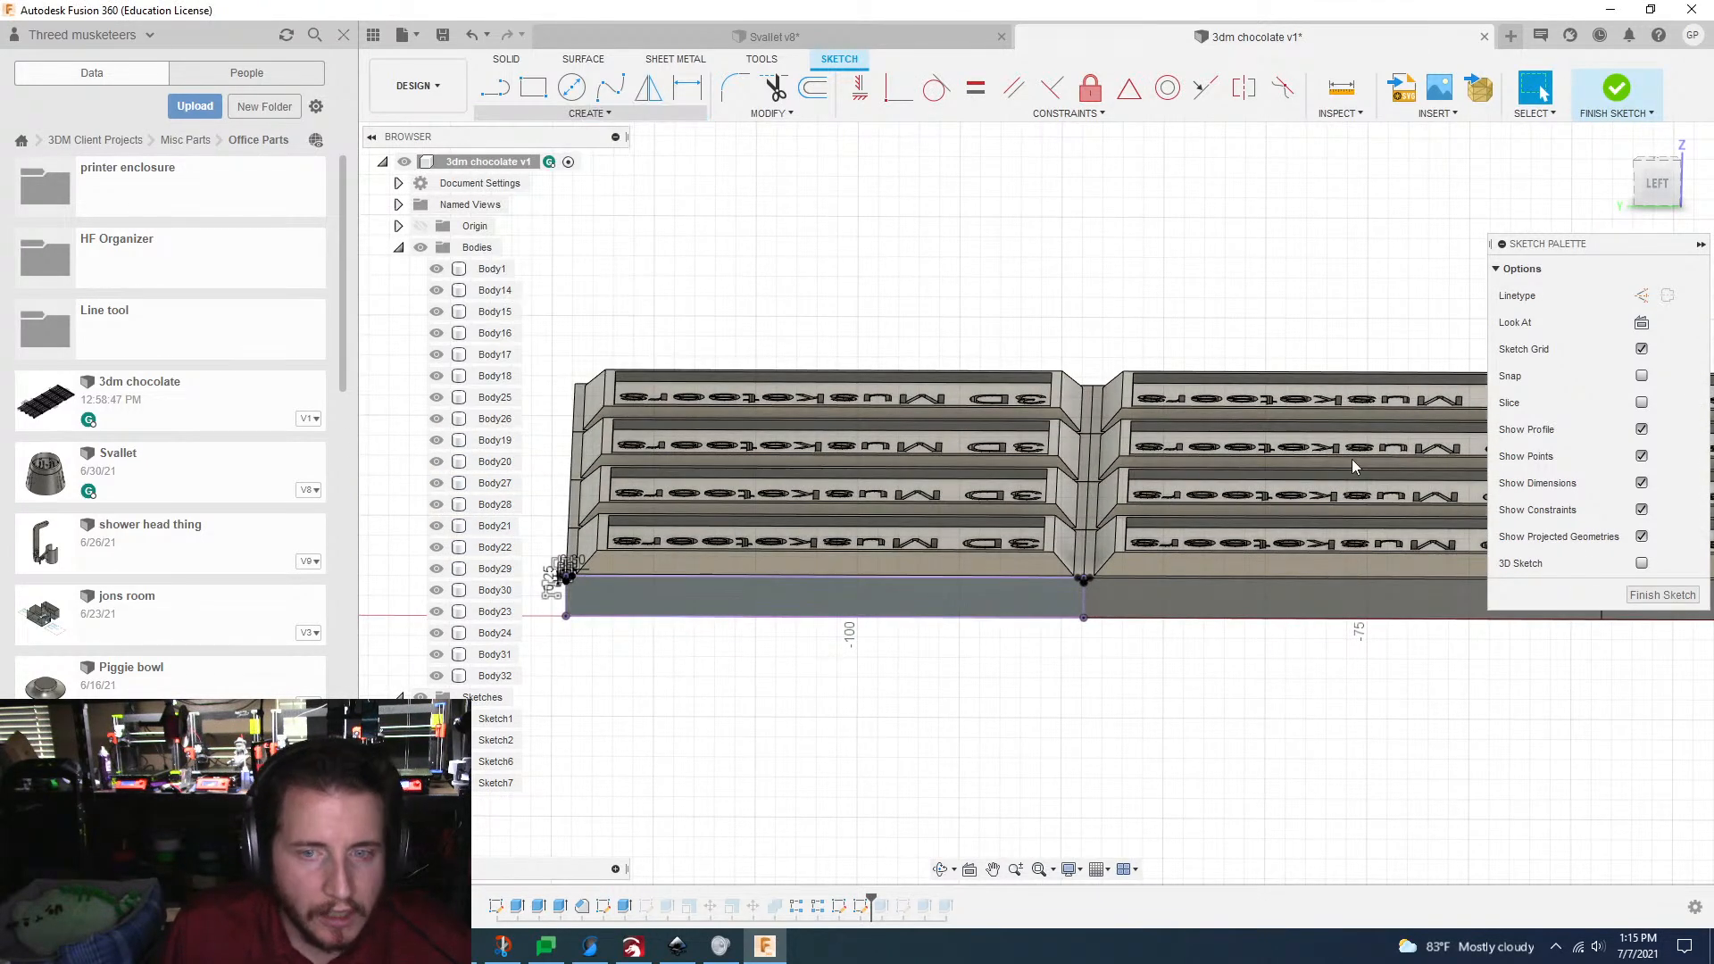
{"action": "left_click", "coordinate": [1651, 598]}
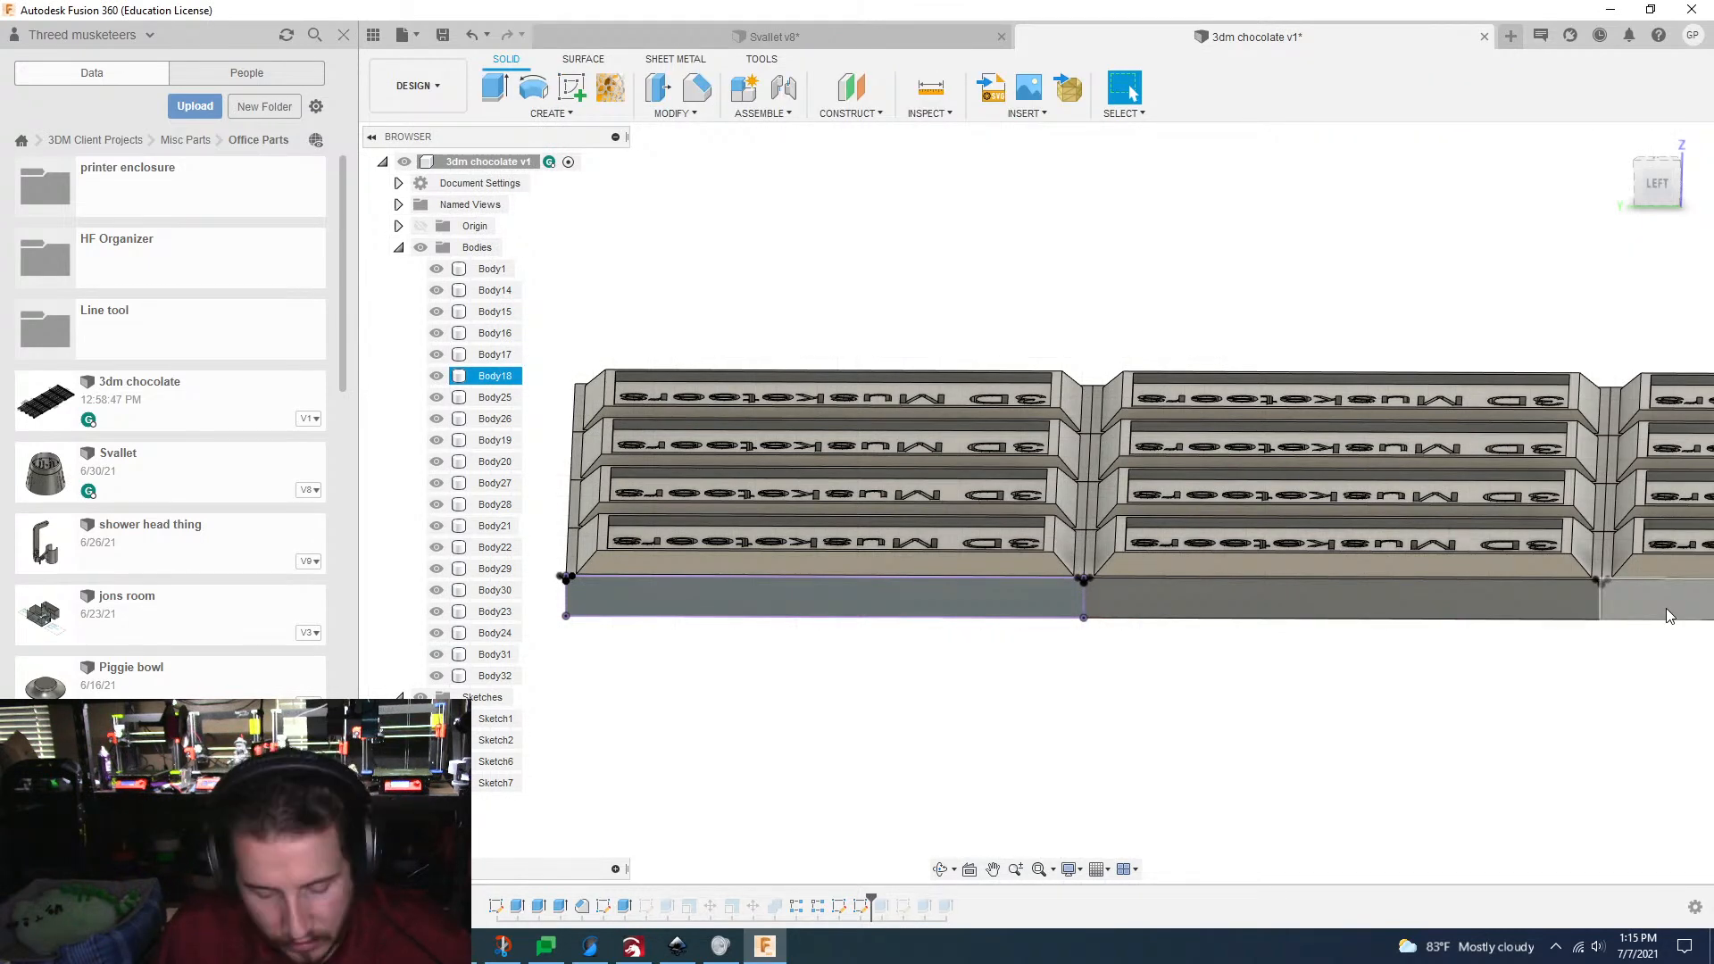
{"action": "key", "text": "e"}
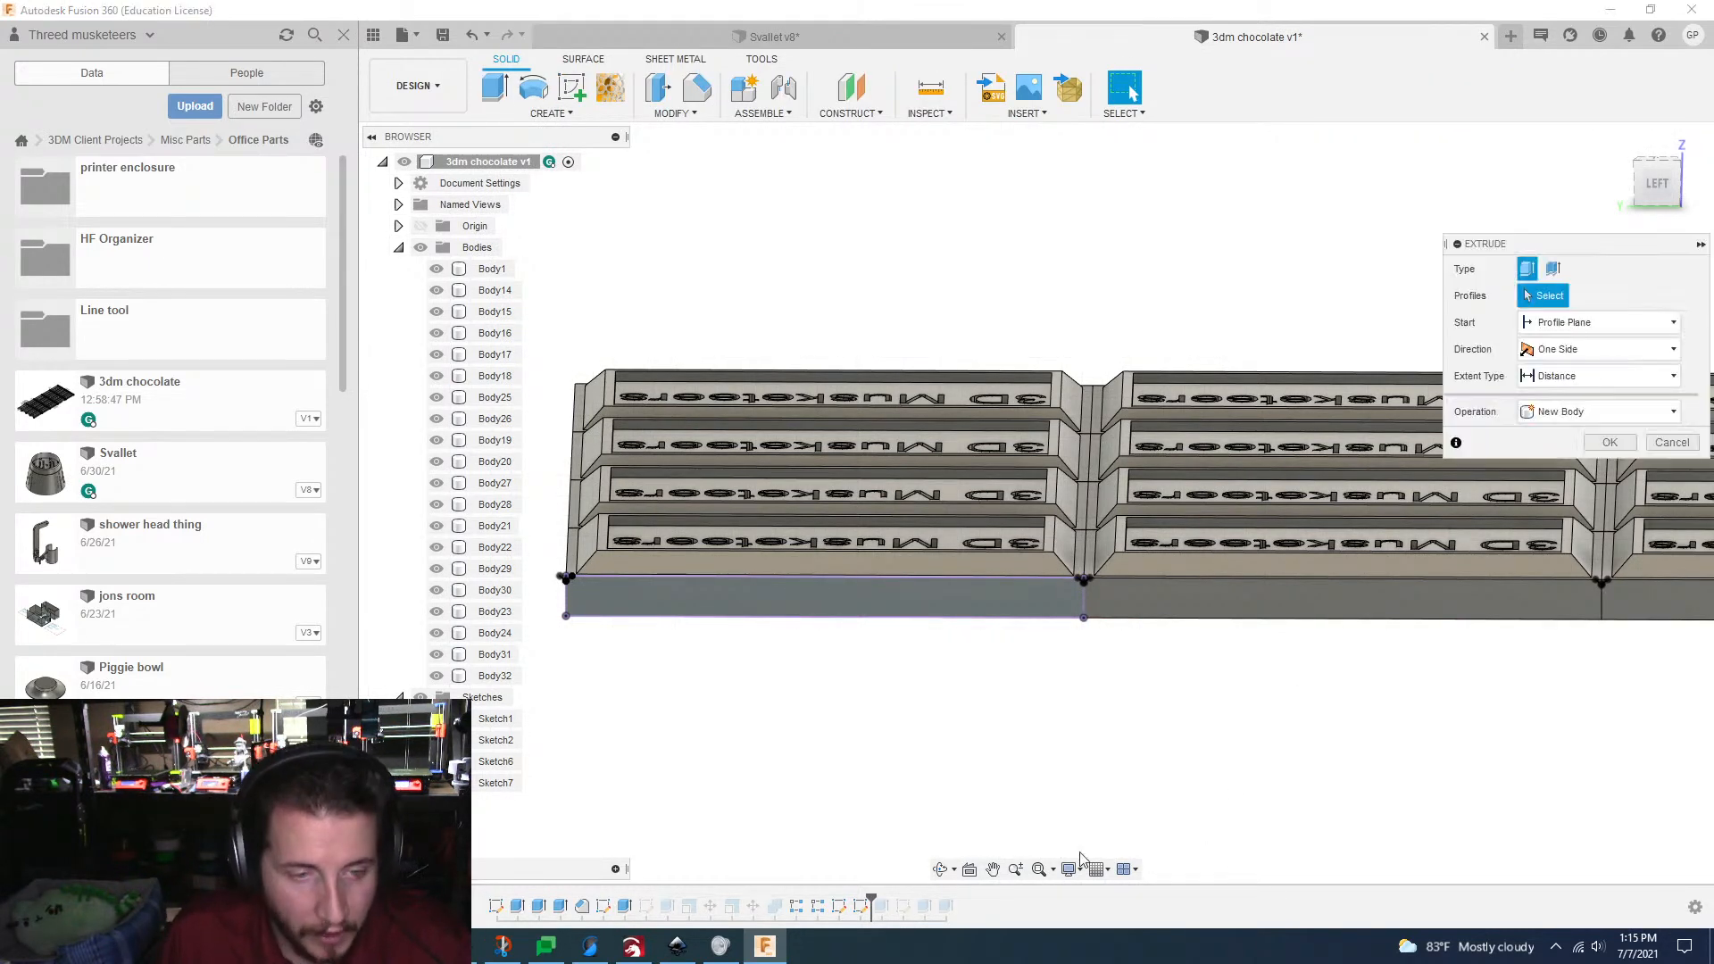
{"action": "scroll", "coordinate": [819, 811], "scroll_direction": "up", "scroll_amount": 8}
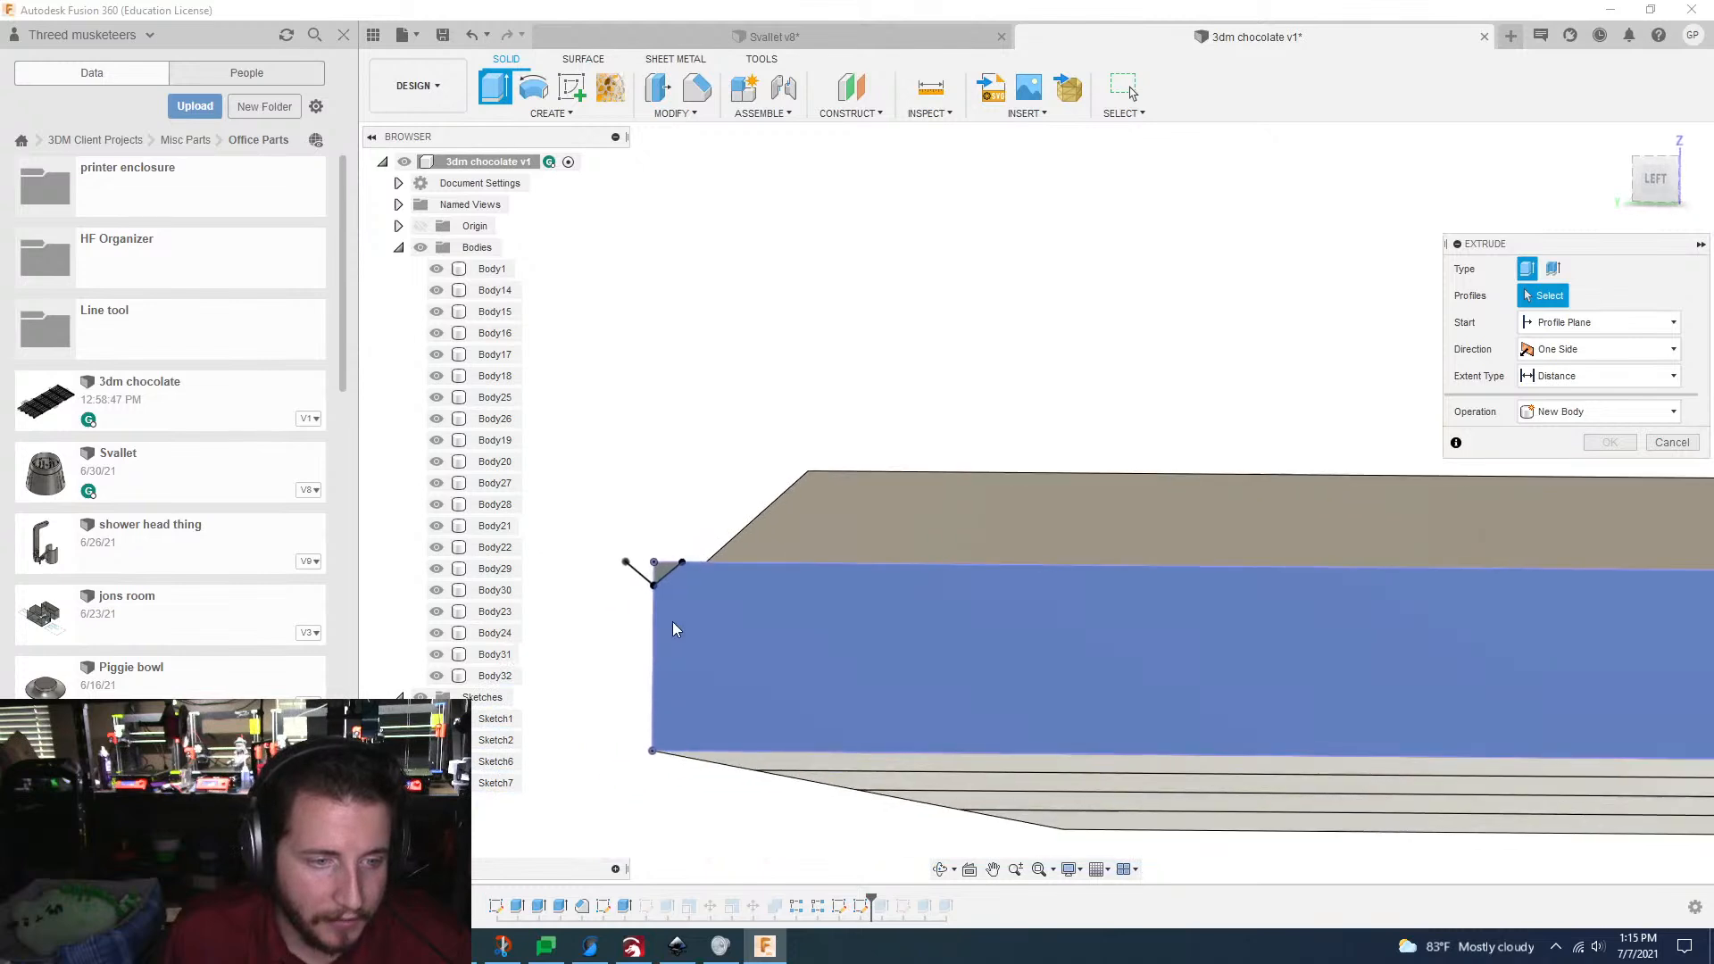
{"action": "left_click", "coordinate": [668, 574]}
{"action": "middle_click_drag", "start_coordinate": [668, 574], "coordinate": [1162, 479]}
{"action": "left_click", "coordinate": [1177, 498]}
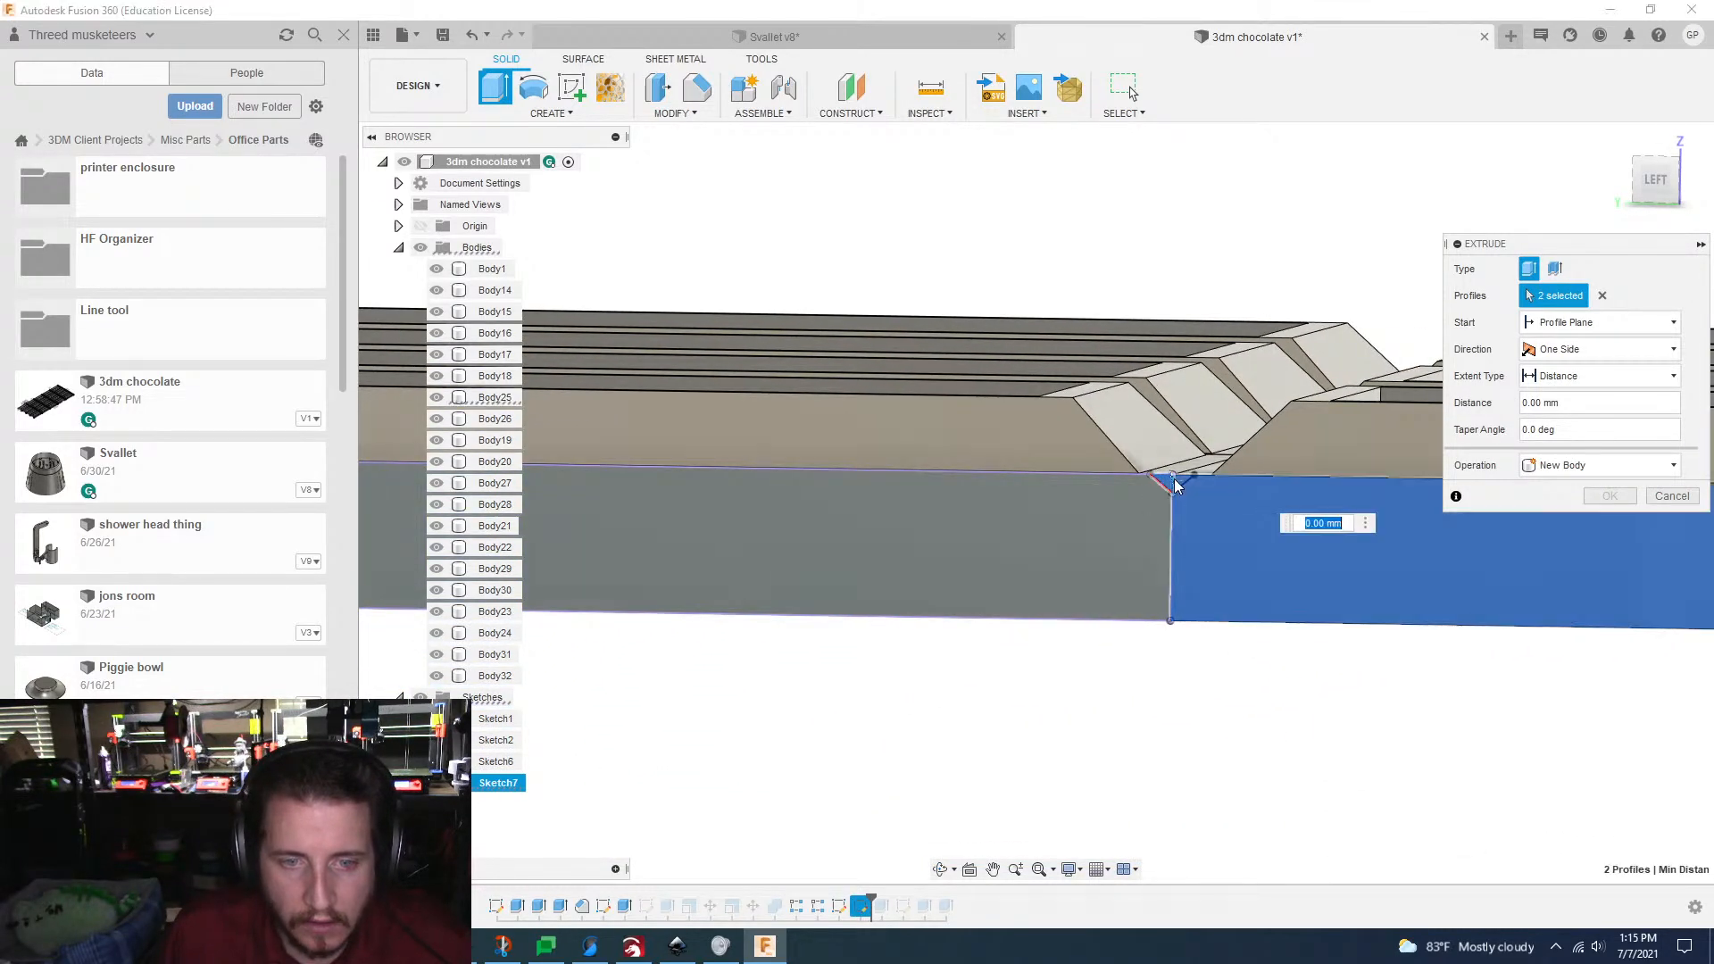
{"action": "scroll", "coordinate": [1187, 524], "scroll_direction": "up", "scroll_amount": 1}
{"action": "scroll", "coordinate": [1187, 525], "scroll_direction": "up", "scroll_amount": 3}
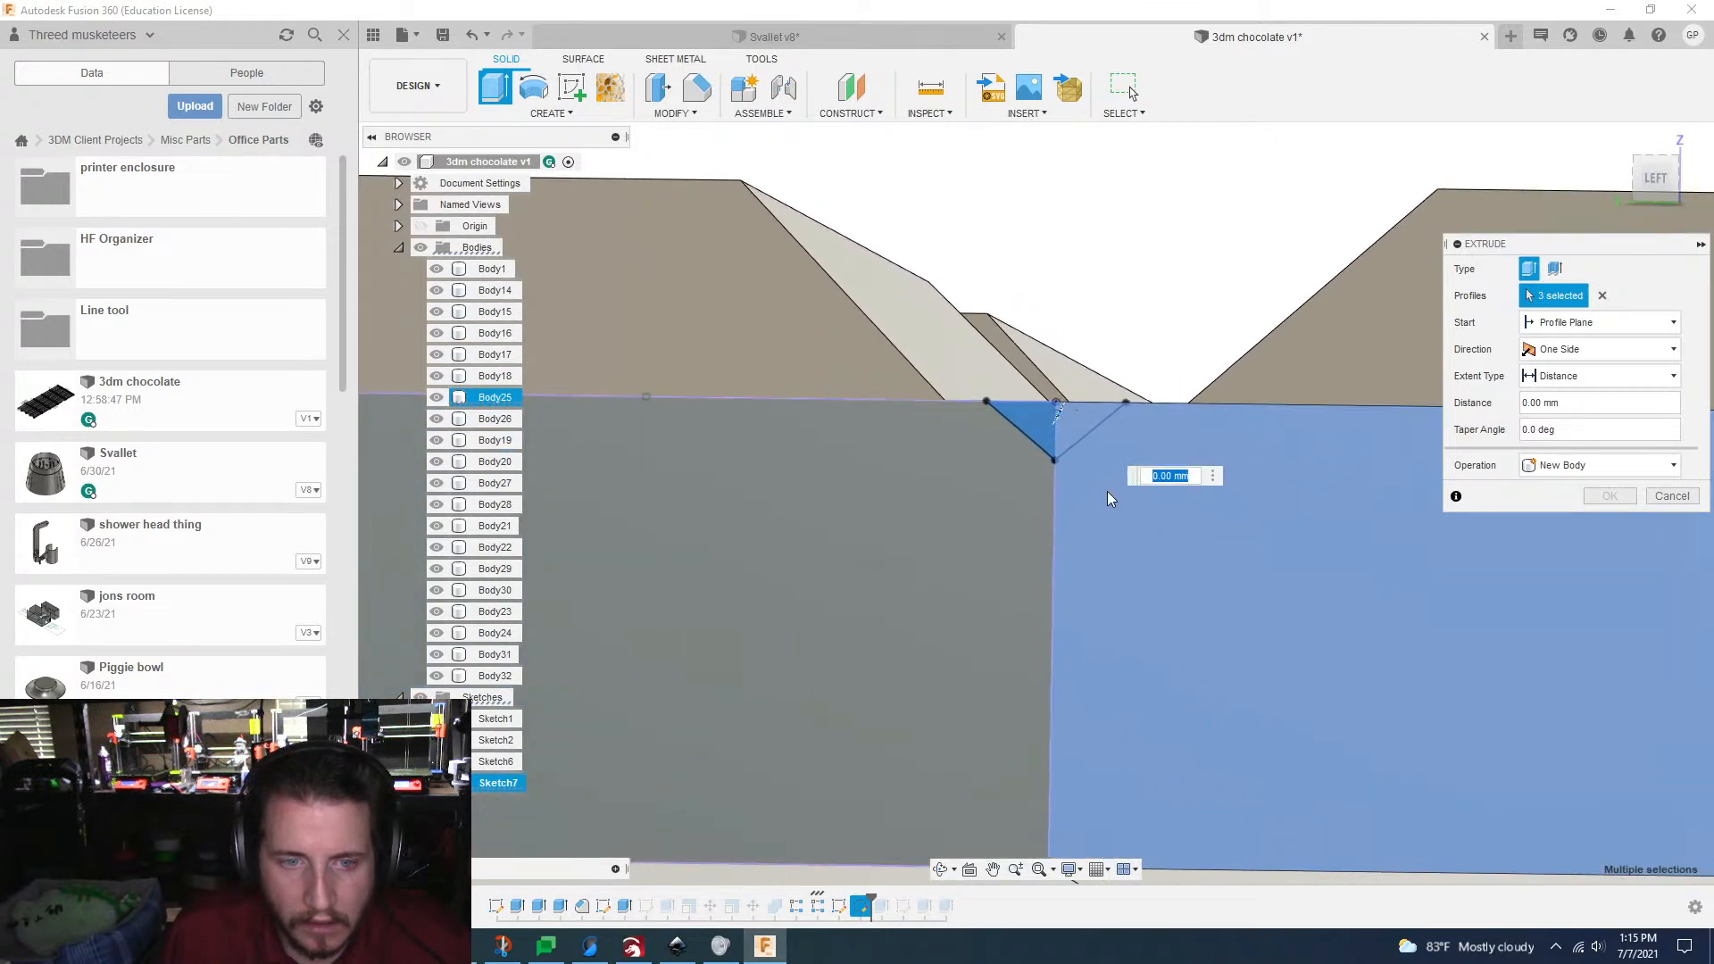
{"action": "left_click", "coordinate": [1102, 482]}
{"action": "scroll", "coordinate": [1098, 479], "scroll_direction": "down", "scroll_amount": 5}
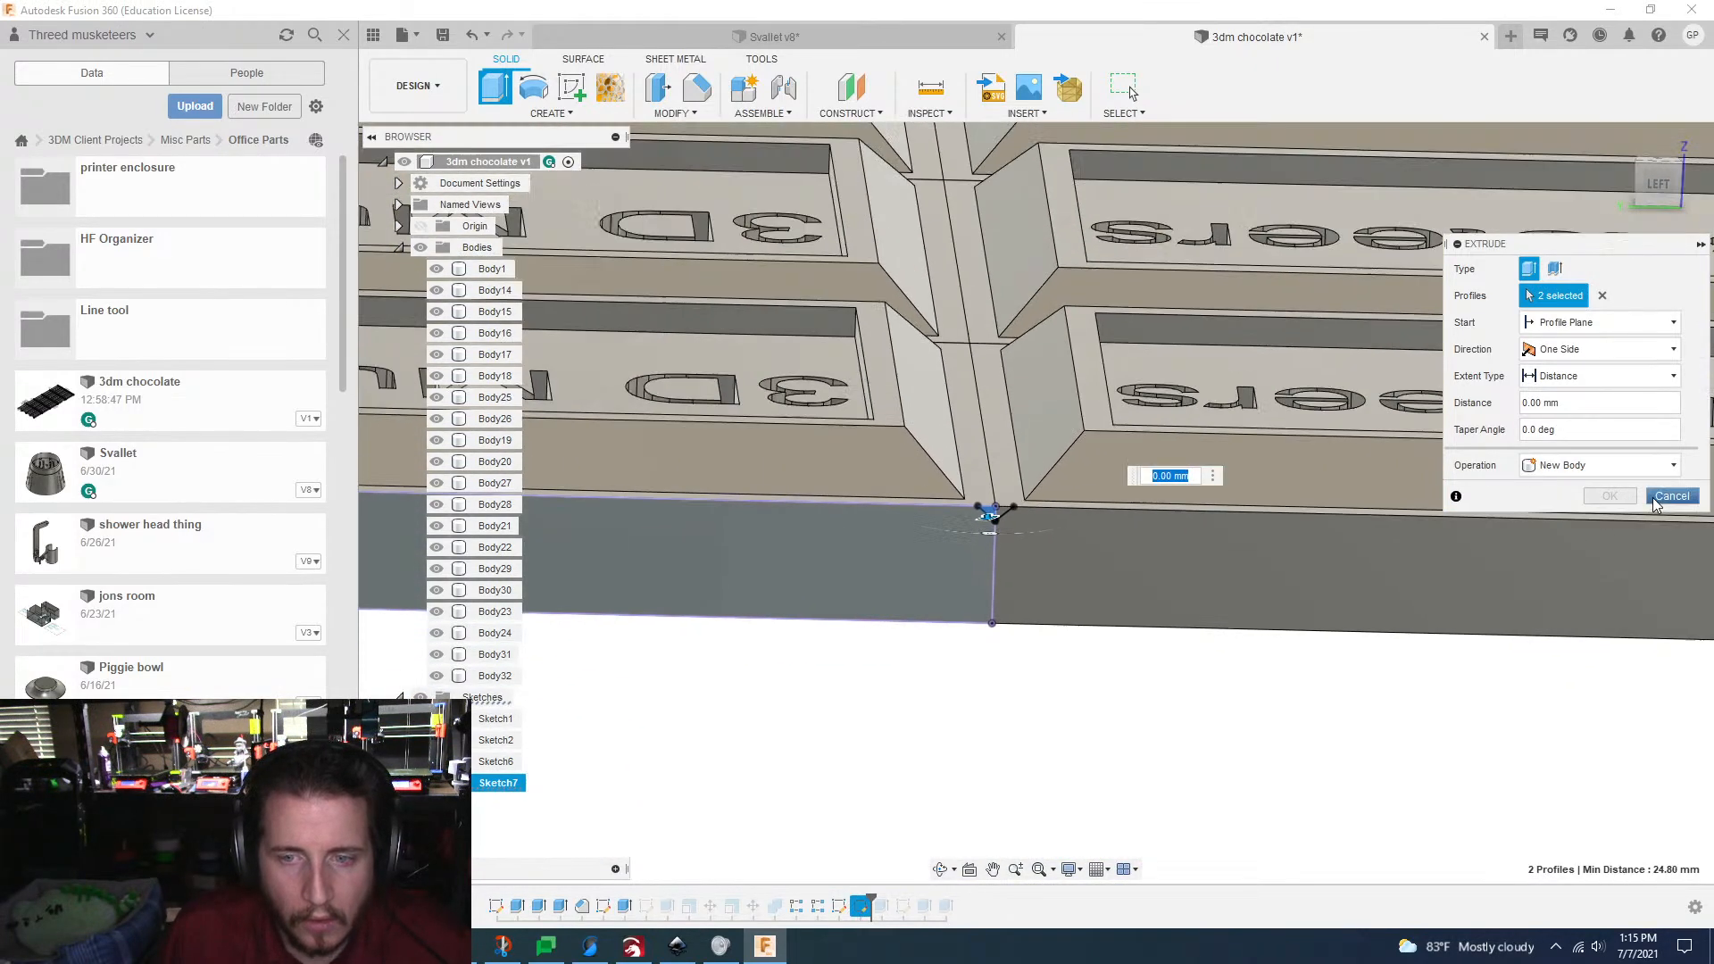
{"action": "left_click", "coordinate": [1659, 499]}
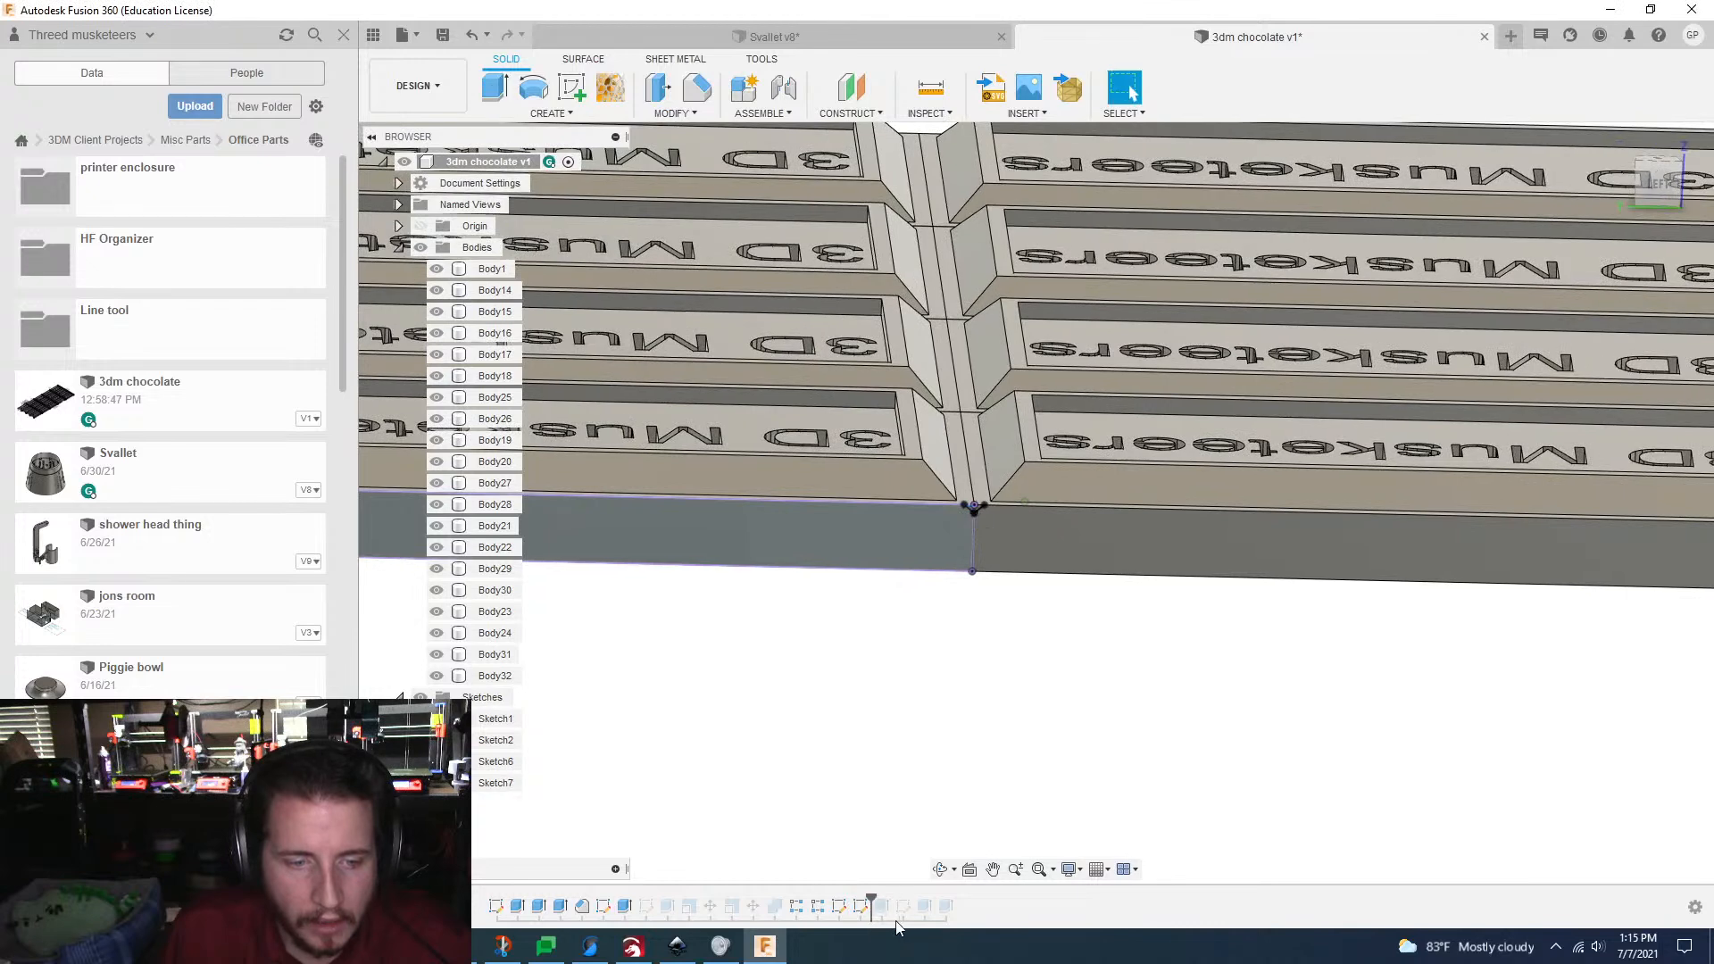
Step: Reopen the V sketch, project the outer faces of the four remaining plates along the long side, and finish the sketch
{"action": "double_click", "coordinate": [860, 907]}
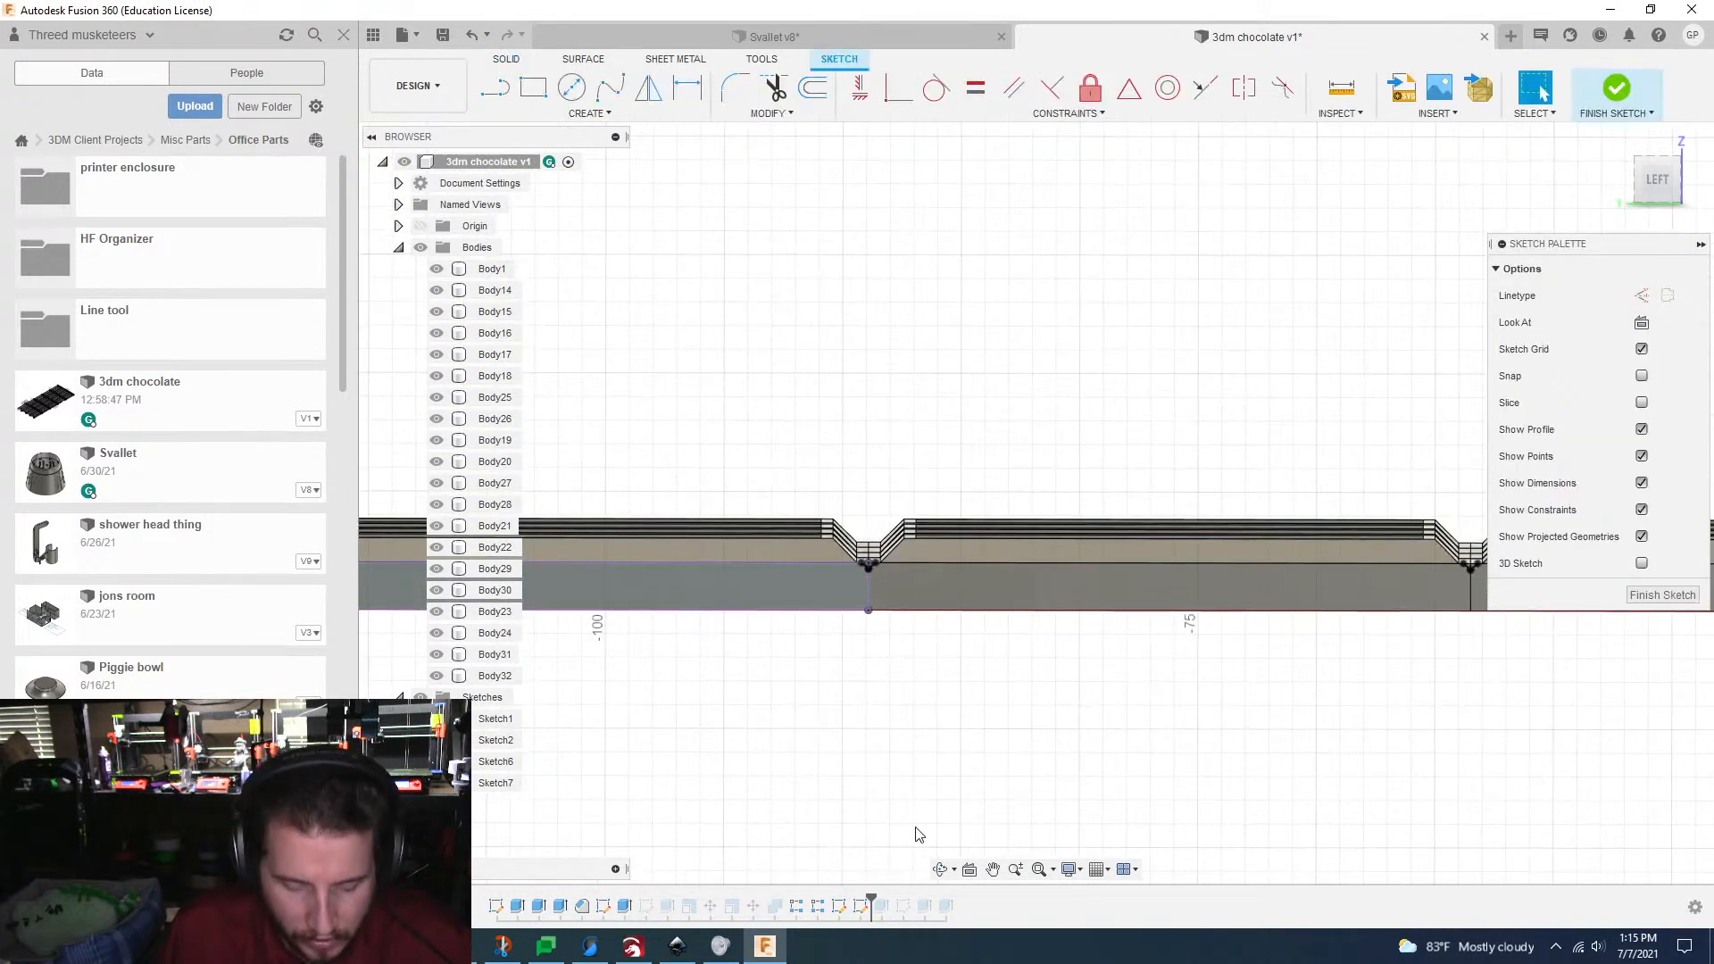
{"action": "key", "text": "p"}
{"action": "left_click", "coordinate": [1005, 595]}
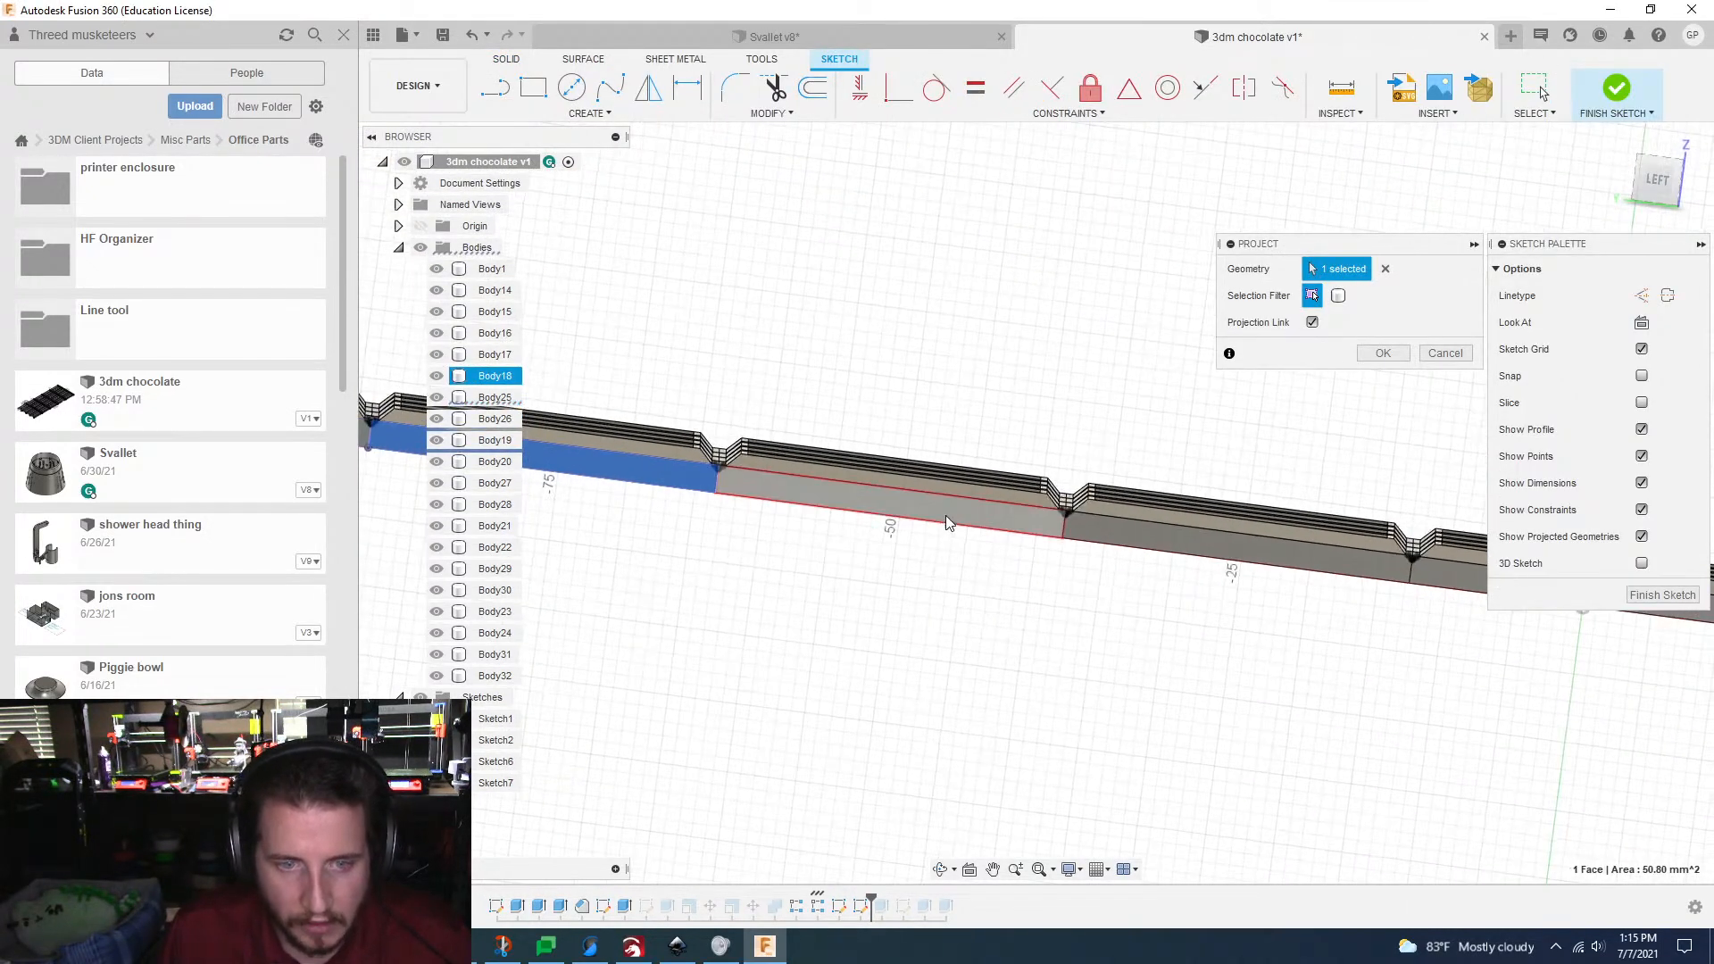
{"action": "left_click", "coordinate": [946, 517]}
{"action": "left_click", "coordinate": [1223, 546]}
{"action": "middle_click_drag", "start_coordinate": [1245, 546], "coordinate": [893, 541]}
{"action": "left_click", "coordinate": [1106, 578]}
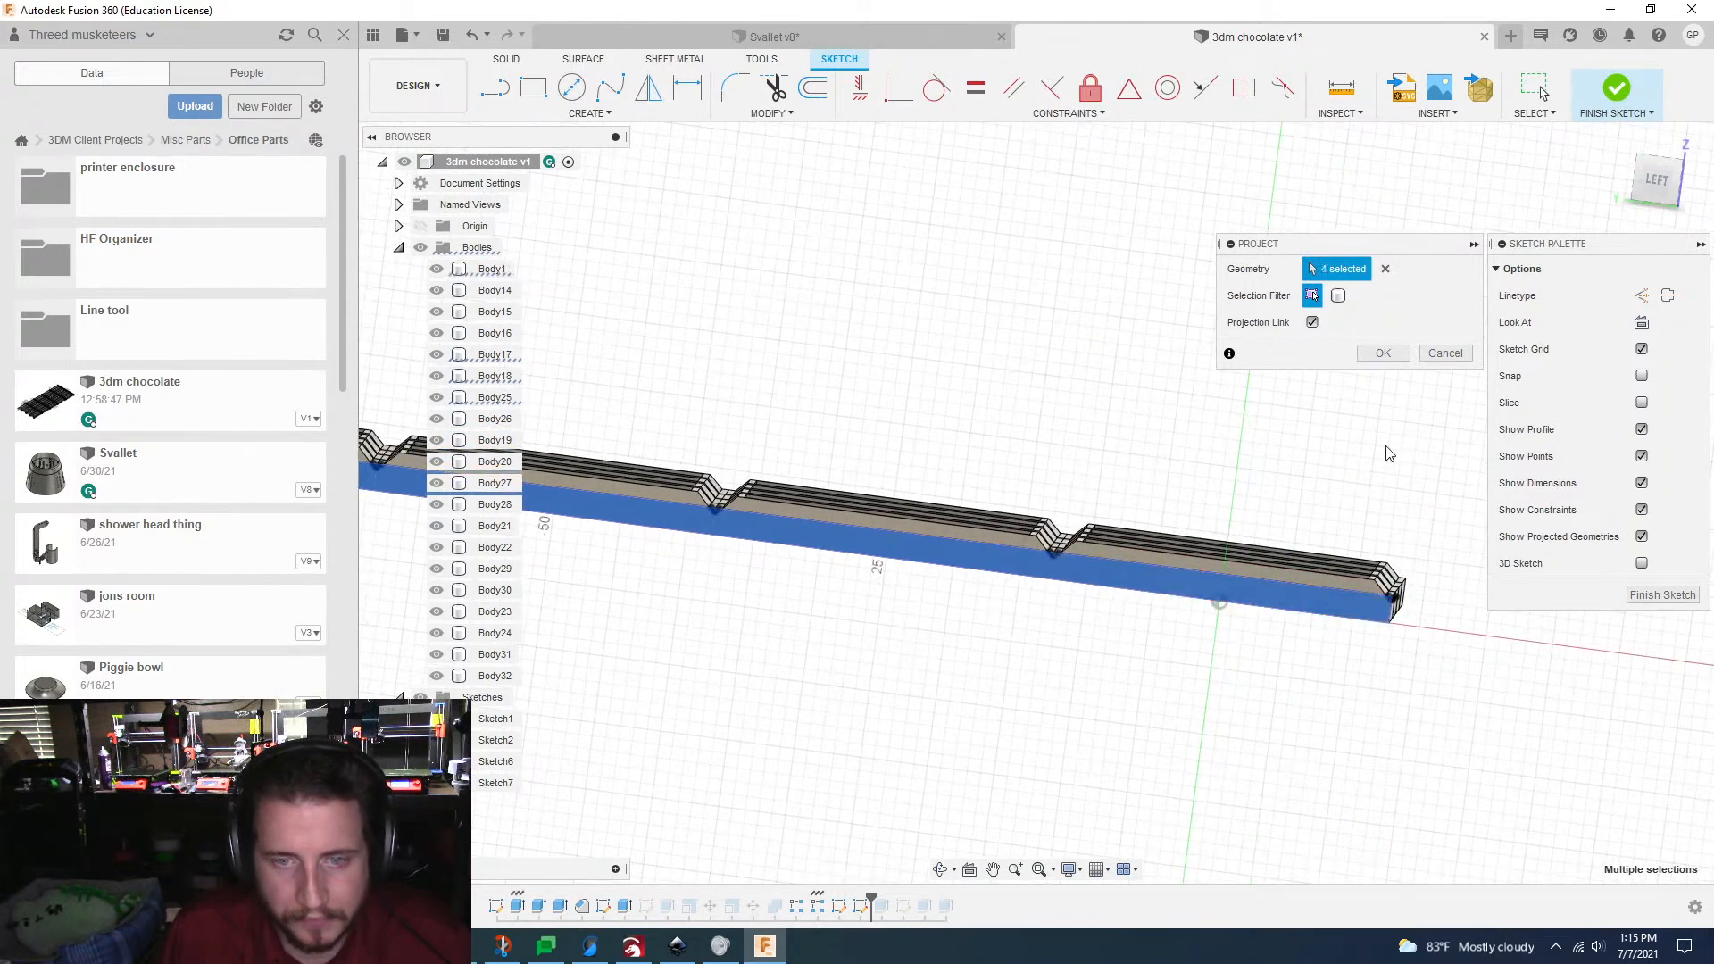
{"action": "left_click", "coordinate": [1384, 355]}
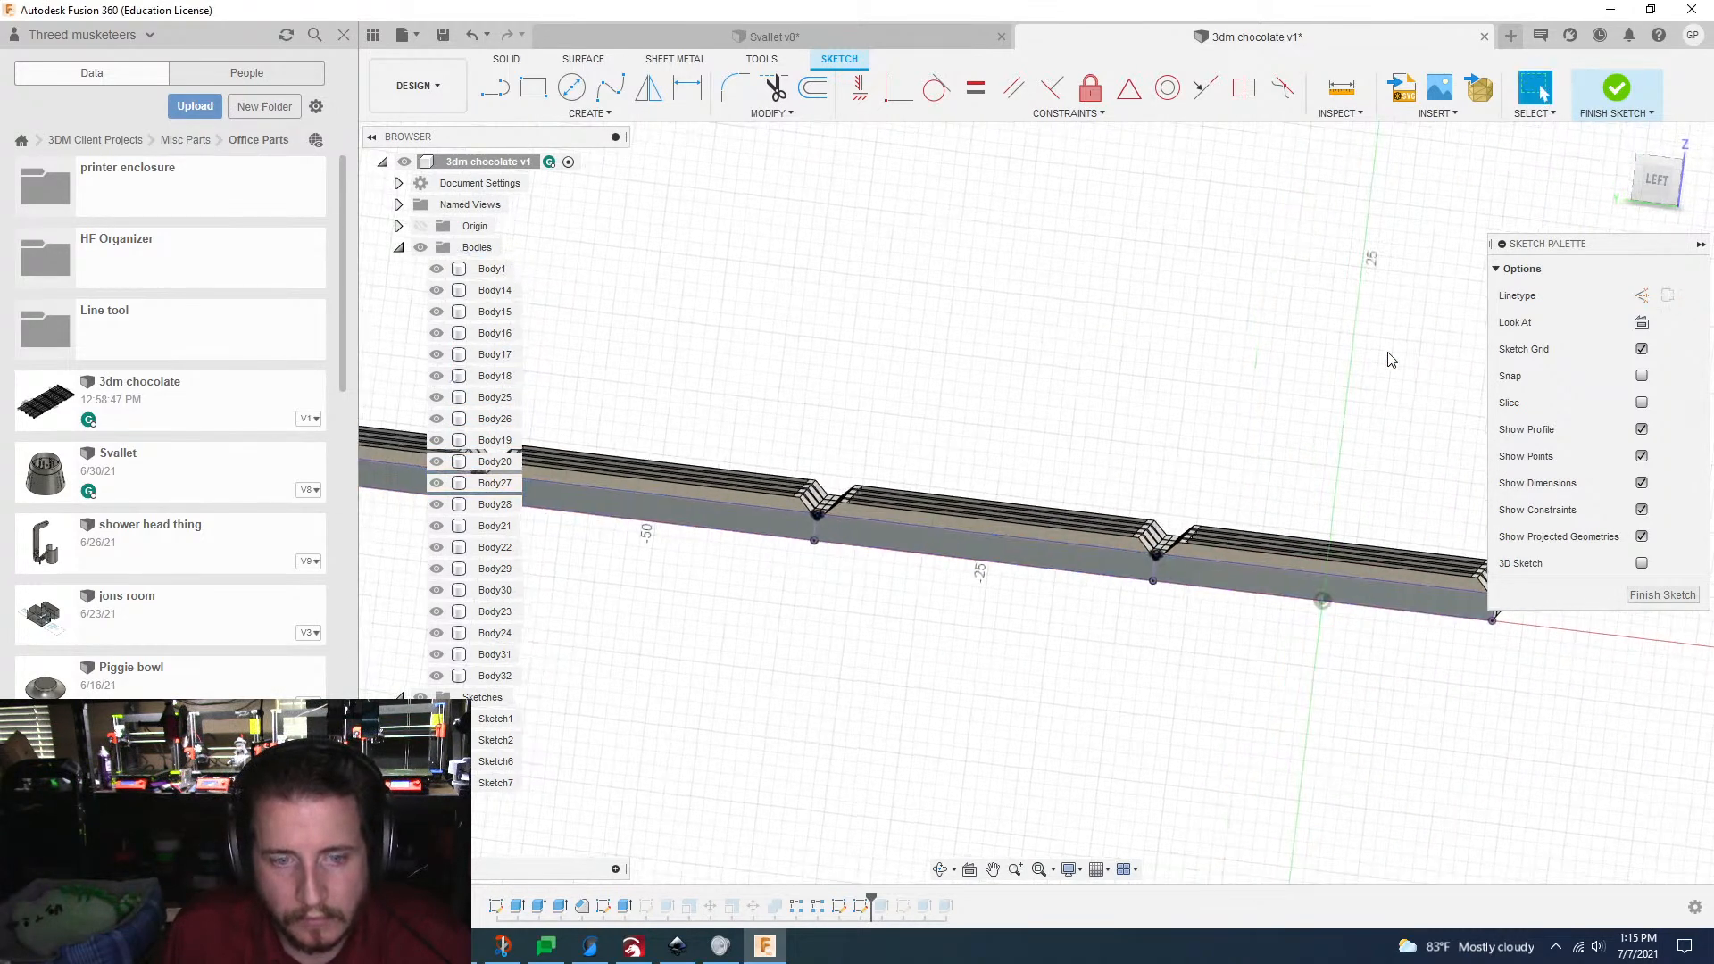
{"action": "left_click", "coordinate": [1663, 594]}
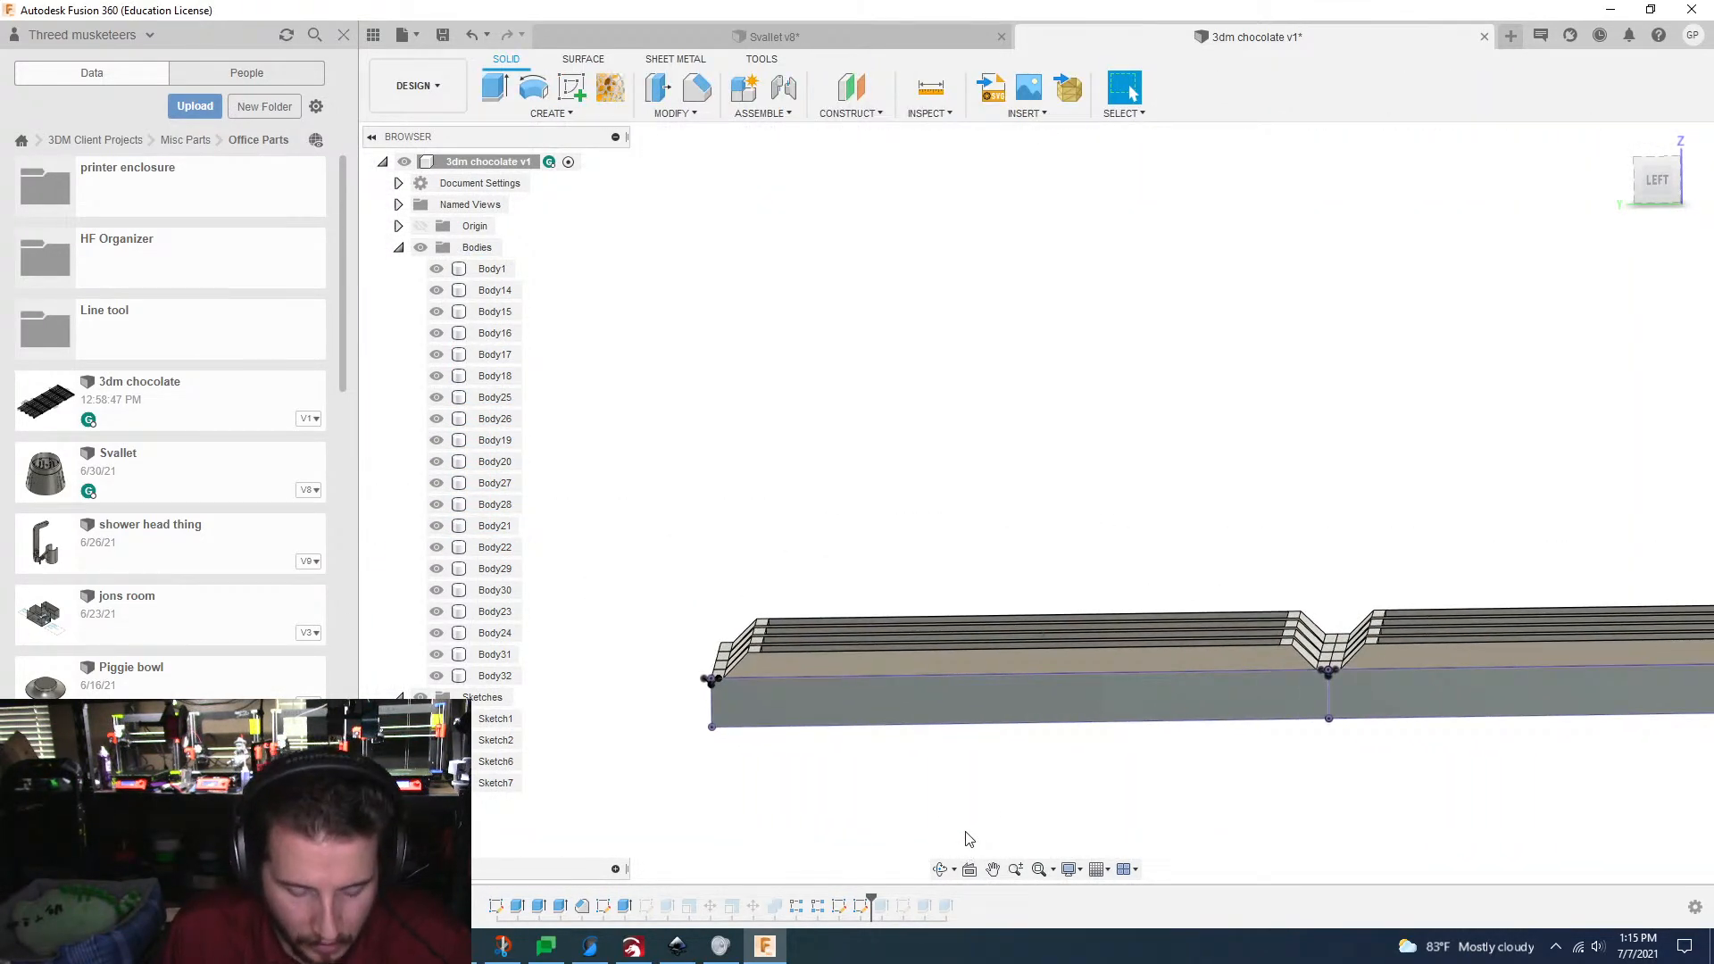
Step: Start an Extrude and select the ten V-shaped profiles at the joints and both end corners along the bar's long side
{"action": "key", "text": "e"}
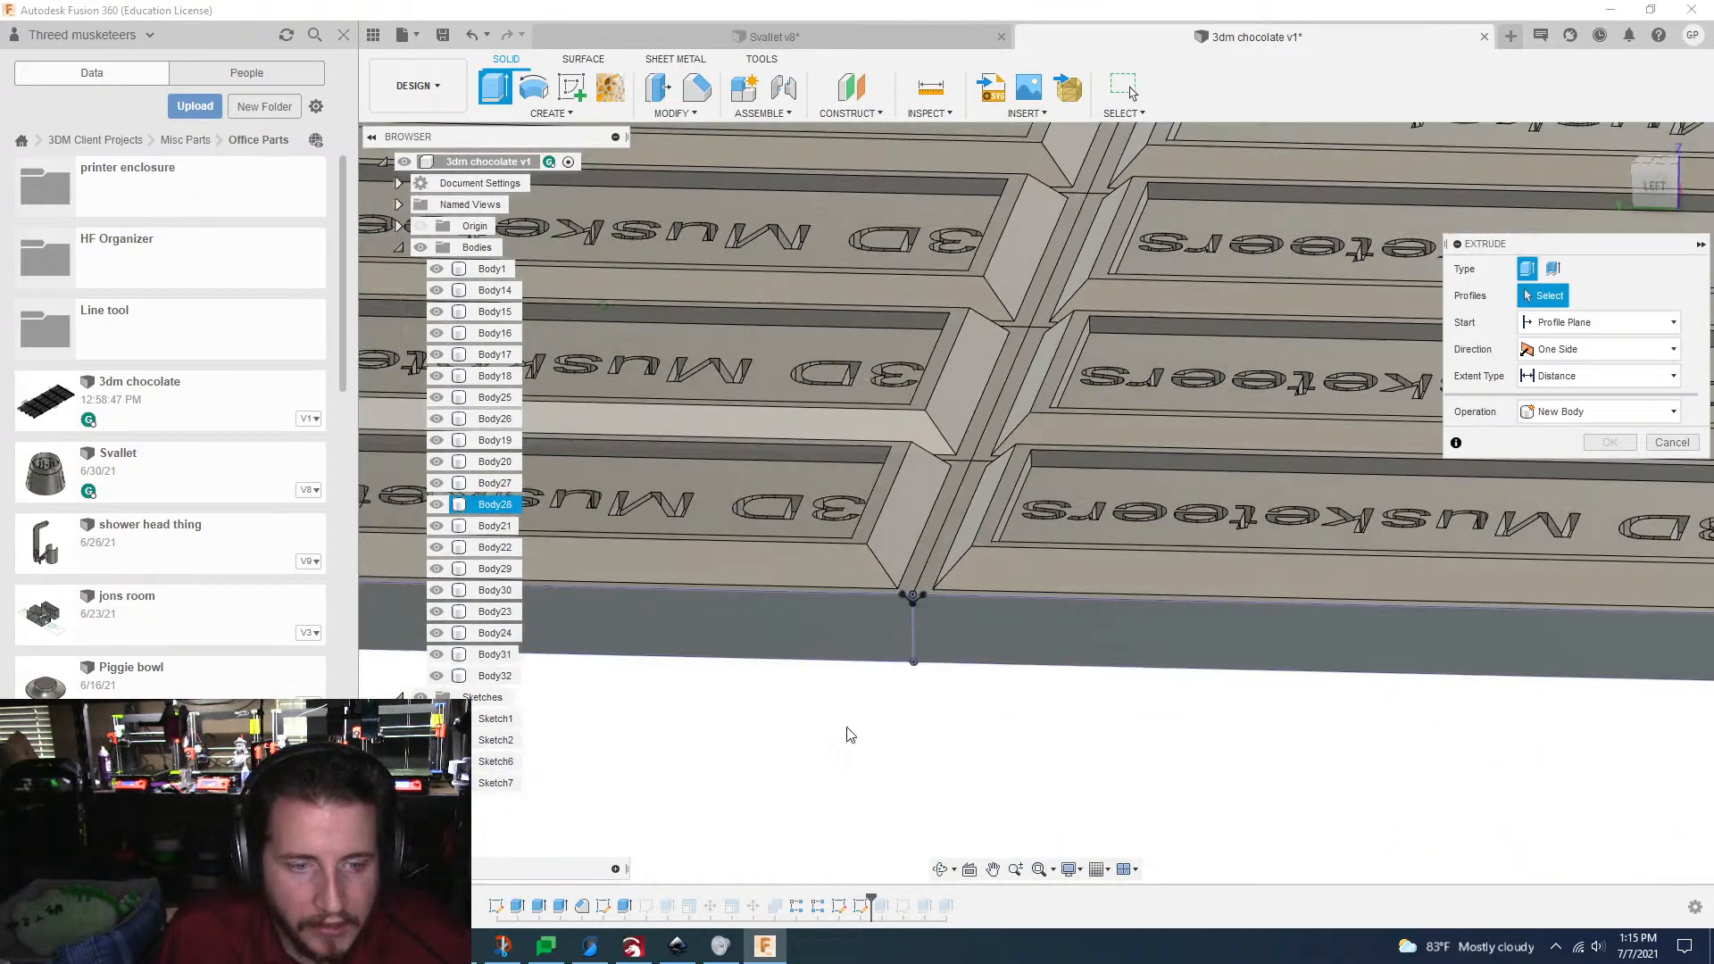
{"action": "left_click", "coordinate": [864, 488]}
{"action": "left_click", "coordinate": [900, 488]}
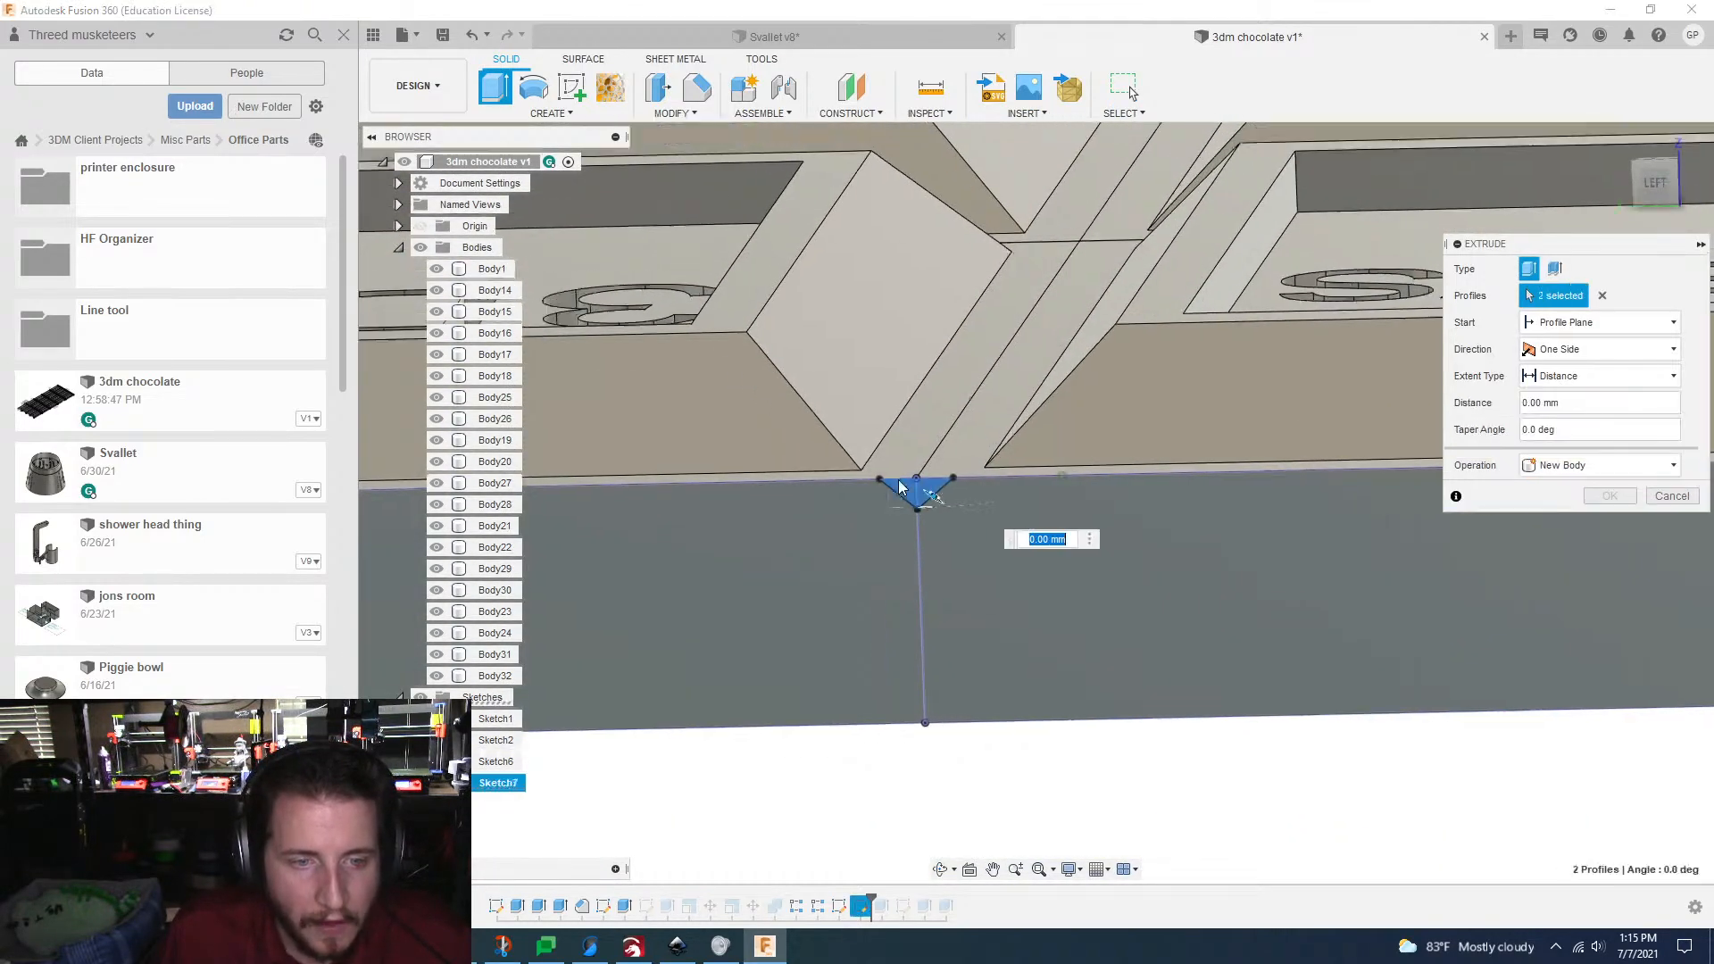
{"action": "scroll", "coordinate": [884, 496], "scroll_direction": "down", "scroll_amount": 10}
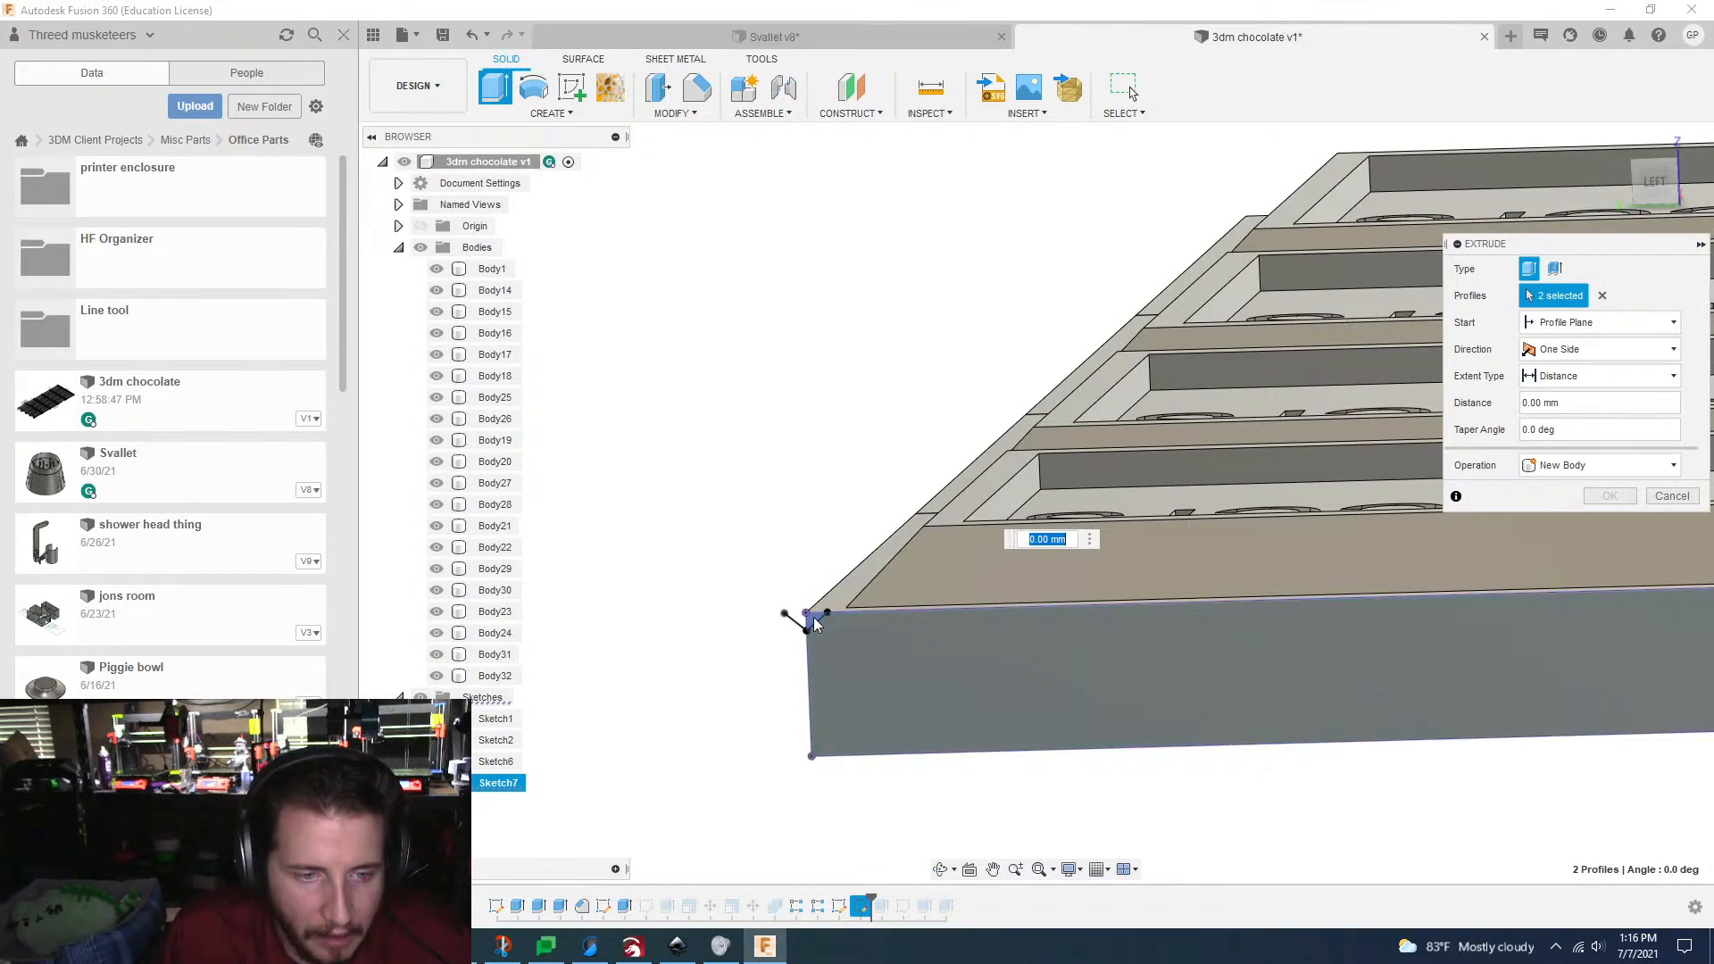
{"action": "scroll", "coordinate": [815, 625], "scroll_direction": "up", "scroll_amount": 8}
{"action": "left_click", "coordinate": [884, 661]}
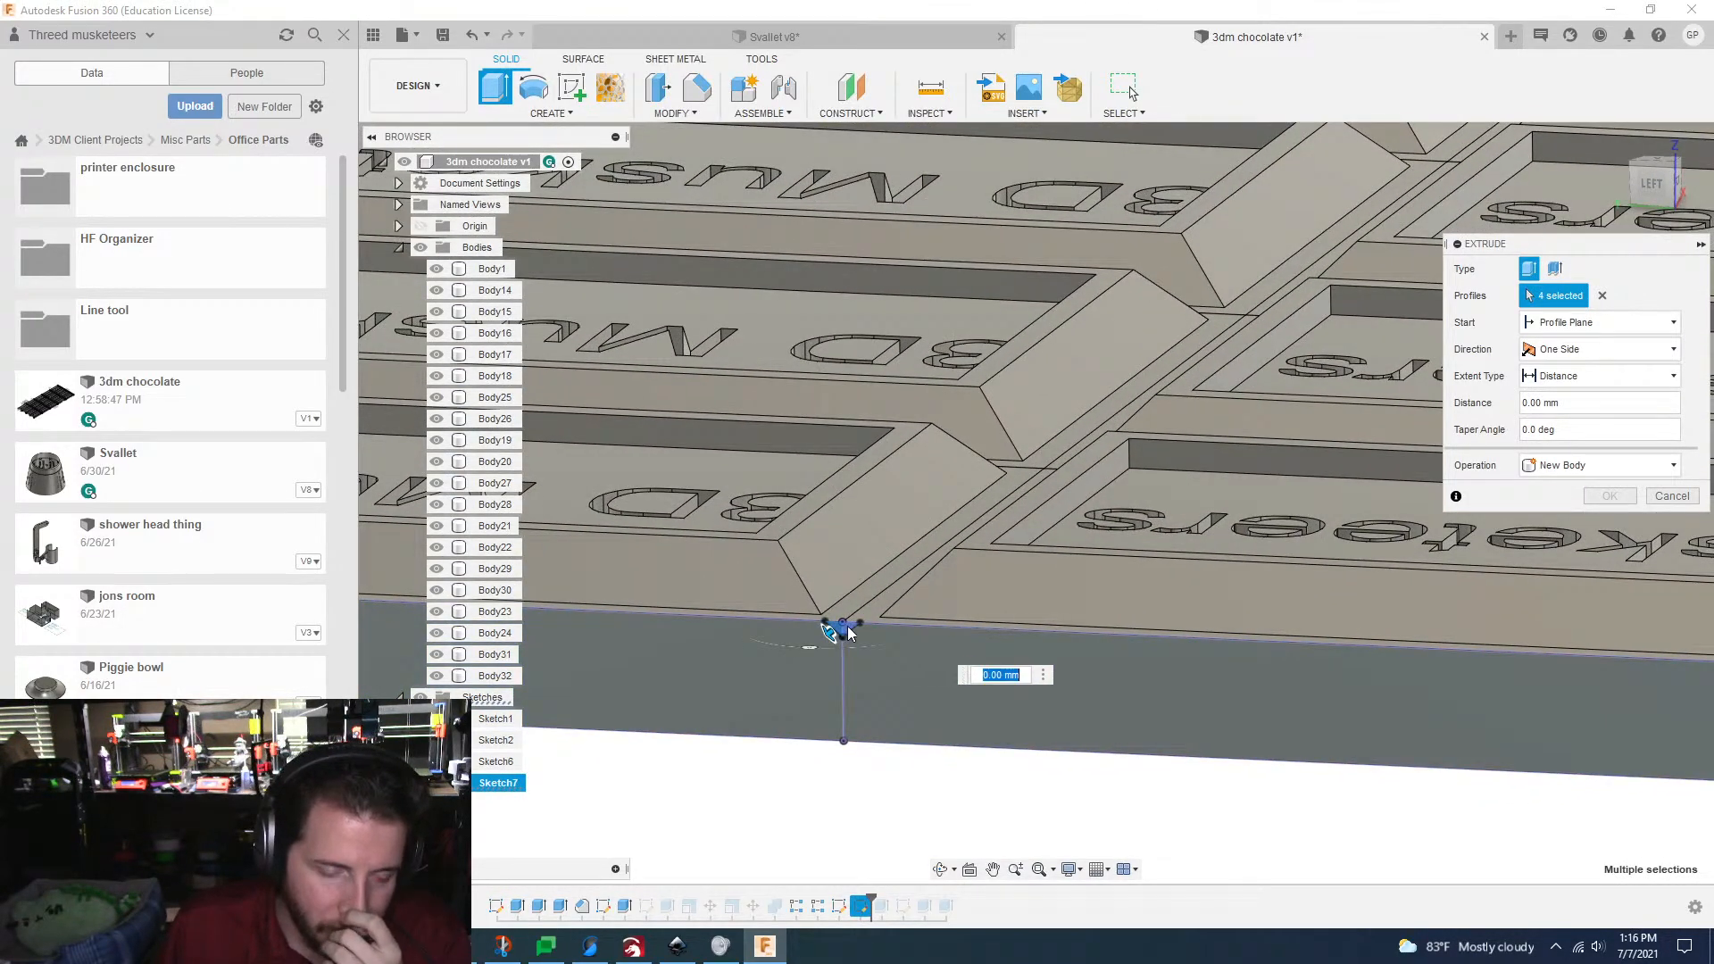
{"action": "left_click", "coordinate": [849, 633]}
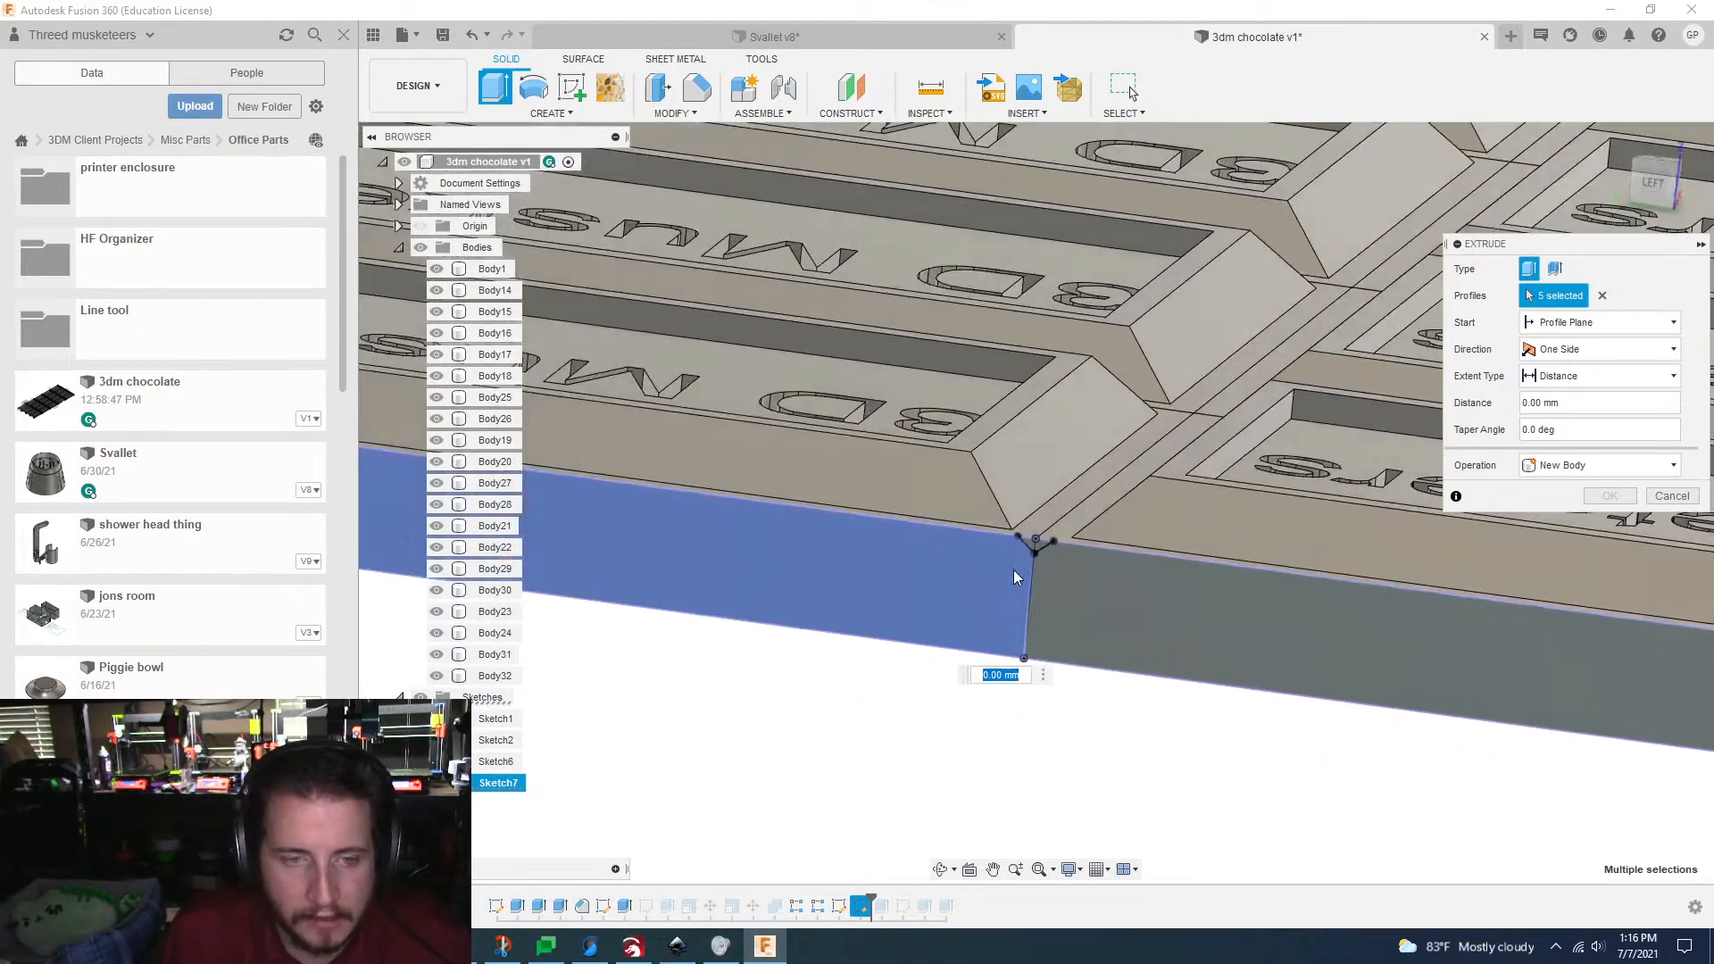
{"action": "scroll", "coordinate": [1018, 572], "scroll_direction": "up", "scroll_amount": 2}
{"action": "left_click", "coordinate": [1058, 552]}
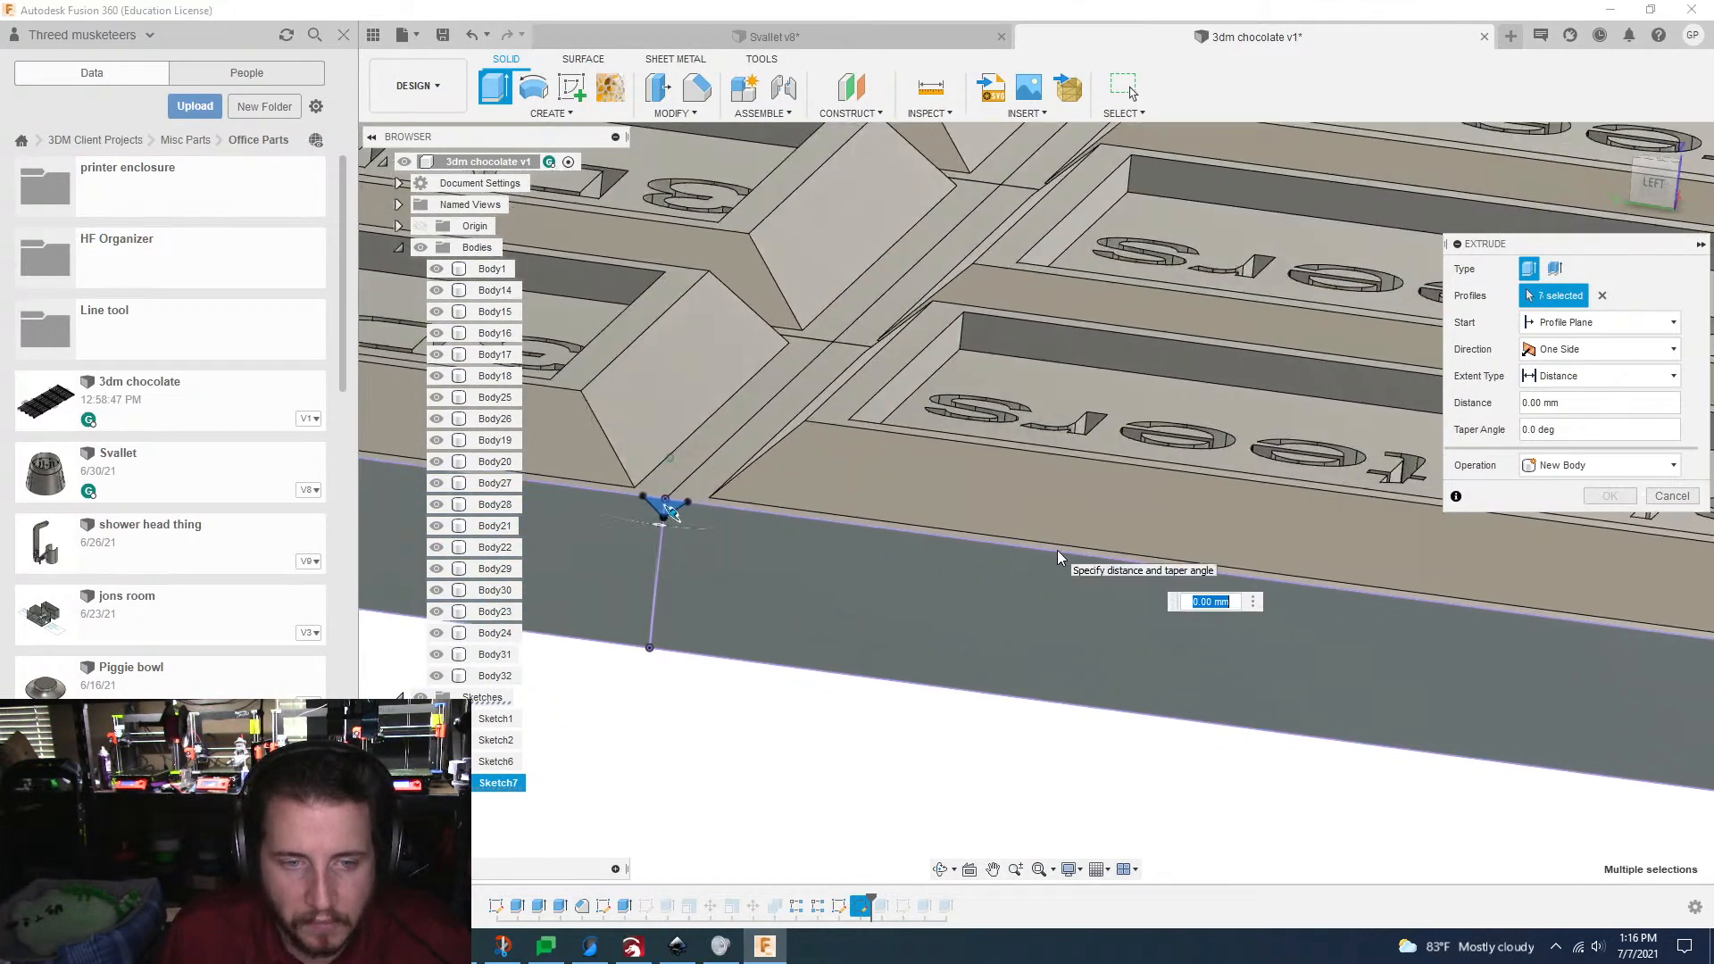
{"action": "left_click", "coordinate": [1230, 527]}
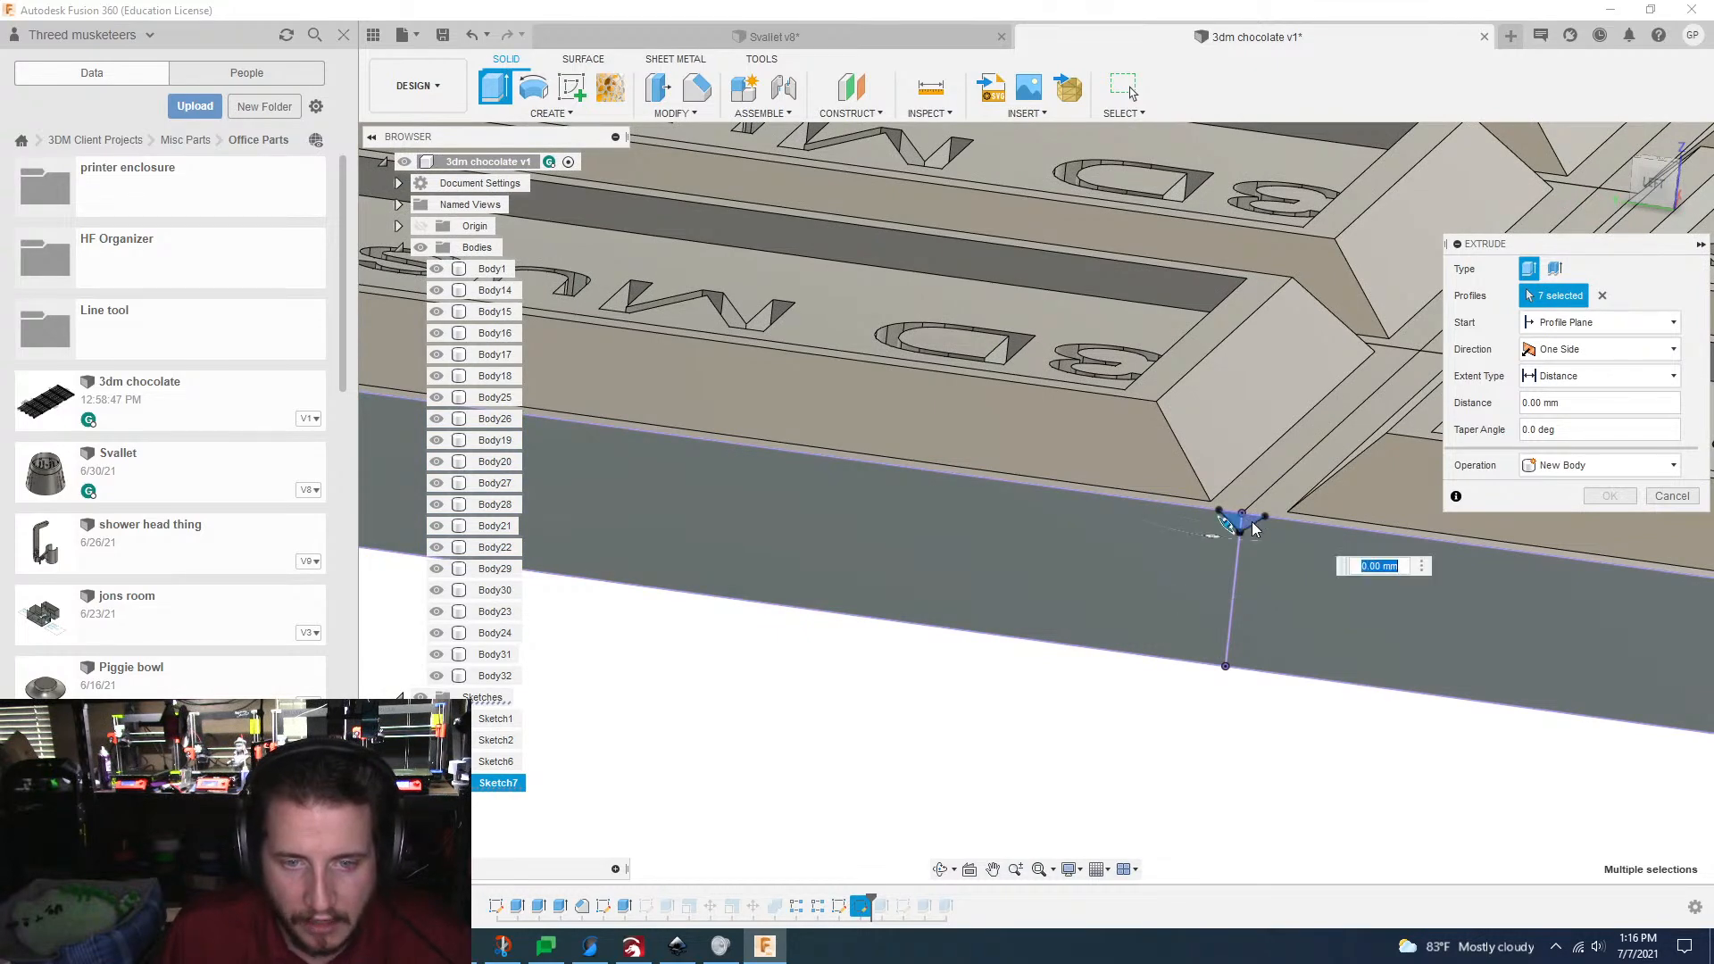
{"action": "left_click", "coordinate": [1255, 527]}
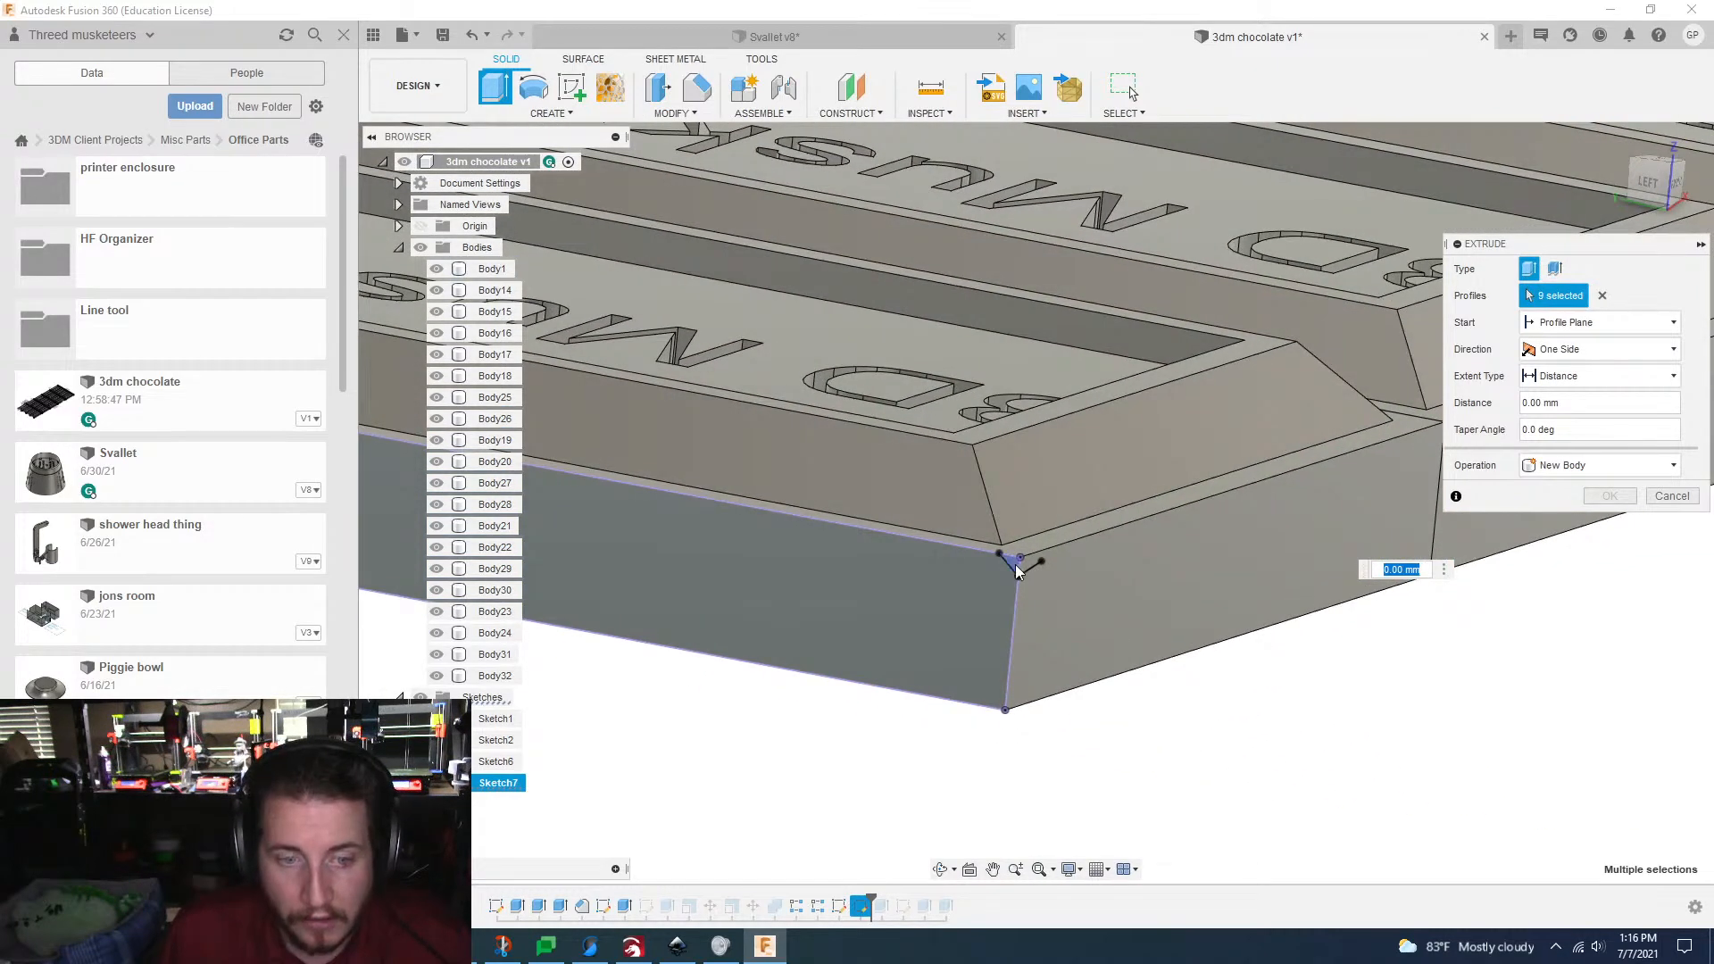
{"action": "left_click", "coordinate": [1016, 567]}
Step: Cut the selected V profiles across the full width of the bar with a distance of -56 mm
{"action": "scroll", "coordinate": [1018, 573], "scroll_direction": "down", "scroll_amount": 6}
{"action": "middle_click_drag", "start_coordinate": [1018, 573], "coordinate": [1068, 688], "text": "shift"}
{"action": "middle_click_drag", "start_coordinate": [1068, 687], "coordinate": [1096, 816]}
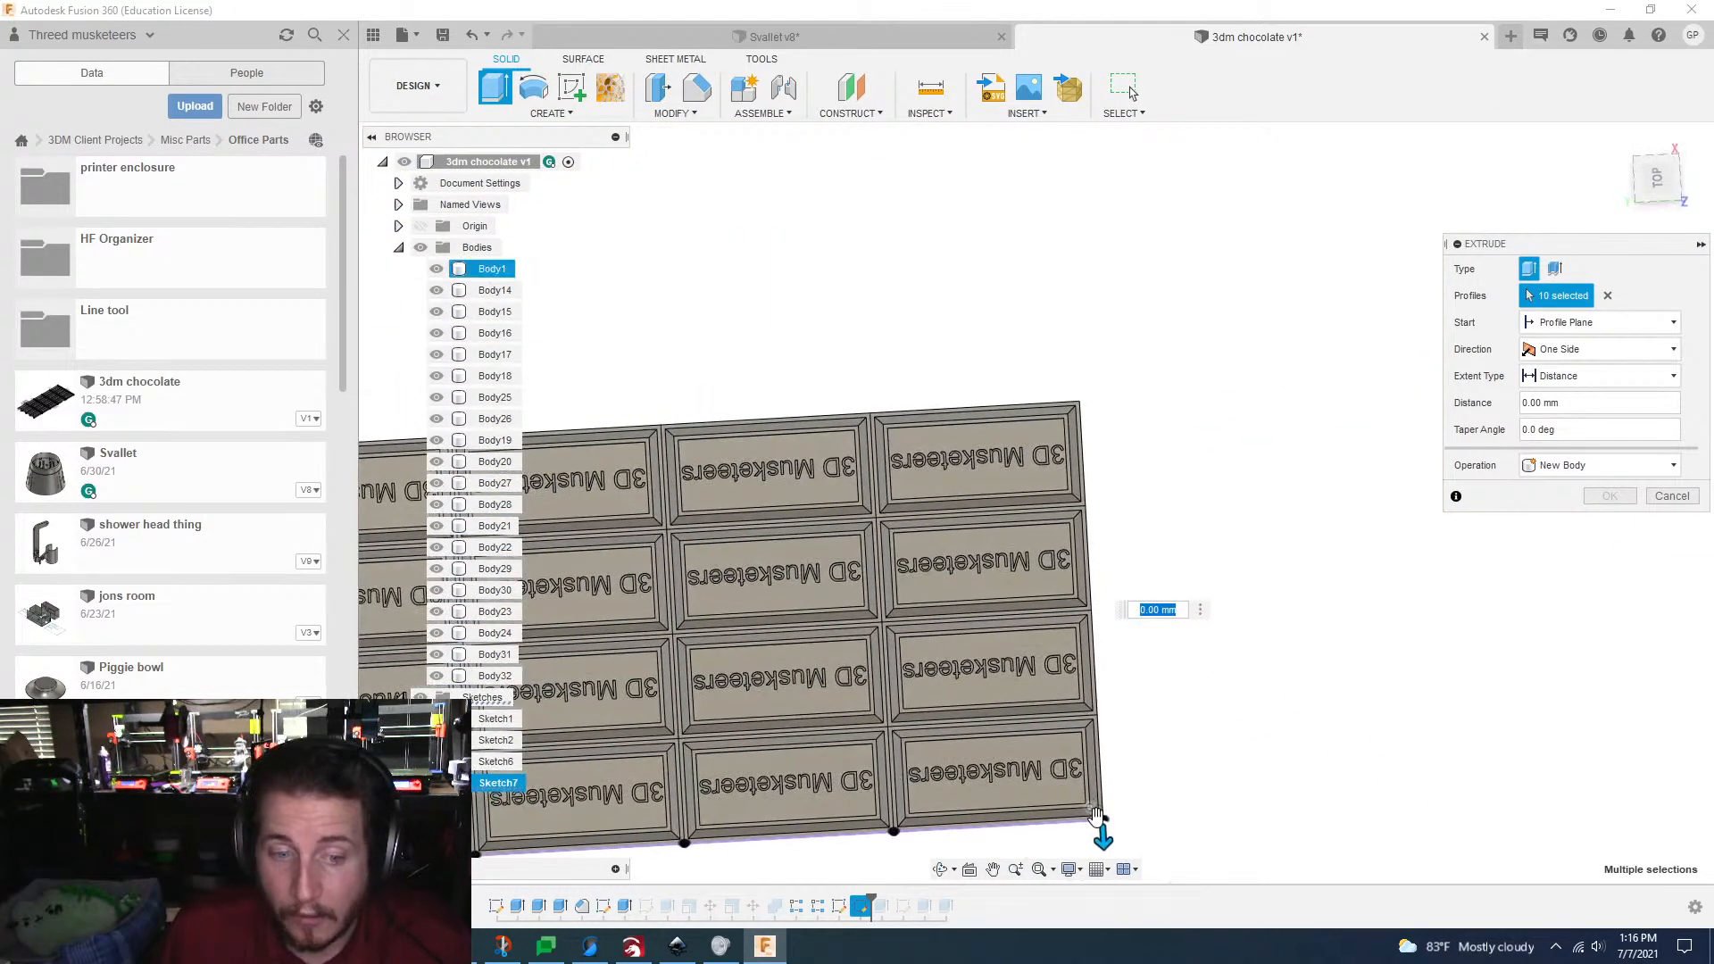
{"action": "left_click_drag", "start_coordinate": [1103, 835], "coordinate": [1093, 374]}
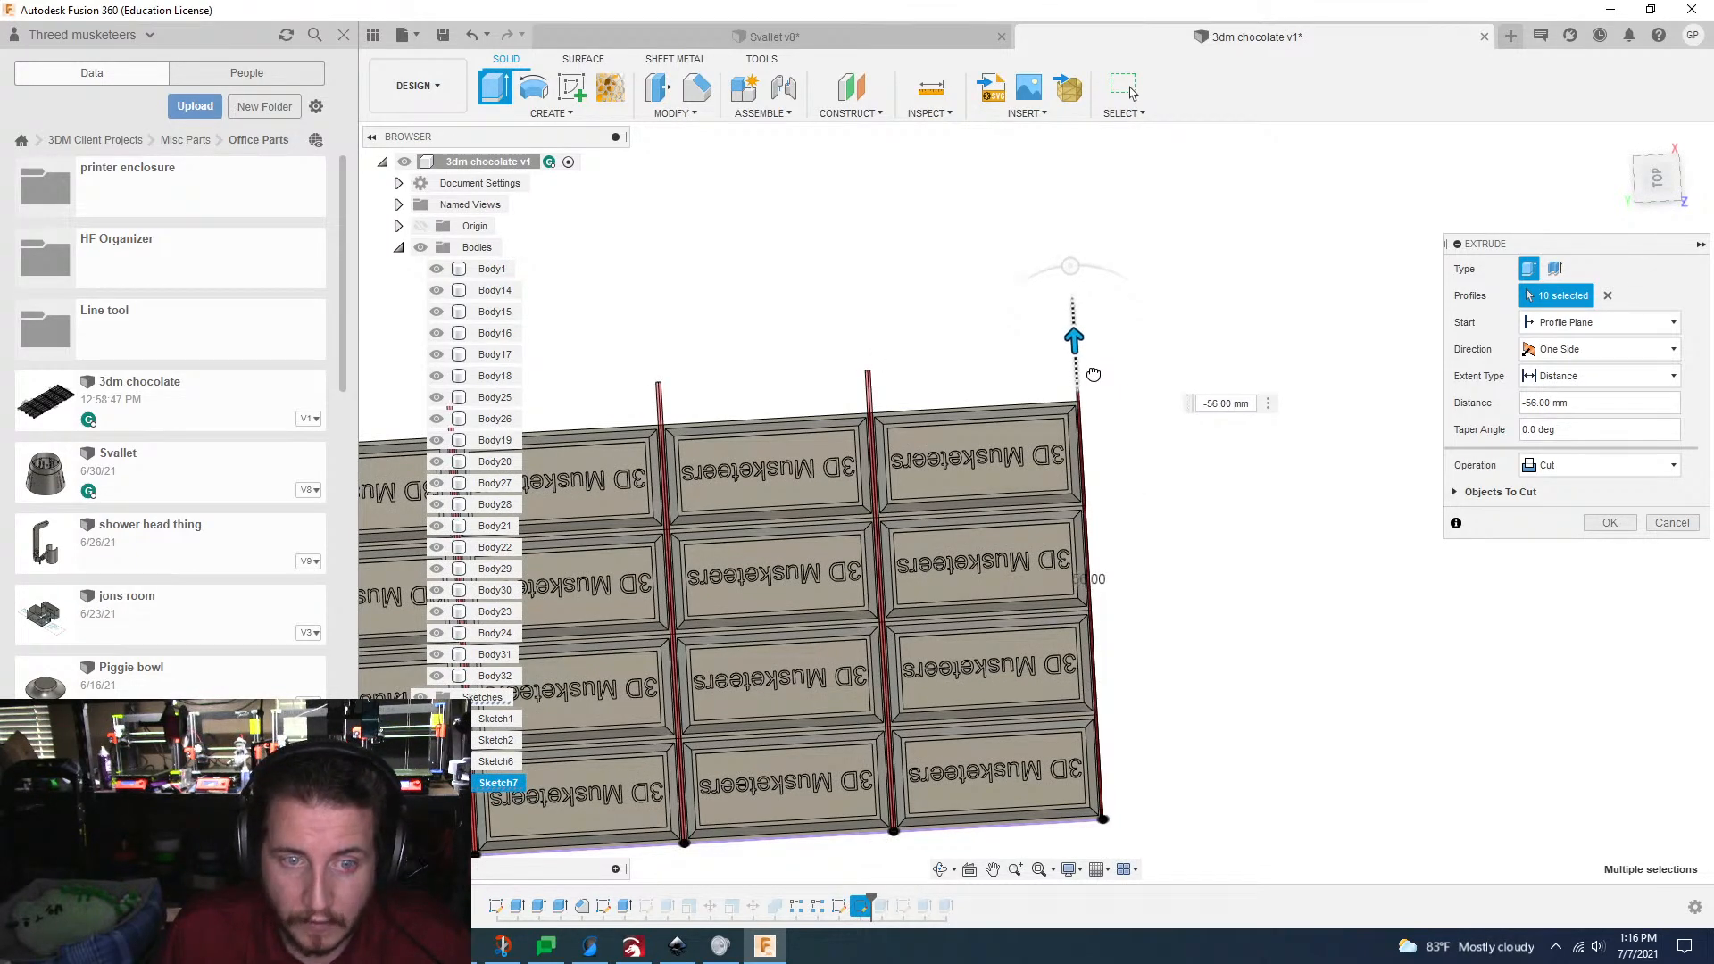
{"action": "middle_click_drag", "start_coordinate": [1094, 374], "coordinate": [1127, 335], "text": "shift"}
{"action": "scroll", "coordinate": [1104, 378], "scroll_direction": "up", "scroll_amount": 4}
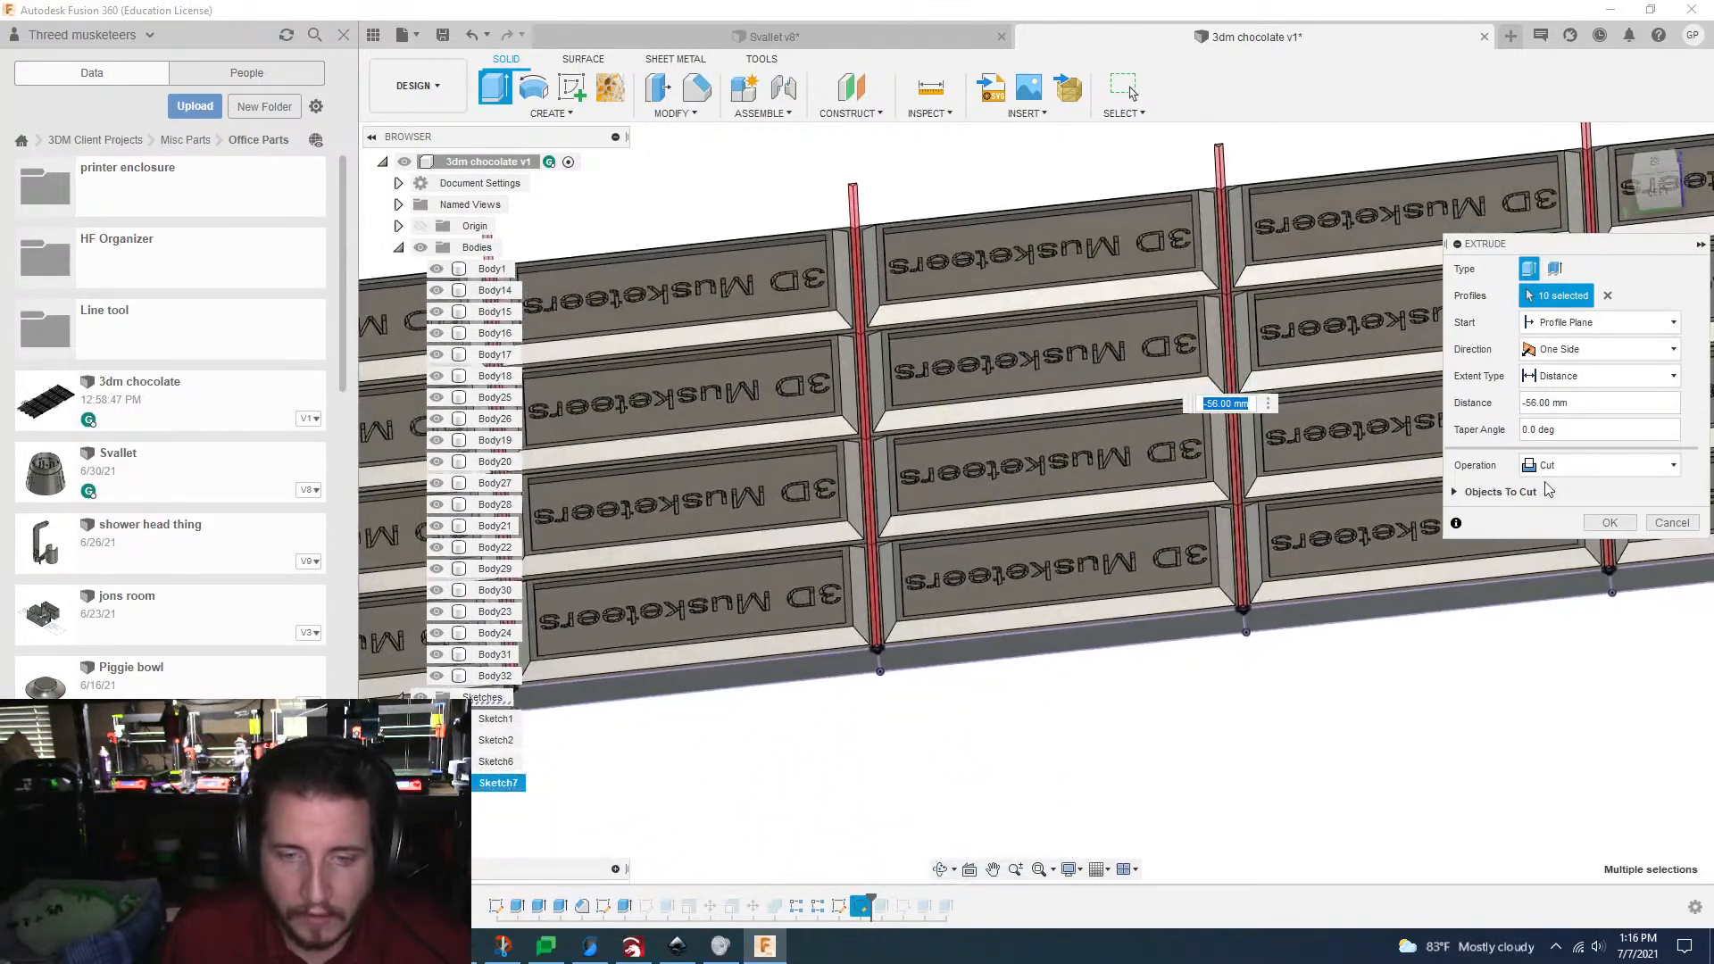
{"action": "left_click", "coordinate": [1609, 522]}
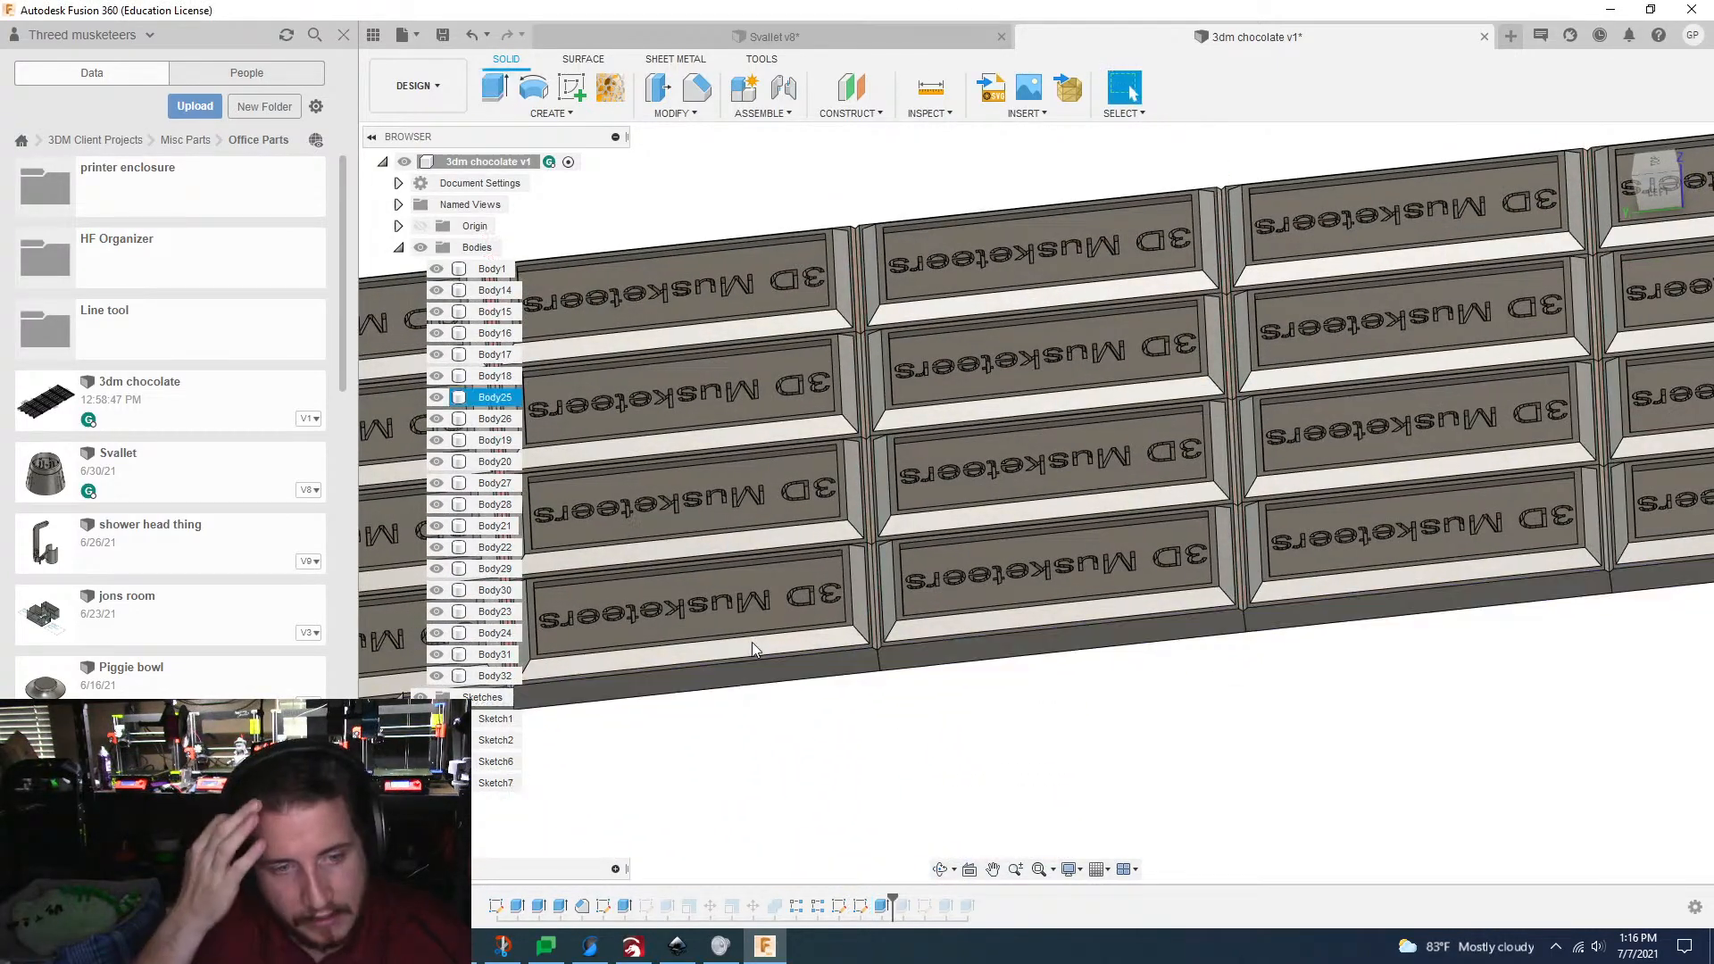
Step: Start a Combine with a corner plate as target and the sixteen plates of the other four columns as tool bodies
{"action": "scroll", "coordinate": [756, 650], "scroll_direction": "down", "scroll_amount": 6}
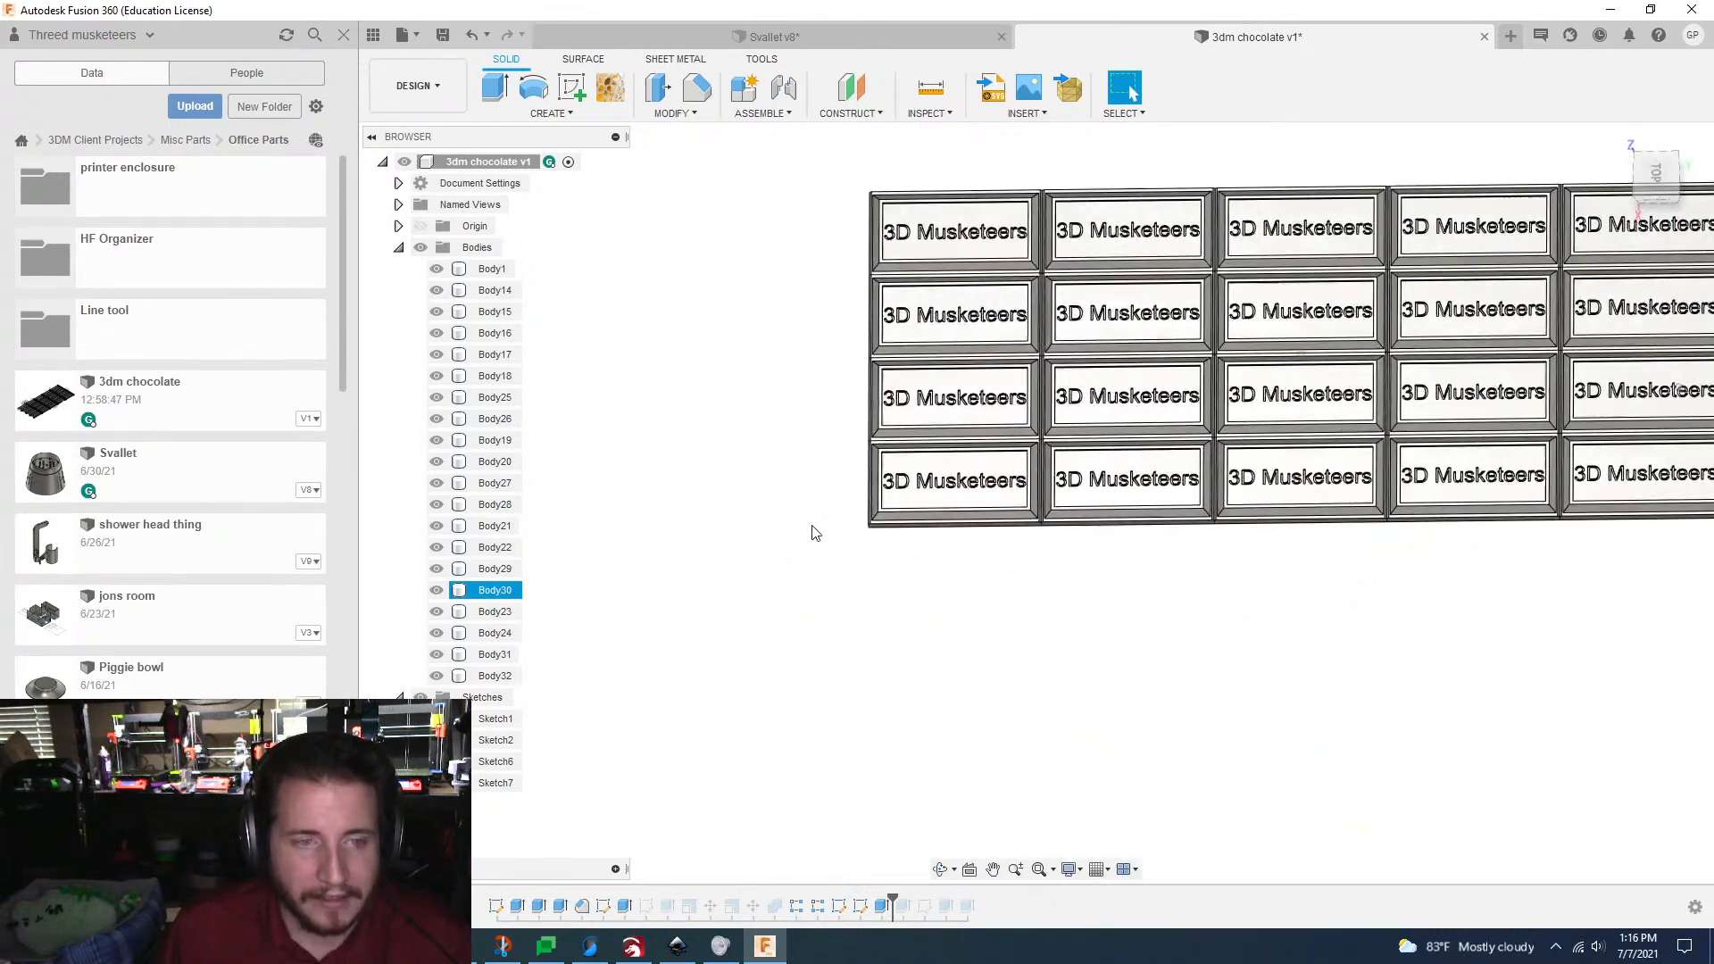
{"action": "left_click", "coordinate": [691, 115]}
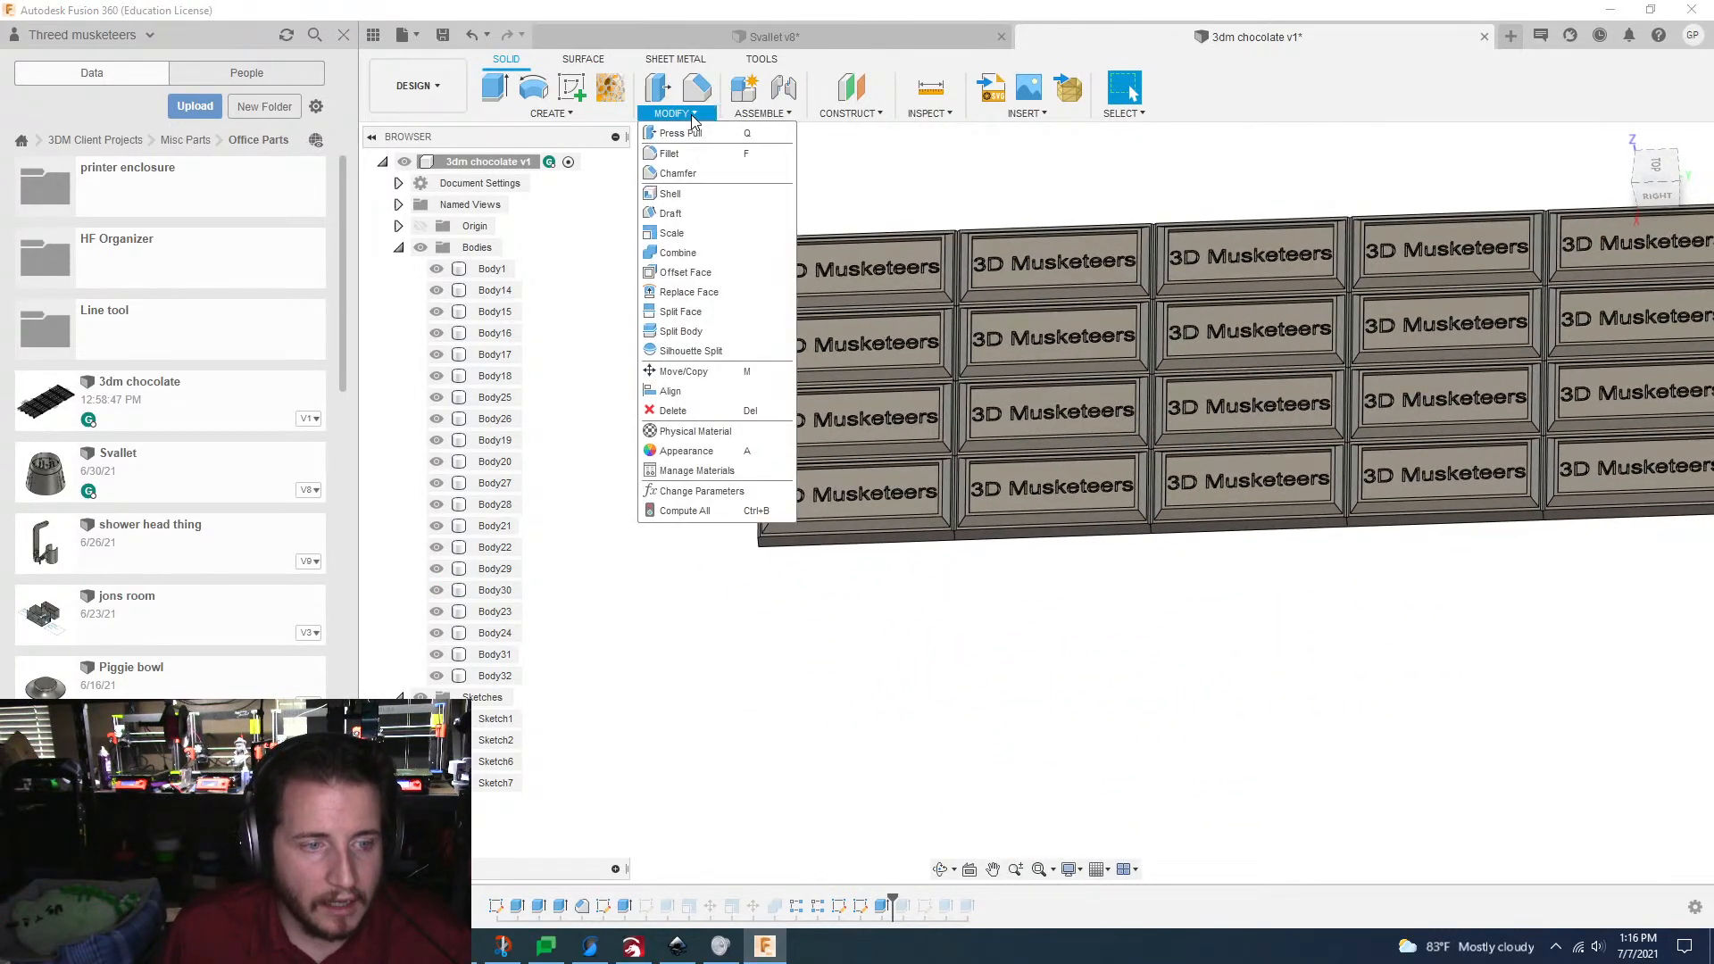
{"action": "left_click", "coordinate": [690, 252]}
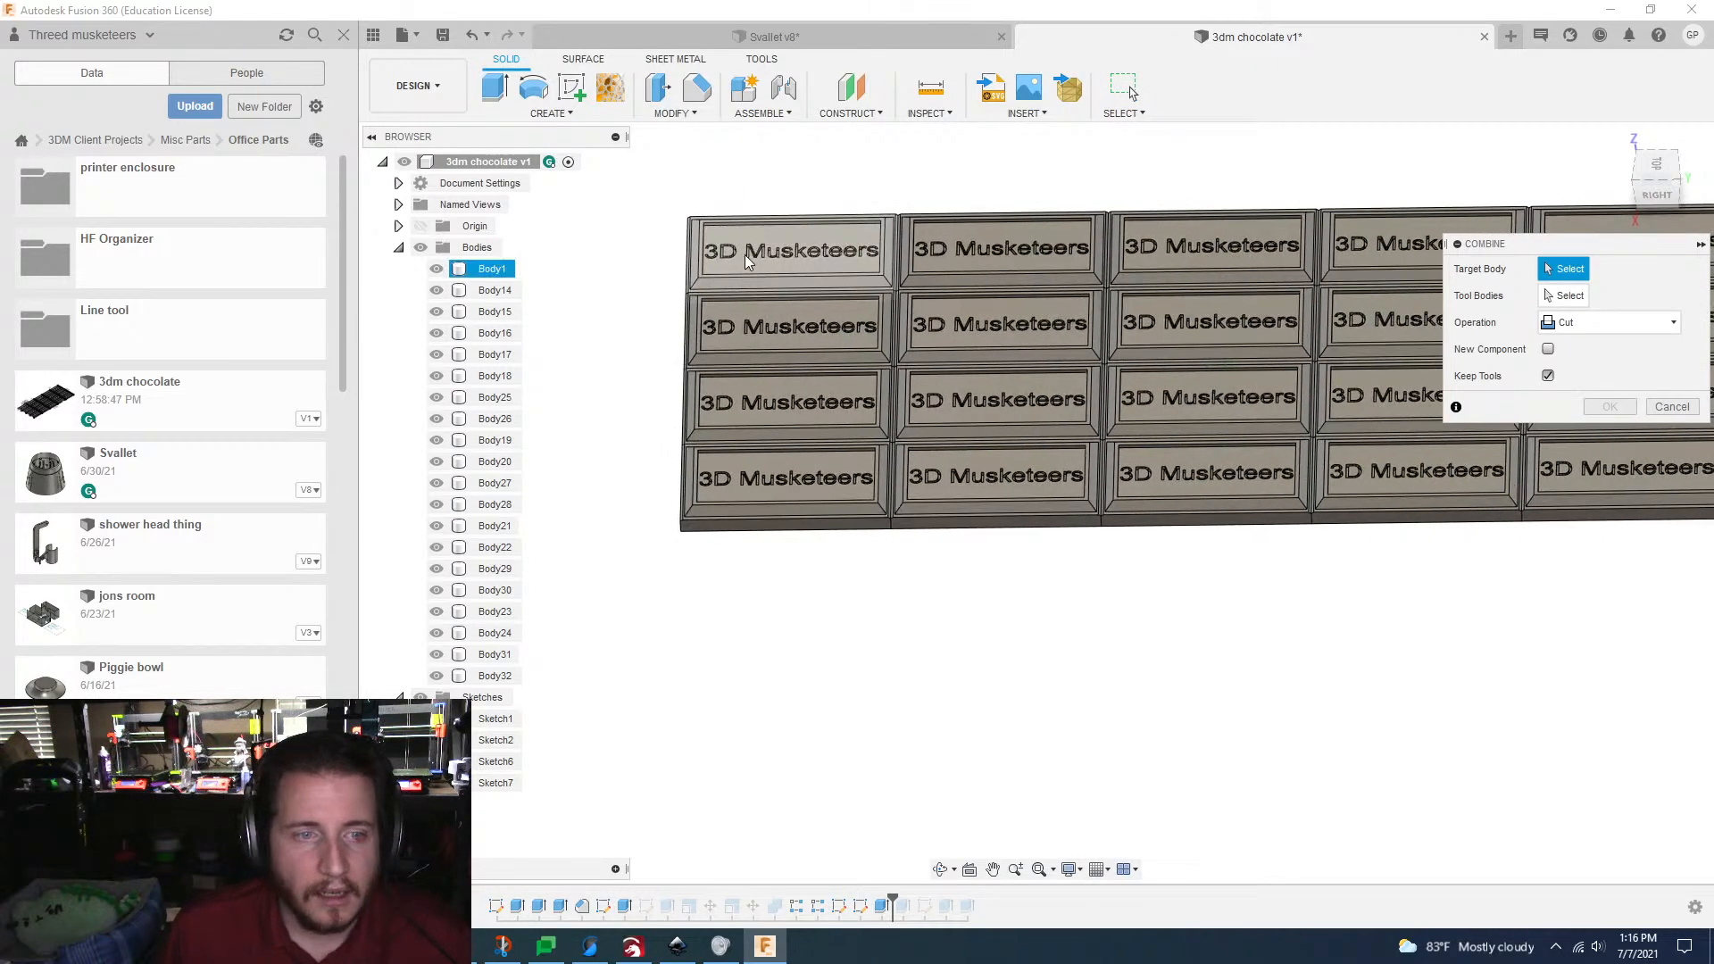
{"action": "left_click", "coordinate": [740, 273]}
{"action": "scroll", "coordinate": [907, 306], "scroll_direction": "down", "scroll_amount": 4}
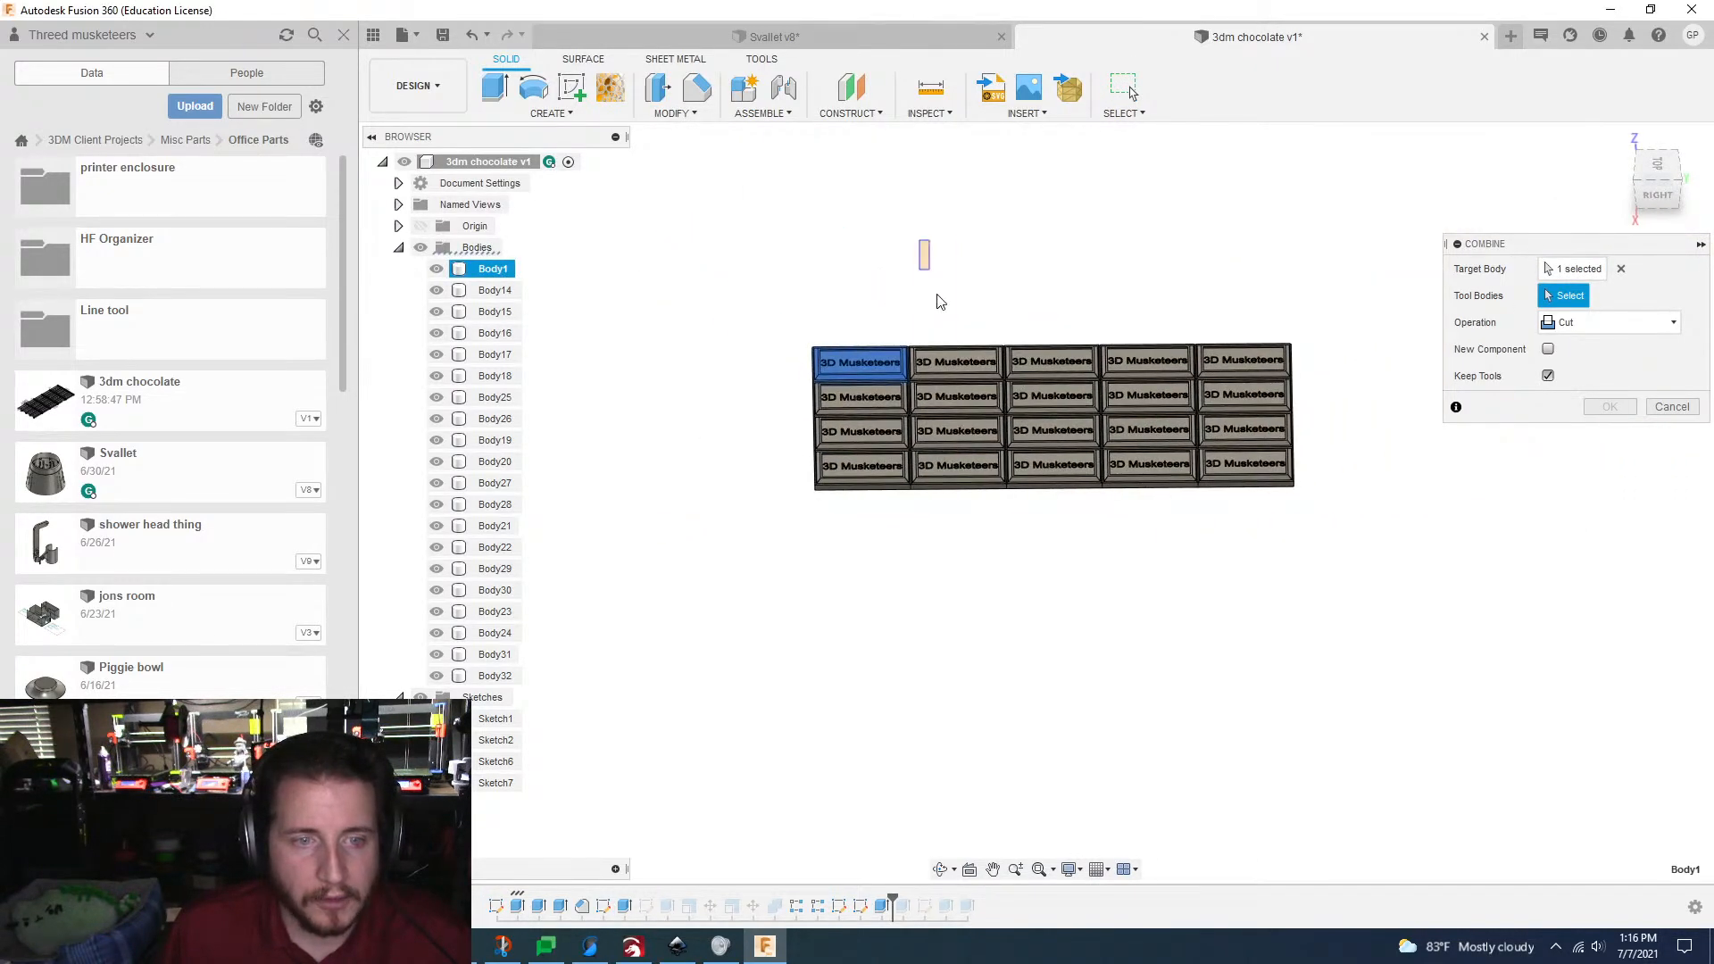
{"action": "left_click_drag", "start_coordinate": [1453, 582], "coordinate": [922, 314]}
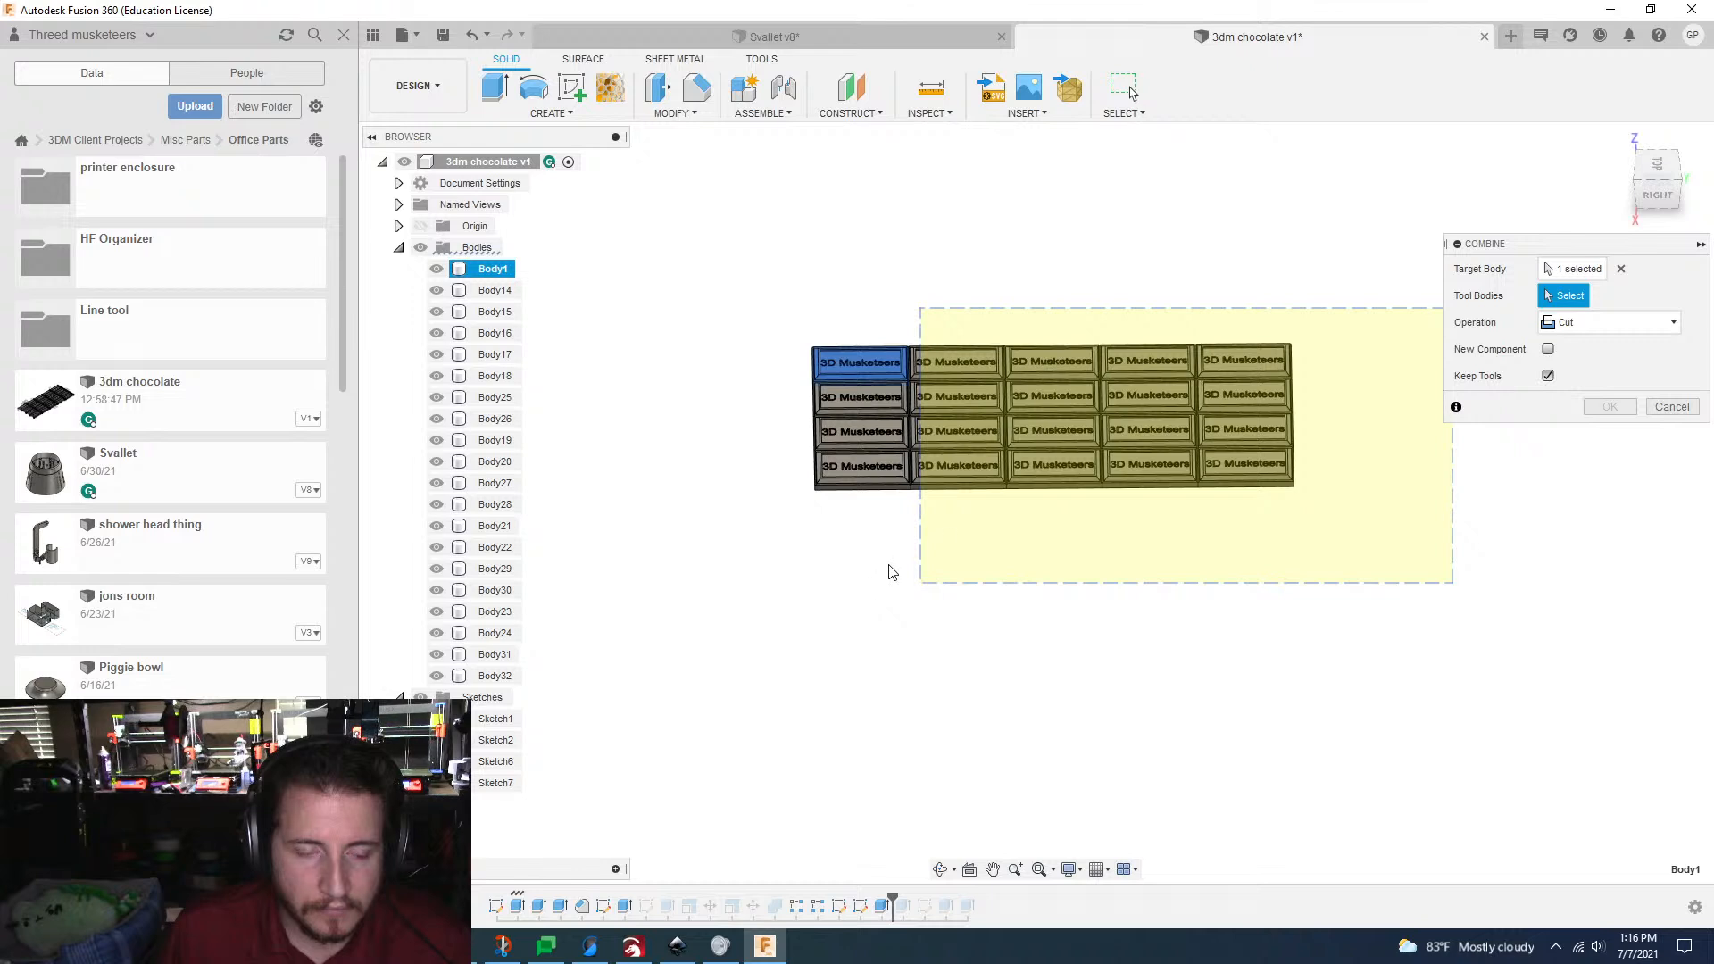
Step: Join the plates into one body, adding the target column's three remaining plates as tools and turning Keep Tools off
{"action": "left_click", "coordinate": [1616, 330]}
{"action": "left_click", "coordinate": [1565, 357]}
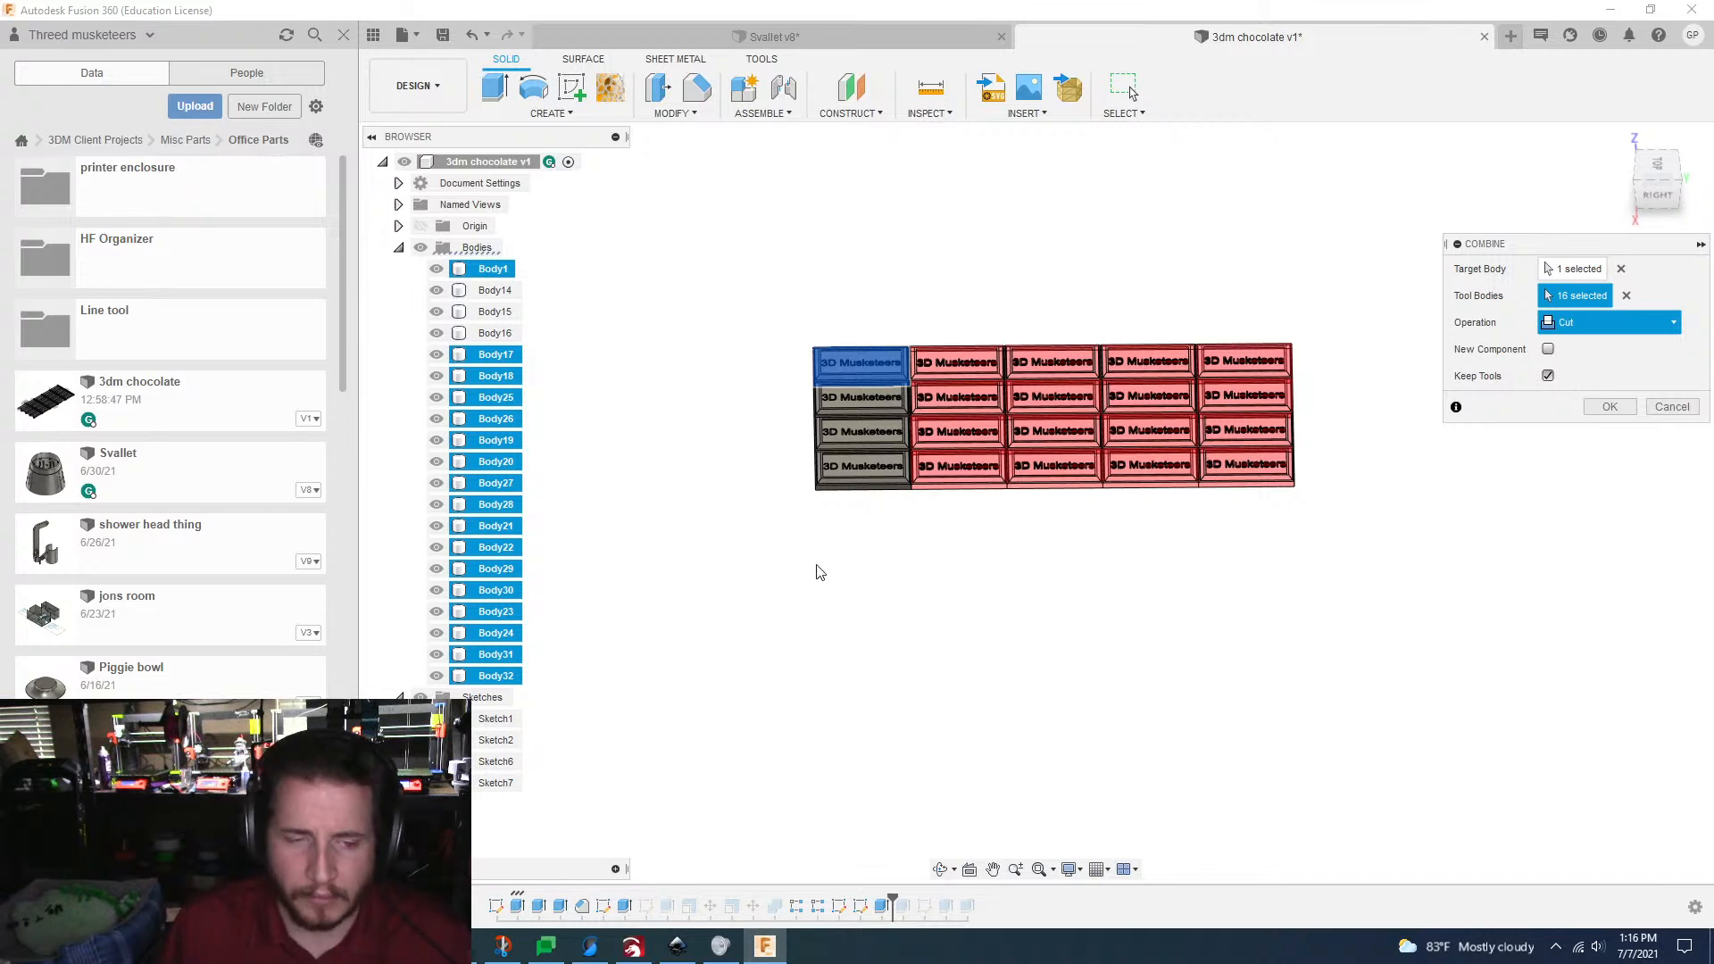
{"action": "scroll", "coordinate": [872, 597], "scroll_direction": "up", "scroll_amount": 1}
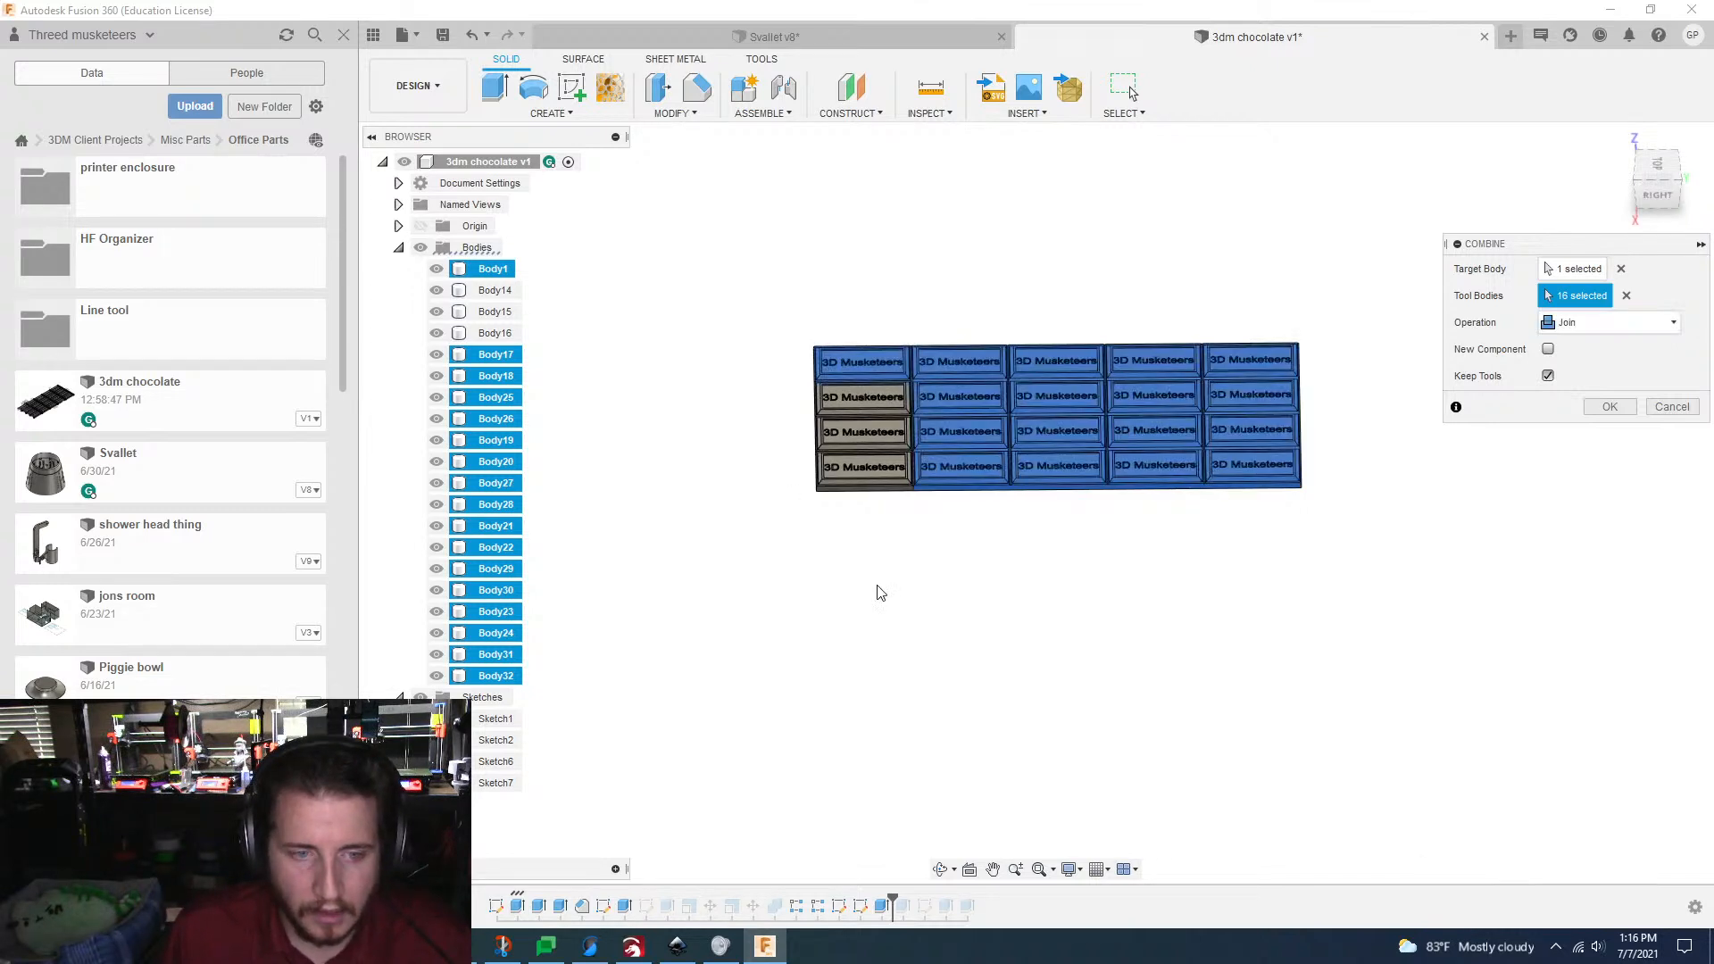
{"action": "left_click_drag", "start_coordinate": [884, 569], "coordinate": [834, 488]}
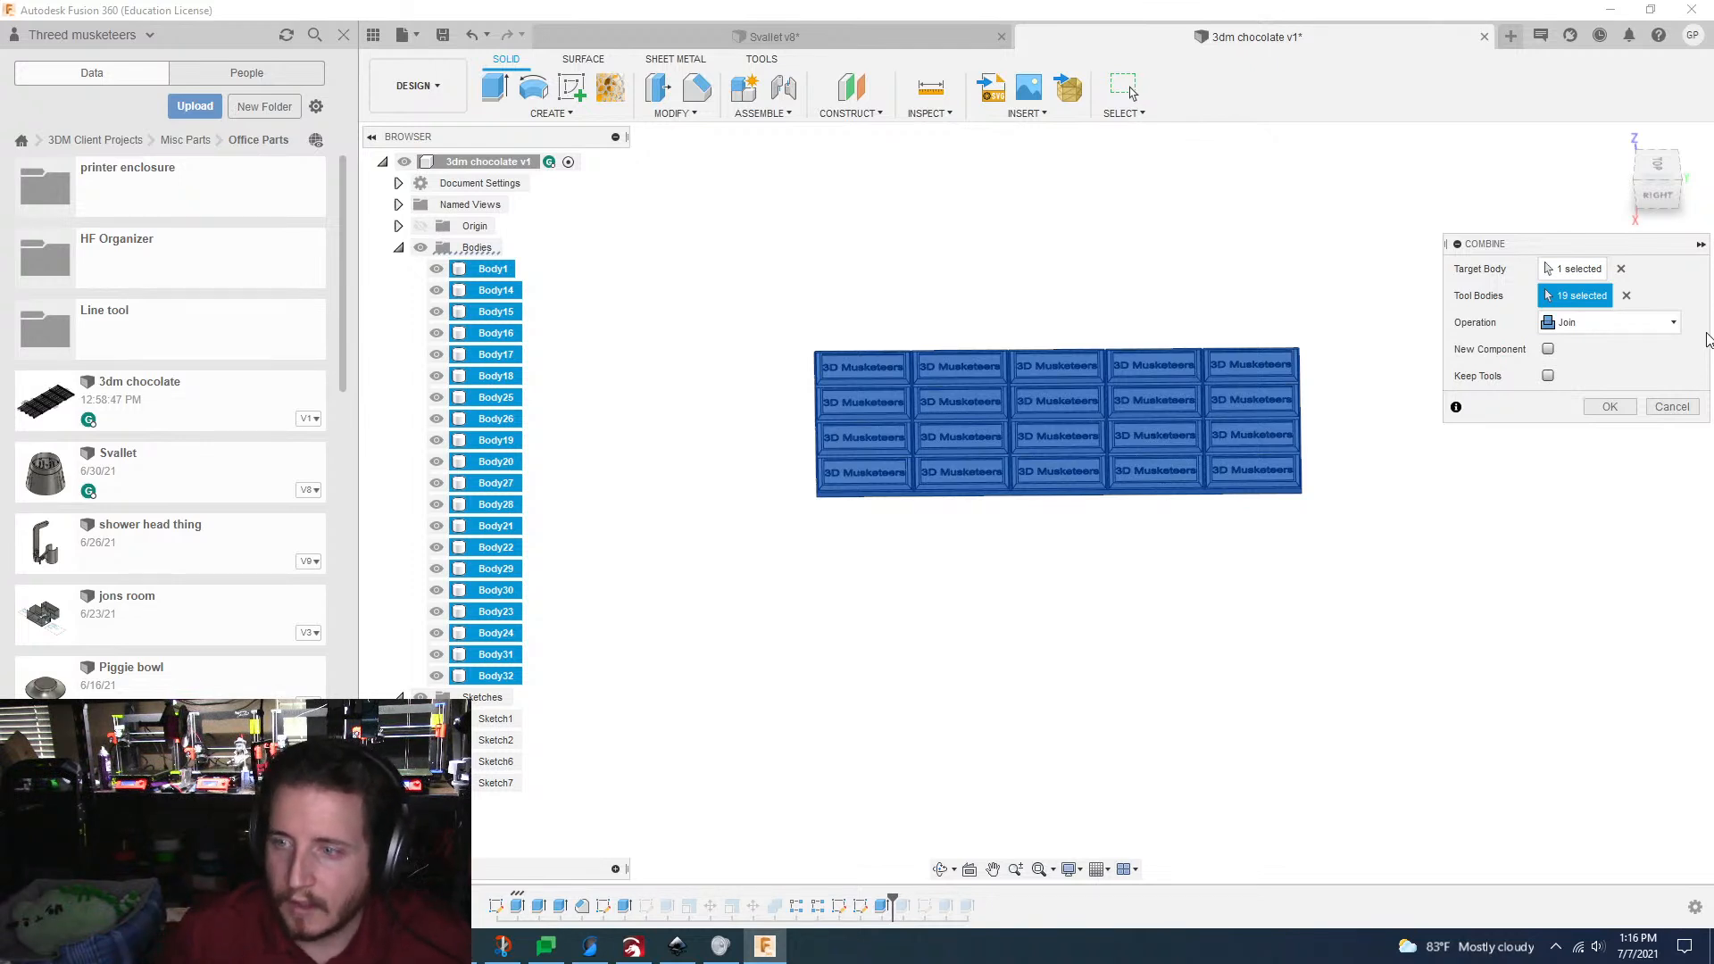
{"action": "middle_click_drag", "start_coordinate": [1324, 632], "coordinate": [1340, 591], "text": "shift"}
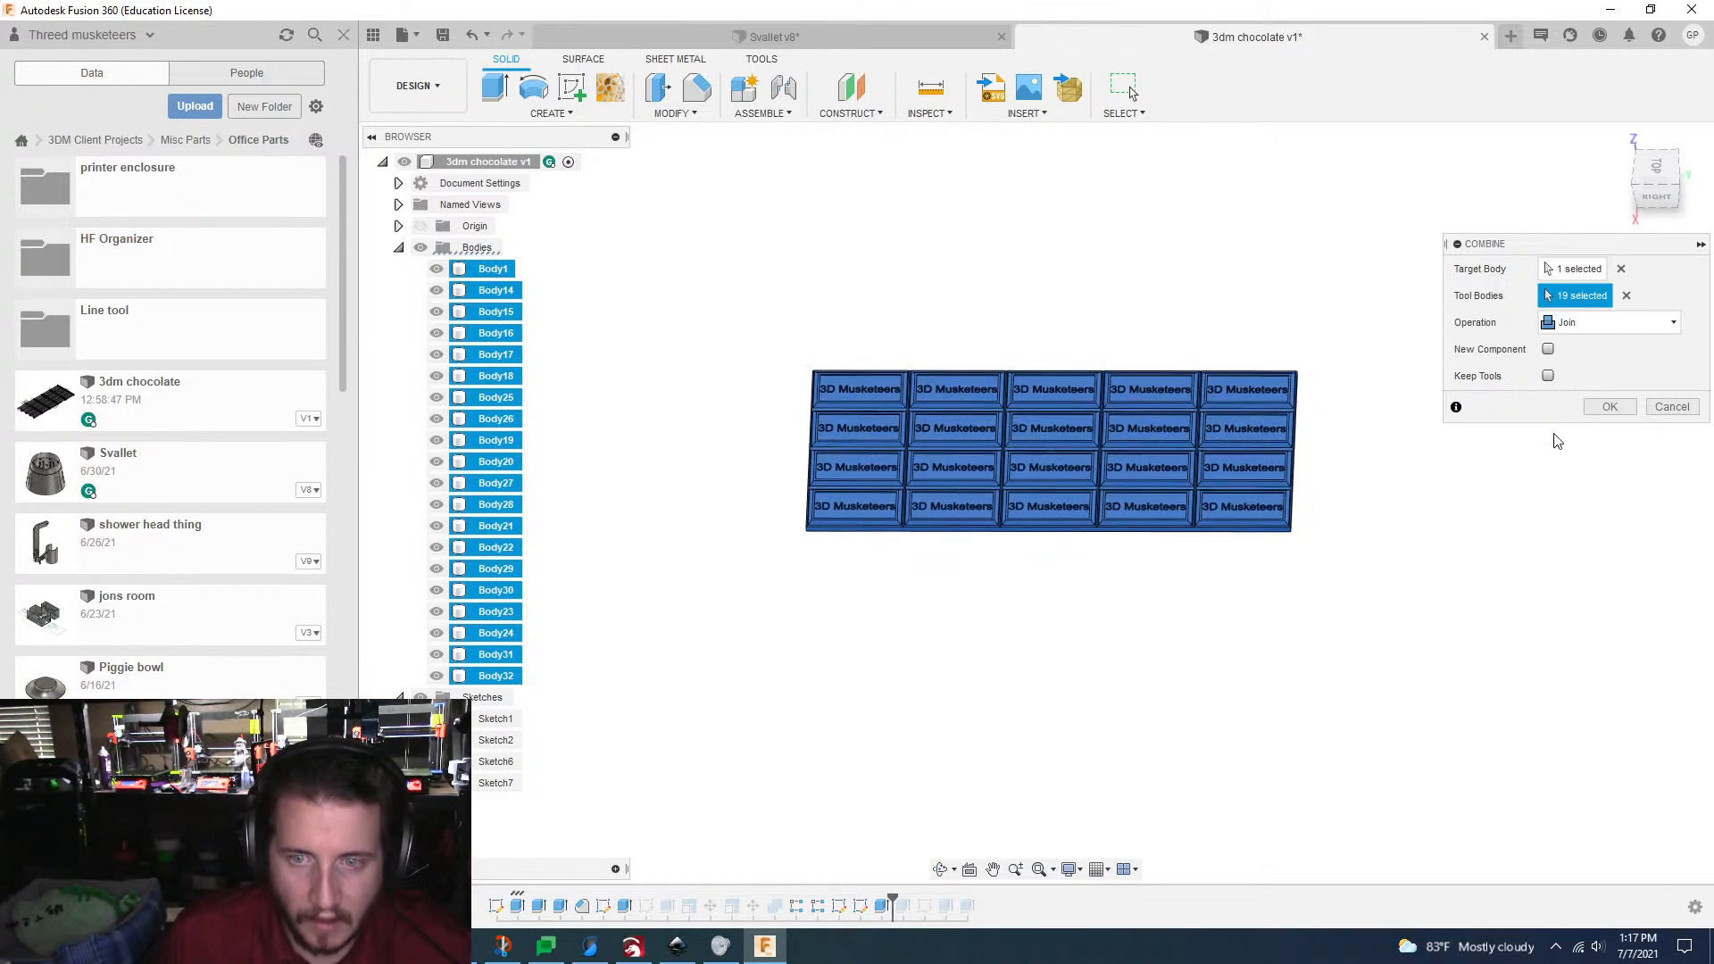
{"action": "left_click", "coordinate": [1608, 407]}
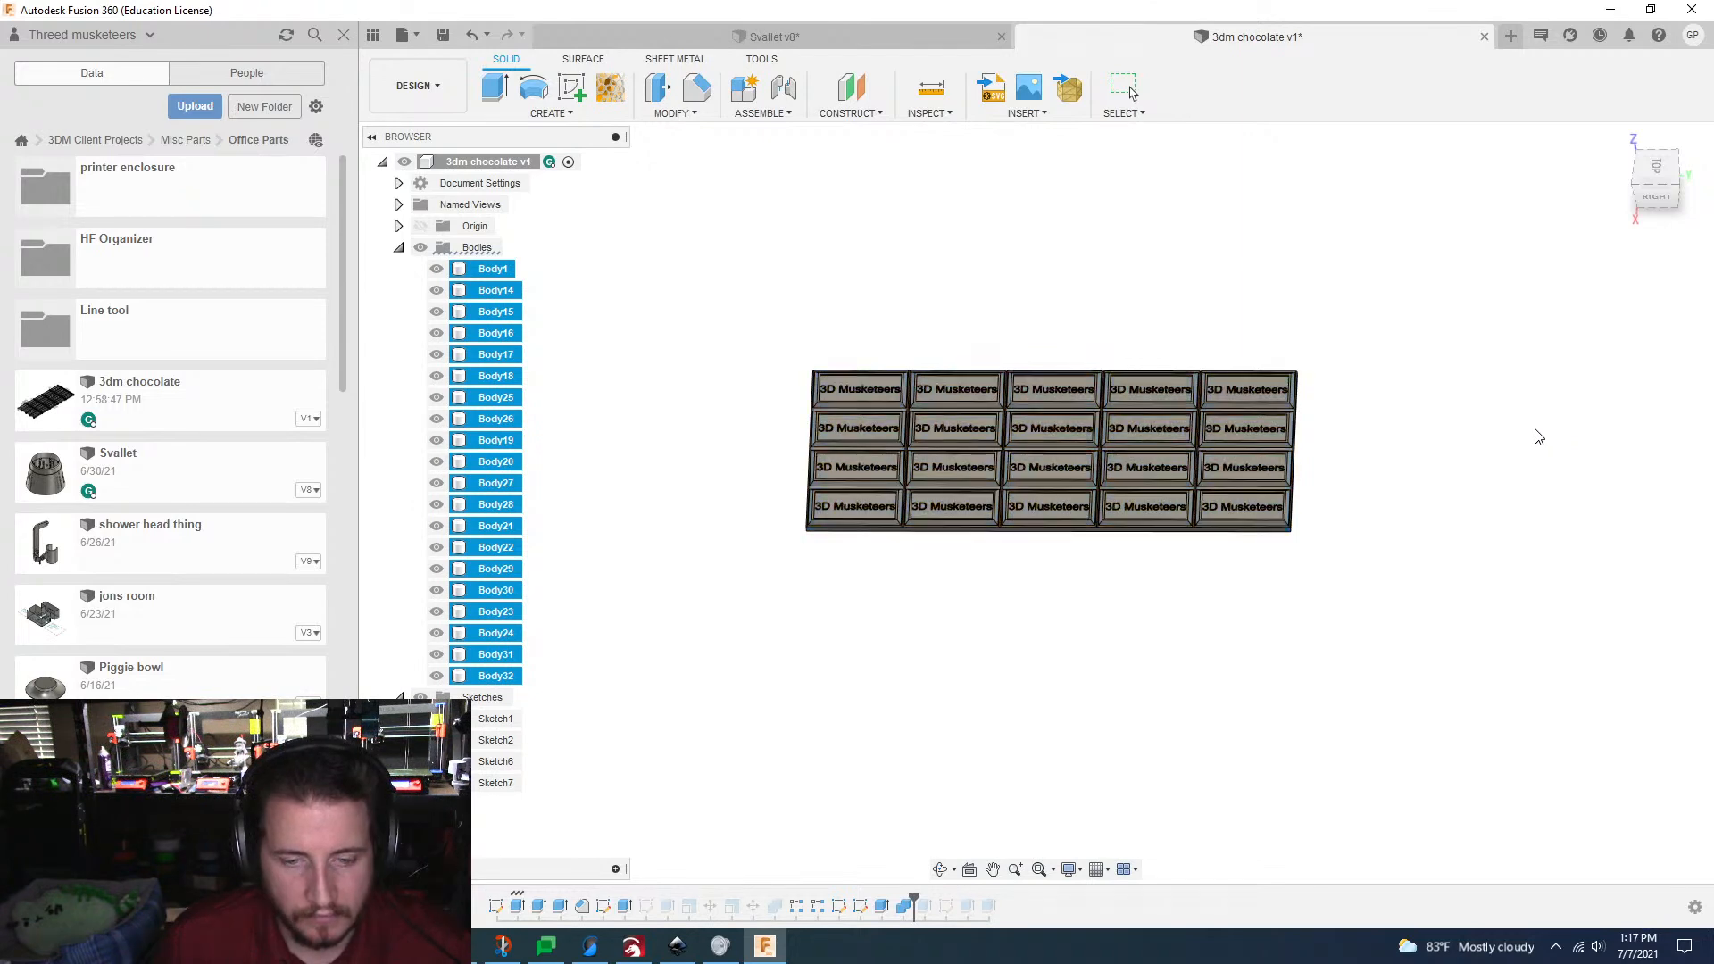
Step: Roll the design history forward to include the extrusion directly after the combine feature
{"action": "middle_click_drag", "start_coordinate": [1535, 440], "coordinate": [905, 910], "text": "shift"}
{"action": "scroll", "coordinate": [1254, 640], "scroll_direction": "up", "scroll_amount": 3}
{"action": "scroll", "coordinate": [1254, 640], "scroll_direction": "up", "scroll_amount": 4}
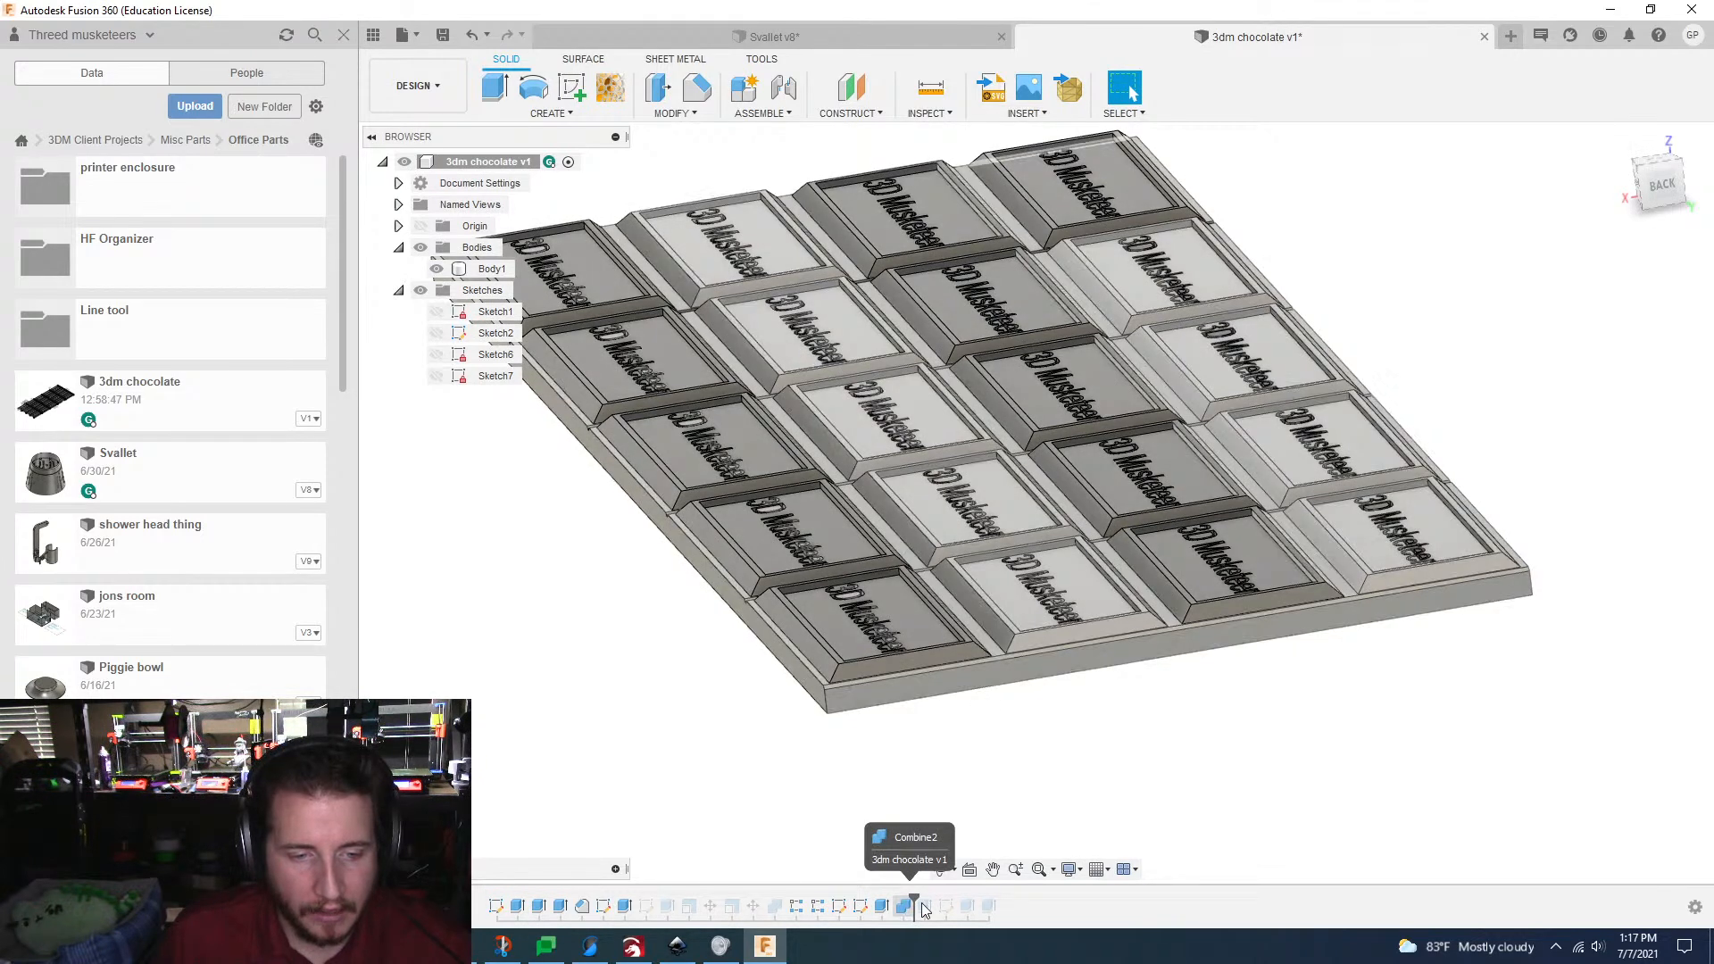
{"action": "left_click", "coordinate": [925, 908]}
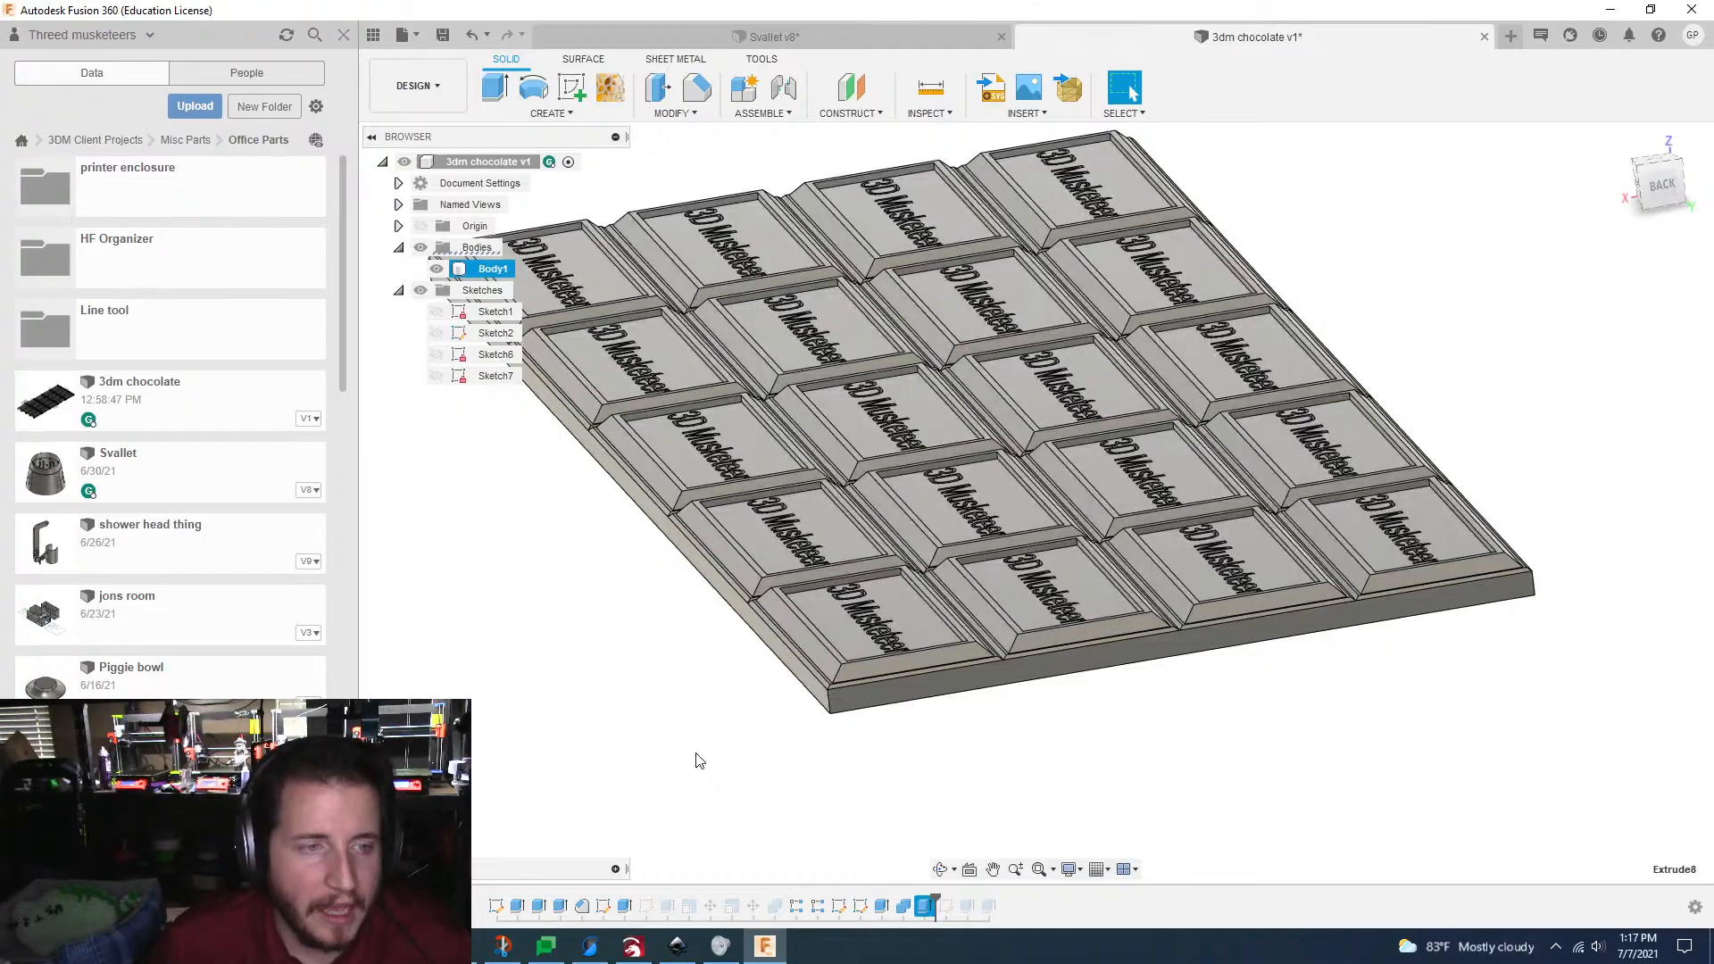
{"action": "left_click", "coordinate": [698, 759]}
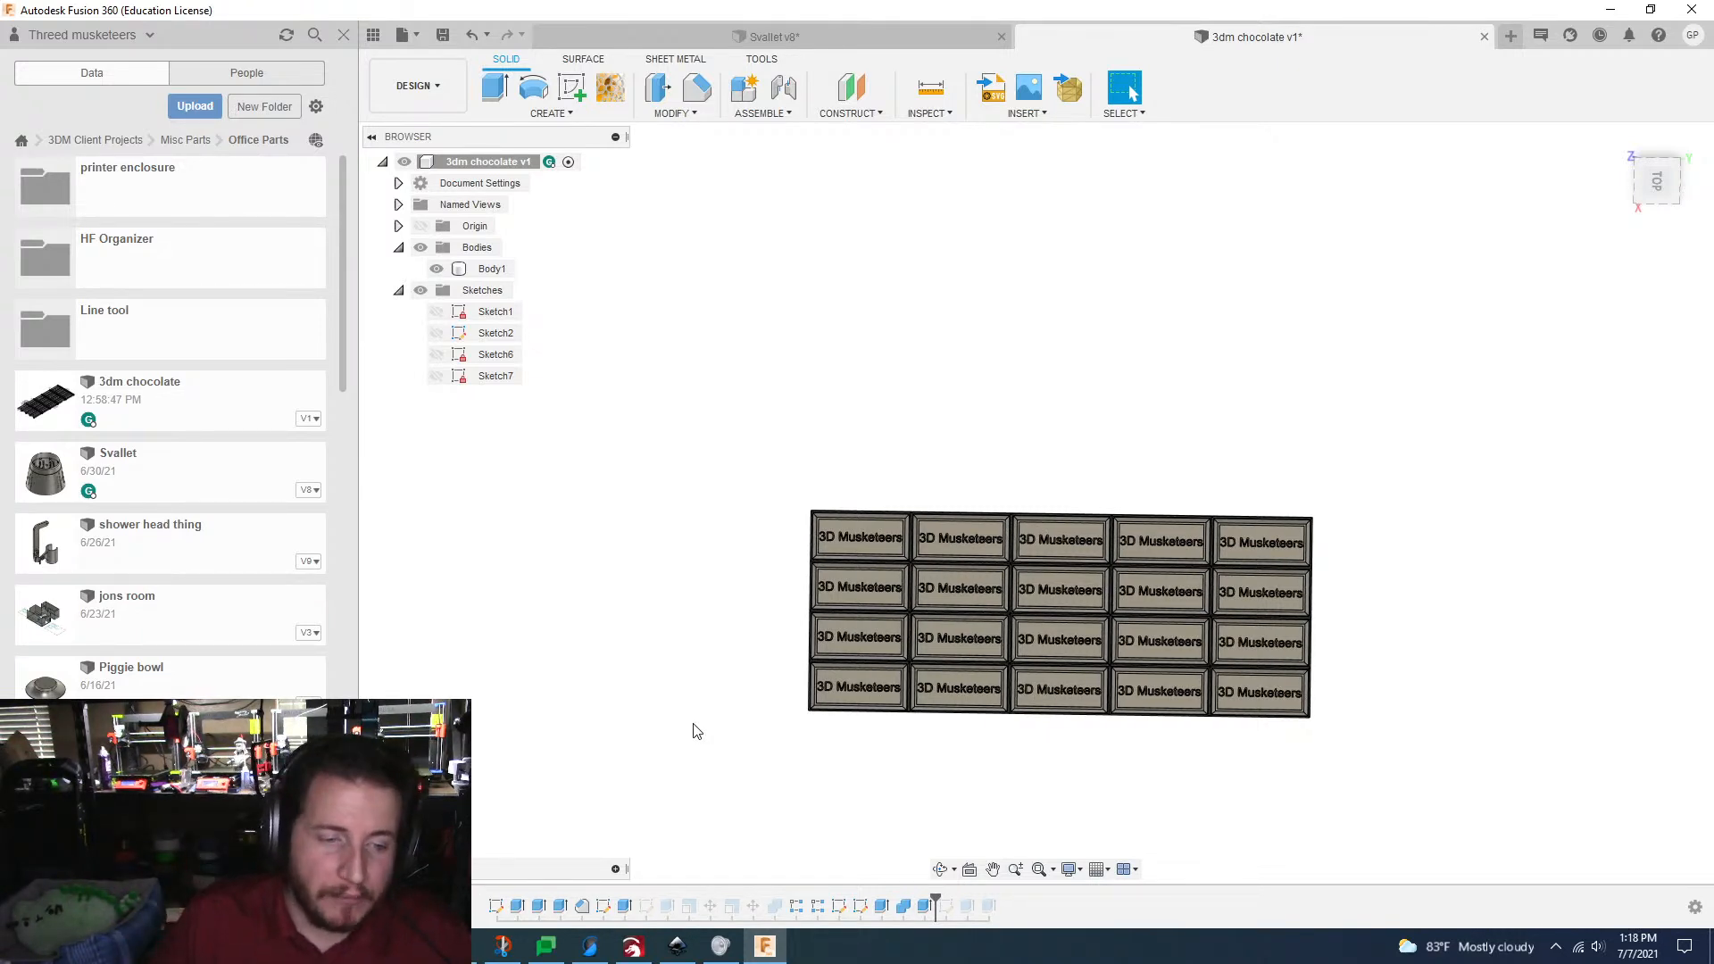
{"action": "left_click", "coordinate": [590, 947]}
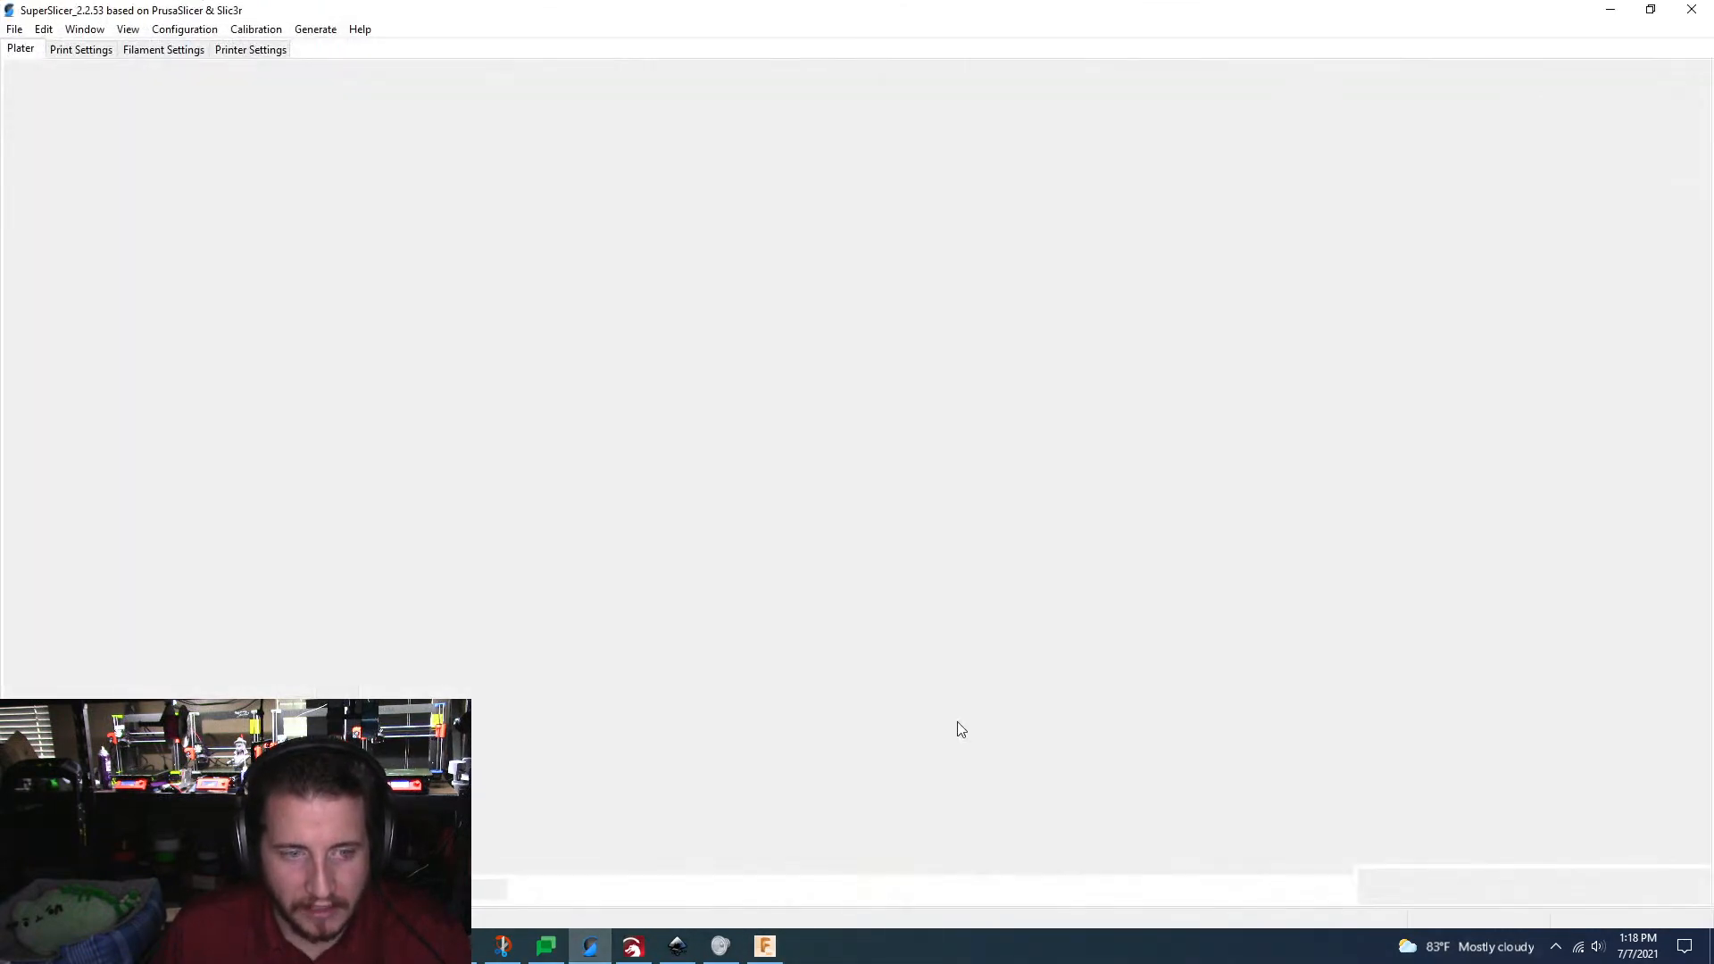
{"action": "left_click", "coordinate": [1607, 12]}
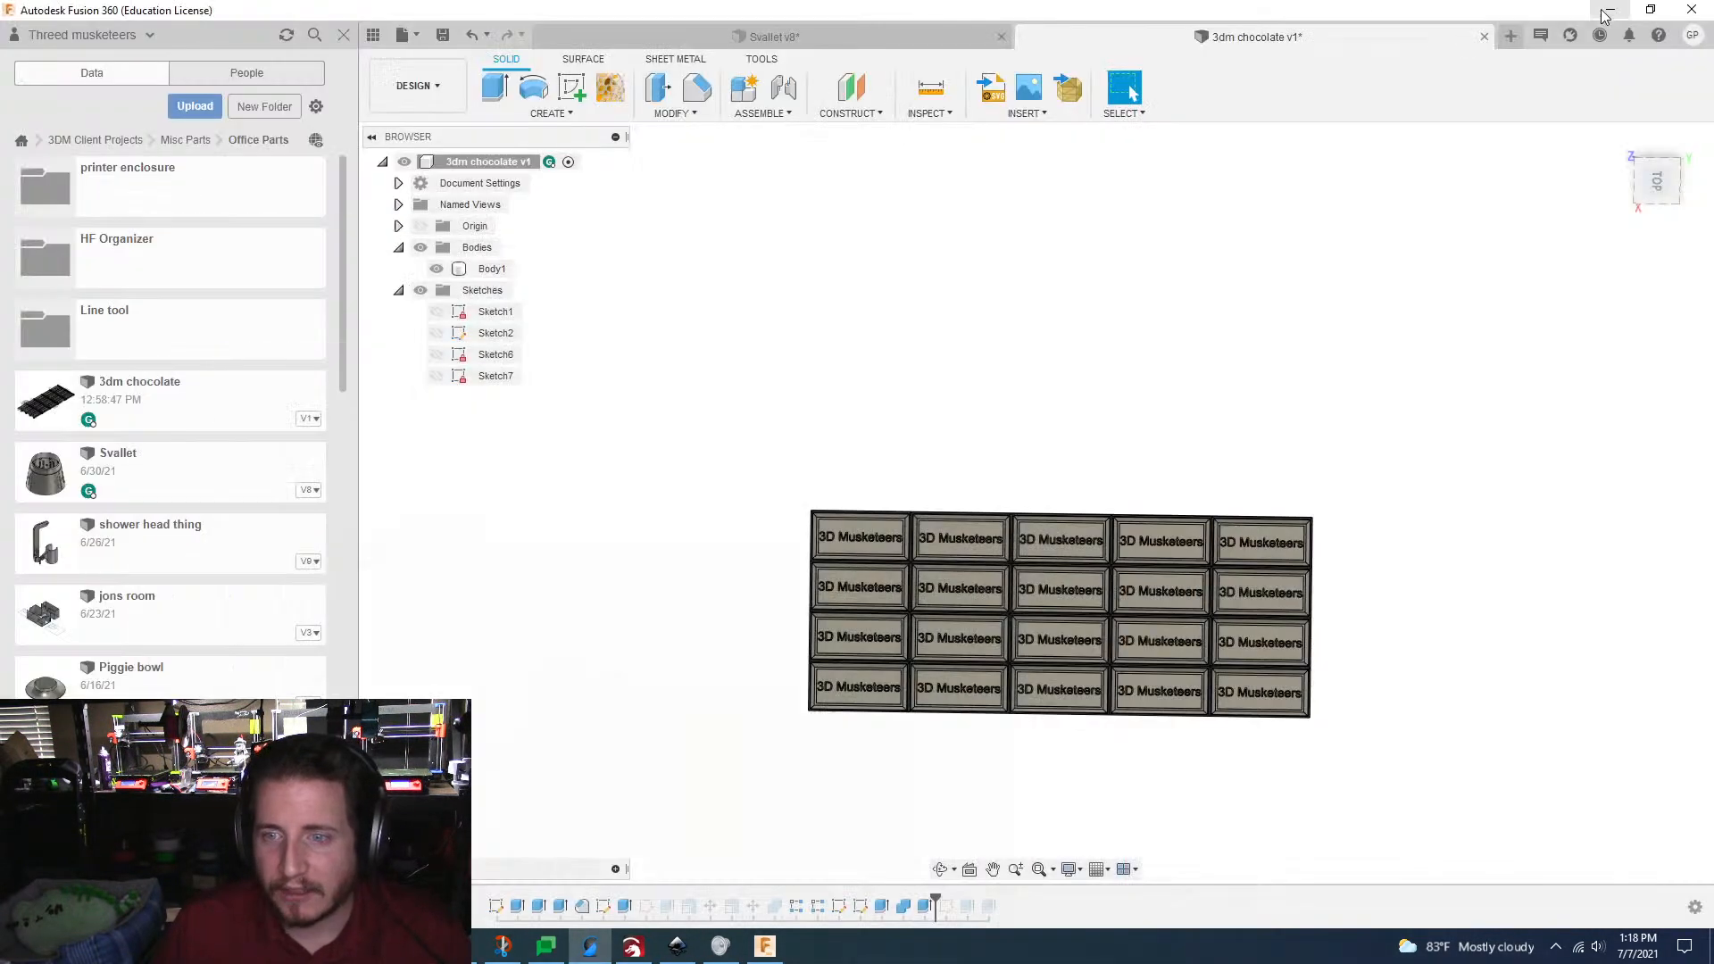
{"action": "middle_click_drag", "start_coordinate": [888, 459], "coordinate": [853, 415]}
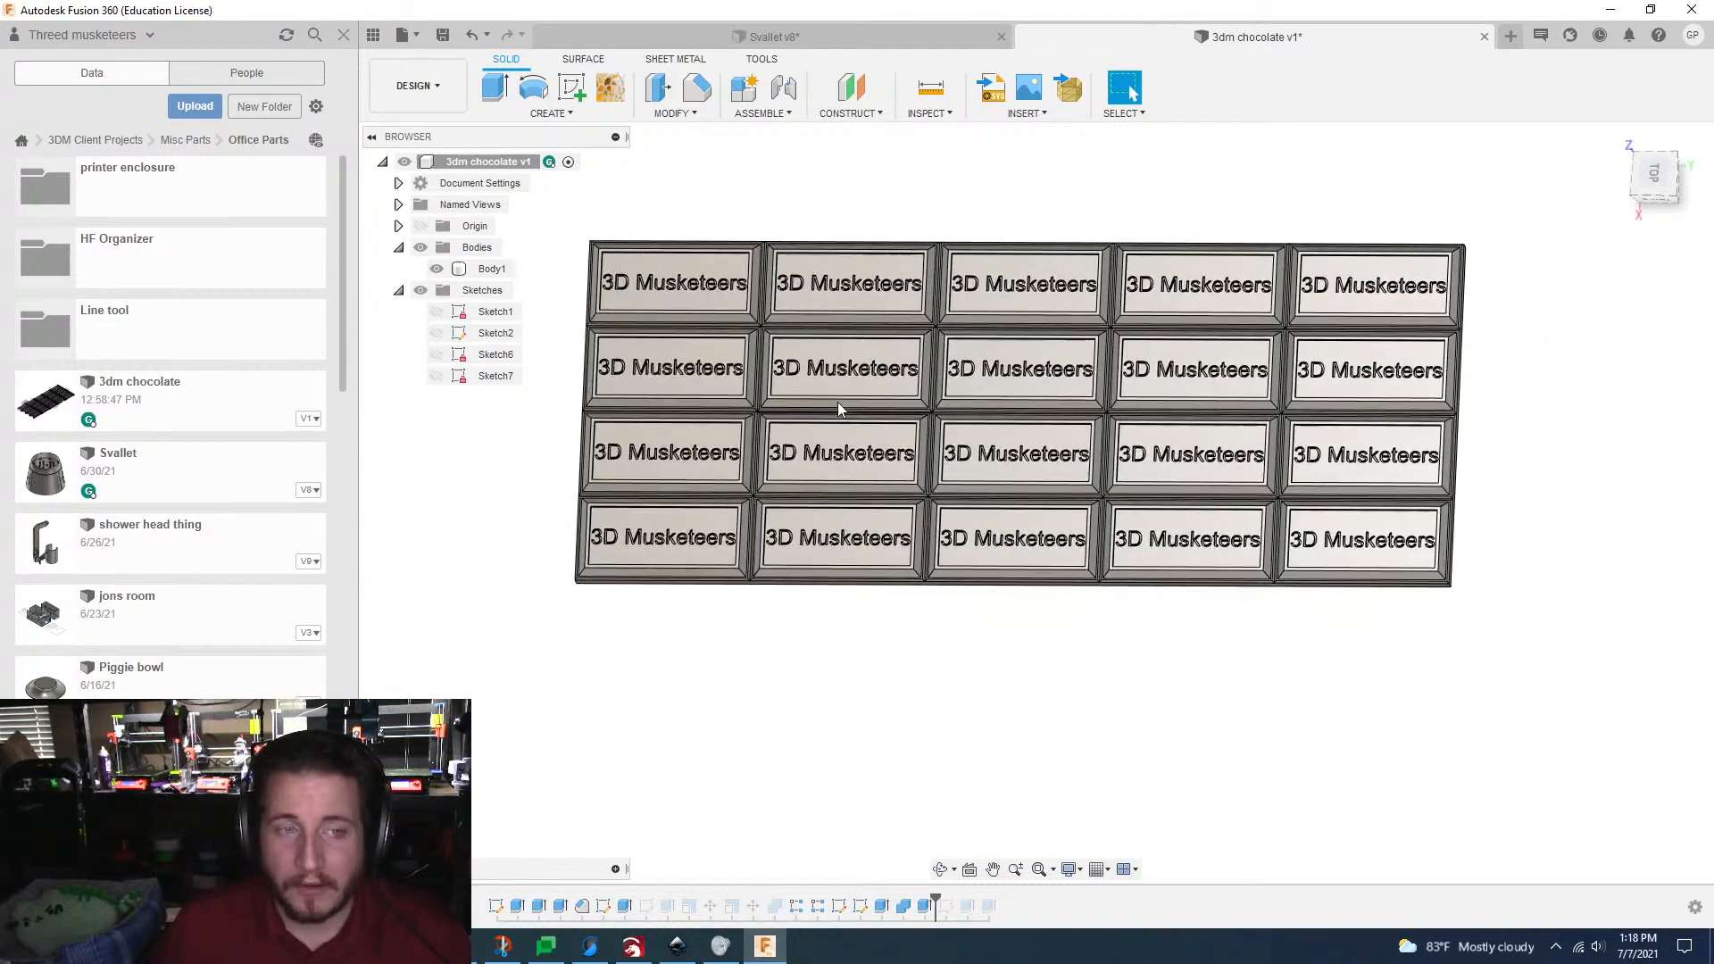
Step: Save the chocolate bar design as a new version with the description "FINALLY"
{"action": "left_click", "coordinate": [445, 36]}
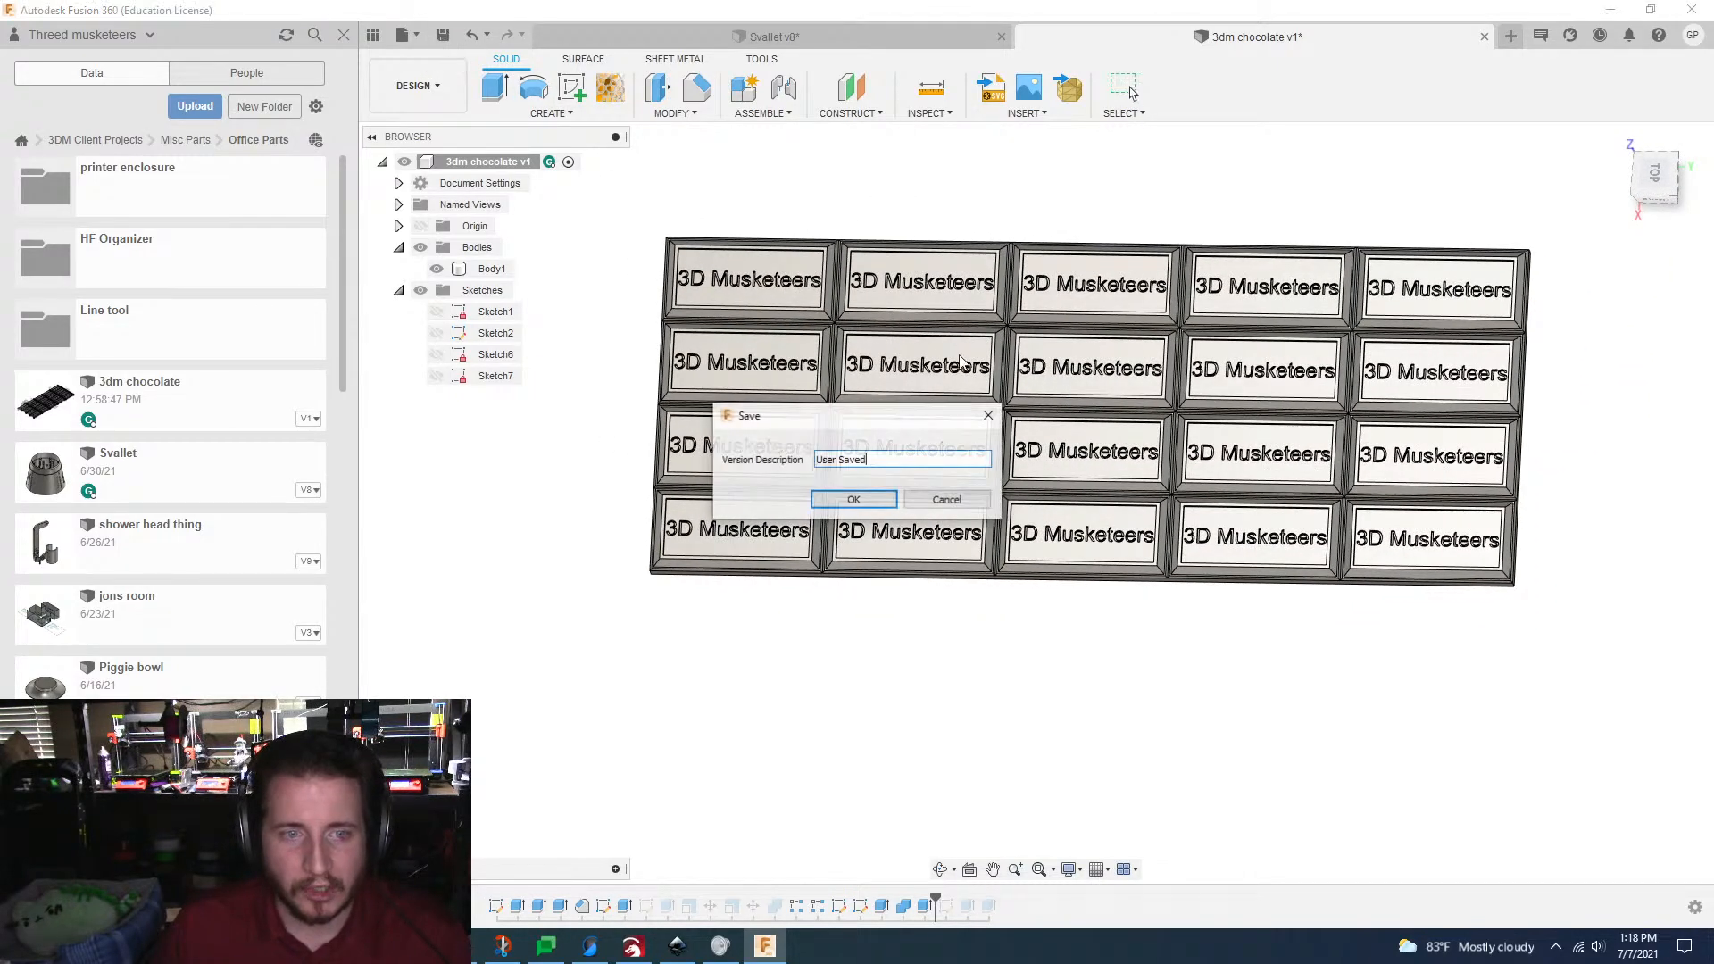
{"action": "double_click", "coordinate": [877, 461]}
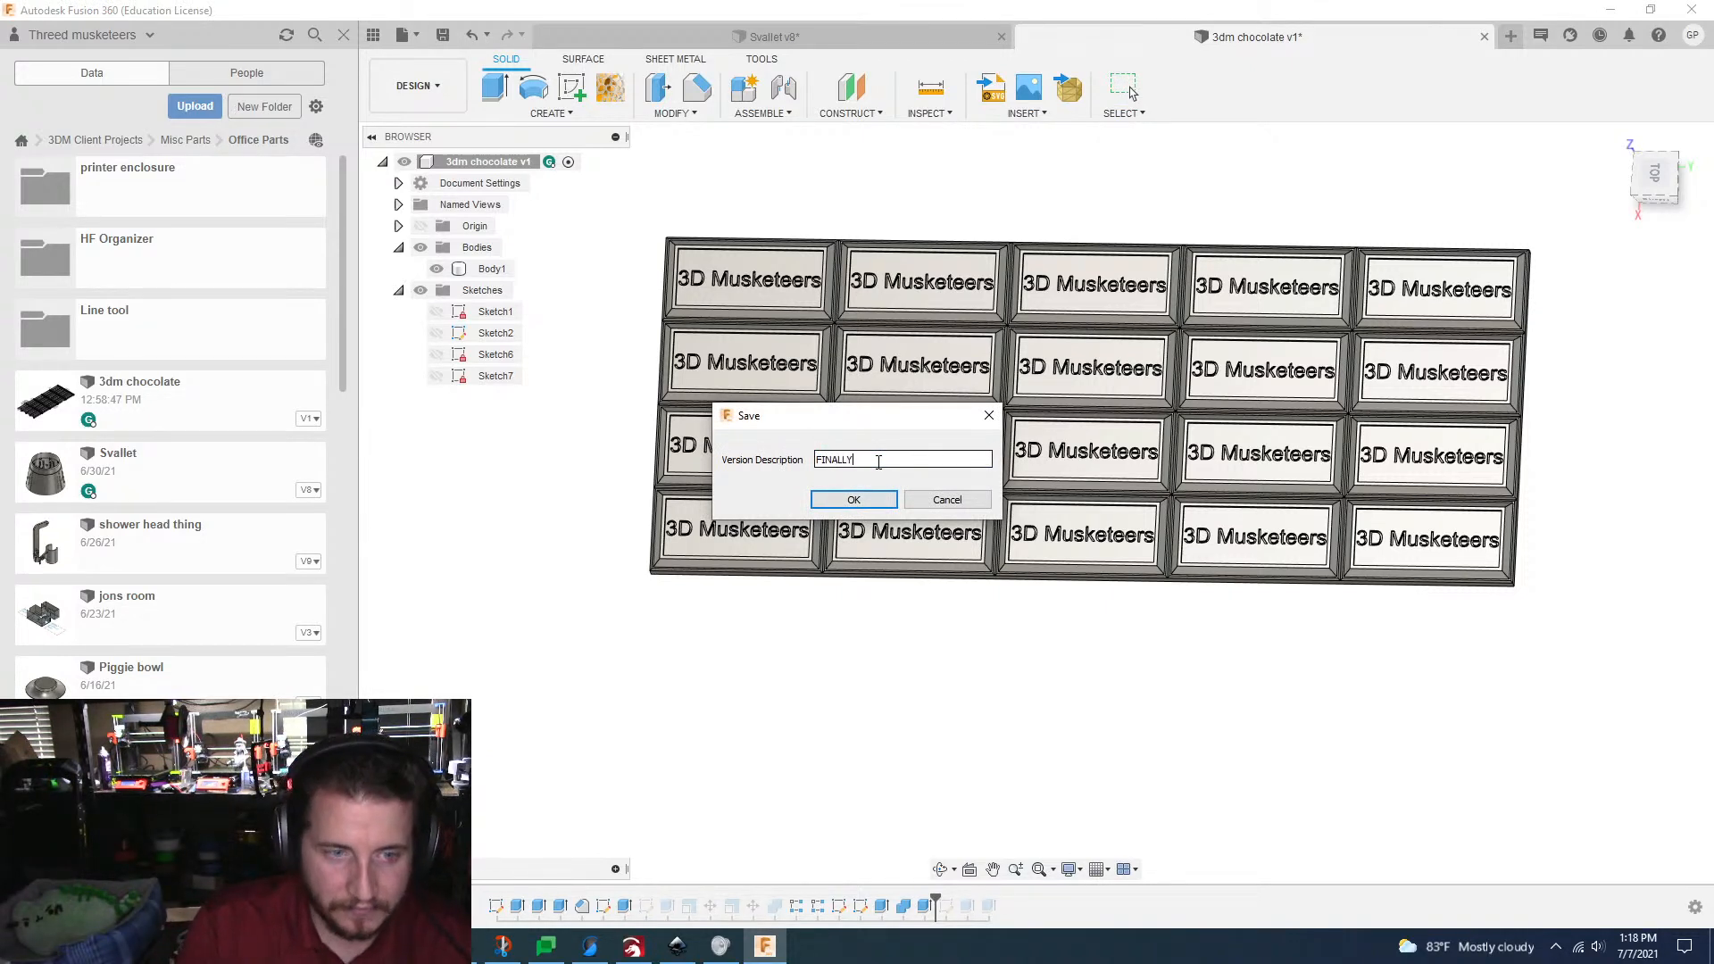
{"action": "key", "text": "Return"}
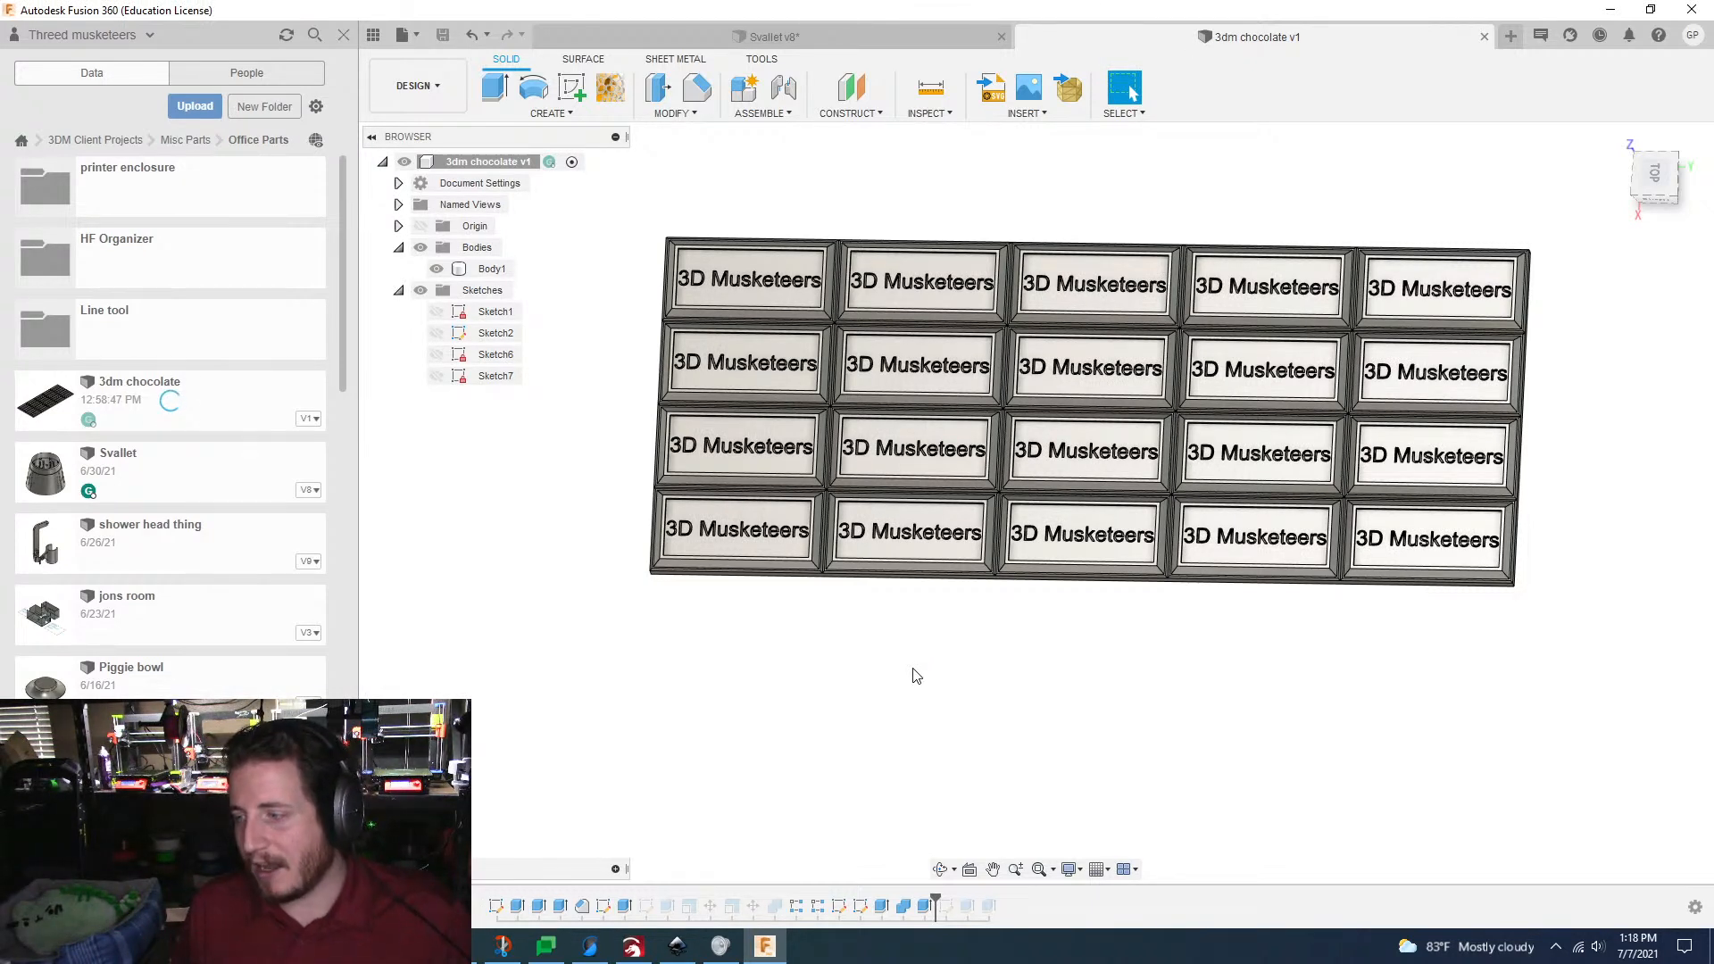
{"action": "left_click", "coordinate": [886, 38]}
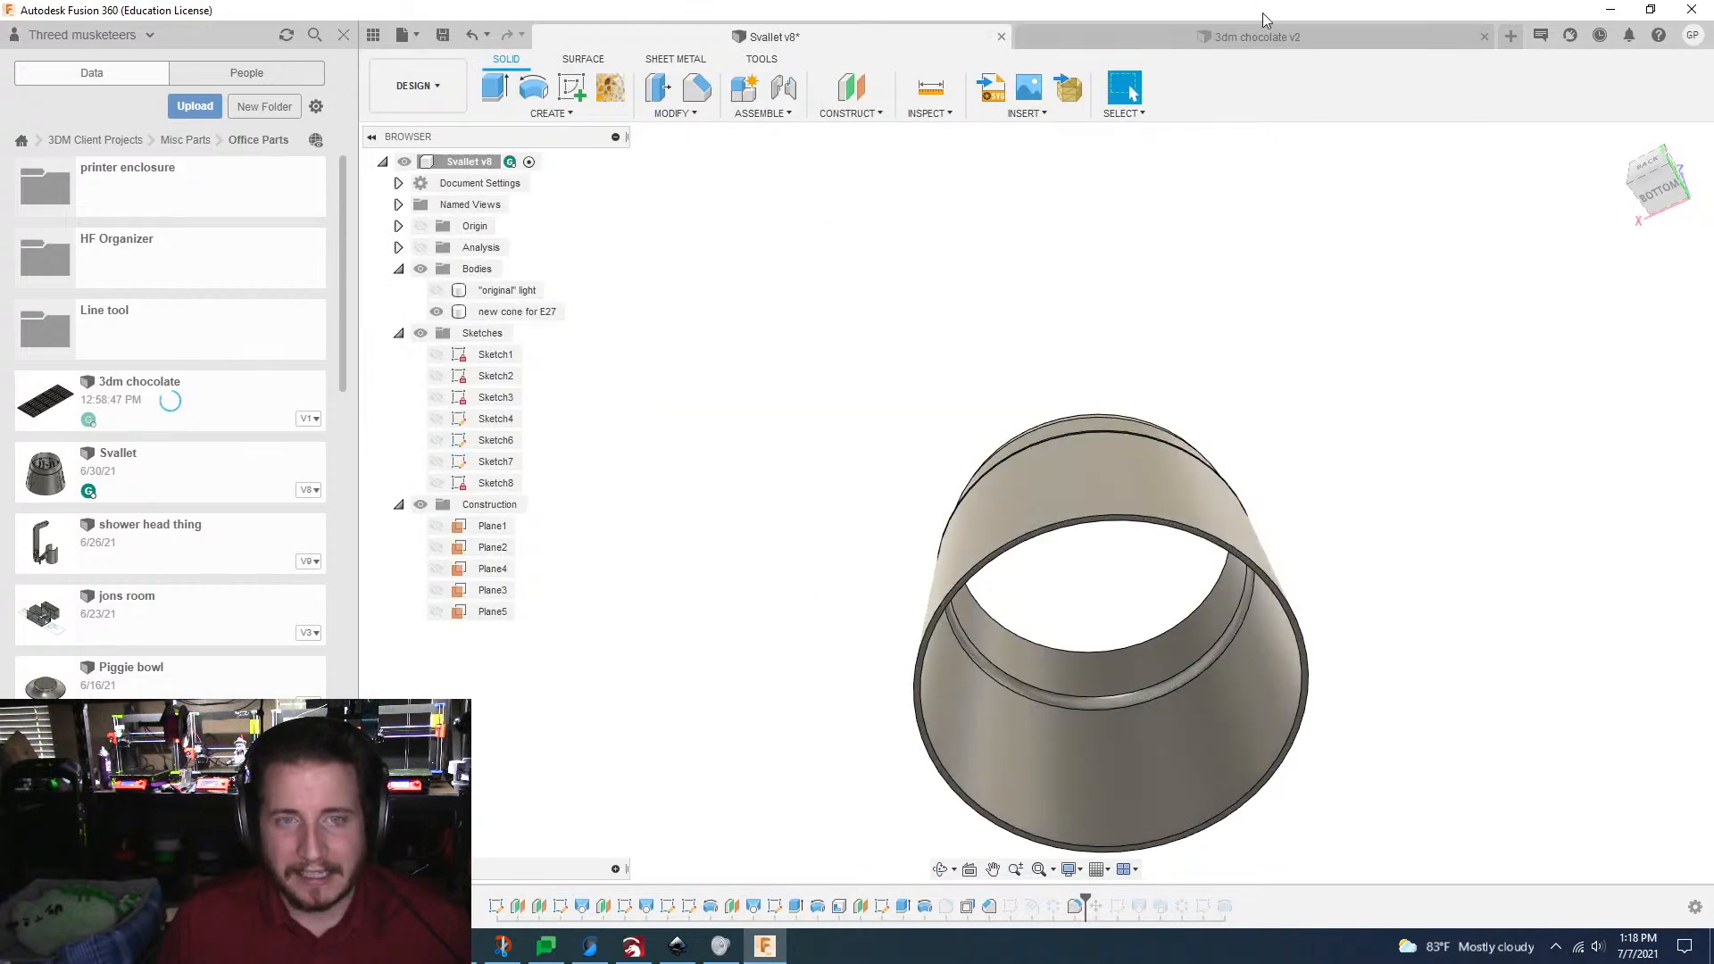
{"action": "left_click", "coordinate": [1261, 40]}
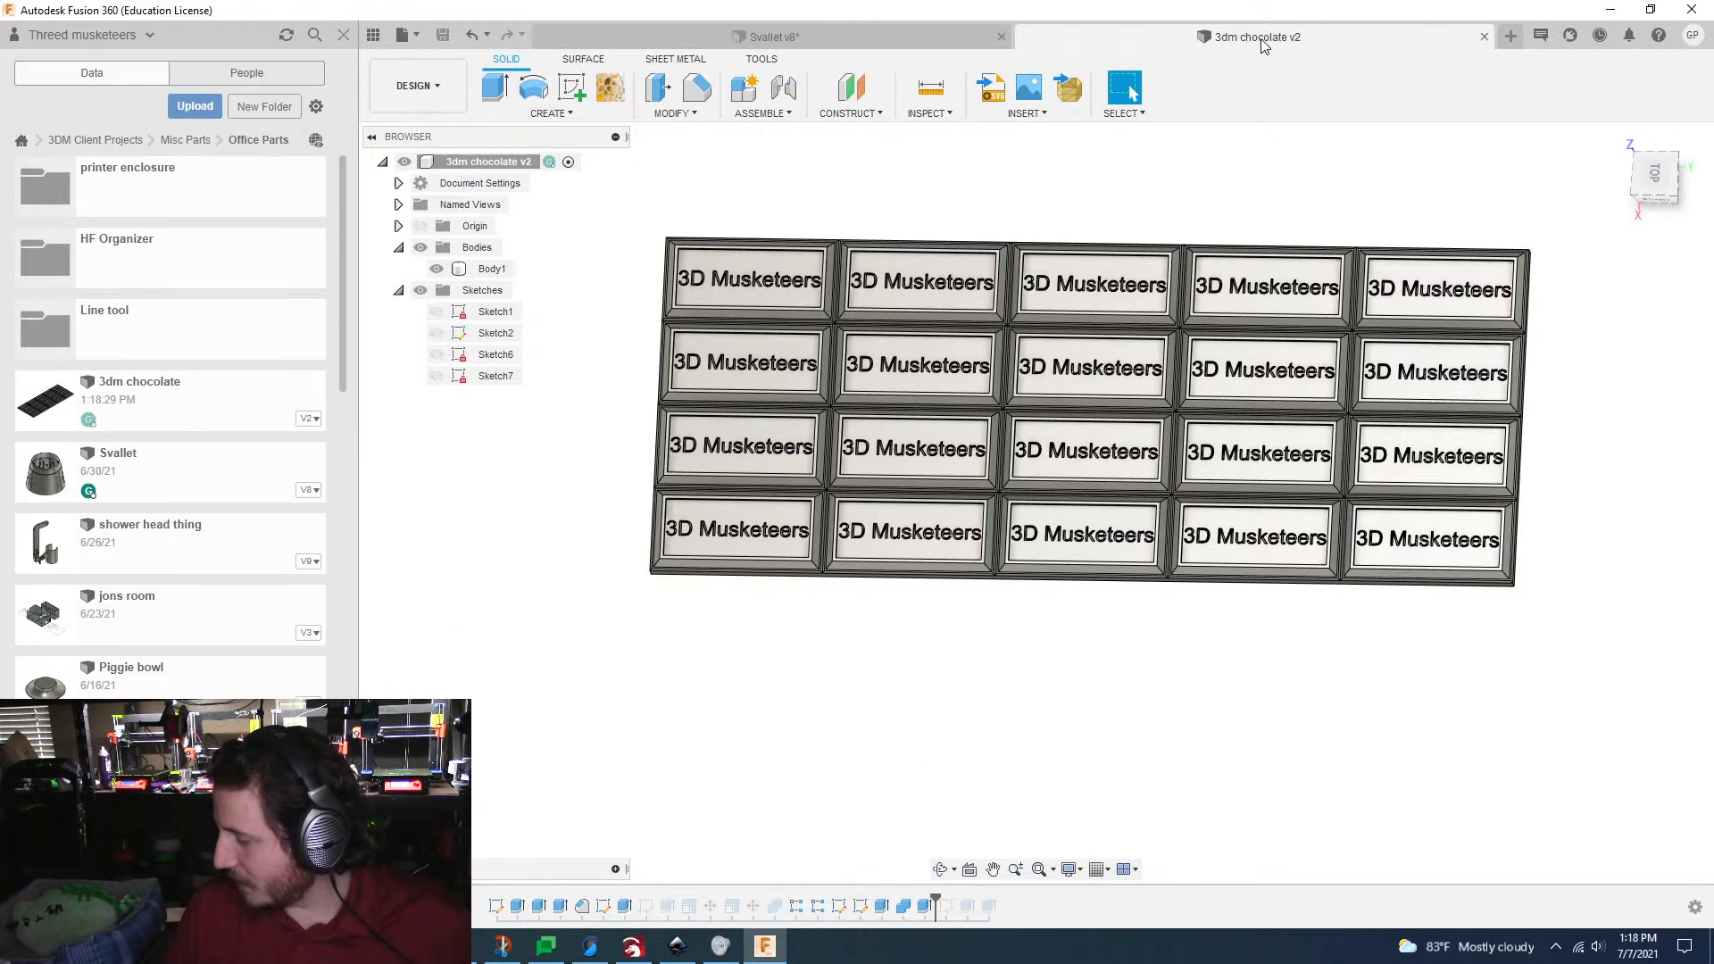